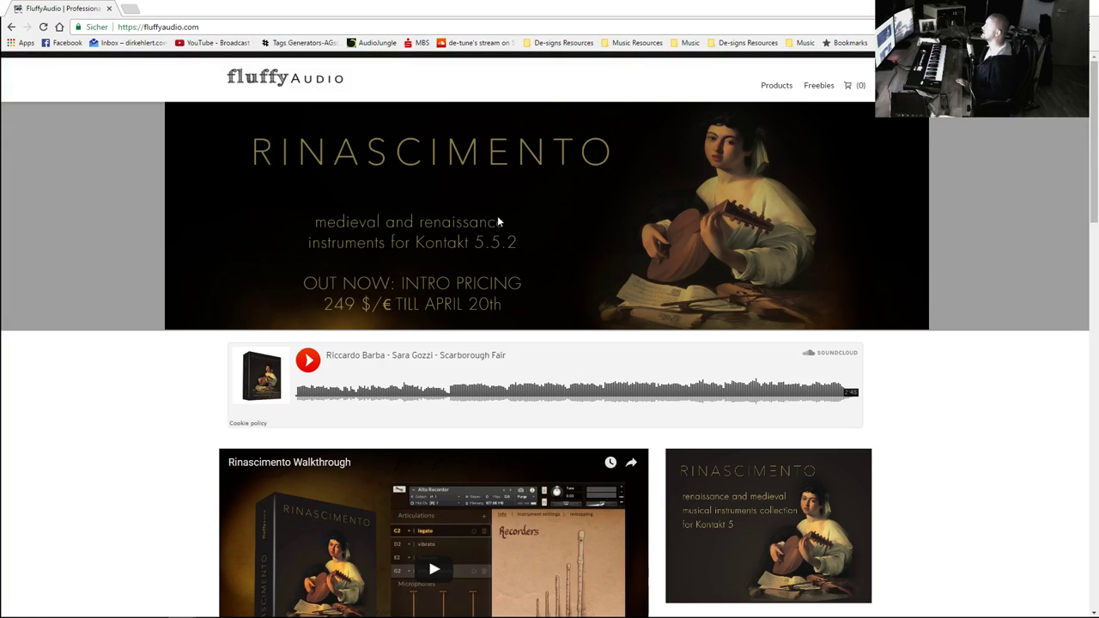
Look over the Rinascimento banner, audio demo and walkthrough video on the FluffyAudio home page.
scroll(509, 225, down, 1)
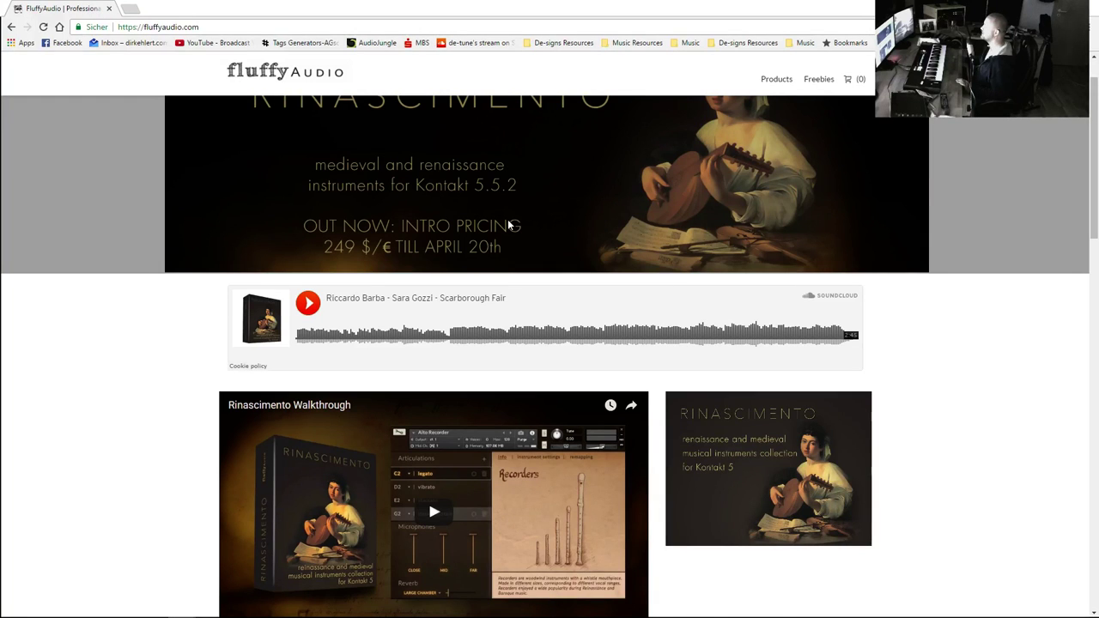
scroll(509, 224, down, 1)
scroll(509, 225, up, 2)
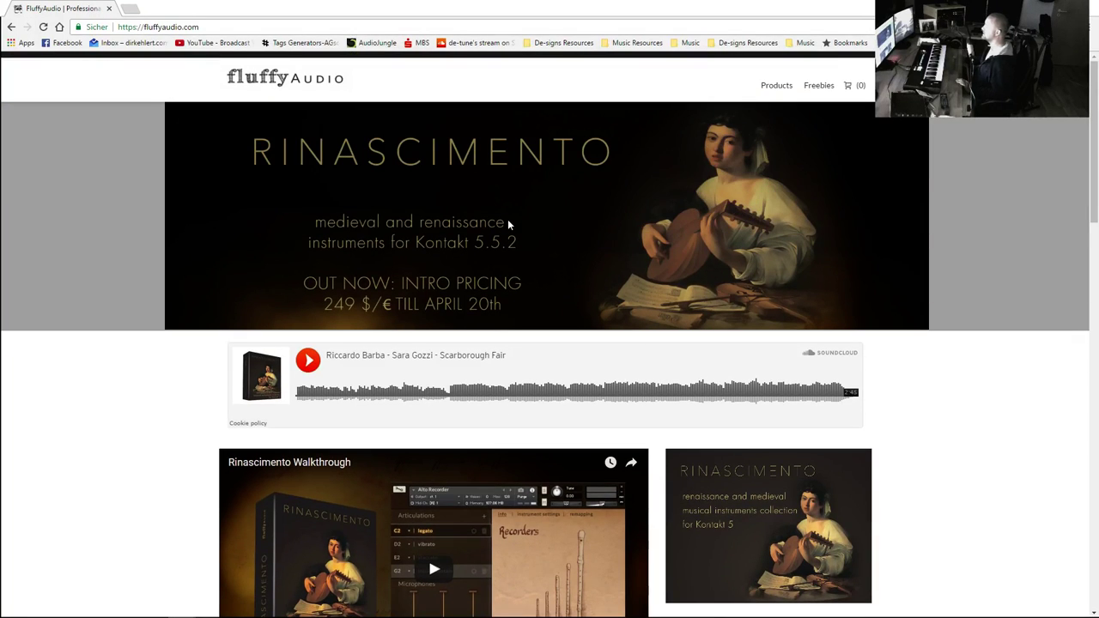
scroll(520, 226, down, 1)
scroll(520, 226, down, 1)
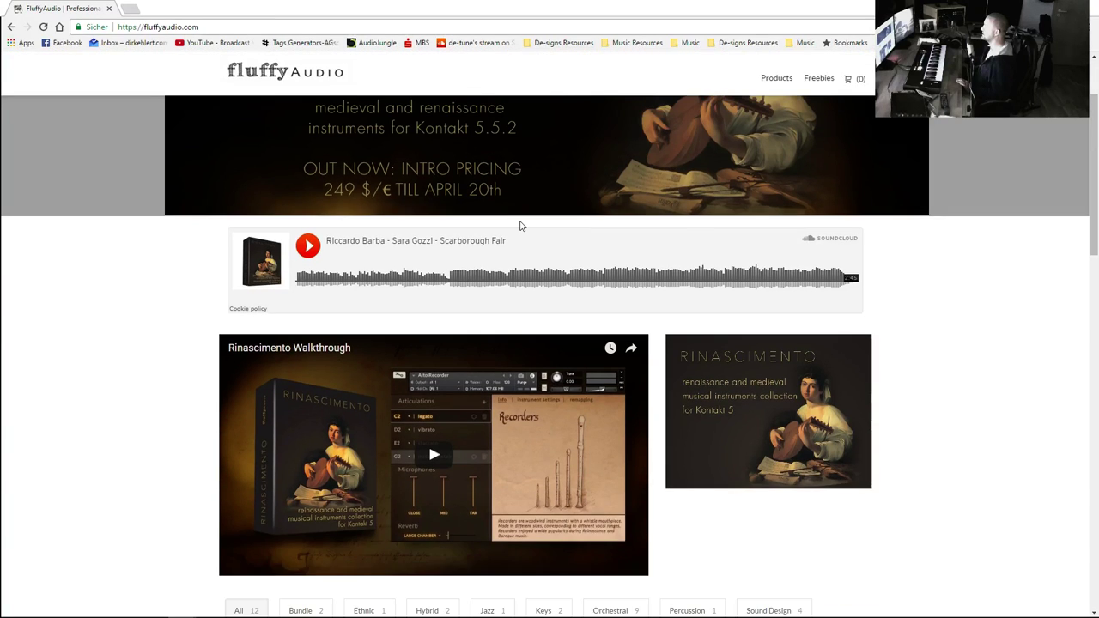
scroll(520, 225, up, 2)
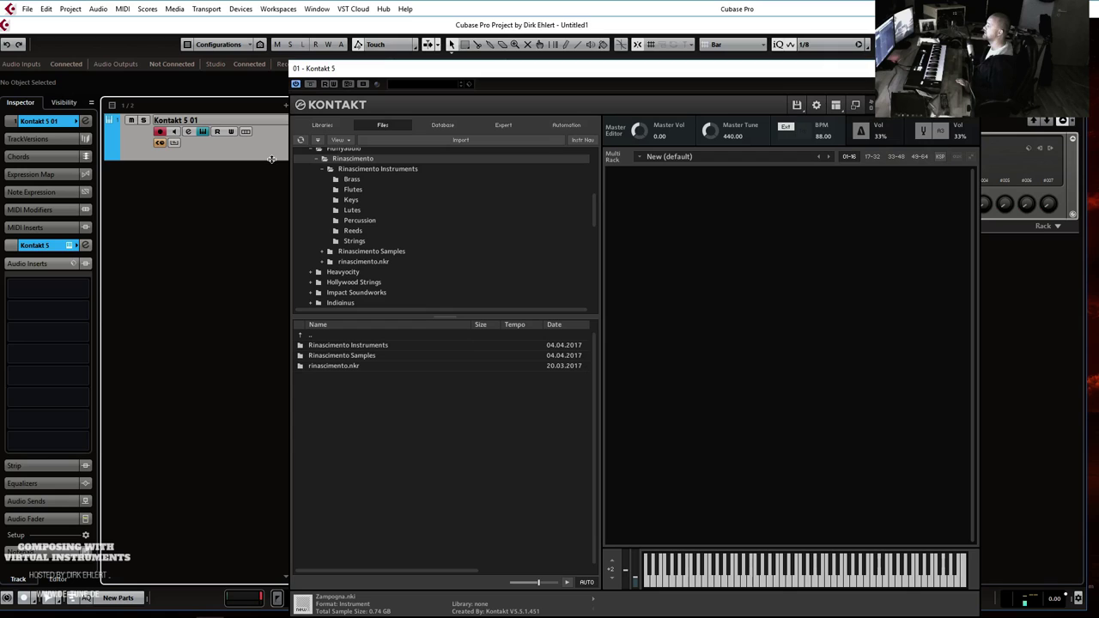
In Cubase, slightly reduce the Kontakt 5 01 track's height and open the Rinascimento Instruments folder in Kontakt's file browser.
drag(271, 158, 273, 149)
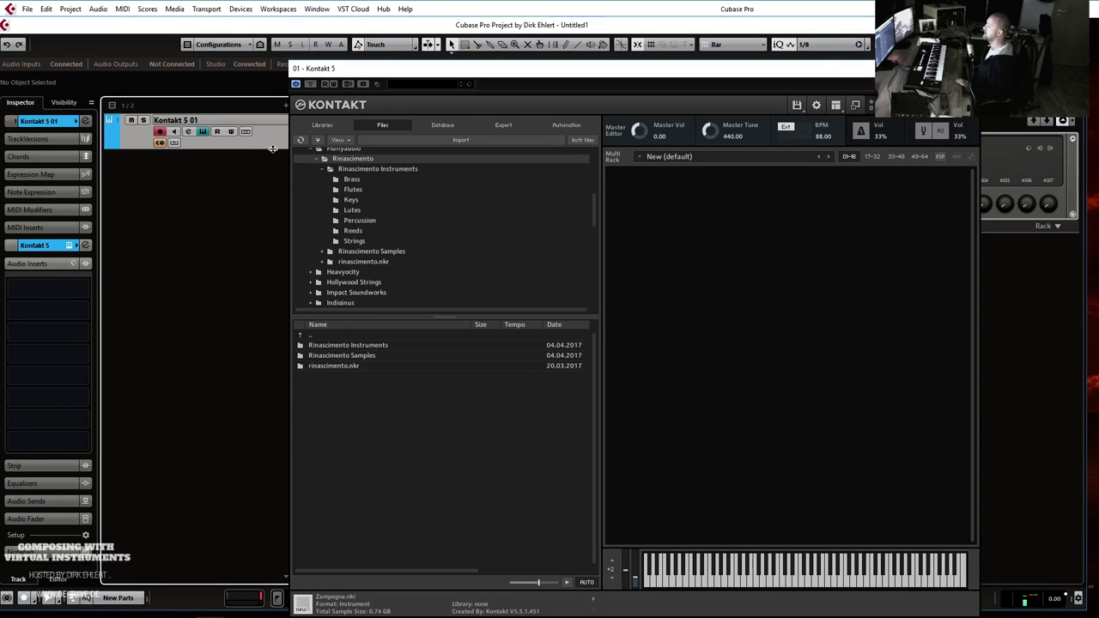
click(386, 169)
click(364, 159)
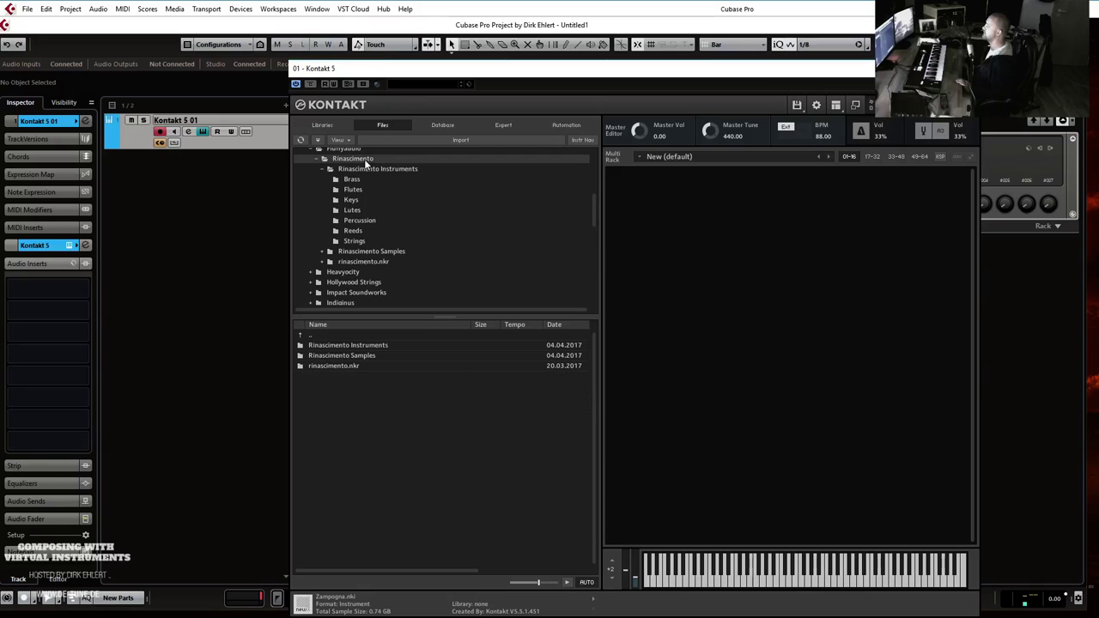
double_click(366, 346)
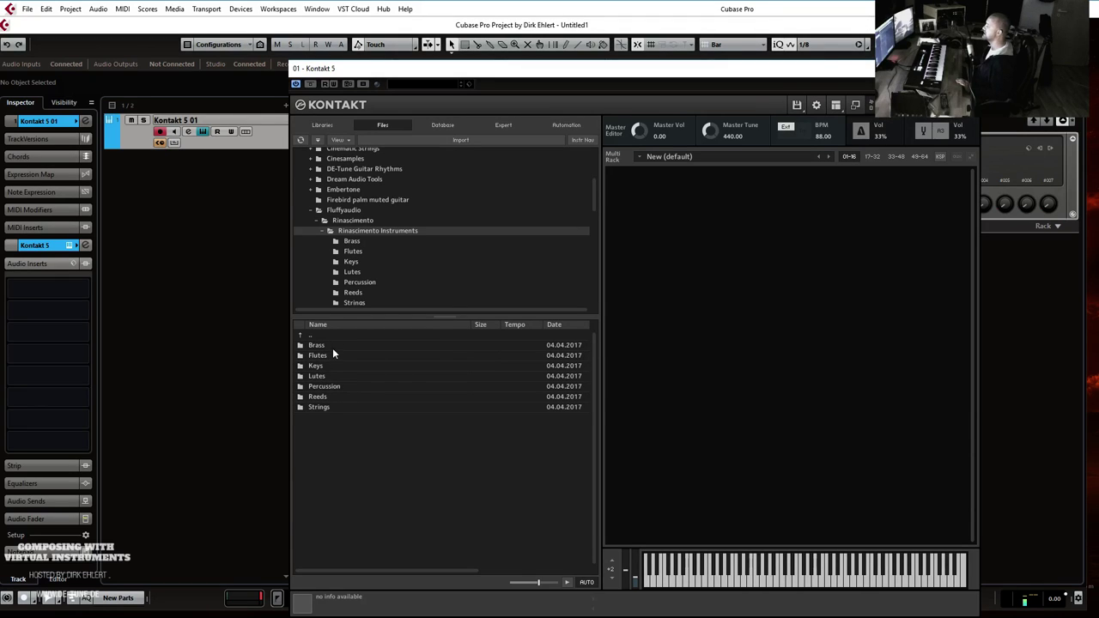
Look through the instruments in the Brass, Flutes, Keys and Lutes folders of Rinascimento Instruments.
double_click(330, 347)
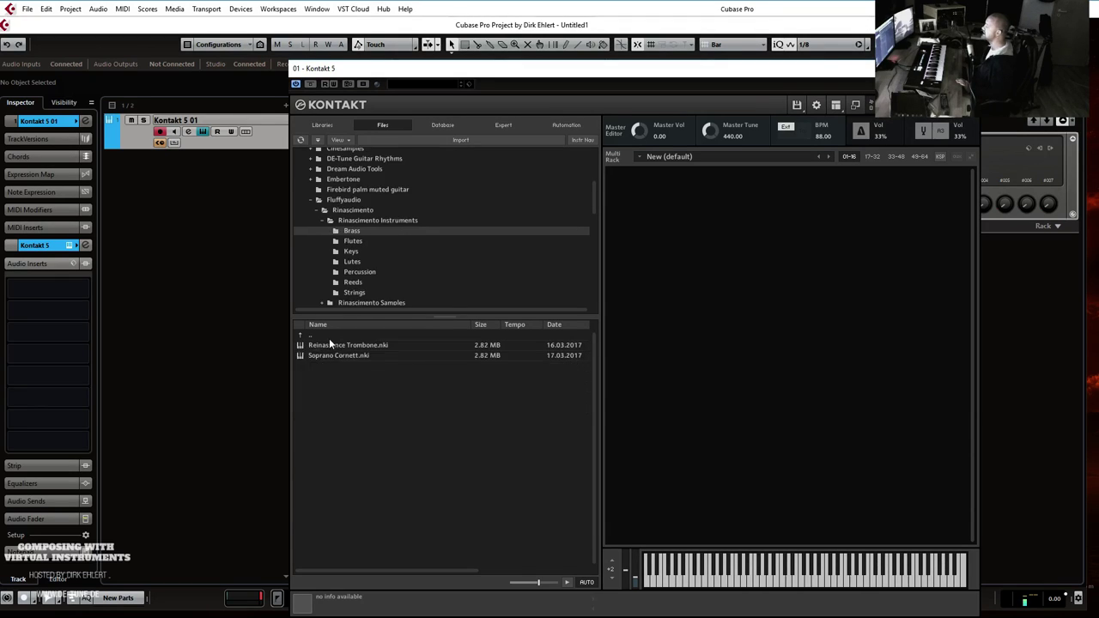
double_click(329, 337)
double_click(331, 353)
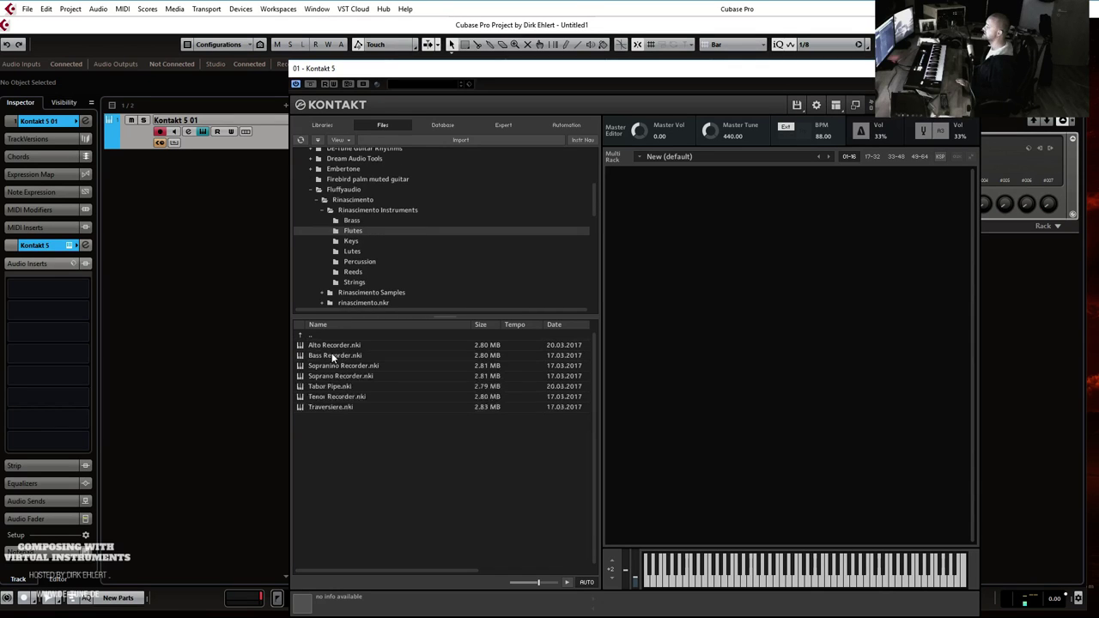
double_click(329, 336)
double_click(326, 366)
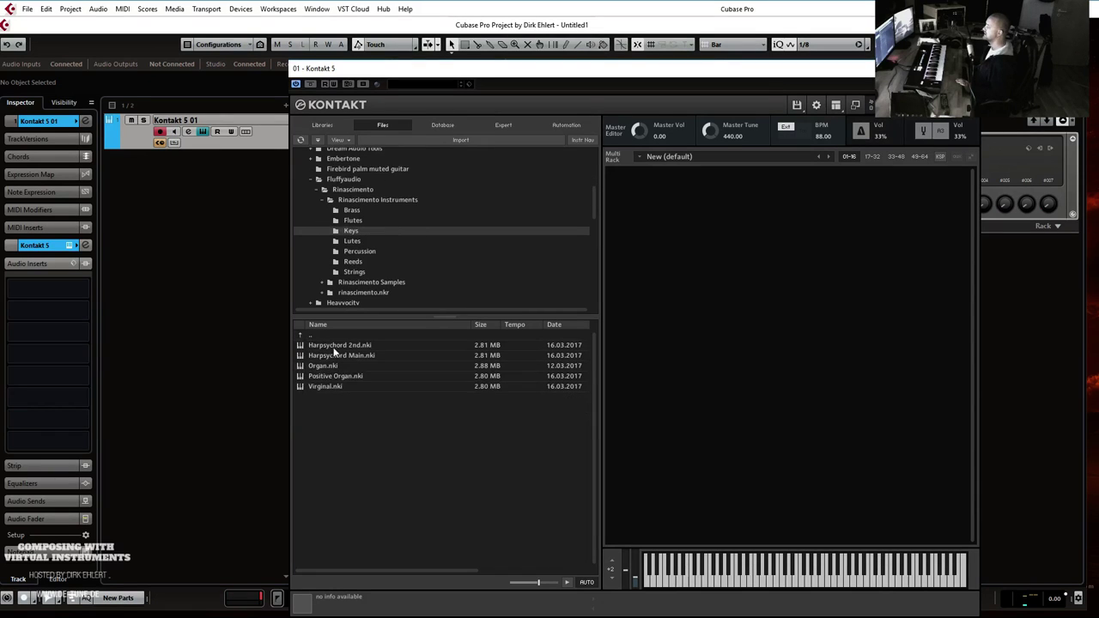
double_click(333, 334)
double_click(318, 376)
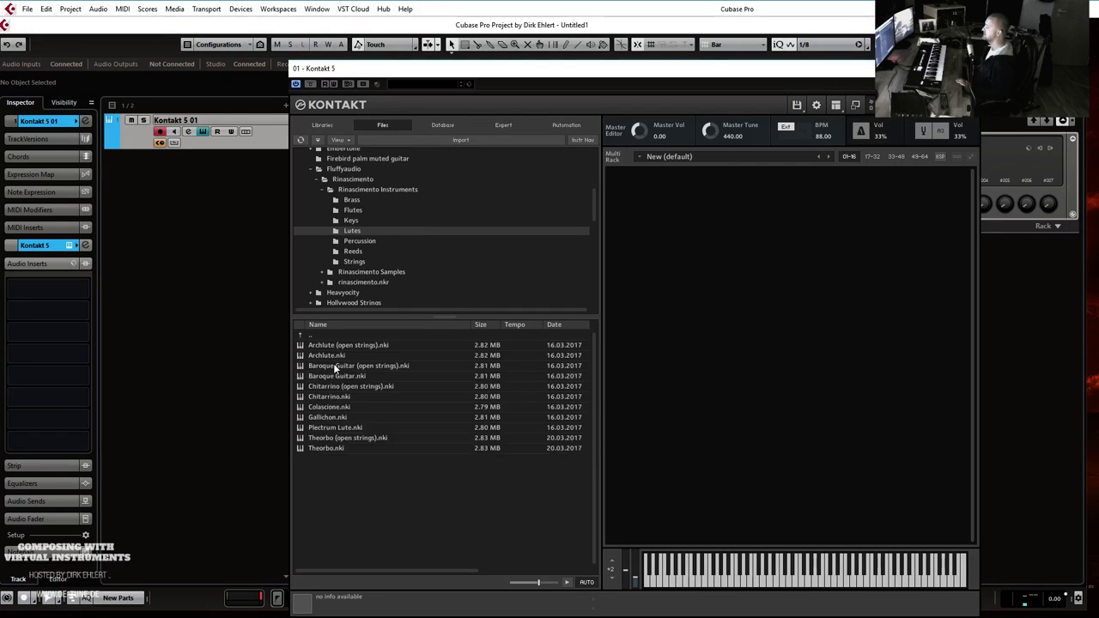
Look through the instruments in the Percussion, Reeds and Strings folders of Rinascimento Instruments.
double_click(339, 337)
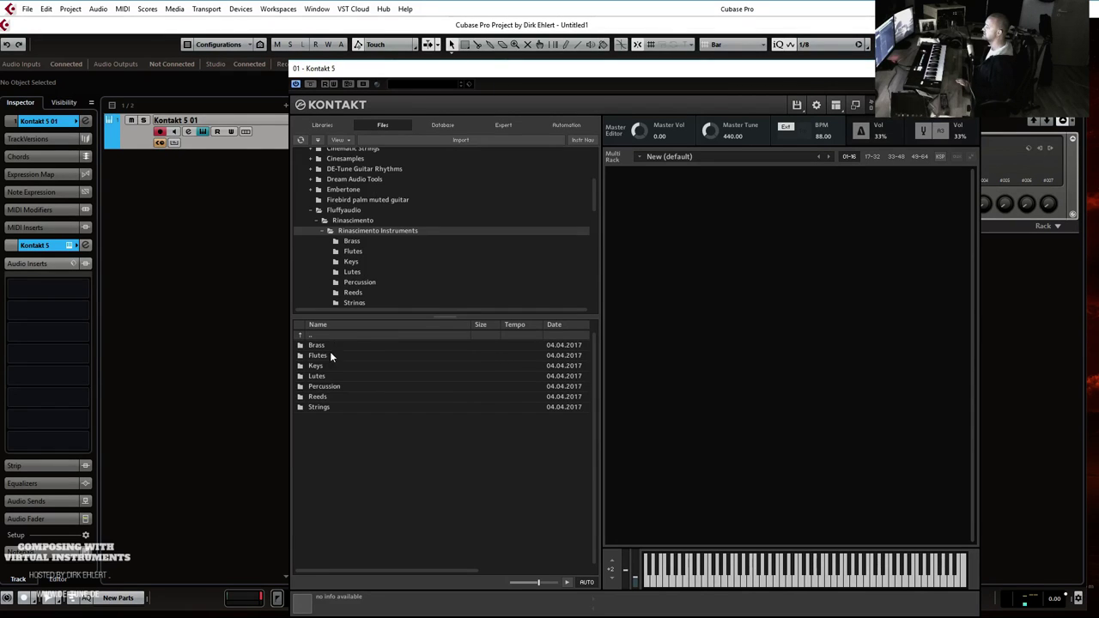
double_click(325, 386)
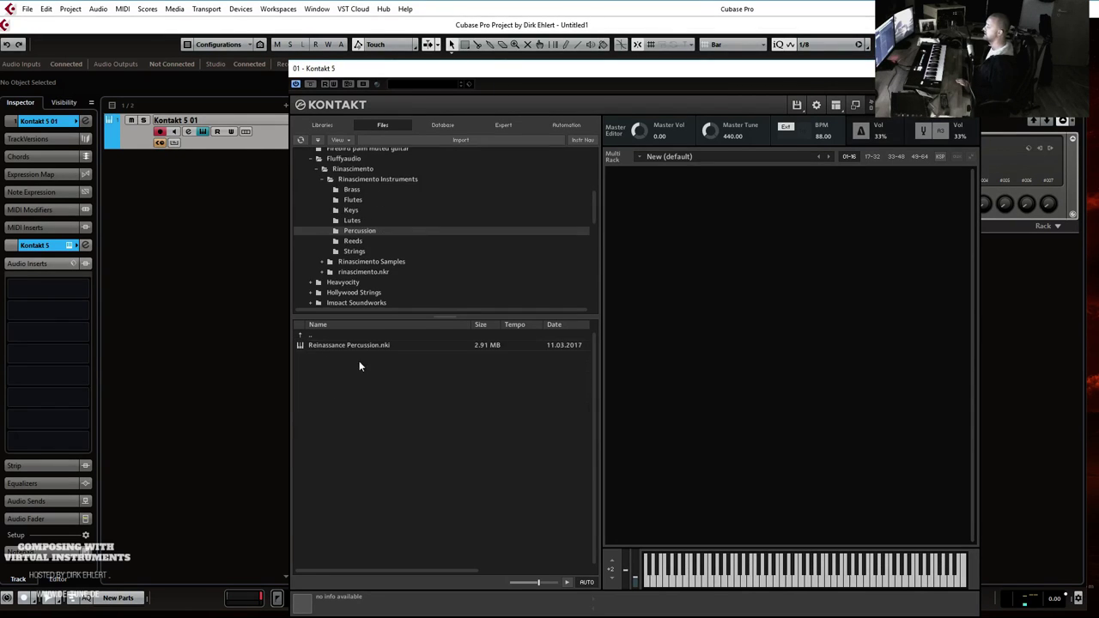
double_click(334, 337)
double_click(335, 395)
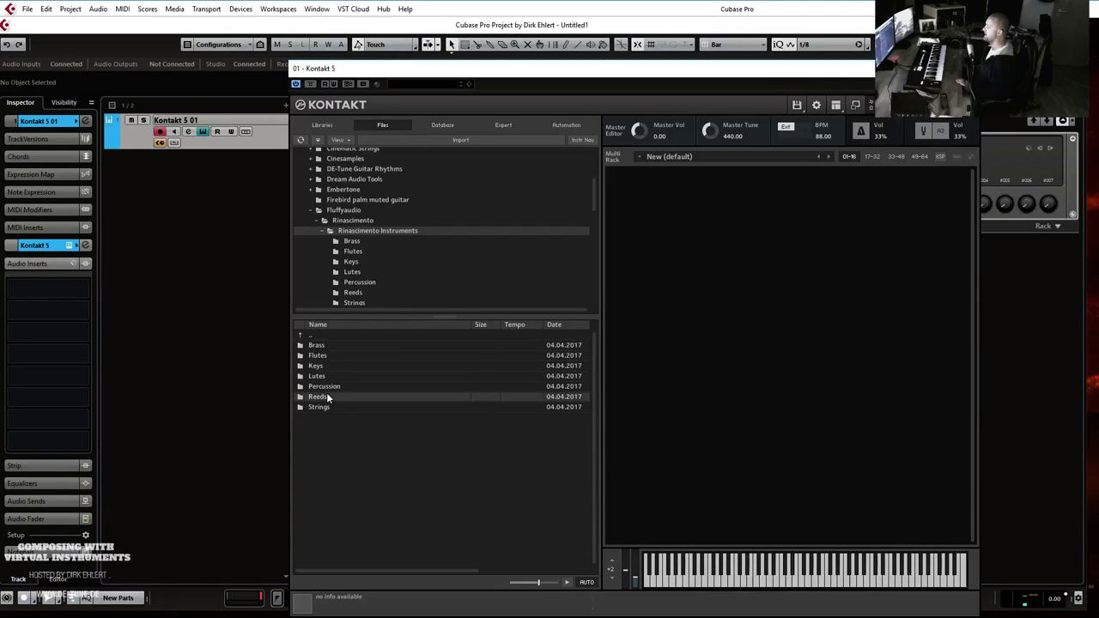
double_click(322, 336)
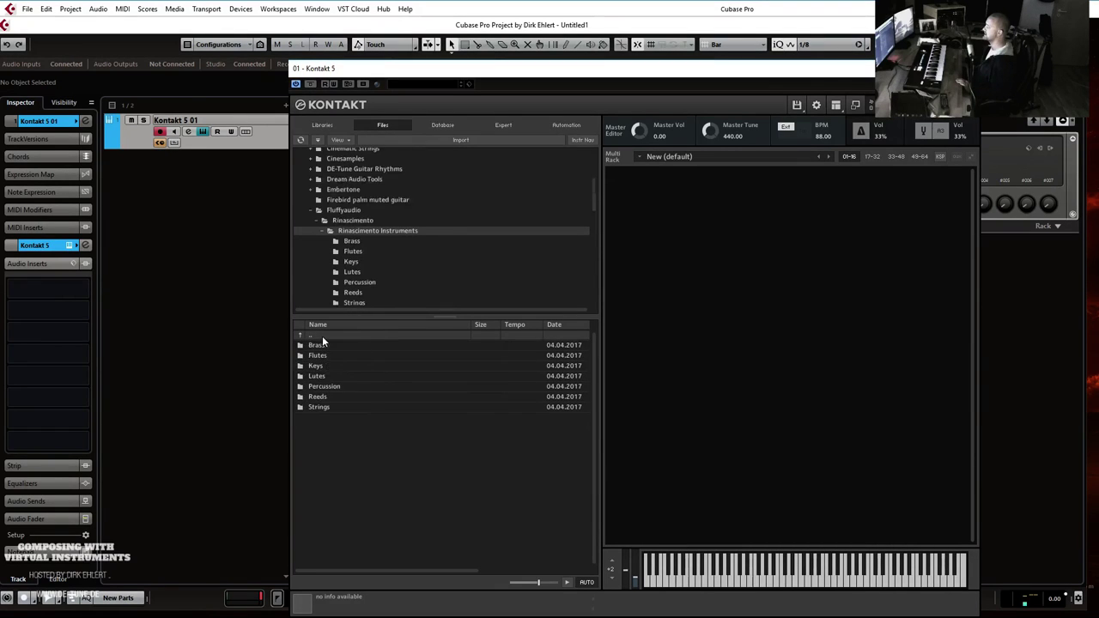
double_click(324, 405)
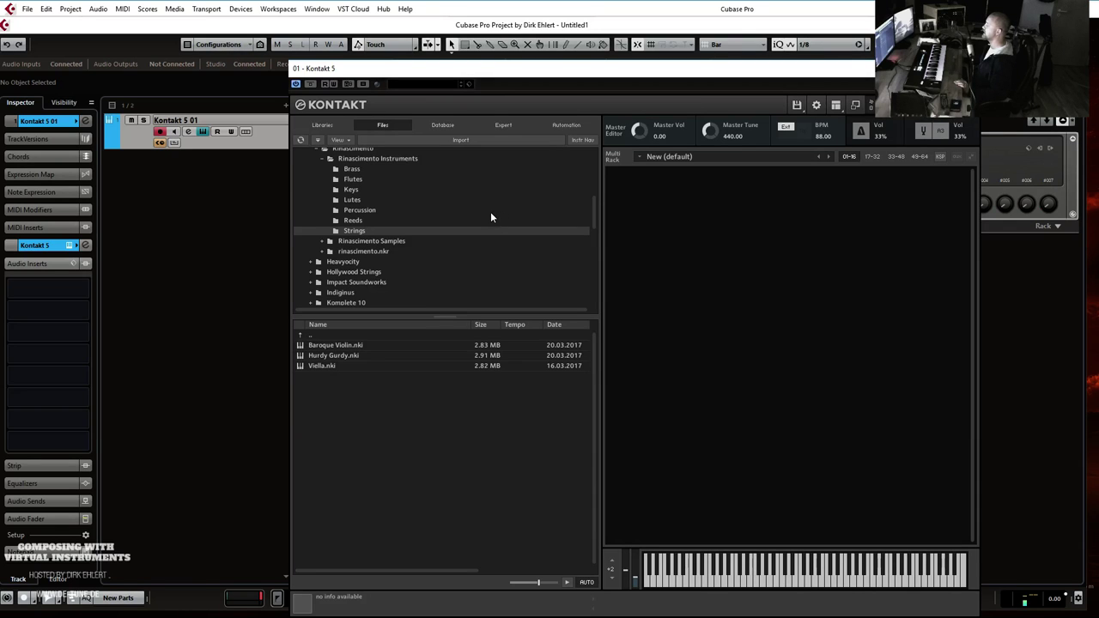
Move the Kontakt window up and to the left, and load Reinassance Trombone.nki from the Brass folder.
drag(568, 73, 491, 47)
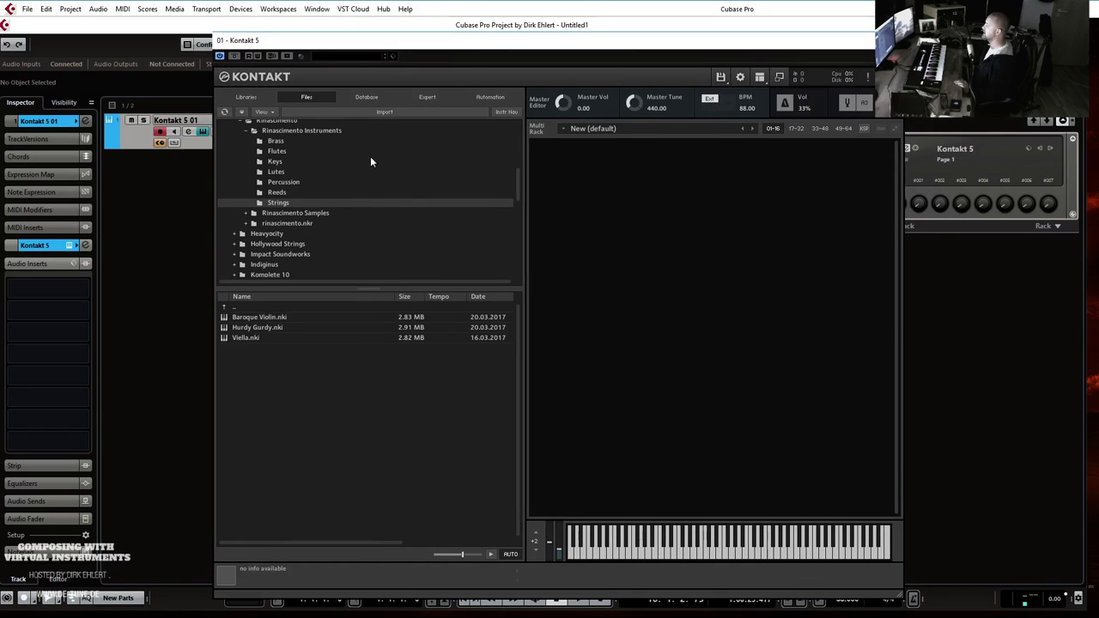
scroll(375, 188, up, 1)
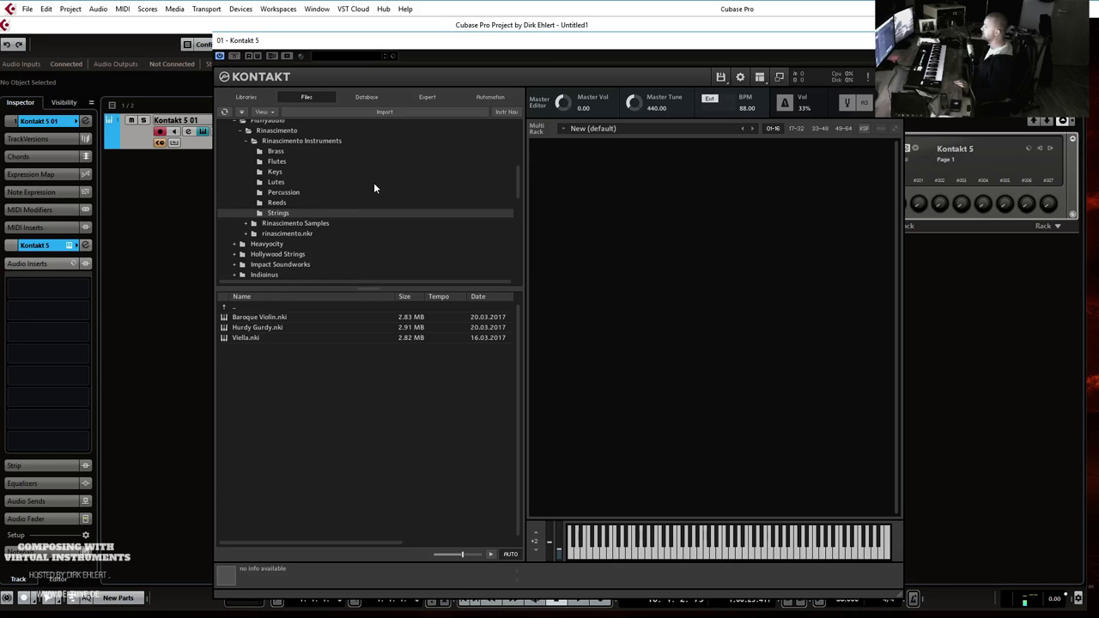
click(280, 154)
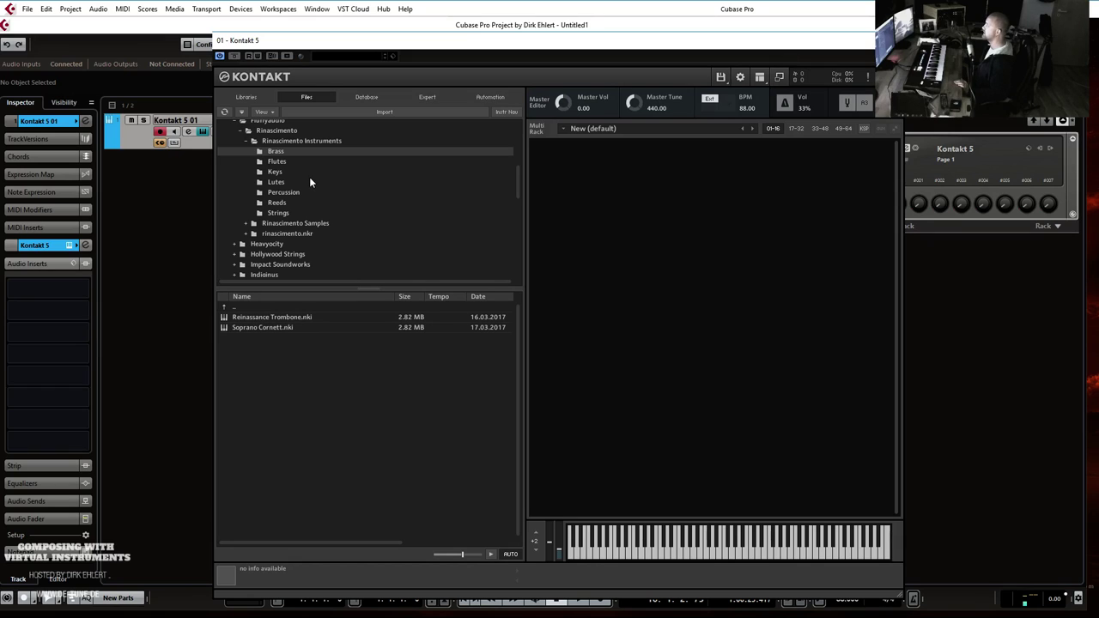
click(283, 162)
click(281, 155)
click(286, 142)
click(277, 153)
double_click(277, 317)
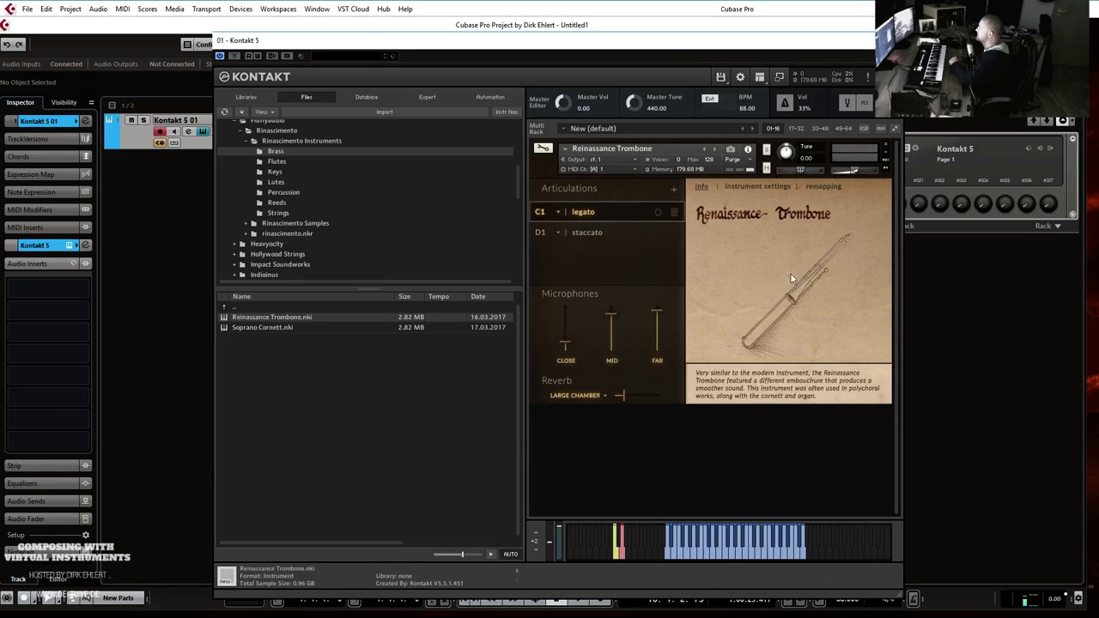
View the trombone's instrument settings and remapping pages, and return to its info page.
click(753, 186)
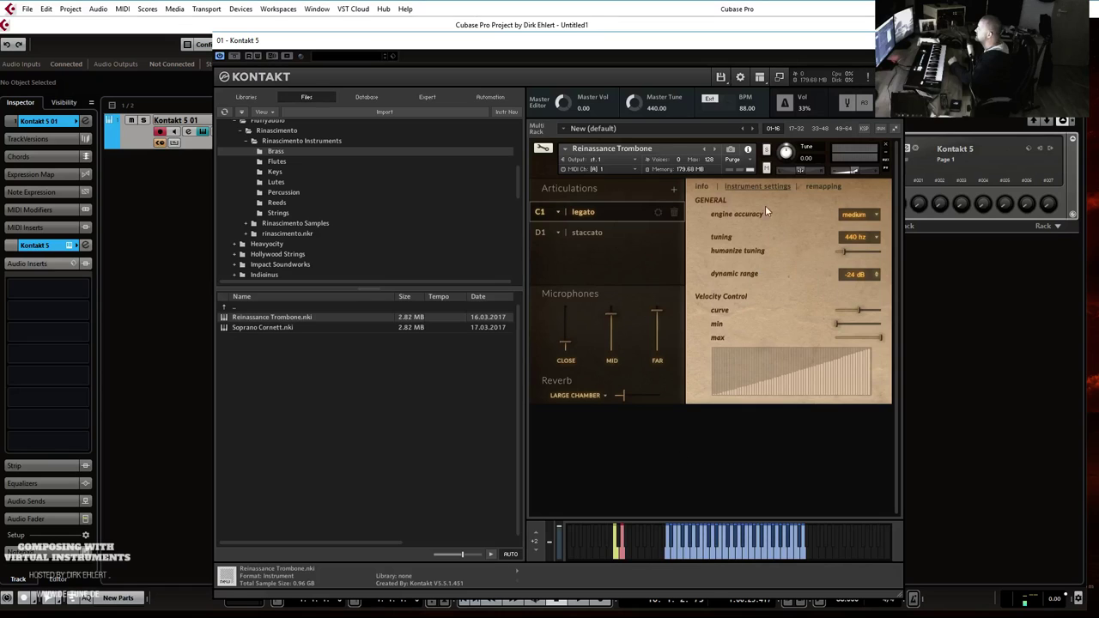
click(817, 185)
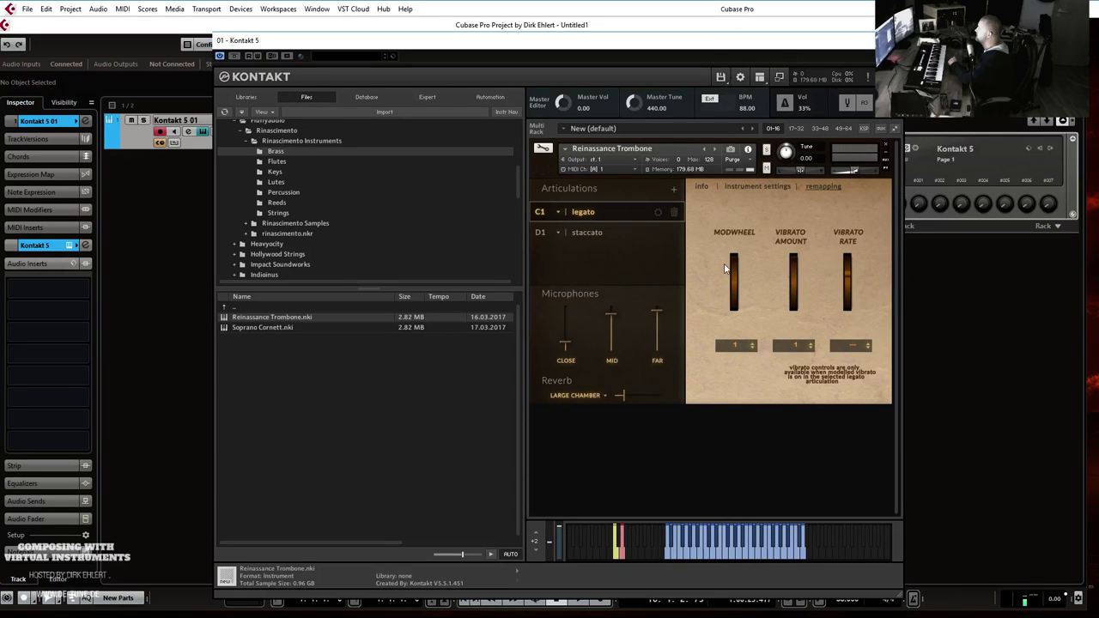
click(701, 187)
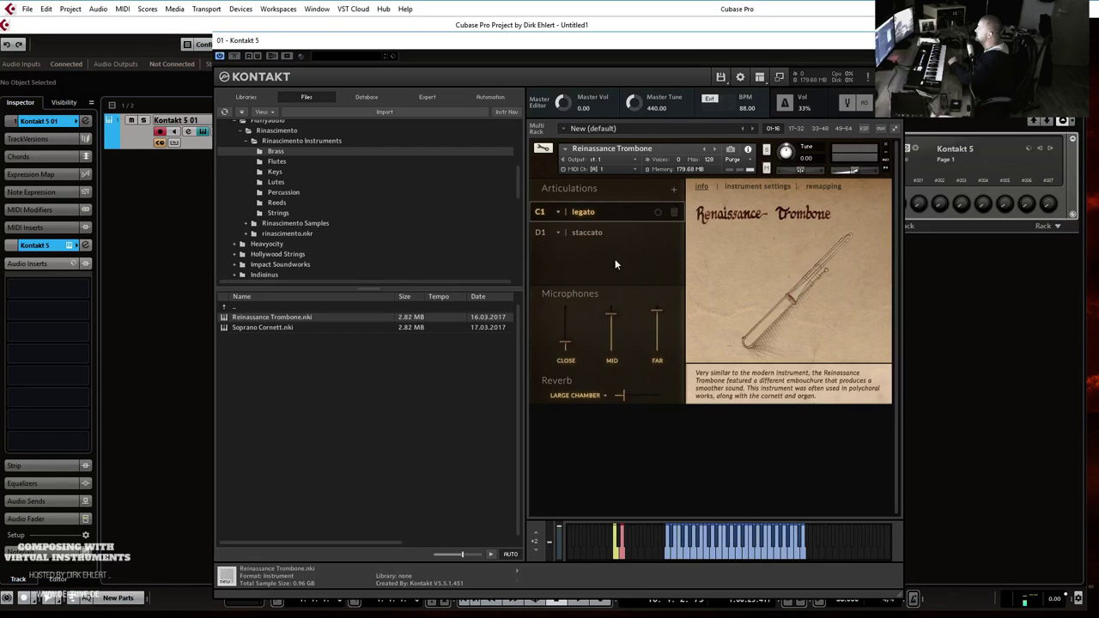
Examine the trombone's legato articulation settings and try modelled vibrato on it, leaving the option switched off.
click(656, 213)
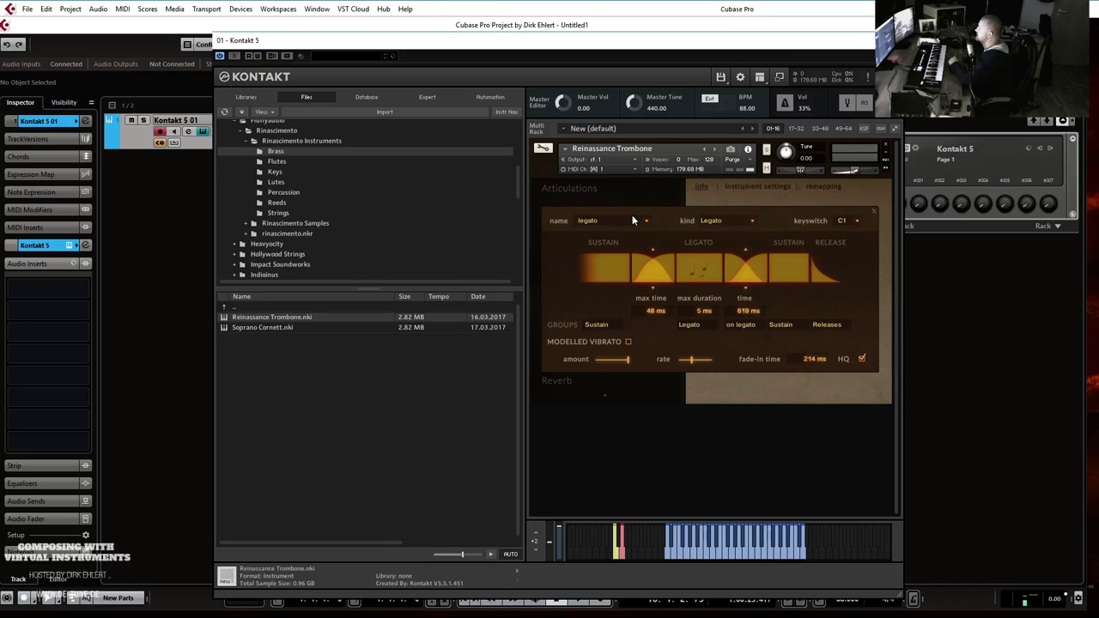
click(874, 210)
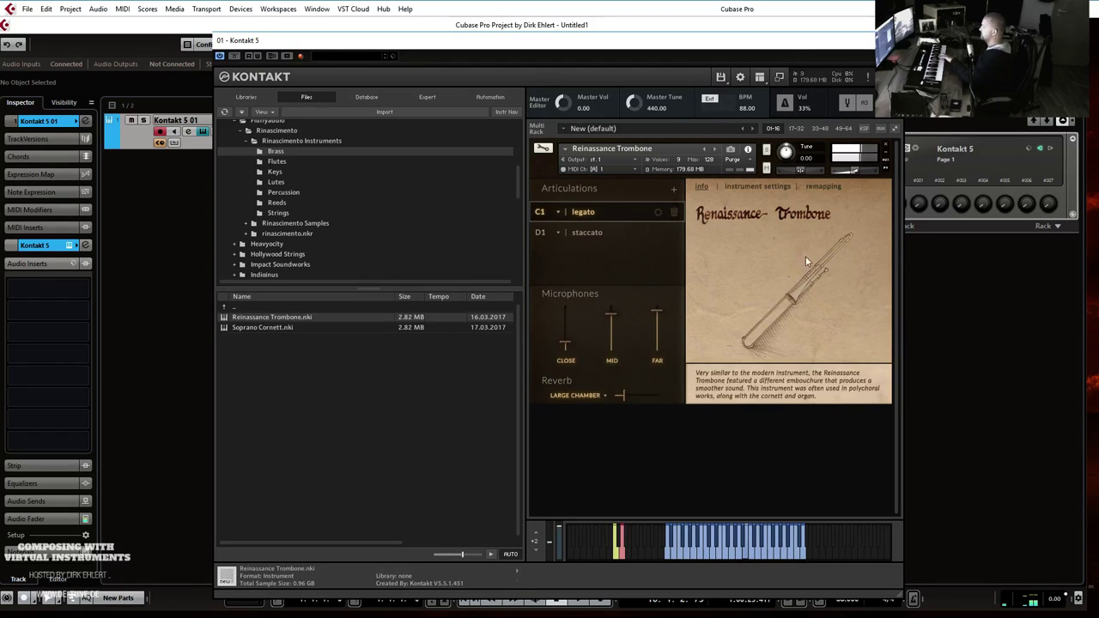
click(658, 212)
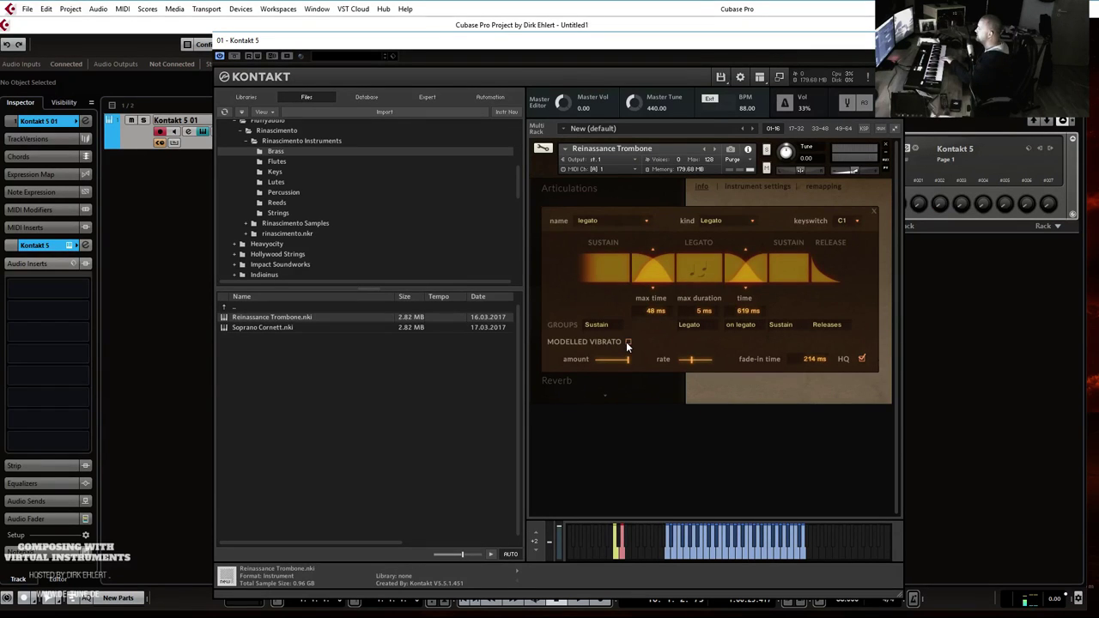
click(590, 183)
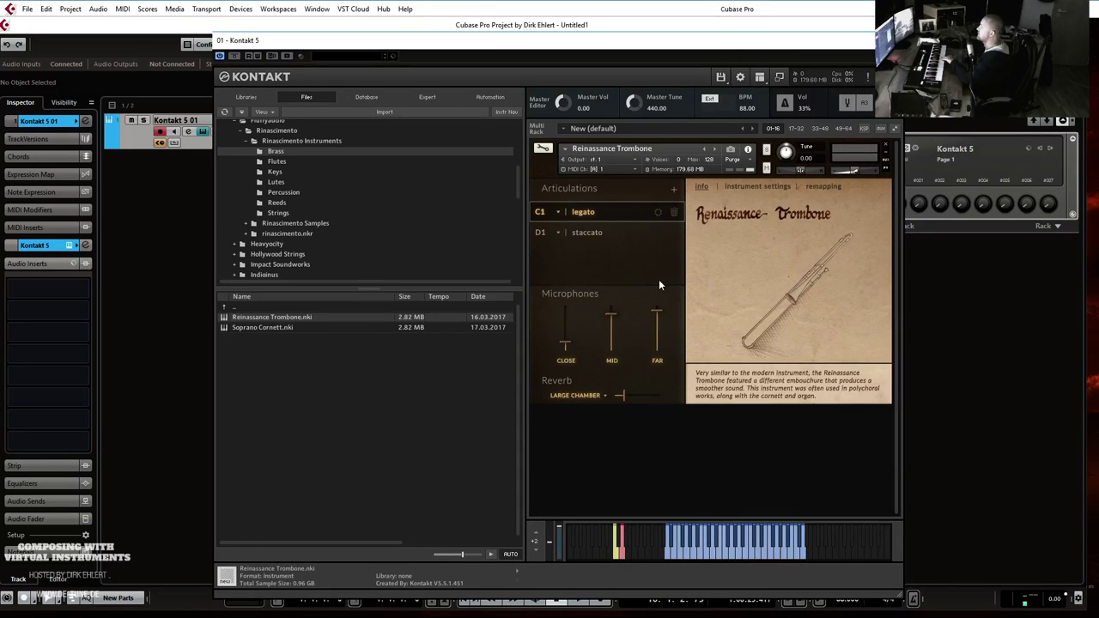
click(656, 215)
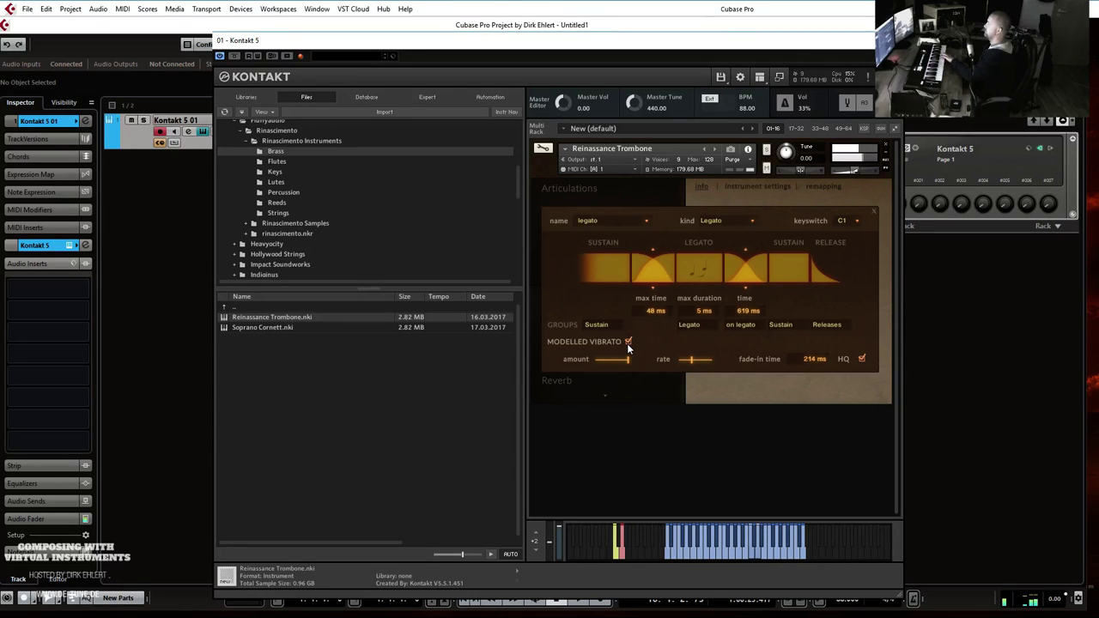
click(627, 343)
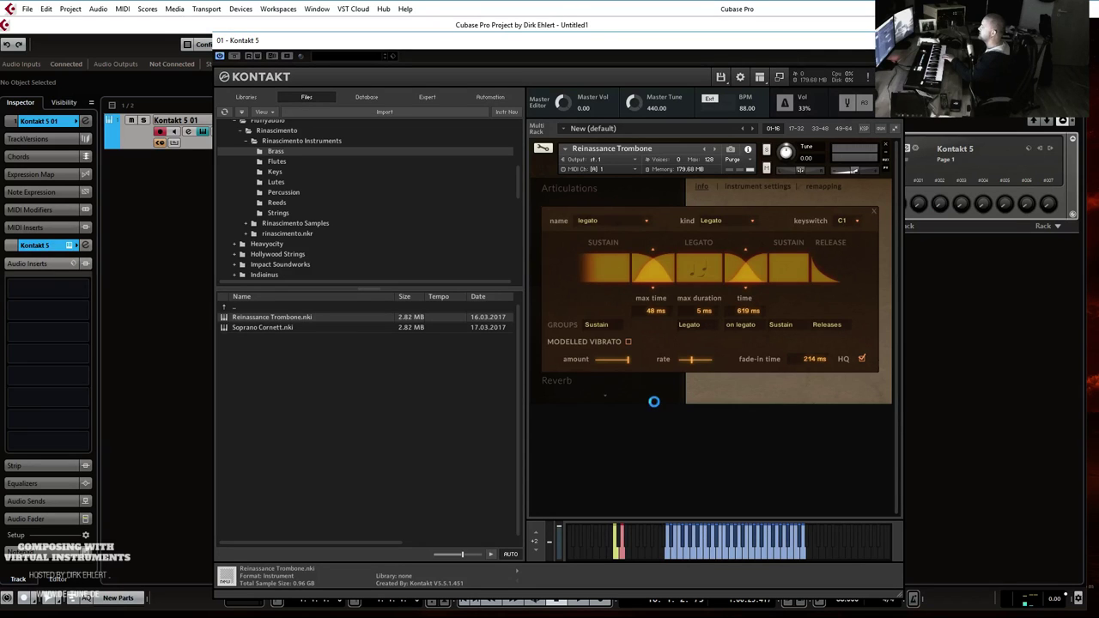
Switch the trombone to the staccato articulation for a trial and back to legato.
click(602, 235)
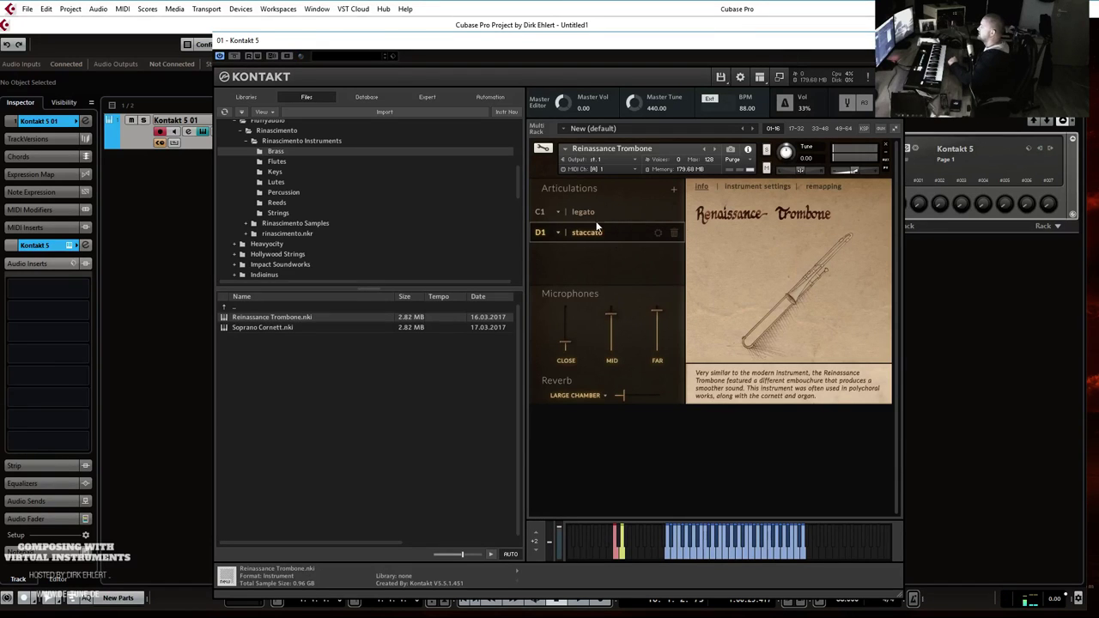
click(587, 217)
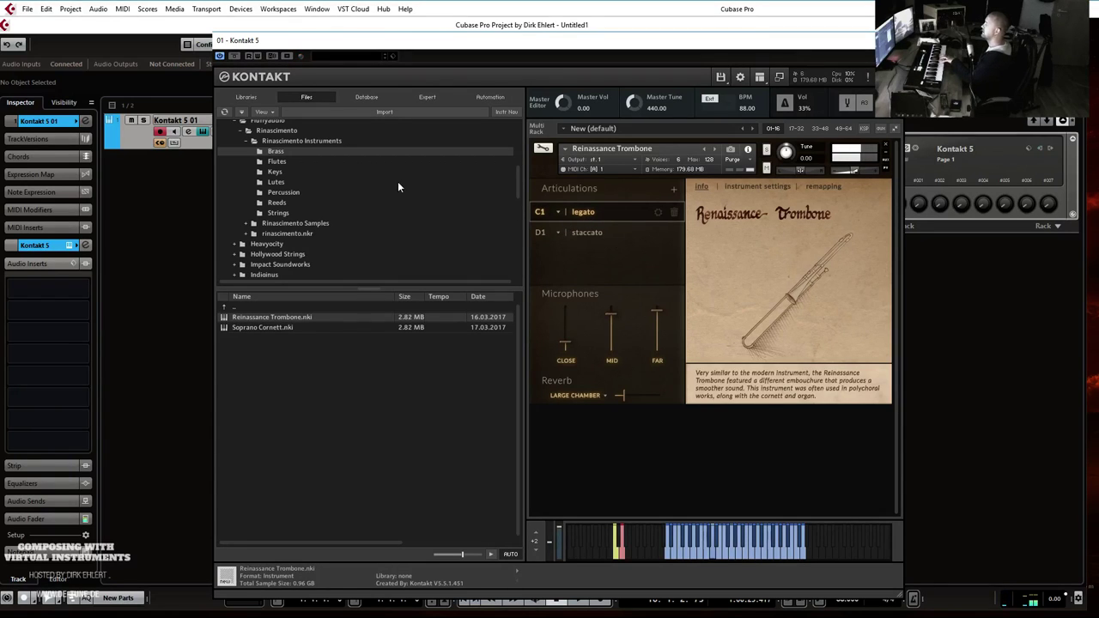
Replace the loaded trombone in the Kontakt rack with Soprano Cornett.nki.
click(280, 327)
drag(280, 327, 627, 172)
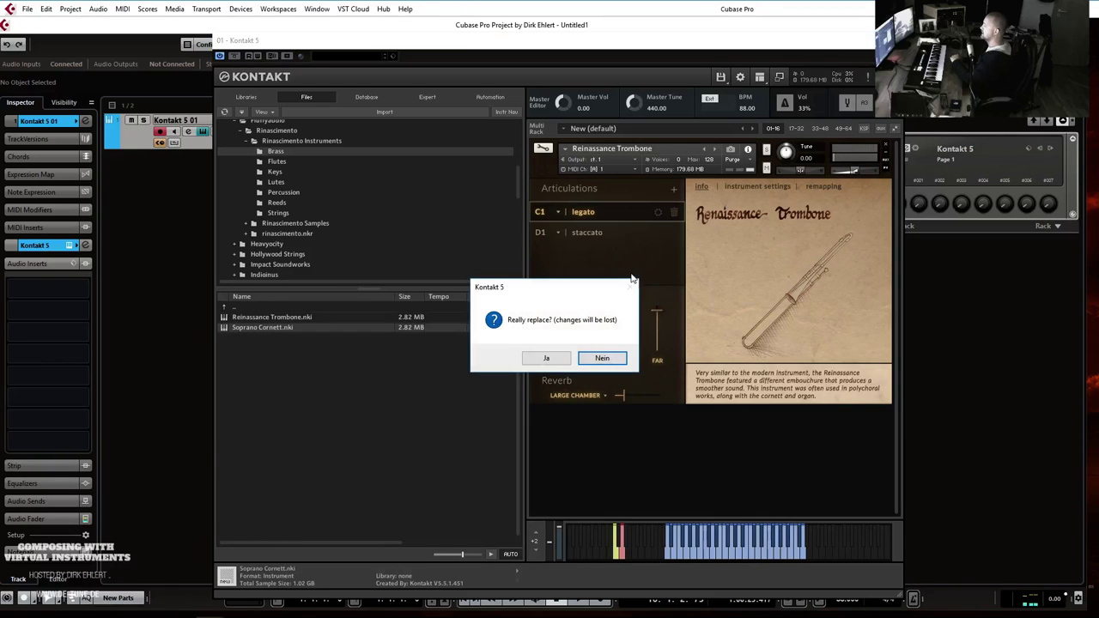
click(553, 358)
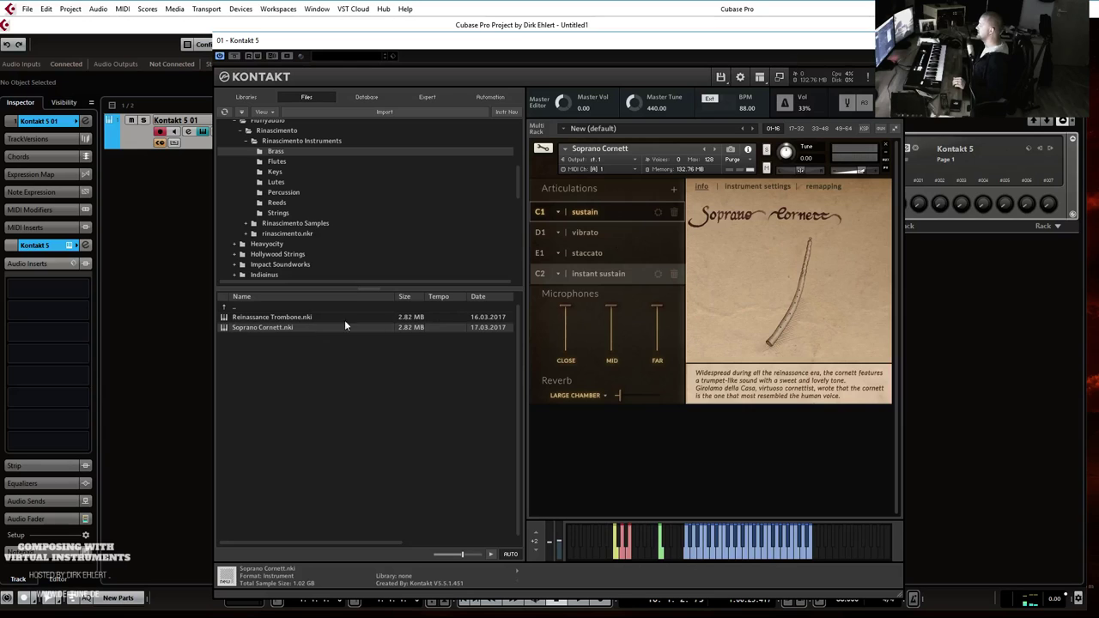
Activate the Soprano Cornett's vibrato articulation and open its settings.
click(599, 234)
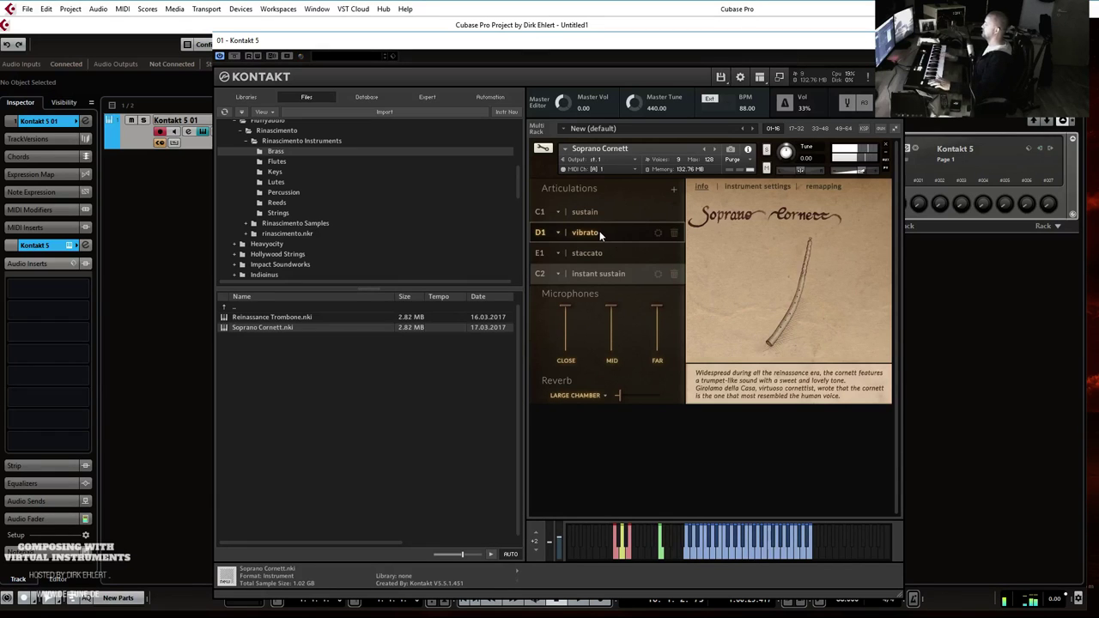
click(657, 233)
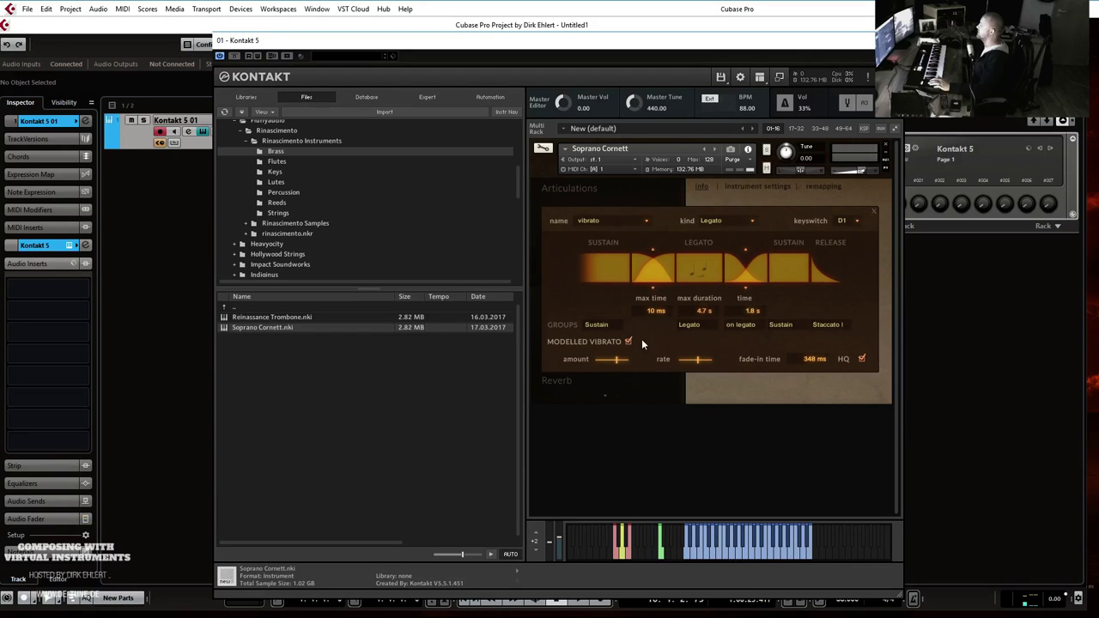
Close the Soprano Cornett's vibrato settings and switch the instrument back to its vibrato articulation.
click(609, 395)
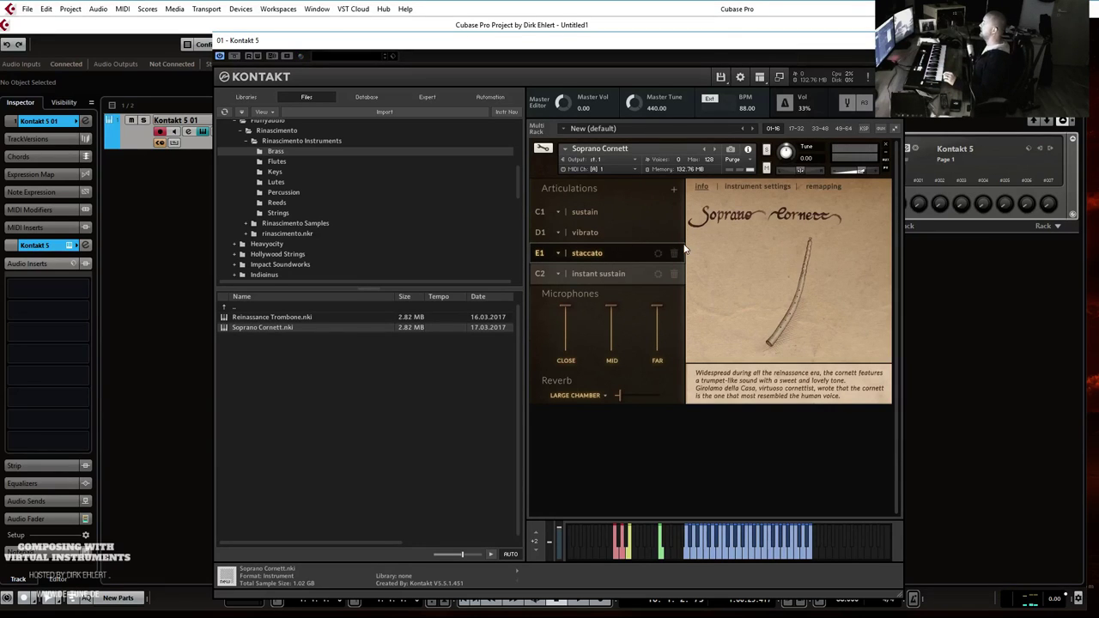
click(586, 231)
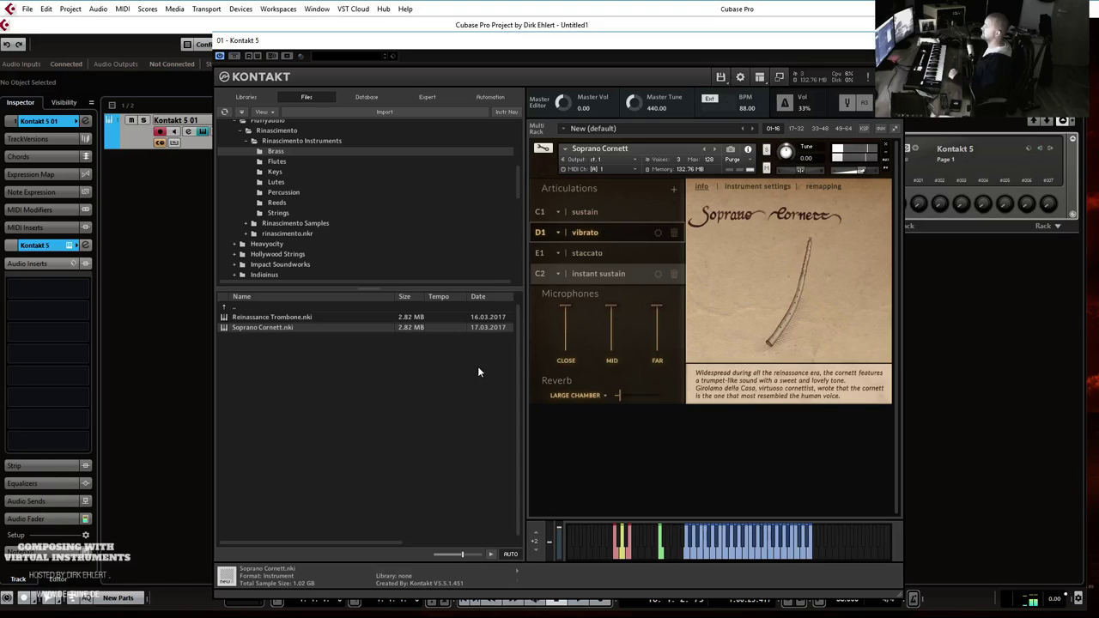
Replace the Soprano Cornett with Alto Recorder.nki from the Flutes folder and activate its vibrato articulation.
click(276, 162)
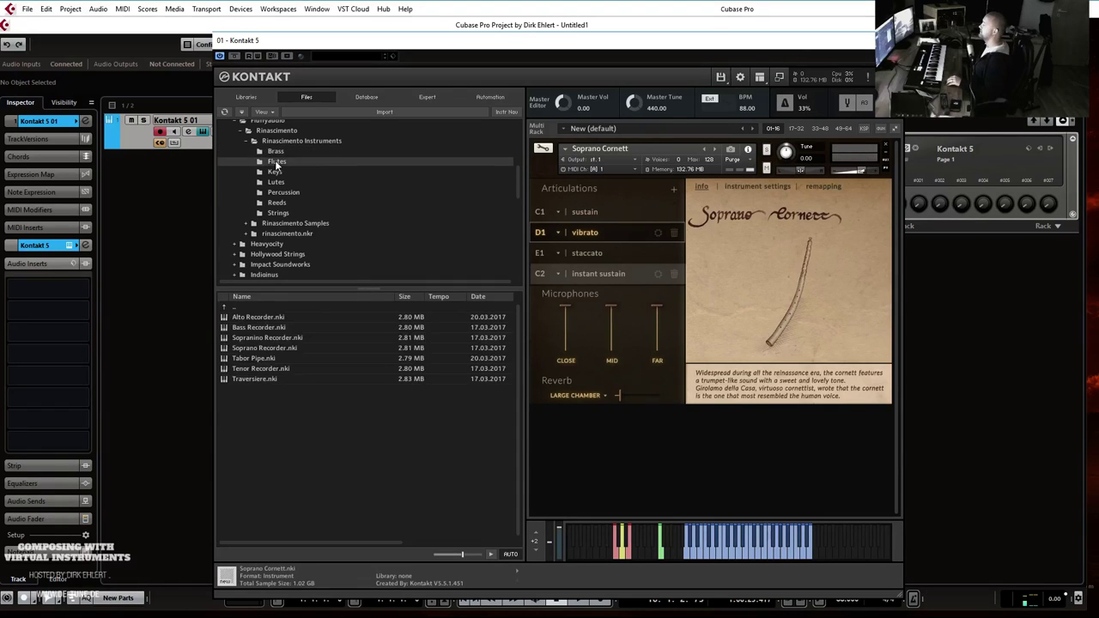
drag(254, 322, 669, 167)
click(551, 359)
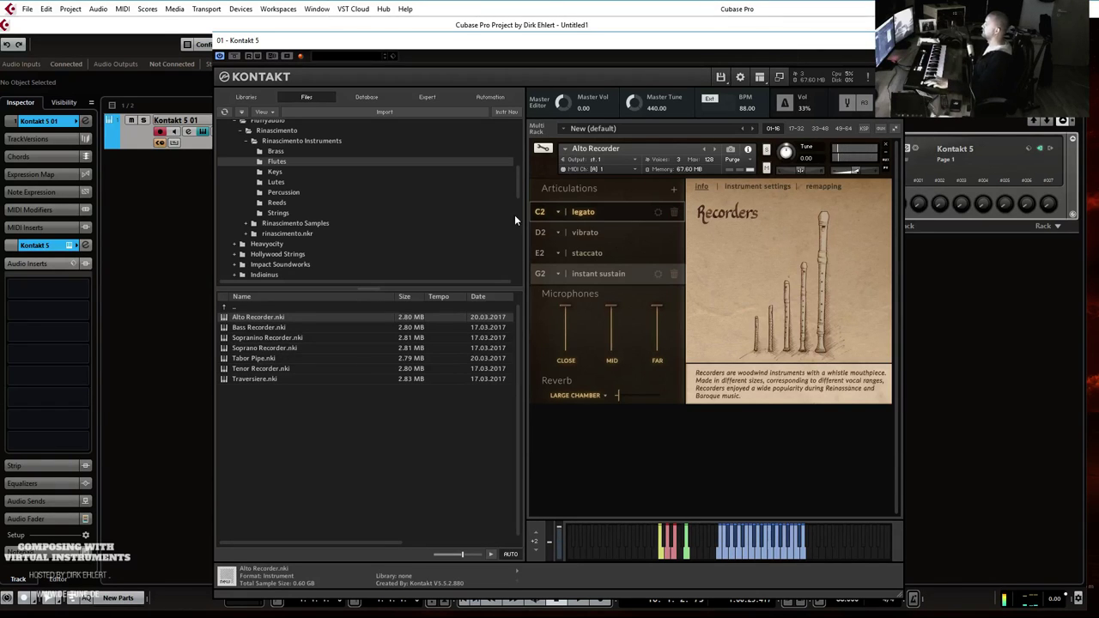
click(590, 231)
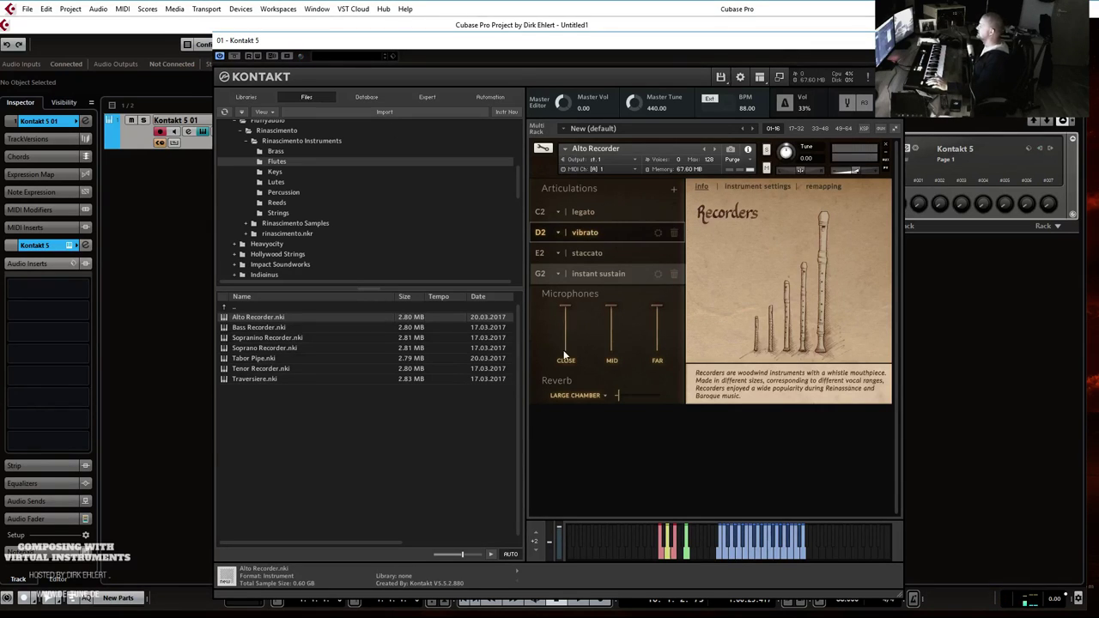
Lower the Alto Recorder's close microphone to a low level and its mid microphone to about half, keeping far at full.
click(613, 362)
click(656, 360)
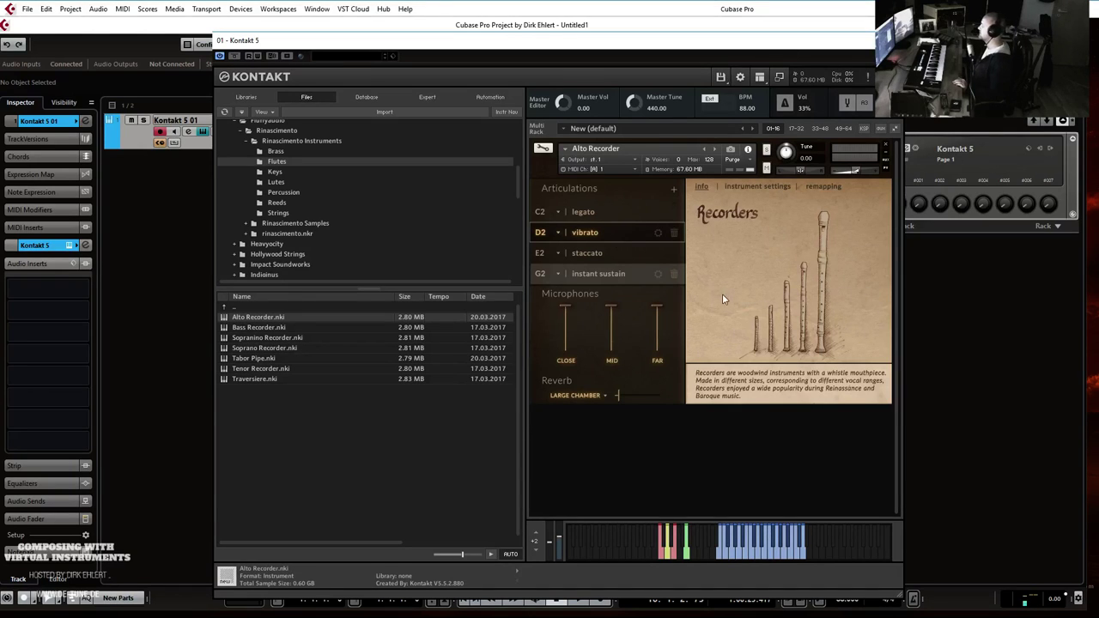
drag(565, 312, 562, 318)
click(658, 312)
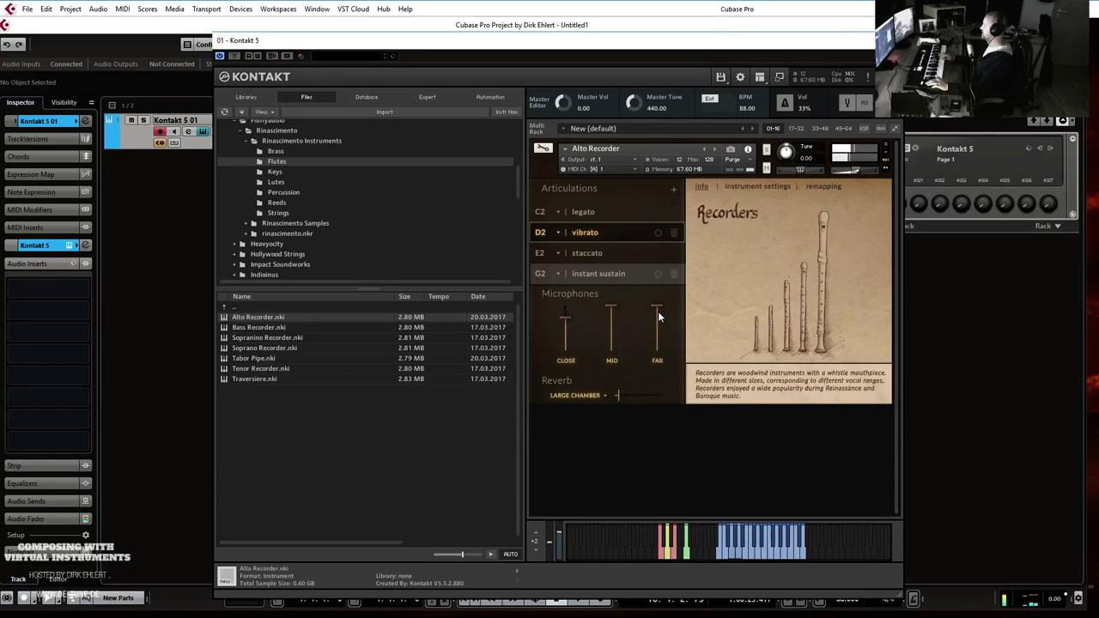
drag(617, 333, 618, 345)
drag(561, 314, 566, 329)
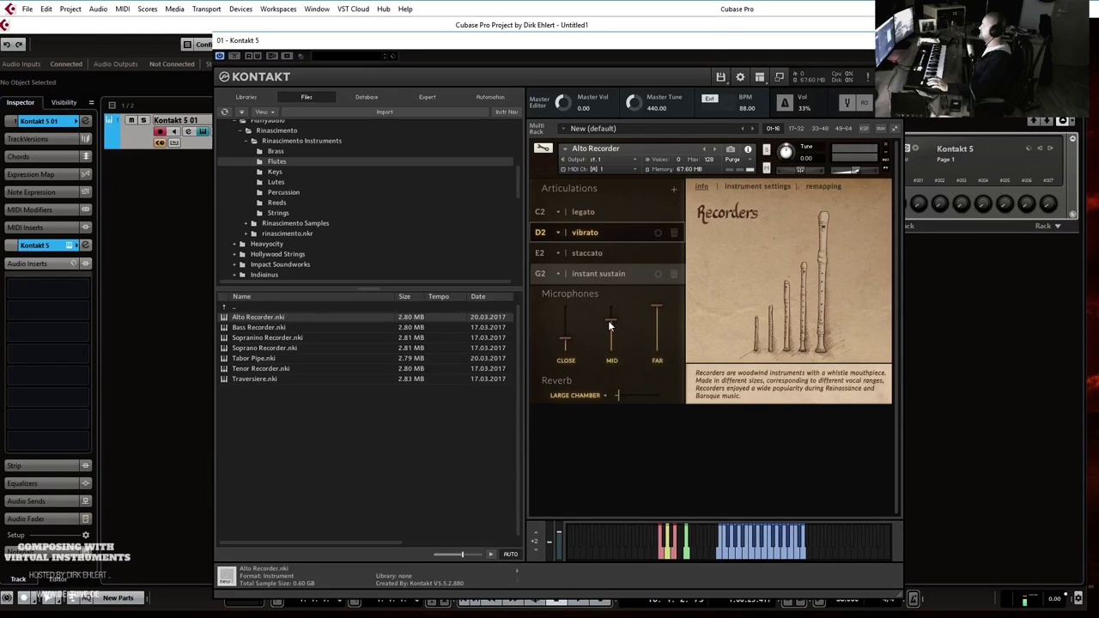
drag(608, 320, 607, 331)
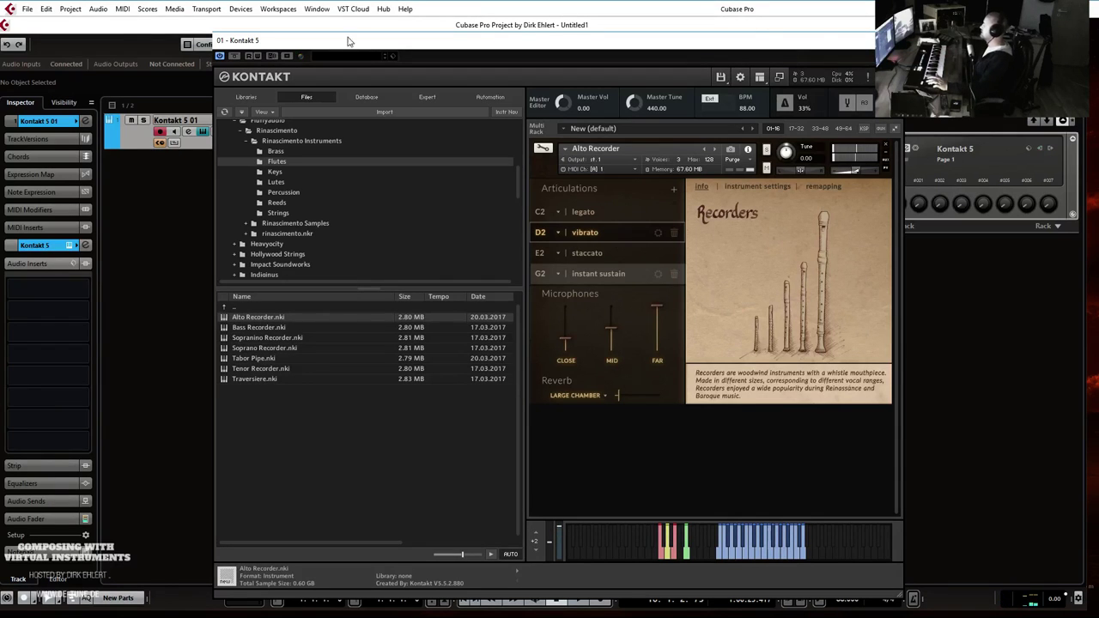
Raise the Alto Recorder's close microphone to full and lower its far microphone to a low level.
drag(575, 356, 577, 313)
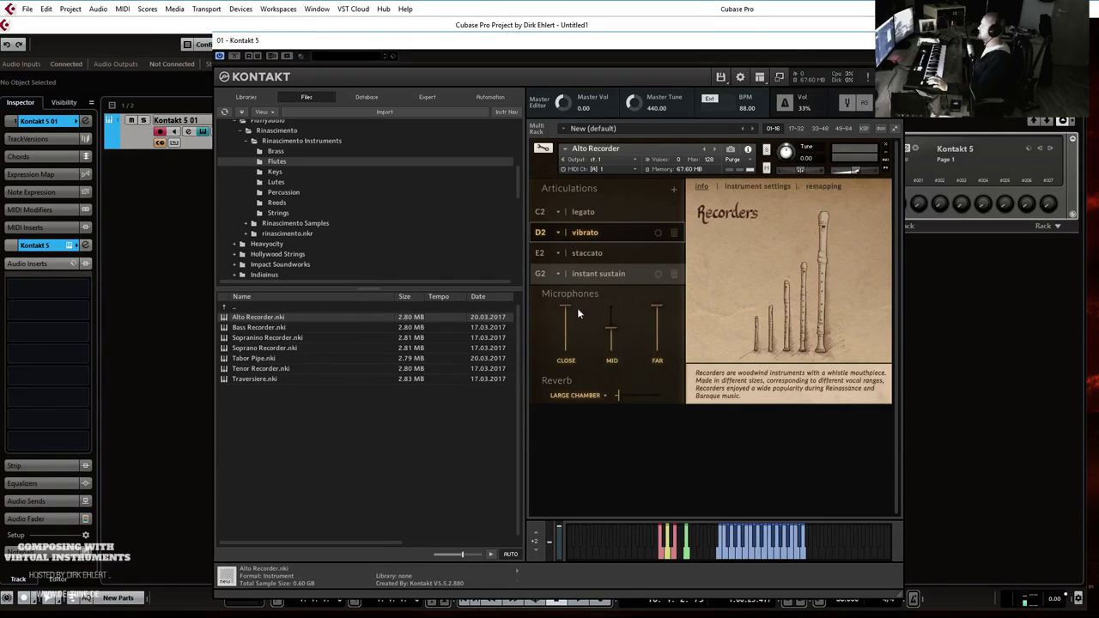
drag(657, 307, 612, 328)
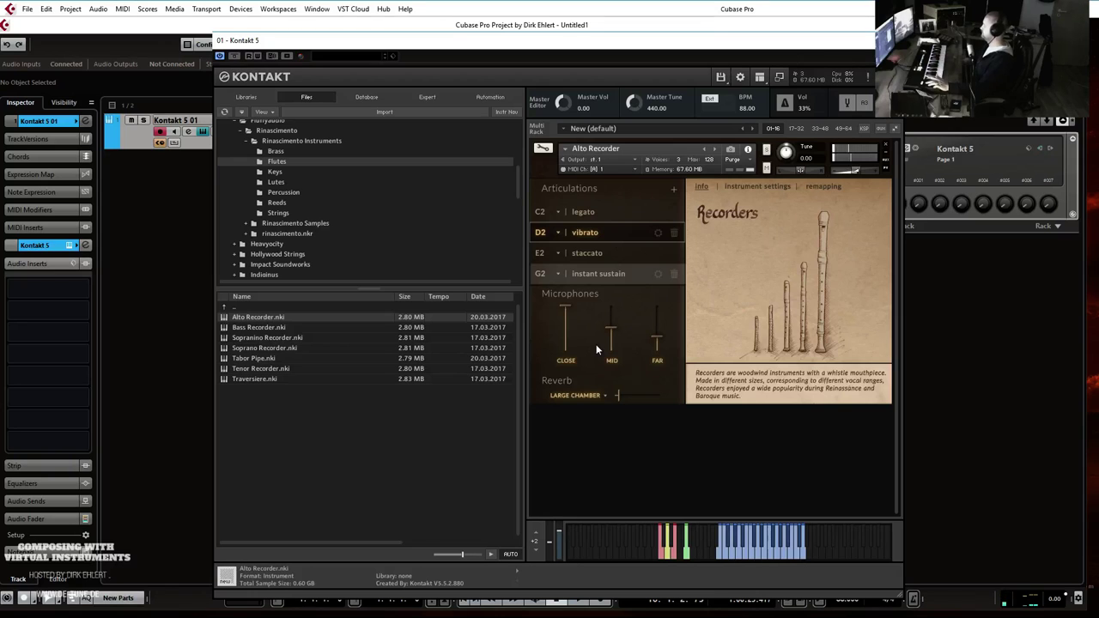
Replace the Alto Recorder with Bass Recorder.nki and activate its vibrato articulation.
drag(277, 329, 594, 160)
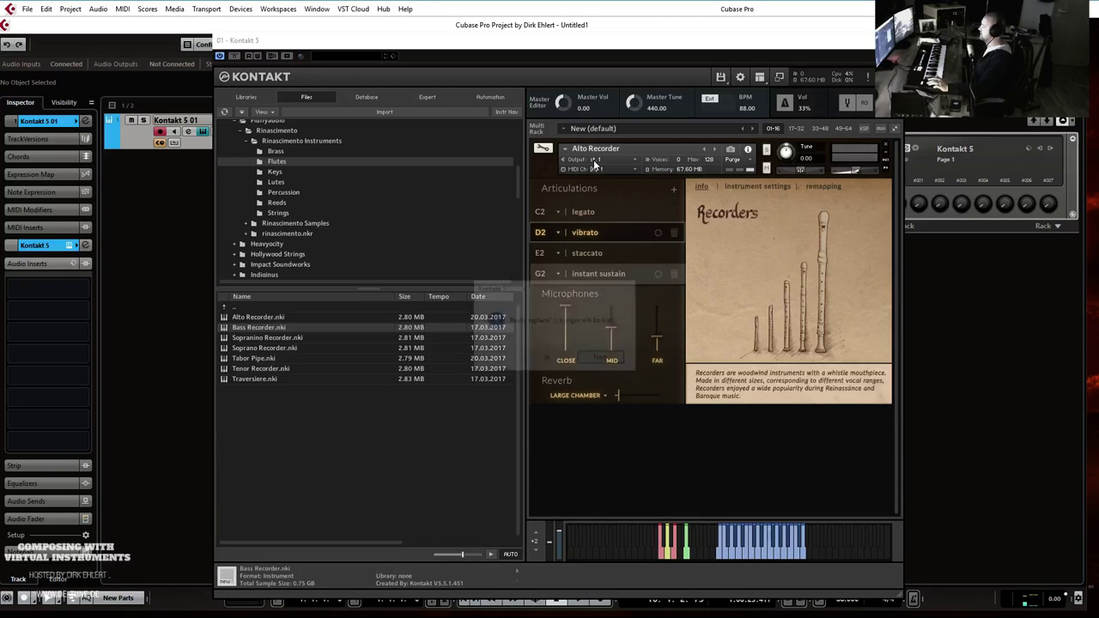
click(603, 358)
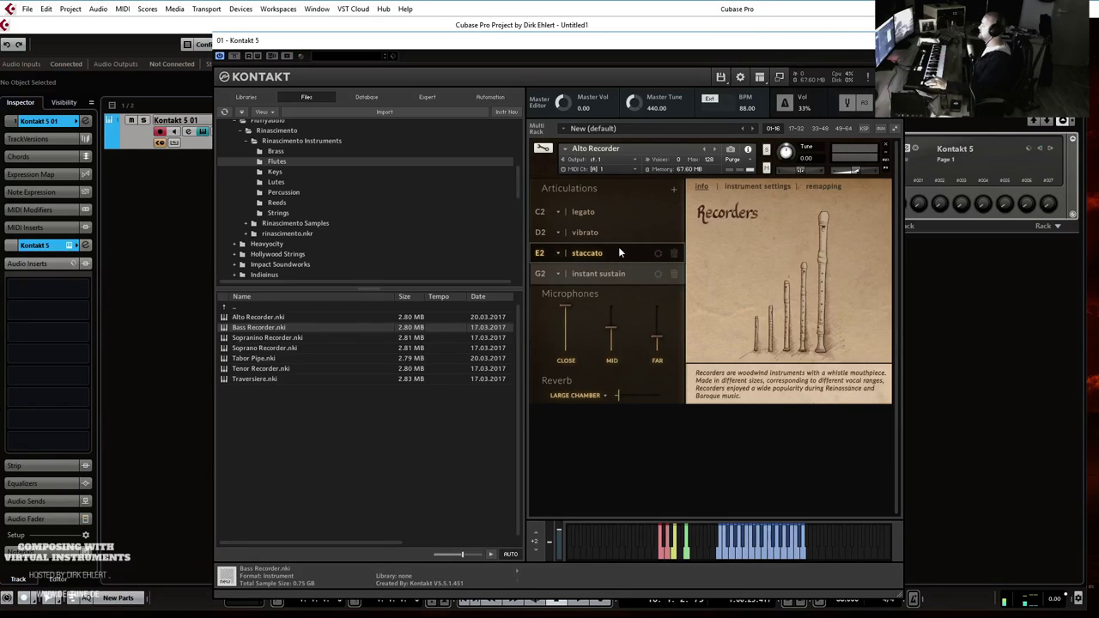
drag(243, 329, 587, 158)
click(552, 361)
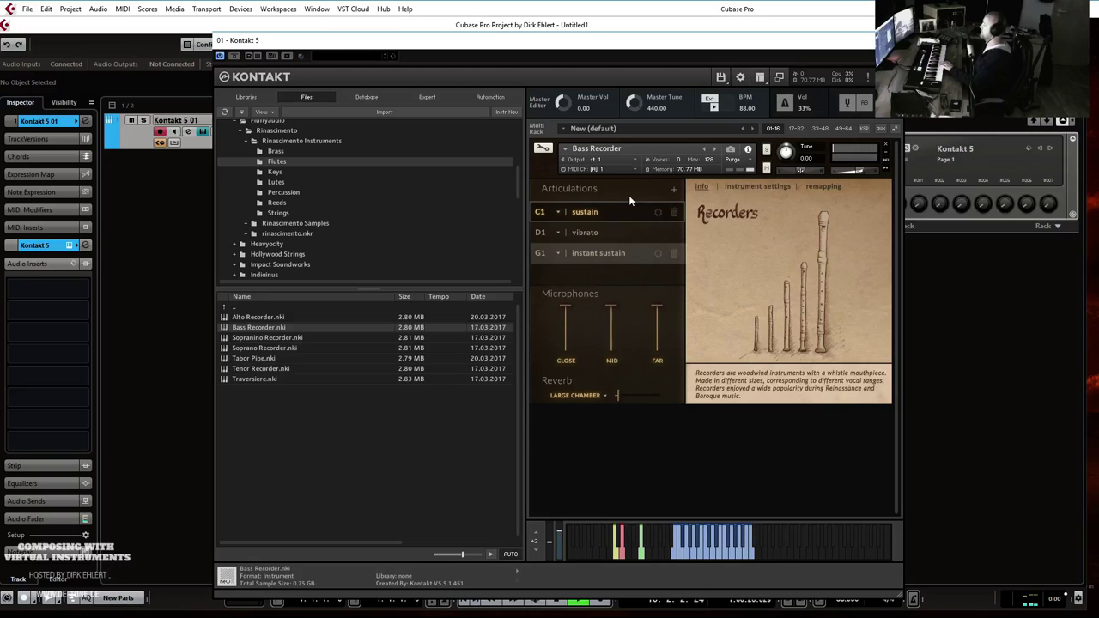
click(616, 237)
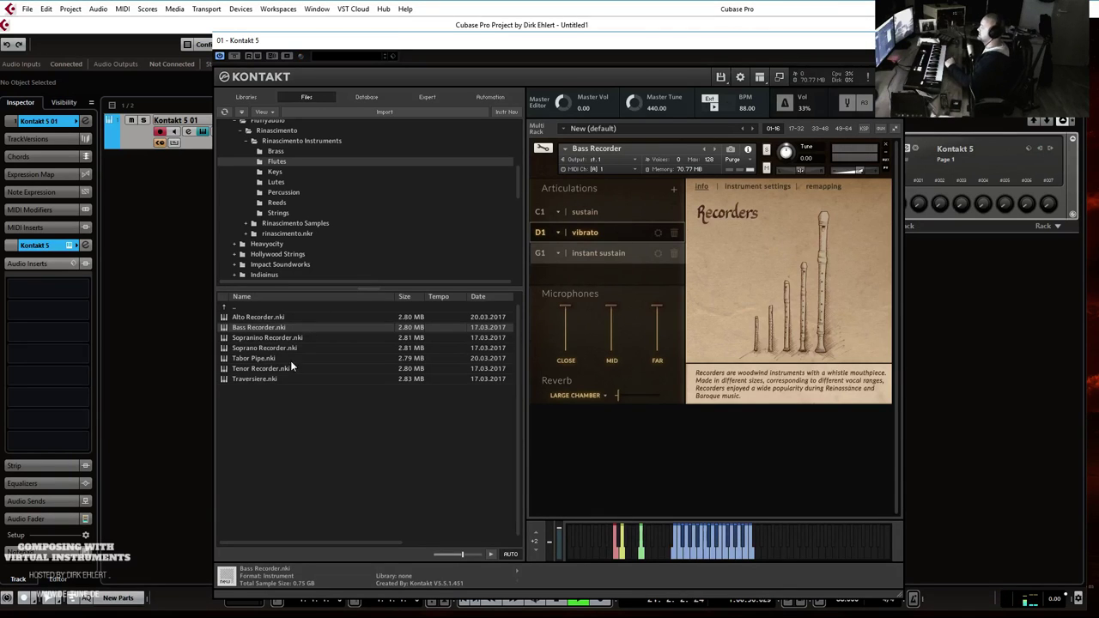
Replace the Bass Recorder in the rack with Sopranino Recorder.nki.
double_click(257, 338)
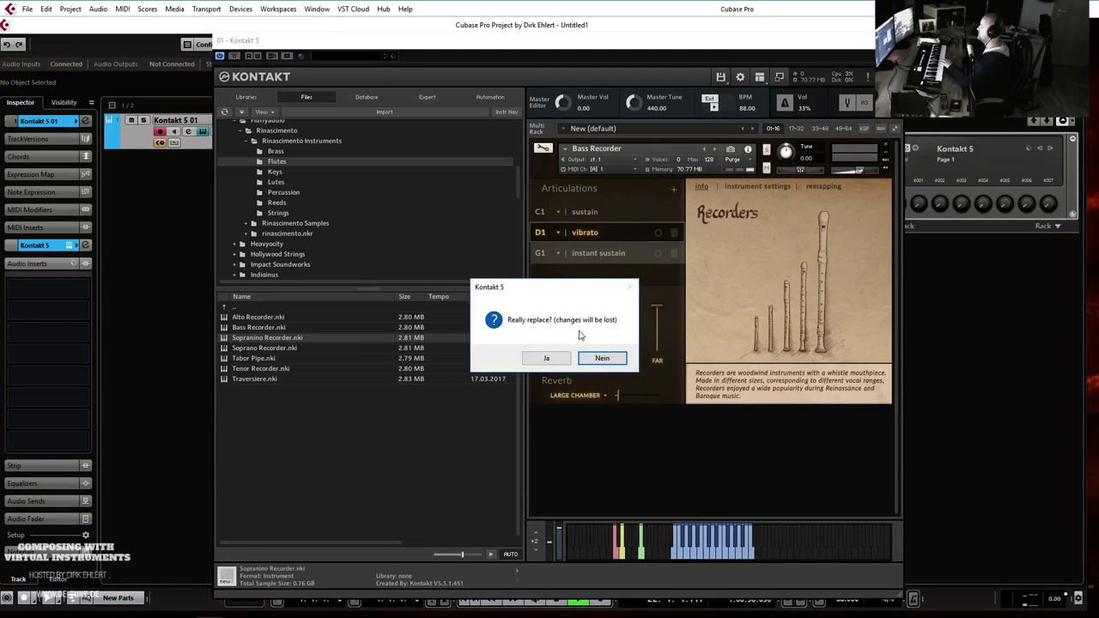
click(553, 359)
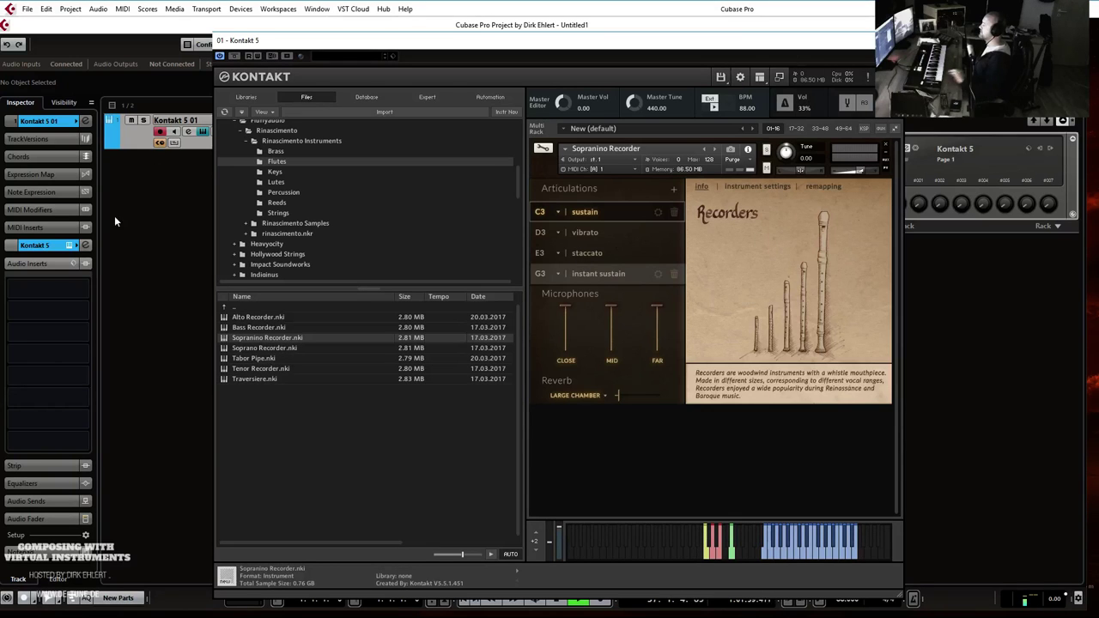
click(146, 230)
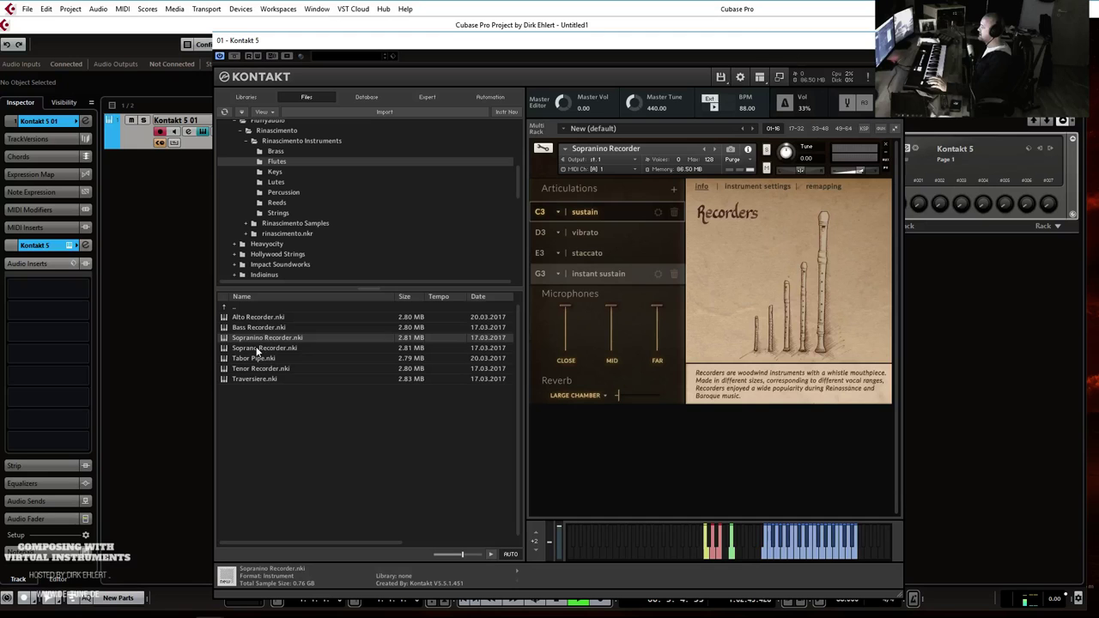
Replace the Sopranino Recorder with Soprano Recorder.nki and activate its vibrato articulation.
drag(256, 351, 672, 244)
click(555, 355)
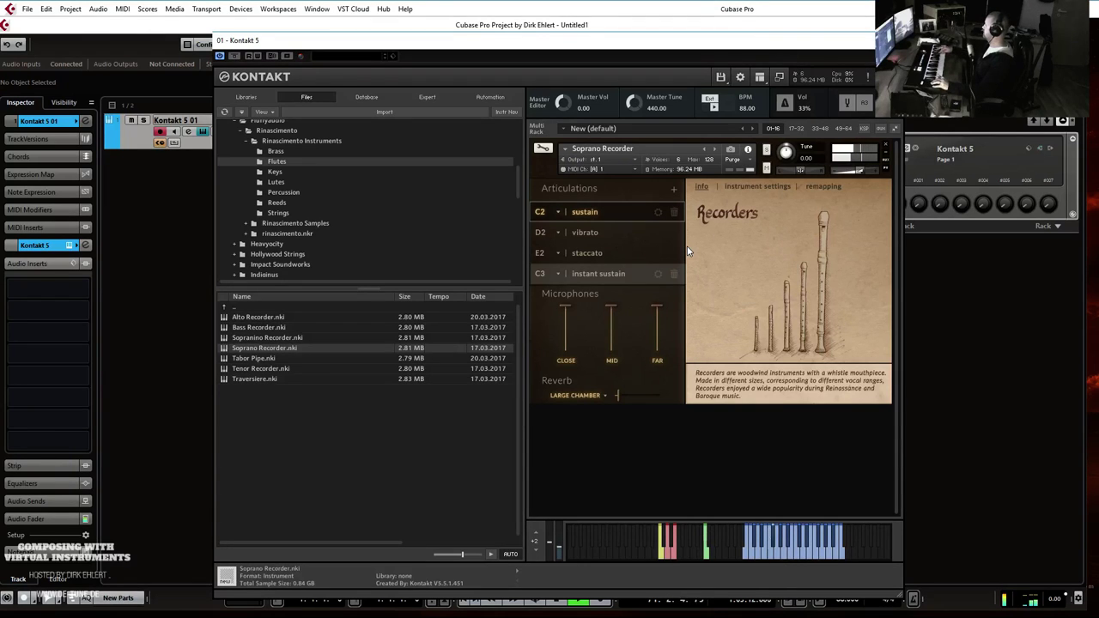
click(603, 233)
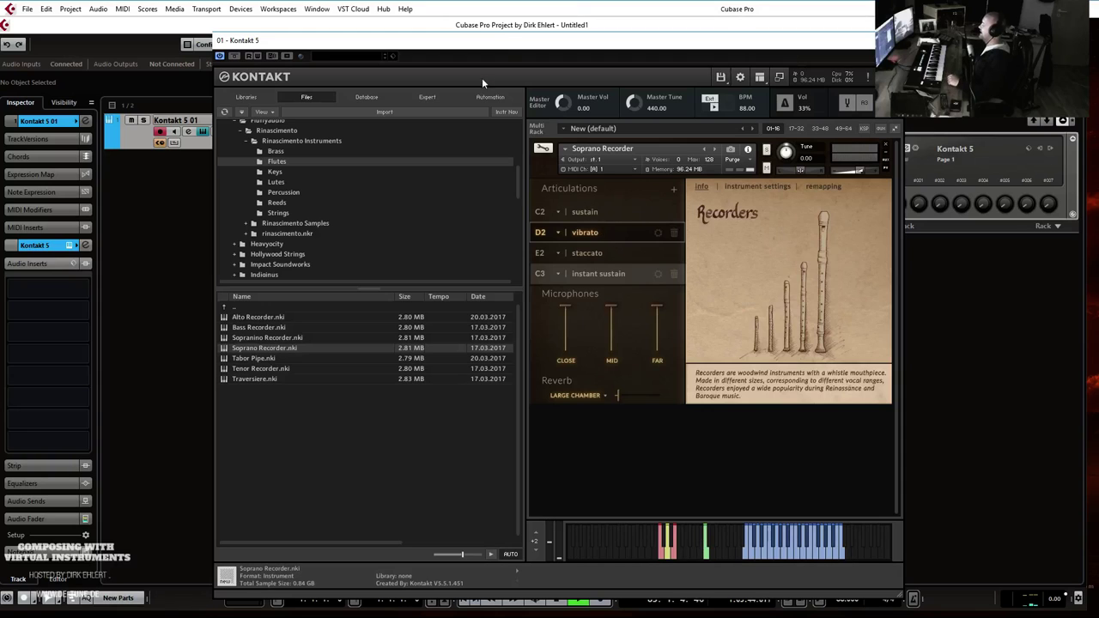
Replace the Soprano Recorder in the rack with Tabor Pipe.nki.
double_click(254, 359)
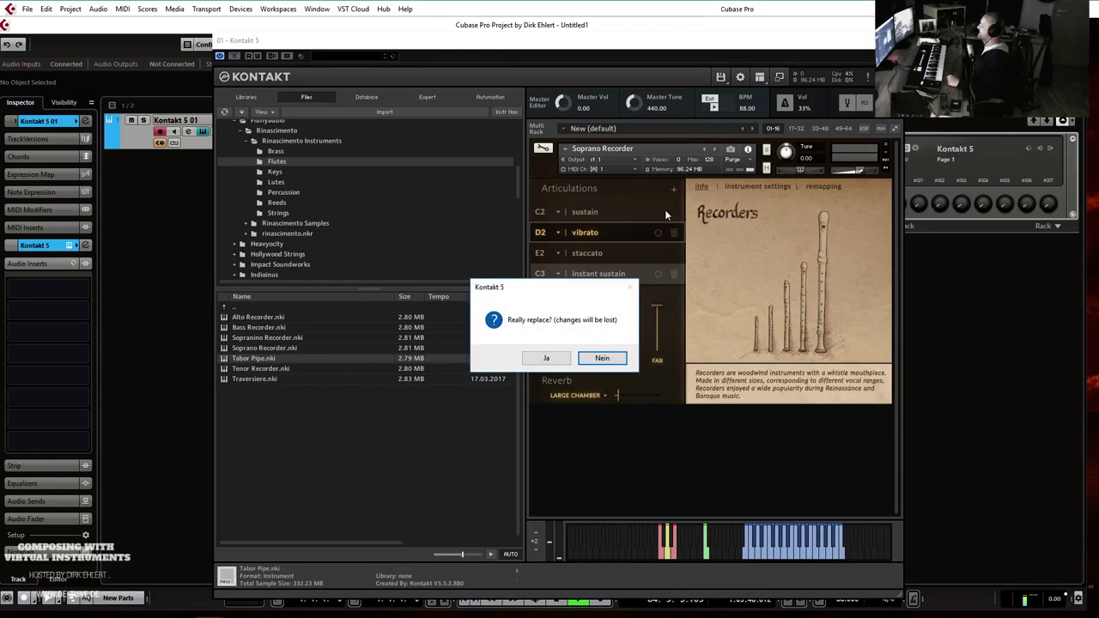
click(544, 359)
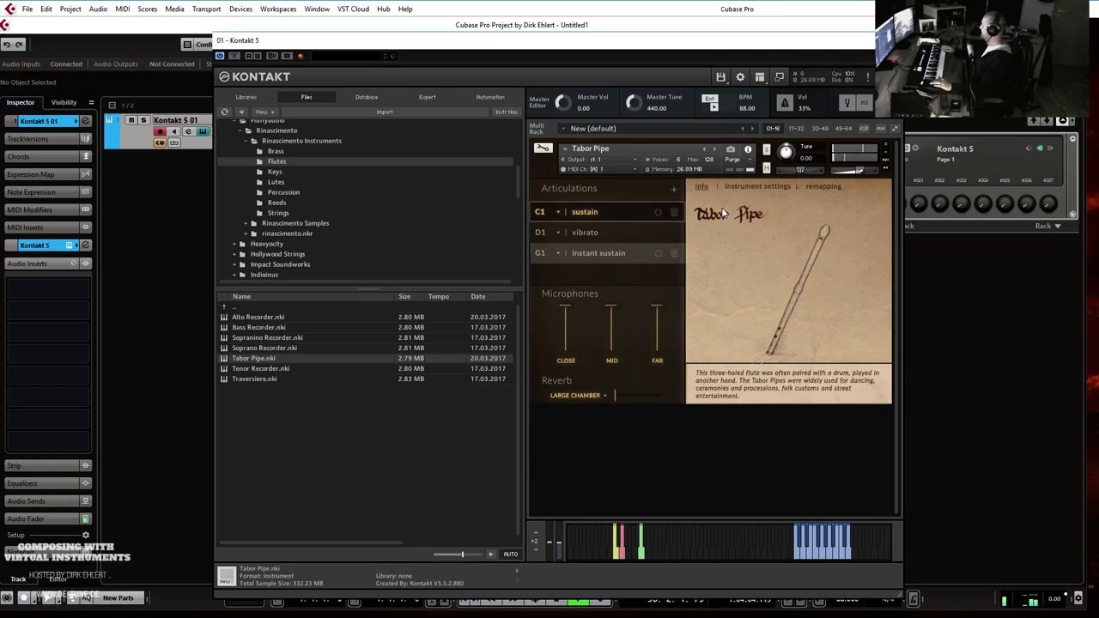
Load Tenor Recorder.nki in place of the Tabor Pipe, and replace it in turn with Traversiere.nki.
double_click(262, 369)
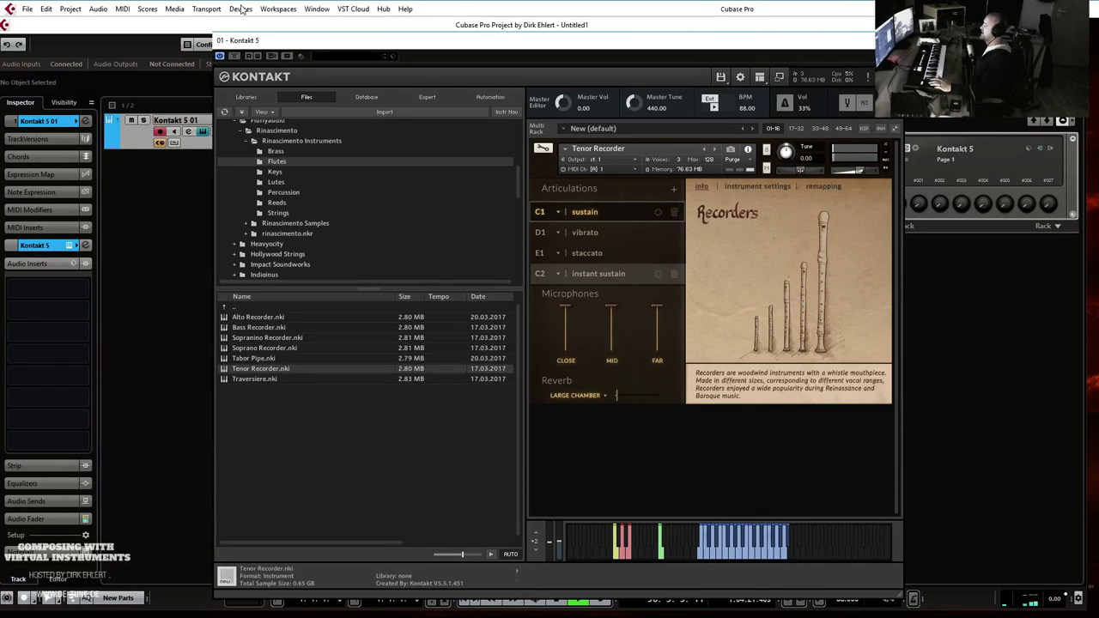
click(257, 378)
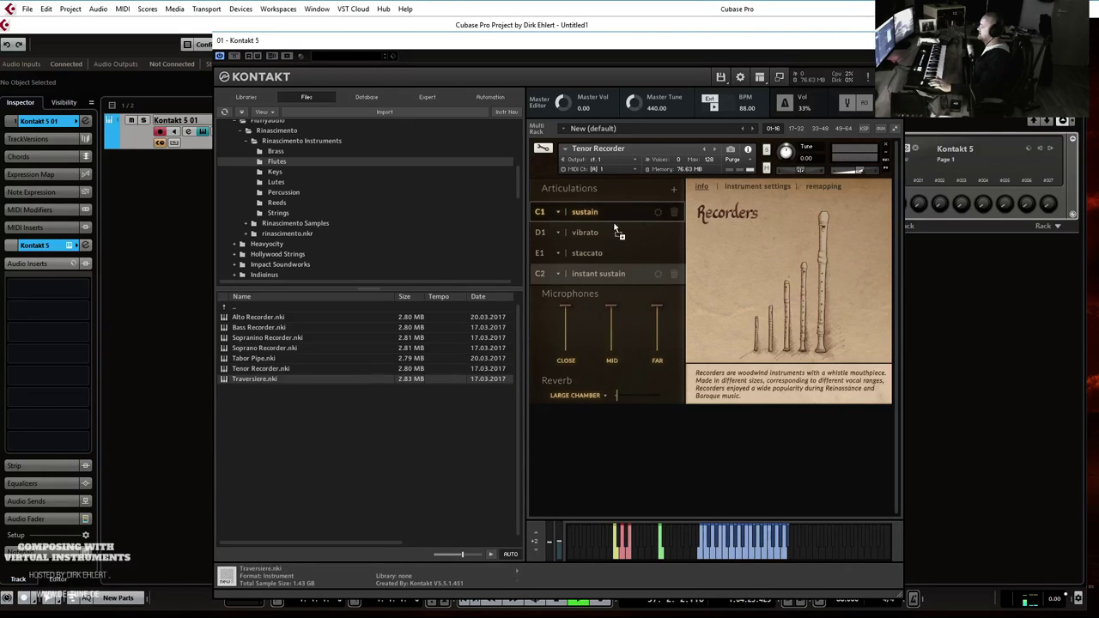
drag(626, 216, 582, 216)
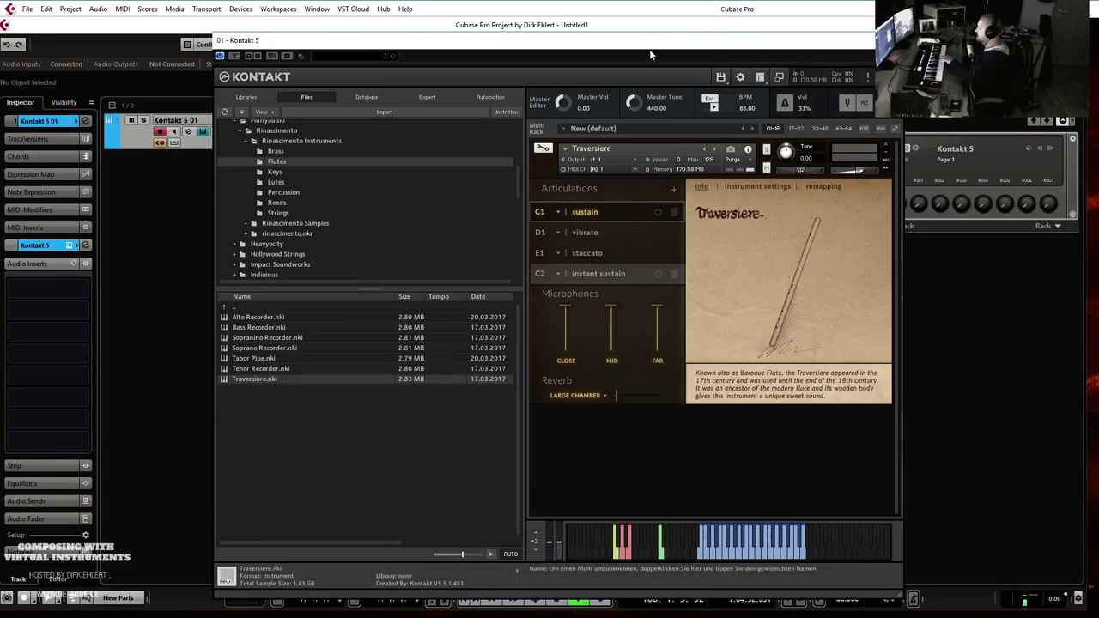
Move the Kontakt window aside to stop the project playback, and bring the window back into view.
drag(656, 41, 1098, 41)
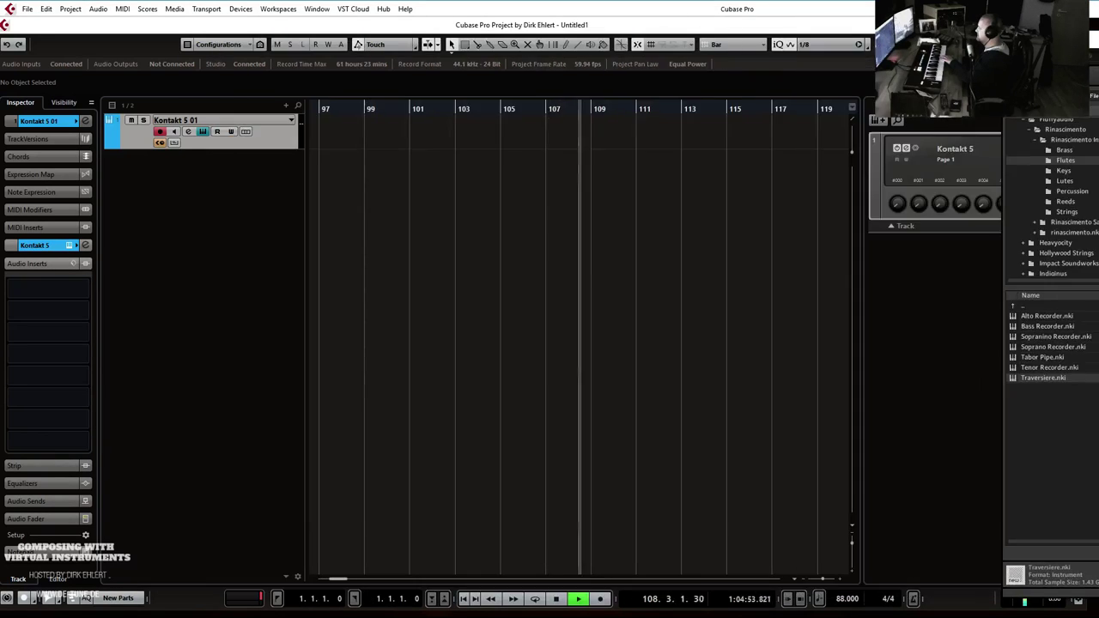
click(556, 598)
drag(1098, 41, 374, 25)
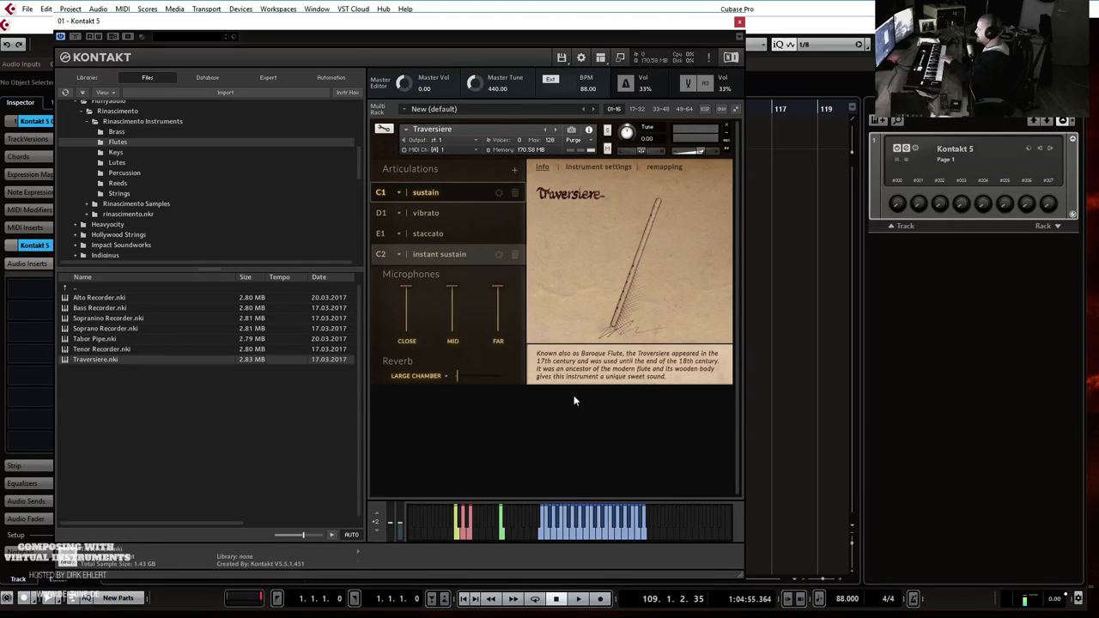
Replace the Traversiere with Harpsychord Main.nki from the Keys folder and lower its close and mid microphones.
click(115, 153)
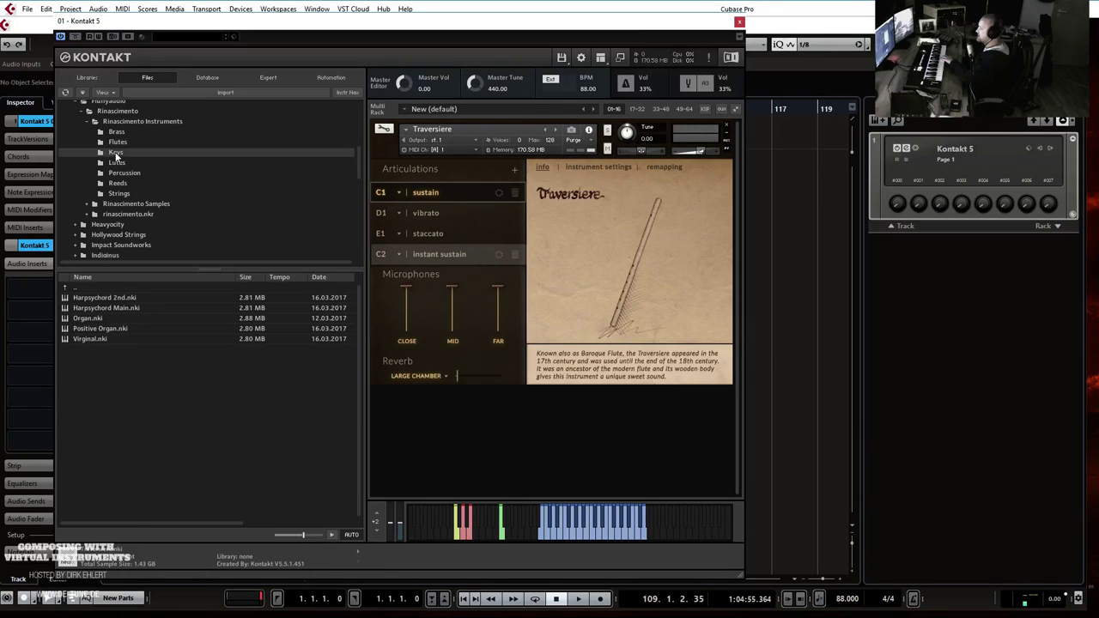
click(102, 308)
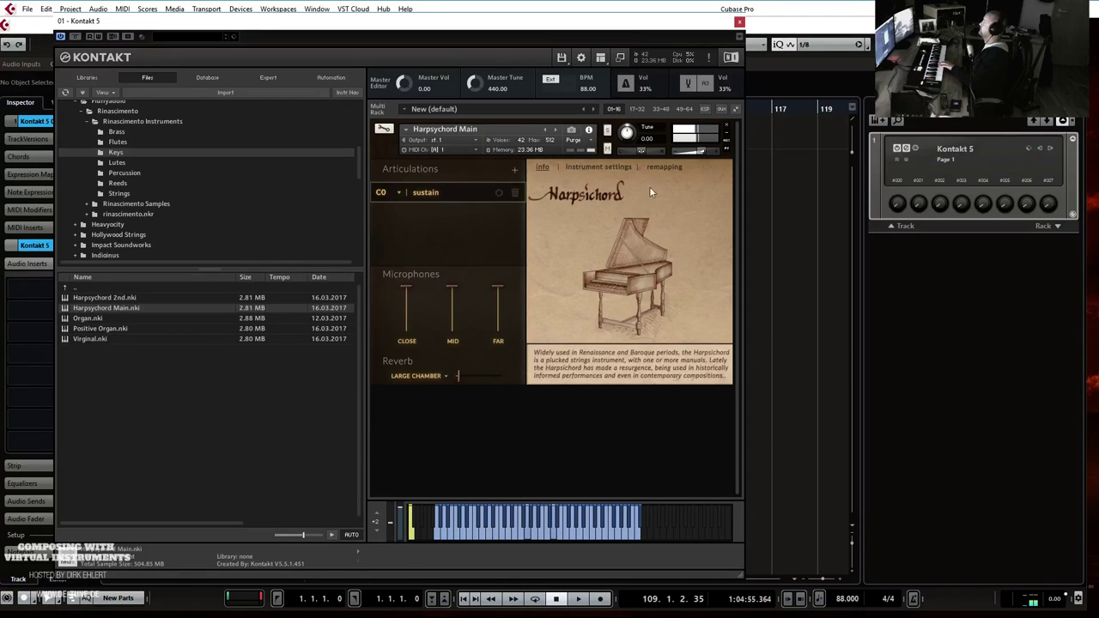
drag(406, 304, 408, 336)
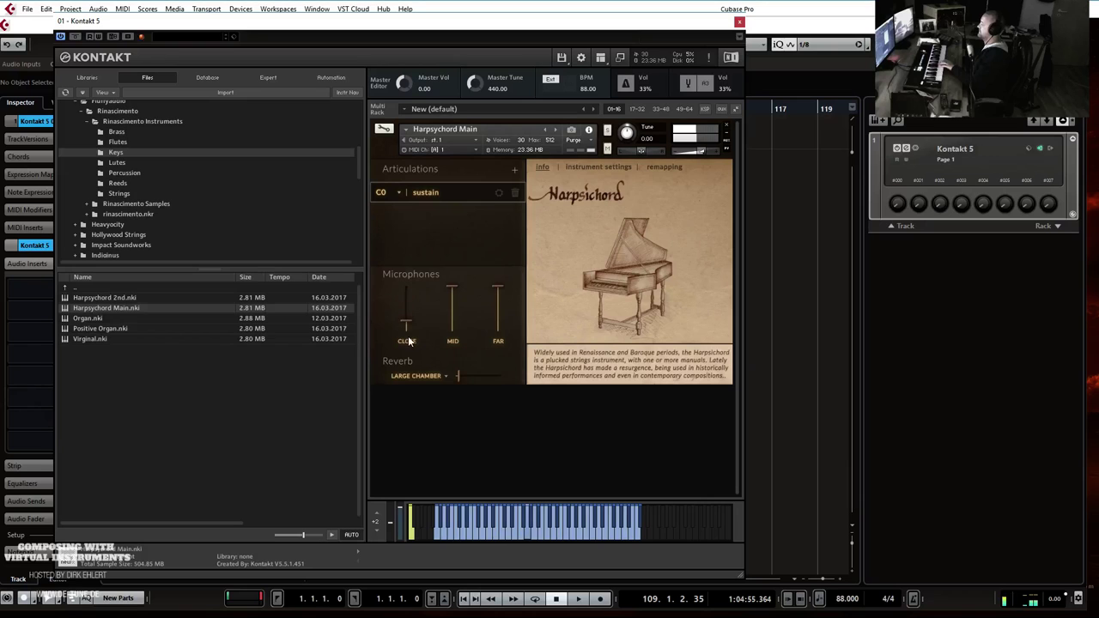
drag(452, 289, 453, 343)
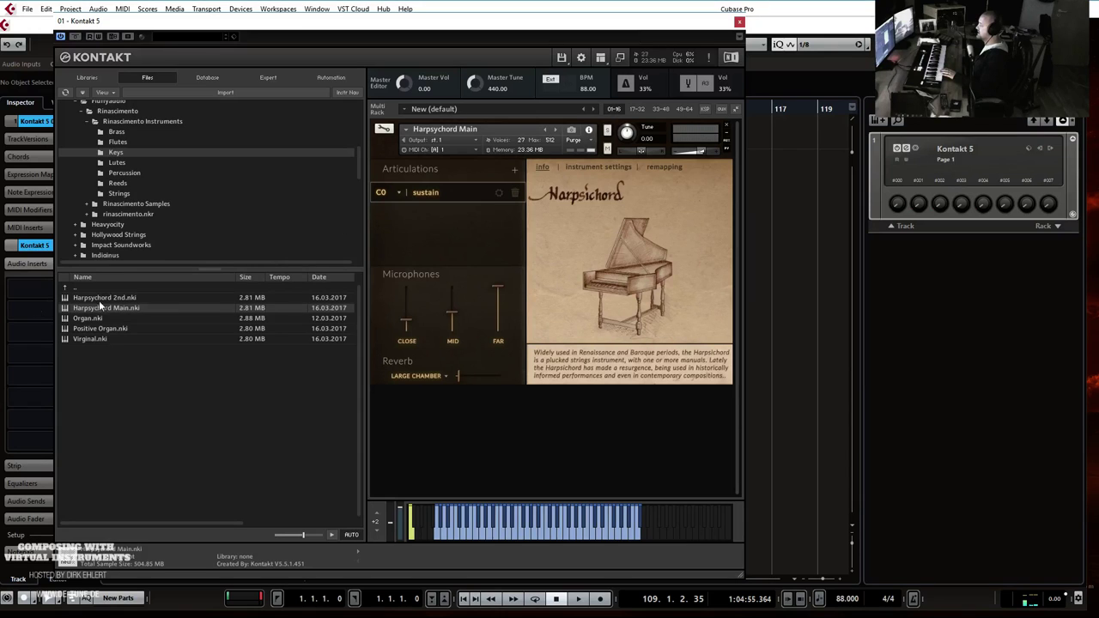
Replace the main harpsichord with Harpsychord 2nd.nki and inspect the settings of its sustain articulation.
drag(98, 300, 488, 146)
click(556, 362)
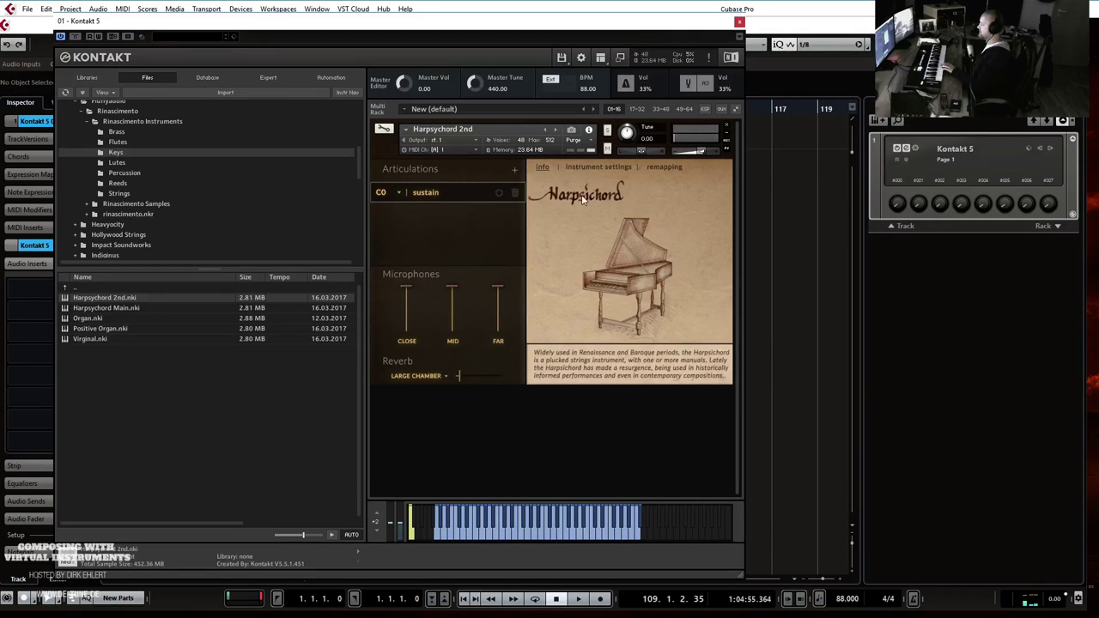
click(496, 192)
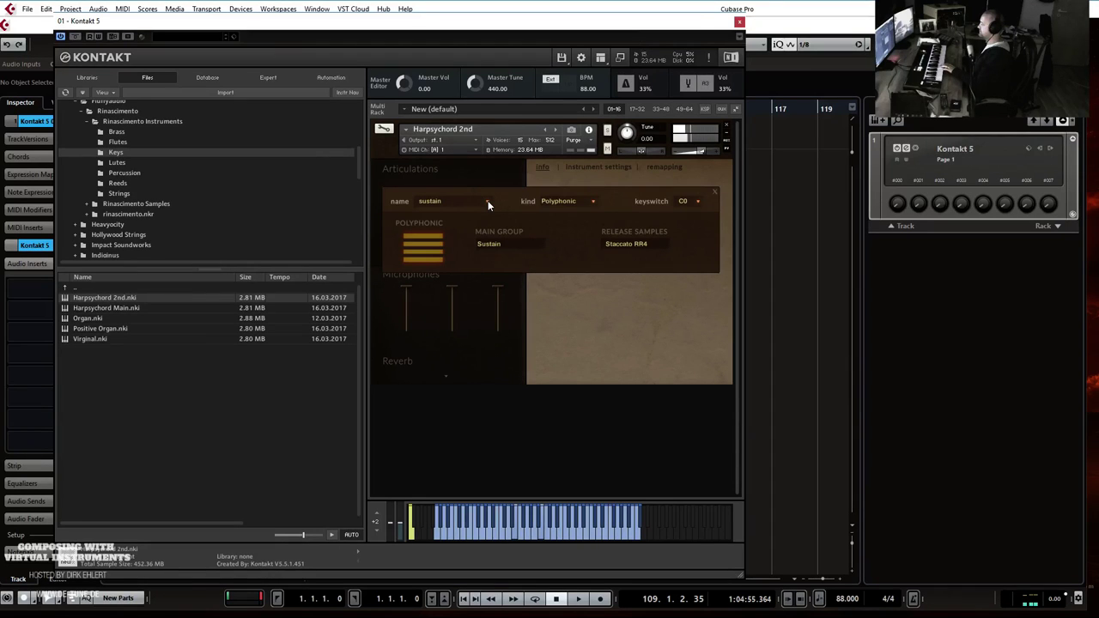
click(715, 191)
Replace the second harpsichord in the rack with Organ.nki.
click(86, 317)
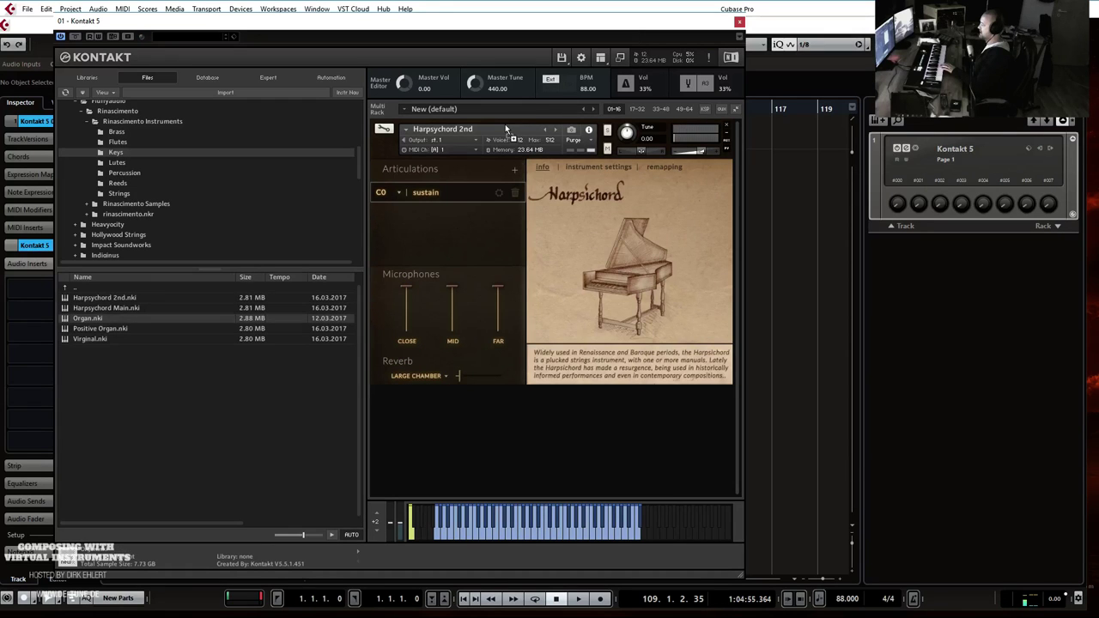
drag(504, 127, 506, 128)
click(537, 359)
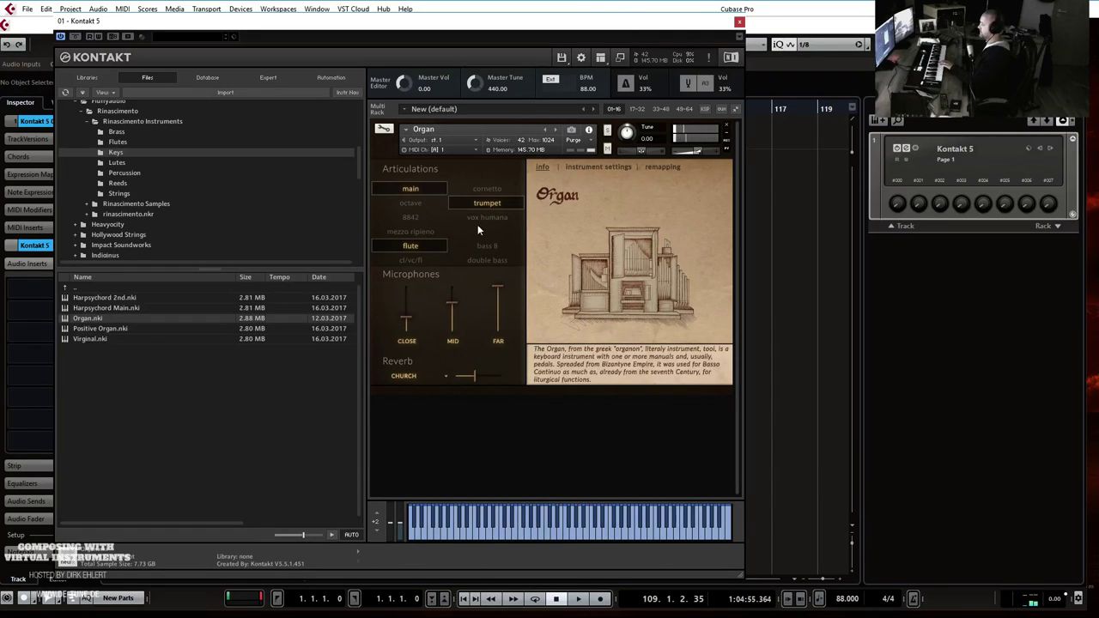
Audition the organ's vox humana and octave stops, and leave only the main stop active.
click(480, 218)
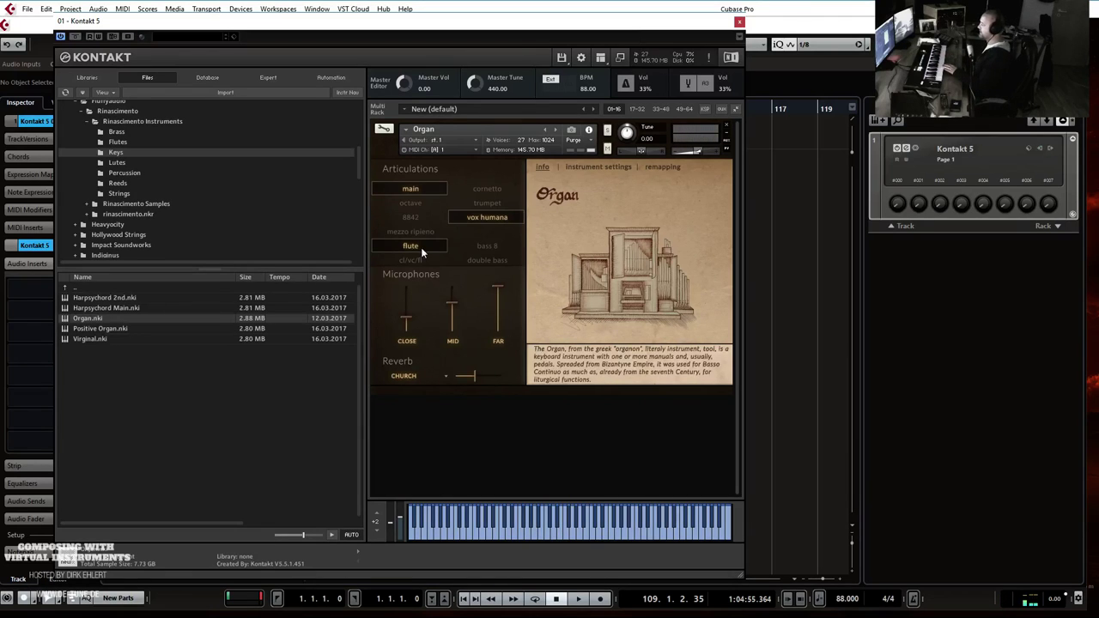
click(409, 225)
click(484, 222)
click(429, 244)
click(431, 206)
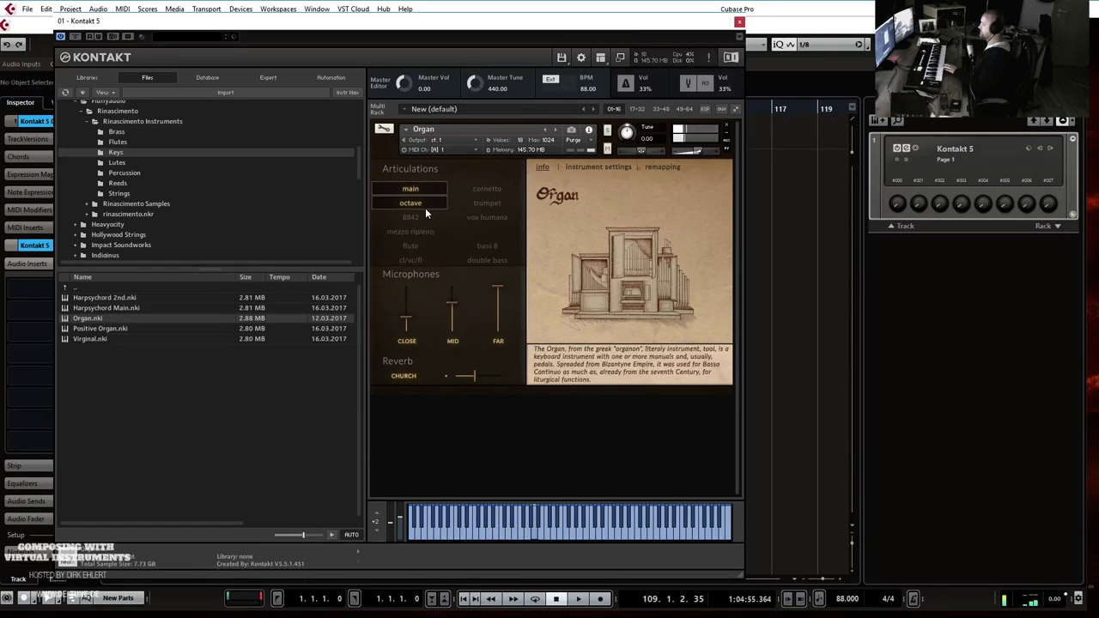
click(425, 205)
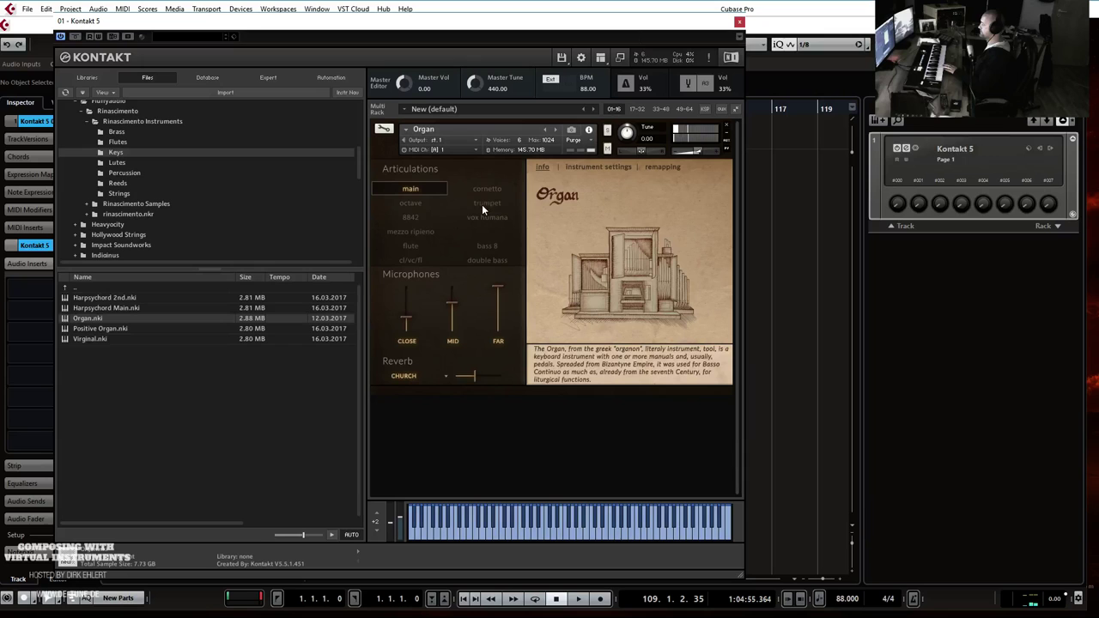
Audition the organ's cl/vc/fl stop, combine main with flute instead, and raise the Church reverb amount.
click(419, 245)
click(418, 245)
click(412, 259)
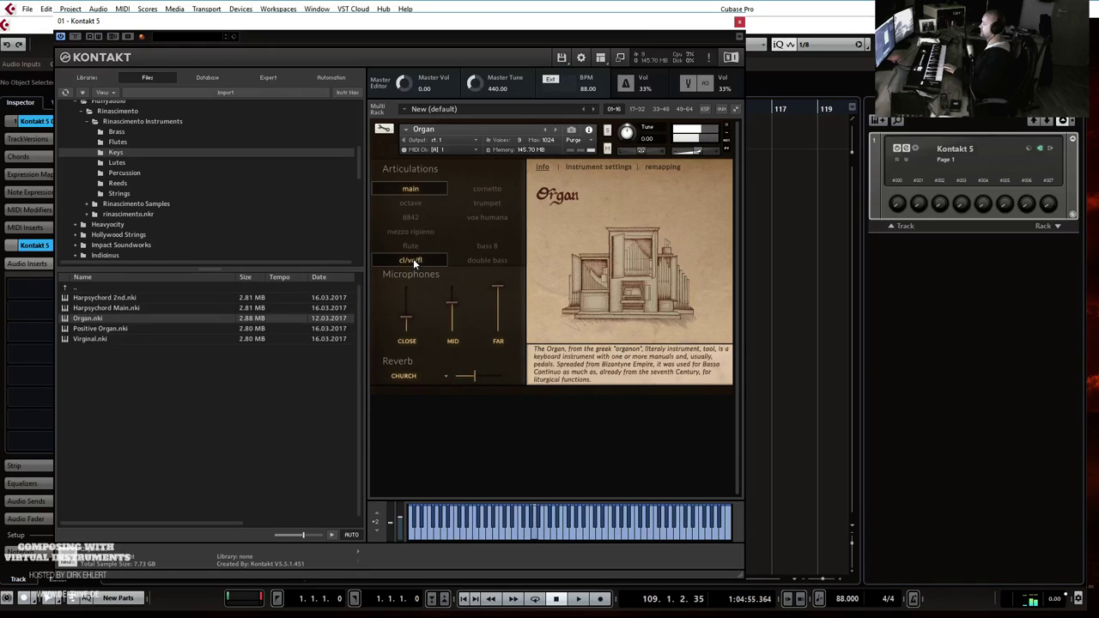
click(413, 254)
click(414, 243)
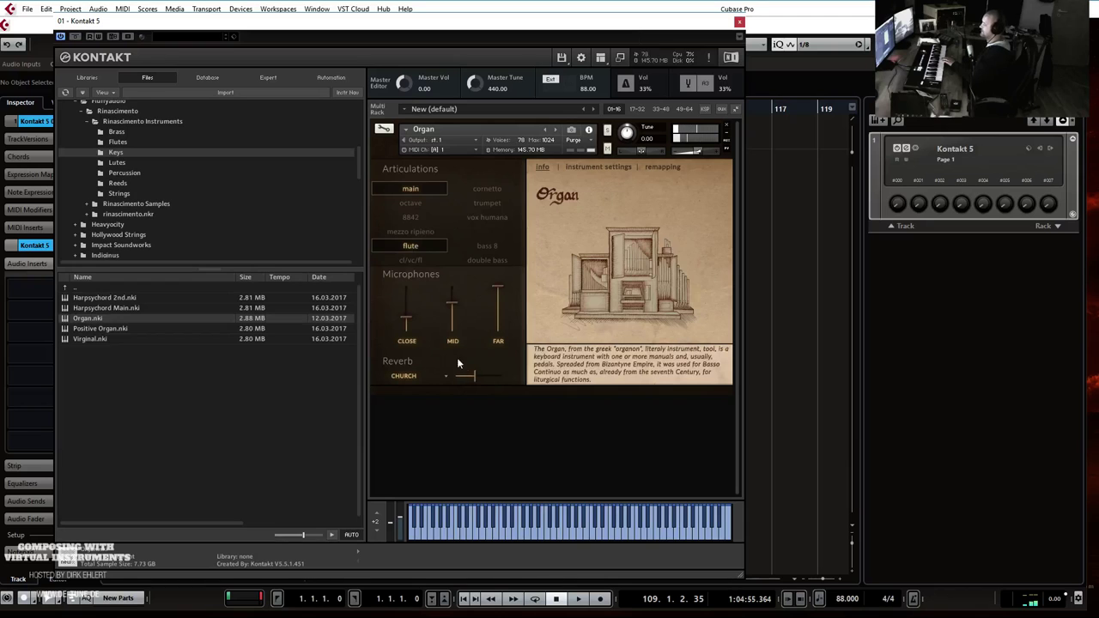
drag(477, 379, 493, 379)
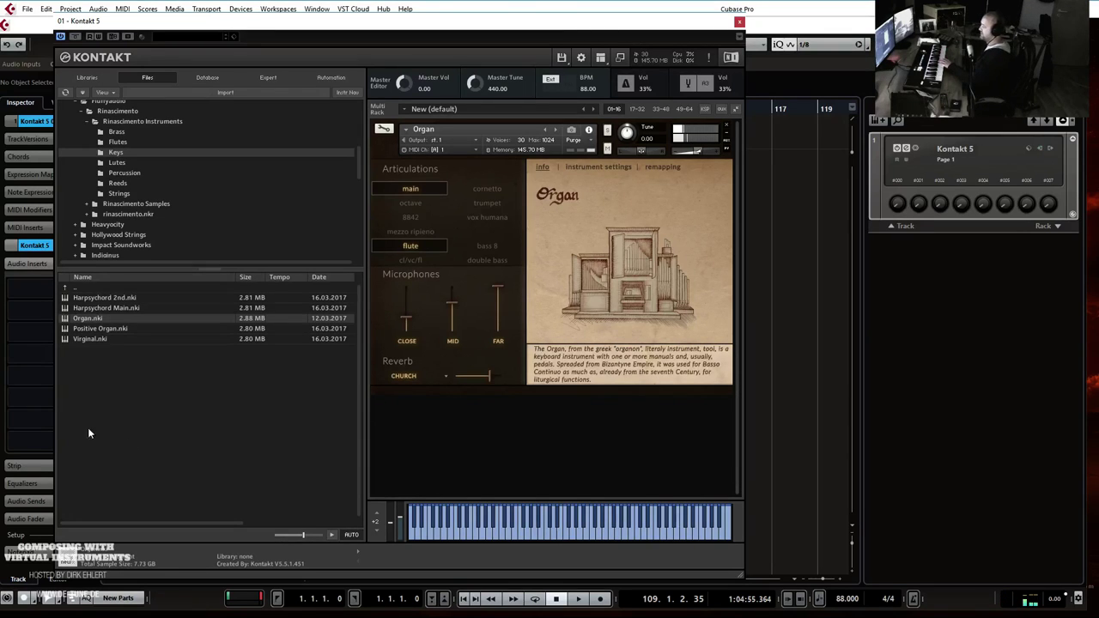
Replace the organ in the rack with Positive Organ.nki, and replace that with Virginal.nki.
click(82, 328)
drag(543, 125, 544, 126)
click(546, 359)
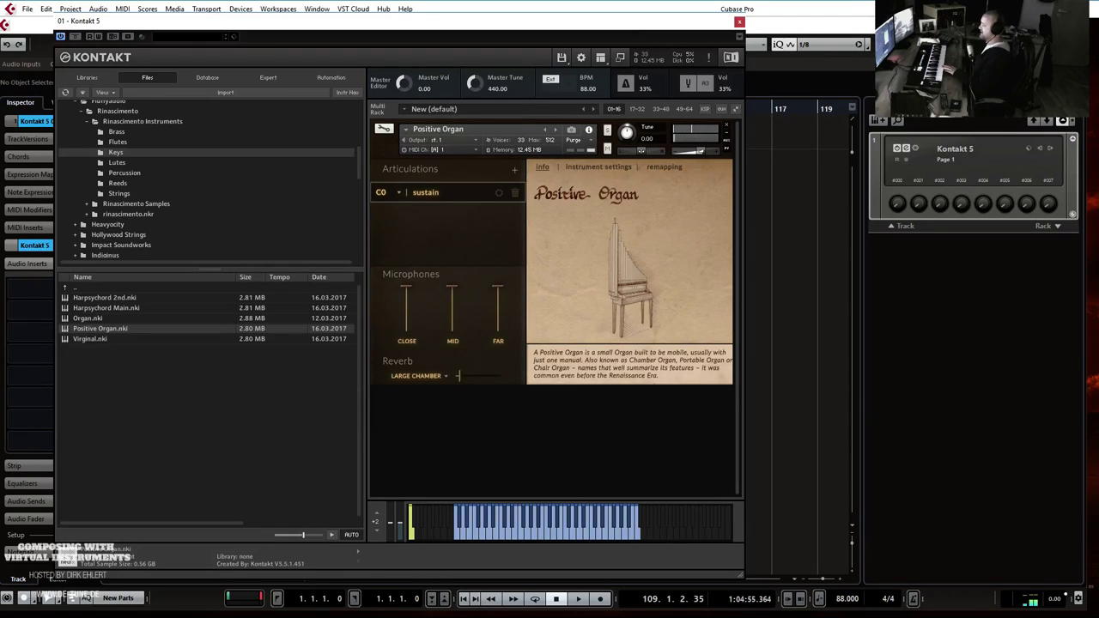
drag(103, 337, 471, 143)
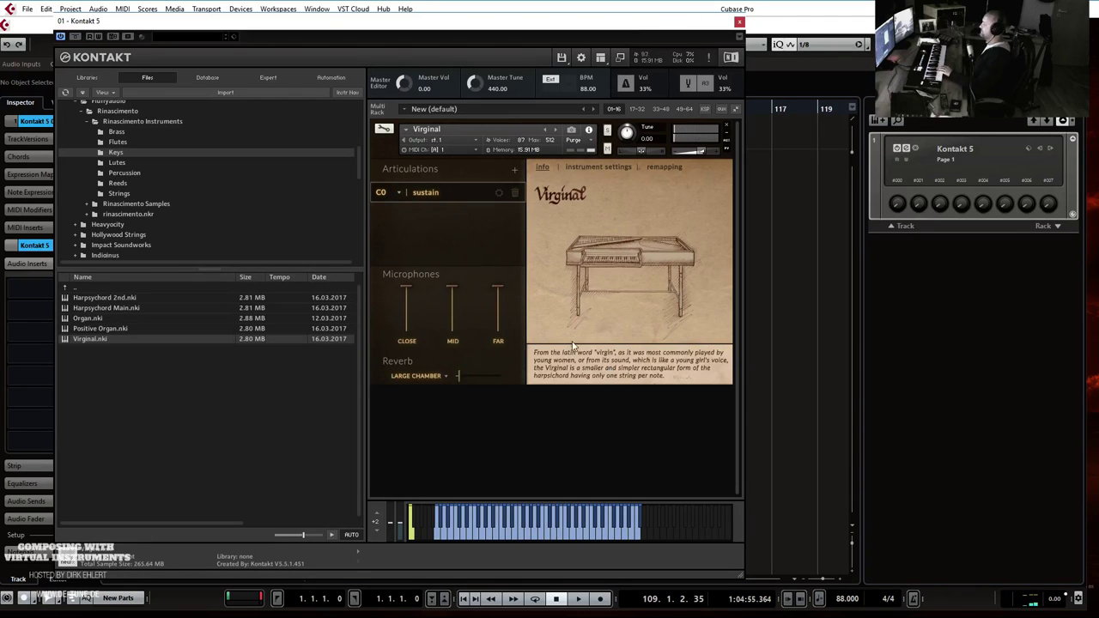
Load Archlute (open strings).nki from the Lutes folder, and replace it with Archlute.nki.
click(142, 162)
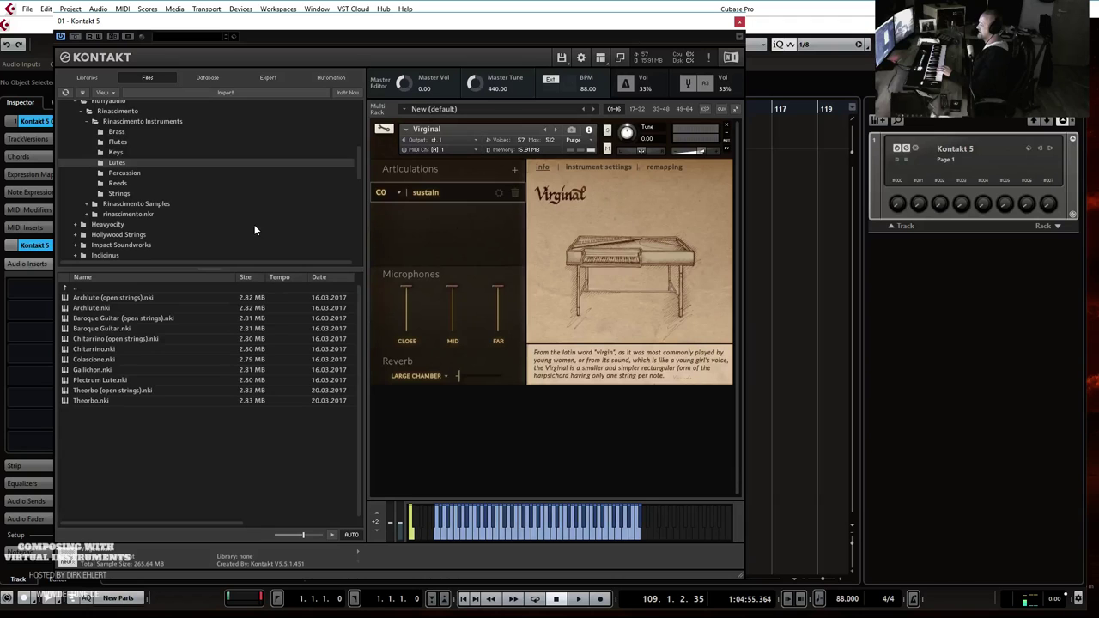
double_click(113, 297)
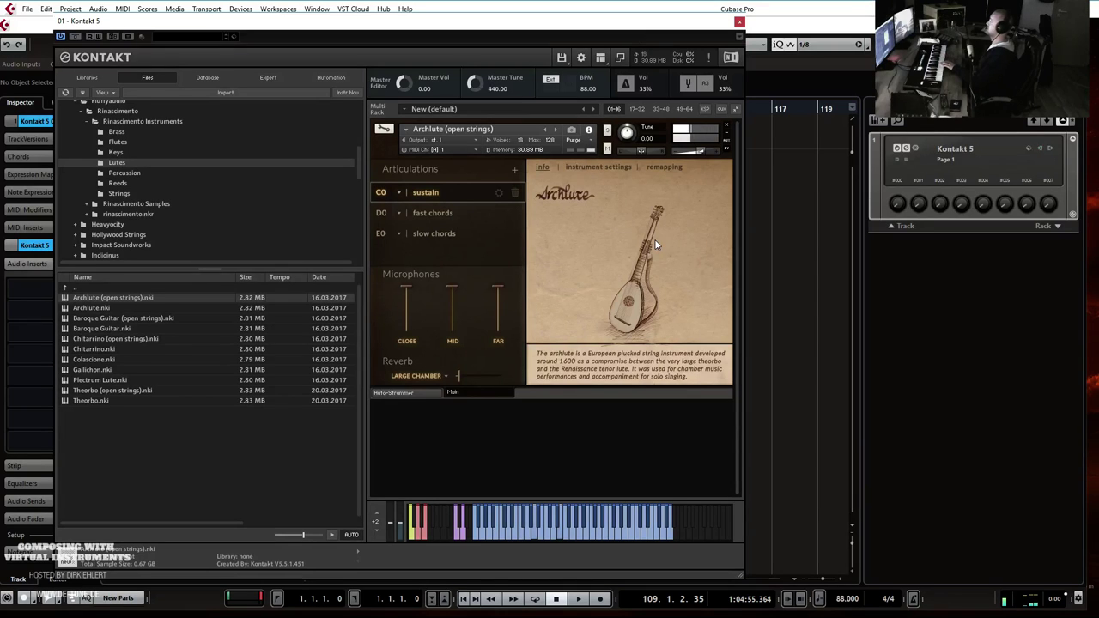
drag(109, 308, 514, 182)
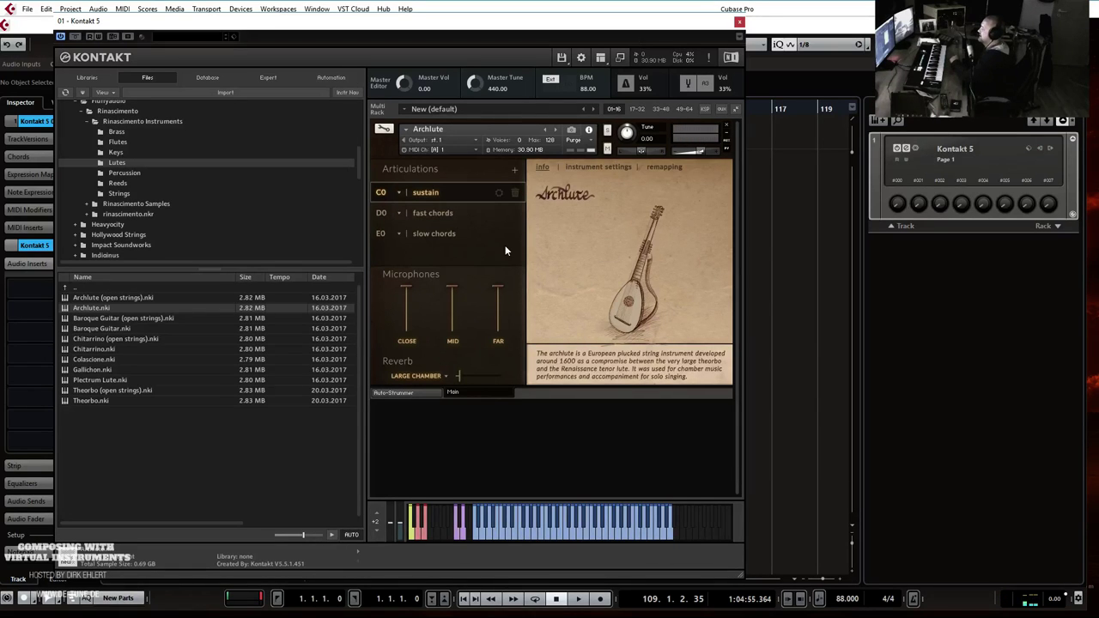
click(401, 394)
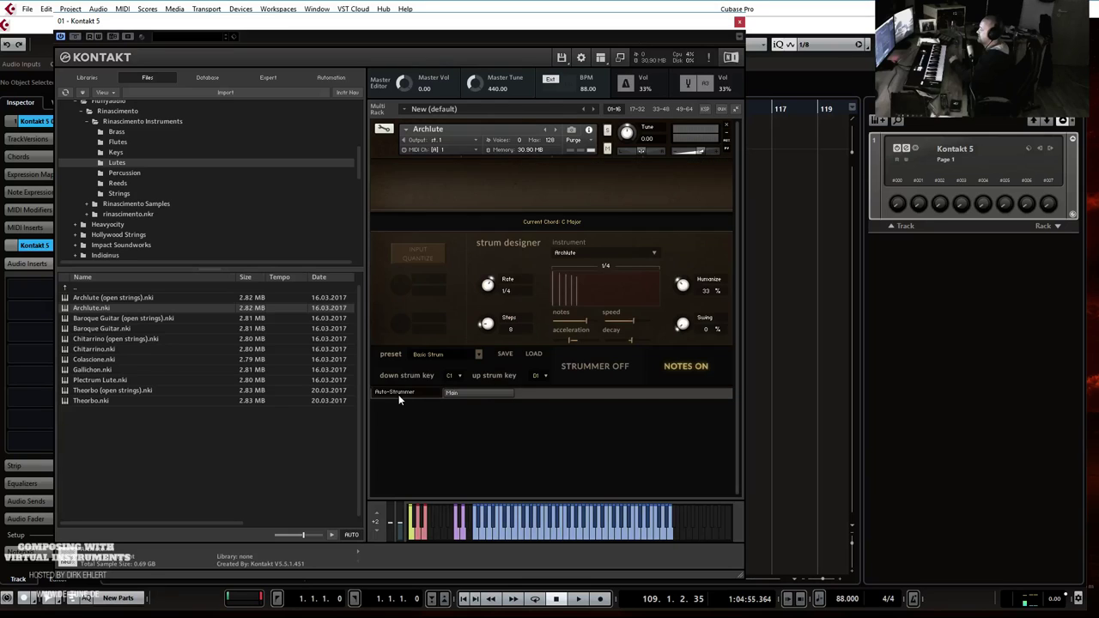
click(603, 370)
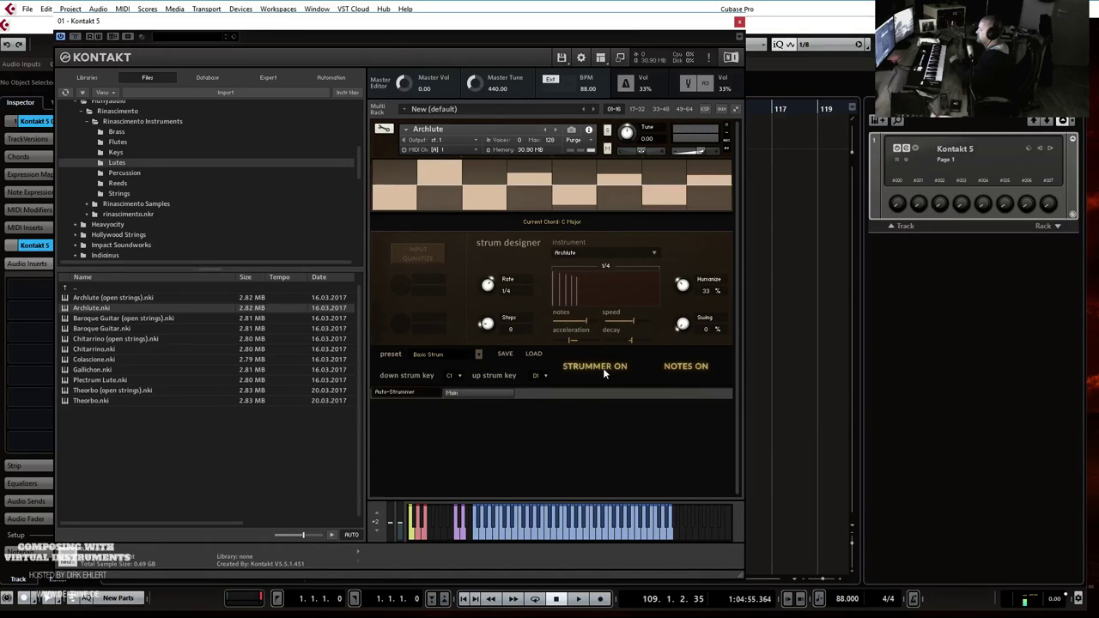
click(604, 370)
click(461, 394)
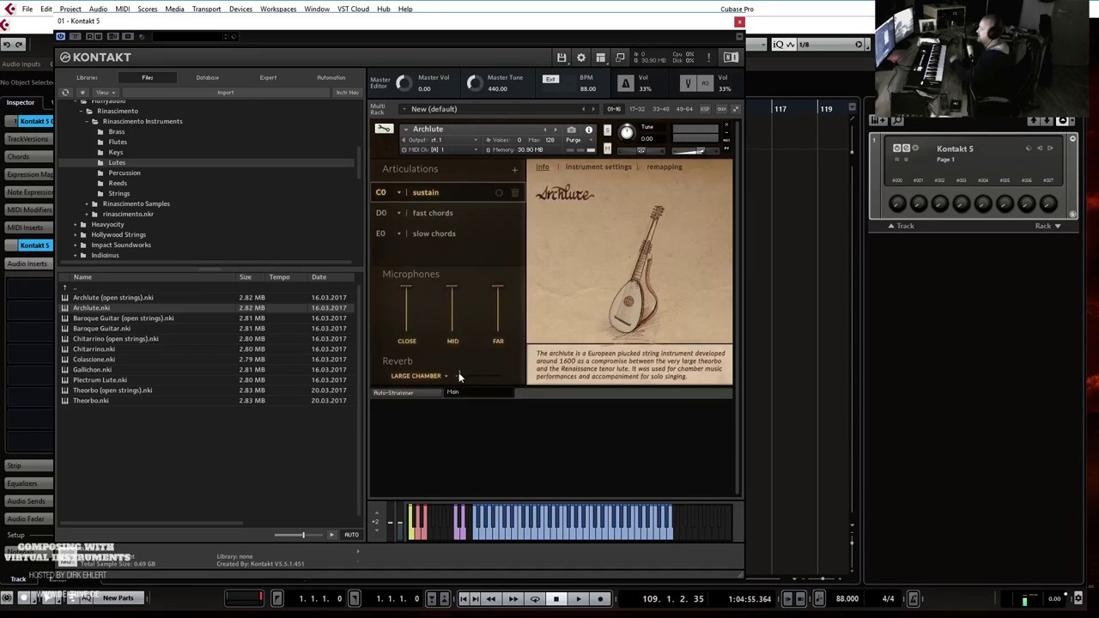
Audition the Archlute's fast chords and slow chords articulations, and reselect sustain.
click(444, 213)
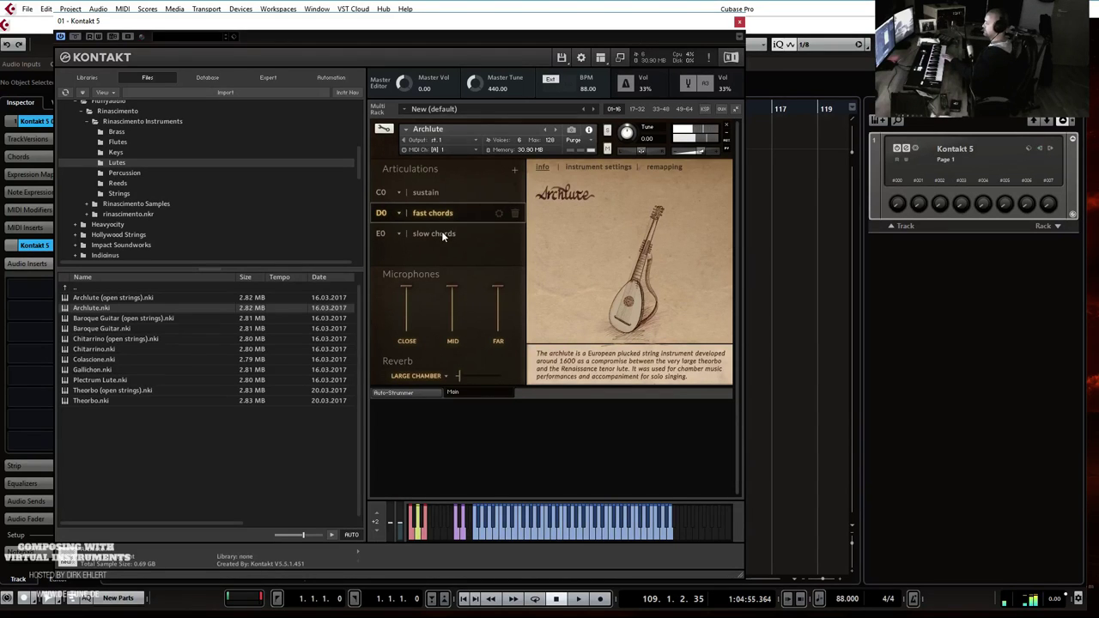
click(445, 234)
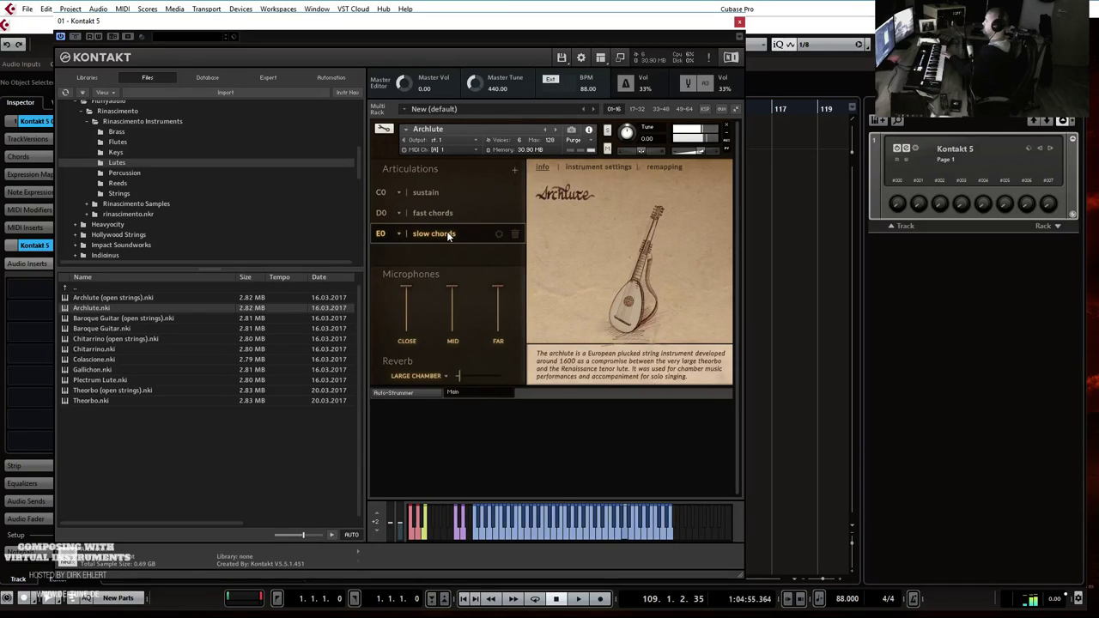
click(438, 193)
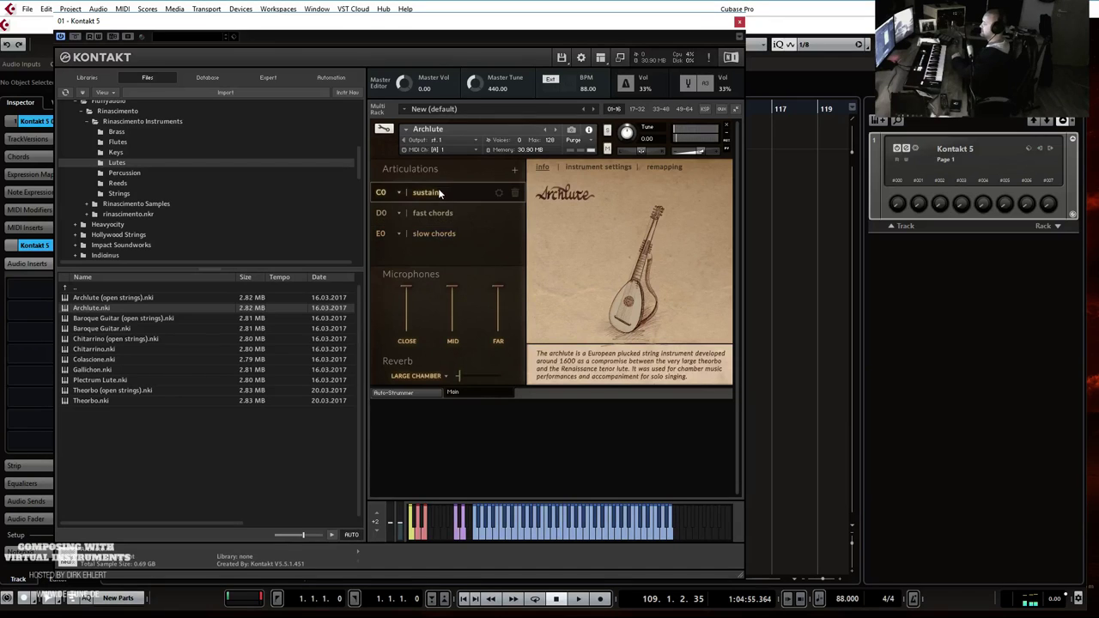
Turn on the Archlute's Auto-Strummer and raise the project tempo to 113 BPM.
click(400, 392)
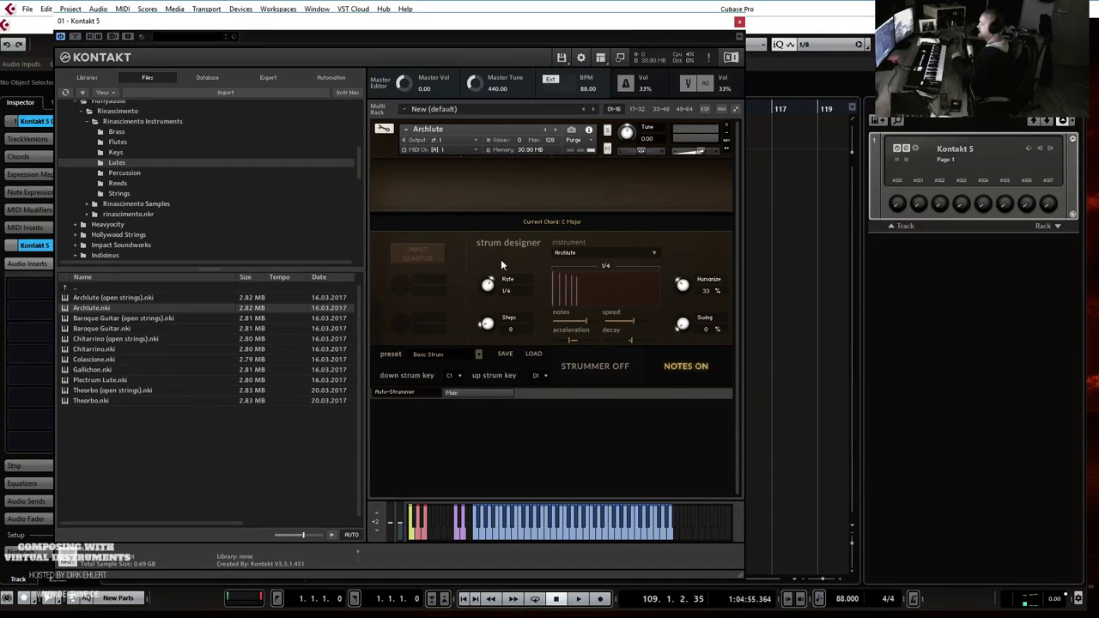
click(601, 362)
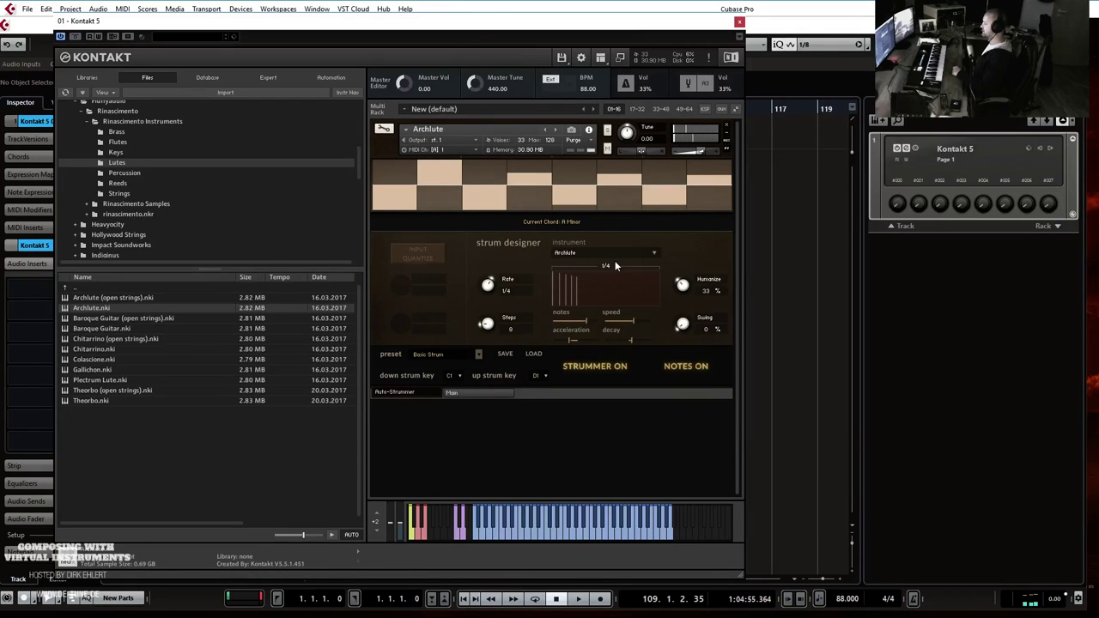
drag(846, 599, 843, 551)
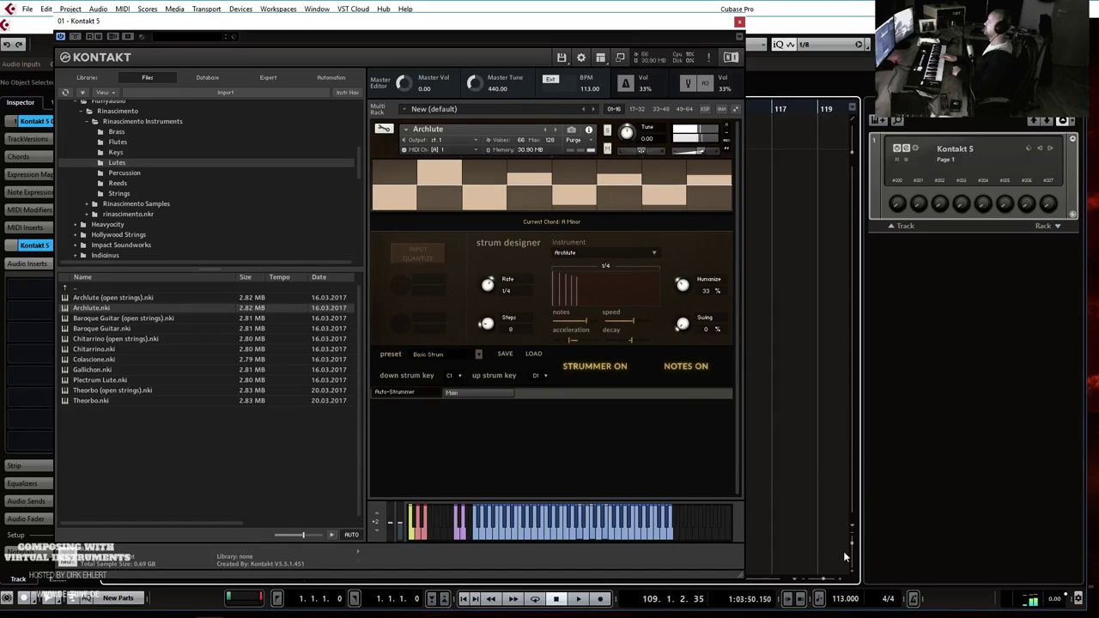
Select the Archlute's sustain articulation and choose Archlute as the instrument in the strum designer.
click(478, 394)
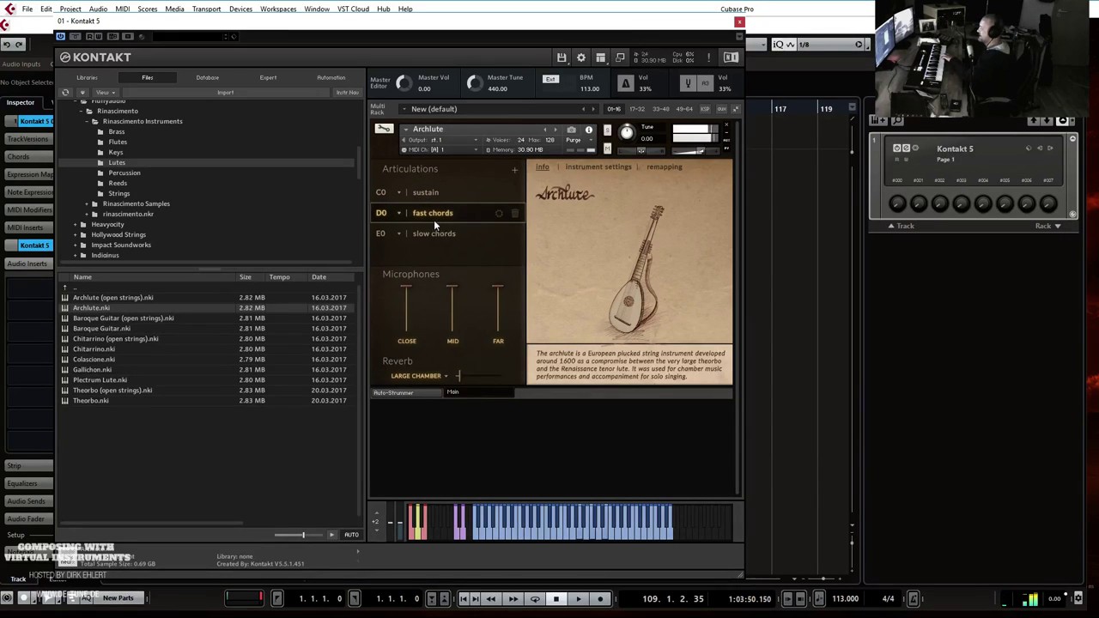
click(425, 196)
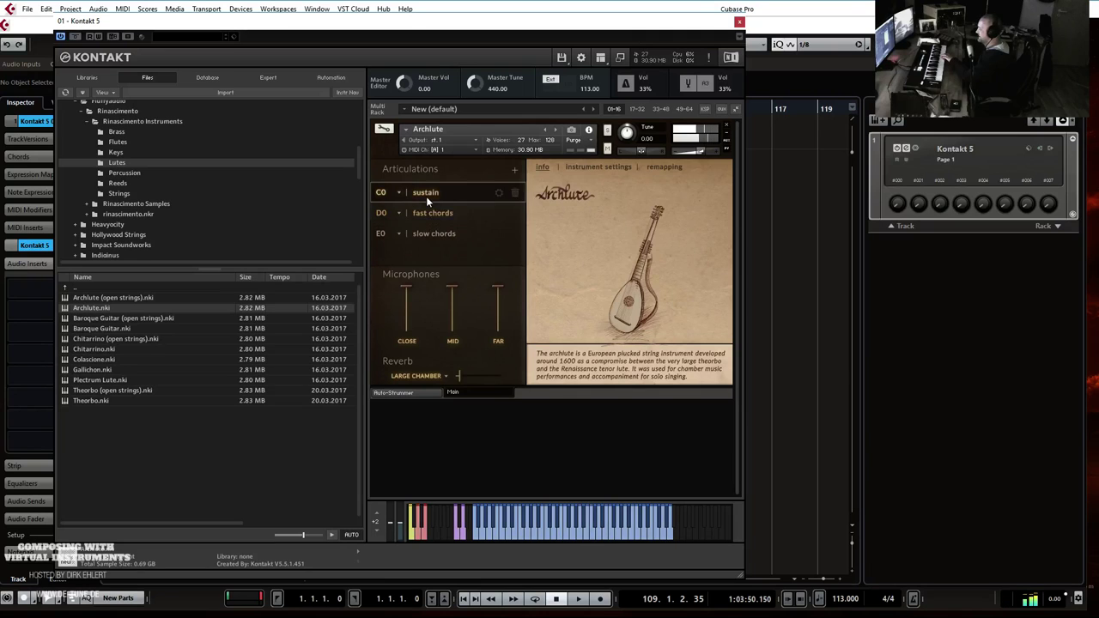
click(408, 392)
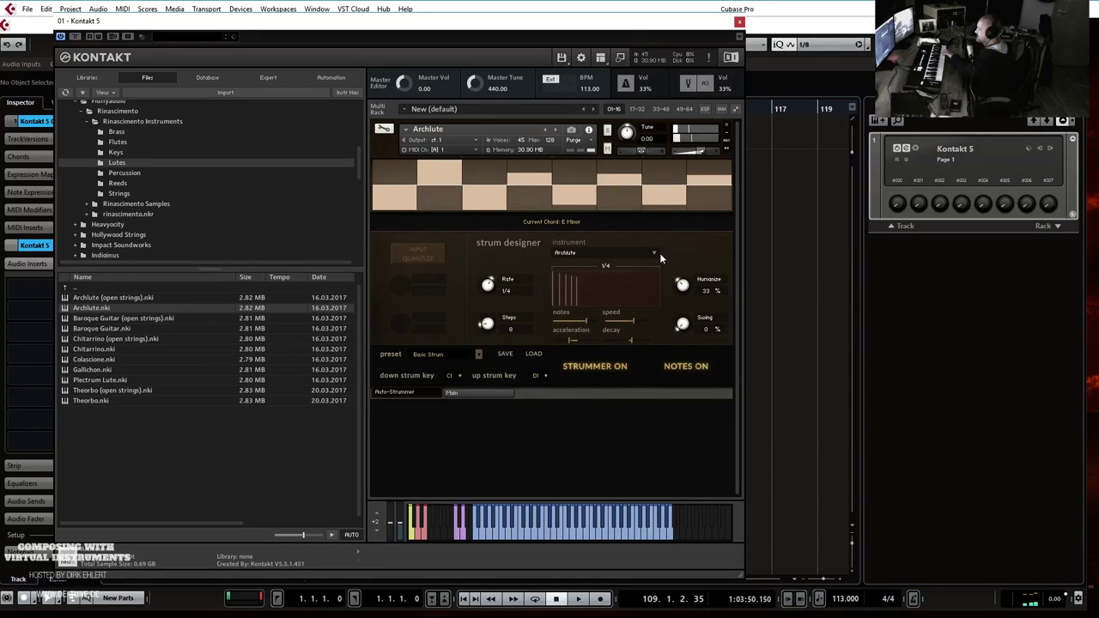
click(605, 254)
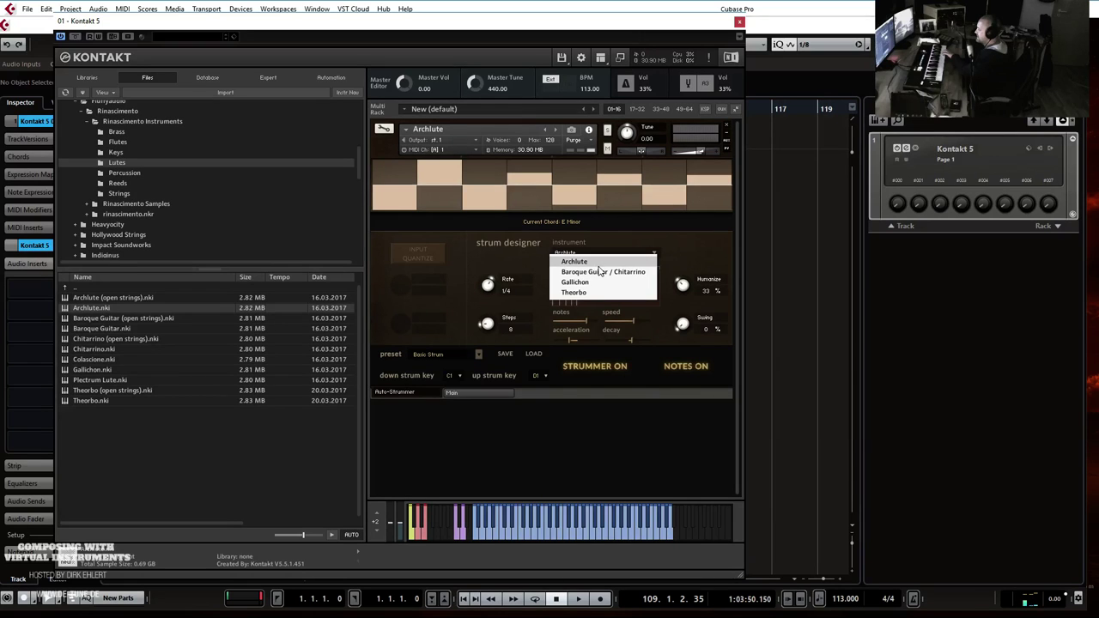
click(598, 263)
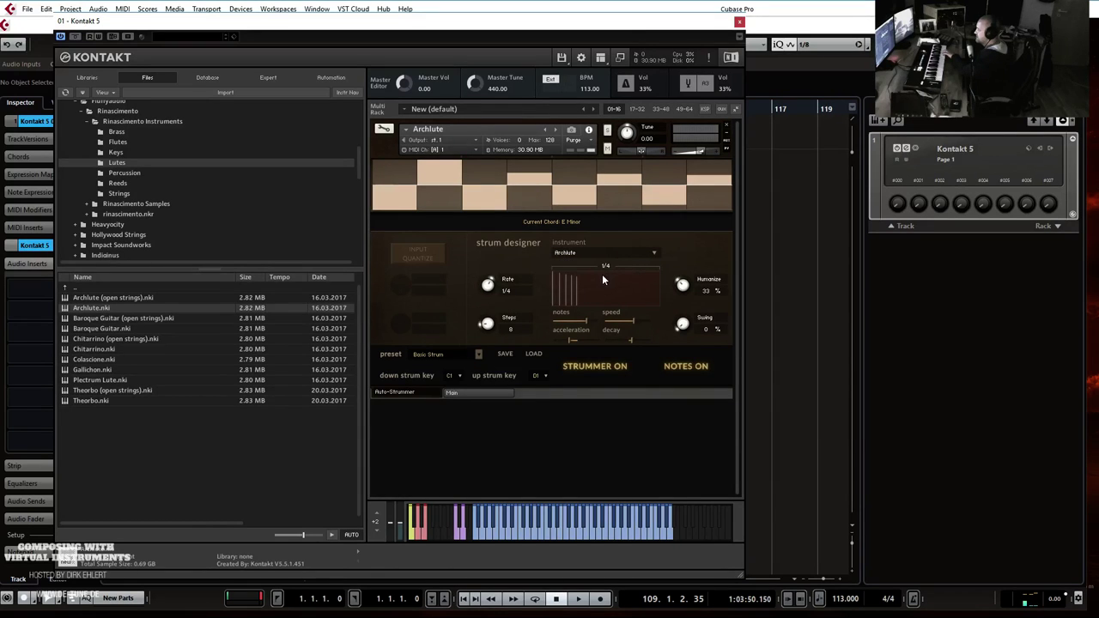
Load the Tuplet Virtuoso preset in the Auto-Strummer and turn its notes off.
click(449, 355)
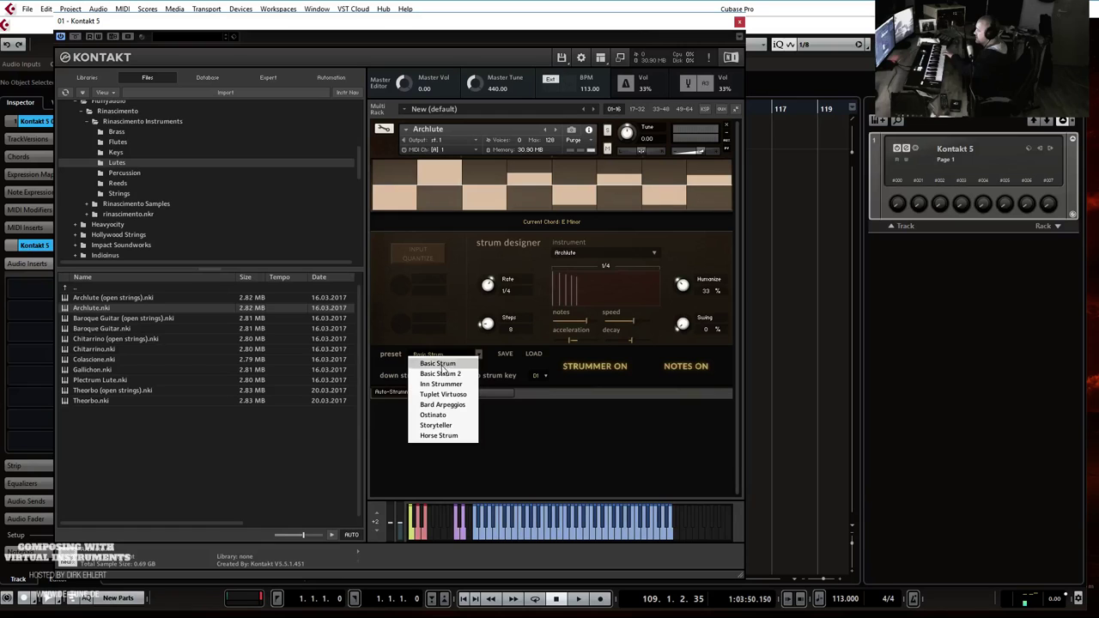
click(448, 394)
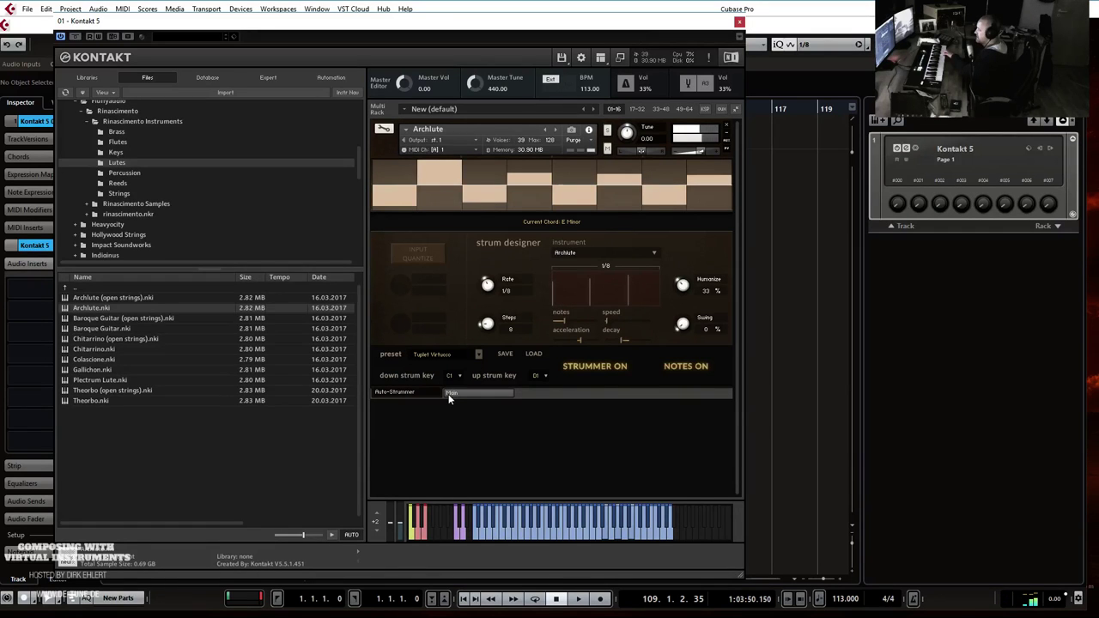
click(446, 355)
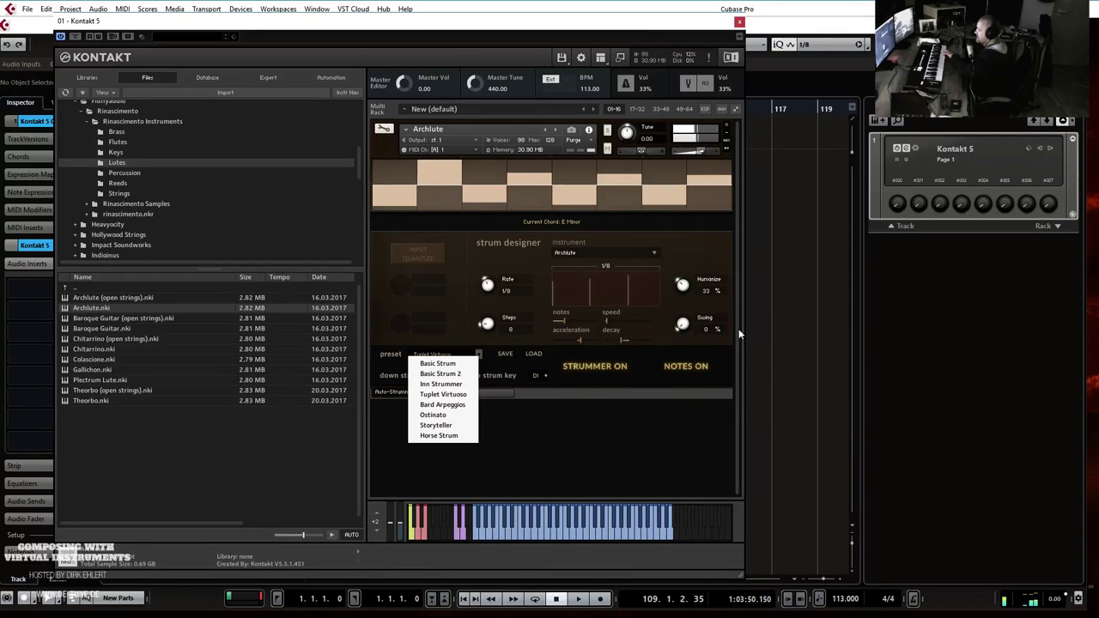
click(688, 365)
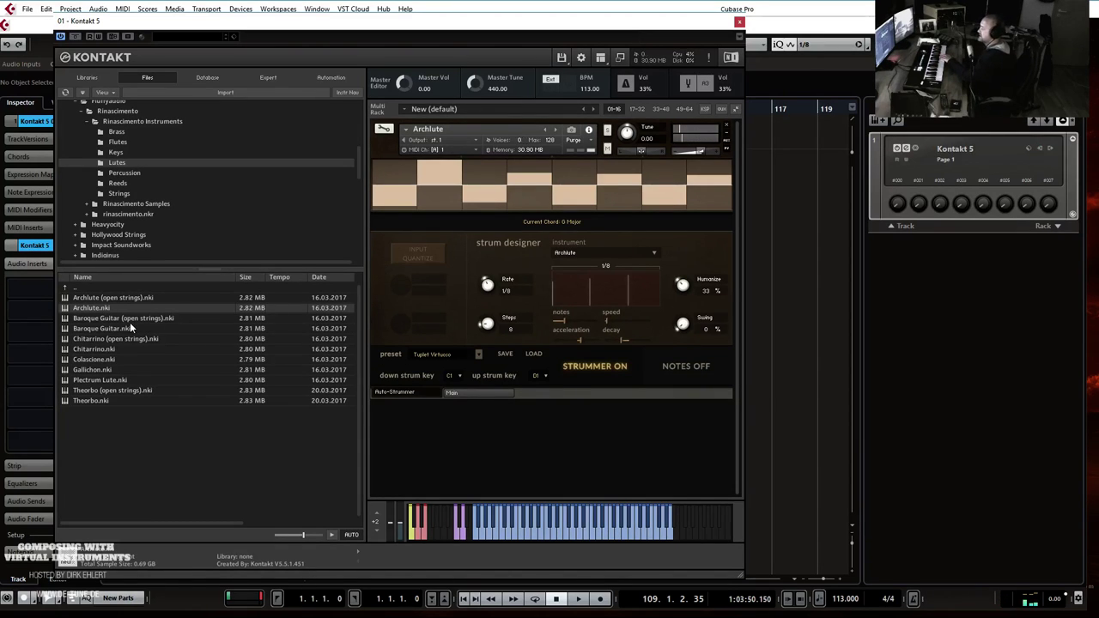
Replace the Archlute with Baroque Guitar.nki and select its strumming articulation.
drag(113, 327, 496, 126)
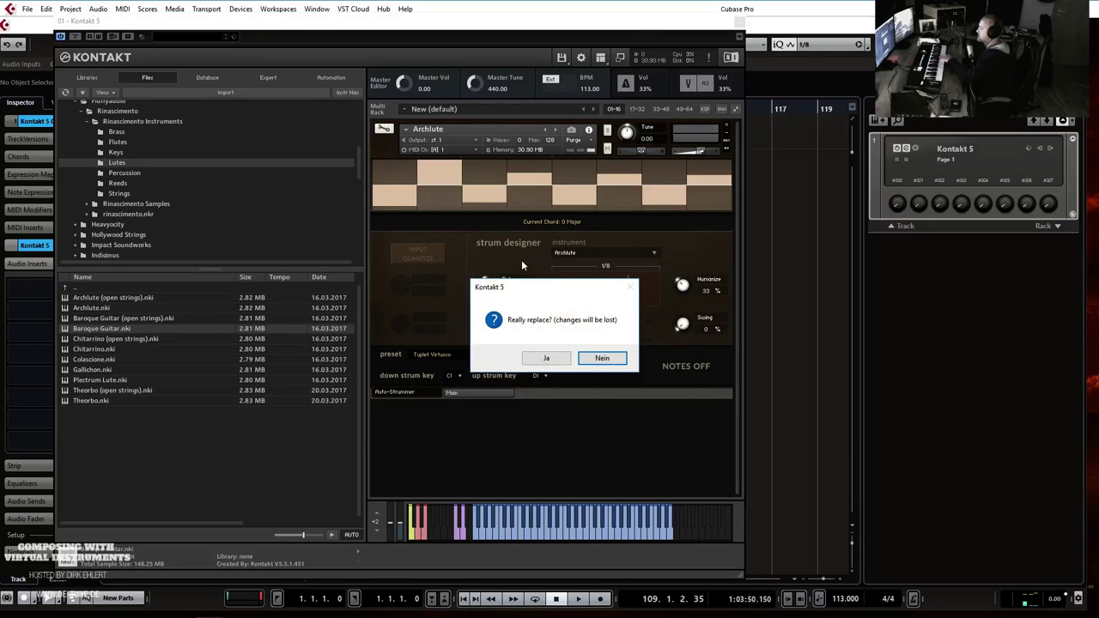
click(561, 356)
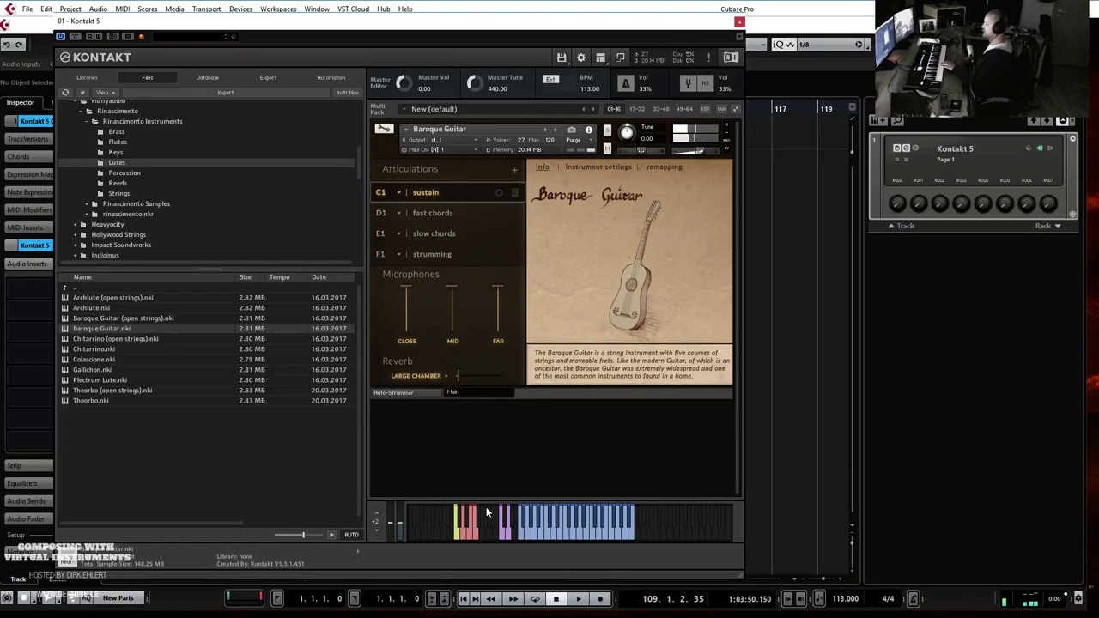
click(423, 257)
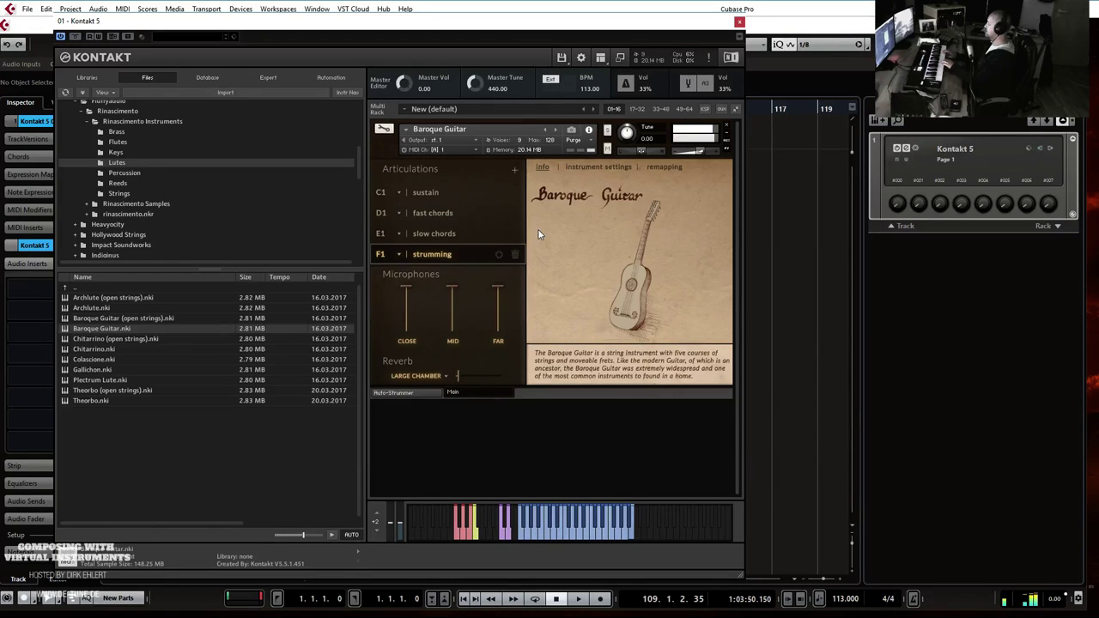
Compare the strumming at project tempos of 120 and 80 BPM, restore 120 BPM, and select the Baroque Guitar's sustain articulation.
double_click(837, 599)
text(120)
key(Return)
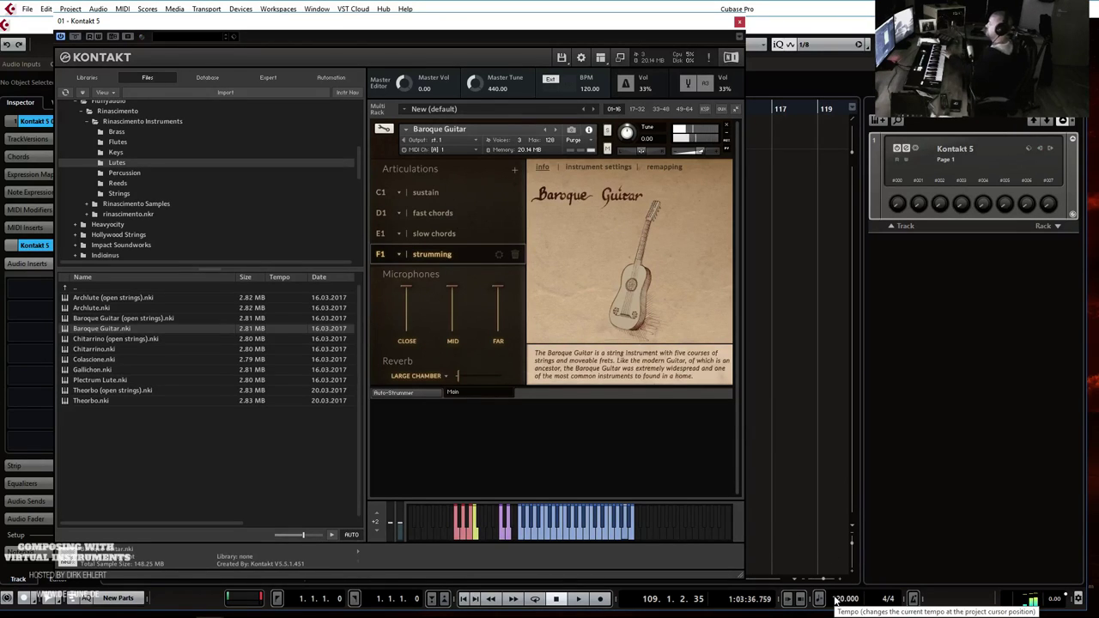
double_click(837, 599)
text(80)
key(Return)
double_click(837, 598)
text(120)
key(Return)
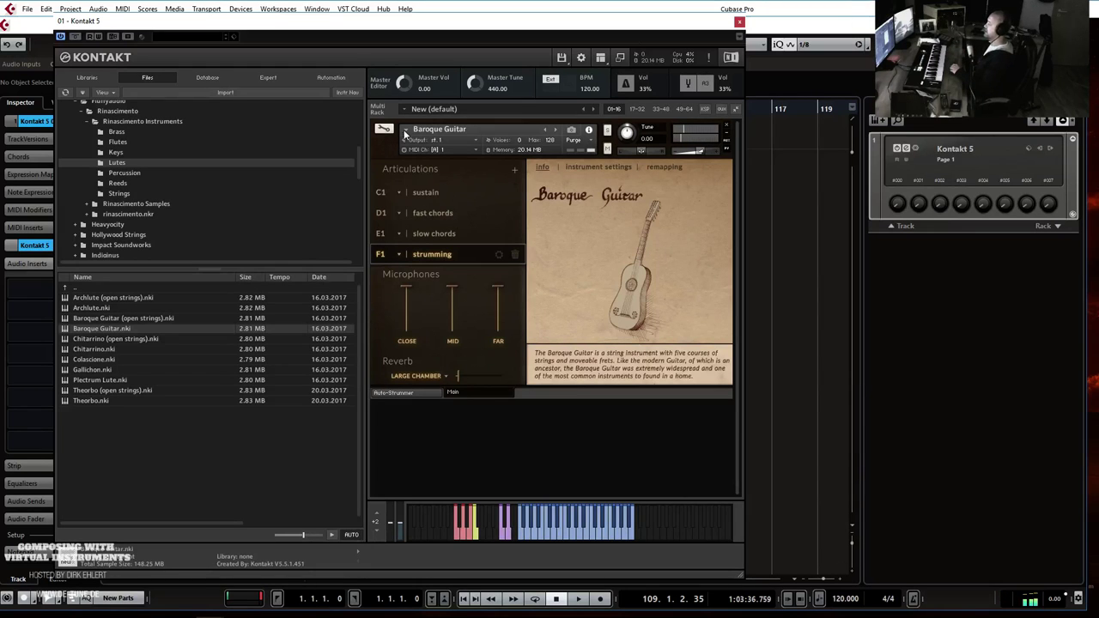
click(424, 196)
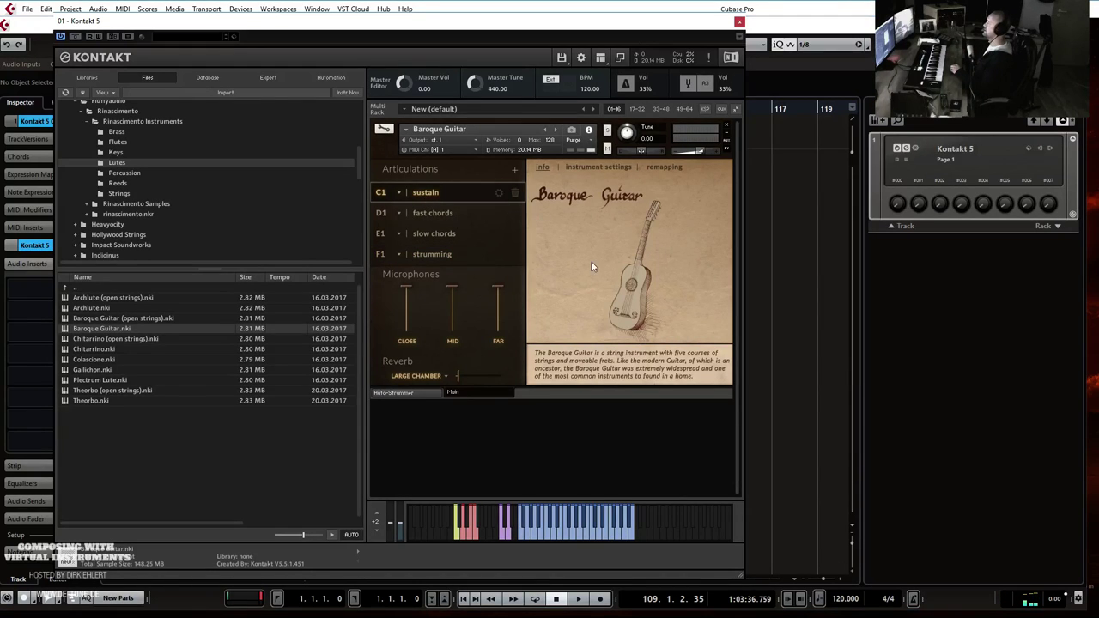
Turn on the Baroque Guitar's auto-strummer with Baroque Guitar / Chitarrino as the strum designer instrument.
click(400, 393)
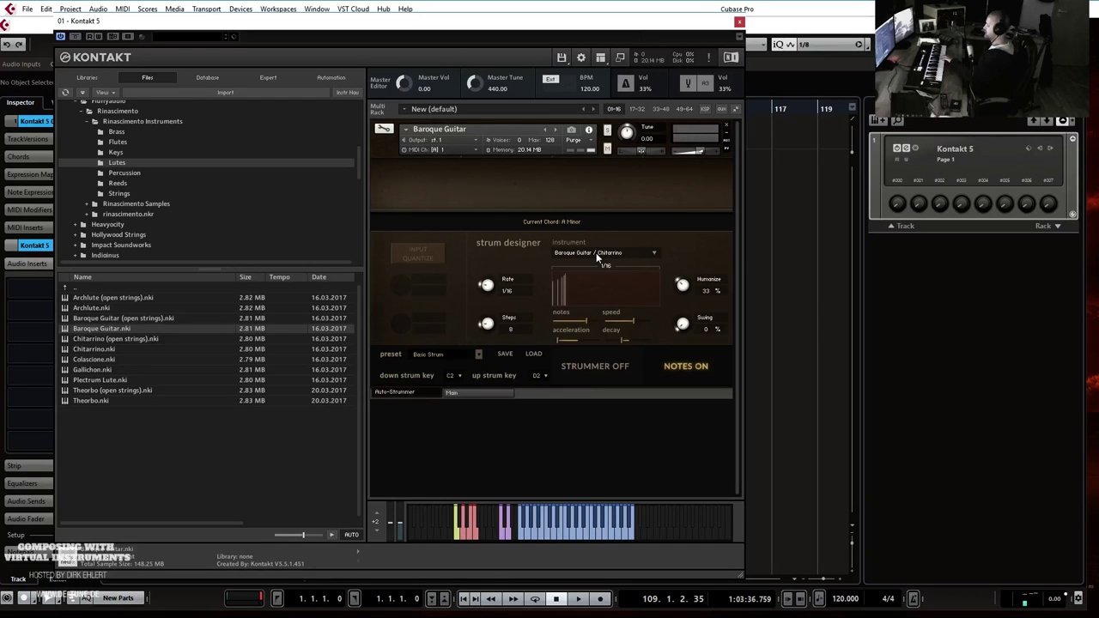
click(610, 364)
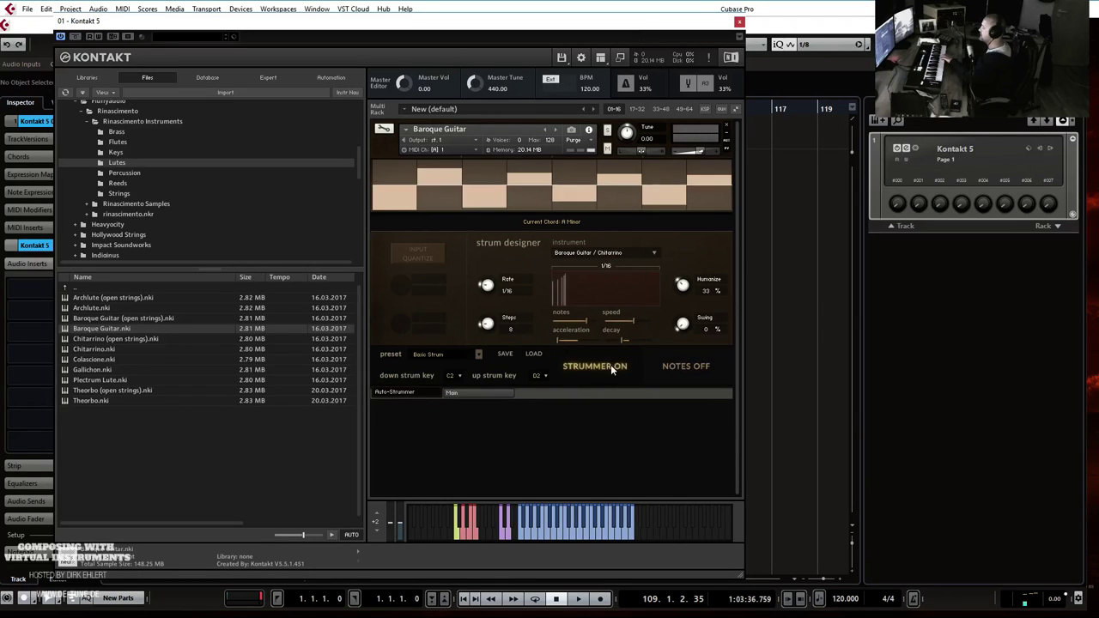
click(620, 253)
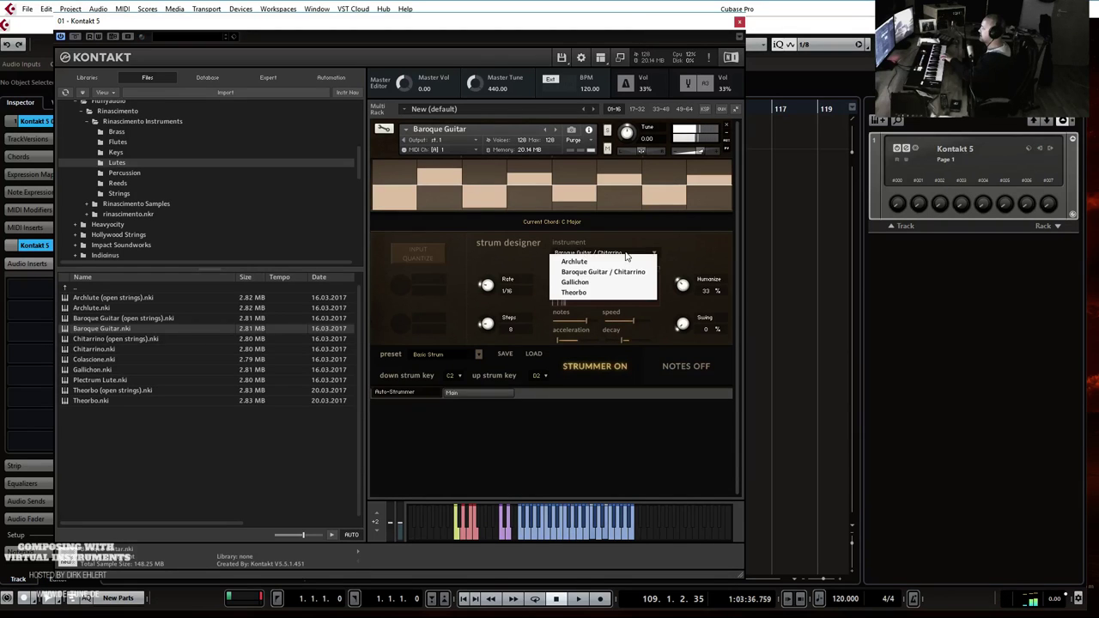
click(614, 273)
Try Gallichon, Theorbo and Archlute as the strum designer instrument, and restore Baroque Guitar / Chitarrino.
click(619, 253)
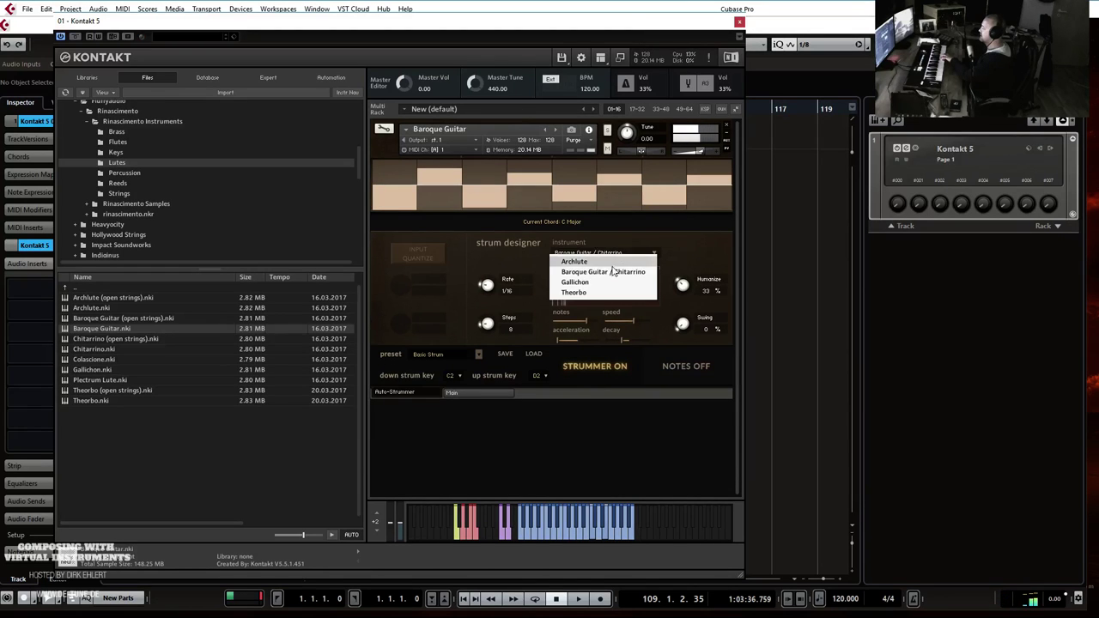
click(607, 283)
click(612, 253)
click(606, 292)
click(611, 253)
click(609, 262)
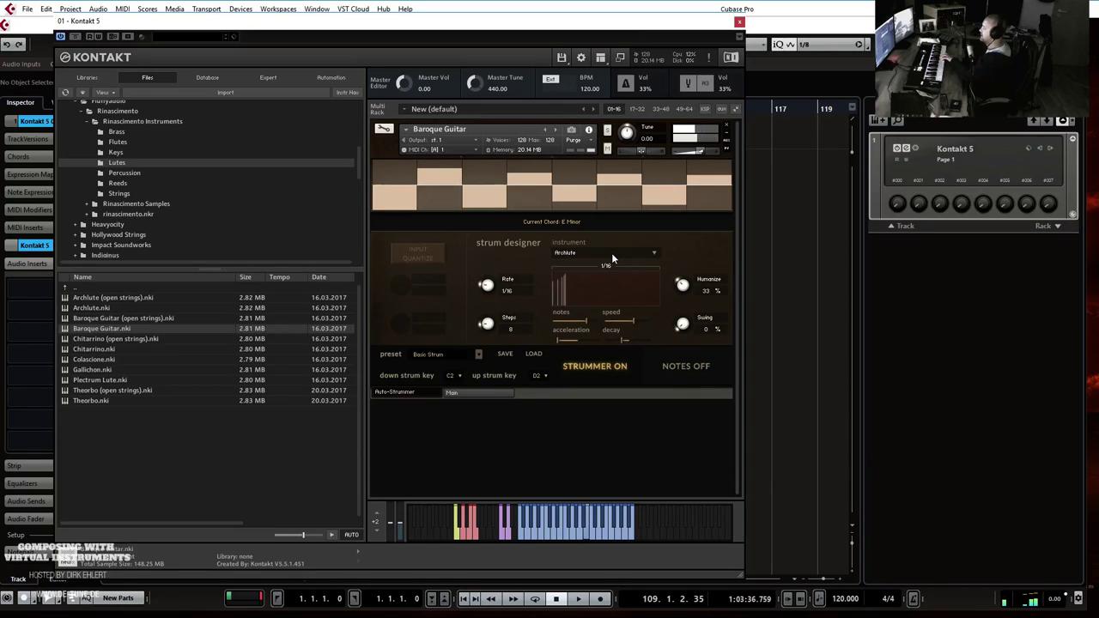
click(612, 258)
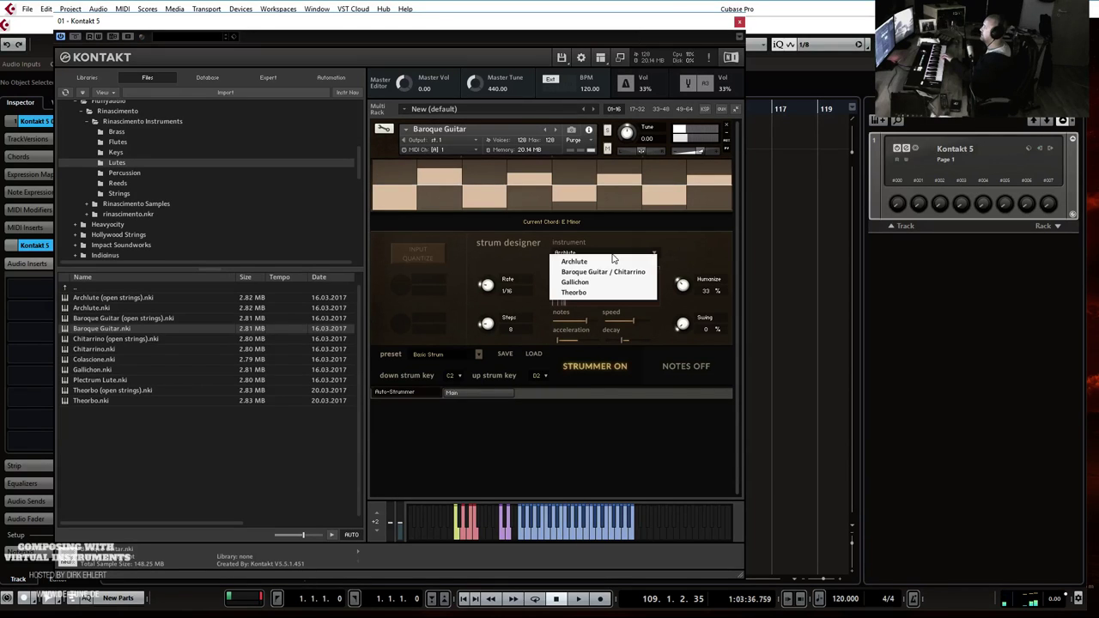
click(611, 268)
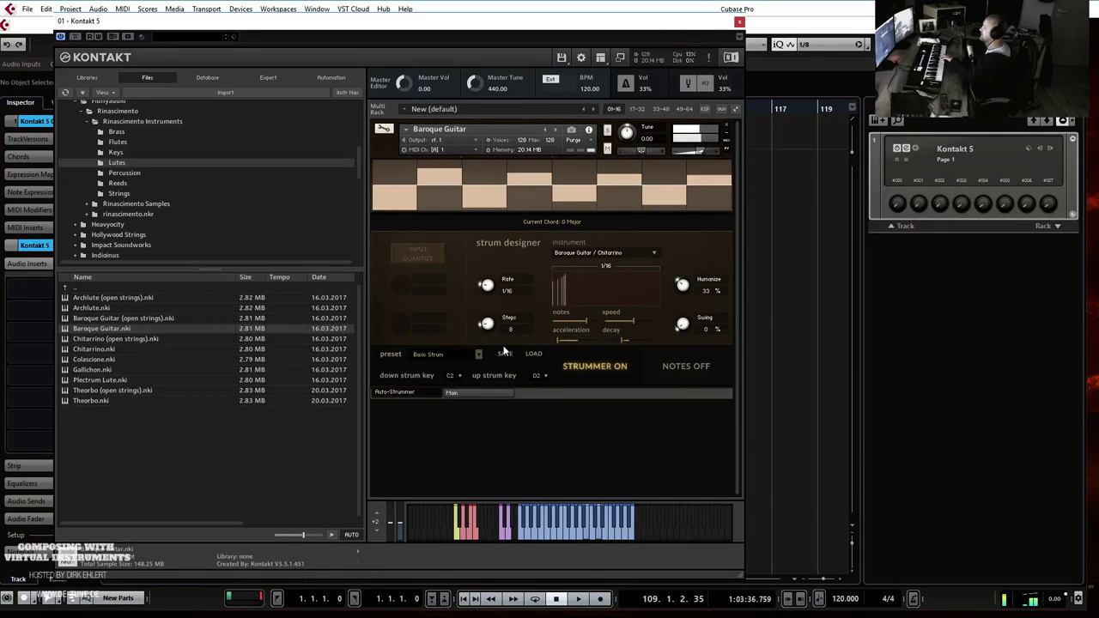
Turn the strummer off and replace the Baroque Guitar with Chitarrino.nki.
click(592, 367)
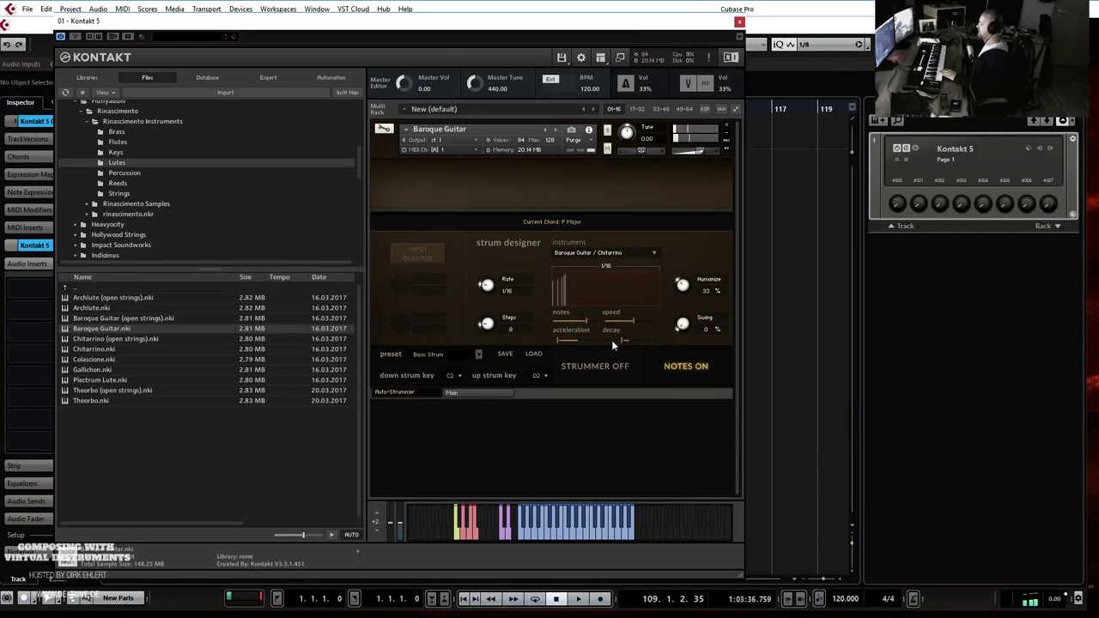
click(452, 392)
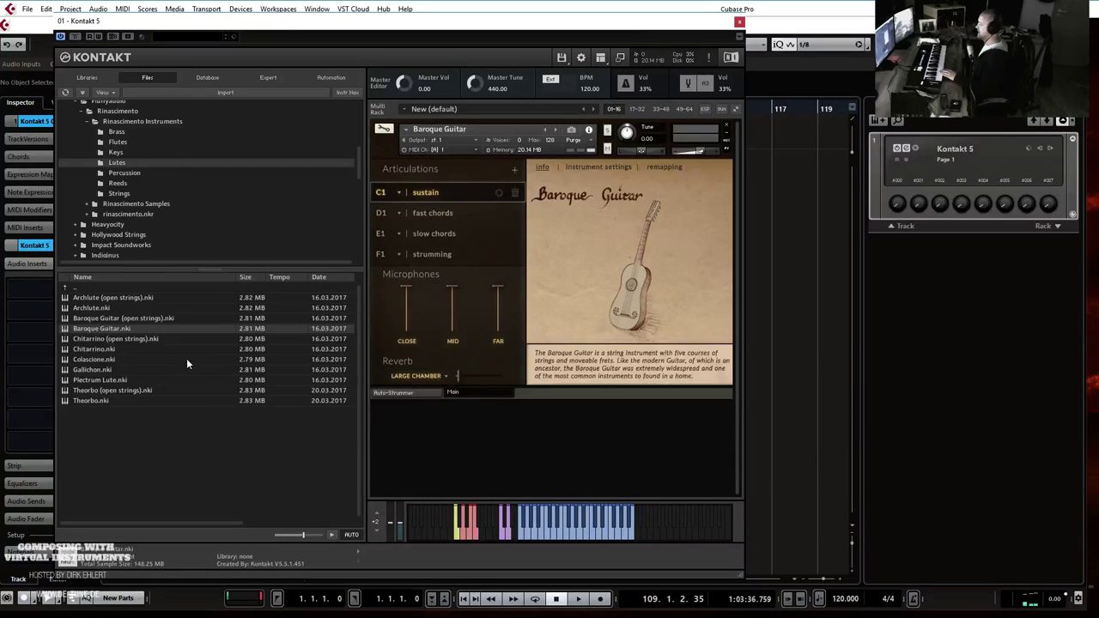
drag(104, 350, 509, 141)
click(548, 359)
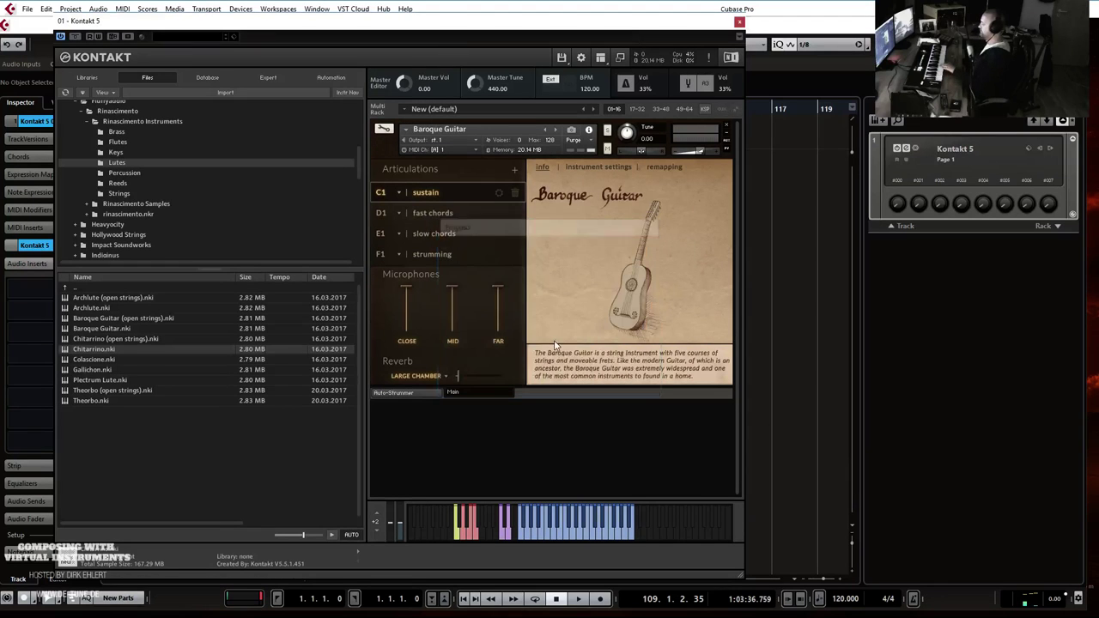
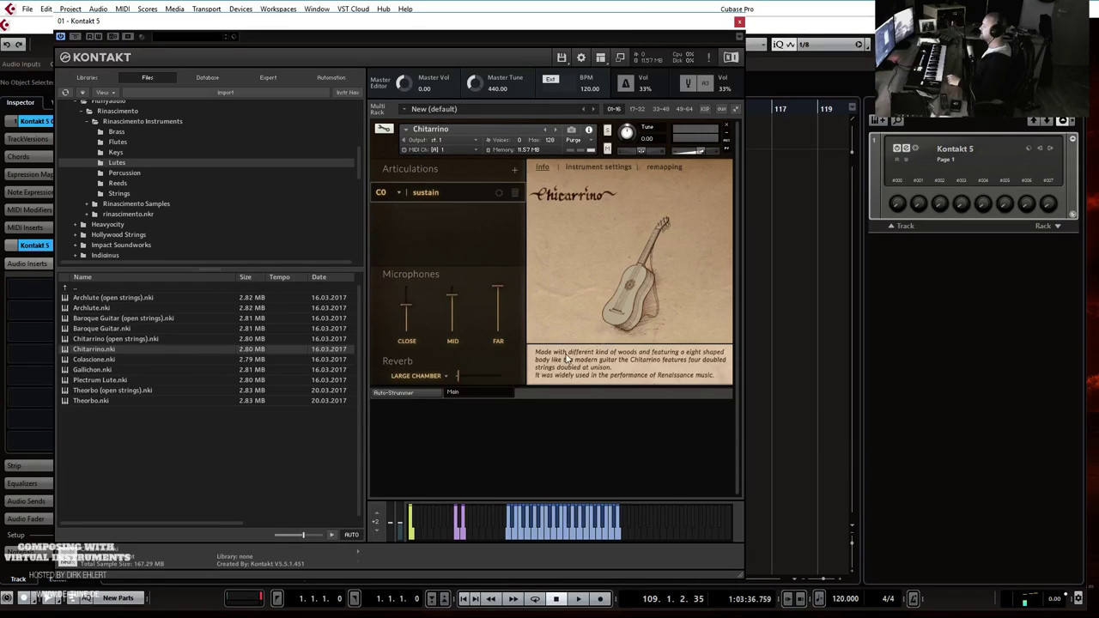
Replace the Chitarrino with Colascione.nki.
click(98, 362)
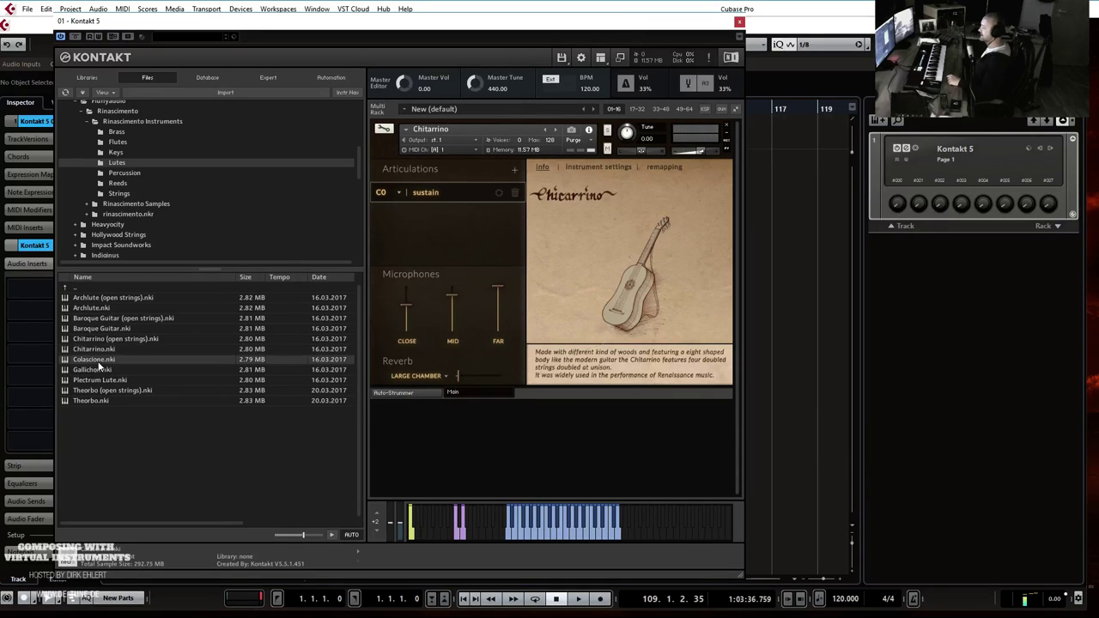
drag(92, 362, 488, 154)
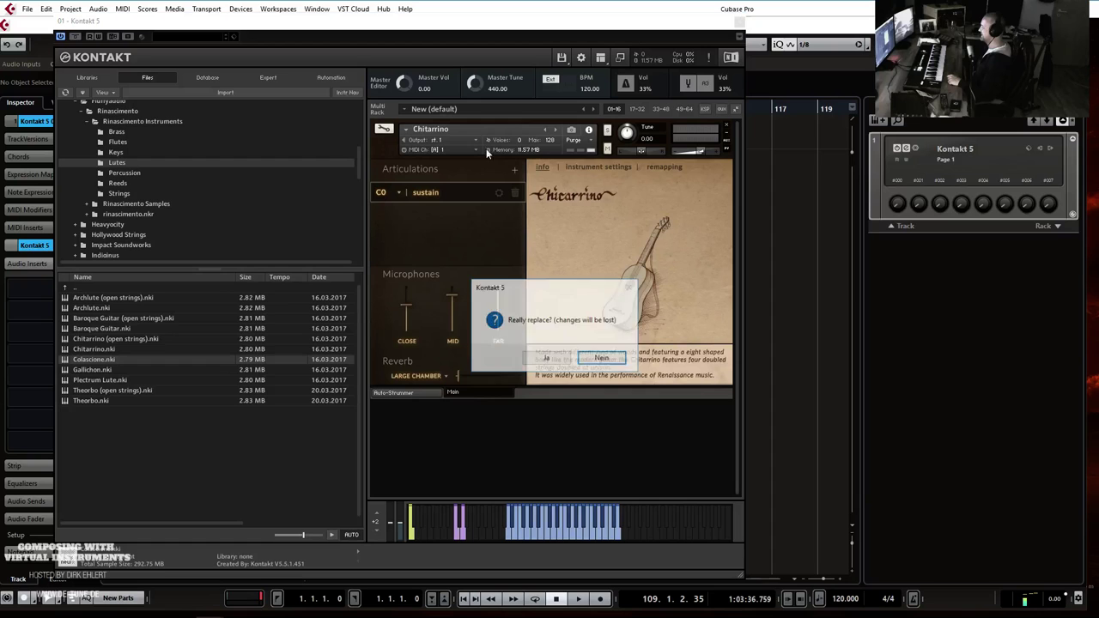
click(552, 358)
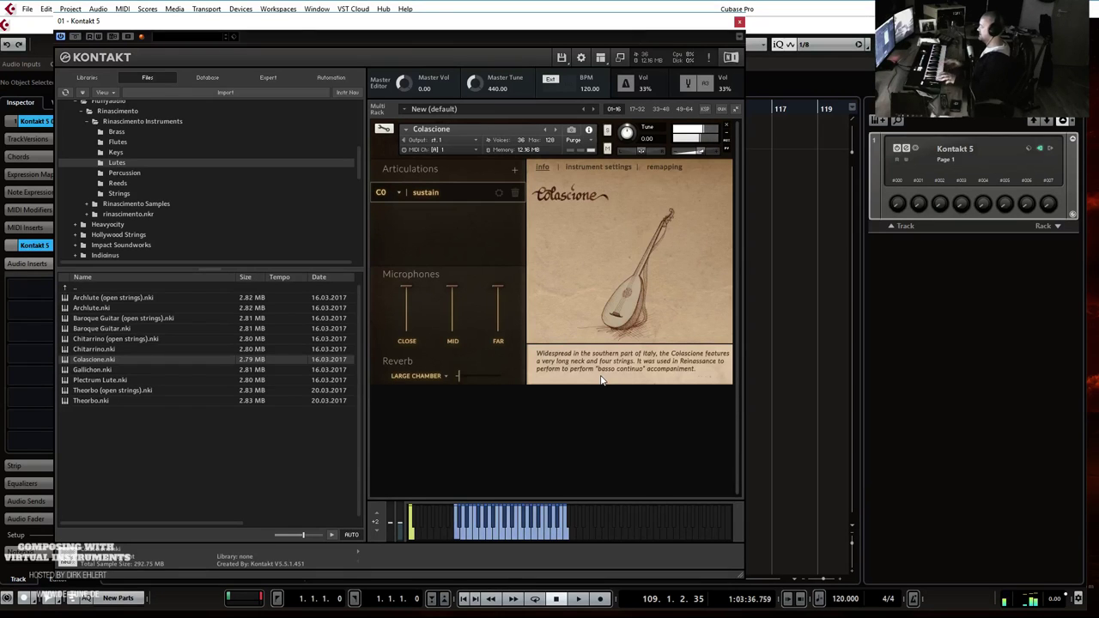
Replace the Colascione with Gallichon.nki and try its fast chords and slow chords articulations before returning to sustain.
drag(113, 369, 470, 146)
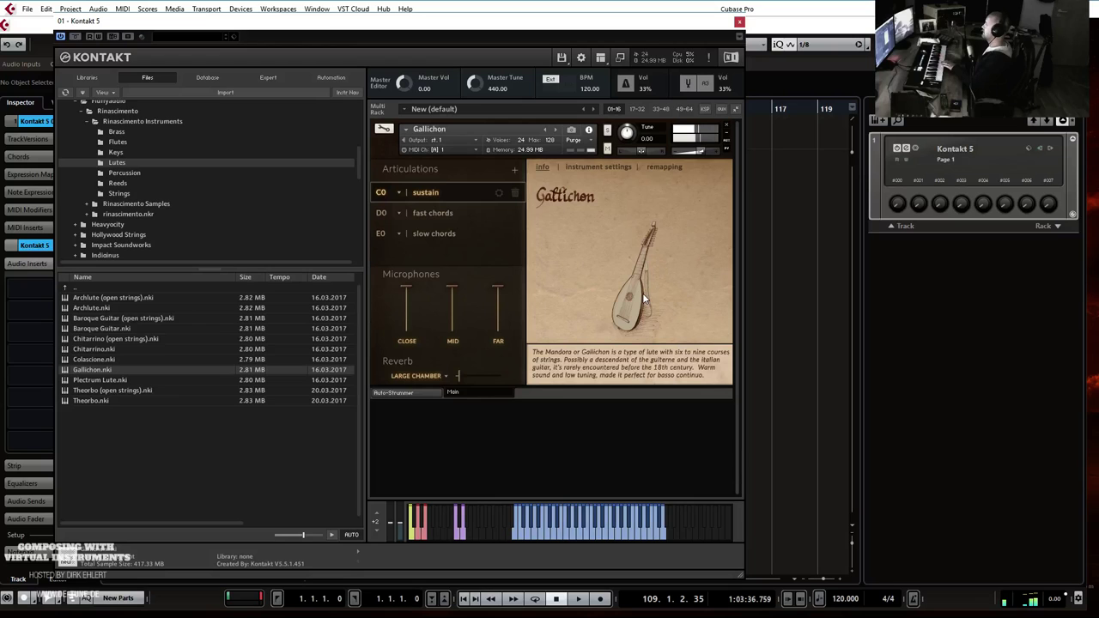
click(455, 215)
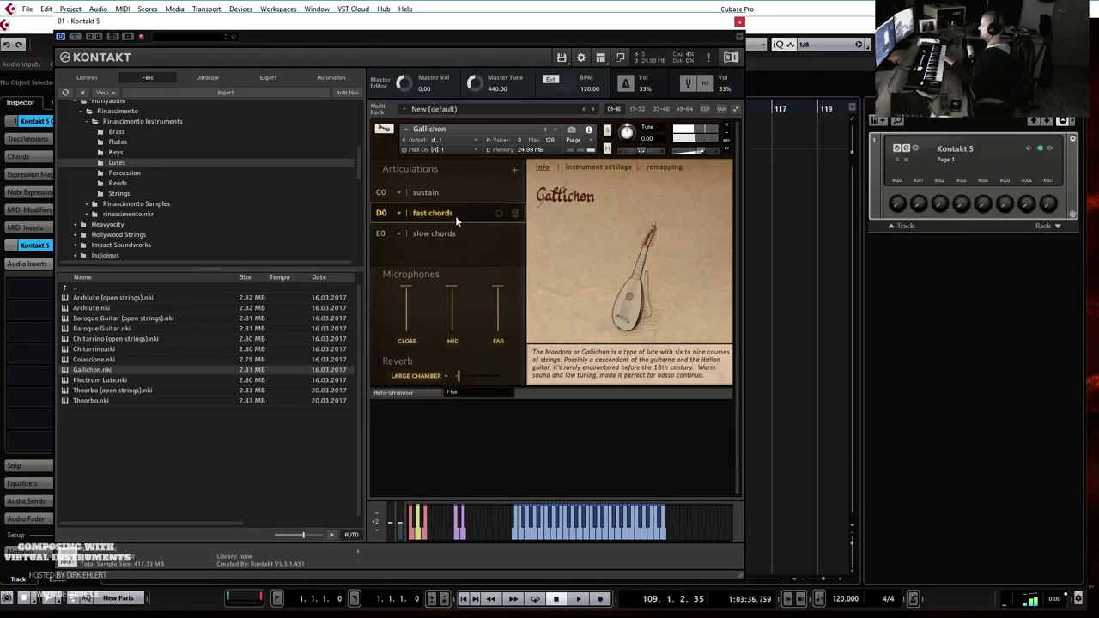
click(444, 234)
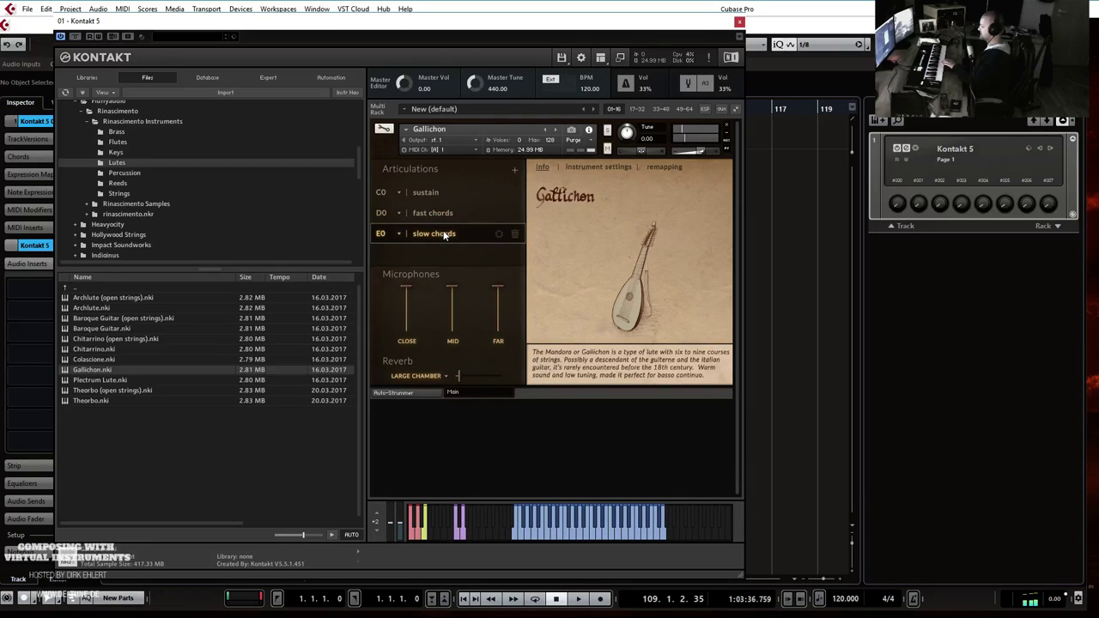
click(433, 188)
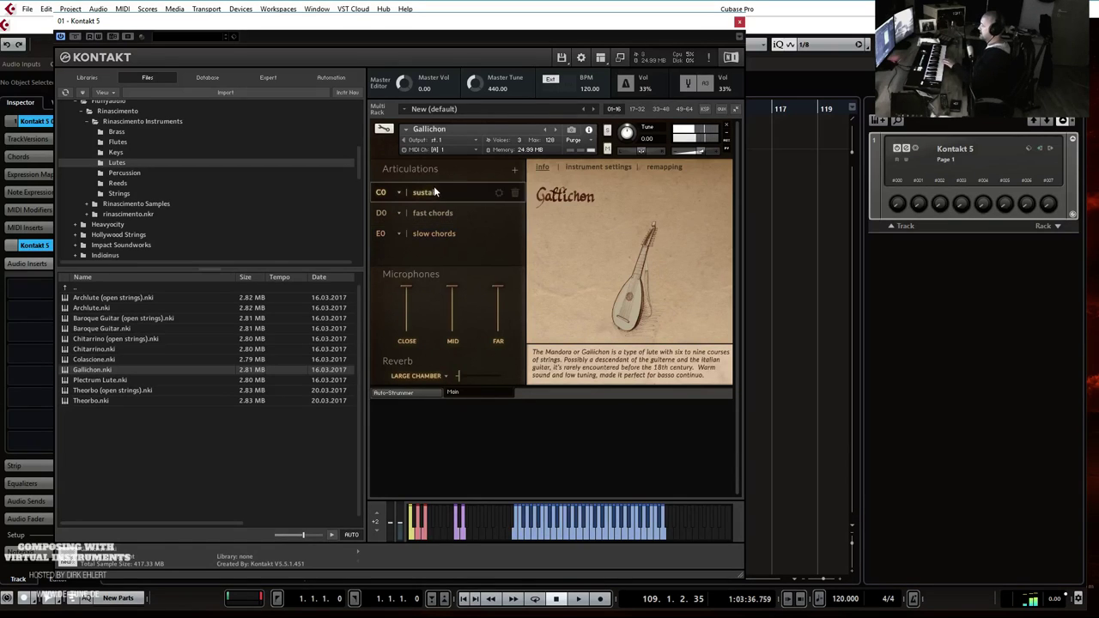
Turn on the Gallichon's auto-strummer and load the Bard Arpeggios preset.
click(411, 392)
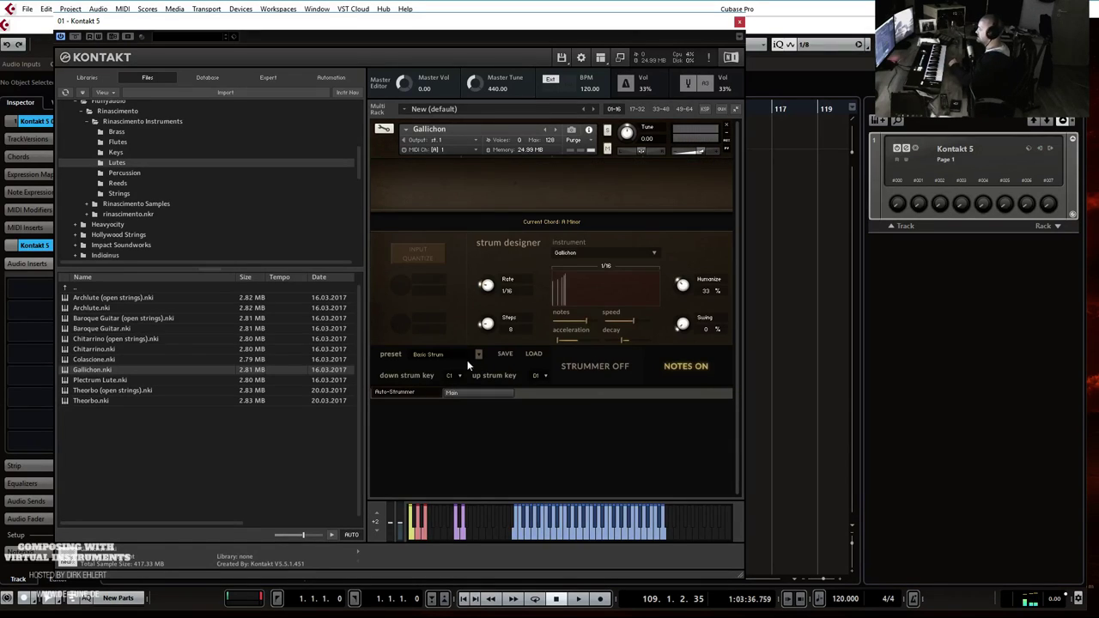
click(617, 369)
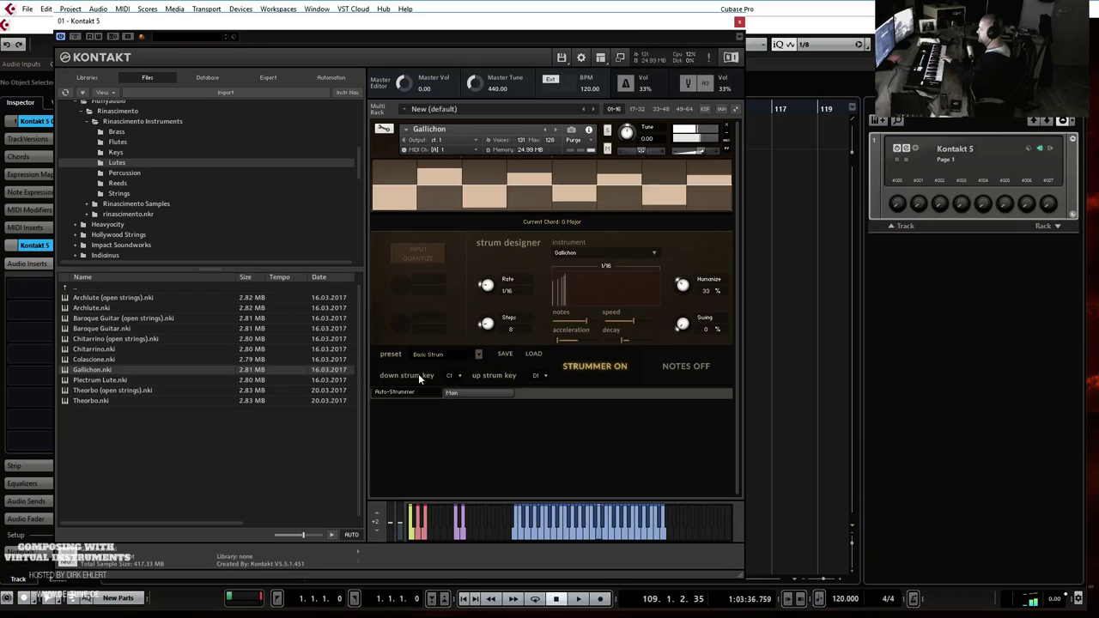
click(432, 354)
click(441, 404)
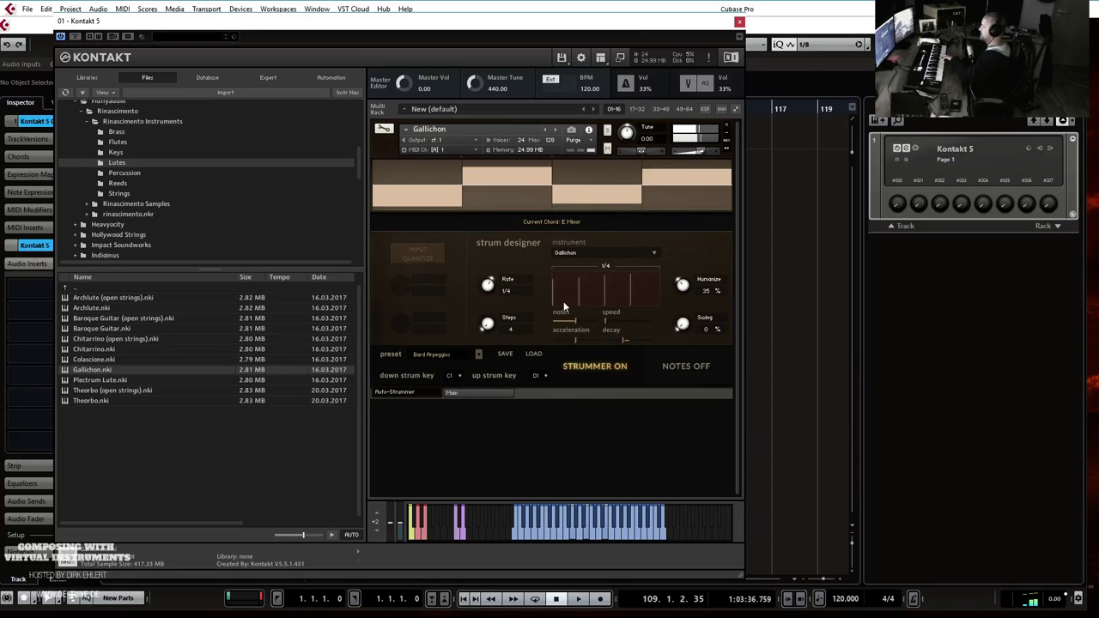
Try Theorbo and Archlute as the strum designer instrument for the arpeggios, and restore Gallichon.
click(601, 253)
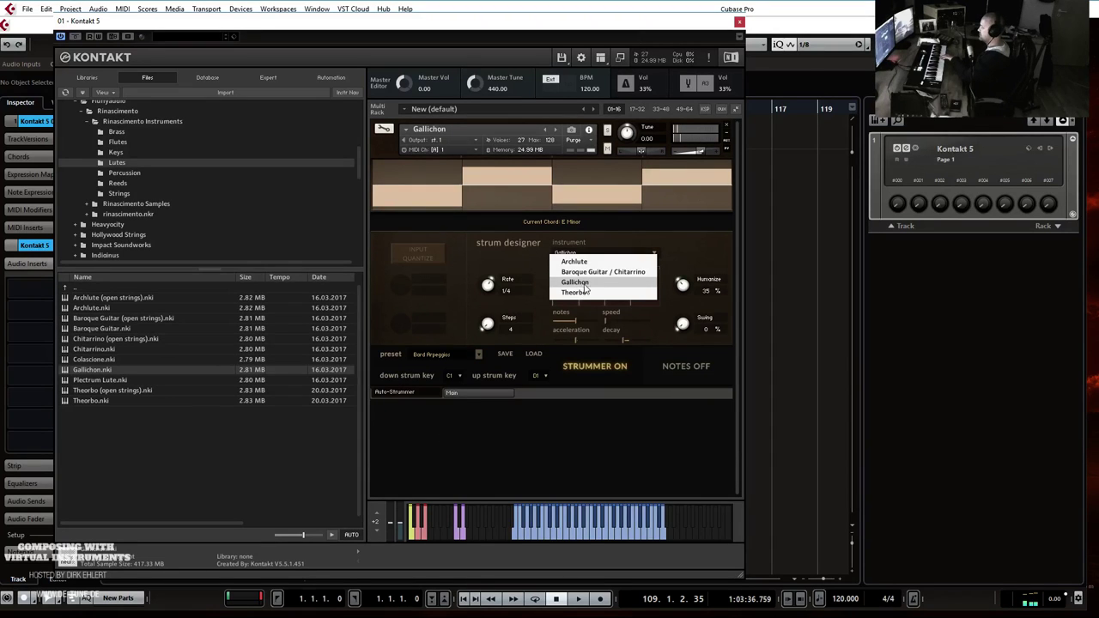
click(586, 292)
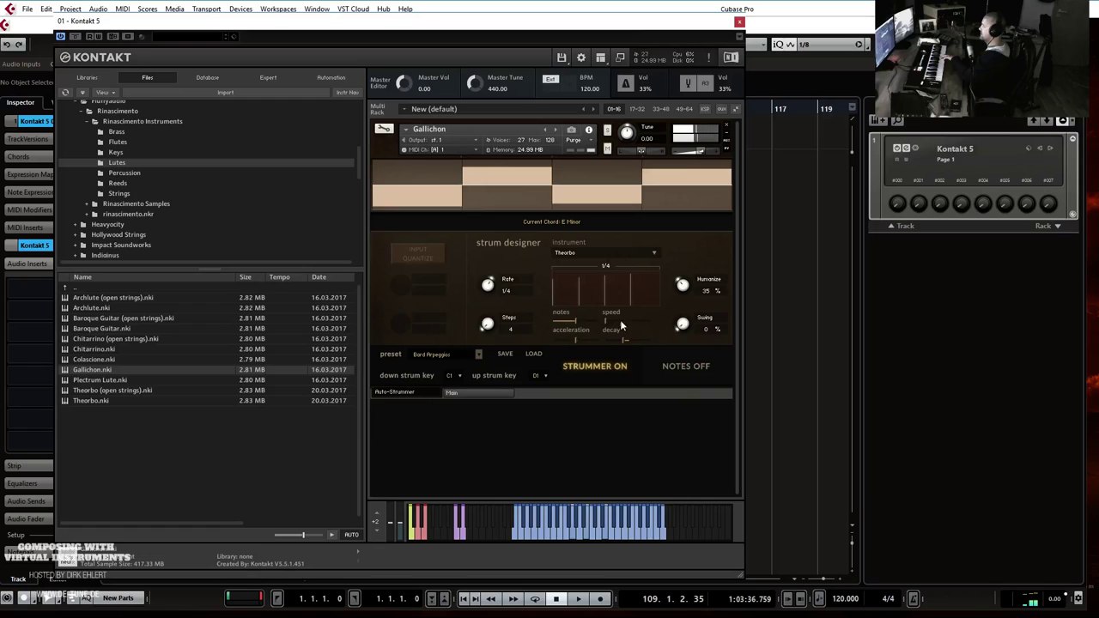
click(596, 254)
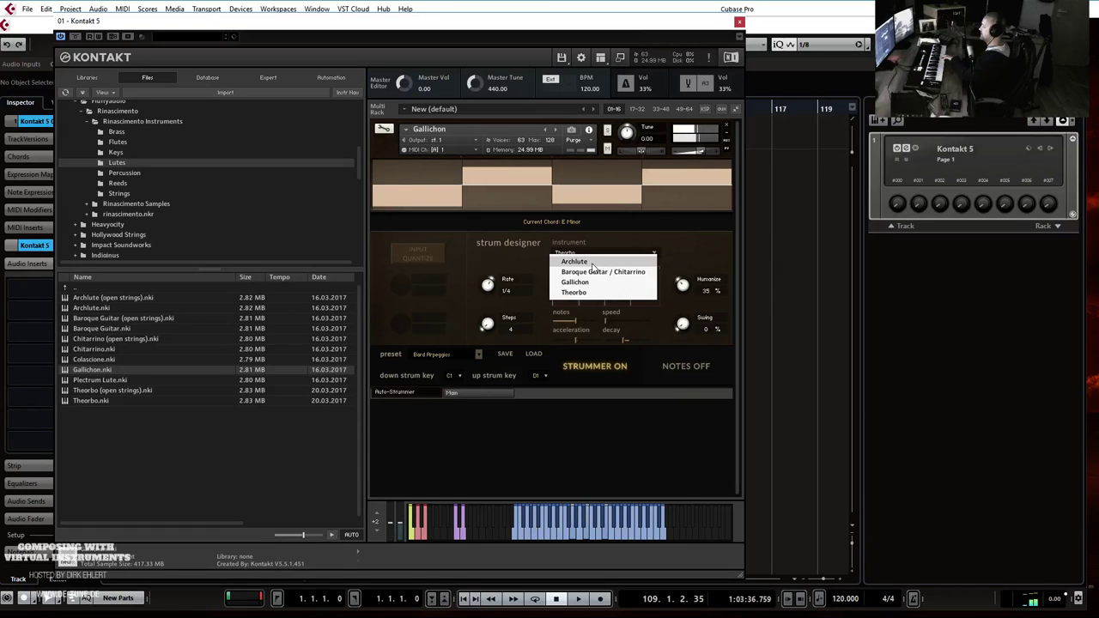
click(591, 262)
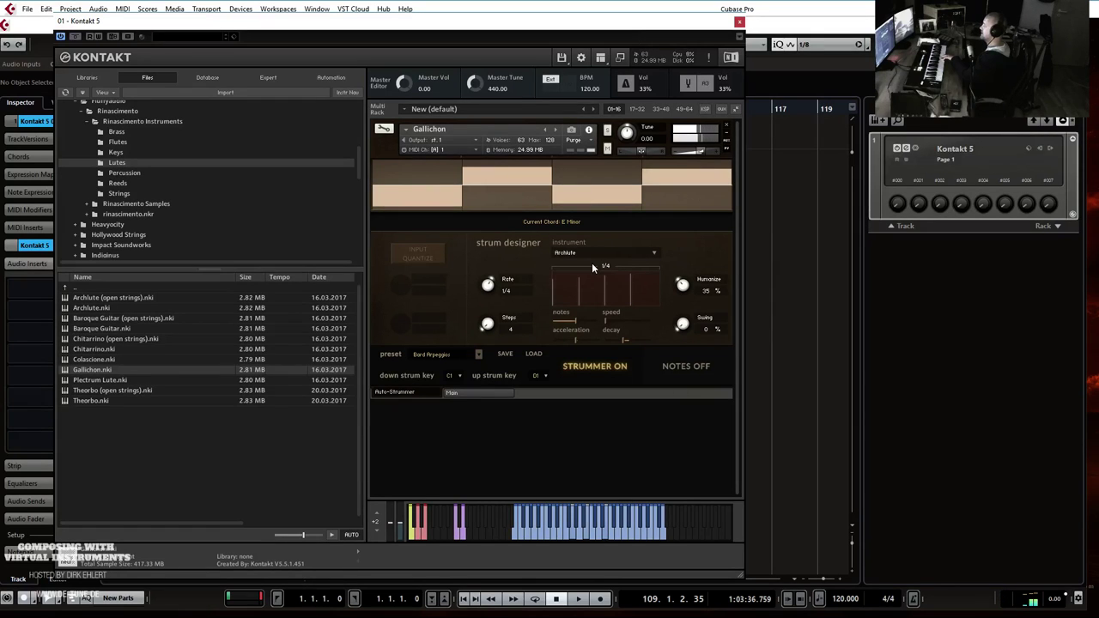
click(589, 252)
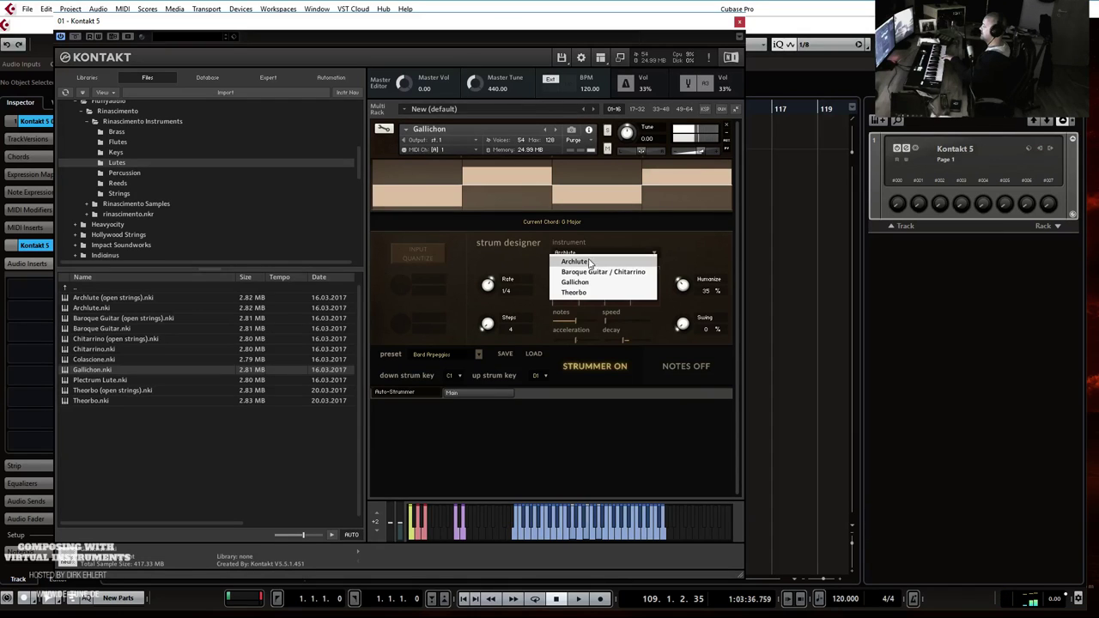
click(589, 281)
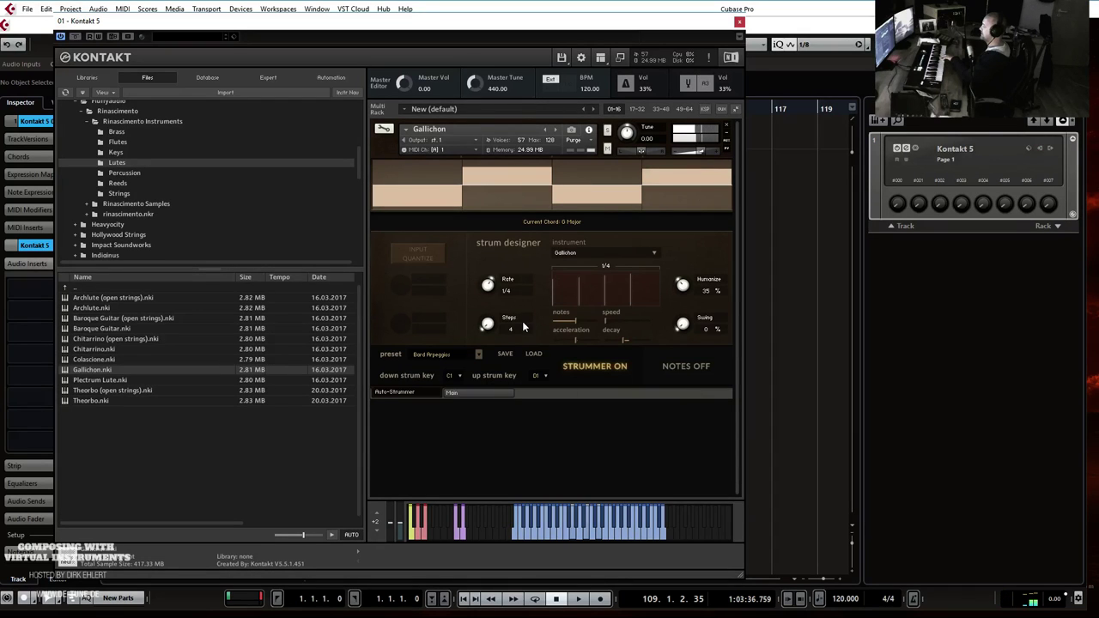
Set the strum pattern to 6 steps, and load the Ostinato and Storyteller presets in turn.
drag(494, 327, 488, 327)
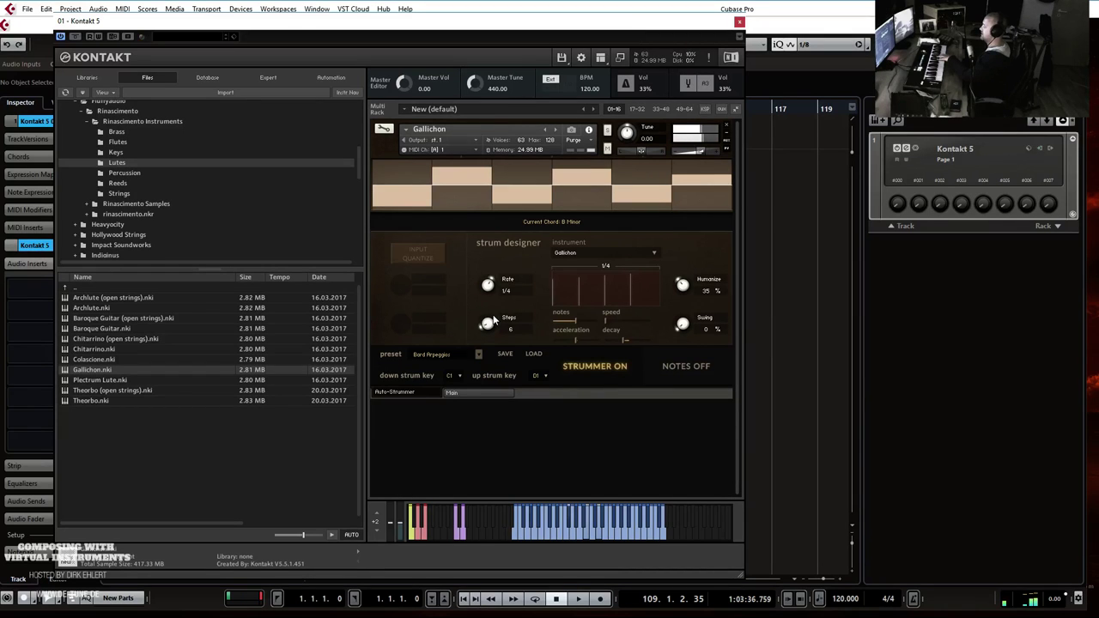
click(462, 353)
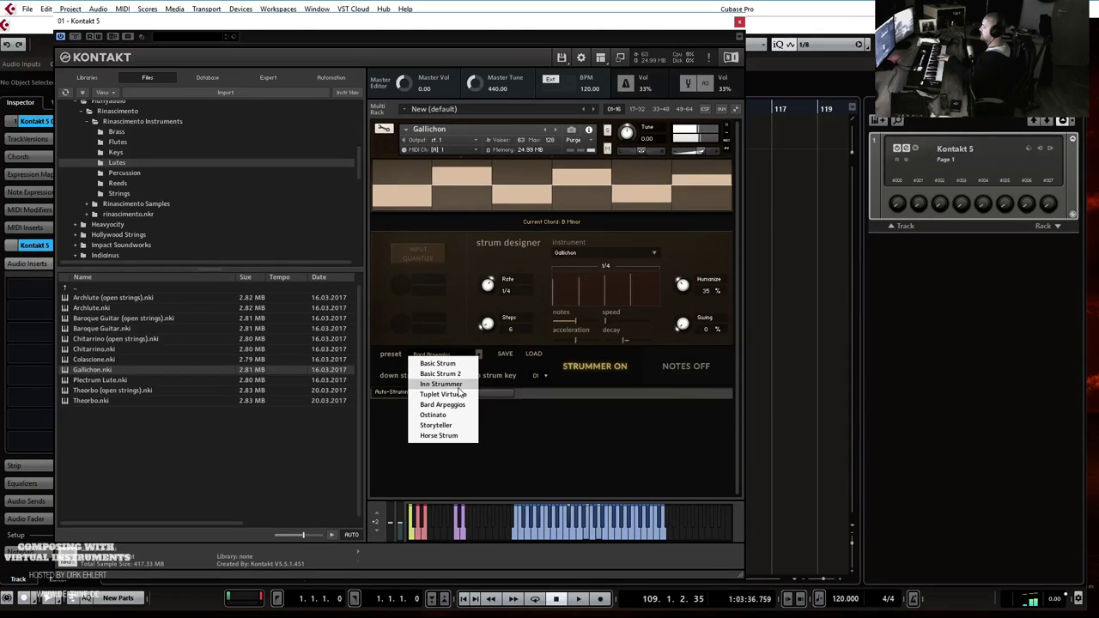
click(458, 415)
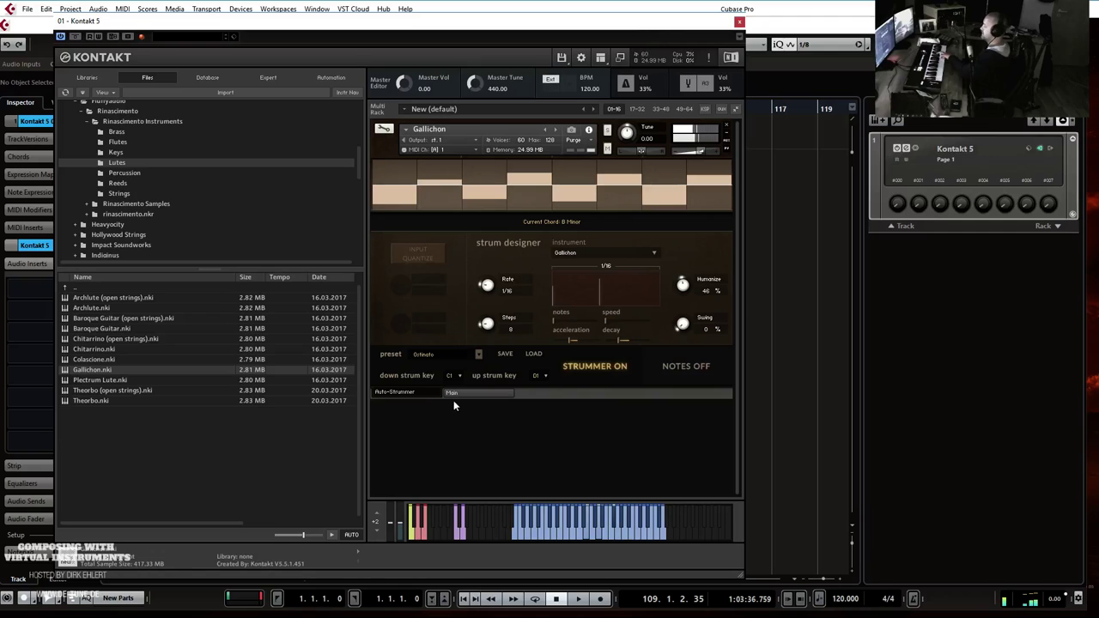
click(440, 355)
click(446, 426)
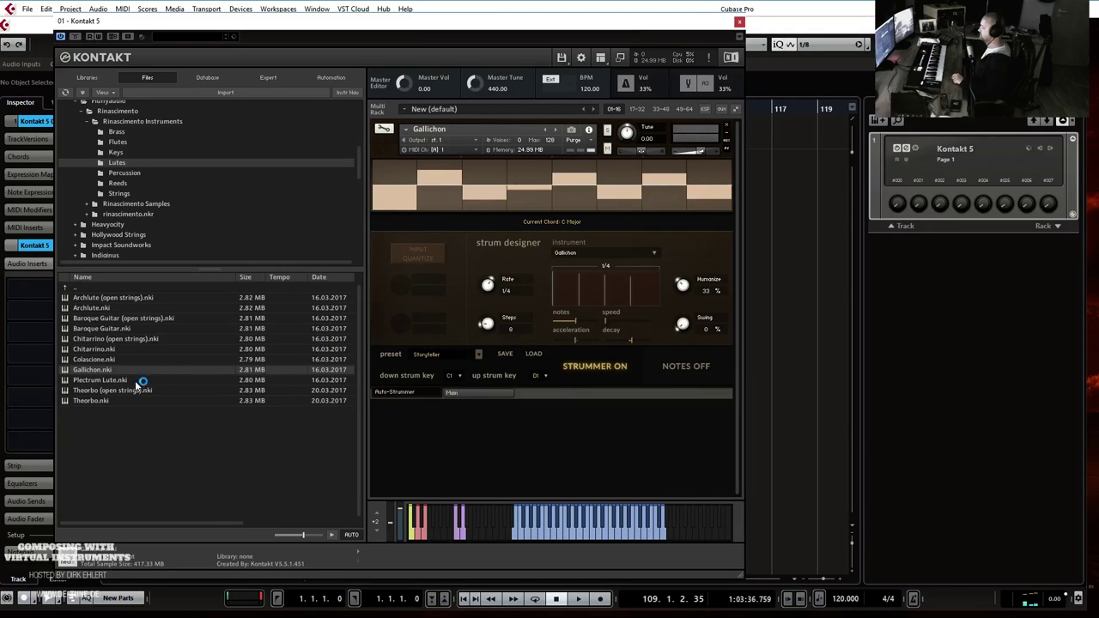
Replace the Gallichon with Plectrum Lute.nki and turn on its auto-strummer.
click(120, 380)
drag(458, 155, 474, 169)
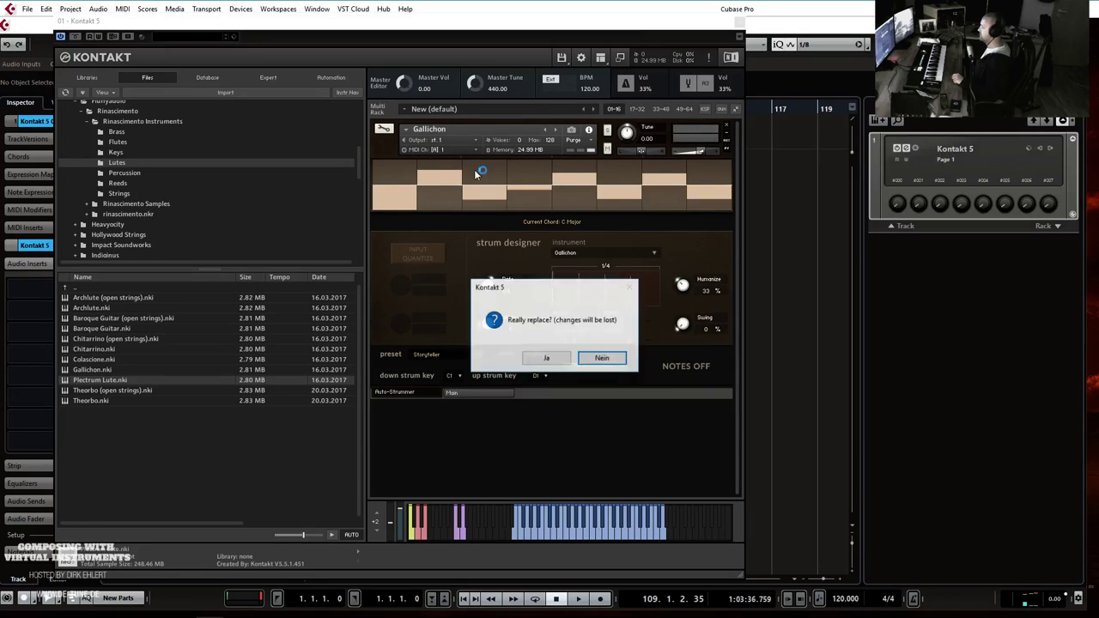
click(544, 358)
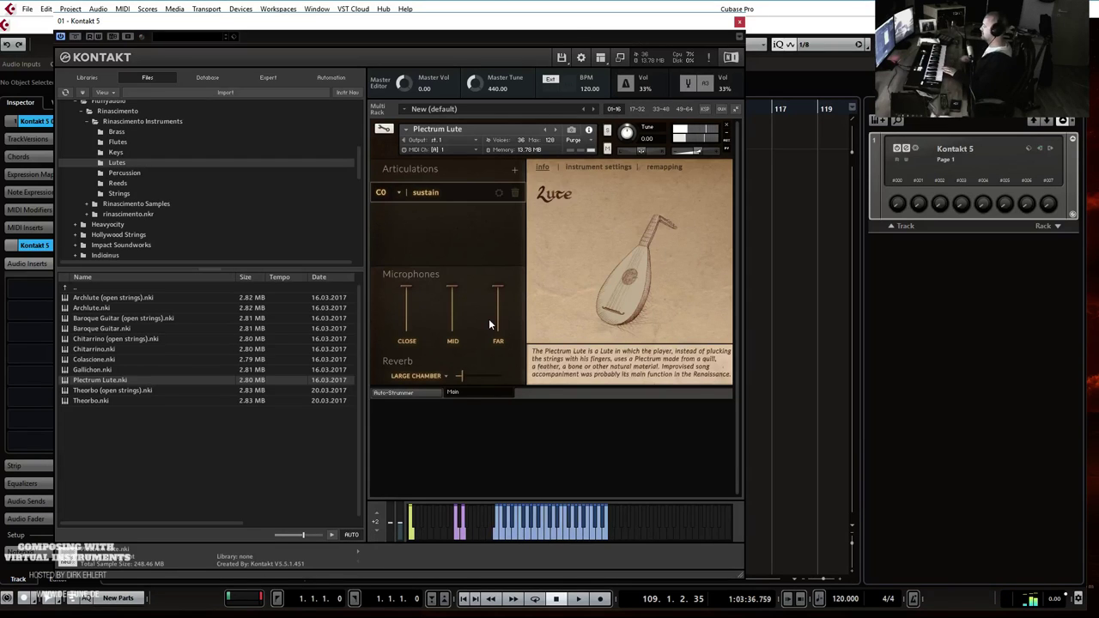
click(389, 394)
click(613, 365)
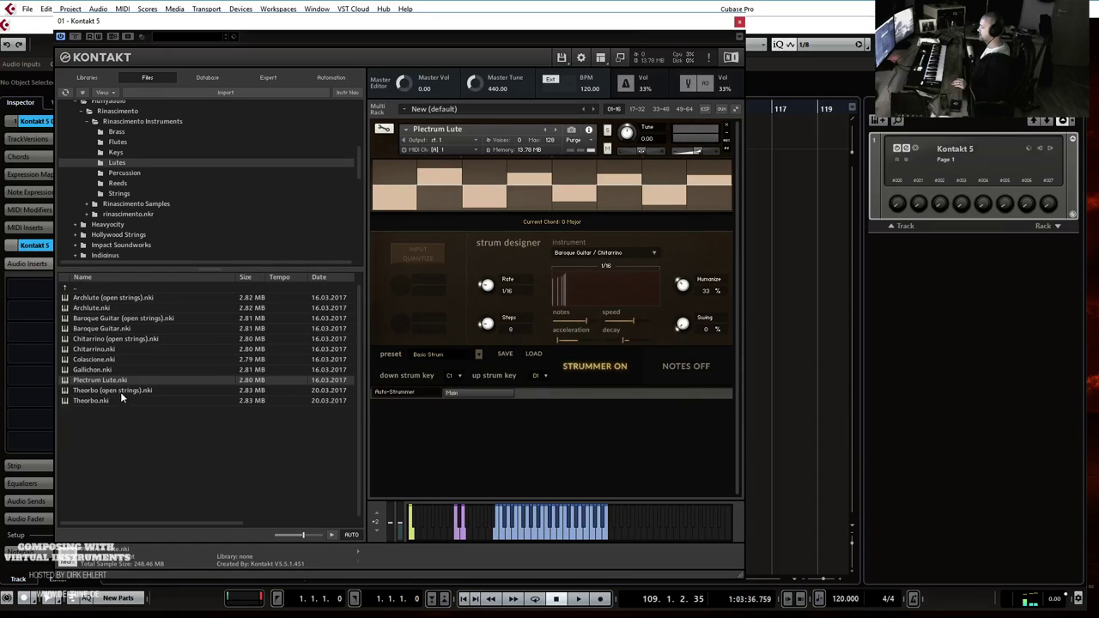
Replace the Plectrum Lute with Theorbo (open strings).nki from the Lutes folder.
drag(110, 390, 481, 151)
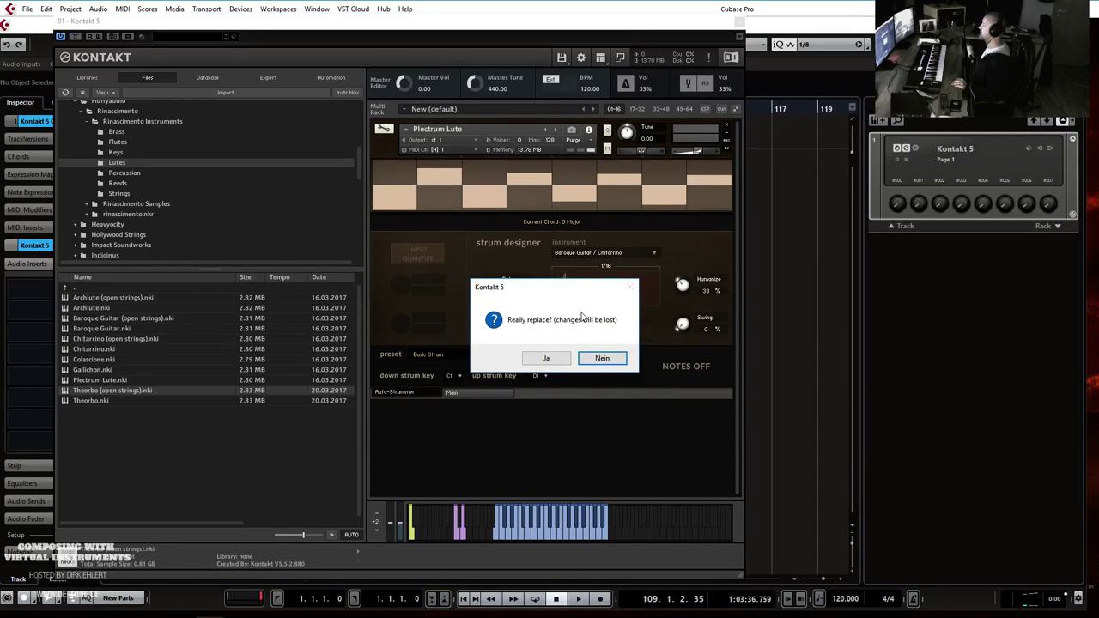
click(546, 358)
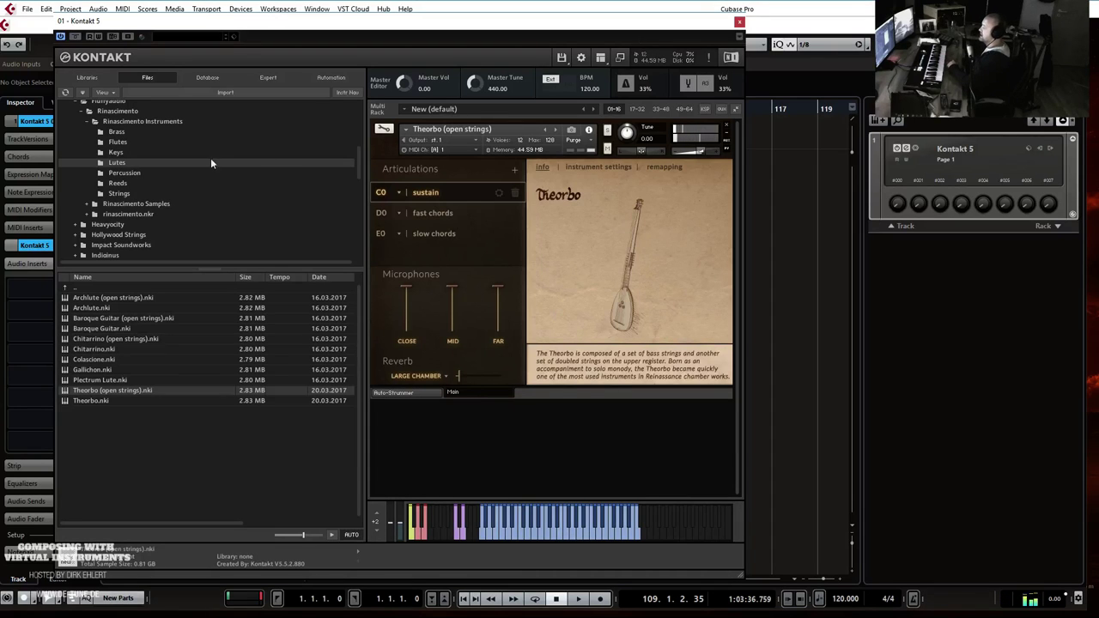
Load Reinassance Percussion.nki from the Percussion folder and lower its close and mid microphones.
click(137, 173)
drag(87, 298, 481, 164)
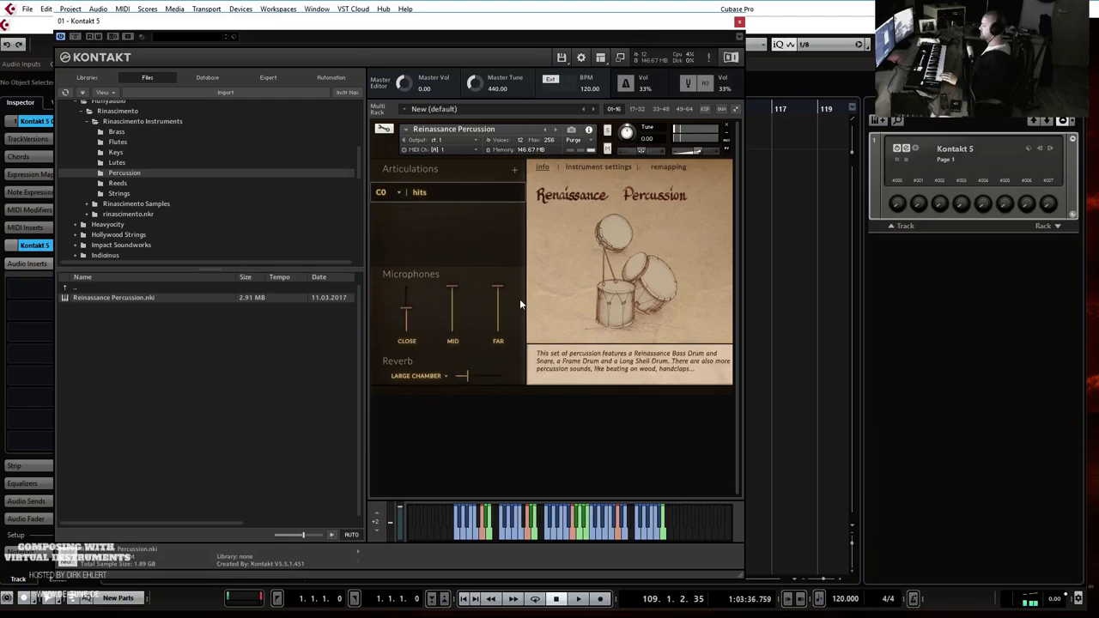
drag(453, 287, 411, 318)
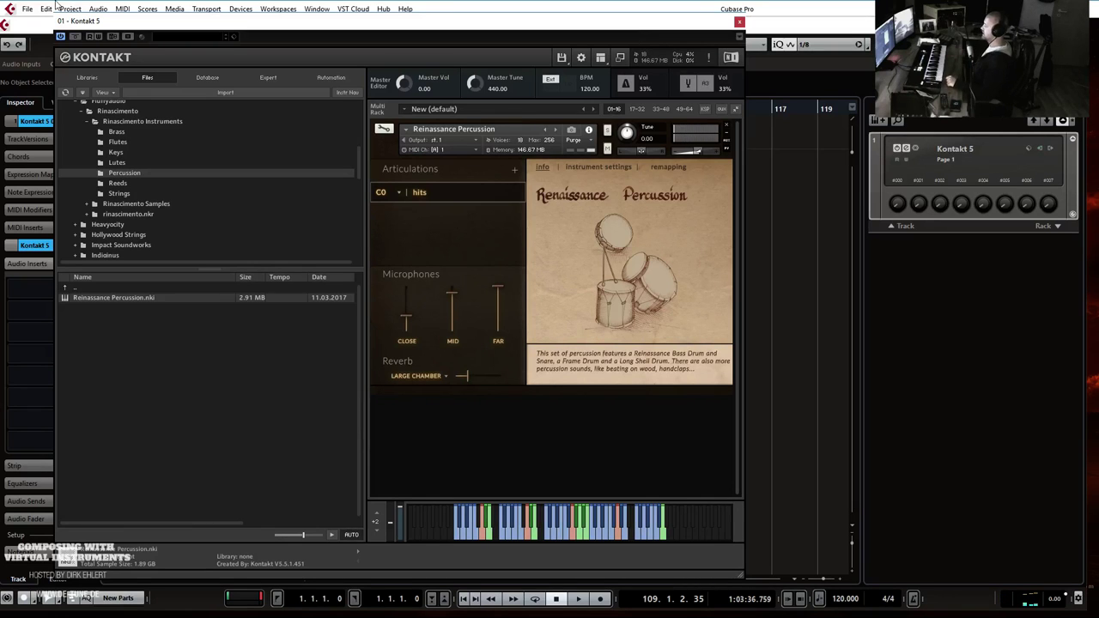
Replace the percussion with Alto Crumhorn.nki from the Reeds folder and lower its close and mid microphones.
click(140, 183)
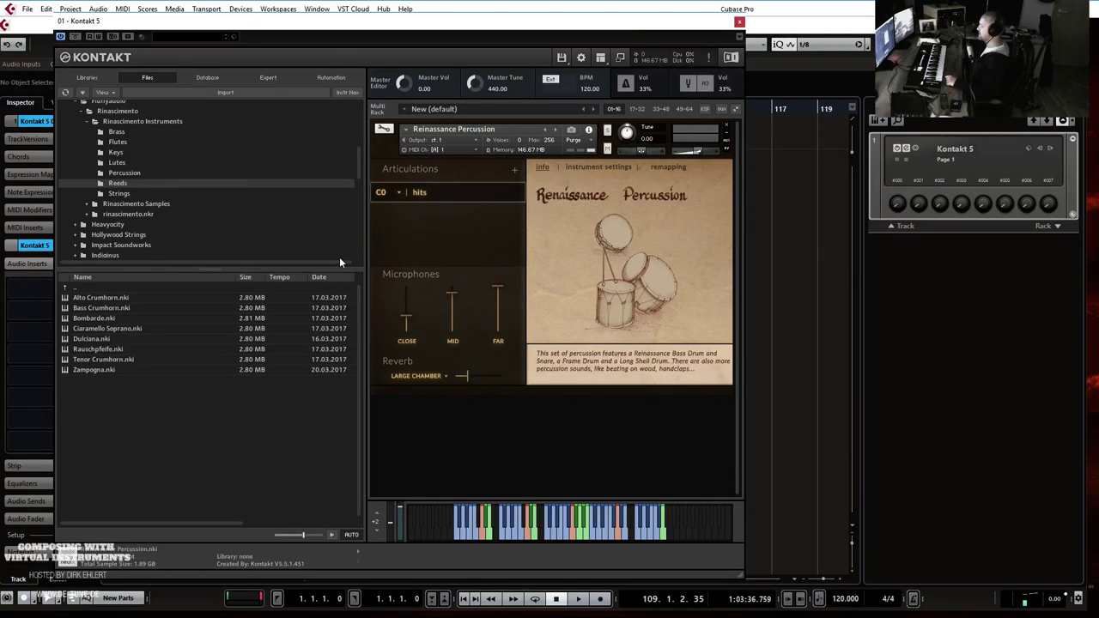
click(92, 300)
drag(440, 170, 439, 172)
click(546, 359)
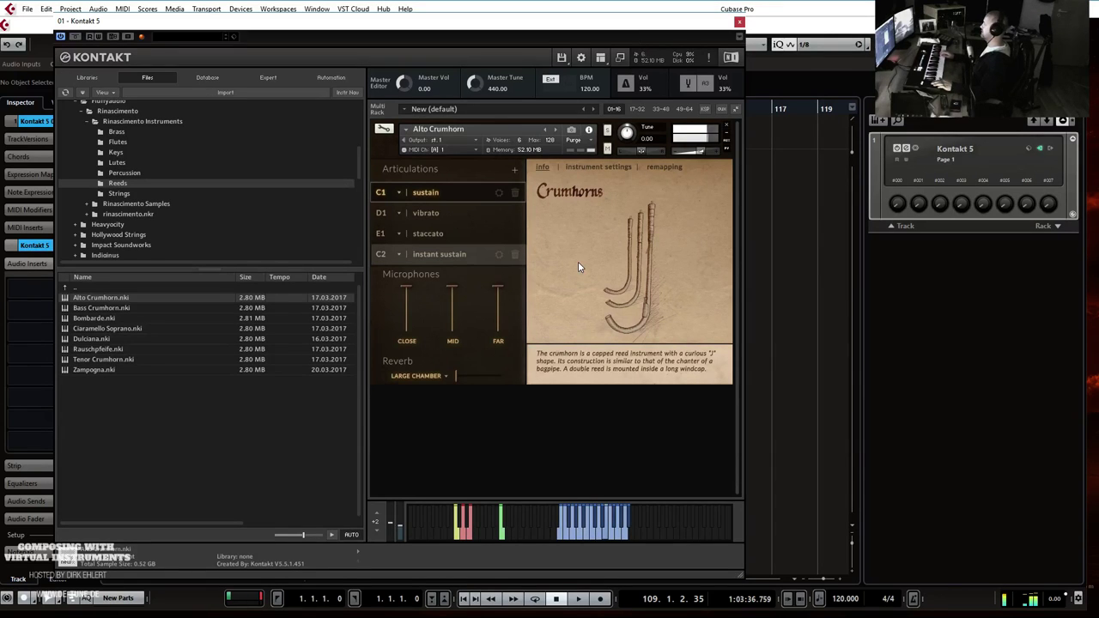
drag(406, 313, 414, 361)
mouse_move(455, 317)
mouse_down()
mouse_move(452, 340)
mouse_move(453, 329)
mouse_up()
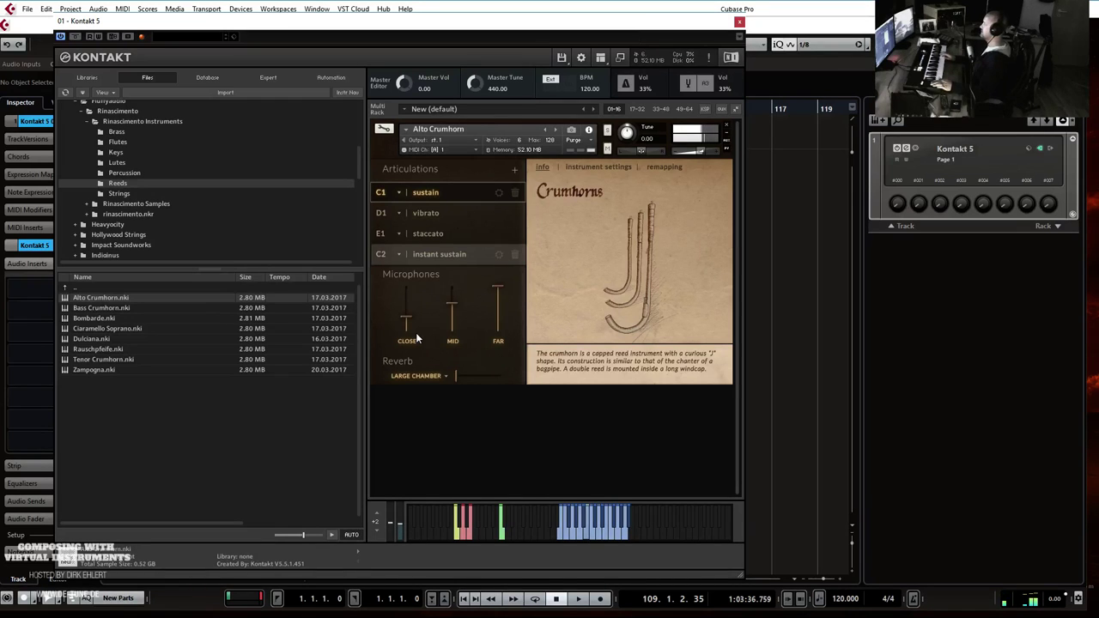
Load Bass Crumhorn.nki, Bombarde.nki and Ciaramello Soprano.nki in turn, each replacing the previous instrument.
drag(117, 309, 489, 156)
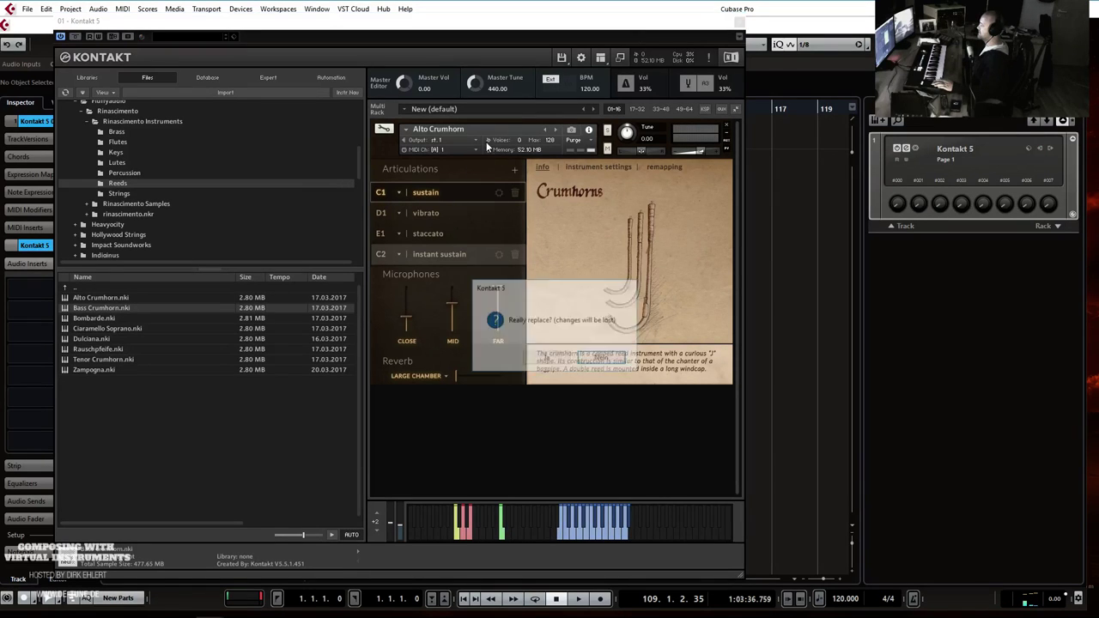
click(546, 358)
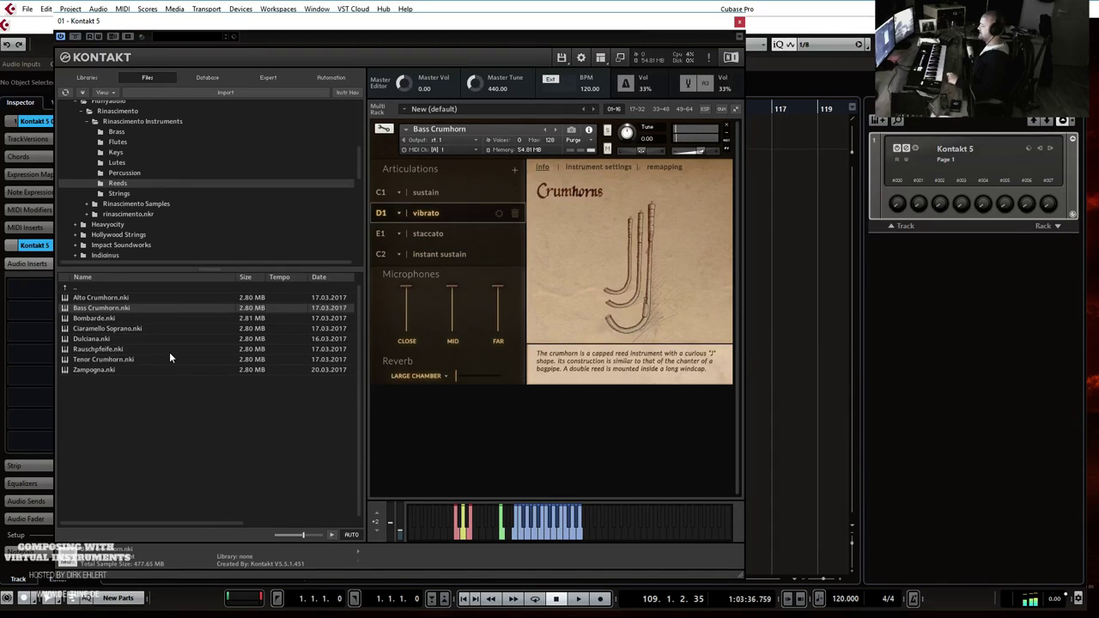
double_click(104, 318)
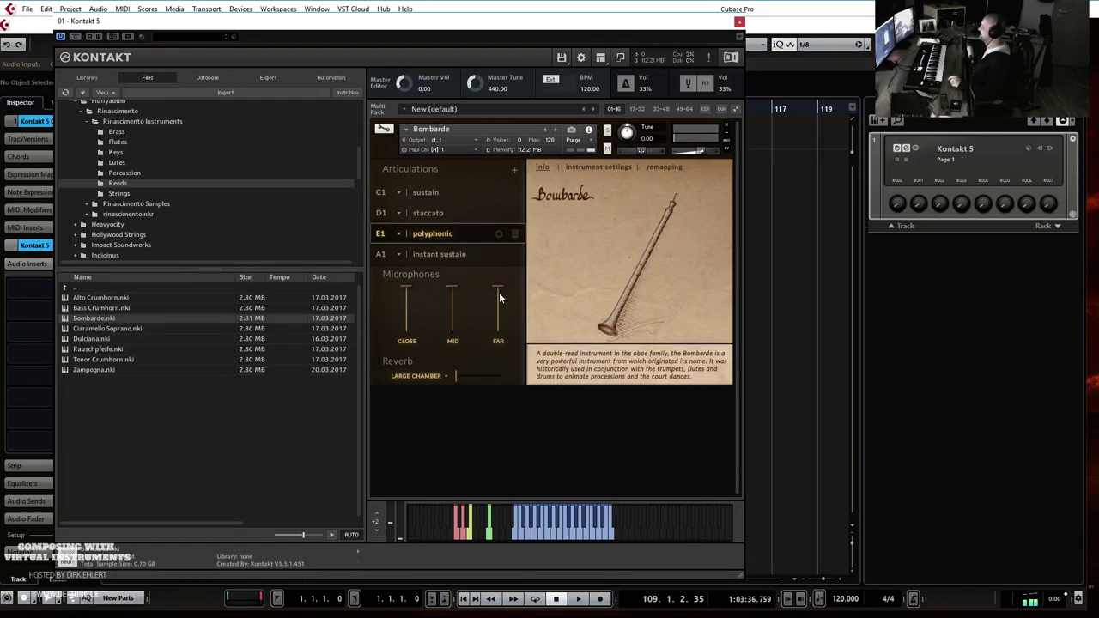
click(98, 328)
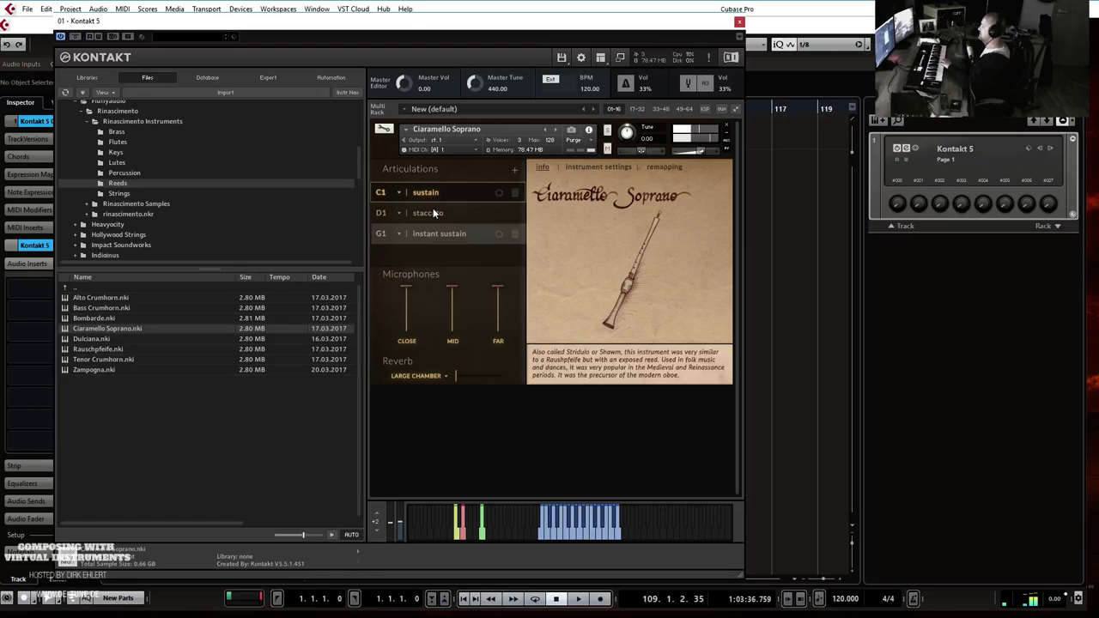
Try the Polyphonic kind for the Ciaramello's sustain articulation, restore Legato and set its max time to about 13 ms.
click(495, 196)
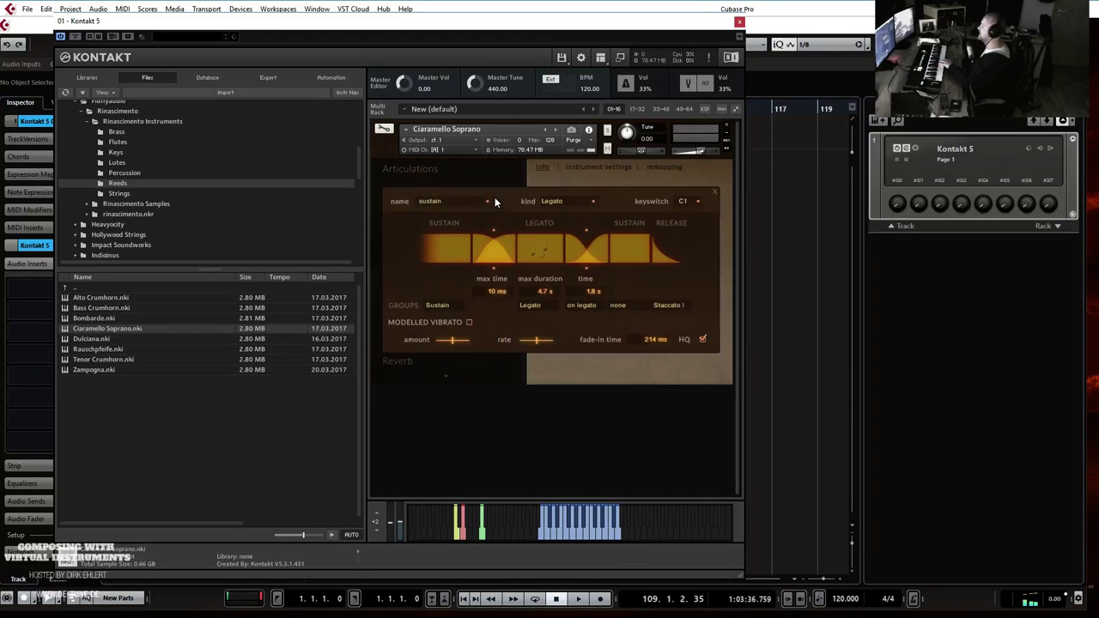
click(563, 201)
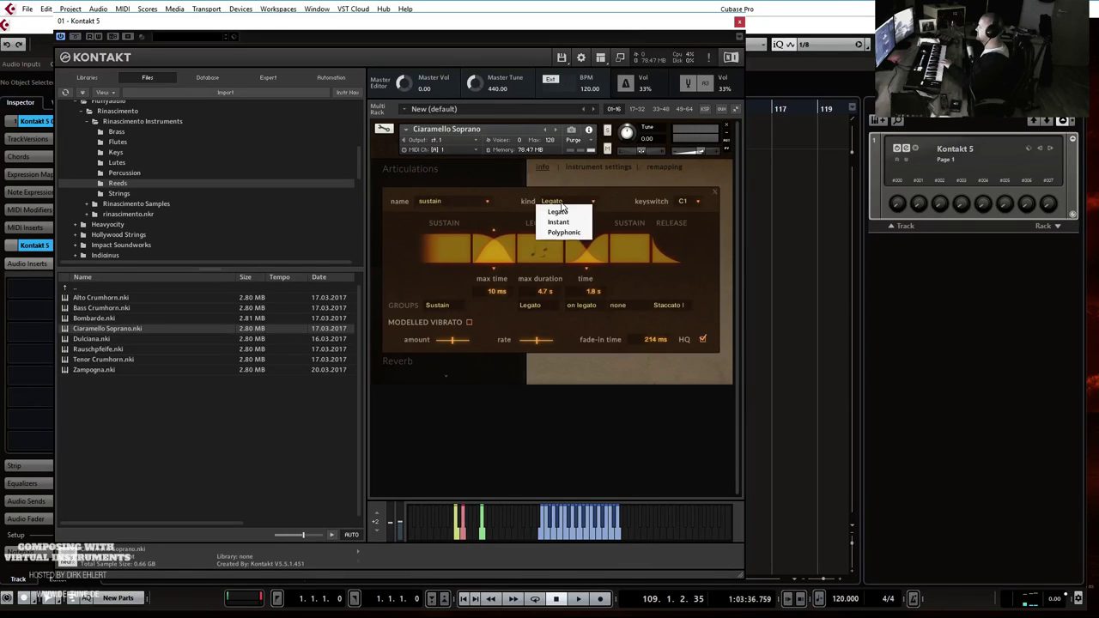
click(570, 233)
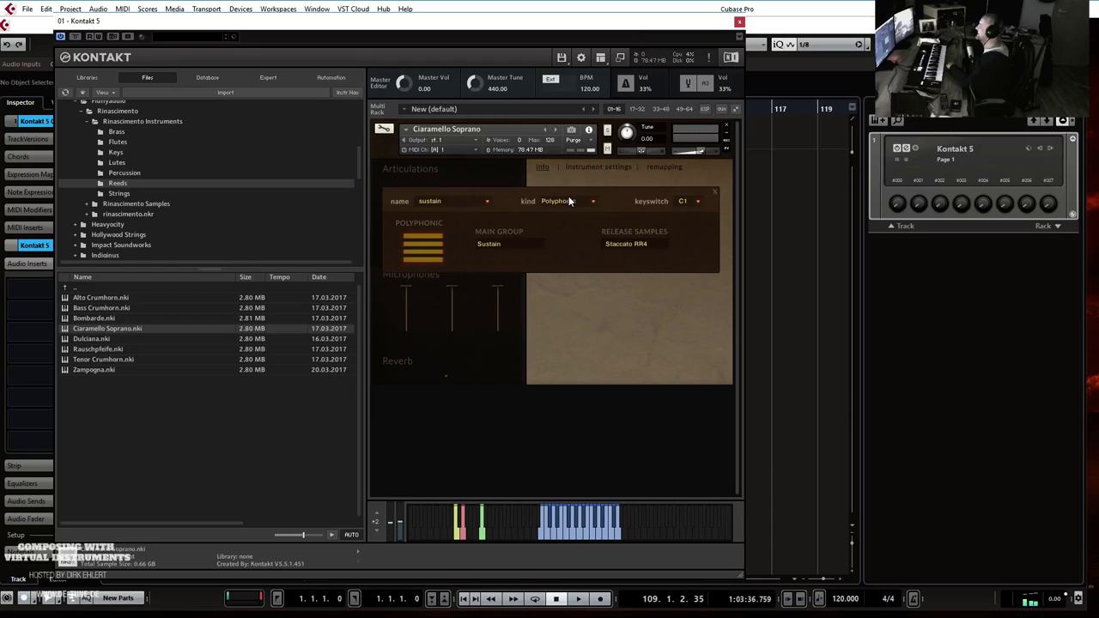
click(565, 205)
click(564, 208)
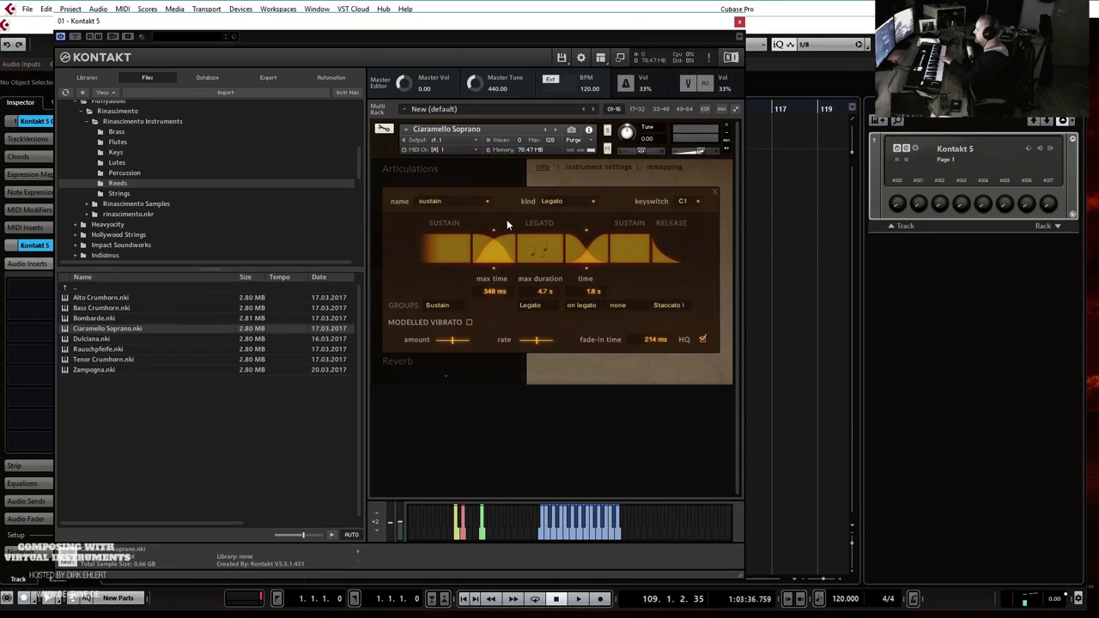
drag(494, 292, 487, 311)
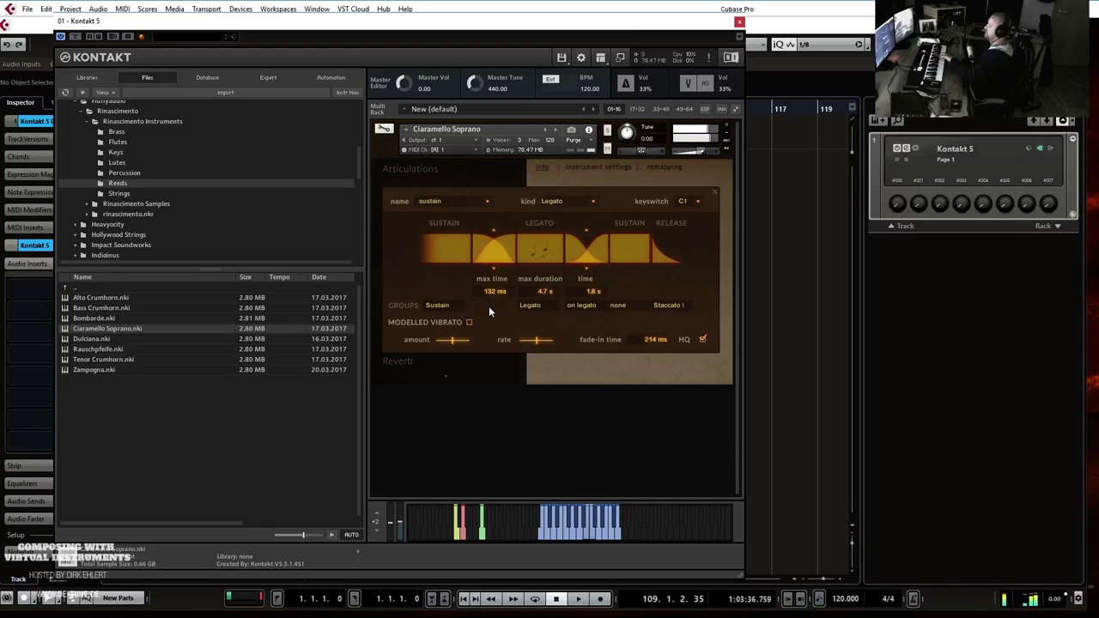
drag(488, 290, 488, 320)
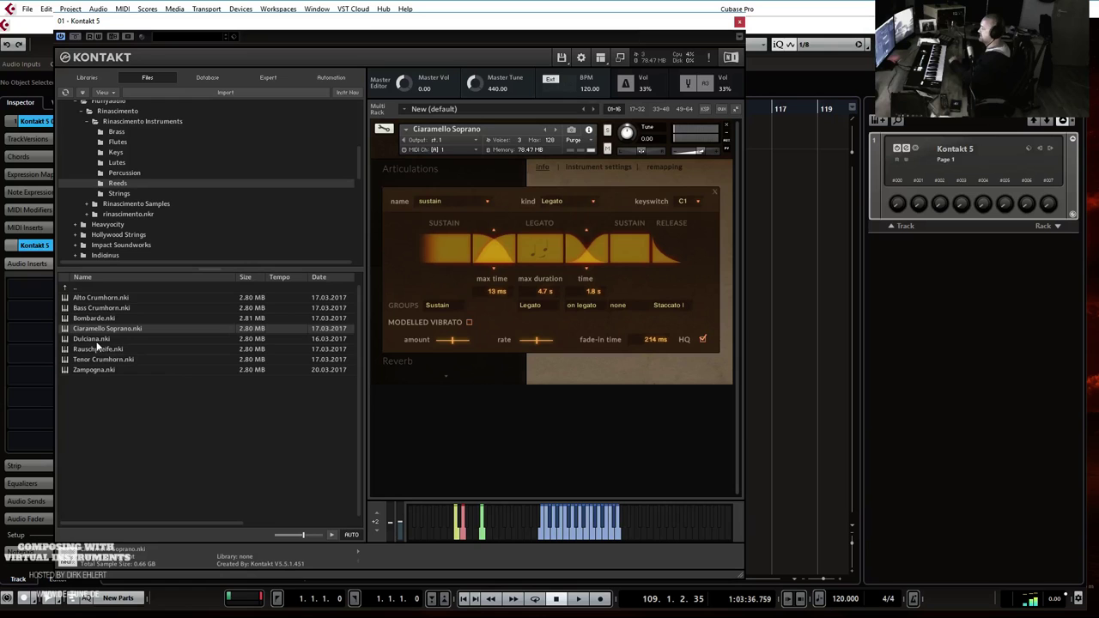
Replace the Ciaramello Soprano with Dulciana.nki and view the available reverb types.
drag(95, 340, 503, 130)
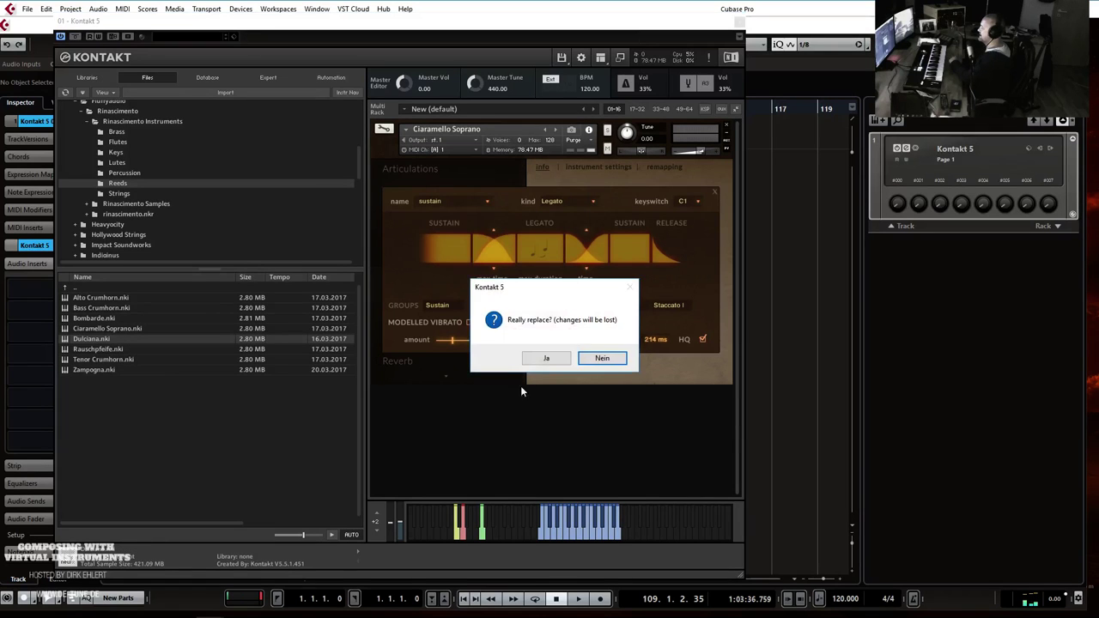
click(552, 358)
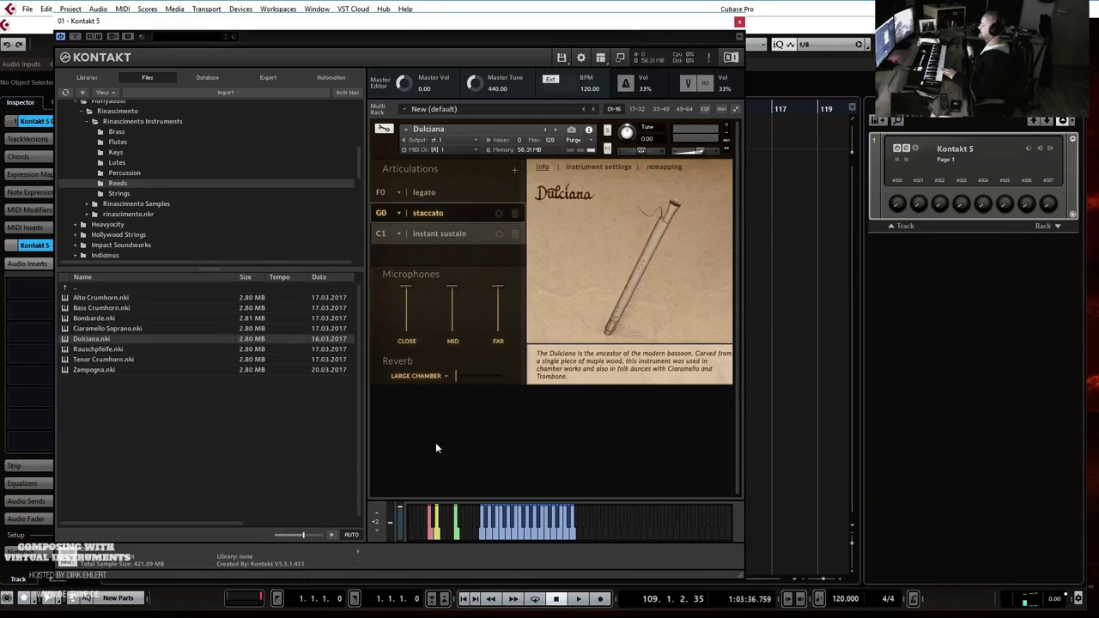
click(455, 378)
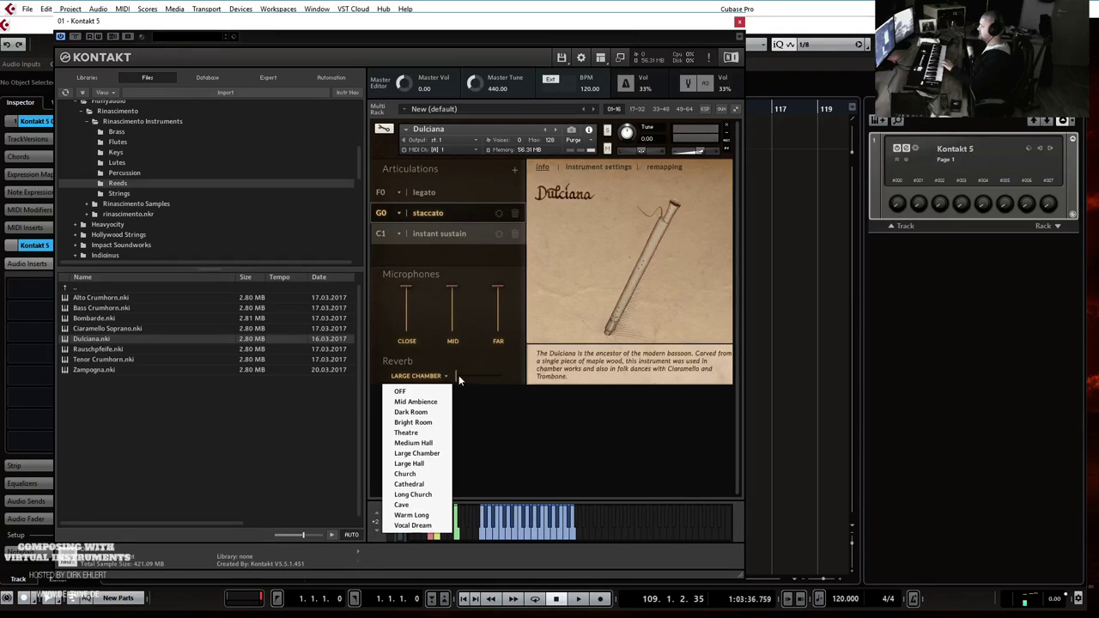
click(457, 375)
mouse_move(456, 375)
mouse_down()
mouse_move(511, 375)
mouse_move(456, 373)
mouse_up()
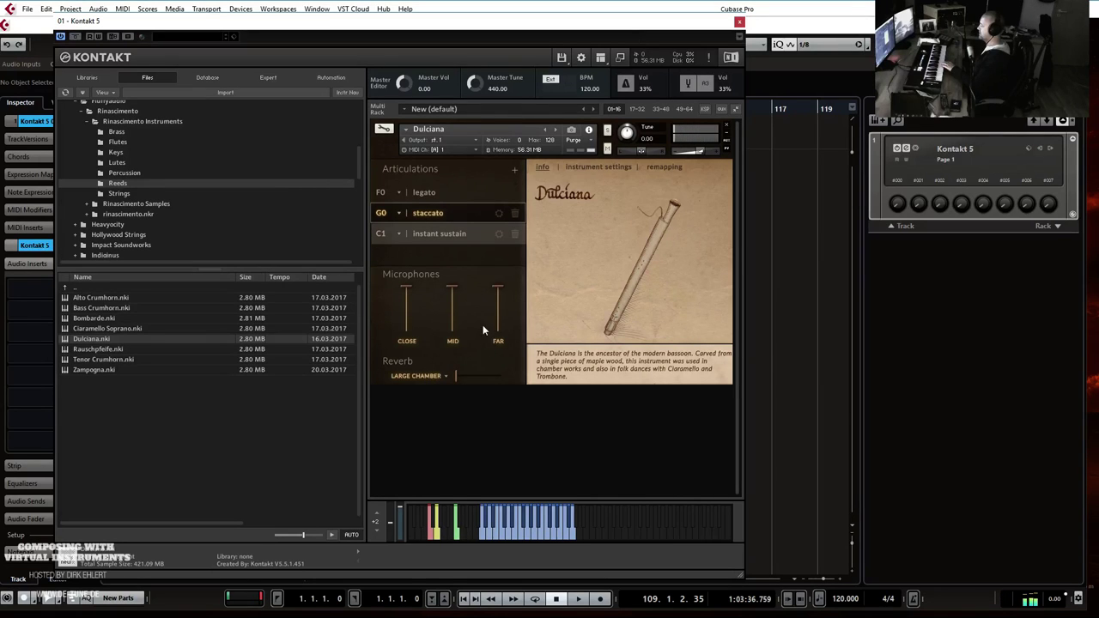
Rebalance the Dulciana's microphones with close low, mid at about half and far near full level.
click(404, 343)
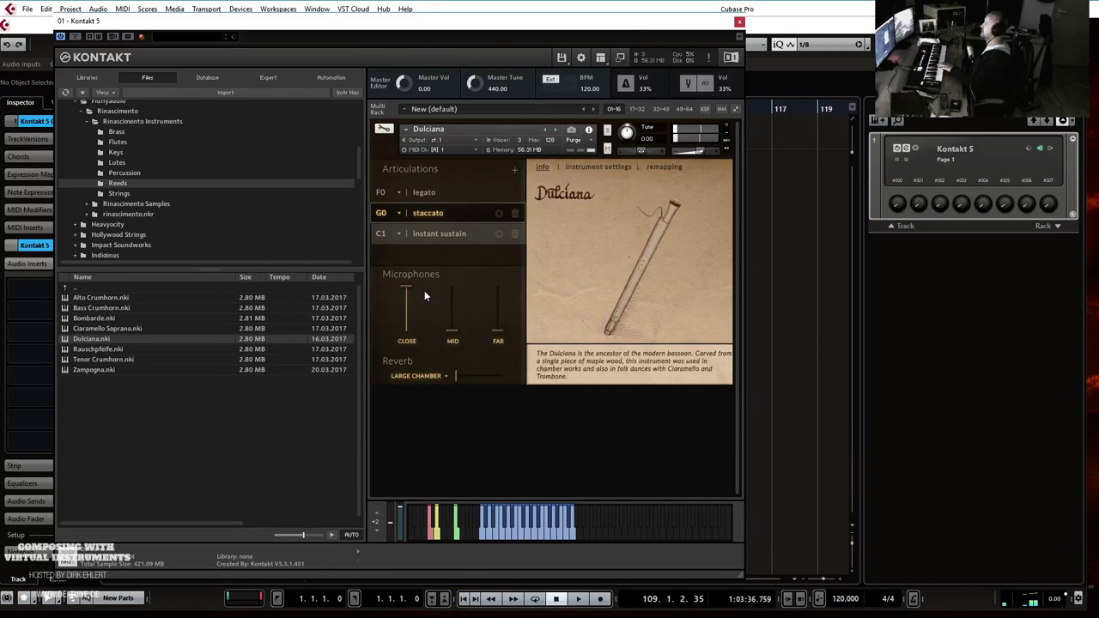
drag(452, 326, 456, 278)
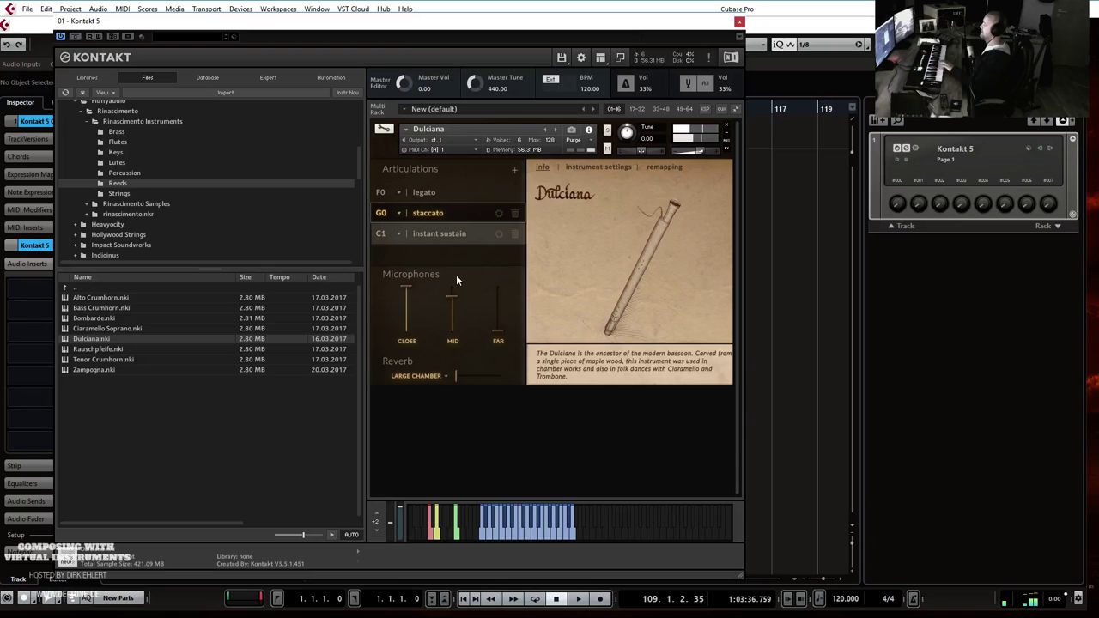
drag(425, 310, 414, 340)
drag(498, 332, 453, 309)
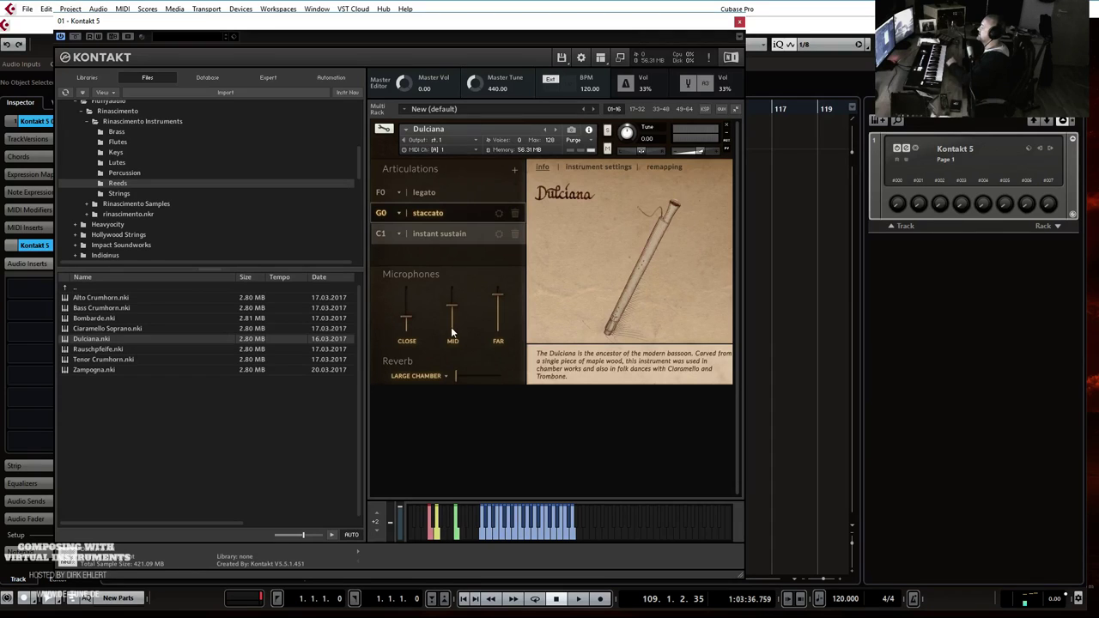
drag(408, 324, 423, 326)
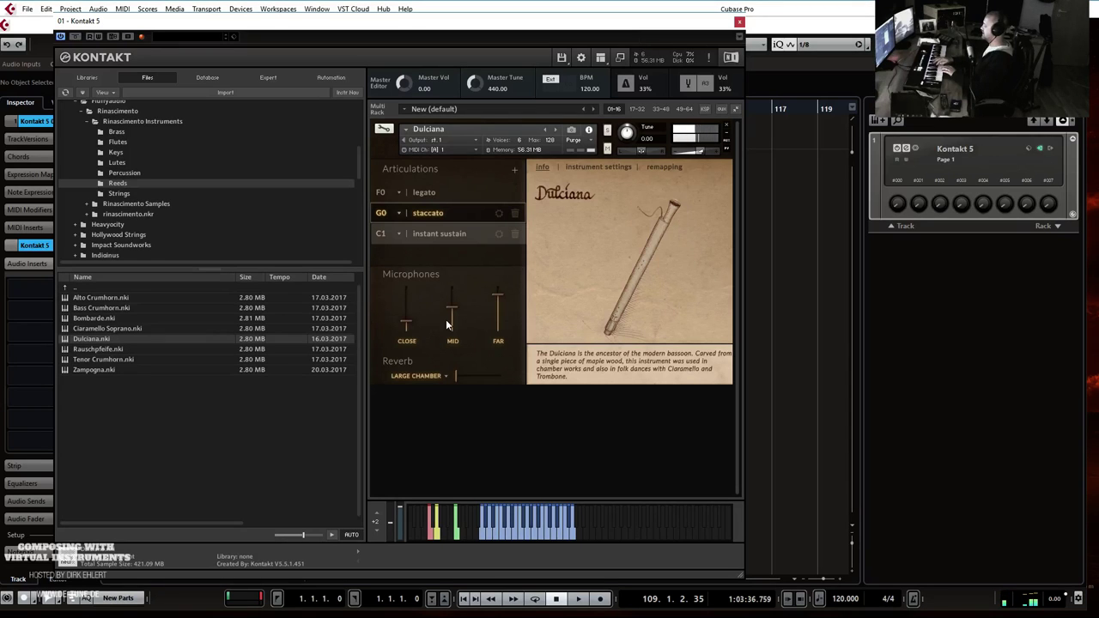
Load Rauschpfeife.nki, Tenor Crumhorn.nki and Zampogna.nki in turn, each replacing the previous instrument.
click(88, 351)
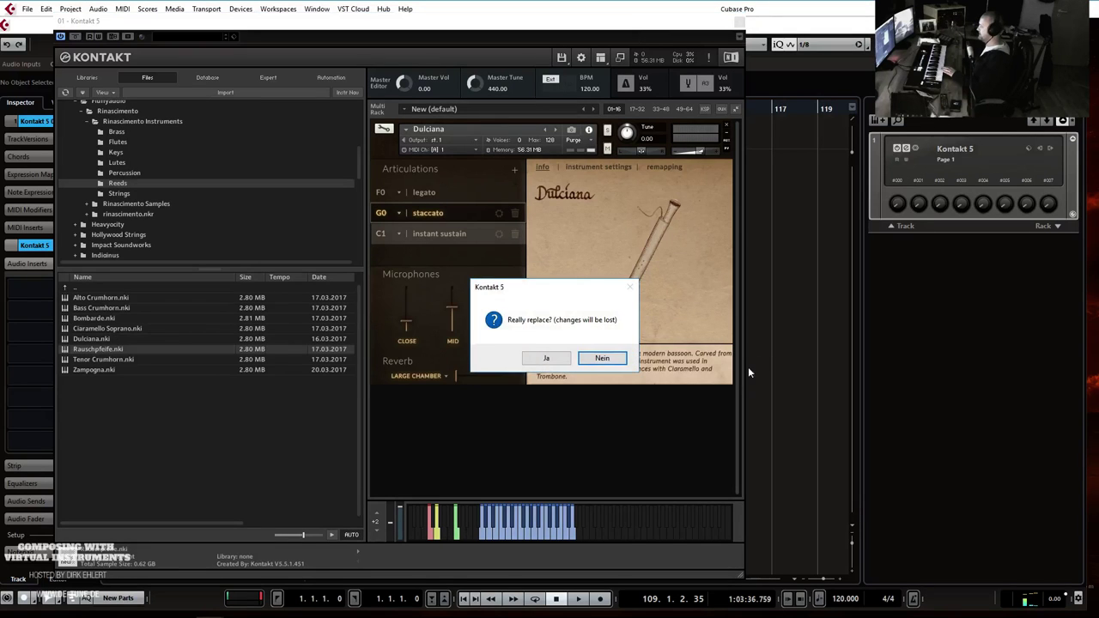
click(541, 361)
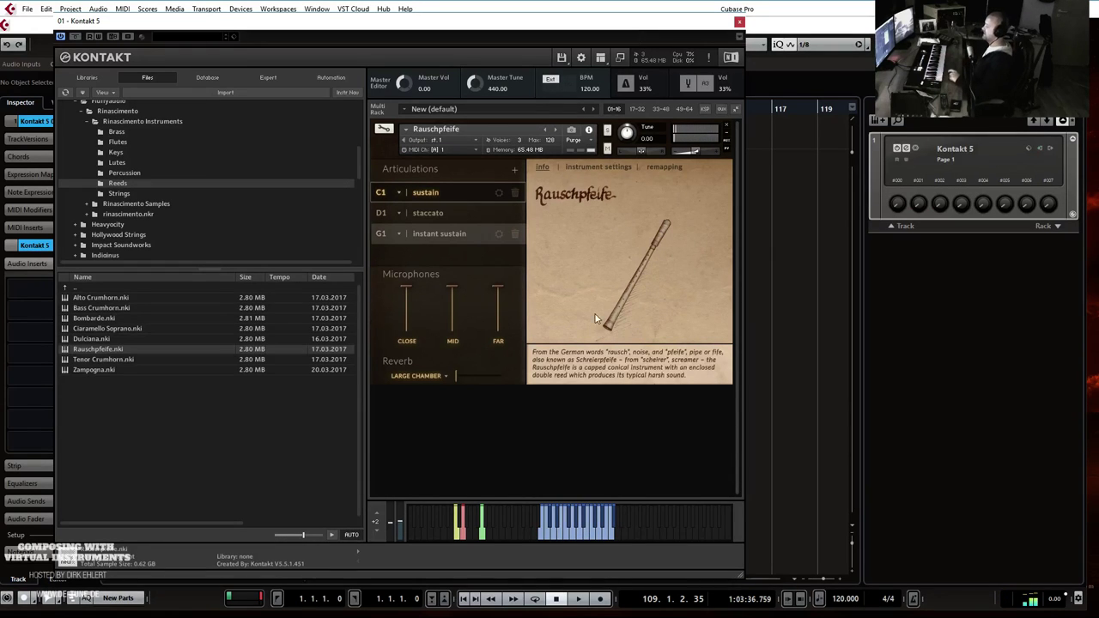
click(115, 358)
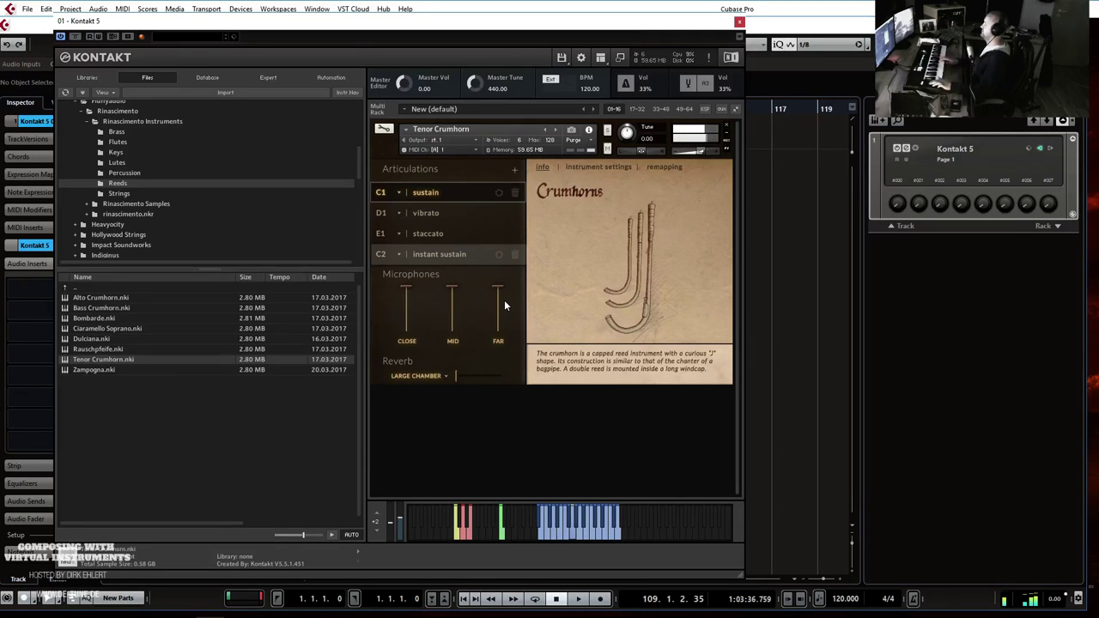
double_click(102, 368)
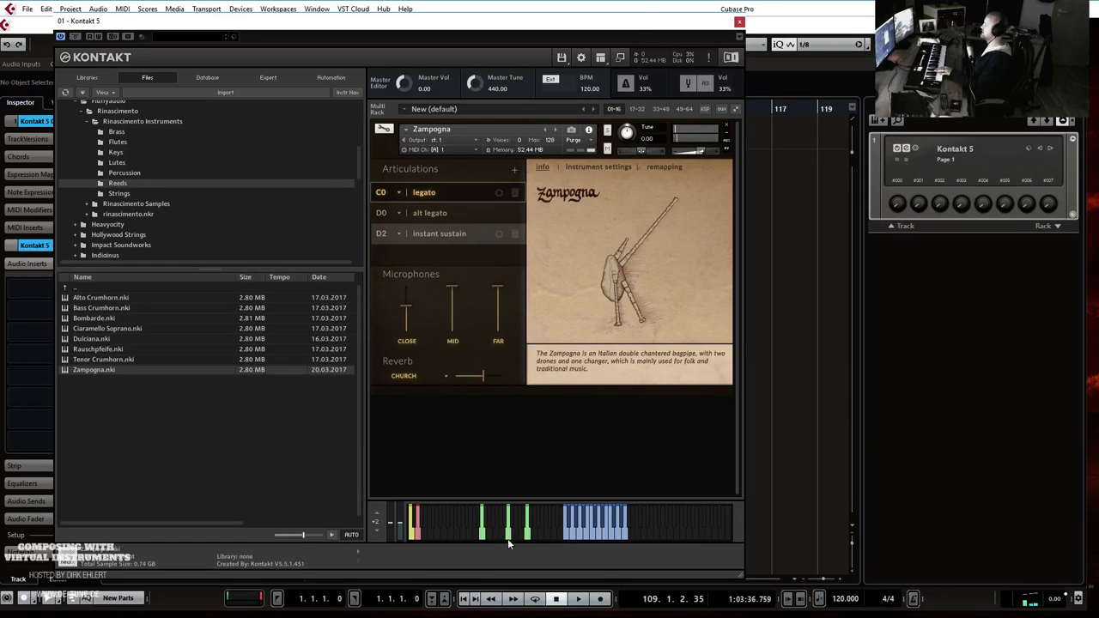
Play the Zampogna, switch it to the alt legato articulation and reset its tuning to 0.00.
click(606, 525)
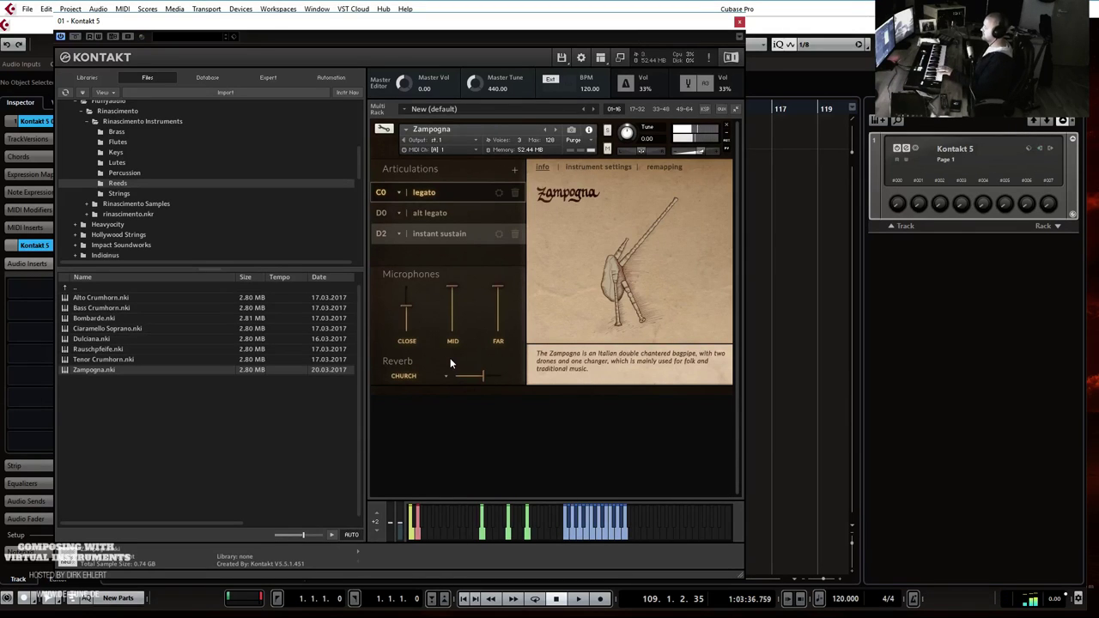
click(443, 215)
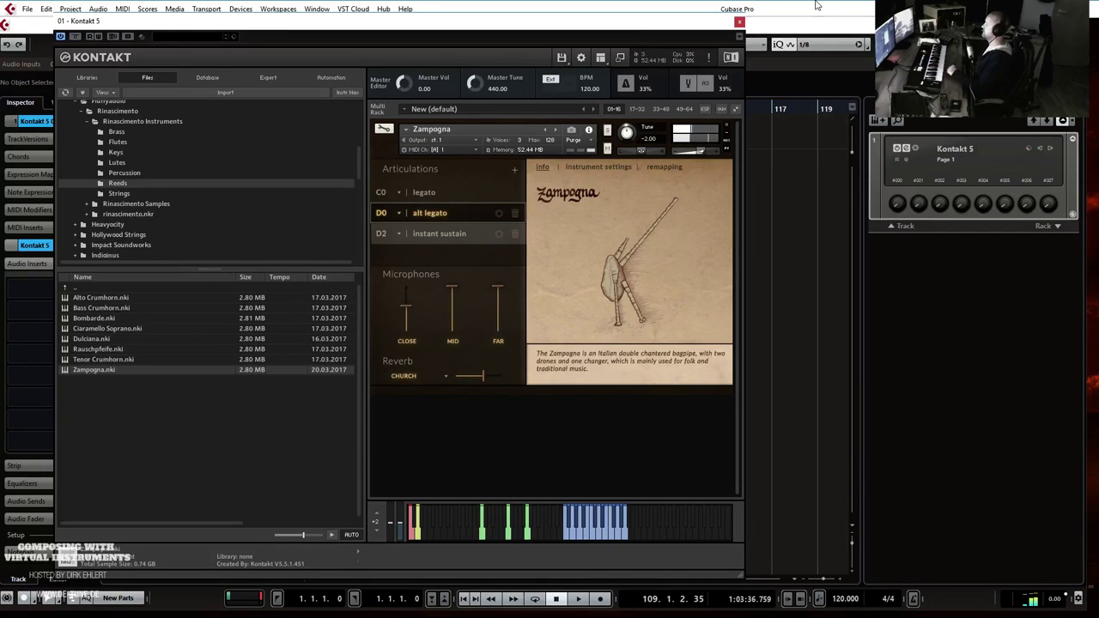
ctrl+click(627, 134)
scroll(627, 134, up, 1)
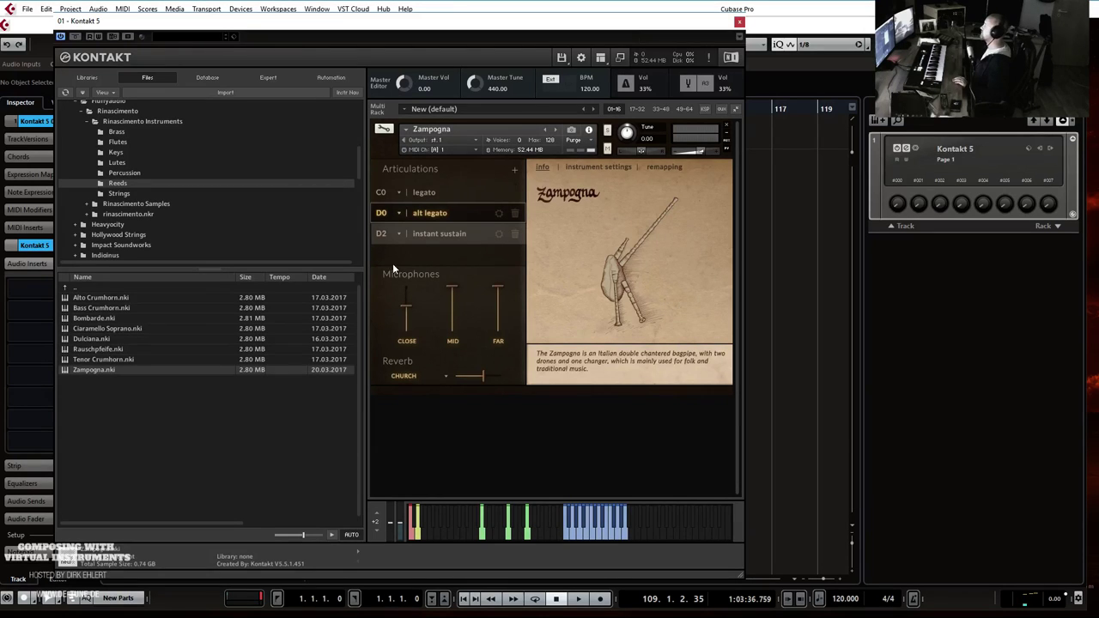
Replace the Zampogna with Hurdy Gurdy.nki from the Strings folder.
click(135, 194)
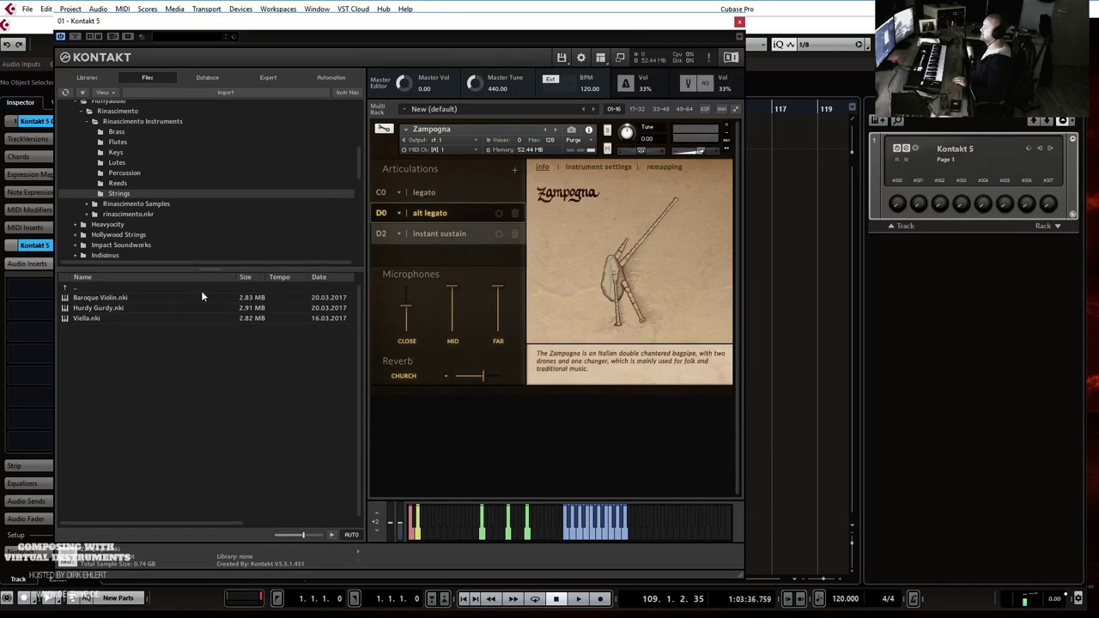
double_click(110, 308)
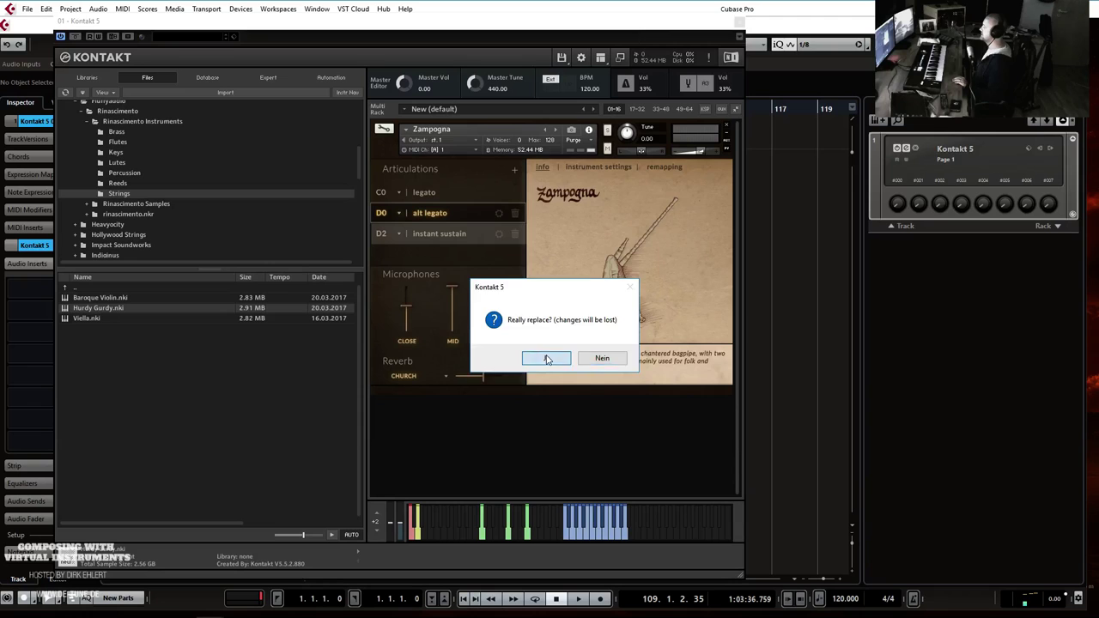
click(547, 358)
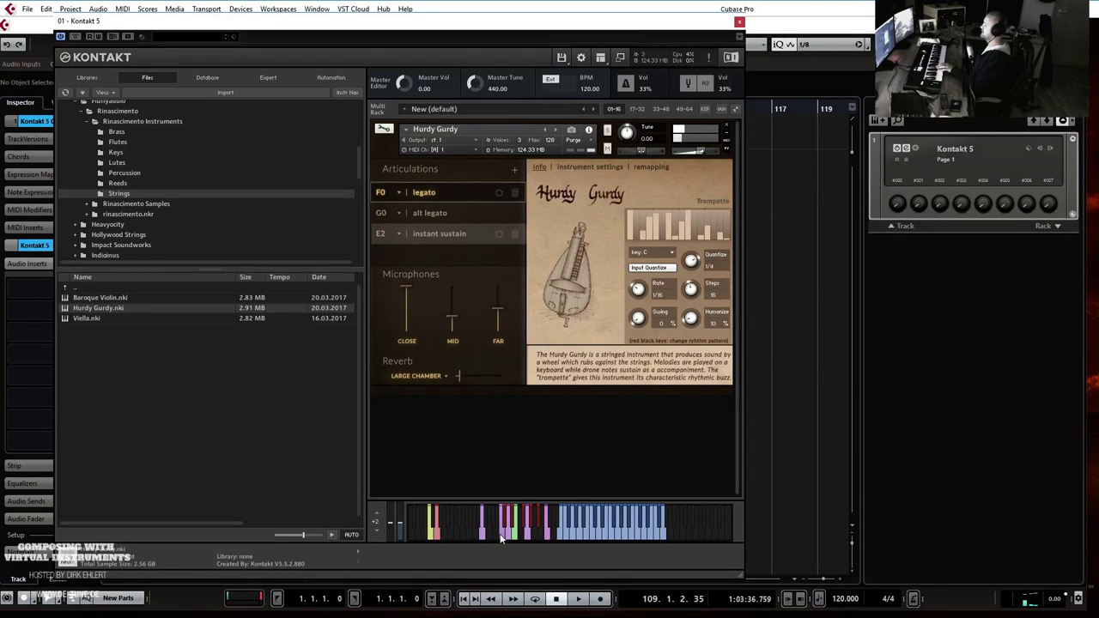
Switch the Hurdy Gurdy's trompette key through D, F, A and C, ending on G.
click(663, 254)
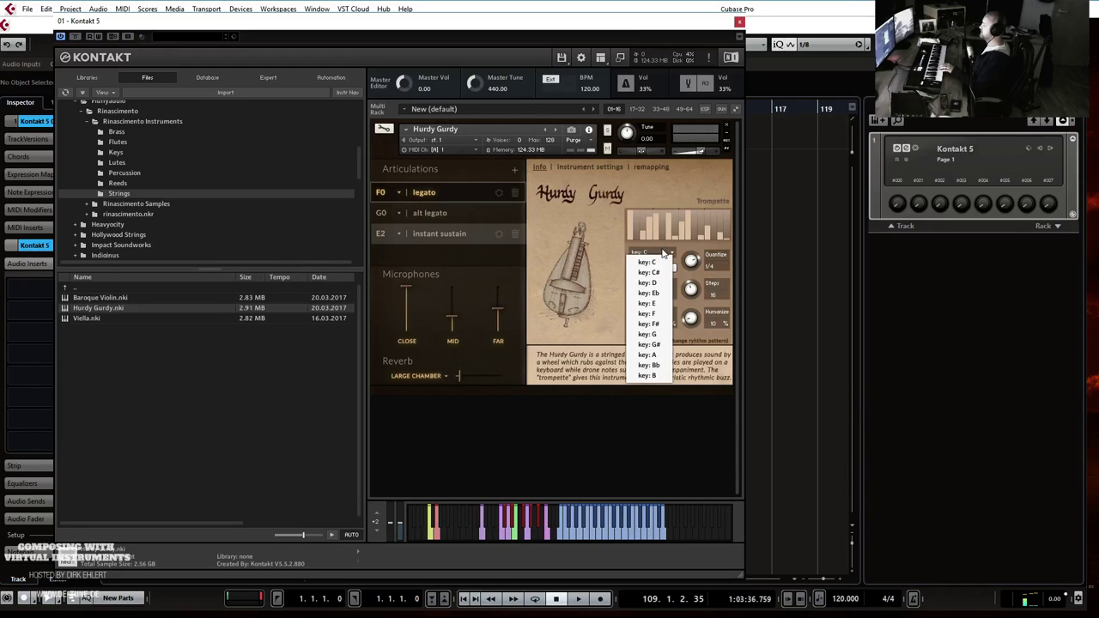
click(658, 283)
click(664, 254)
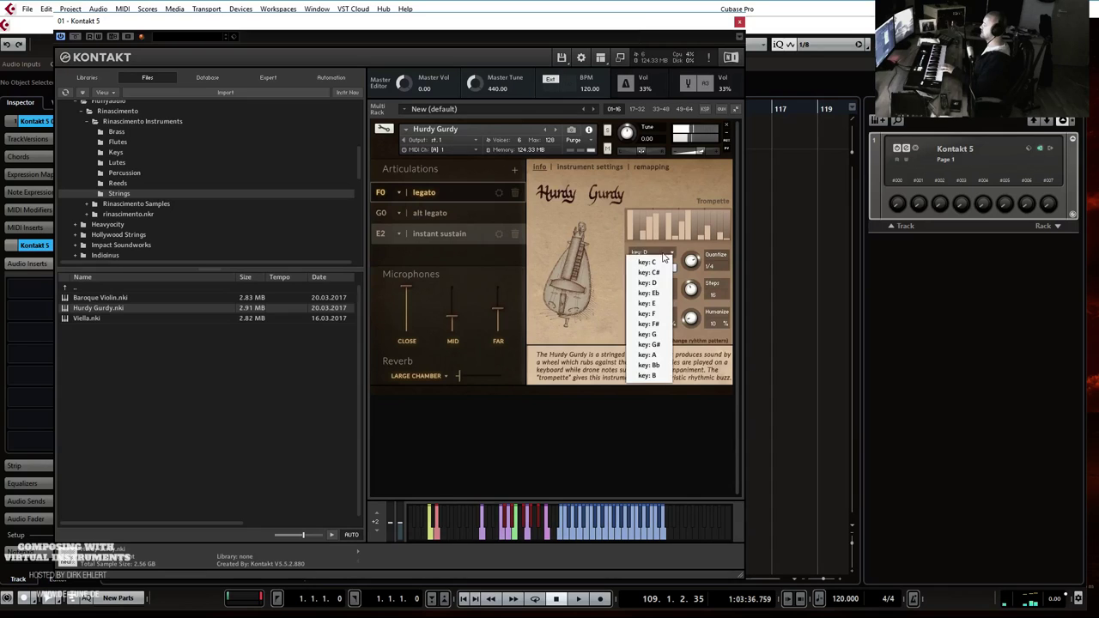
click(657, 317)
click(662, 256)
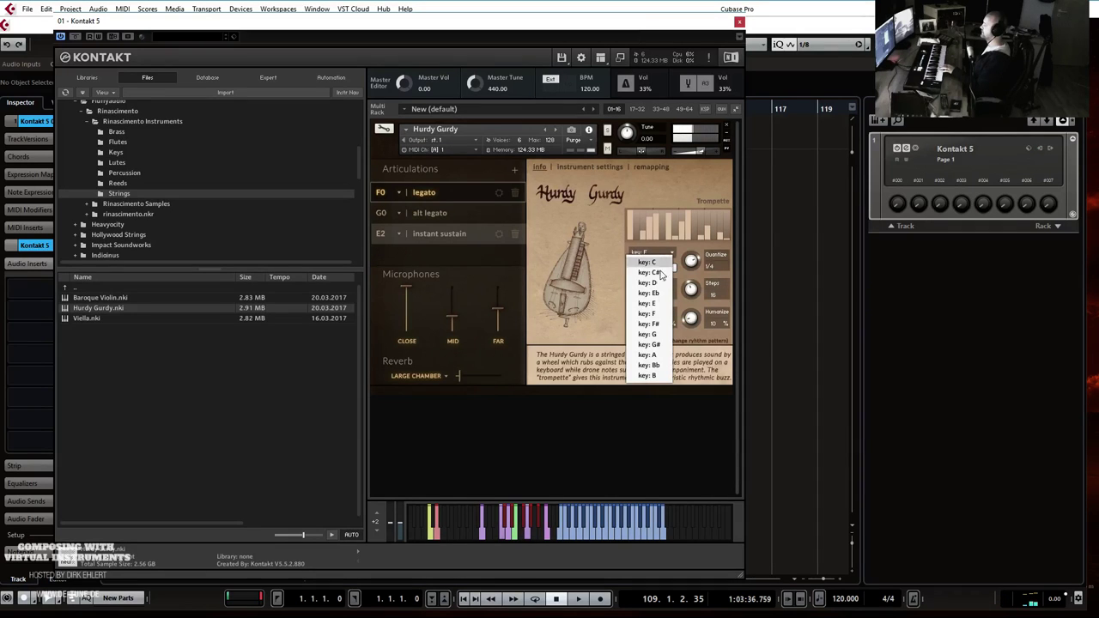
click(652, 355)
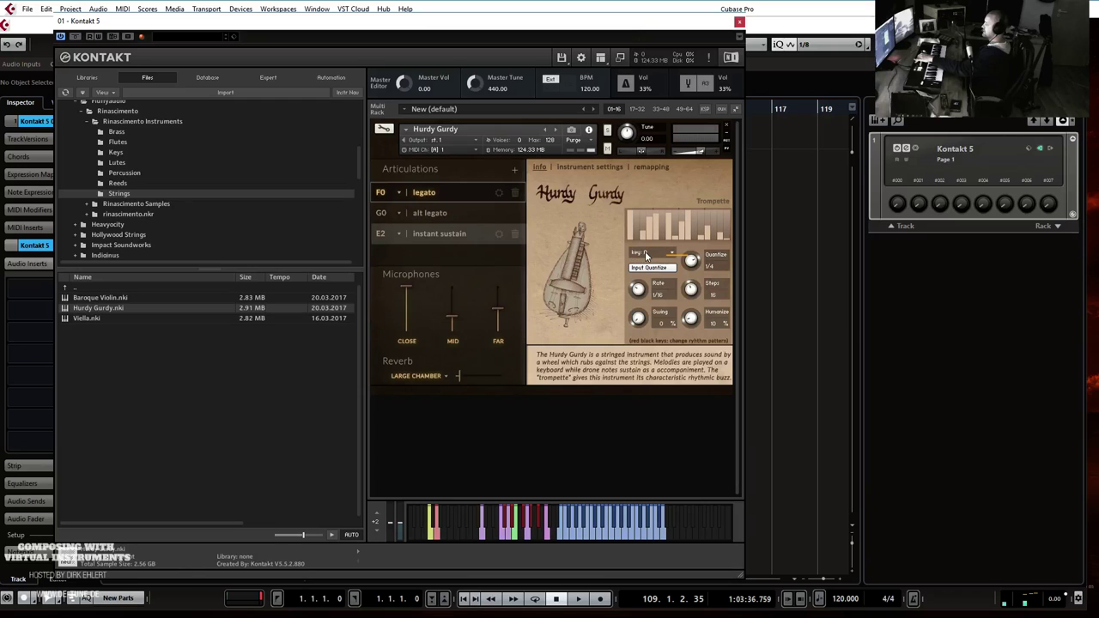
click(652, 255)
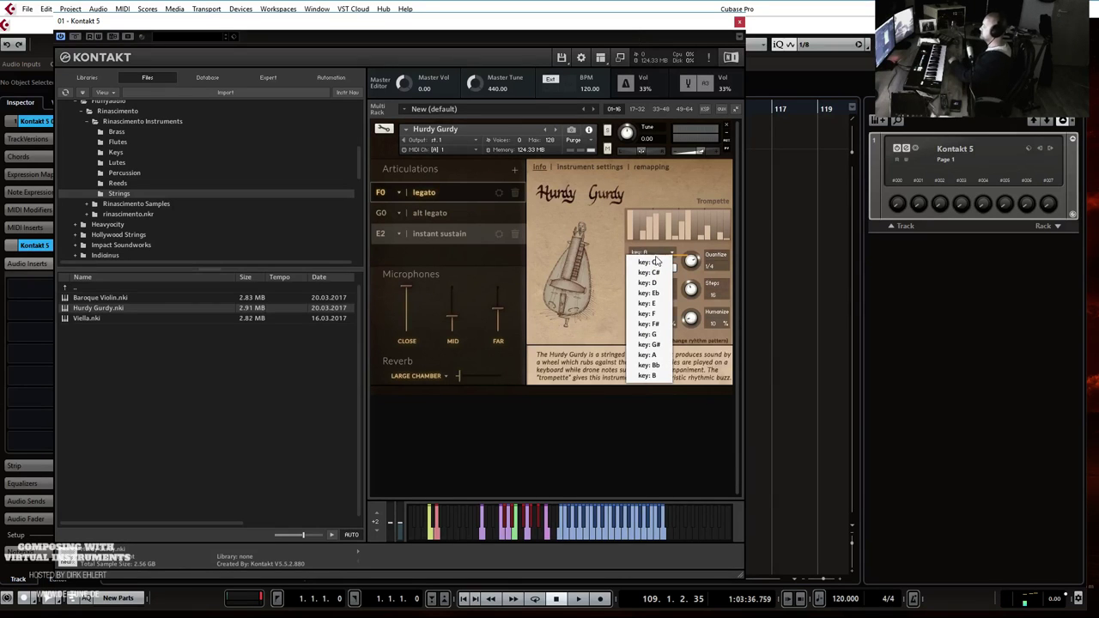
click(653, 264)
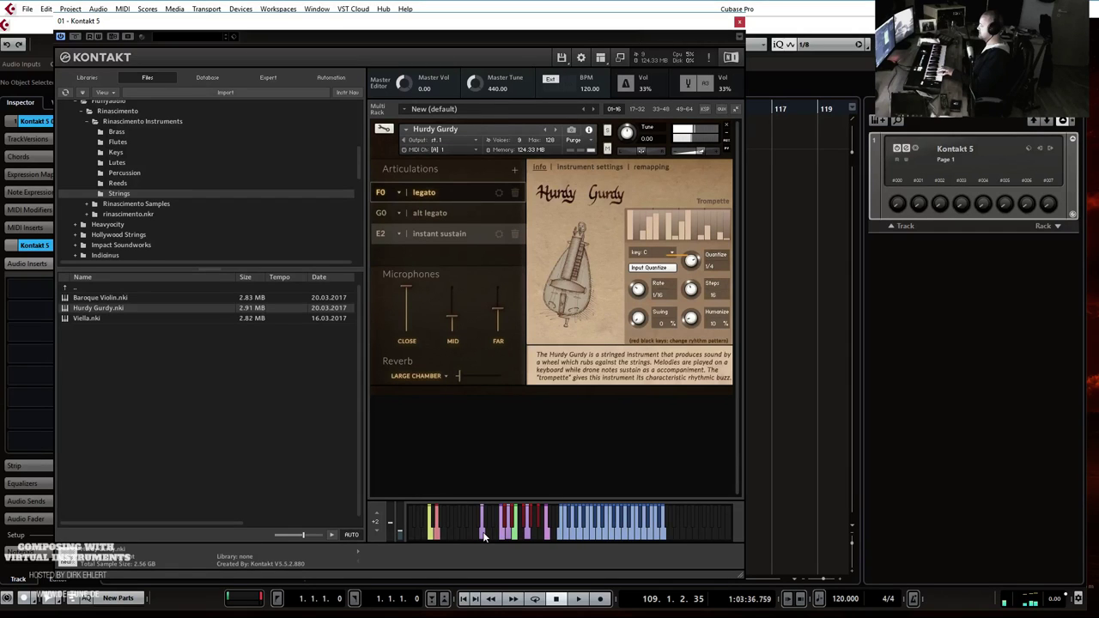
click(654, 254)
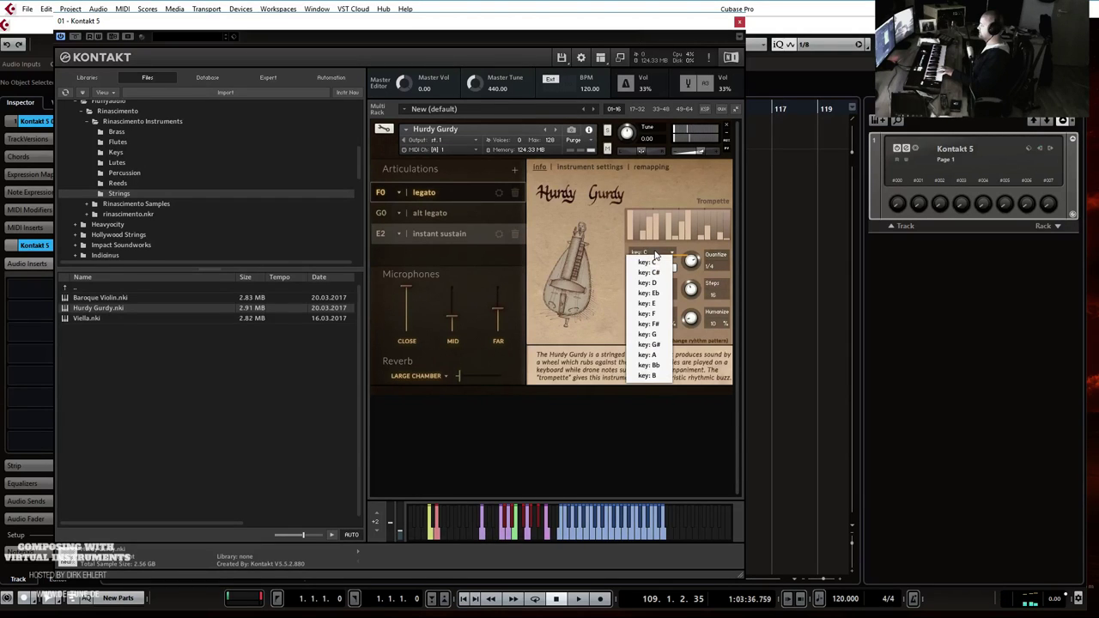
click(654, 333)
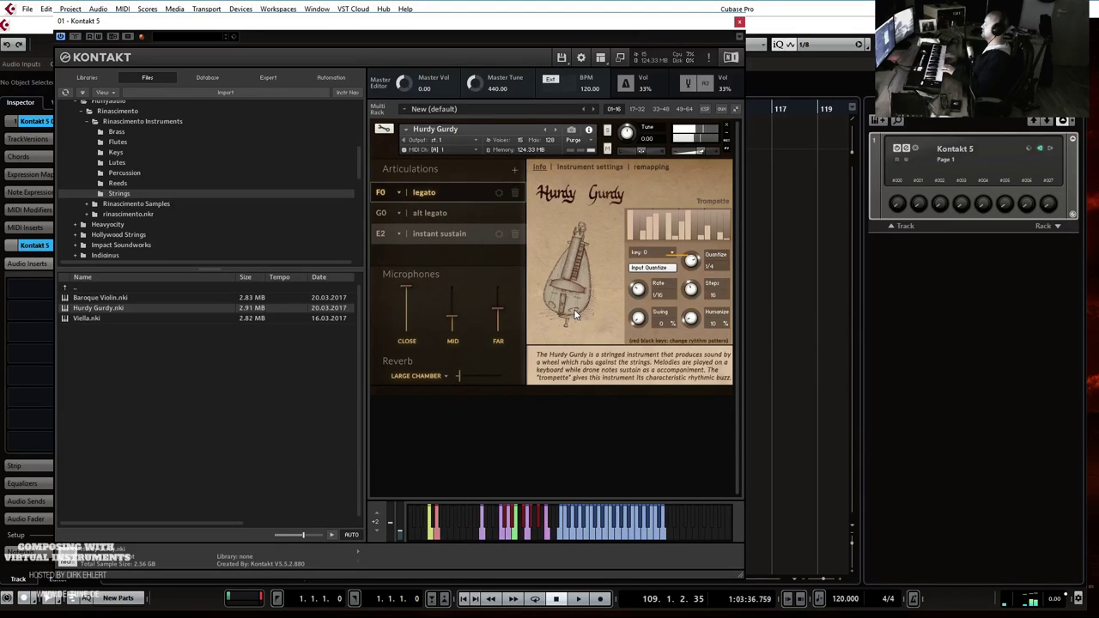
Set the Hurdy Gurdy's close and mid microphones to about half and far near full, and choose a stronger Large Hall reverb.
drag(402, 298, 444, 337)
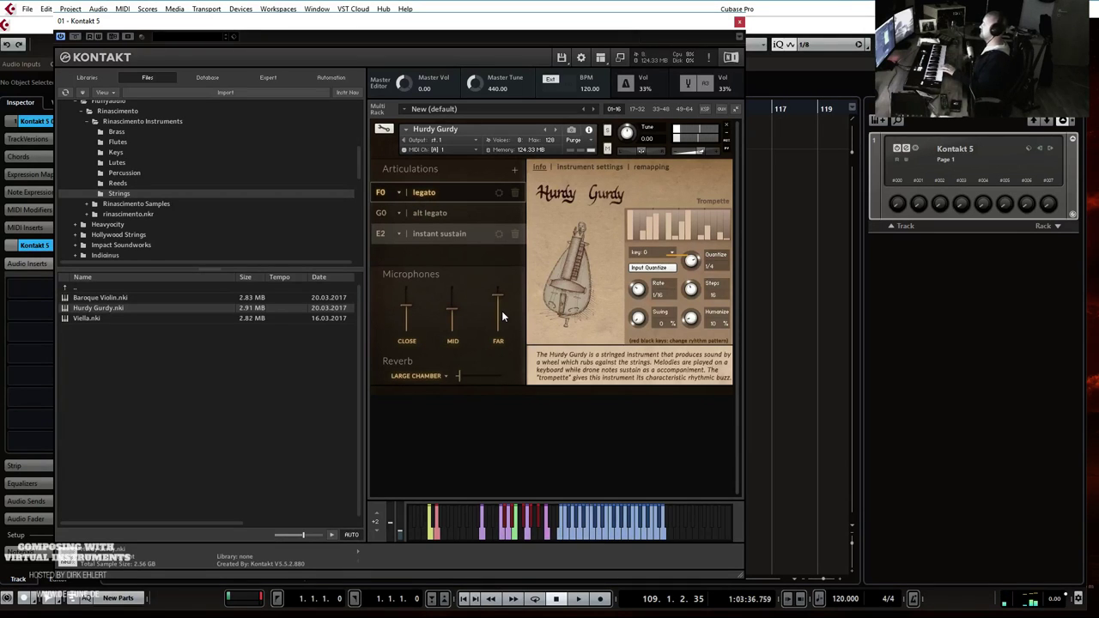
click(446, 376)
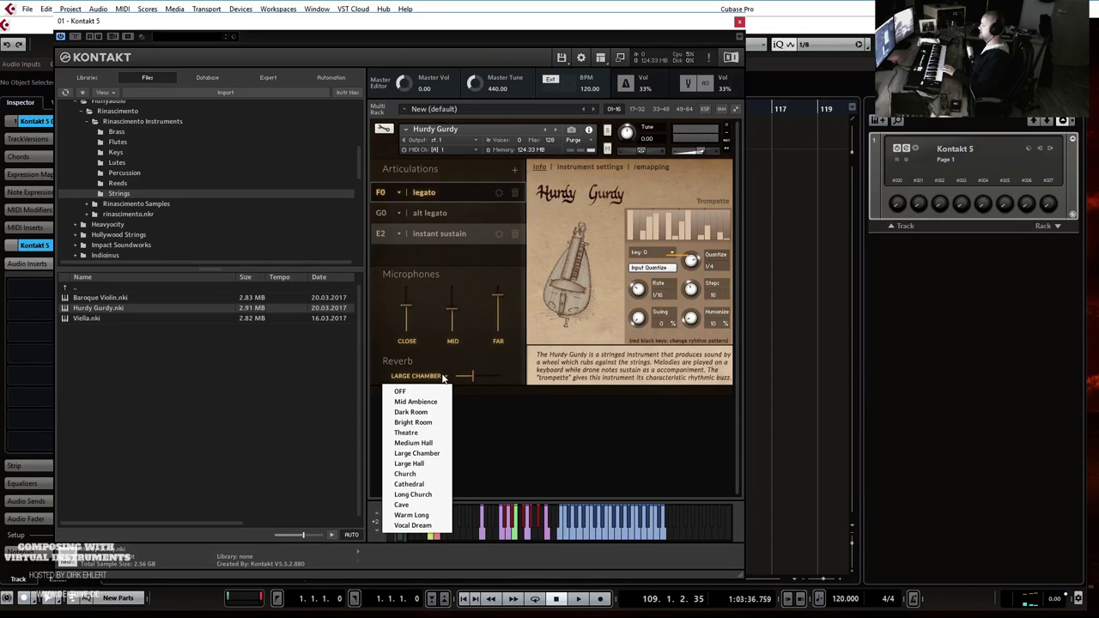
click(429, 464)
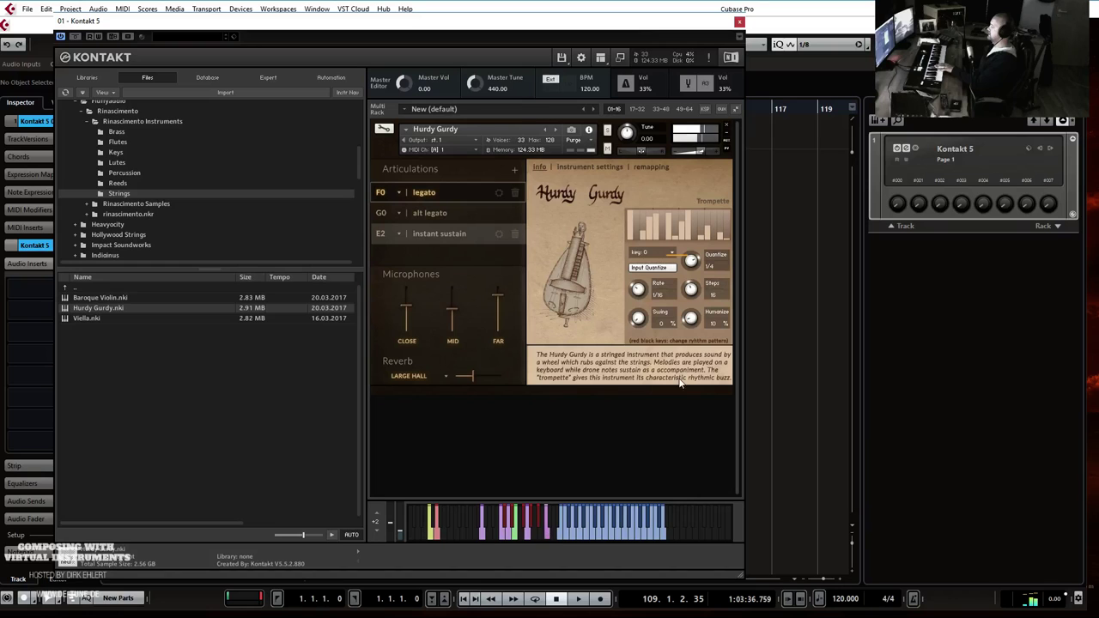
Try the trompette keys C#, A and Bb, then return the key to G.
click(651, 252)
click(652, 274)
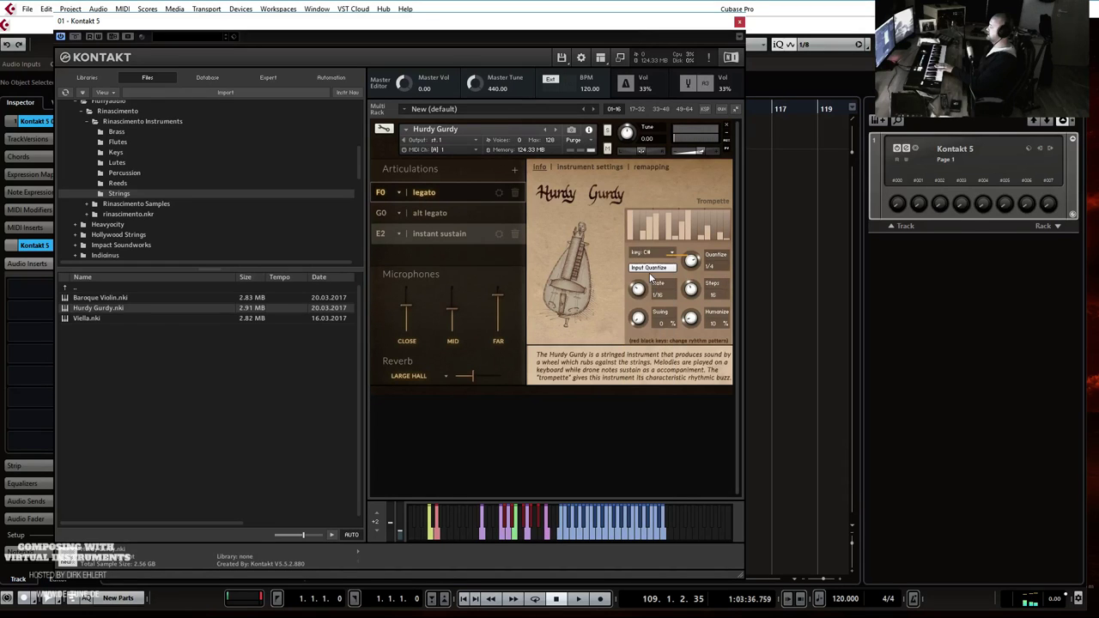
click(654, 252)
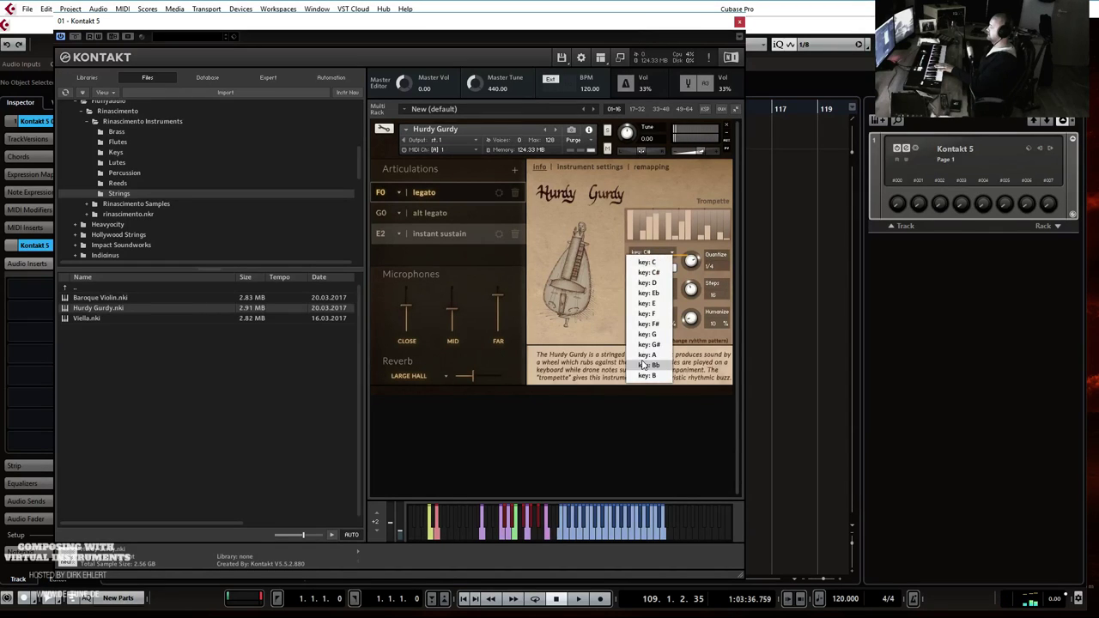
click(645, 365)
click(653, 253)
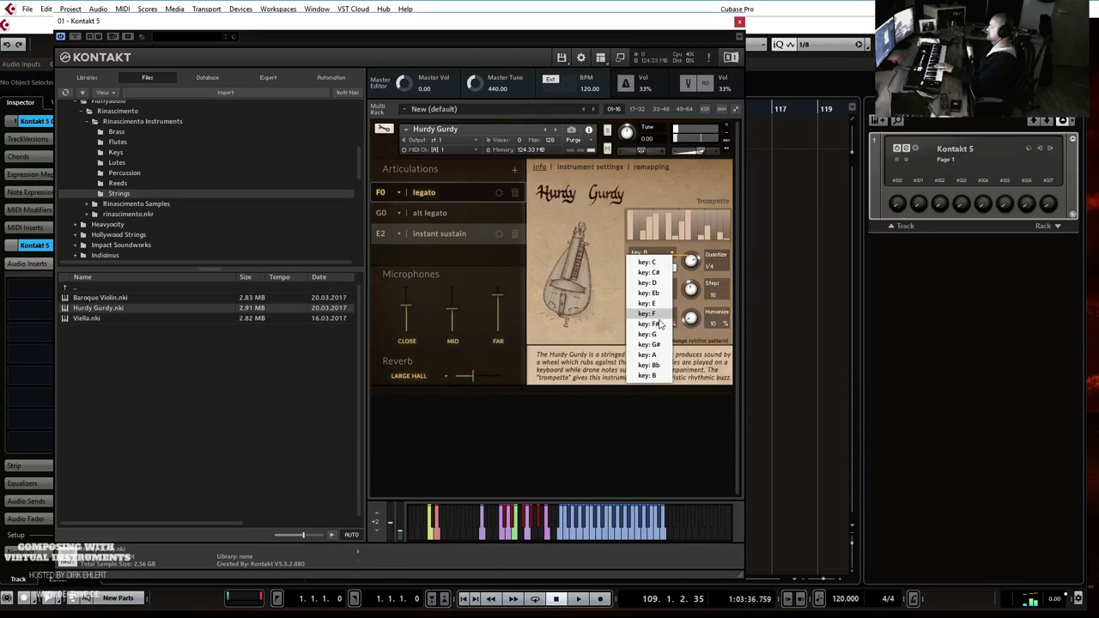
click(649, 365)
click(657, 252)
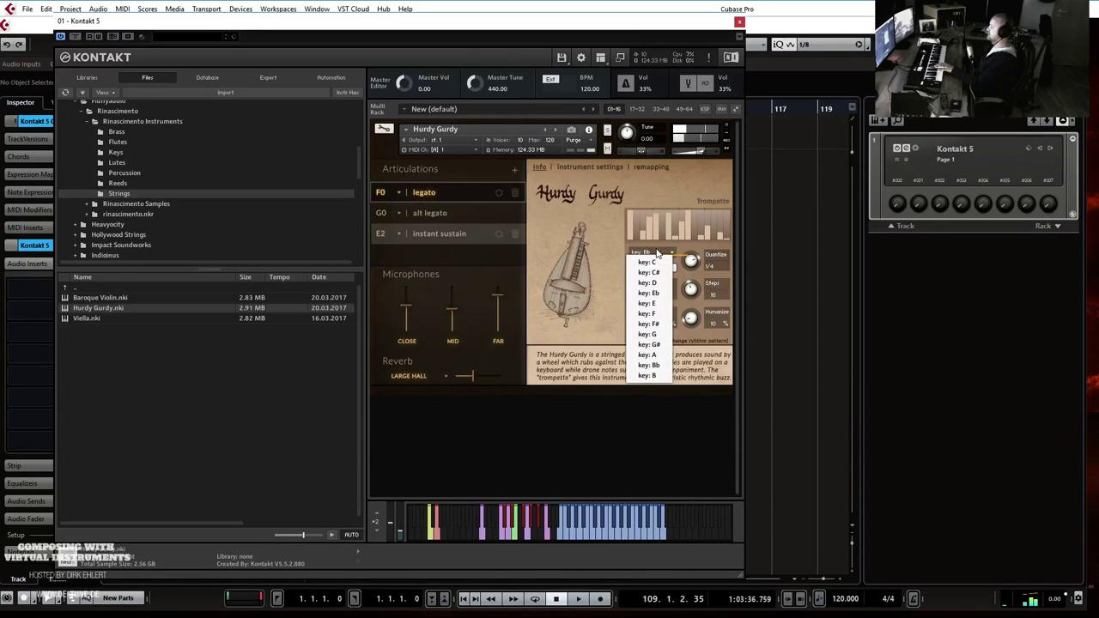
click(646, 334)
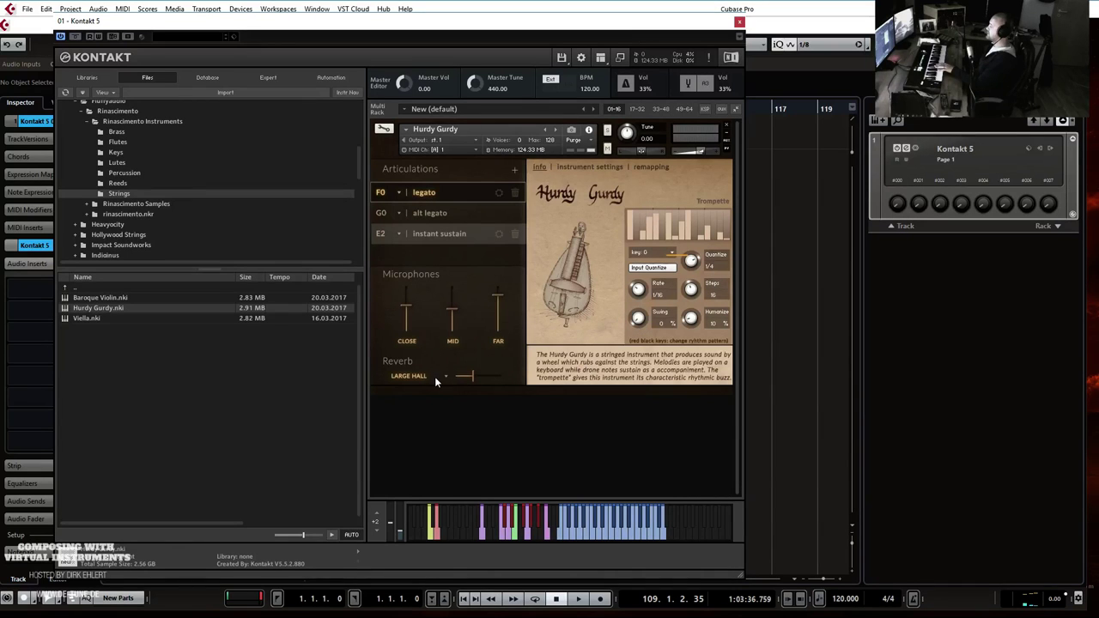
Lower the Large Hall reverb amount slightly and set the project tempo to 101 BPM.
drag(468, 376, 461, 375)
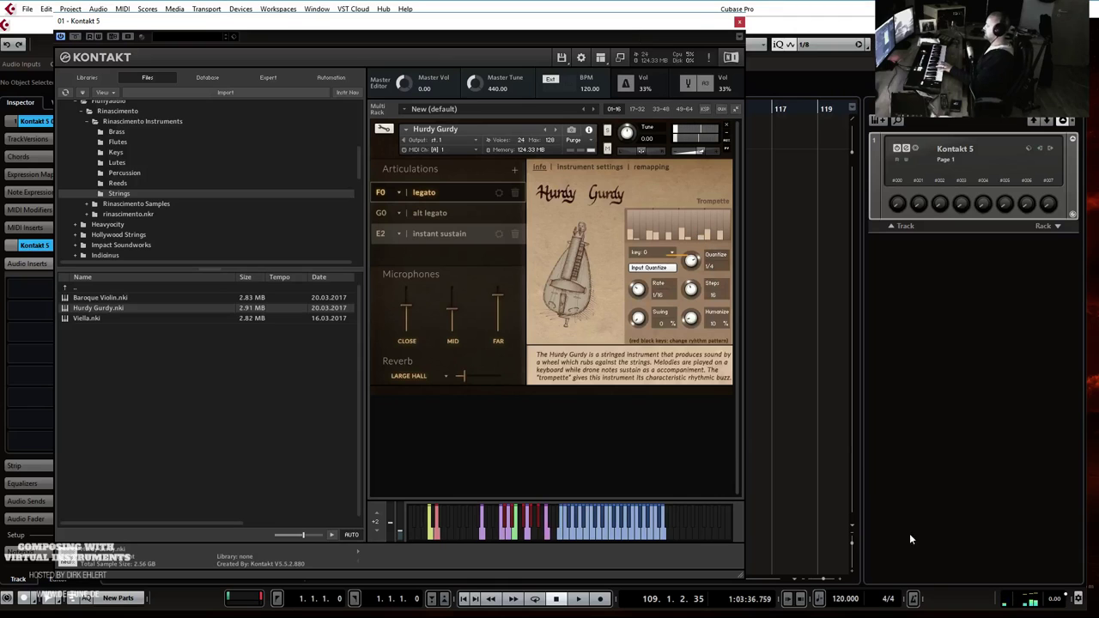
drag(841, 600, 836, 617)
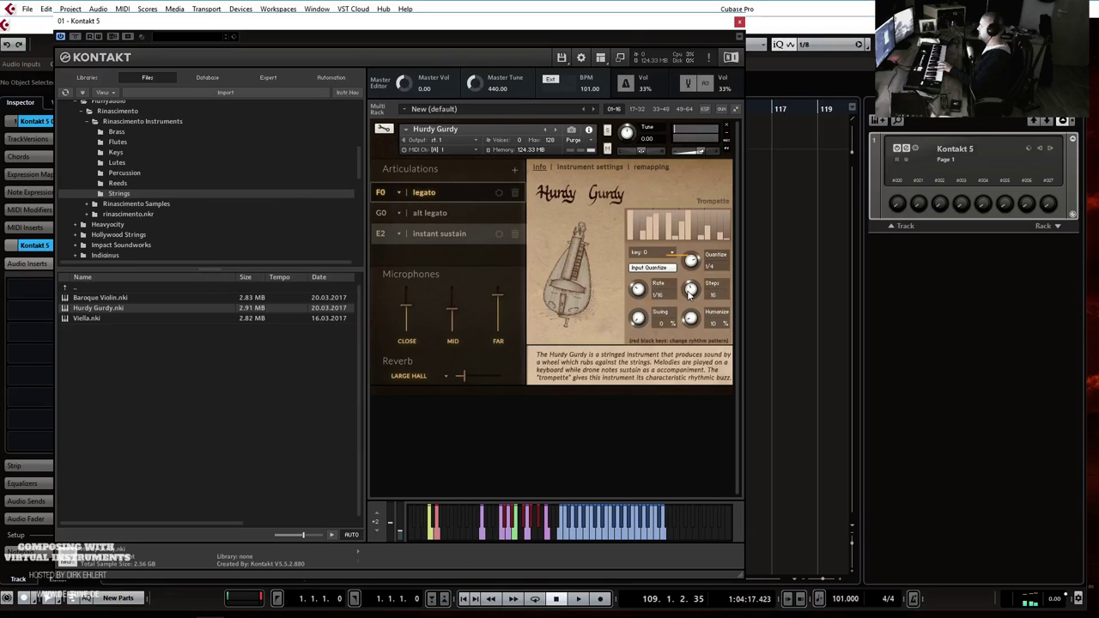
Set the trompette pattern to 12 steps and redraw the heights of its rhythm bars.
drag(685, 297, 685, 318)
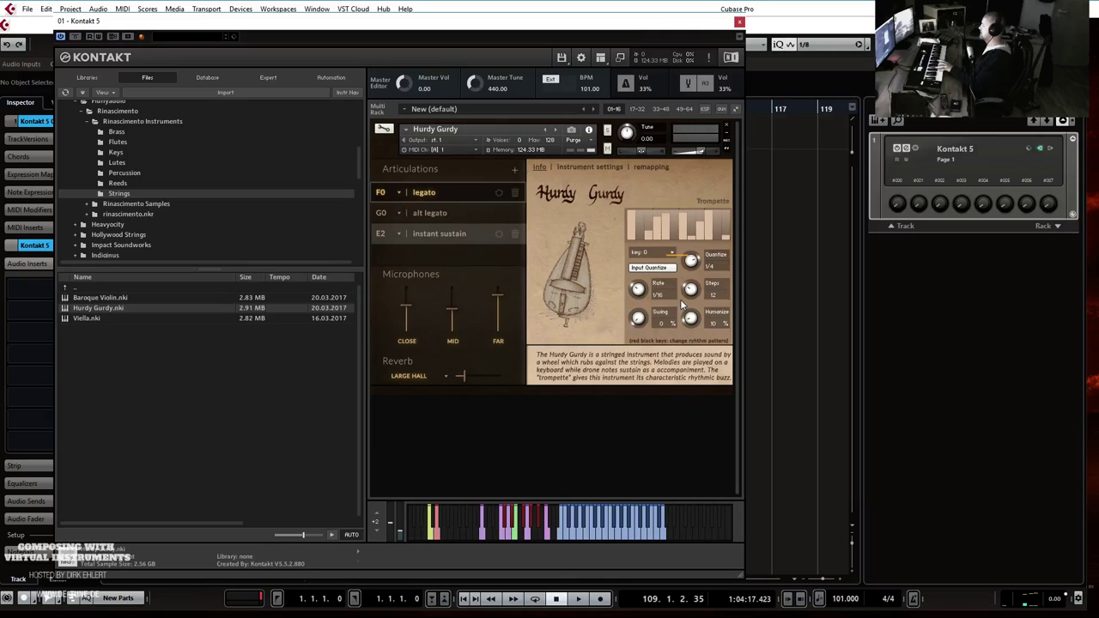
drag(643, 230, 694, 231)
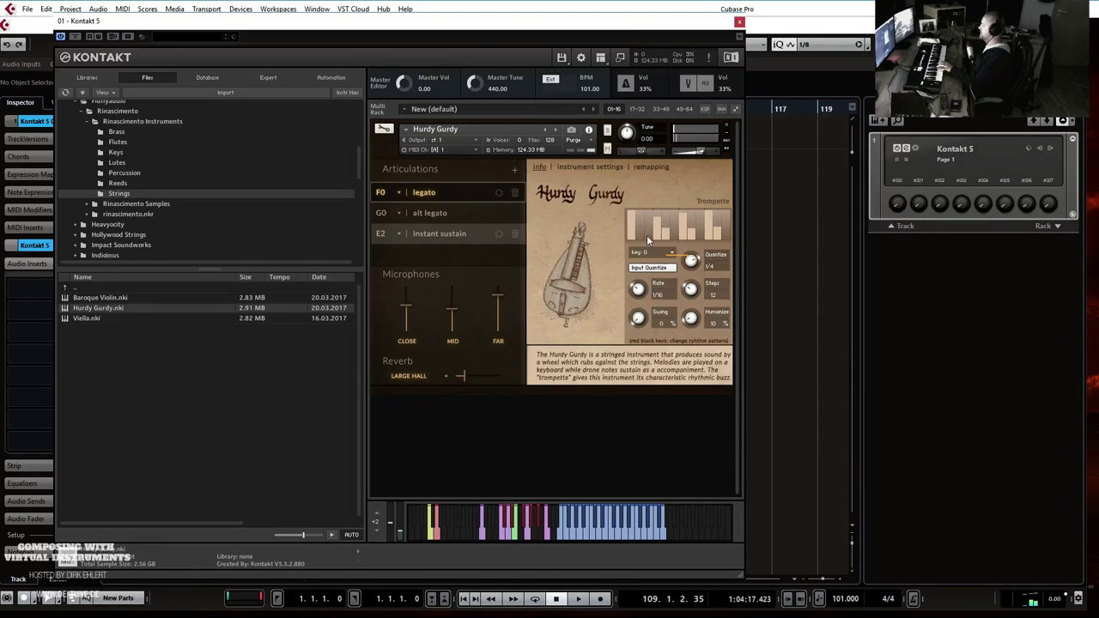
click(674, 231)
drag(691, 233, 694, 258)
click(700, 229)
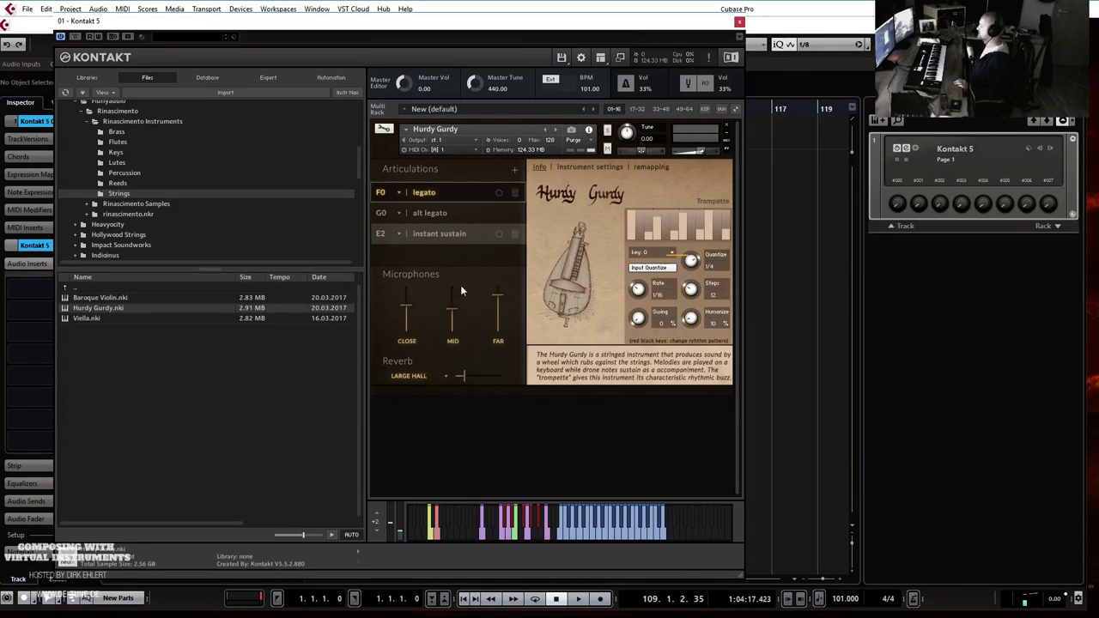
Switch the Hurdy Gurdy to alt legato and play it with the trompette key on D, then on G.
click(438, 214)
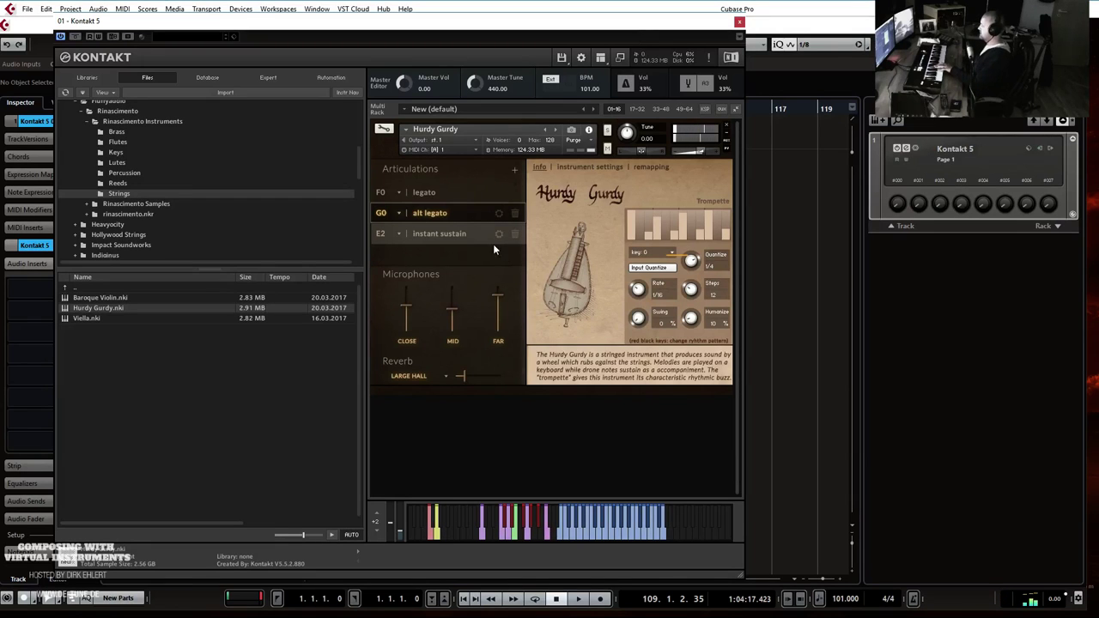
click(635, 256)
click(639, 287)
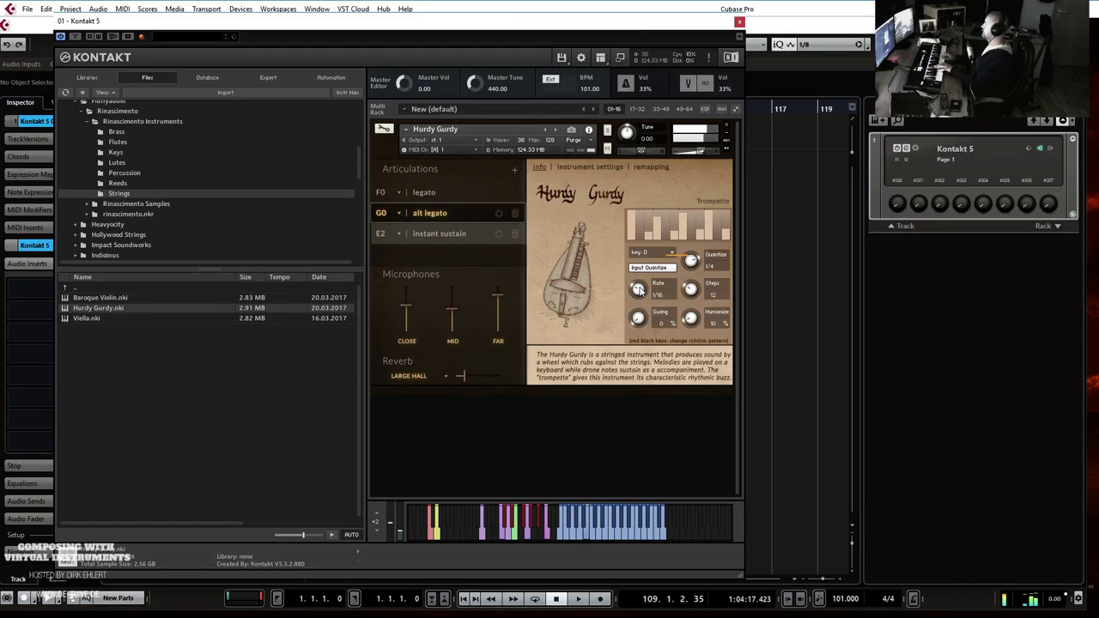
click(655, 249)
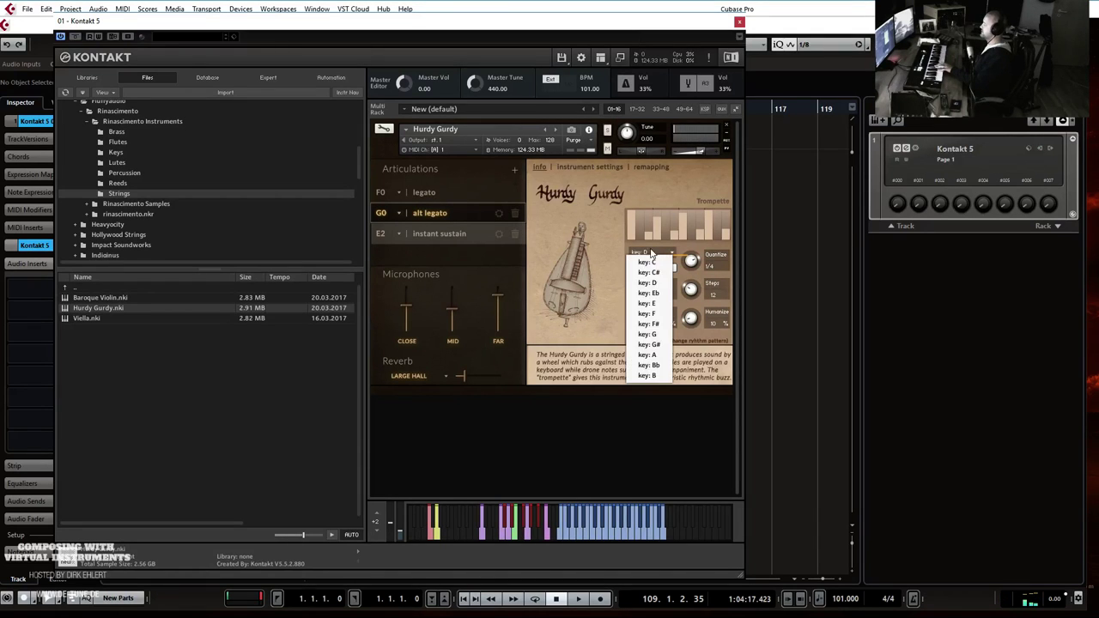
click(658, 334)
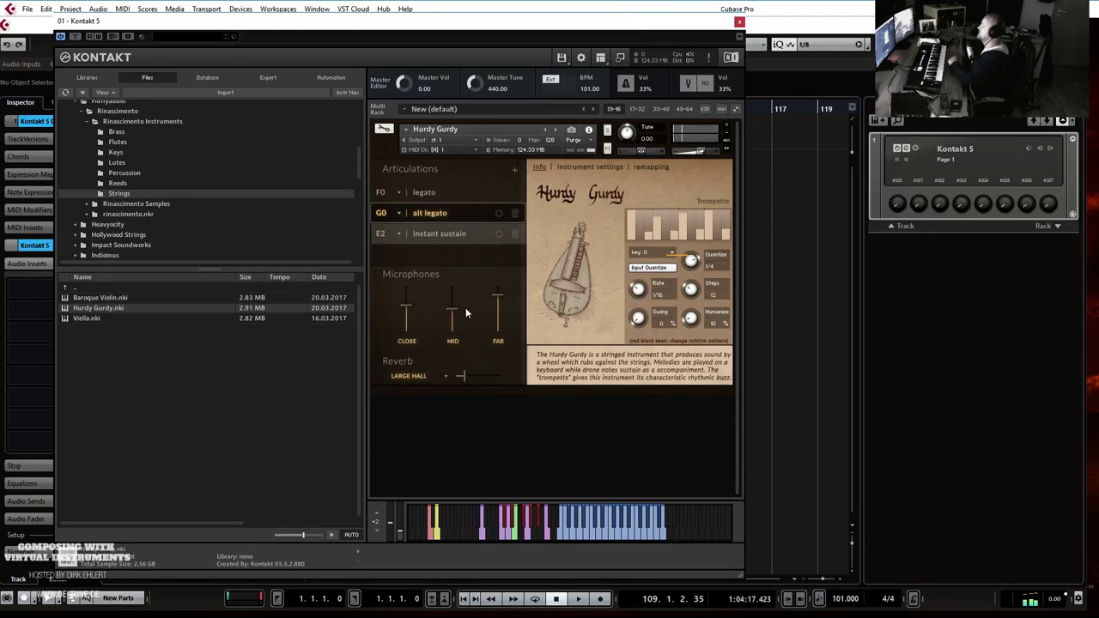
Replace the Hurdy Gurdy with Baroque Violin.nki, accepting the loss of changes.
double_click(134, 297)
click(558, 358)
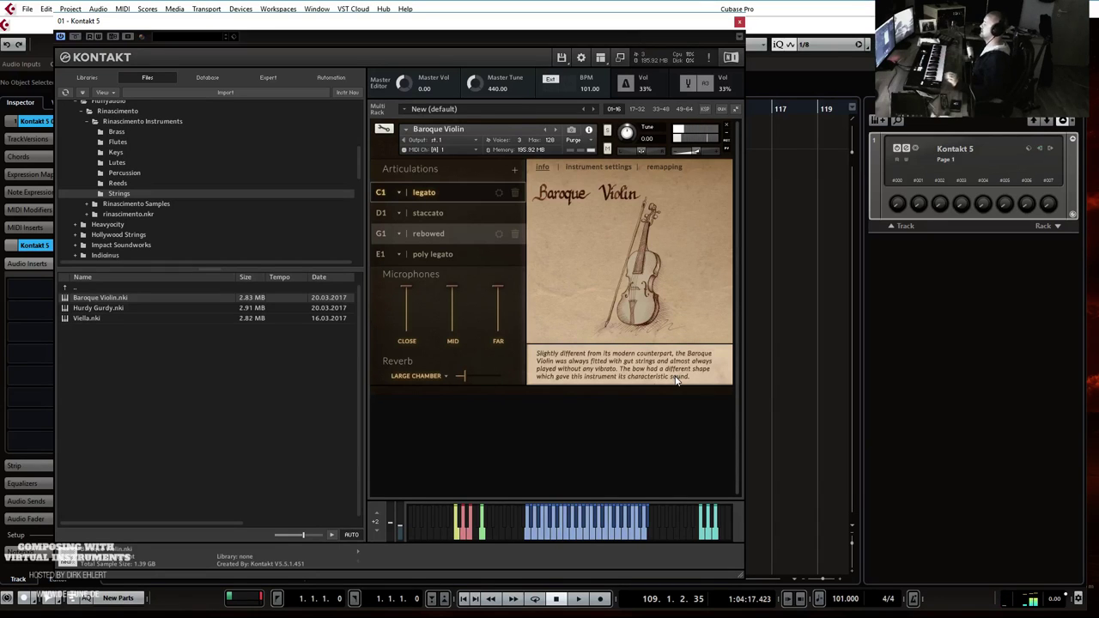
Reload Hurdy Gurdy.nki in place of the violin and compare its alt legato and legato articulations.
click(95, 308)
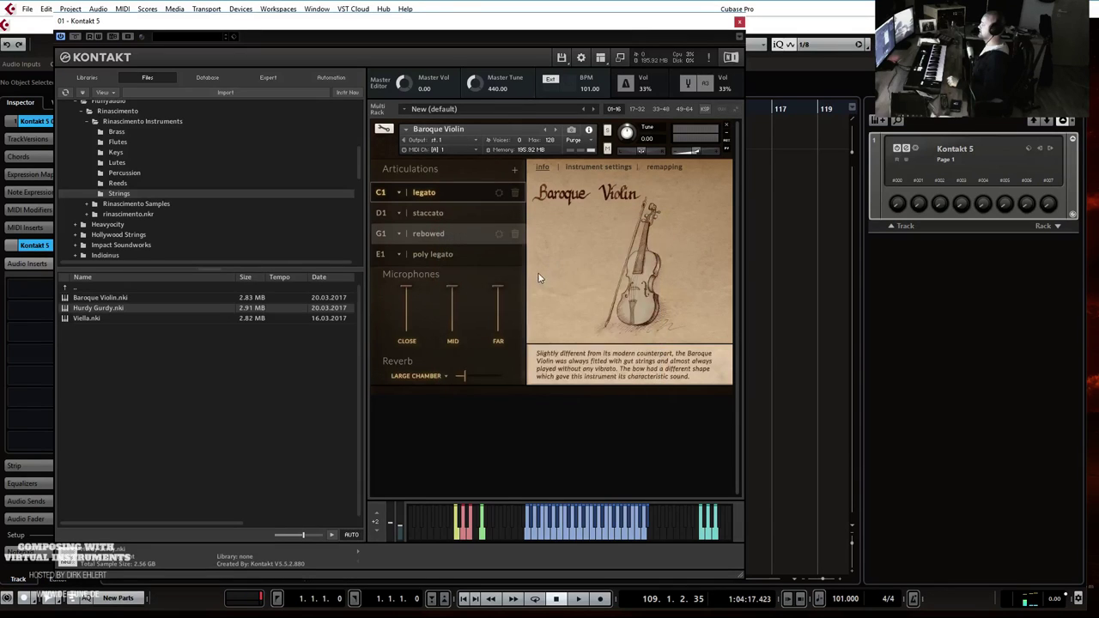
click(445, 214)
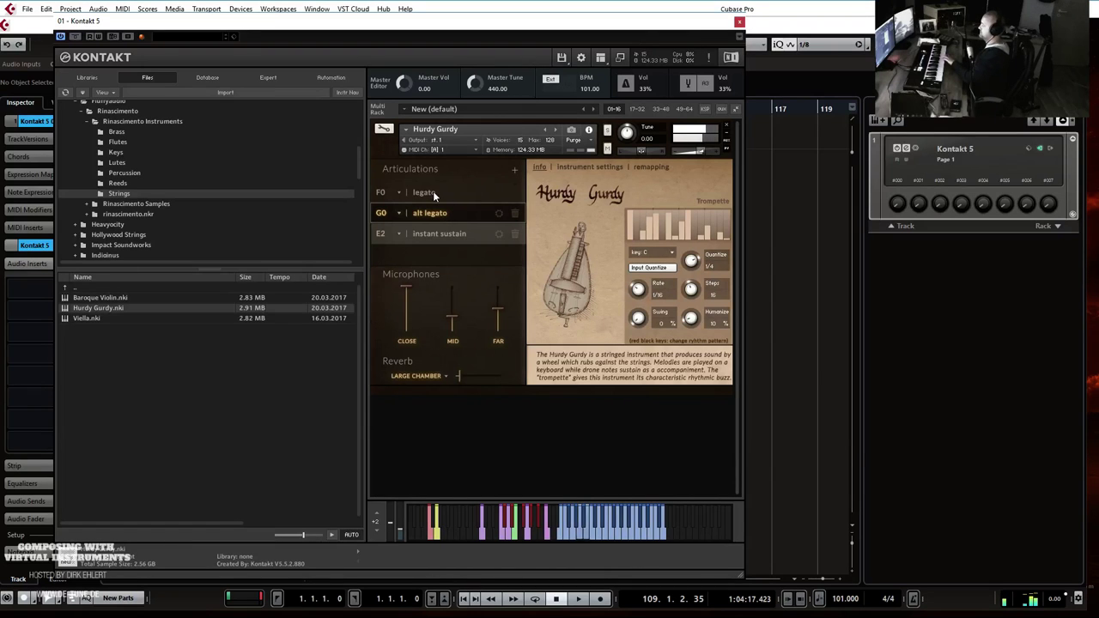
click(432, 192)
click(434, 212)
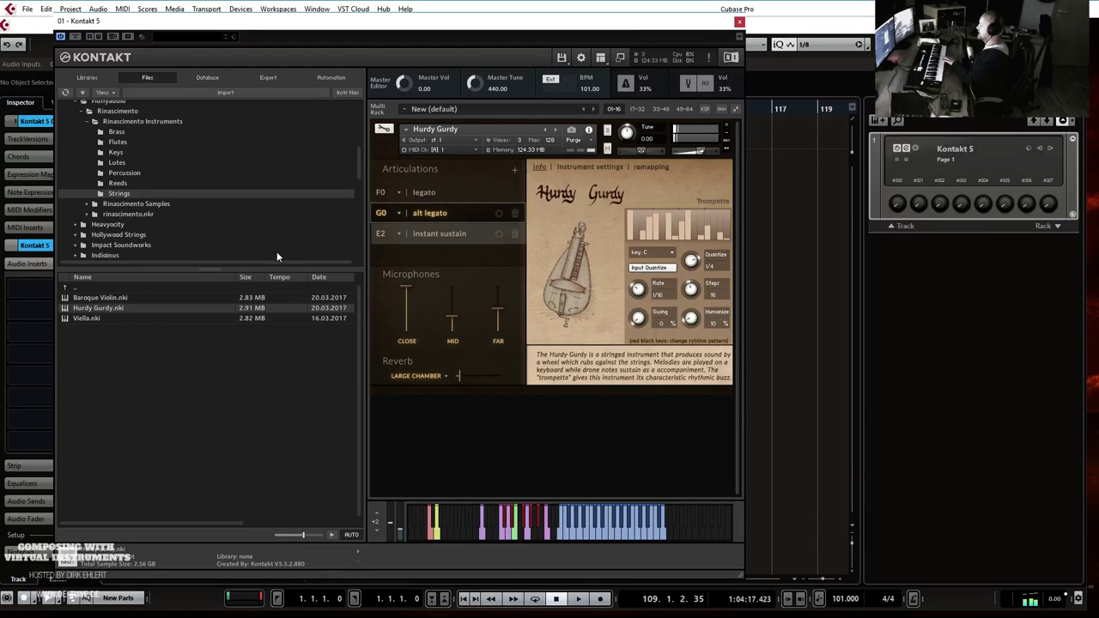
Replace the Hurdy Gurdy with Baroque Violin.nki and audition its staccato and poly legato articulations, ending on staccato.
drag(89, 302, 503, 150)
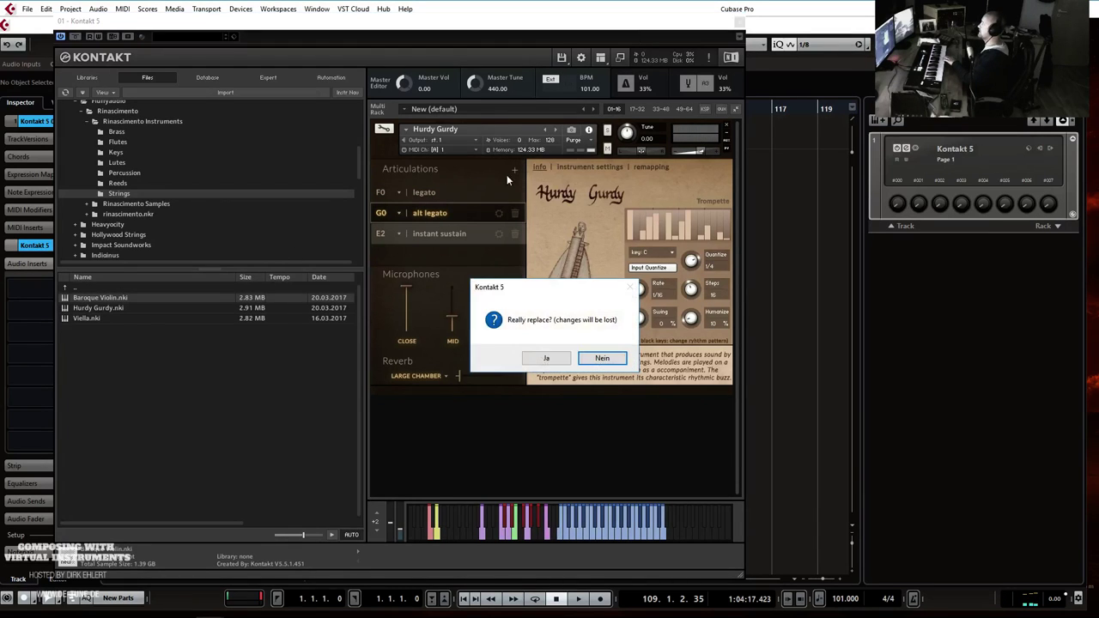
click(546, 359)
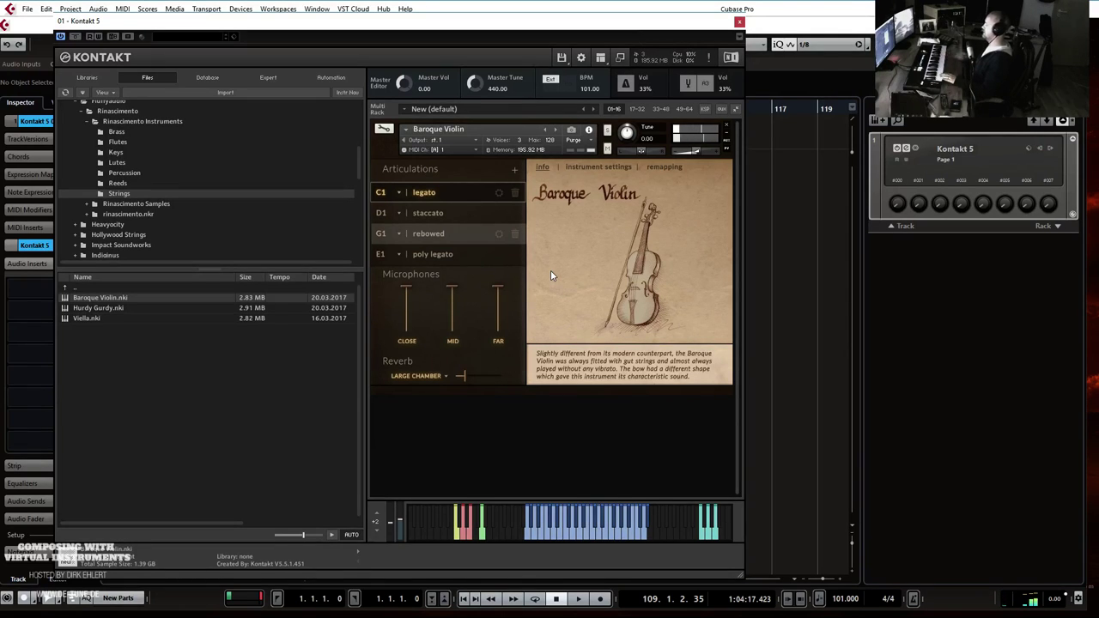
click(446, 215)
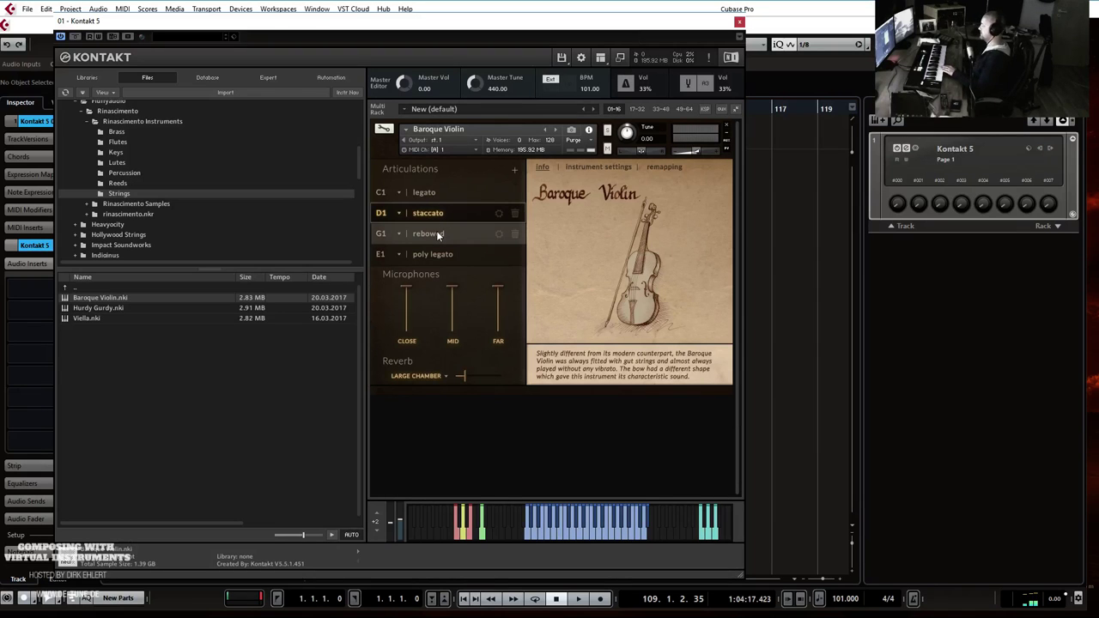
click(455, 256)
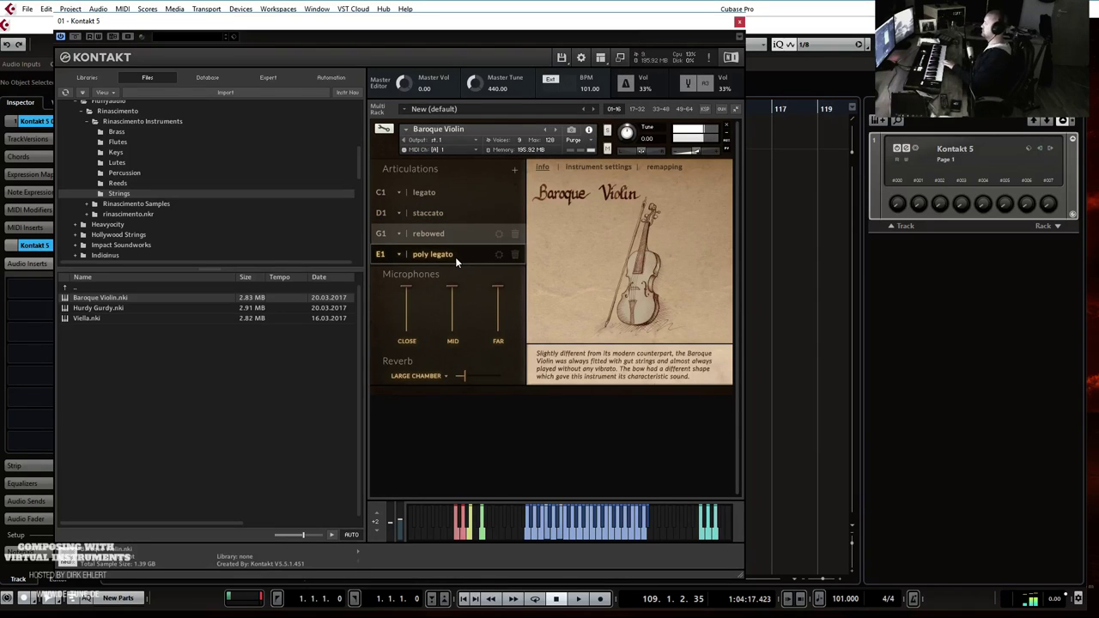
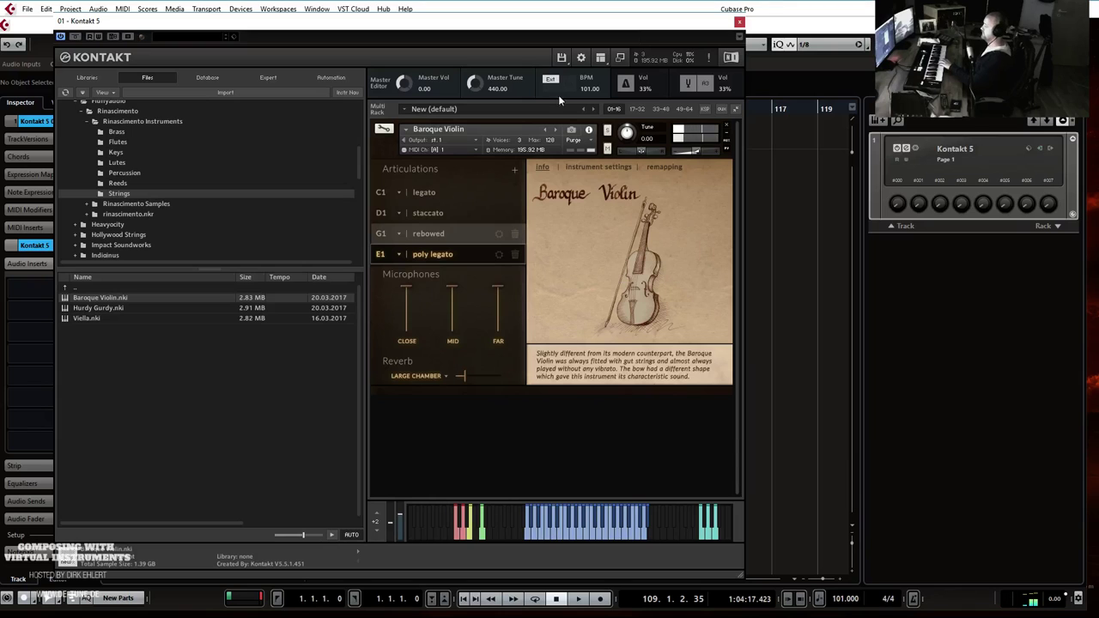
click(420, 215)
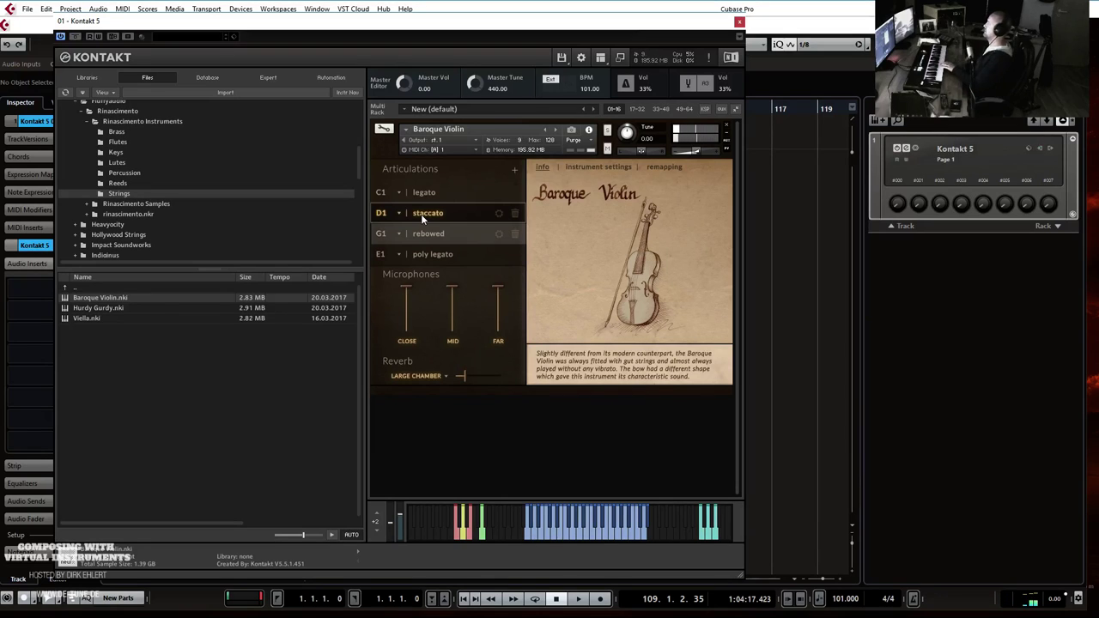
Replace the Baroque Violin with Viella.nki, accepting the loss of changes.
click(101, 308)
click(93, 317)
click(520, 140)
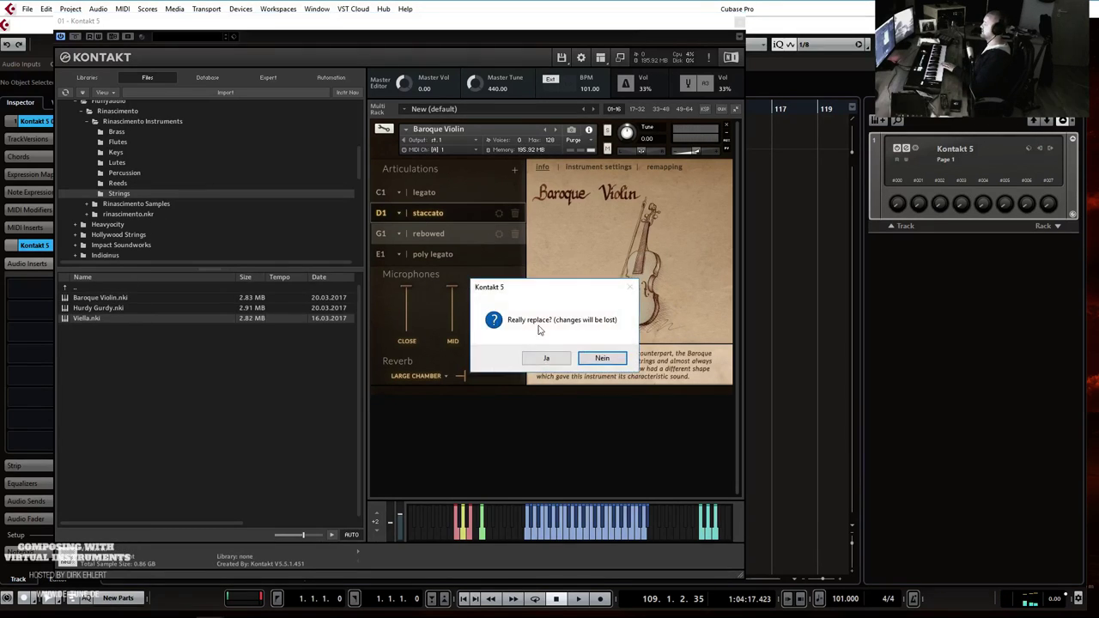
click(546, 356)
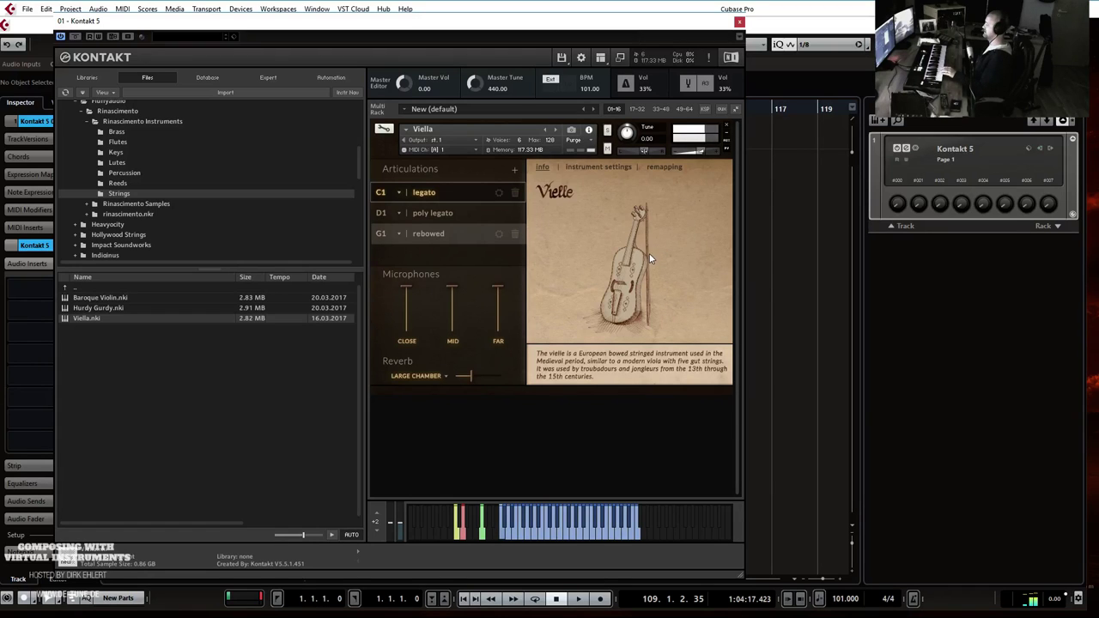
Audition the Vielle at a tuning of -12.00, and reset the tuning to 0.00.
drag(627, 135, 624, 149)
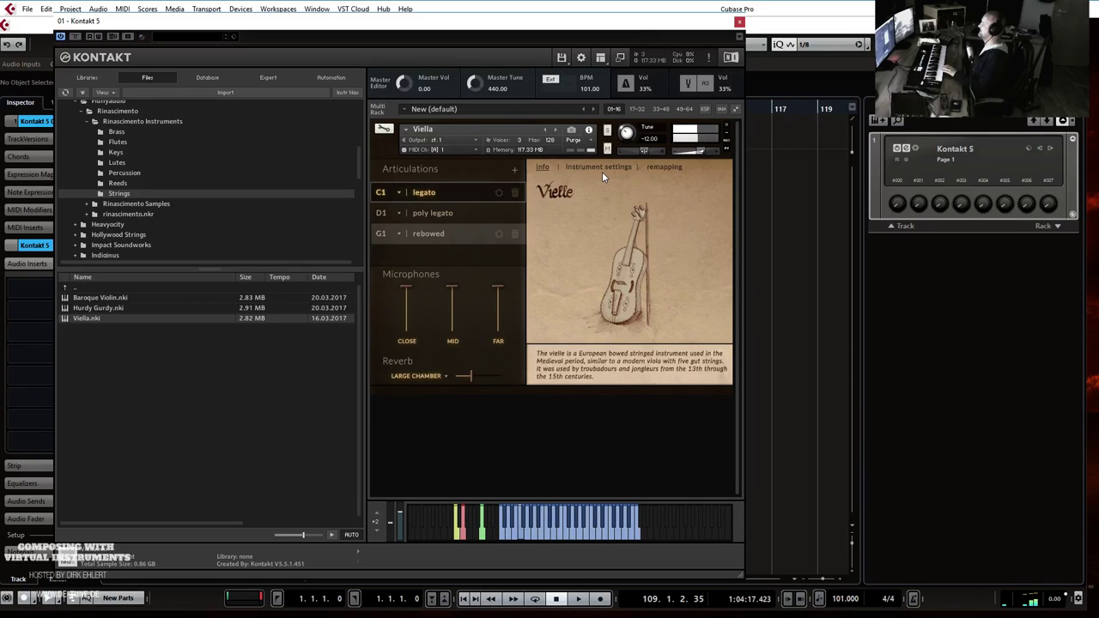
drag(626, 136, 626, 112)
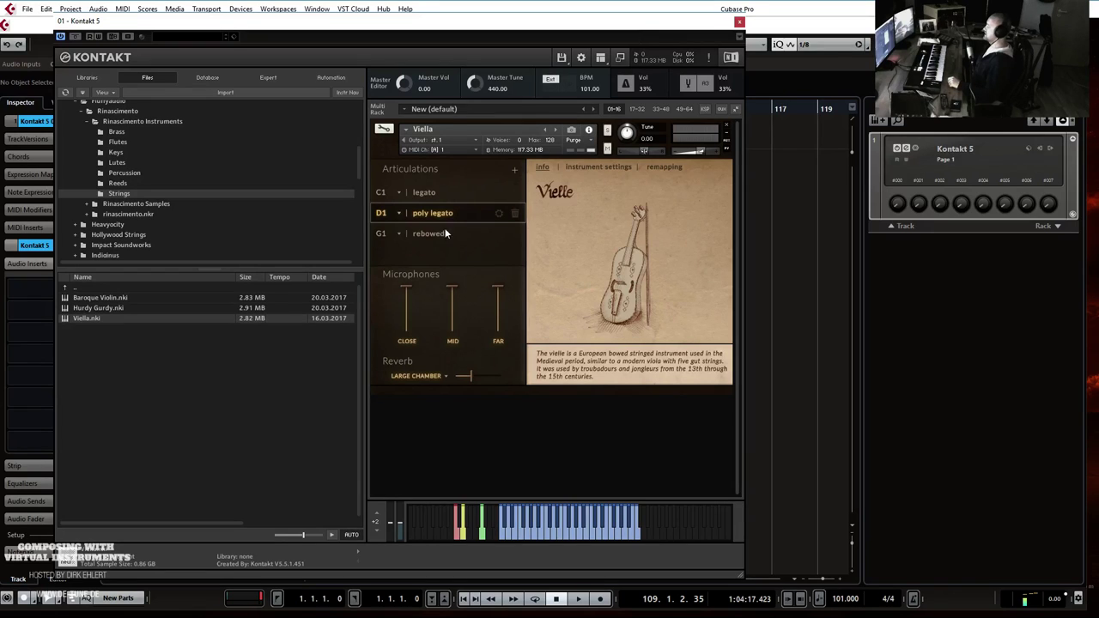
Select the Vielle's legato articulation and lower its Close and Mid microphone levels.
click(418, 190)
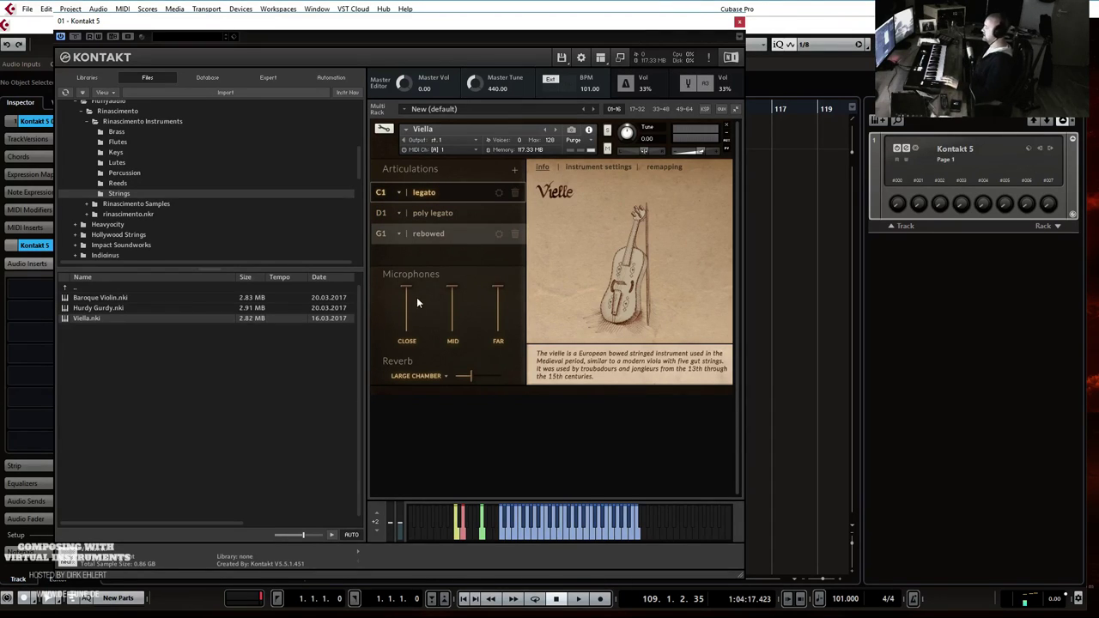
drag(410, 337, 414, 344)
drag(459, 296, 456, 332)
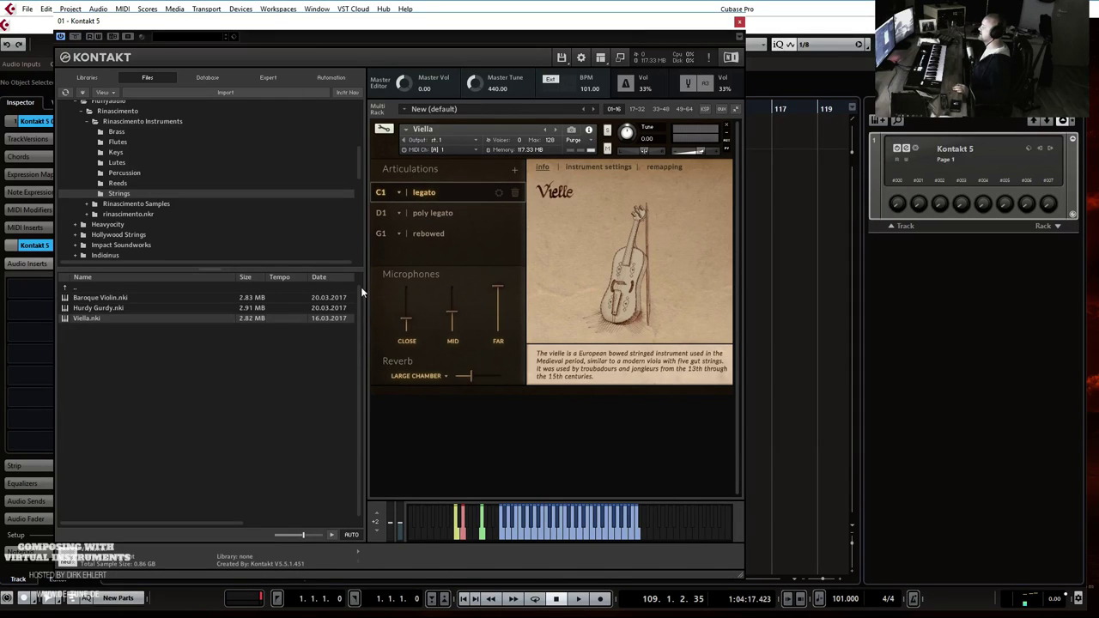
Look through the Brass, Reeds and Keys folders under Rinascimento Instruments.
scroll(361, 169, up, 1)
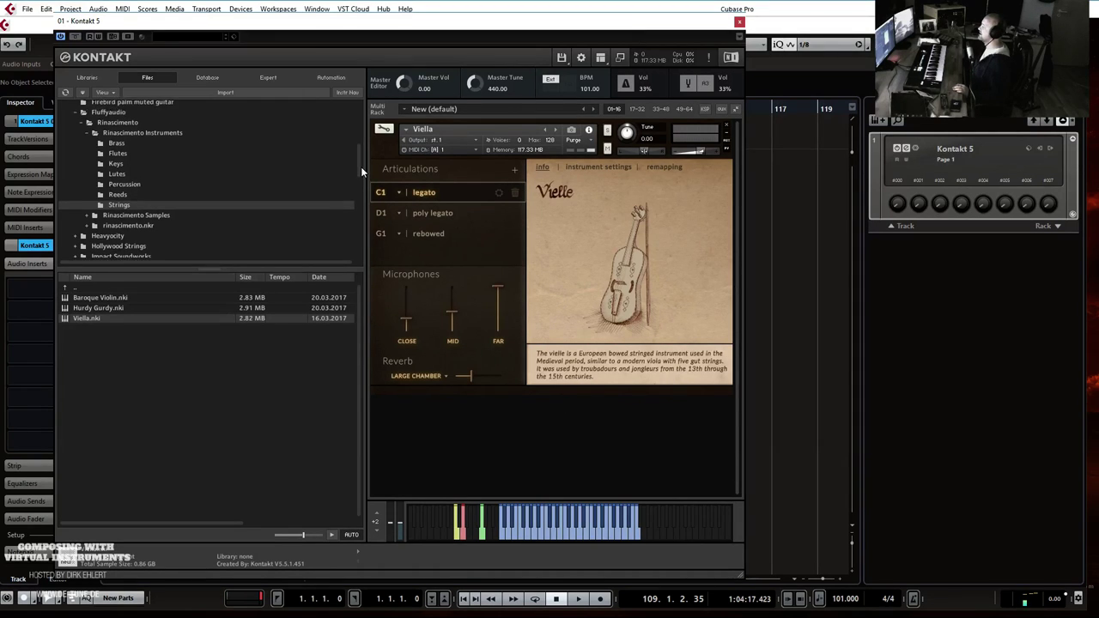
click(150, 132)
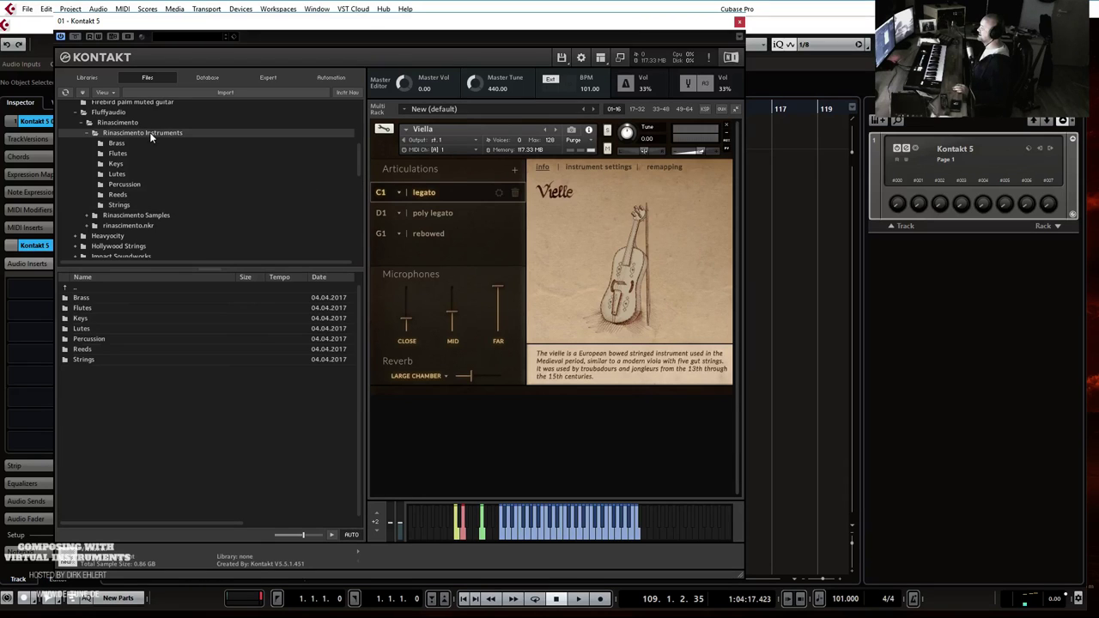
click(129, 143)
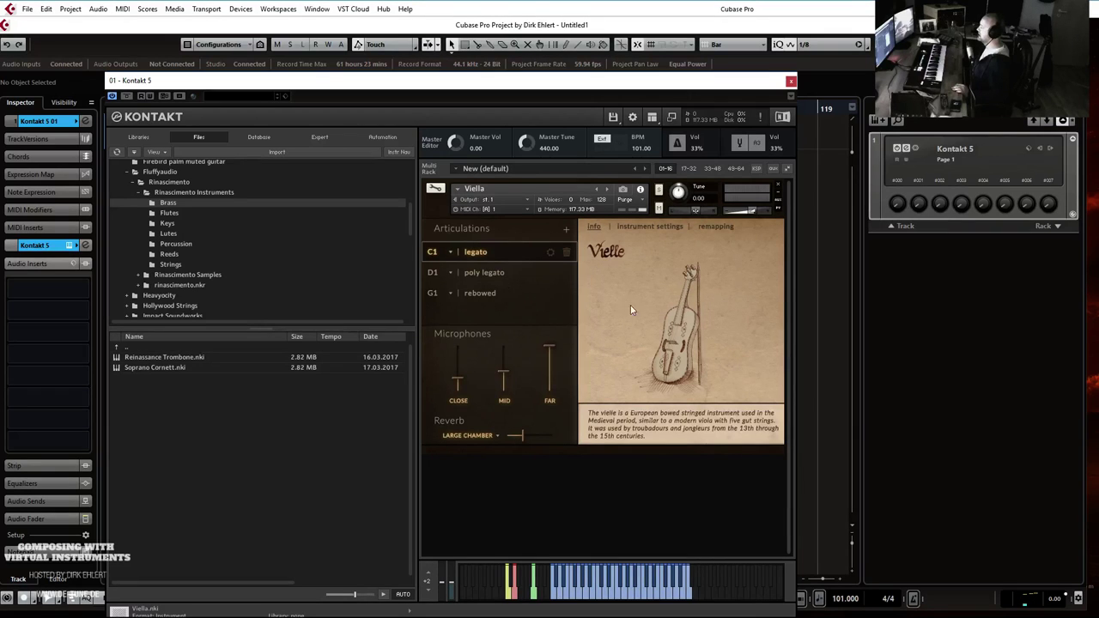
click(170, 254)
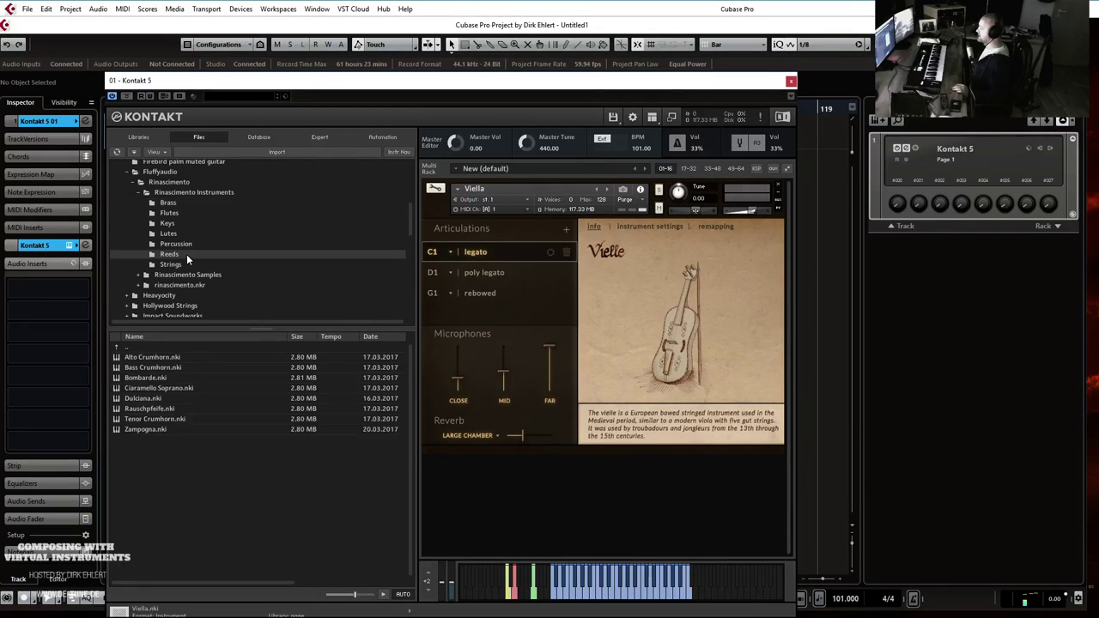
click(170, 225)
Replace the Vielle with Reinassance Percussion.nki from the Percussion folder, accepting the loss of changes.
click(180, 247)
double_click(182, 357)
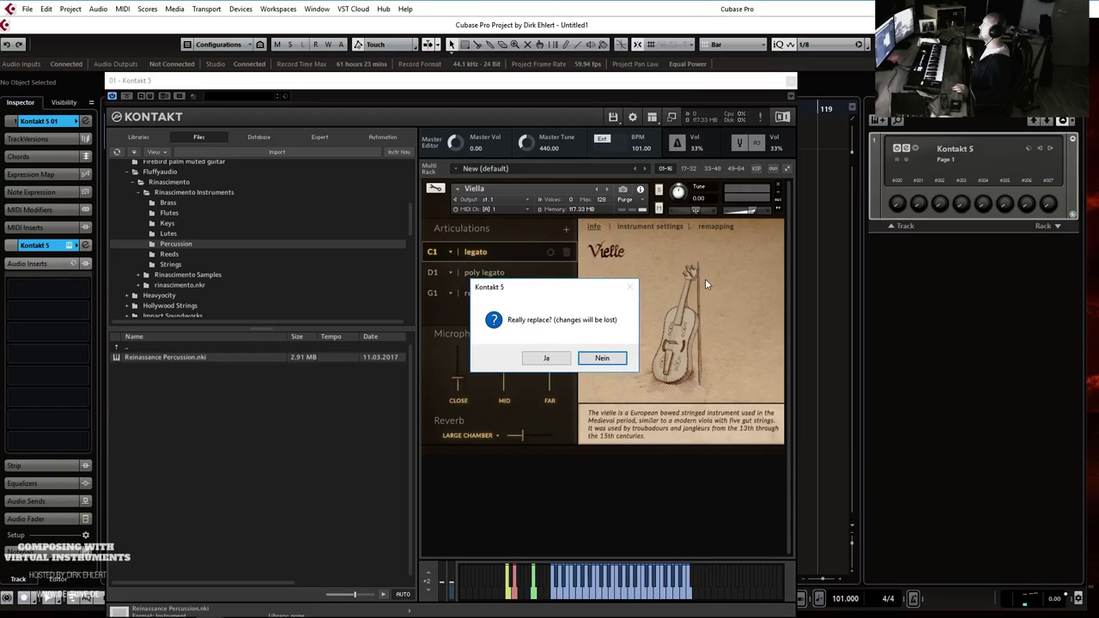
click(539, 357)
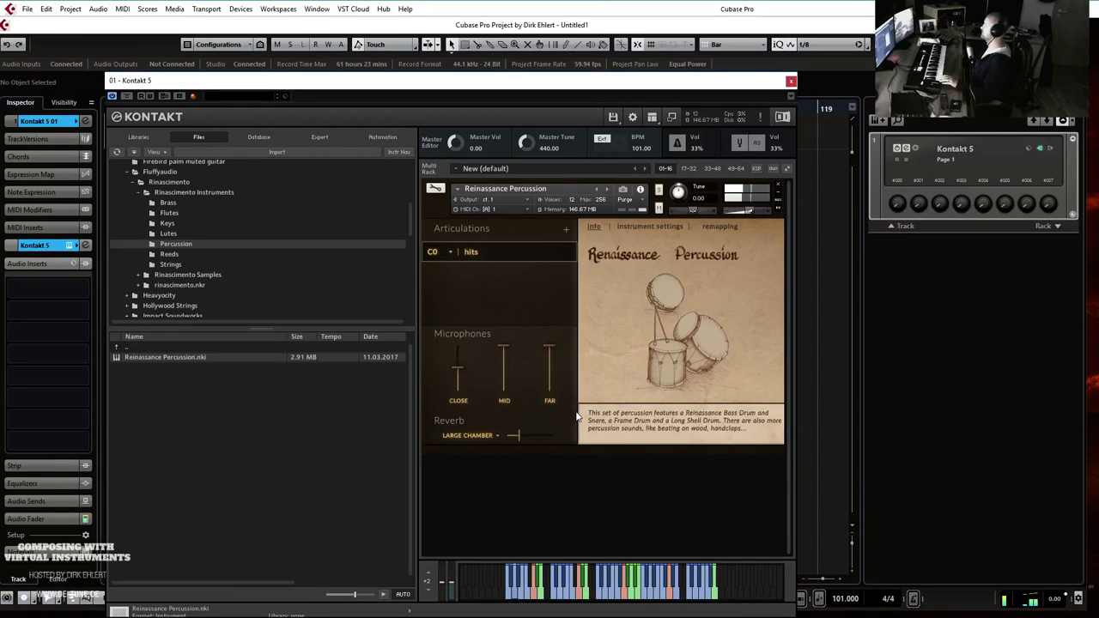
Close the Kontakt window and set the project's left locator at the start of bar 2.
click(791, 82)
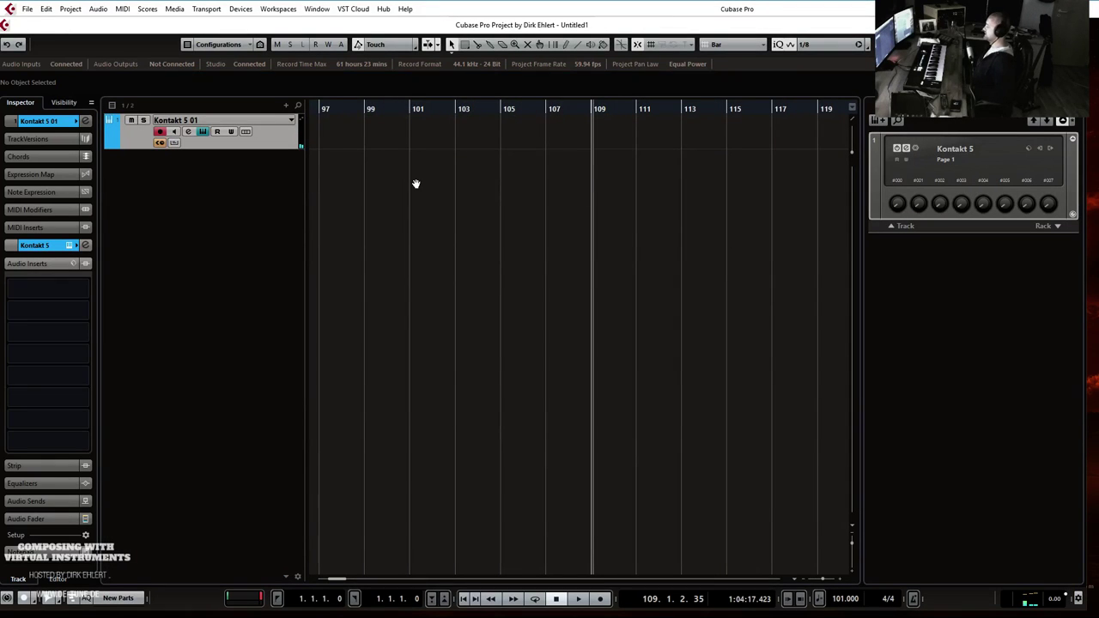
key(Home)
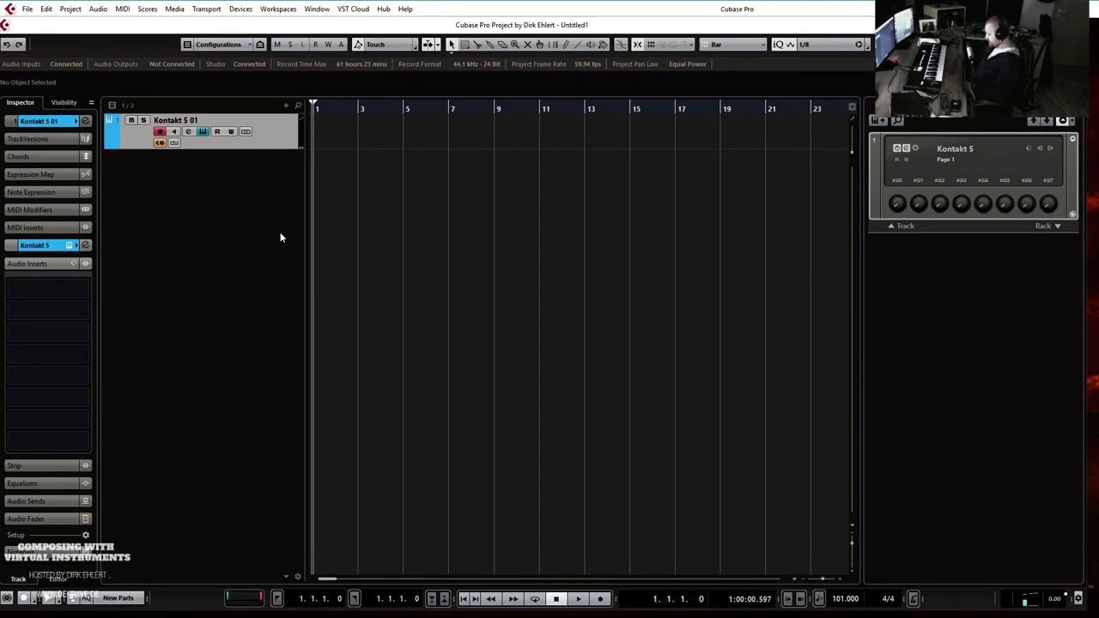
click(572, 295)
key(h)
key(h)
key(h)
key(h)
key(h)
key(h)
key(h)
click(410, 109)
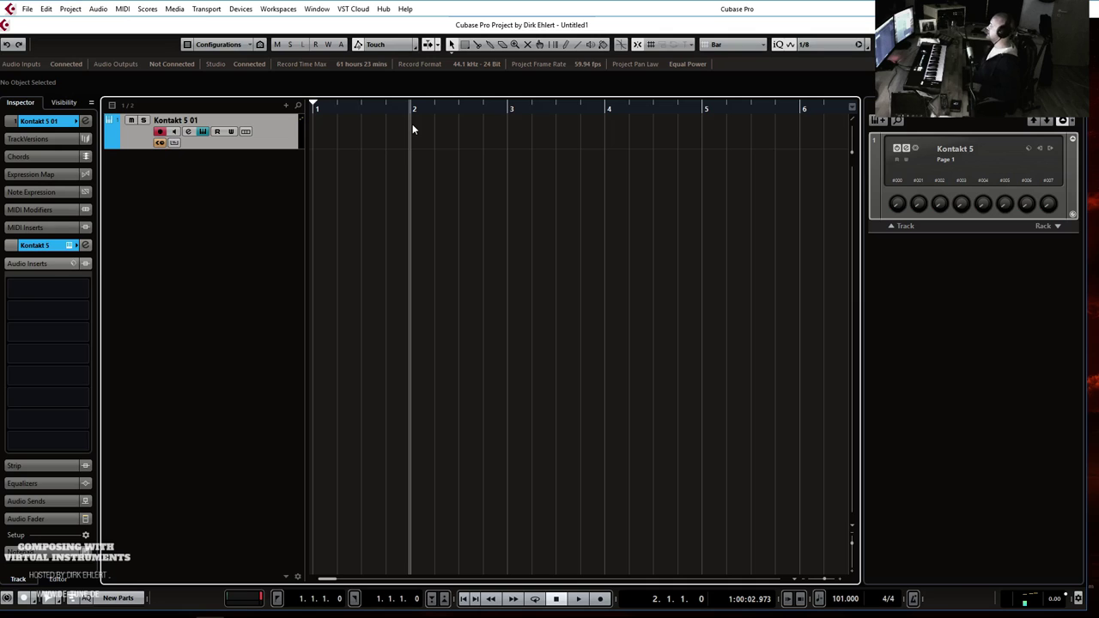
key(ctrl+KP_1)
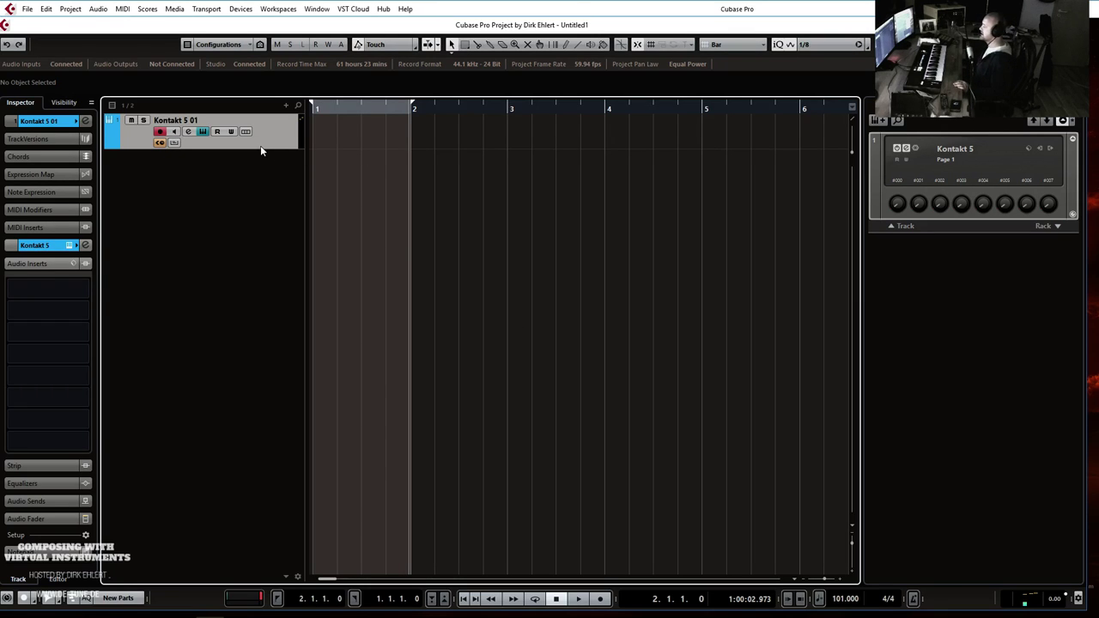
Increase the height of the Kontakt 5 01 track to about three times its size.
drag(259, 147, 253, 253)
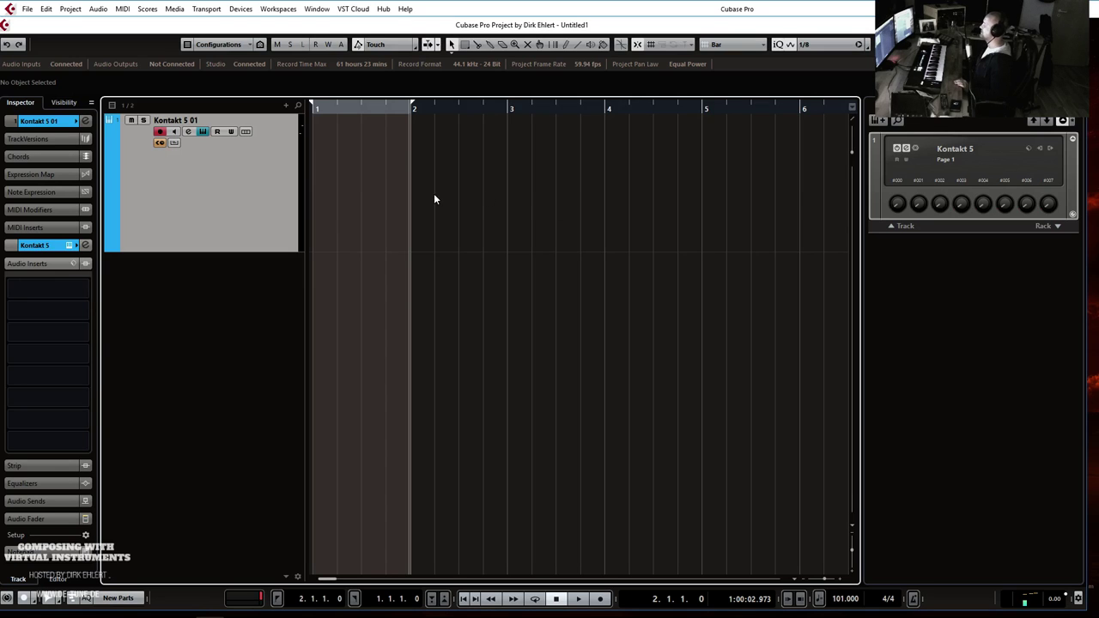
drag(261, 252, 254, 217)
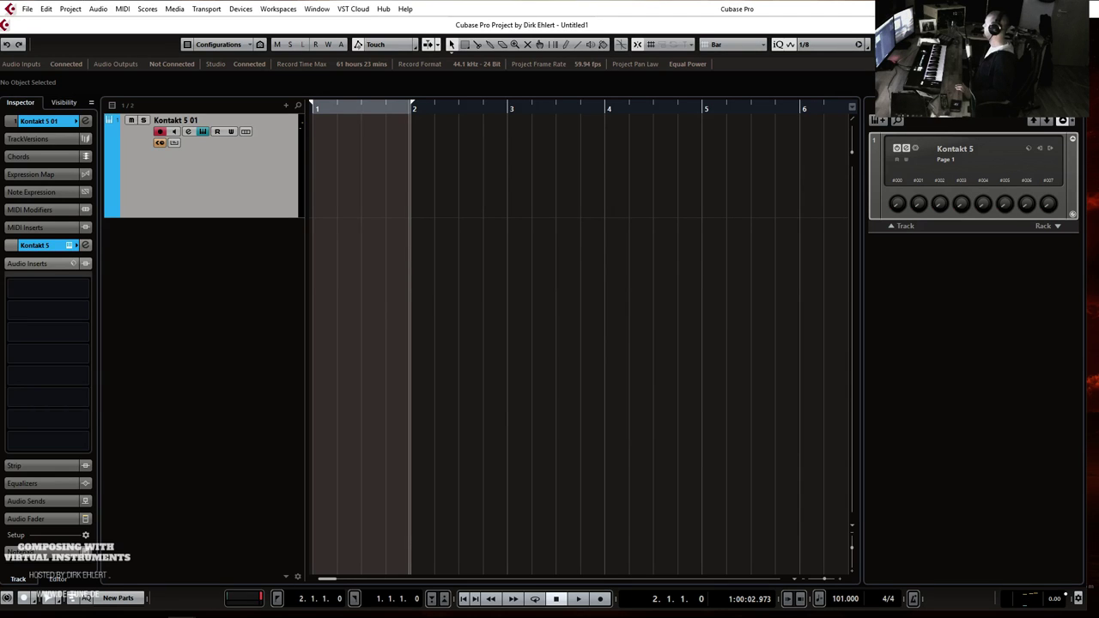
drag(1098, 90, 614, 114)
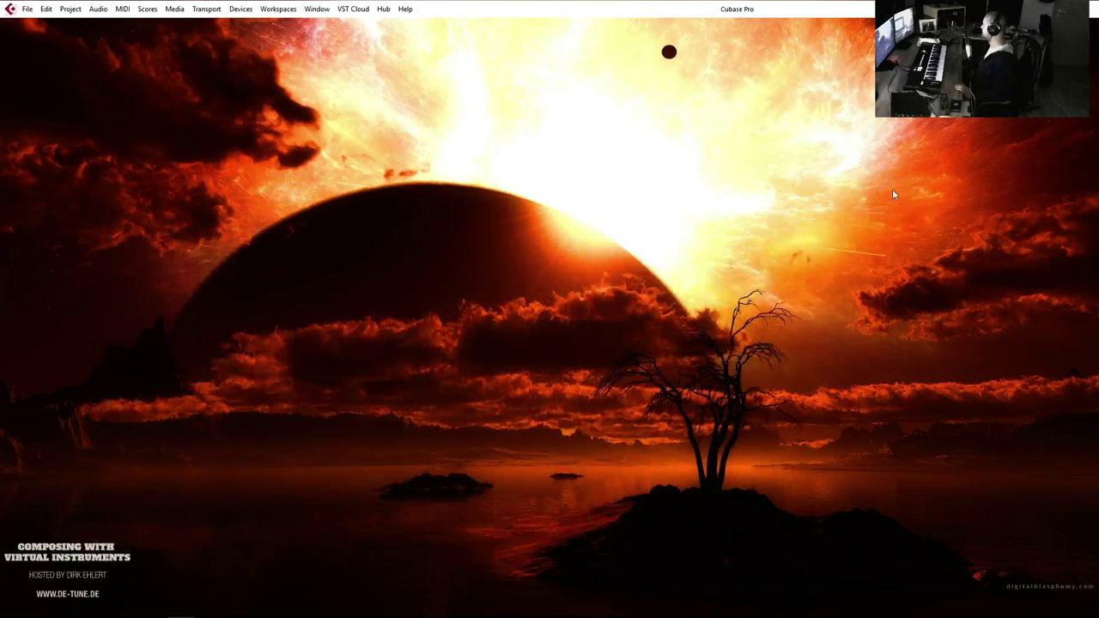
click(28, 10)
click(28, 12)
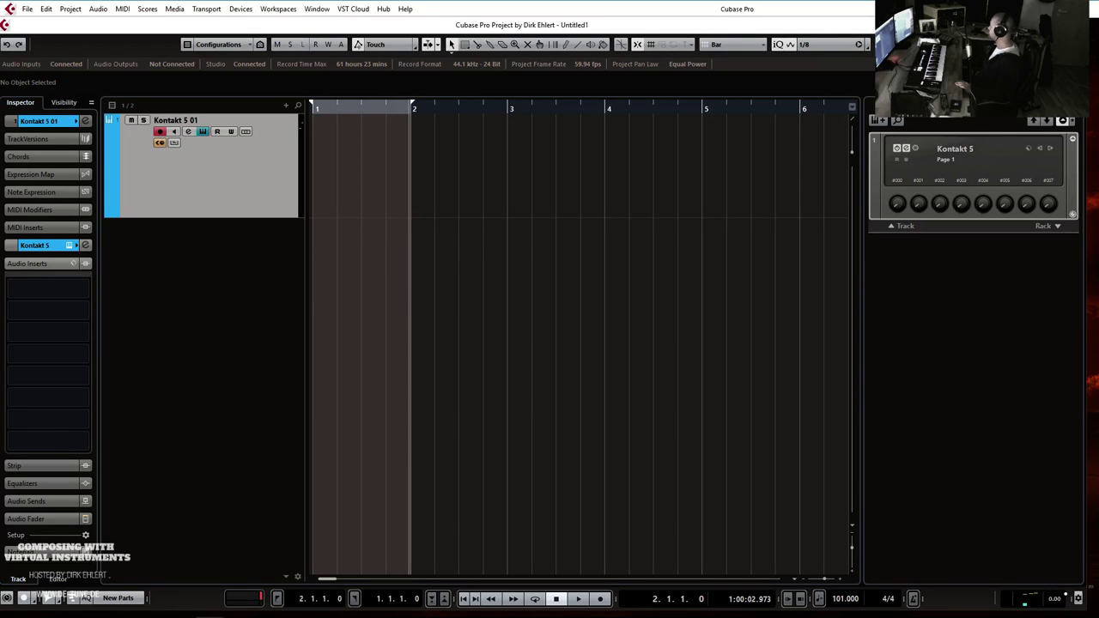
drag(1098, 118, 833, 88)
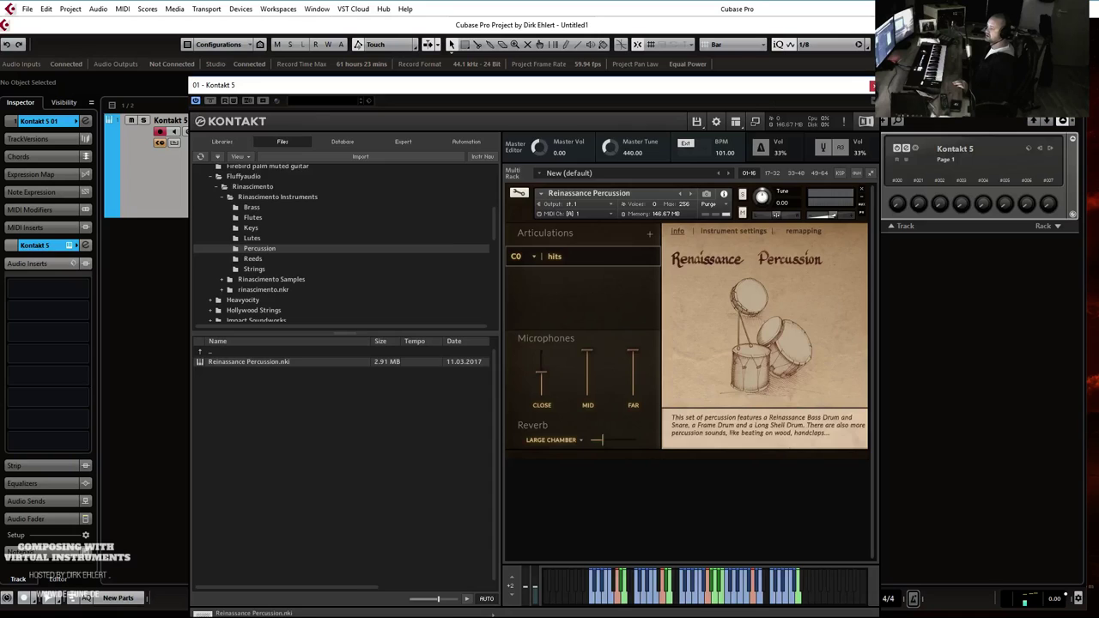
click(874, 86)
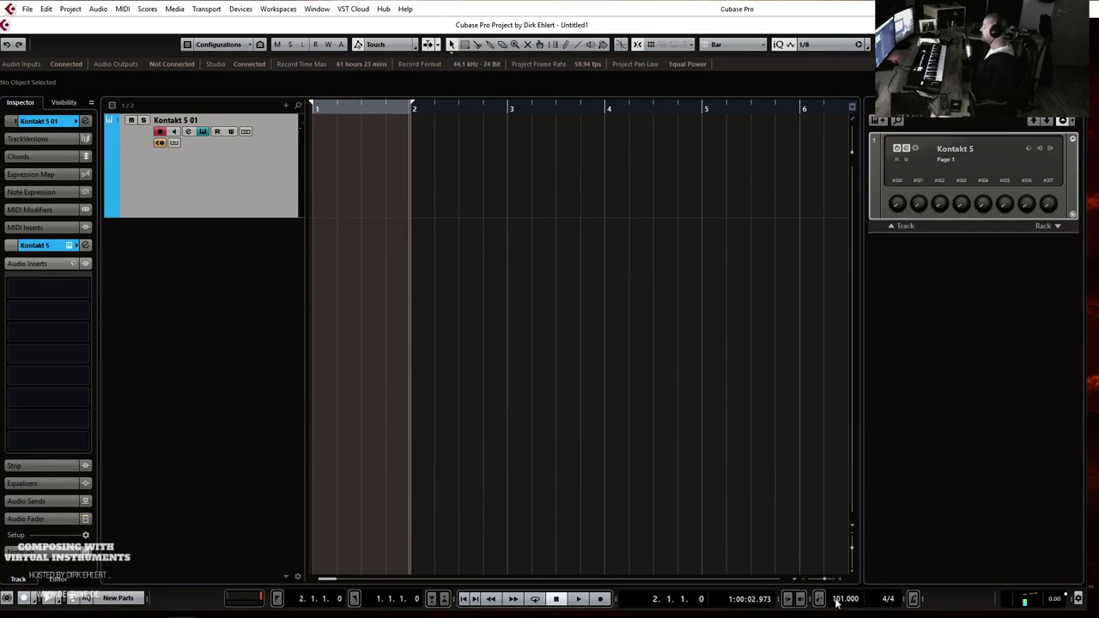
Reopen the Kontakt instrument window and move it off the project onto the second monitor.
key(F11)
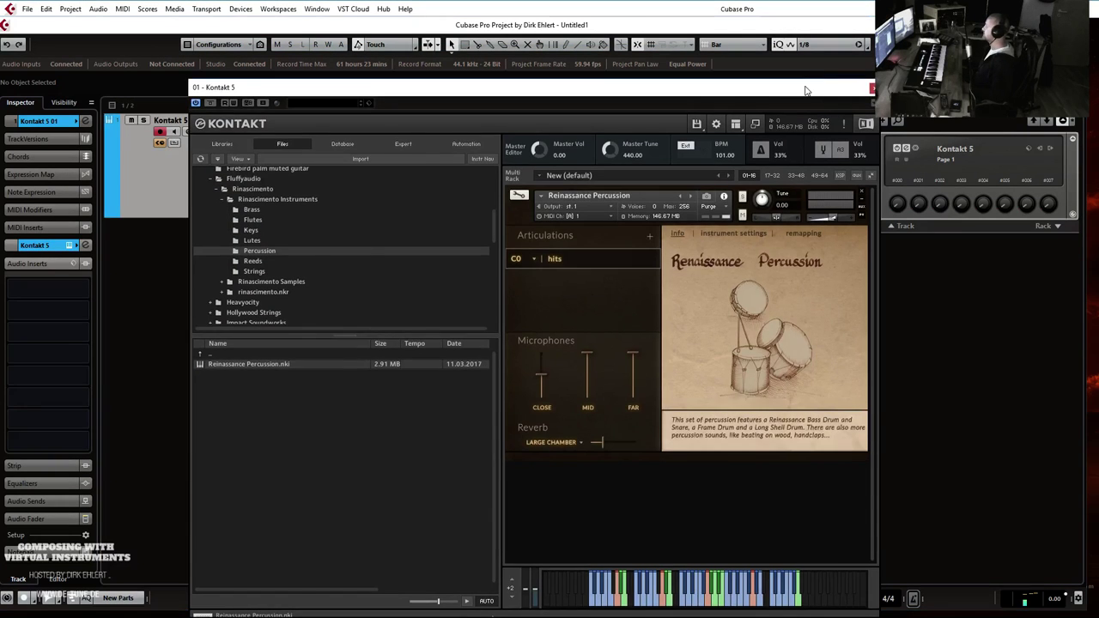
drag(805, 87, 1098, 78)
click(619, 273)
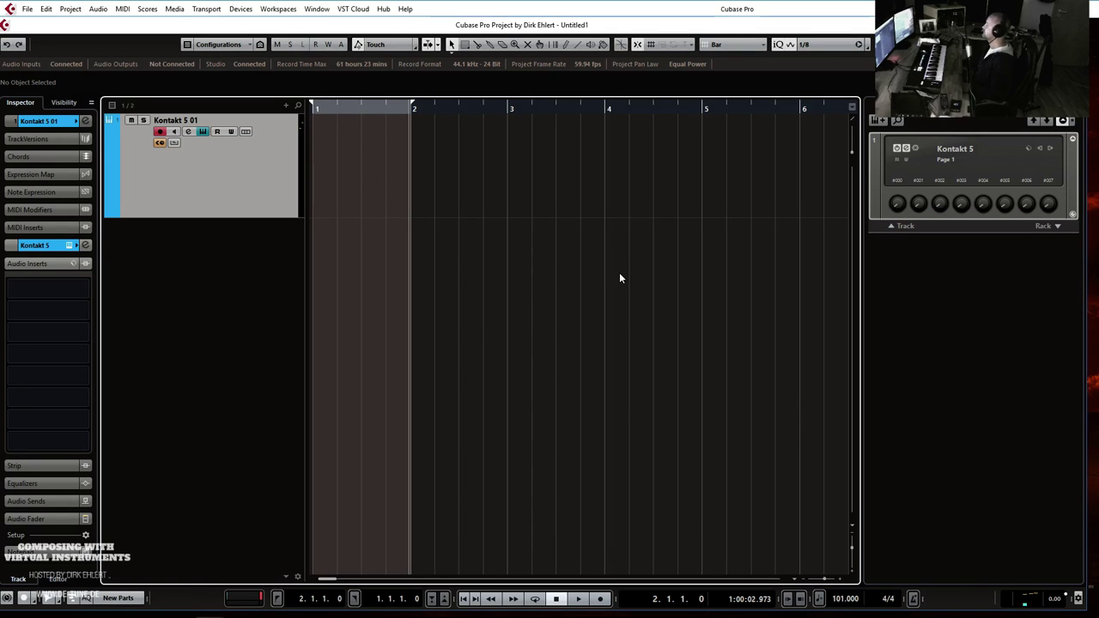
Set the project tempo to 90 BPM and listen to it with the metronome click turned on.
double_click(841, 598)
text(101)
key(Return)
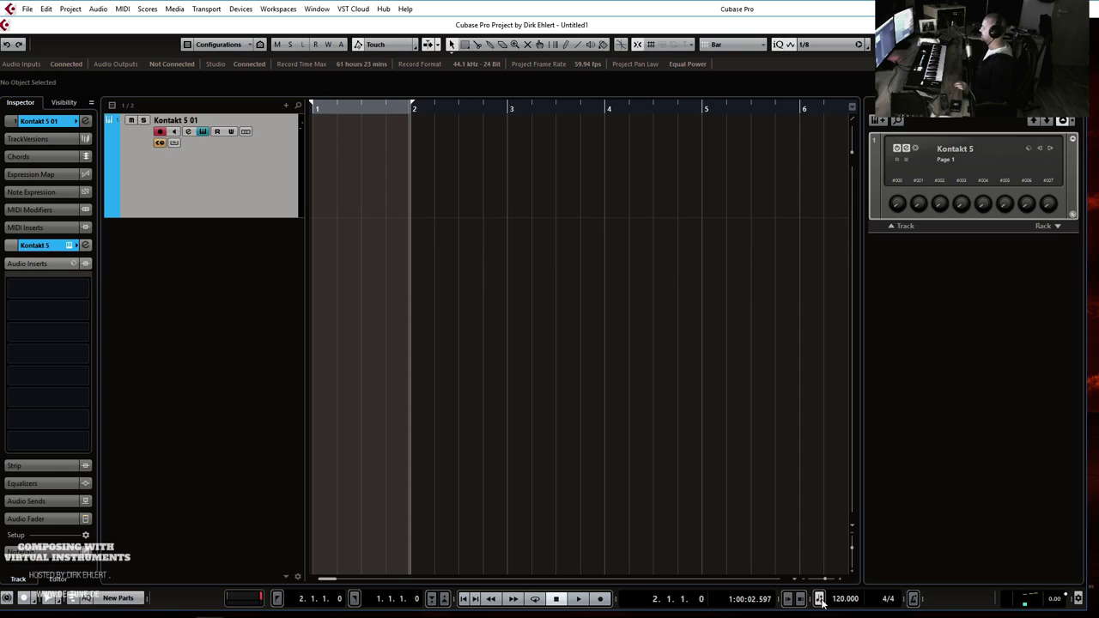
double_click(838, 601)
text(90)
key(Return)
key(c)
key(KP_Decimal)
key(space)
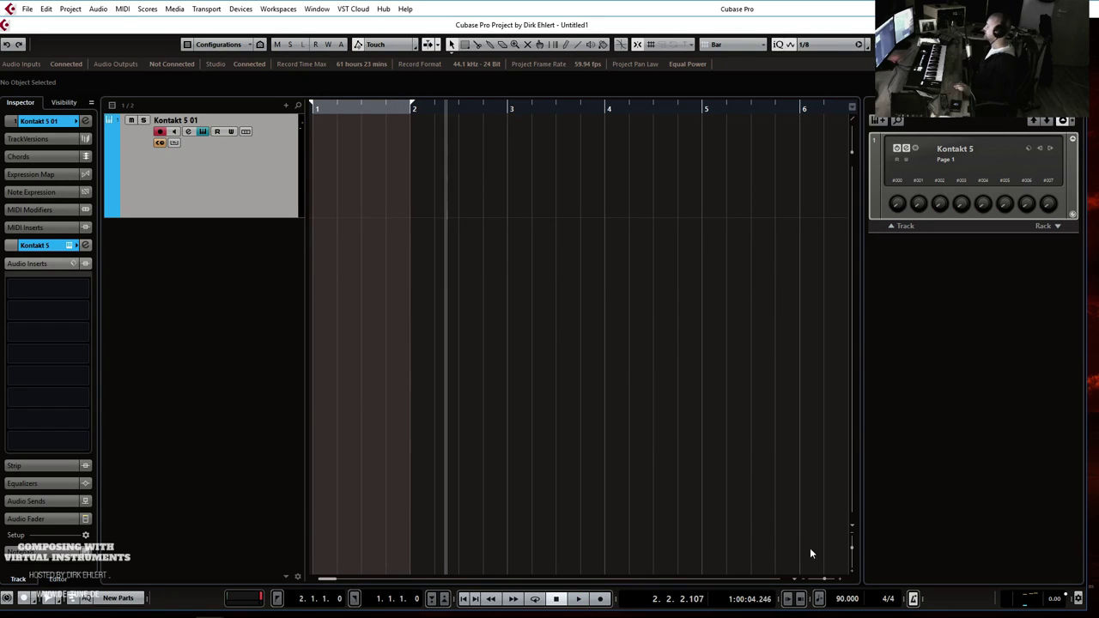
Set the project tempo to 96 BPM and check it against the metronome.
mouse_move(846, 614)
text(90)
key(Return)
key(space)
key(space)
key(KP_2)
key(space)
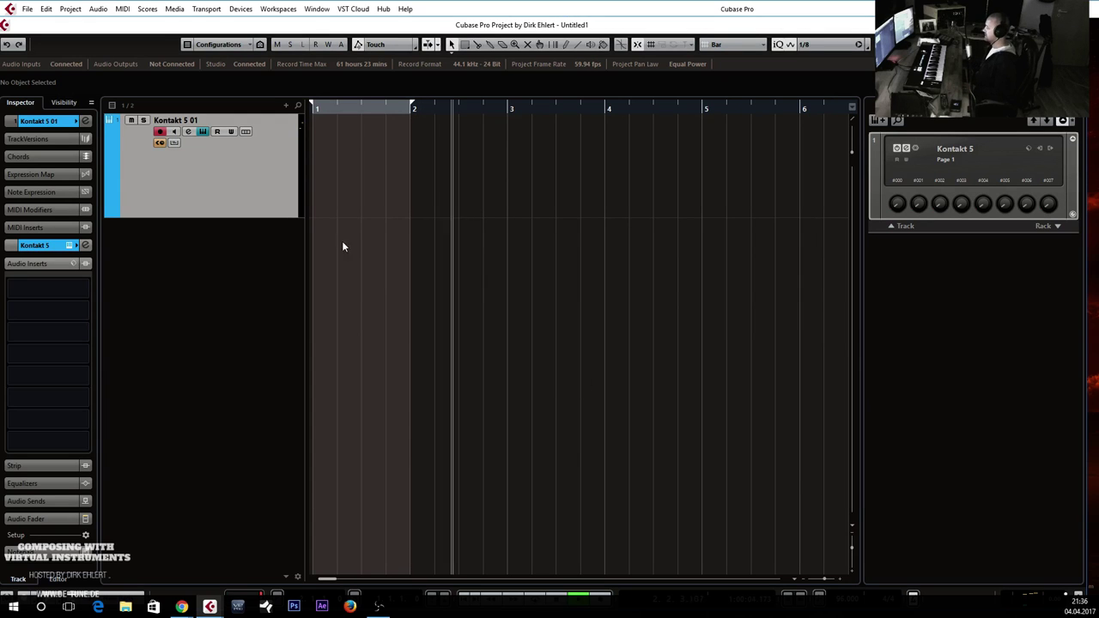
Draw an empty MIDI part from bar 2 to bar 4 on the Kontakt 5 01 track and open it for editing.
drag(421, 171, 620, 167)
double_click(528, 169)
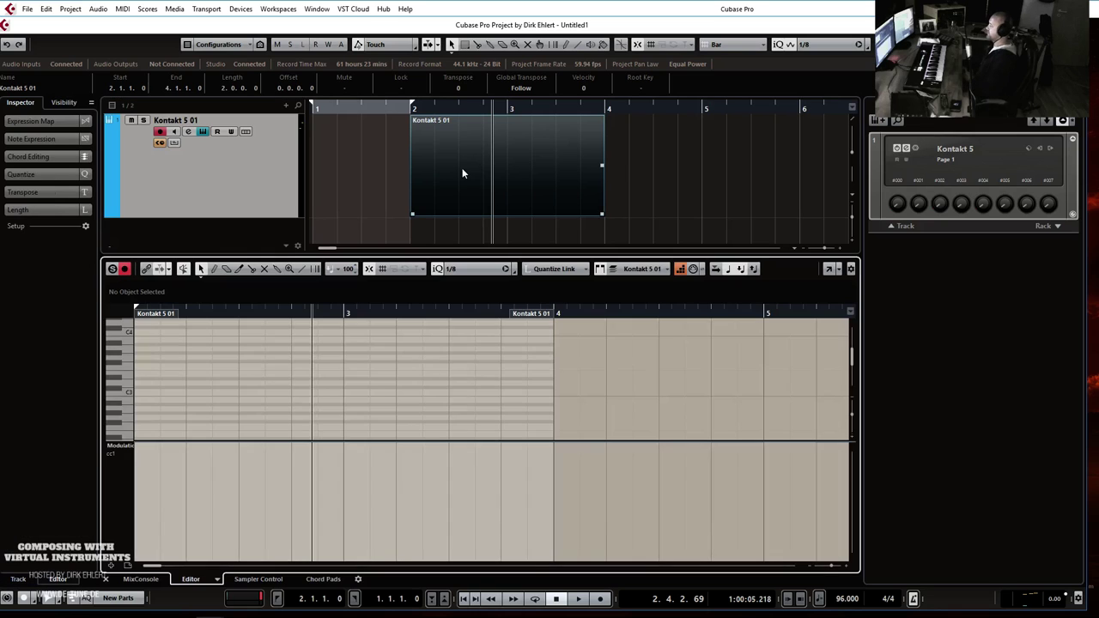
Set the note editor's quantize value to 1/8 Triplet and enlarge the editor area.
click(471, 269)
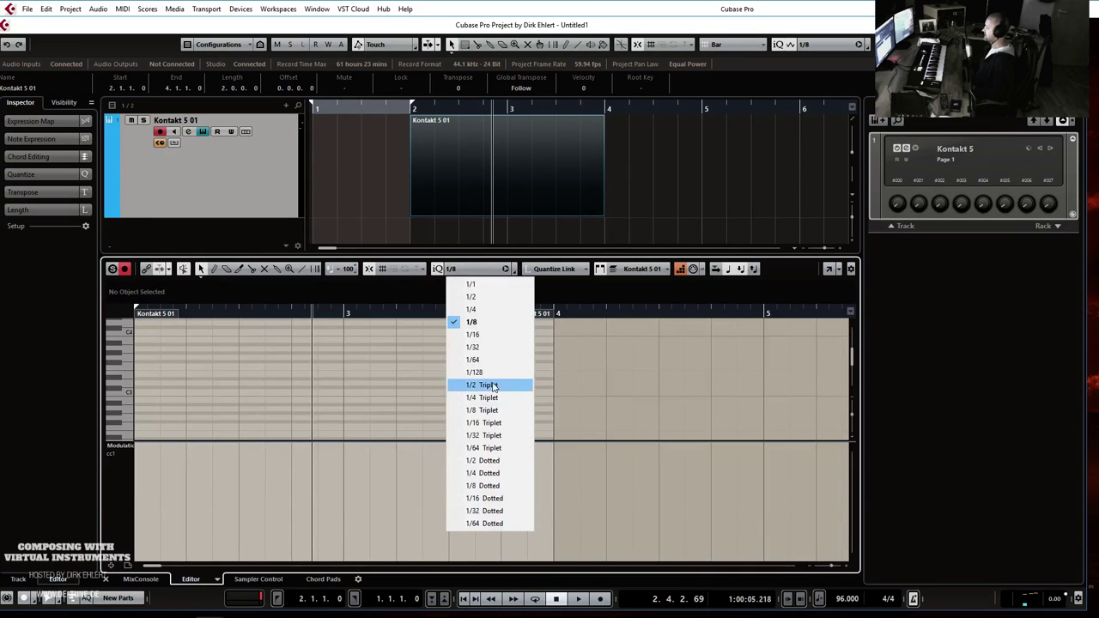
click(483, 411)
drag(665, 255, 665, 205)
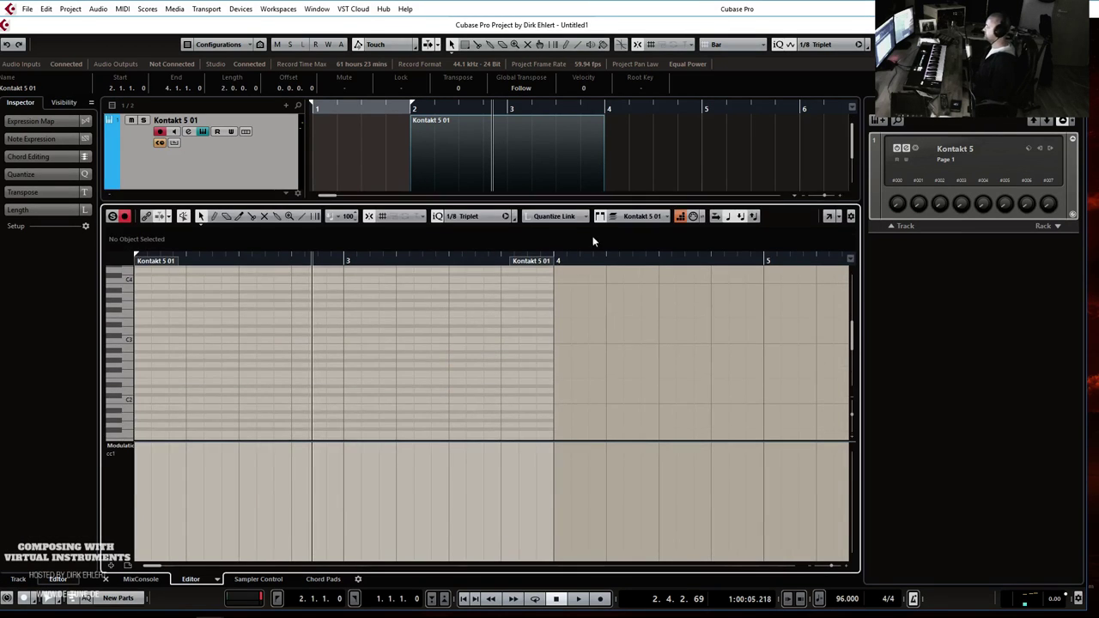
Add an eighth-triplet C1 note snapped to the start of bar 2, with snap turned on.
scroll(429, 321, up, 3)
scroll(438, 334, up, 1)
scroll(449, 332, left, 5)
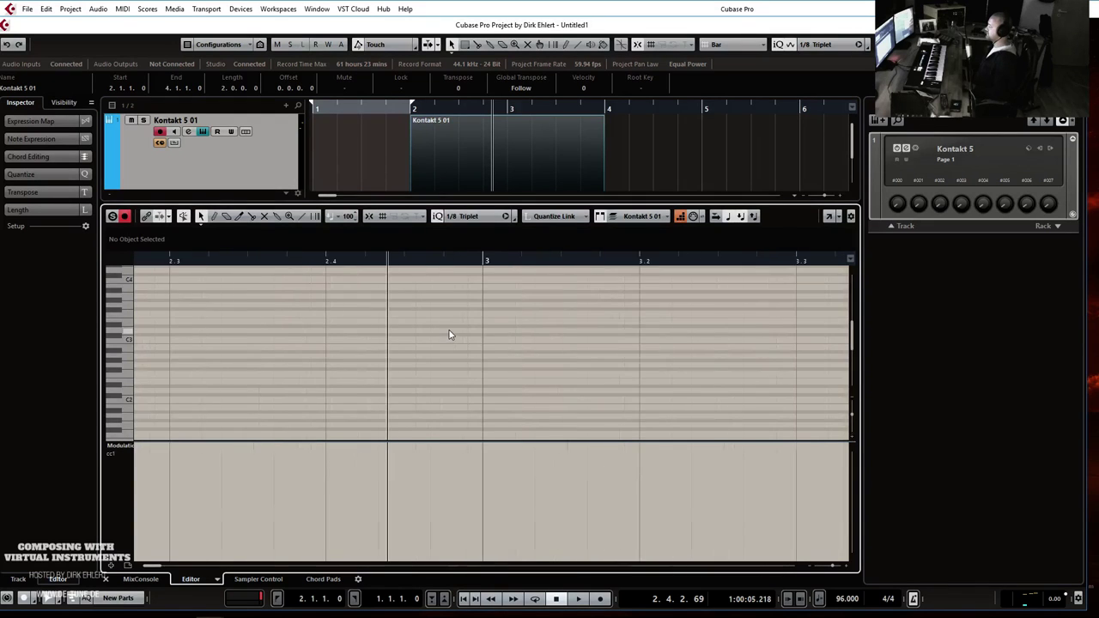
scroll(449, 332, down, 4)
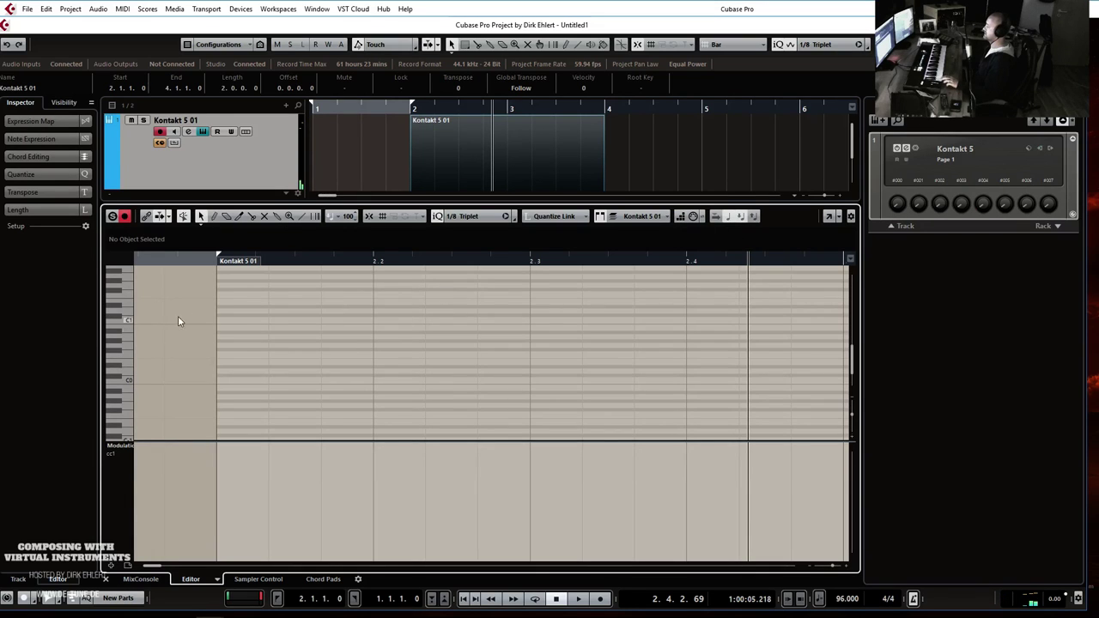
click(228, 320)
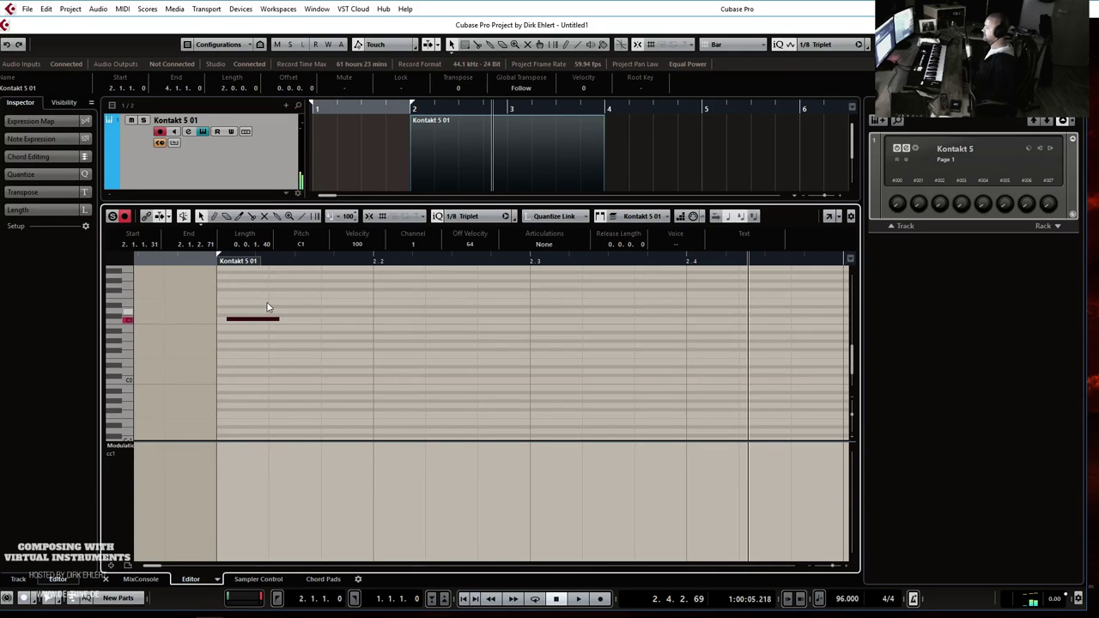
click(370, 220)
Show note velocities in the controller lane and set the first C1 note's velocity to 76.
click(120, 446)
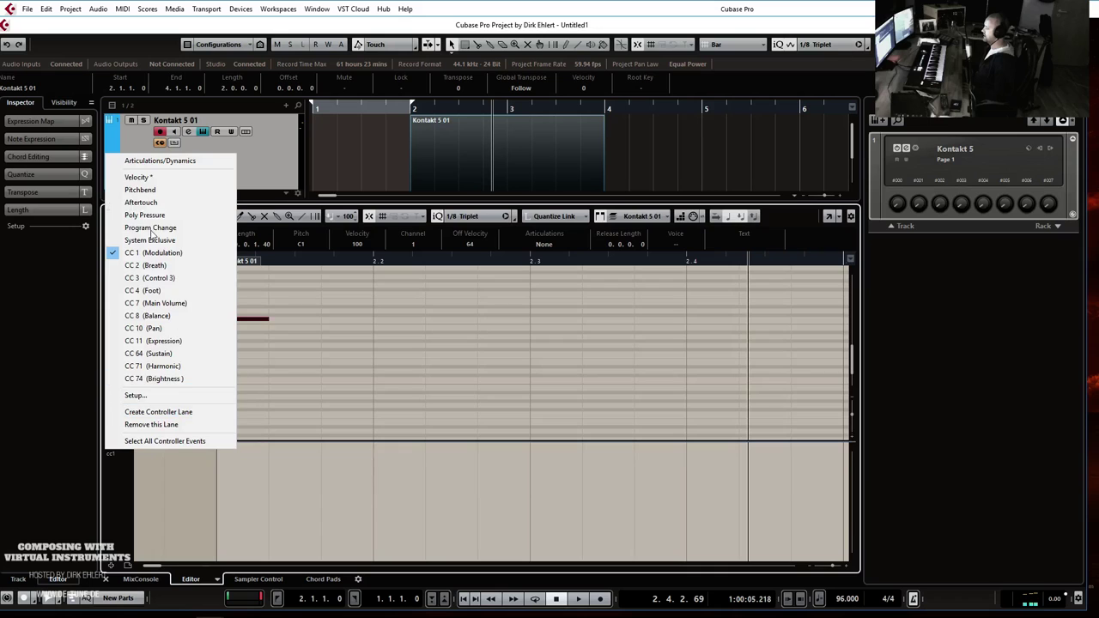
click(138, 177)
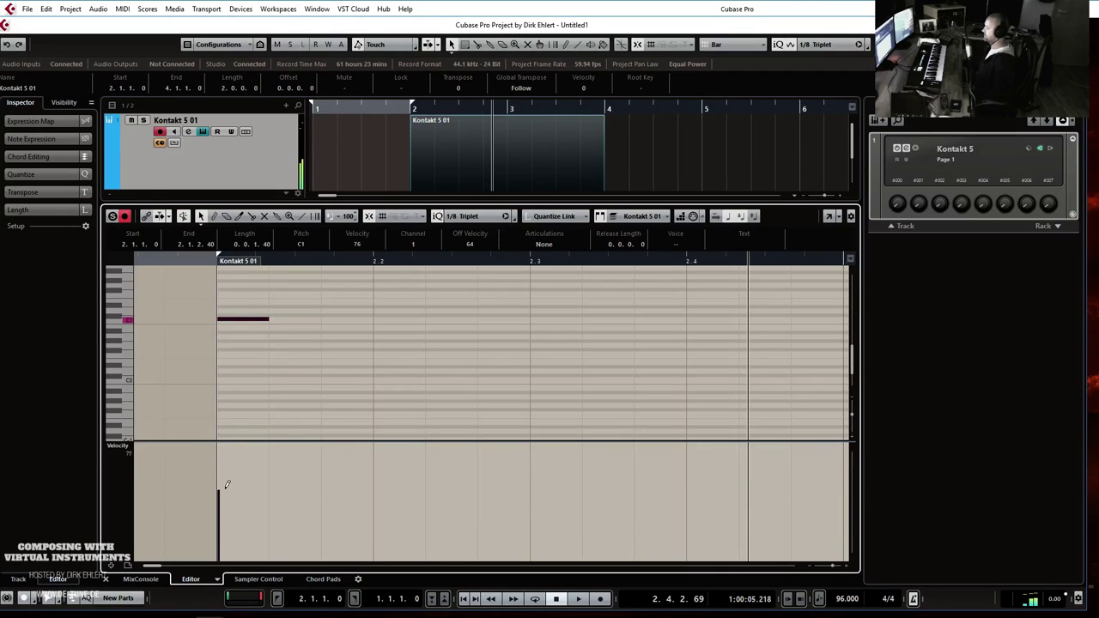
Add eighth-triplet D1, C1, D1 and C1 notes in sequence up to beat 2.3, lowering their velocities, with the last two at 41 and 45.
double_click(349, 311)
mouse_move(325, 535)
mouse_down()
mouse_move(325, 546)
mouse_move(325, 535)
mouse_up()
double_click(391, 319)
drag(375, 470, 376, 511)
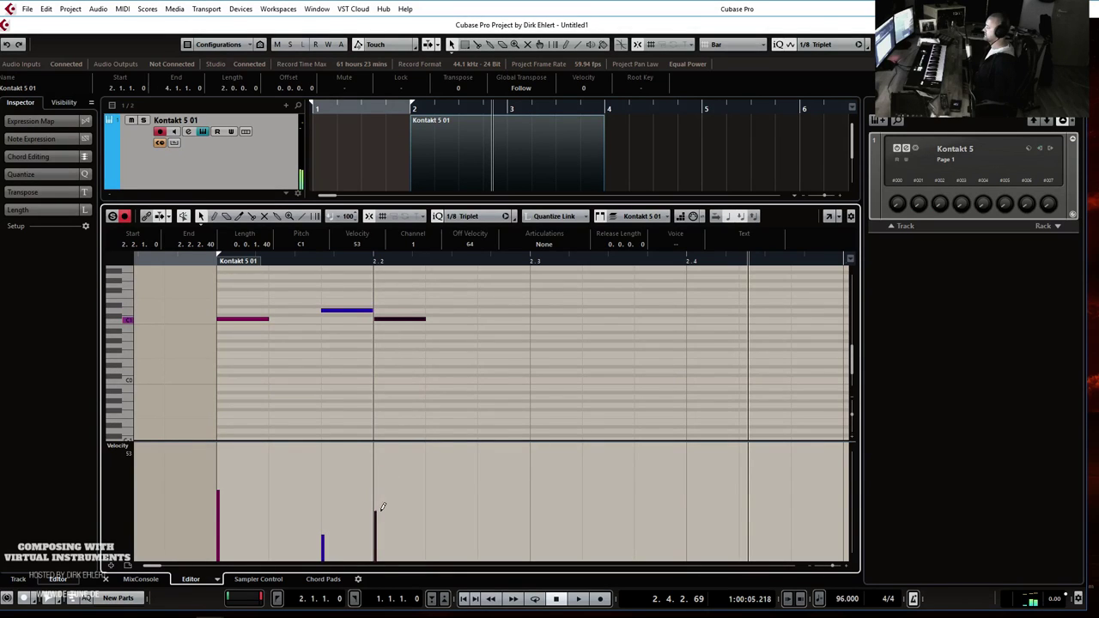
double_click(451, 310)
double_click(503, 319)
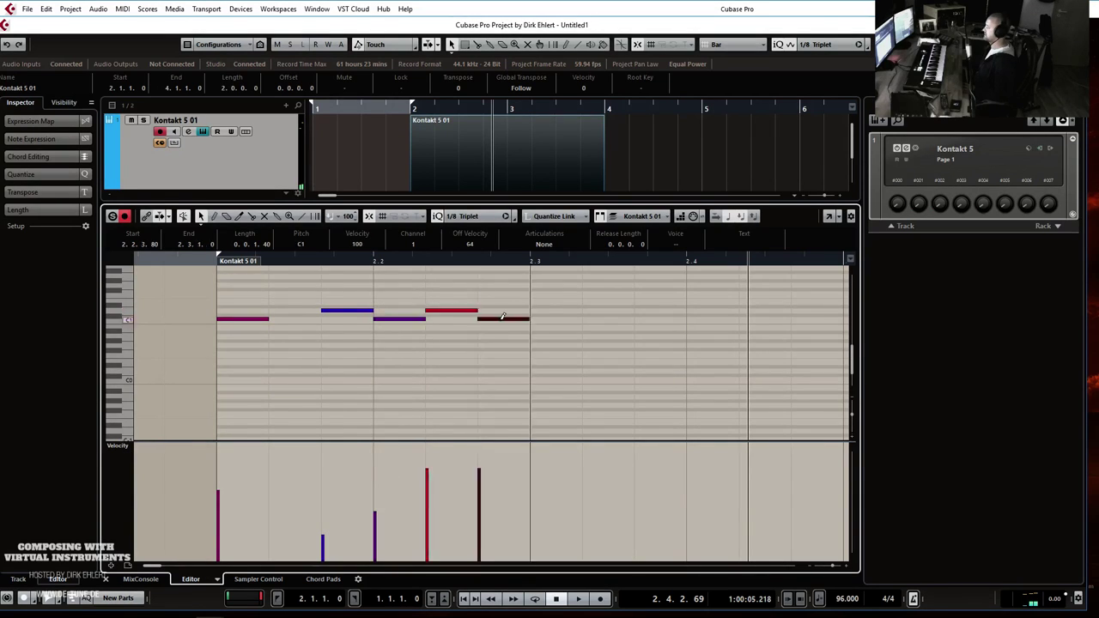
drag(426, 470, 427, 521)
drag(479, 470, 479, 519)
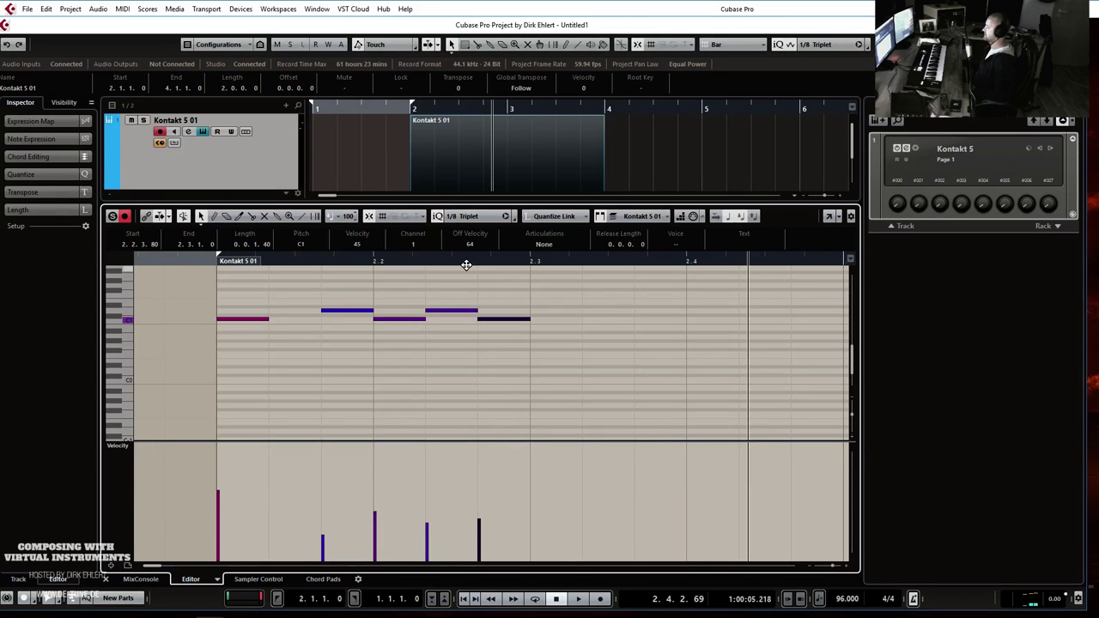
Set quantize to 1/16 Triplet, fit the last D1 and C1 into two sixteenth triplets ending at beat 2.3, and play the pattern.
click(462, 215)
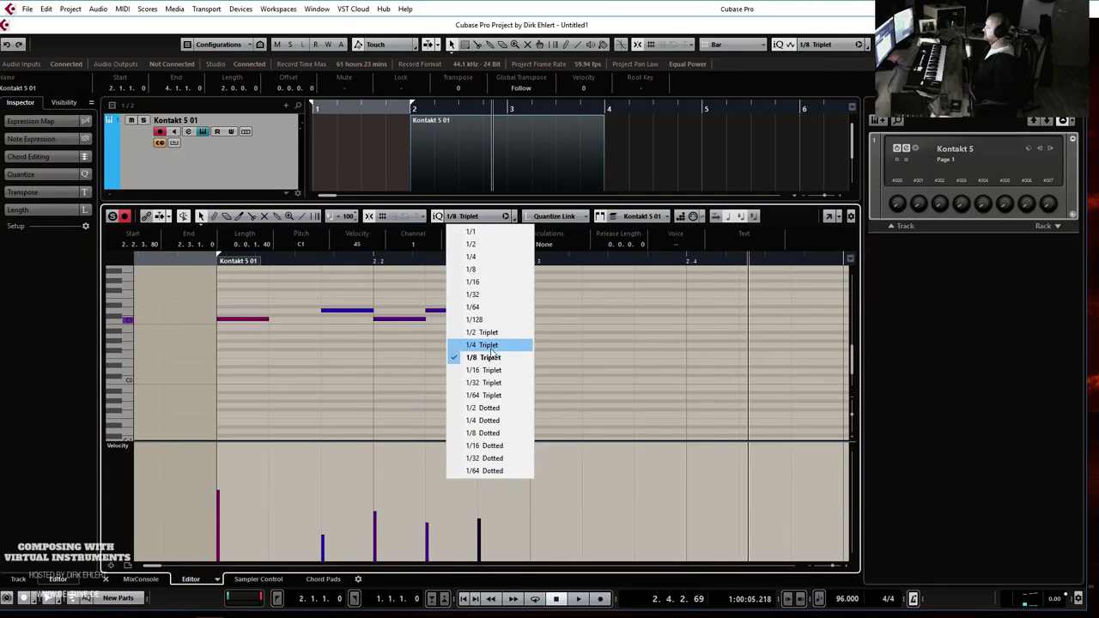
click(459, 370)
drag(427, 310, 453, 310)
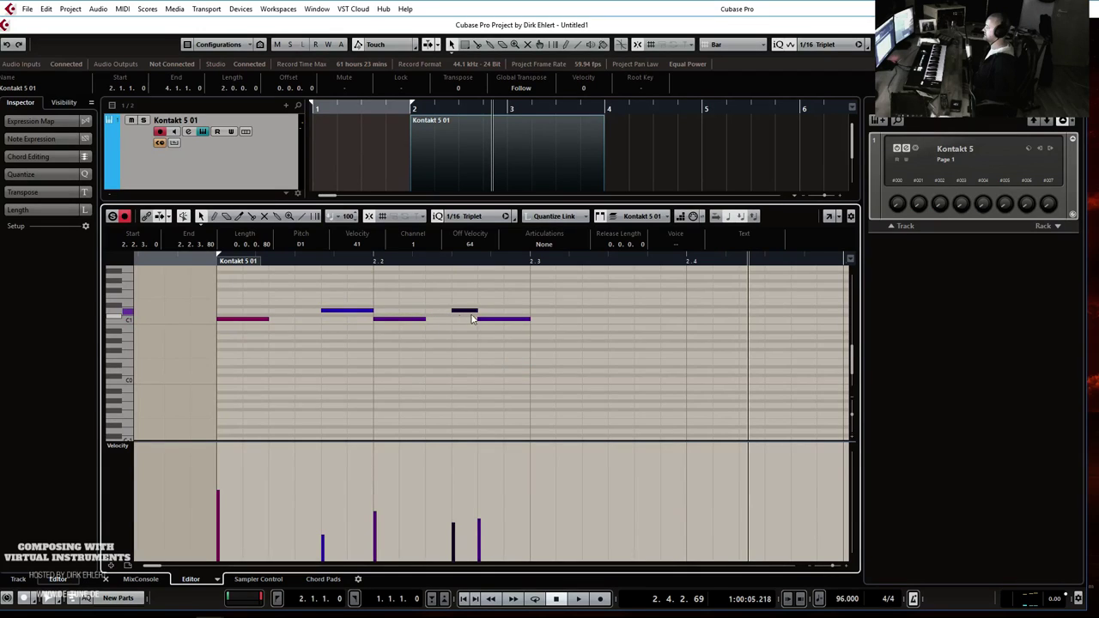
drag(527, 319, 493, 313)
click(469, 305)
key(space)
key(space)
key(space)
key(space)
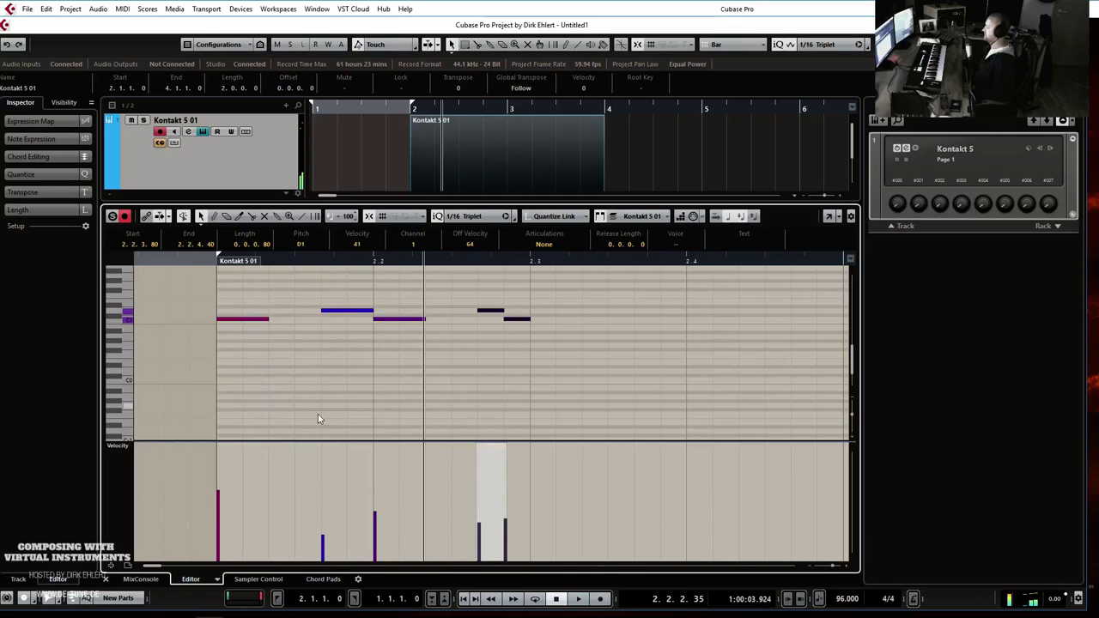
Raise the velocities of the D1 note before beat 2.2 and the C1 note on it while replaying the pattern.
drag(328, 520, 375, 503)
key(space)
key(space)
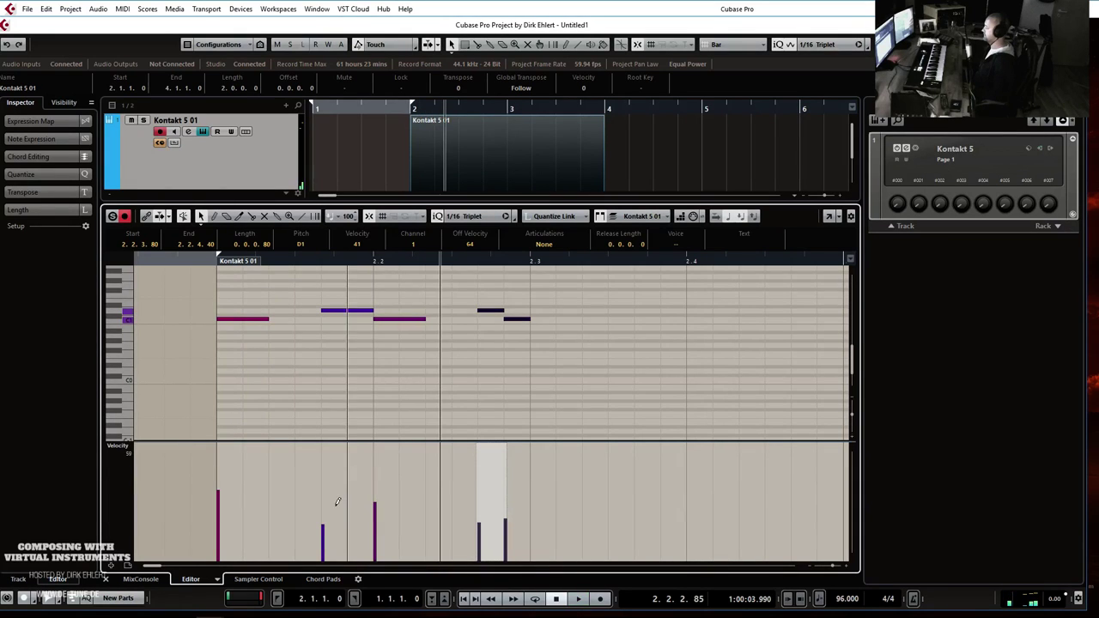
drag(214, 260, 232, 271)
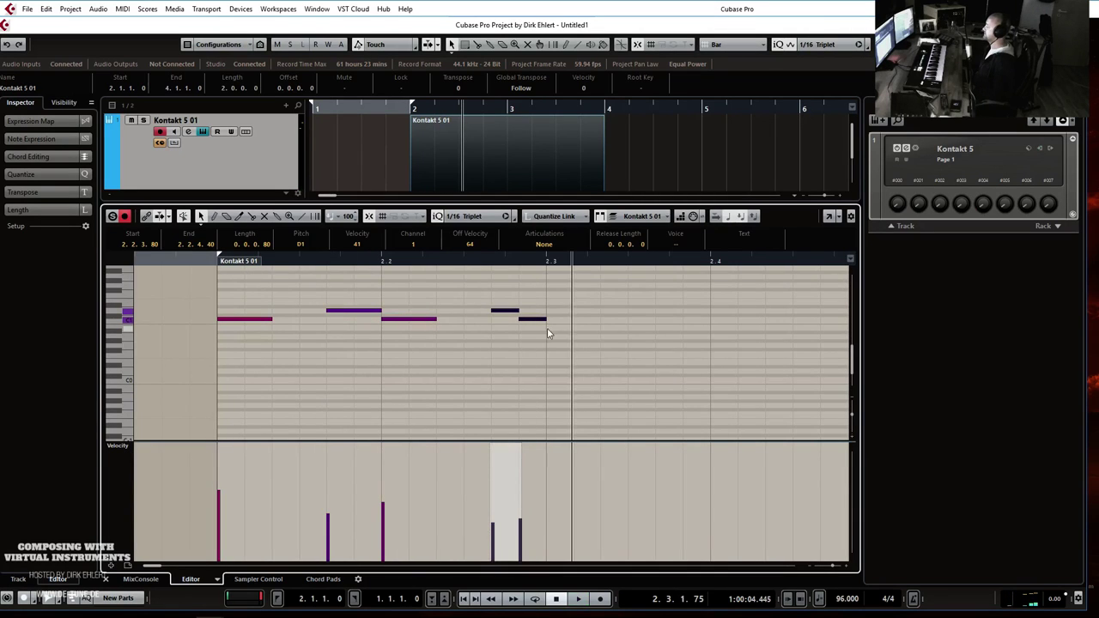
Replace the short notes around beat 2.3 with one E1 note from 2.2.3.80 to 2.3.1.80 and play the pattern.
click(560, 347)
click(564, 310)
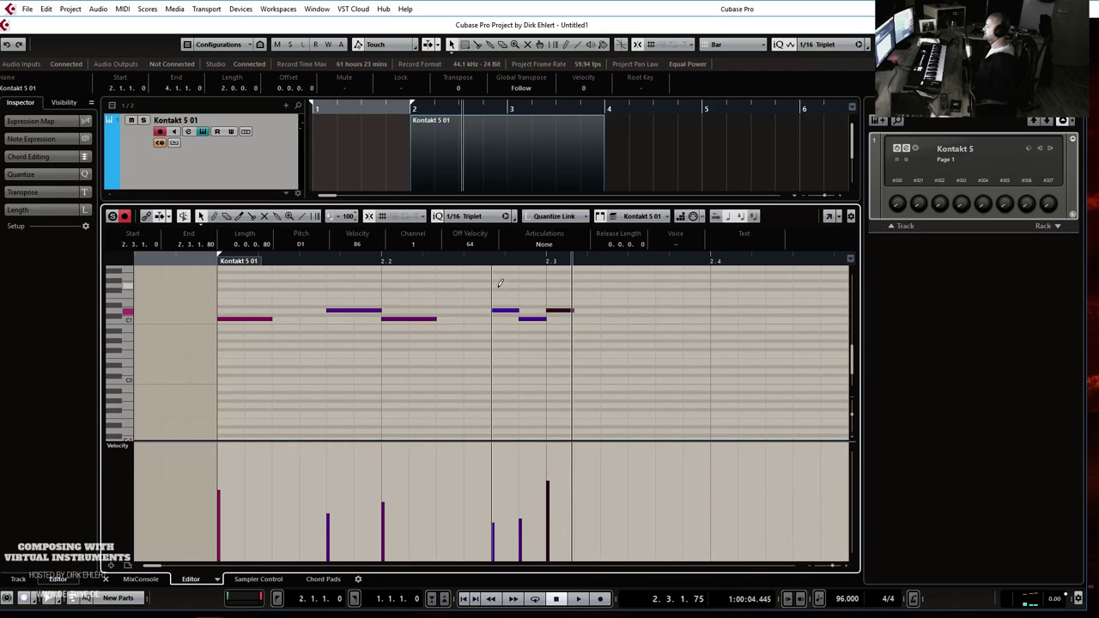
click(128, 296)
mouse_move(503, 301)
mouse_down()
mouse_move(568, 301)
mouse_move(504, 338)
mouse_up()
key(Delete)
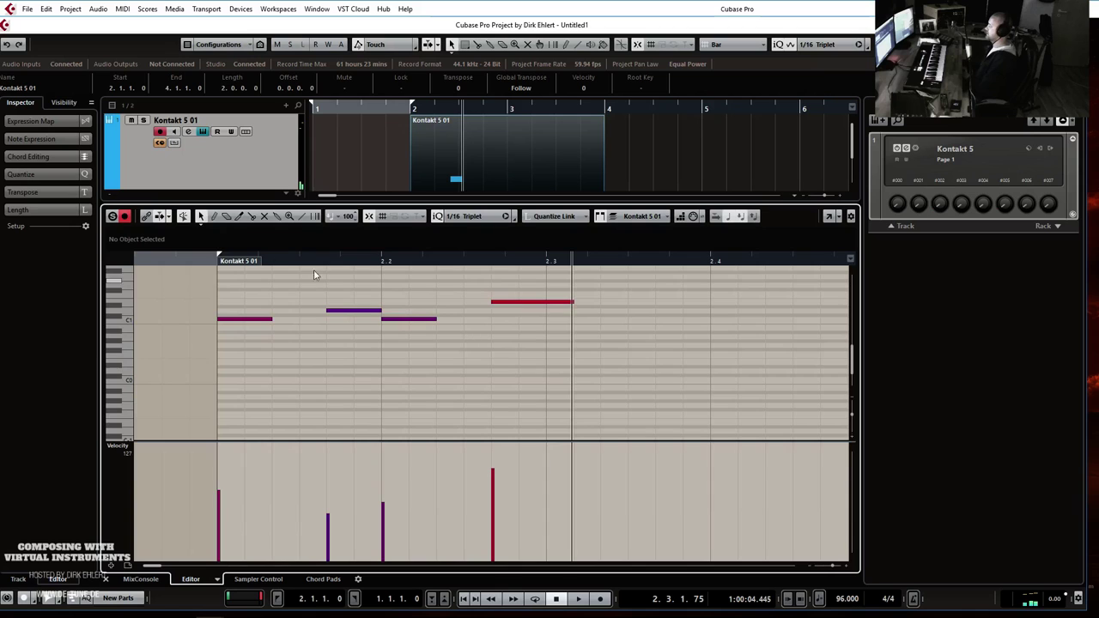
click(207, 260)
key(space)
key(space)
Add sixteenth-triplet C1, D1 and C1 notes after the E1 note, lower the E1 velocity to 72, and play the pattern.
click(593, 319)
click(615, 310)
click(589, 513)
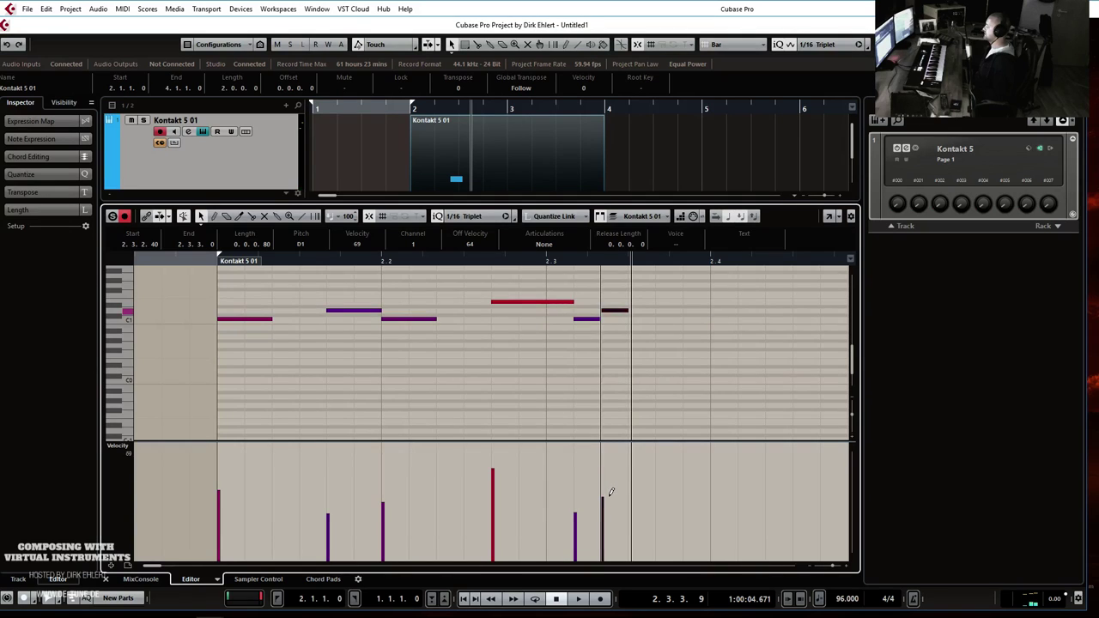
click(642, 318)
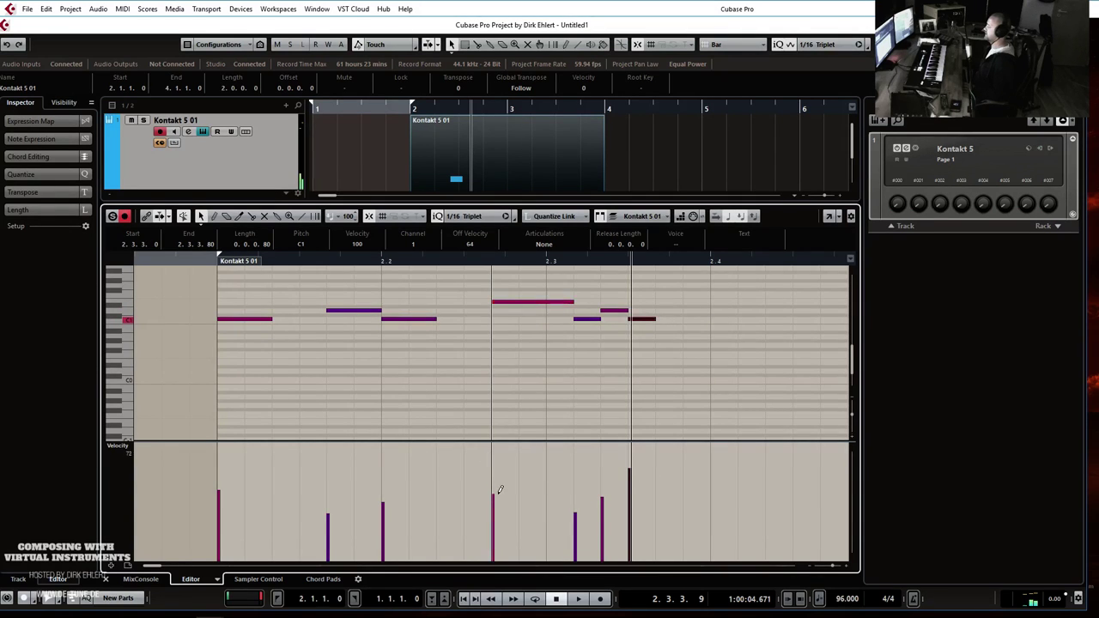
click(213, 262)
key(space)
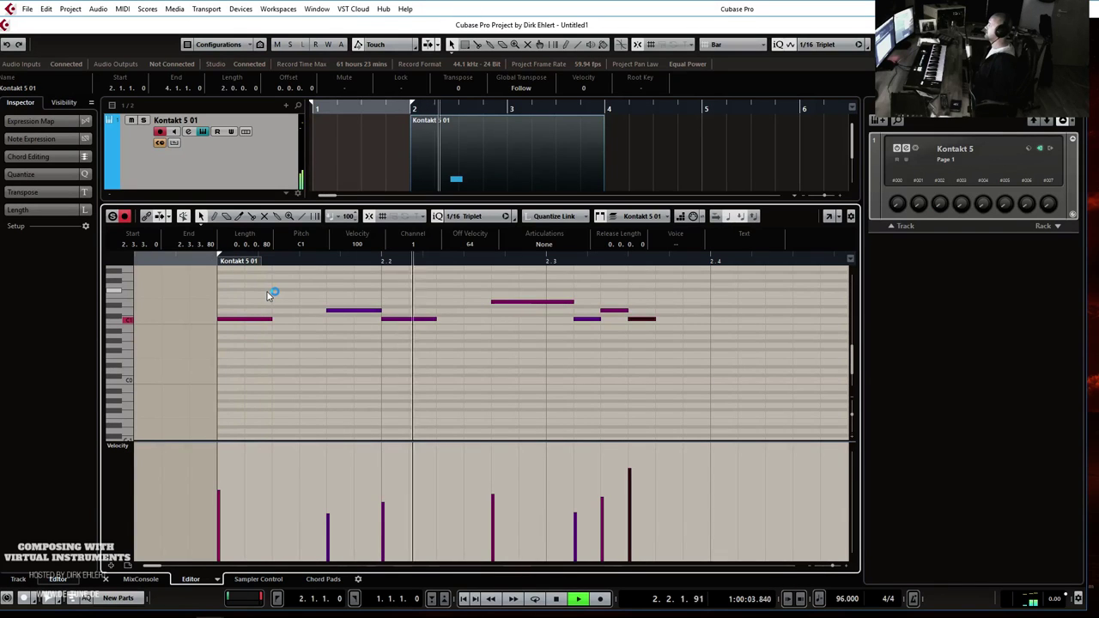
key(space)
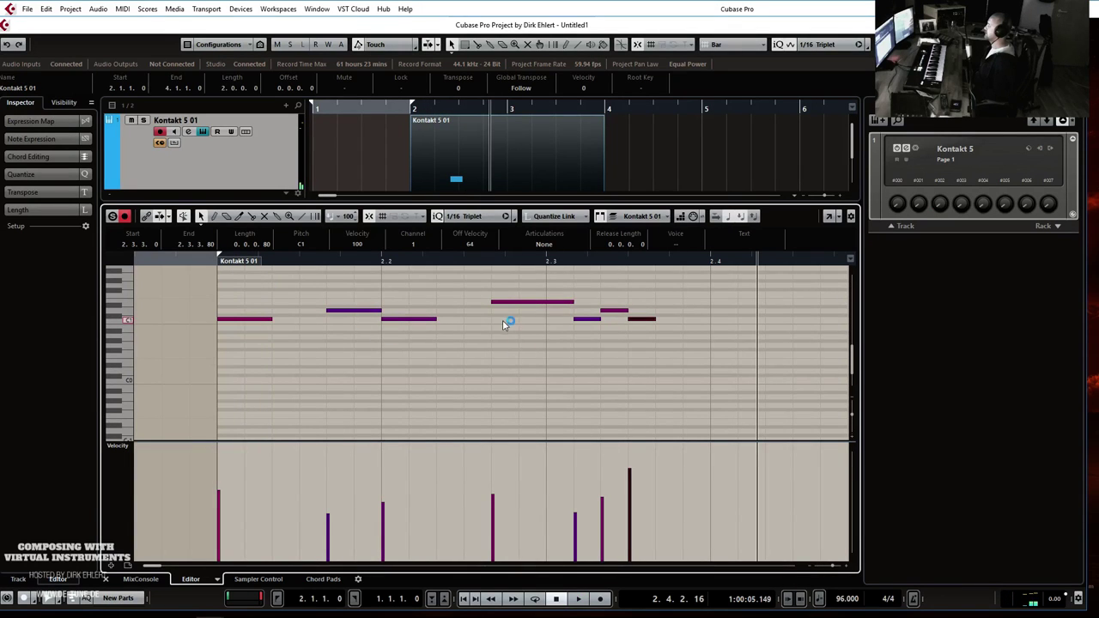
Try starting the E1 note slightly earlier, at 2.2.3.65, and play the pattern.
drag(493, 302, 486, 302)
drag(212, 259, 217, 273)
key(space)
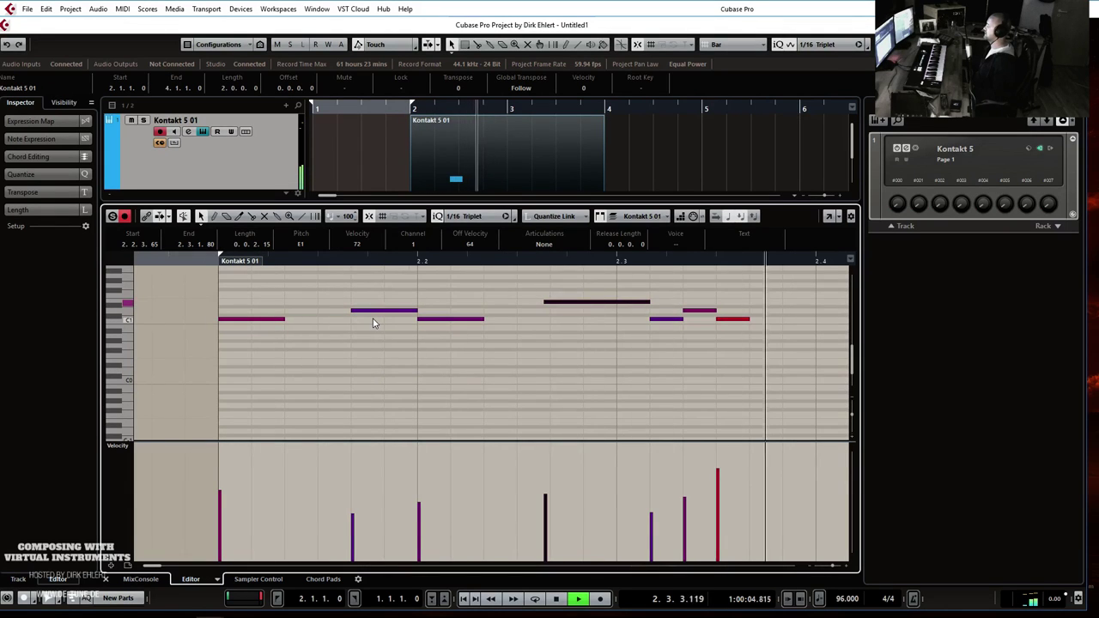
key(space)
Even out the velocities of the first C1 and D1 notes following the E1 note and play the pattern.
scroll(309, 345, left, 5)
drag(441, 499, 457, 488)
scroll(358, 367, left, 3)
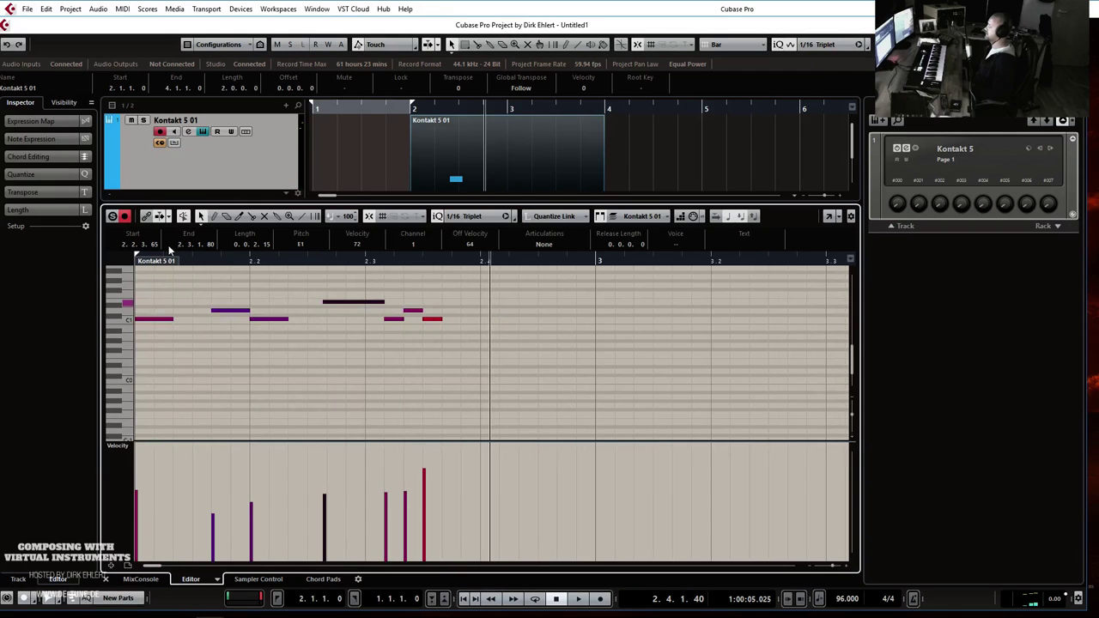
key(space)
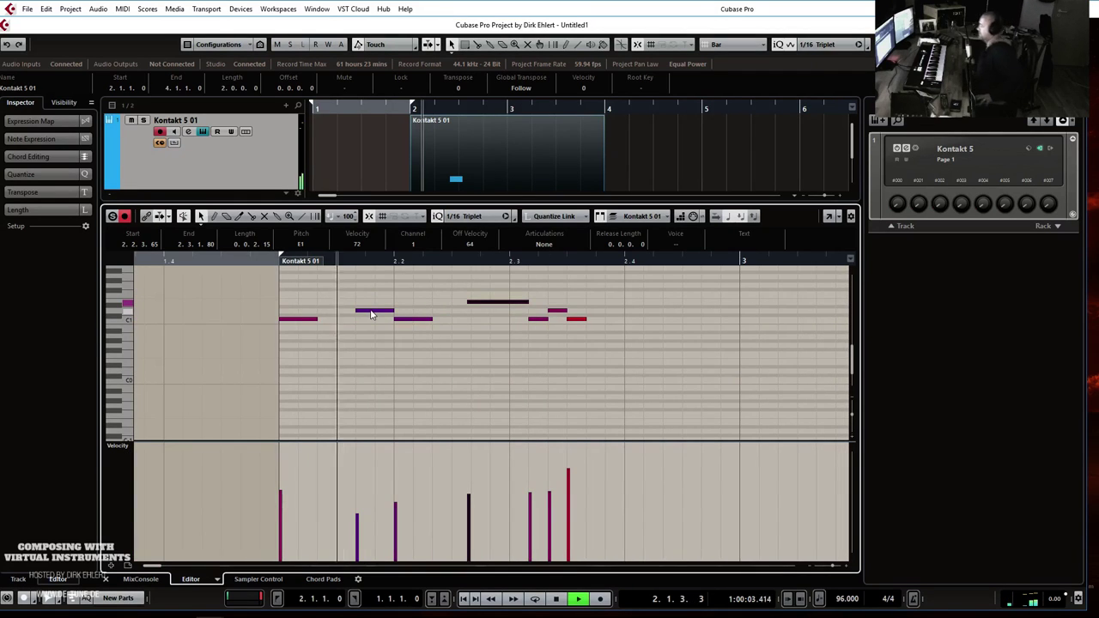
key(space)
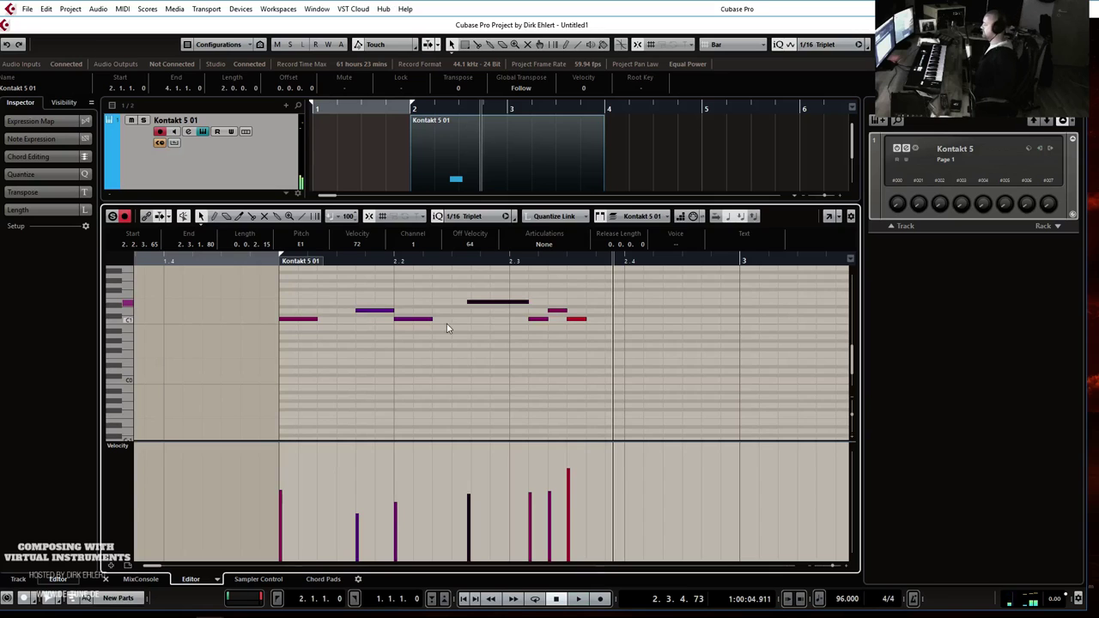
Set the E1 note's start to 2.2.3.80 and raise the velocities of the D1 and C1 notes around beat 2.2 to match the first note.
drag(471, 302, 478, 308)
key(space)
key(space)
drag(382, 489, 396, 490)
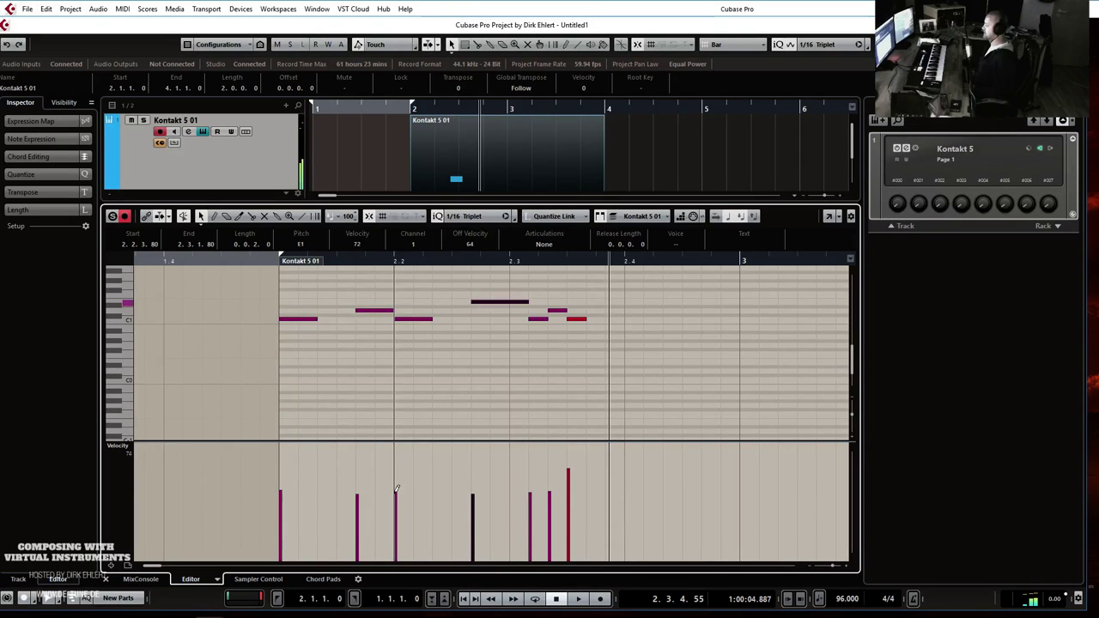
key(space)
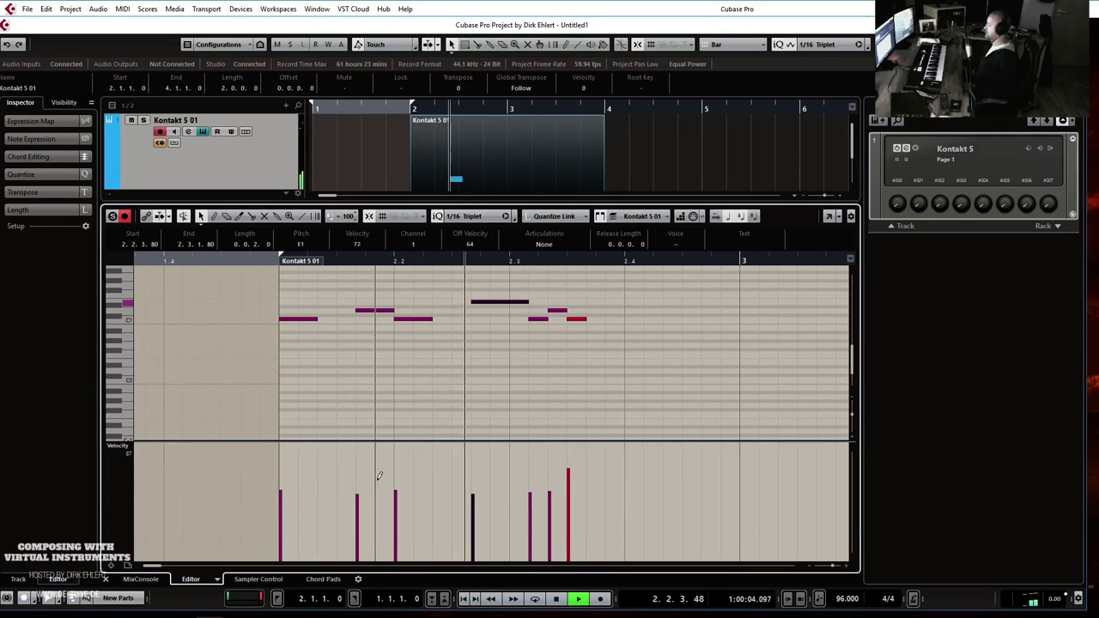
key(space)
Delay the E1 note's start to 2.2.3.90, play the pattern, and clear the note selection.
drag(472, 301, 474, 302)
key(space)
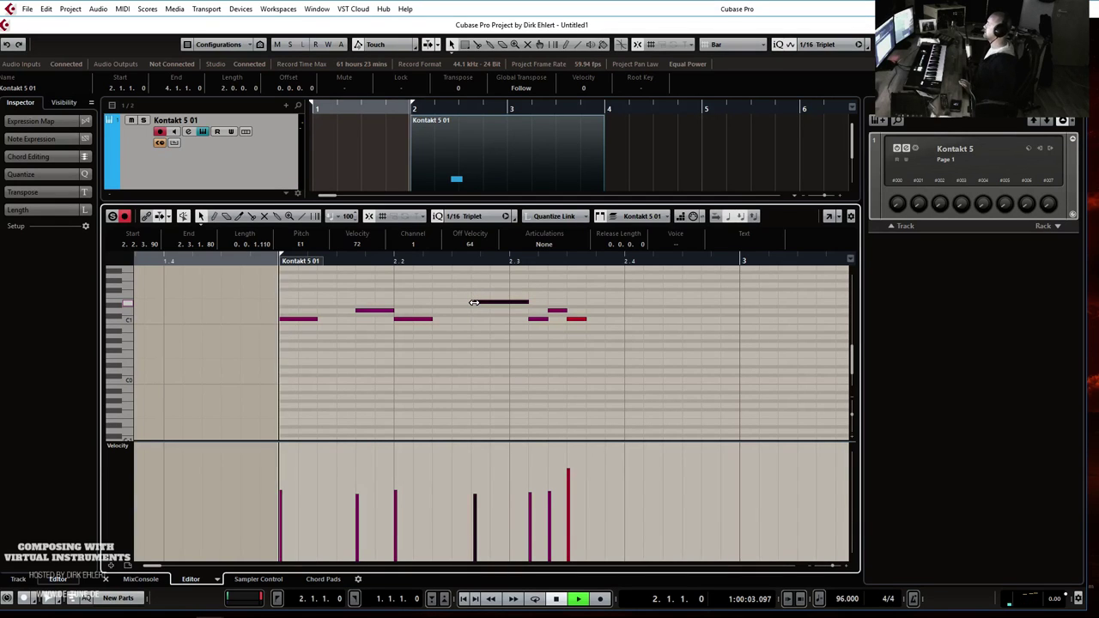
key(space)
click(623, 336)
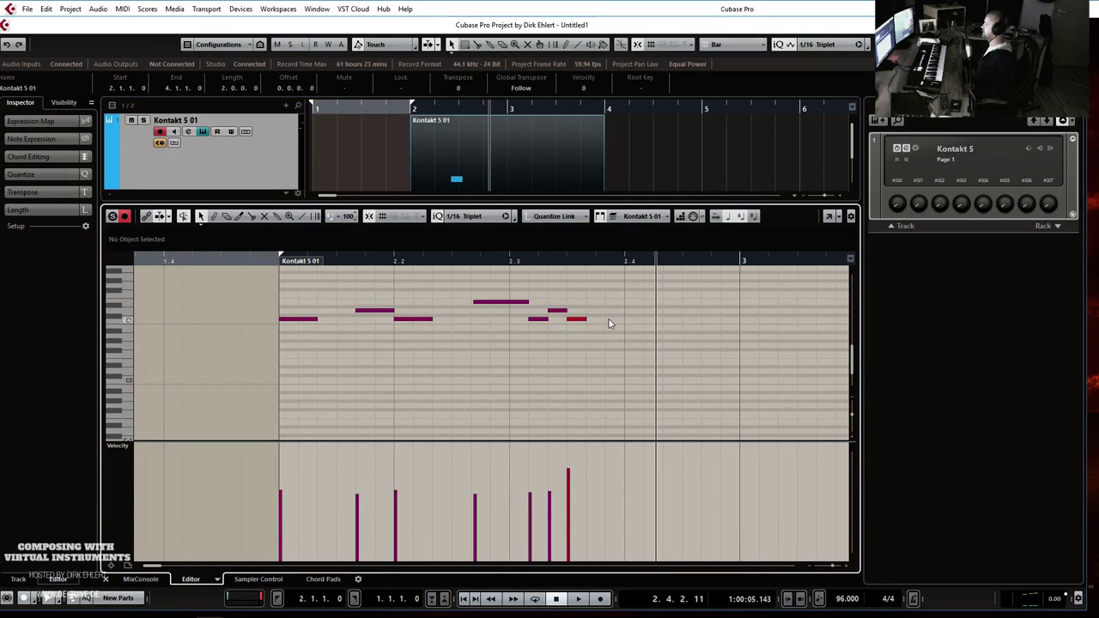
Add a softer sixteenth-triplet D1 note just before beat 2.4 and duplicate the whole pattern from beat 2.4 onward.
double_click(617, 310)
click(614, 512)
drag(646, 290, 244, 381)
key(alt+d)
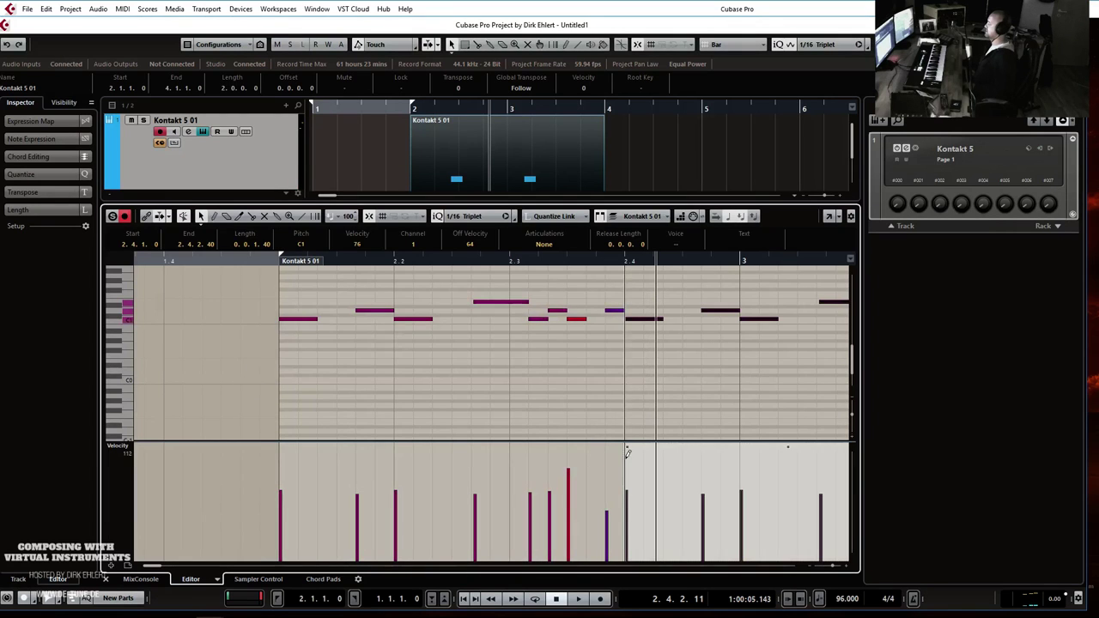
Raise the C1 note on beat 2.4 to velocity 98, delete the D1 note just before it, and play the pattern from bar 2.
key(space)
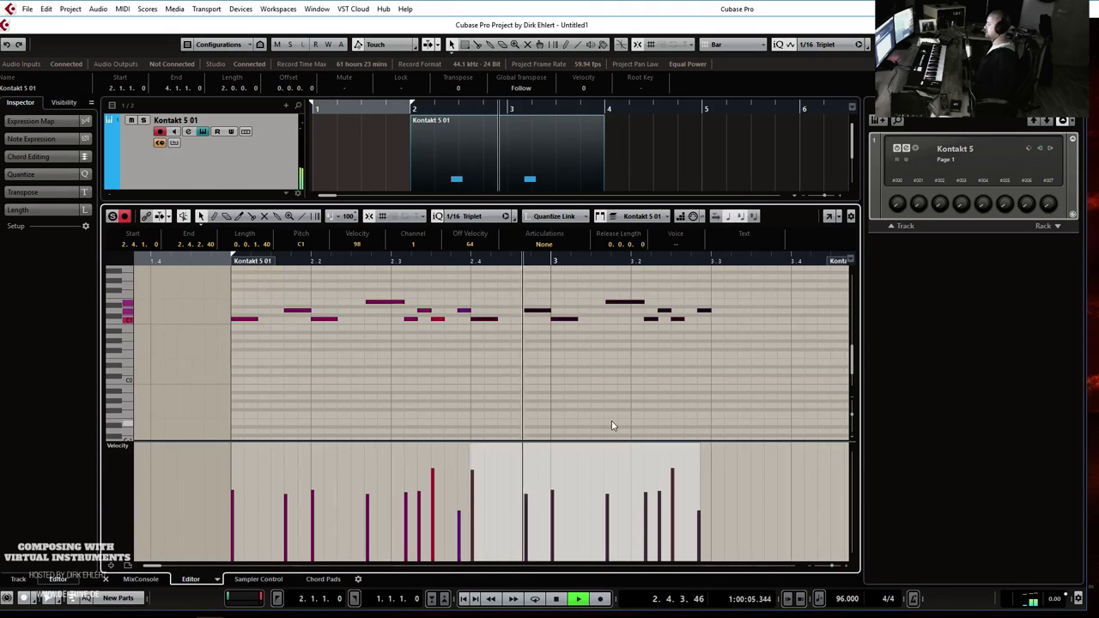
drag(481, 286, 793, 345)
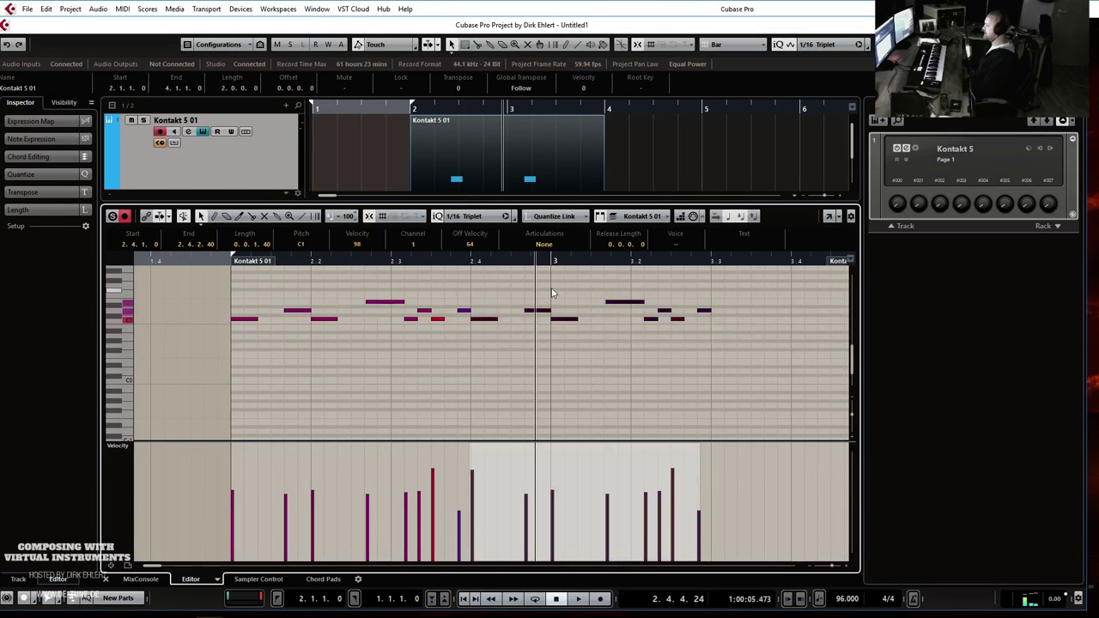
drag(461, 301, 462, 321)
key(Delete)
key(KP_1)
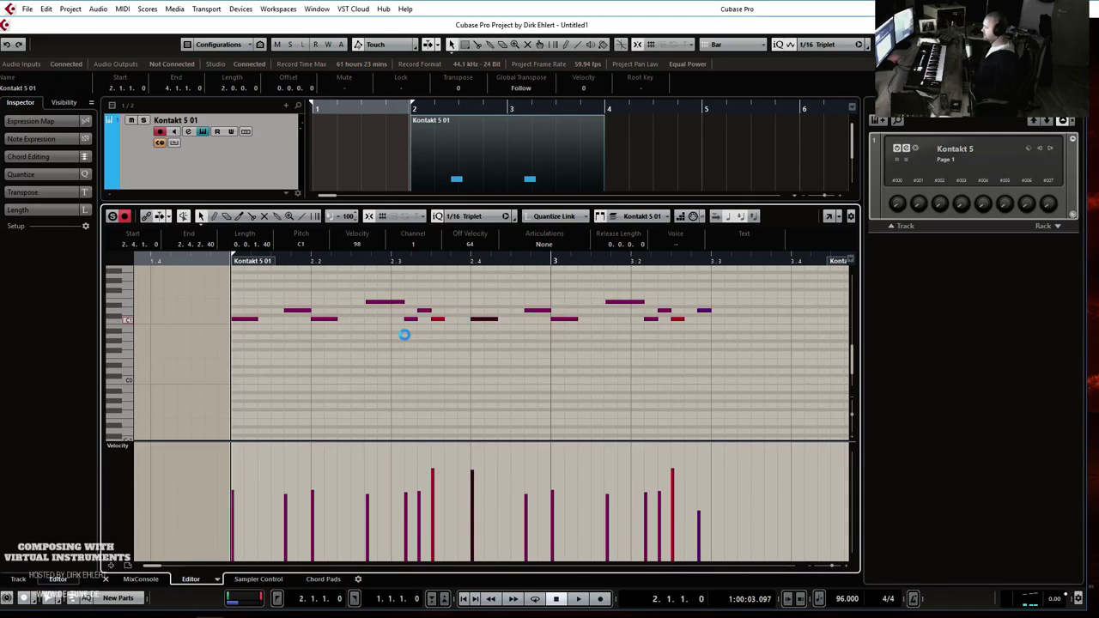
key(space)
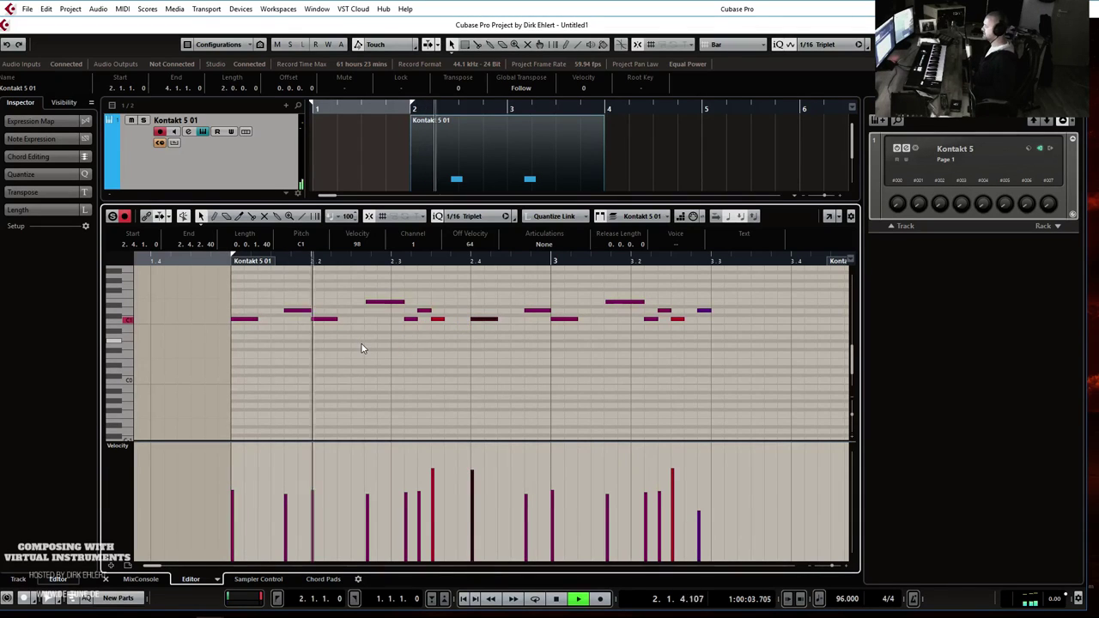
key(space)
Lower the velocity of the last C1 note before beat 2.4, delete the E1 note in bar 2, and play the pattern.
click(396, 330)
click(433, 478)
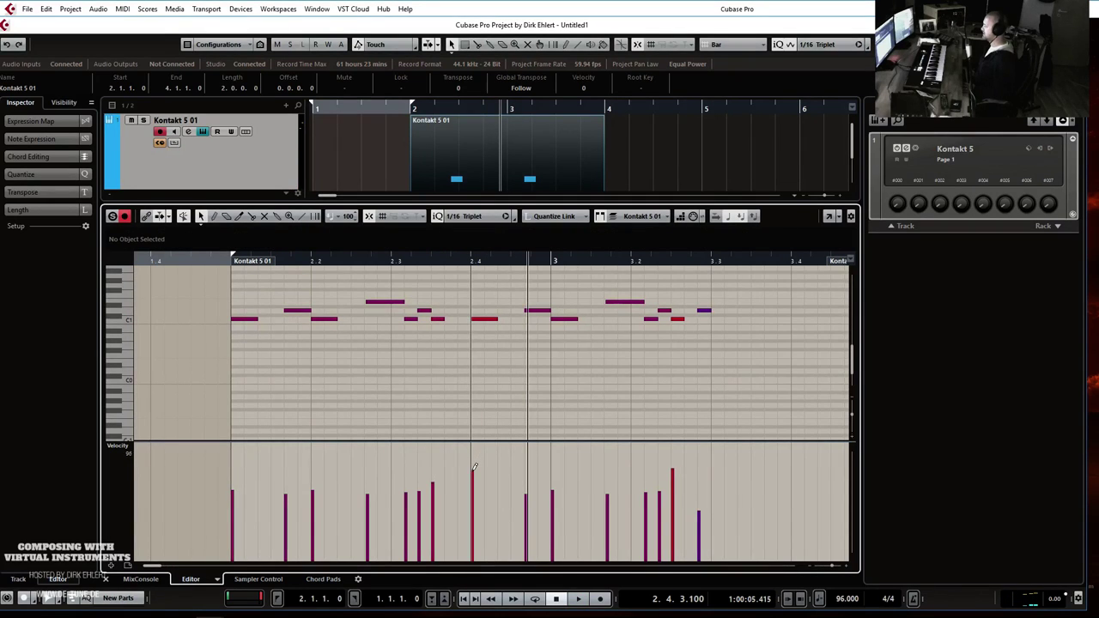
click(389, 303)
key(Delete)
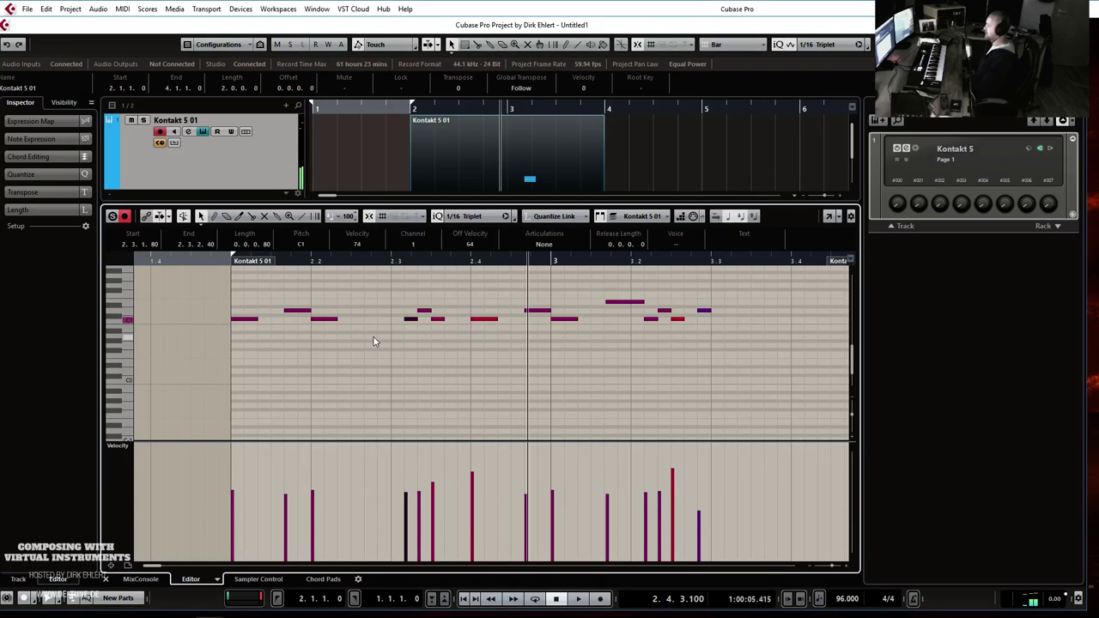
key(space)
key(space)
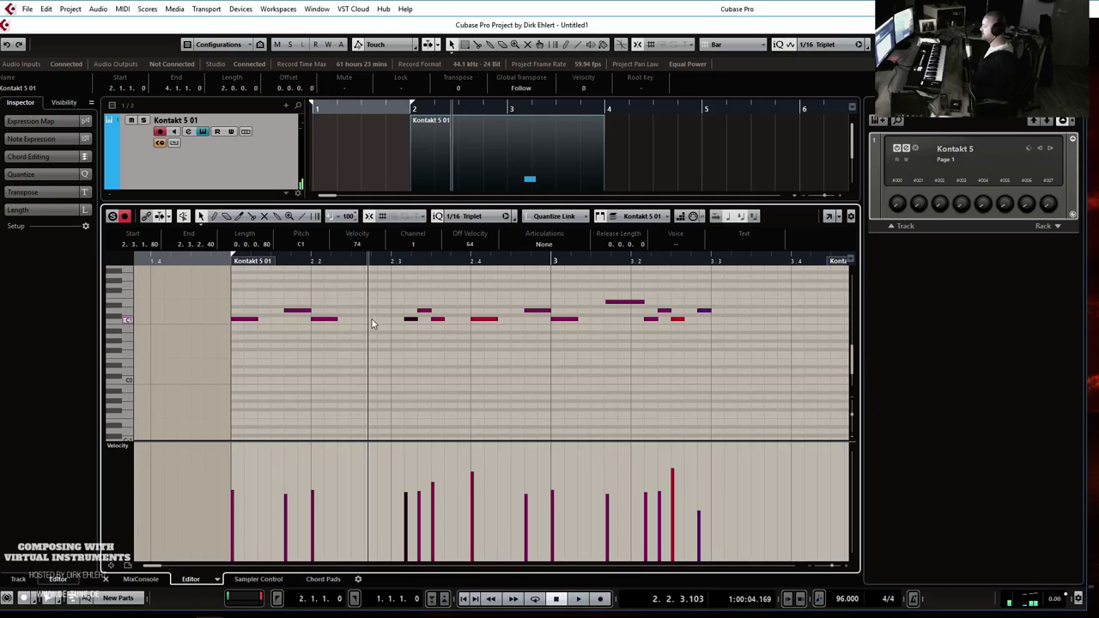
Add softer sixteenth-triplet C1 and D1 notes just before beat 2.3, plus a C1 note at velocity 100 on beat 2.3.
alt+click(371, 319)
alt+click(384, 310)
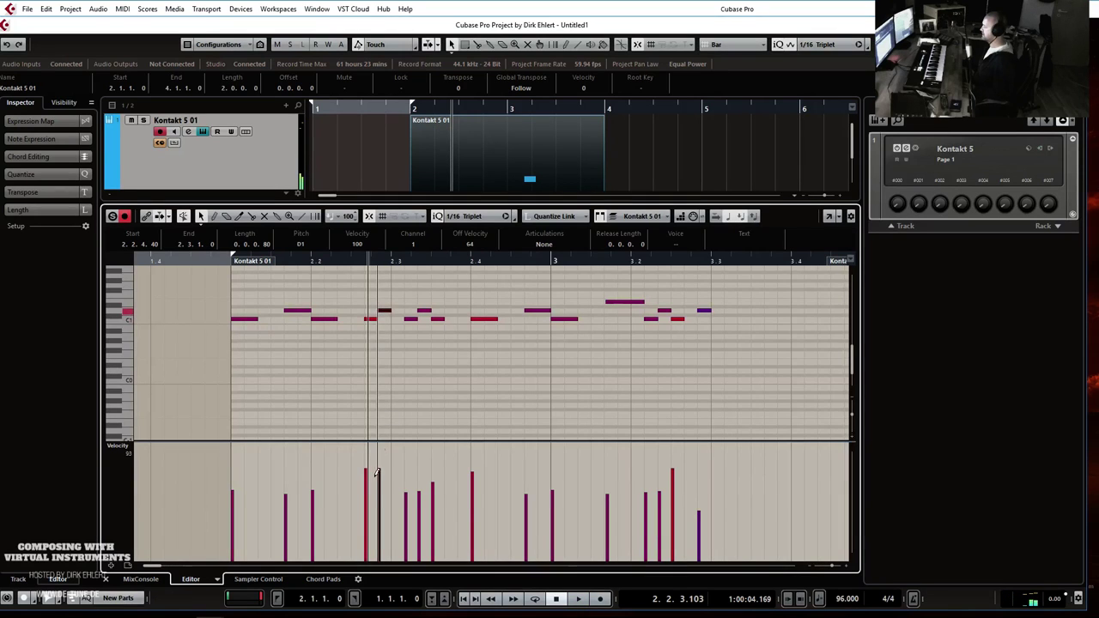
drag(385, 498, 372, 503)
alt+click(394, 318)
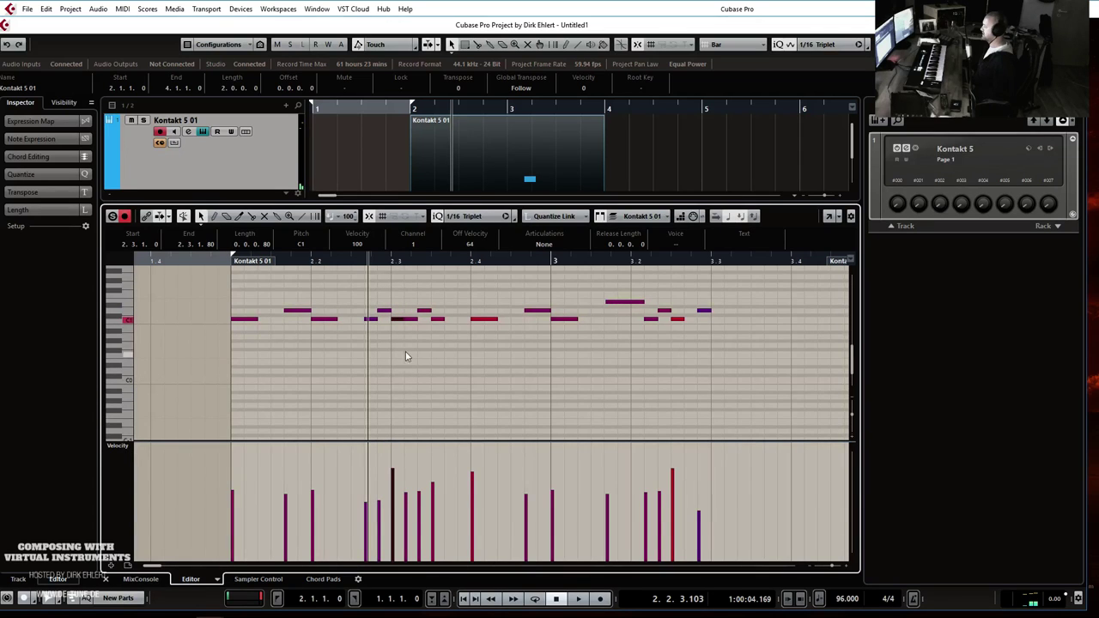
Transpose the three notes following beat 2.3 so they alternate D1, C1, D1, and play the pattern from bar 2.
drag(412, 324, 420, 317)
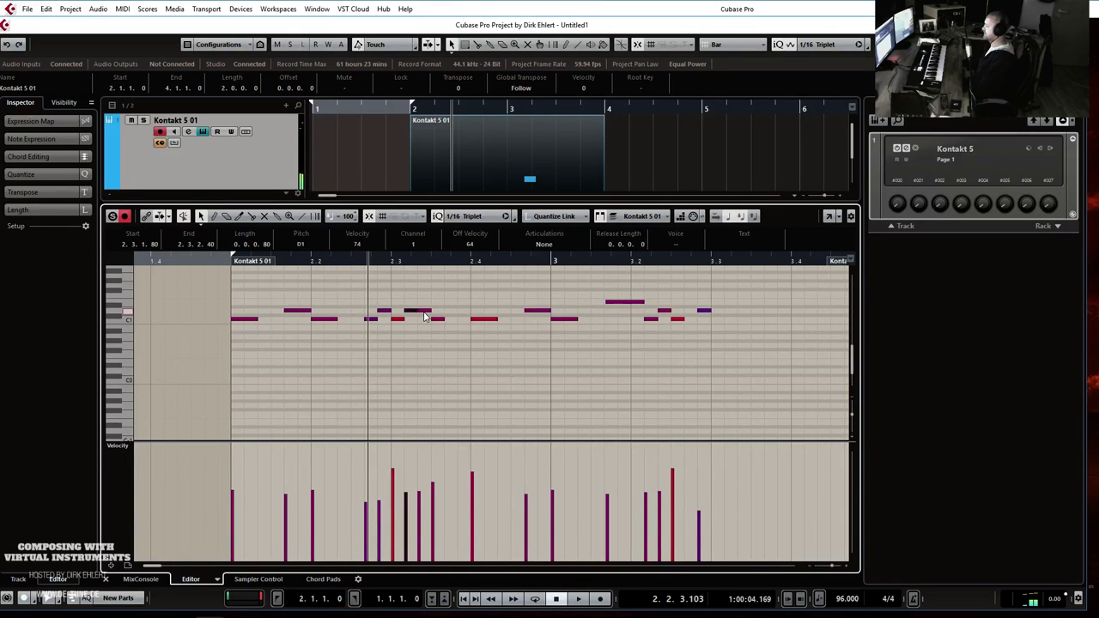
key(Up)
key(Right)
key(Right)
key(Up)
key(space)
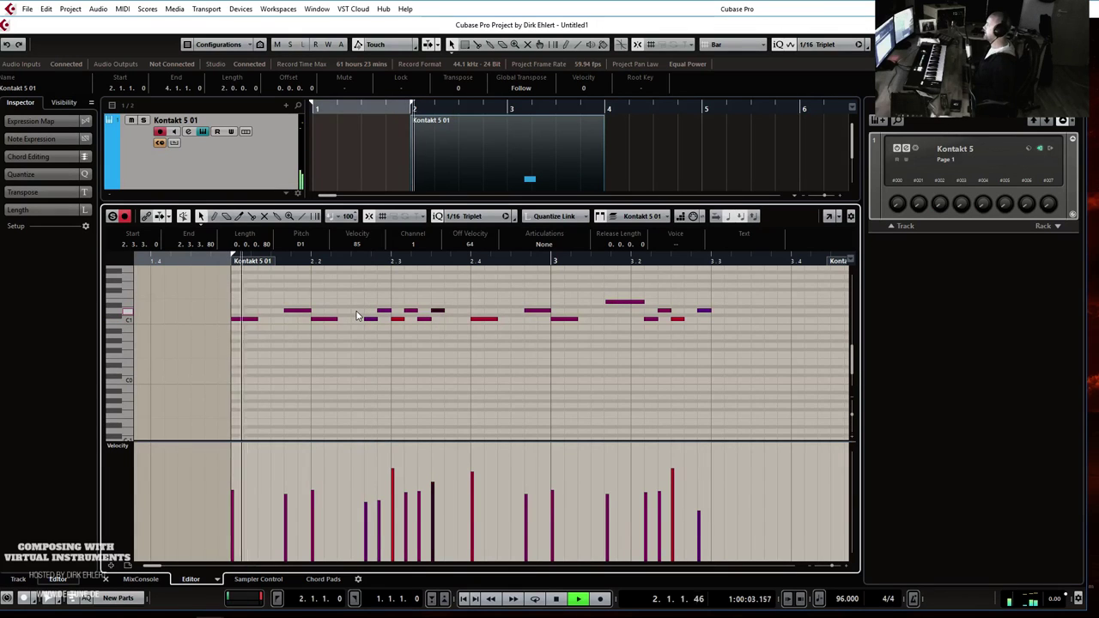
key(space)
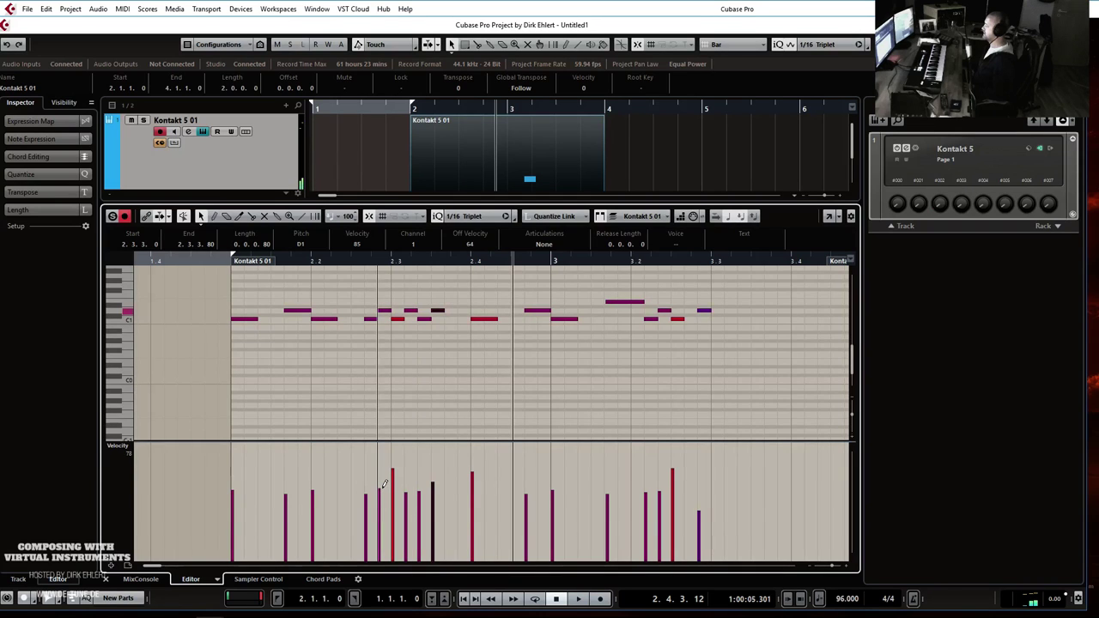
Replay the pattern while raising the velocity of the D1 note just before beat 2.3, and clear the note selection.
key(space)
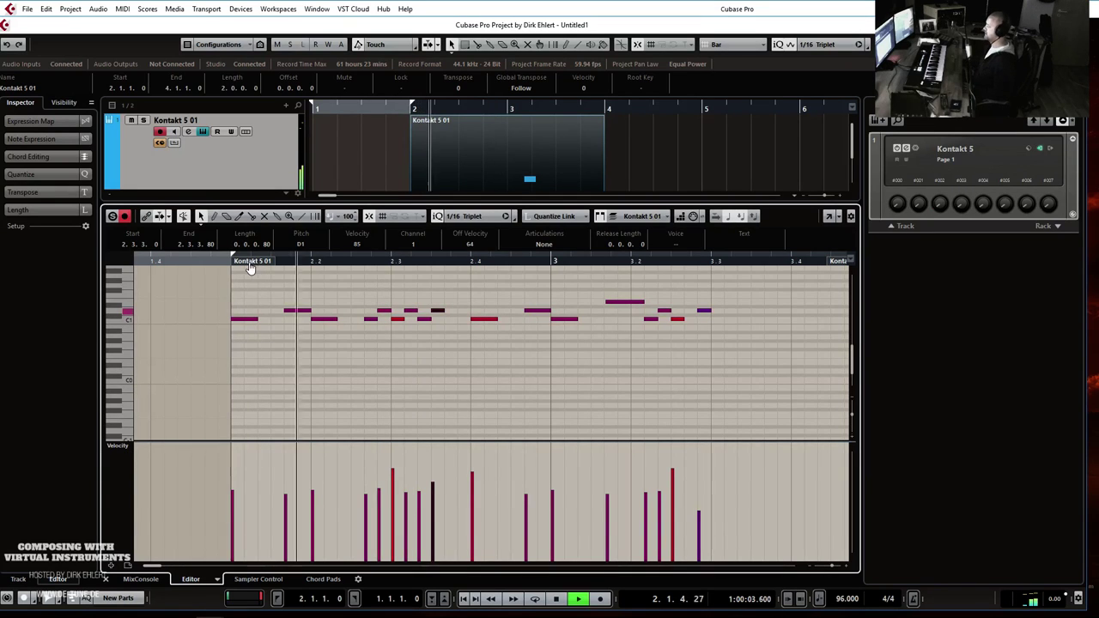
key(space)
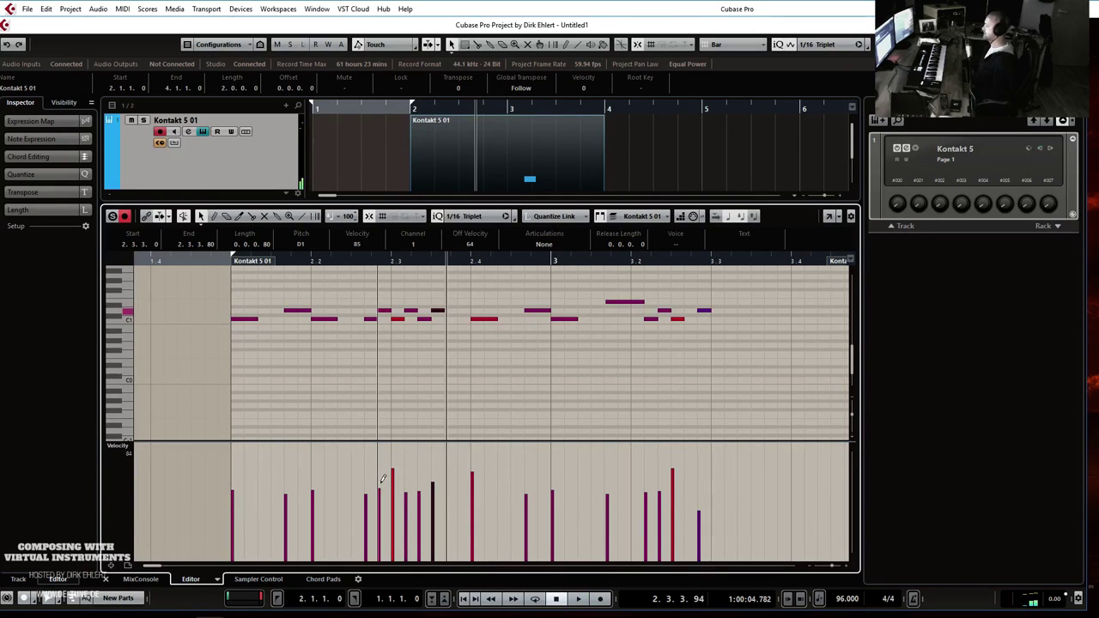
key(space)
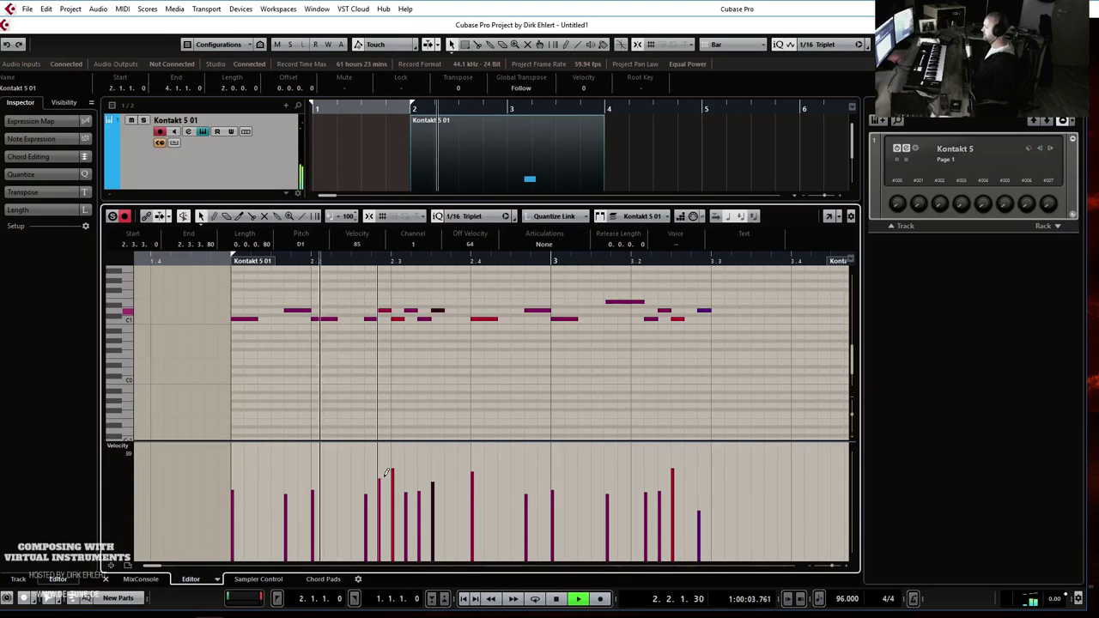
key(space)
click(435, 324)
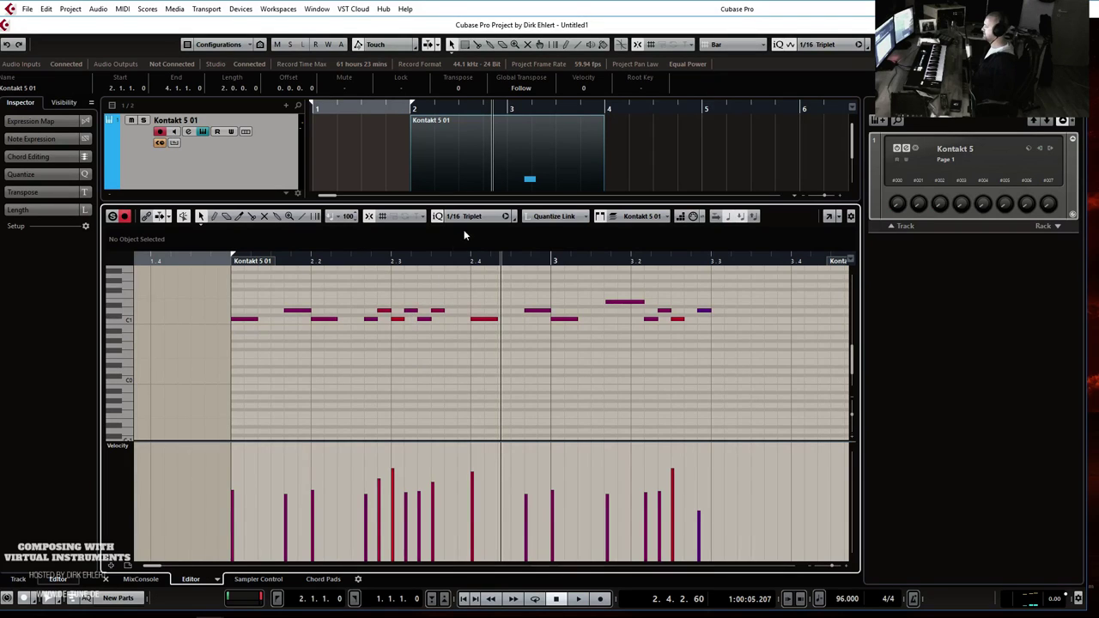
Delete the D1 note at 2.3.3.0, move the preceding D1 and C1 notes to 2.3.2.40 and 2.3.3.80, and play the pattern.
drag(414, 310, 456, 323)
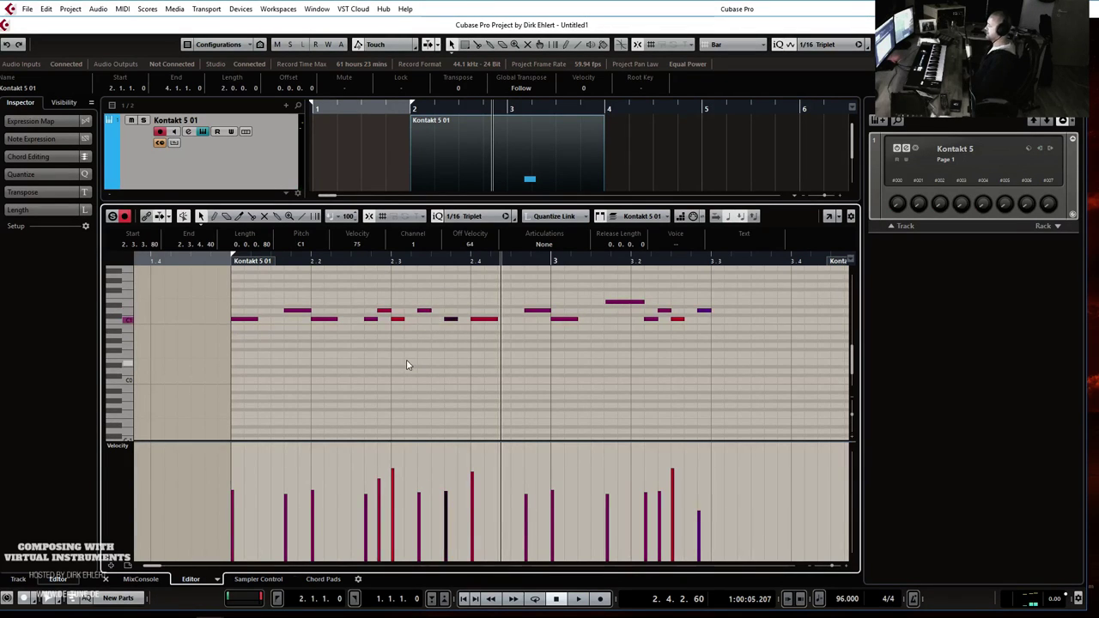
key(space)
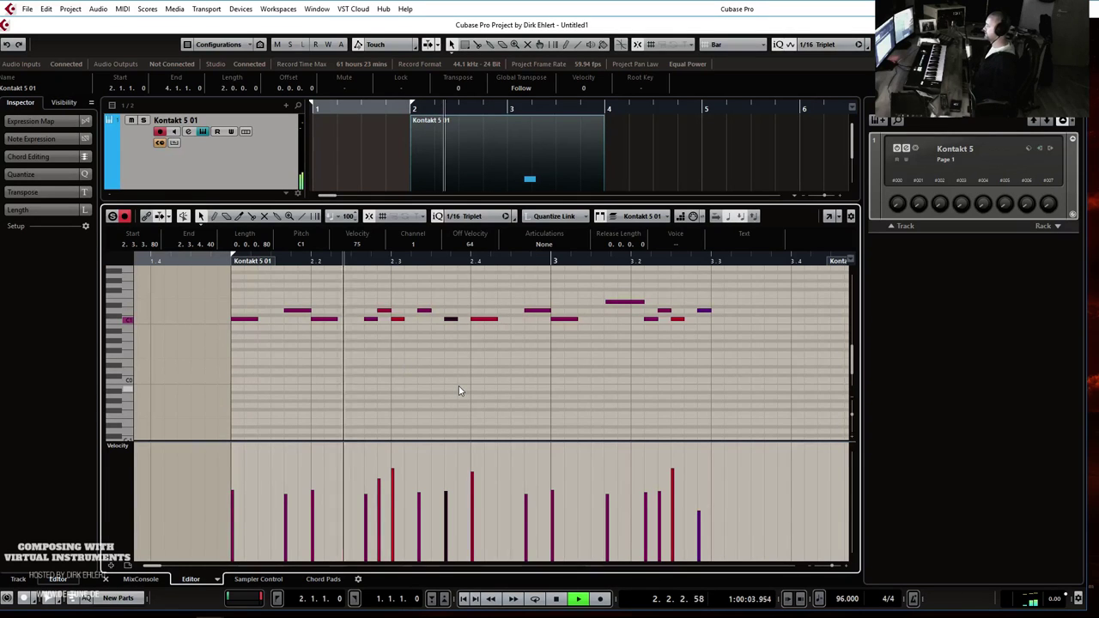
key(space)
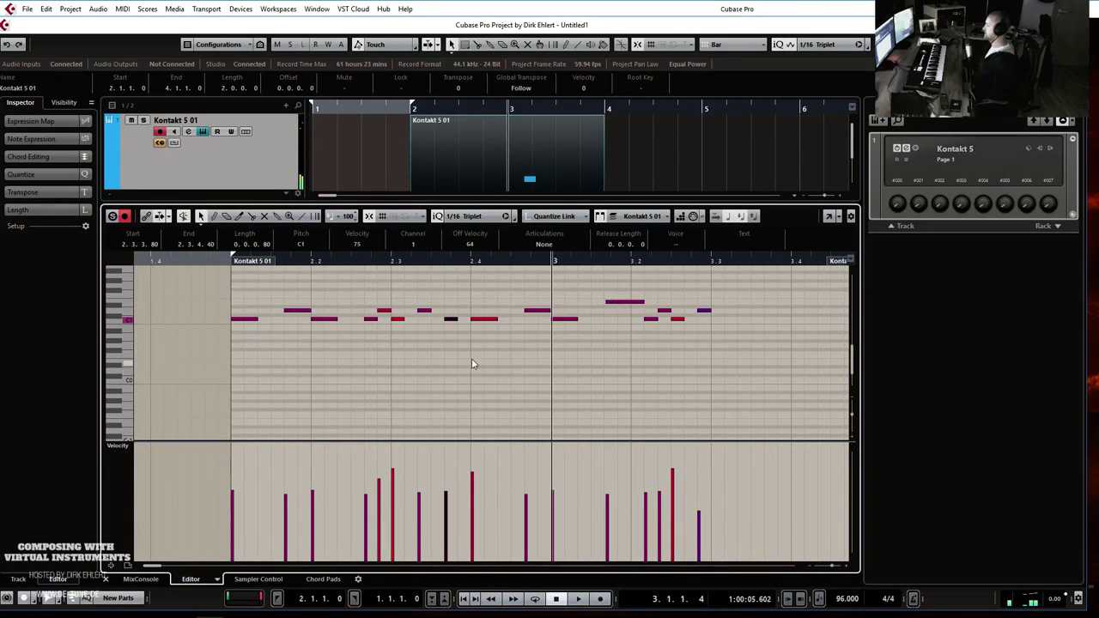
Delete all notes from bar 3 onward and slightly raise the velocity of the last D1 note in bar 2.
key(g)
mouse_move(504, 292)
mouse_down()
mouse_move(618, 335)
mouse_move(627, 404)
mouse_up()
key(Delete)
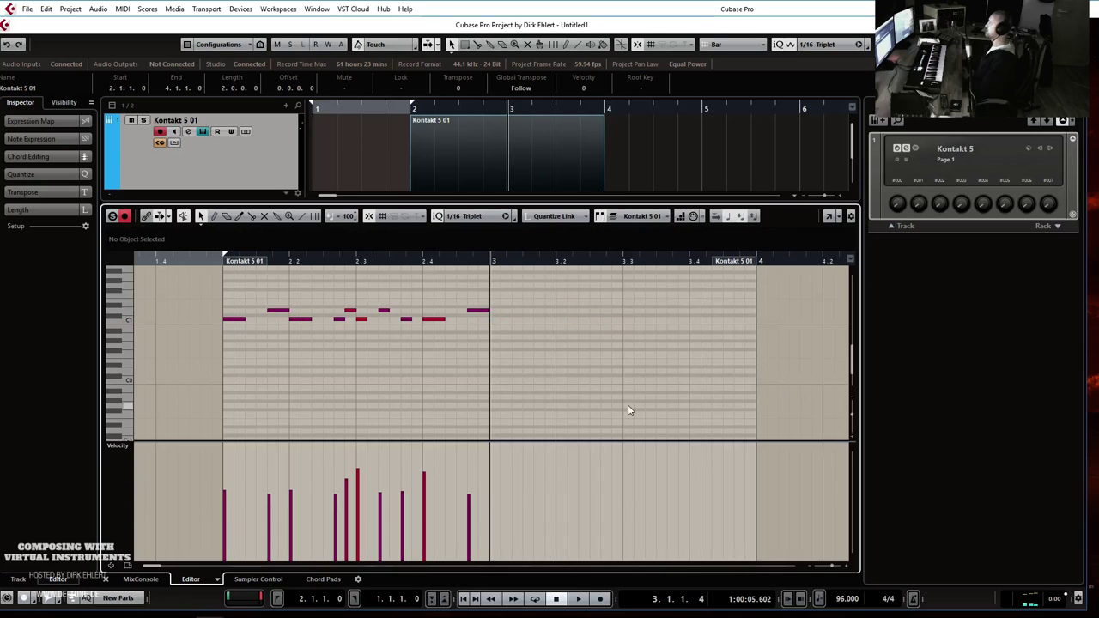
scroll(528, 339, left, 2)
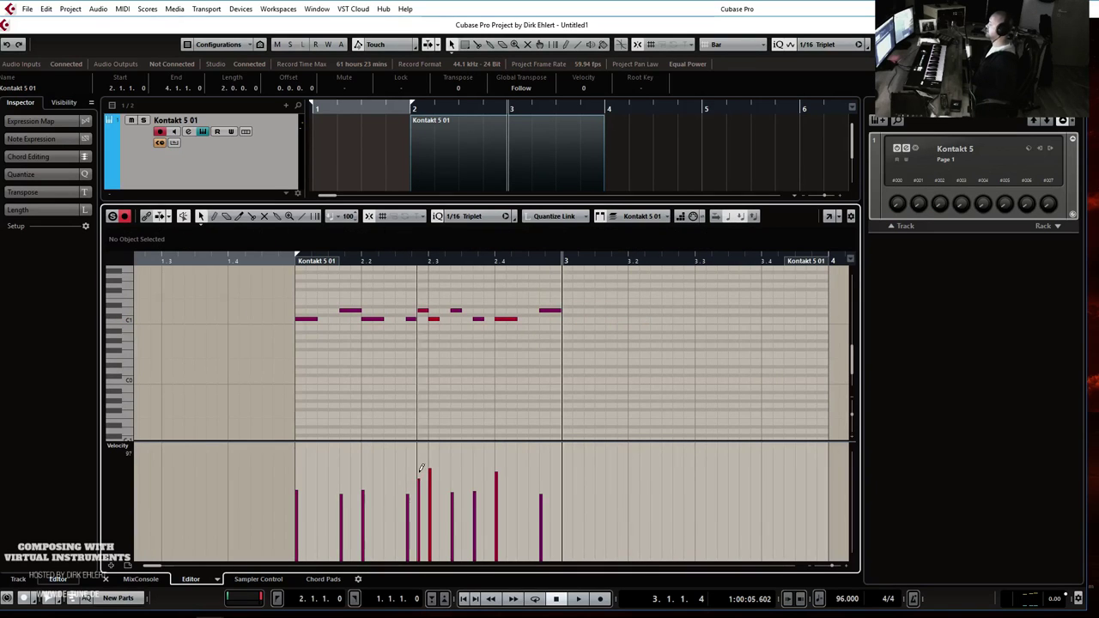
click(542, 487)
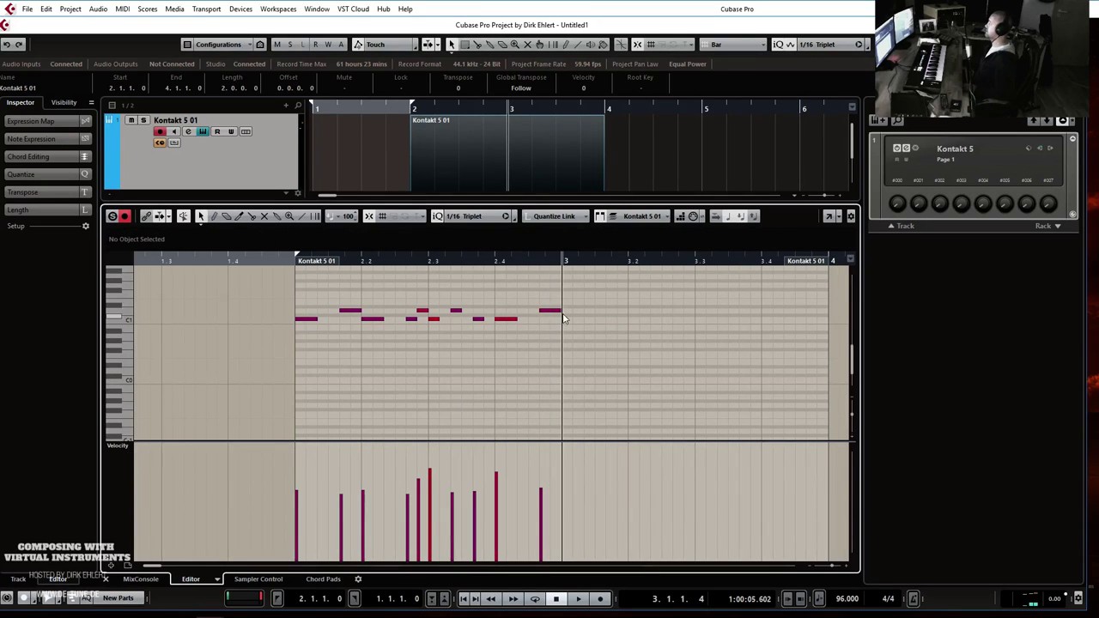
Raise the first C1 note to velocity 86, duplicate the whole bar 2 pattern into bar 3, and clear the selection.
drag(623, 280, 262, 370)
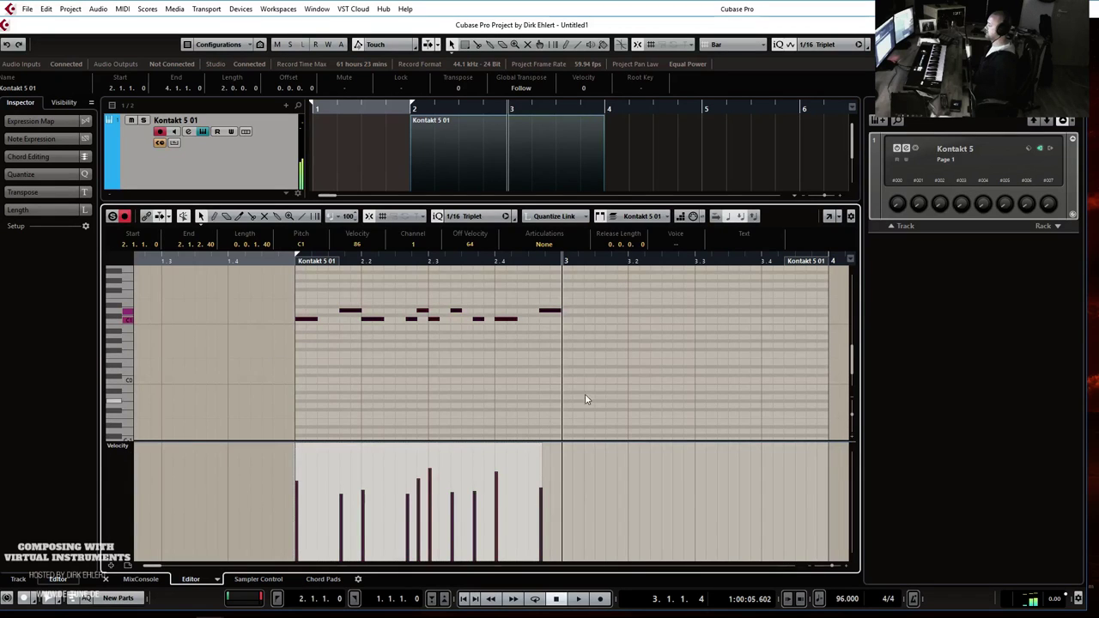
key(ctrl+d)
click(413, 356)
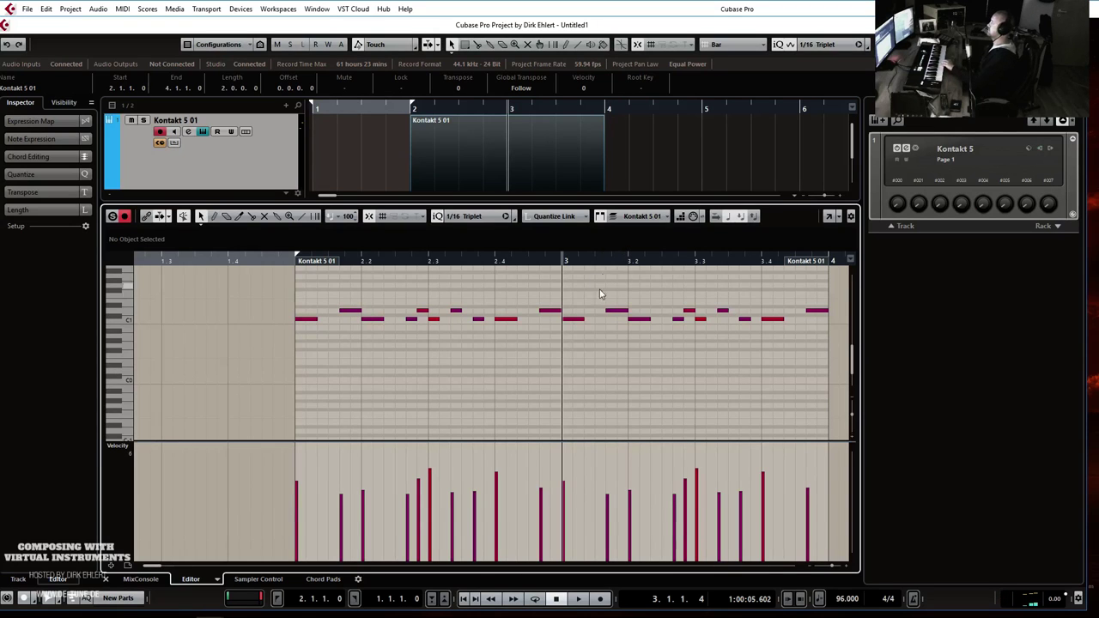
Enter C3 notes by step input on beats 2.1, 2.3, 3.1 and 3.3, and play the part.
scroll(420, 335, up, 2)
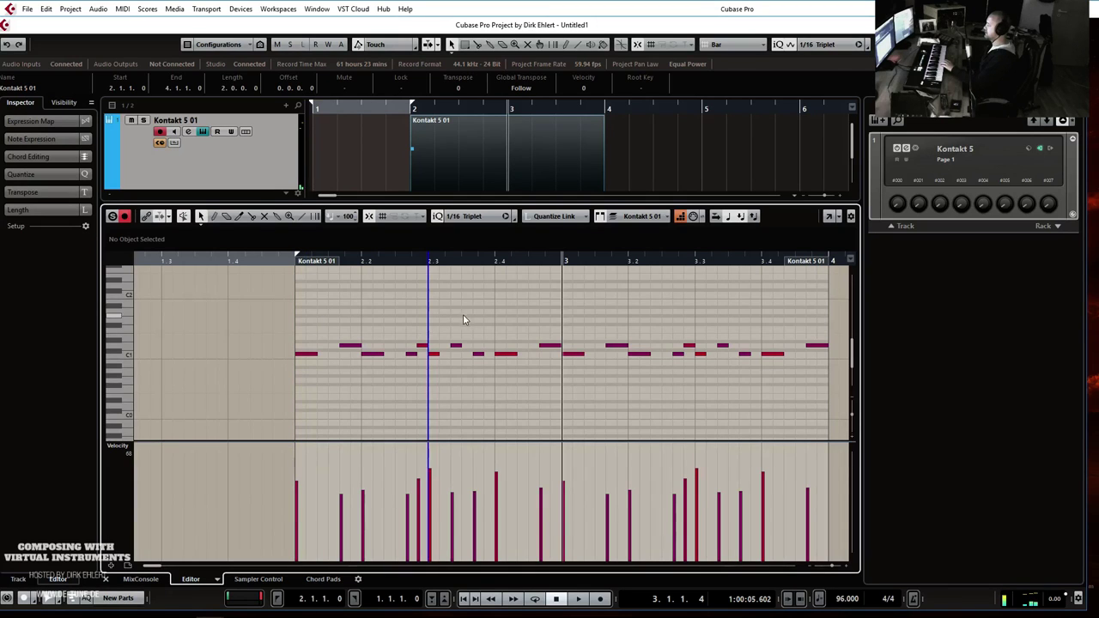
click(690, 329)
scroll(660, 328, up, 1)
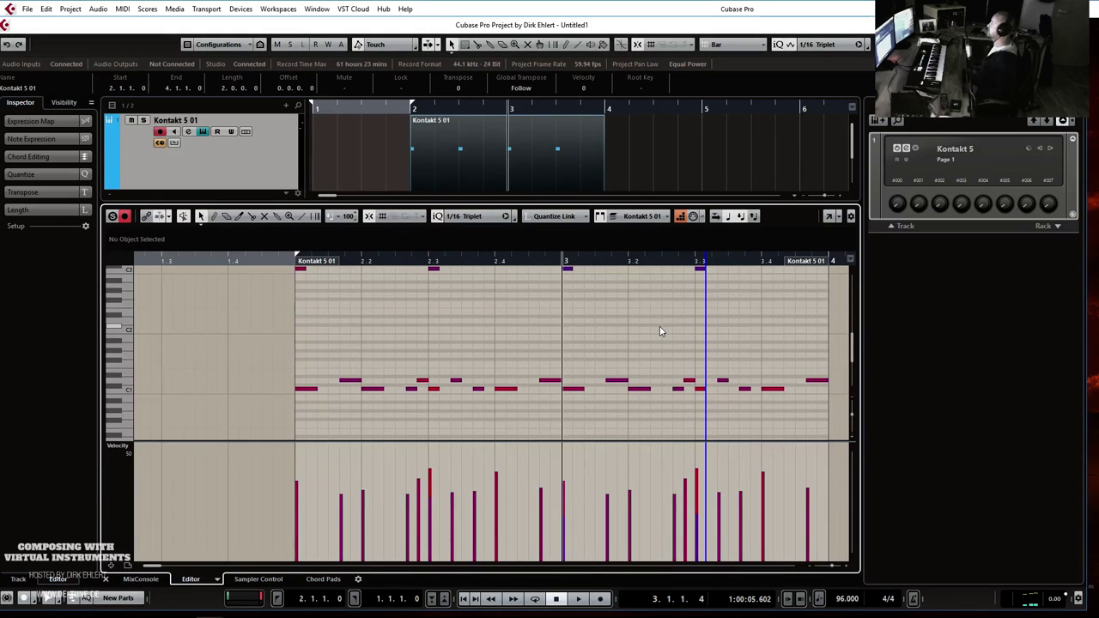
key(space)
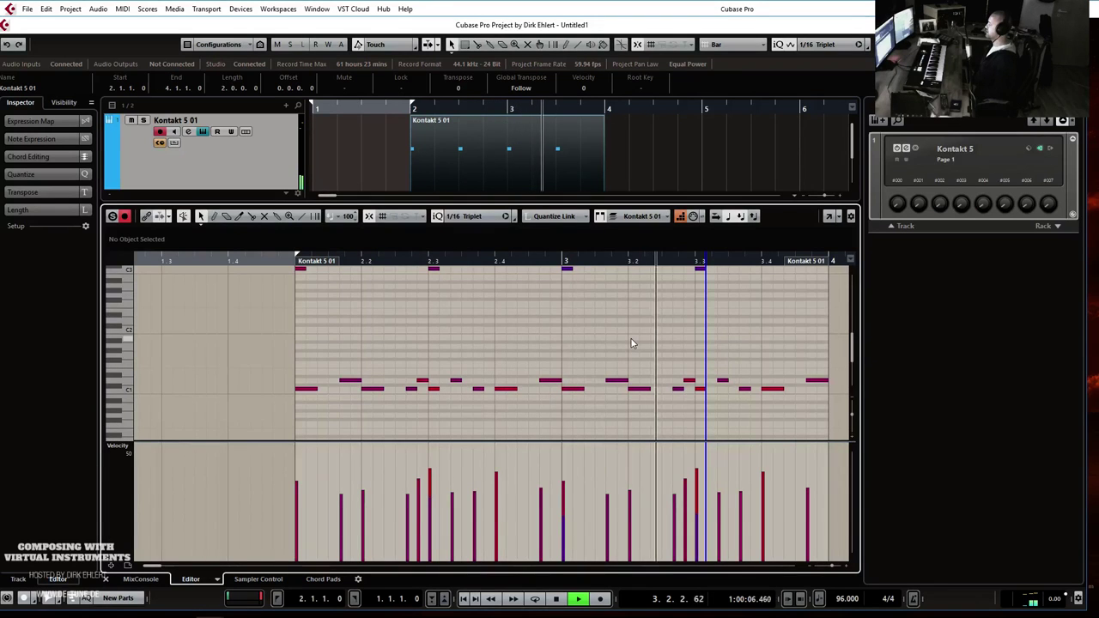
key(space)
Select the four C3 notes and lower their velocities together, bringing the first one to 33.
scroll(697, 321, up, 2)
drag(732, 292, 227, 330)
click(339, 471)
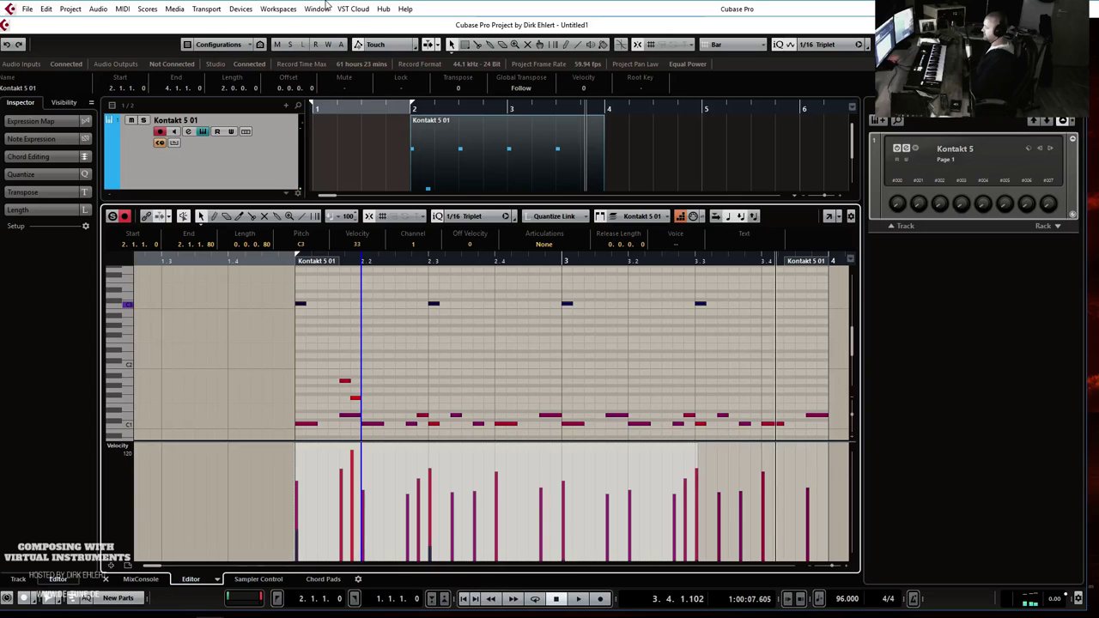
Delete the two step-entered notes just before beat 2.2, undo the extra F1 note following it, and play the part.
drag(335, 366, 367, 404)
key(Delete)
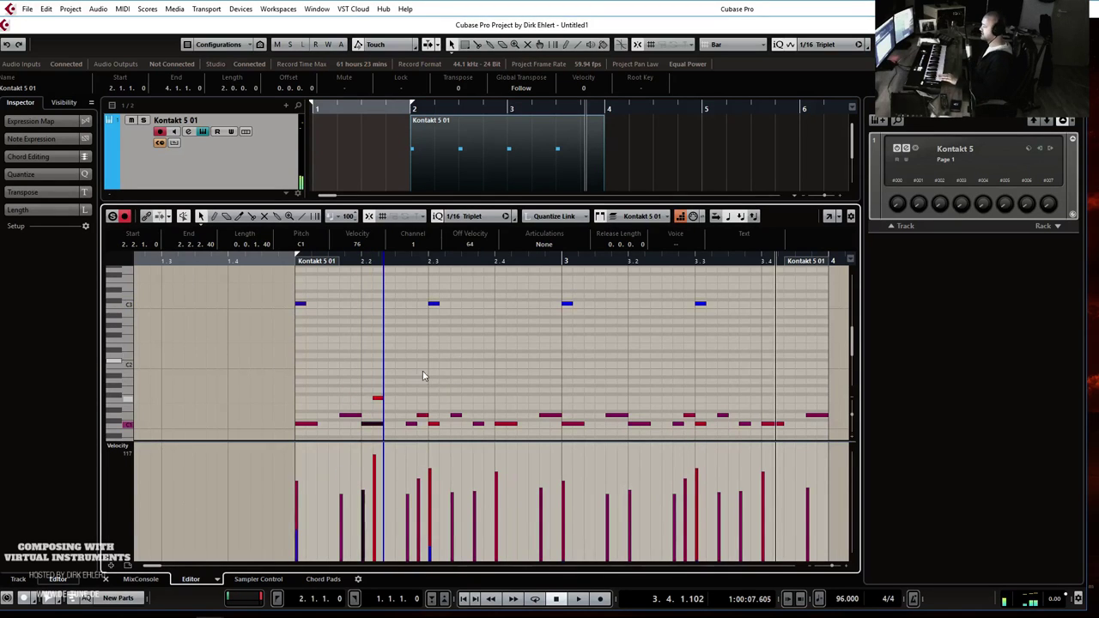
key(ctrl+z)
scroll(466, 351, down, 3)
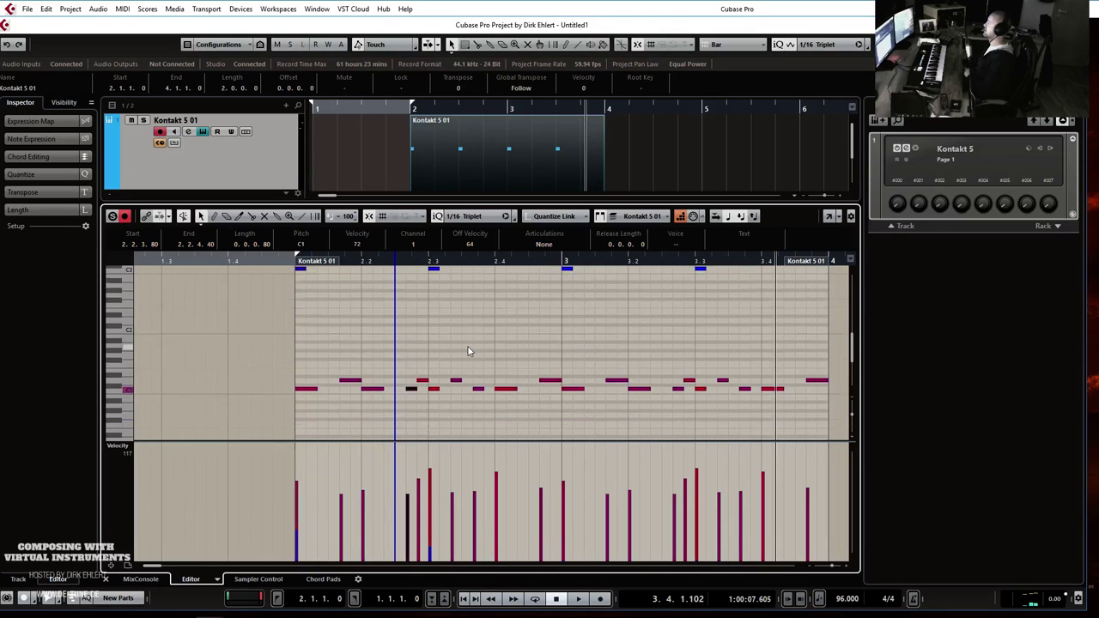
key(space)
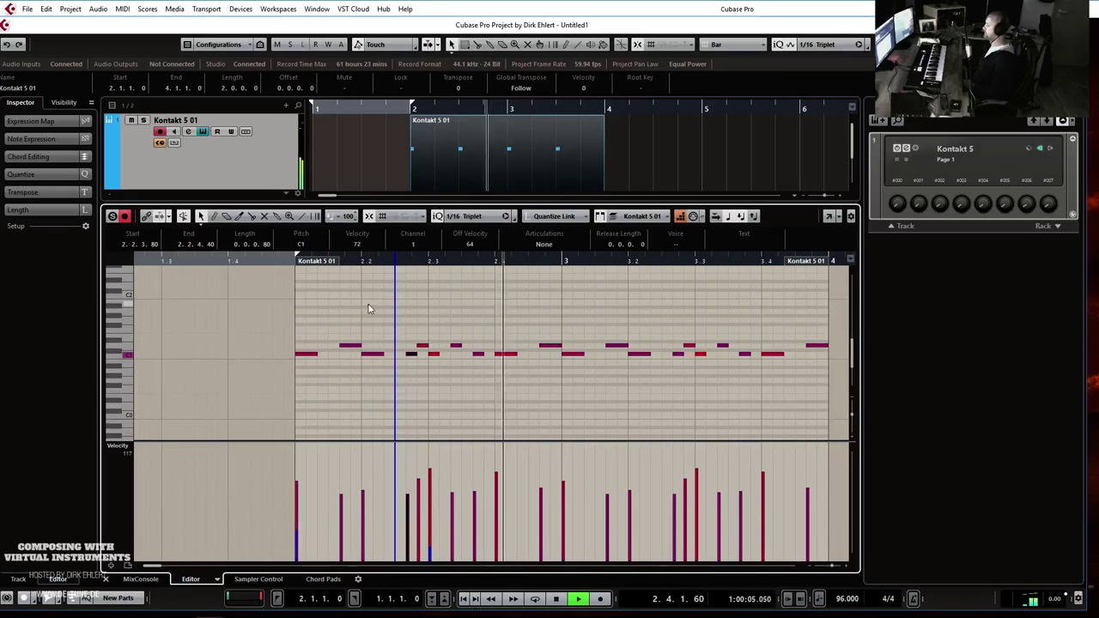
key(space)
Replace the C1, D1 and C1 notes around beat 2.3 with one F1 note from 2.2.3.80 to 2.3.1.80, and play it.
mouse_move(414, 341)
mouse_down()
mouse_move(417, 353)
mouse_move(437, 329)
mouse_move(436, 367)
mouse_up()
key(Delete)
key(space)
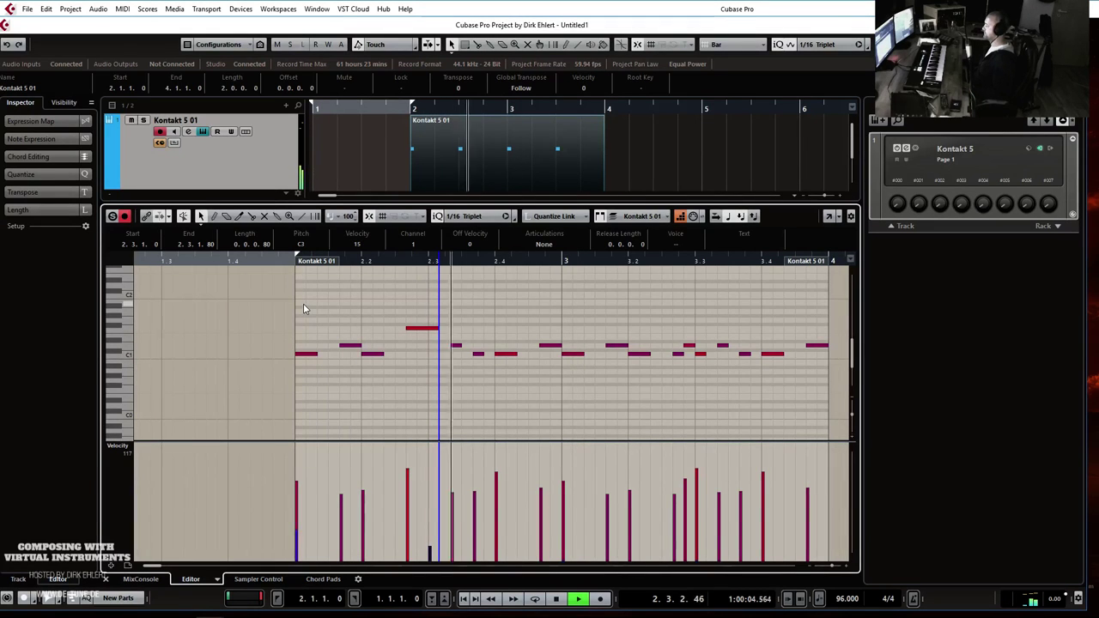
key(space)
Trim the F1 note's start to 2.2.3.88 and play the part again.
drag(406, 328, 408, 328)
key(space)
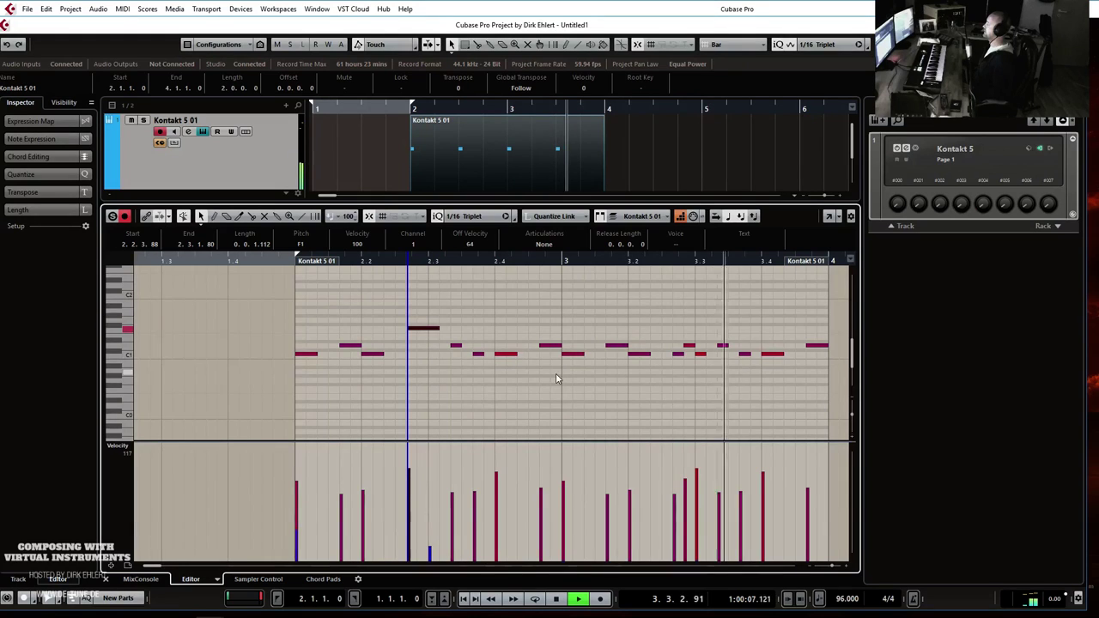
key(space)
Close the note editor, reopen the Kontakt 5 01 part in it, and play the pattern.
scroll(309, 362, left, 4)
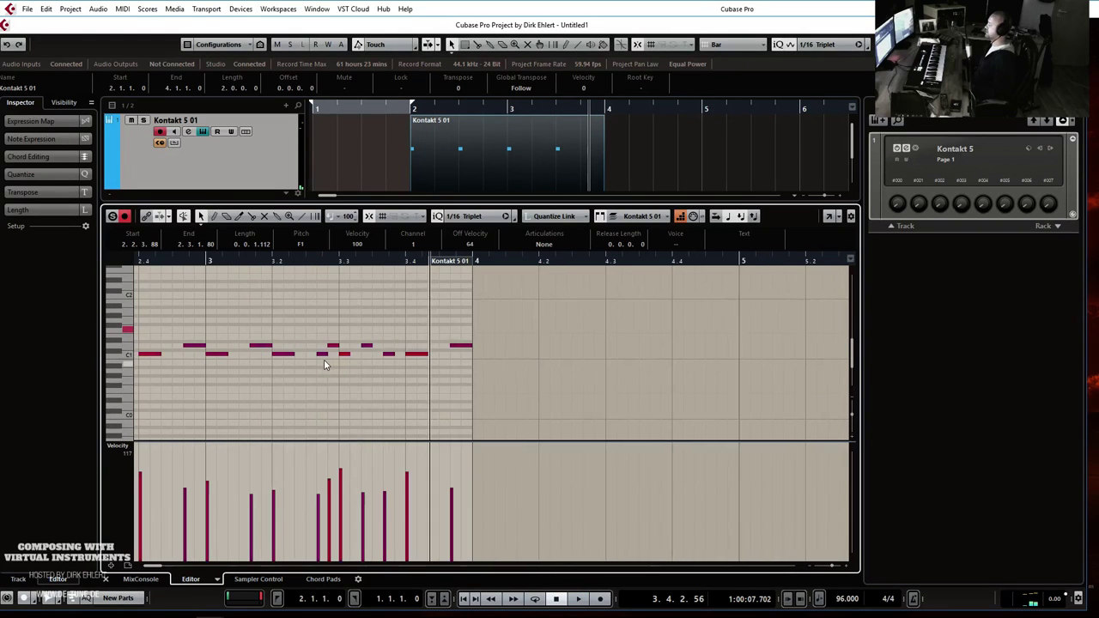
key(ctrl+e)
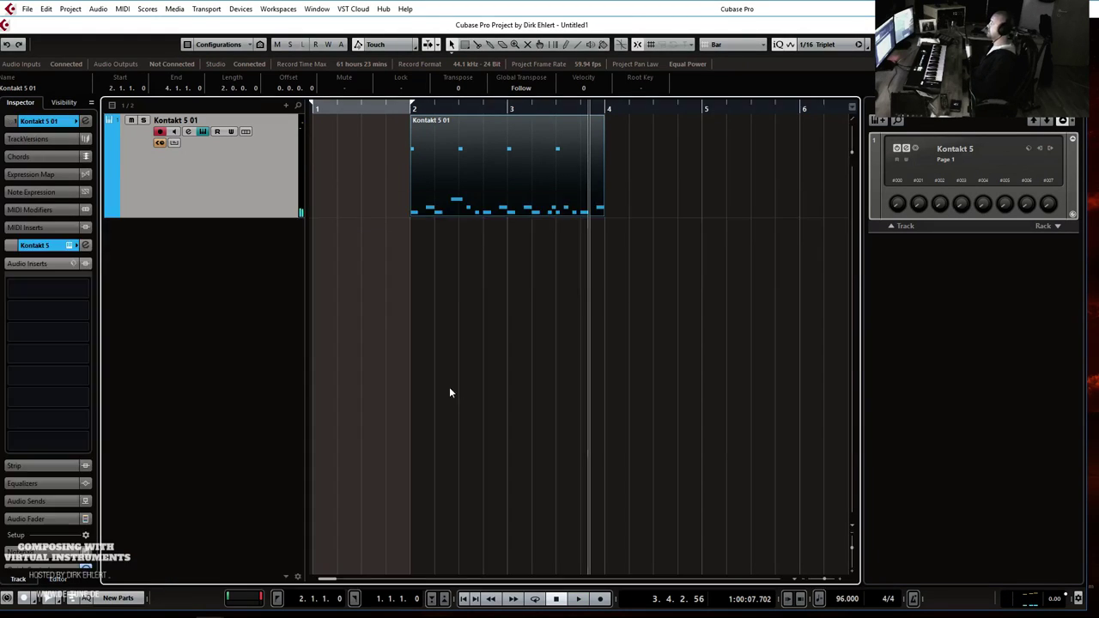
double_click(512, 175)
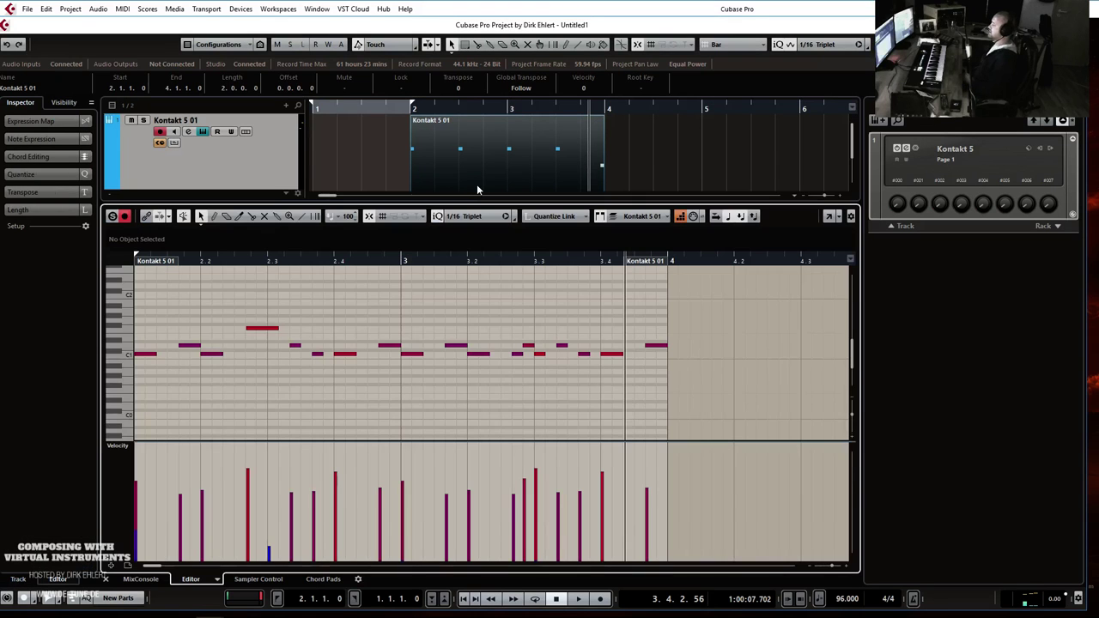
key(space)
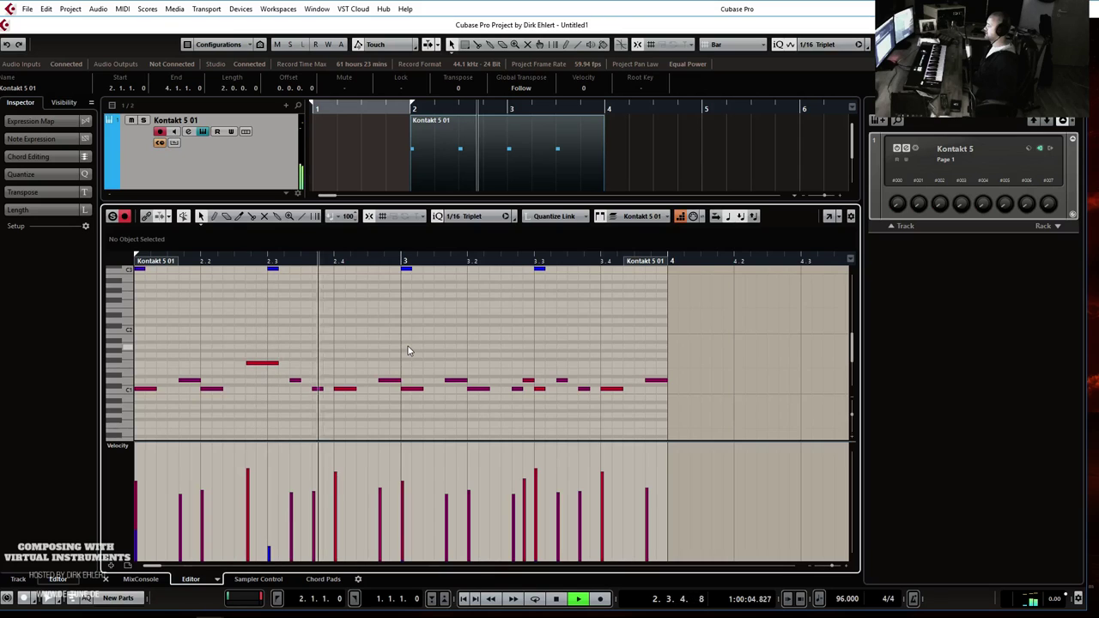
key(space)
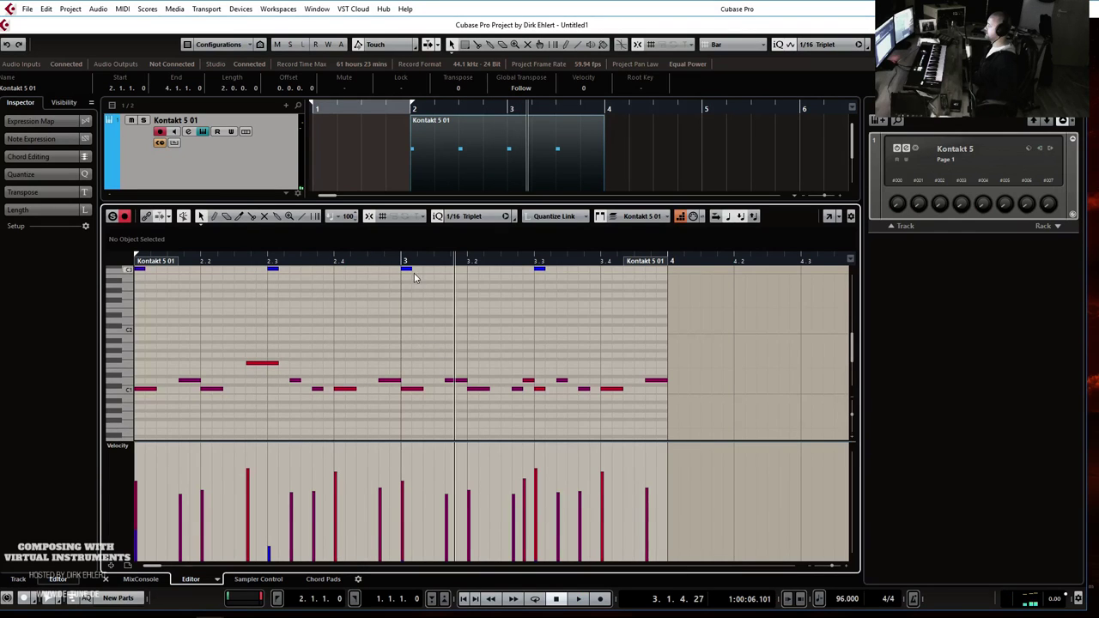
Slightly raise the velocity of the C3 note on bar 3, set the beat 3.3 C3 note to 5, and turn off step input.
scroll(412, 275, up, 2)
click(409, 305)
drag(408, 308, 409, 304)
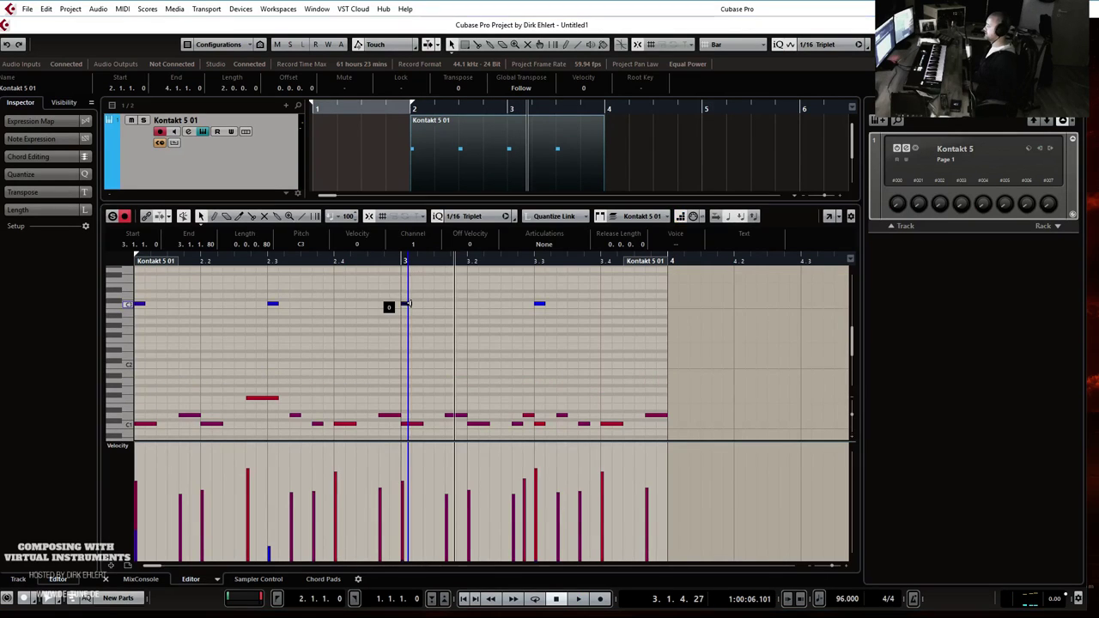
click(539, 305)
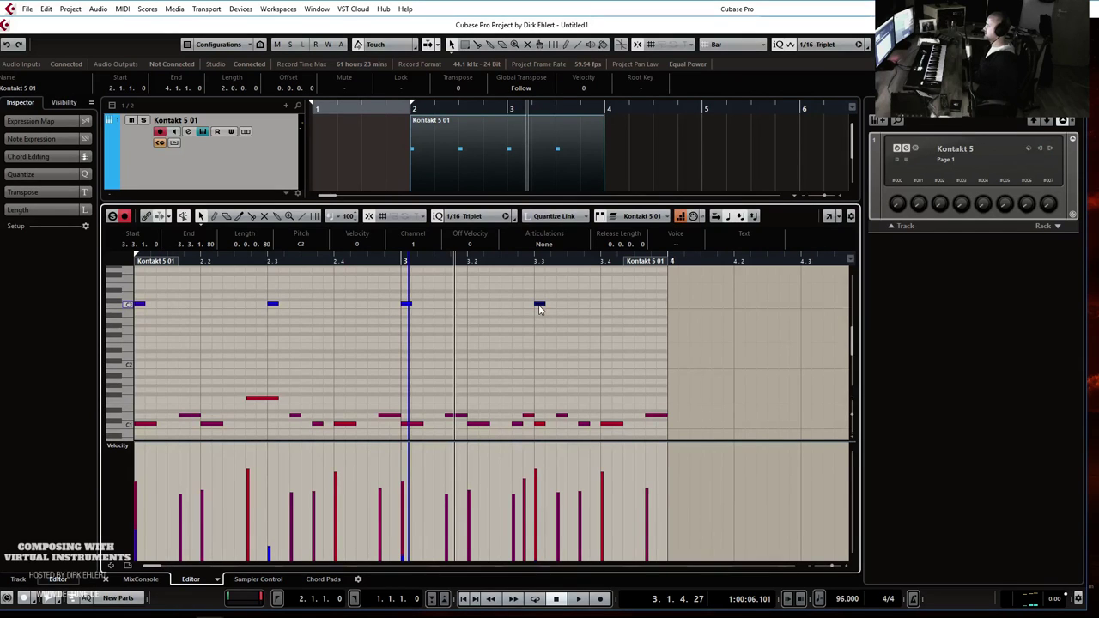
drag(540, 304, 541, 301)
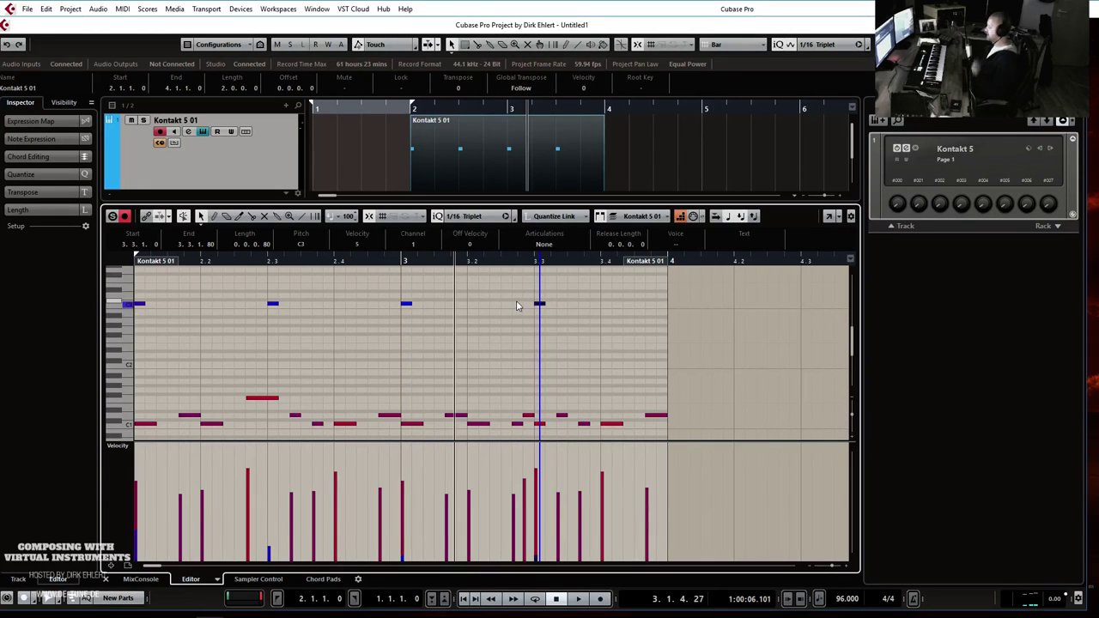
click(679, 216)
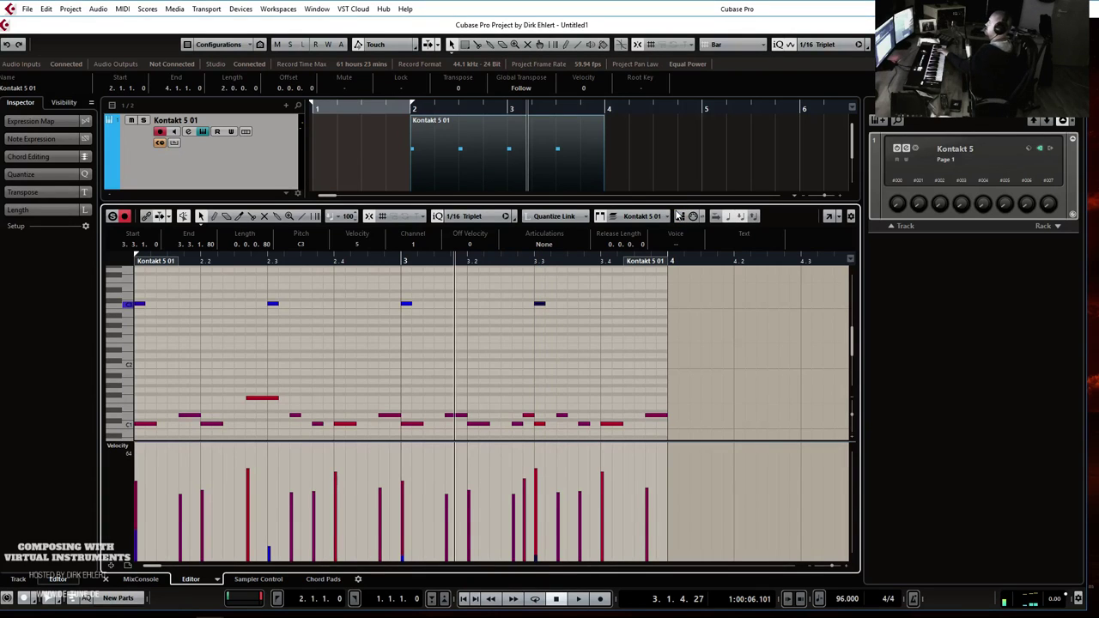
Set the quantize to 1/8 Triplet, turn on step input, and enter repeated C#5 notes across bars 2 and 3.
click(504, 217)
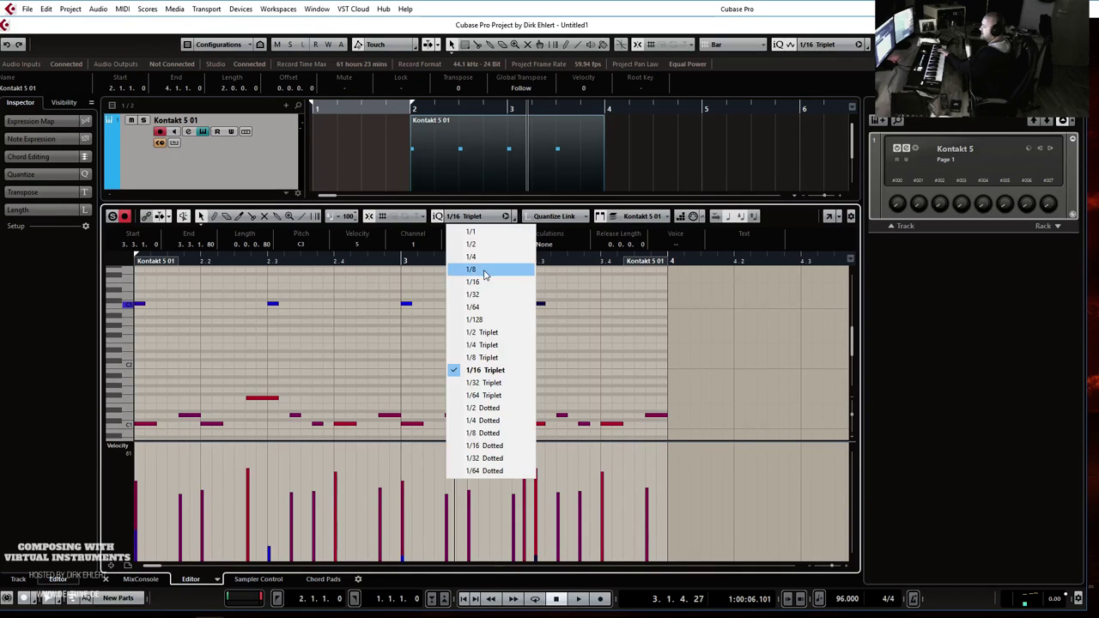
click(486, 358)
scroll(485, 340, up, 3)
click(680, 217)
click(143, 326)
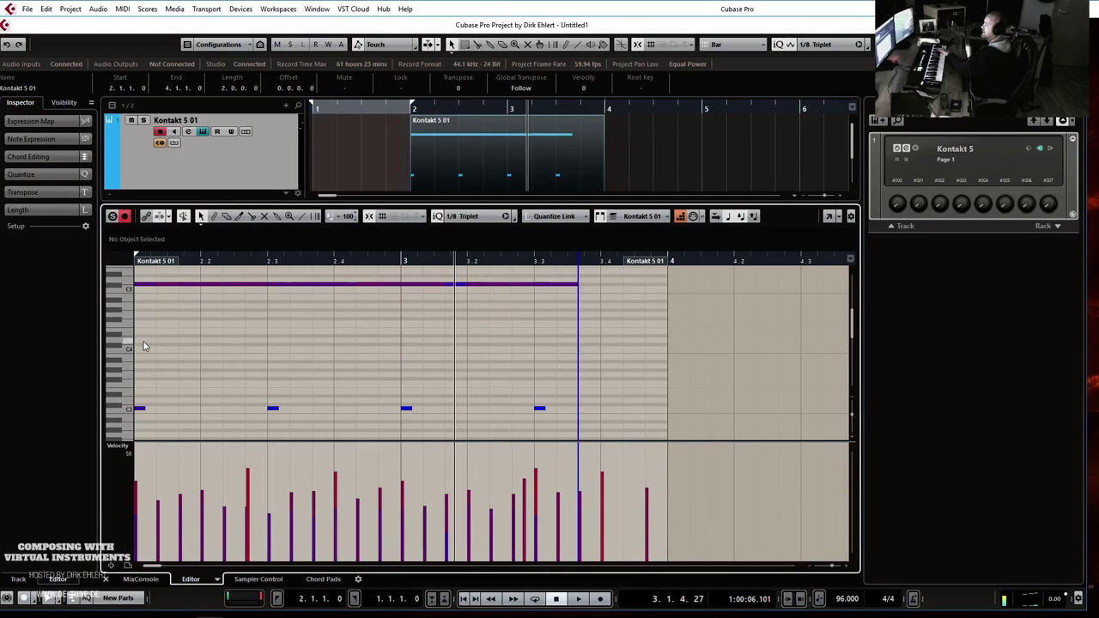
Shorten all the C#5 notes slightly to a length of 0.0.1.7 and play the pattern.
drag(706, 278, 160, 310)
drag(667, 284, 660, 284)
key(KP_1)
key(space)
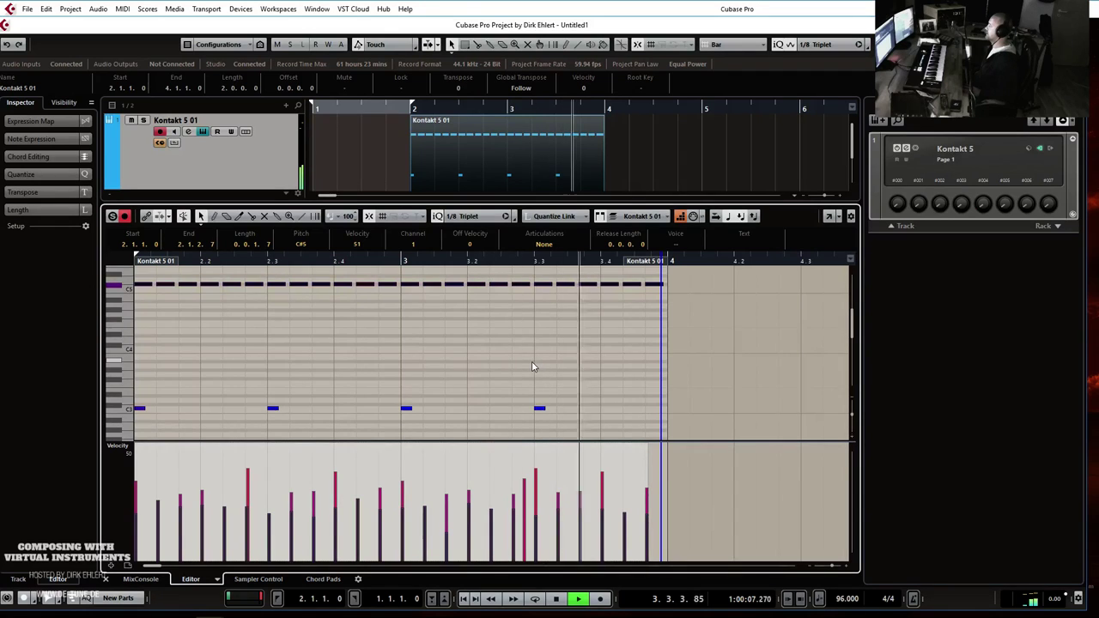
key(space)
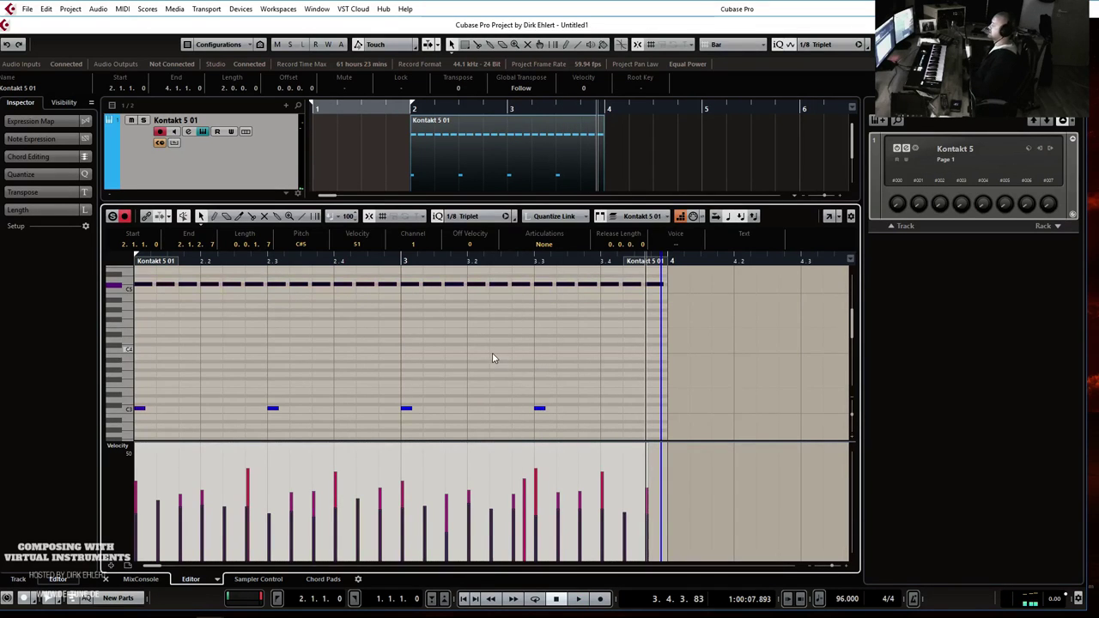
Close the note editor, colour the Kontakt track golden yellow, and rename it and its part Percussion.
key(ctrl+e)
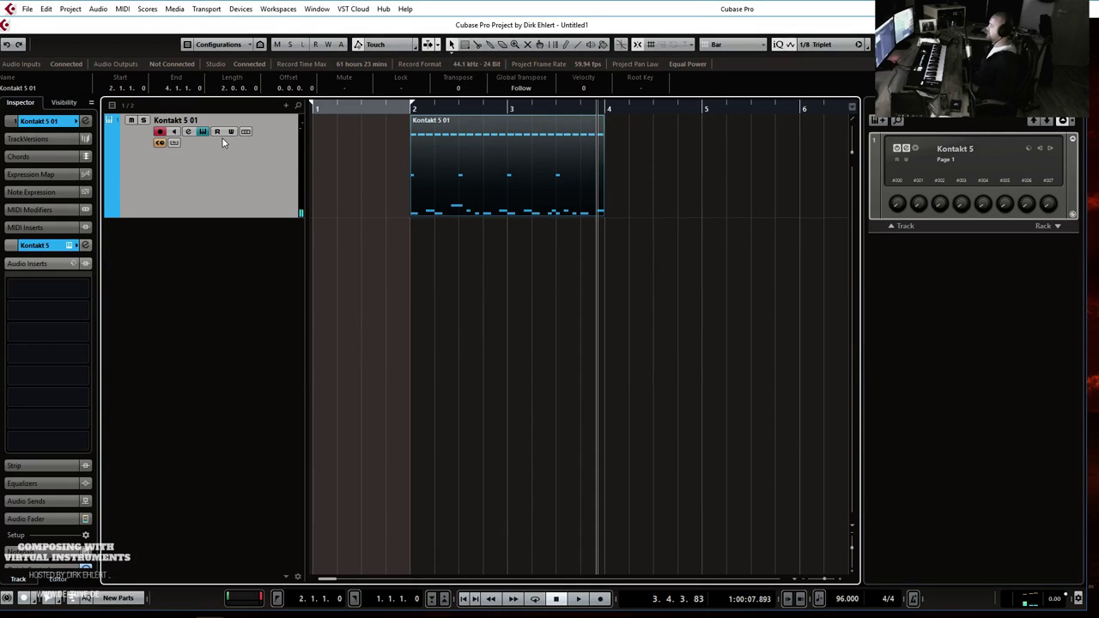
click(114, 120)
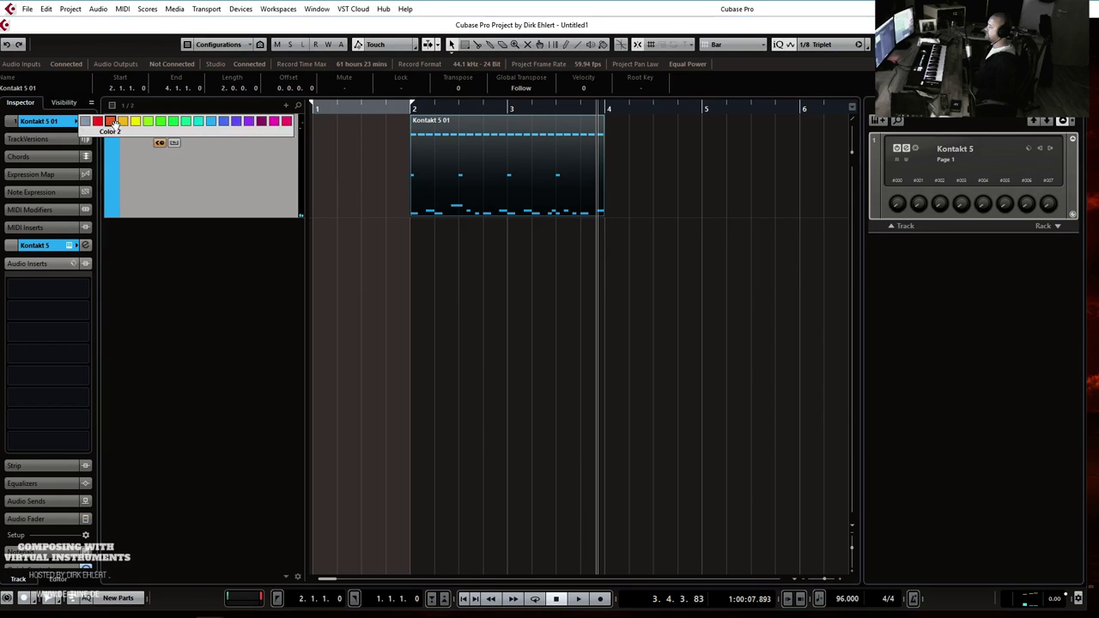
click(157, 127)
double_click(158, 121)
text(Percussion)
key(Return)
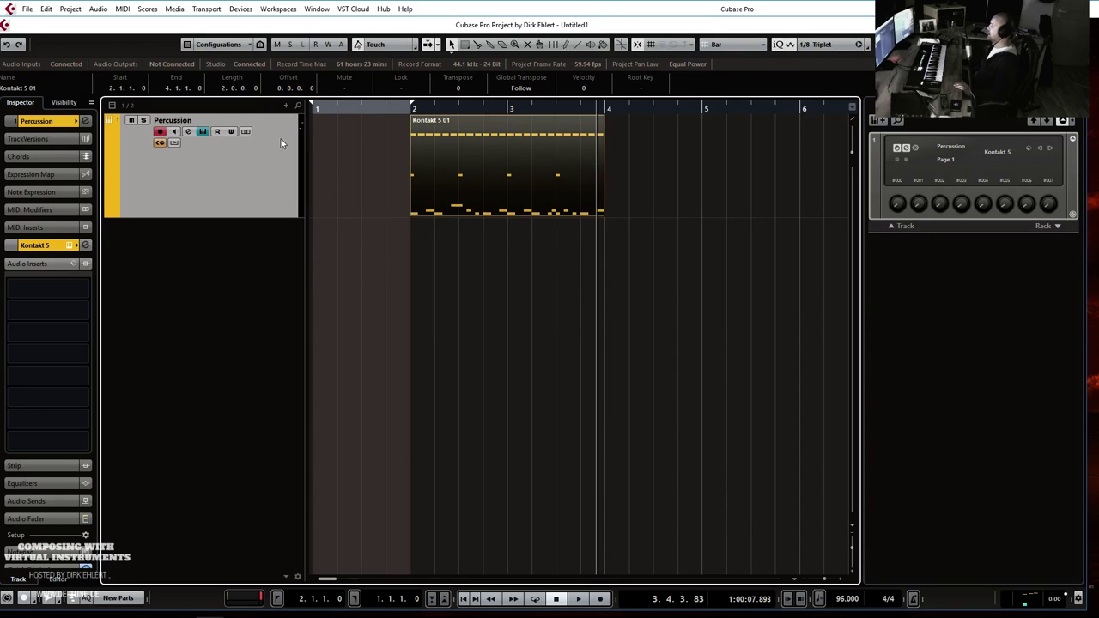
double_click(236, 122)
key(shift+Return)
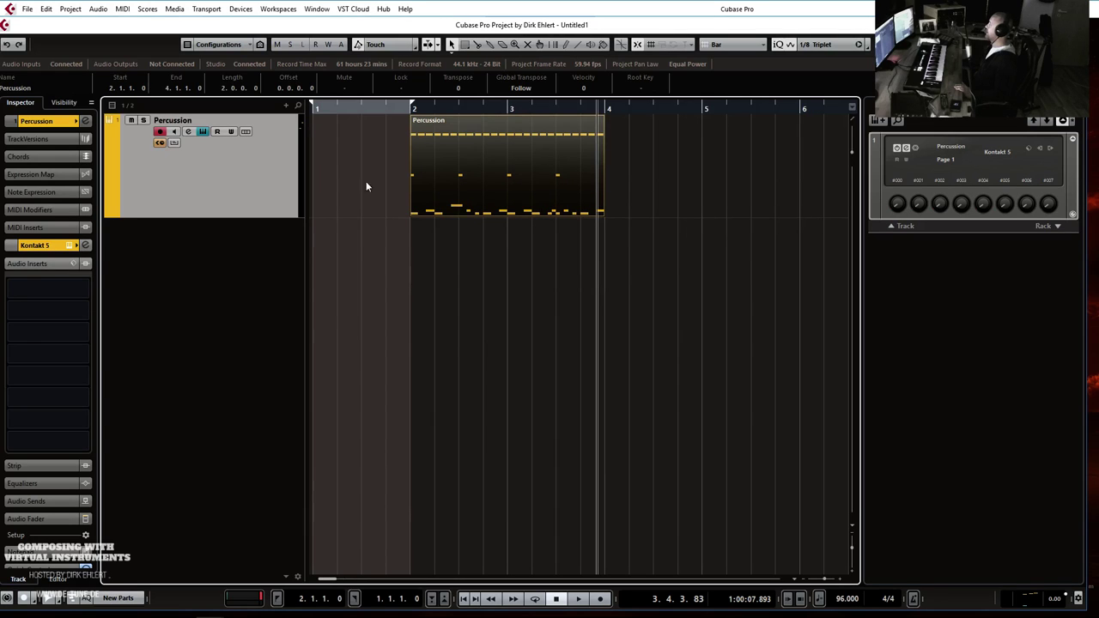
Duplicate the Percussion track and delete the copied part from the duplicate.
right_click(256, 188)
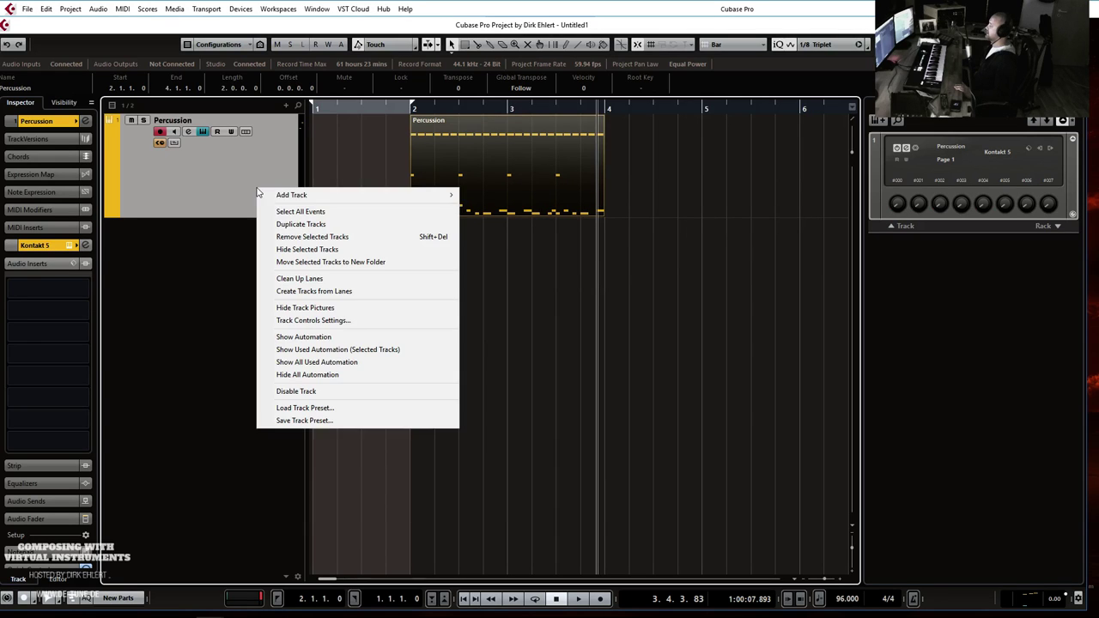
click(288, 227)
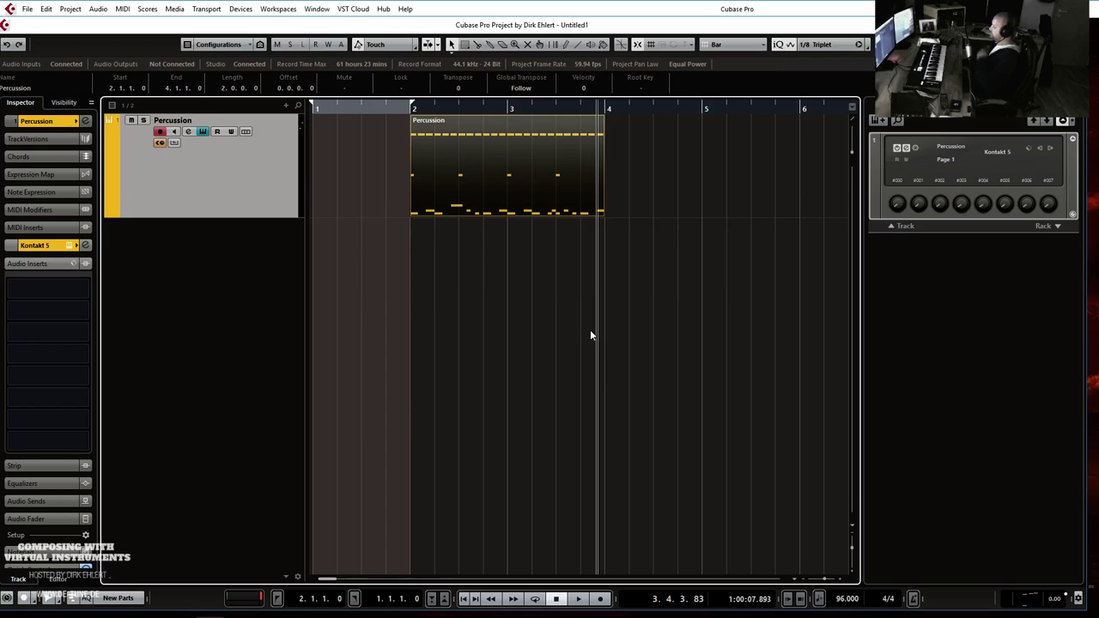
click(541, 273)
key(Delete)
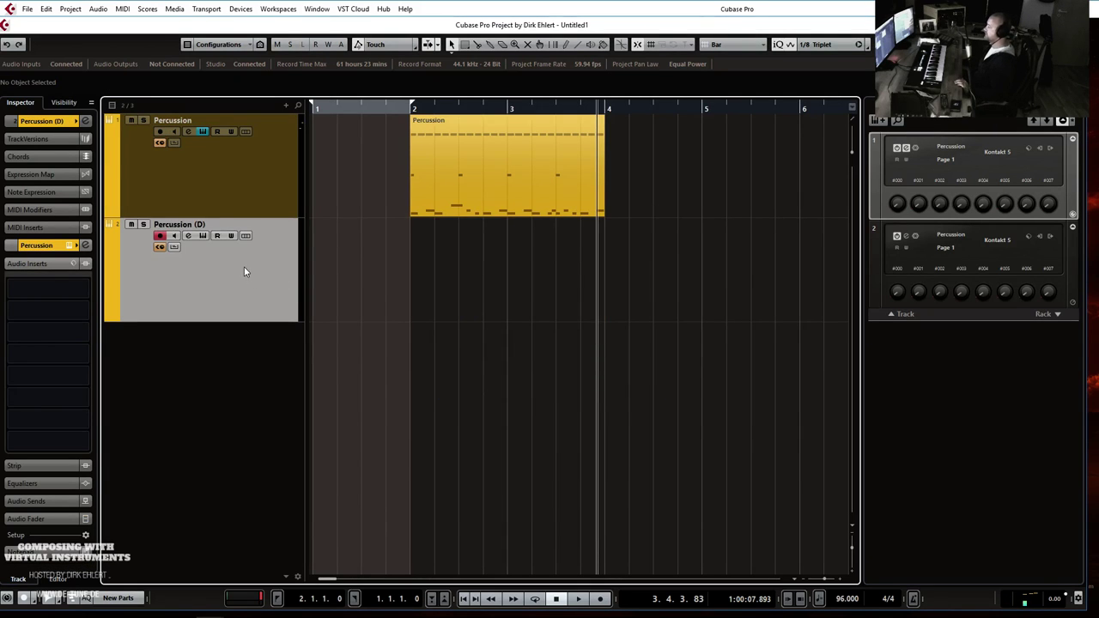
Colour the duplicated track bright green and rename it Lute.
click(78, 121)
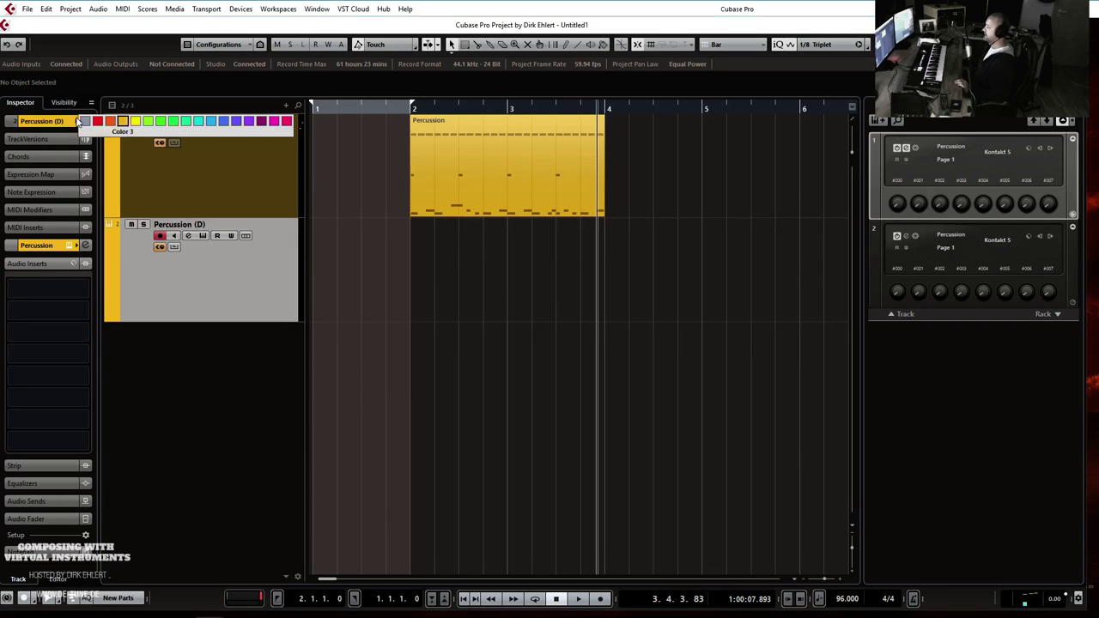
click(149, 121)
double_click(182, 225)
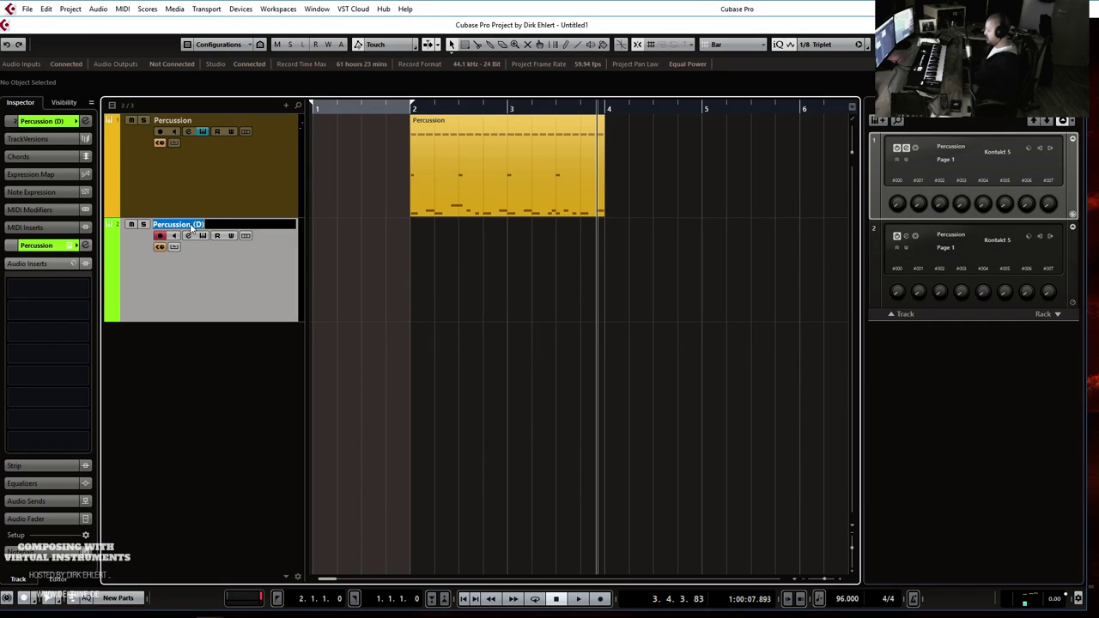
text(Lute)
key(Return)
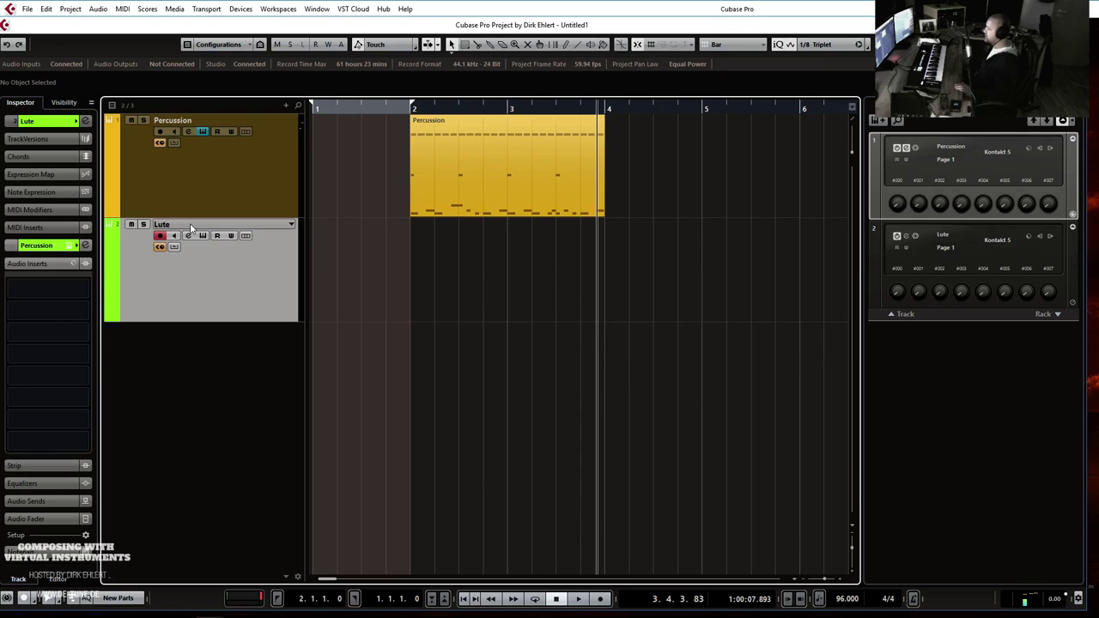
Open the Lute track's Kontakt instance and replace the percussion instrument with Archlute.nki from the Rinascimento Lutes folder.
click(63, 125)
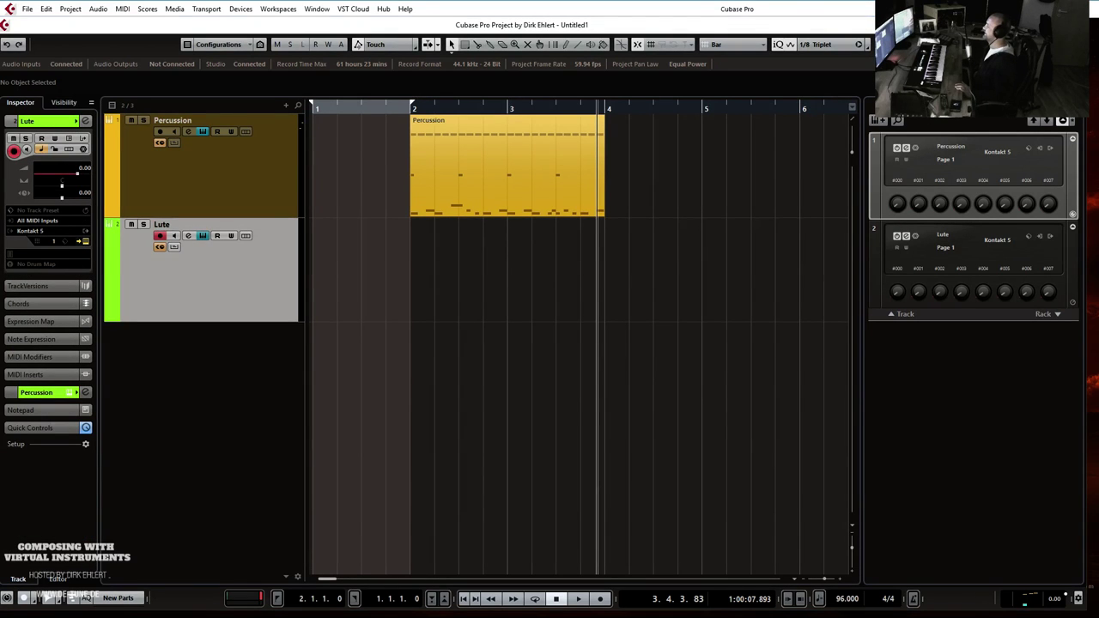
drag(1098, 50, 537, 32)
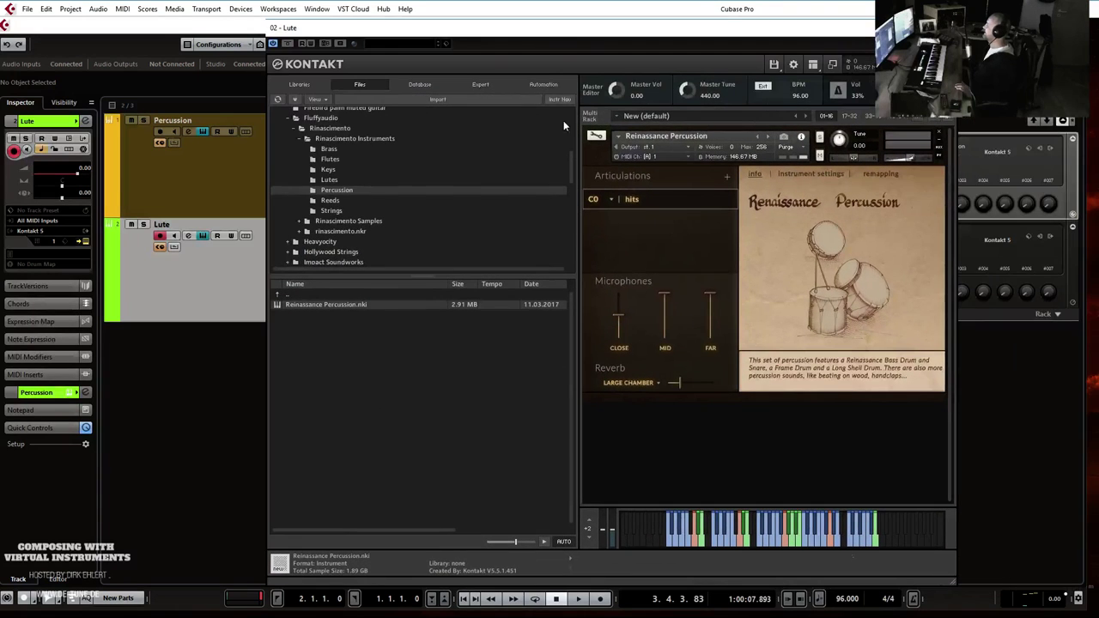
click(341, 179)
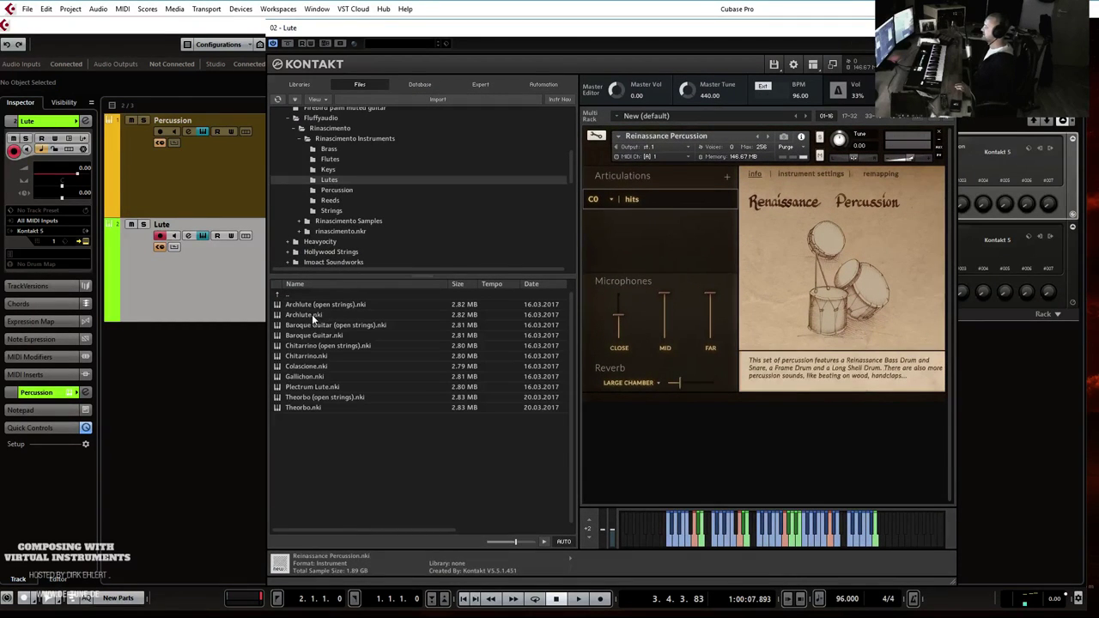
click(308, 315)
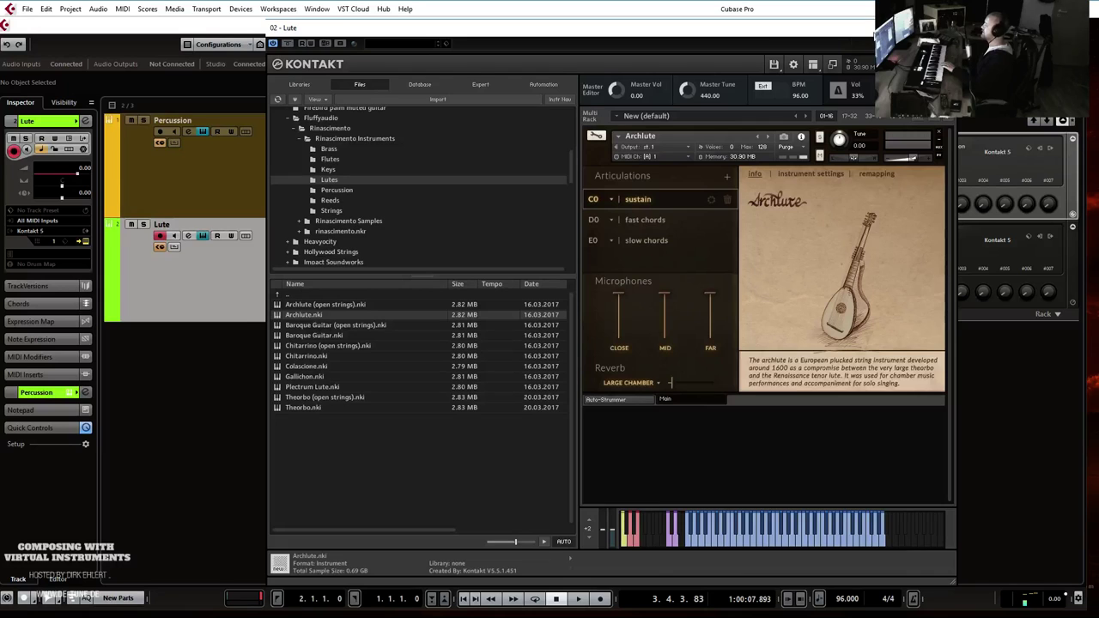
Turn on the Archlute's Auto-Strummer with the Storyteller preset and the Baroque Guitar / Chitarrino instrument.
drag(873, 36, 724, 32)
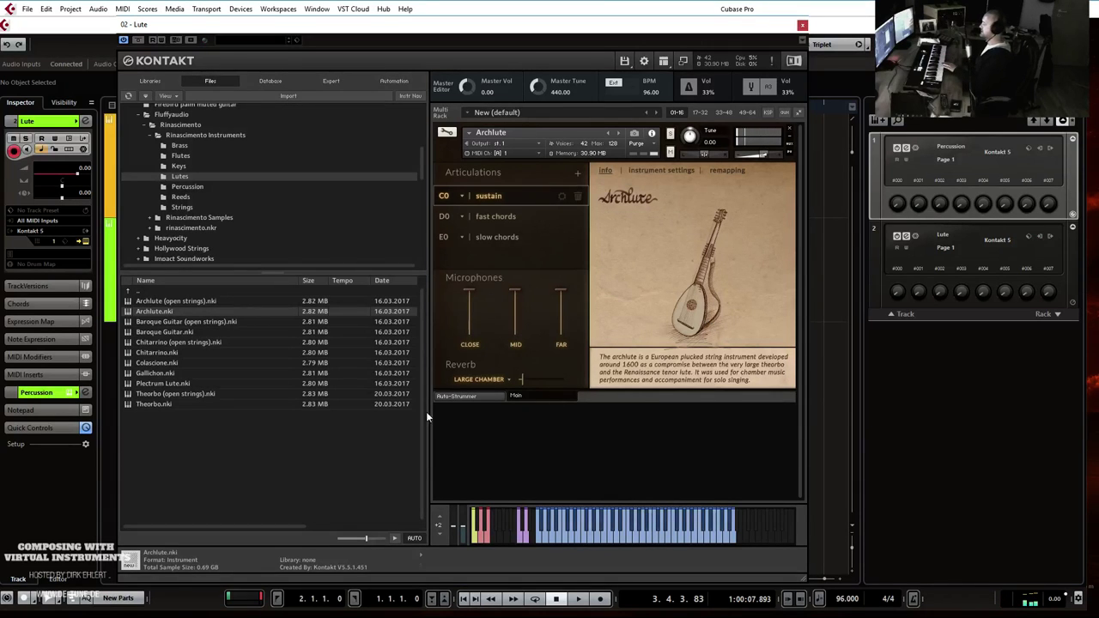
click(459, 396)
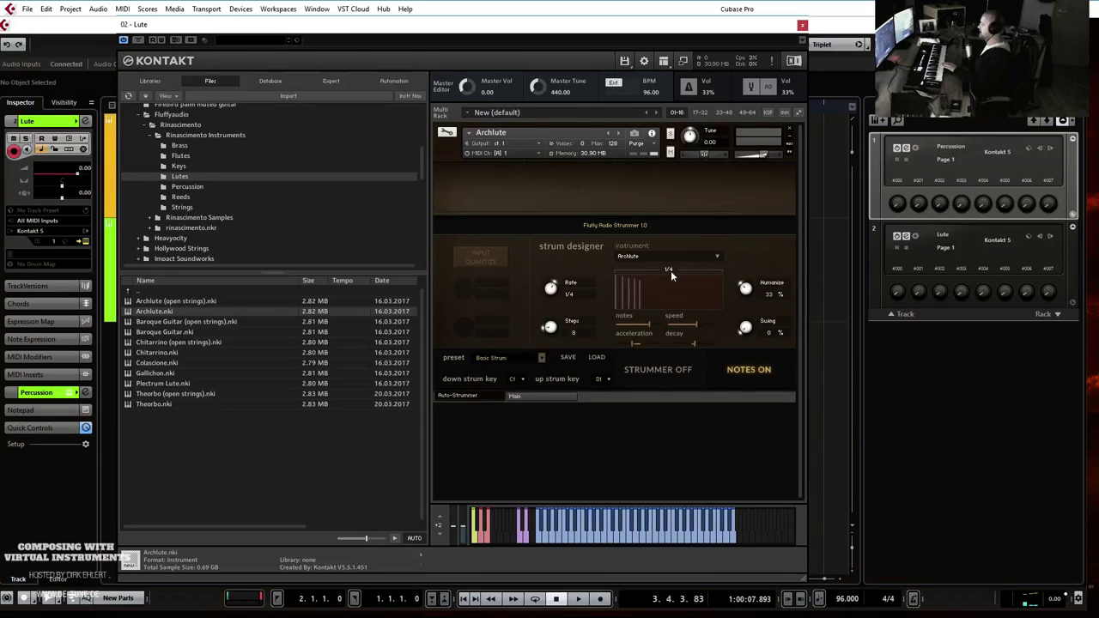
click(683, 370)
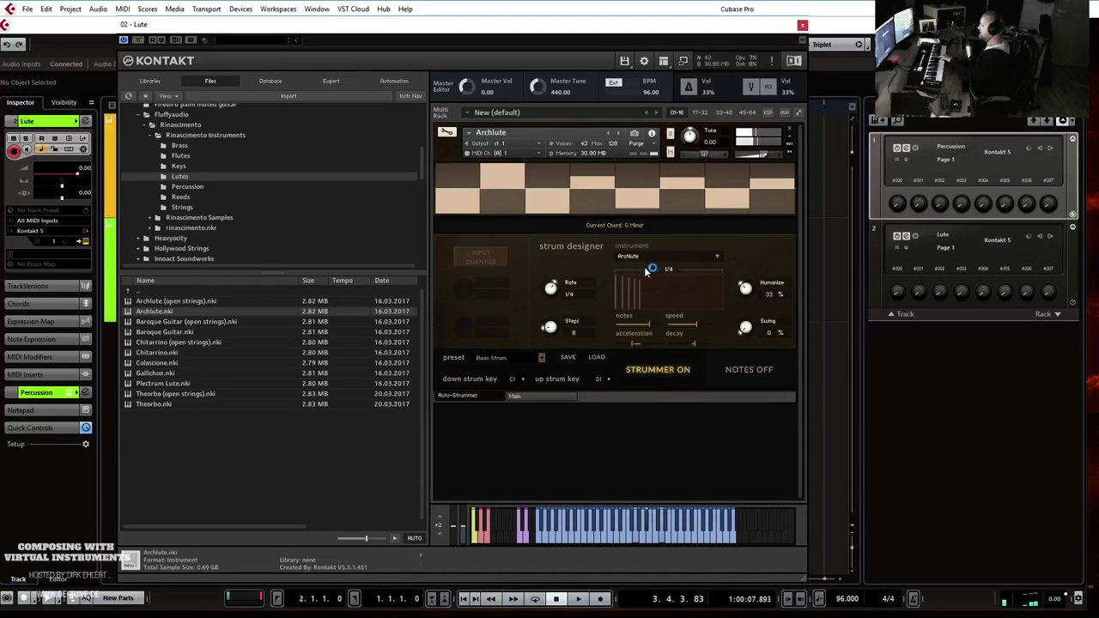
click(505, 359)
click(506, 429)
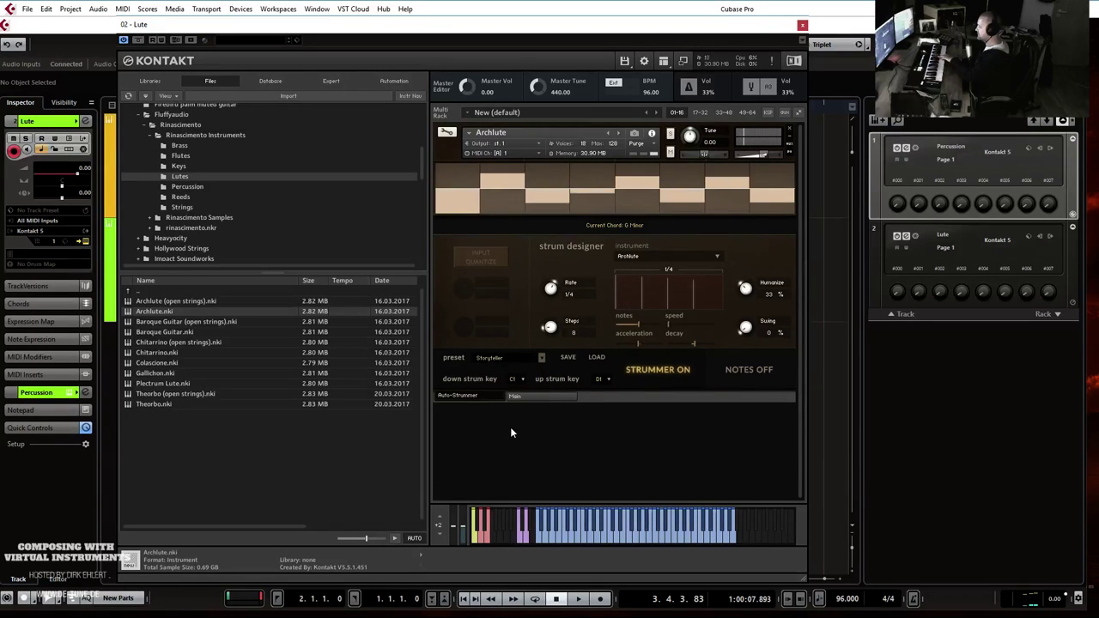
click(657, 257)
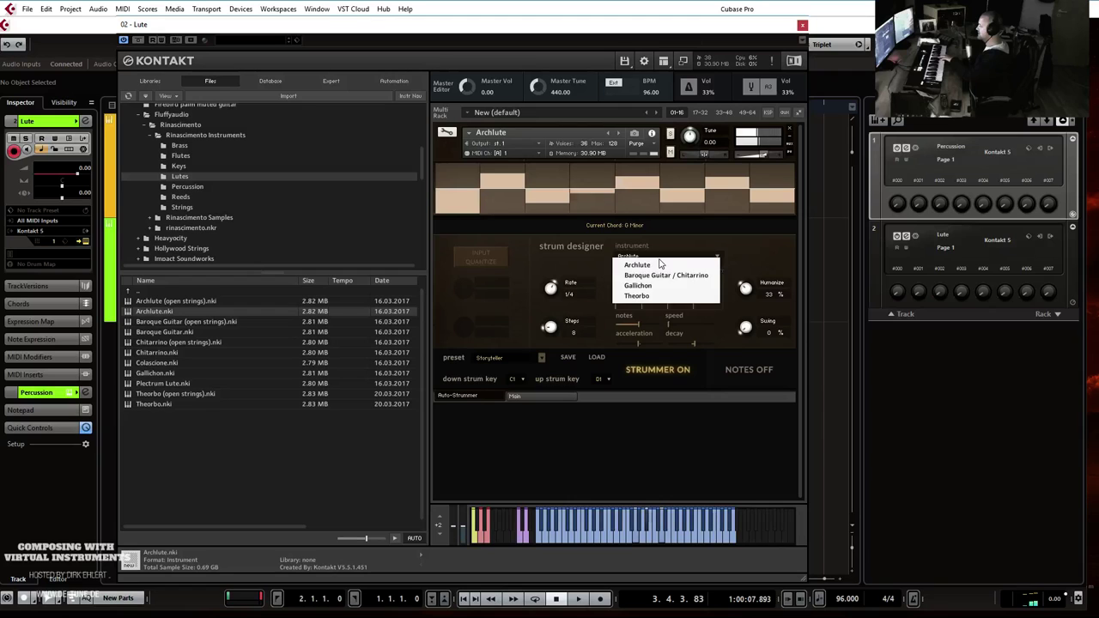
click(663, 277)
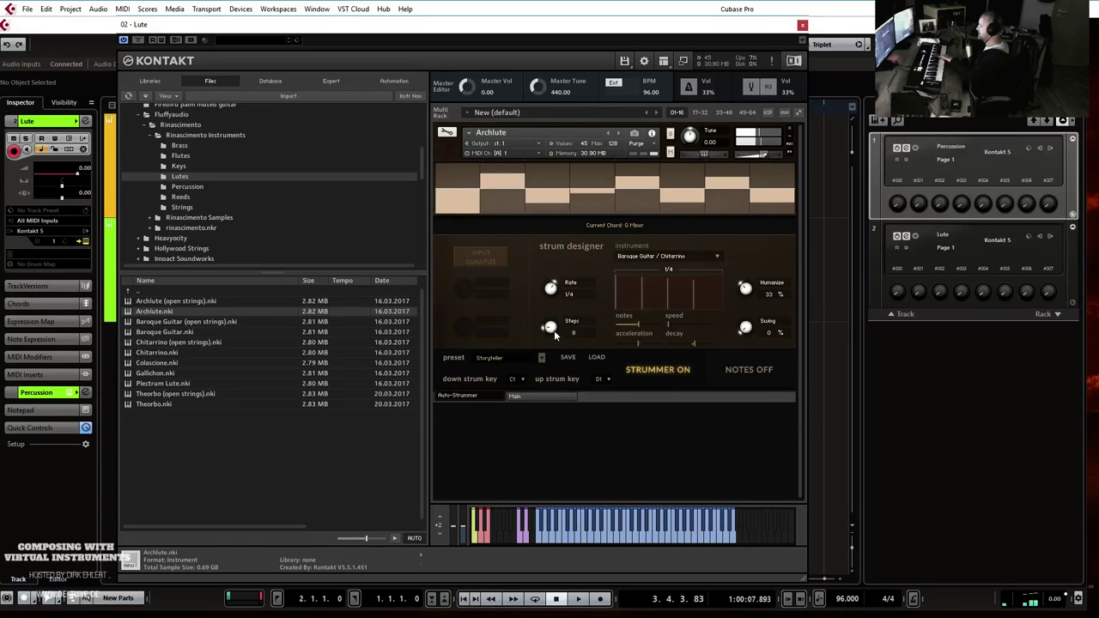
Set the strummer to 6 steps with 67 % swing, and lower its Humanize amount.
drag(550, 333, 543, 340)
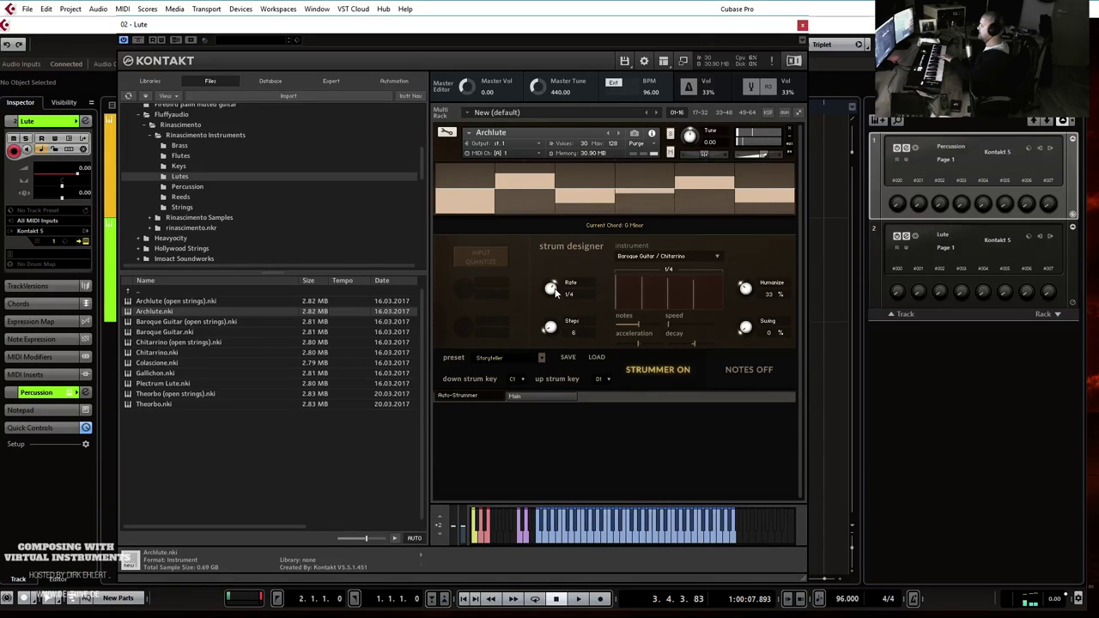
drag(550, 327, 577, 327)
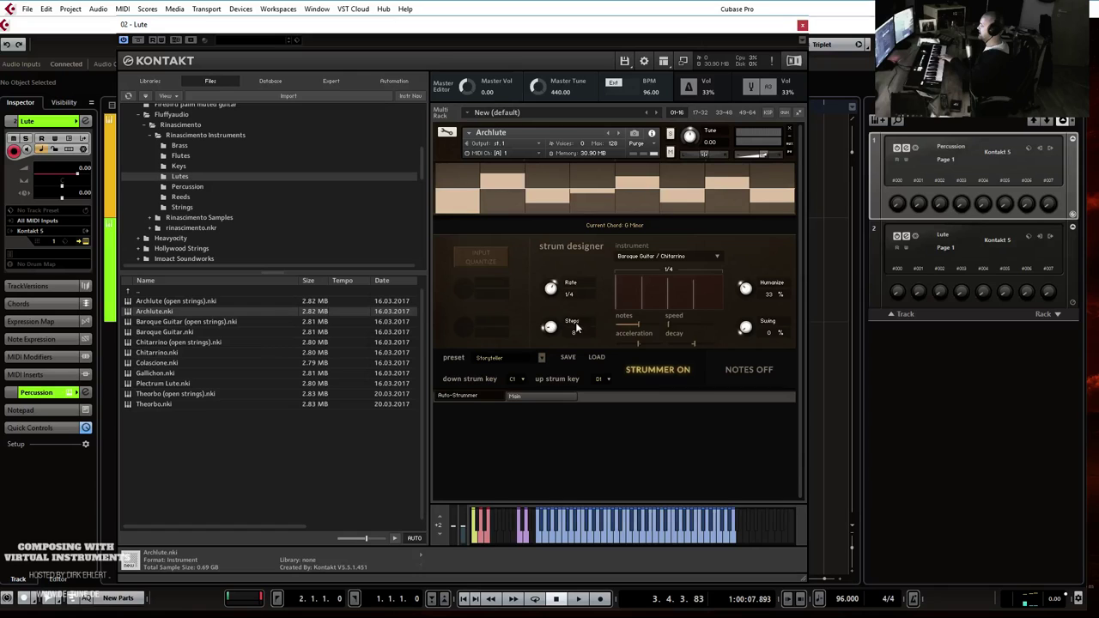
drag(745, 331, 749, 244)
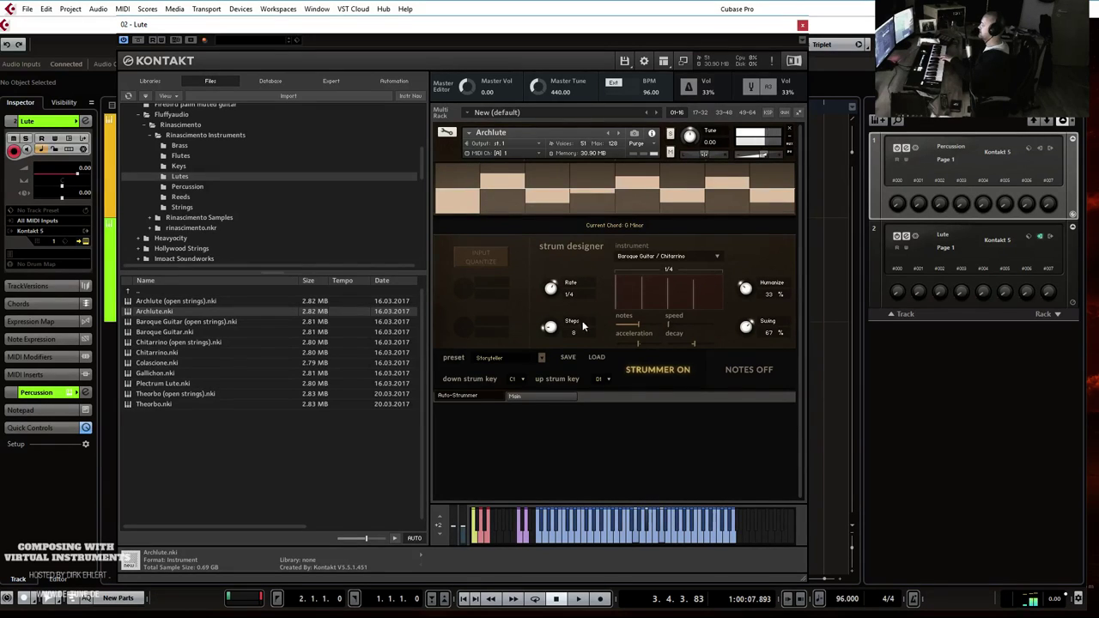
drag(548, 330, 543, 341)
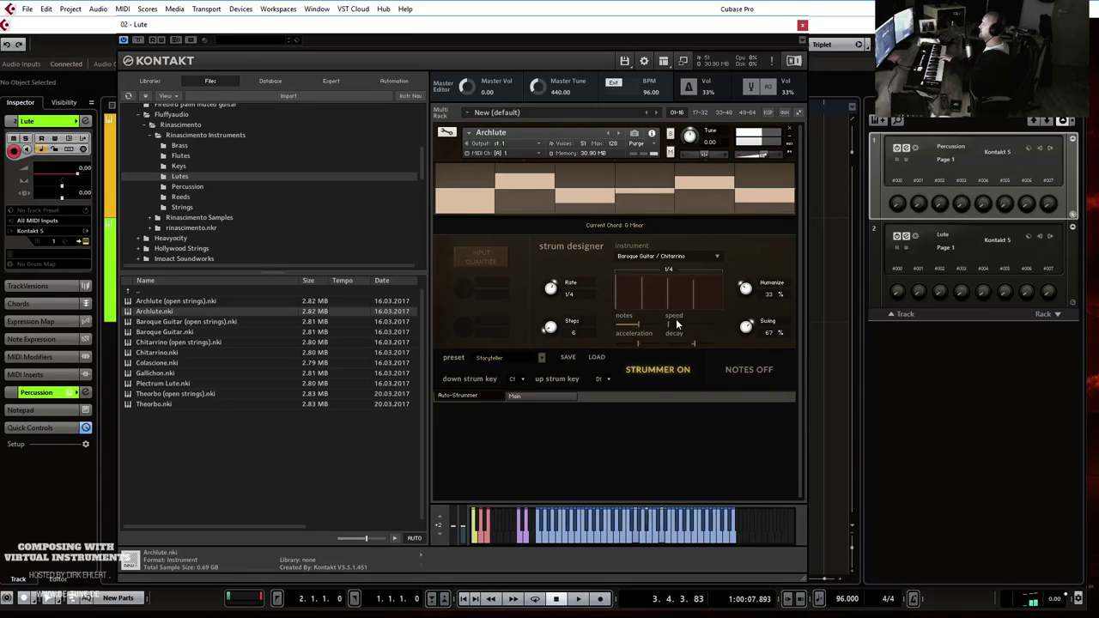
drag(744, 290, 740, 309)
Turn the strummer off and its notes on, and place the project cursor at the start of bar 4.
click(674, 370)
click(754, 369)
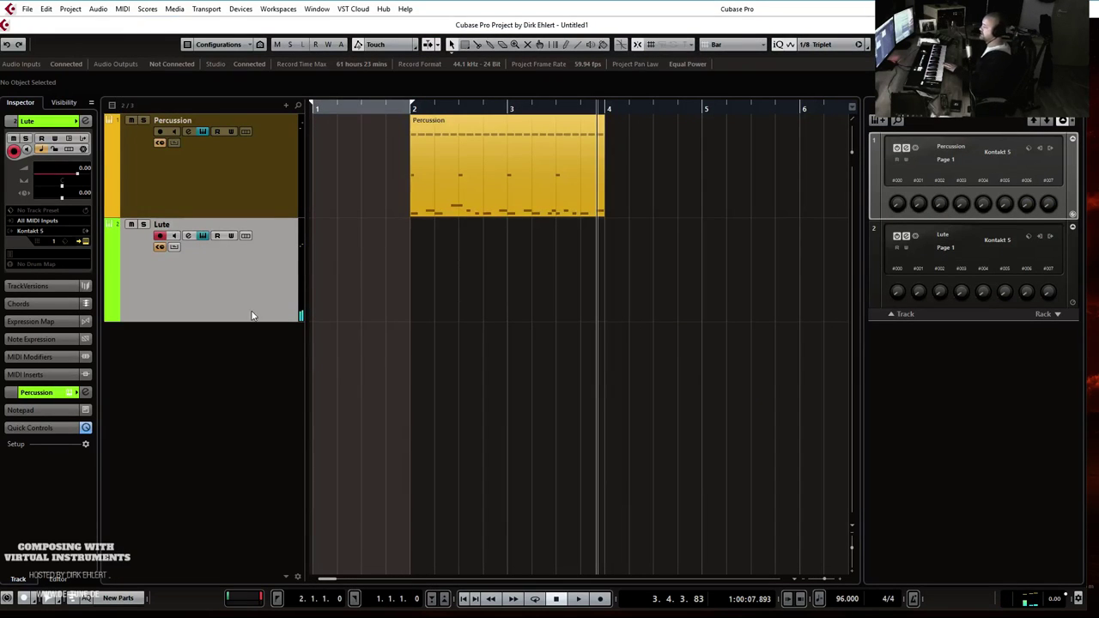
click(478, 138)
click(607, 109)
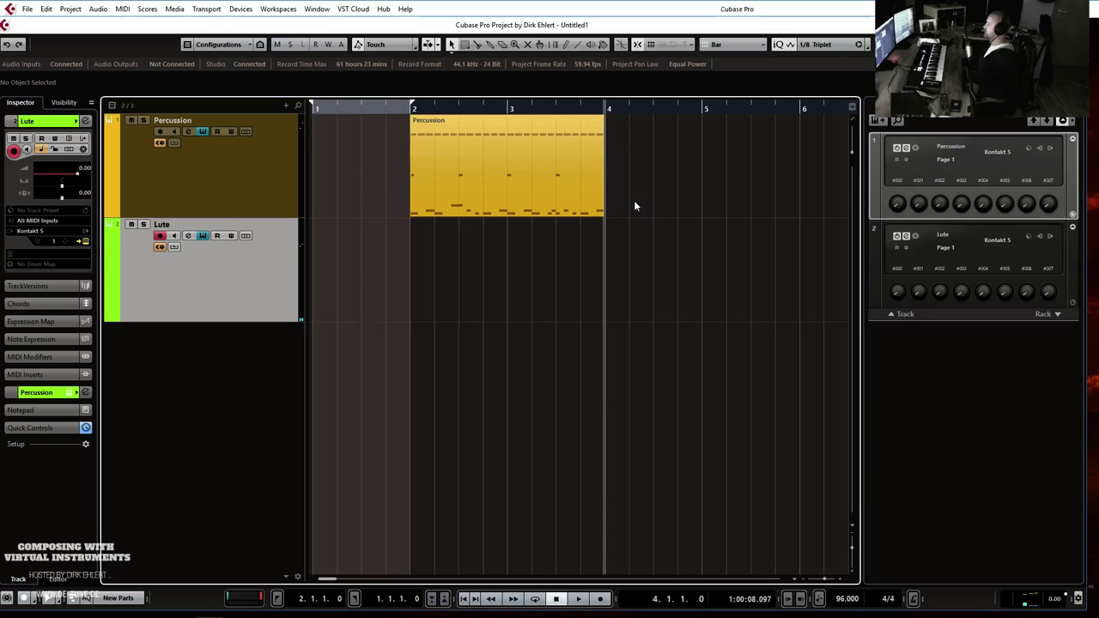
Set the locators to loop the Percussion part from bar 2 to bar 4 and play it in cycle mode.
key(ctrl+KP_2)
key(KP_1)
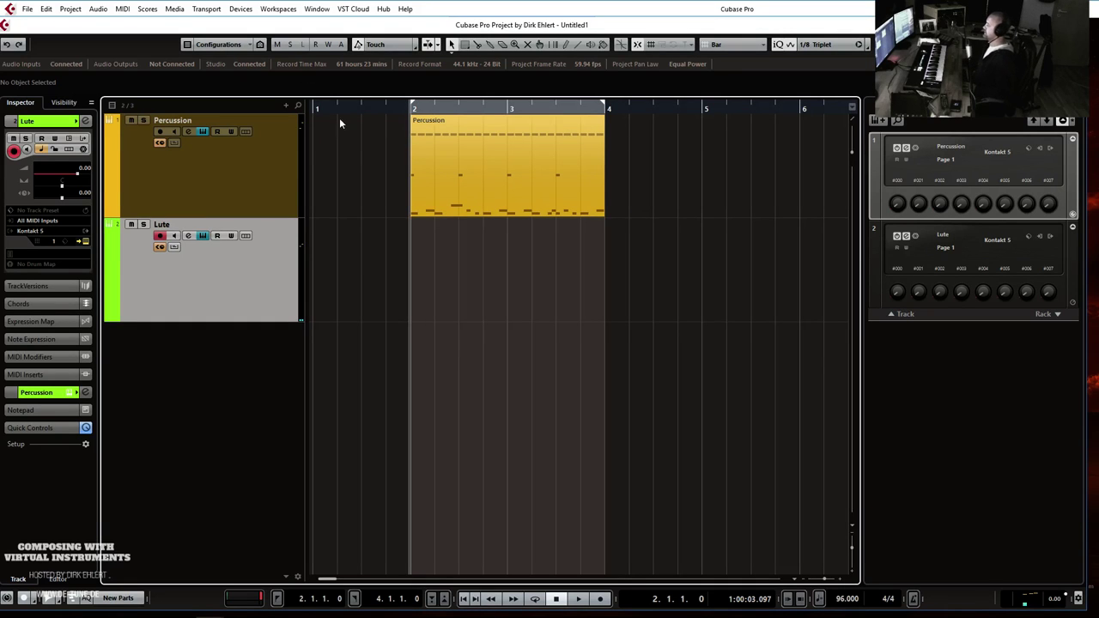
click(432, 103)
key(KP_Enter)
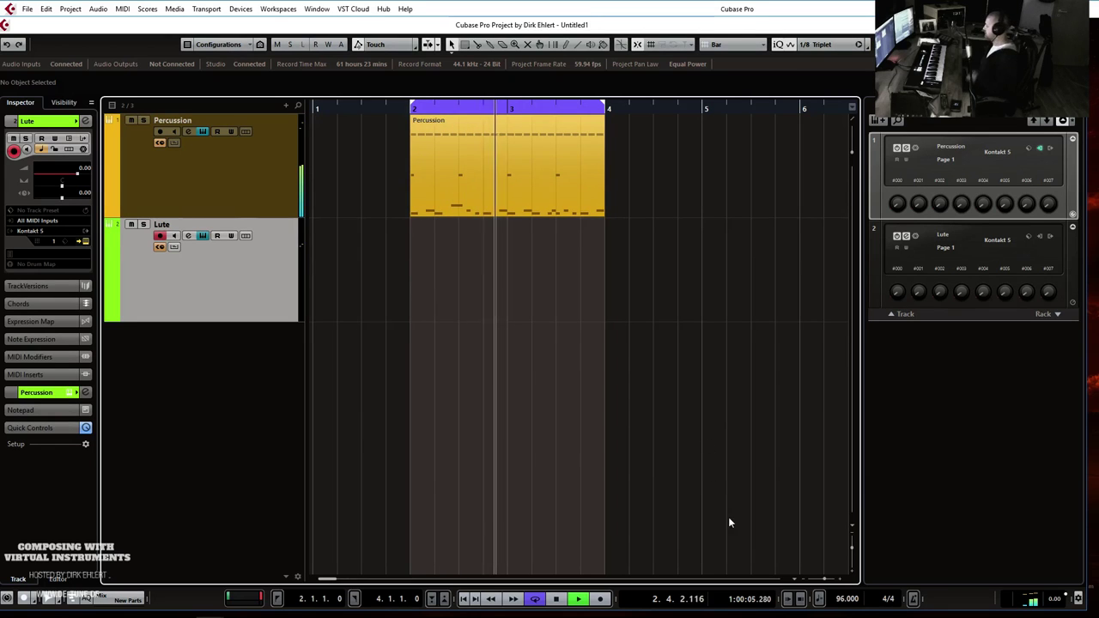
Set the project tempo to 75 BPM and play the loop from its start to try the speed.
double_click(841, 600)
text(75)
key(Return)
key(KP_1)
key(KP_Enter)
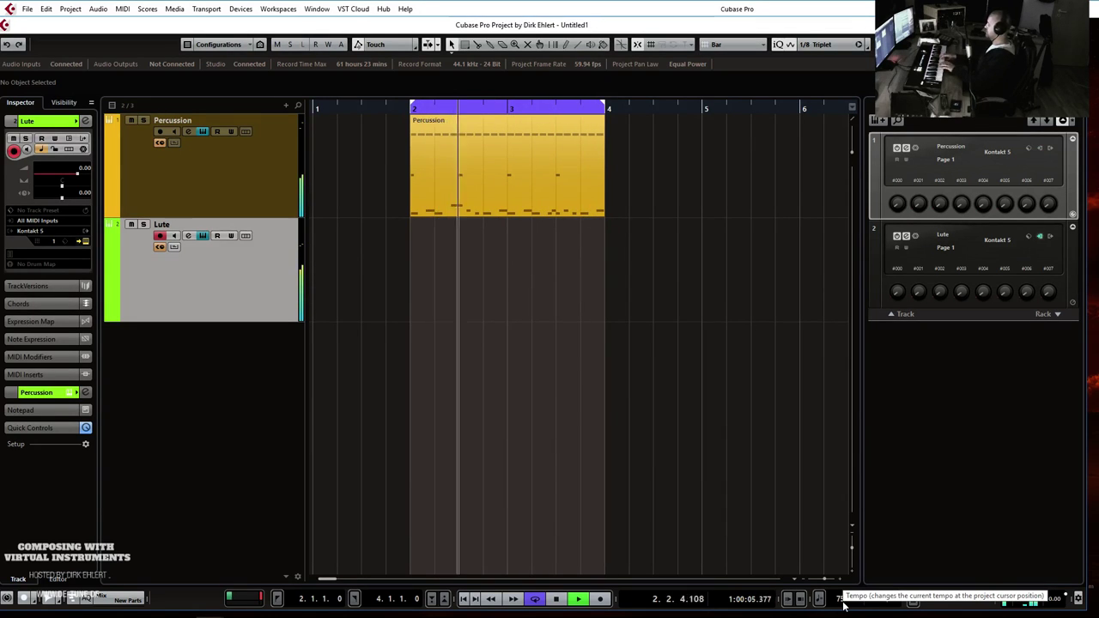
key(space)
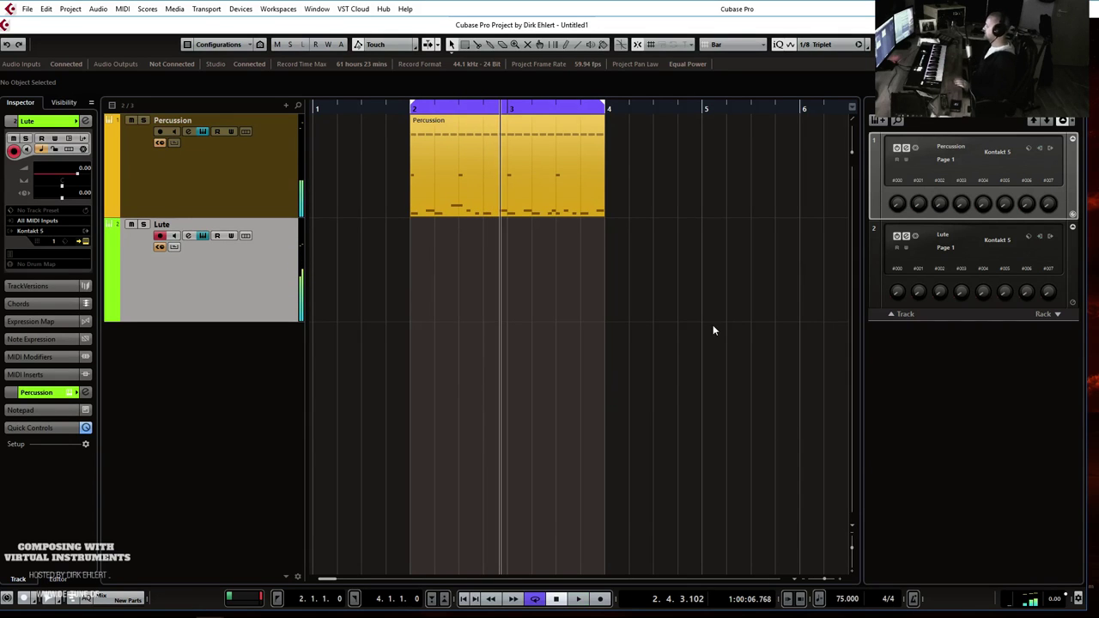
Set the project tempo to 68 BPM and audition the percussion loop at that speed.
scroll(840, 601, down, 5)
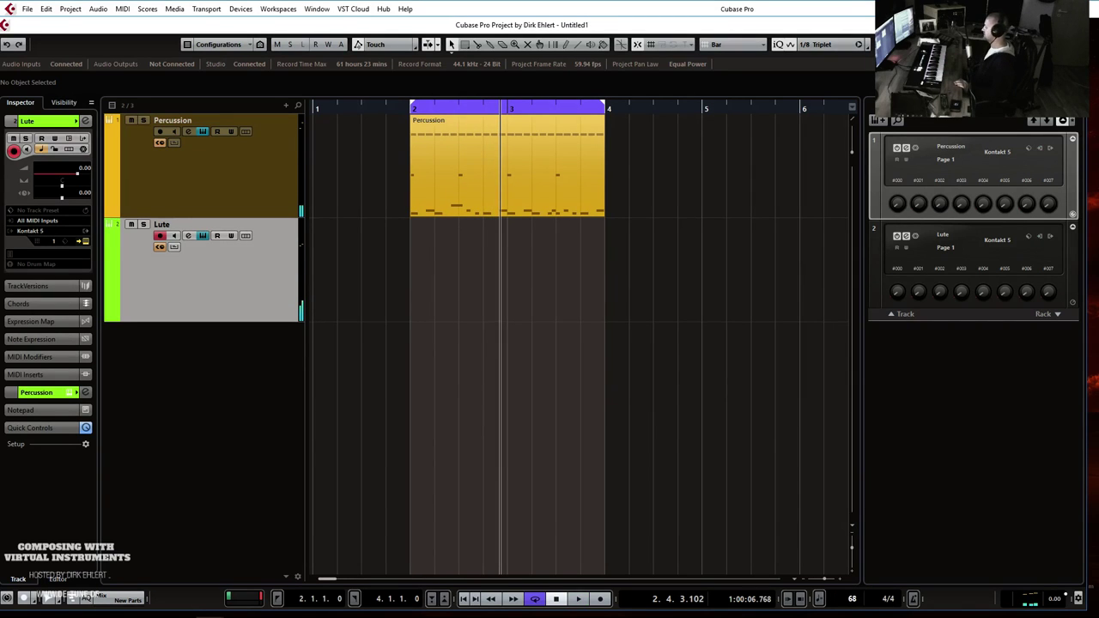
key(space)
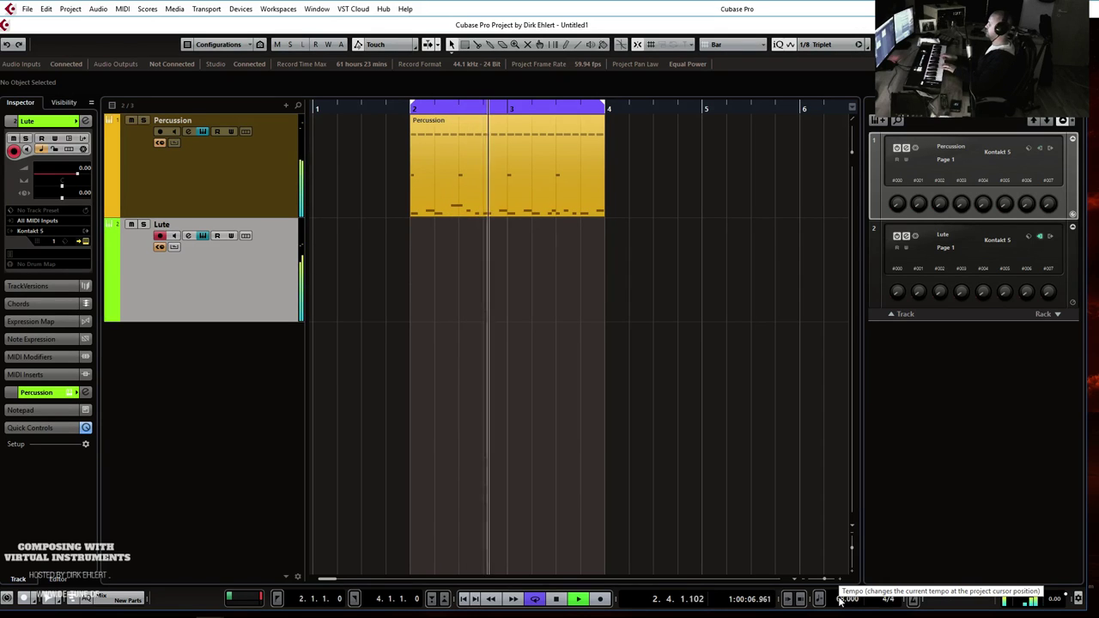
key(space)
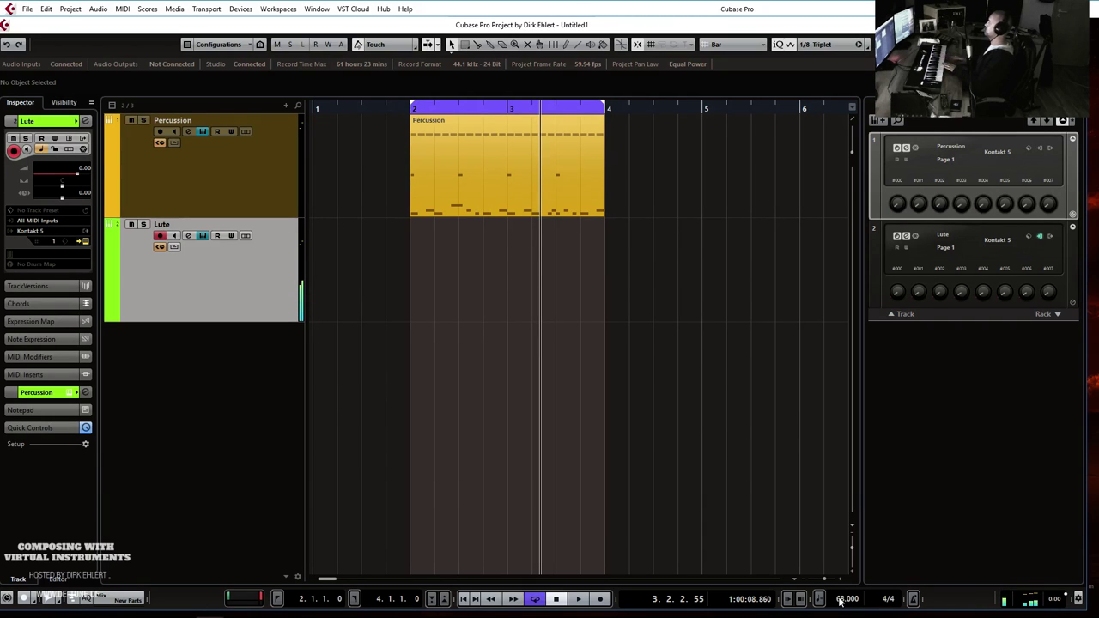
key(space)
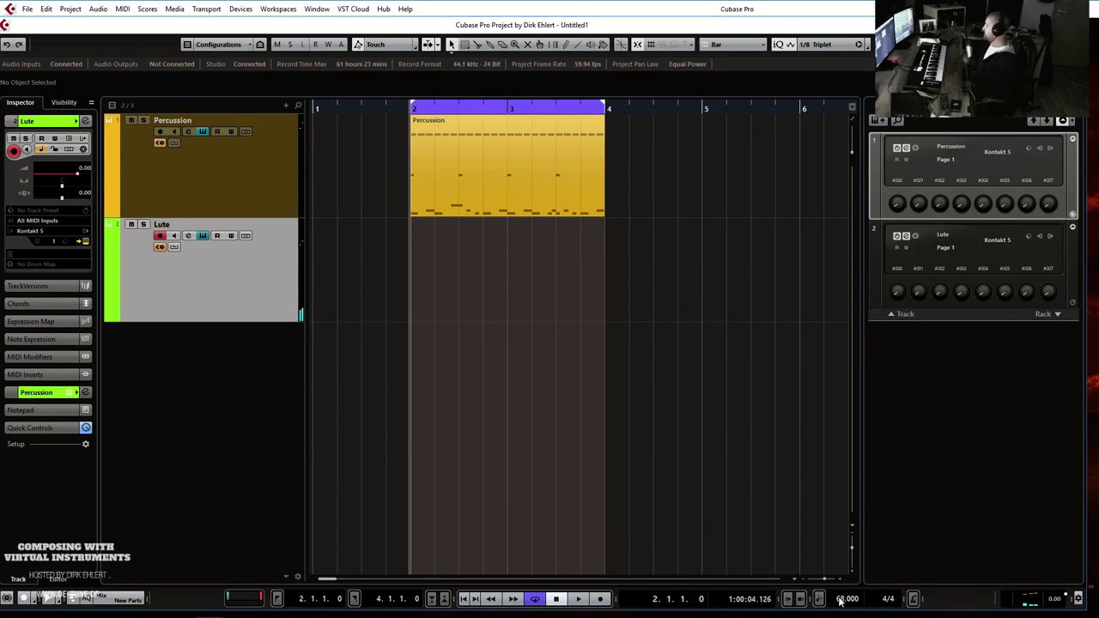
click(510, 110)
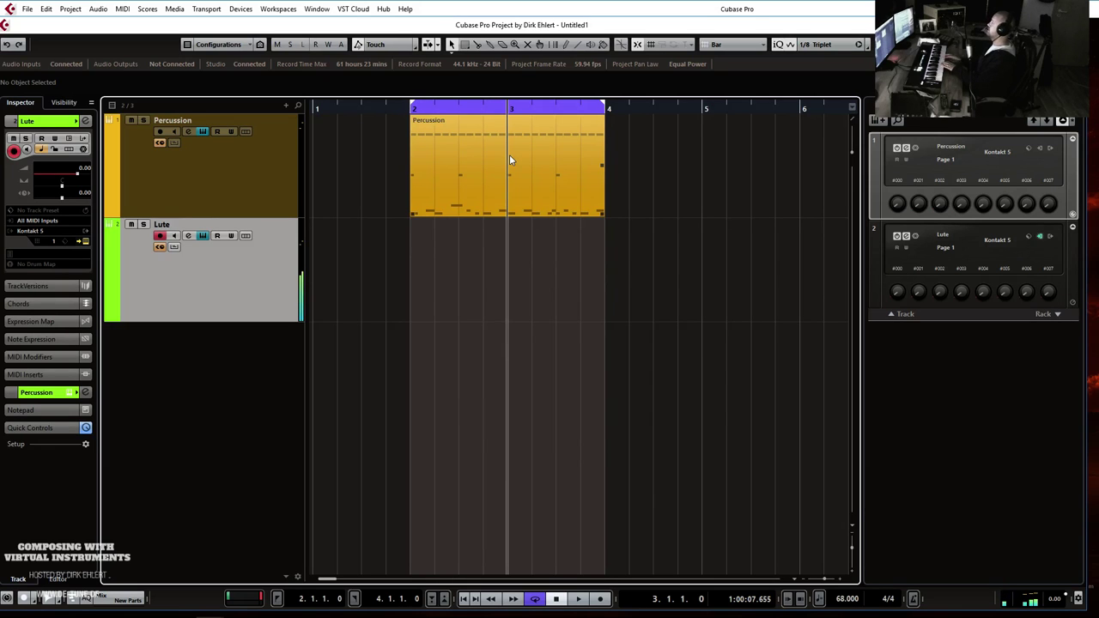
key(KP_Multiply)
key(space)
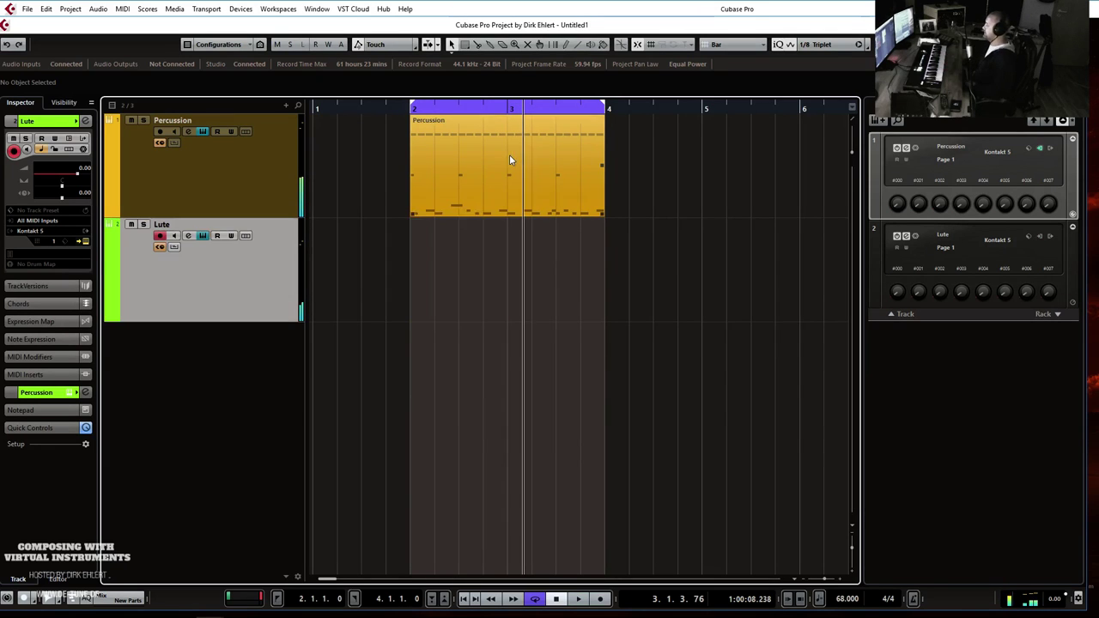
Duplicate the Percussion part three times so the pattern runs from bar 2 to bar 10.
click(455, 201)
key(ctrl+d)
key(ctrl+d)
key(ctrl+d)
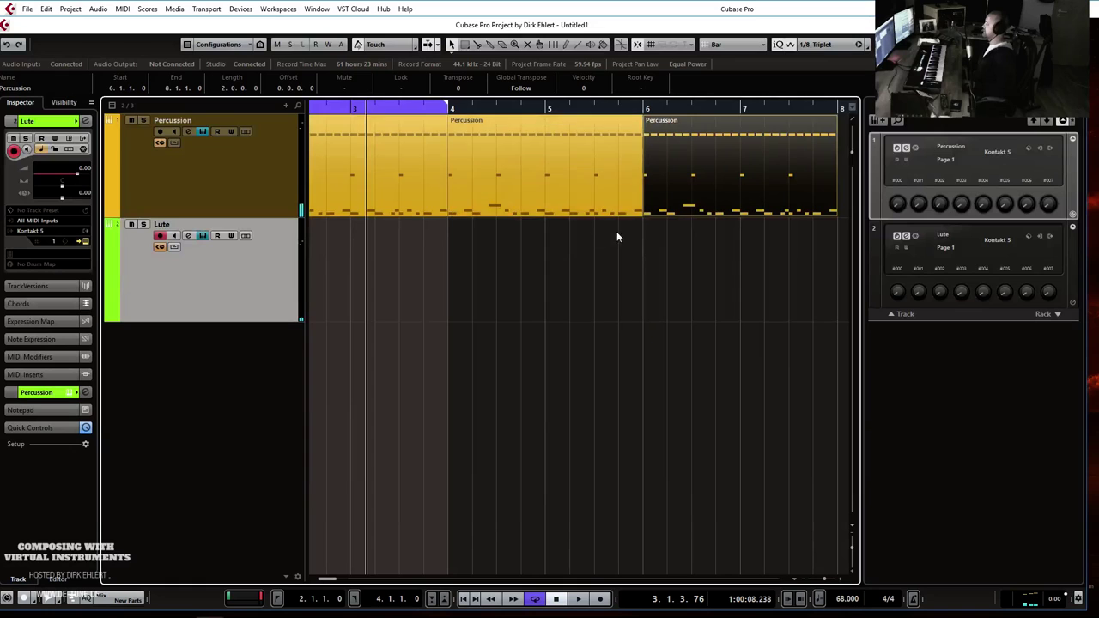
key(g)
key(KP_Decimal)
key(g)
key(g)
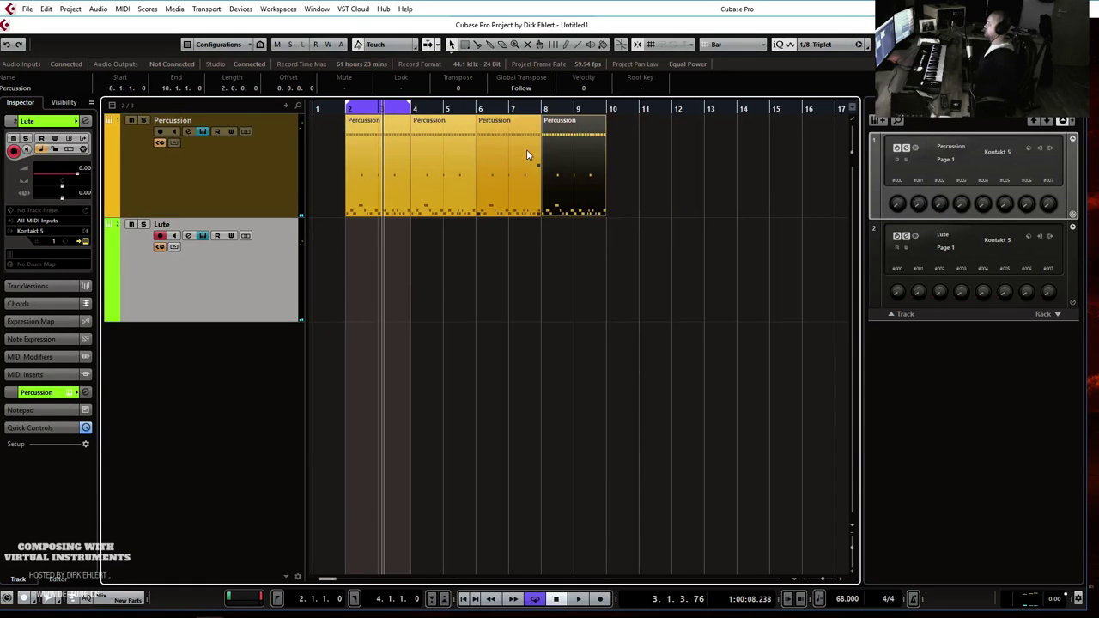
Turn off cycle mode, abandoning the Lute recording just started.
key(KP_Multiply)
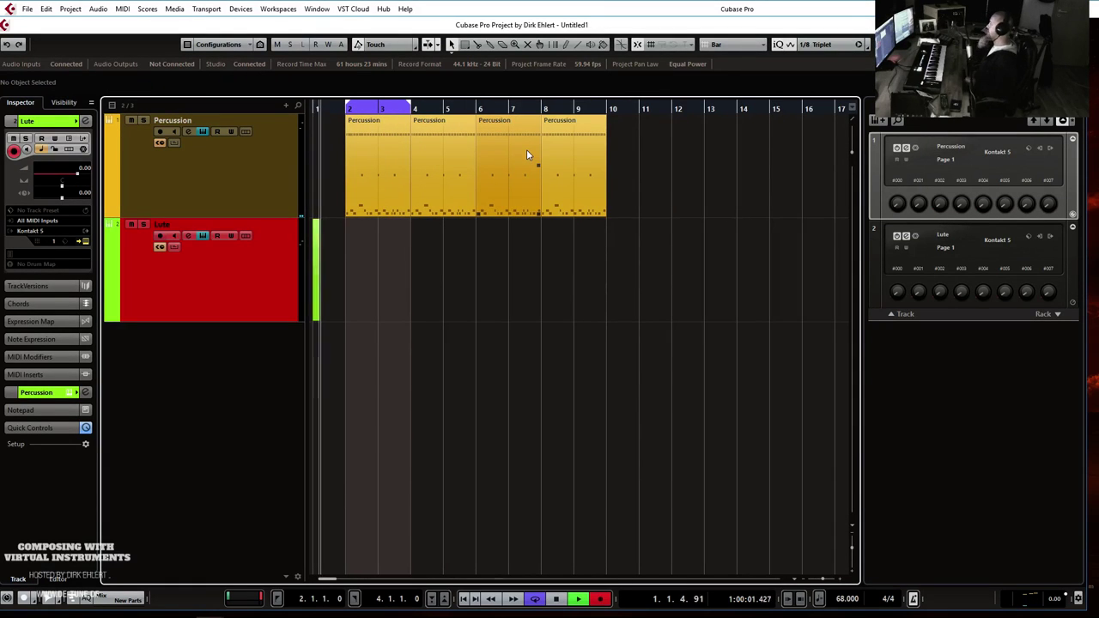
click(394, 104)
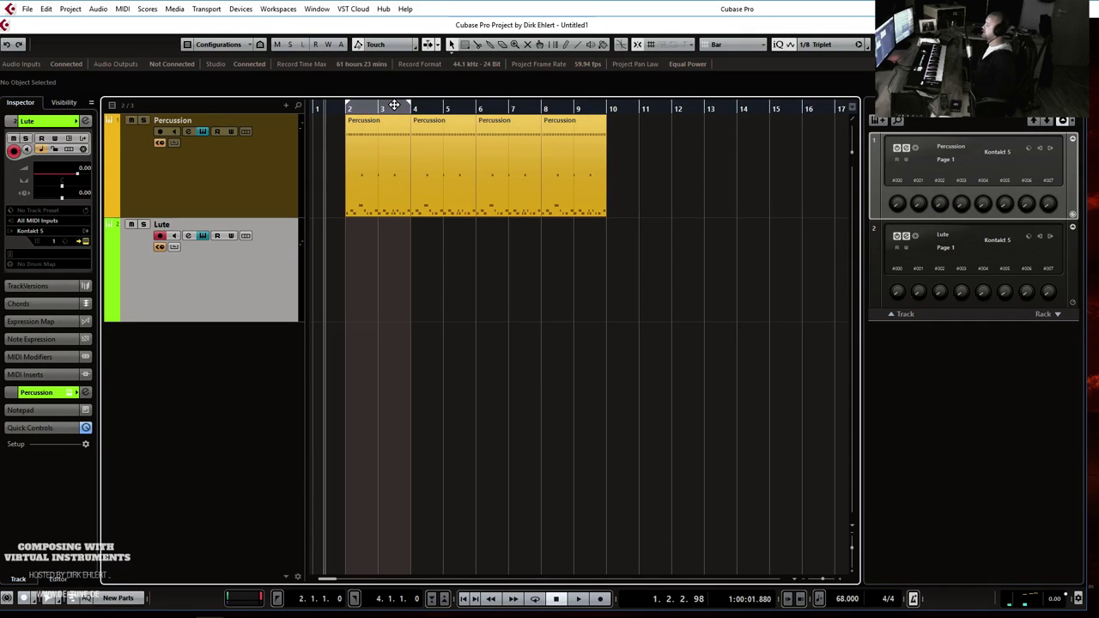
Record a trial Lute take over the percussion from the start and delete it.
key(KP_Multiply)
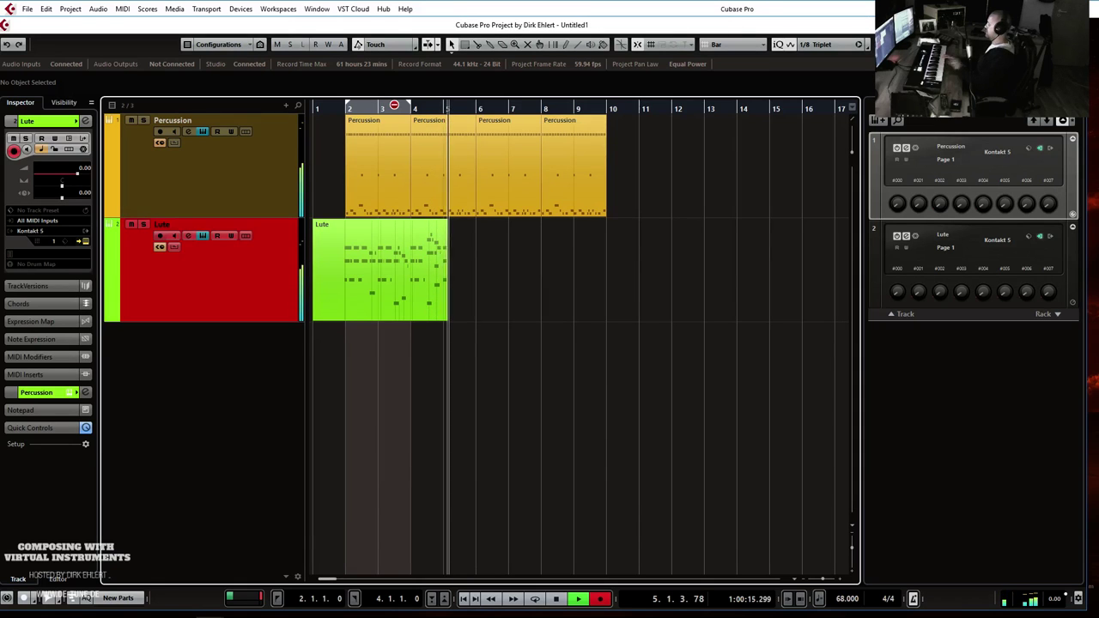
key(space)
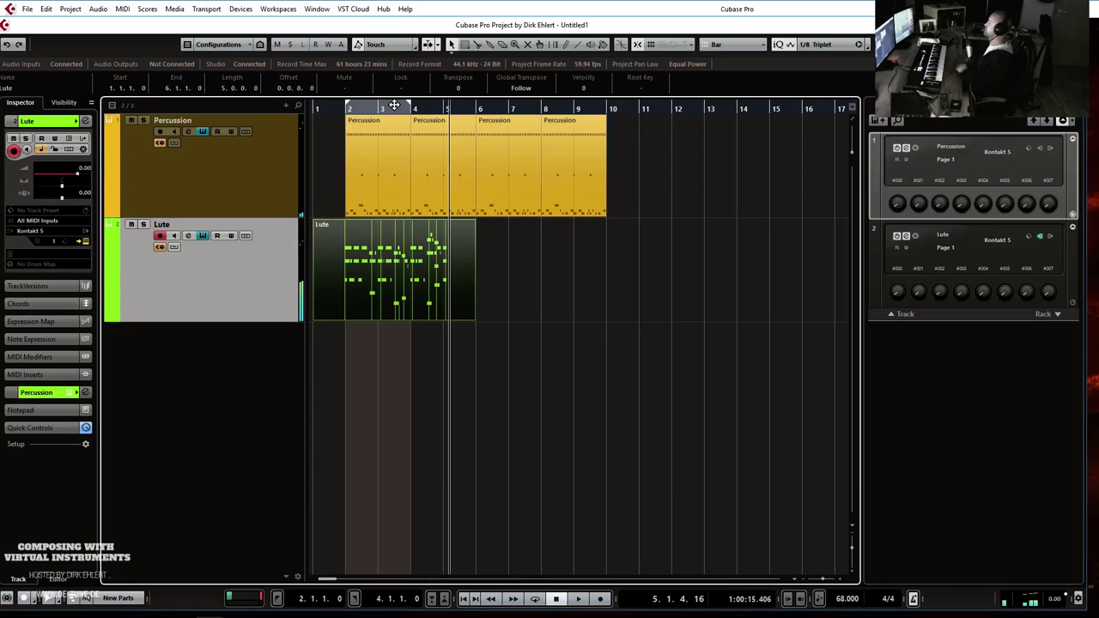
key(Delete)
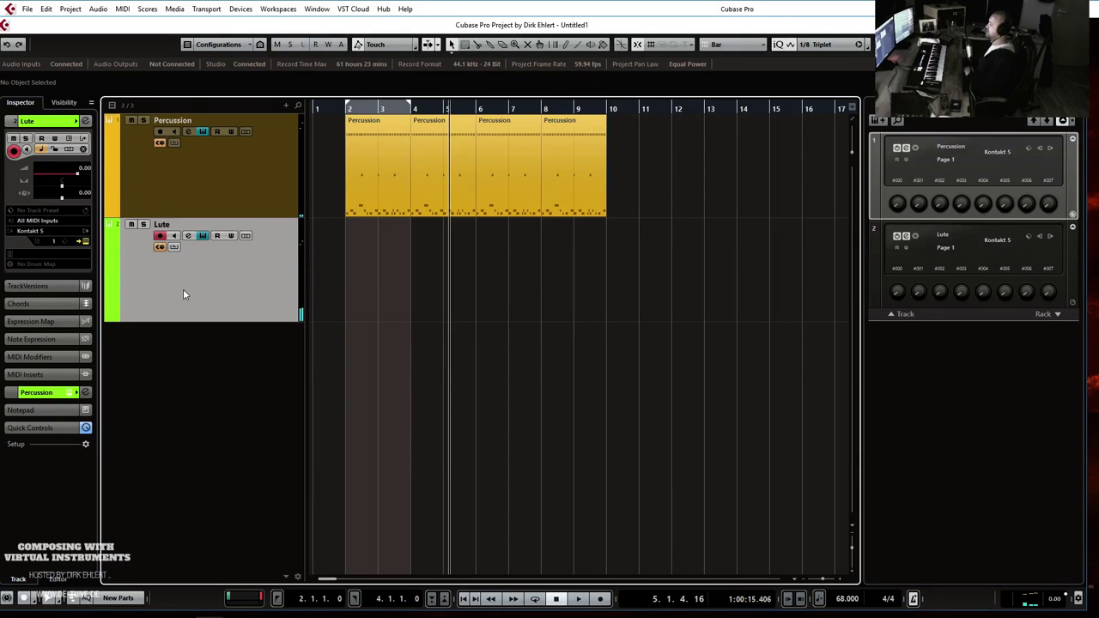
Record a new Lute take from bar 1 to the end of bar 5 over the percussion.
key(Home)
key(KP_Multiply)
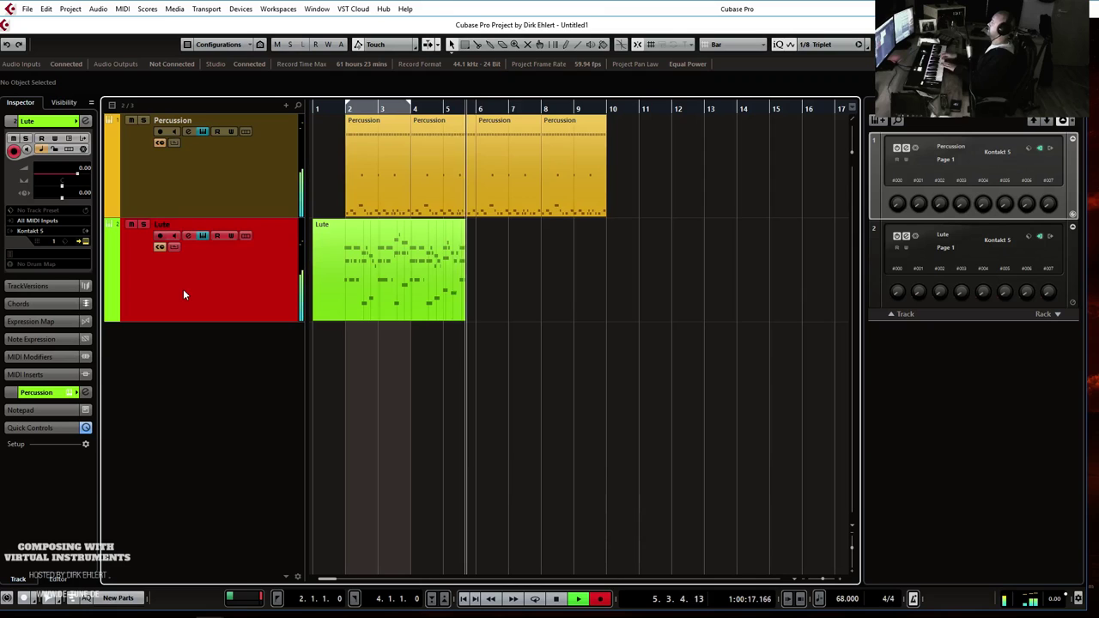
key(space)
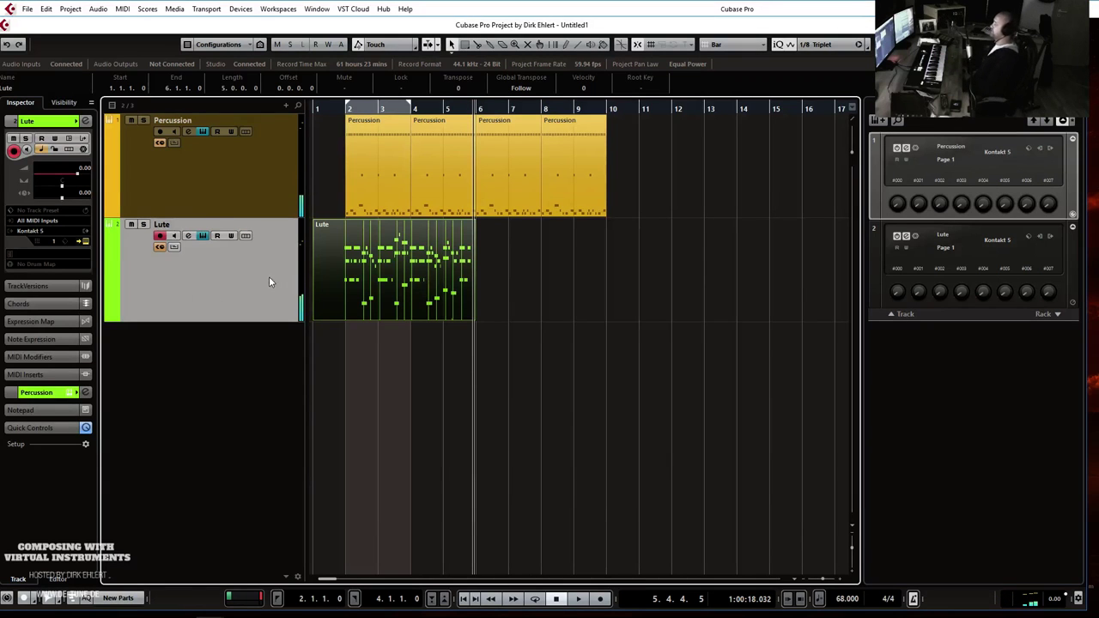
Open the recorded Lute part's notes for editing and apply iterative 1/8 Triplet quantizing several times.
double_click(402, 290)
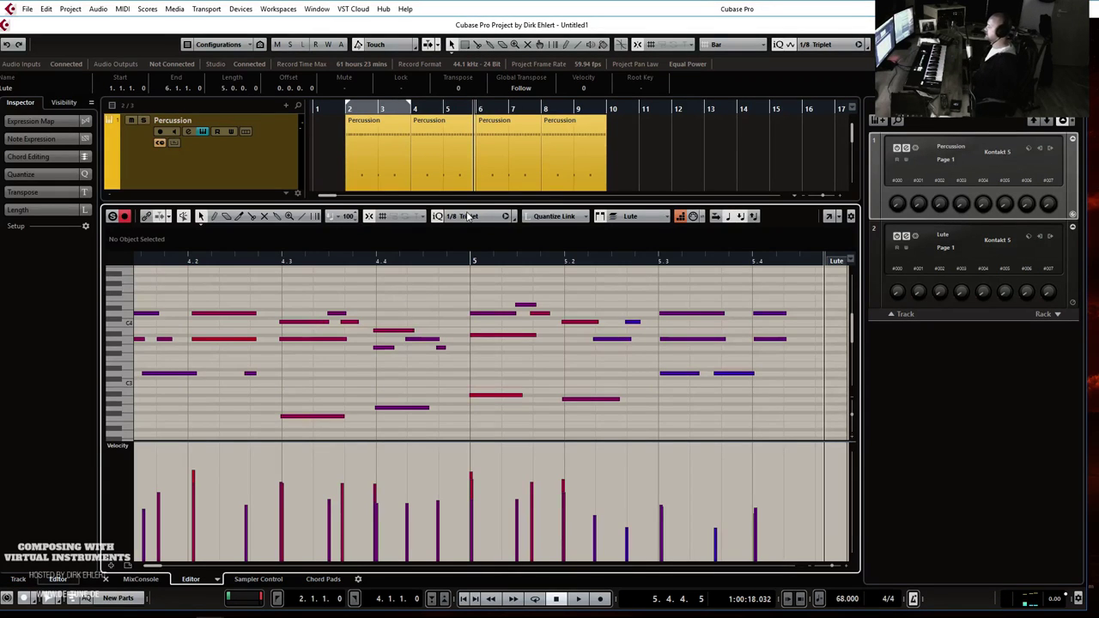
key(q)
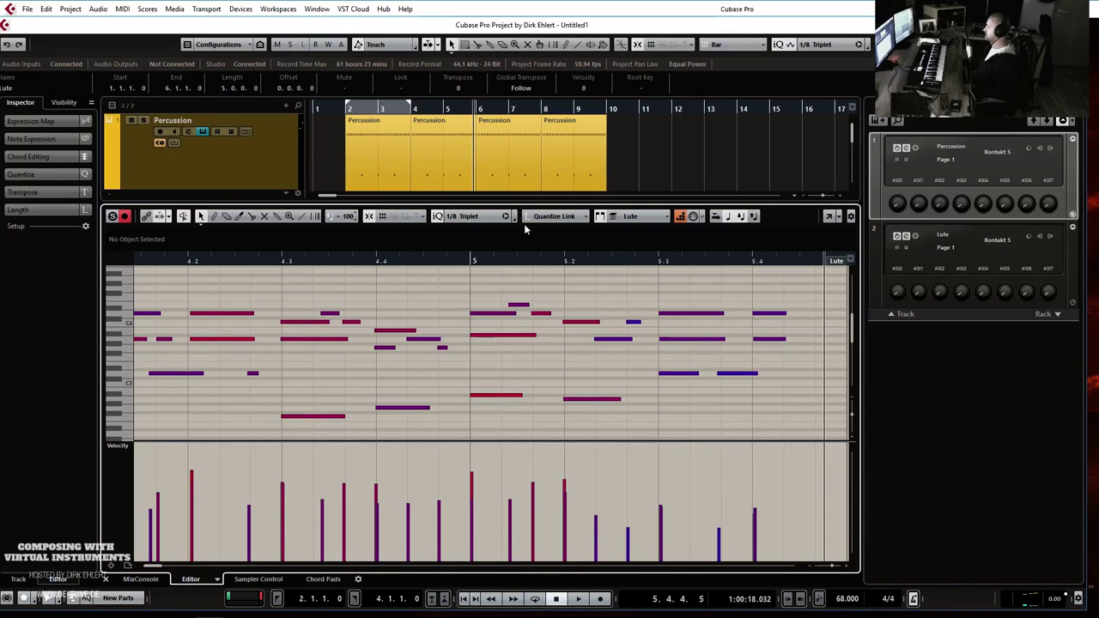
key(q)
key(q)
key(q)
key(q)
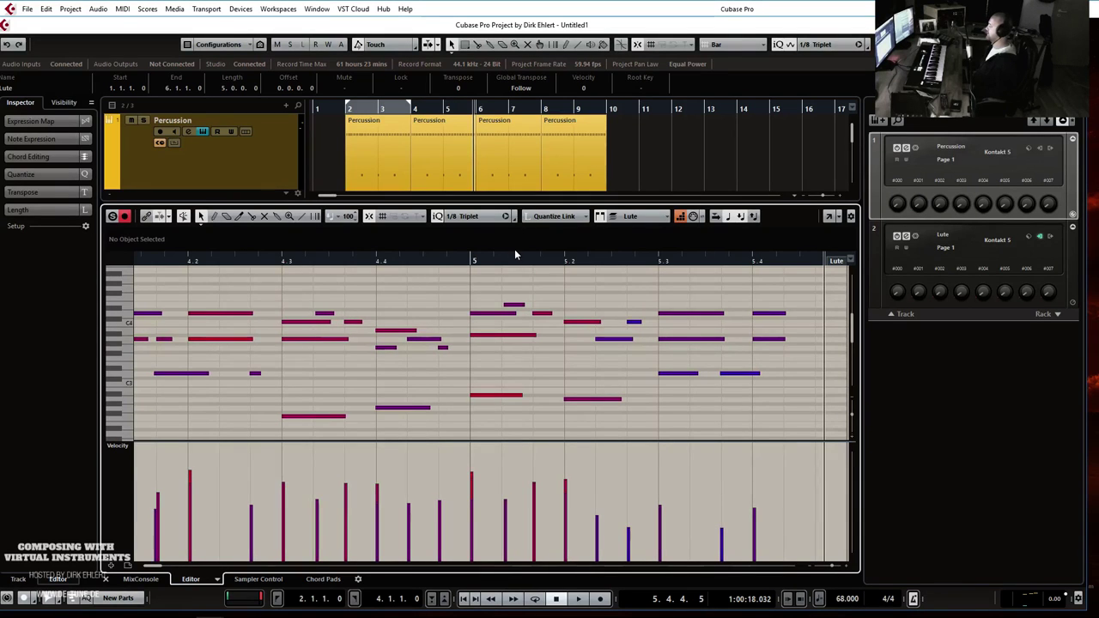
Play the quantized Lute part from bar 2 and check its notes.
scroll(614, 316, left, 10)
click(626, 260)
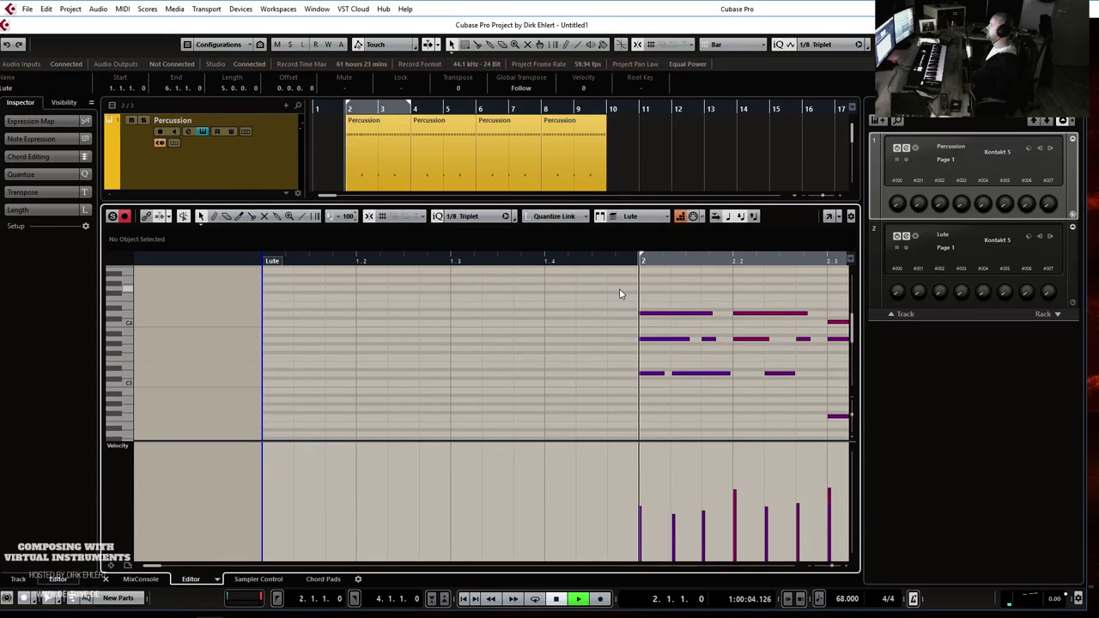
scroll(611, 294, down, 4)
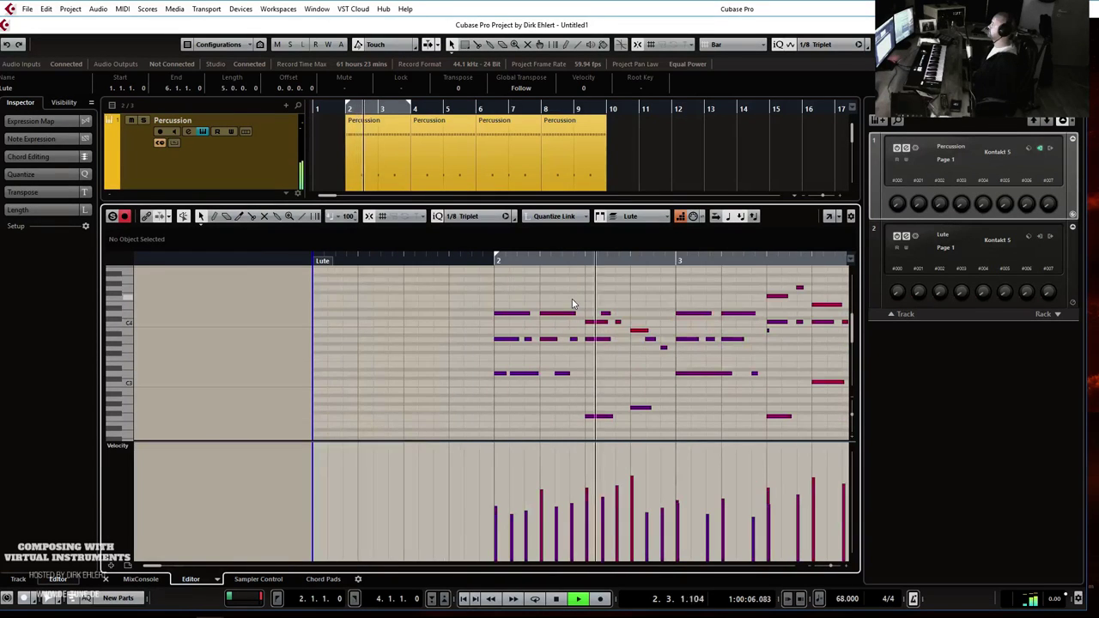
scroll(574, 297, down, 1)
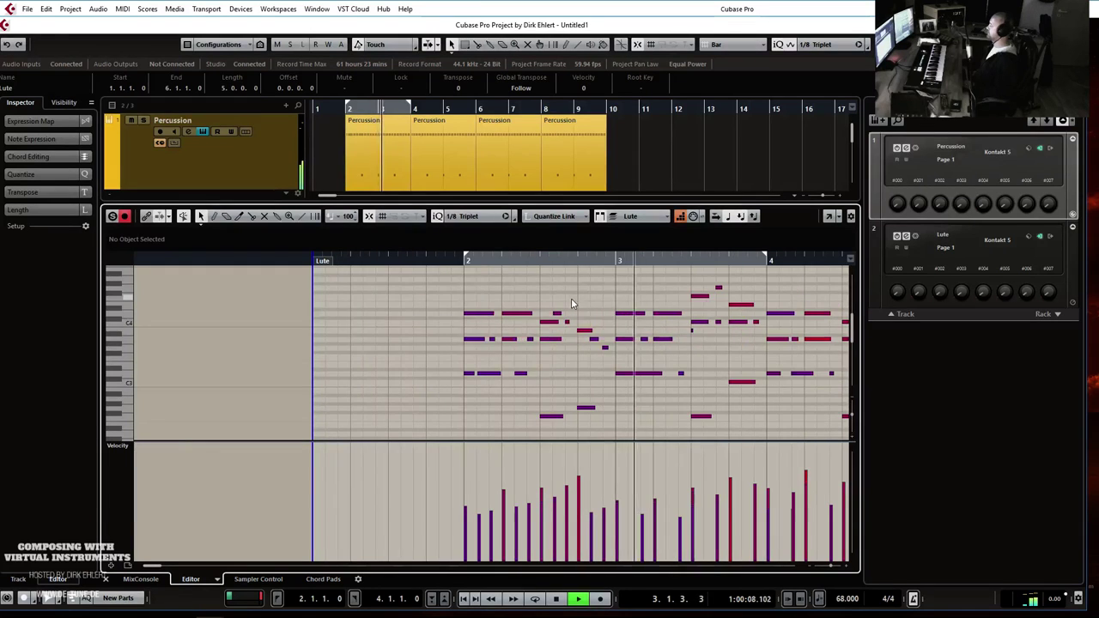
scroll(571, 300, up, 2)
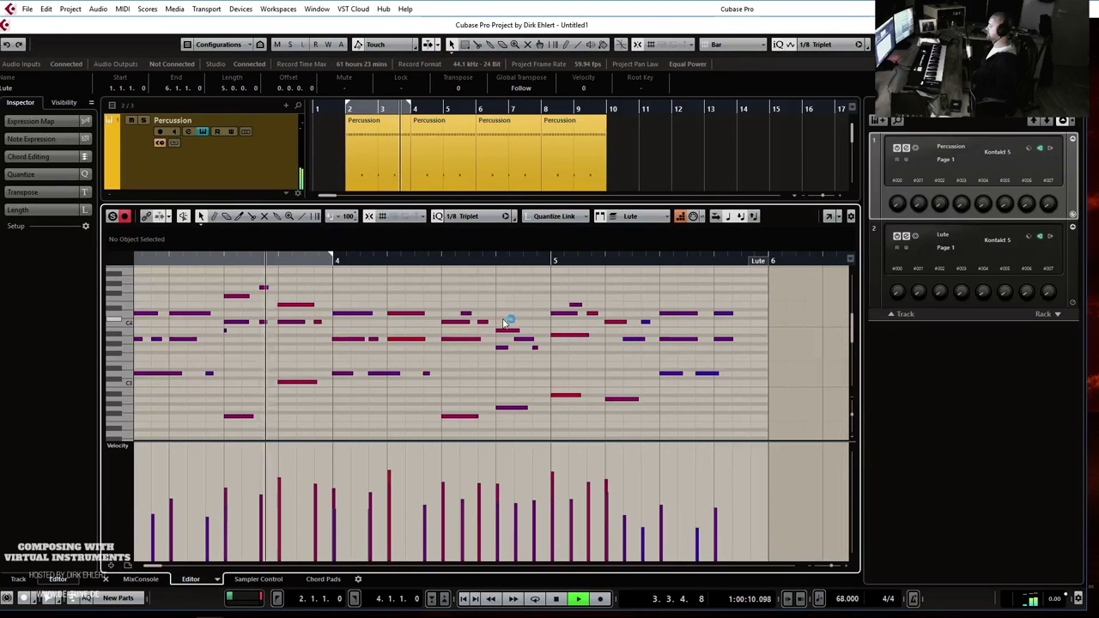
Delete the very short stray B3 note on beat 3 of bar 3 in the Lute part.
click(231, 322)
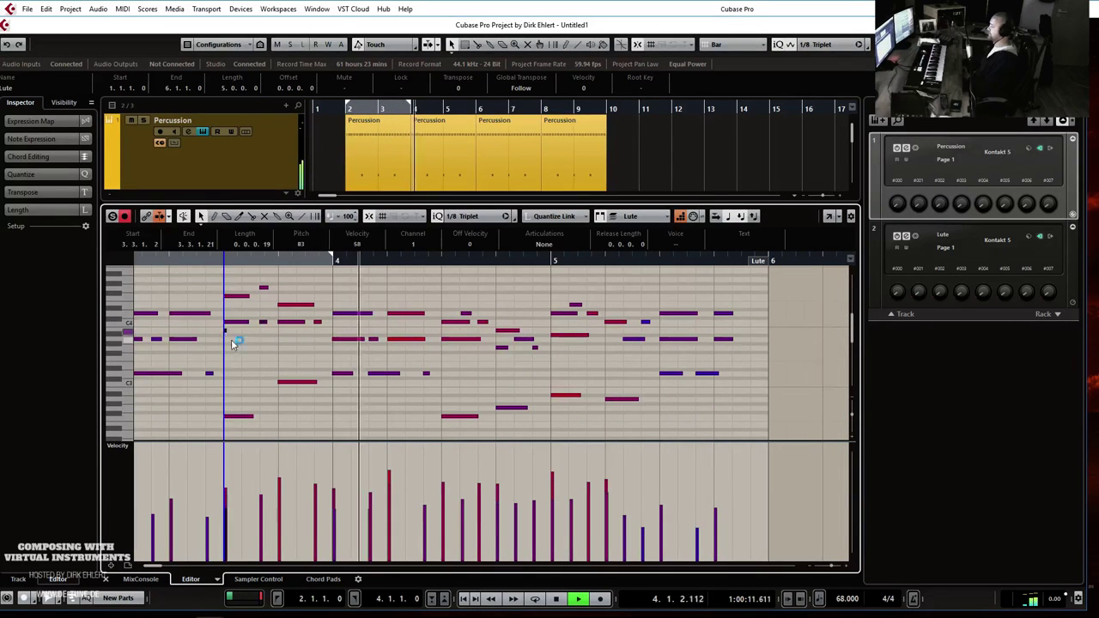
click(264, 290)
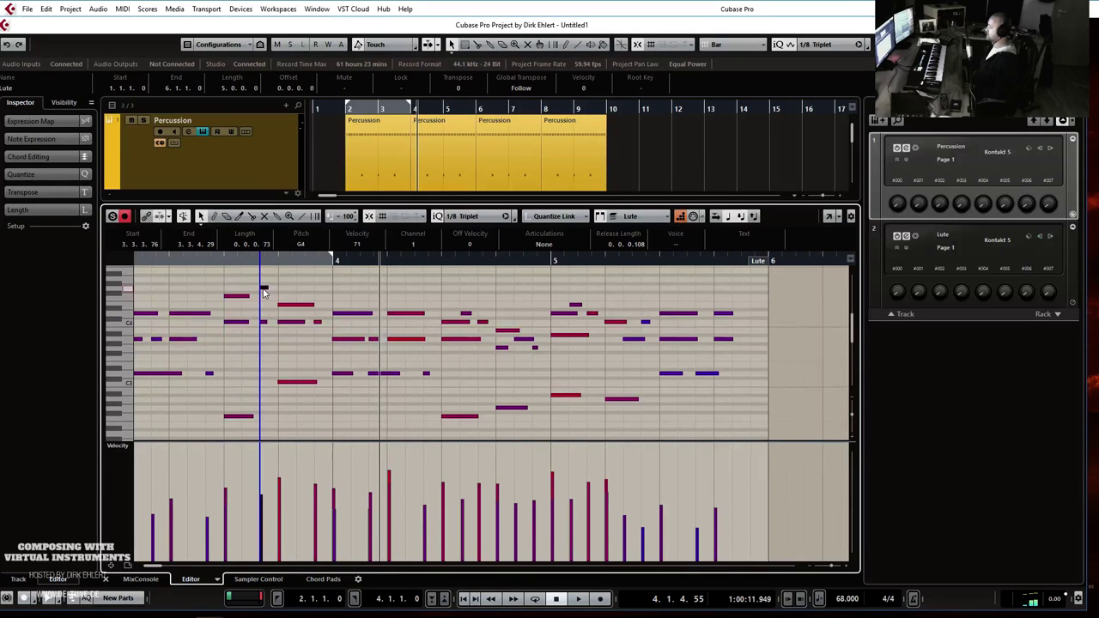
click(248, 297)
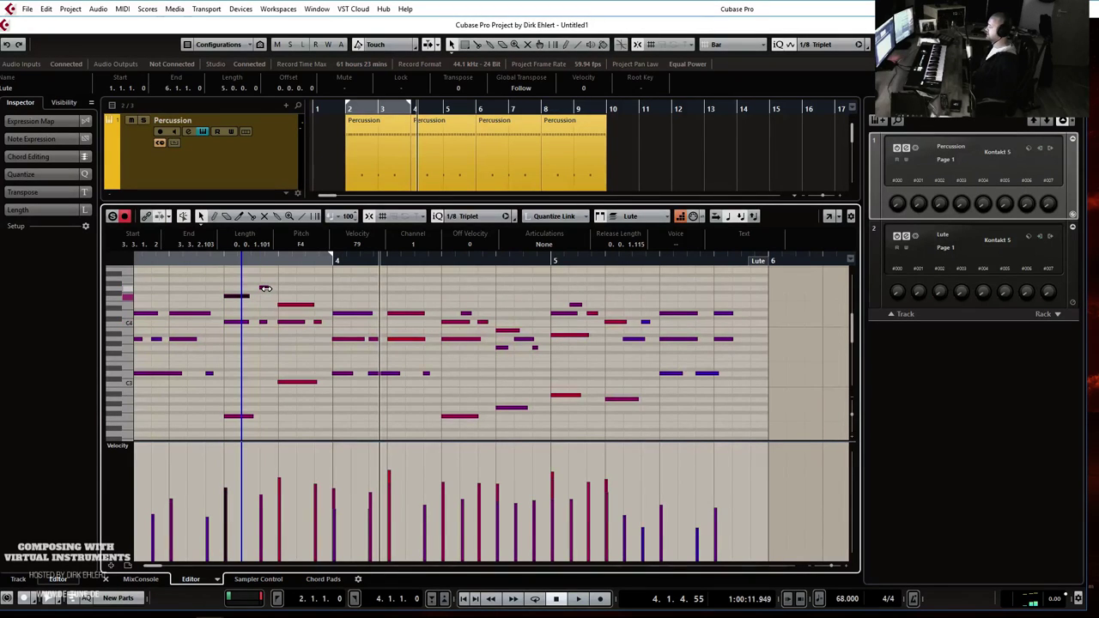
Set the quantize grid to 1/16 Triplet and copy the short G4 note in bar 3 to F4 just after it.
click(460, 216)
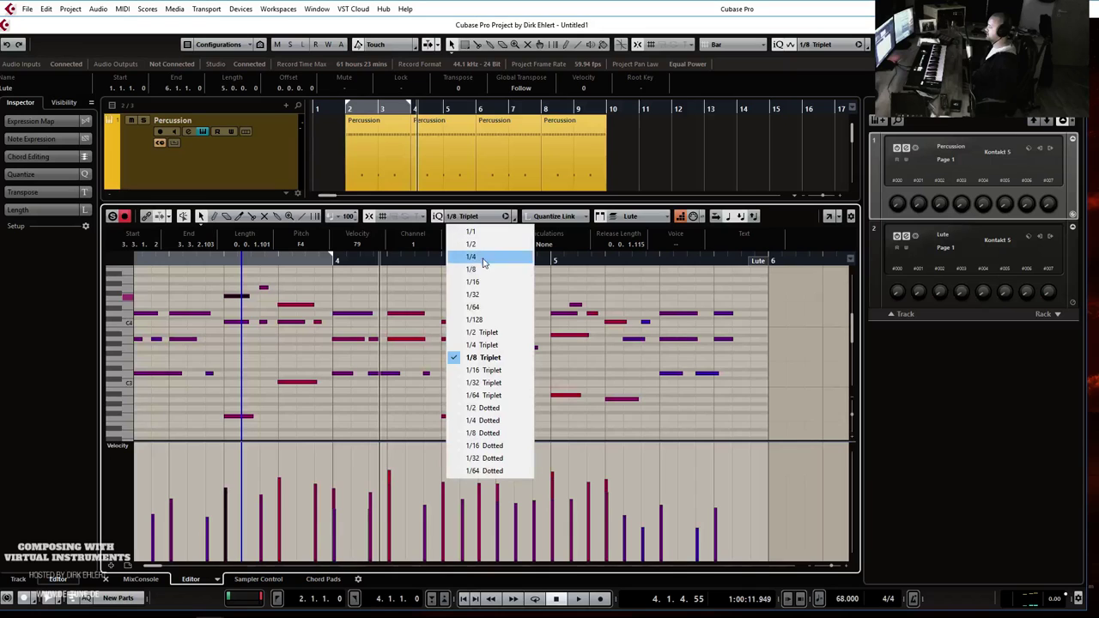
click(482, 368)
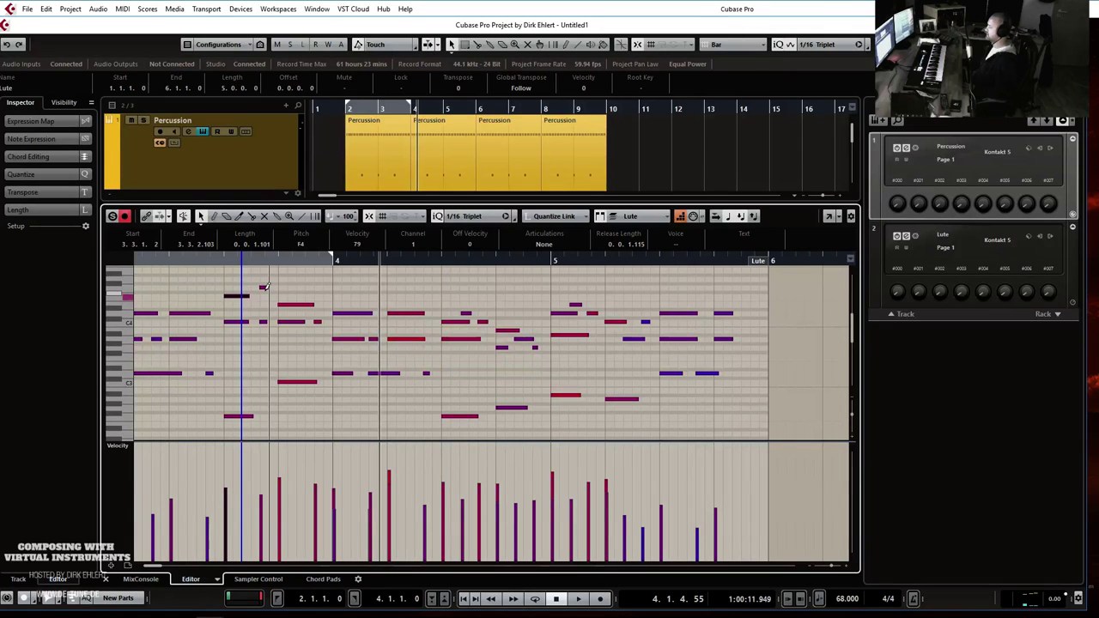
drag(265, 289, 274, 297)
click(220, 261)
key(space)
Move the short G4 note in bar 3 one 1/16 triplet earlier, place the F4 copy at 3.3.3.80, and play the passage.
drag(265, 290, 257, 290)
key(h)
key(h)
key(h)
key(h)
drag(557, 299, 538, 299)
key(space)
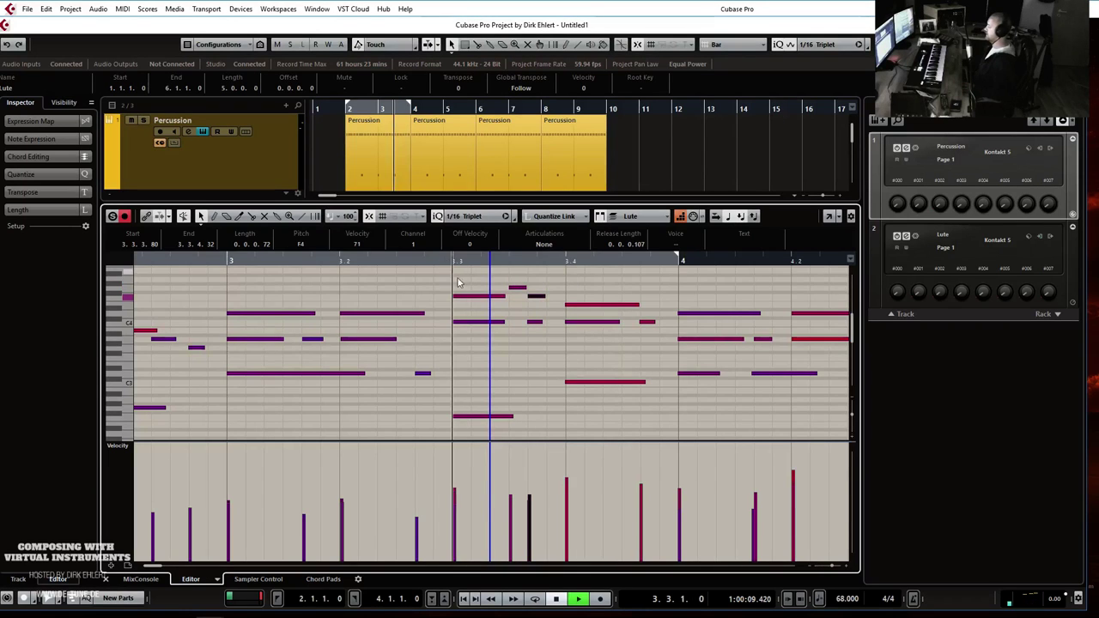
key(space)
Shorten the E4 note on beat 4 of bar 3 to 0.0.1.40 and add a short D4 note directly after it.
drag(638, 305, 633, 308)
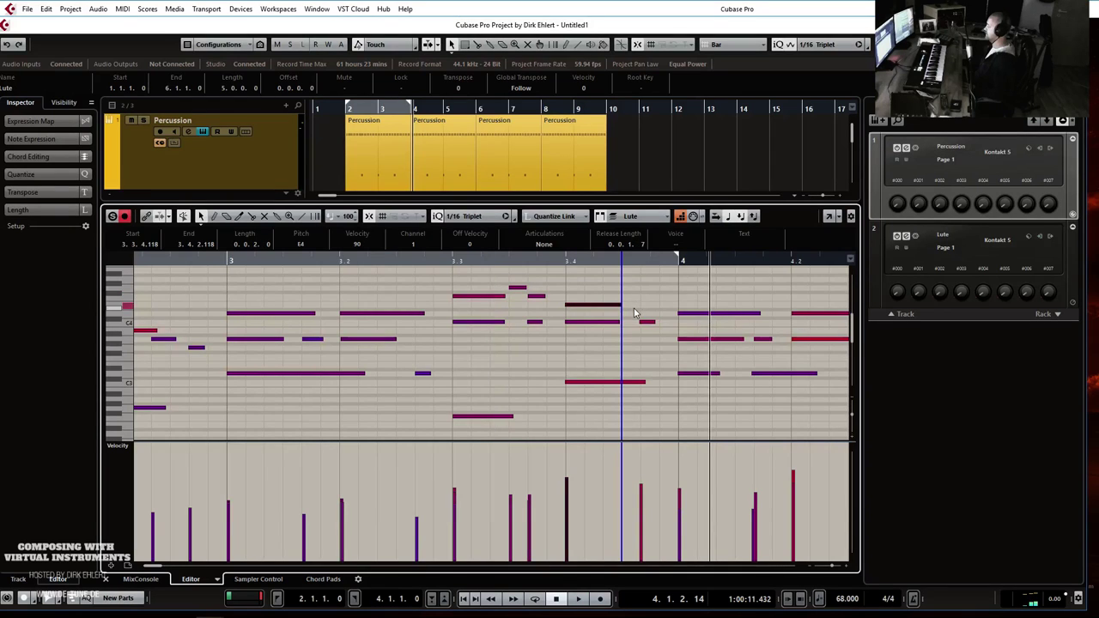
alt+click(629, 313)
click(647, 322)
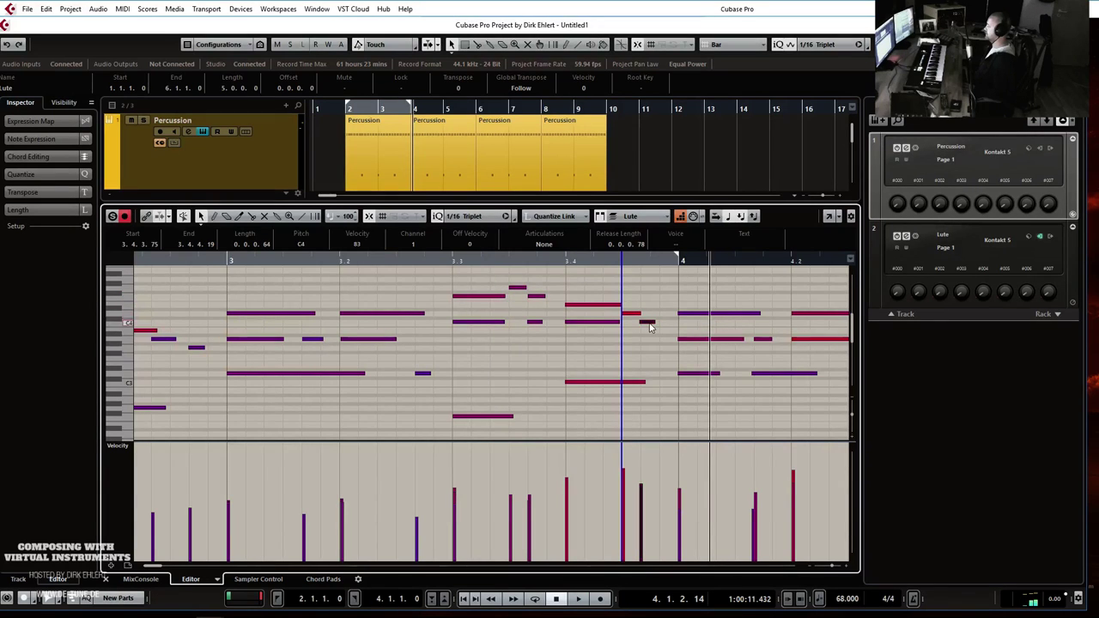
drag(630, 314, 603, 305)
key(space)
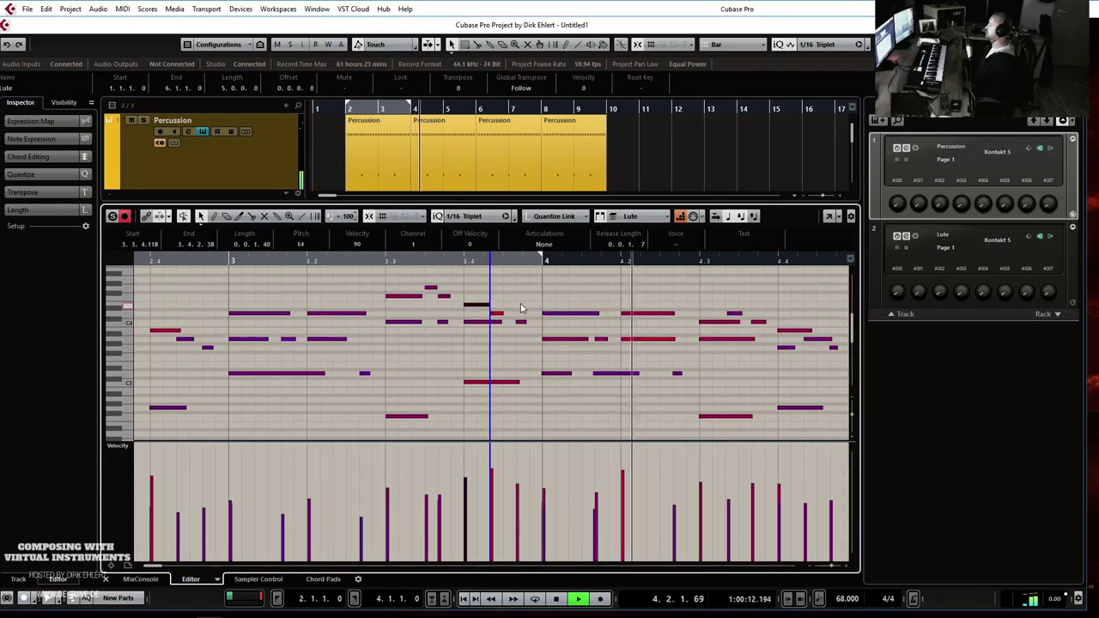
Play back the Lute part from bar 2 through bar 5 to check the edited notes in context.
key(space)
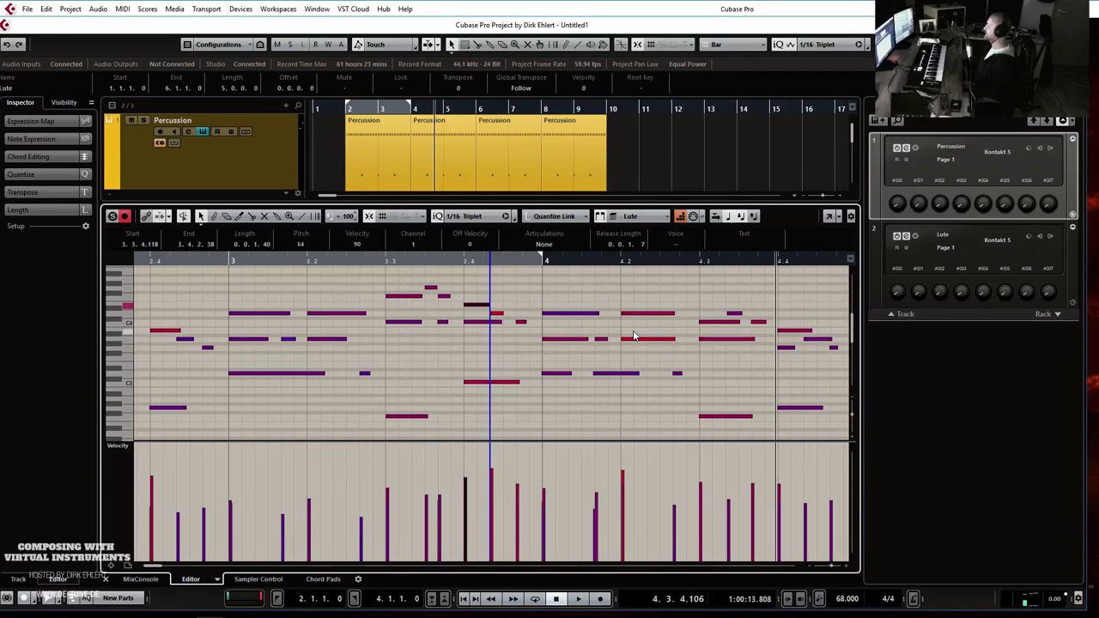
scroll(632, 336, left, 4)
key(g)
key(g)
key(g)
key(g)
key(g)
key(g)
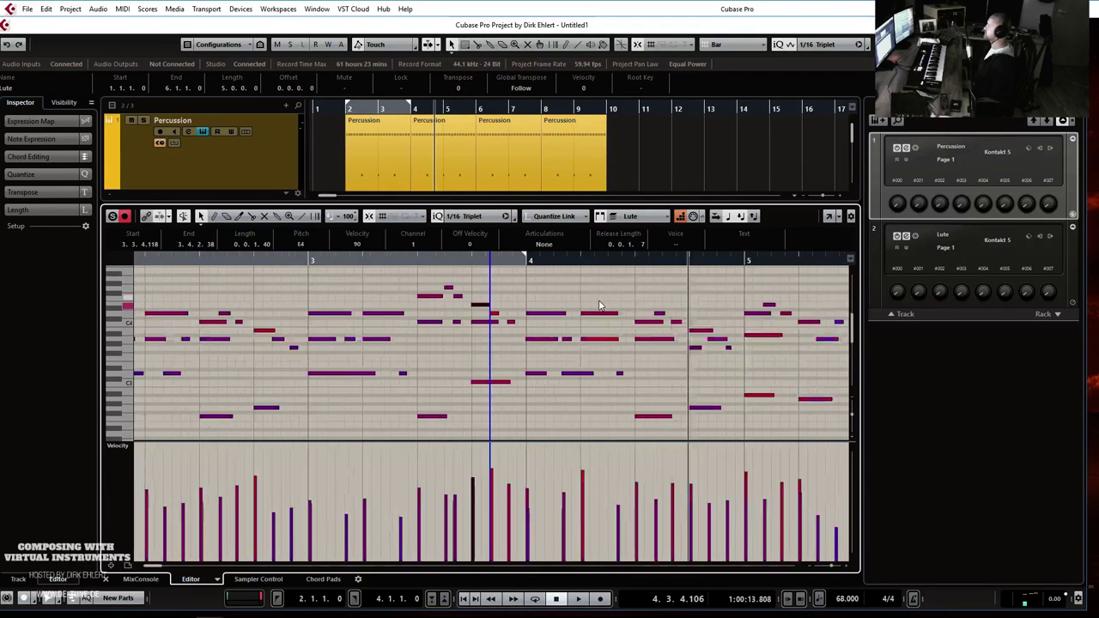
key(space)
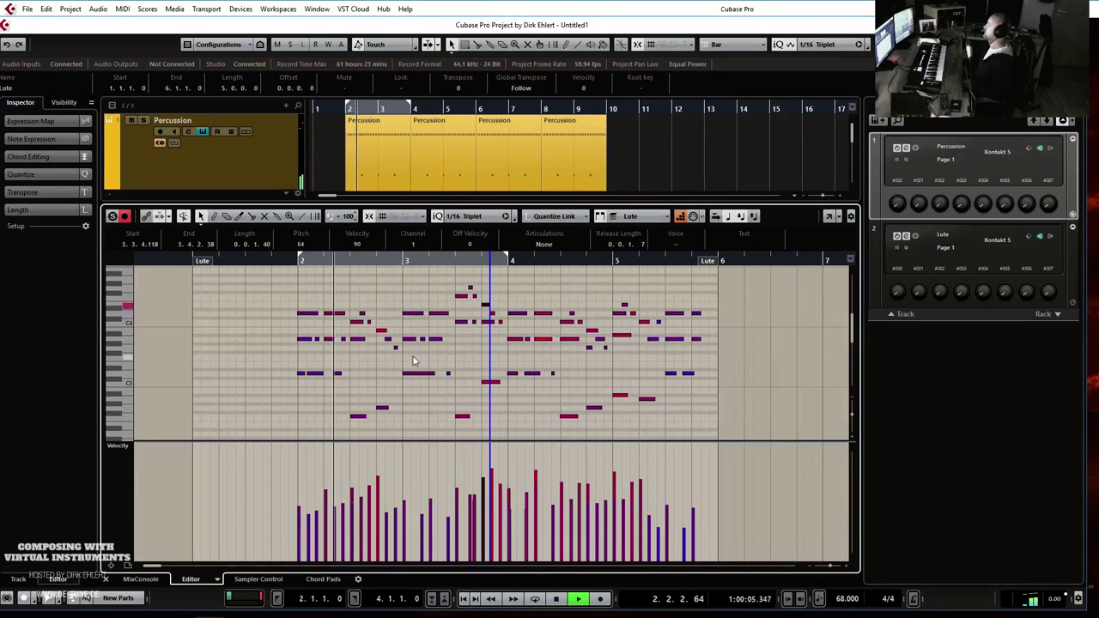
key(h)
key(h)
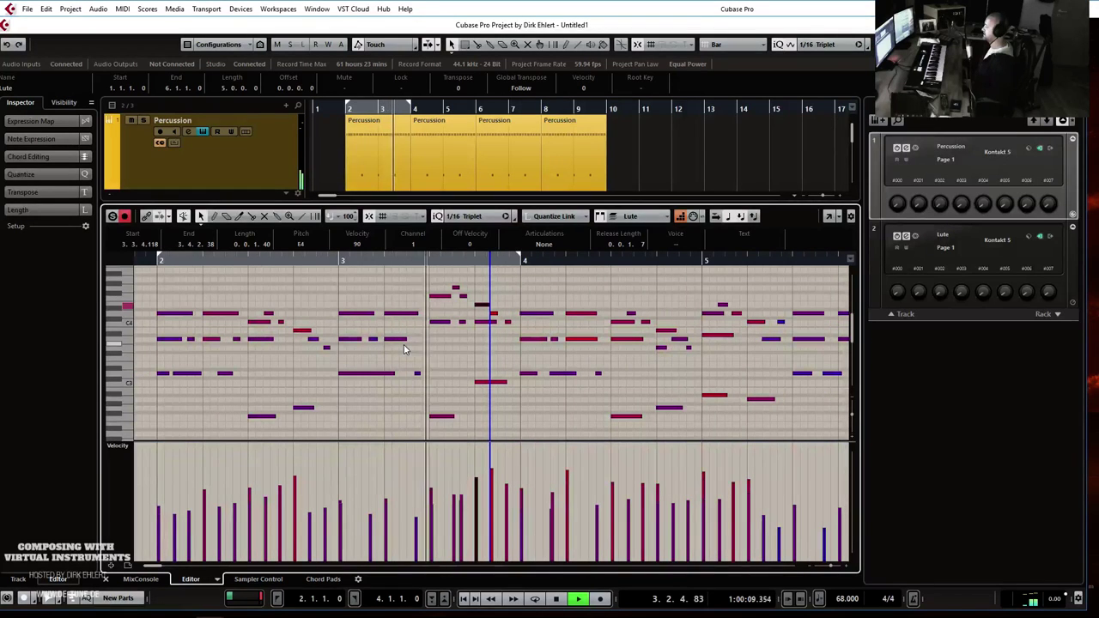
key(h)
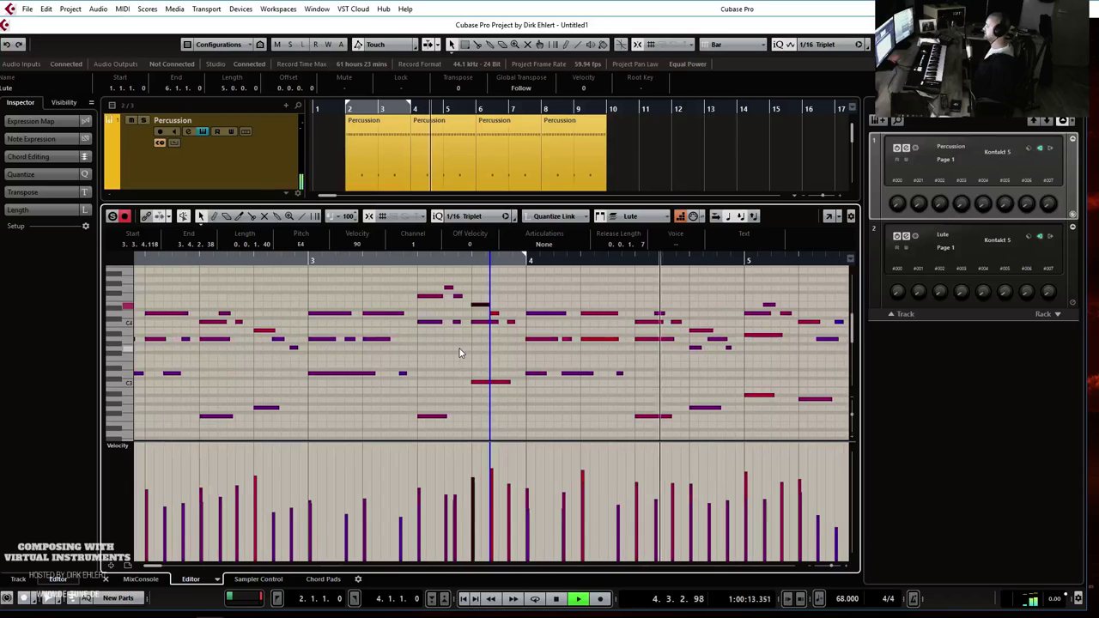
key(g)
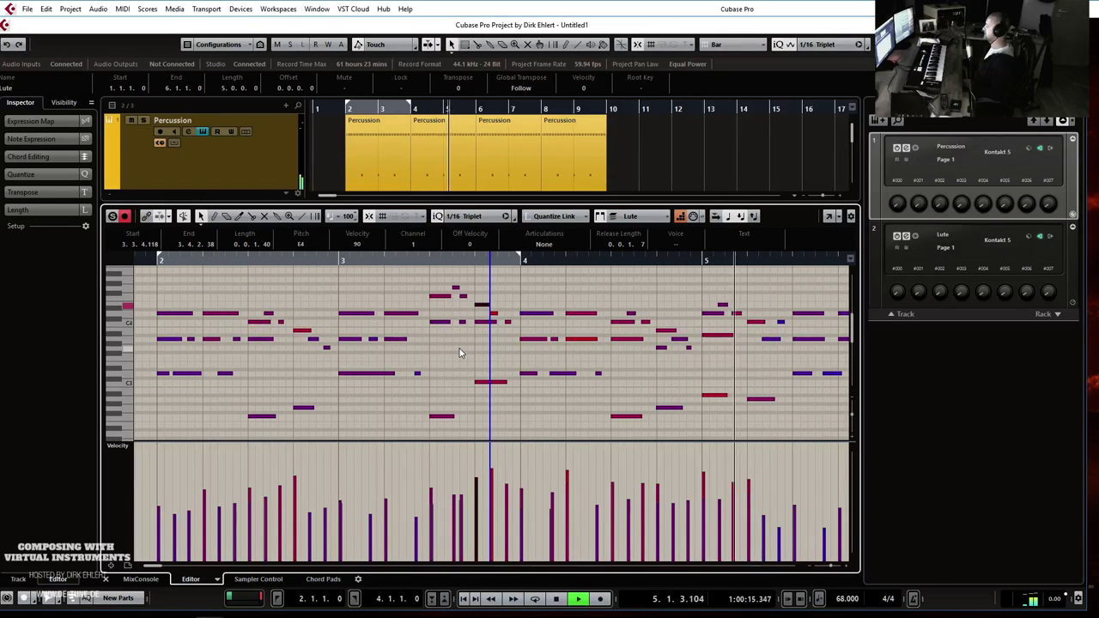
key(g)
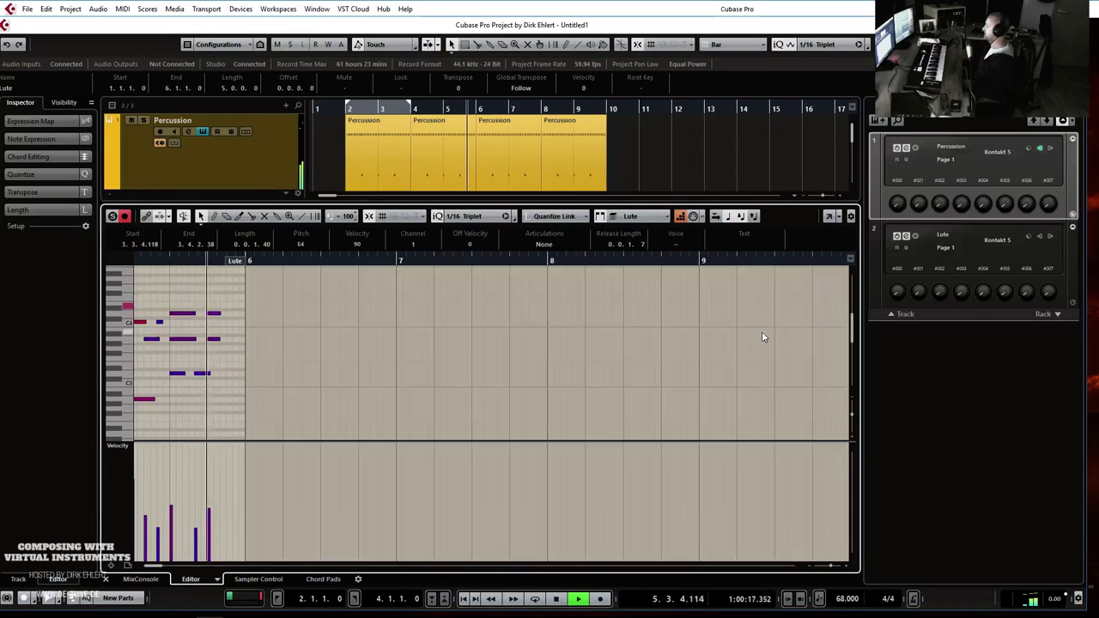
Extend the Lute part's end to bar 7, filling bar 6 with two repeats of the chords starting at beat 3 of bar 5.
drag(242, 270, 390, 272)
drag(317, 296, 173, 419)
scroll(296, 363, left, 3)
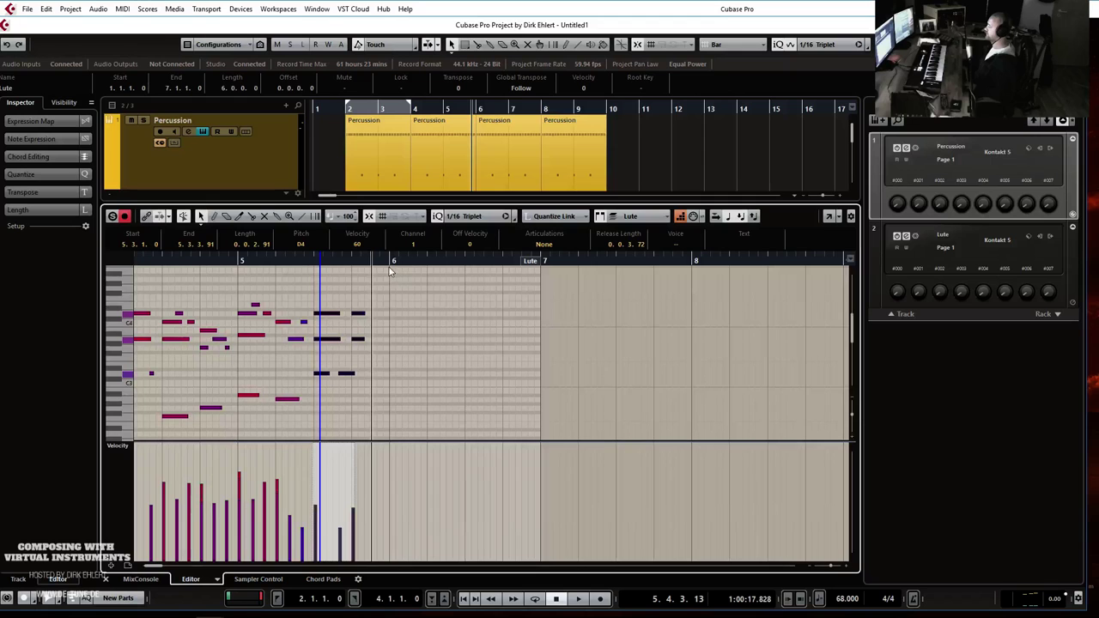
key(alt+d)
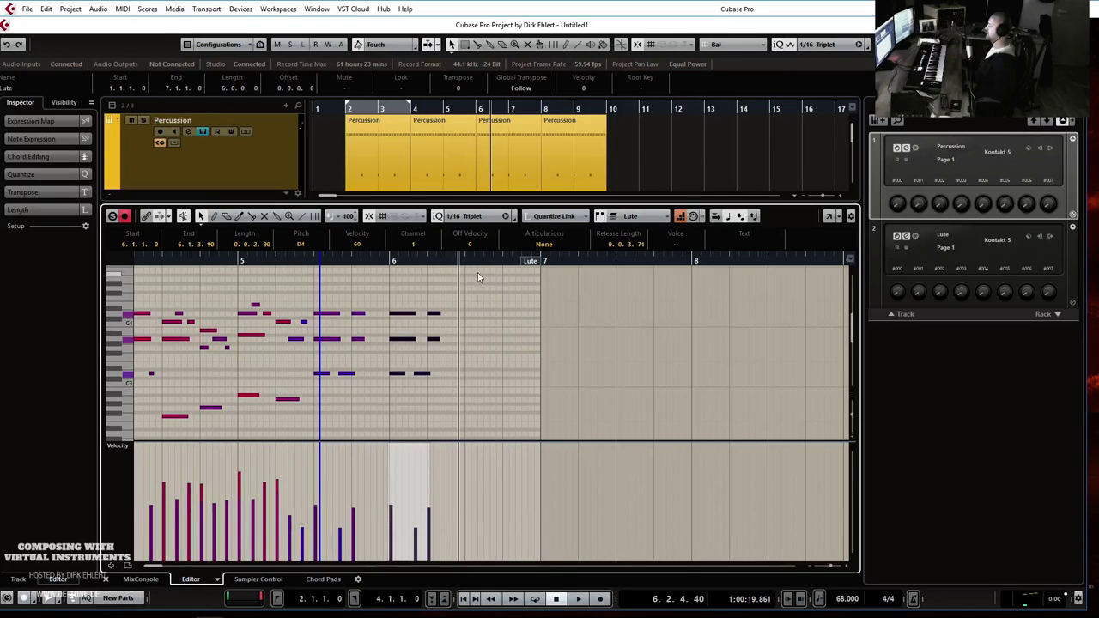
key(alt+d)
key(ctrl+e)
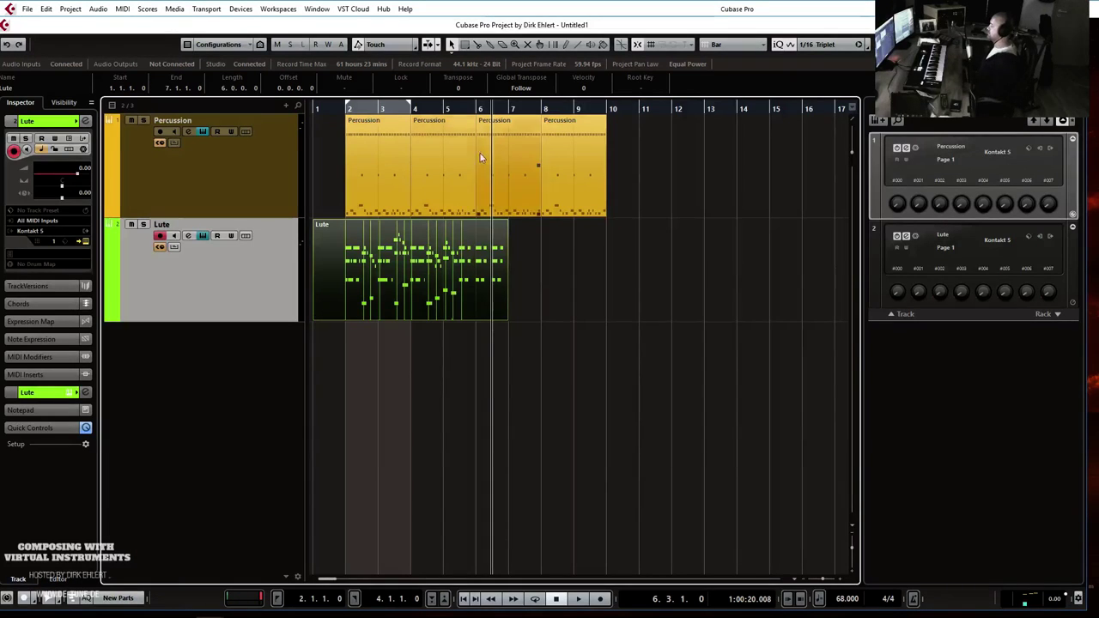
key(space)
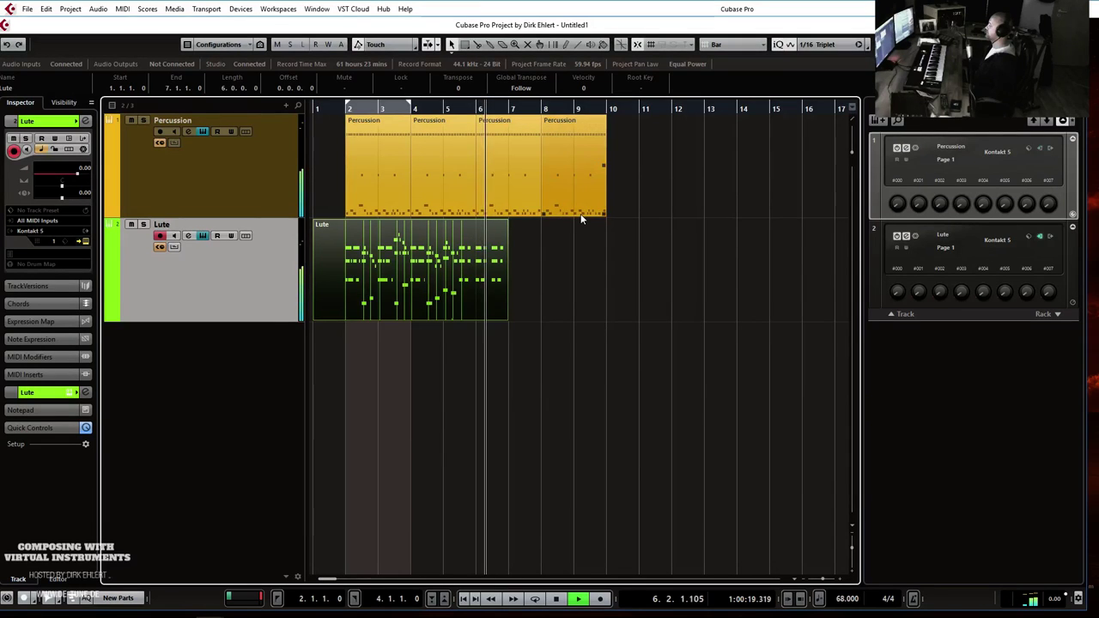
key(space)
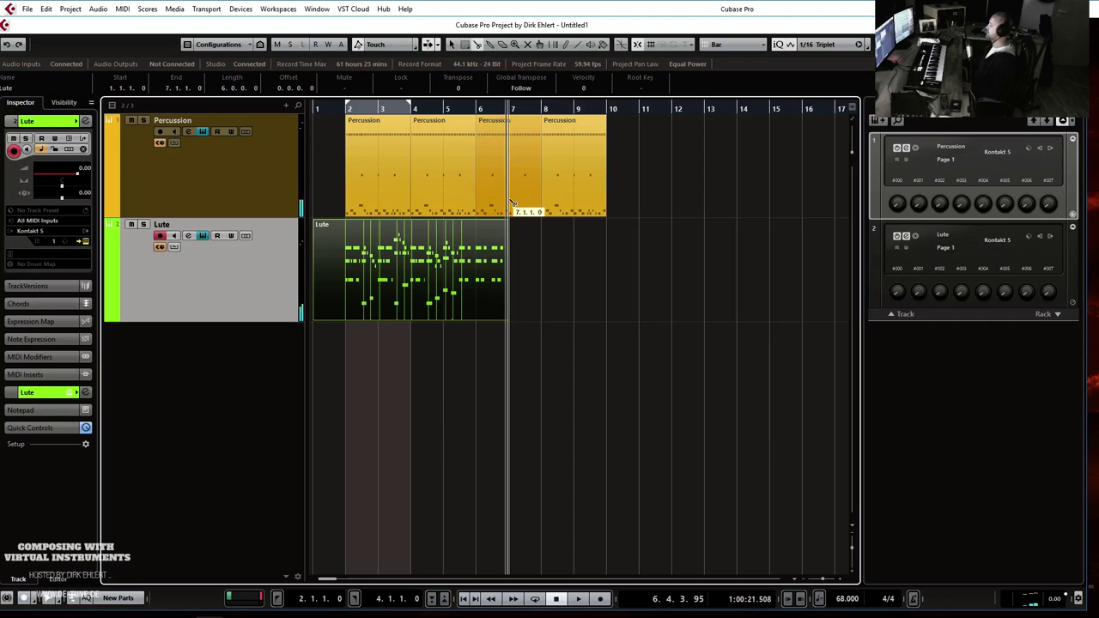
Cut the Percussion track off at bar 7 and duplicate its remaining parts so they repeat from bar 7 to bar 12.
click(512, 202)
key(1)
click(531, 198)
key(Delete)
click(552, 197)
key(Delete)
drag(546, 178, 404, 192)
key(ctrl+d)
Align the Lute's opening chord to 2.1.1.0 with iterative quantize off, and trim the part's start to bar 2.
alt+click(346, 273)
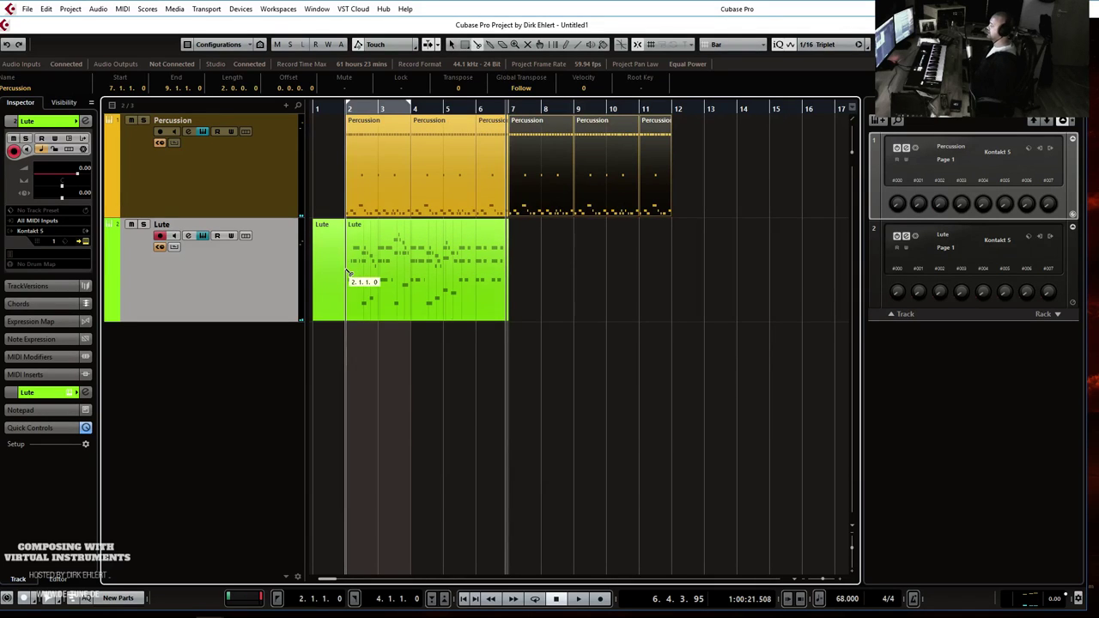
key(ctrl+z)
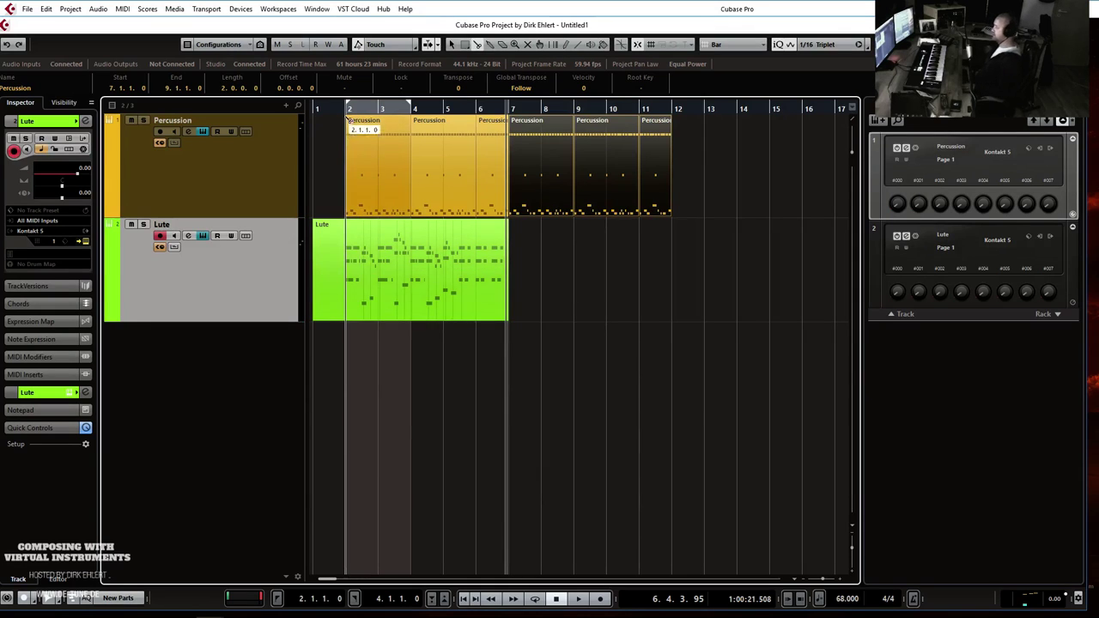
click(355, 260)
click(341, 110)
double_click(355, 247)
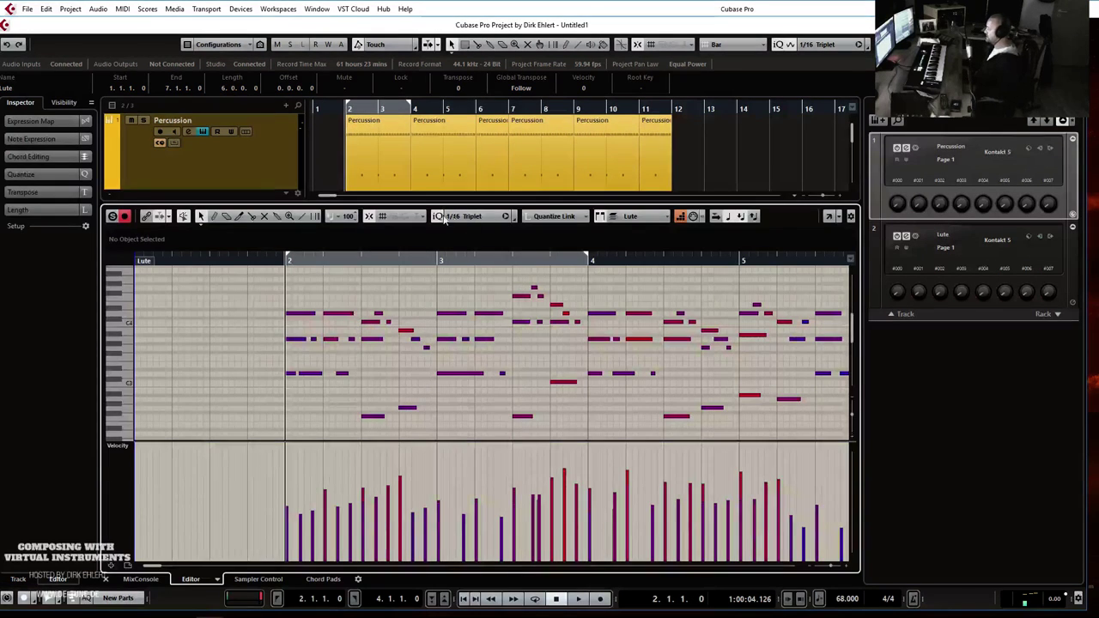
drag(273, 339, 289, 395)
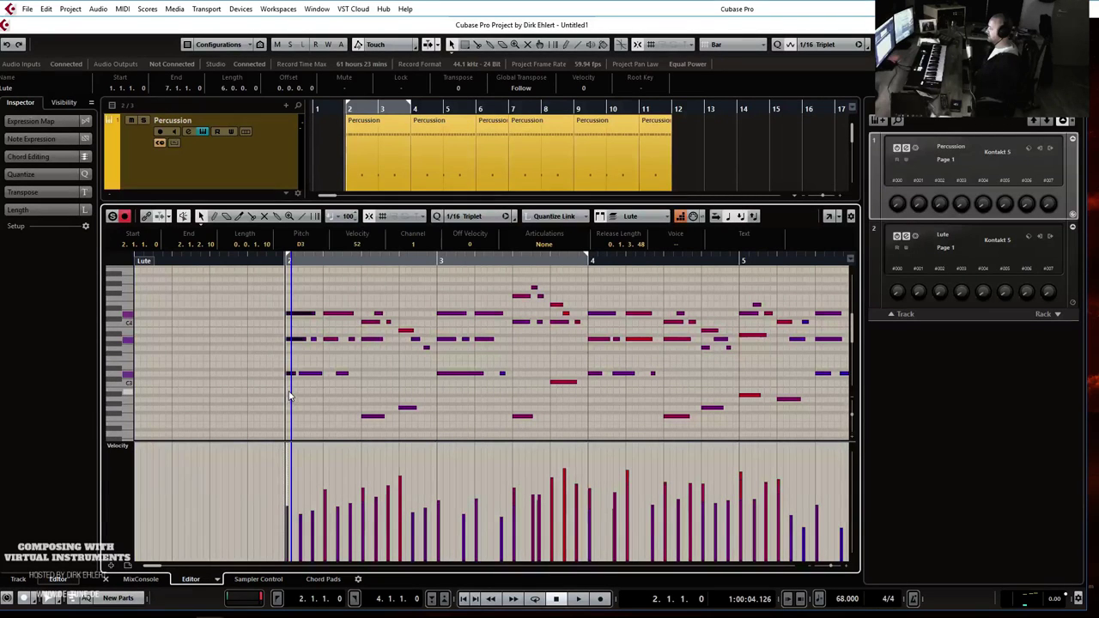
drag(136, 261, 294, 264)
key(Return)
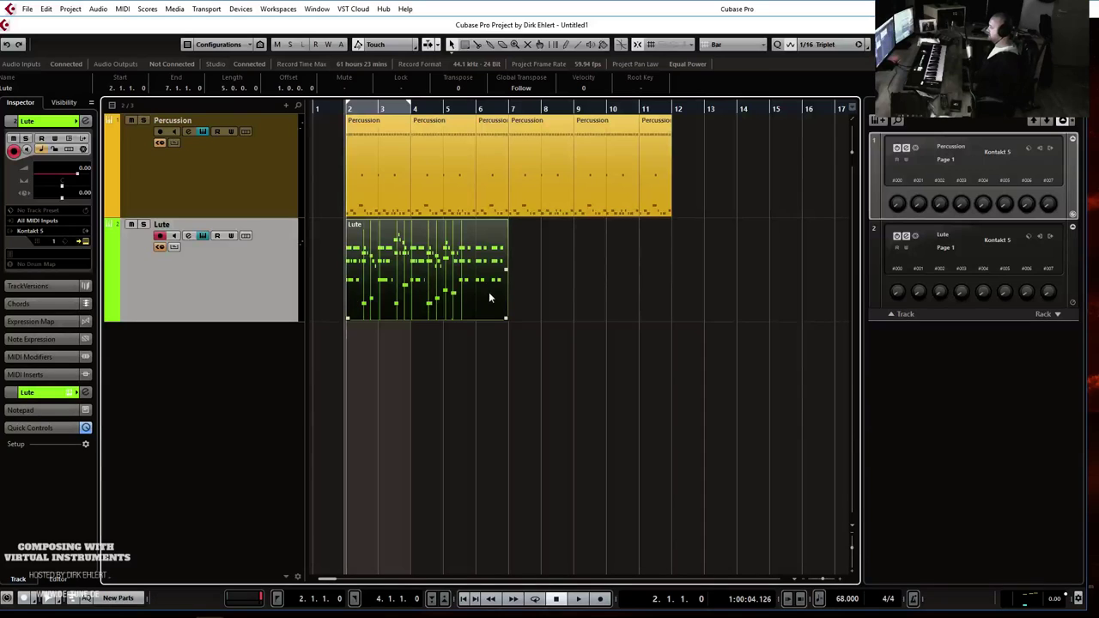
Duplicate the Lute part directly after itself to fill bars 7 to 12, and reduce the Percussion and Lute track heights.
key(ctrl+d)
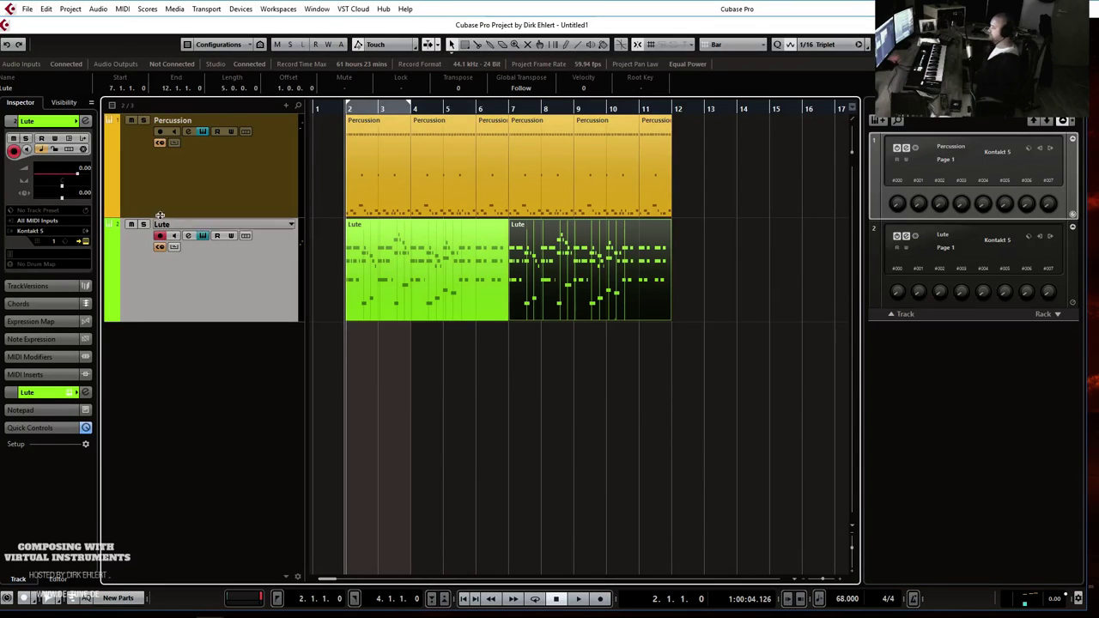
drag(175, 218, 179, 160)
drag(184, 262, 189, 217)
Create an empty copy of the Lute track without its parts and colour it light blue.
right_click(222, 202)
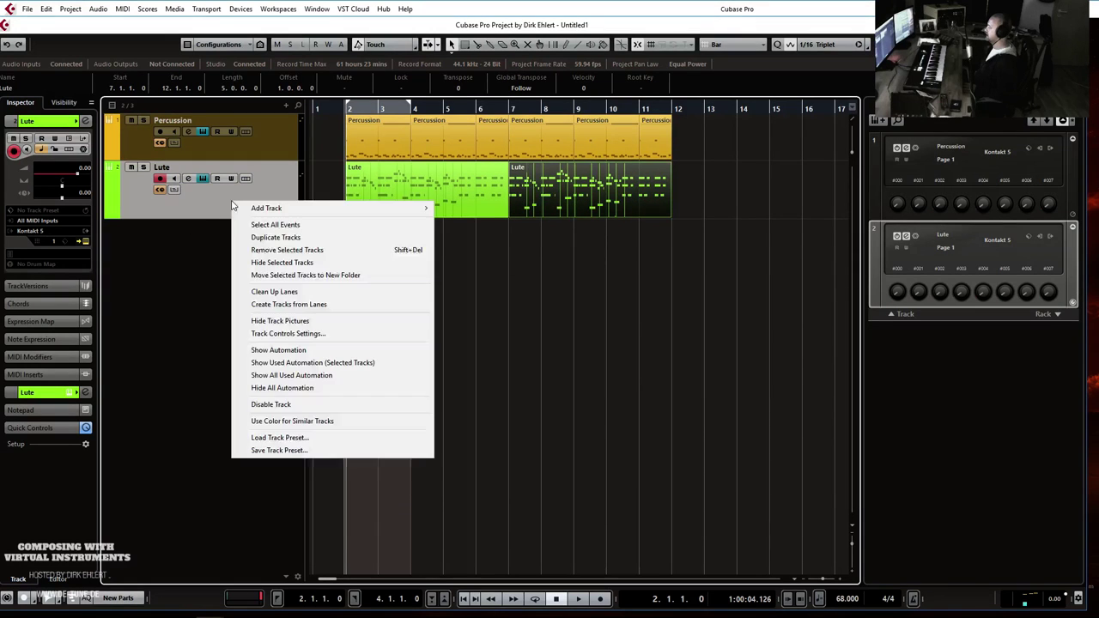
click(284, 237)
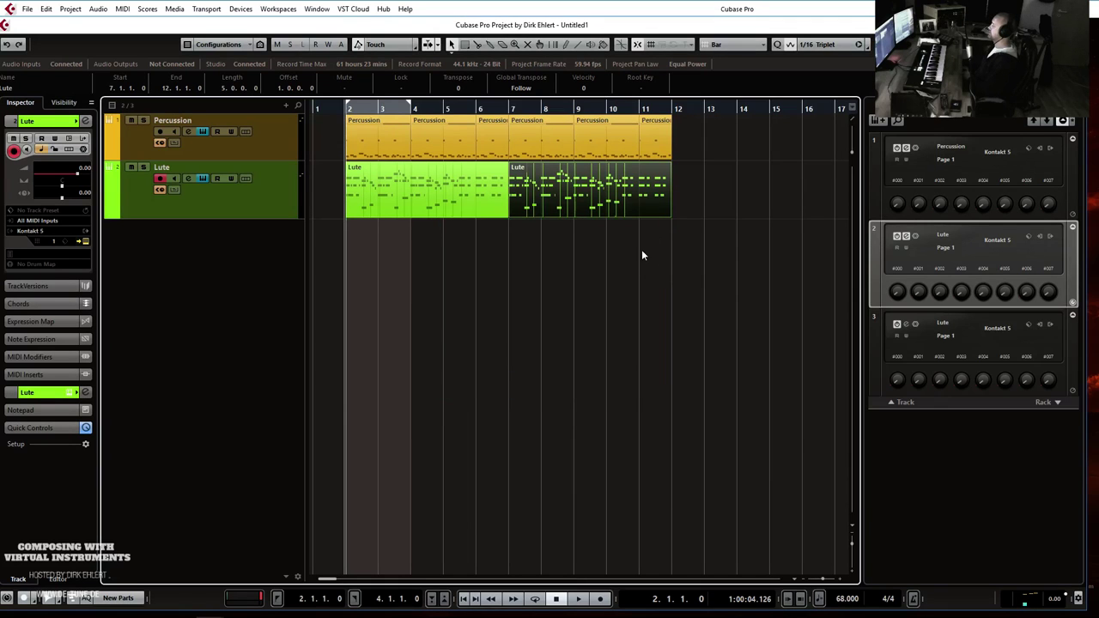
drag(731, 251, 304, 283)
key(Delete)
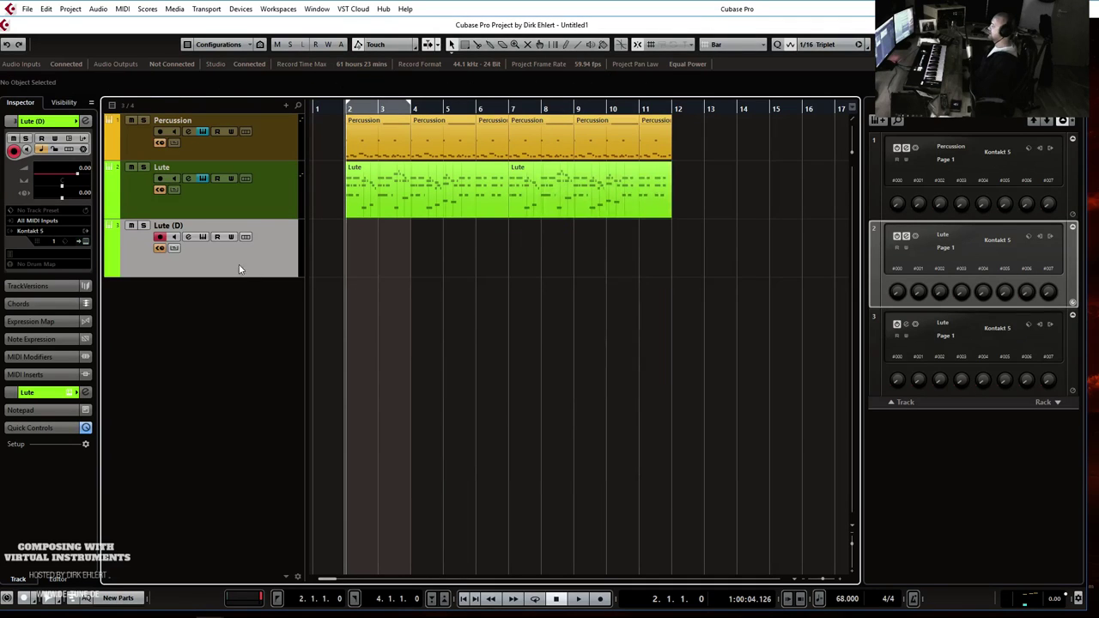
click(76, 123)
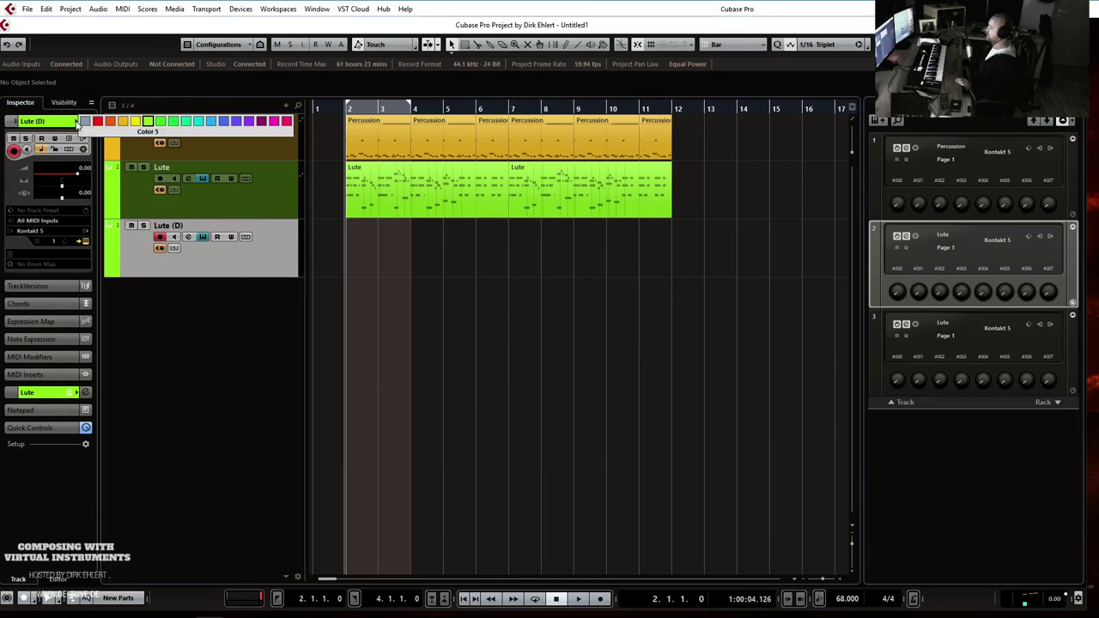
click(210, 123)
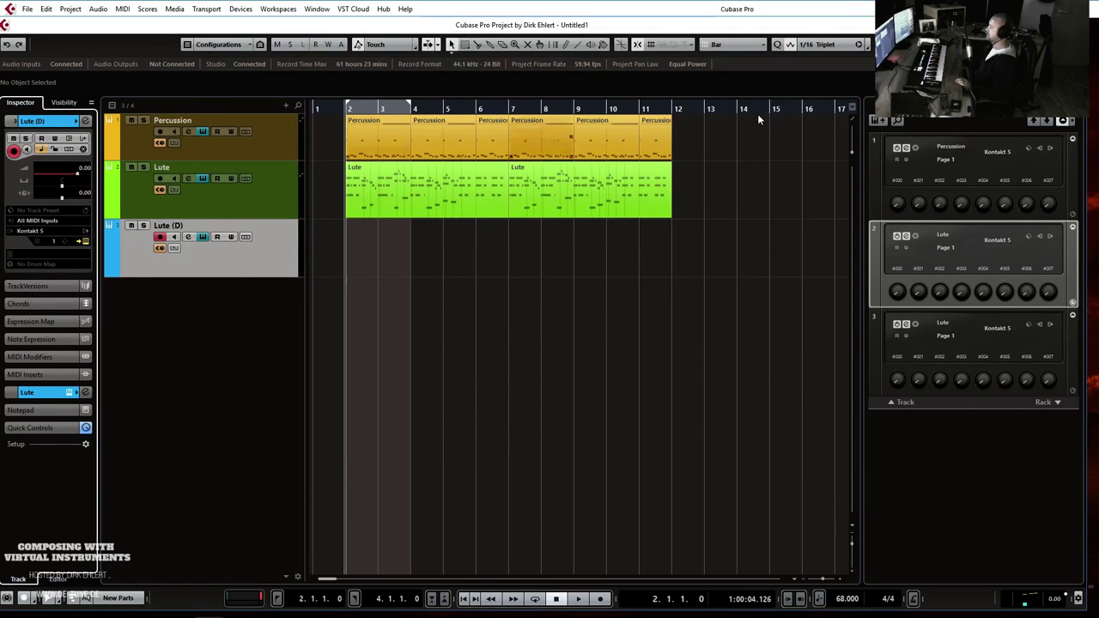
Replace Archlute with Tenor Recorder from the Rinascimento Flutes folder in the Kontakt instance of the copied Lute track.
click(905, 324)
drag(675, 84, 366, 23)
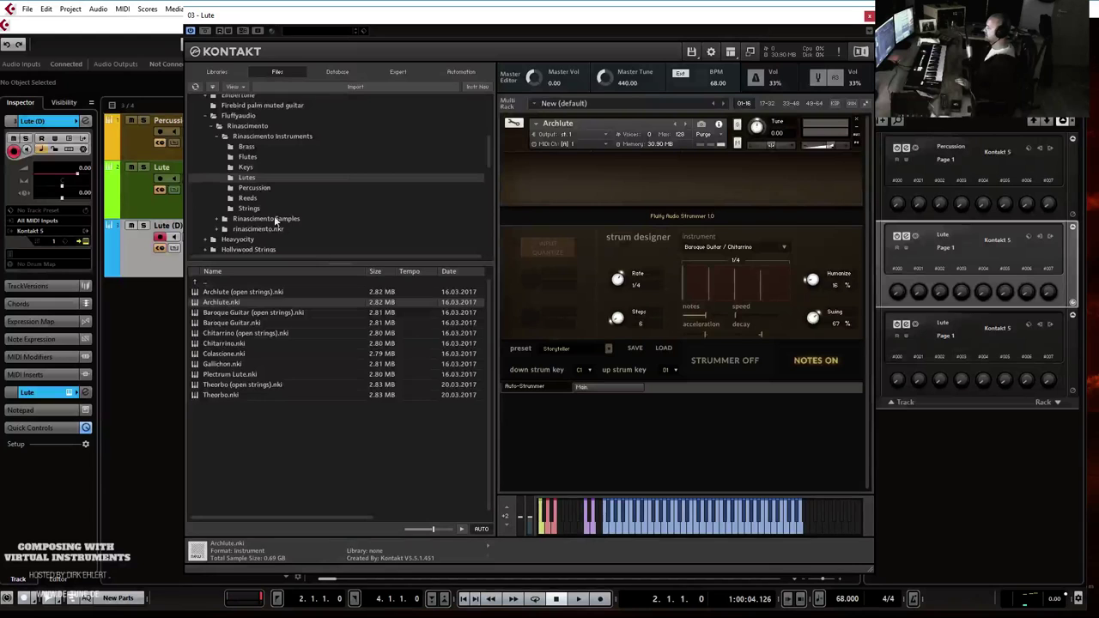
click(262, 157)
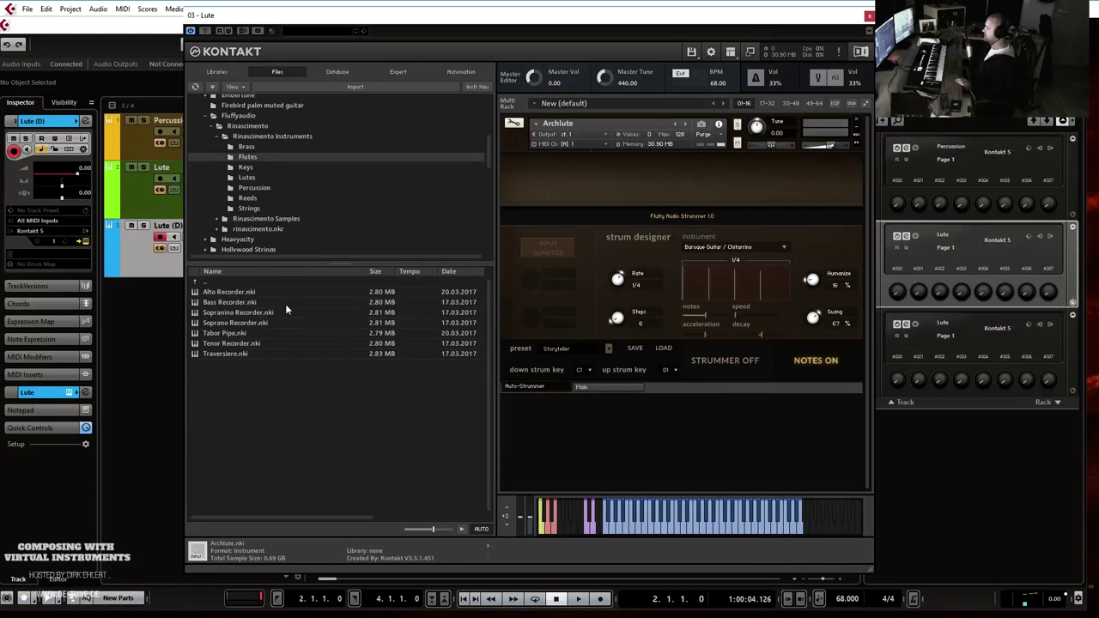
click(246, 343)
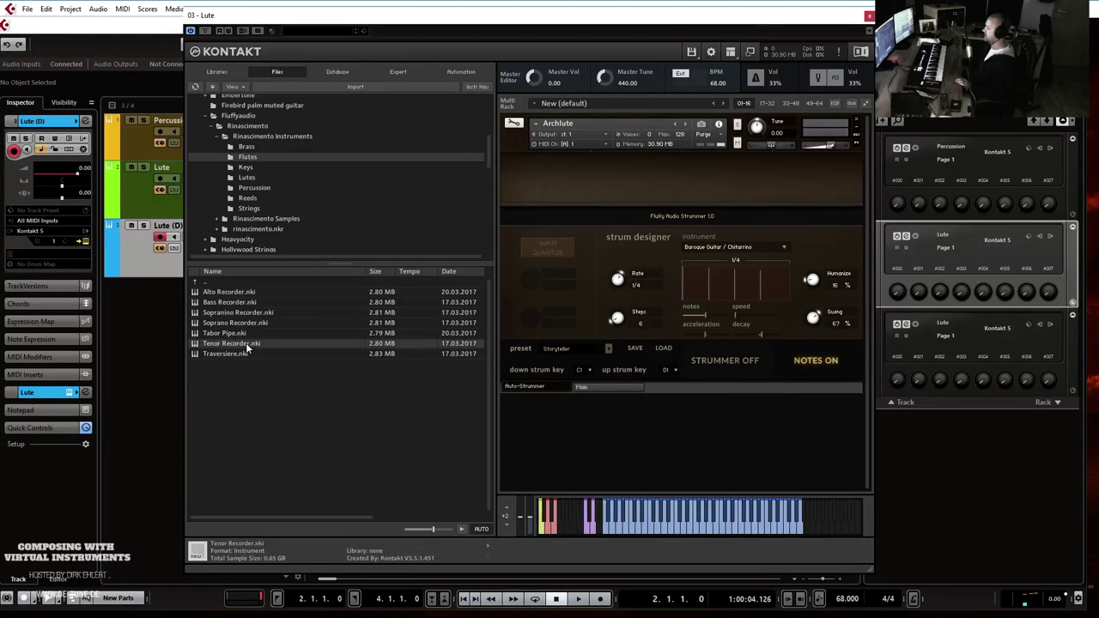
drag(601, 129, 603, 131)
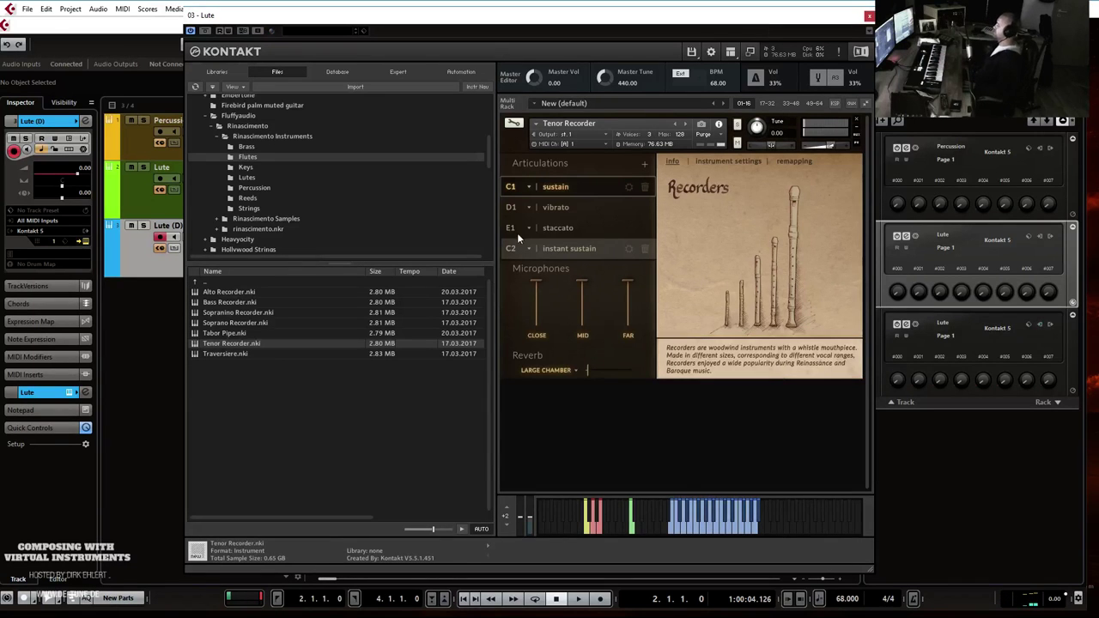
drag(556, 28, 577, 59)
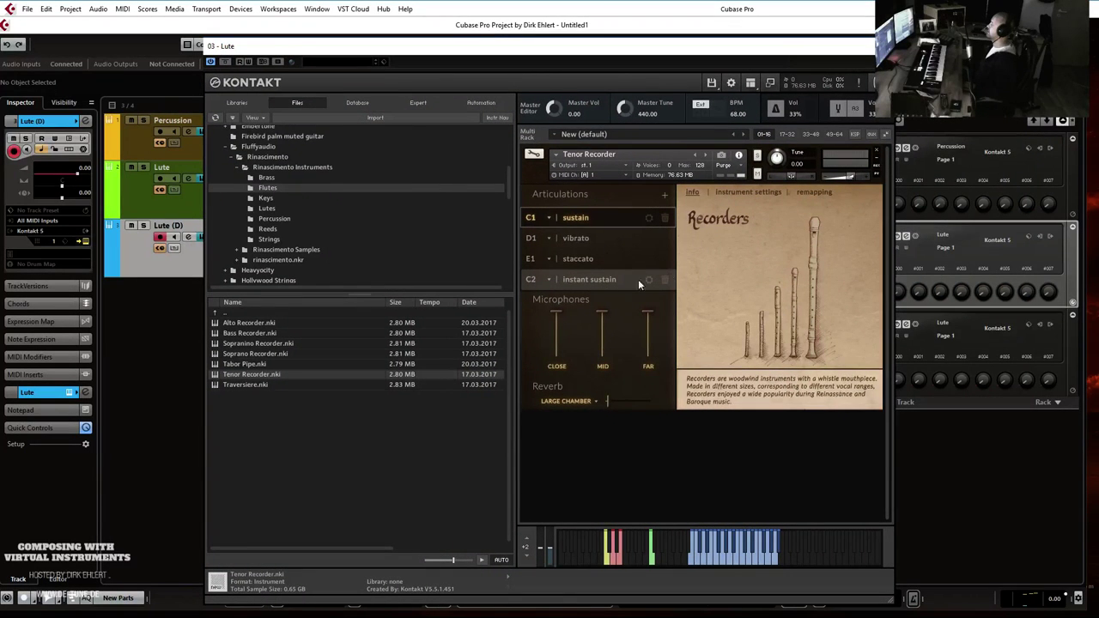
drag(717, 54, 1098, 35)
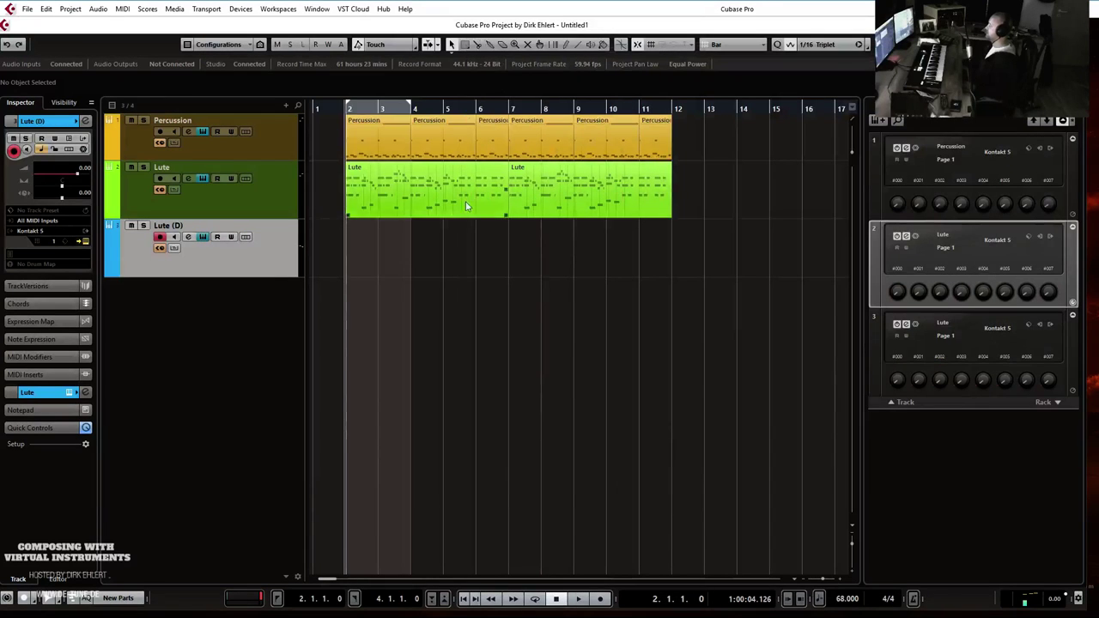
Add a chord track and place it above the Percussion track.
right_click(270, 144)
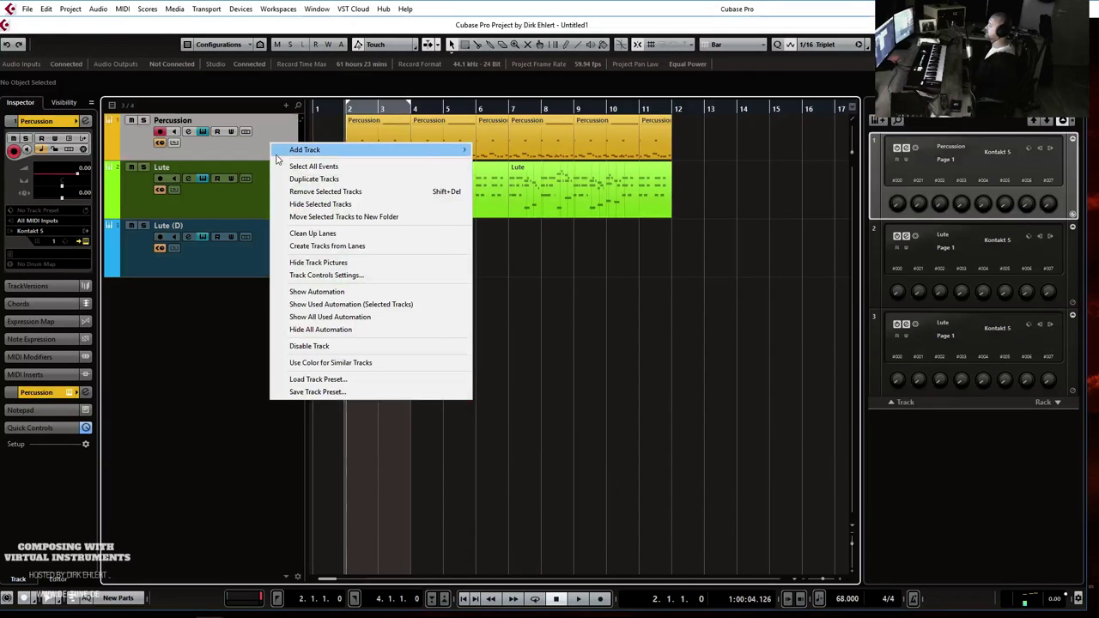
mouse_move(281, 152)
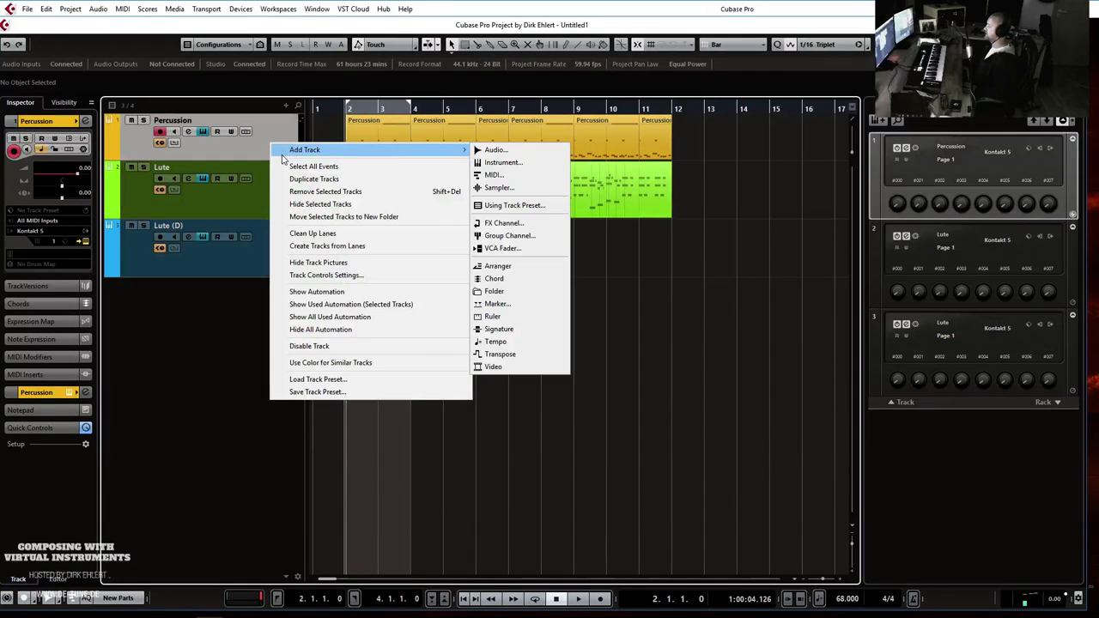
click(520, 278)
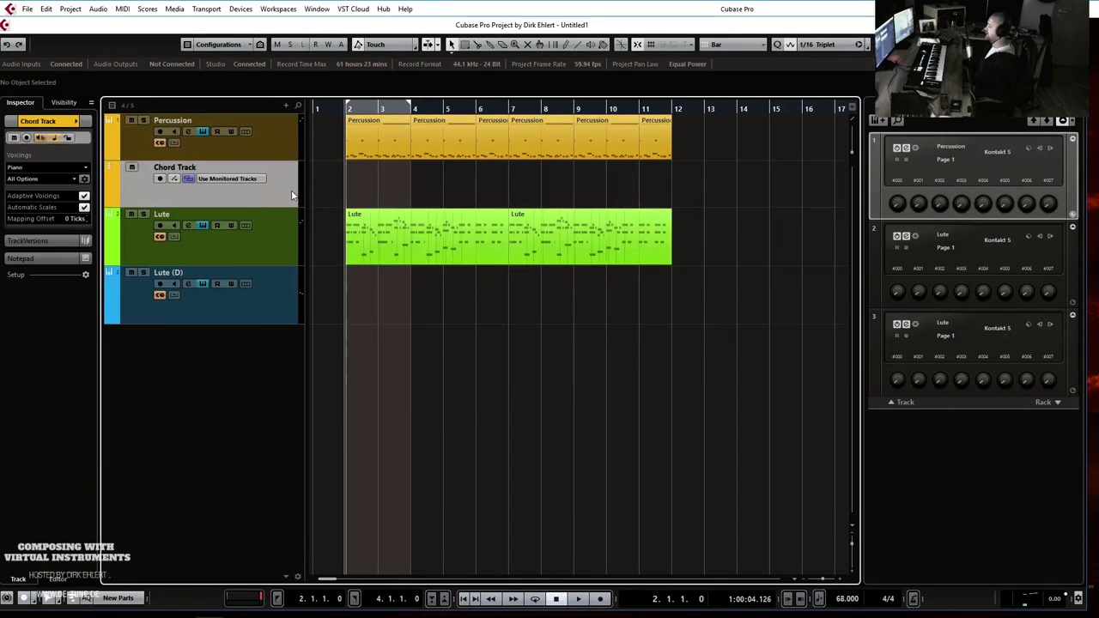
Add one MIDI track named "chords" below the chord track.
right_click(283, 132)
mouse_move(311, 143)
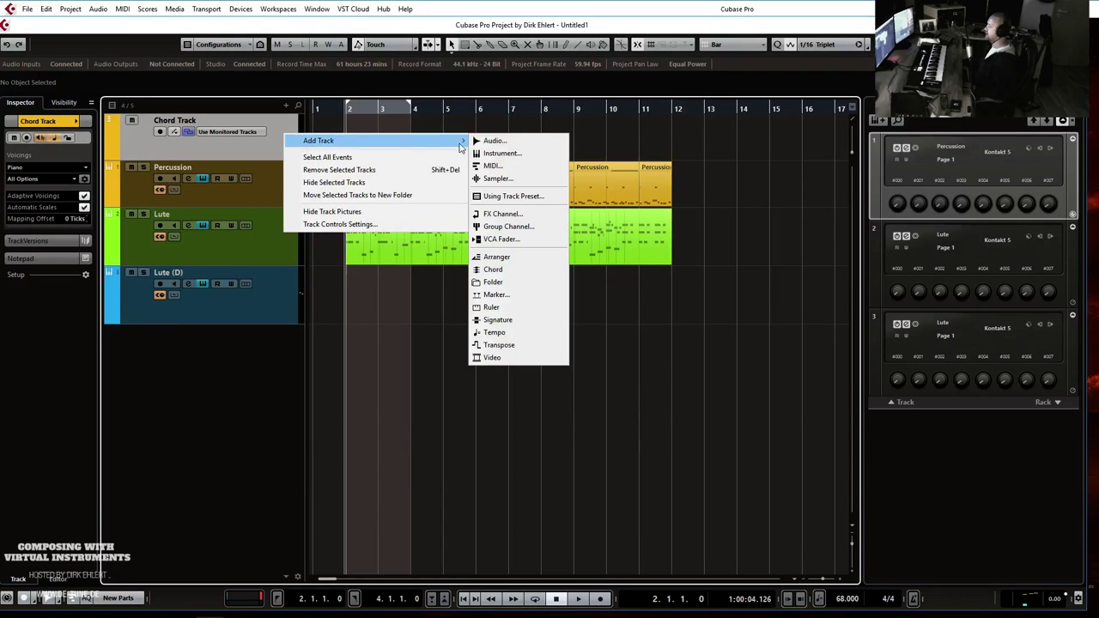
click(490, 167)
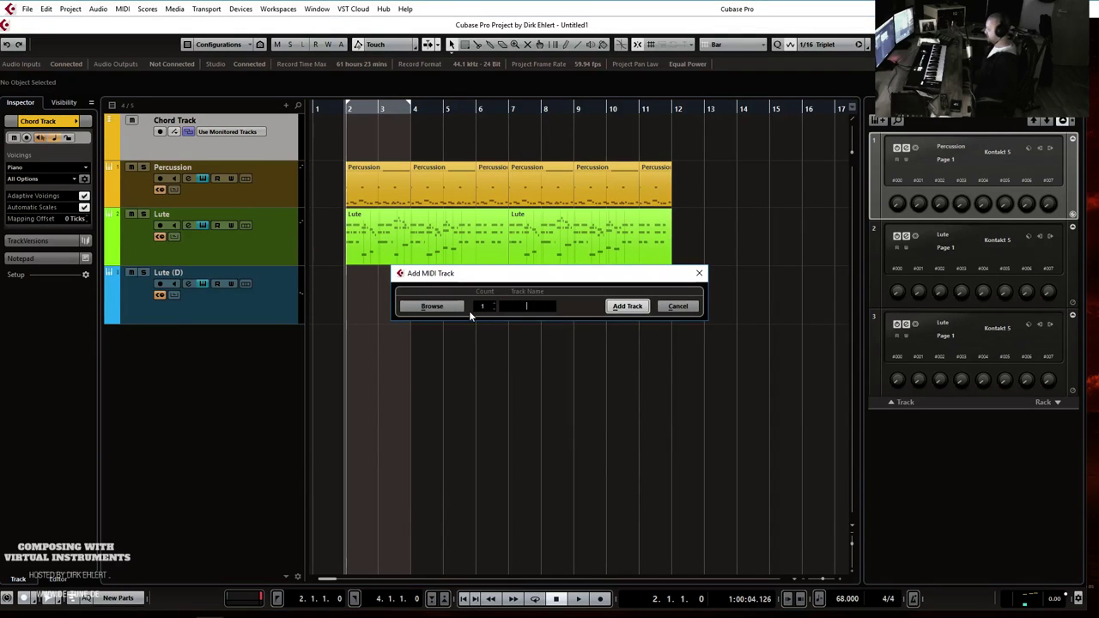
text(chords)
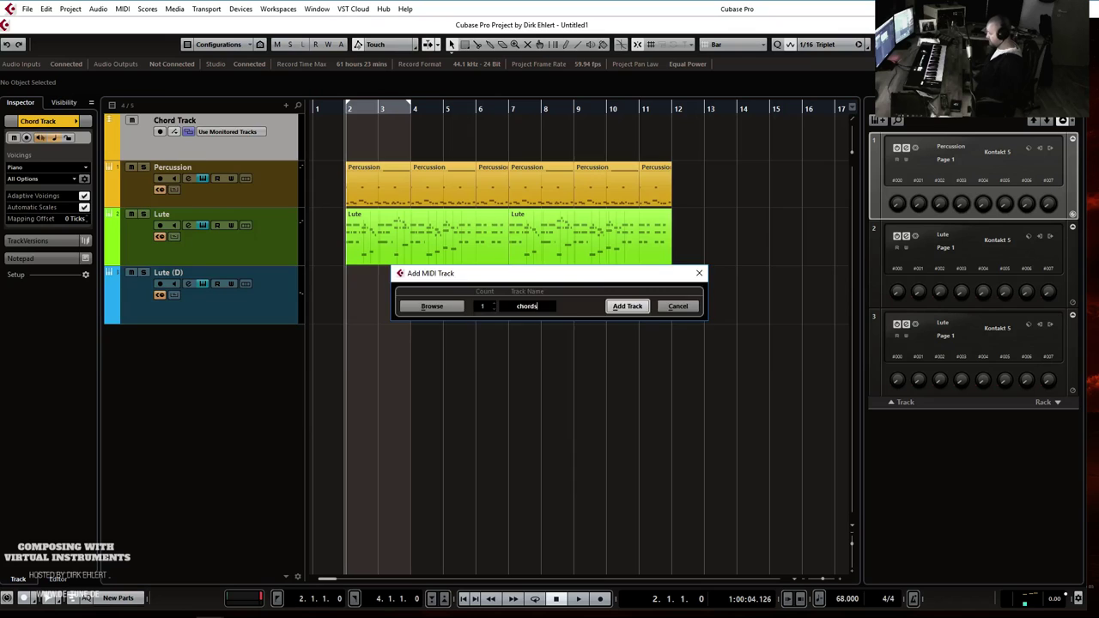
key(Return)
Set the chords MIDI track's output to Not Connected and hide that track from the track list.
click(53, 231)
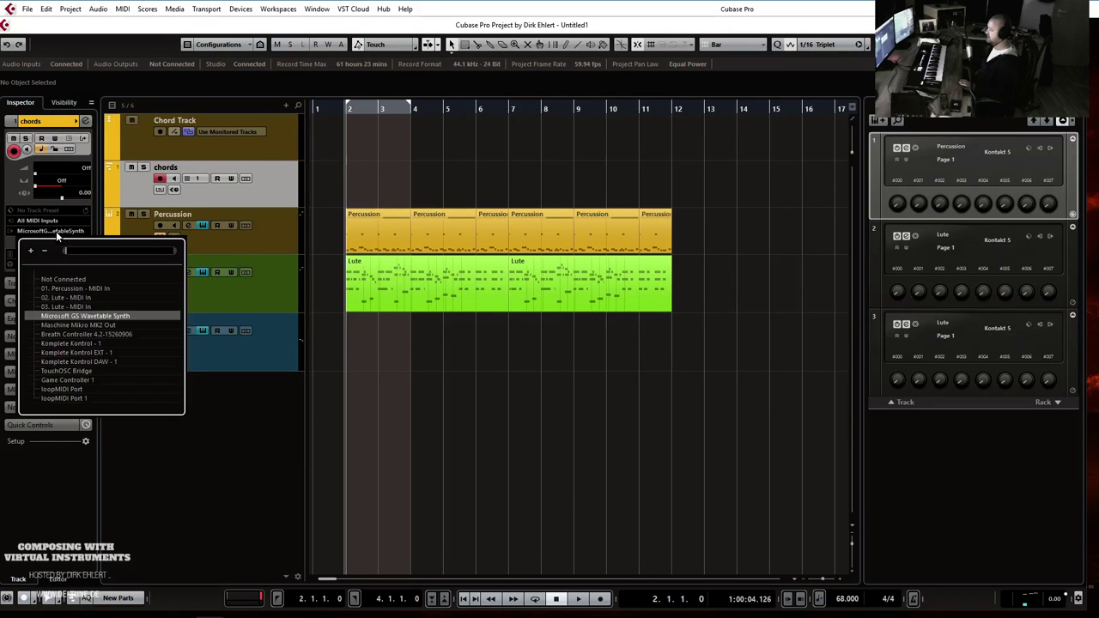
click(72, 279)
click(65, 102)
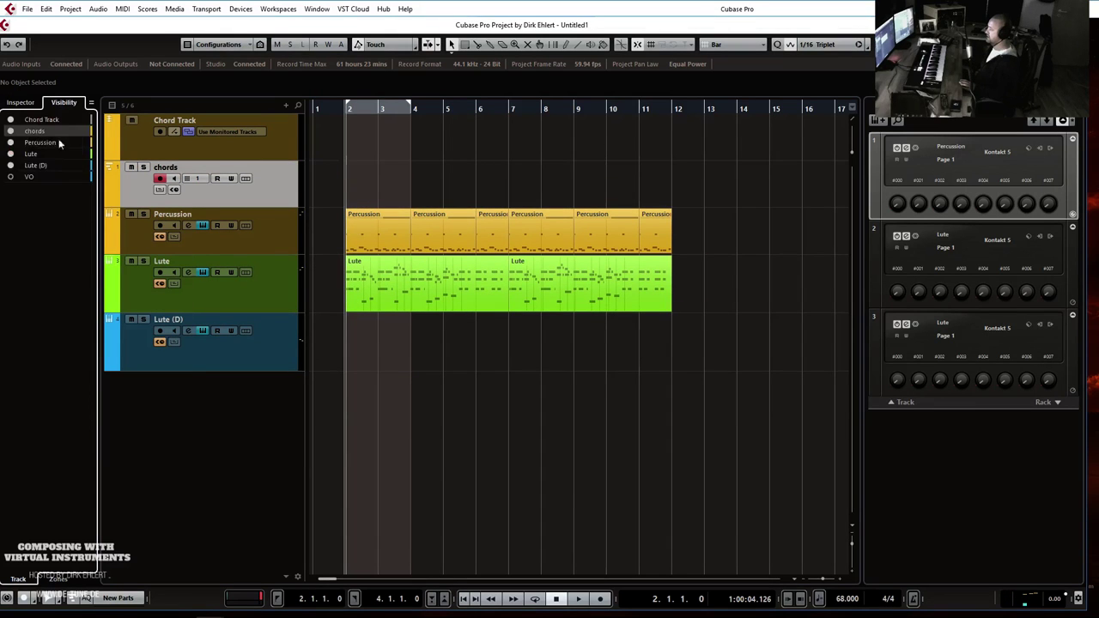
click(10, 131)
click(53, 104)
Make the chord track play through the chords track and colour the chord track red.
click(183, 120)
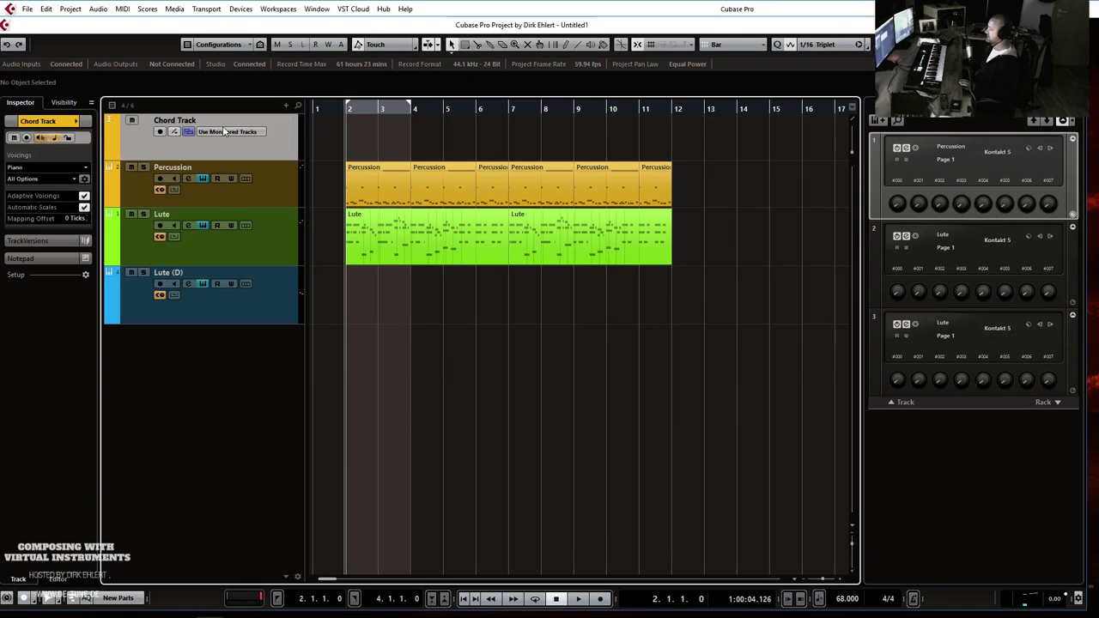
click(230, 133)
click(239, 161)
click(82, 120)
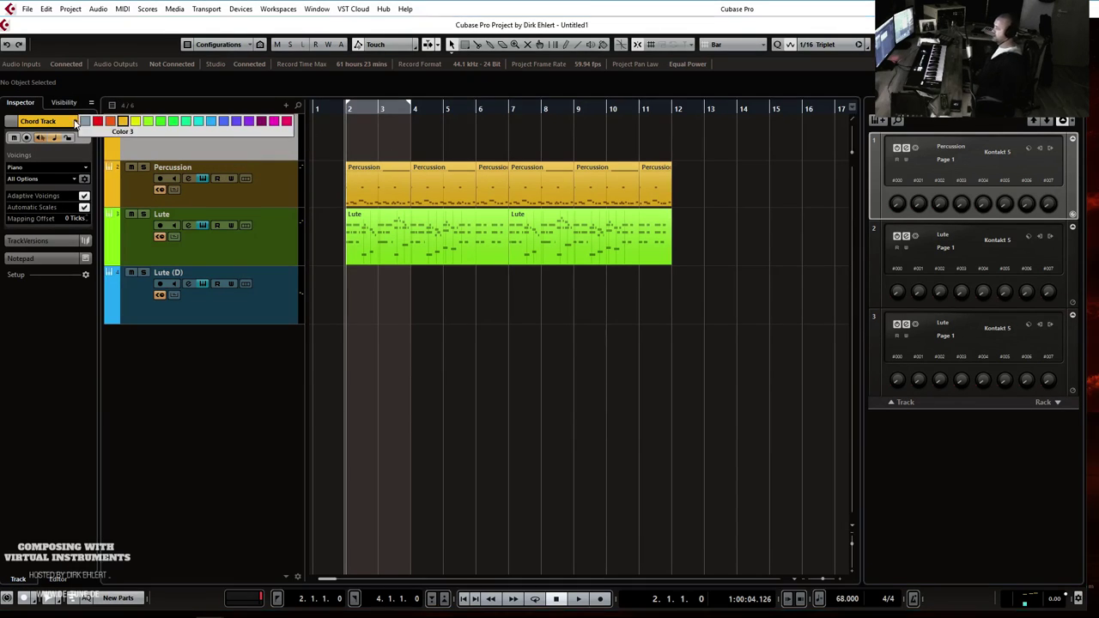
click(98, 123)
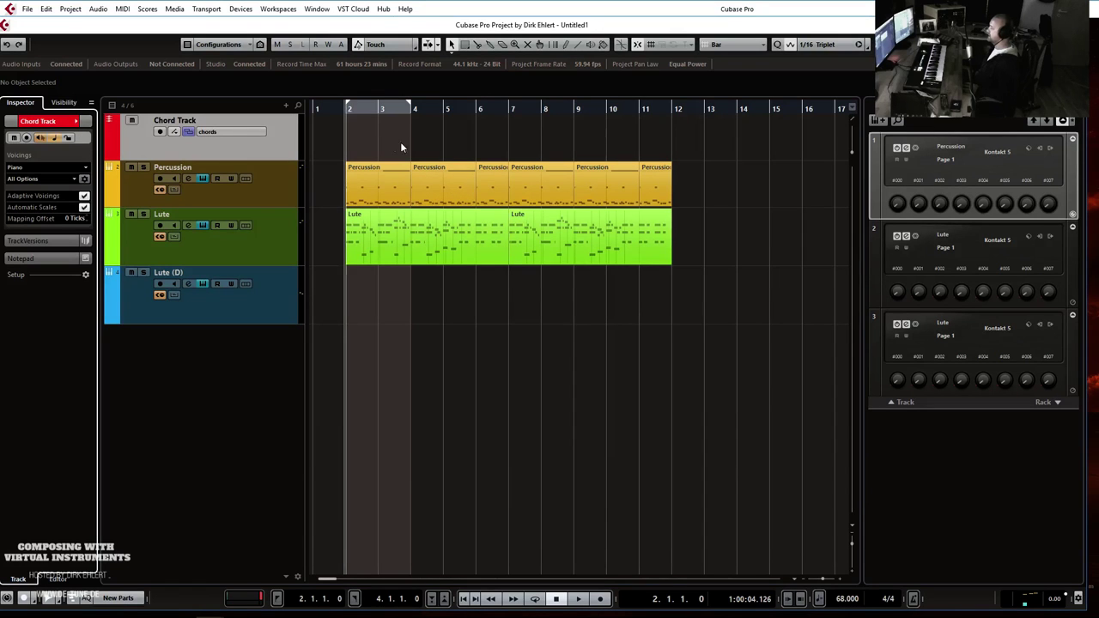
Add a chord event at the start of bar 2 and define it as D minor.
click(357, 130)
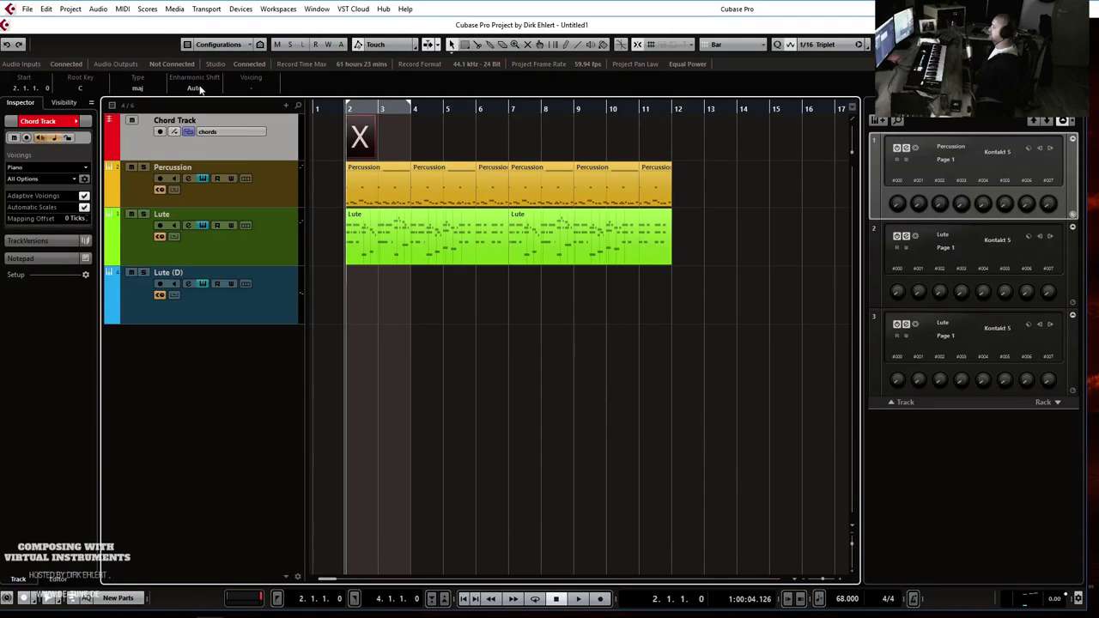
click(78, 87)
click(91, 138)
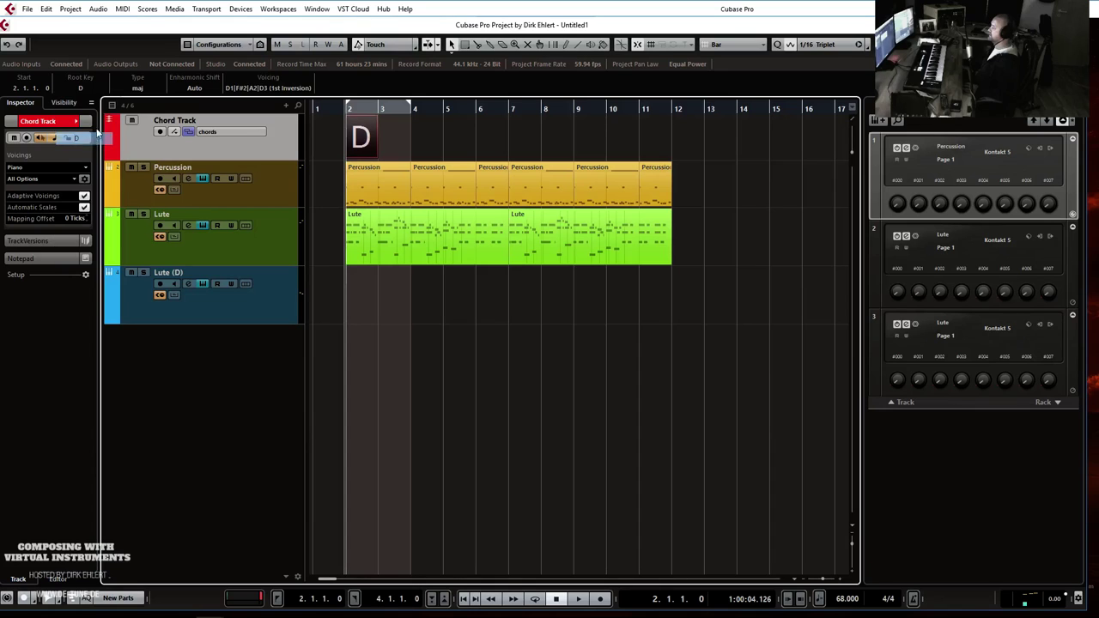
click(137, 89)
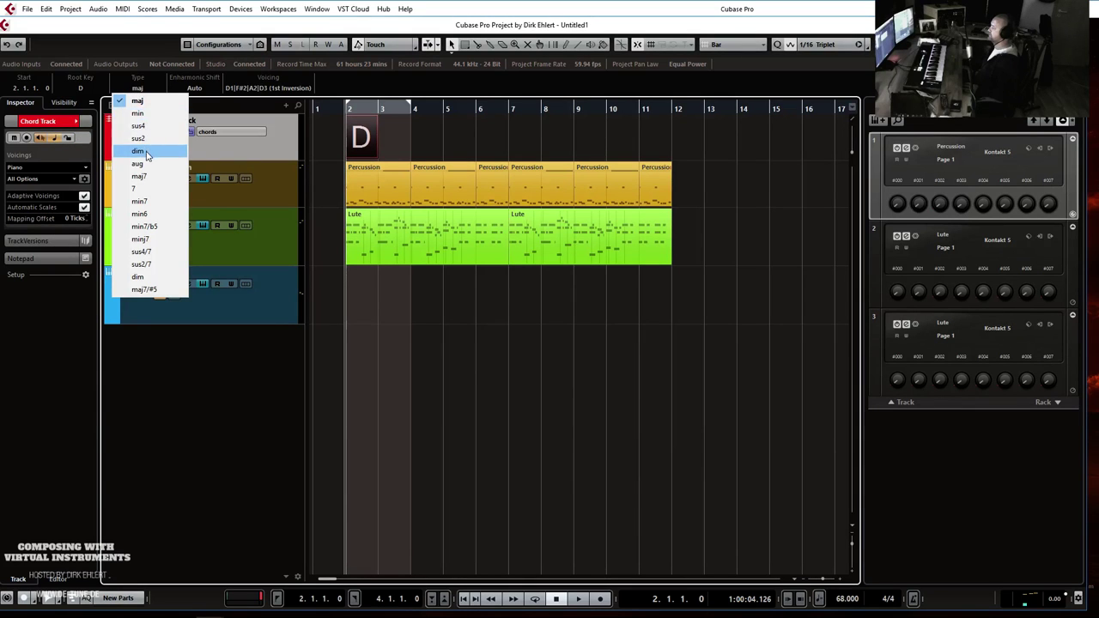
click(137, 112)
Listen to the beginning of bar 2 for its chord changes and set the grid type to Beat.
key(h)
key(h)
key(h)
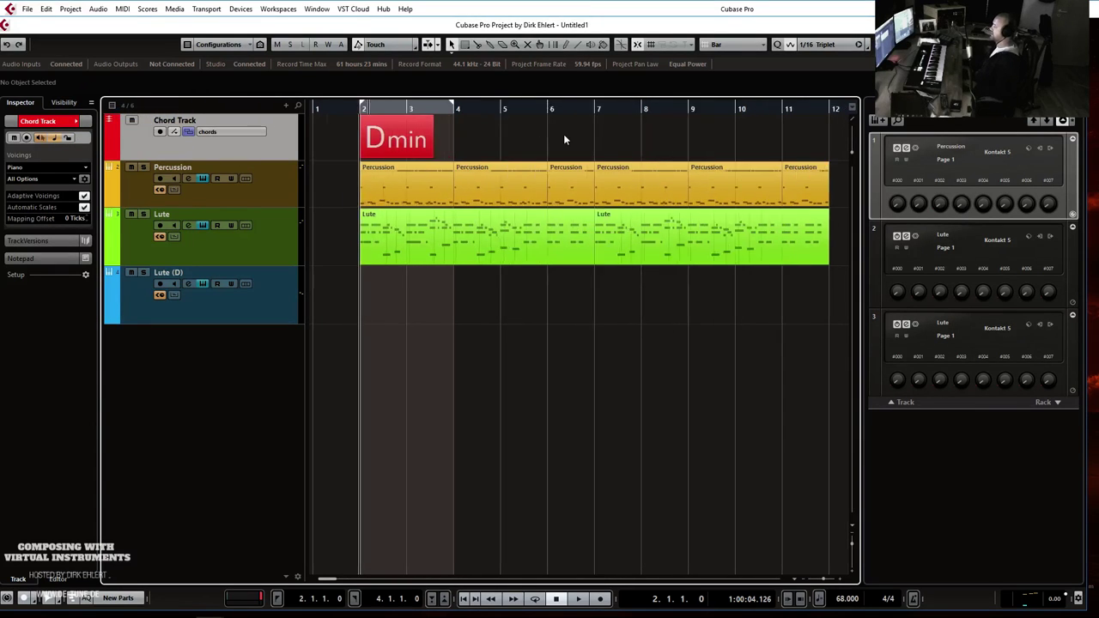
key(space)
key(h)
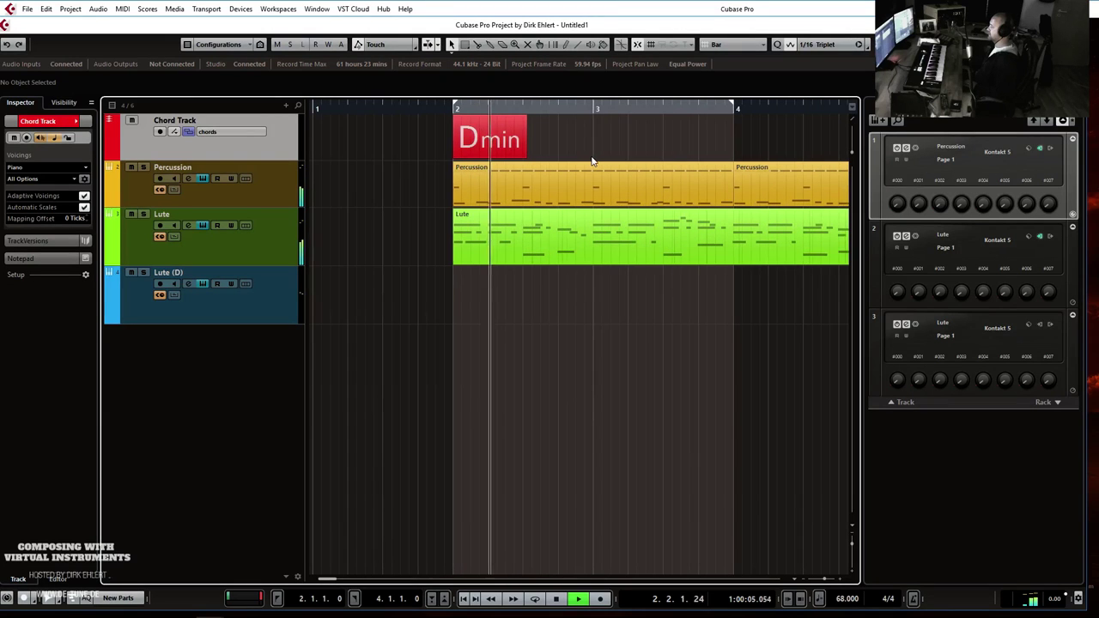
key(space)
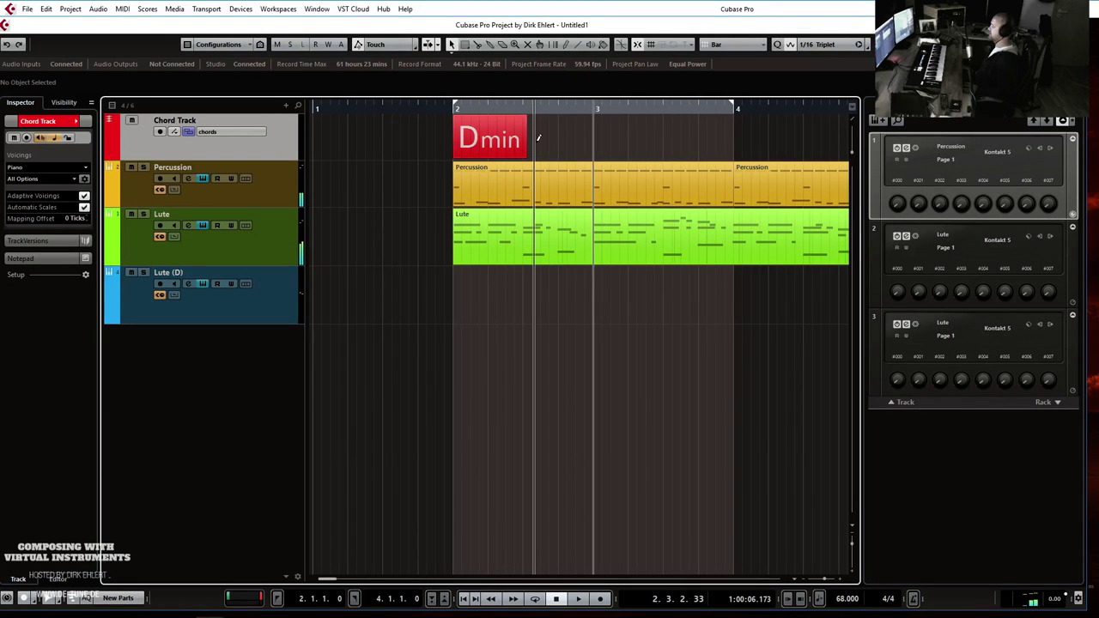
click(716, 44)
click(736, 73)
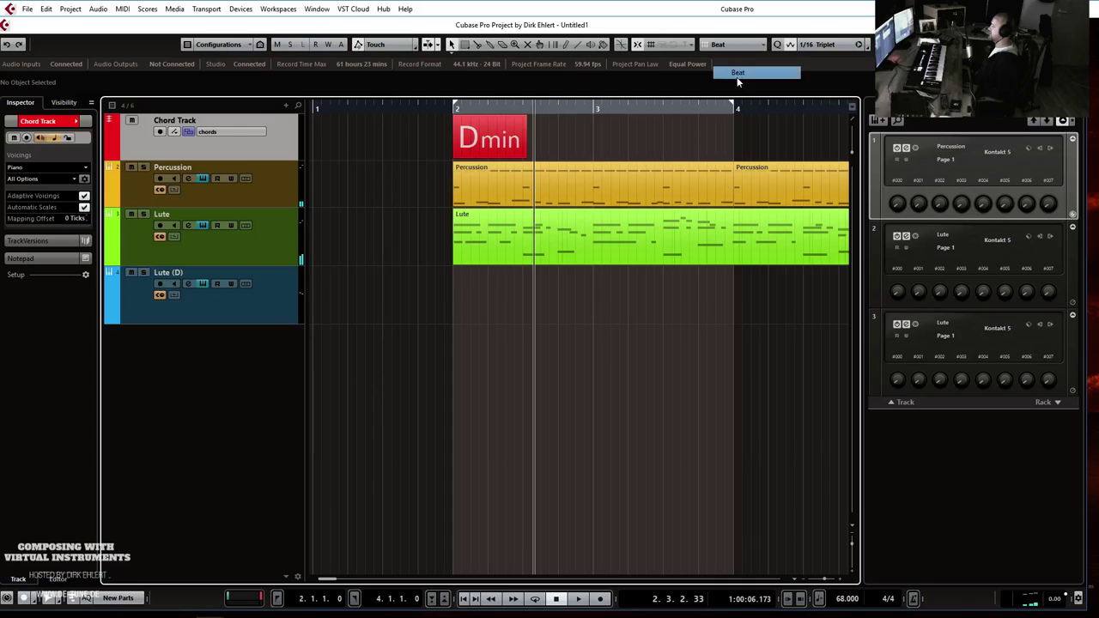
Add chord events on beats 3 and 4 of bar 2 and define them as F major and G major.
alt+click(539, 135)
alt+click(586, 133)
click(79, 88)
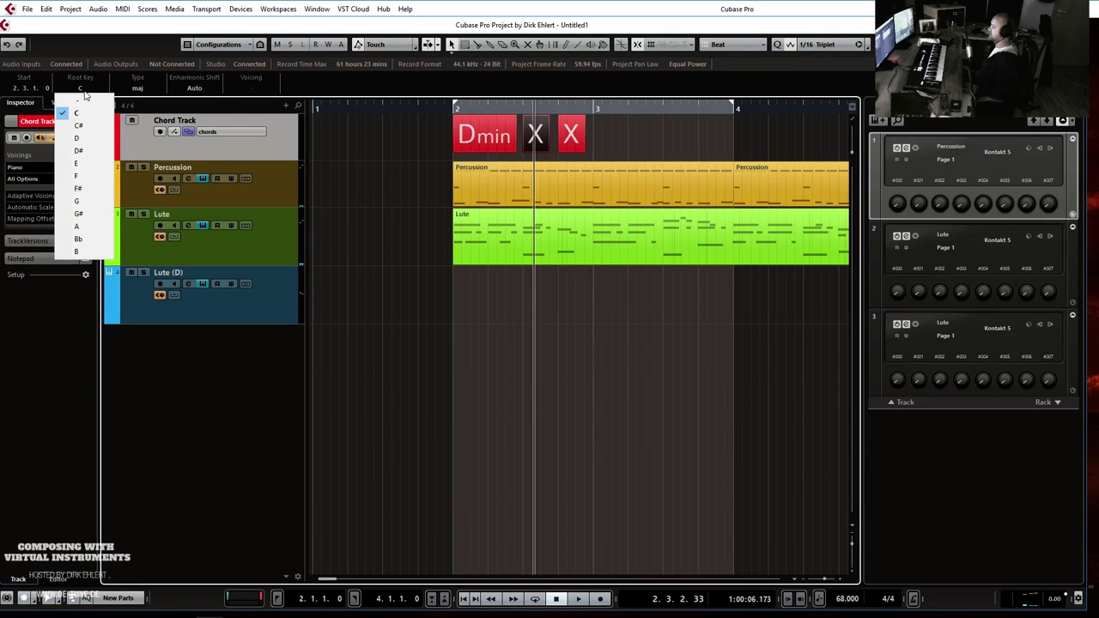
click(86, 175)
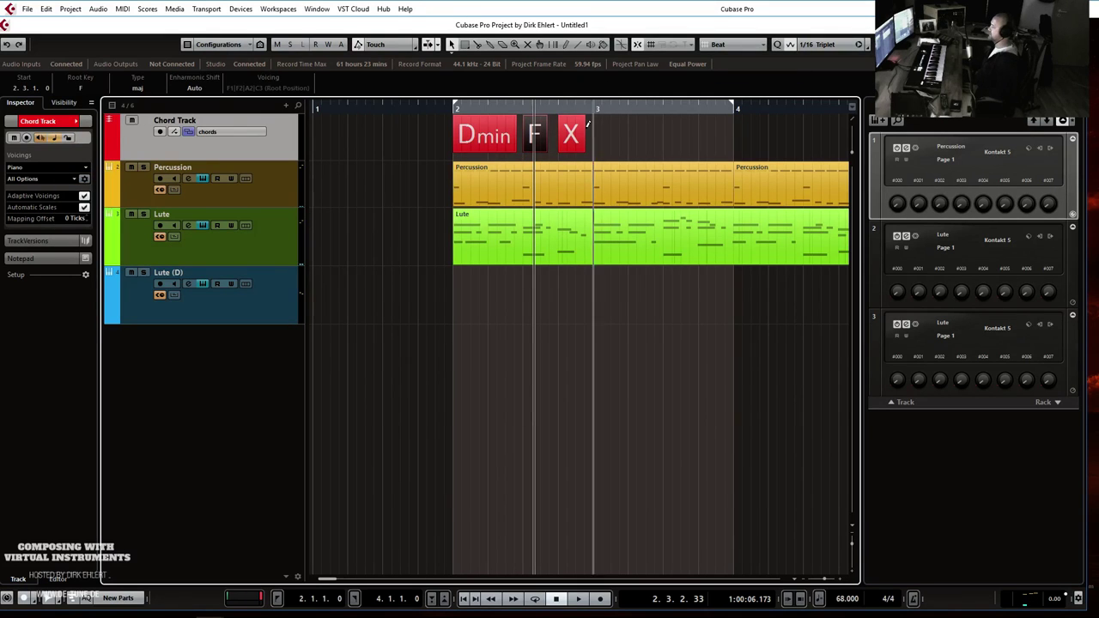
click(567, 134)
click(80, 88)
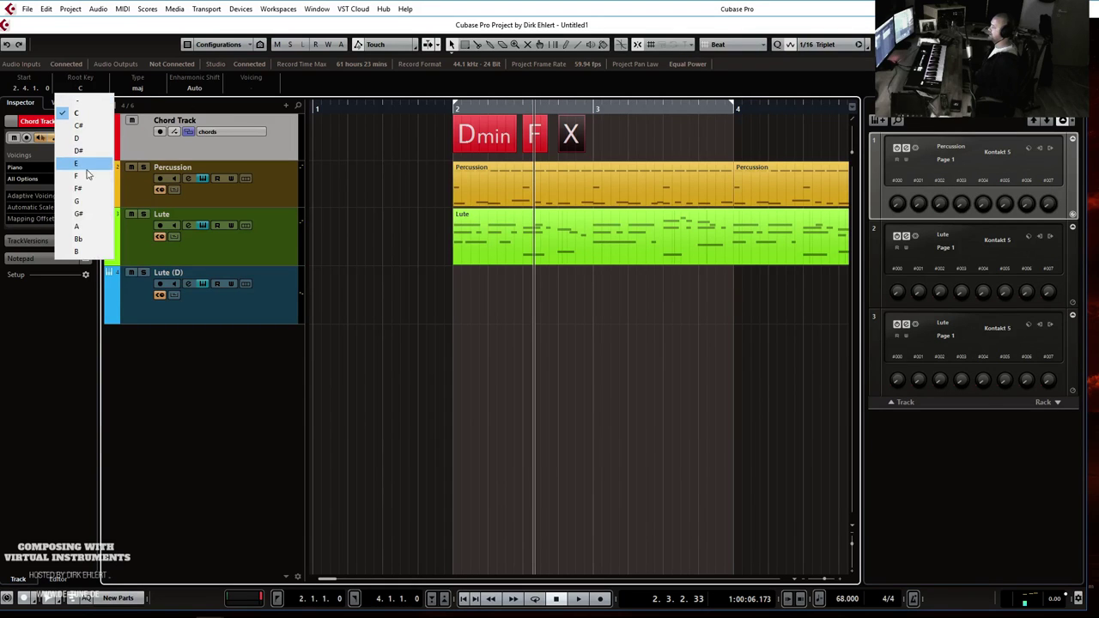
click(82, 201)
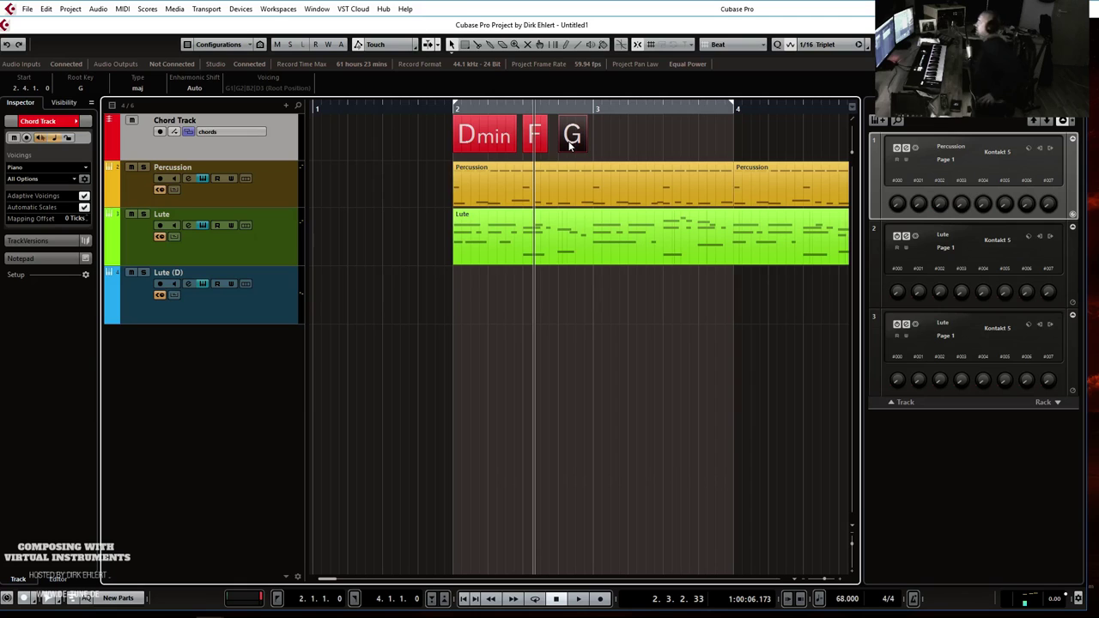
Listen from bar 2 and copy the Dmin chord to the start of bar 3 and the F chord to beat 3 of bar 3.
click(482, 129)
click(509, 189)
scroll(526, 192, right, 2)
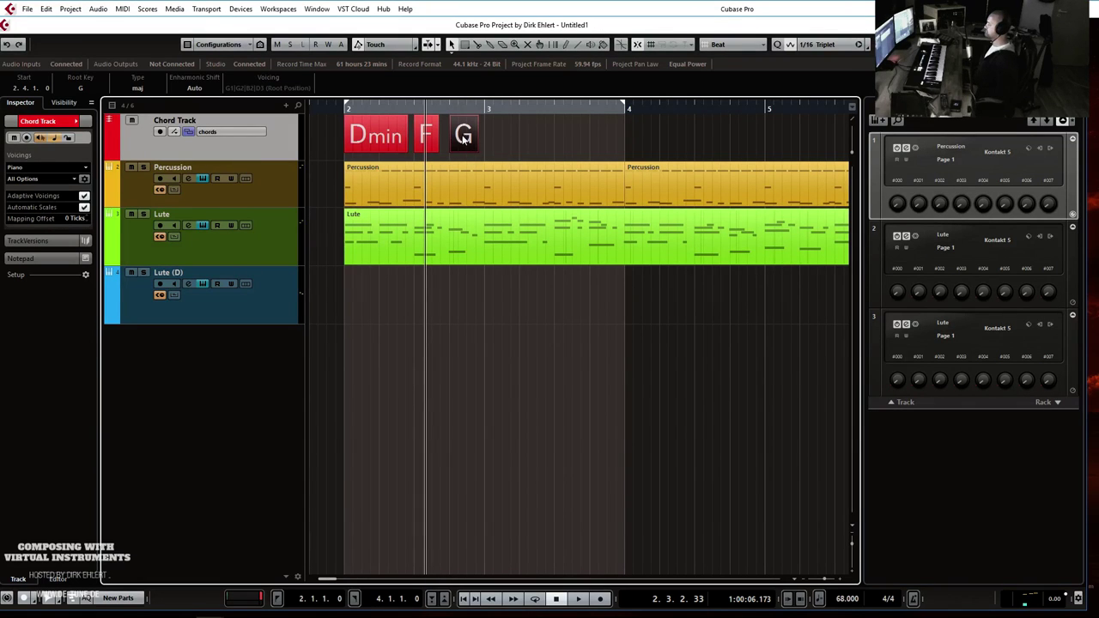
click(345, 109)
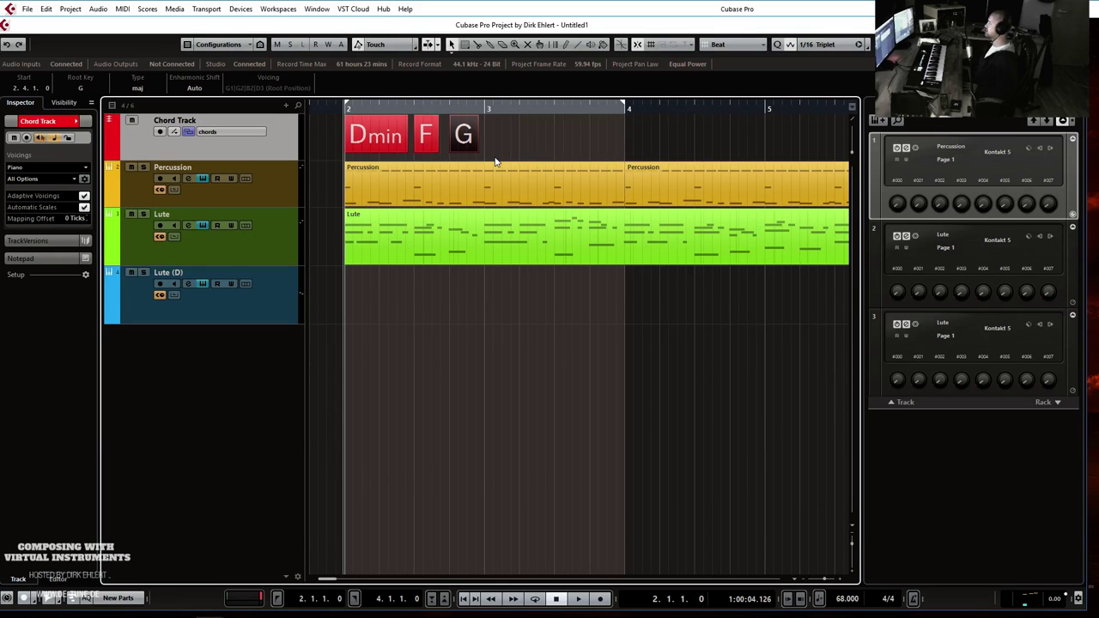
key(space)
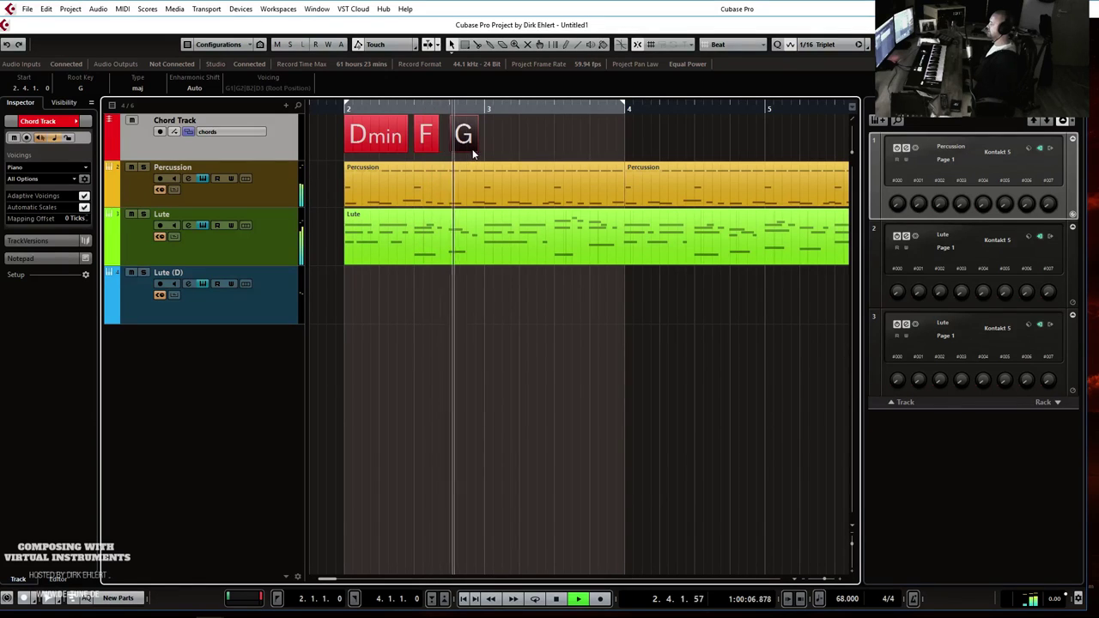
key(space)
drag(376, 138, 518, 137)
key(space)
drag(445, 126, 586, 137)
key(space)
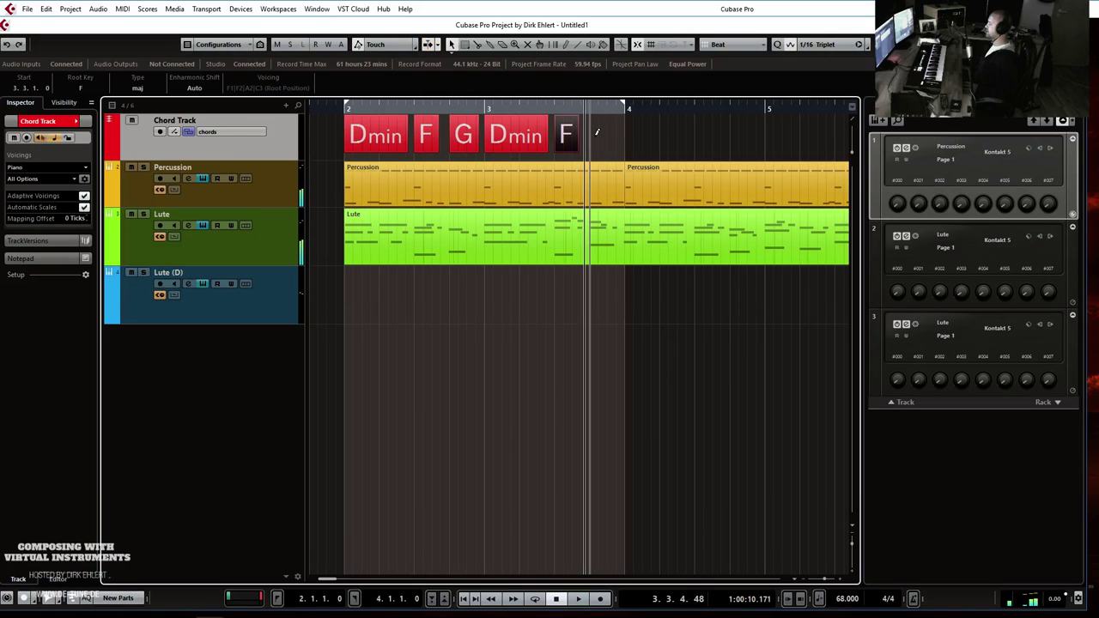
Add a C major chord event on beat 4 of bar 3.
alt+click(595, 134)
click(142, 89)
click(139, 114)
click(142, 89)
click(149, 104)
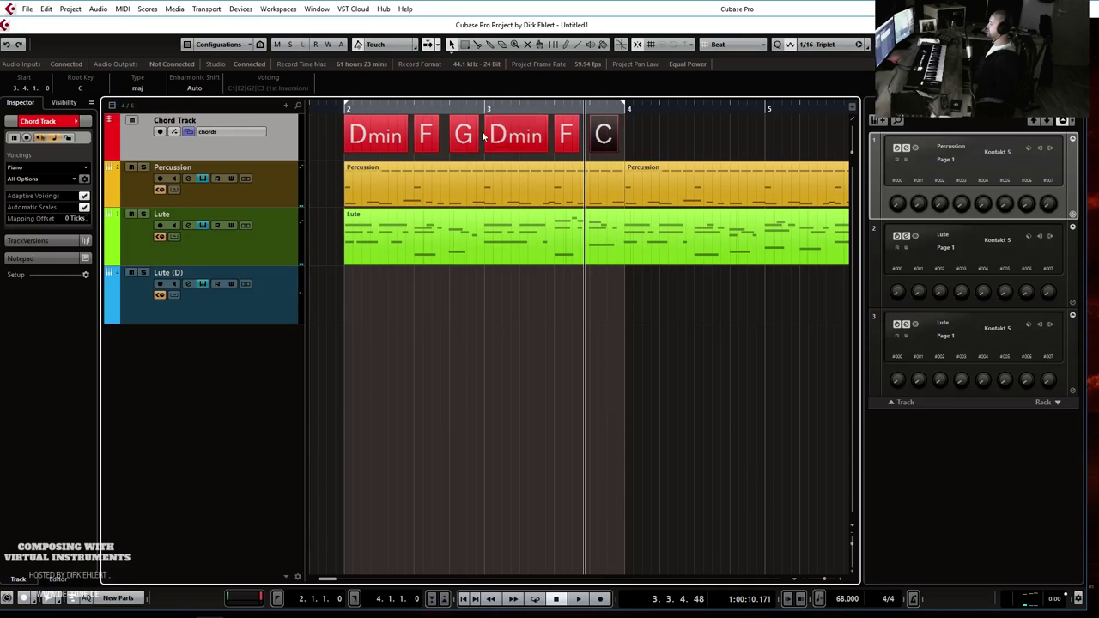
Copy the Dmin, F and G chords of bar 2 to bar 4 and play them against the lute part.
drag(331, 135, 455, 142)
drag(384, 138, 663, 137)
key(space)
key(g)
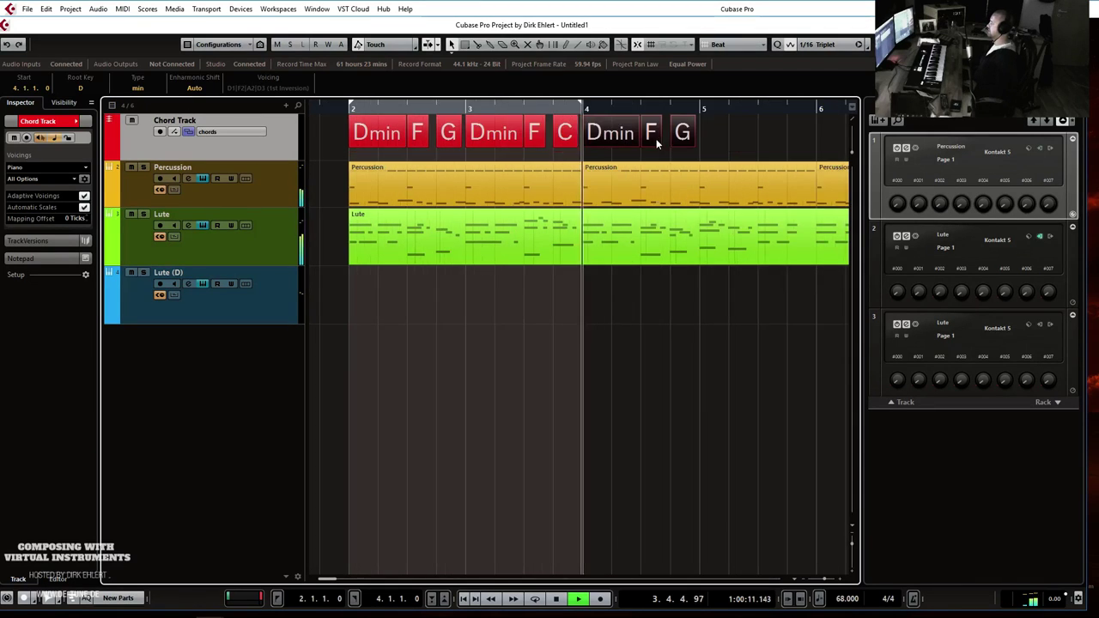
key(h)
key(h)
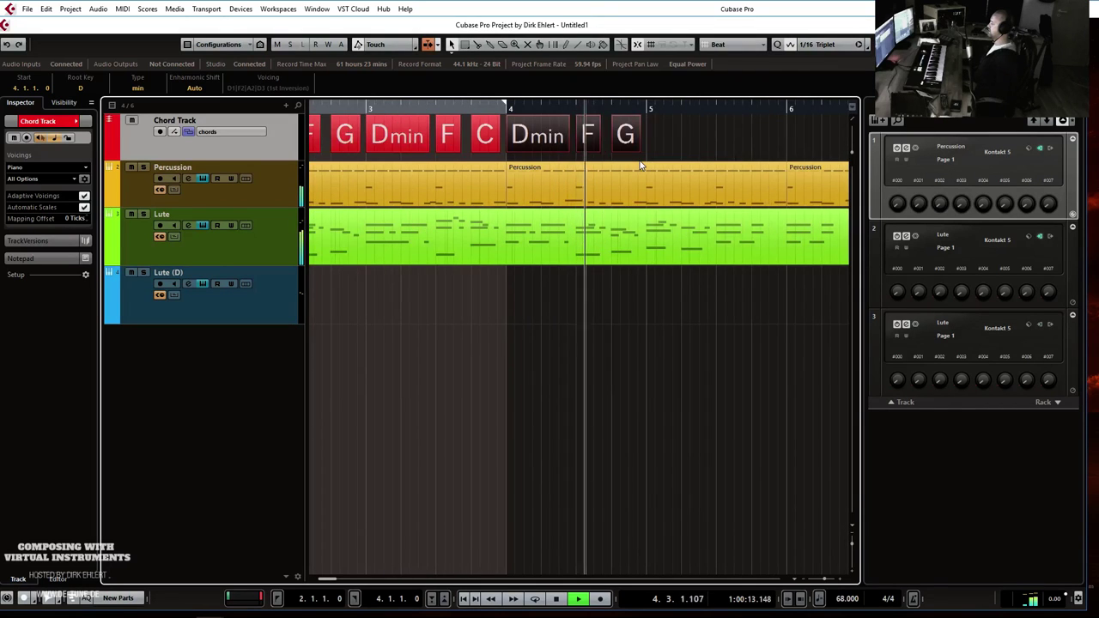
key(g)
key(g)
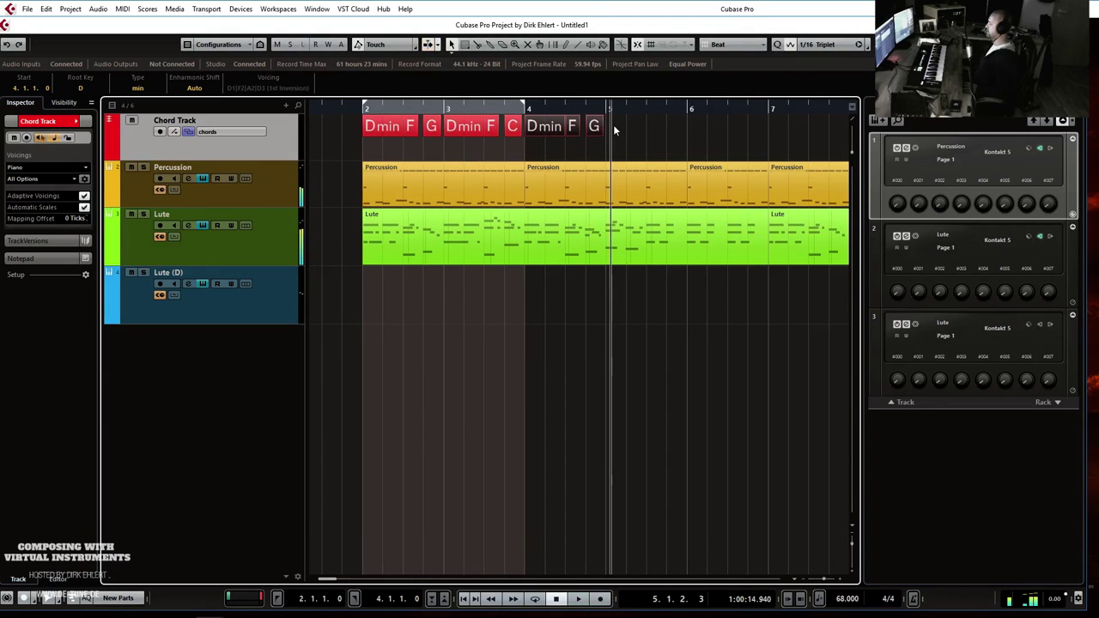
Add a Bb major chord at the start of bar 5 and an A minor chord on beat 3 of bar 5.
click(613, 126)
click(80, 87)
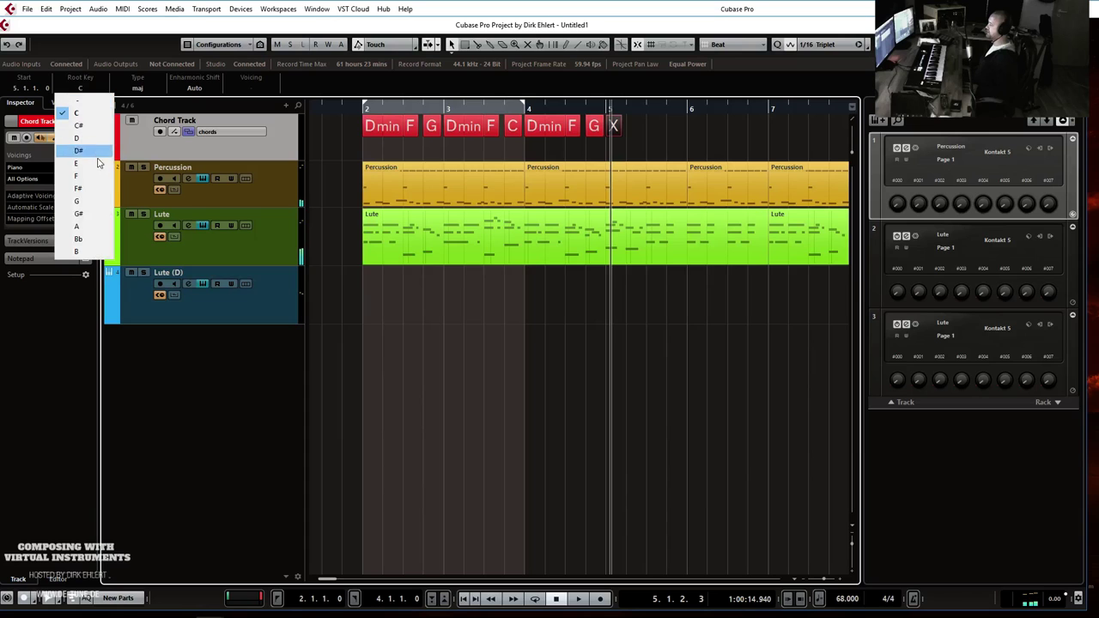
click(98, 239)
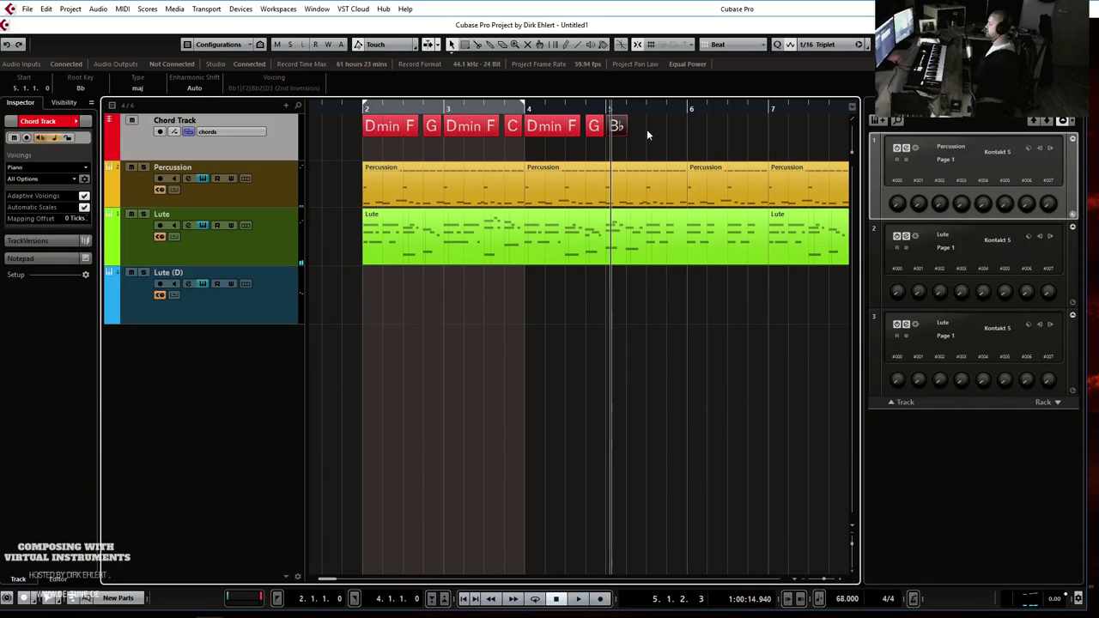
click(653, 126)
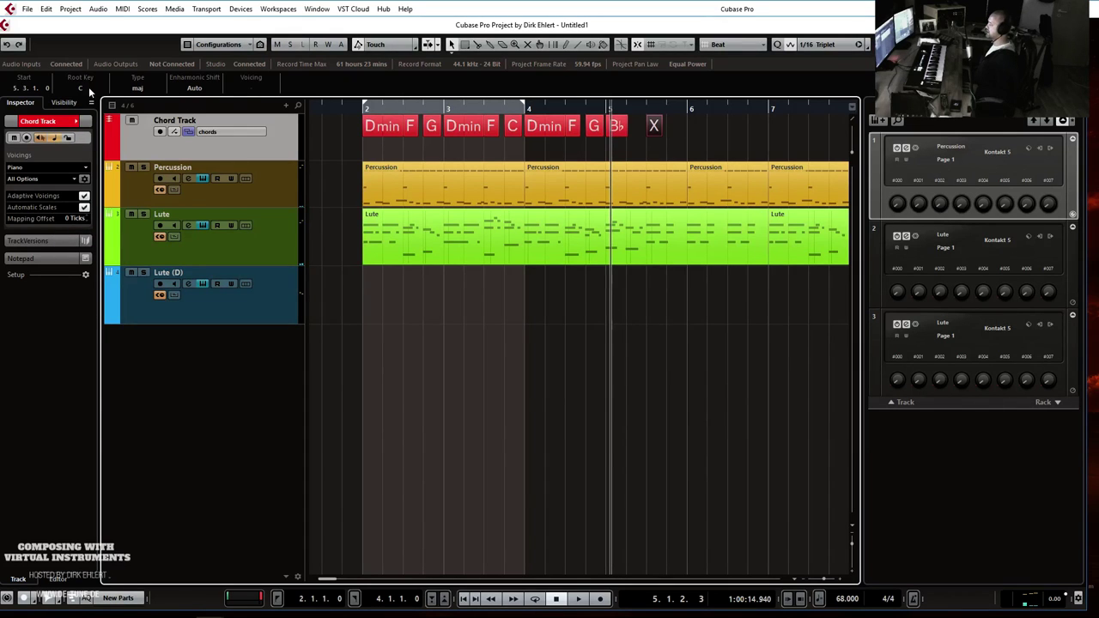
click(89, 86)
click(86, 225)
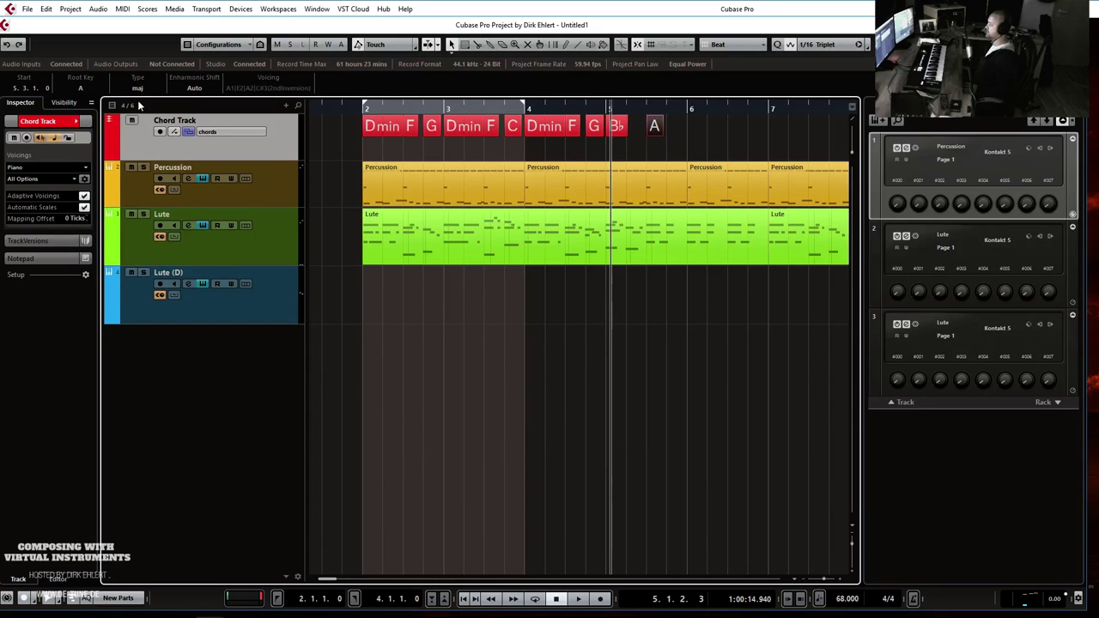
click(137, 88)
click(142, 120)
Check bar 5 by ear, move the Amin chord to beat 2 and copy a Dmin chord to beat 3.
key(space)
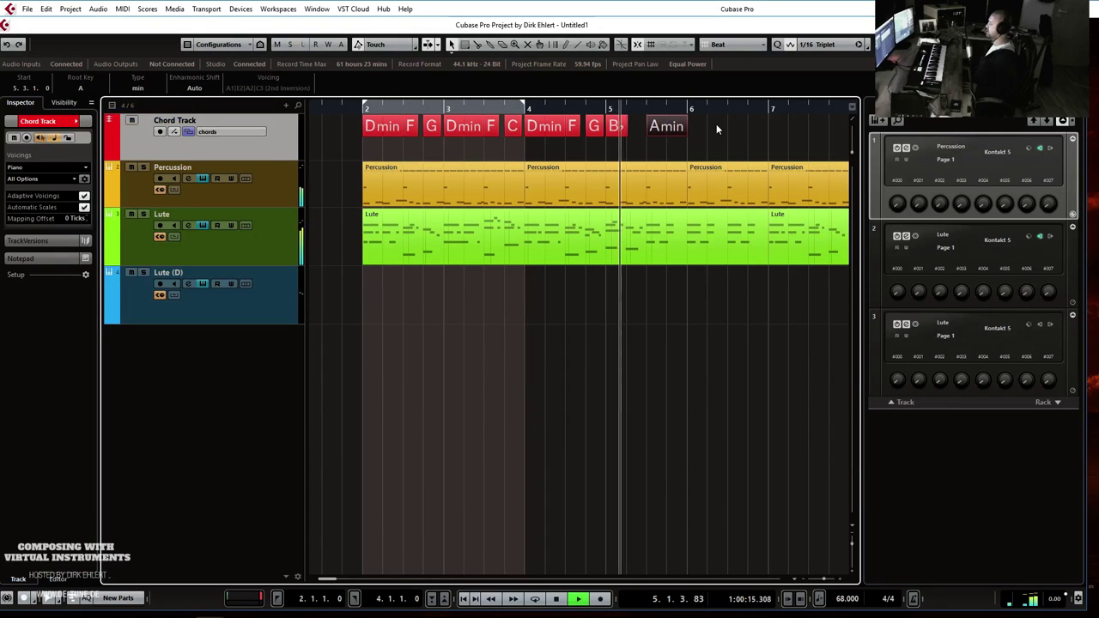
key(space)
drag(659, 127, 640, 127)
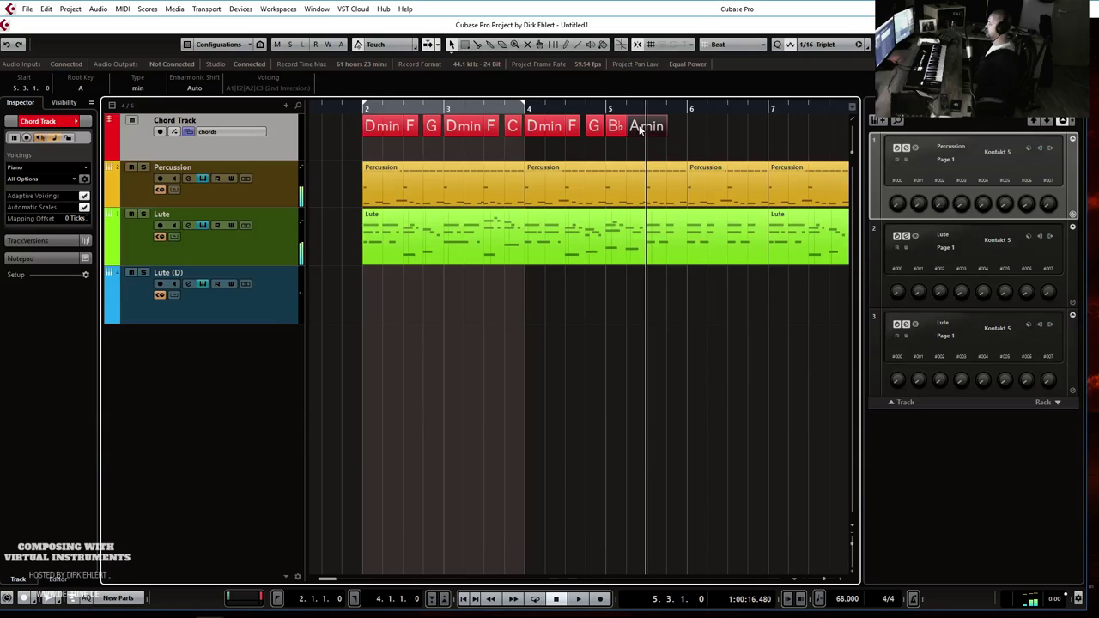
drag(534, 128, 659, 131)
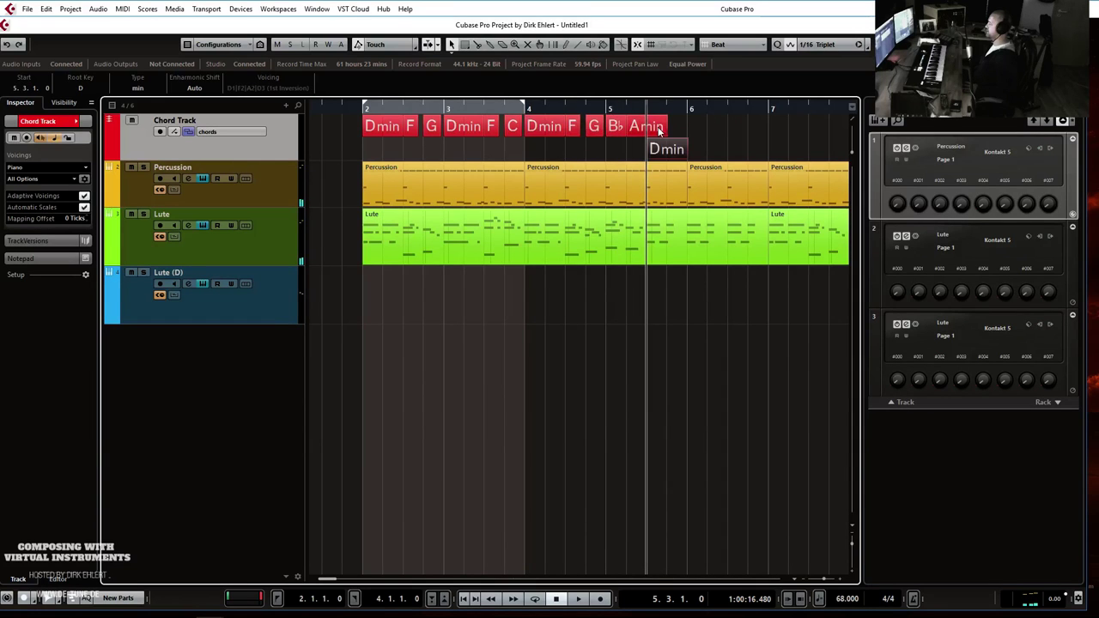
Copy all the chord events of bars 2 to 5 to the start of bar 6.
click(384, 142)
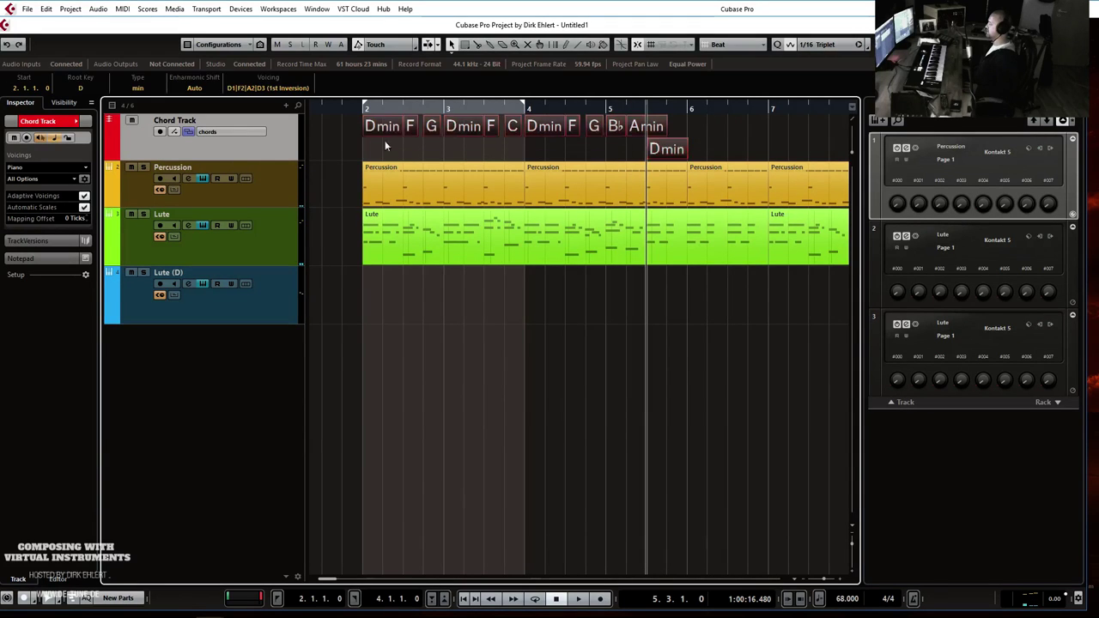
drag(385, 129, 707, 124)
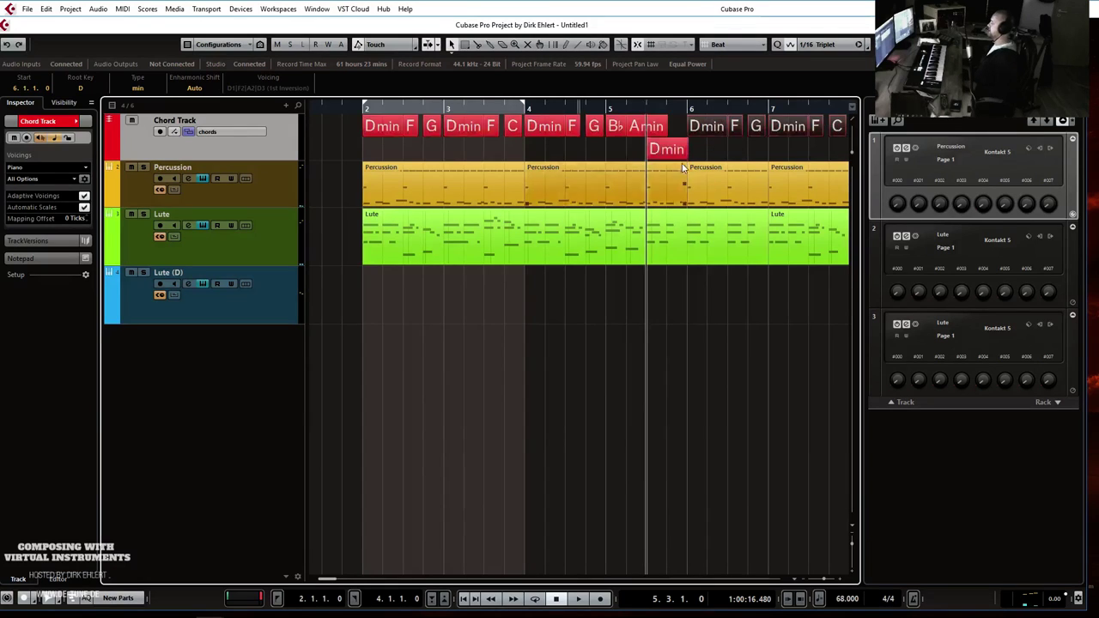
key(g)
key(g)
key(g)
Rename the duplicated lute track Tenor Recorder.
click(214, 308)
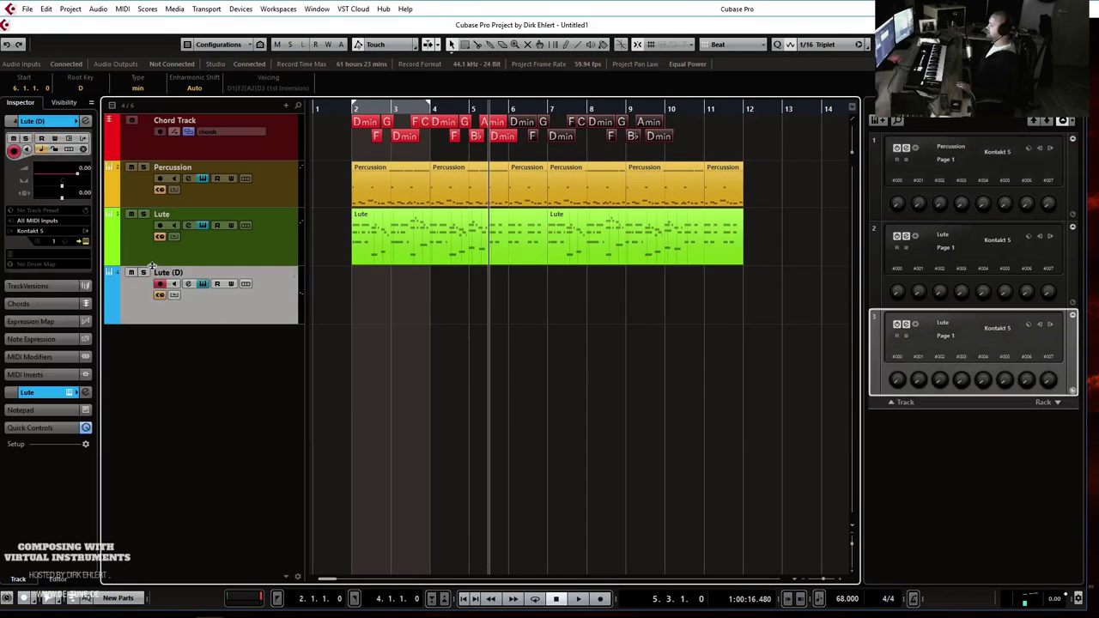
double_click(169, 272)
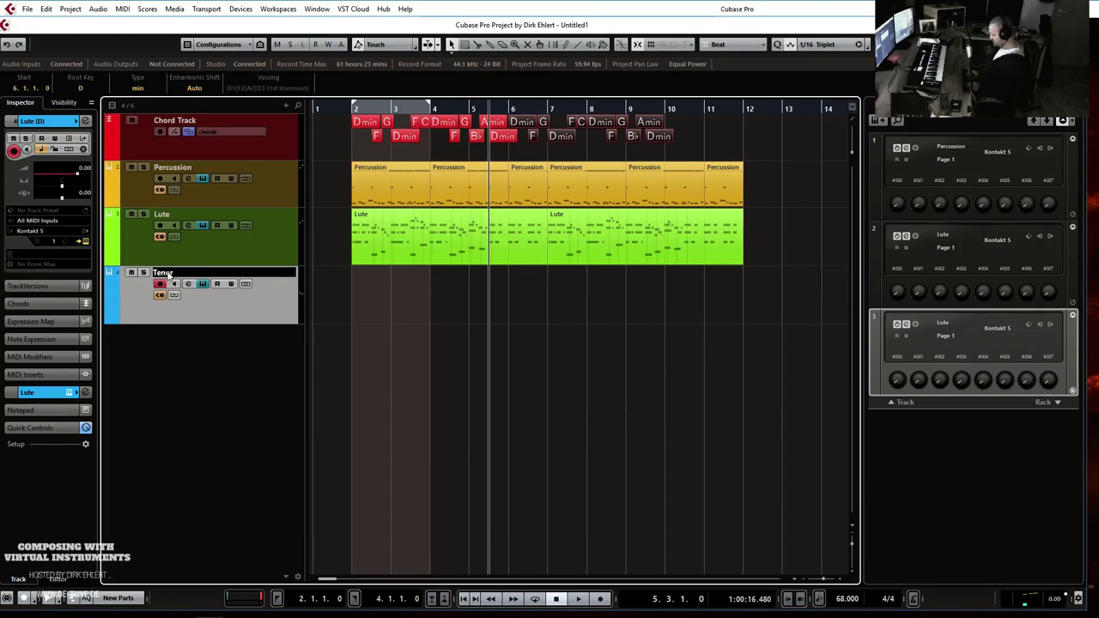
text(Tenor Recorder)
key(Return)
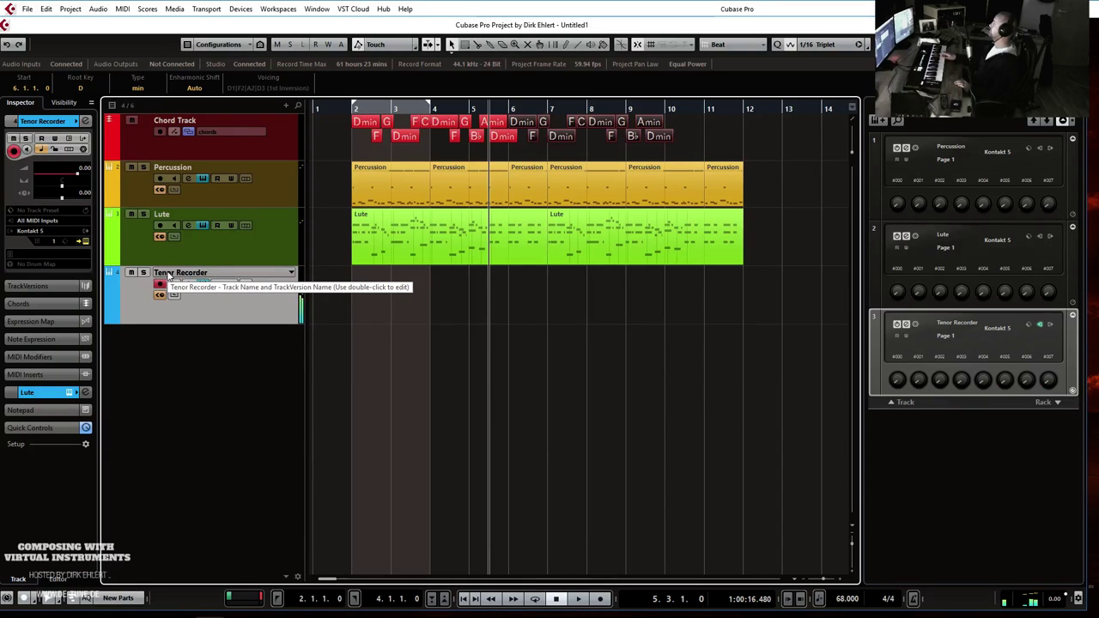
Move the copied chord sequence to start at bar 7 and copy the Dmin chord to the start of bar 6.
key(space)
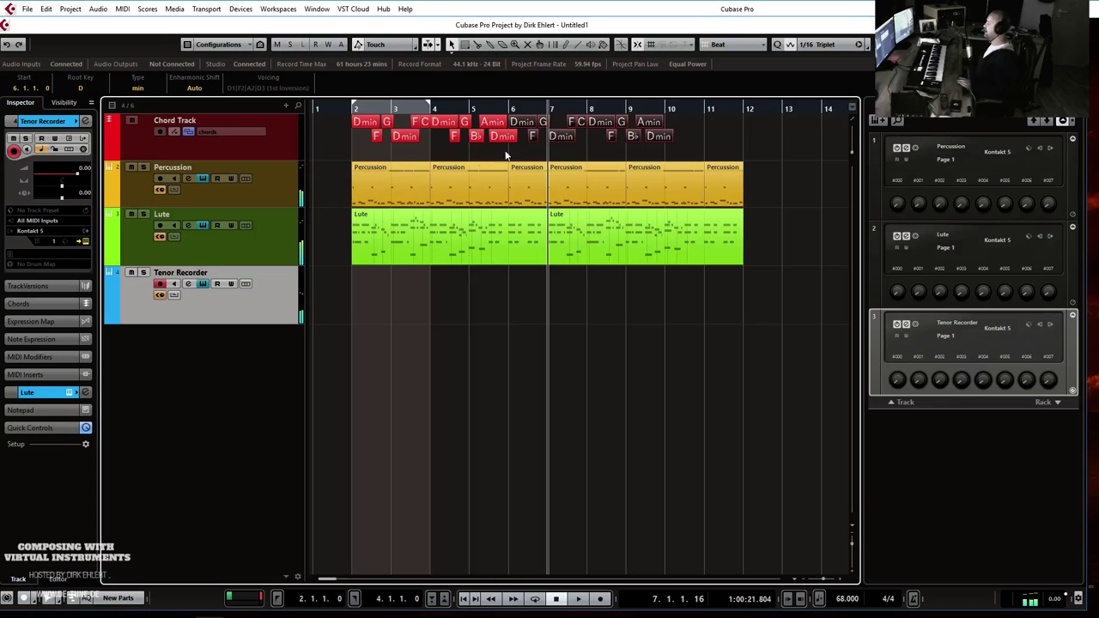
drag(527, 122, 561, 122)
drag(505, 141, 525, 134)
key(space)
key(h)
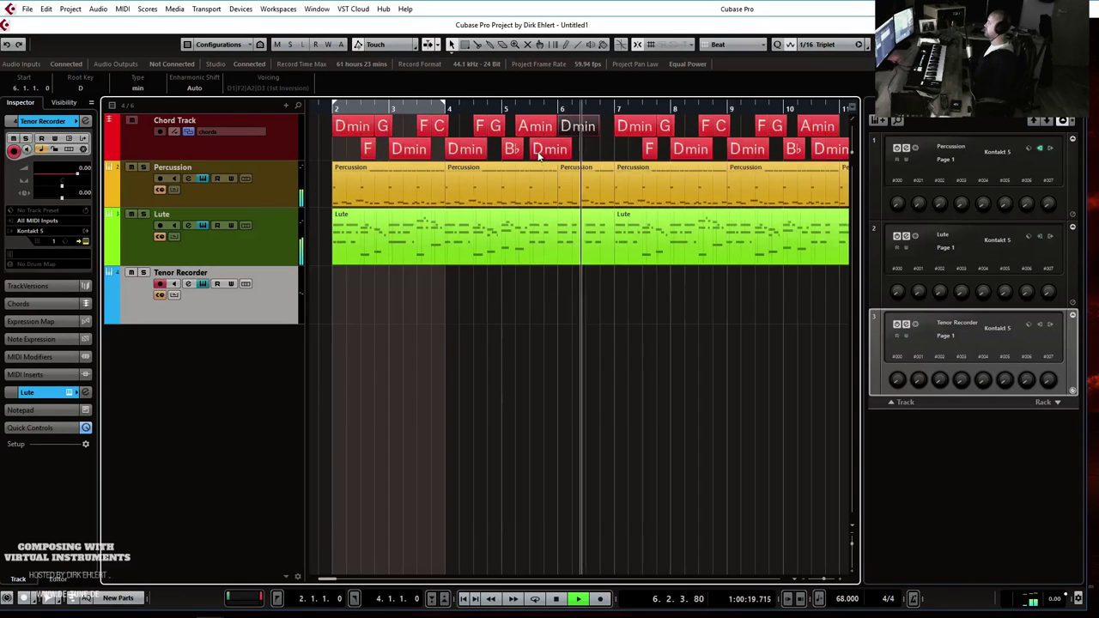
Record a melody on the Tenor Recorder track, starting at bar 6 and stopping in bar 11.
key(g)
key(g)
key(g)
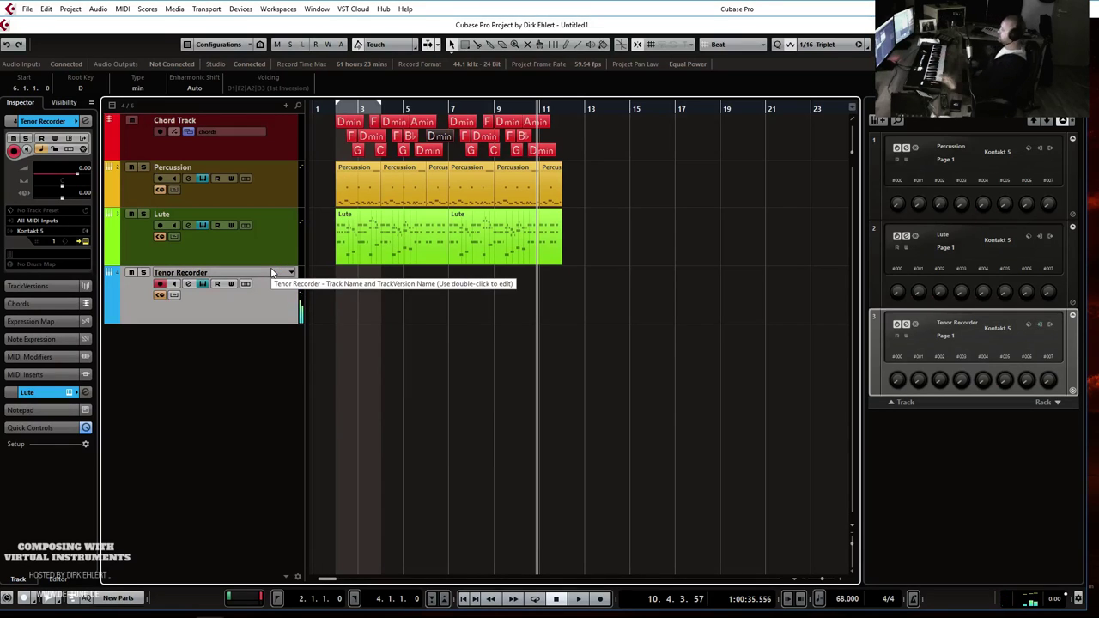
click(426, 109)
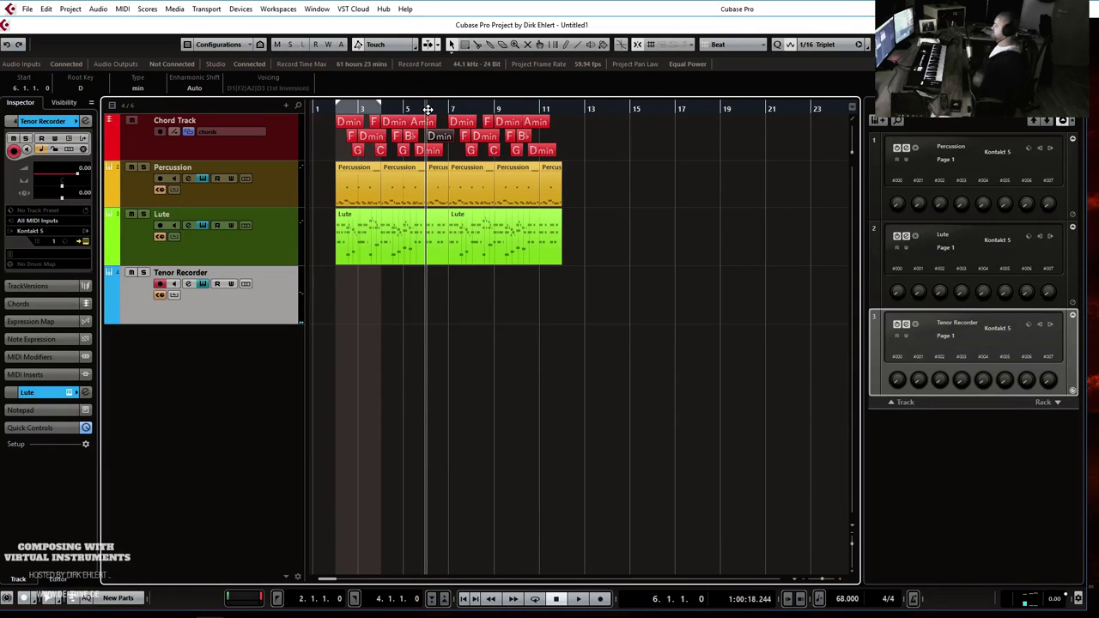
key(KP_Multiply)
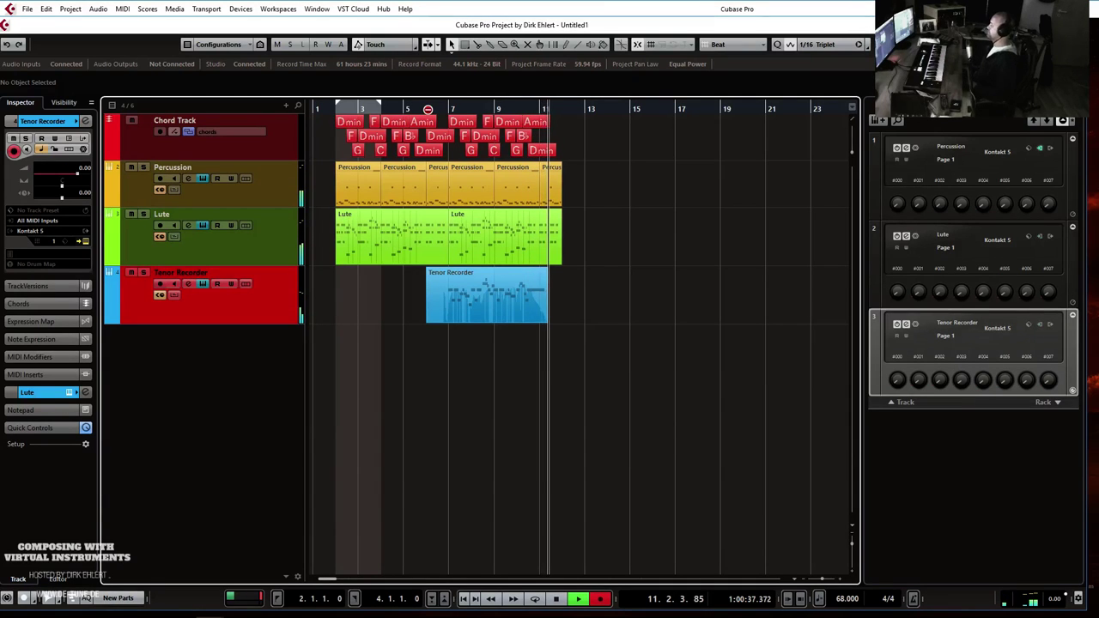
key(space)
Trim the start of the Tenor Recorder part to bar 7 and play it back with the other tracks.
double_click(470, 293)
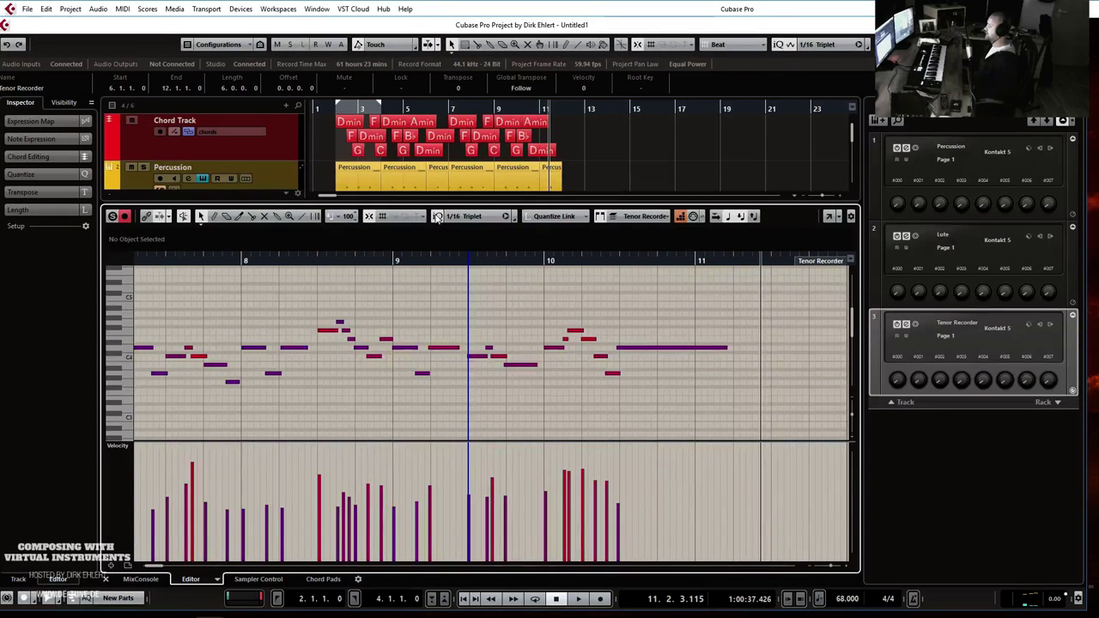
scroll(450, 303, left, 5)
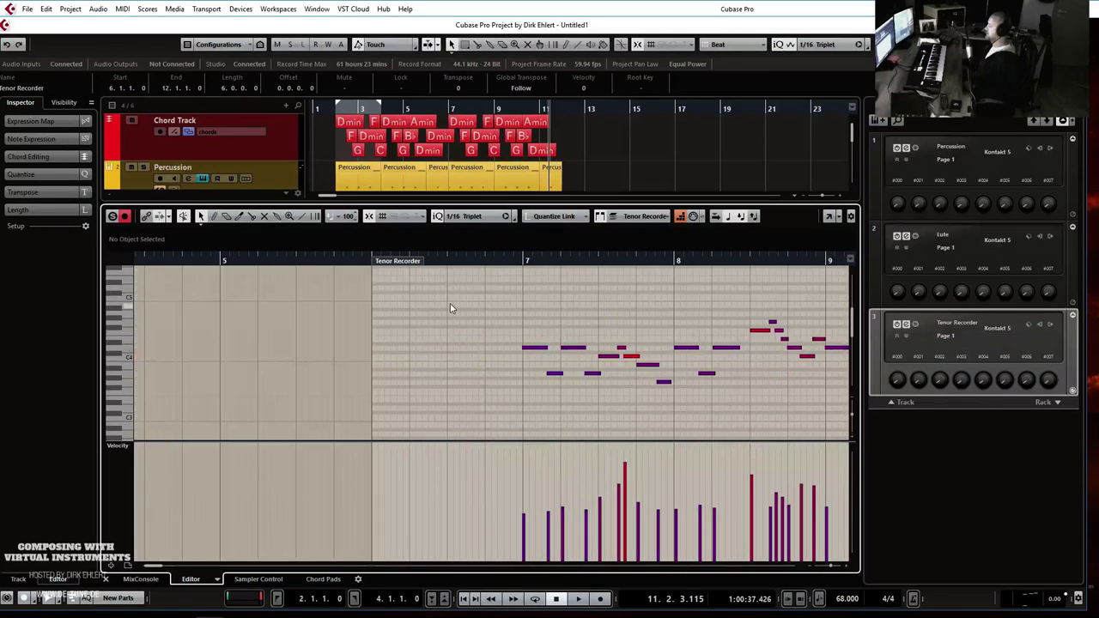
drag(493, 303, 528, 393)
drag(395, 262, 547, 259)
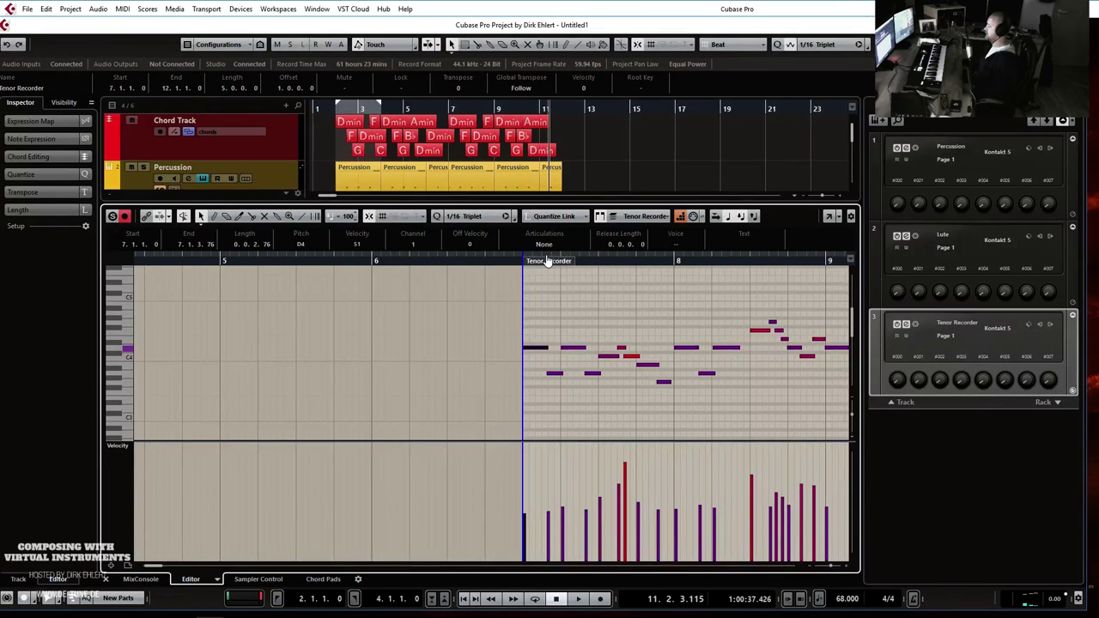
key(Return)
click(439, 105)
key(space)
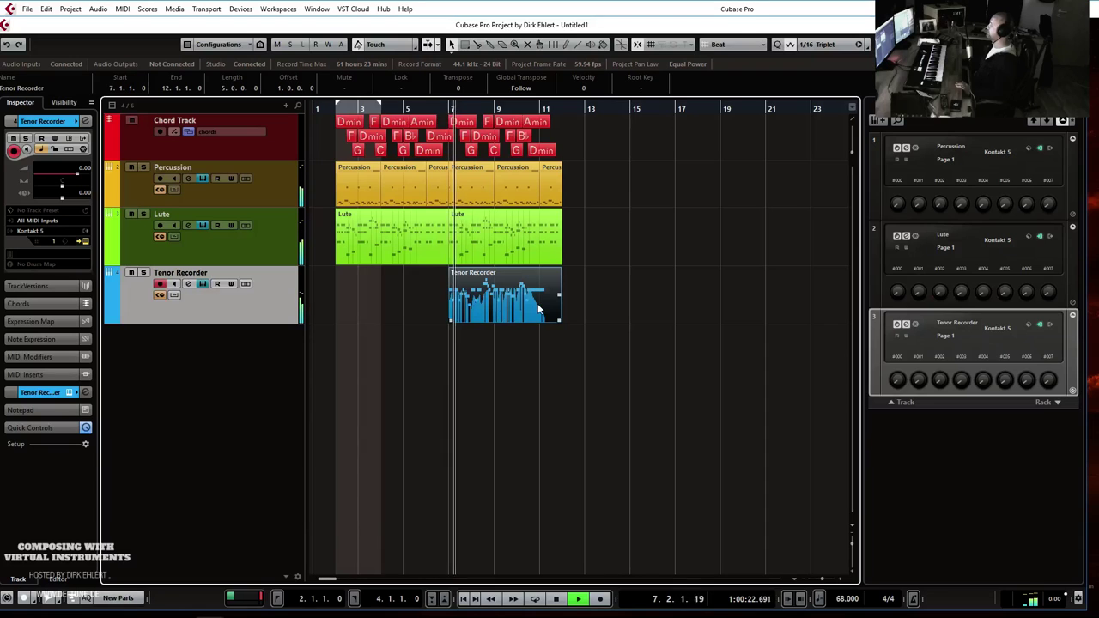
key(space)
Duplicate the Percussion track.
click(283, 197)
right_click(279, 196)
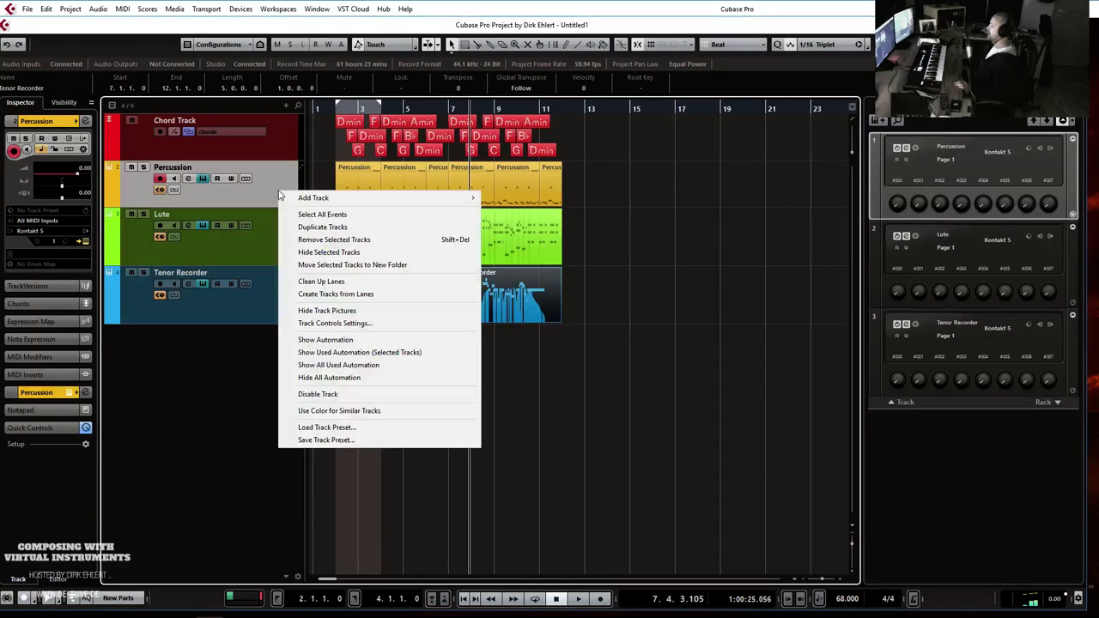
click(315, 227)
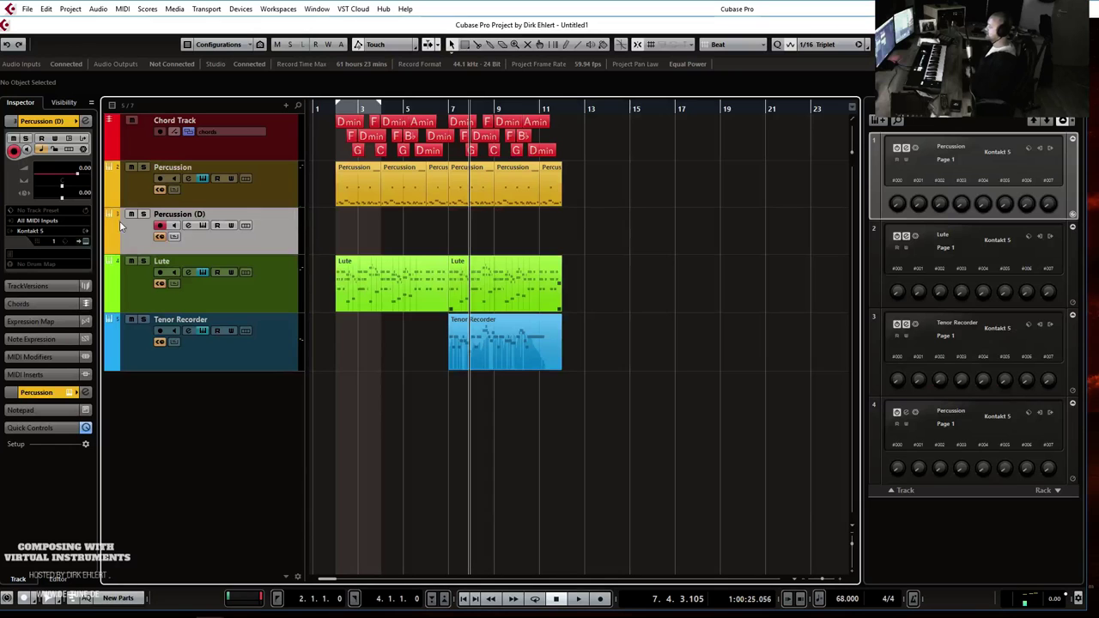
Replace Renaissance Percussion in the duplicated track's Kontakt with DOW - All - Hits.nki from the Cinesamples DOW 1 folder.
click(88, 242)
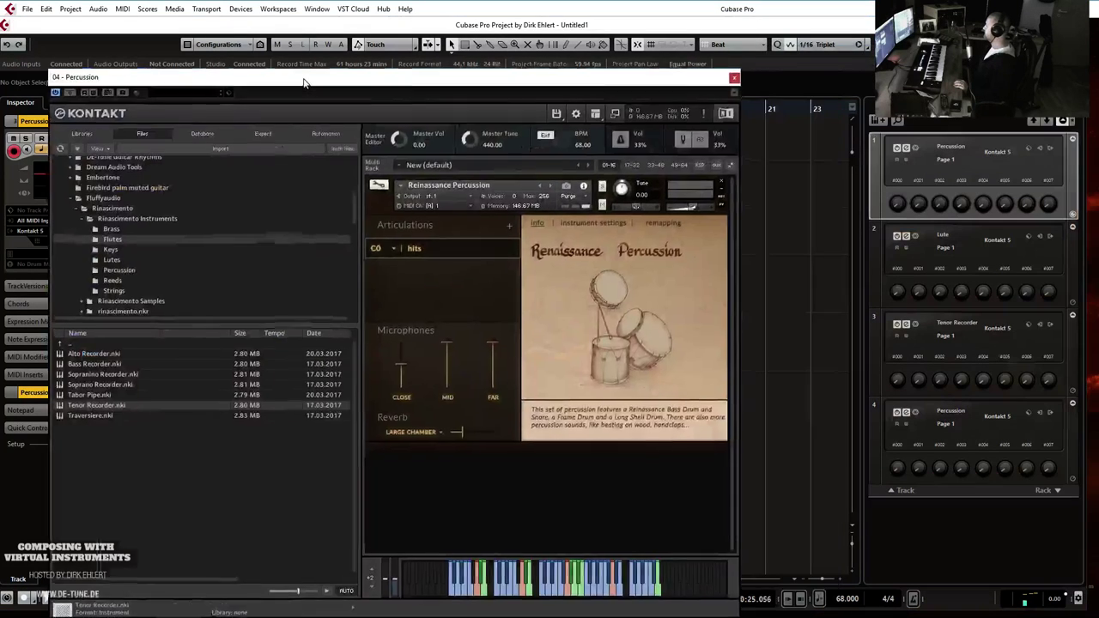
drag(307, 80, 344, 57)
right_click(645, 462)
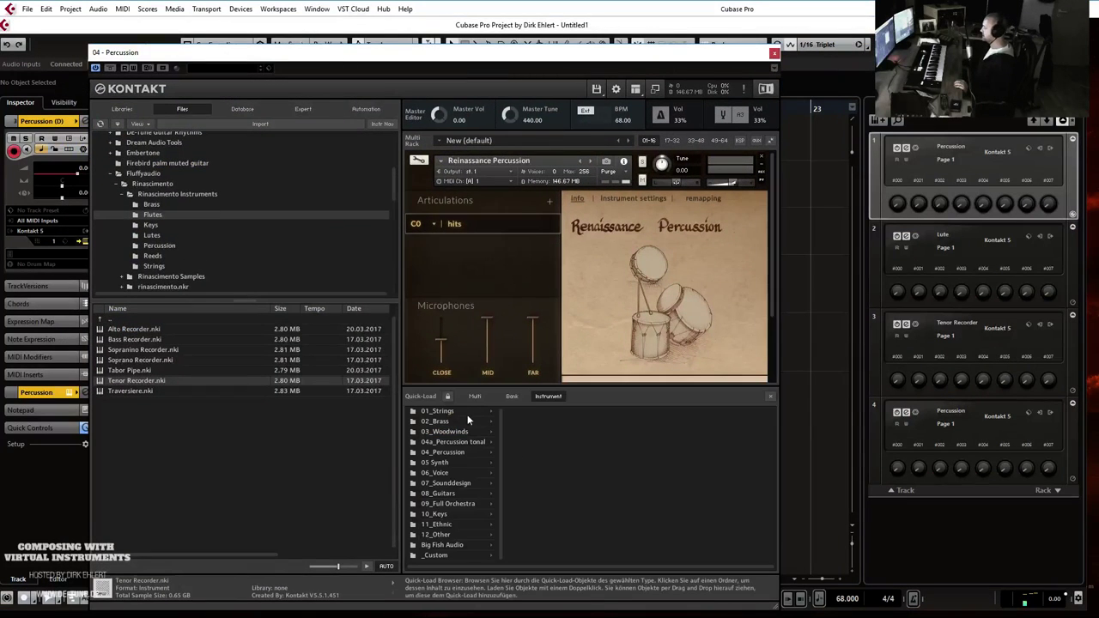
click(446, 442)
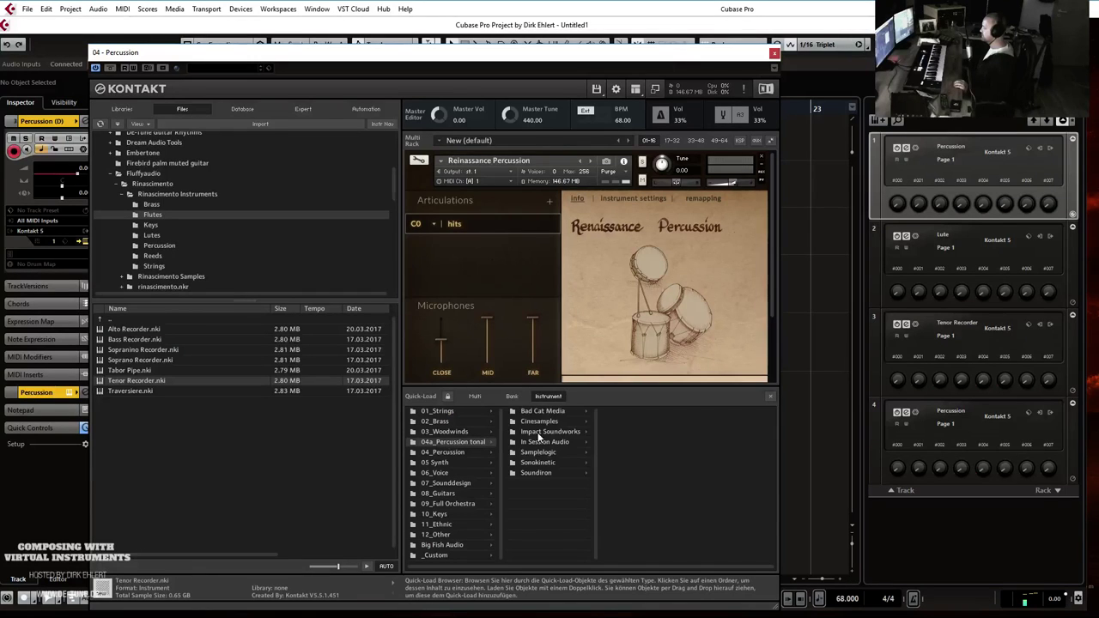
click(538, 423)
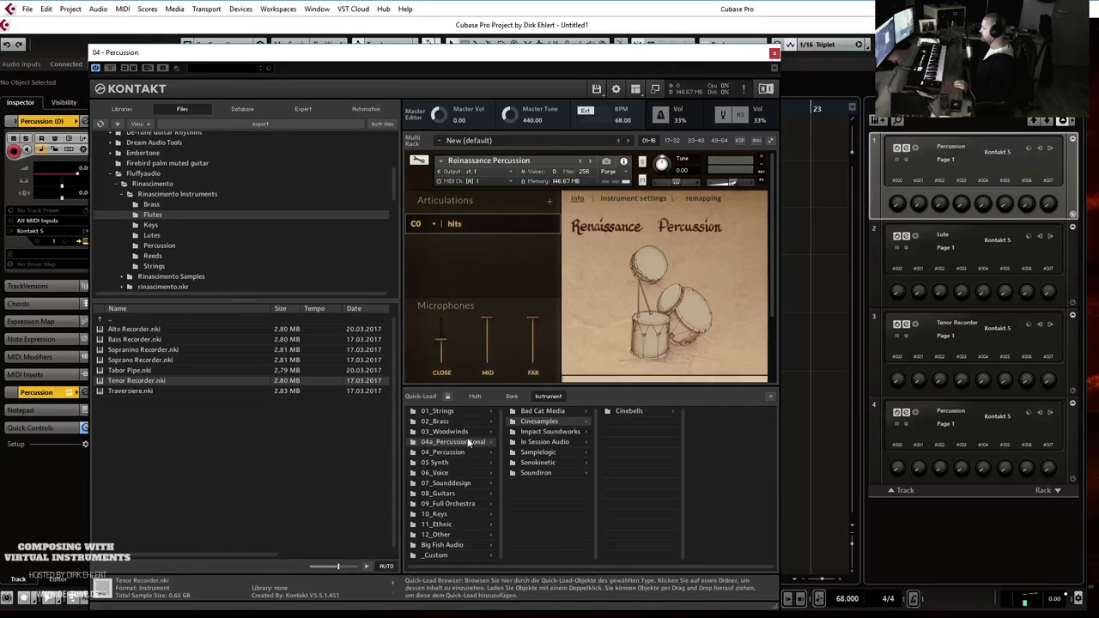
click(445, 452)
scroll(548, 454, down, 1)
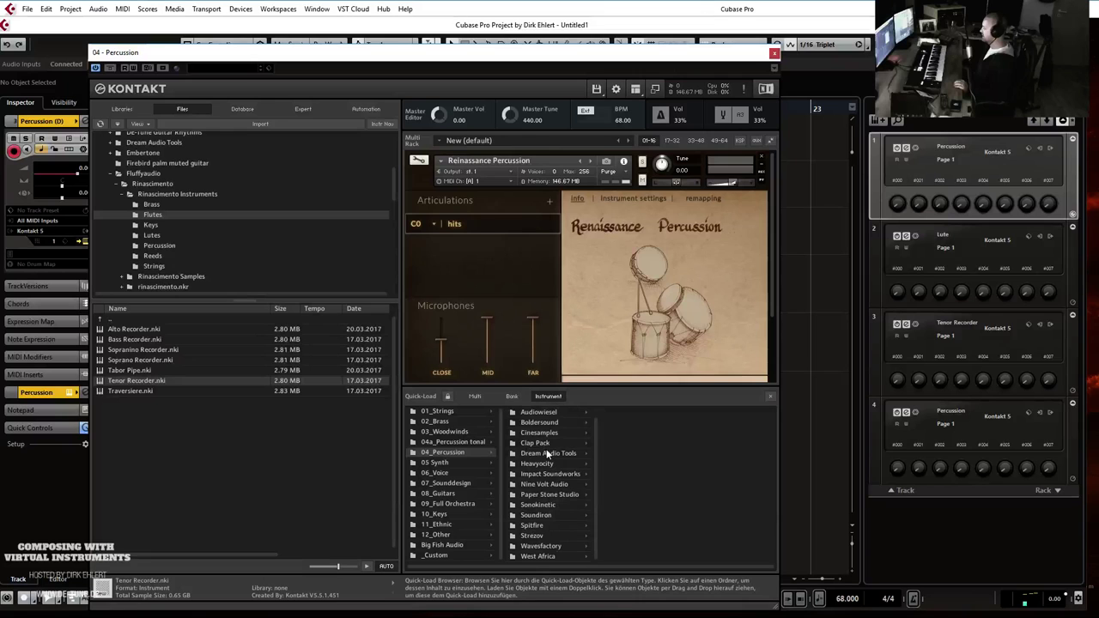
click(544, 431)
click(634, 432)
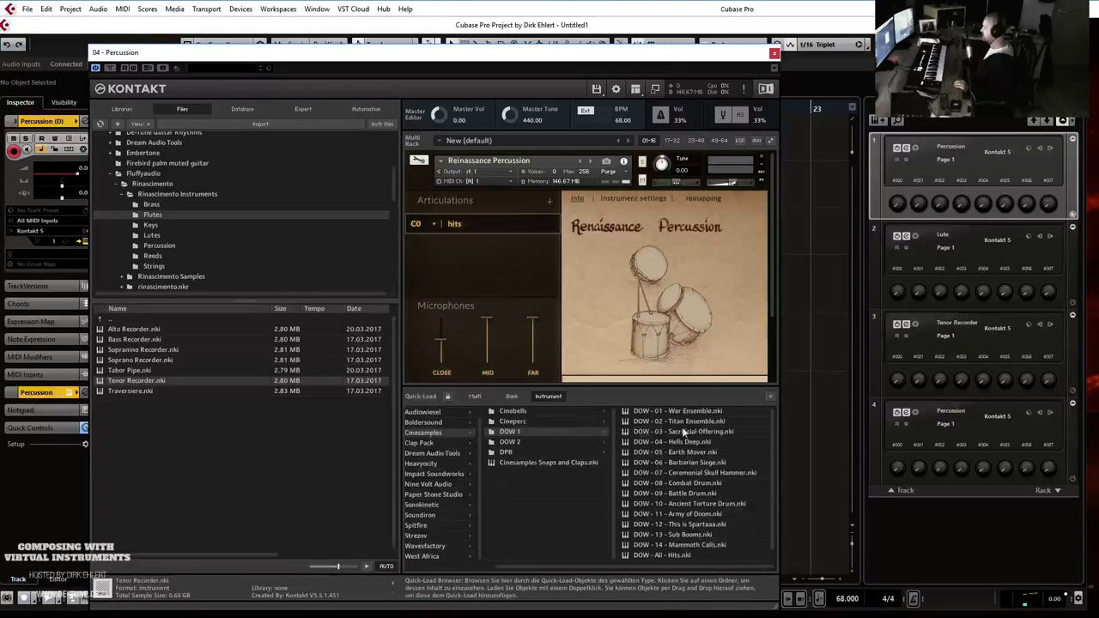
drag(686, 549, 496, 184)
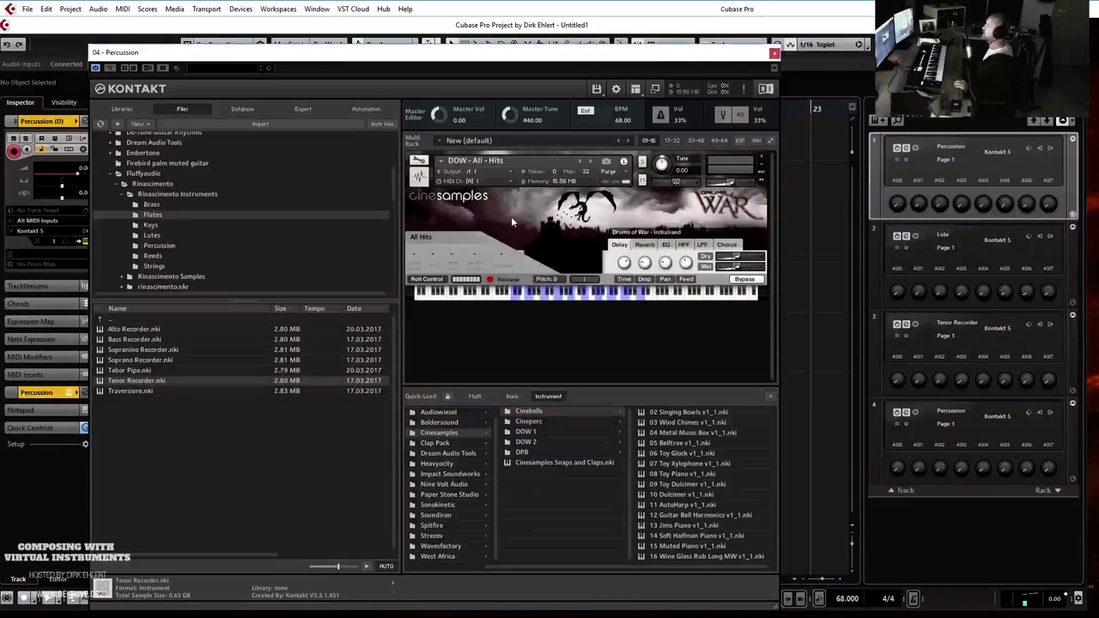
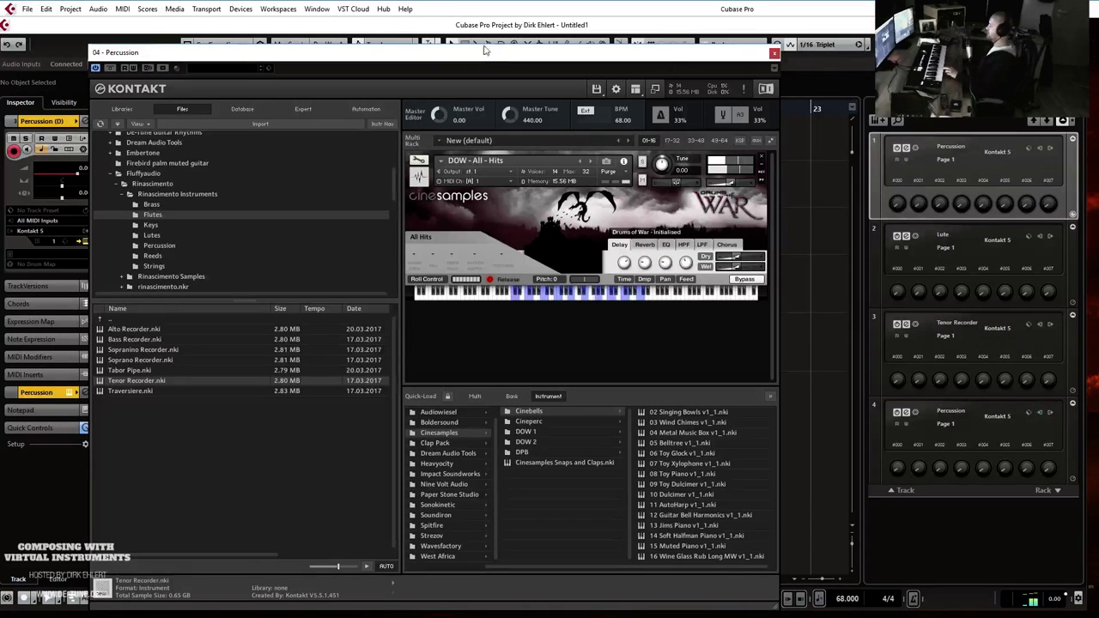
Rename the duplicated percussion track DOW Hits and set its volume to -6.22.
key(ctrl+w)
double_click(216, 216)
text(DOW Hits)
key(Return)
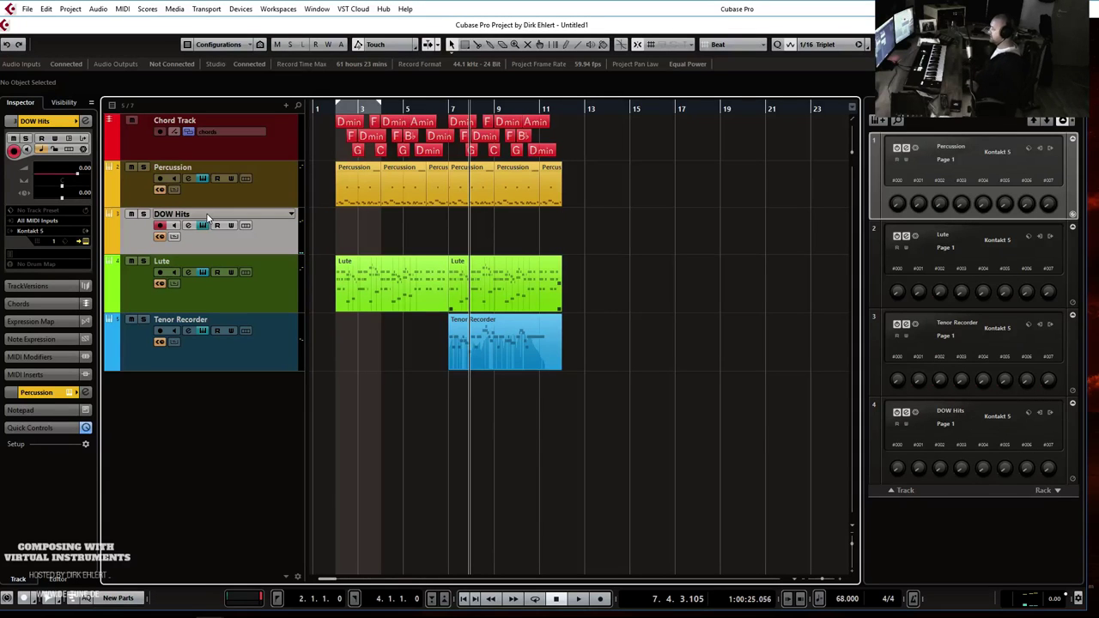
drag(76, 175, 67, 176)
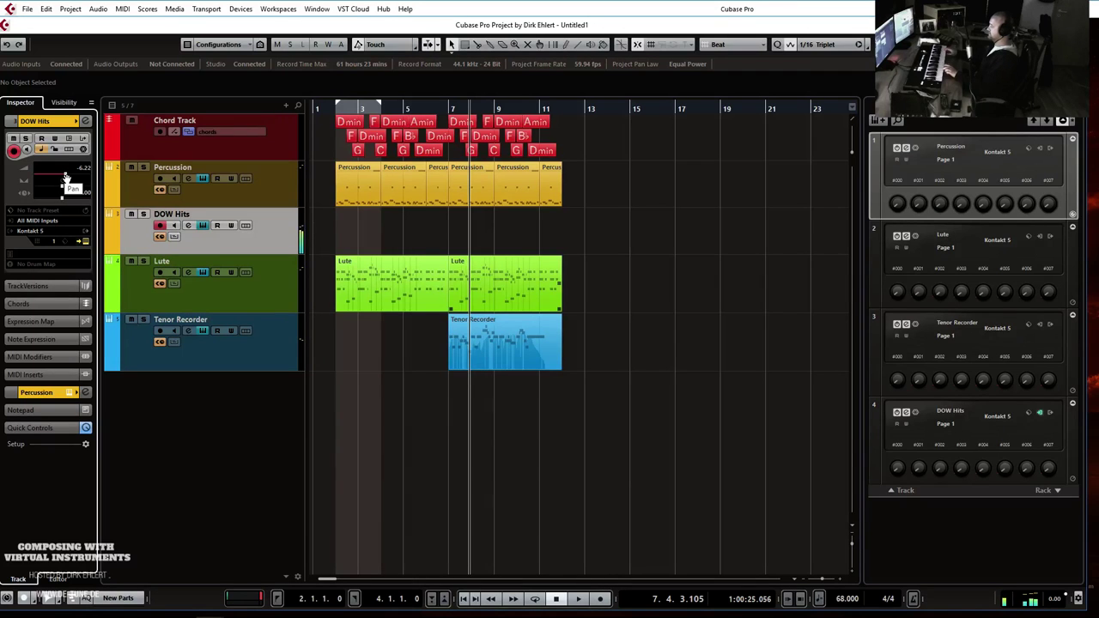
Mute the Lute and Tenor Recorder tracks and record a drum part on DOW Hits, starting at bar 6.
click(132, 320)
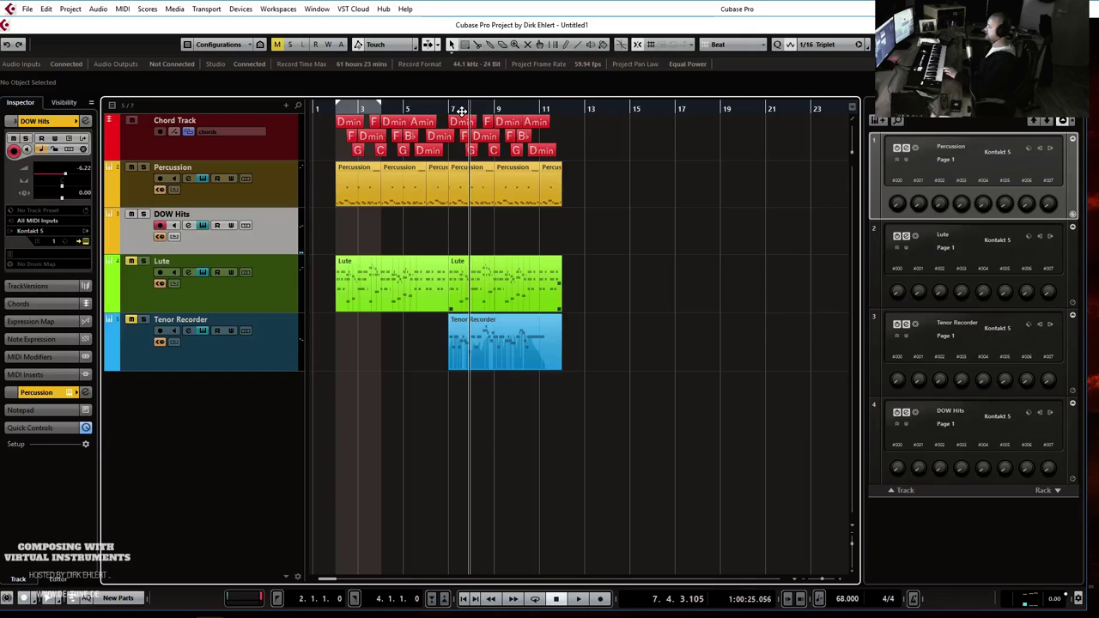
click(435, 110)
click(427, 110)
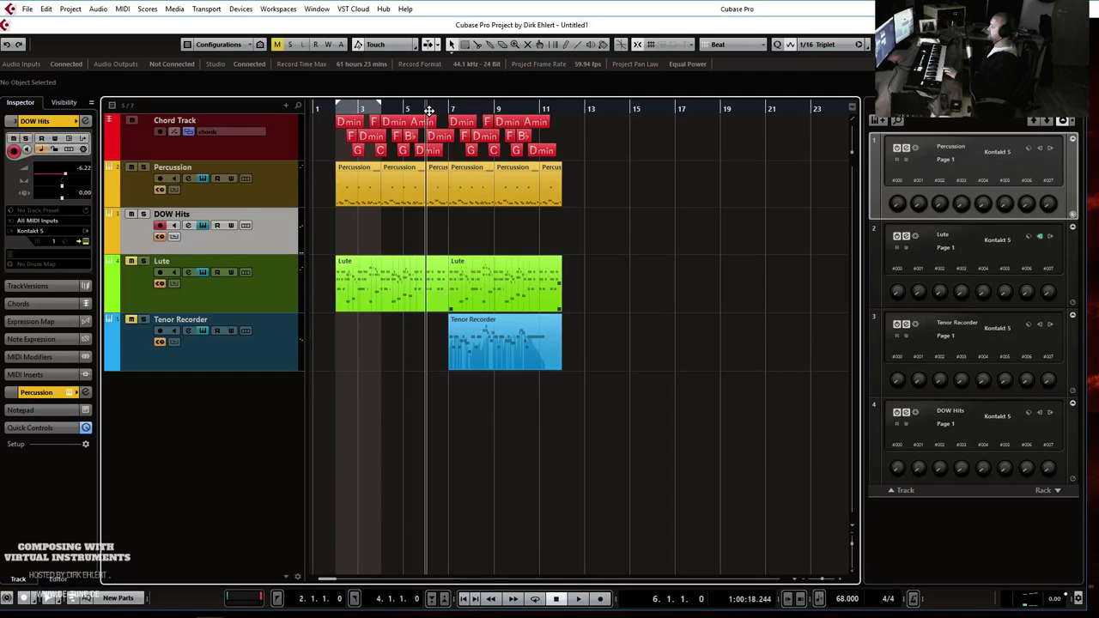
key(KP_Multiply)
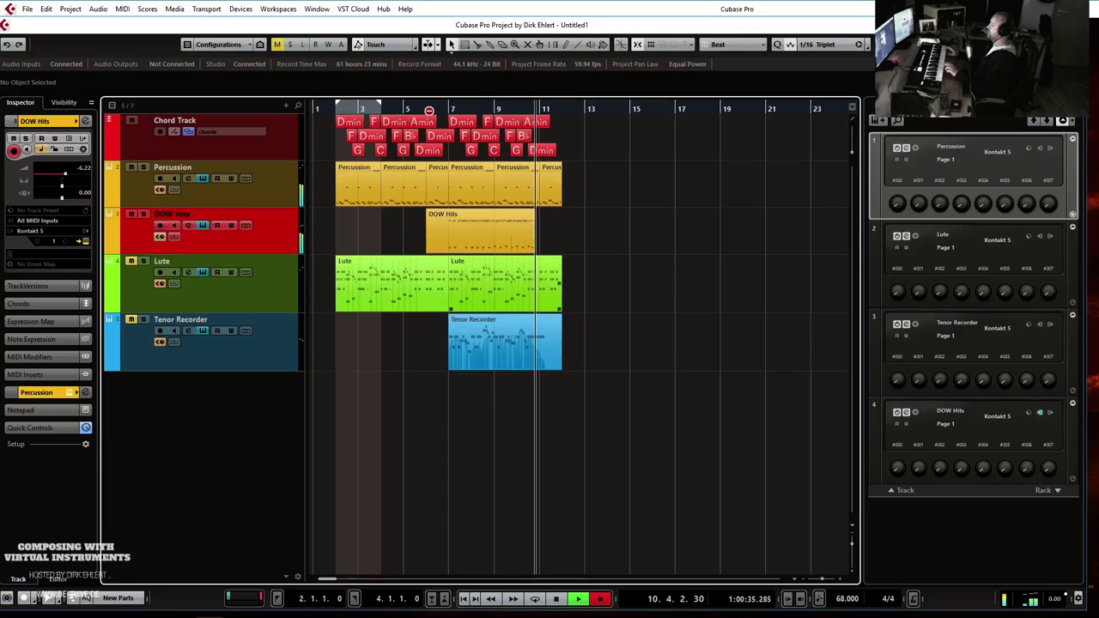
key(space)
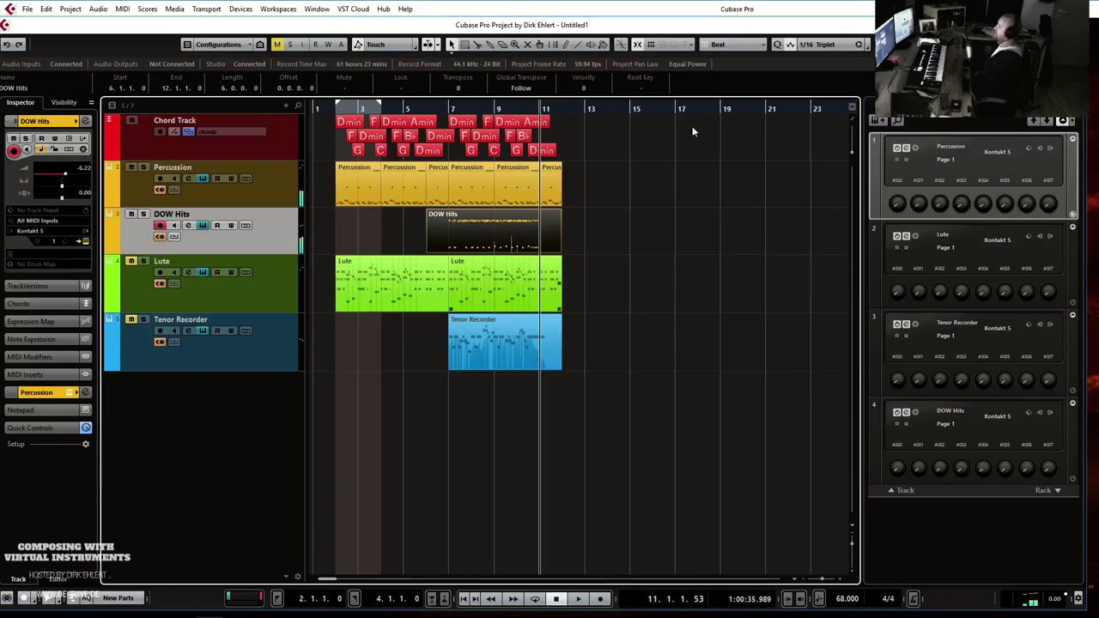
Trim the DOW Hits part to start at bar 7 and end at bar 11 while playing it back.
double_click(536, 234)
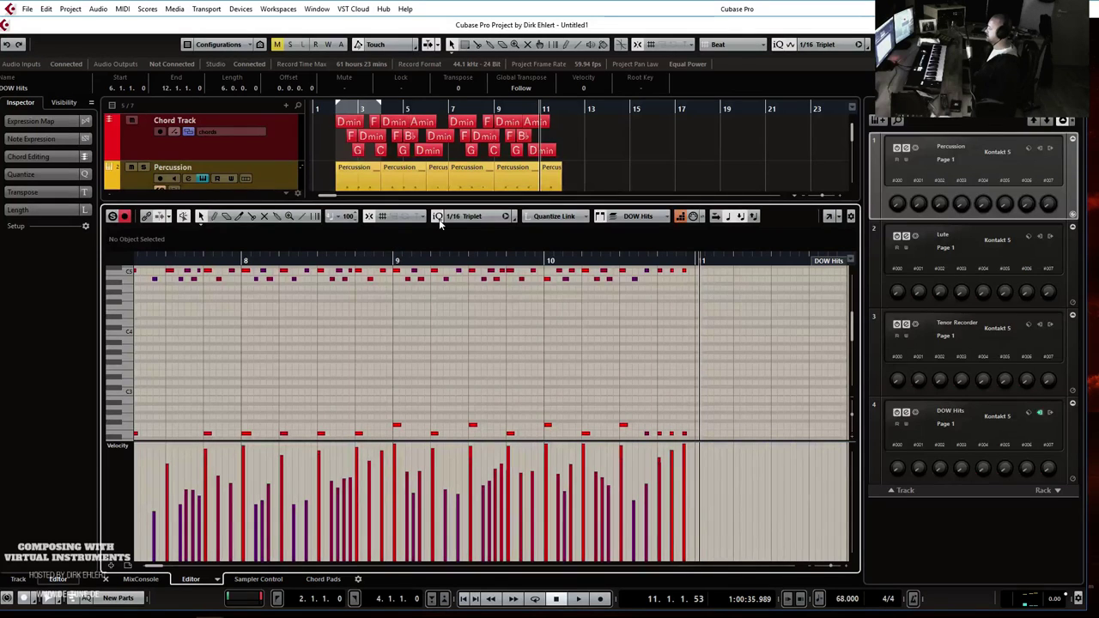
scroll(446, 303, left, 5)
click(505, 263)
key(space)
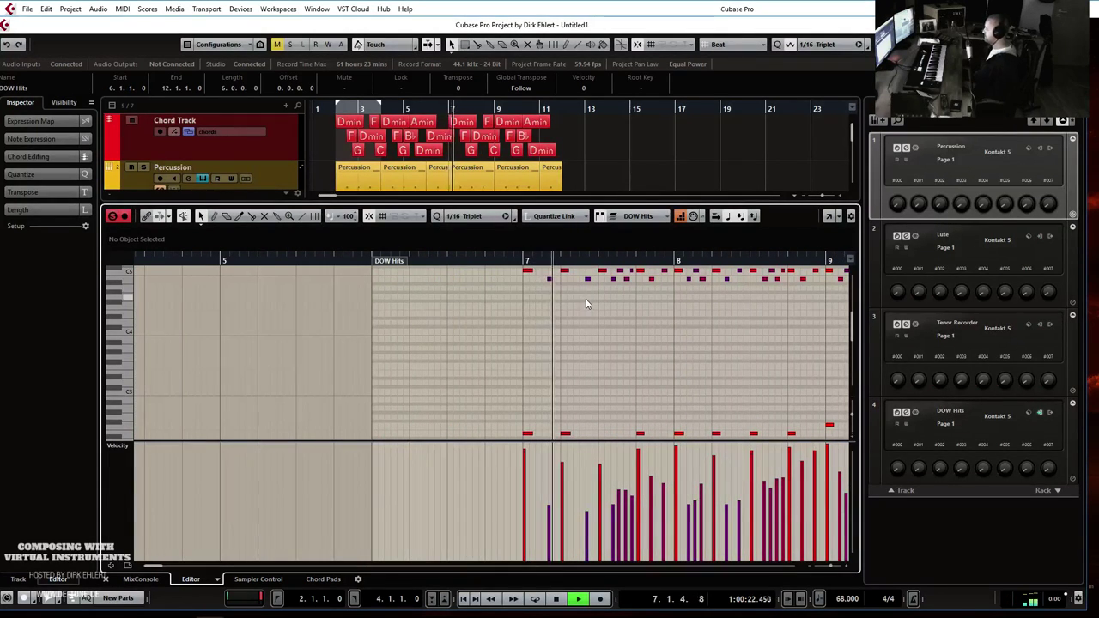
key(g)
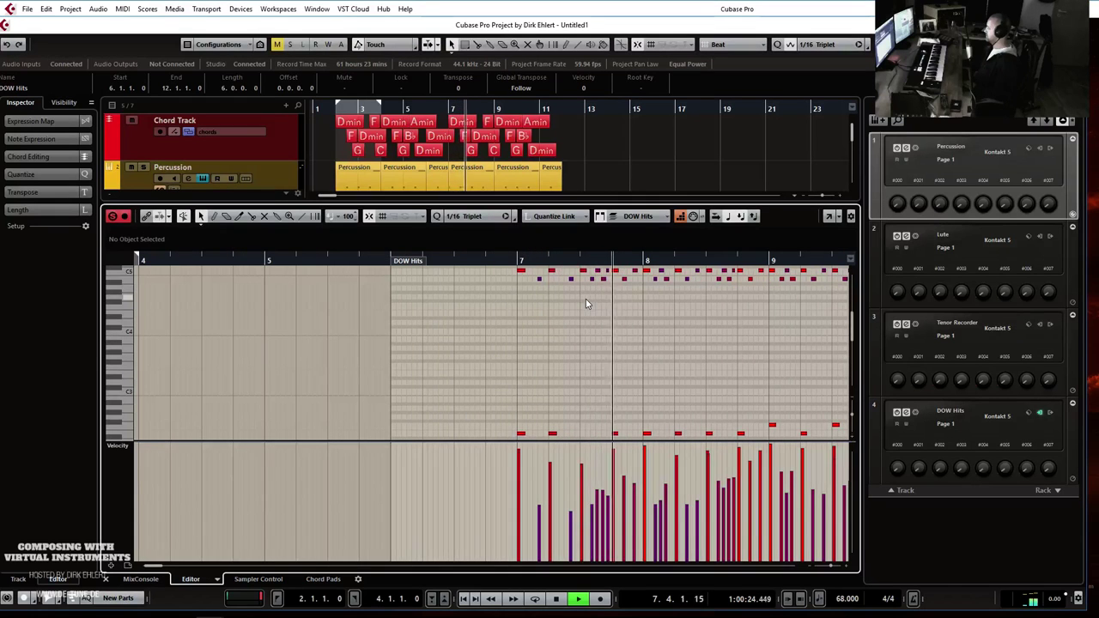
key(g)
key(g)
drag(425, 261, 513, 268)
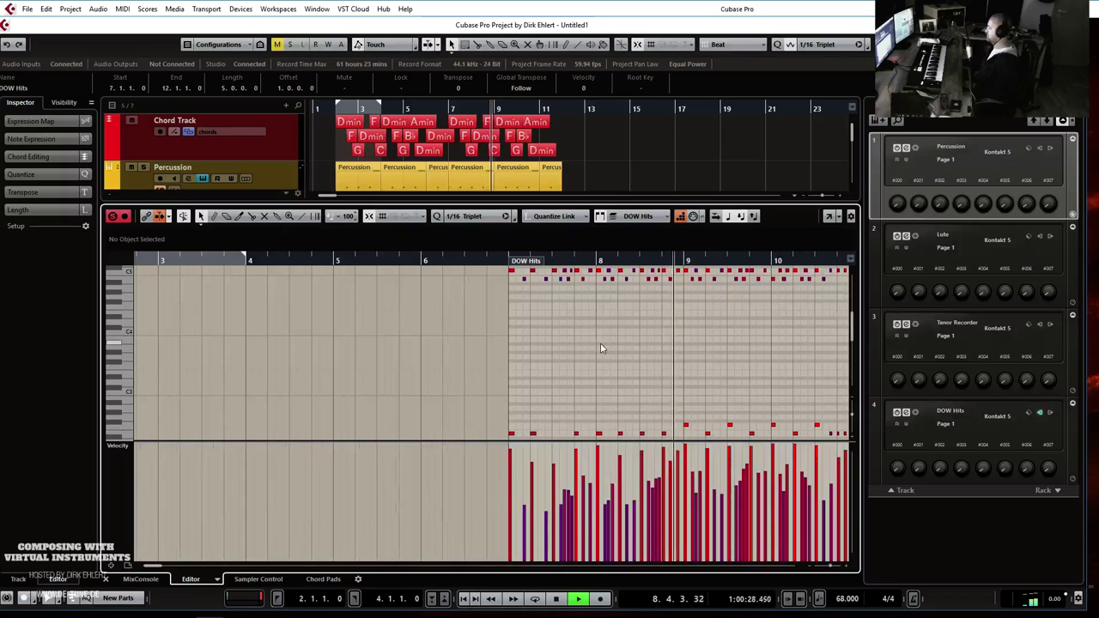
key(g)
drag(806, 268, 724, 269)
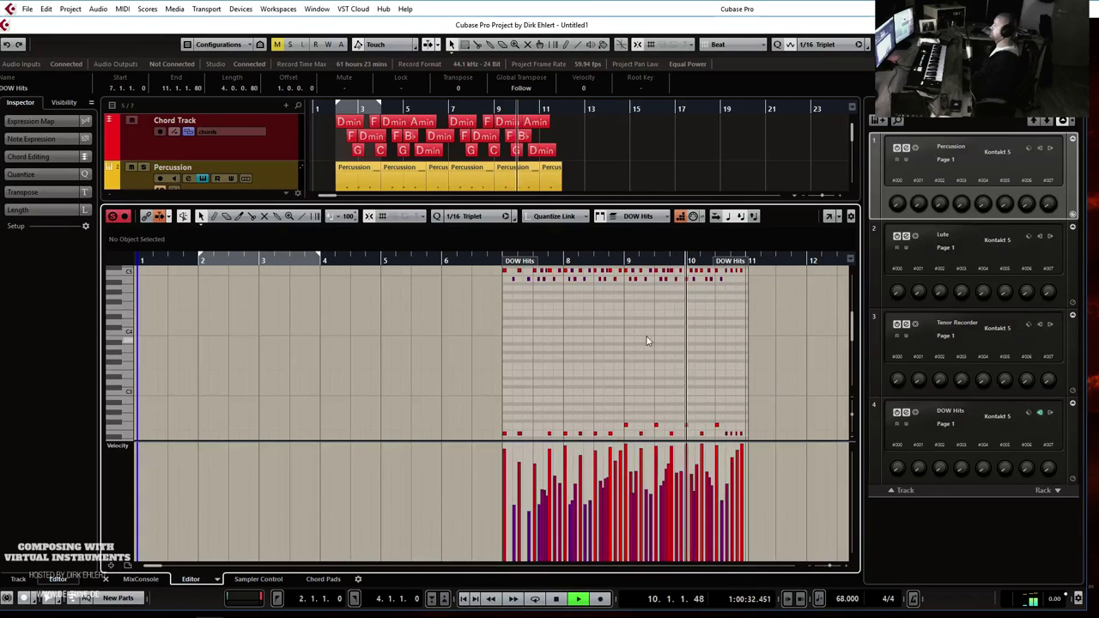
Close the DOW Hits note editor and play the arrangement back from around bar 5.
key(ctrl+e)
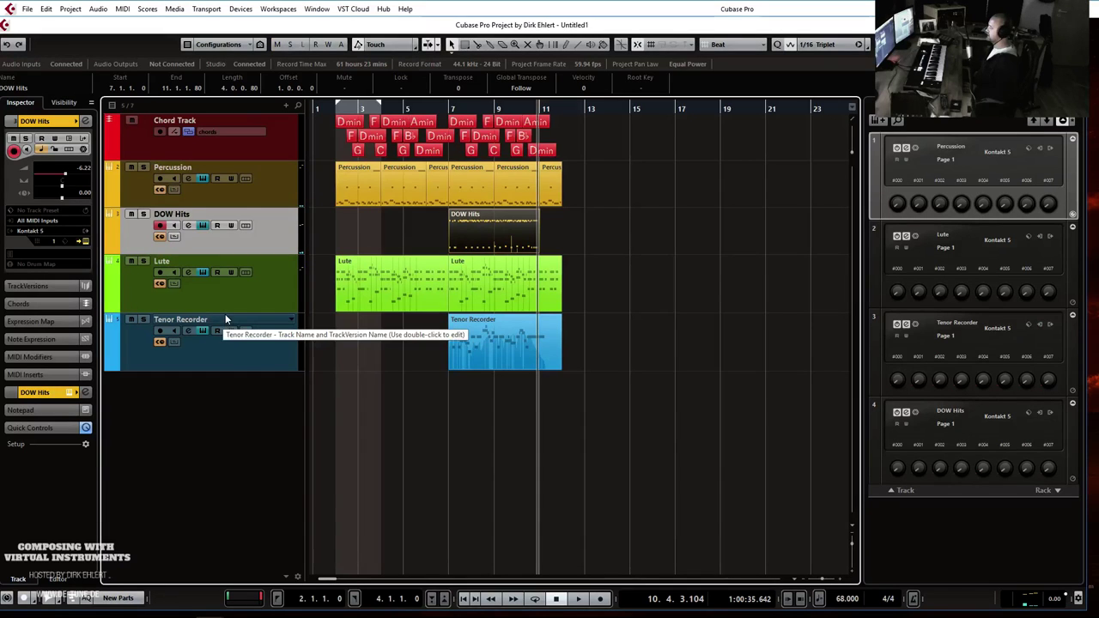
click(421, 109)
key(space)
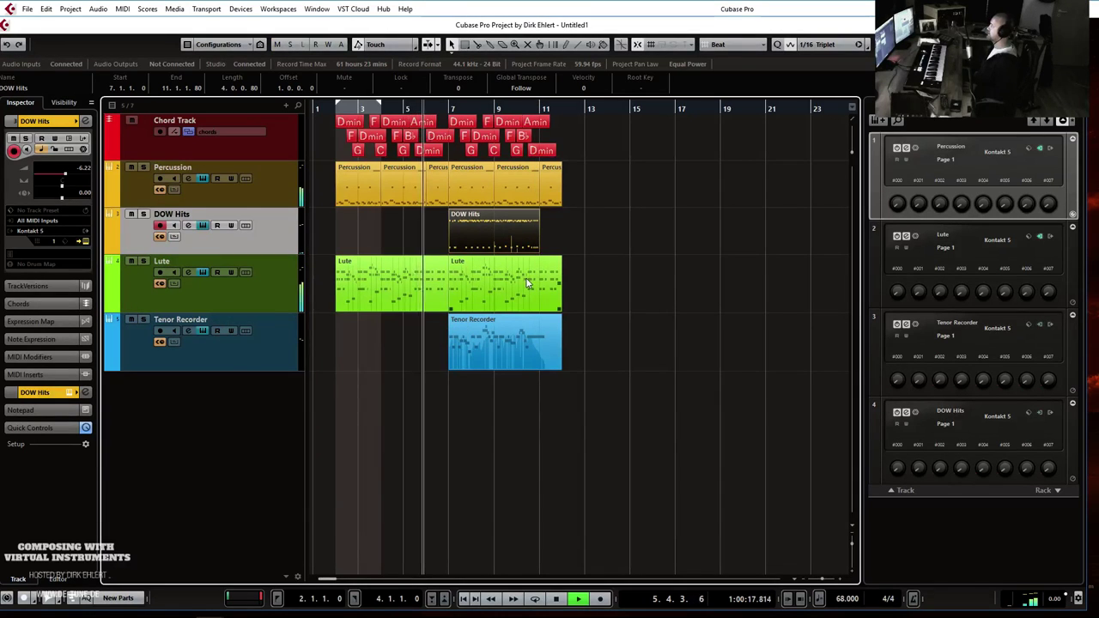
key(h)
key(h)
key(h)
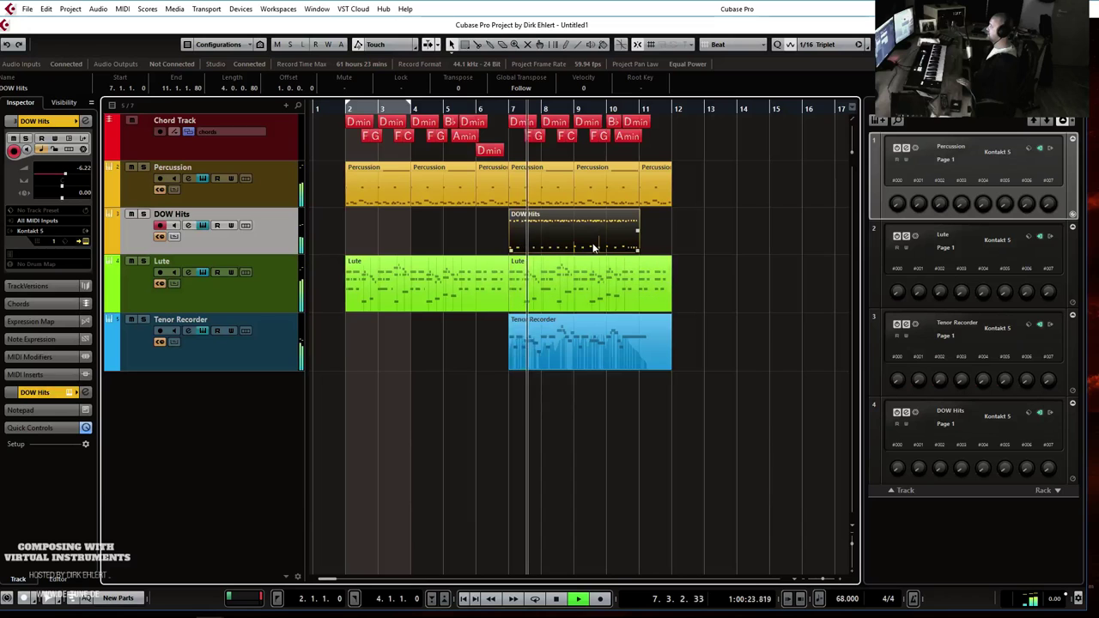
Reduce the height of the Percussion track in the track list during playback.
click(271, 192)
drag(269, 191, 269, 183)
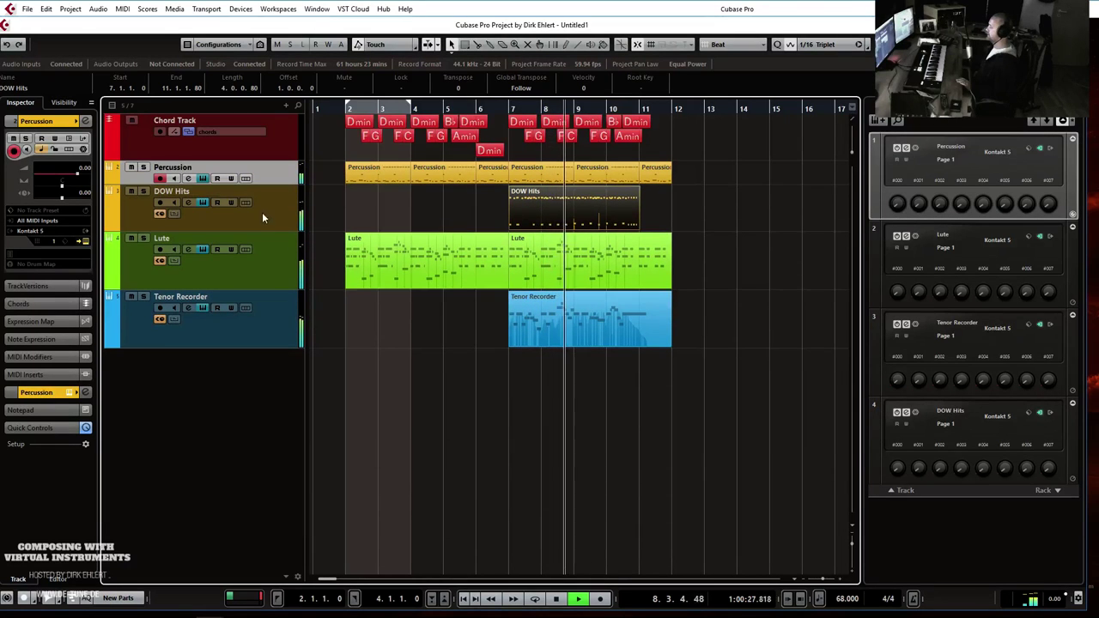
key(space)
Lower the close and mid microphones of the Lute track's Archlute in Kontakt and play the piece from bar 2.
click(268, 264)
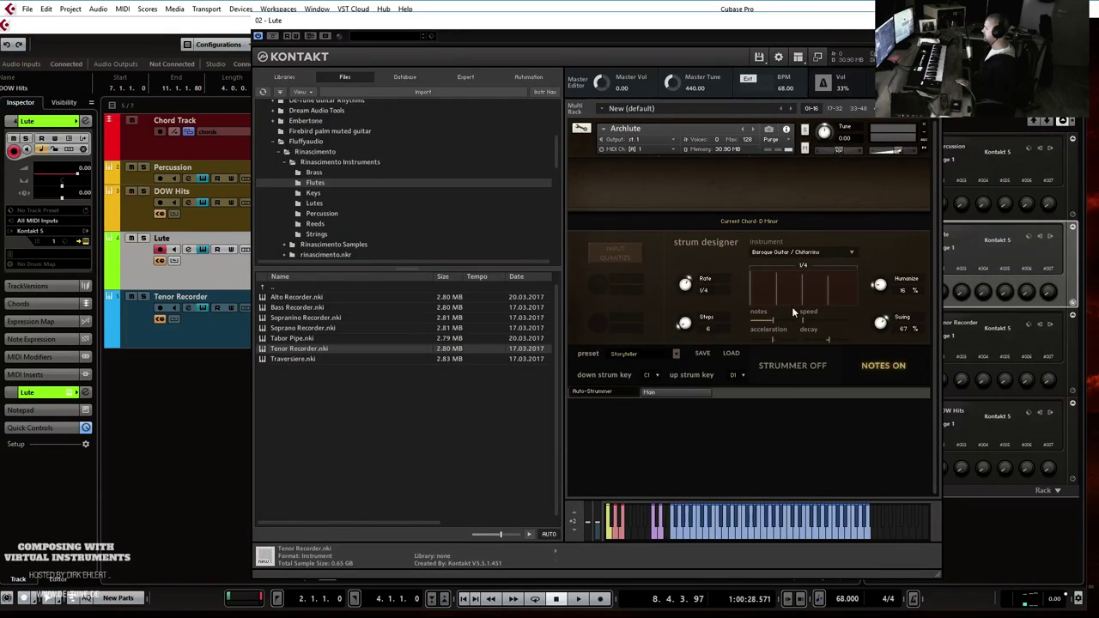
click(654, 393)
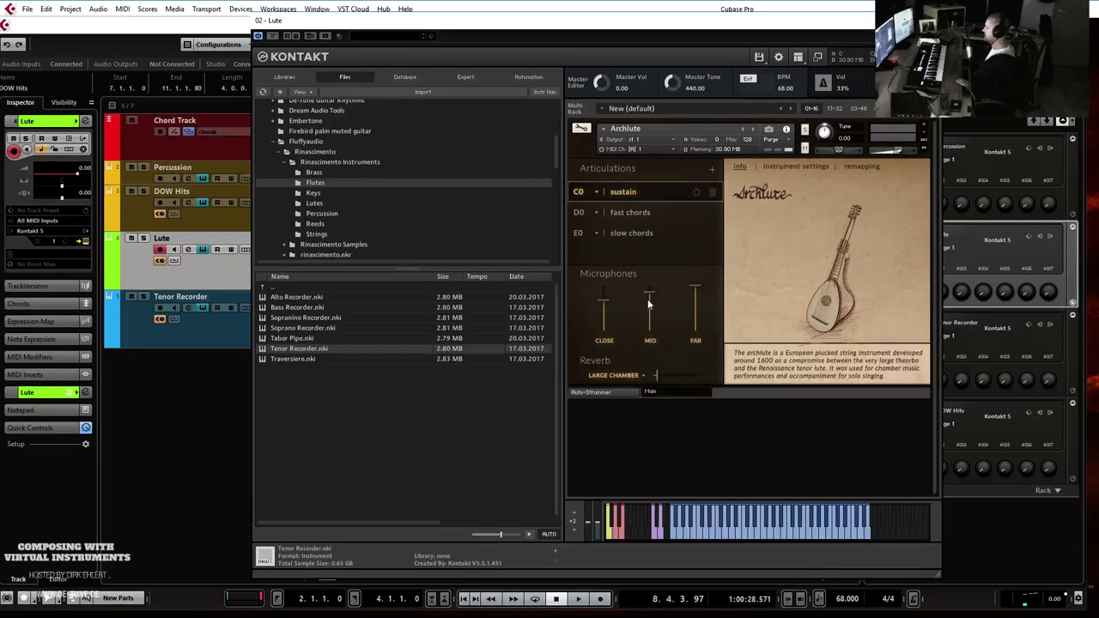
drag(650, 312, 647, 321)
drag(601, 24, 1098, 32)
key(KP_1)
key(space)
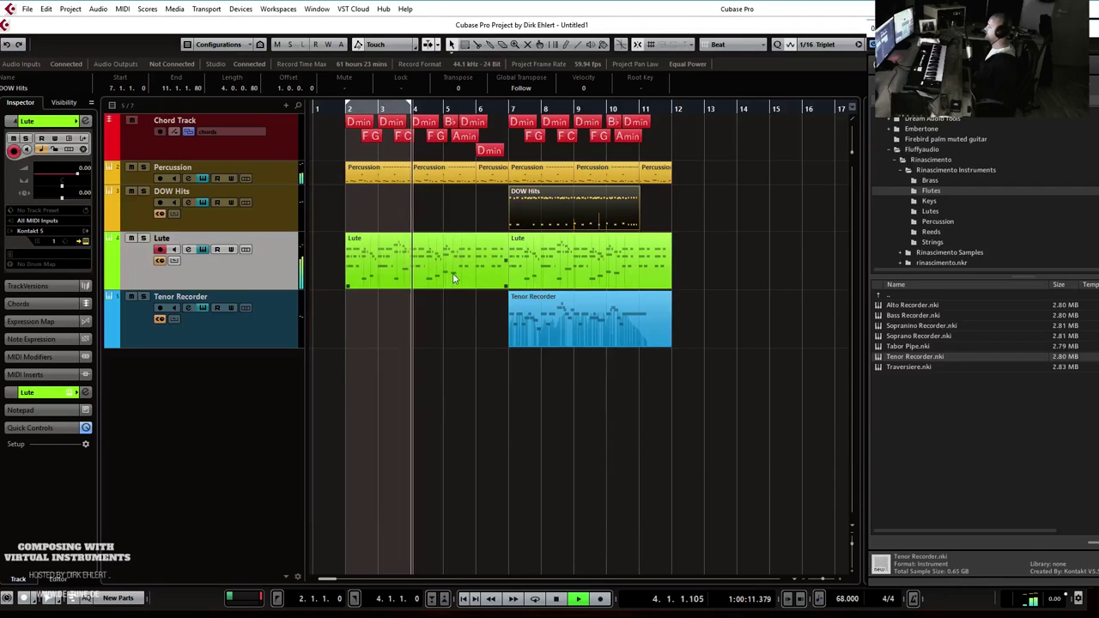
Pan the Archlute slightly to the right in Kontakt and check it with playback from bar 2.
drag(1073, 29, 308, 32)
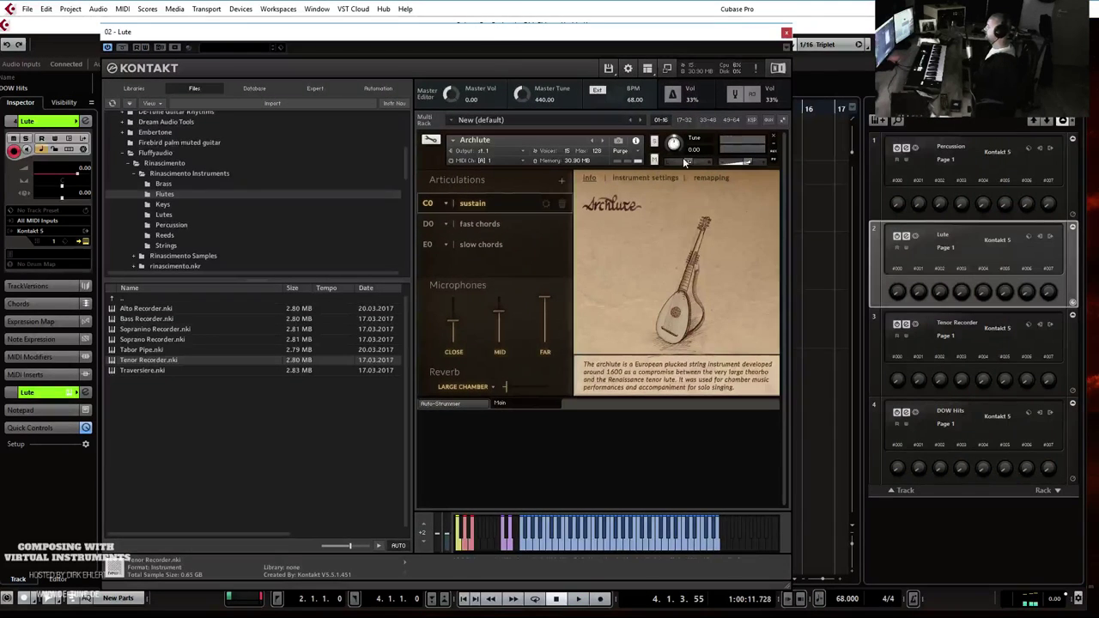
drag(687, 160, 691, 164)
drag(592, 32, 1098, 66)
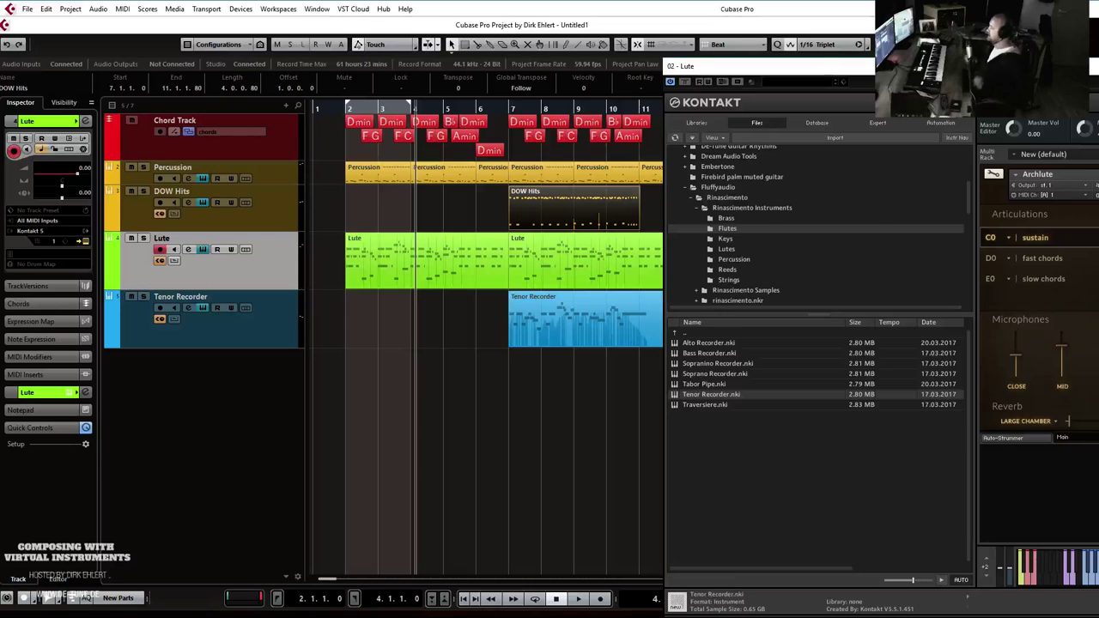
key(space)
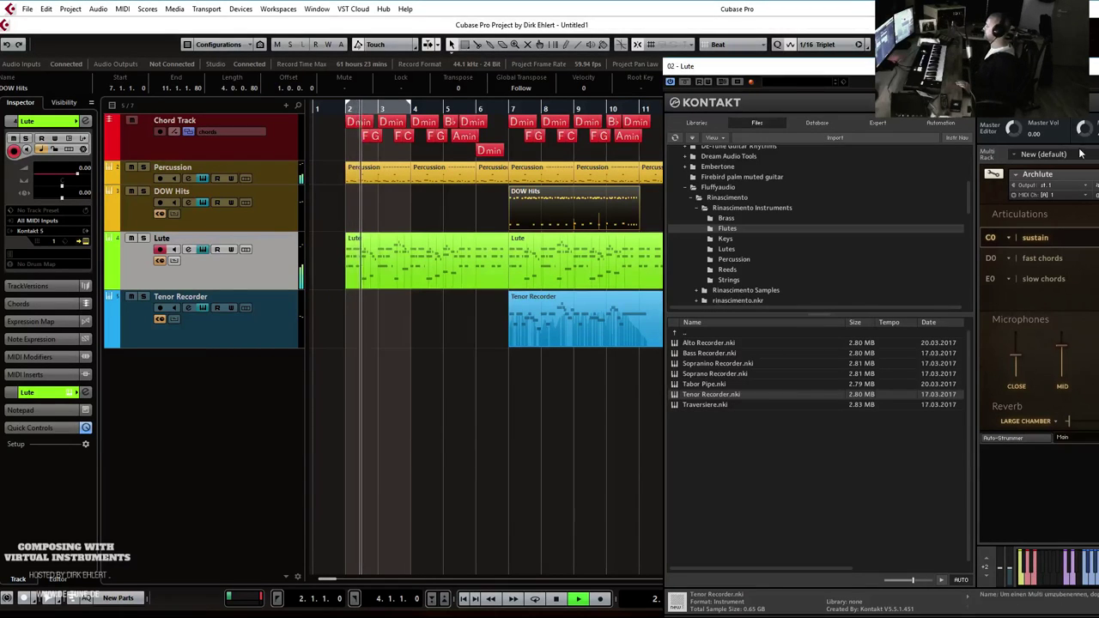
drag(777, 68, 1098, 48)
key(space)
Pan the Tenor Recorder instrument slightly to the left in its Kontakt window.
click(219, 343)
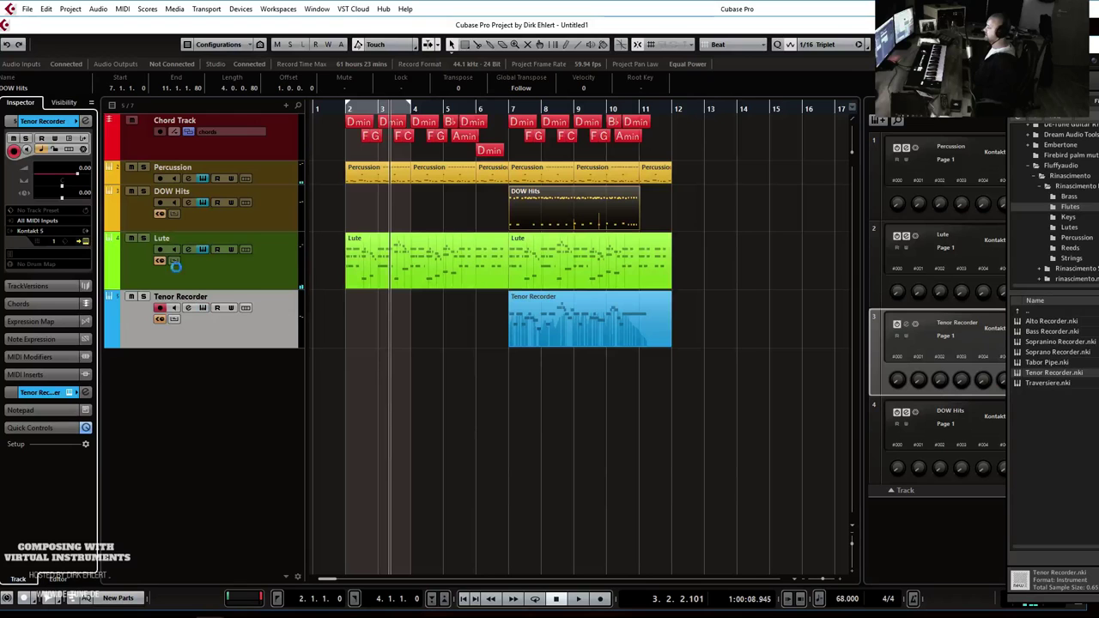
drag(1098, 38, 473, 22)
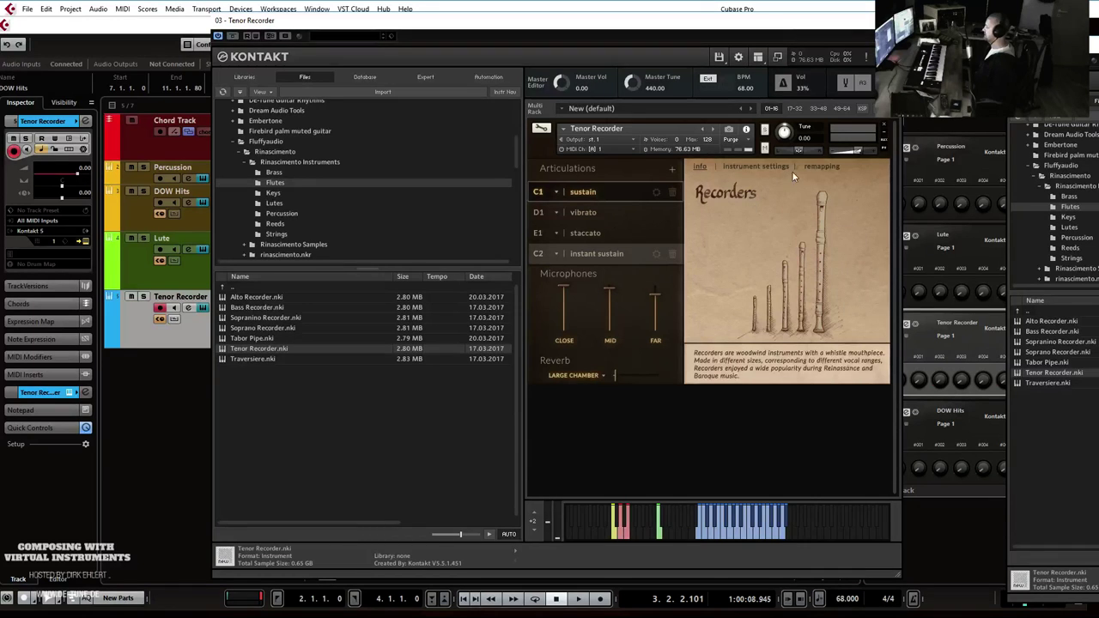
drag(800, 151, 798, 151)
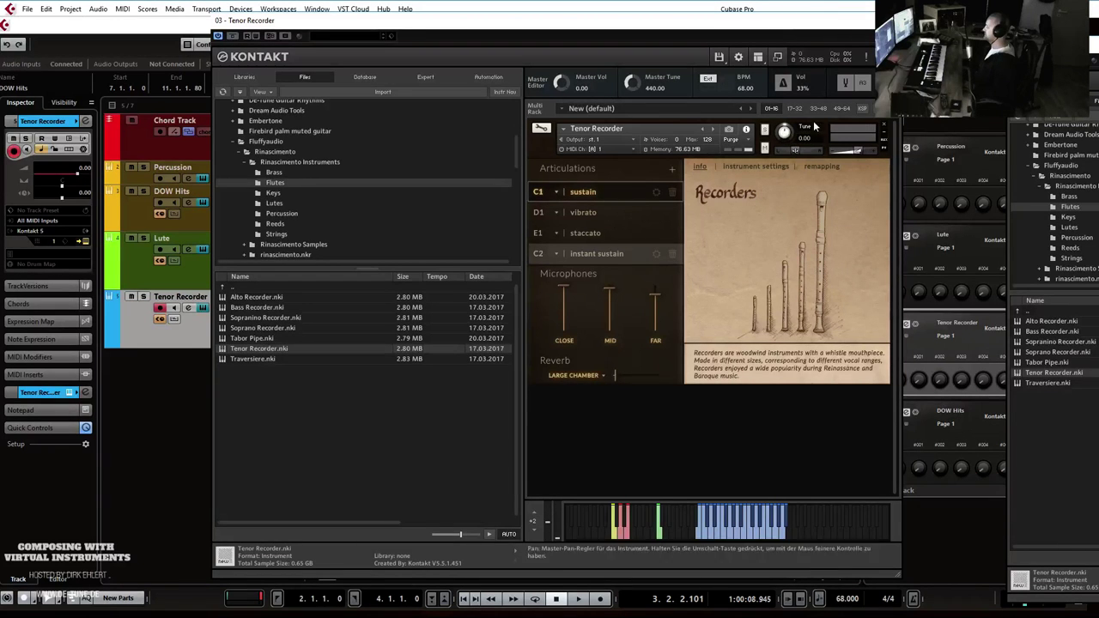
drag(864, 21, 1097, 44)
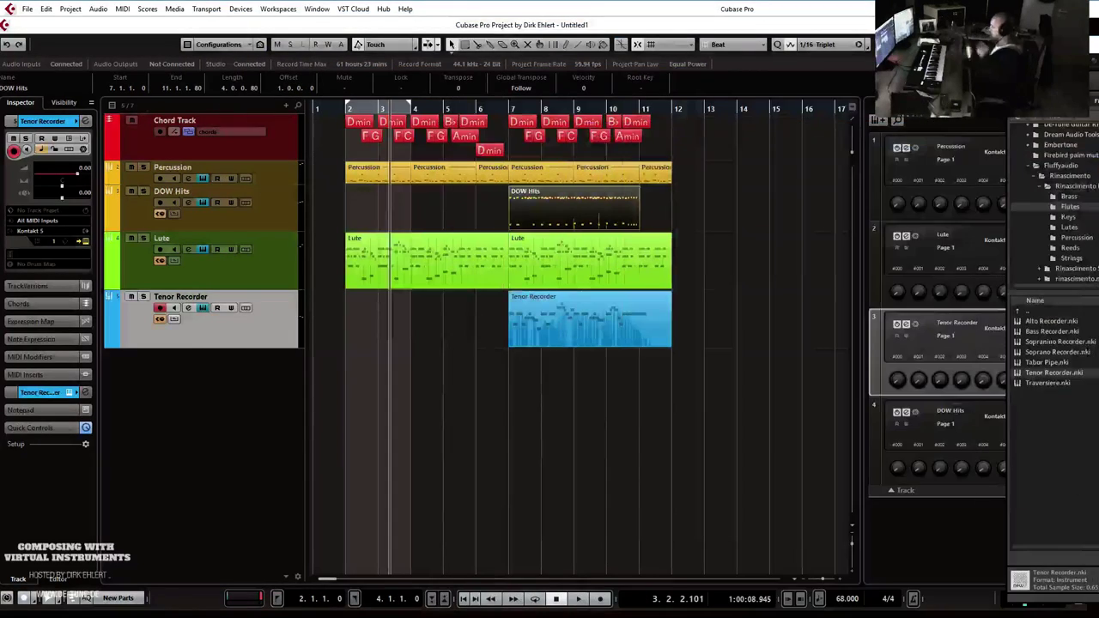
Play the arrangement through from around bar 5 to check the balance of percussion, lute, recorder and drum hits.
click(469, 108)
key(space)
key(h)
key(h)
key(h)
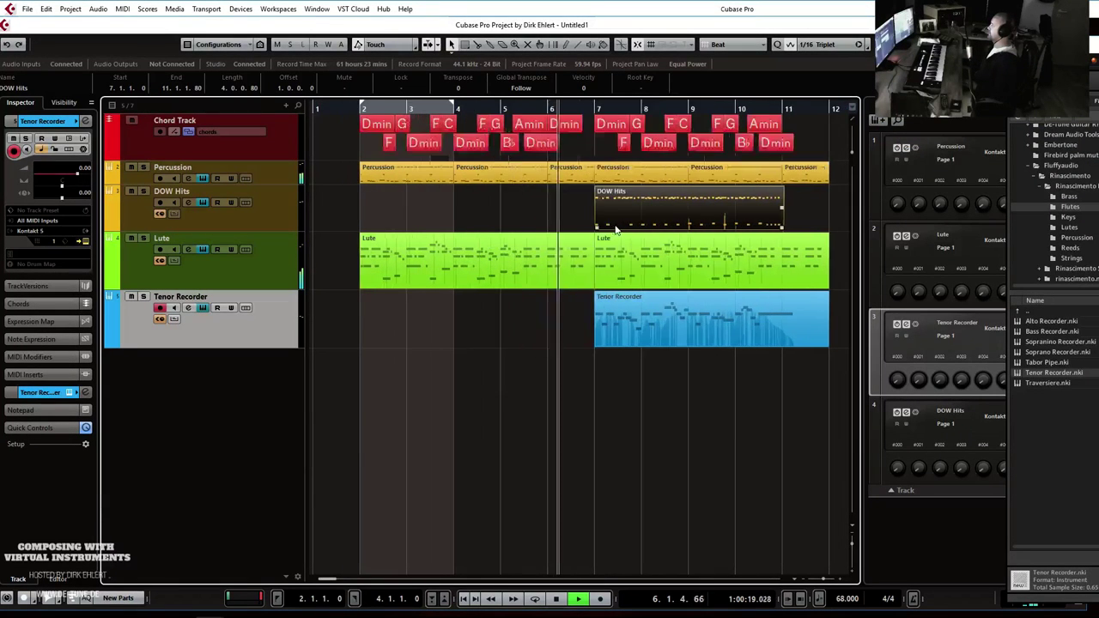
key(g)
key(g)
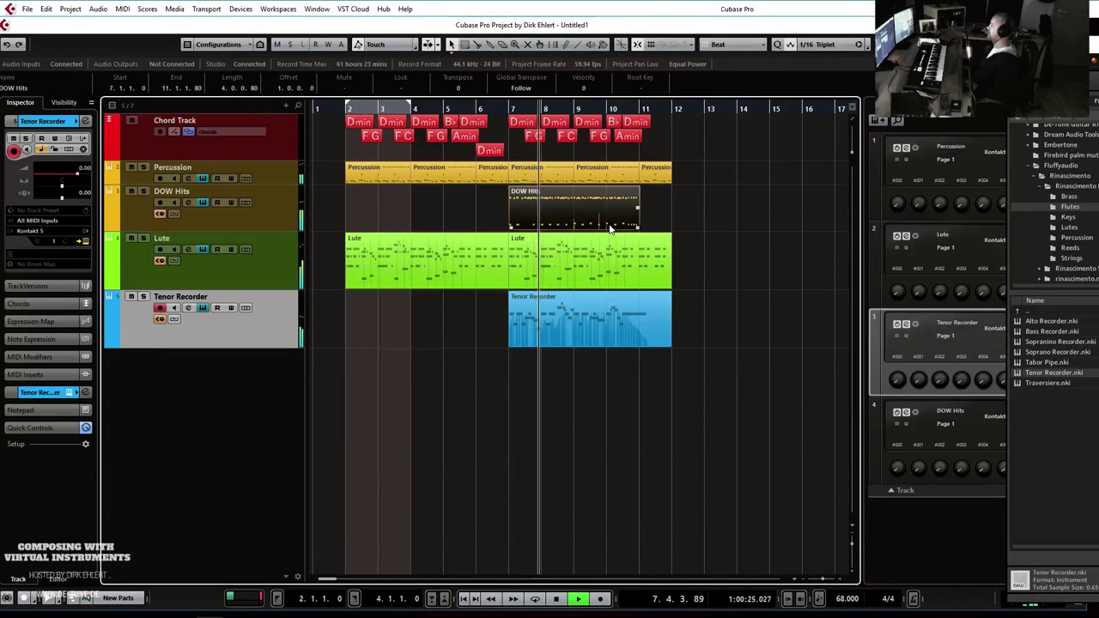
key(h)
key(h)
key(g)
key(g)
key(g)
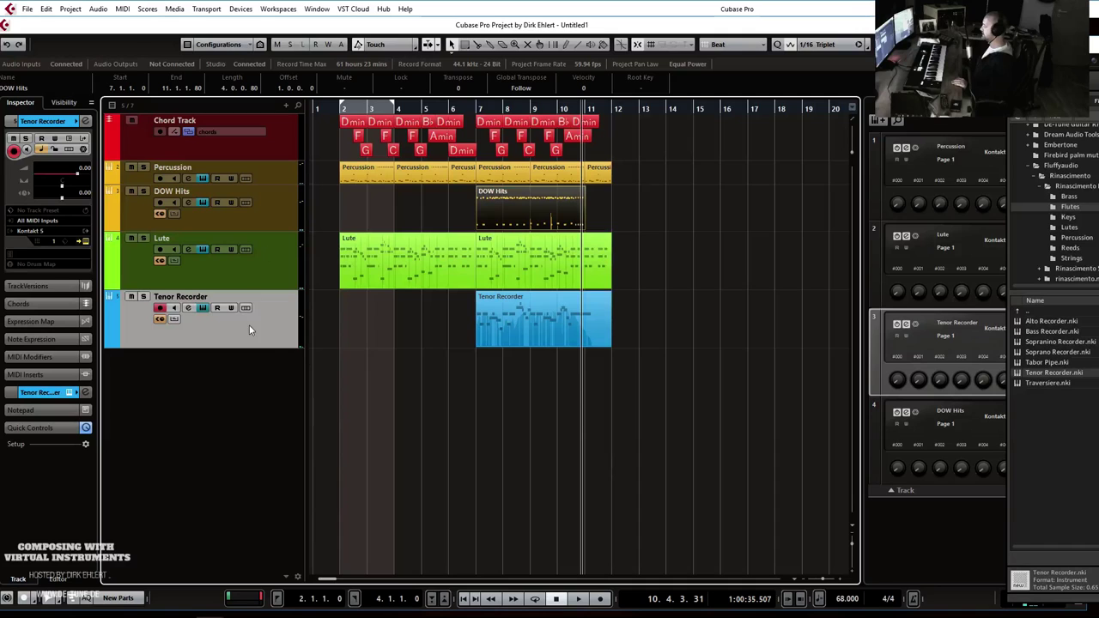
Duplicate the Tenor Recorder track and delete the copied part from the new track.
right_click(268, 335)
click(311, 371)
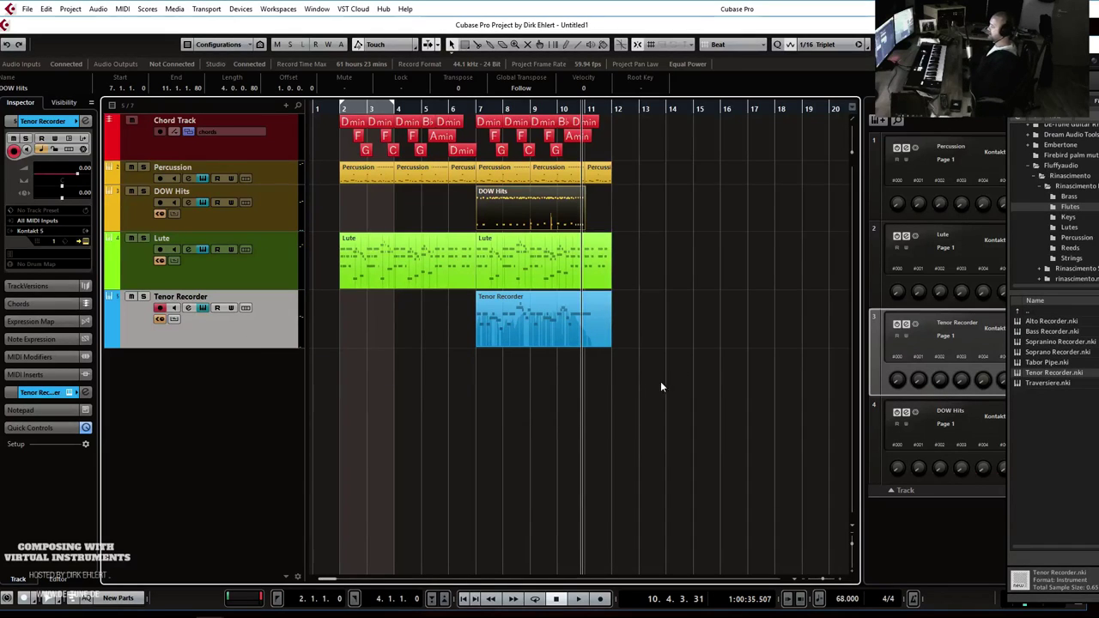
drag(762, 383, 438, 378)
key(Delete)
click(86, 243)
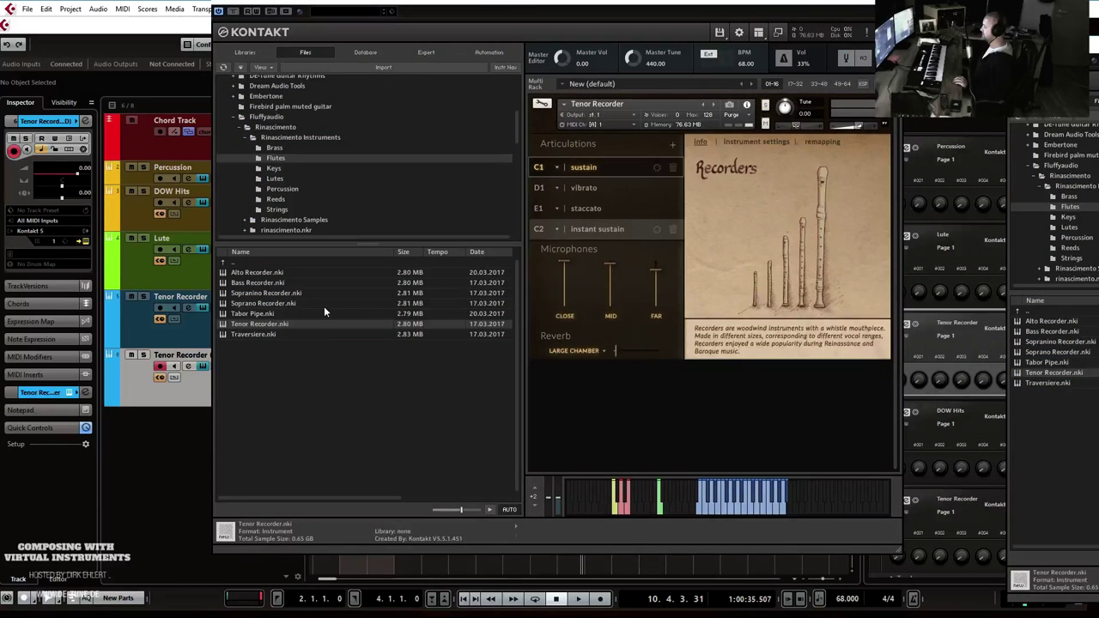
Replace the duplicated track's Kontakt instrument with Soprano Recorder.nki and pan it slightly to the right.
click(271, 304)
drag(636, 125, 637, 126)
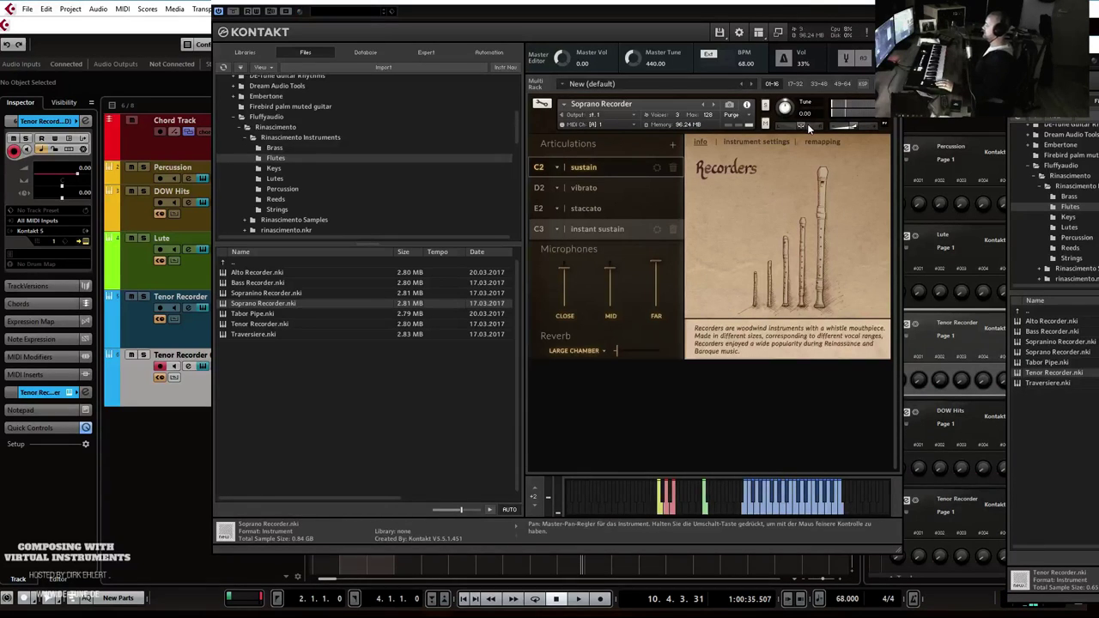
drag(614, 9, 1098, 38)
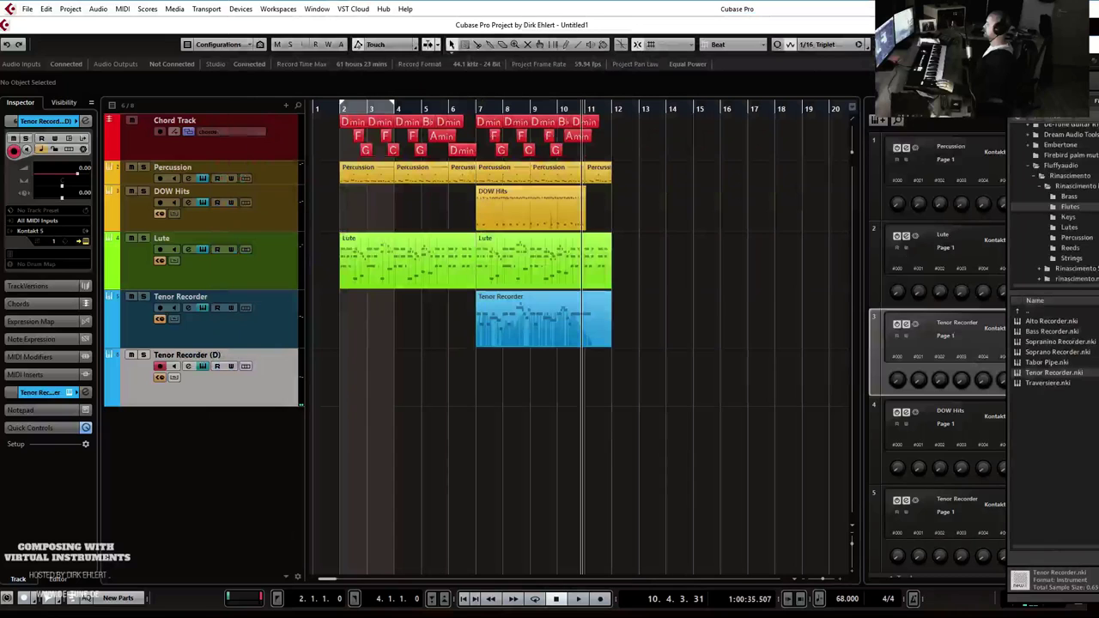
Rehearse the soprano recorder melody with playback and record it on the duplicated track from bar 6.
double_click(447, 110)
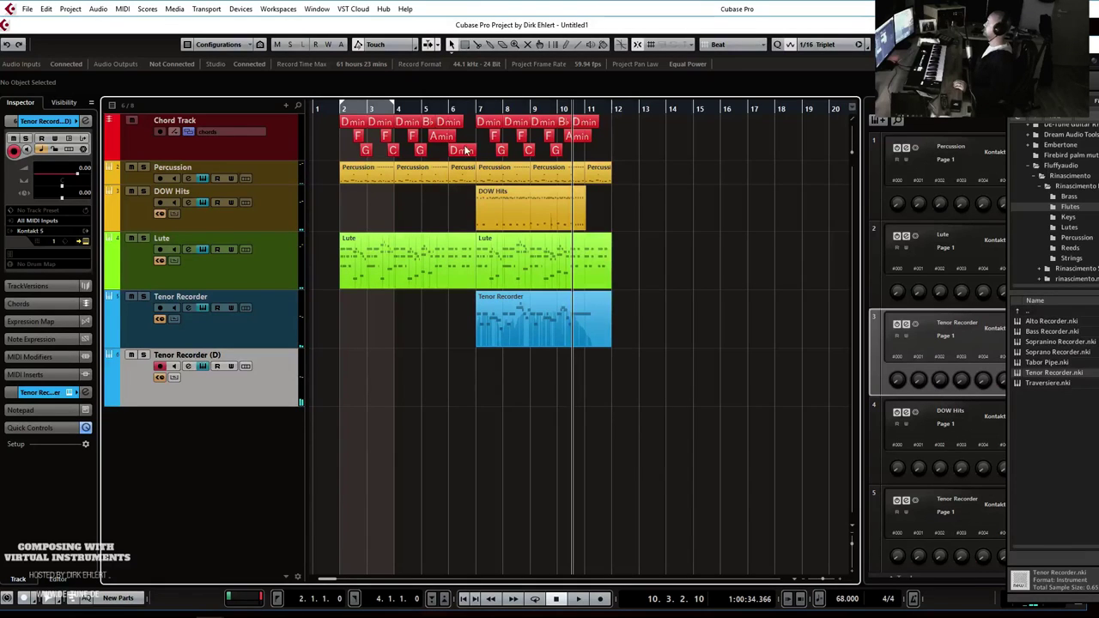
click(460, 110)
key(KP_Multiply)
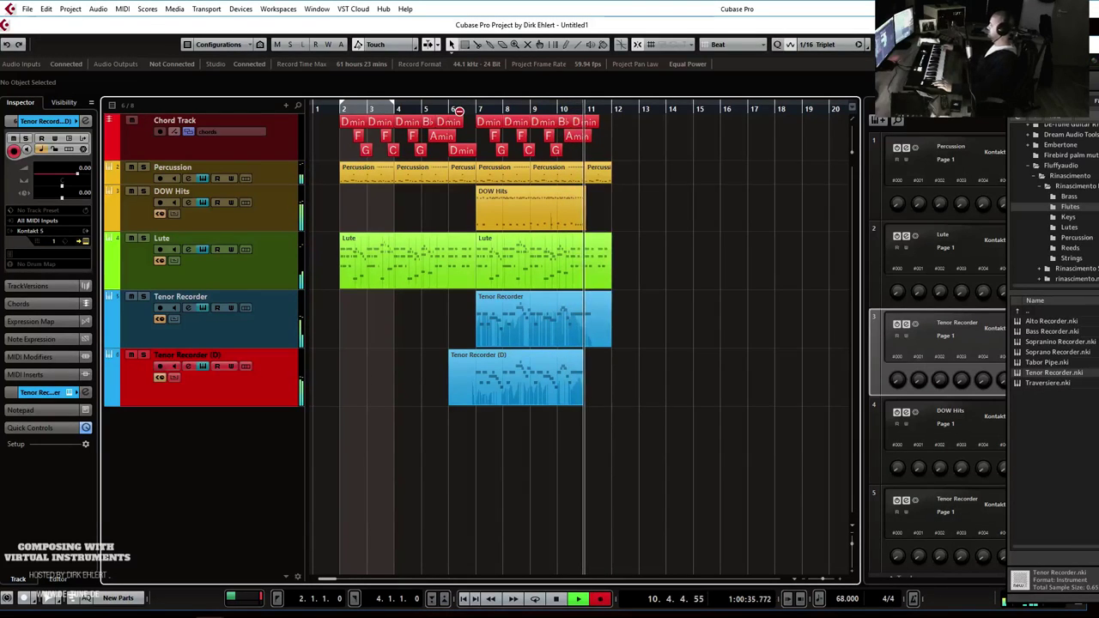
key(space)
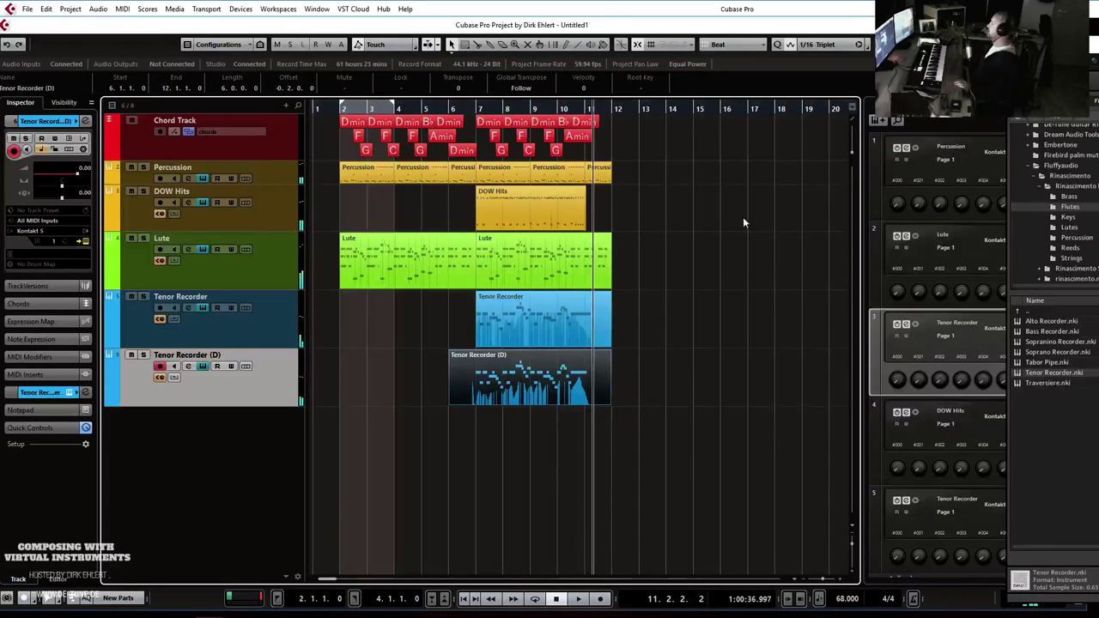
Lower the Soprano Recorder's instrument volume in Kontakt and play the recorded part from bar 6.
drag(1098, 41, 438, 32)
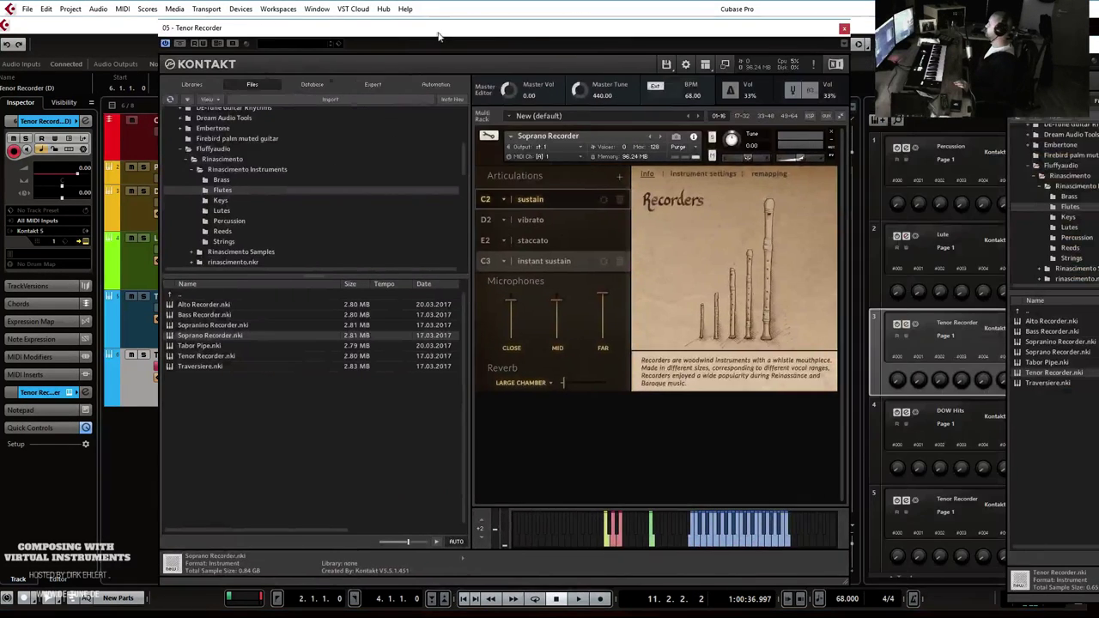
click(800, 159)
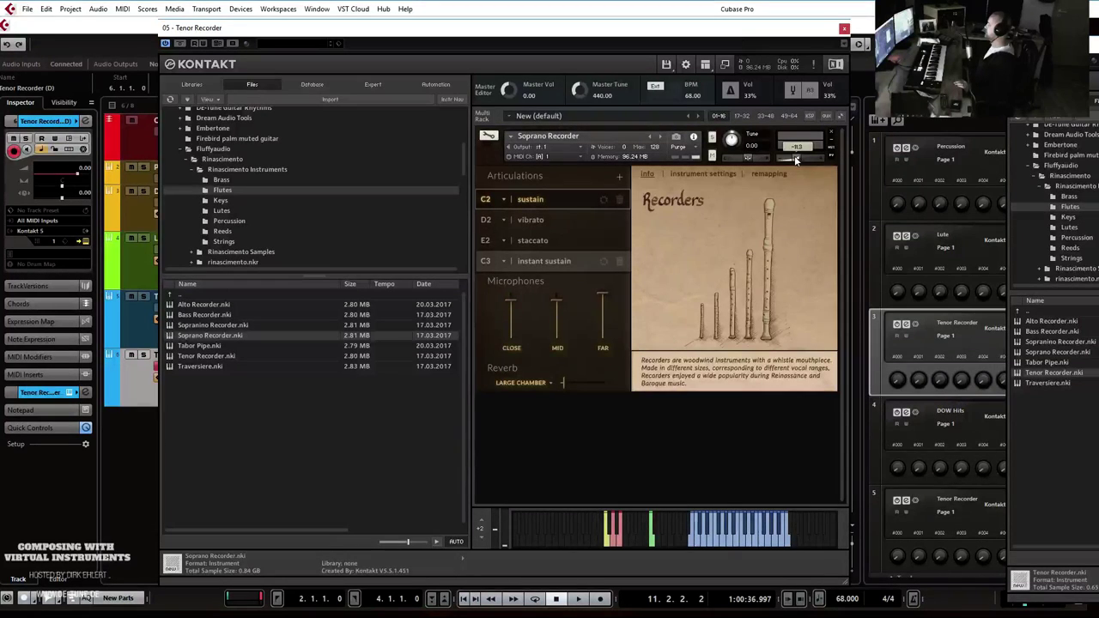
drag(740, 31, 1098, 90)
click(462, 108)
key(space)
Open the recorded soprano part for note editing, switch quantizing to iterative at 1/16 Triplet and play from bar 7.
double_click(507, 375)
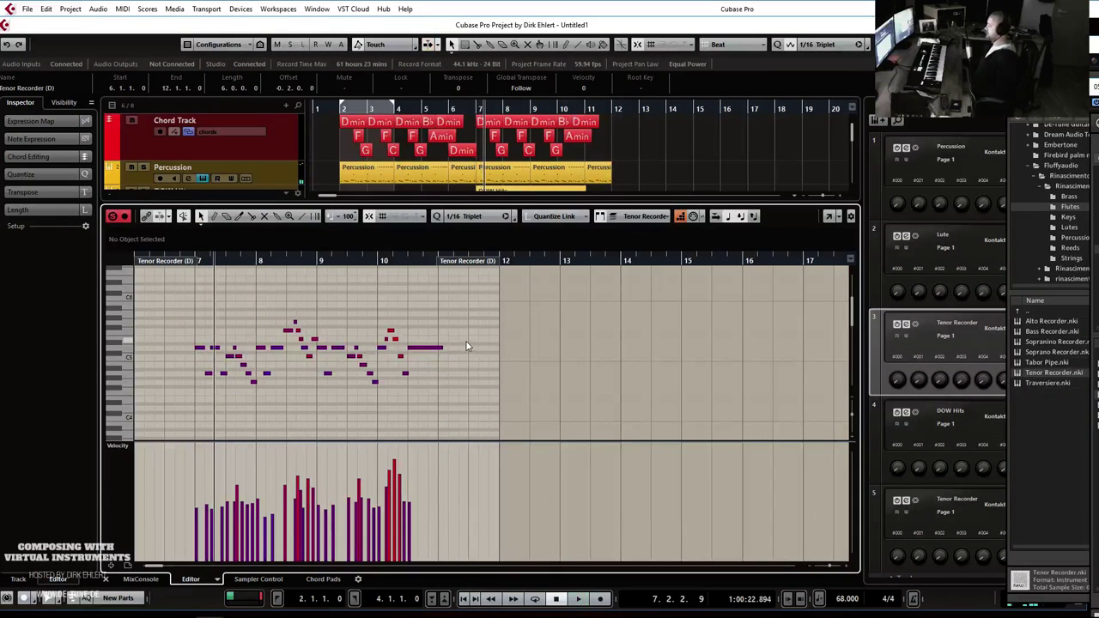
click(437, 217)
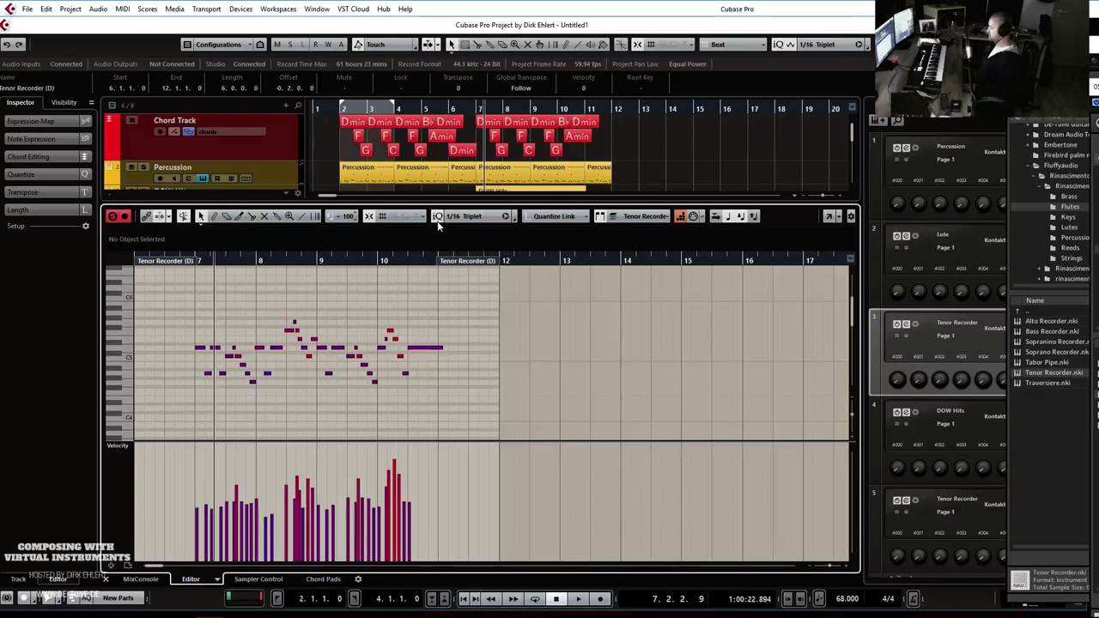
click(181, 262)
key(space)
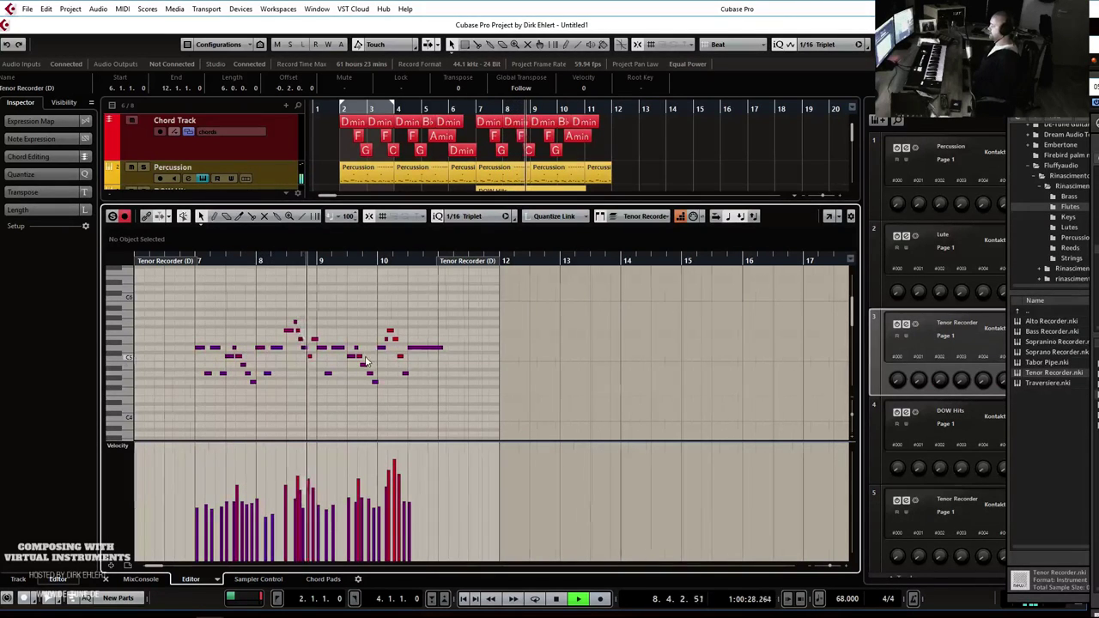
Move the start of the long F5 note in bar 8 to 8.3.1.0 and play the passage from about bar 8.
key(h)
key(h)
key(h)
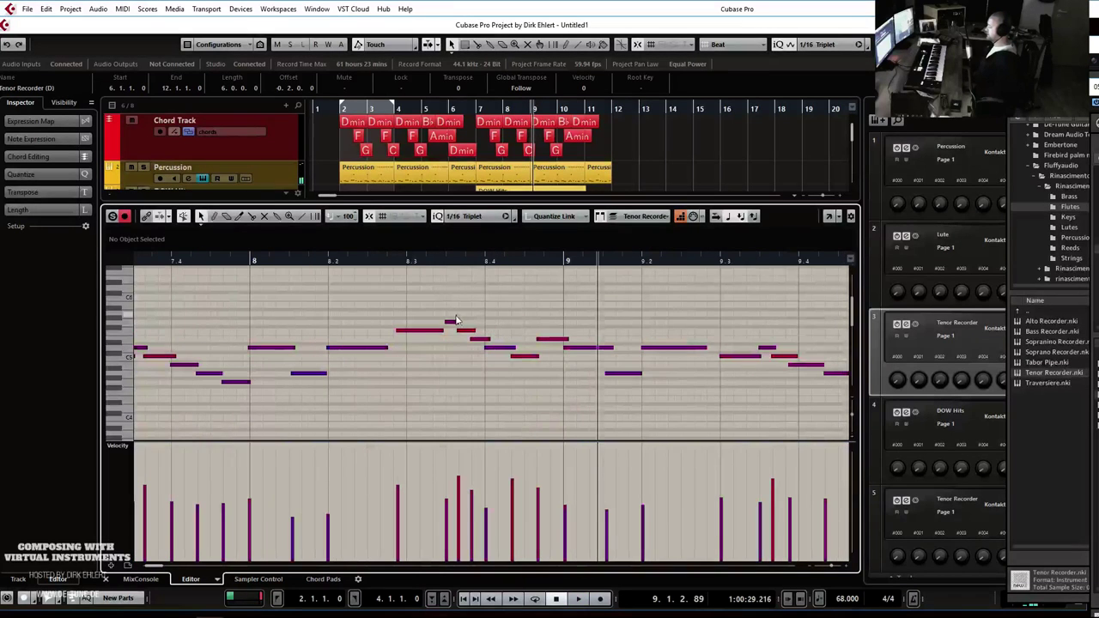
drag(402, 333, 410, 333)
click(244, 261)
key(space)
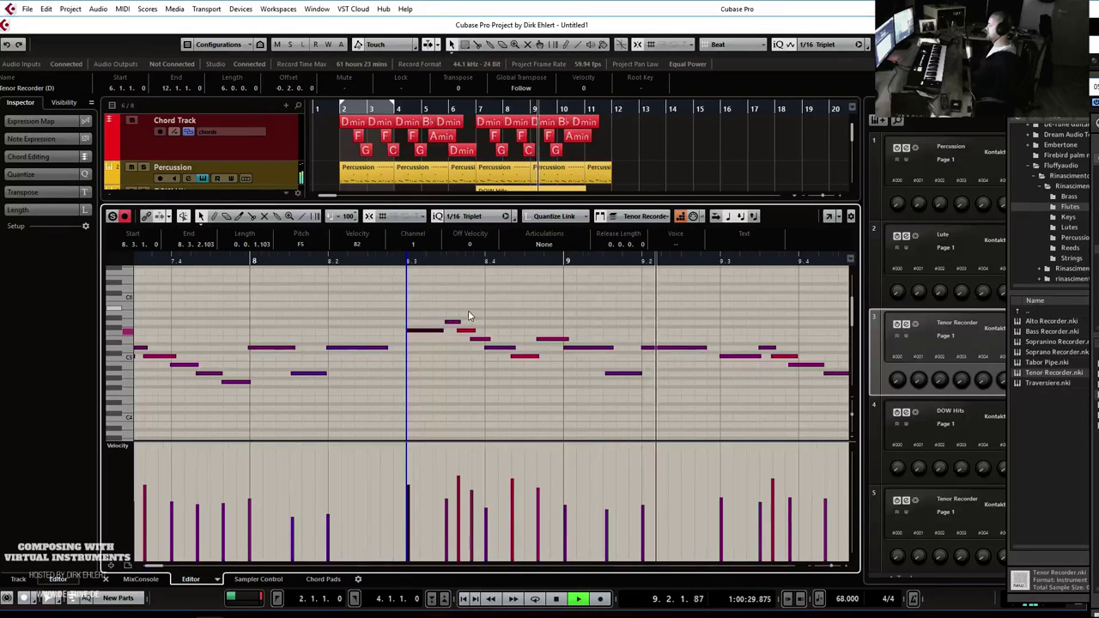
key(g)
key(g)
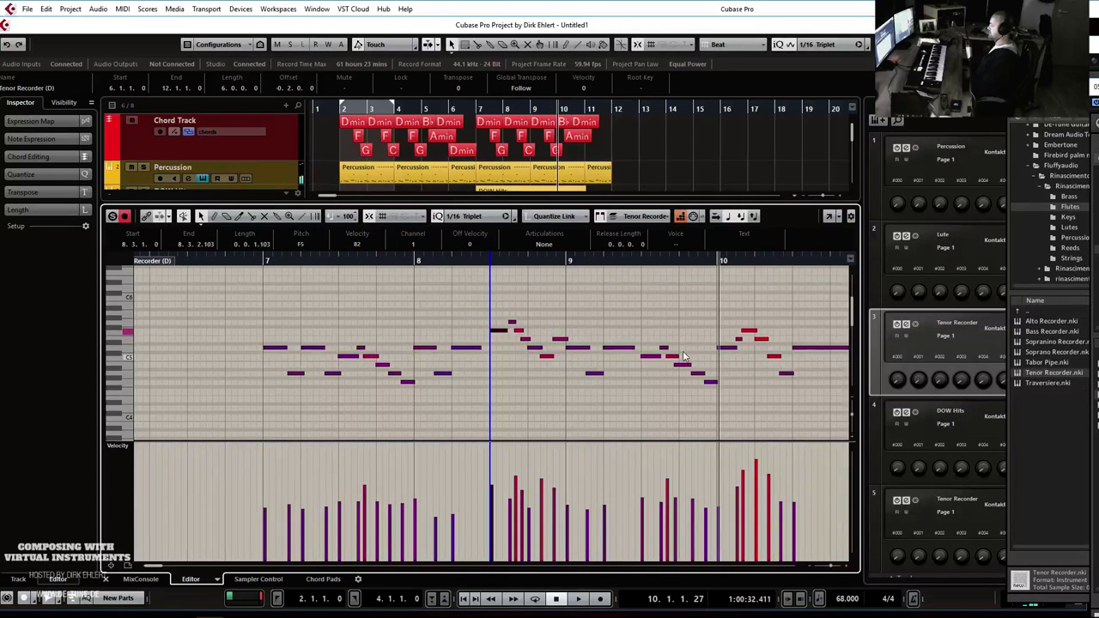
Open the Tenor Recorder part and the duplicated recorder part together for note editing.
click(645, 264)
key(Return)
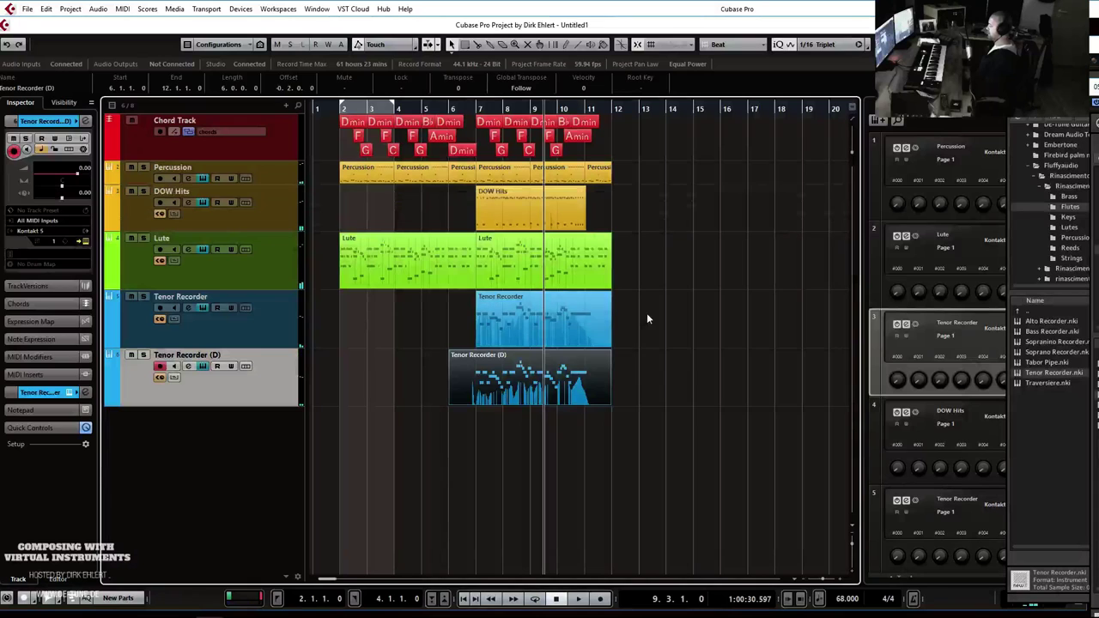
drag(642, 377, 558, 338)
key(Return)
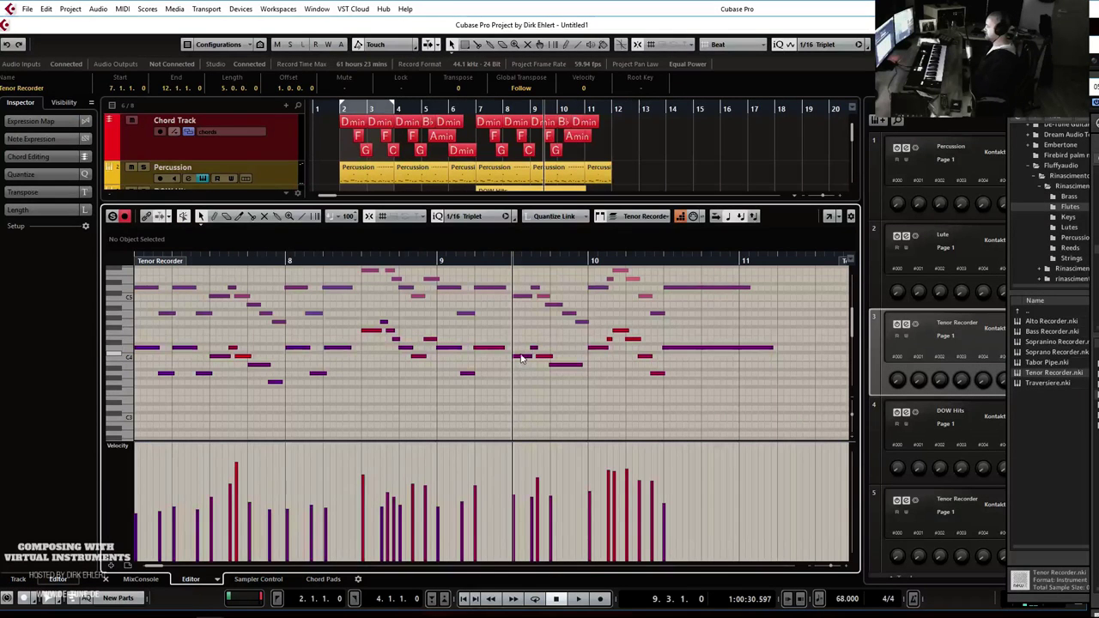
Compare the two recorder parts' notes in bars 9 and 10 and play the passage from the middle of bar 8.
click(540, 296)
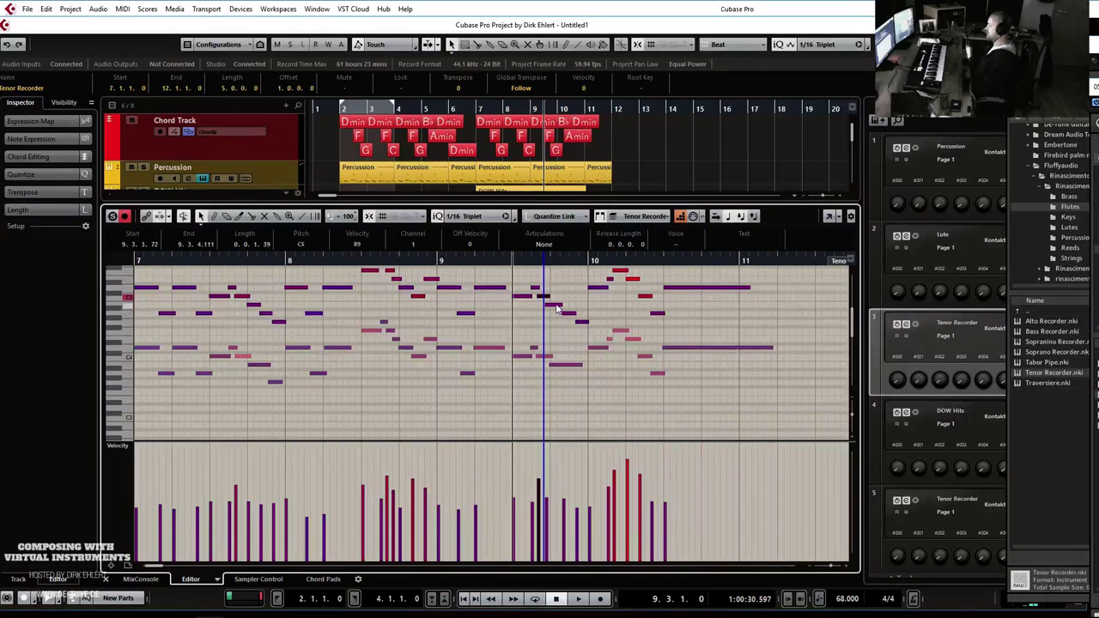
click(615, 282)
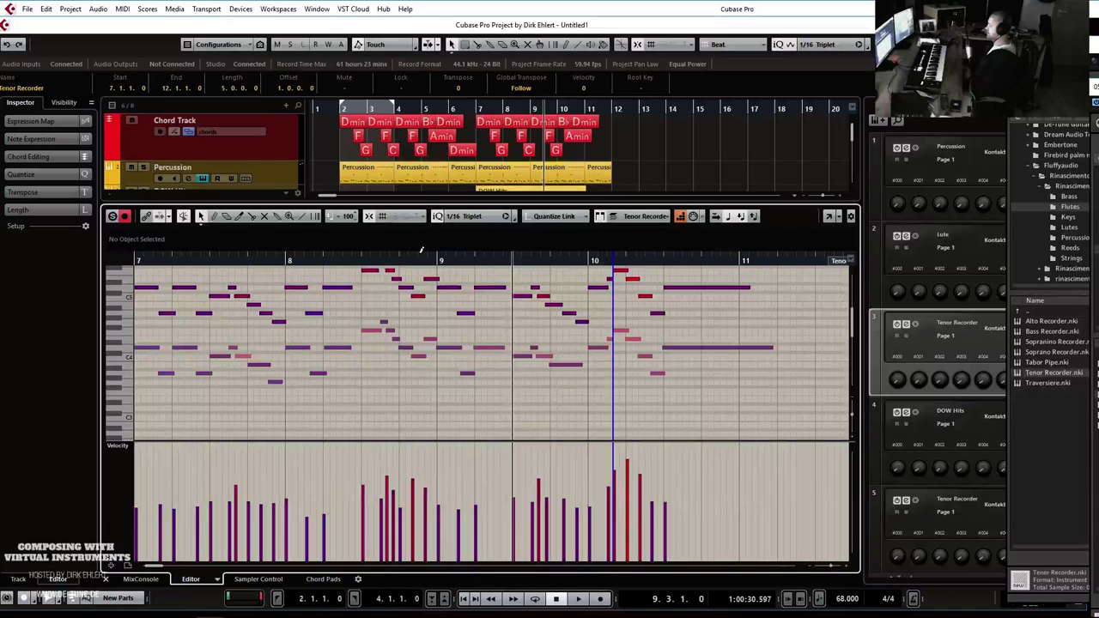
click(362, 258)
key(space)
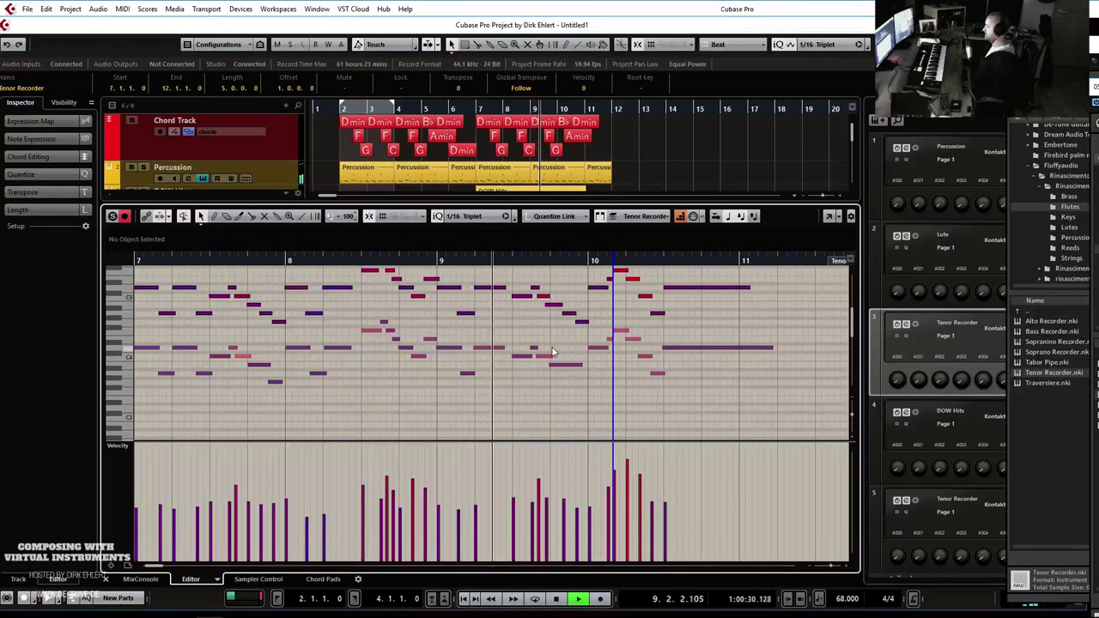
key(space)
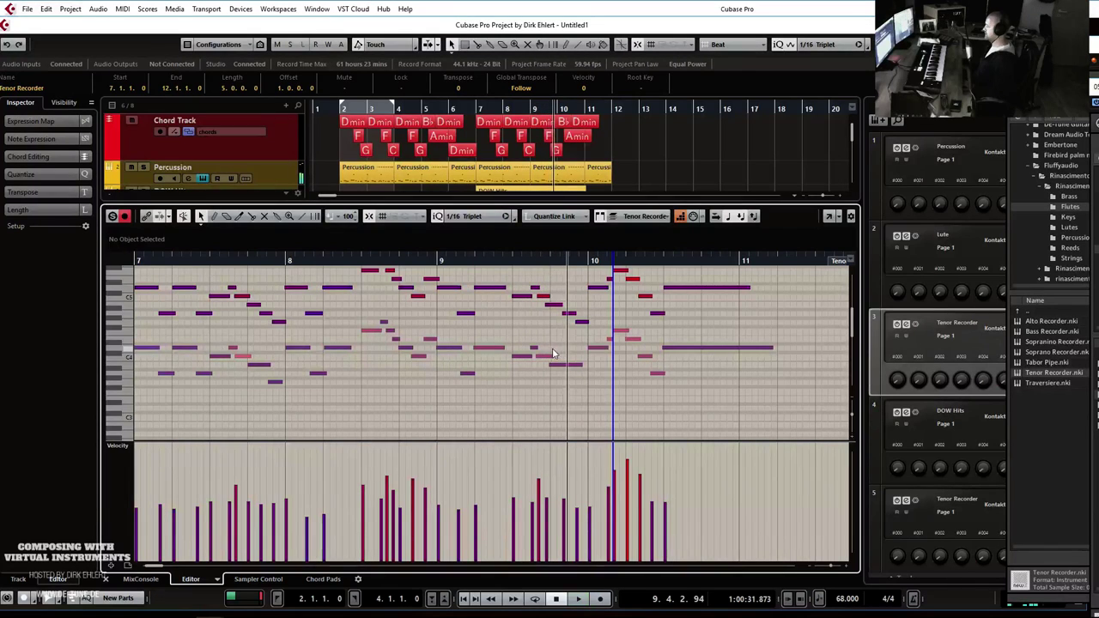
Lengthen the upper part's B4 note late in bar 9, delete the two short notes after it and play the passage.
click(563, 367)
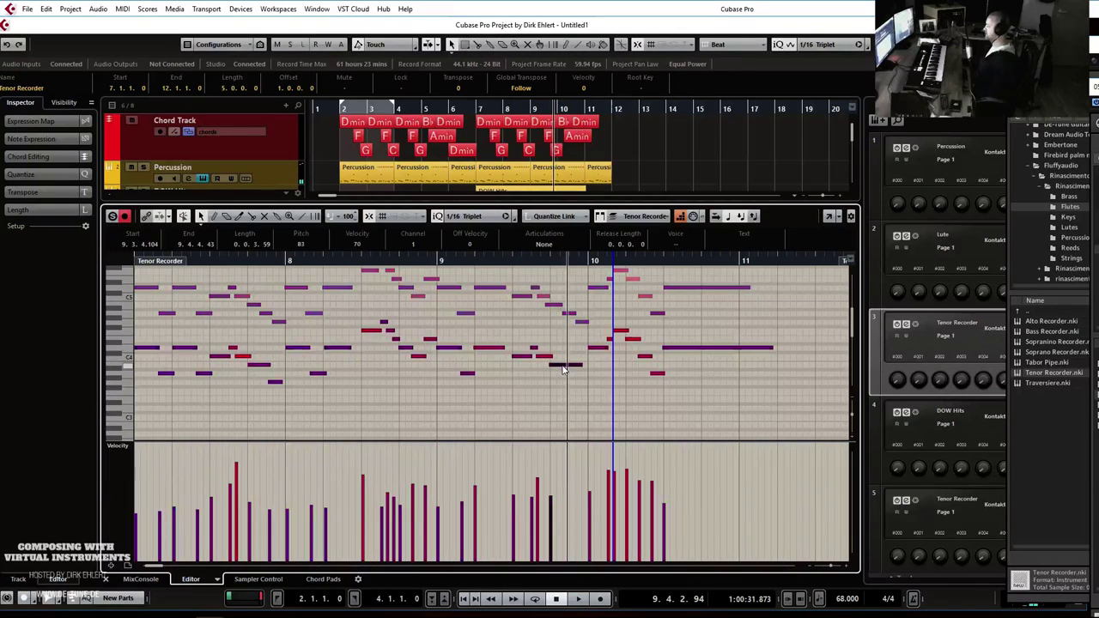
drag(562, 304, 577, 304)
click(595, 288)
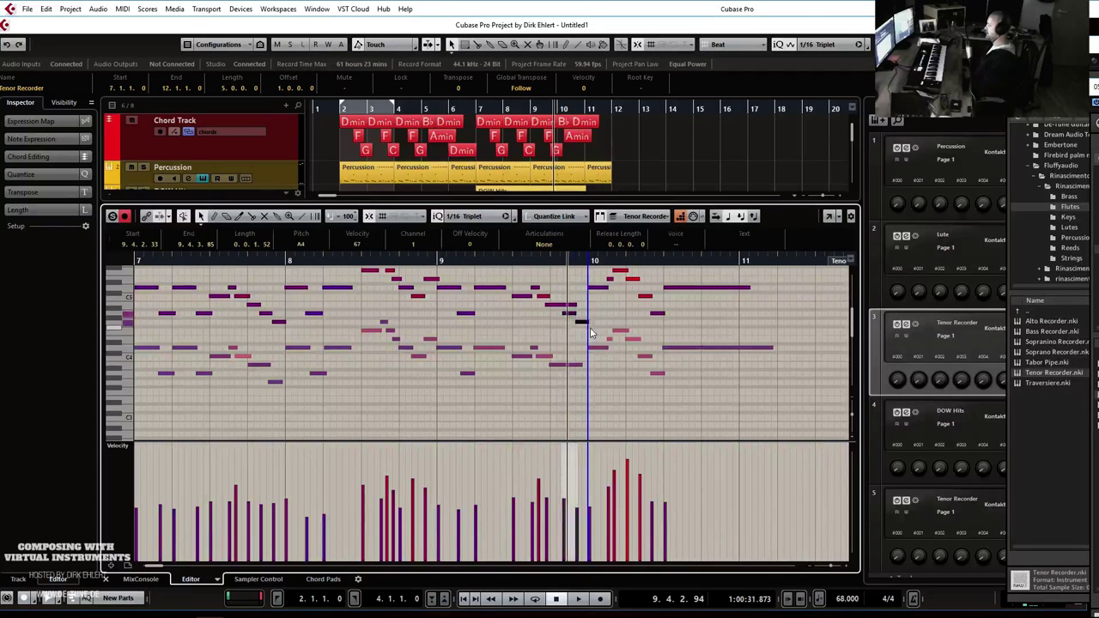
click(506, 261)
key(space)
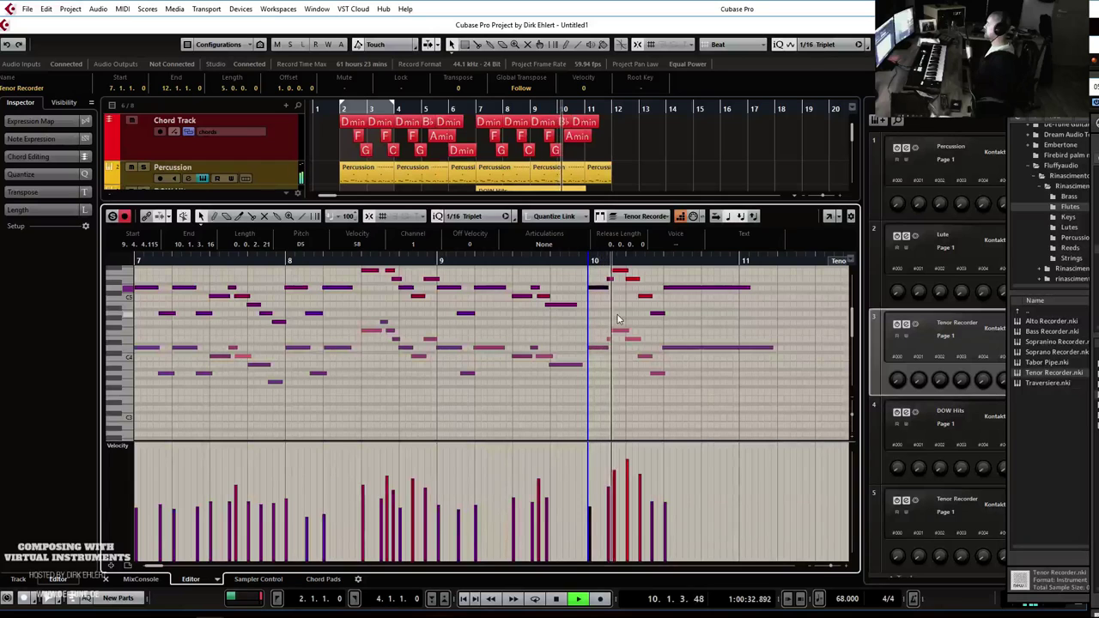
key(space)
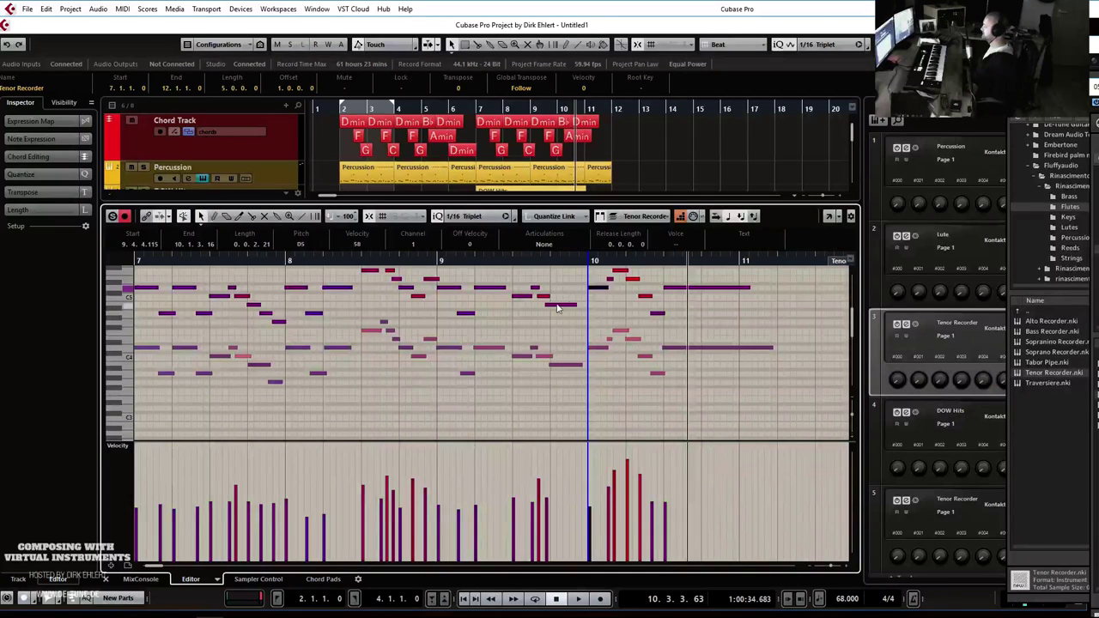
Move the upper B4 note in bar 9 to 9.4.1.11, leave note editing and set the playback position to bar 7.
drag(553, 309, 563, 308)
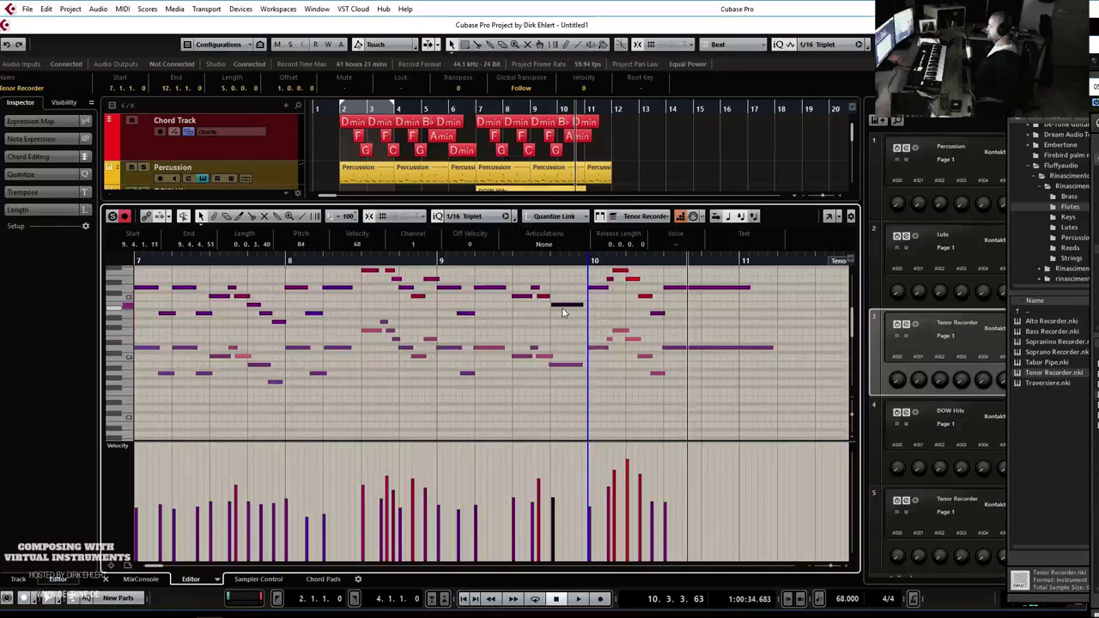
key(Return)
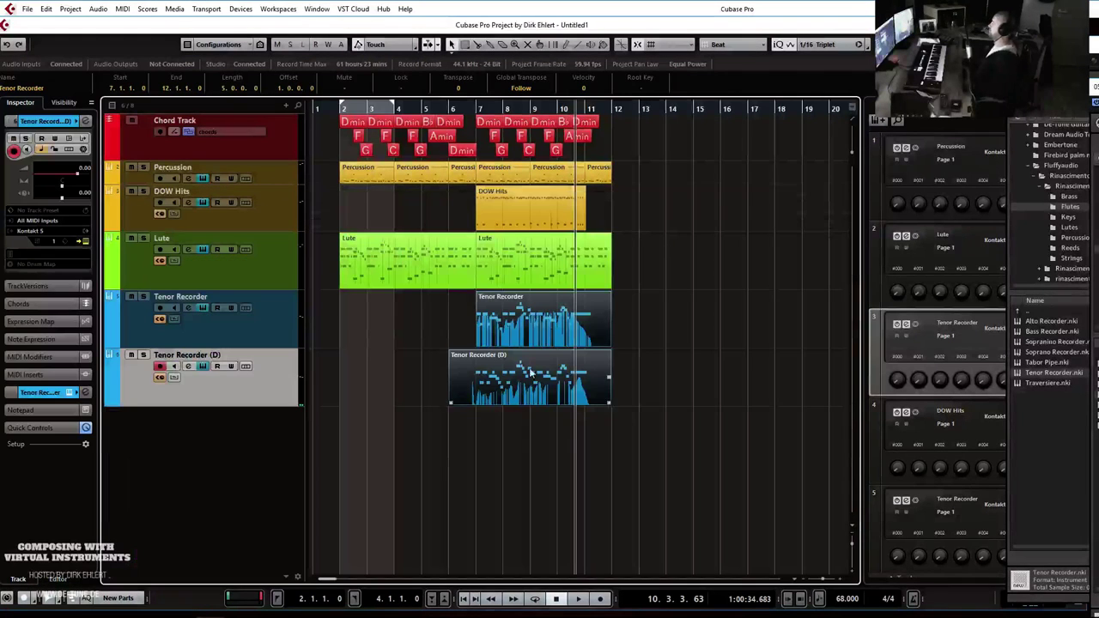
click(673, 362)
click(482, 109)
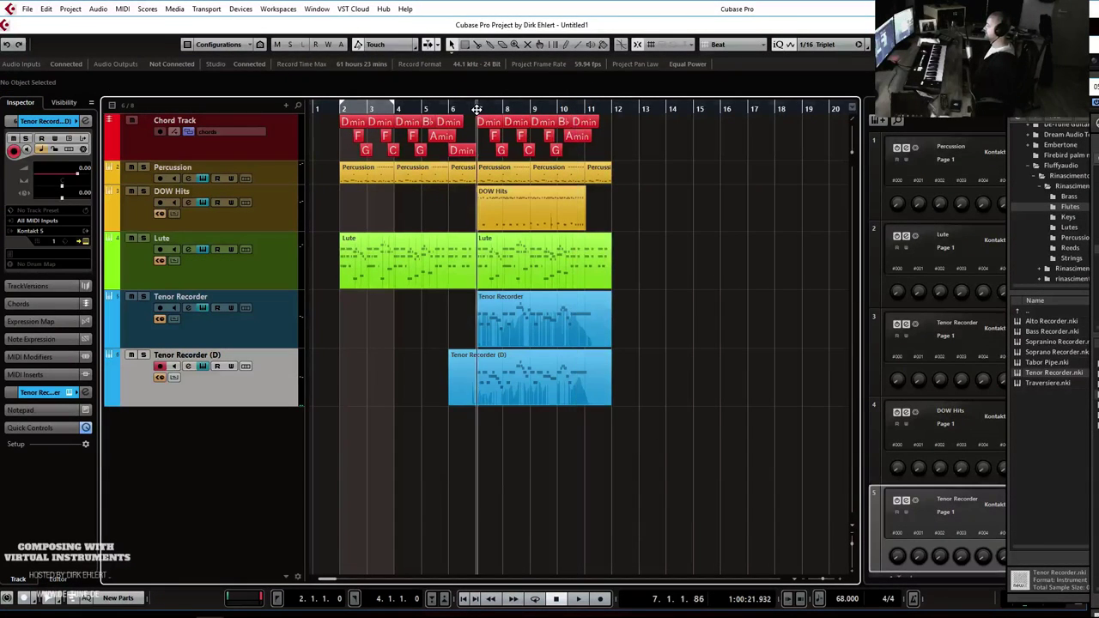
Duplicate the Lute track and delete the copied parts from the duplicate.
click(219, 269)
right_click(223, 267)
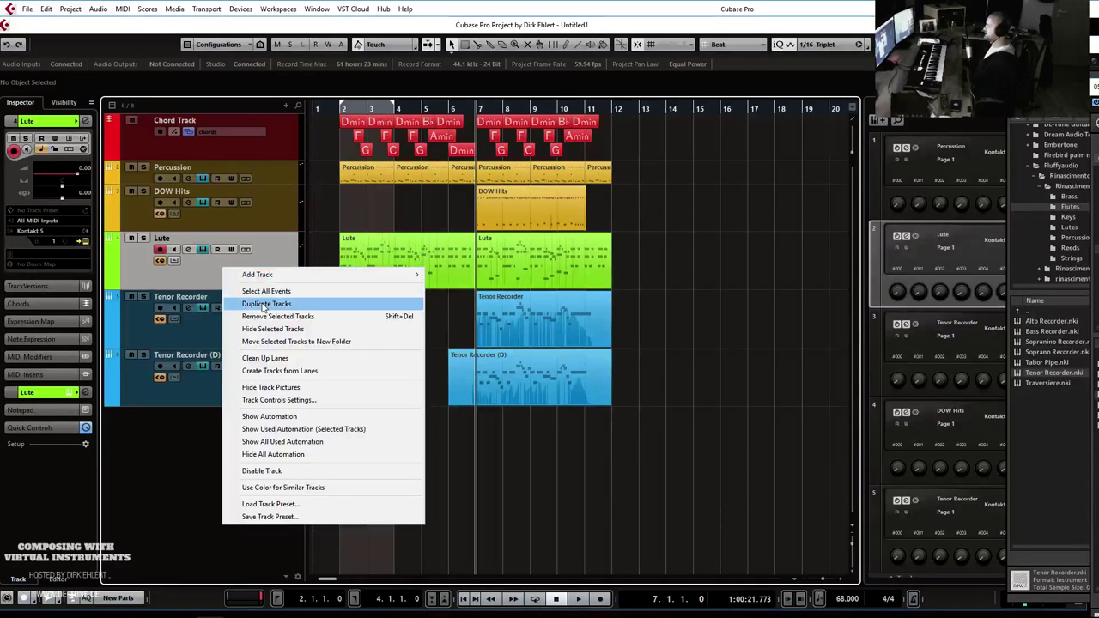
click(265, 308)
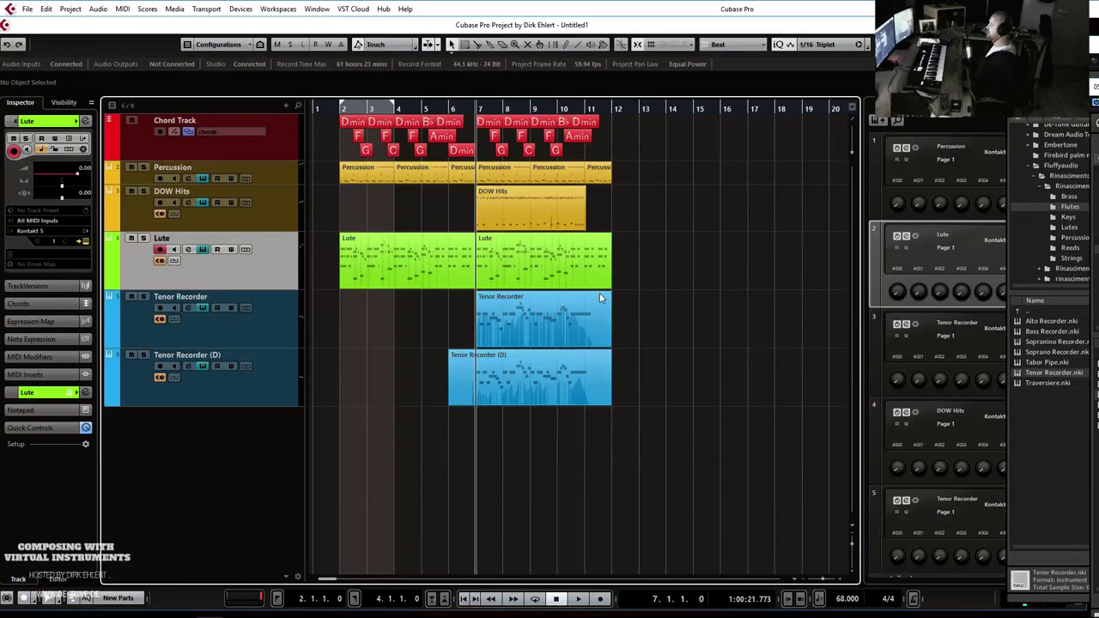
click(625, 300)
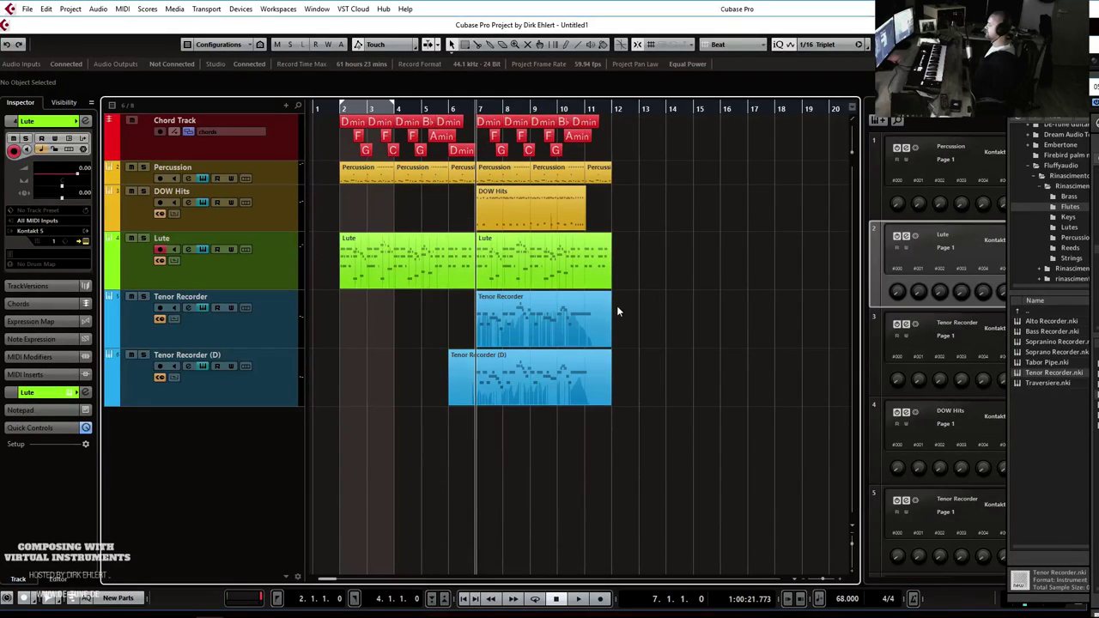
key(g)
key(g)
drag(630, 315, 389, 317)
key(Delete)
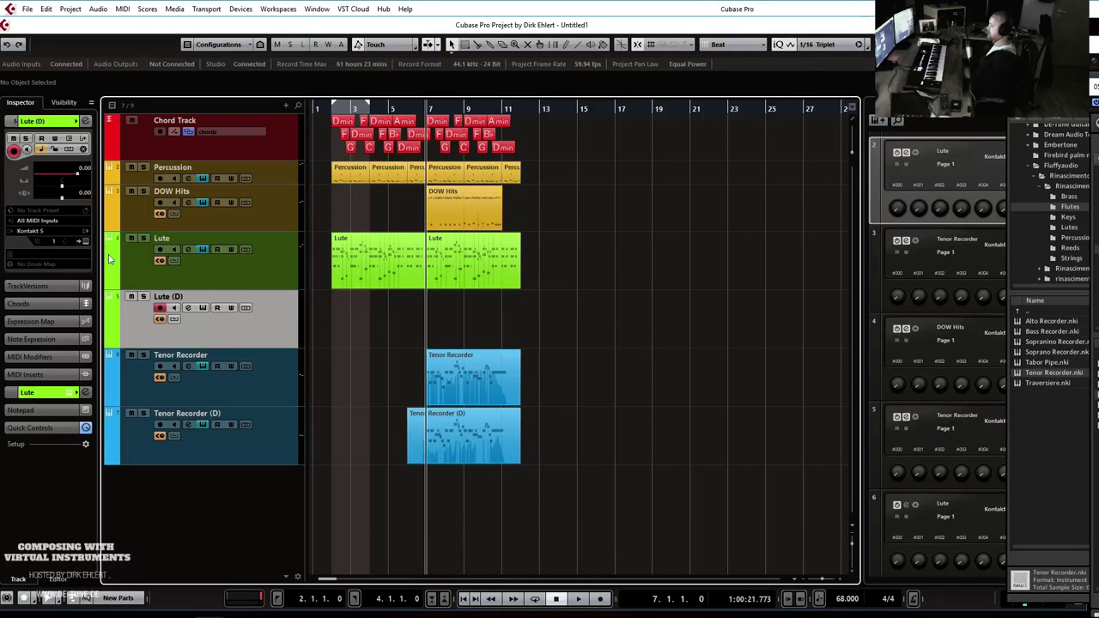
Replace the Archlute on the duplicated lute track with Colascione.nki from the Rinascimento Lutes folder in Kontakt.
click(83, 241)
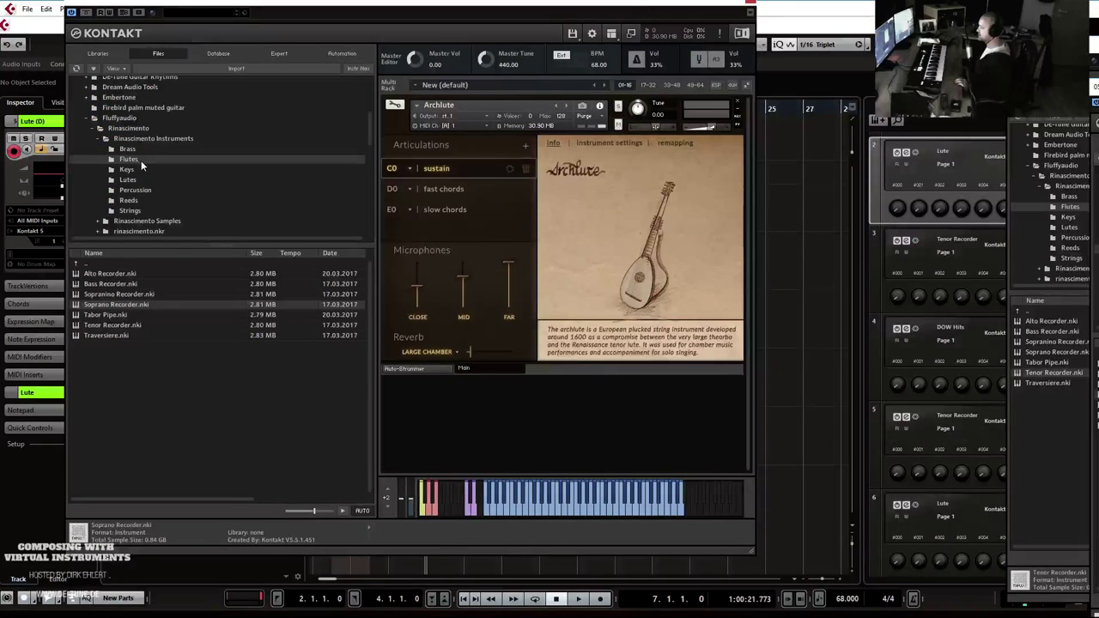
click(140, 179)
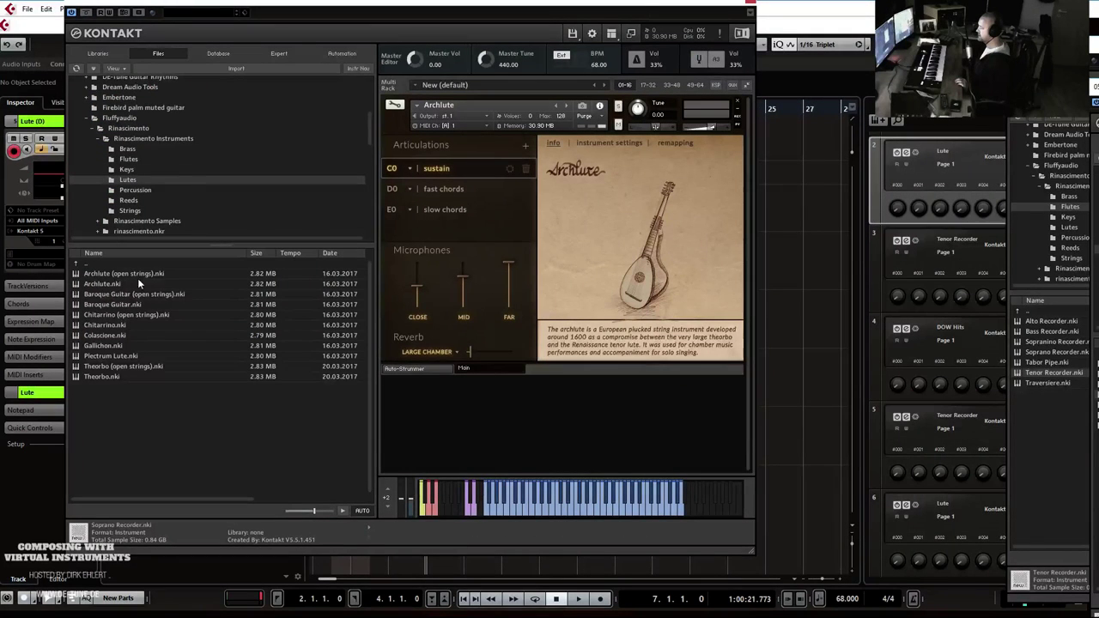
click(106, 335)
drag(589, 109, 588, 111)
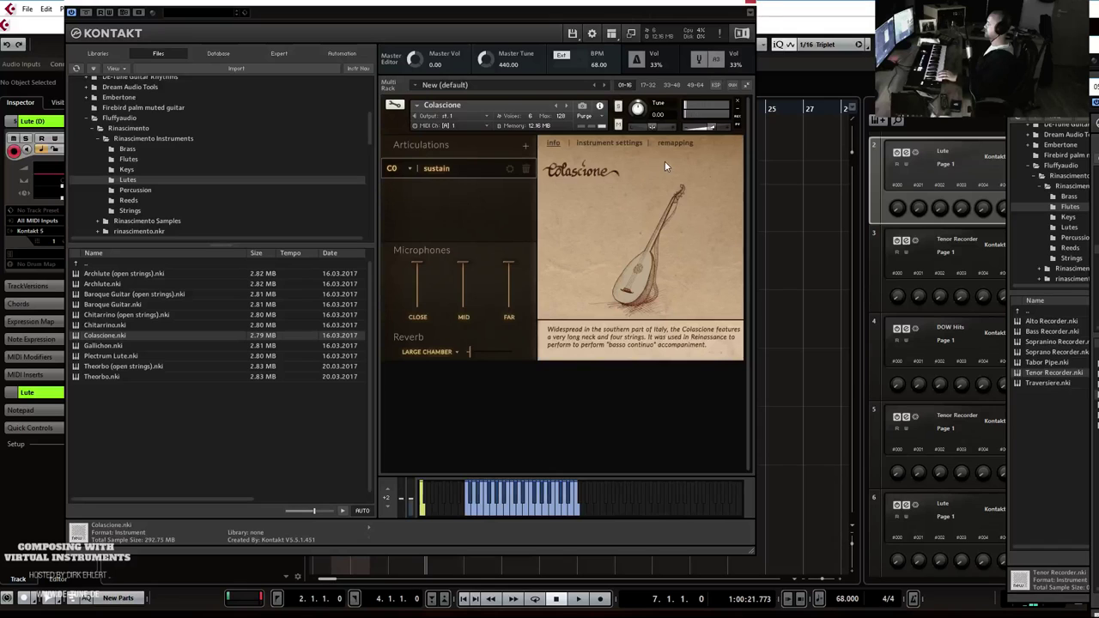
Check the main group options of the Colascione's sustain articulation, lower the Close and Mid microphones slightly and close Kontakt.
click(508, 169)
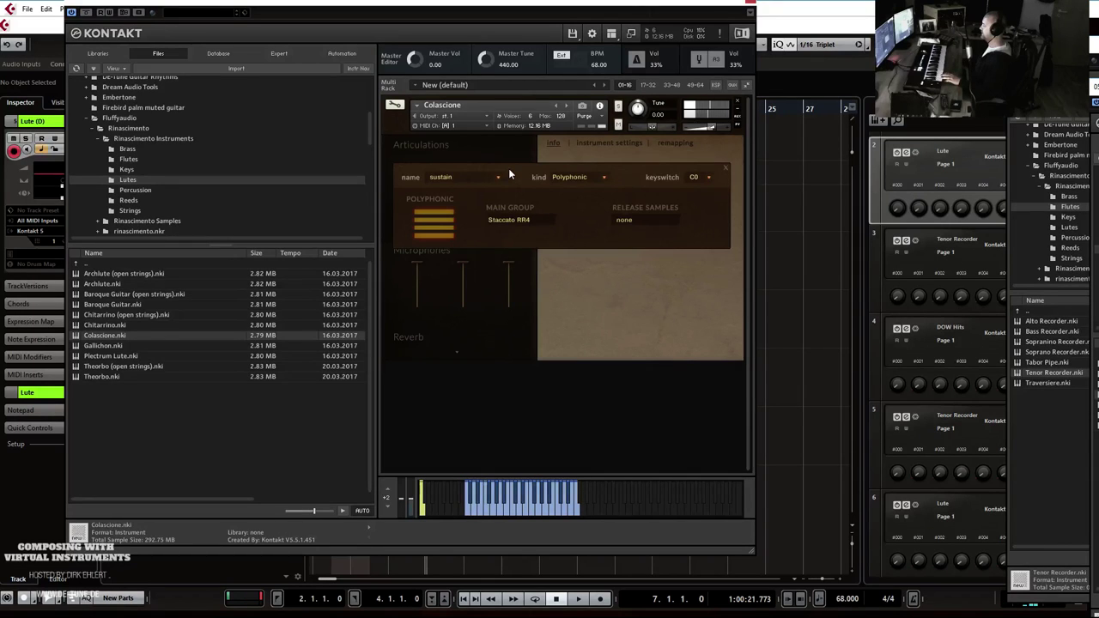
click(516, 221)
click(516, 220)
click(522, 237)
click(726, 168)
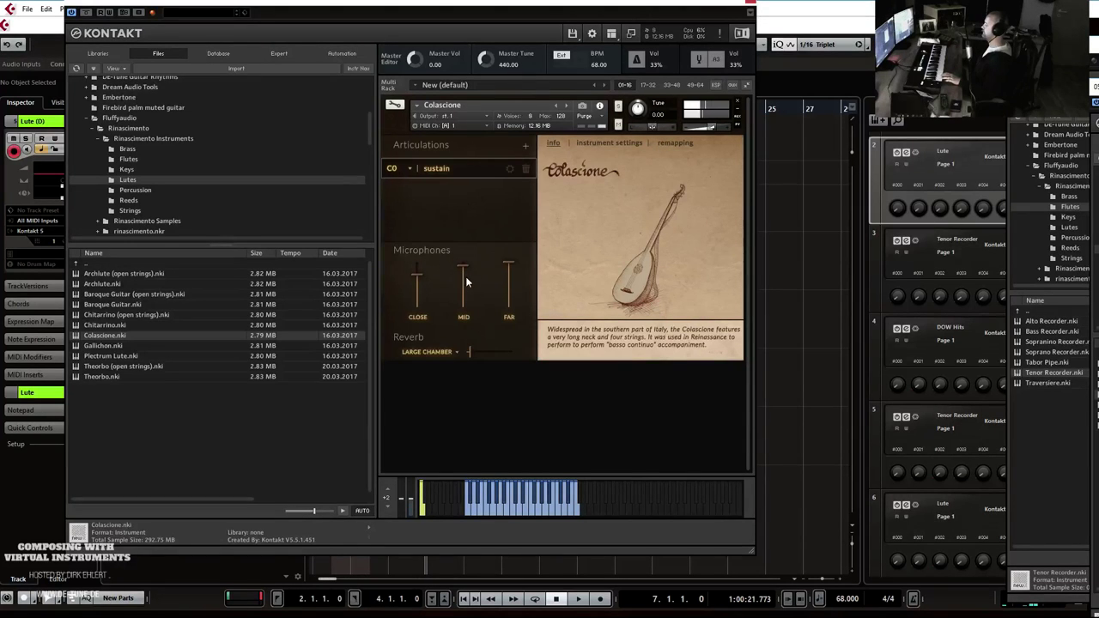
click(750, 2)
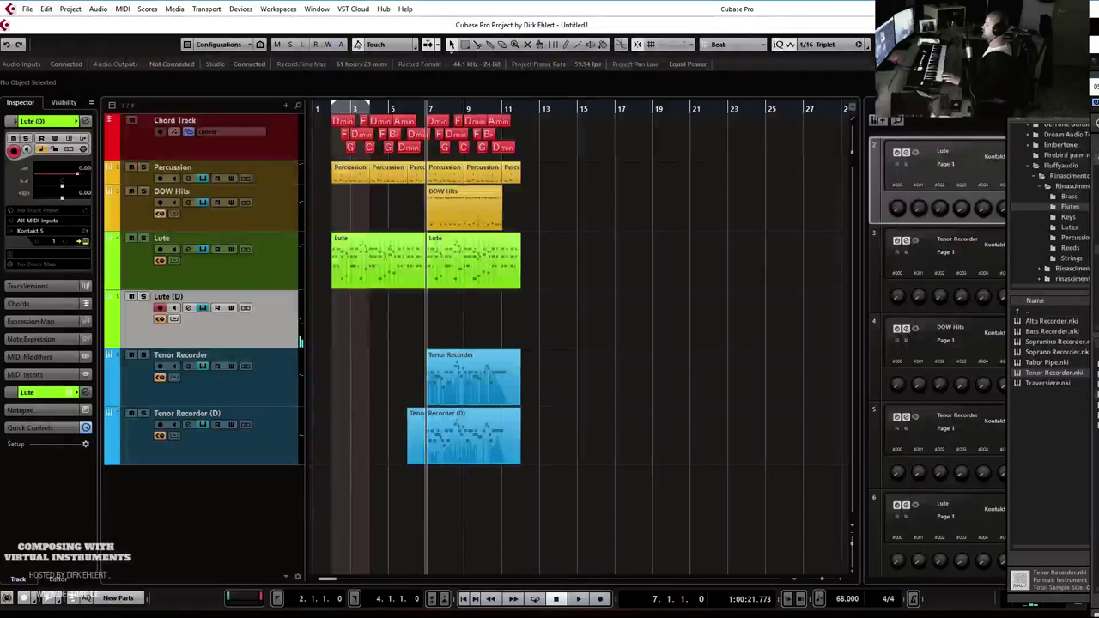
Rehearse the colascione line with playback from bar 2 and record it on the duplicated lute track up to bar 6.
key(KP_1)
key(space)
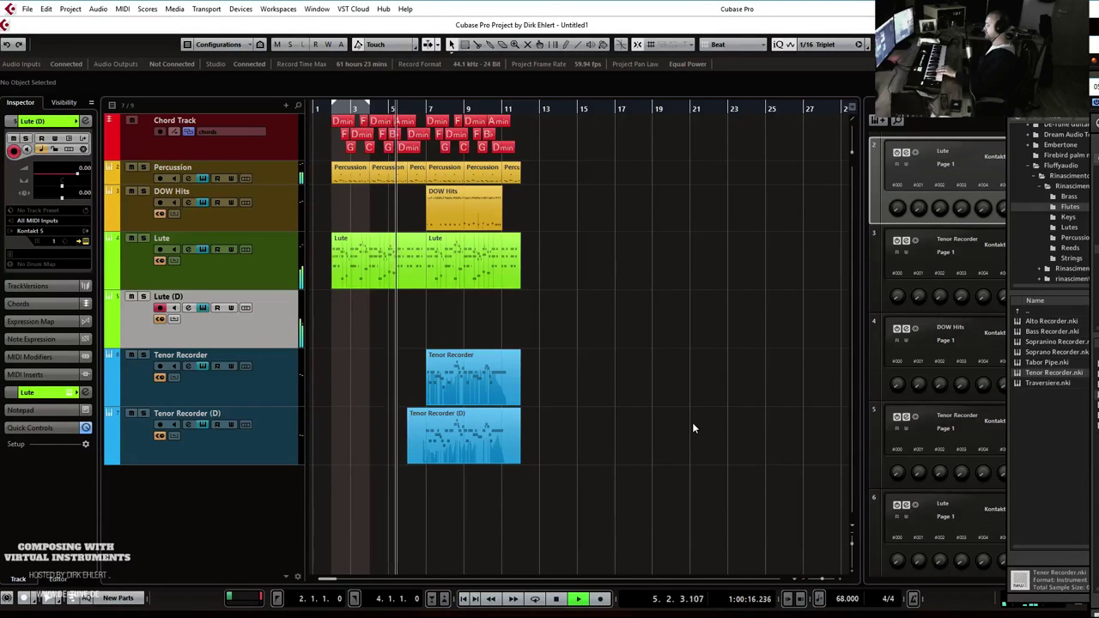
key(space)
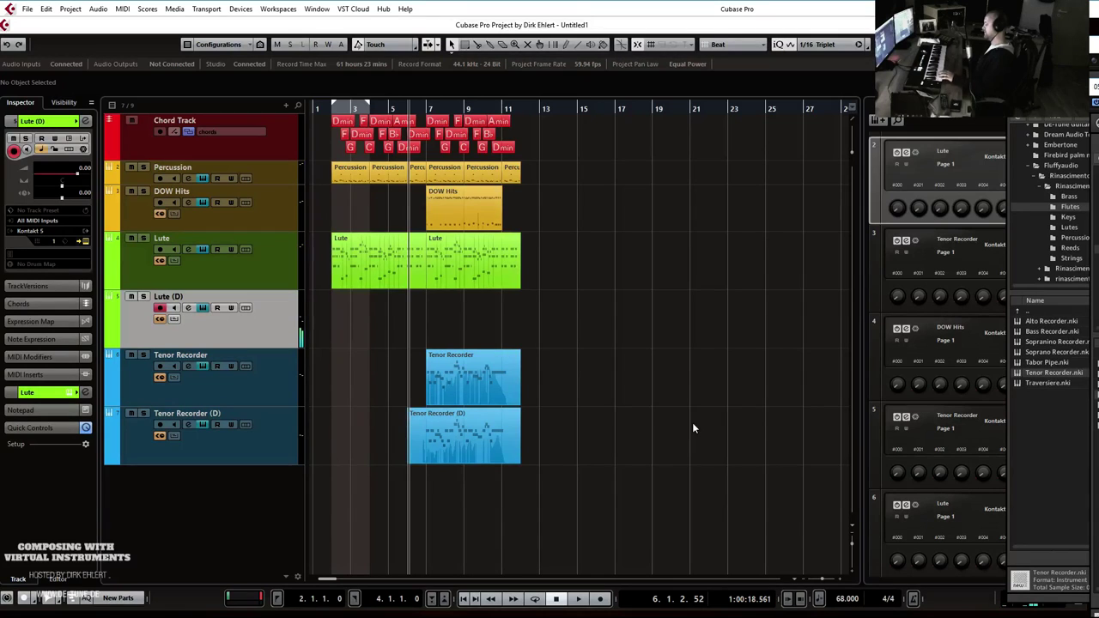
key(space)
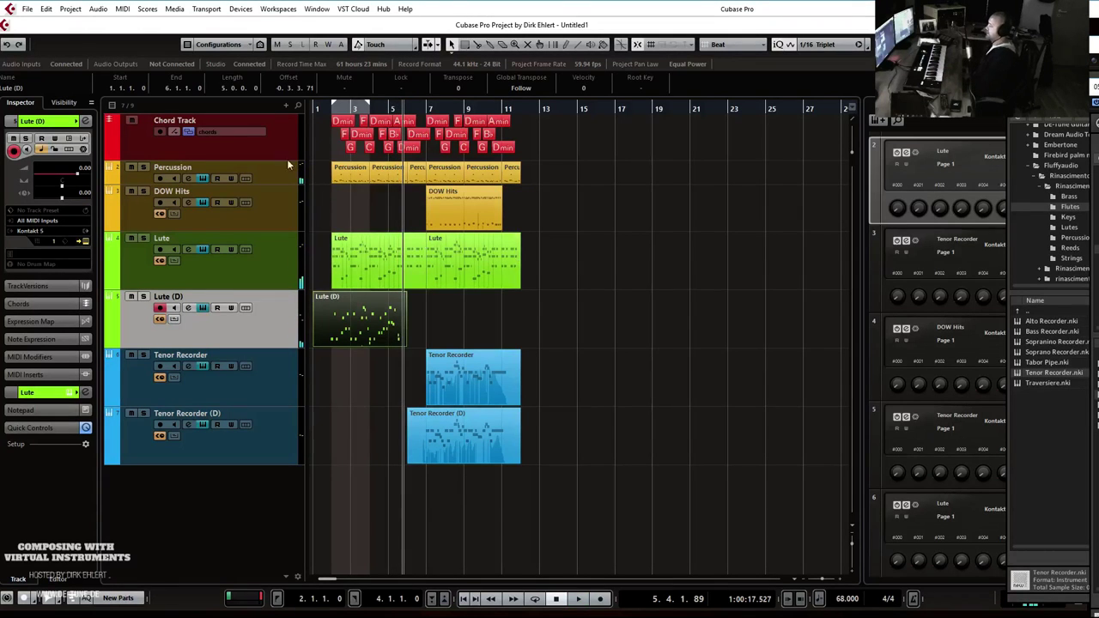
Open the recorded colascione part for note editing and quantize its notes at 1/8 Triplet.
double_click(344, 330)
click(471, 215)
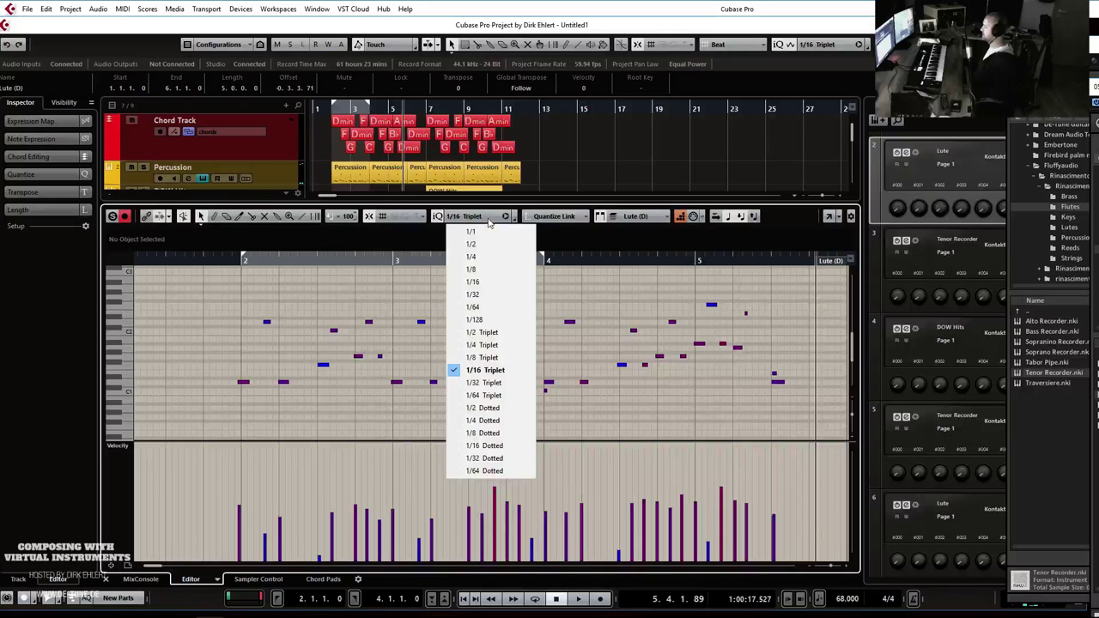
click(485, 357)
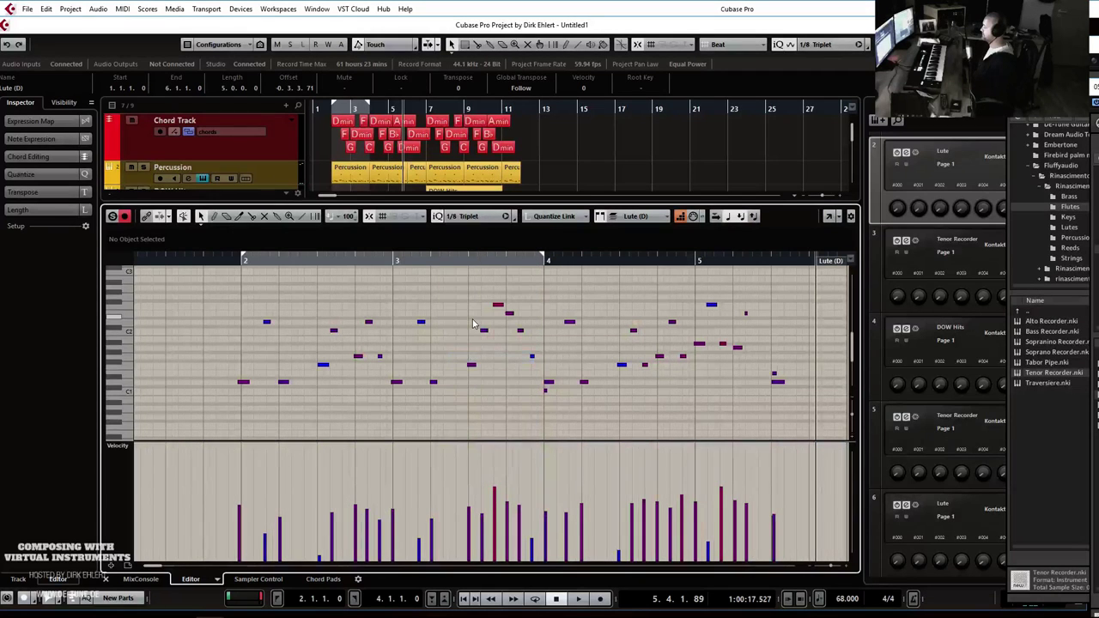
Delete the stray short notes in bars 4 and 5, copy the lengthened D1 note to 5.4.1.0 and play from bar 2.
drag(533, 390, 597, 419)
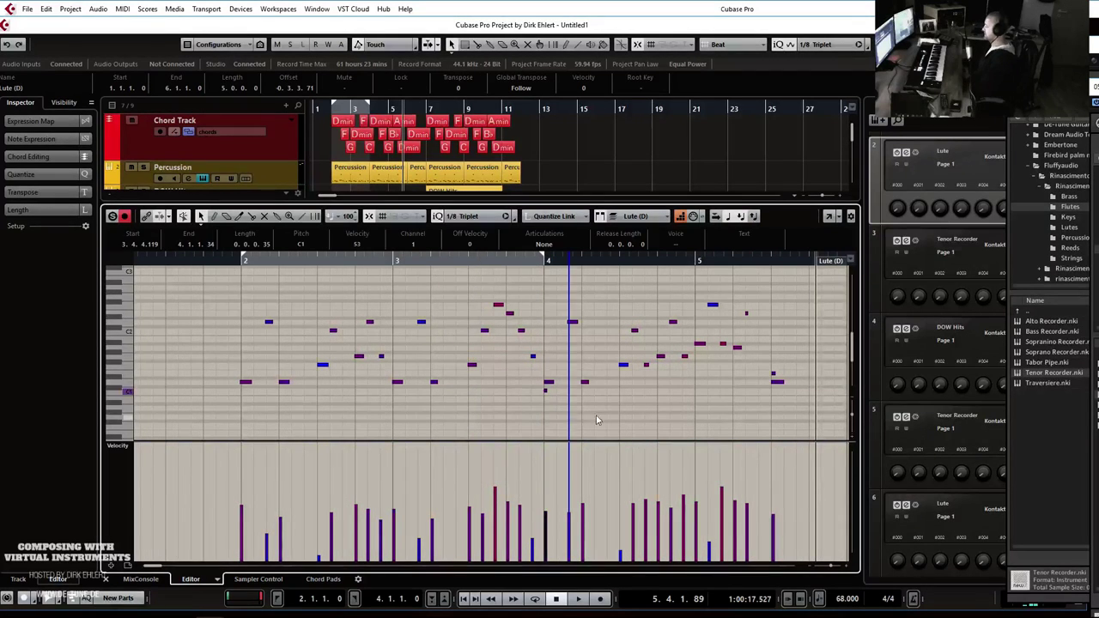
mouse_move(759, 367)
mouse_down()
mouse_move(844, 382)
mouse_move(720, 381)
mouse_move(748, 382)
mouse_up()
key(Delete)
click(166, 261)
key(space)
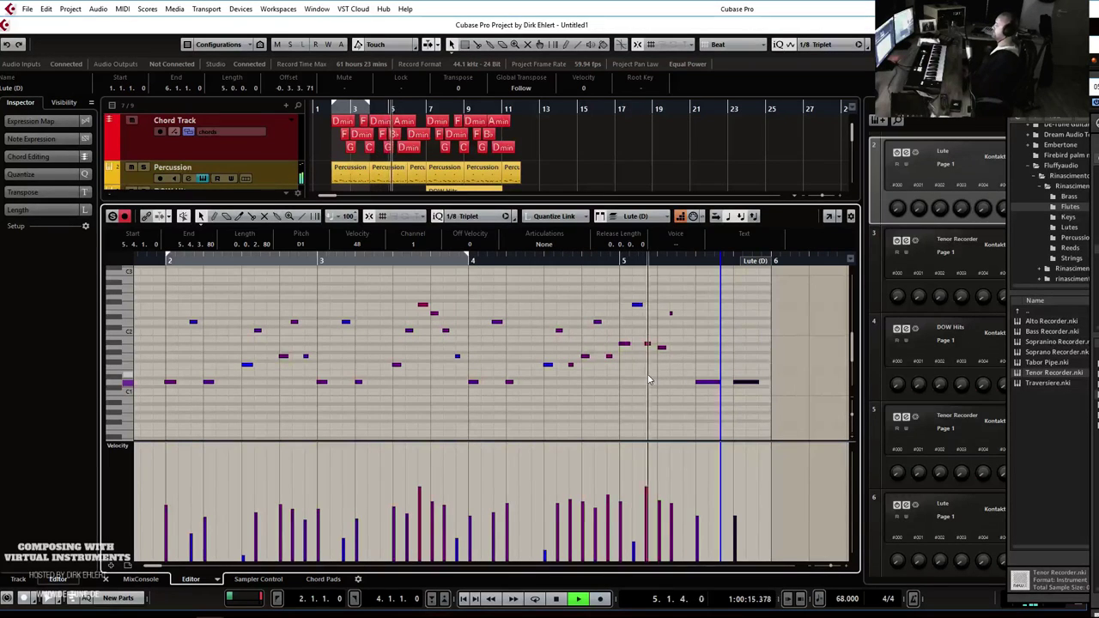
Stop playback, copy the A1 note in bar 5 to 5.2.3.80 and lower the copy's velocity slightly.
click(679, 342)
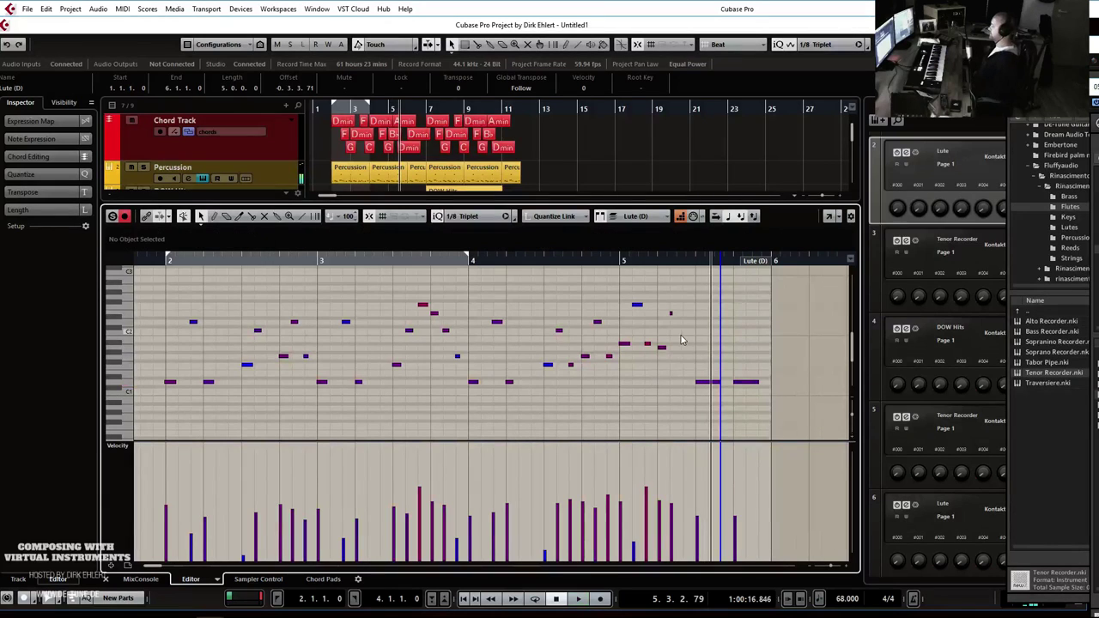
drag(662, 347, 686, 349)
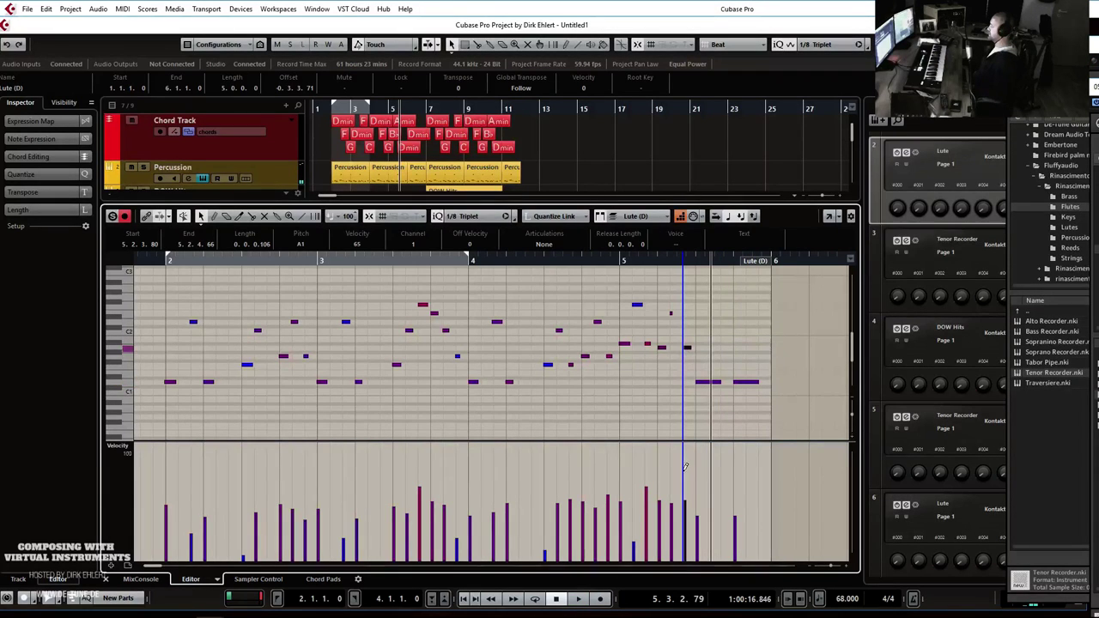
drag(686, 517, 685, 516)
Lower the velocity of all colascione notes together, bringing the first note to 31, and play the part from bar 2.
key(h)
key(g)
key(h)
key(g)
key(g)
key(g)
key(g)
drag(220, 300, 553, 412)
drag(377, 447, 376, 480)
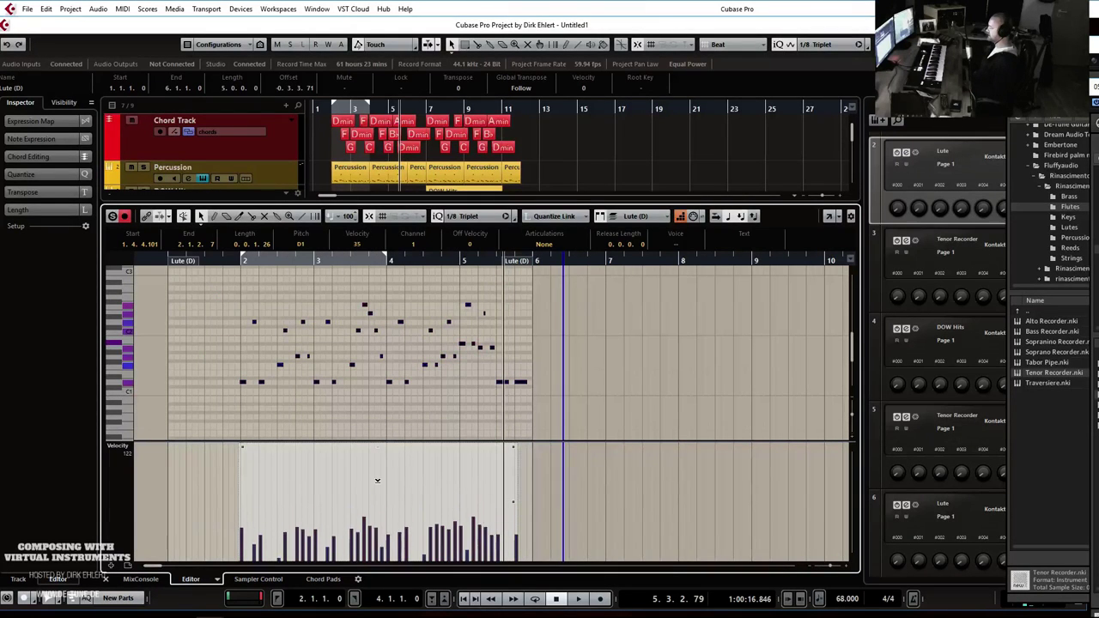
click(227, 265)
key(space)
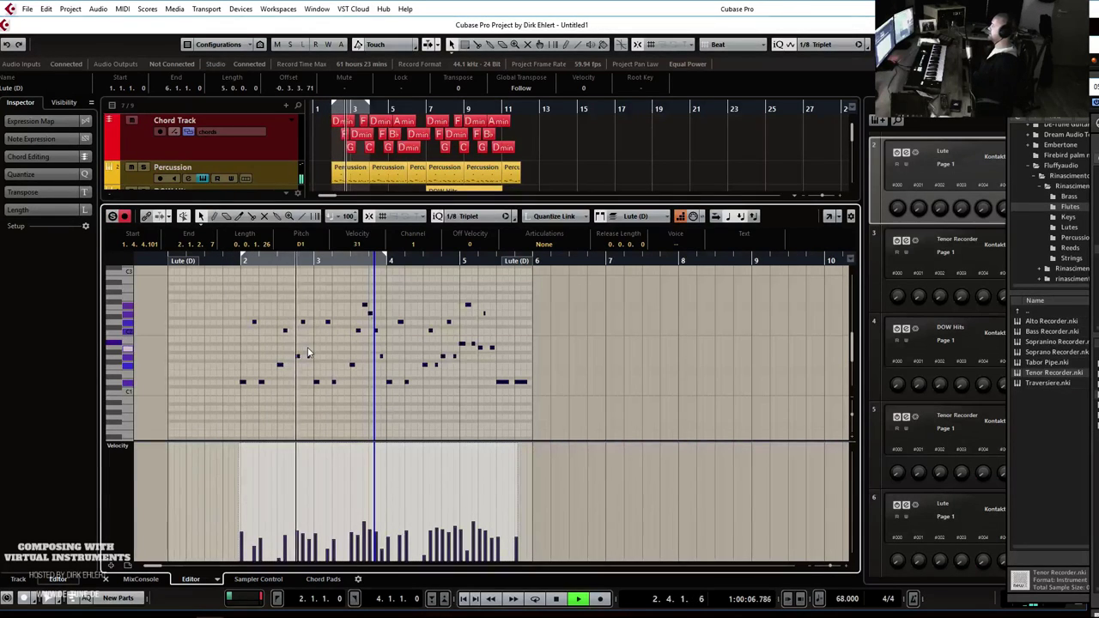
ctrl+scroll(313, 361, up, 5)
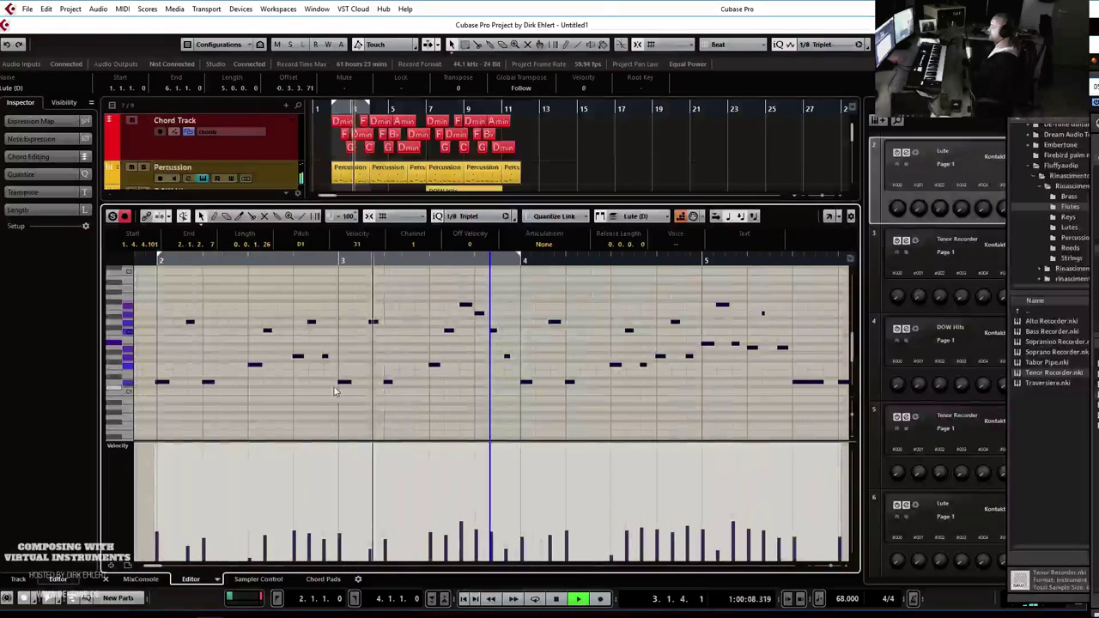
Extend the end of the Lute (D) part to bar 7 and reopen the part for note editing.
scroll(280, 387, down, 2)
click(281, 389)
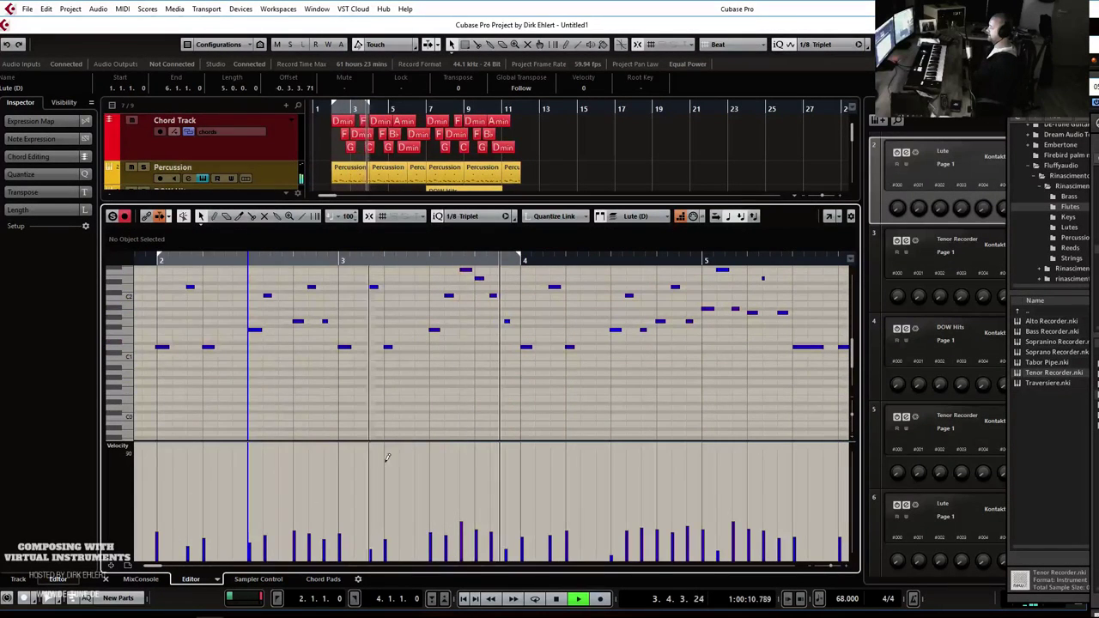
key(Return)
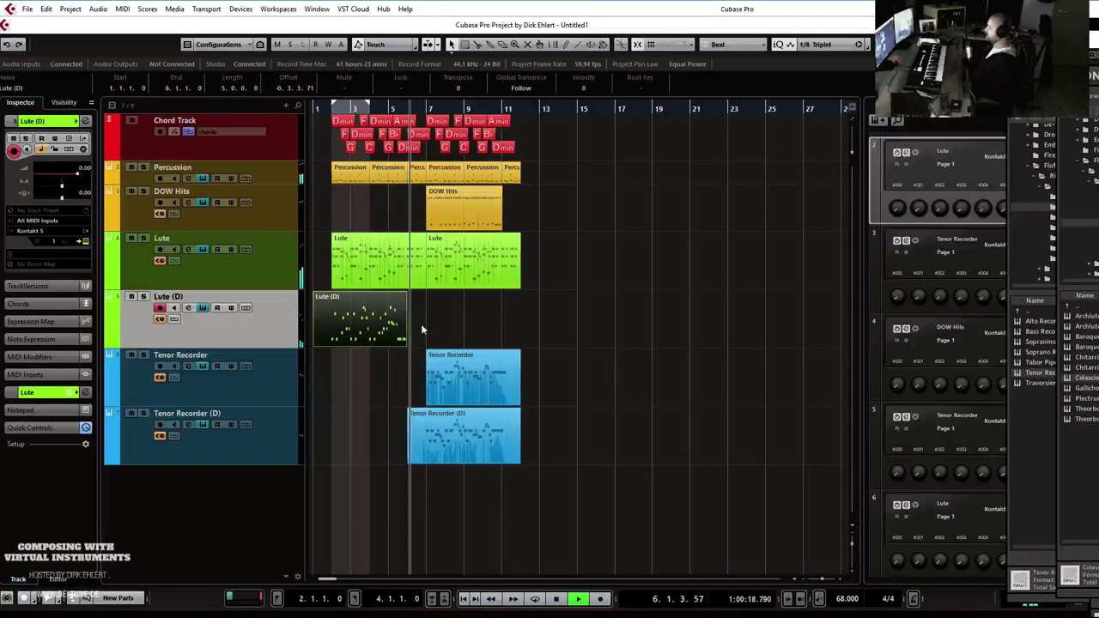
drag(405, 345, 428, 345)
key(Return)
Copy the long D1 note in bar 6 to the second half of that bar, adjust the note lengths and return to bar 2.
drag(644, 350, 764, 346)
click(575, 340)
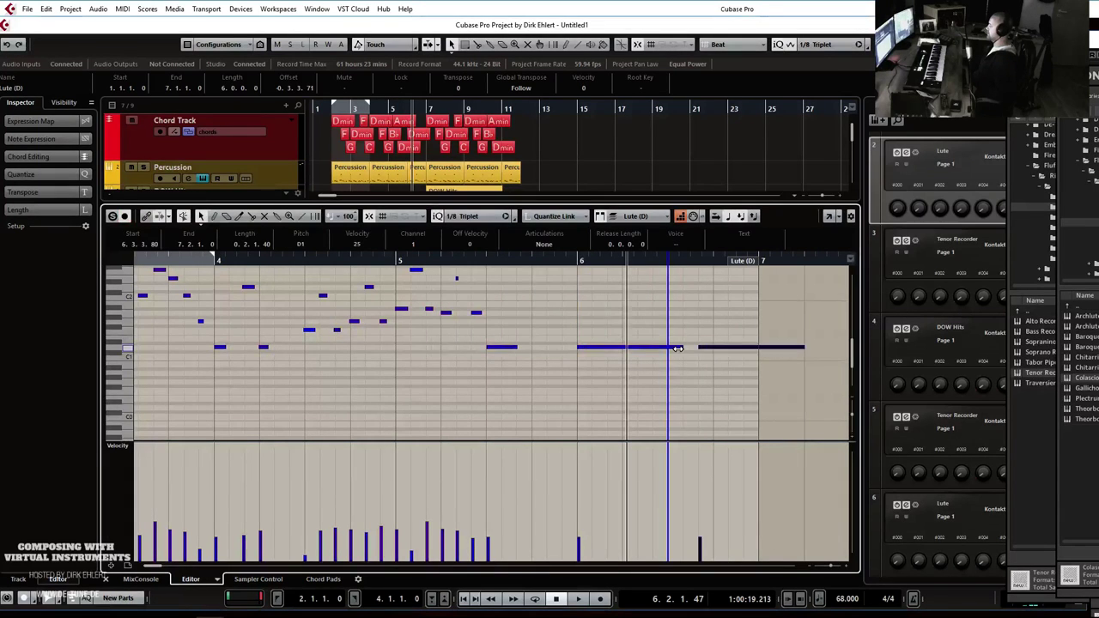
drag(677, 348, 738, 347)
click(559, 341)
key(Return)
key(KP_1)
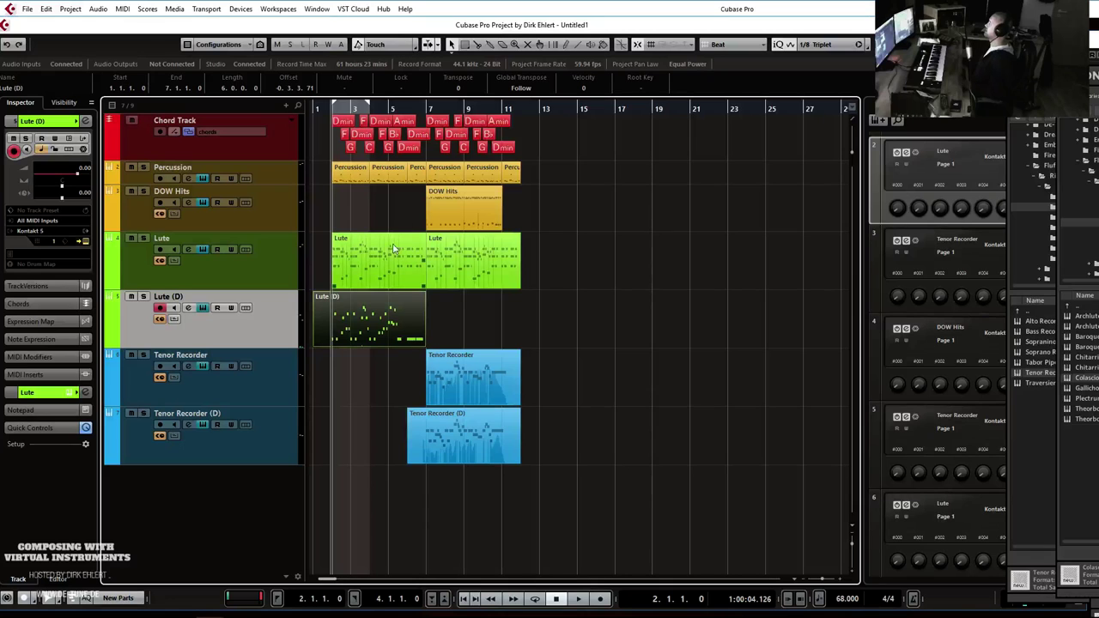
Trim the start of the Lute (D) part to 2.1.1.0.
drag(317, 346, 366, 342)
key(h)
key(h)
key(h)
key(h)
key(h)
key(h)
key(h)
key(h)
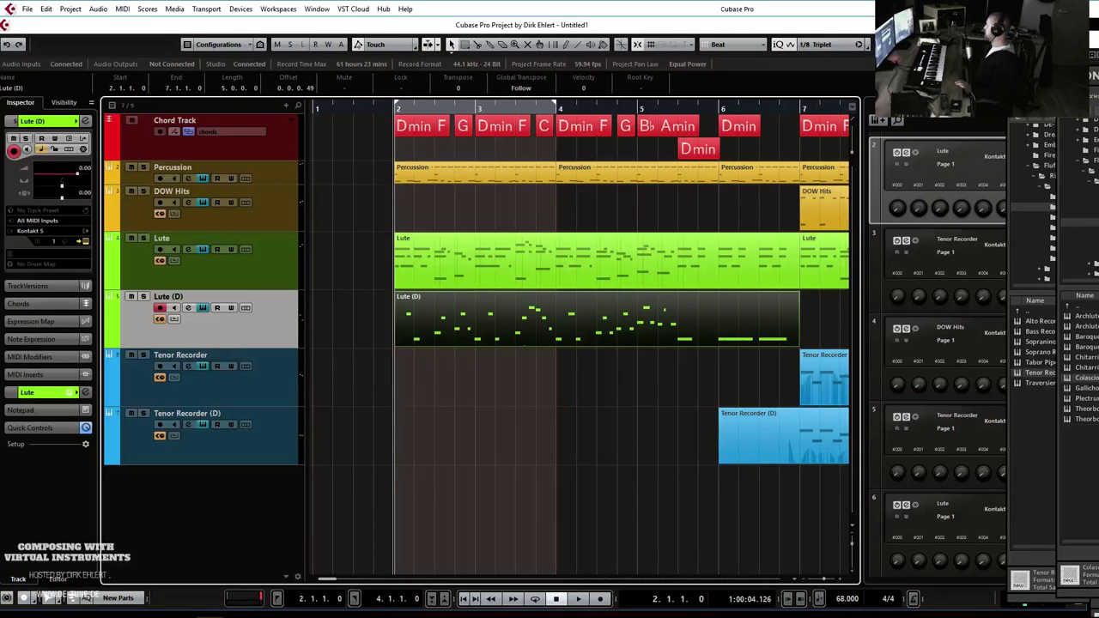
Check the instrument loaded in Kontakt and rename the Lute (D) track as Colascione.
drag(1098, 47, 493, 48)
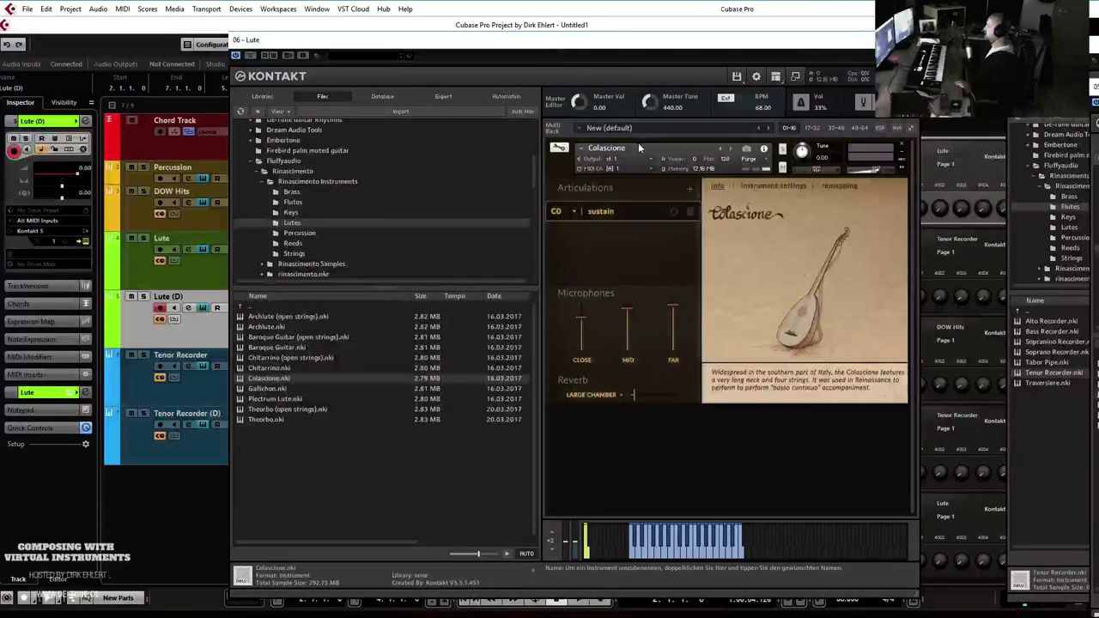
drag(470, 46, 1094, 55)
double_click(213, 298)
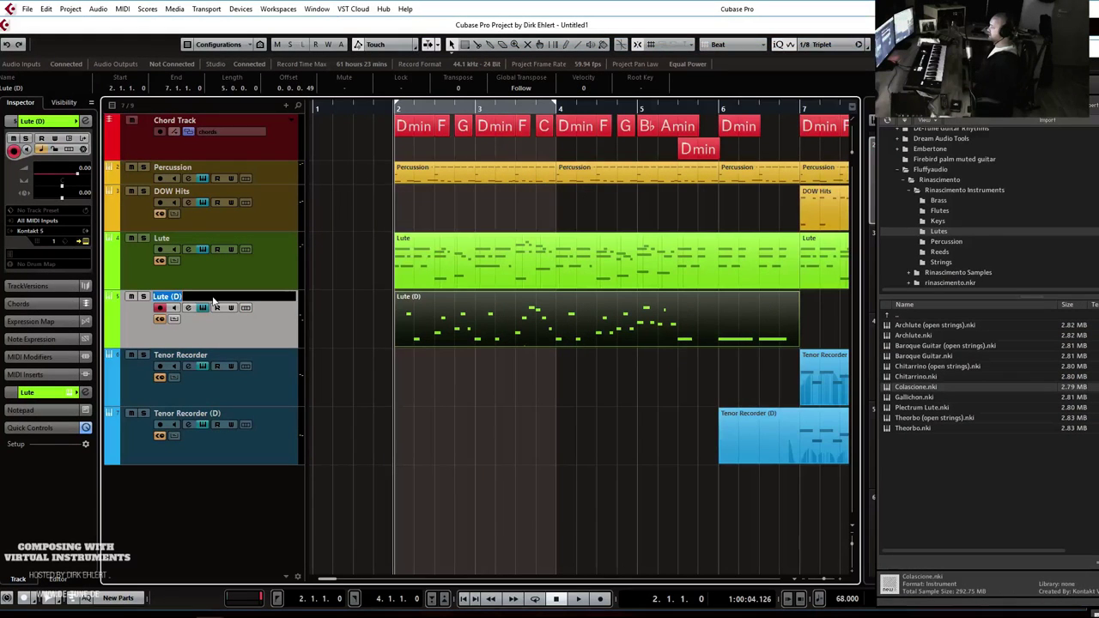
key(Return)
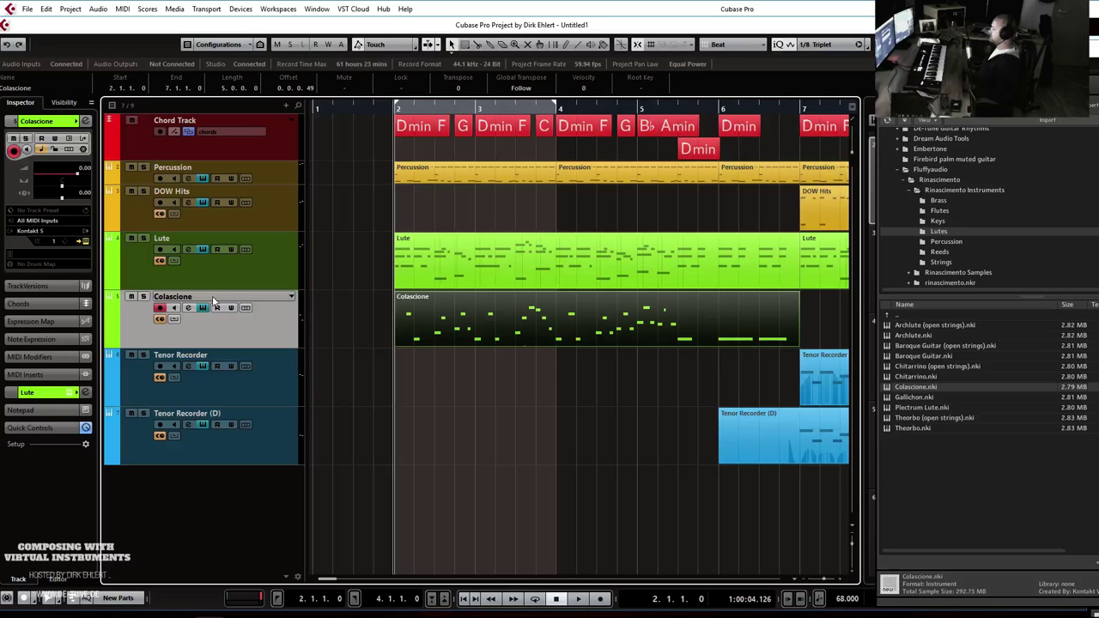
Play the arrangement from bar 2 and duplicate the Colascione part to bar 7.
key(g)
key(g)
key(g)
key(g)
key(g)
key(space)
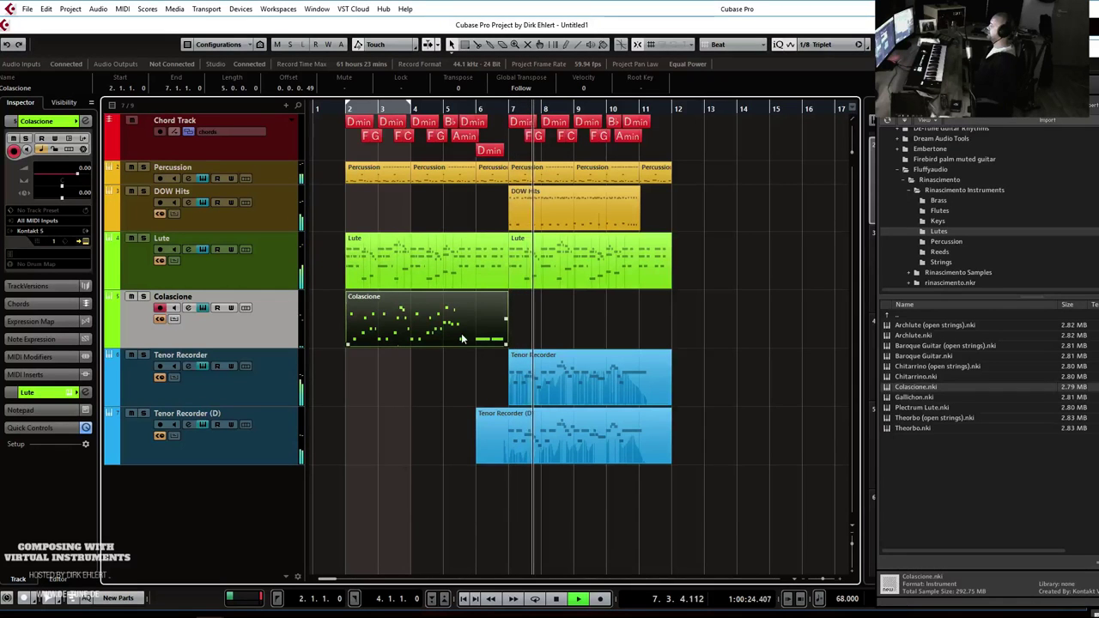
key(ctrl+d)
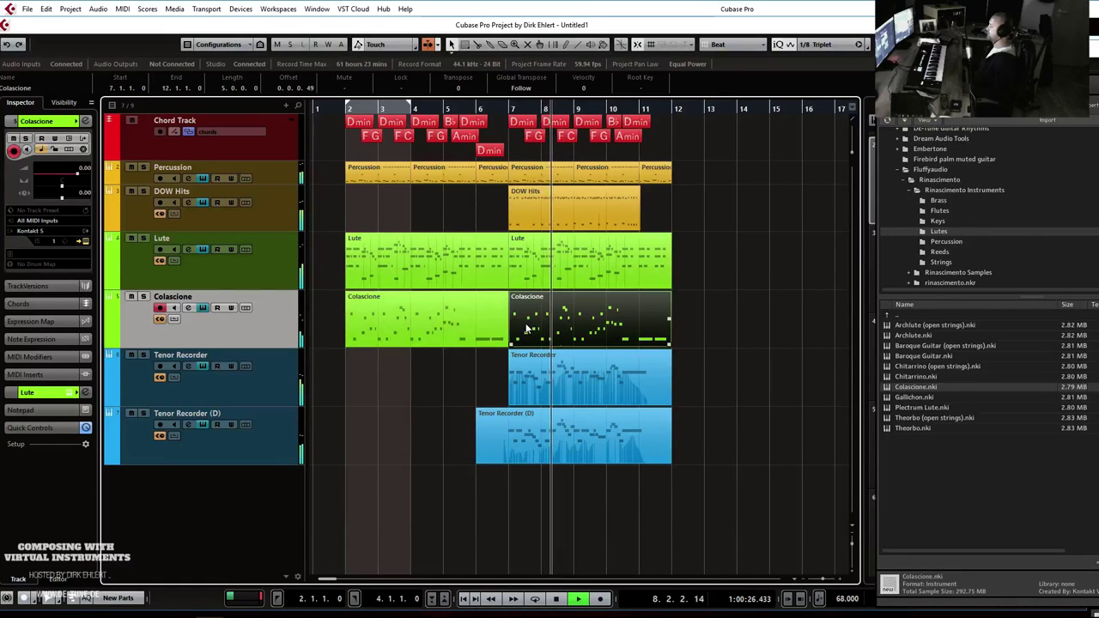
Rename the Tenor Recorder (D) track as Soprano Recorder.
click(211, 413)
click(210, 414)
text(Soprano Recor)
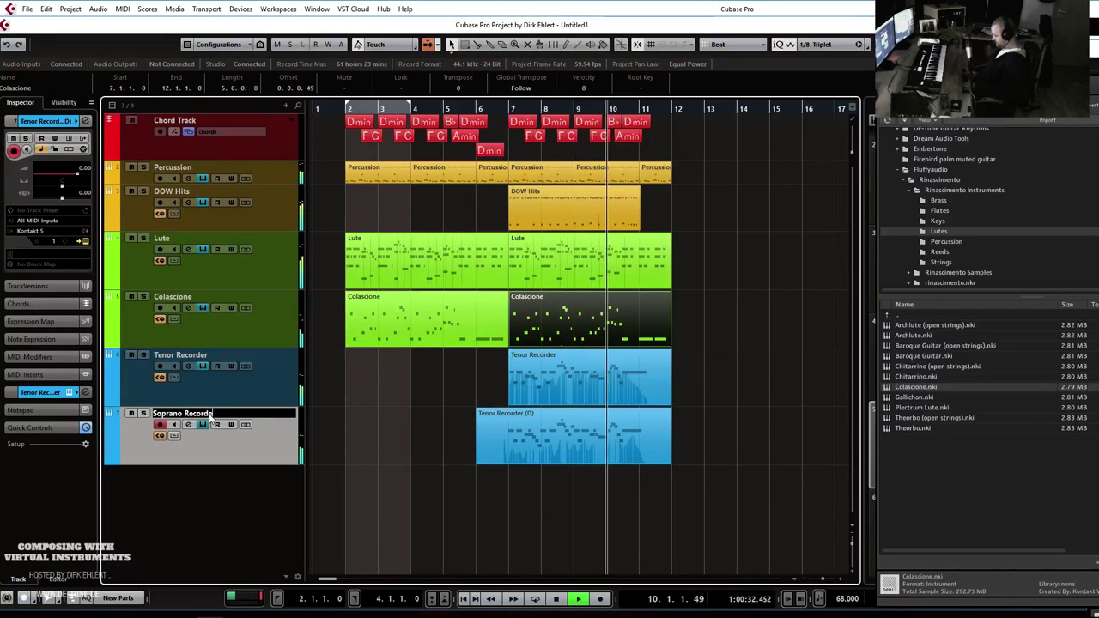
text(der)
key(Return)
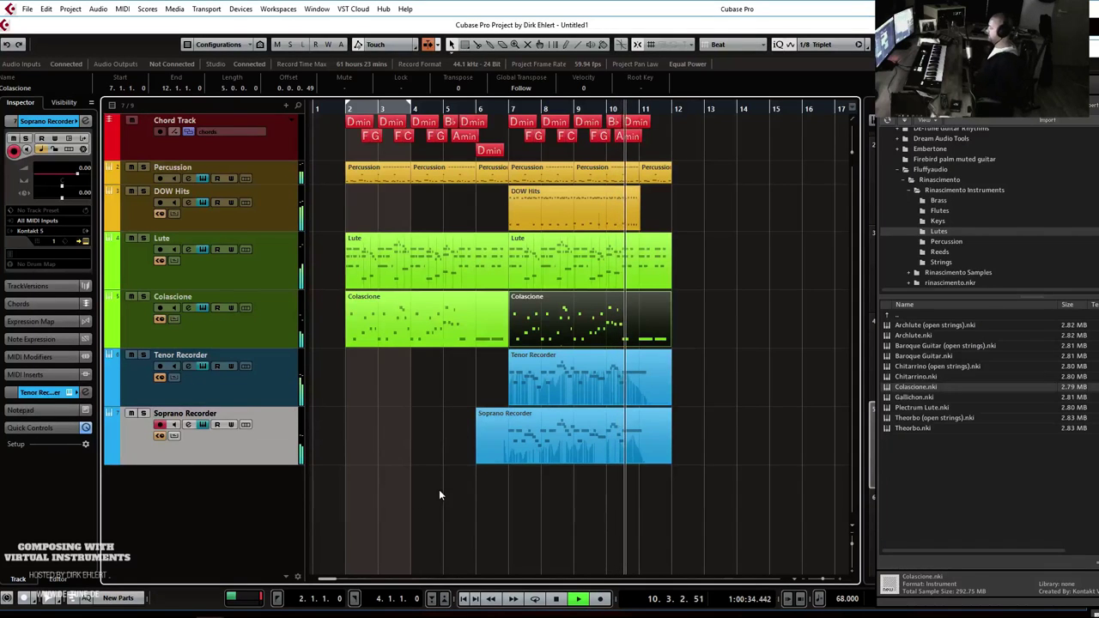
Stop playback, open both recorder parts for note editing and shorten their final D4 and D5 notes to end near the start of bar 11.
click(646, 394)
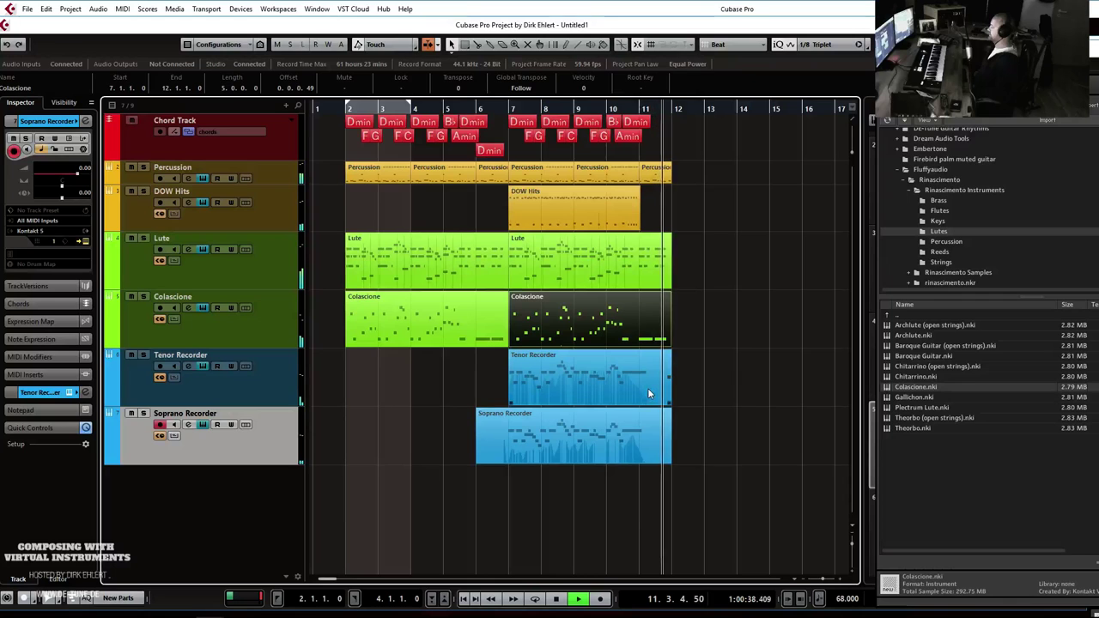
key(space)
drag(692, 378, 651, 438)
double_click(594, 399)
drag(706, 348, 672, 340)
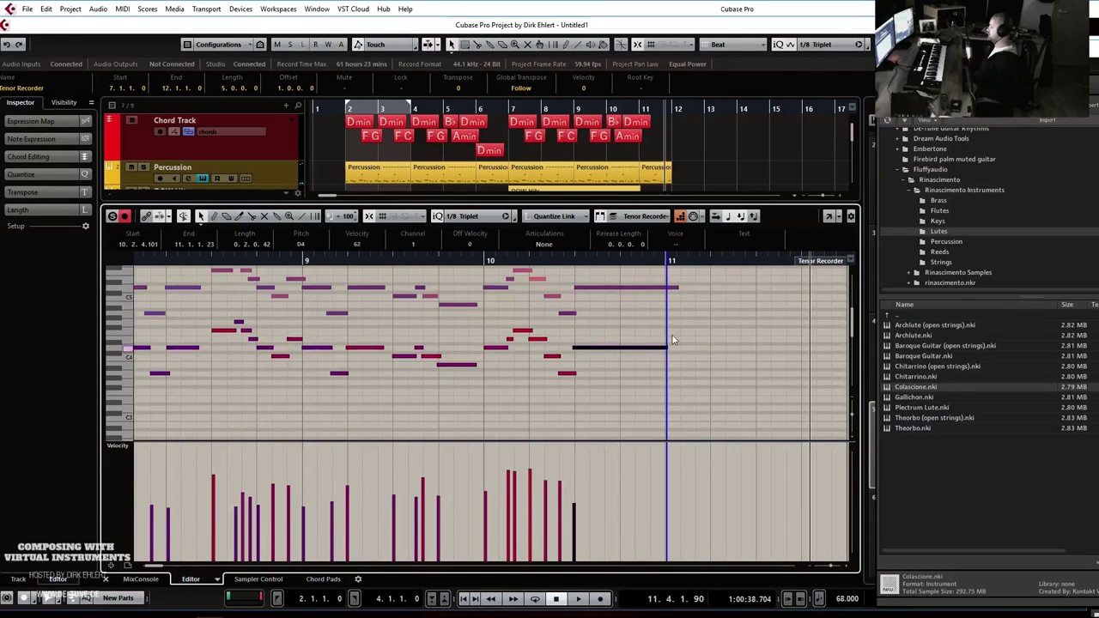
drag(677, 288, 668, 290)
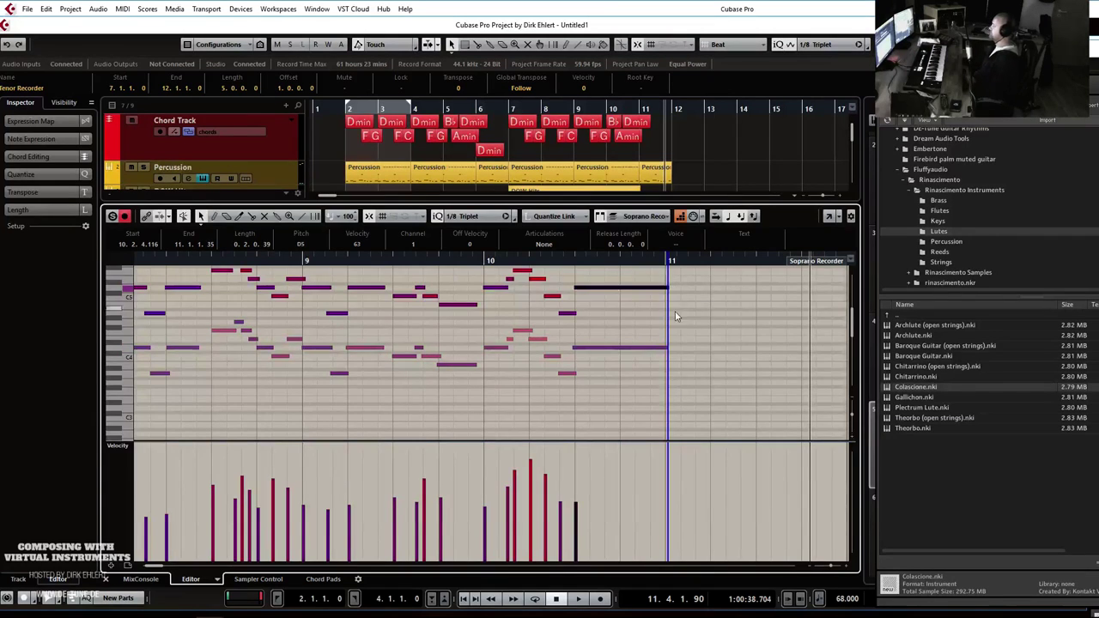
key(ctrl+e)
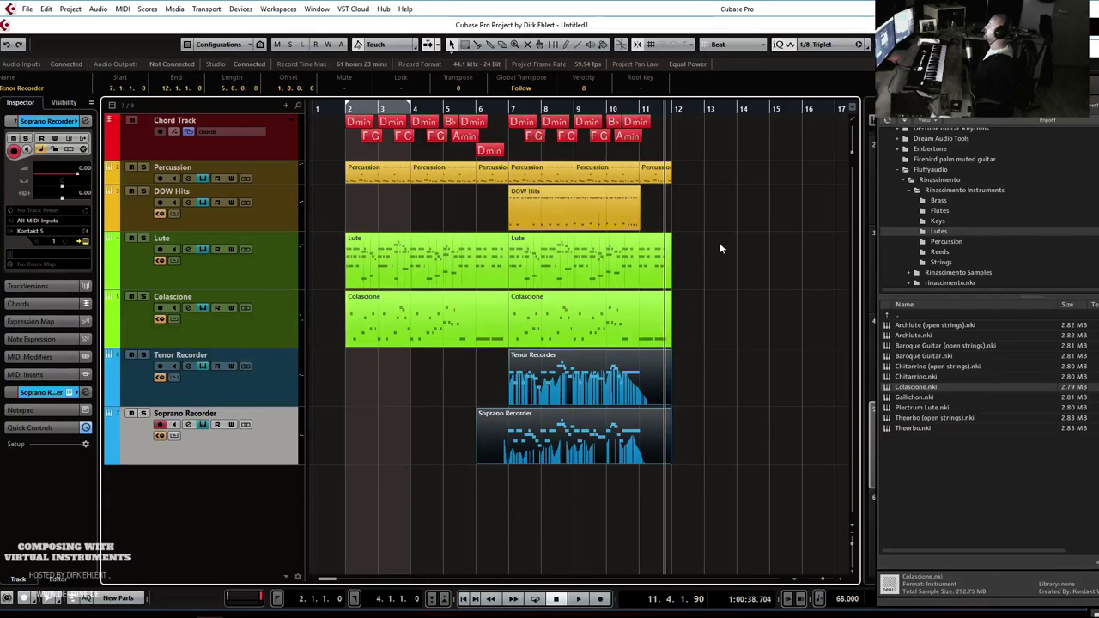
Trim the ends of both recorder parts to 11.1.1.0 and play the ending from about bar 10.
drag(674, 388, 638, 466)
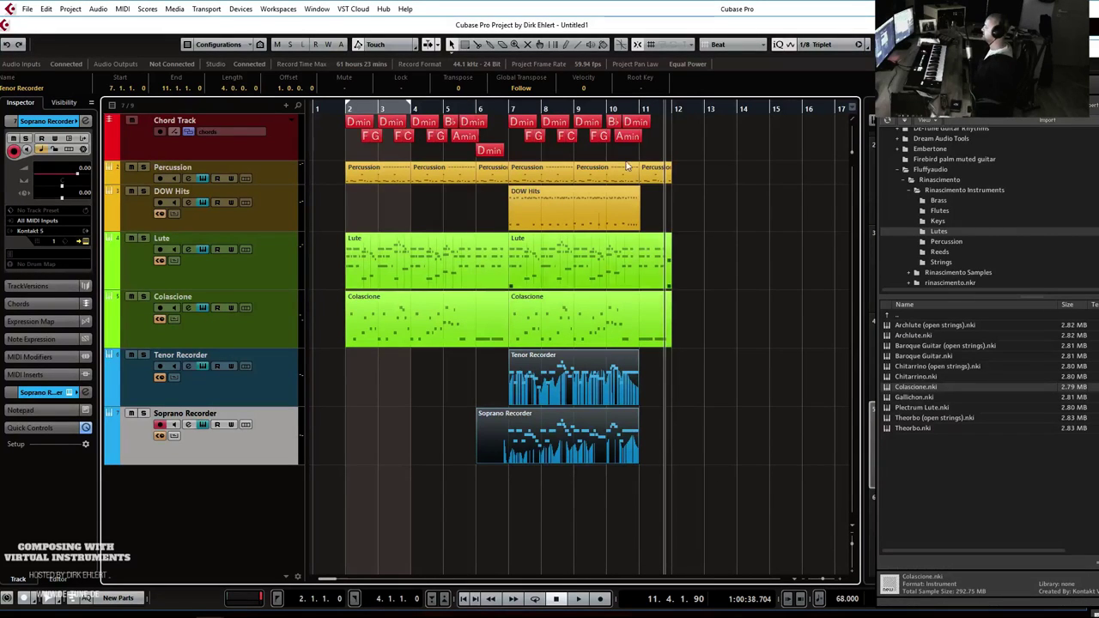
click(606, 110)
key(space)
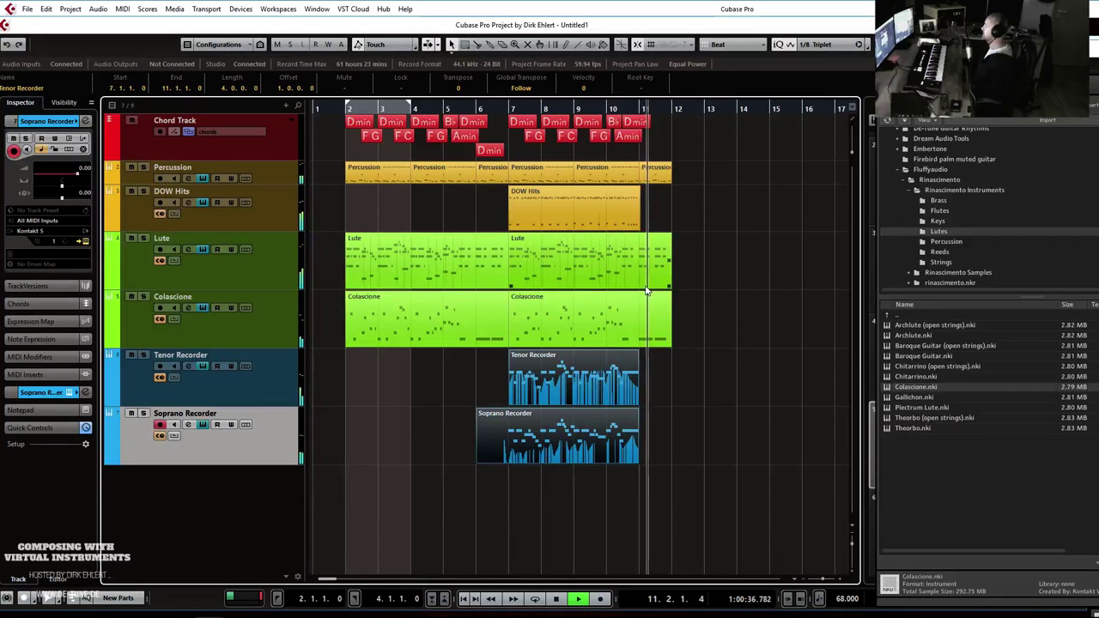
key(space)
scroll(707, 287, right, 3)
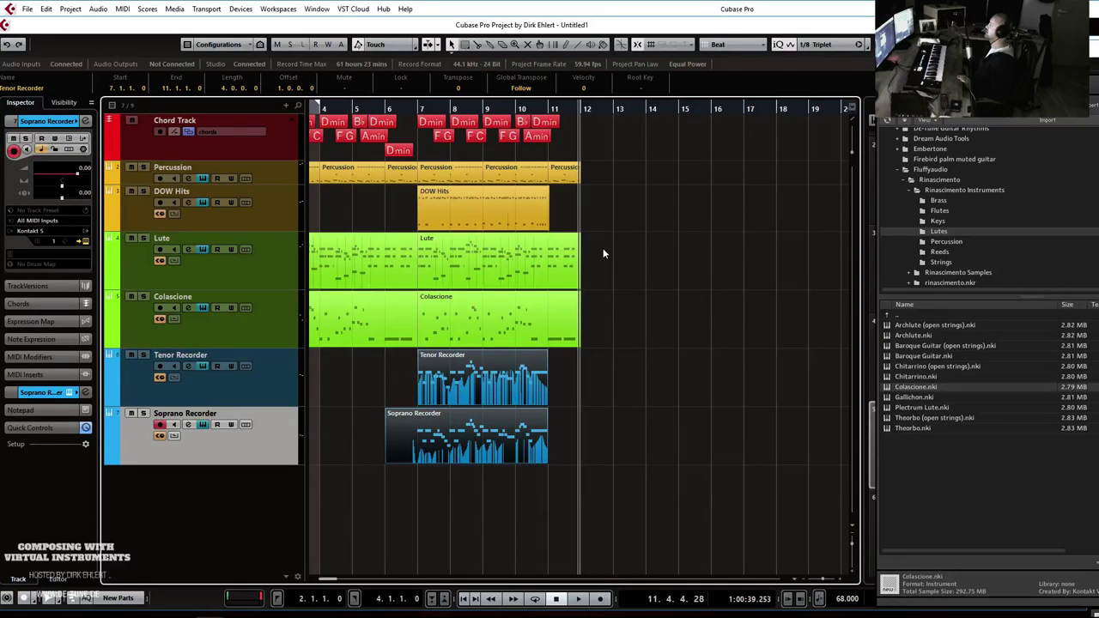
Reduce the track heights of the Tenor and Soprano Recorder pair and of the Lute and Colascione pair.
click(264, 317)
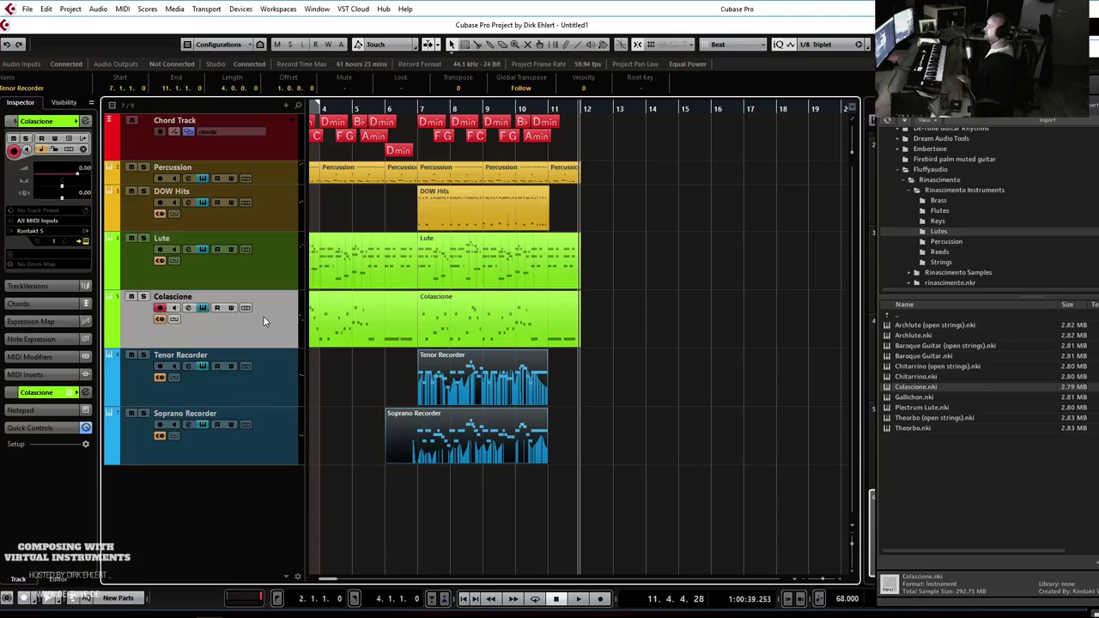
click(264, 373)
shift+click(265, 424)
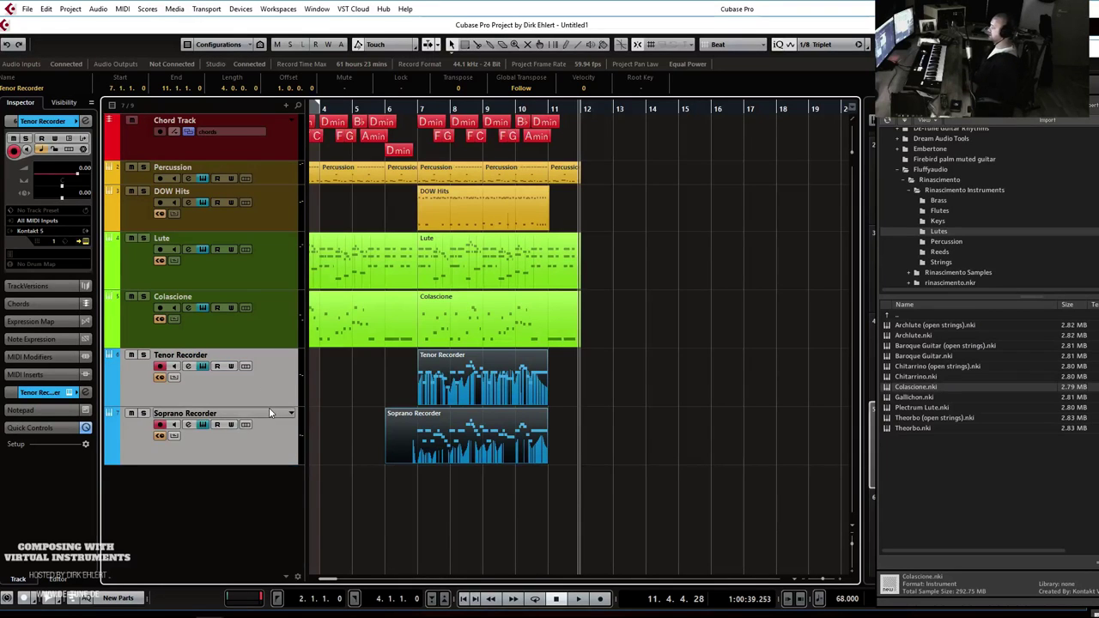
drag(269, 407, 271, 384)
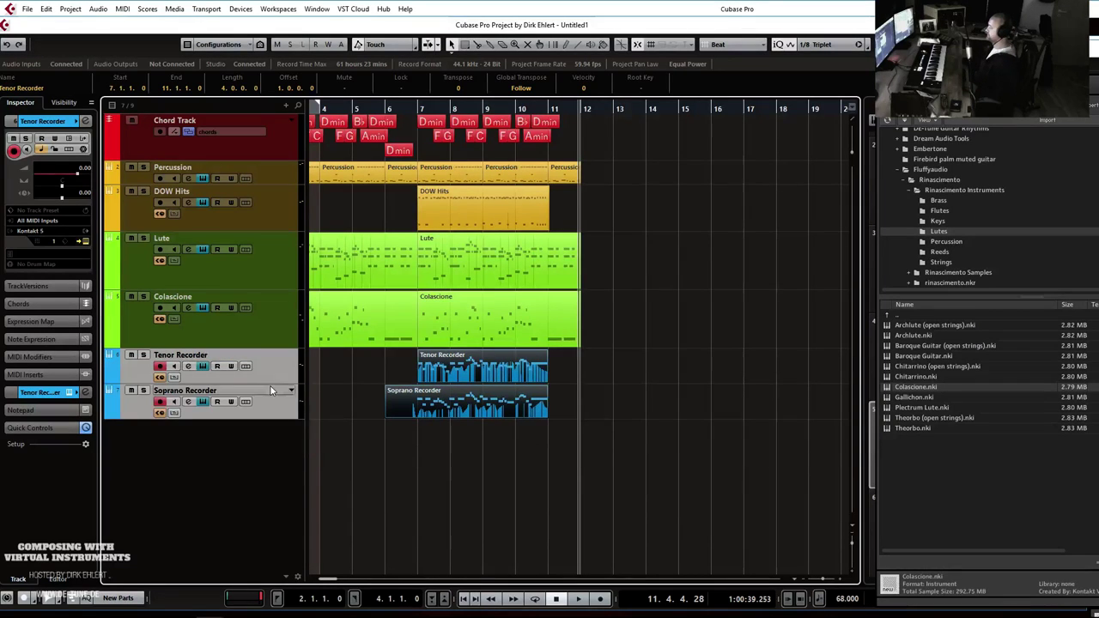
click(281, 286)
shift+click(280, 311)
drag(280, 289, 280, 269)
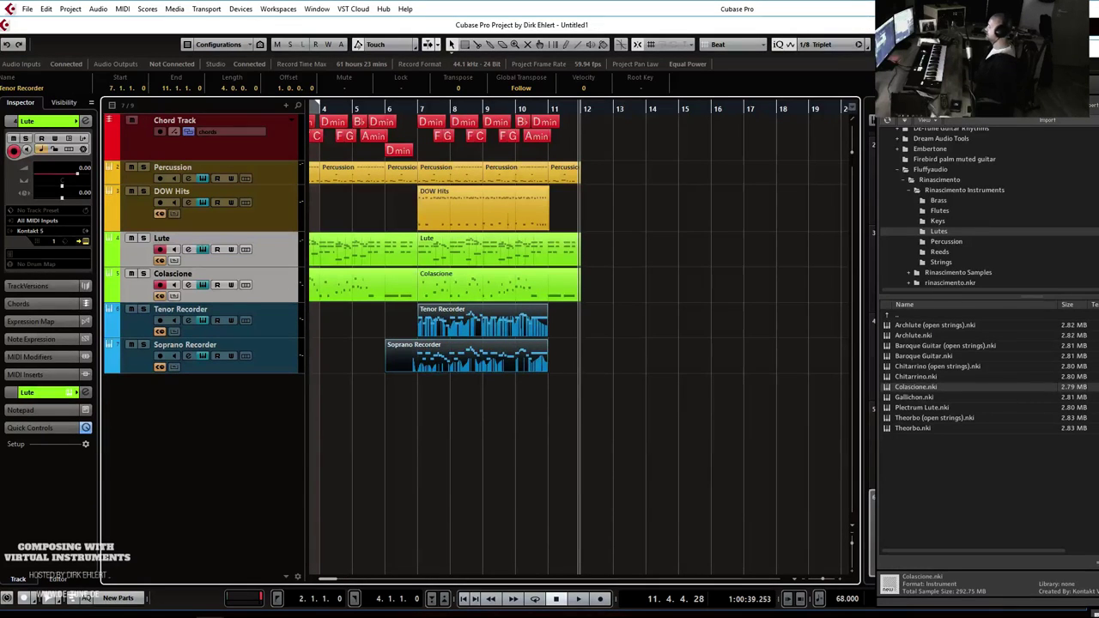
Set the right locator to 12.1.1.0 and play the arrangement from bar 2 to about bar 4.
key(ctrl+w)
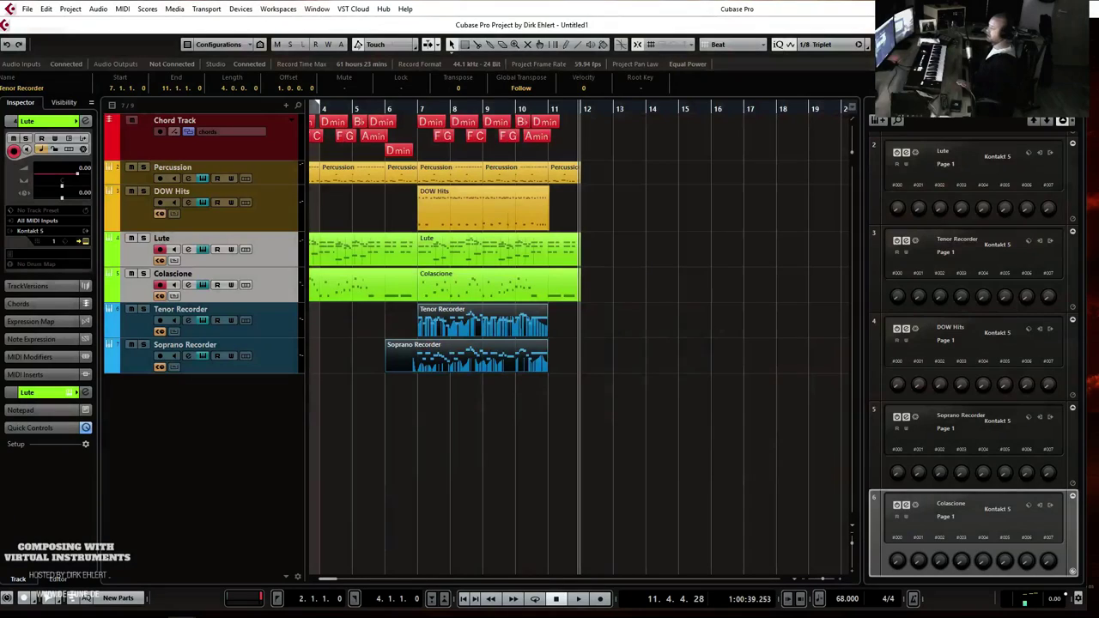
drag(0, 116, 0, 119)
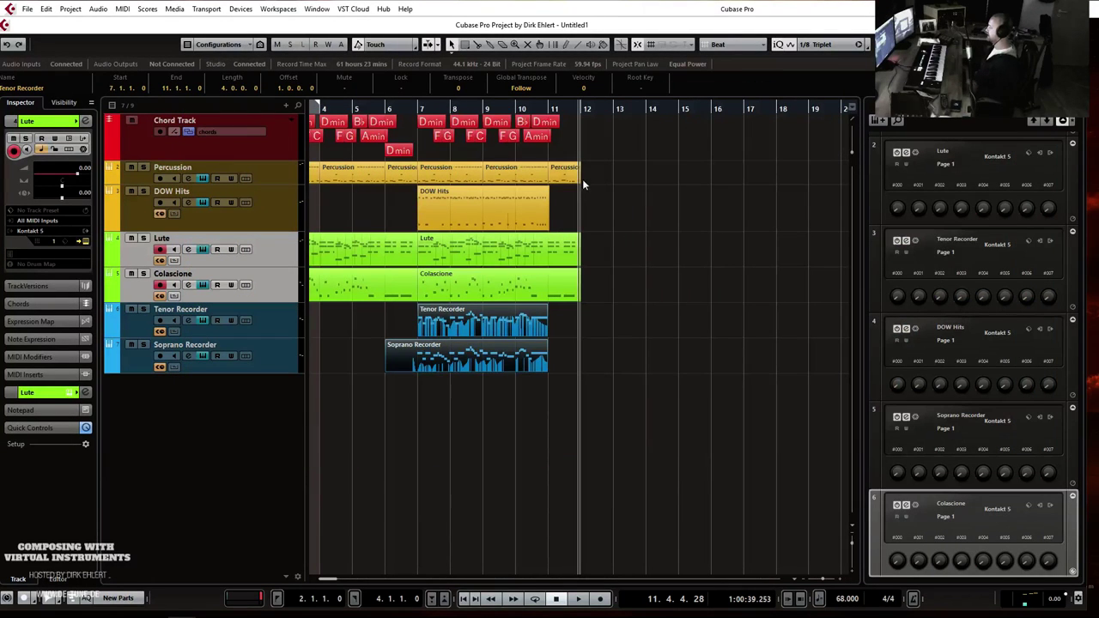
click(582, 108)
key(ctrl+KP_0)
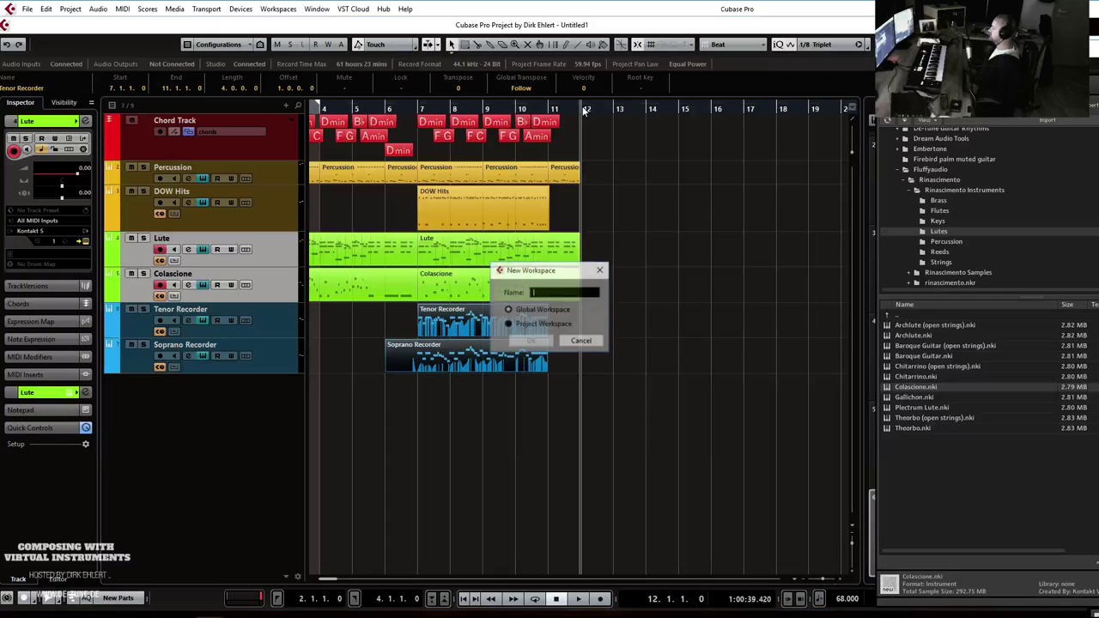
click(587, 342)
key(ctrl+KP_2)
key(KP_1)
key(space)
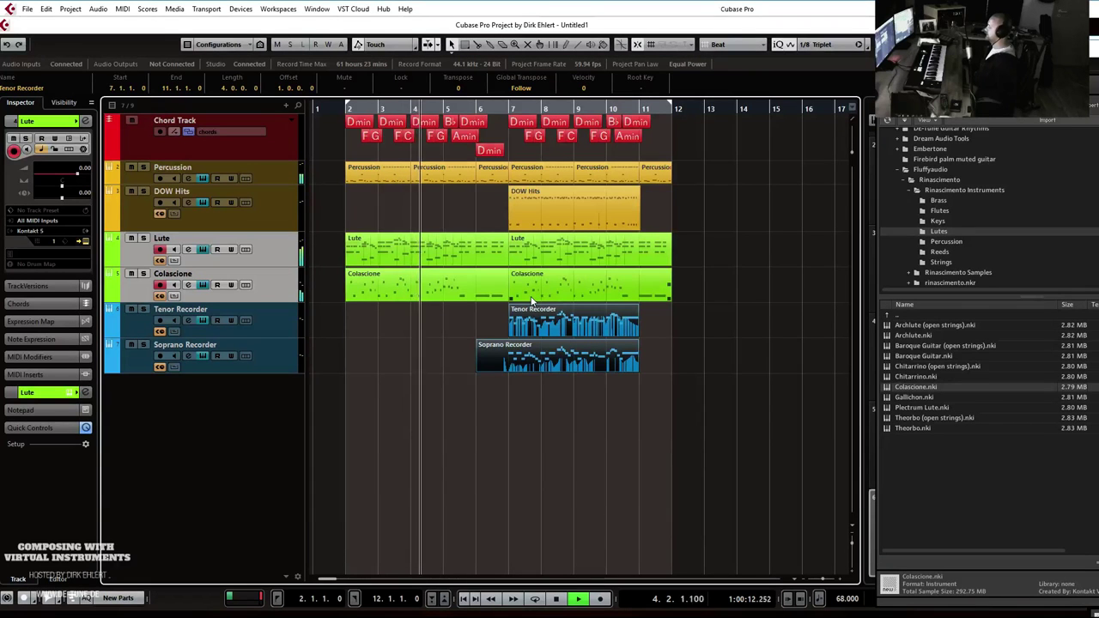
key(space)
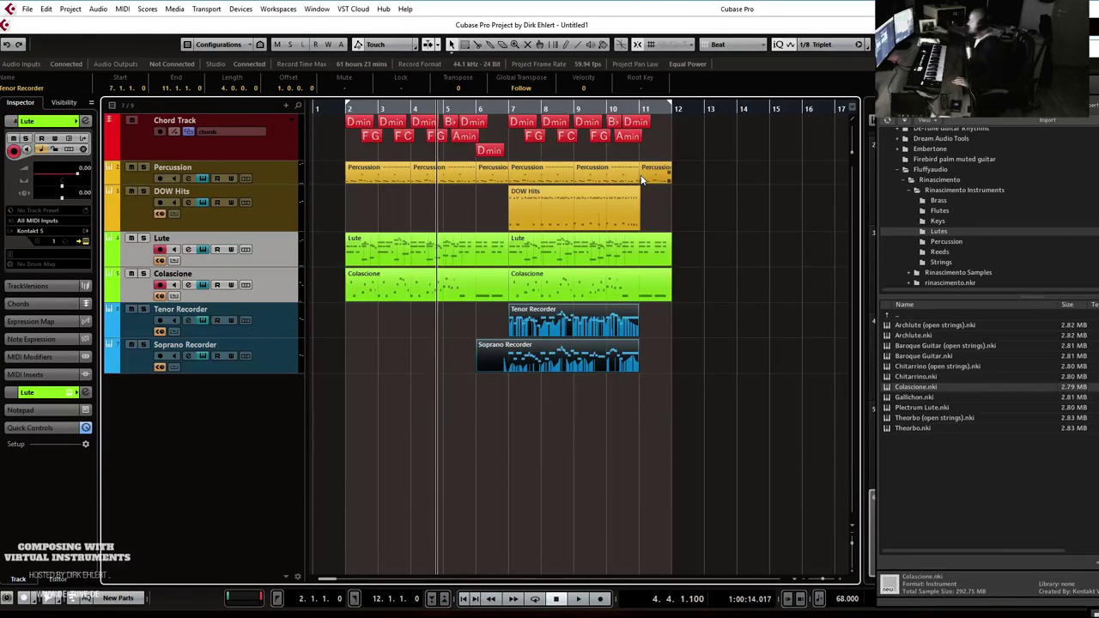
Disarm recording on Lute and Colascione and shrink the DOW Hits, lute and recorder tracks to a compact height.
click(159, 250)
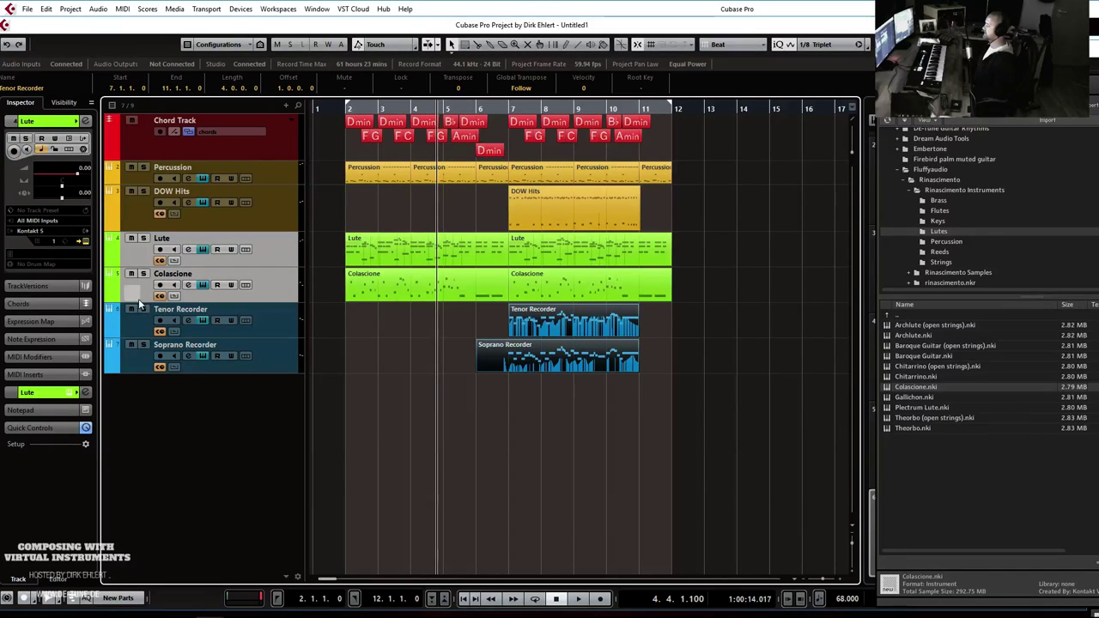
click(134, 361)
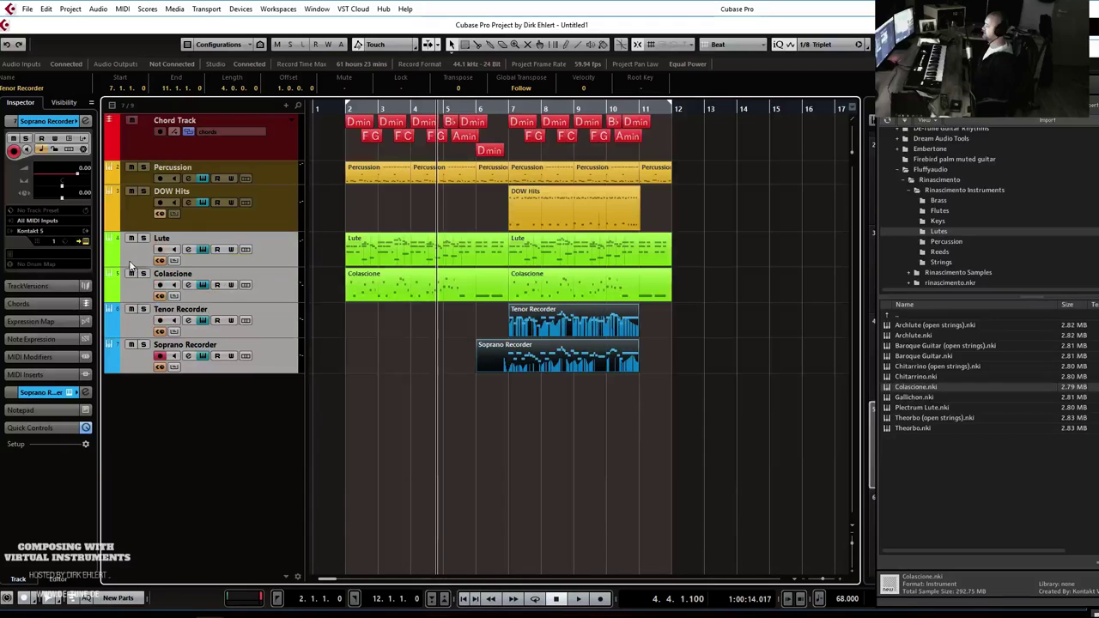
shift+click(134, 258)
drag(134, 266, 143, 214)
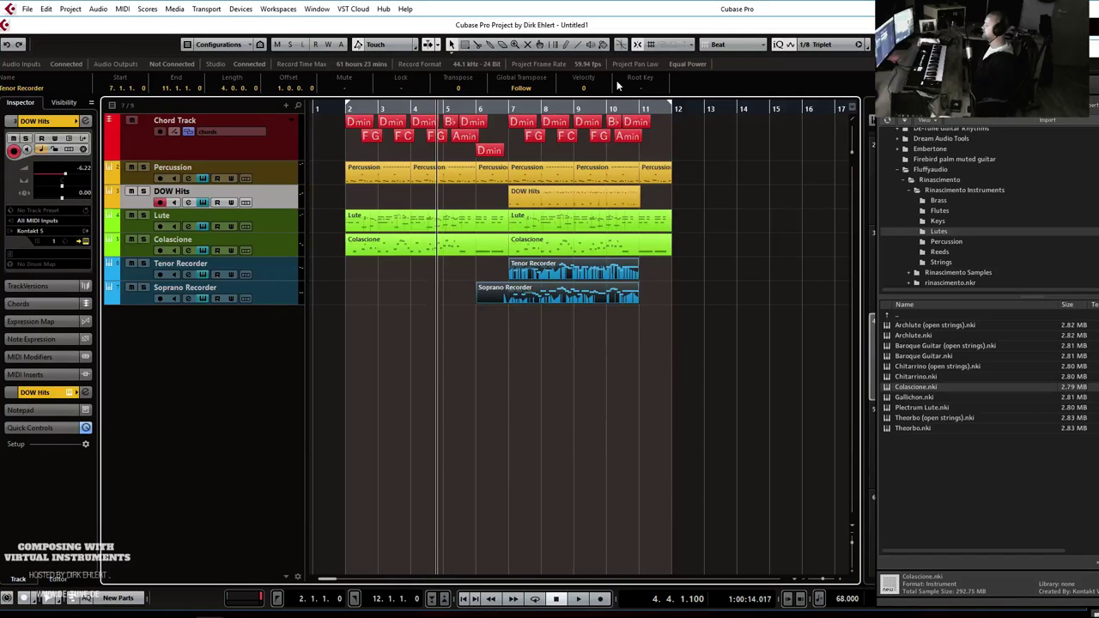
Turn on cycle playback between bars 2 and 12, return to bar 2 and deselect all parts.
click(612, 104)
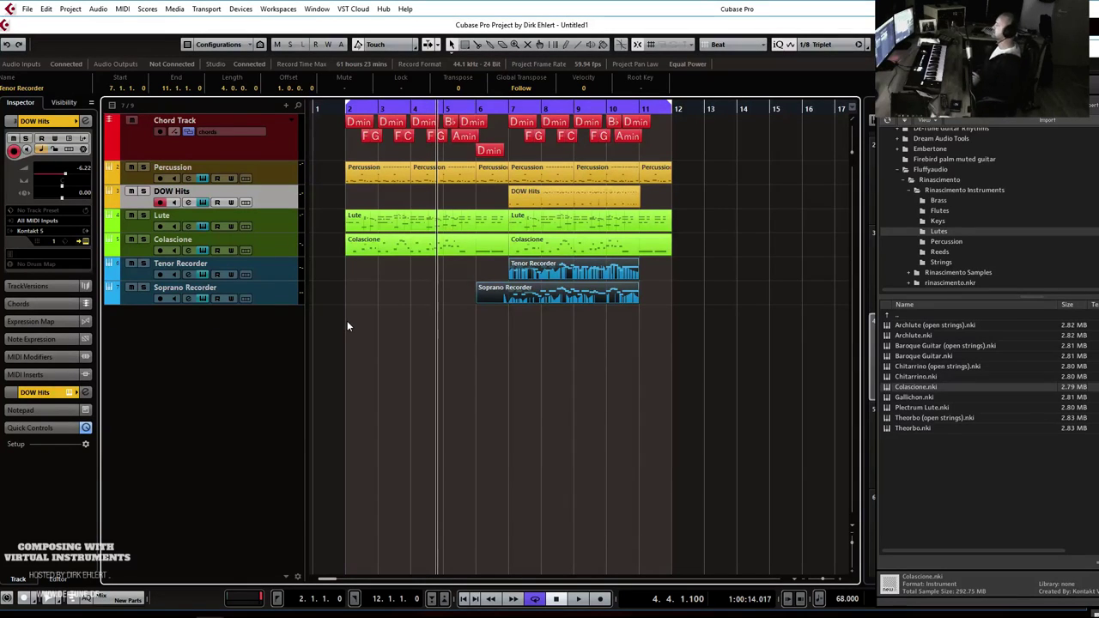
key(KP_1)
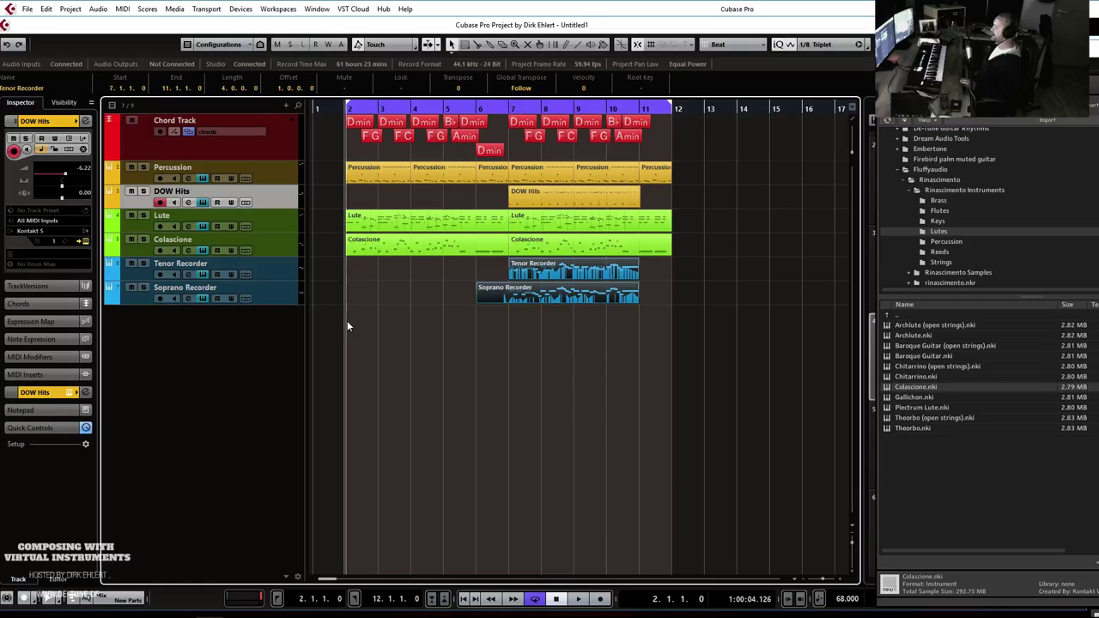
click(668, 412)
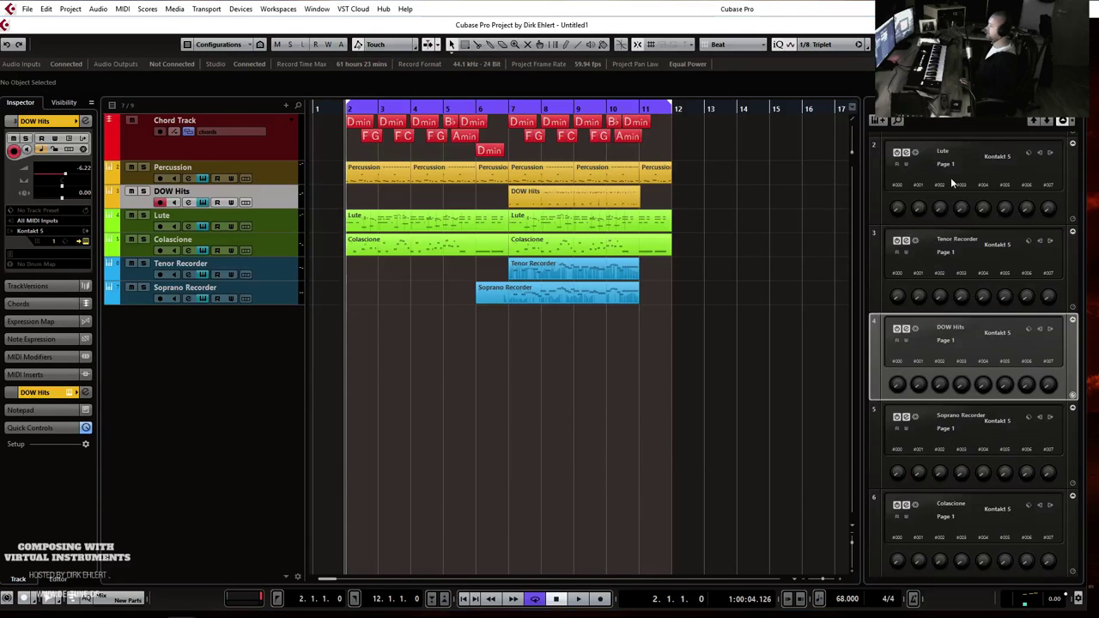
drag(1098, 196, 664, 224)
click(346, 455)
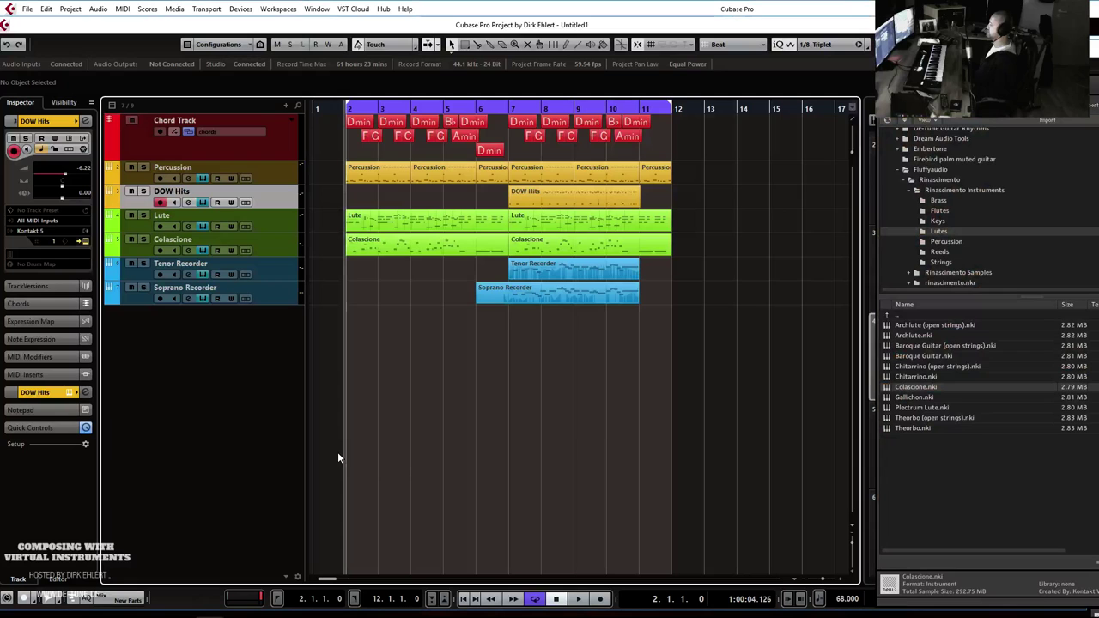
Play the loop from bar 2, extend its right locator to 21.2.1.0 and select the Lute track.
key(space)
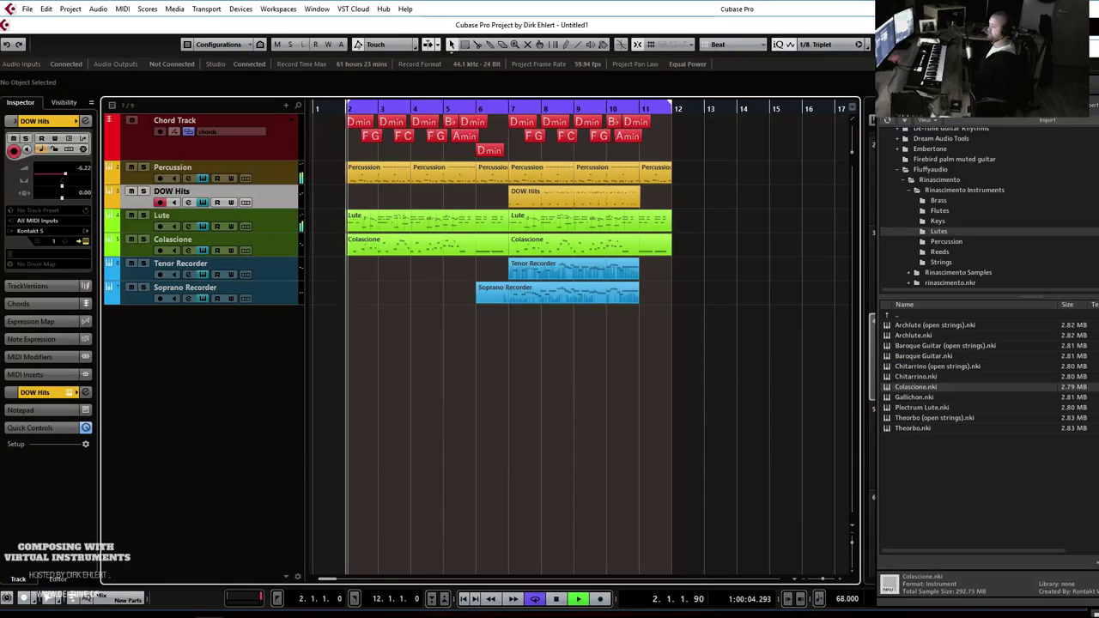
key(alt+Tab)
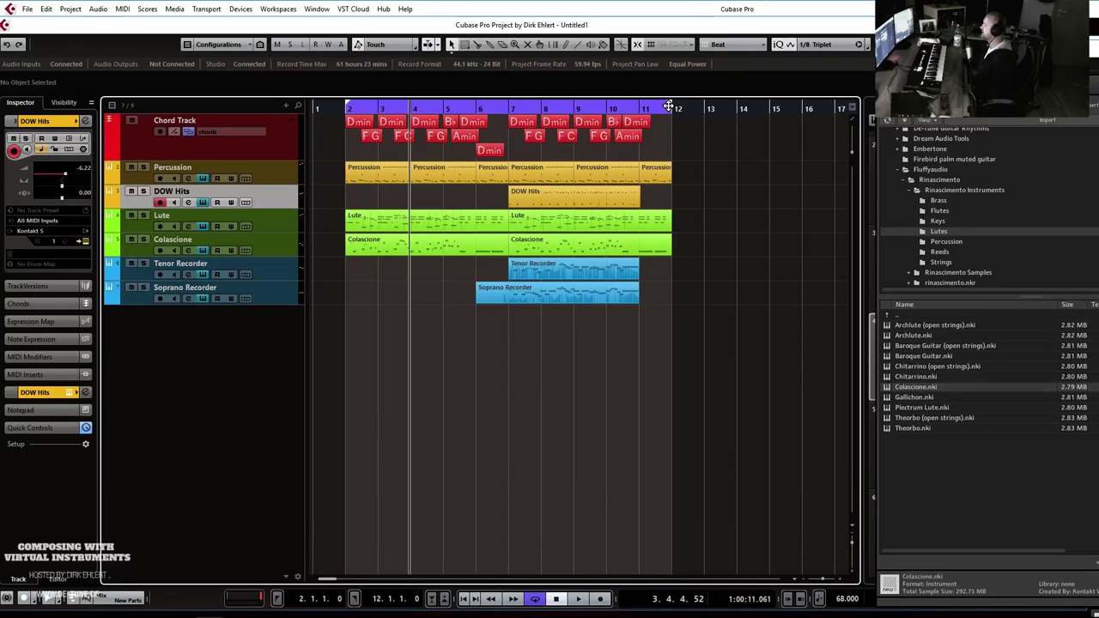
drag(672, 106, 794, 107)
click(278, 221)
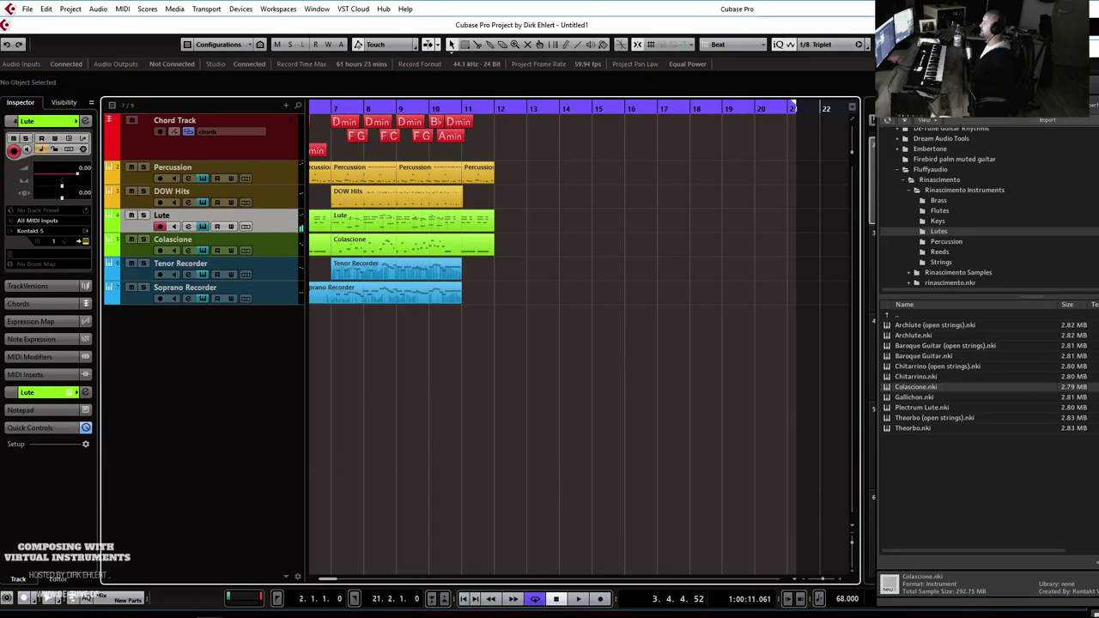
Play the arrangement from bar 11.
click(463, 110)
key(h)
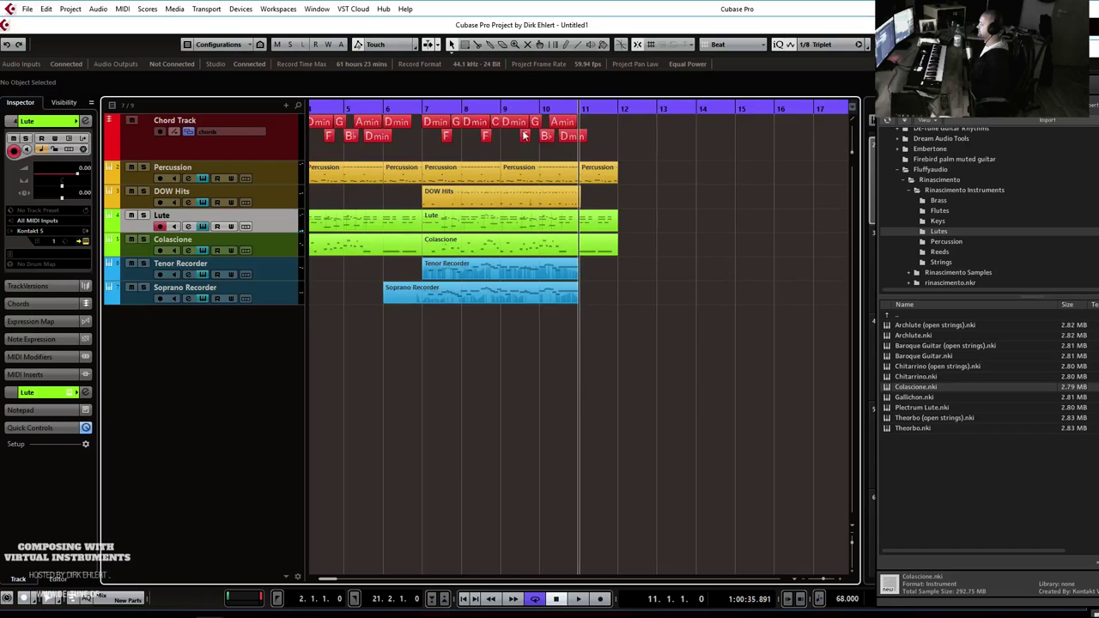
key(h)
key(space)
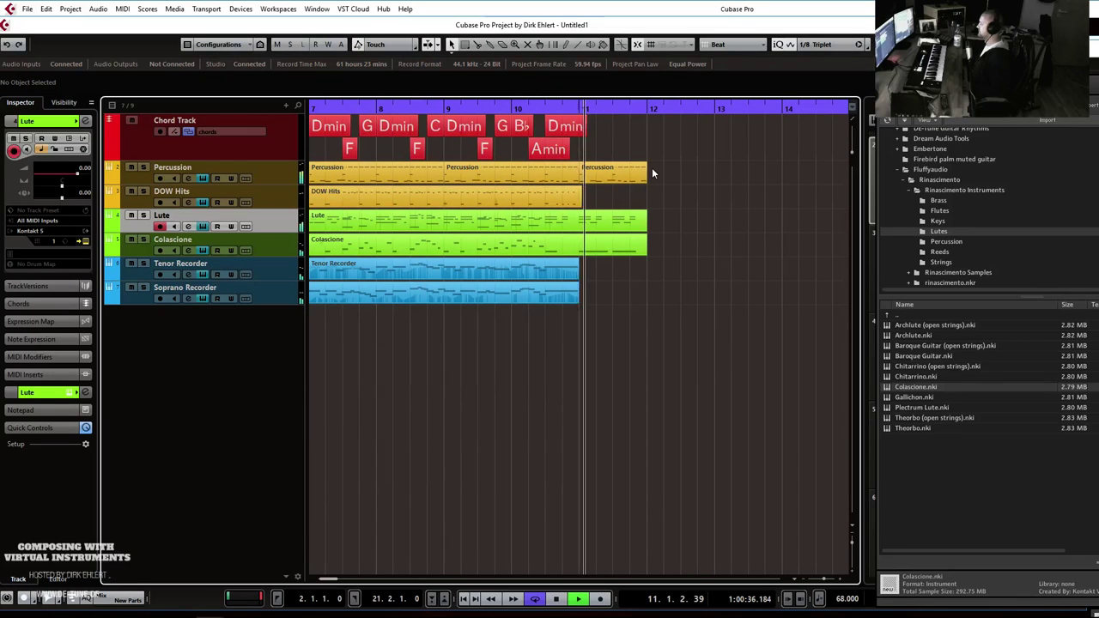
Try to continue the percussion by duplicating the one-bar Percussion part at bar 11, and delete the copies.
click(604, 177)
key(ctrl+d)
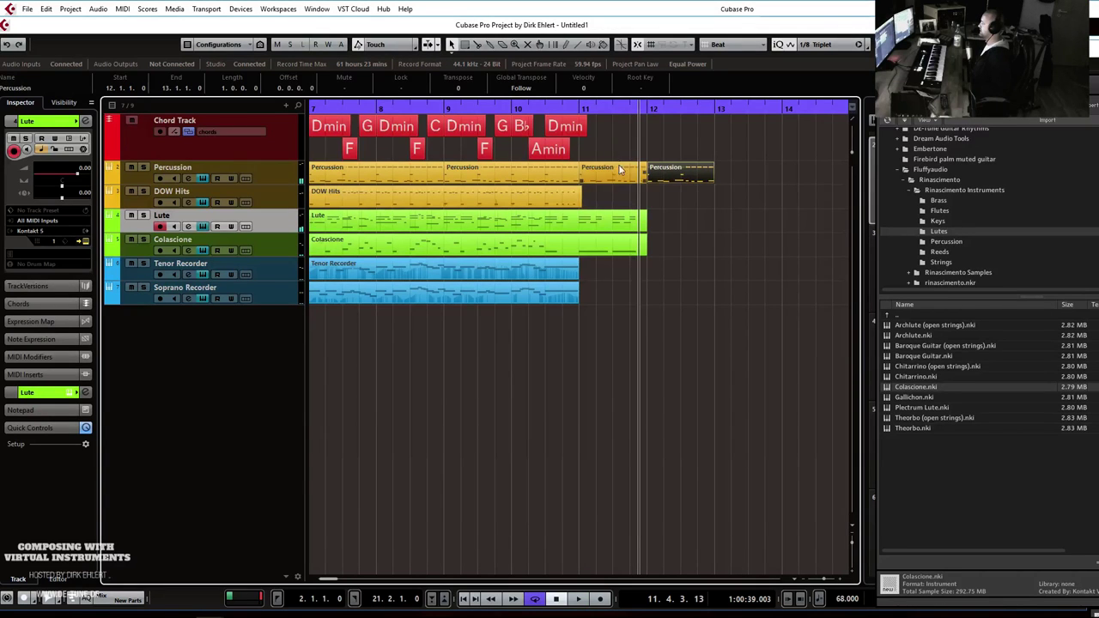
key(space)
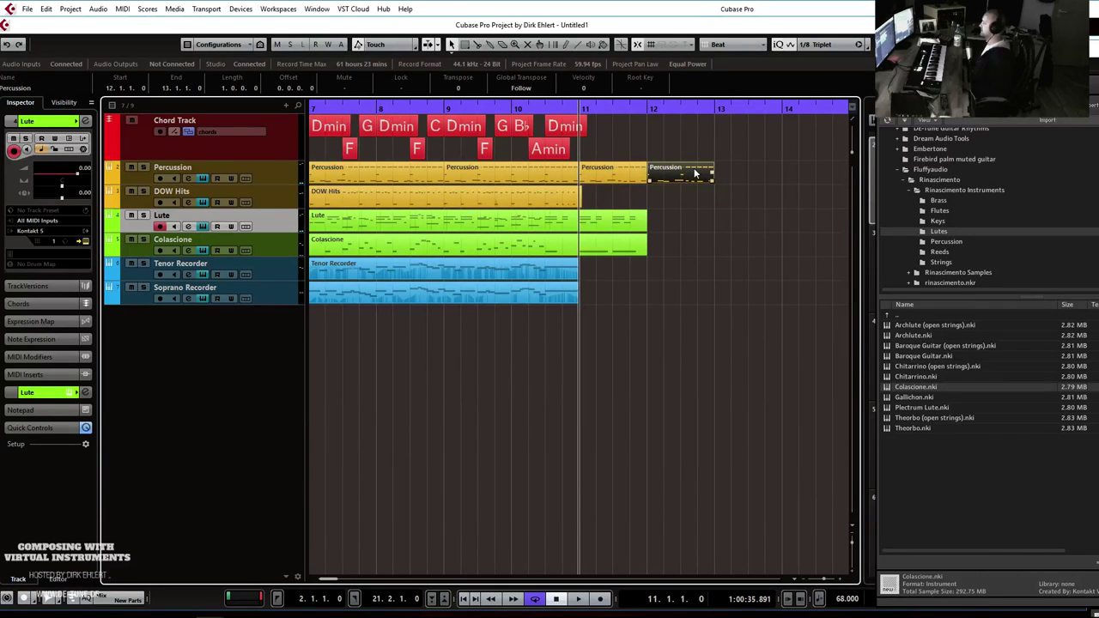
key(ctrl+d)
key(g)
key(g)
key(g)
key(g)
drag(637, 147, 681, 188)
key(Delete)
Copy the two two-bar Percussion parts from bar 7 to bar 12, repeat the pair at bar 16 and turn off cycle playback.
drag(495, 155, 660, 173)
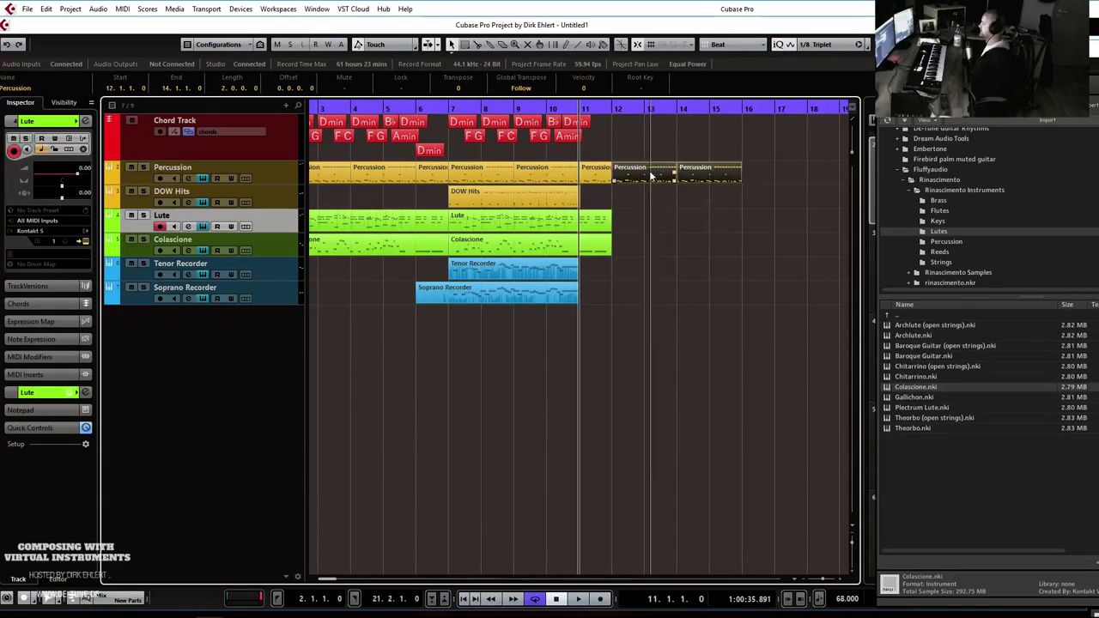
key(ctrl+d)
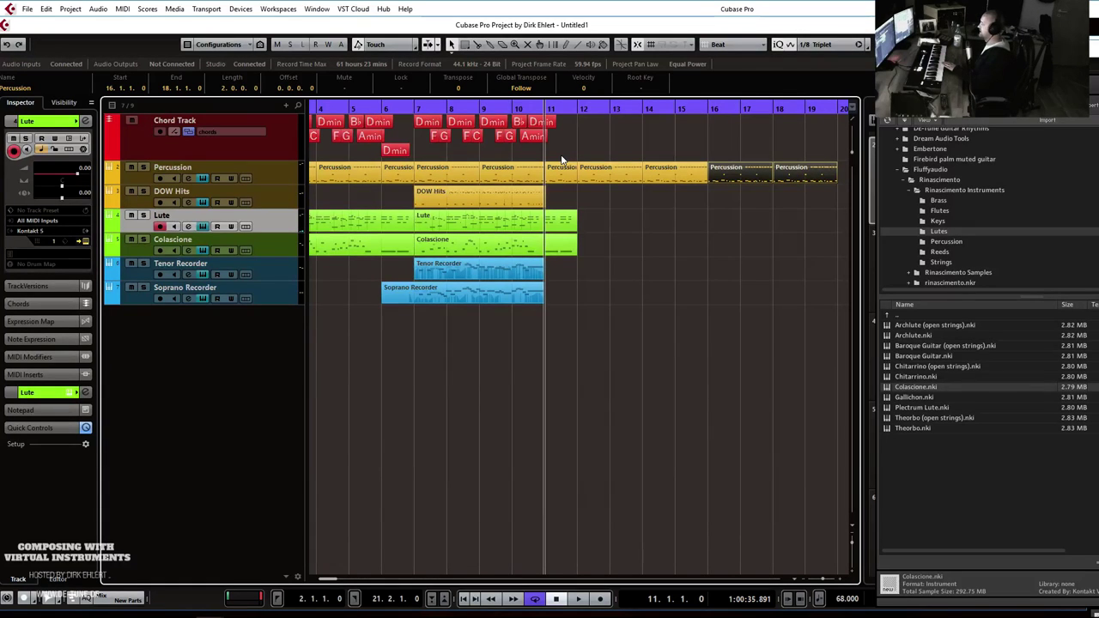
click(643, 105)
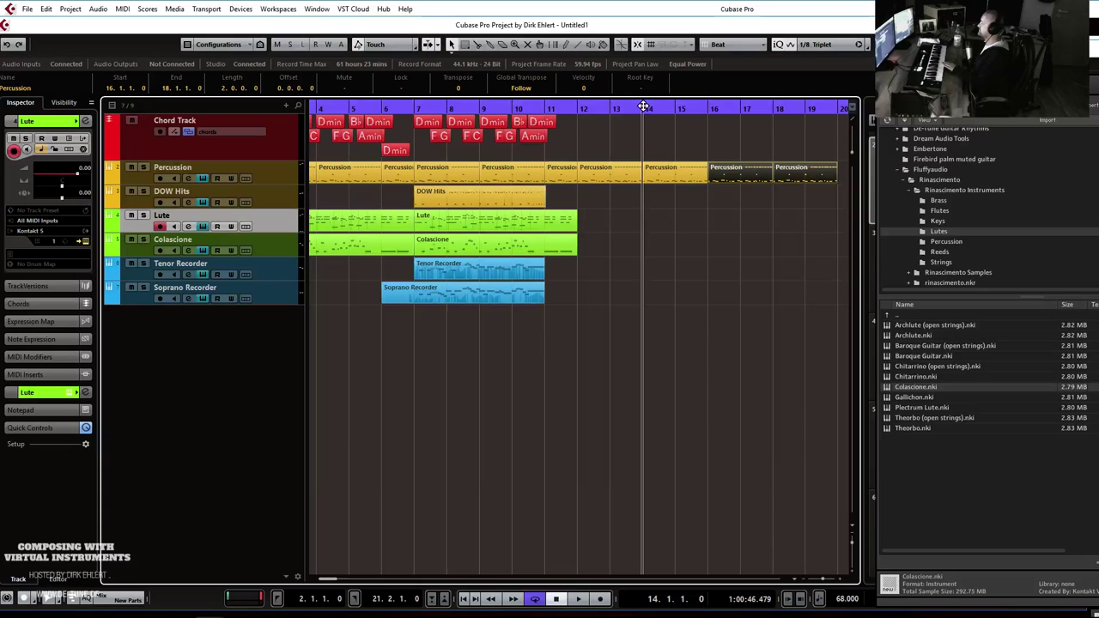
click(552, 105)
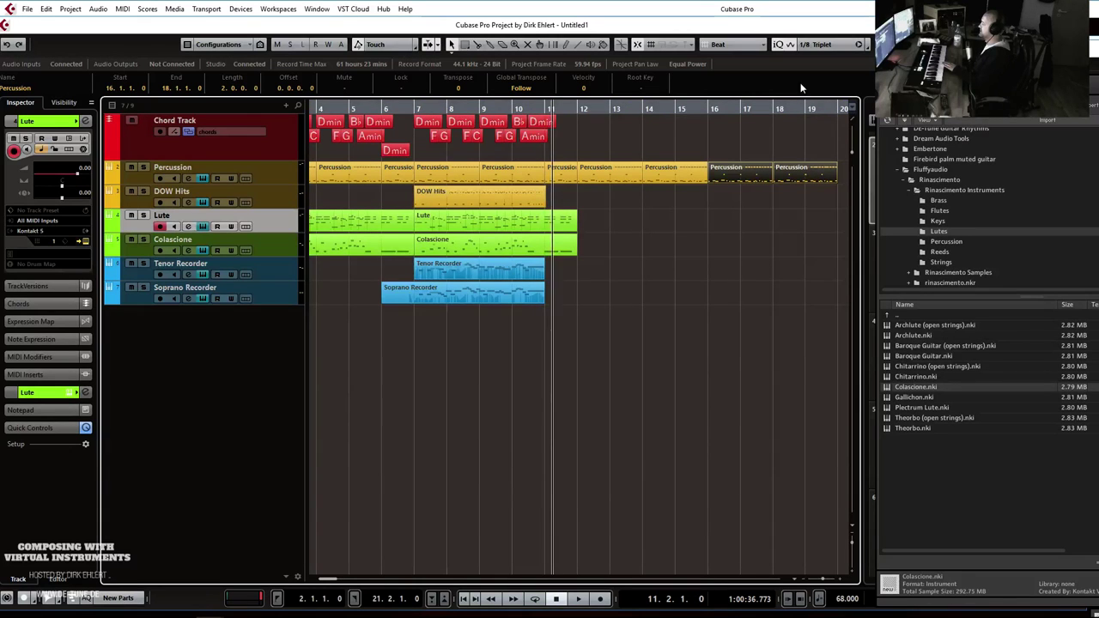
Try a recording take on the Lute track from bar 11 and undo it.
click(545, 110)
key(KP_Multiply)
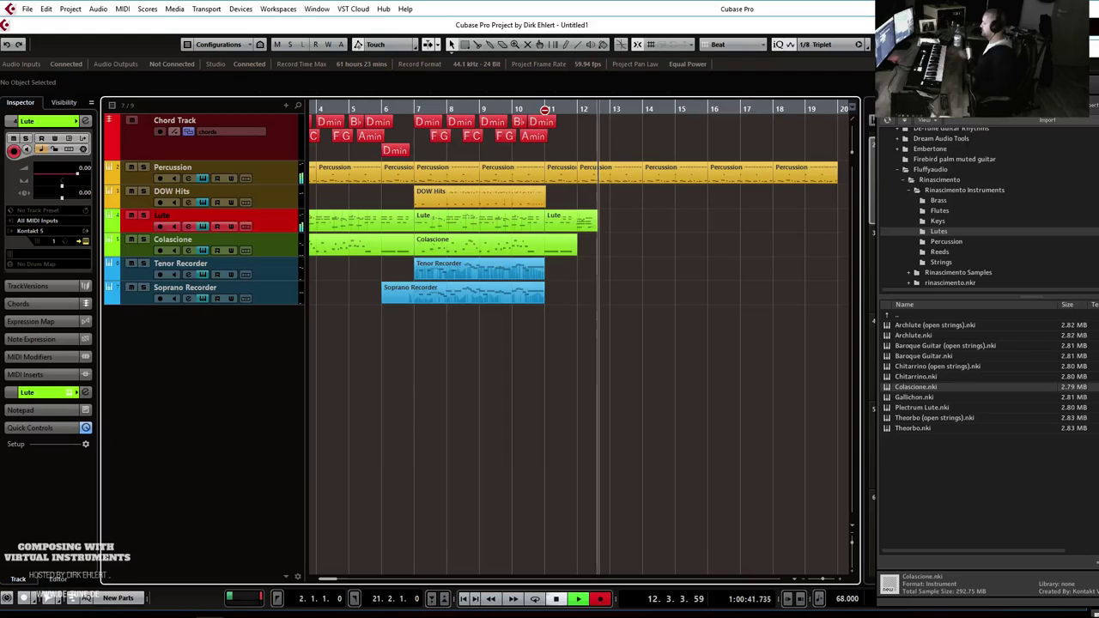
key(space)
key(ctrl+z)
Record a new Lute take from bar 11 to the end of bar 15.
click(546, 107)
key(KP_Multiply)
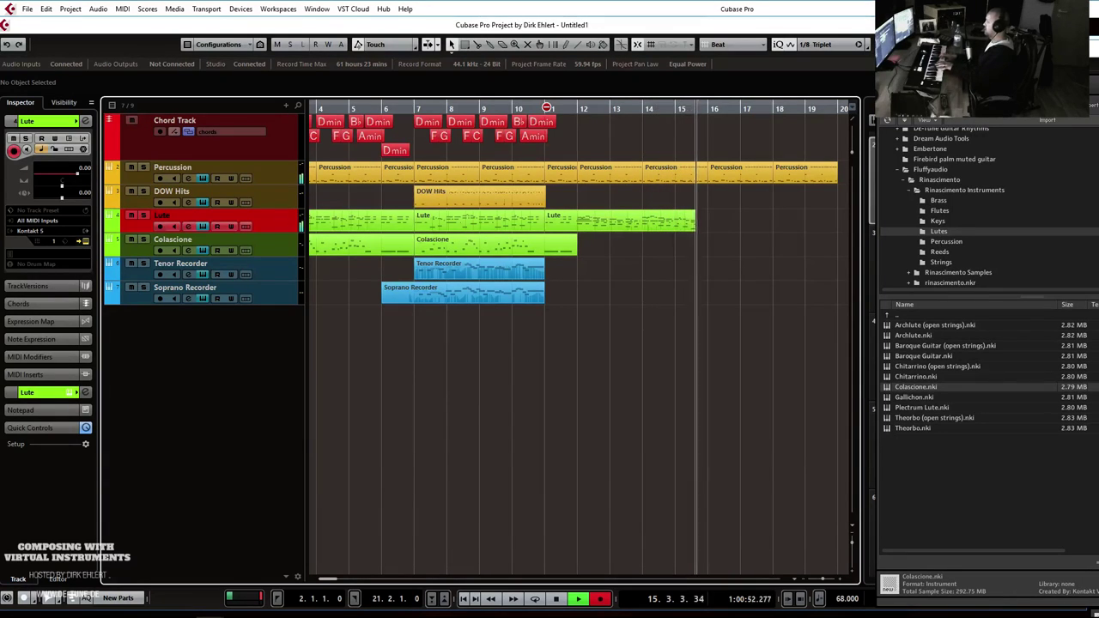
key(space)
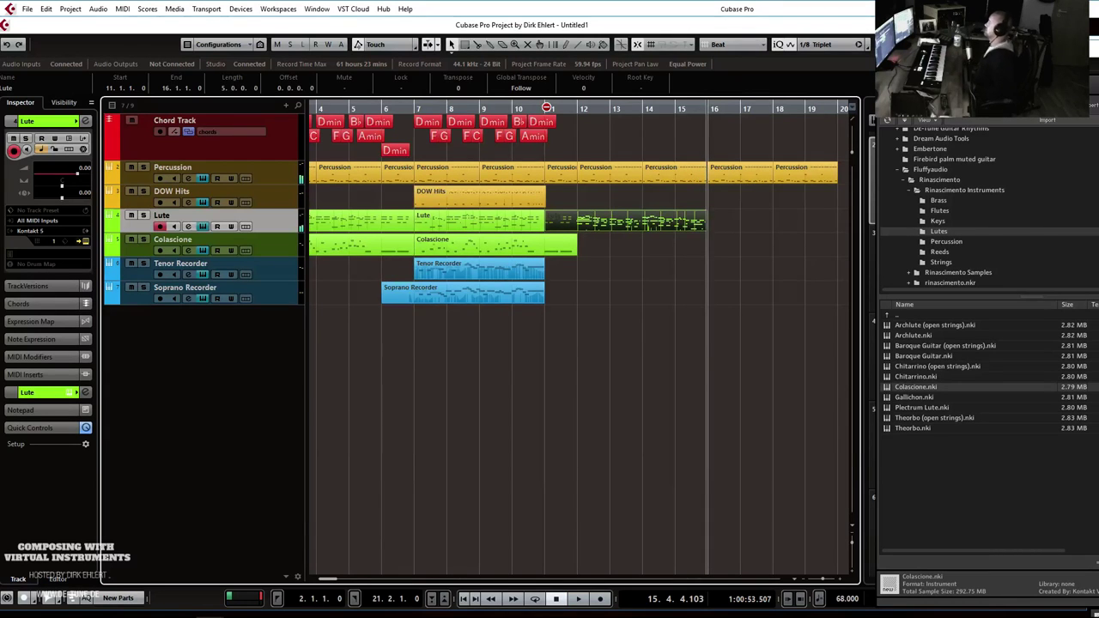
Open the new Lute part for note editing at bar 12 and quantize its notes repeatedly to 1/8 Triplet.
click(575, 109)
key(Return)
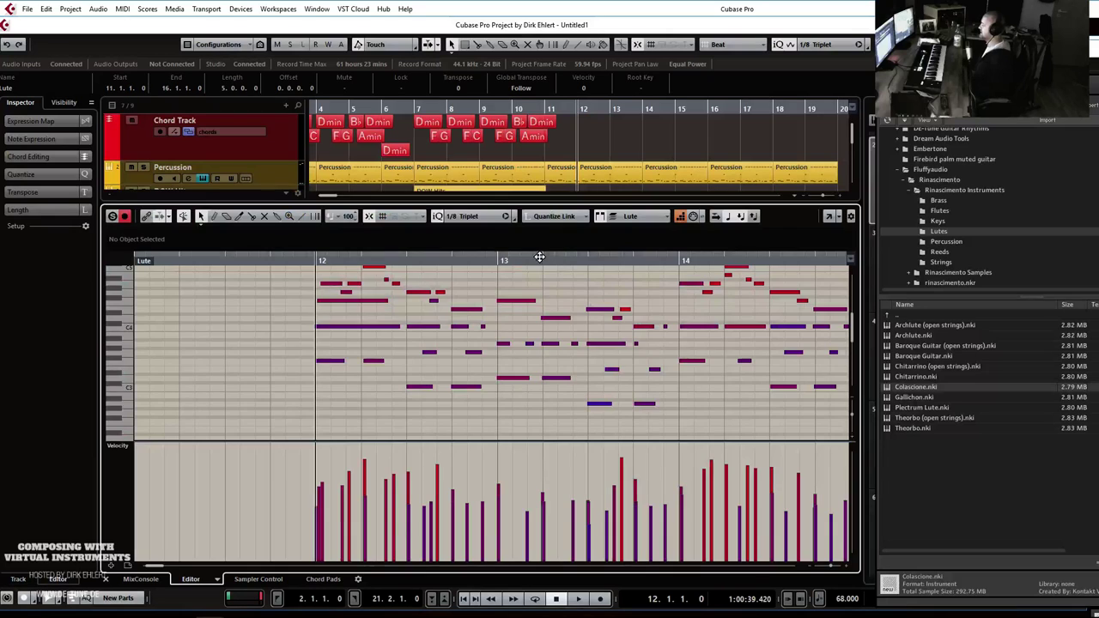
click(464, 216)
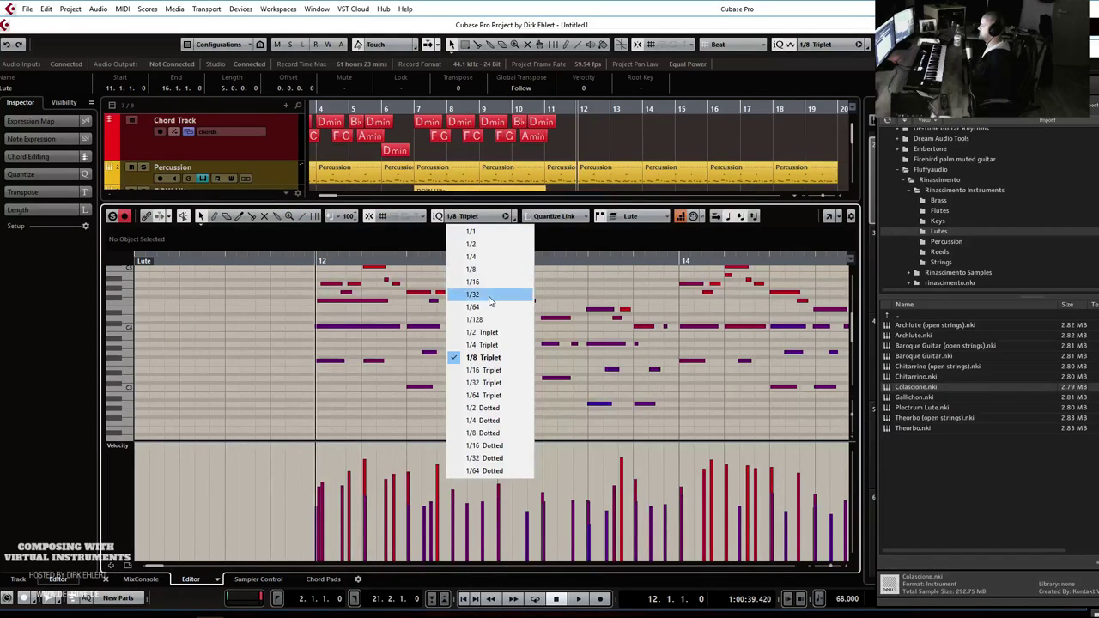
click(477, 357)
key(q)
key(q)
key(q)
key(q)
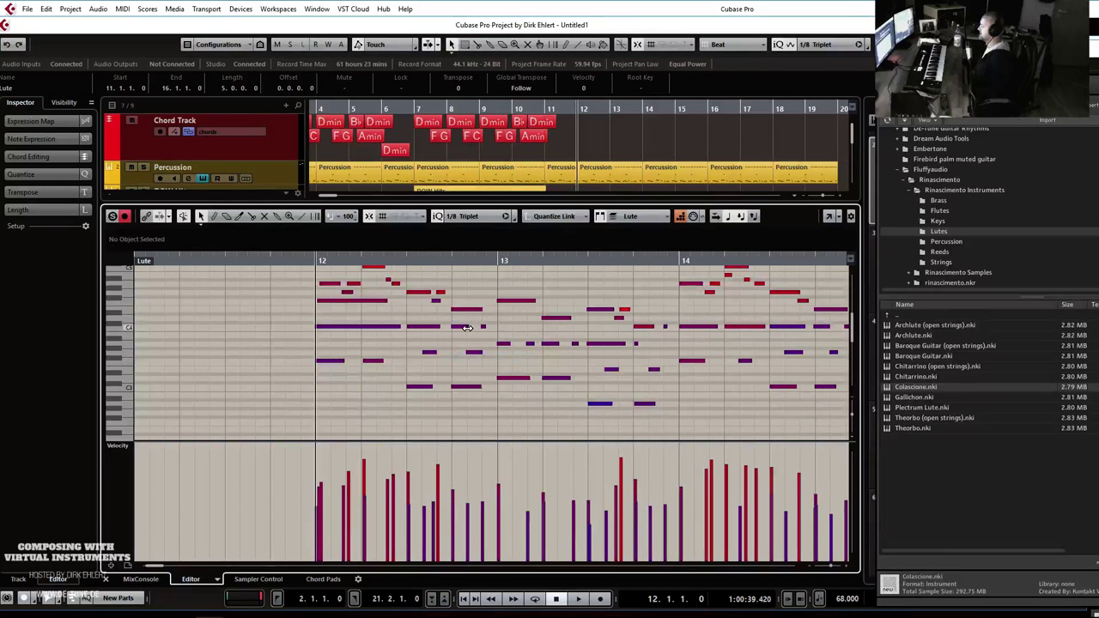
Play the quantized lute from bar 12 and move the G4 note before beat 12.2 earlier, to 12.1.2.116.
key(space)
key(space)
scroll(376, 303, up, 4)
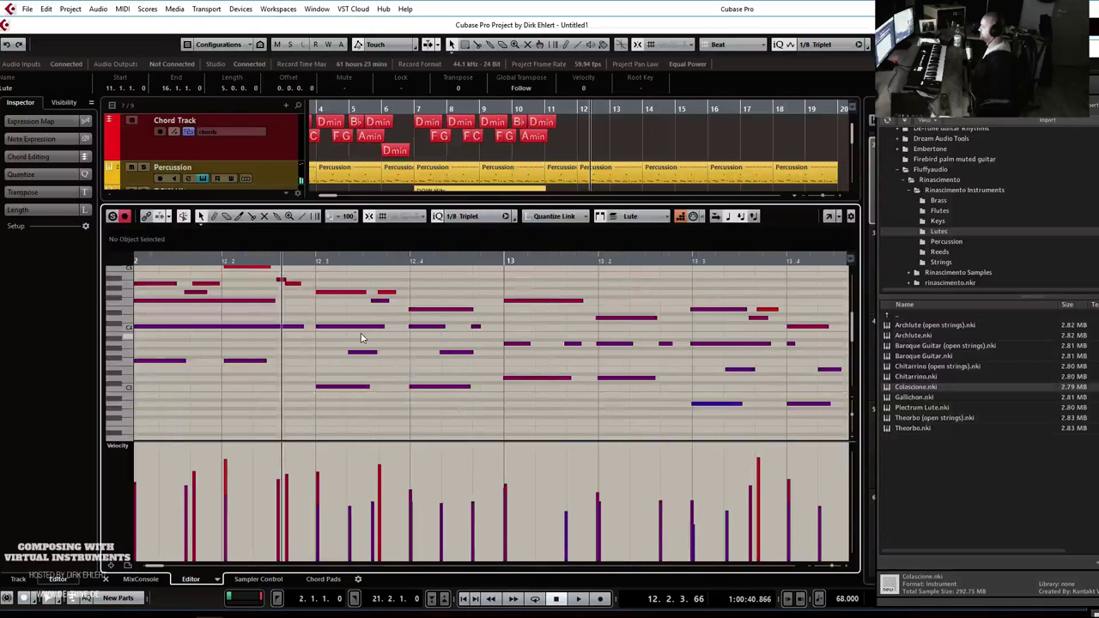
scroll(378, 322, left, 3)
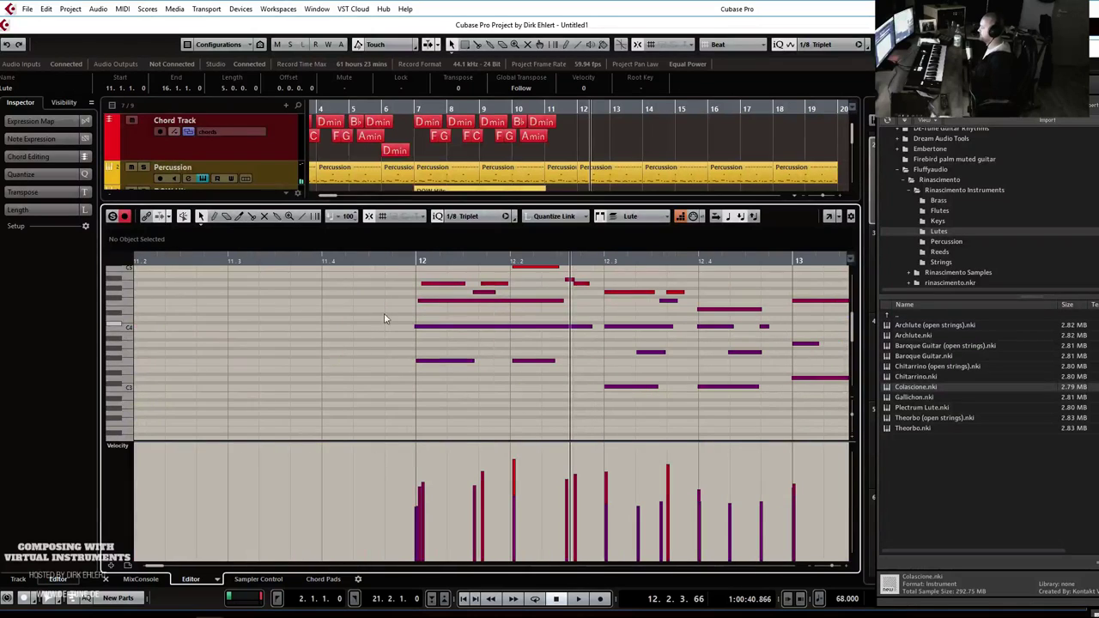
click(487, 294)
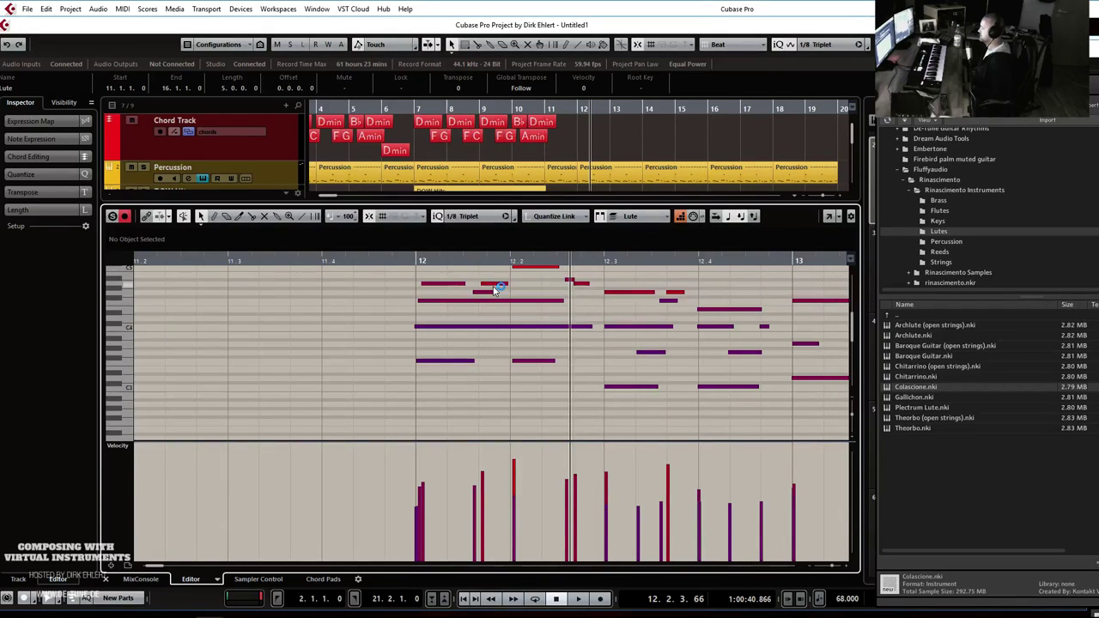
drag(487, 295, 477, 295)
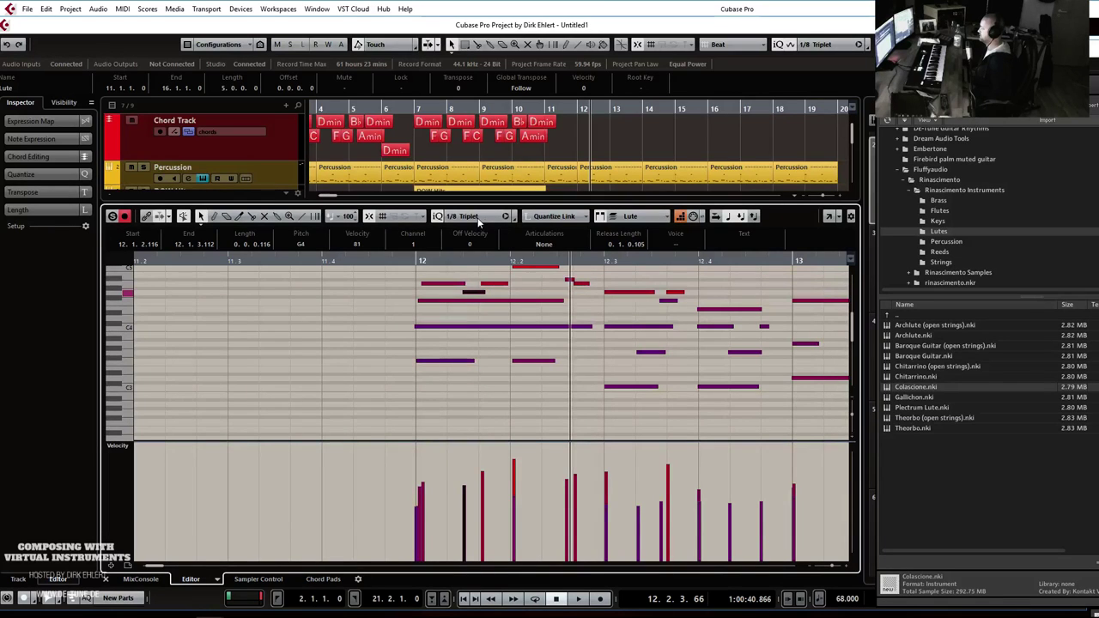
Quantize the Lute notes to 1/16 Triplet and play them from bar 12.
click(475, 216)
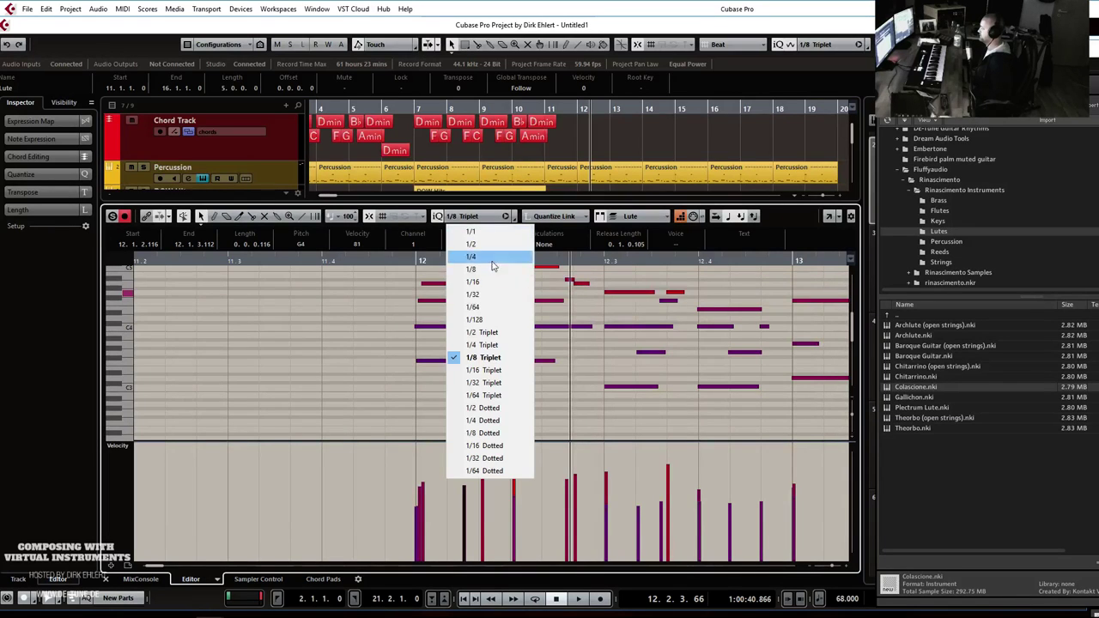
click(485, 370)
click(486, 342)
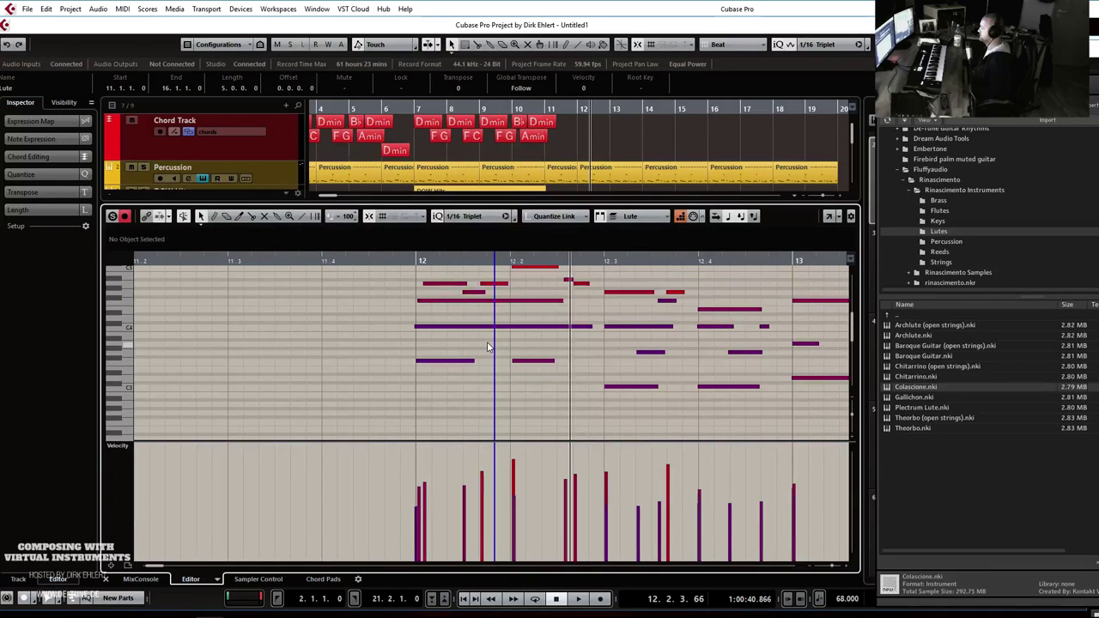
click(419, 274)
key(space)
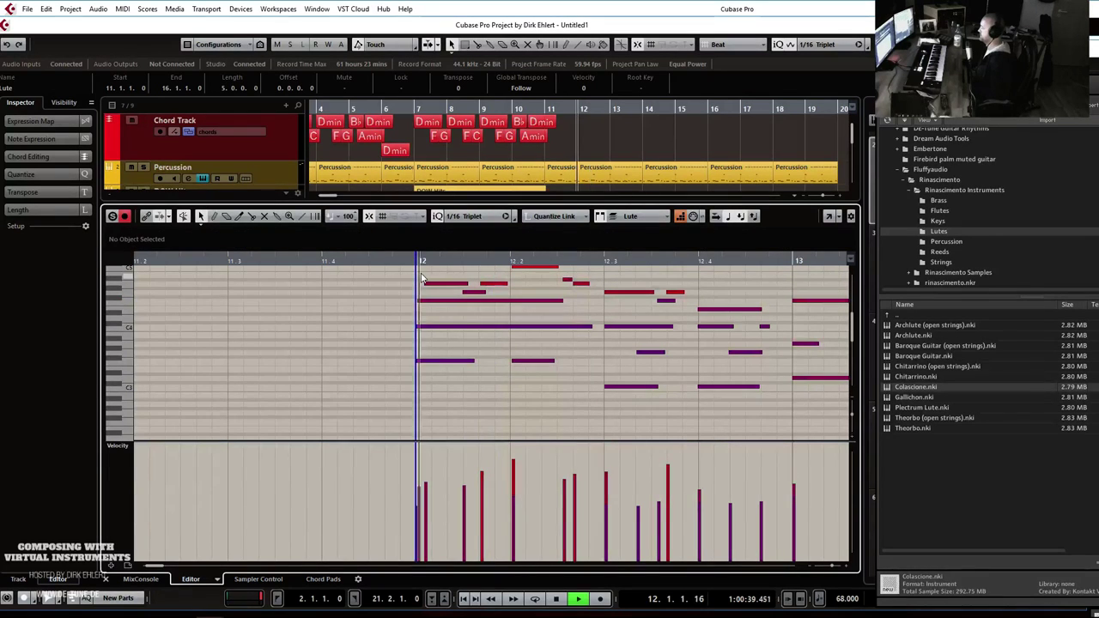
key(space)
Extend the starts of the A#4 note after beat 12.2 and the F4 note after beat 12.3 slightly earlier, checking by playback.
drag(563, 279, 560, 279)
click(418, 260)
key(space)
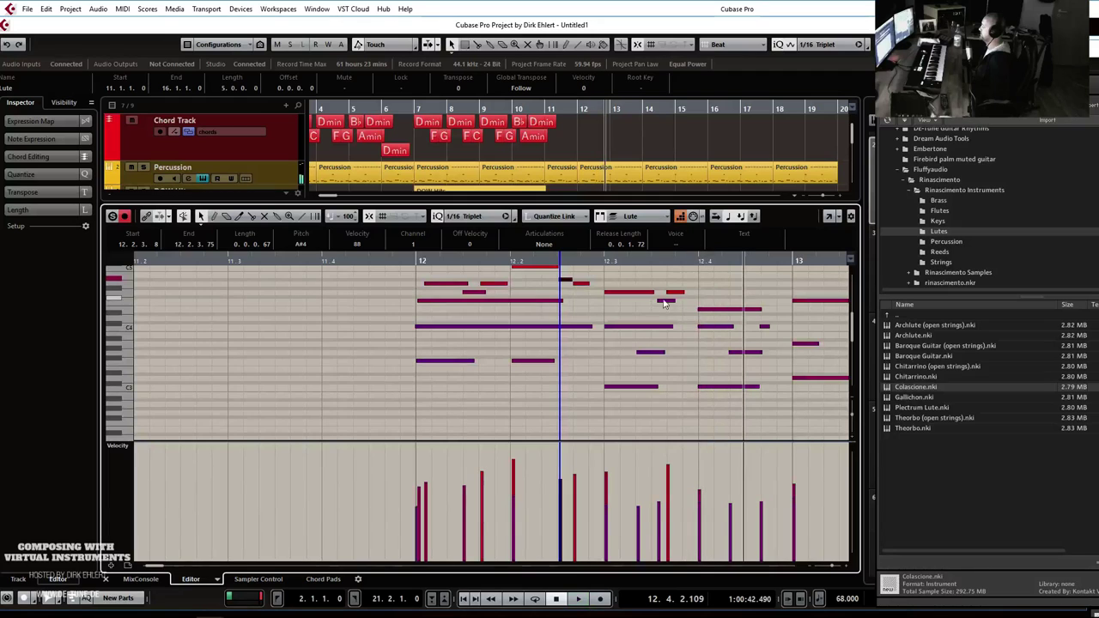
drag(659, 301, 653, 302)
click(686, 308)
key(space)
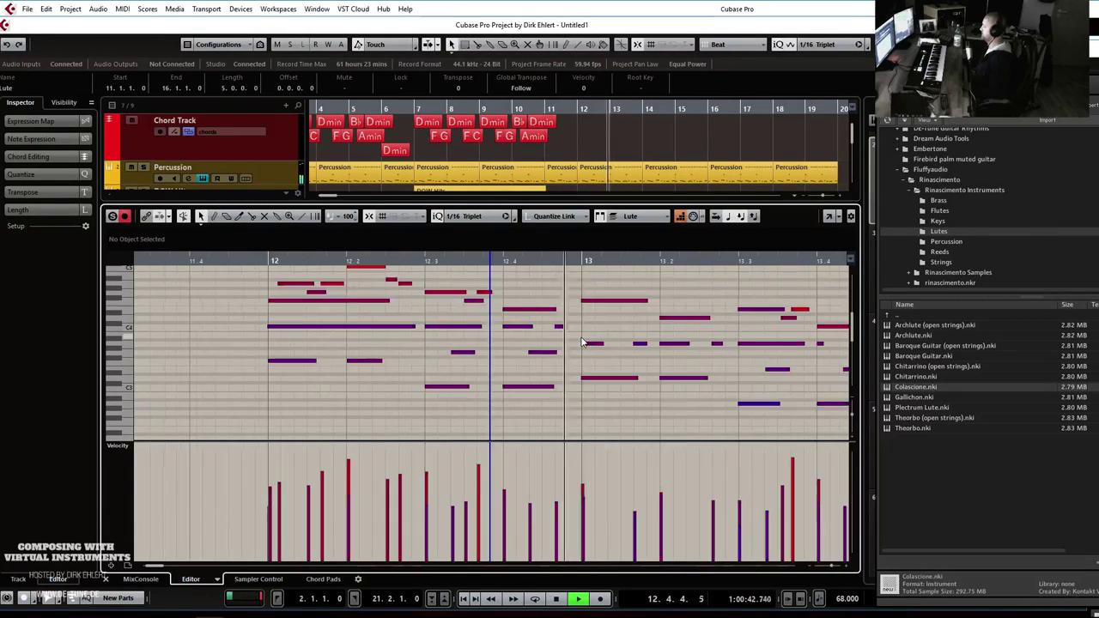
Delete the short note just below the C5 note at beat 14.2 and play the lute from bar 14.
key(g)
key(g)
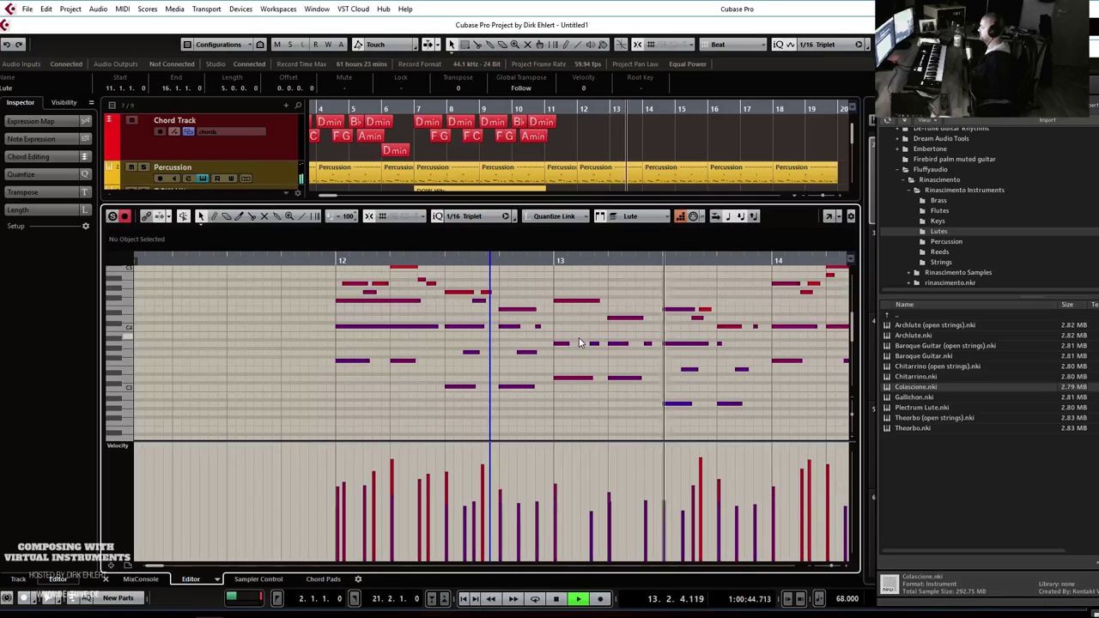
key(h)
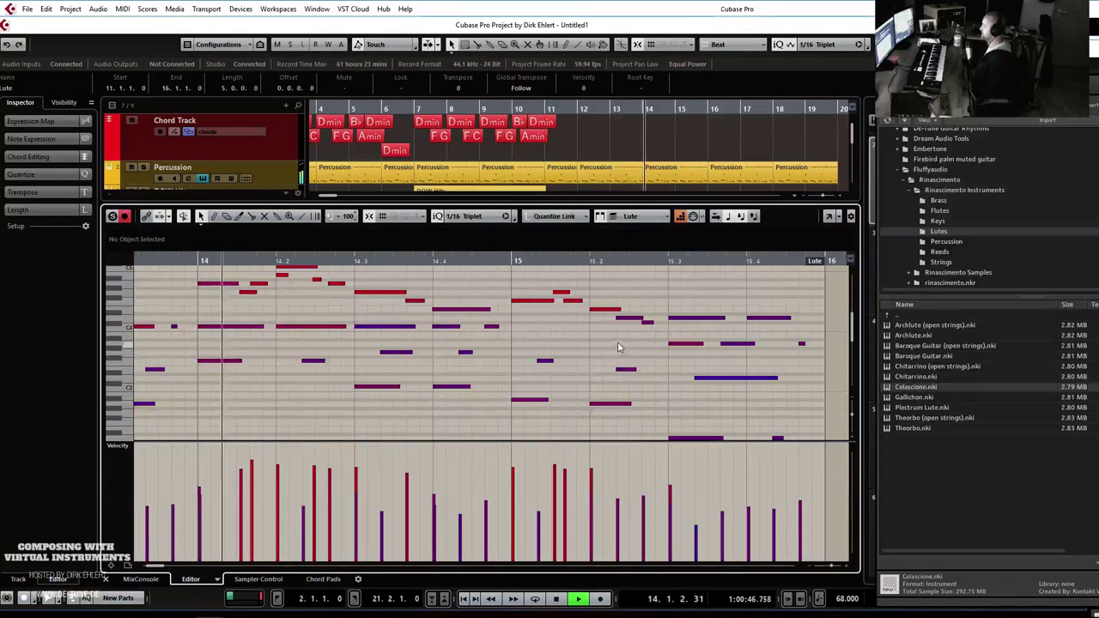
scroll(336, 292, up, 2)
click(280, 311)
key(Delete)
click(201, 260)
key(space)
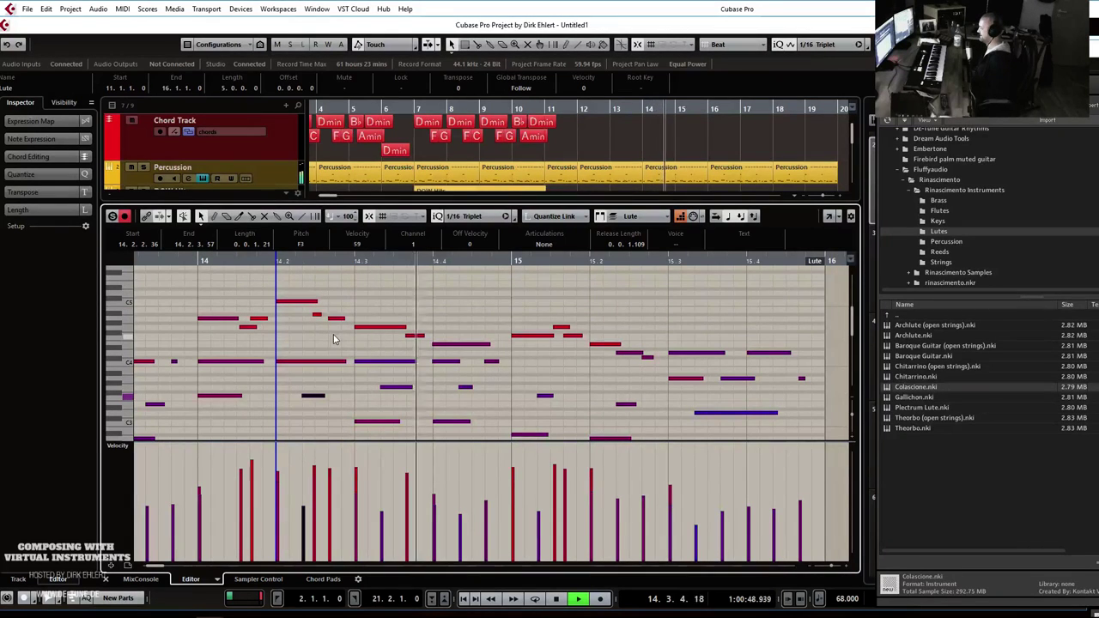
Move the F4 note before beat 14.4 earlier, add a G4 note from 14.3.3.80 to 14.4.1.0 and listen to the change.
click(412, 336)
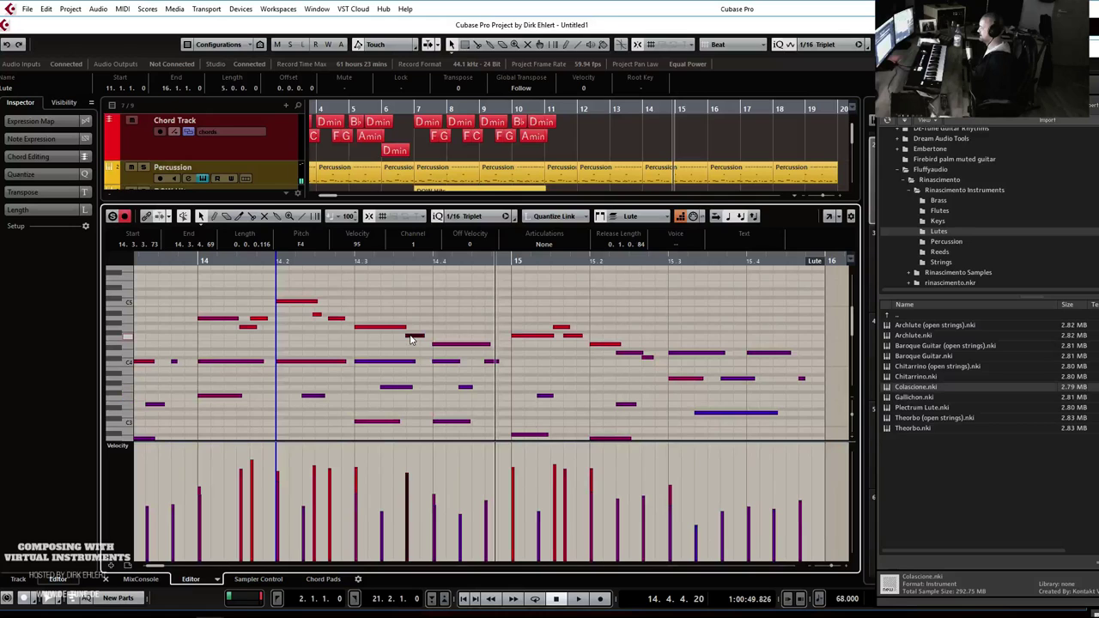
mouse_move(405, 335)
mouse_down()
mouse_move(397, 327)
mouse_move(428, 328)
mouse_up()
key(space)
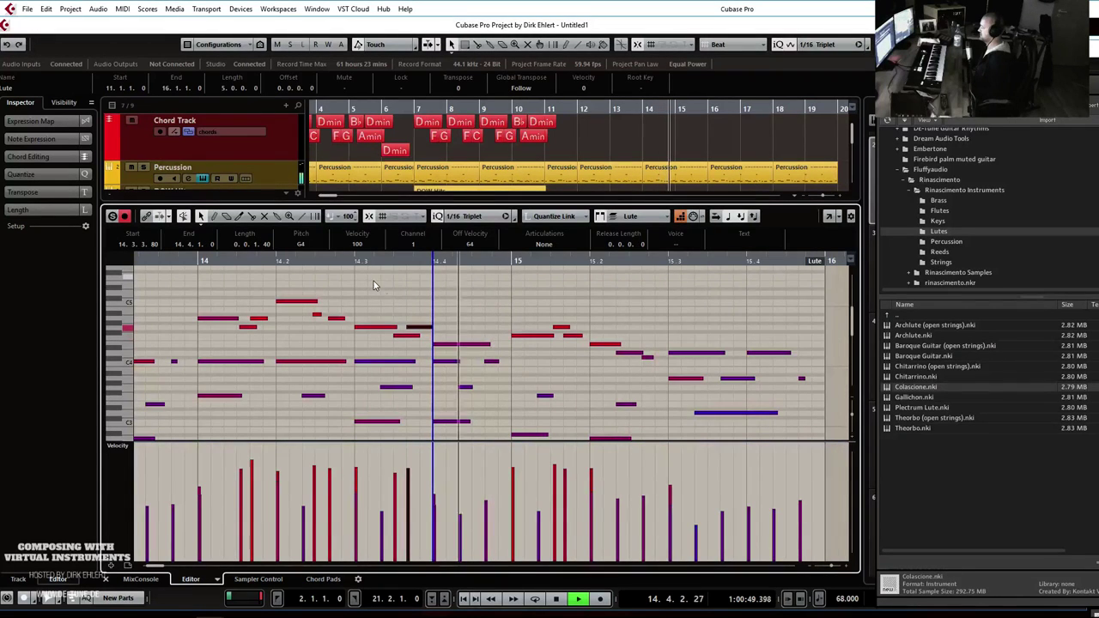
key(space)
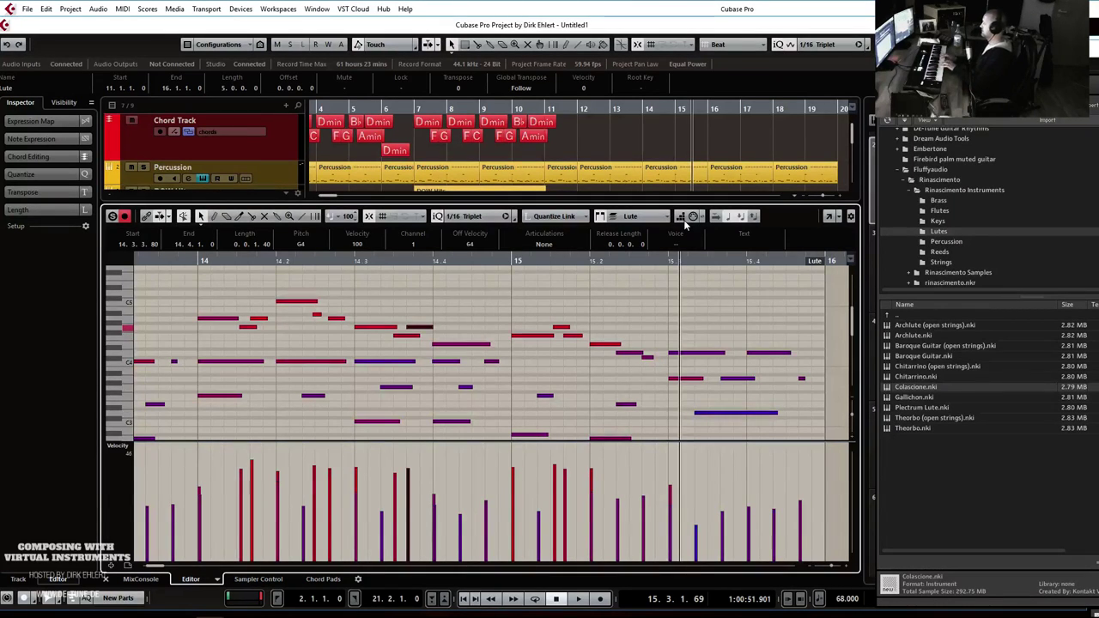
Deselect the G4 note and examine the Lute notes across bars 12 to 15.
scroll(539, 397, left, 5)
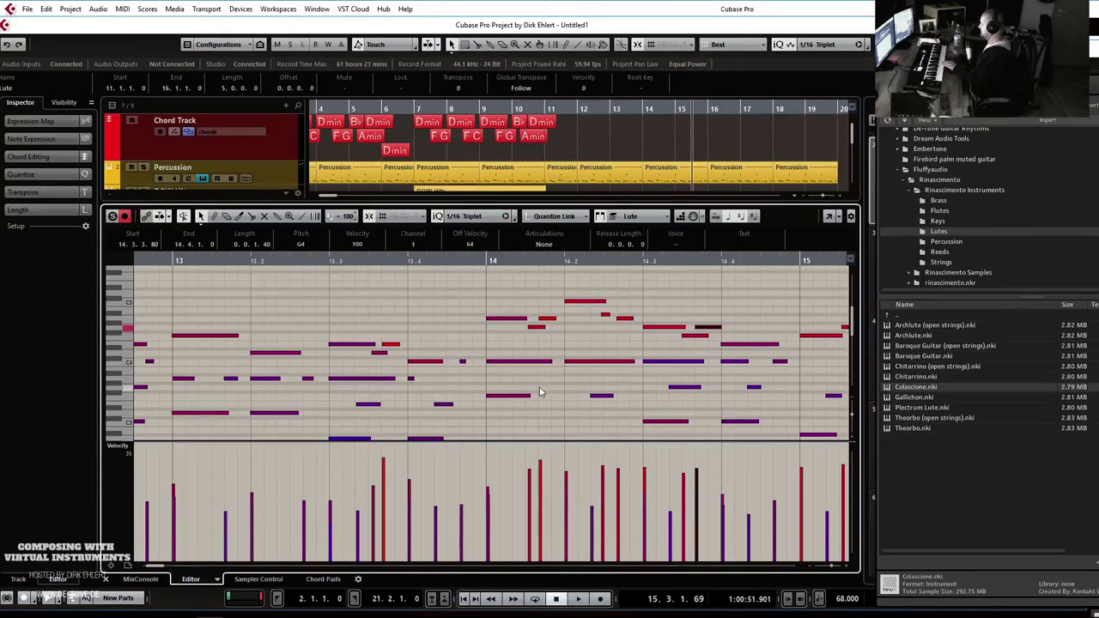
click(373, 317)
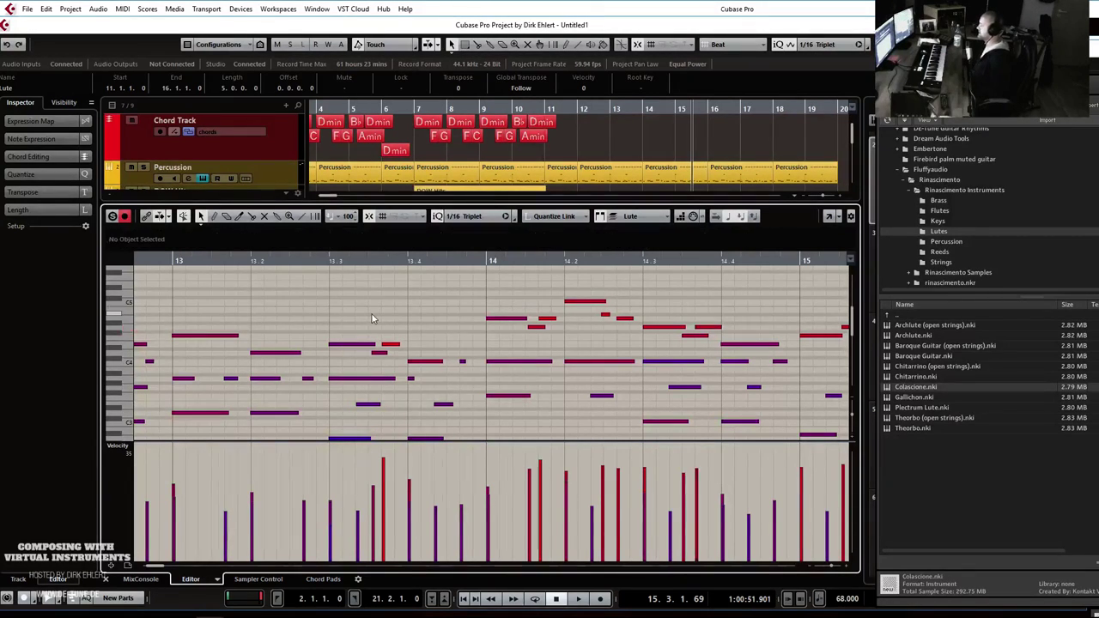
key(g)
key(g)
key(g)
key(g)
key(g)
scroll(367, 309, left, 2)
scroll(367, 313, left, 2)
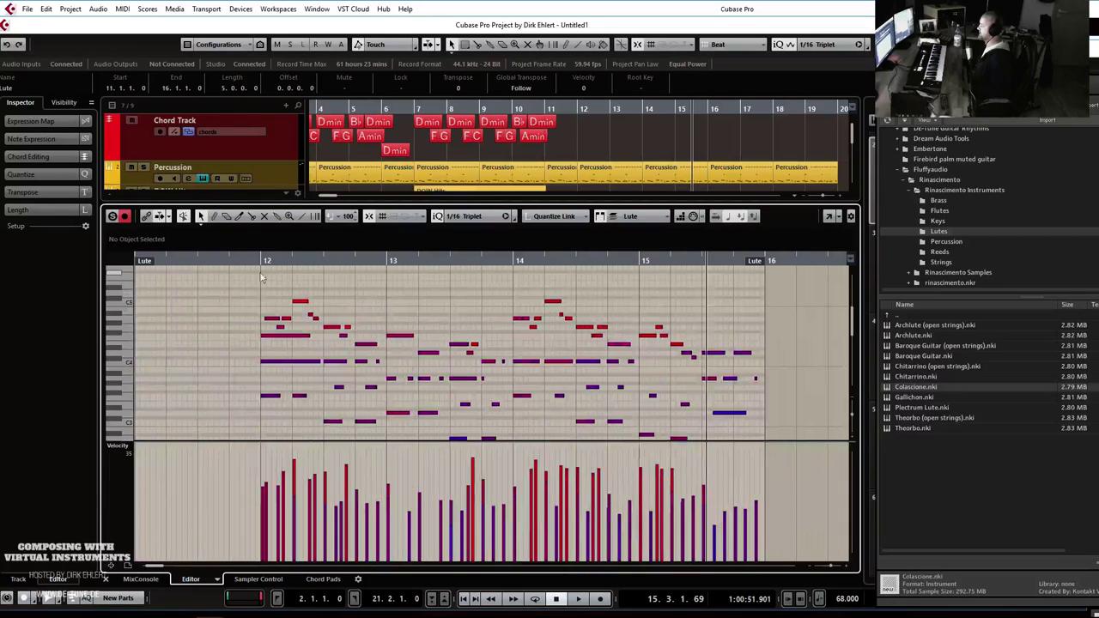
Extend the opening chord's note starts at bar 12 progressively earlier from highest to lowest, with C4 at 11.4.4.95 and F3 at 11.4.4.77.
click(227, 264)
key(space)
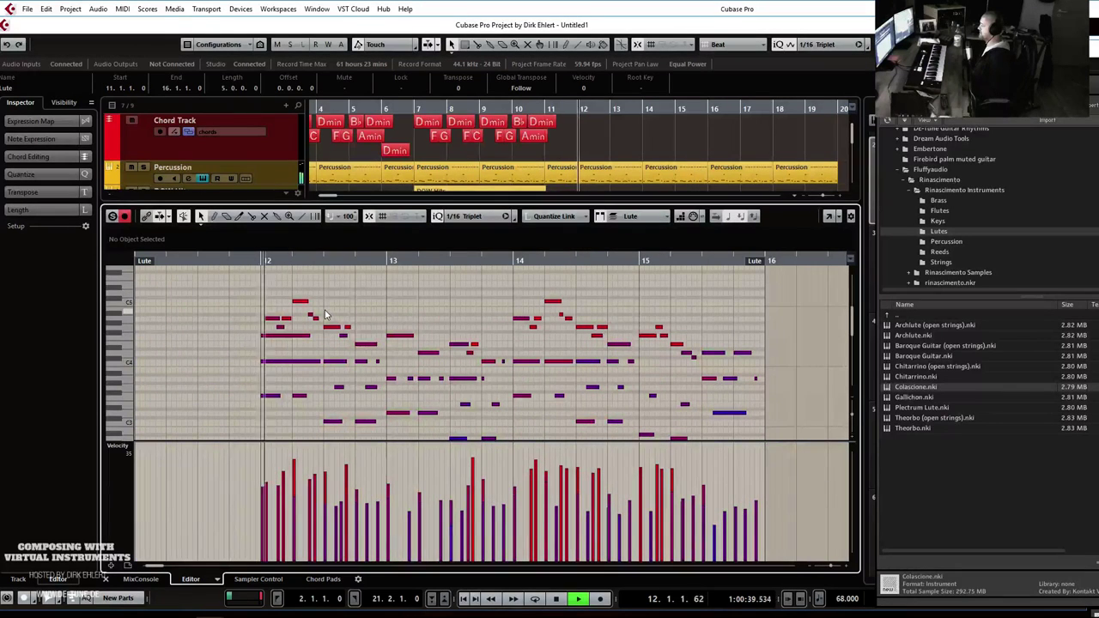
scroll(354, 323, left, 5)
key(h)
key(h)
key(h)
key(h)
key(space)
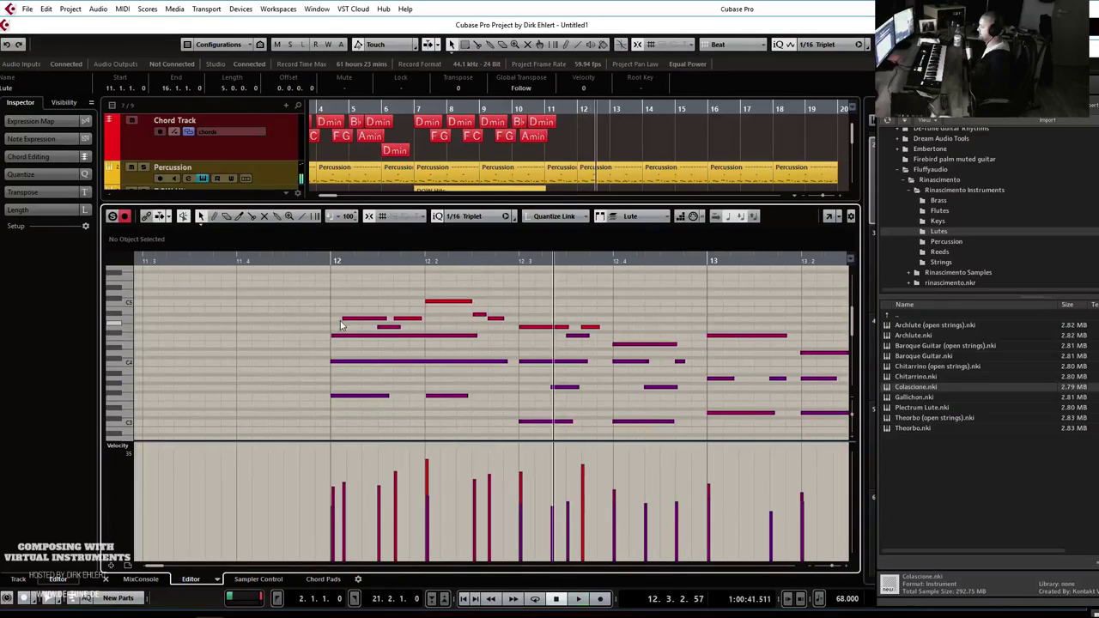
click(342, 319)
drag(343, 320, 325, 361)
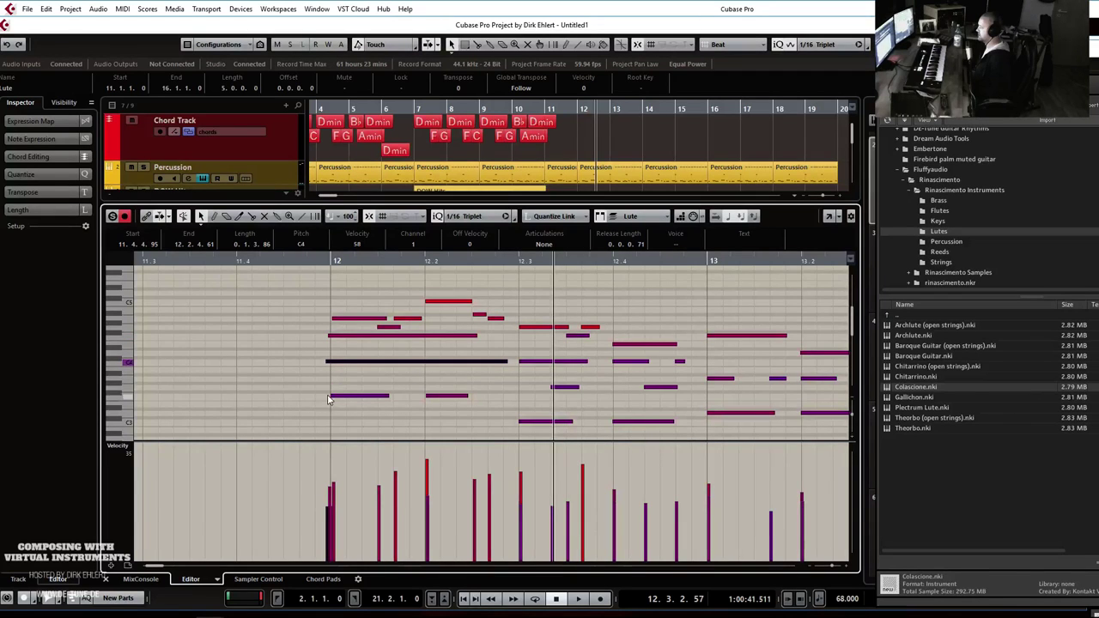
drag(335, 397, 323, 397)
Play the revised lute part through bar 15, close its note editor and copy the part to start at bar 15.
click(230, 261)
key(space)
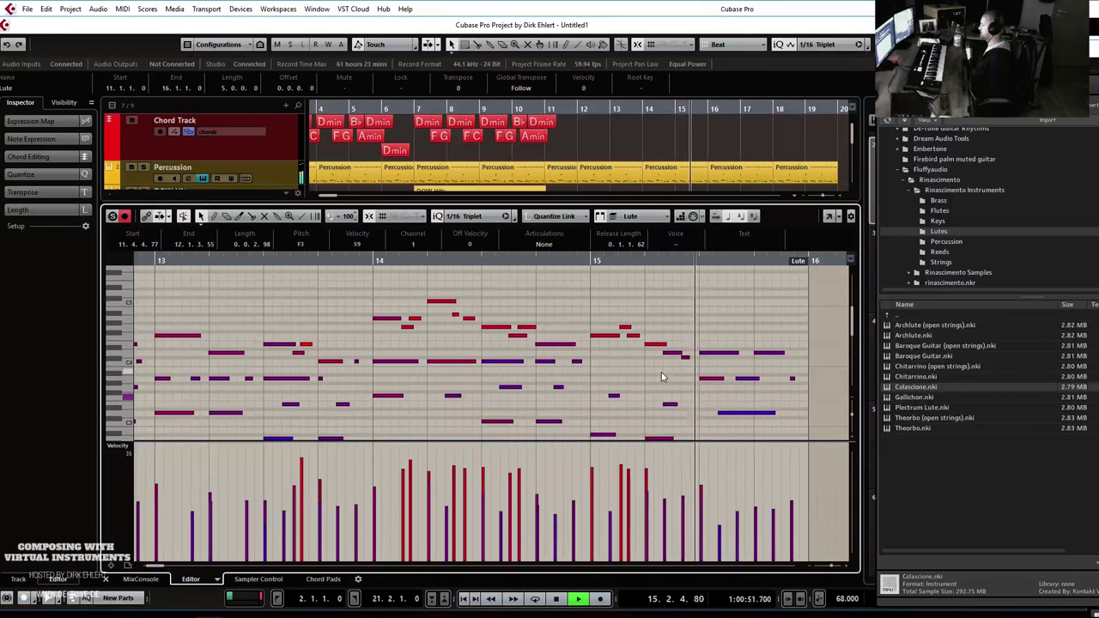
key(space)
key(Return)
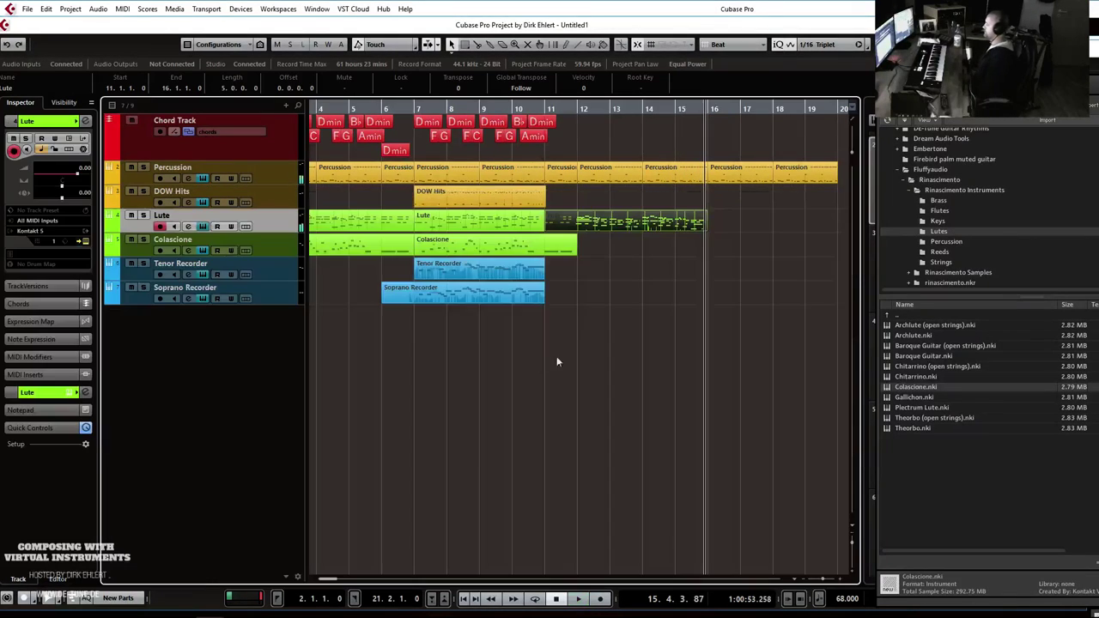
drag(588, 227, 721, 227)
Add an F major chord event at bar 11 on the Chord Track.
click(601, 151)
key(h)
key(h)
key(h)
key(h)
key(h)
scroll(549, 144, left, 6)
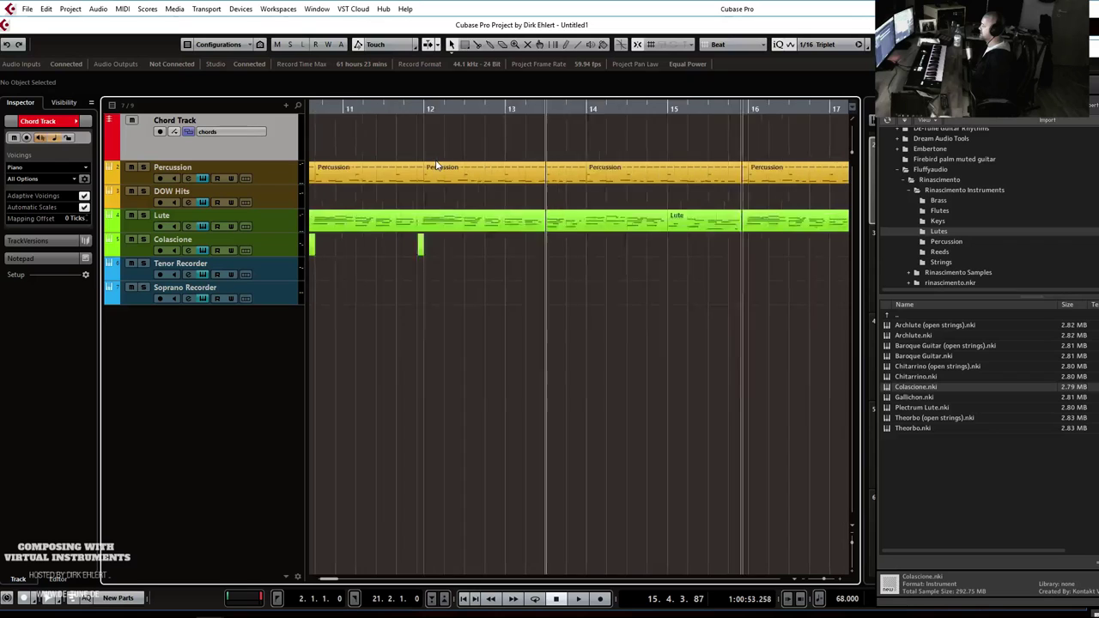
click(513, 120)
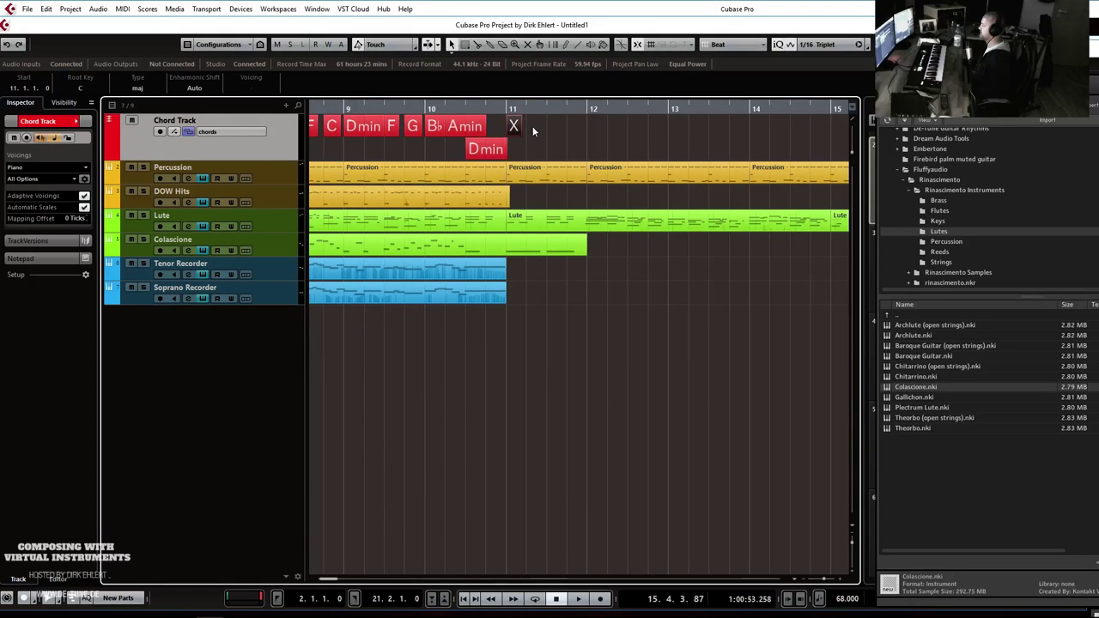
click(86, 88)
click(102, 175)
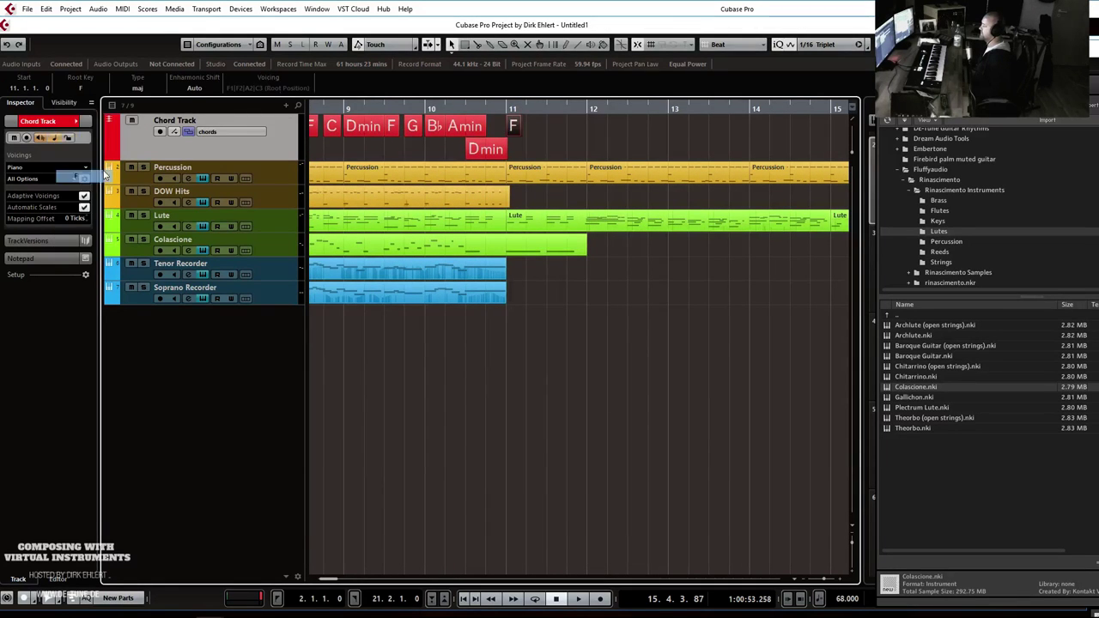
Add a C major chord event at bar 12 on the Chord Track.
click(598, 125)
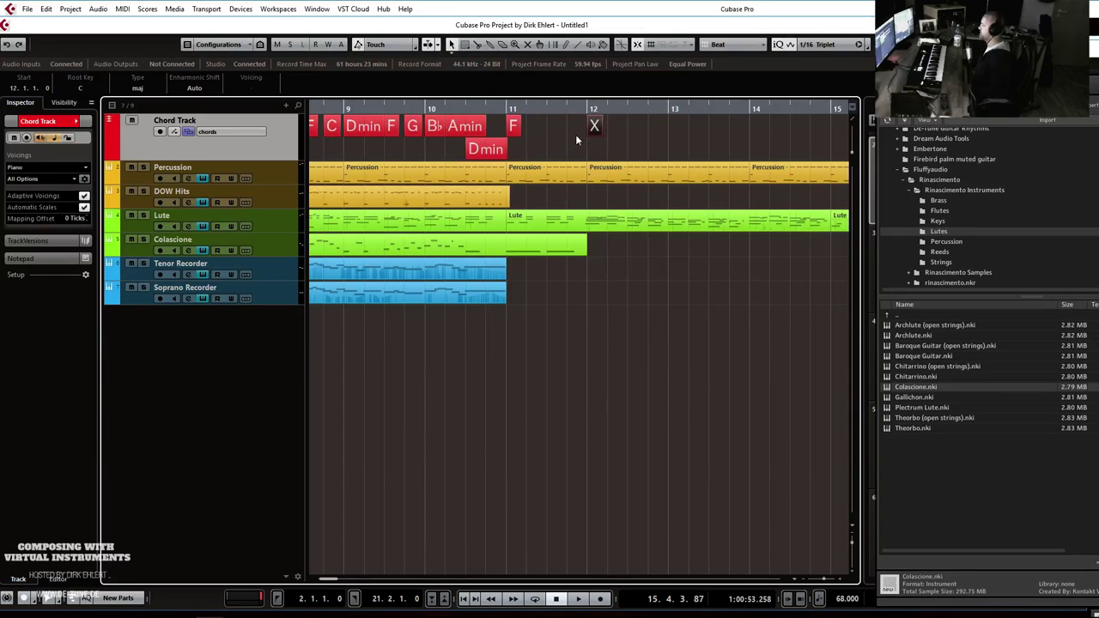
click(134, 91)
click(137, 102)
click(137, 90)
click(138, 102)
click(143, 88)
click(142, 114)
click(143, 88)
click(167, 103)
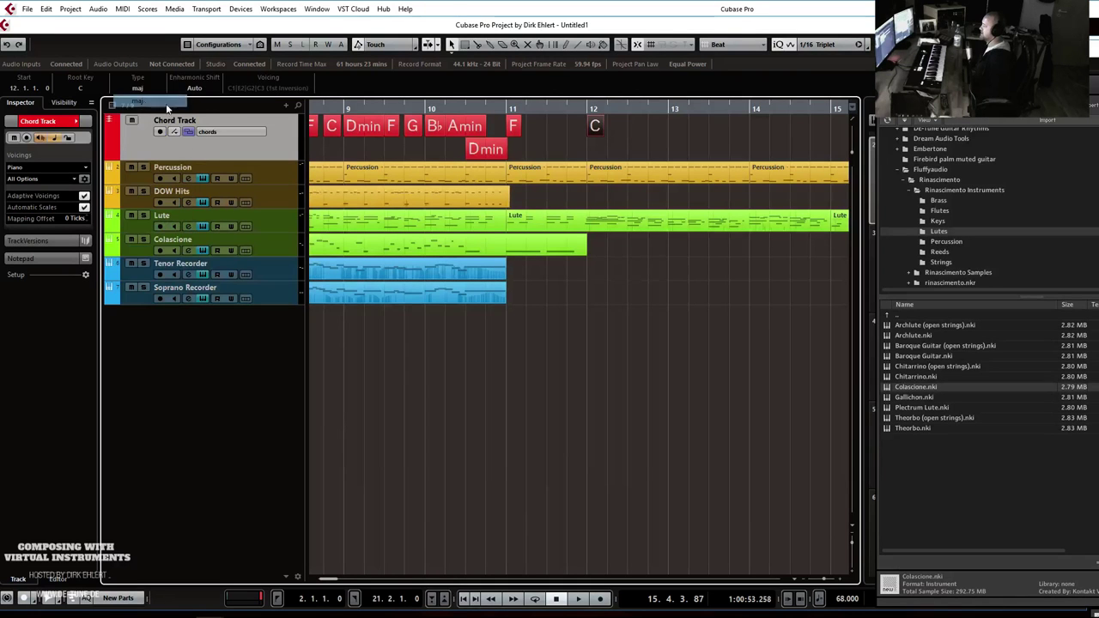
Add a D minor chord event at bar 13 on the Chord Track.
click(675, 143)
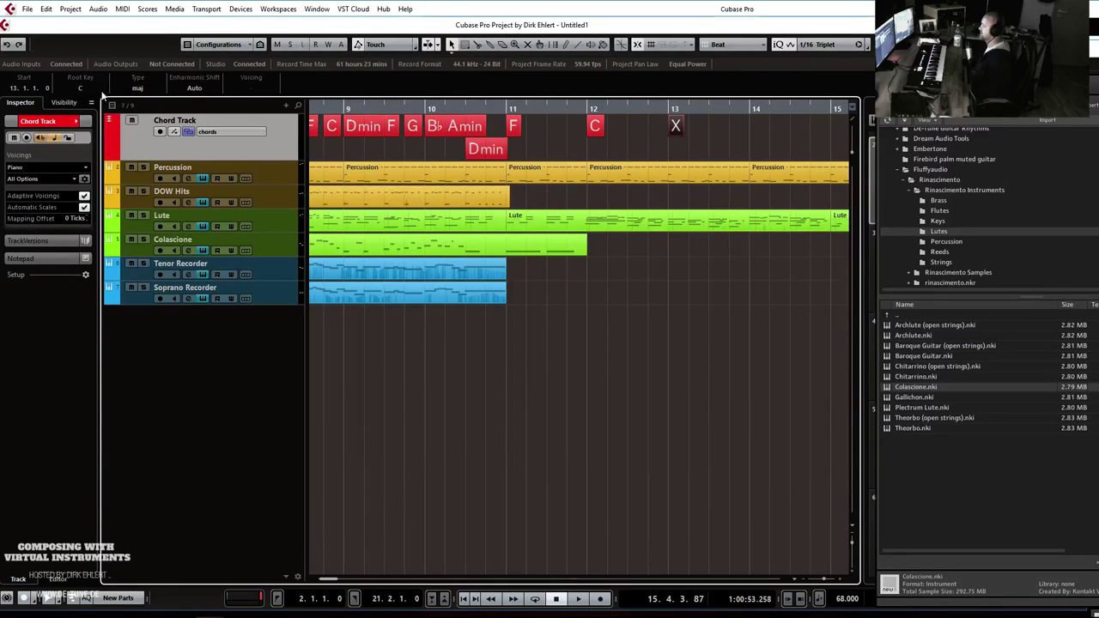
click(80, 88)
click(82, 125)
click(138, 89)
click(140, 113)
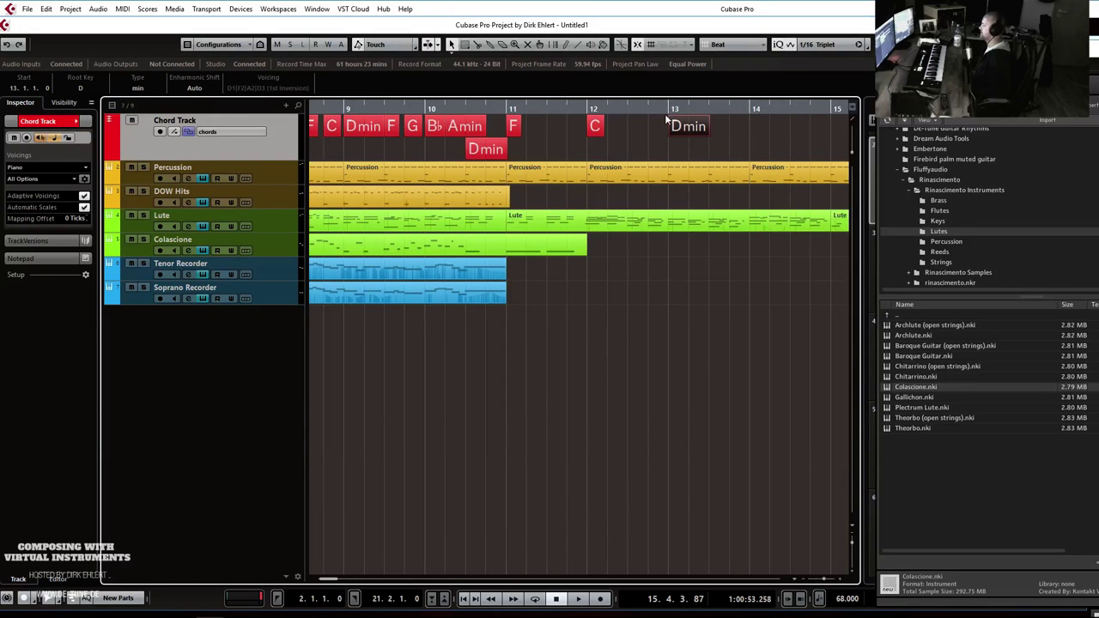
Play from bar 13 to locate the next harmony change and add an A minor chord event at beat 13.3.
click(666, 118)
key(space)
key(g)
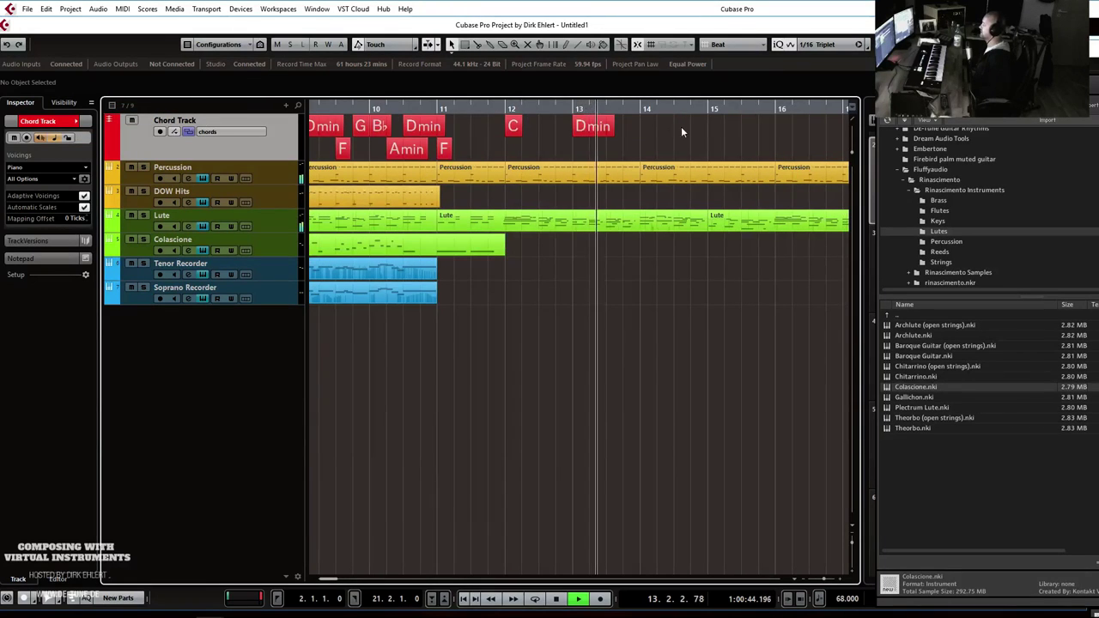
key(space)
alt+click(612, 144)
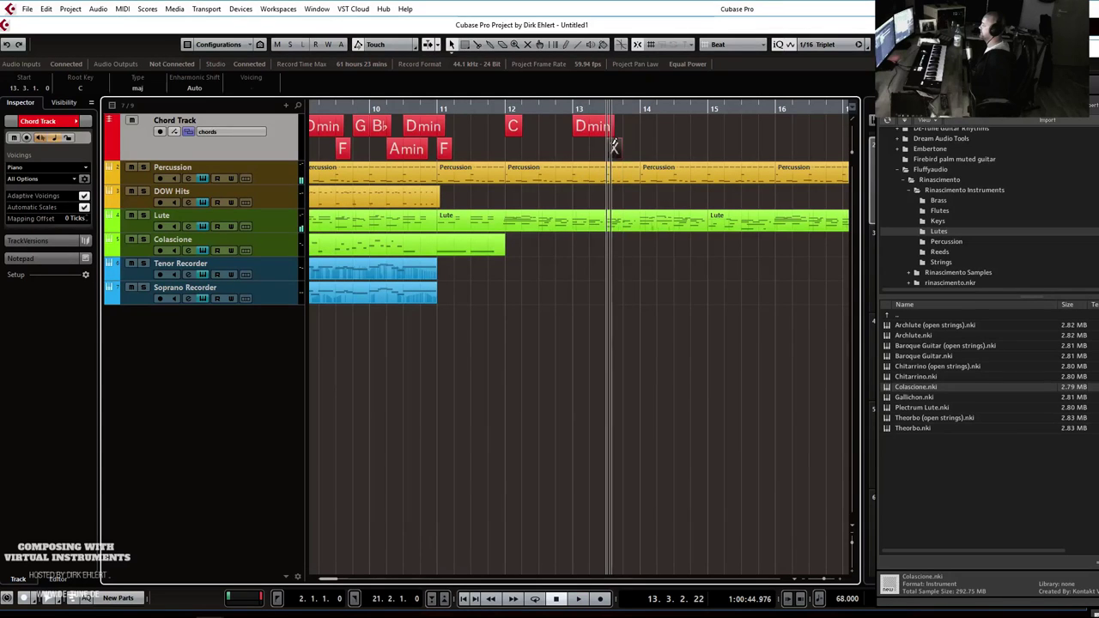
click(87, 89)
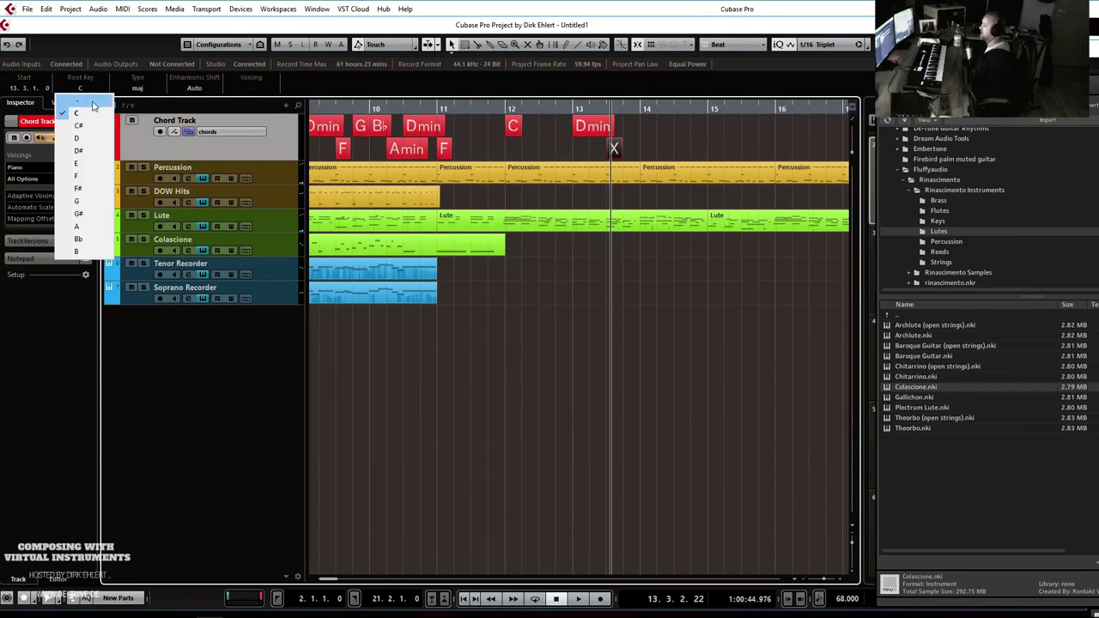
click(85, 227)
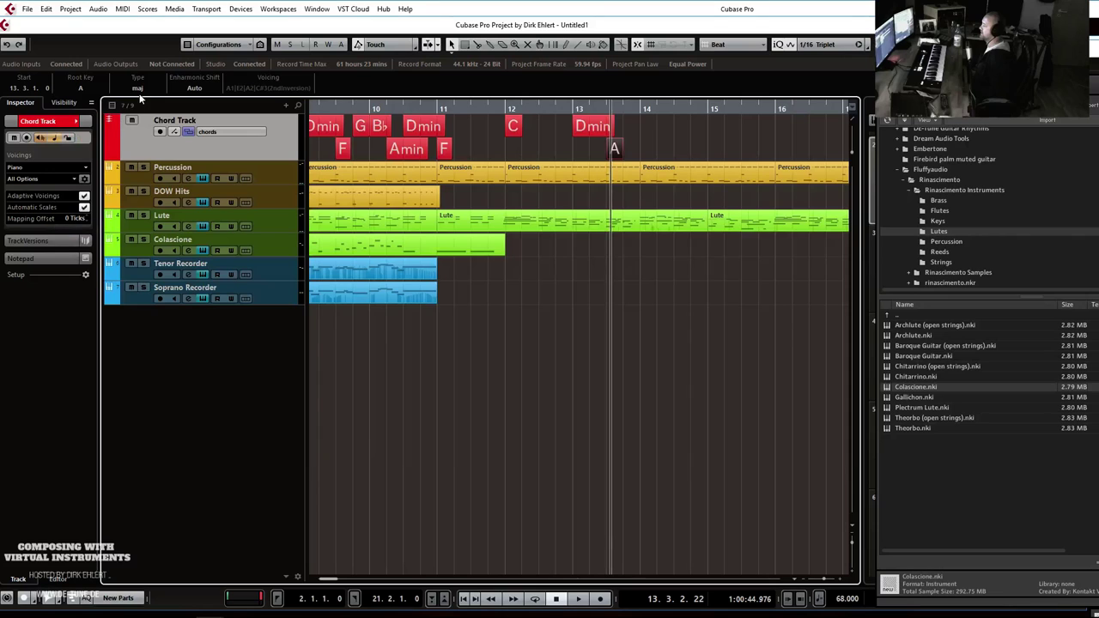
click(137, 88)
click(142, 115)
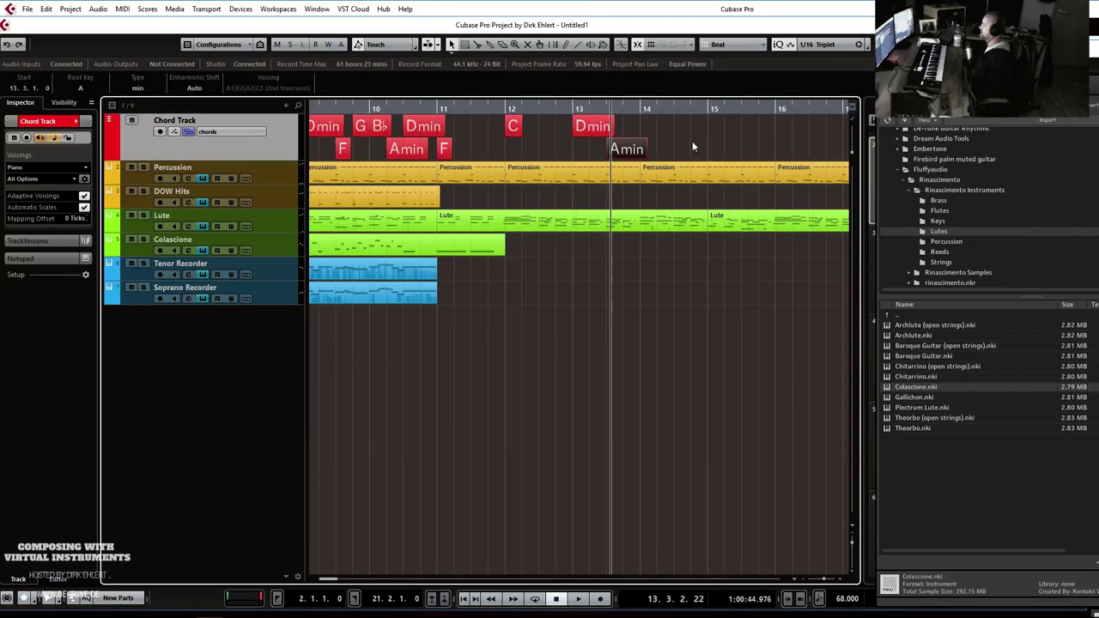
Add an F major chord event at bar 14 and copy the C chord from bar 12 to bar 15.
alt+click(660, 130)
click(80, 88)
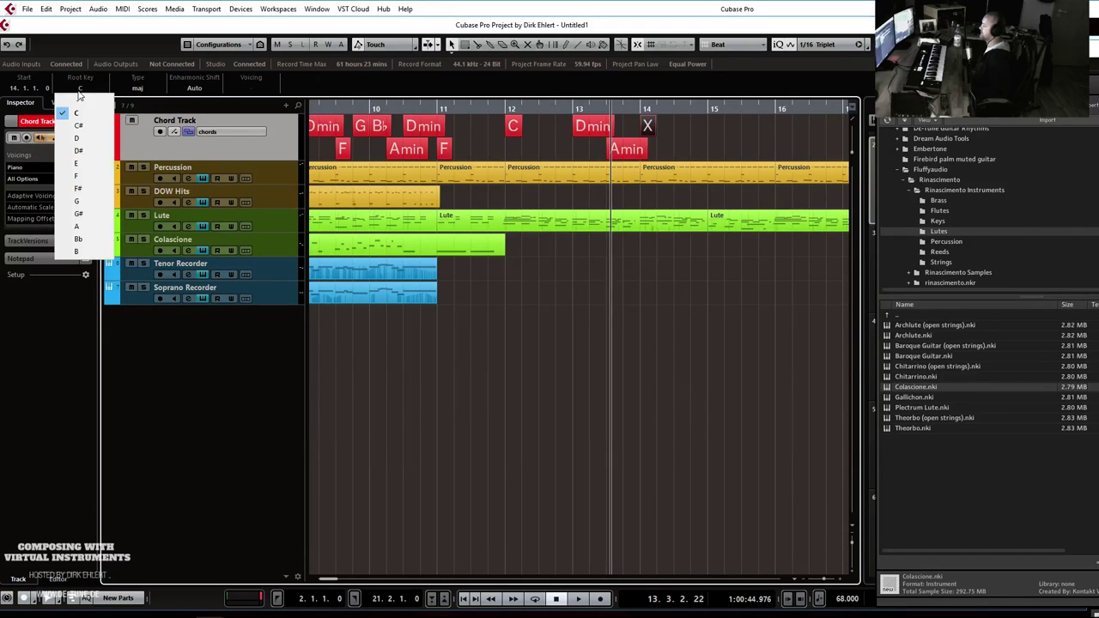
click(79, 176)
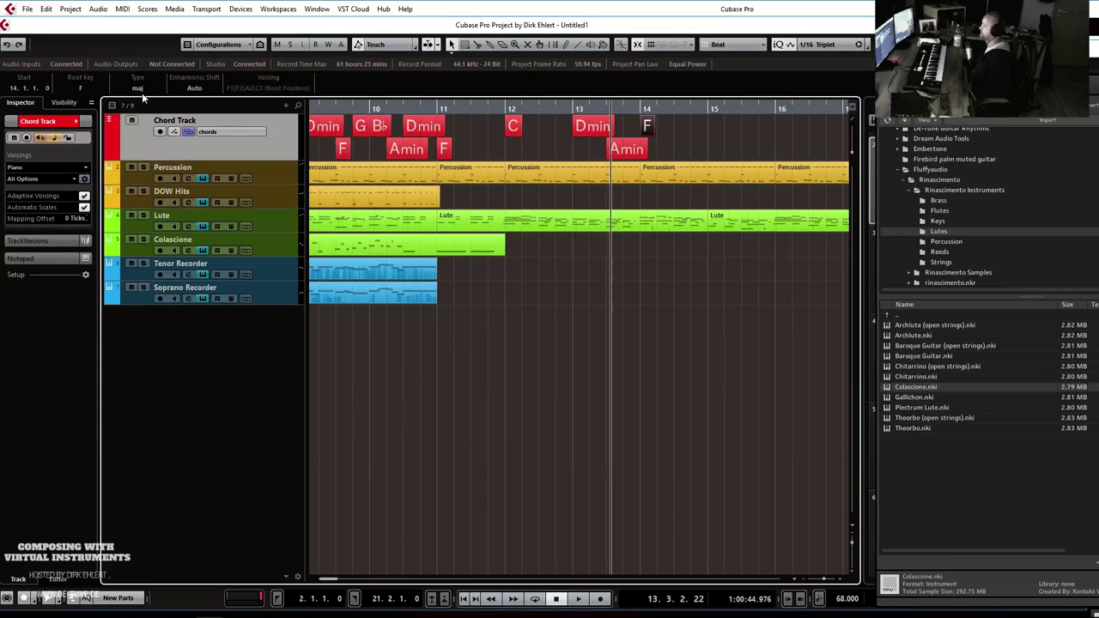
drag(512, 129, 707, 125)
Play from bars 15 and 11, then move the F chord to bar 12 and the C chord to the middle of bar 12.
click(705, 108)
key(space)
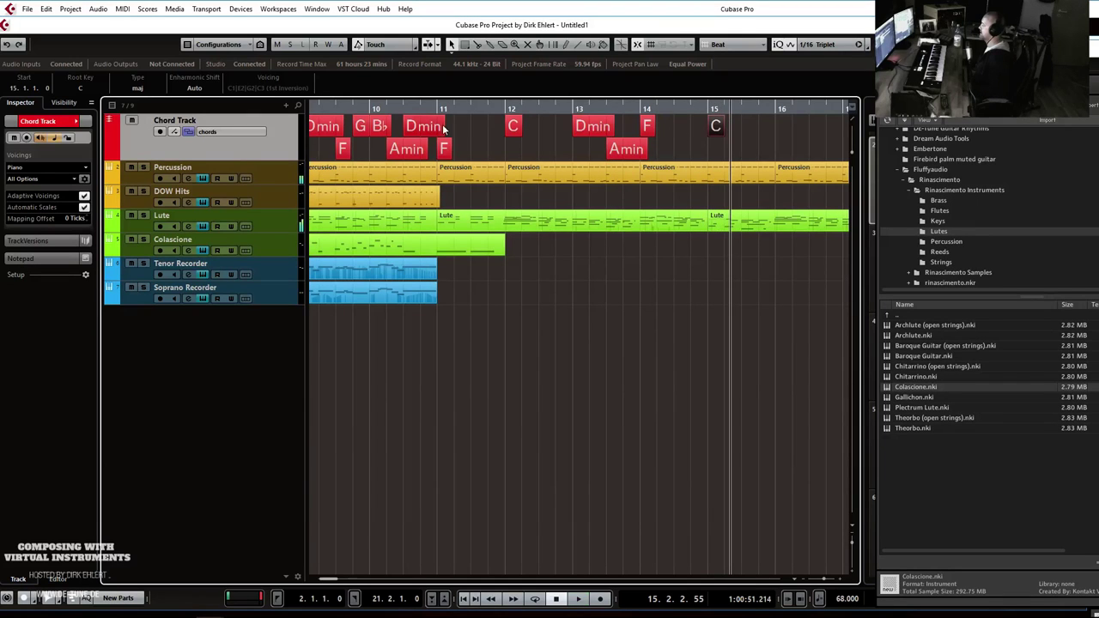
click(447, 109)
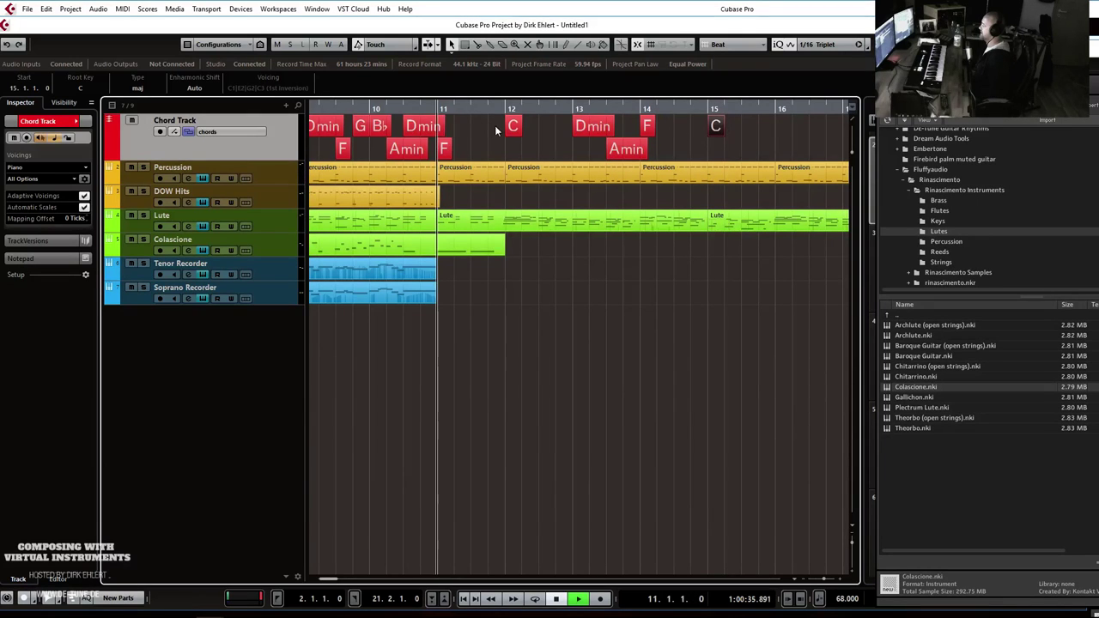
drag(445, 152, 546, 129)
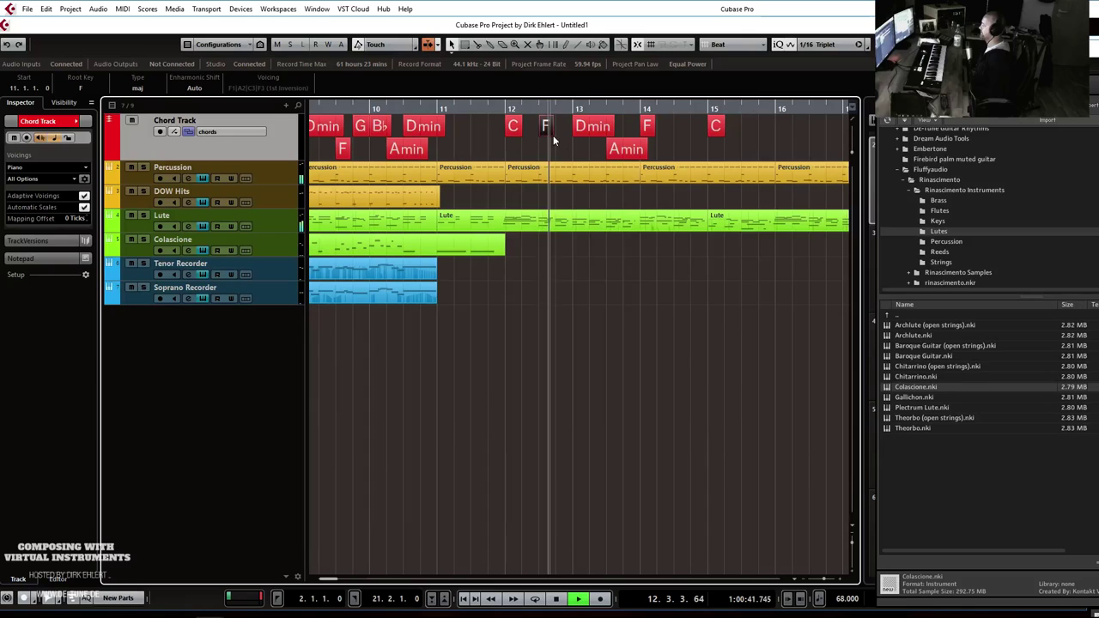
drag(512, 129, 543, 132)
key(space)
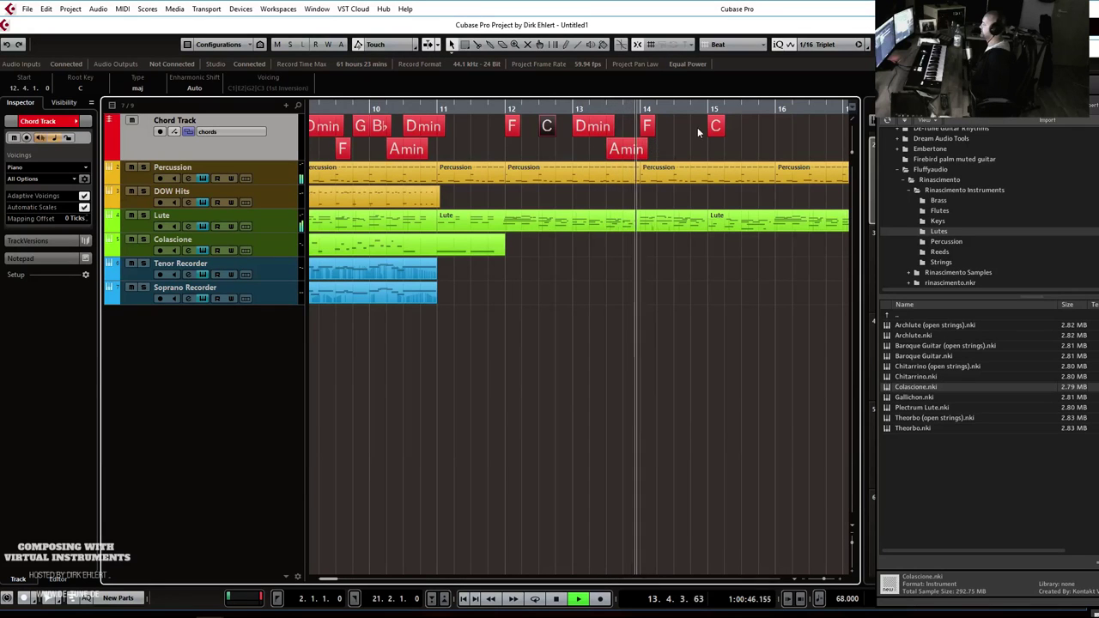
Move the C chord from bar 15 to beat 14.3 and add a Bb major chord event at bar 15.
drag(715, 127, 682, 128)
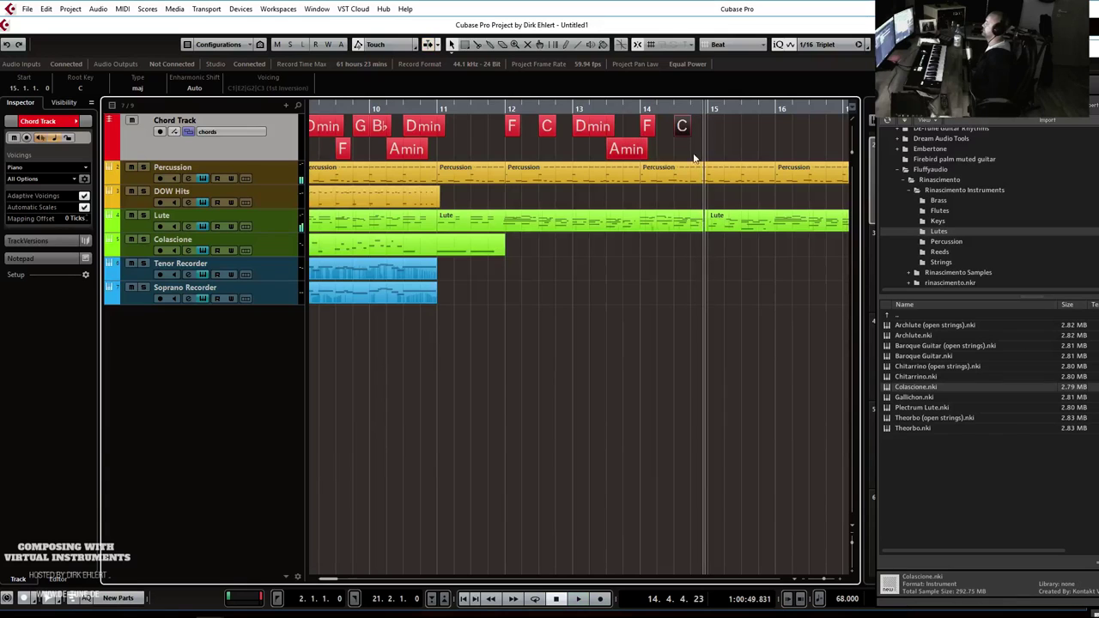
click(713, 133)
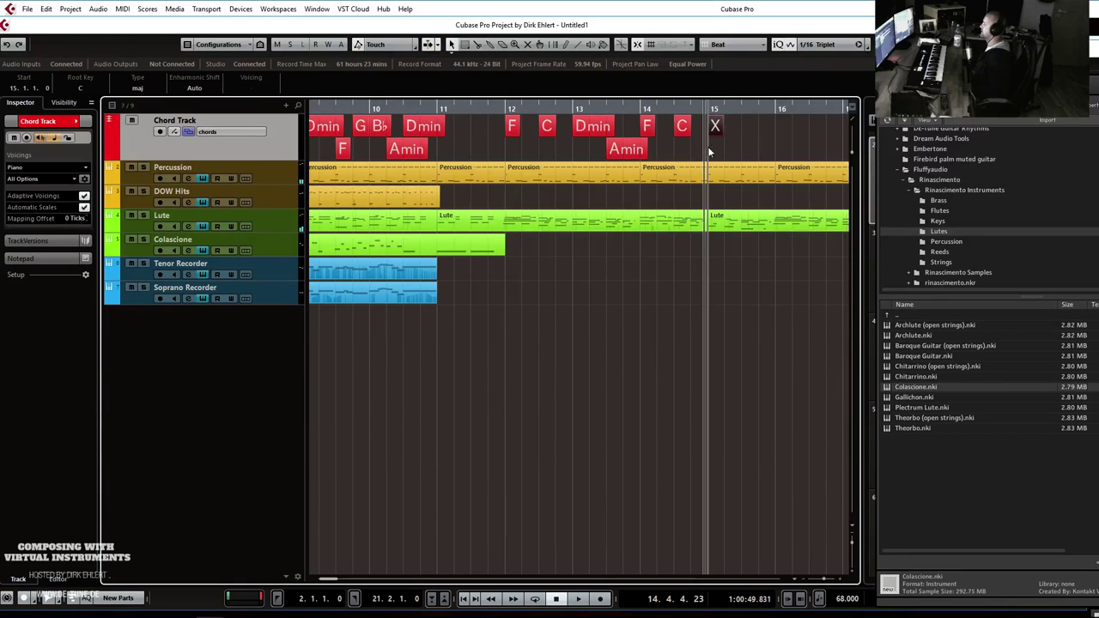
click(82, 88)
click(78, 239)
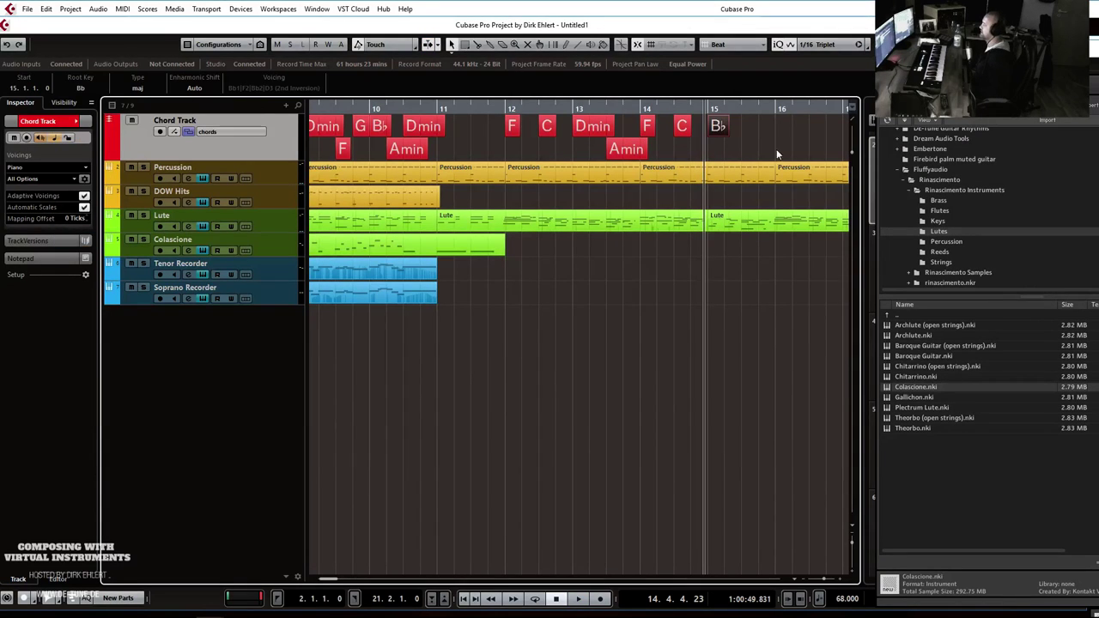
Add an A7 chord event at beat 15.3 on the Chord Track.
click(745, 130)
click(82, 88)
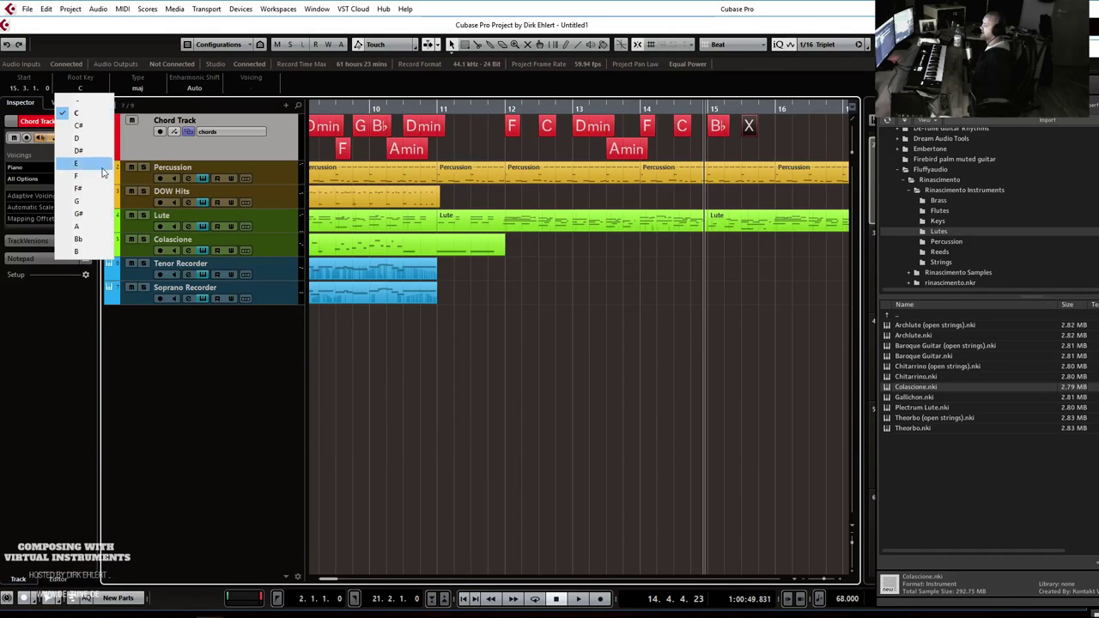
click(76, 225)
click(137, 89)
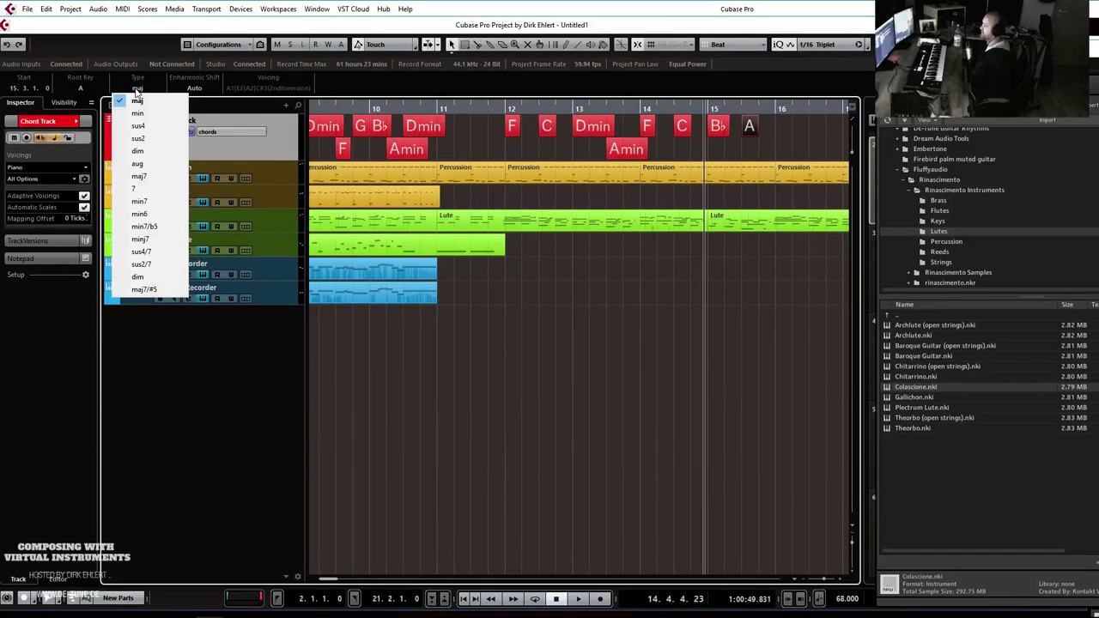
click(135, 188)
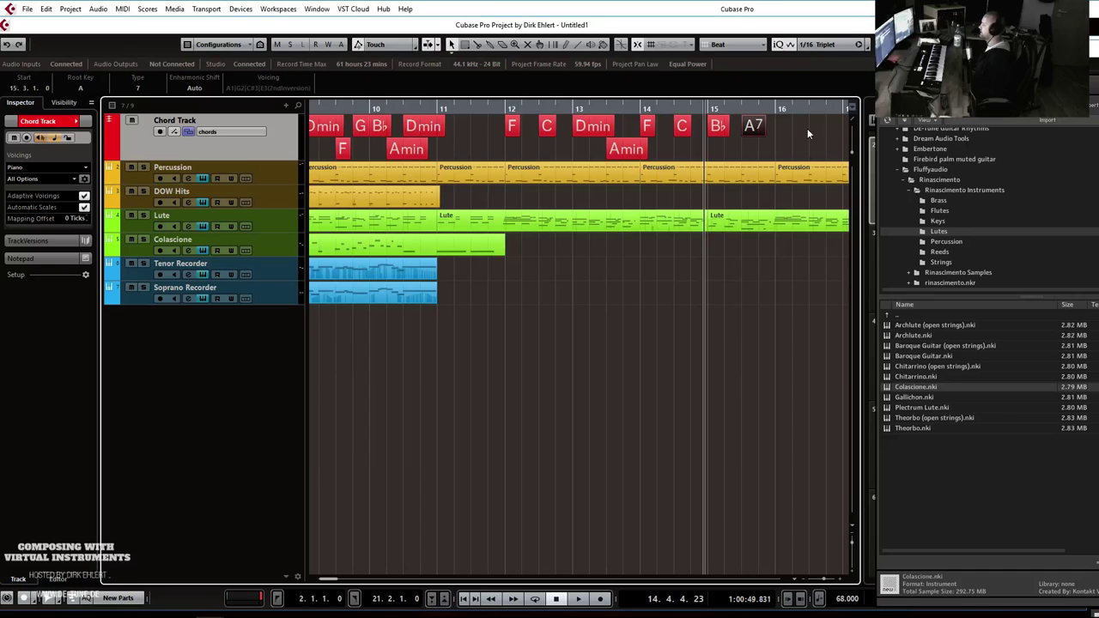
Listen from beat 15.3, then move the A7 chord to beat 15.2 and copy the D minor chord to beat 15.3.
click(746, 109)
key(space)
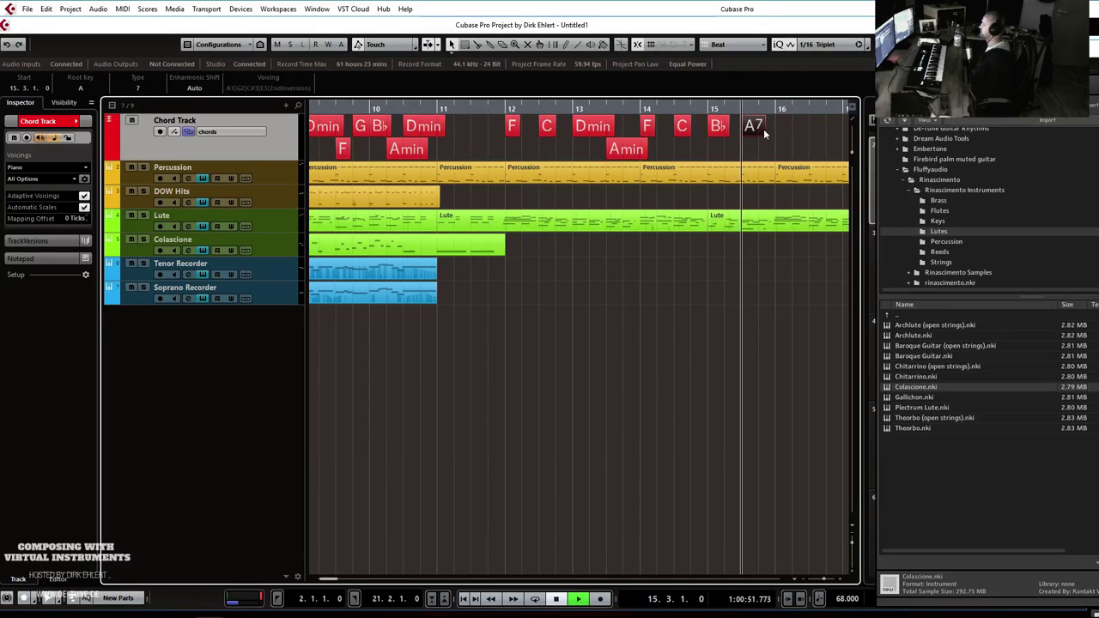
key(space)
drag(756, 127, 741, 133)
drag(595, 128, 673, 166)
Play from bar 12 and copy all the chord events of bars 12 to 15 so the copies start at bar 16.
click(509, 110)
key(space)
key(g)
drag(572, 163, 573, 164)
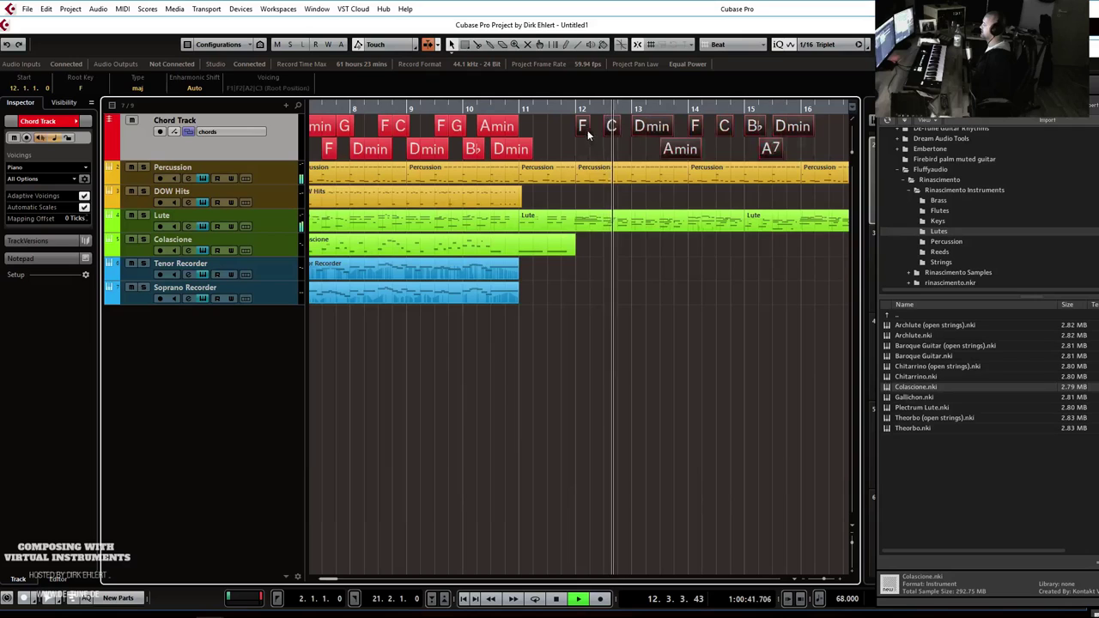
drag(582, 126, 810, 130)
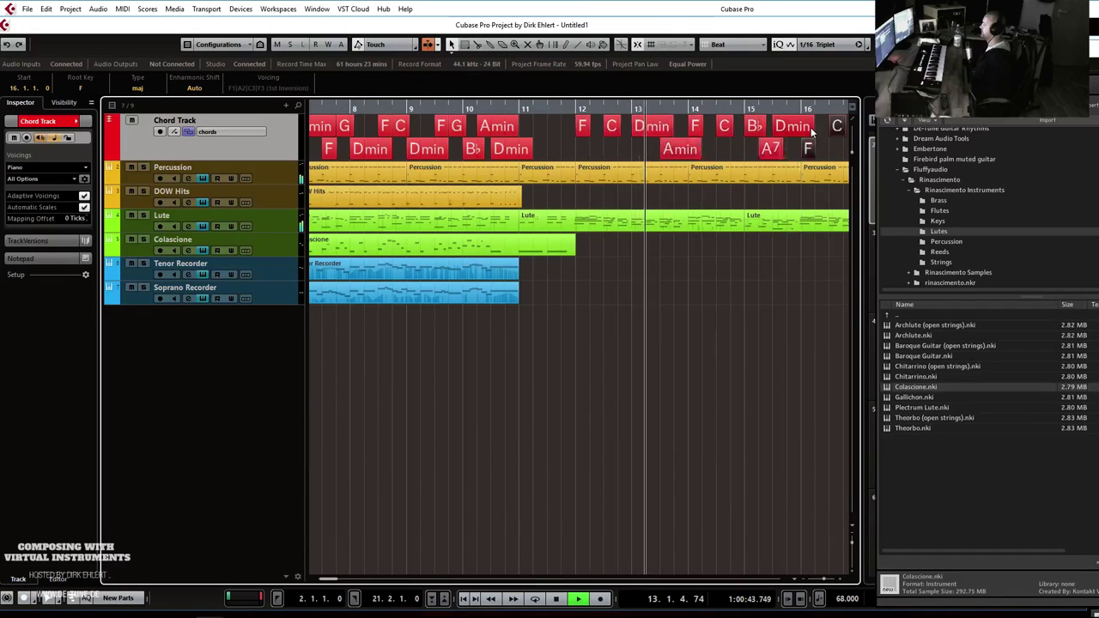
key(g)
key(g)
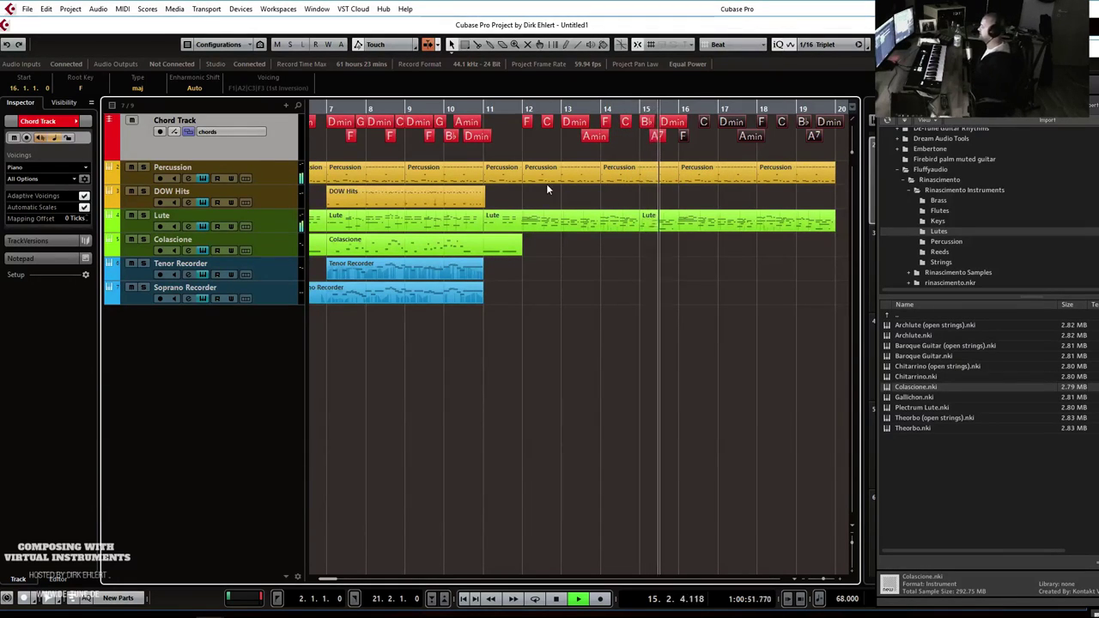
Trim the DOW Hits part to end at bar 11, copy it to bars 12 through 15 and return to bar 12.
click(479, 203)
drag(481, 203, 614, 202)
click(523, 109)
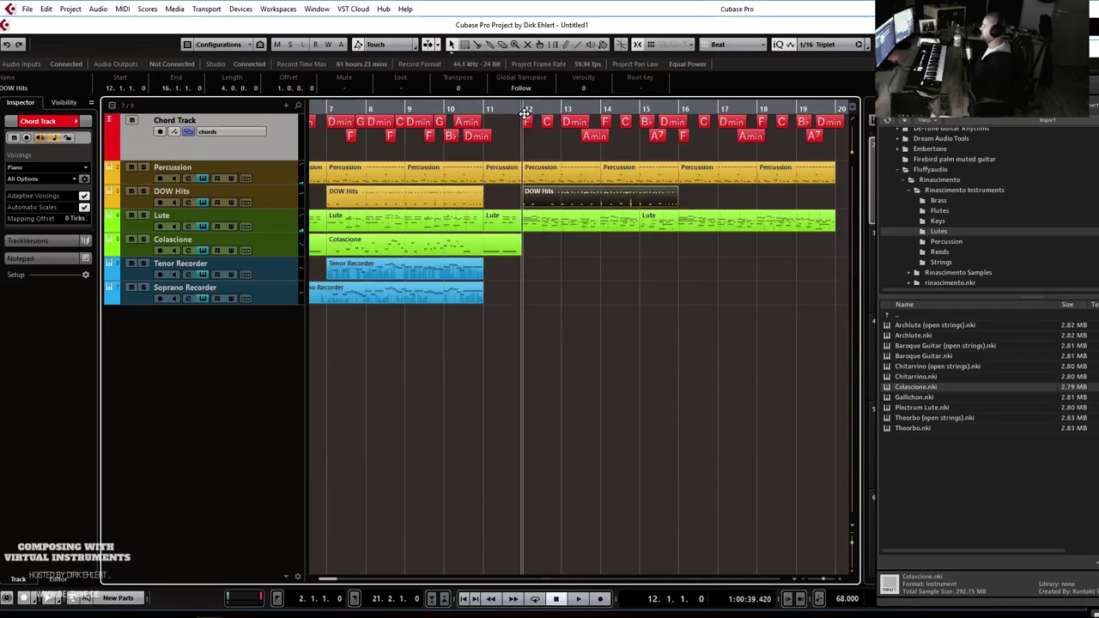
Open the Percussion part at bar 12 and raise the velocities of all its C#5 notes, bringing the first note to 73.
double_click(550, 179)
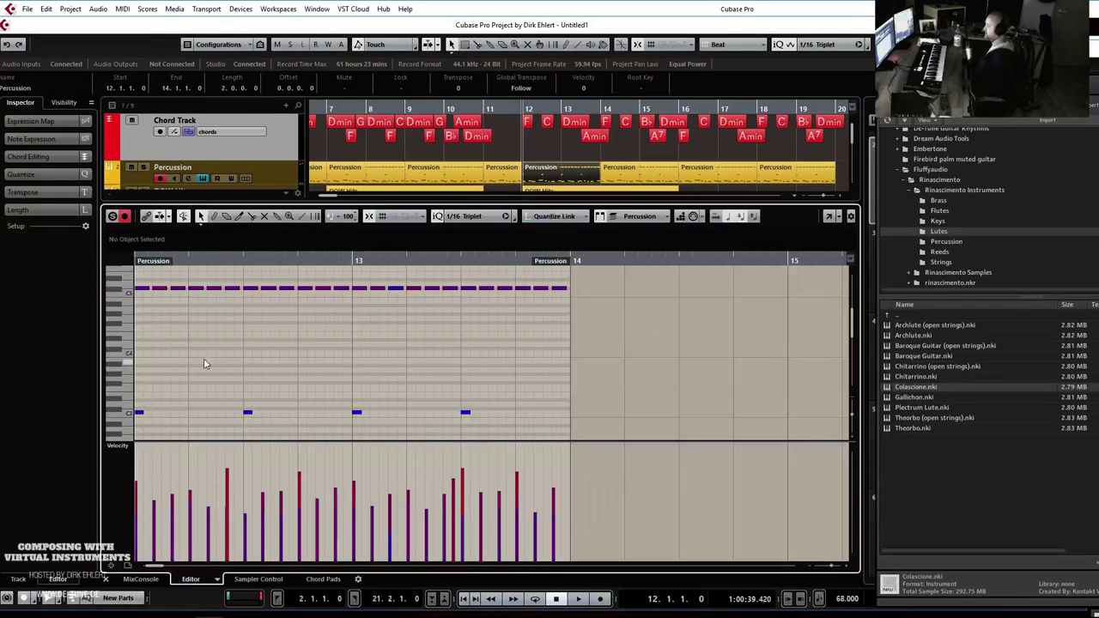
key(h)
key(h)
key(g)
key(g)
key(g)
key(g)
key(g)
key(g)
key(g)
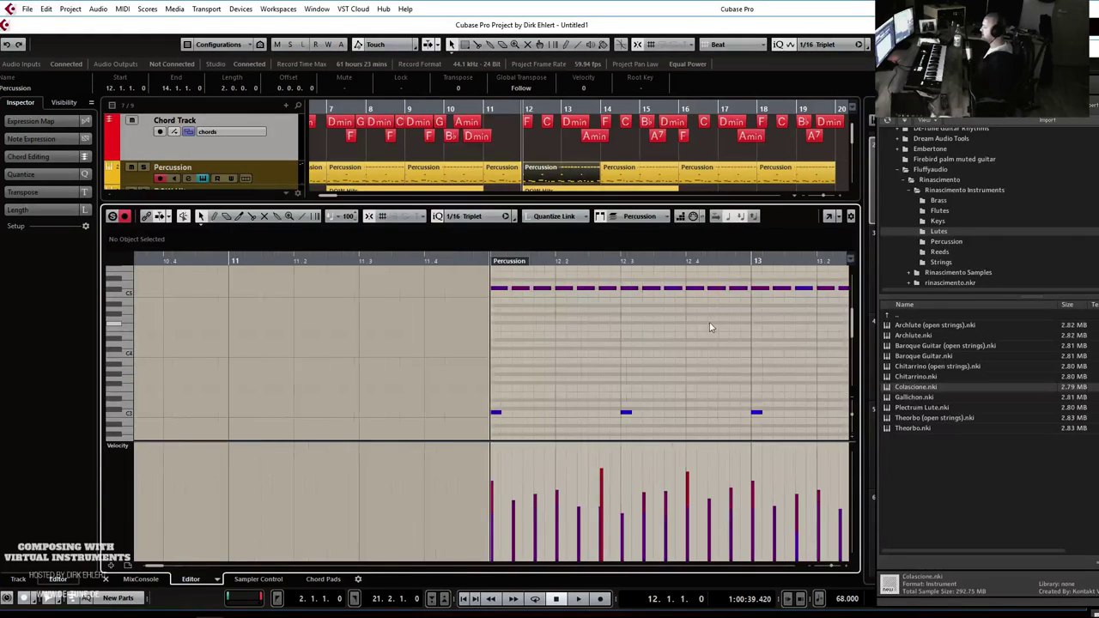
drag(707, 321, 465, 275)
scroll(614, 309, down, 2)
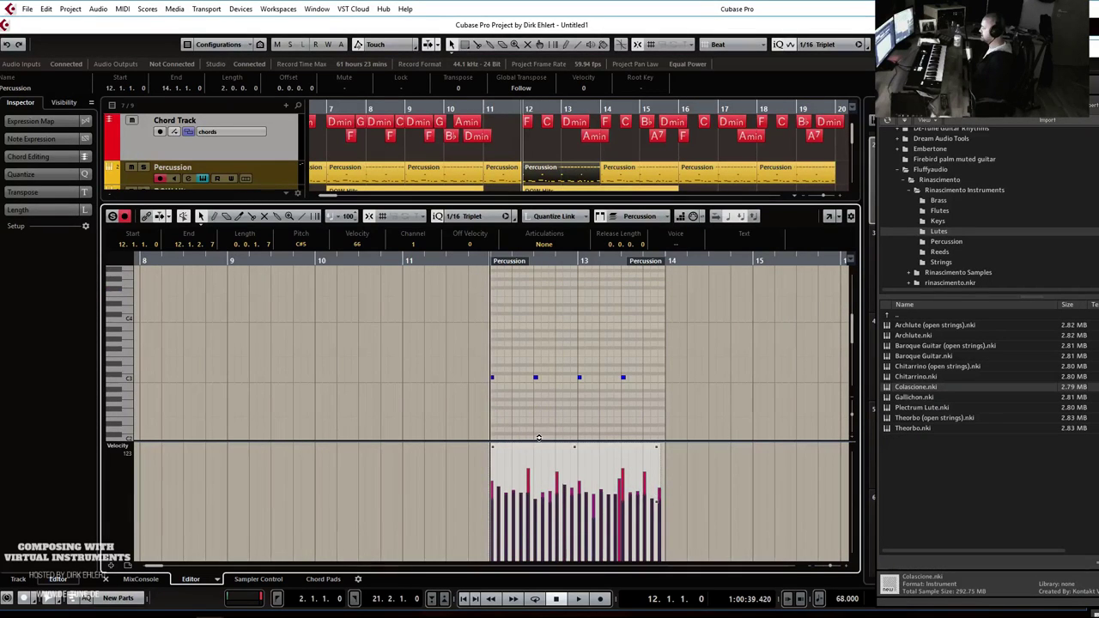
scroll(561, 348, down, 4)
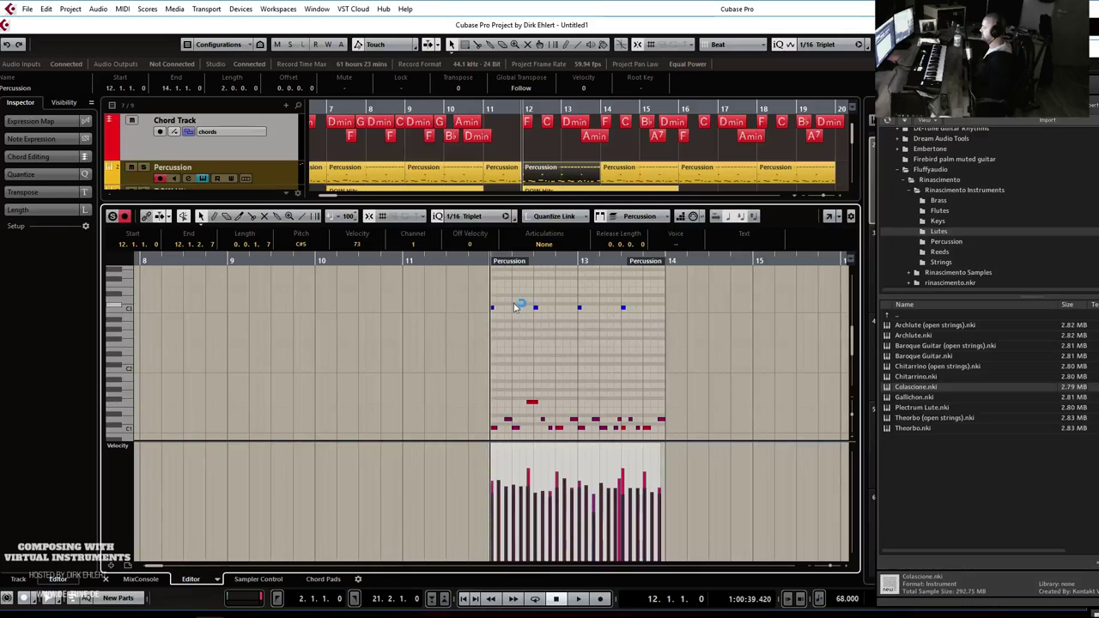
Raise the velocities of the part's C3 notes, bringing the first one to 60.
drag(645, 299, 459, 333)
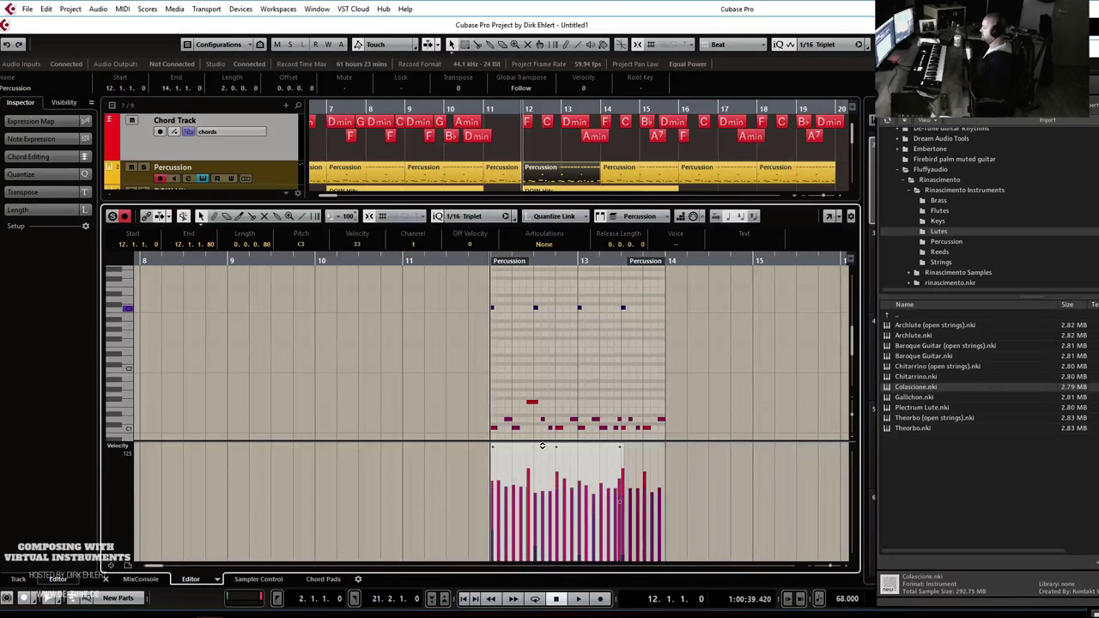
key(h)
key(h)
key(h)
key(h)
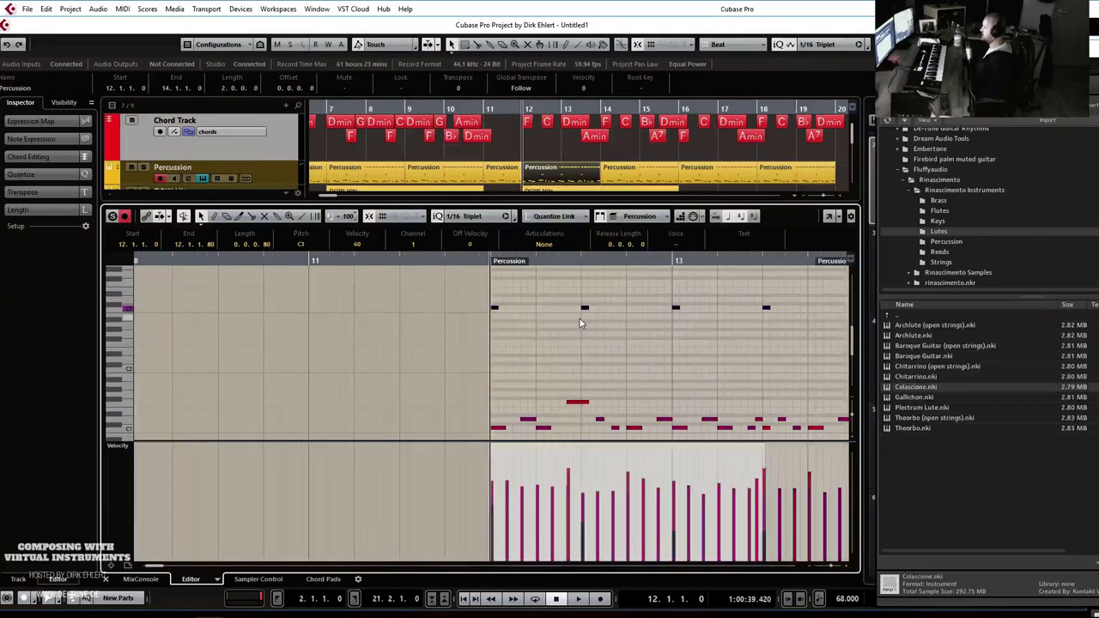
Add C3 notes on beats 12.2 and 12.4, plus soft pickup notes before 12.2 and 12.3 at velocities 22 and 19.
click(575, 327)
click(576, 307)
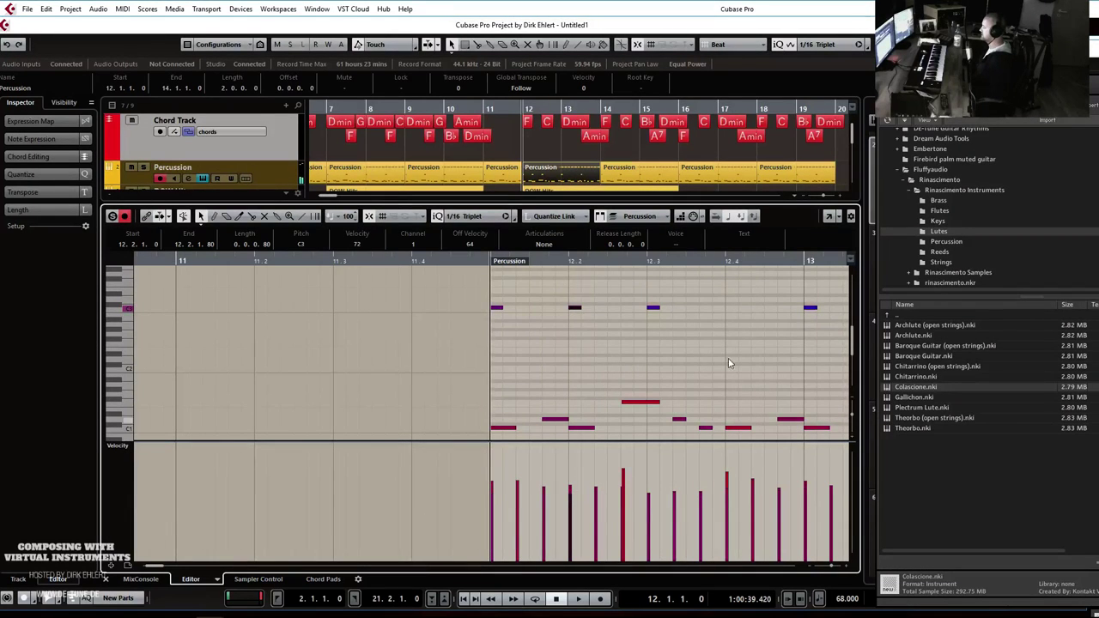
click(727, 307)
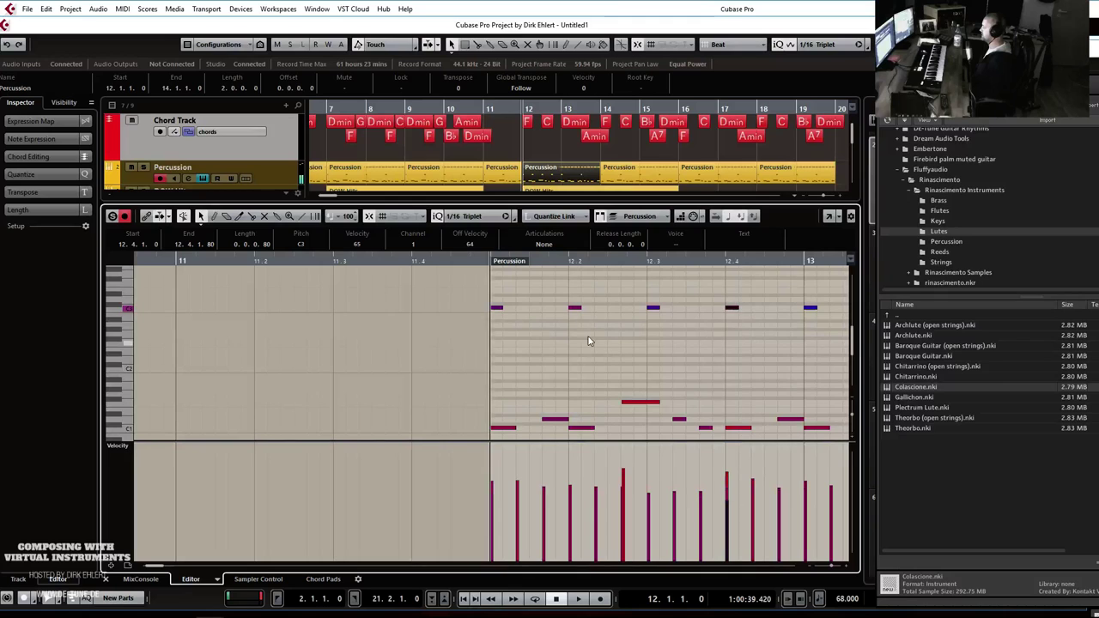
click(552, 306)
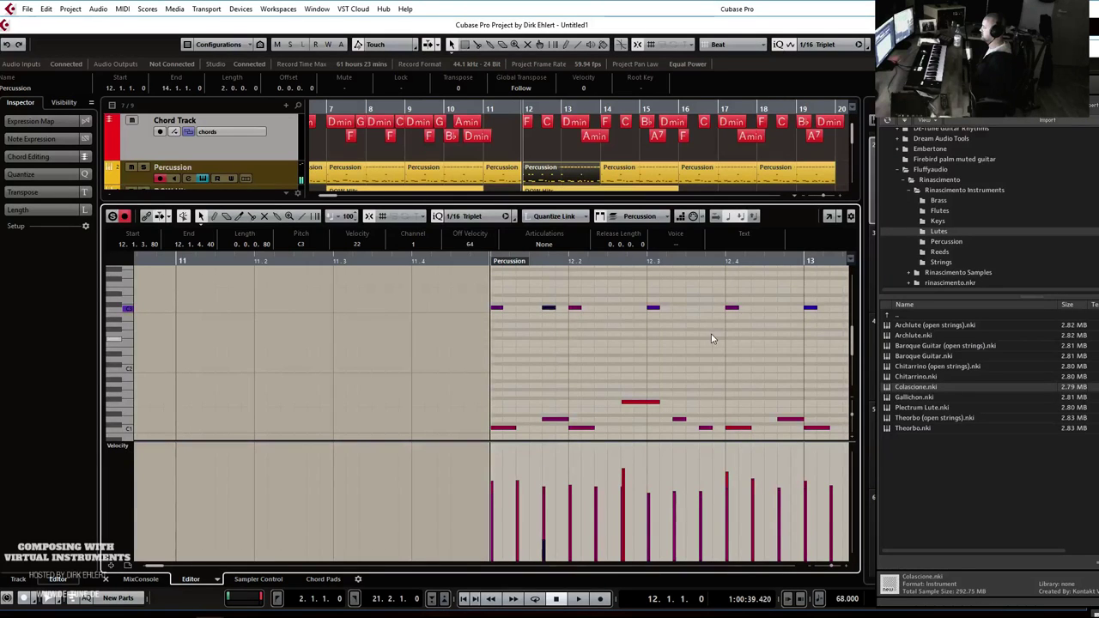
click(627, 308)
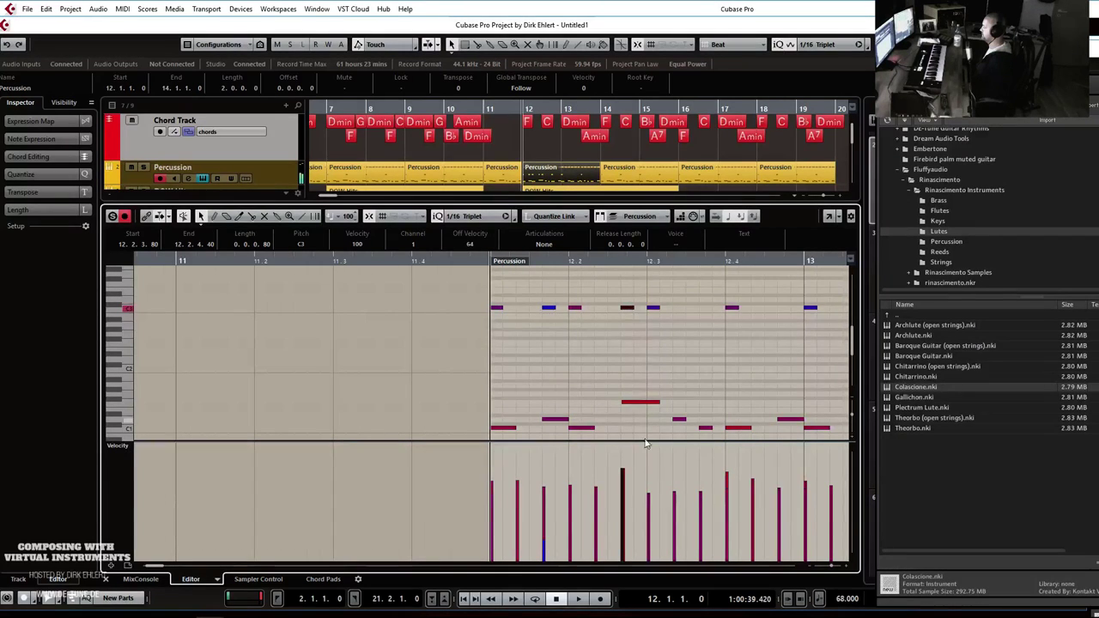
click(623, 537)
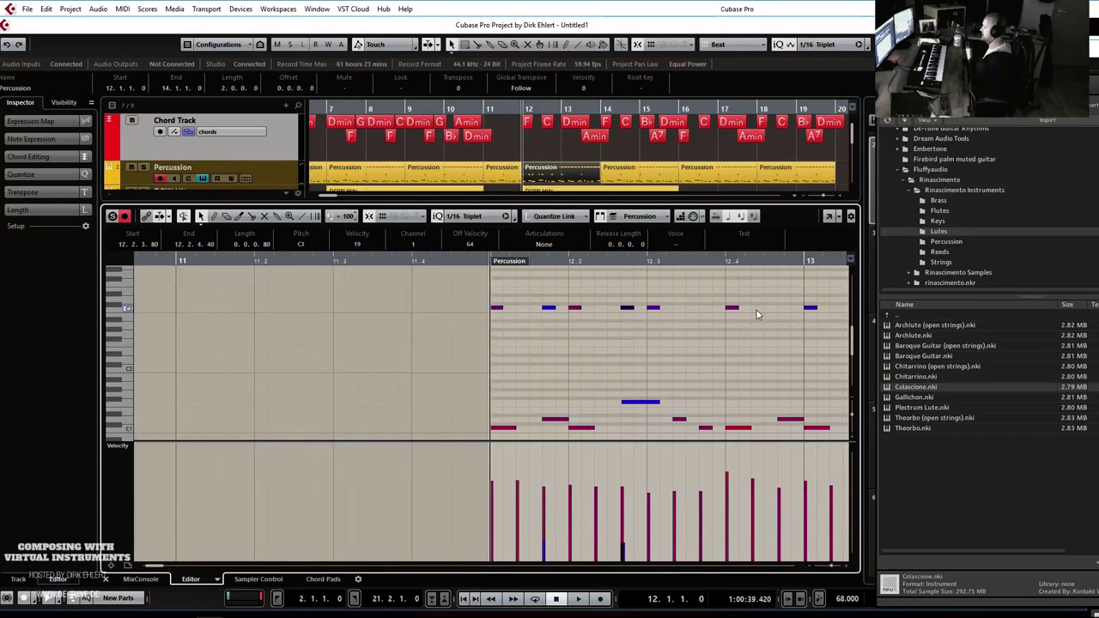
Add C3 pickup notes just before beats 12.4 and 13.1 and lower their velocities, the last one to 29.
click(705, 308)
click(784, 307)
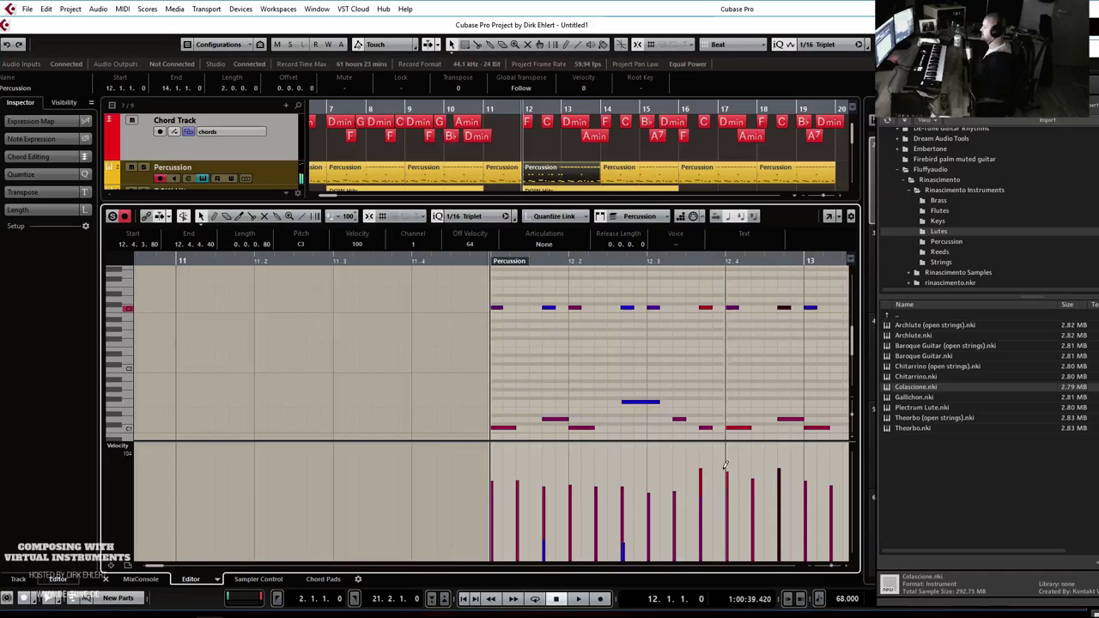
click(704, 307)
click(709, 539)
drag(774, 286, 789, 331)
click(784, 532)
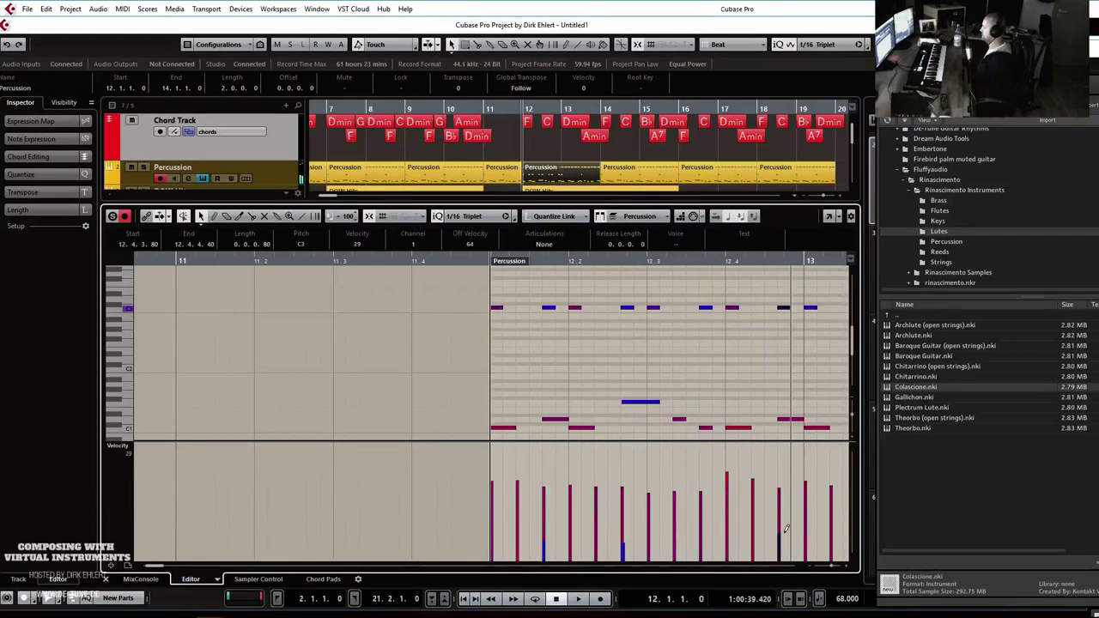
Play the new pattern from bar 12 and delete the C3 notes in bar 13.
key(space)
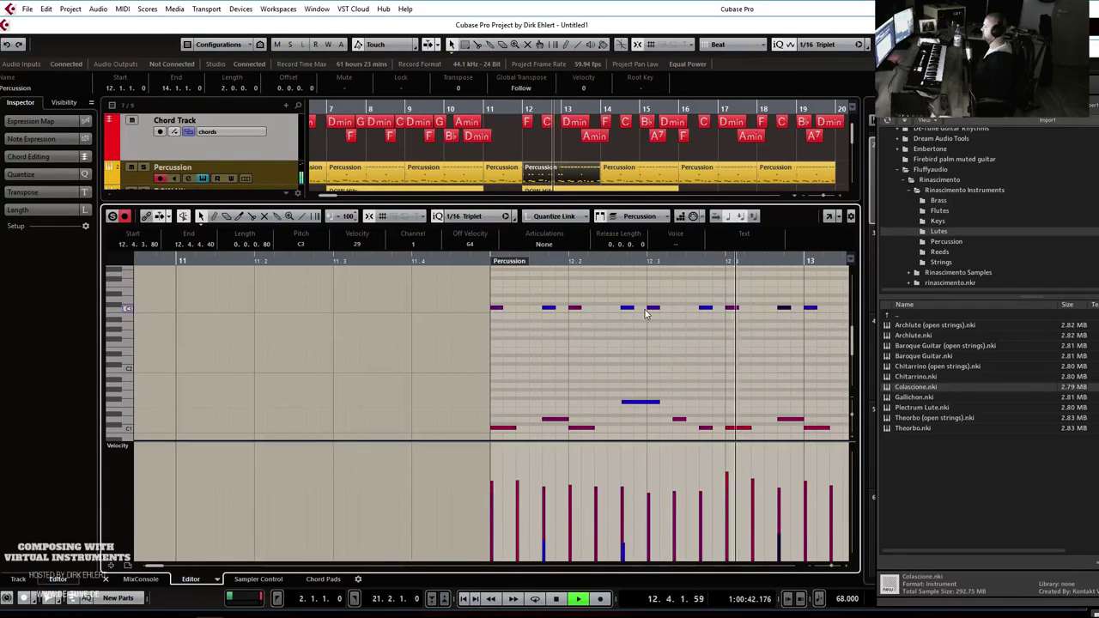
key(space)
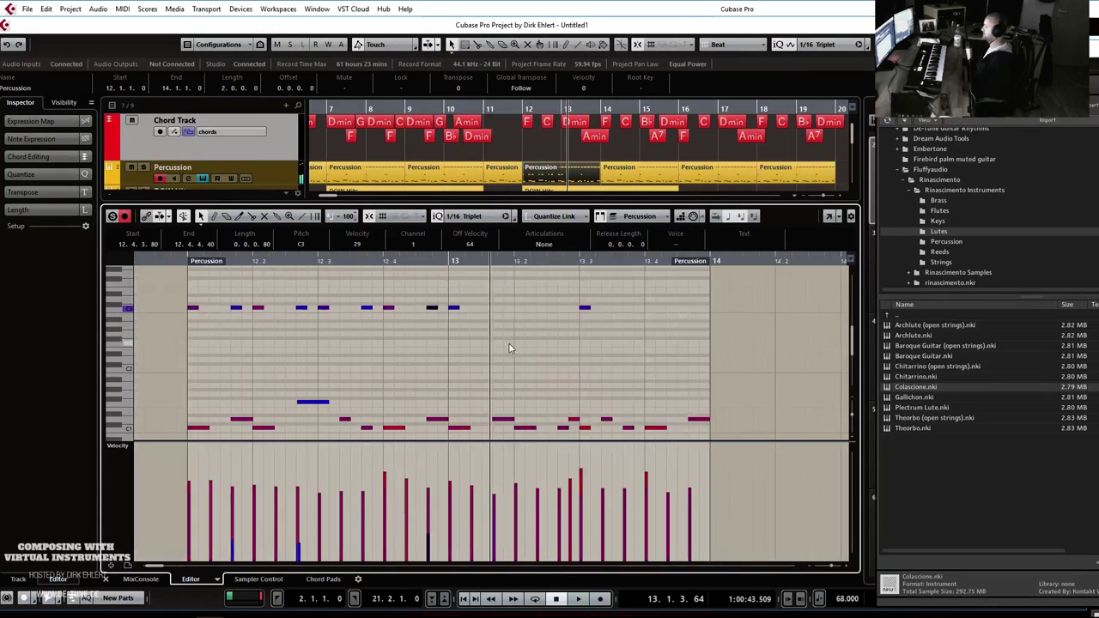
key(g)
key(g)
drag(471, 292, 667, 372)
key(Delete)
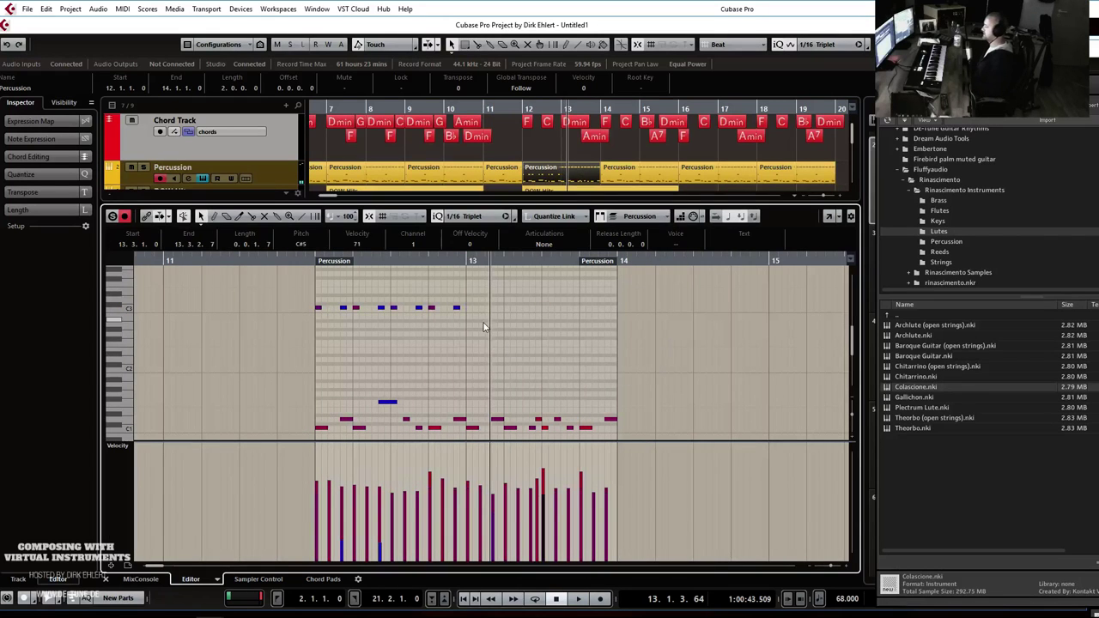
Copy all of bar 12's C3 notes to bar 13.
drag(513, 296, 221, 332)
drag(319, 307, 471, 312)
scroll(418, 322, down, 2)
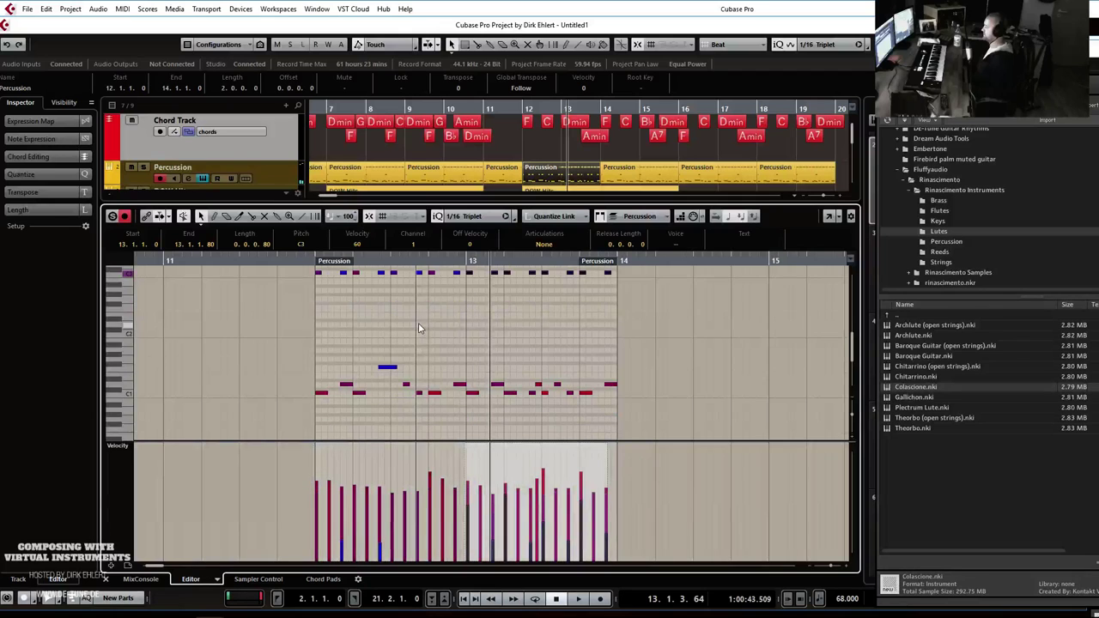
Turn on step input and enter groups of off-beat notes just above the C#5 row throughout bars 12 and 13.
scroll(333, 283, up, 8)
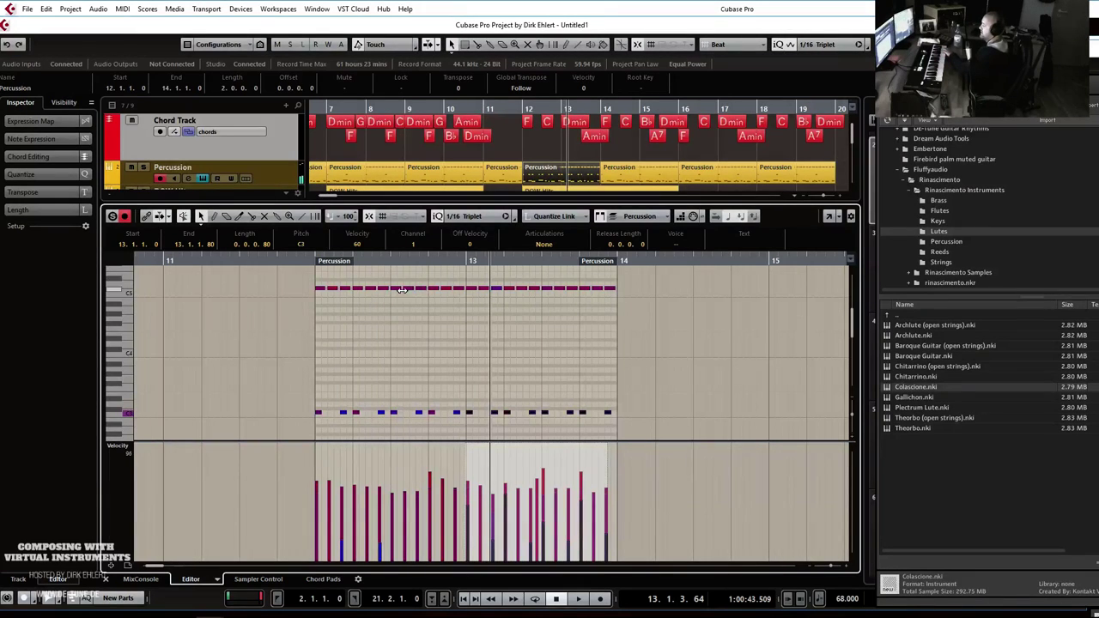
click(355, 348)
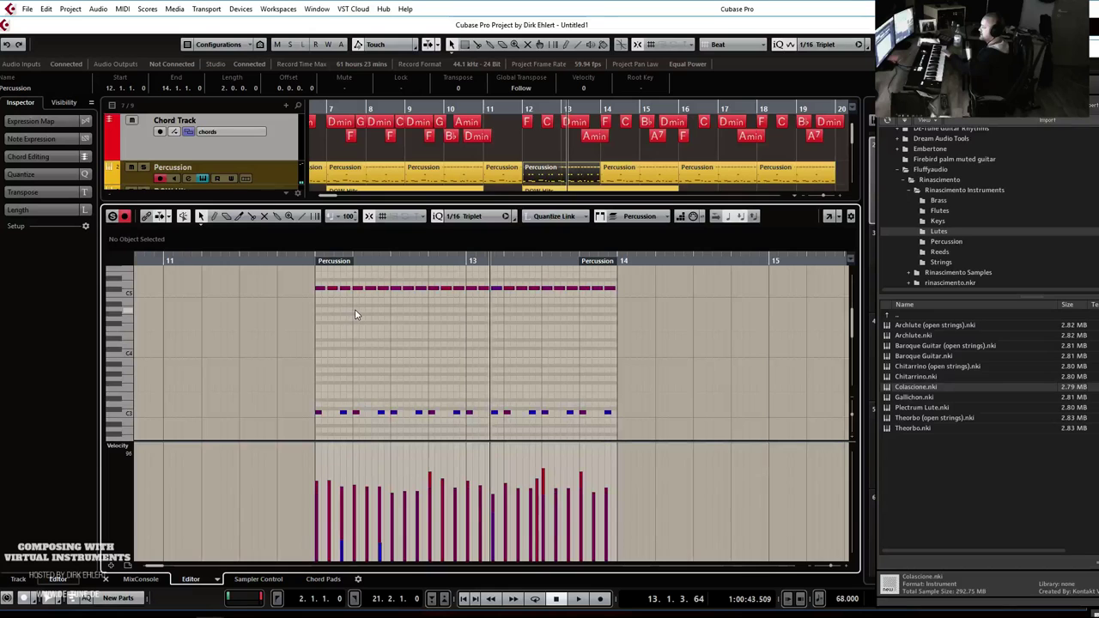
key(h)
key(h)
key(h)
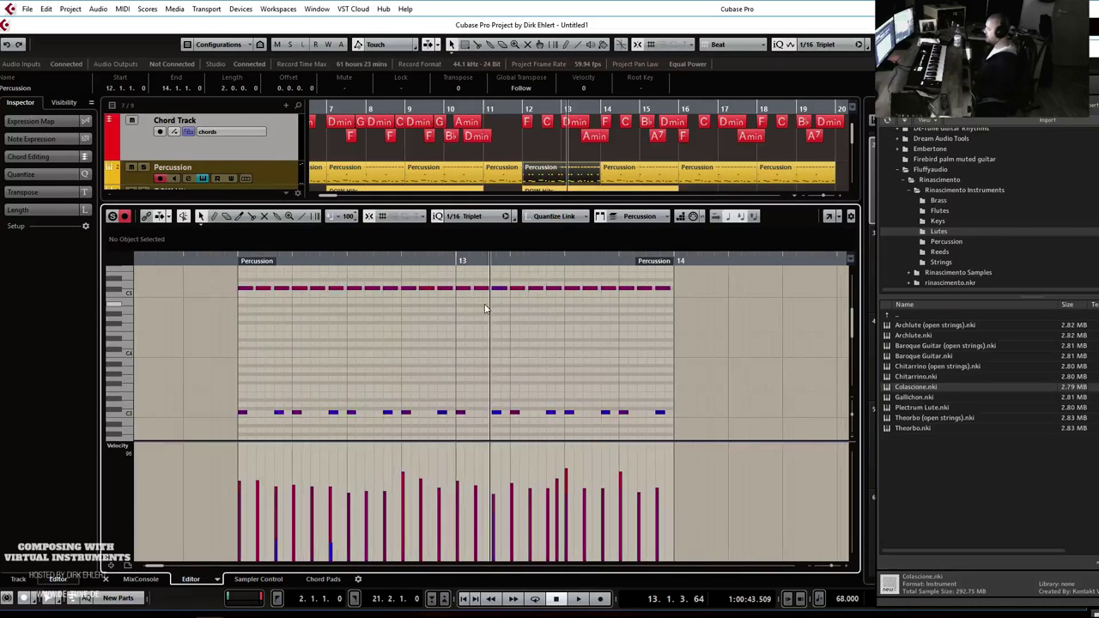
scroll(661, 279, left, 5)
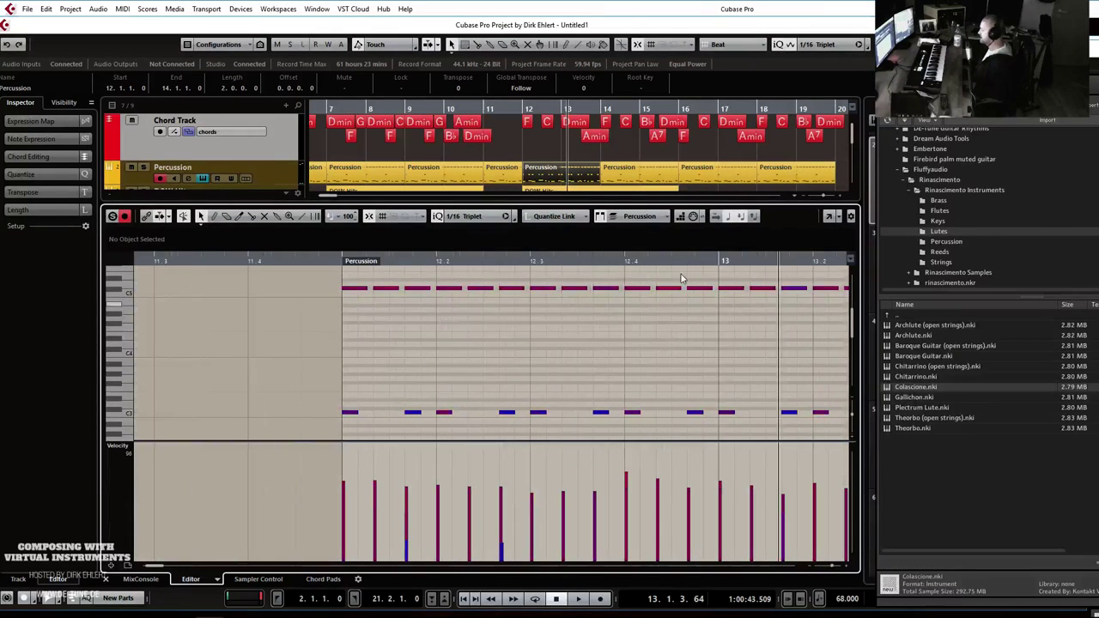
click(680, 217)
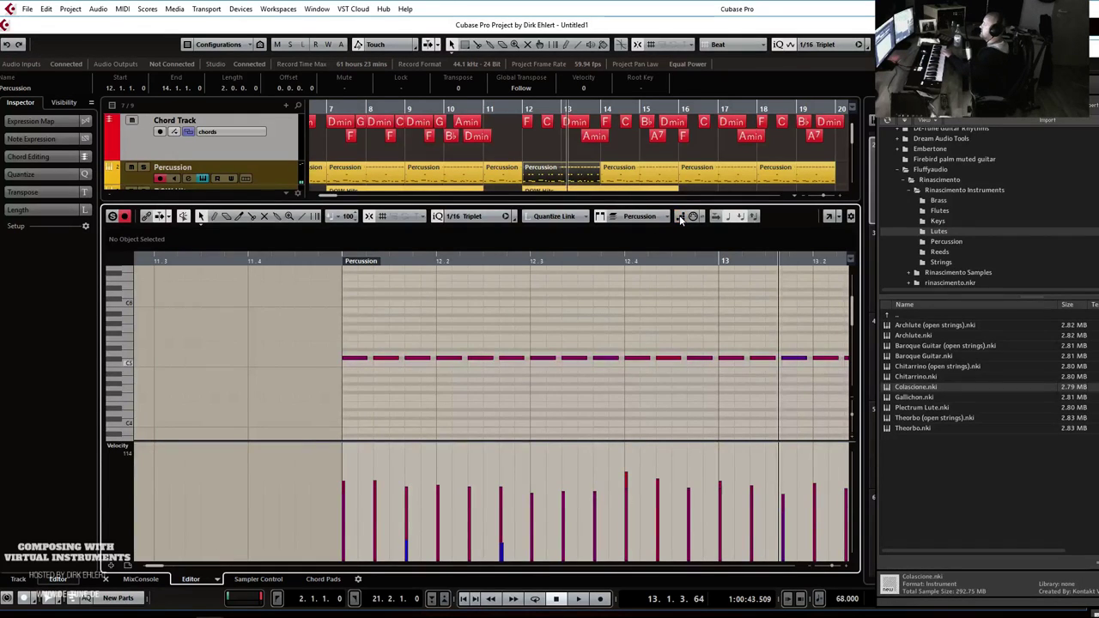
click(376, 323)
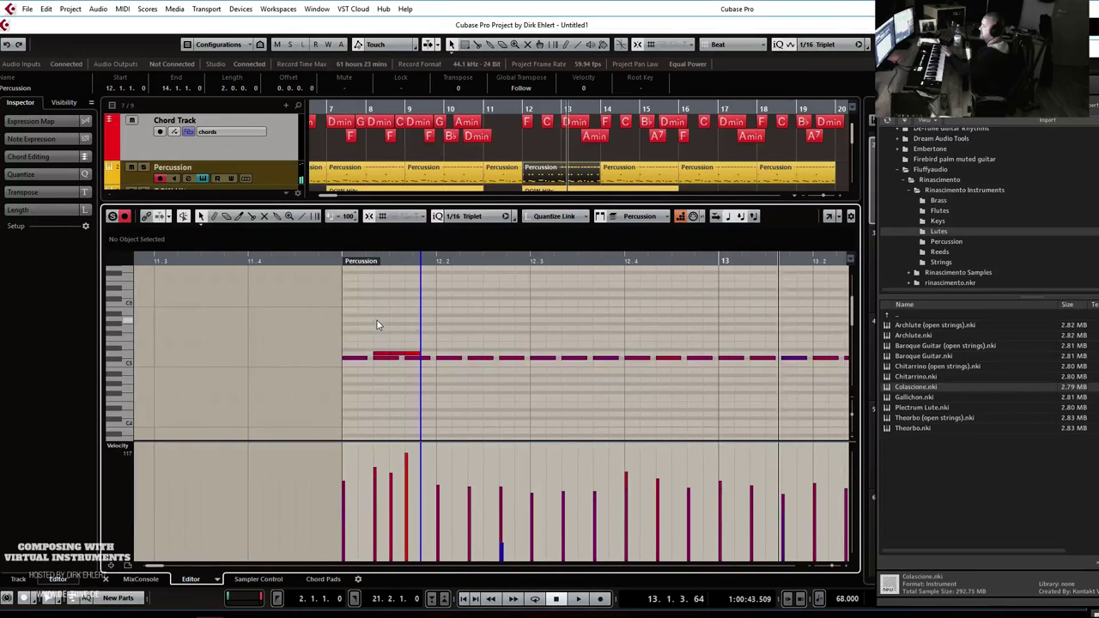
click(466, 319)
click(568, 316)
click(655, 318)
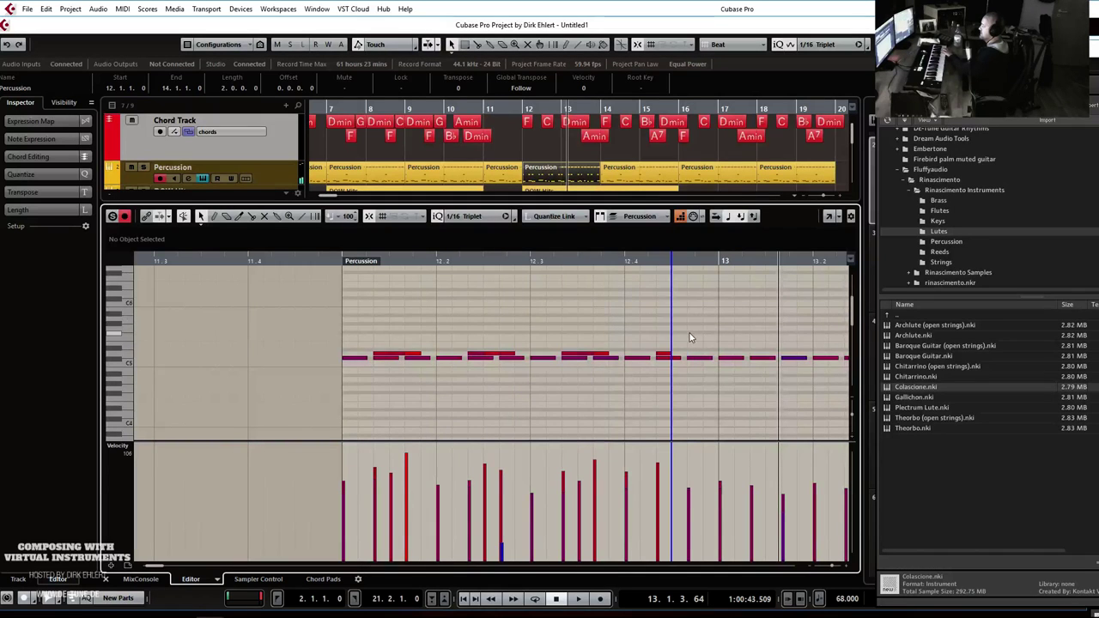
click(746, 327)
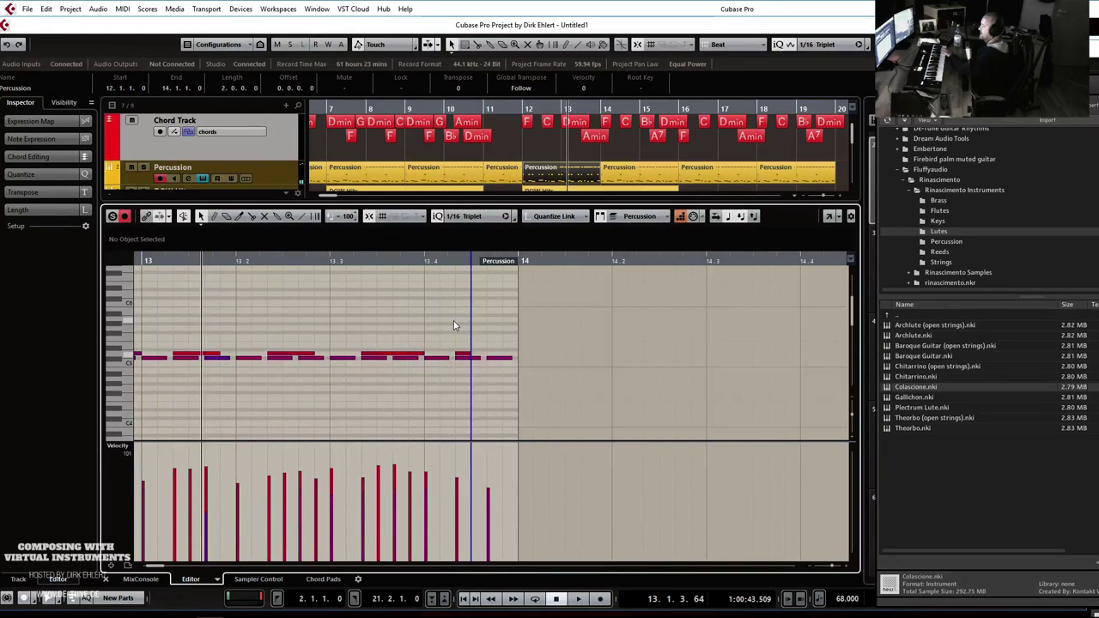
Delete the surplus step-input note at the end of the group in beat 13.3.
click(415, 353)
key(Delete)
scroll(468, 312, left, 3)
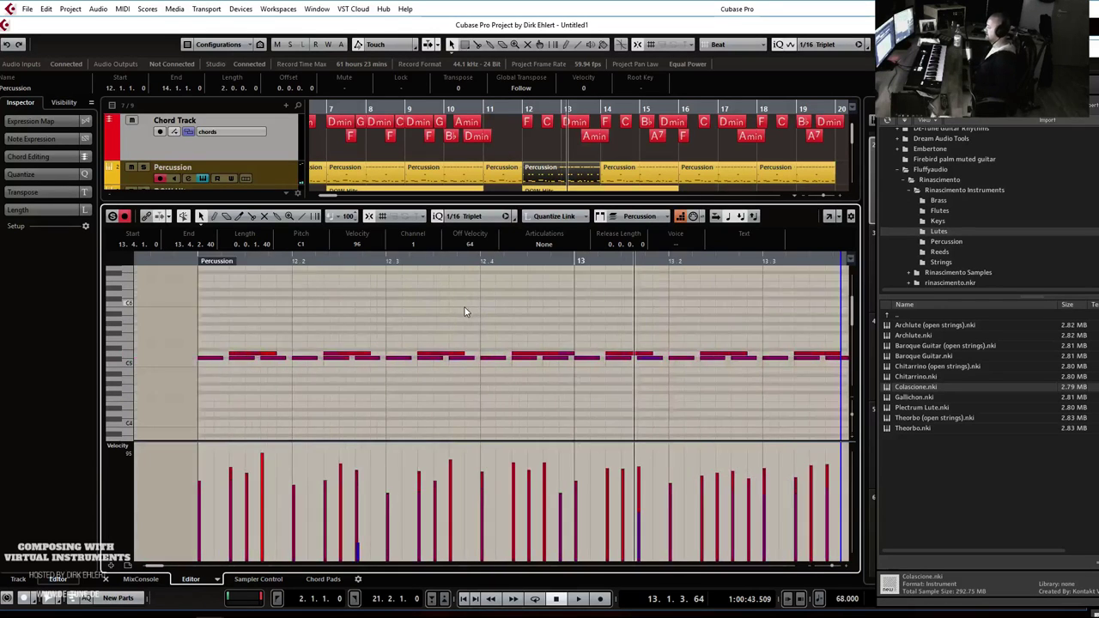
Solo the Percussion part in the editor and play it from bar 12.
click(411, 262)
key(space)
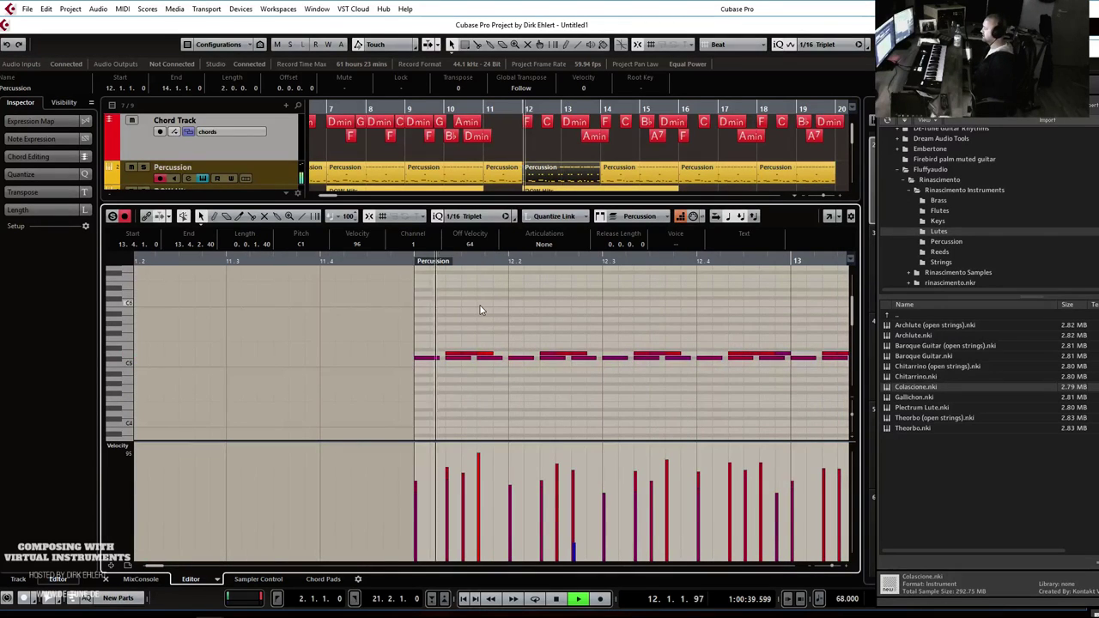
key(space)
key(s)
click(414, 262)
key(space)
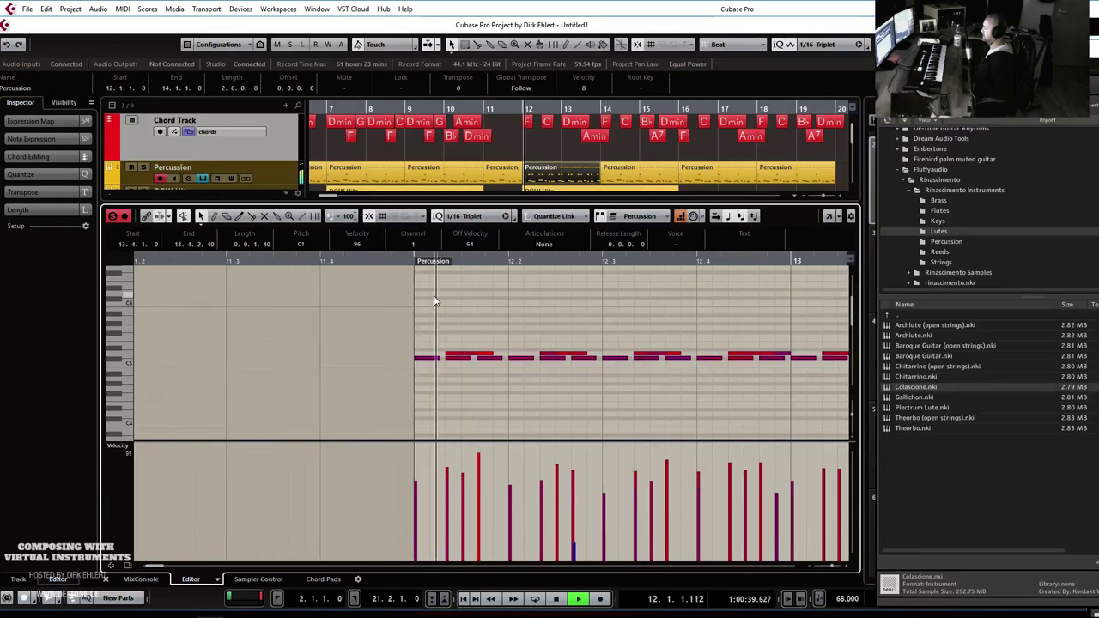
key(g)
key(g)
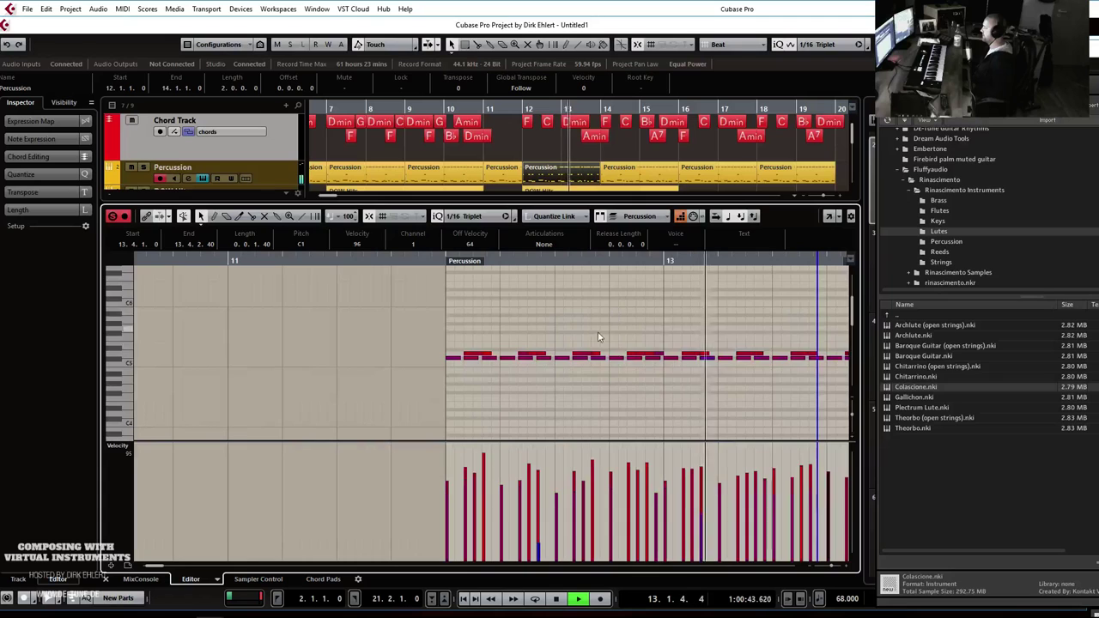
Raise the velocities of all C#5 notes in the part, bringing the first to 100, and play again from bar 12.
key(g)
key(g)
drag(218, 378, 574, 359)
drag(410, 446, 407, 434)
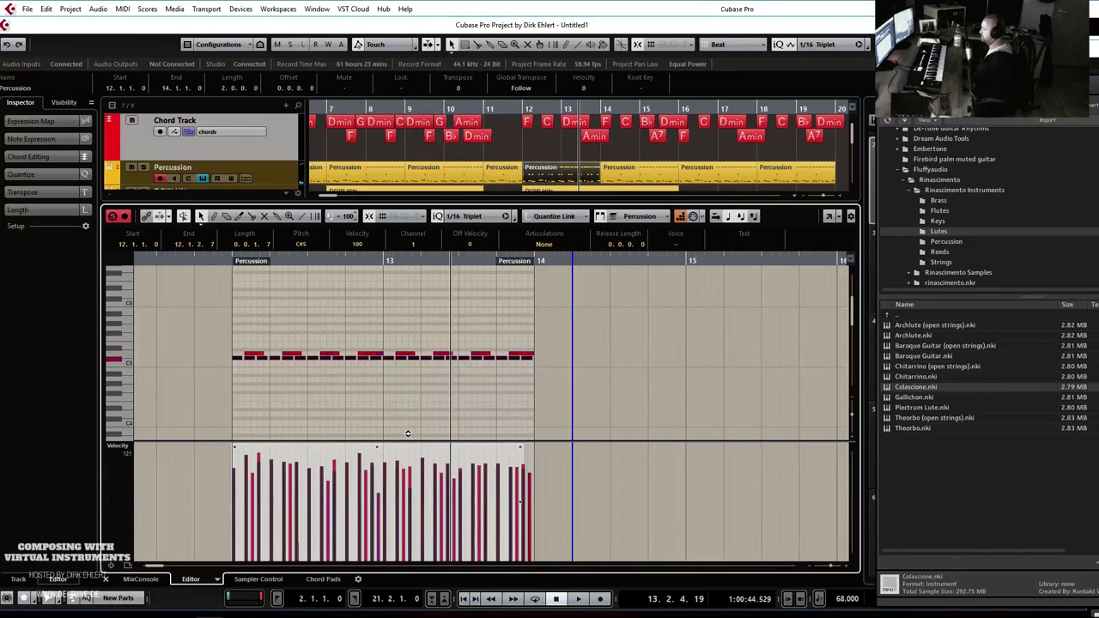
click(230, 260)
key(space)
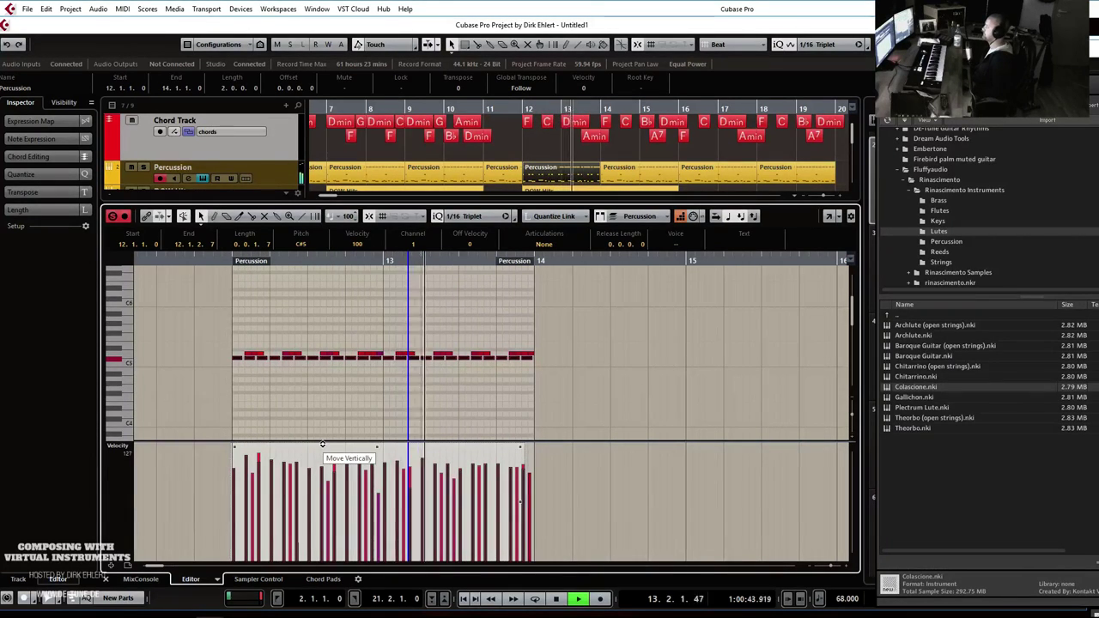
Play back the Percussion part from bar 12 with its notes in view, and close the note editor.
key(h)
key(h)
key(h)
key(h)
key(space)
key(Return)
click(519, 113)
key(Return)
key(space)
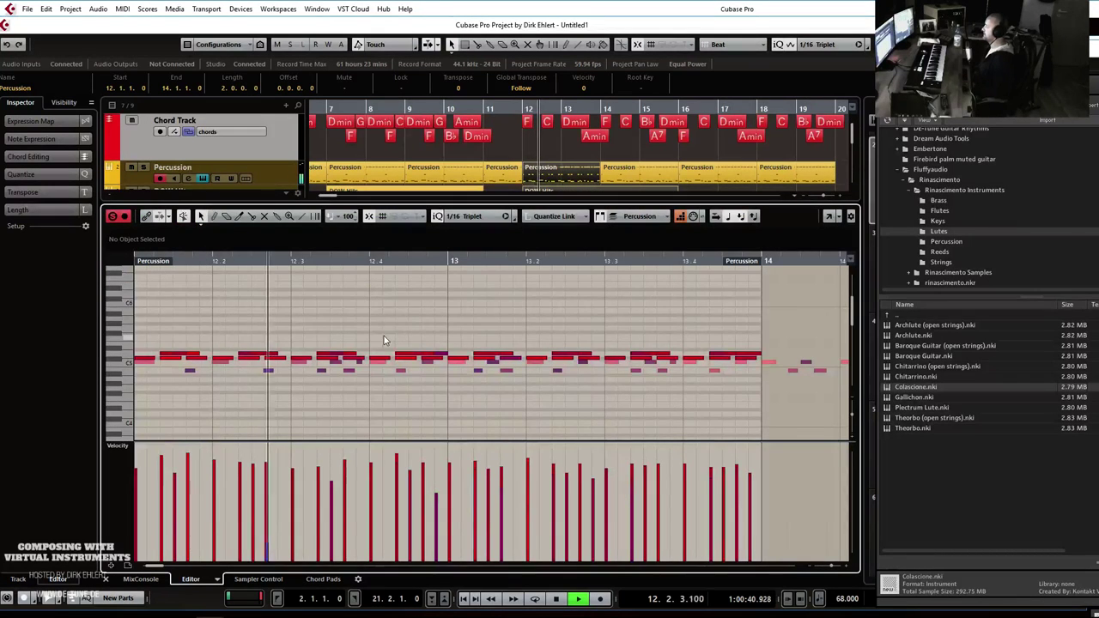
key(space)
key(Return)
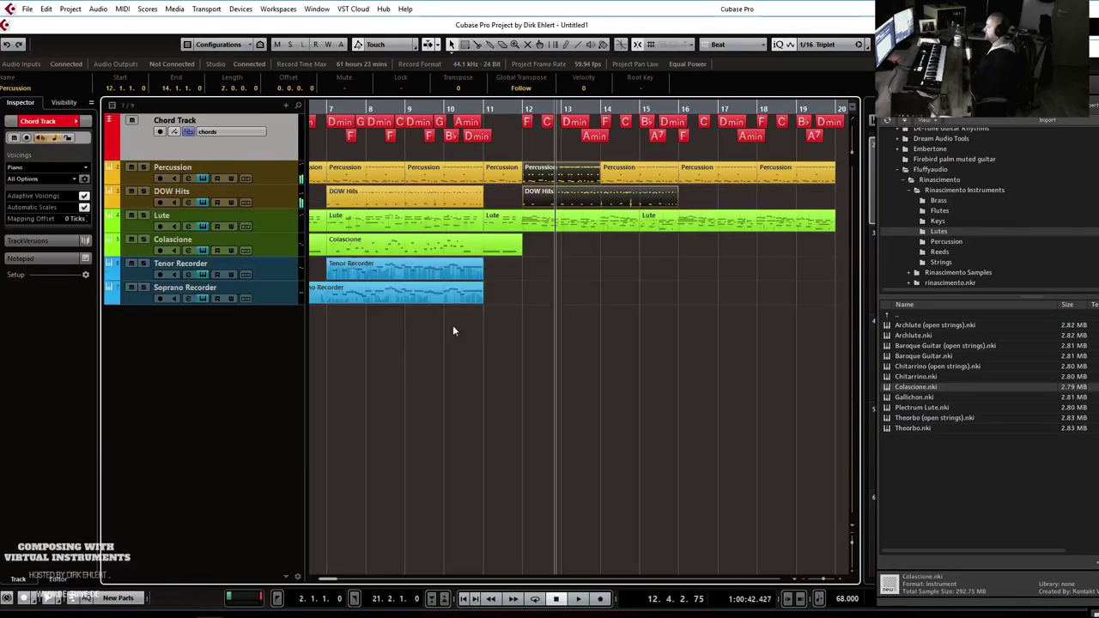
Duplicate the Colascione track and delete the copied parts from the duplicate.
drag(669, 201, 692, 190)
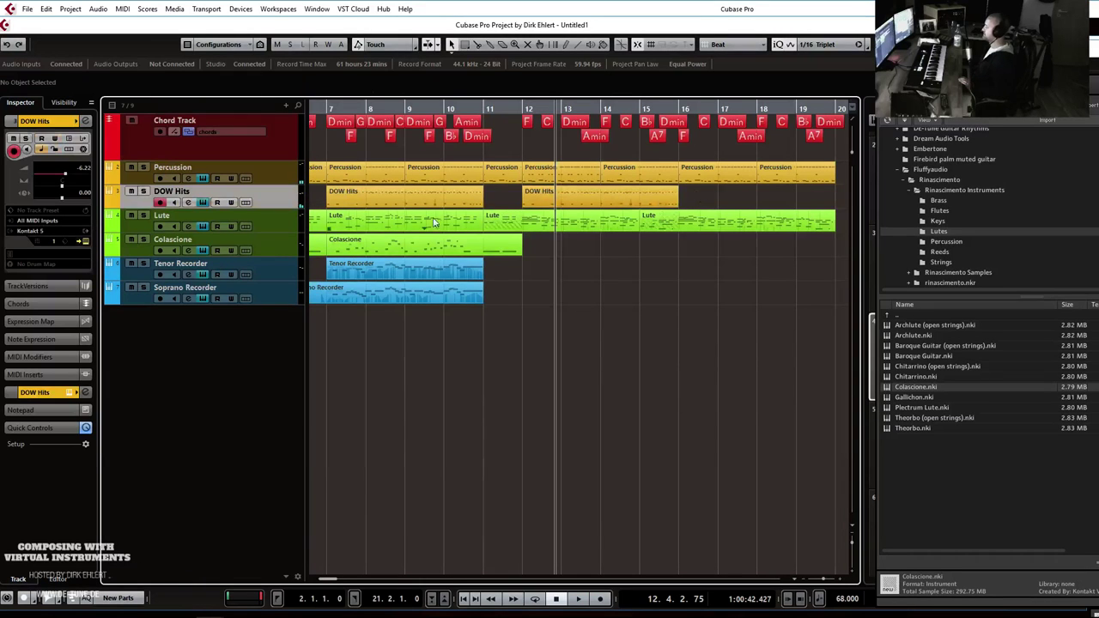
click(252, 245)
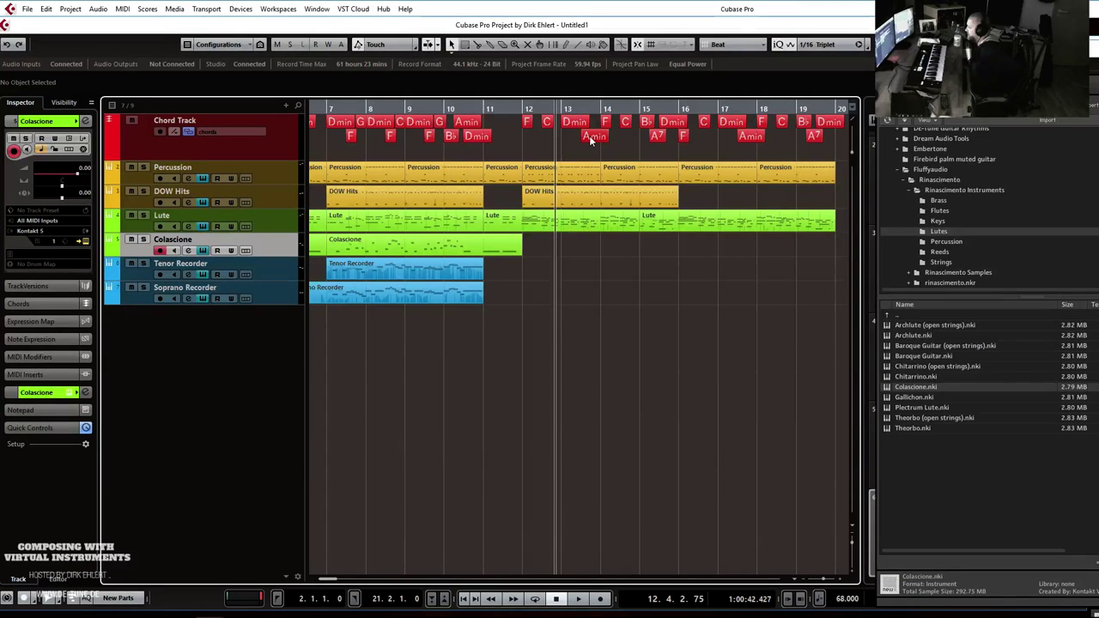
right_click(274, 244)
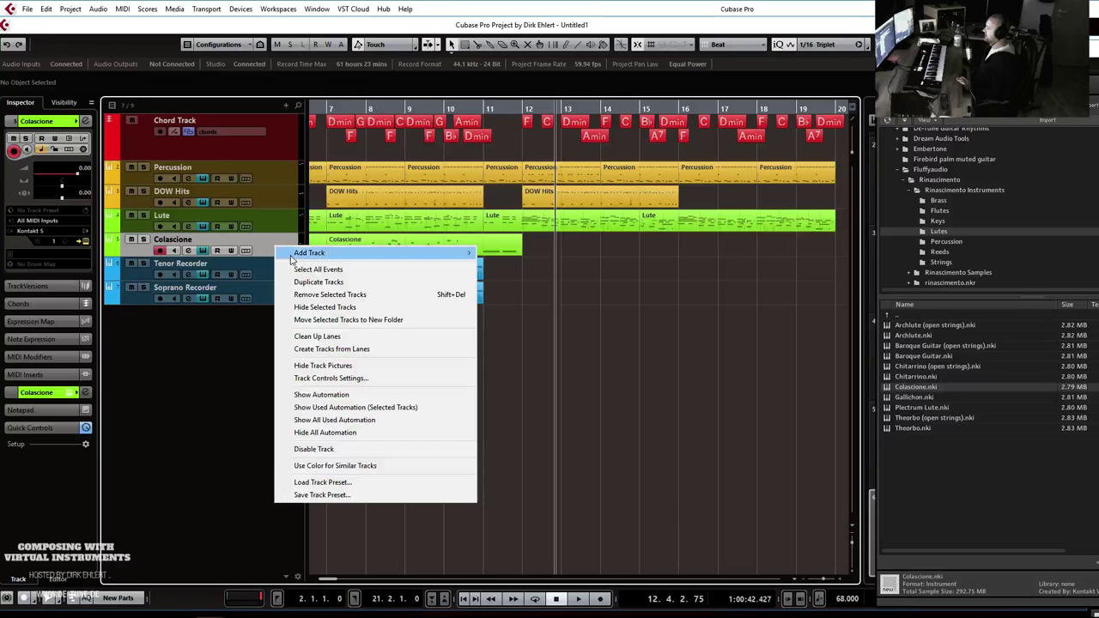
click(309, 284)
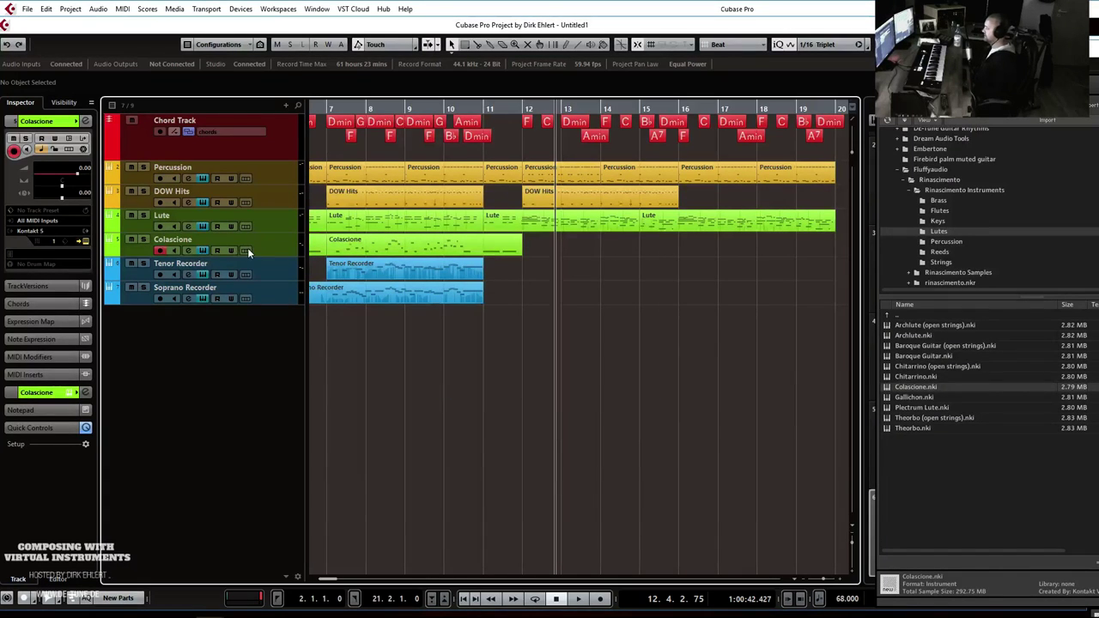
key(g)
key(g)
key(g)
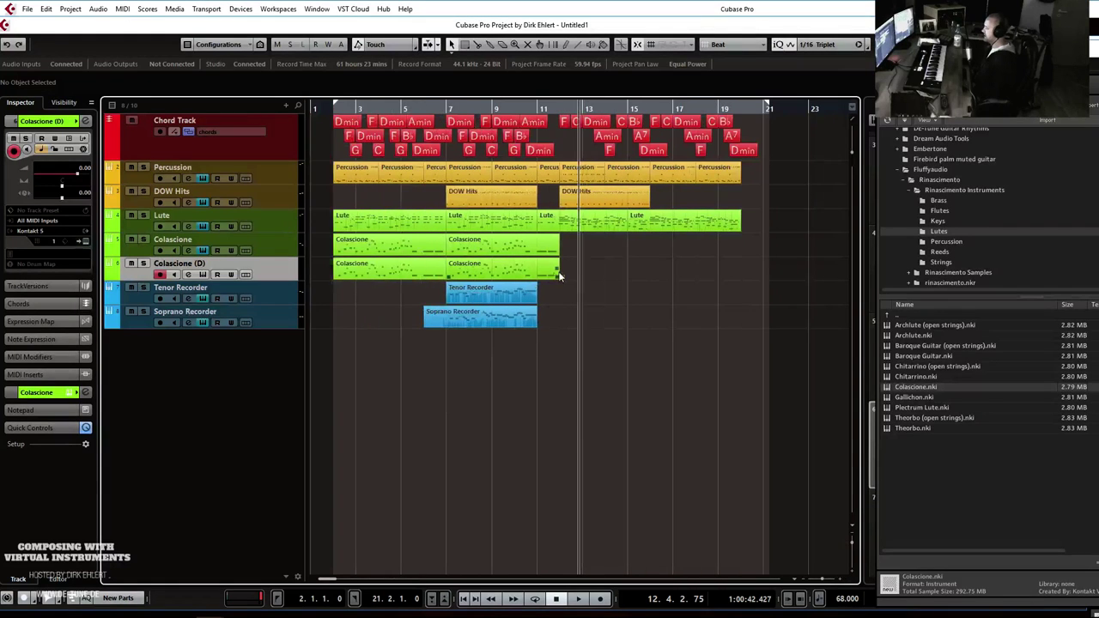
key(Delete)
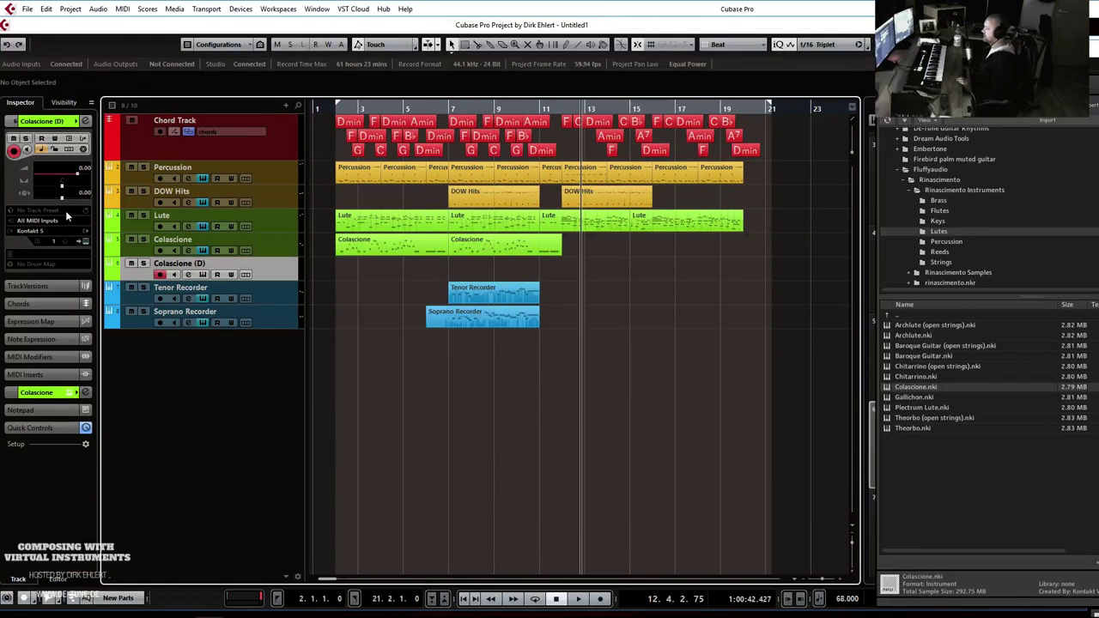
Load Hurdy Gurdy.nki from the Rinascimento Strings folder into the duplicated track's Kontakt instrument.
click(84, 242)
drag(1065, 49, 251, 45)
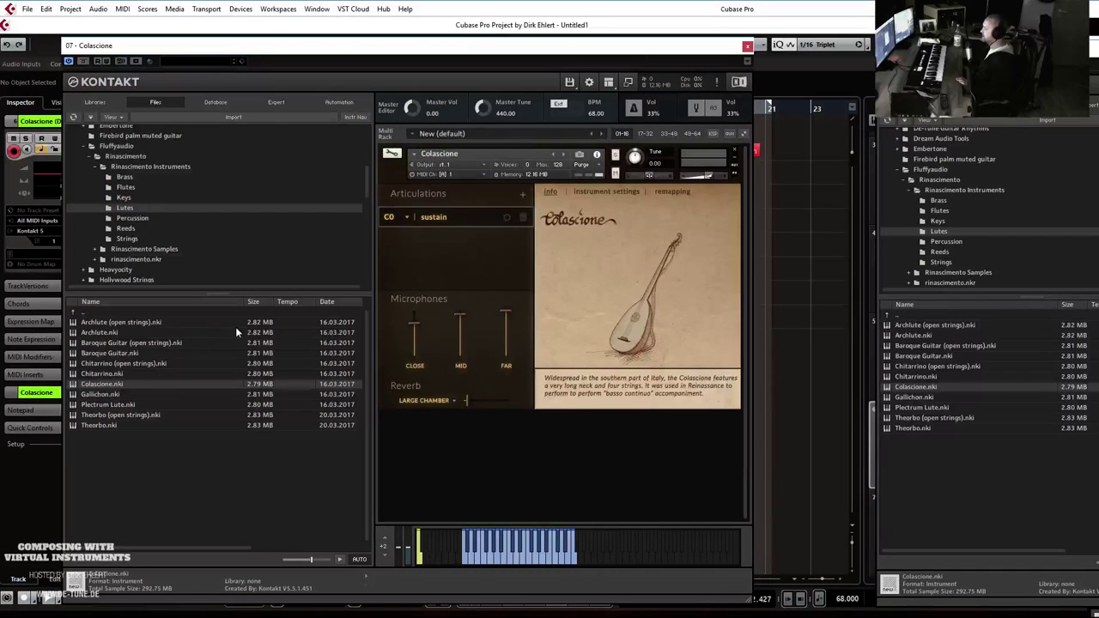
click(141, 228)
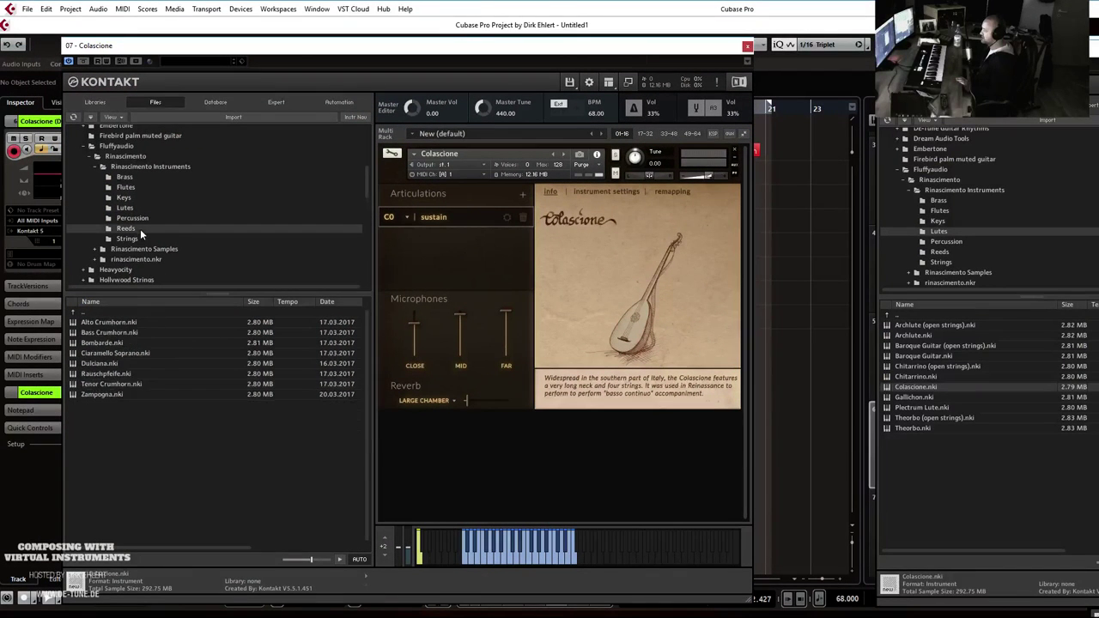
click(140, 238)
double_click(102, 333)
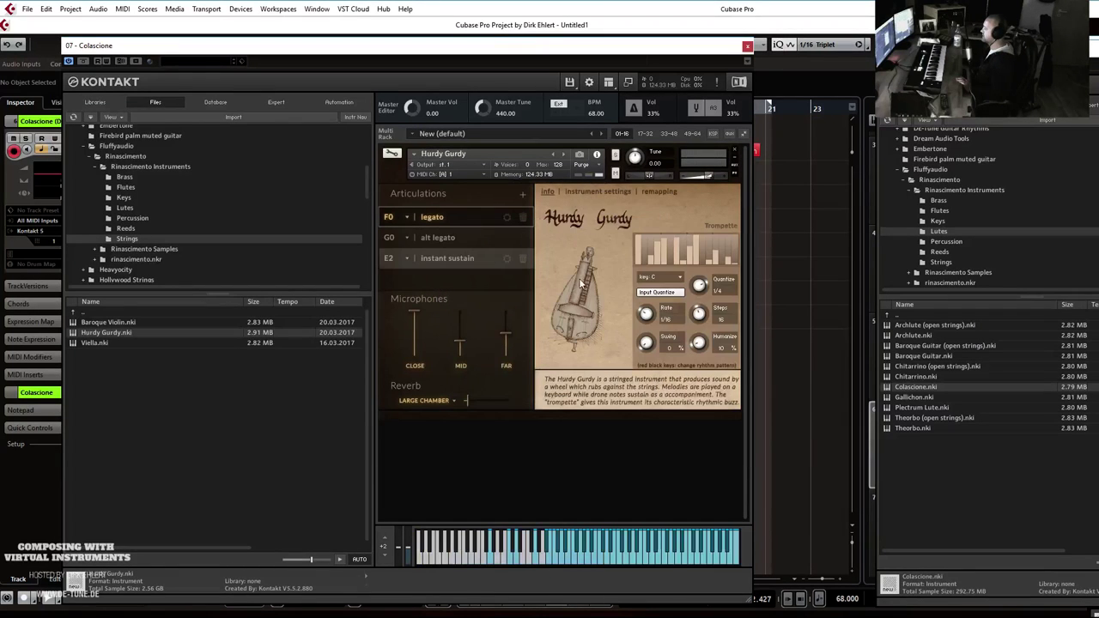
Set the Hurdy Gurdy's Trompette to key F, 16 steps and 52% swing.
click(671, 279)
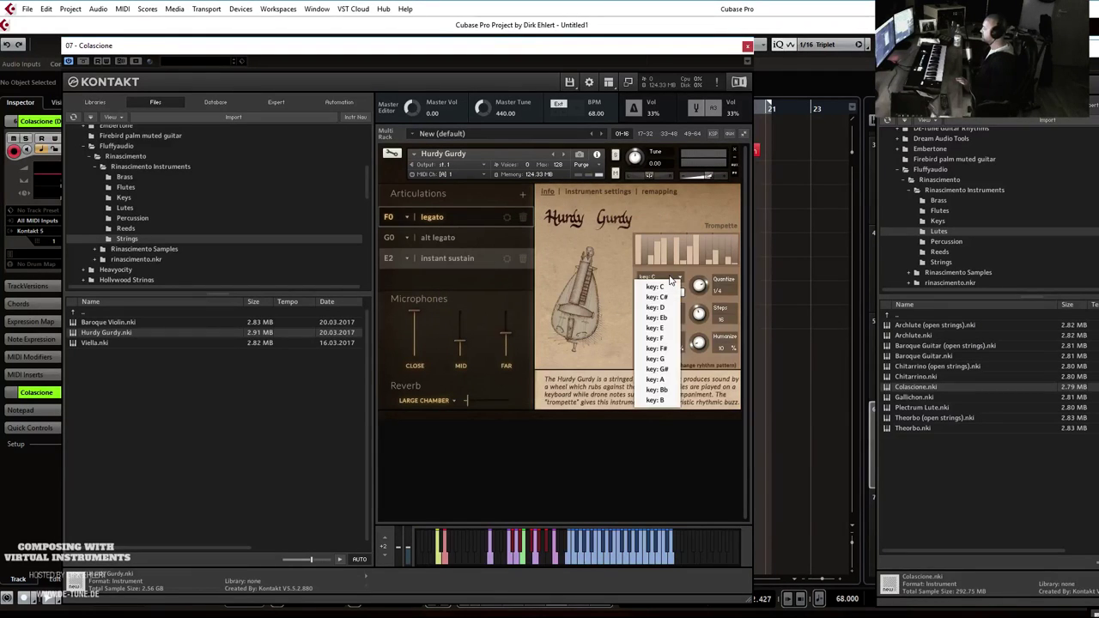
click(670, 340)
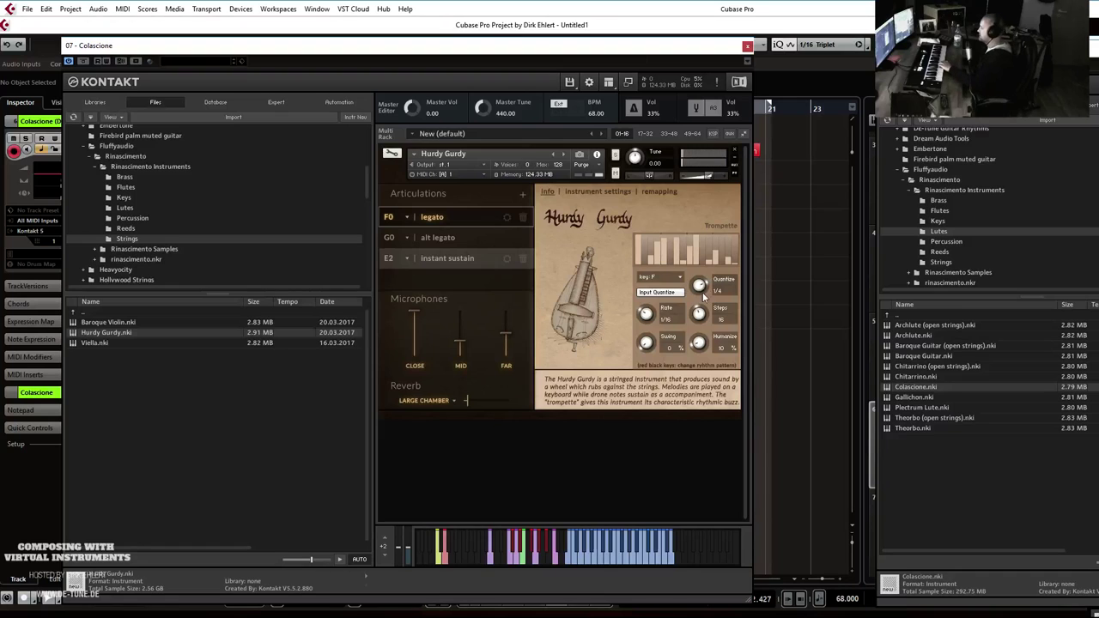
drag(698, 316, 694, 330)
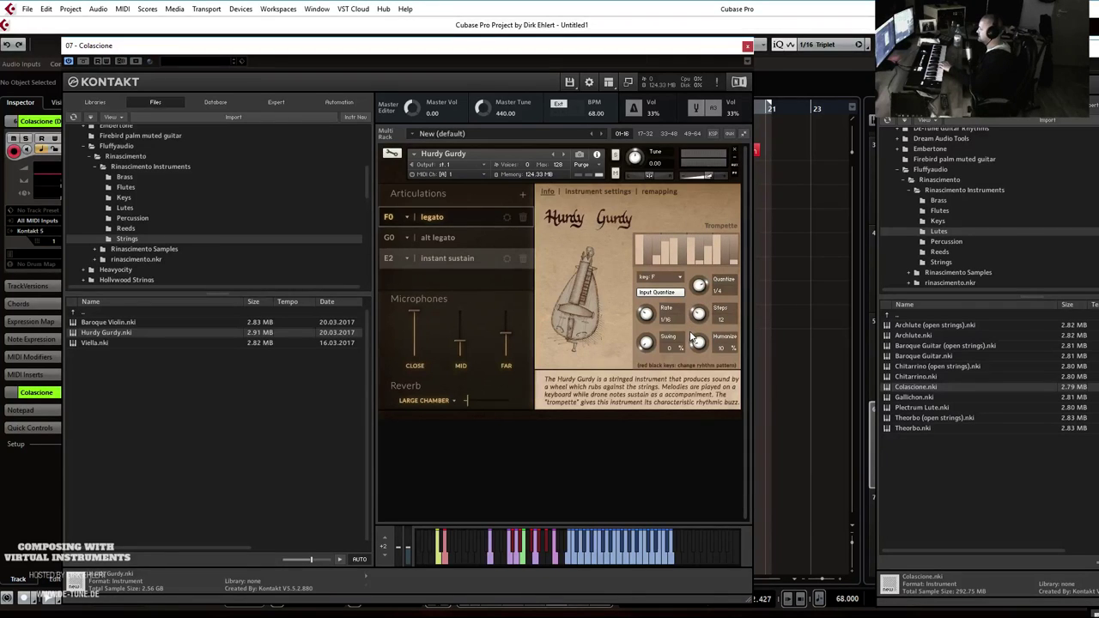
drag(698, 320, 701, 308)
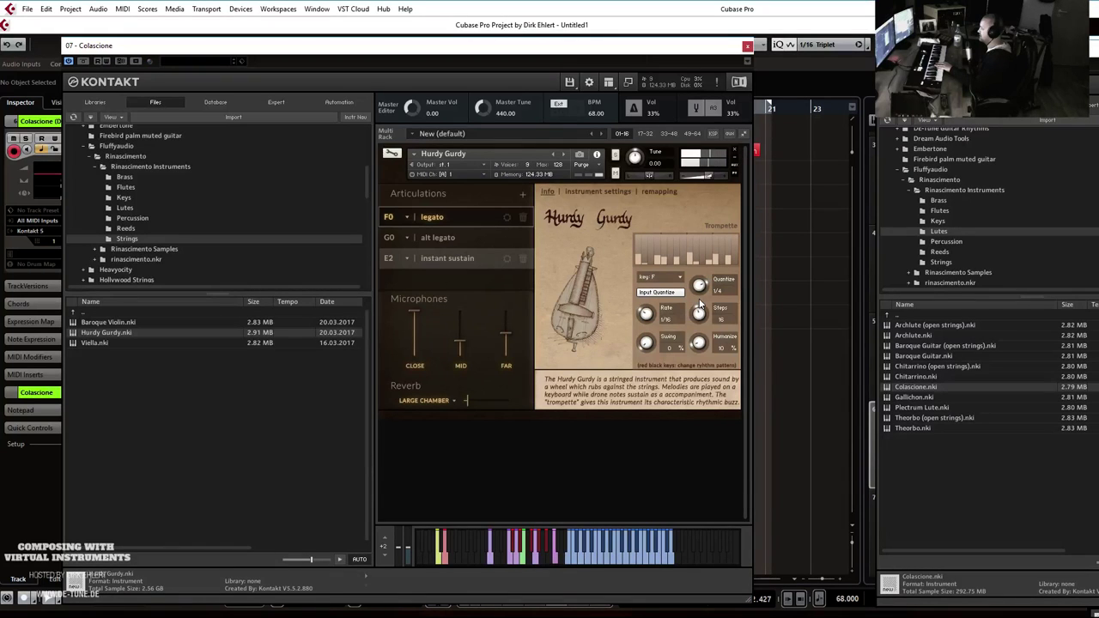
drag(643, 345, 658, 292)
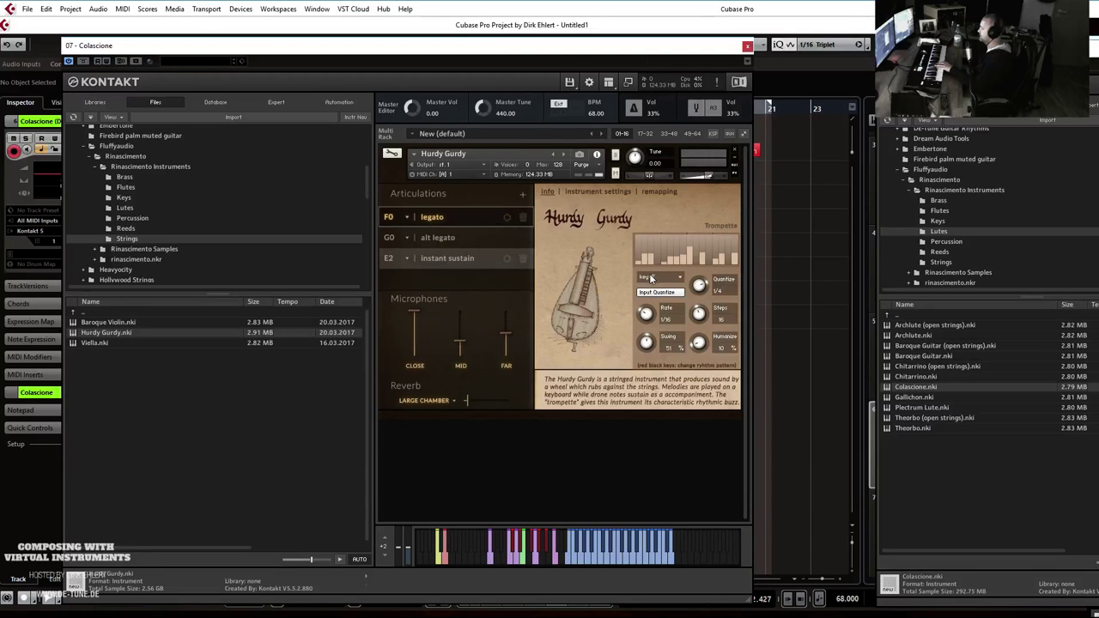
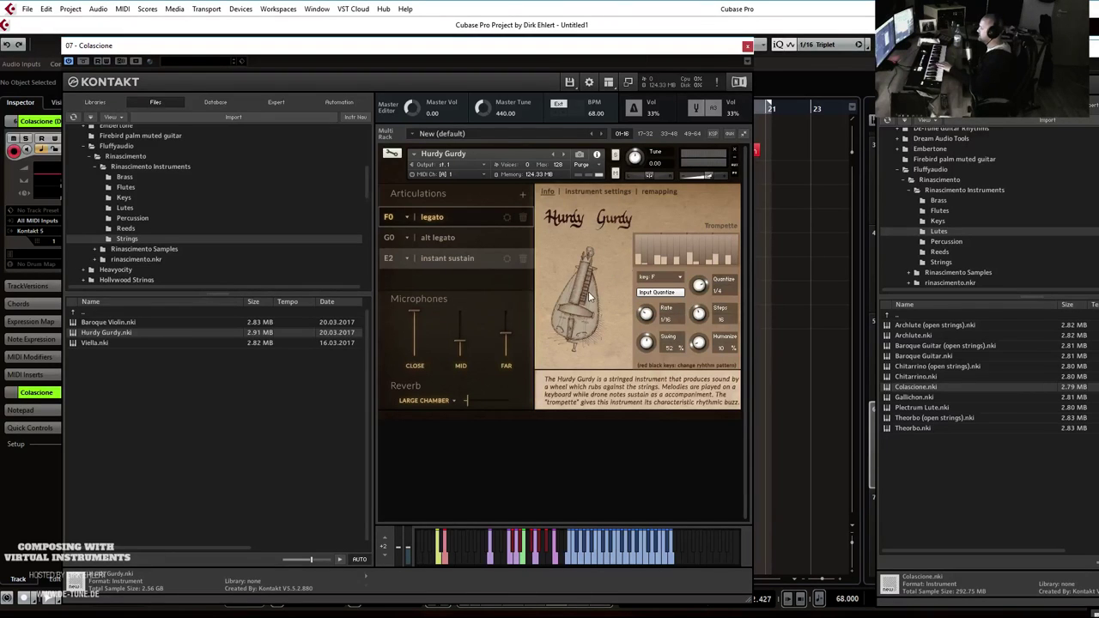
Save the customised instrument as "Hurdy Gurdy F.nki" in the Strings folder and close the Kontakt window.
click(569, 83)
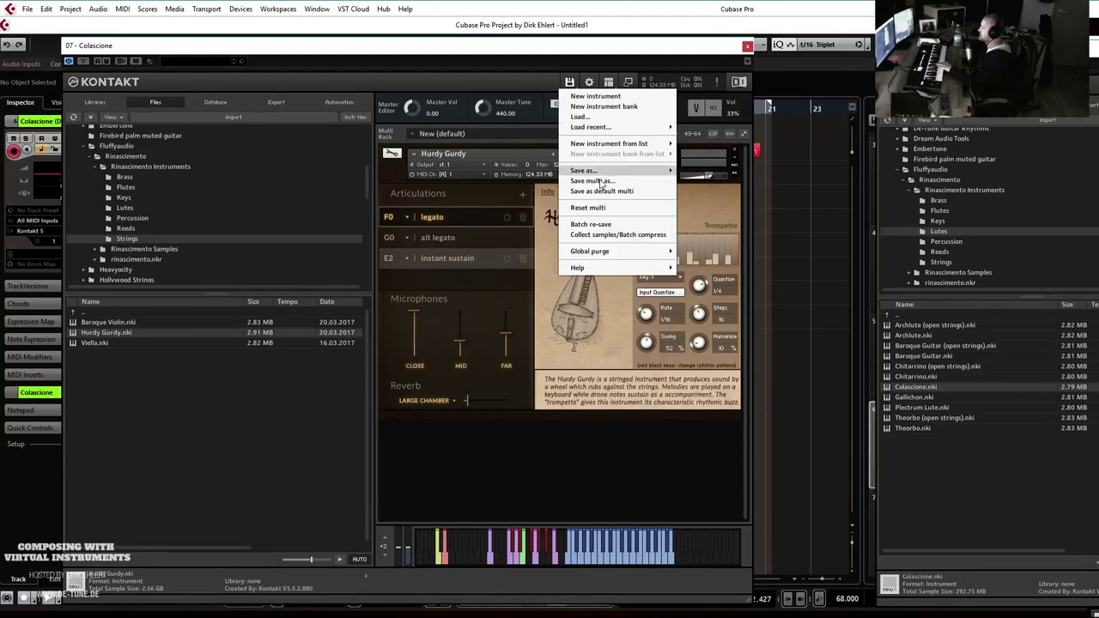
mouse_move(604, 173)
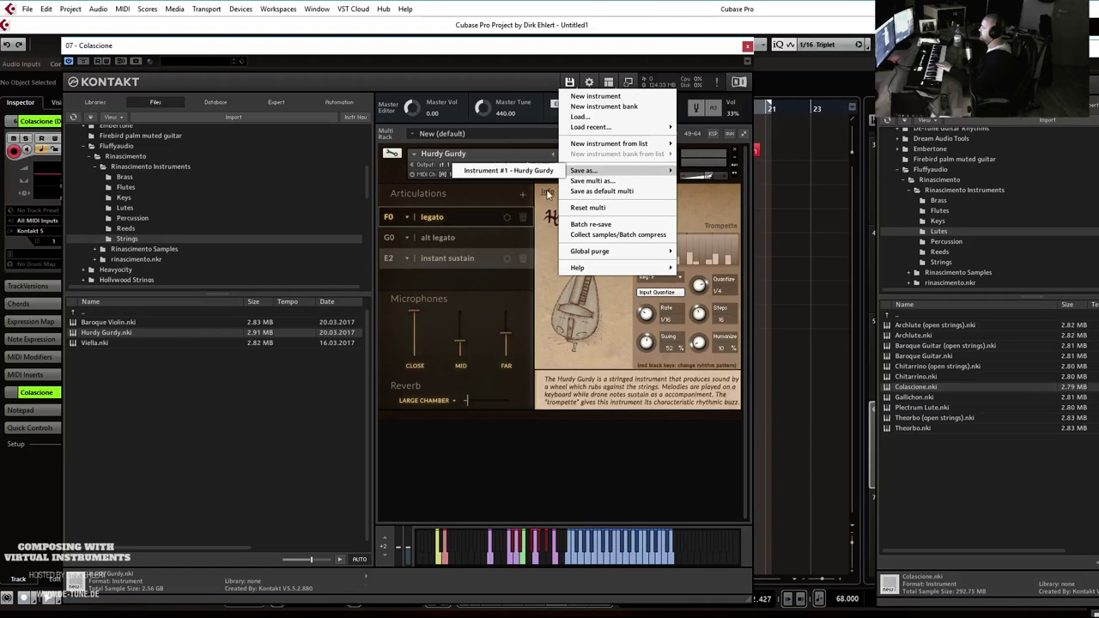
click(515, 170)
click(179, 306)
text(2.nki)
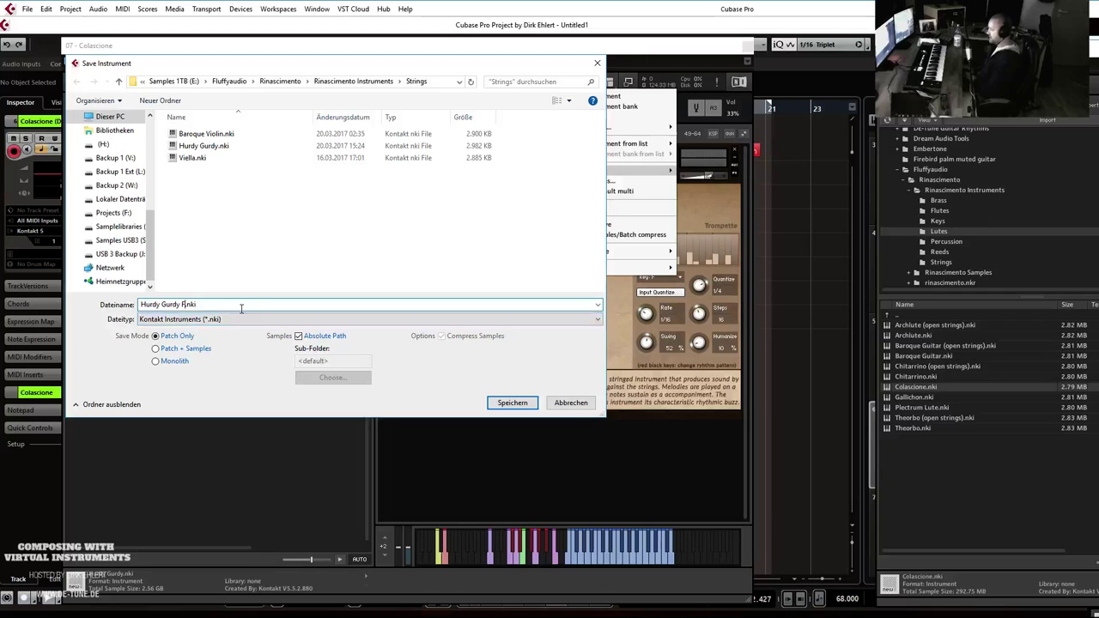
key(Return)
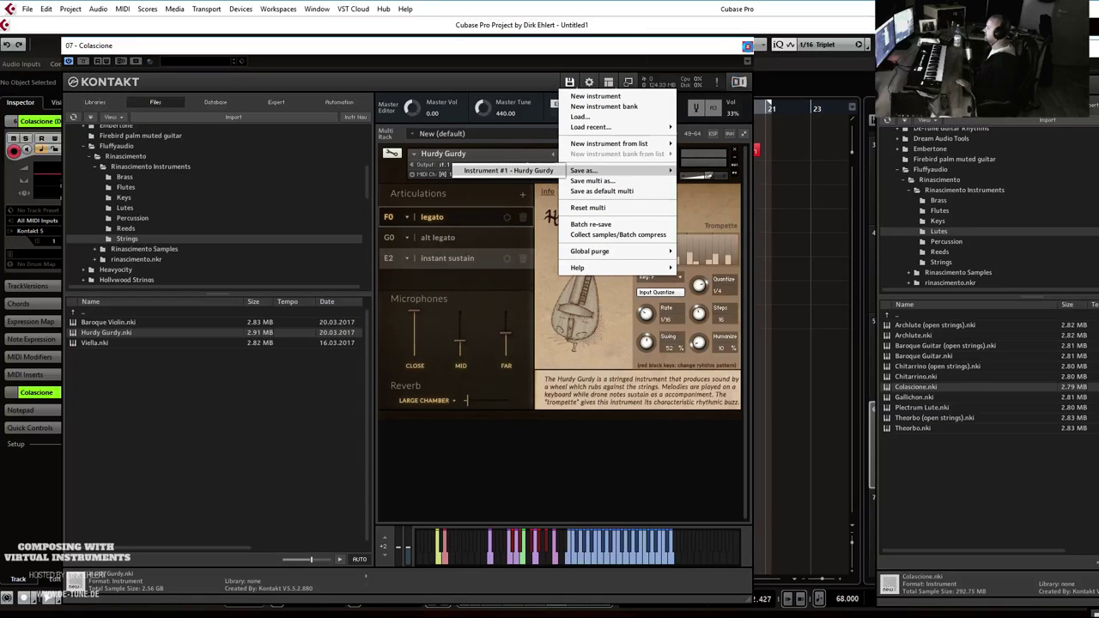
click(748, 49)
click(748, 49)
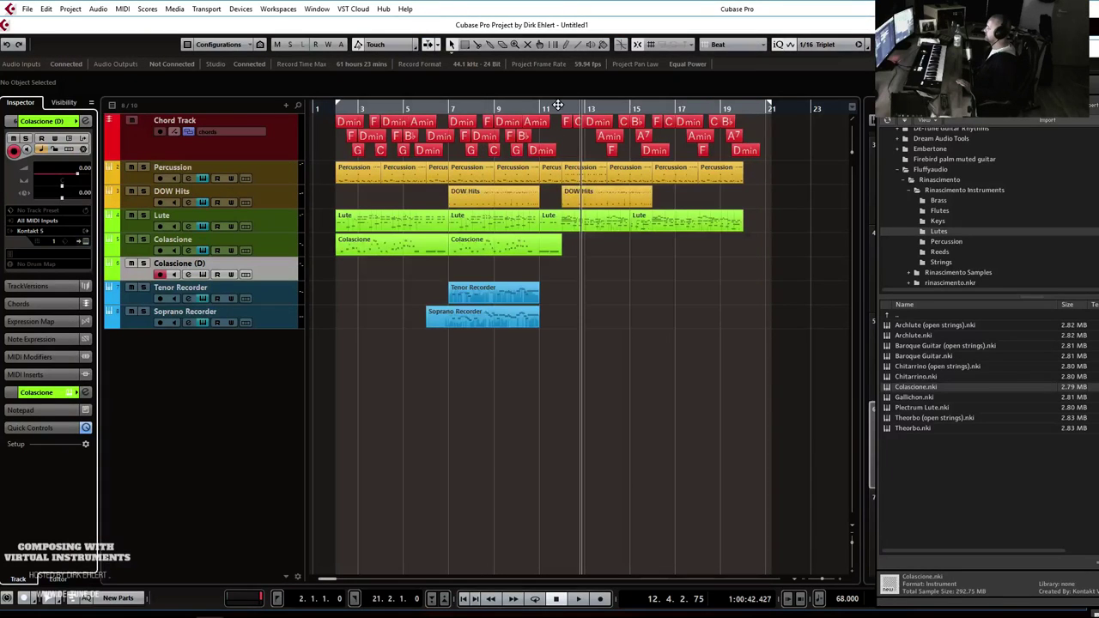
Play from around bar 11 and rename the duplicated Colascione track as "Hurdy".
click(549, 110)
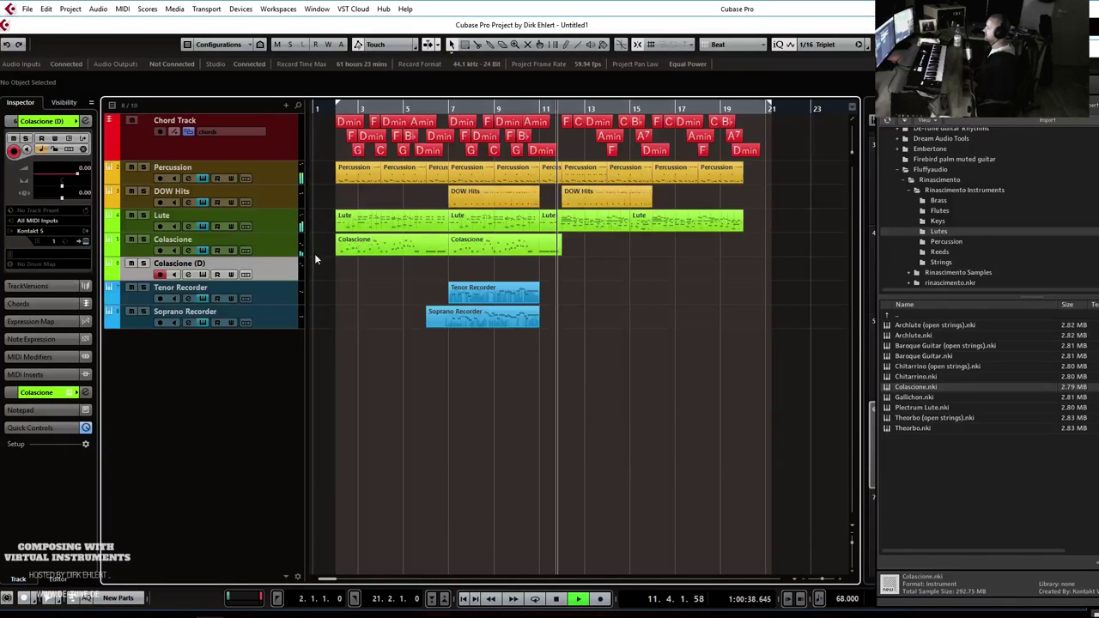
double_click(216, 264)
text(Hurdy)
key(Return)
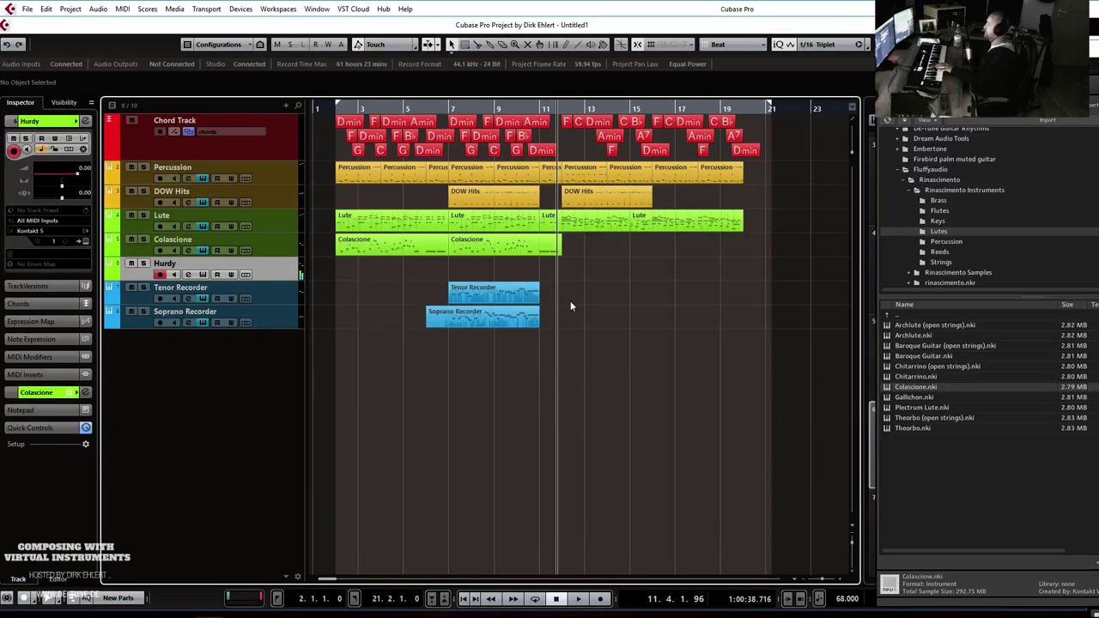
Play back the arrangement from bar 11 to audition the Hurdy sound against the section at bar 12.
click(540, 106)
key(space)
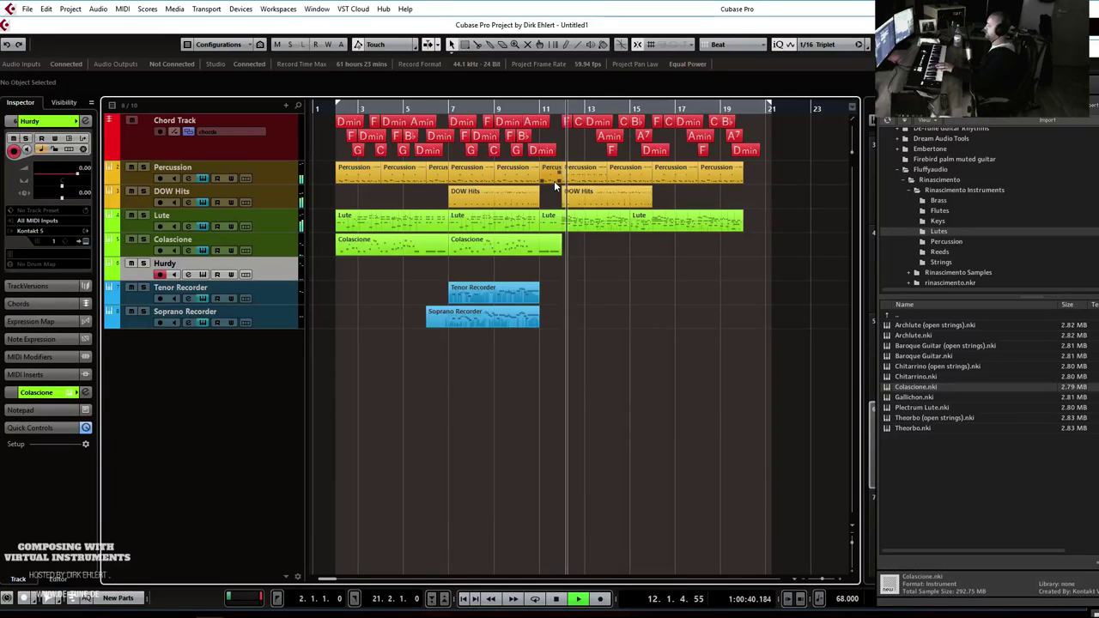
key(space)
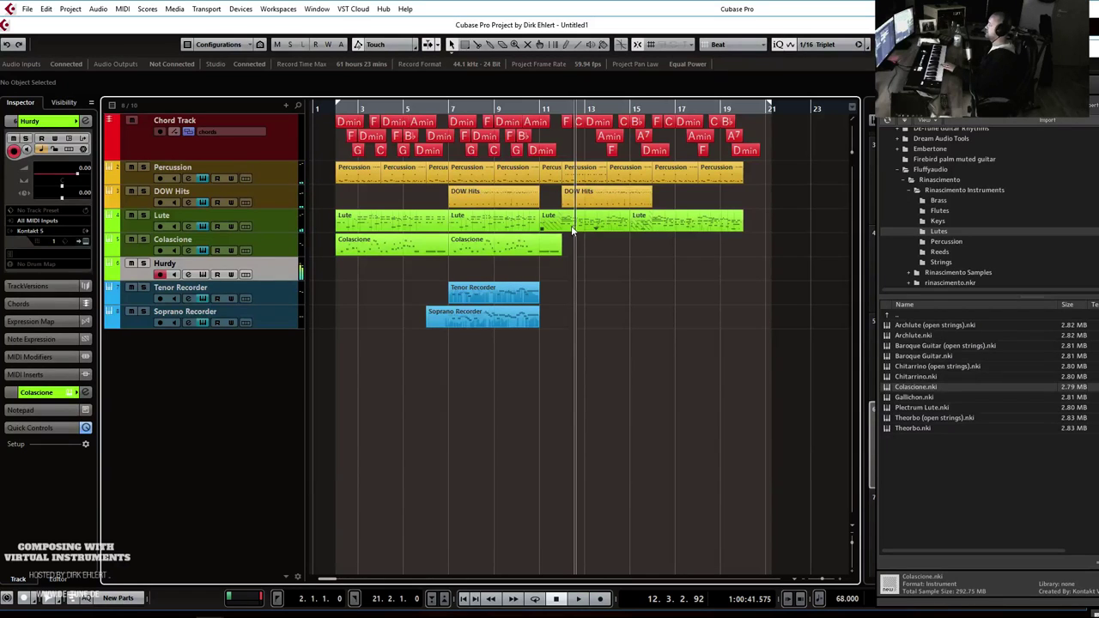
ctrl+scroll(569, 300, up, 1)
ctrl+scroll(568, 296, up, 4)
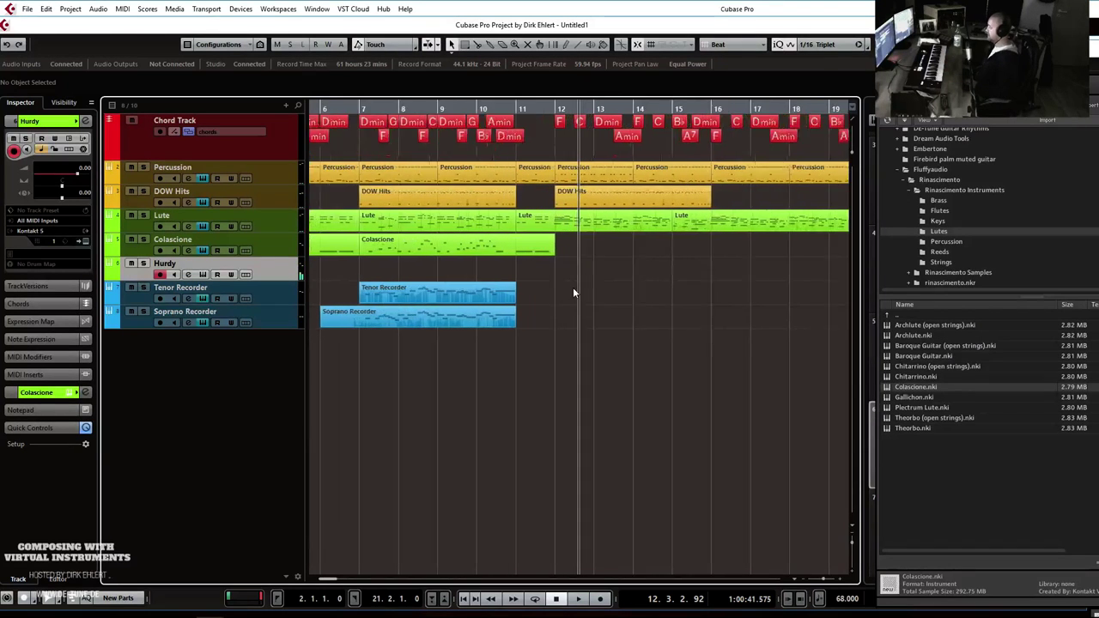
Rename the Hurdy track as "Hurdy F".
double_click(192, 265)
text(F)
key(Return)
Duplicate the Hurdy F track and name the copy "Hurdy C".
right_click(193, 264)
click(238, 299)
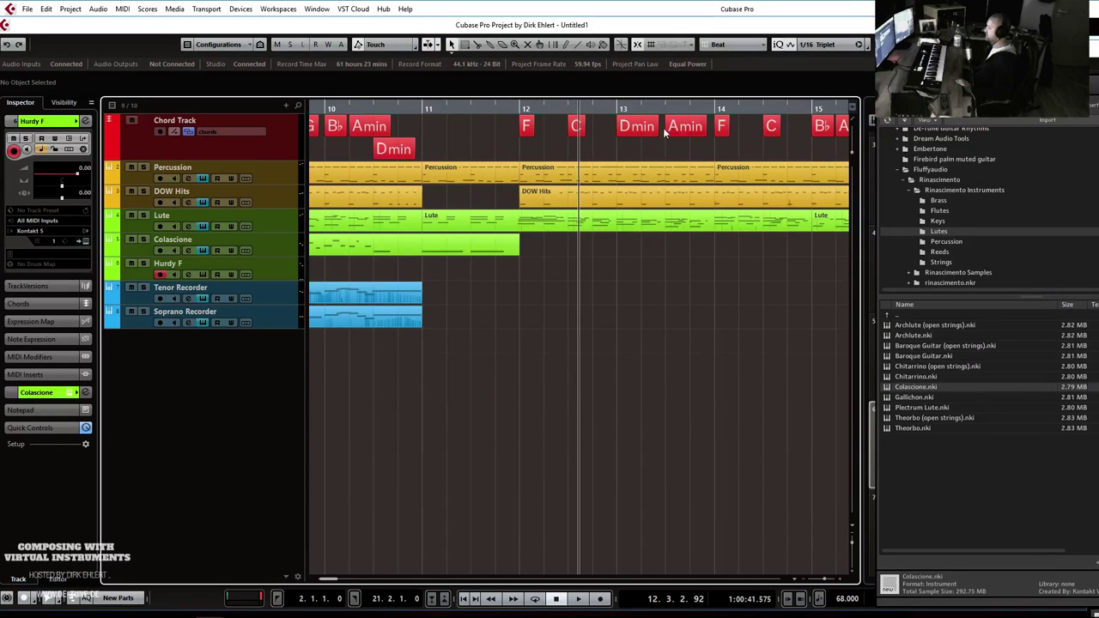
double_click(203, 289)
drag(178, 290, 211, 291)
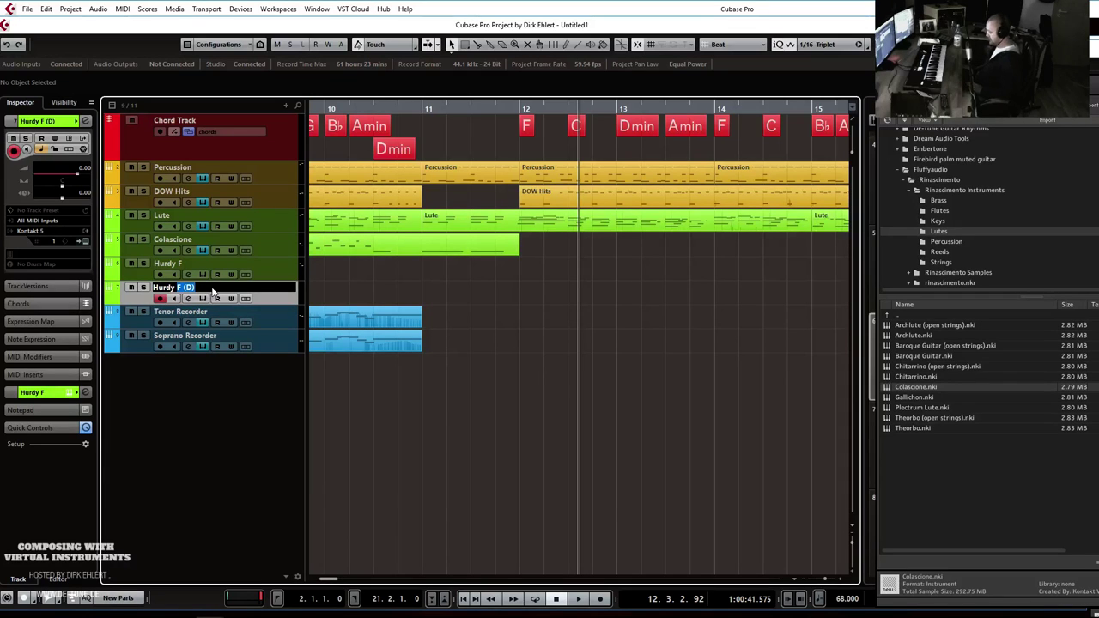
text(C)
key(Return)
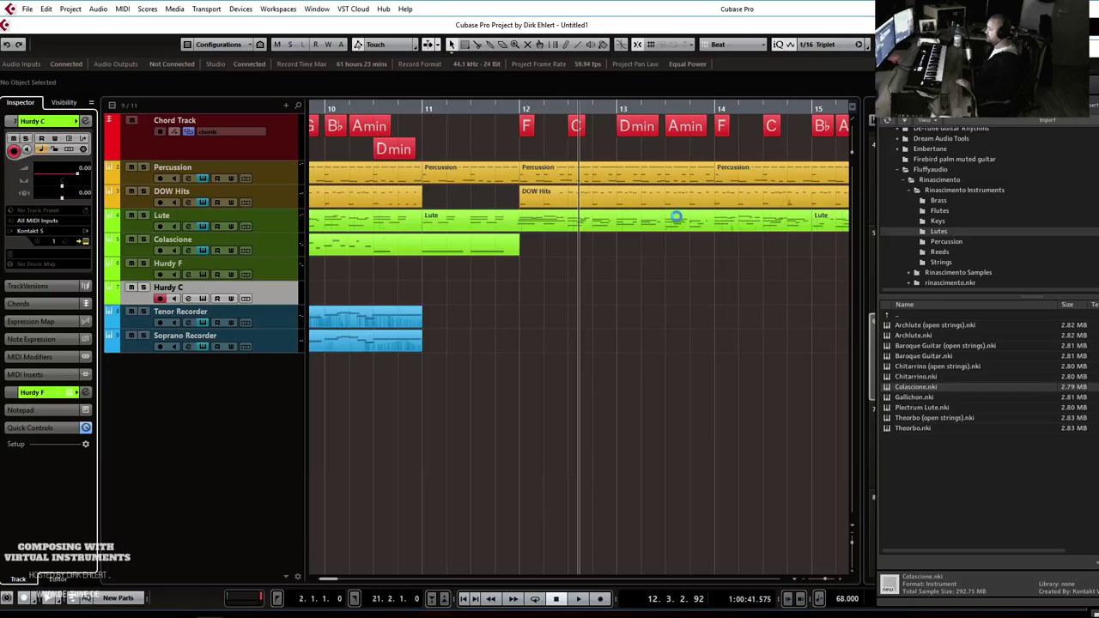
Set the Trompette key to C in the Hurdy C track's Kontakt instrument and put its window away.
click(203, 299)
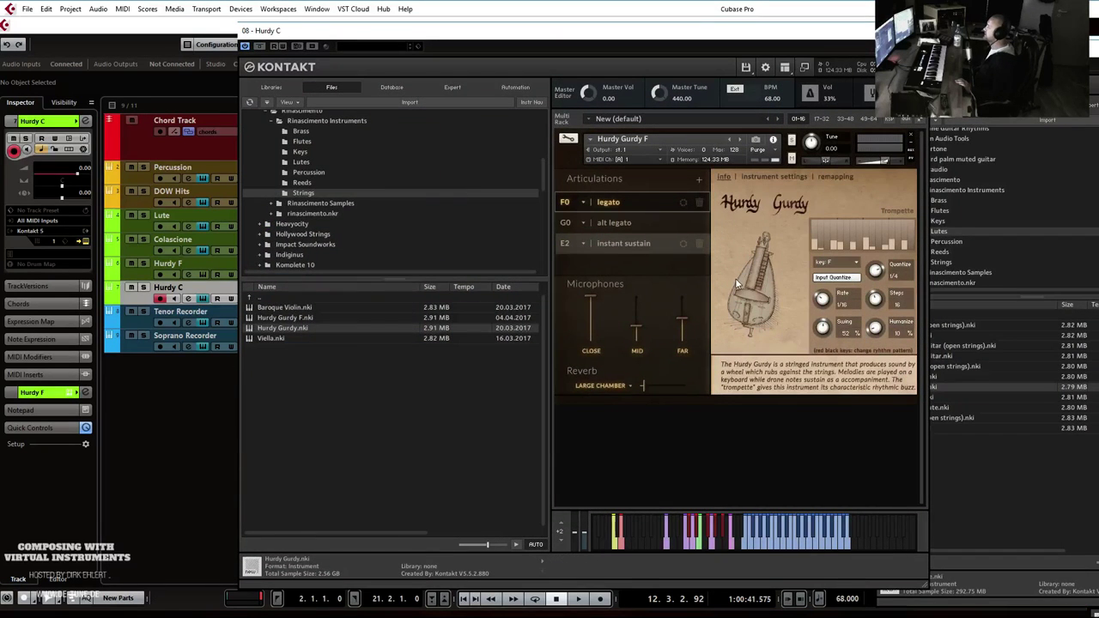
click(837, 261)
click(829, 269)
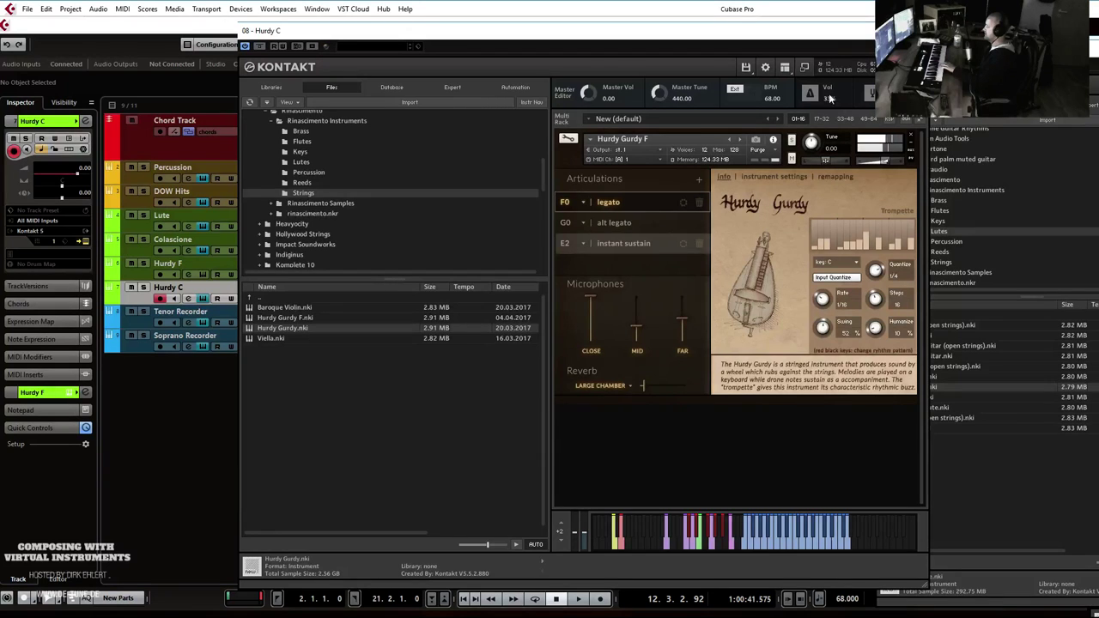
drag(778, 33, 1098, 57)
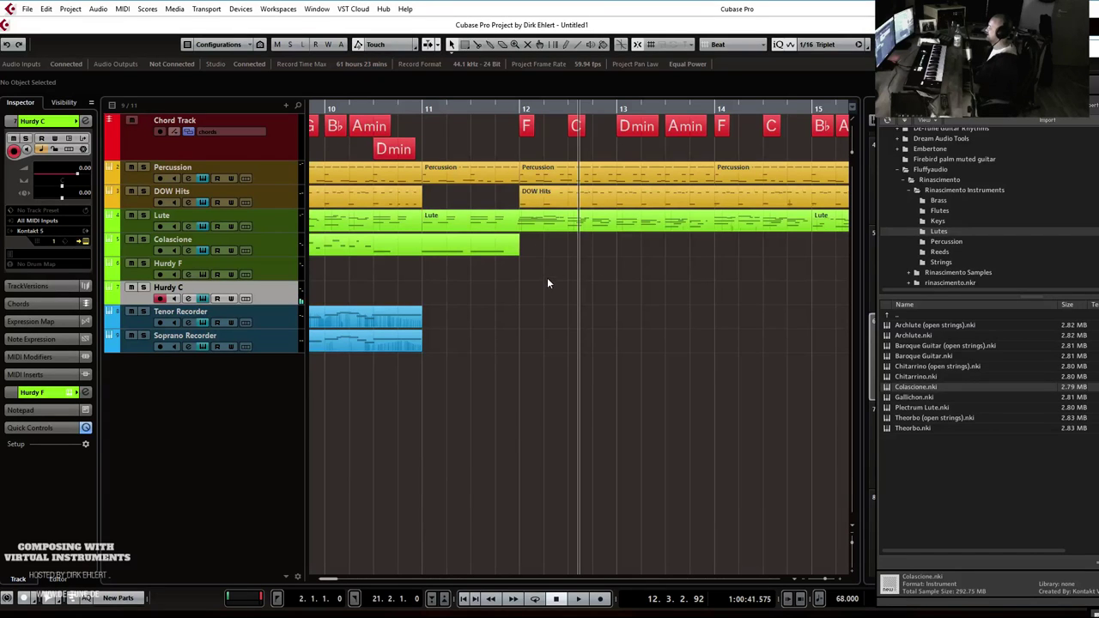
Create a half-bar part on the Hurdy F track at bar 12 and add a short C3 note at its start.
drag(530, 268, 570, 267)
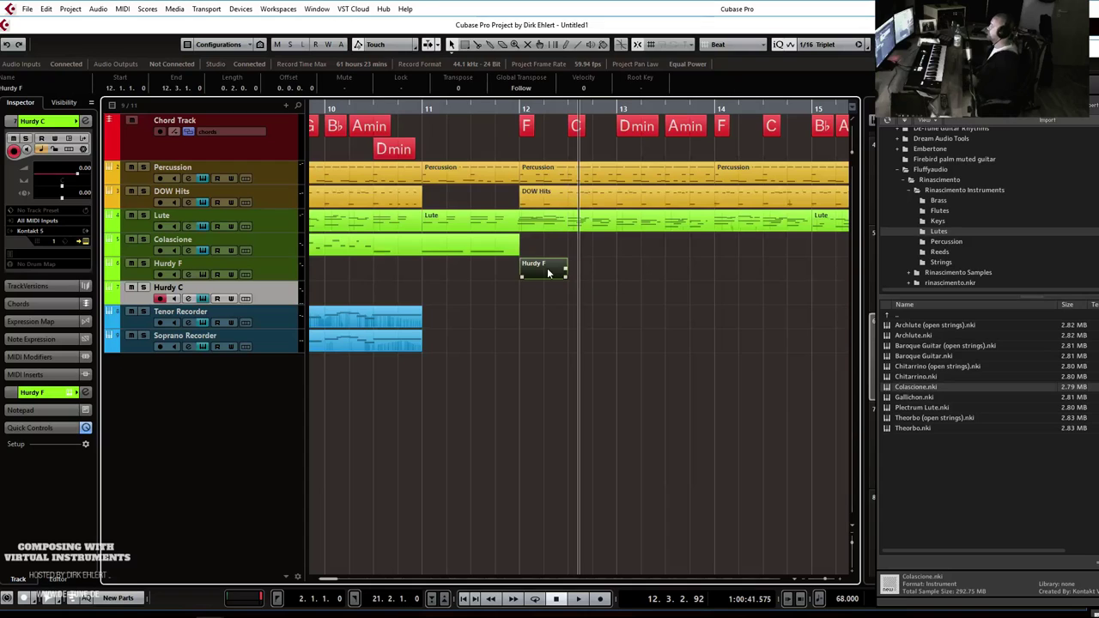
double_click(547, 268)
click(143, 331)
click(135, 340)
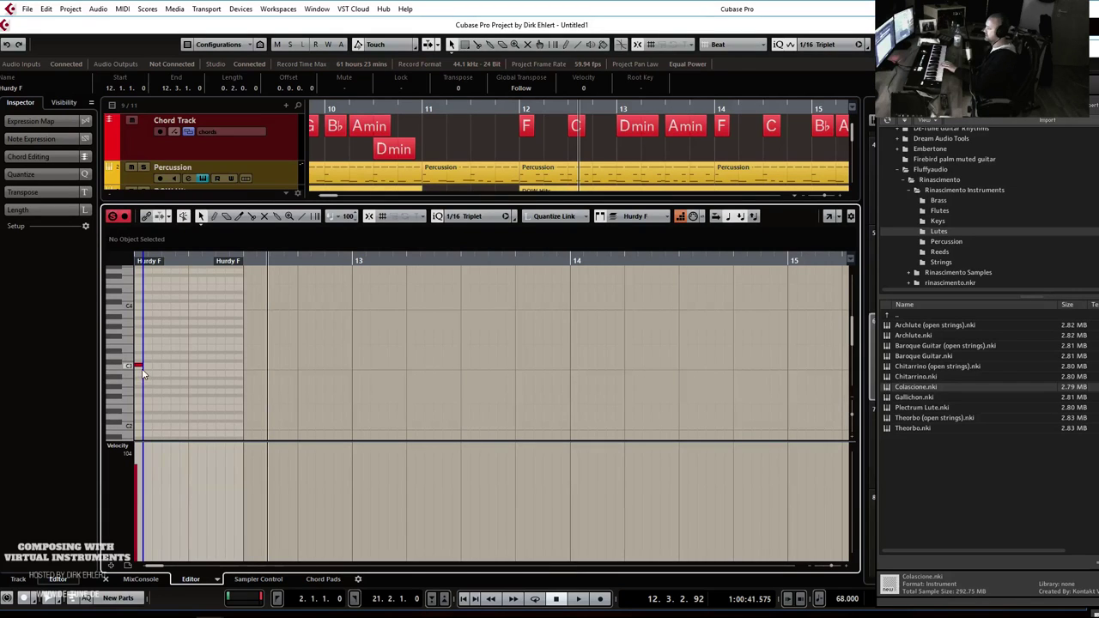
Lengthen the C3 note to fill the half-bar Hurdy F part and copy the part to Hurdy C at the second half of bar 12.
drag(140, 366, 243, 371)
key(Return)
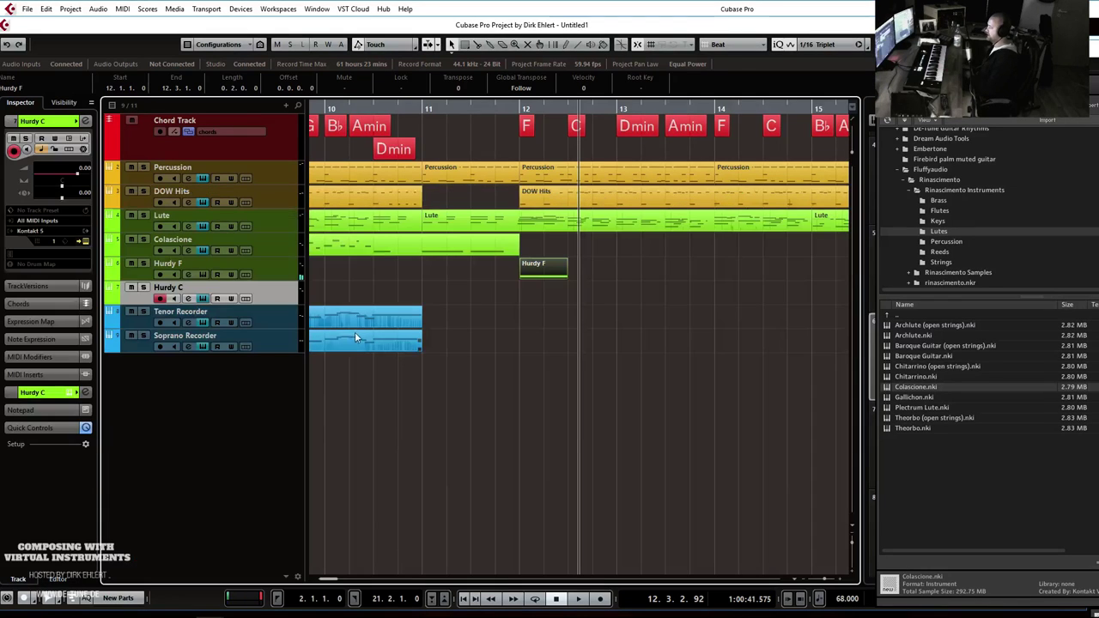
drag(548, 271, 592, 297)
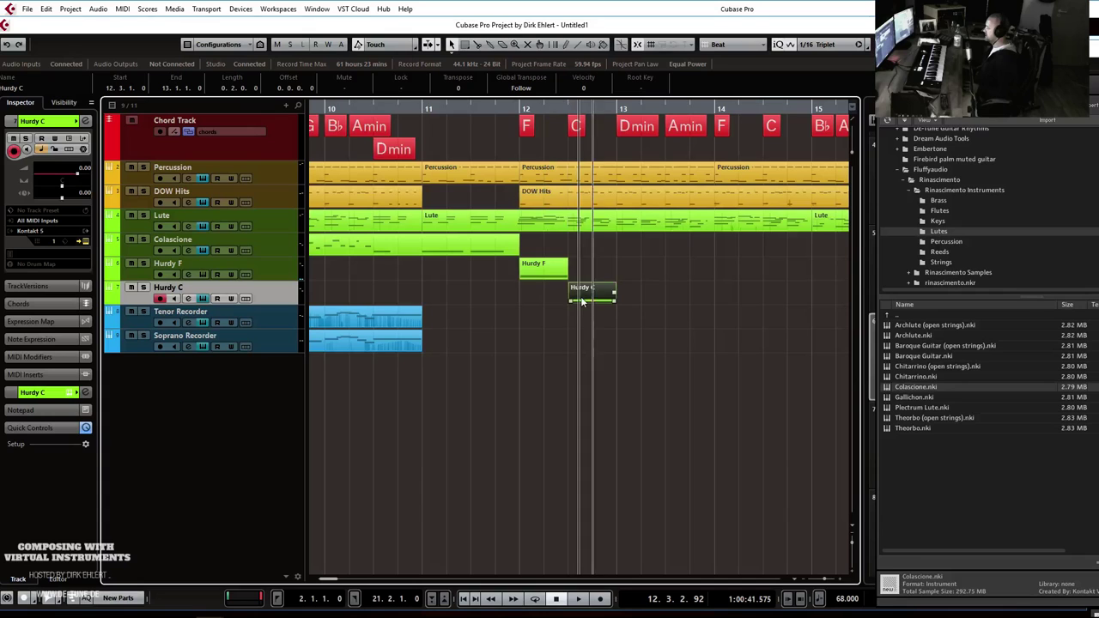
Solo the Hurdy F and Hurdy C tracks and play their parts from bar 12.
key(space)
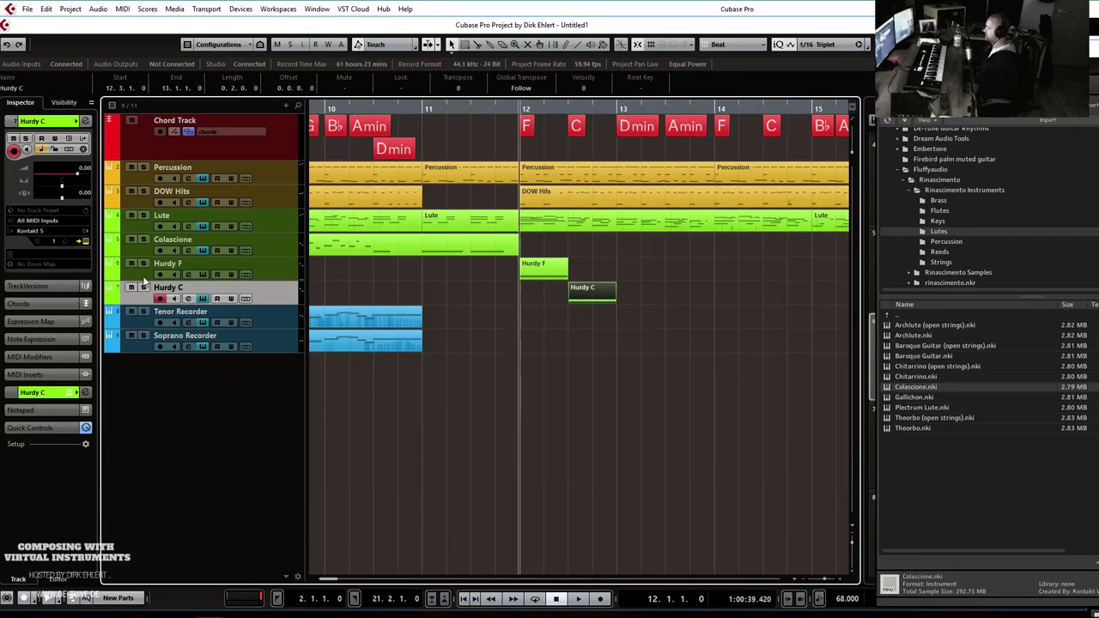
click(142, 263)
click(143, 288)
key(space)
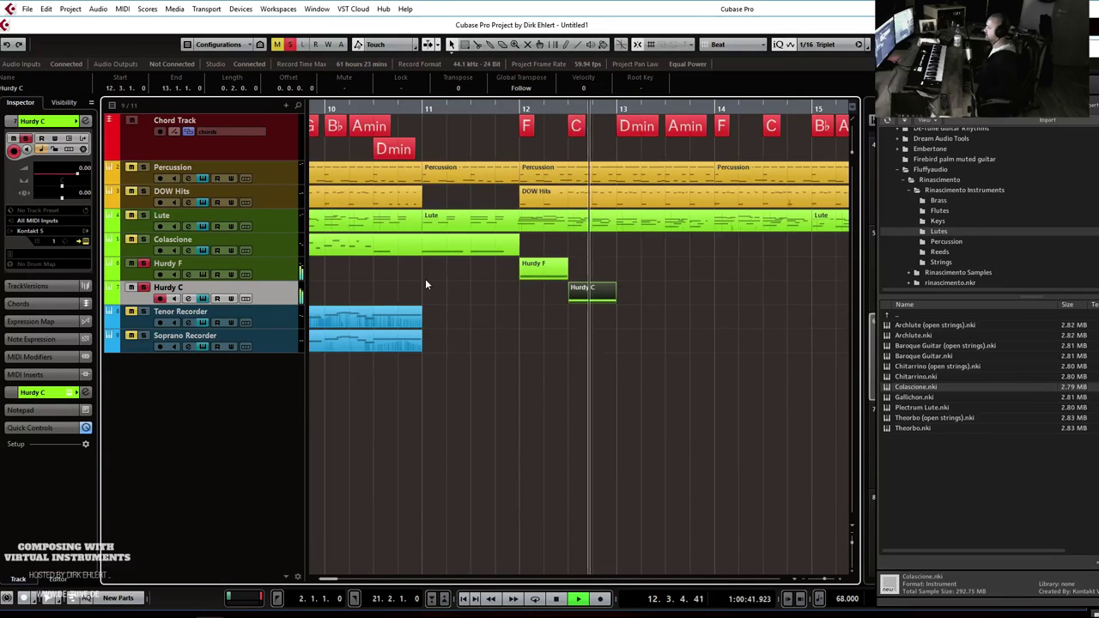
key(space)
Check the Hurdy F track's Kontakt instrument and replay the soloed hurdy parts from bar 12, ending with soloing off.
double_click(535, 270)
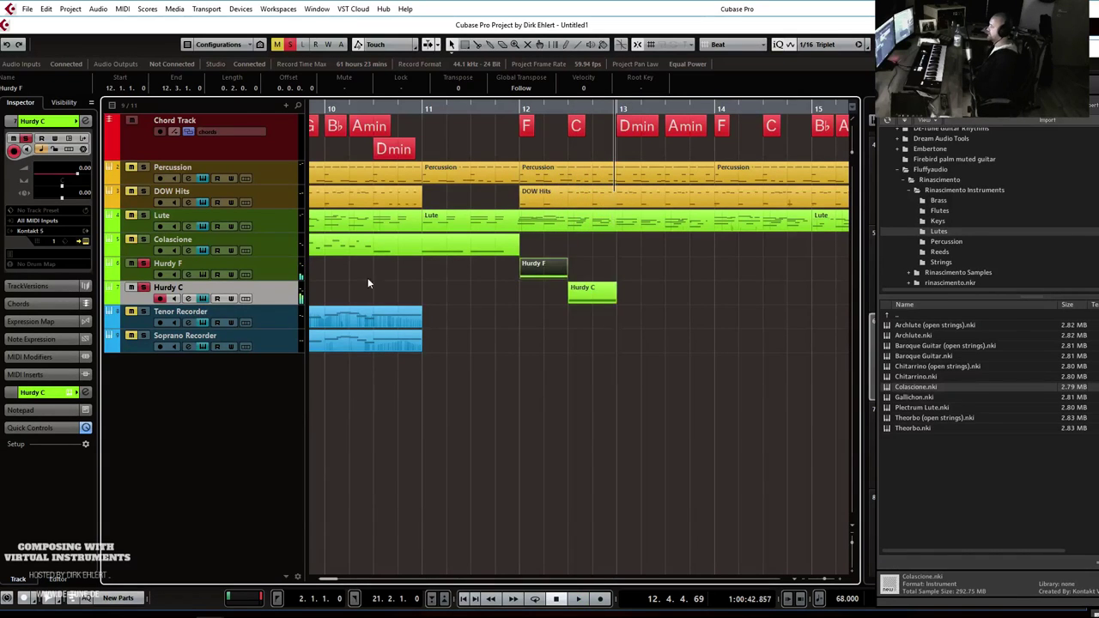
key(ctrl+e)
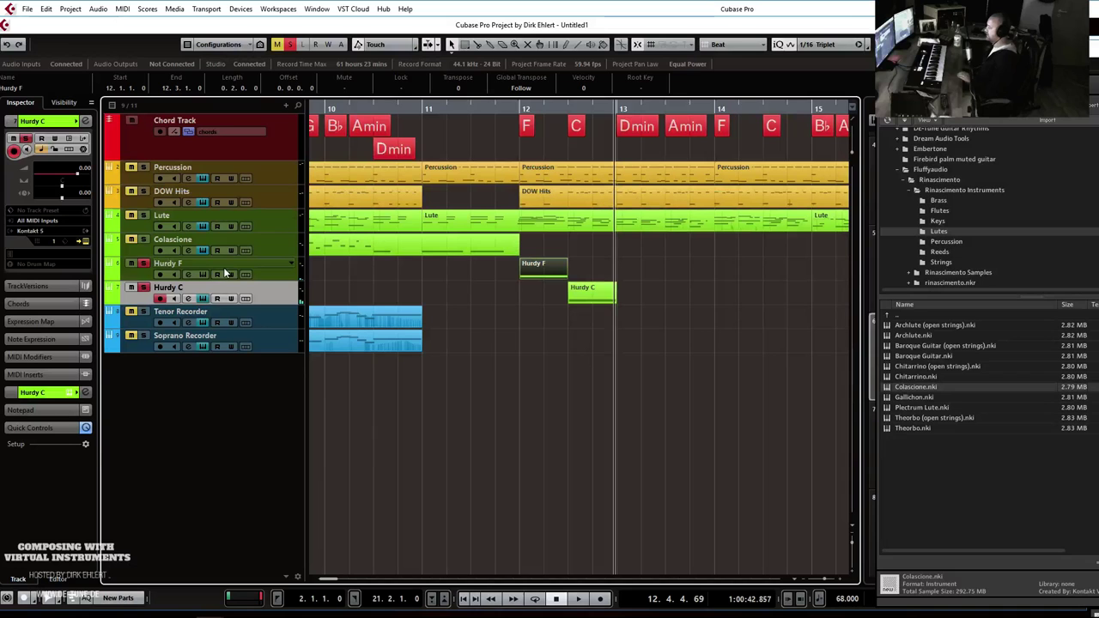
click(202, 274)
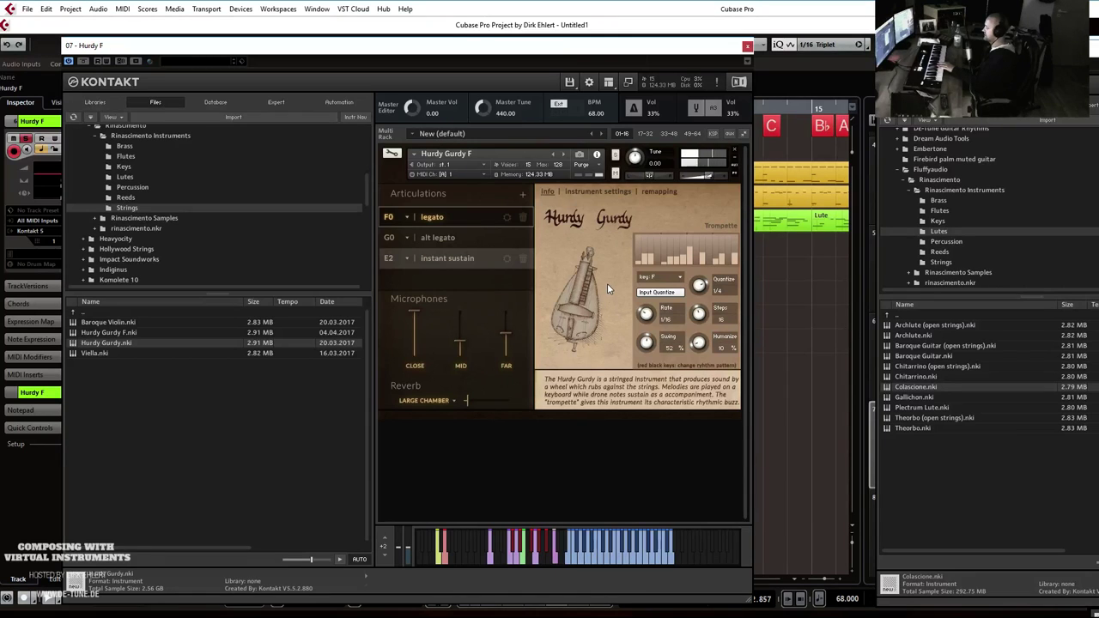
click(747, 45)
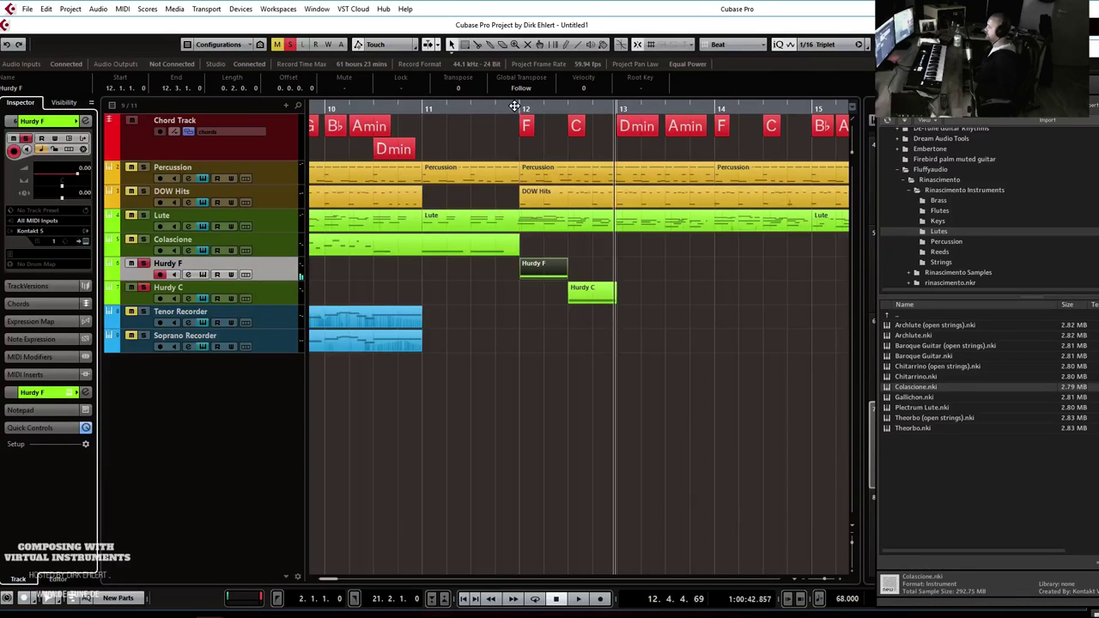
key(space)
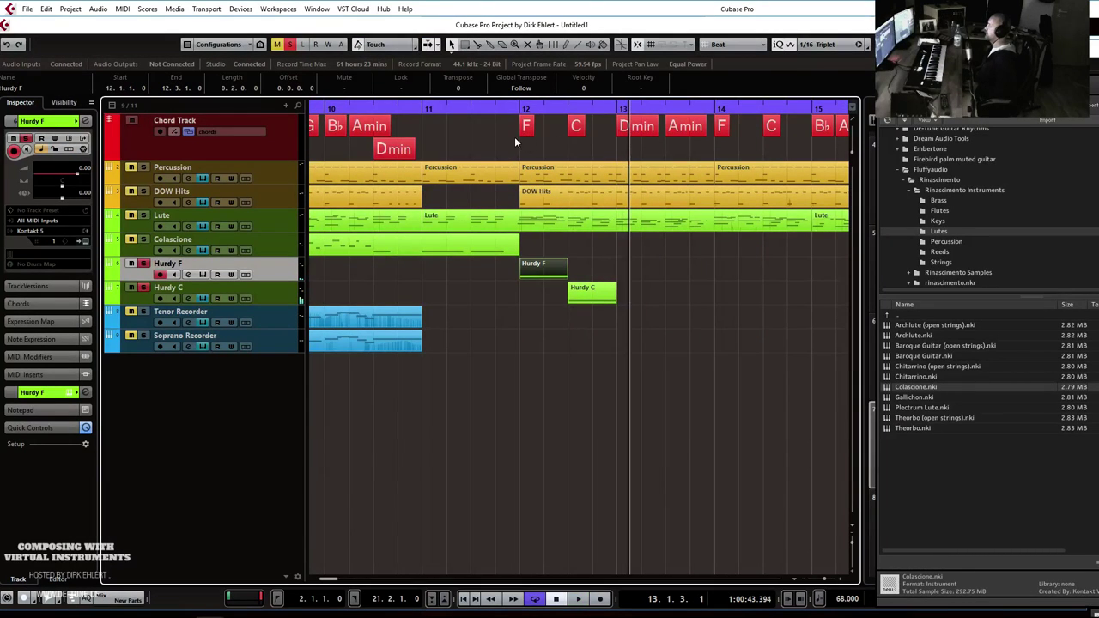
click(519, 109)
key(space)
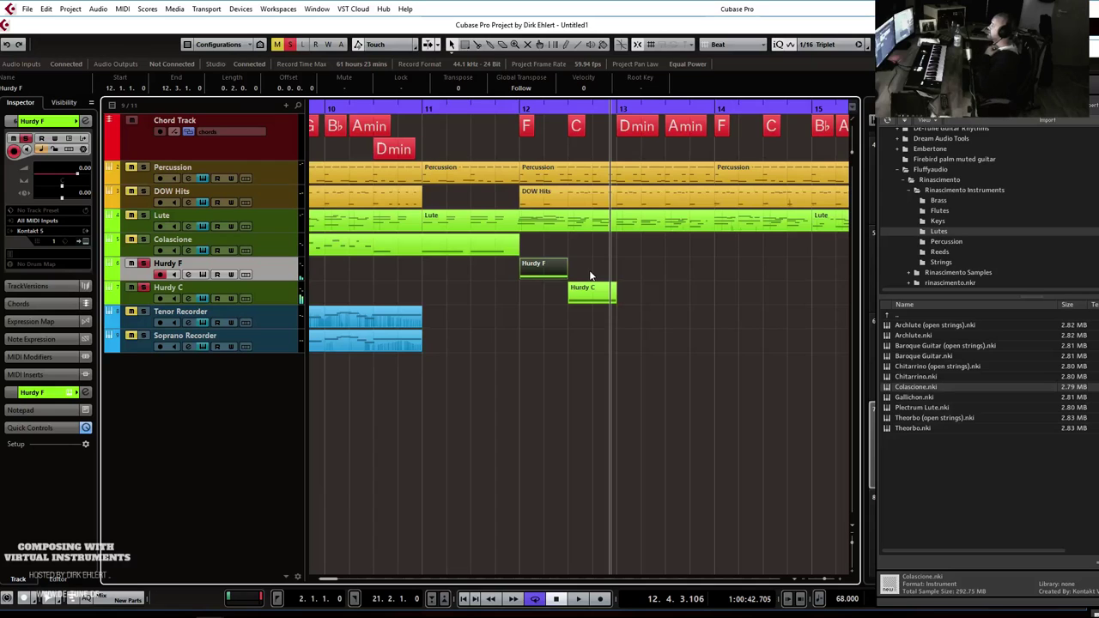
click(145, 264)
Duplicate the Hurdy C track and name the copy "Hurdy D".
right_click(273, 295)
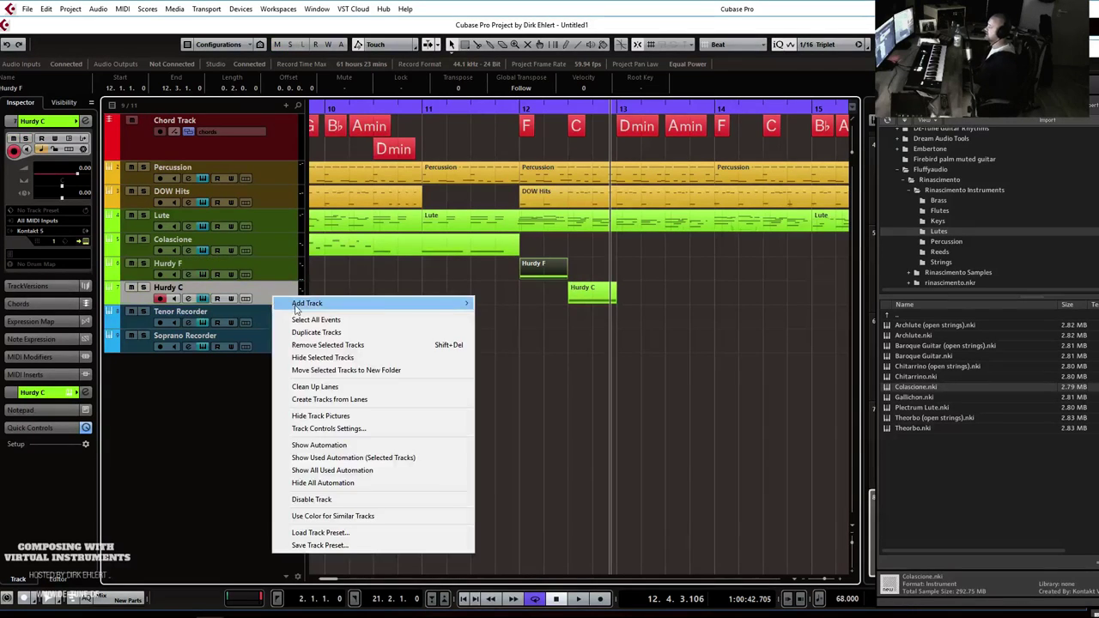
mouse_move(297, 308)
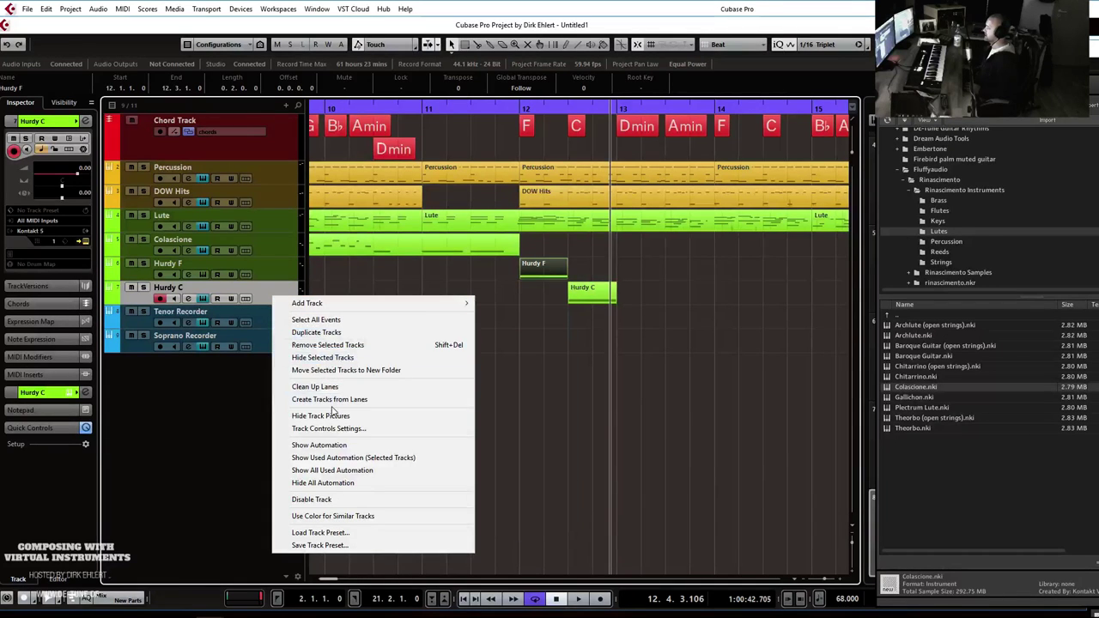
click(327, 500)
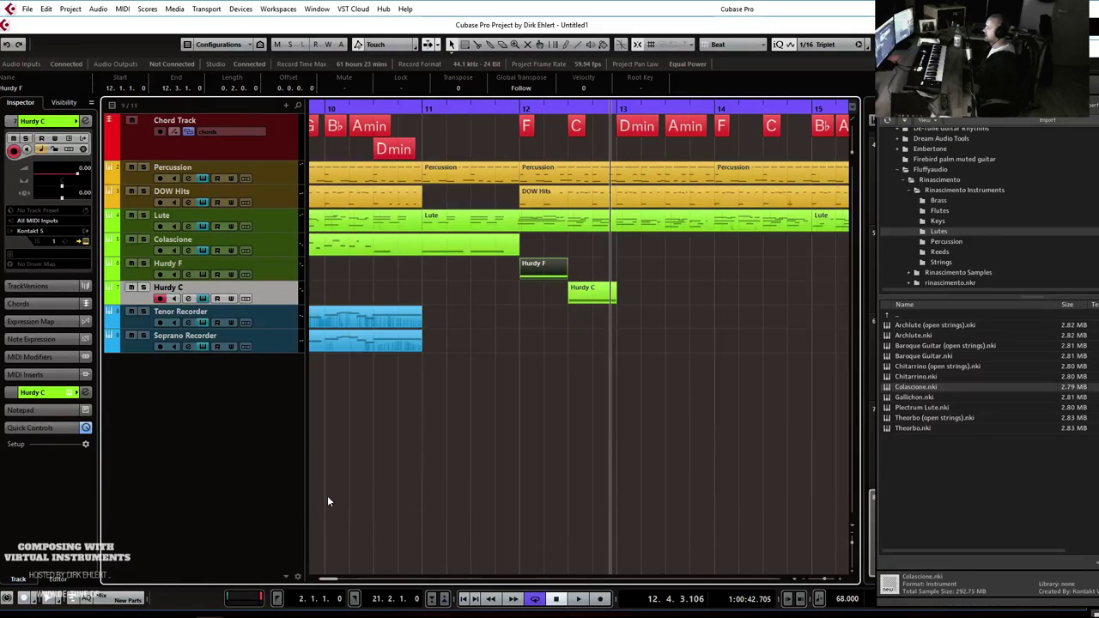
key(shift+d)
right_click(260, 296)
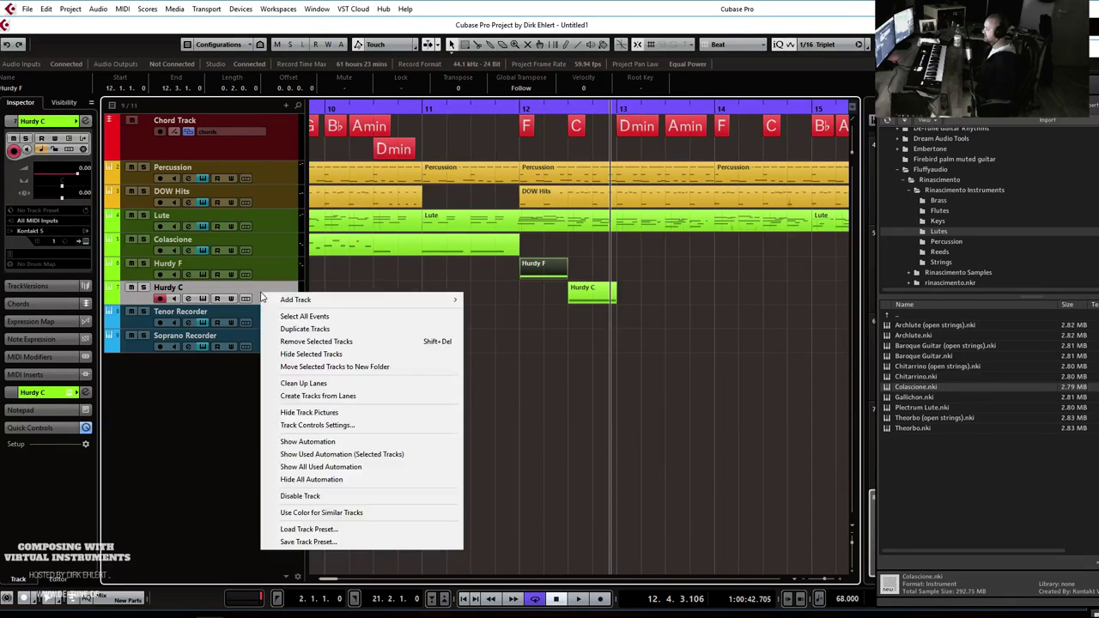
key(Escape)
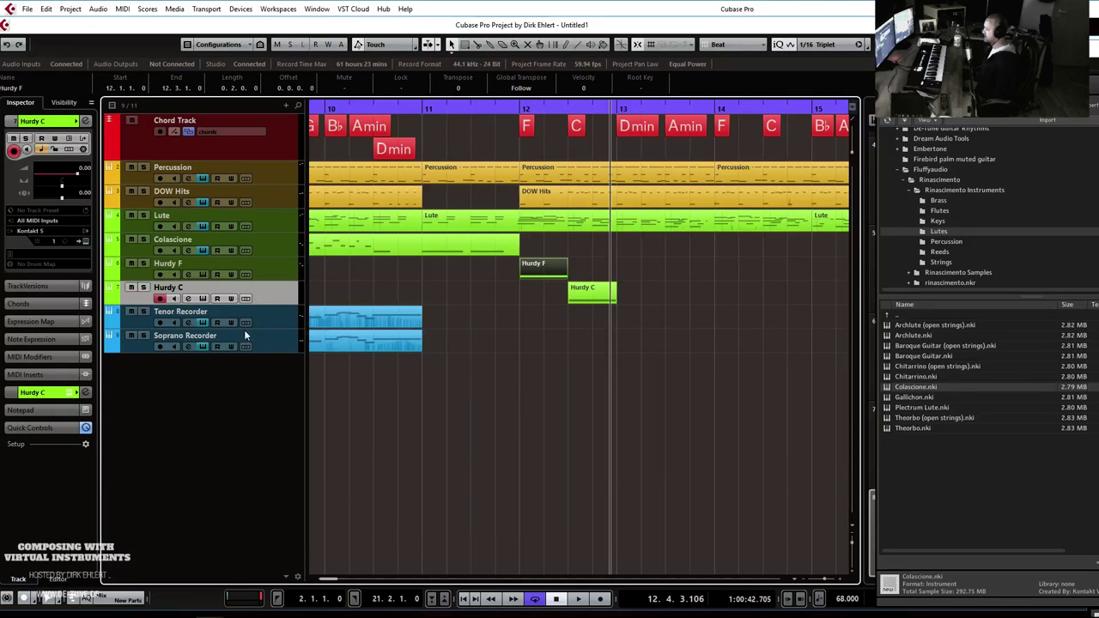
click(185, 316)
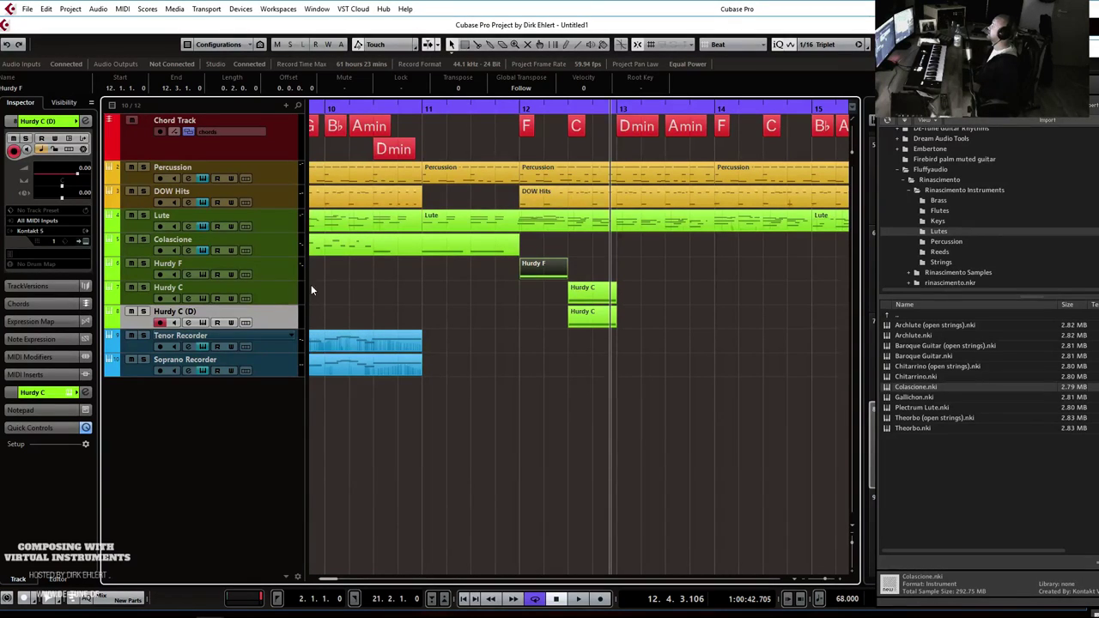
double_click(176, 311)
text(Hurdy D)
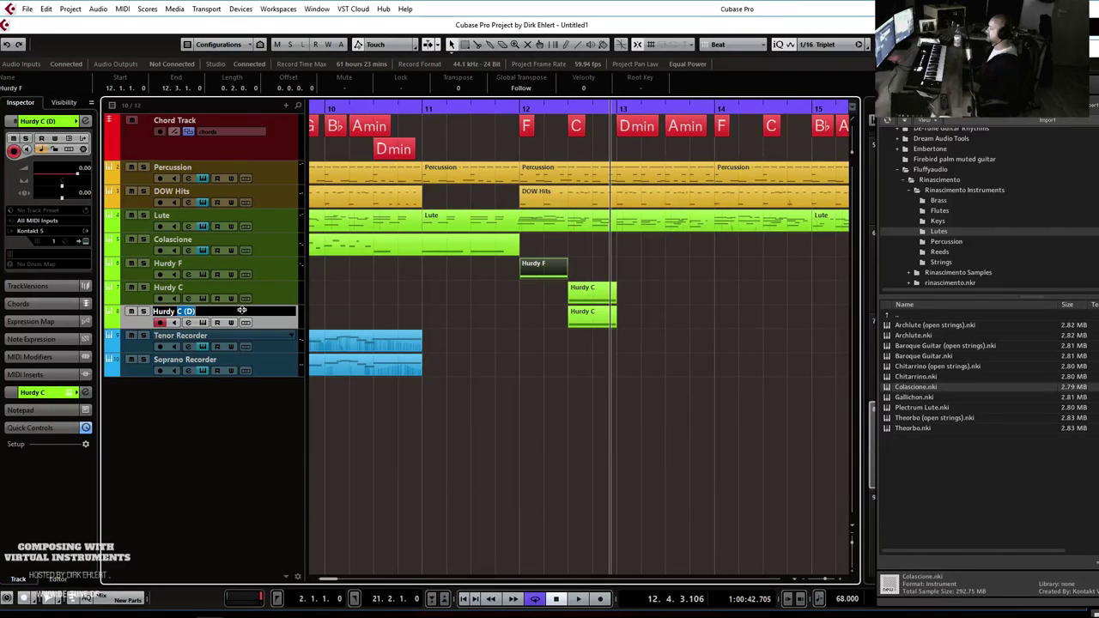
key(Return)
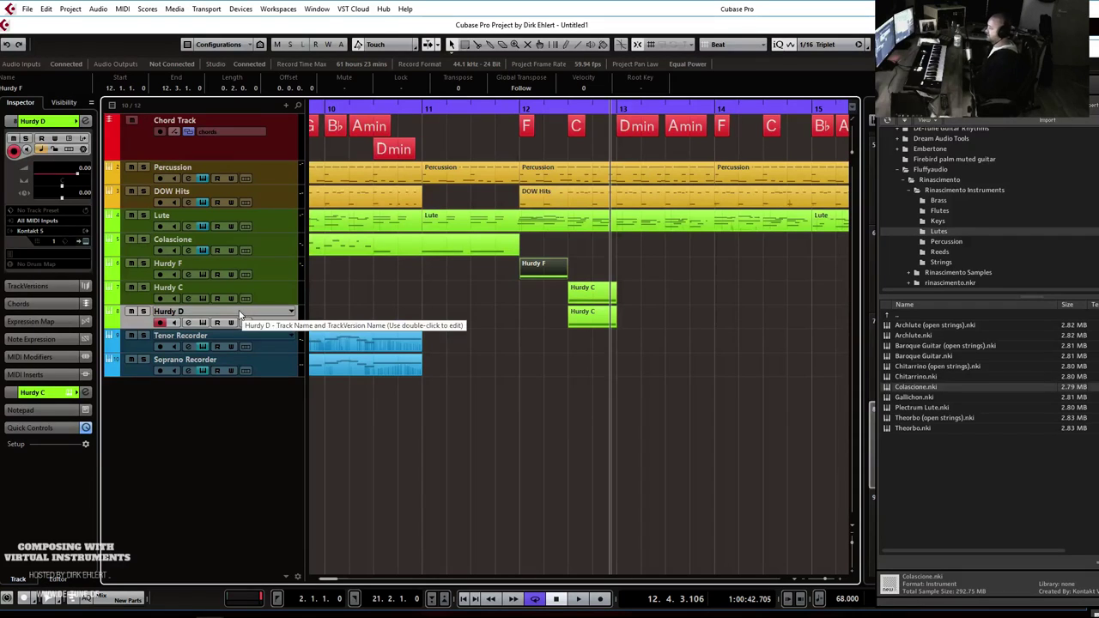
Set the Trompette key to D in the Hurdy D track's Kontakt instrument and put its window away.
click(240, 315)
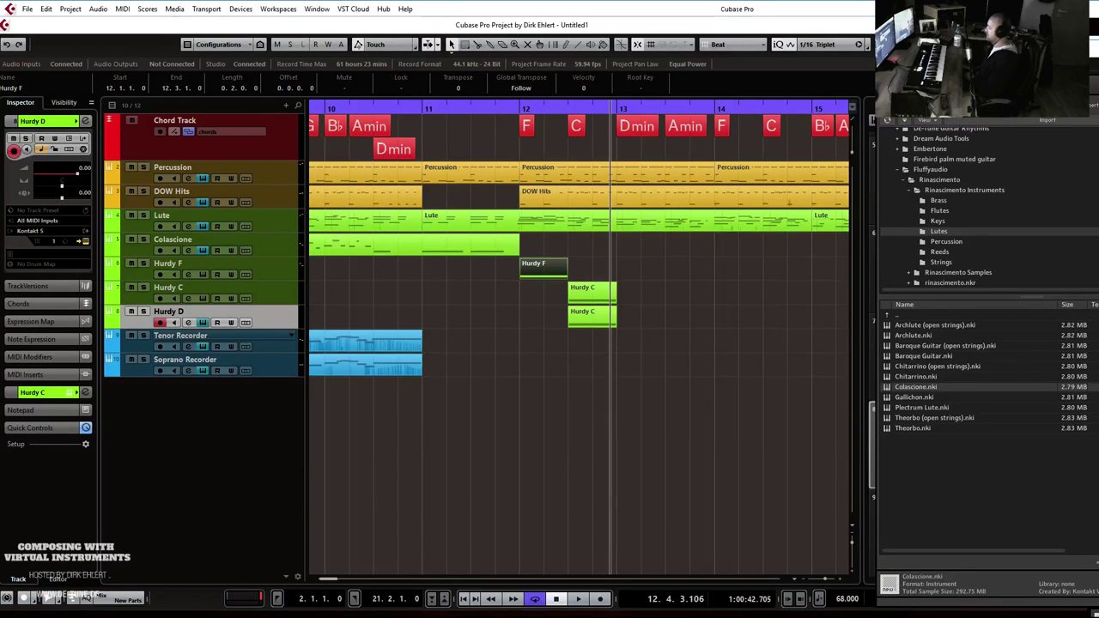
click(202, 322)
drag(528, 22, 508, 13)
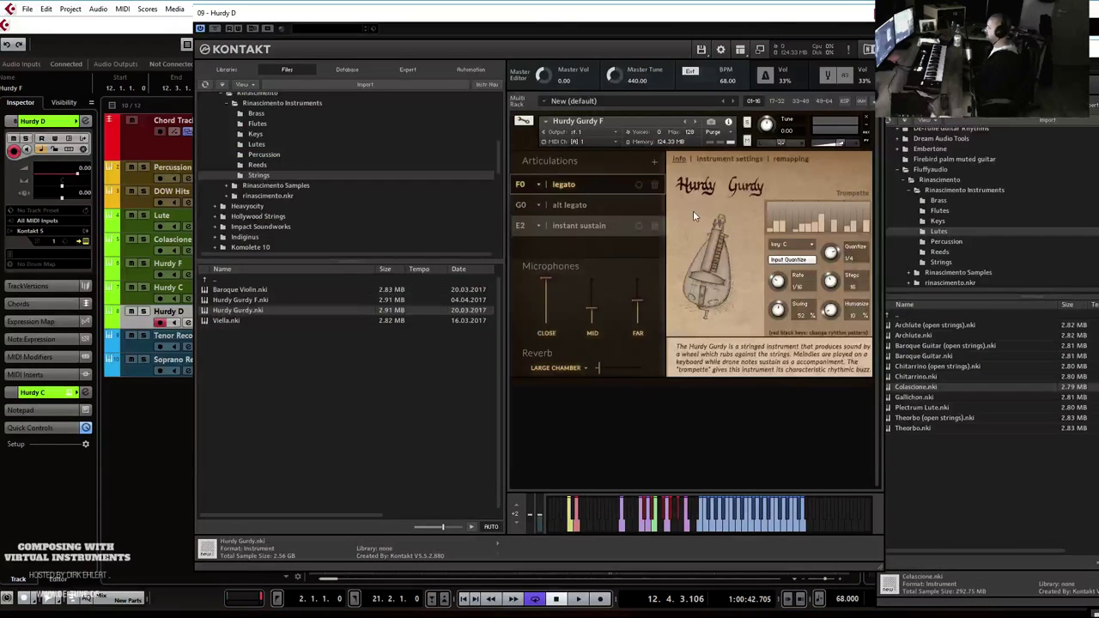
click(790, 245)
click(785, 272)
click(876, 13)
Duplicate the Hurdy D track and name the copy "Hurdy A".
right_click(272, 311)
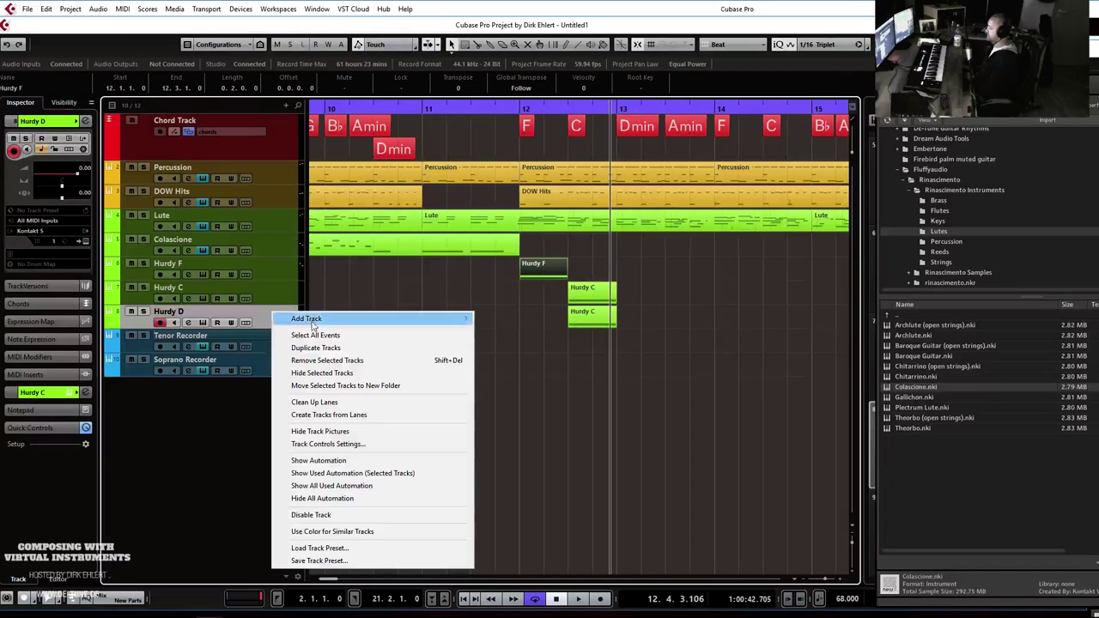
click(327, 350)
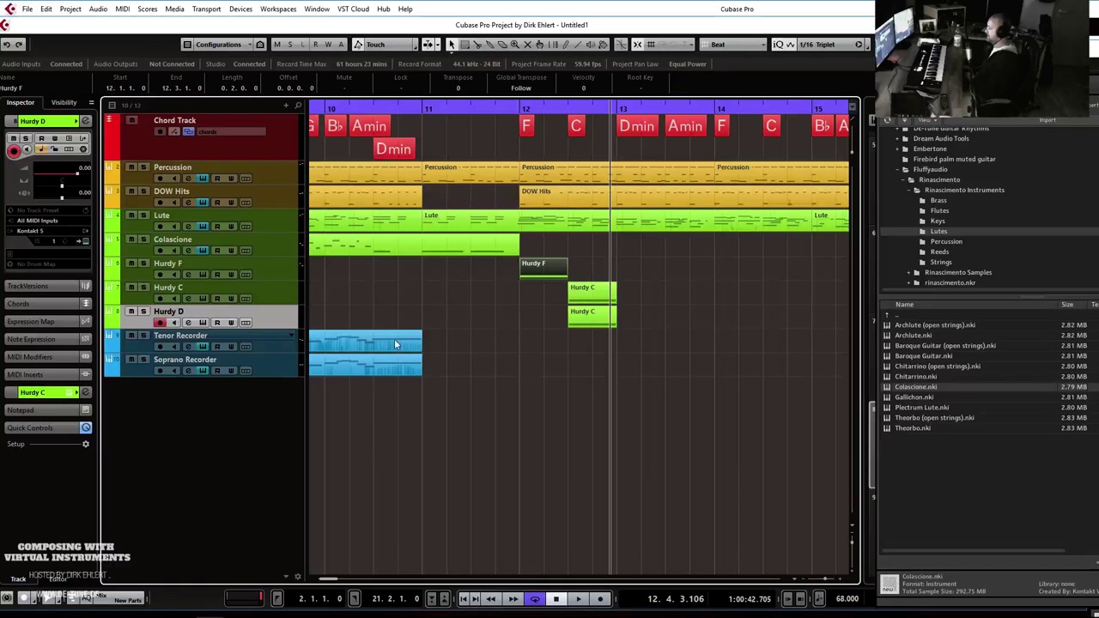
double_click(180, 335)
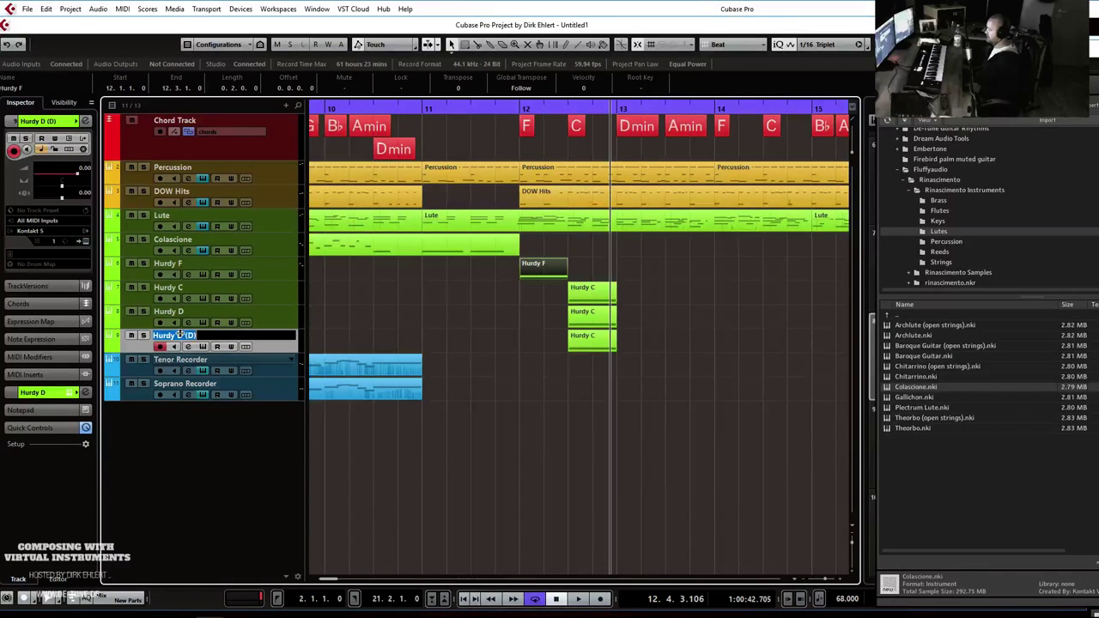
key(Return)
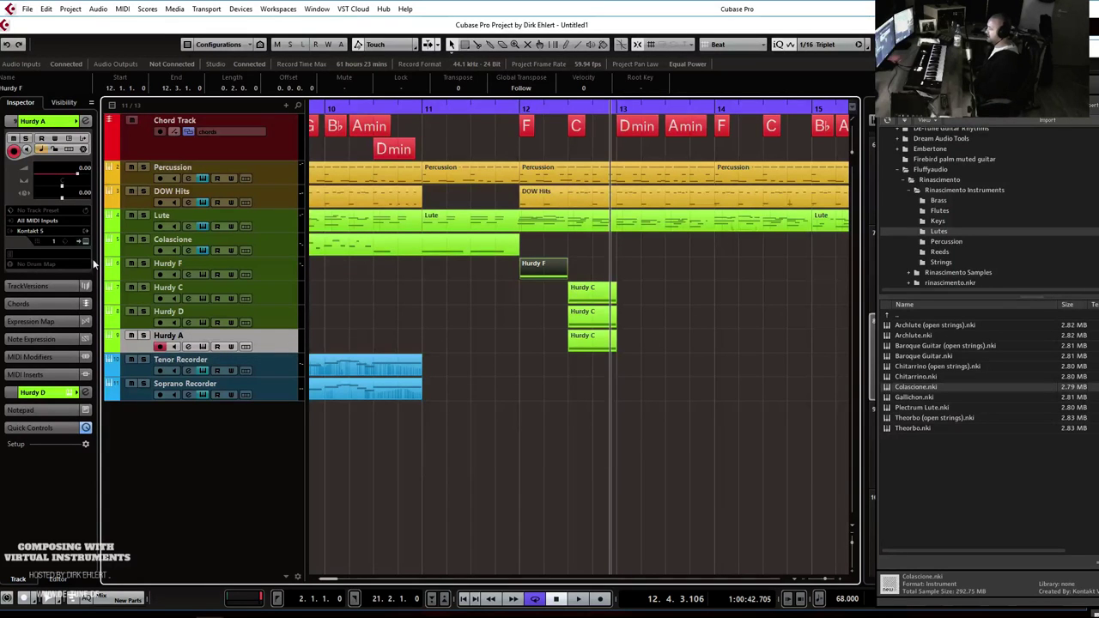
Set the Trompette key to A in the Hurdy A track's Kontakt instrument and put its window away.
click(88, 243)
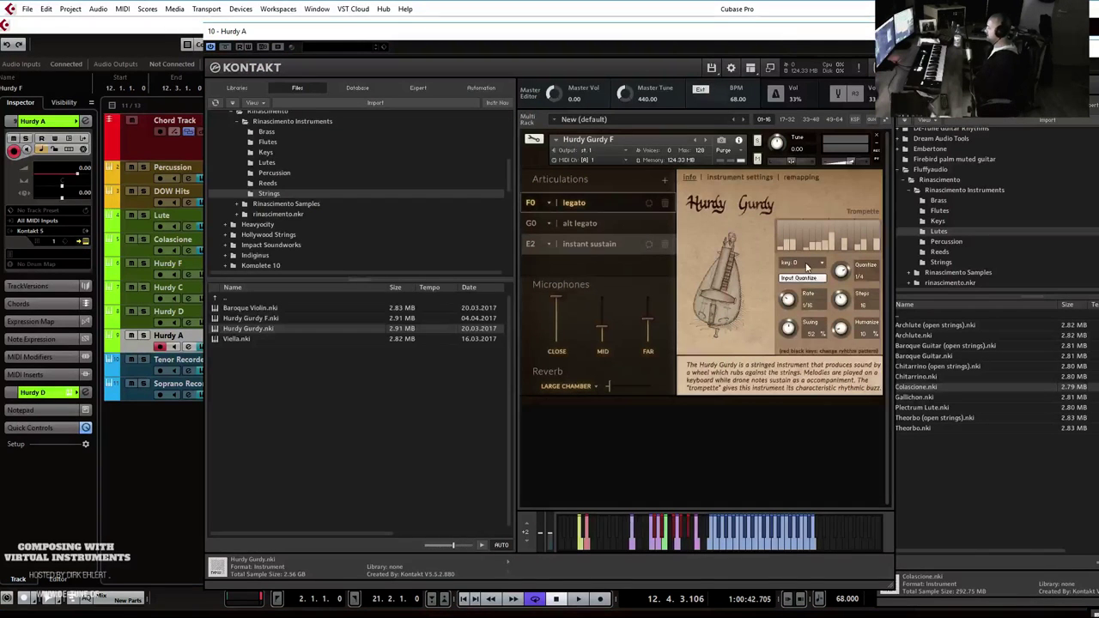
click(805, 264)
click(798, 364)
click(883, 31)
Duplicate the Hurdy A track and name the copy "Hurdy Bb".
right_click(231, 345)
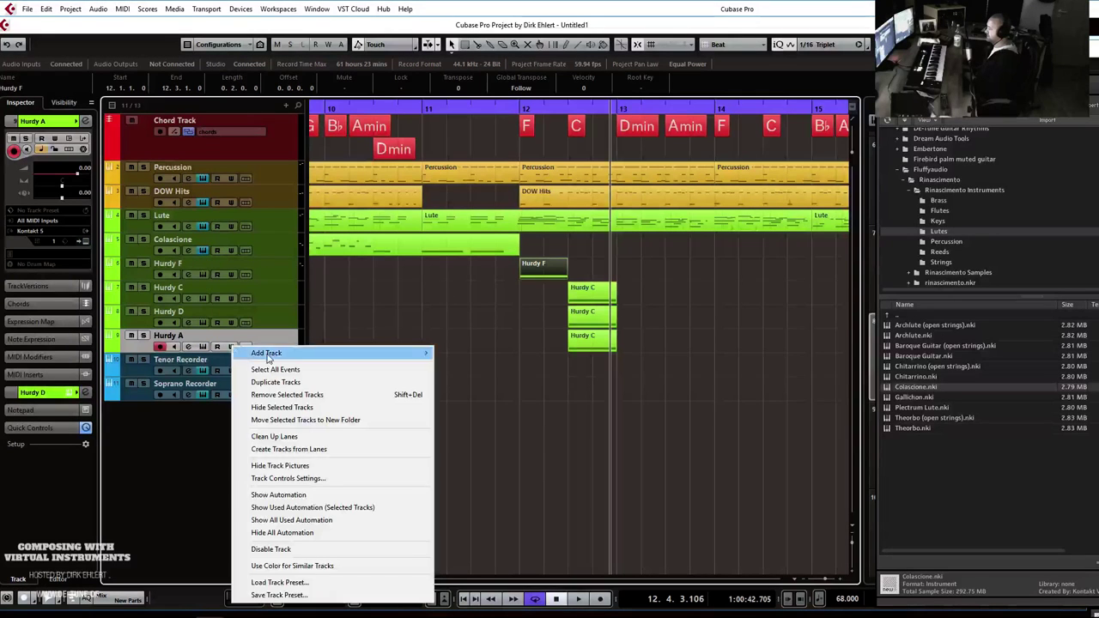
click(281, 385)
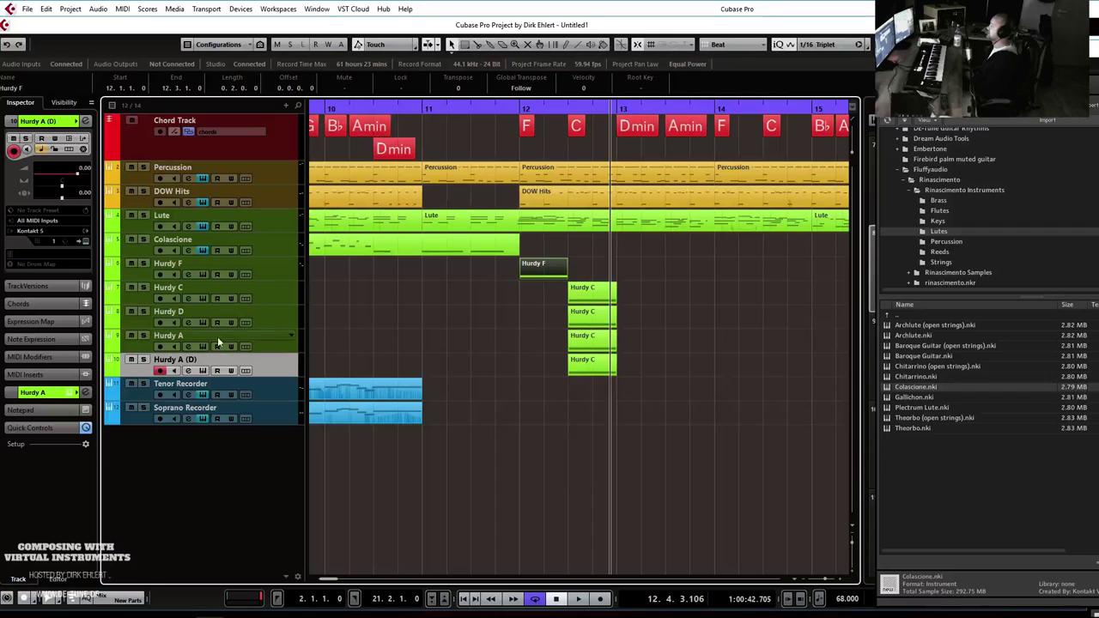
double_click(176, 360)
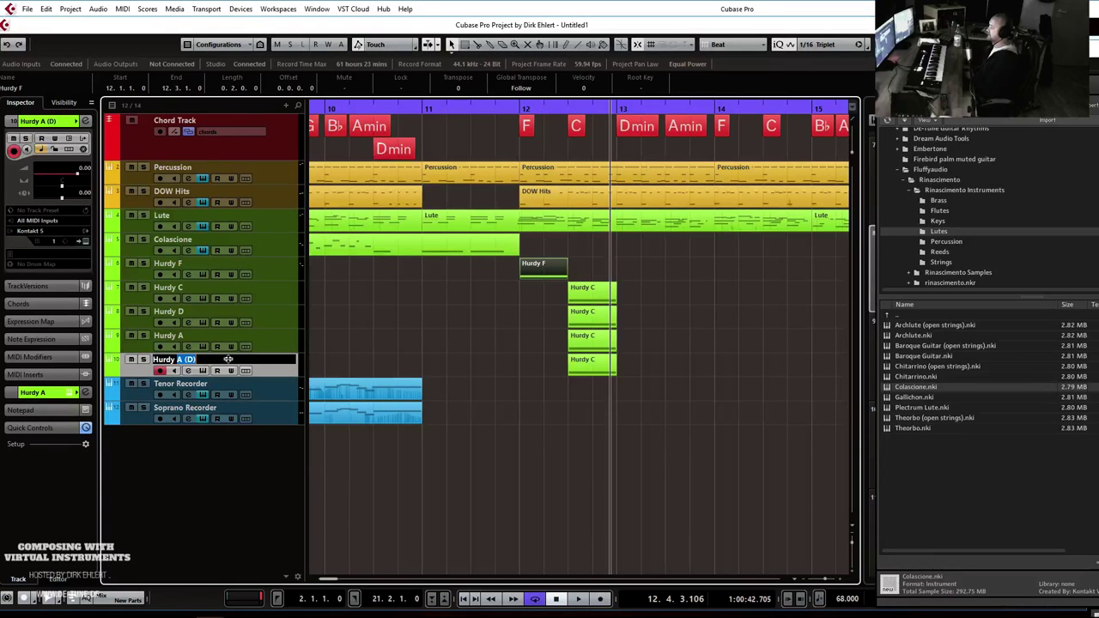
key(Return)
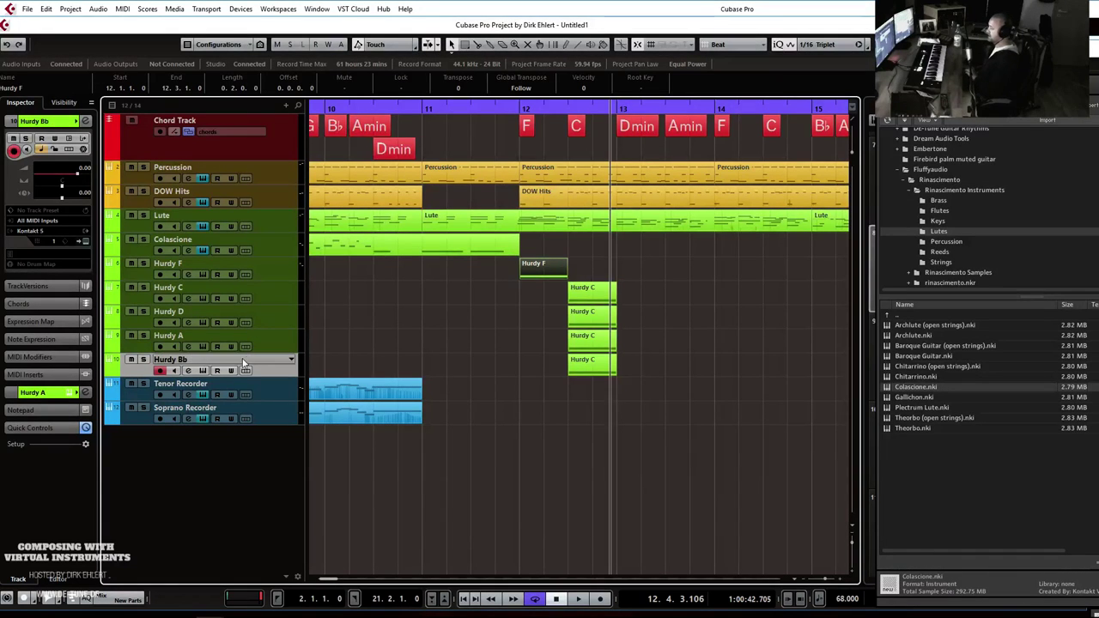
Set the Trompette key to Bb in the Hurdy Bb track's Kontakt instrument and put its window away.
click(85, 231)
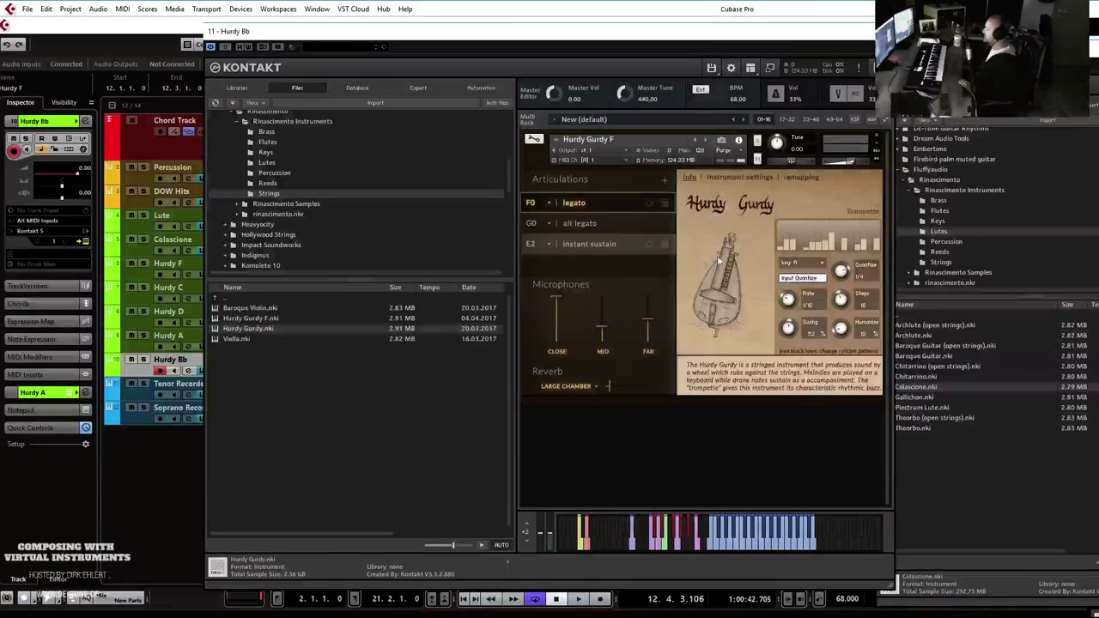
click(803, 263)
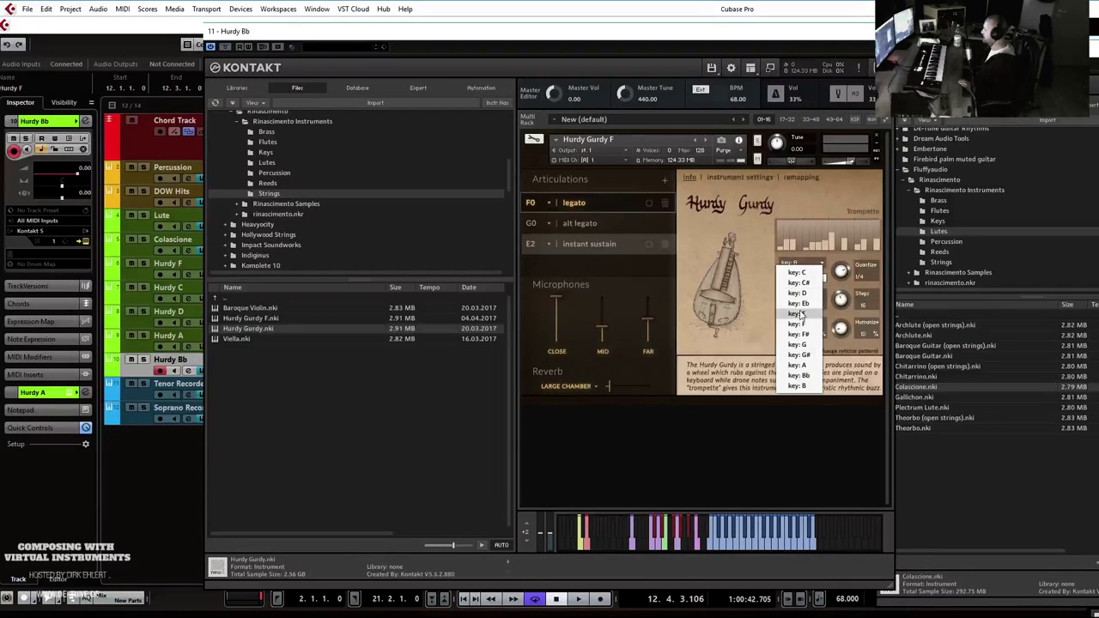
click(796, 375)
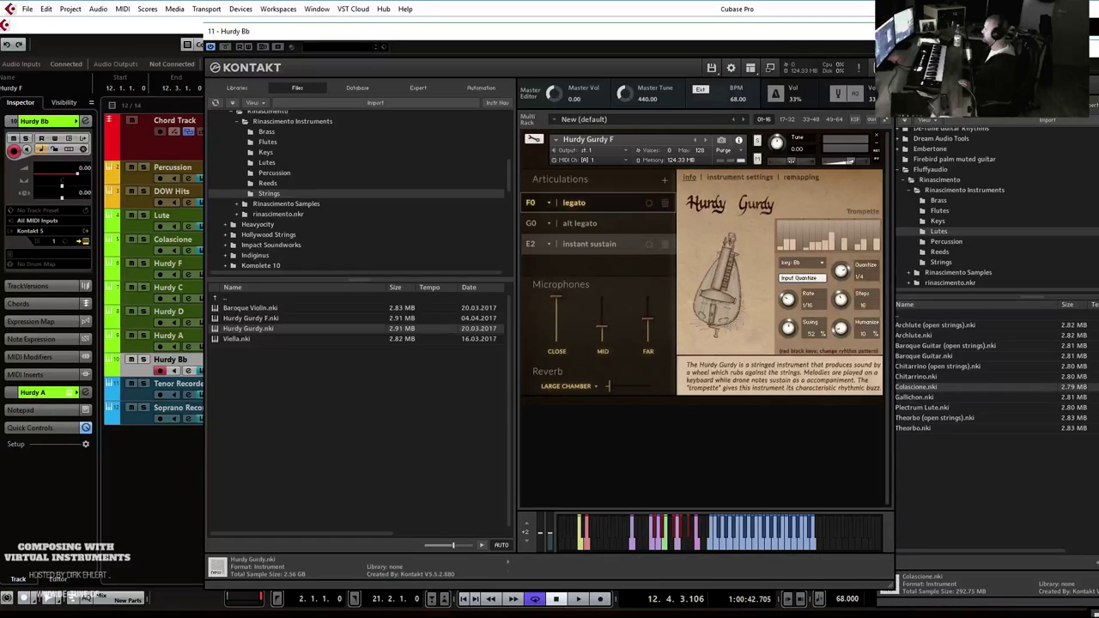
click(884, 31)
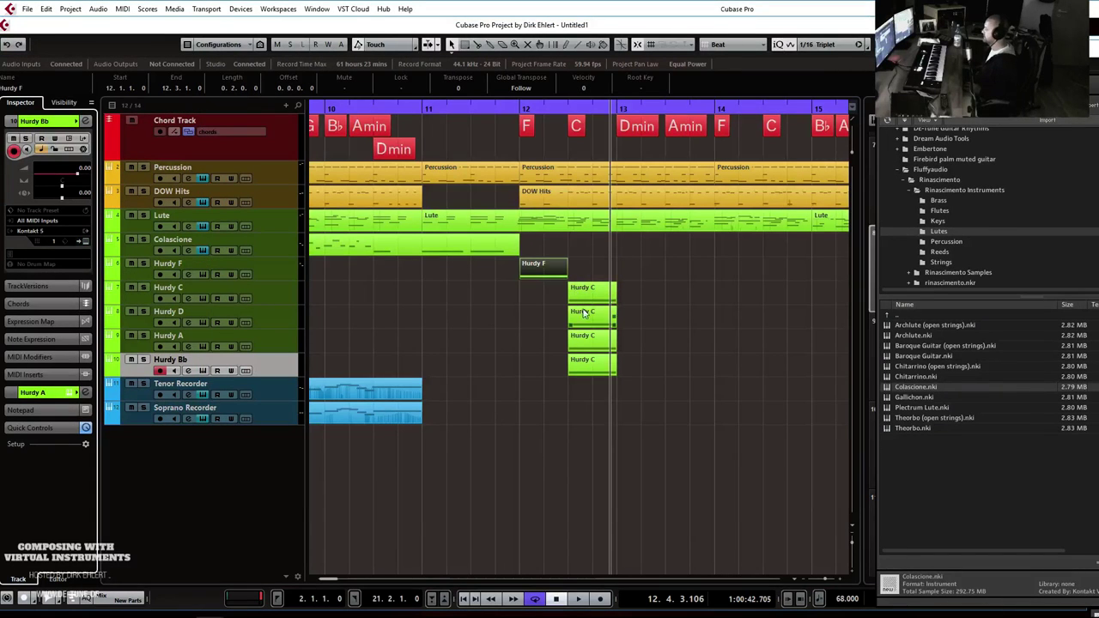
Delete the duplicated bar 12 parts from the Hurdy D, Hurdy A and Hurdy Bb tracks.
drag(558, 314, 627, 367)
key(Delete)
Copy the half-bar parts along the chords: Hurdy D and A in bar 13, F and C in bar 14, and Bb at bar 15.
drag(540, 277, 786, 296)
scroll(794, 306, right, 1)
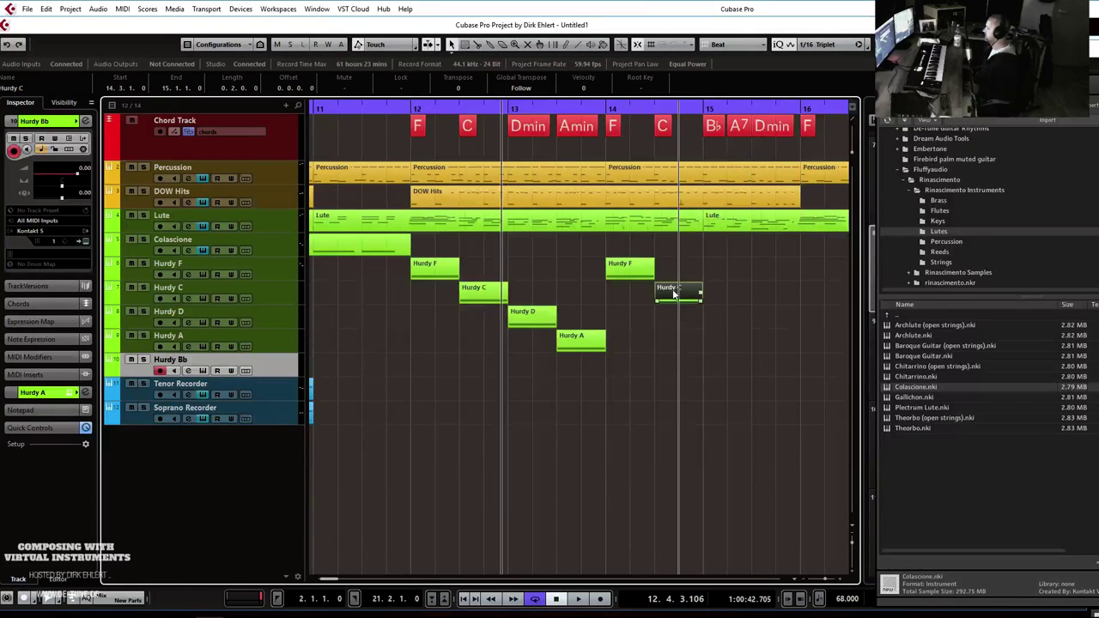
drag(677, 294, 715, 360)
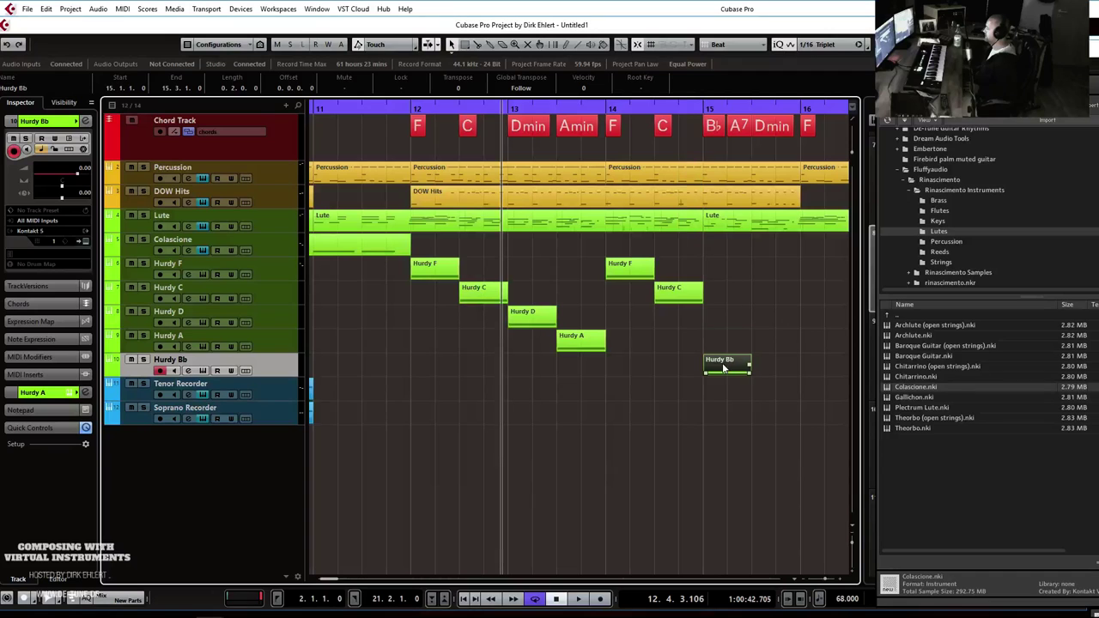
Halve the length of the C3 note in the Hurdy Bb part at bar 15.
double_click(740, 371)
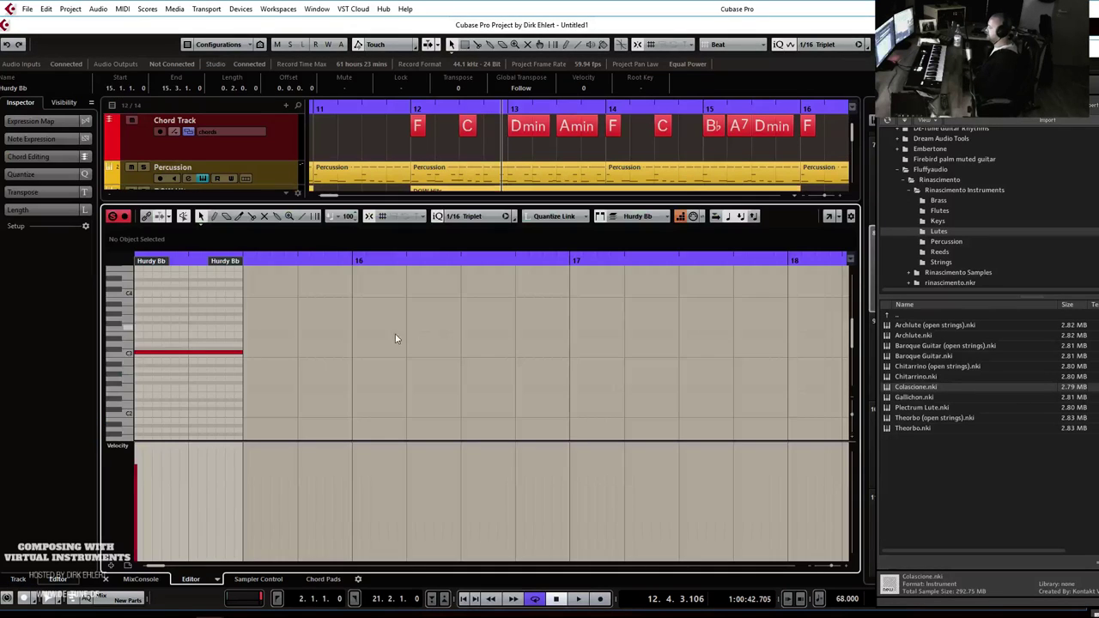
drag(241, 353, 187, 361)
key(Return)
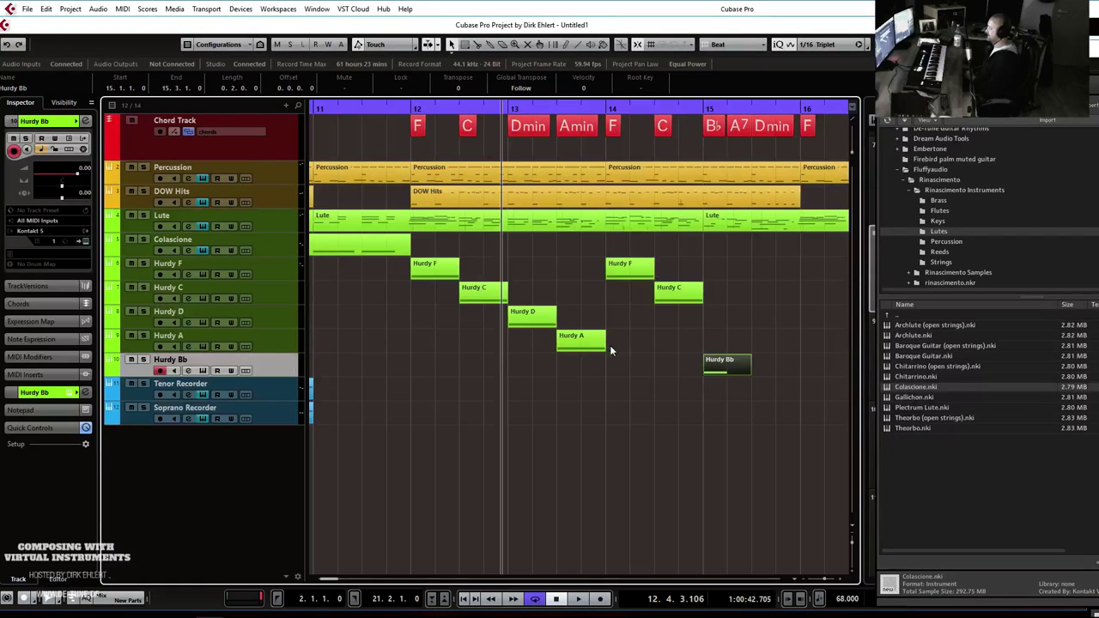
Trim the bar 15 Hurdy Bb part to the Bb chord and copy Hurdy A and Hurdy D parts under the A7 and Dmin chords.
drag(747, 374, 739, 344)
alt+drag(678, 292, 766, 320)
key(g)
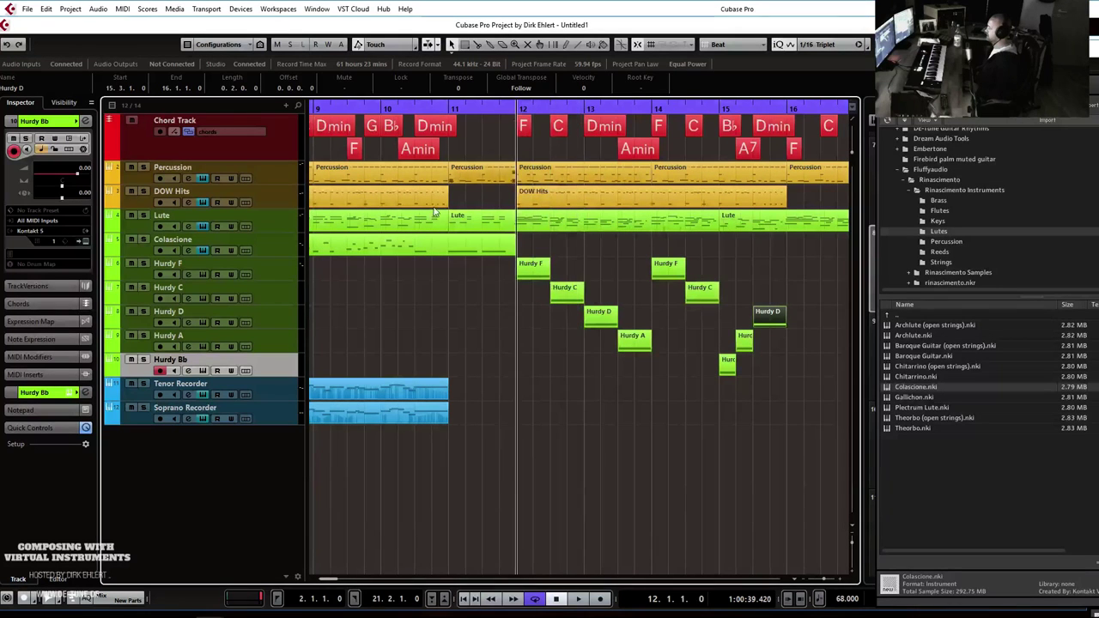
Solo the five hurdy gurdy tracks from Hurdy F to Hurdy Bb and listen from bar 12.
click(207, 264)
shift+click(202, 354)
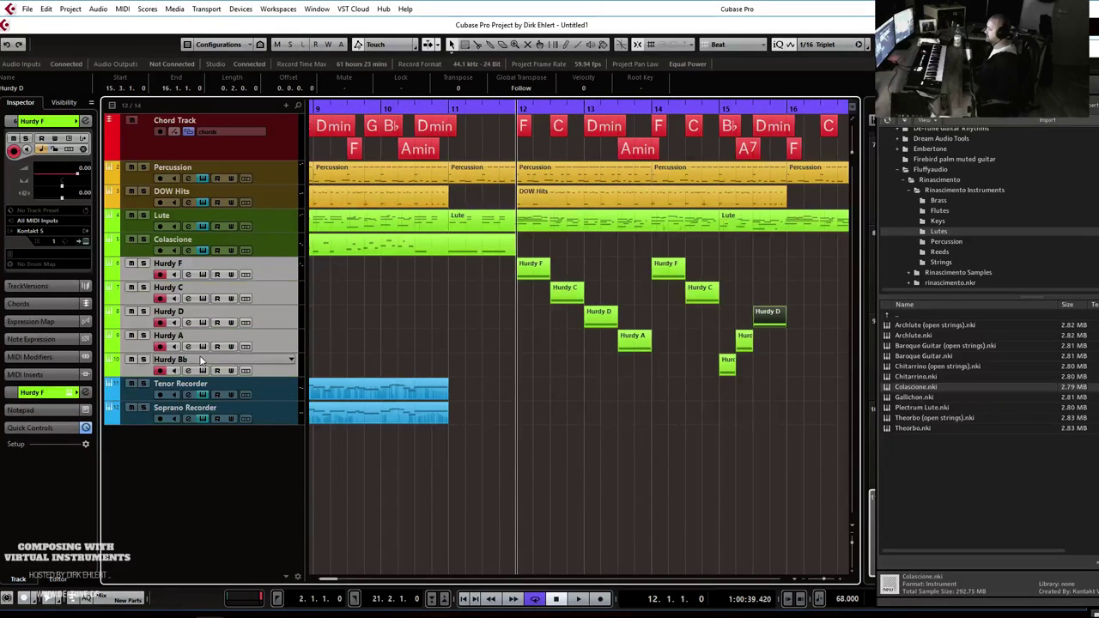
key(space)
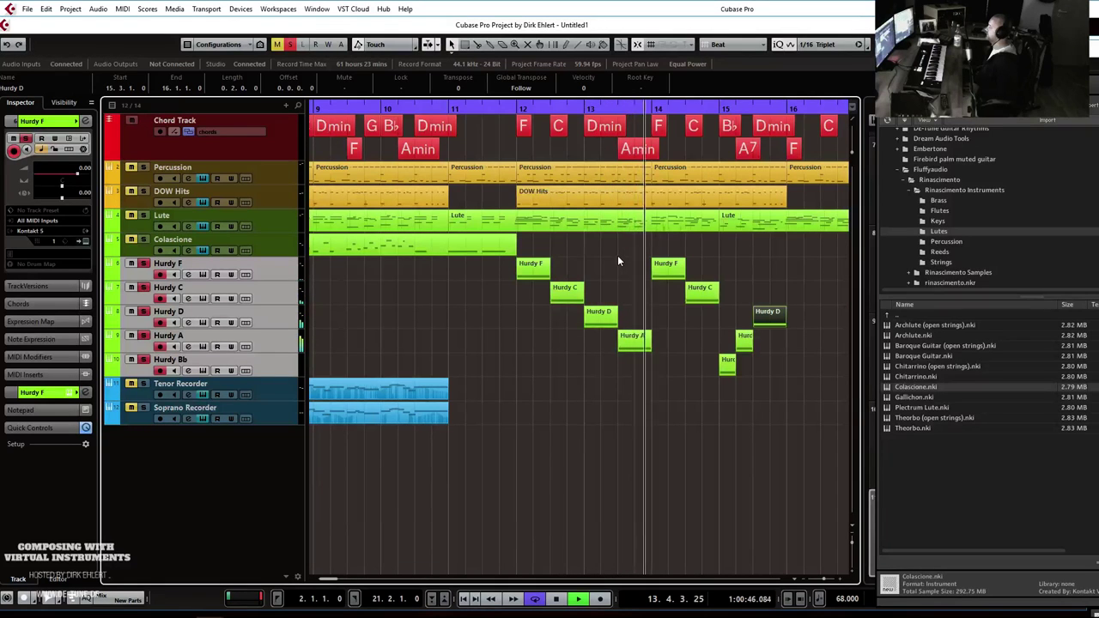
key(space)
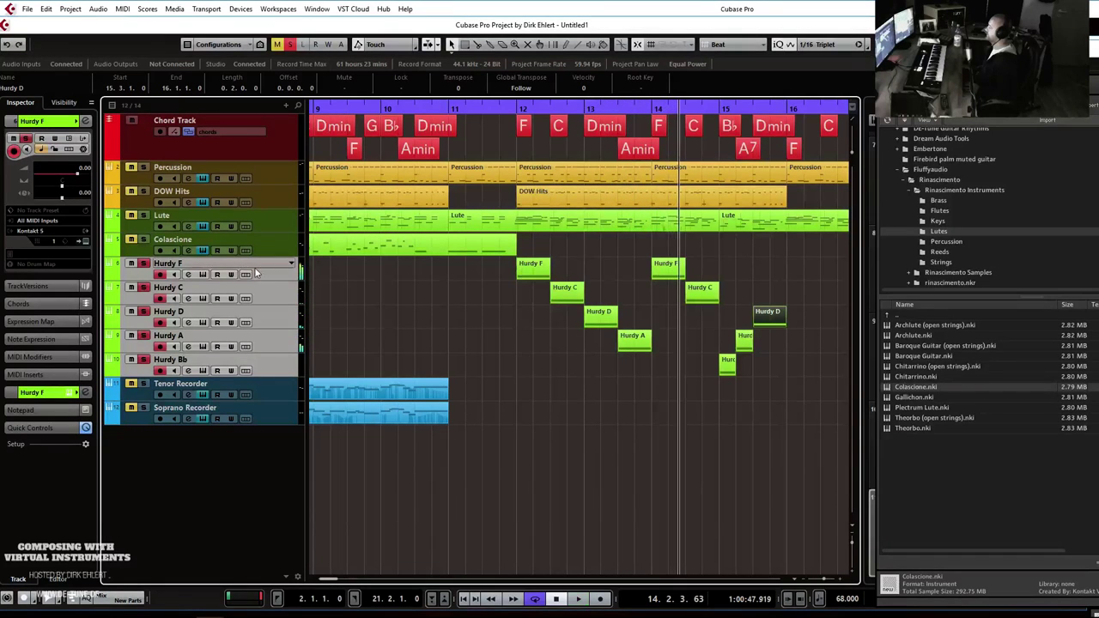
Open the Hurdy F track's Kontakt instrument, move its window aside and listen to the hurdy parts from bar 12.
click(256, 268)
click(85, 242)
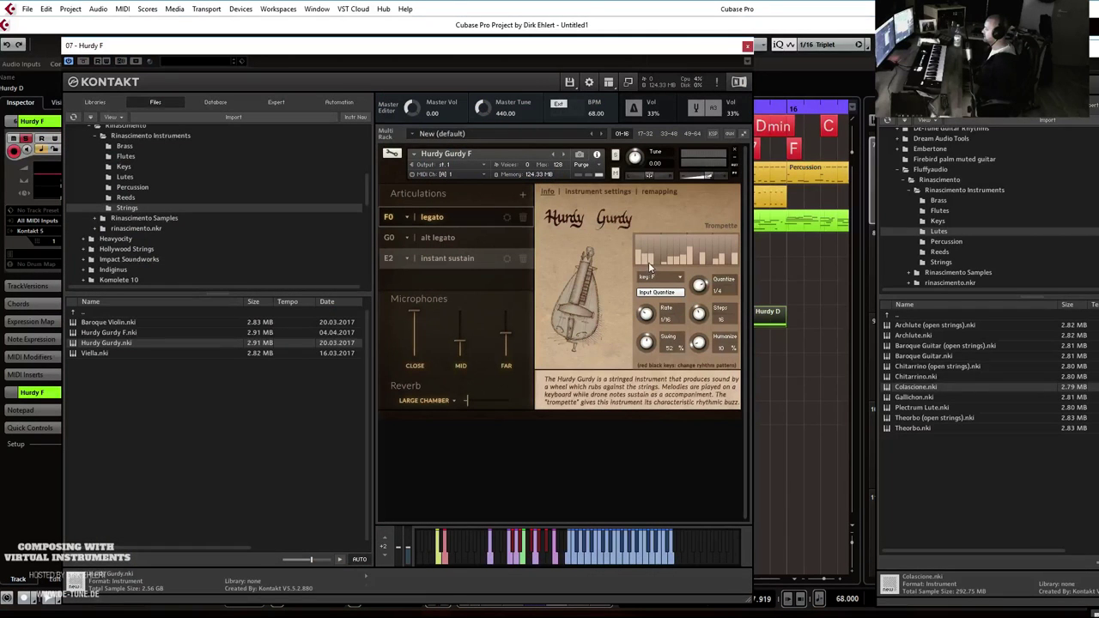
drag(258, 45, 923, 91)
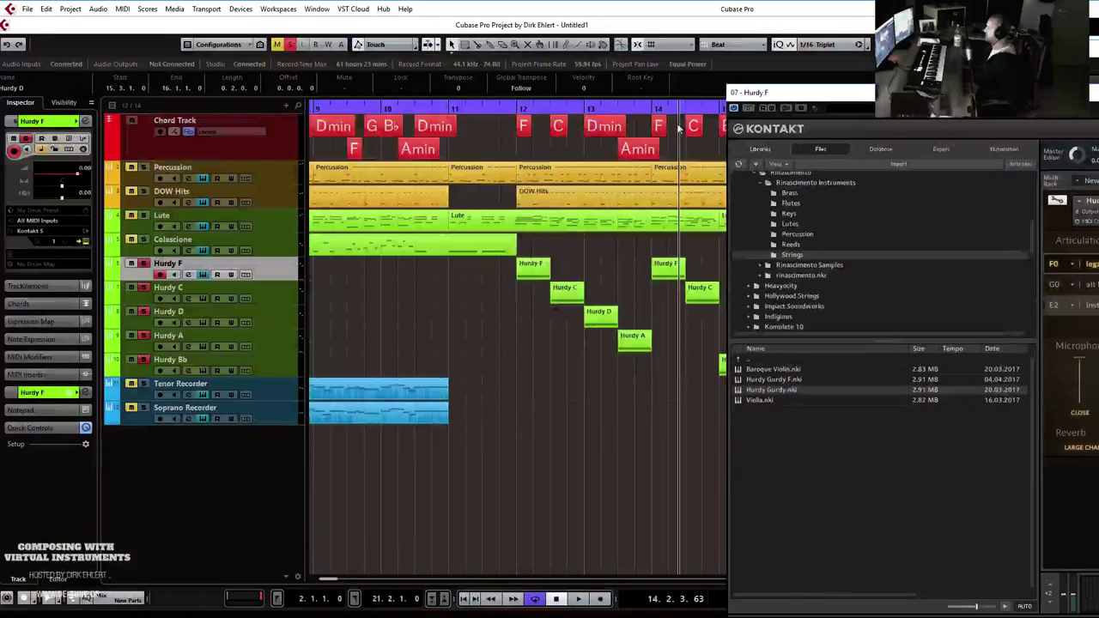
click(527, 105)
key(space)
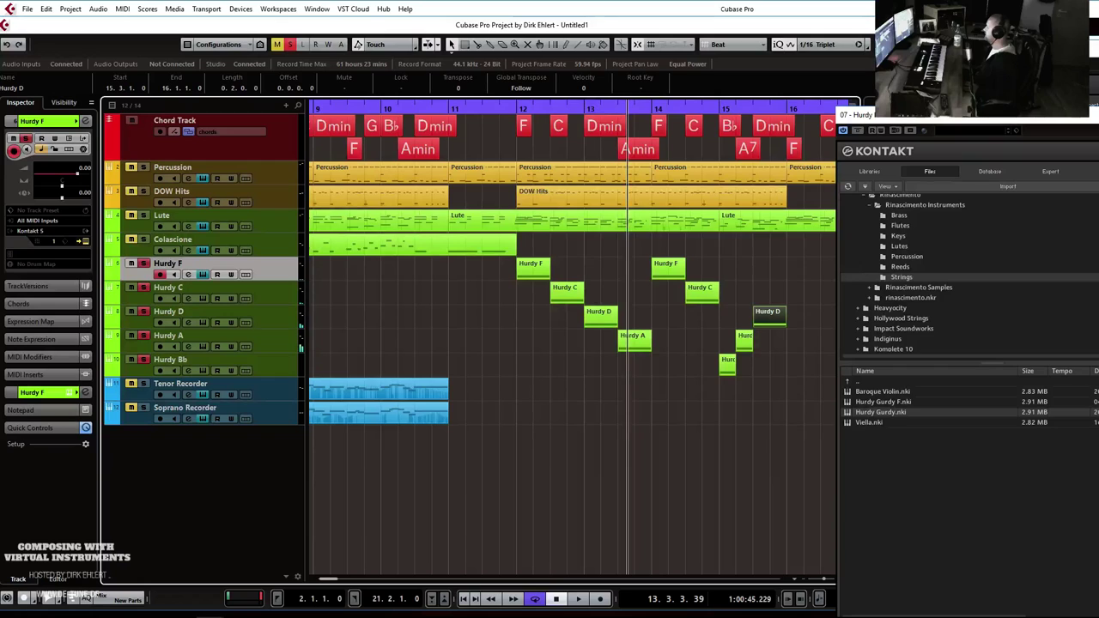
Put the Hurdy F instrument window away and replay the hurdy parts from bar 12.
drag(1097, 119, 316, 34)
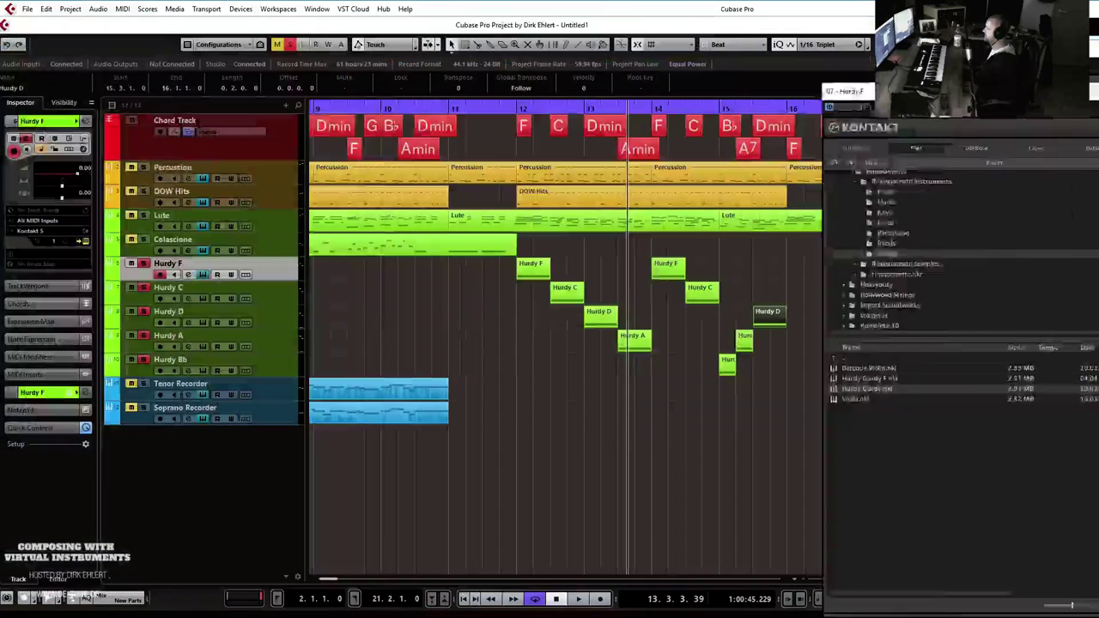
double_click(518, 107)
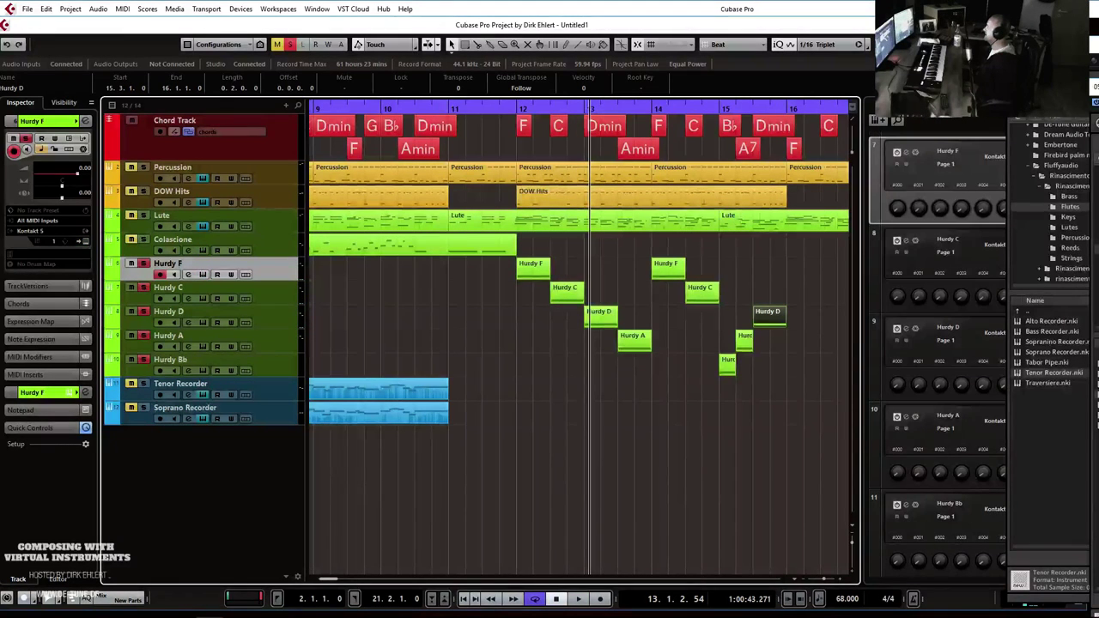
click(519, 109)
key(space)
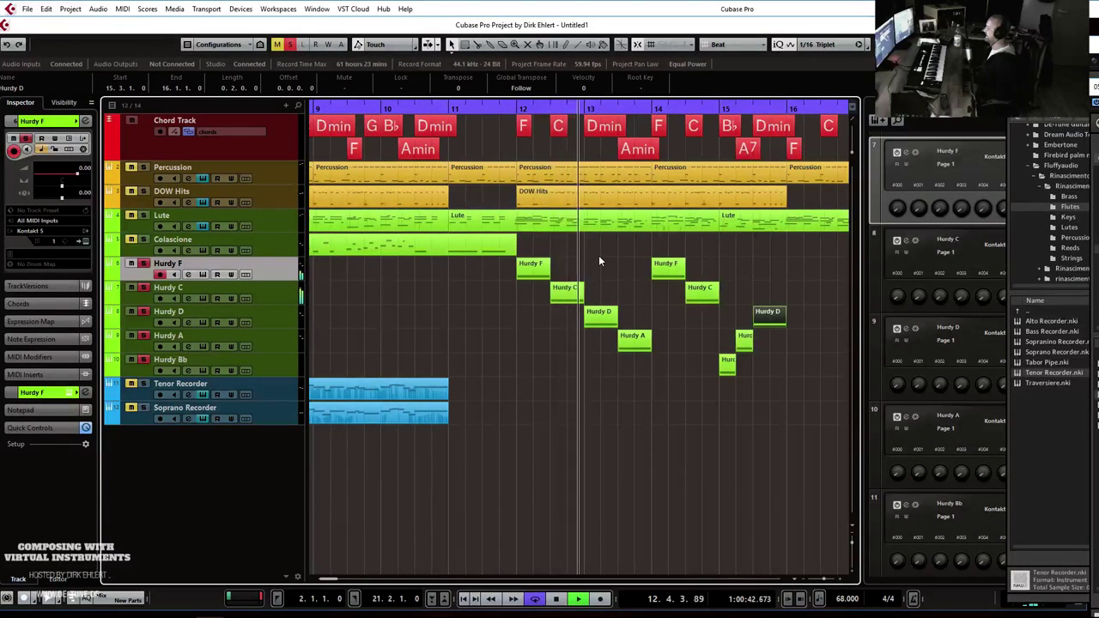
Switch off Input Quantize in the Kontakt instruments of the Hurdy D and Hurdy A tracks.
click(185, 311)
click(86, 242)
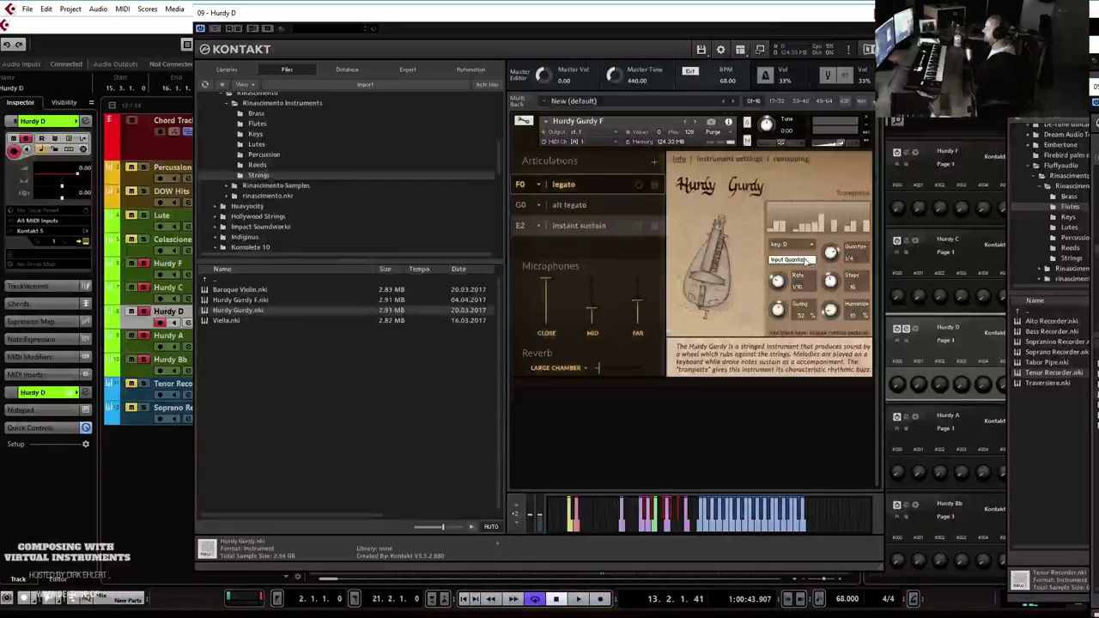
click(876, 13)
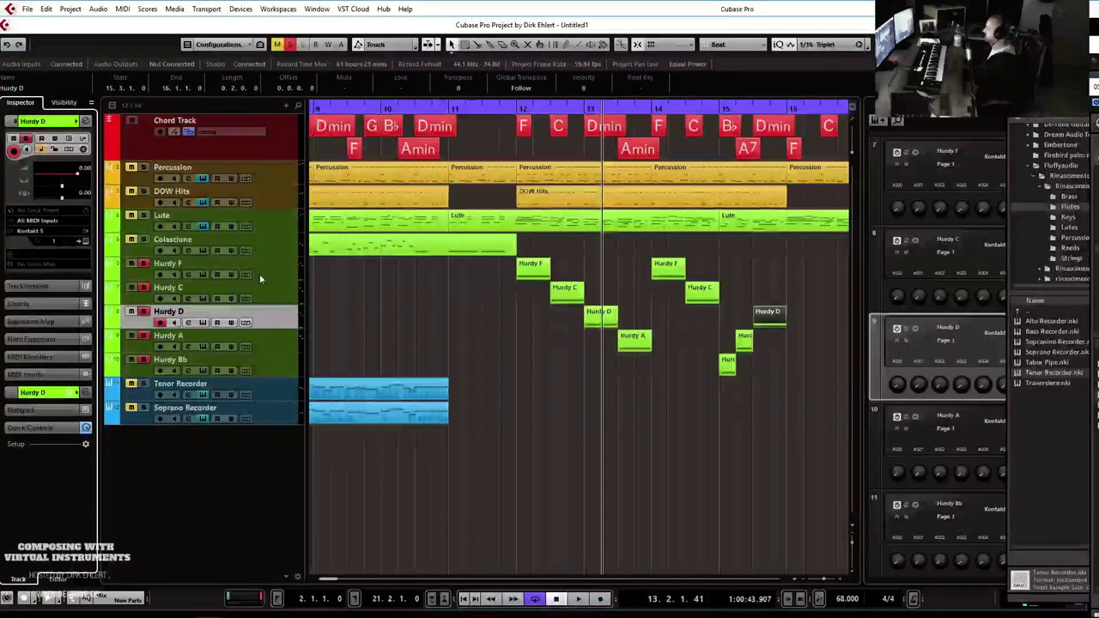
click(230, 341)
click(84, 242)
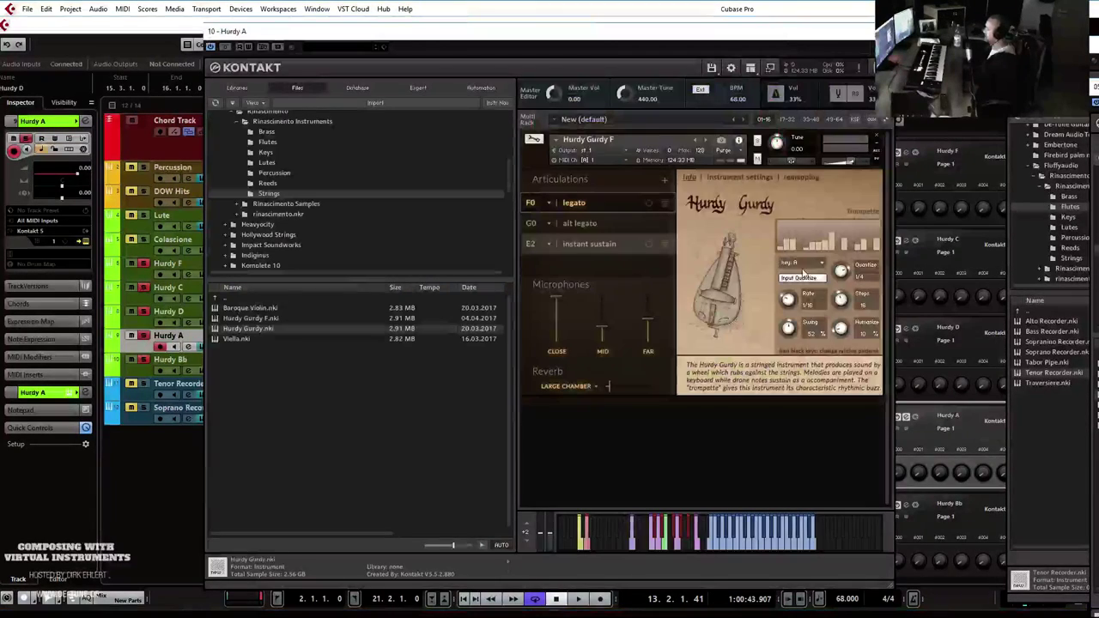
click(882, 31)
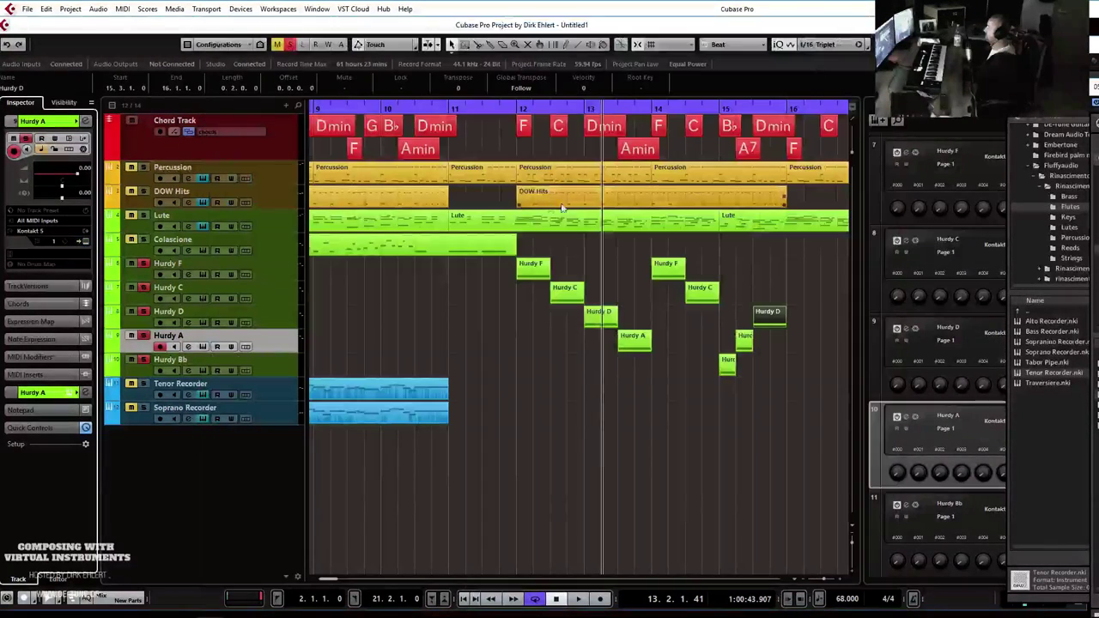
Switch off Input Quantize in the Kontakt instruments of the Hurdy Bb and Hurdy C tracks.
click(254, 365)
click(83, 242)
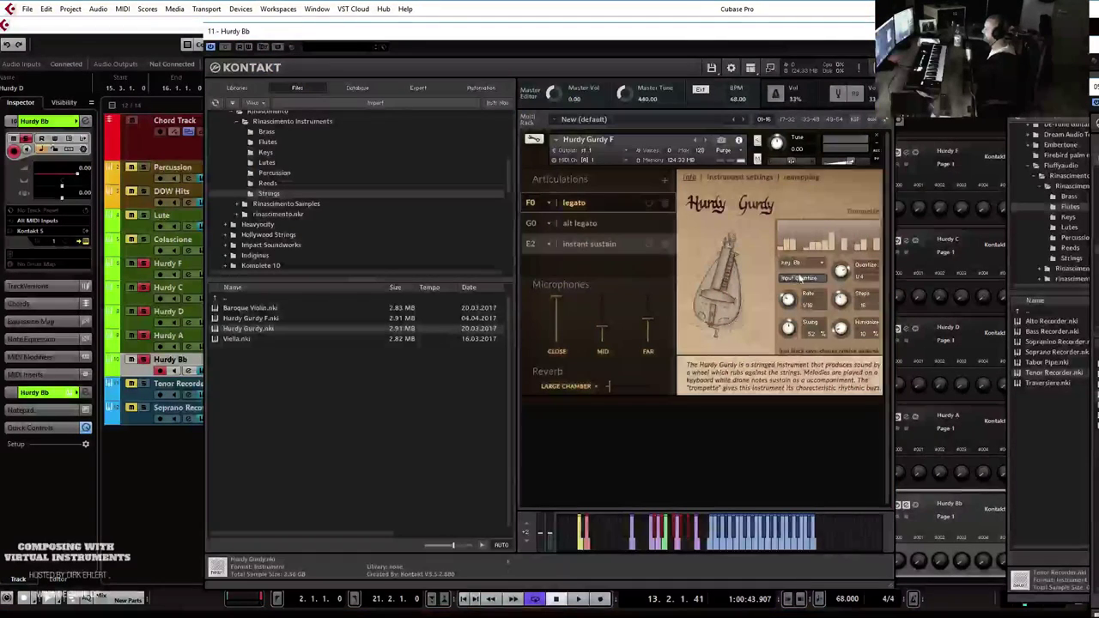
click(883, 31)
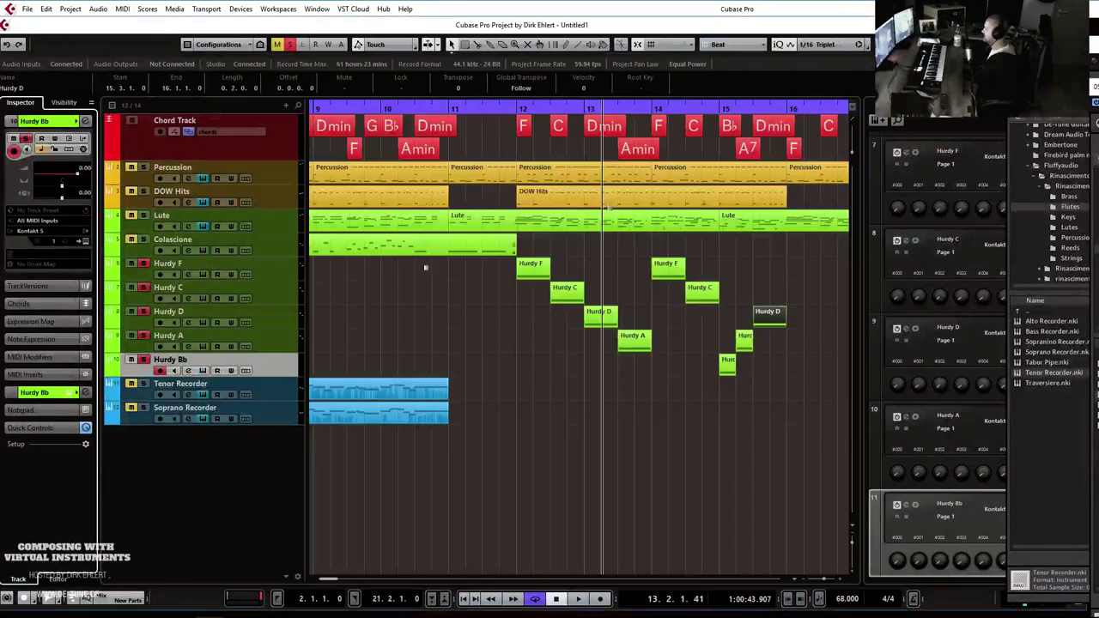
click(205, 286)
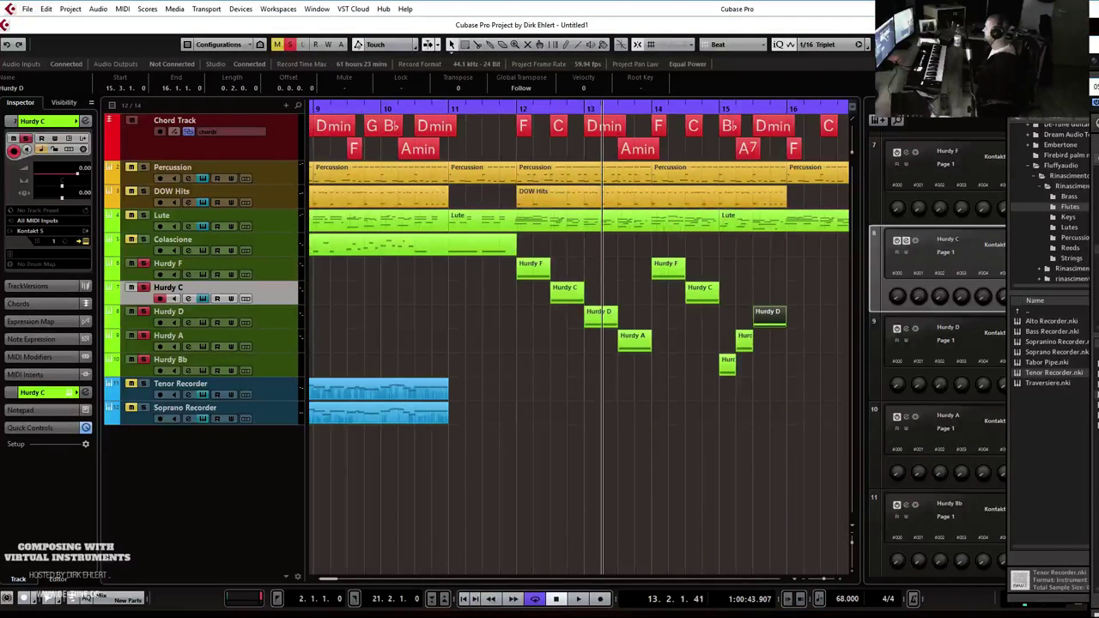
click(203, 299)
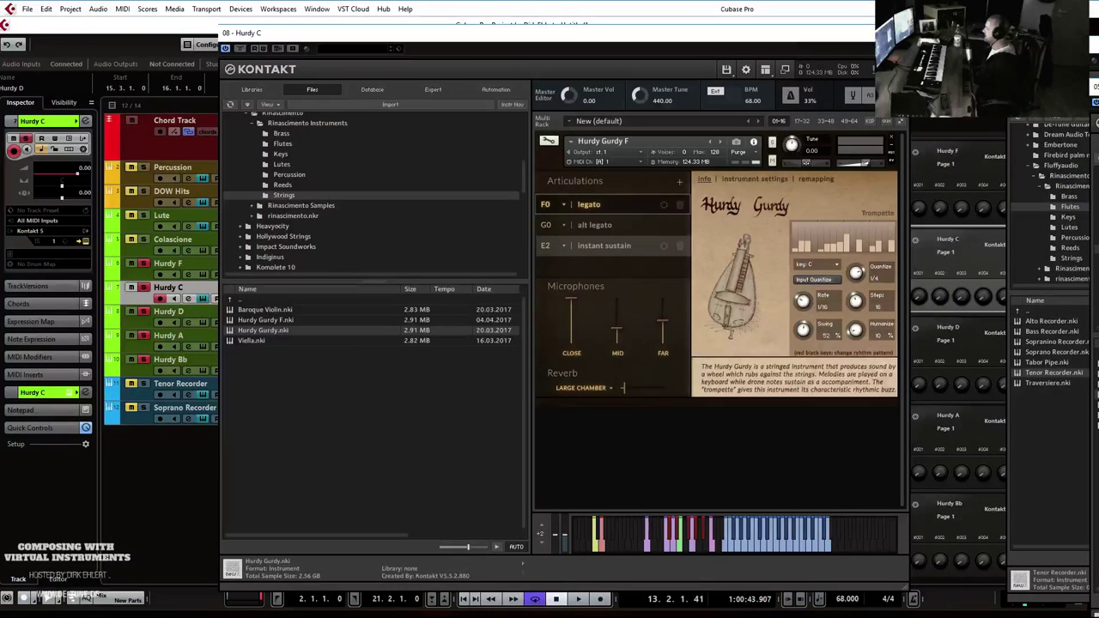
click(883, 31)
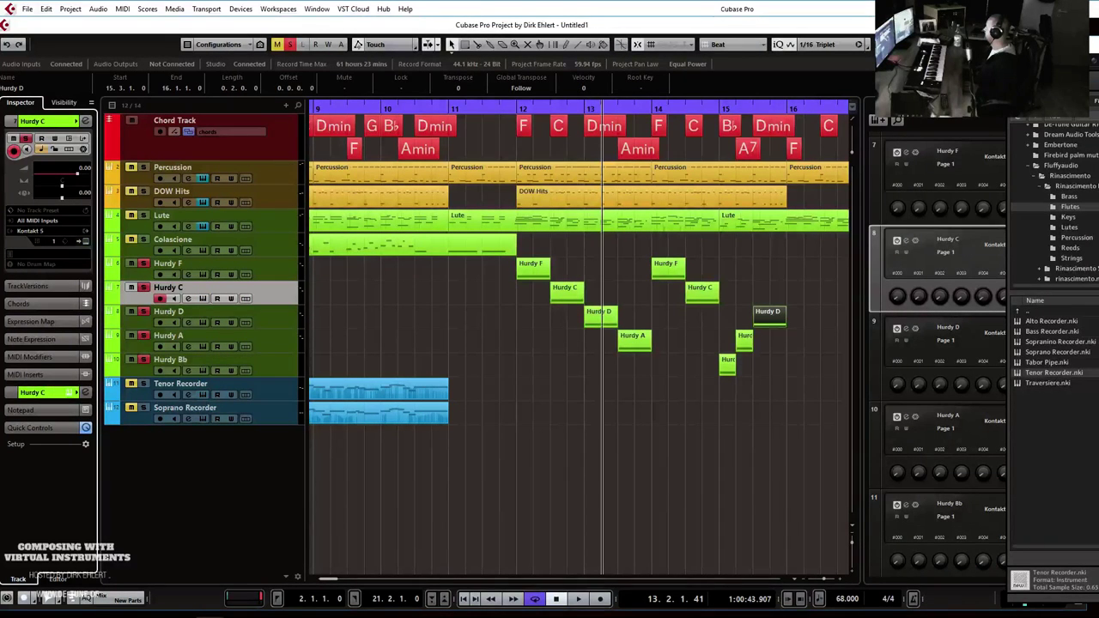
Route the five hurdy tracks, Hurdy F to Hurdy Bb, to a new stereo group channel named "Hurdy Rhythm" with its output to Stereo Out.
click(269, 271)
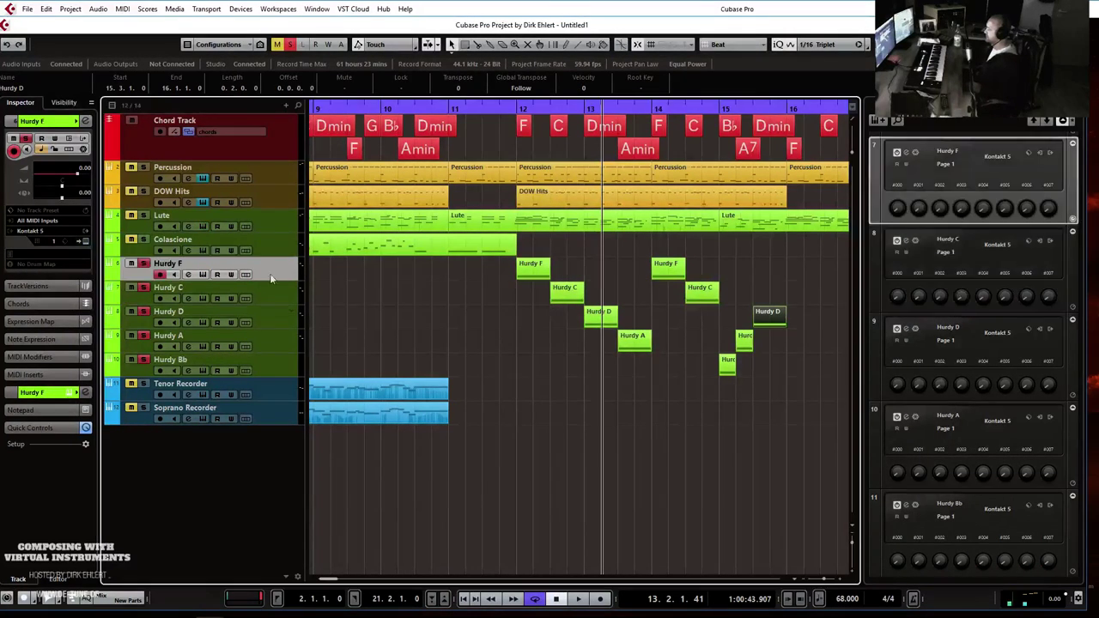
shift+click(274, 361)
key(F3)
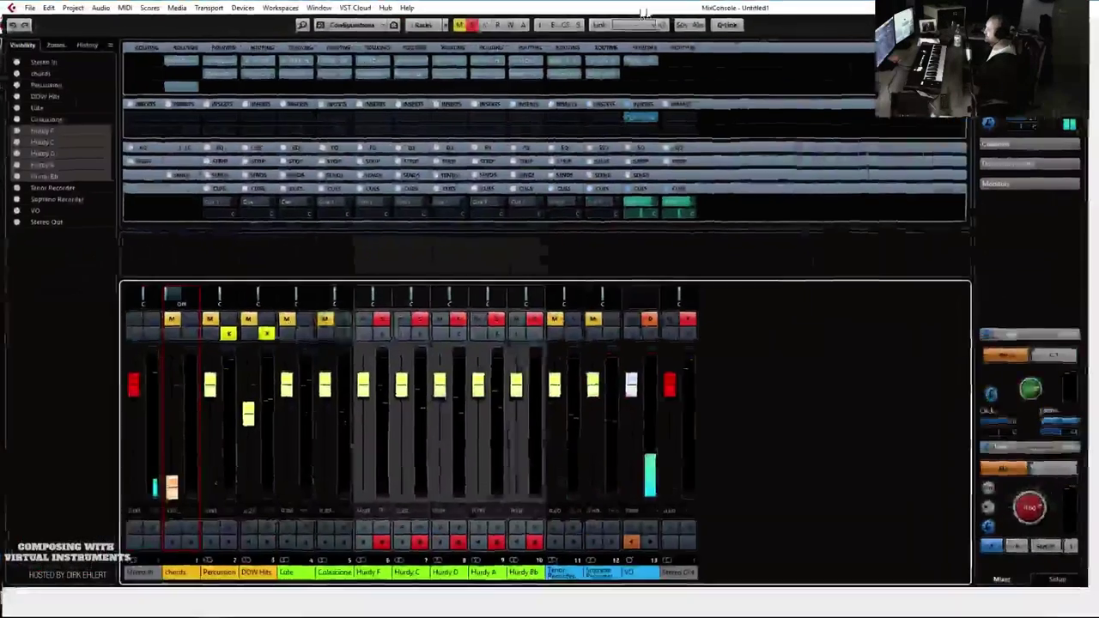
right_click(359, 469)
click(433, 309)
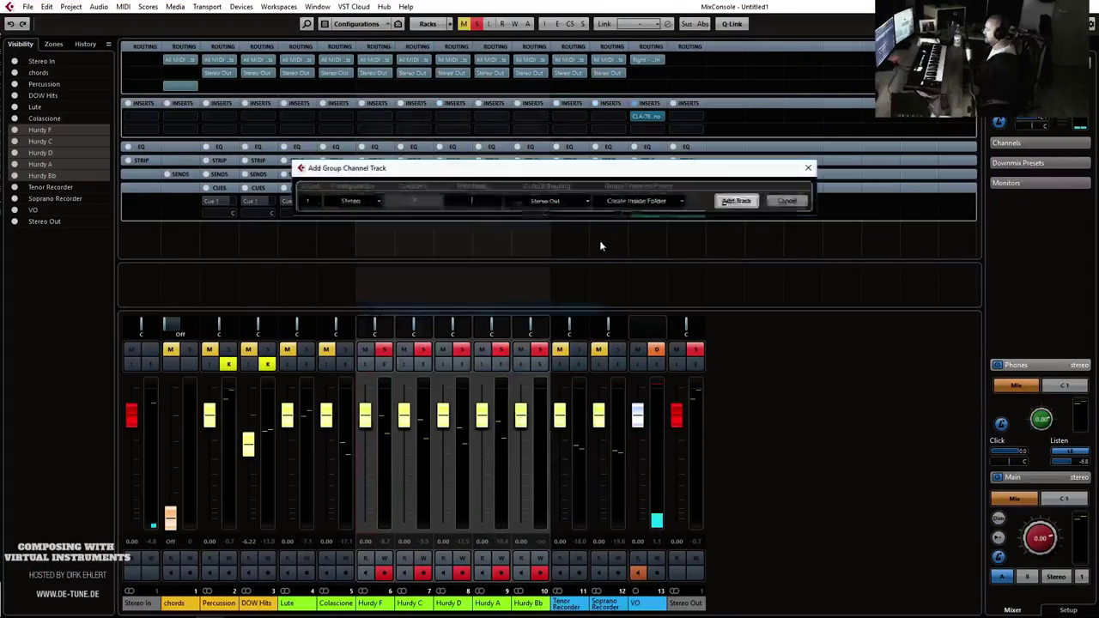
text(Hurdy Rhythm)
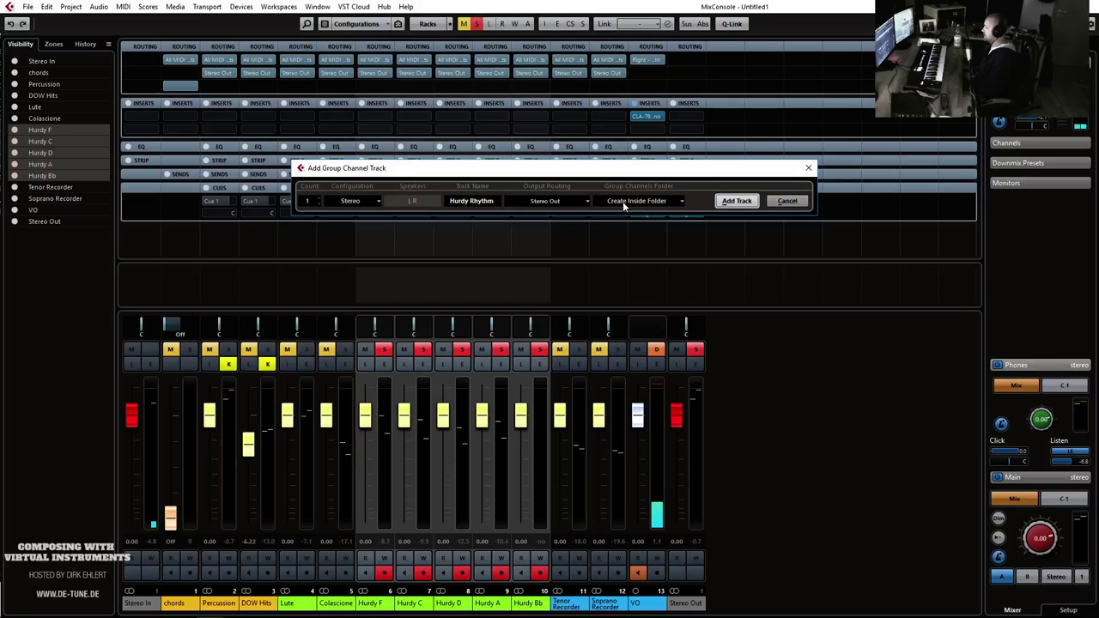
click(624, 203)
click(642, 224)
click(735, 200)
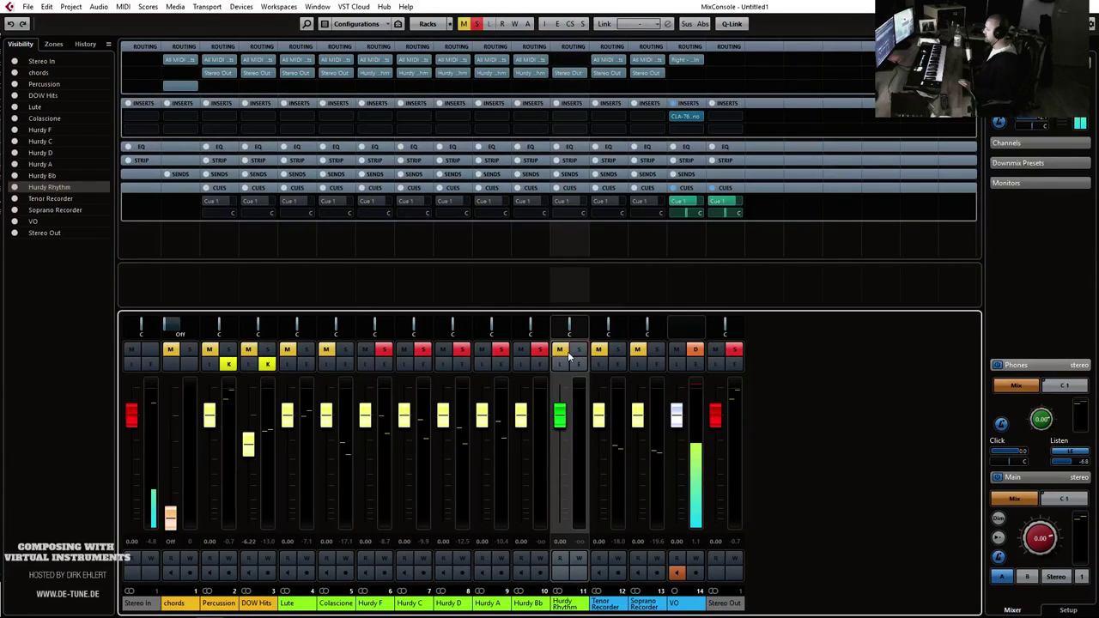
Replace the individual hurdy solos with a solo on the Hurdy Rhythm group, and put the mixer away.
click(539, 350)
click(521, 350)
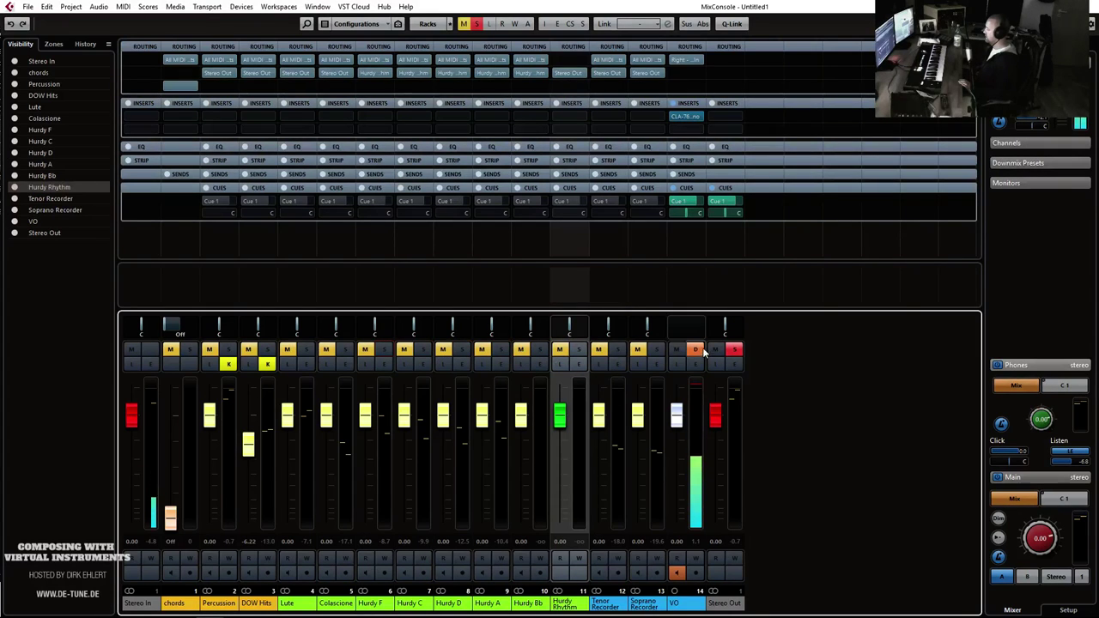
click(735, 350)
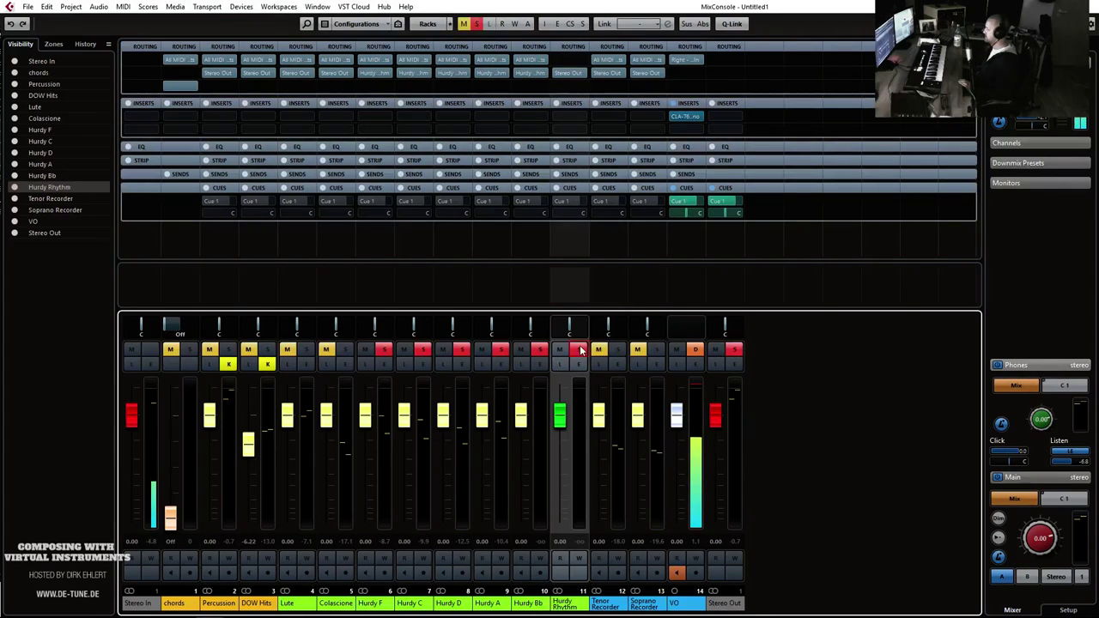
drag(613, 12, 0, 20)
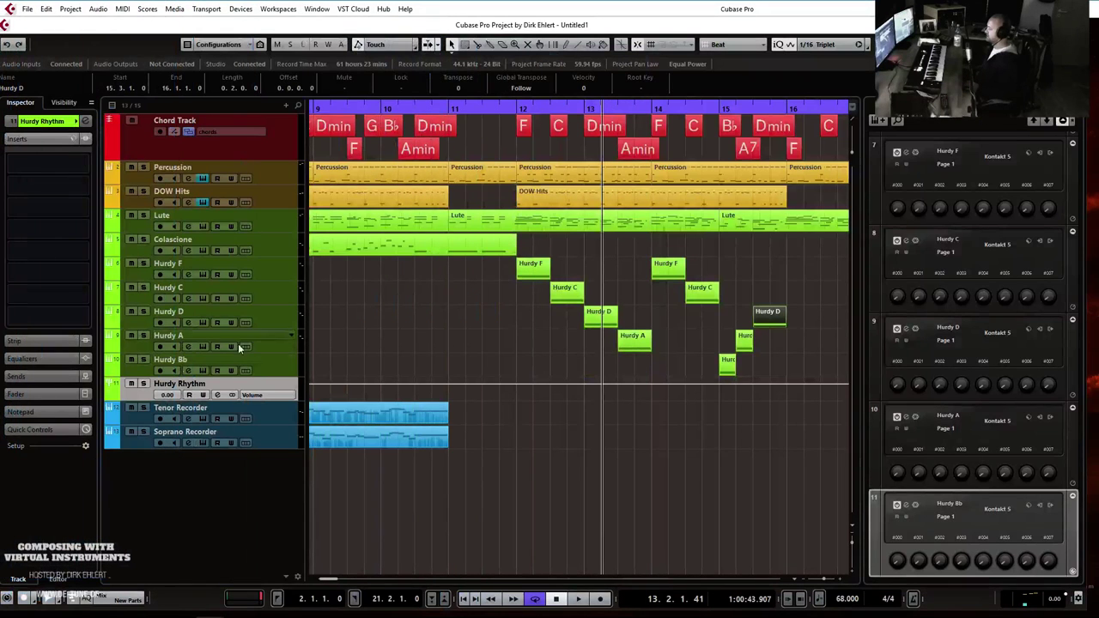
Solo the Hurdy Rhythm group with the percussion tracks and lower the group's volume to -5.92 dB during playback from bar 12.
click(32, 416)
click(33, 210)
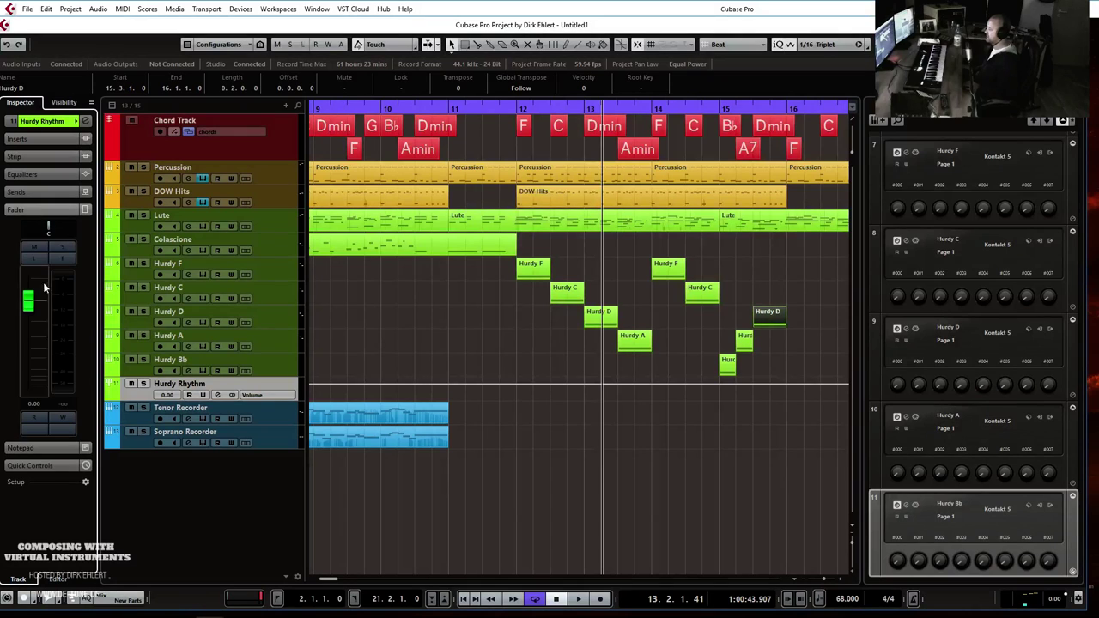
key(space)
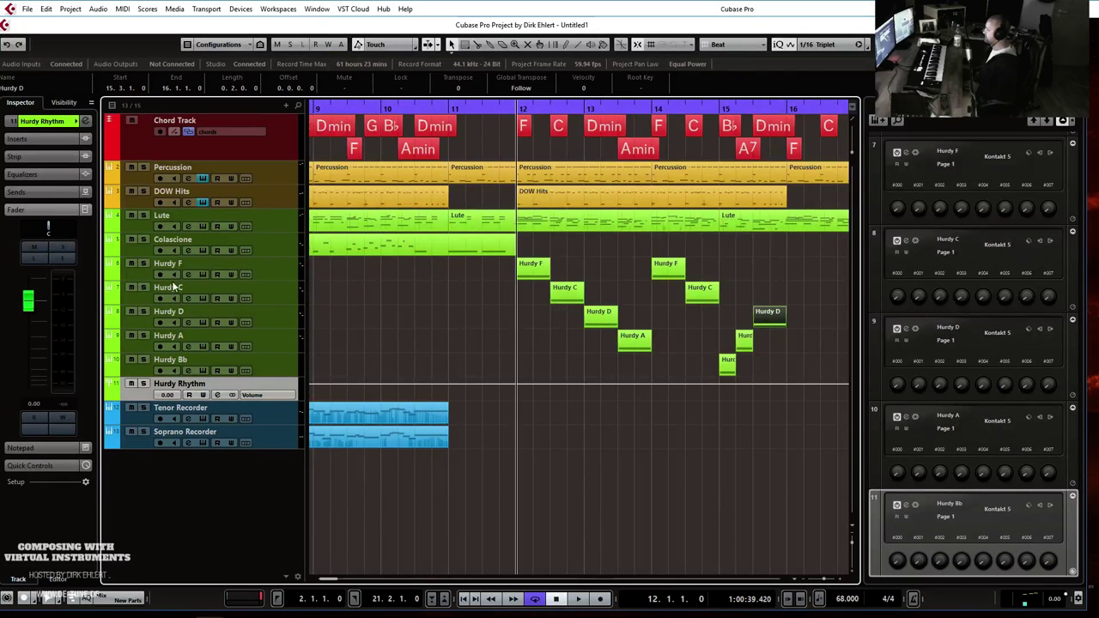
click(143, 383)
key(space)
drag(28, 300, 30, 341)
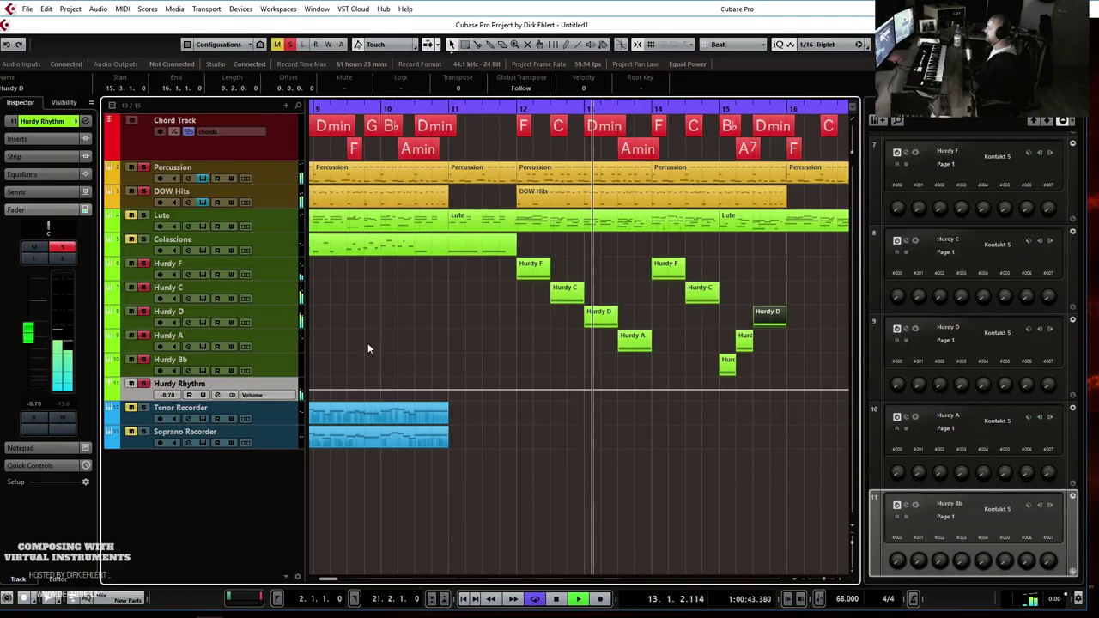
Set the track delay of Hurdy F and Hurdy C to -50 ms and play back from bar 11.
click(275, 263)
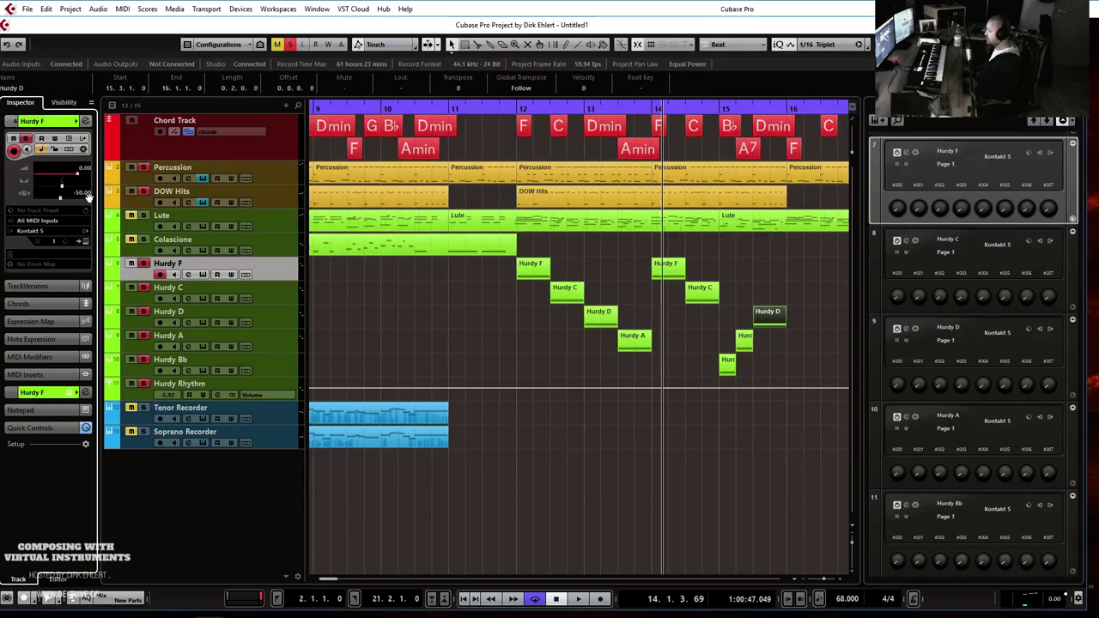
click(169, 290)
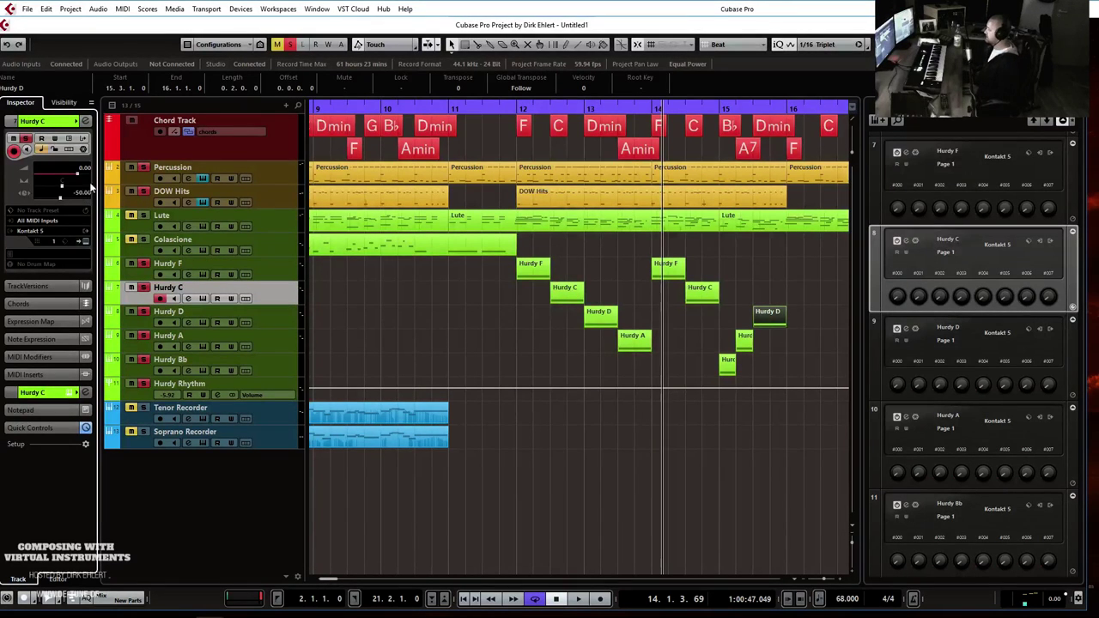
click(449, 109)
key(space)
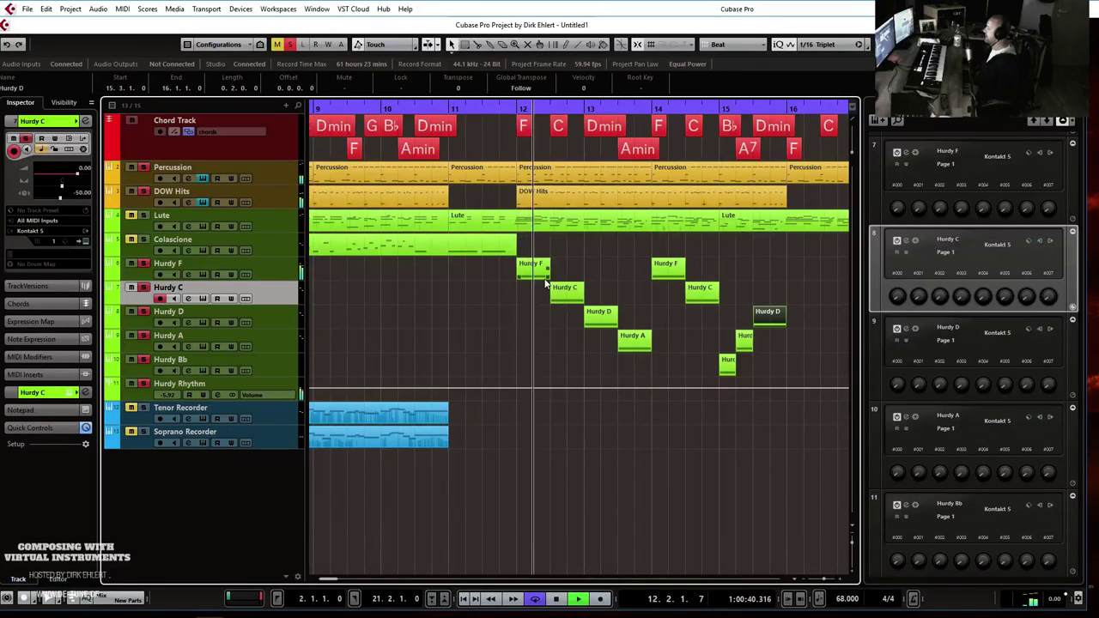
Stop playback, set the locator range from bar 11 to bar 17 and return to its start.
key(space)
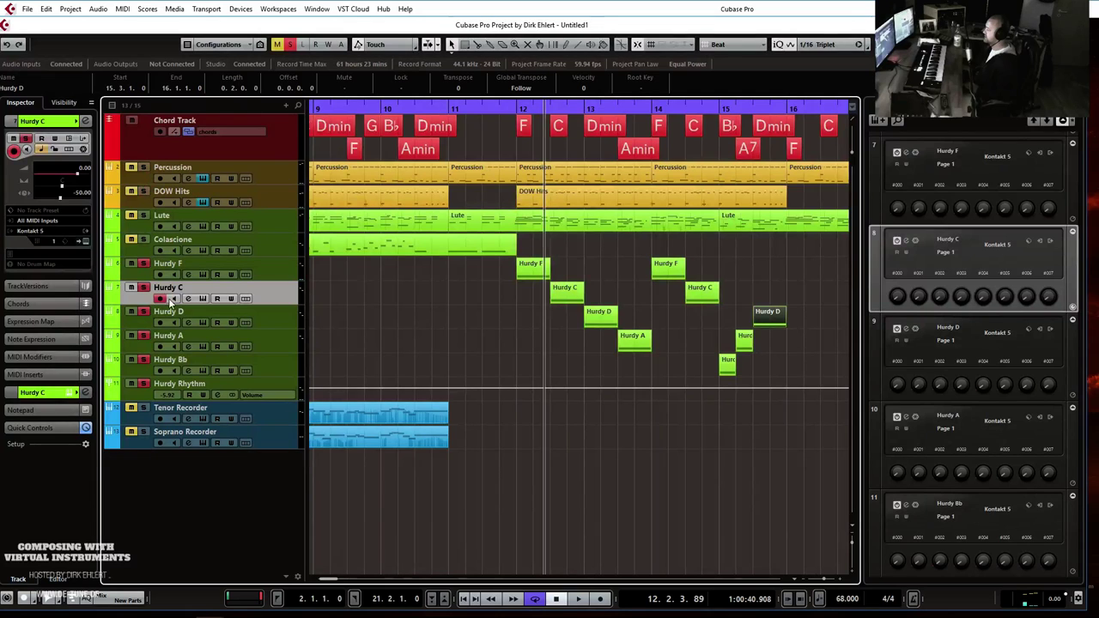
click(523, 109)
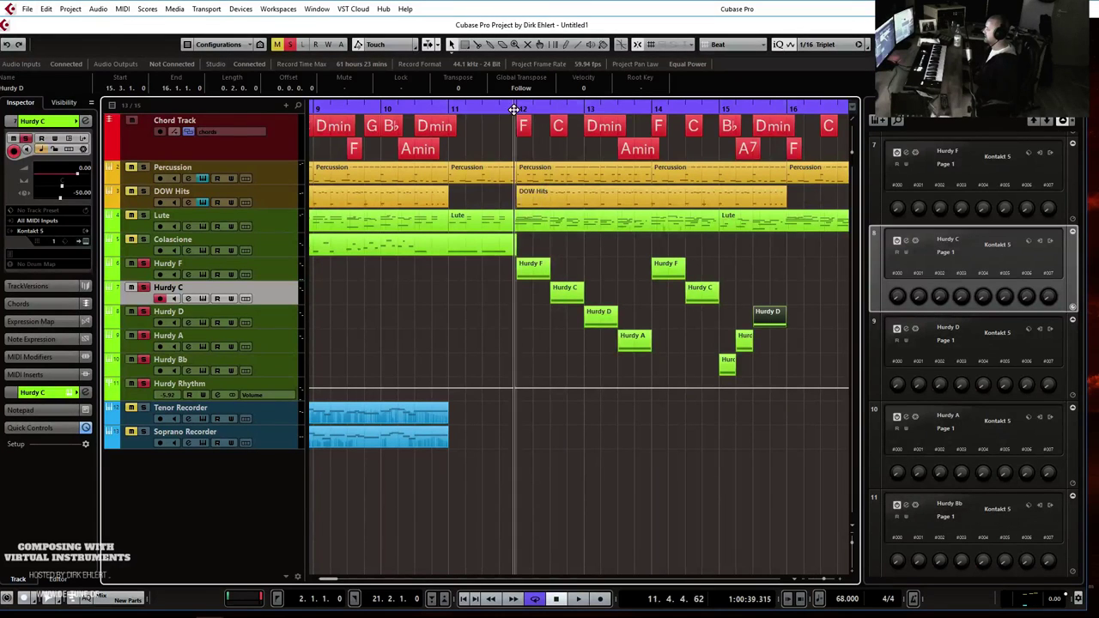
key(ctrl+KP_1)
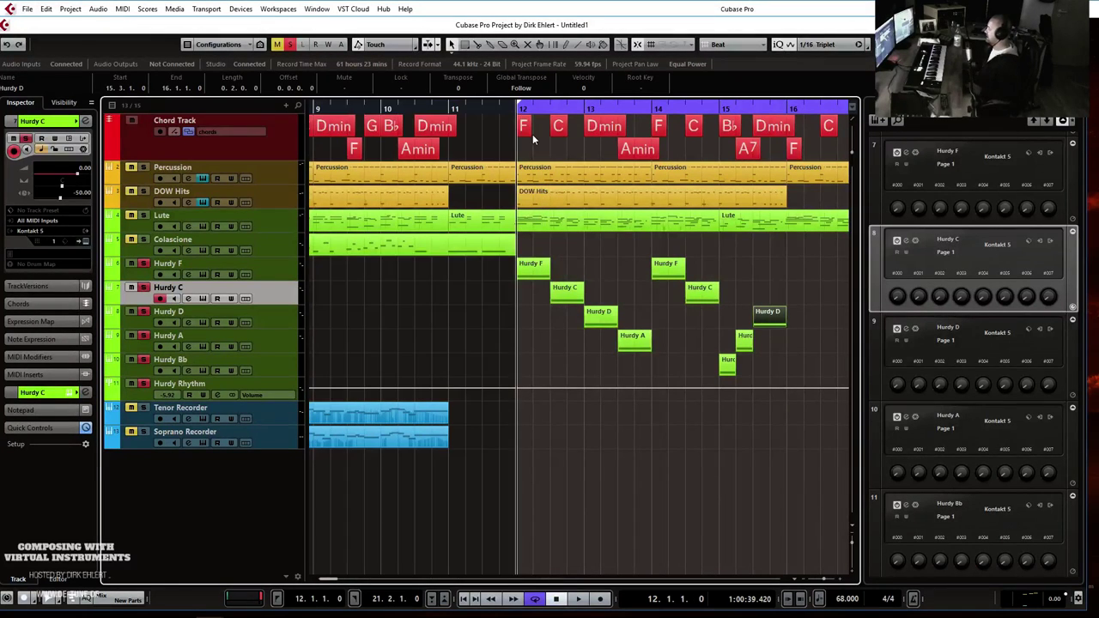
click(452, 111)
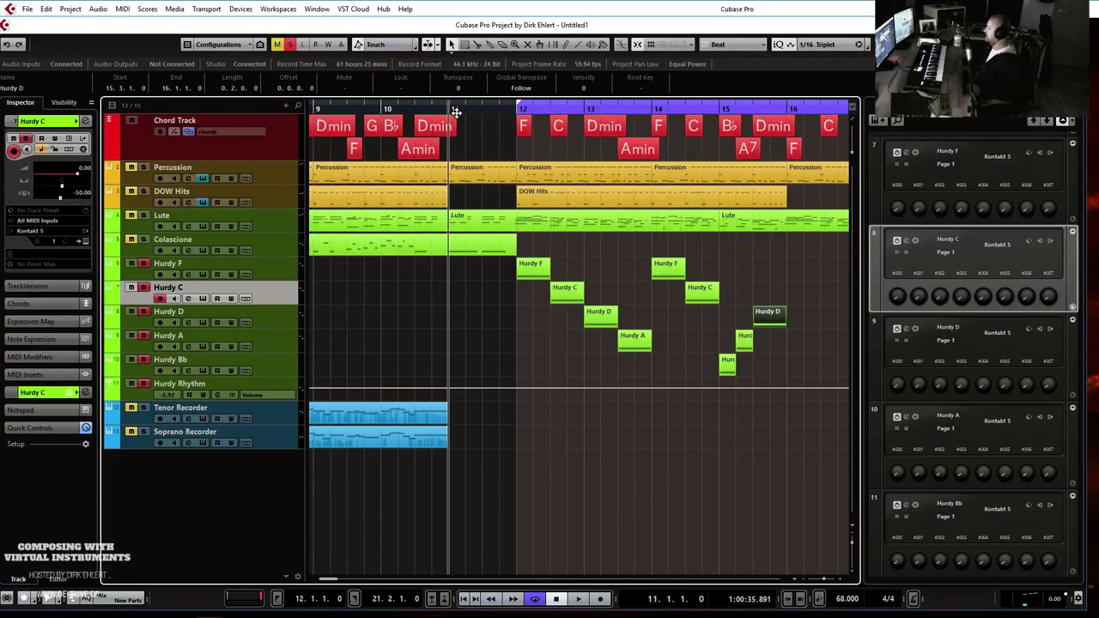
ctrl+click(452, 110)
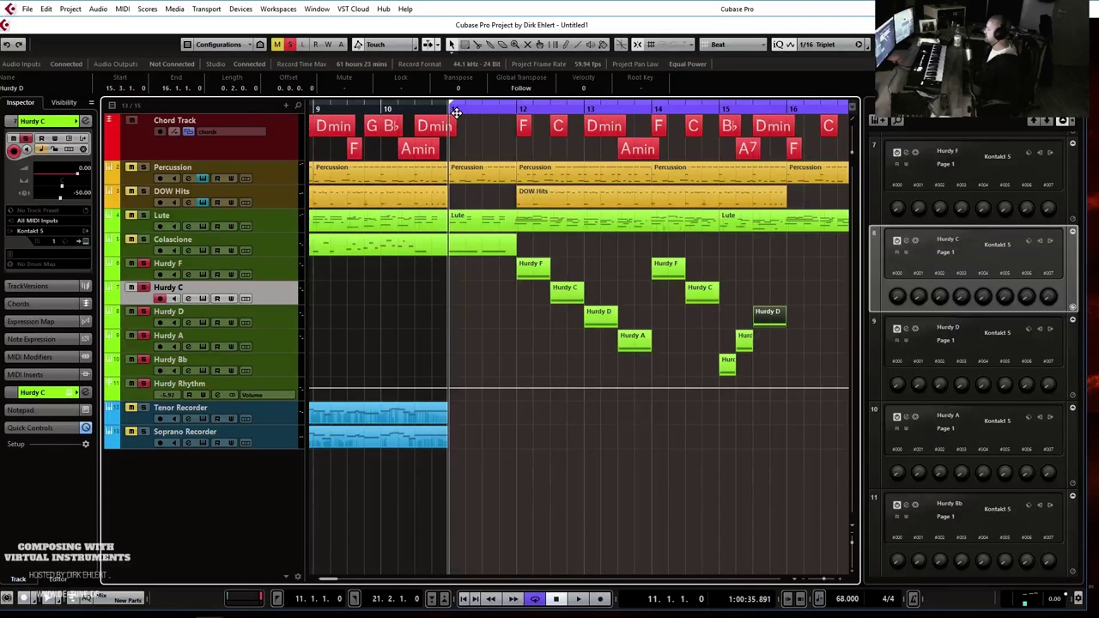
scroll(826, 107, right, 2)
click(794, 105)
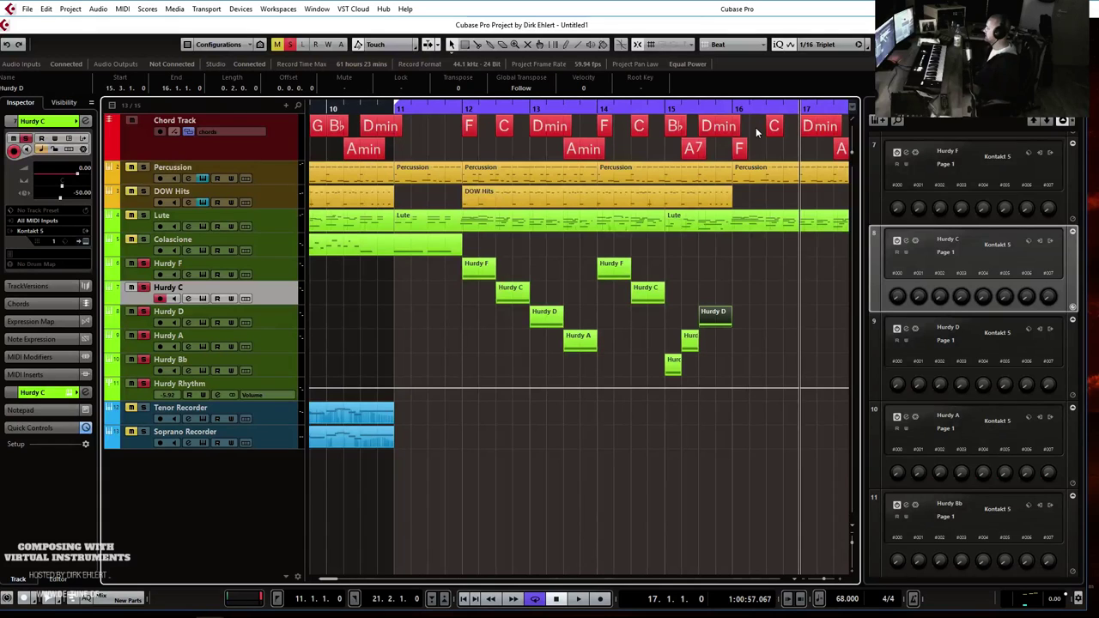
key(ctrl+KP_2)
key(KP_1)
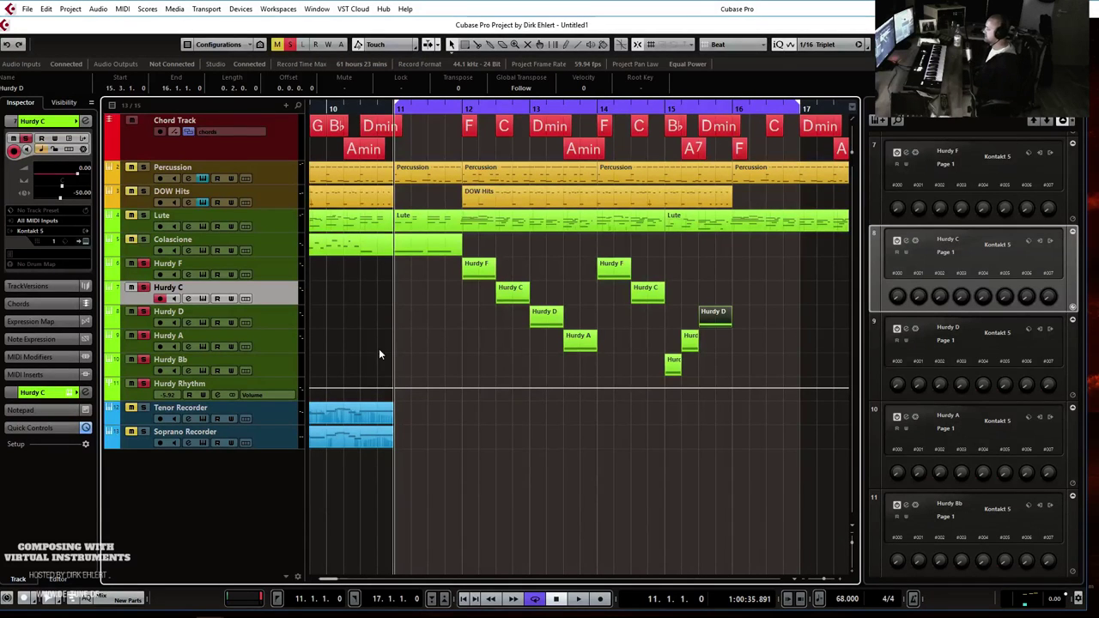
Export the range as Wave file "hurdy Rhythm" to F:\CWVI\Fluffy Audio\Audio at 44.100 kHz, importing it into the pool and an audio track.
key(ctrl+shift+e)
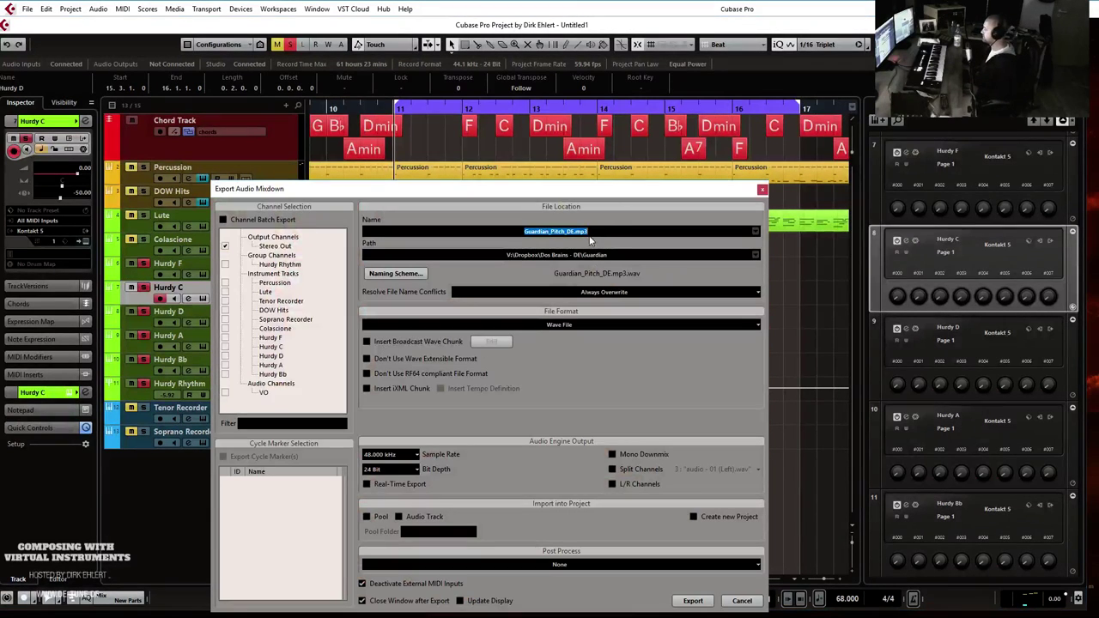
click(762, 191)
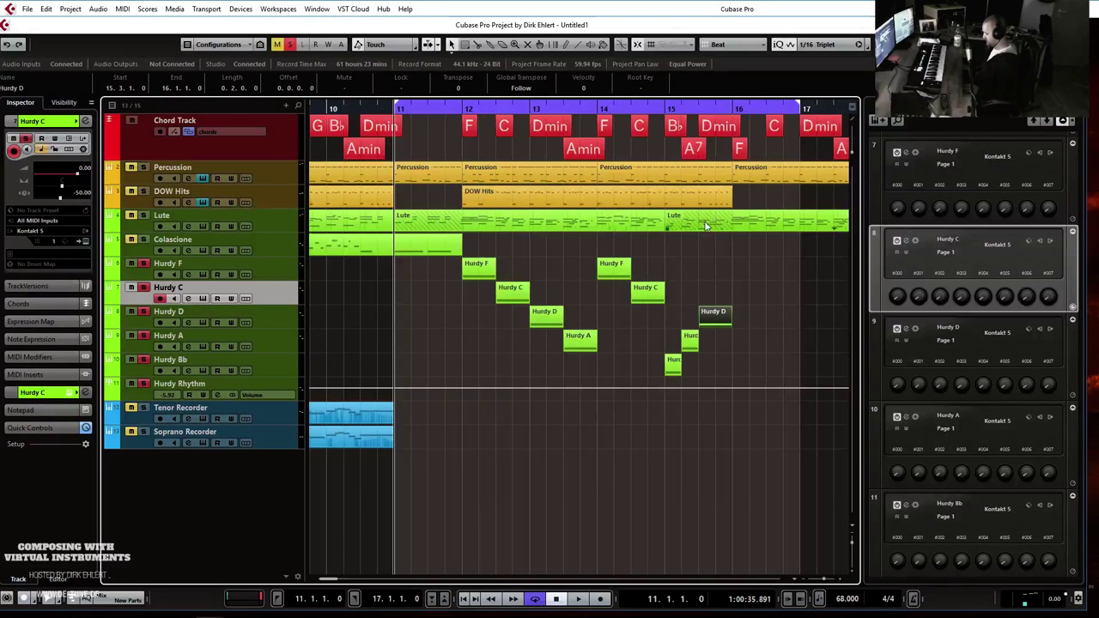
key(ctrl+shift+e)
key(Escape)
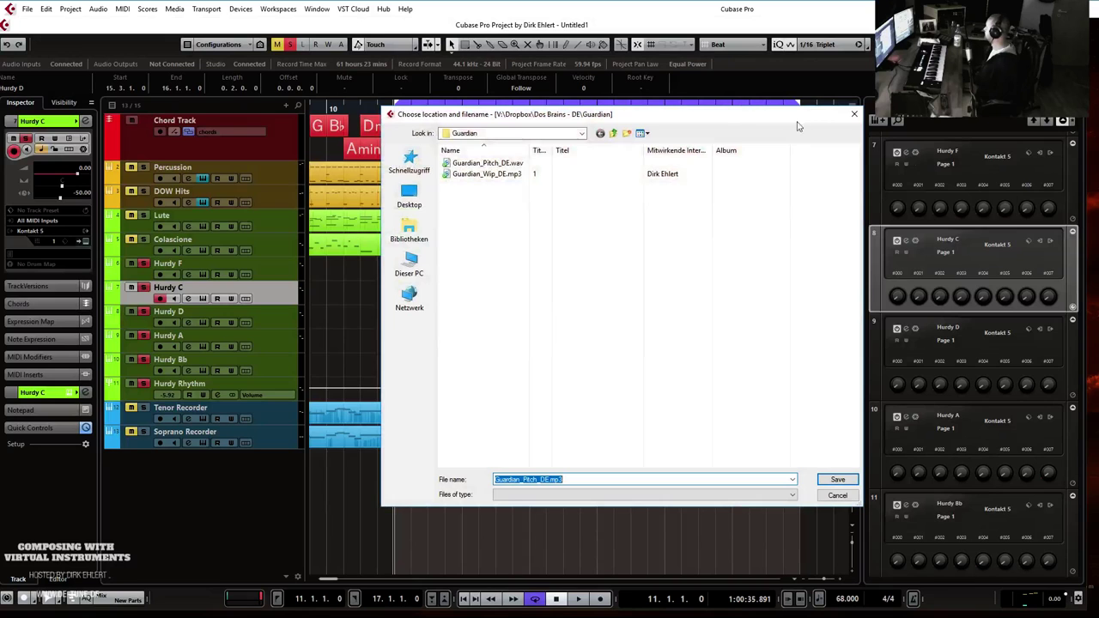
click(519, 133)
click(510, 217)
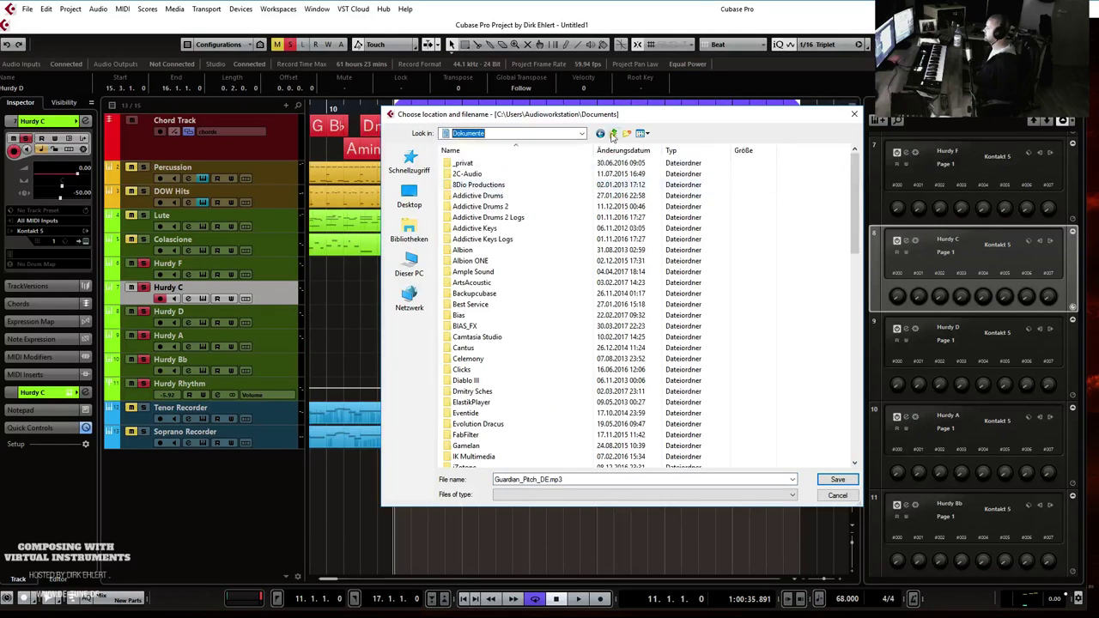
key(Escape)
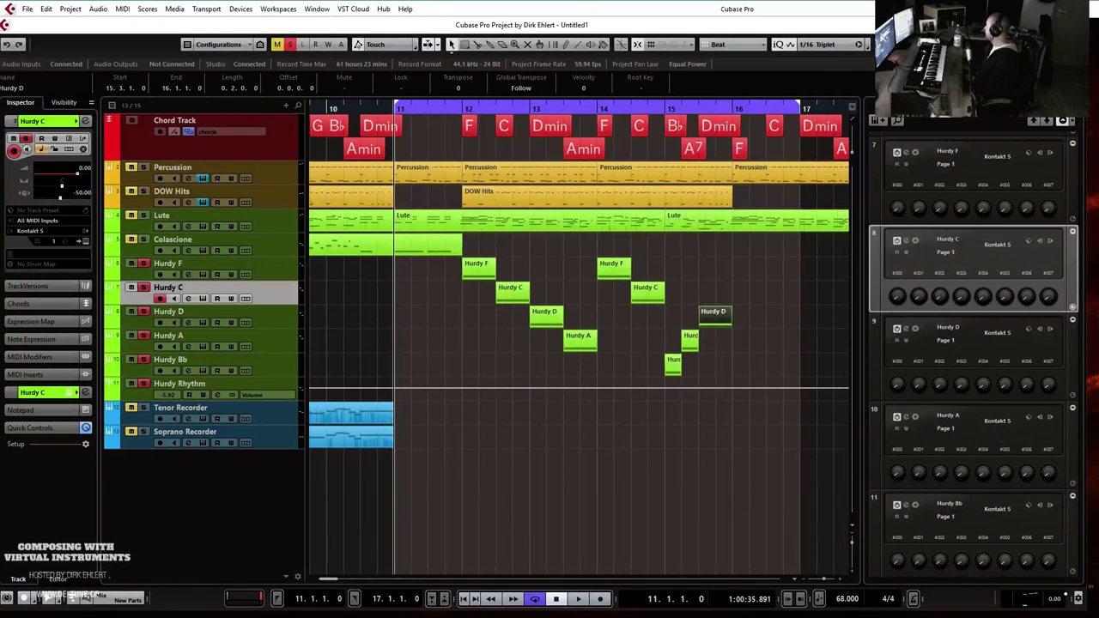
key(ctrl+shift+e)
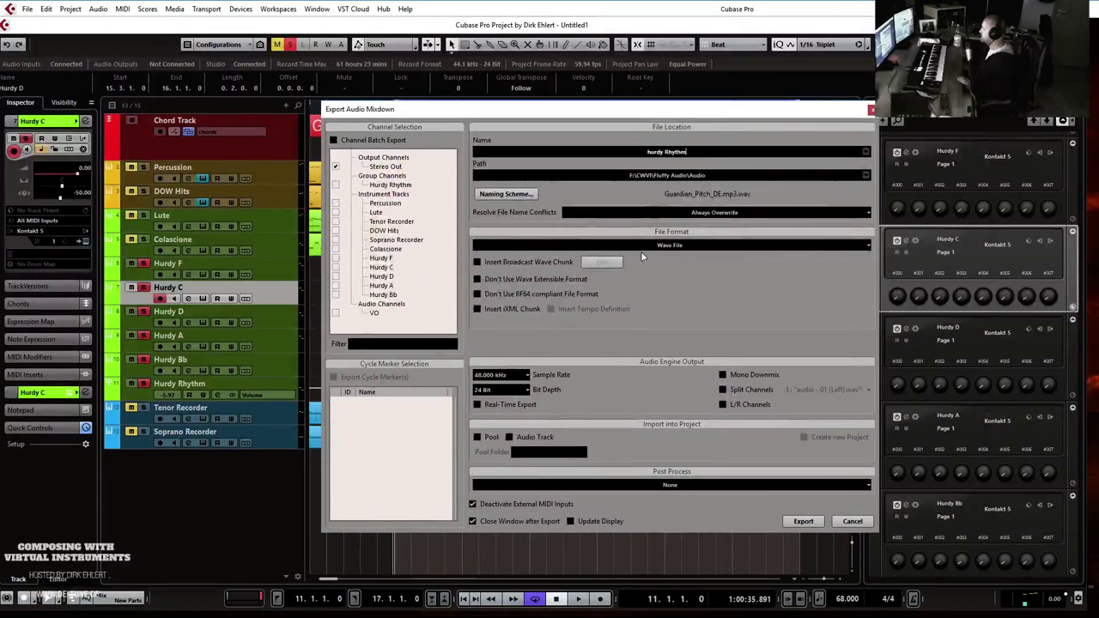
click(515, 374)
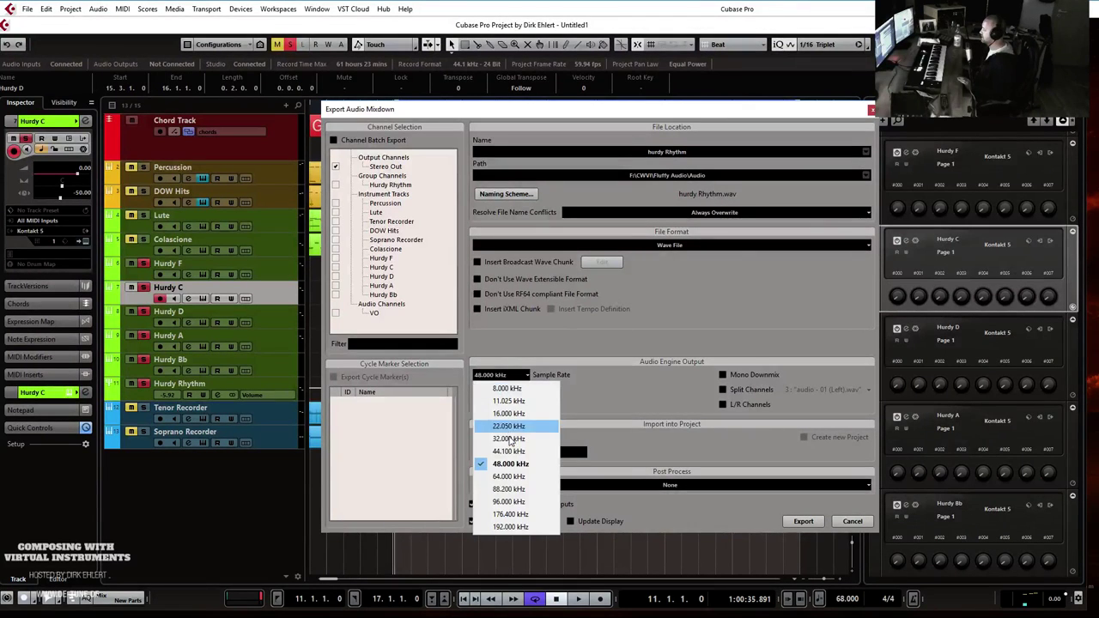
click(513, 451)
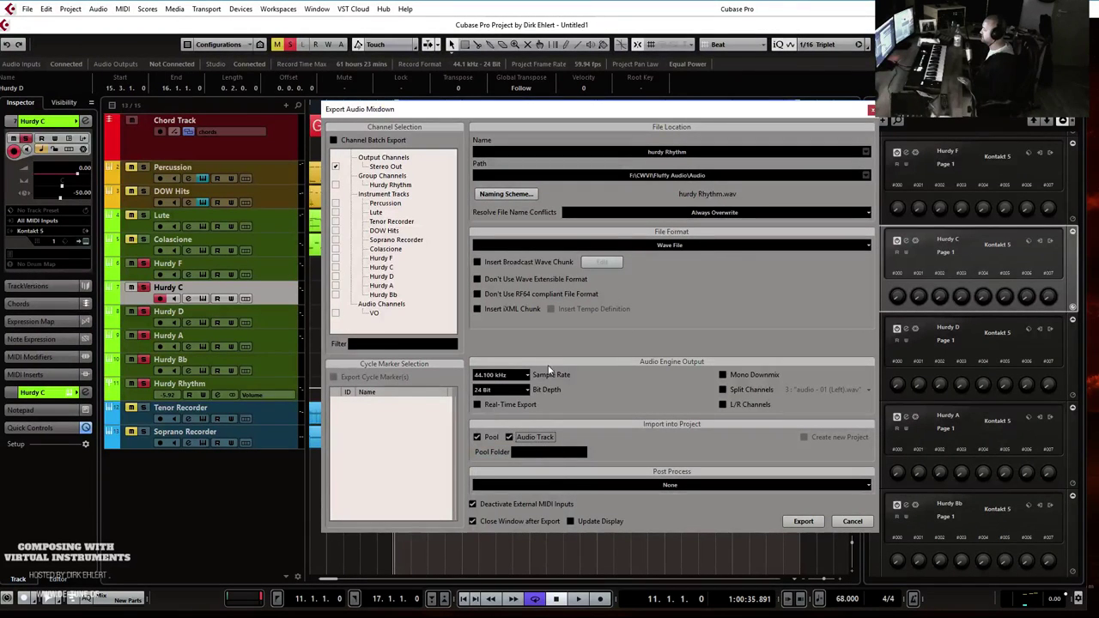
click(803, 522)
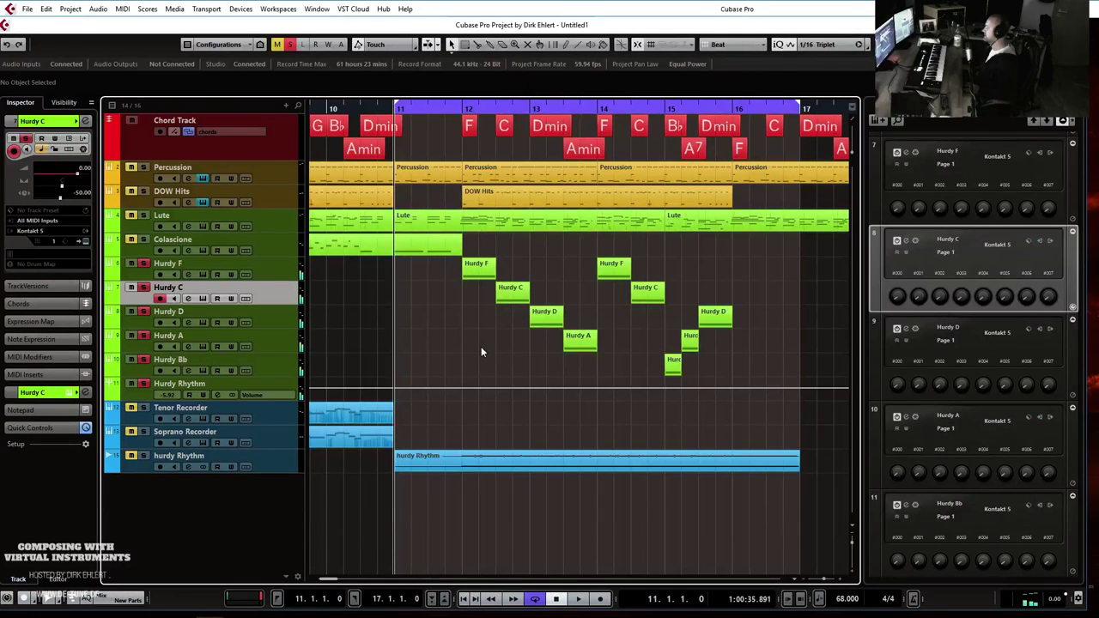
Clear the solos, mute the five original hurdy tracks, and enlarge the new hurdy Rhythm audio track and its waveform.
drag(208, 473, 211, 526)
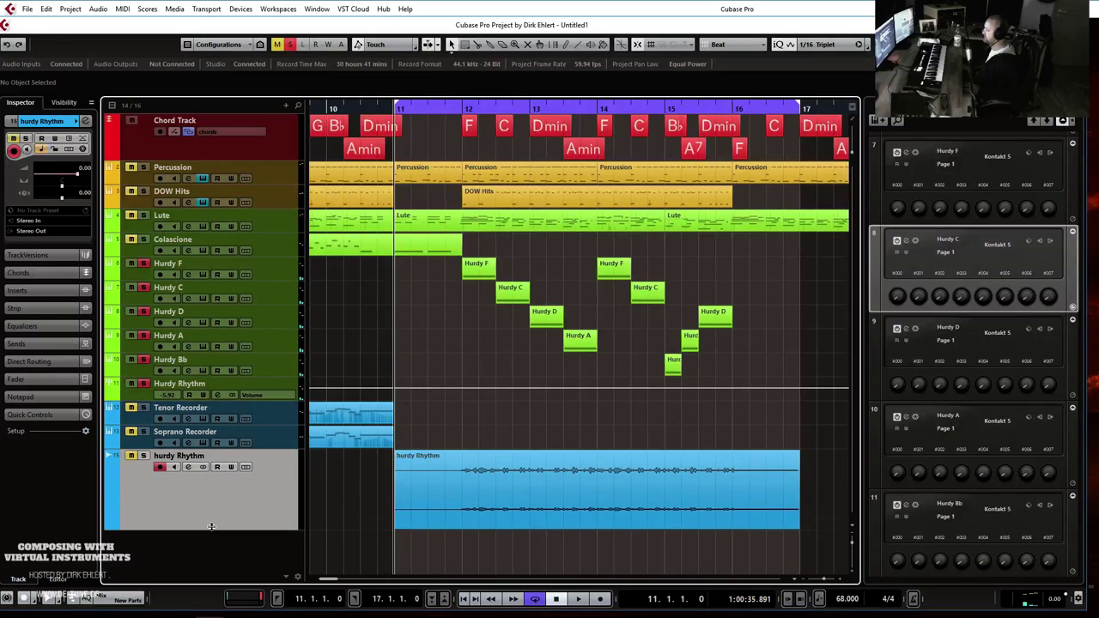
click(144, 385)
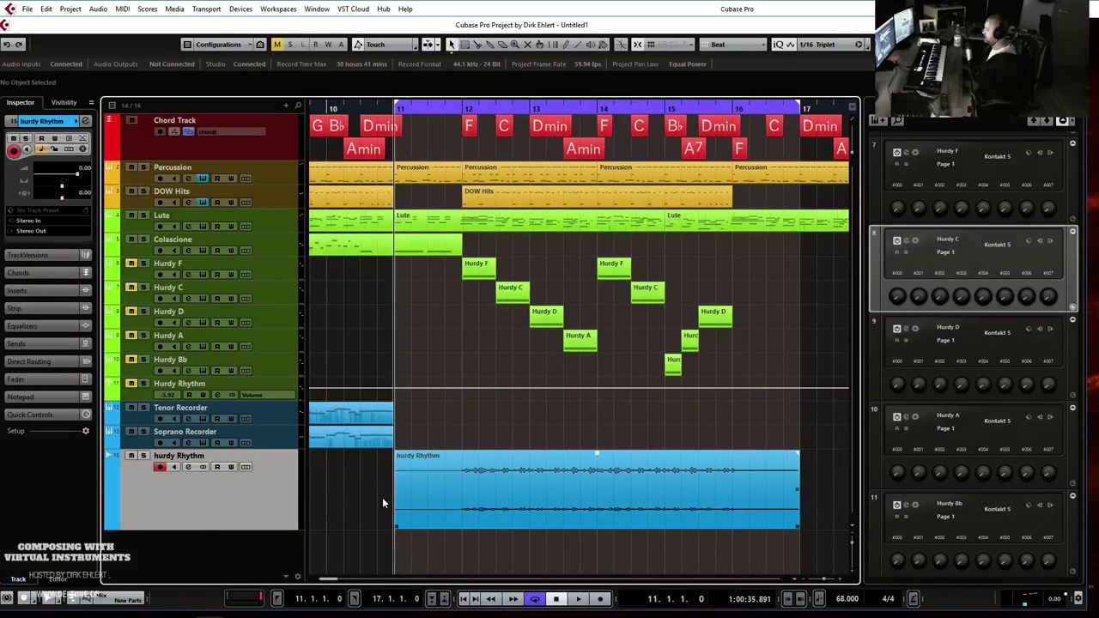
drag(853, 152, 854, 145)
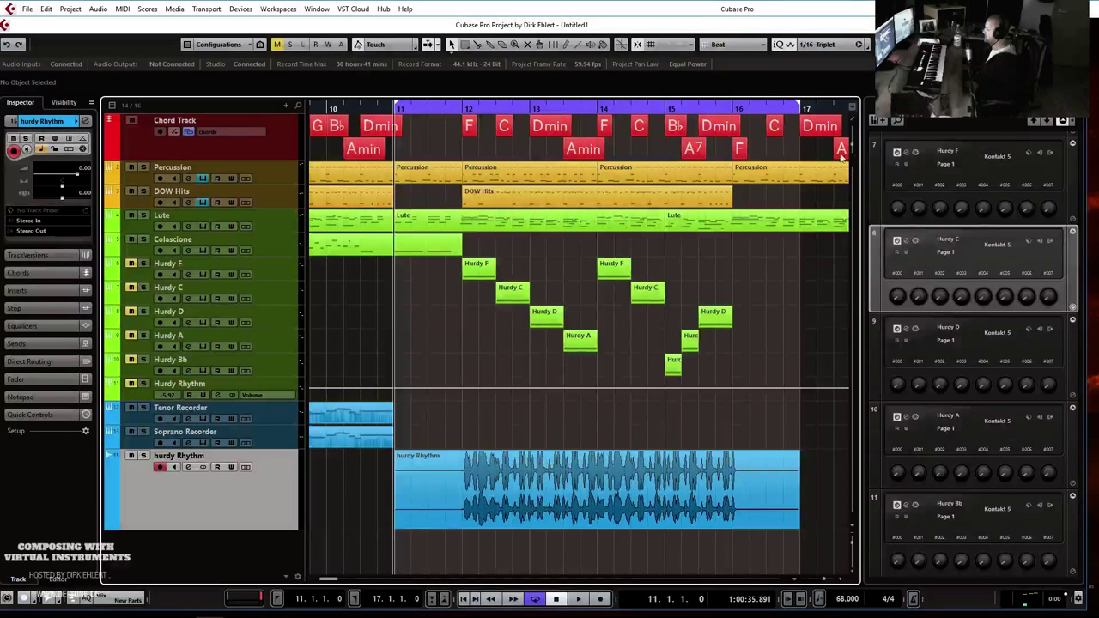
Solo the hurdy Rhythm audio track and move its event earlier to start at 10.4.4.26 during playback.
click(144, 456)
key(space)
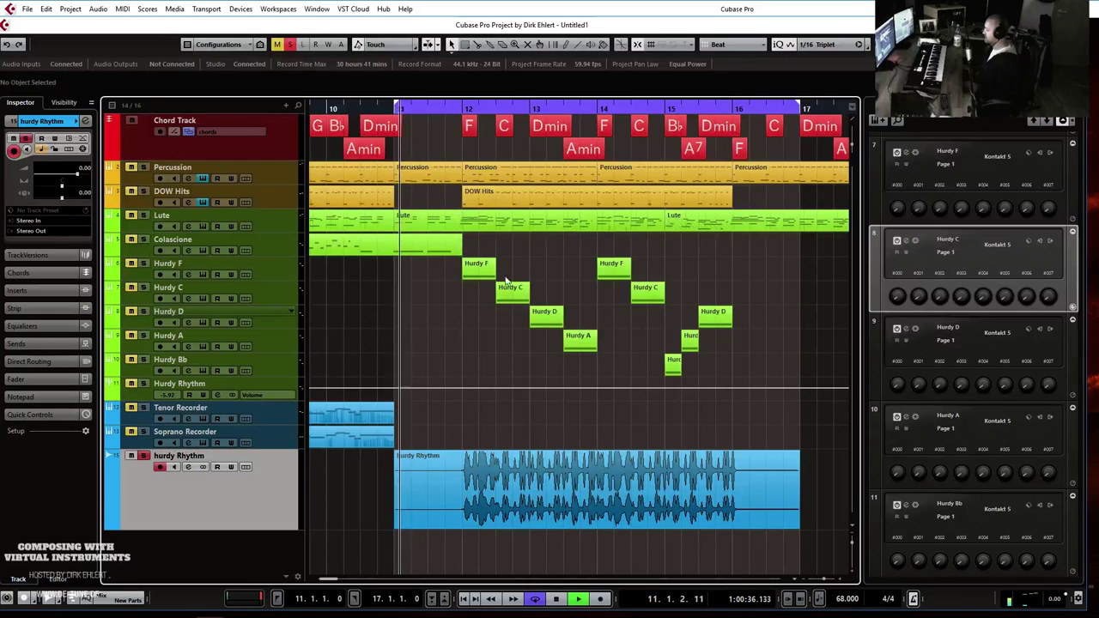
key(h)
key(h)
key(h)
key(h)
key(h)
key(h)
key(h)
key(h)
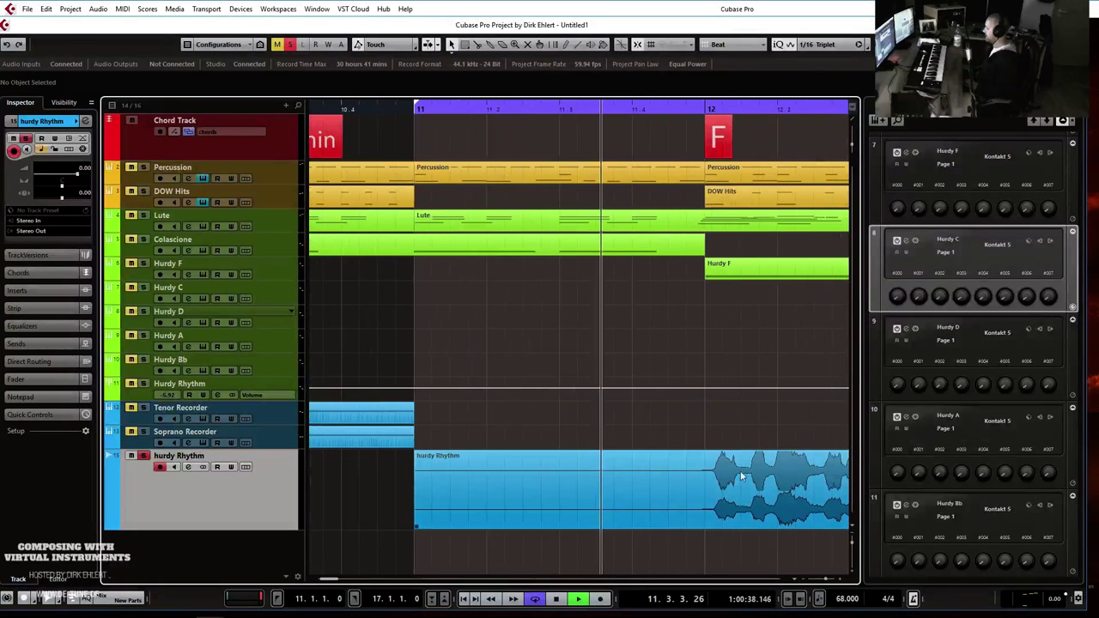
drag(741, 474, 739, 485)
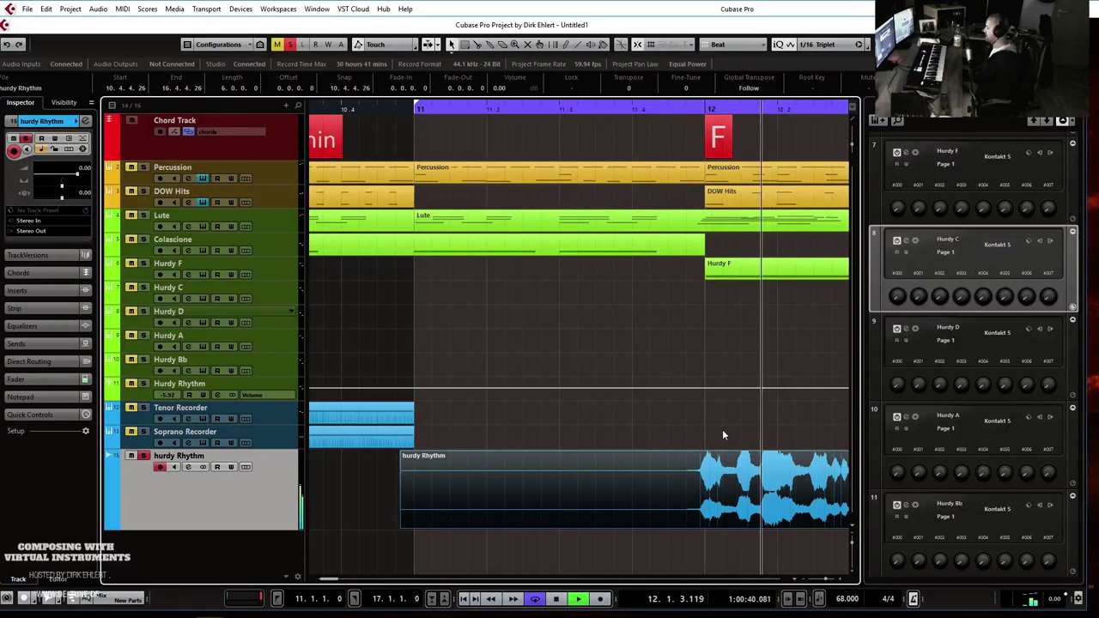
Fine-tune the hurdy Rhythm event's start to 10.4.4.41 and play it back to check its timing against the grid.
key(g)
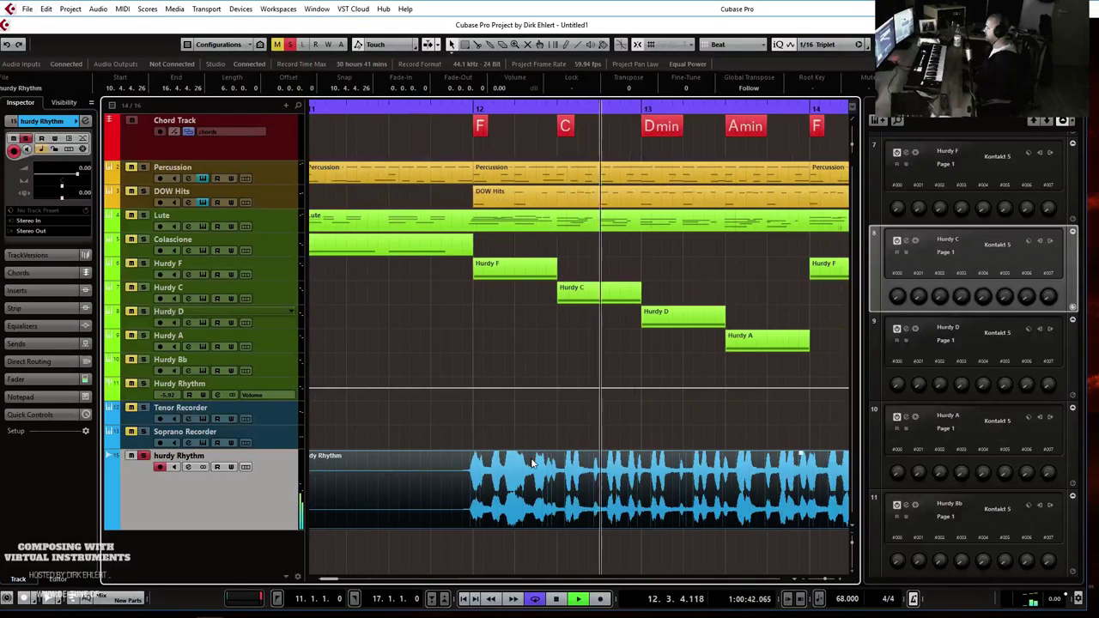
key(h)
drag(588, 483, 593, 482)
click(444, 109)
key(space)
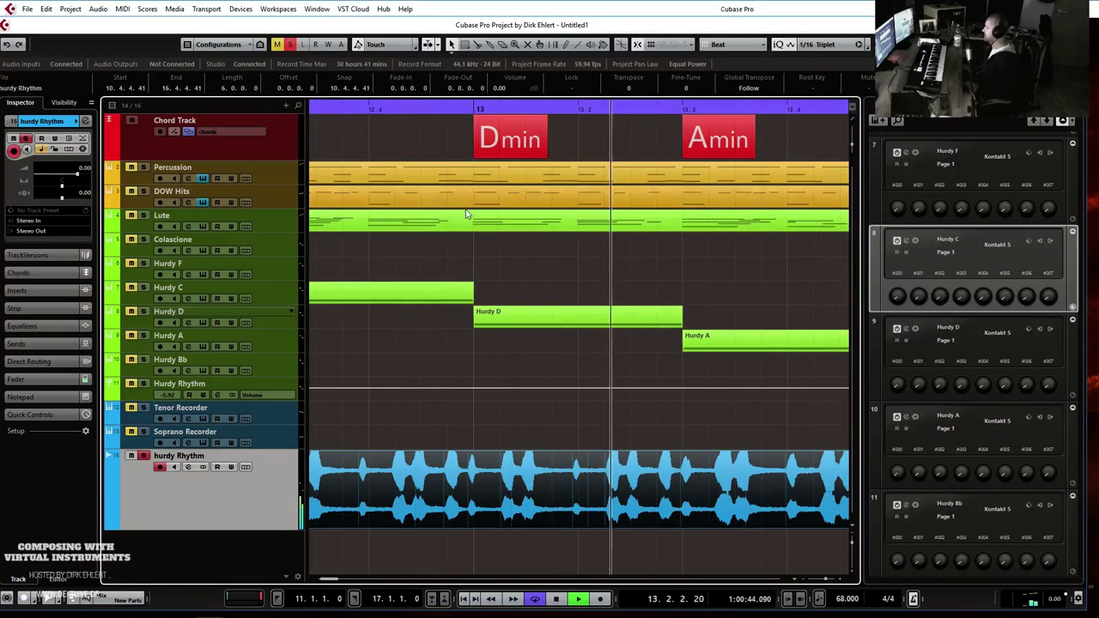
key(g)
key(g)
key(g)
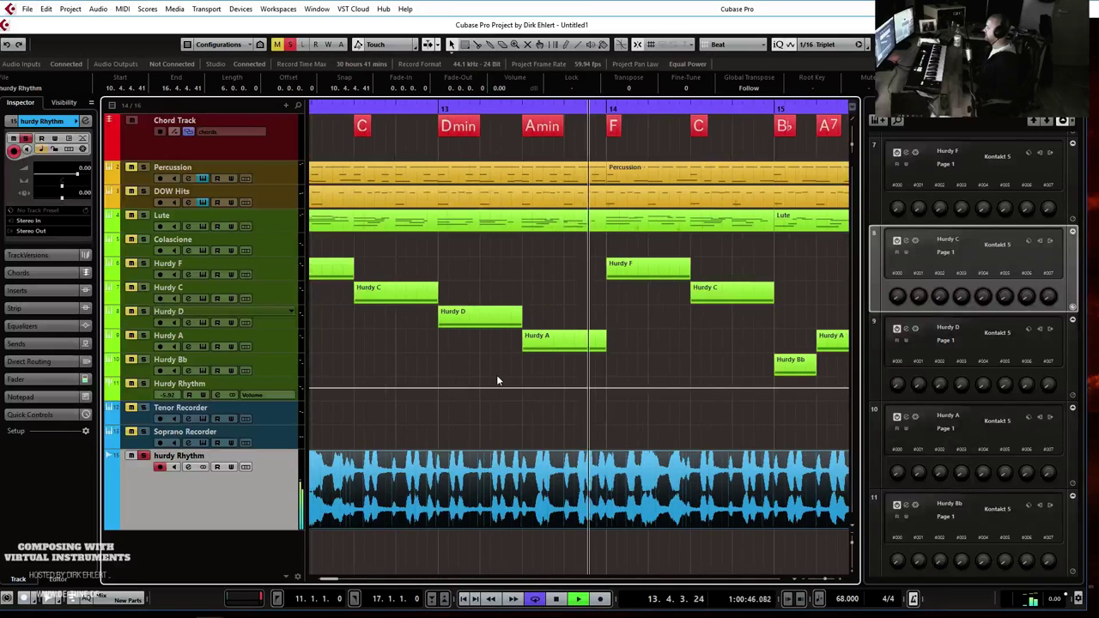
key(g)
key(g)
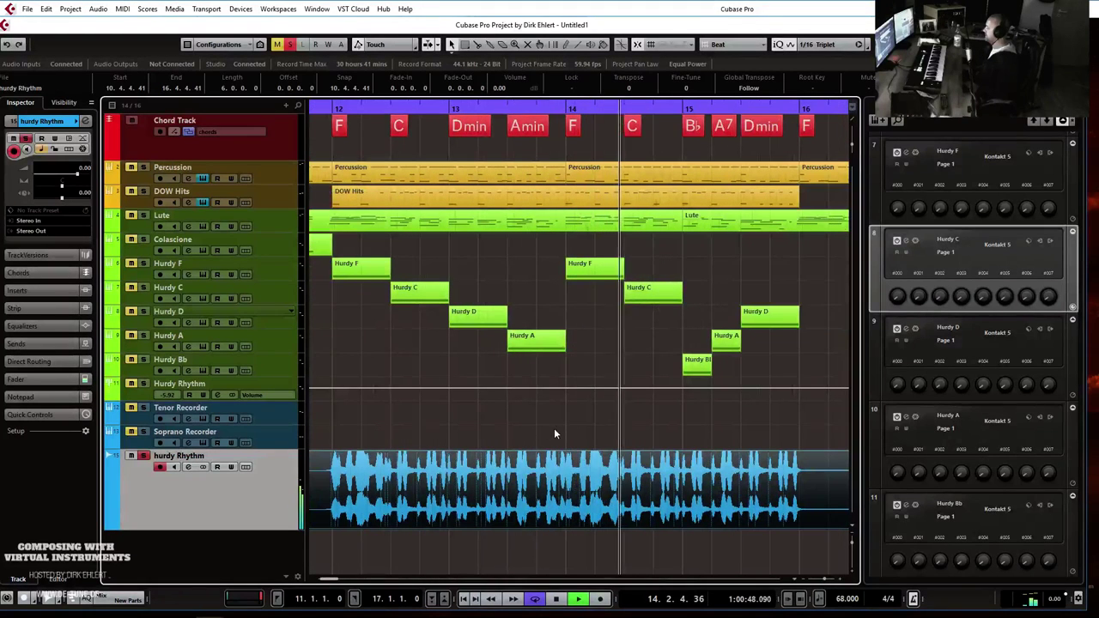
key(space)
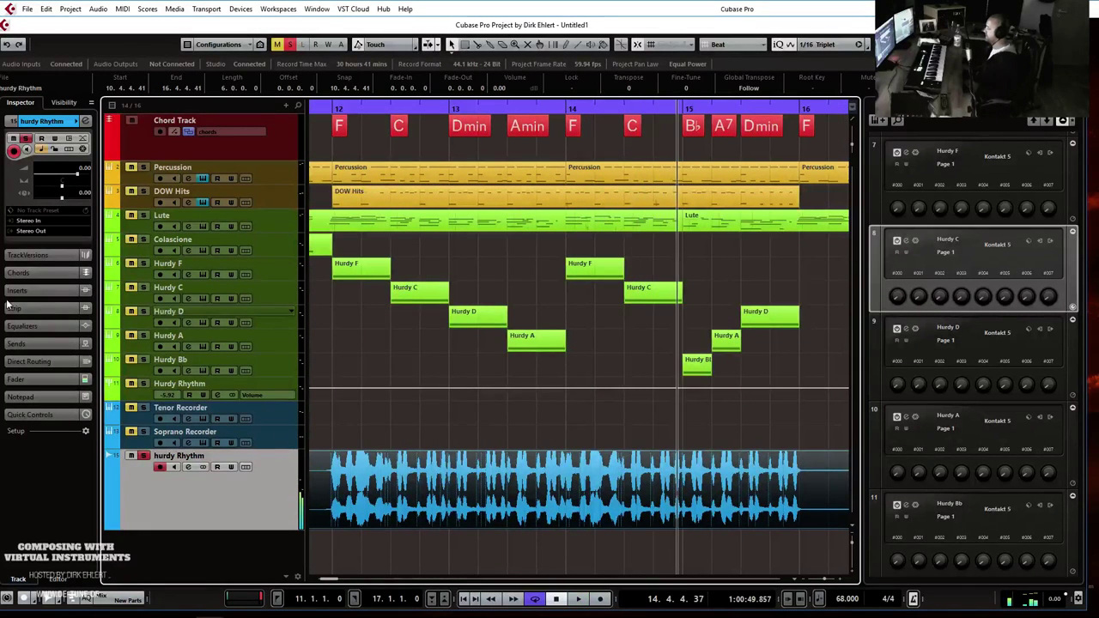
Insert the FabFilter Pro-Q 2 equalizer in the first insert slot of the hurdy Rhythm audio track.
click(26, 325)
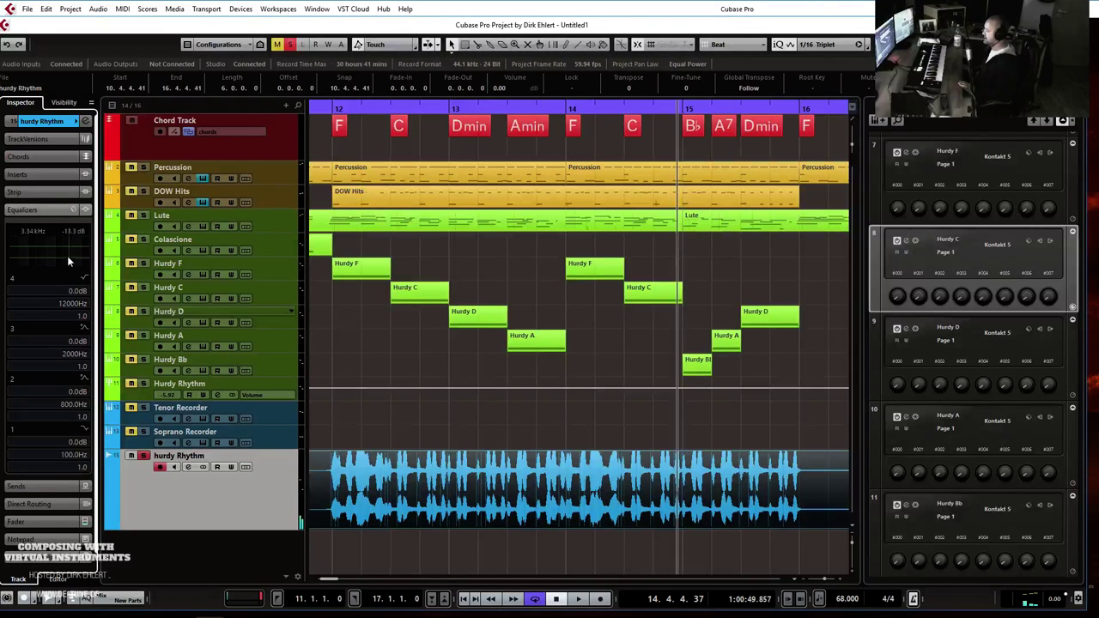
click(35, 175)
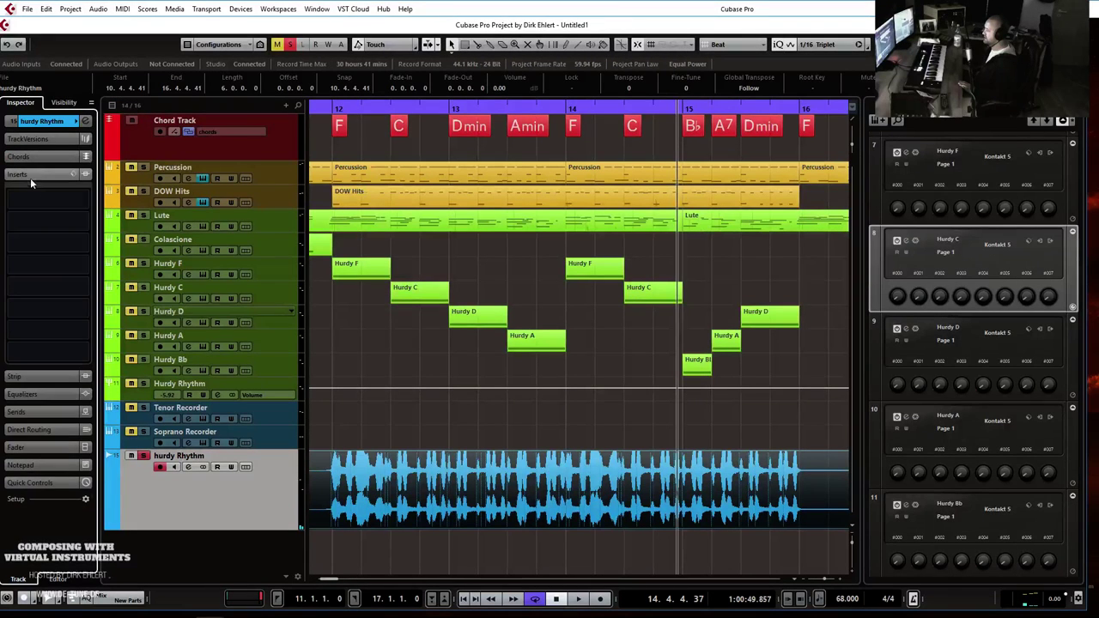
click(85, 200)
click(25, 255)
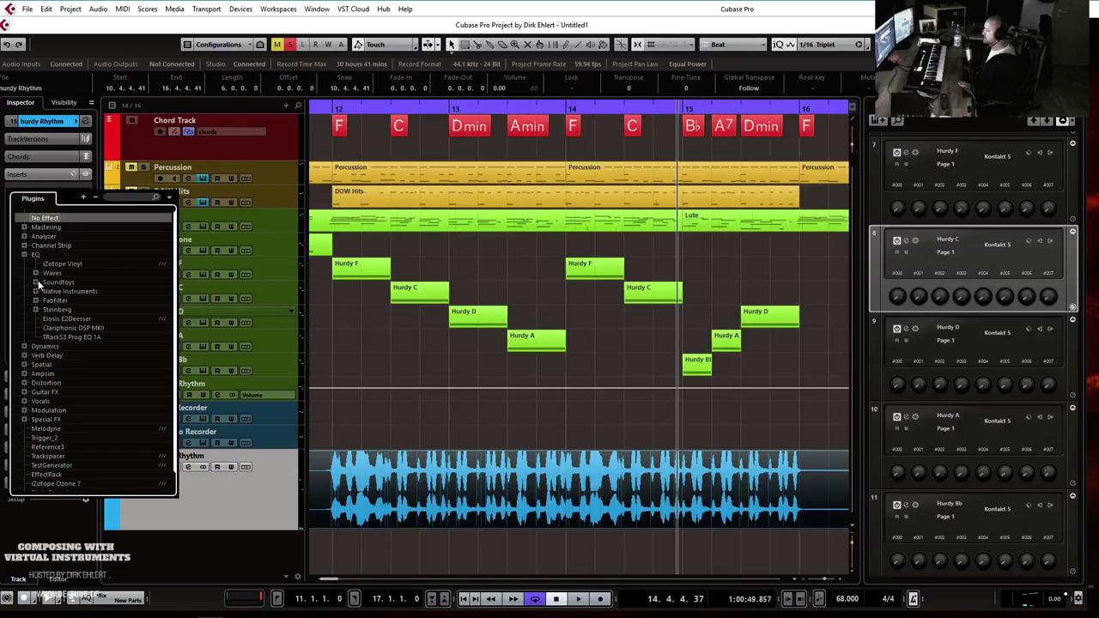
click(36, 301)
click(77, 319)
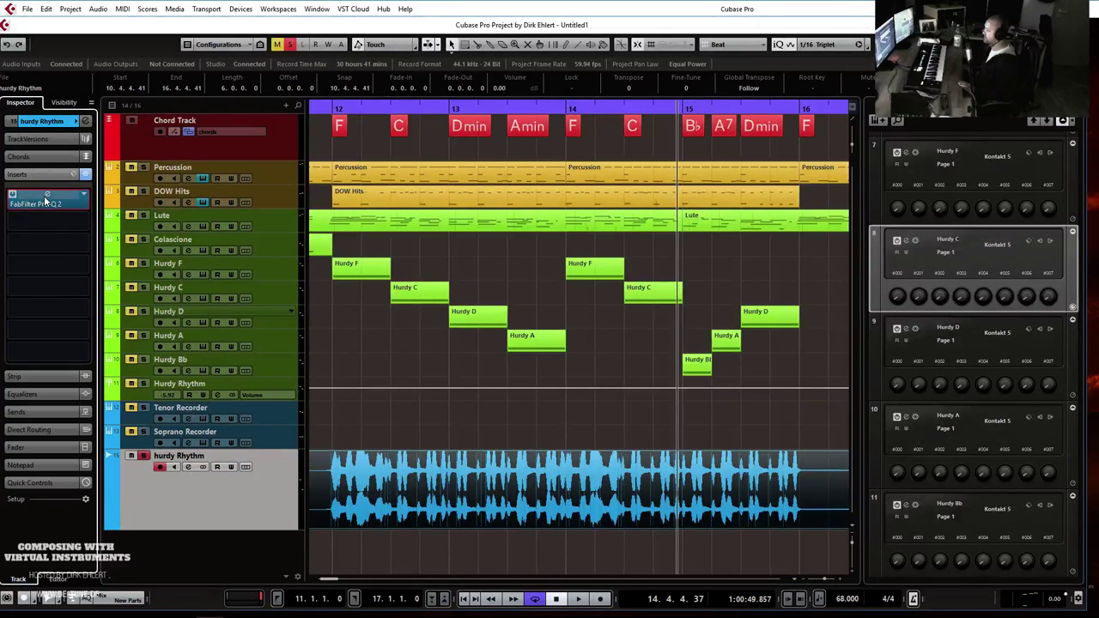
Add a low cut and a high cut at about 9.4 kHz in the Pro-Q 2, and check them during playback.
drag(417, 232, 504, 233)
drag(992, 235, 917, 237)
key(space)
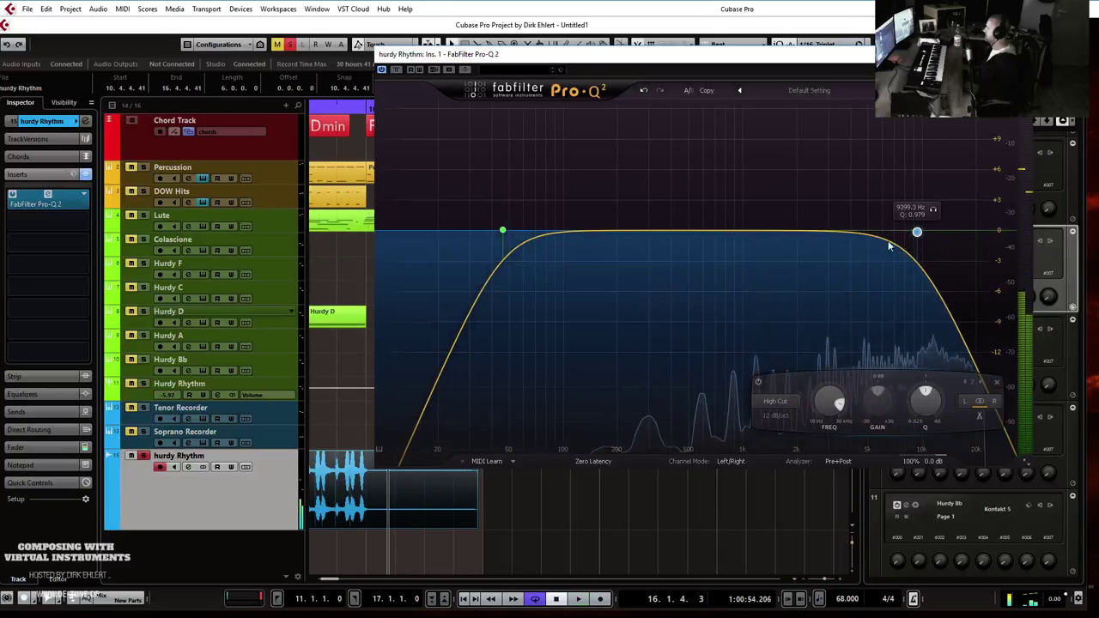
key(KP_Subtract)
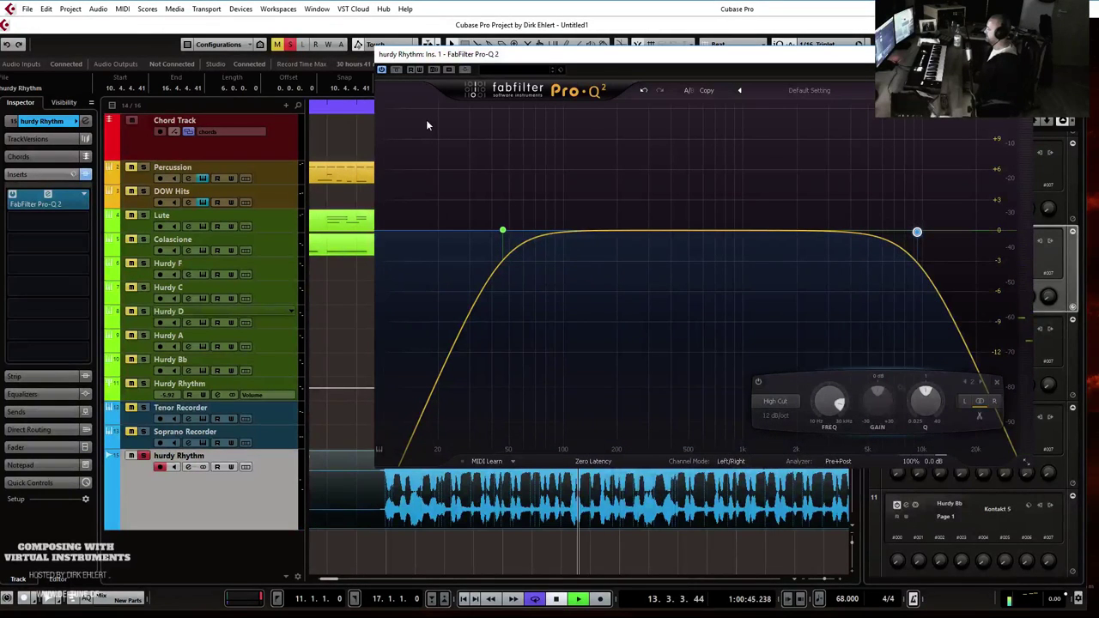
key(space)
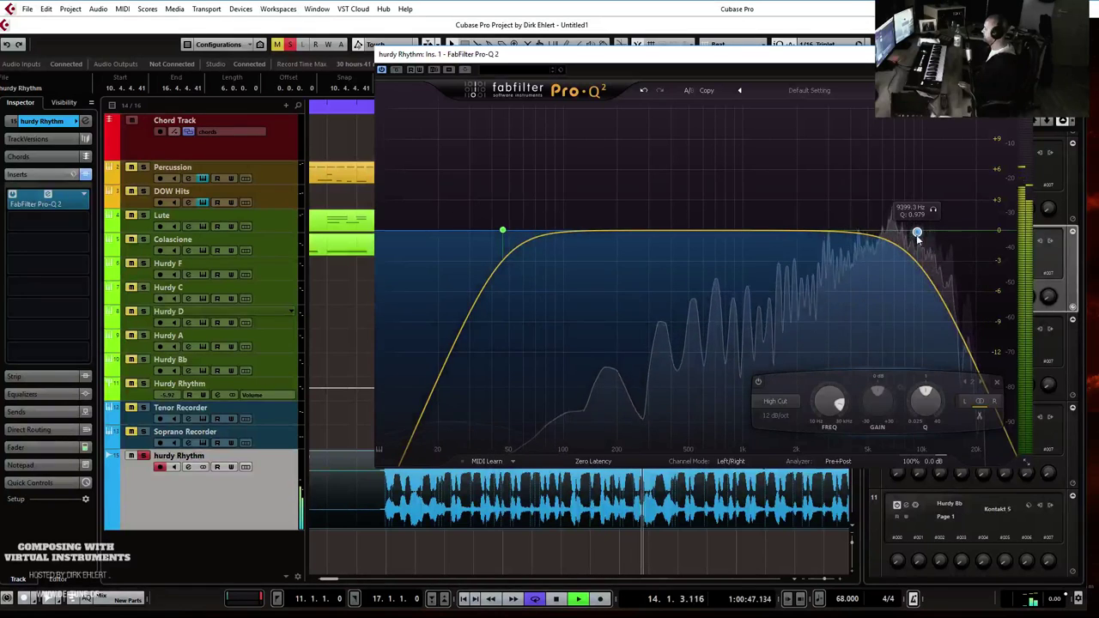
Lower the high cut to about 8.9 kHz, try an 18 dB/oct slope, and return it to 12 dB/oct.
click(933, 211)
drag(933, 213, 928, 211)
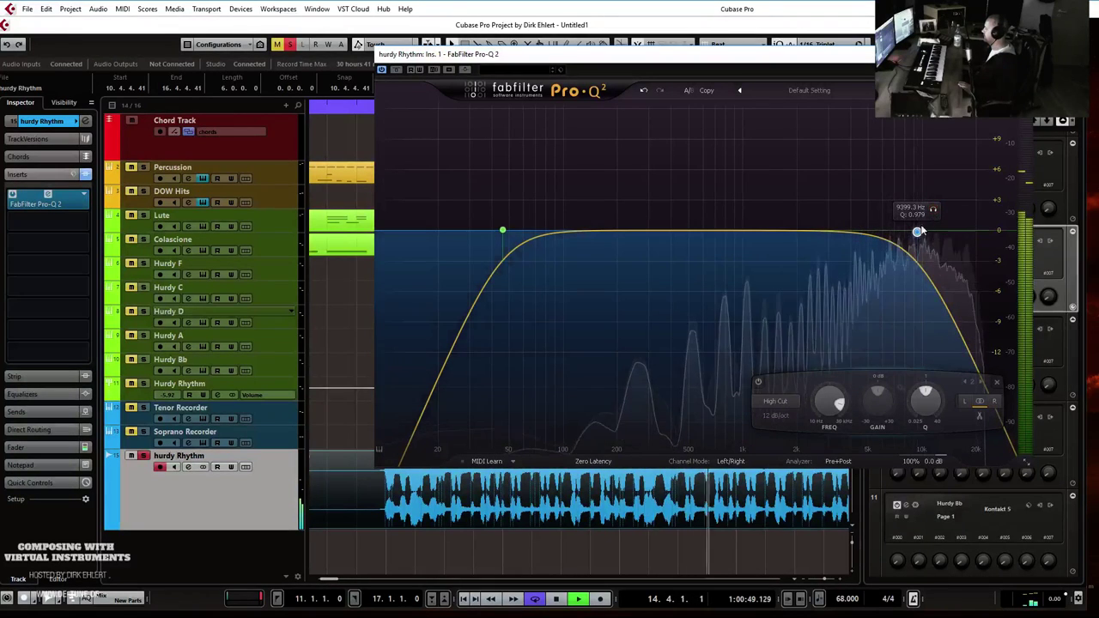
click(776, 415)
click(788, 457)
click(776, 416)
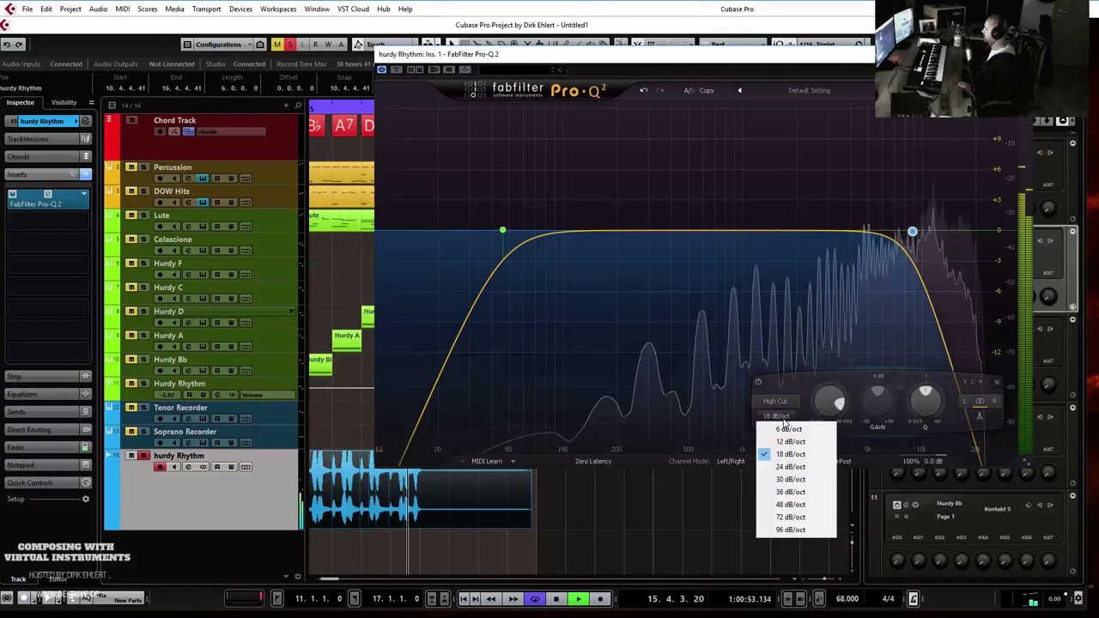
click(788, 442)
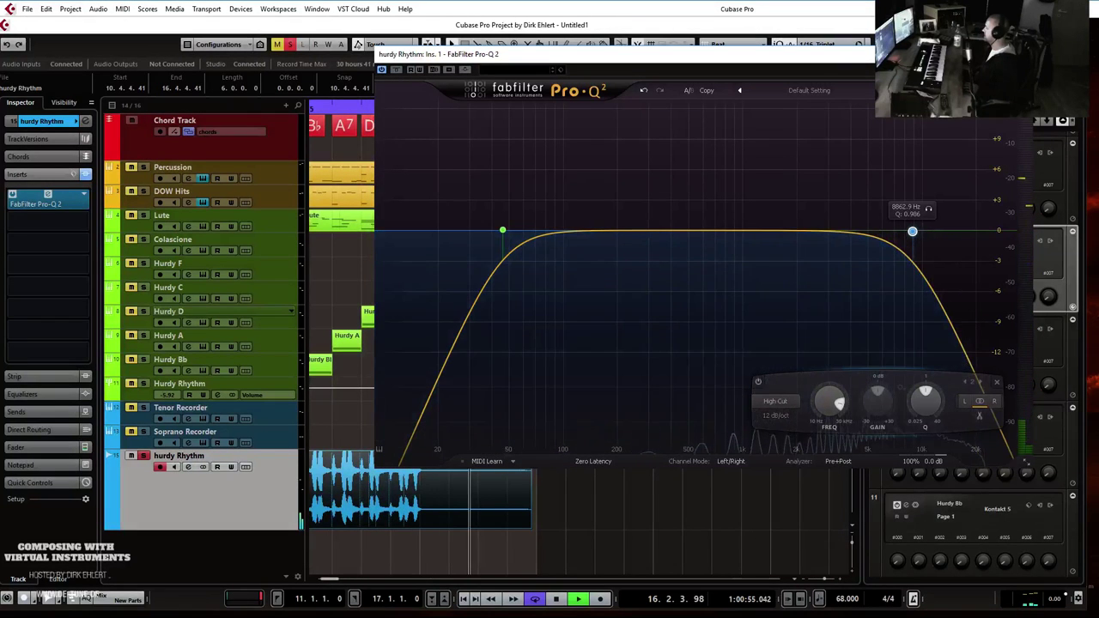
Close the equalizer, unsolo the hurdy Rhythm audio track and play the full mix from bar 11.
key(ctrl+w)
key(space)
click(145, 457)
key(g)
key(g)
key(g)
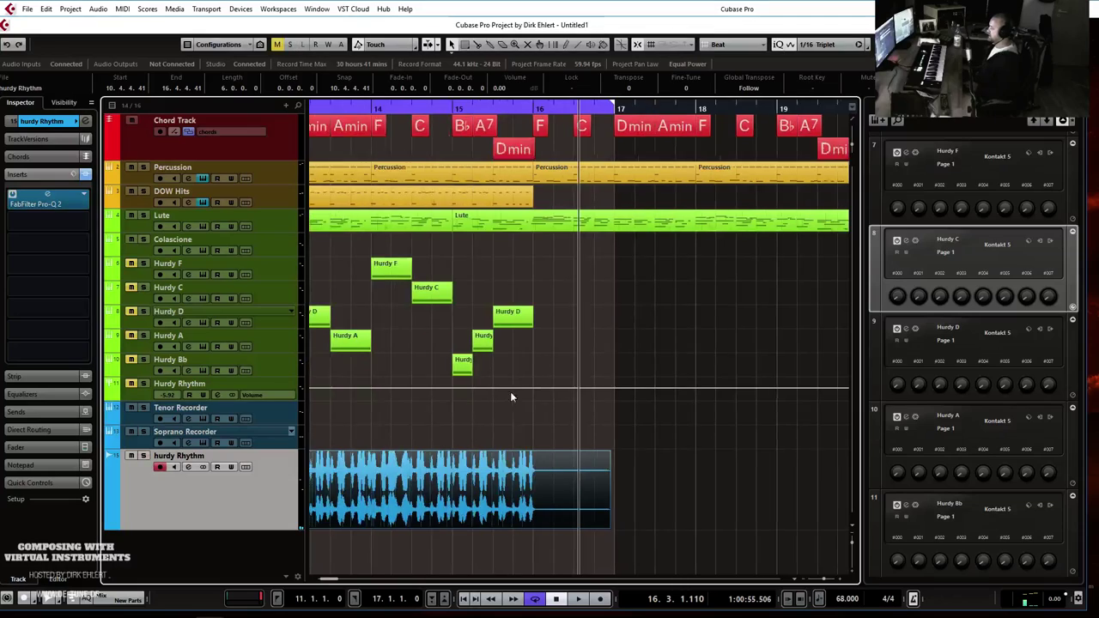
click(364, 109)
key(space)
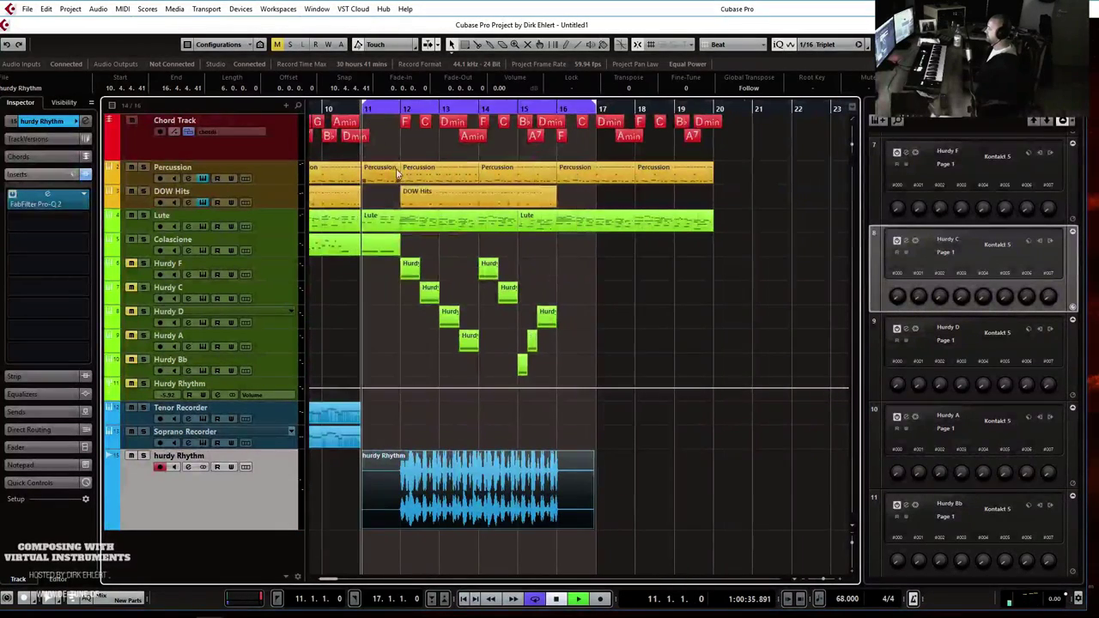
key(h)
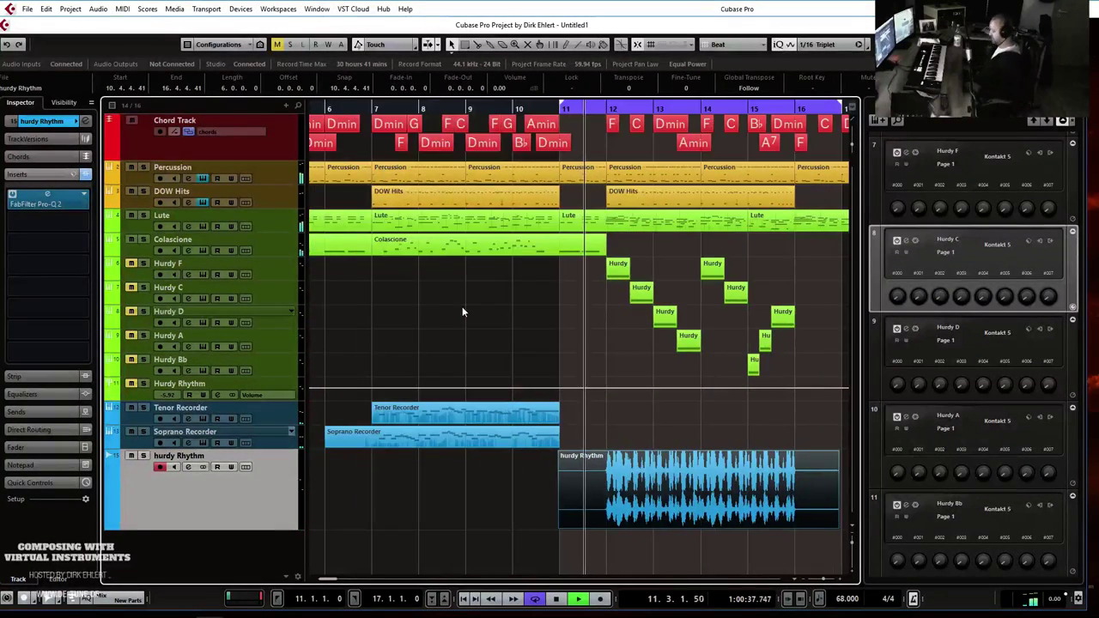
key(h)
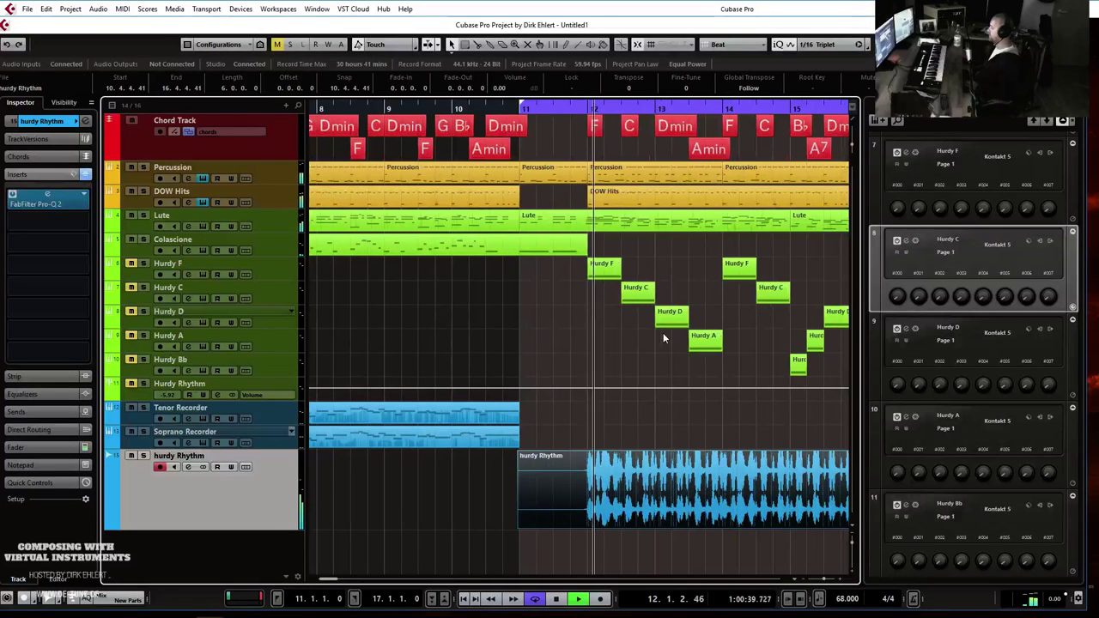
Lower the hurdy Rhythm audio track's volume to -5.50 dB during playback, and stop the playback.
click(33, 446)
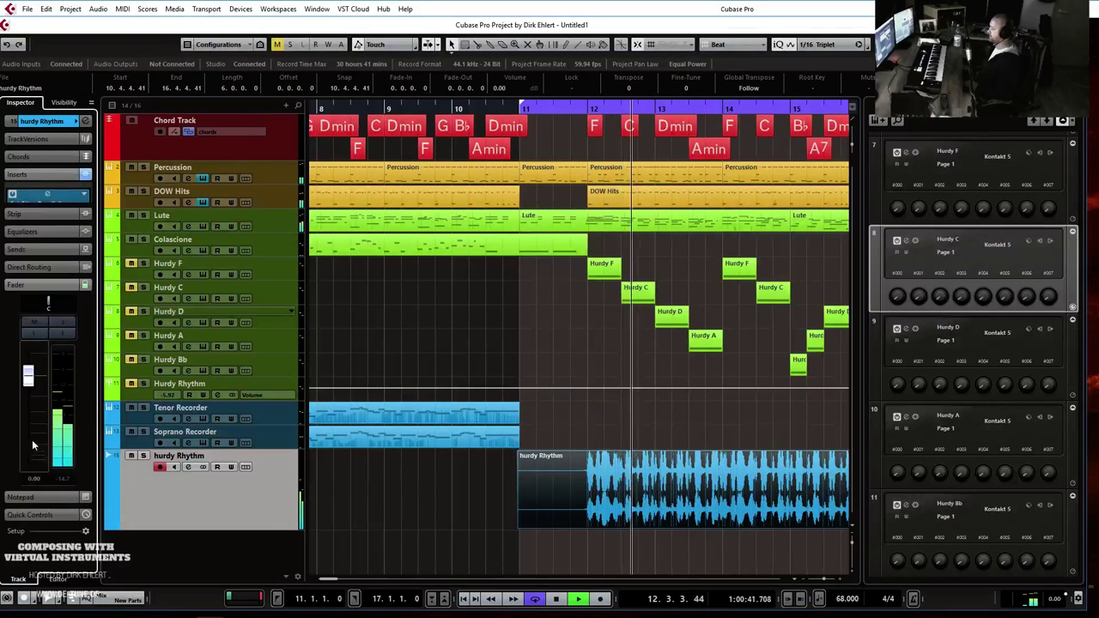
drag(28, 368, 30, 383)
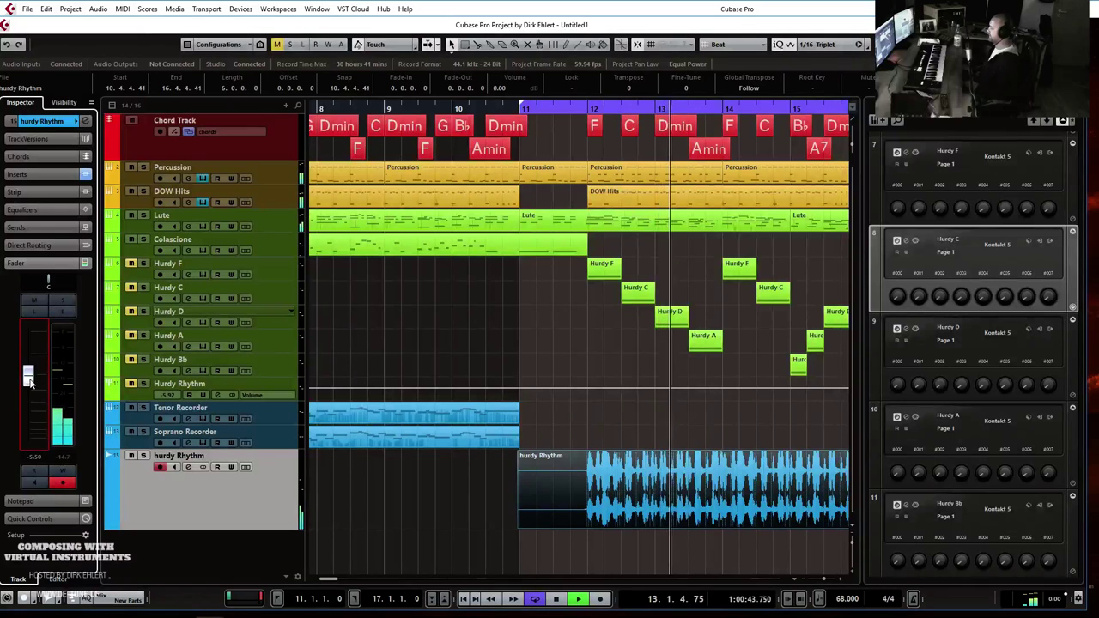
key(space)
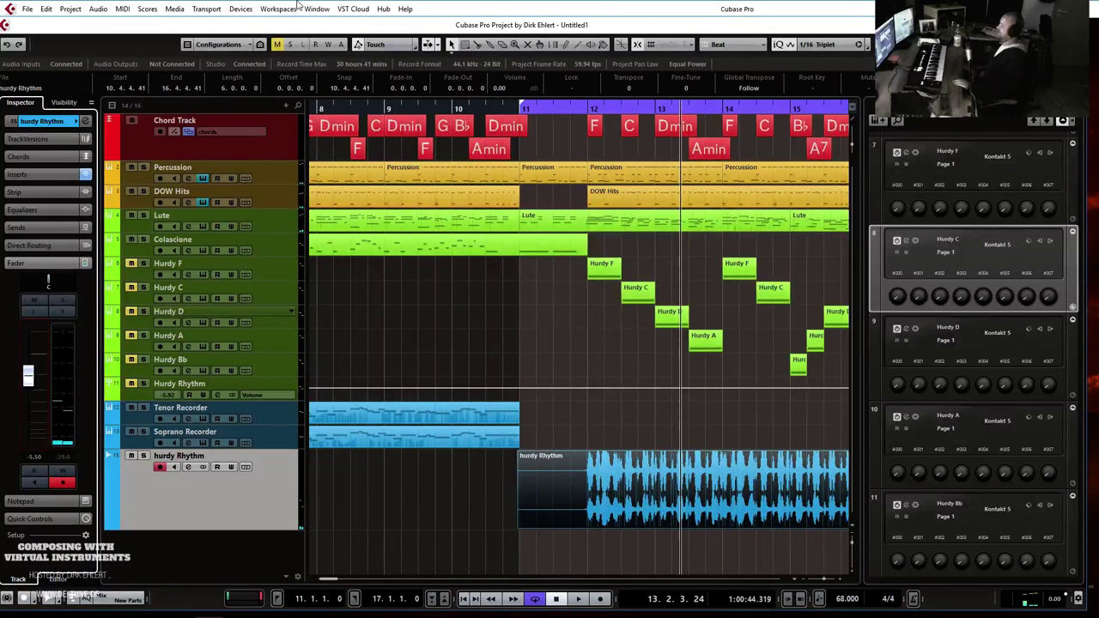
Inspect the hurdy Rhythm event in the Sample Editor and quantize its audio to a 1/8 Triplet grid.
click(646, 515)
key(h)
key(h)
key(h)
key(h)
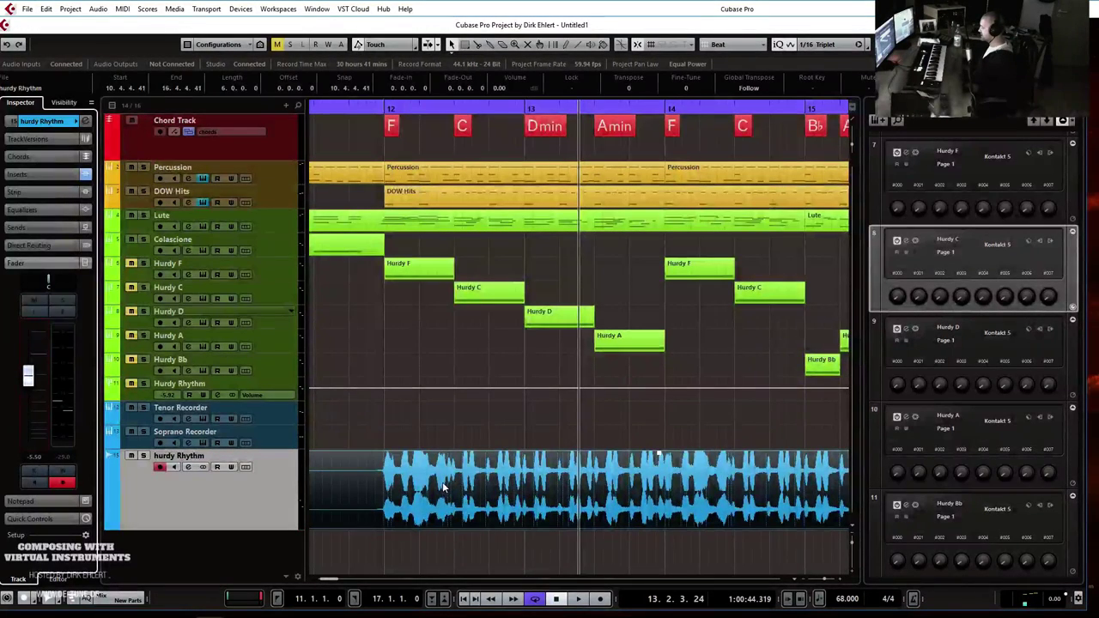
double_click(529, 486)
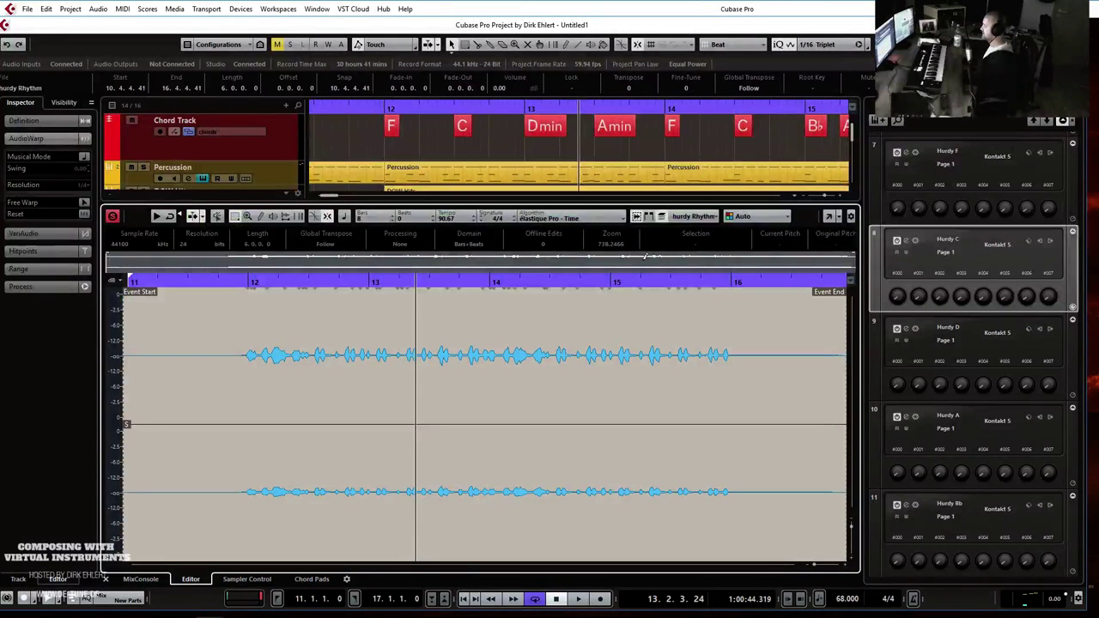
click(820, 48)
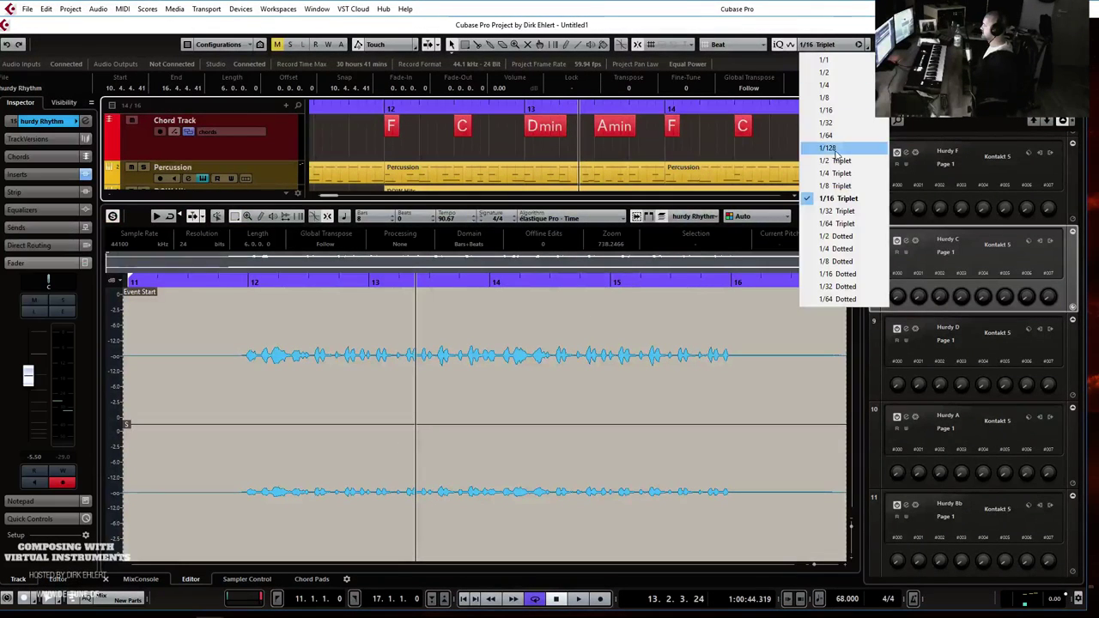
click(824, 189)
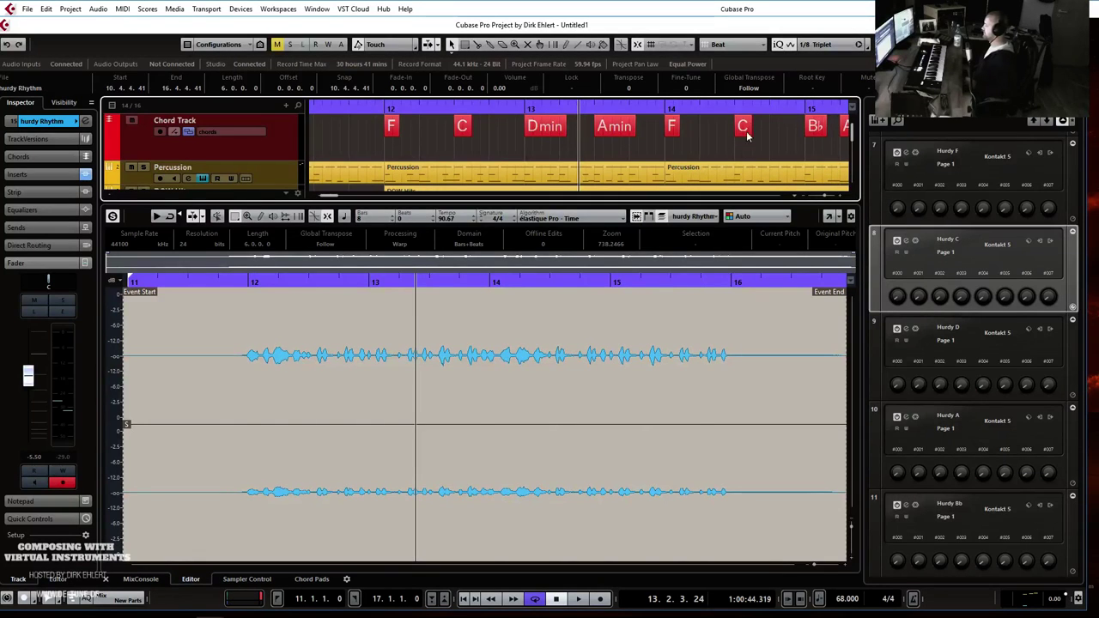
click(731, 236)
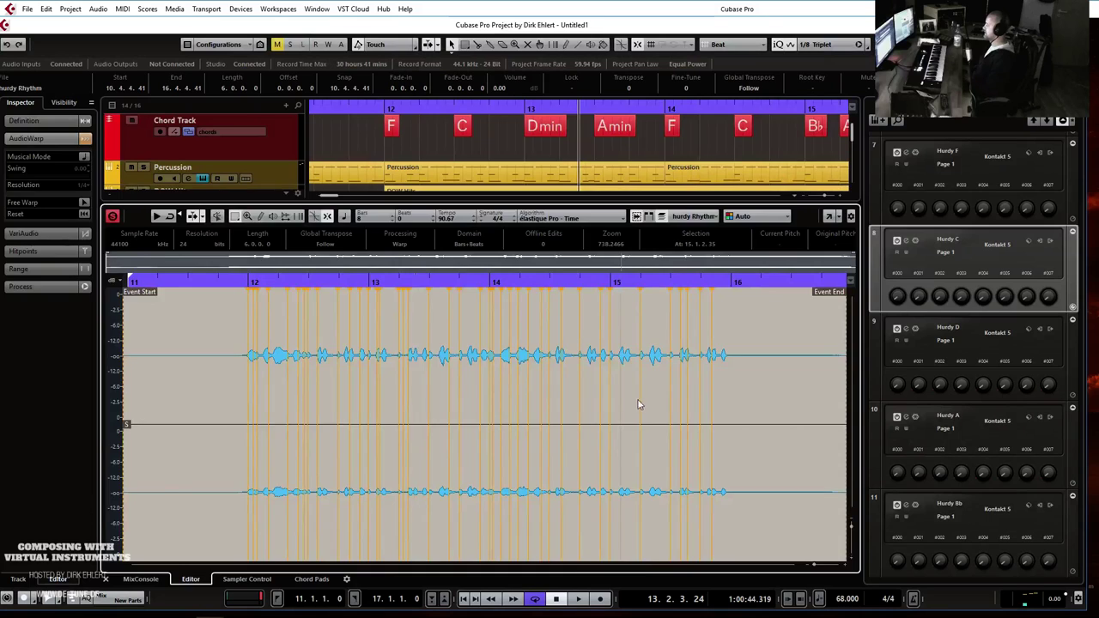
key(Return)
Play the quantized hurdy Rhythm audio with the other tracks from bar 12 to check its timing.
click(382, 109)
key(space)
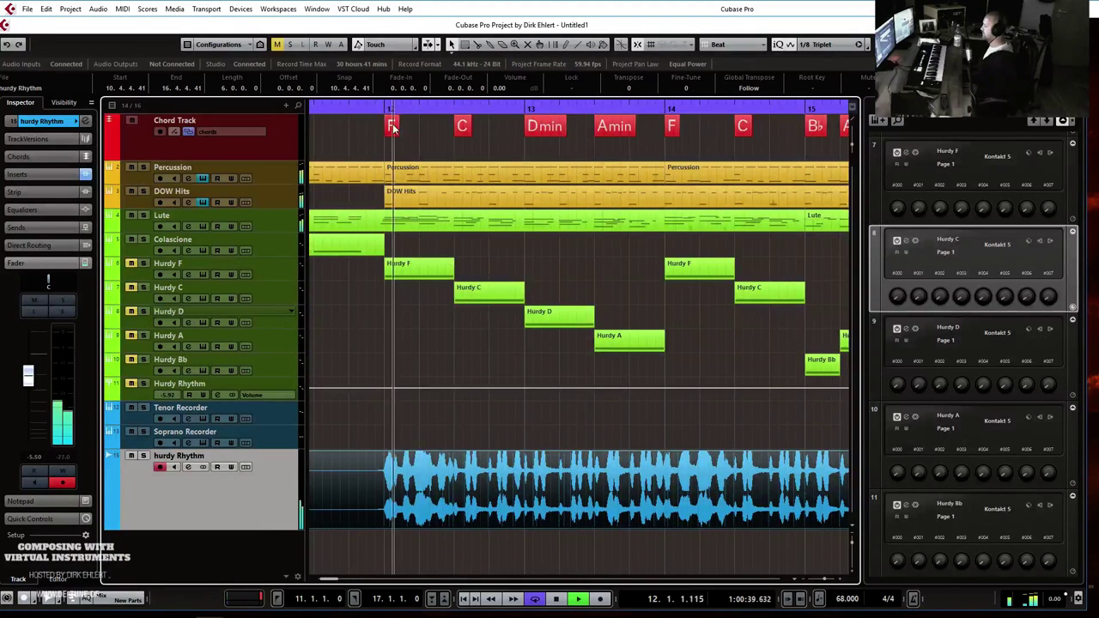
key(h)
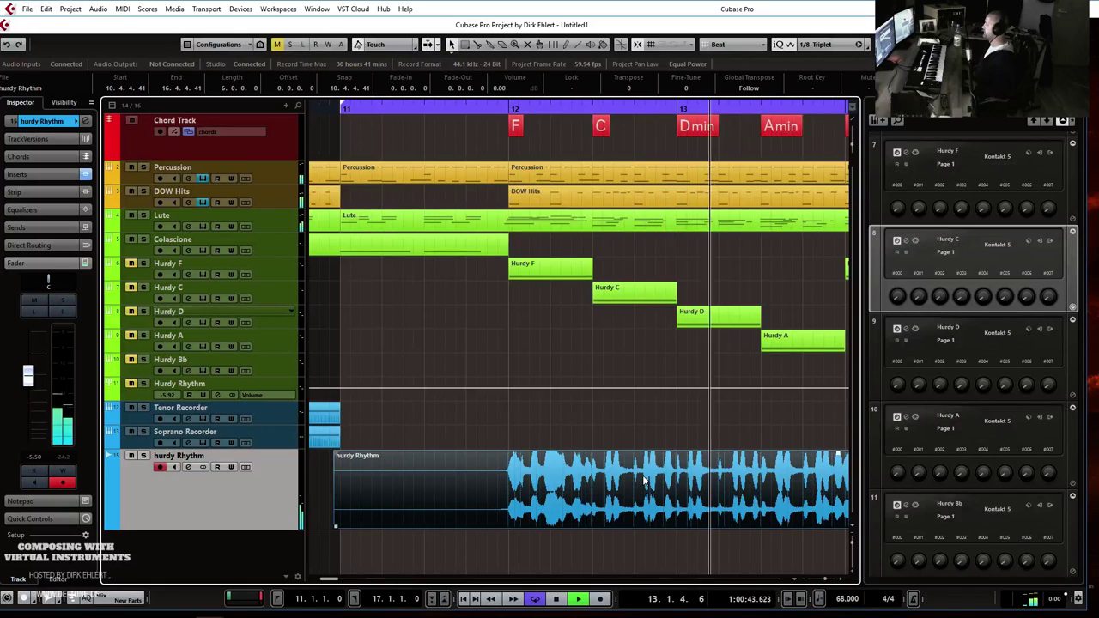
key(g)
key(g)
key(g)
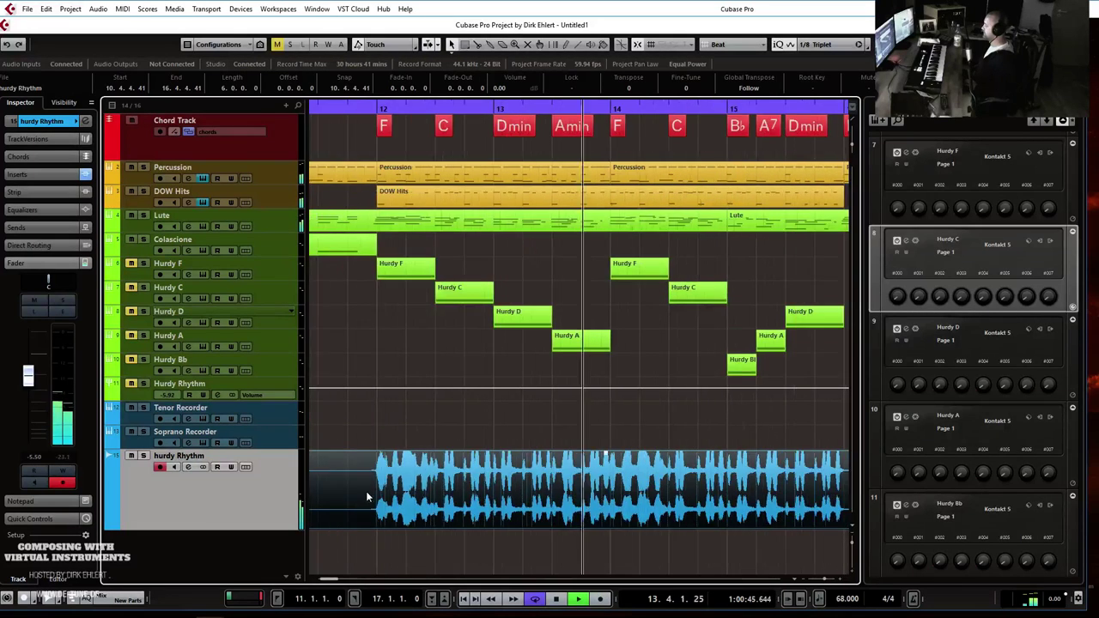
key(space)
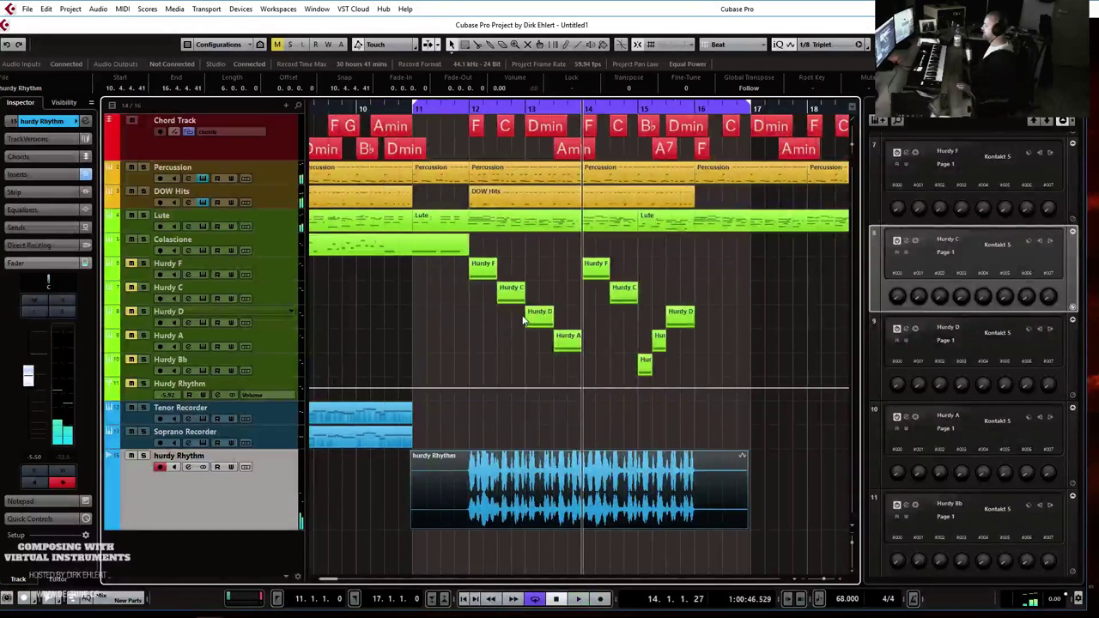
Select the tracks from Hurdy F through the Hurdy Rhythm group and shrink them to minimum height.
click(257, 385)
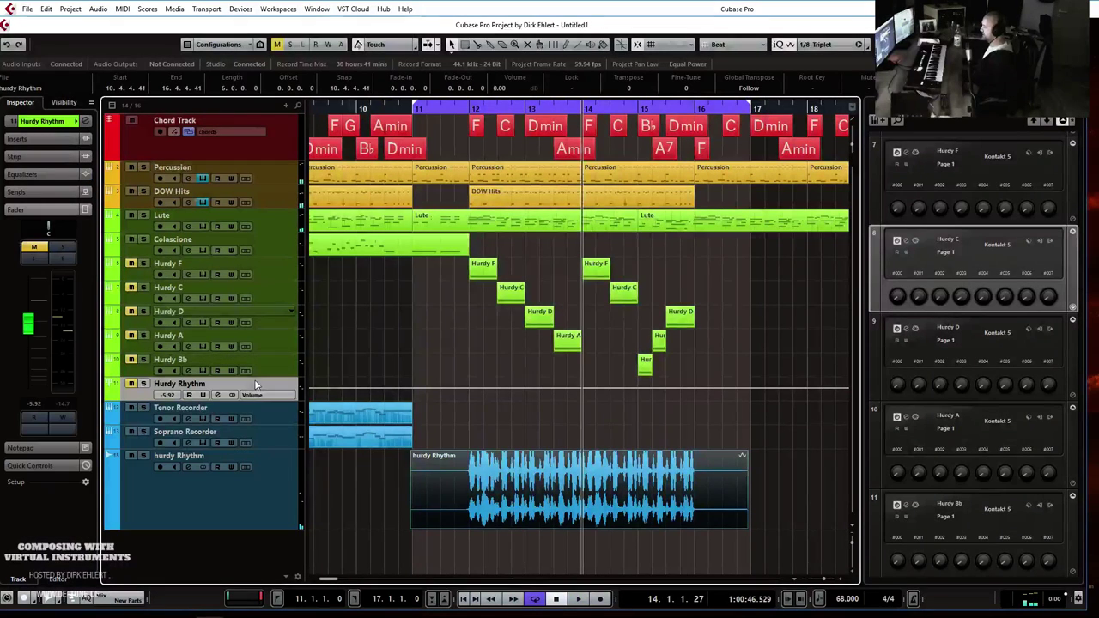
shift+click(254, 268)
drag(273, 277, 274, 264)
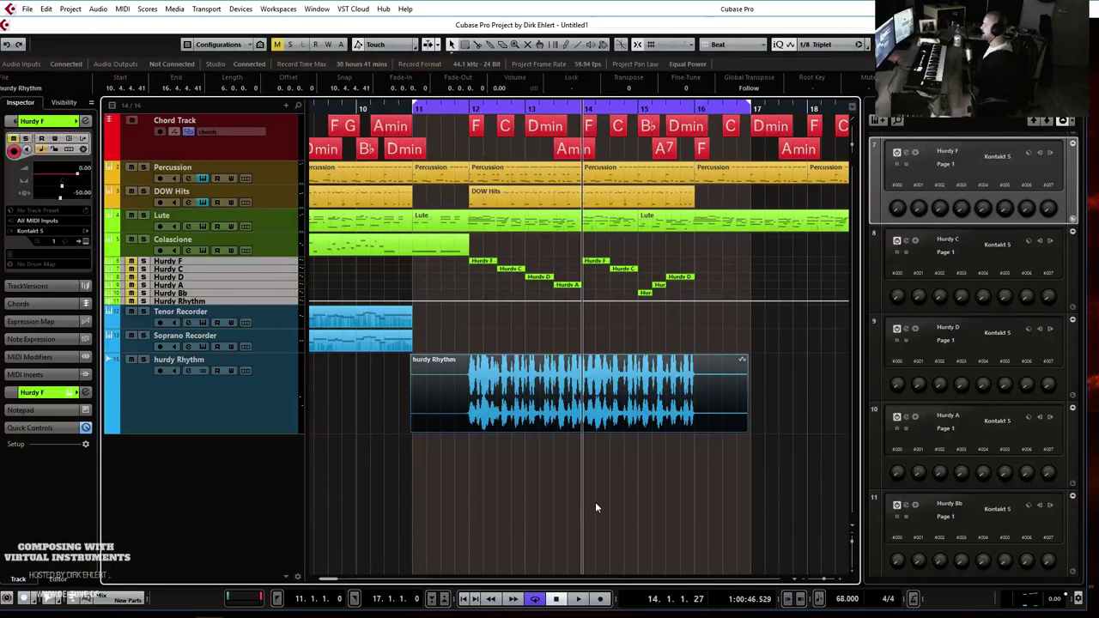
Delete the bounced hurdy Rhythm audio event and its audio track.
click(249, 411)
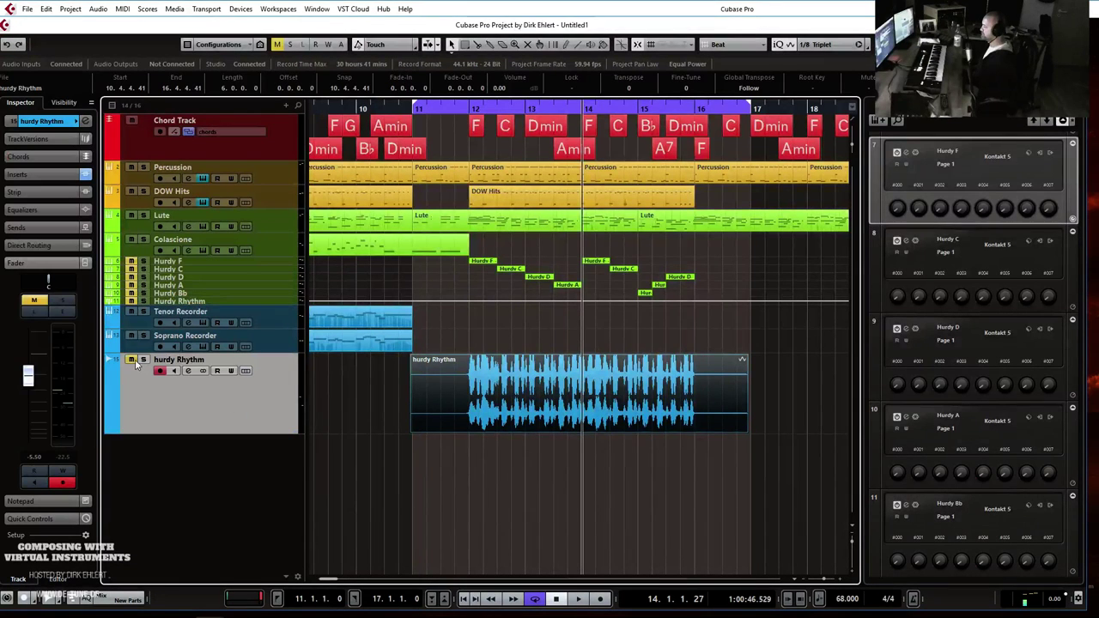
key(Delete)
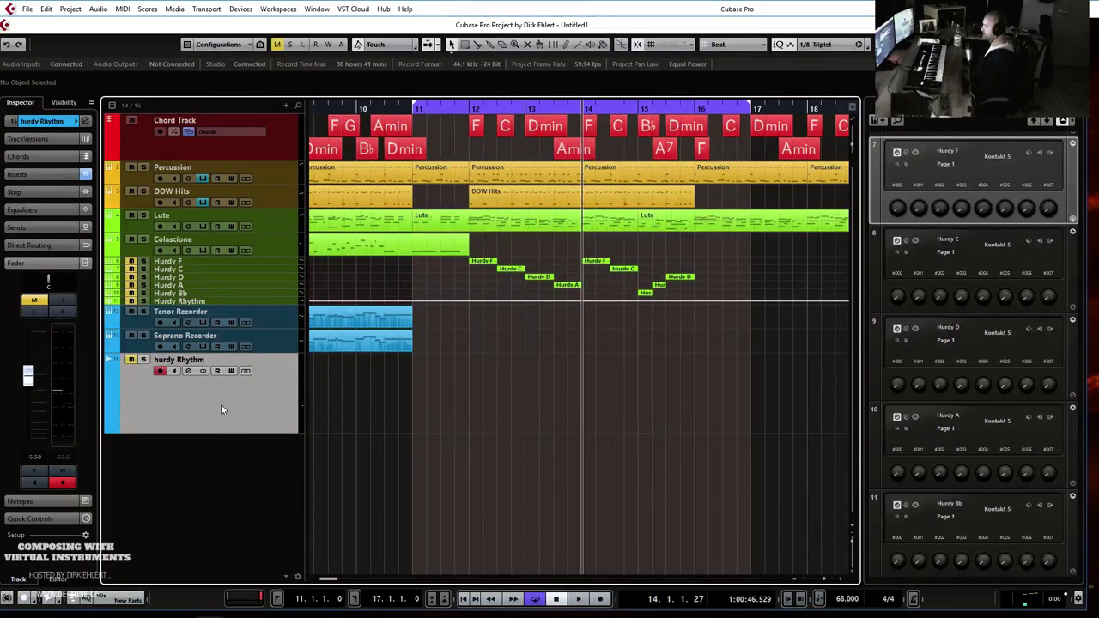
key(Delete)
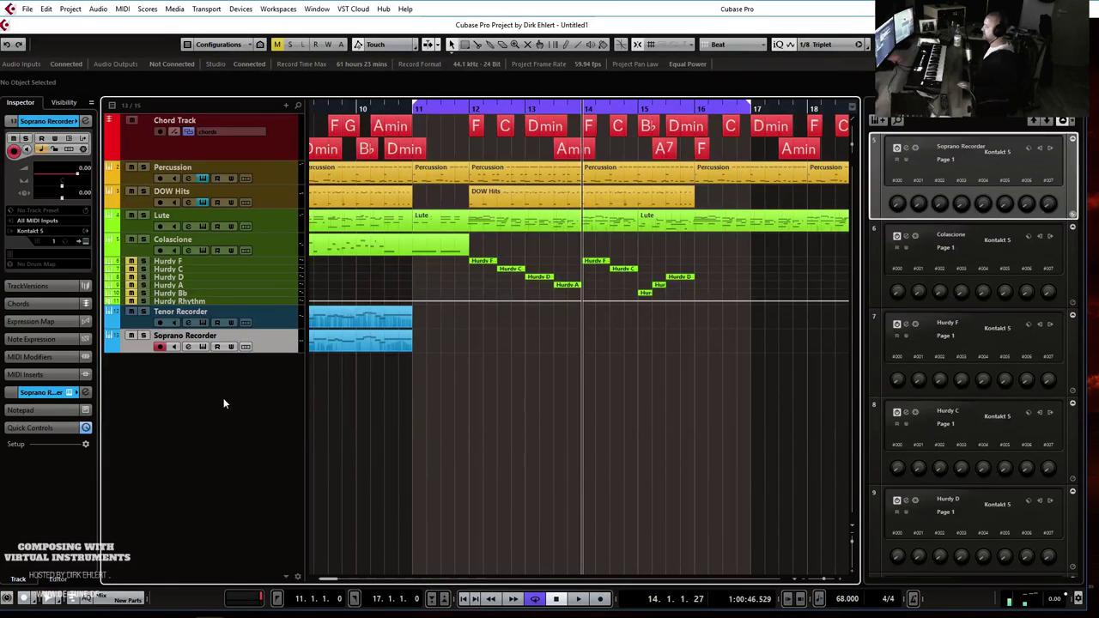
Solo the Percussion, DOW Hits and Hurdy F tracks and play them from bar 12.
click(167, 261)
key(h)
key(h)
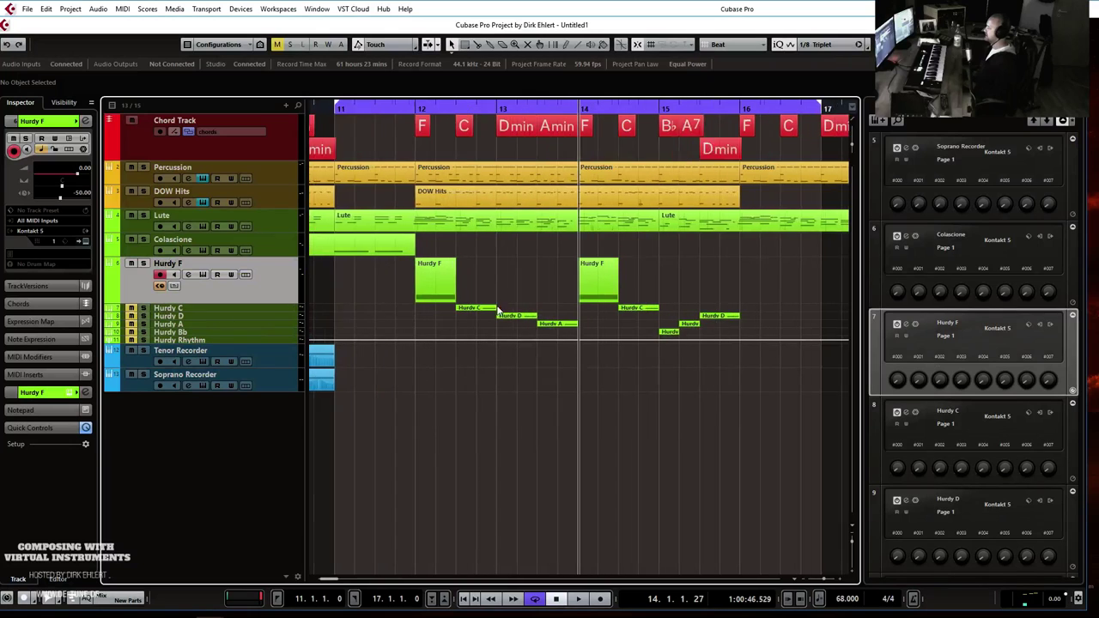
key(g)
key(g)
click(415, 110)
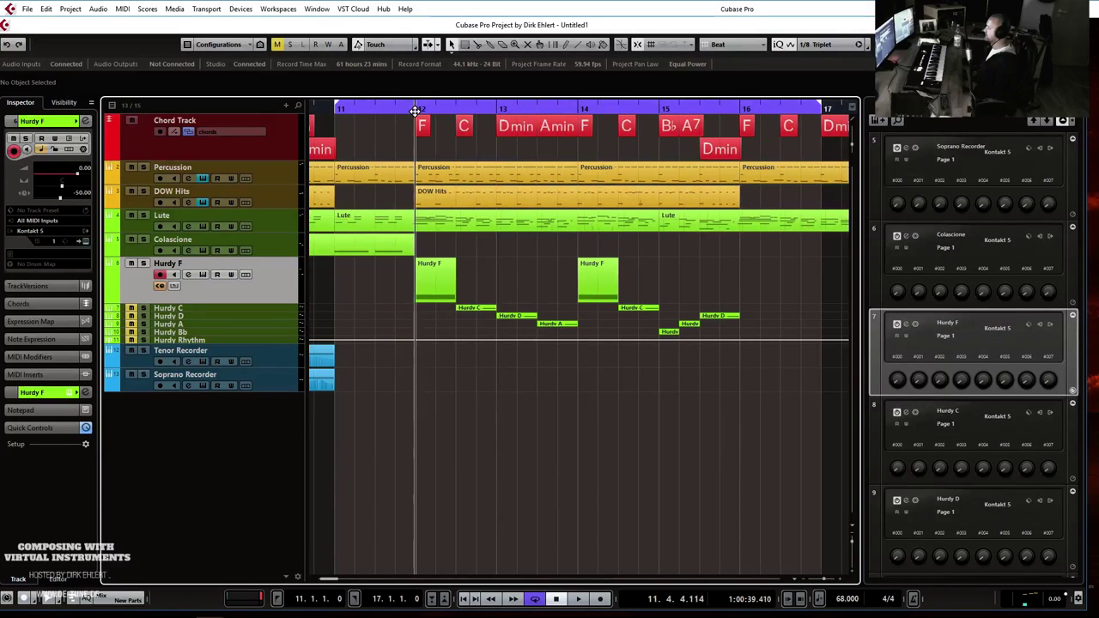
click(143, 168)
click(144, 191)
click(142, 263)
key(space)
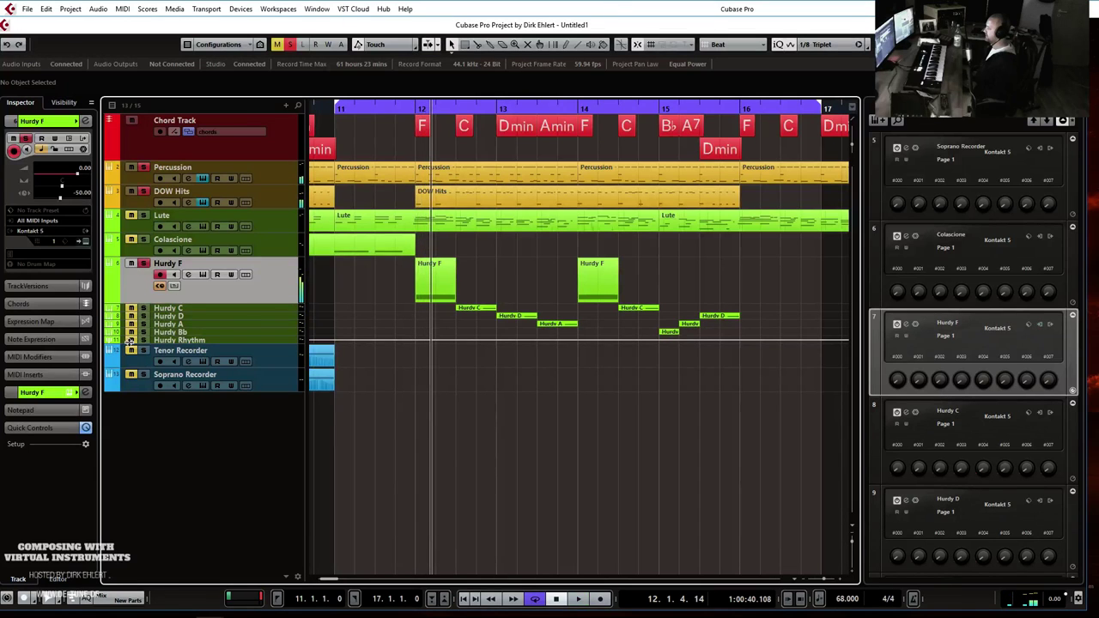
Include the Hurdy Rhythm group track in the solo and replay the passage from bar 12.
click(130, 341)
click(422, 140)
key(space)
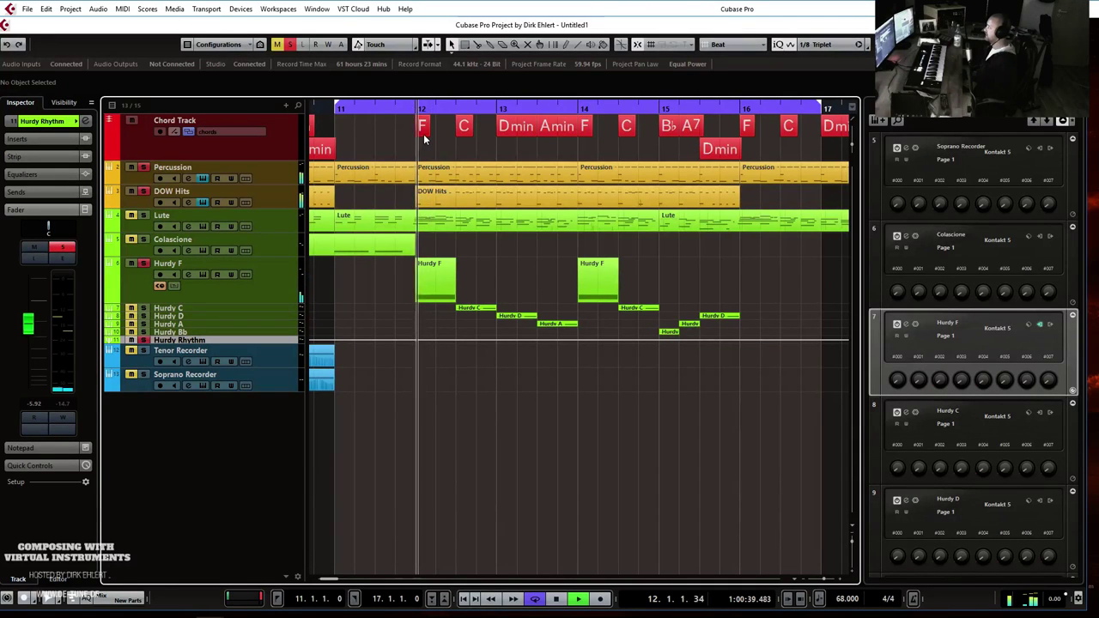
key(space)
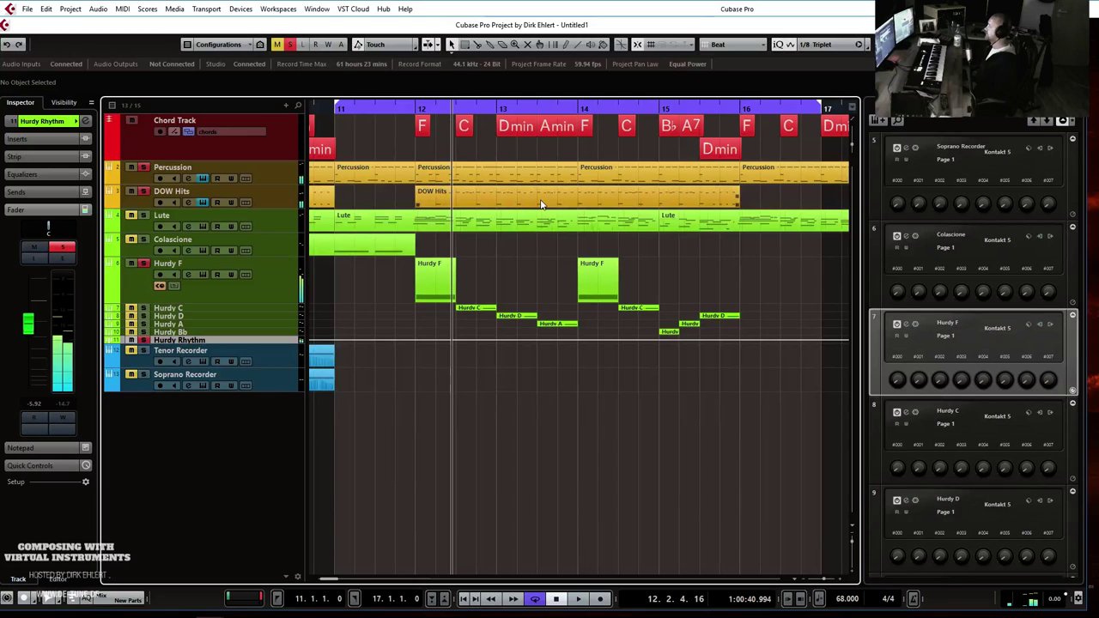
Set the Hurdy F track's delay to -100 and place the playback cursor at bar 11.
key(g)
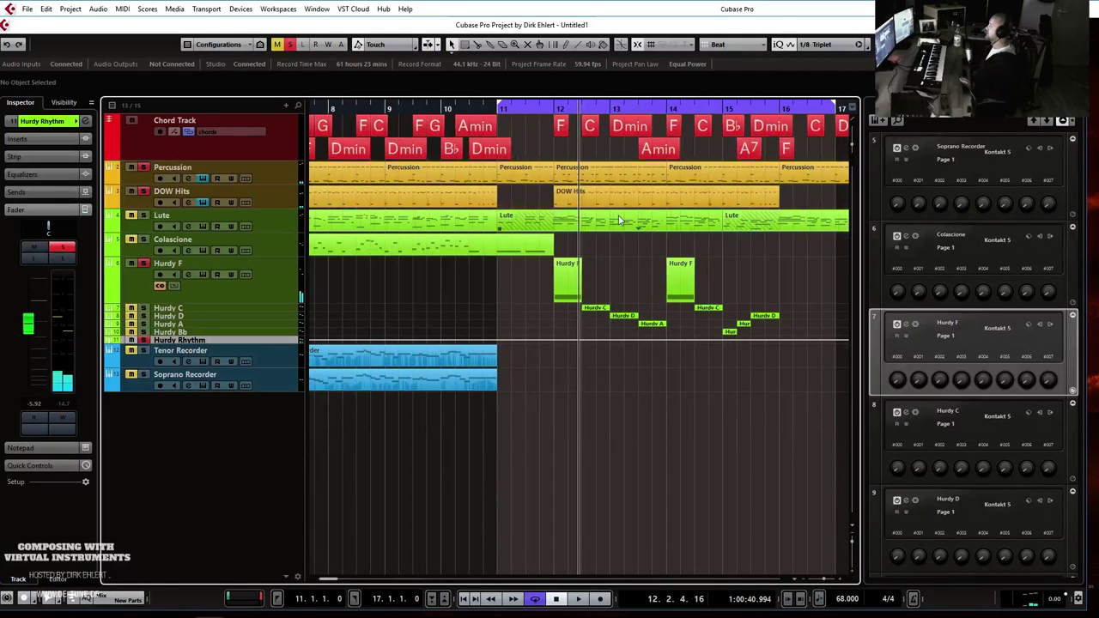
click(554, 108)
click(203, 271)
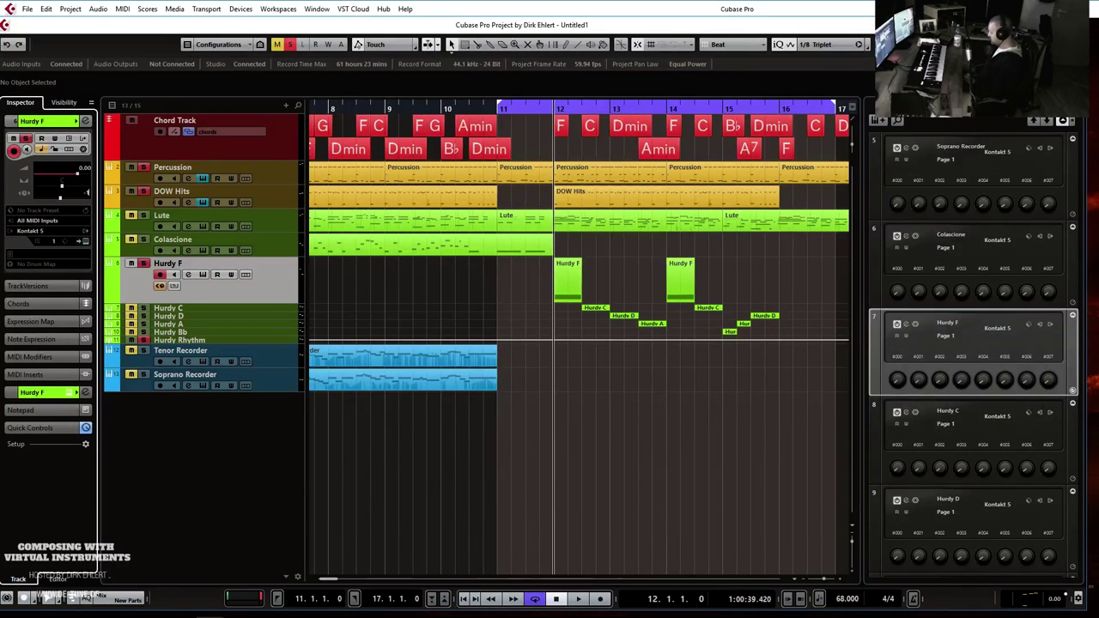
click(504, 109)
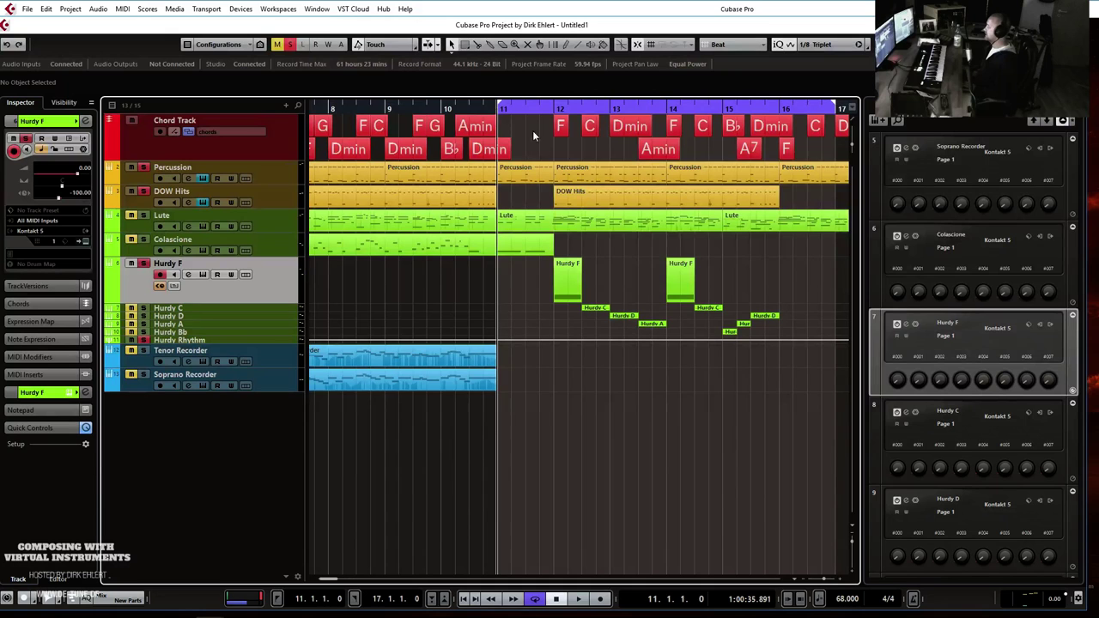
Play the passage from bar 11 and examine the trompette settings in the Hurdy F track's Kontakt instrument.
key(space)
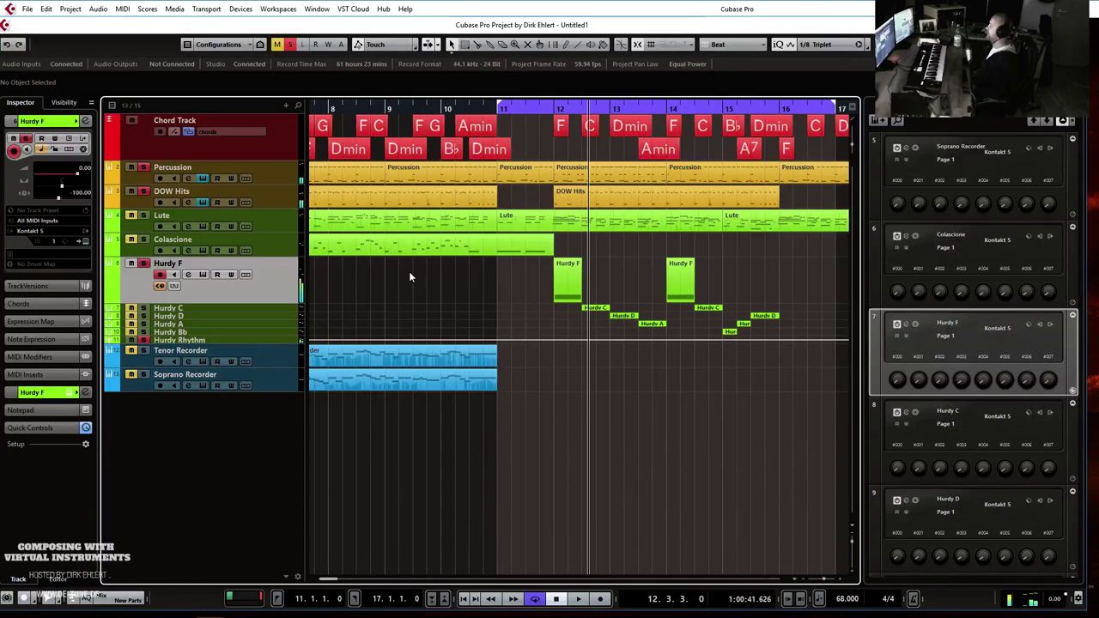
click(87, 241)
drag(1098, 90, 458, 72)
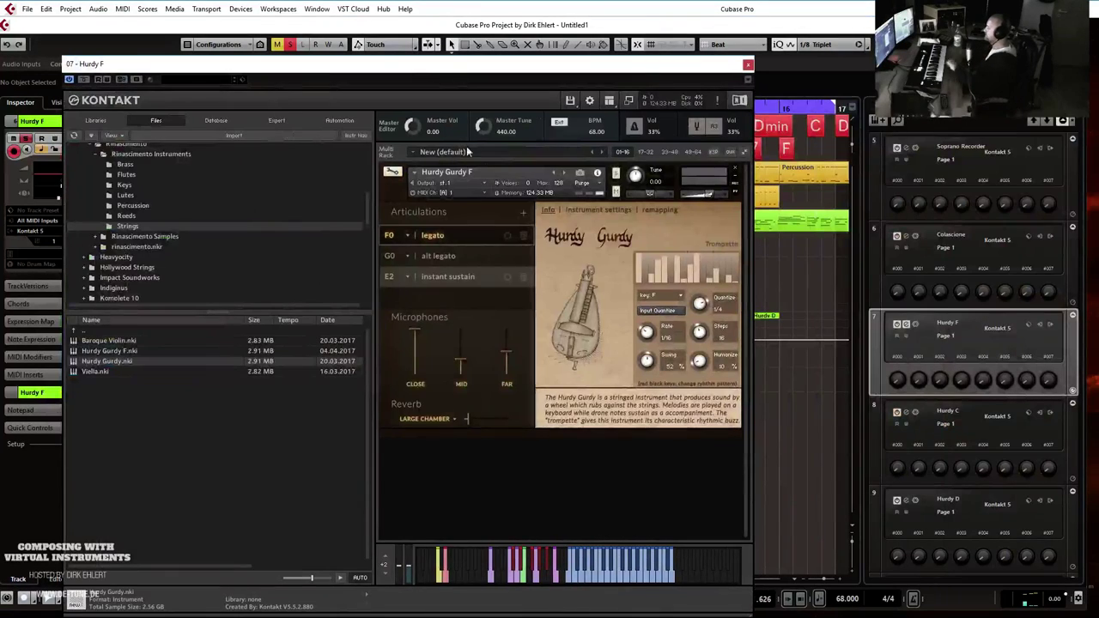
drag(645, 66, 511, 61)
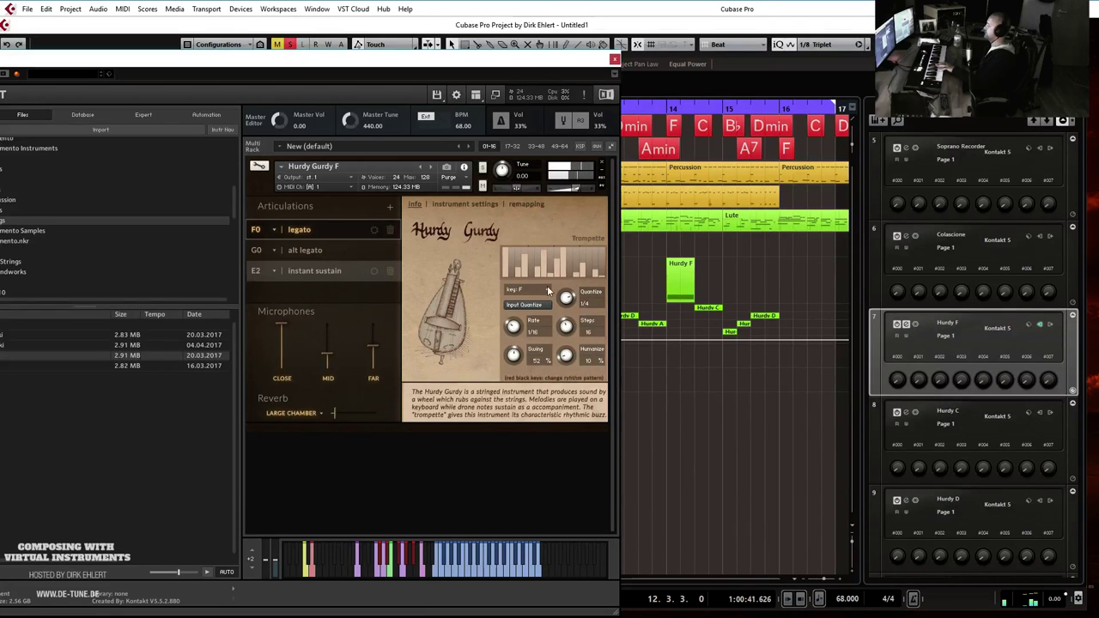
drag(563, 64, 1098, 85)
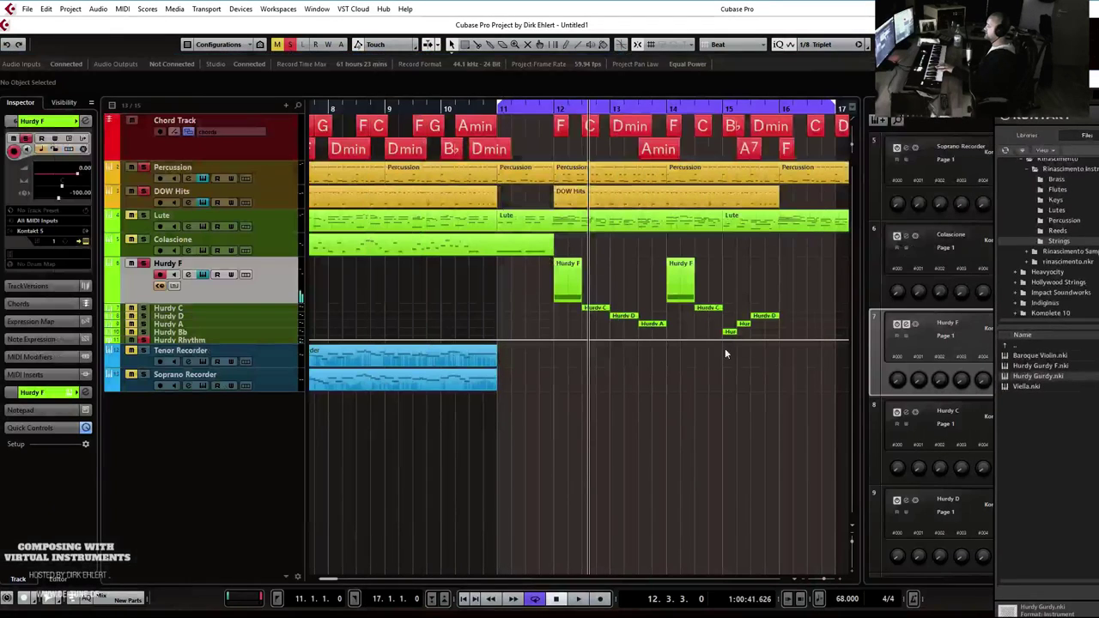
Layer two higher notes over the drone note in the Hurdy F part at bar 12, filling the part's length.
double_click(570, 290)
click(141, 394)
drag(178, 270, 216, 339)
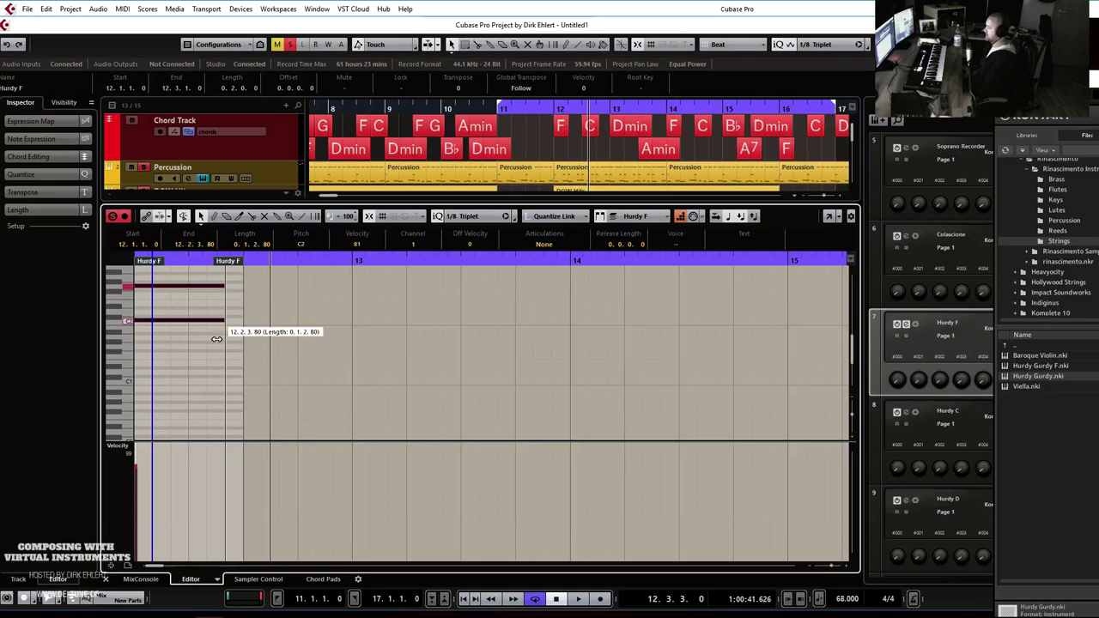
key(ctrl+alt+e)
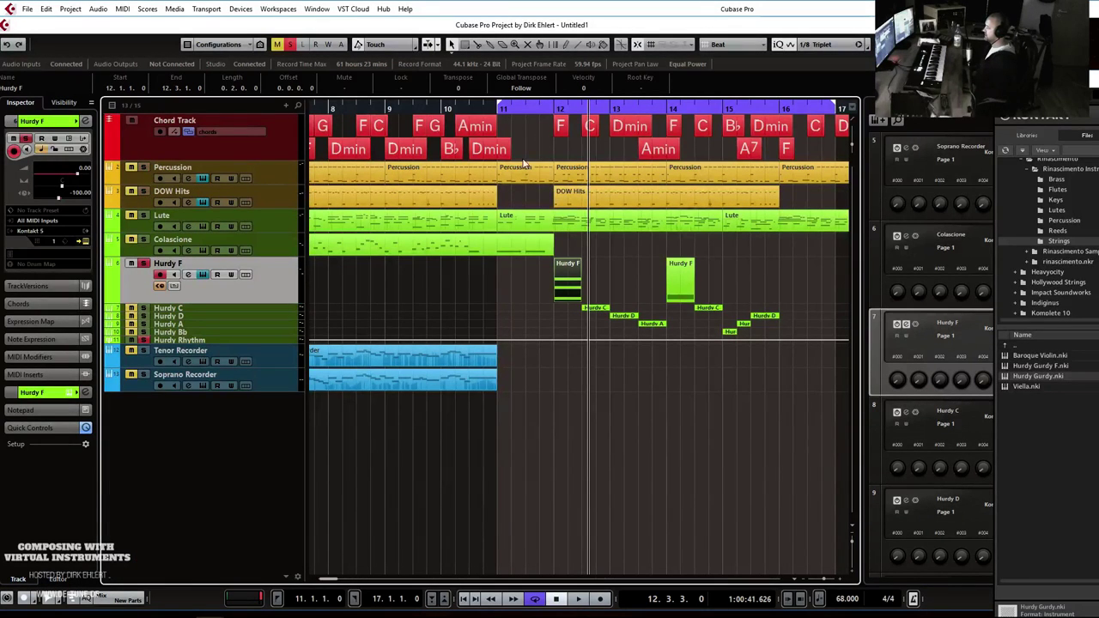
Play from bar 11 into bar 12 to check the layered Hurdy F part.
key(space)
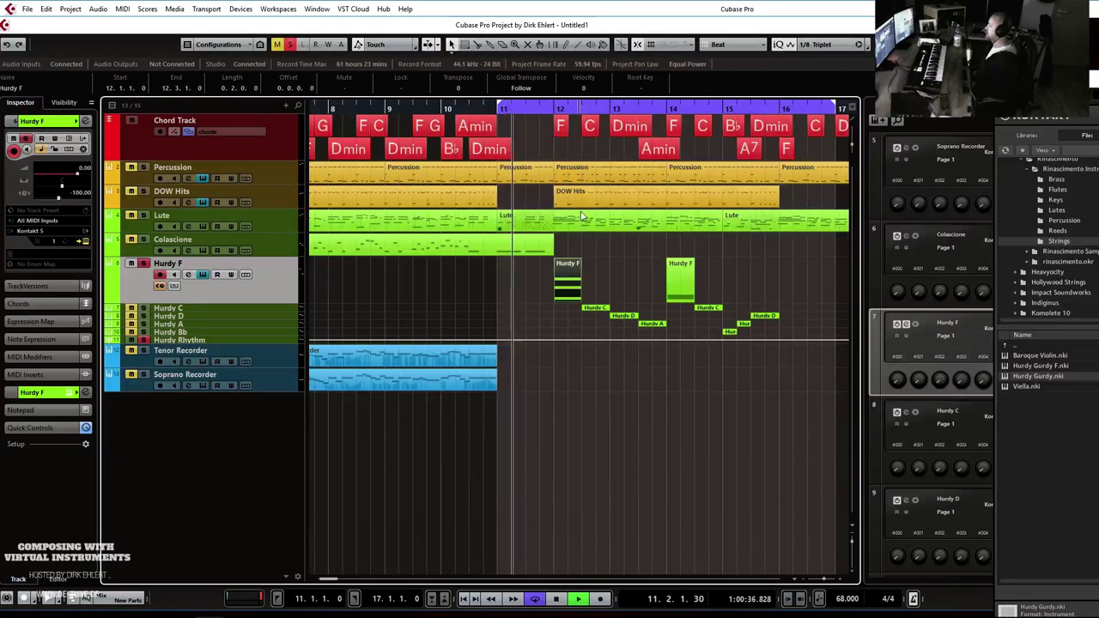
key(h)
key(h)
key(h)
key(h)
key(h)
key(h)
key(h)
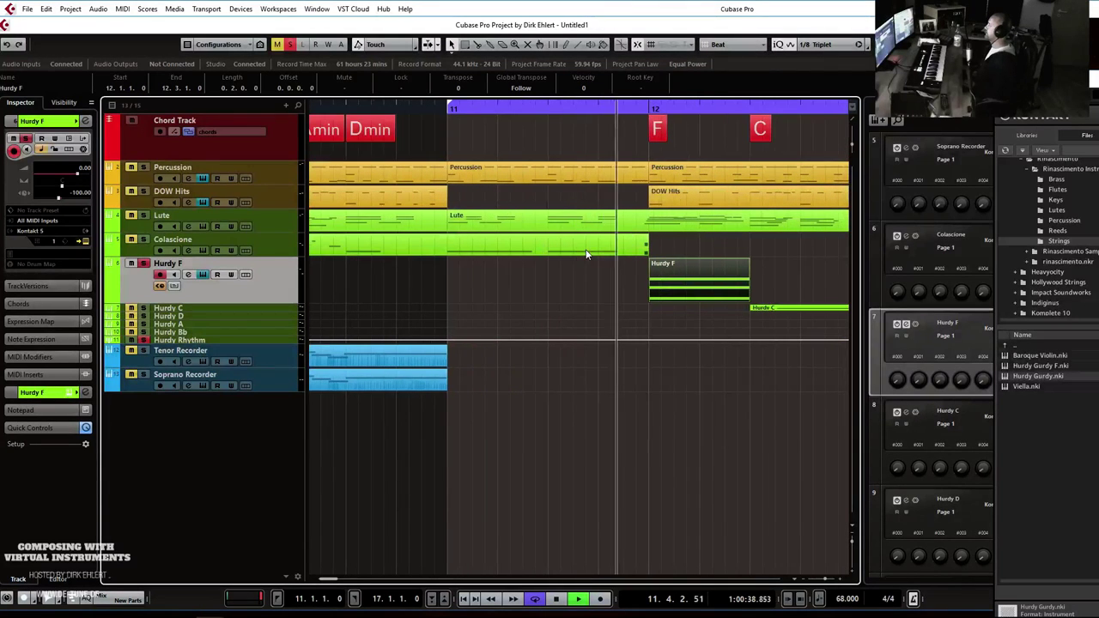
key(space)
key(g)
key(g)
key(g)
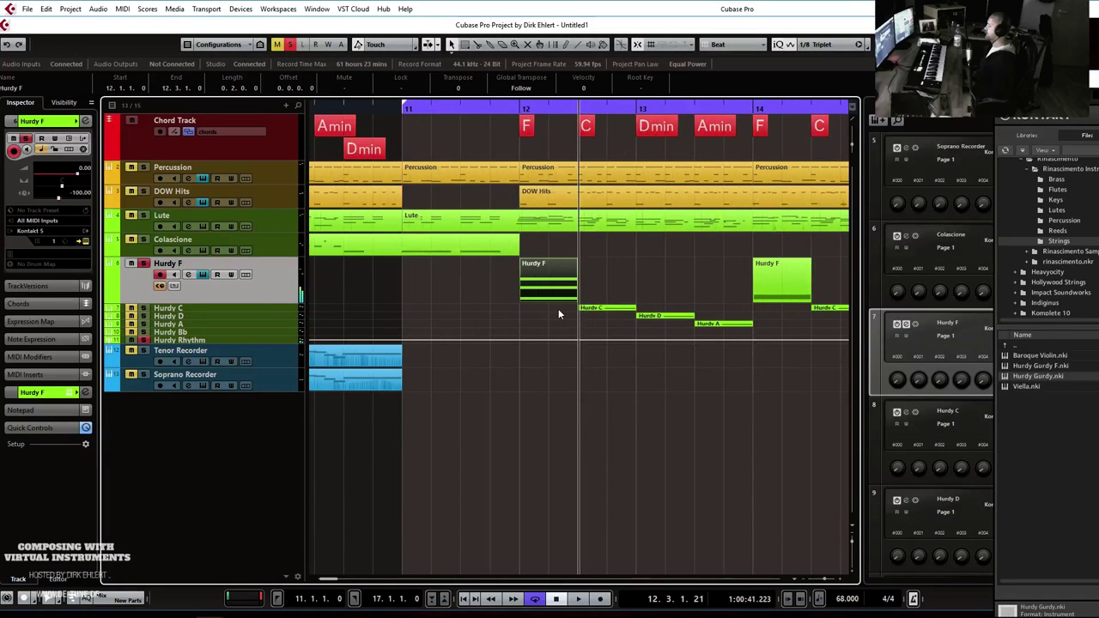
Replace the Hurdy C part at 12.3 with a copy of the layered Hurdy F part, then play it with Hurdy C soloed.
click(594, 309)
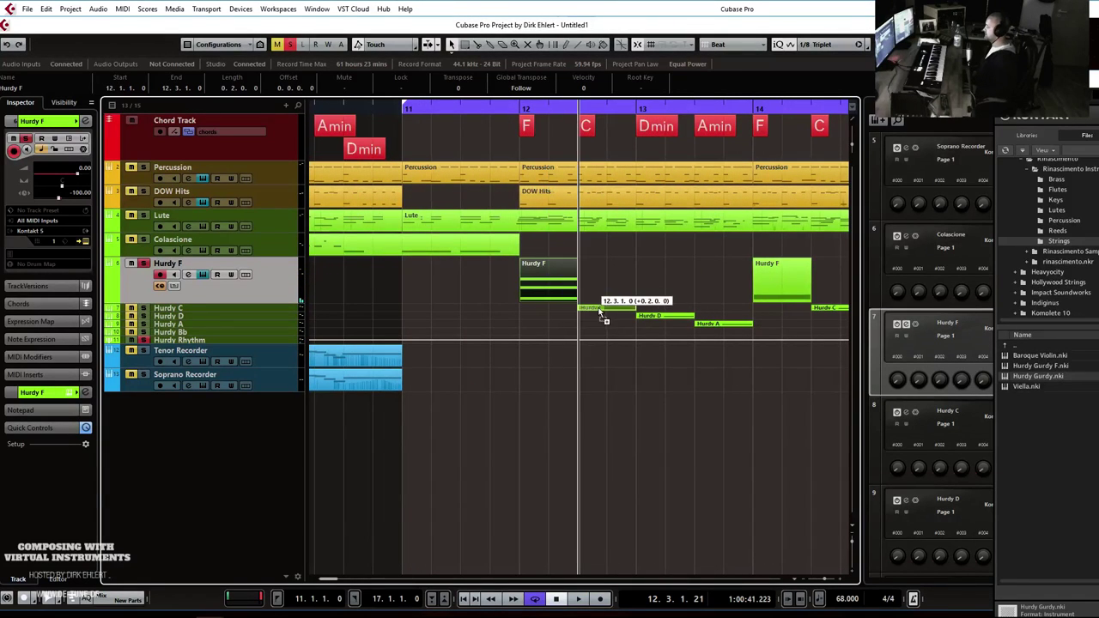
click(509, 112)
key(space)
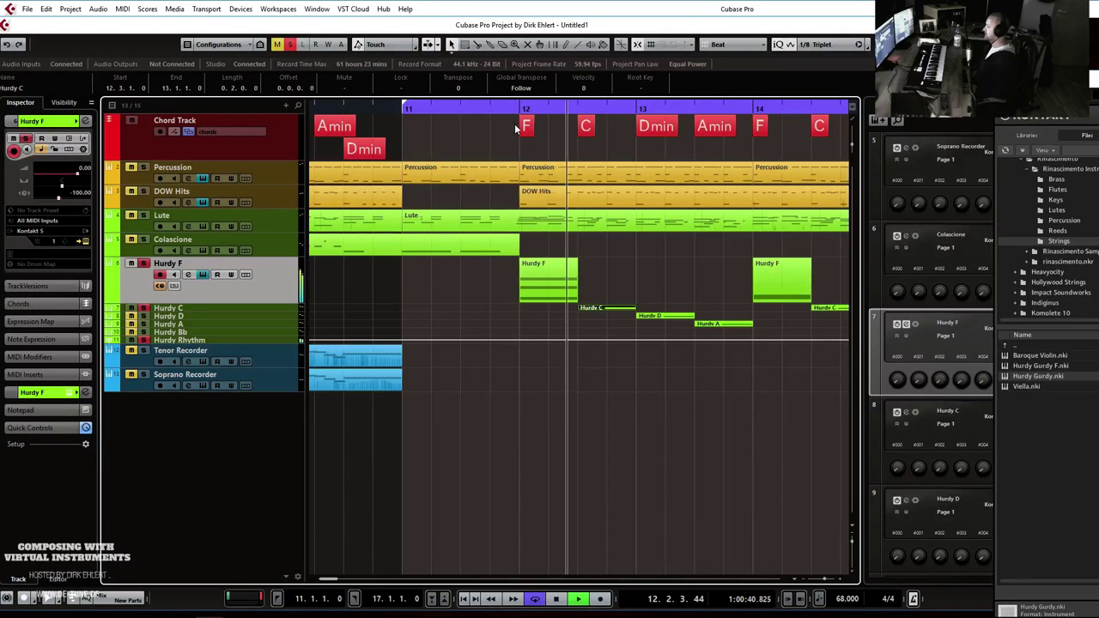
Set the Hurdy C track's delay to -100 and replay the passage from bars 12 and 11.
click(197, 309)
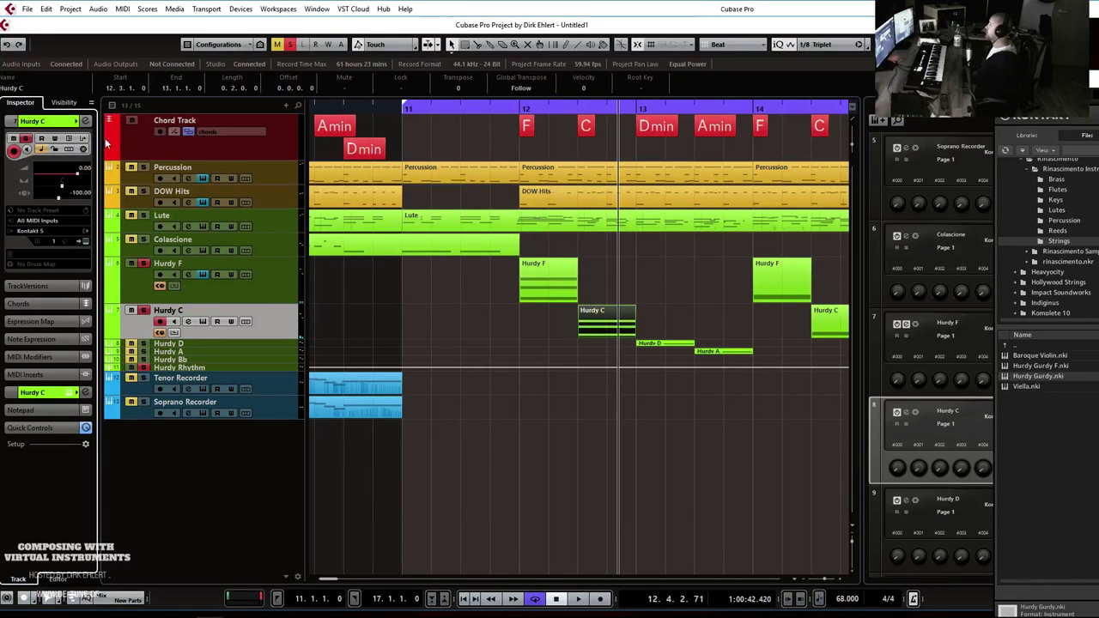
click(519, 110)
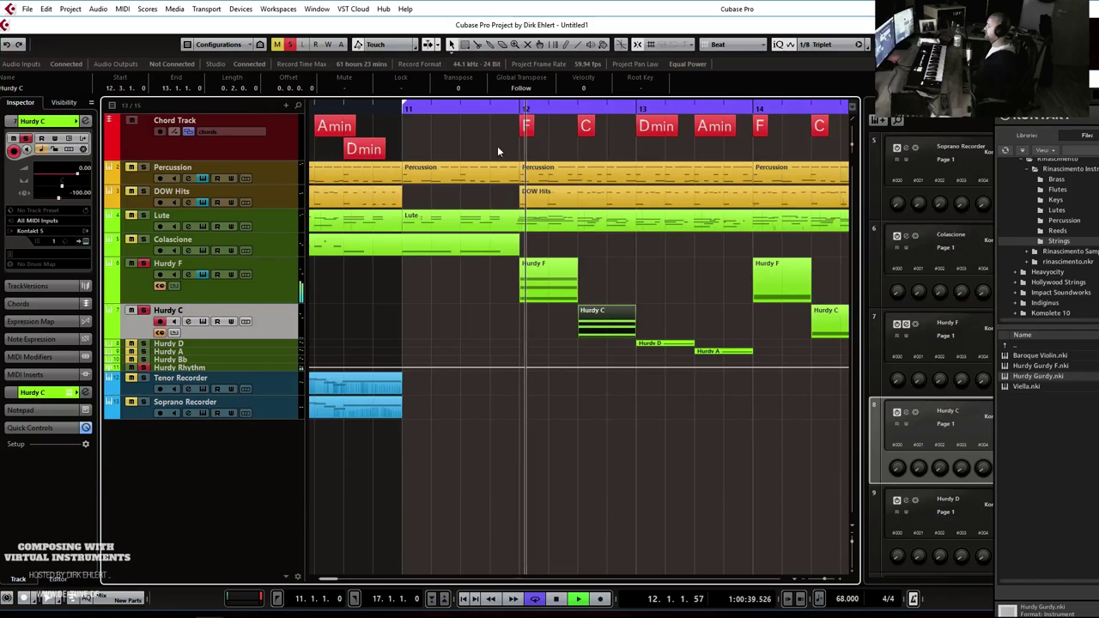
click(430, 109)
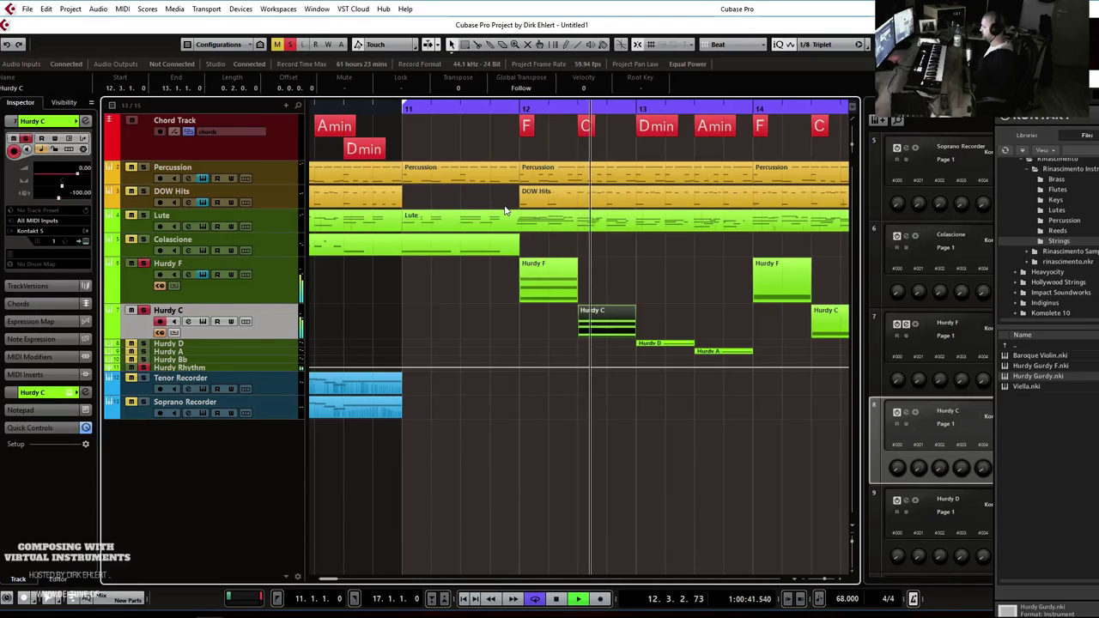
key(space)
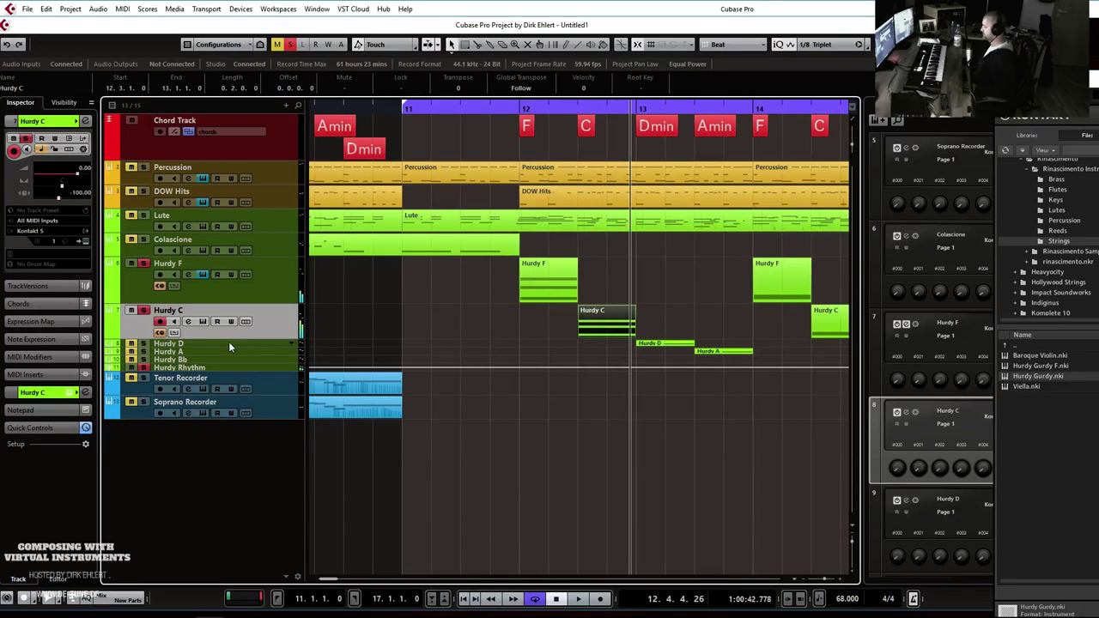
Replace the Hurdy D part at bar 13 with a copy of the layered part and play it with Hurdy D soloed.
click(229, 343)
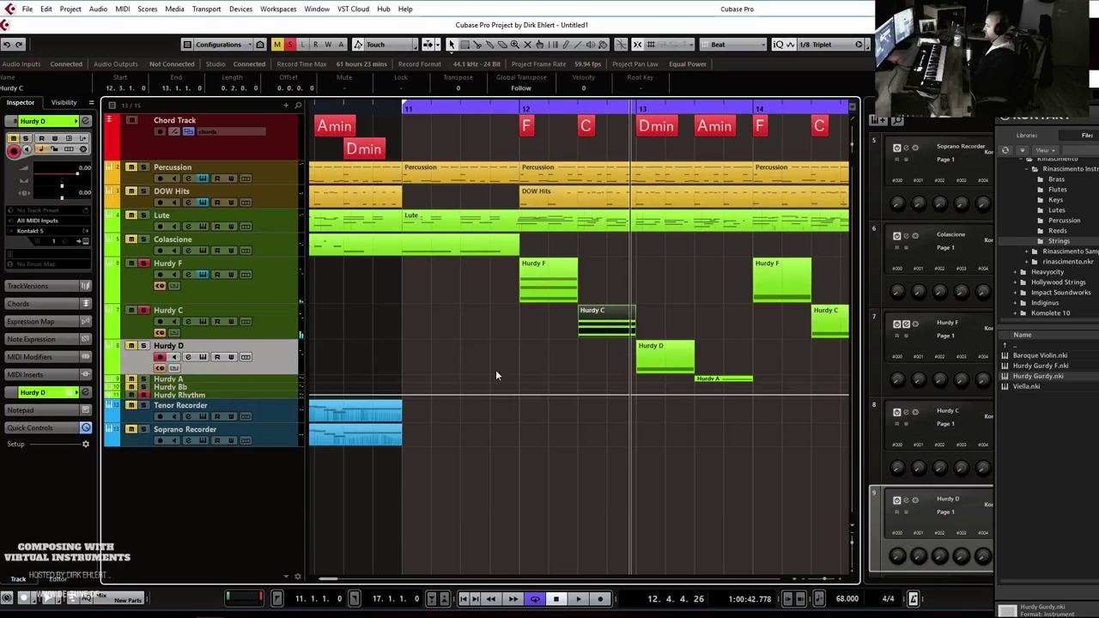
click(665, 362)
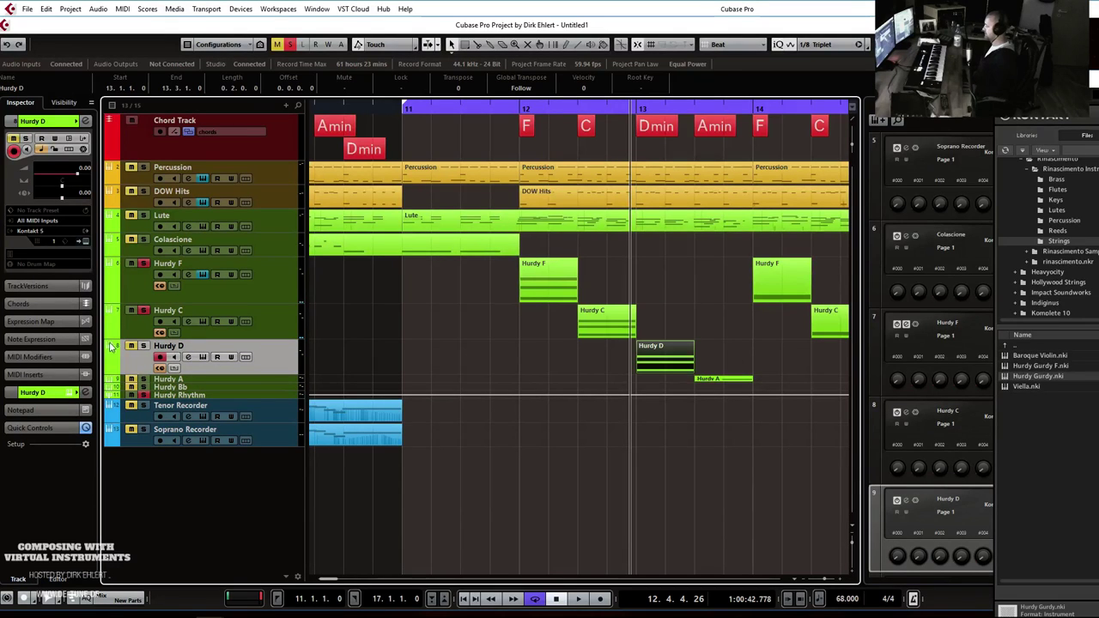
key(space)
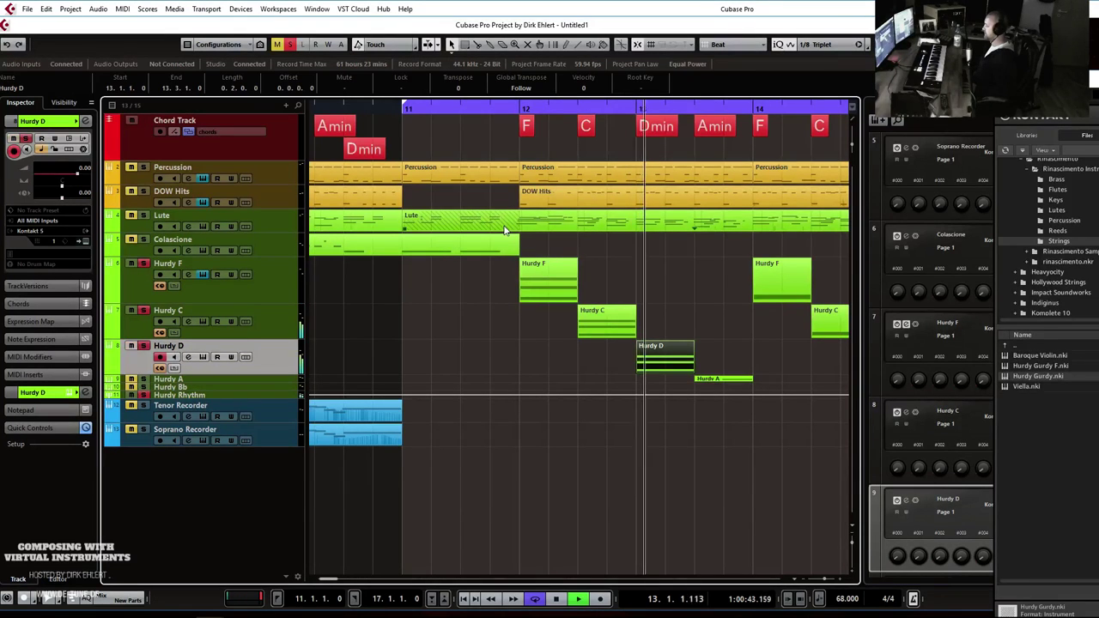
Set the Hurdy D track's delay to -100 and replay the passage from bar 12.
click(83, 195)
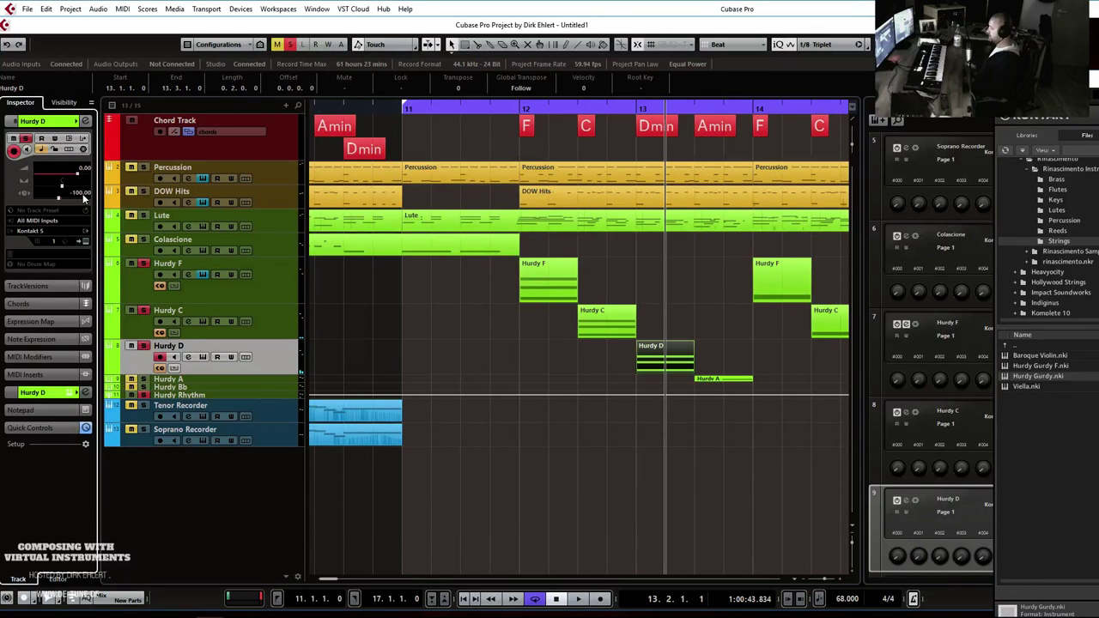
click(521, 106)
key(space)
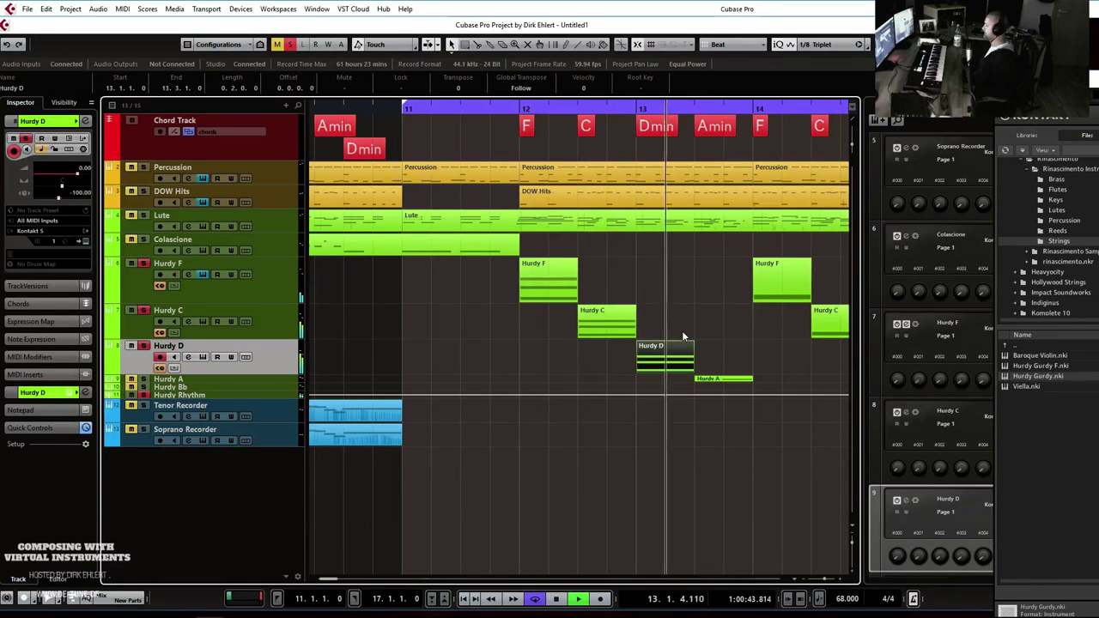
Solo the Hurdy A track, set its delay to -100 and replay the passage from bar 11.
click(230, 380)
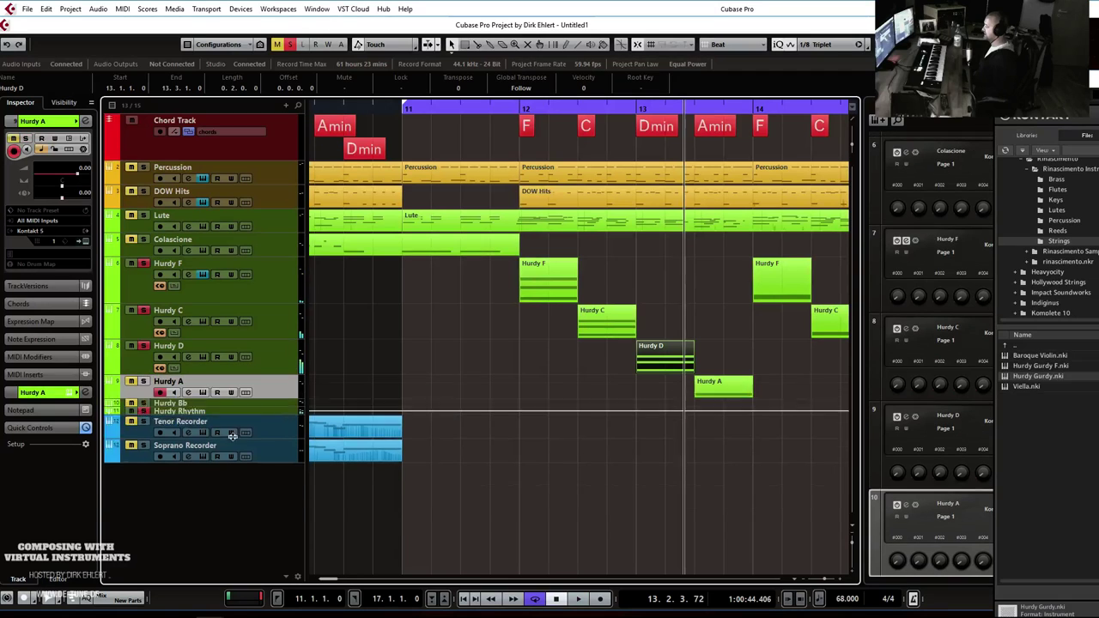
click(84, 196)
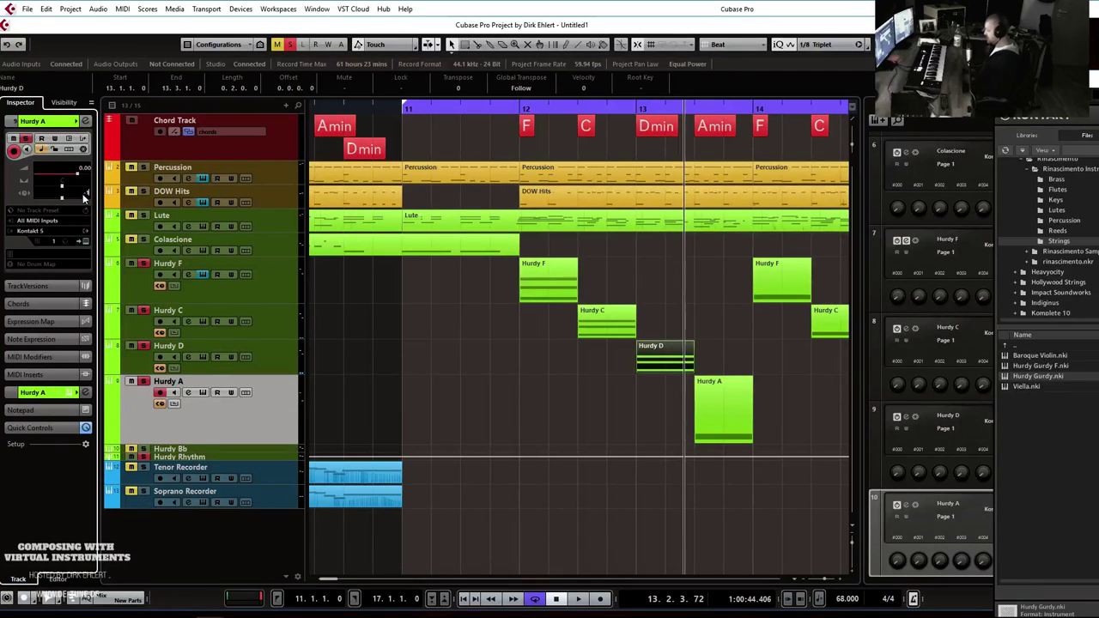
click(405, 108)
key(space)
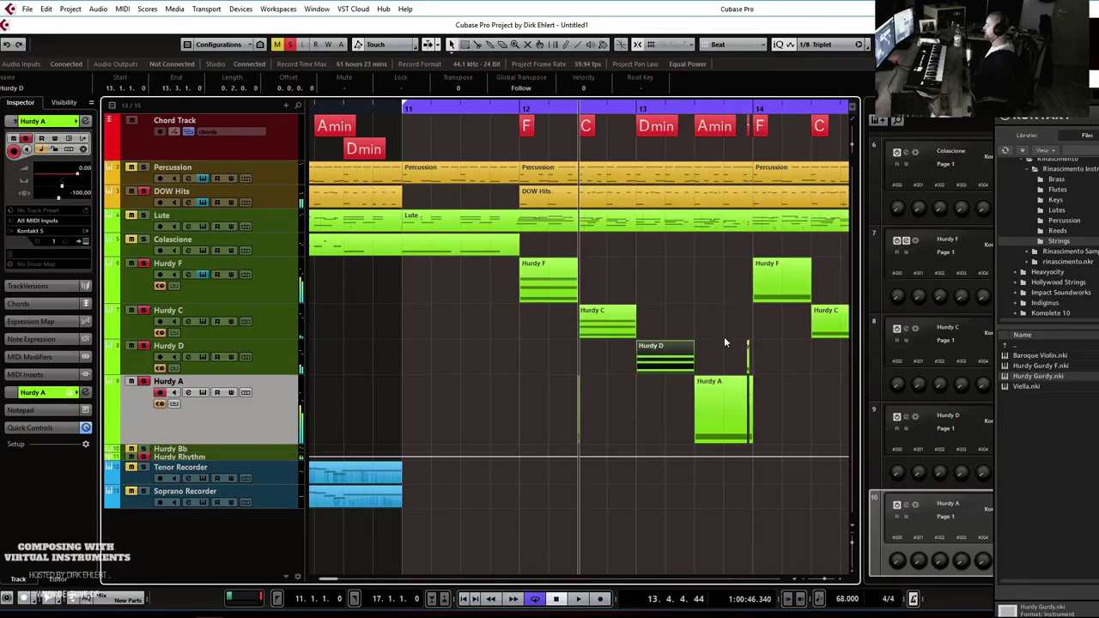
Replace the Hurdy F and Hurdy C parts in bar 14 with copies of the layered parts from bar 12 and play them.
key(g)
click(597, 285)
key(Delete)
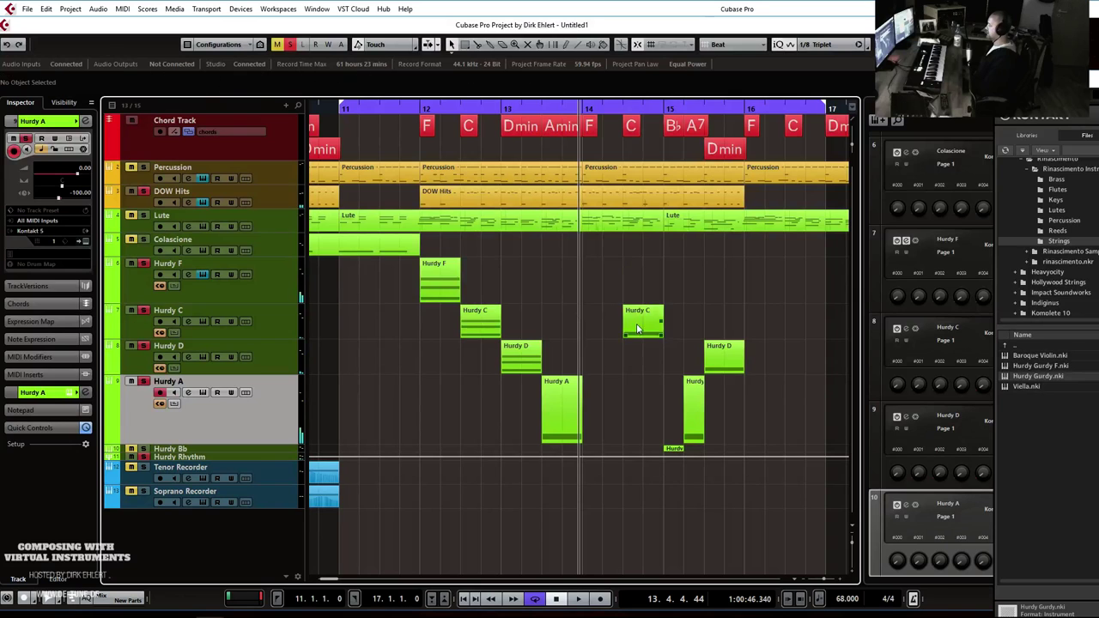
click(655, 320)
key(Delete)
drag(440, 278, 599, 277)
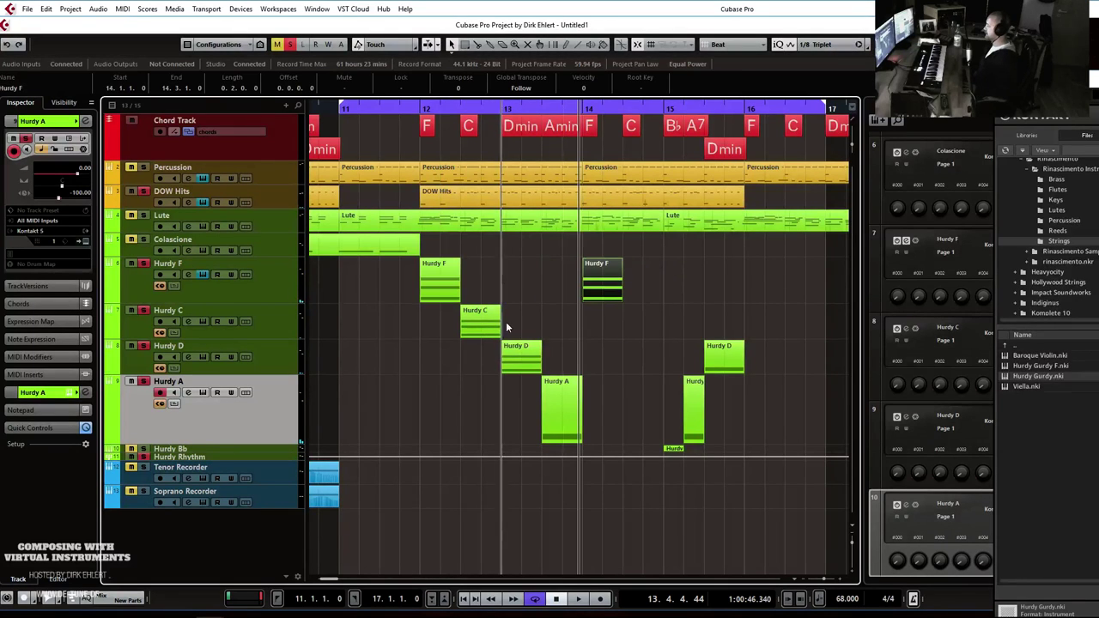
drag(486, 323, 641, 319)
key(space)
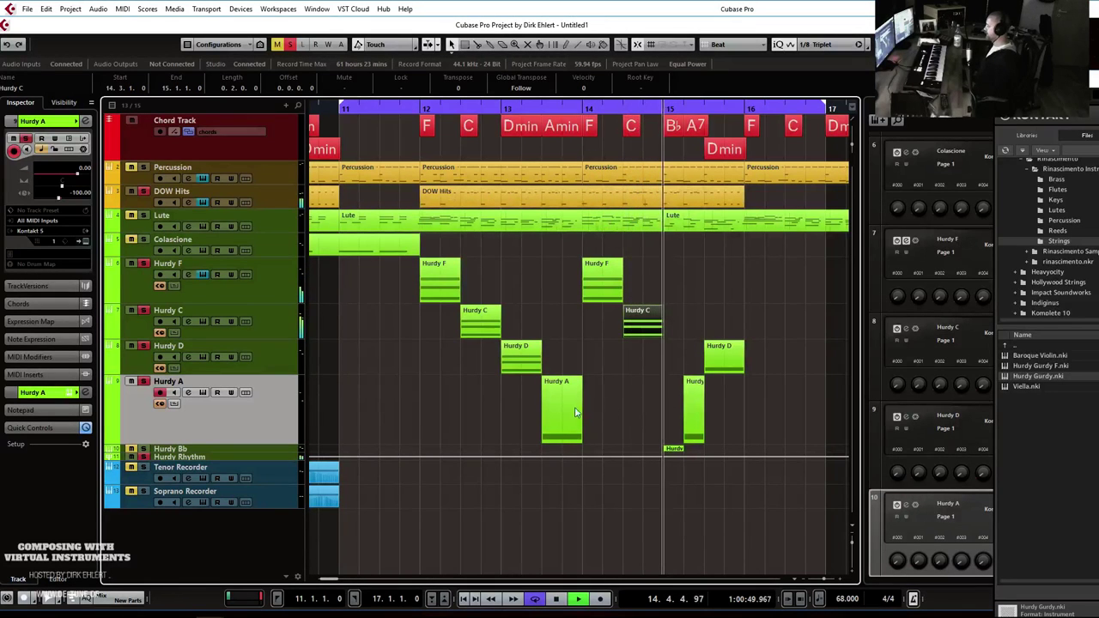
Set the soloed Hurdy Bb track's delay to -100 and layer two higher notes in its part at bar 15.
click(124, 448)
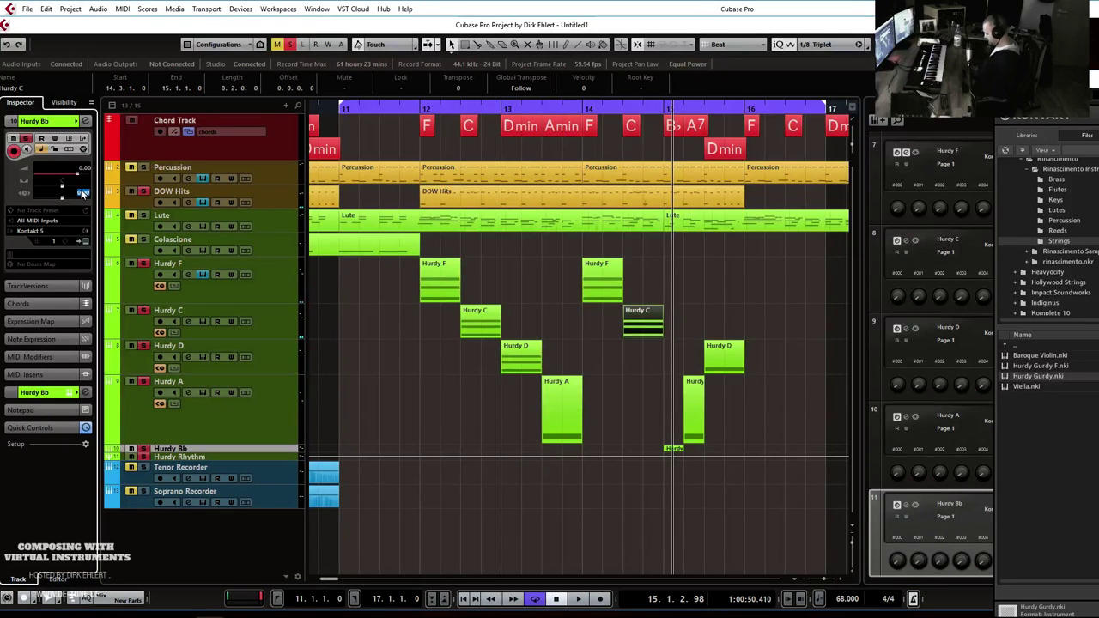
click(187, 449)
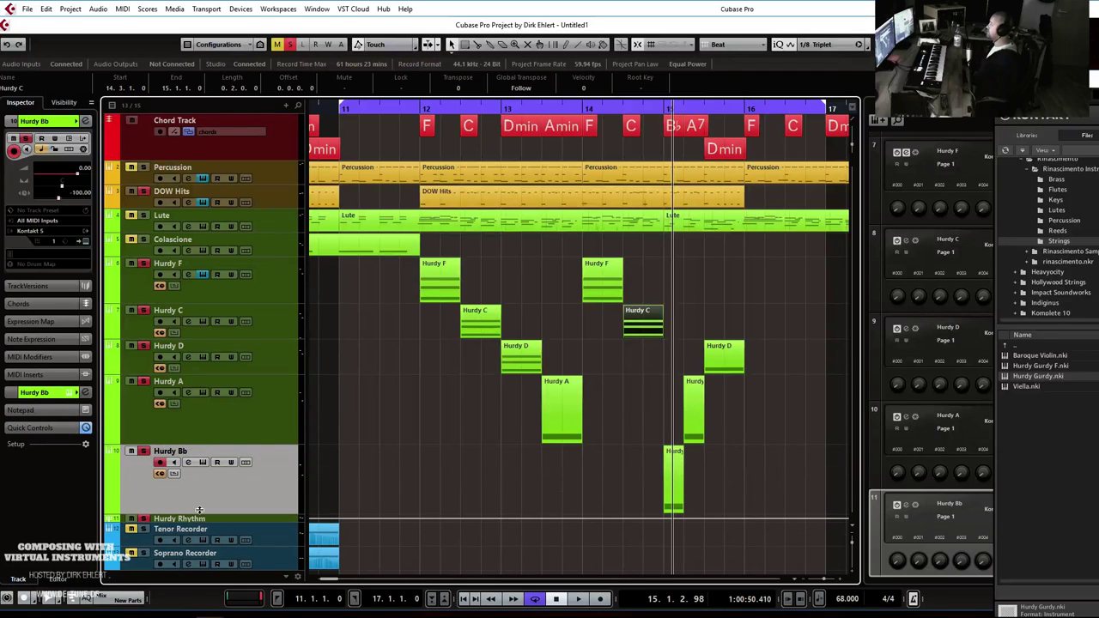
double_click(672, 470)
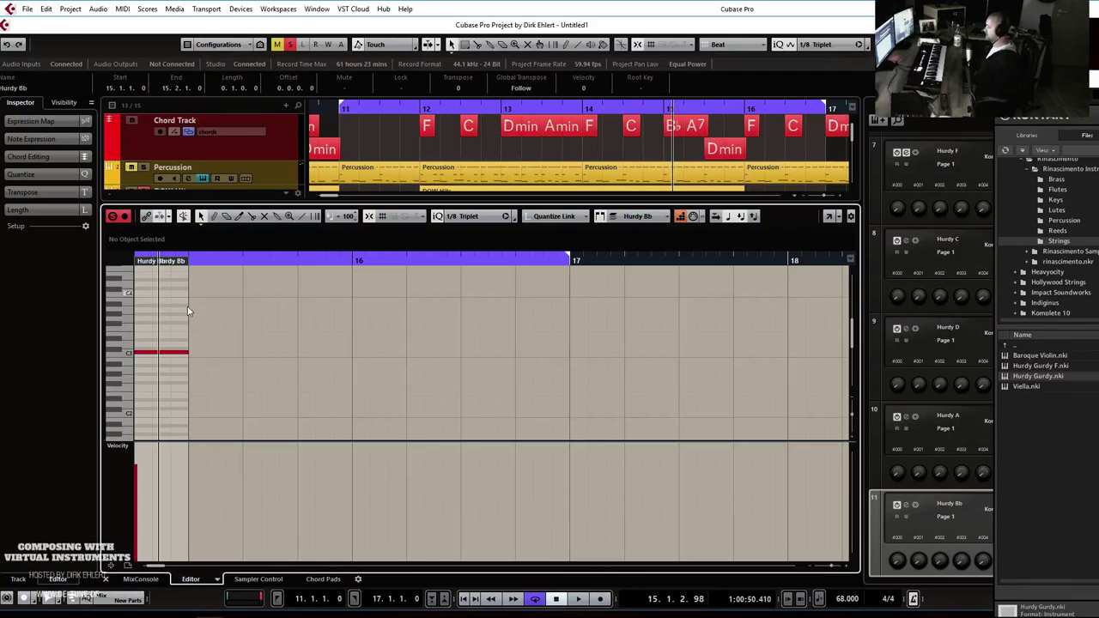
scroll(181, 314, down, 1)
click(160, 319)
drag(157, 319, 154, 381)
key(Return)
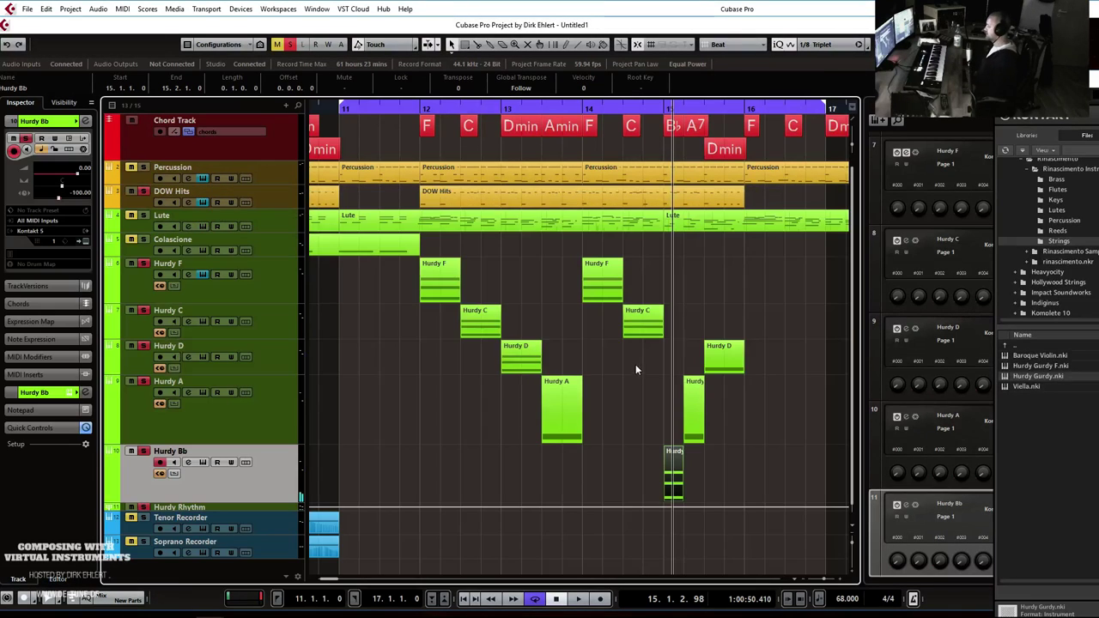
key(space)
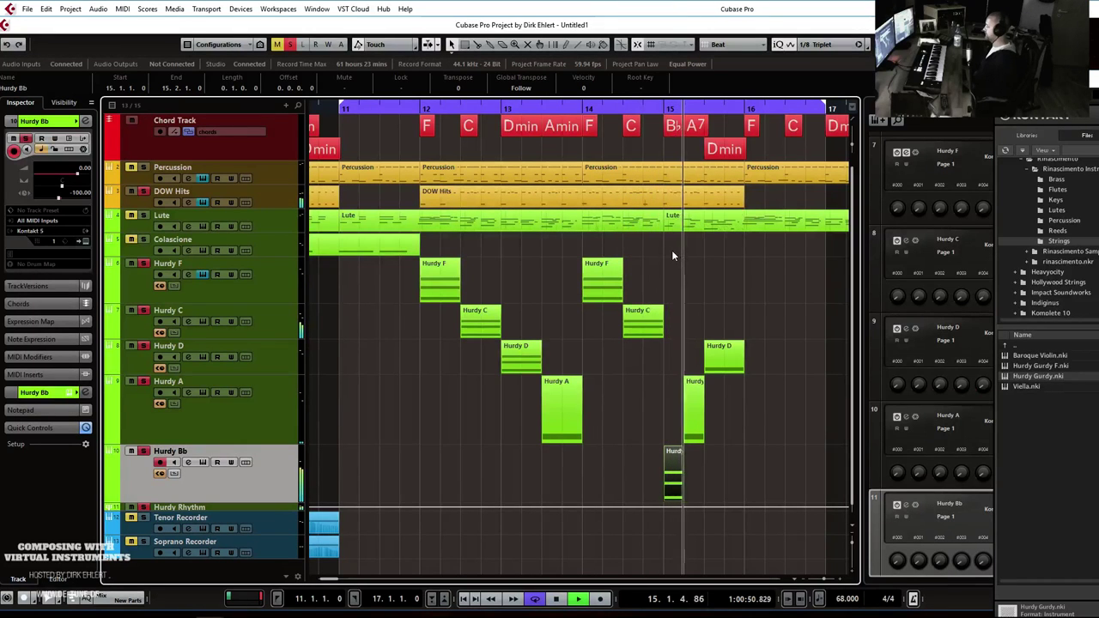
Replace the single-note Hurdy A parts at 13.3 and 15.2 with the layered three-note version.
key(space)
click(699, 400)
key(Delete)
double_click(560, 398)
key(Return)
key(Delete)
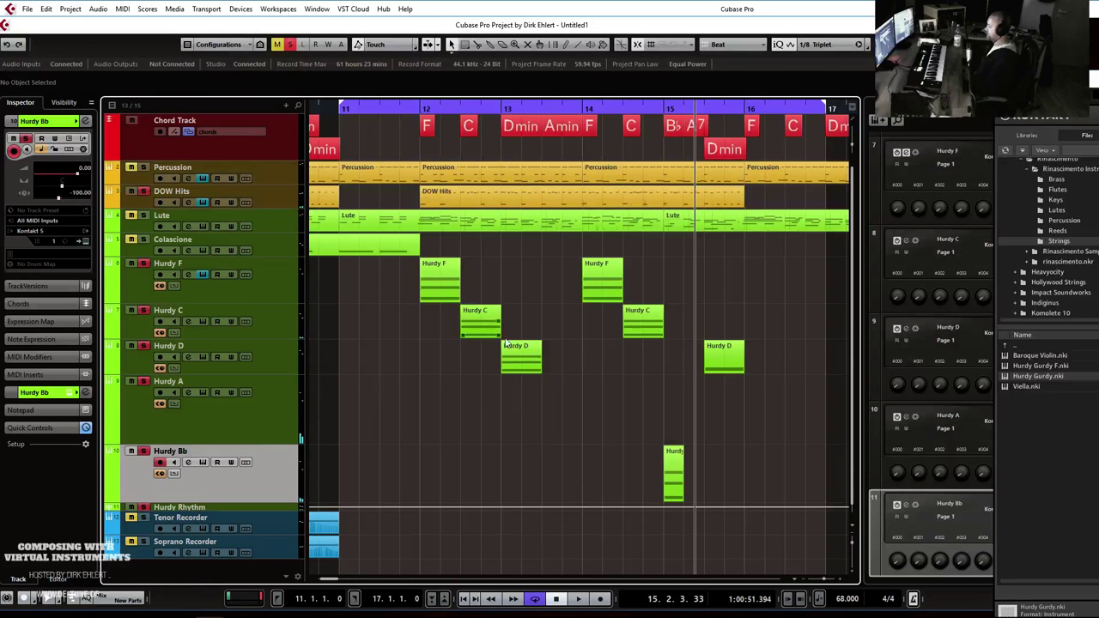
key(ctrl+z)
alt+drag(558, 397, 704, 414)
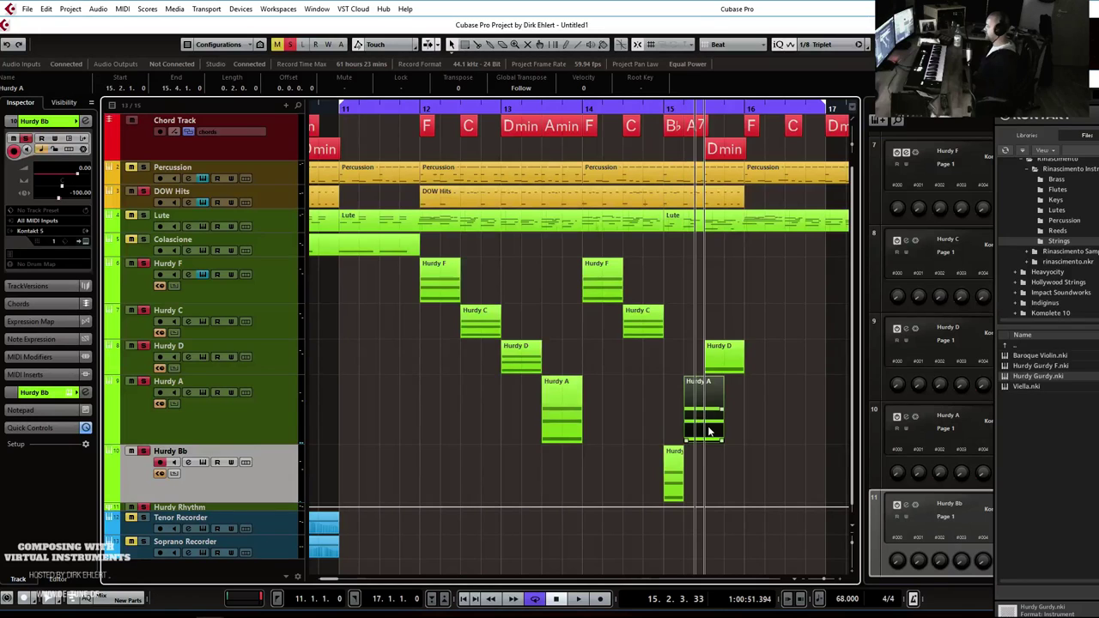
Shorten the Hurdy A part at 15.2 and its notes to one beat, ending at 15.3, and replay from bar 15.
double_click(708, 431)
key(ctrl+a)
drag(242, 296, 189, 296)
key(Return)
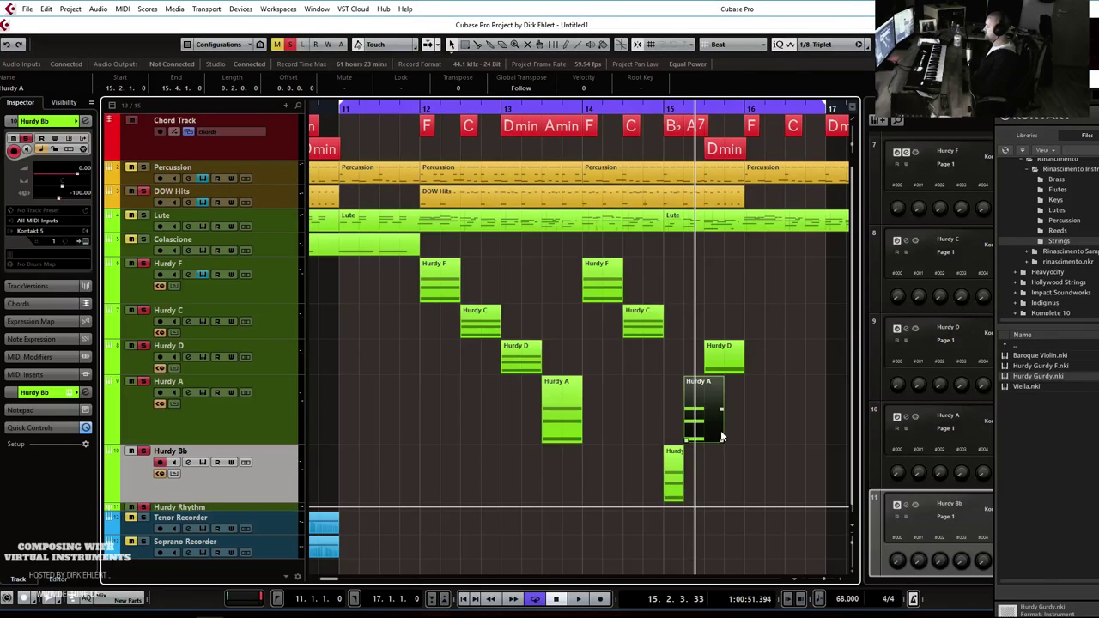
drag(722, 440, 703, 441)
click(666, 109)
key(space)
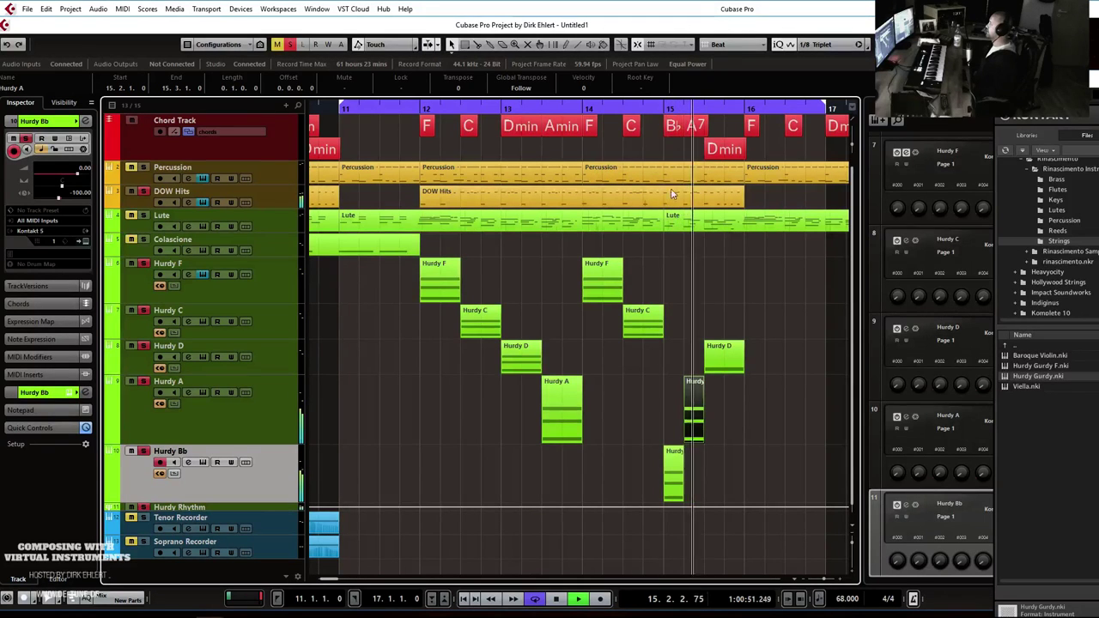
Replace the Hurdy D part at 15.3 with a copy of the layered Hurdy D part from bar 13.
double_click(724, 356)
key(Return)
key(Delete)
drag(529, 359, 732, 362)
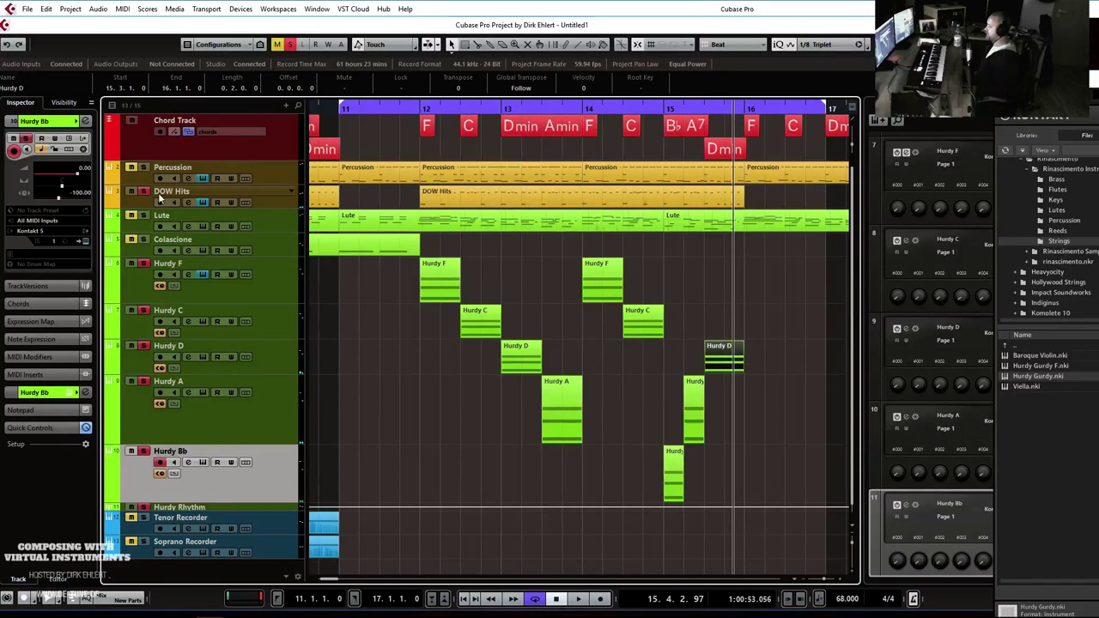
Clear the remaining solos and mutes on all tracks and play the full arrangement from just before bar 11.
click(389, 108)
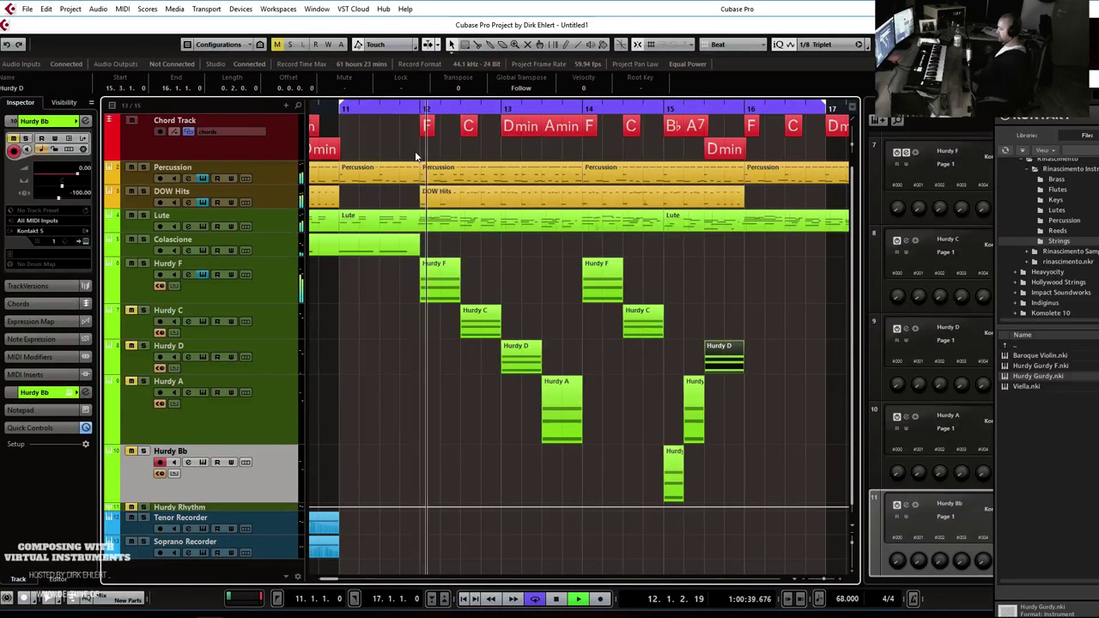
key(g)
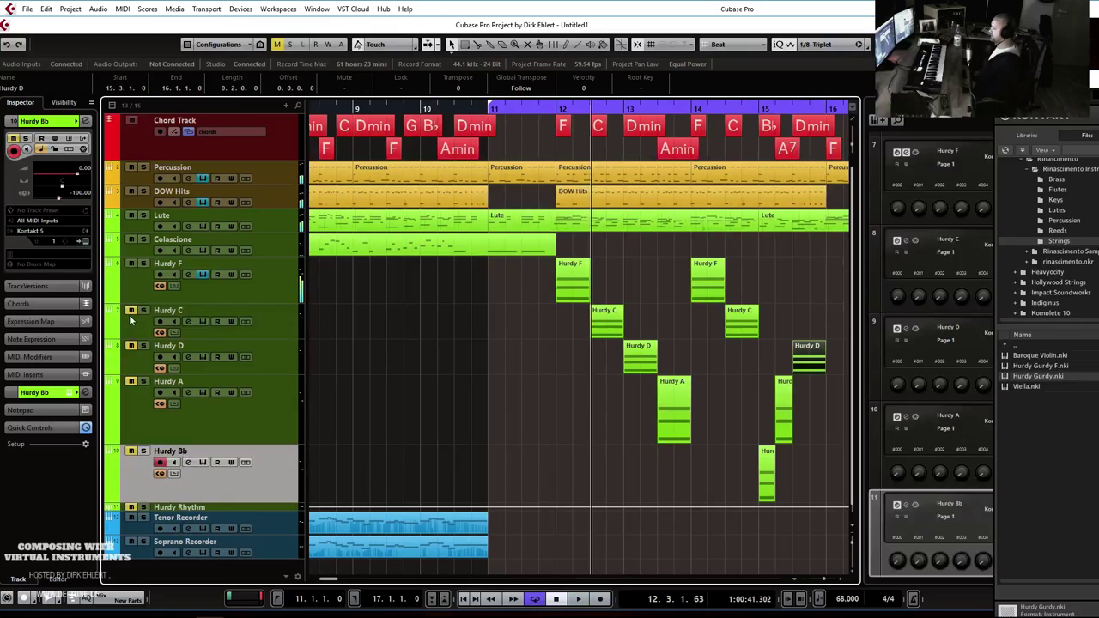
click(132, 316)
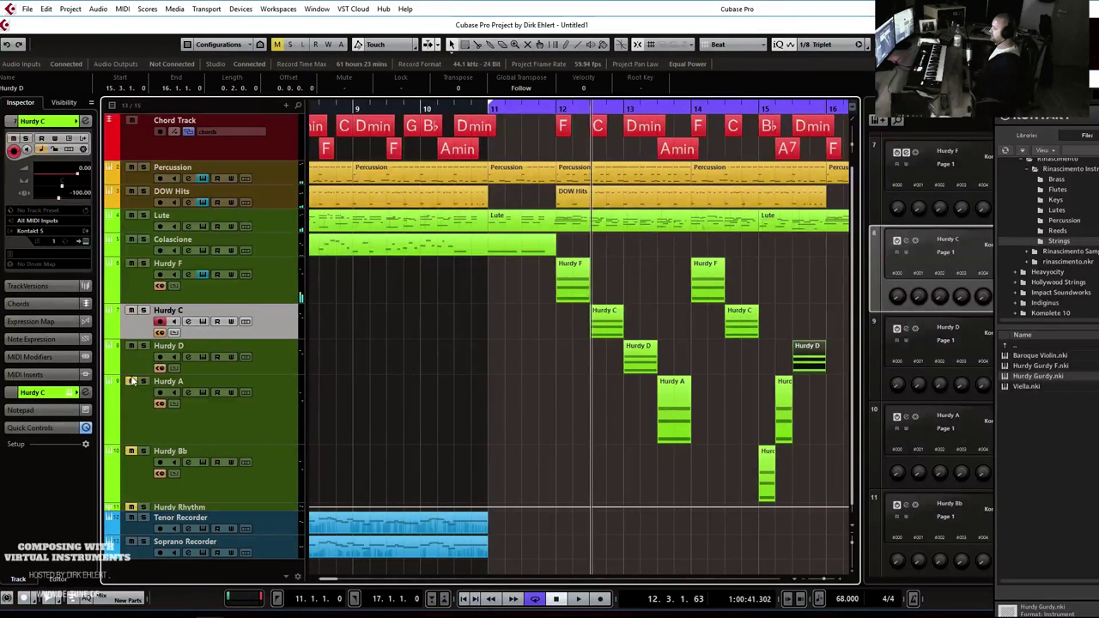
click(131, 507)
click(475, 109)
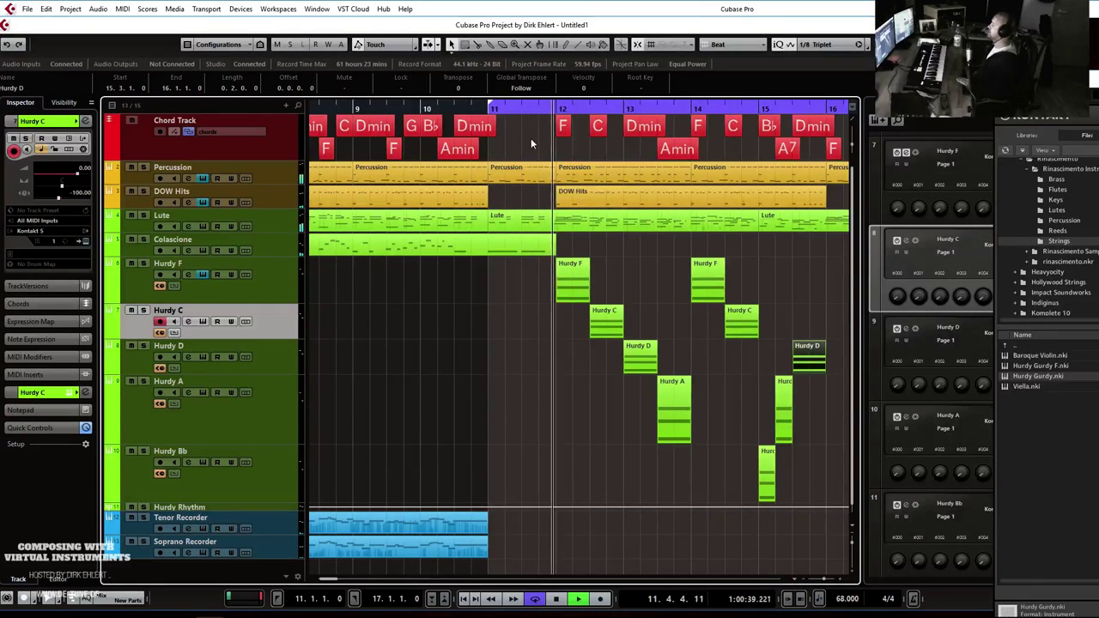
Lower the Hurdy Rhythm track's volume to -12.9 during playback.
click(240, 505)
drag(26, 331, 28, 350)
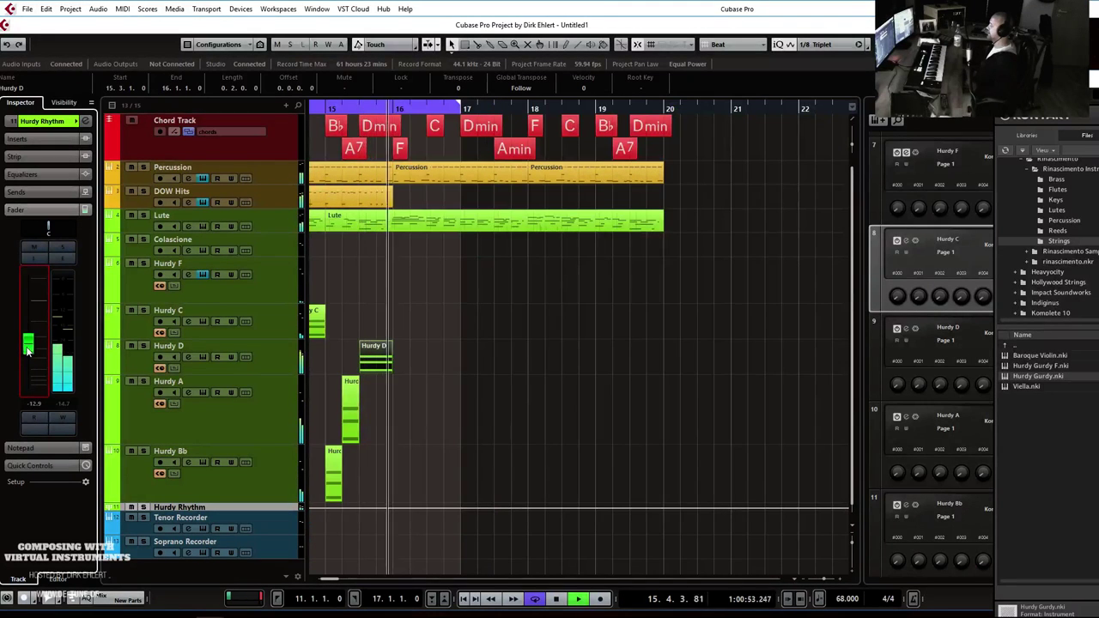
Reduce the heights of the five tracks from Hurdy F to Hurdy Bb to match the other tracks.
scroll(483, 320, left, 5)
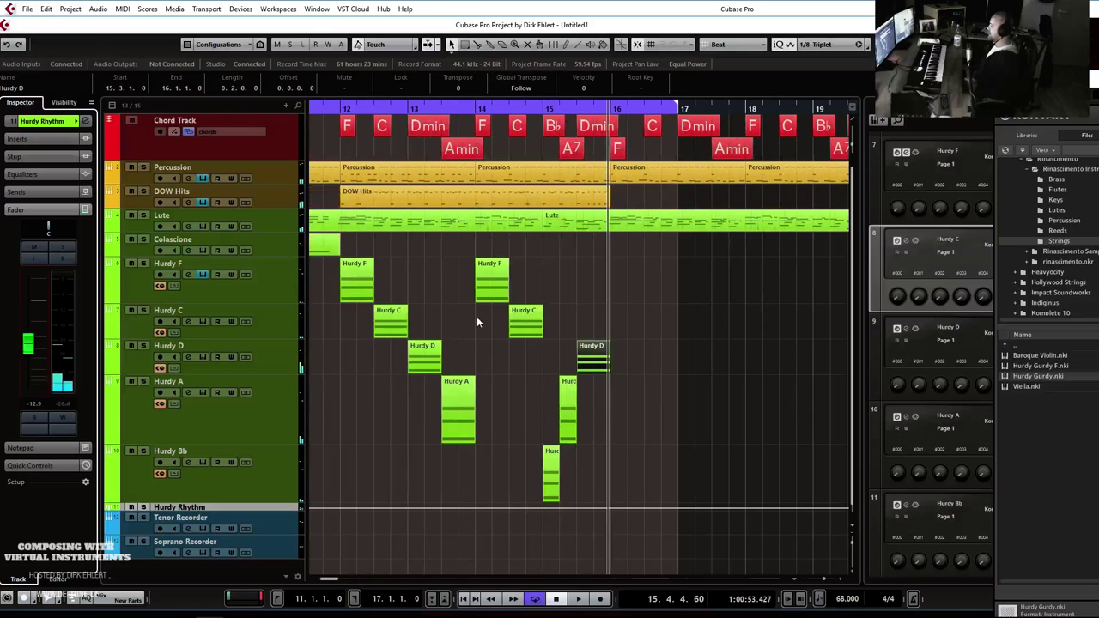
click(281, 295)
shift+click(273, 460)
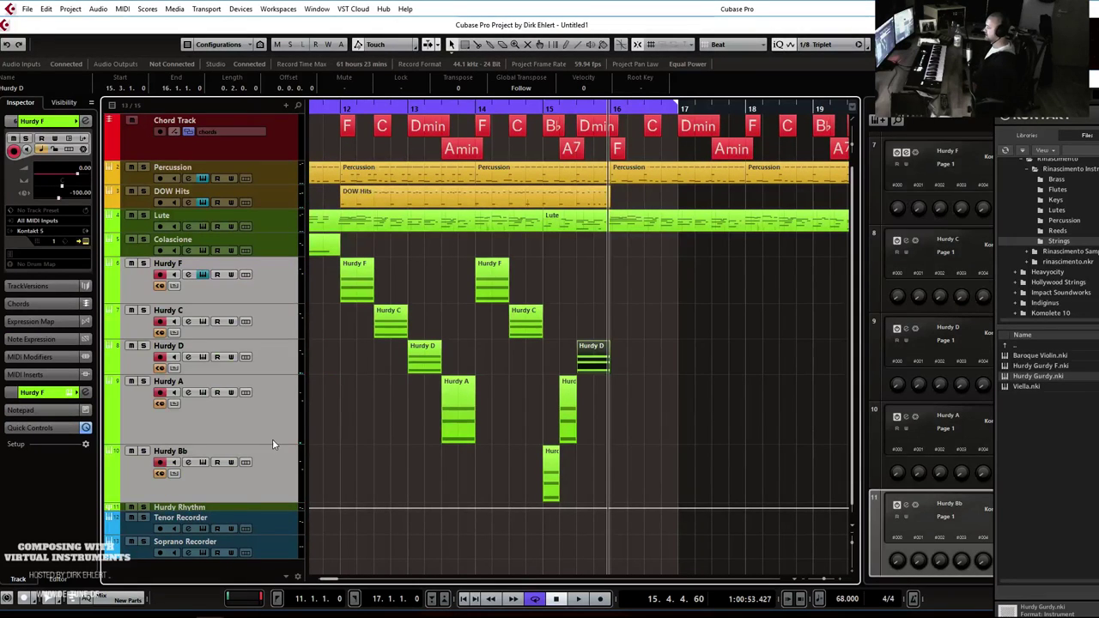
drag(271, 440, 273, 320)
Reshape the trompette pattern in the Hurdy F instrument and set its steps to 8.
click(263, 278)
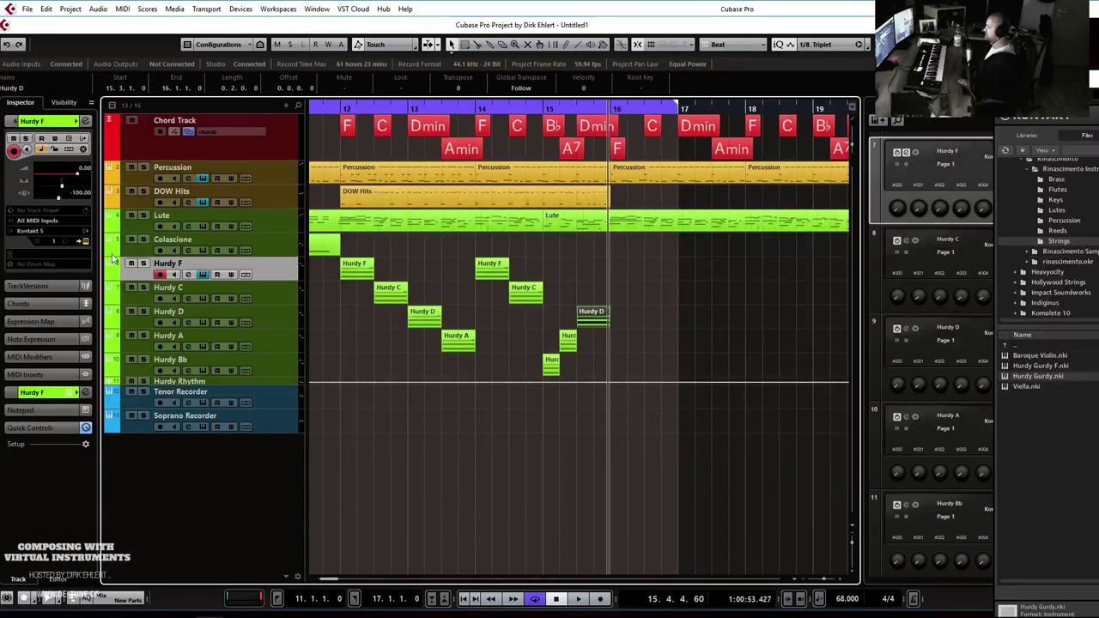
click(85, 242)
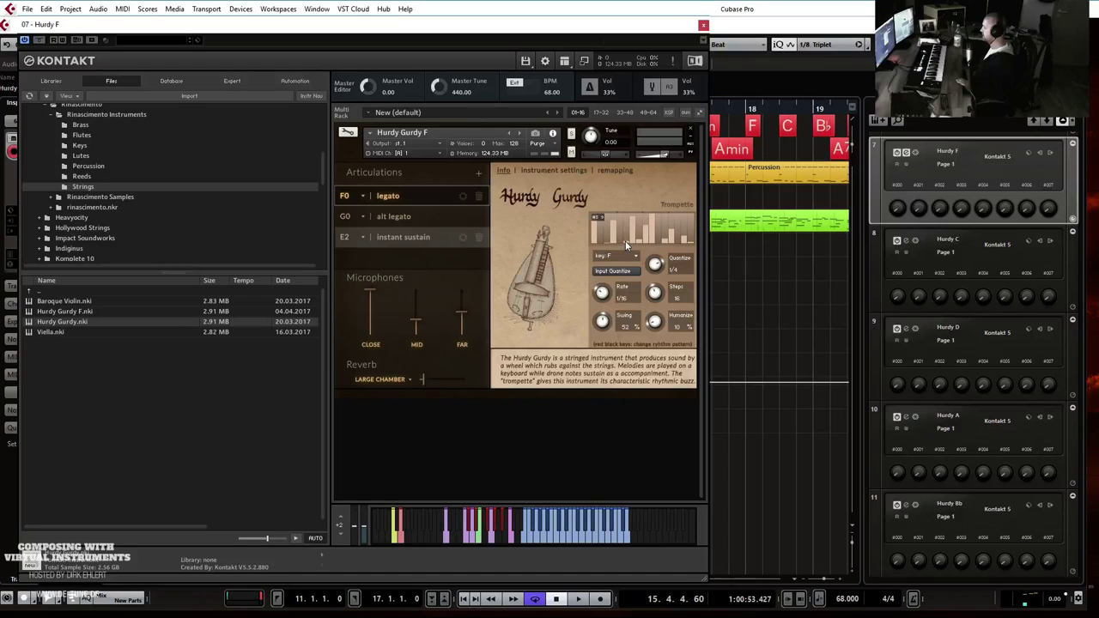
click(641, 243)
click(645, 242)
click(645, 237)
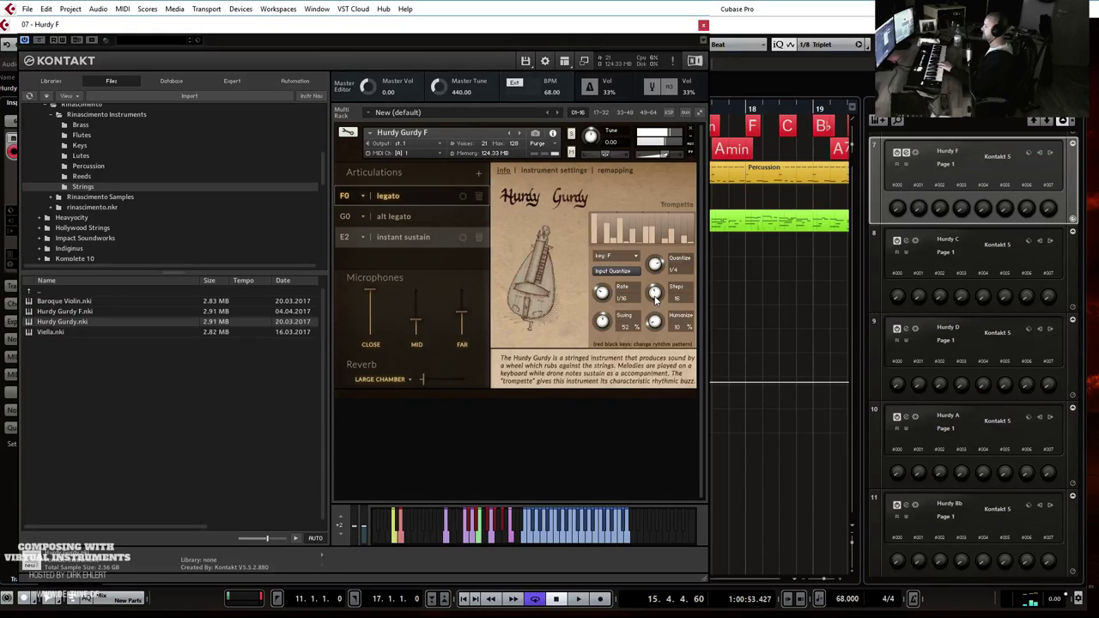
drag(659, 293, 653, 332)
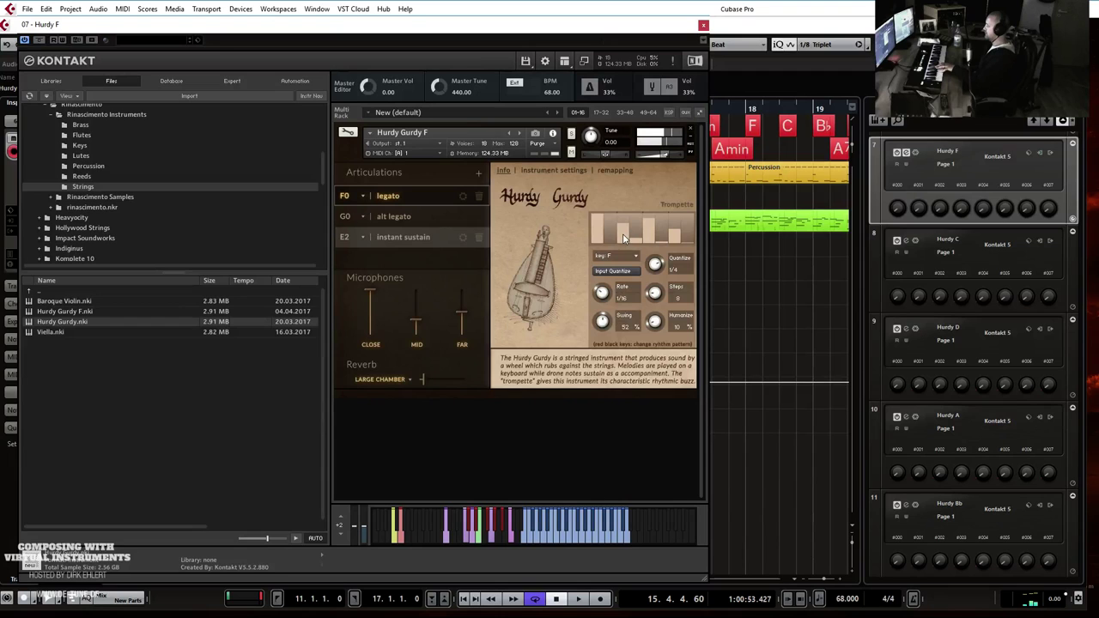
click(704, 25)
Set the Hurdy C instrument's trompette steps to 8 and redraw its pattern with alternating high and low bars.
click(199, 287)
click(84, 242)
drag(865, 305, 850, 341)
click(796, 232)
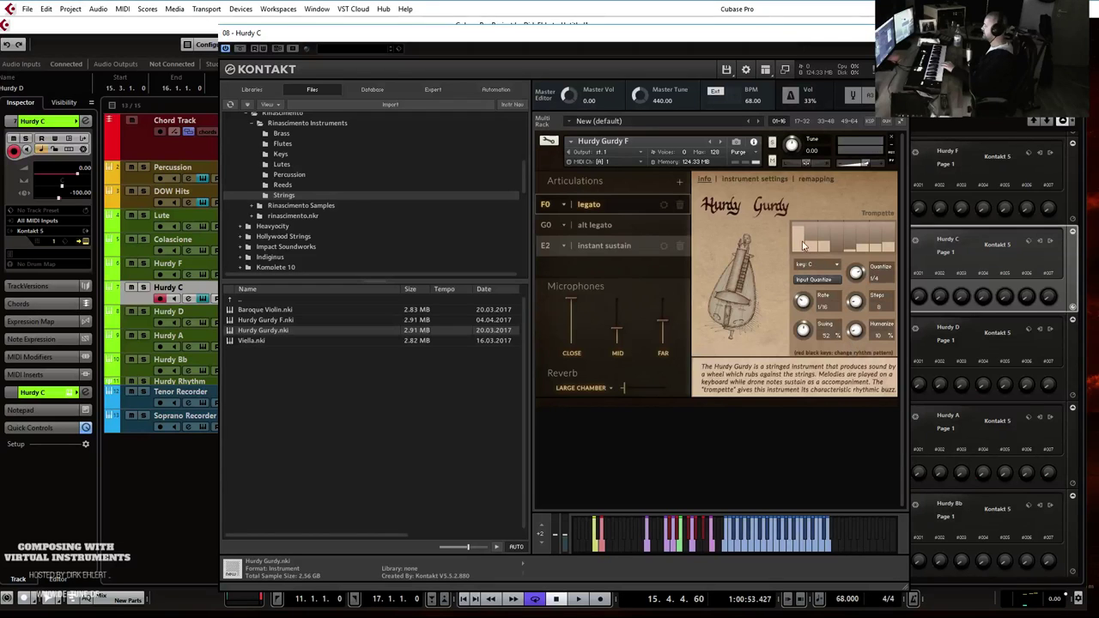
drag(812, 249, 812, 259)
click(861, 247)
click(889, 248)
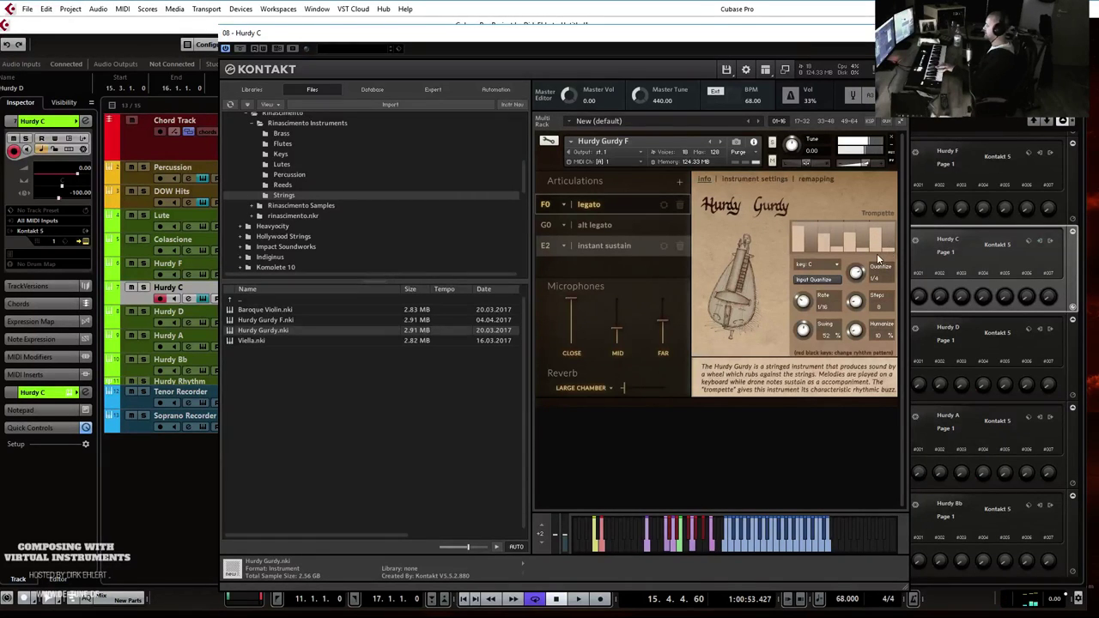
click(898, 33)
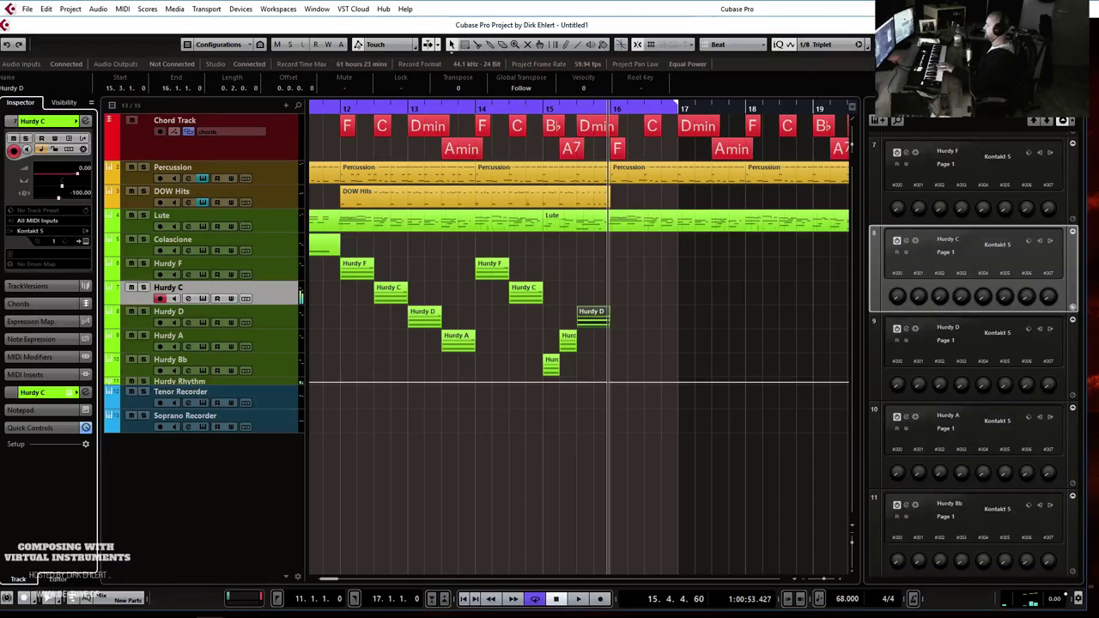
Set the Hurdy D instrument's trompette steps to 8 and redraw its rhythm pattern bars.
click(214, 313)
click(85, 240)
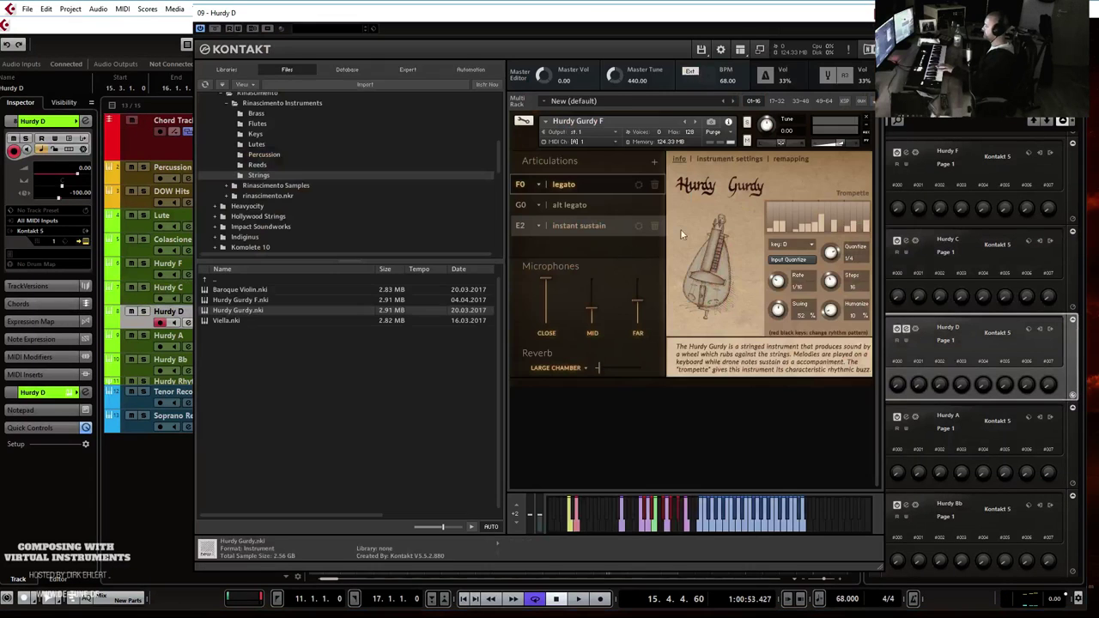
drag(831, 285, 828, 321)
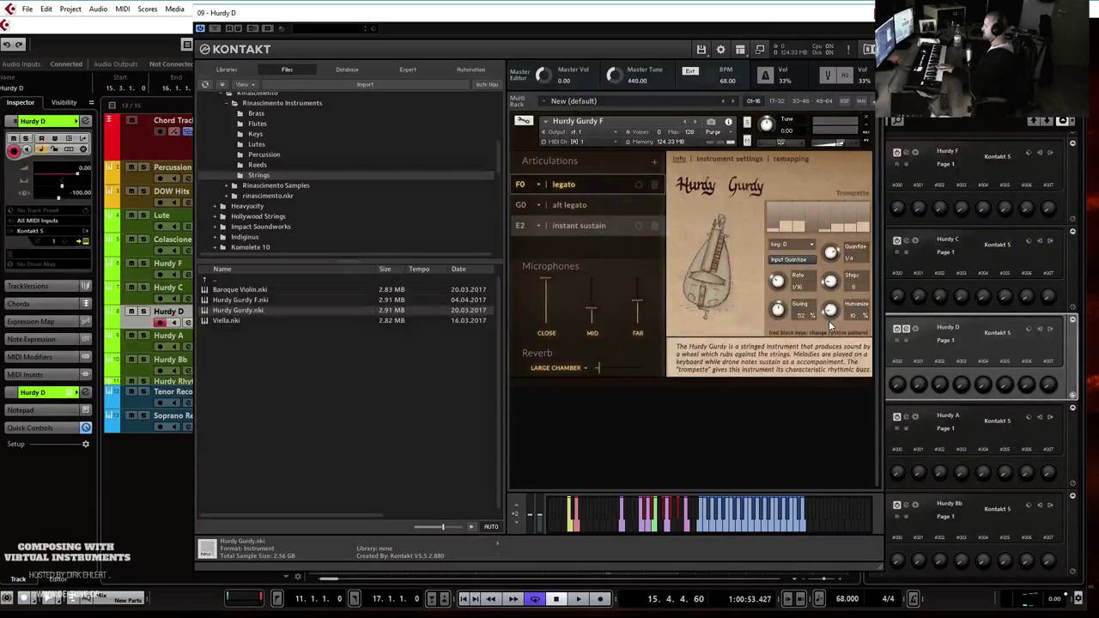
click(799, 221)
mouse_move(828, 211)
mouse_down()
mouse_move(837, 224)
mouse_move(854, 210)
mouse_up()
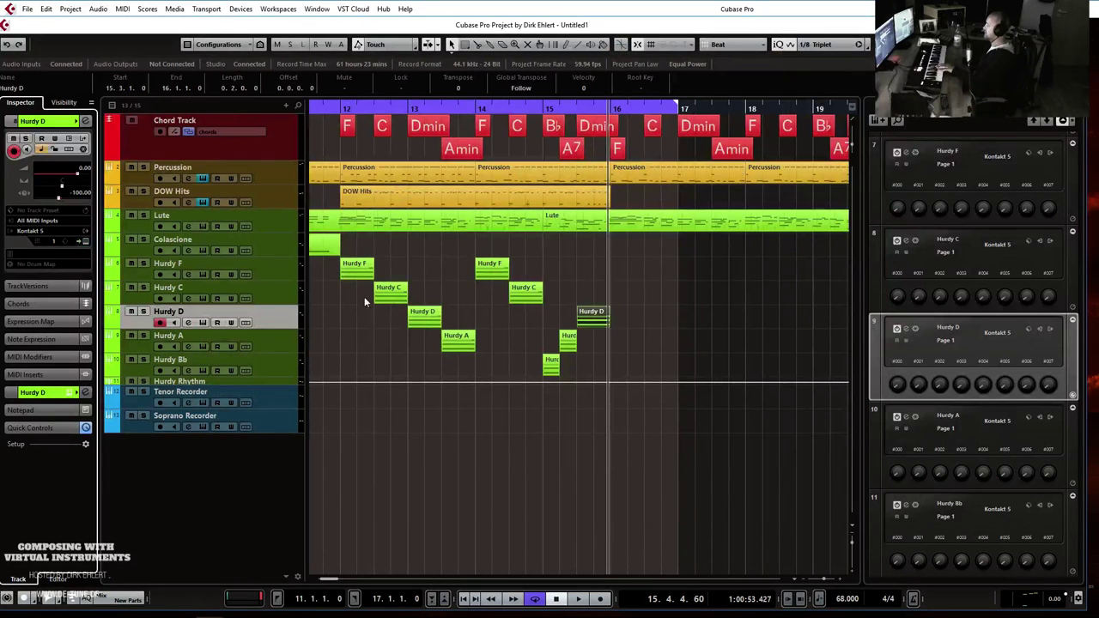
Set the Hurdy A instrument's trompette steps to 8 and redraw its pattern as uneven high and low bars.
click(254, 335)
click(83, 242)
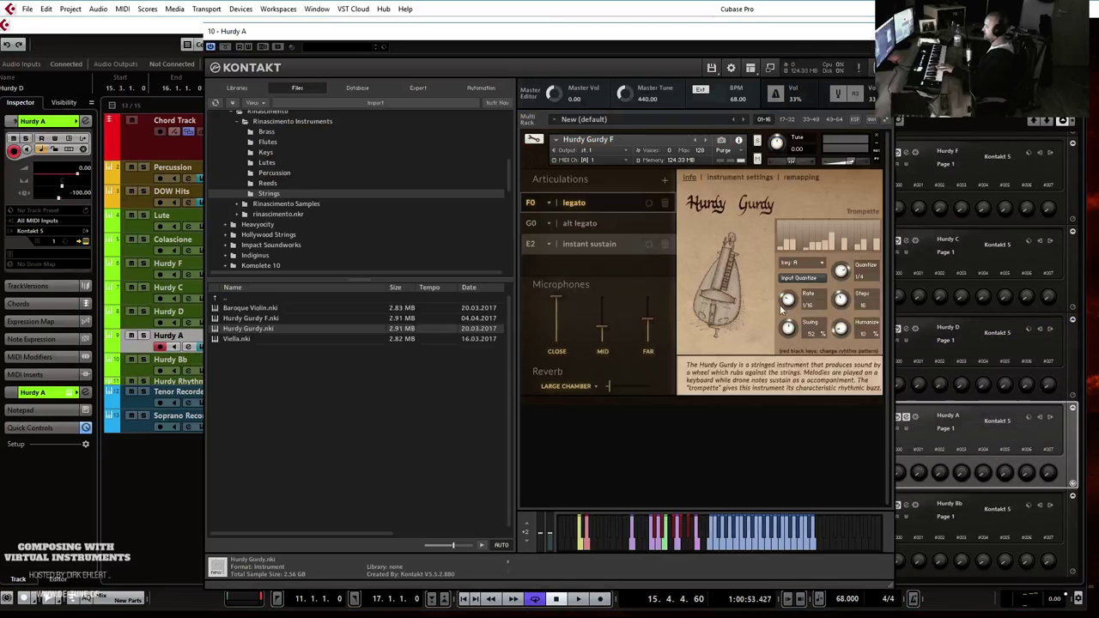
drag(840, 305, 840, 340)
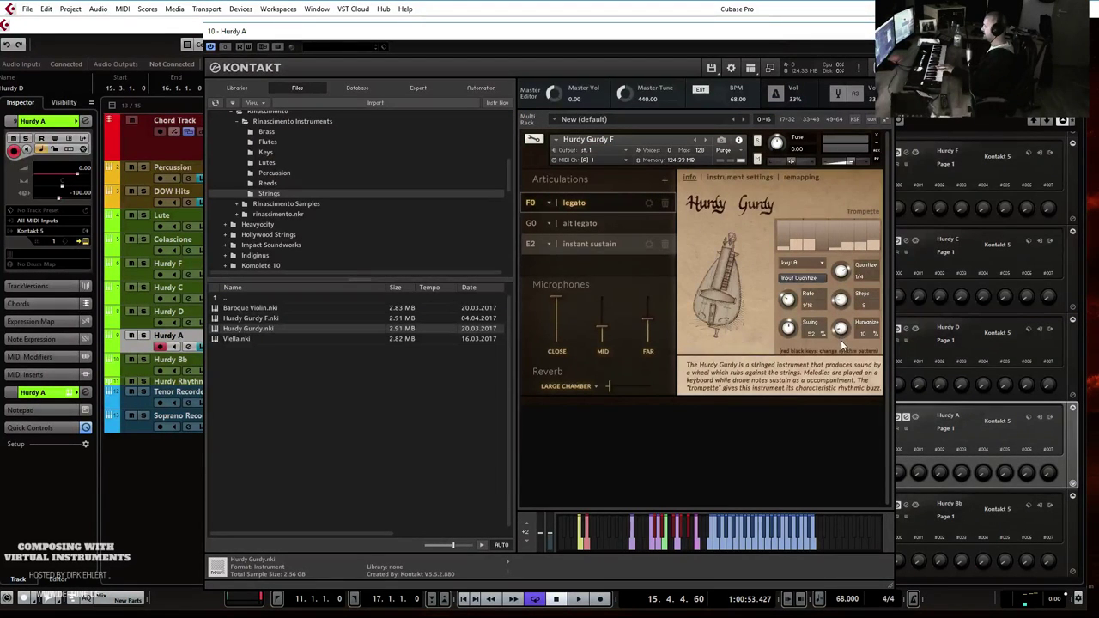
click(799, 248)
click(808, 222)
drag(813, 233, 849, 247)
click(861, 226)
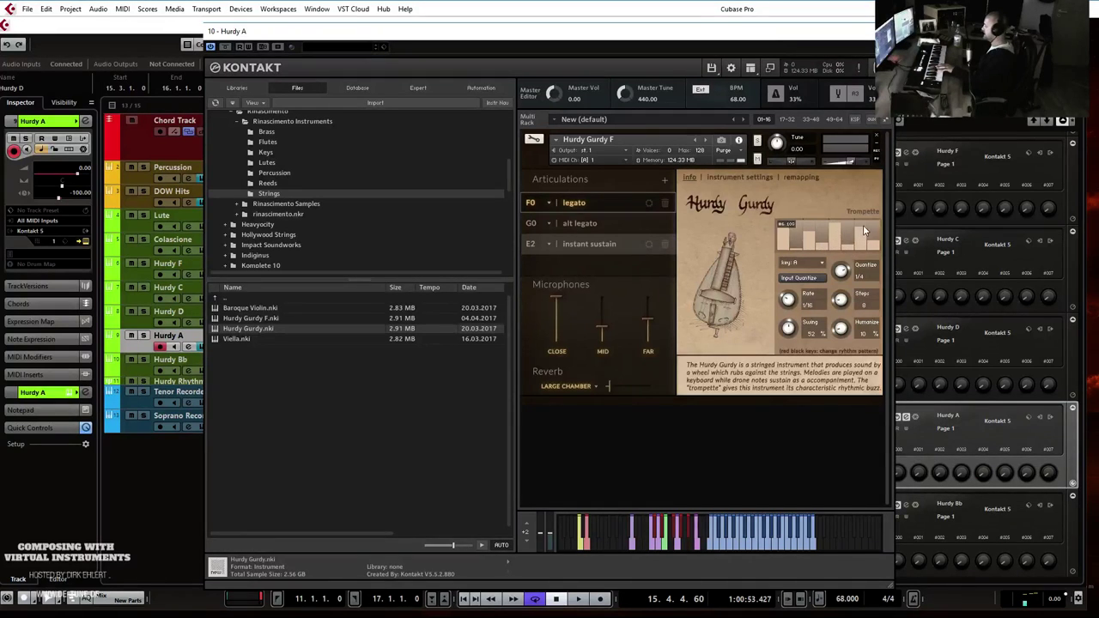
click(874, 248)
click(883, 31)
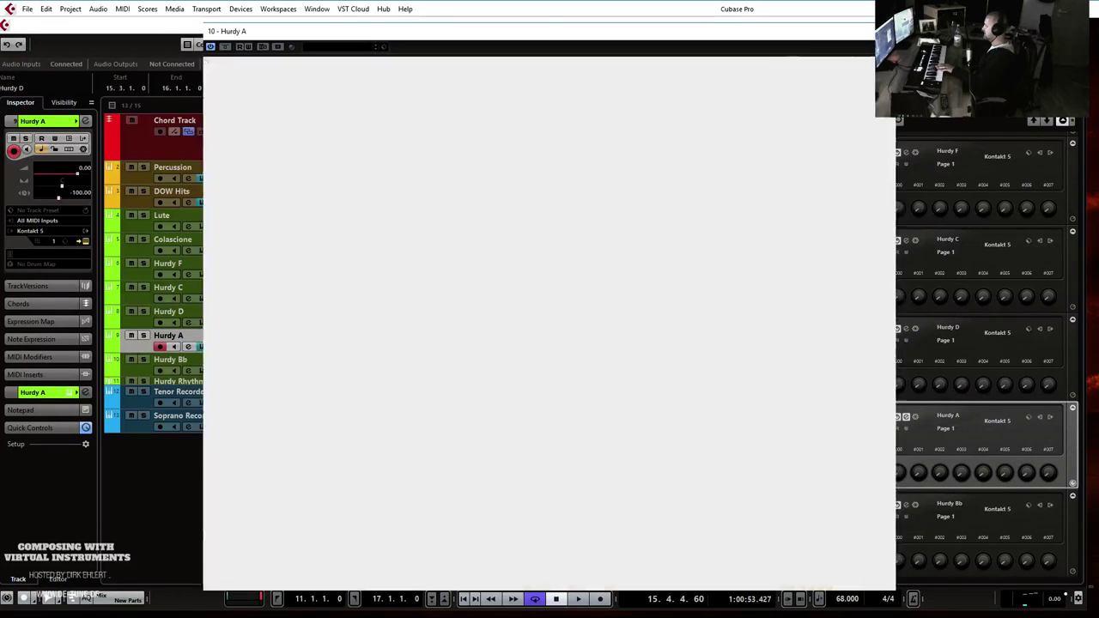
Set the Hurdy Bb instrument's trompette steps to 8 and adjust the bars of its rhythm pattern.
click(204, 361)
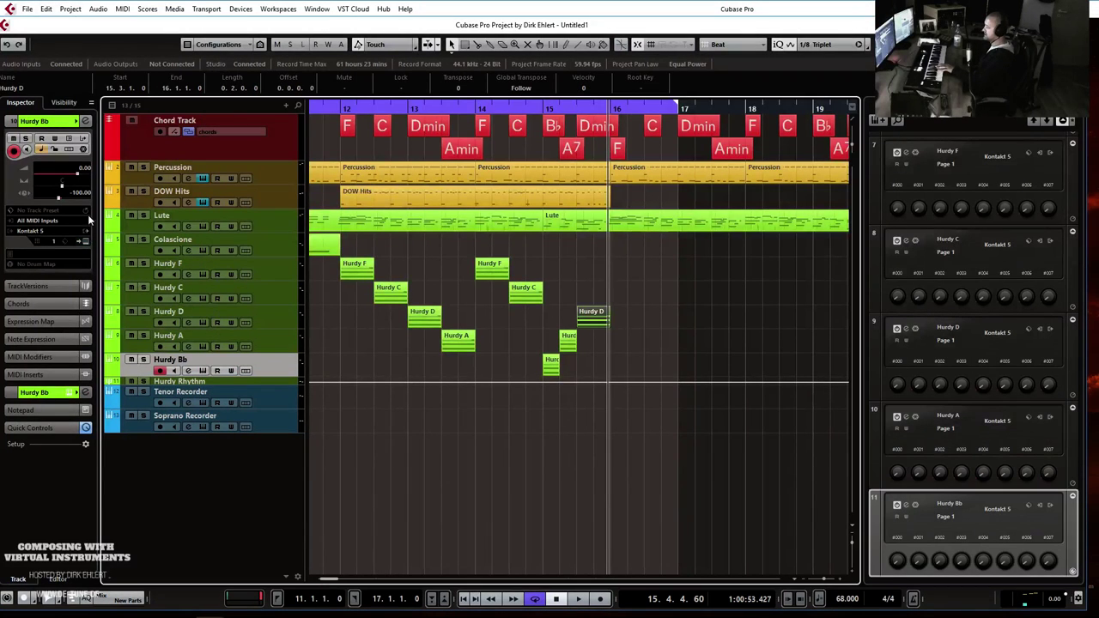
click(84, 241)
drag(846, 296, 838, 327)
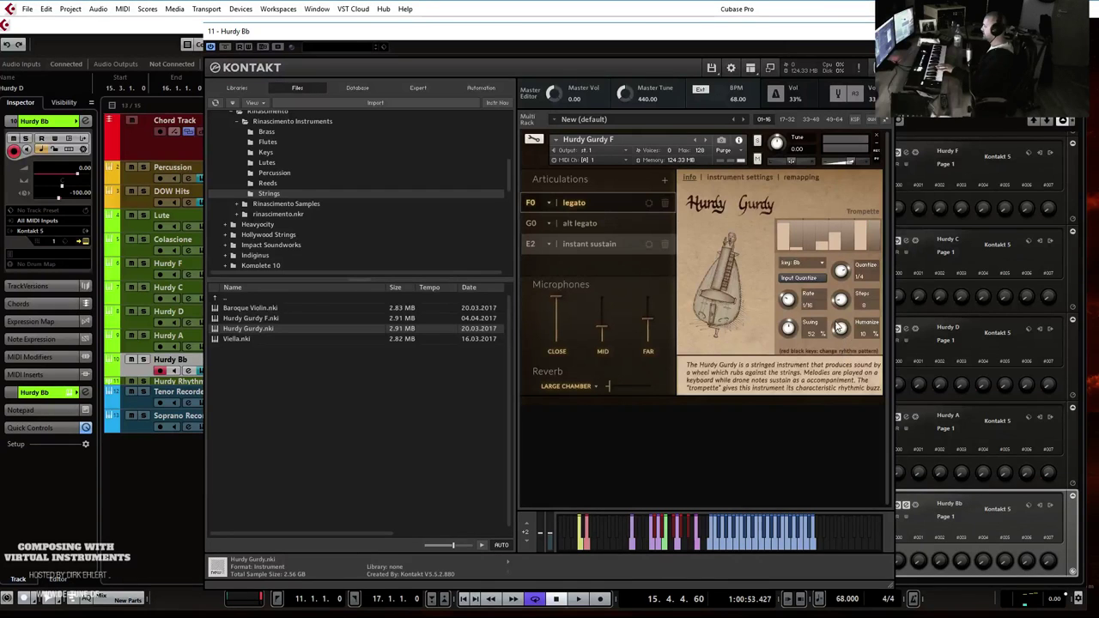
click(796, 230)
drag(810, 236, 840, 236)
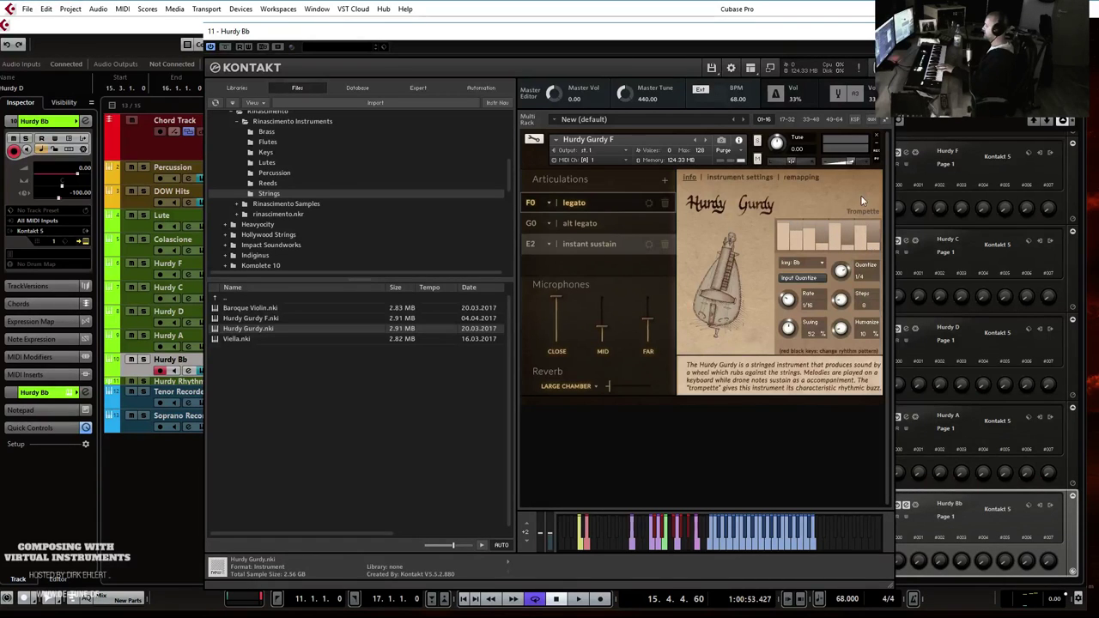
click(883, 31)
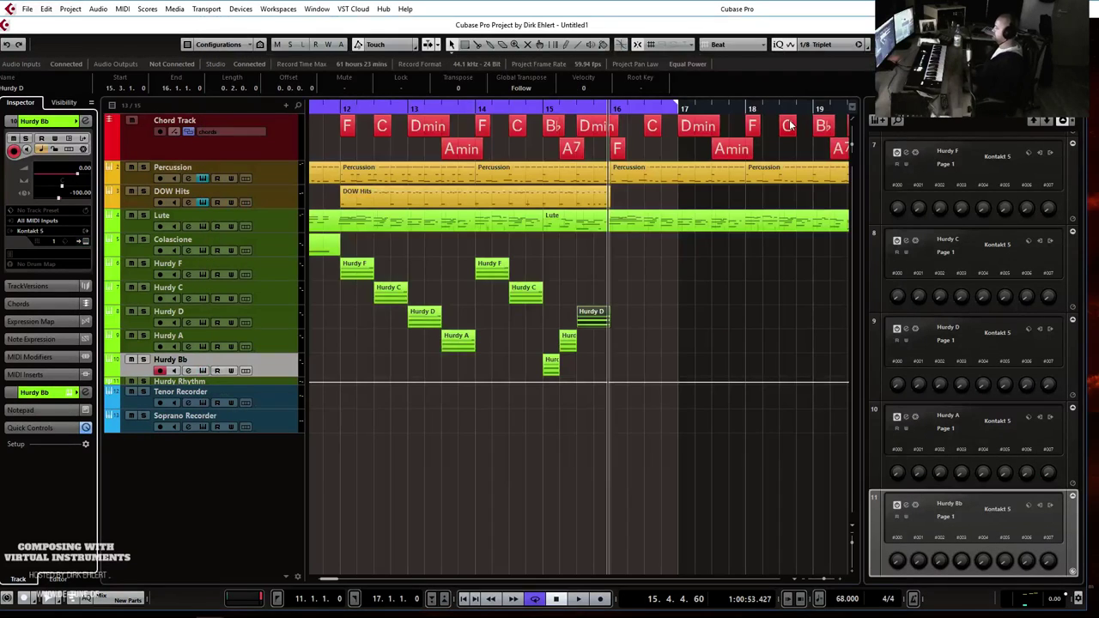
Play the arrangement from the start of the loop at bar 11 to audition the new trompette patterns.
key(g)
key(g)
key(g)
key(g)
key(g)
key(KP_1)
key(space)
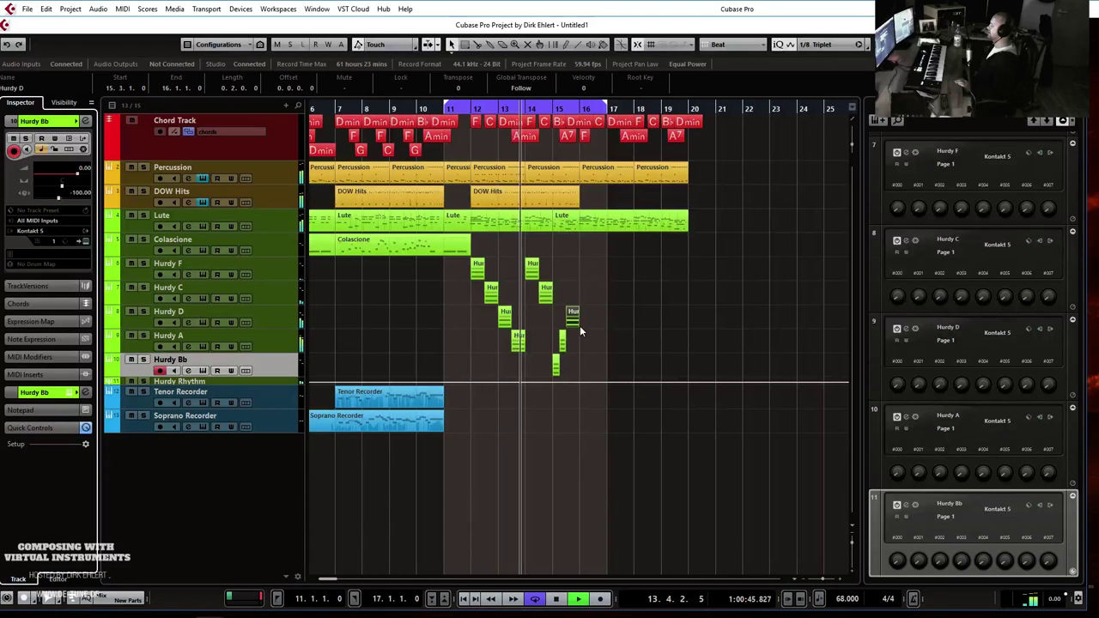
key(h)
key(h)
key(h)
key(h)
key(h)
key(h)
key(h)
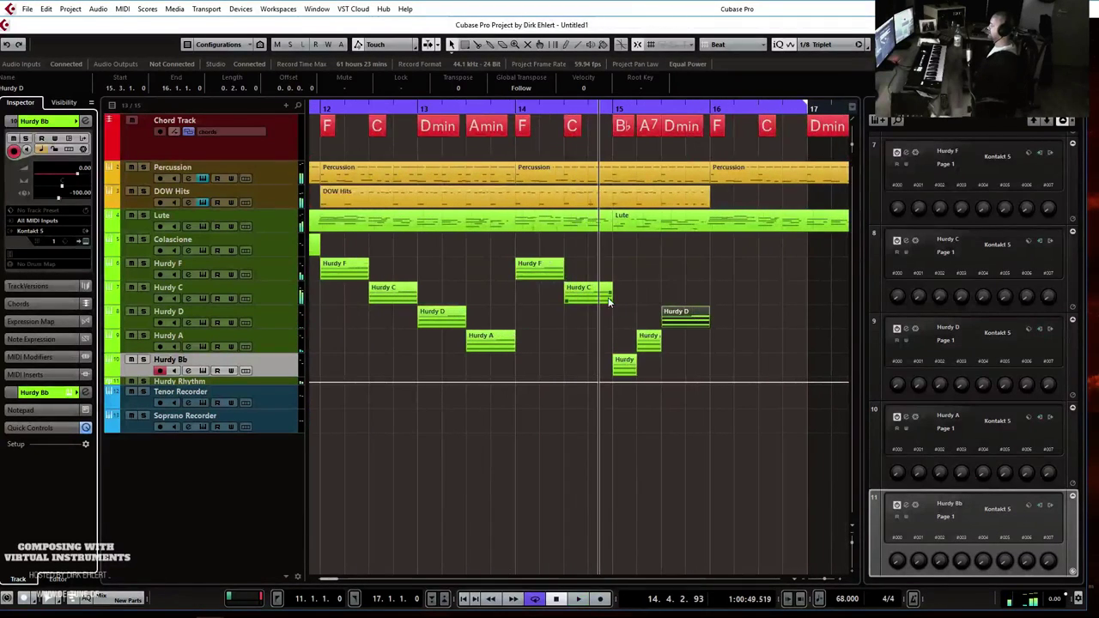
Solo the Percussion track and play it from bar 12 to check its rhythm.
key(g)
key(g)
key(g)
key(g)
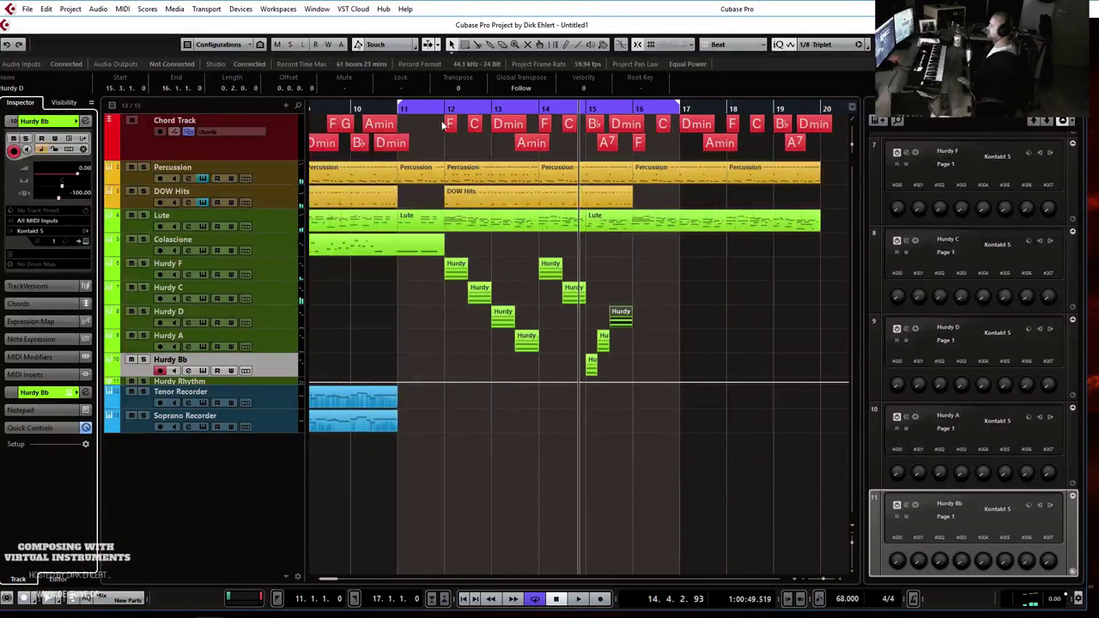
key(space)
click(480, 203)
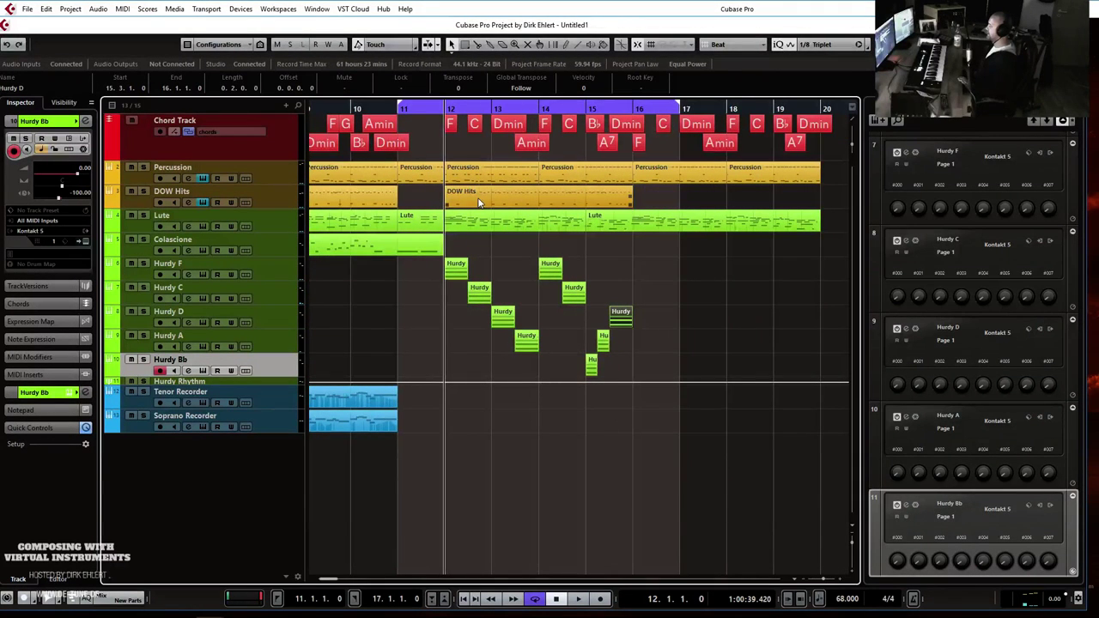
click(265, 274)
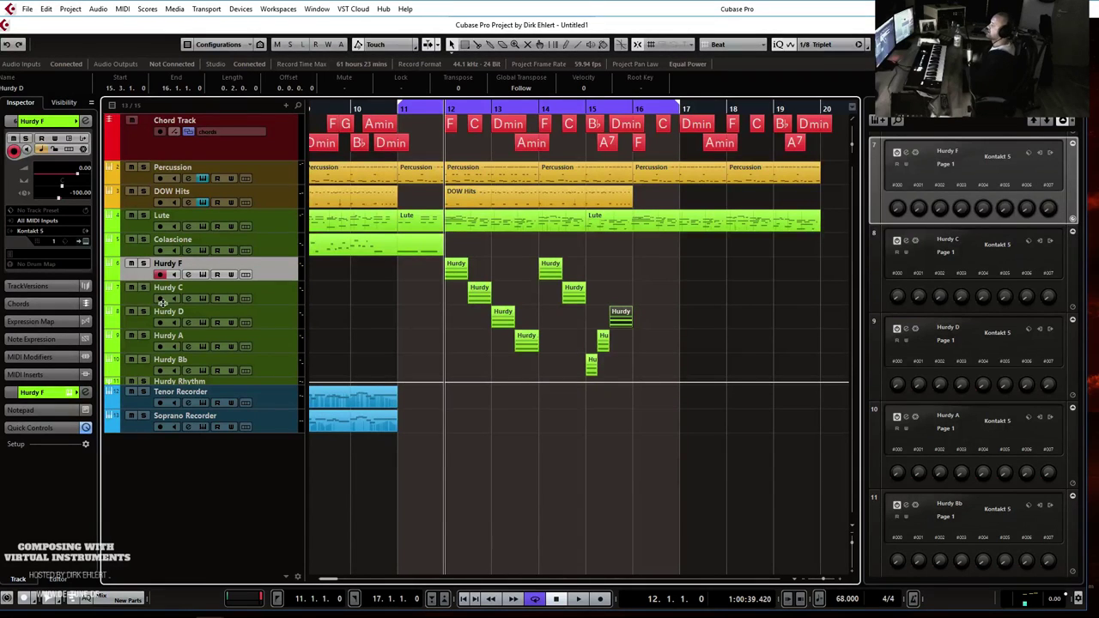
click(143, 167)
key(space)
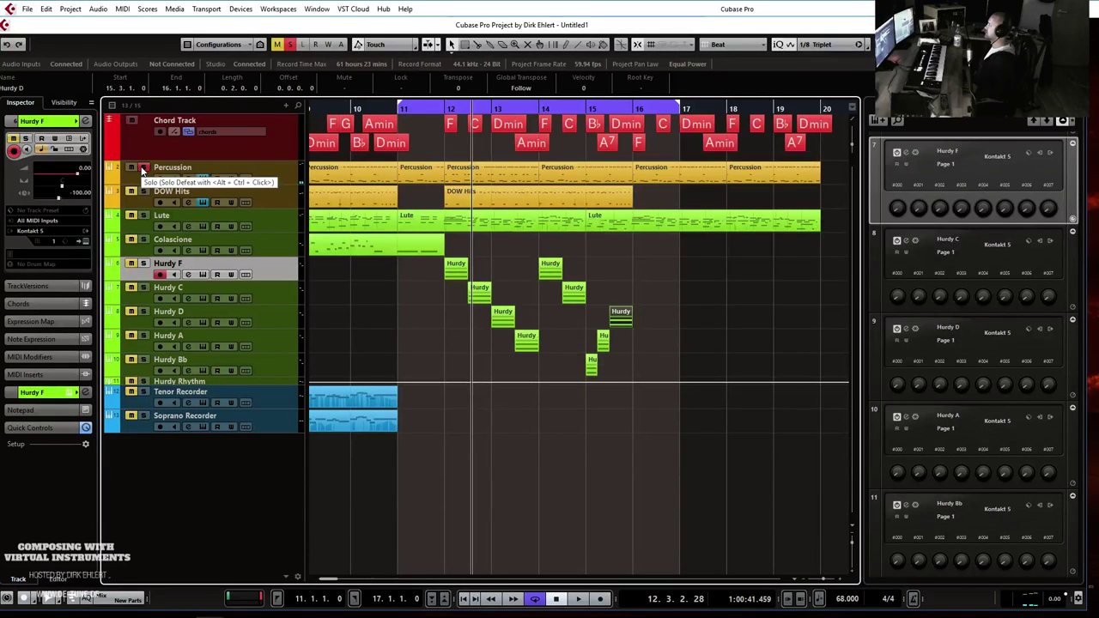
Solo Hurdy F in place of Percussion and play it from bar 12 for comparison.
click(143, 169)
key(space)
click(144, 263)
key(space)
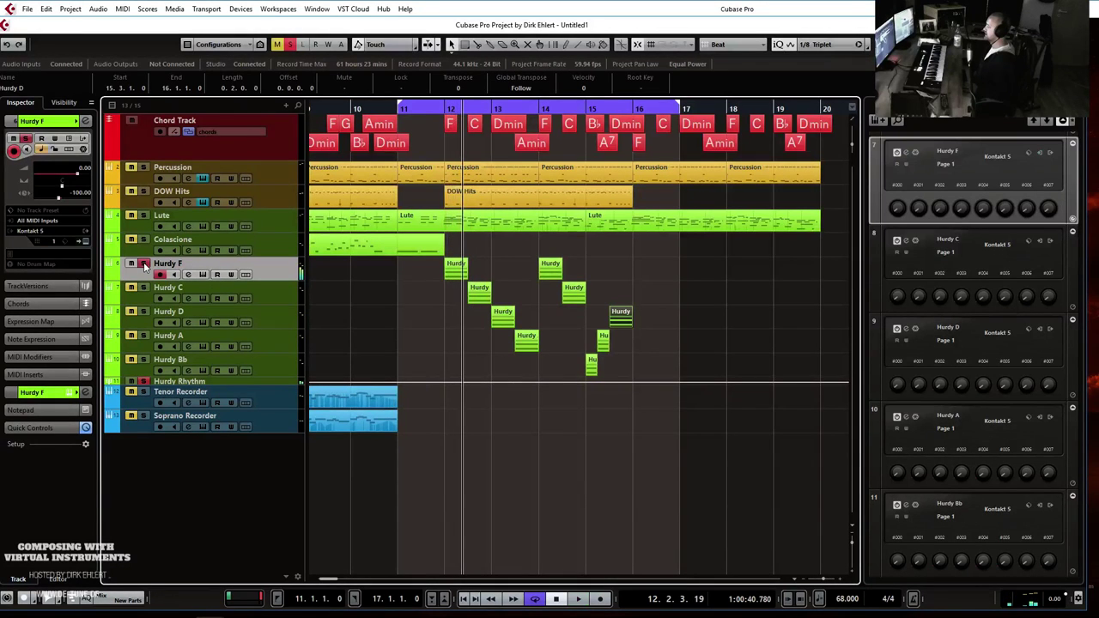
Set Hurdy F's trompette rate to 1/16 T with 0 % swing and reshape the bars of its rhythm pattern.
click(86, 244)
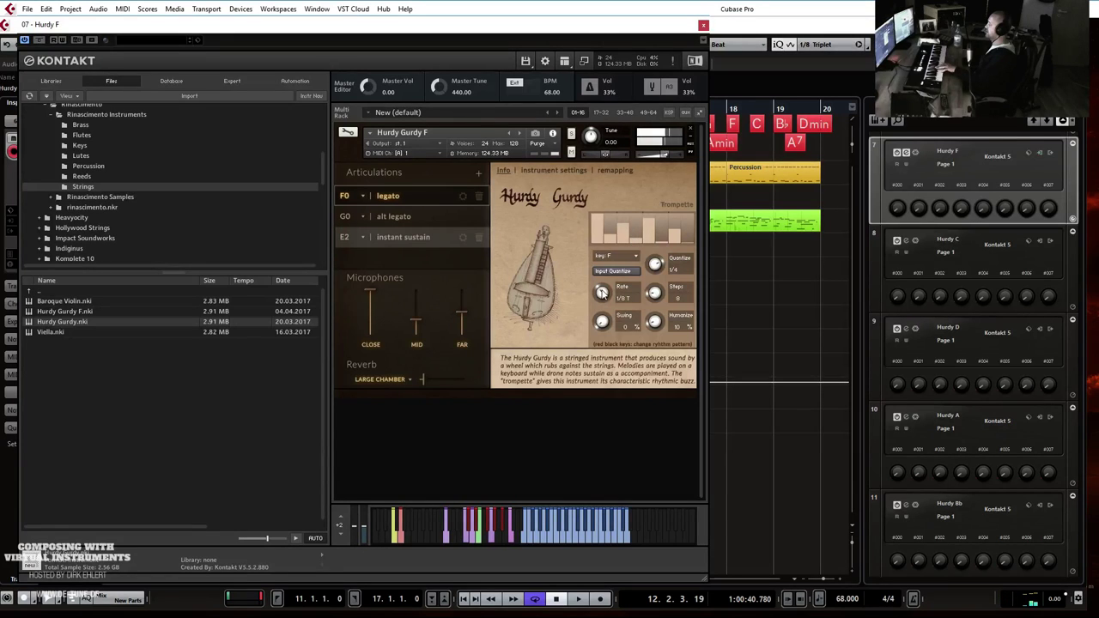
drag(601, 290, 604, 298)
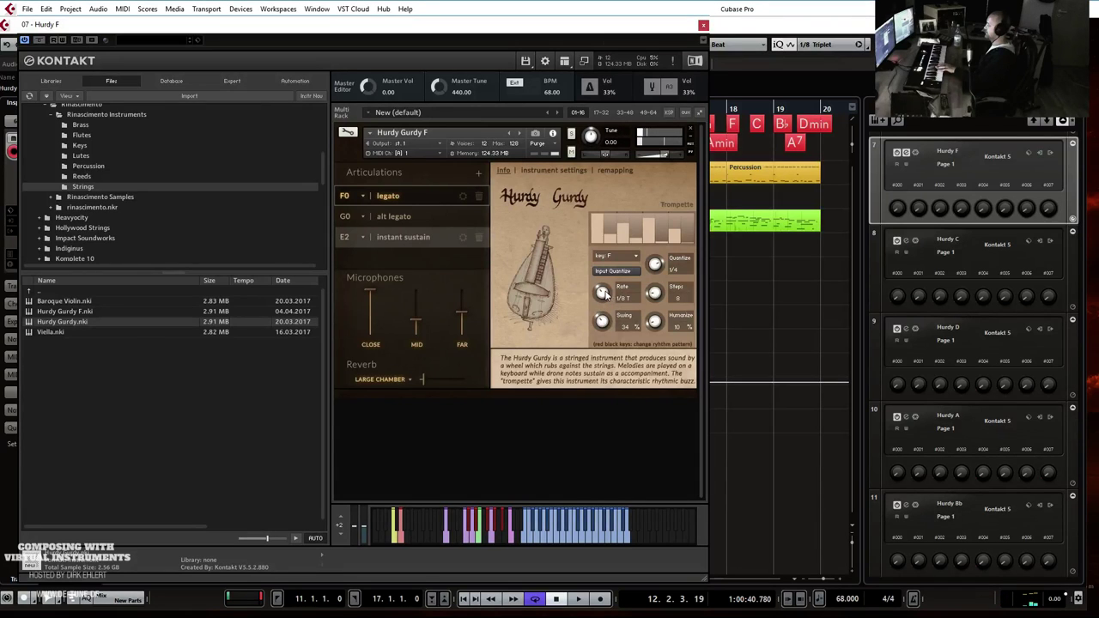
drag(602, 293, 603, 321)
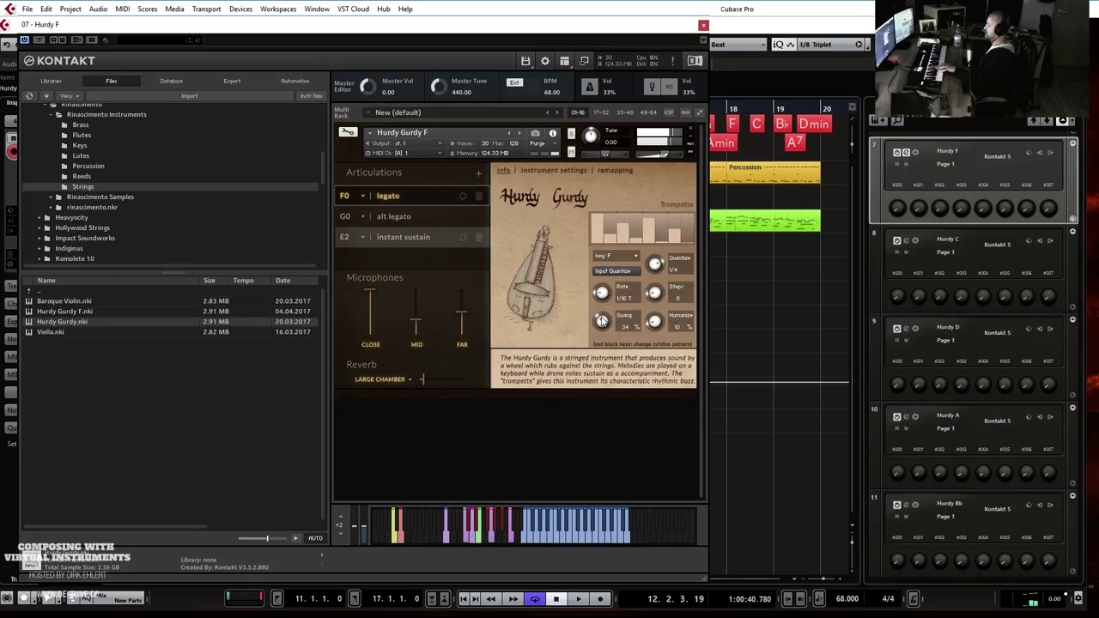
drag(600, 327, 596, 378)
drag(624, 243, 676, 239)
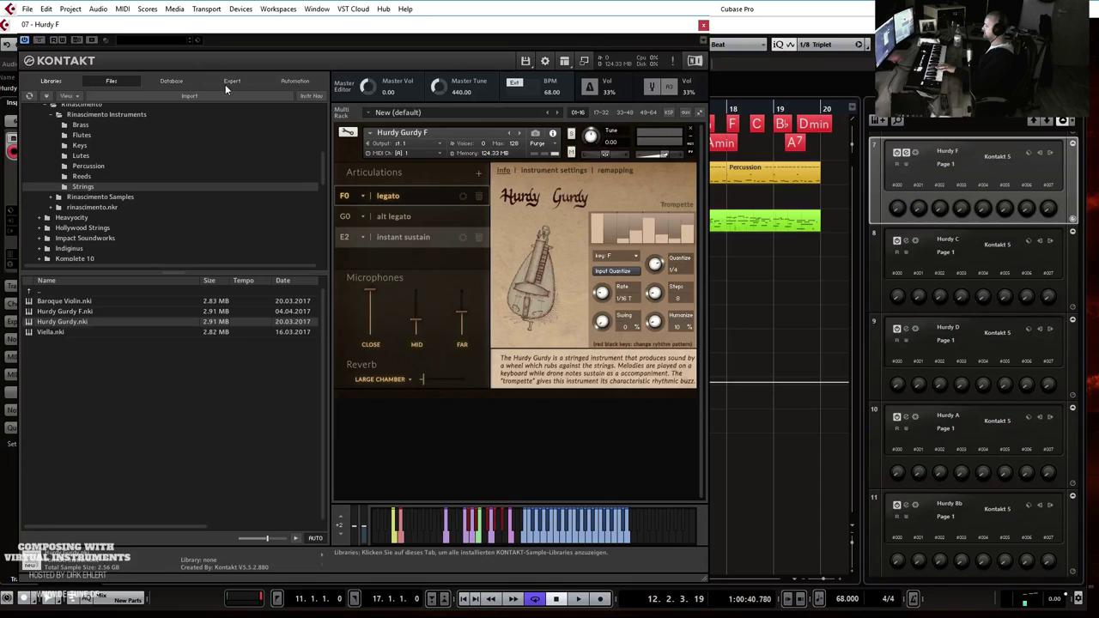
Set Hurdy F's trompette steps to 12, adjust the heights of the pattern bars, and close the instrument.
mouse_move(659, 297)
mouse_down()
mouse_move(657, 271)
mouse_move(650, 281)
mouse_up()
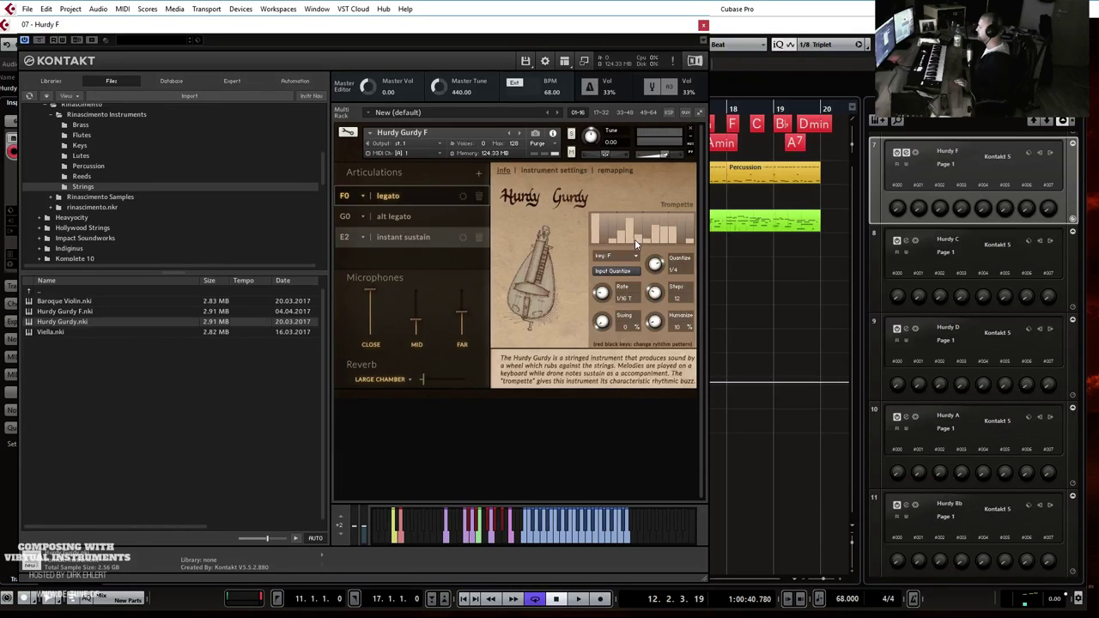
click(613, 232)
click(637, 240)
click(656, 235)
click(687, 234)
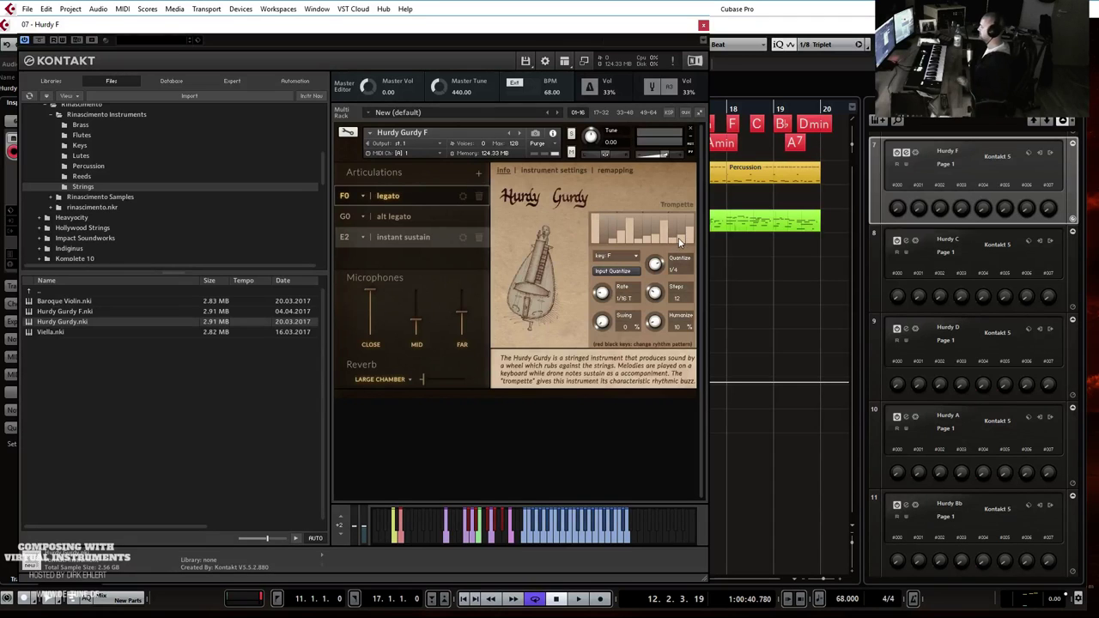
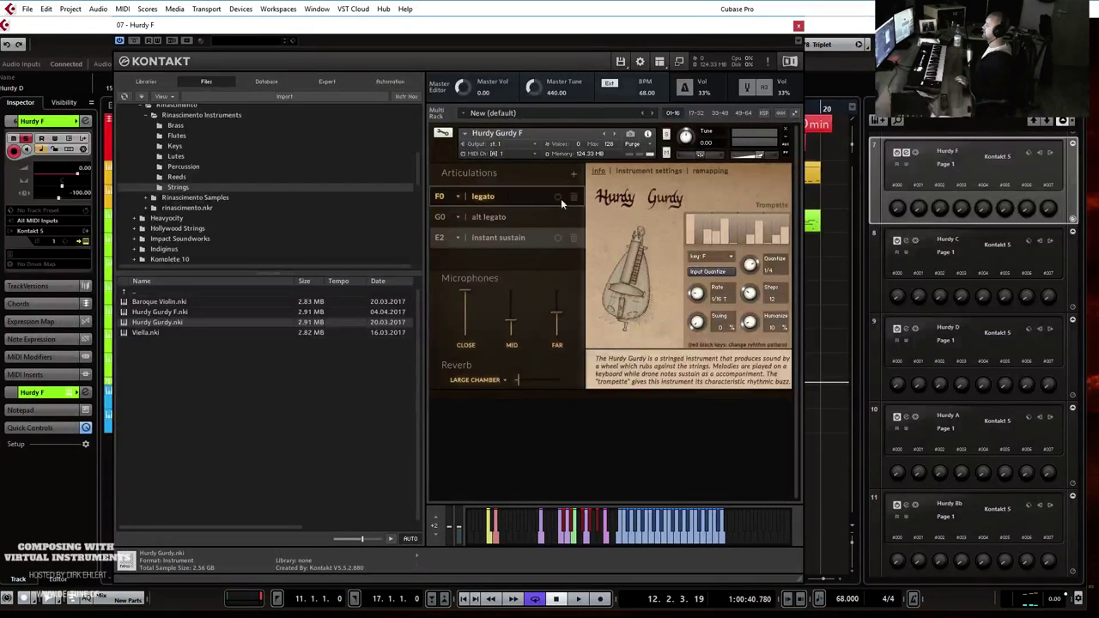
drag(665, 30, 601, 30)
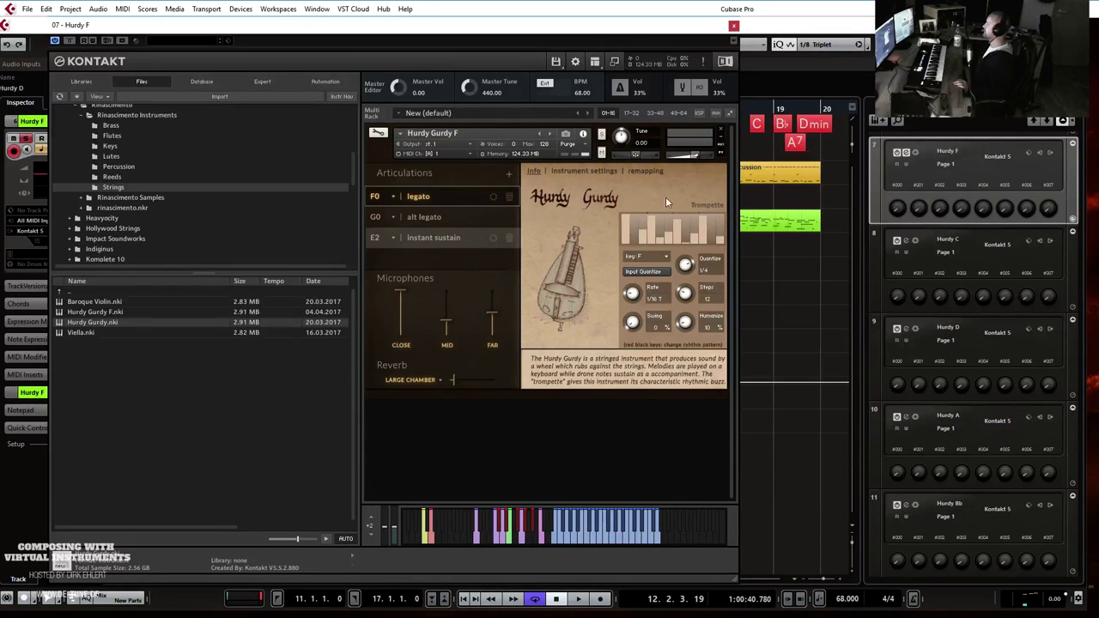
click(733, 26)
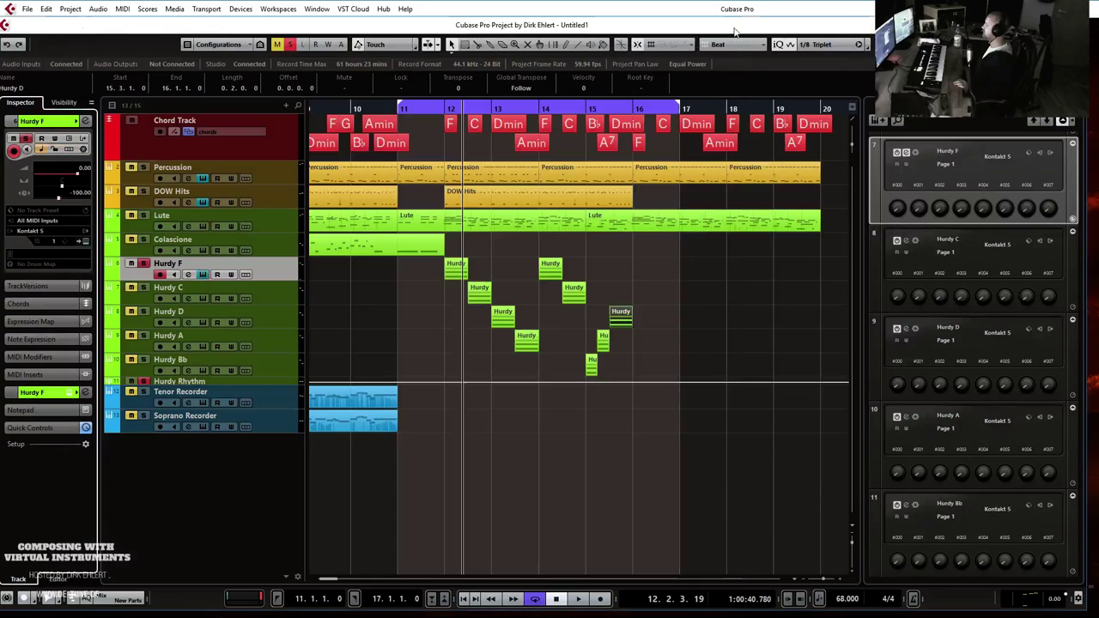
Play Hurdy F together with the soloed Percussion and DOW Hits tracks from bar 11 to check the groove.
key(space)
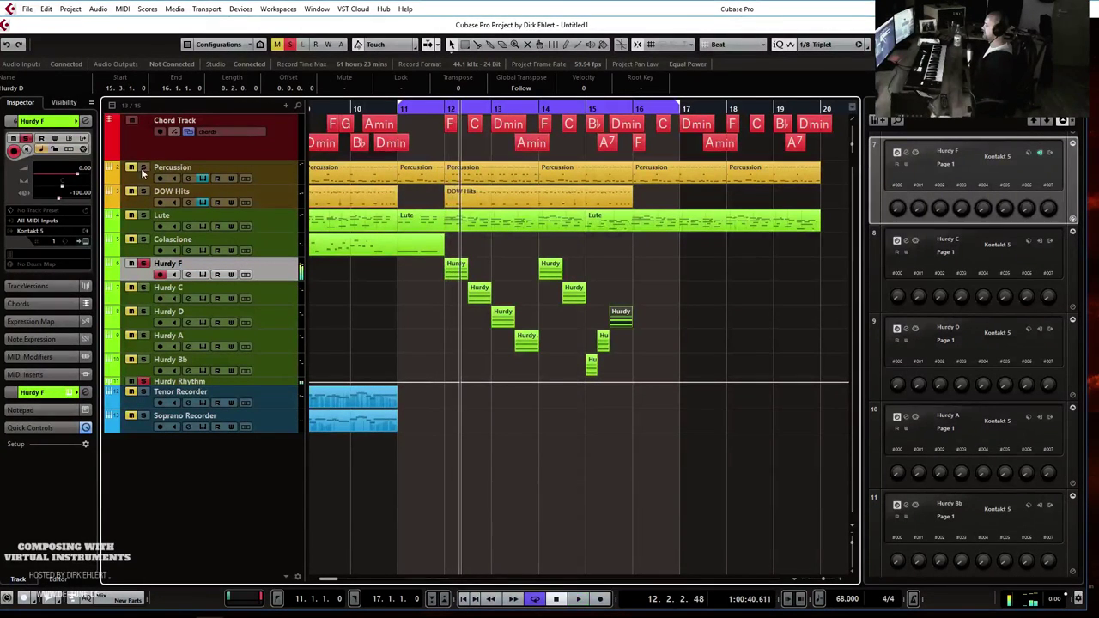
click(434, 109)
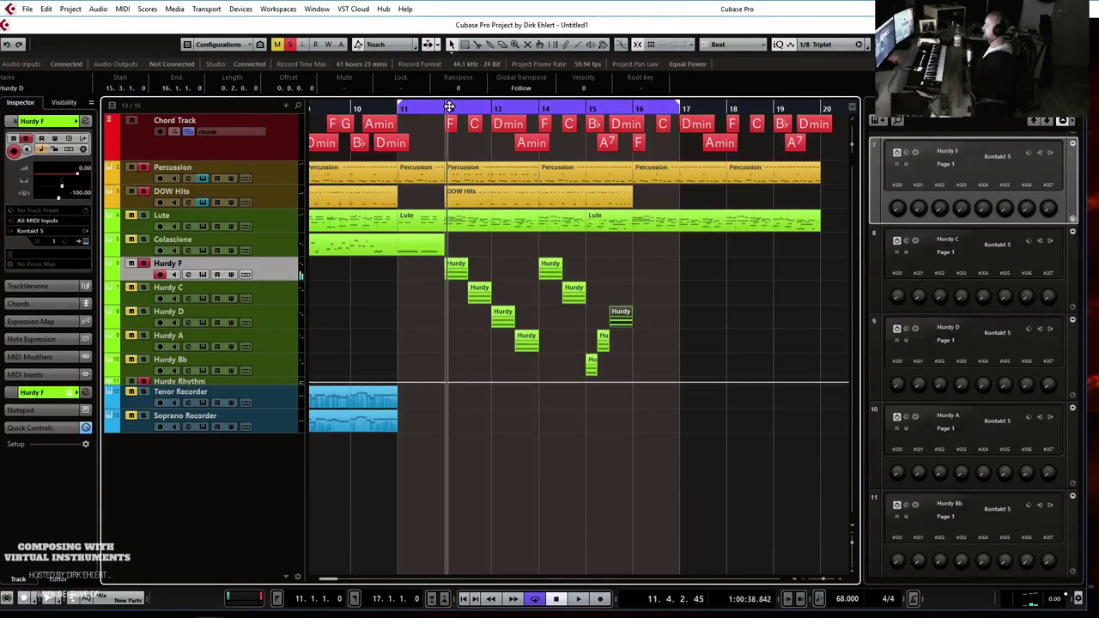
click(419, 112)
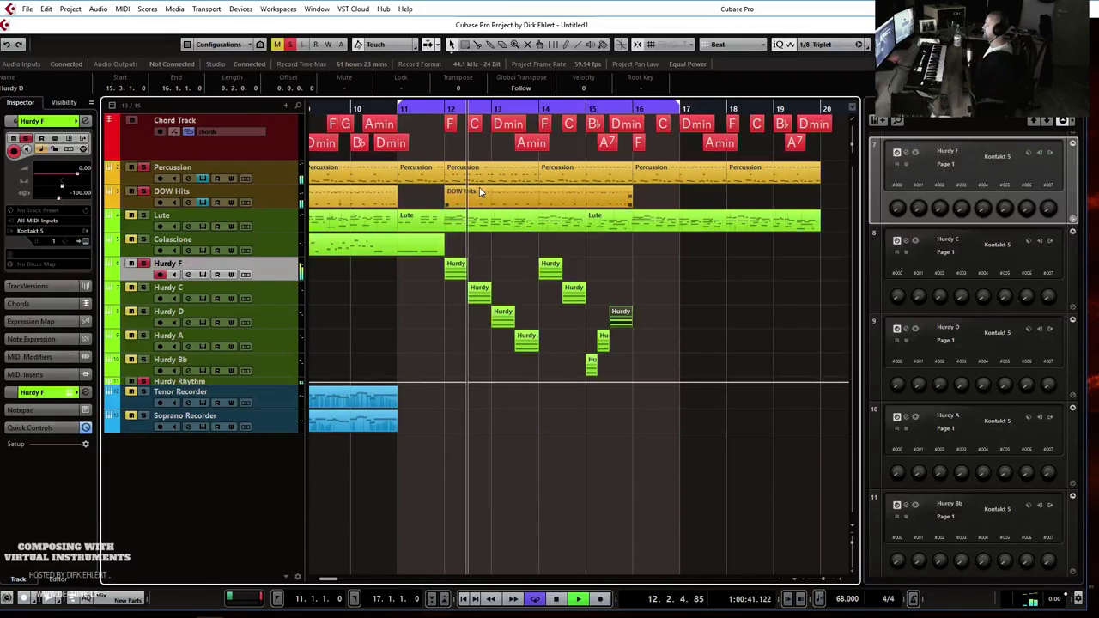
key(space)
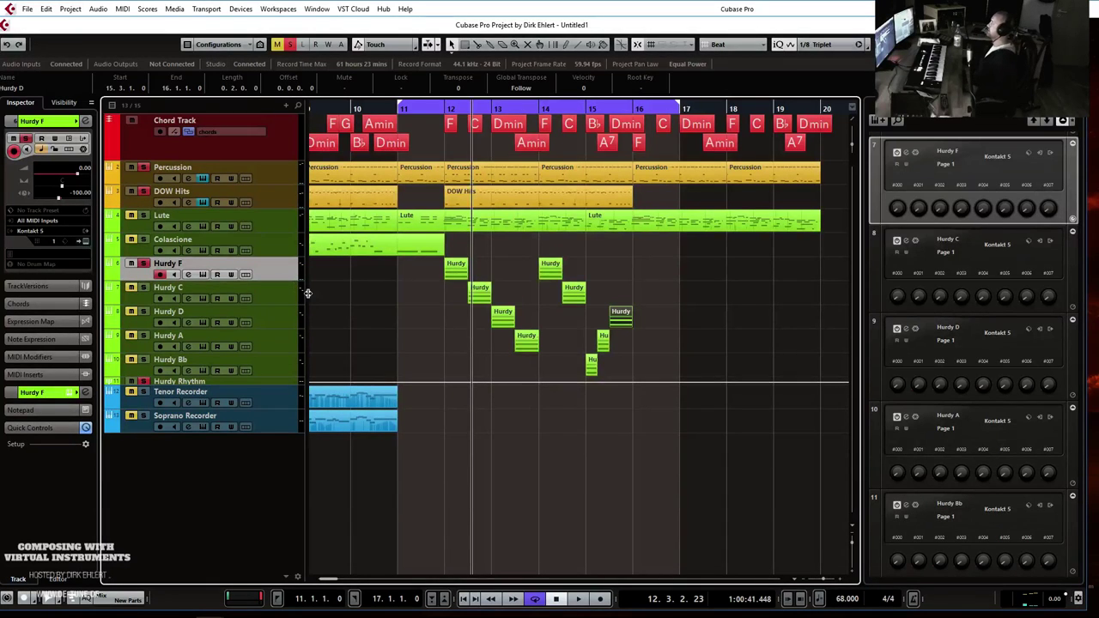
Turn off the track solos and duplicate the Hurdy F track.
click(144, 264)
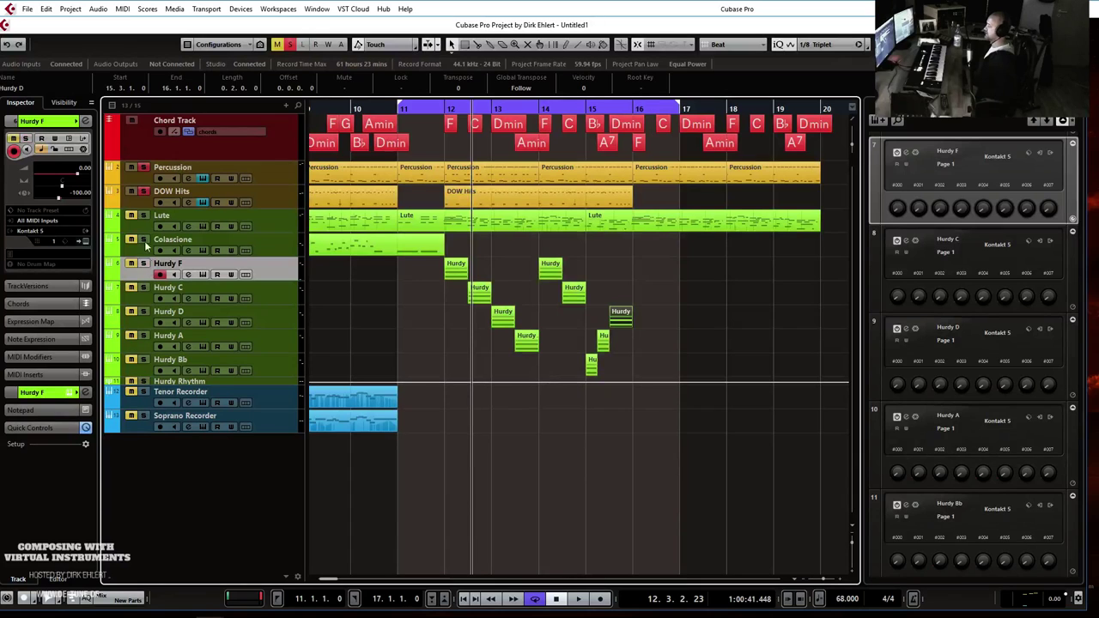
right_click(243, 262)
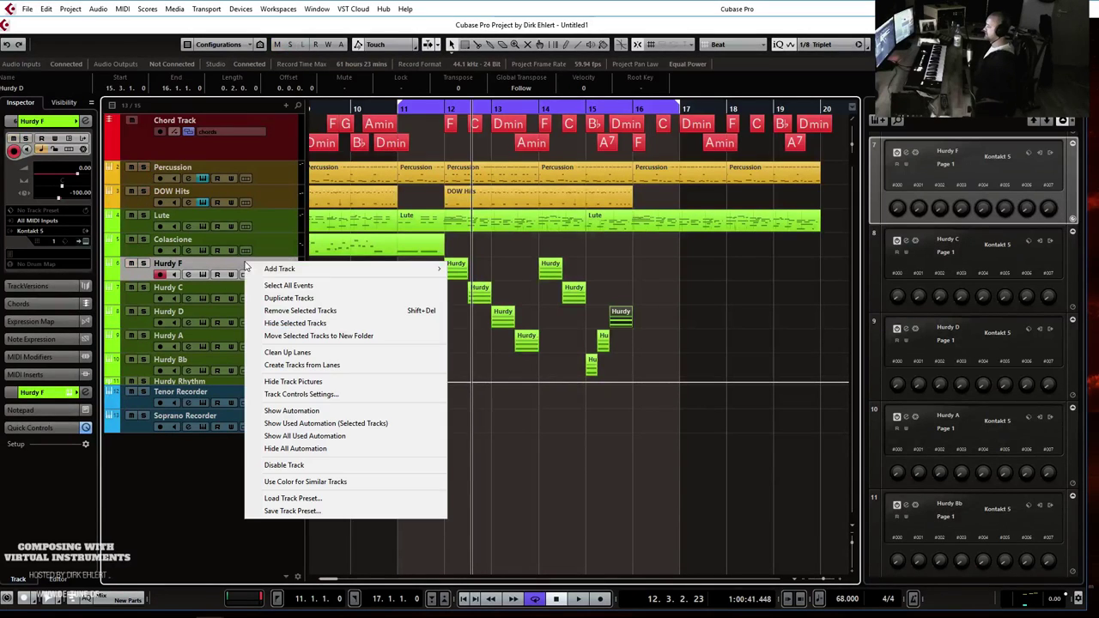
click(276, 298)
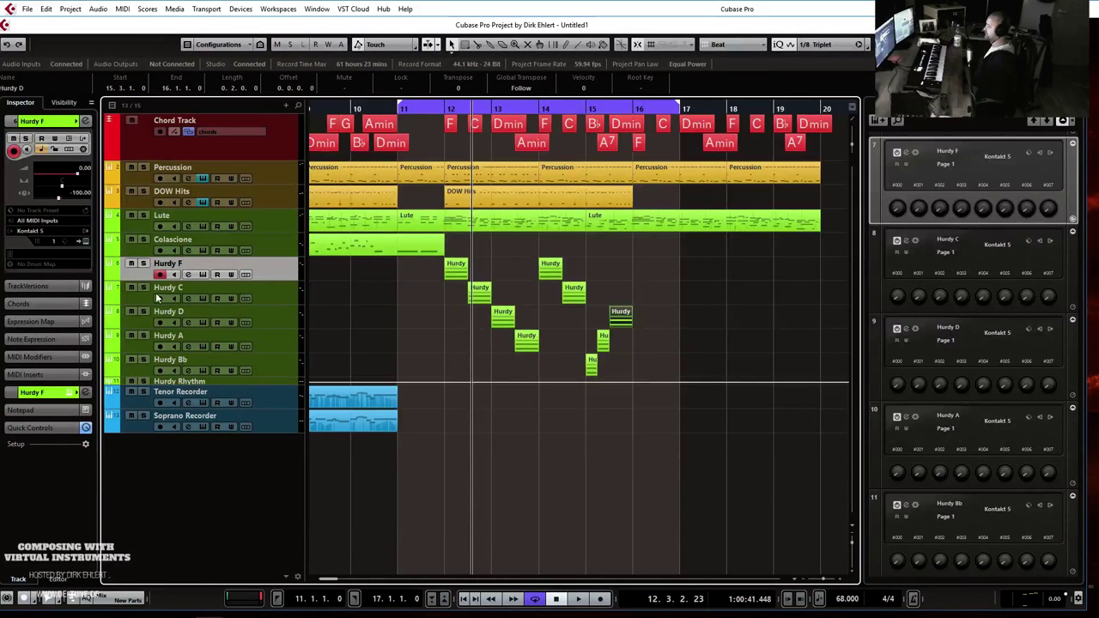
Delete the old Hurdy C, Hurdy D, Hurdy A and Hurdy Bb tracks.
click(280, 316)
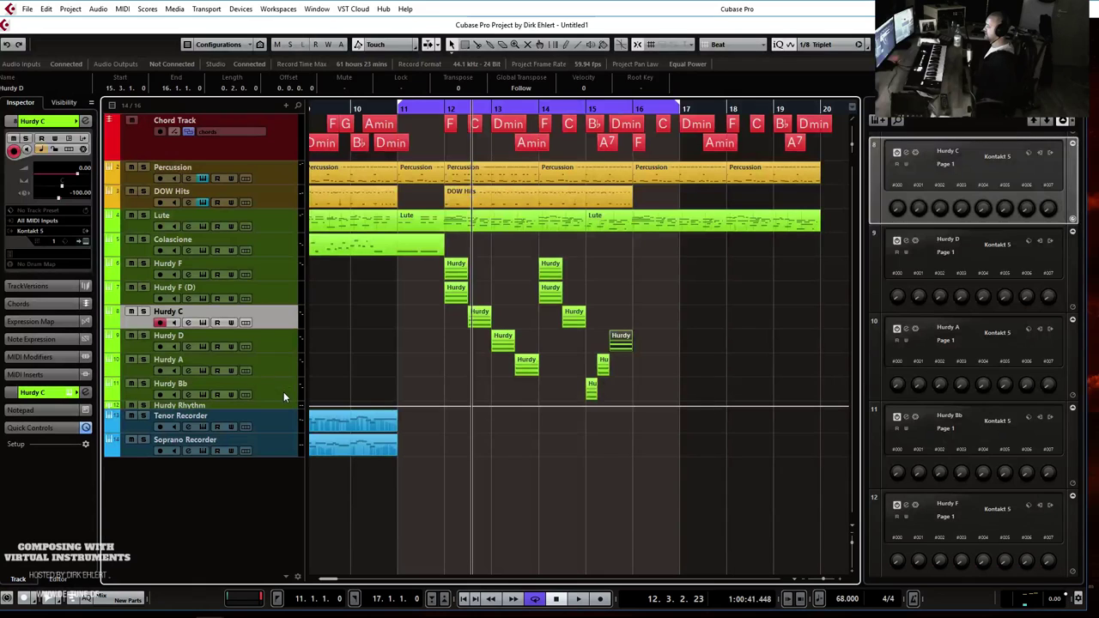
shift+click(283, 391)
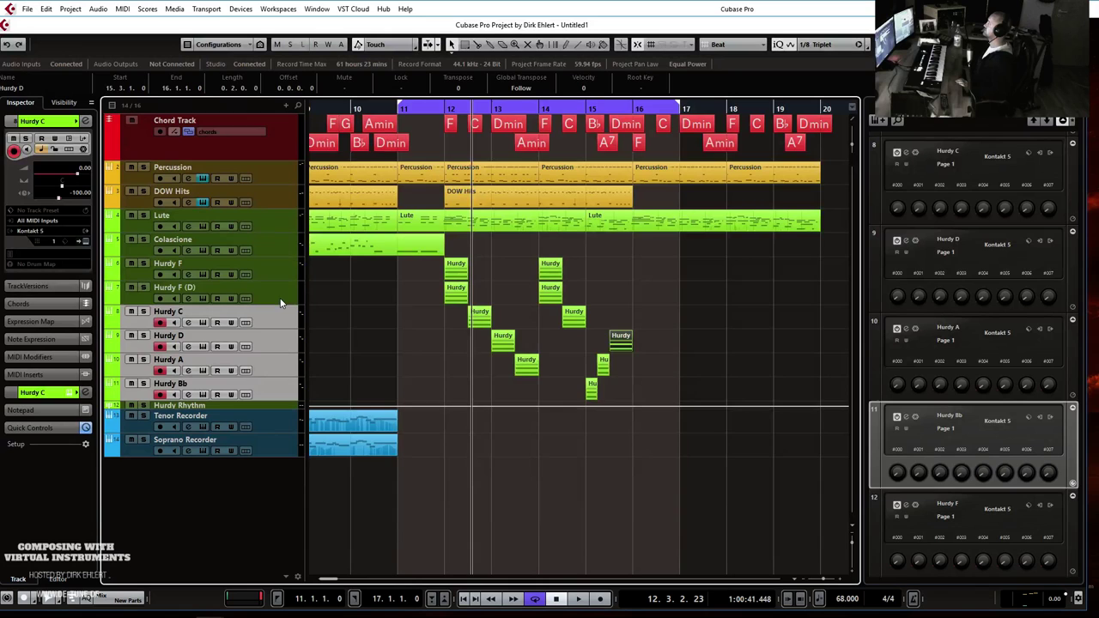
key(Delete)
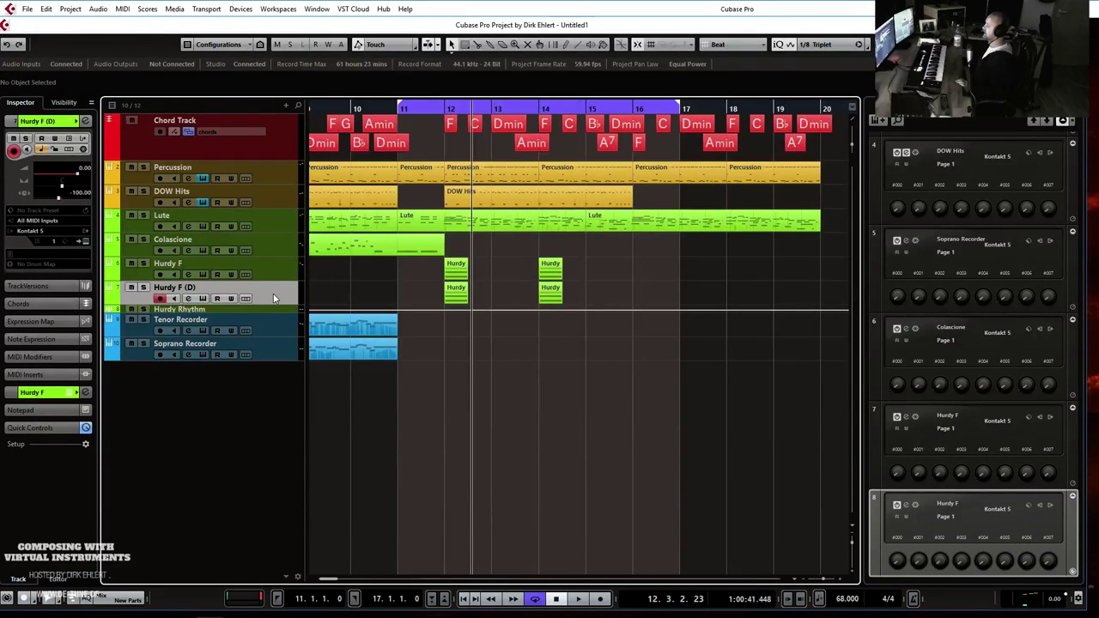
Duplicate the copied Hurdy F (D) track three more times.
click(258, 274)
click(263, 300)
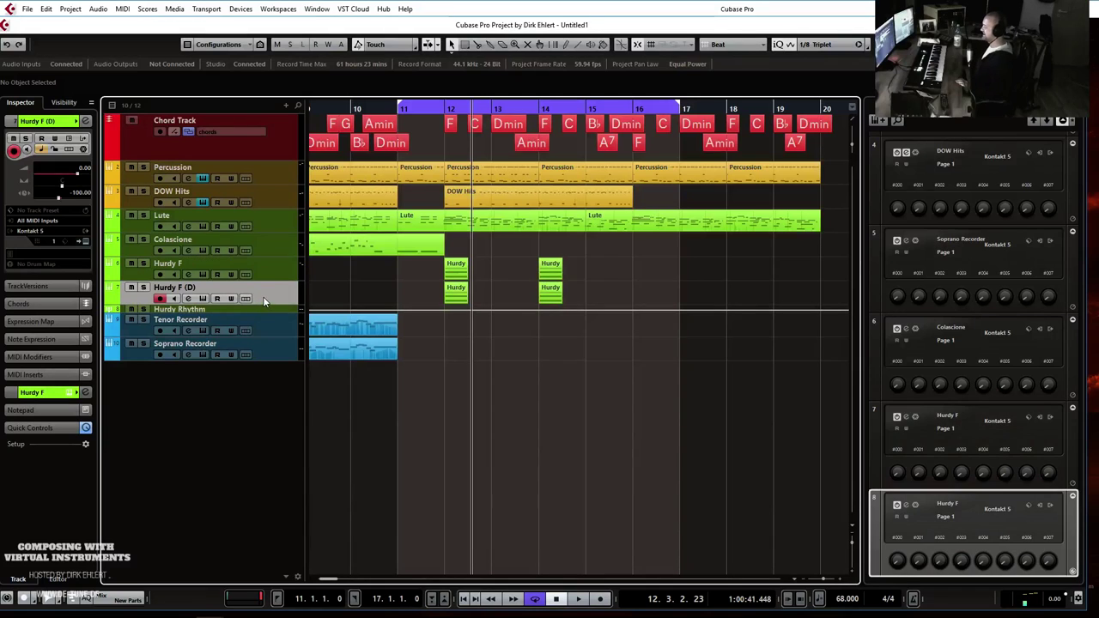
right_click(262, 300)
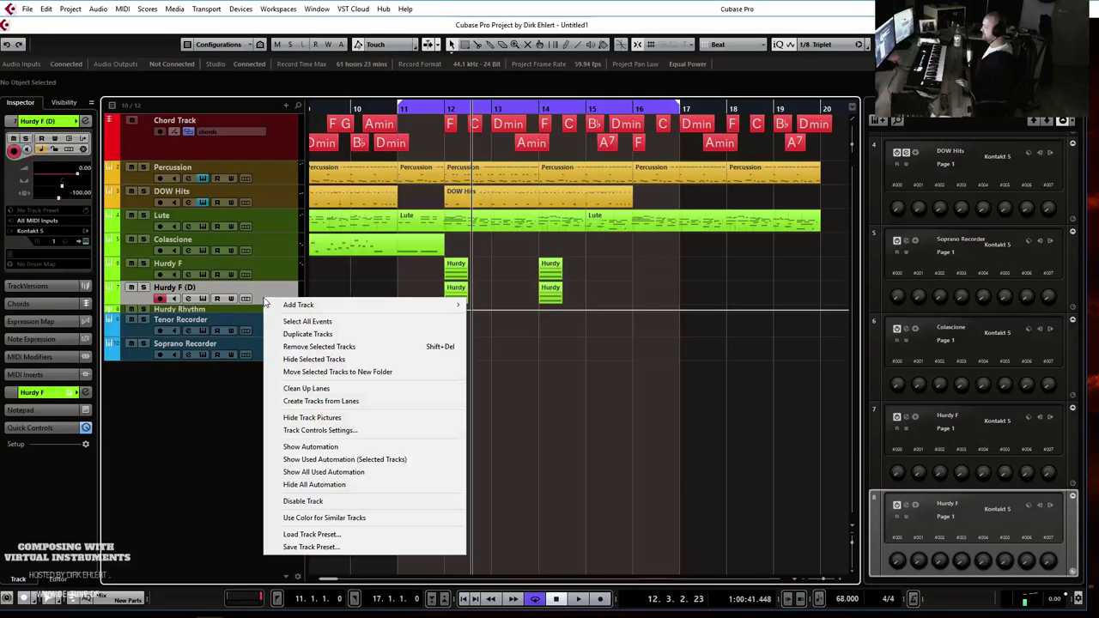
click(304, 335)
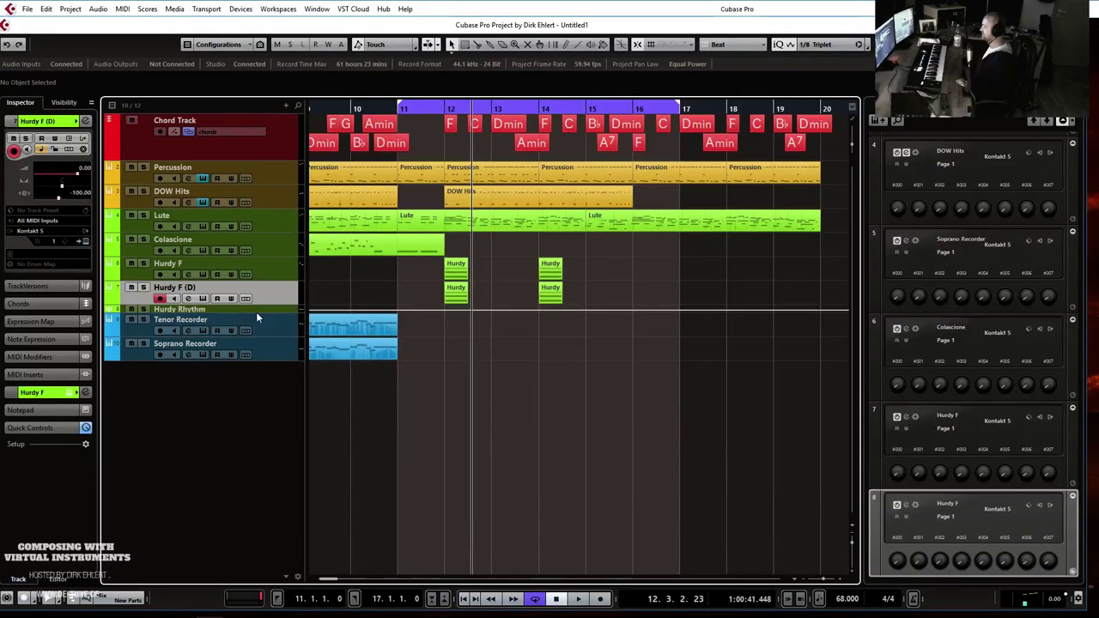
click(279, 308)
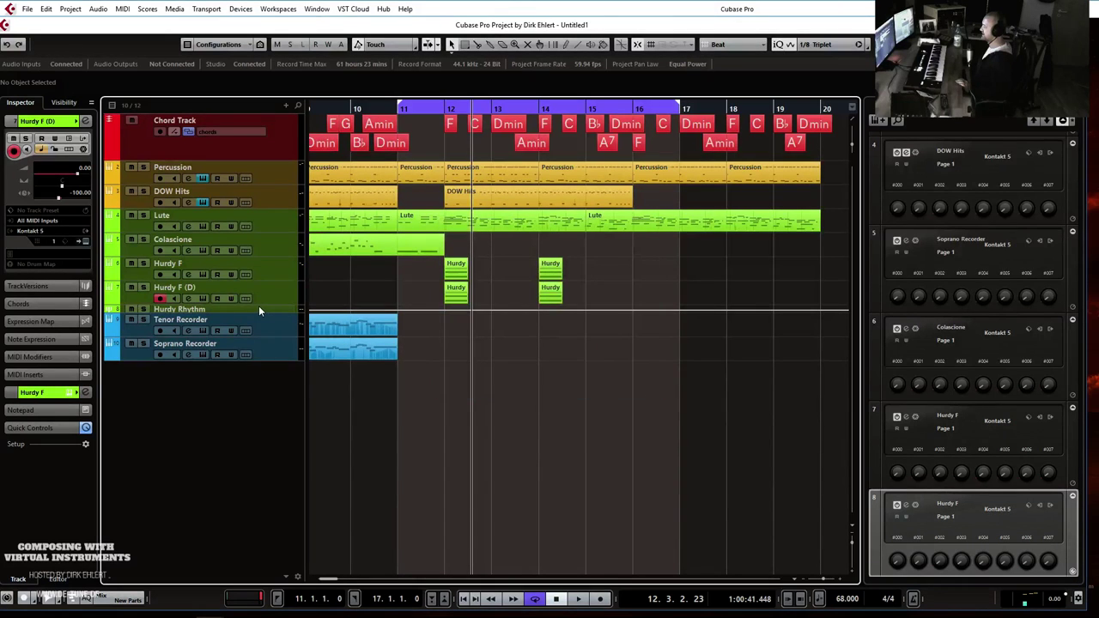
right_click(215, 316)
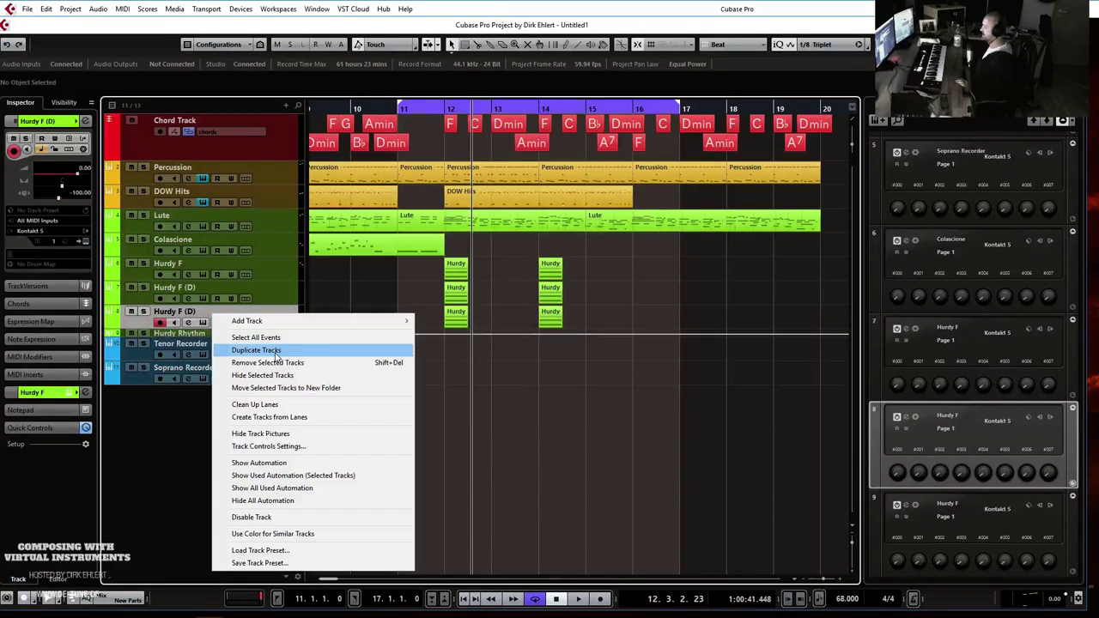
click(275, 350)
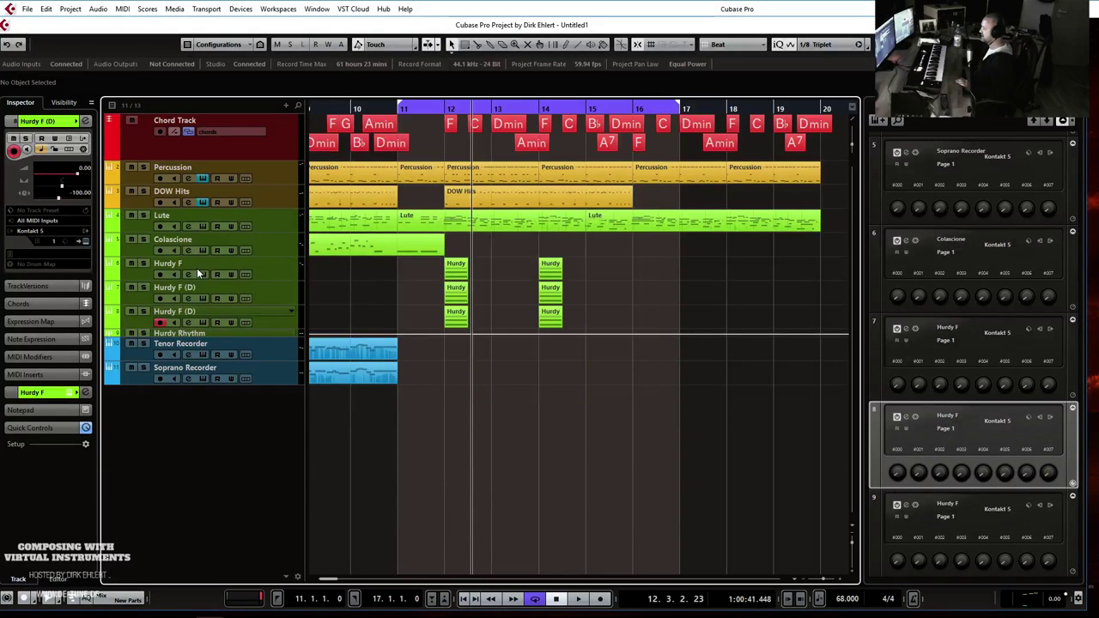
right_click(190, 337)
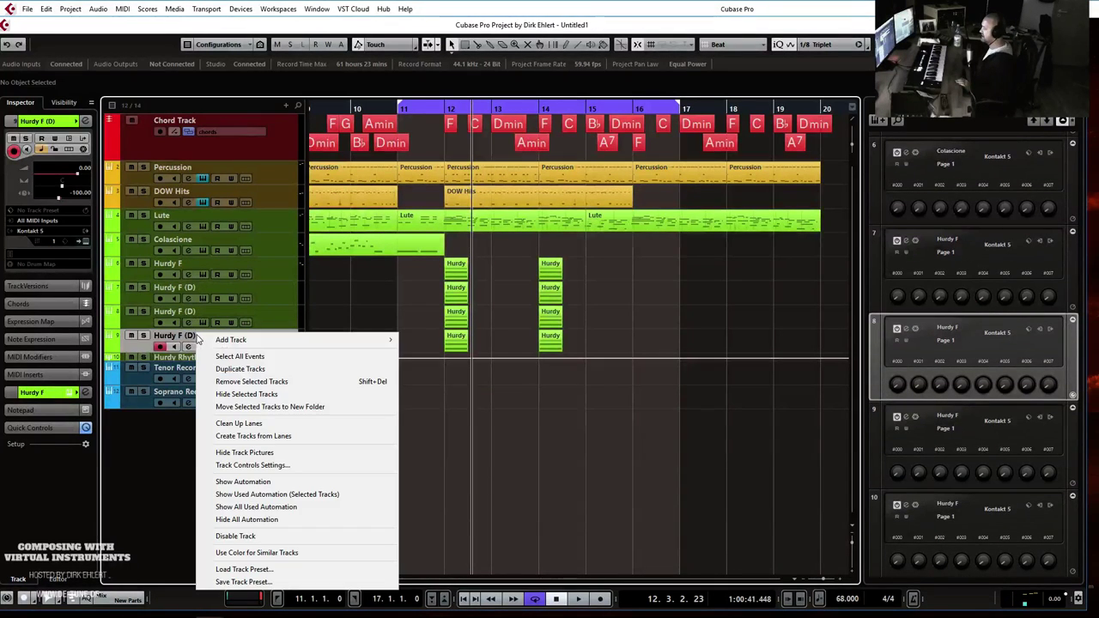
click(247, 372)
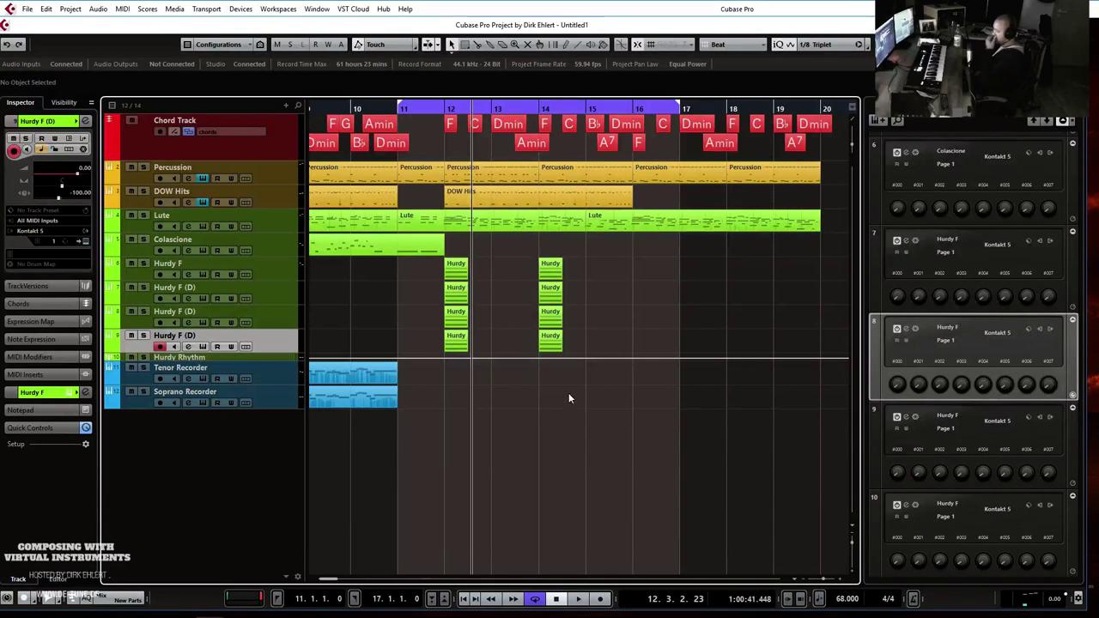
Rename the first duplicated track below Hurdy F as Hurdy C.
click(179, 290)
double_click(179, 291)
drag(178, 289, 228, 293)
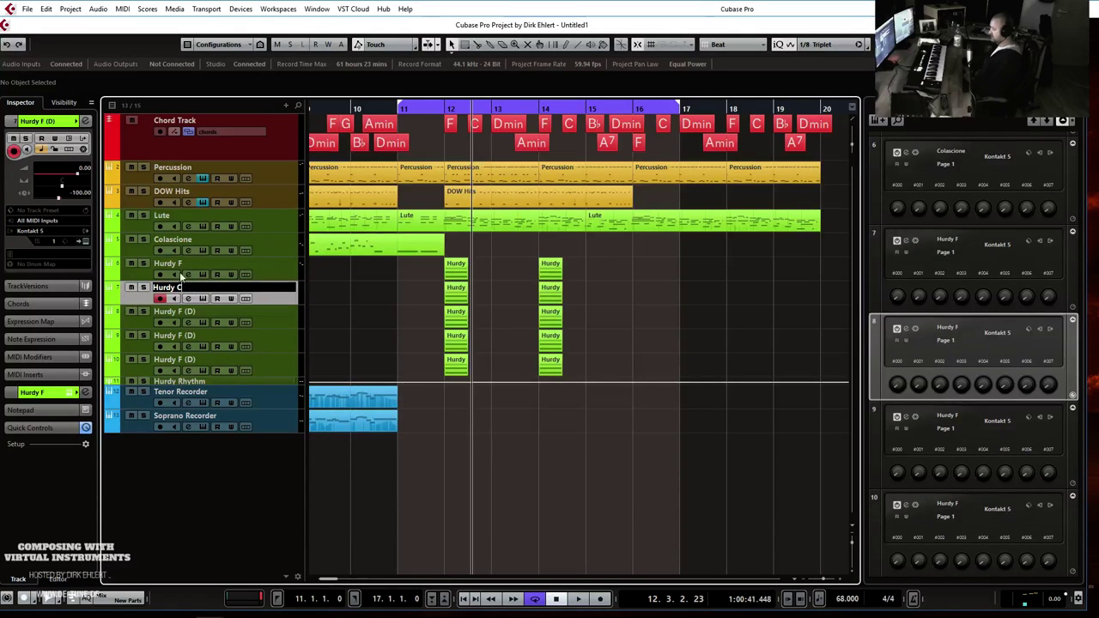
key(Return)
Set the trompette key of the Hurdy C track's instrument to C and close the instrument.
drag(1098, 32, 511, 32)
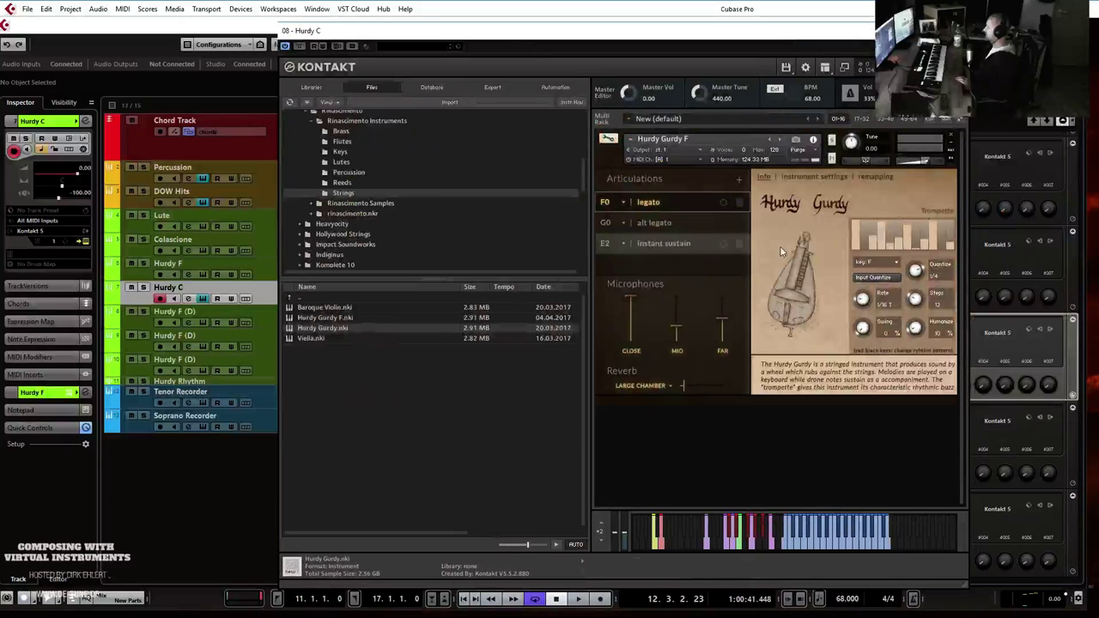
click(885, 262)
click(885, 272)
click(204, 297)
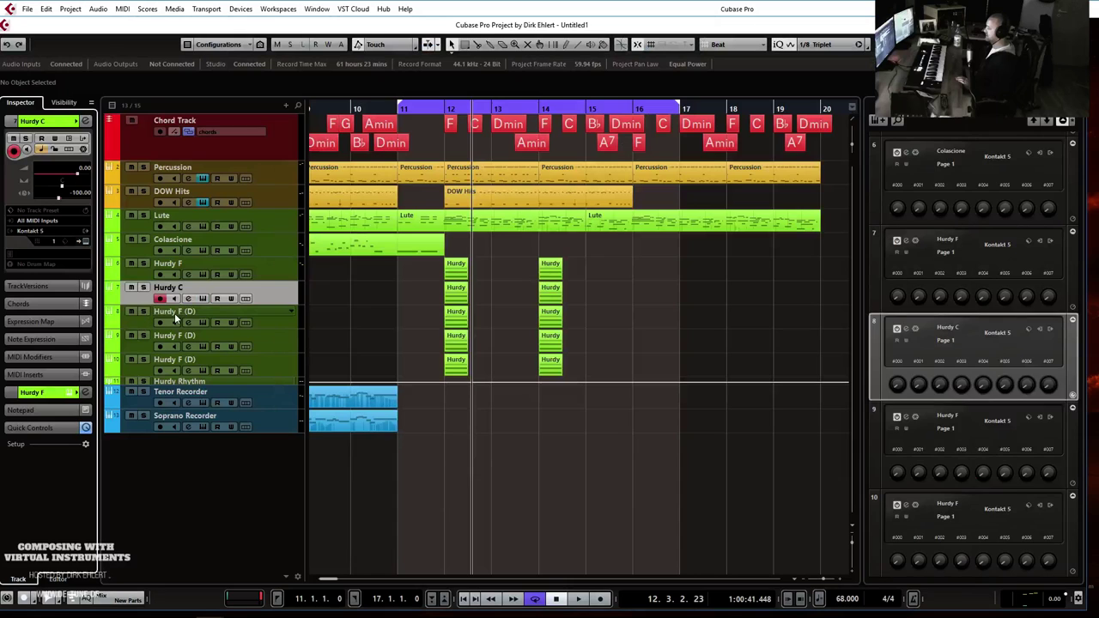
Rename the duplicated track below Hurdy C as Hurdy D.
double_click(175, 315)
drag(177, 314, 224, 316)
text(D)
key(Return)
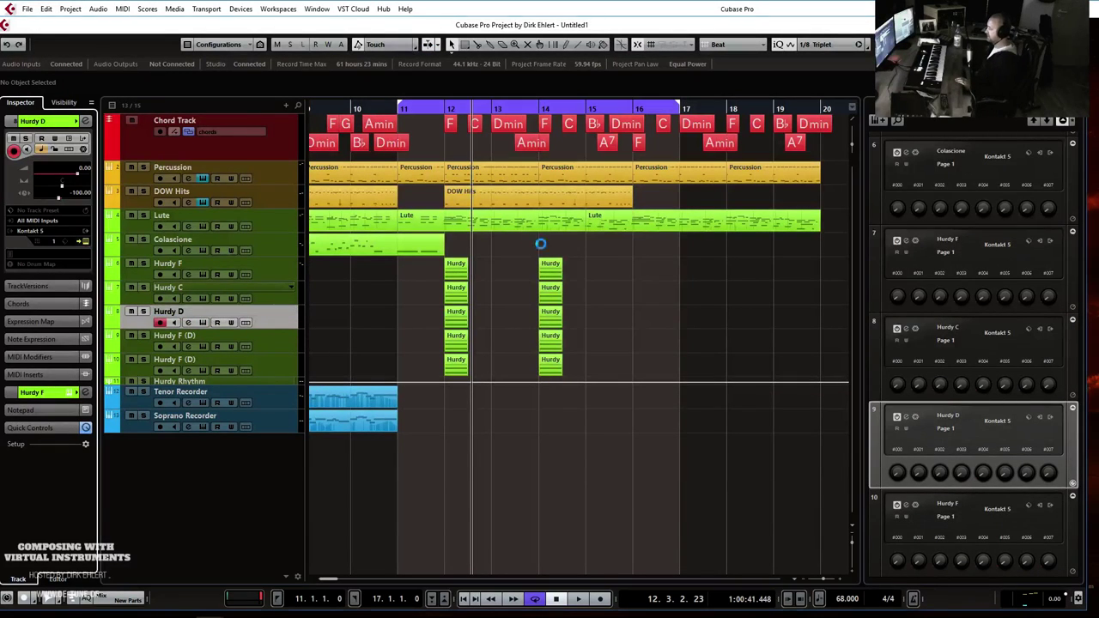
Set the trompette key of the Hurdy D track's instrument to D and close the instrument.
click(906, 417)
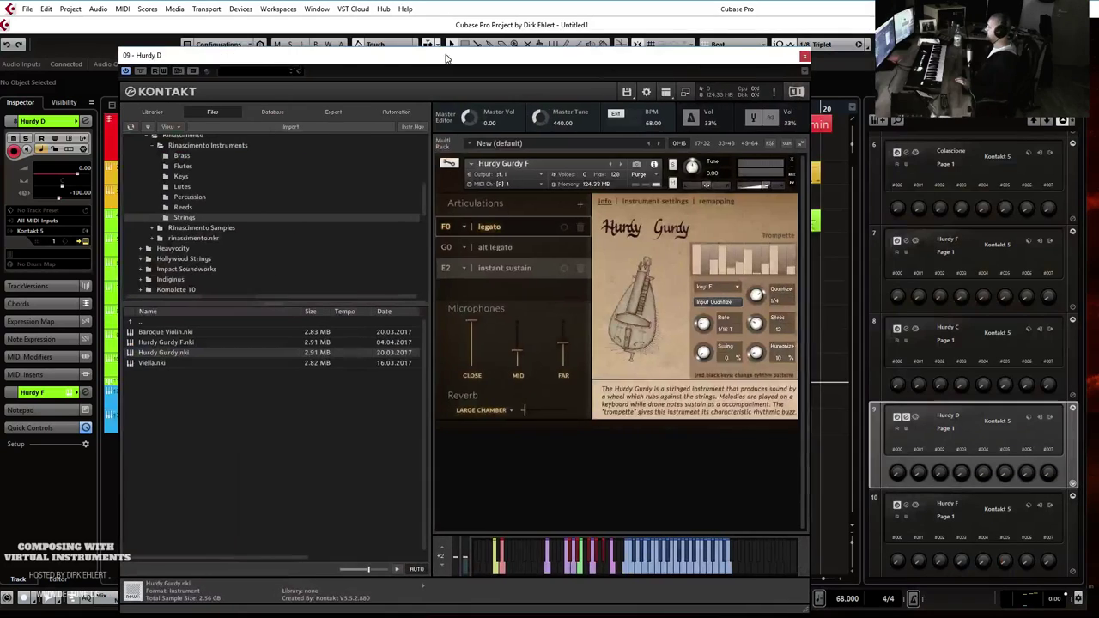
click(719, 285)
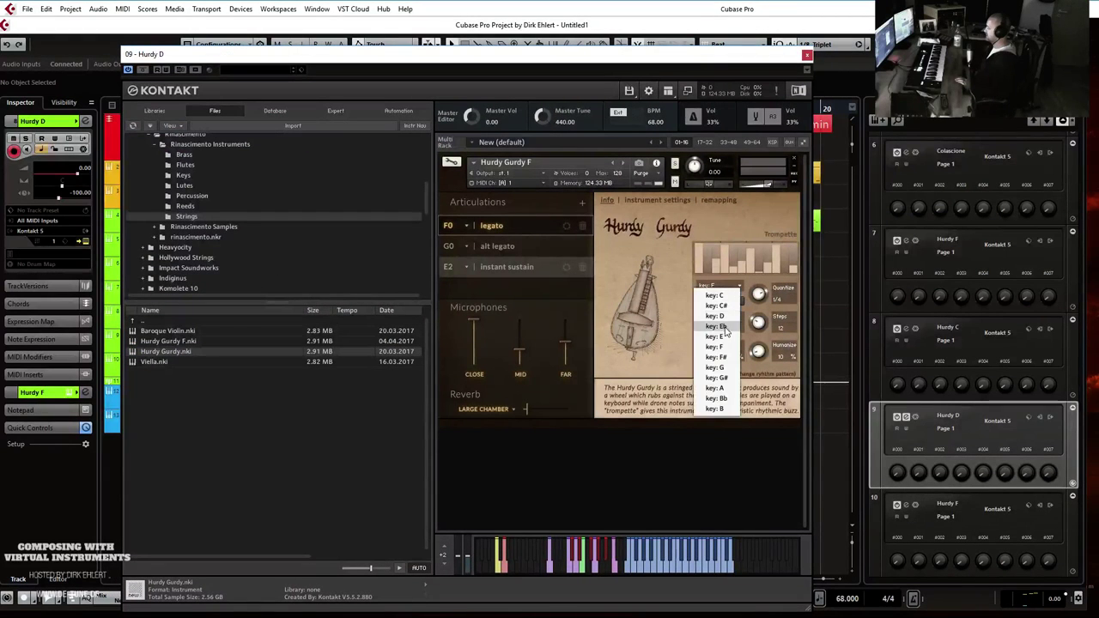
click(721, 317)
click(806, 55)
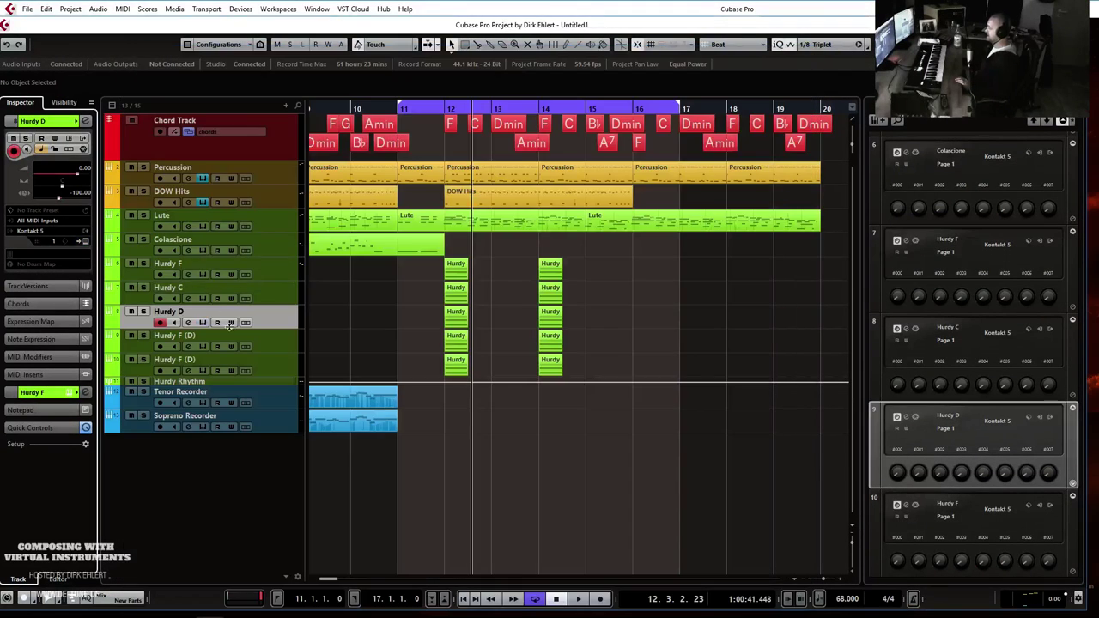
Rename the duplicated track below Hurdy D as Hurdy A and set its instrument's trompette key to A.
double_click(179, 336)
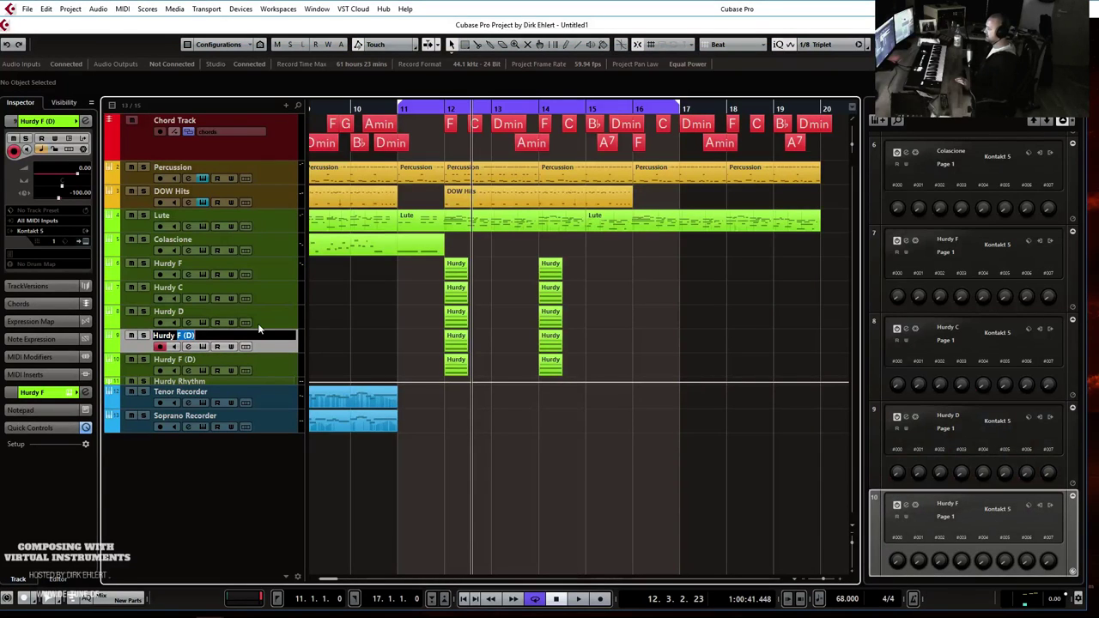
text(Hurdy A)
key(Return)
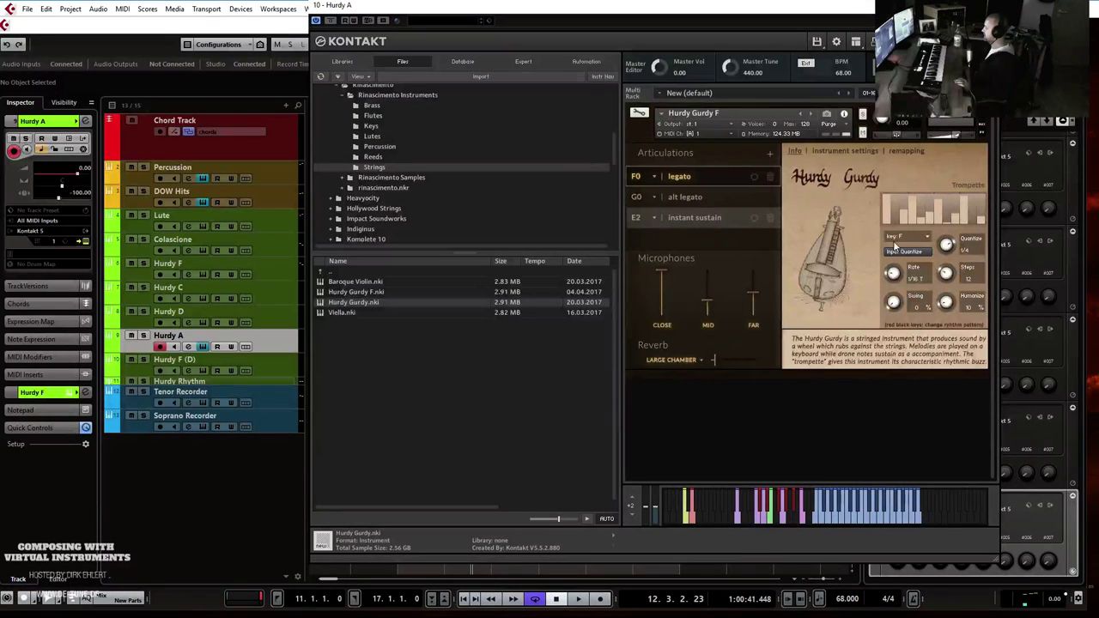
click(893, 244)
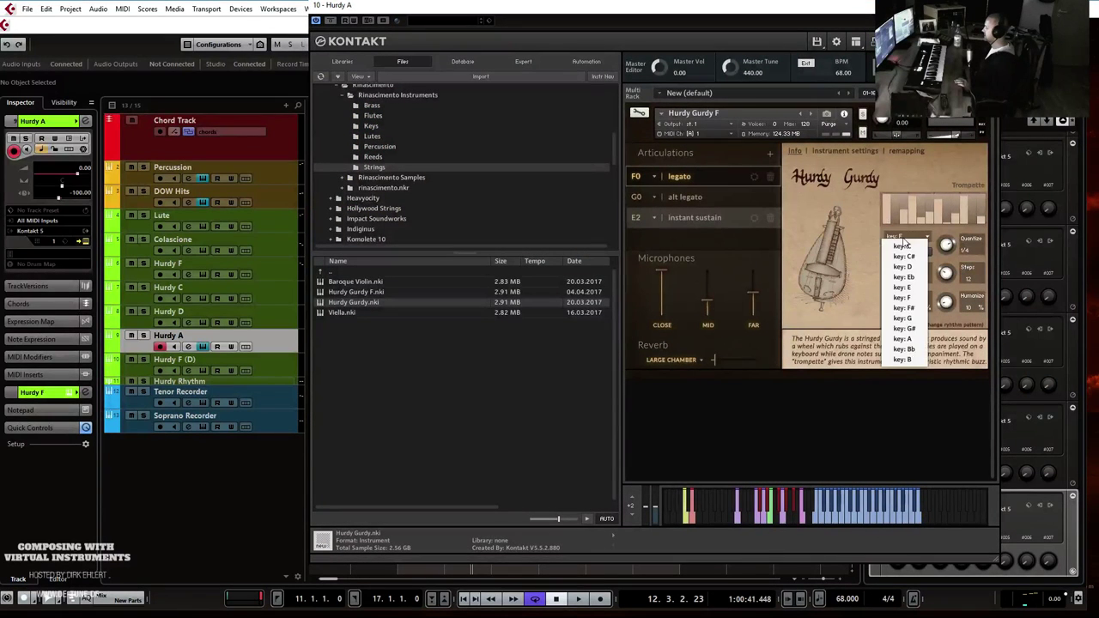
click(906, 340)
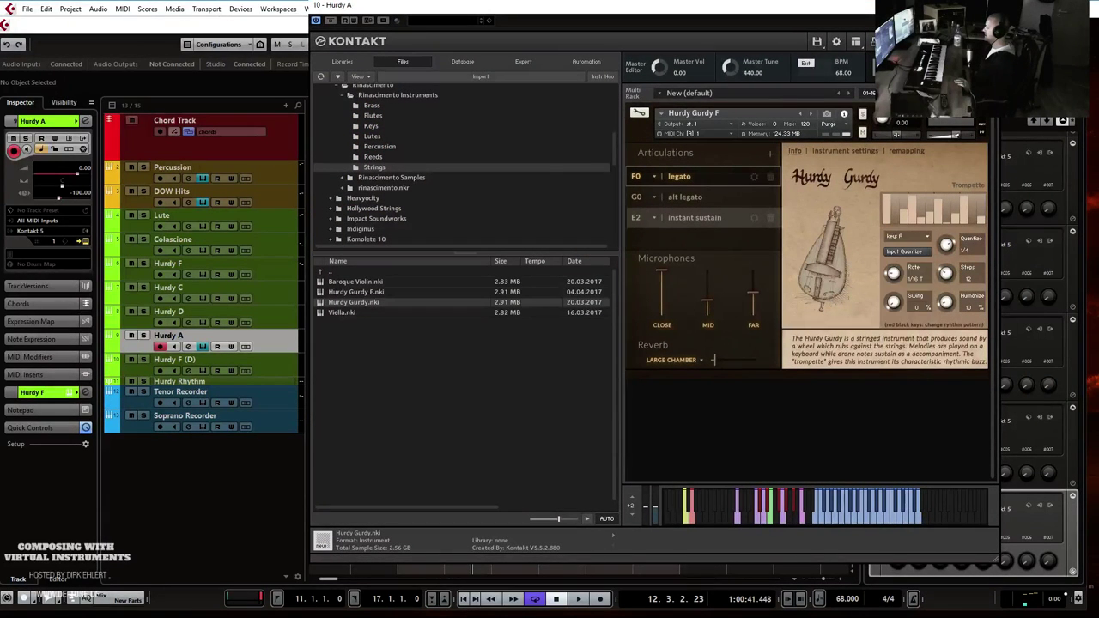
click(203, 346)
Rename the last duplicated track as Hurdy Bb, set its instrument's trompette key to Bb and close the instrument.
double_click(176, 360)
drag(178, 359, 240, 358)
key(Return)
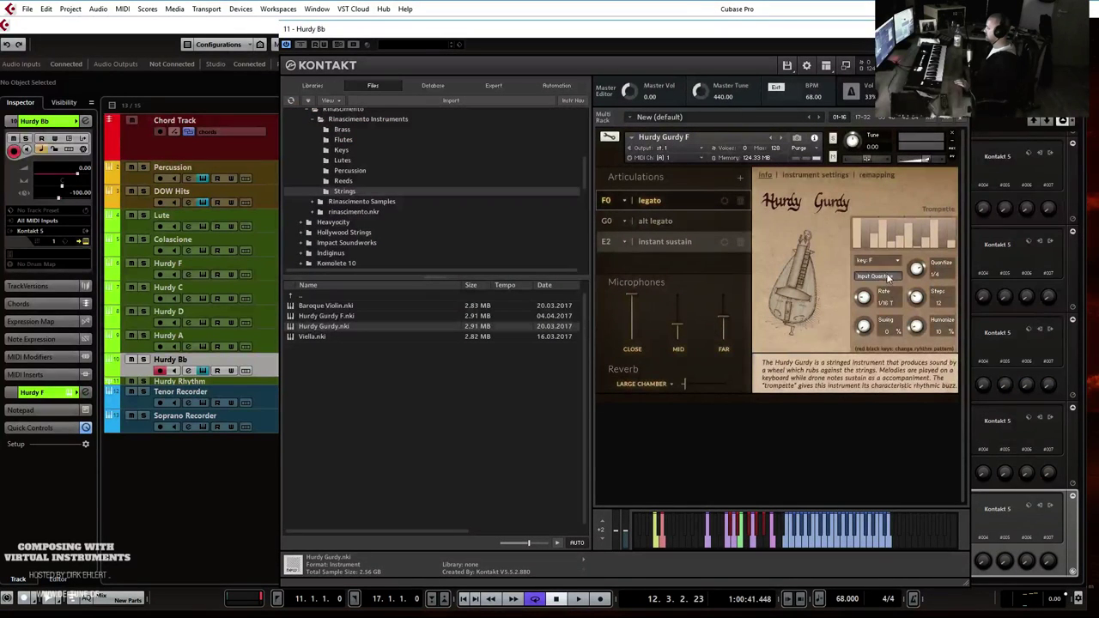
click(884, 261)
click(874, 374)
click(959, 29)
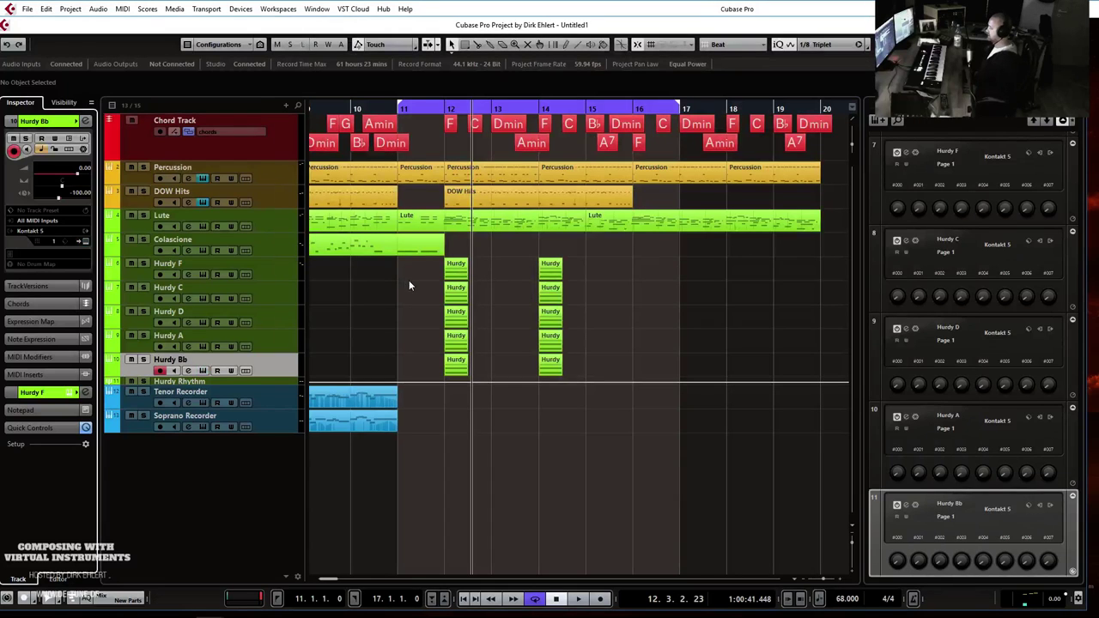
Move the bar 12 parts of Hurdy C, Hurdy D and Hurdy A under the following C, Dmin and Amin chords.
drag(456, 293, 486, 296)
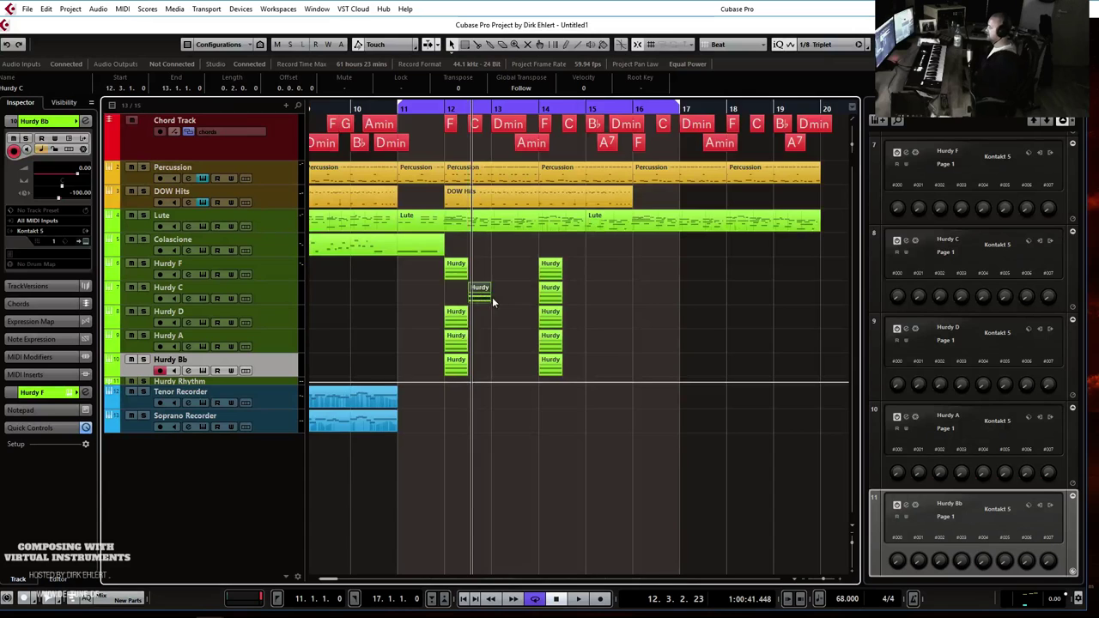
key(h)
key(h)
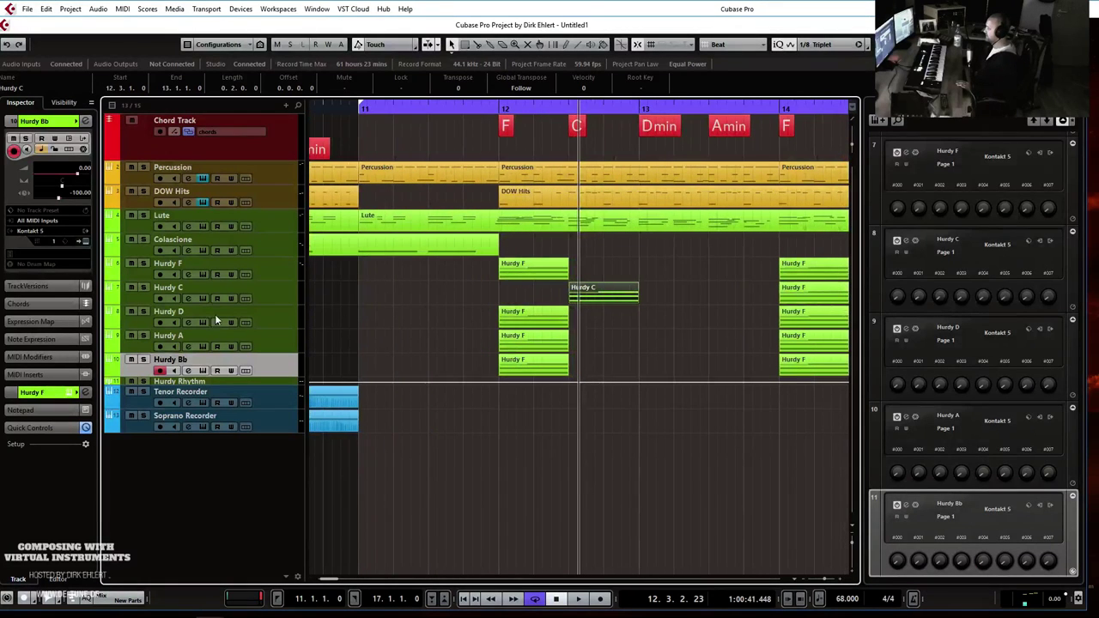
drag(526, 325, 666, 319)
drag(530, 341, 721, 352)
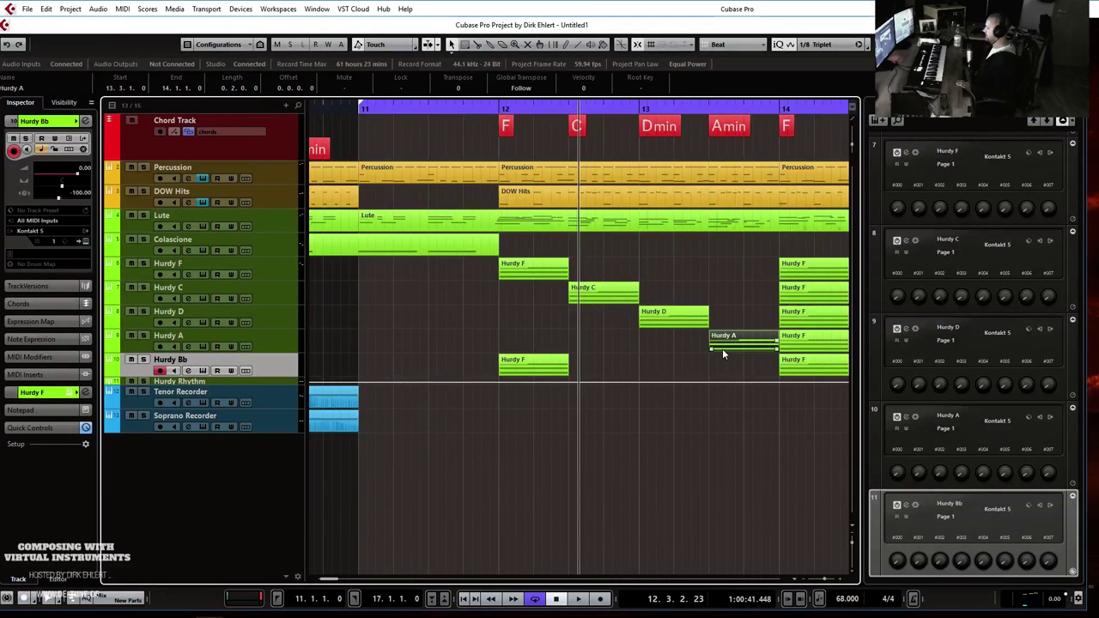
Move Hurdy Bb's bar 12 part to bar 14, Hurdy C's bar 14 part under the C chord, and Hurdy D's onto Hurdy Bb at bar 15.
scroll(376, 352, right, 3)
drag(399, 367, 679, 368)
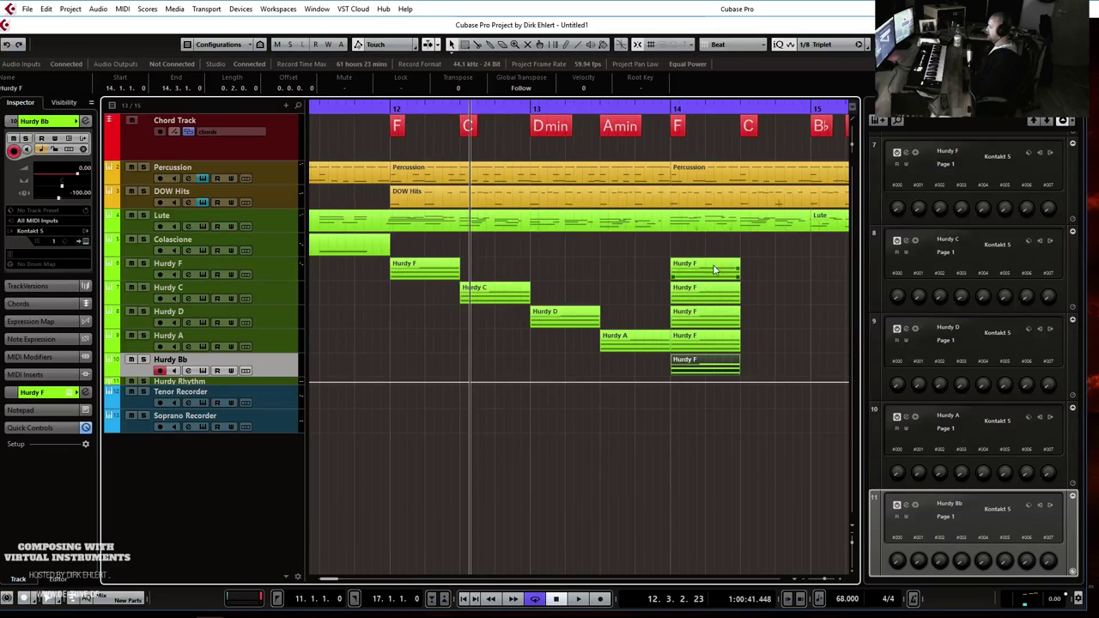
drag(688, 296, 750, 302)
scroll(723, 330, right, 3)
drag(572, 321, 731, 372)
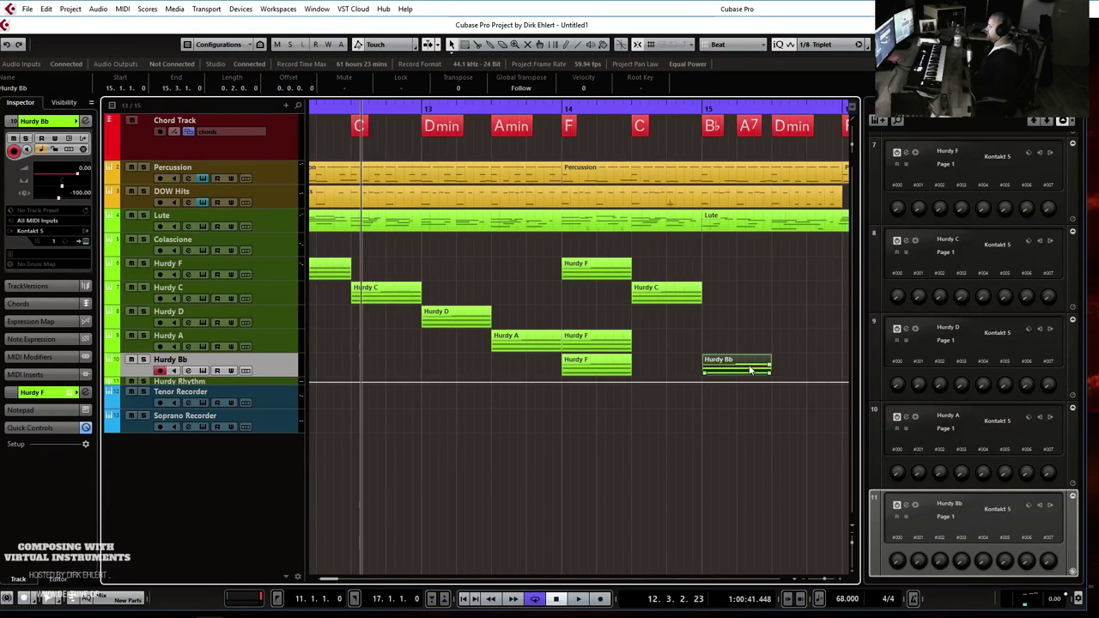
Shorten the bar 15 Hurdy Bb part to one beat and place Hurdy A and Hurdy D parts under the A7 and Dmin chords.
double_click(750, 369)
drag(276, 302, 225, 384)
drag(241, 329, 202, 329)
key(Return)
mouse_move(769, 372)
mouse_down()
mouse_move(737, 374)
mouse_move(758, 373)
mouse_move(759, 352)
mouse_up()
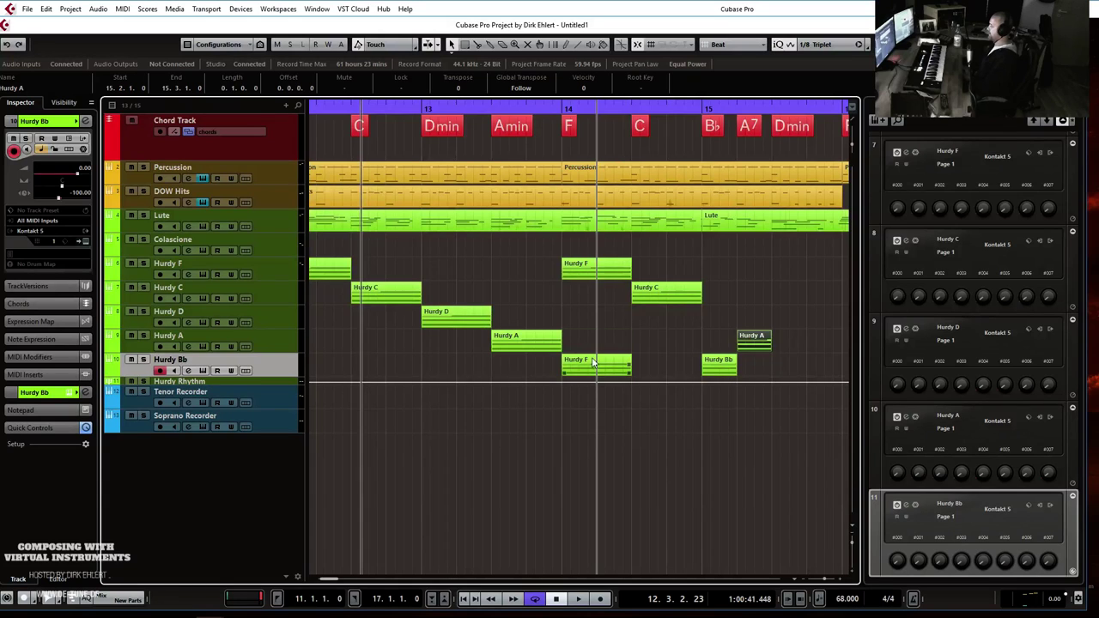
drag(586, 366, 796, 316)
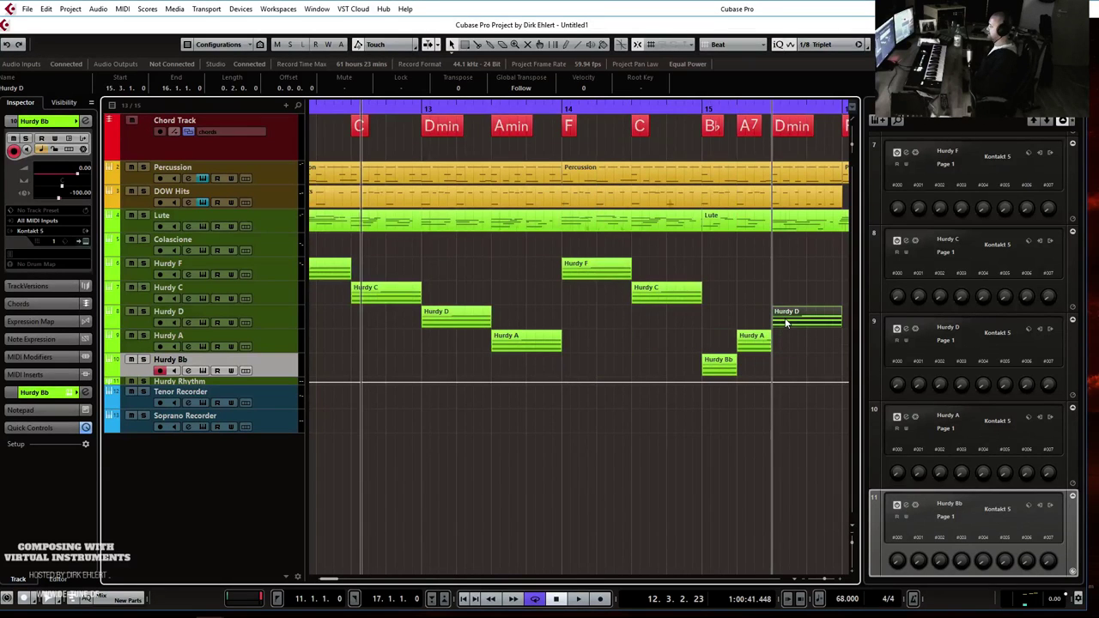
Play the arrangement from just before bar 12 and set the Hurdy Rhythm group's volume to -12.9.
key(h)
key(h)
key(h)
key(g)
key(g)
key(g)
key(g)
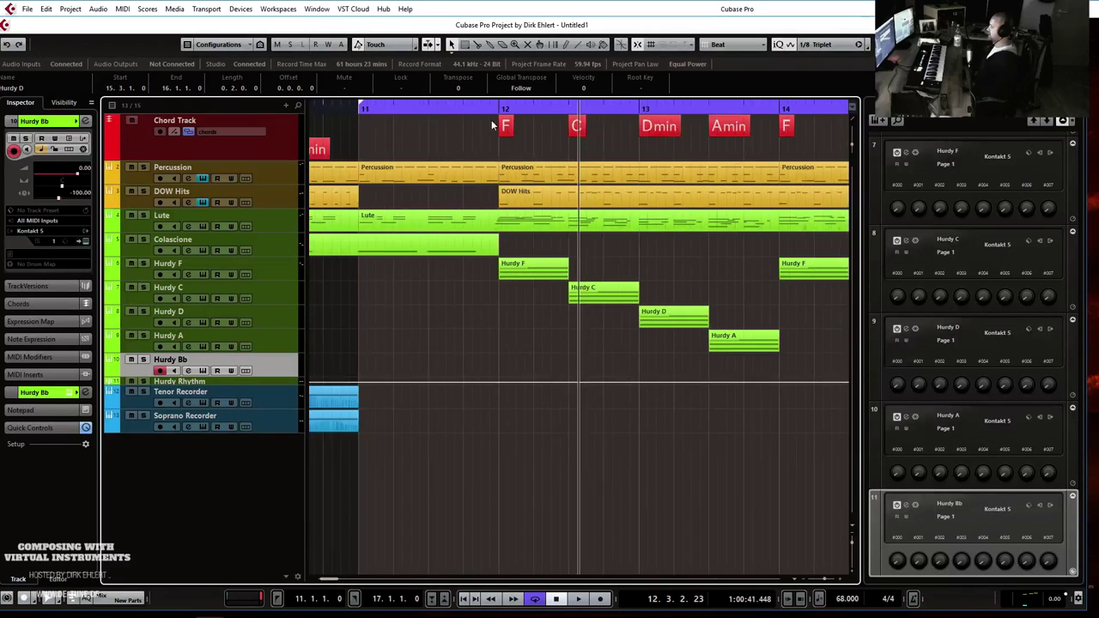
click(490, 108)
key(space)
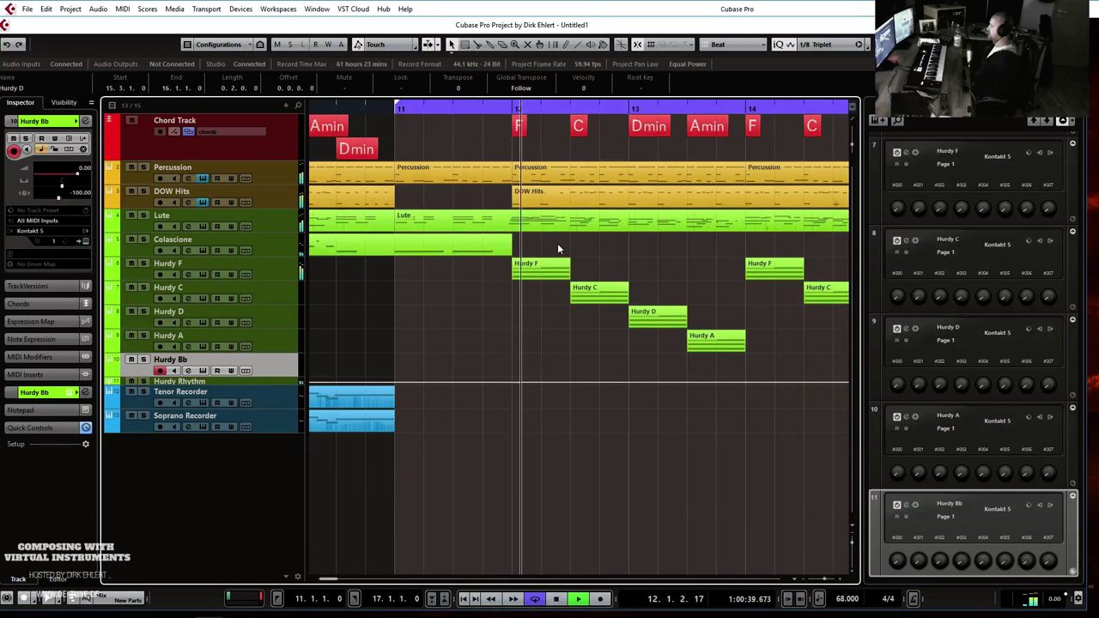
key(g)
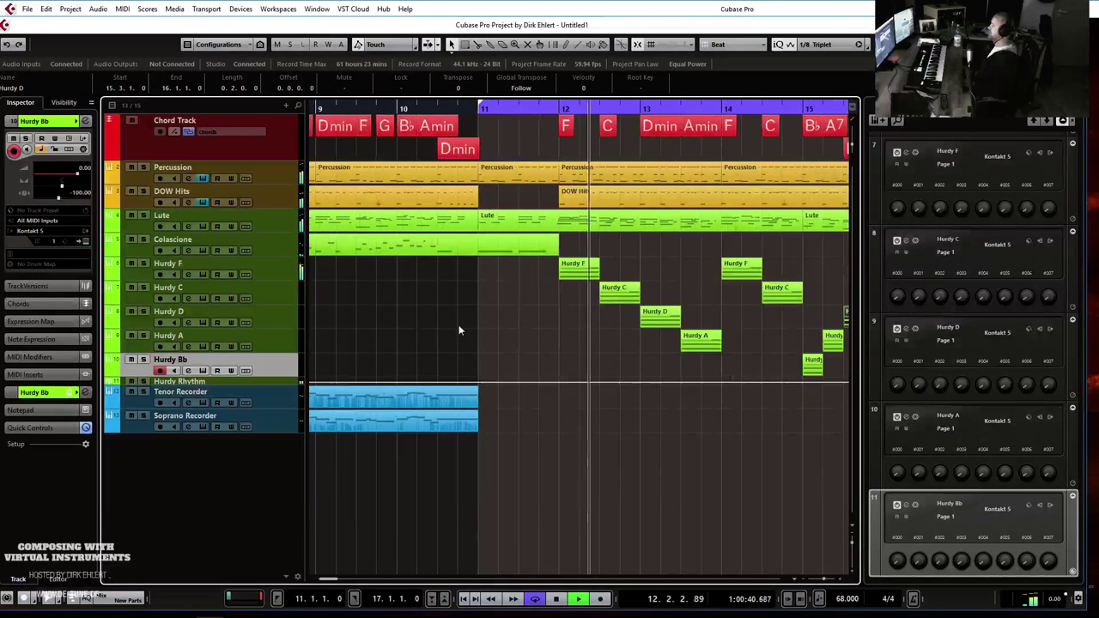
click(211, 380)
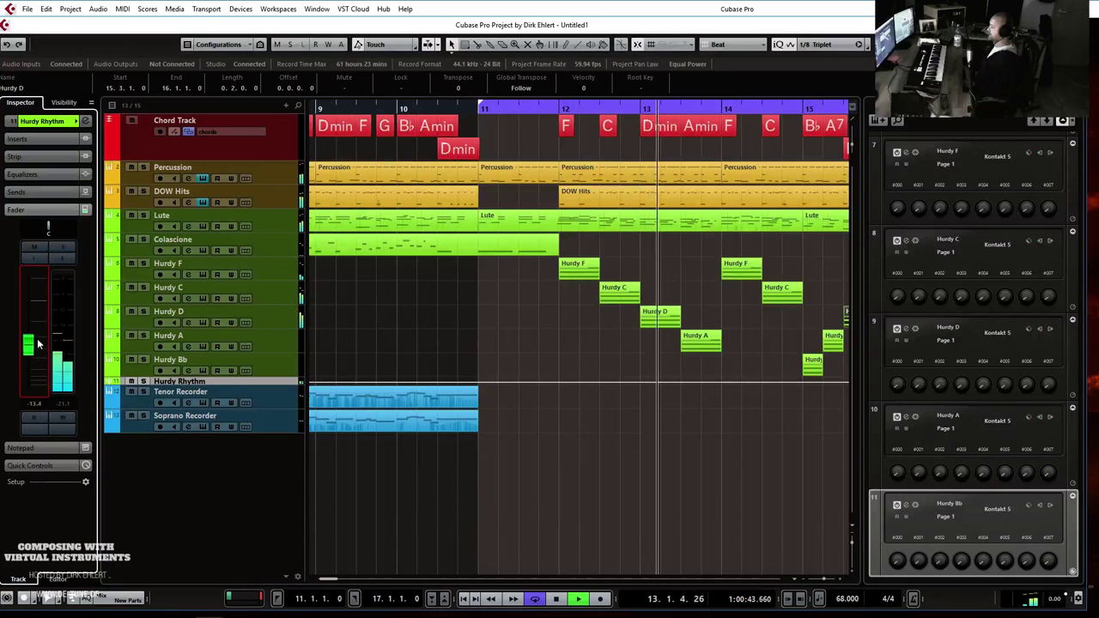
drag(37, 337, 35, 341)
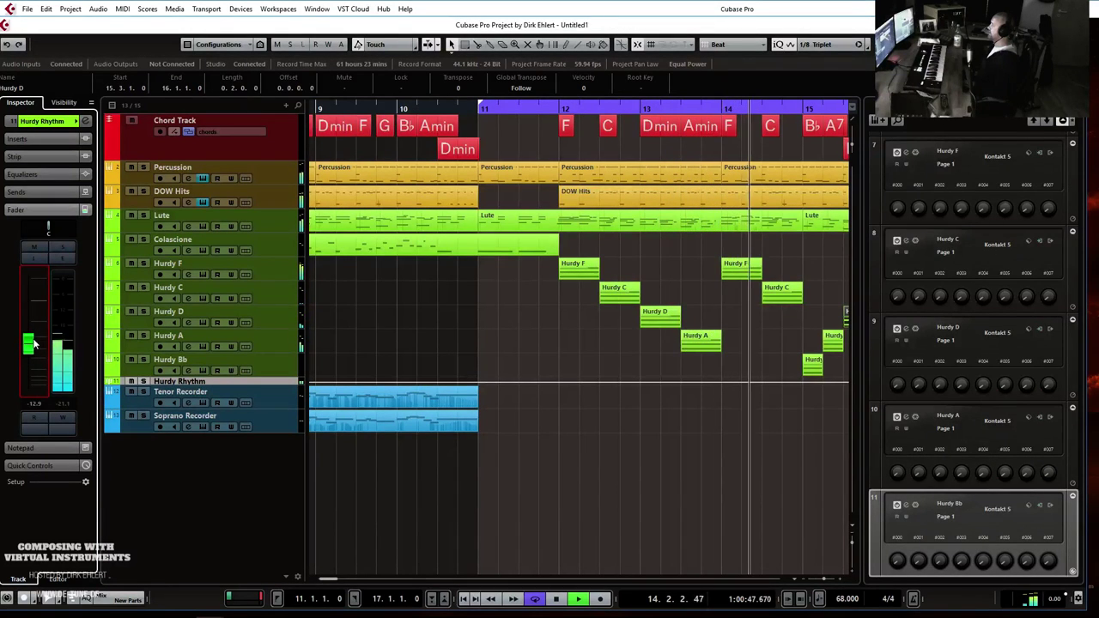
key(space)
Select the Hurdy F track and increase the heights of the Hurdy Rhythm and Hurdy F tracks.
key(h)
key(h)
key(h)
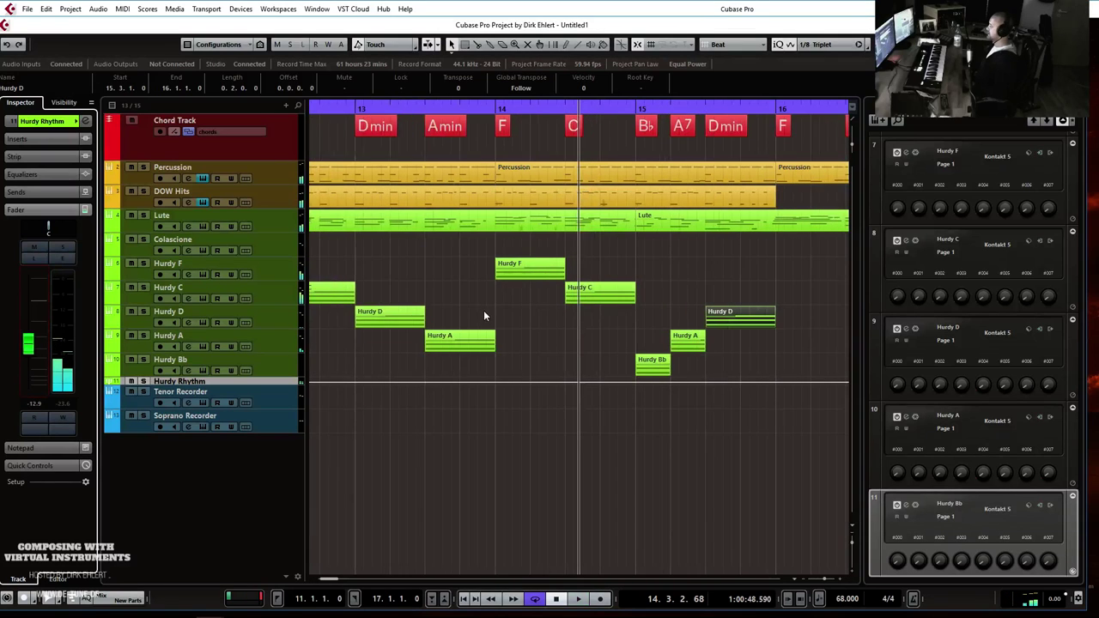
key(g)
key(g)
key(g)
key(g)
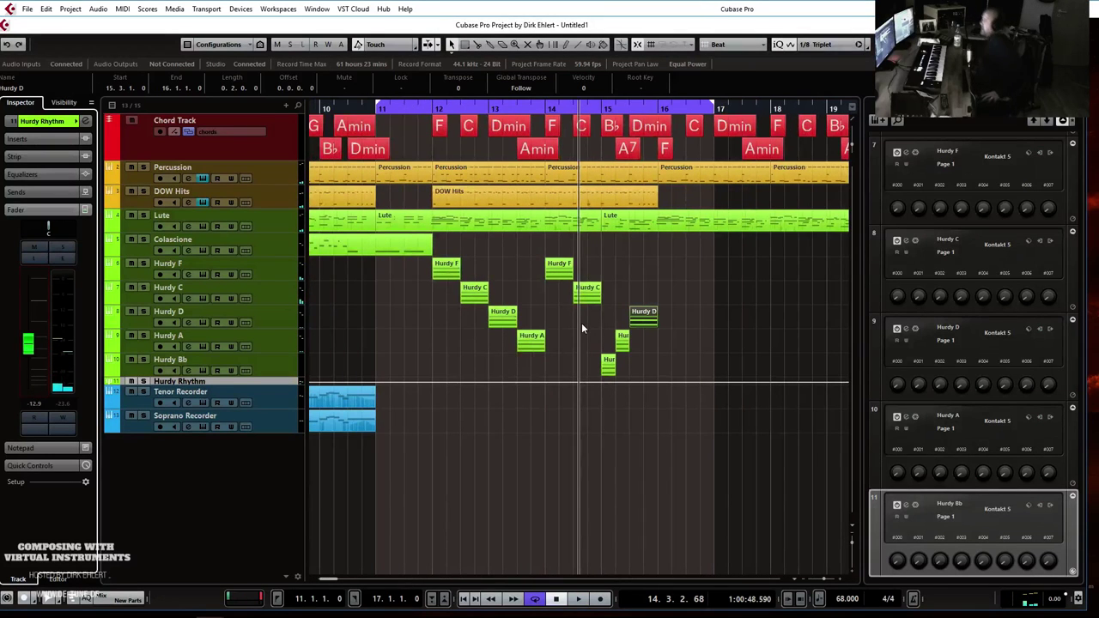
drag(243, 388, 279, 437)
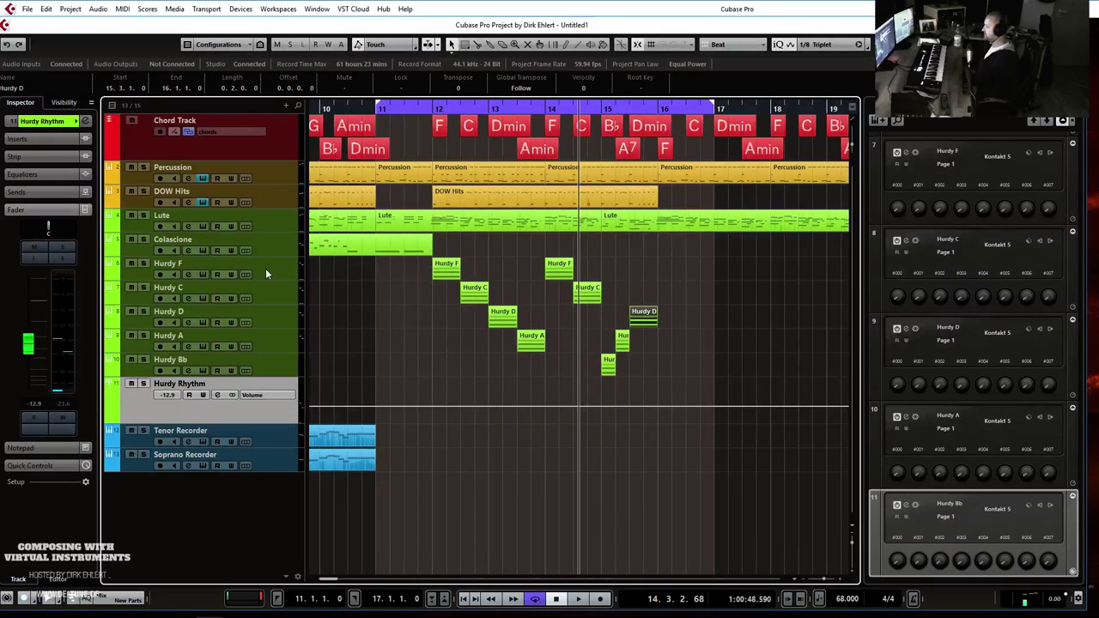
click(143, 267)
click(143, 267)
click(276, 268)
key(g)
key(g)
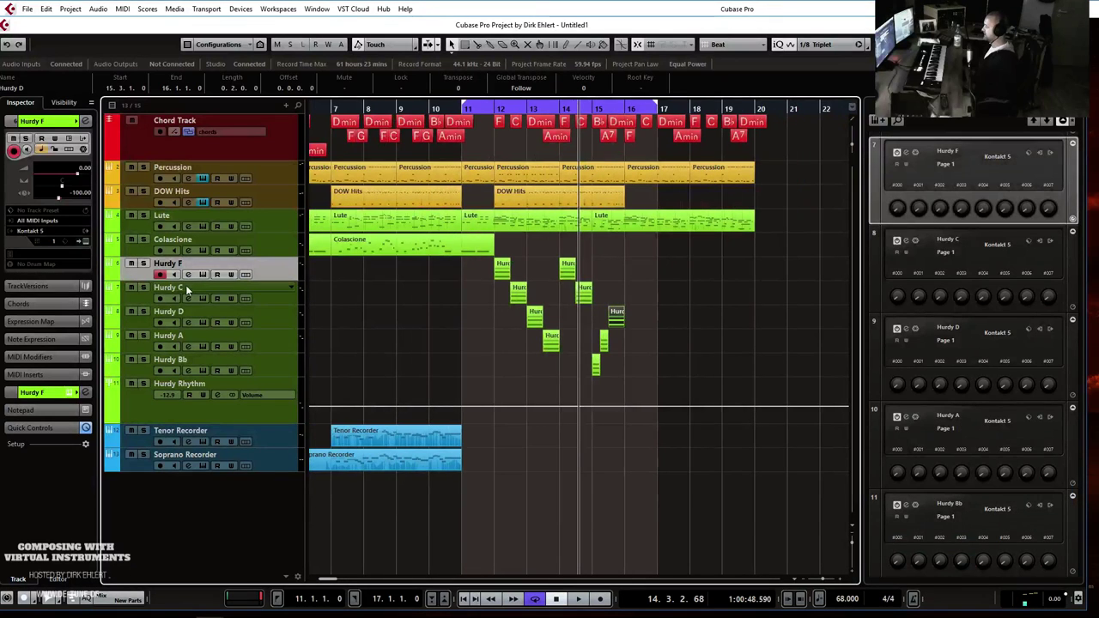
drag(198, 280, 204, 337)
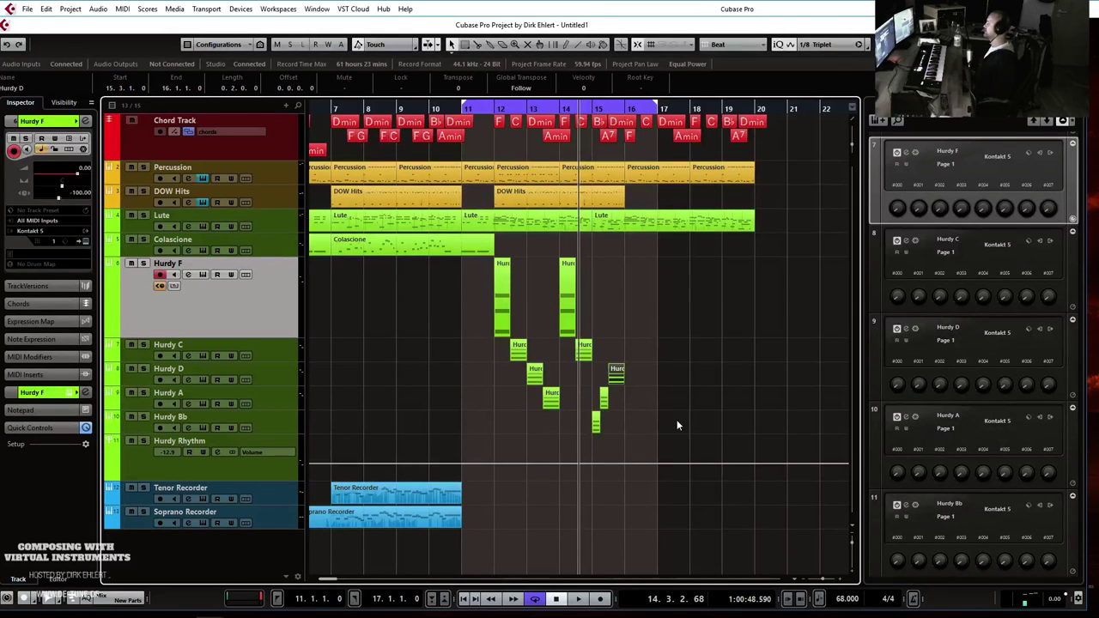
Solo Hurdy F together with Percussion and play from the middle of bar 11 through the first F chord.
click(142, 264)
click(477, 108)
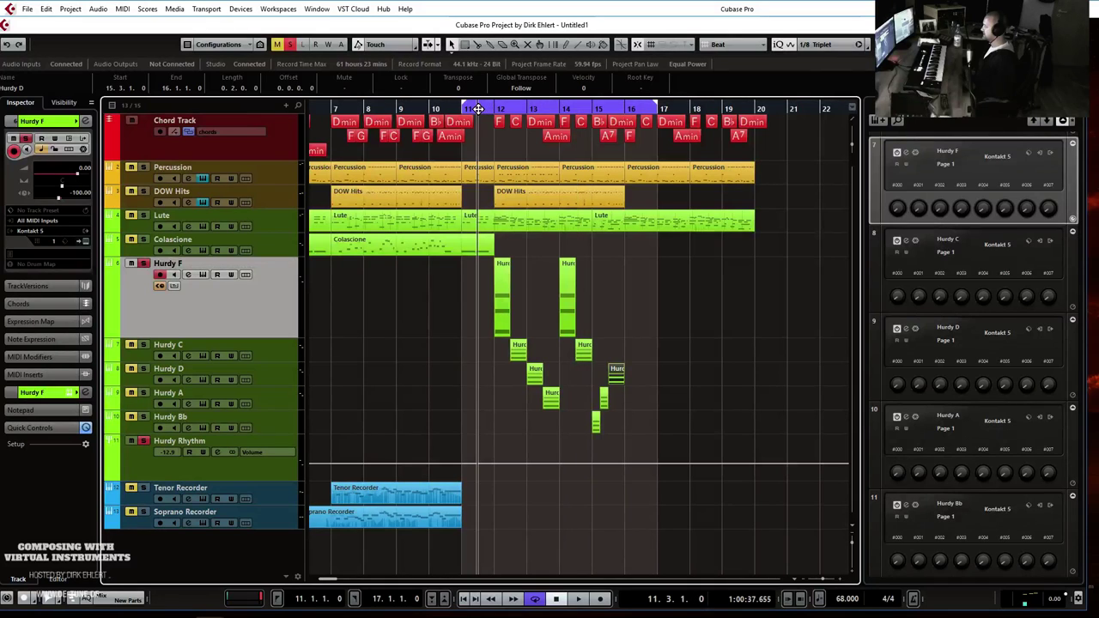
key(space)
key(h)
key(h)
key(h)
key(h)
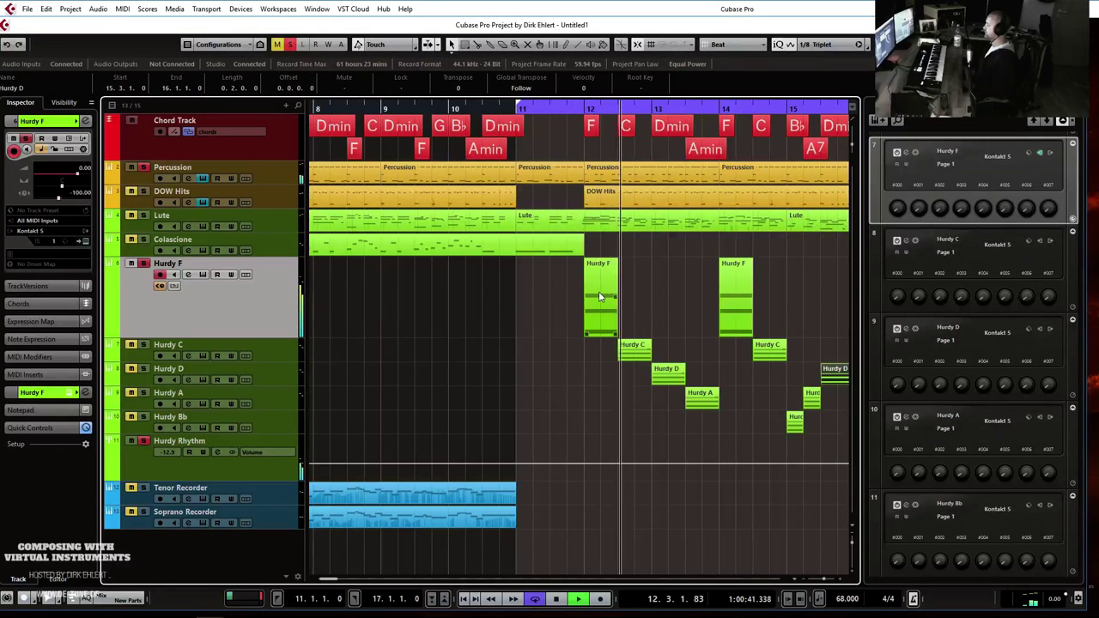
key(space)
Extend the bar 12 Hurdy F part to one full bar and lengthen its notes to fill the part.
key(h)
key(h)
click(548, 313)
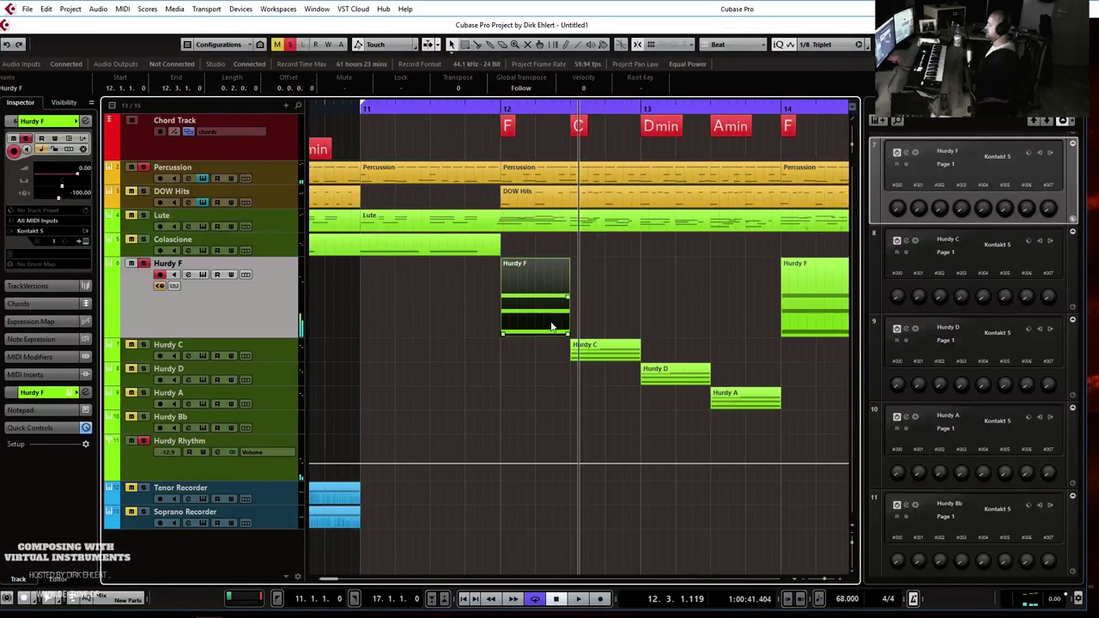
drag(567, 334, 631, 335)
key(Return)
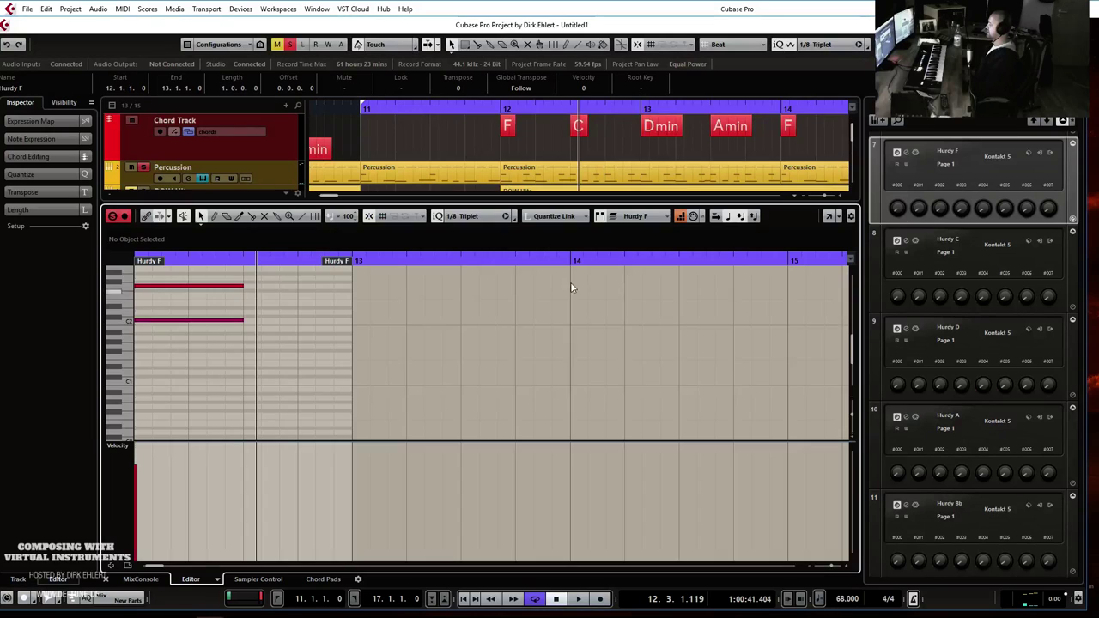
scroll(289, 354, up, 3)
drag(249, 308, 241, 403)
drag(241, 332, 352, 333)
key(Return)
Play the extended Hurdy F part against the percussion to check its timing.
click(463, 139)
key(space)
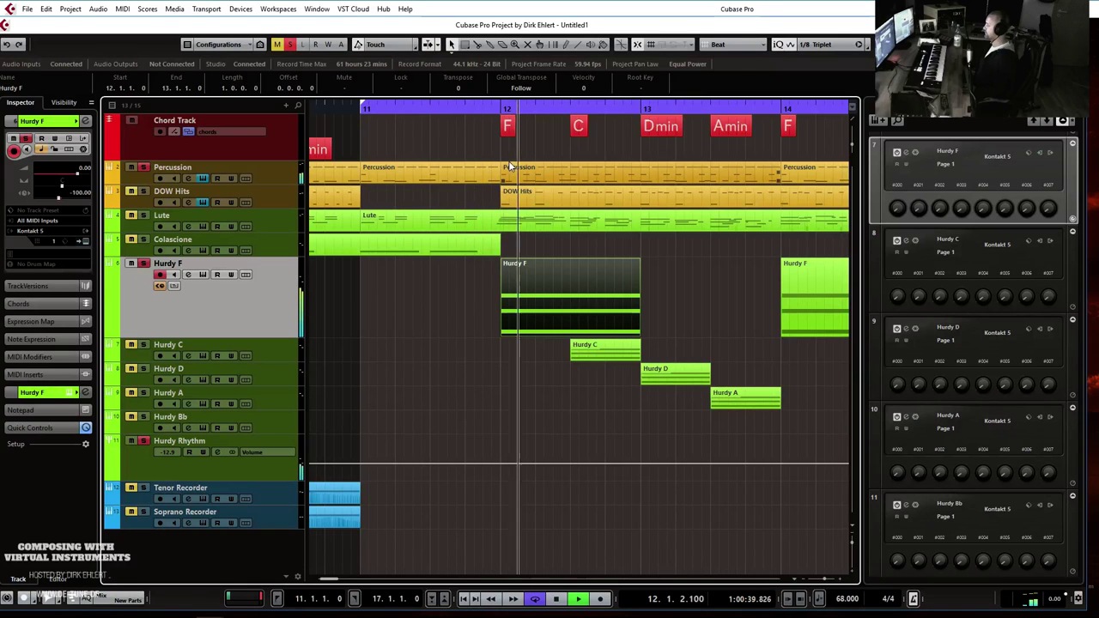
key(space)
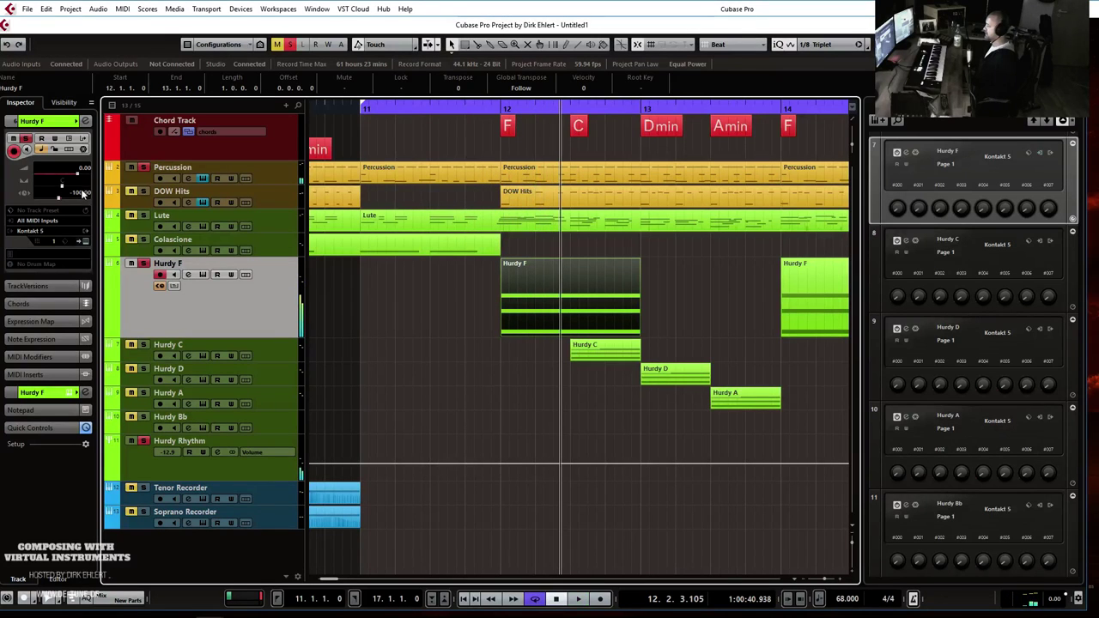
Try a track delay of -150 on Hurdy F and play it from before bar 12.
double_click(82, 194)
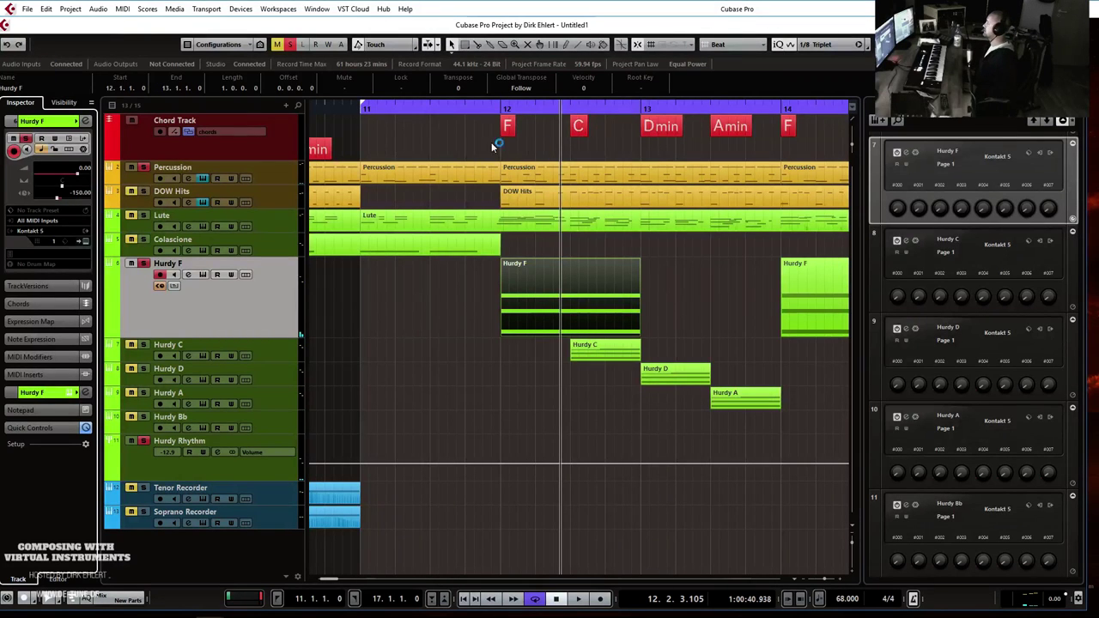
click(460, 108)
key(space)
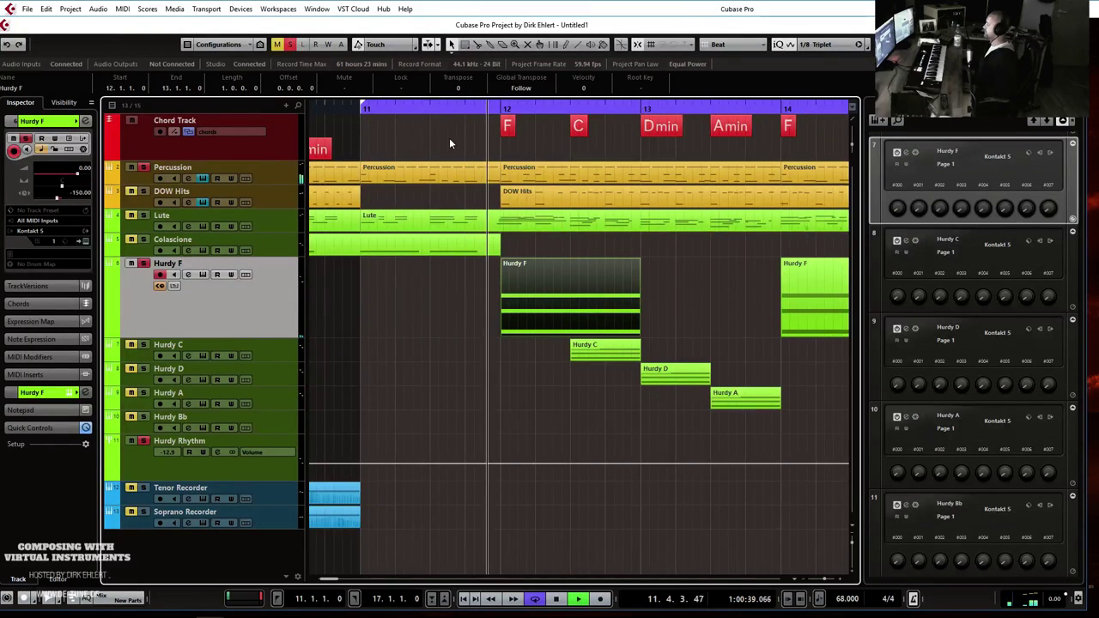
key(space)
Try a track delay of -180 on Hurdy F and play it from early in bar 11.
double_click(80, 193)
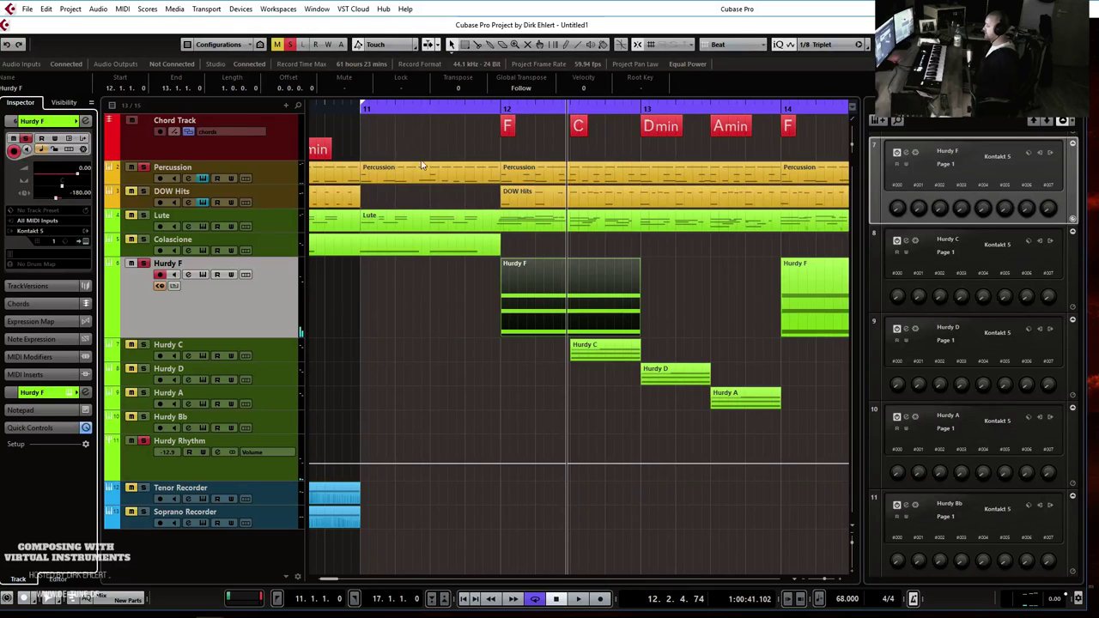
click(402, 107)
key(space)
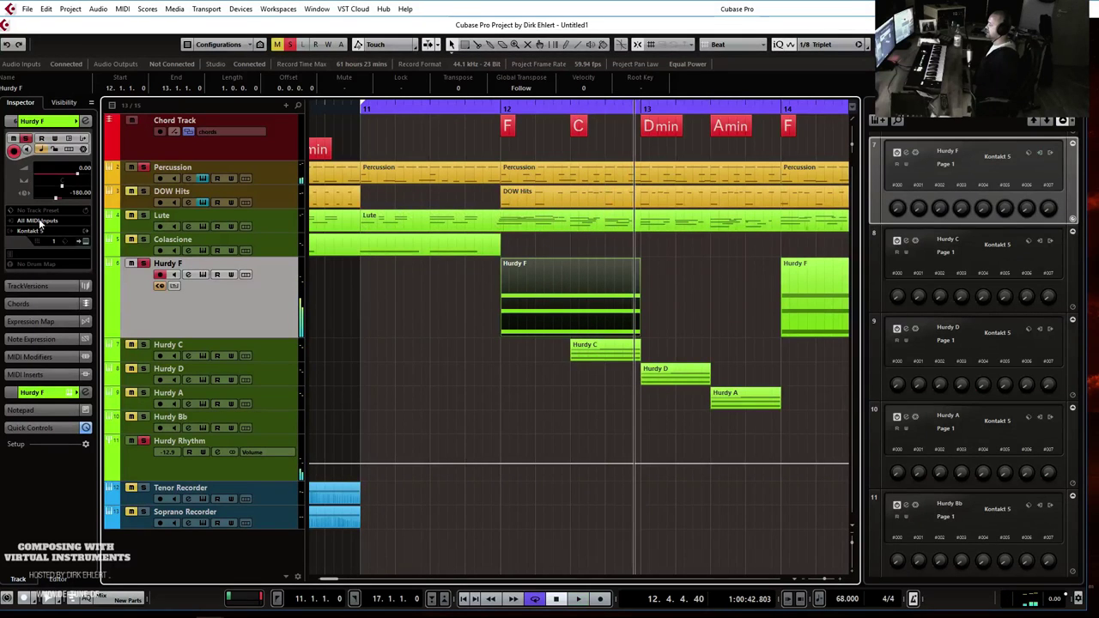
Set Hurdy F's track delay to -140 and play it again from the middle of bar 11.
double_click(75, 194)
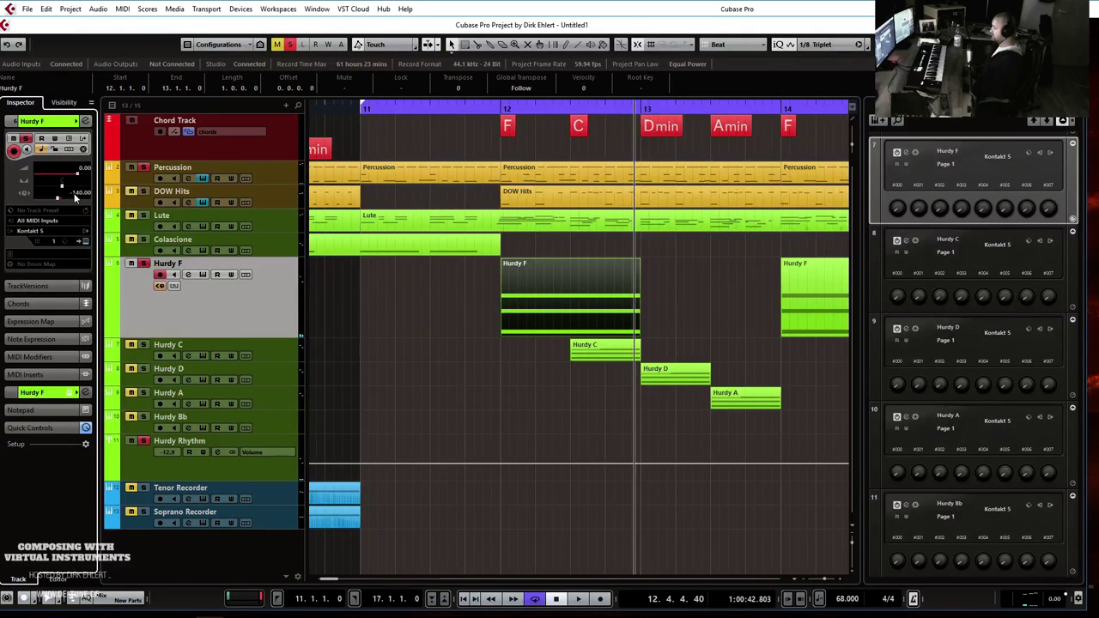
click(438, 109)
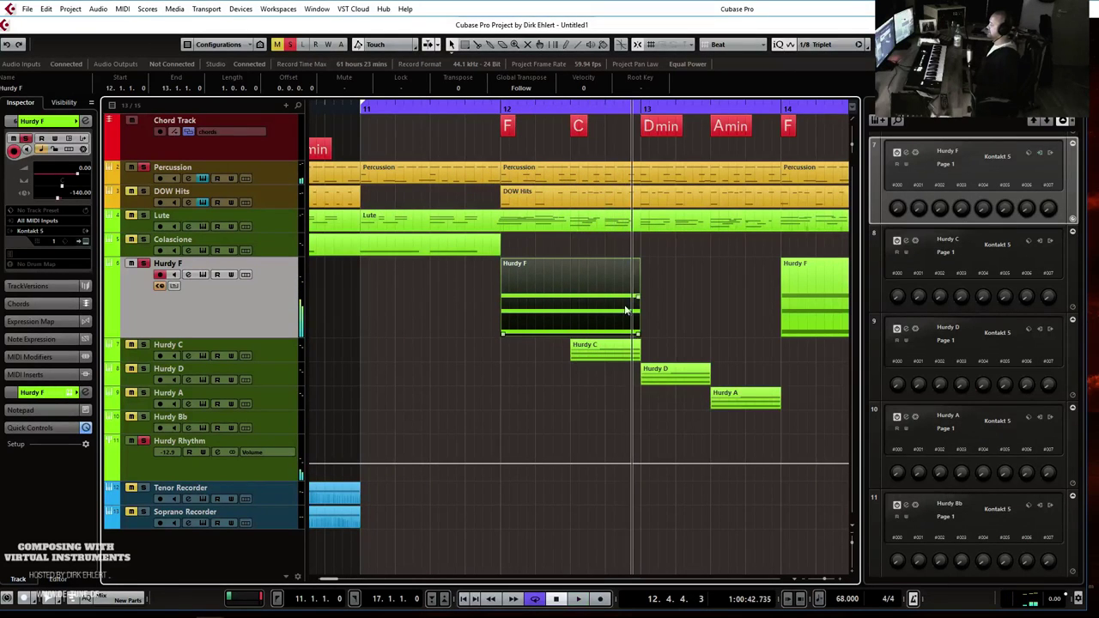
Replace the extended Hurdy F part at bar 12 with a copy of the bar 14 Hurdy F part, and clear the active solos.
key(Delete)
drag(804, 304, 513, 306)
click(194, 343)
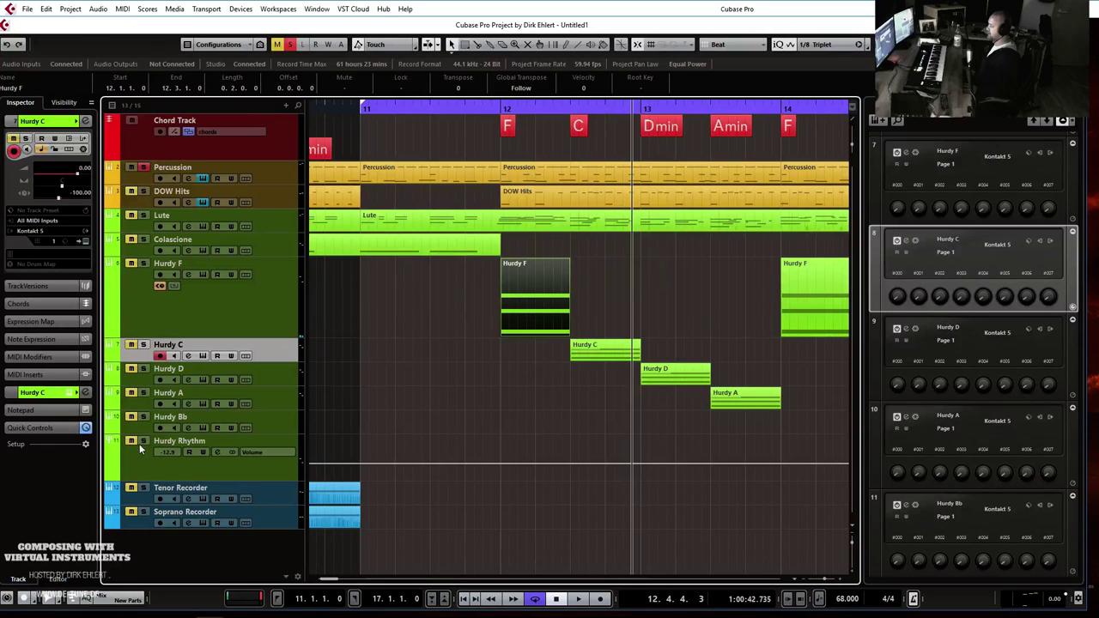
click(144, 168)
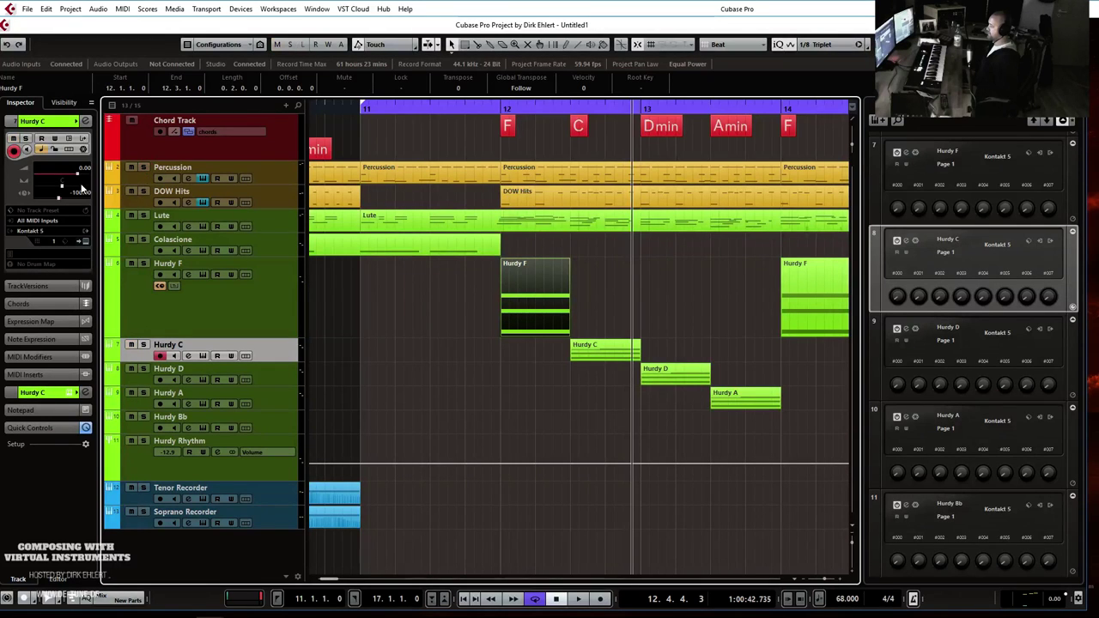
Set the track delay to -140 on the Hurdy C, Hurdy D, Hurdy A and Hurdy Bb tracks.
double_click(78, 194)
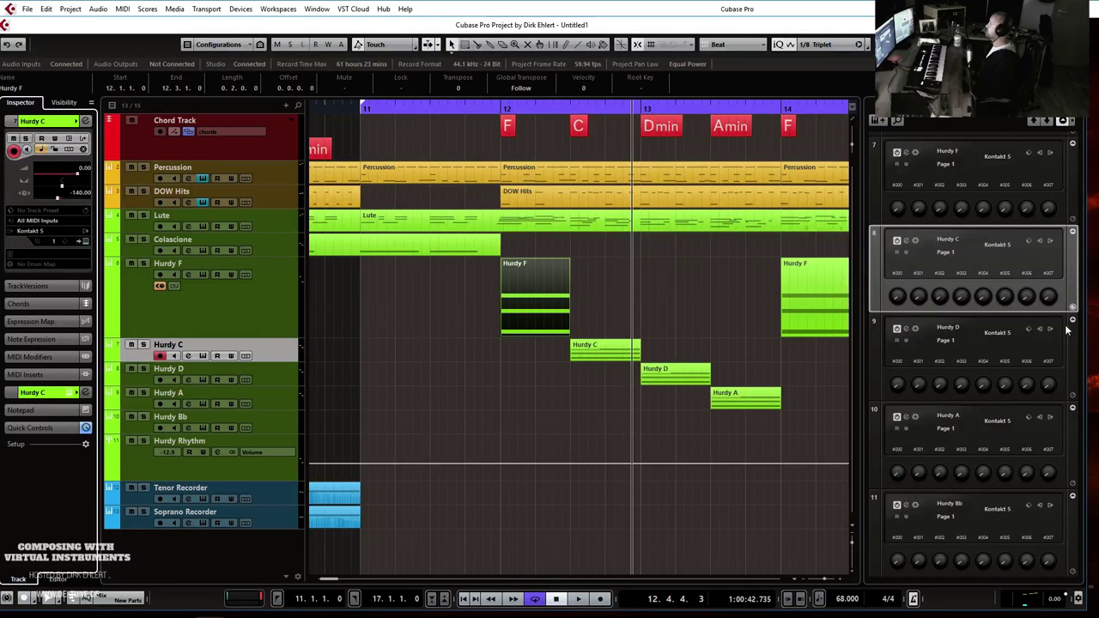
click(171, 369)
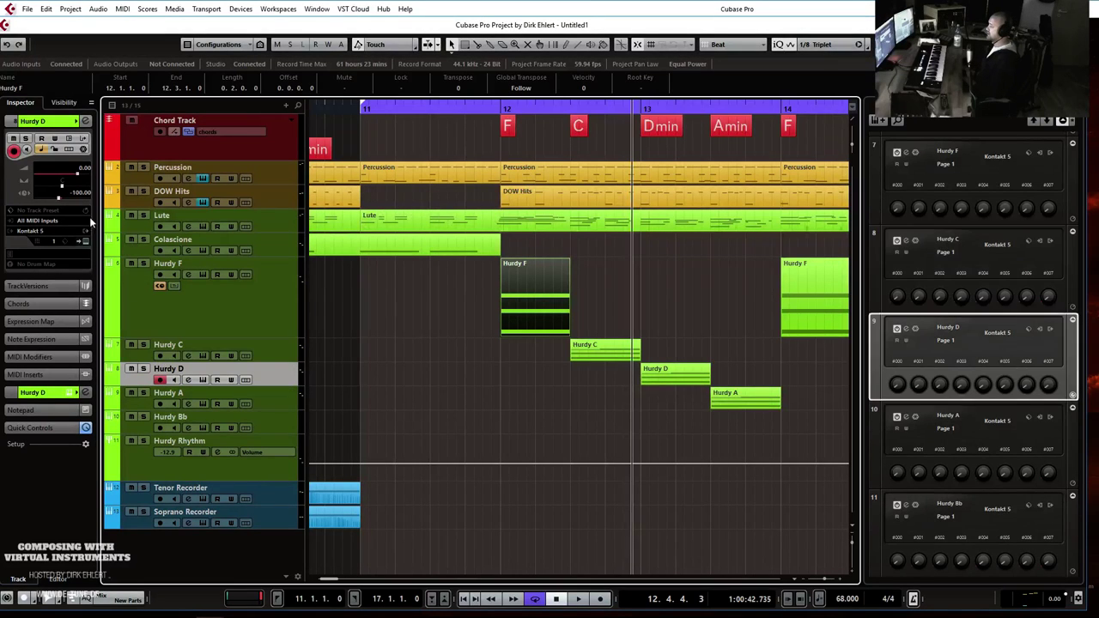
double_click(80, 196)
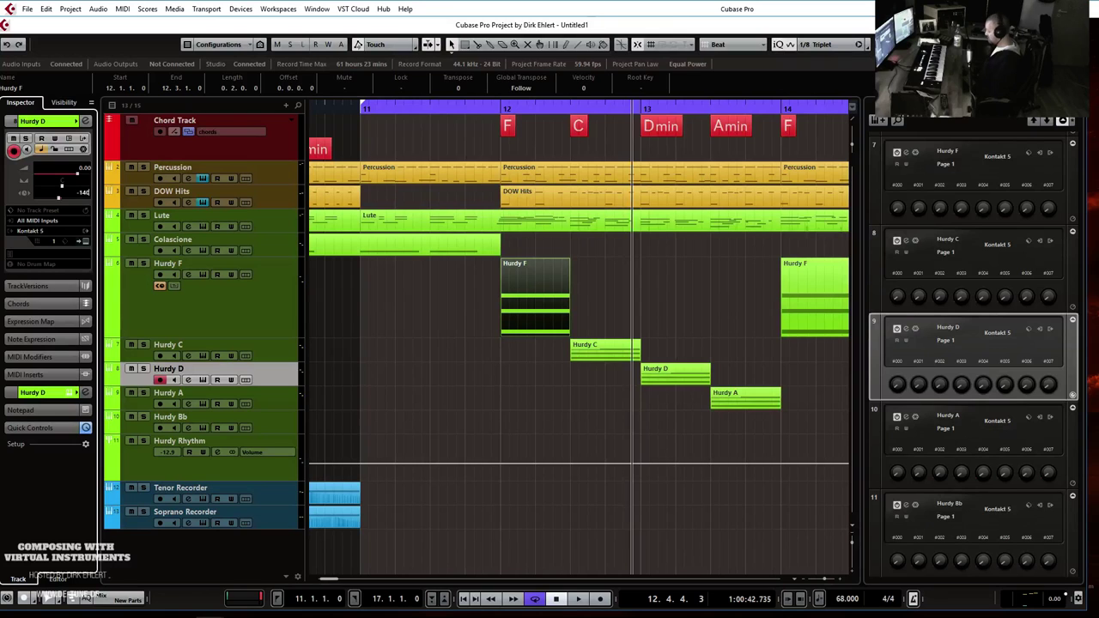
click(169, 393)
double_click(80, 194)
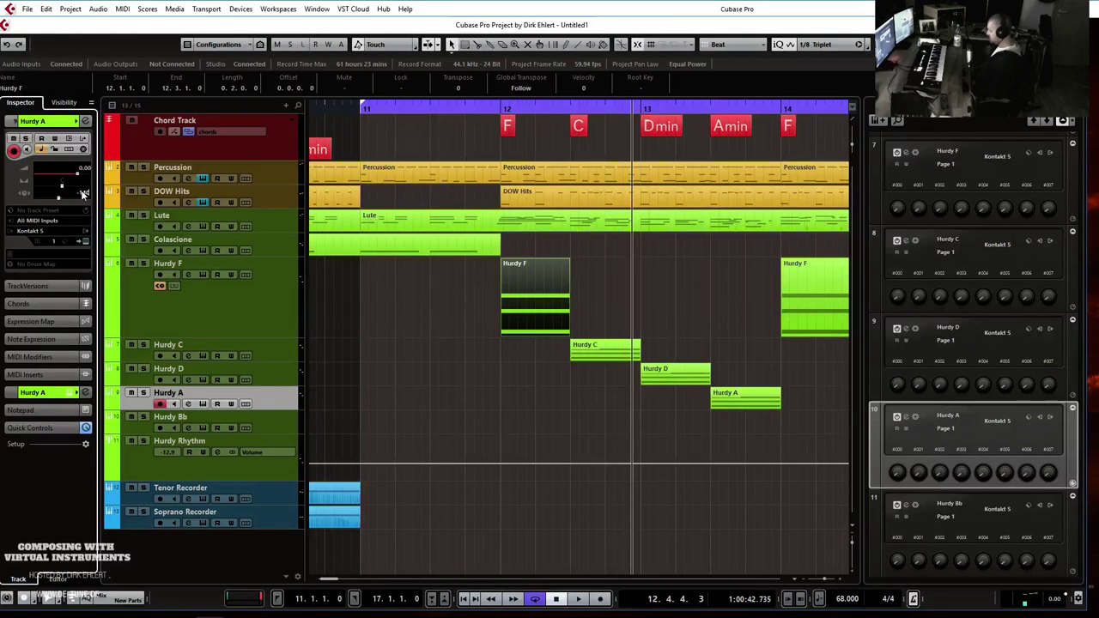
click(197, 419)
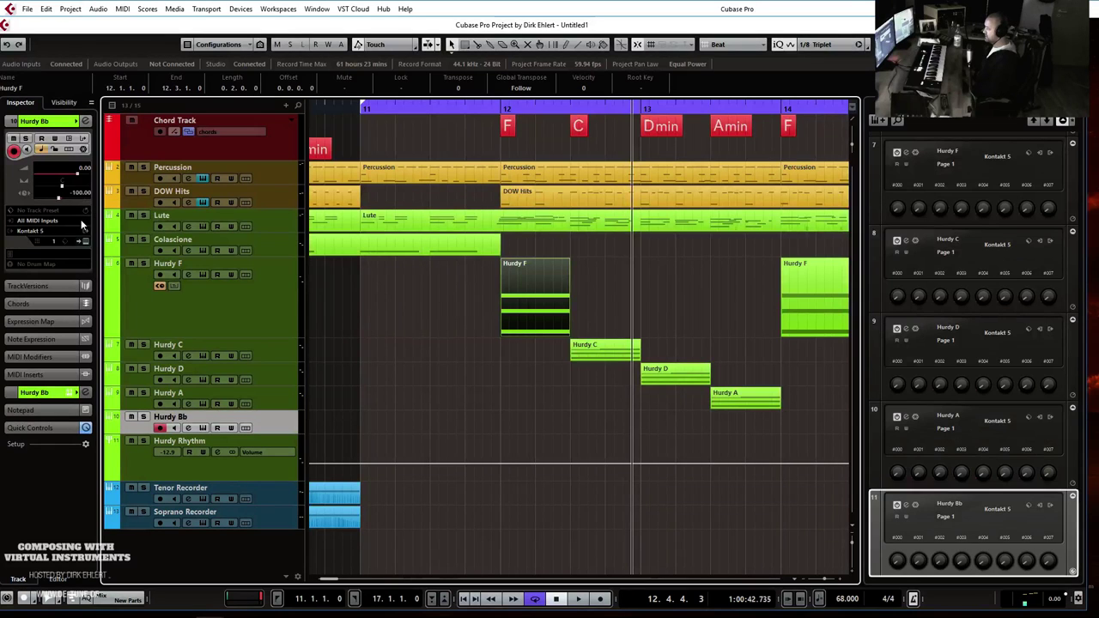
double_click(80, 196)
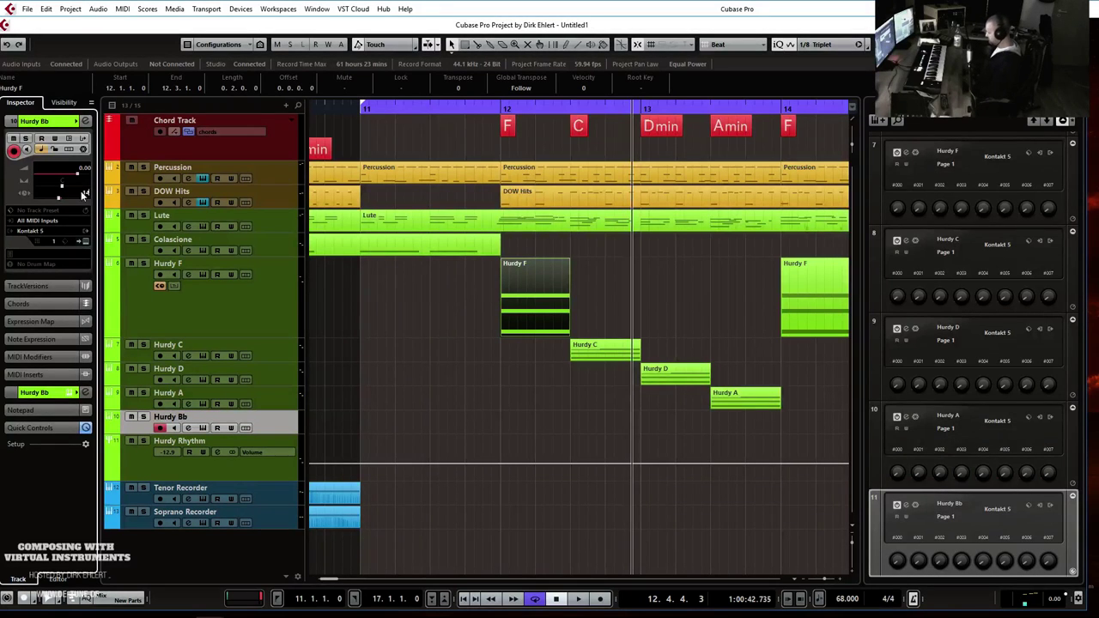
Play the full arrangement from late in bar 11 to the end of bar 15 to check the hurdy rhythm.
click(209, 436)
scroll(514, 369, down, 4)
key(g)
click(510, 108)
key(space)
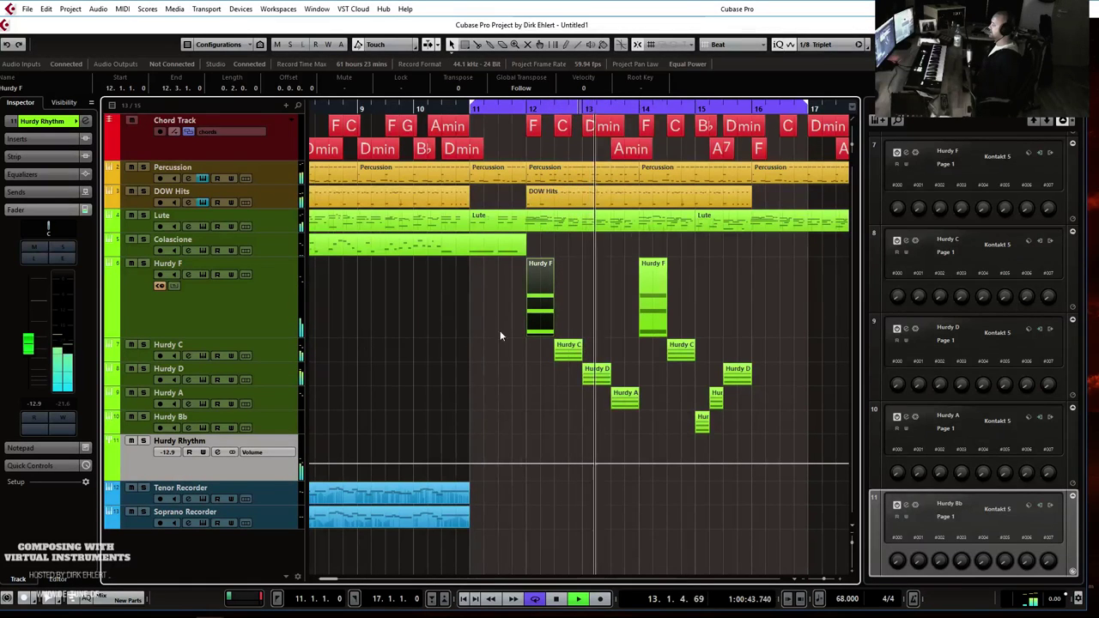
key(g)
key(g)
key(h)
key(h)
key(h)
key(h)
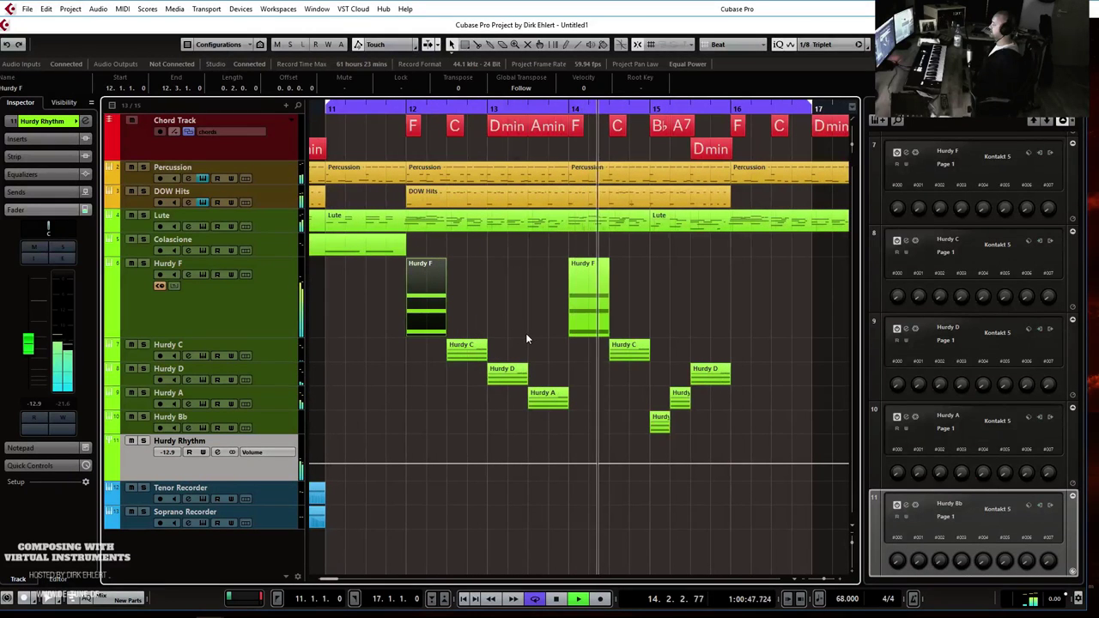
key(g)
key(g)
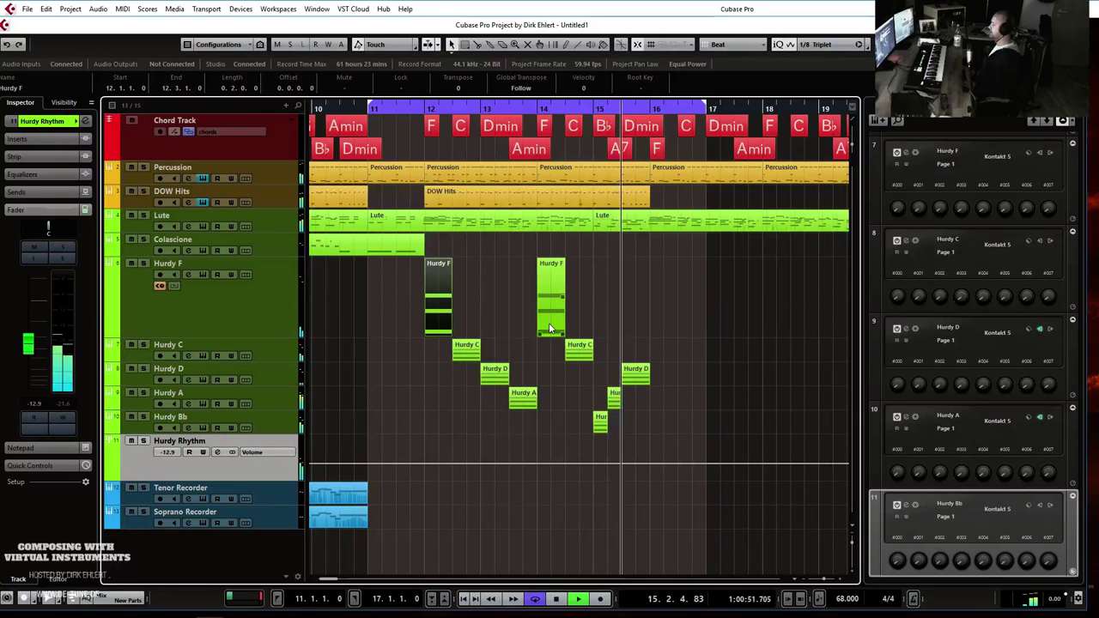
key(space)
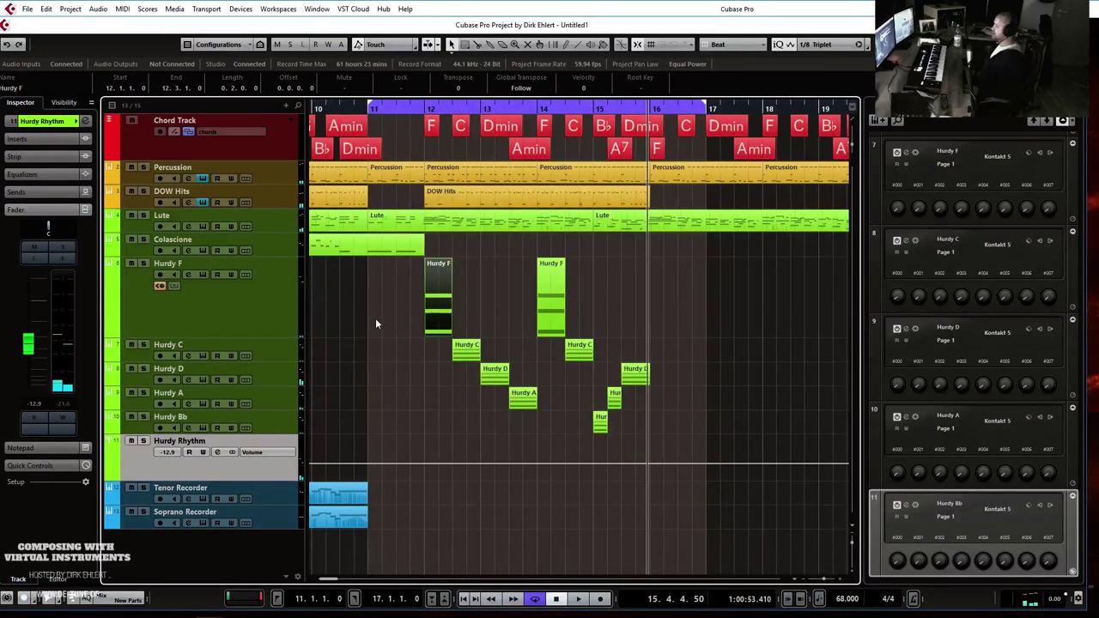
Solo the Hurdy Rhythm group and try to export its mixdown as hurdy Rhythm.
click(144, 440)
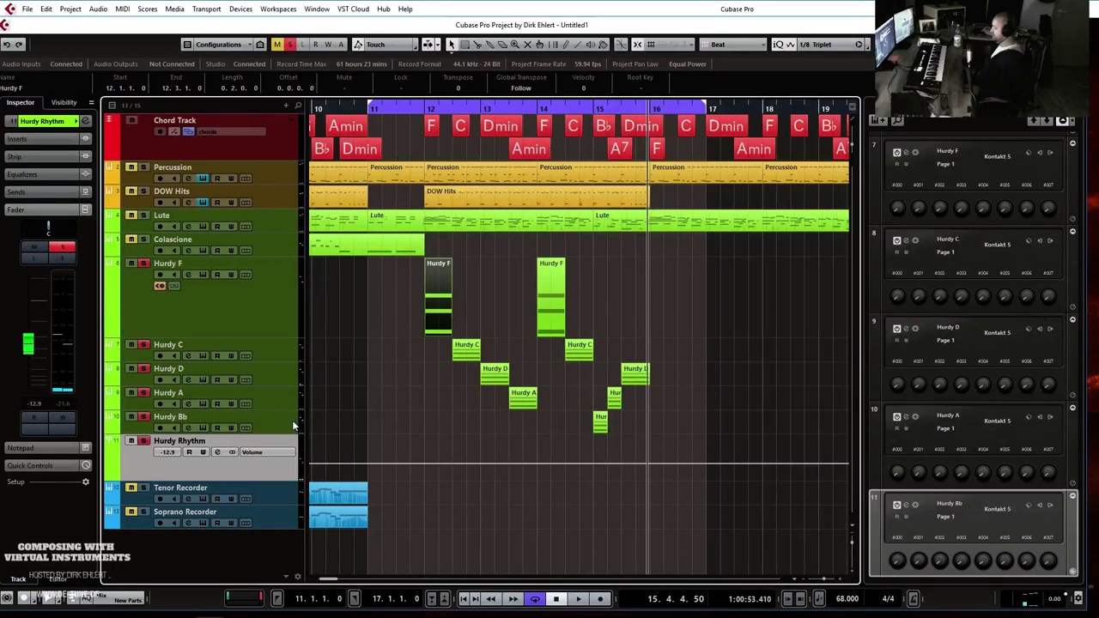
key(ctrl+shift+e)
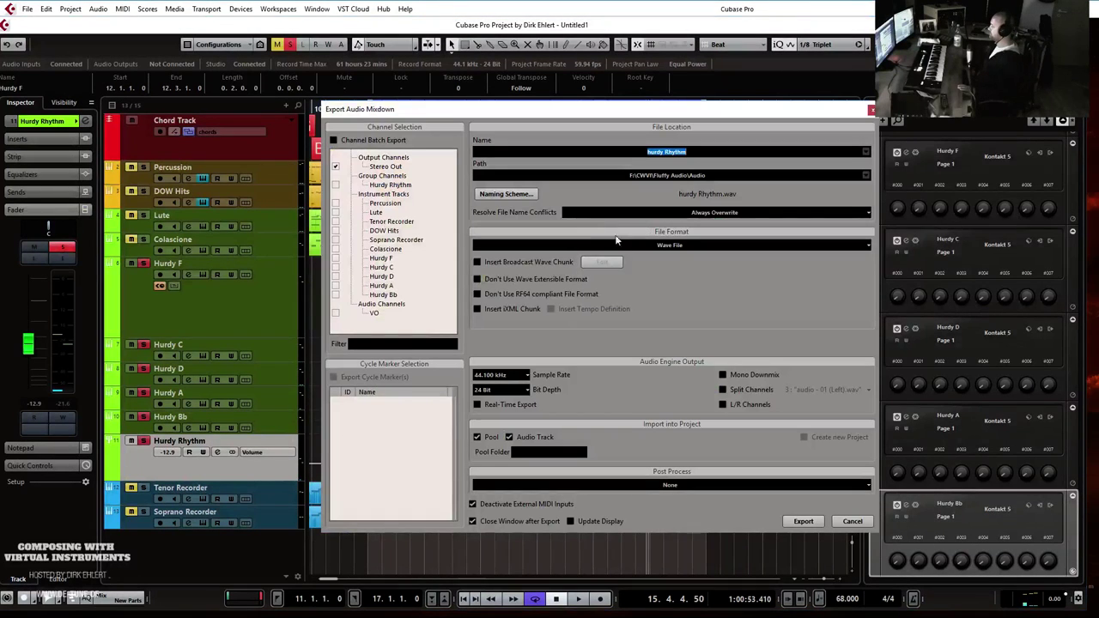
click(803, 522)
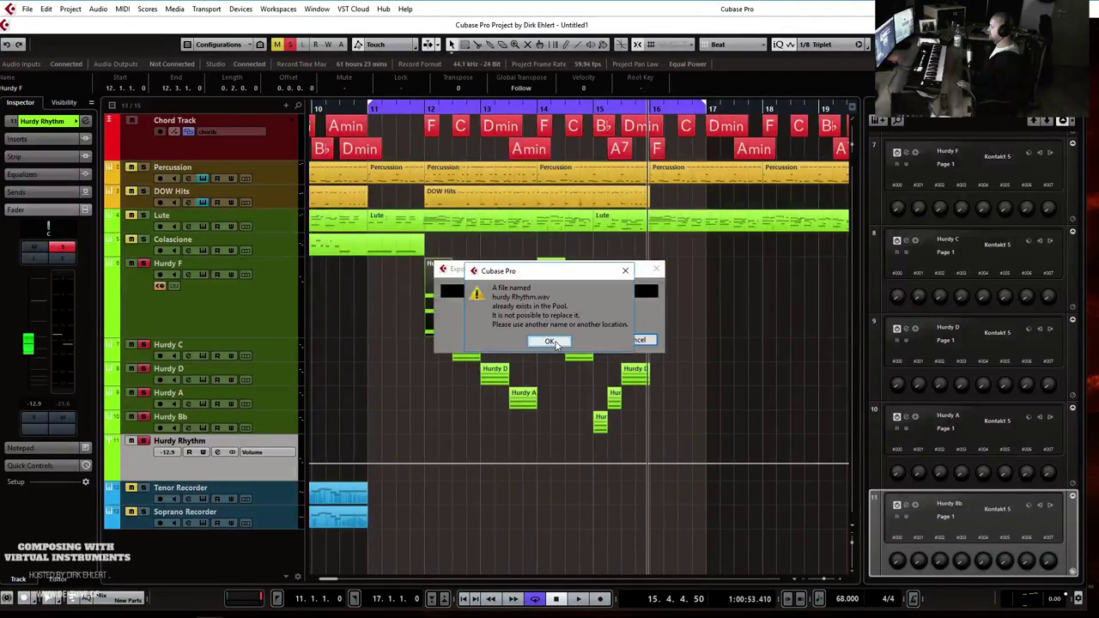
click(550, 342)
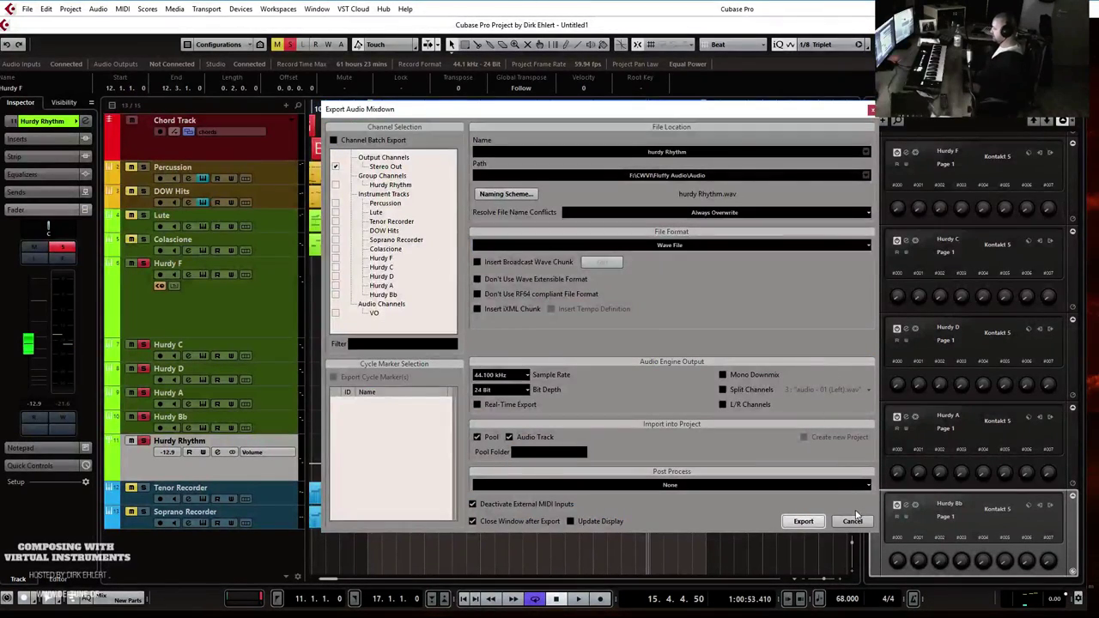
click(851, 521)
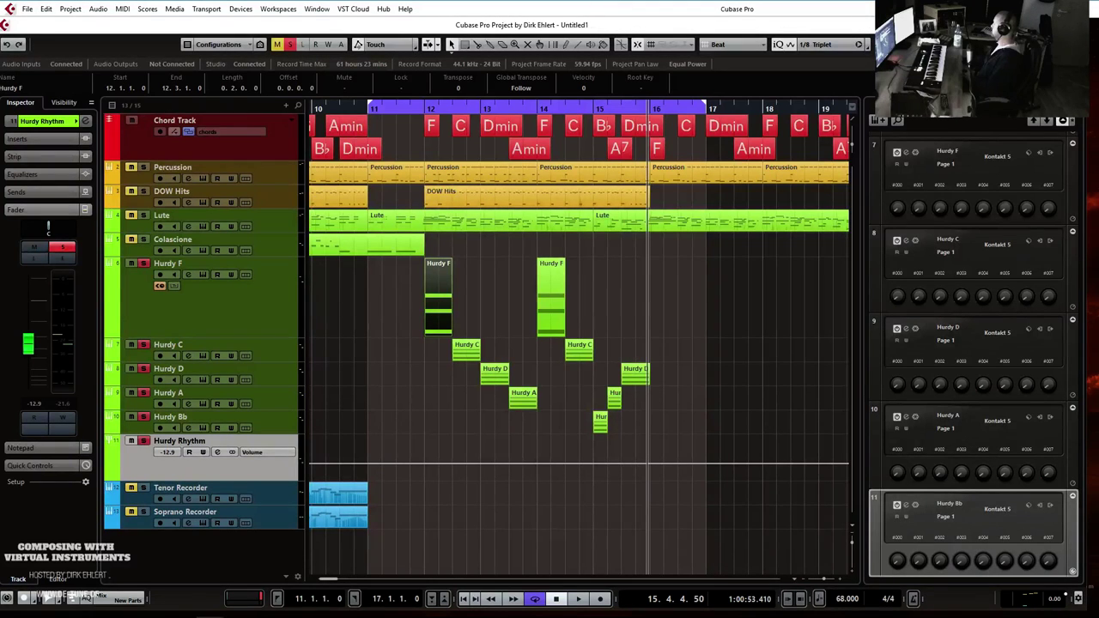
Export the soloed hurdy mixdown as the 24-bit, 44.1 kHz wave file hurdy Rhythm, importing it into the pool and onto an audio track.
click(224, 304)
key(ctrl+shift+e)
key(Return)
key(Return)
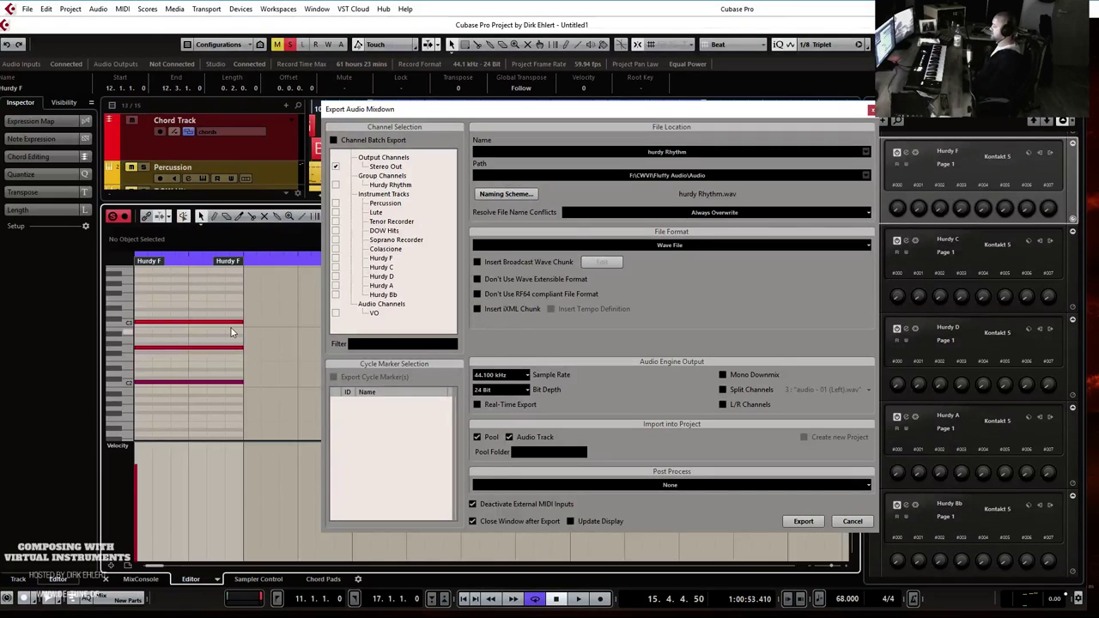
key(Return)
key(Return)
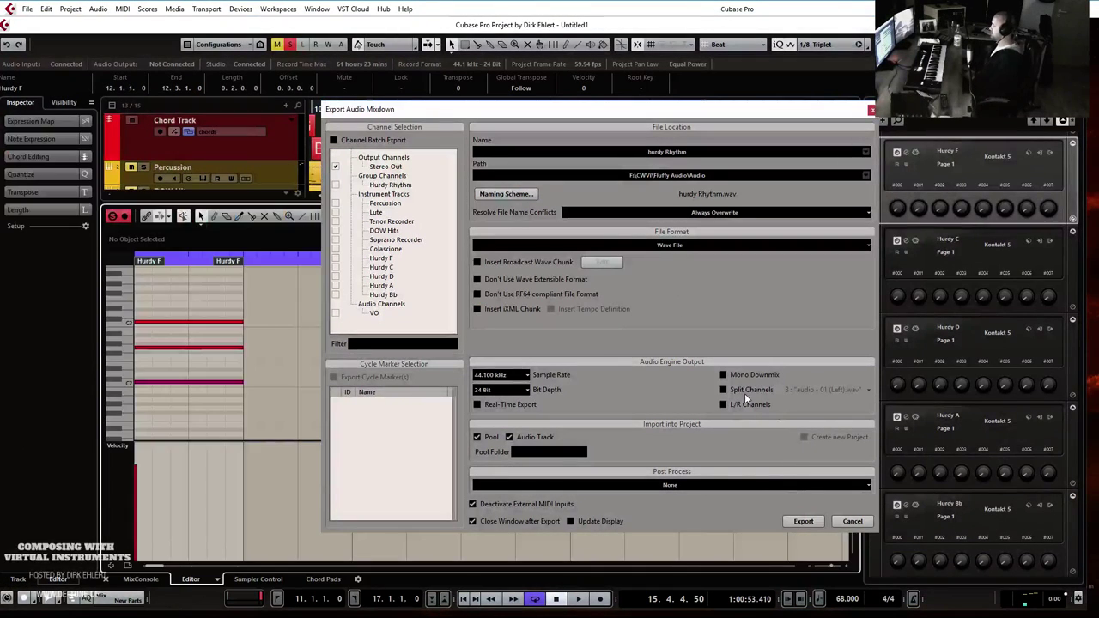
key(Return)
click(803, 521)
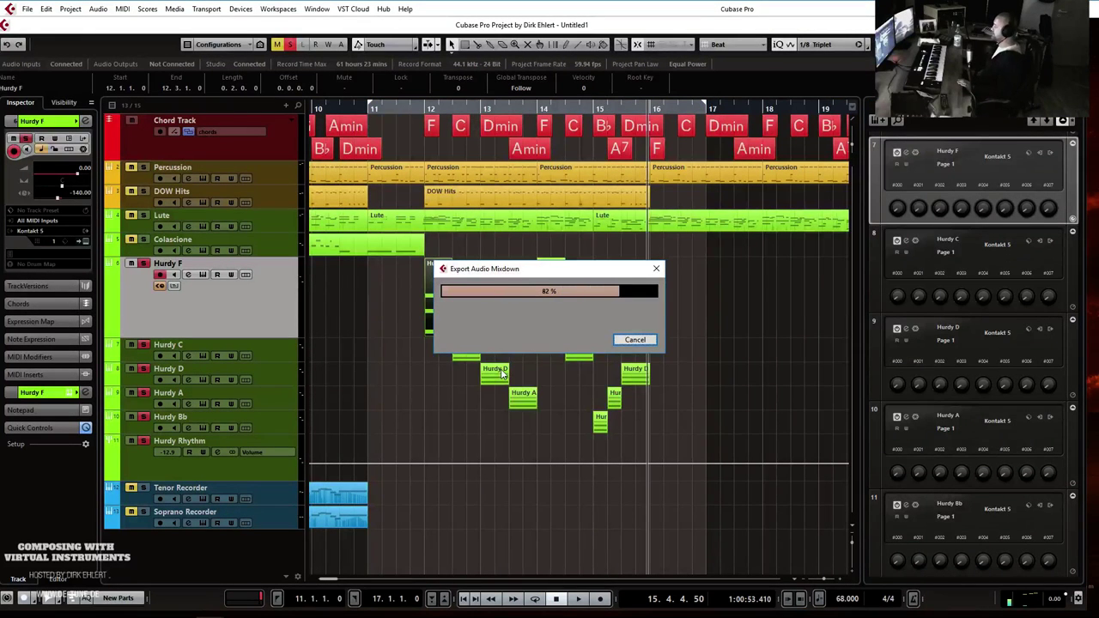
Unsolo and mute the Hurdy Rhythm group, and move the rendered hurdy Rhythm audio track above Hurdy F with a taller track height.
click(143, 440)
click(131, 440)
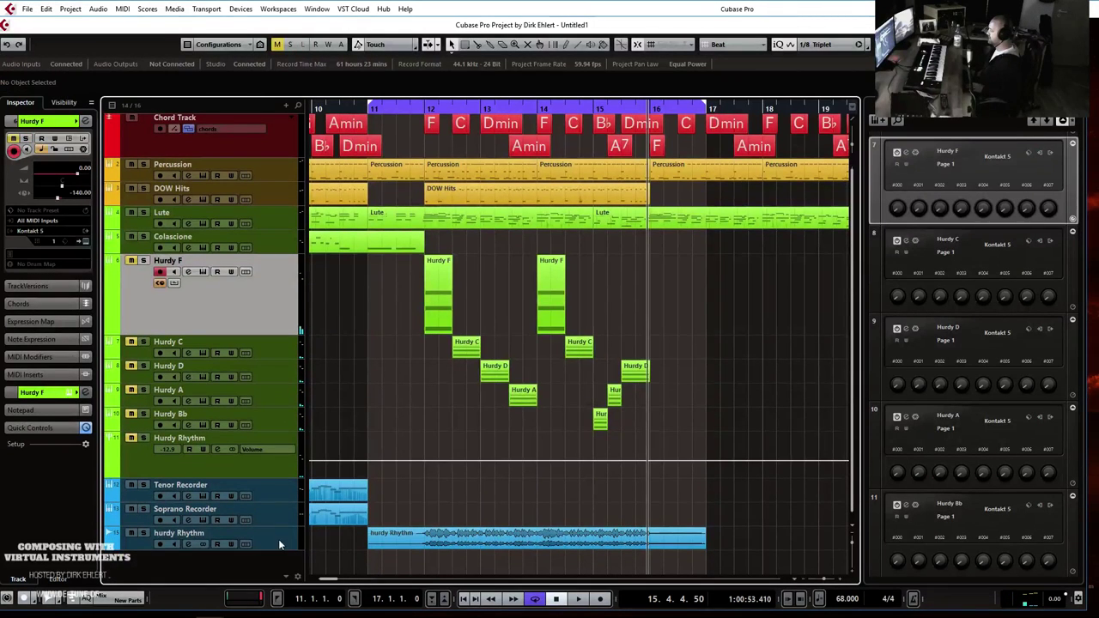
click(279, 544)
drag(267, 271, 287, 383)
Shift the hurdy Rhythm audio event slightly earlier, to start at 10.4.4.107, so its first attack lines up with bar 12.
key(h)
key(h)
key(h)
key(h)
key(h)
key(h)
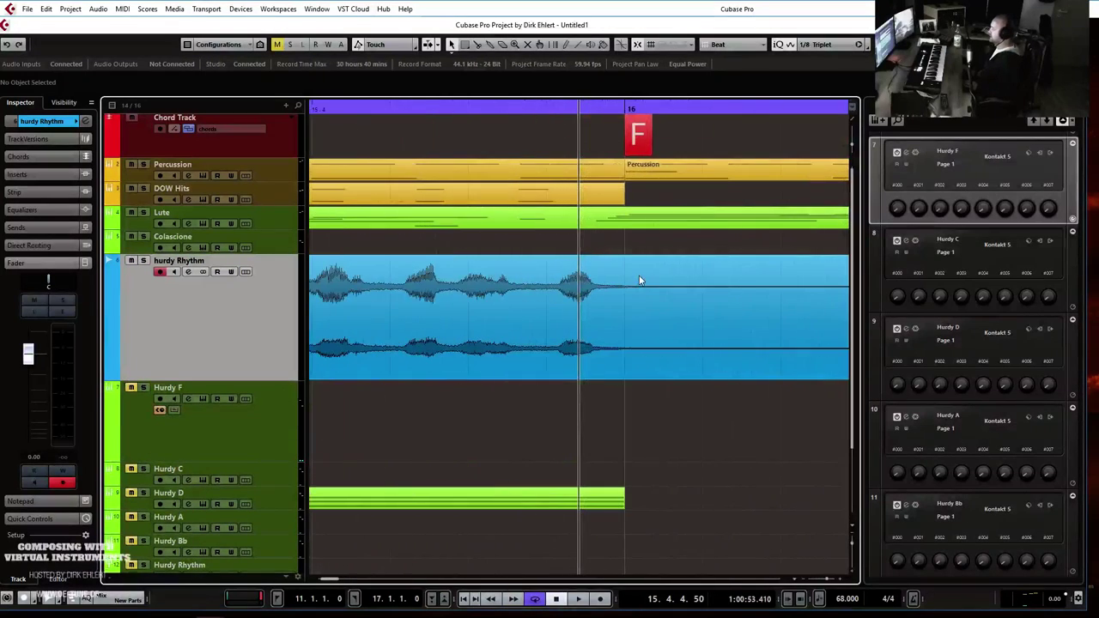
scroll(664, 275, left, 10)
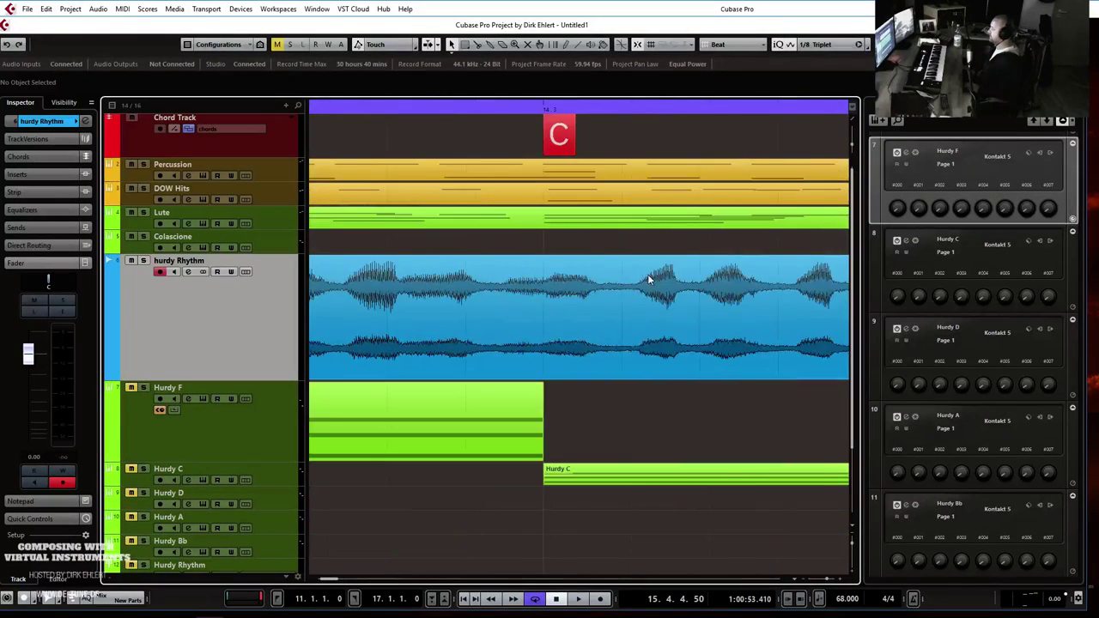
scroll(648, 279, left, 10)
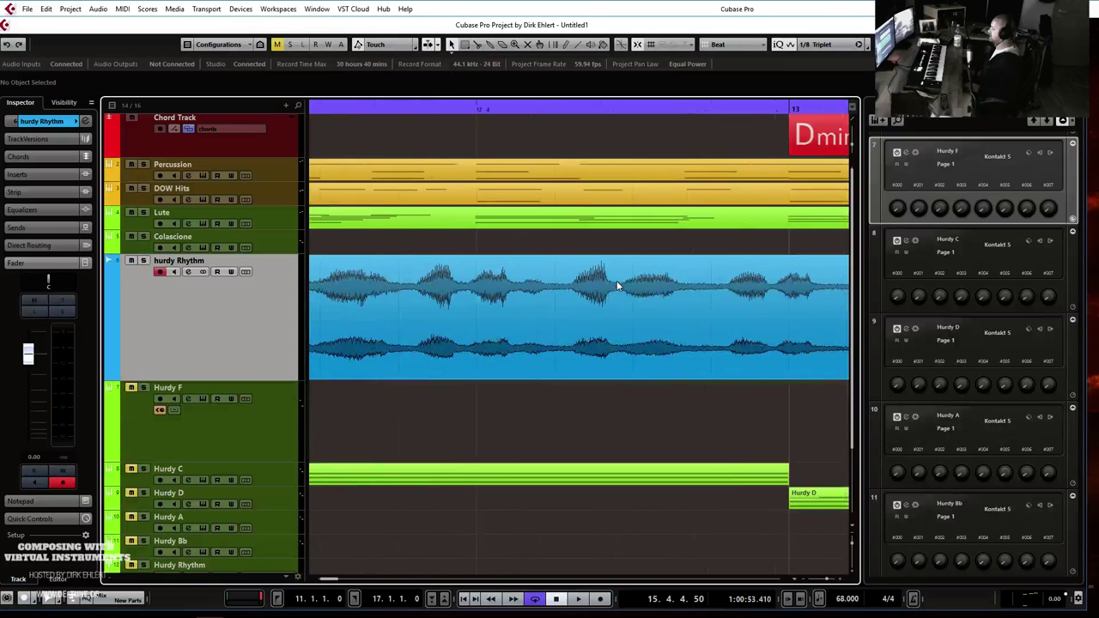
scroll(617, 286, left, 10)
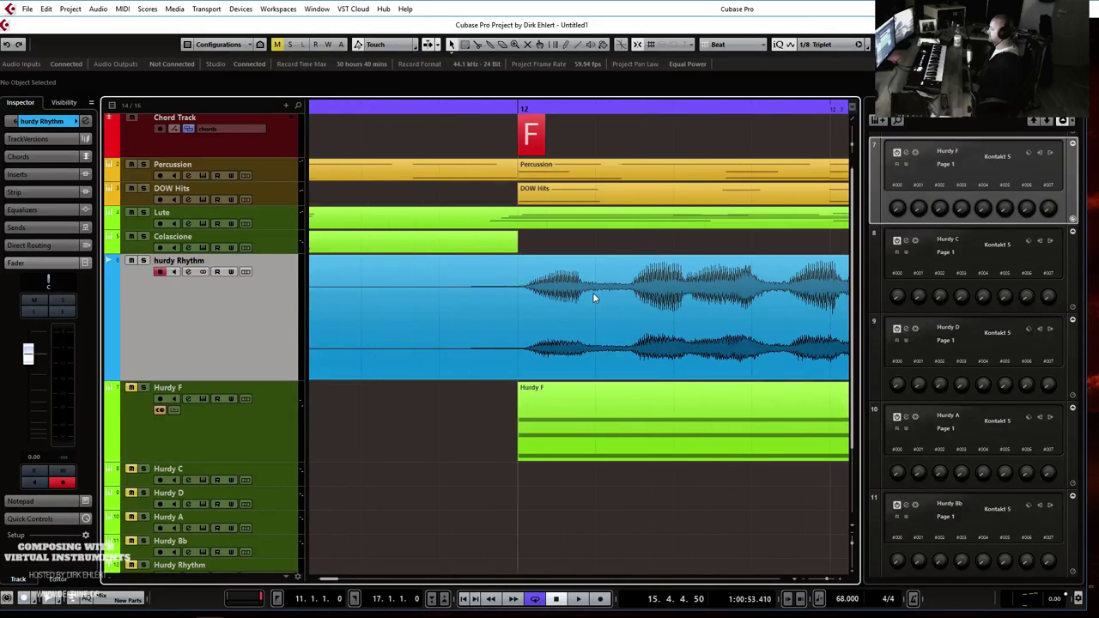
click(601, 309)
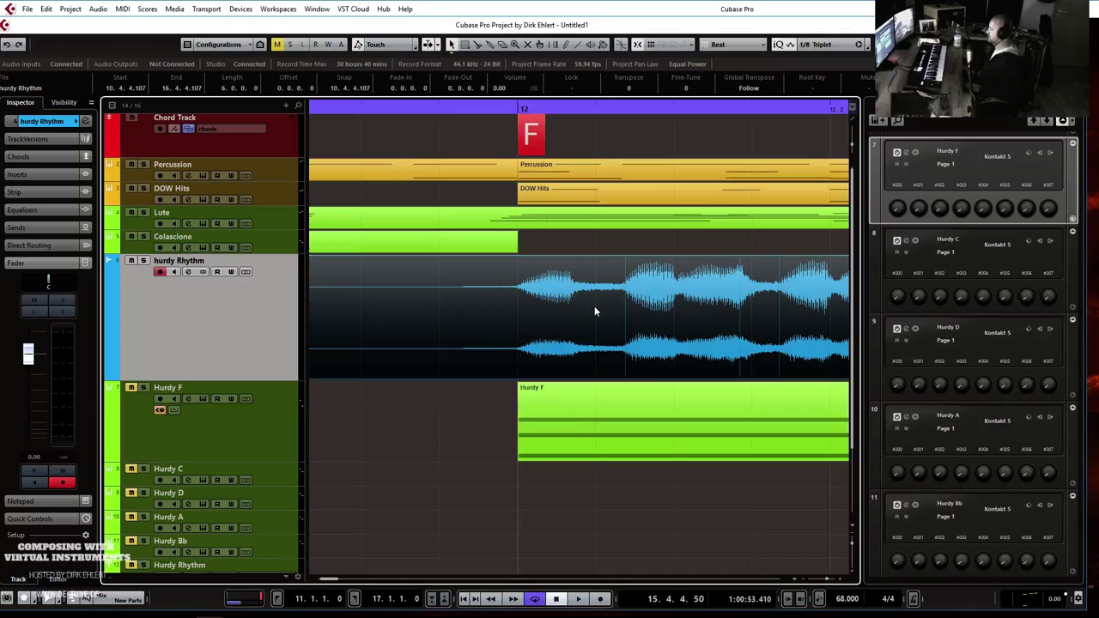
Play the shifted hurdy Rhythm audio with the arrangement from just before bar 12 to the end of bar 15, and mute its track.
key(g)
key(g)
key(g)
key(g)
click(515, 111)
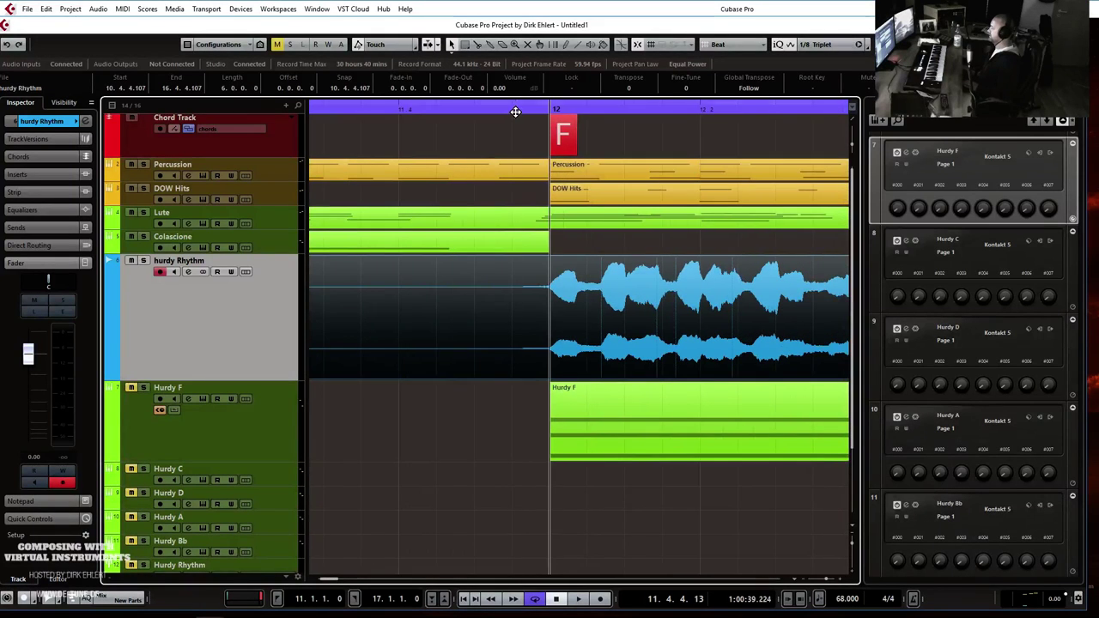
key(space)
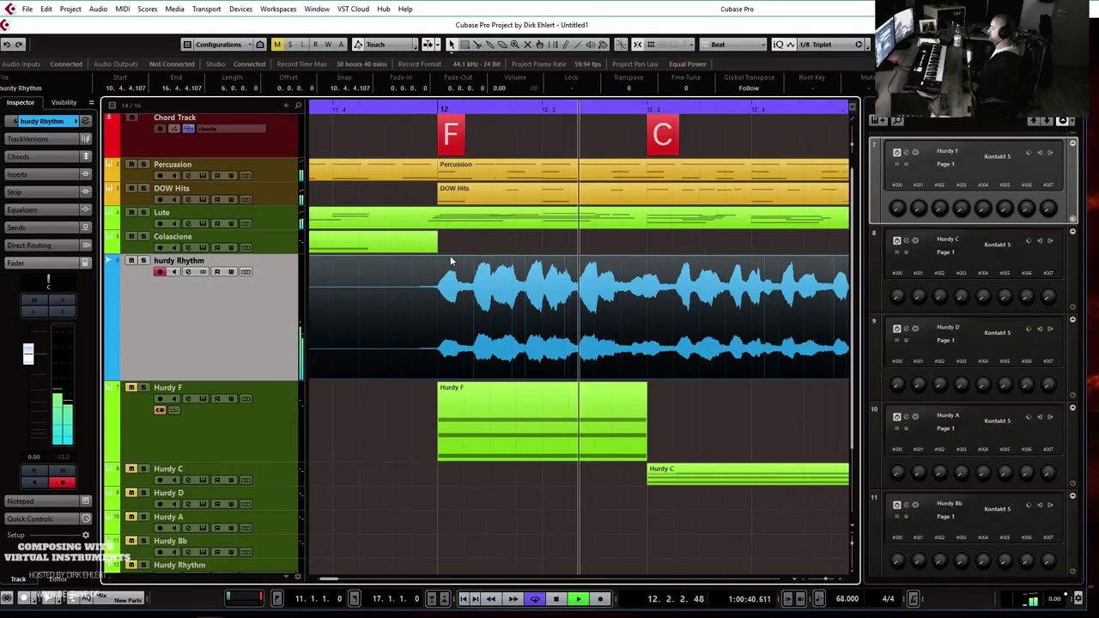
key(g)
key(g)
key(g)
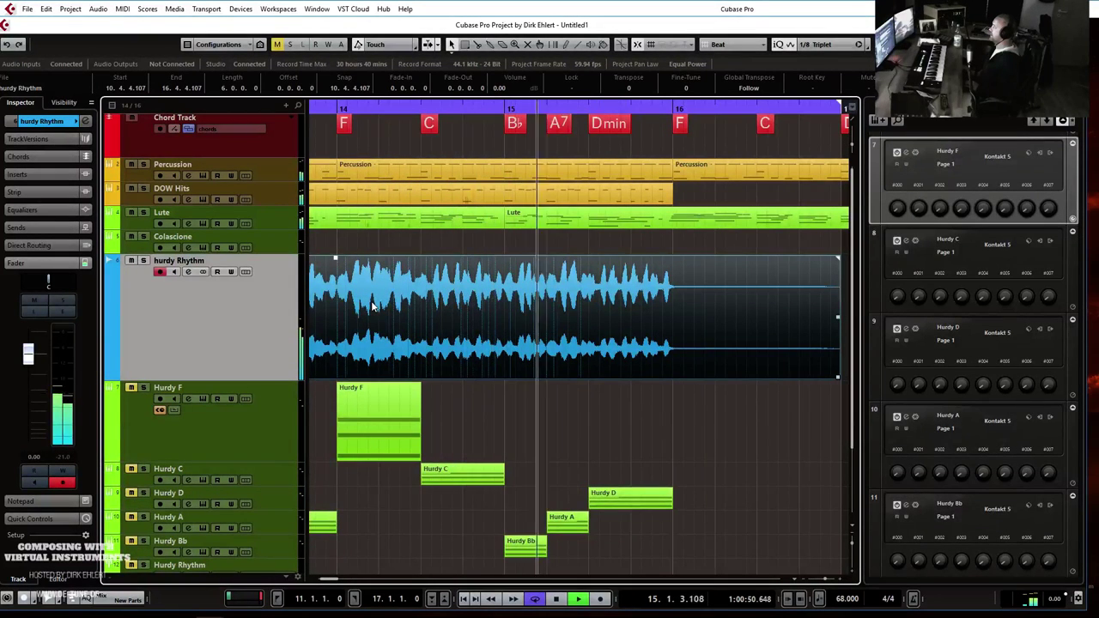
key(g)
key(g)
key(g)
key(g)
key(g)
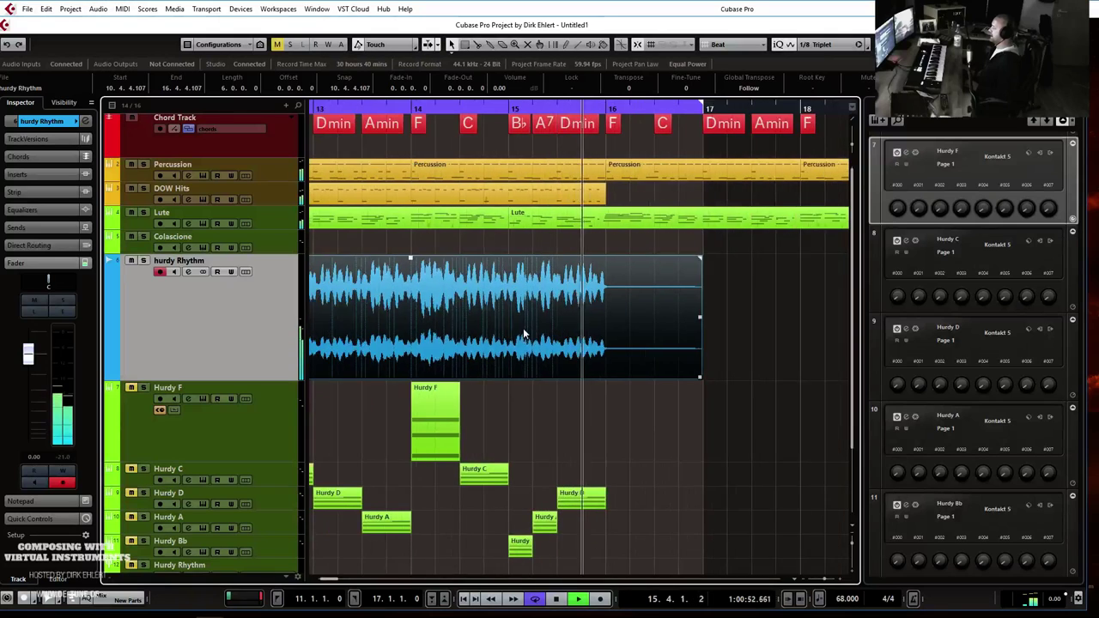
key(g)
click(131, 261)
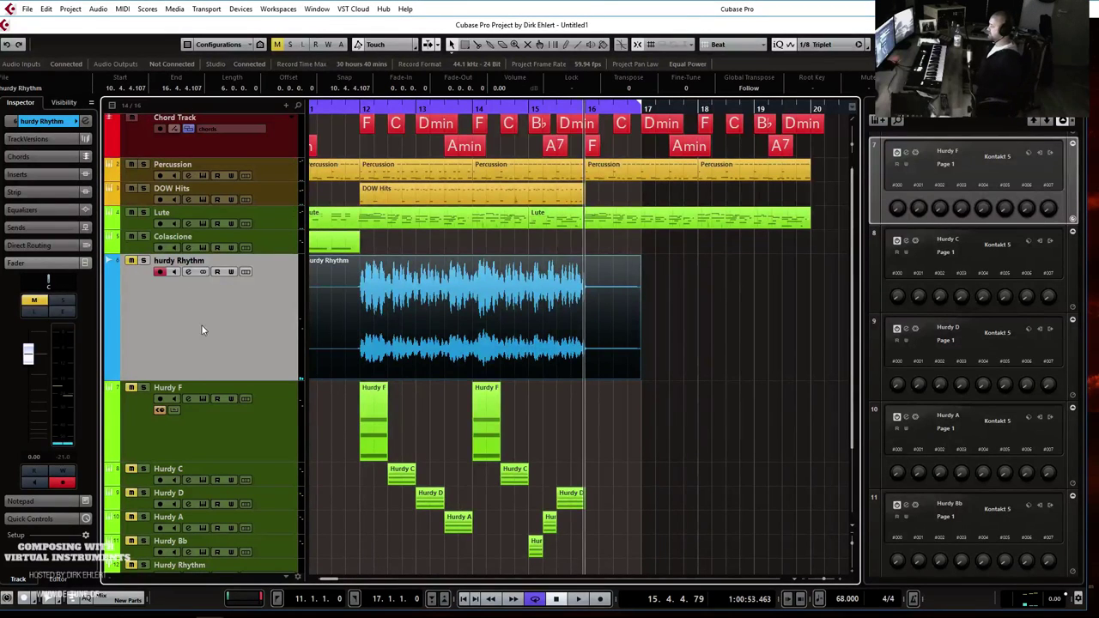
Shrink the six MIDI tracks from Hurdy F through Hurdy Rhythm to minimal height in the track list.
click(217, 426)
scroll(258, 421, down, 2)
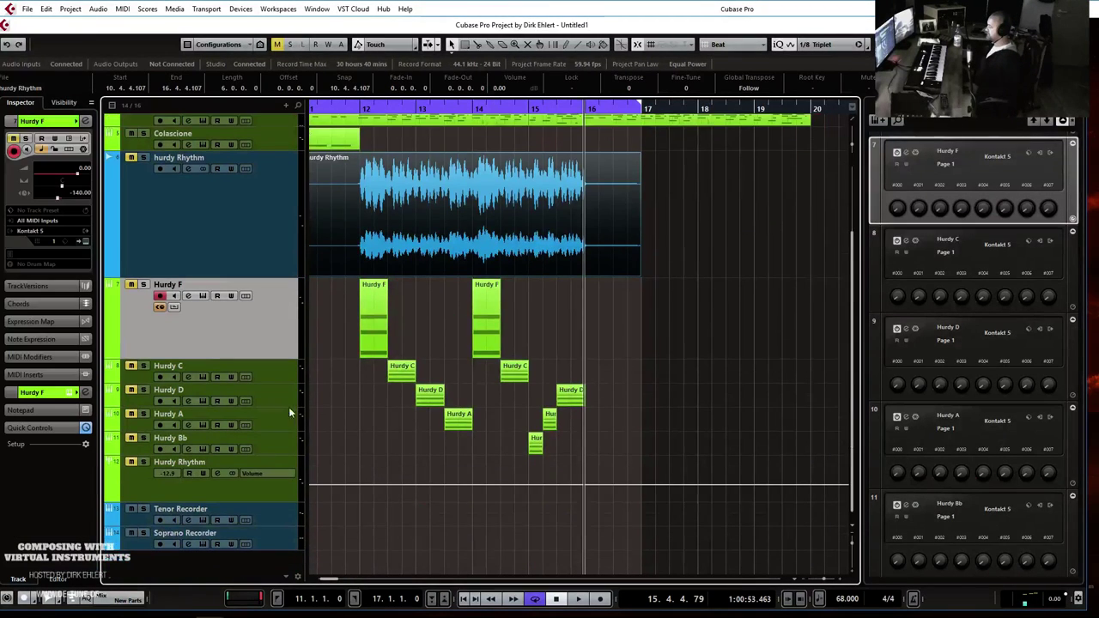
shift+click(230, 486)
drag(244, 456, 245, 365)
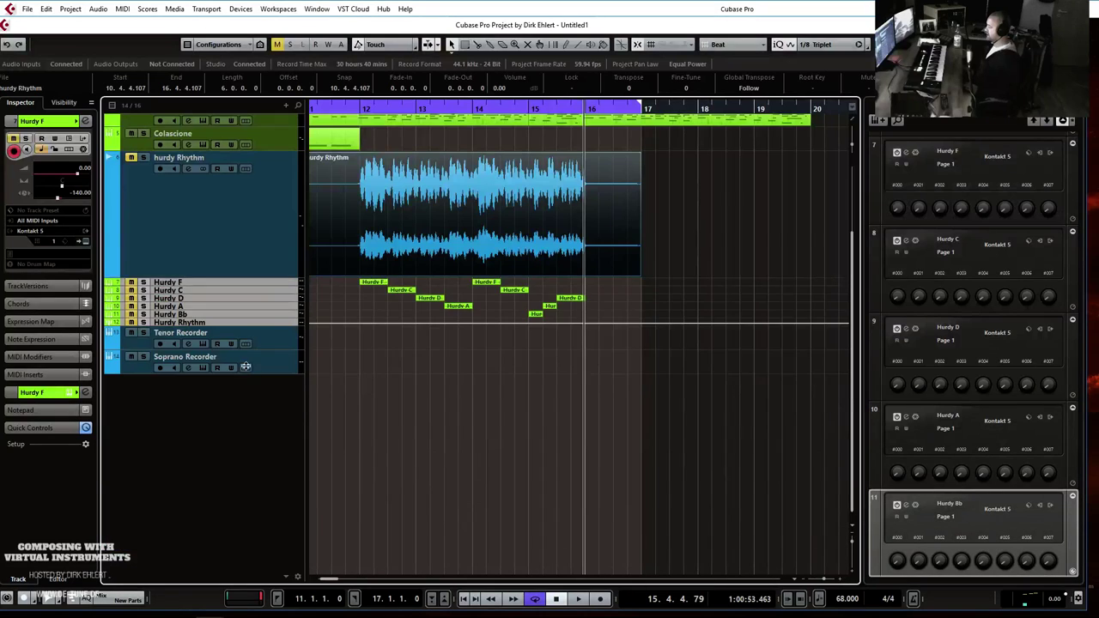
scroll(222, 429, up, 2)
Select the Tenor Recorder track and play the arrangement back from just before bar 12.
click(264, 444)
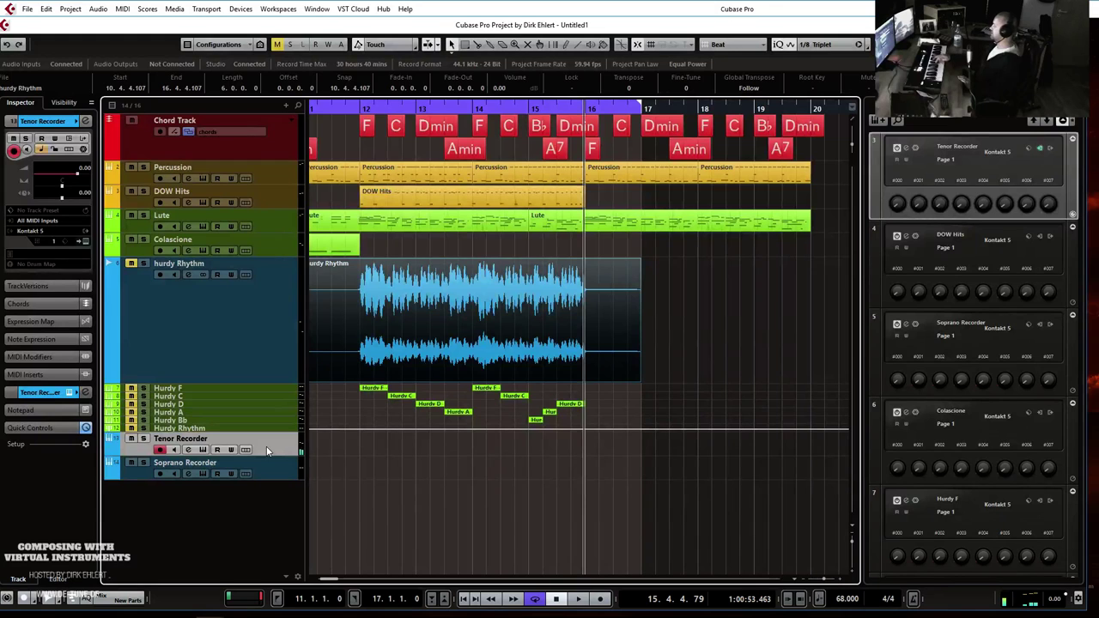
click(356, 108)
key(space)
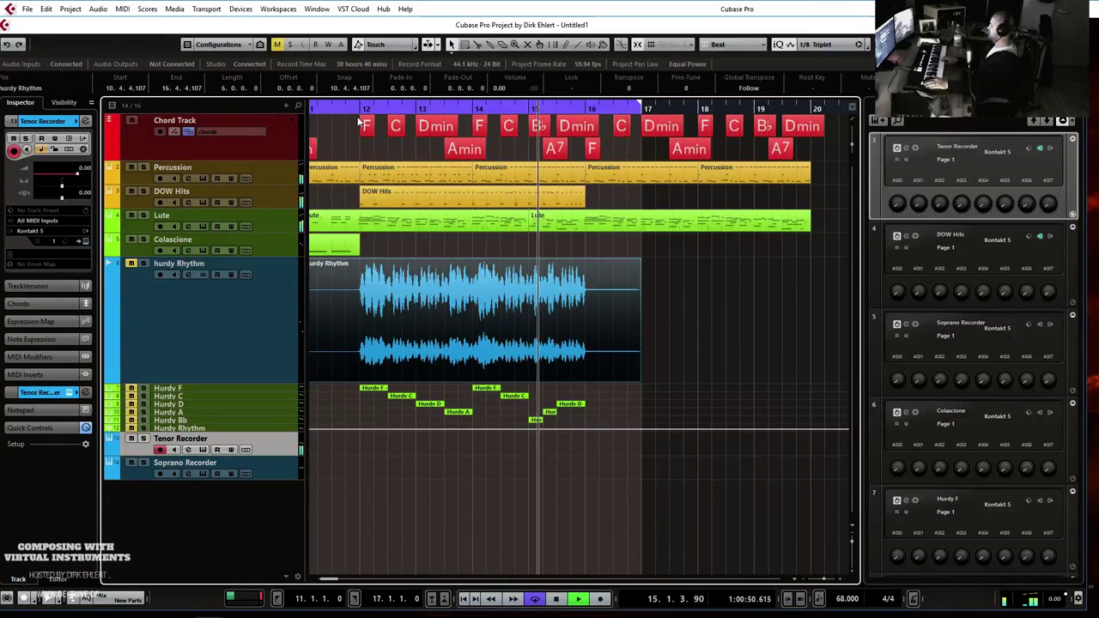
key(space)
Record a new MIDI part on the Soprano Recorder track from bar 11 to bar 16.
click(273, 478)
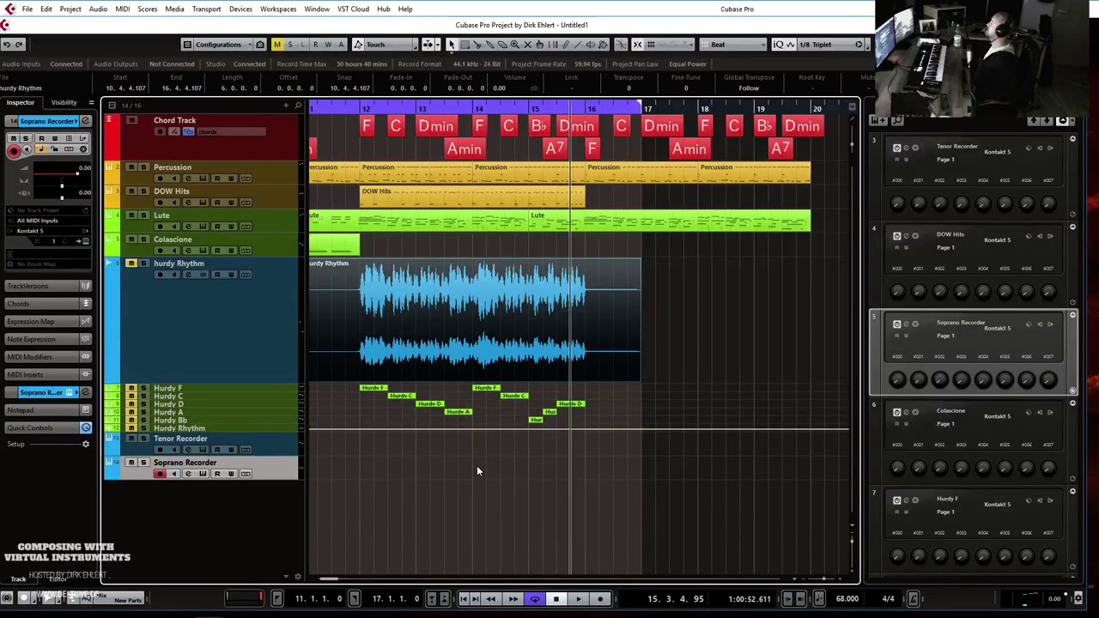
click(319, 110)
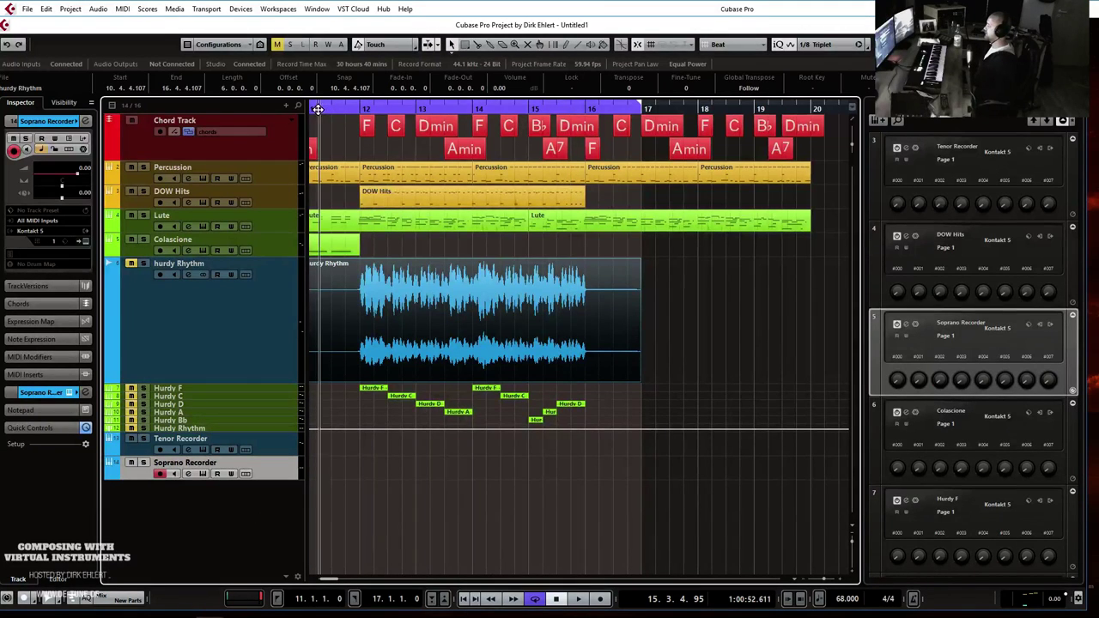
scroll(340, 119, left, 1)
click(359, 109)
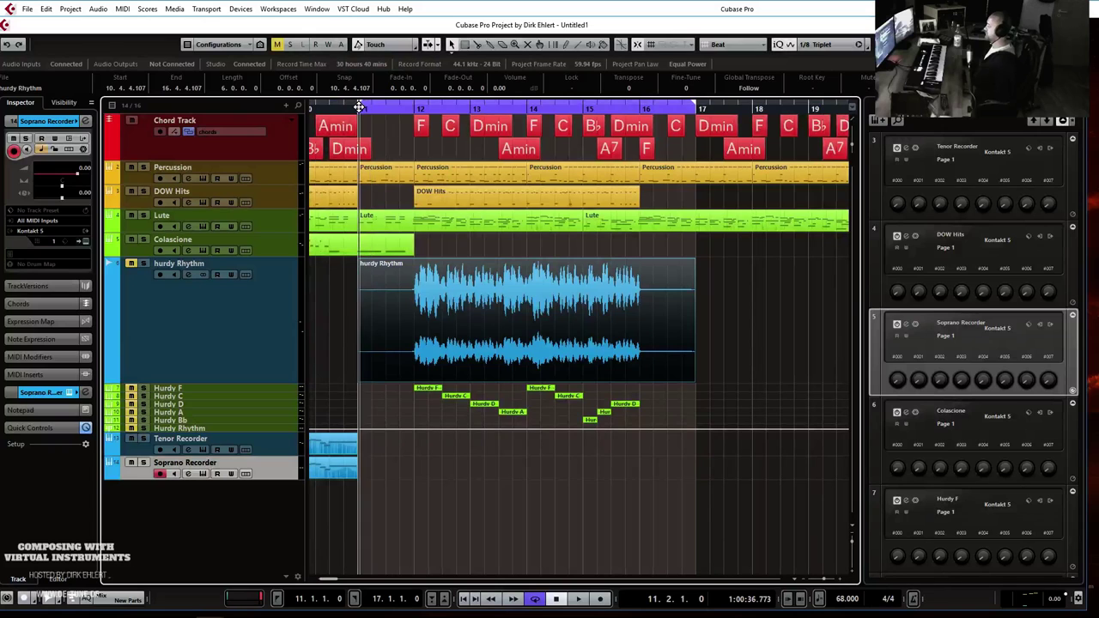
key(KP_Multiply)
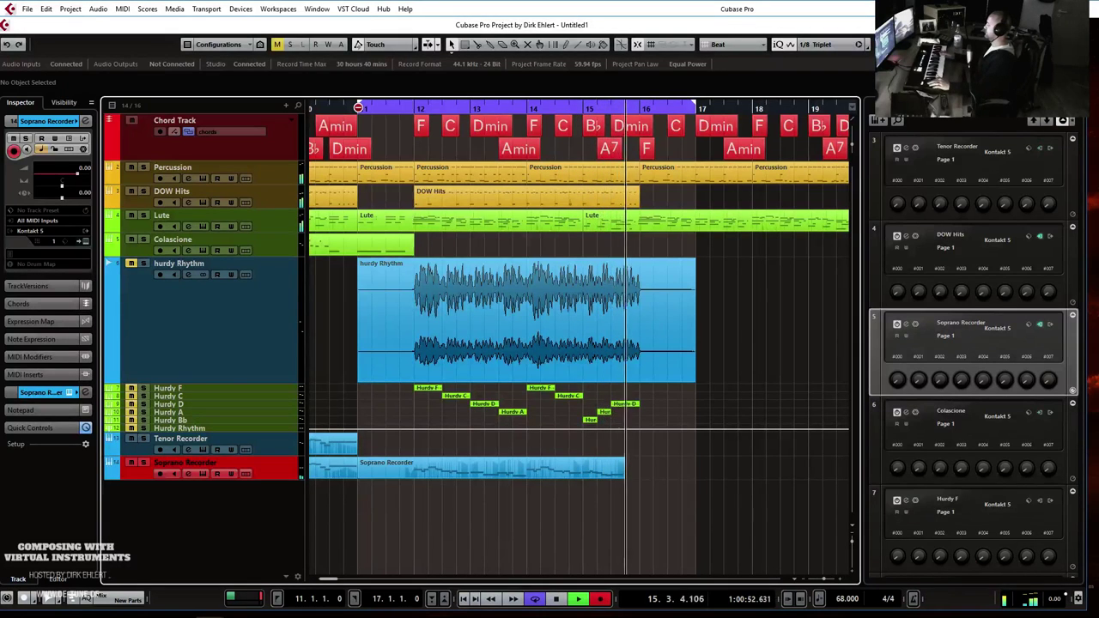
key(space)
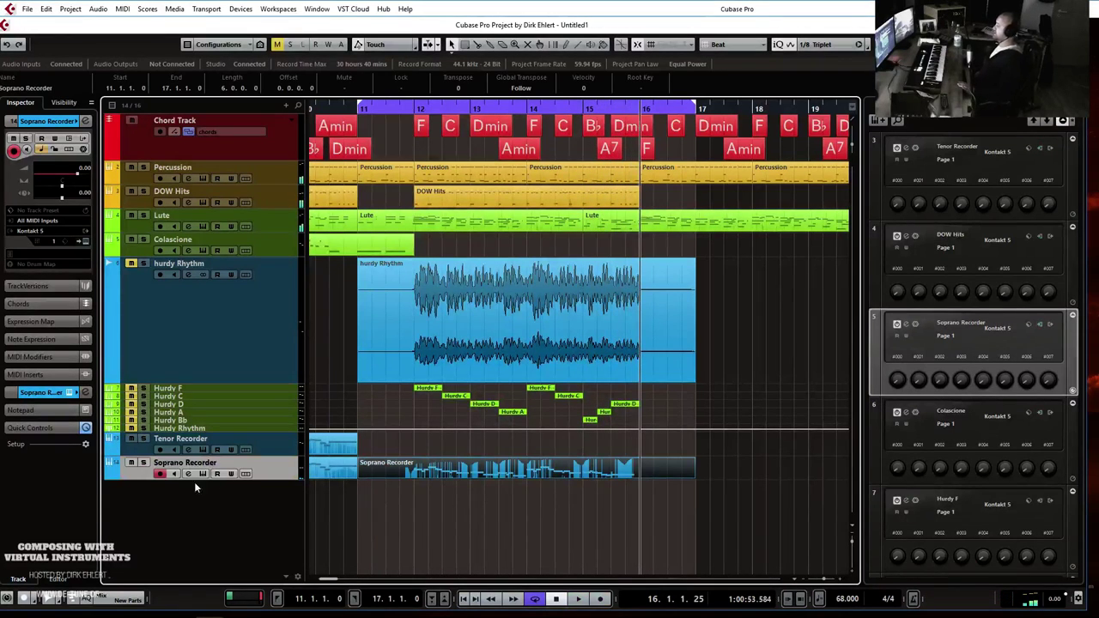
Duplicate the Soprano Recorder track and delete both copied parts from the duplicate so it is empty.
right_click(236, 471)
click(354, 248)
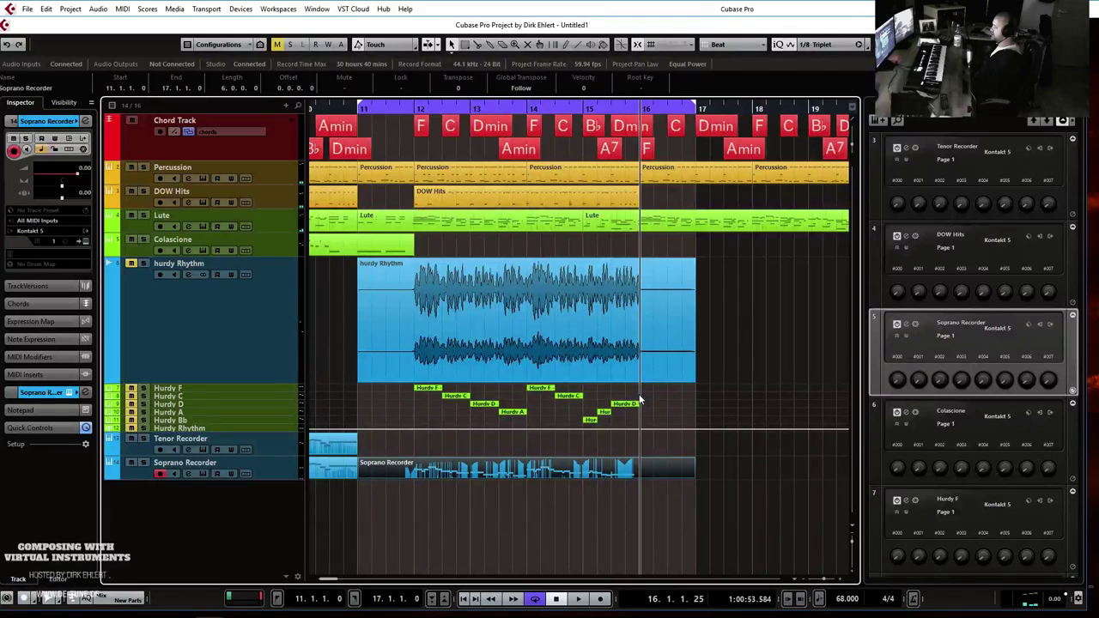
click(530, 497)
key(Delete)
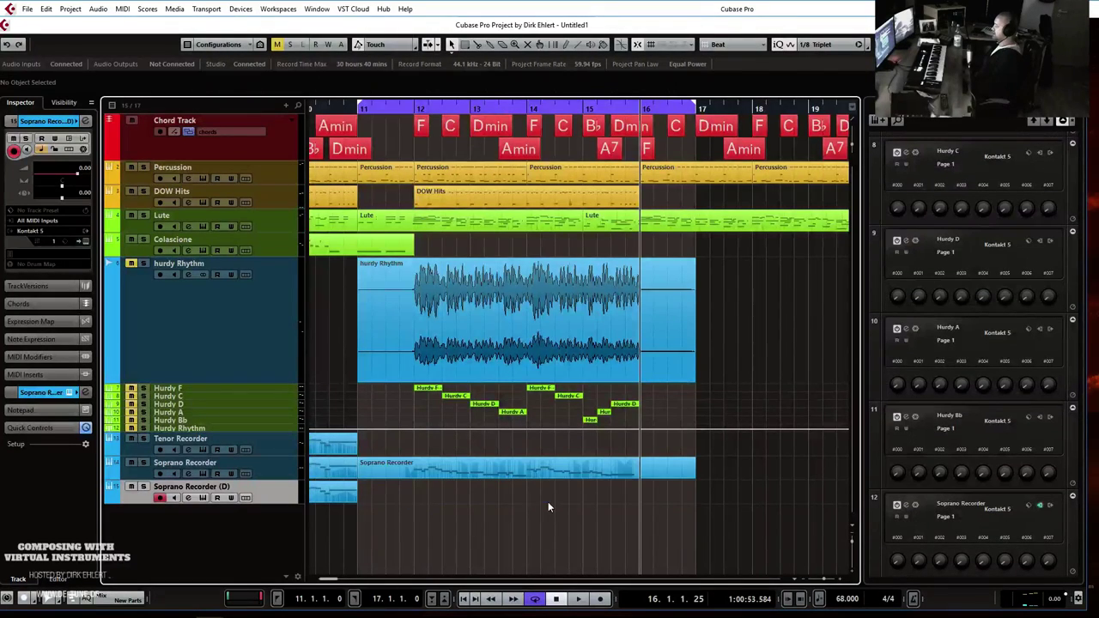
scroll(549, 507, left, 4)
click(614, 493)
key(Delete)
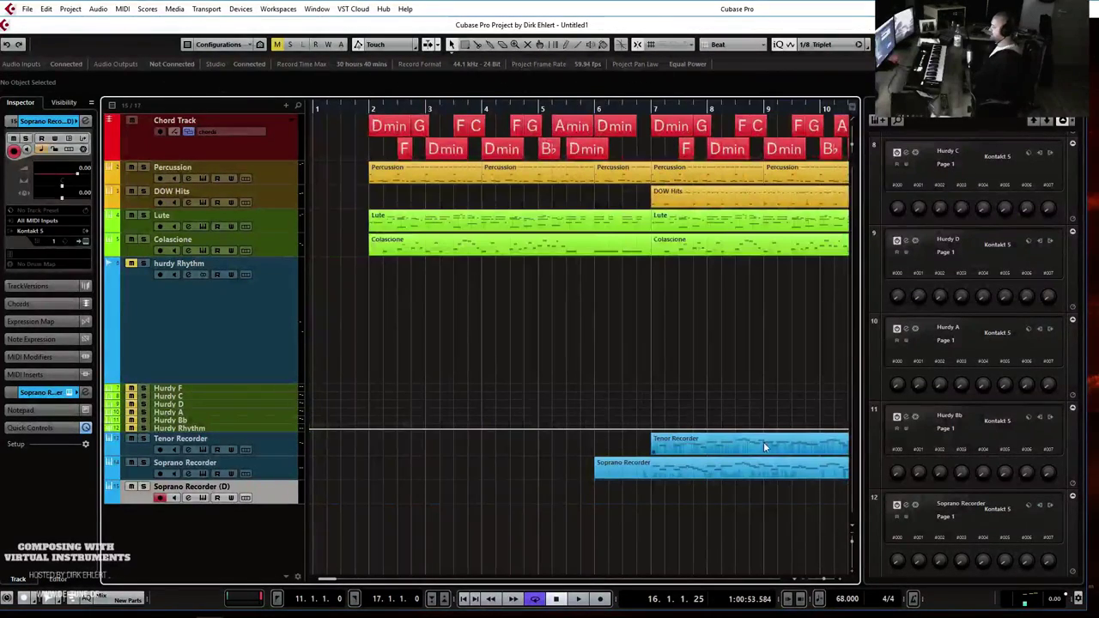
Open the Soprano Recorder part at bar 11 for note editing and set the quantize value to 1/16 Triplet.
key(g)
key(g)
key(g)
double_click(492, 469)
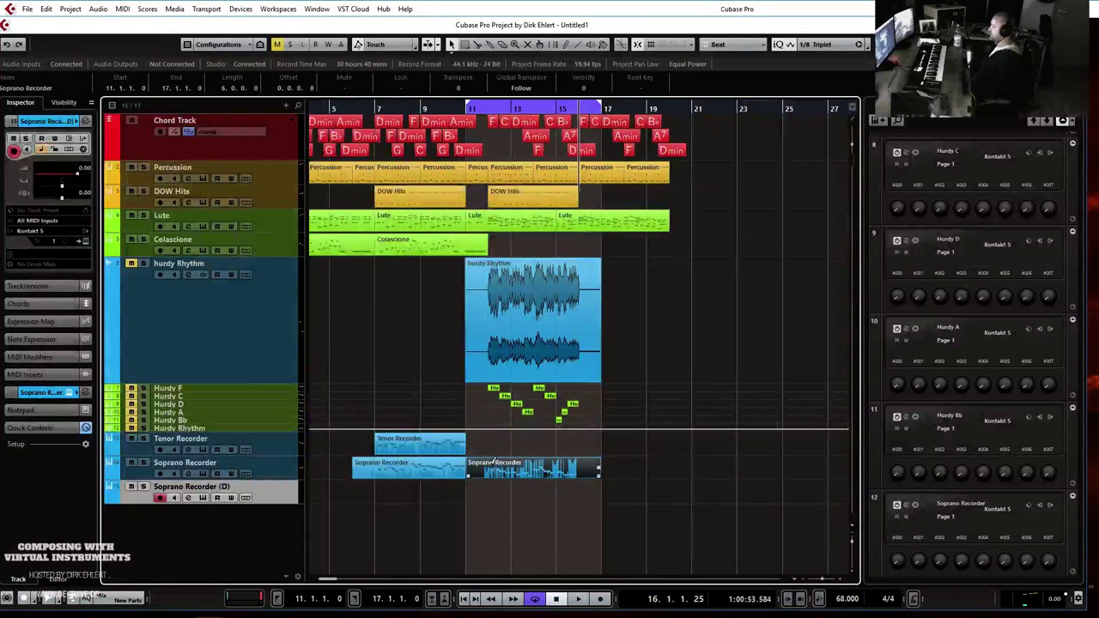
click(472, 220)
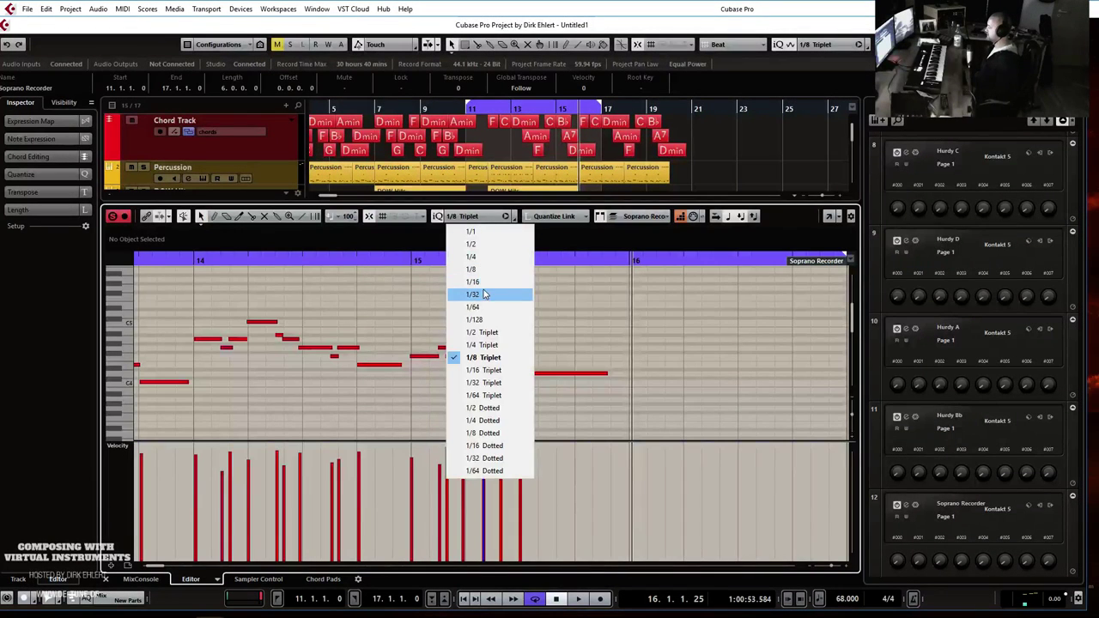
click(485, 369)
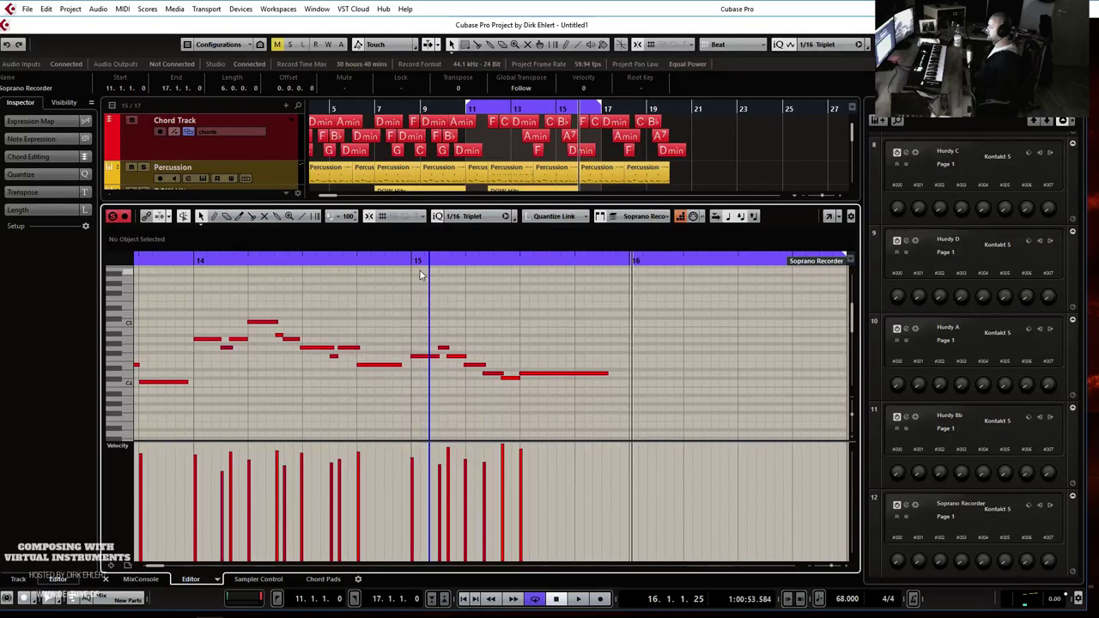
Play back the new Soprano Recorder part and close the note editor.
scroll(429, 285, left, 3)
click(190, 260)
key(space)
key(Return)
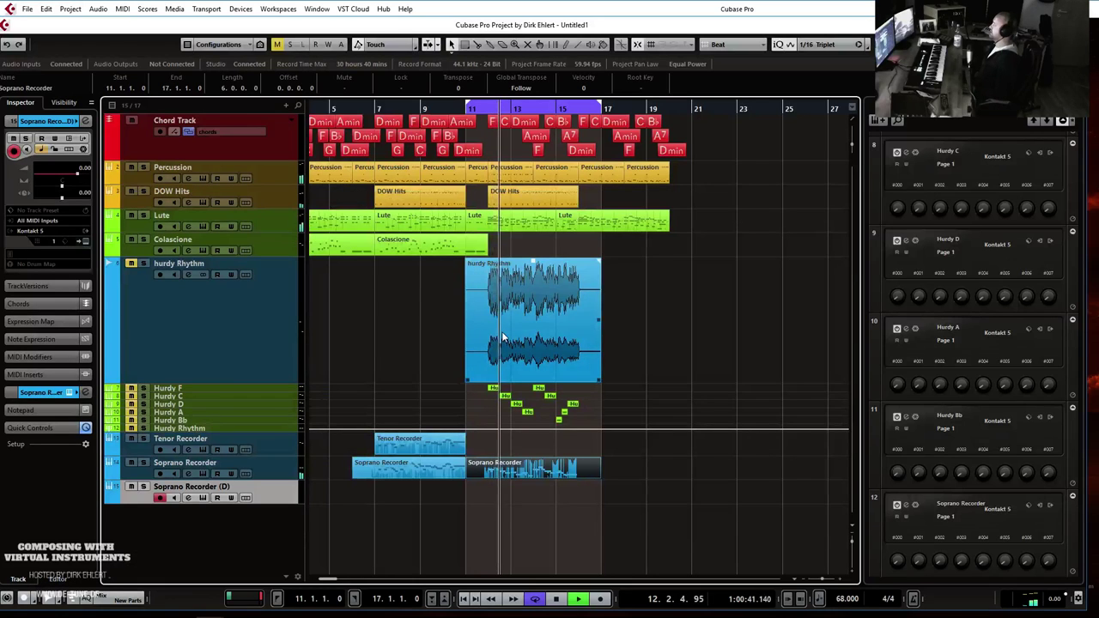
Unmute the hurdy Rhythm audio track and lower its volume to about -6.27 dB during playback.
click(154, 306)
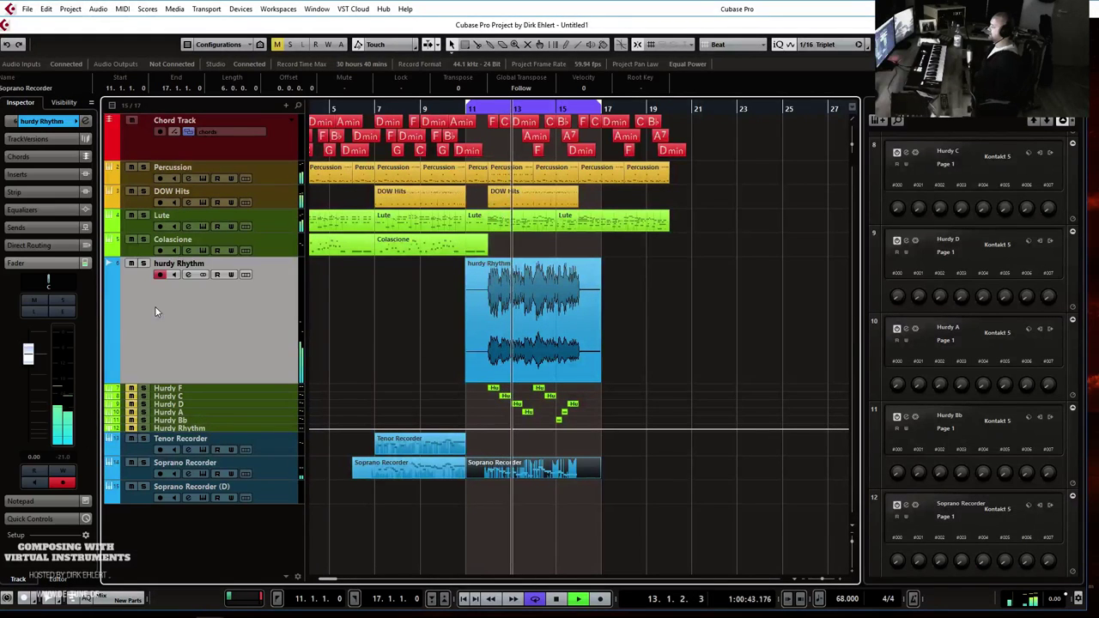
drag(28, 355, 28, 378)
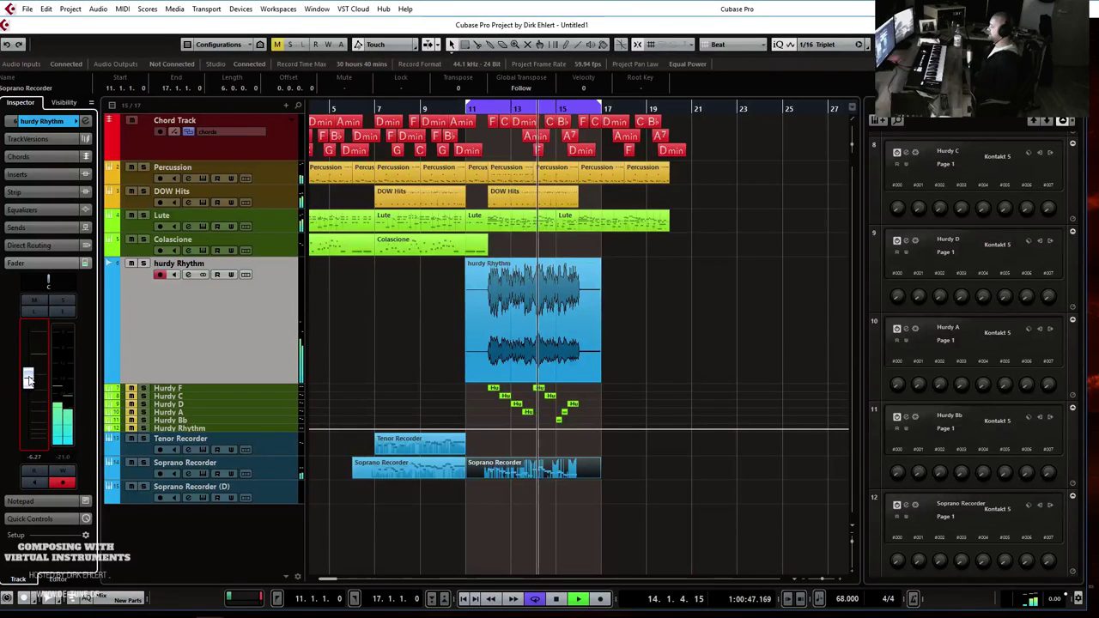
key(space)
Load the FabFilter Pro-C 2 compressor into the first insert slot of the hurdy Rhythm track.
click(36, 154)
click(36, 153)
click(31, 176)
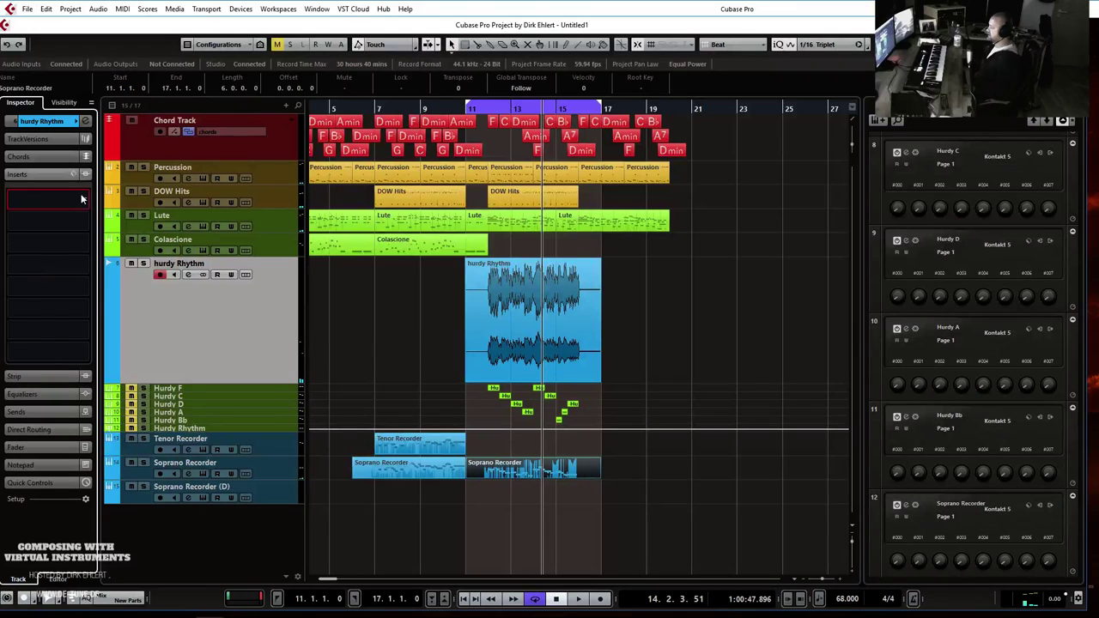
click(81, 198)
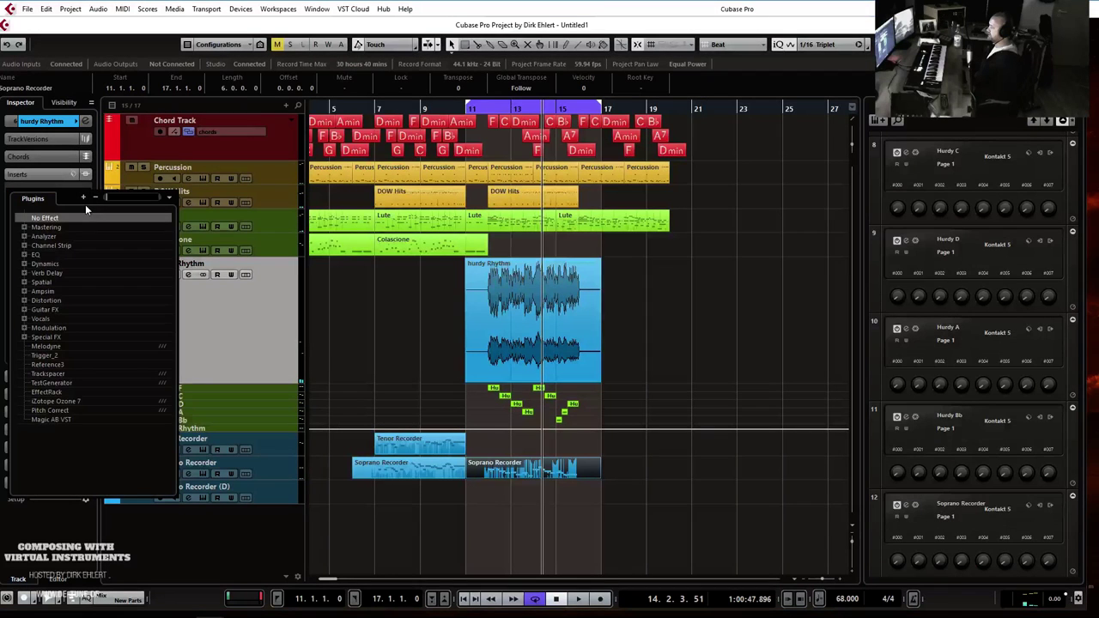
click(25, 265)
click(35, 310)
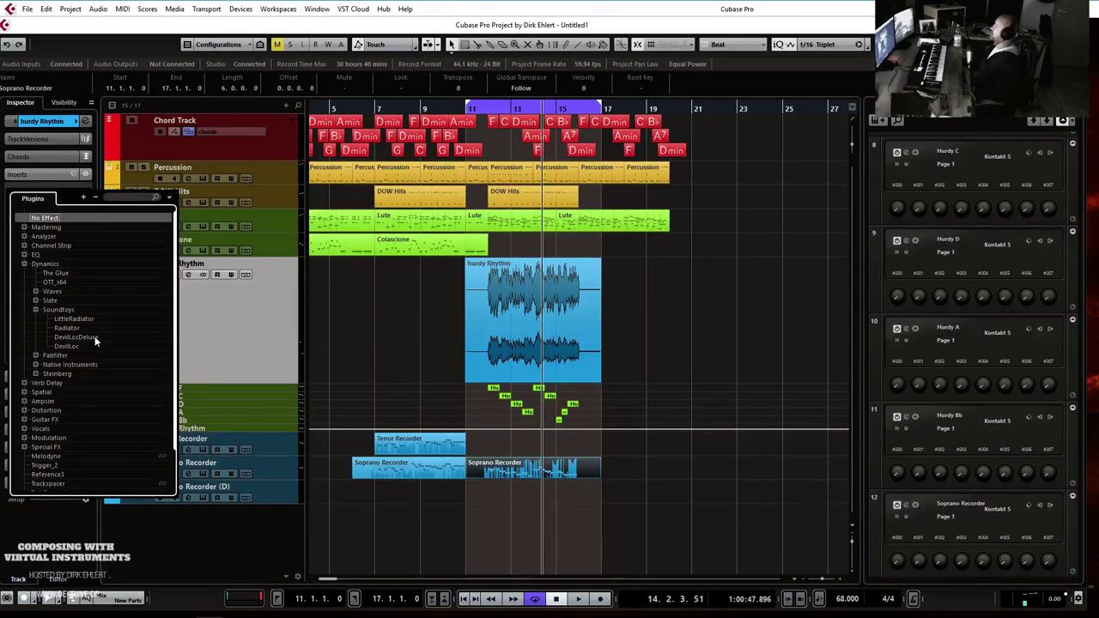
click(35, 355)
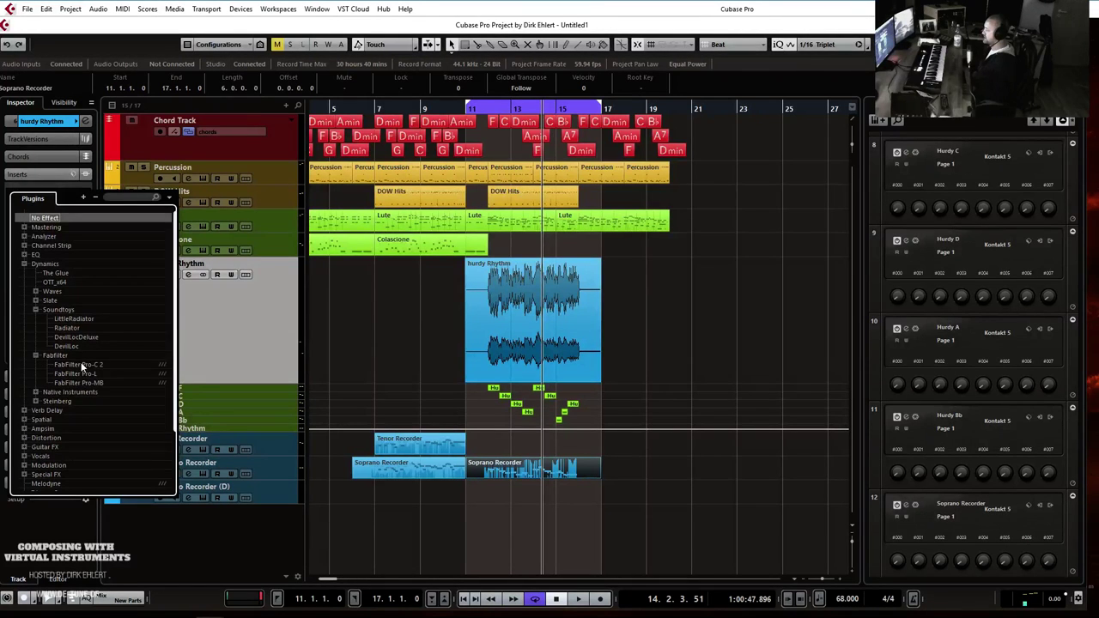
click(78, 365)
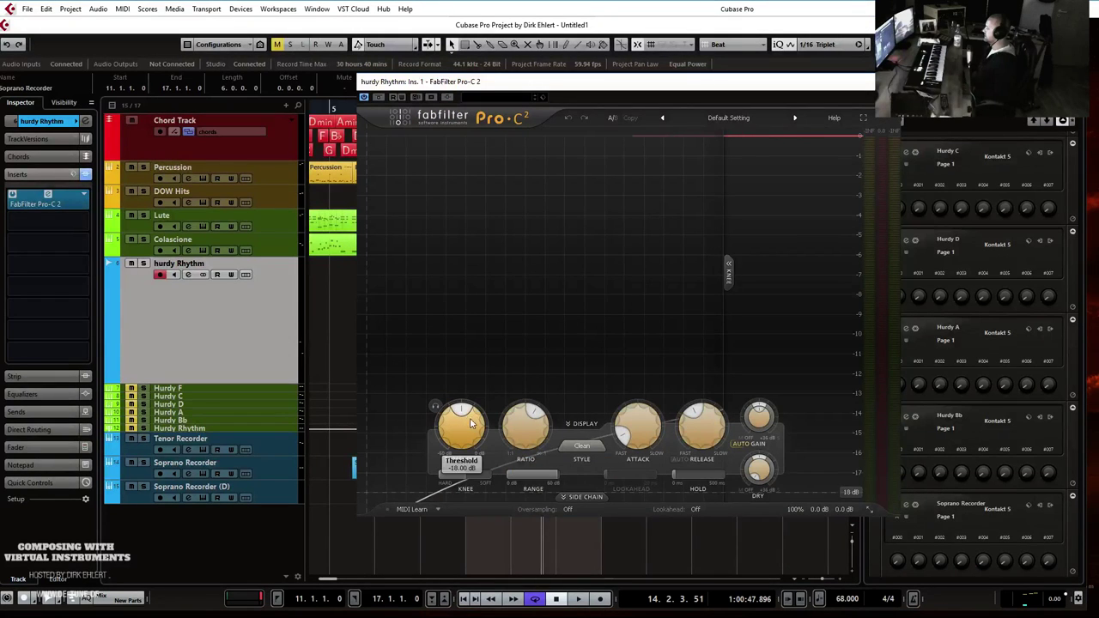
Solo the hurdy Rhythm track and lower the compressor's threshold to about -36 dB during playback.
key(space)
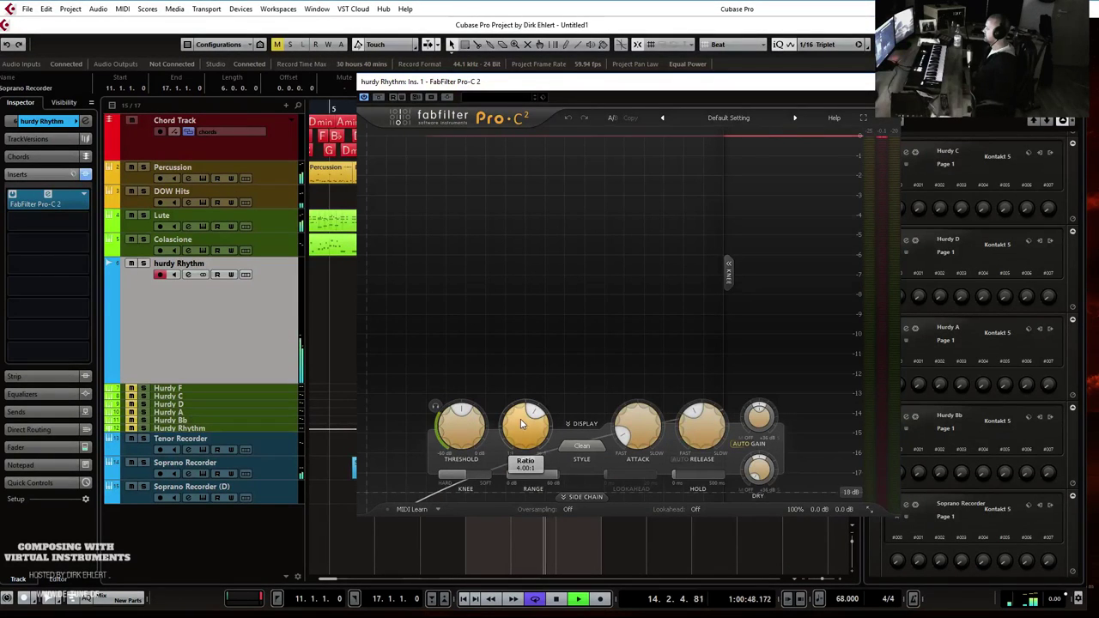
key(space)
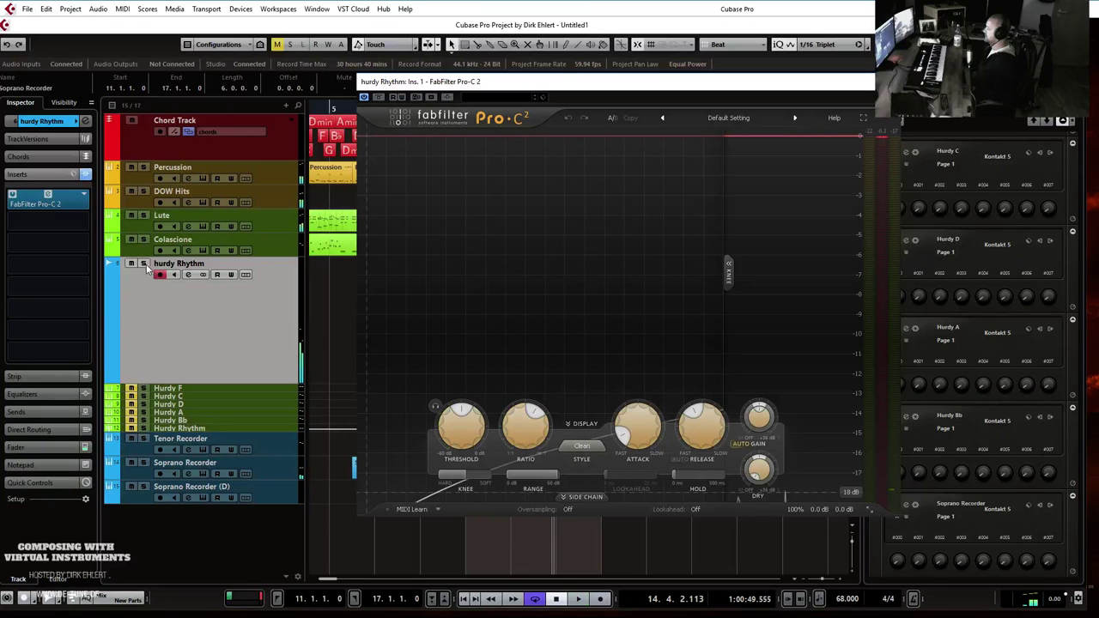
click(143, 263)
key(space)
drag(465, 407, 464, 466)
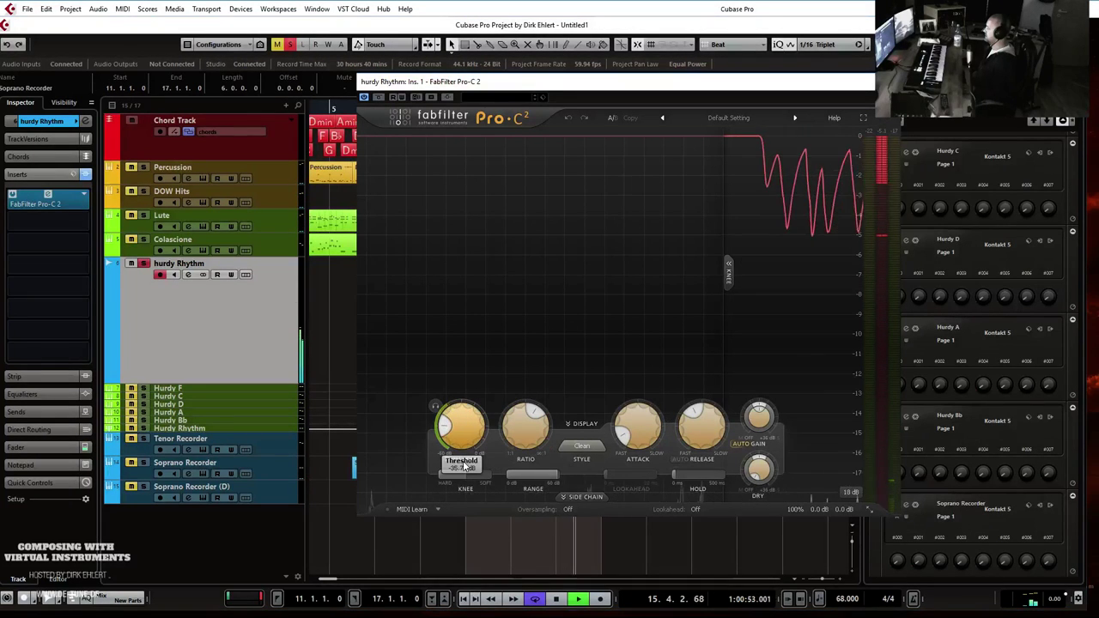
drag(598, 82, 446, 118)
key(space)
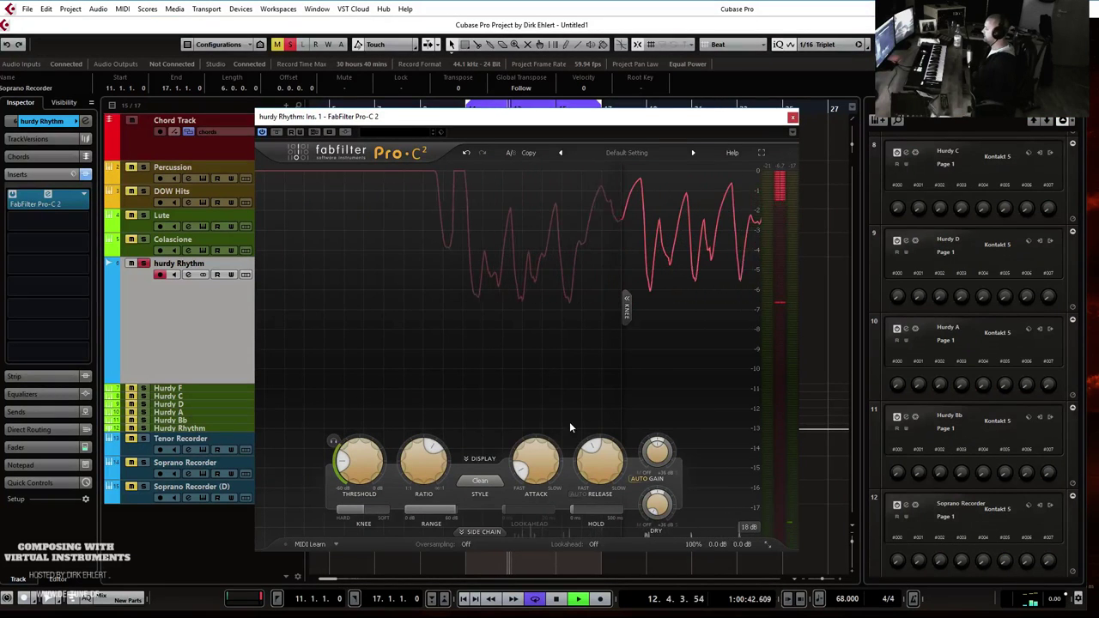
Shorten the compressor's release to 35.3 ms and close the plug-in window.
mouse_move(538, 461)
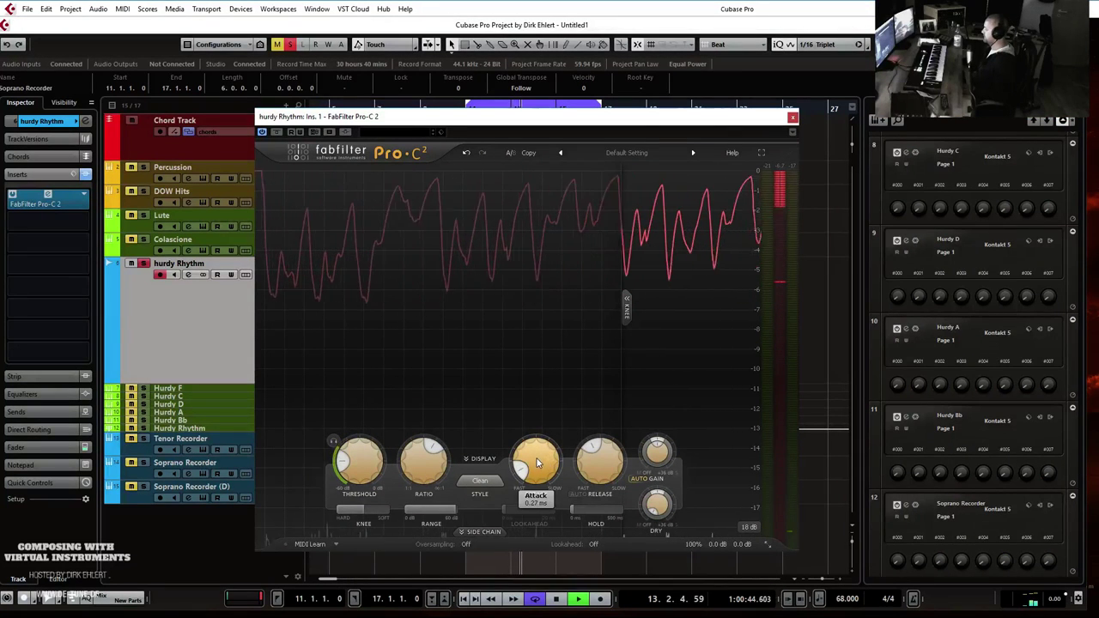
mouse_move(595, 491)
mouse_move(595, 496)
mouse_down()
mouse_move(590, 448)
mouse_move(577, 497)
mouse_up()
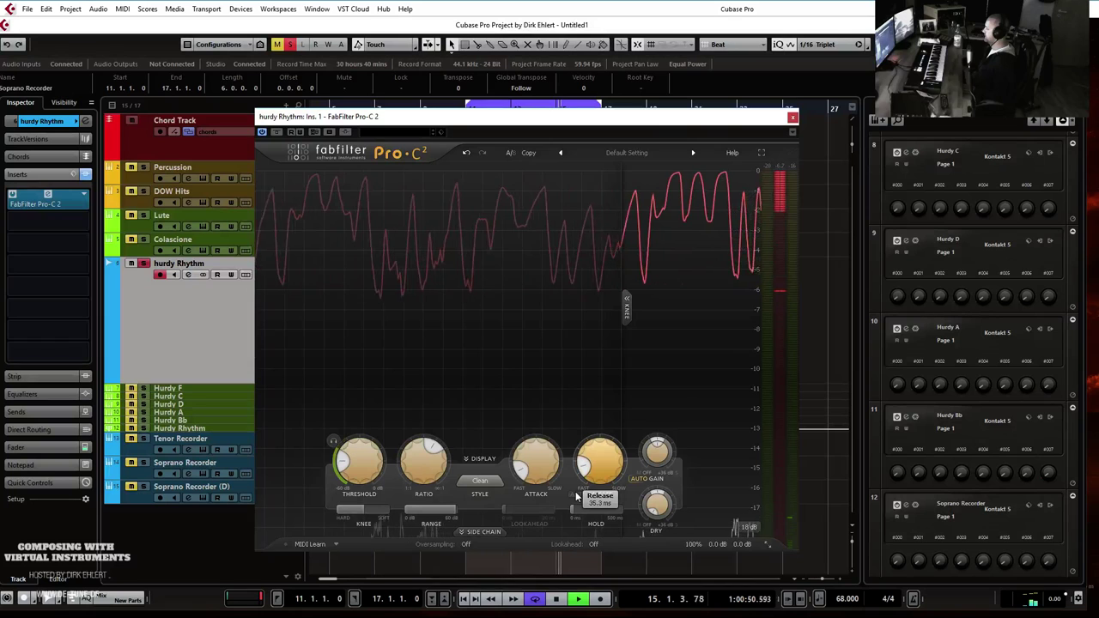
click(276, 132)
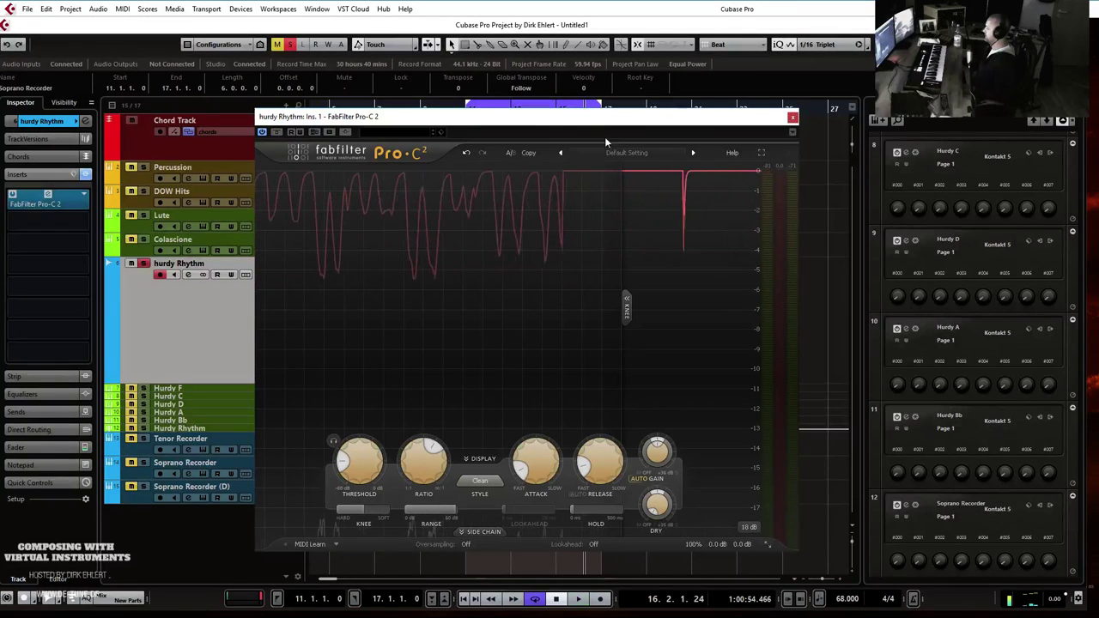
click(792, 118)
Unsolo the hurdy Rhythm track and lower its volume to -10.6 dB while the full arrangement plays.
key(space)
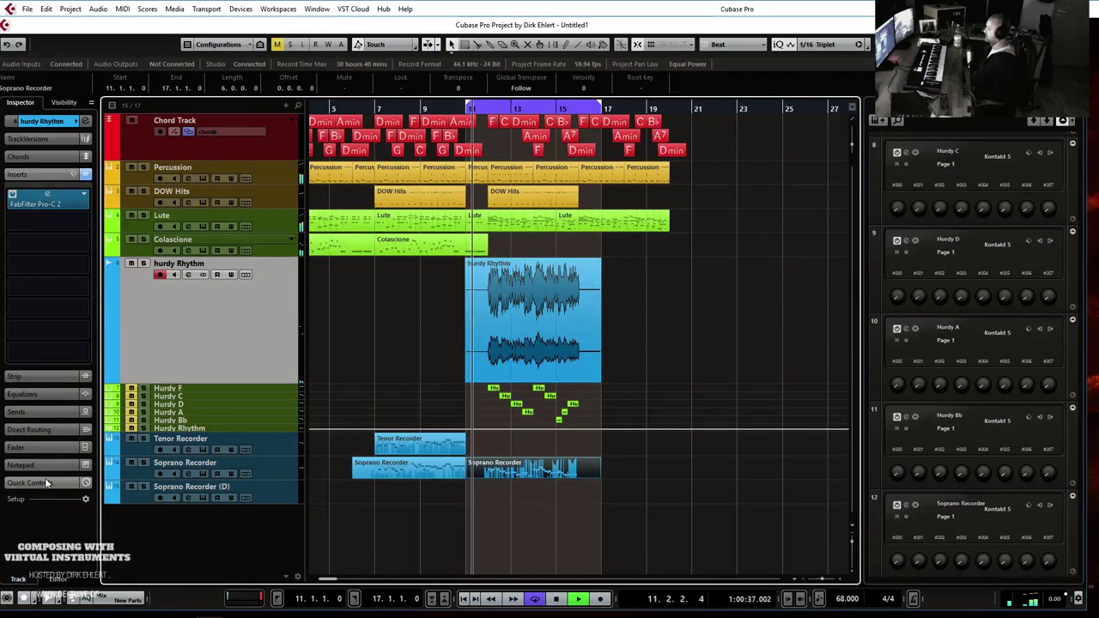
click(30, 448)
drag(28, 380, 28, 392)
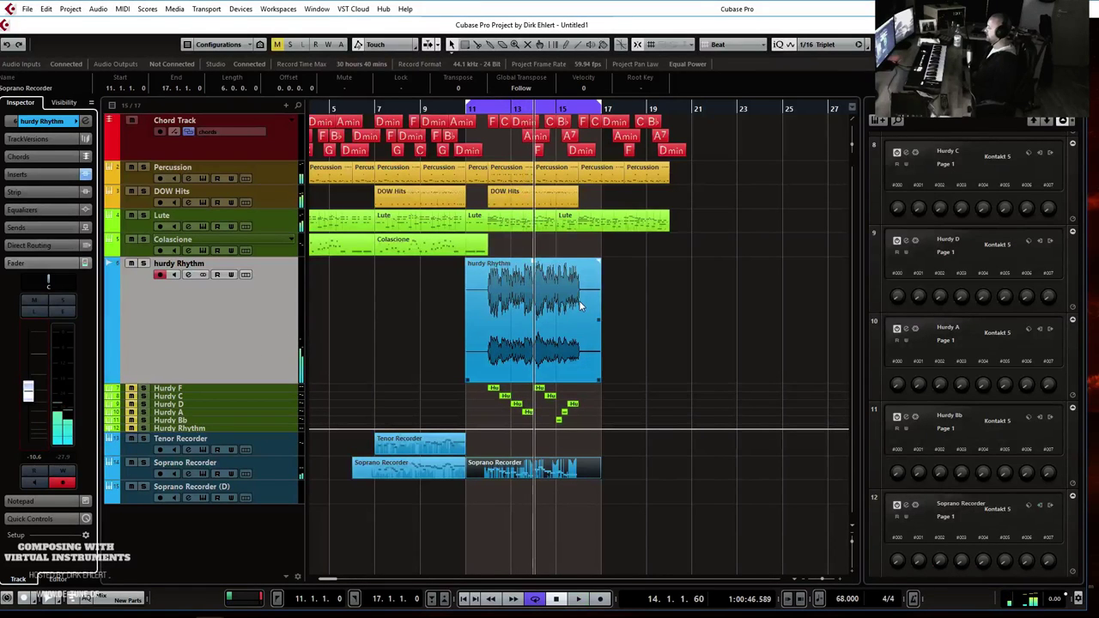
Shift the hurdy Rhythm audio event slightly later so it starts at 10.4.4.113, and play it back against the arrangement.
key(h)
key(h)
key(h)
key(h)
key(h)
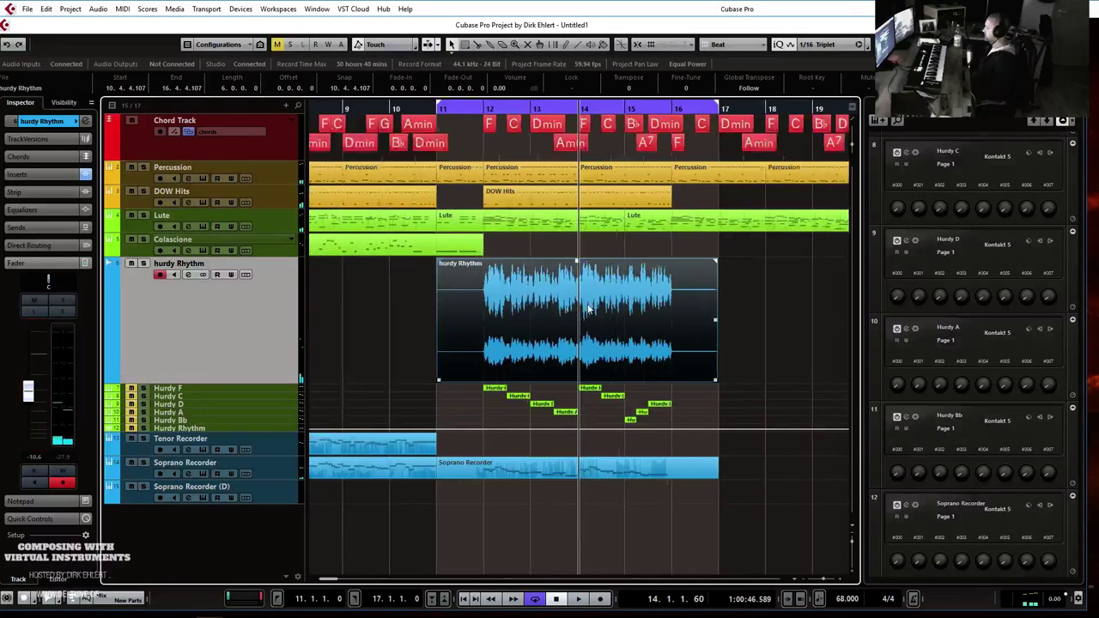
drag(556, 305, 563, 307)
key(space)
key(g)
key(g)
key(g)
key(g)
key(g)
key(g)
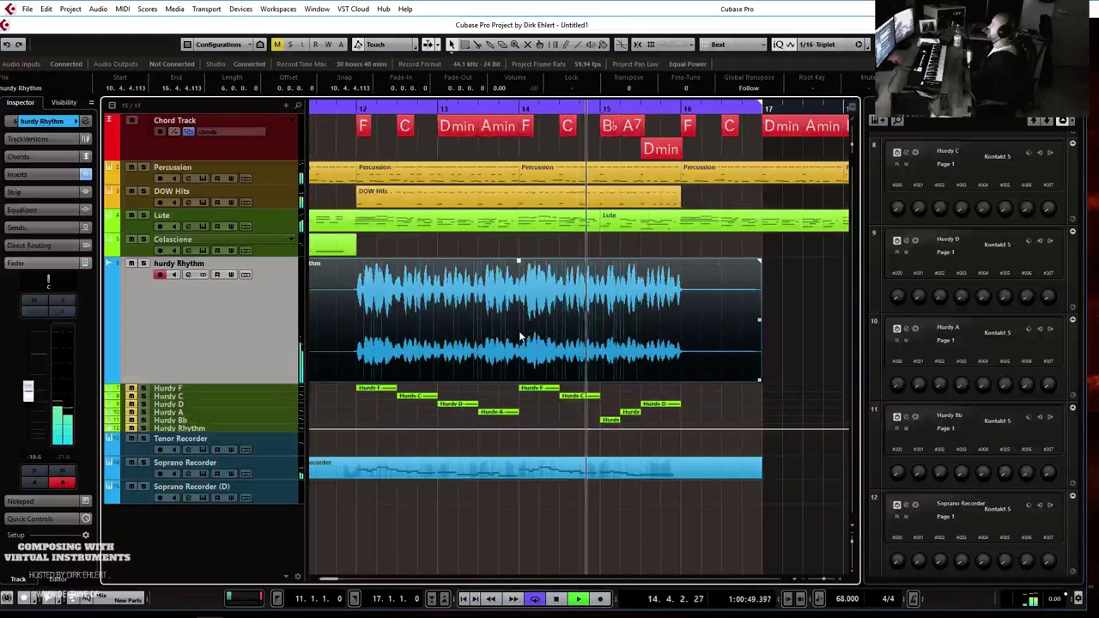
key(g)
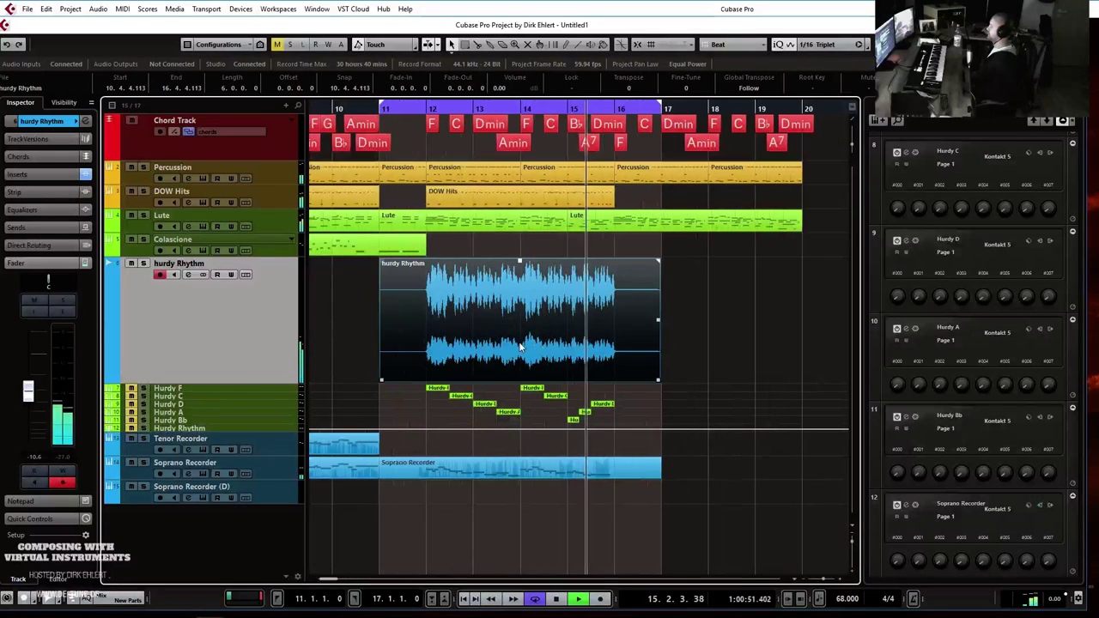
Stop playback and load Bass Crumhorn from the Rinascimento Reeds folder into the duplicated Soprano Recorder track's Kontakt instance, replacing the recorder.
key(space)
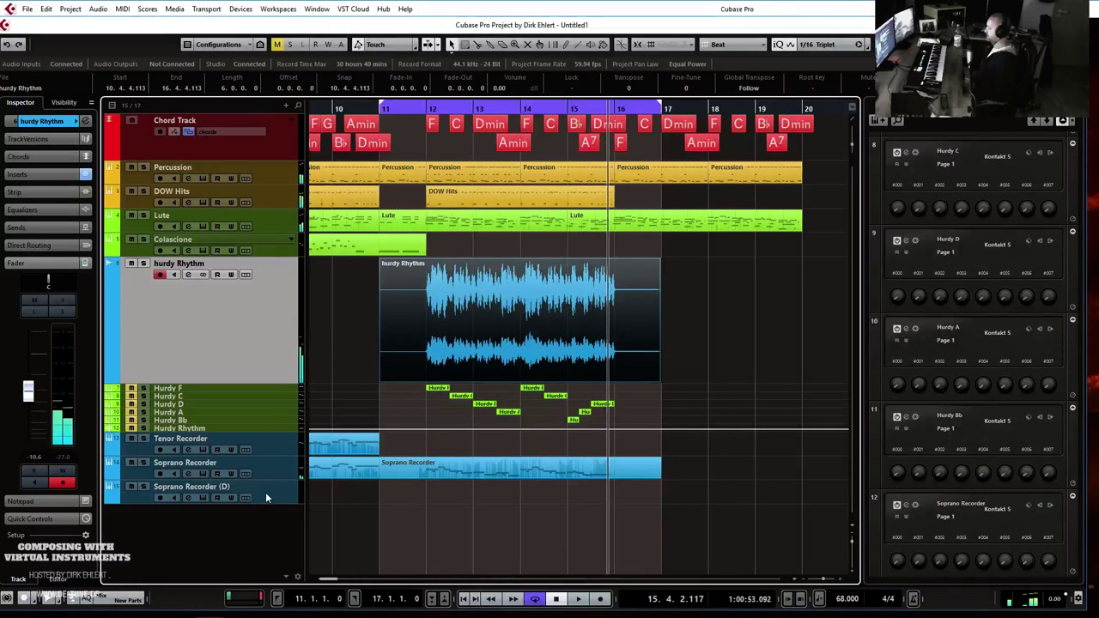
click(265, 493)
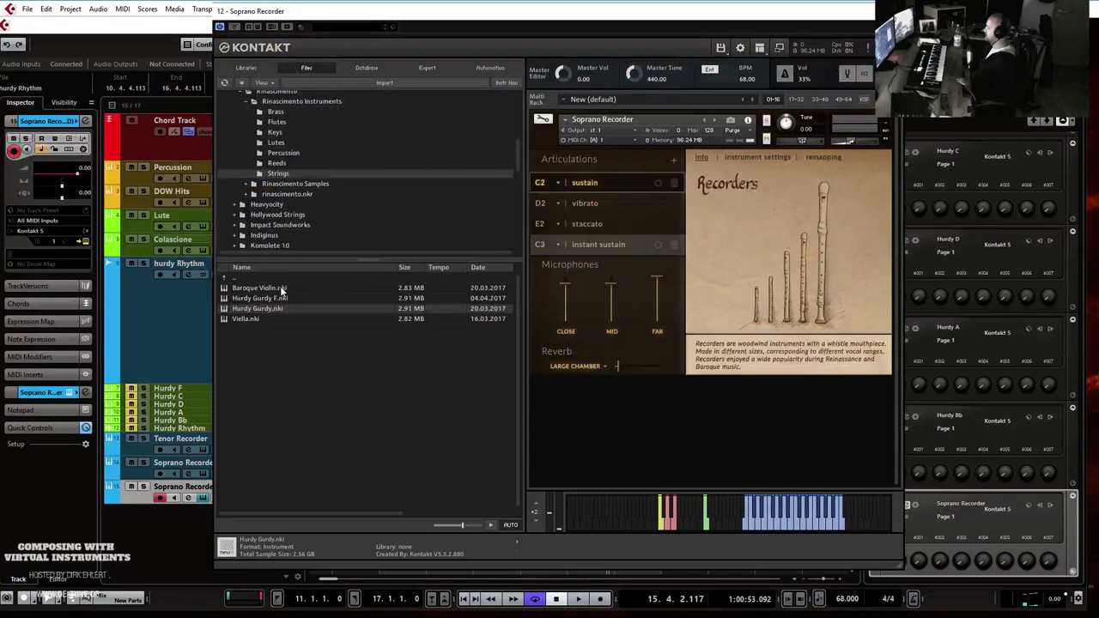
click(276, 163)
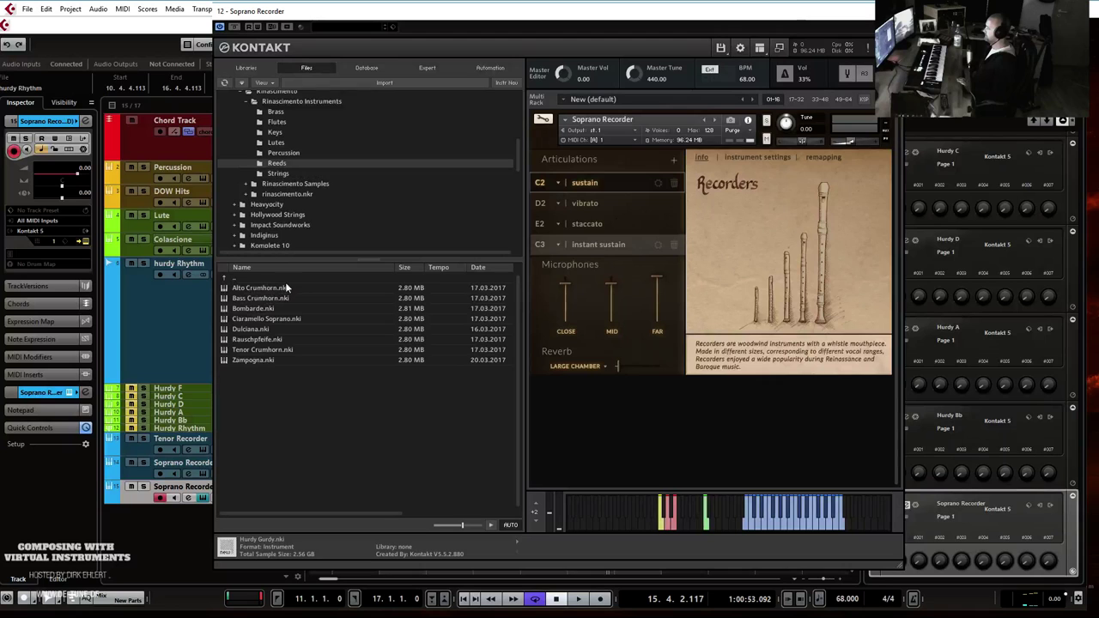
click(272, 299)
drag(694, 139, 693, 140)
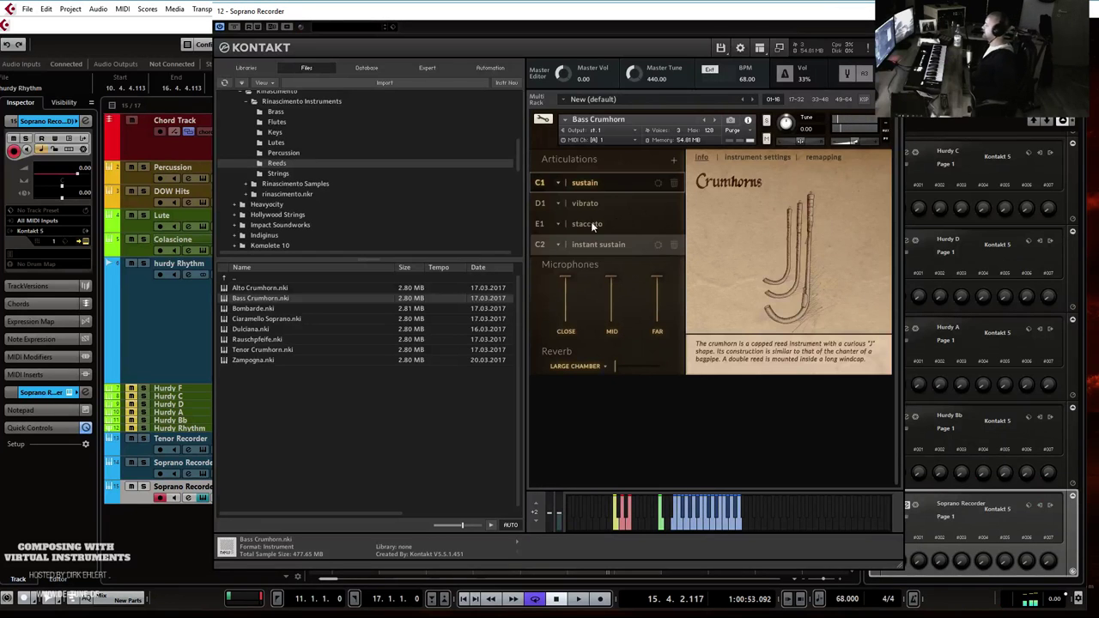
click(889, 11)
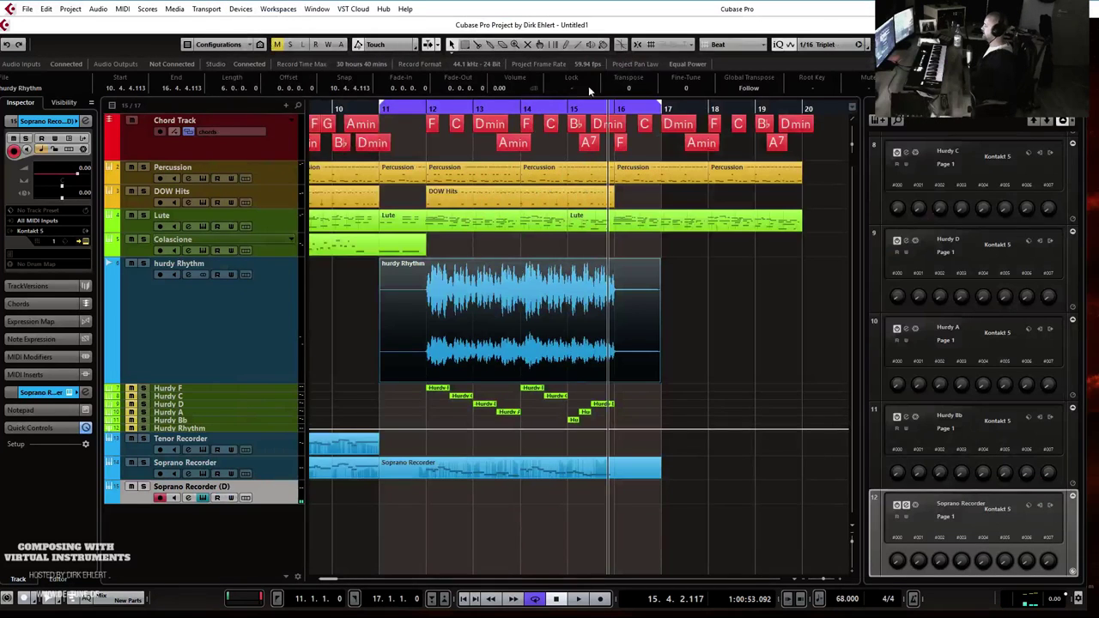
Play a bass crumhorn line along with the arrangement from bar 11 and capture it as a MIDI part on the duplicated track.
click(389, 110)
key(space)
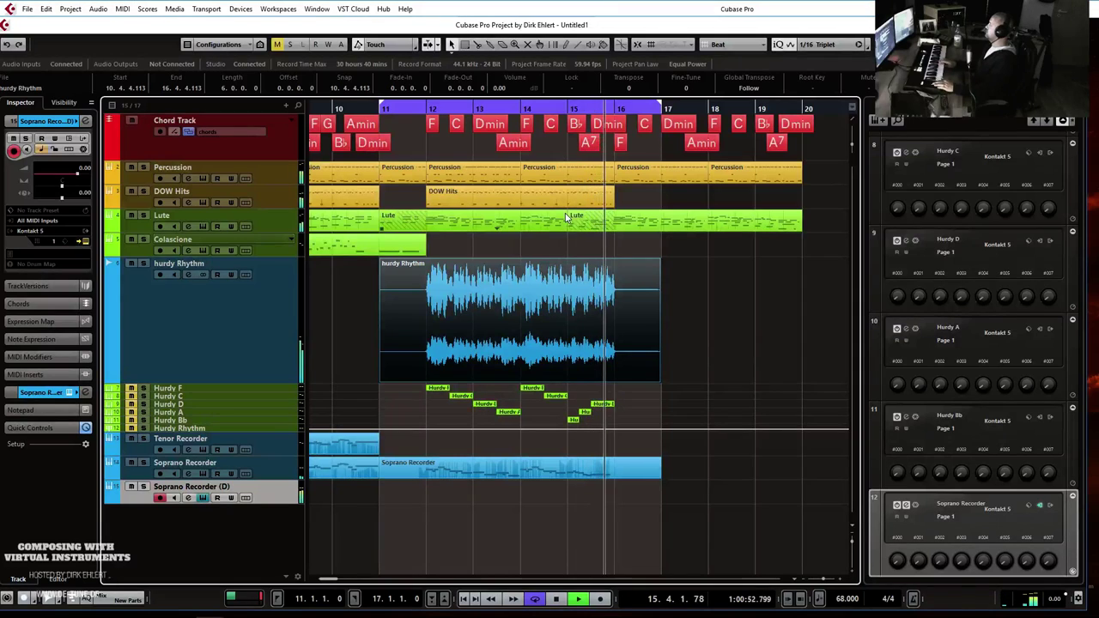
key(space)
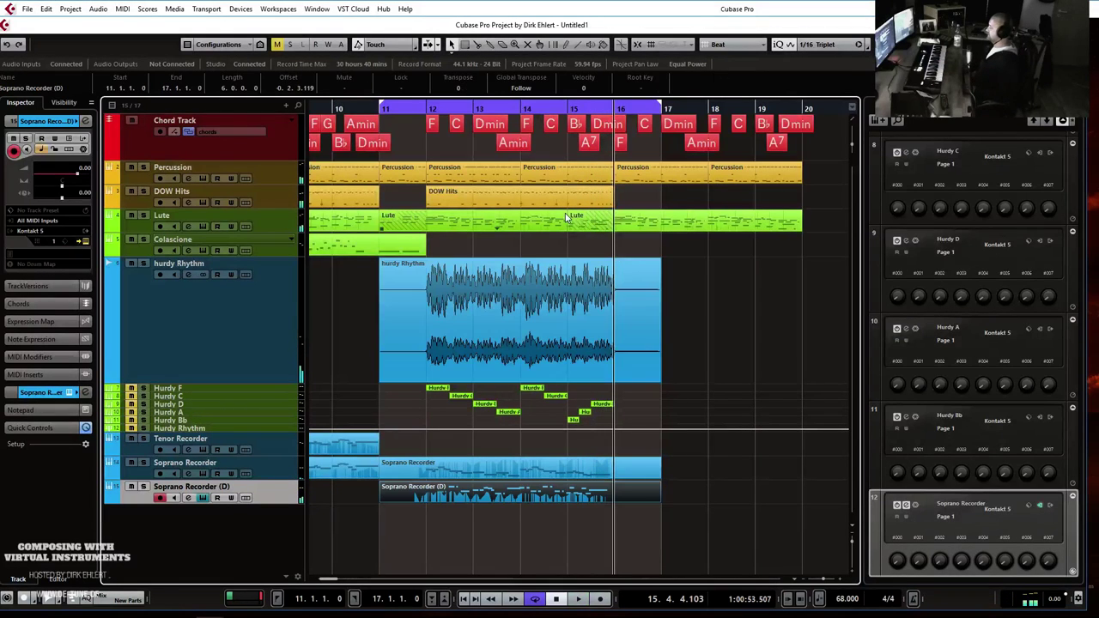
Set the quantize value to 1/8 Triplet and repeatedly quantize the notes of the new crumhorn part.
double_click(455, 497)
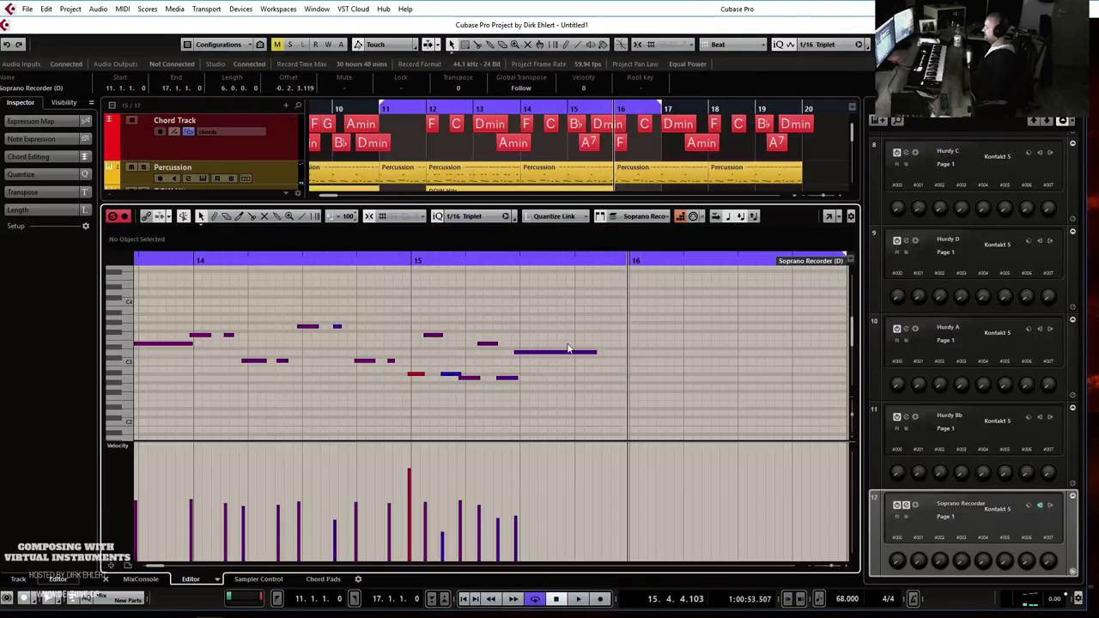
click(470, 216)
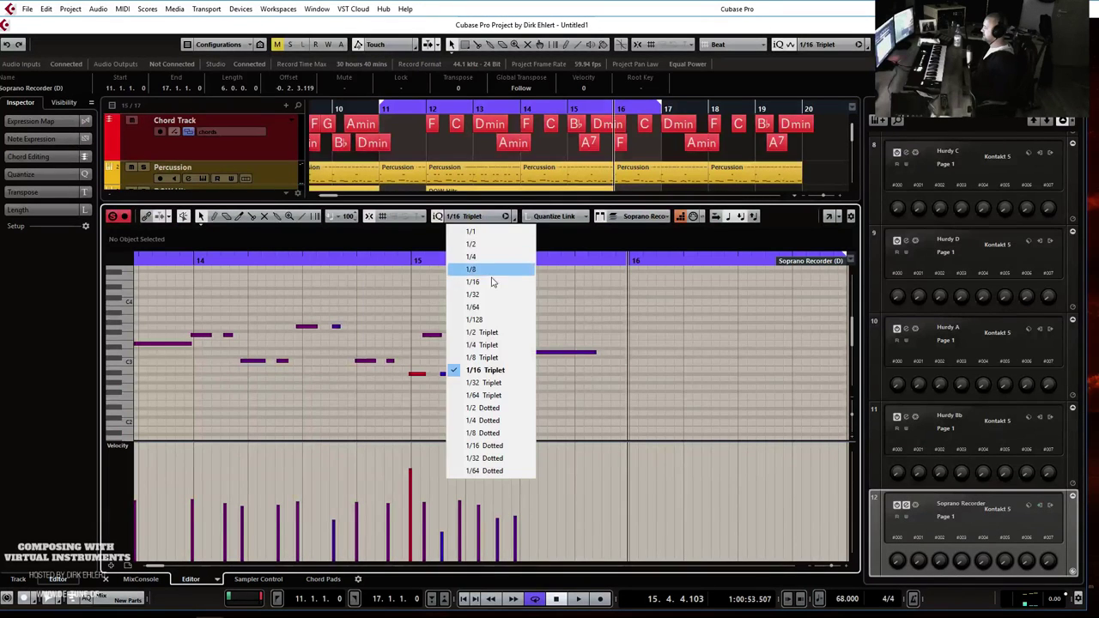
click(488, 355)
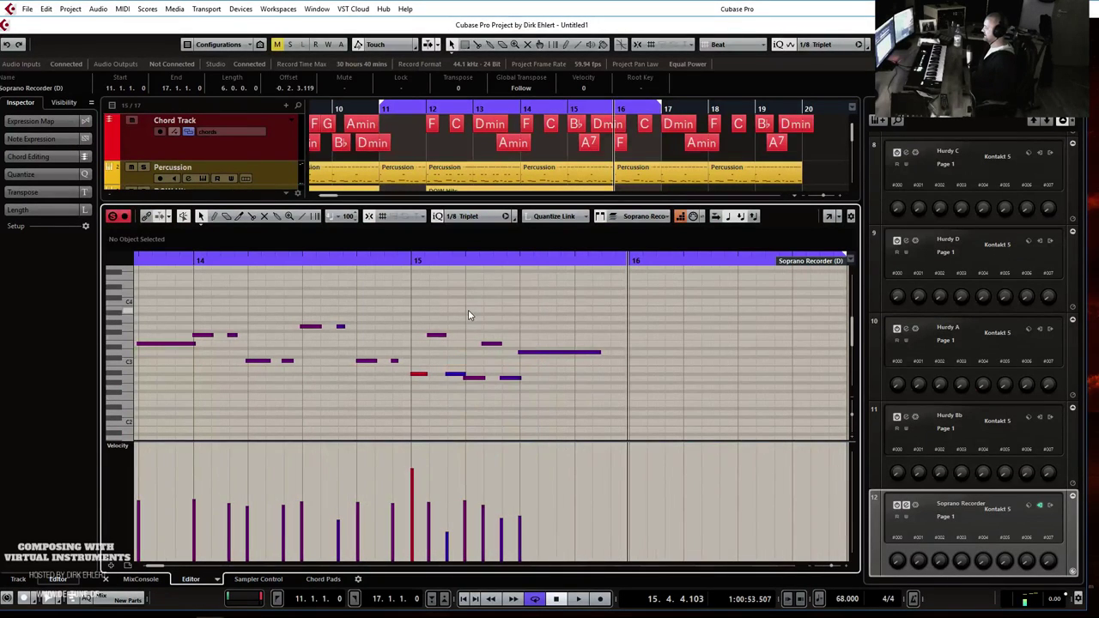
key(q)
key(q)
key(q)
key(q)
key(q)
key(q)
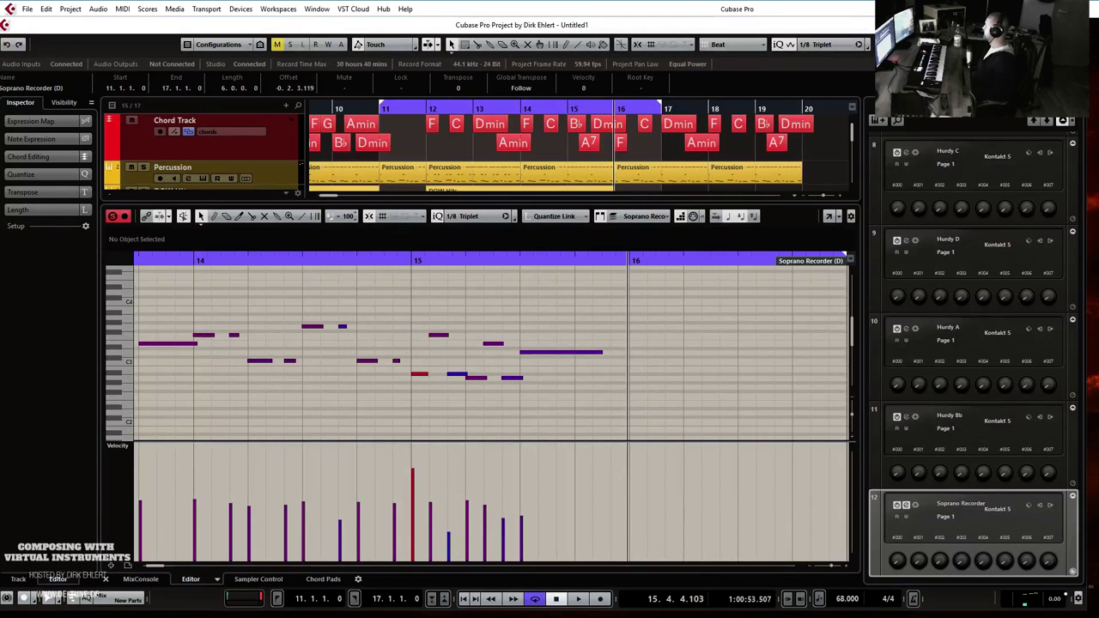
Lower the crumhorn's close and mid microphone levels and rename its track Bass Crumhorn.
drag(1098, 60, 343, 39)
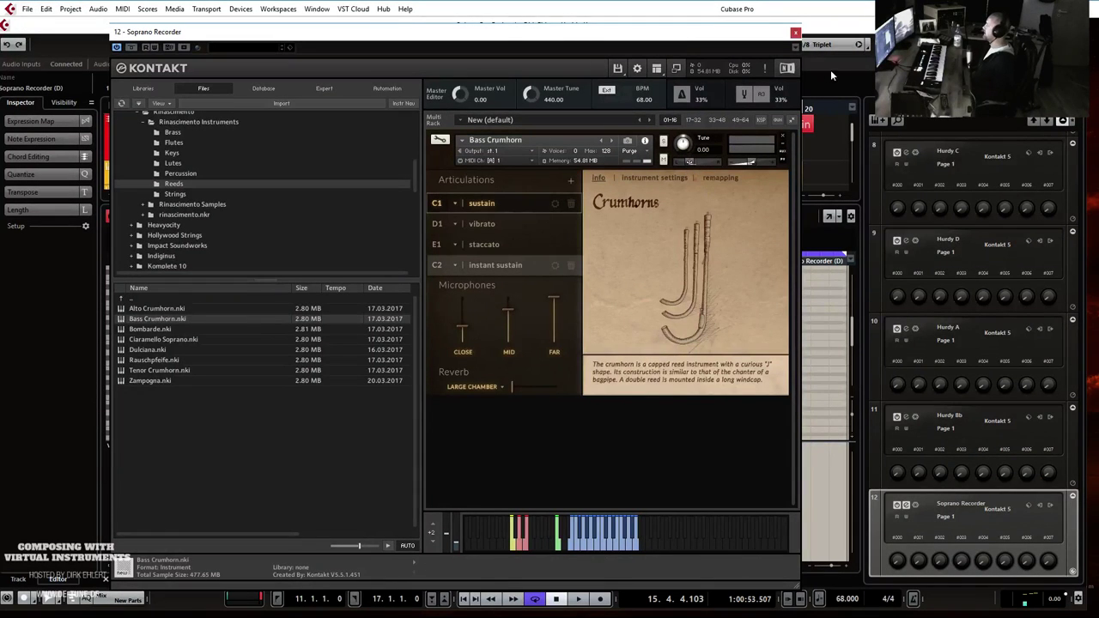
click(795, 34)
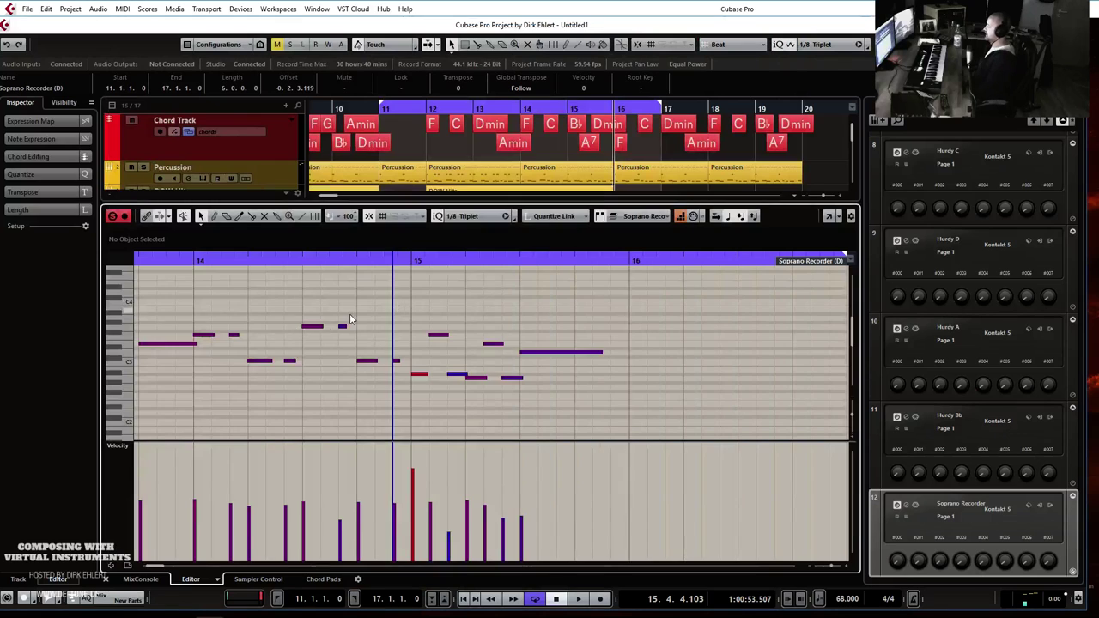
key(Return)
double_click(174, 488)
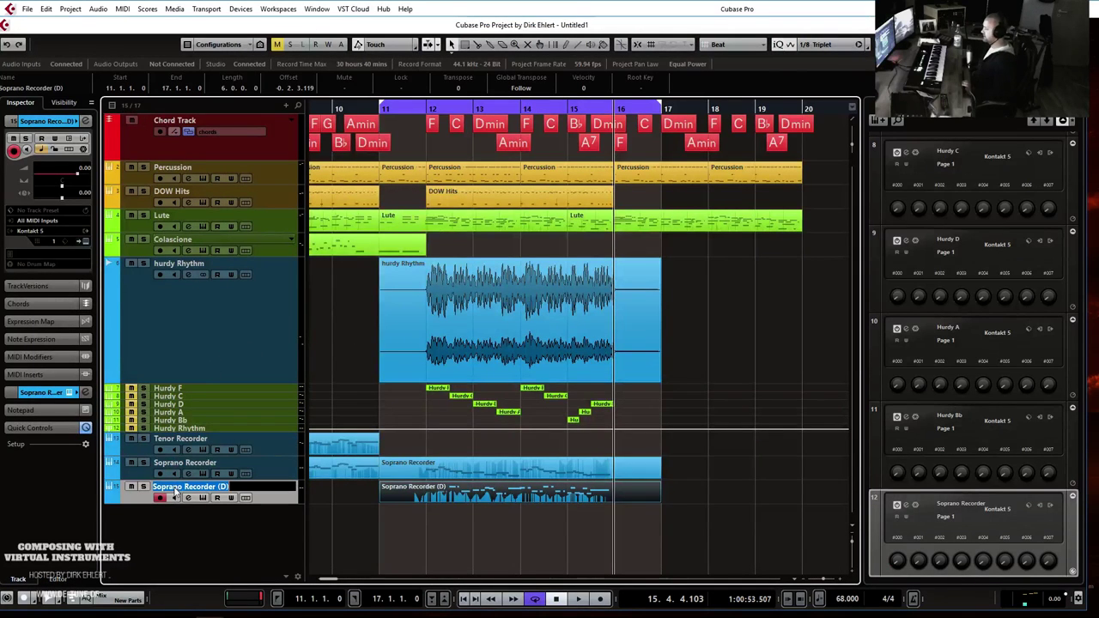
text(Bass Crumhorn)
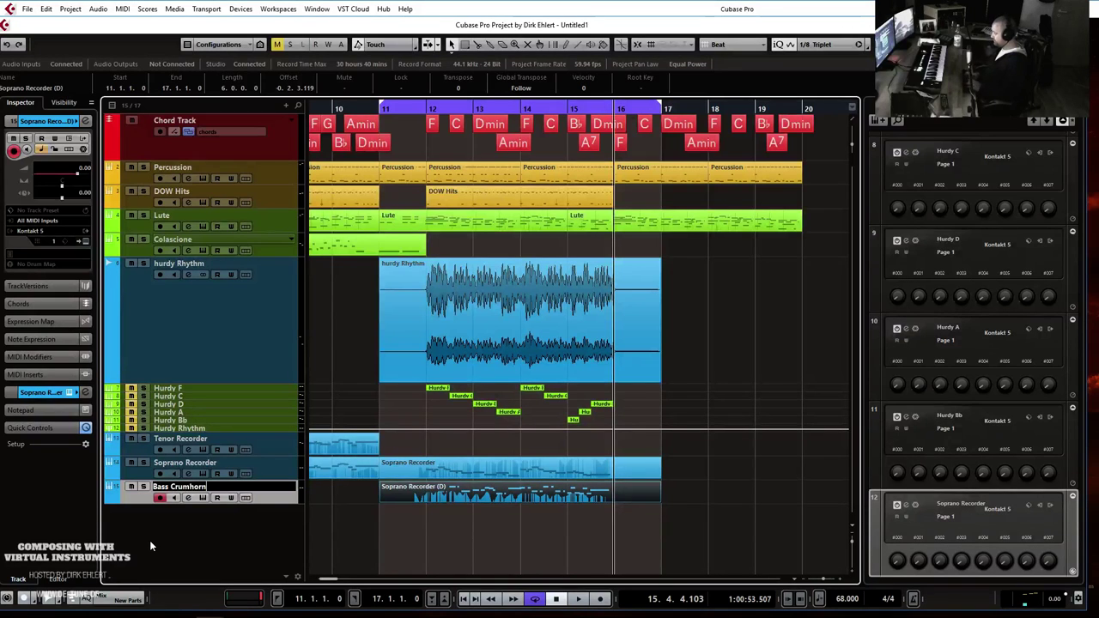
key(Return)
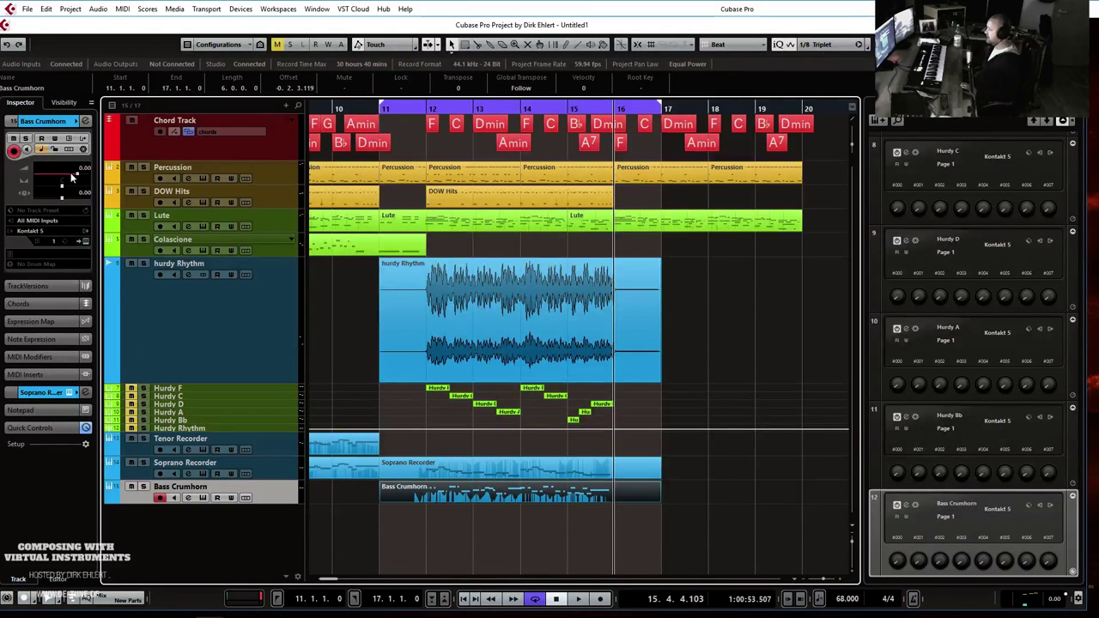
Lower the Bass Crumhorn track's volume to -7.23 and play the arrangement back from bar 11.
drag(72, 176, 64, 177)
click(380, 108)
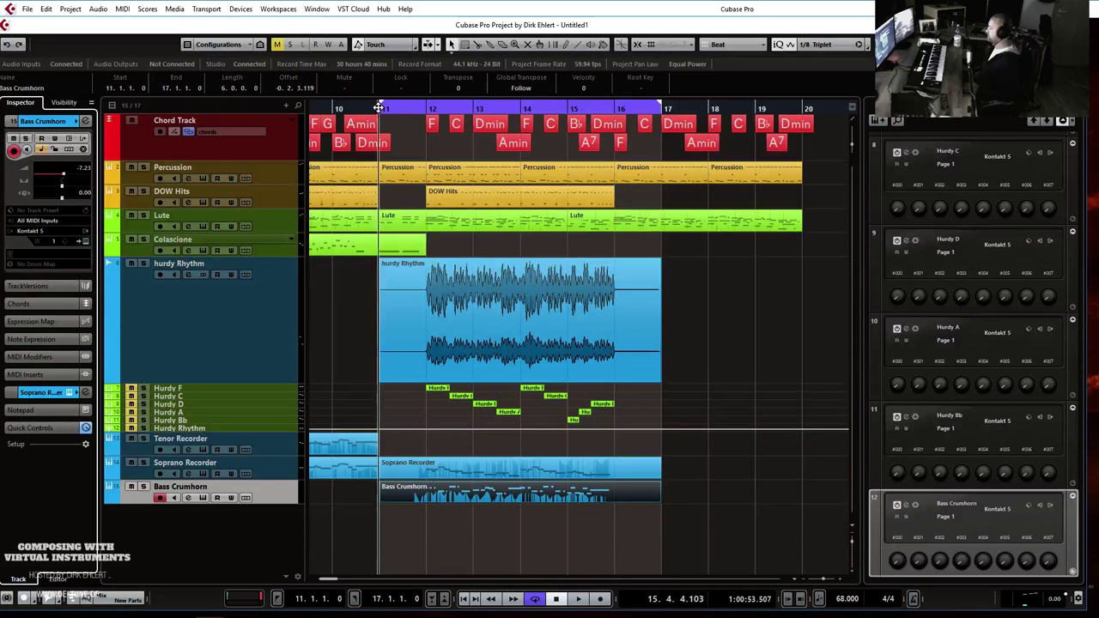
key(space)
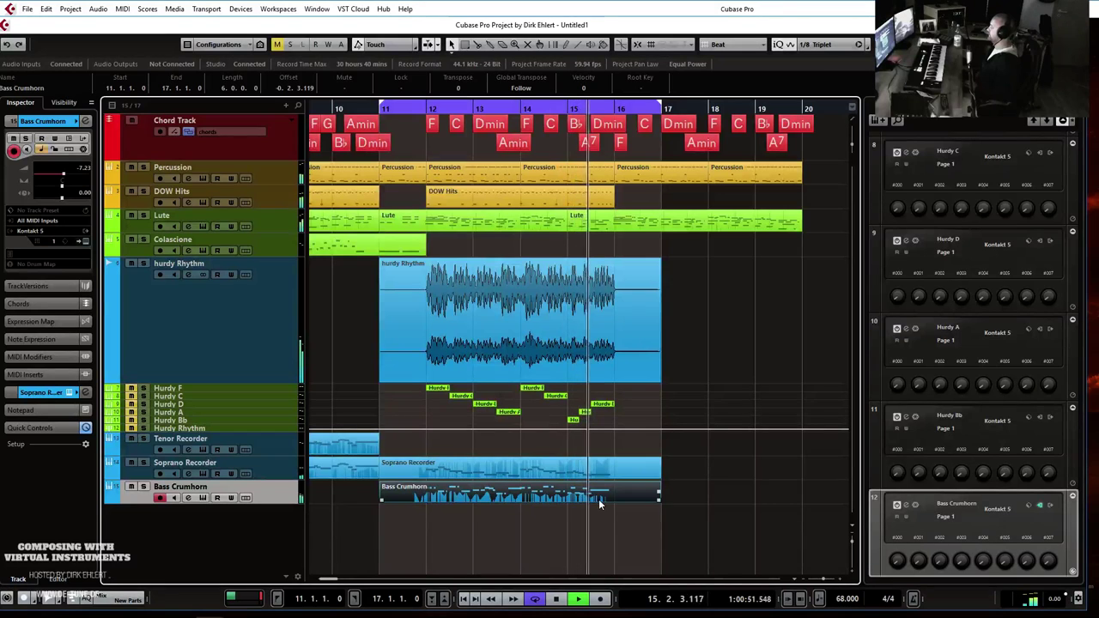
key(space)
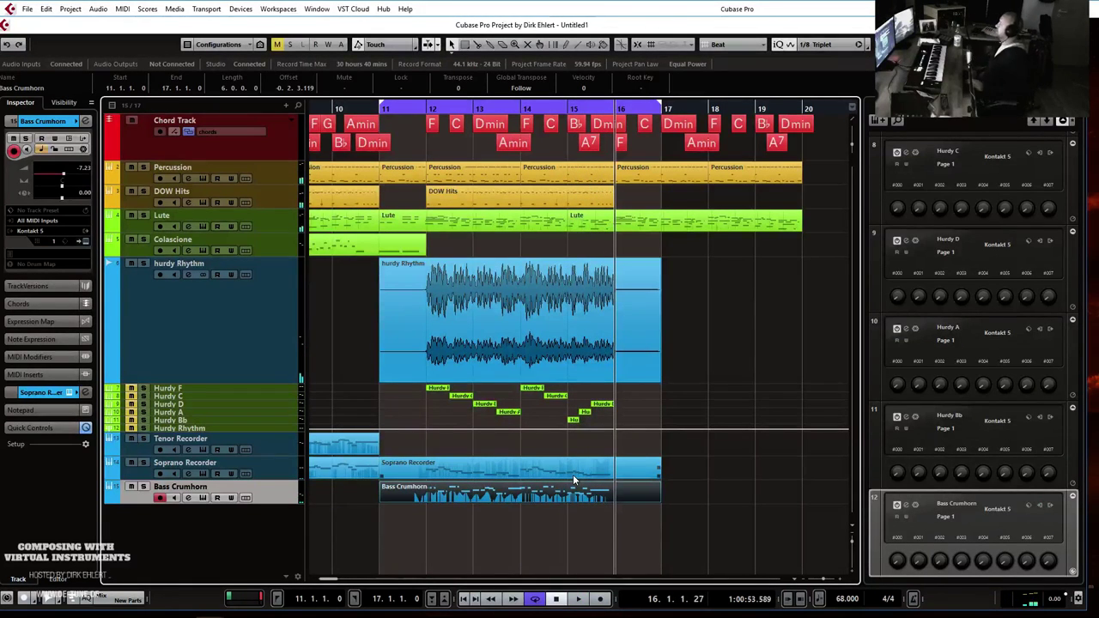
Duplicate the Soprano Recorder track and delete the parts copied onto the duplicate.
right_click(210, 474)
click(347, 246)
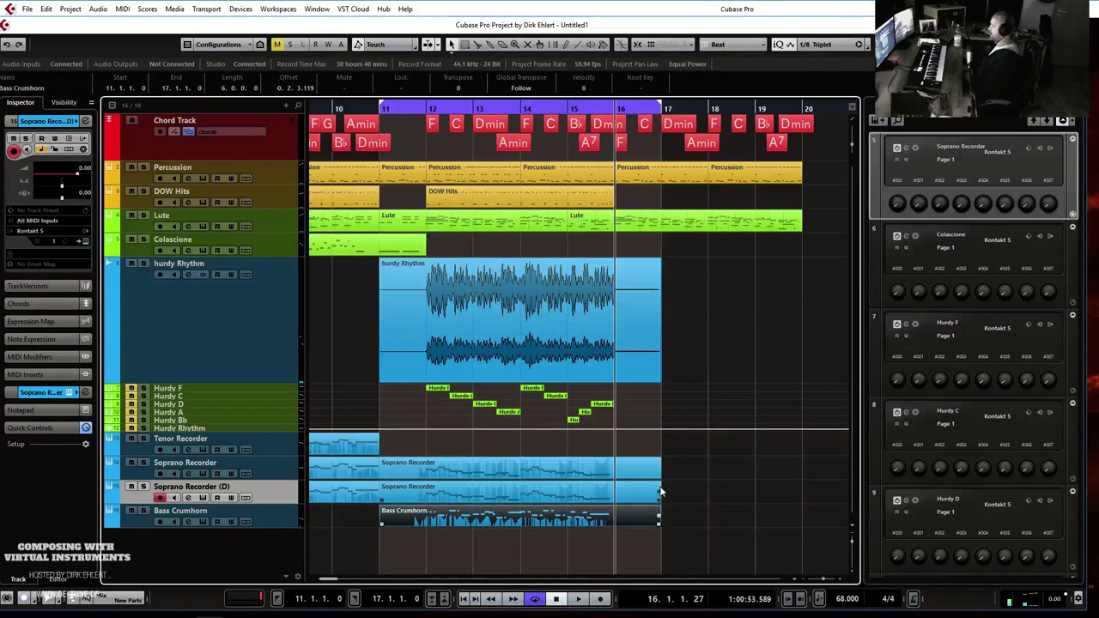
click(334, 495)
key(Delete)
scroll(307, 493, left, 10)
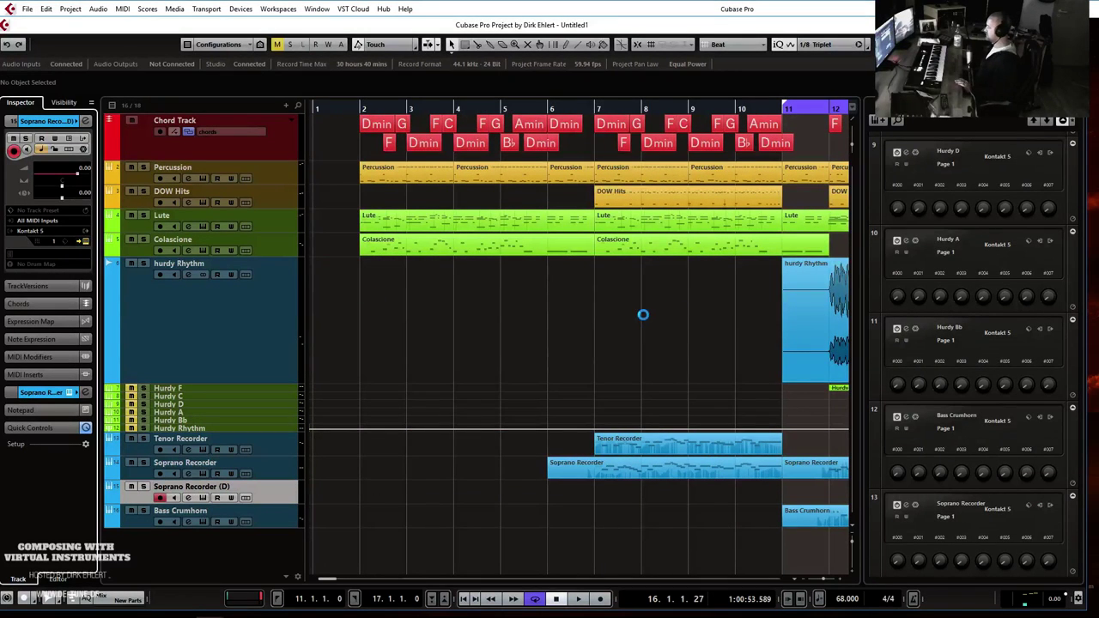
Load Dulciana from the Reeds folder into the duplicated recorder track's Kontakt instance and rename the track Dulciana.
drag(1096, 46, 386, 64)
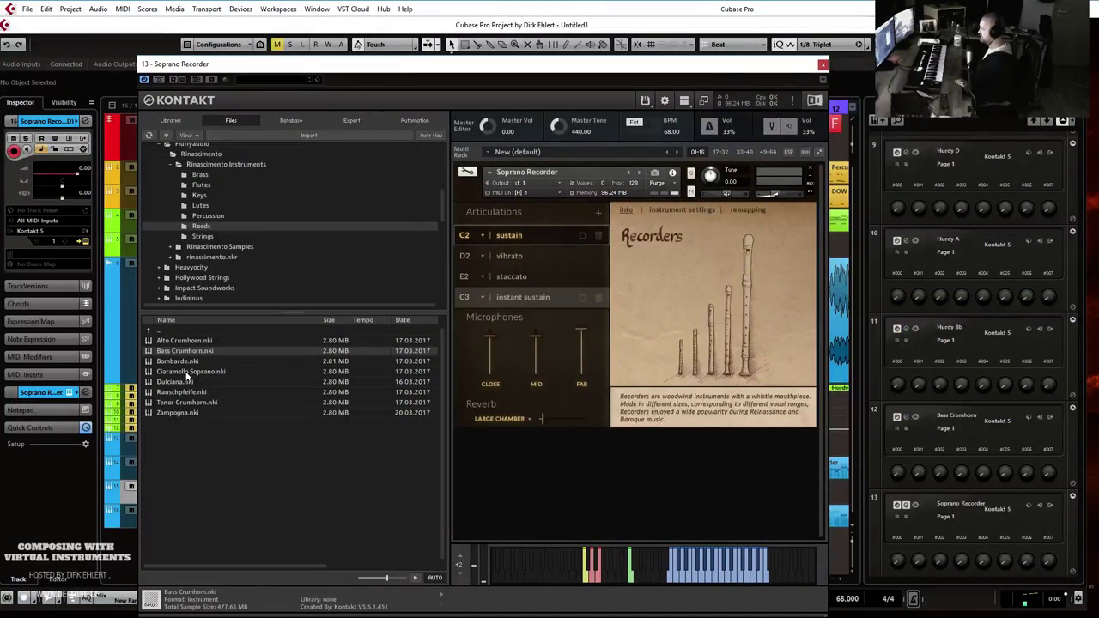
click(211, 185)
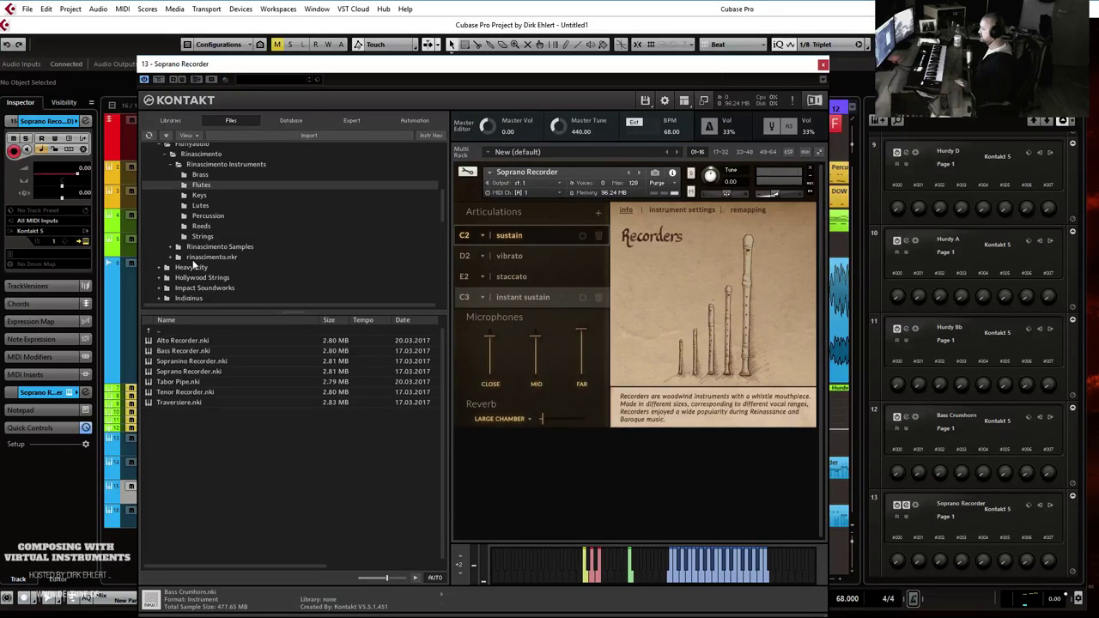
click(203, 227)
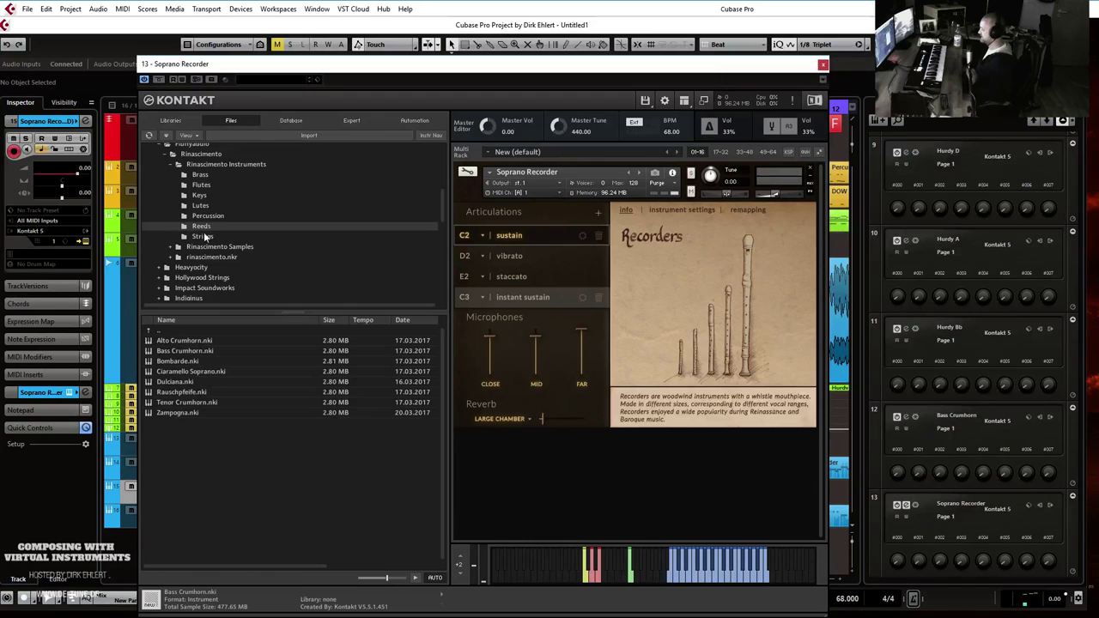
click(172, 382)
drag(698, 135, 549, 181)
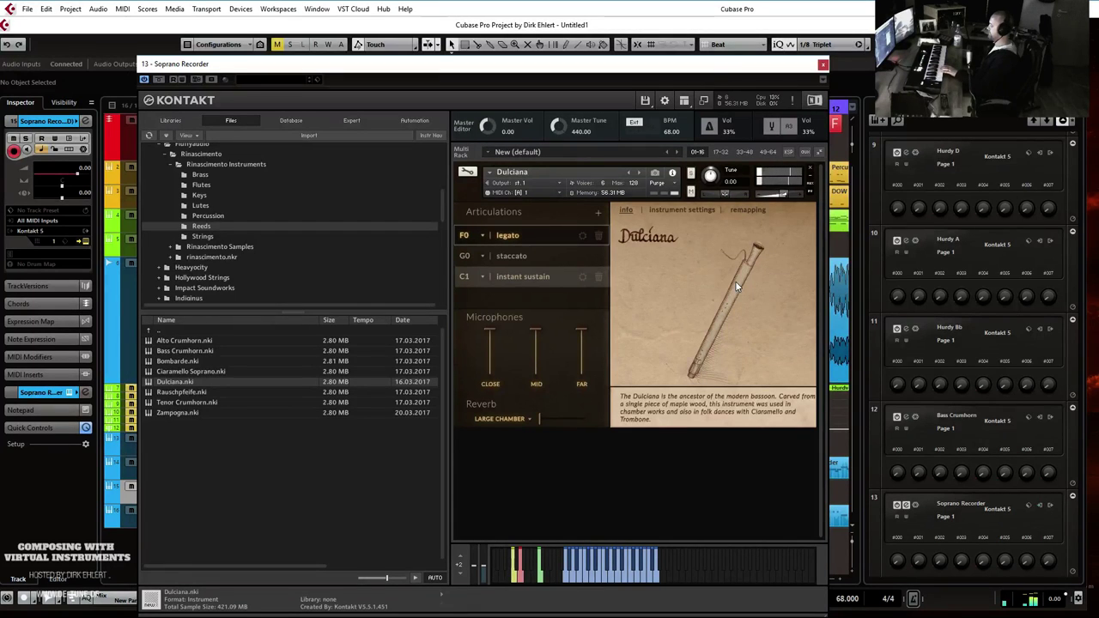
drag(716, 63, 1098, 10)
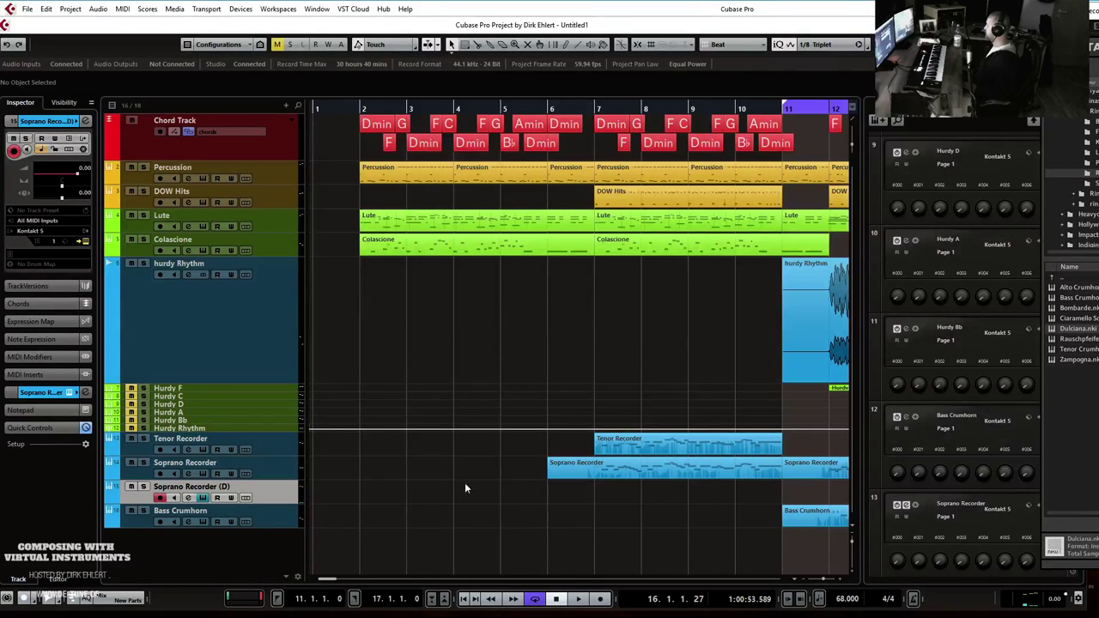
double_click(191, 488)
text(Dulciana)
key(Return)
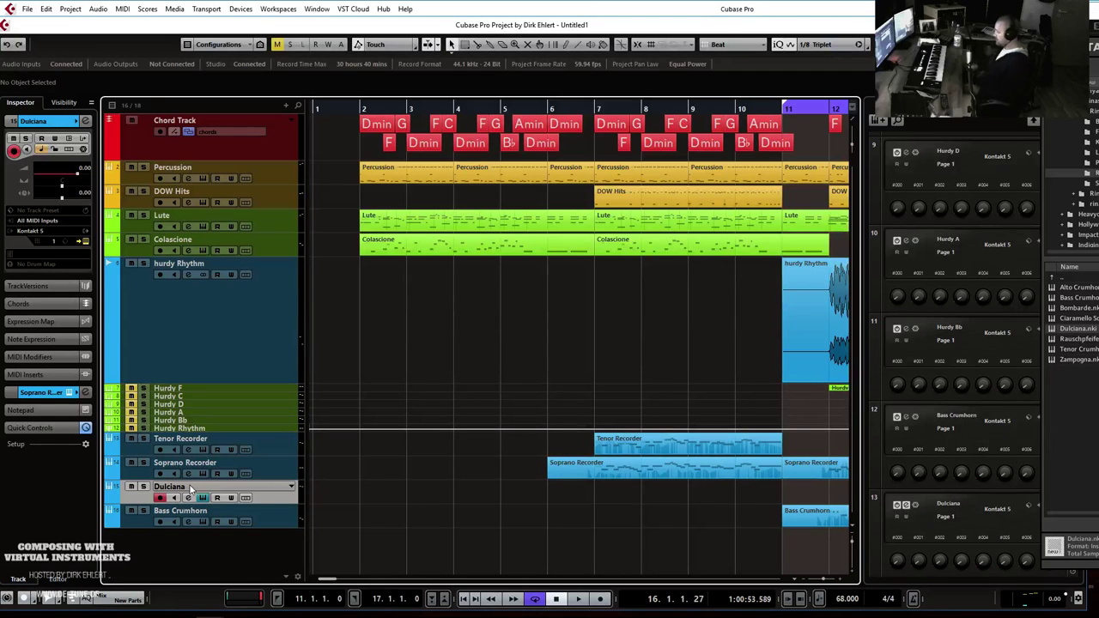
Move the Bass Crumhorn part at bar 11 up to the Dulciana track and play it from its start.
key(g)
key(g)
drag(524, 520, 523, 496)
key(l)
key(space)
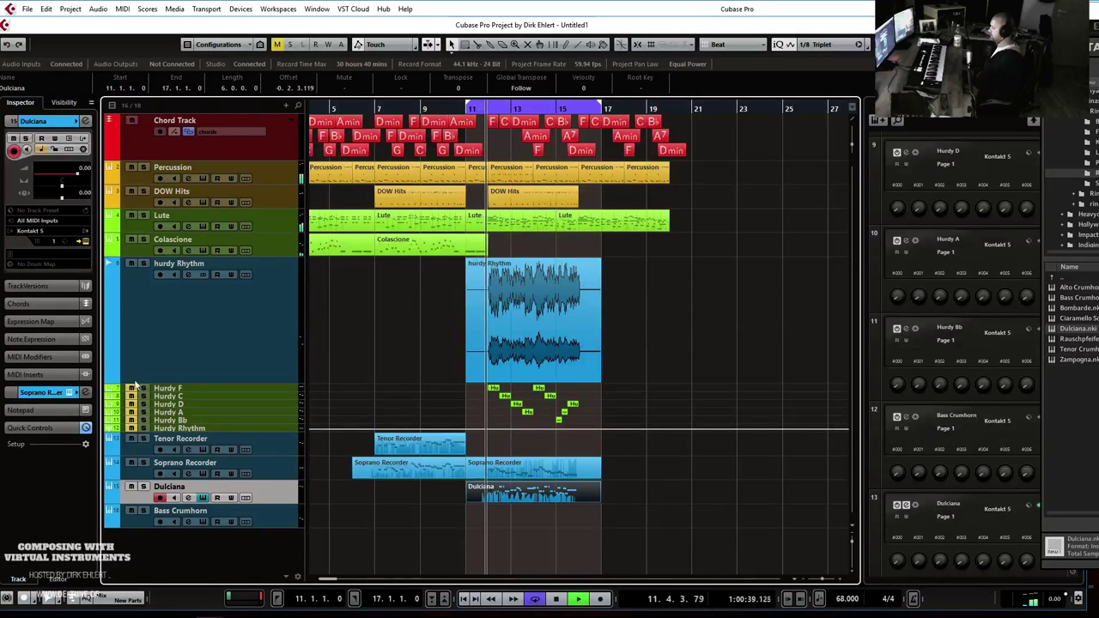
Lower the Dulciana track's volume to -6.89 and reduce its close and mid microphone levels during playback.
drag(76, 175, 64, 175)
drag(1097, 10, 272, 28)
drag(492, 298, 537, 315)
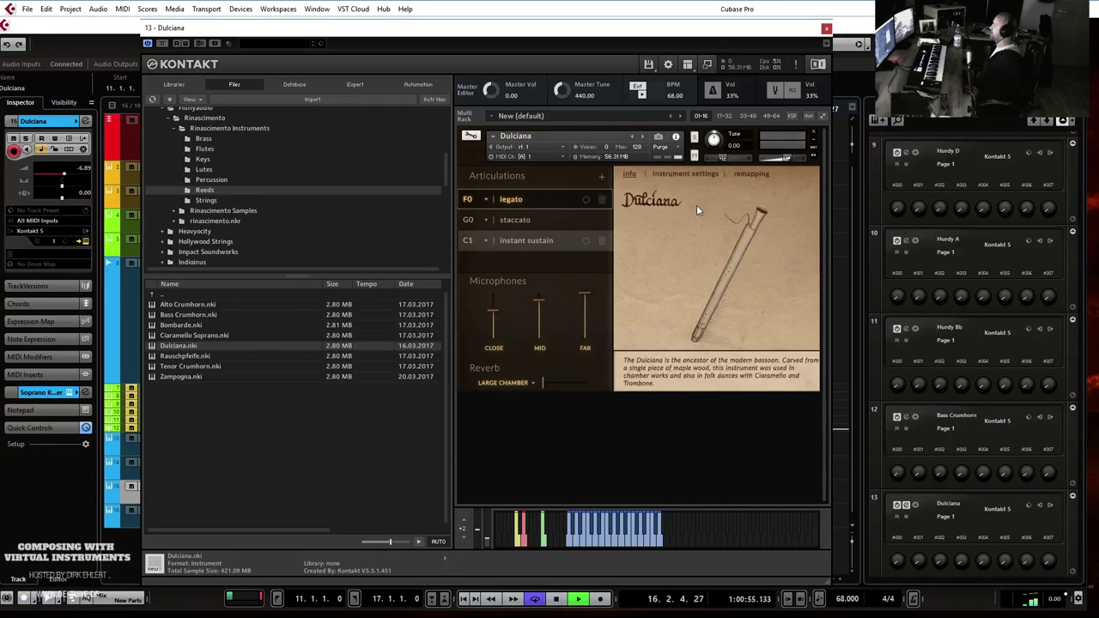
click(826, 29)
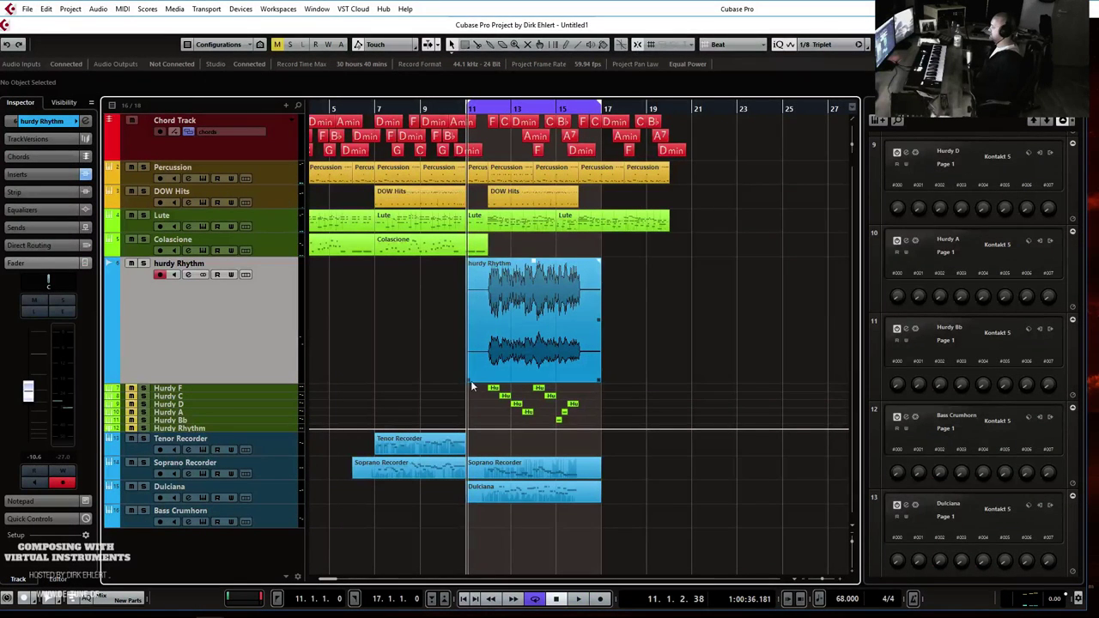
Trim the hurdy Rhythm audio event to bars 12 to 16 and duplicate it so the rhythm continues to bar 20.
drag(468, 380, 490, 381)
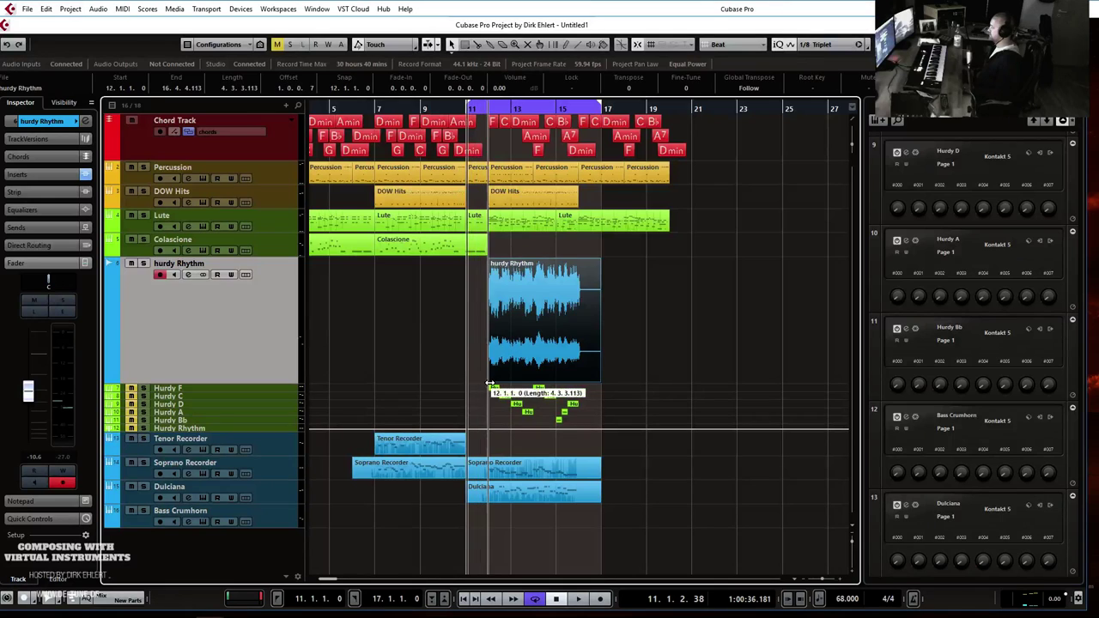
mouse_move(600, 380)
mouse_down()
mouse_move(569, 380)
mouse_move(579, 380)
mouse_up()
key(ctrl+d)
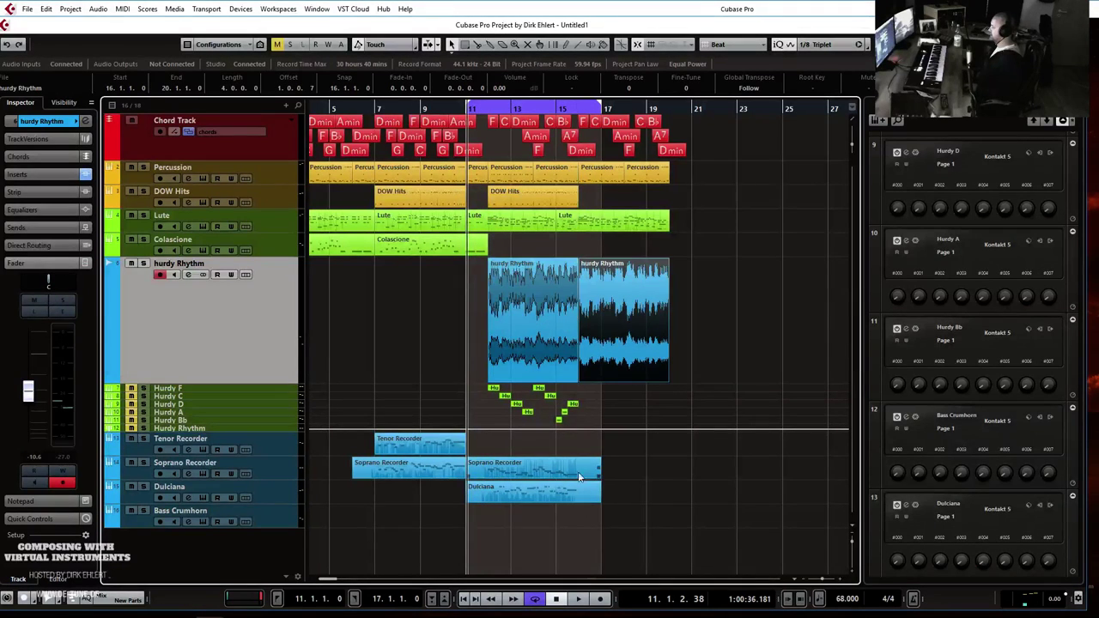
Shorten the second Soprano Recorder part to span from bar 12 to bar 16 and open its notes for editing.
drag(600, 472, 576, 472)
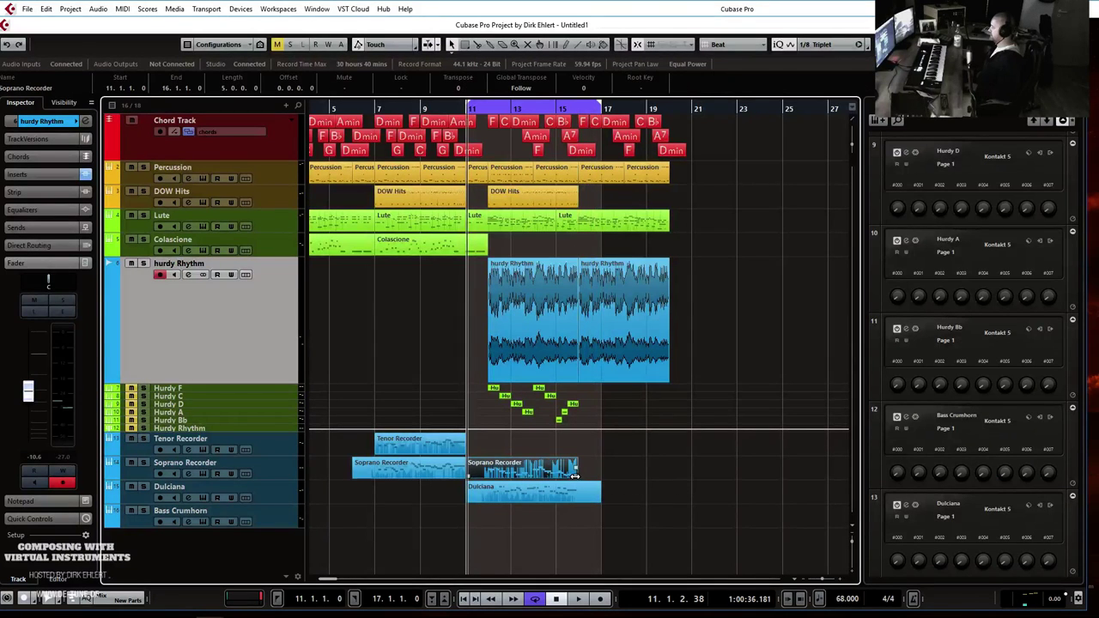
click(487, 109)
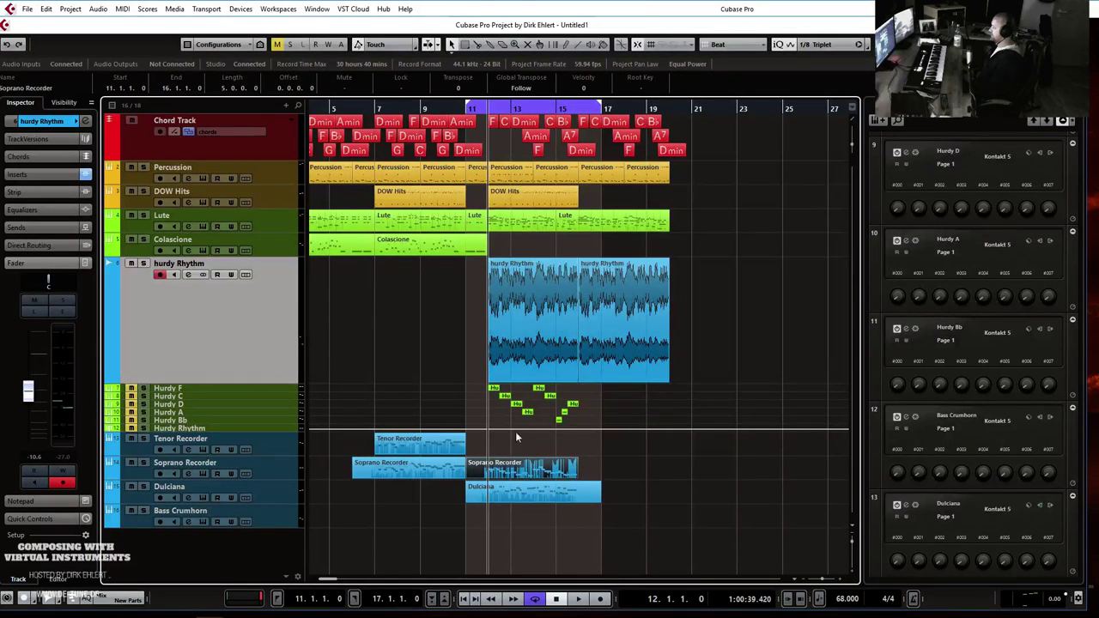
double_click(511, 466)
drag(190, 262, 385, 270)
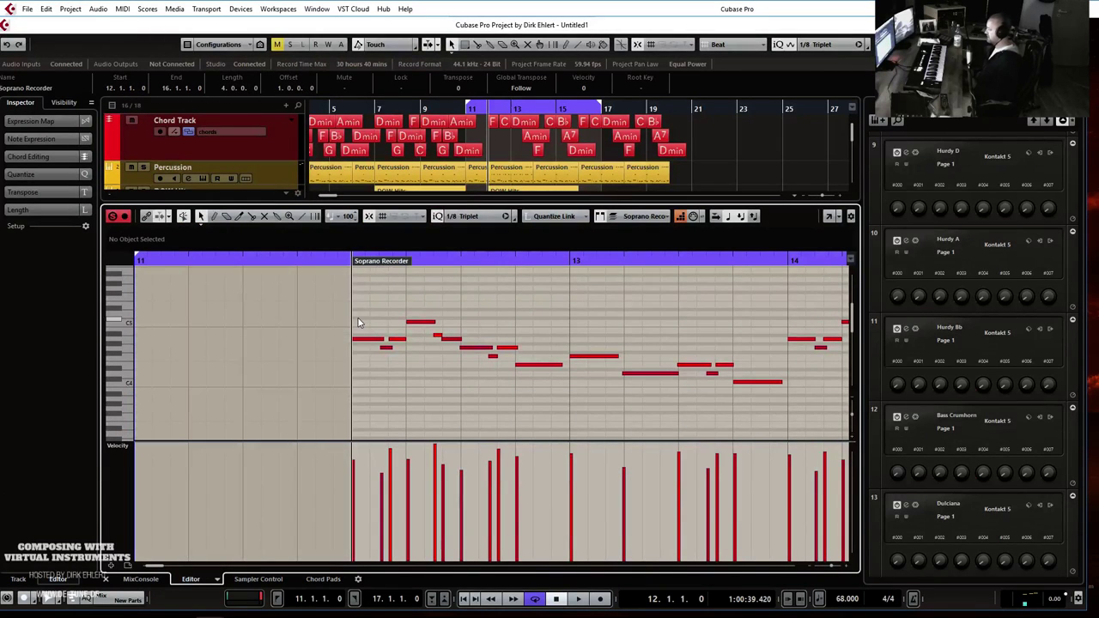
Open the Dulciana part's notes and move the part's start to bar 12, leaving its end at bar 17.
key(Return)
double_click(504, 489)
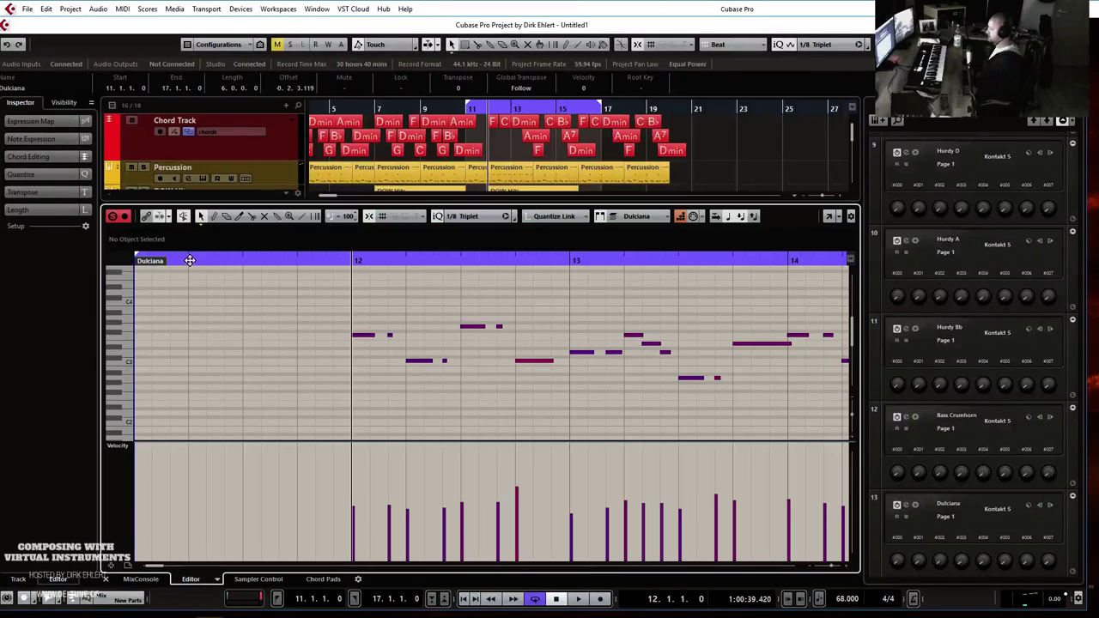
drag(160, 263, 369, 271)
click(364, 335)
click(438, 218)
key(Return)
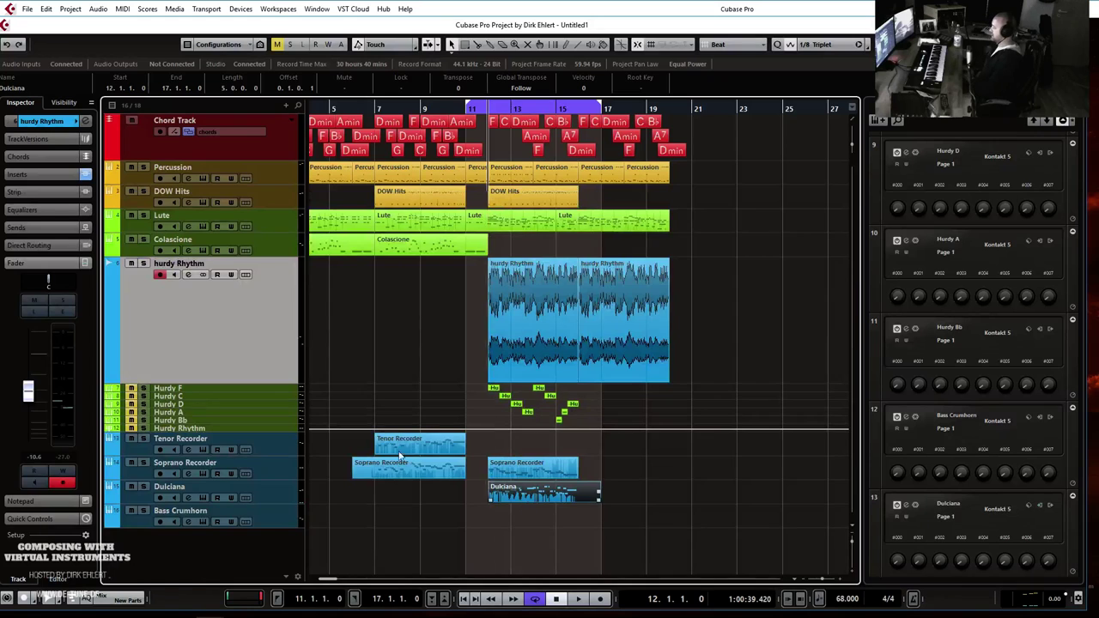
Transpose all notes of the Dulciana part down one octave and listen to its opening.
key(Return)
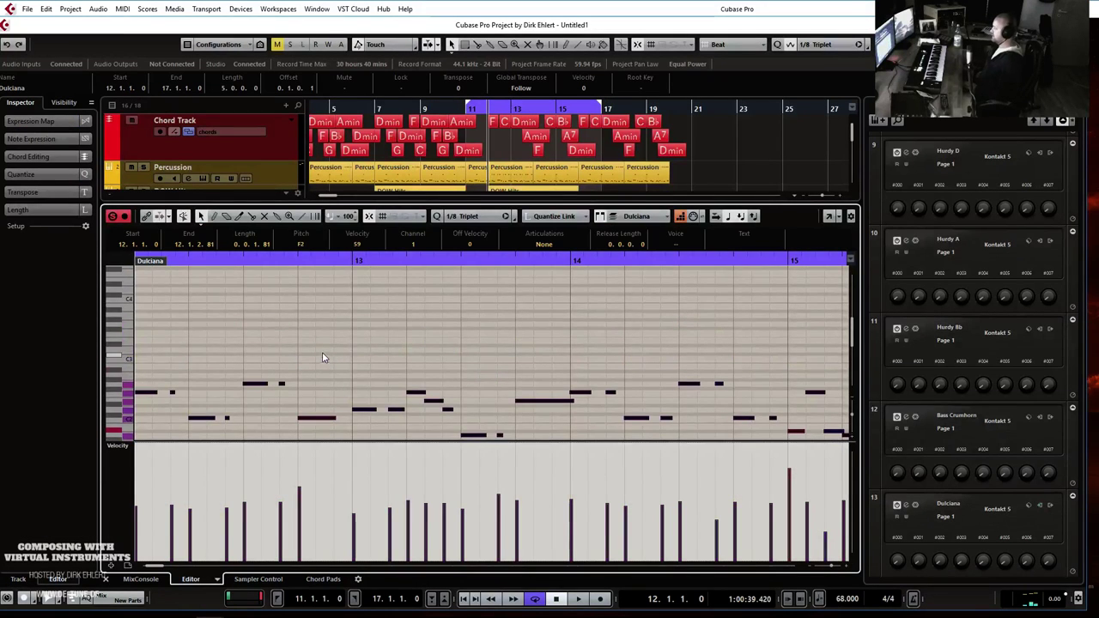
scroll(668, 337, down, 2)
scroll(664, 336, up, 3)
scroll(616, 351, down, 1)
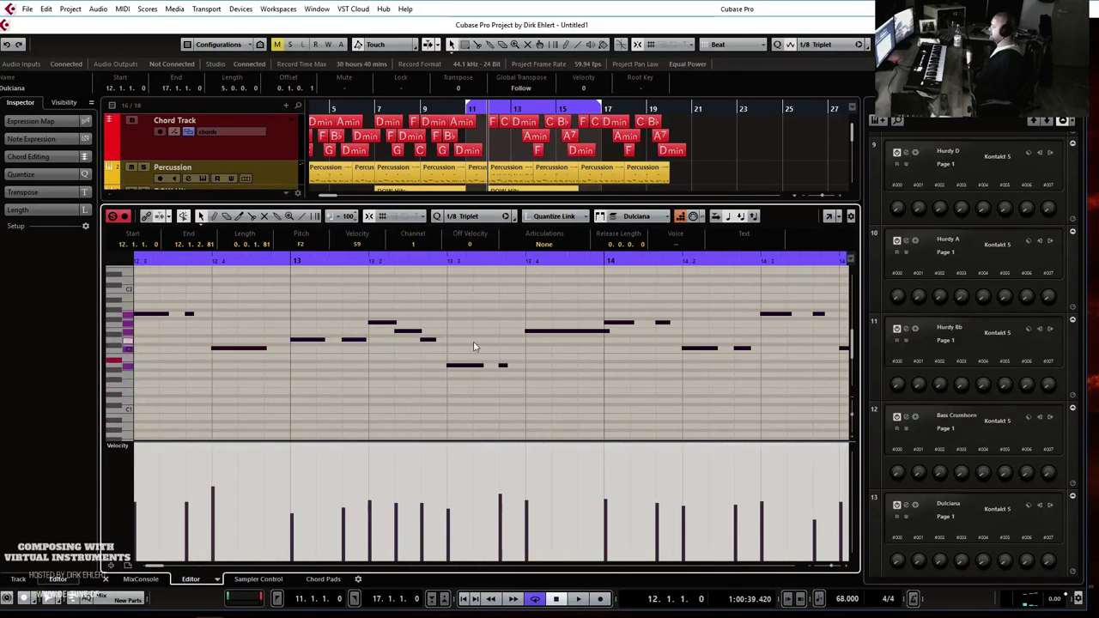
scroll(474, 369, down, 5)
key(space)
key(space)
key(Return)
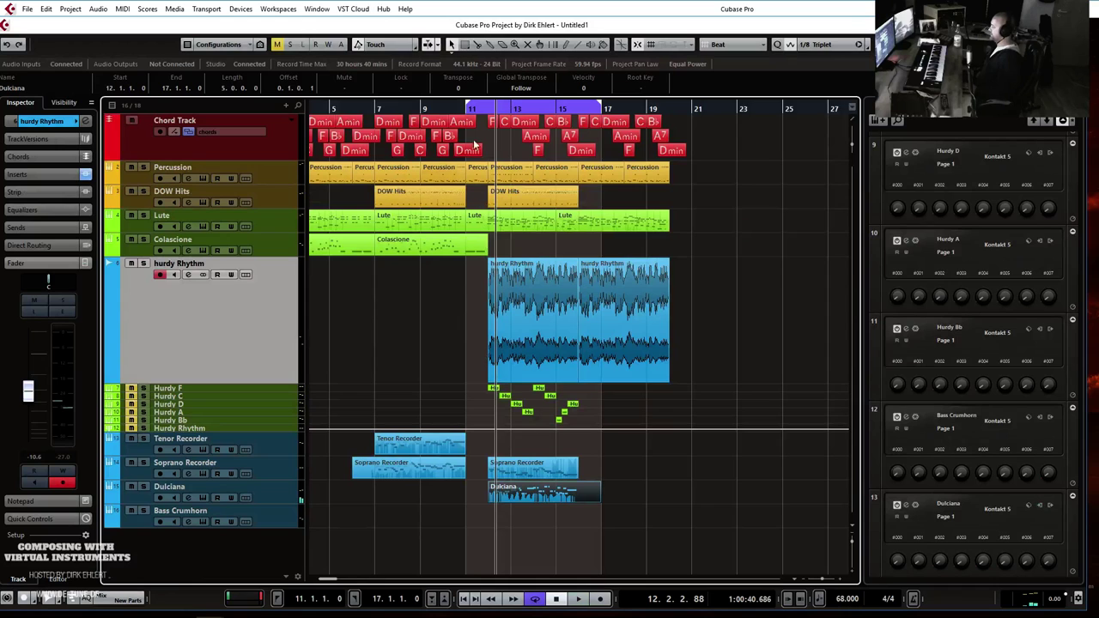
During playback, reduce the Dulciana's close and mid microphone levels and raise its track volume to -4.34.
key(space)
click(564, 202)
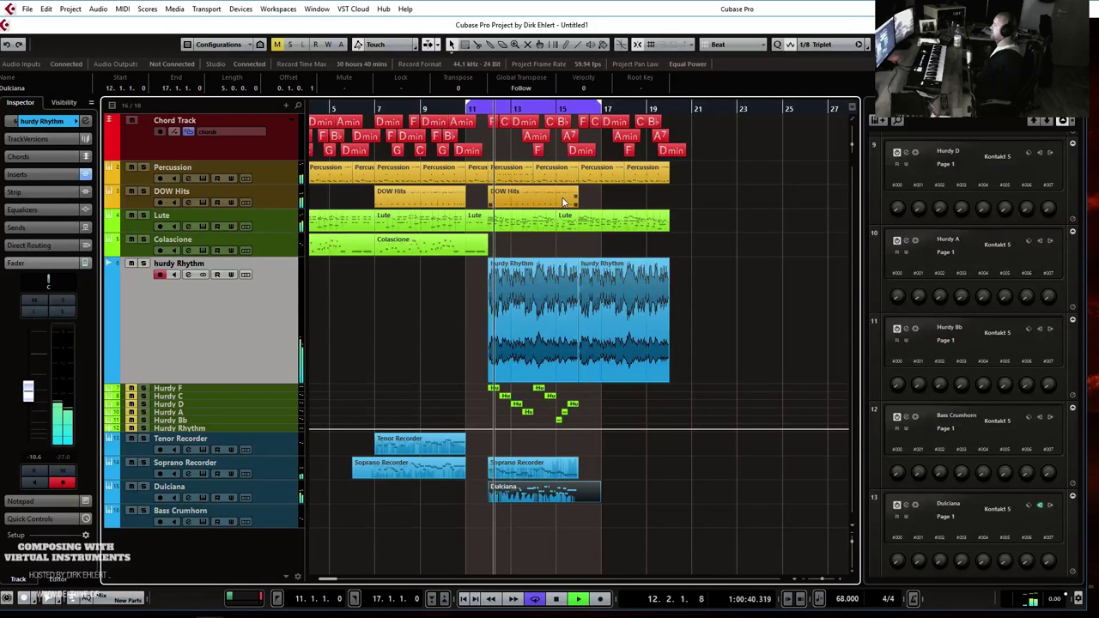
key(h)
key(h)
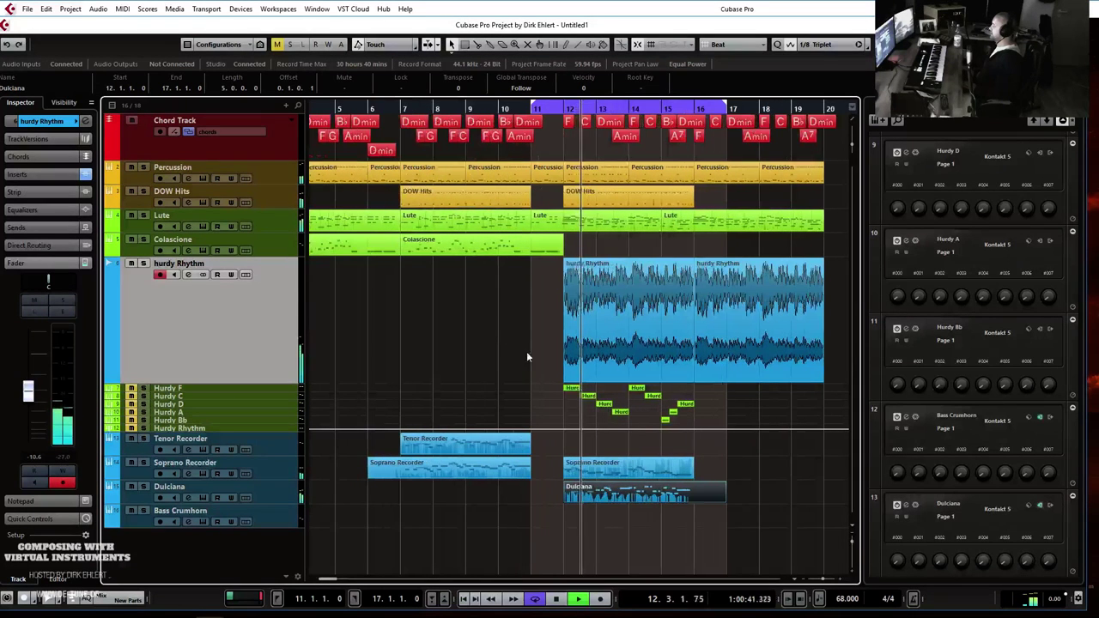
click(281, 495)
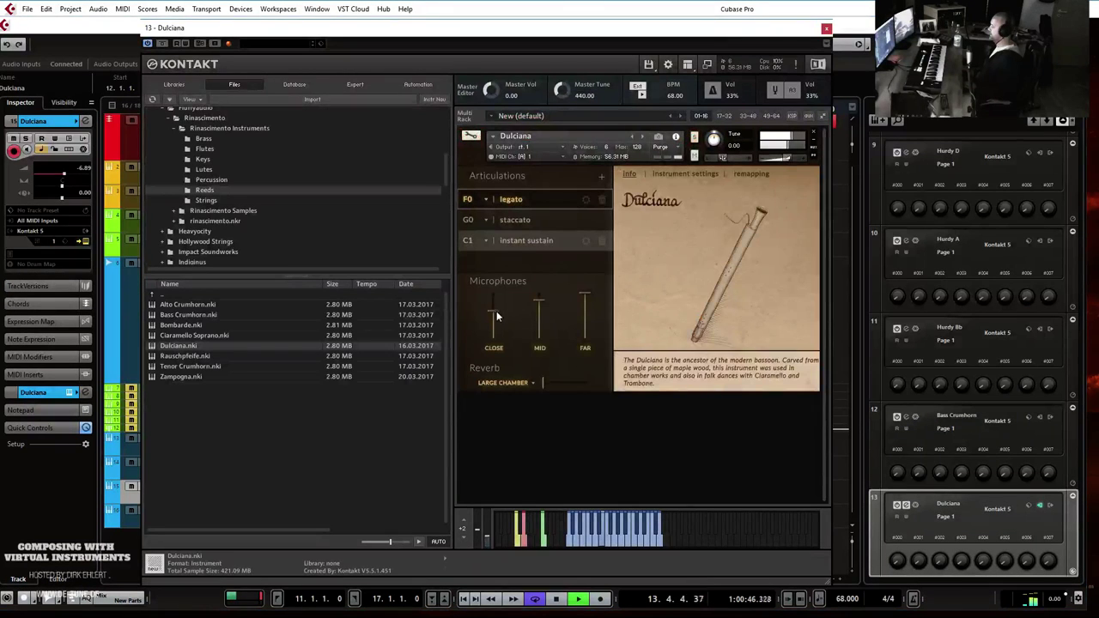
drag(496, 311, 532, 314)
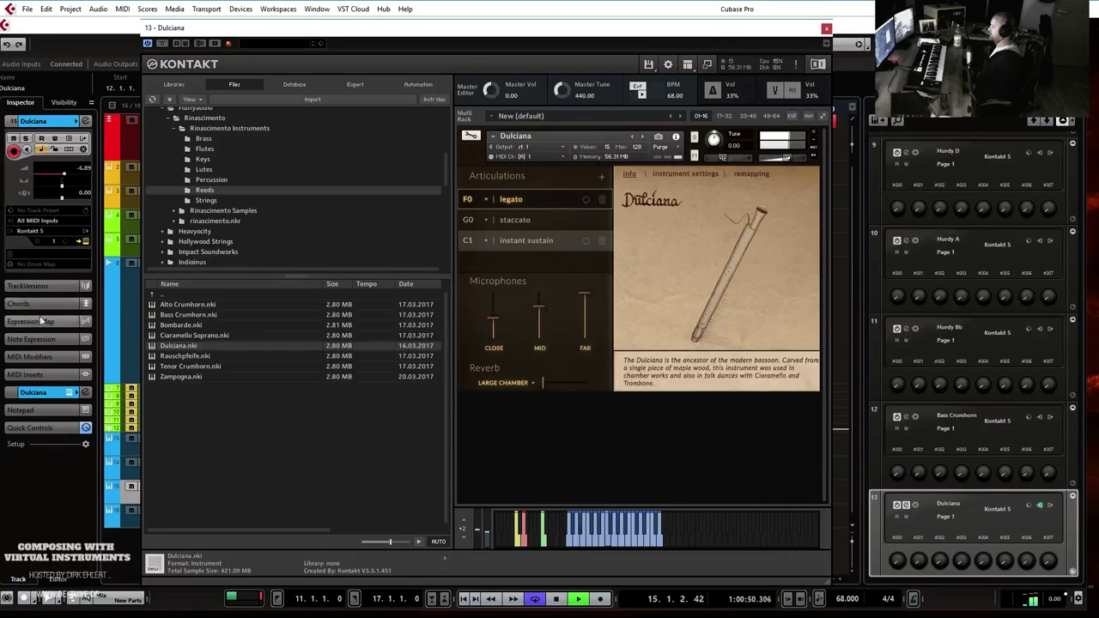
drag(62, 175, 69, 178)
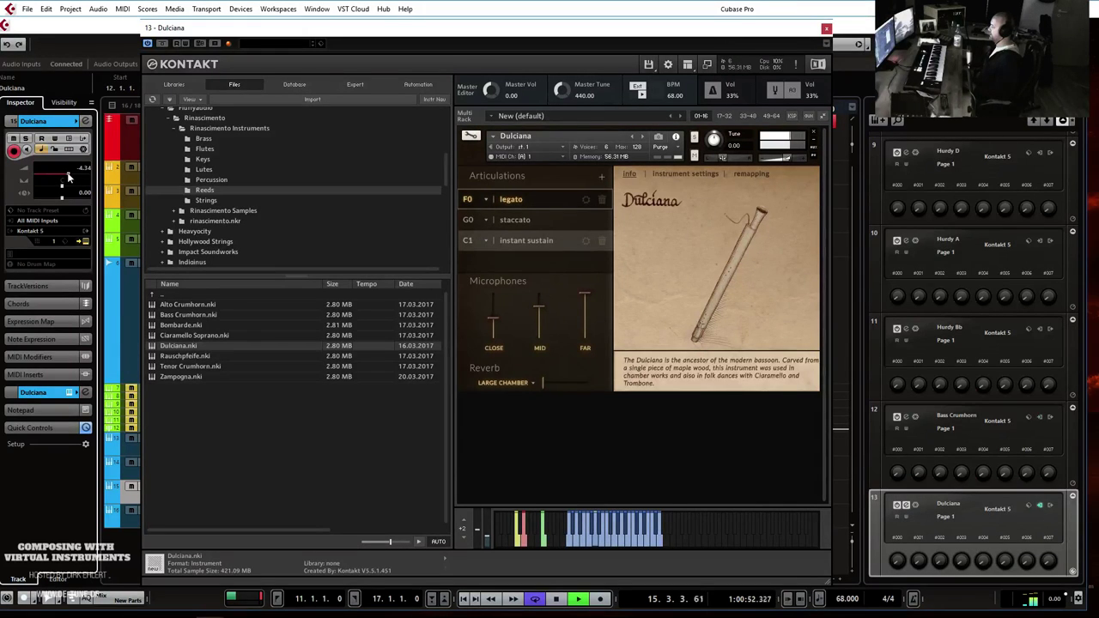
key(space)
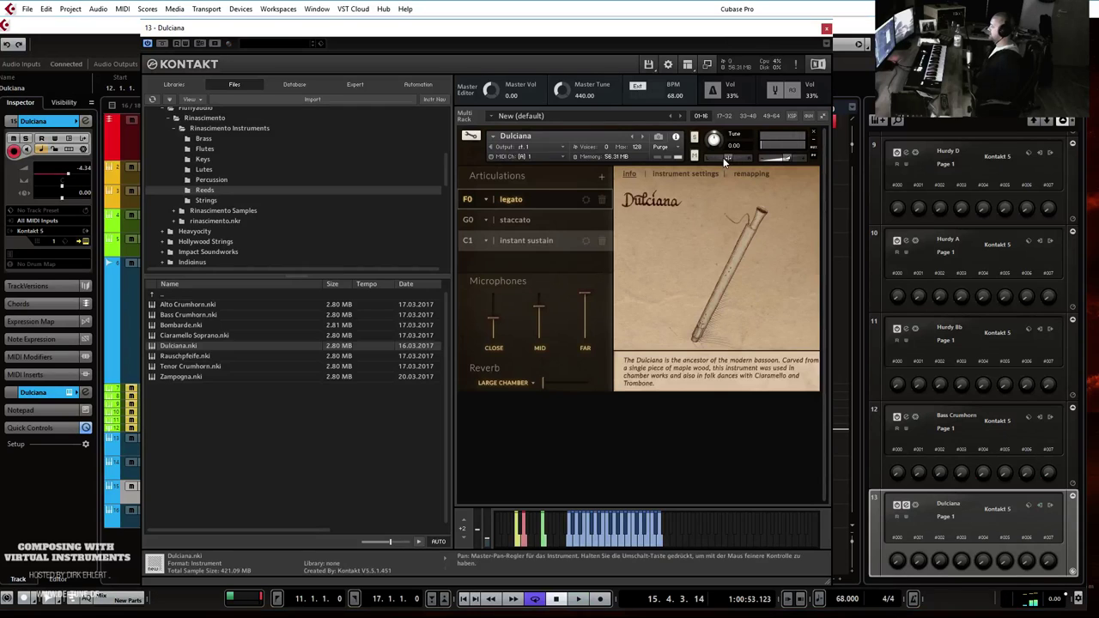
Close the Dulciana instrument, move the browser window with the village picture aside, and return the playhead to bar 11.
click(826, 29)
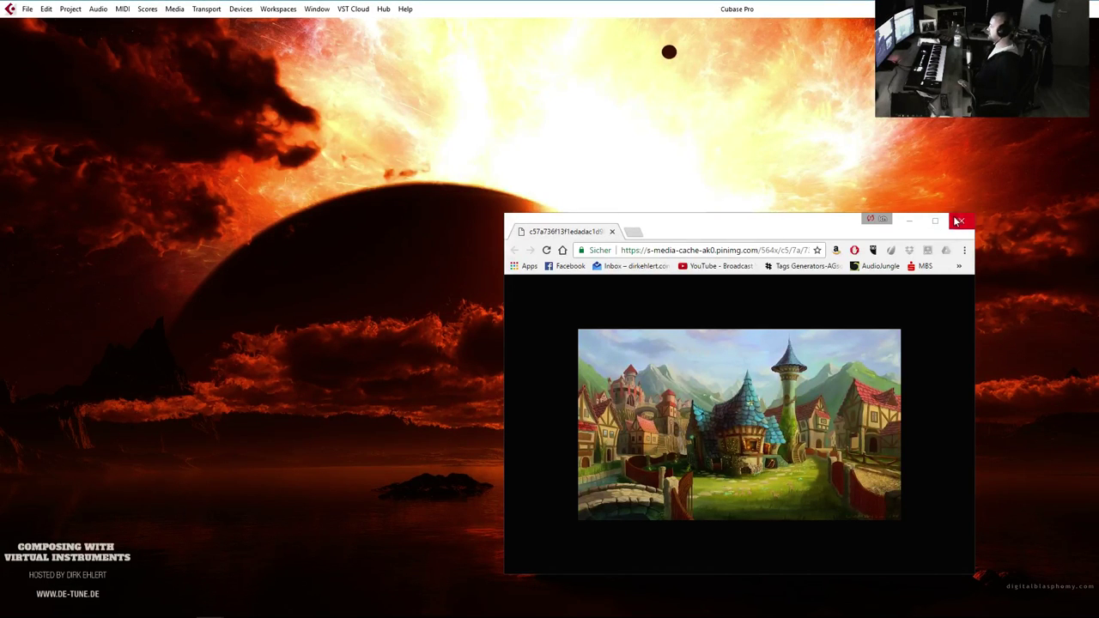
drag(826, 224, 1, 225)
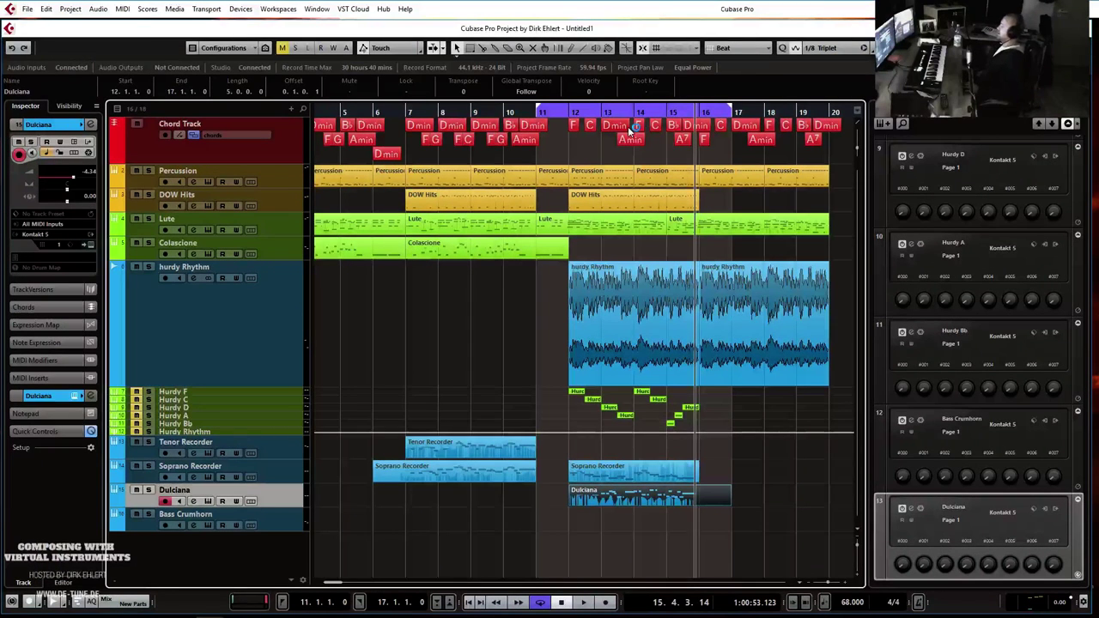
key(KP_1)
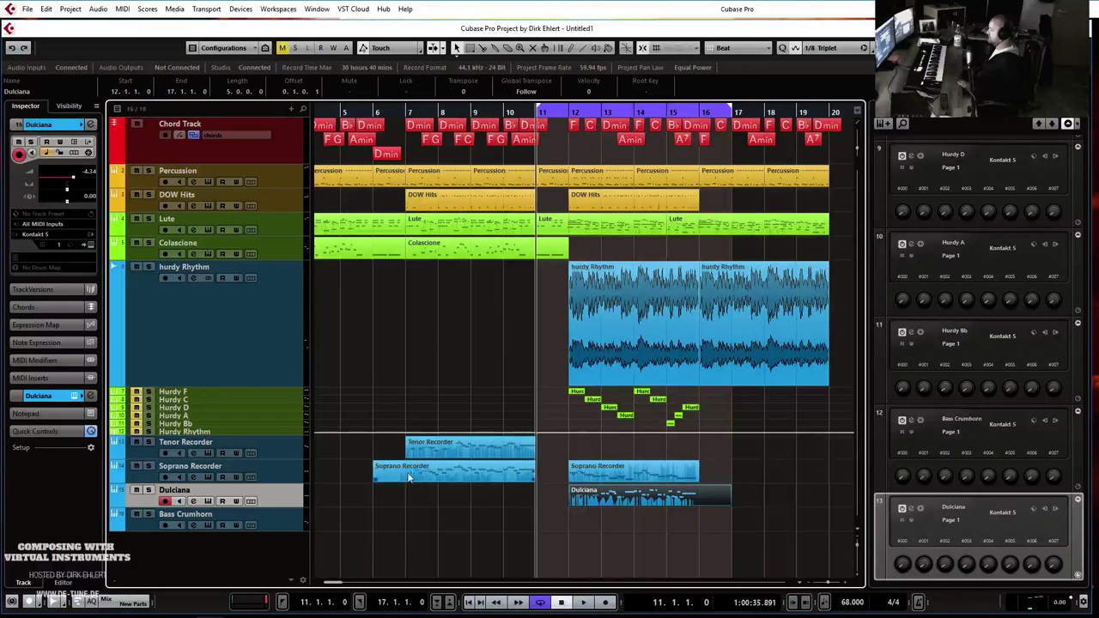
Replace the Bass Crumhorn track's instrument with Ciaramello Soprano from the Reeds folder and clear its window from view.
click(277, 523)
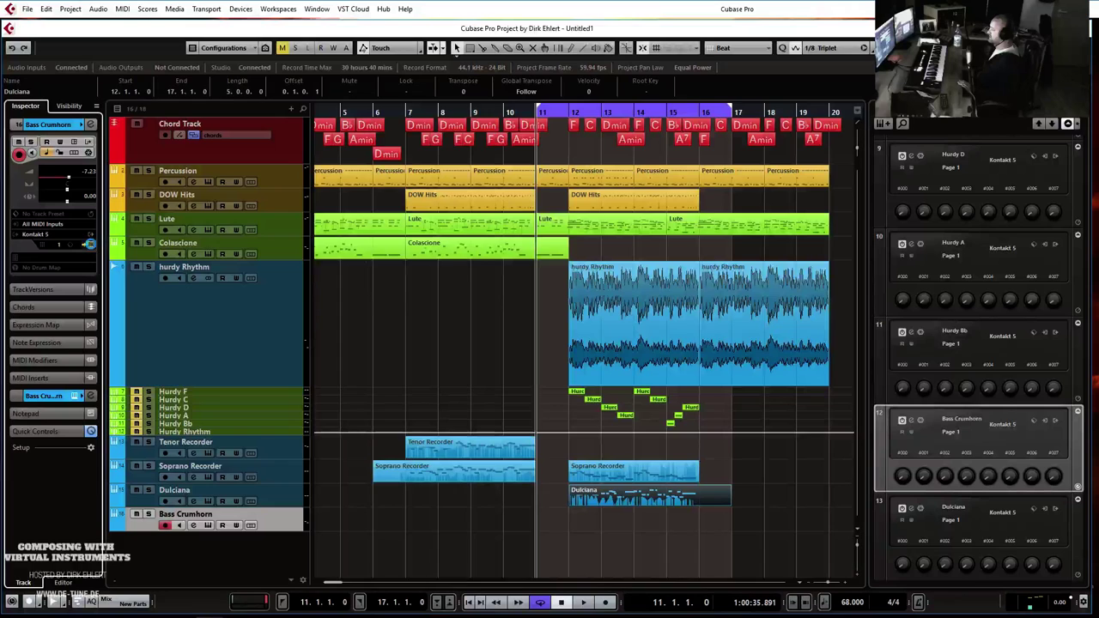
click(89, 245)
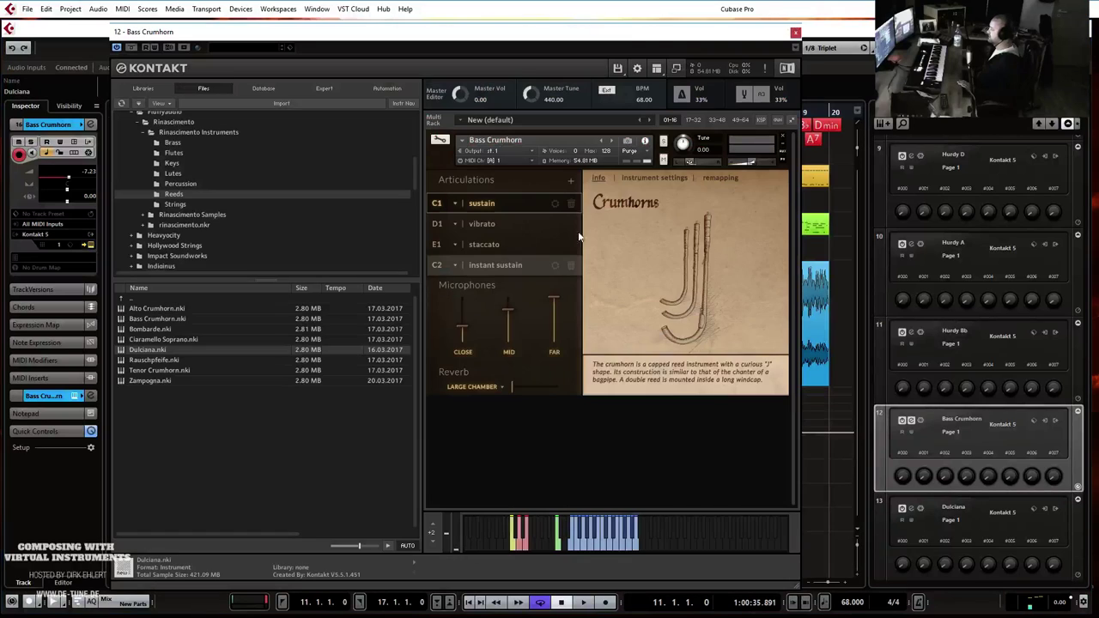
click(158, 340)
drag(520, 149, 520, 149)
click(547, 359)
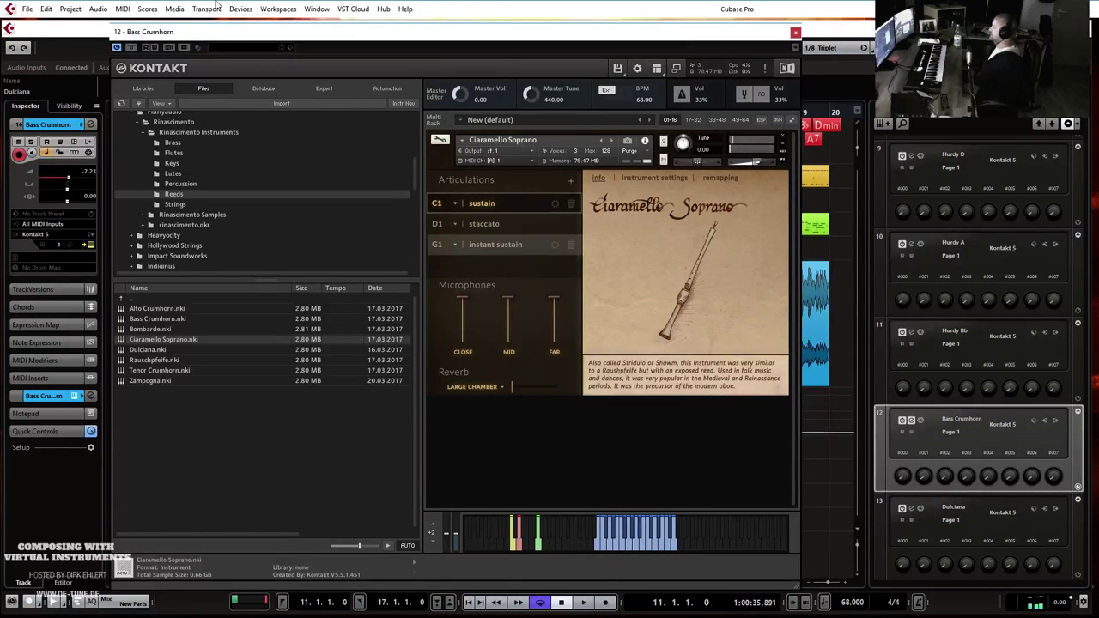
drag(425, 33, 1098, 17)
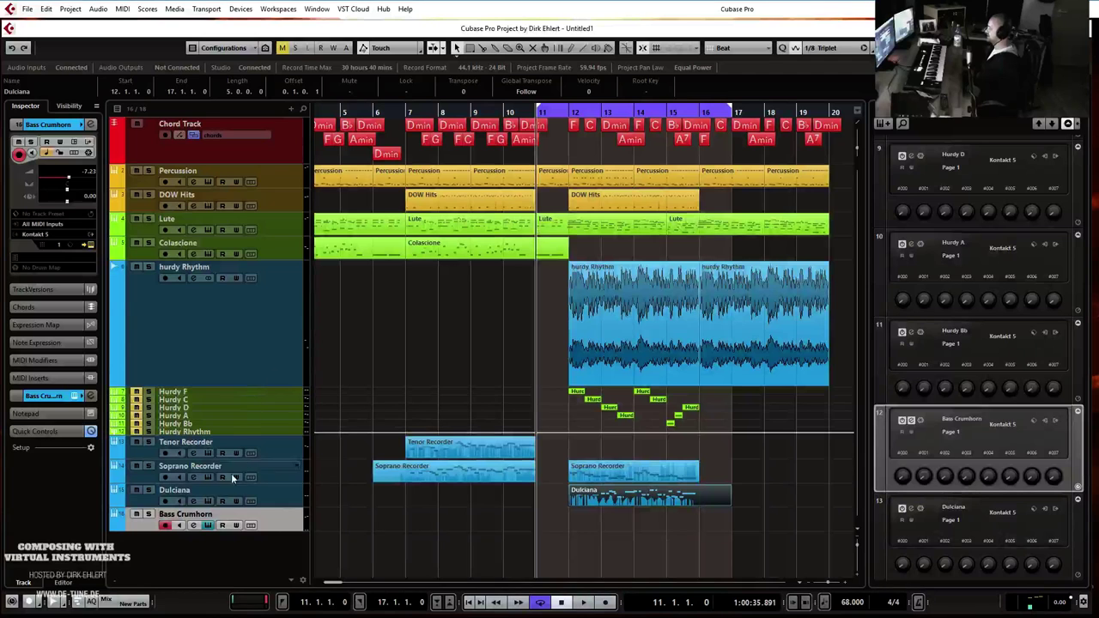
Play the section from bar 11 to audition the Ciaramello Soprano against the arrangement.
click(266, 532)
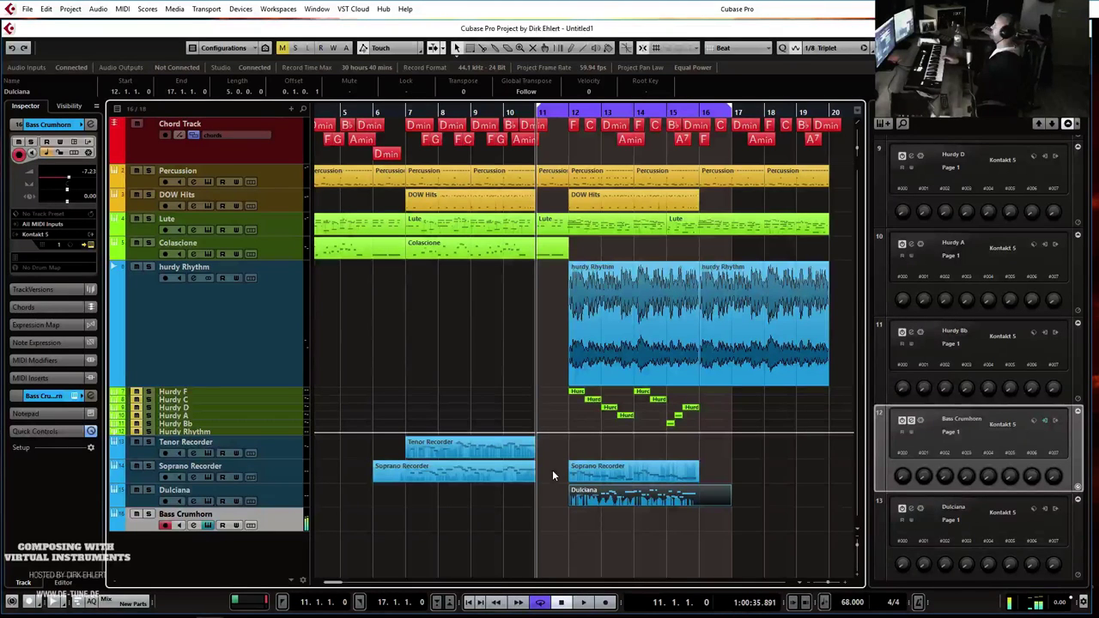
key(space)
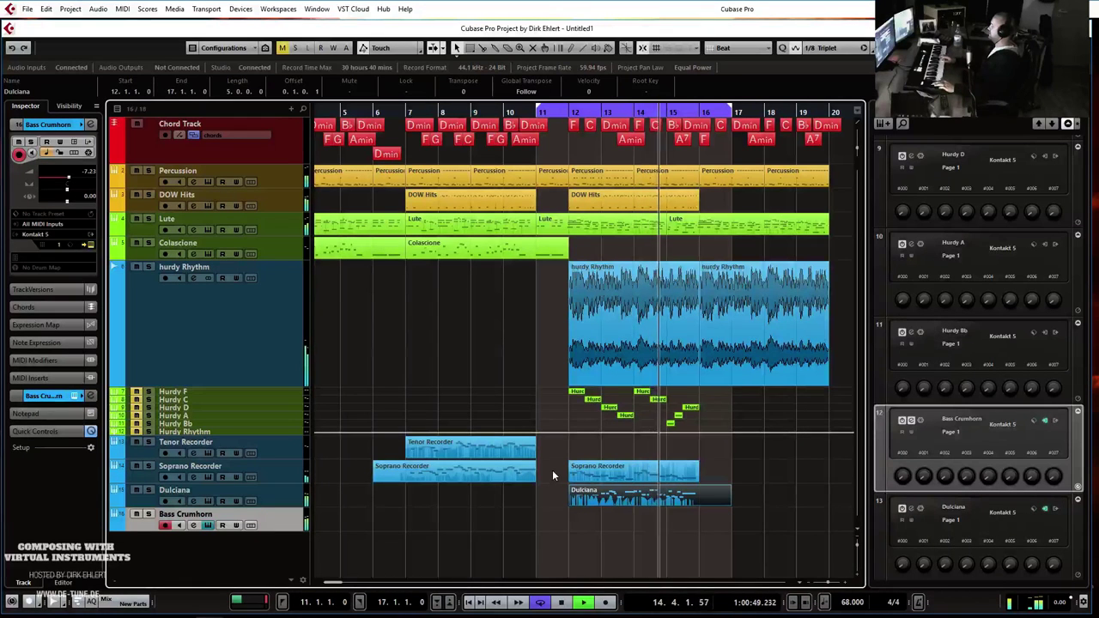
key(space)
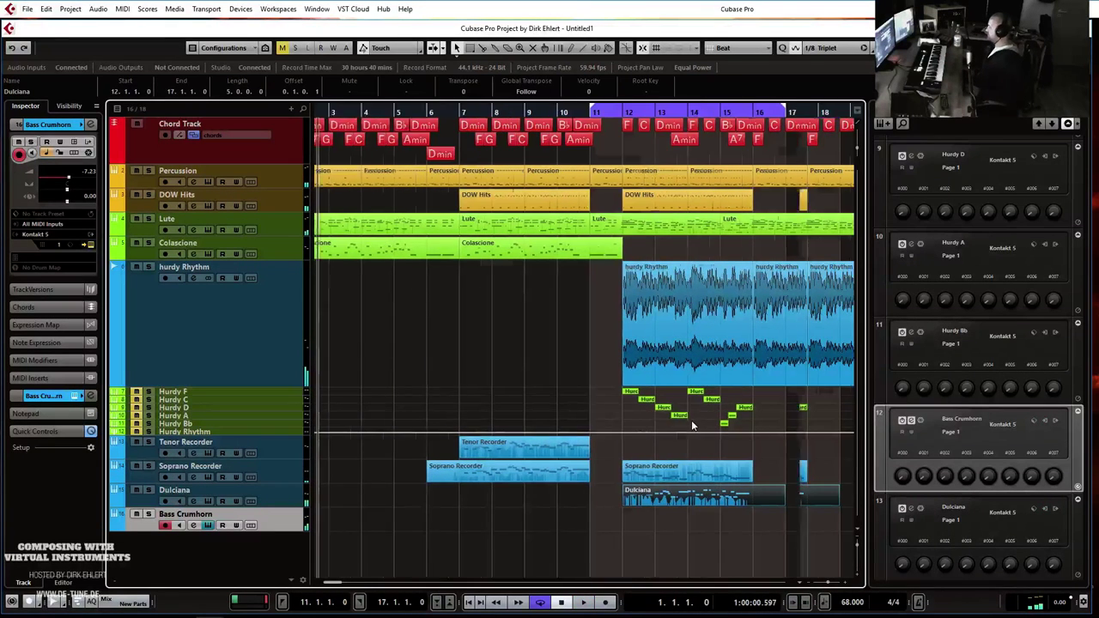
scroll(691, 419, right, 3)
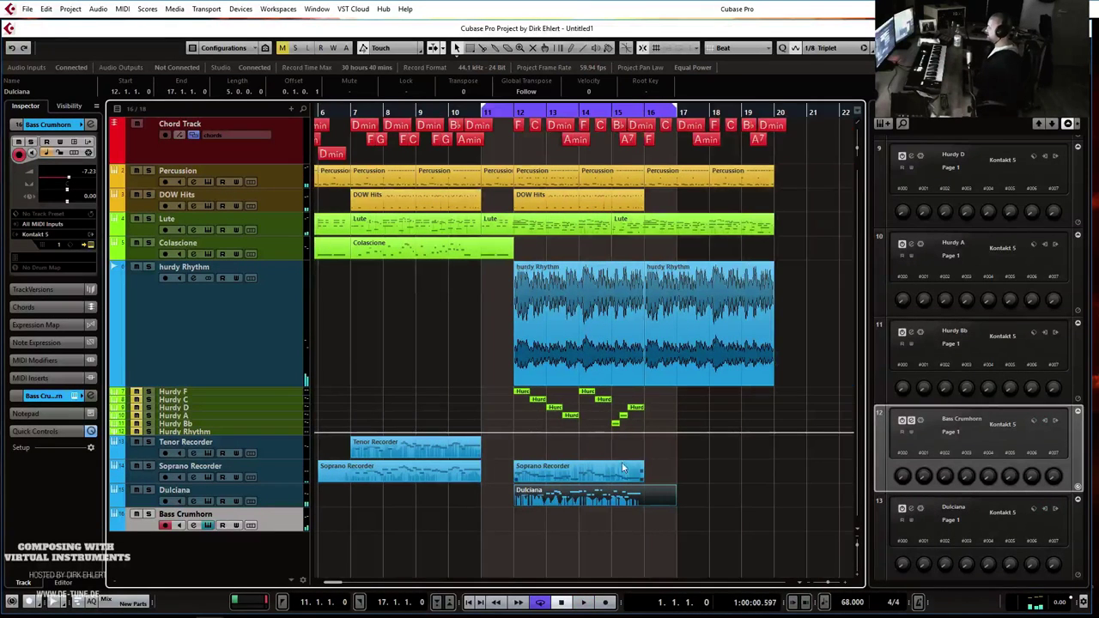
Lower the Dulciana track's volume to -6.55 and place the playhead at bar 12.
click(265, 495)
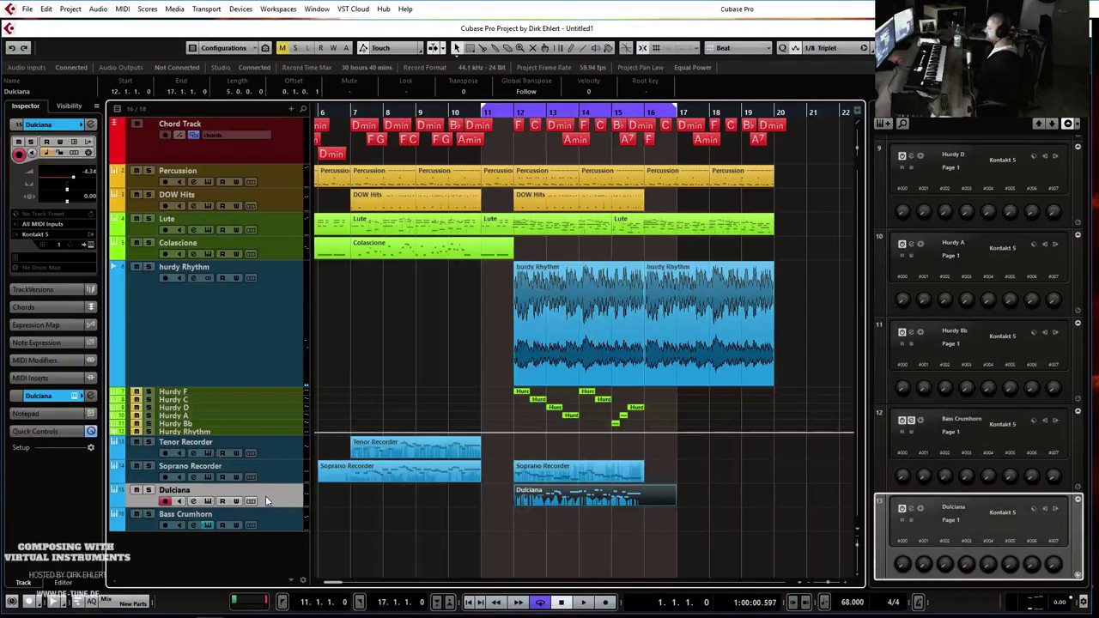
drag(73, 172, 72, 182)
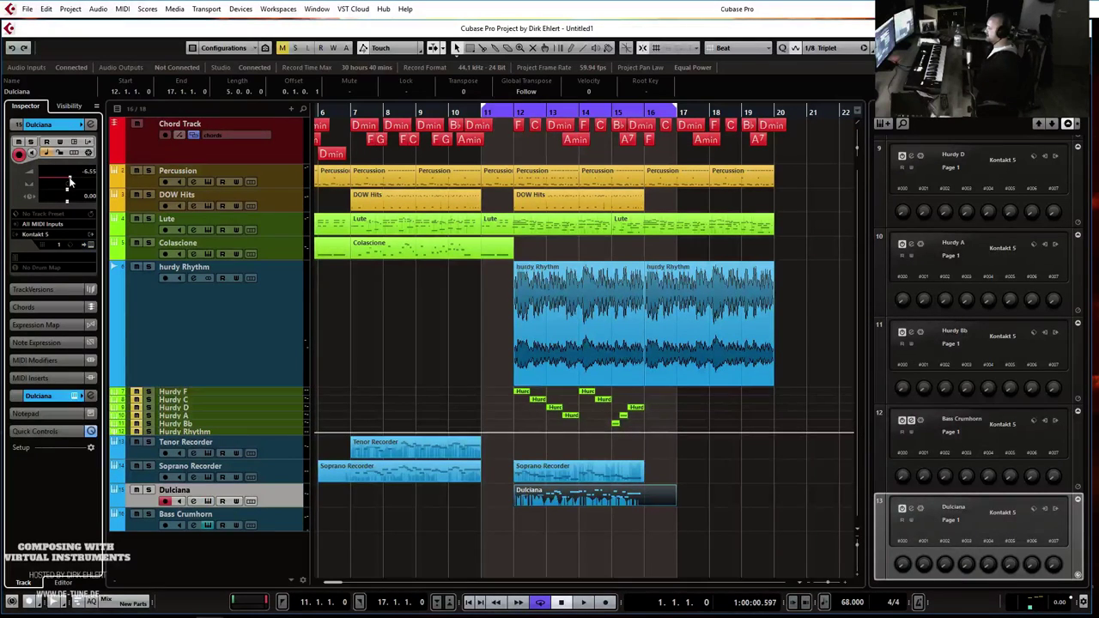
click(513, 120)
click(514, 112)
Open the Soprano Recorder and Dulciana notes together for editing and play the passage leading through bar 12.
key(ctrl+e)
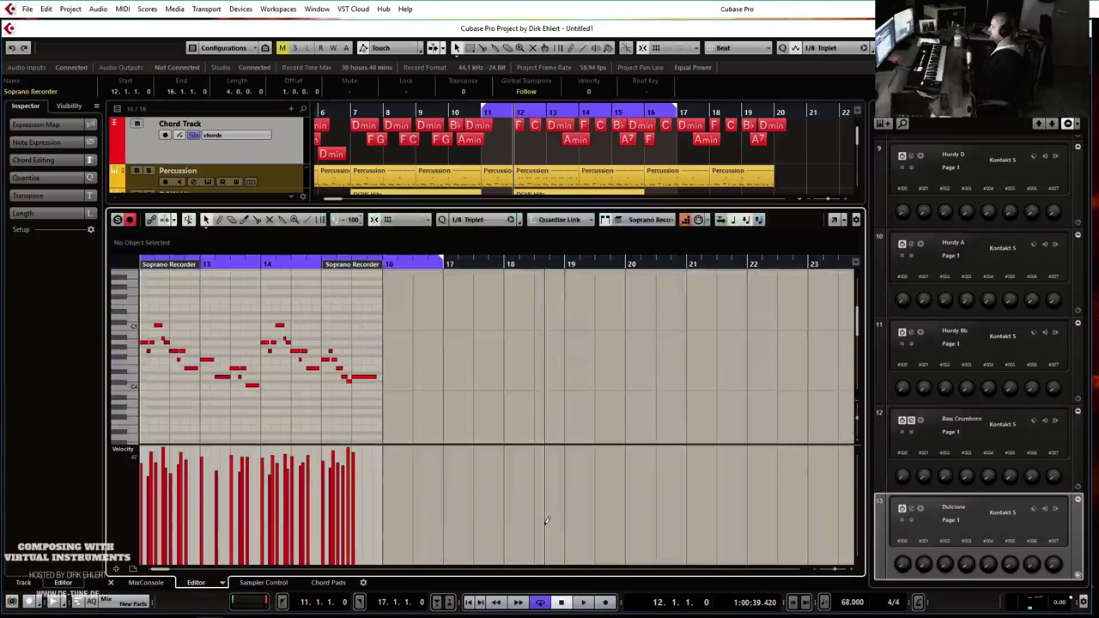
scroll(438, 319, left, 3)
scroll(522, 348, down, 5)
key(space)
key(space)
click(278, 262)
key(space)
scroll(399, 367, up, 2)
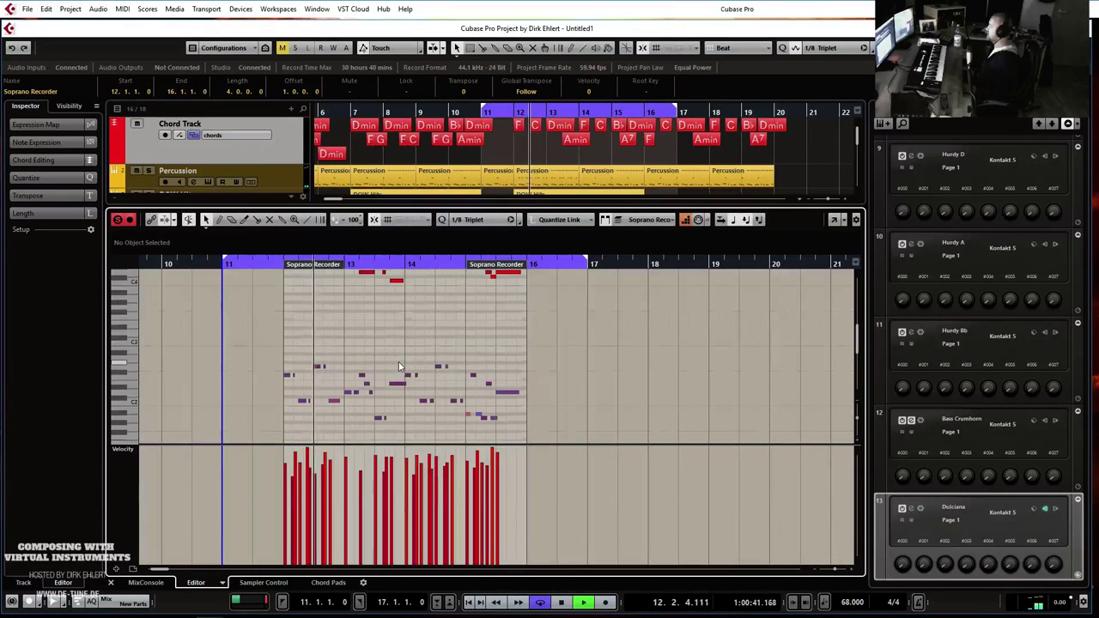
key(space)
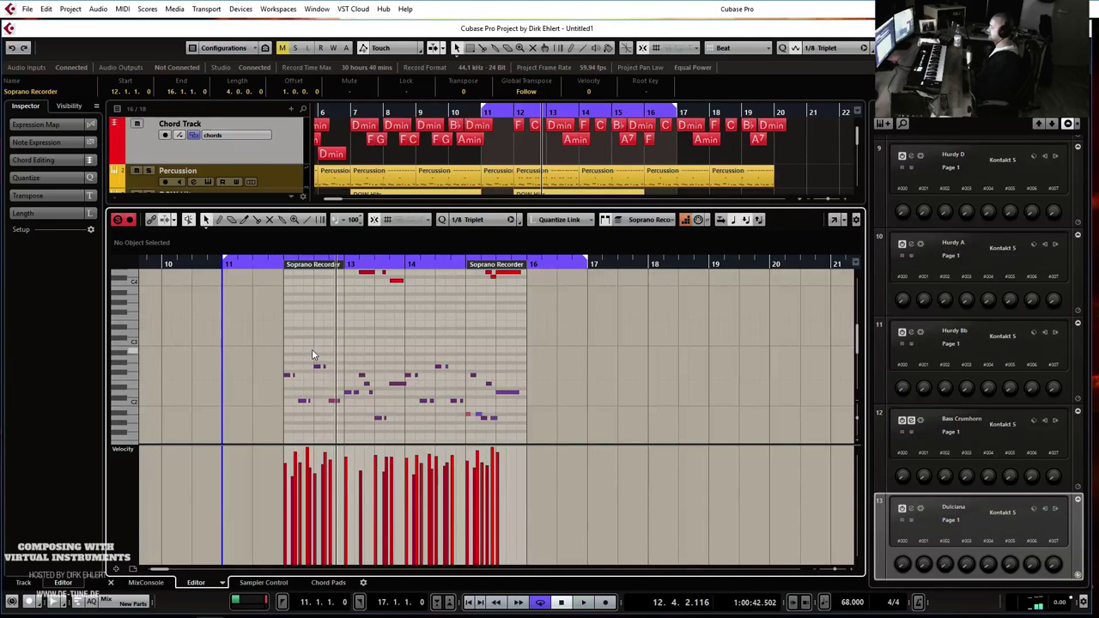
Lower the Dulciana's two notes starting at 12.2.4 to C2 and raise the long note at 12.3.4 to G2.
click(320, 383)
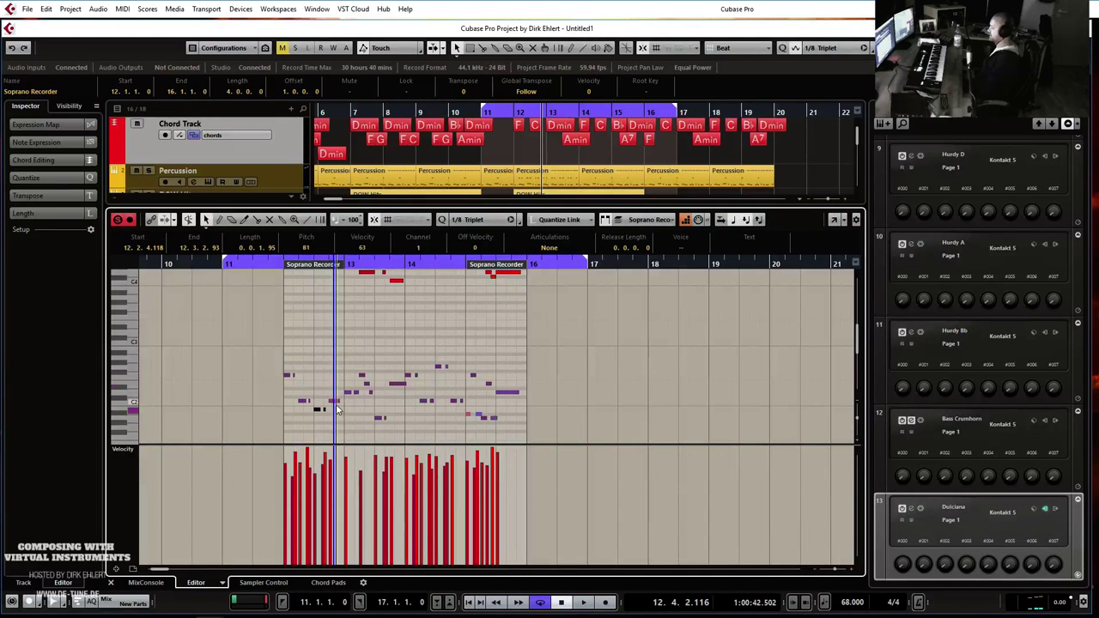
click(333, 401)
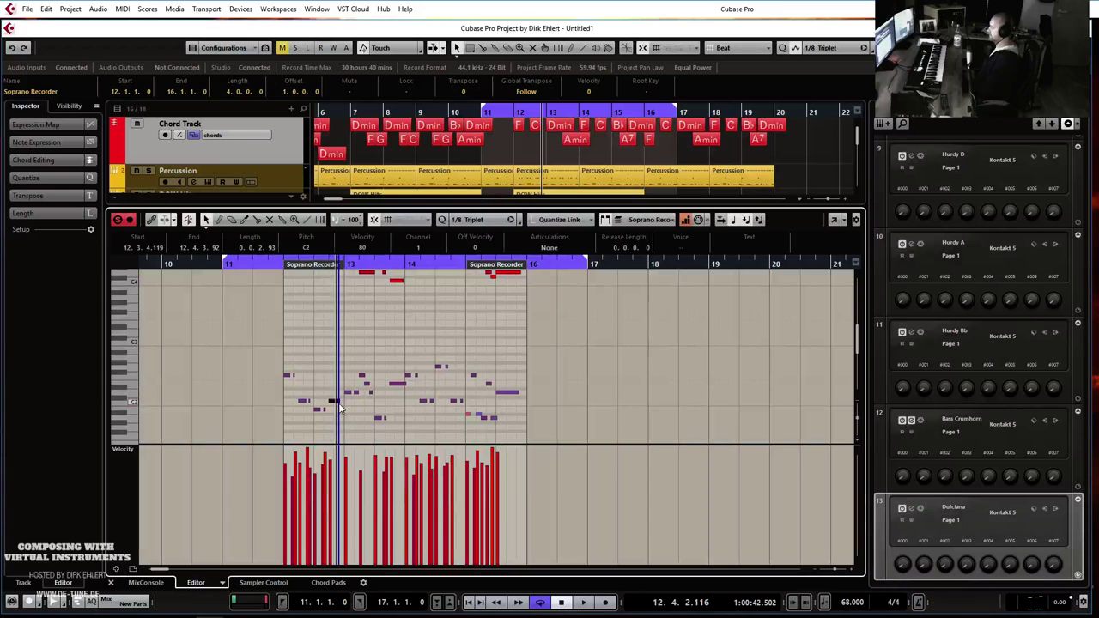
key(space)
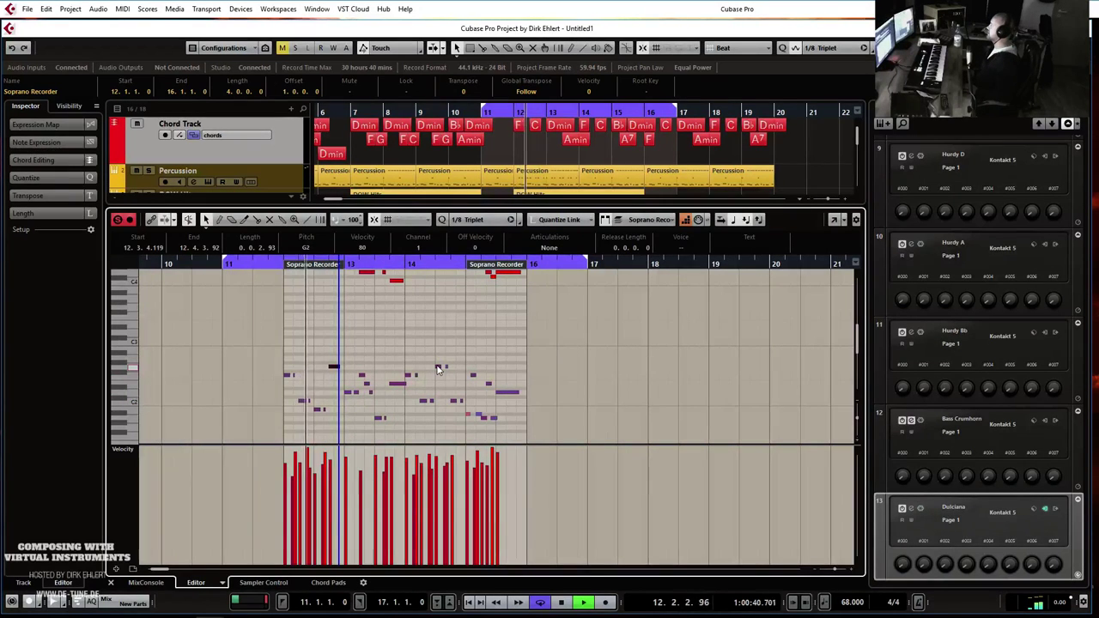
key(space)
click(320, 410)
Play the revised Dulciana line, then shorten and delay its E2 note in bar 13 and move the following D2 to 13.2.4.23.
key(space)
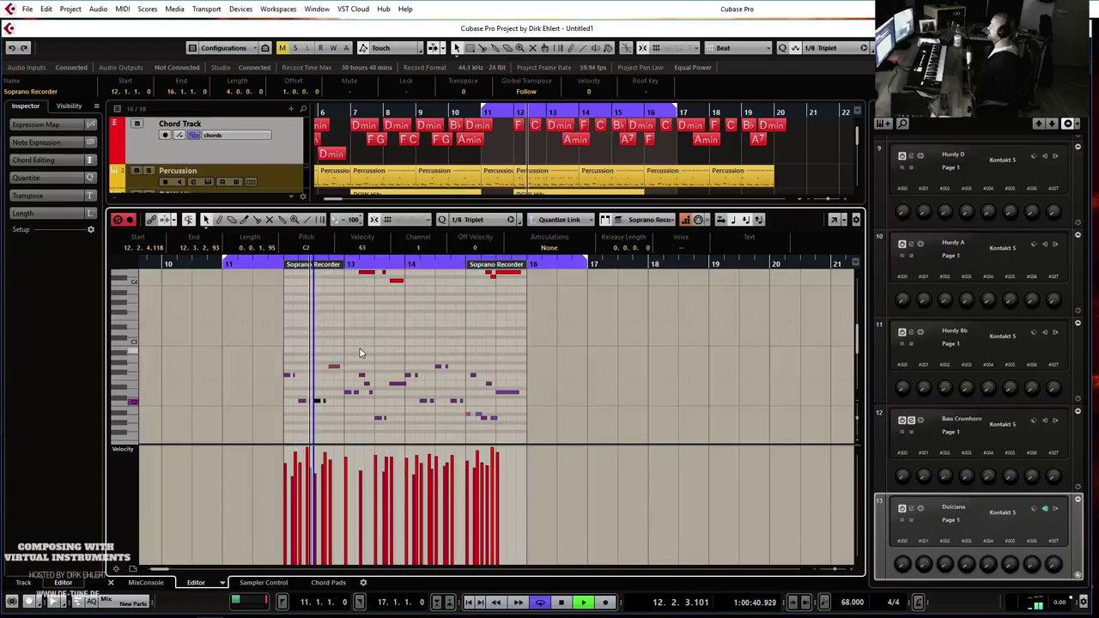
key(h)
key(h)
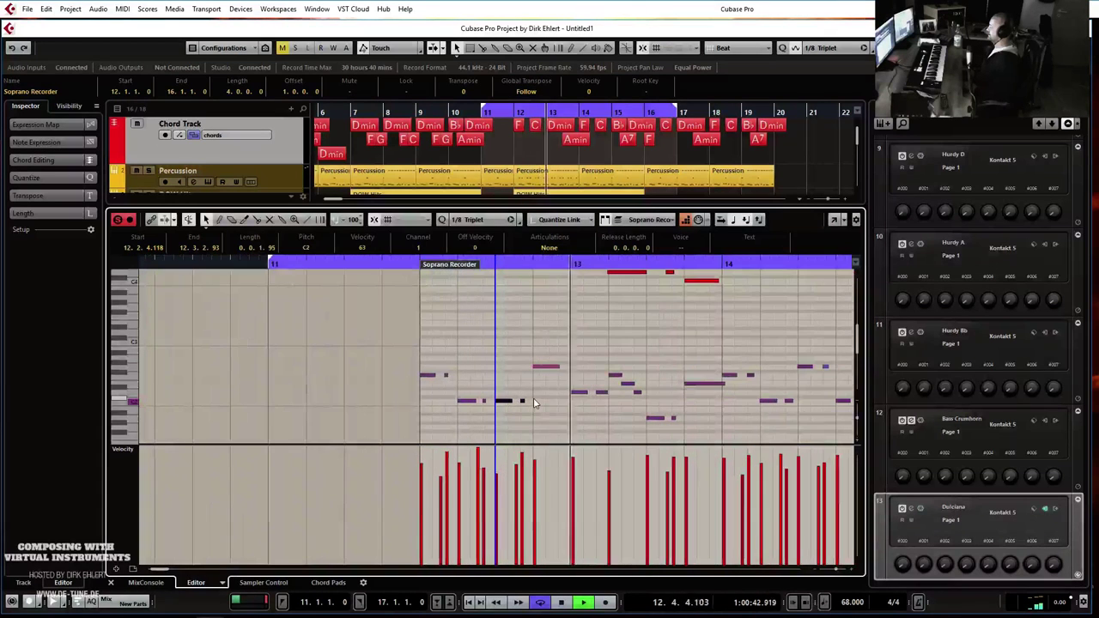
key(g)
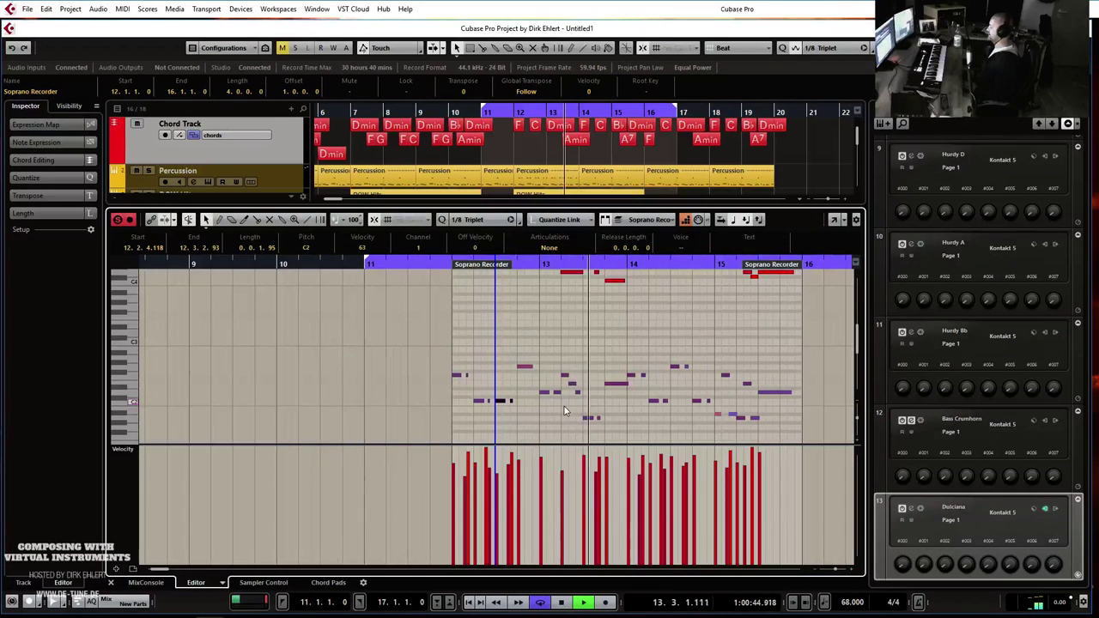
key(h)
key(h)
key(space)
click(669, 386)
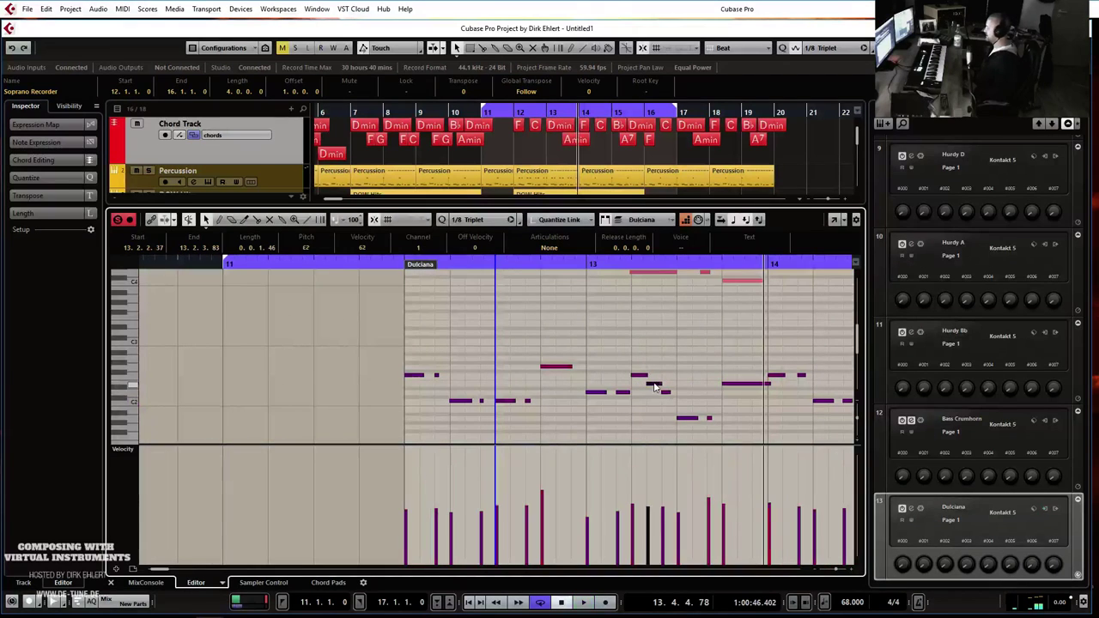
drag(678, 386, 672, 393)
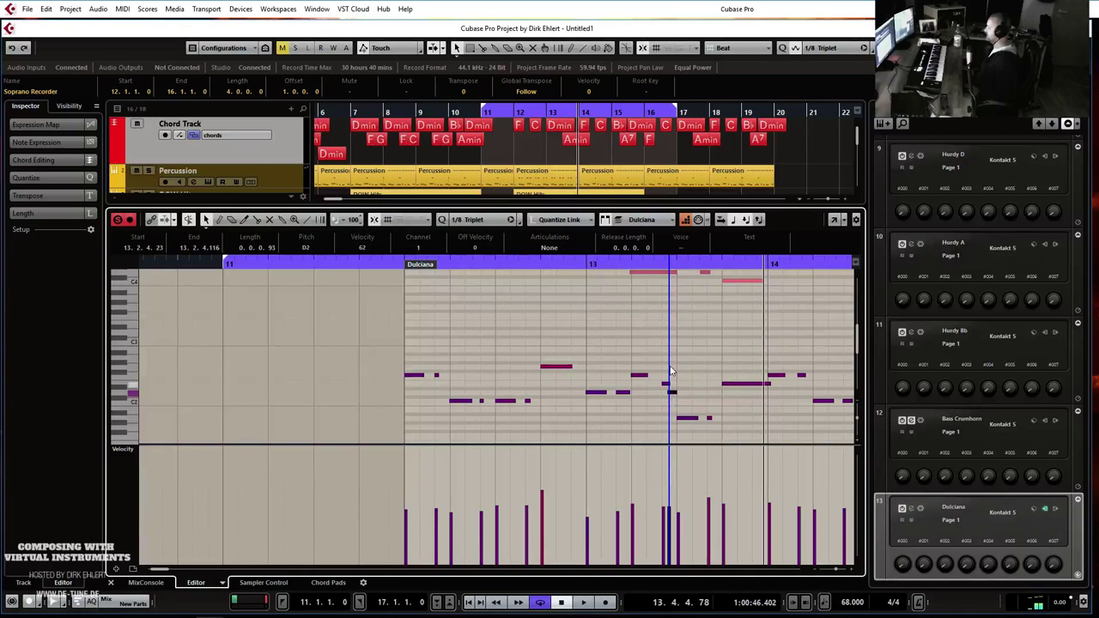
Play the Dulciana line from bar 13, then move its short E2 and following D2 earlier together so the E2 starts at 13.2.3.19.
click(586, 264)
key(space)
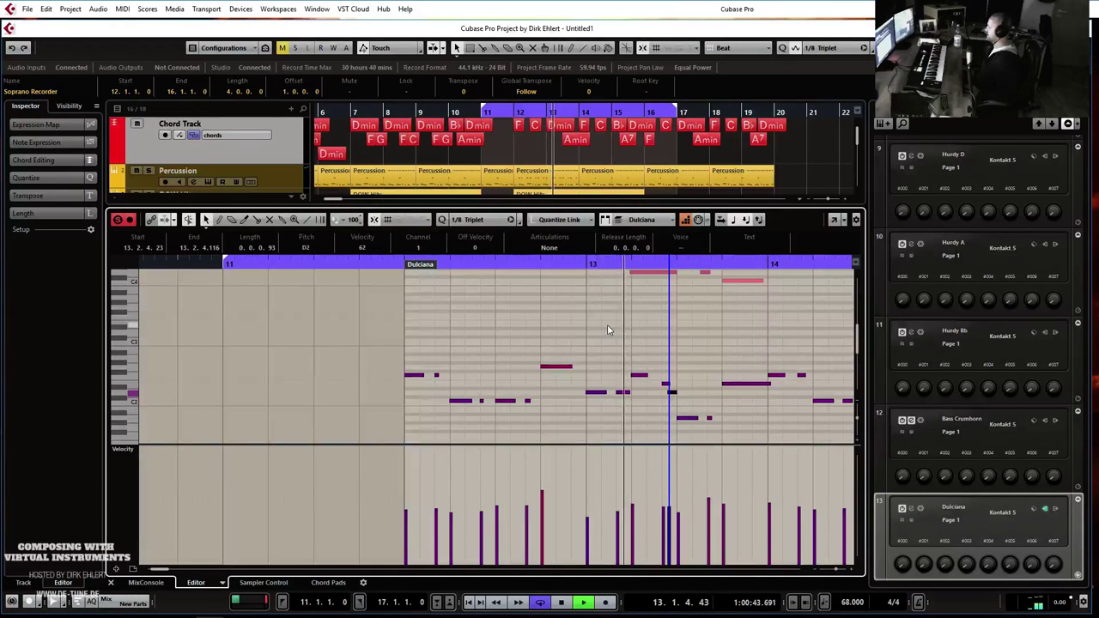
key(space)
key(h)
key(h)
key(h)
key(h)
key(h)
key(h)
key(h)
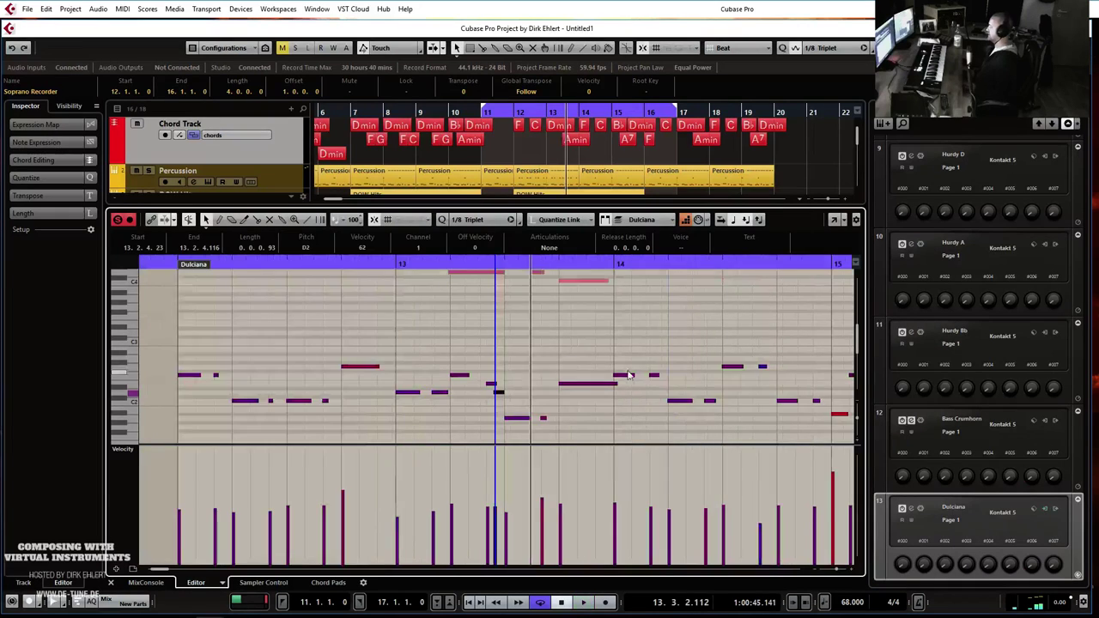
click(476, 385)
drag(498, 397, 477, 395)
Play the adjusted Dulciana phrase from bar 13 into bar 14 and stop playback.
click(356, 266)
key(space)
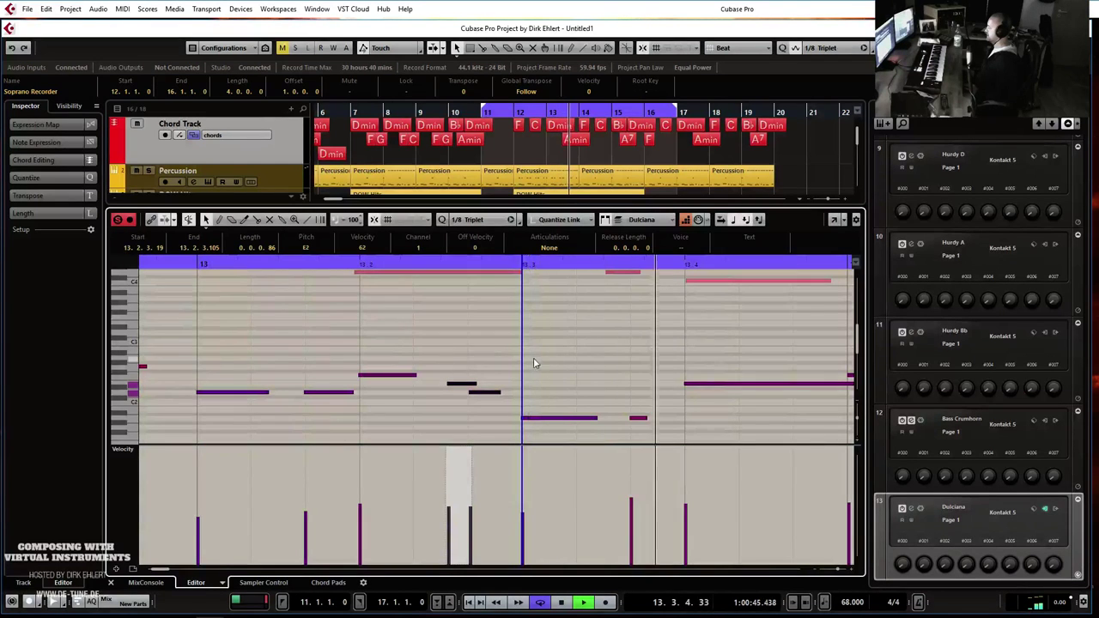
key(g)
key(g)
key(g)
key(g)
key(g)
key(g)
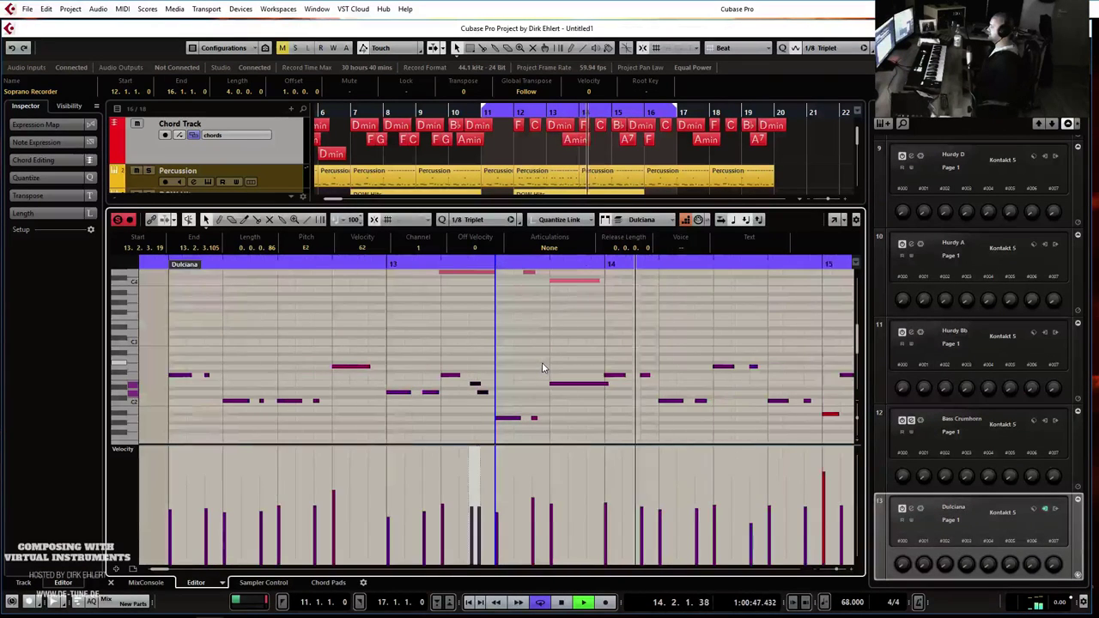
key(g)
key(g)
key(space)
Raise the two Dulciana notes at the end of bar 14, starting at 14.3.4.119, to G2.
key(Down)
drag(655, 358, 713, 405)
key(Up)
key(Up)
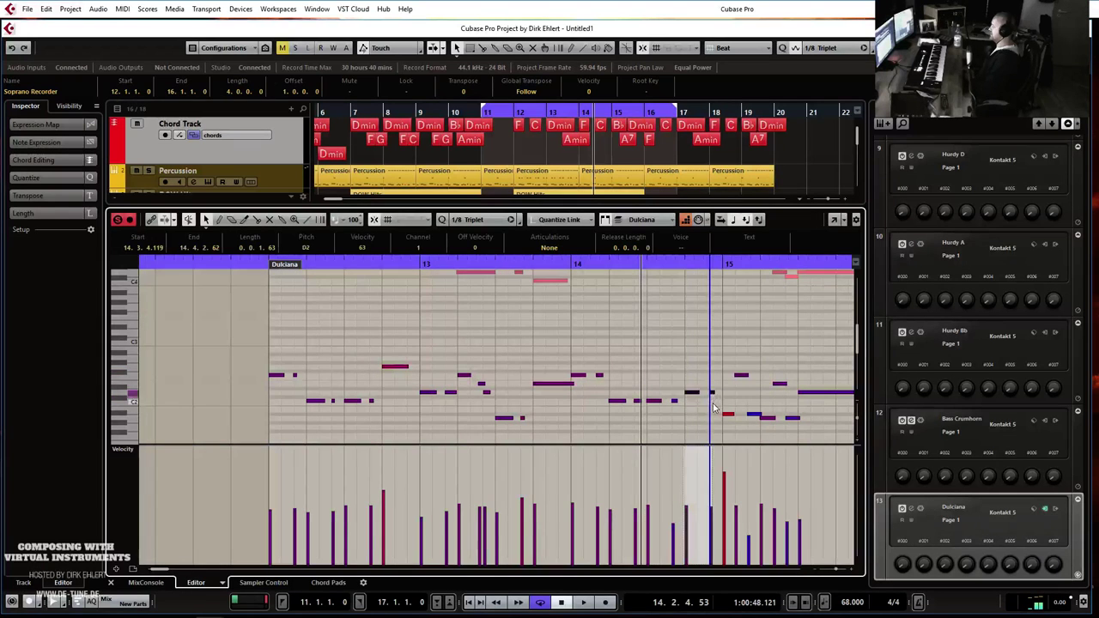
Play the Dulciana line from bar 14 into bar 15, then close the note editor.
click(570, 261)
key(space)
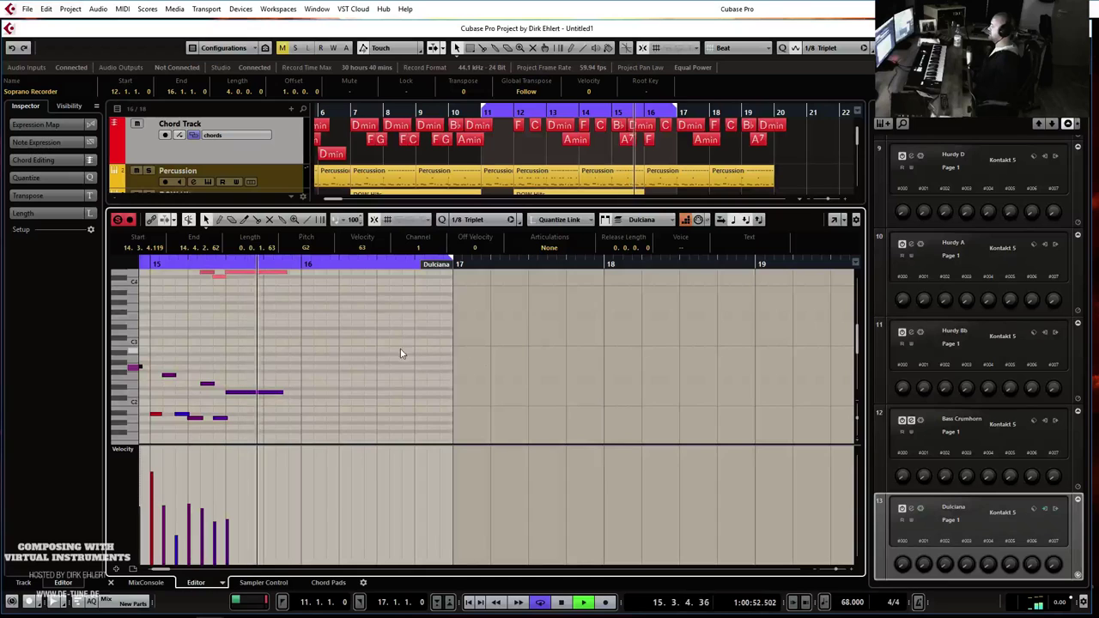
key(space)
scroll(471, 360, left, 7)
scroll(471, 364, left, 1)
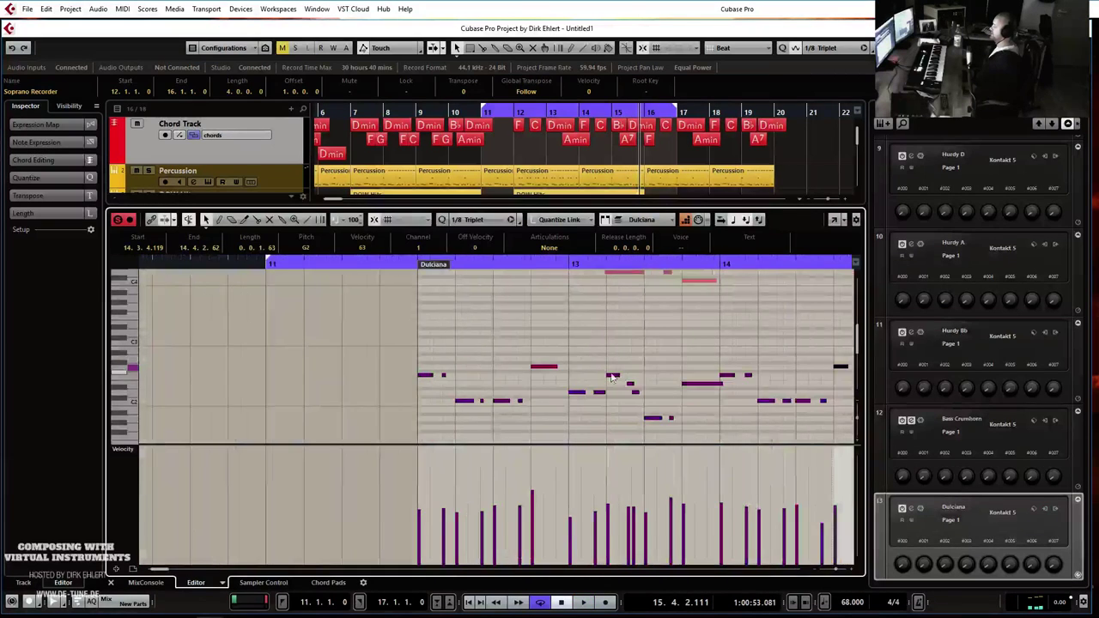
key(g)
key(g)
key(Return)
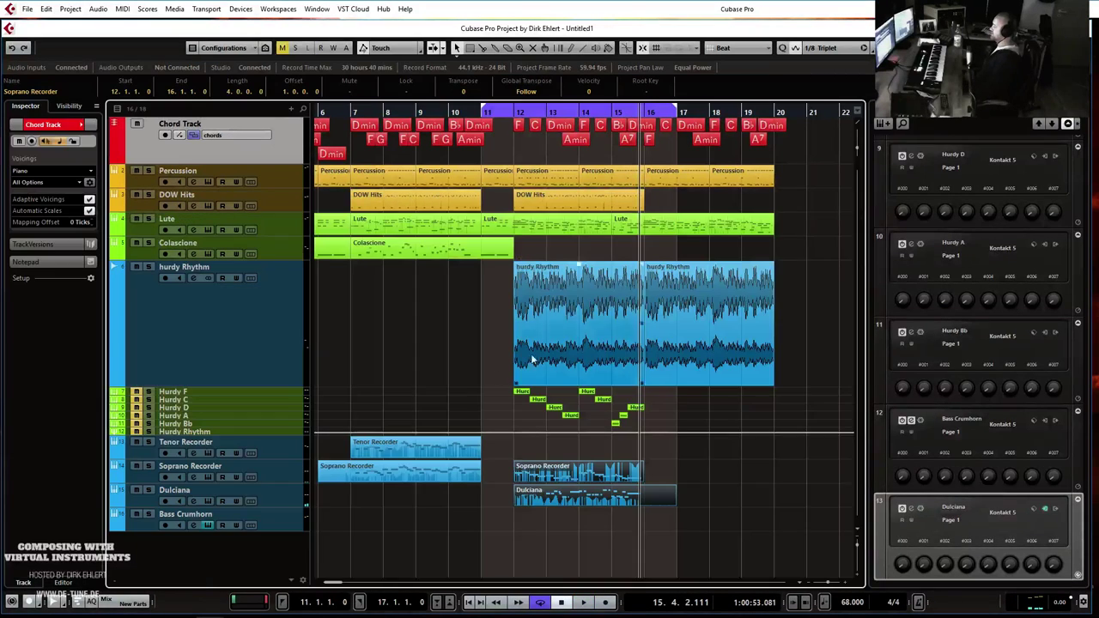
Duplicate the Soprano Recorder track and delete the copied parts from the duplicate.
click(290, 481)
right_click(290, 482)
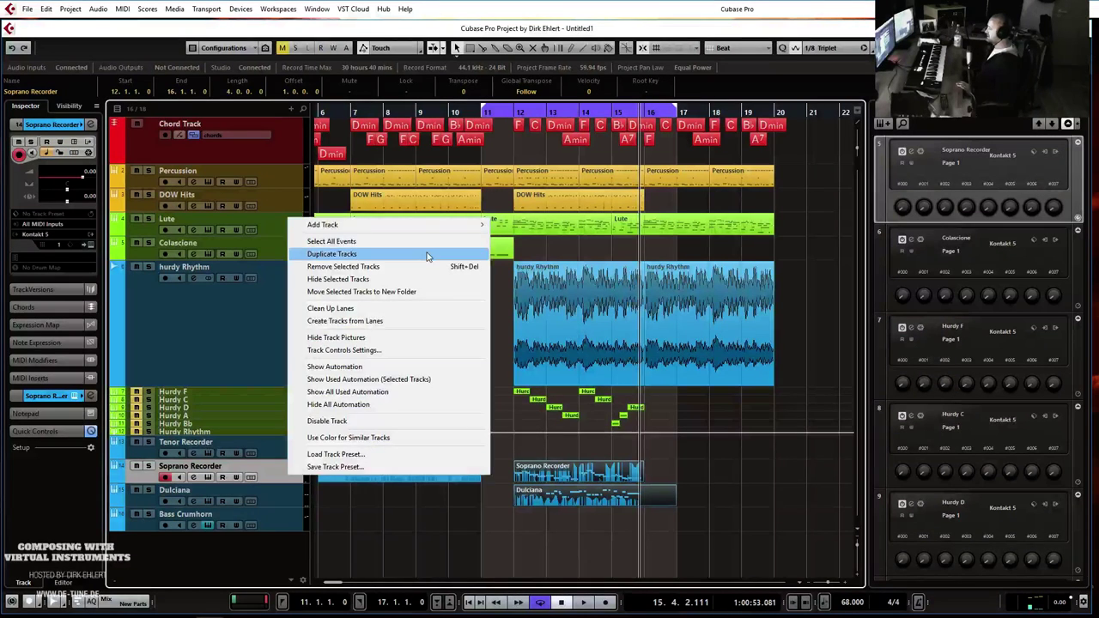
click(581, 410)
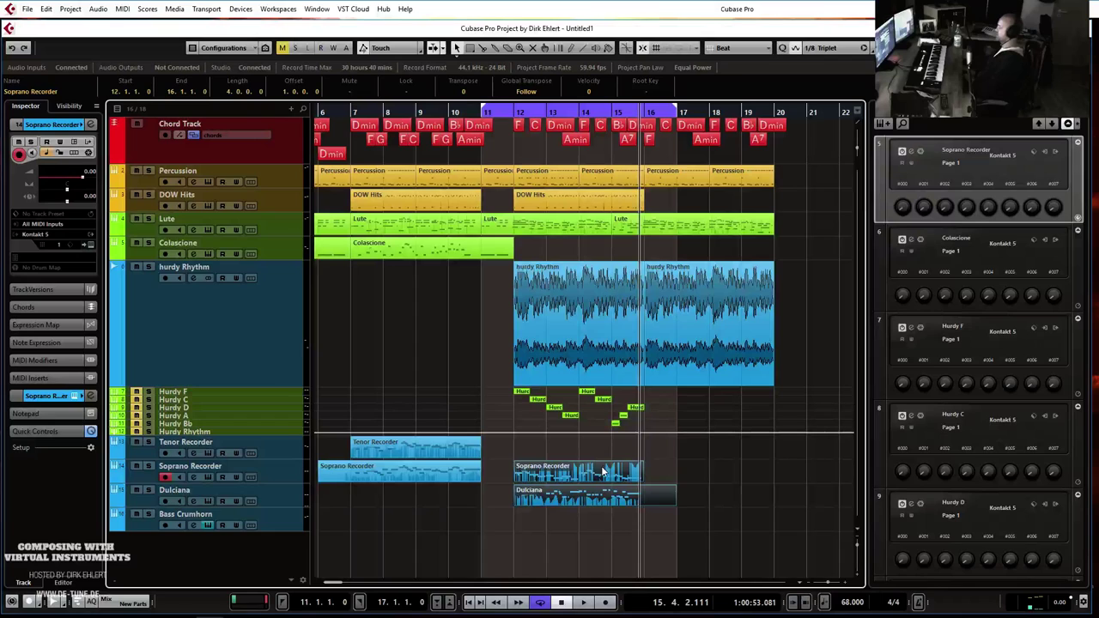
click(619, 495)
key(Delete)
drag(551, 495, 319, 498)
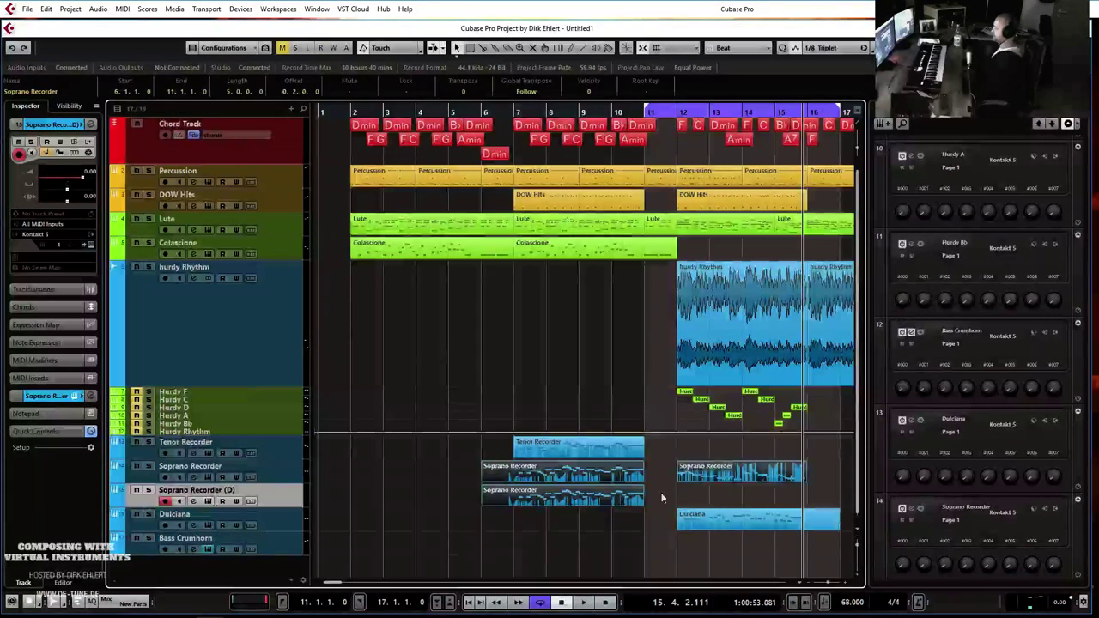
key(Delete)
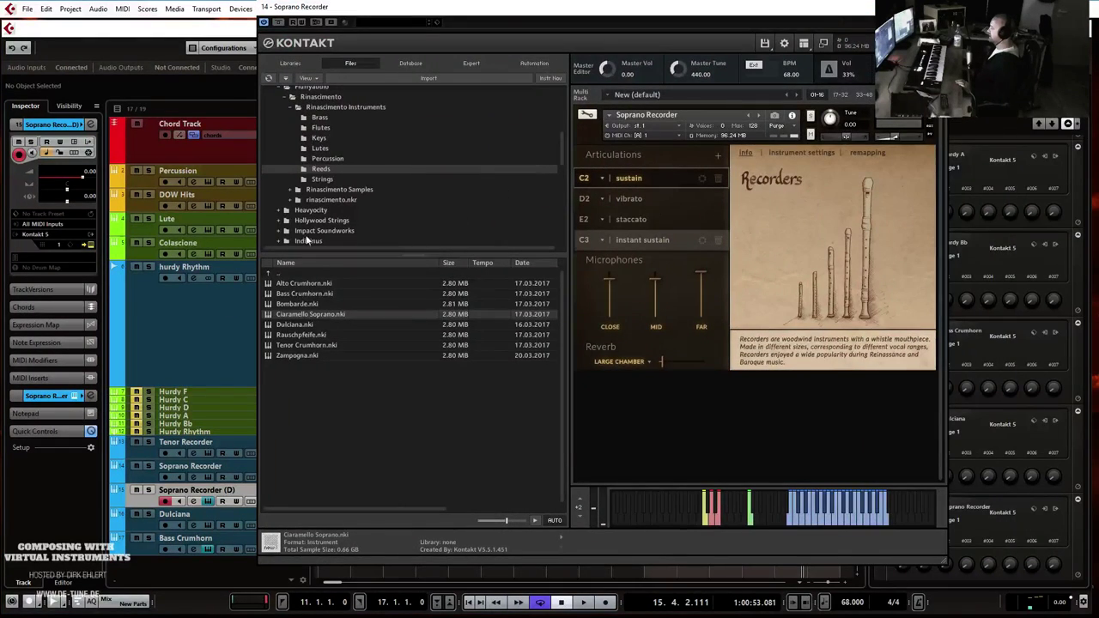
Load Alto Recorder.nki from the Rinascimento Flutes folder in place of the duplicate's Soprano Recorder and select its staccato articulation.
click(321, 128)
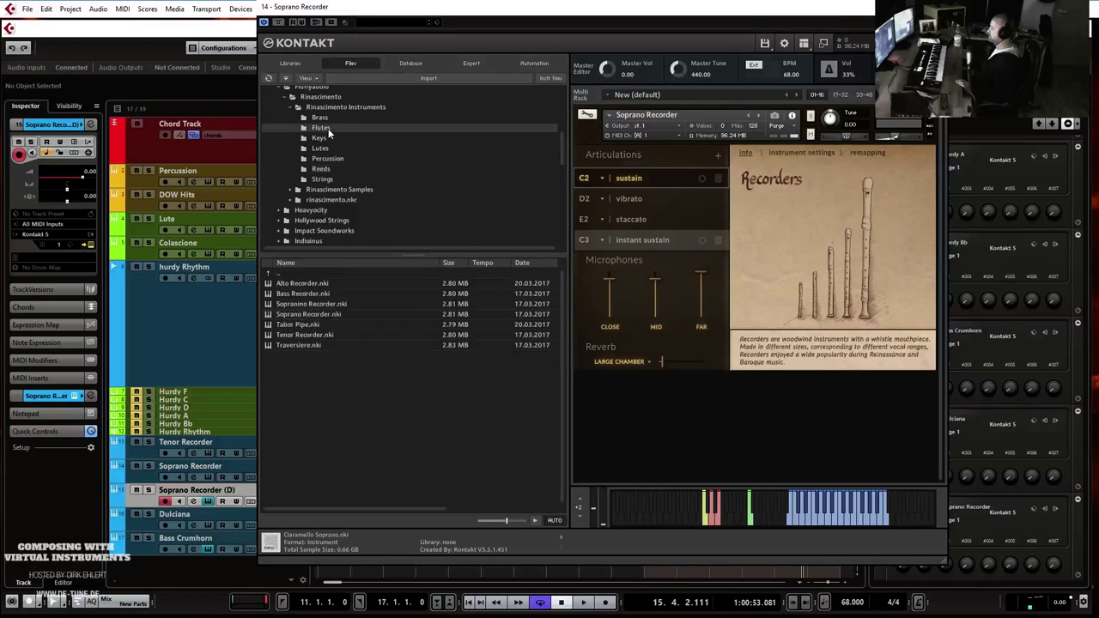
click(313, 282)
drag(630, 134, 630, 134)
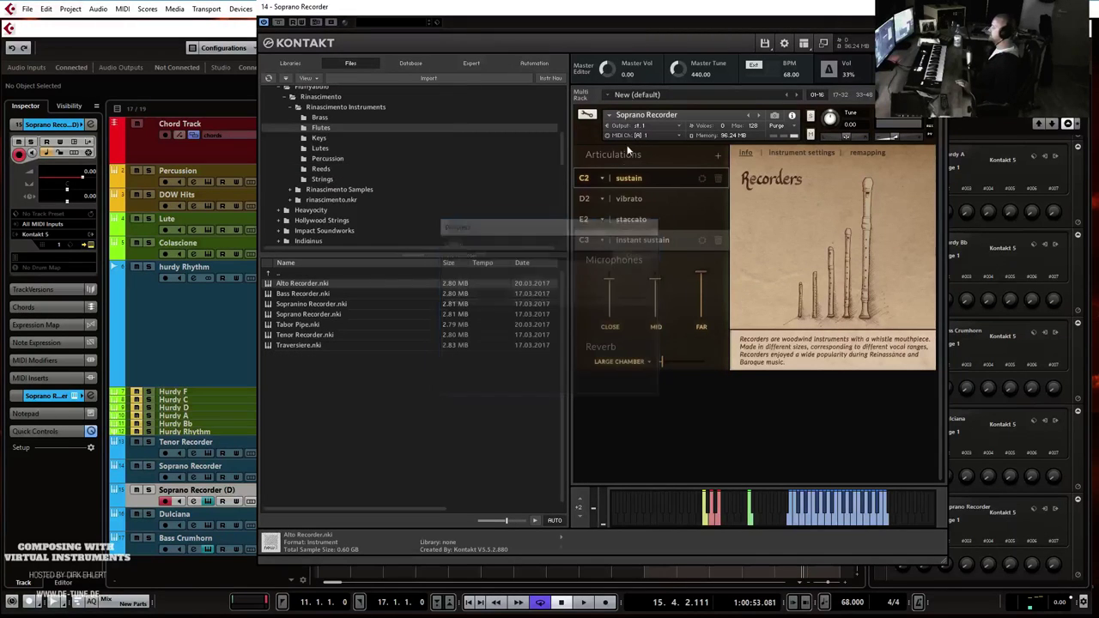
click(644, 218)
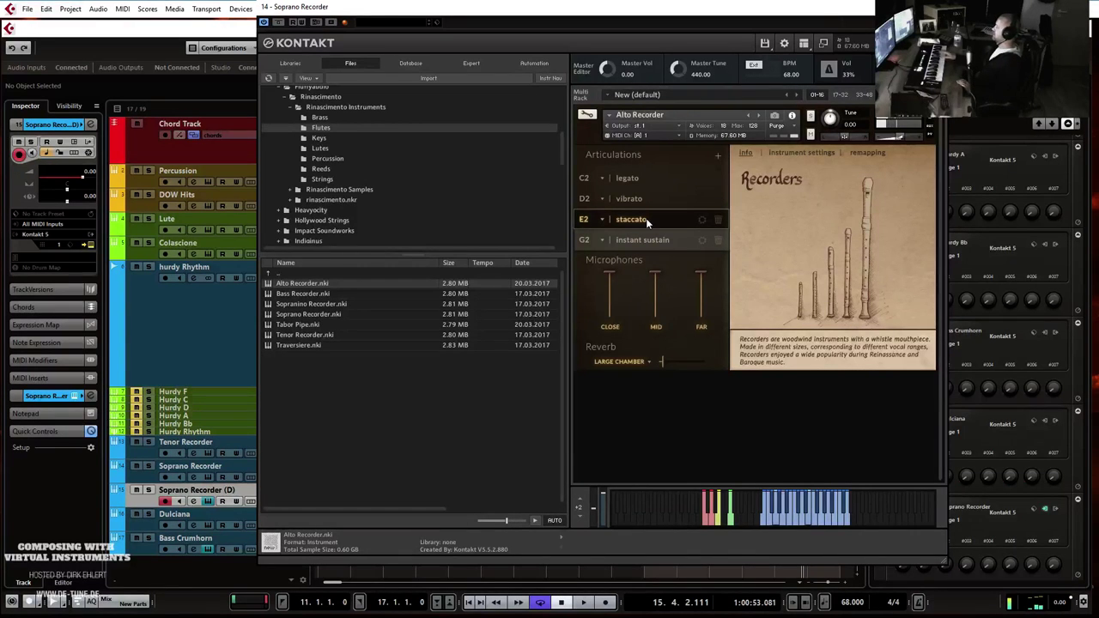
drag(634, 9, 1098, 60)
Rename the duplicated track as Tenor Recorder and record a staccato repeated-note part in octaves from bar 11 into bar 16.
click(644, 123)
key(space)
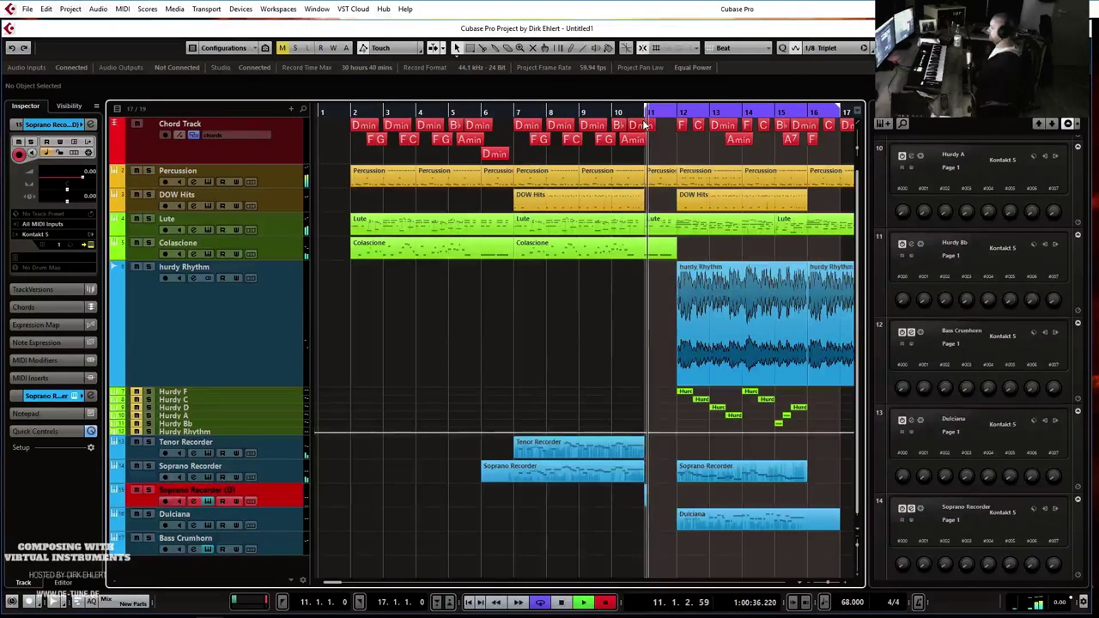
double_click(186, 489)
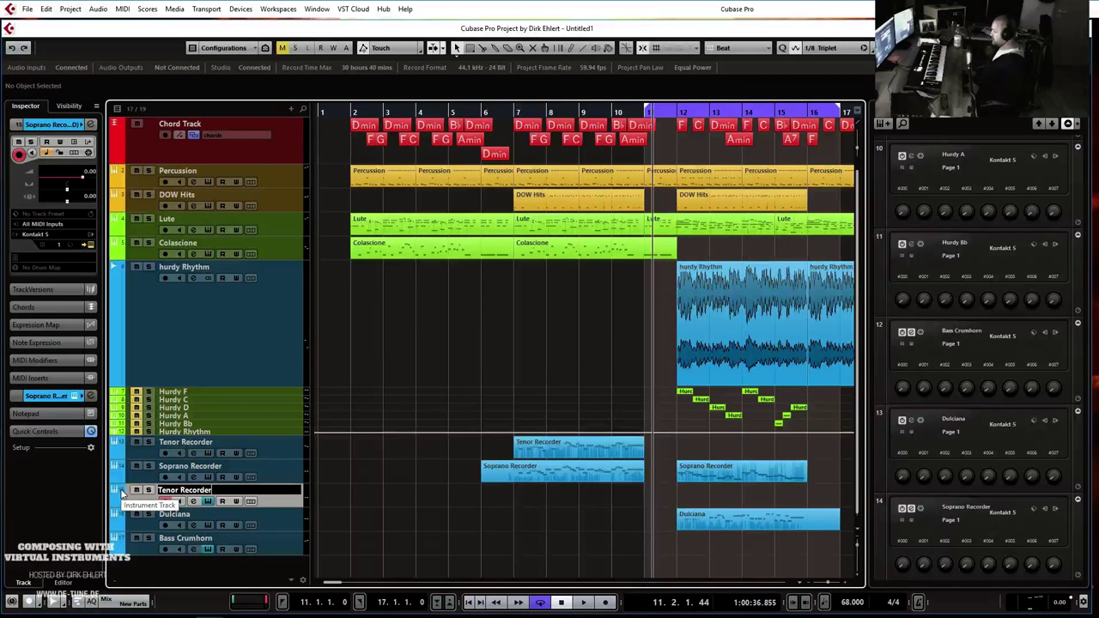
key(Return)
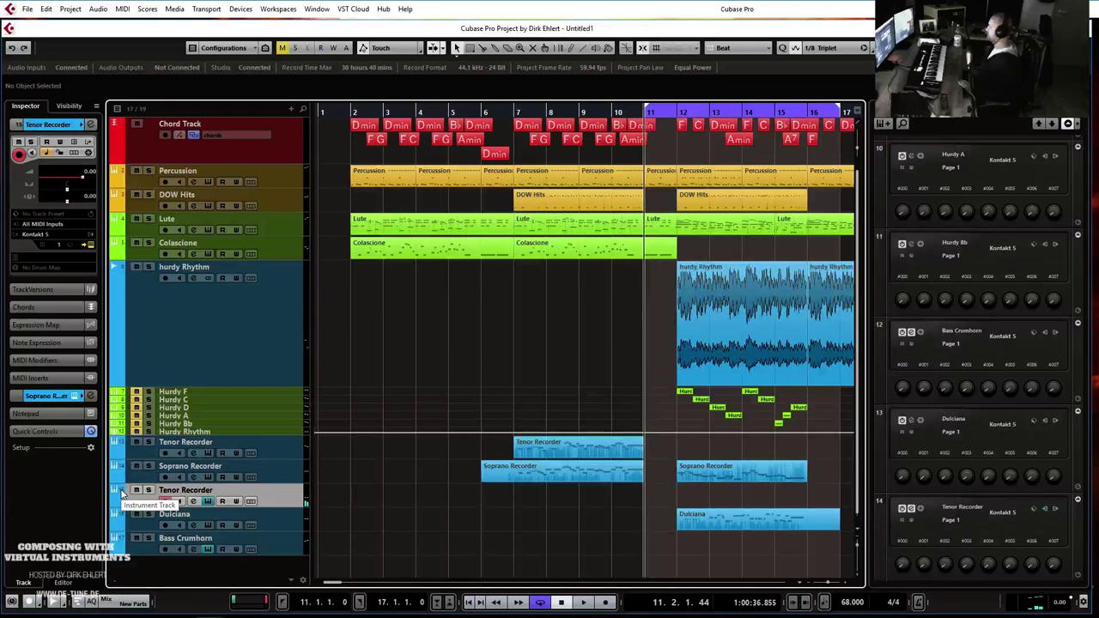
key(KP_Multiply)
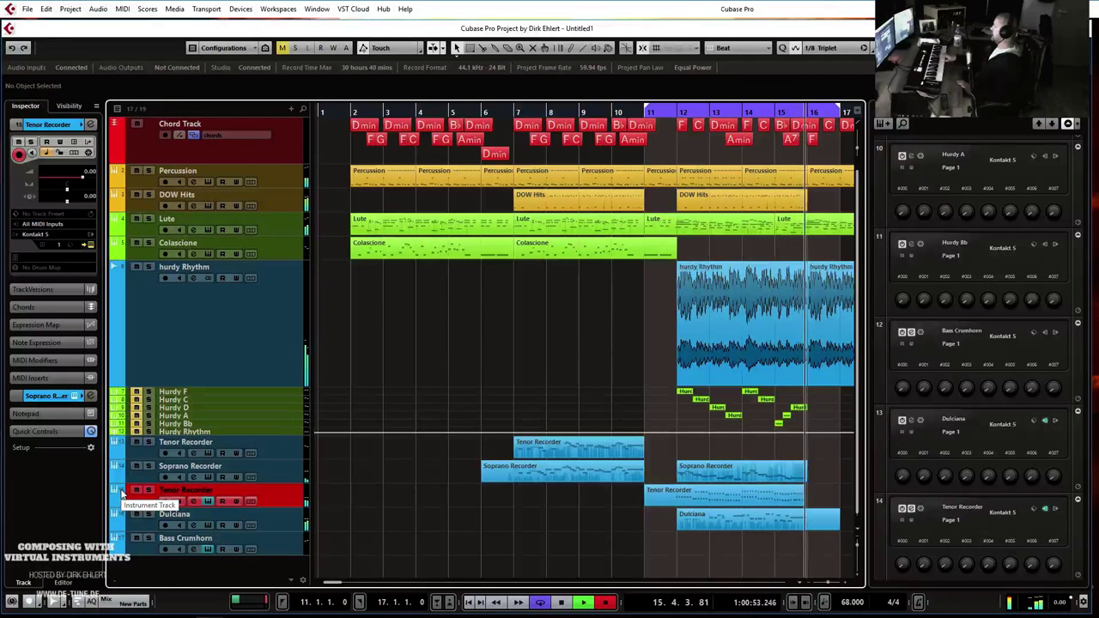
key(space)
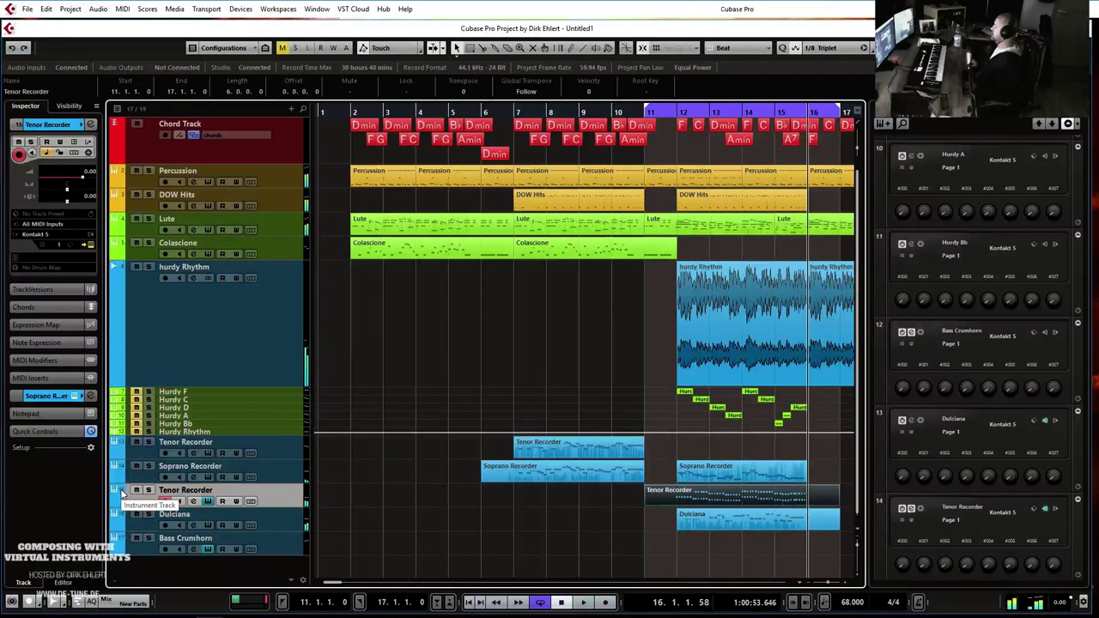
With step input off, quantize the new Tenor Recorder notes to 1/8 Triplet and clean up the irregular D4 and D3 notes around 15.3.
double_click(689, 496)
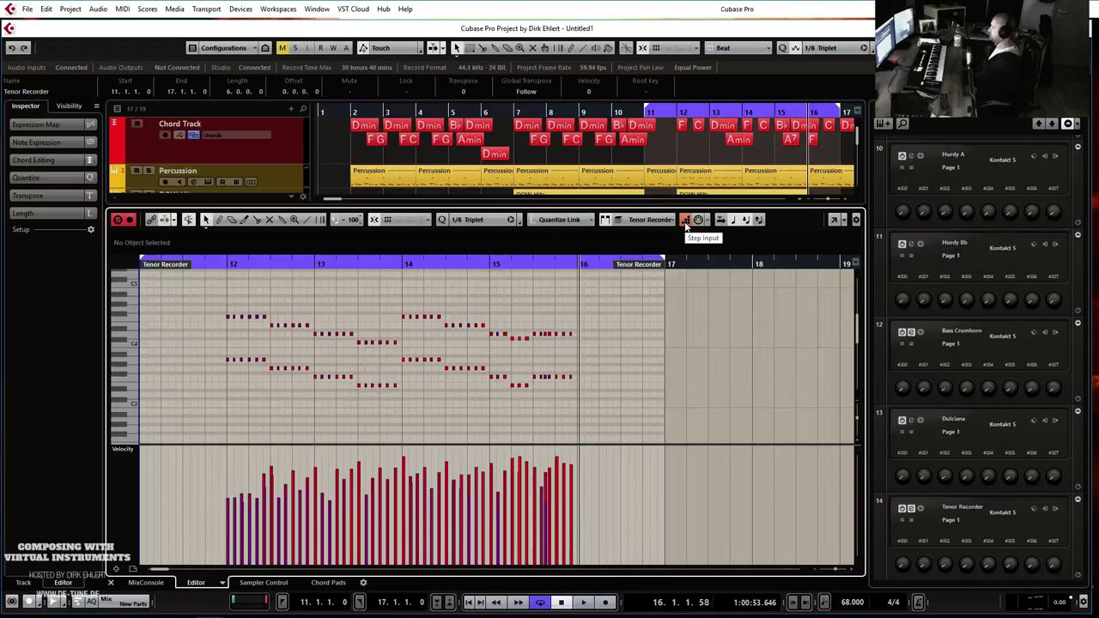
click(469, 224)
click(469, 225)
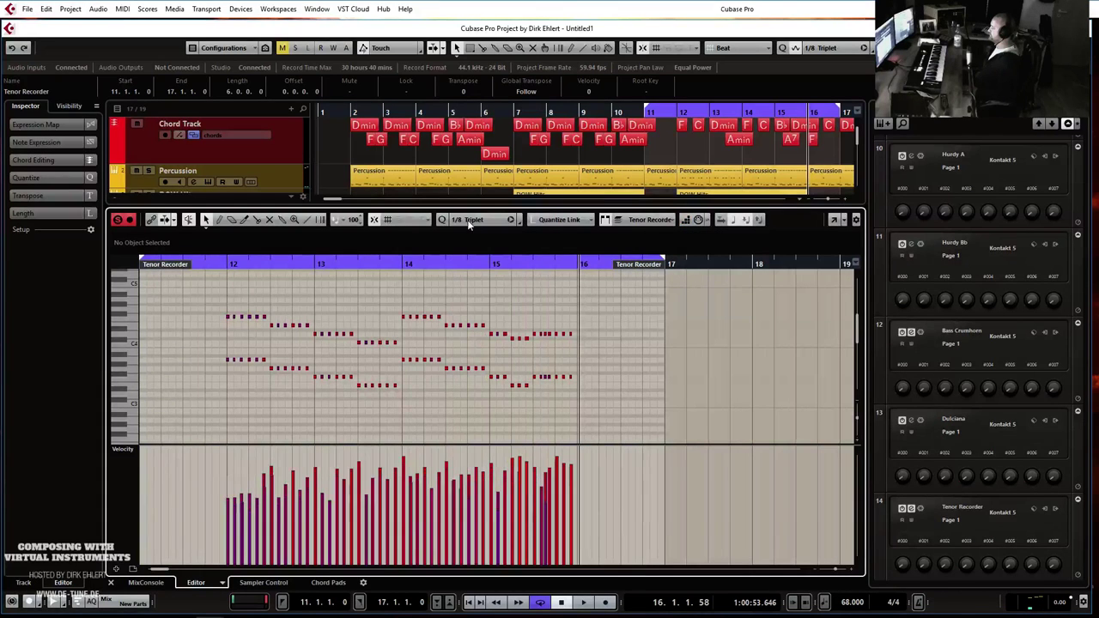
key(q)
click(541, 340)
click(544, 375)
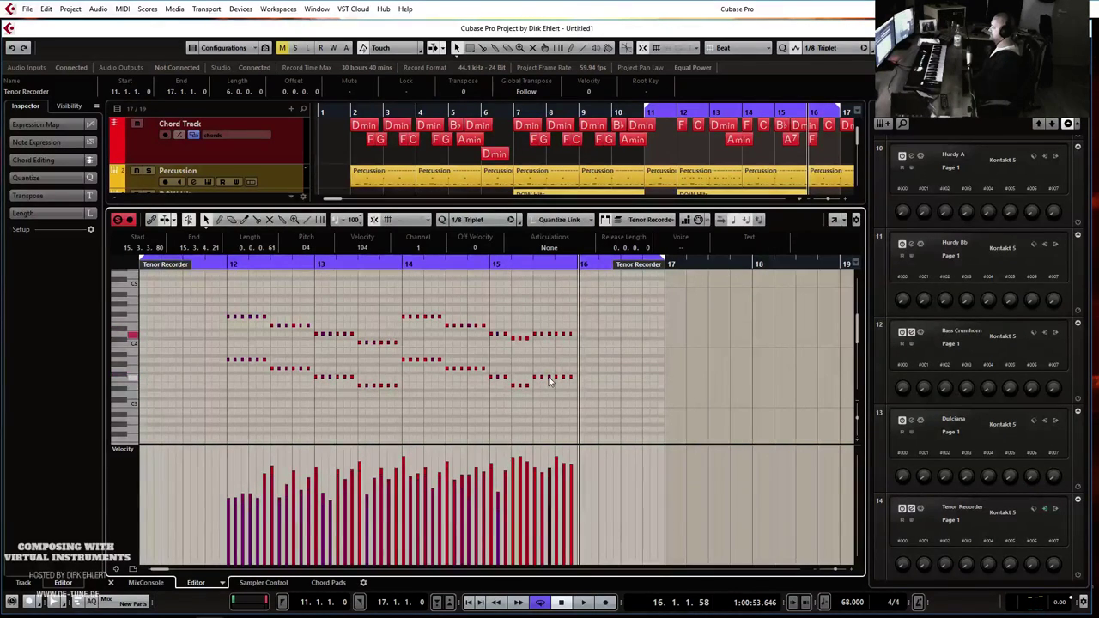
Play the quantized notes from bar 12 and trim the new Tenor Recorder part's start to bar 12.
click(228, 265)
key(space)
drag(172, 265, 258, 276)
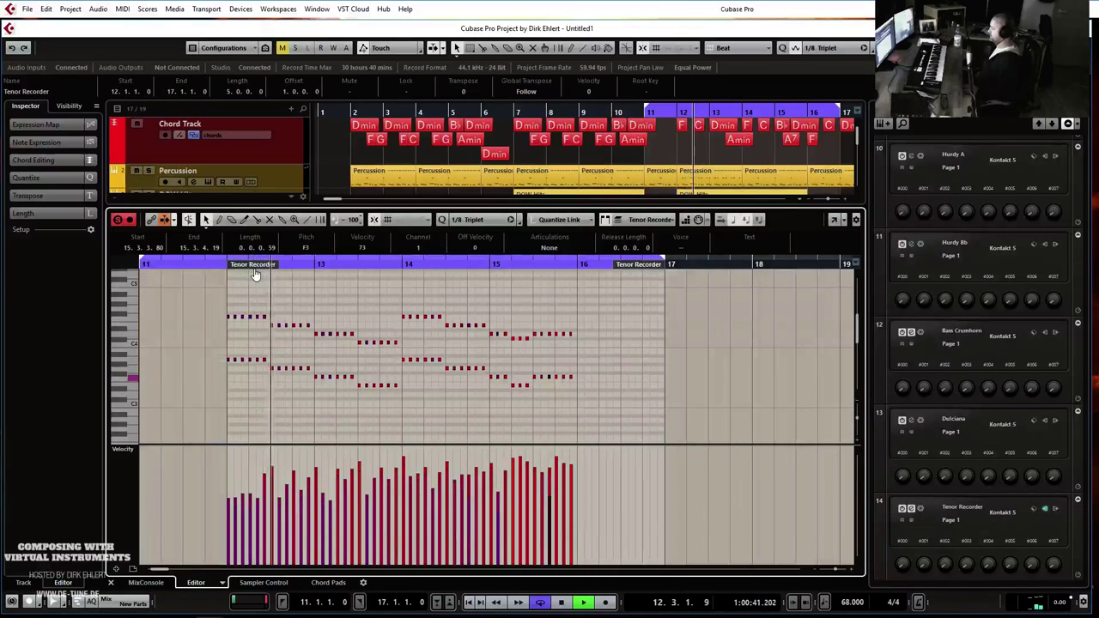
key(Return)
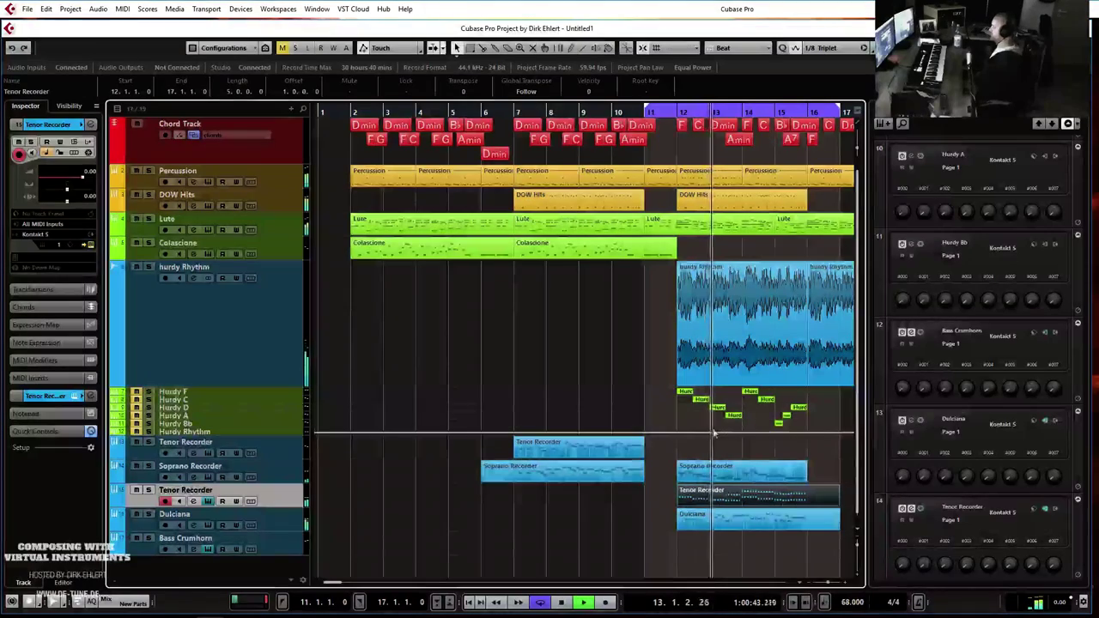
Solo the Soprano Recorder, new Tenor Recorder and Dulciana tracks and play their parts together from bar 12.
key(g)
key(g)
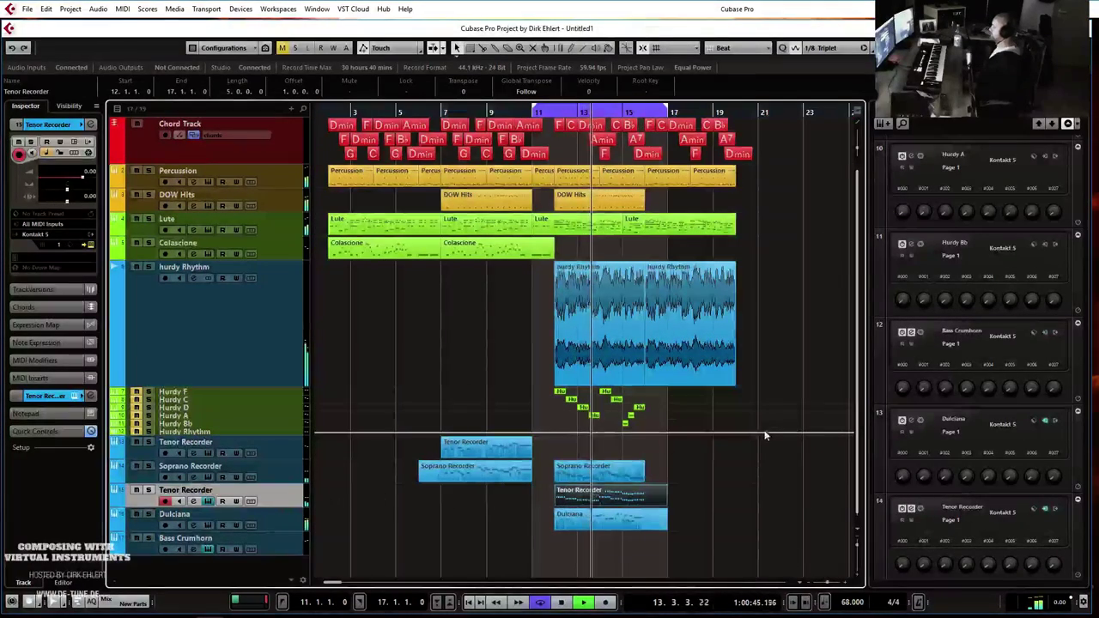
click(149, 466)
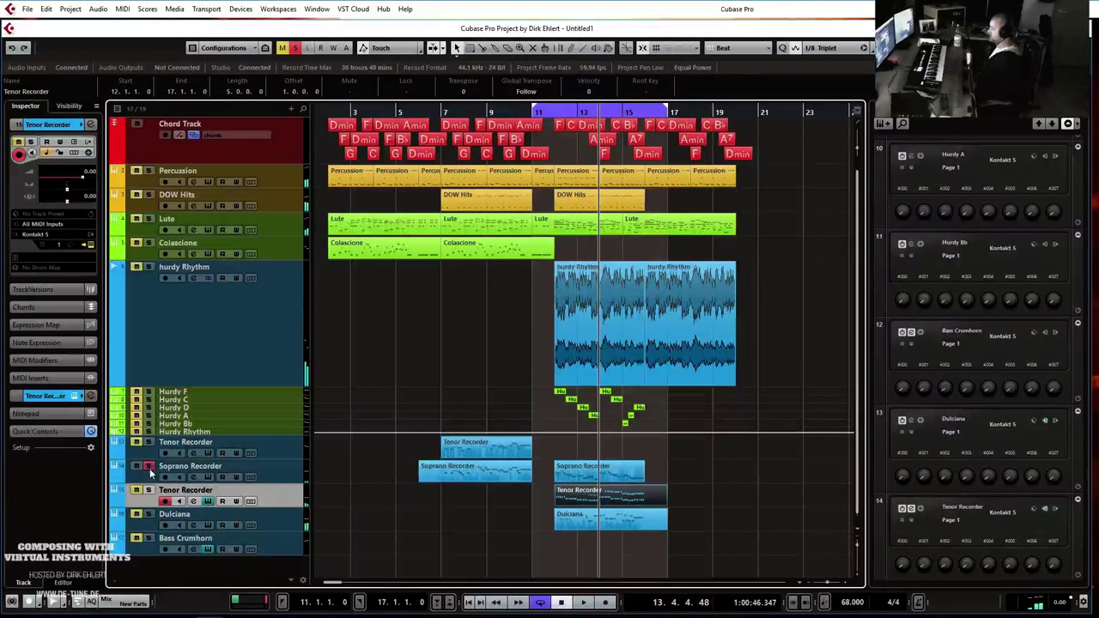
drag(557, 113, 612, 254)
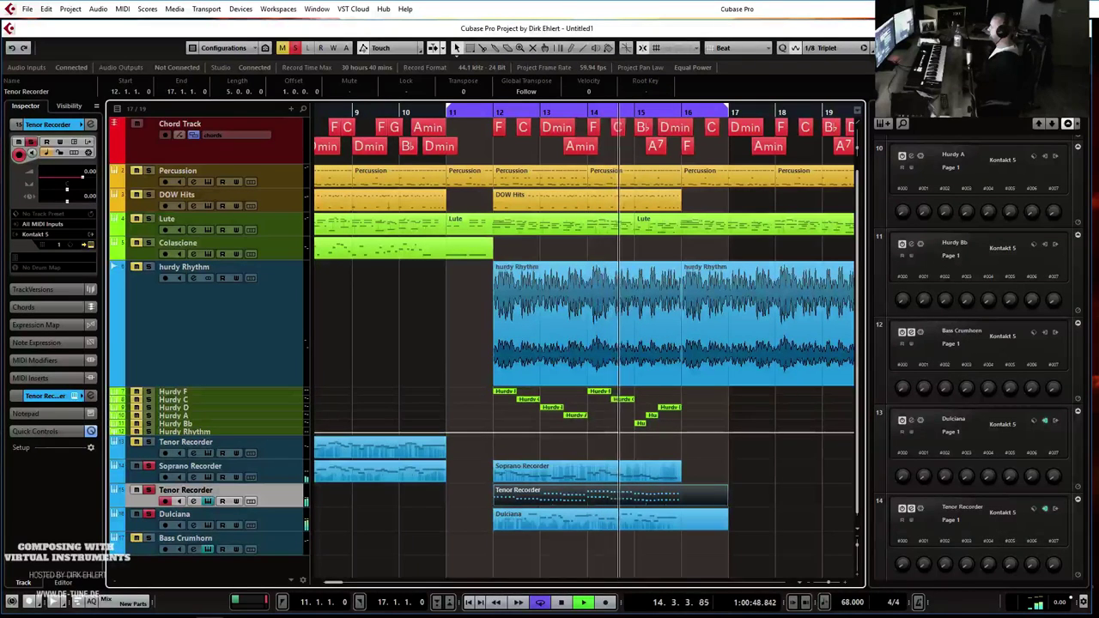
key(space)
Open the new Tenor Recorder part's notes, select them all and show CC 1 (Modulation) in the controller lane.
double_click(540, 498)
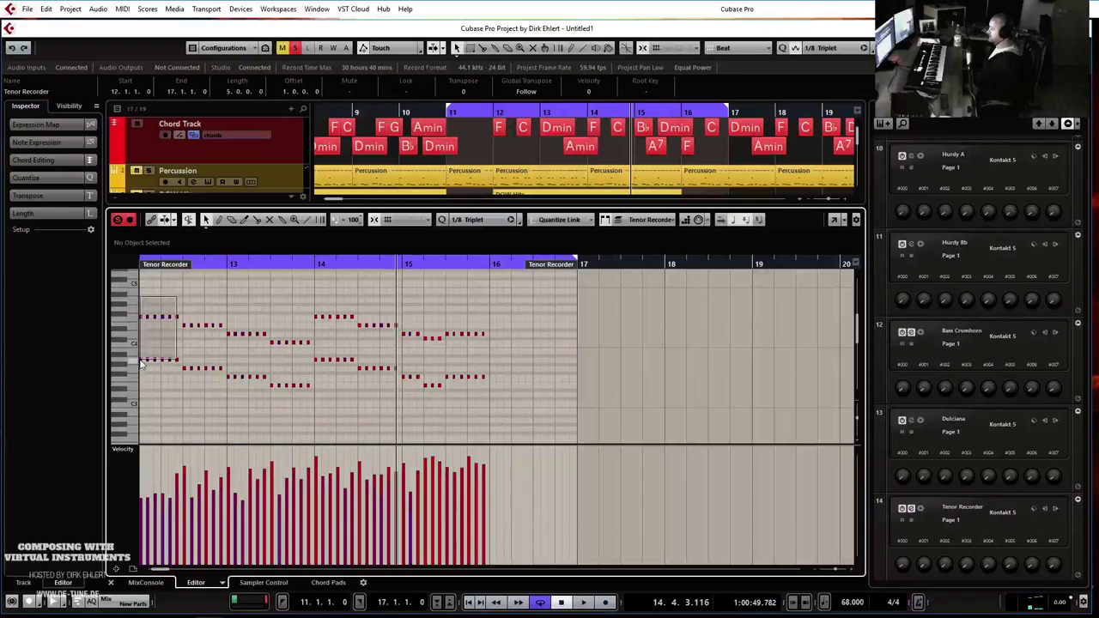
drag(142, 364, 170, 436)
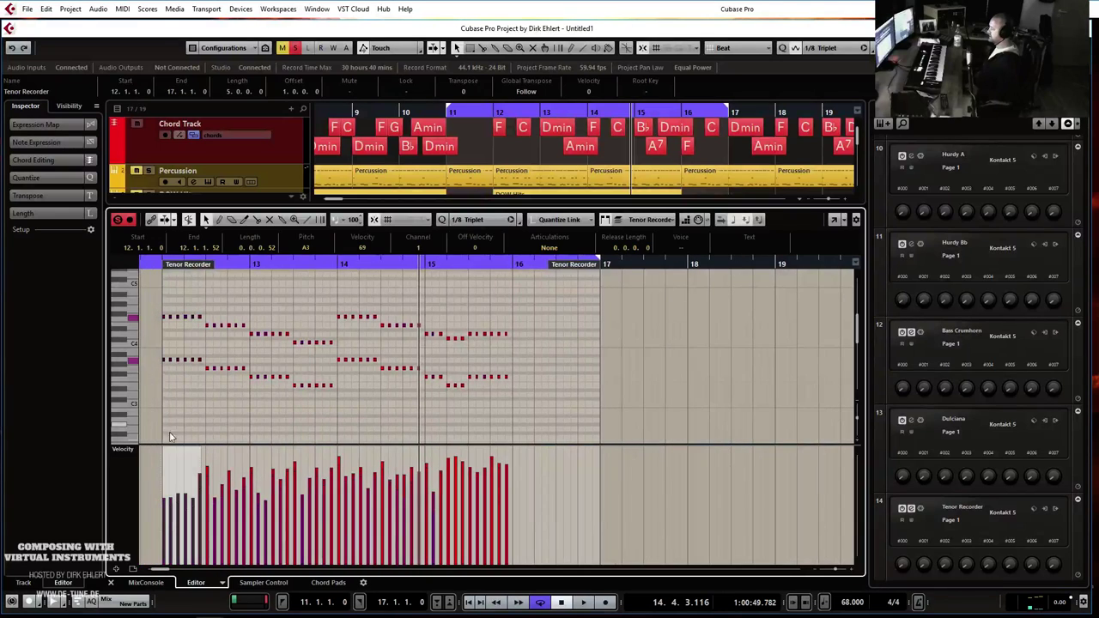
key(ctrl+a)
click(117, 450)
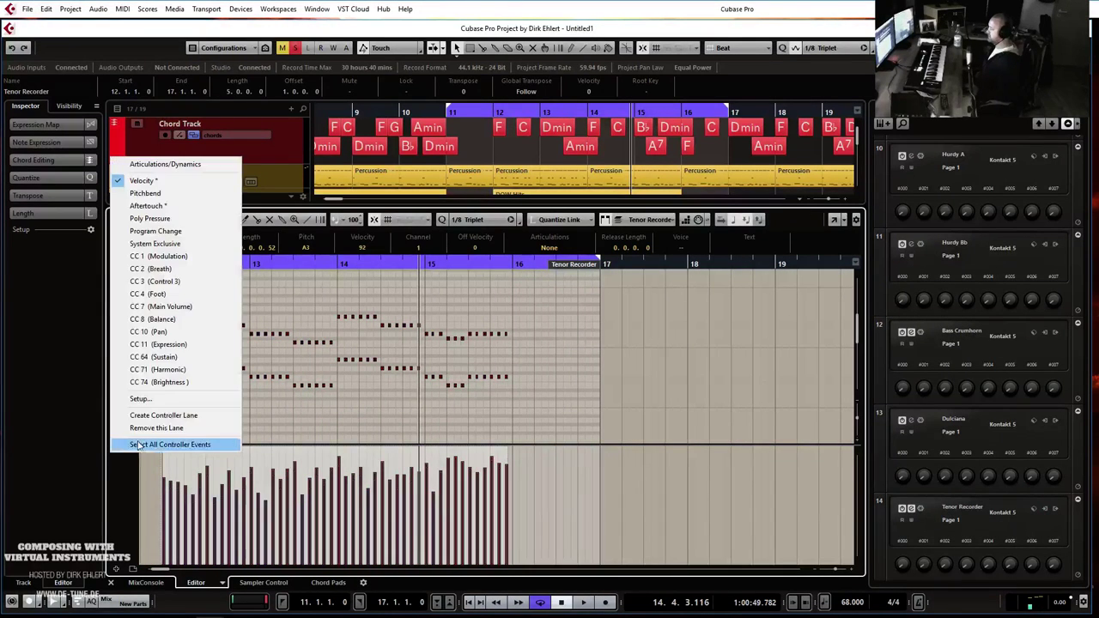
click(172, 259)
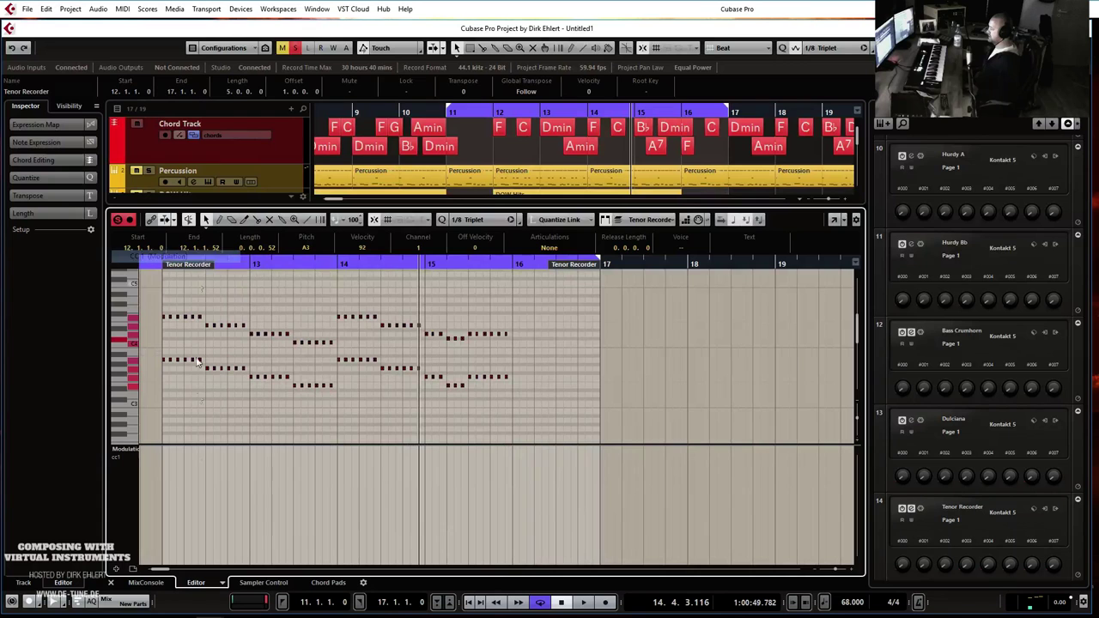
click(165, 468)
Play the soloed recorders and Dulciana from just before bar 12, close the note editor, and stop playback with the solos cleared.
click(152, 261)
key(space)
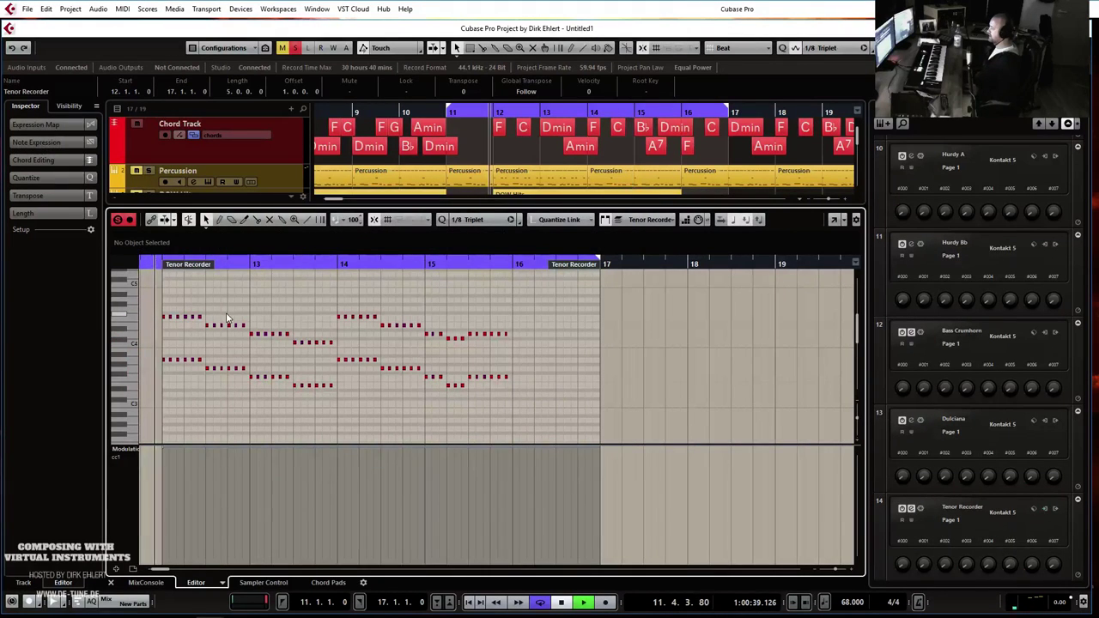
key(Return)
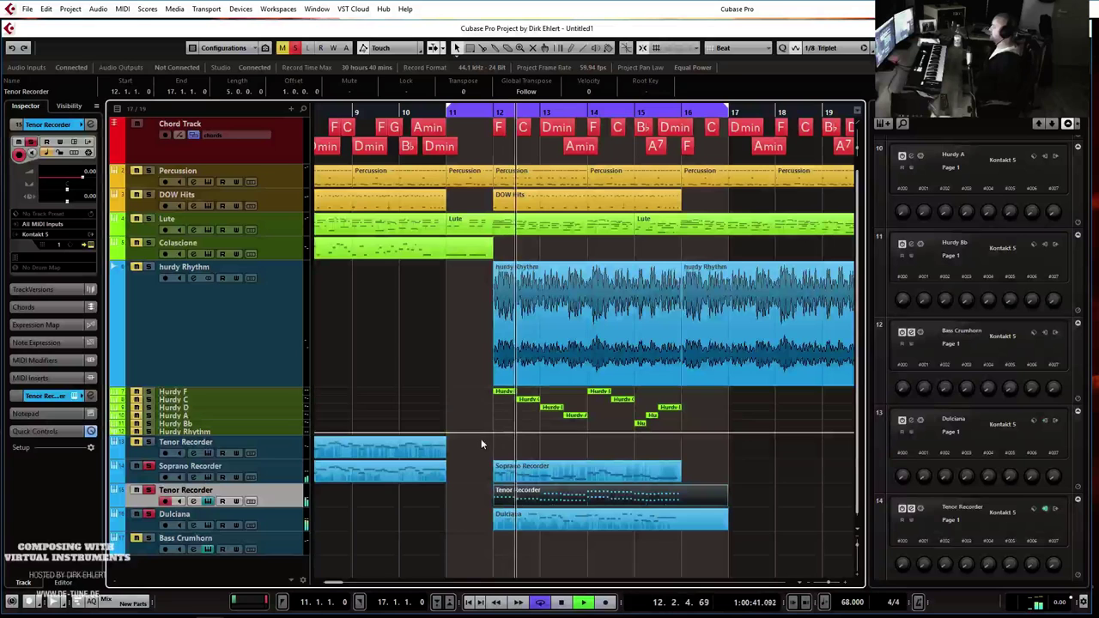
key(space)
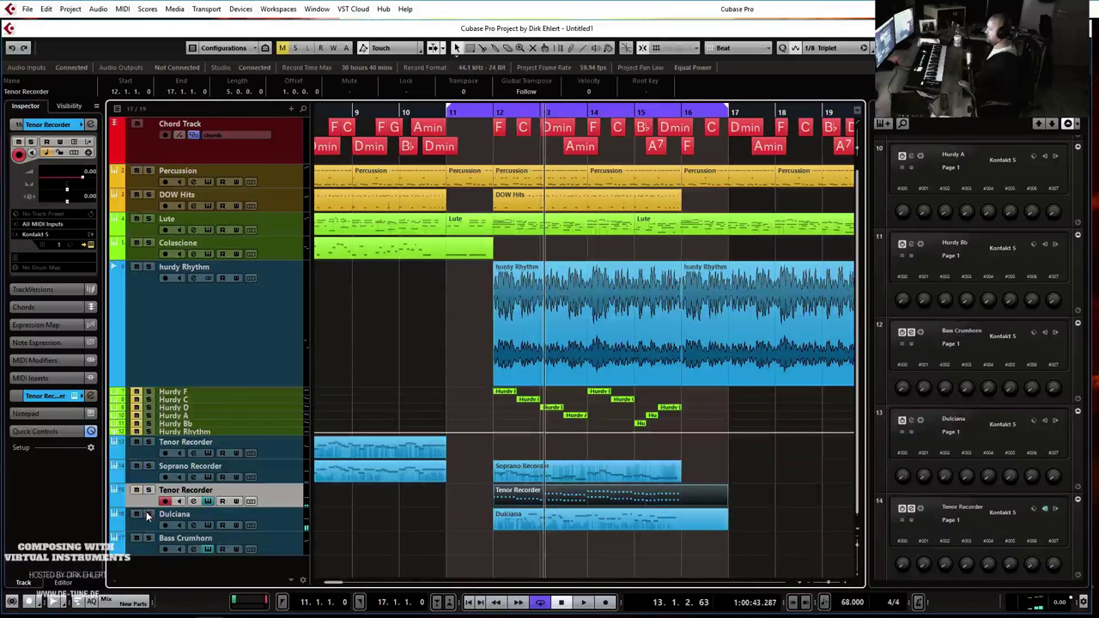
Open the Bass Crumhorn track's Kontakt instrument and browse to the Rinascimento Strings folder.
click(147, 520)
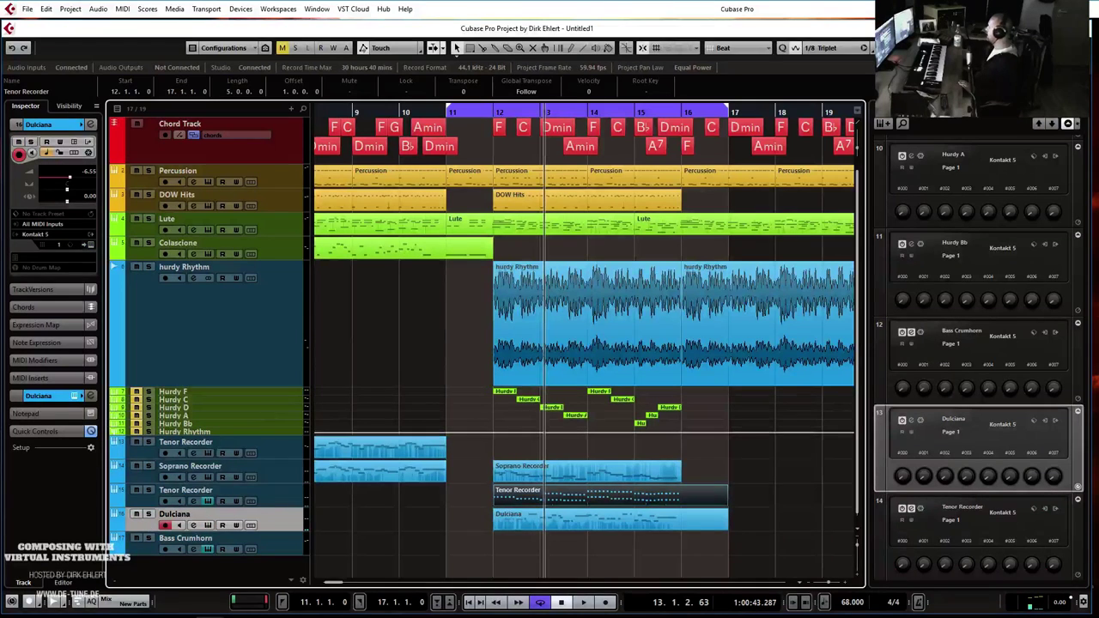
click(274, 541)
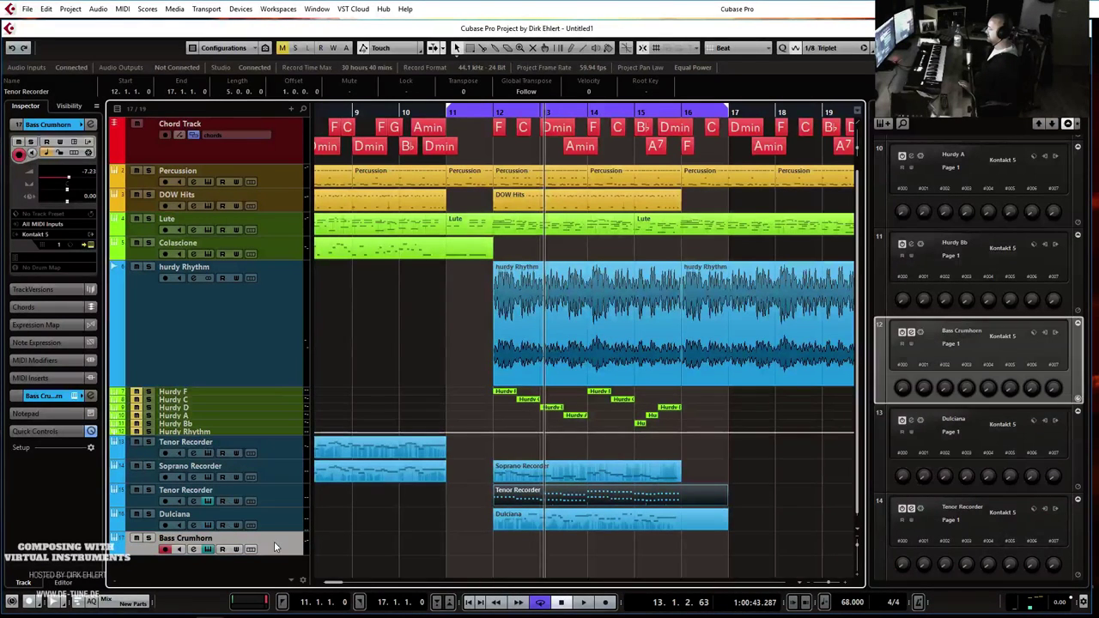
click(92, 247)
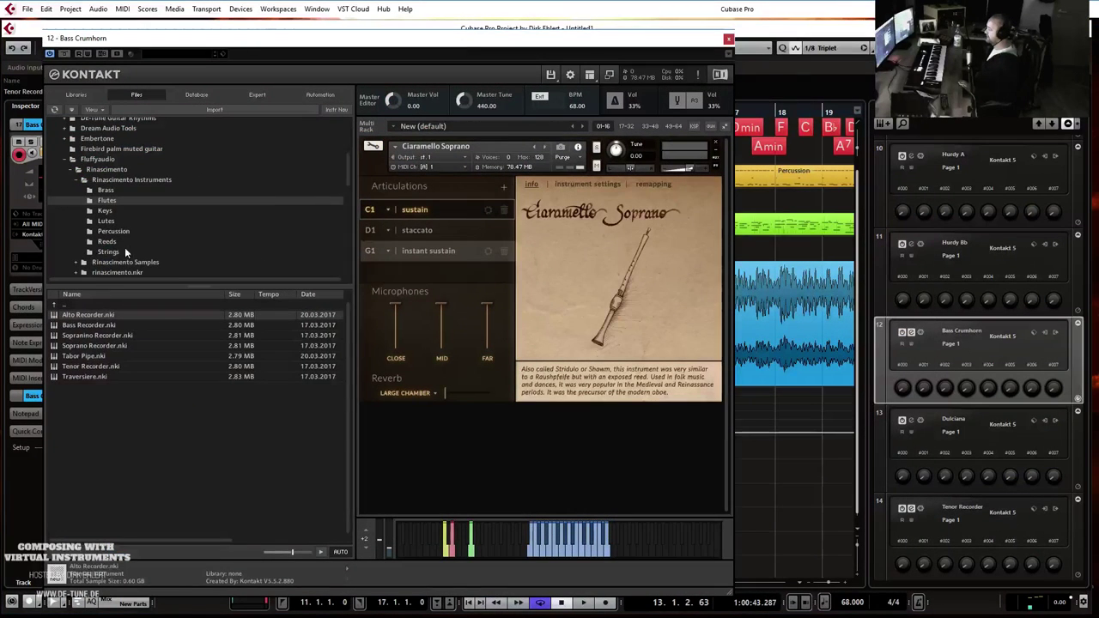
click(121, 252)
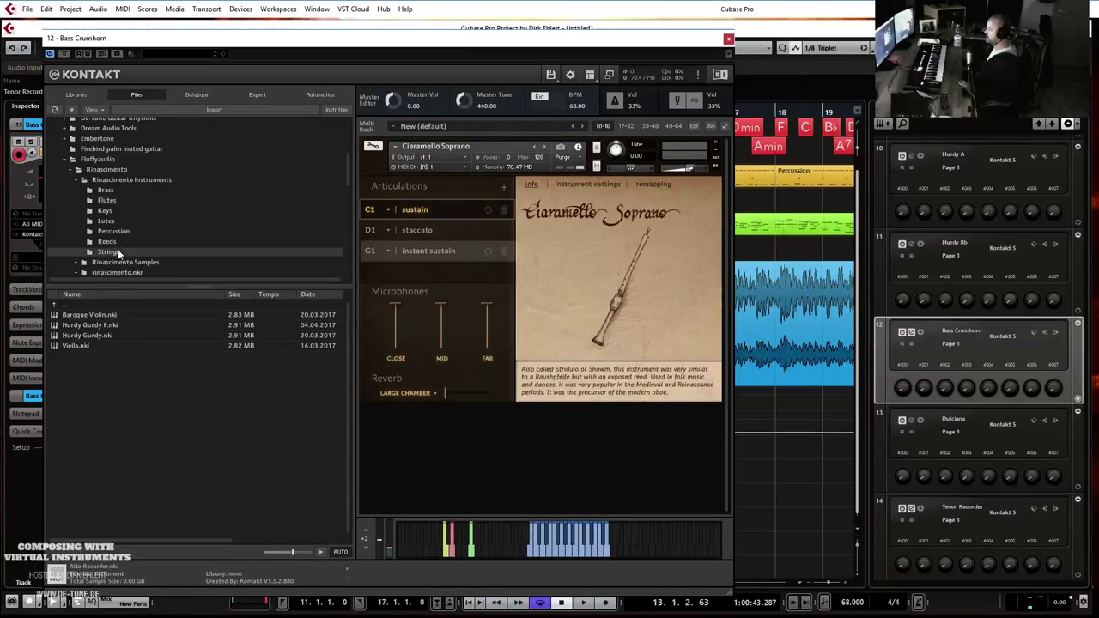
Try the Viella and Hurdy Gurdy F patches in place of Ciaramello Soprano.
double_click(84, 346)
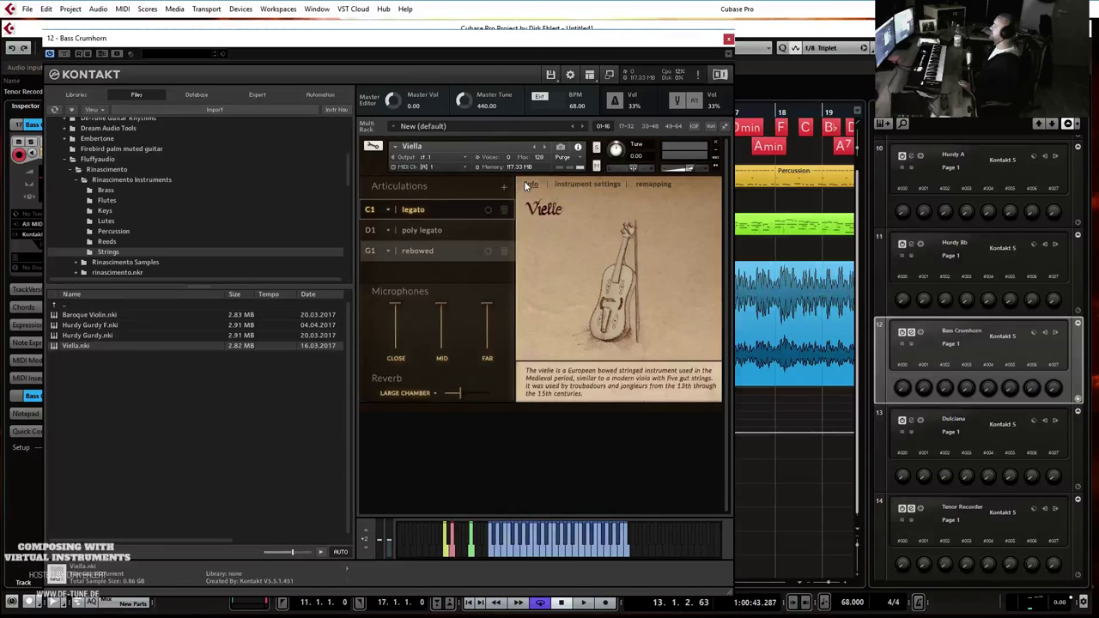
click(84, 326)
drag(463, 174, 456, 174)
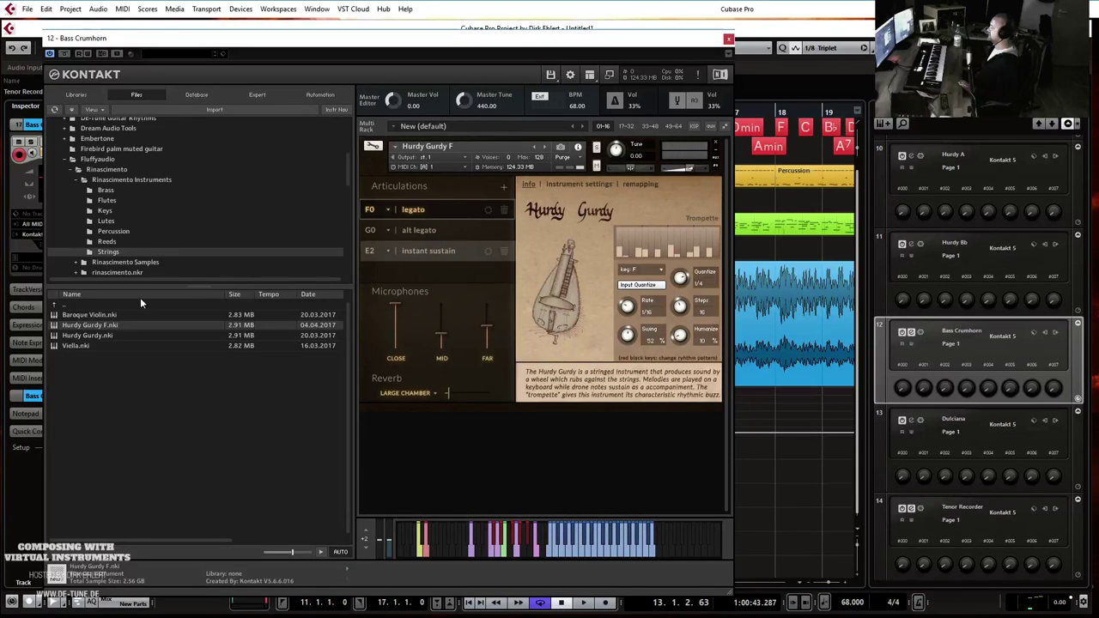
Load the Baroque Violin patch with the staccato articulation and move the instrument window out of the way.
drag(83, 315, 479, 167)
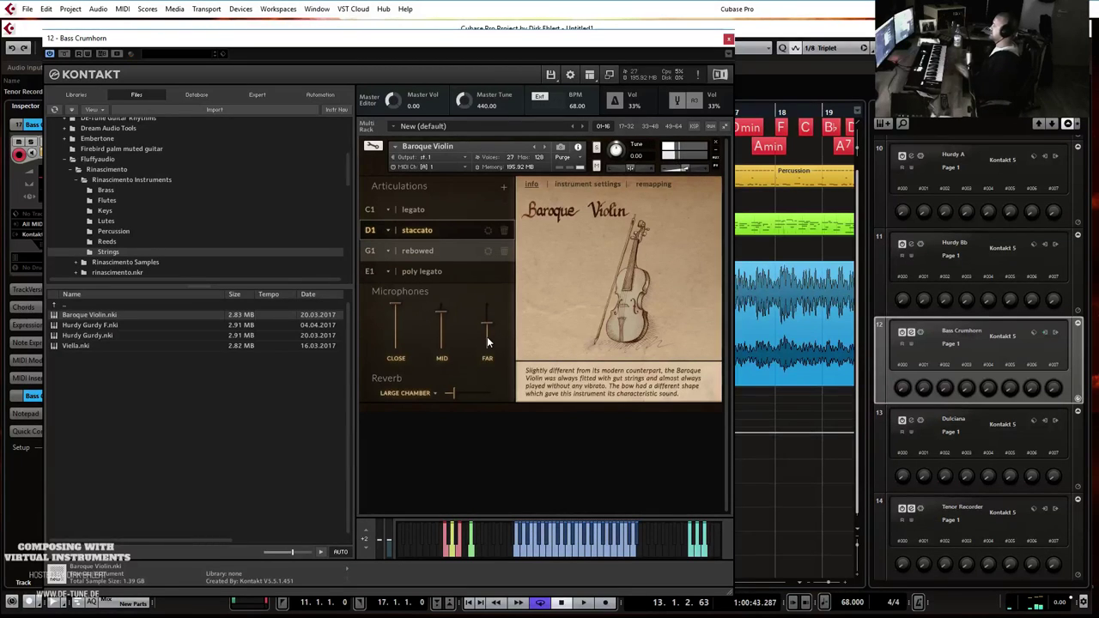
drag(504, 40, 1098, 41)
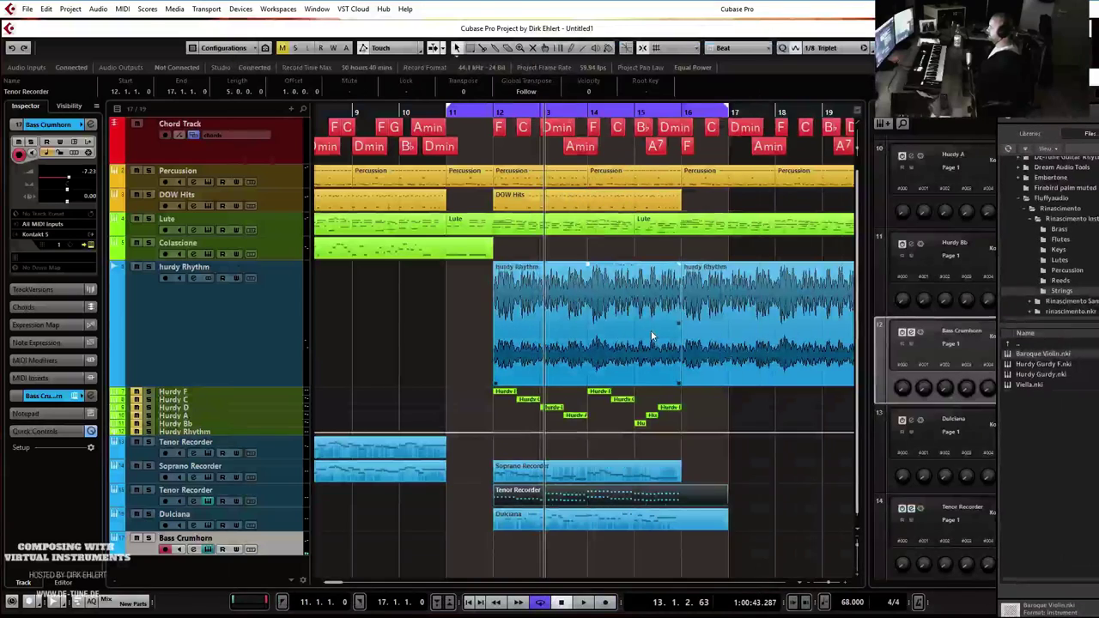
Draw a part from bar 12 to 16 on the Bass Crumhorn track and enable step input in its note editor.
mouse_move(507, 543)
mouse_down()
mouse_move(721, 541)
mouse_move(678, 541)
mouse_up()
double_click(659, 539)
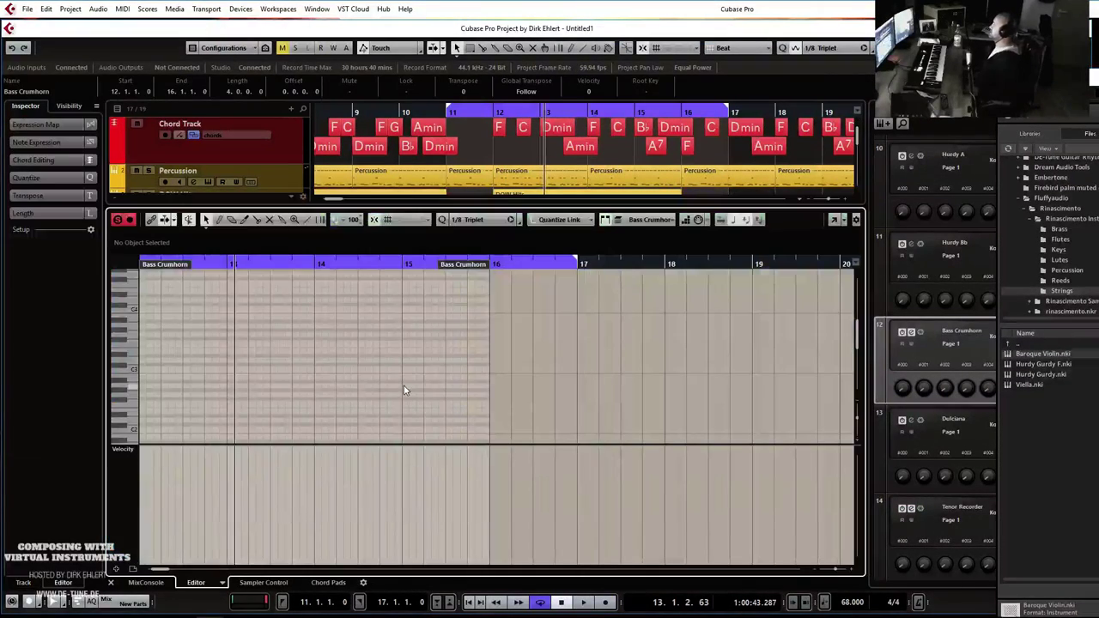
scroll(406, 346, left, 3)
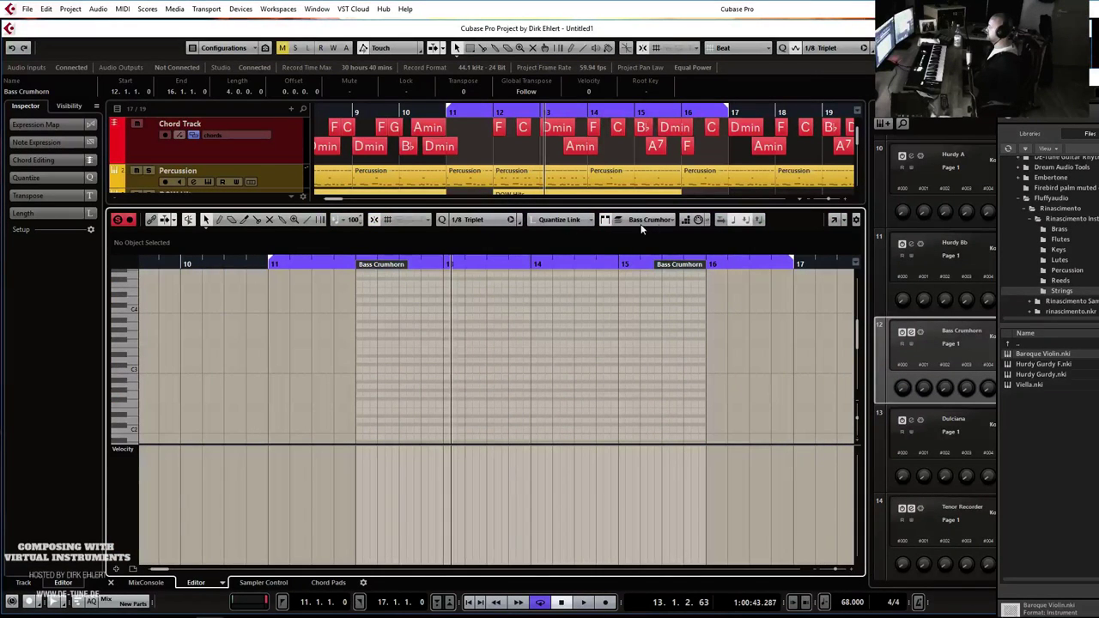
click(686, 220)
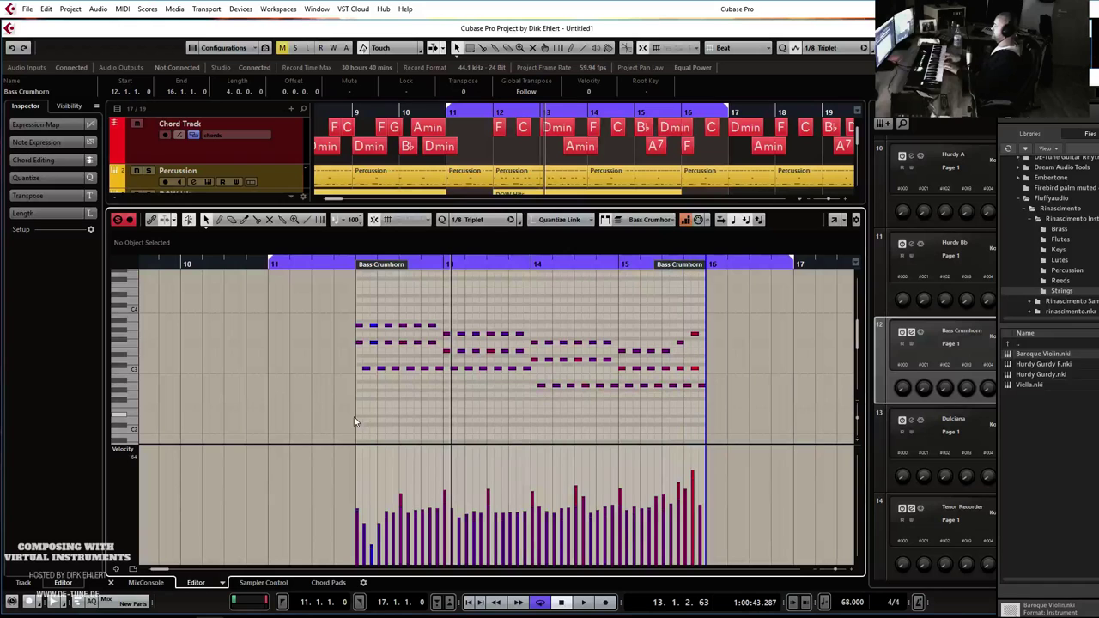
Delete all the step-entered notes in the part and set the quantize value to 1/16 Triplet.
drag(336, 302, 720, 425)
key(Delete)
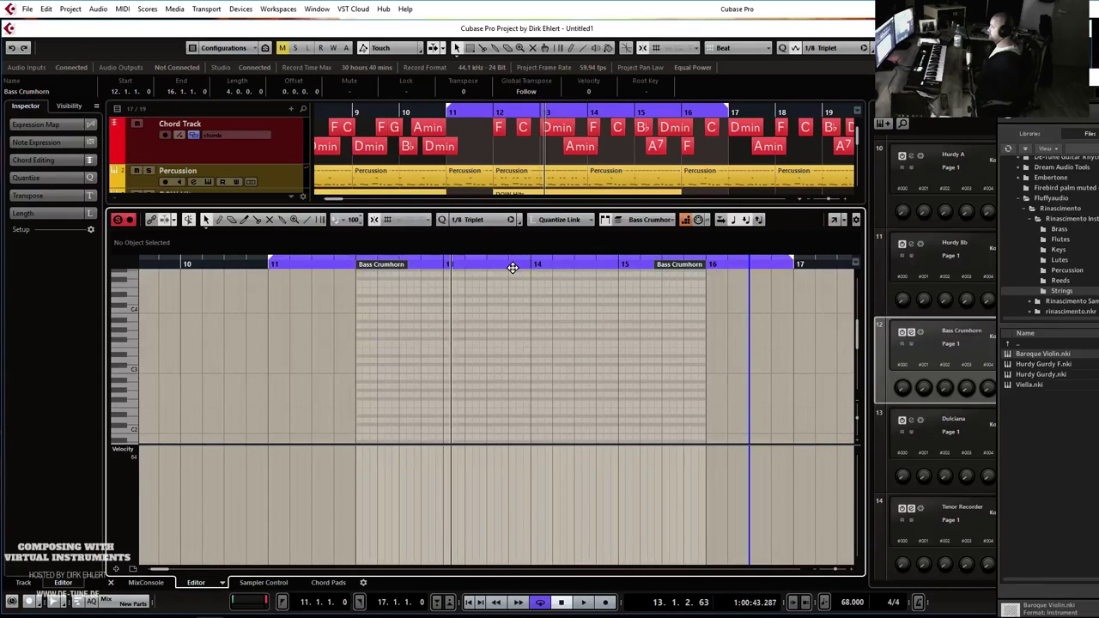
click(486, 220)
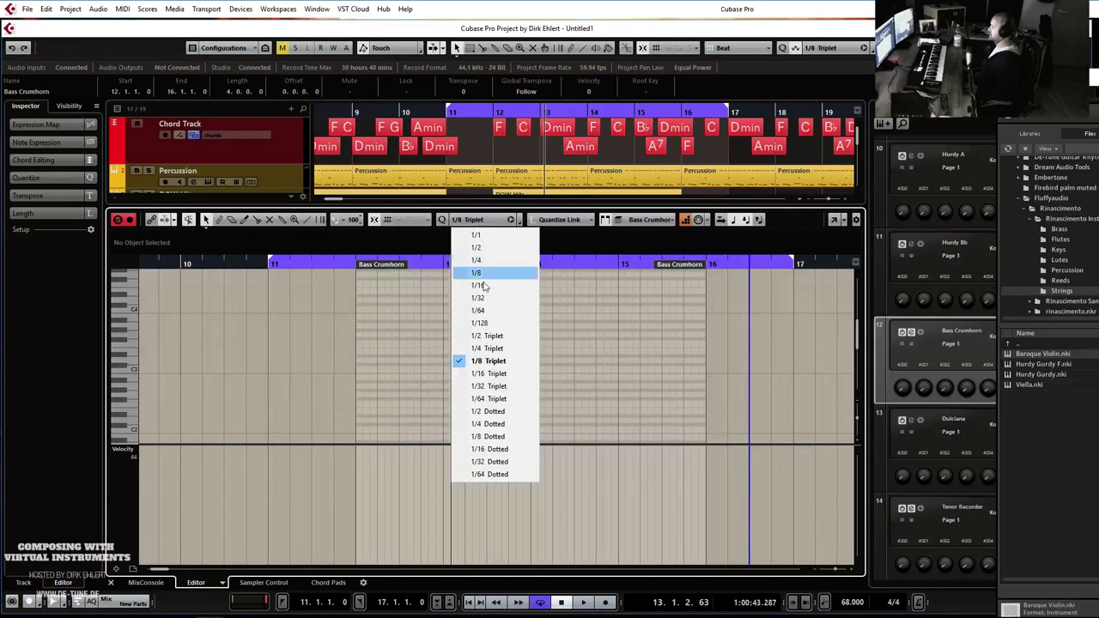
click(498, 375)
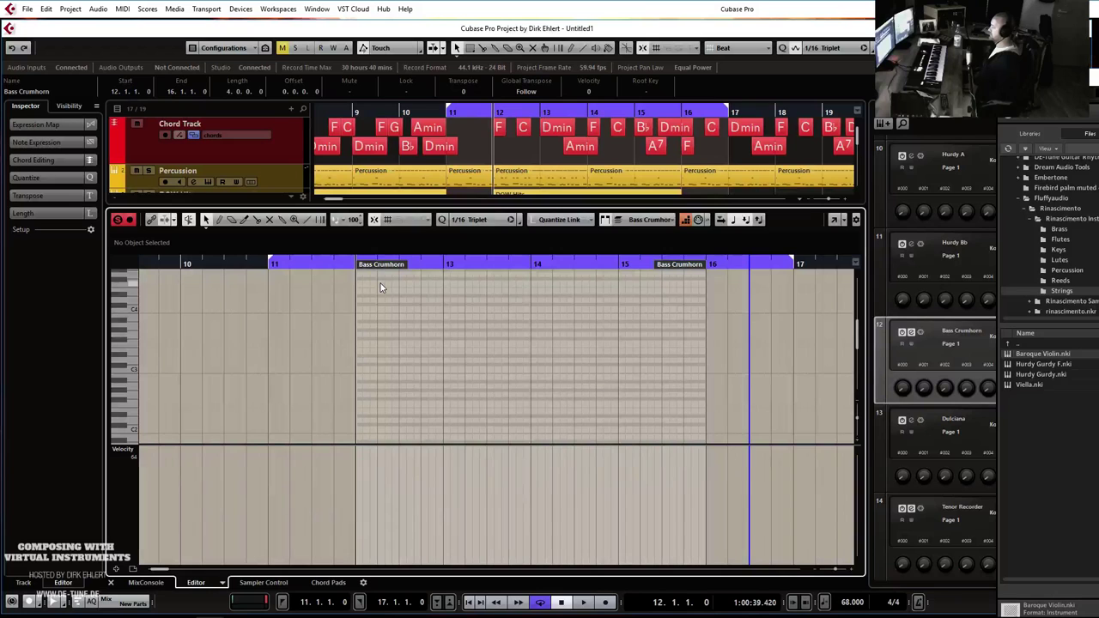
Play briefly from bar 12, set step input to the part's start and fill the part with repeated 1/16 triplet chord notes.
key(space)
click(354, 264)
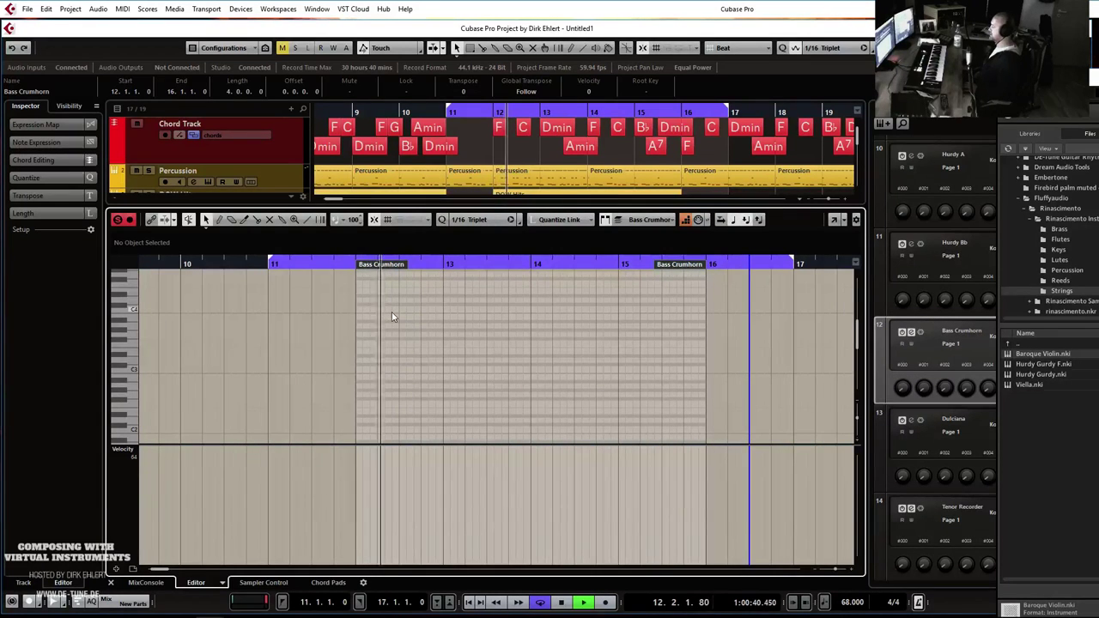
key(space)
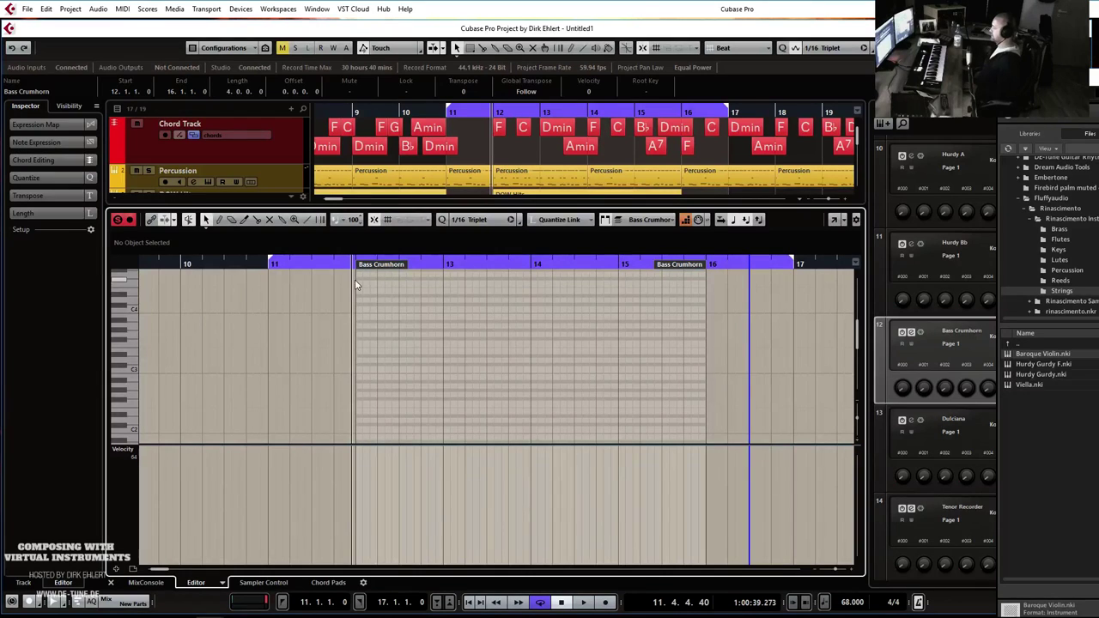
click(357, 291)
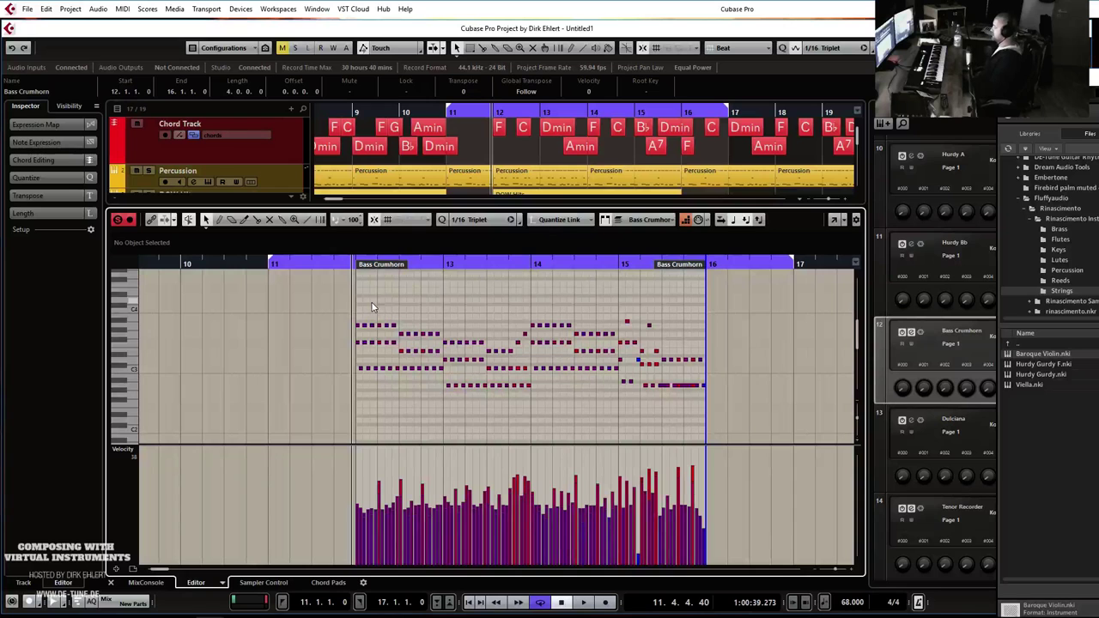
Delete the faulty notes in the second half of bar 15 and step-enter that passage again.
drag(663, 351, 738, 397)
key(Delete)
click(662, 336)
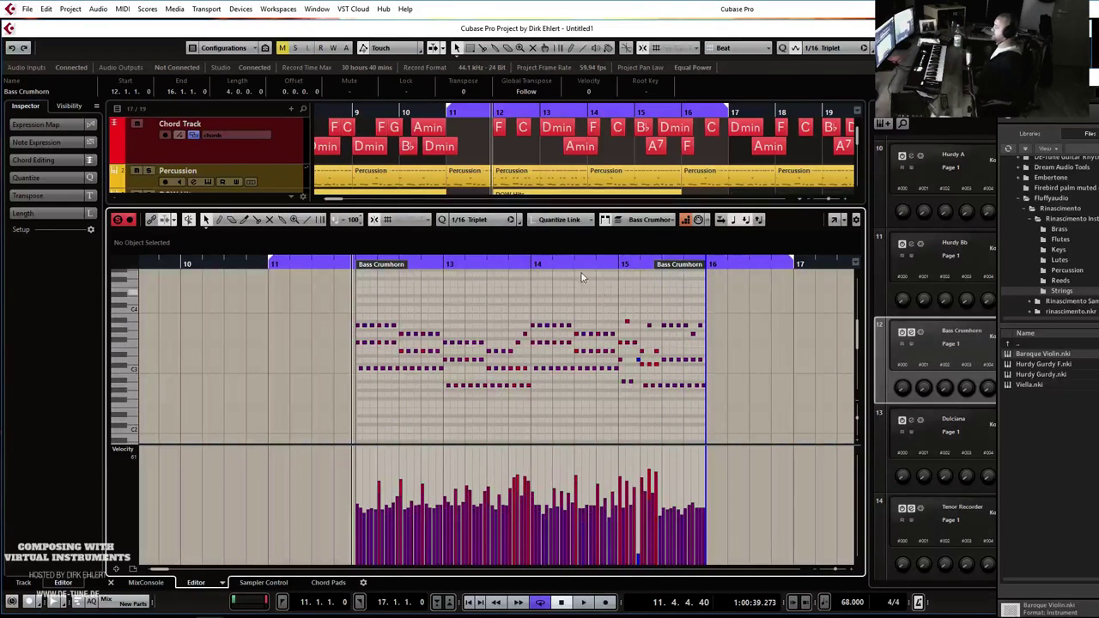
Play the new violin rhythm from just before bar 12, stop, and close the note editor.
key(space)
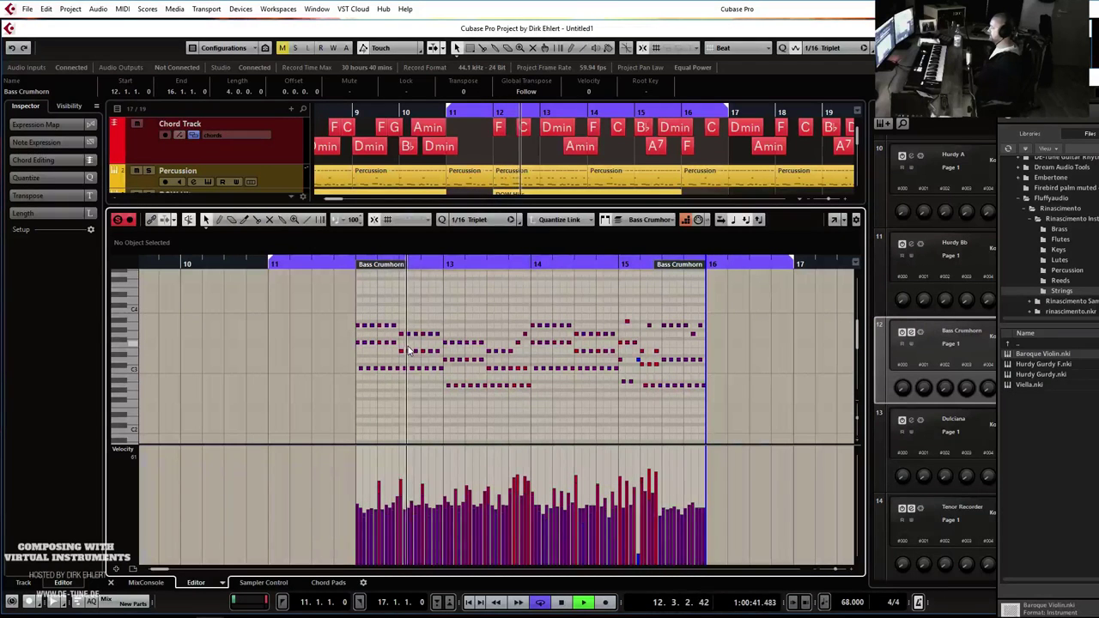
key(space)
key(Return)
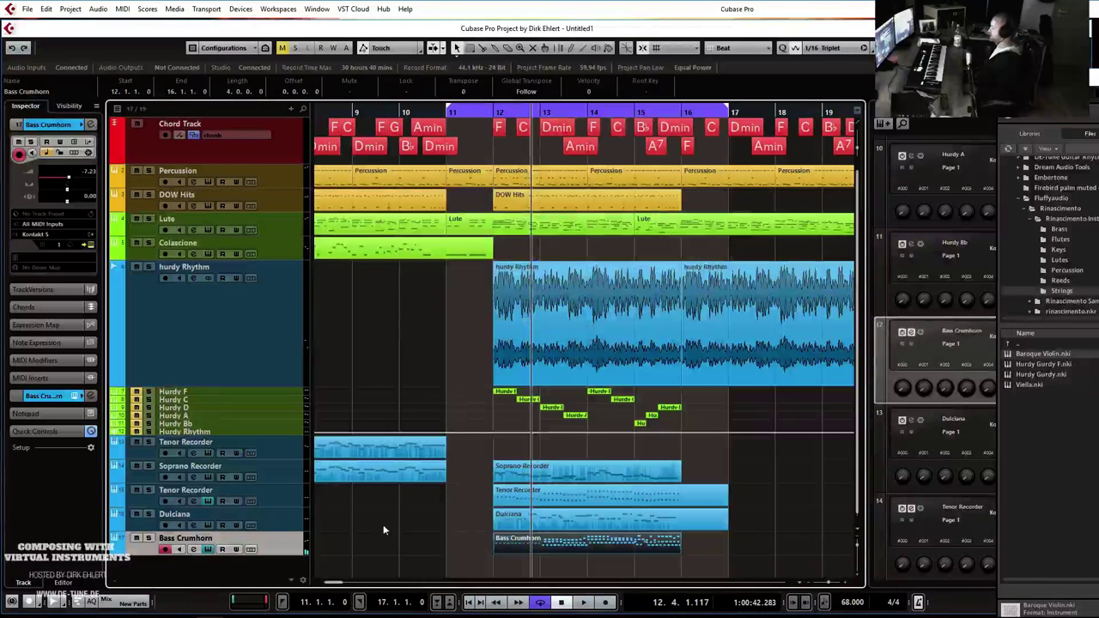
Set the Bass Crumhorn track's delay to -15.00 and rename the track Violin.
click(87, 196)
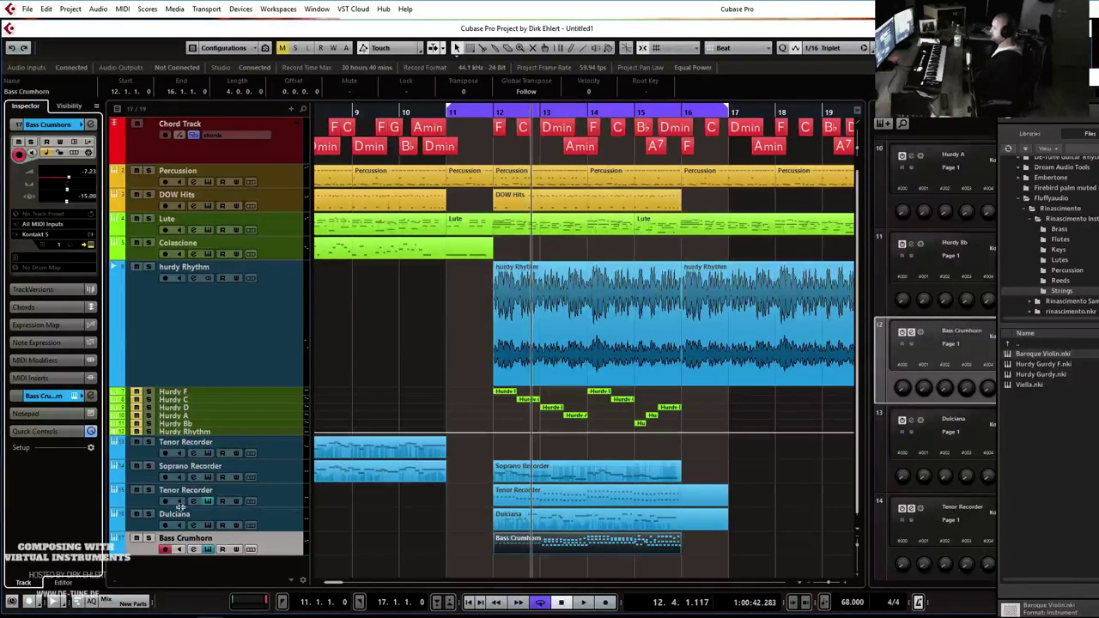
double_click(184, 538)
text(Vio)
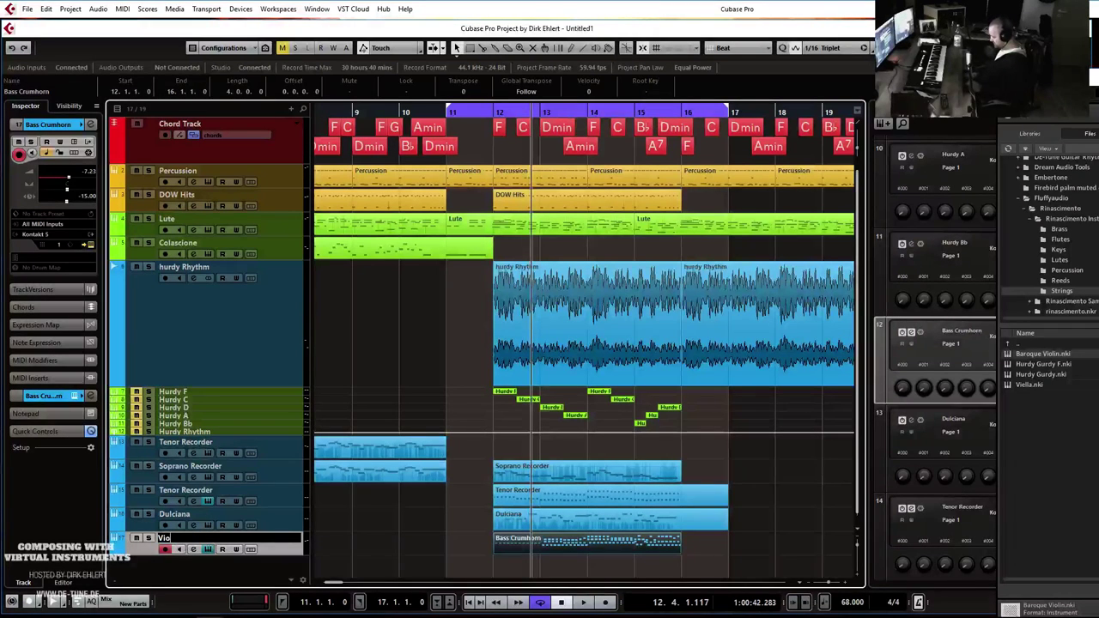
text(lin)
key(Return)
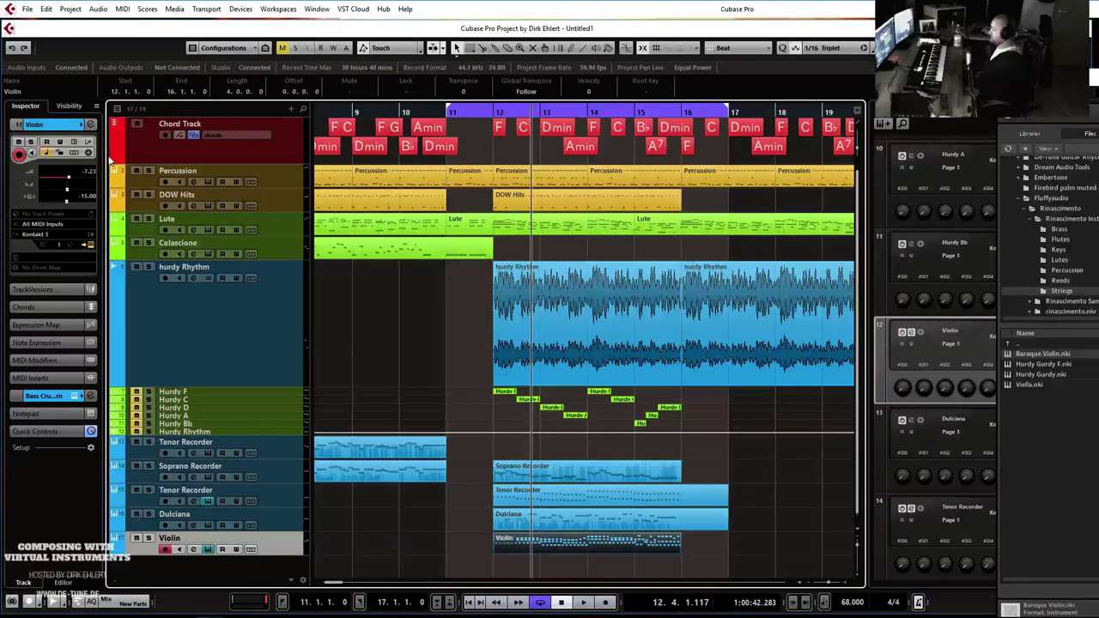
Color the Violin track turquoise, move it directly below Colascione and play the section.
click(80, 124)
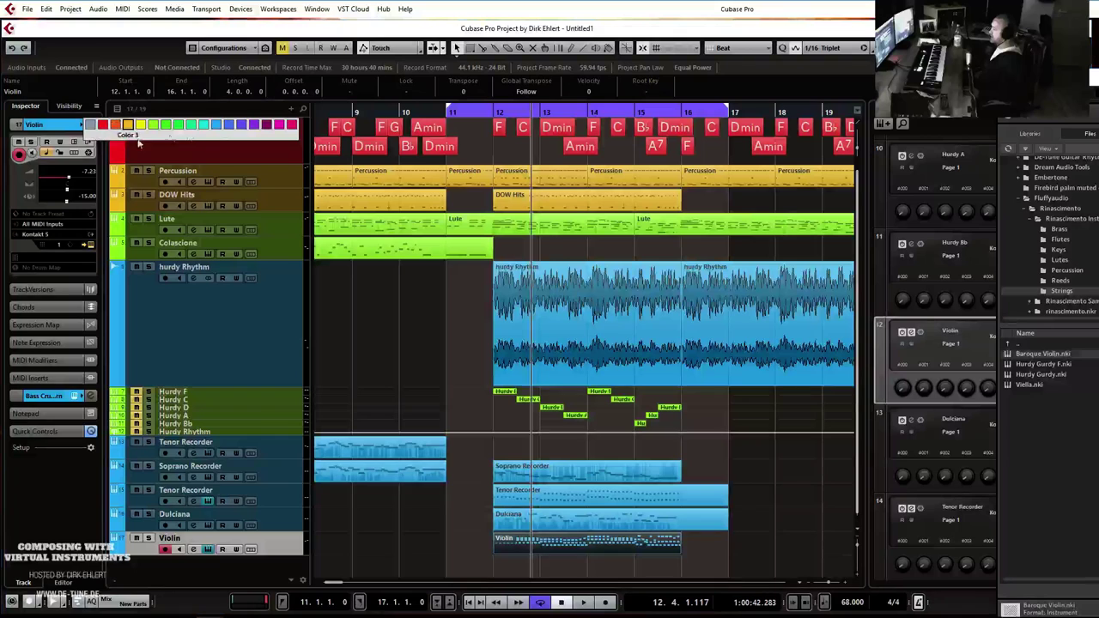
click(201, 130)
drag(265, 529, 275, 301)
key(space)
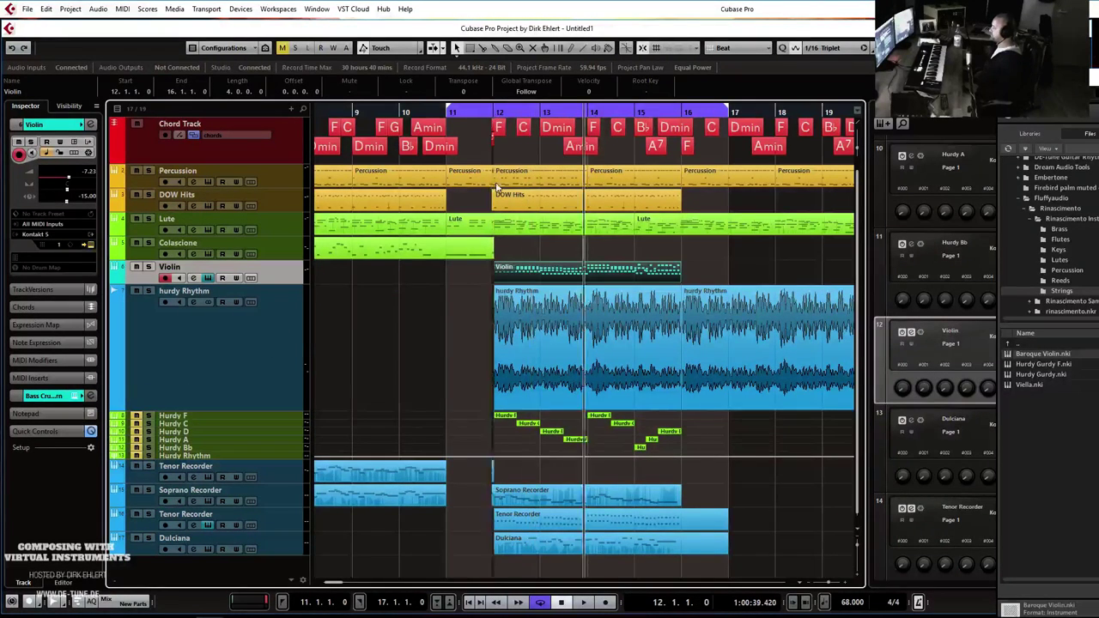
Move both Tenor Recorder tracks, Soprano Recorder and Dulciana together to directly below the Violin track.
key(g)
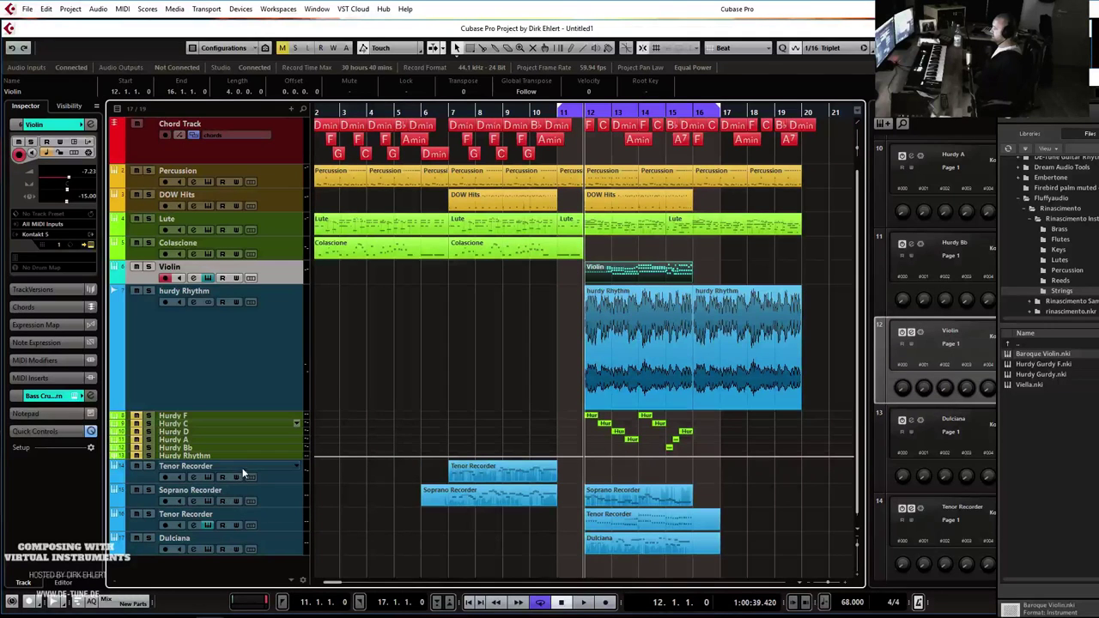
click(273, 475)
shift+click(275, 540)
drag(286, 473, 268, 340)
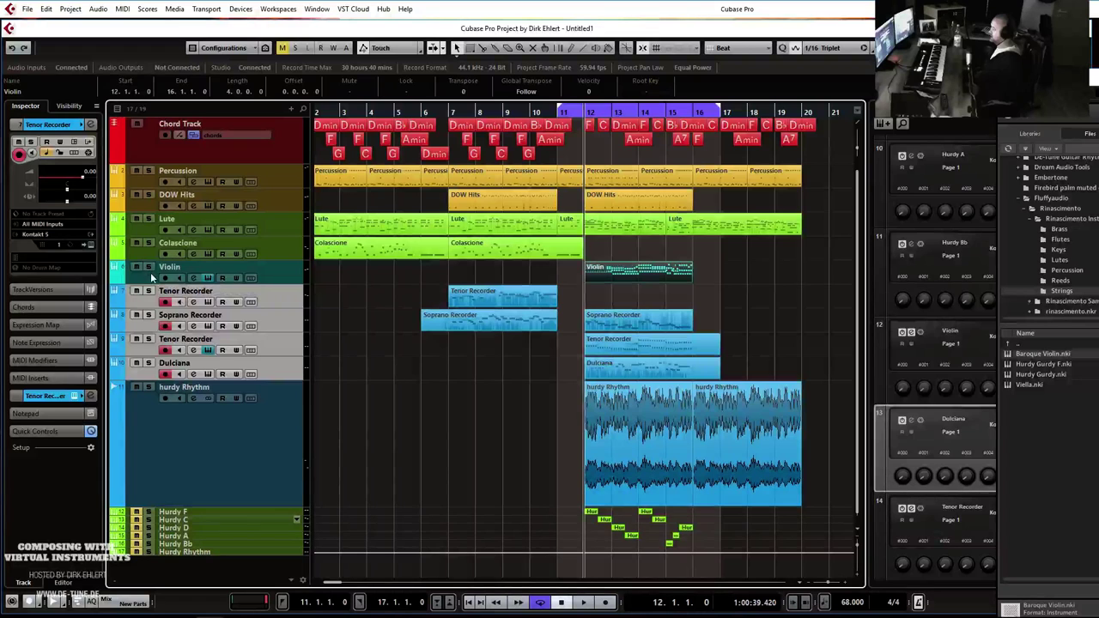
Solo the Violin, recorder and Dulciana tracks and play their parts together from bar 12.
click(151, 276)
click(147, 267)
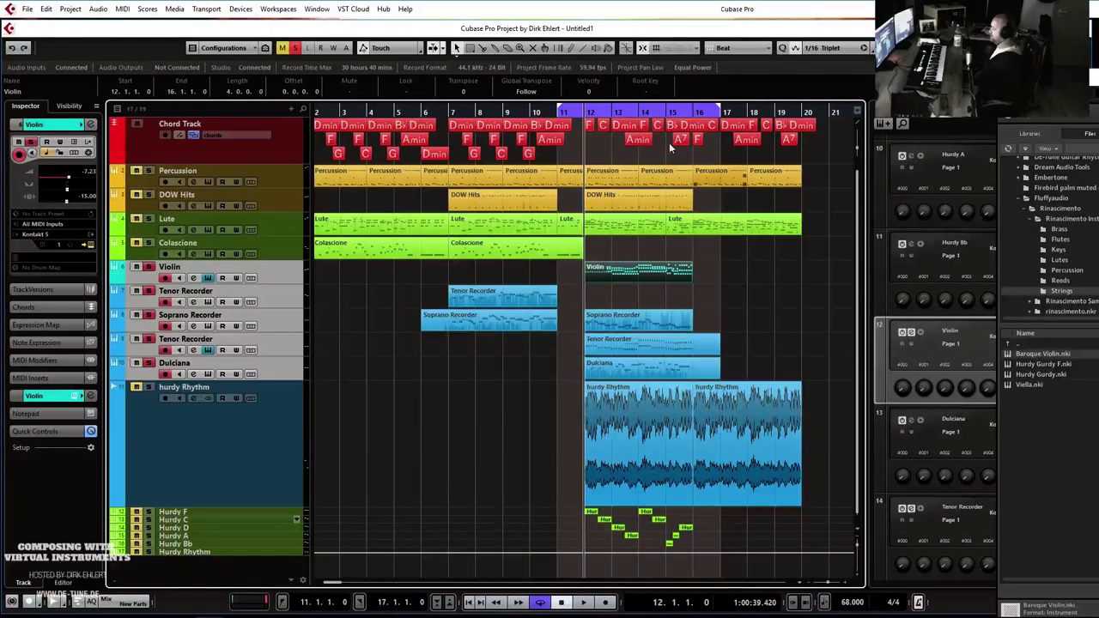
key(space)
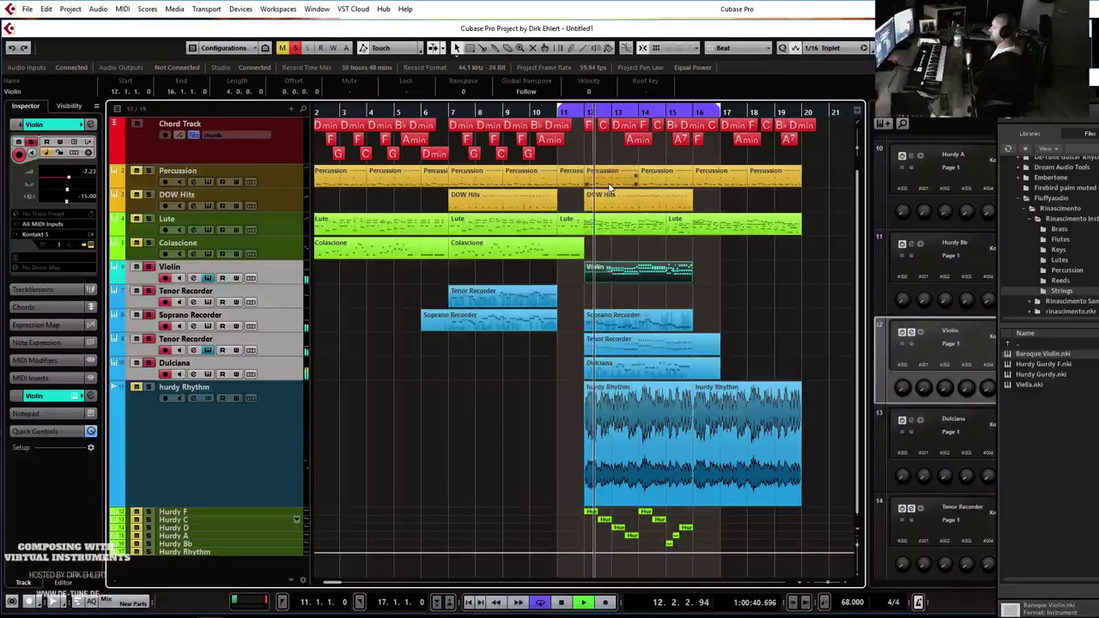
click(641, 278)
key(h)
key(h)
key(h)
key(h)
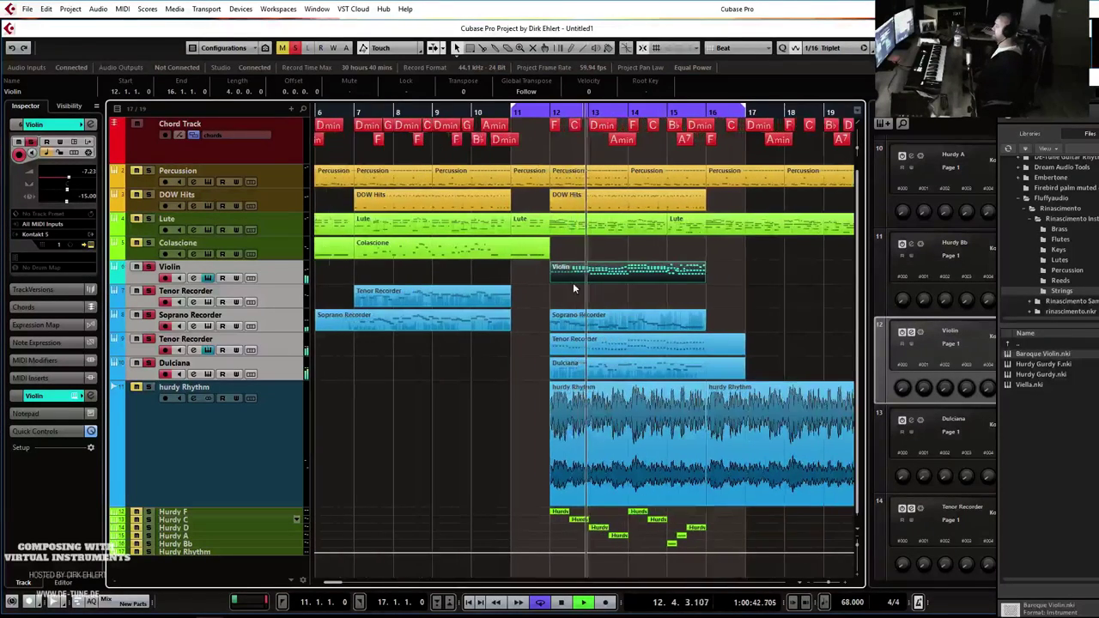
click(279, 270)
key(space)
Open the Violin's Kontakt instrument, lower the Close microphone level and raise the Far microphone level.
click(89, 246)
click(88, 243)
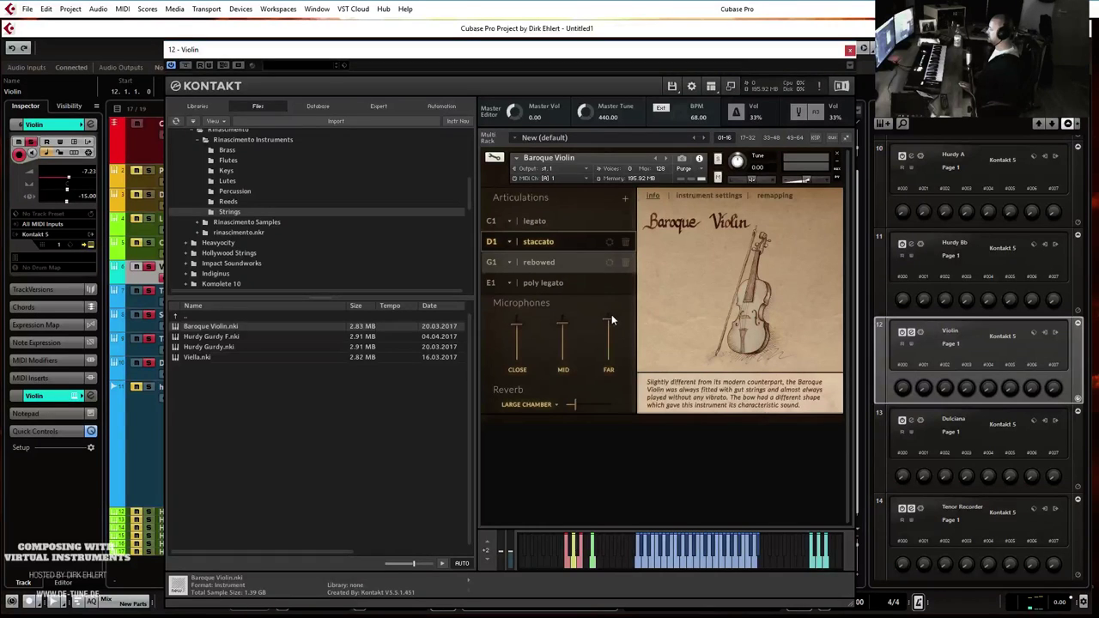
click(755, 182)
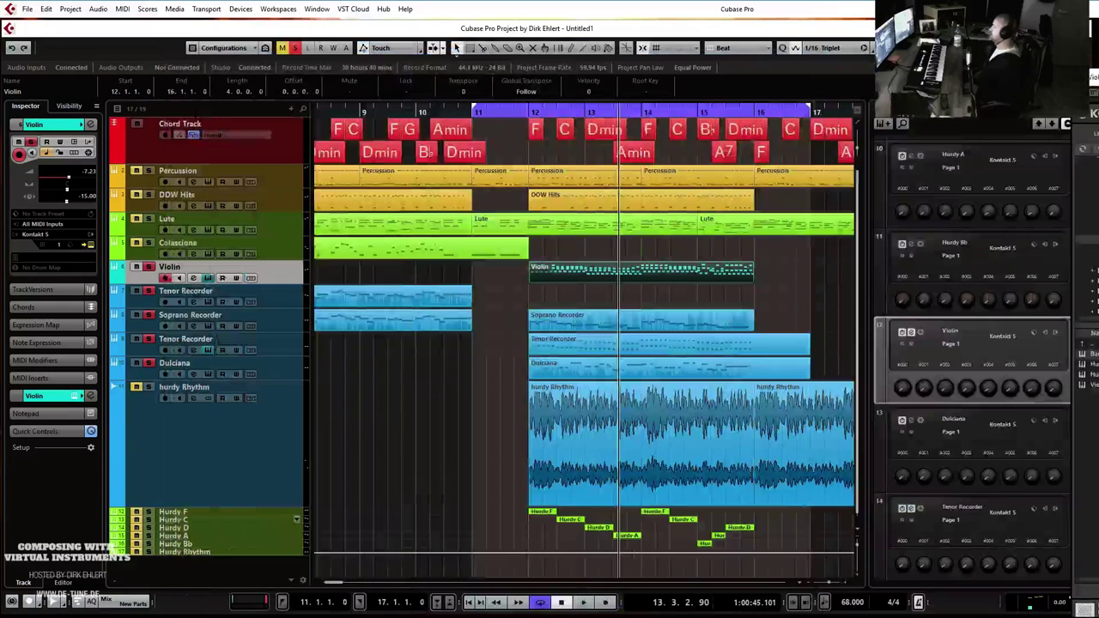
Play the soloed parts from bar 12 with the Lute added, stop, clear the solos and select the Dulciana track.
click(552, 110)
key(space)
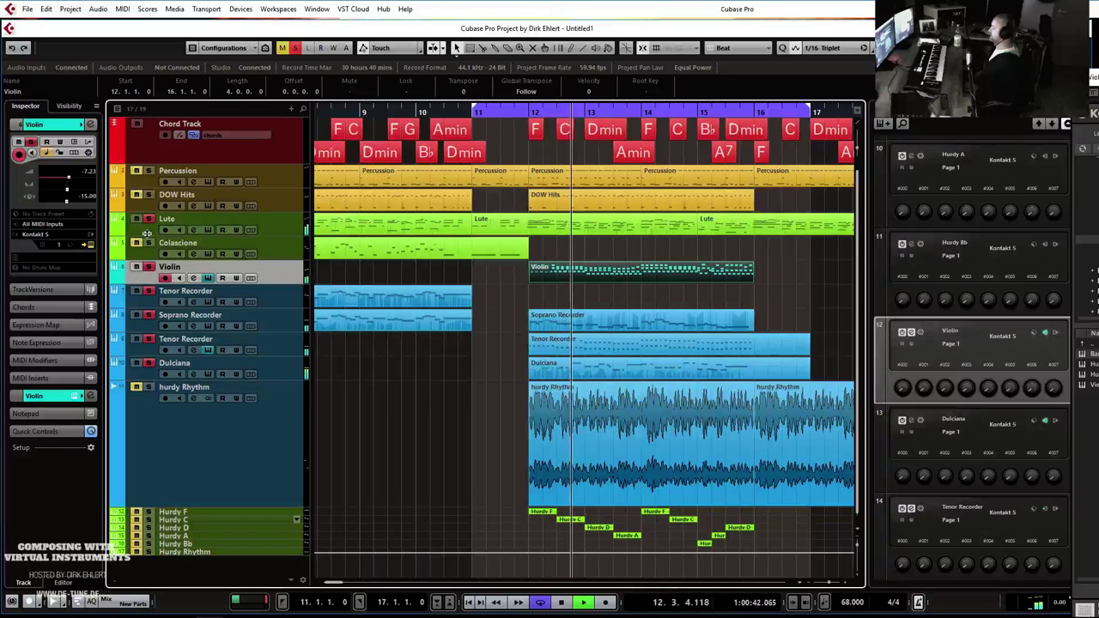
click(176, 234)
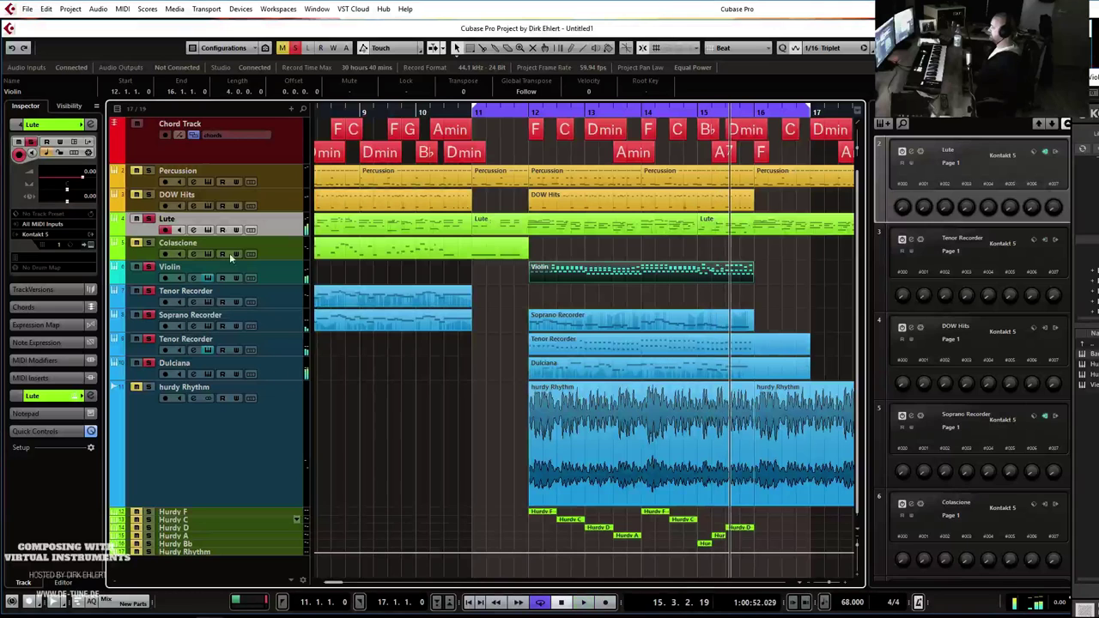
click(286, 375)
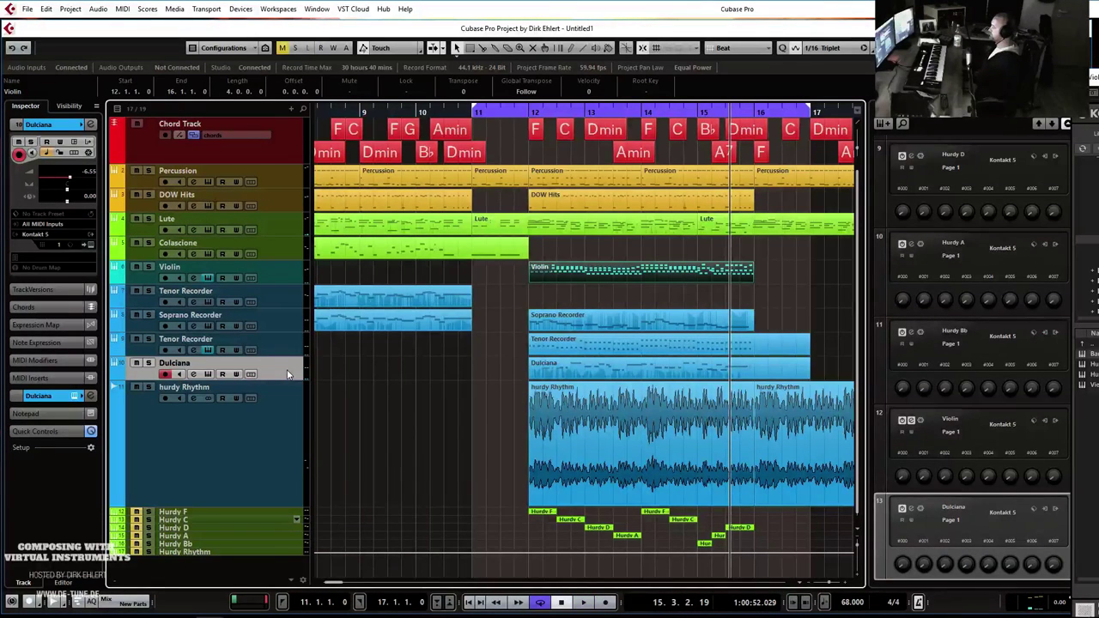
Duplicate the Soprano Recorder track and delete both parts on the duplicated track.
right_click(288, 322)
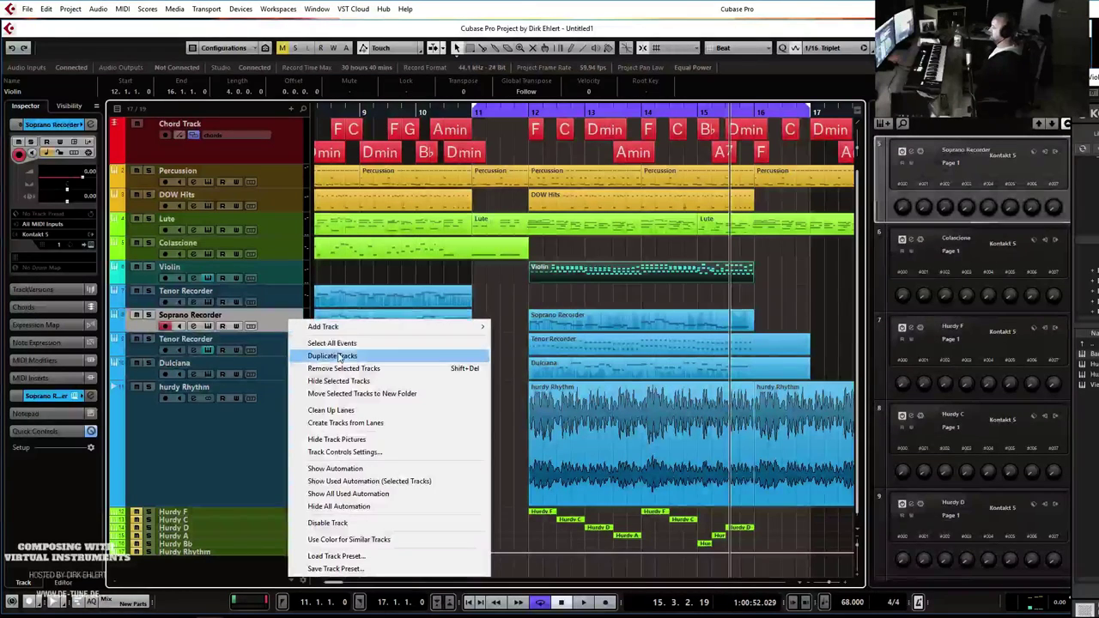
key(Escape)
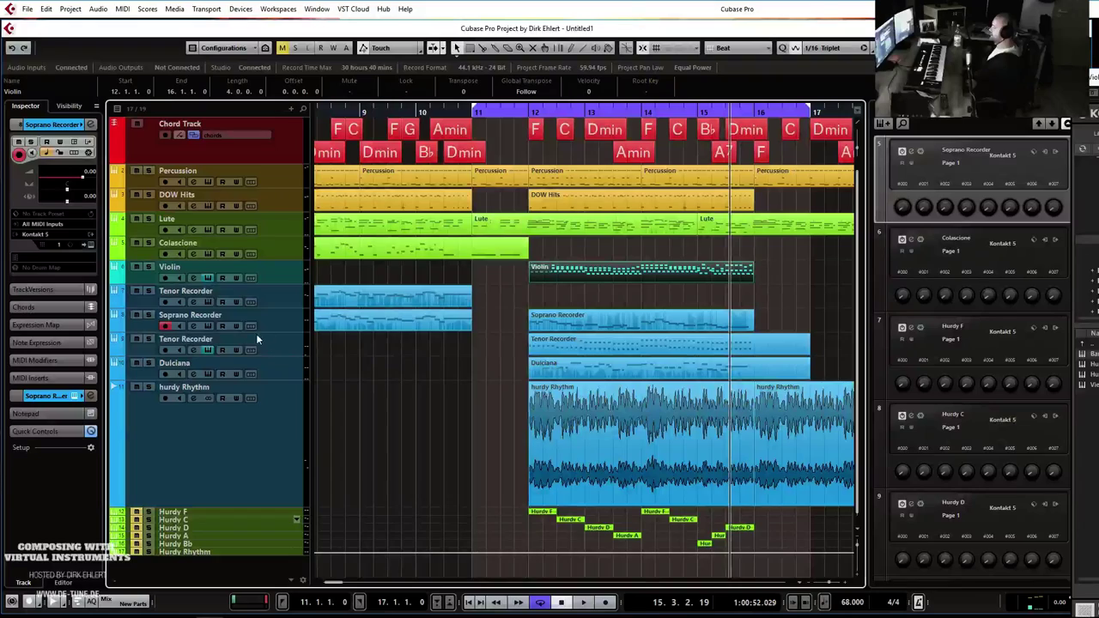
key(g)
key(g)
key(g)
key(g)
key(g)
key(g)
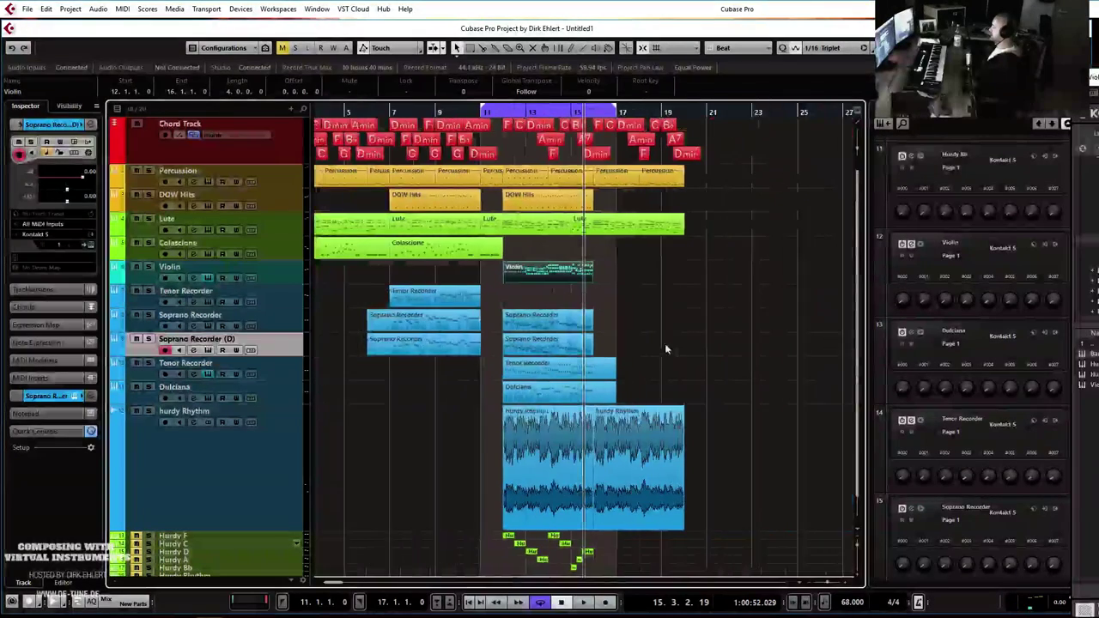
click(501, 341)
click(407, 343)
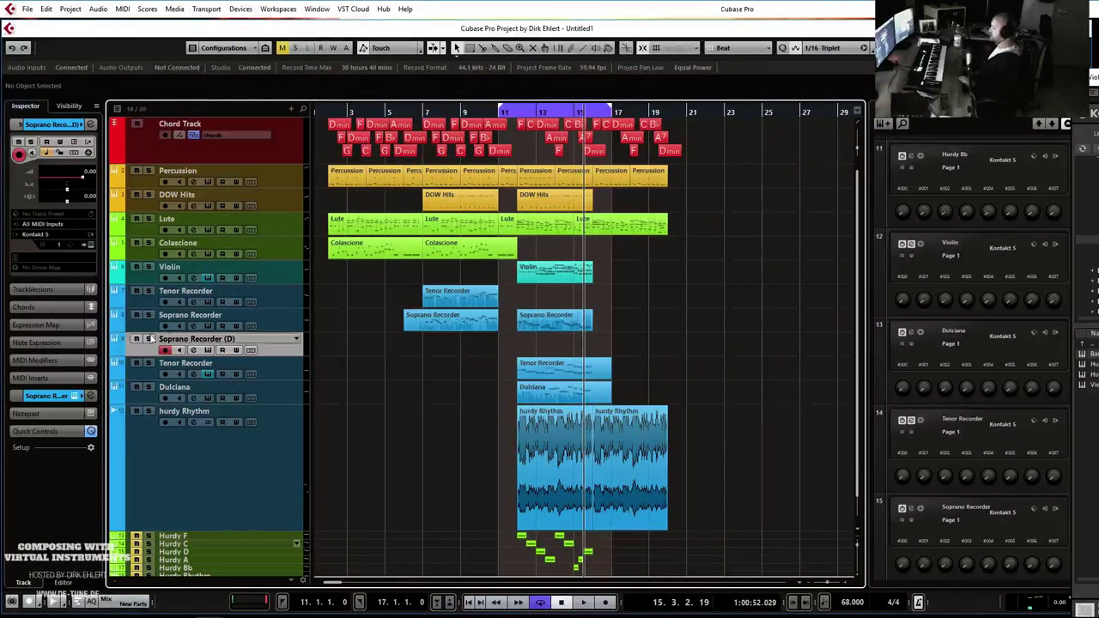
Replace the duplicate track's instrument with Ciaramello Soprano.nki from the Reeds folder and enable modelled vibrato for its sustain articulation.
click(91, 245)
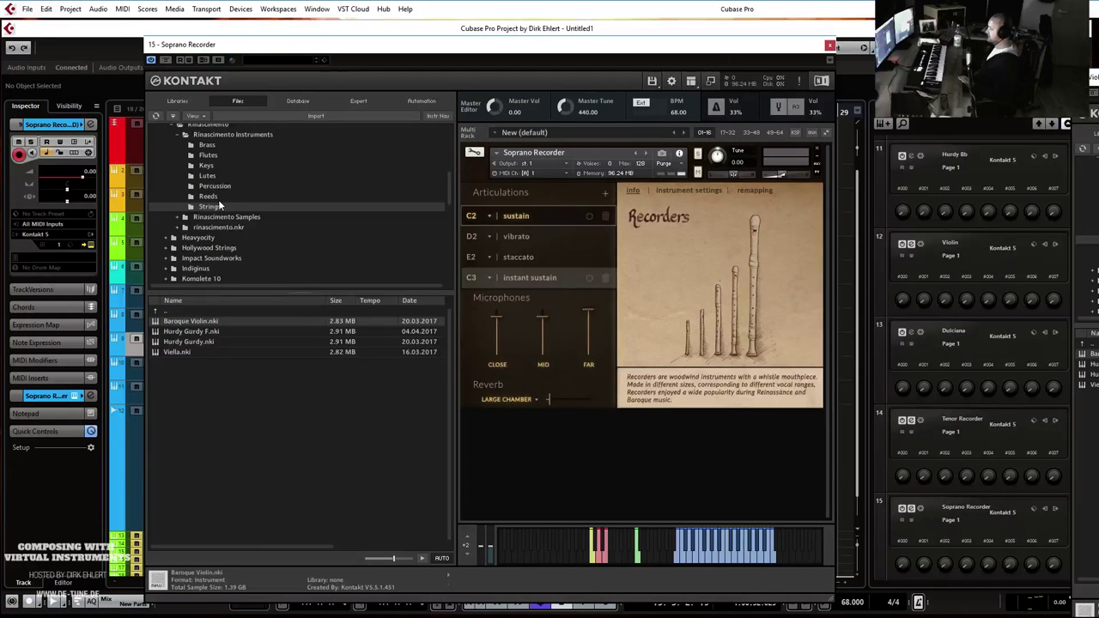
click(218, 199)
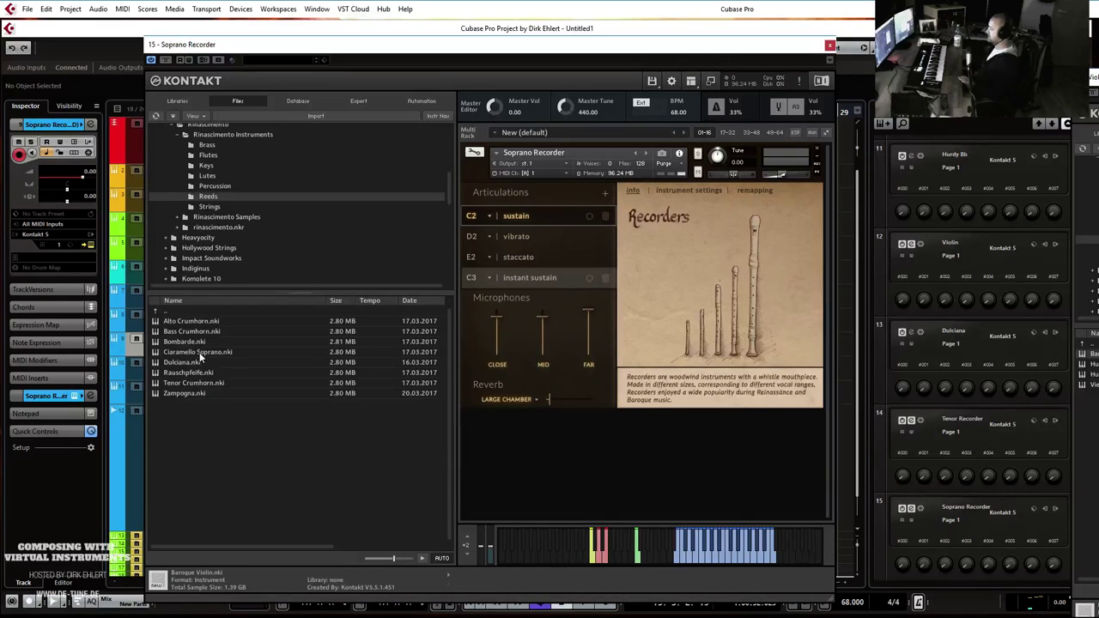
drag(200, 354, 486, 257)
drag(534, 174, 548, 277)
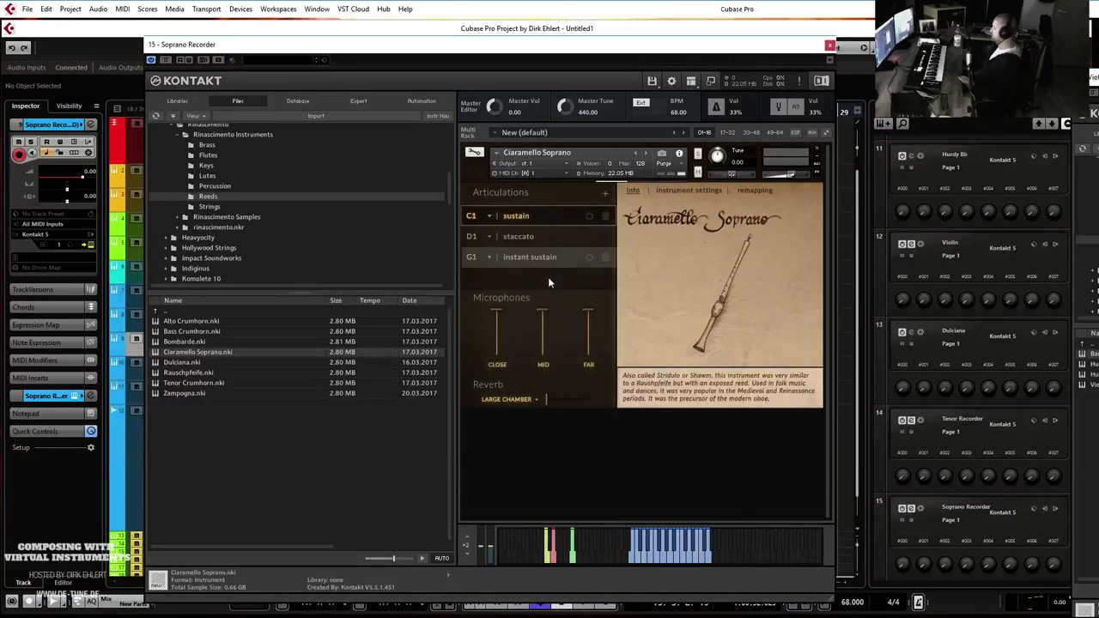
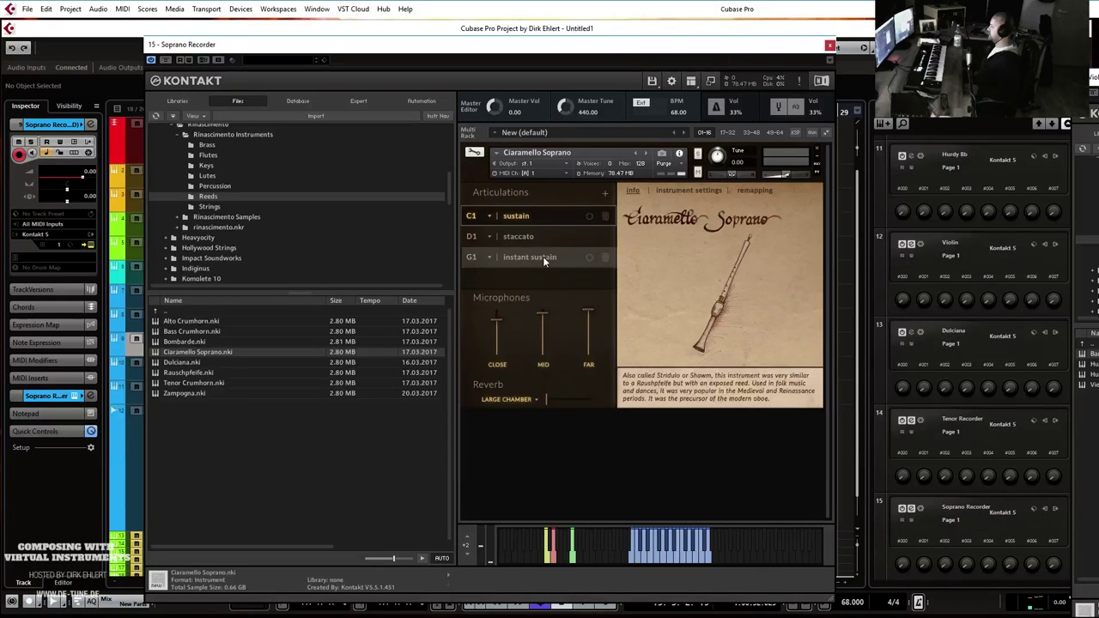
click(591, 216)
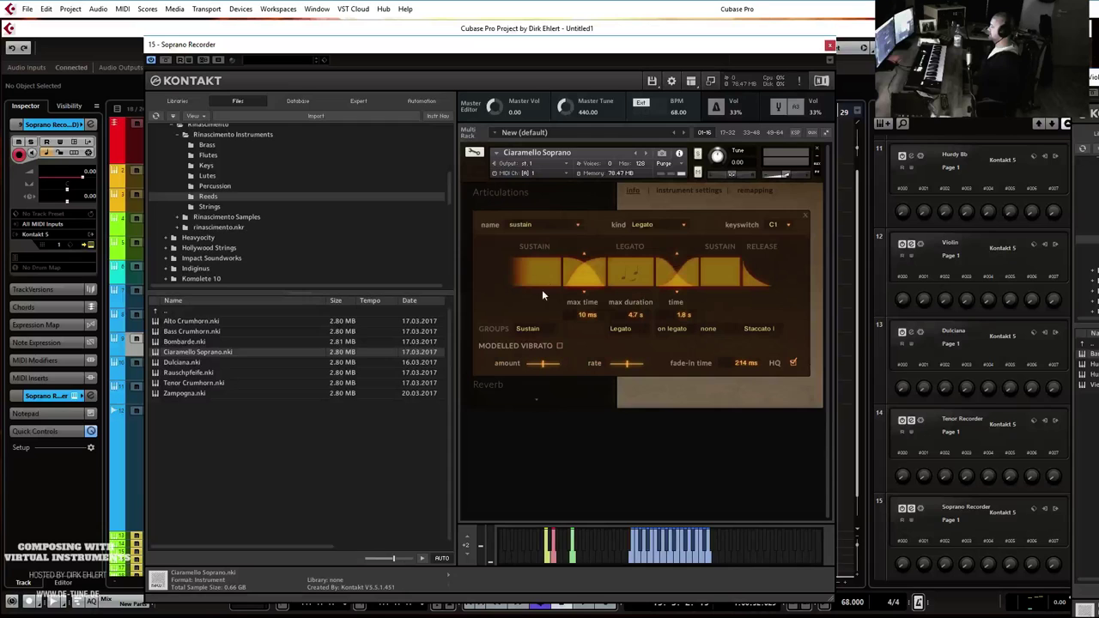
click(559, 346)
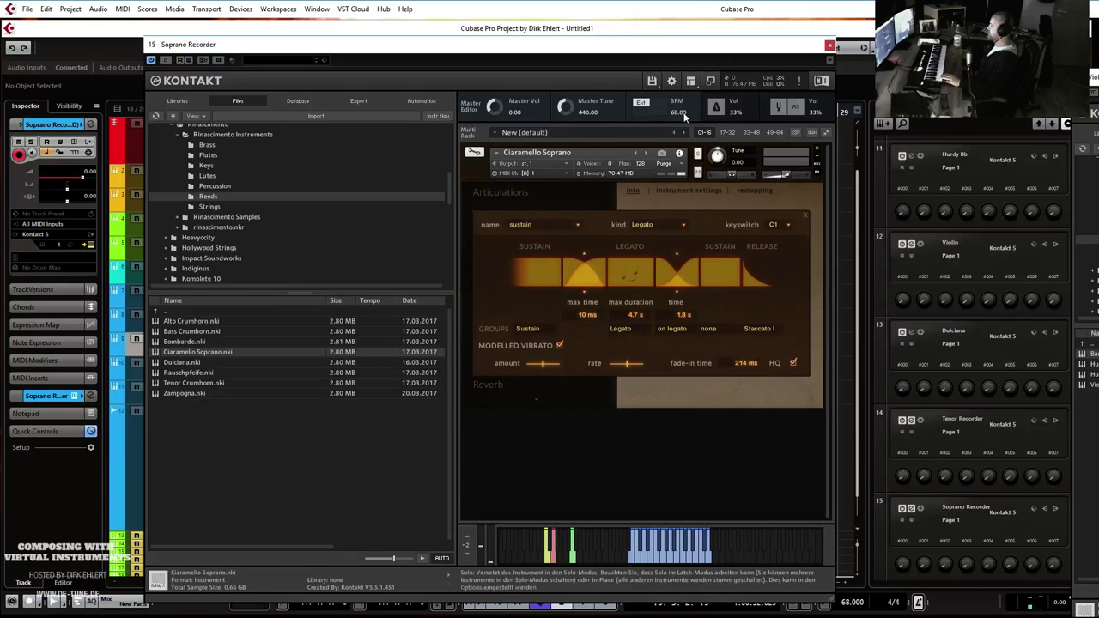
click(649, 30)
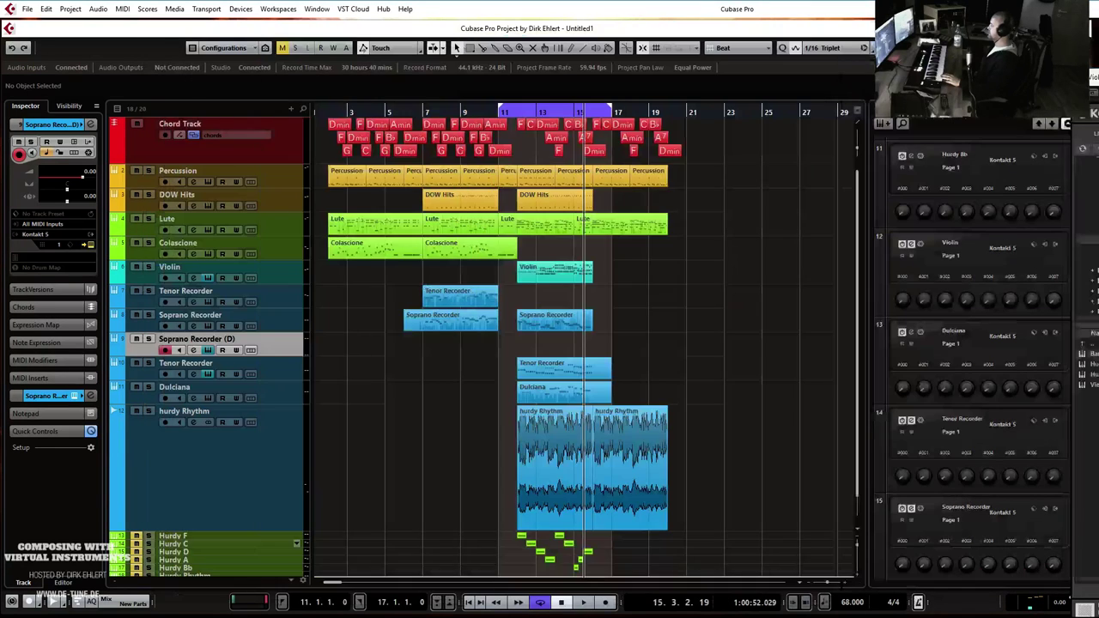
Turn off cycle mode and record a Ciaramello Soprano melody on the duplicated track, starting at bar 11.
click(494, 115)
click(495, 116)
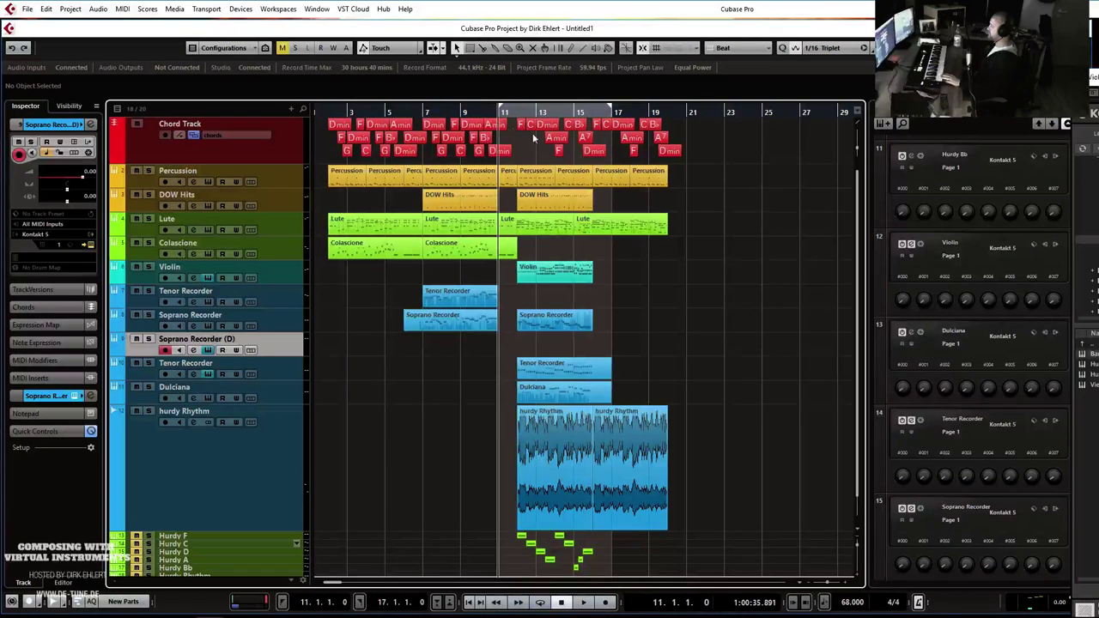
key(KP_Multiply)
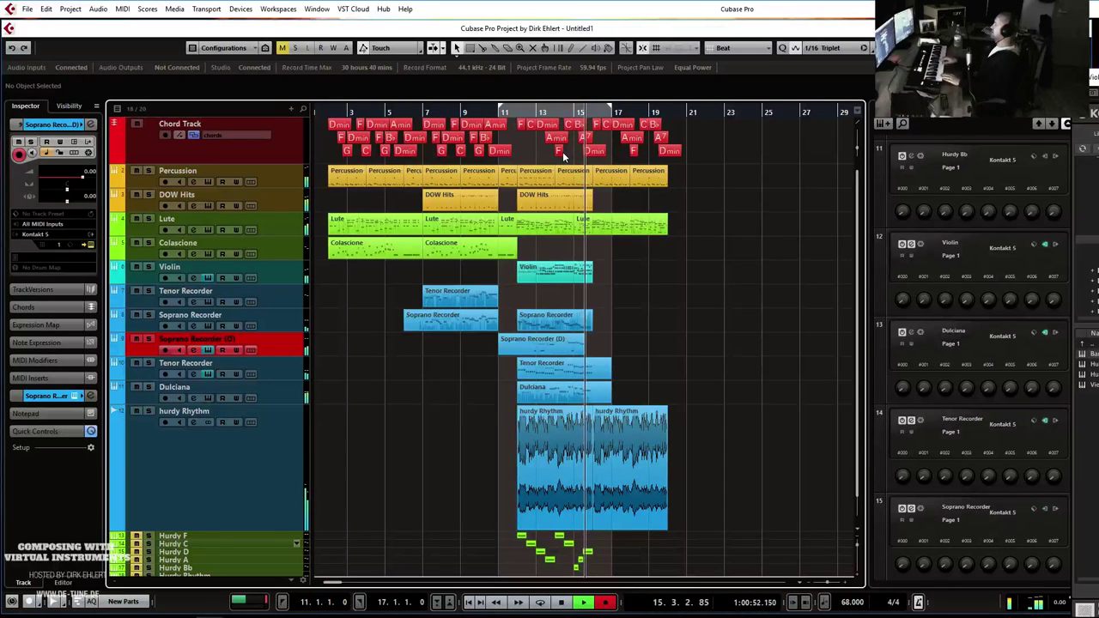
key(space)
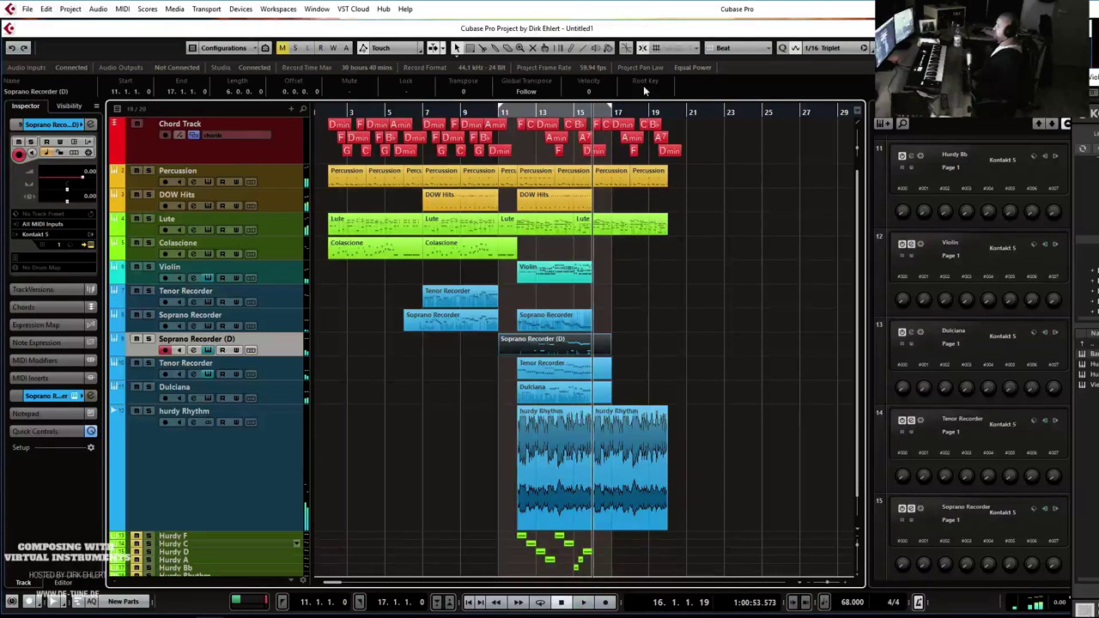
Open the recorded part, raise the short low note in bar 15 by a semitone, and iteratively quantize the melody notes to 1/16 Triplet.
key(Return)
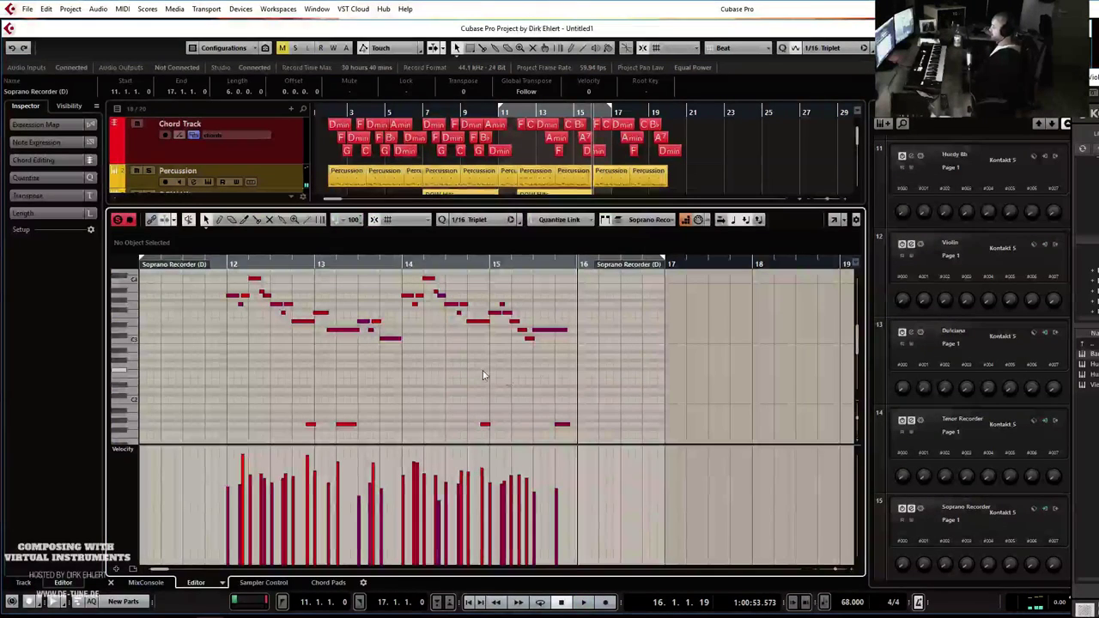
click(530, 344)
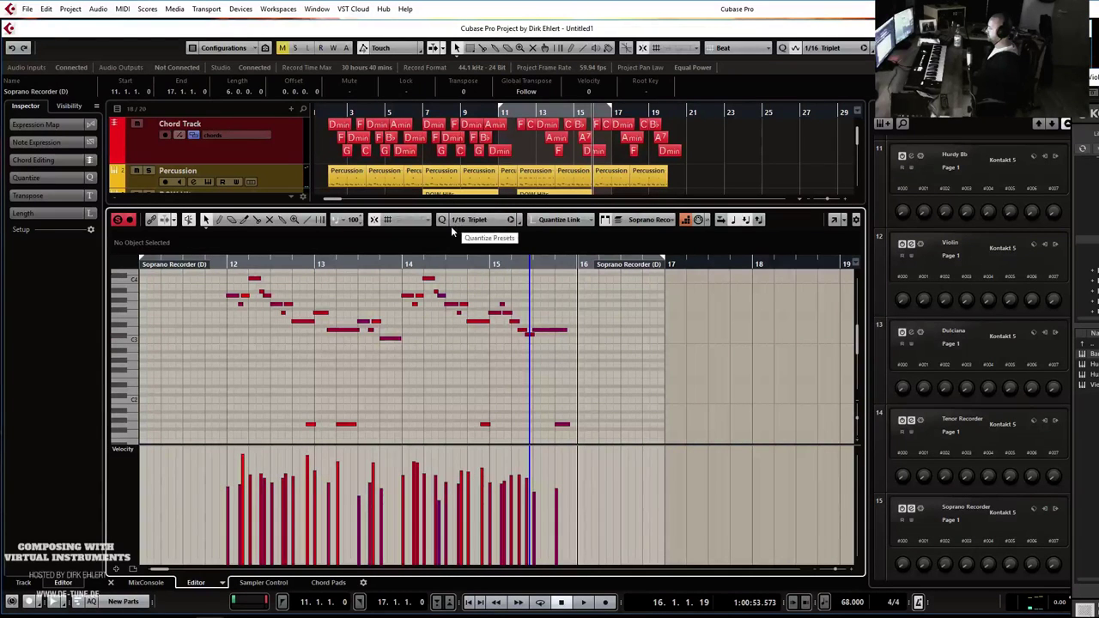
scroll(225, 294, up, 2)
drag(214, 290, 595, 396)
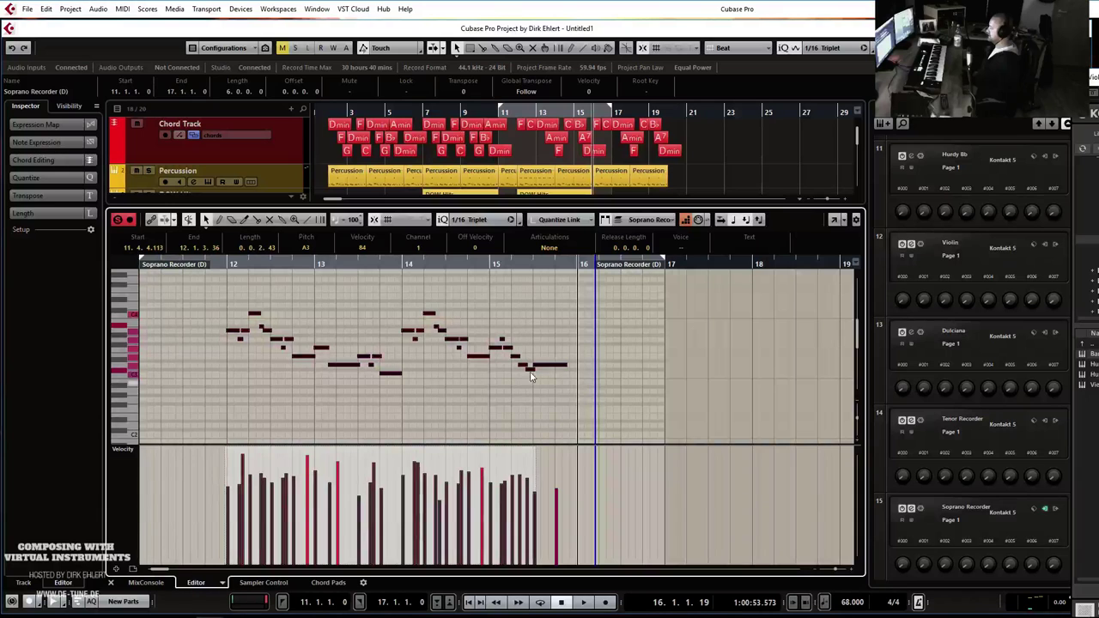
Play the melody briefly from bar 12, trim the part's start to bar 12 and turn off iterative quantize.
click(228, 265)
key(space)
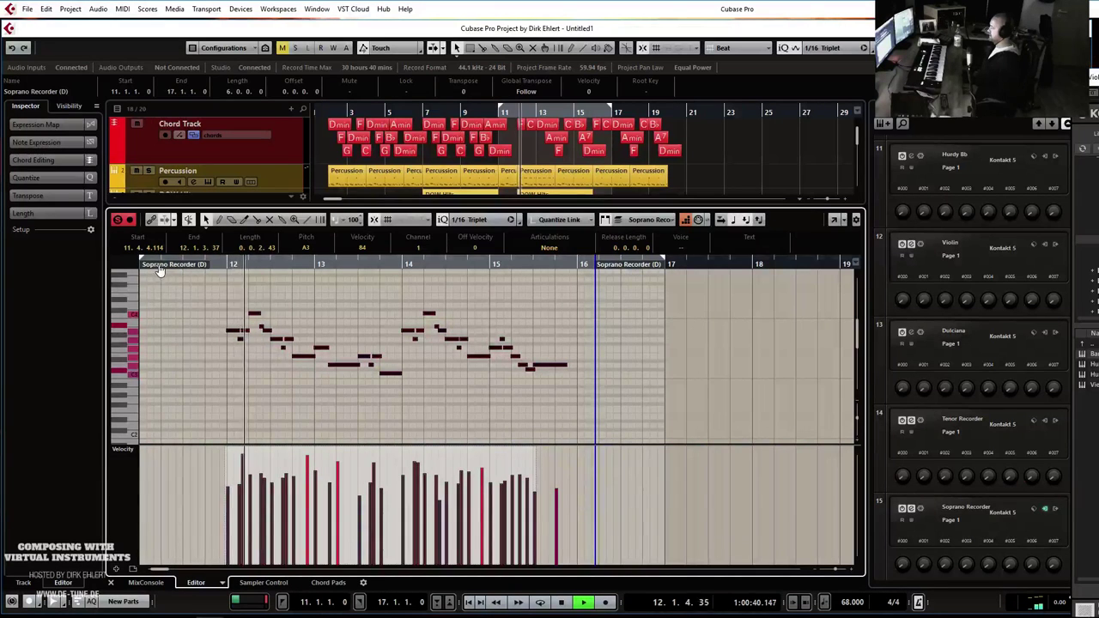
key(space)
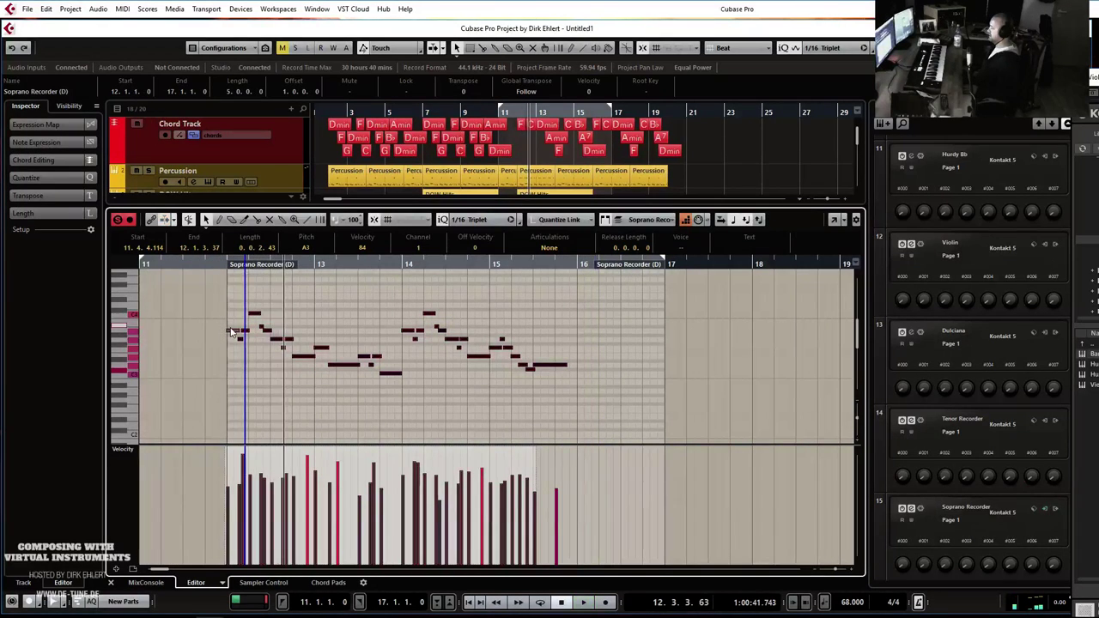
click(241, 342)
click(445, 221)
click(350, 288)
Play the melody from bar 12 and nudge its C4 note in that bar slightly earlier.
key(h)
key(h)
key(h)
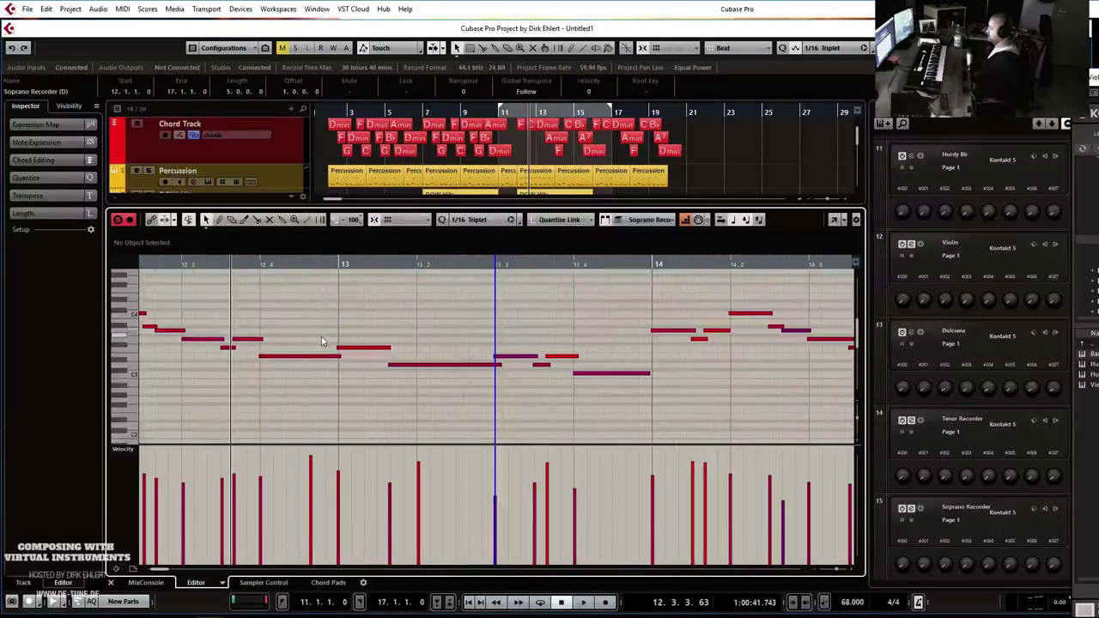
scroll(365, 307, left, 3)
click(385, 264)
key(space)
drag(463, 315, 459, 314)
key(space)
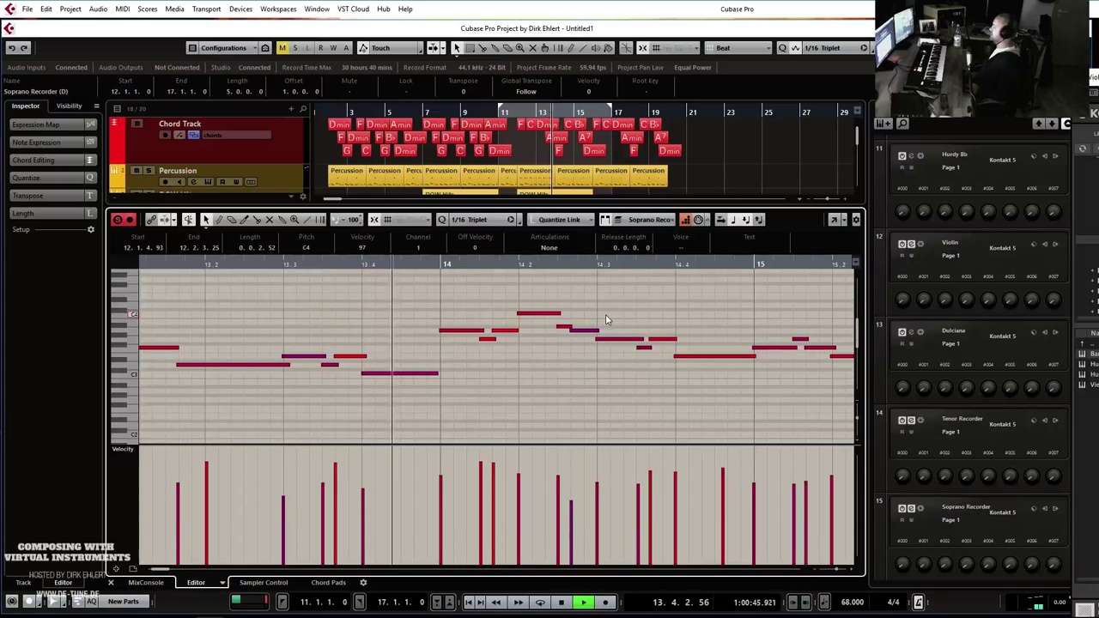
key(space)
Close the note editor, play from bar 12 and shorten the Soprano Recorder (D), Tenor Recorder and Dulciana parts to end at bar 16.
key(Return)
click(516, 113)
key(space)
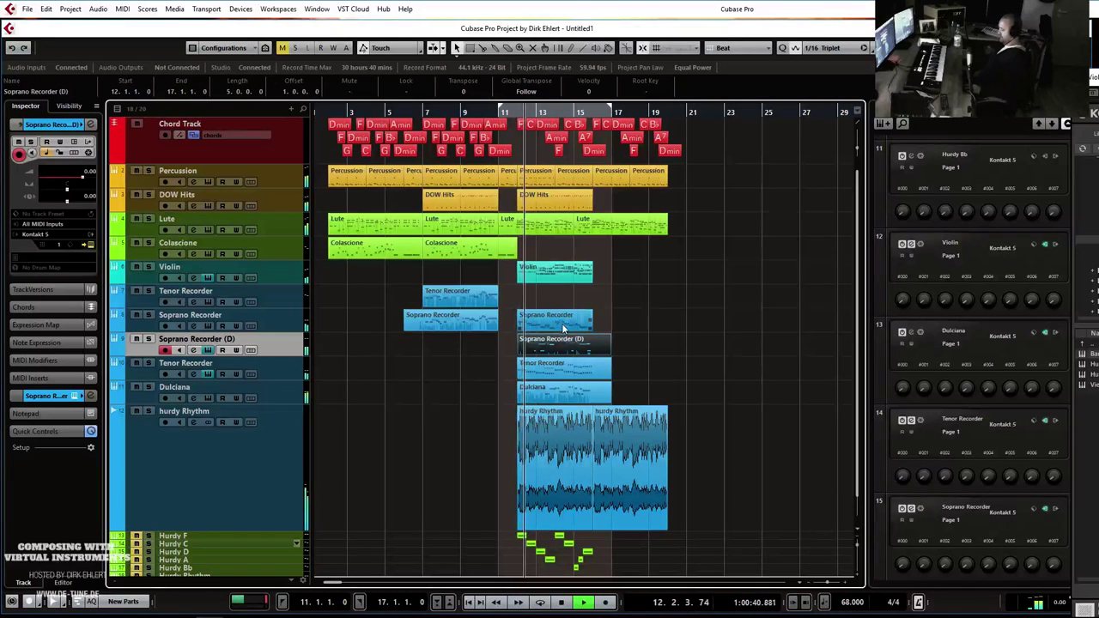
click(668, 367)
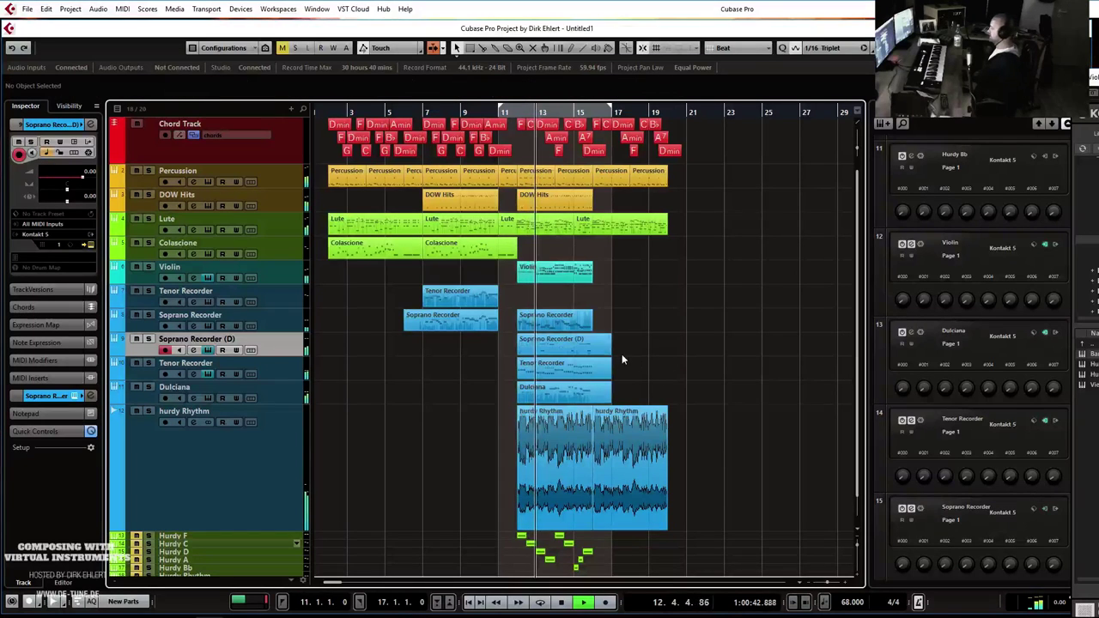
drag(628, 347, 606, 398)
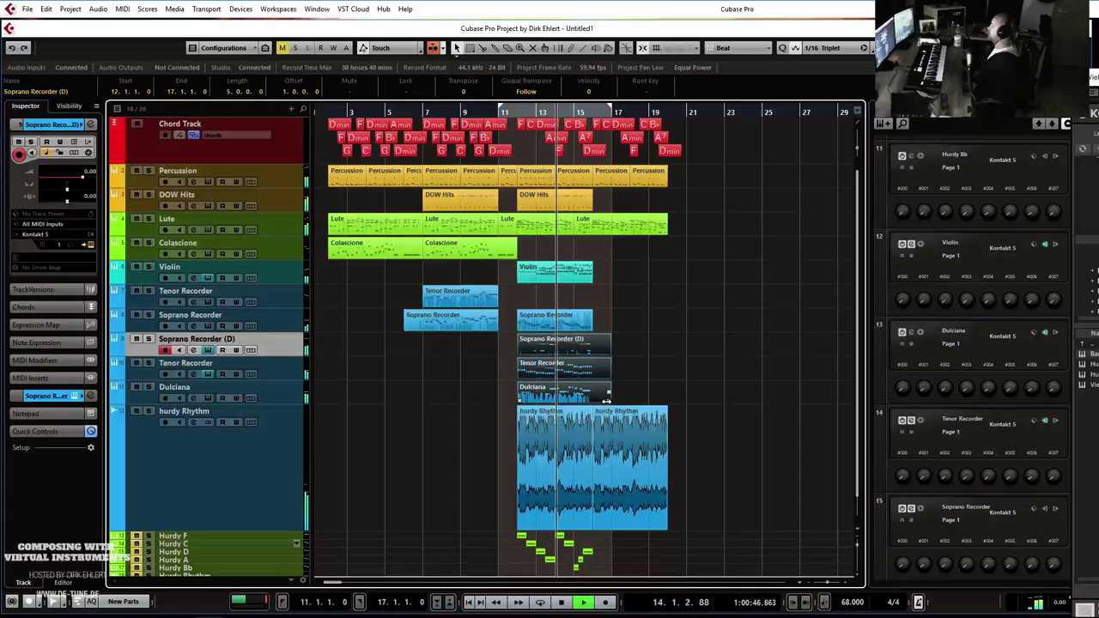
drag(606, 400, 592, 401)
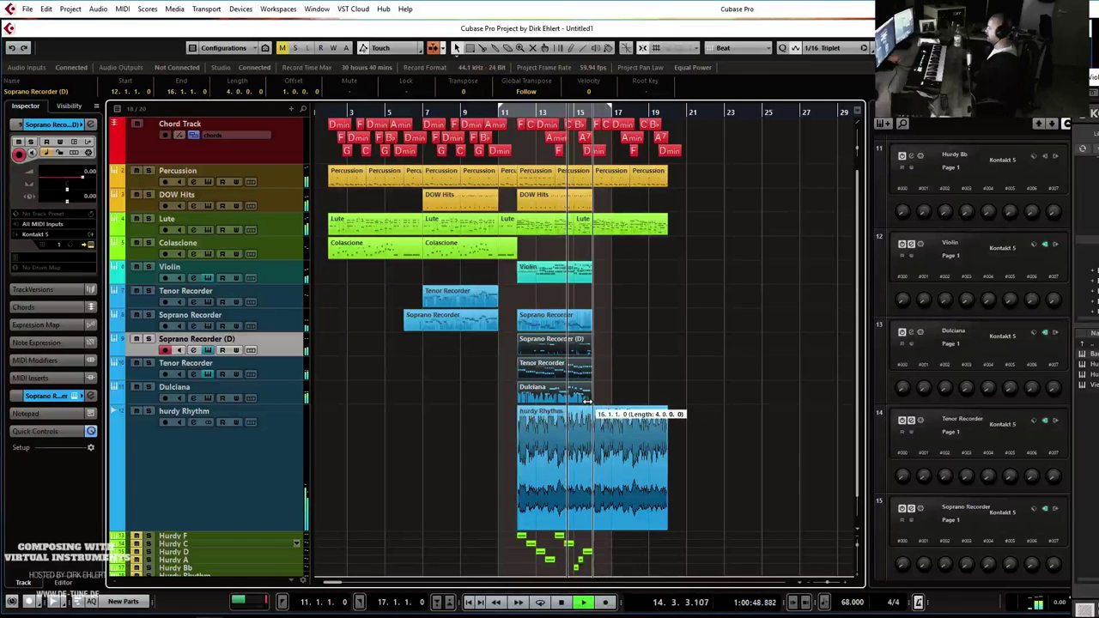
Stop playback and duplicate the bar 12 Violin, Soprano Recorder, Soprano Recorder (D), Tenor Recorder and Dulciana parts to bar 16.
key(h)
key(h)
key(h)
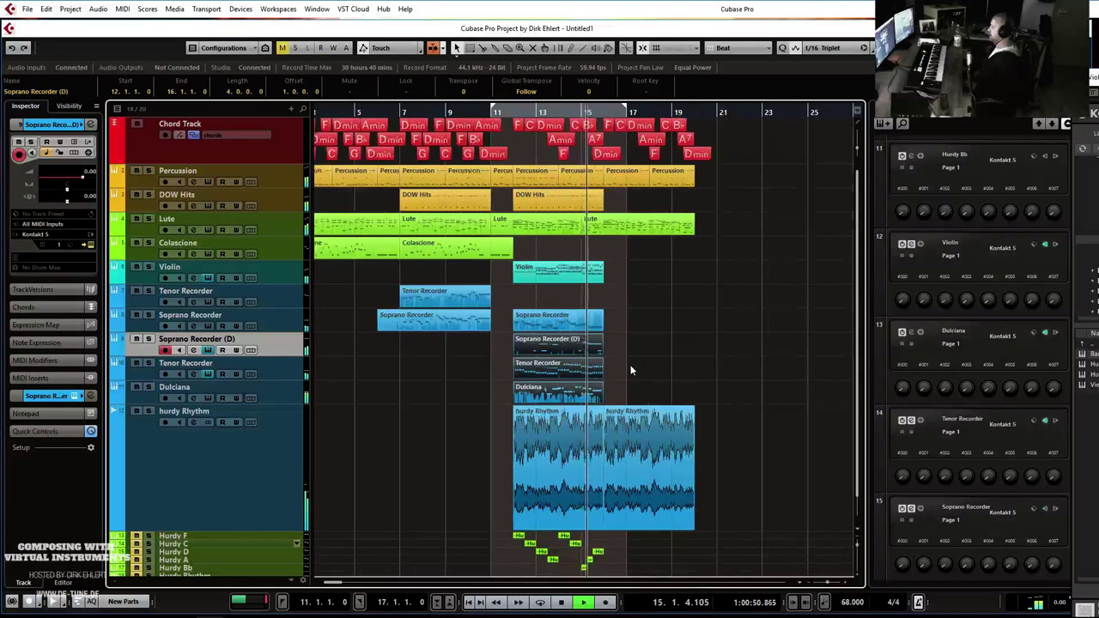
key(g)
key(g)
key(space)
drag(615, 270, 546, 390)
key(ctrl+d)
scroll(768, 321, down, 1)
scroll(768, 321, up, 1)
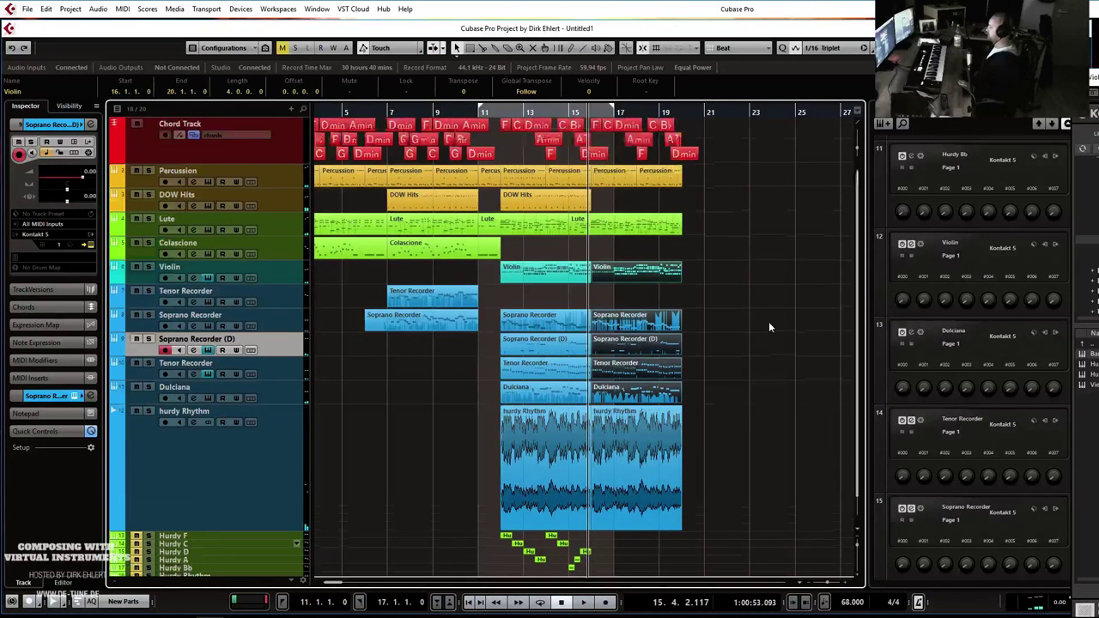
Copy the Dulciana part at bar 12 onto the Colascione track and open the copy in the note editor.
click(249, 247)
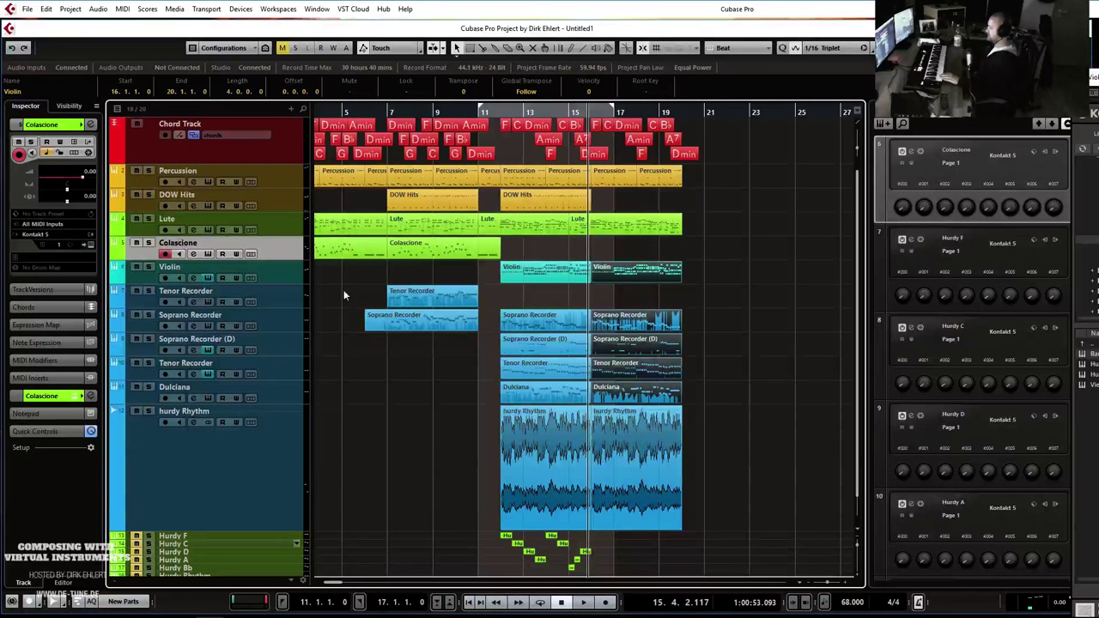
scroll(578, 398, down, 1)
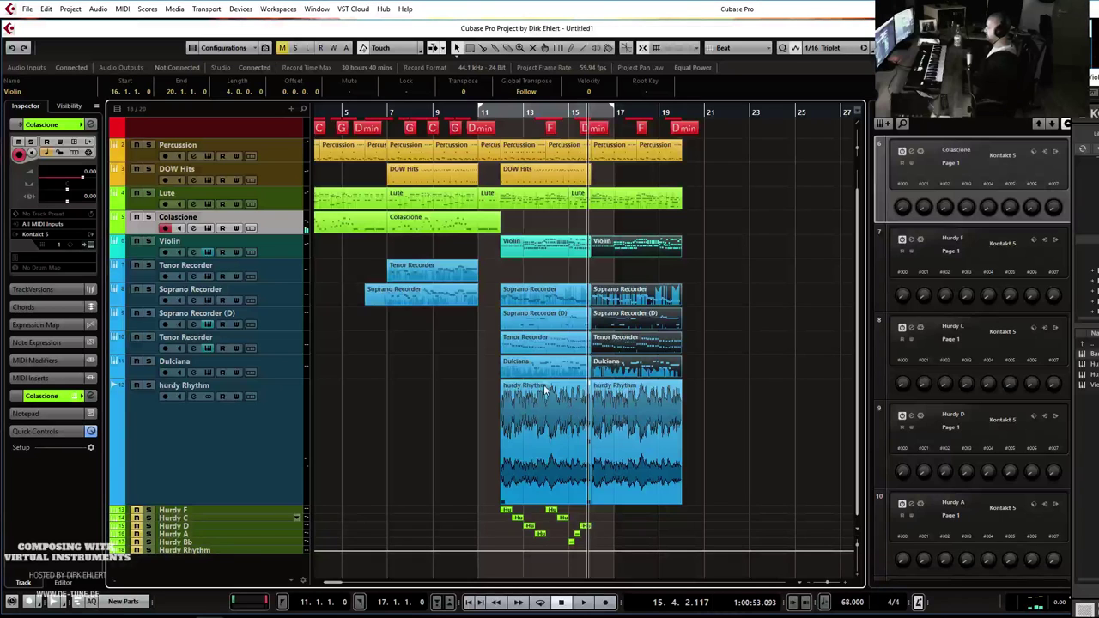
drag(523, 369, 521, 222)
double_click(528, 228)
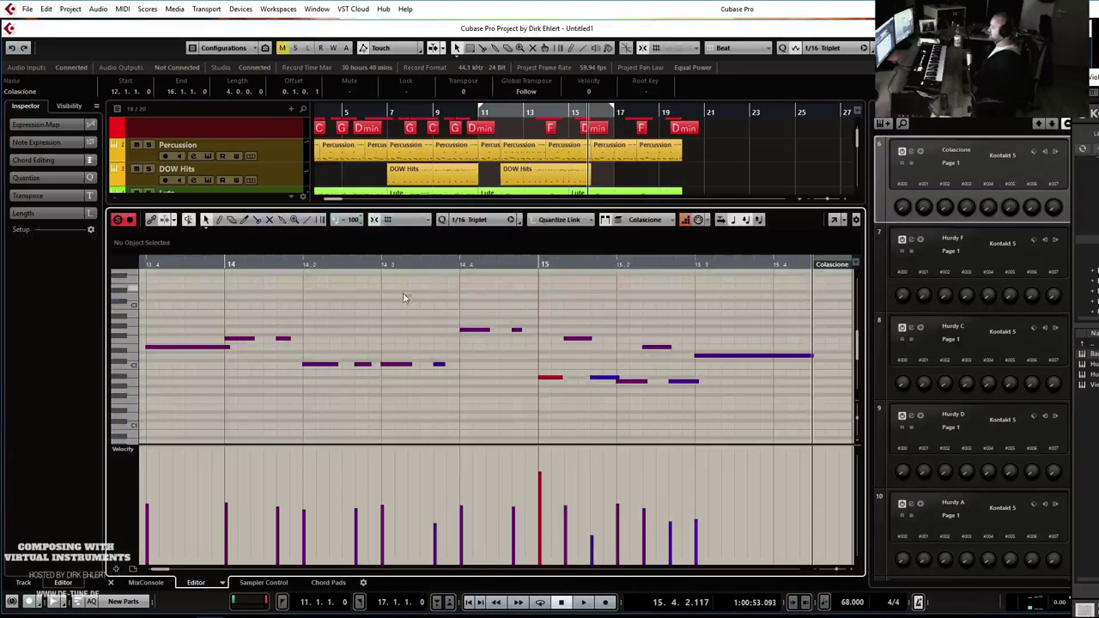
scroll(487, 354, left, 4)
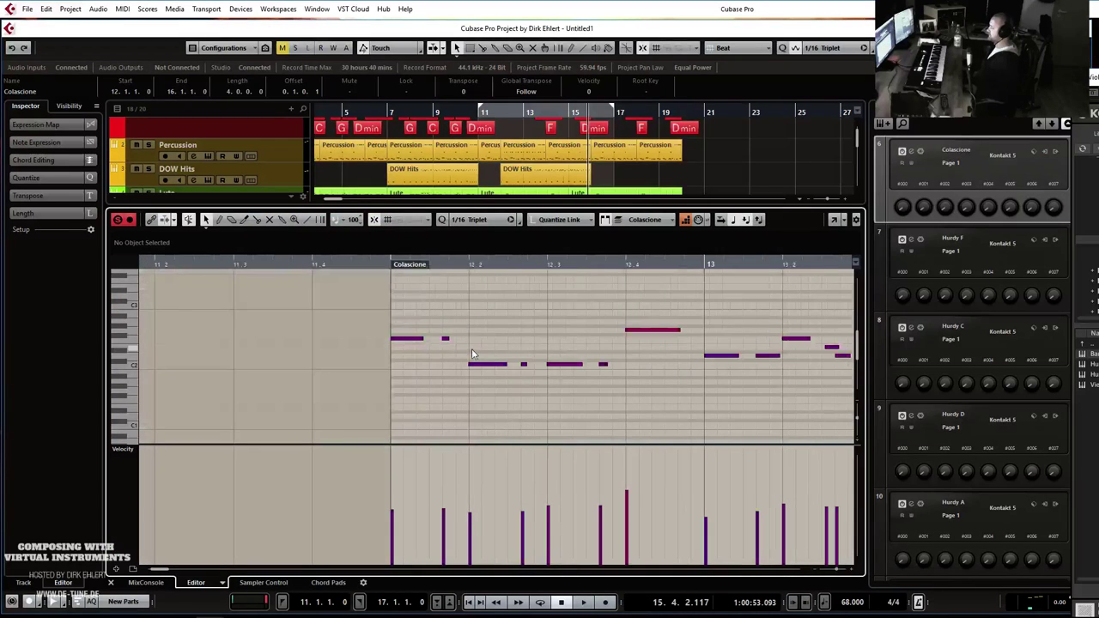
Play the copied Colascione part from just before bar 12 and follow its notes through bar 14.
click(386, 264)
key(space)
key(space)
click(380, 264)
key(space)
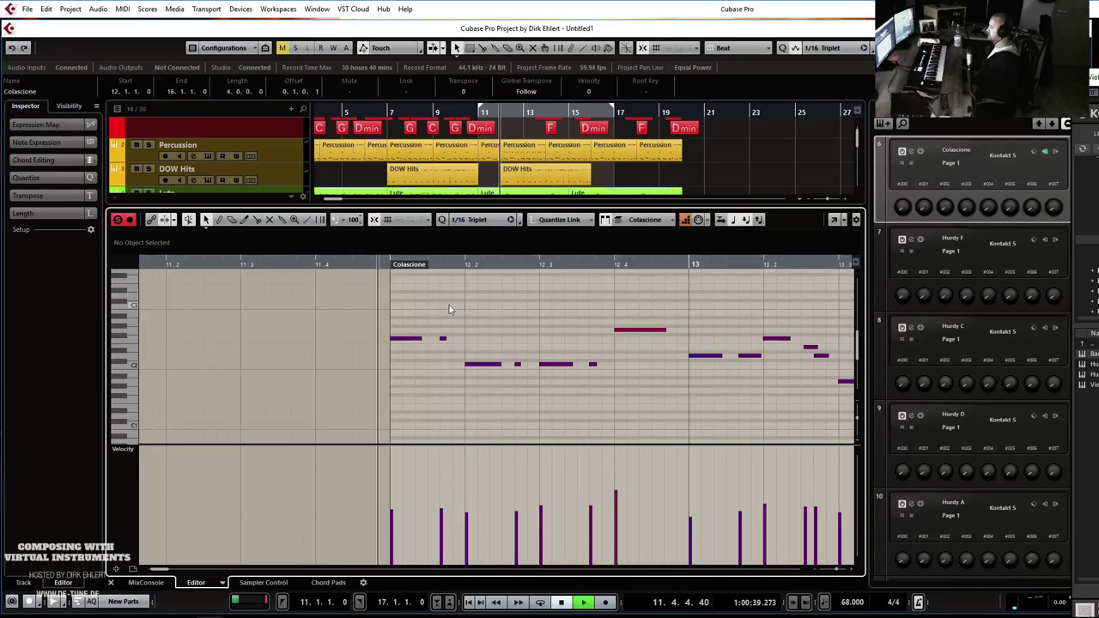
scroll(490, 316, down, 3)
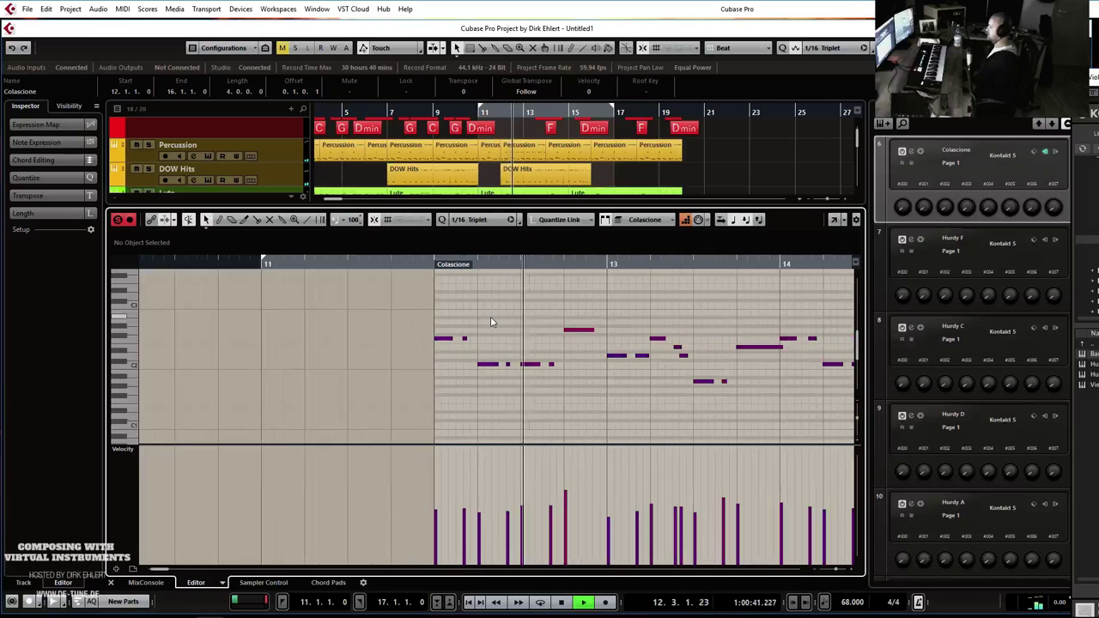
scroll(490, 316, down, 1)
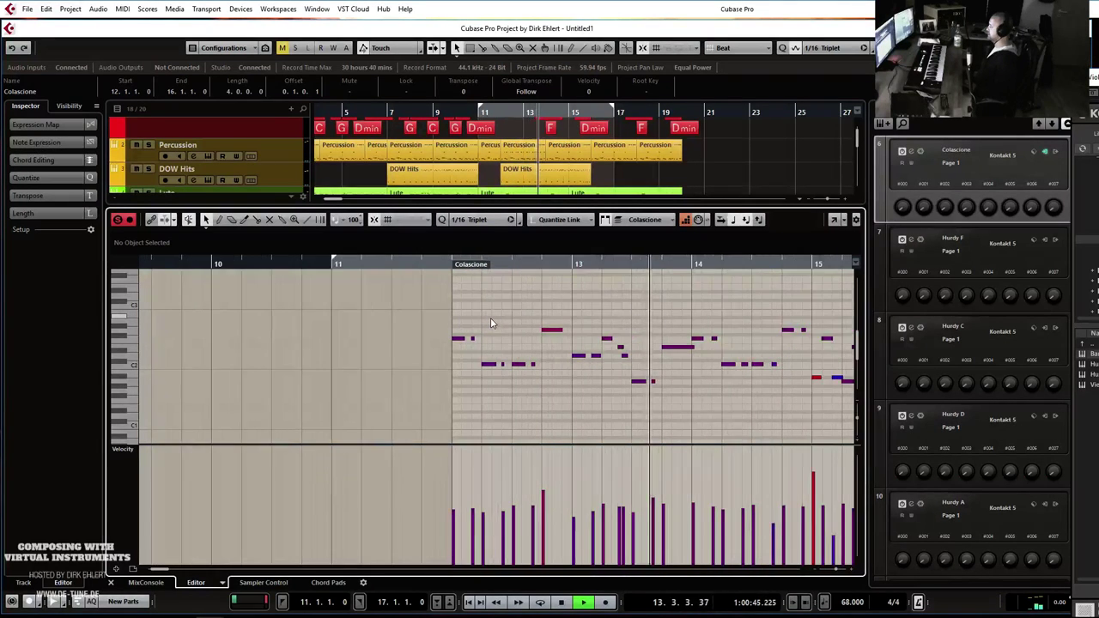
scroll(490, 322, down, 3)
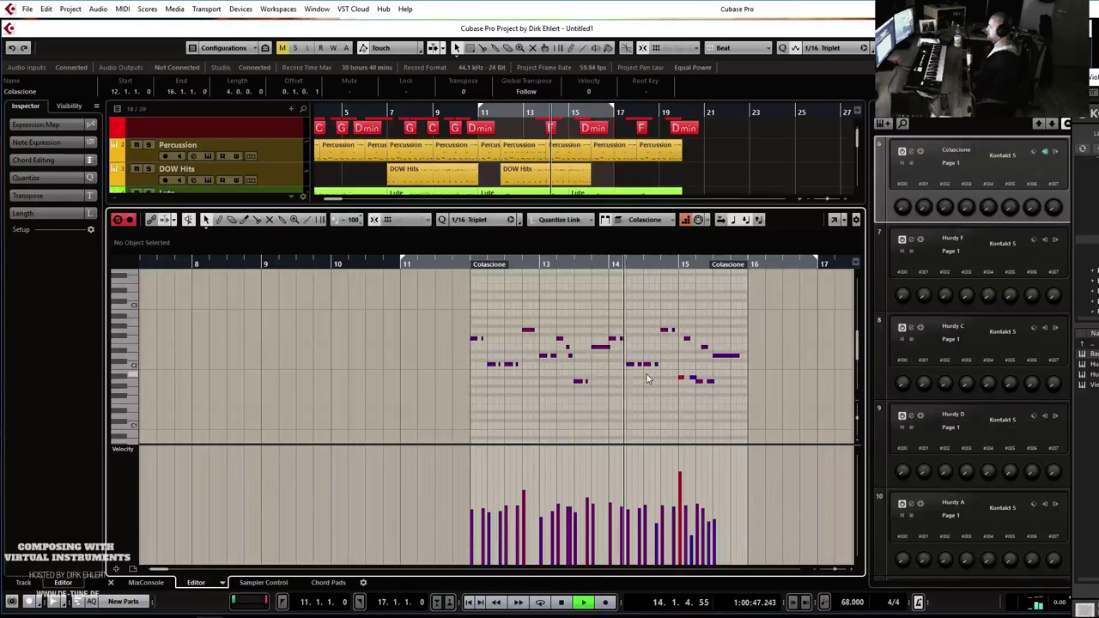
Stop playback, show the Modulation data of the Colascione part and delete its controller curve.
key(space)
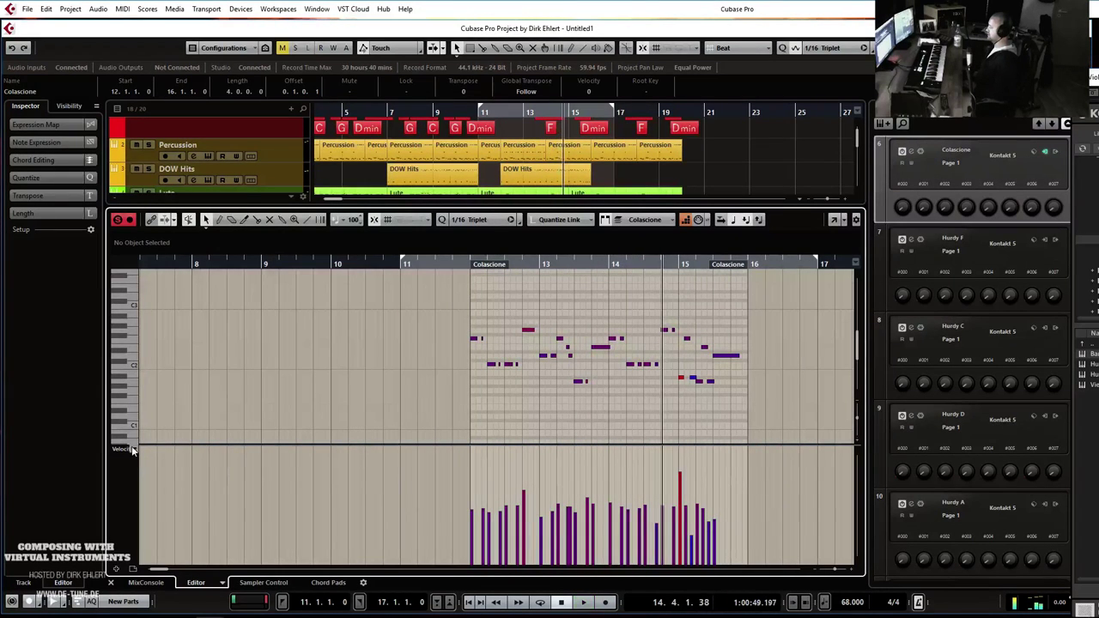
click(128, 448)
click(163, 256)
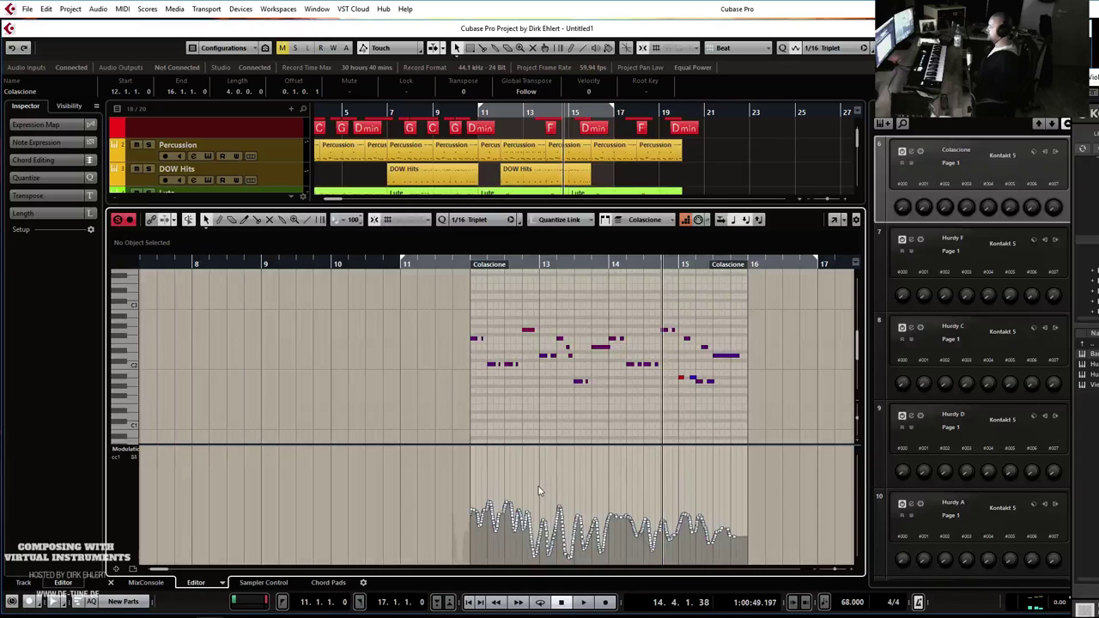
drag(481, 486, 833, 564)
key(Delete)
mouse_move(525, 497)
mouse_down()
mouse_move(423, 544)
mouse_move(496, 494)
mouse_move(496, 467)
mouse_up()
key(Delete)
Play the end of the Colascione part and try lowering its final long note by an octave, auditioning the notes before it.
key(space)
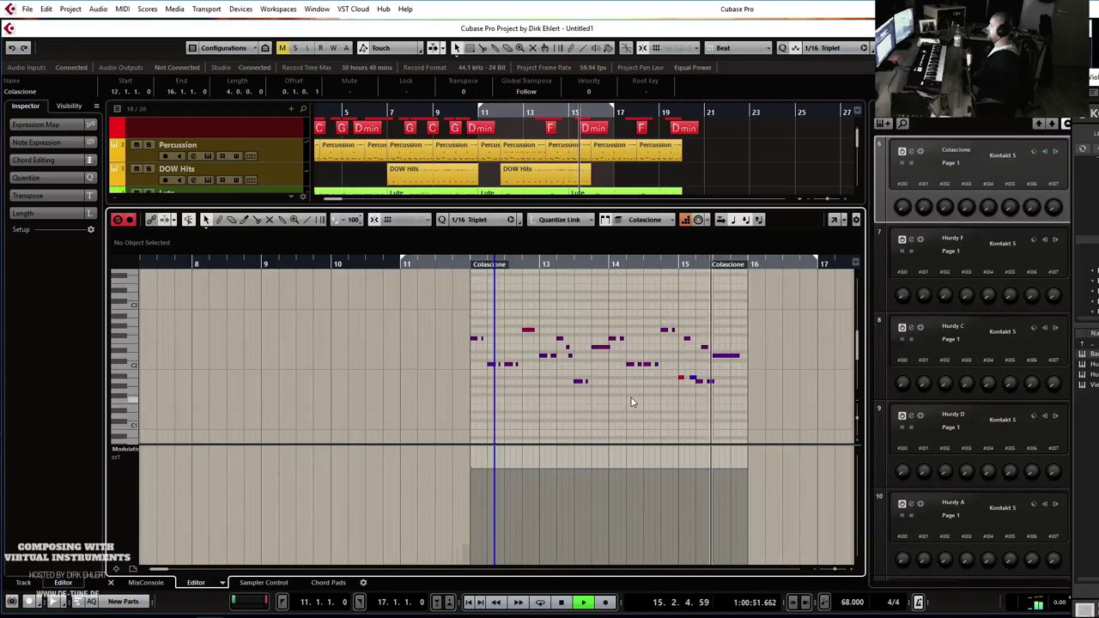
key(space)
click(724, 355)
click(720, 355)
key(shift+Down)
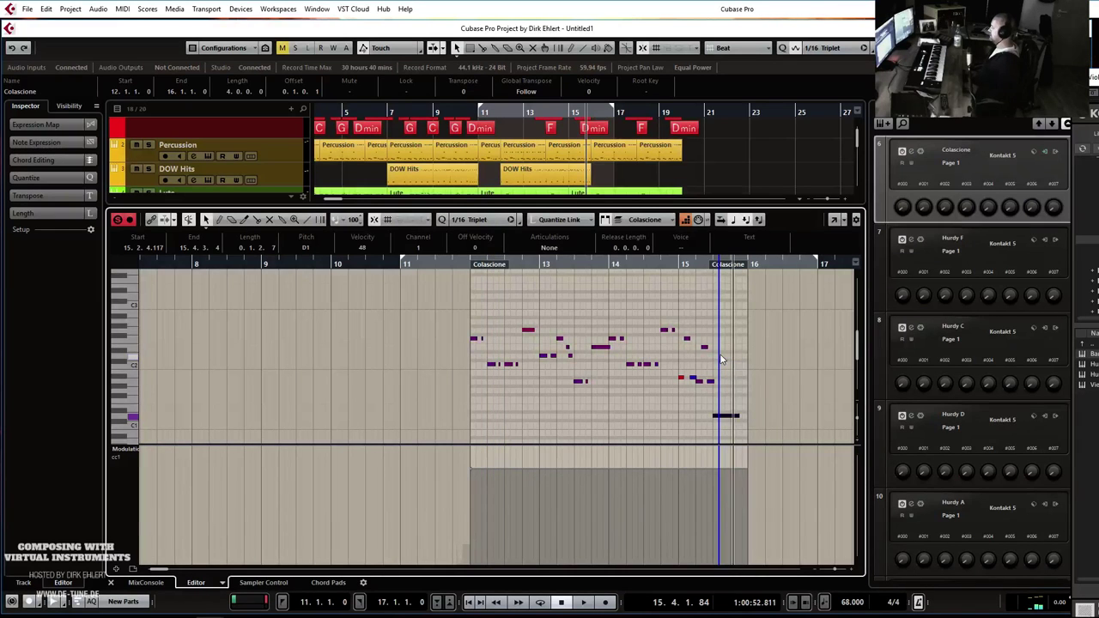
click(710, 381)
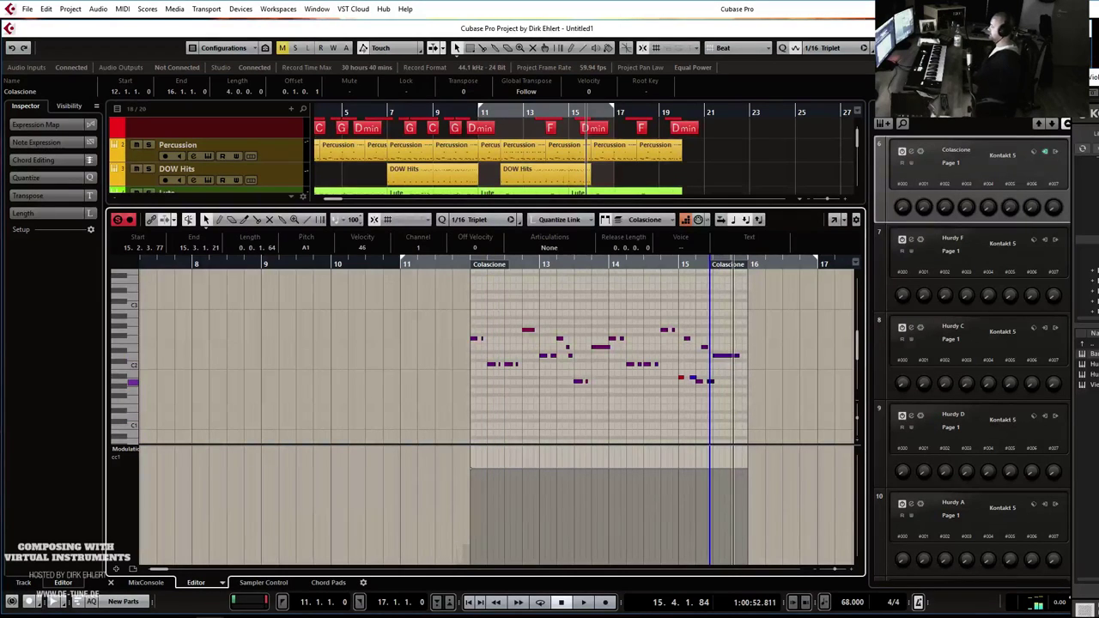
key(shift+Down)
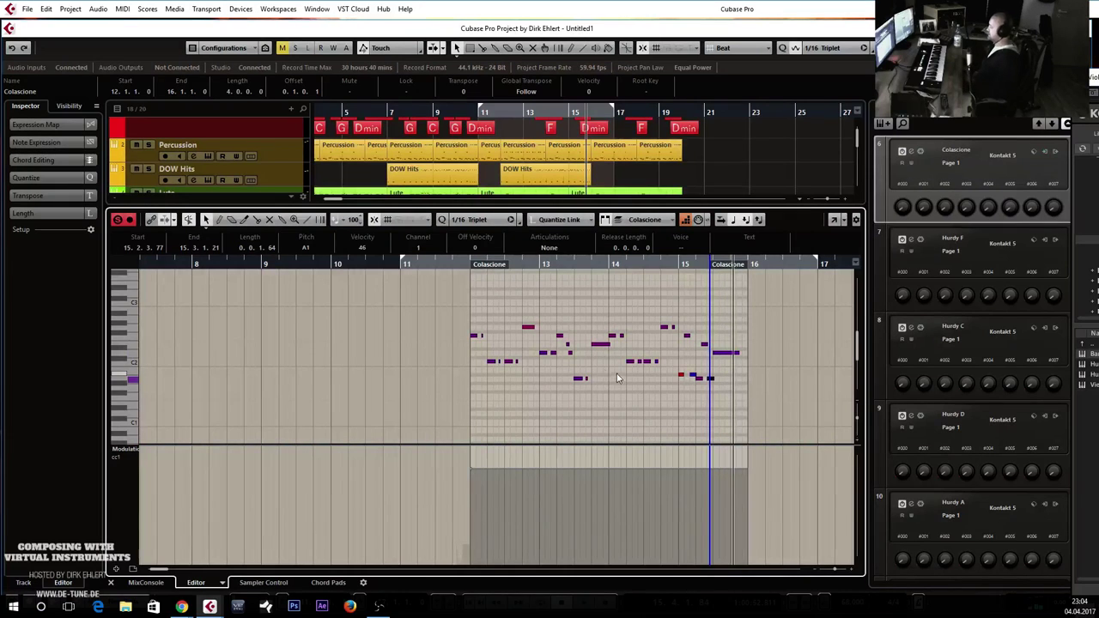
click(693, 378)
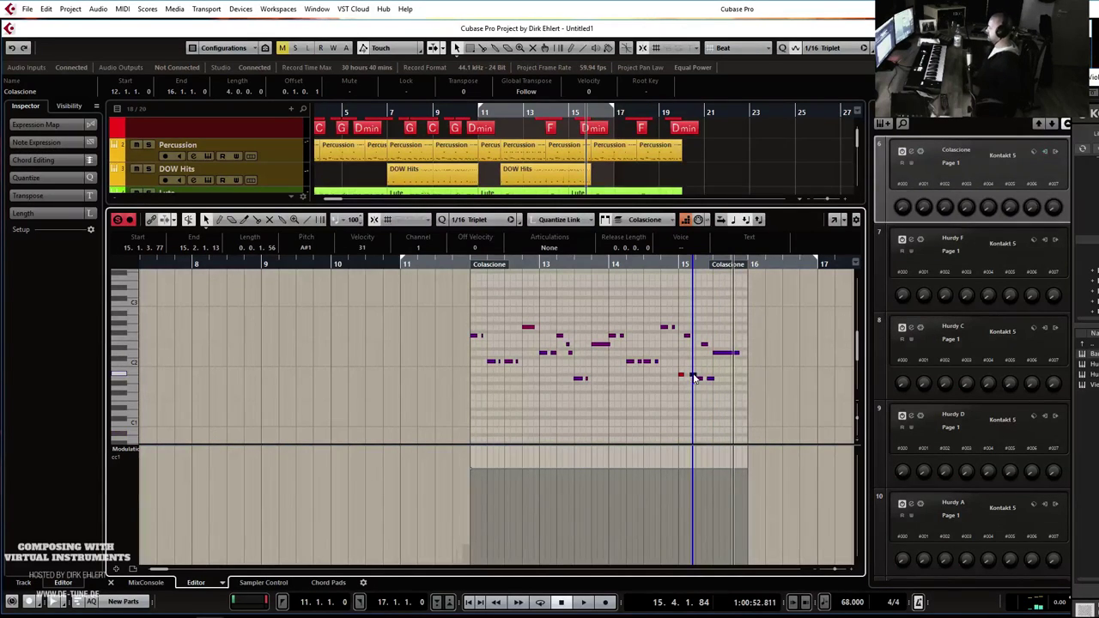
click(656, 361)
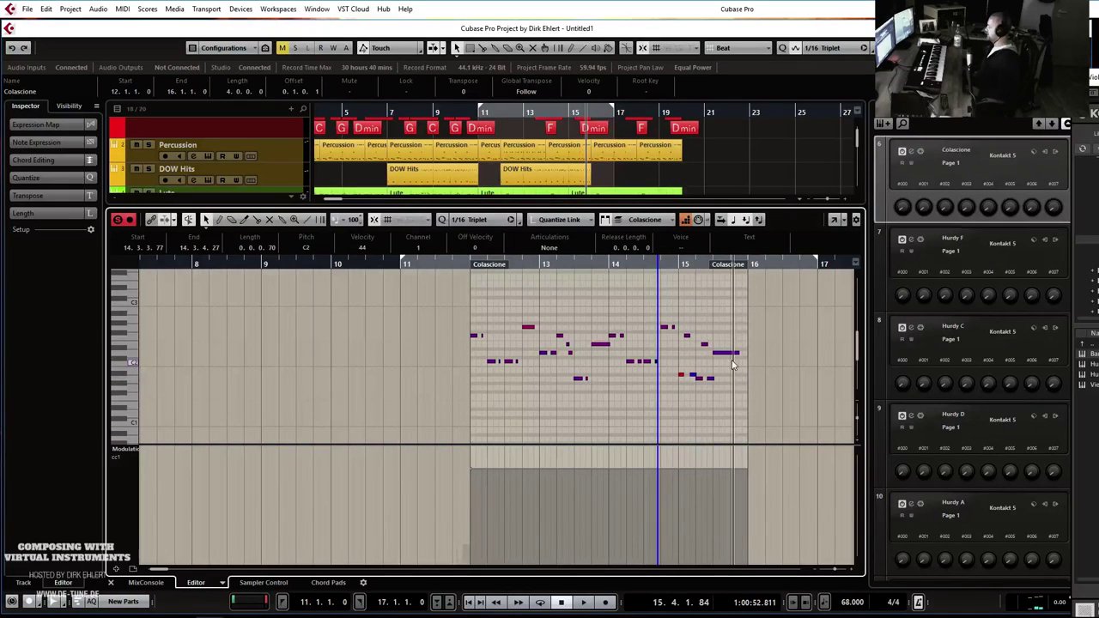
Lower all higher Colascione notes in bars 12 to 15 by one octave and set the part's modulation level to about 52.
drag(746, 366, 420, 289)
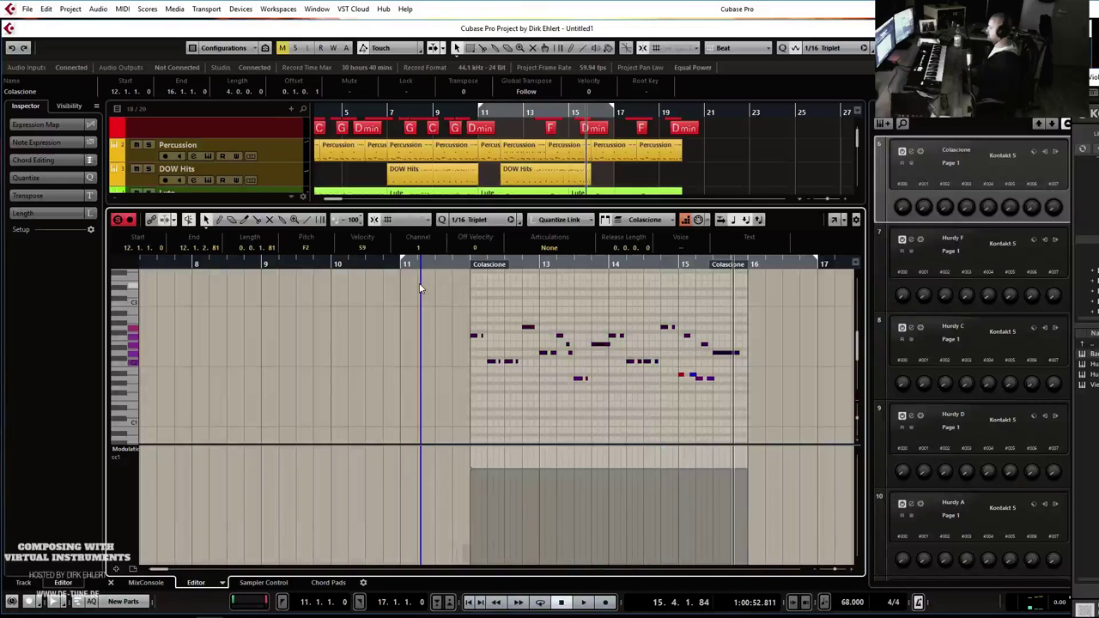
key(shift+Down)
click(508, 330)
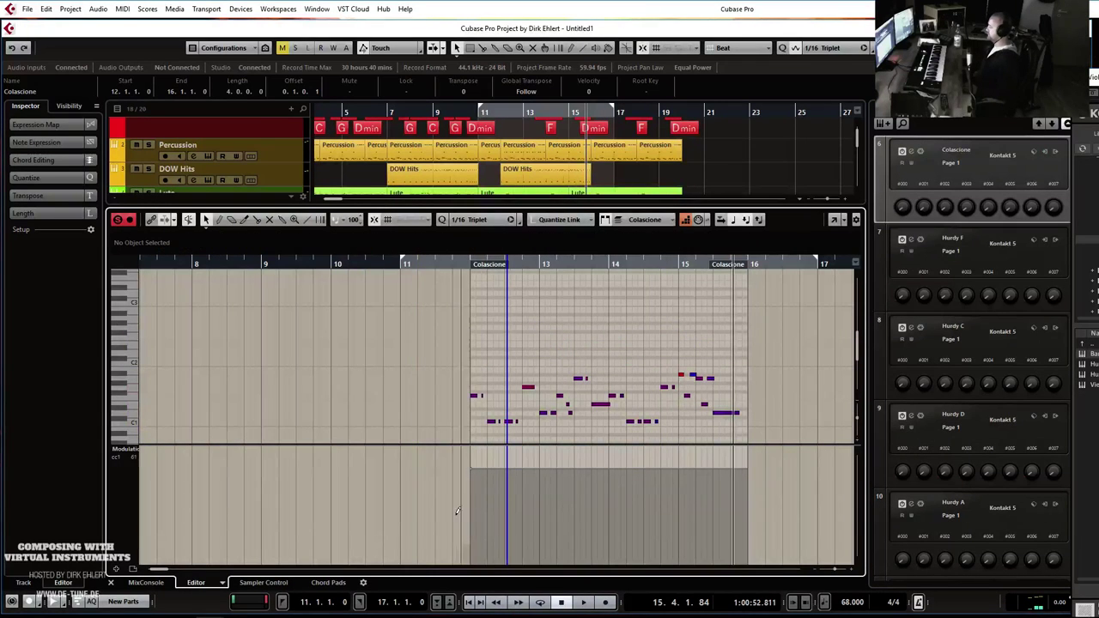
drag(475, 509, 479, 512)
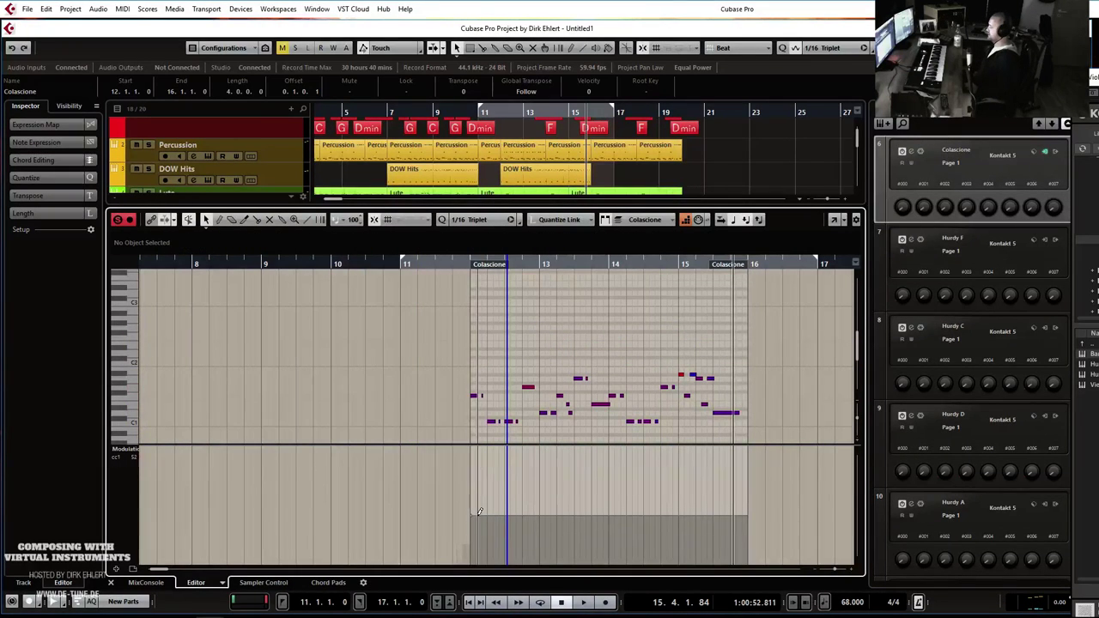
Play the edited Colascione part from just before bar 12 to bar 14.
click(464, 262)
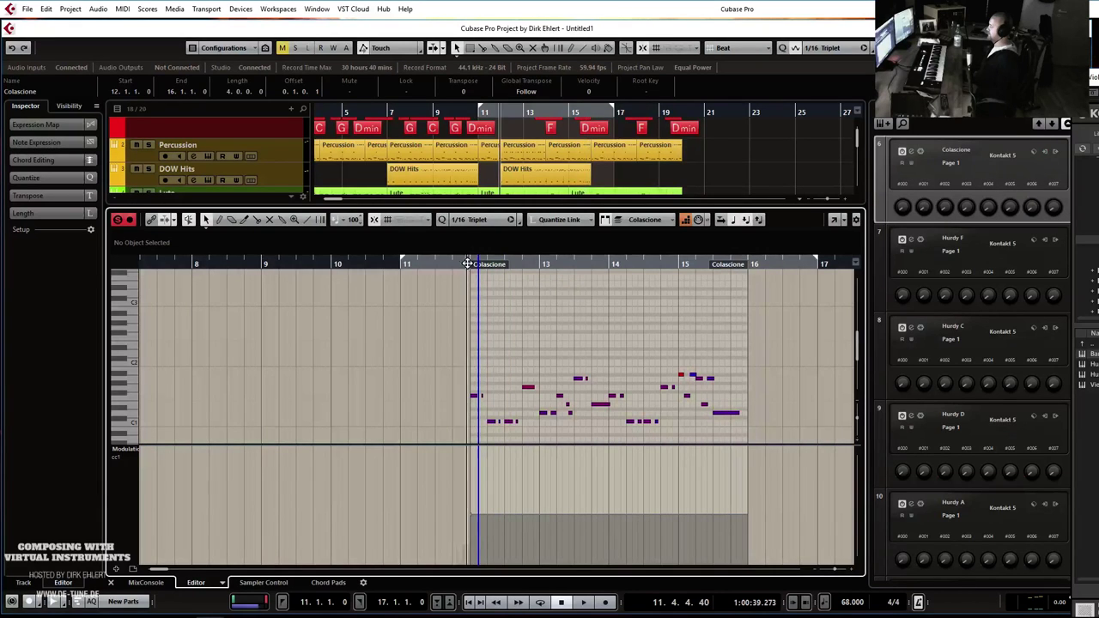
key(space)
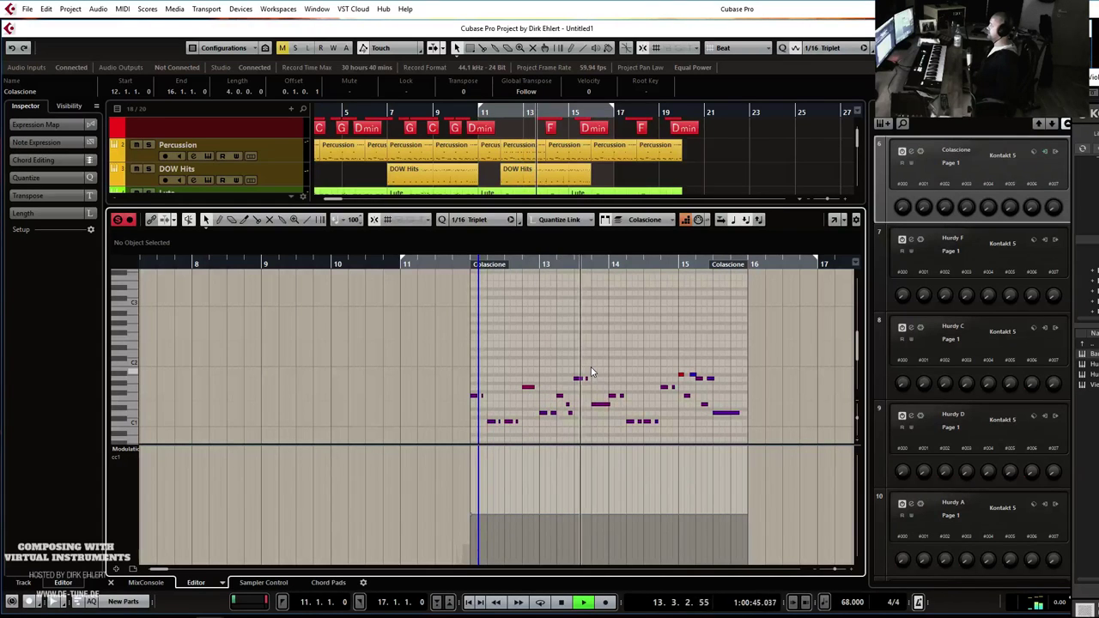
key(space)
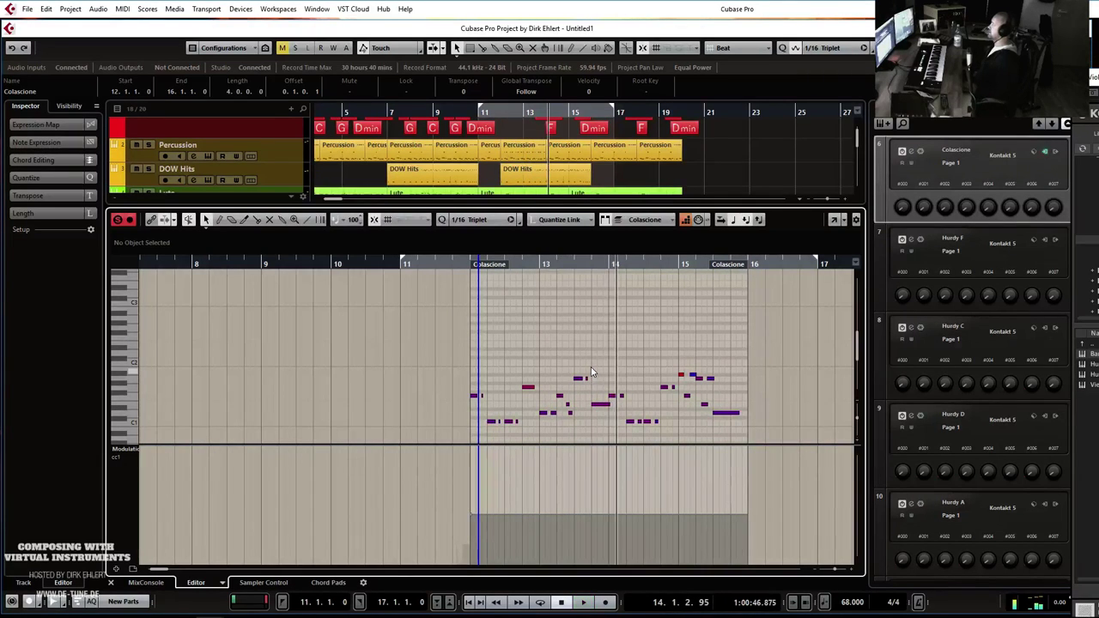
Close the note editor and play the full arrangement from bar 11.
key(ctrl+e)
click(497, 115)
key(h)
key(space)
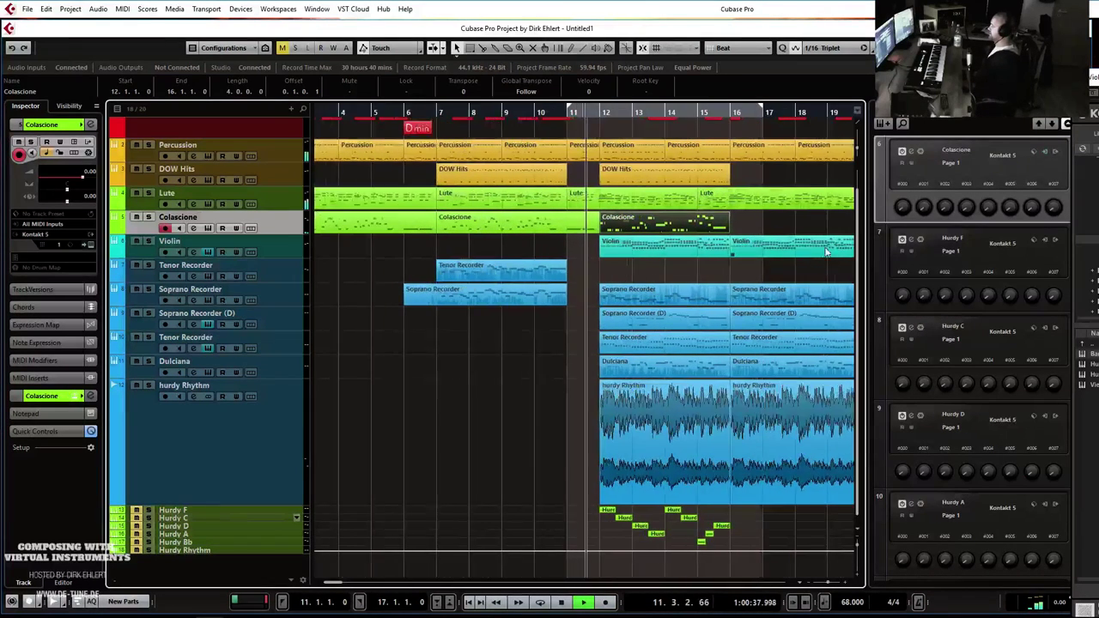
key(h)
key(h)
key(h)
click(576, 272)
key(g)
key(g)
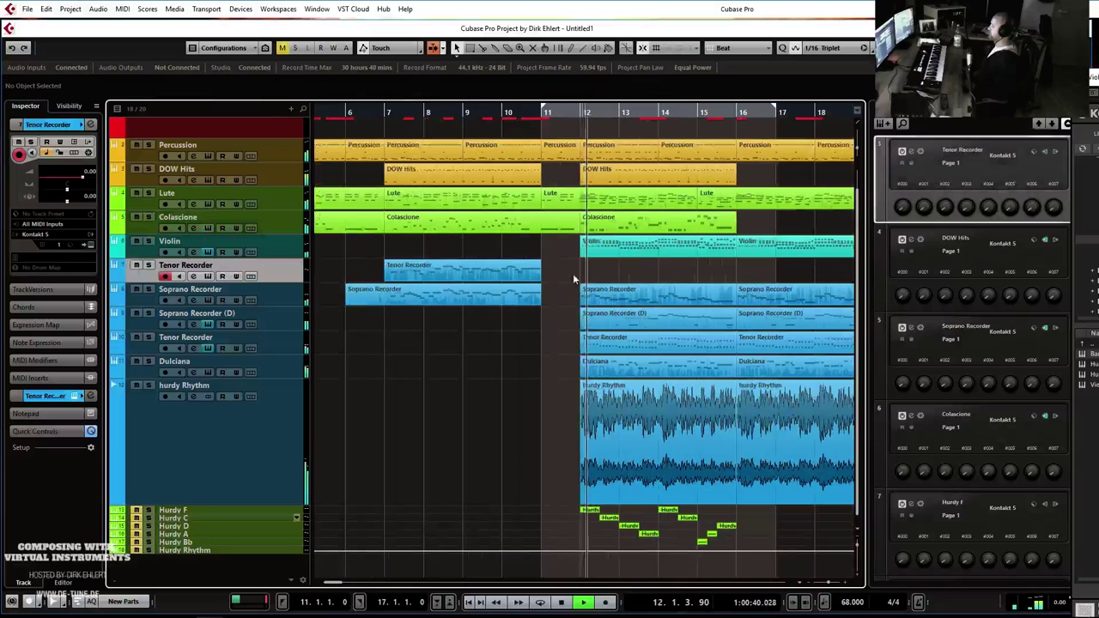
key(g)
key(g)
key(g)
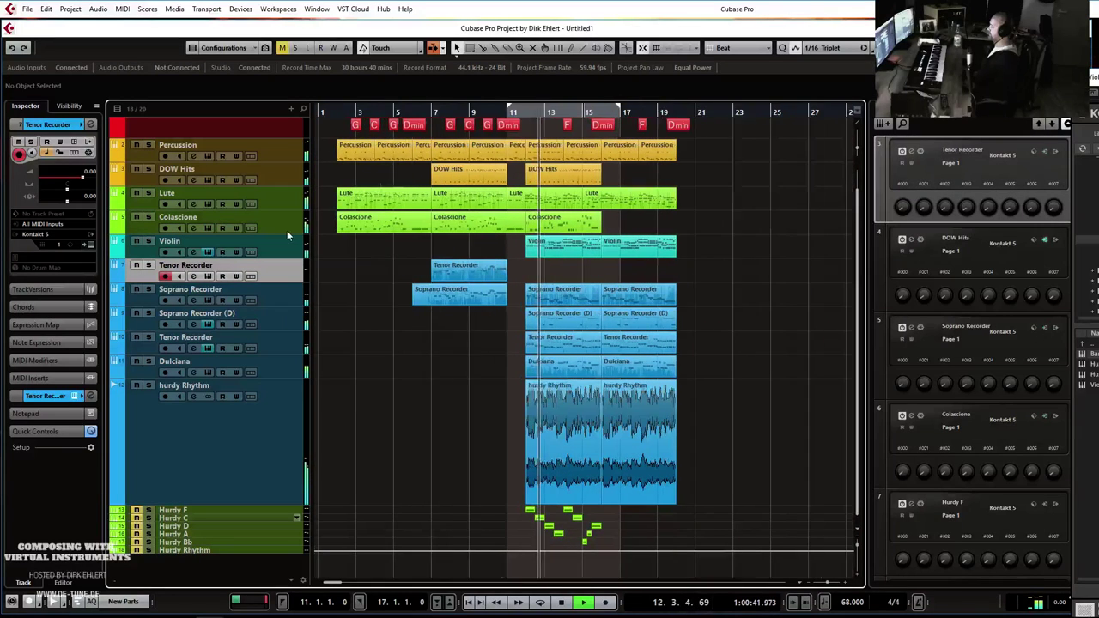
Set the Colascione track volume to -5.86 and duplicate its bar 12 part to bar 16.
key(h)
click(287, 230)
drag(75, 178, 73, 177)
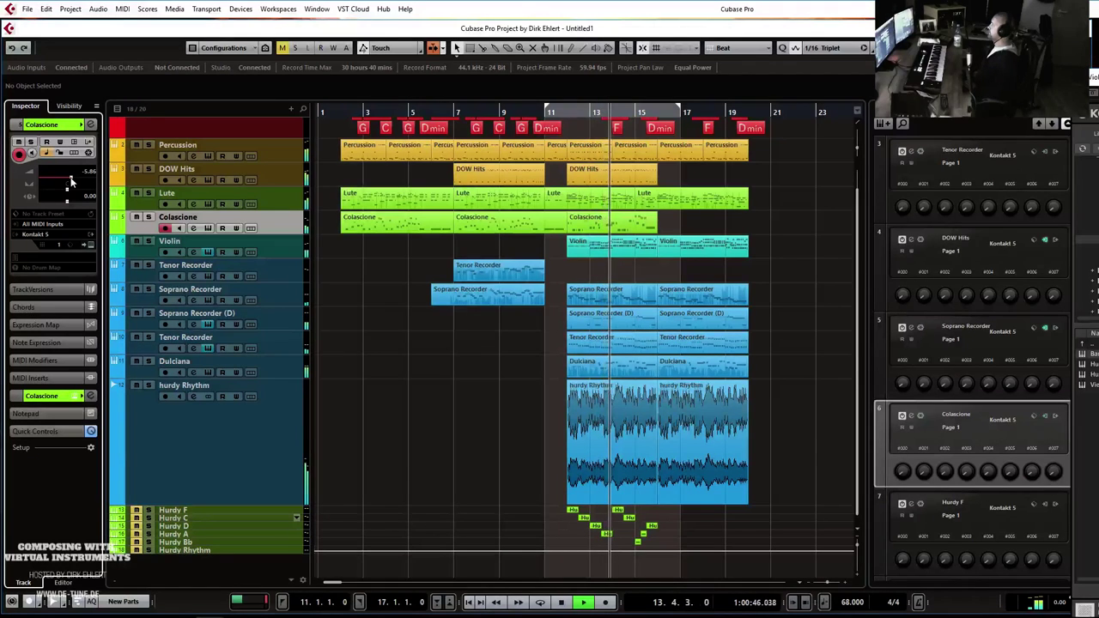
click(653, 230)
key(ctrl+d)
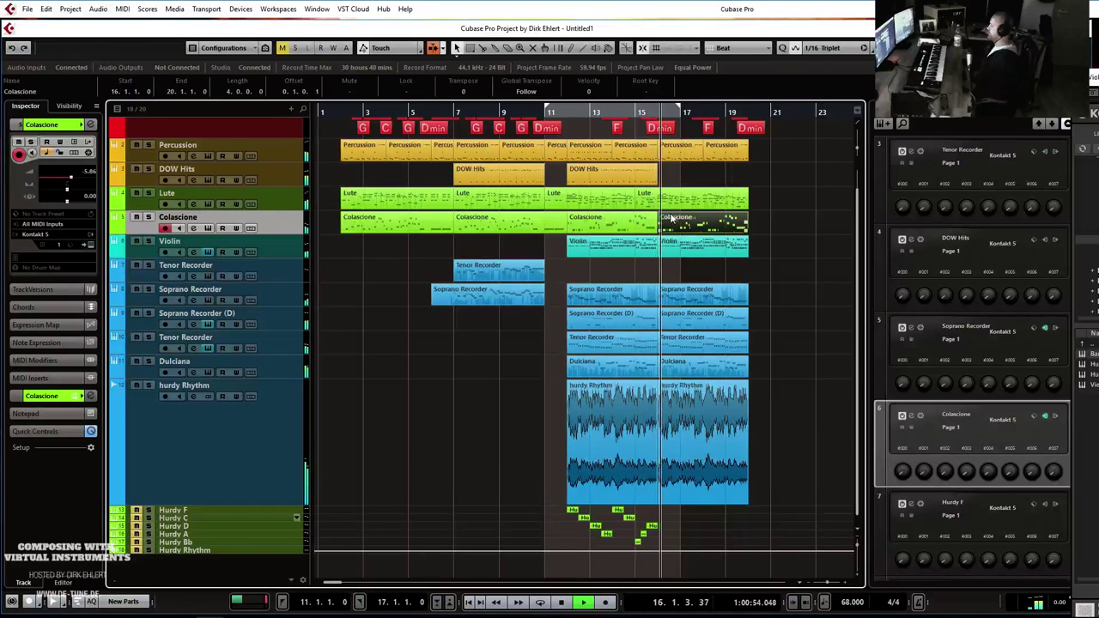
Duplicate the bar 12 DOW Hits part to bar 16 while playback continues.
key(h)
key(h)
key(h)
key(h)
key(h)
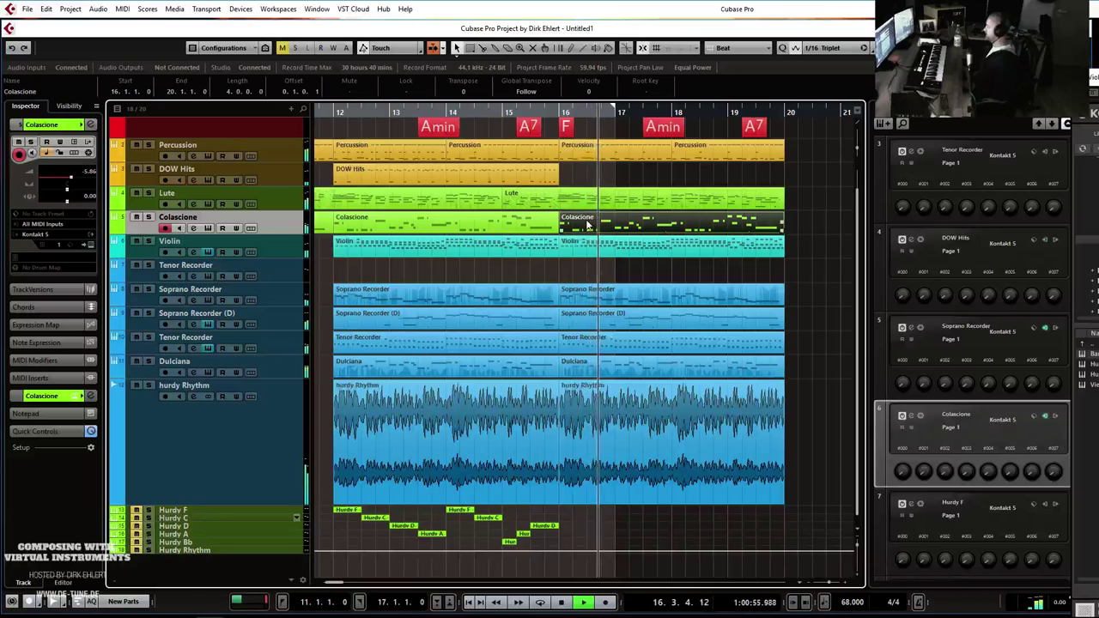
key(g)
key(g)
key(g)
scroll(536, 220, up, 1)
click(537, 207)
key(ctrl+d)
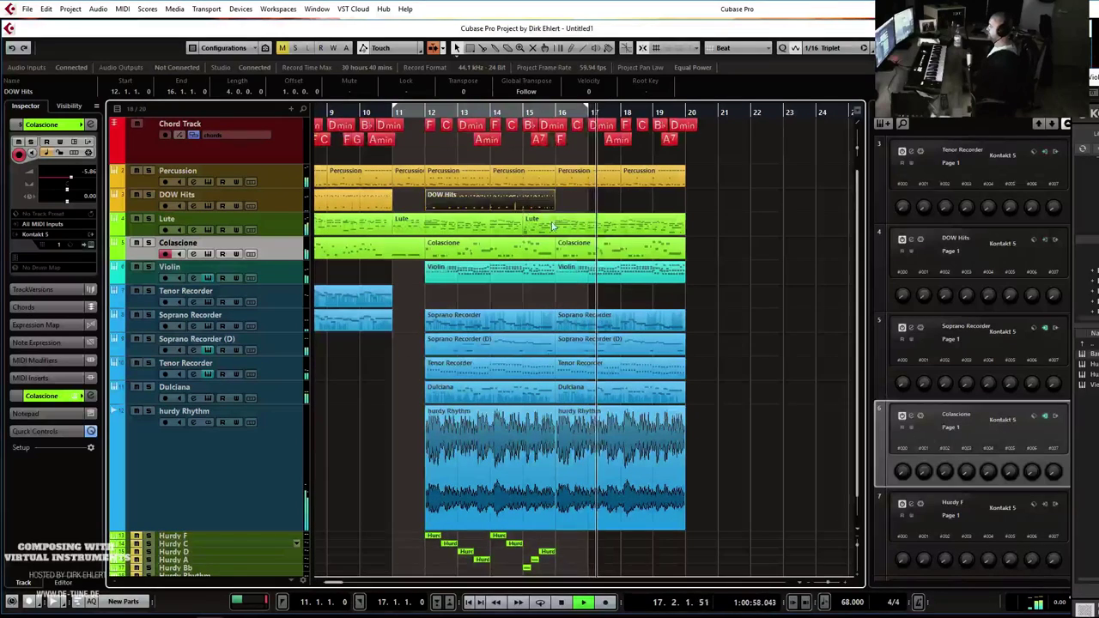
key(g)
key(g)
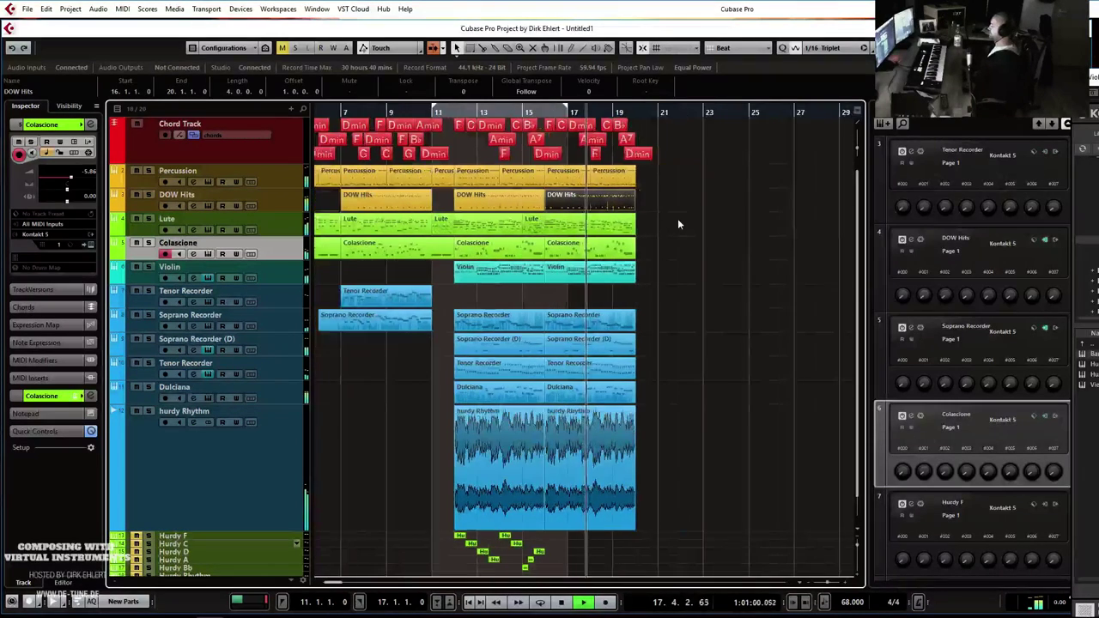
Replace the Percussion parts between bars 16 and 20 with duplicates of the preceding Percussion material.
key(h)
key(space)
drag(660, 177, 462, 179)
key(Delete)
click(484, 174)
key(Delete)
click(441, 180)
key(ctrl+d)
key(ctrl+d)
Play the extended arrangement up to bar 20 and stop playback.
key(space)
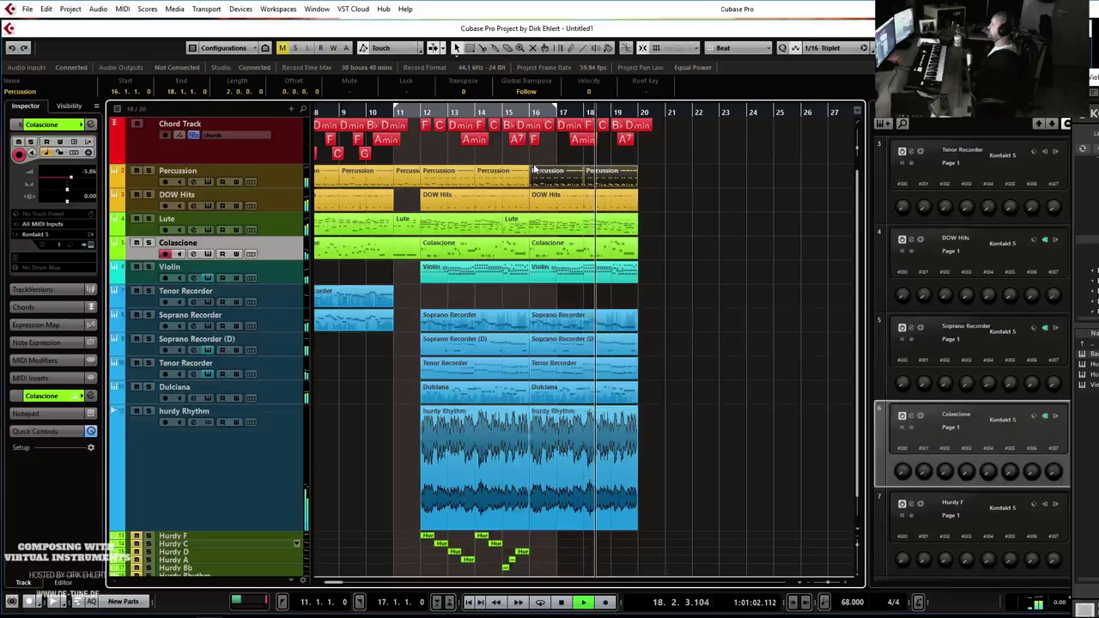
key(h)
key(h)
key(h)
key(g)
key(g)
key(g)
key(g)
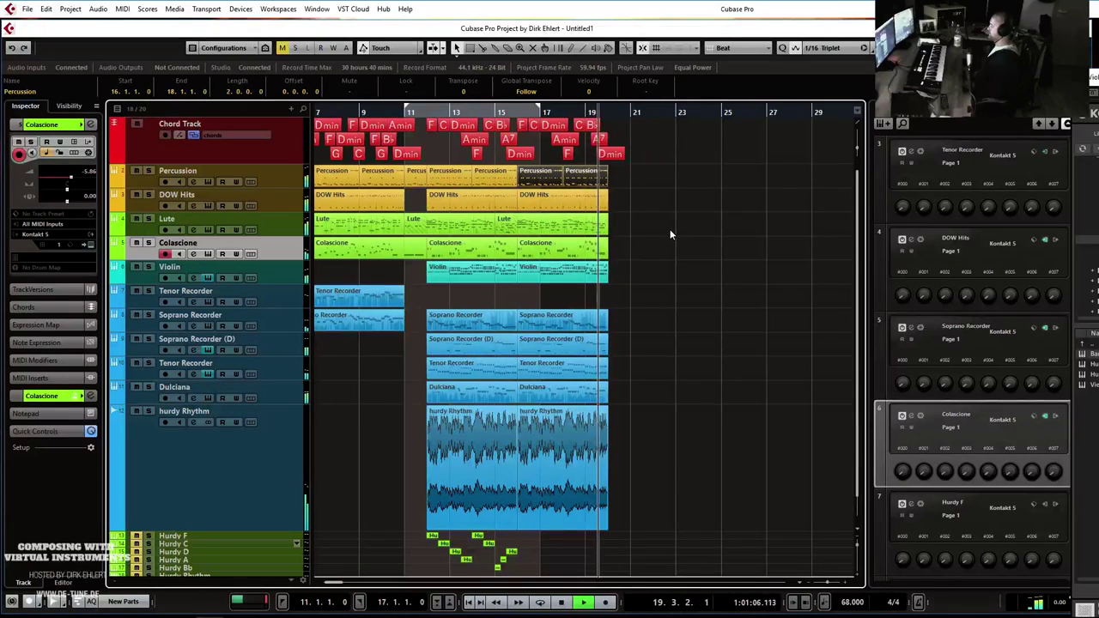
key(space)
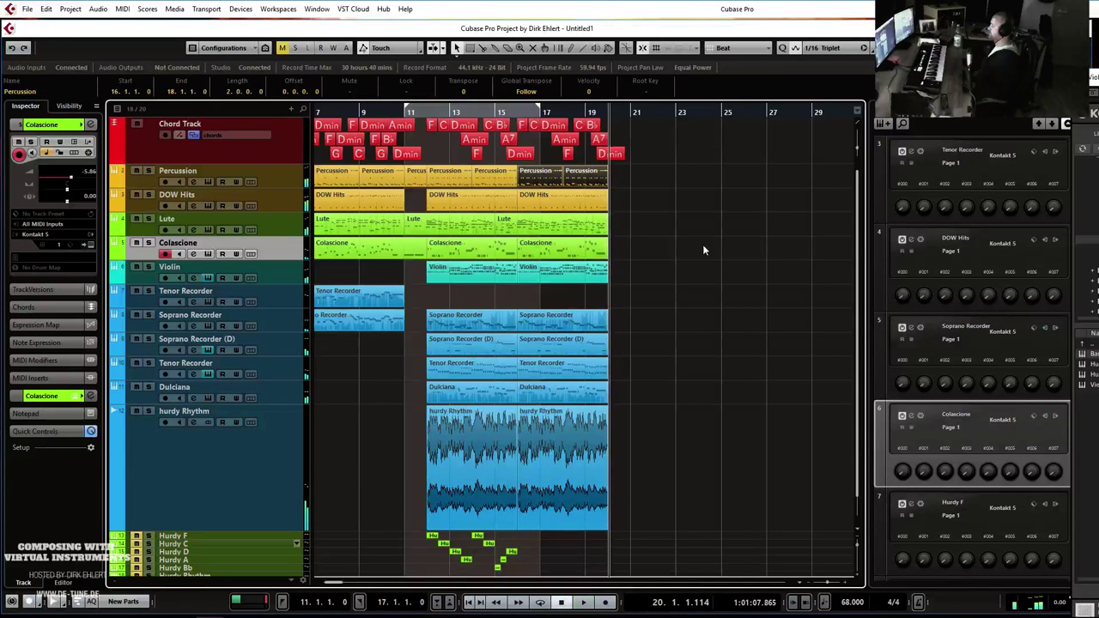
Recolour the hurdy Rhythm track turquoise to match the Violin track.
scroll(704, 247, left, 4)
scroll(701, 246, right, 3)
scroll(679, 227, down, 1)
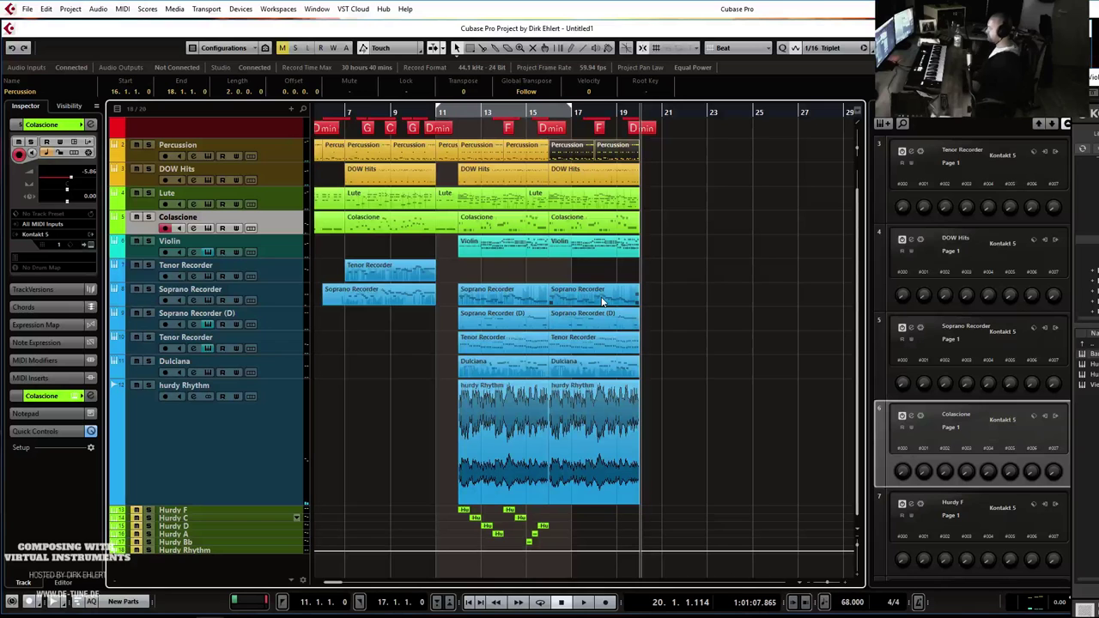
scroll(302, 473, up, 1)
click(218, 483)
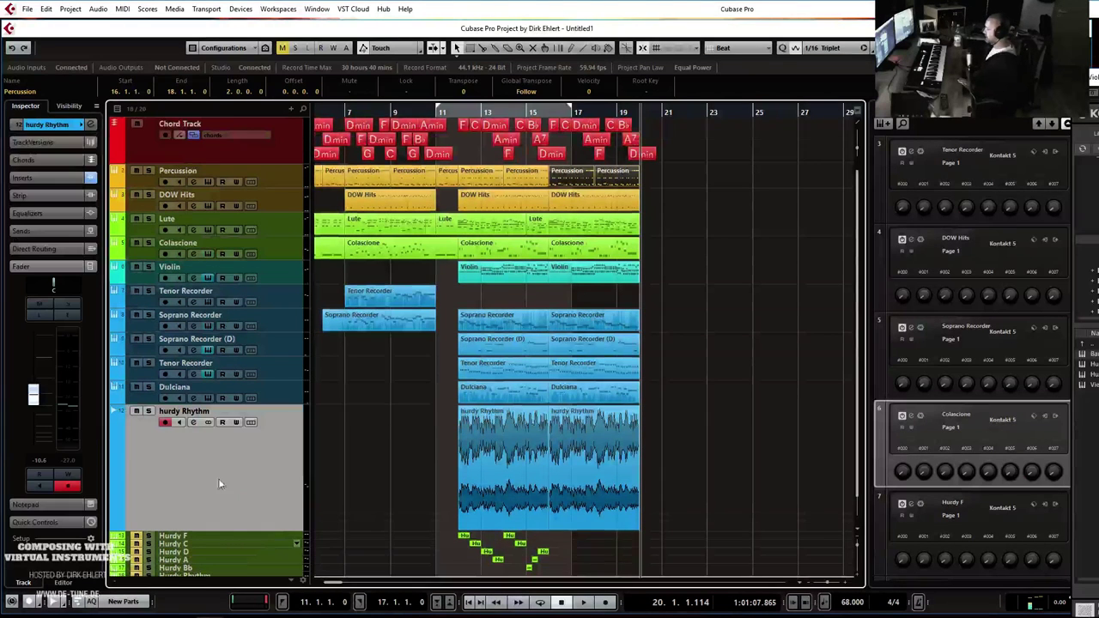
click(86, 125)
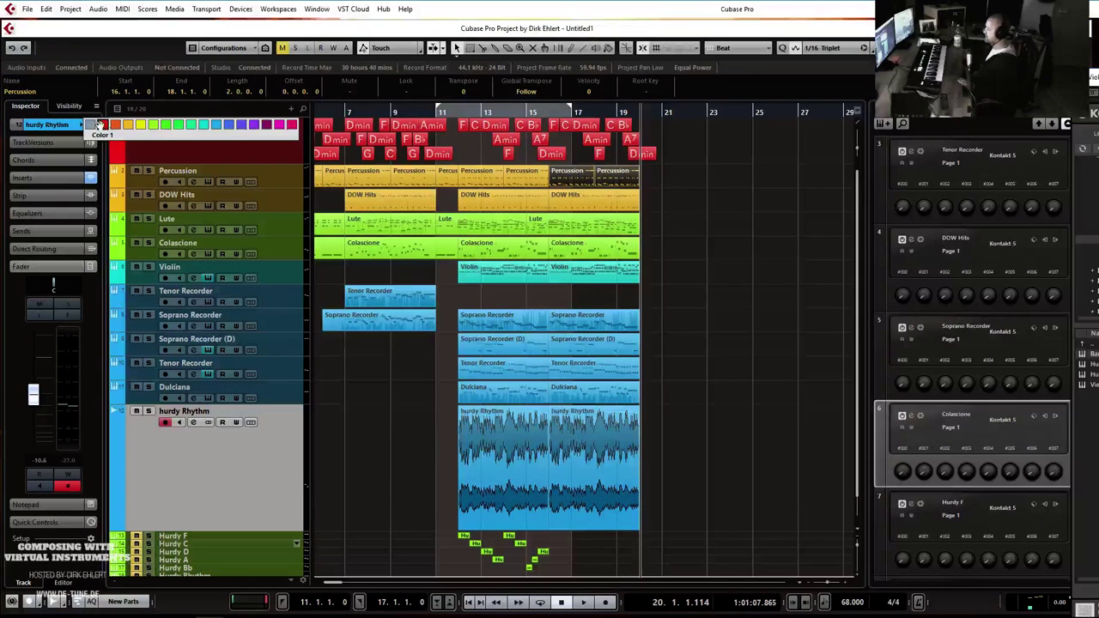
click(207, 125)
Set the left locator to 1.4.1 and play the arrangement from there into bar 3.
key(g)
key(g)
key(g)
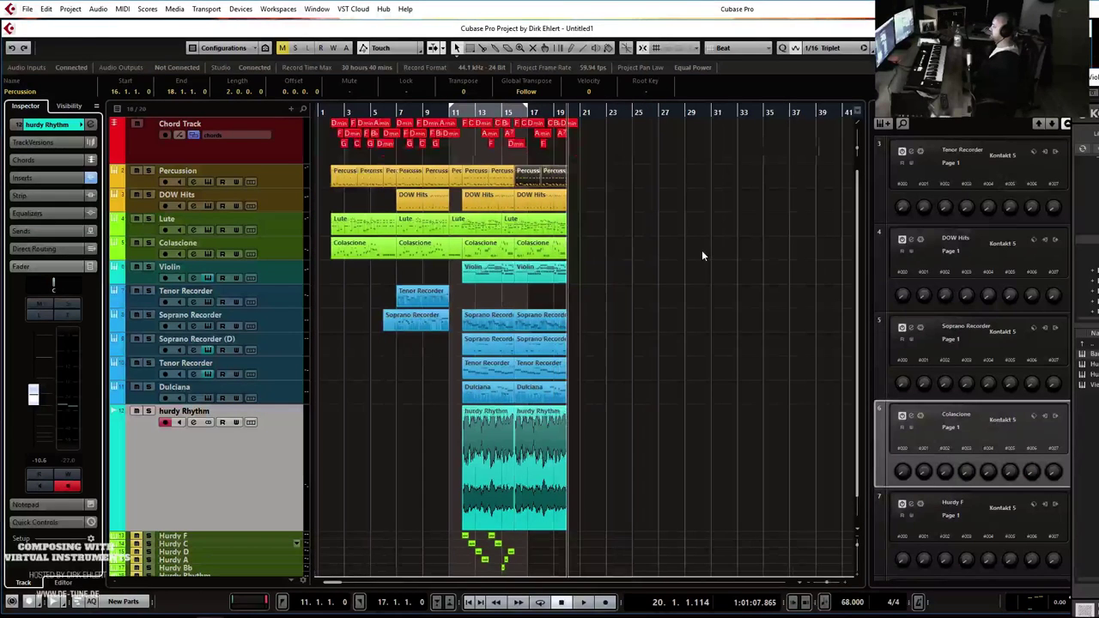
click(326, 112)
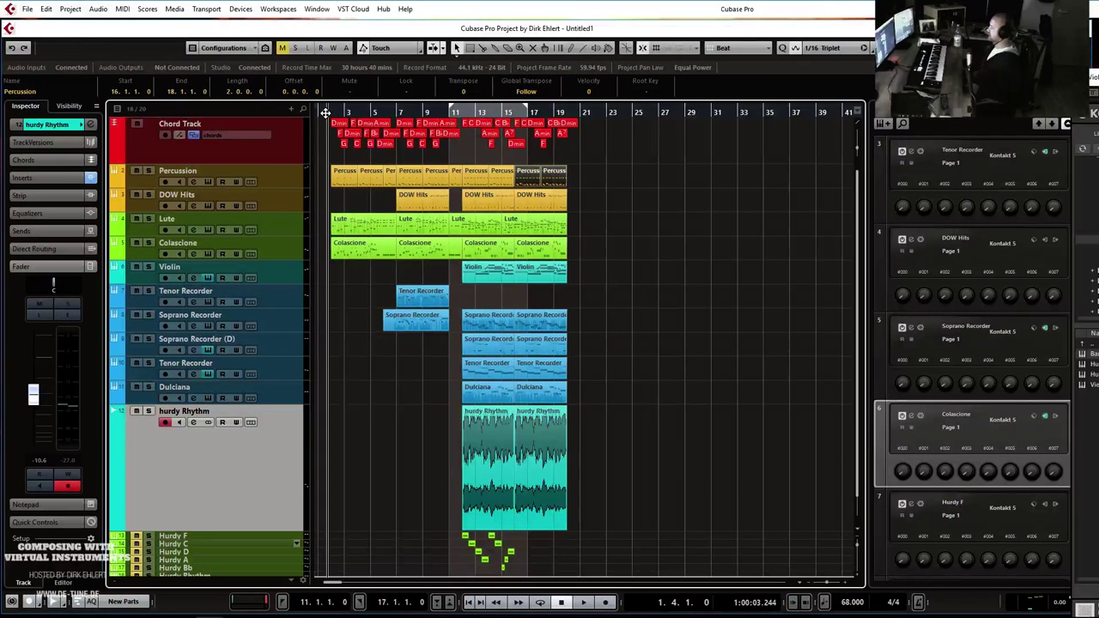
ctrl+click(326, 112)
key(h)
key(h)
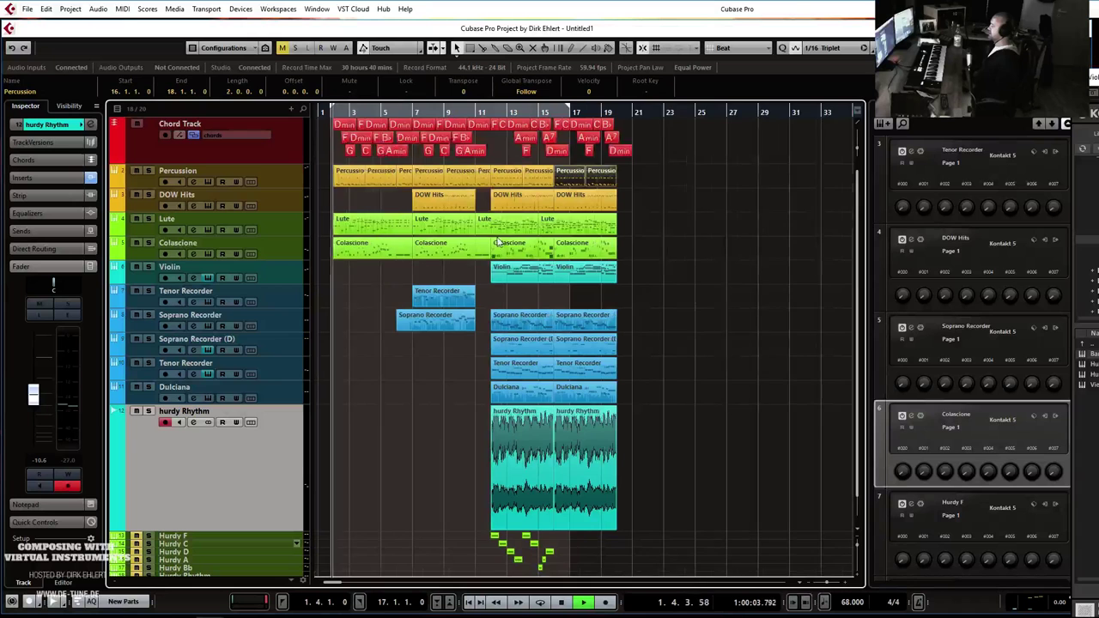
key(g)
key(g)
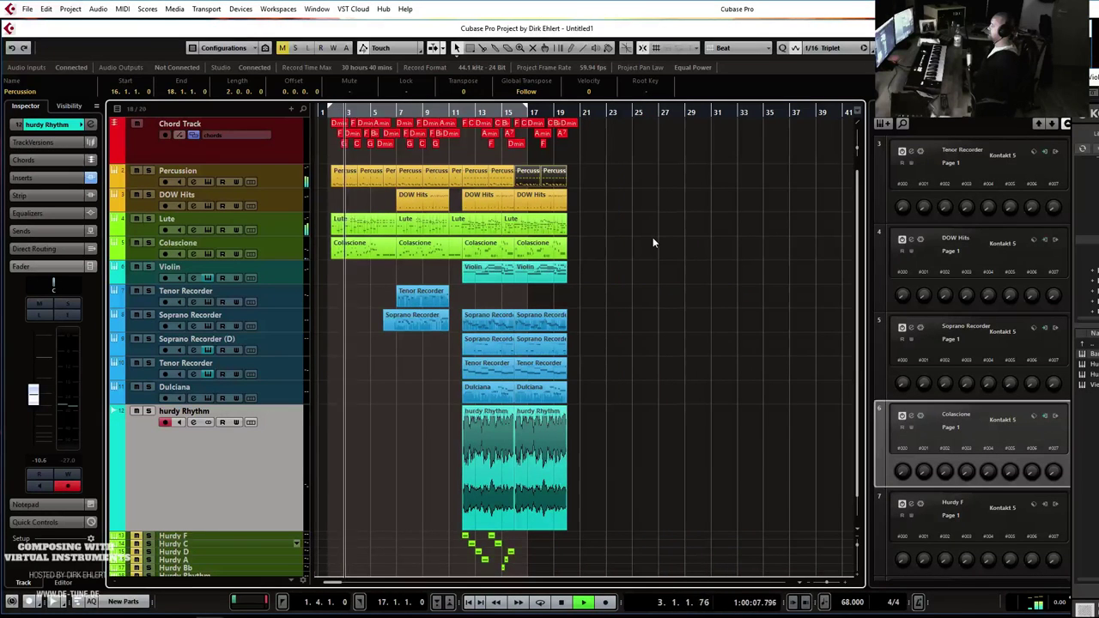
key(space)
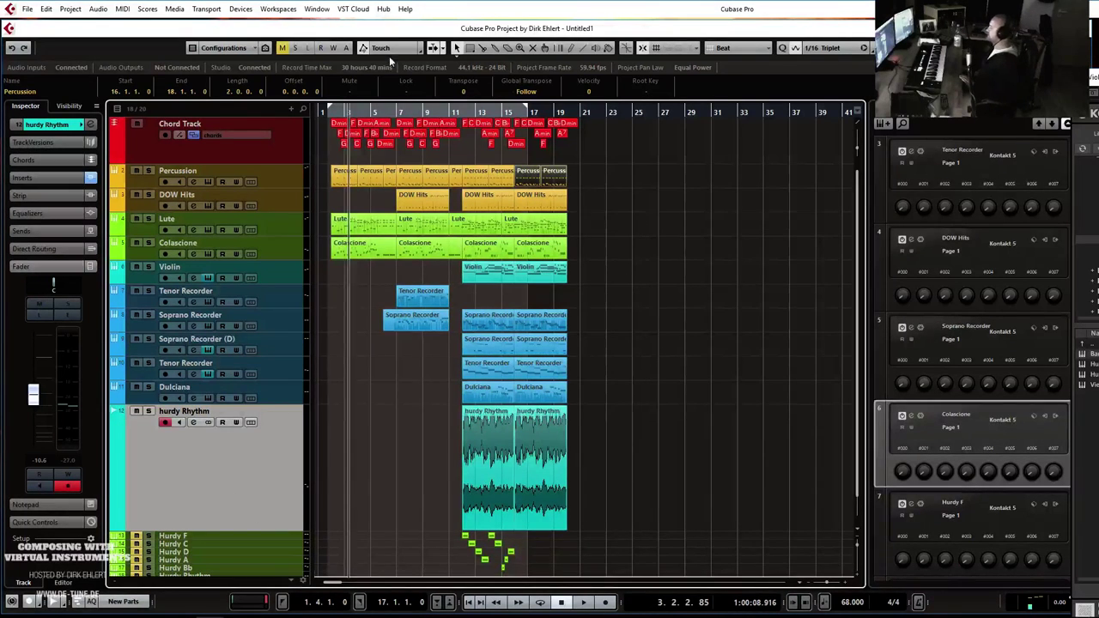
Reconnect the audio device through the VST Audio System settings in Device Setup.
click(278, 9)
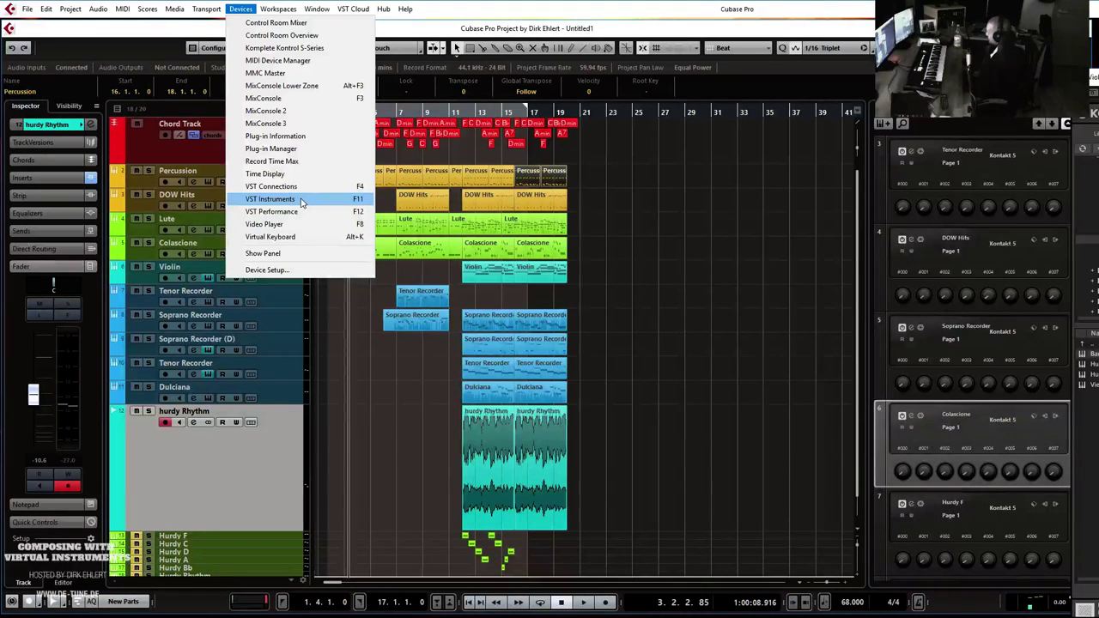
click(267, 270)
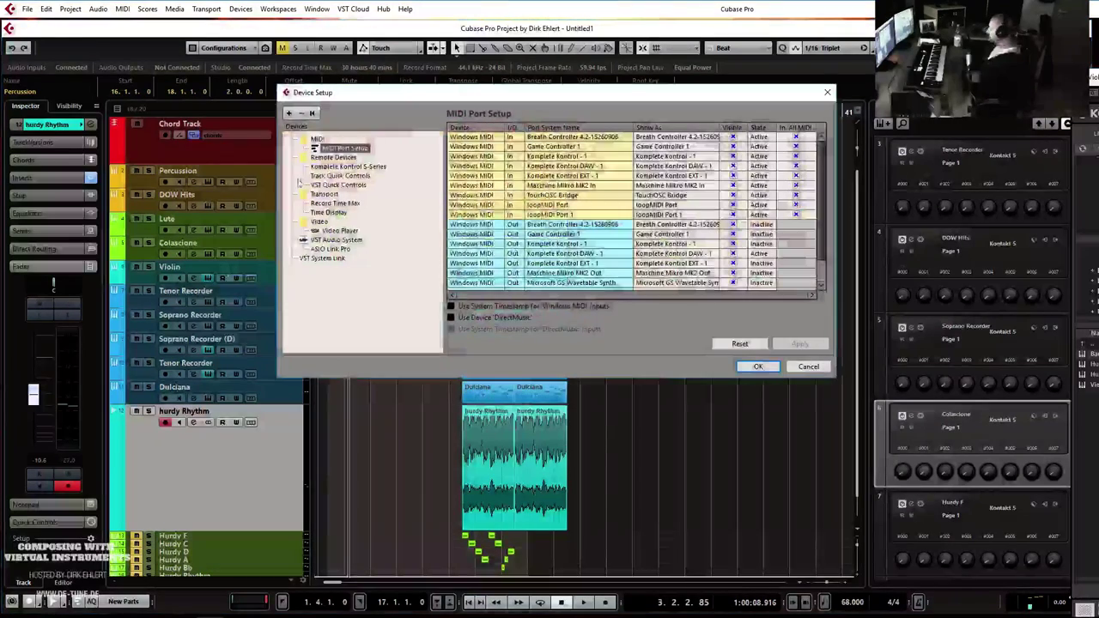
click(336, 240)
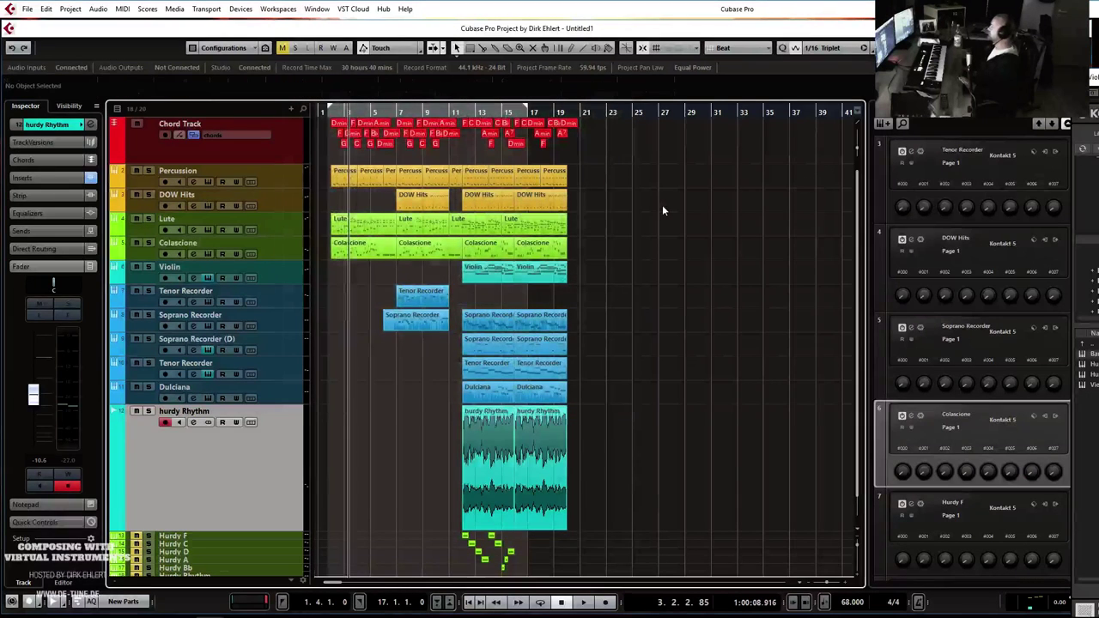
Select the DOW Hits track and briefly play the arrangement's opening to check the sound.
click(662, 205)
key(space)
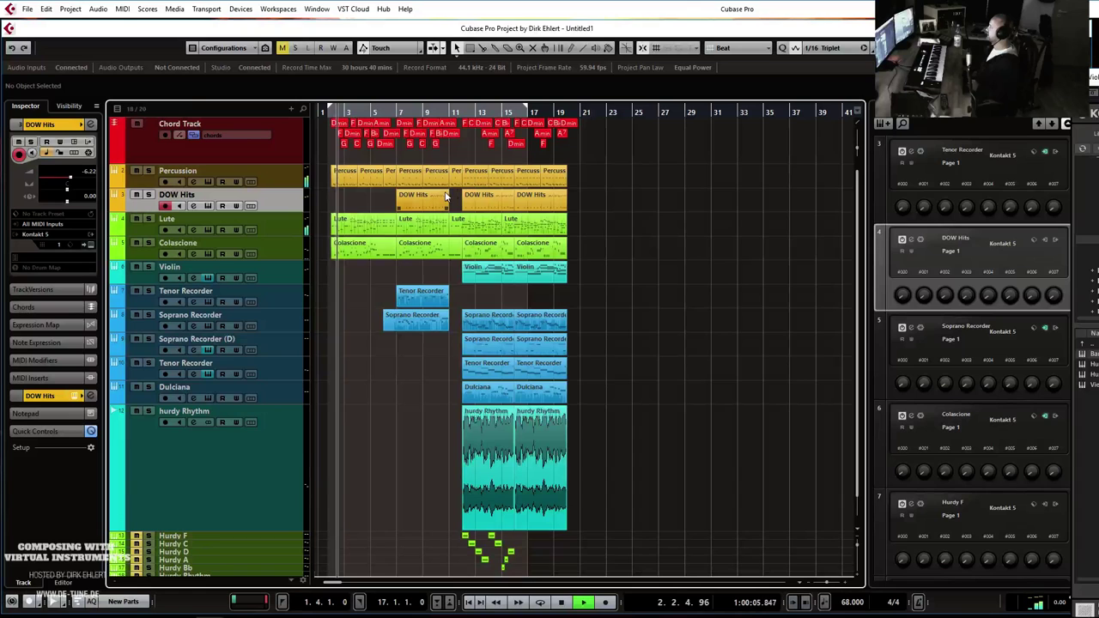
key(space)
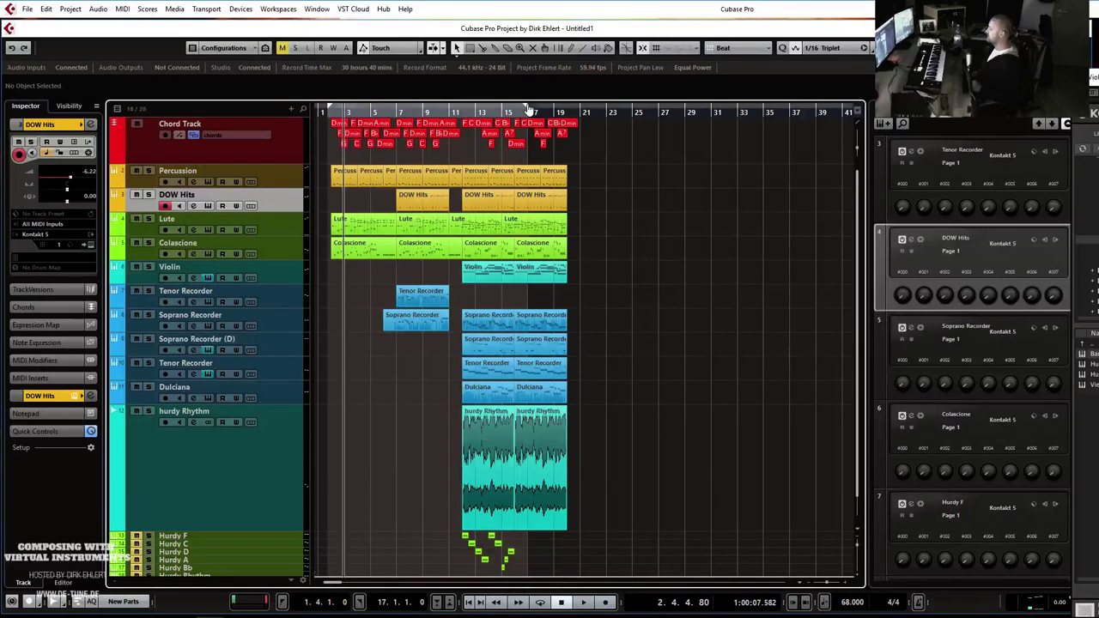
Set the right locator to 20.4.1, enable cycling, and play the arrangement from the left locator to bar 12.
drag(528, 109, 577, 114)
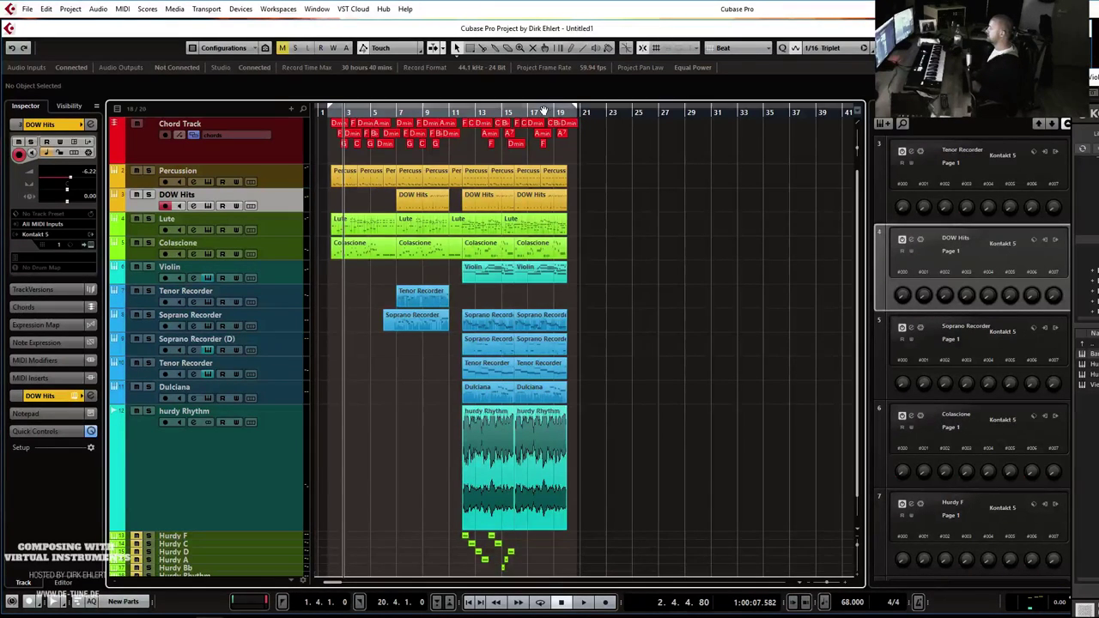
click(543, 109)
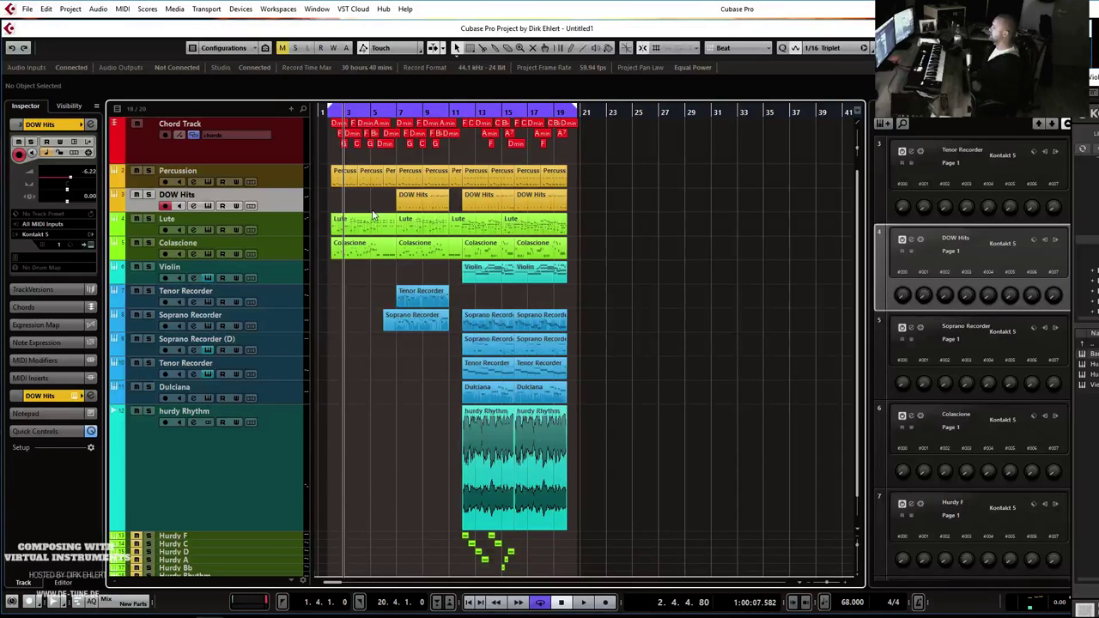
key(KP_1)
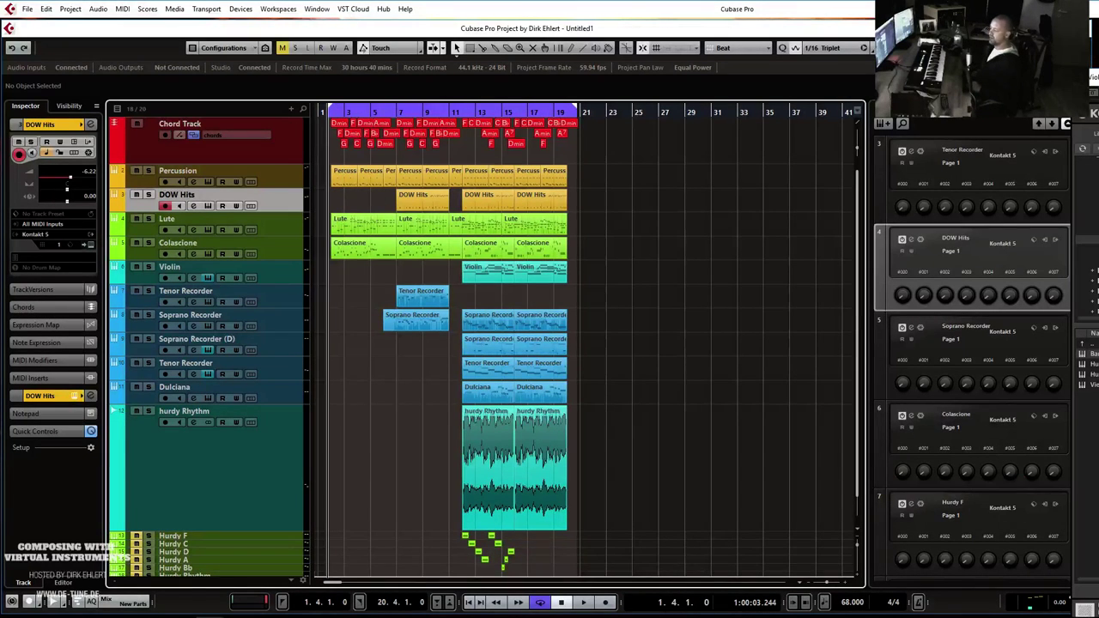
key(space)
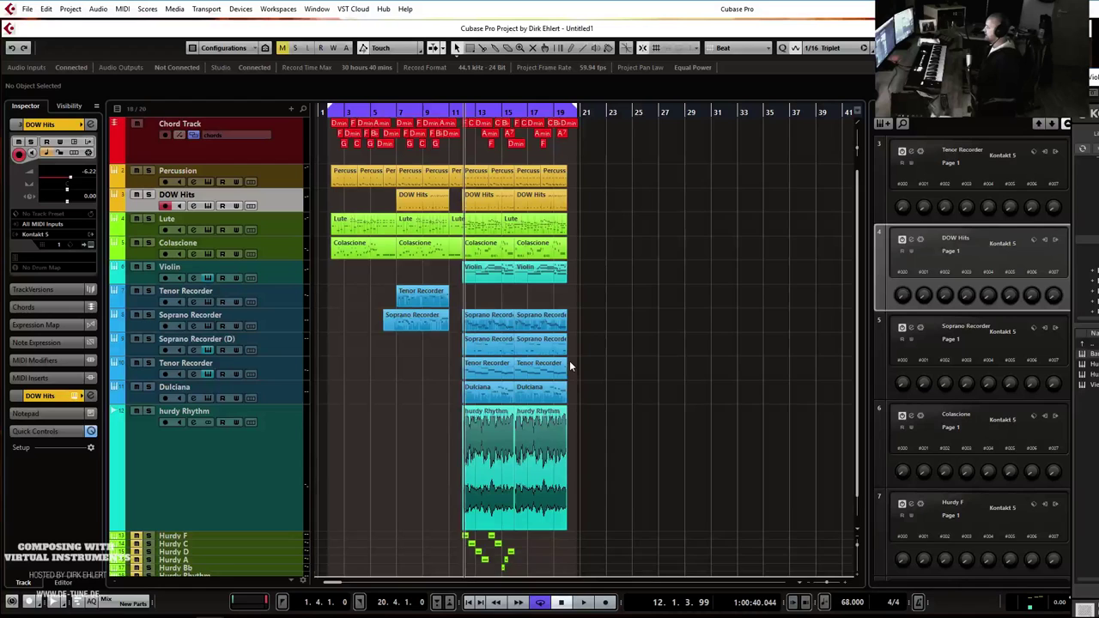
Move all chords and parts from bar 12 onward four bars later, to start at bar 16.
scroll(569, 364, down, 1)
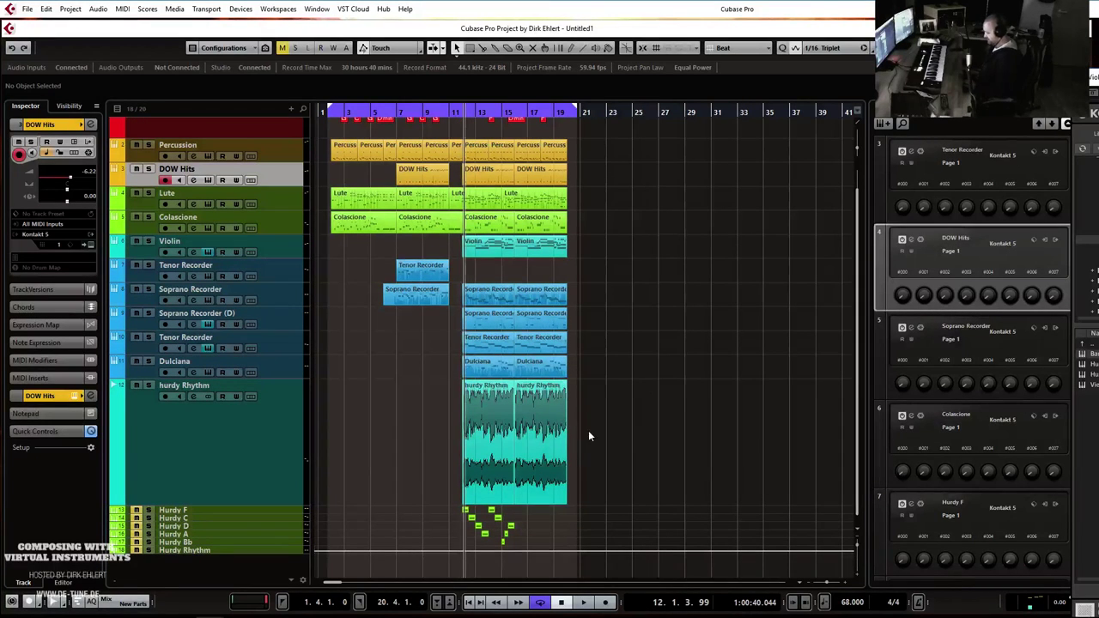
click(626, 360)
key(h)
key(h)
key(h)
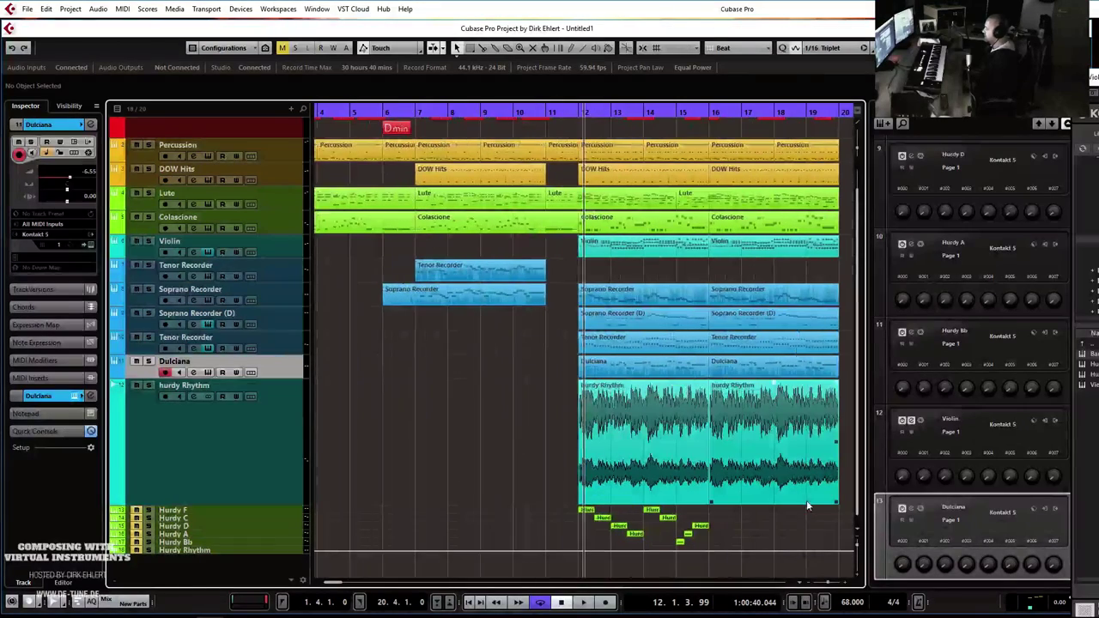
scroll(772, 257, up, 1)
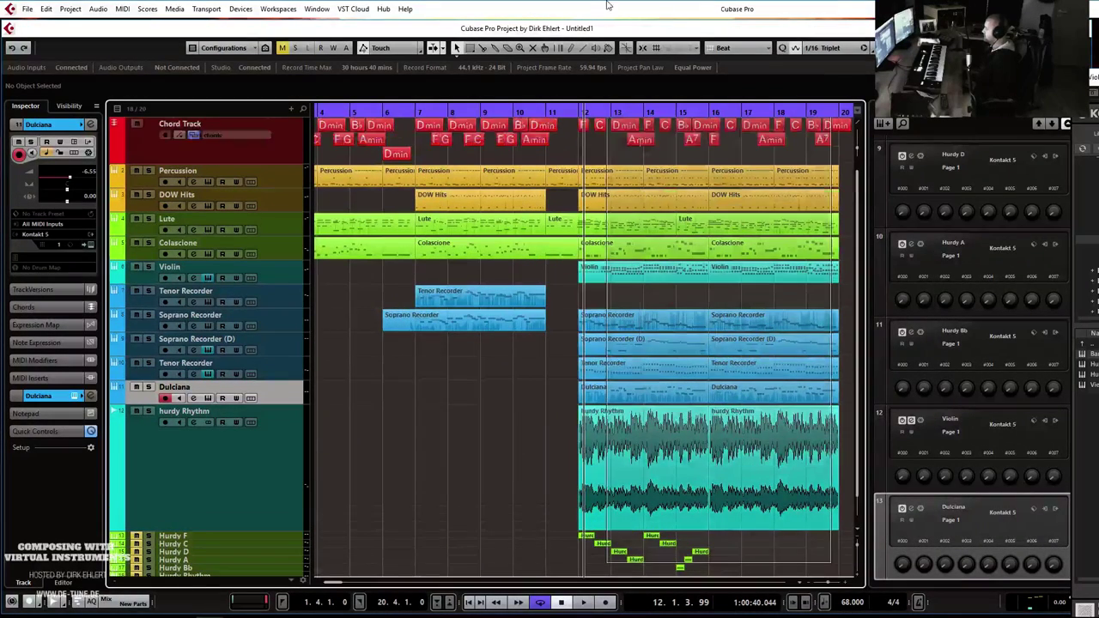
drag(584, 6, 585, 9)
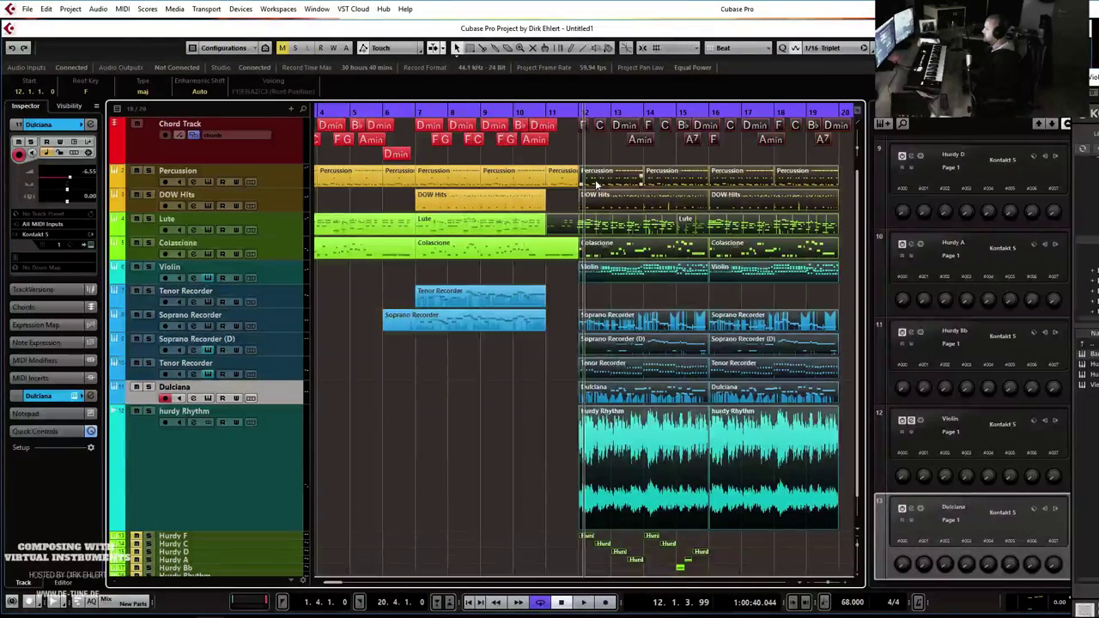
drag(595, 179, 720, 178)
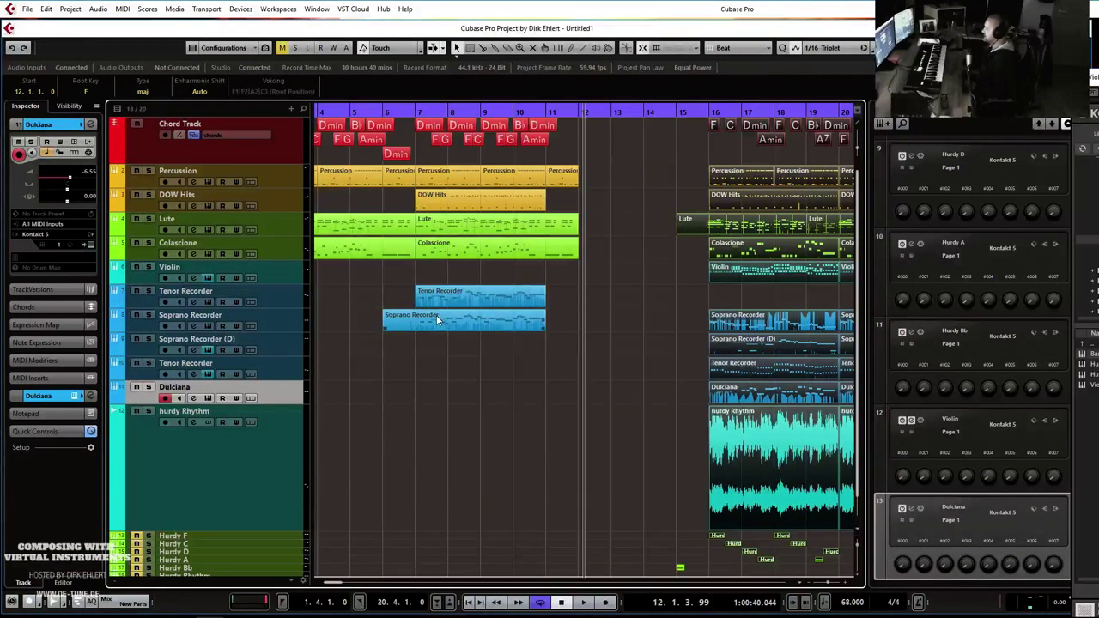
drag(554, 336, 421, 117)
drag(436, 180, 597, 176)
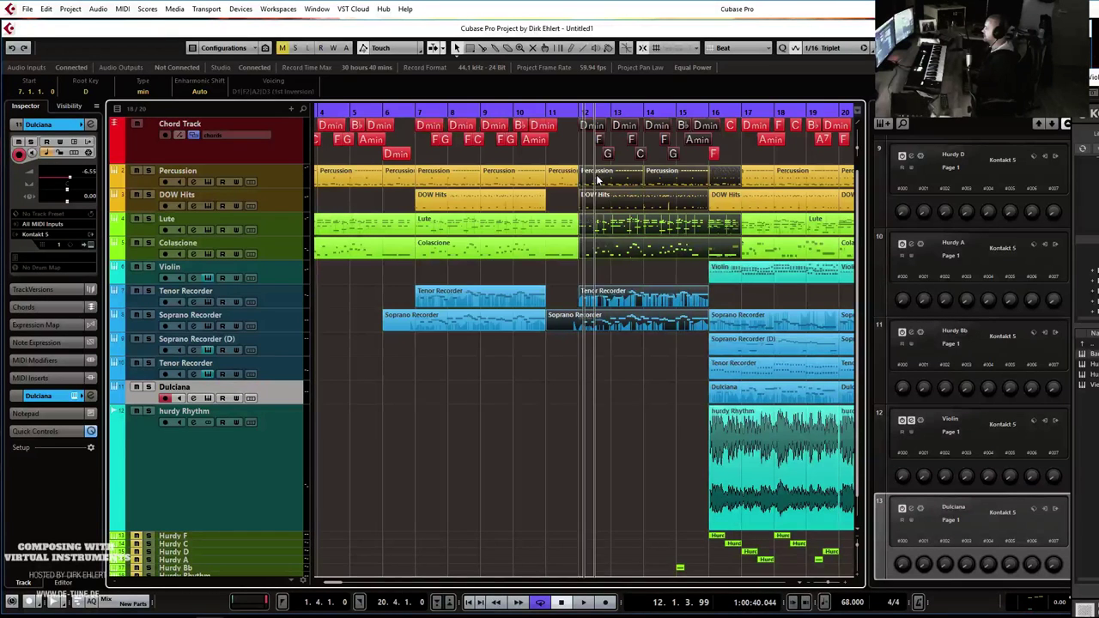
key(Delete)
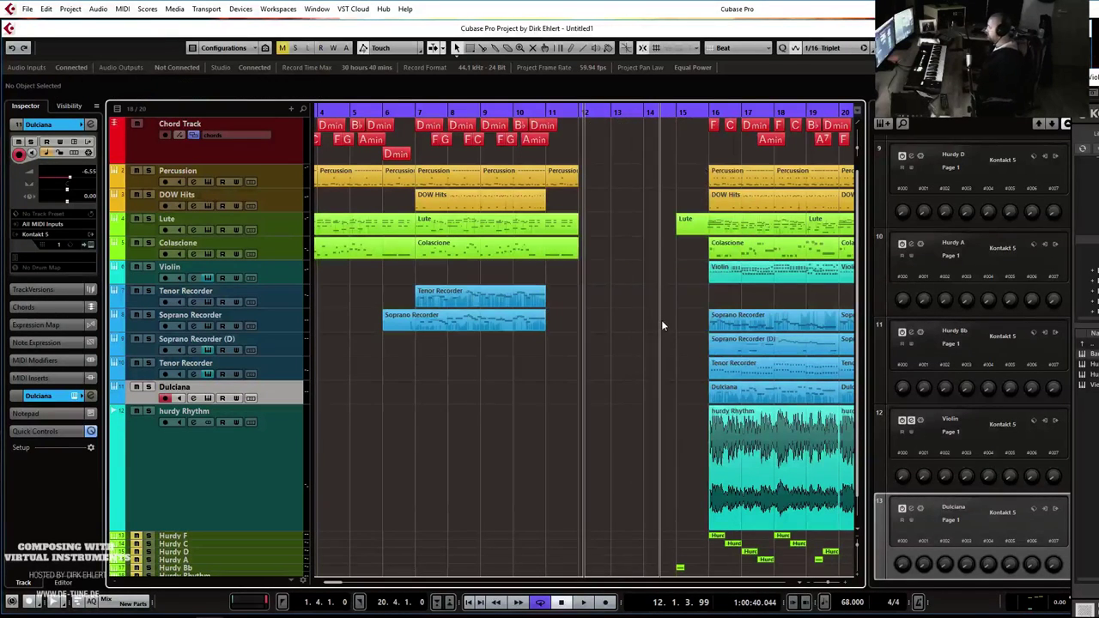
Move the leftover Hurdy Bb part from bar 15 to bar 19.
scroll(661, 319, right, 4)
scroll(573, 532, down, 1)
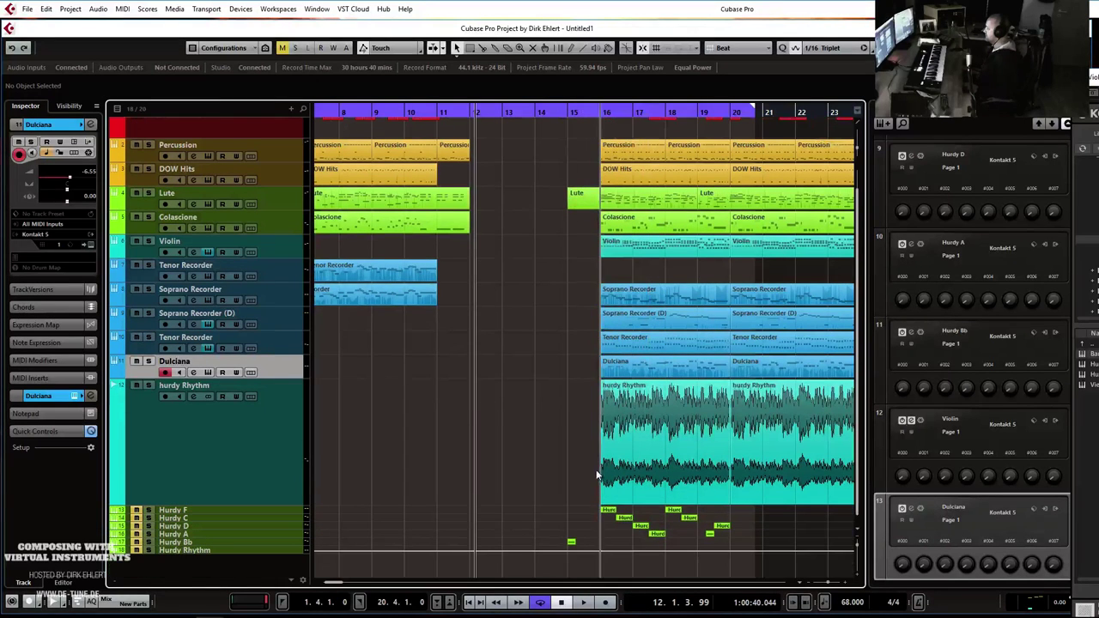
drag(571, 542, 702, 542)
Move the entire section of chords and parts at bar 16 one bar later, to start at bar 17.
drag(592, 547, 759, 133)
scroll(708, 176, left, 3)
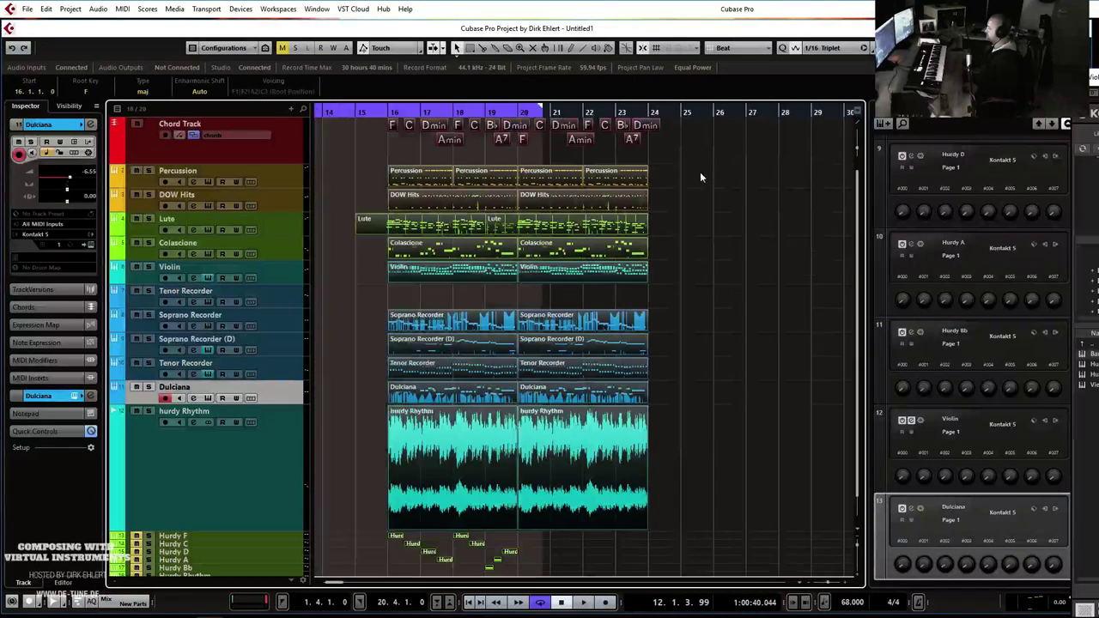
scroll(700, 176, left, 4)
drag(614, 179, 649, 178)
click(533, 202)
Duplicate the chords and instrument parts of the bar 7 to 11 section to bar 12.
scroll(534, 202, left, 2)
drag(594, 362, 431, 125)
key(alt)
drag(450, 178, 603, 175)
Play the transition into bar 17, and select the copied Lute part spanning bars 12 to 17.
click(694, 113)
key(space)
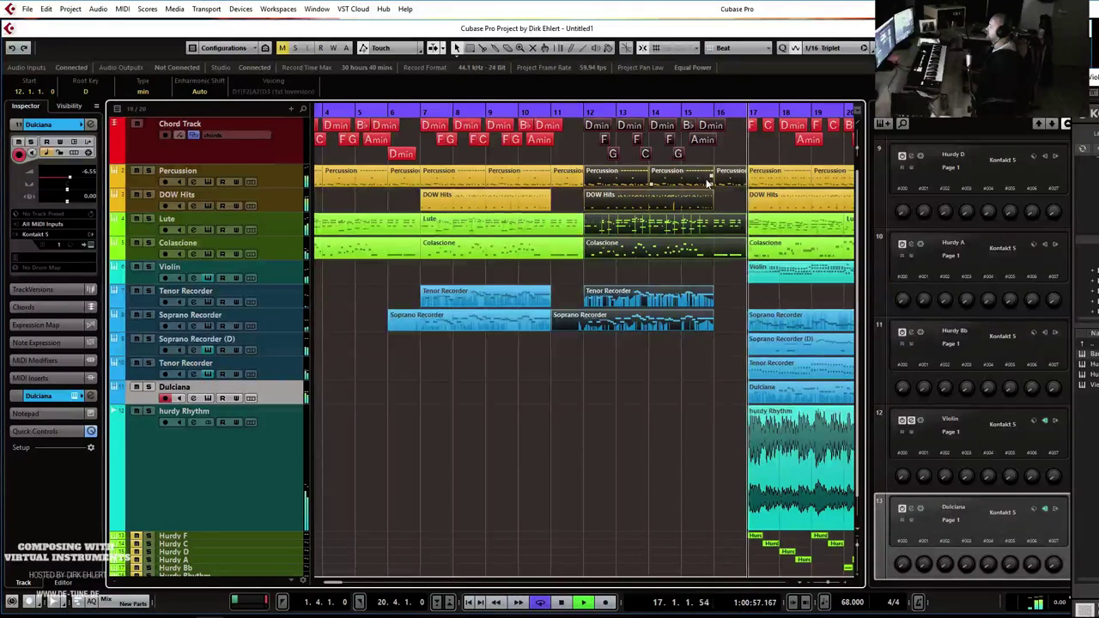
key(space)
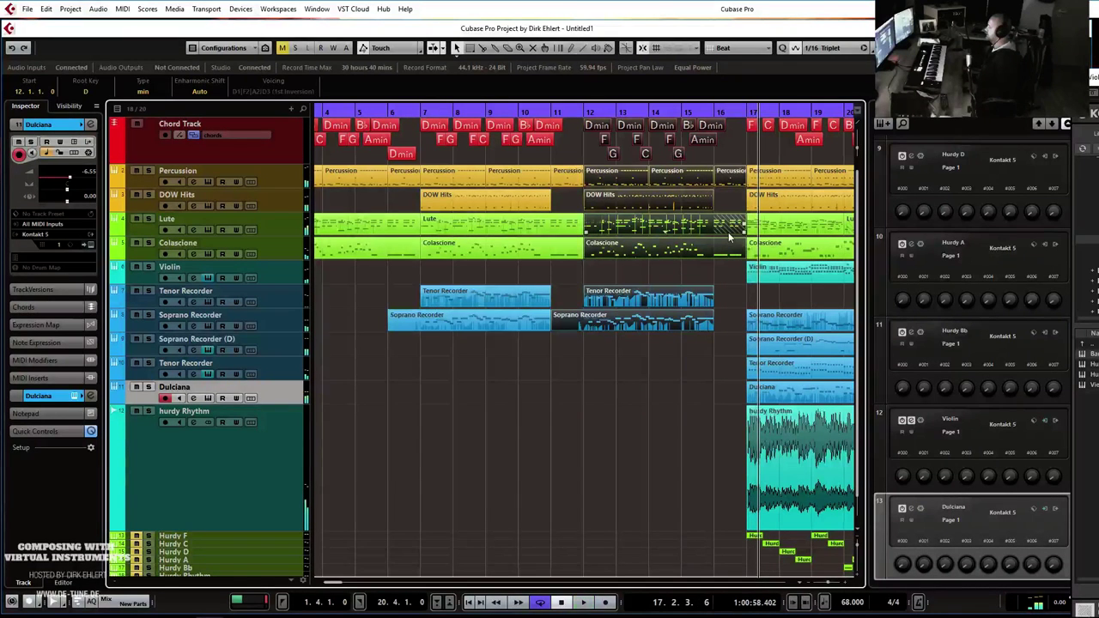
mouse_move(745, 230)
mouse_down()
mouse_move(719, 232)
mouse_move(745, 232)
mouse_up()
click(741, 271)
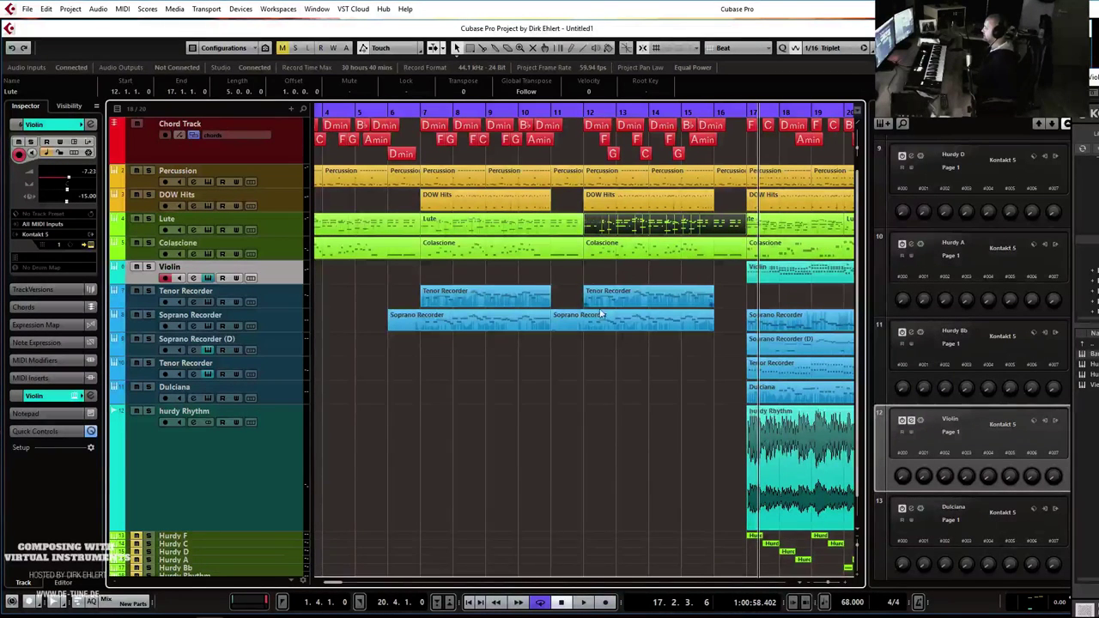
Record a new part on the second Tenor Recorder track from bar 11 up to bar 17, with cycling off.
click(272, 371)
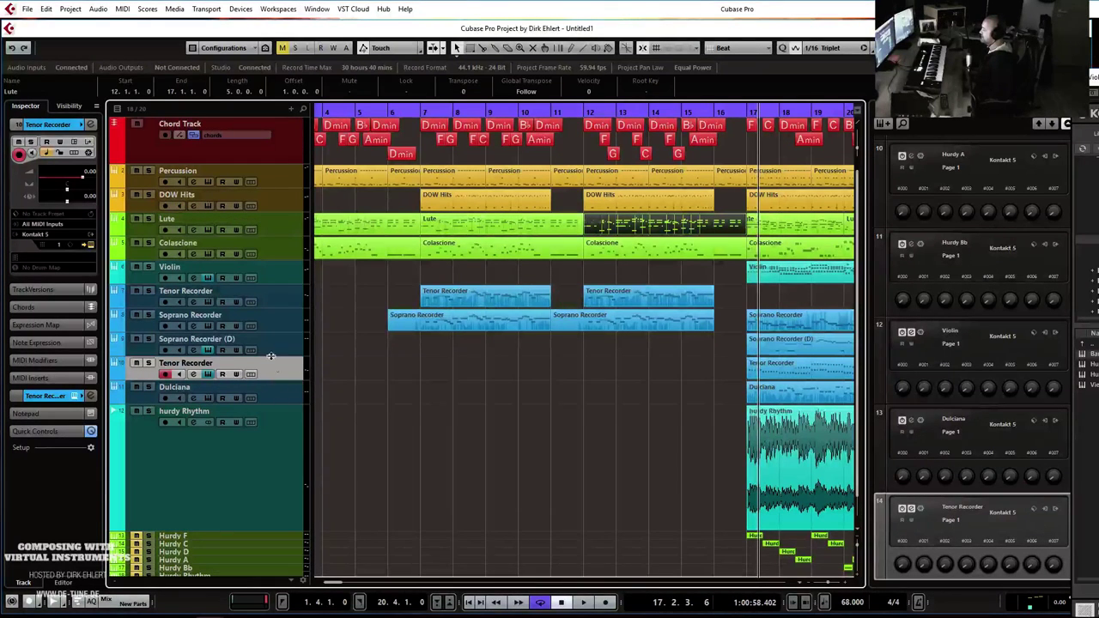
click(581, 111)
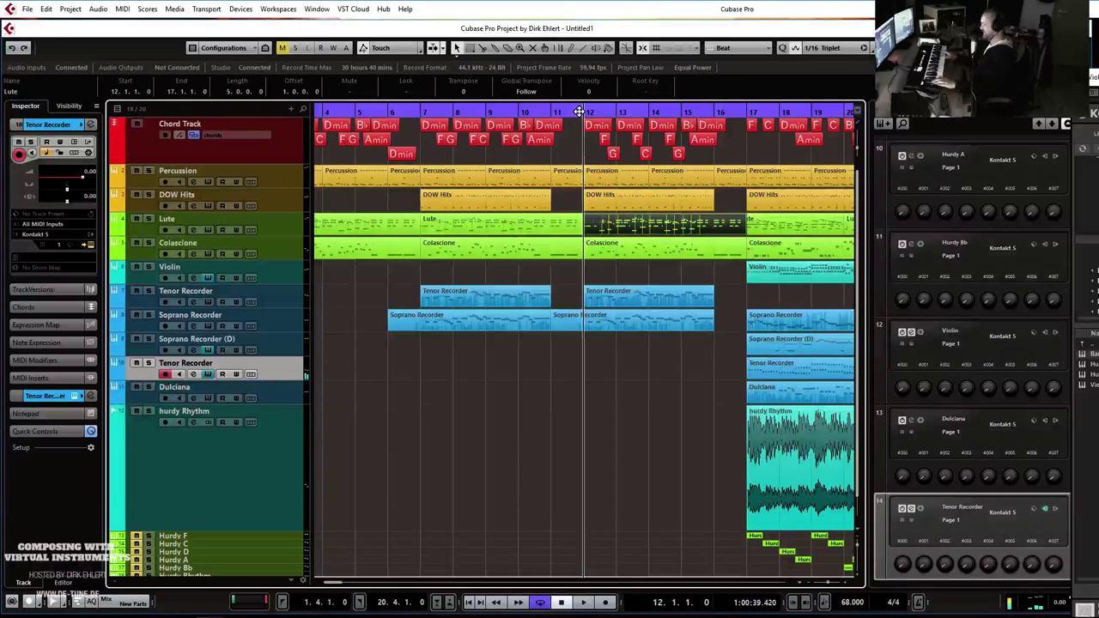
click(571, 112)
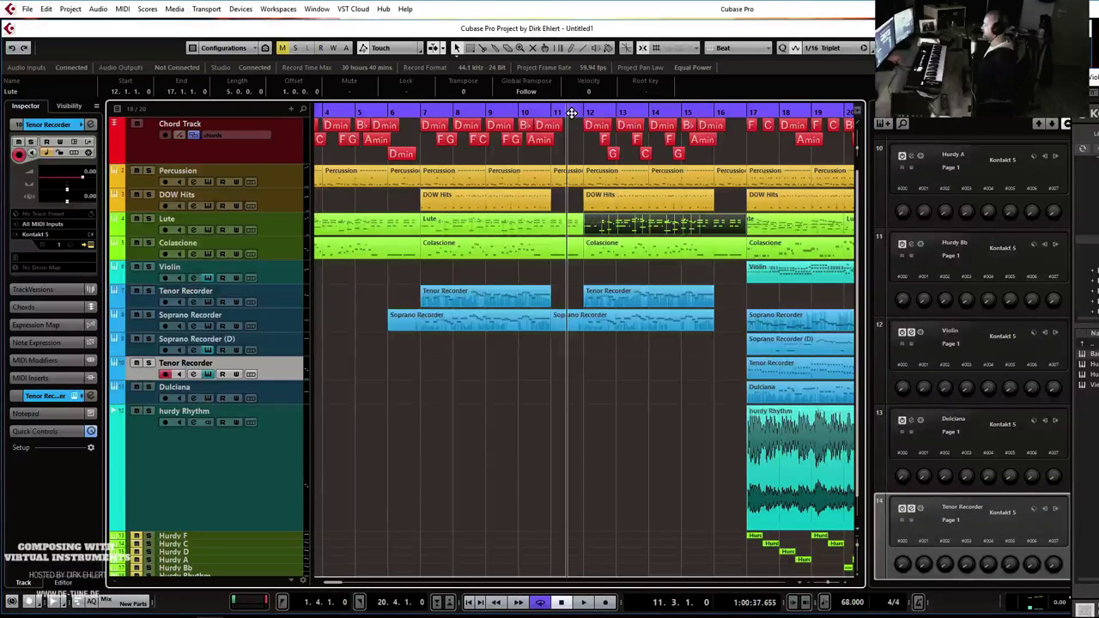
key(KP_Multiply)
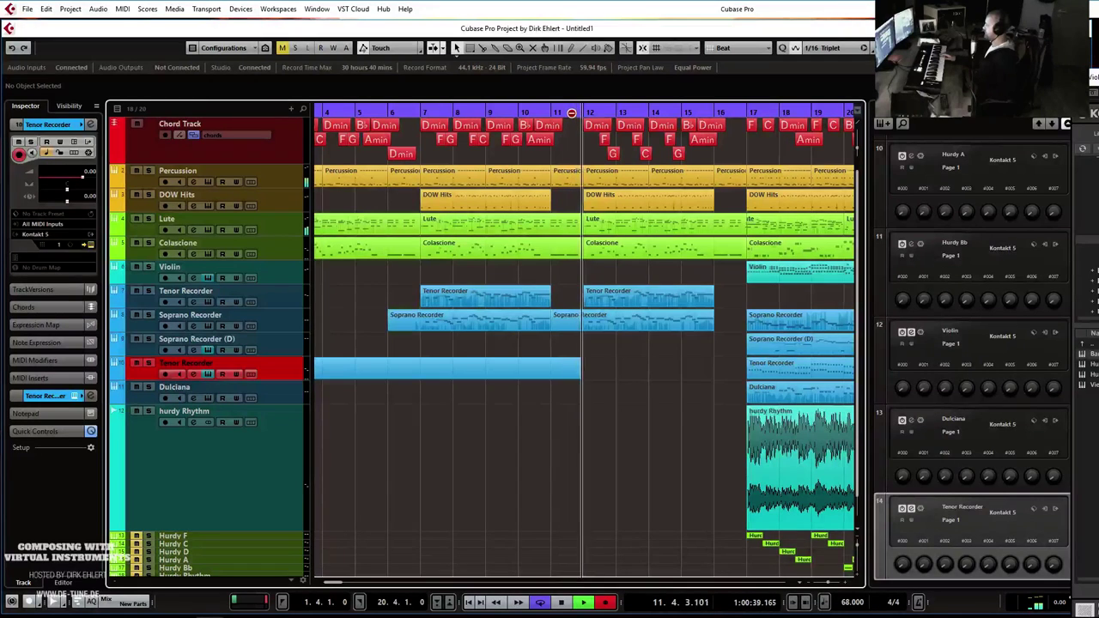
key(space)
click(554, 112)
key(KP_Multiply)
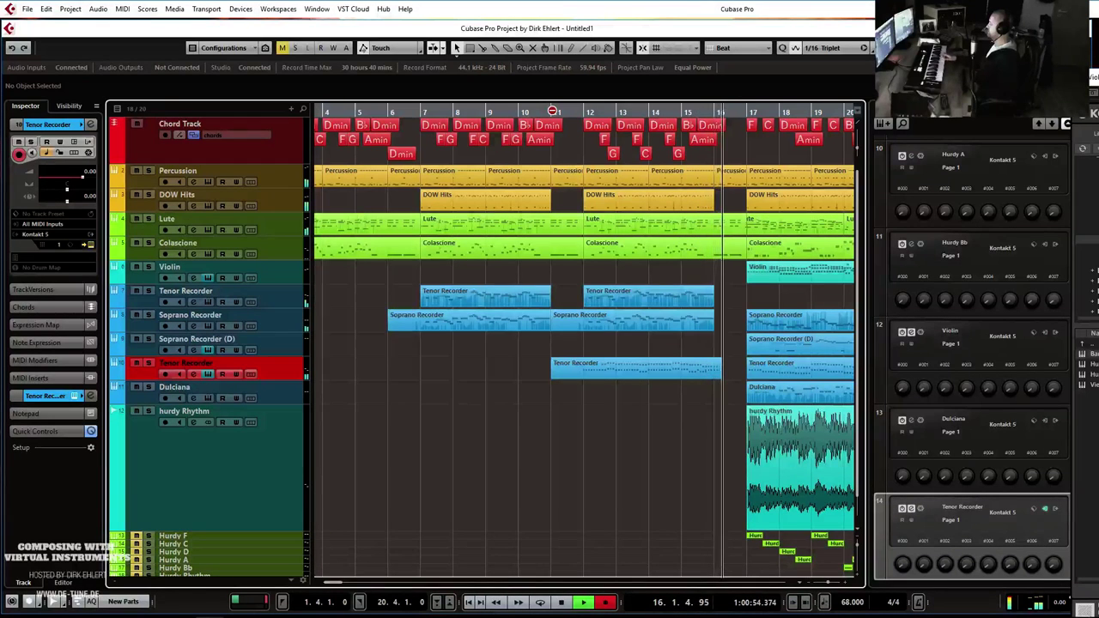
key(space)
Open the newly recorded Tenor Recorder part for note editing, with iterative quantising at 1/8 Triplet.
double_click(581, 376)
click(476, 220)
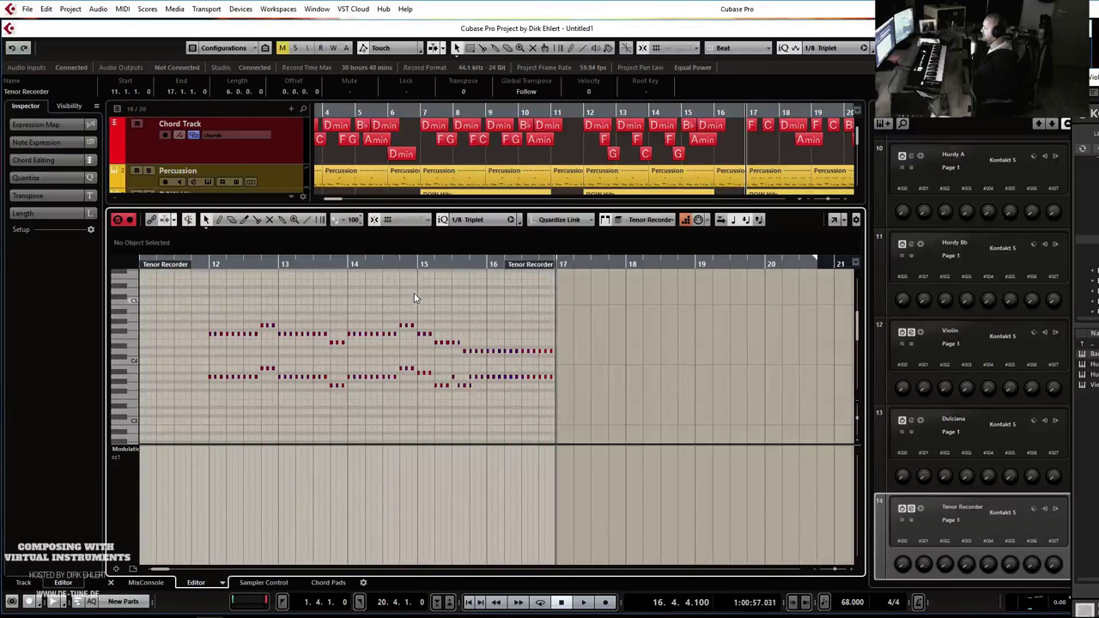
key(g)
key(g)
Correct the misplayed notes in the second half of bar 15, moving the lower ones to A3 and the upper ones to D4.
key(h)
key(h)
key(h)
key(h)
key(h)
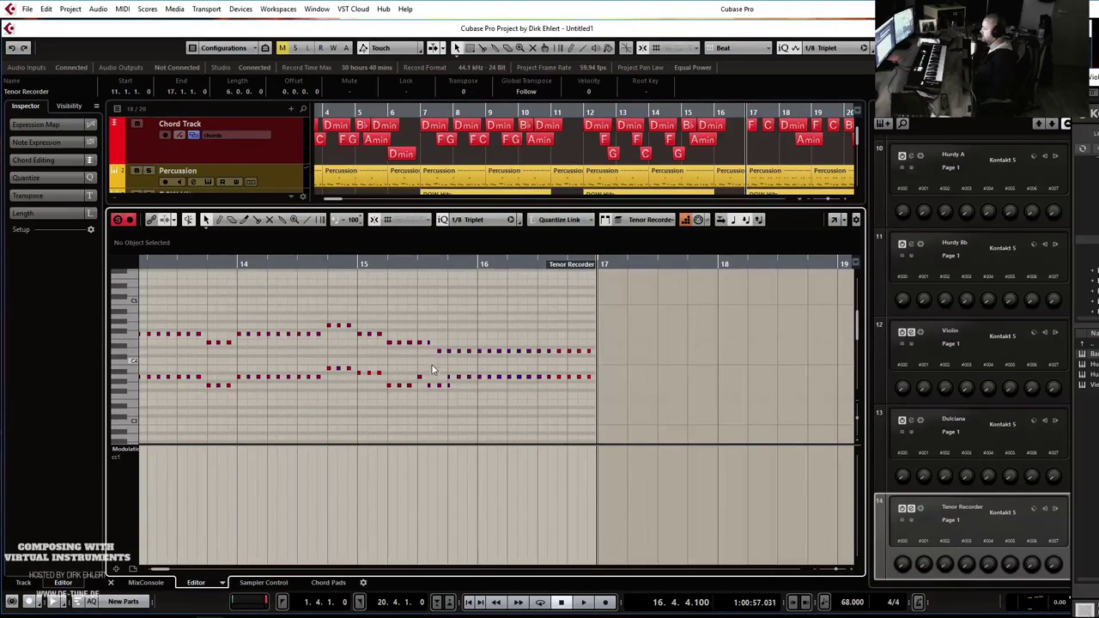
drag(446, 384, 424, 390)
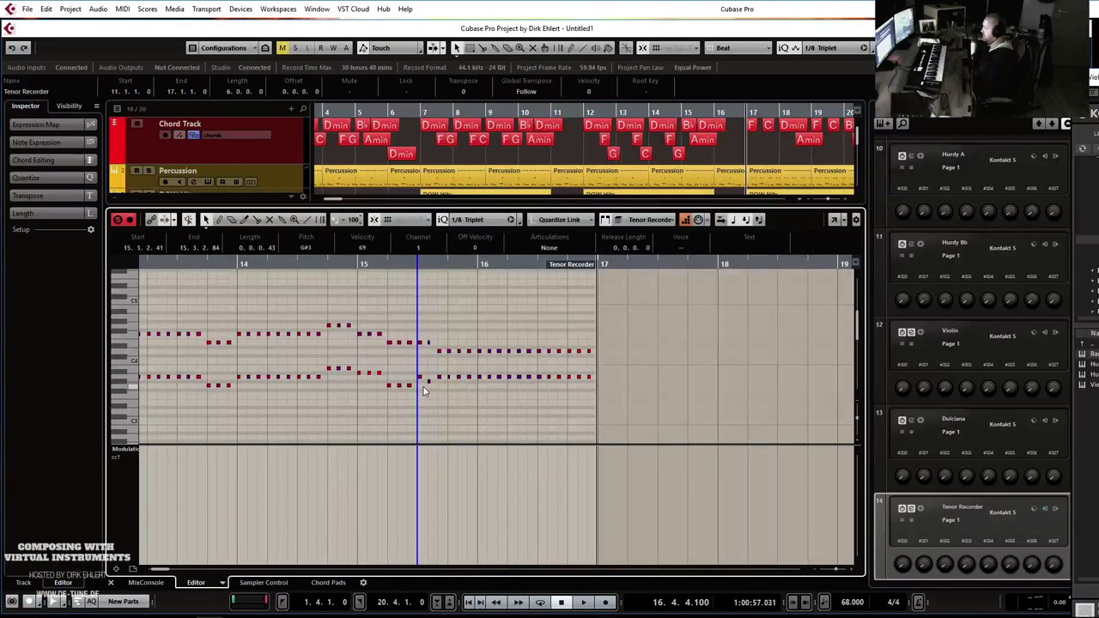
click(430, 342)
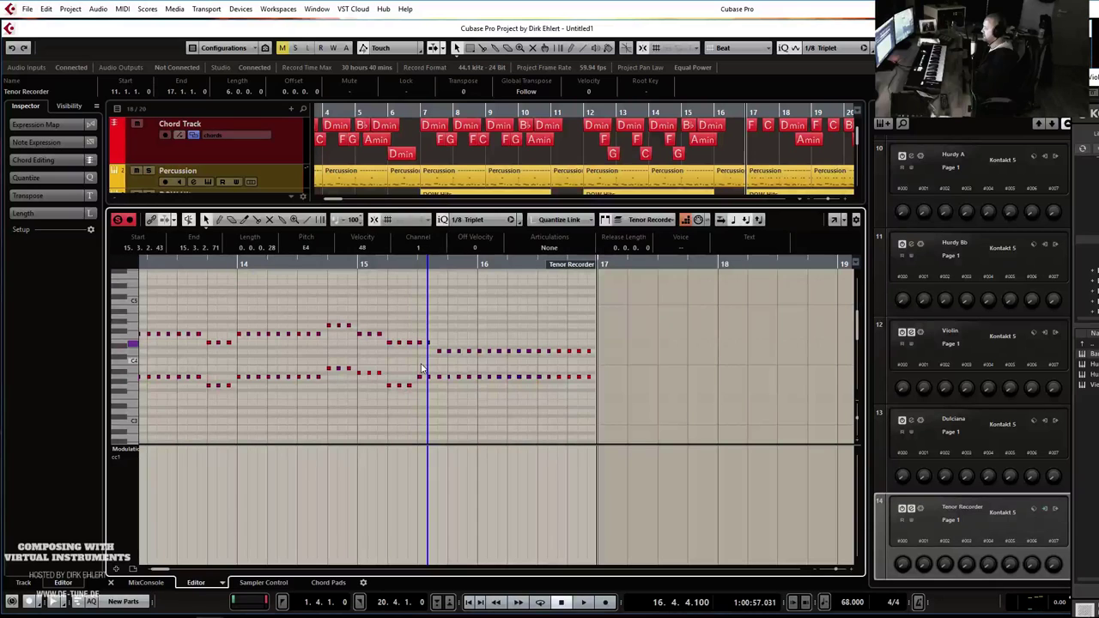
click(420, 350)
Enter a modulation (CC1) value at bar 12 and trim the start of the Tenor Recorder part to bar 12.
scroll(182, 492, left, 3)
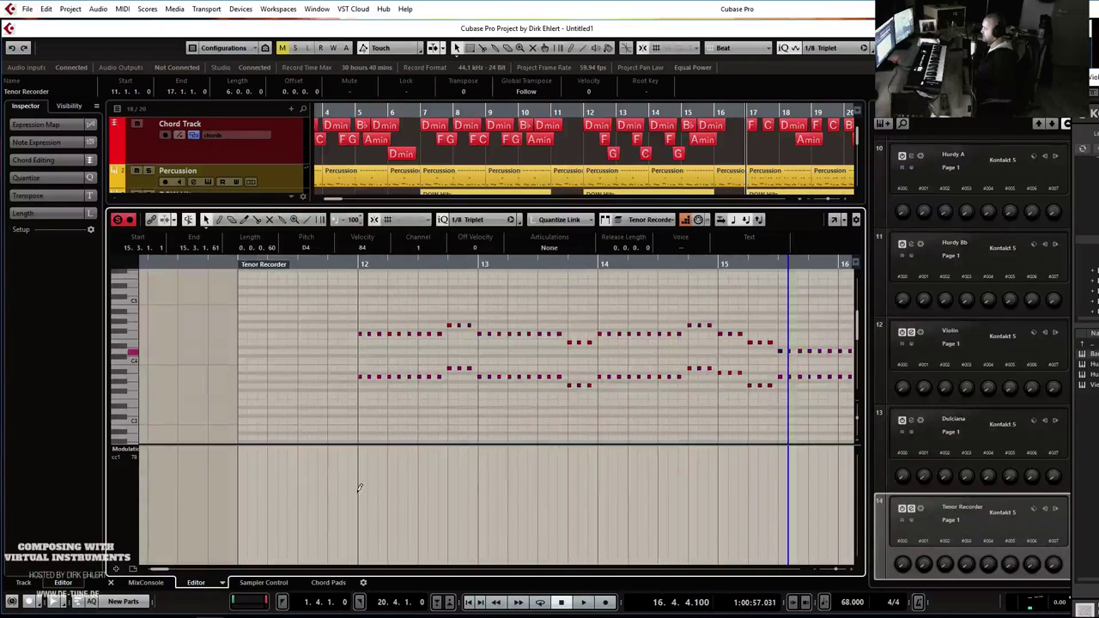
click(360, 487)
drag(258, 267, 381, 278)
Turn off iterative quantising with the first A3 note selected, and audition the Tenor Recorder part from bar 12 into bar 13.
click(360, 374)
click(442, 221)
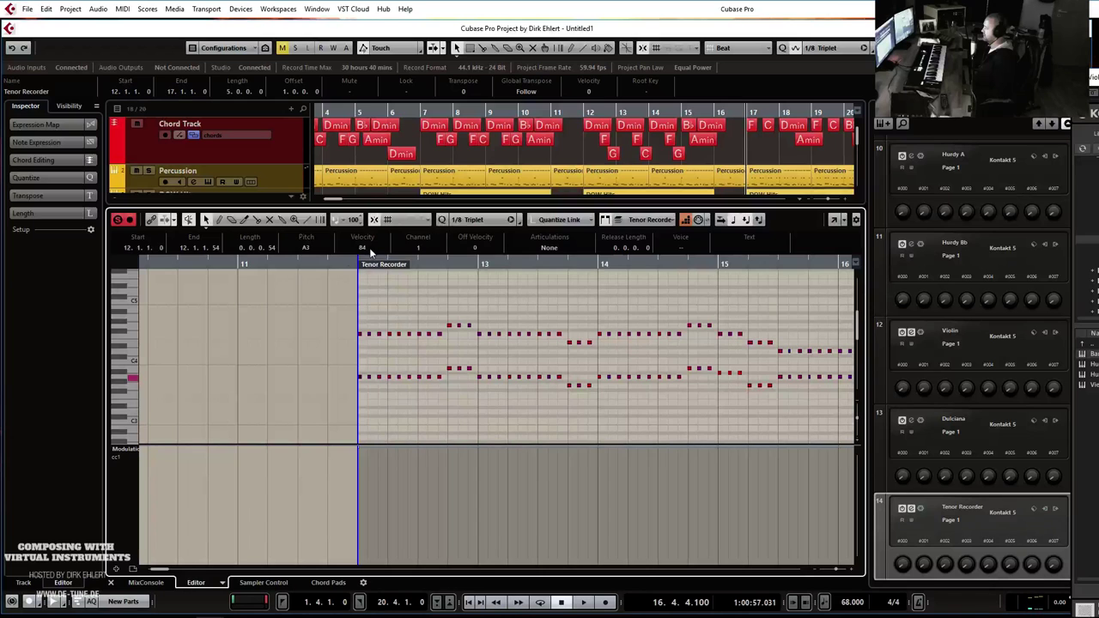
key(space)
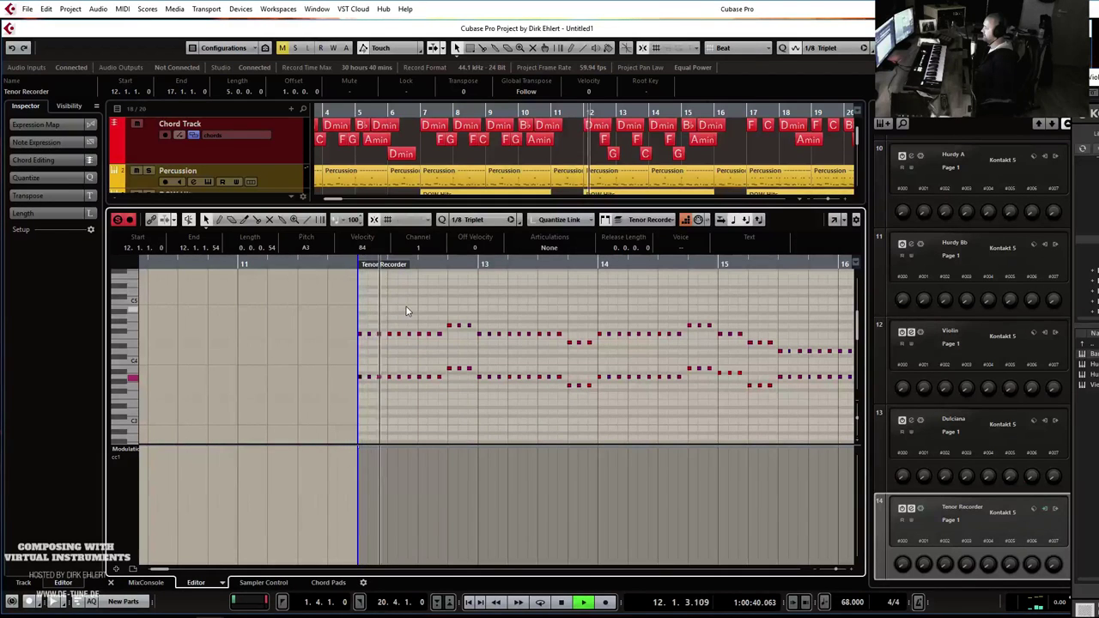
click(508, 313)
key(space)
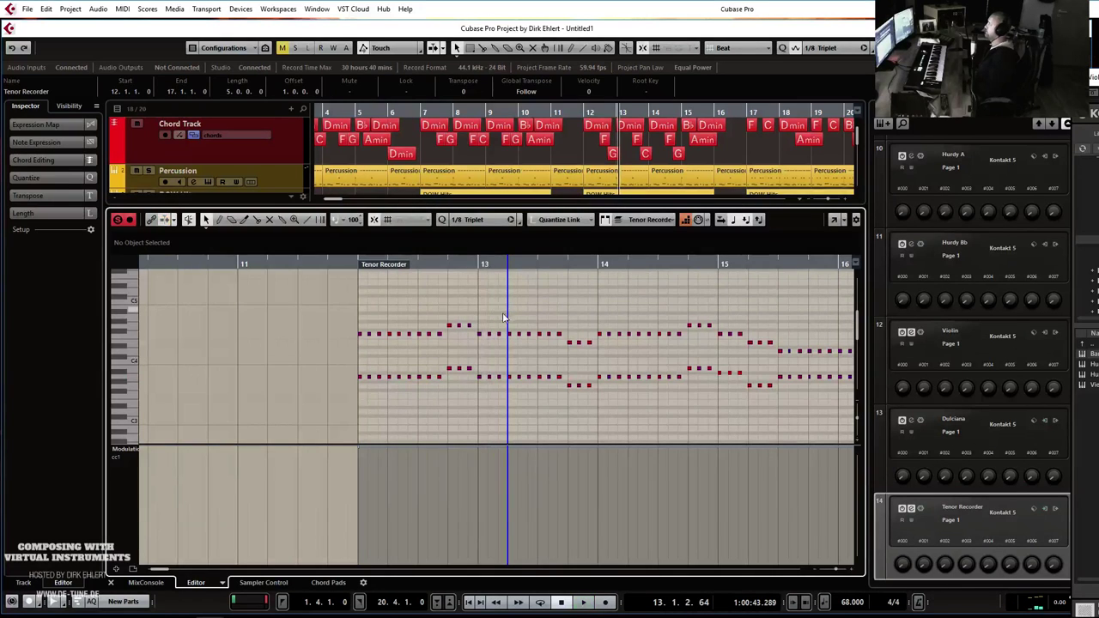
key(ctrl+e)
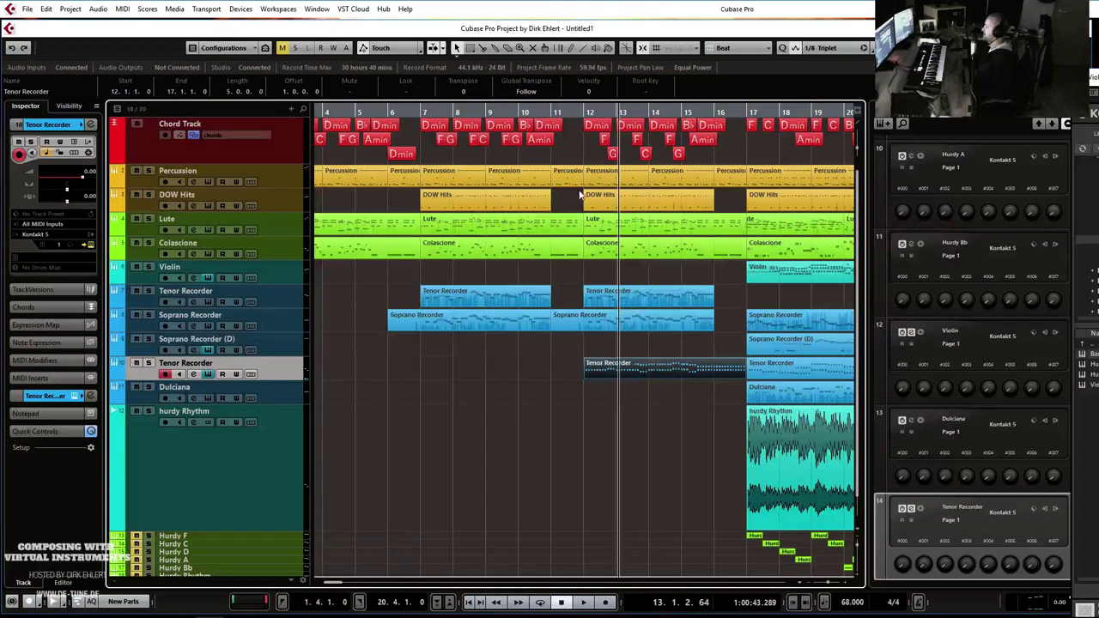
Audition the arrangement from bar 12 to bar 13 with the new Tenor Recorder part.
click(583, 112)
key(space)
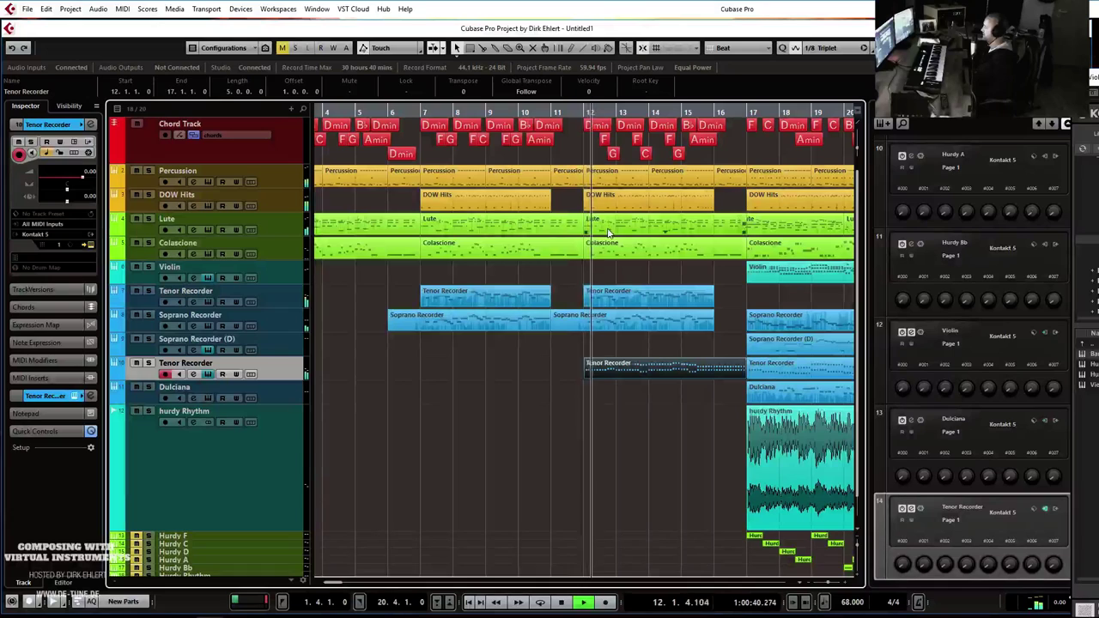
key(g)
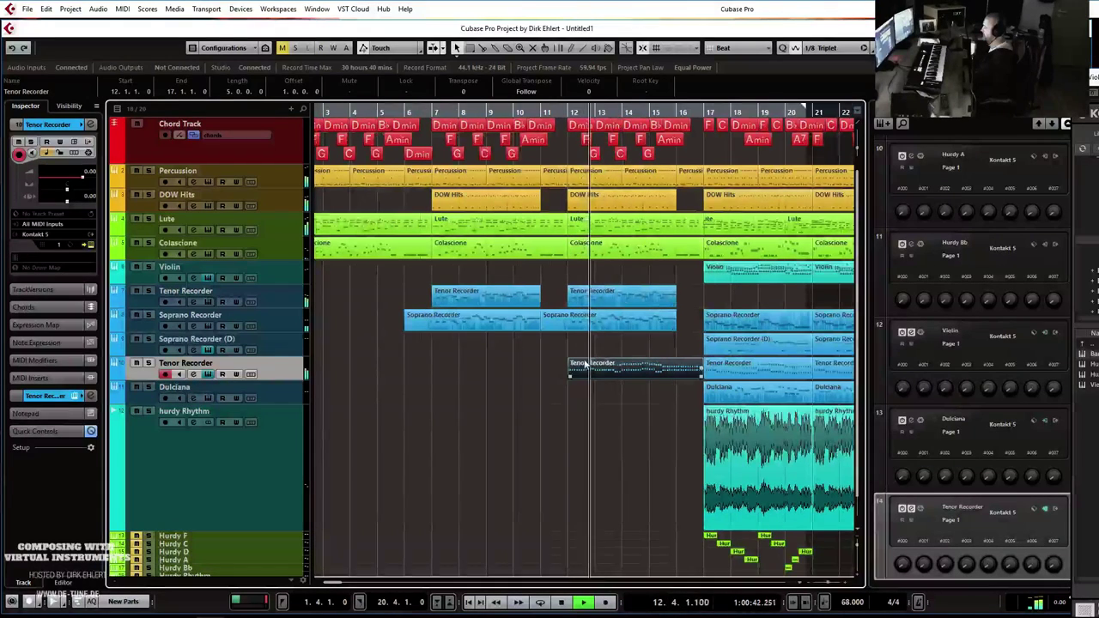
key(space)
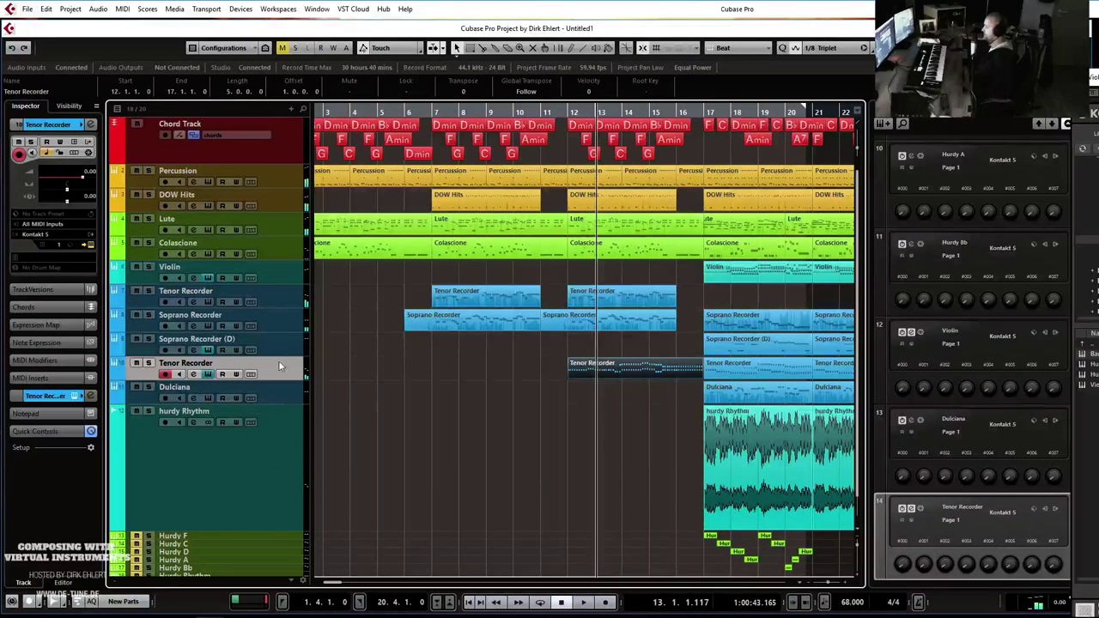
Record a Violin part from bar 11 up to the start of bar 17.
click(267, 269)
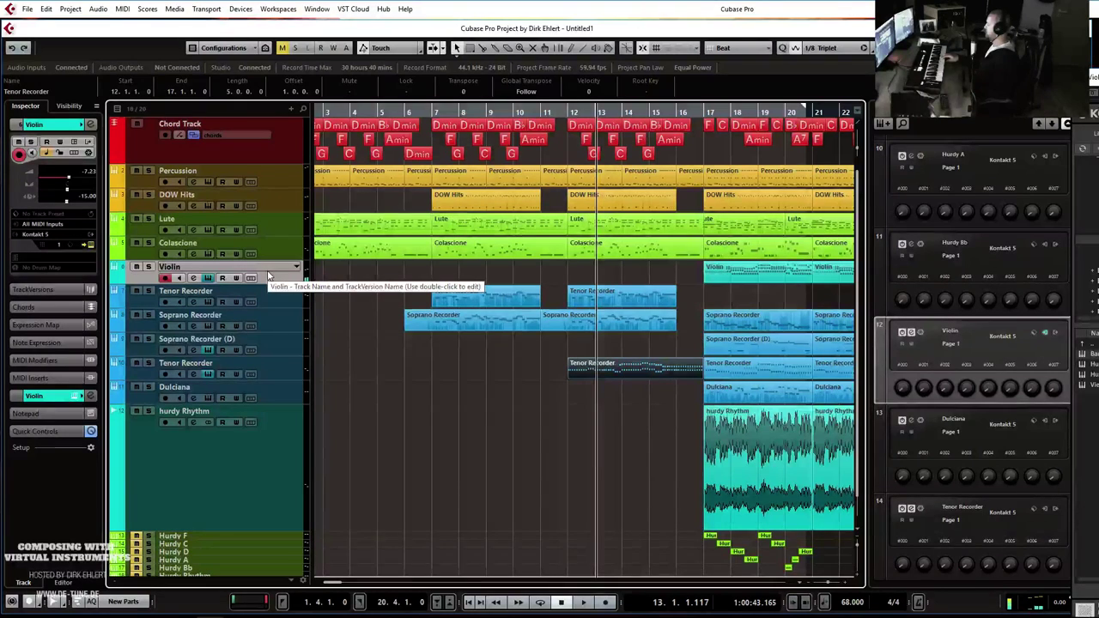
click(546, 112)
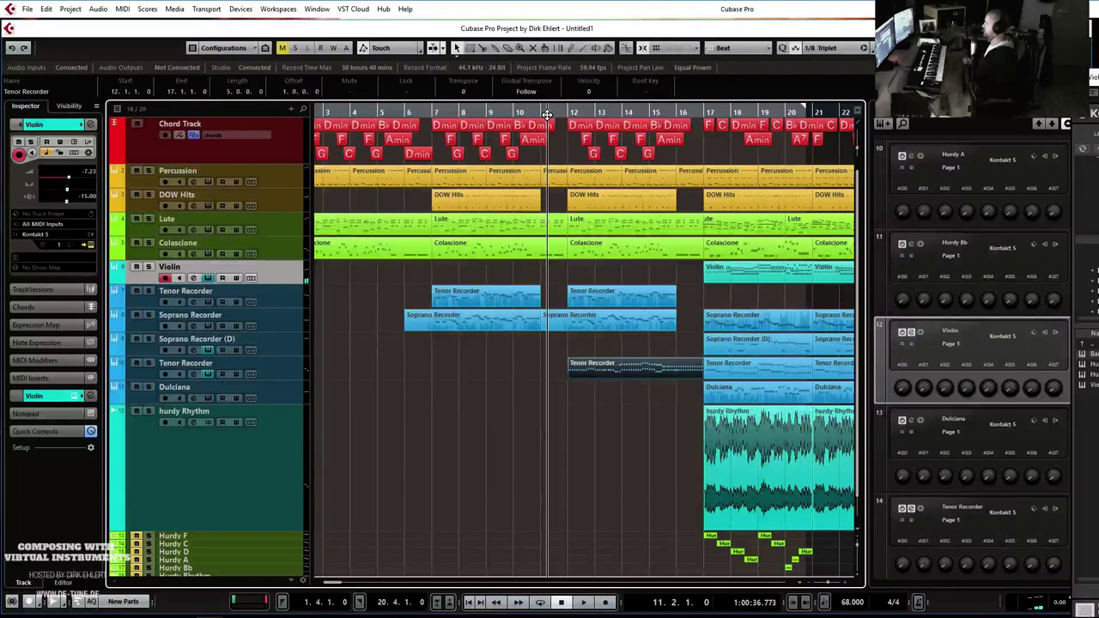
click(541, 112)
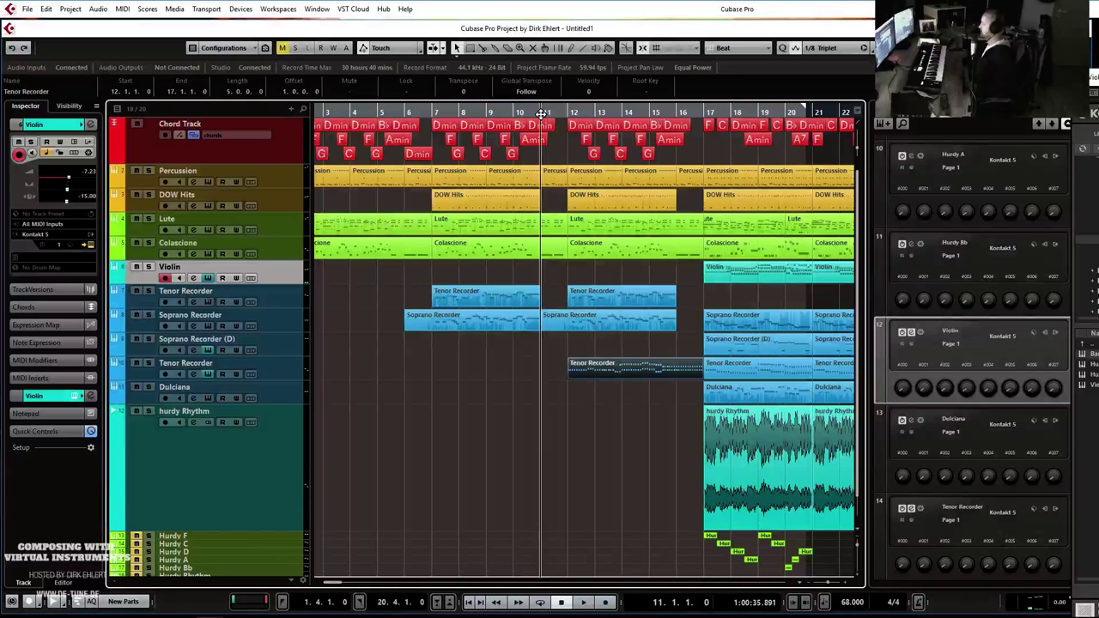
key(KP_Multiply)
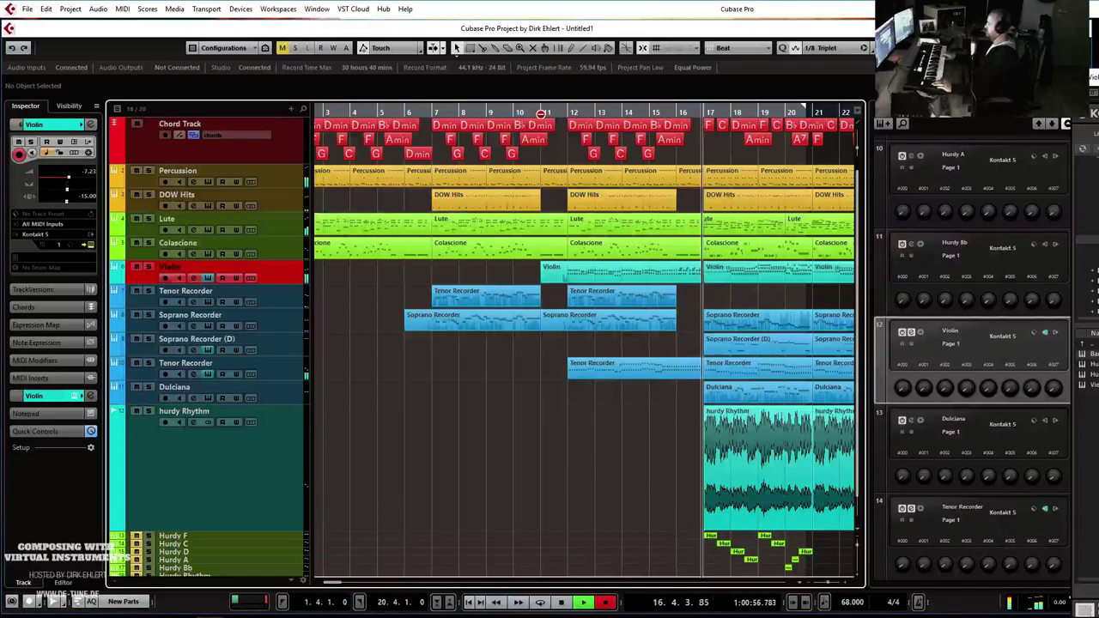
key(space)
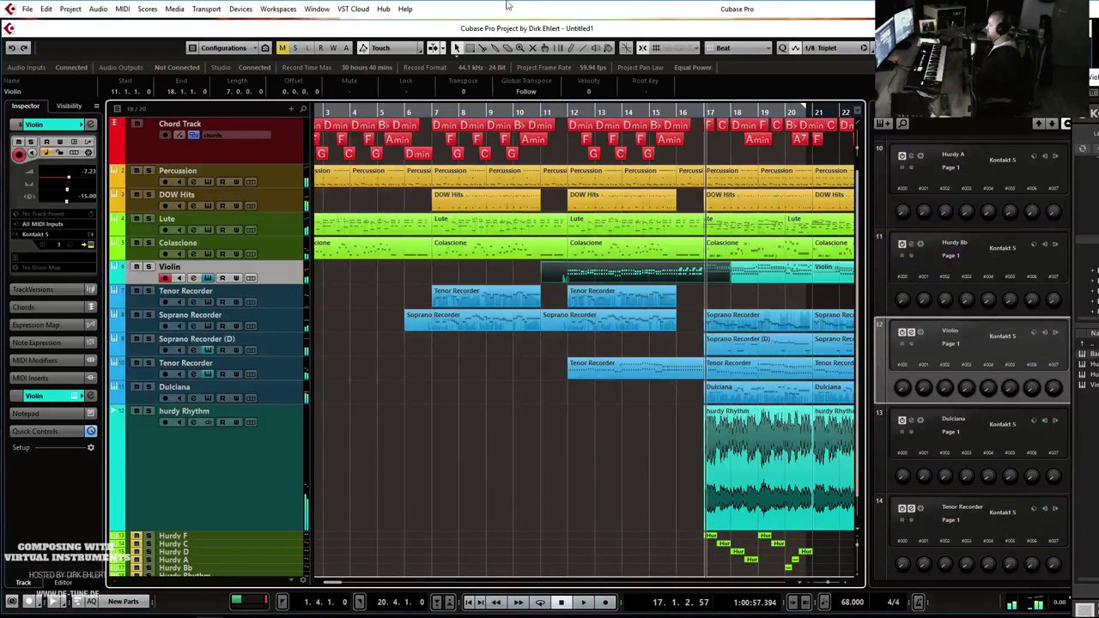
Open the new Violin part for note editing and delete all notes from bar 16 onwards.
double_click(672, 276)
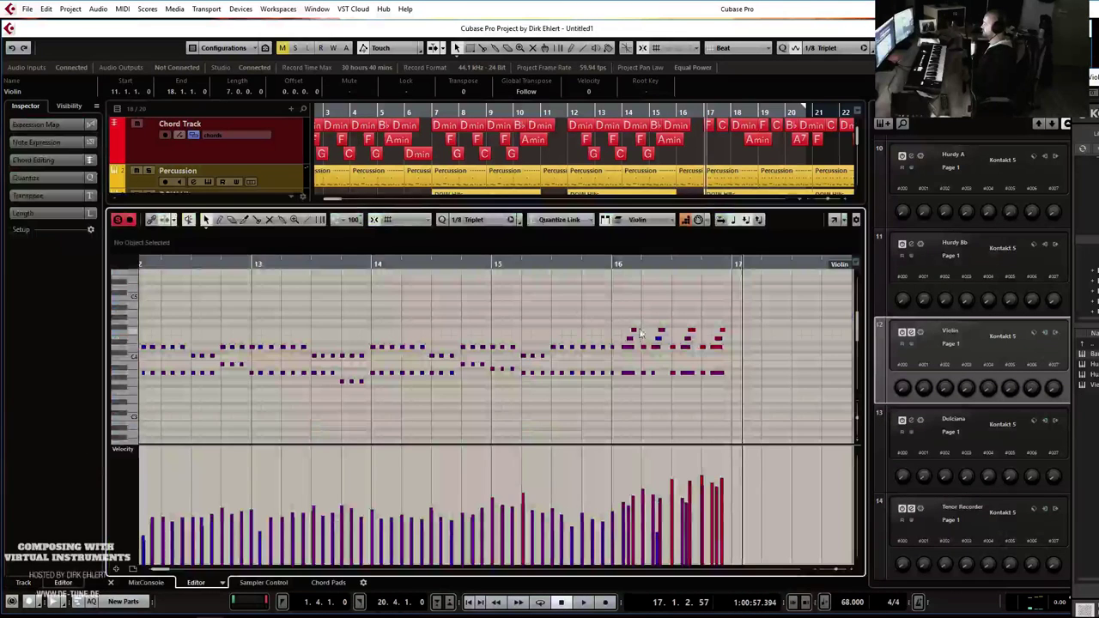
key(Delete)
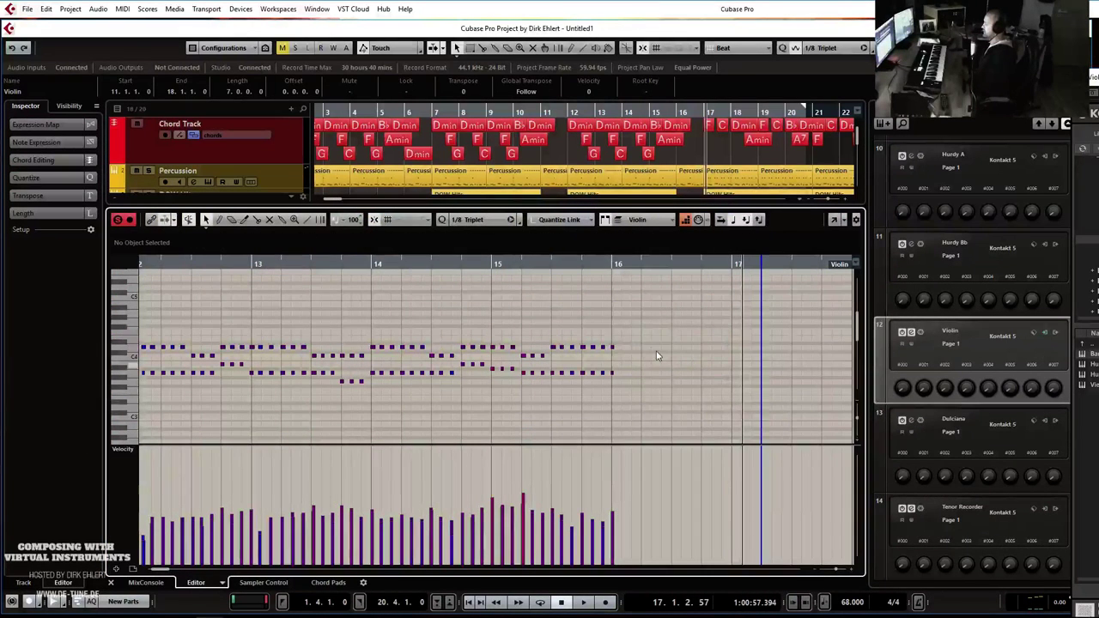
drag(614, 388, 615, 388)
key(Delete)
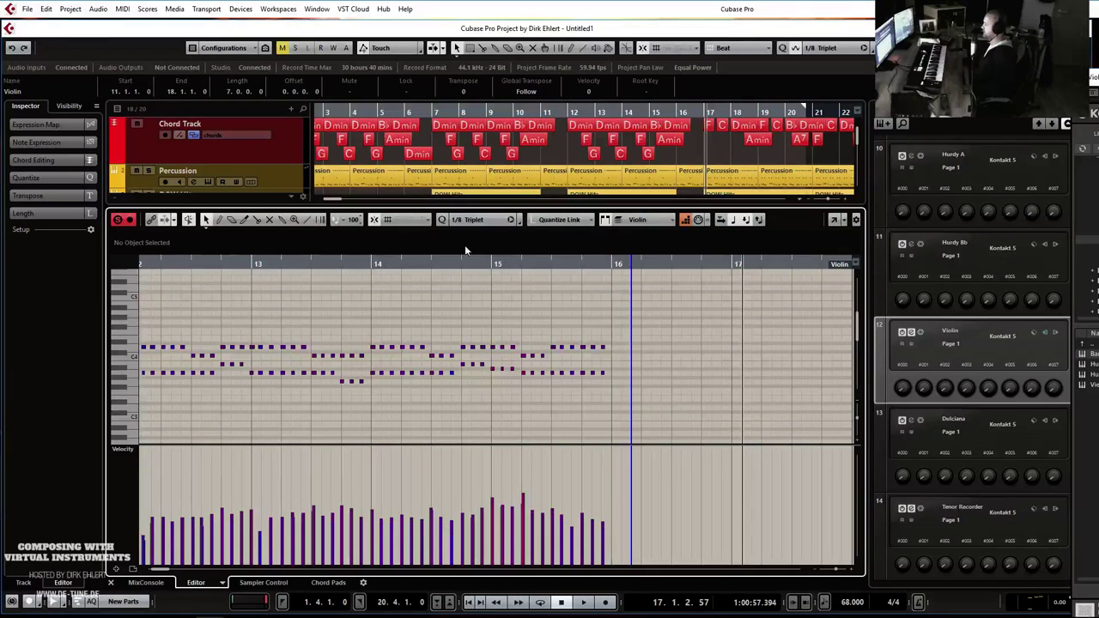
Tighten the remaining Violin notes with repeated iterative quantising at 1/8 Triplet.
click(470, 305)
key(q)
key(q)
key(q)
key(q)
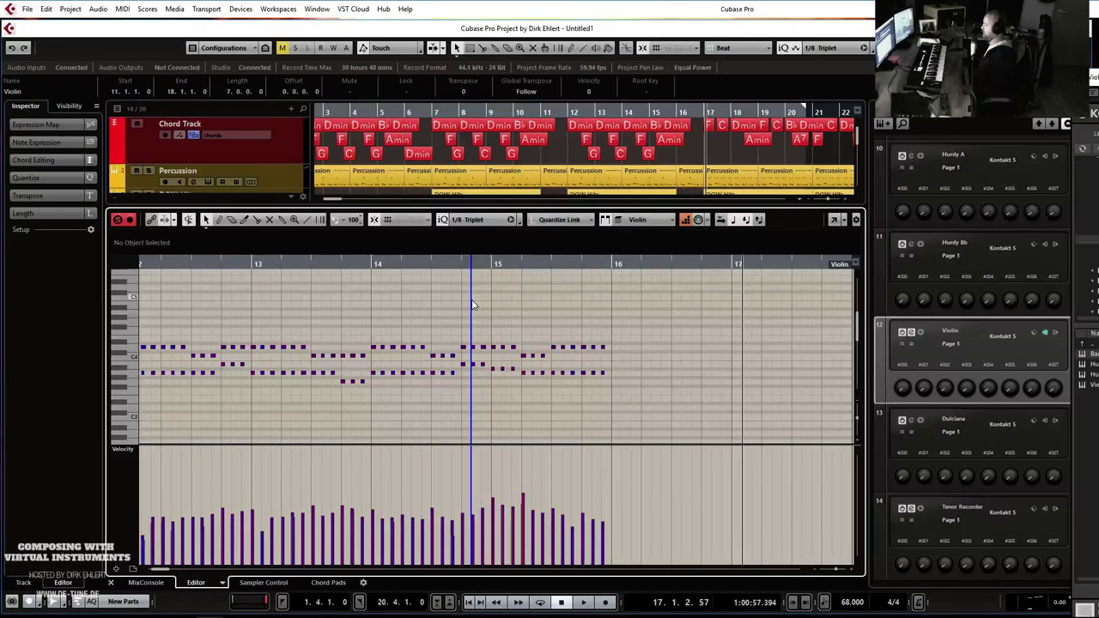
Turn off step input and record a rising Violin line in bar 16, starting the take from bar 15.
click(500, 264)
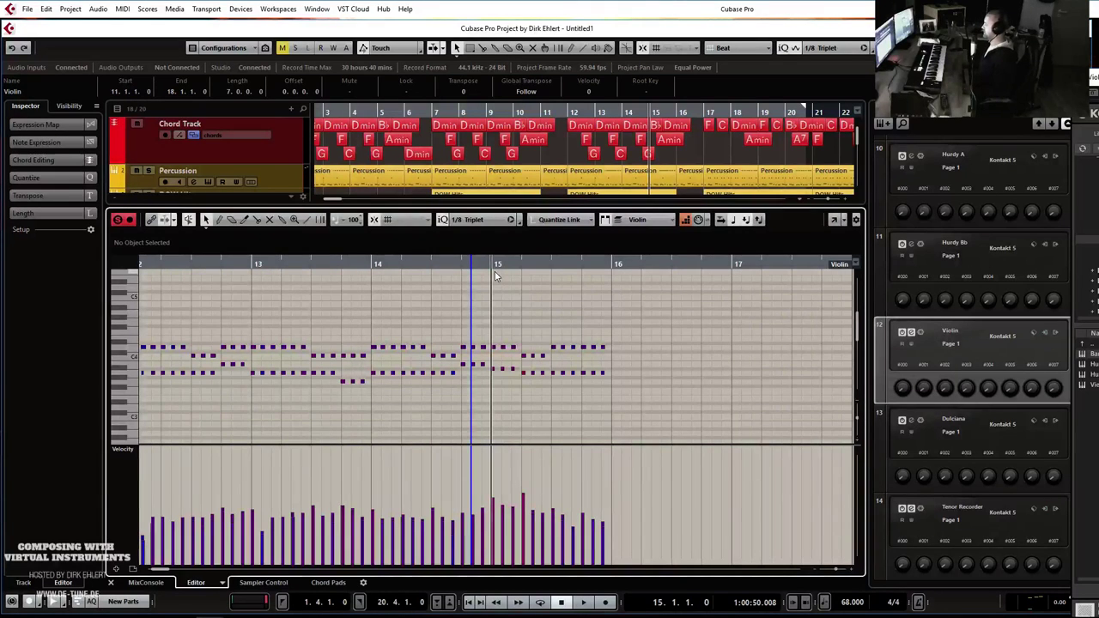
click(684, 222)
key(KP_Multiply)
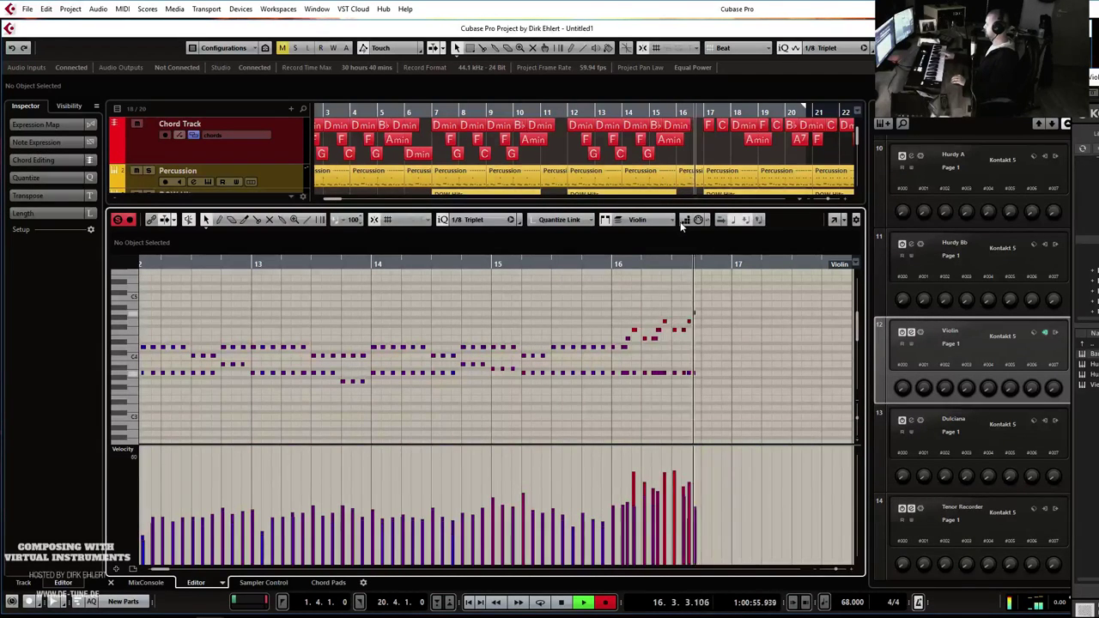
key(space)
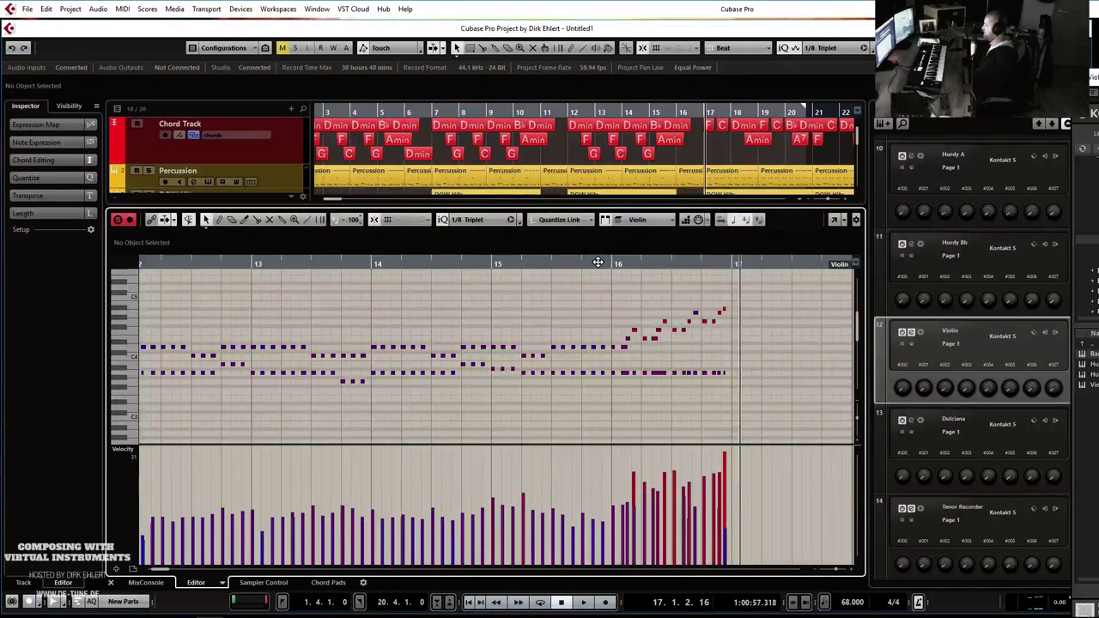
Quantise the newly recorded bar 16 Violin notes iteratively at 1/16 Triplet.
drag(764, 299, 609, 393)
click(470, 219)
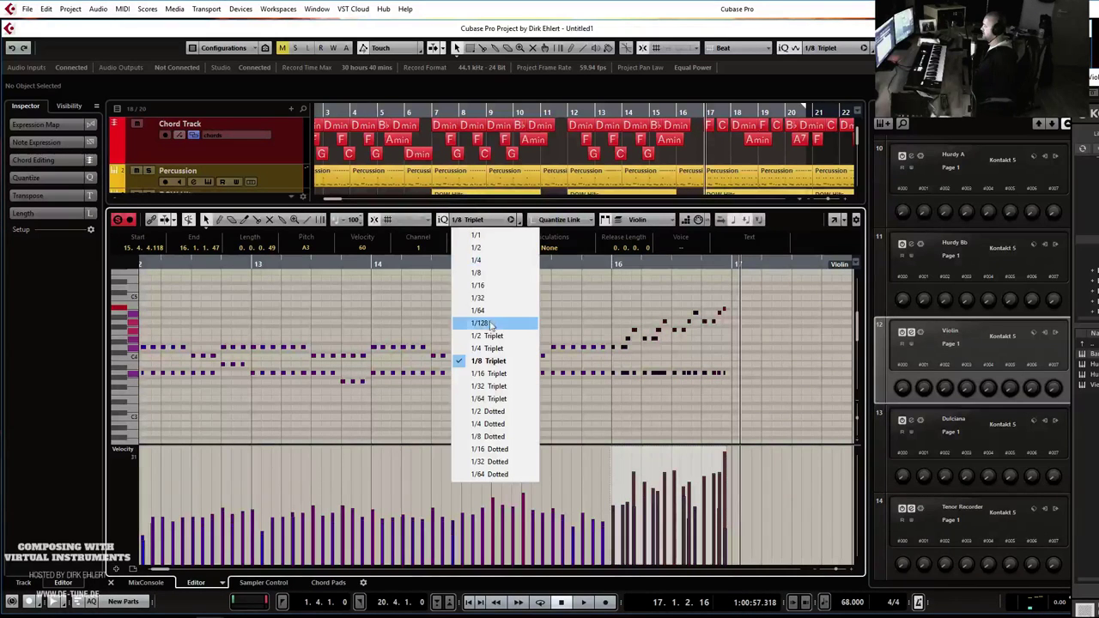
click(485, 363)
click(470, 222)
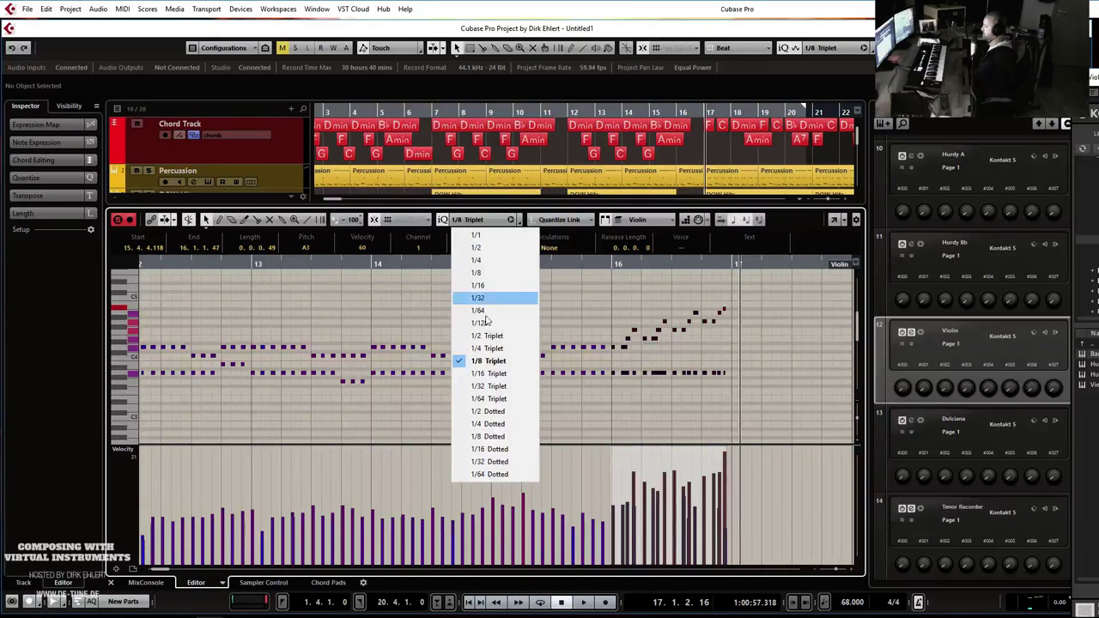
click(491, 374)
key(q)
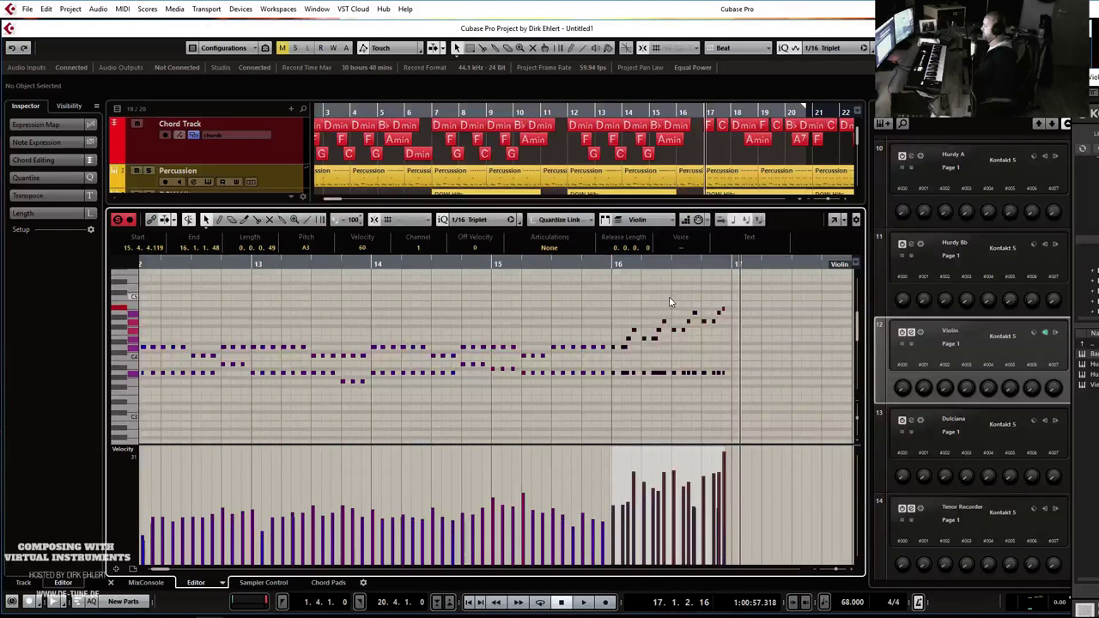
key(q)
Audition the Violin notes of bar 16 up close in the note editor, and close the editor.
click(614, 266)
key(space)
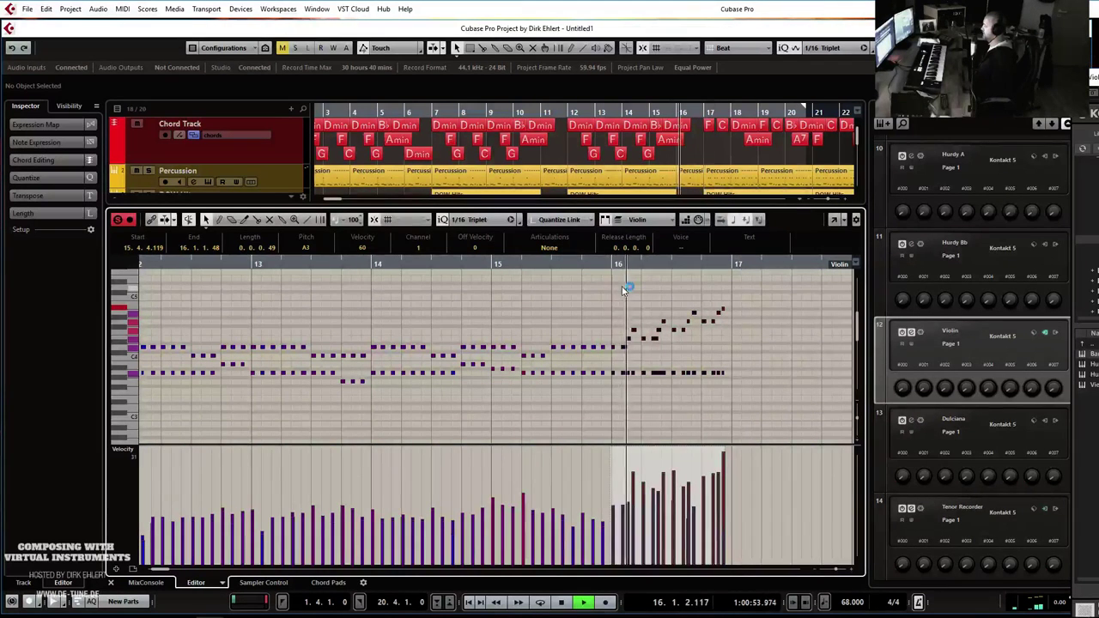
key(h)
key(h)
key(h)
key(h)
key(h)
key(h)
key(h)
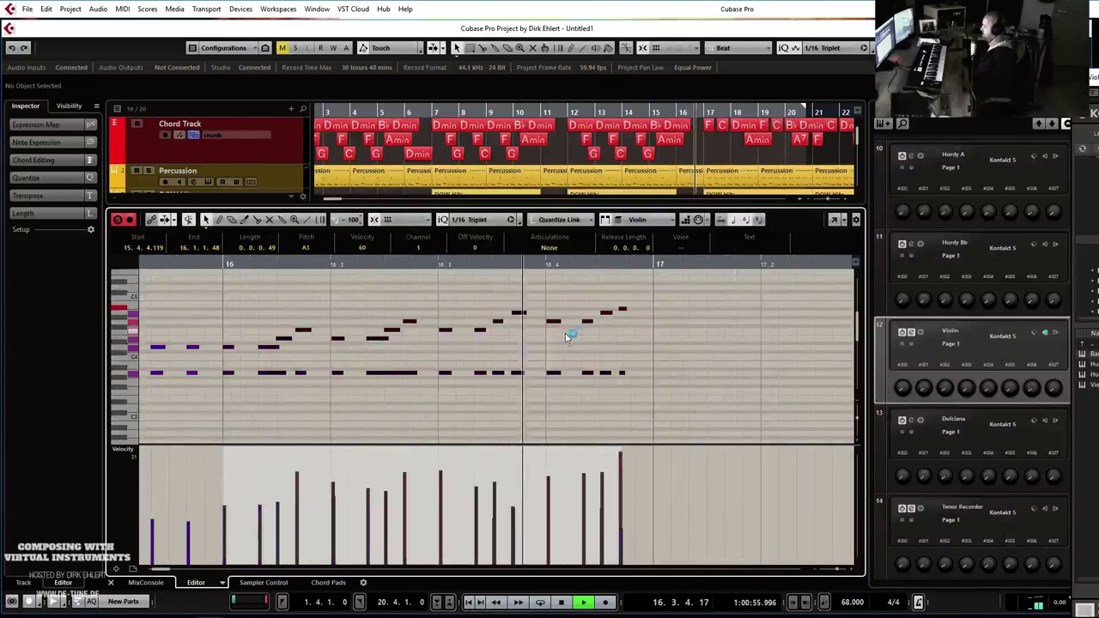
key(space)
key(ctrl+e)
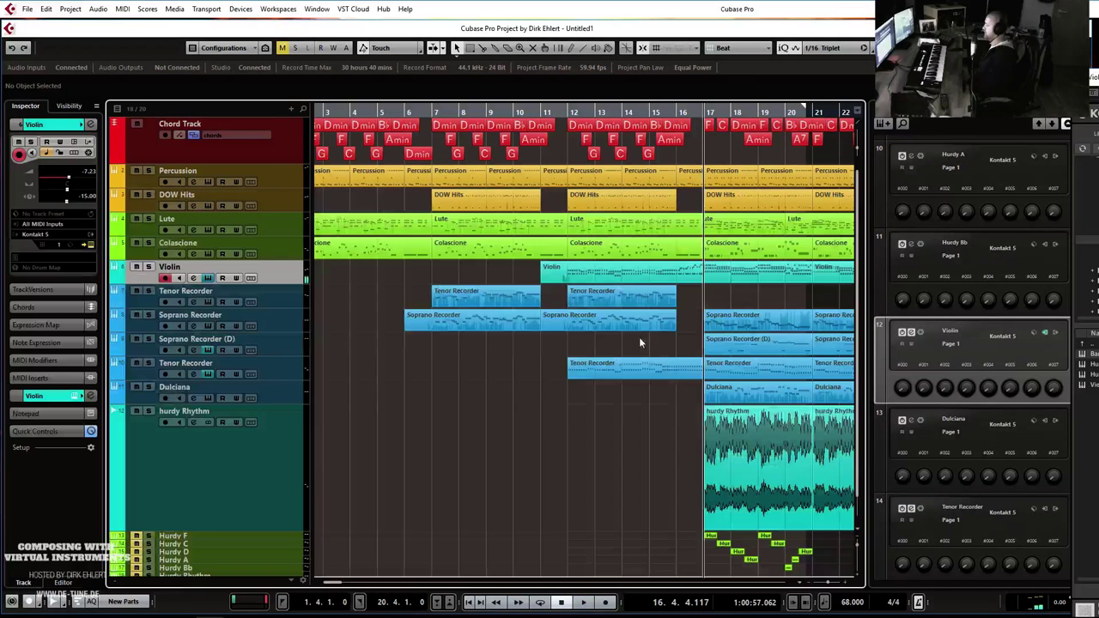
Play the arrangement from bar 15 into the full section at bar 17 to check the transition.
key(space)
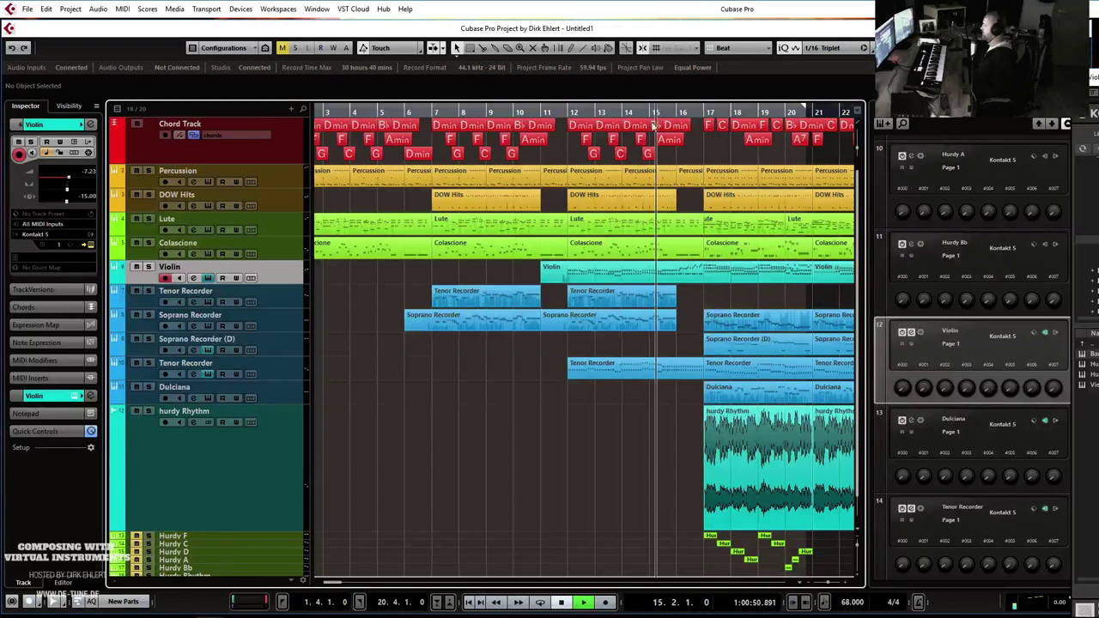
key(h)
key(h)
key(h)
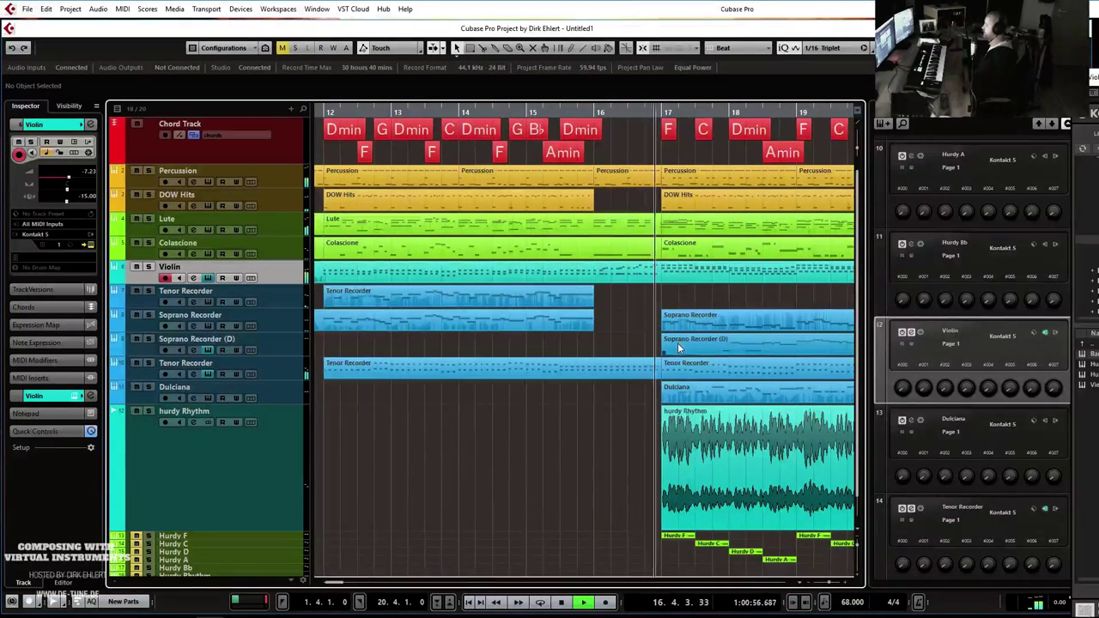
key(g)
key(g)
key(g)
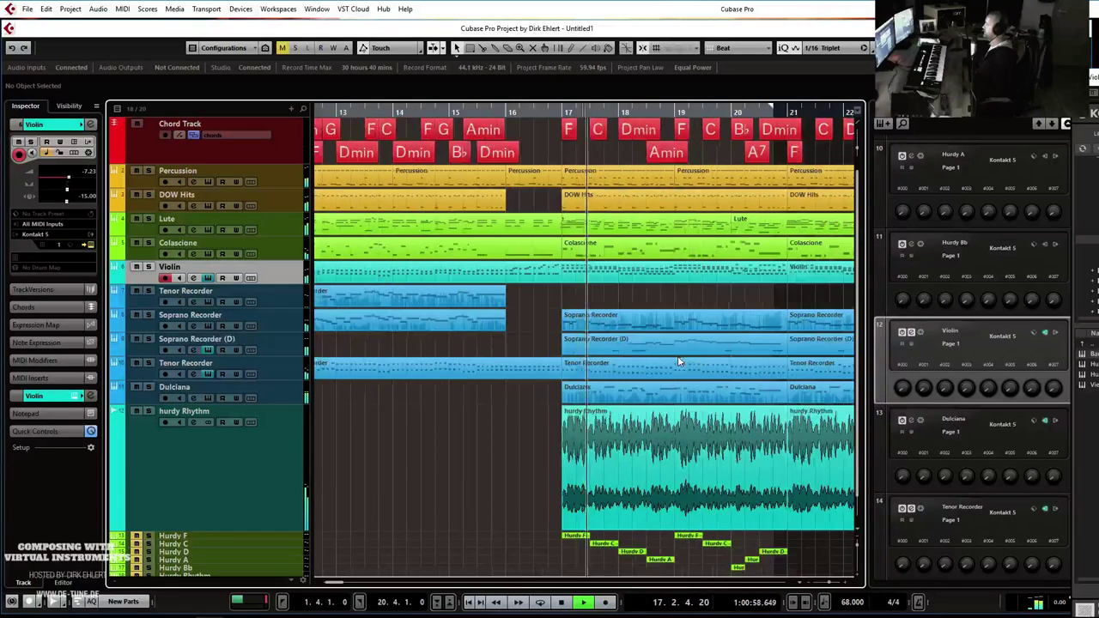
key(space)
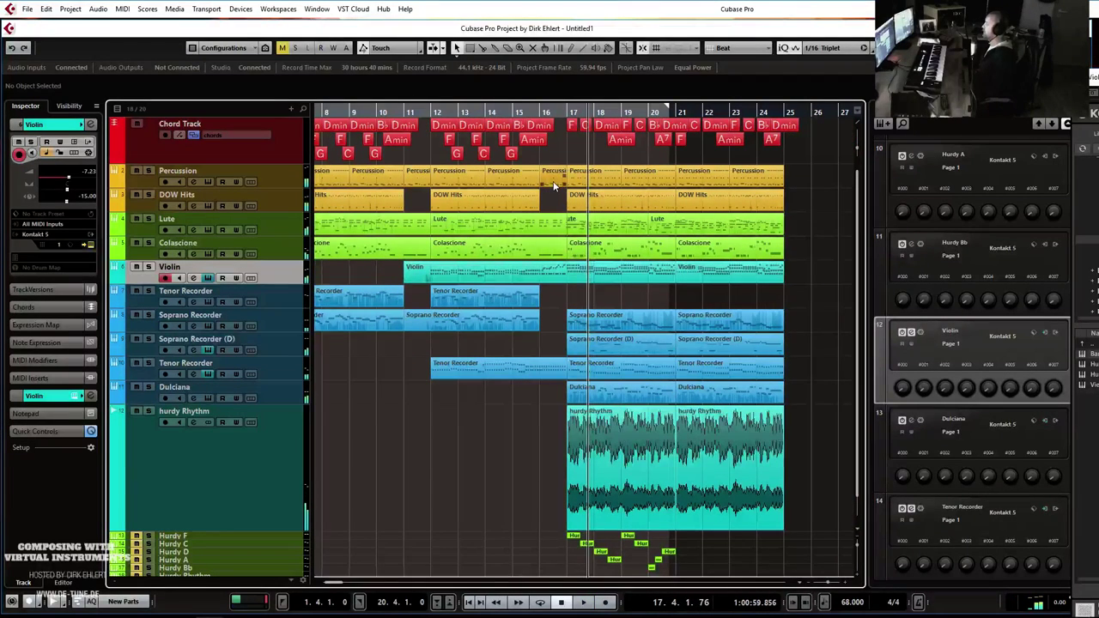
Record a build-up on the DOW Hits track in the empty bar 16.
click(266, 203)
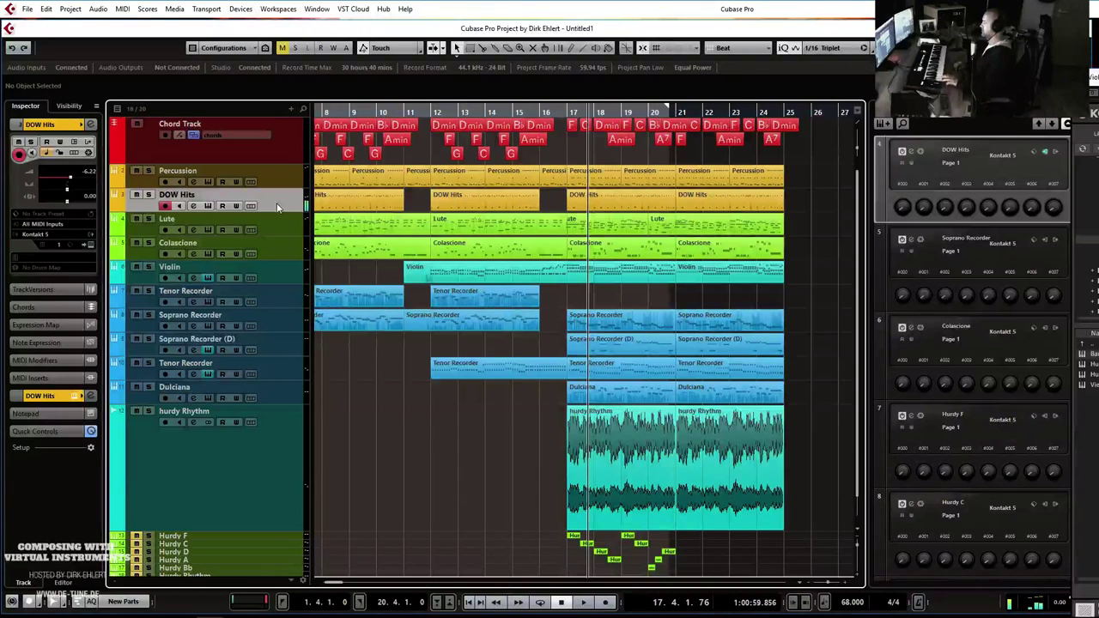
click(536, 113)
key(KP_Multiply)
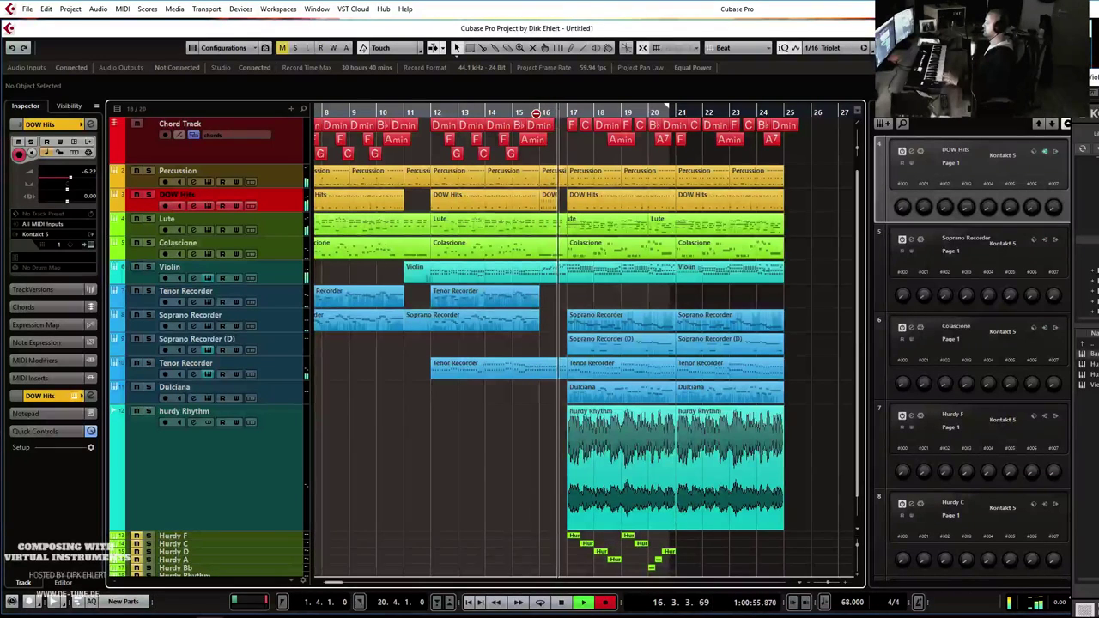
key(space)
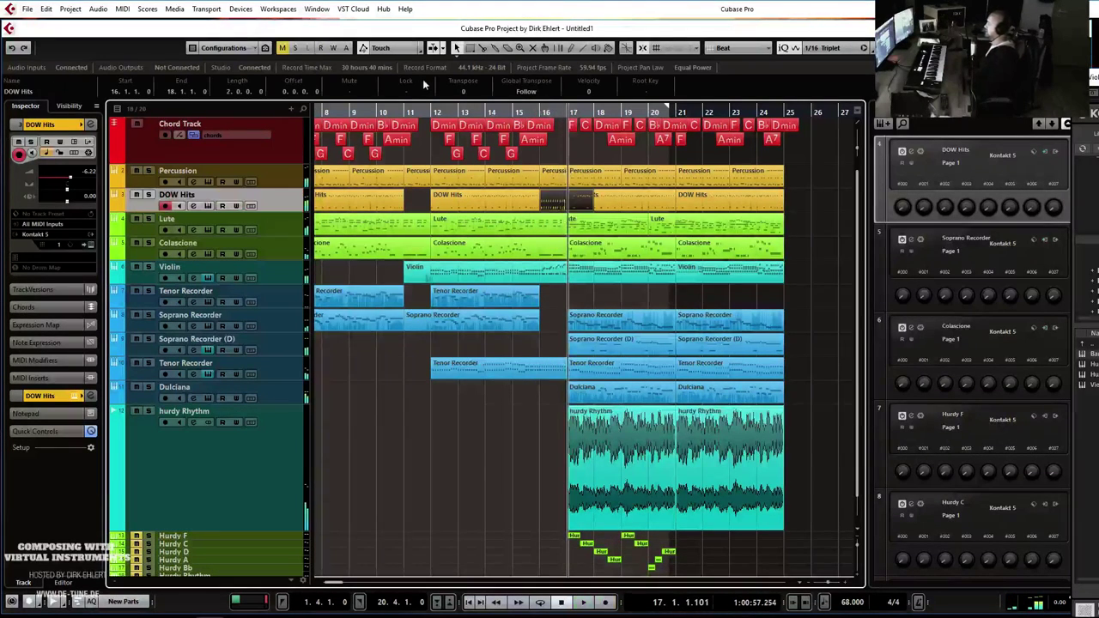
Quantise the new DOW Hits notes iteratively at 1/8 Triplet and trim the part's end to bar 17.
key(Return)
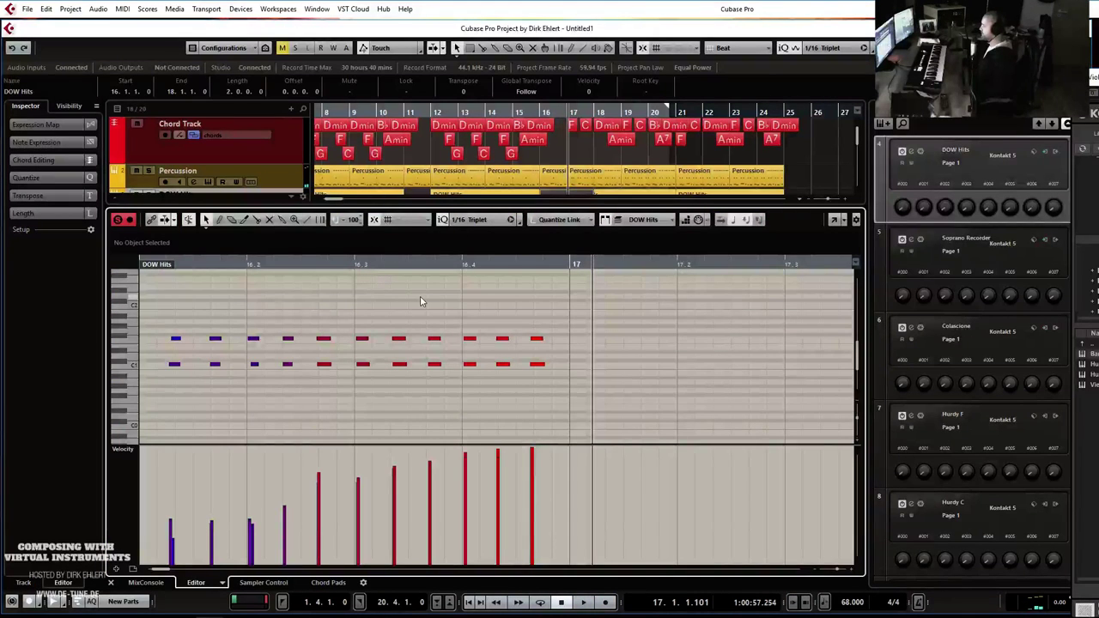
click(472, 221)
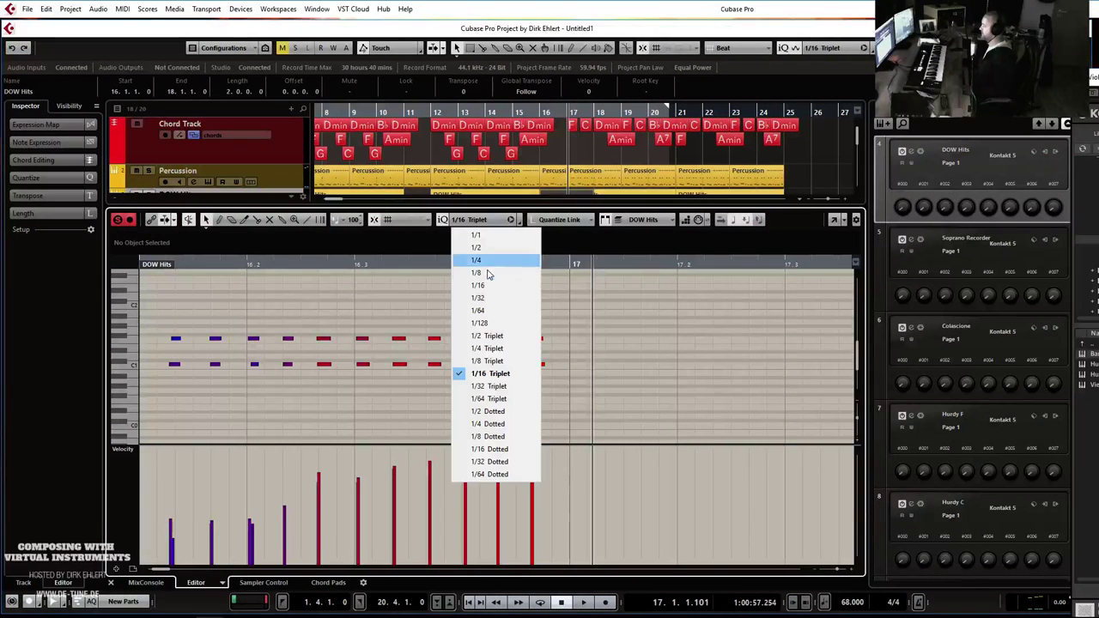
click(487, 361)
key(q)
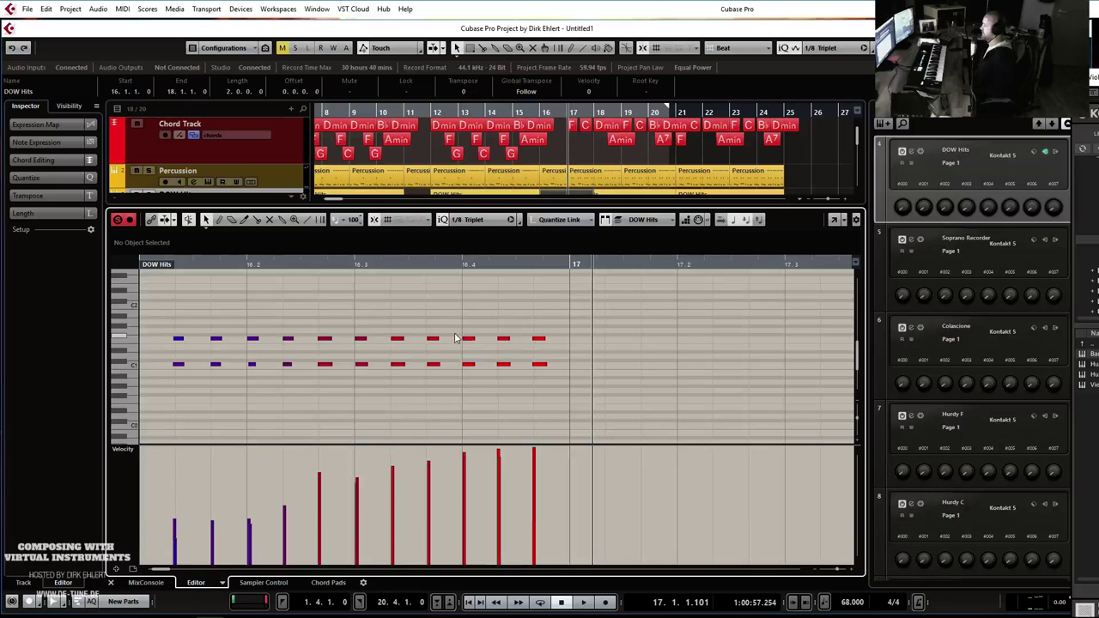
key(Return)
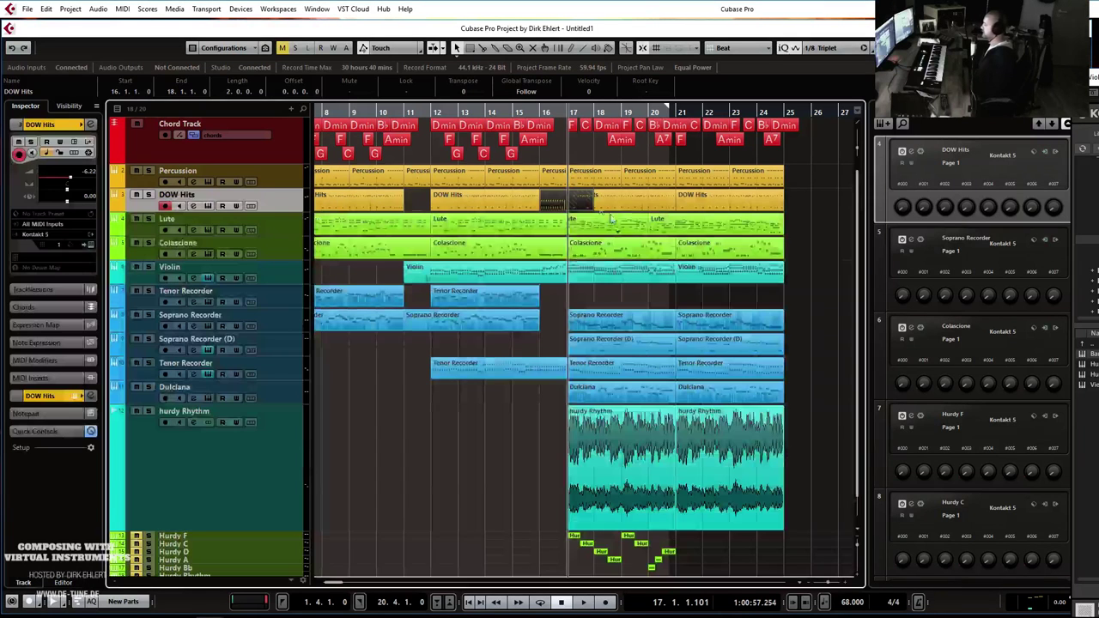
drag(593, 208, 568, 212)
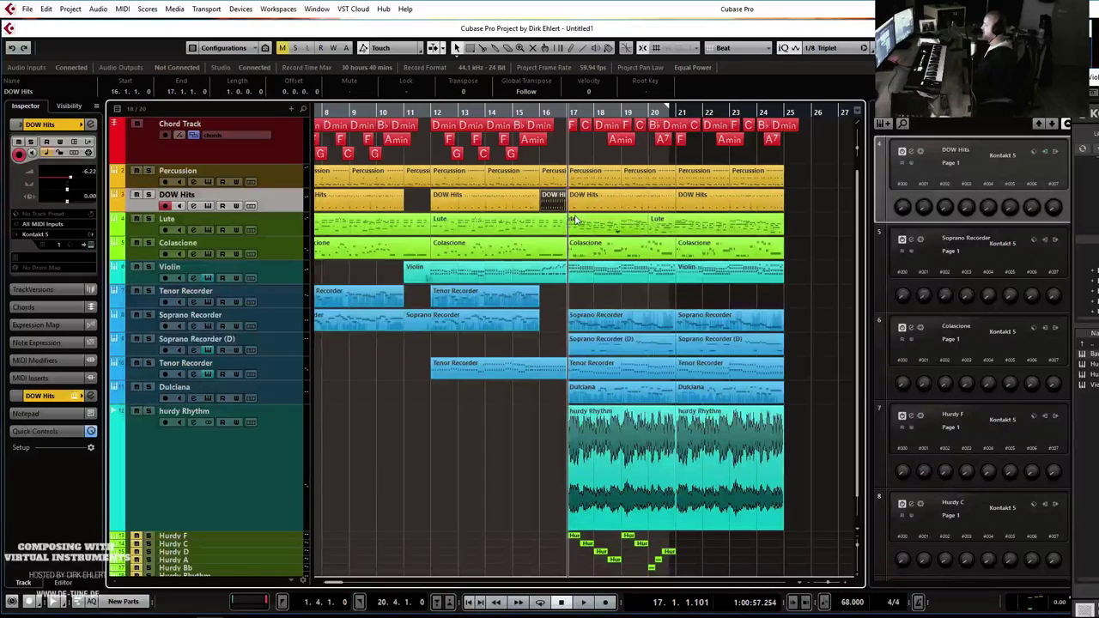
Add a stereo audio track named Cymbalrise below the DOW Hits track, routed to Stereo Out.
right_click(296, 199)
mouse_move(367, 203)
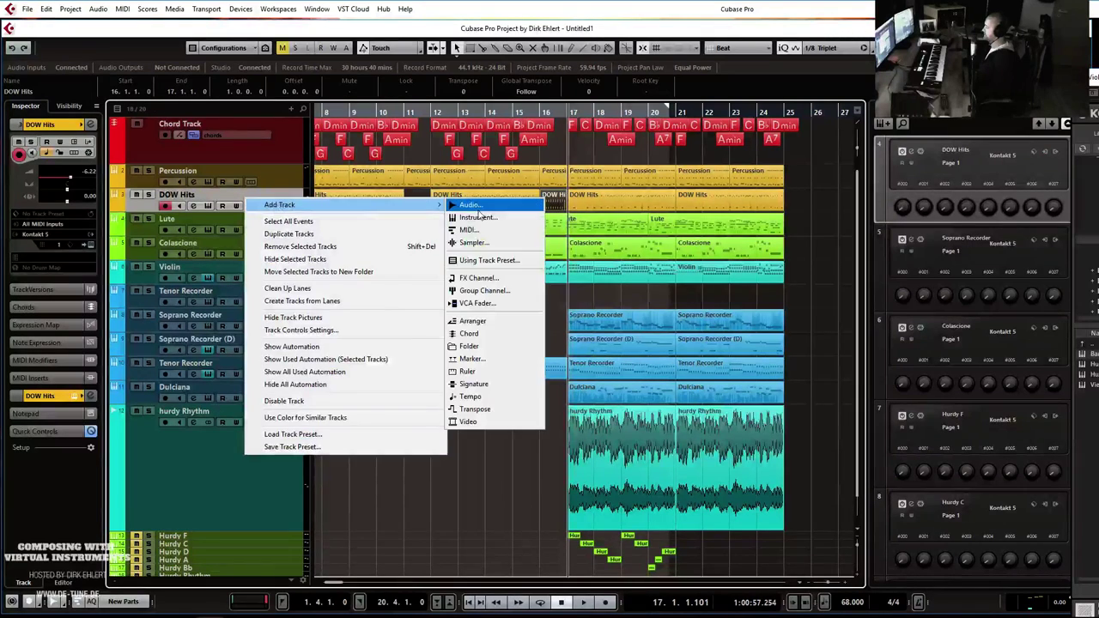
click(479, 212)
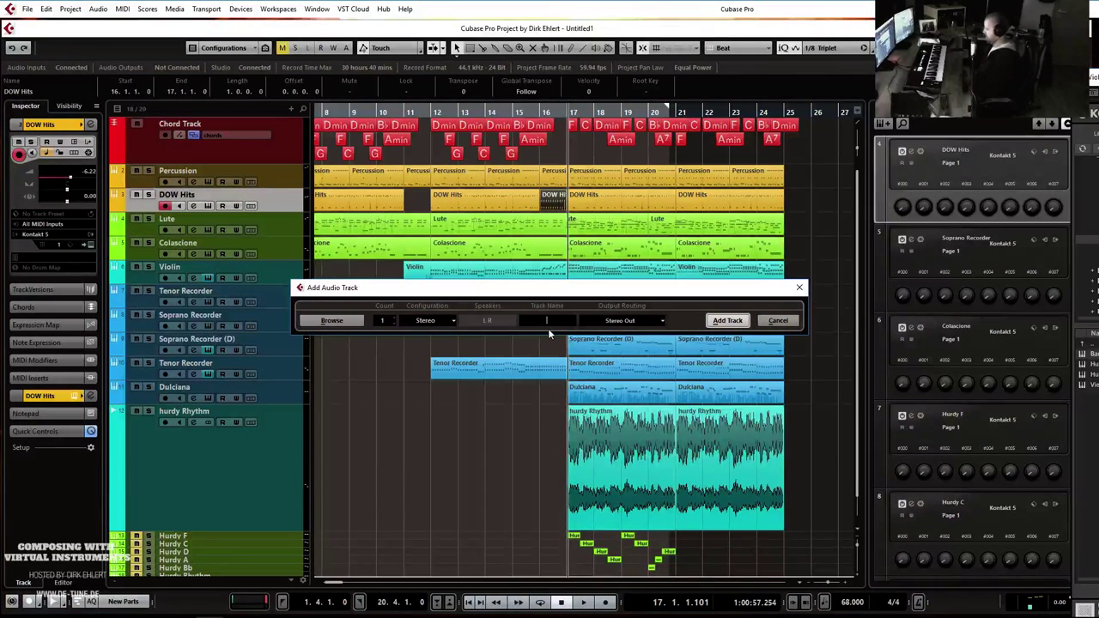
click(548, 328)
text(Cymbal)
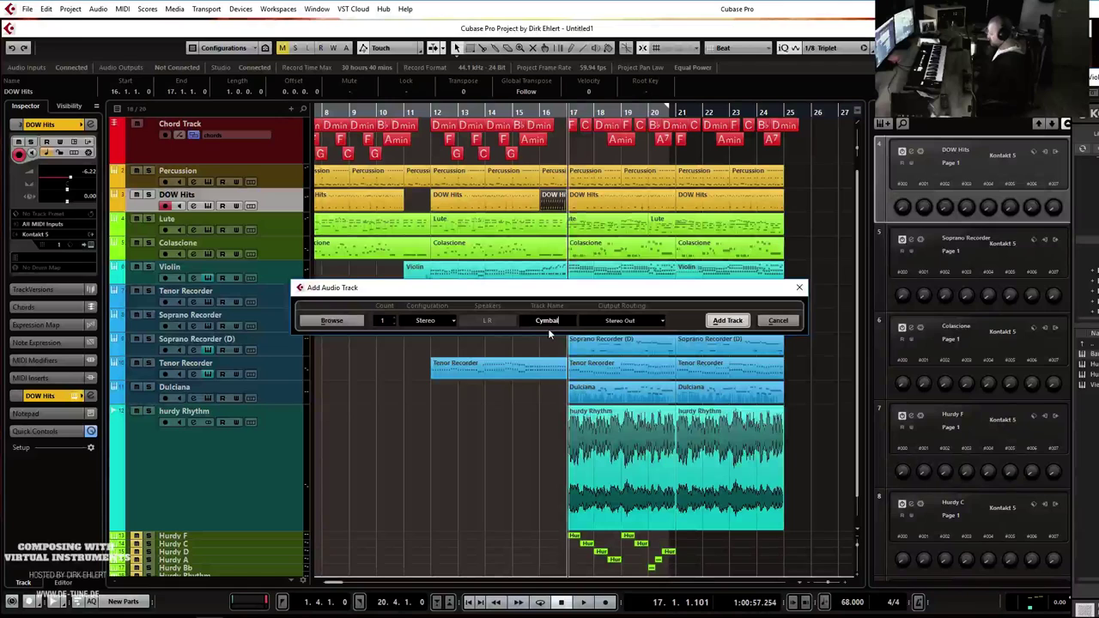
key(Return)
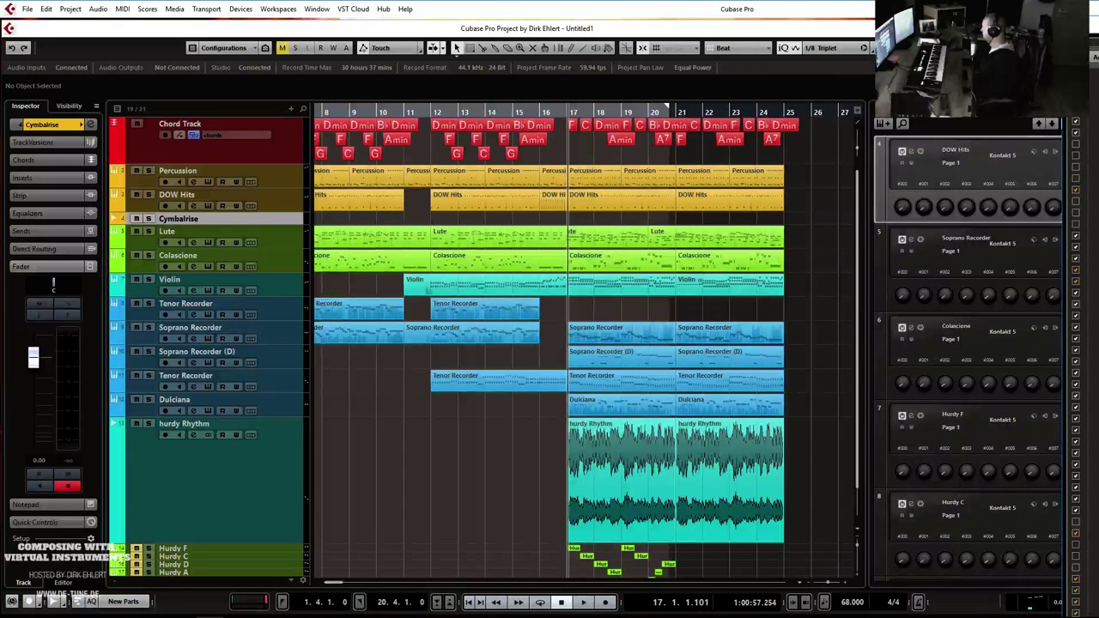
Place the LIGHT CYMBAL SWELL 1 sample on the Cymbalrise track at 16.3.1.0 and enlarge the track's height.
drag(572, 235, 564, 218)
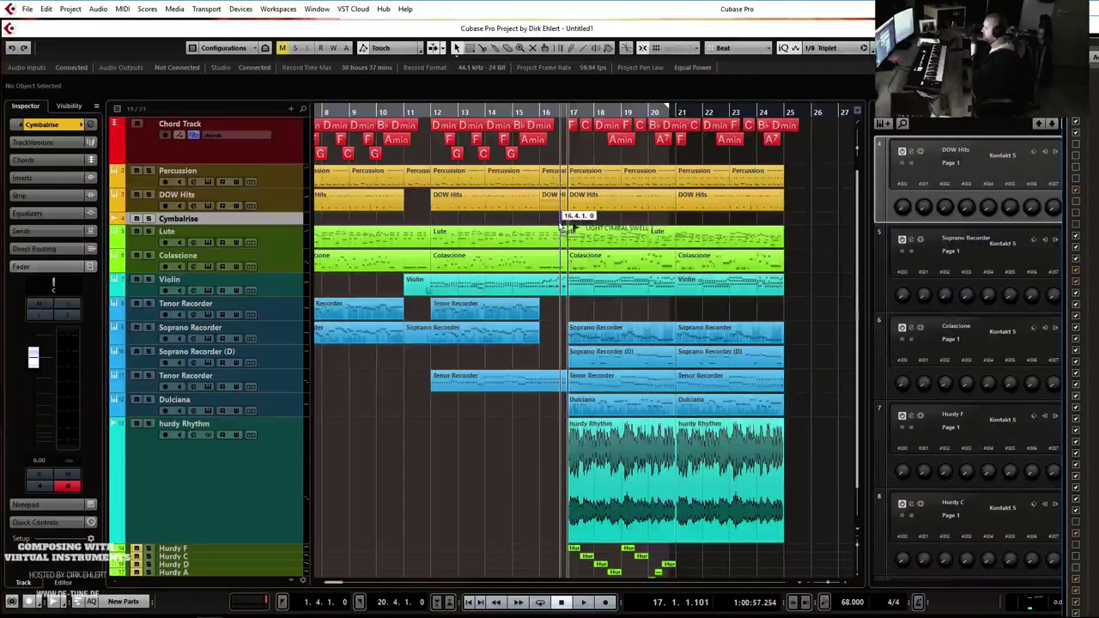
key(Return)
drag(273, 225, 273, 339)
Shift the cymbal swell to start at 16.3.2.74 so it peaks at bar 17, and lower its event volume to -8.03 dB.
key(h)
key(h)
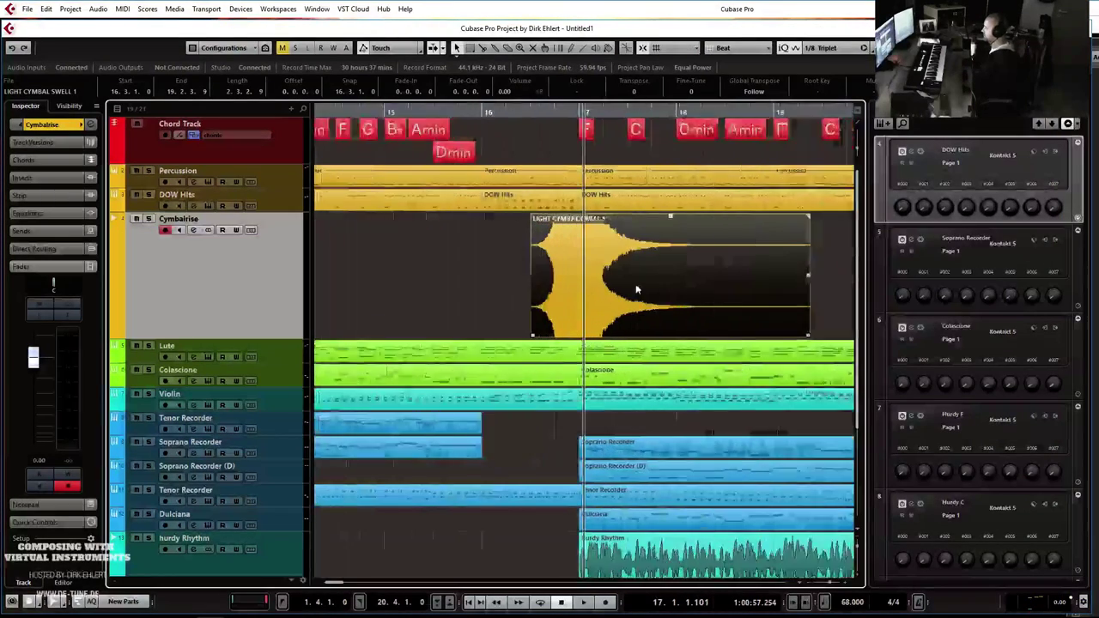
key(h)
key(h)
key(h)
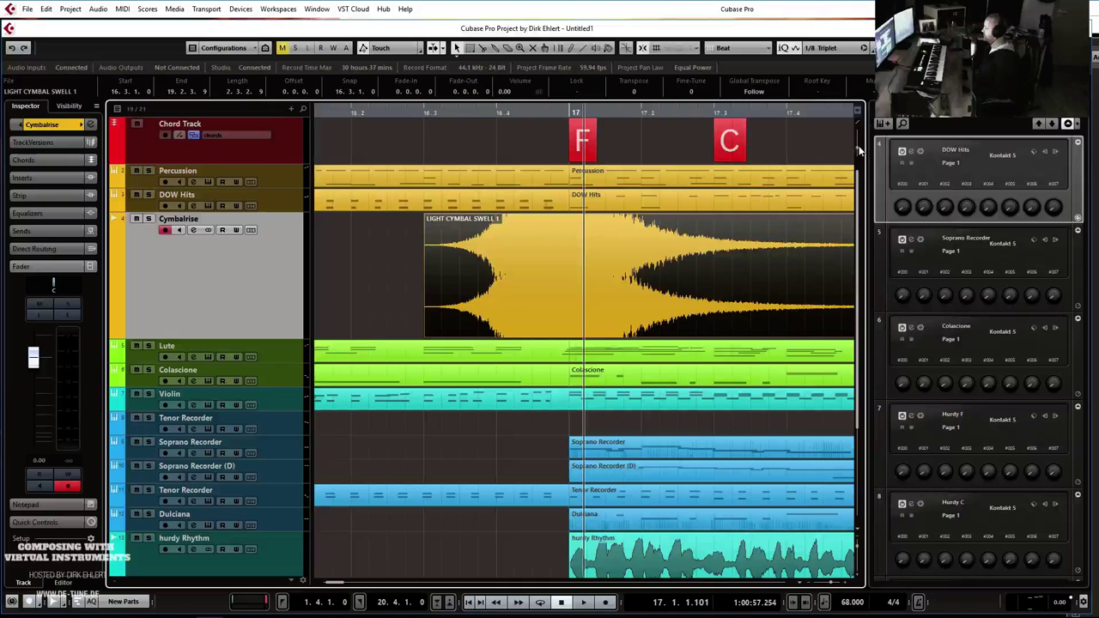
drag(858, 150, 859, 182)
drag(582, 253, 601, 256)
drag(505, 92, 503, 111)
Play the transition into bar 17 to check the cymbal swell against the other parts.
key(g)
key(g)
key(g)
key(g)
key(g)
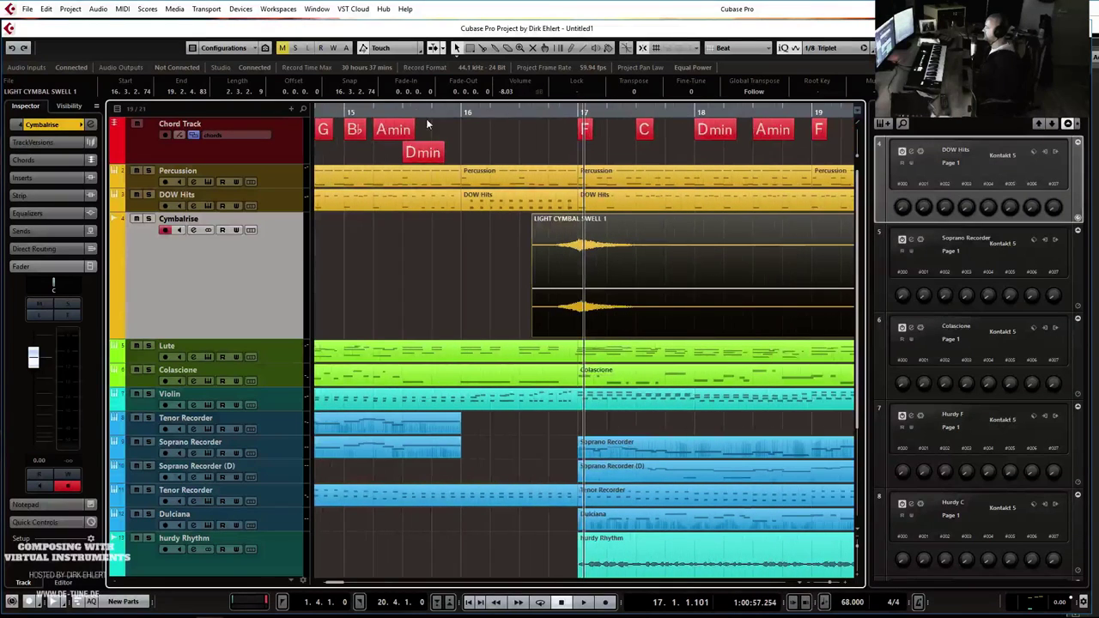
key(space)
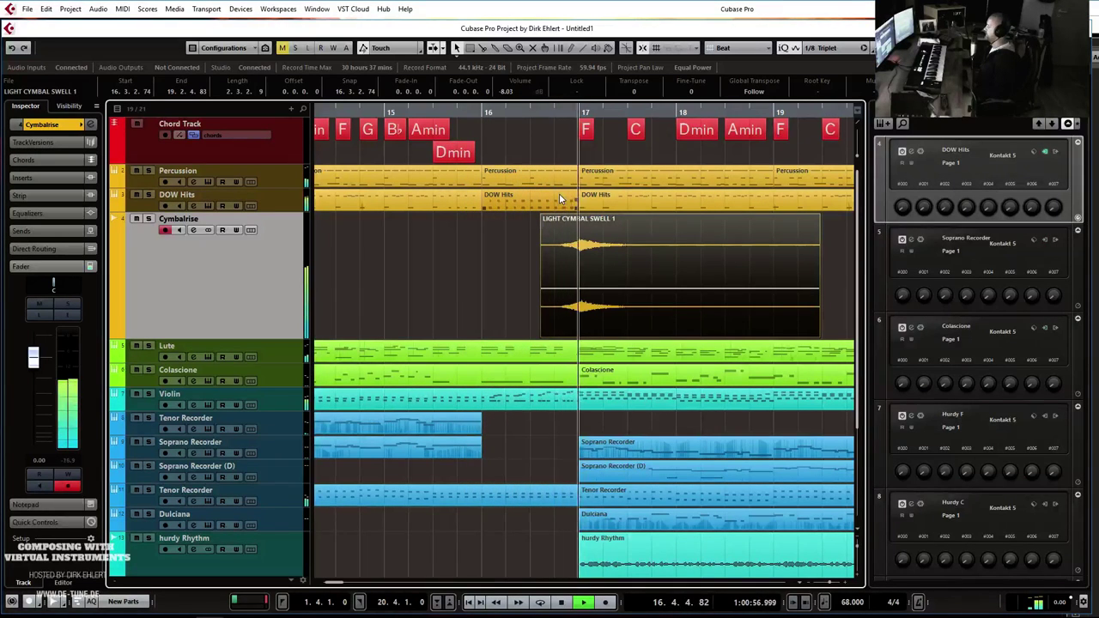
key(space)
Draw a one-bar note at pitch 63 from 16.1 to 17.1 in the bar 16 Percussion part.
scroll(505, 92, down, 3)
double_click(512, 171)
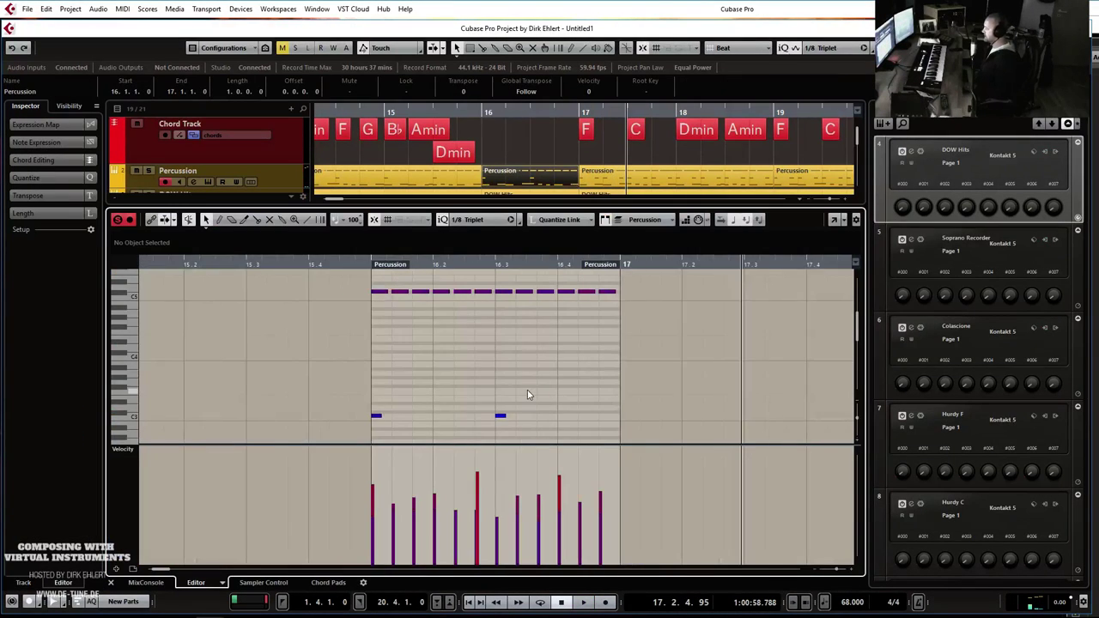
scroll(528, 395, down, 1)
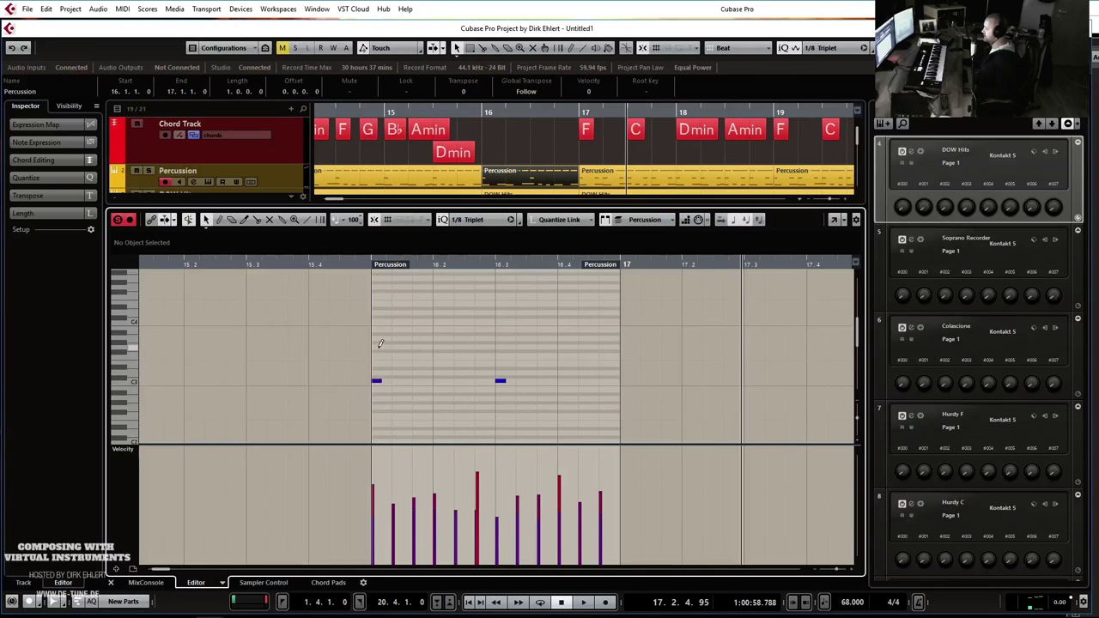
drag(376, 341, 628, 337)
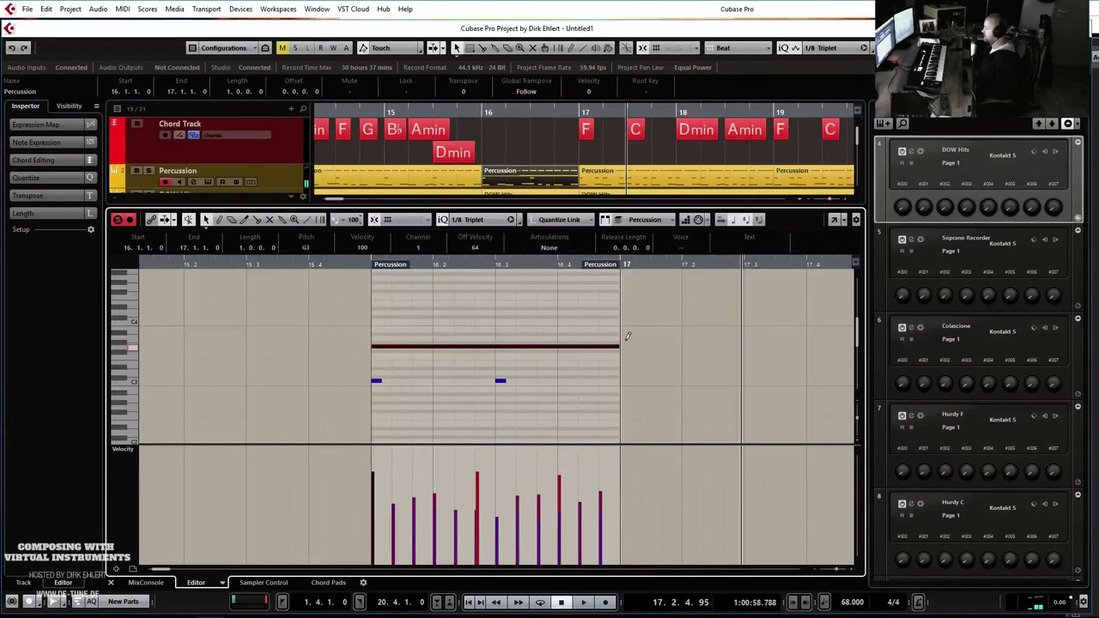
Draw a rising CC 1 (Modulation) ramp across the whole bar 16 Percussion part.
click(133, 456)
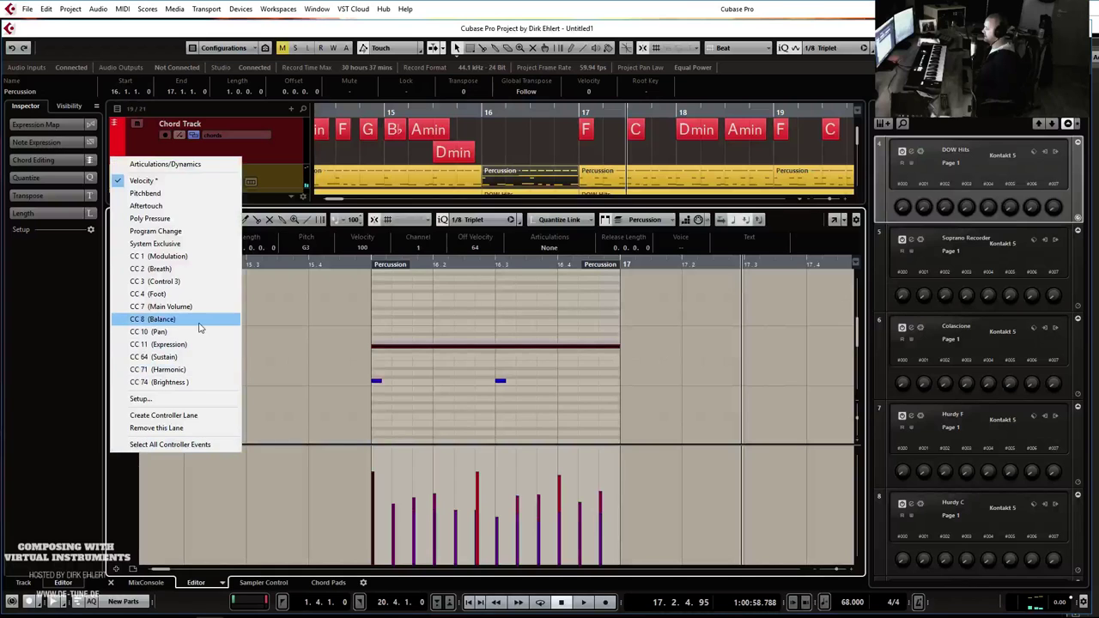
click(184, 256)
click(609, 281)
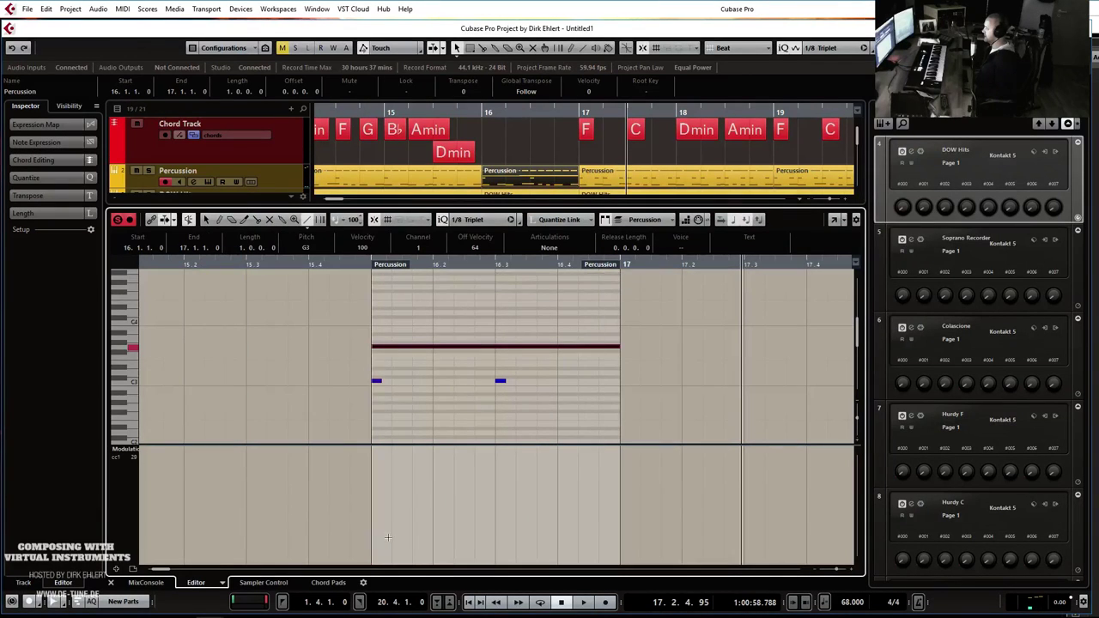
drag(475, 519, 616, 457)
Play the Percussion part from bar 16 to hear the modulated note, and close the note editor.
click(378, 266)
key(space)
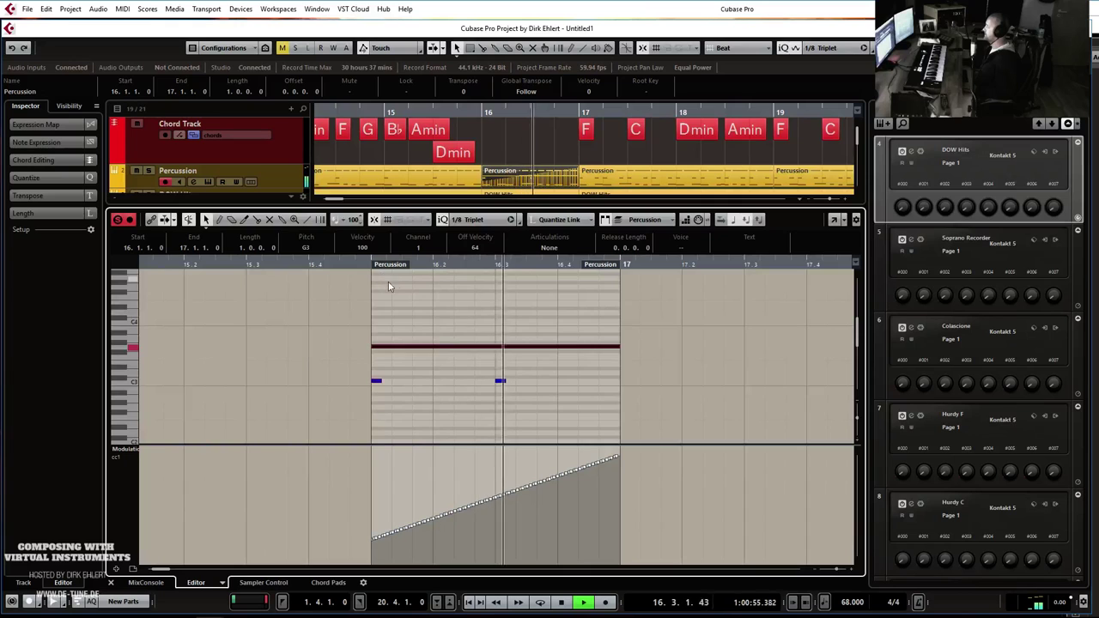
key(space)
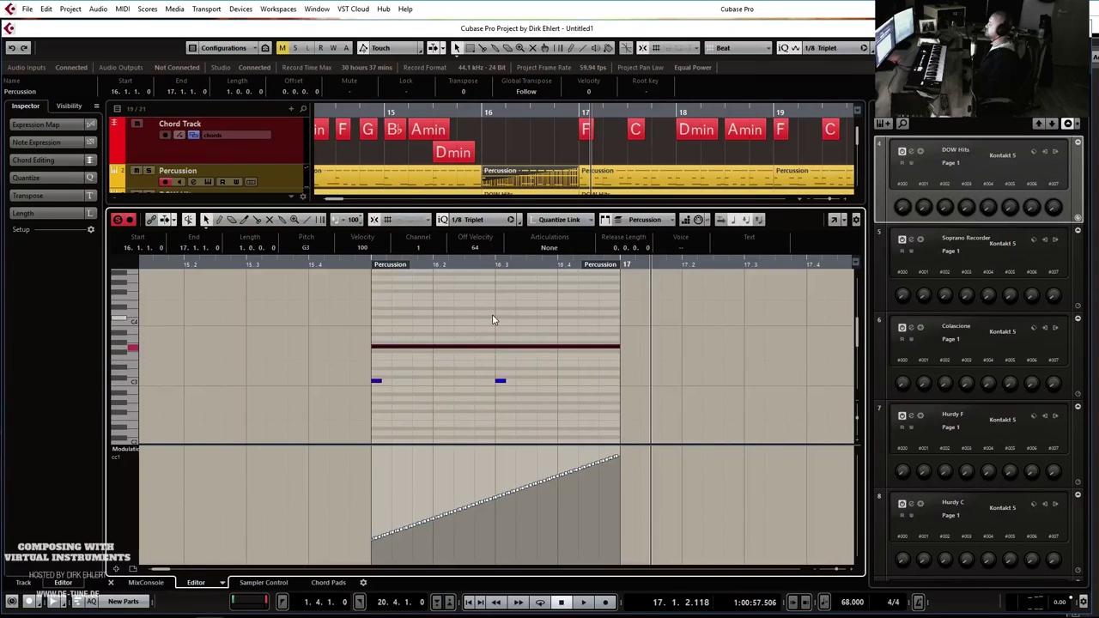
key(Return)
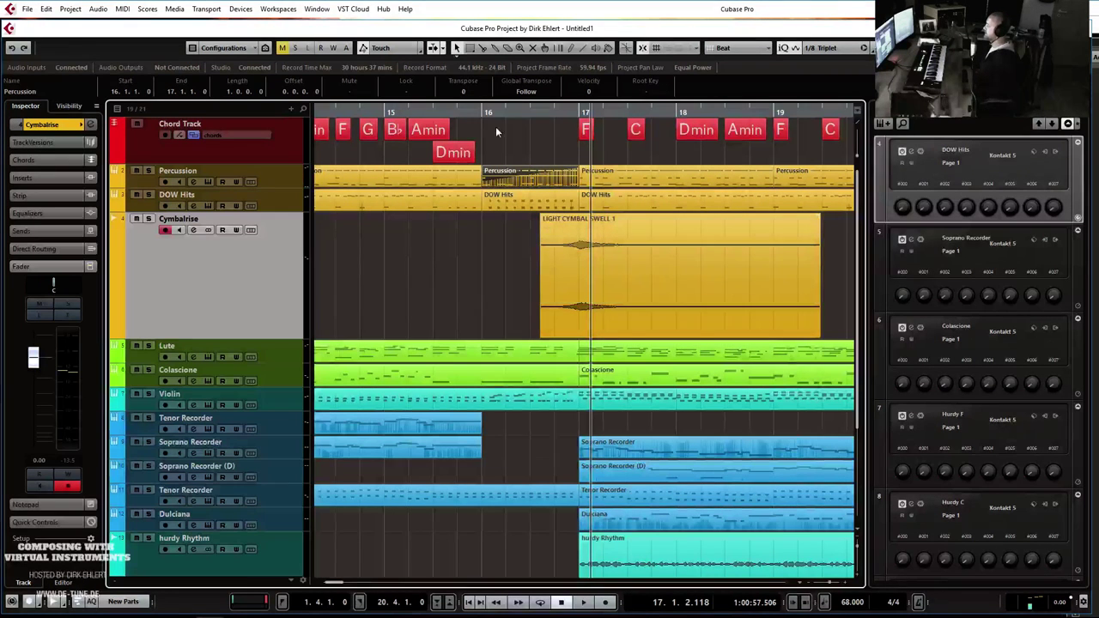
Set the playback position to the start of bar 15, with bars 9 to 20 in view.
click(386, 112)
key(g)
key(g)
key(g)
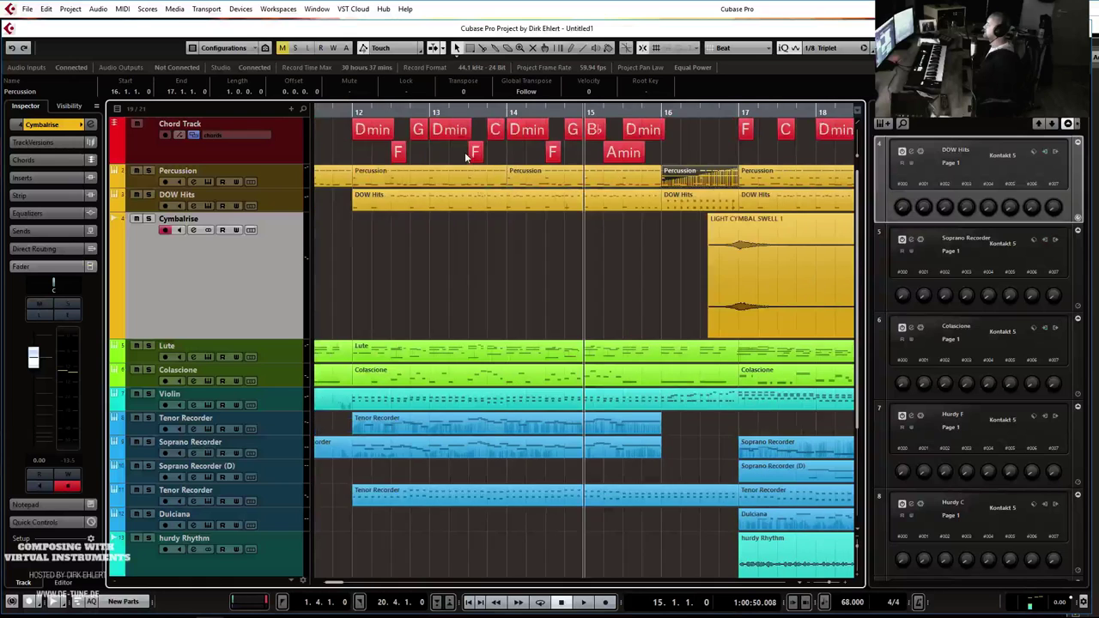
key(g)
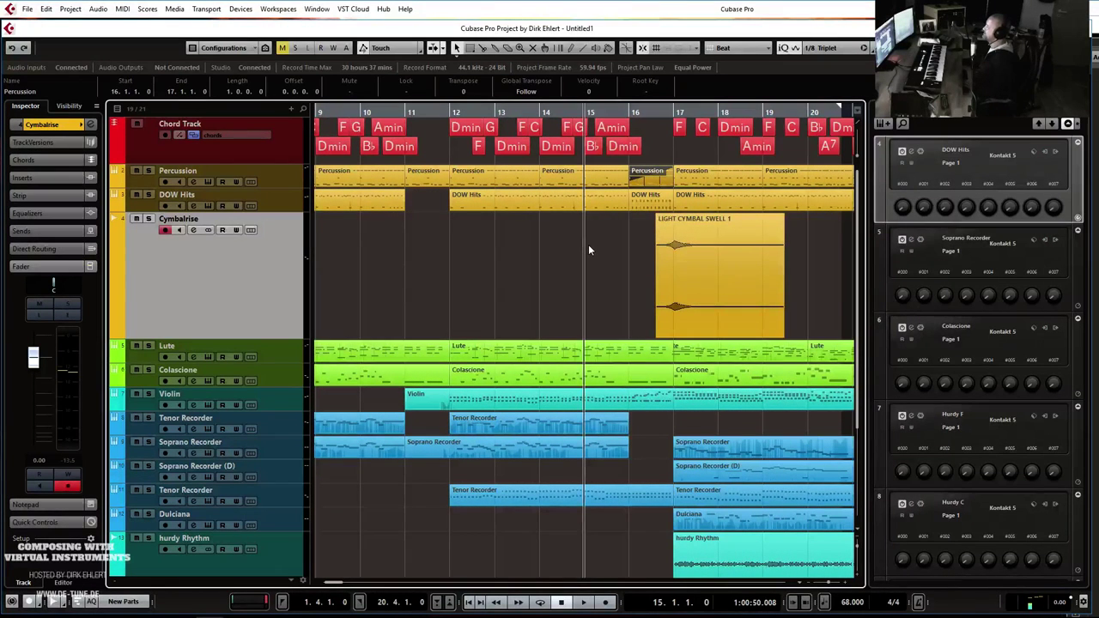
Reduce the Cymbalrise track's height and lower its channel fader to -3.05 dB.
click(687, 242)
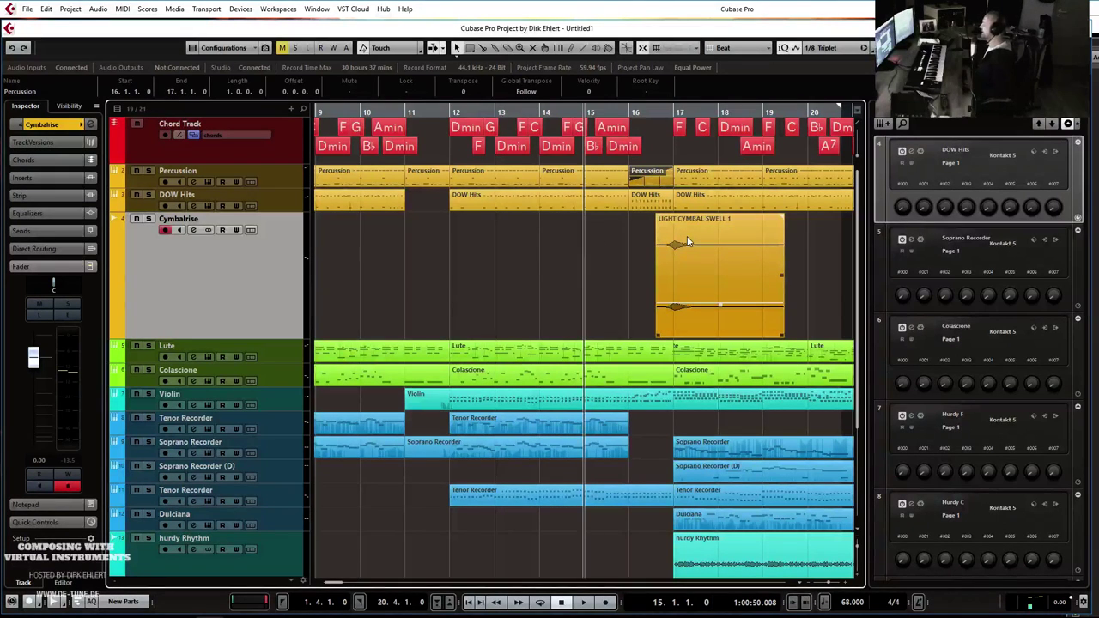
click(651, 143)
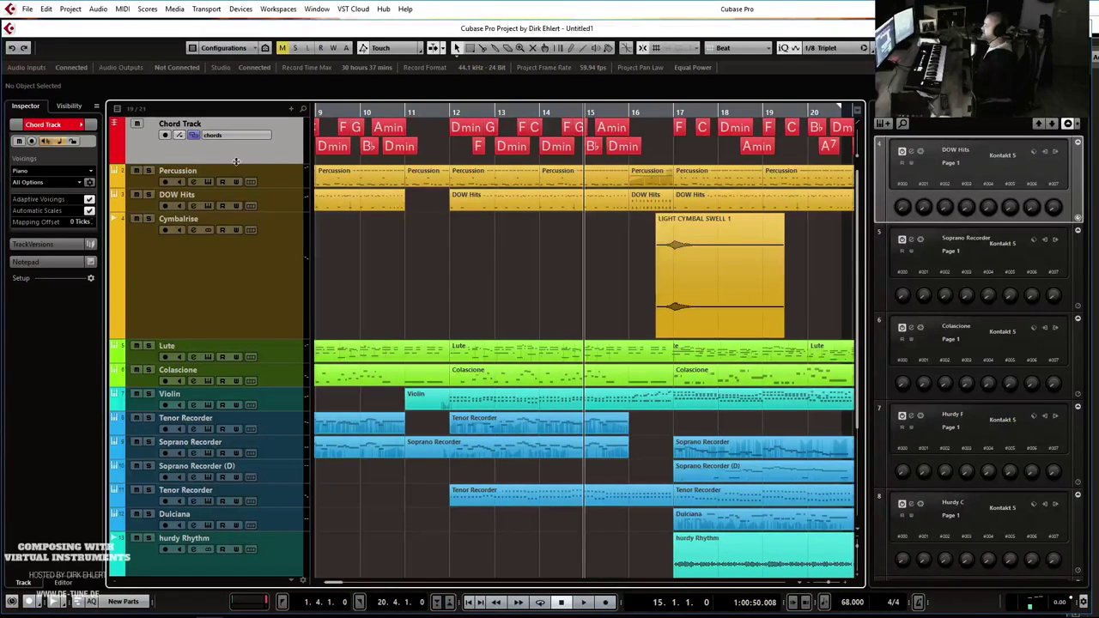
drag(235, 161, 241, 143)
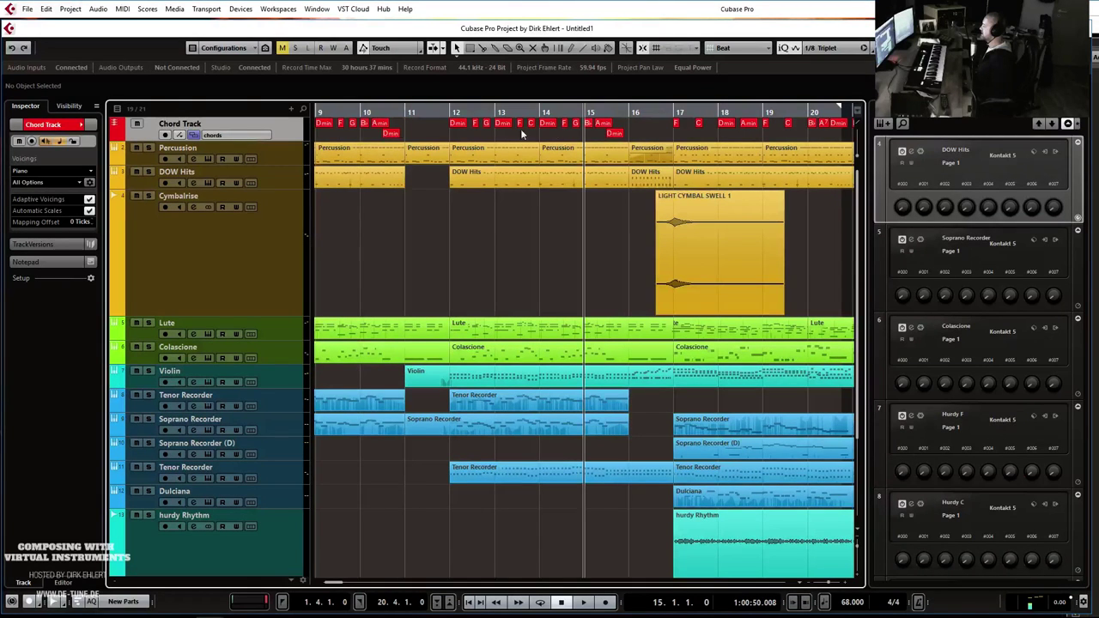
drag(291, 148, 290, 162)
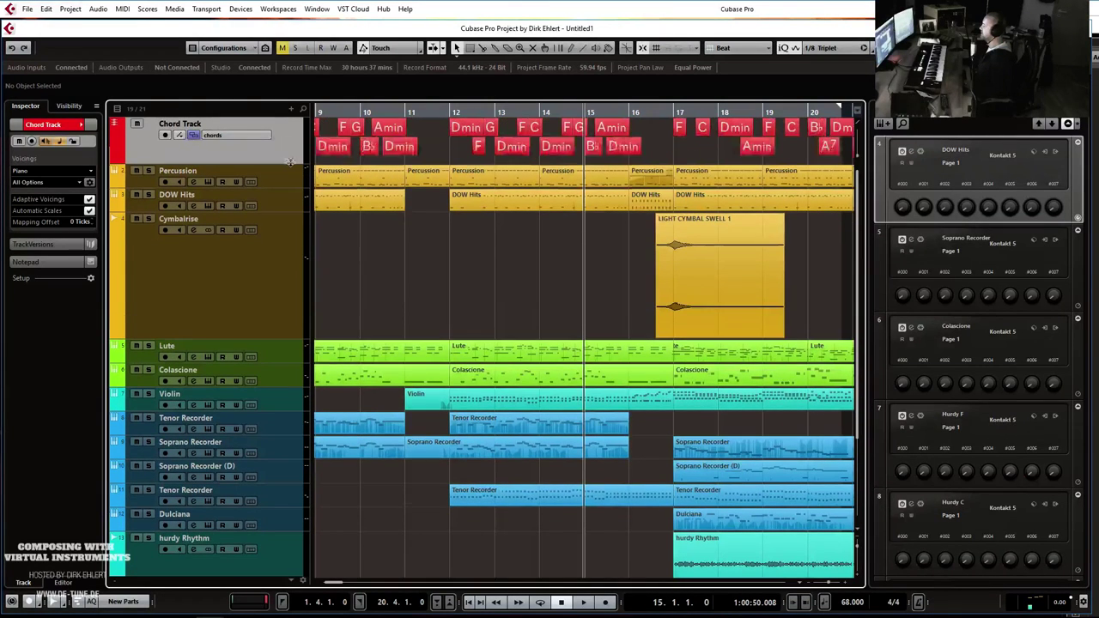
drag(263, 339, 276, 241)
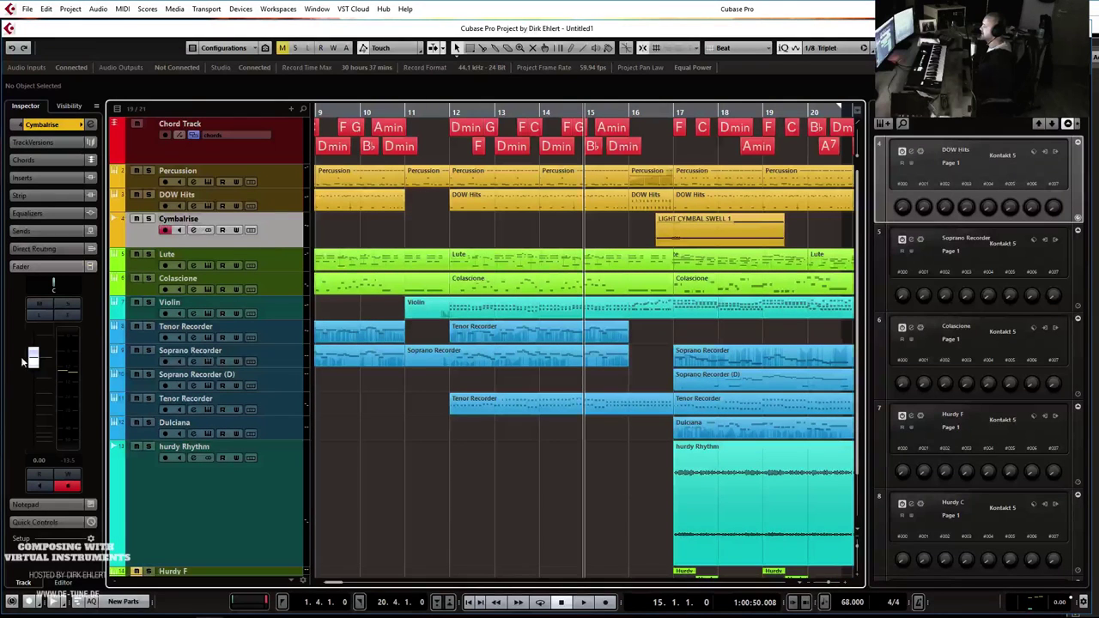
drag(32, 358, 32, 369)
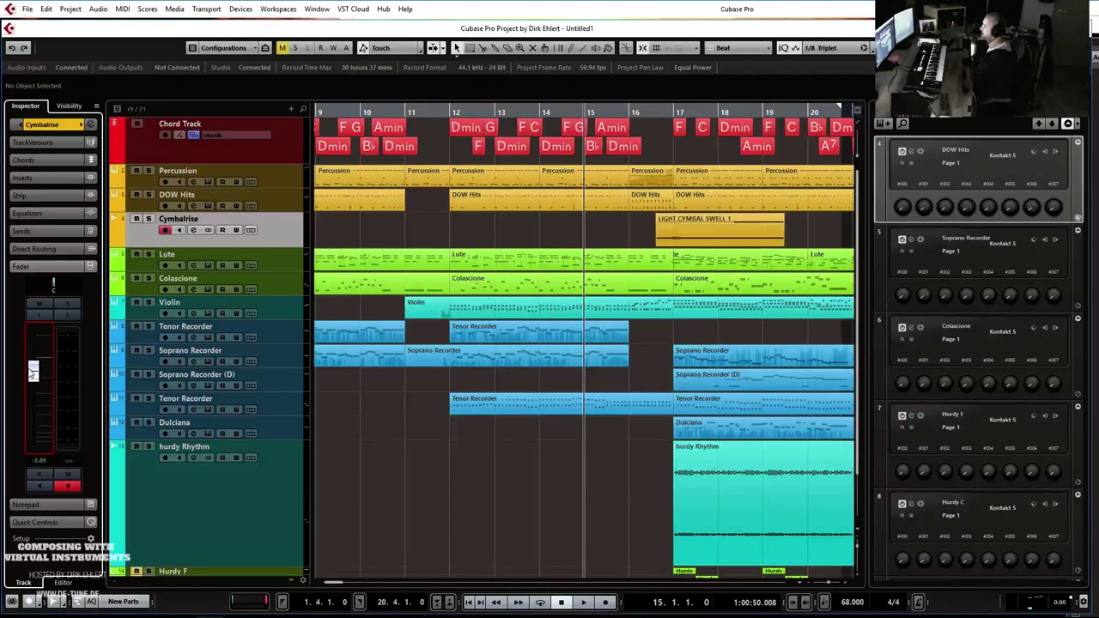
Play the arrangement from bar 15 towards bar 17 to check the quieter cymbal swell in the transition.
key(space)
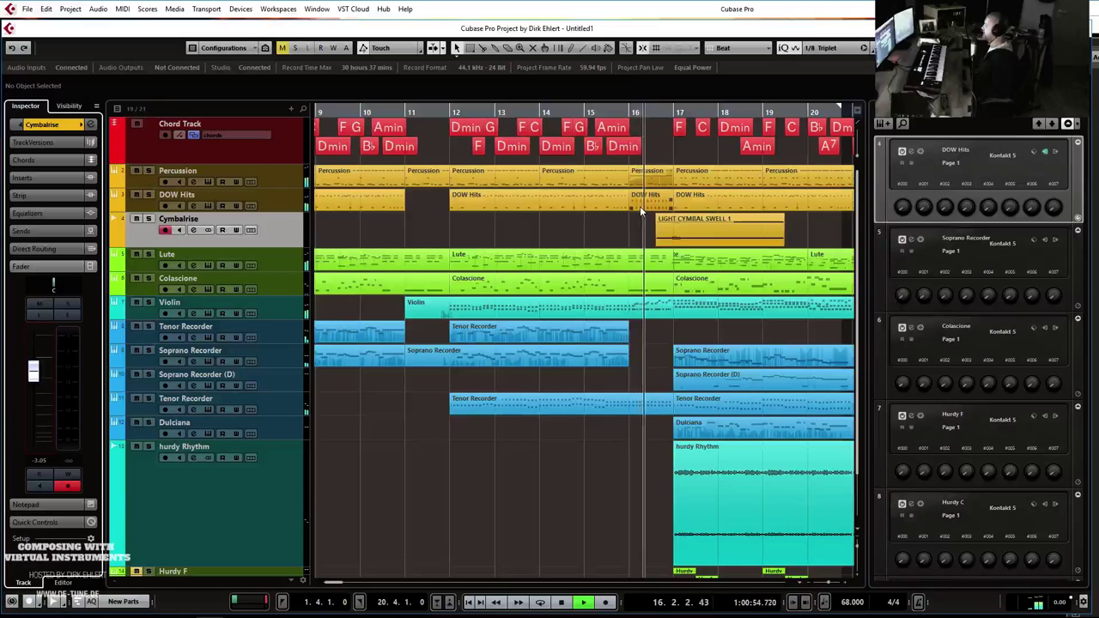
key(h)
key(h)
key(h)
key(h)
key(h)
key(h)
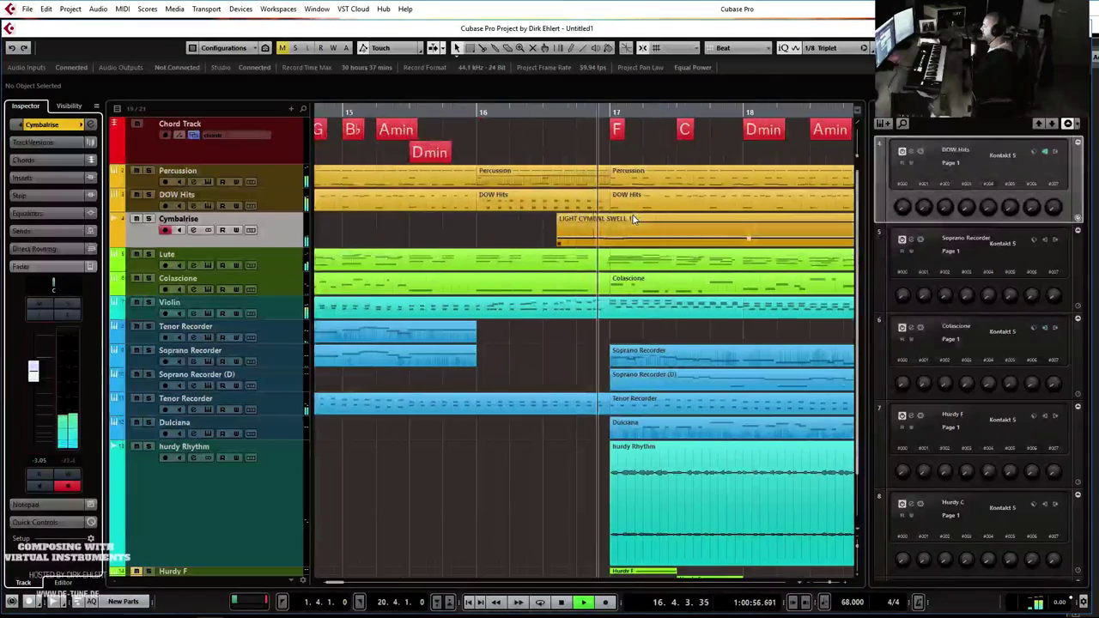
Record a new Soprano Recorder take from bar 15 to just past the start of bar 17.
key(g)
key(g)
key(g)
key(g)
key(g)
key(g)
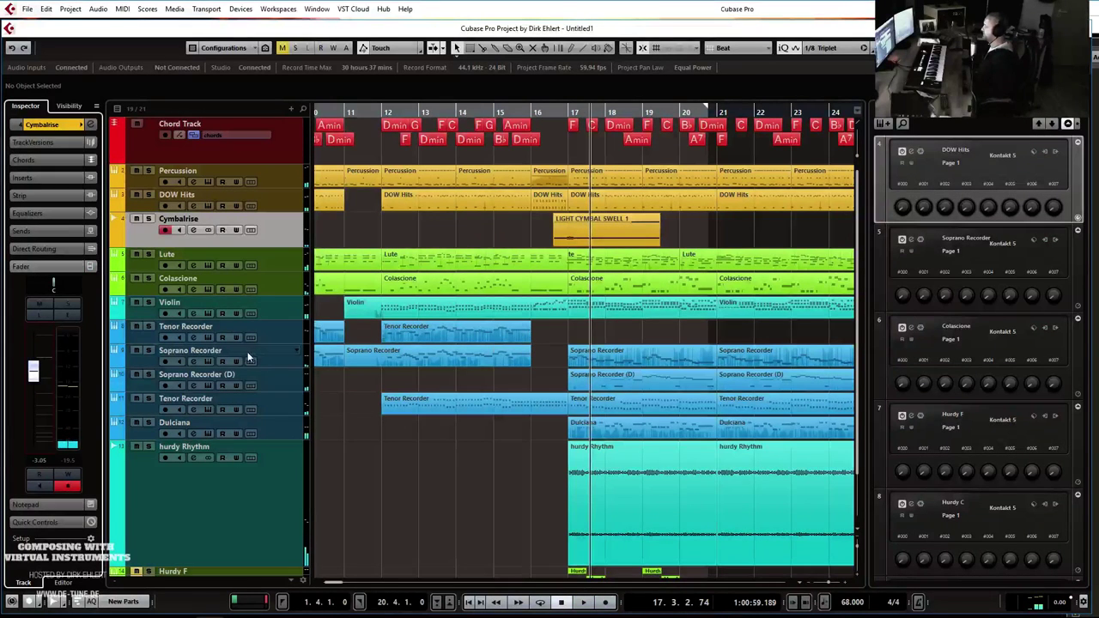
click(267, 336)
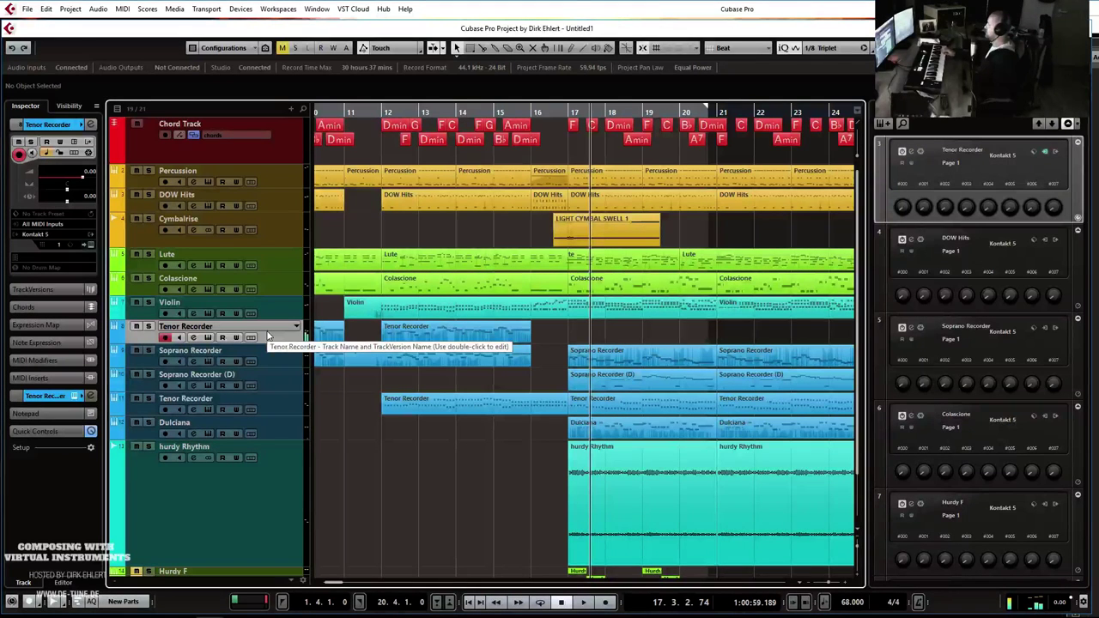
click(276, 356)
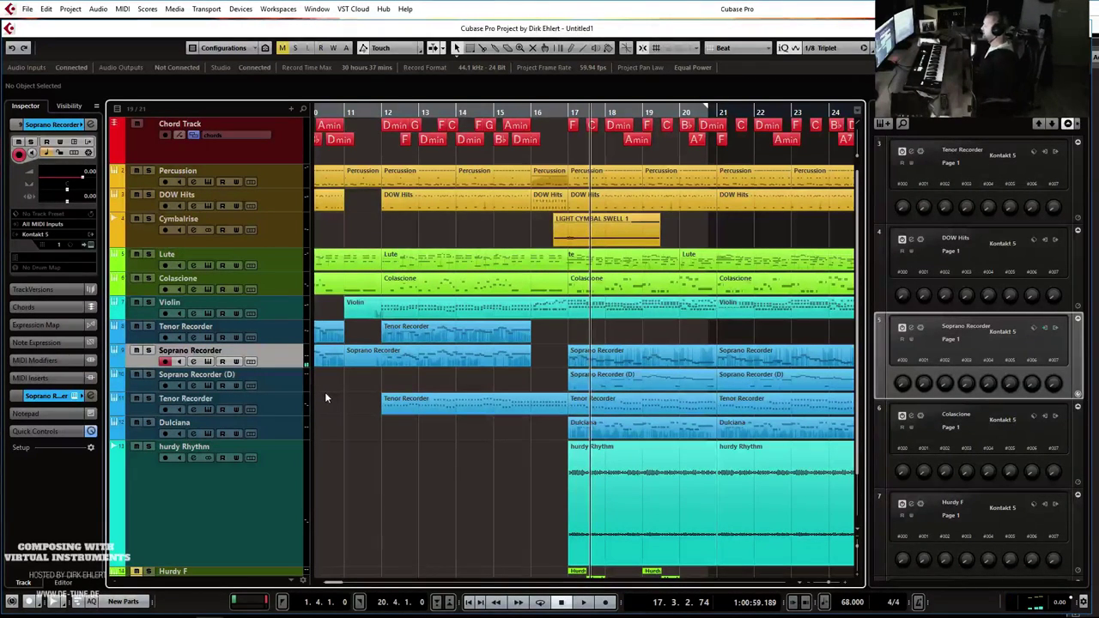
click(491, 112)
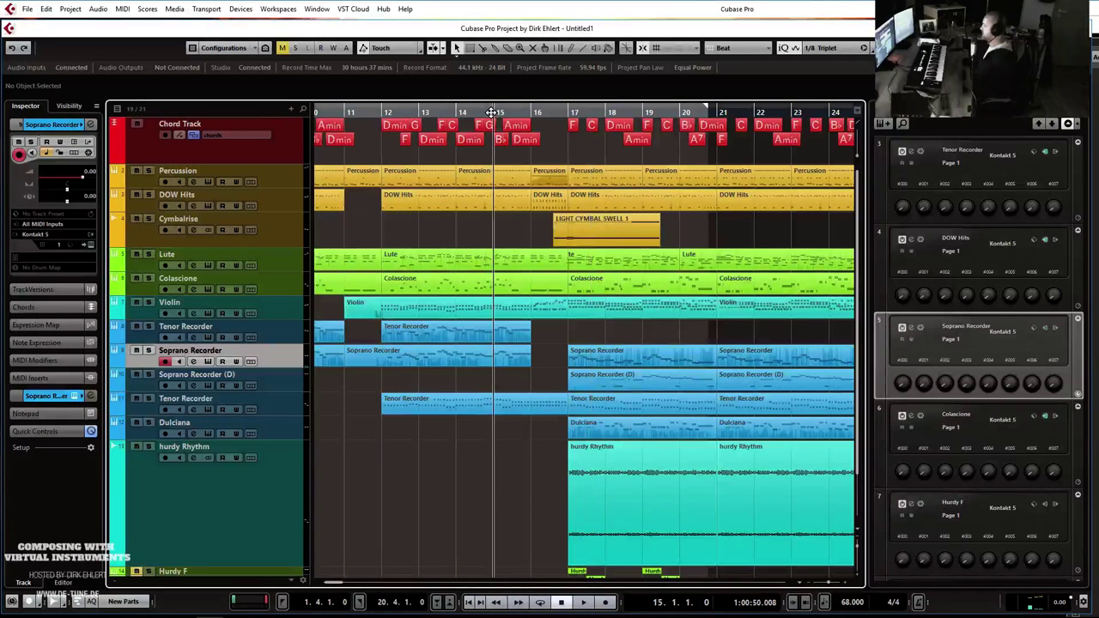
key(KP_Multiply)
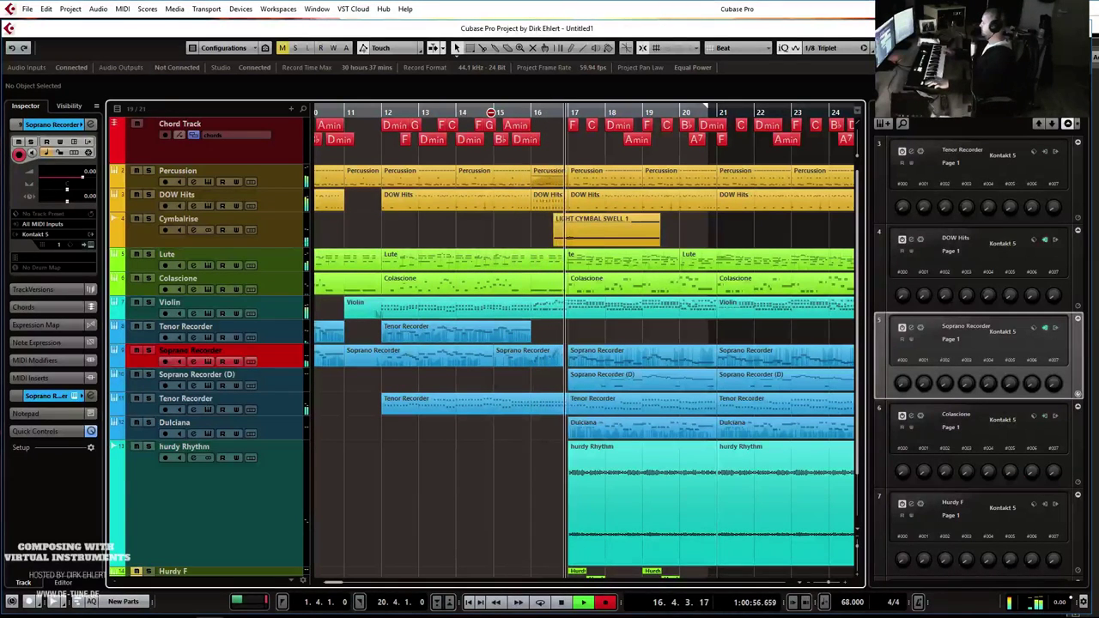
key(space)
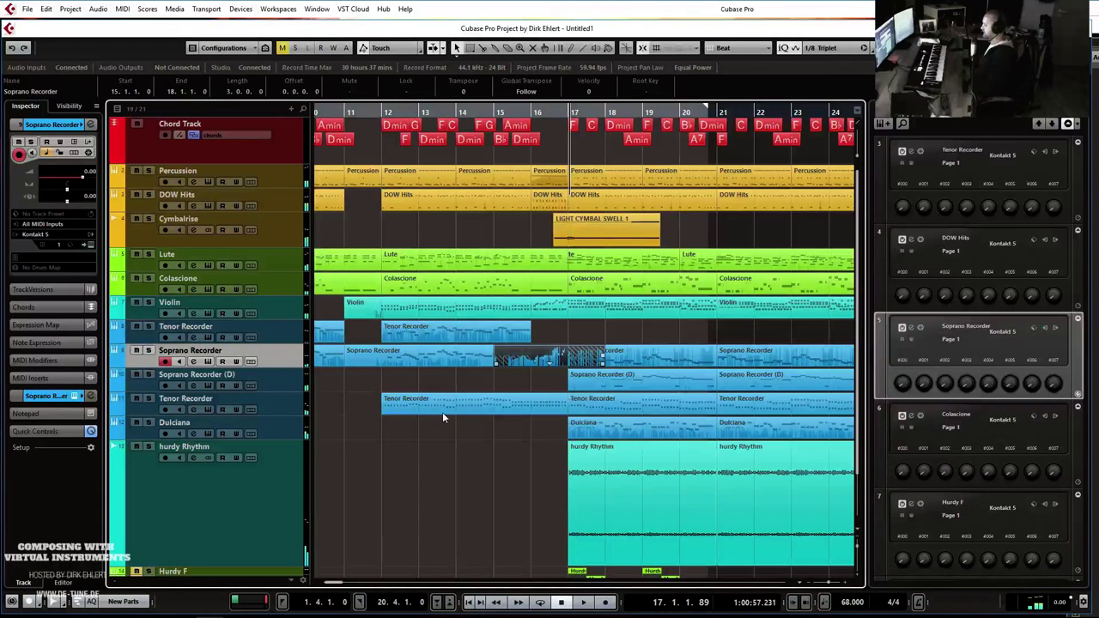
Transpose the newly recorded Soprano Recorder notes in bar 16 up an octave and quantize them to 1/8 Triplet.
key(Return)
drag(390, 337, 800, 403)
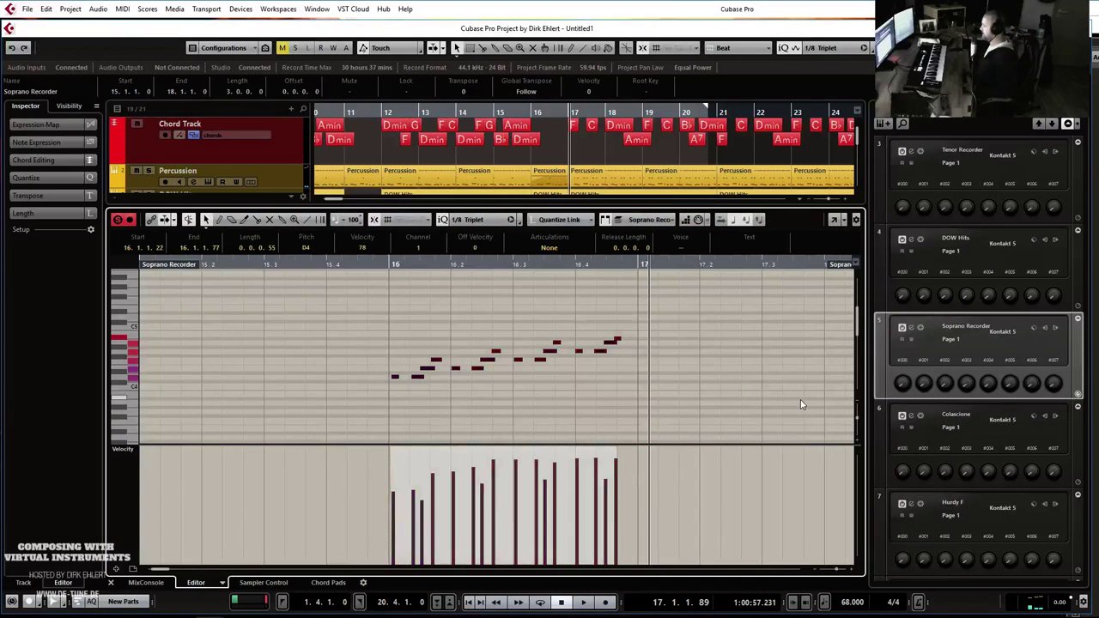
key(shift+Up)
key(q)
key(q)
key(q)
key(q)
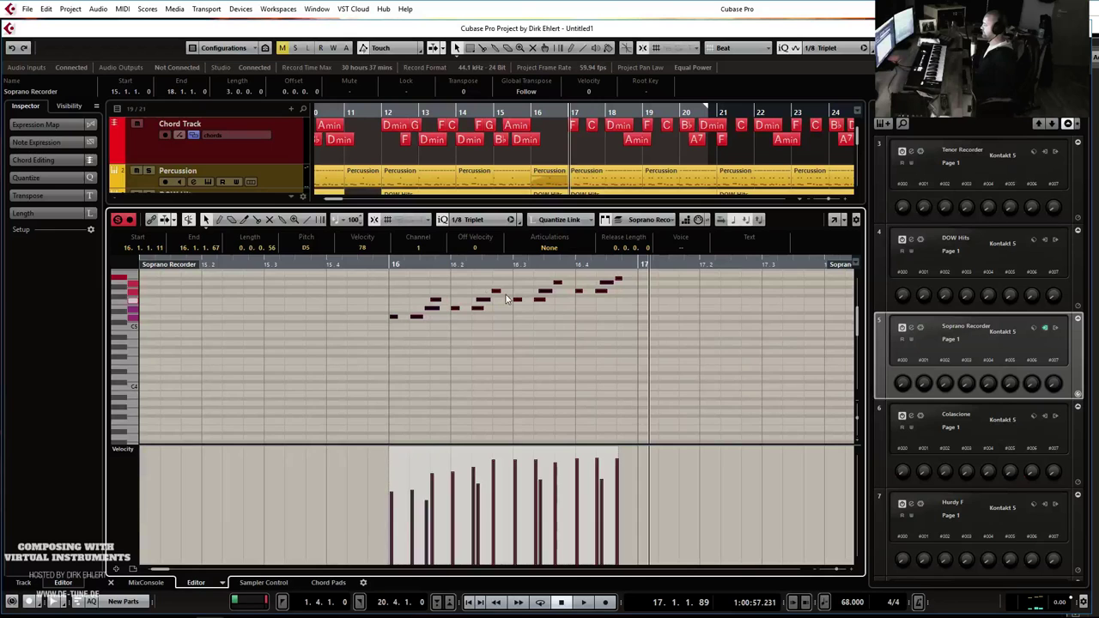
Listen to the beginning of the transposed Soprano Recorder run from bar 16.
click(397, 264)
key(space)
key(space)
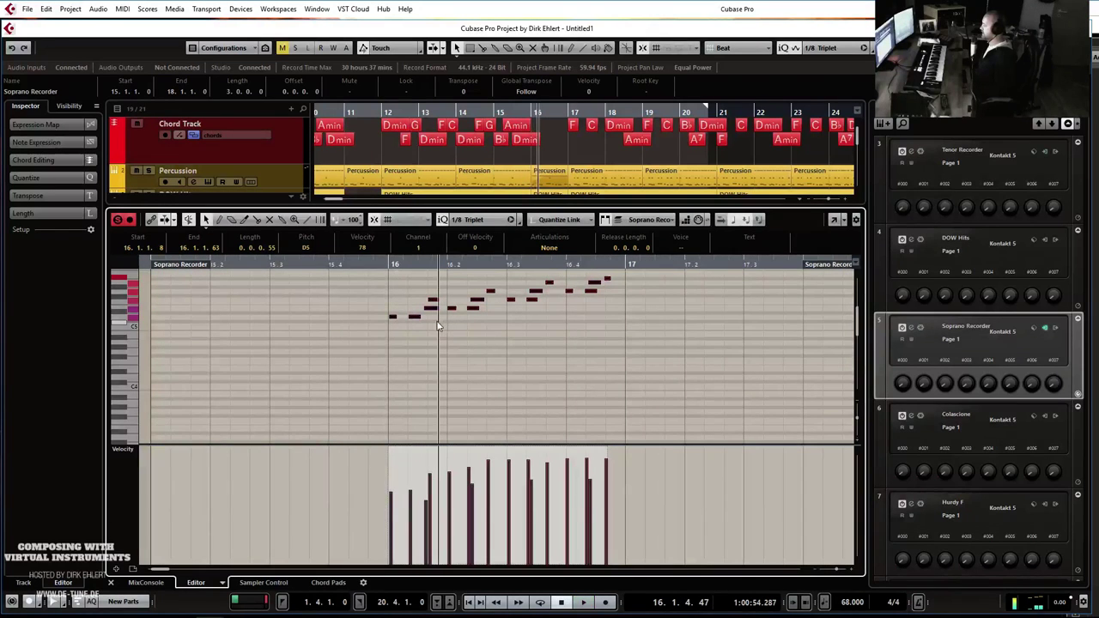
Change the quantize preset to 1/16 Triplet and quantize the selected Soprano Recorder notes repeatedly.
click(467, 222)
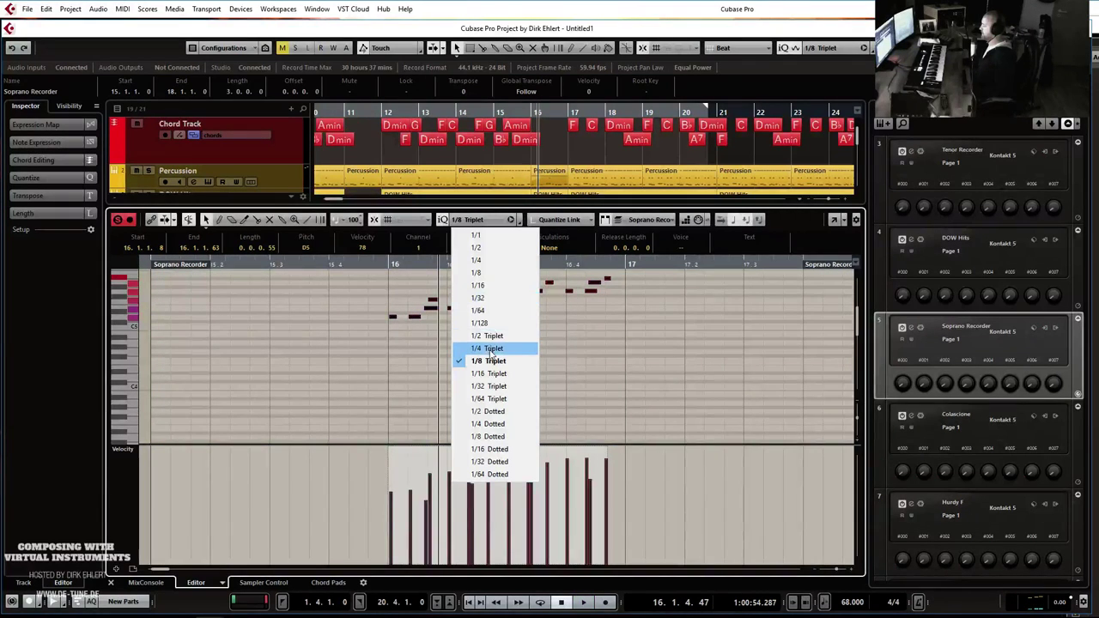
click(491, 375)
key(q)
key(q)
key(q)
key(q)
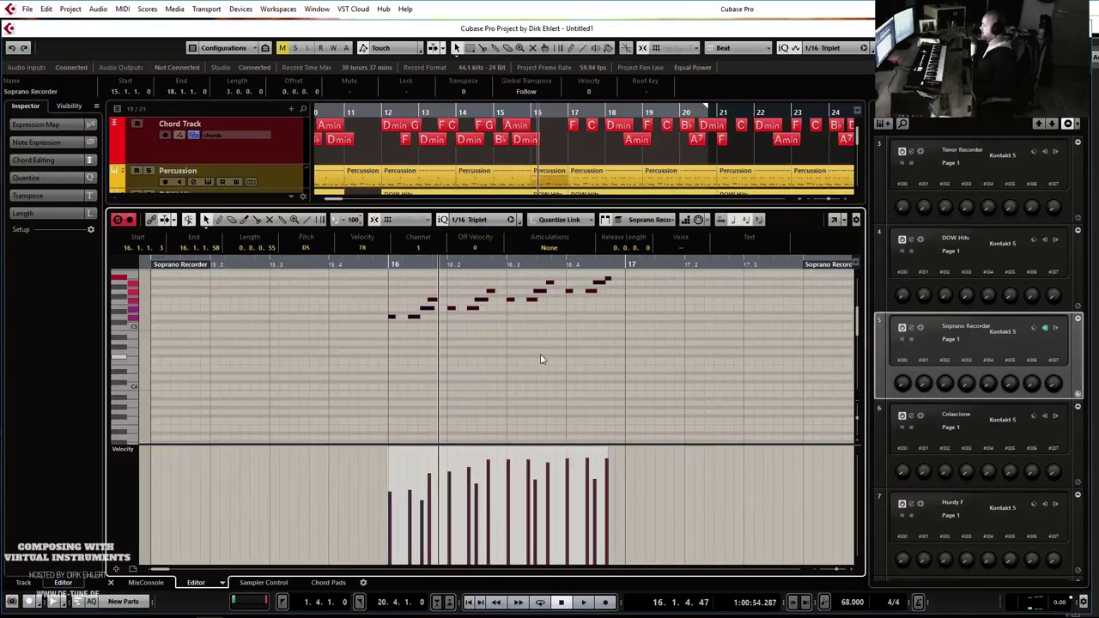
Play the requantized Soprano Recorder run from bar 16 through to the start of bar 17.
click(395, 266)
key(space)
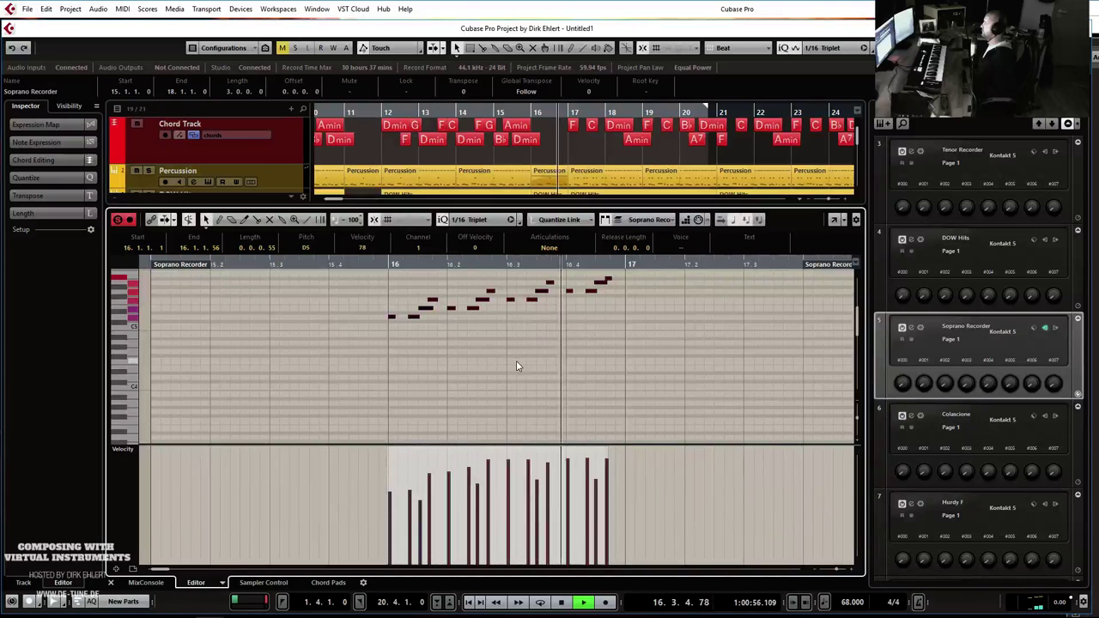
key(space)
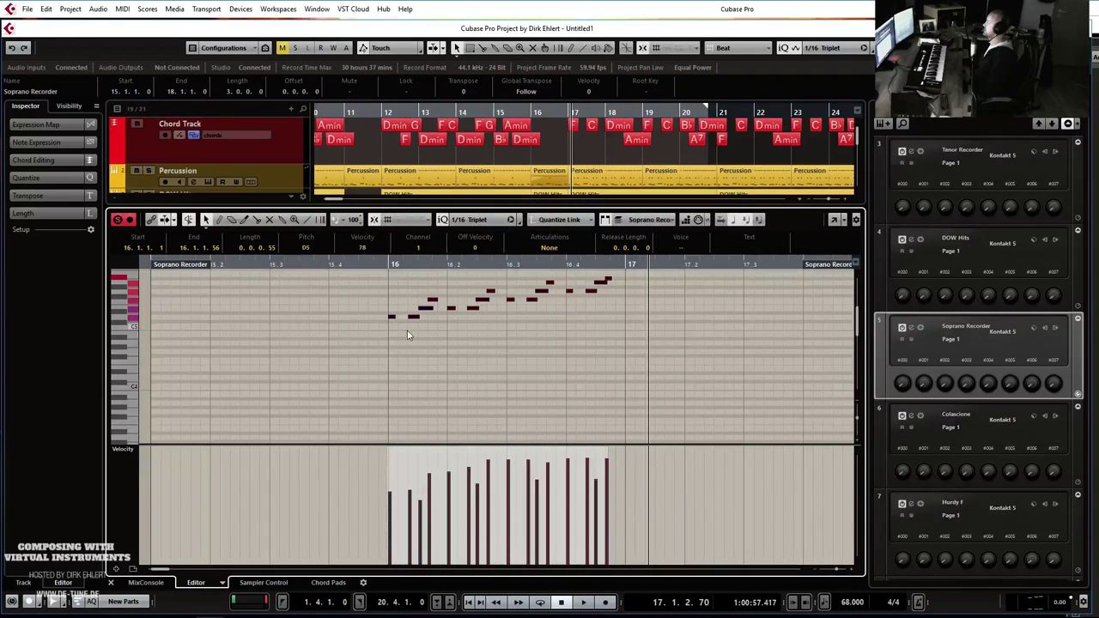
Trim the start of the new Soprano Recorder part to 15.4.1.0 and play the arrangement from about bar 15.
click(494, 356)
key(Return)
drag(496, 365, 525, 365)
click(498, 114)
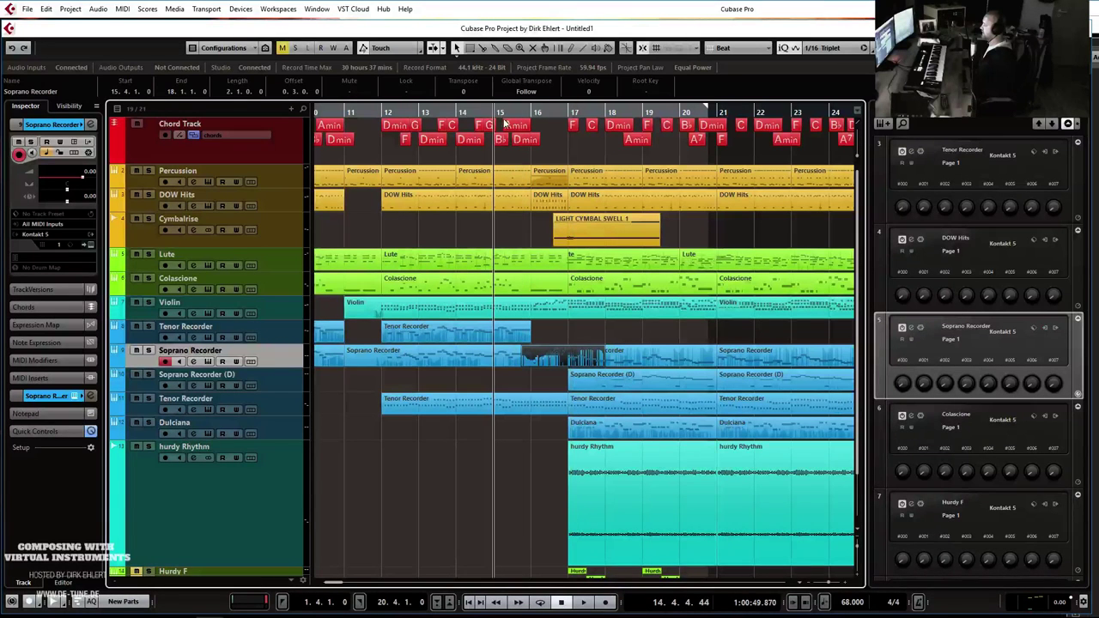
key(space)
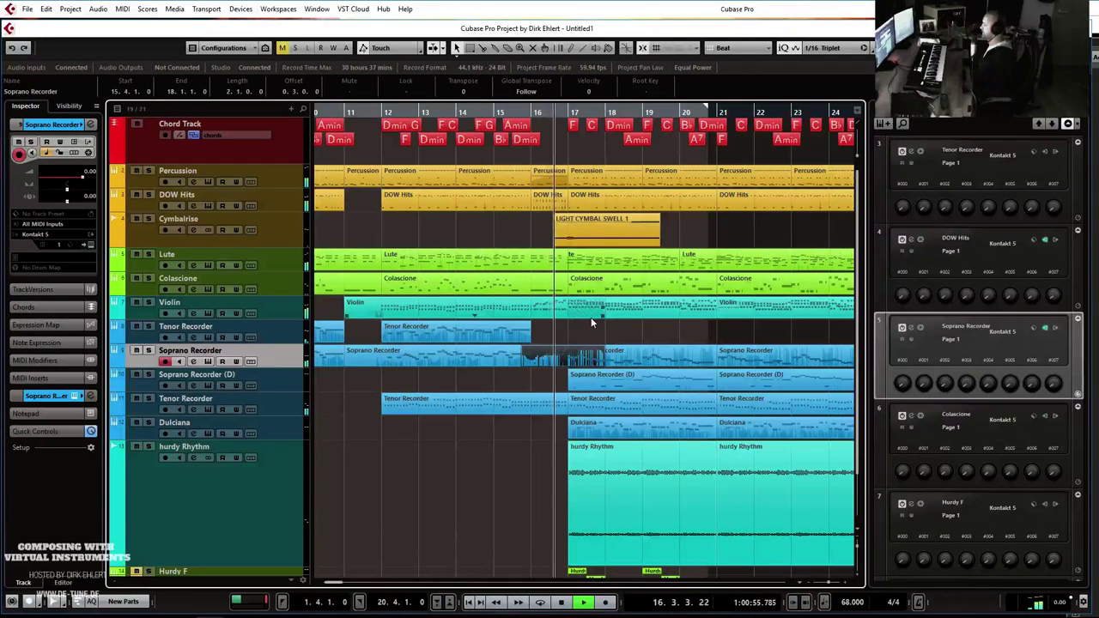
key(space)
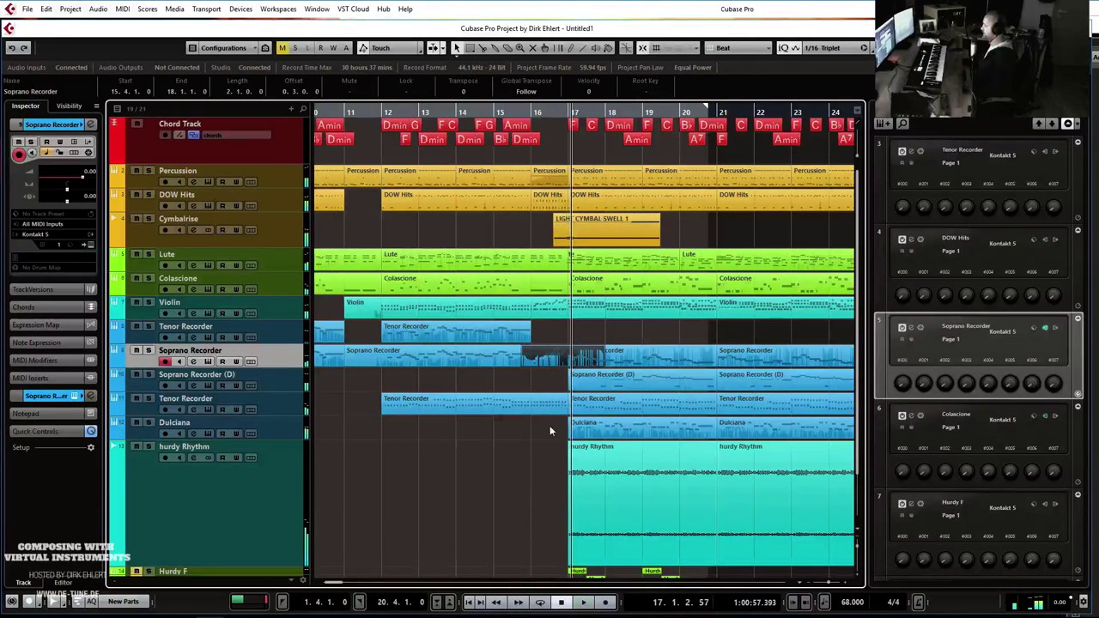
Extend the first Dulciana part back to bar 16 and draw a D2 note filling that bar.
drag(569, 437, 533, 437)
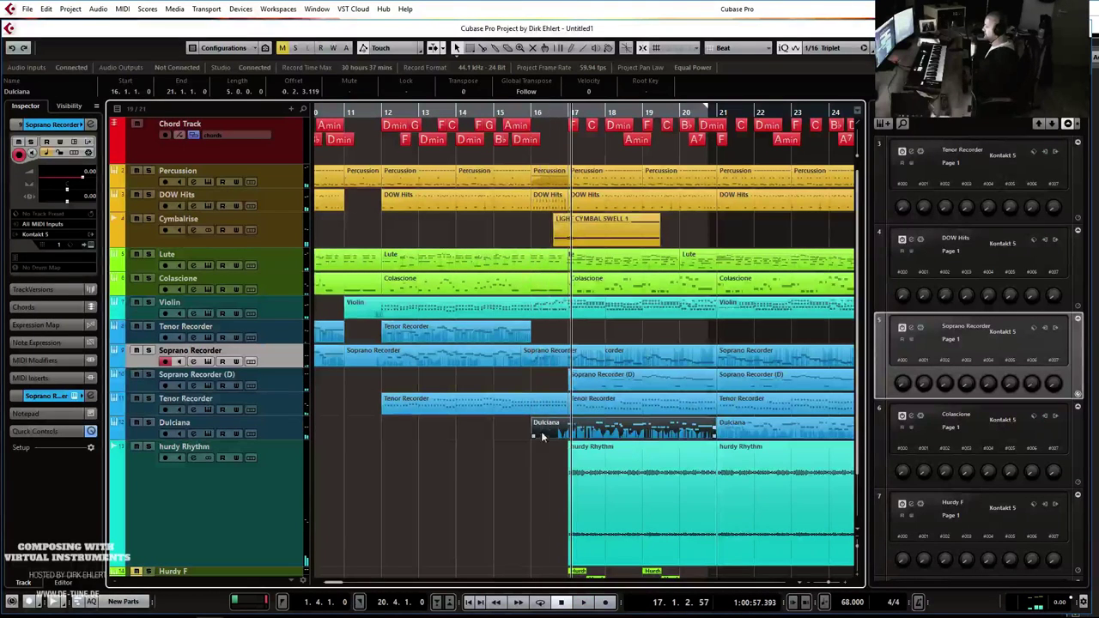
double_click(551, 433)
click(385, 375)
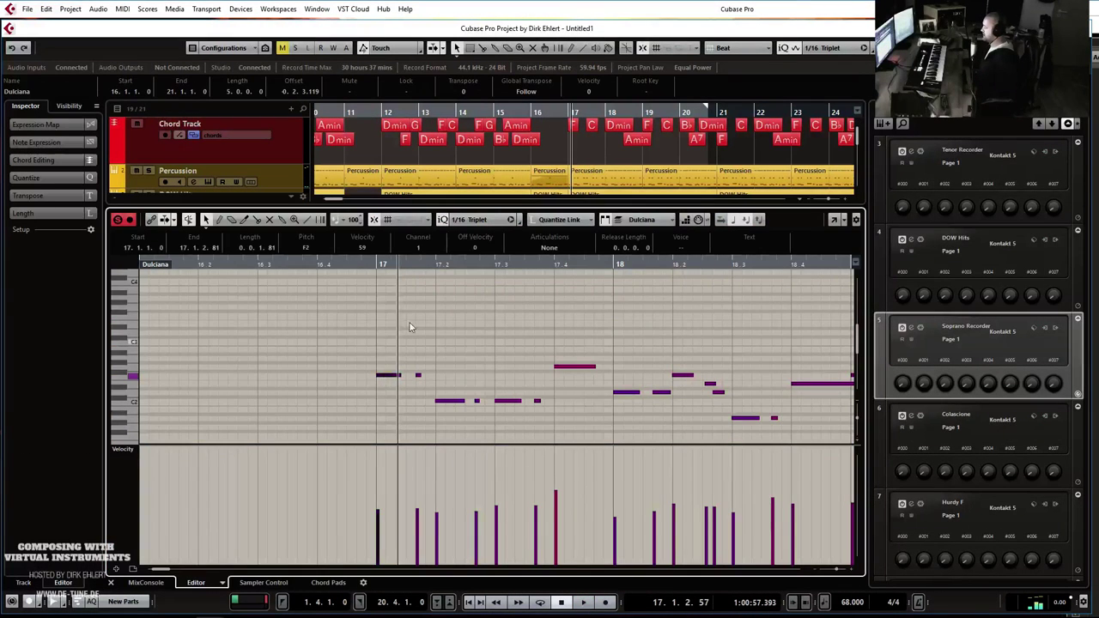
scroll(444, 319, left, 2)
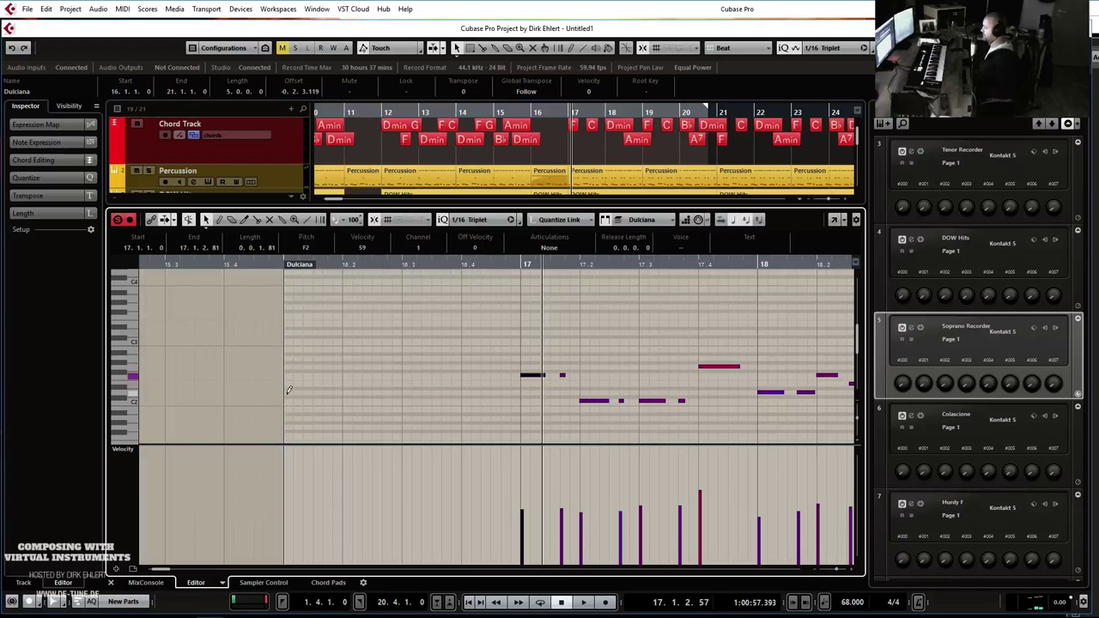
drag(311, 390, 516, 389)
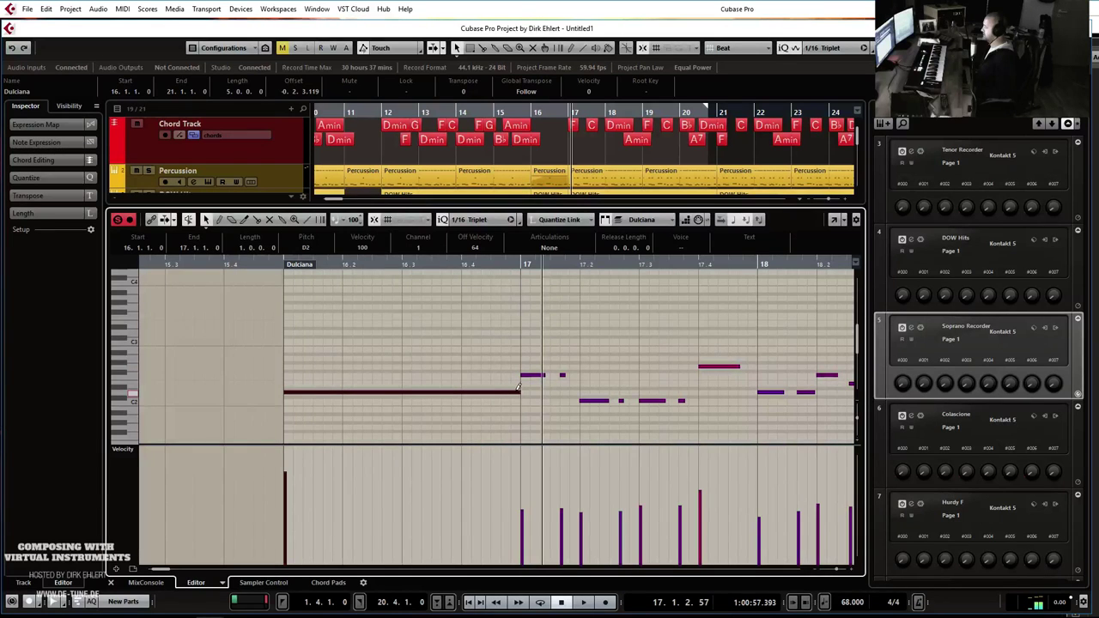
Draw a rising CC 1 (Modulation) swell under the new Dulciana note across bar 16.
click(126, 455)
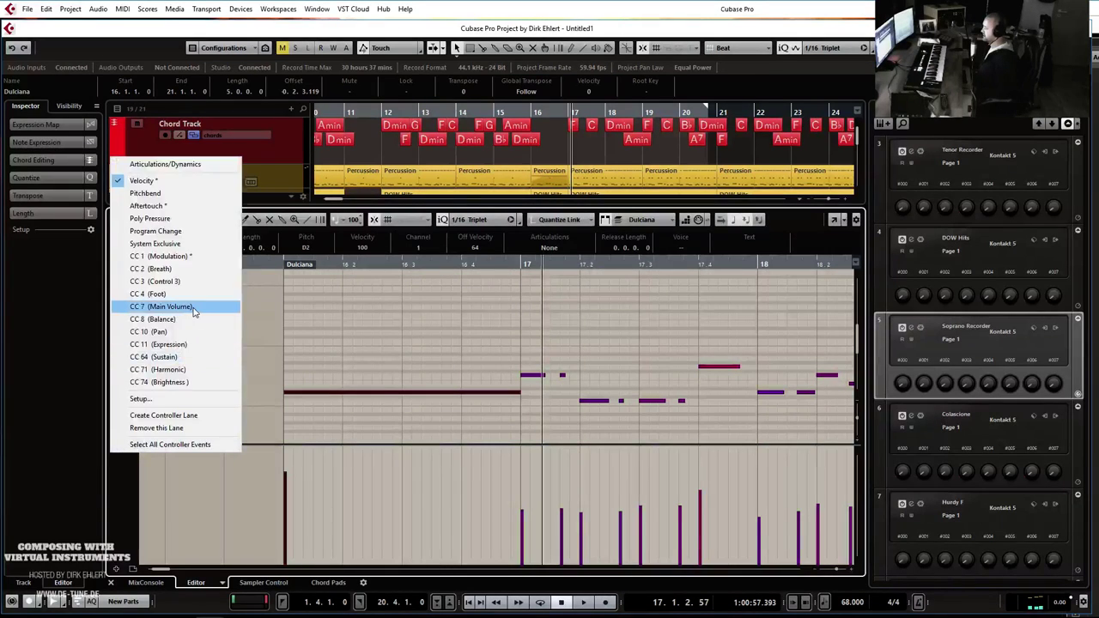
click(159, 256)
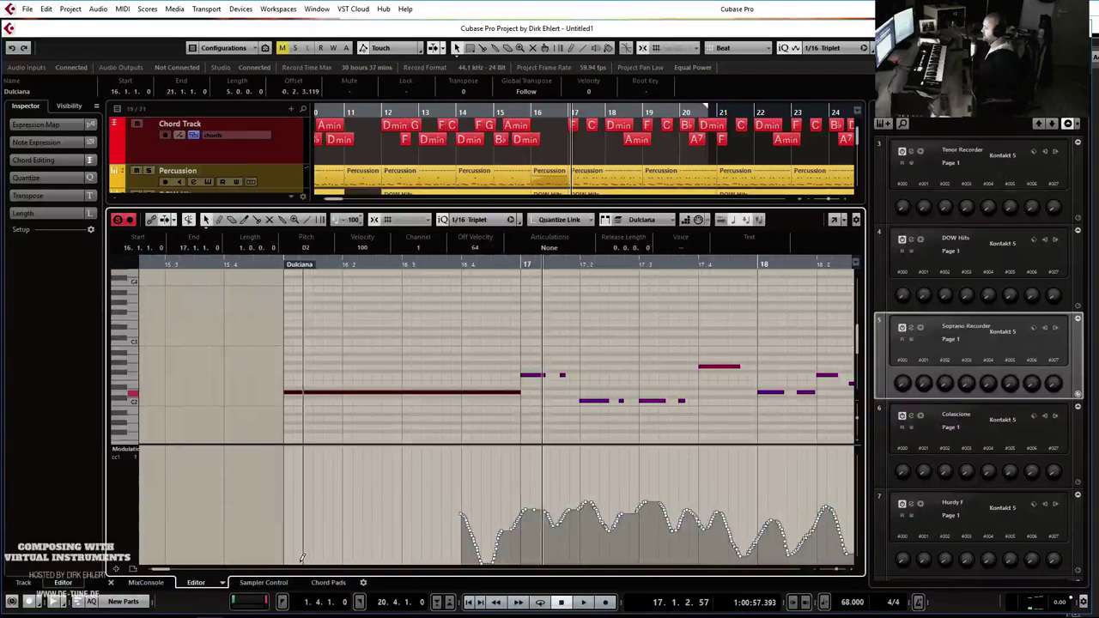
mouse_move(288, 570)
mouse_down()
mouse_move(416, 494)
mouse_move(464, 483)
mouse_move(513, 496)
mouse_up()
Listen to the Dulciana swell from bar 16 and to the transition in the arrangement from about bar 15.
click(283, 263)
key(space)
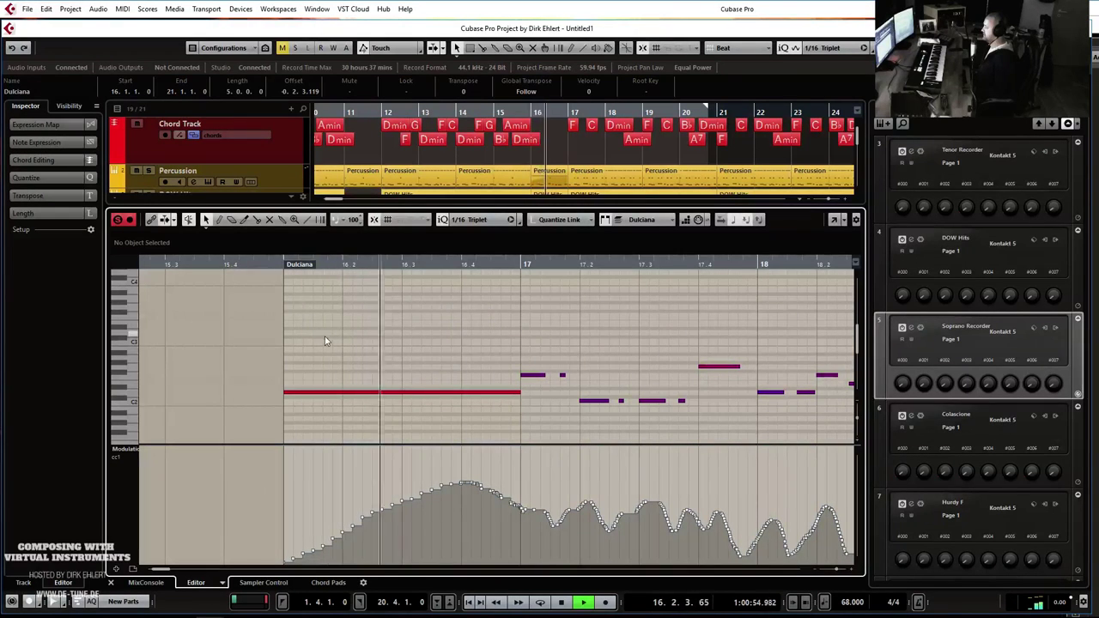
key(space)
key(Return)
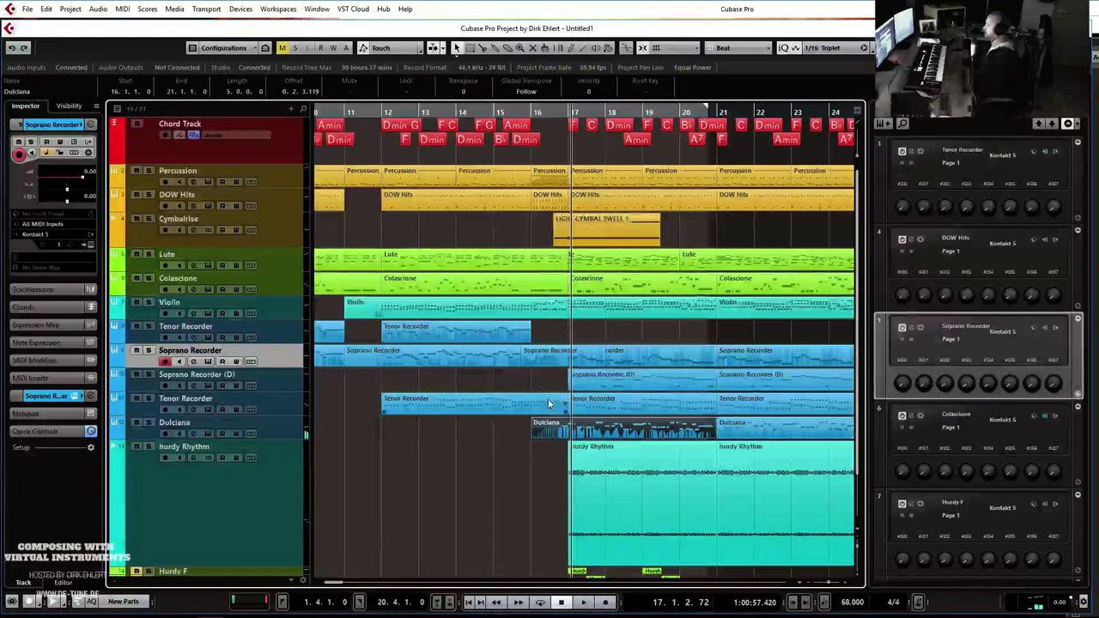
click(496, 113)
key(space)
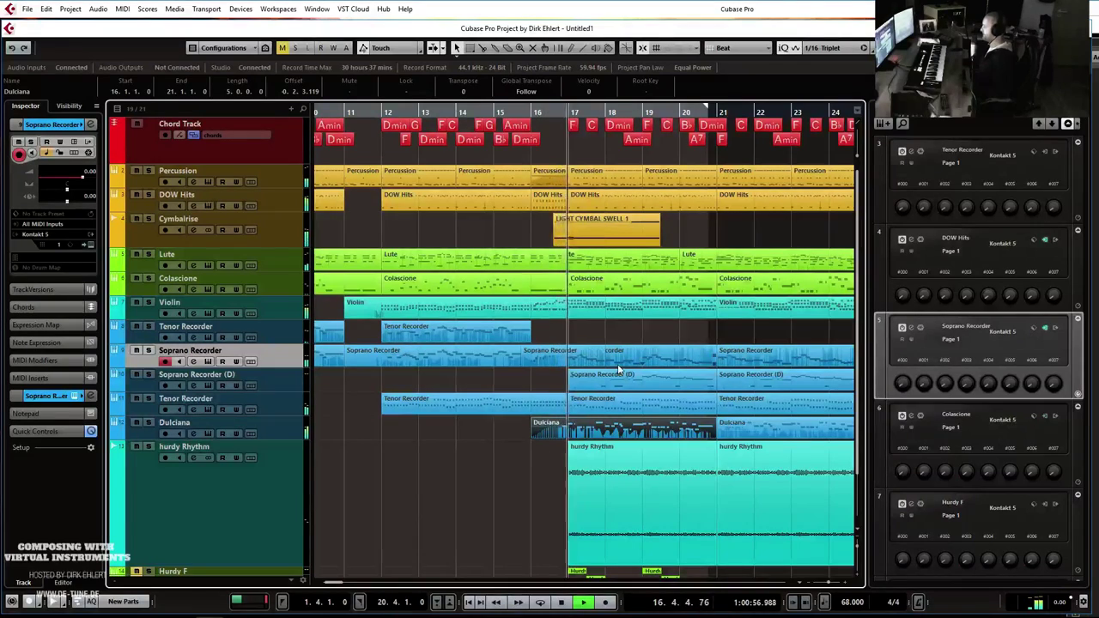
Reduce the height of the hurdy Rhythm track to bring it closer to the other tracks.
key(h)
key(g)
key(g)
key(g)
key(g)
key(g)
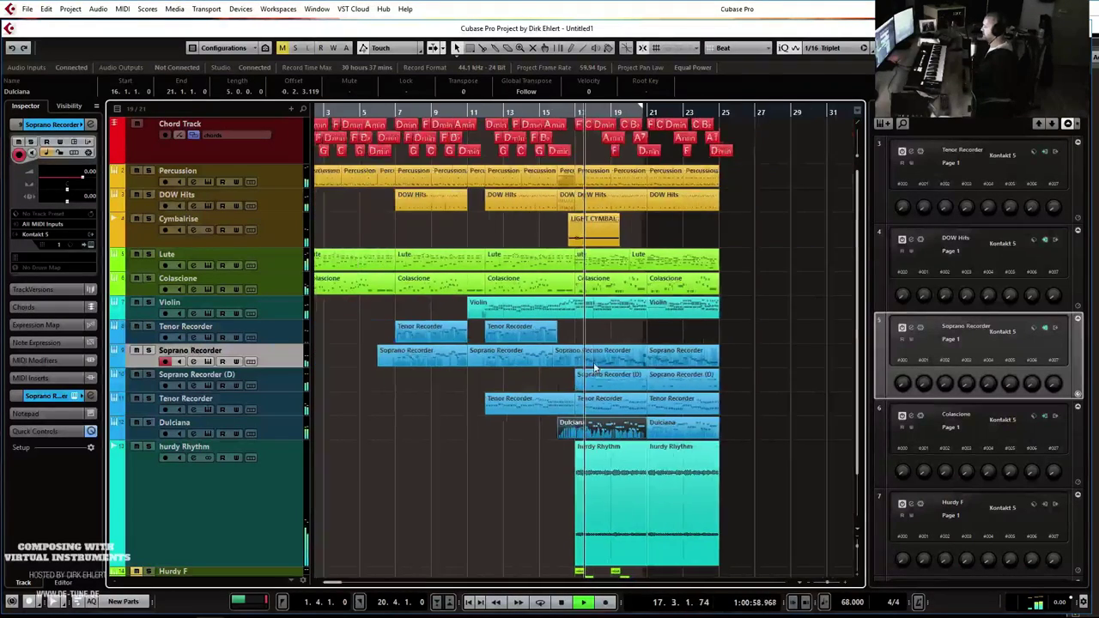
key(g)
key(g)
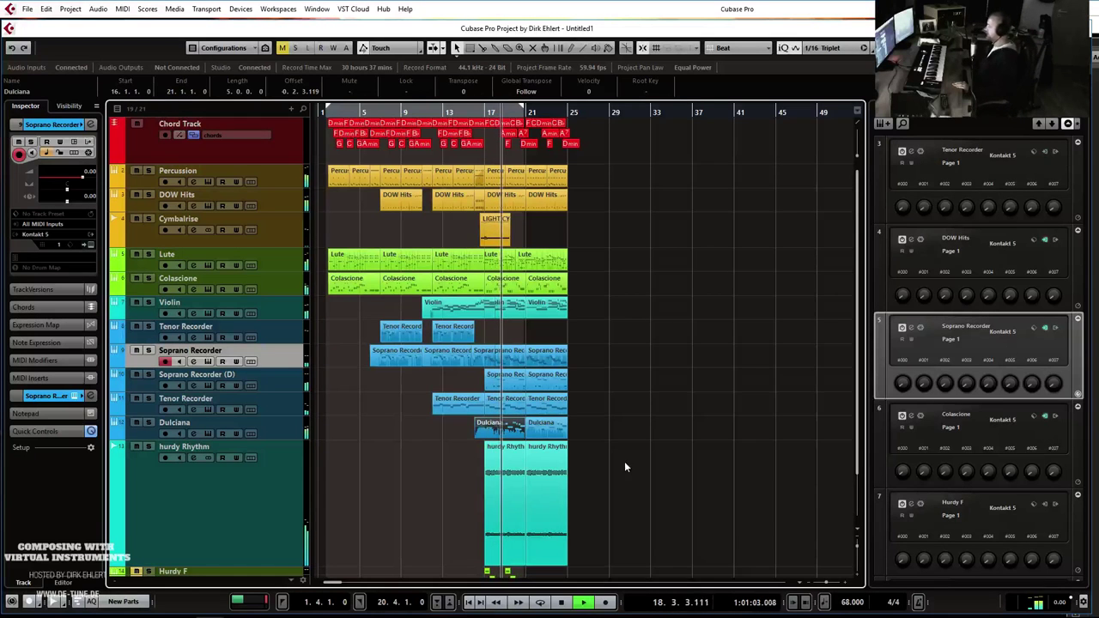
scroll(619, 394, down, 3)
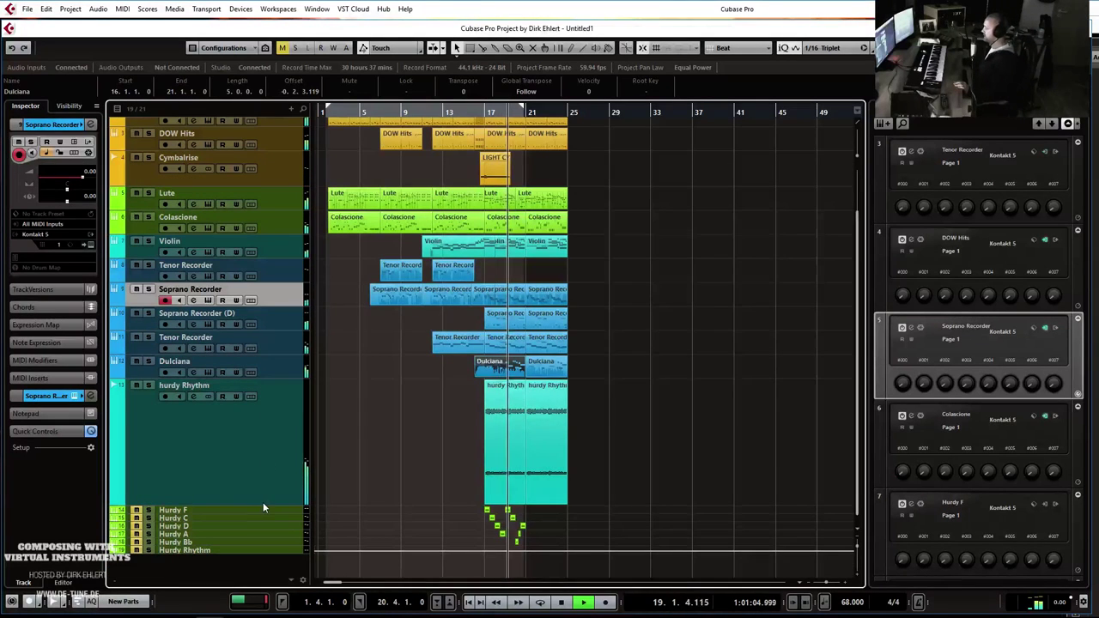
drag(259, 503, 259, 442)
scroll(259, 413, up, 3)
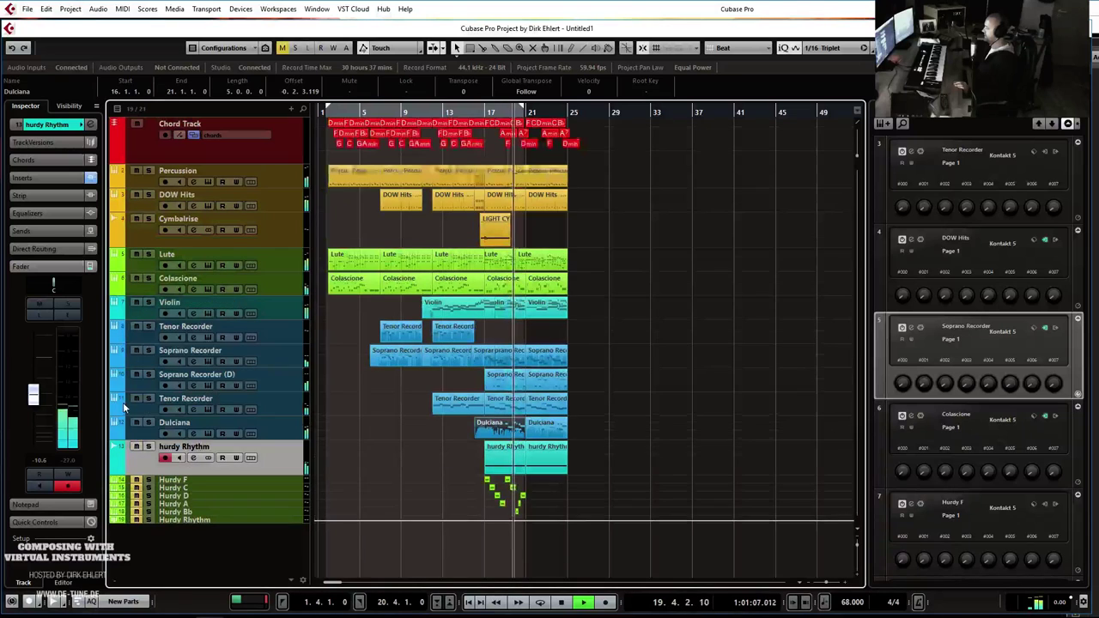
Solo the hurdy Rhythm track, stop playback and load S1 Imager Stereo in its second insert slot.
key(s)
key(space)
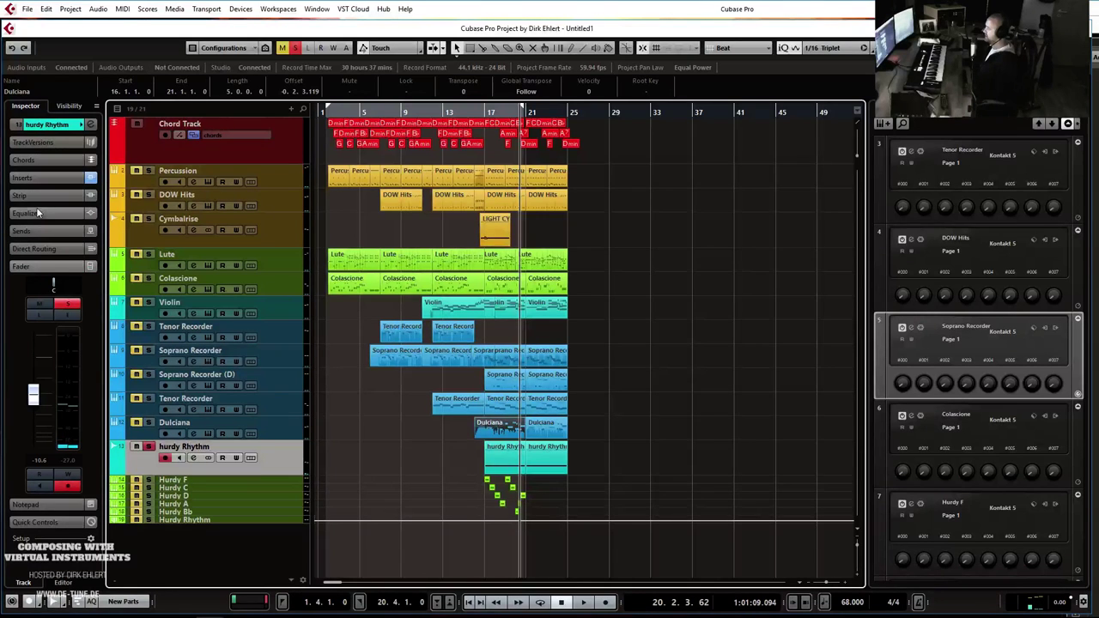
click(41, 176)
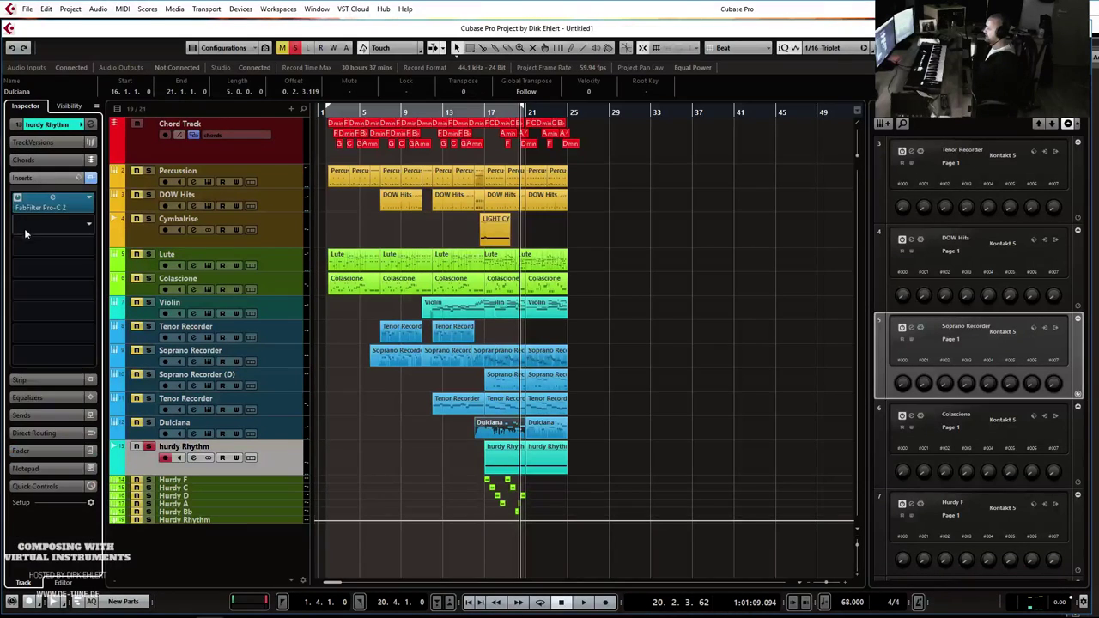
click(86, 227)
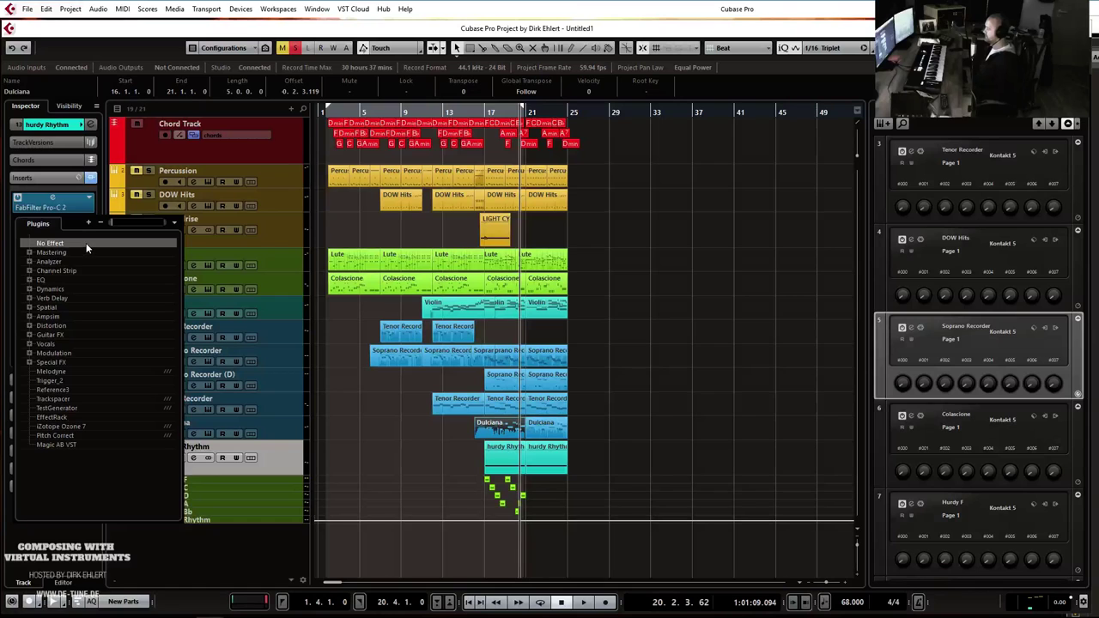
click(30, 308)
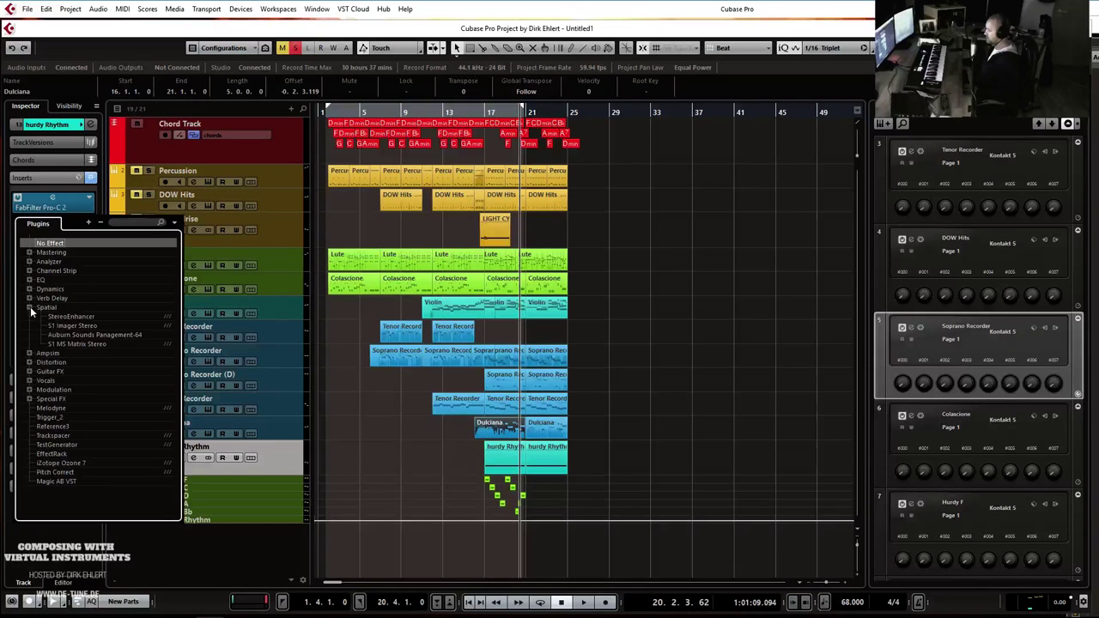
click(68, 325)
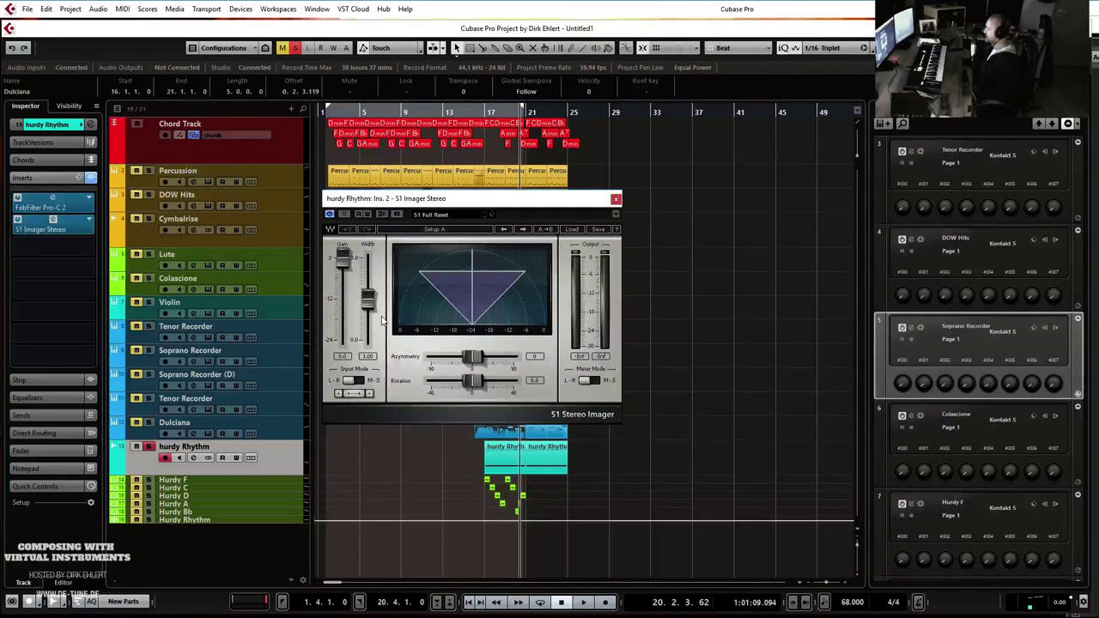
Raise the S1 Stereo Imager's Width to about 2.3 and play the soloed hurdy Rhythm track.
drag(373, 313, 367, 270)
key(space)
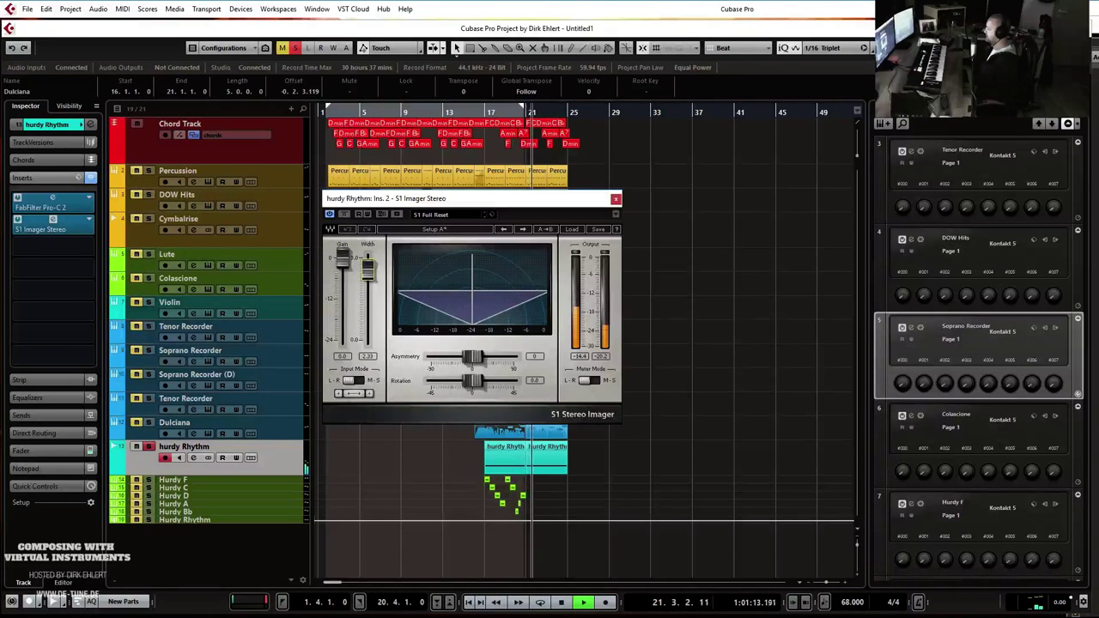
Close the S1 Stereo Imager, stop playback and take the hurdy Rhythm track out of solo.
click(616, 199)
key(space)
click(148, 448)
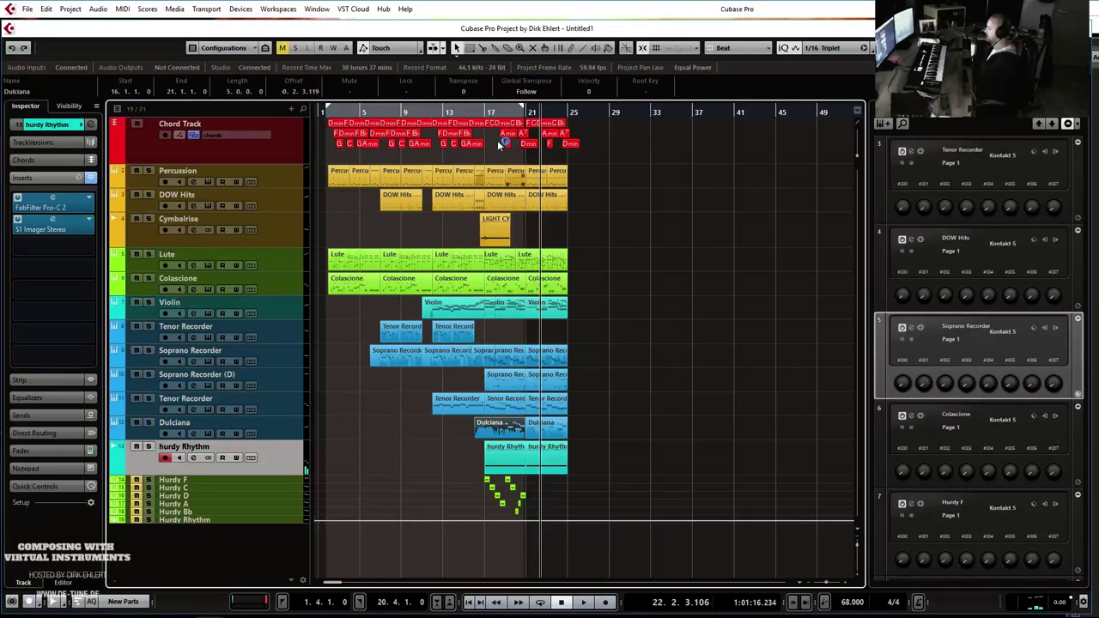
Play the full arrangement from about bar 16 and extend the right locator to 25. 3. 1. 0.
click(473, 112)
key(space)
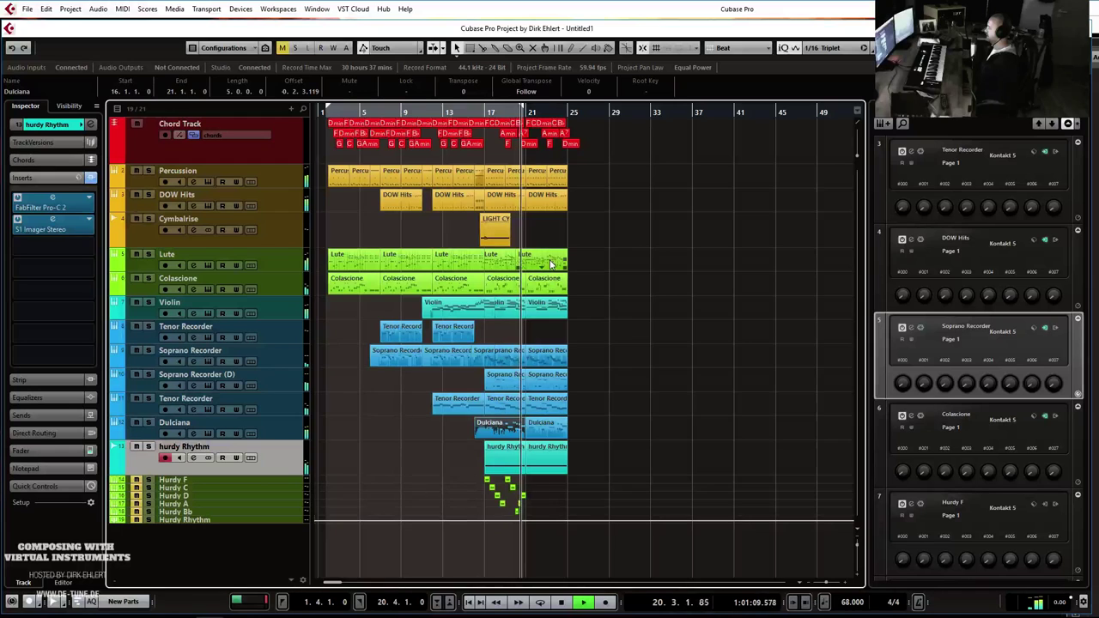
drag(524, 109, 572, 123)
key(space)
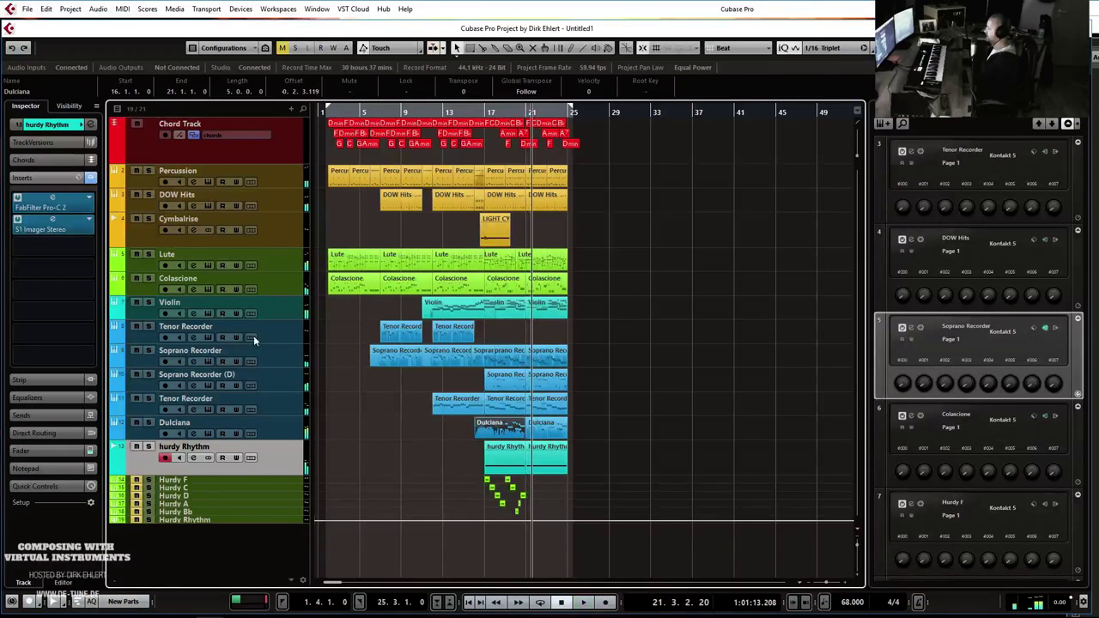
click(266, 336)
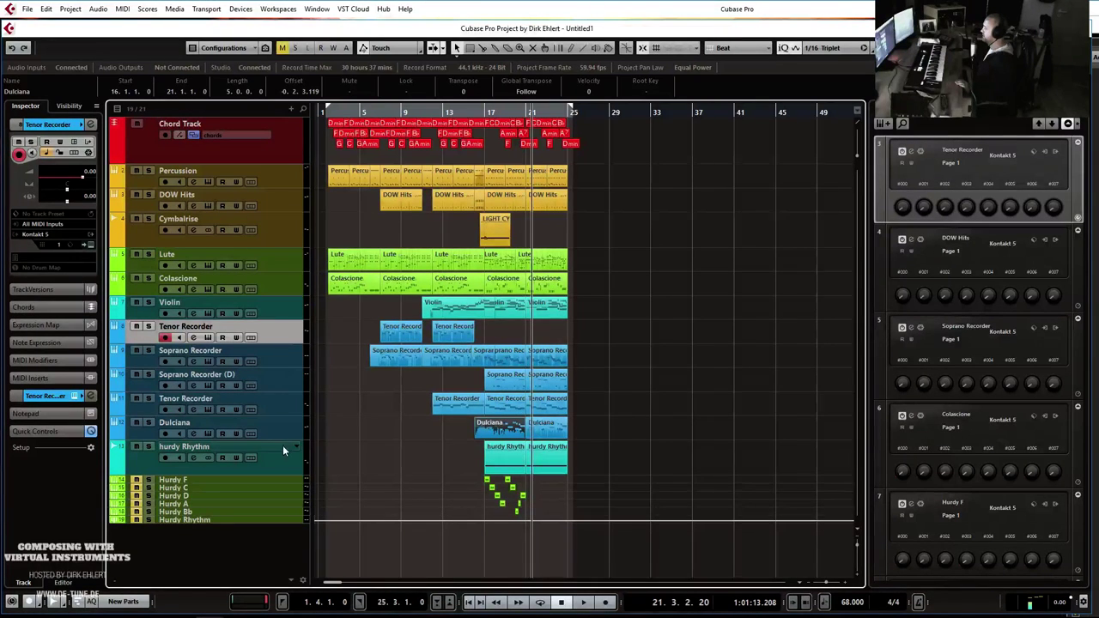
click(267, 480)
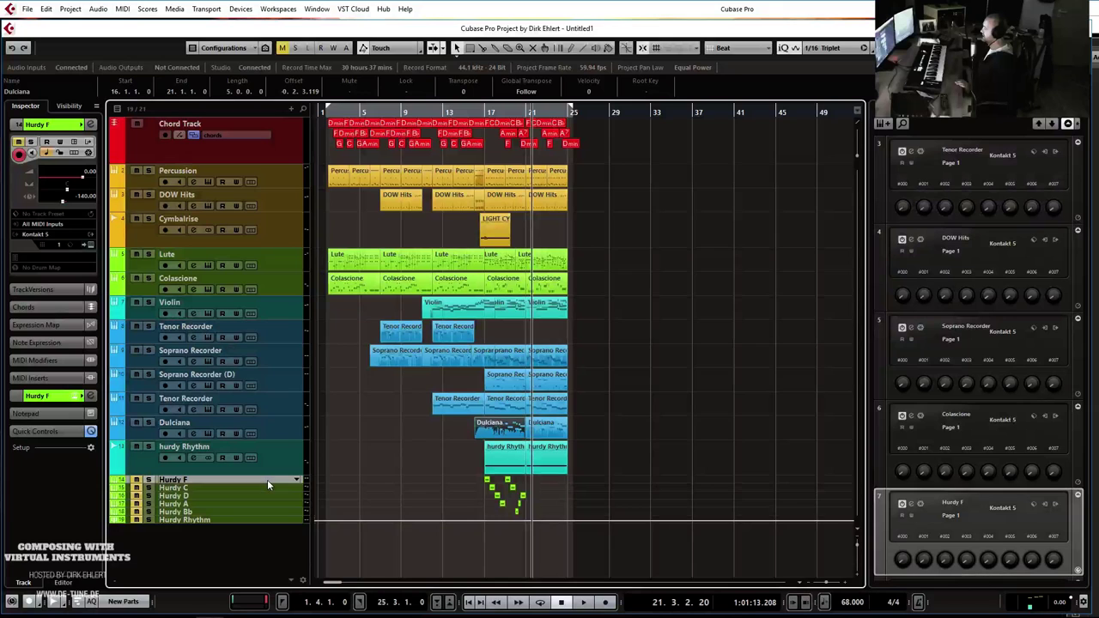
right_click(209, 478)
key(Escape)
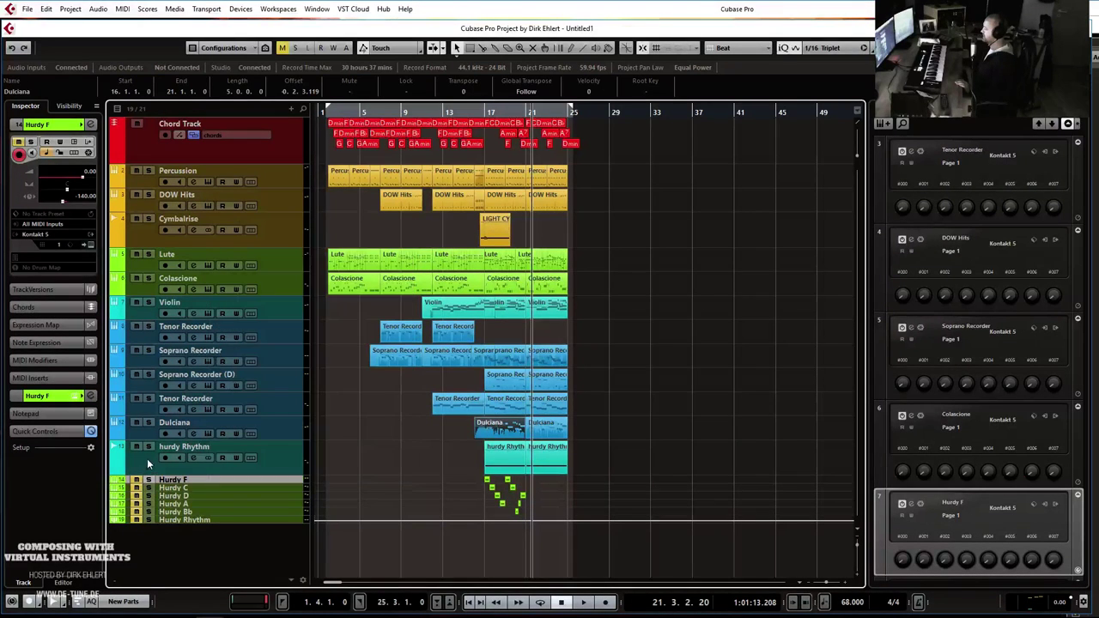
Duplicate the Dulciana track and clear the copied events from the duplicate.
click(272, 422)
right_click(273, 424)
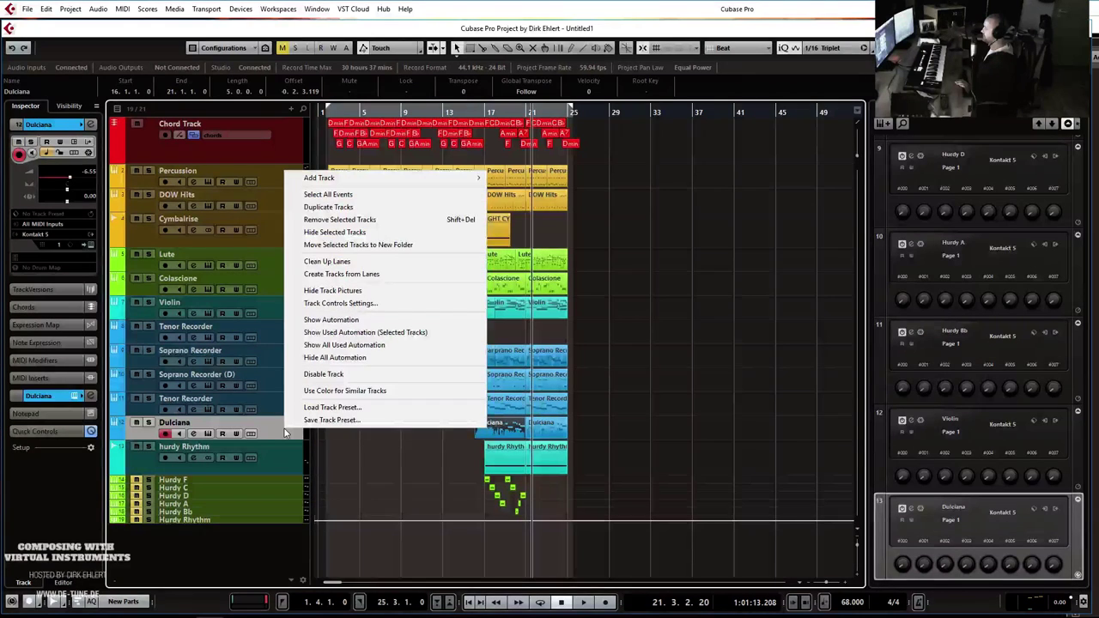
click(371, 210)
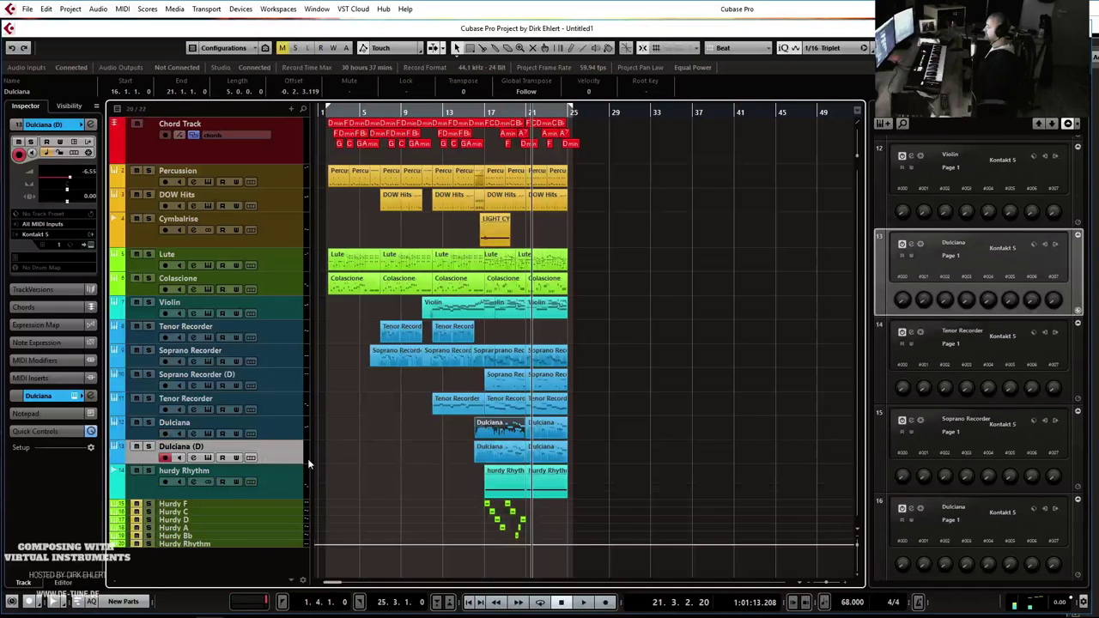
click(455, 451)
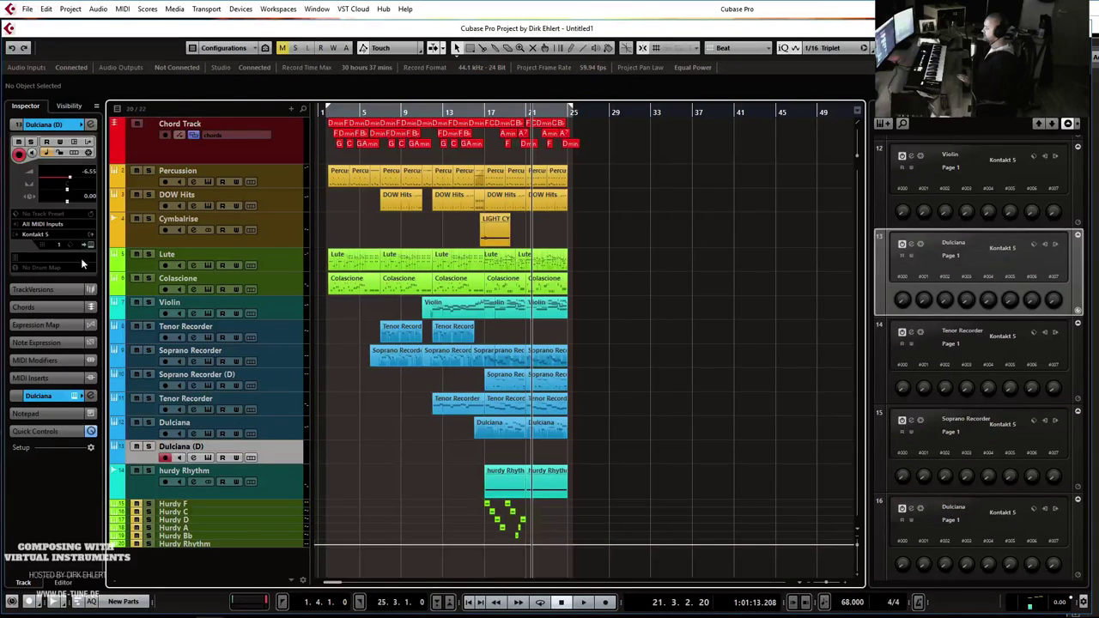
Rename the duplicated Dulciana track as HurdyLead and open its Kontakt instrument.
double_click(177, 450)
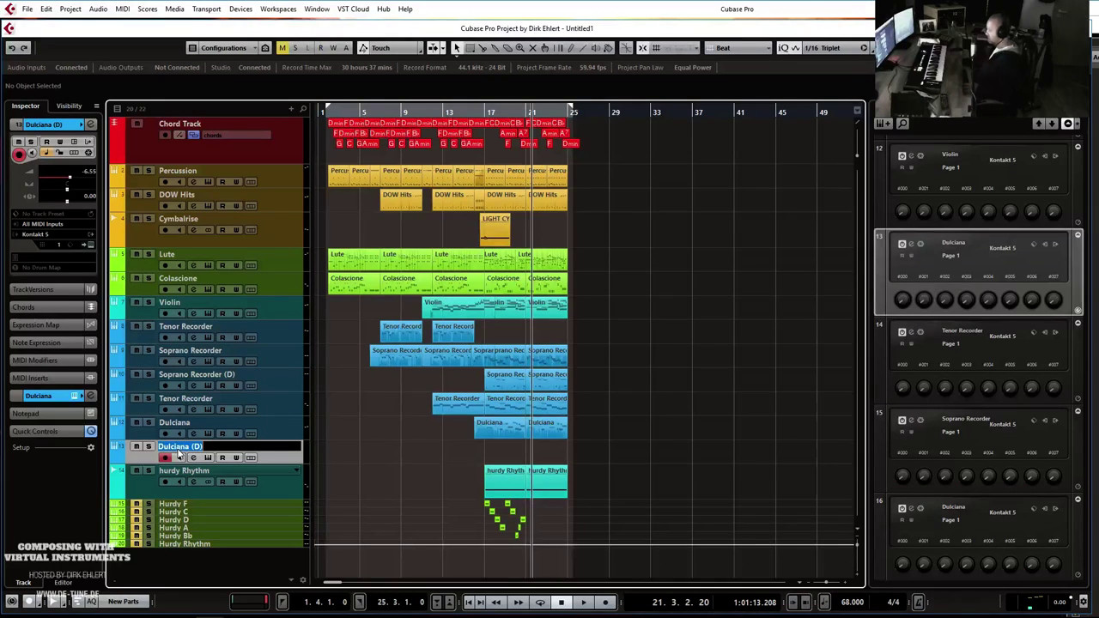
text(HurdyLead)
key(Return)
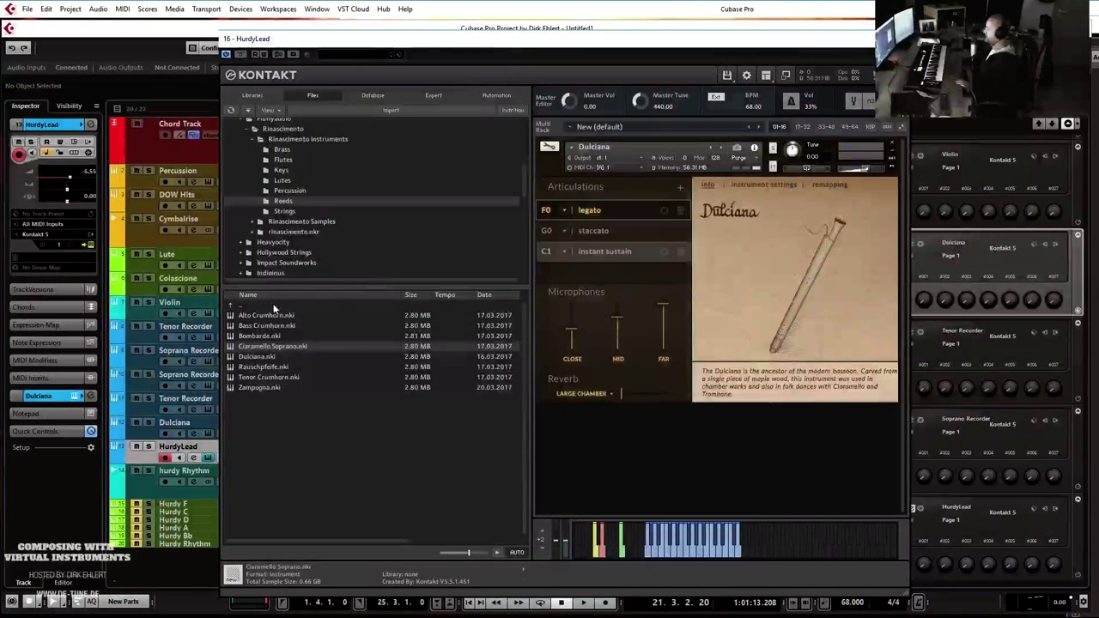
Replace Dulciana with Hurdy Gurdy.nki from the Rinascimento Strings folder and activate the alt legato articulation.
click(284, 211)
click(268, 336)
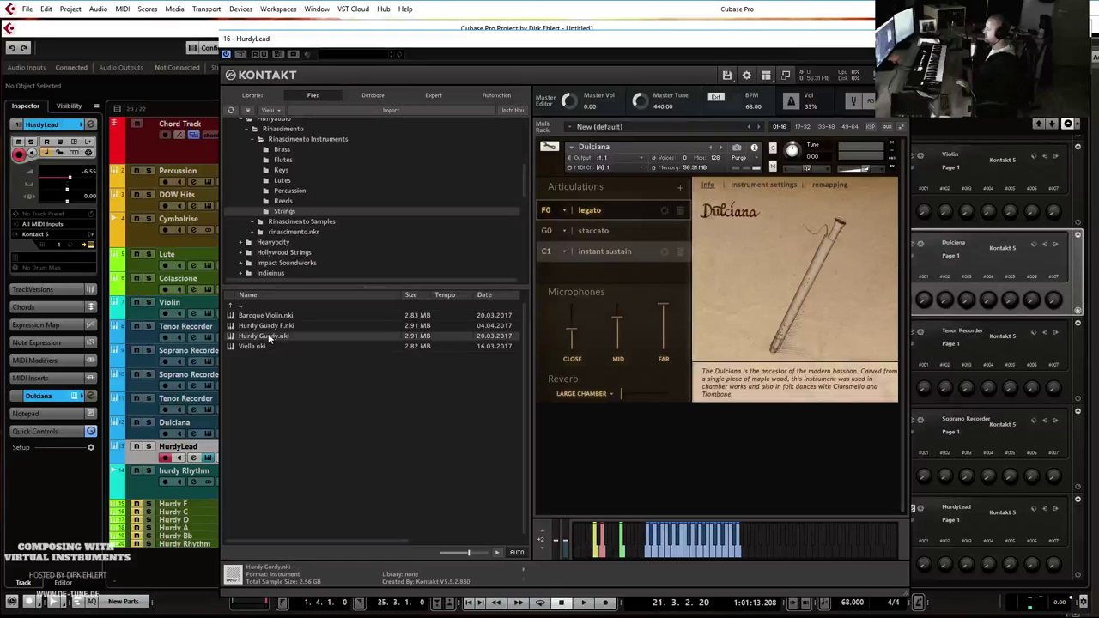
drag(644, 159, 642, 158)
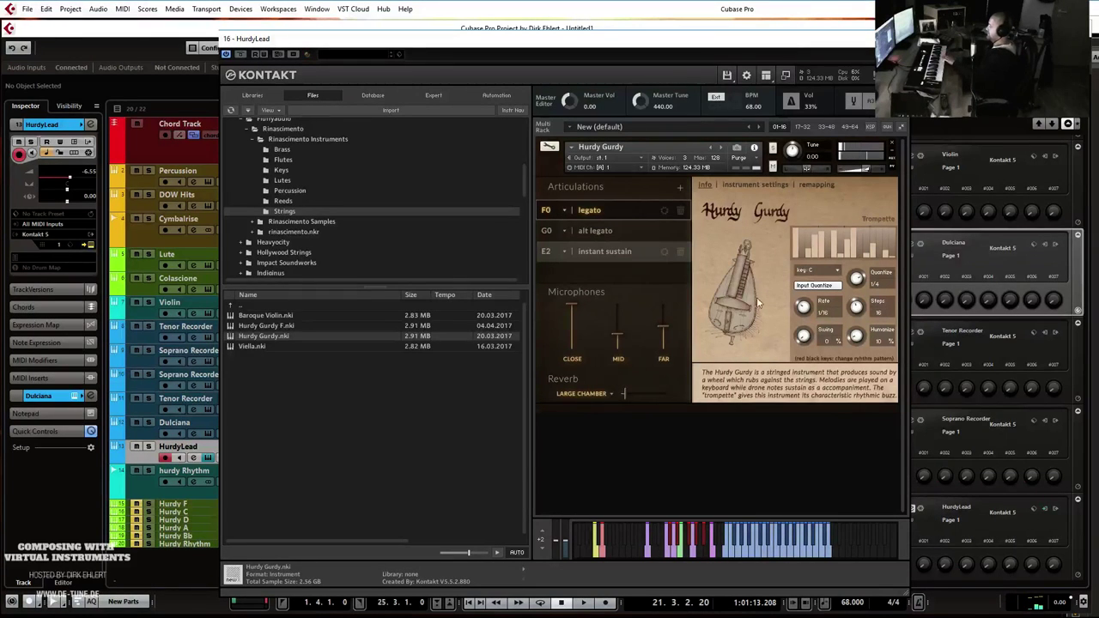
click(633, 233)
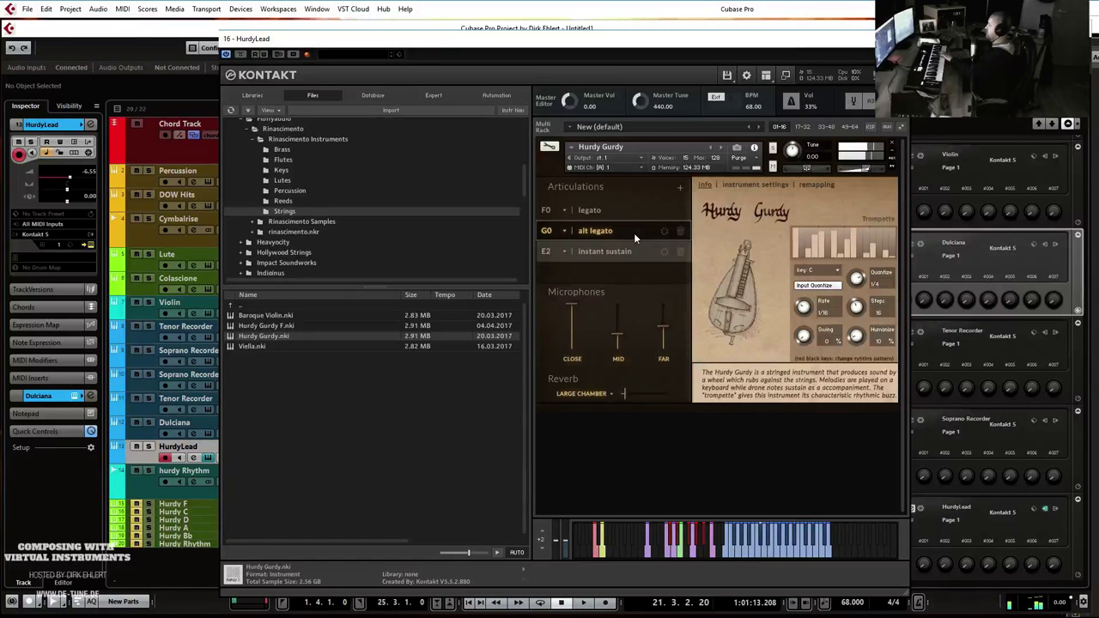
Move the Kontakt window off the arrangement and lower the HurdyLead track's volume to -9.85.
drag(676, 43, 1098, 54)
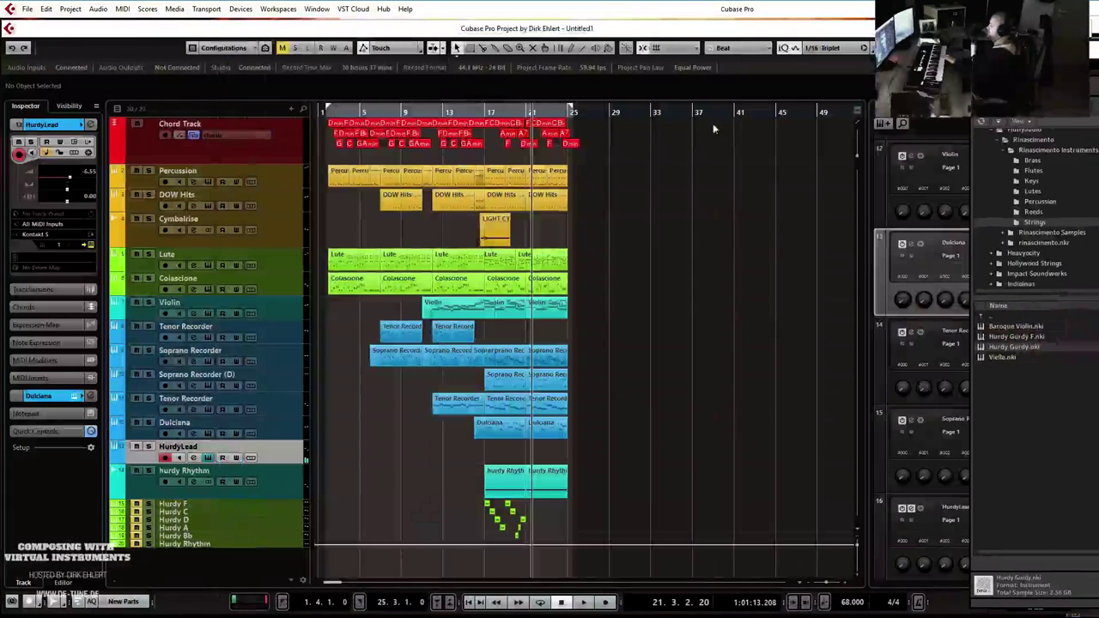
click(504, 123)
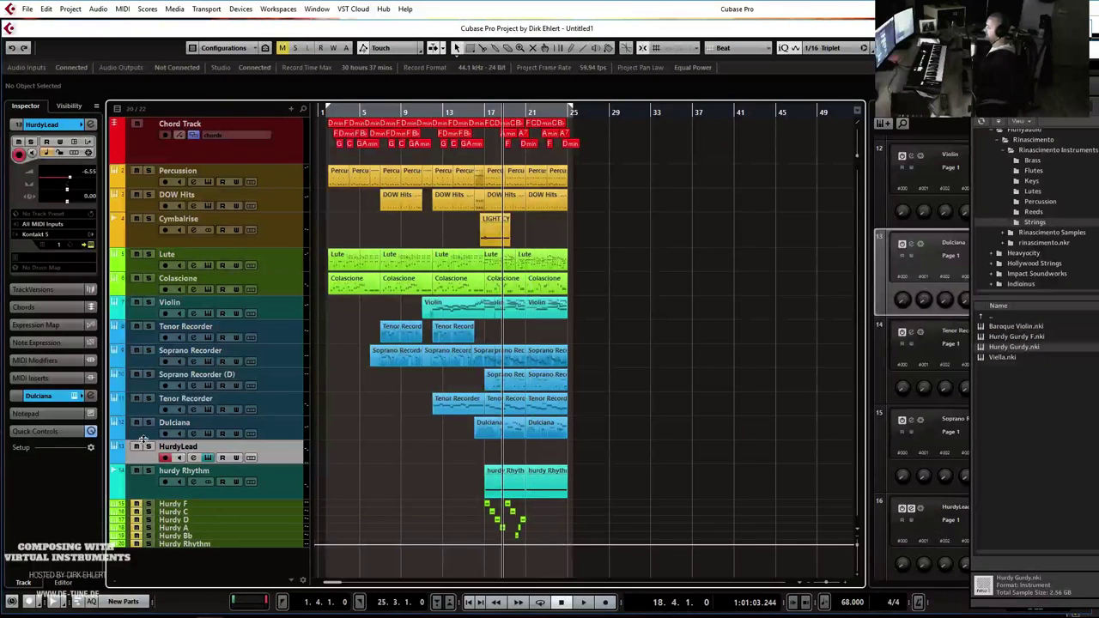
drag(68, 182, 66, 183)
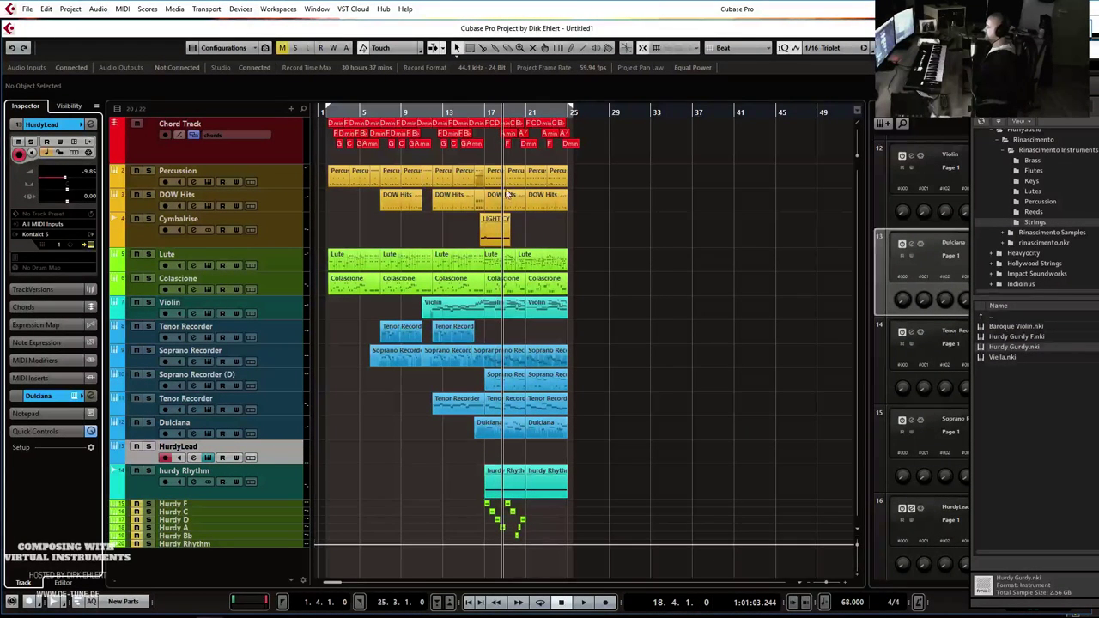
Play the arrangement from about bar 19 to rehearse the HurdyLead part, and stop playback in bar 24.
click(509, 115)
key(space)
key(h)
key(h)
key(h)
key(h)
key(h)
key(h)
key(h)
key(h)
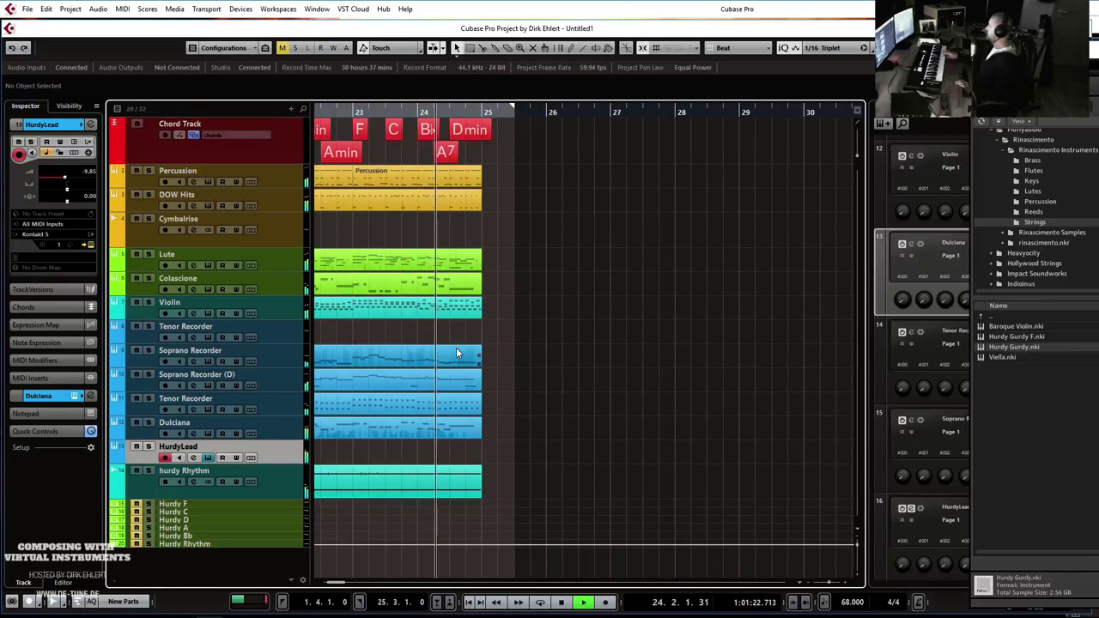
key(space)
Record a HurdyLead melody from bar 20 to the end of bar 24.
key(g)
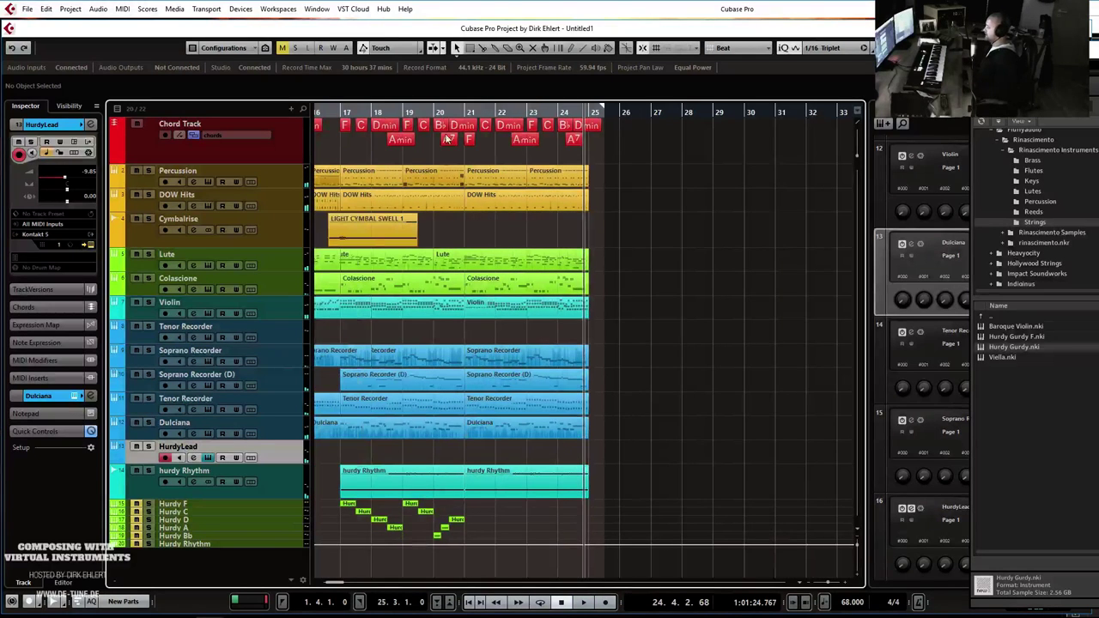
click(435, 111)
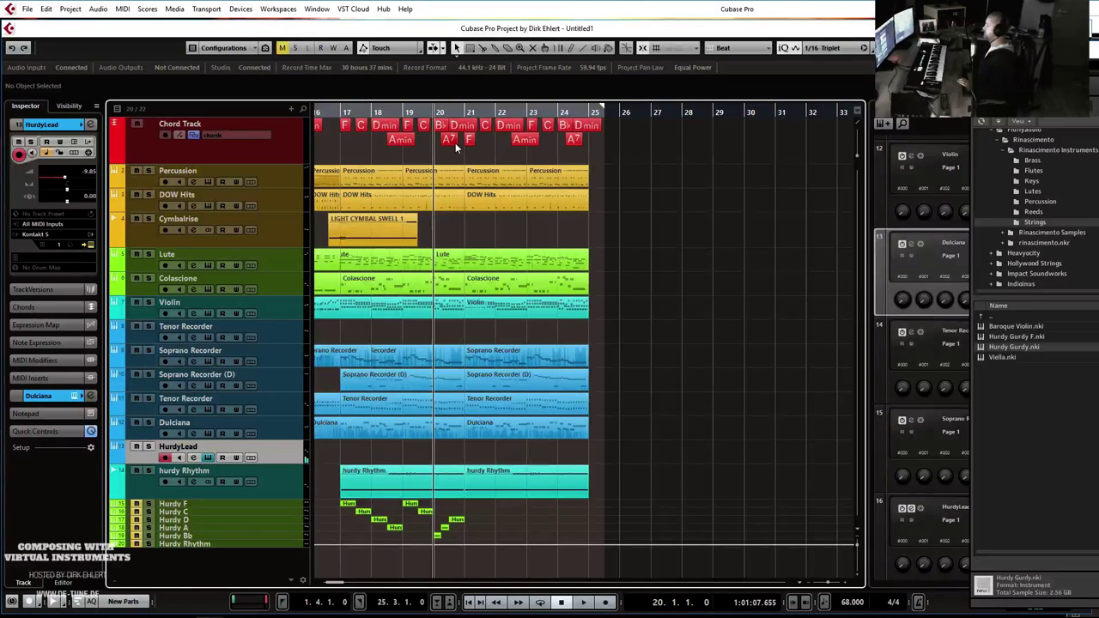
key(KP_Multiply)
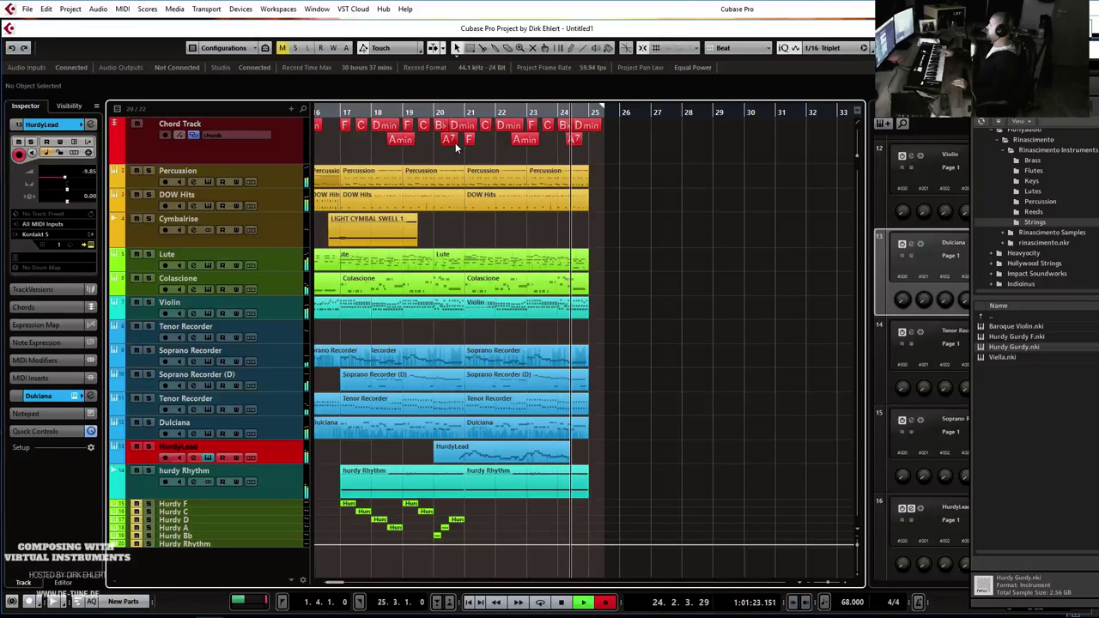
key(space)
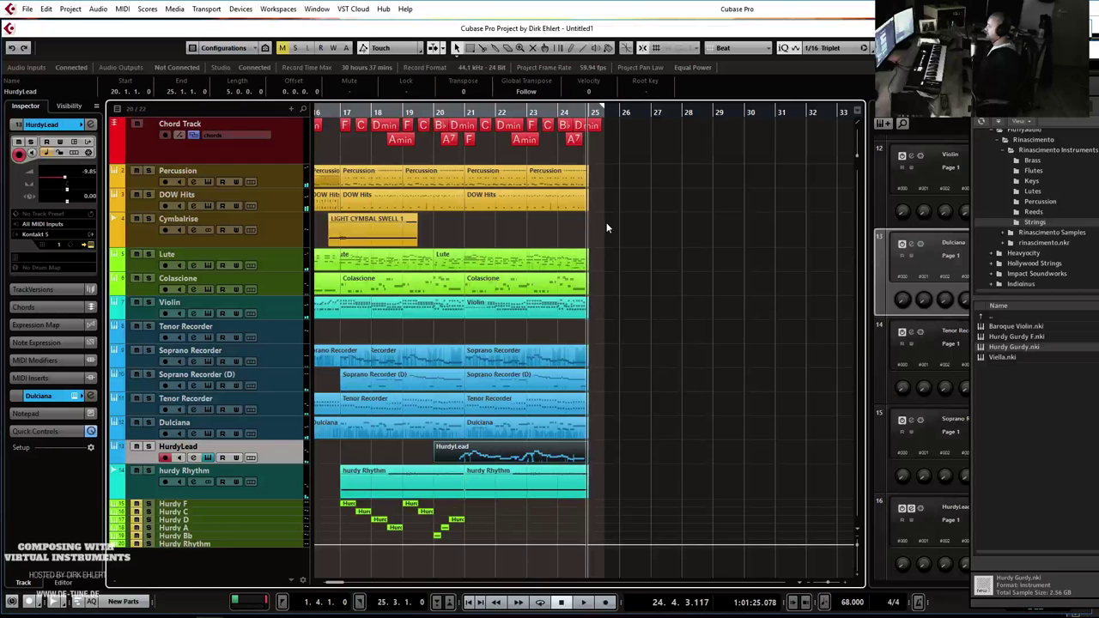
Split the Percussion event at bar 24 and copy its last bar to bar 25.
key(g)
key(g)
key(h)
key(h)
key(h)
key(h)
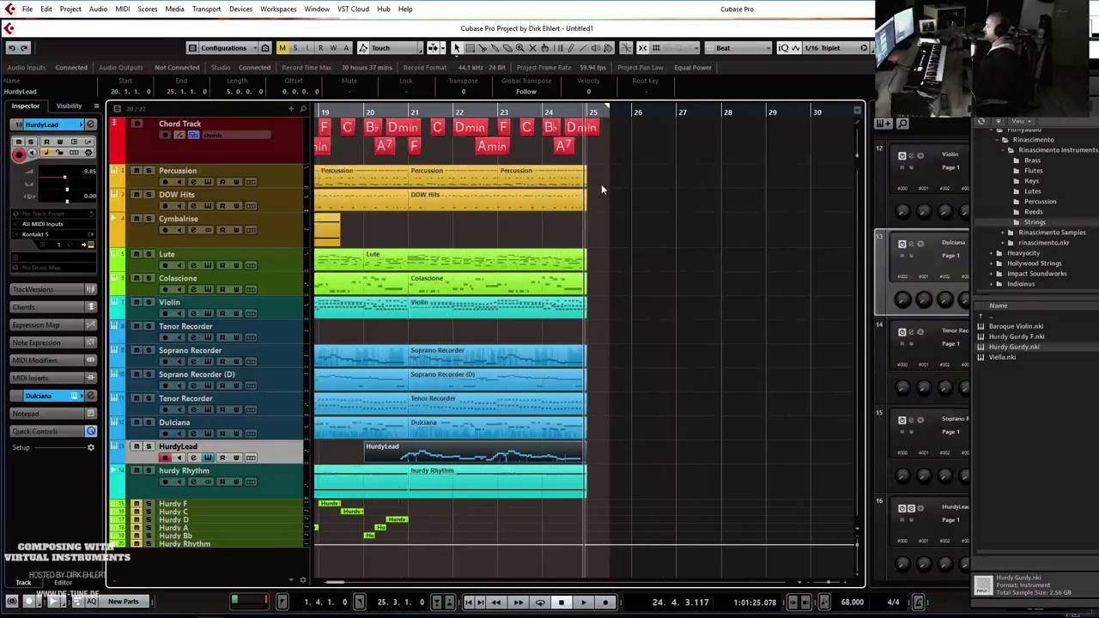
key(h)
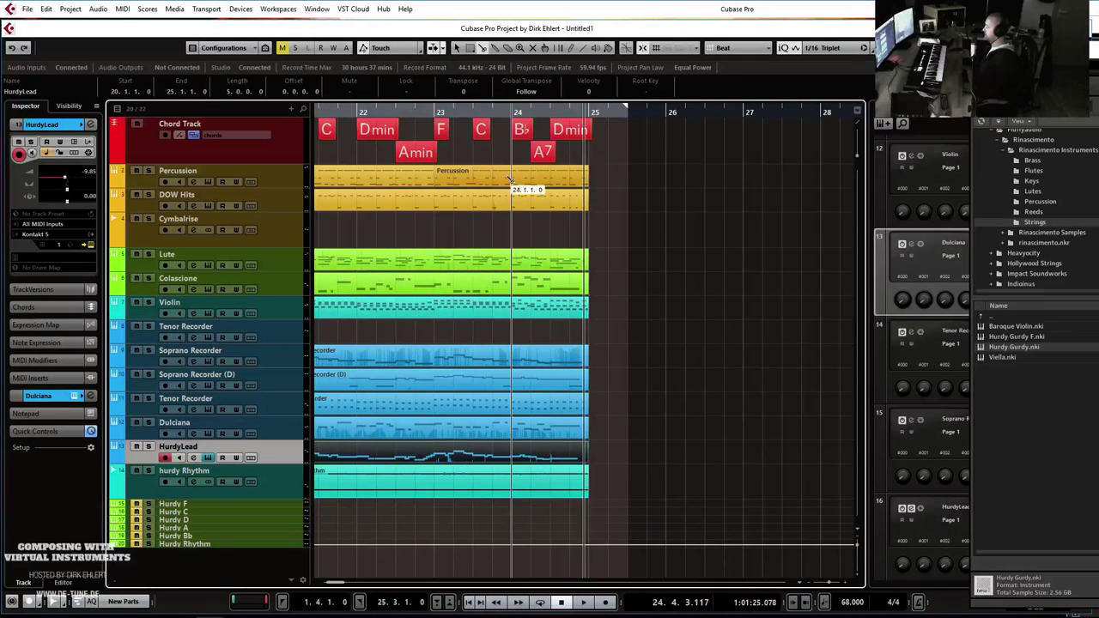
alt+click(513, 180)
drag(526, 182, 600, 181)
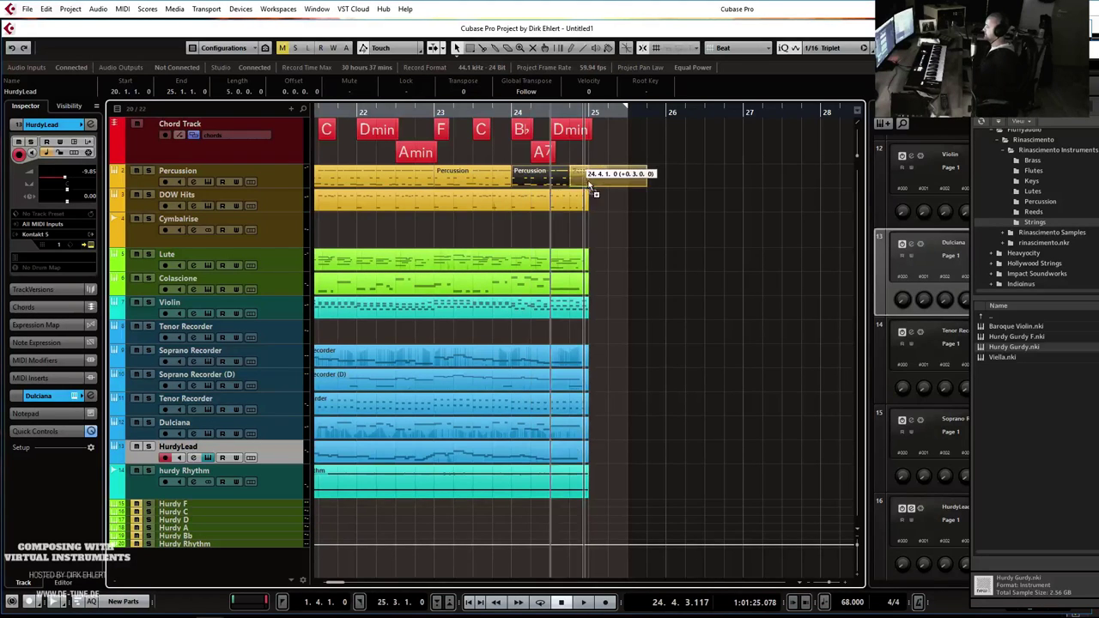
Add a one-bar note at pitch 63 to the bar 25 Percussion event and draw a rising CC 1 (Modulation) ramp across it.
double_click(600, 181)
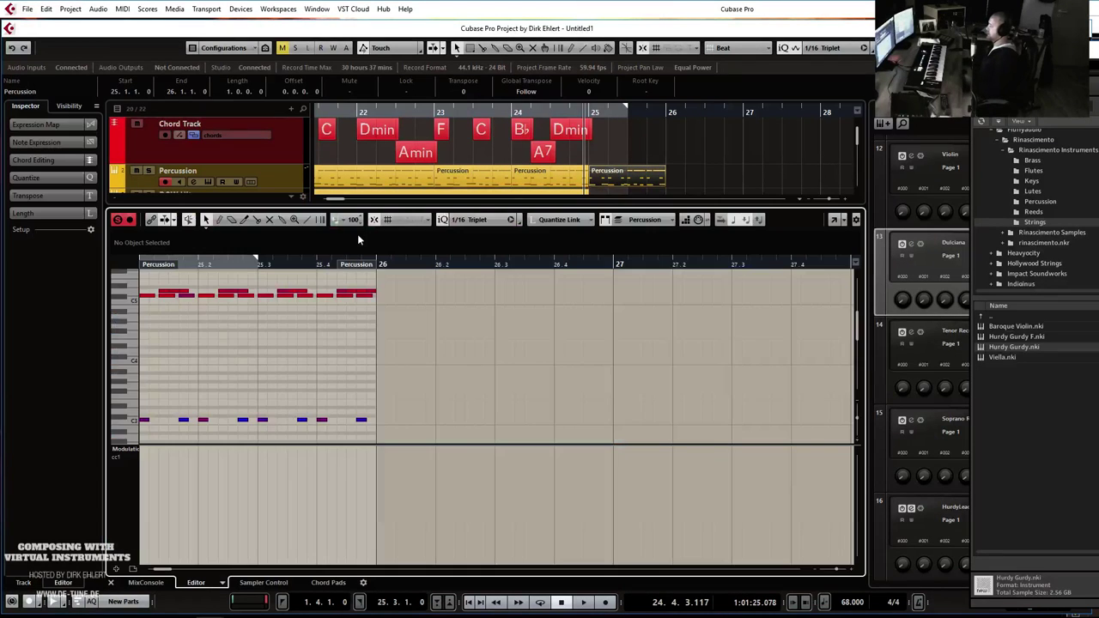
scroll(168, 349, down, 3)
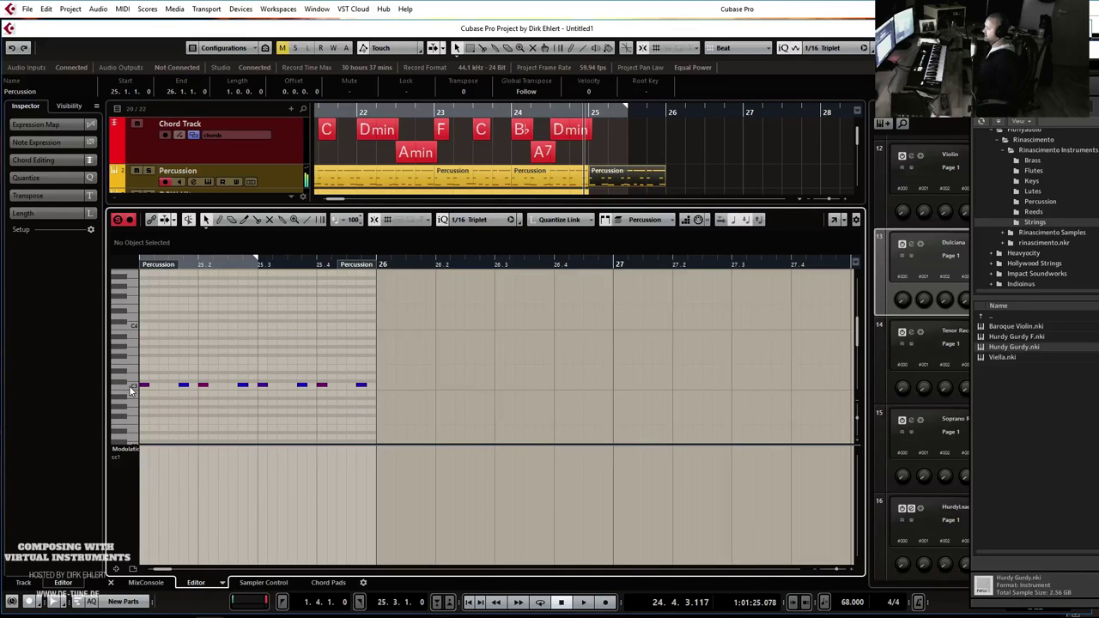
drag(145, 350, 373, 347)
click(137, 458)
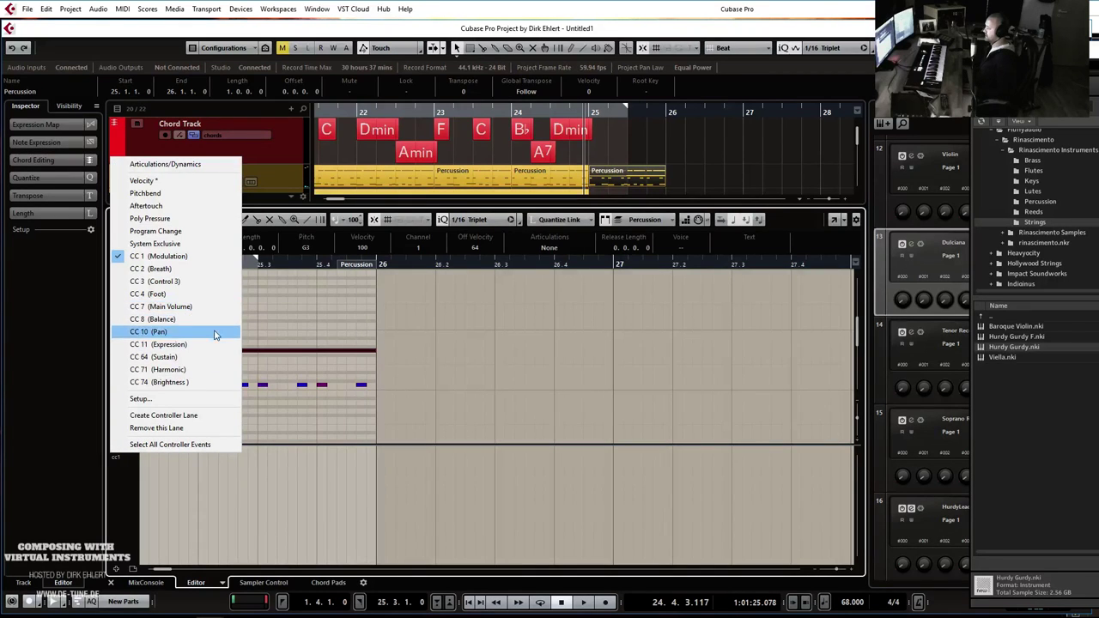
click(216, 256)
right_click(262, 526)
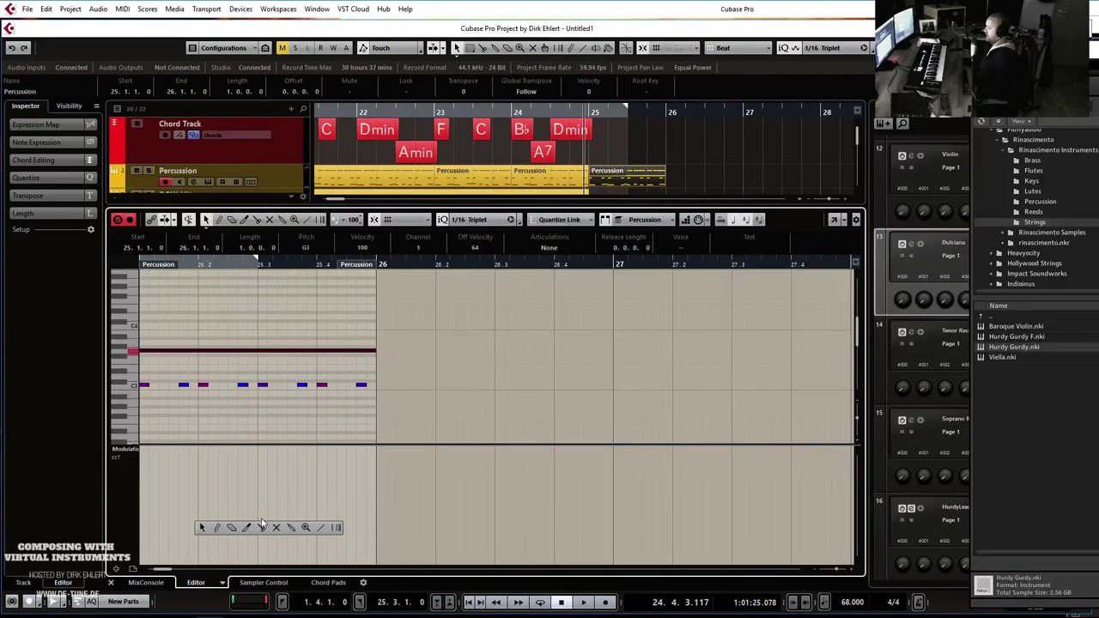
click(321, 528)
drag(143, 559, 376, 459)
key(Return)
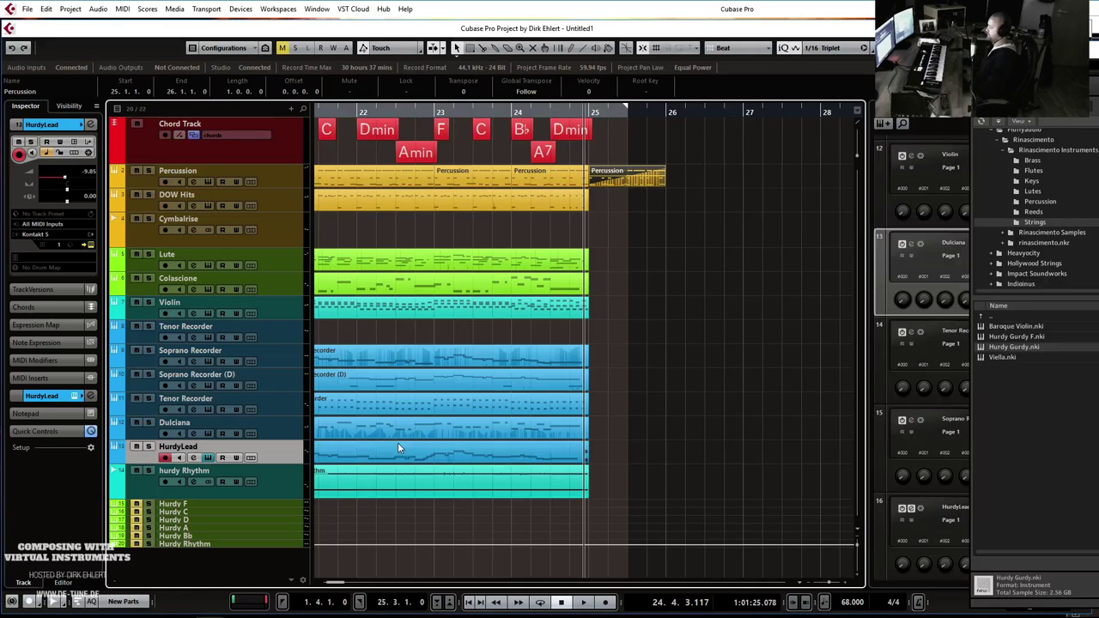
Split the DOW Hits event at bar 24 and duplicate its last bar into bar 25.
alt+click(515, 207)
double_click(527, 202)
key(Return)
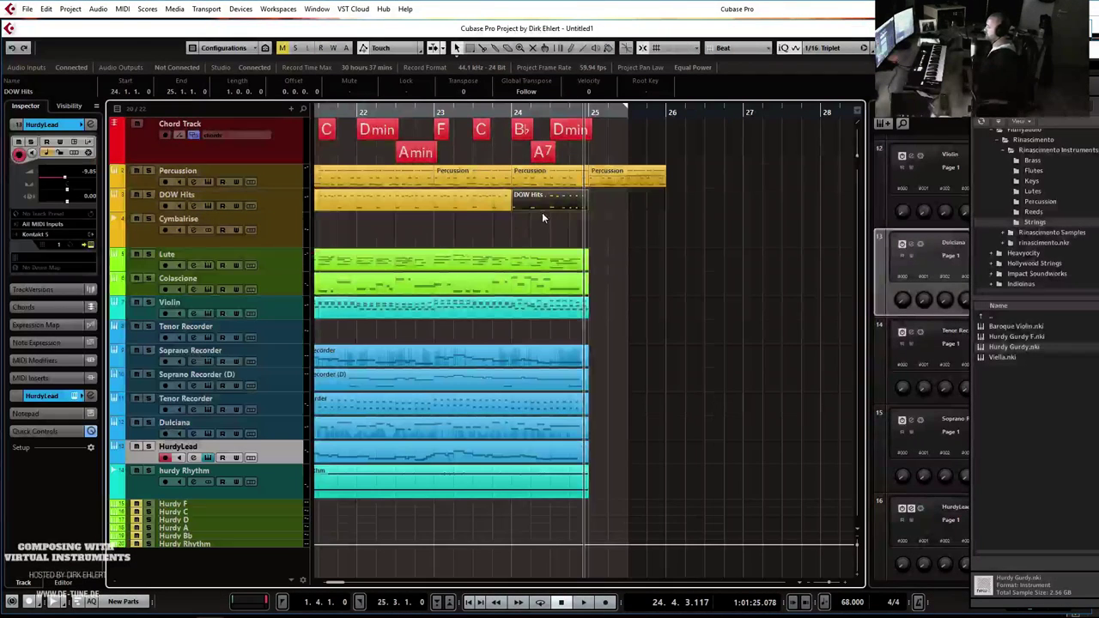
key(ctrl+d)
Set the cursor at bar 24, open the Lute event, select its notes on the first beat of bar 24 and close the editor.
click(512, 113)
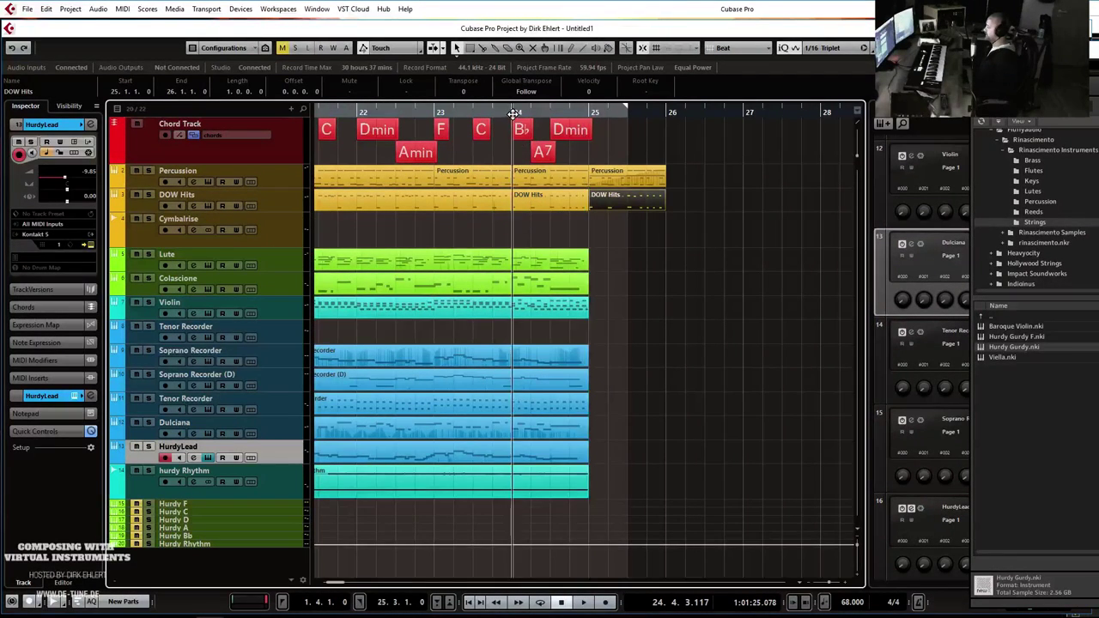
click(500, 262)
key(Return)
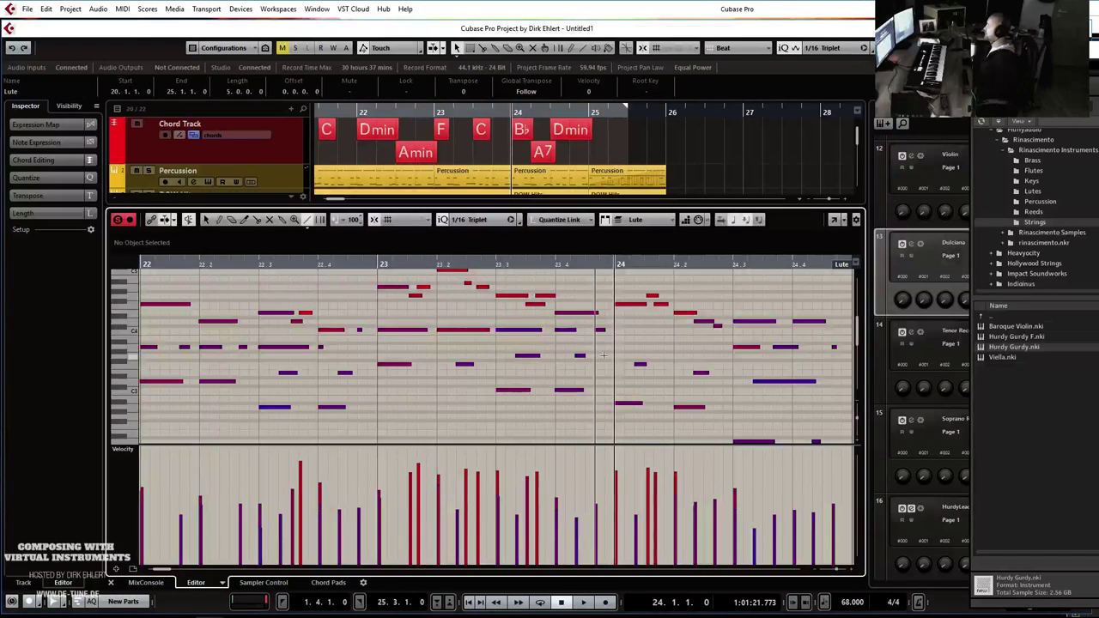
drag(613, 286, 624, 412)
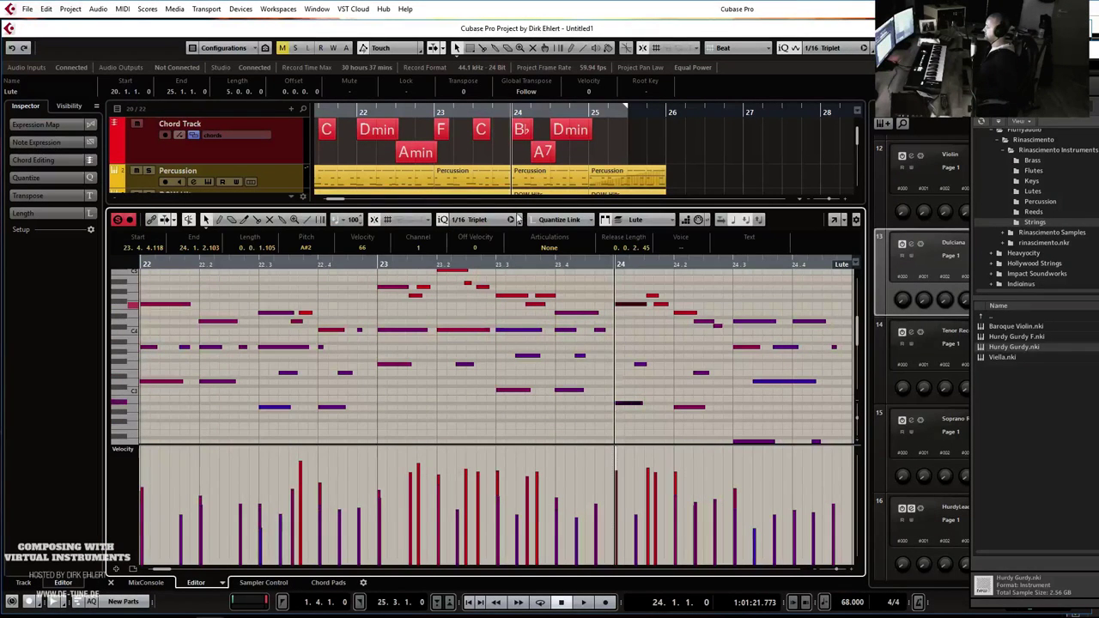
key(Return)
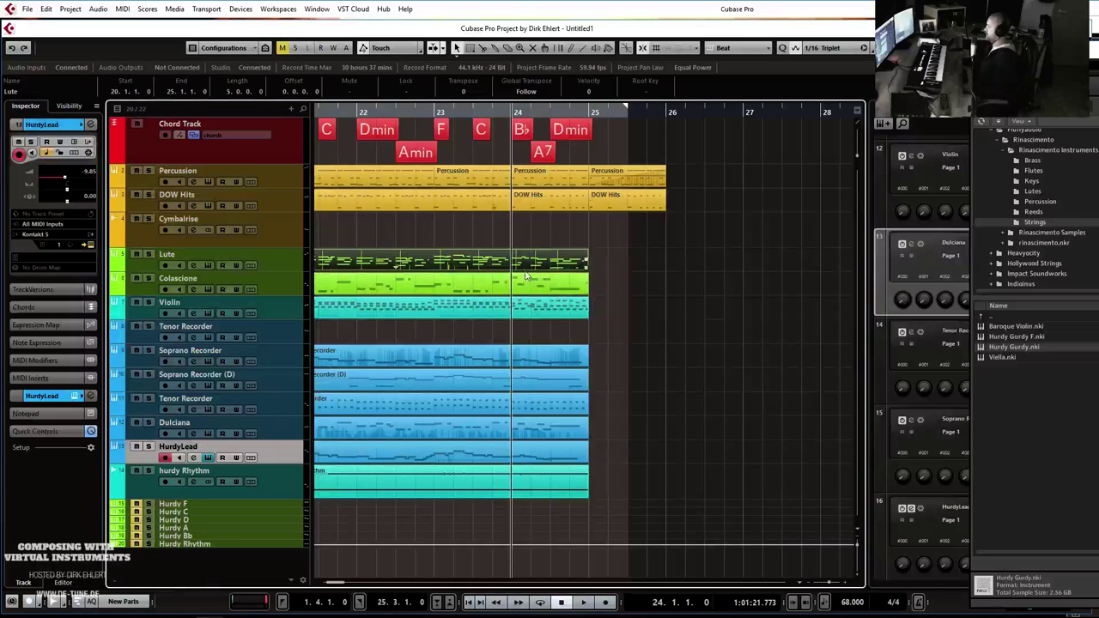
Split the Lute and Violin events at bar 24 and copy the last bar of each into bar 25.
drag(526, 262, 598, 264)
key(space)
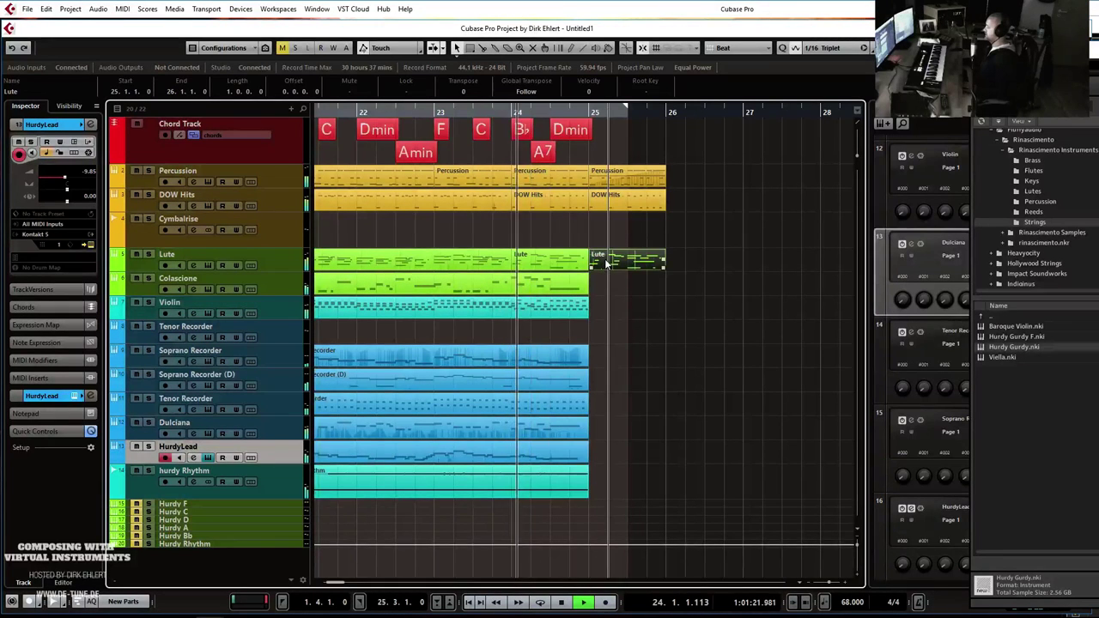
click(527, 312)
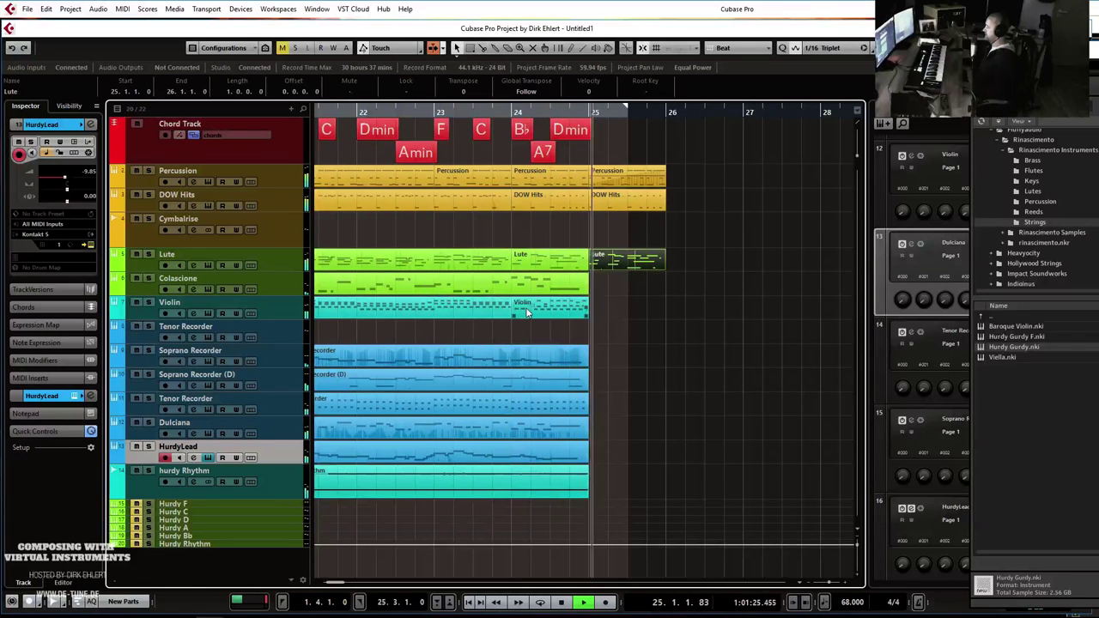
drag(528, 312, 605, 309)
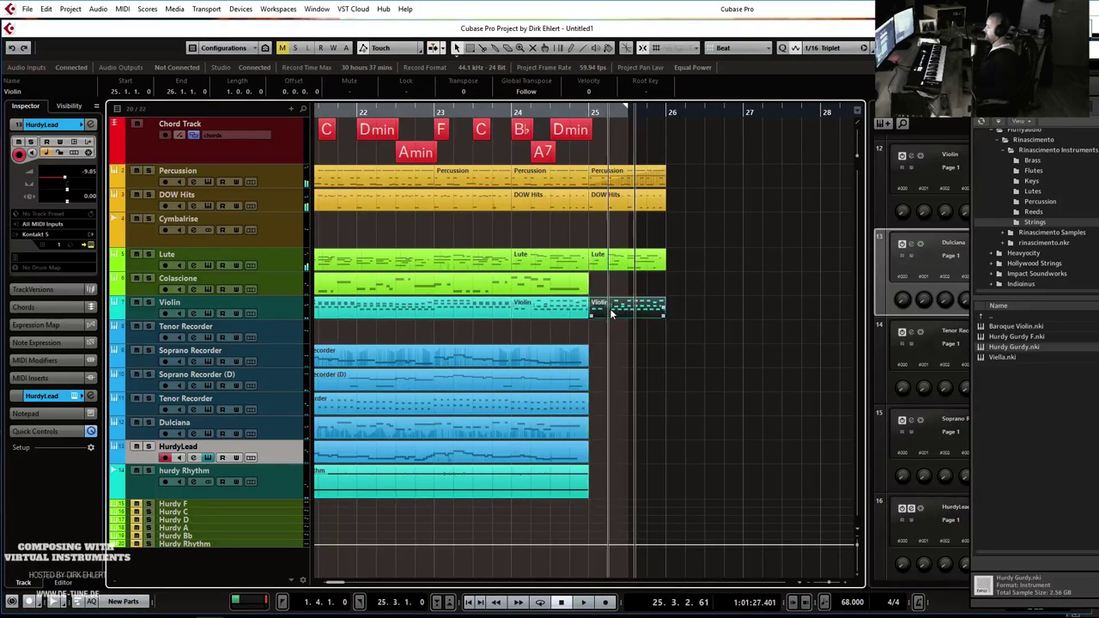
double_click(519, 287)
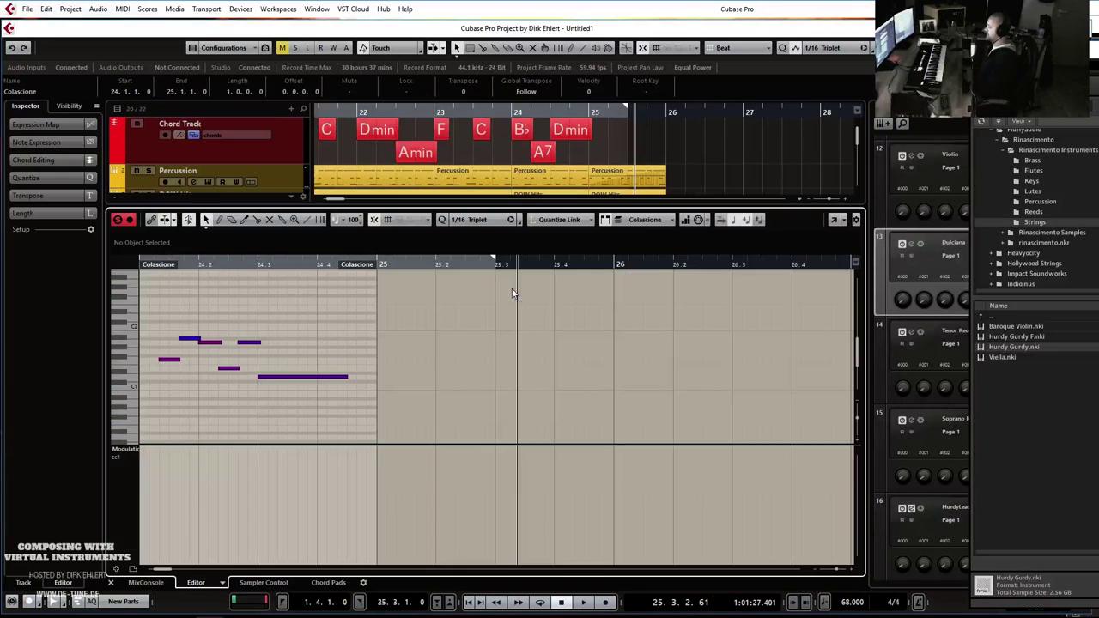
key(Return)
key(ctrl+z)
Align the first Colascione note of bar 24 to the bar line, split the event there and duplicate its last bar into bar 25.
double_click(528, 277)
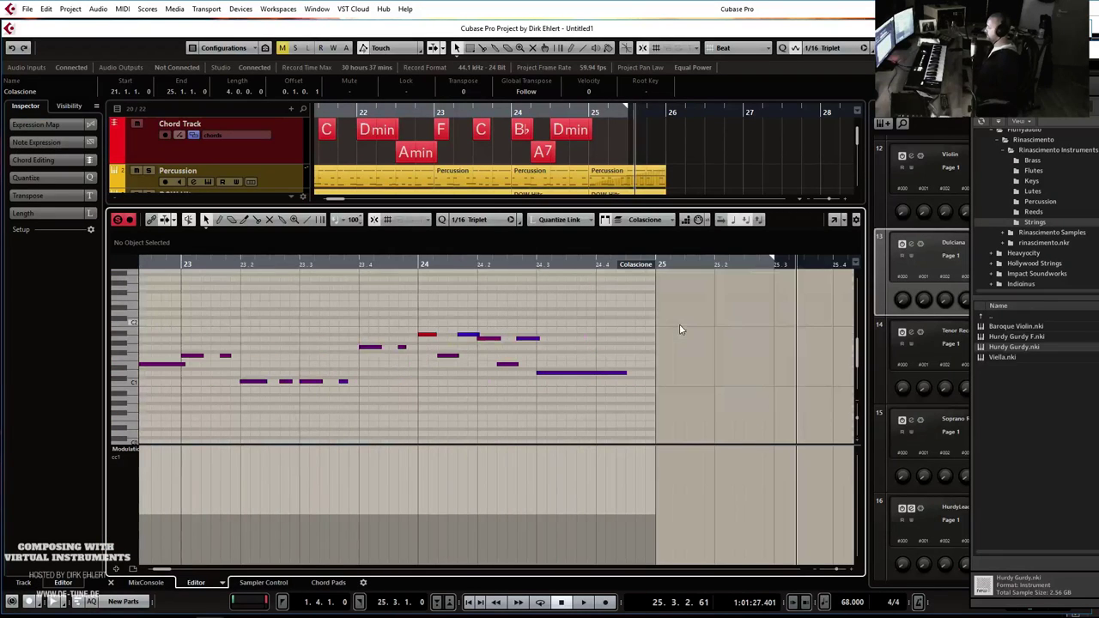
drag(438, 369, 430, 365)
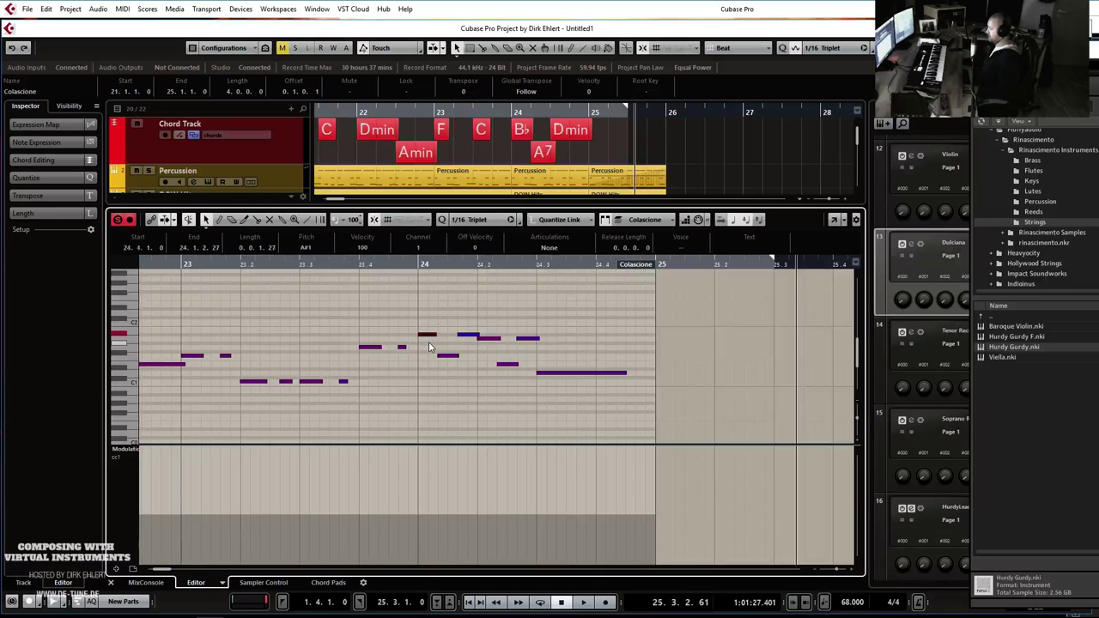
key(Return)
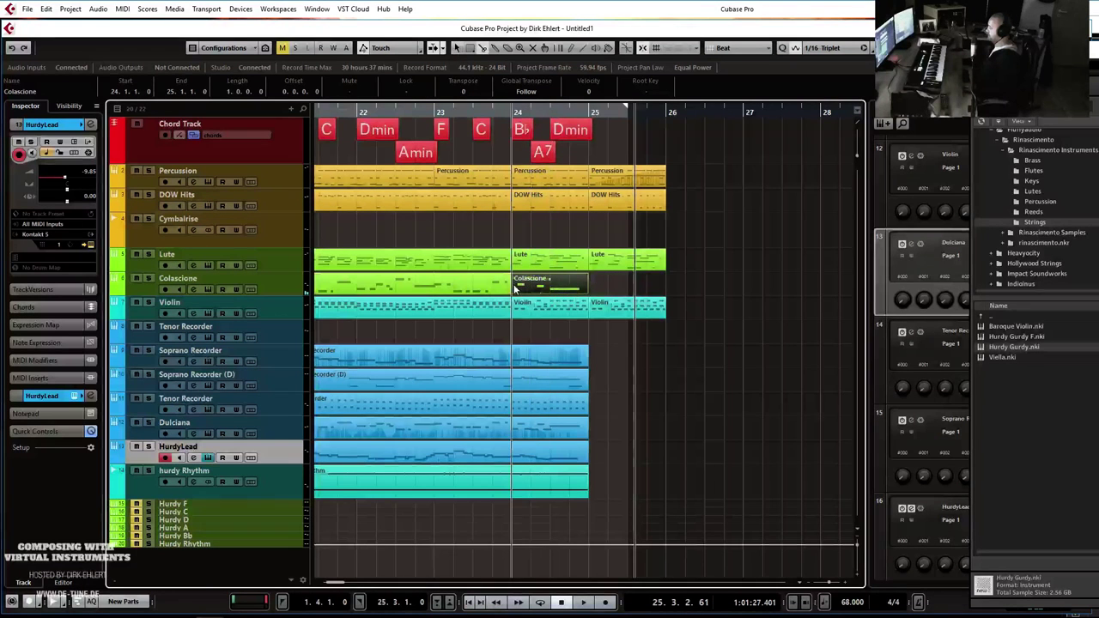
key(ctrl+d)
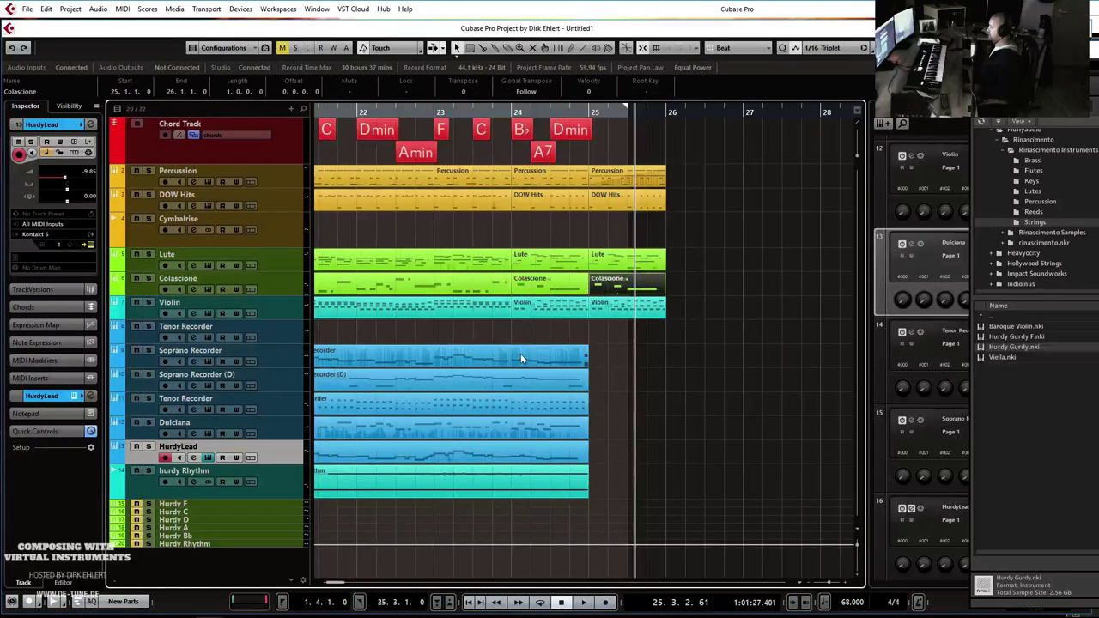
Set the cursor at bar 24, align the Soprano Recorder's F4 note to the bar line and split its event there.
click(513, 353)
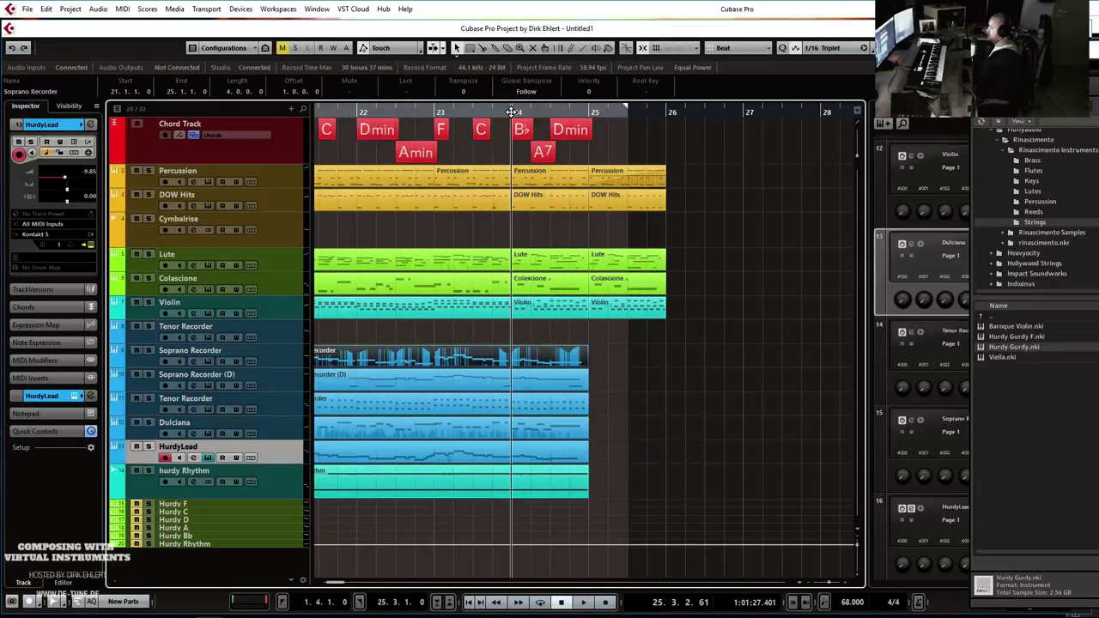
double_click(525, 359)
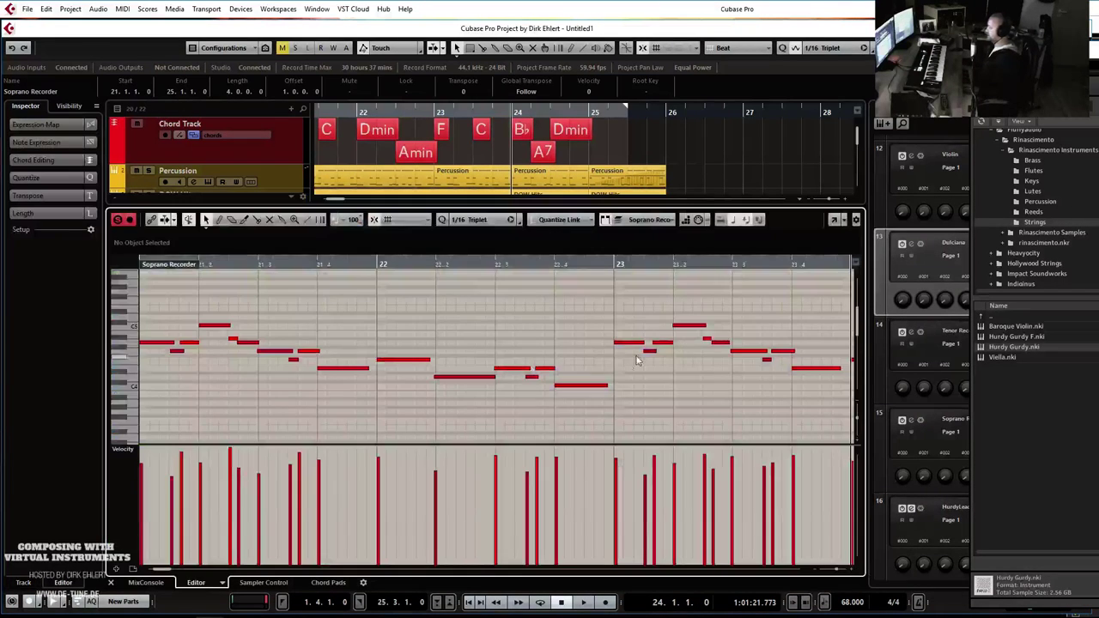
scroll(792, 368, right, 5)
click(433, 360)
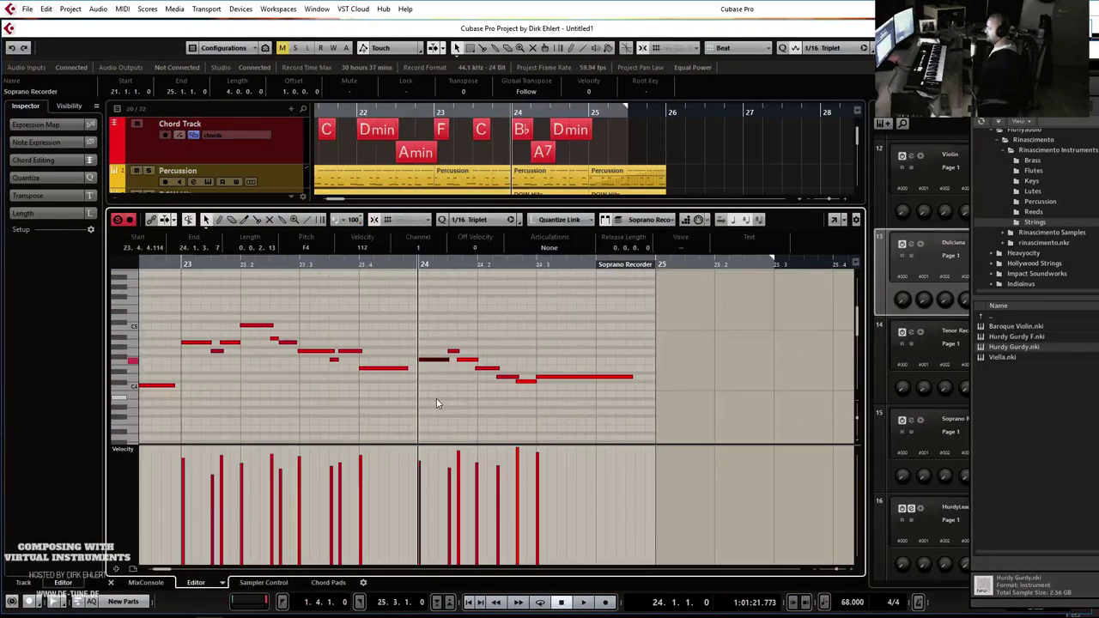
key(Return)
key(3)
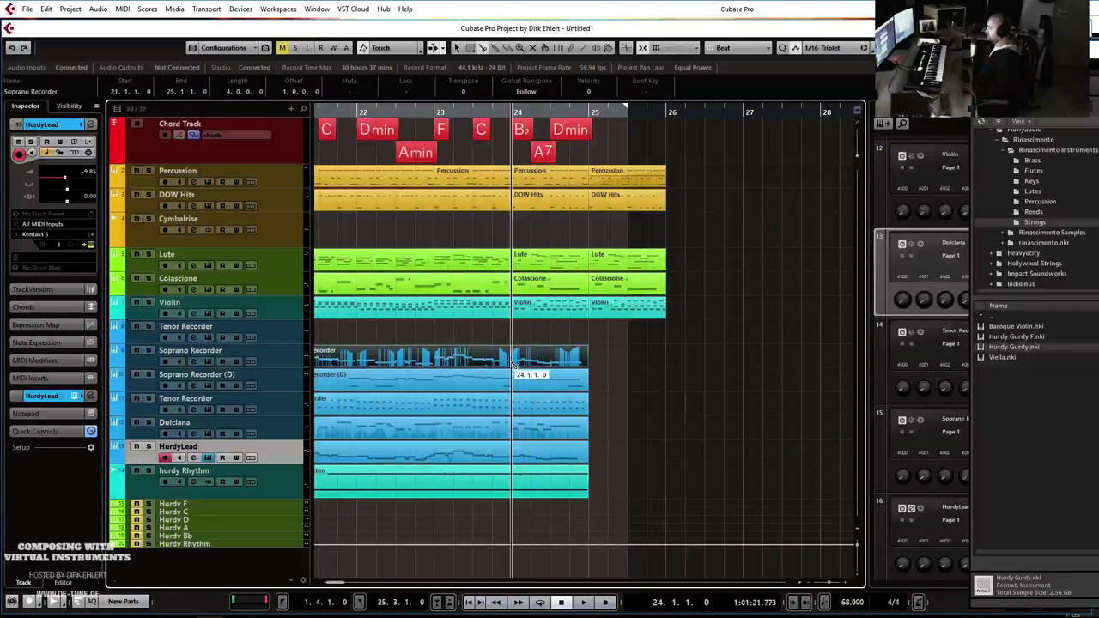
click(513, 363)
key(1)
Check the Soprano Recorder (D) notes around bar 24 and split its event at that bar line.
click(518, 382)
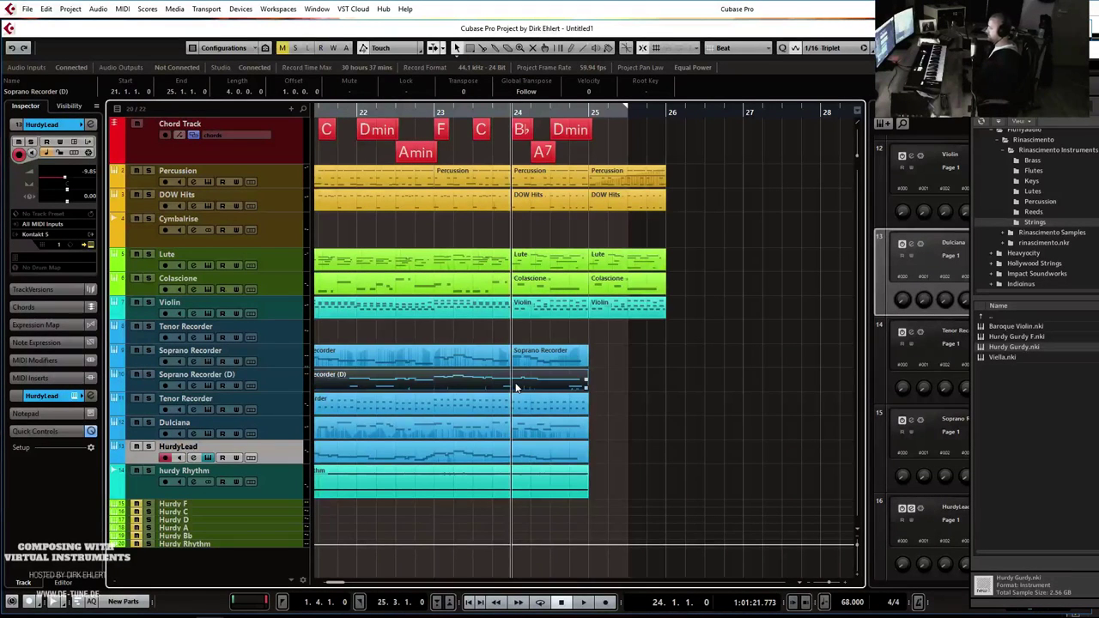
key(Return)
key(Return)
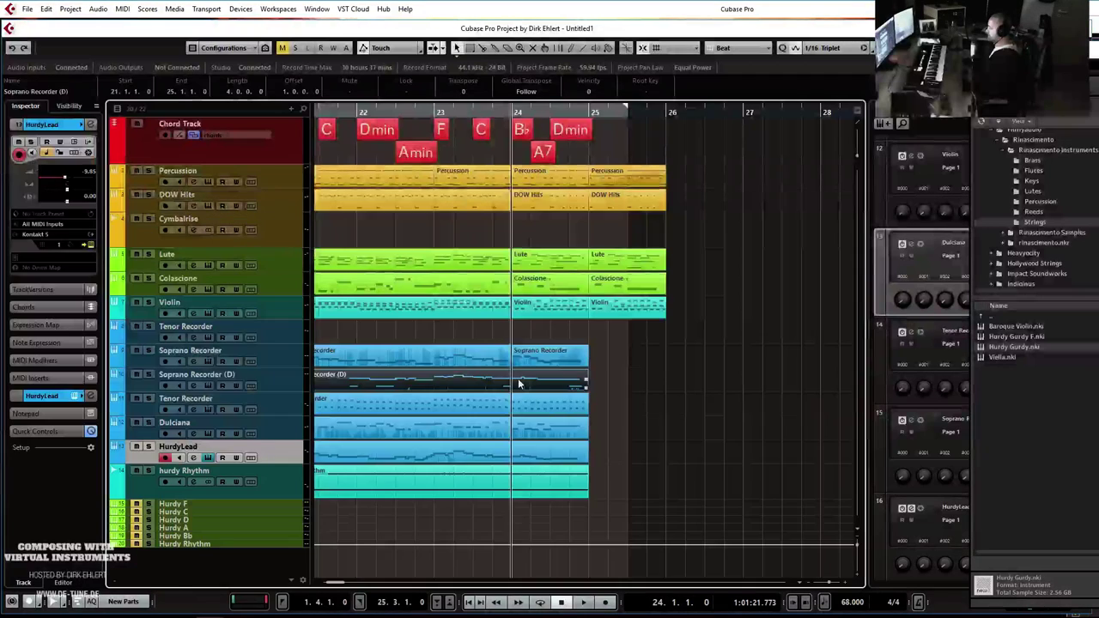
key(Return)
scroll(588, 332, right, 5)
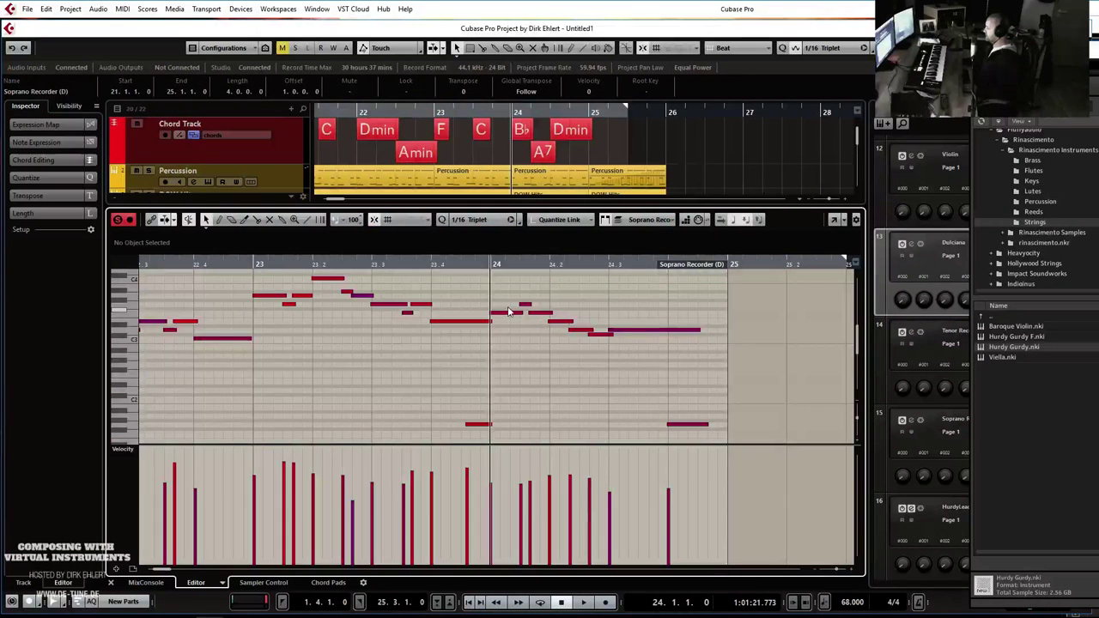
key(Return)
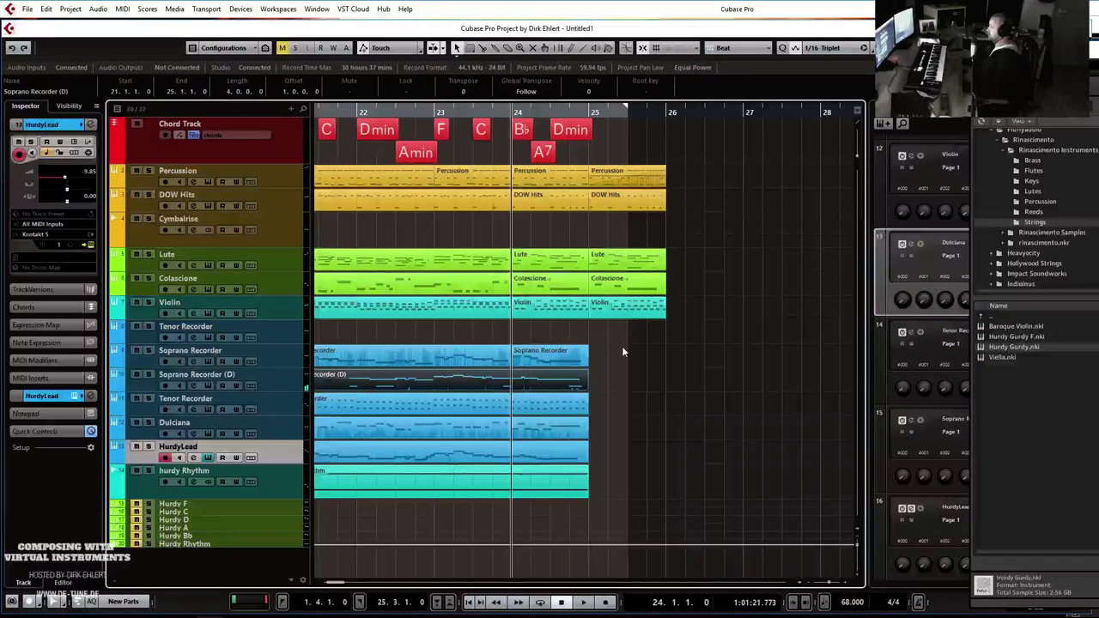
Align the two lower Tenor Recorder track's notes on the first beat of bar 24 and split its event at bar 24.
click(522, 407)
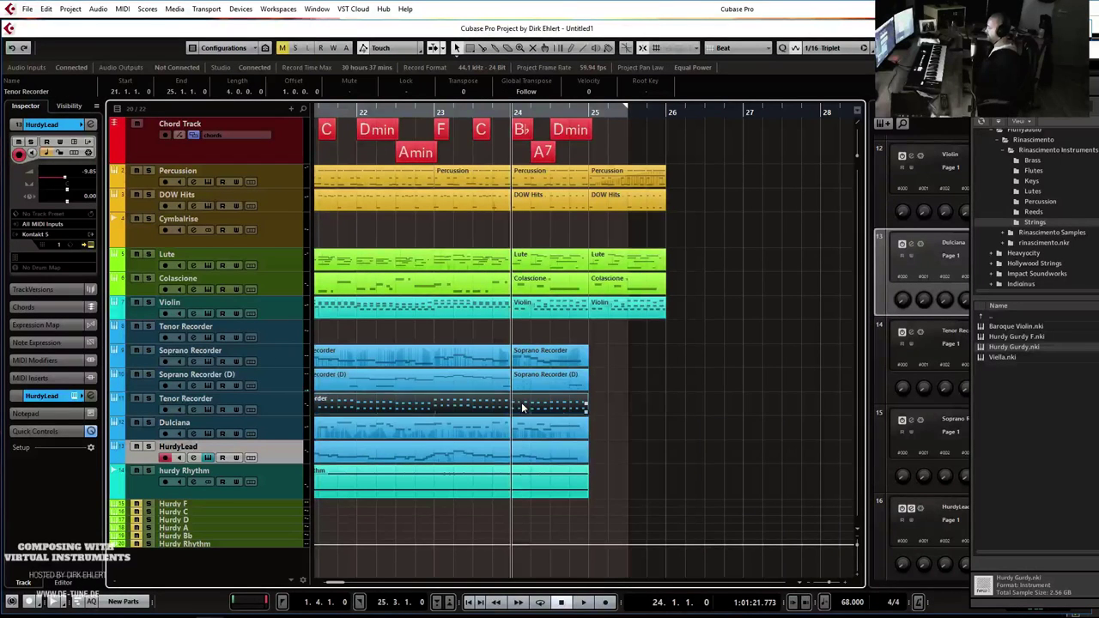
key(Return)
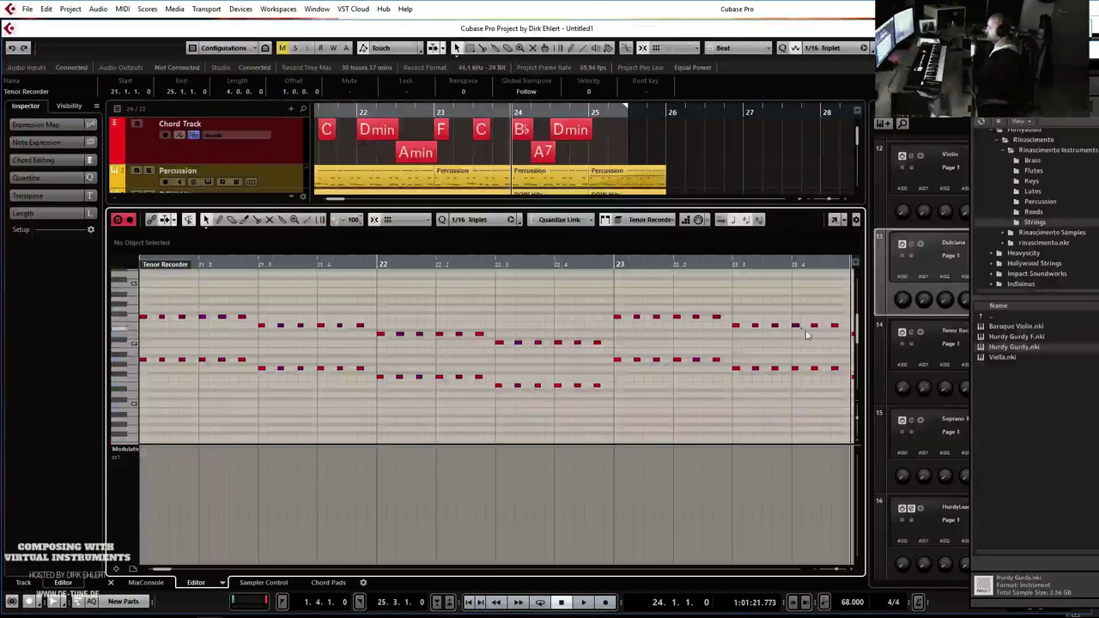
scroll(394, 324, right, 5)
drag(416, 323, 429, 398)
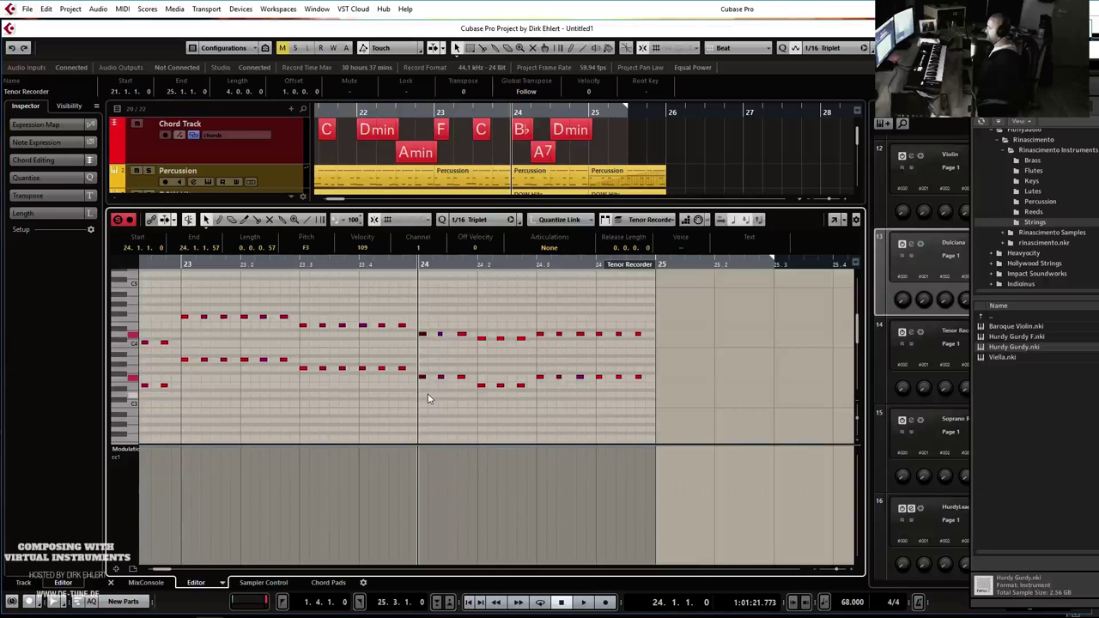
key(Return)
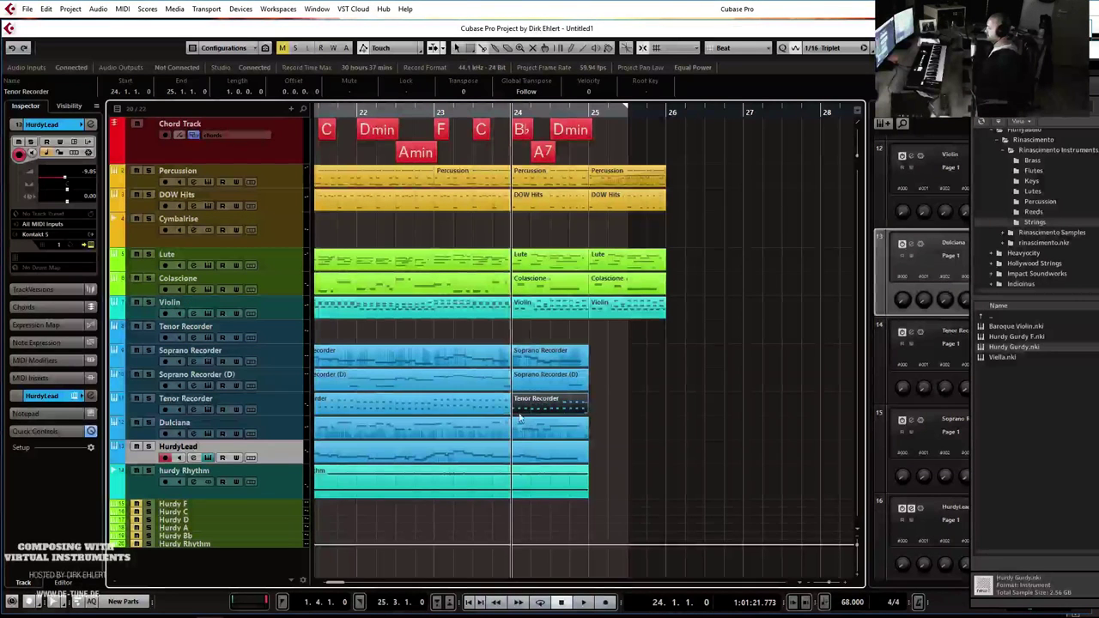
click(518, 432)
key(alt+x)
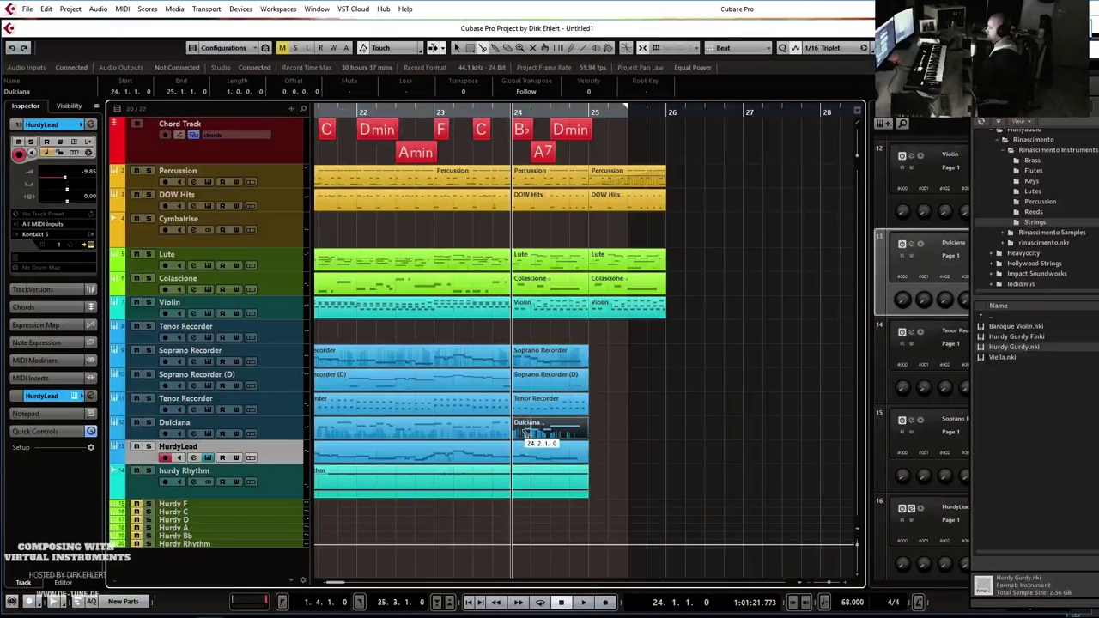
key(ctrl+z)
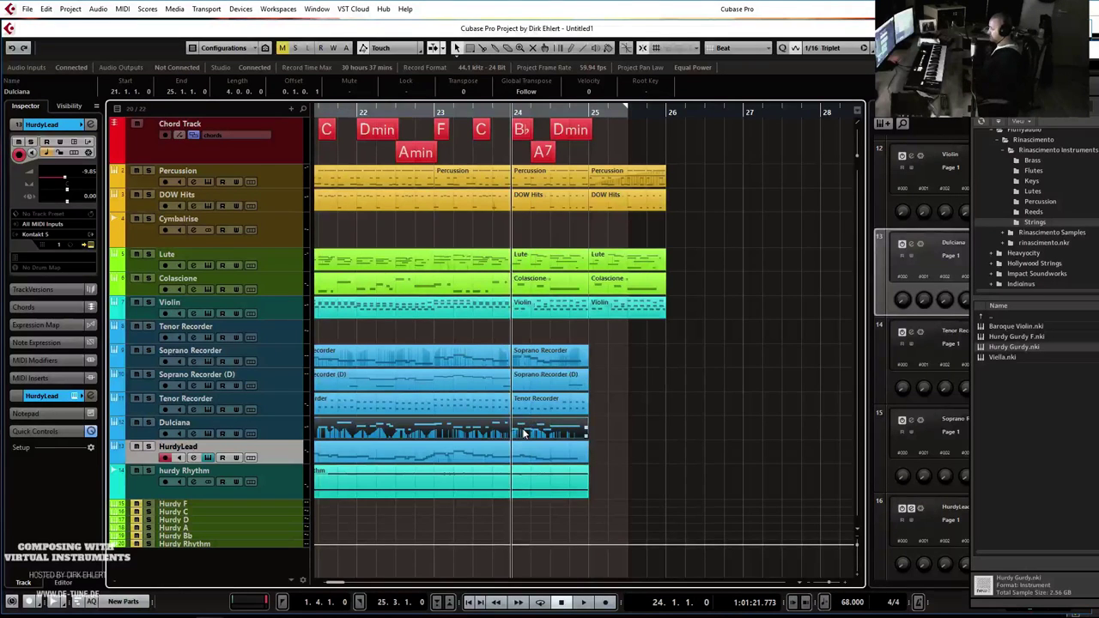
Align the Dulciana note at the start of bar 24 and split its event at that bar line.
key(Return)
click(429, 377)
key(Return)
key(3)
click(512, 429)
key(1)
Check the HurdyLead notes at bar 24 in the editor and split its event at the bar 24 cursor.
click(522, 459)
key(Return)
click(611, 360)
key(Return)
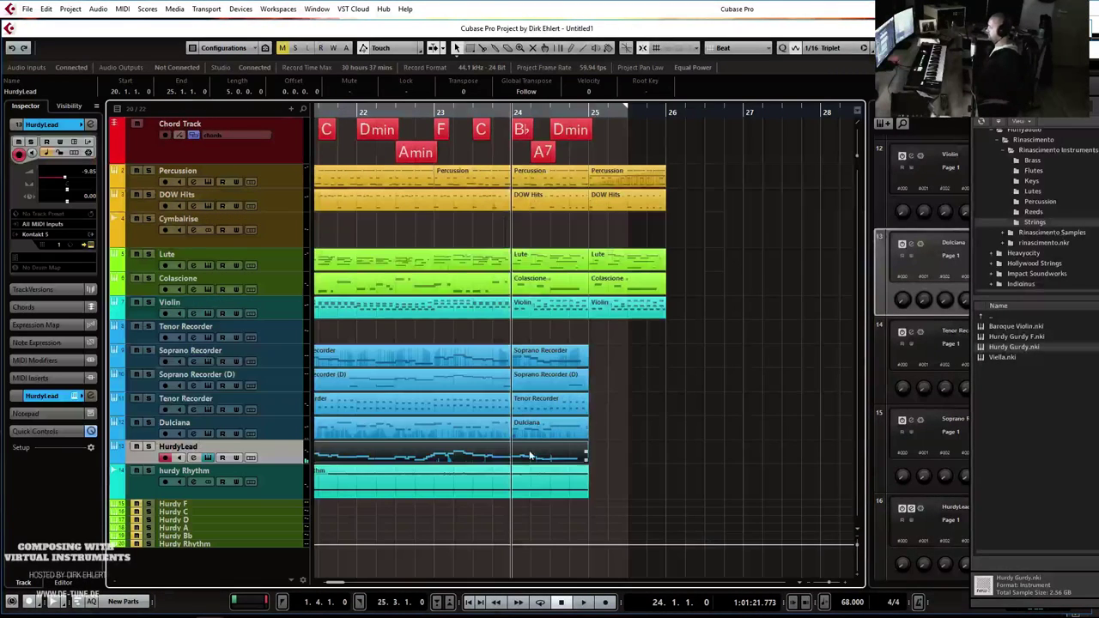
key(alt+x)
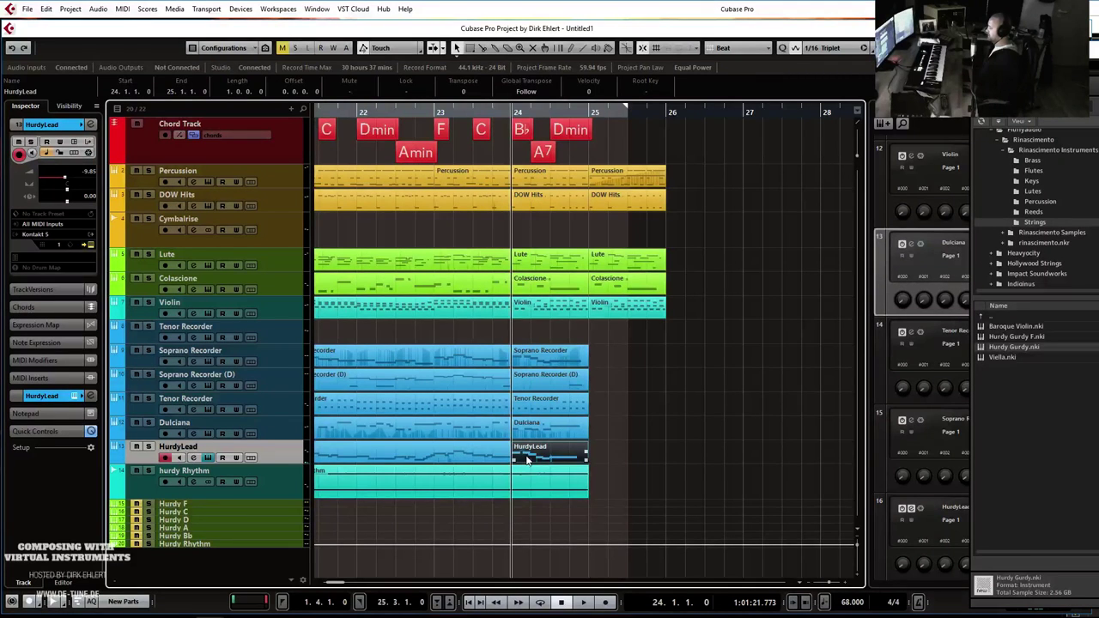
Split hurdy Rhythm at bar 24, duplicate the bar 24 events from Soprano Recorder through hurdy Rhythm into bar 25, and play the transition.
click(512, 483)
key(1)
drag(561, 523, 563, 343)
key(ctrl+d)
key(space)
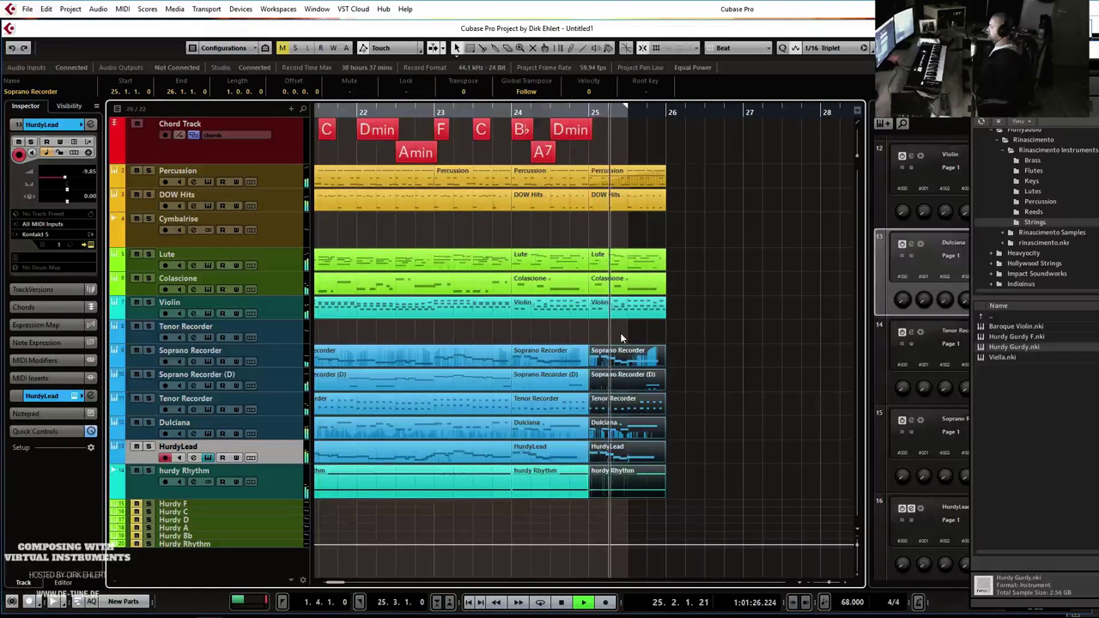
key(space)
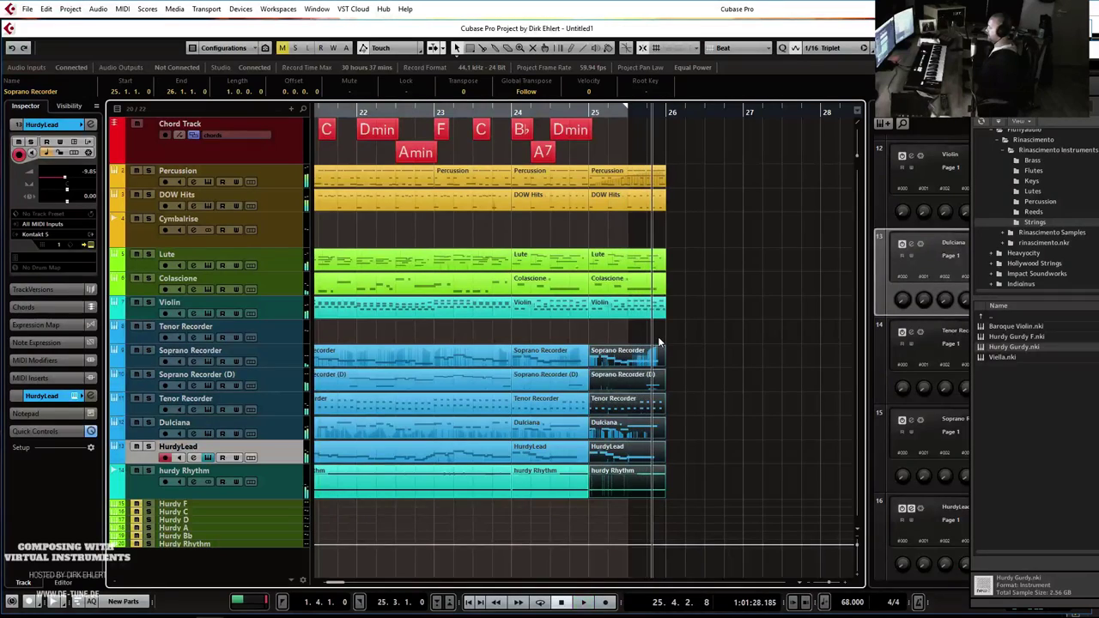
Select the Soprano Recorder track and delete its bar 25 event.
key(g)
key(g)
key(g)
key(g)
key(h)
key(h)
key(h)
key(h)
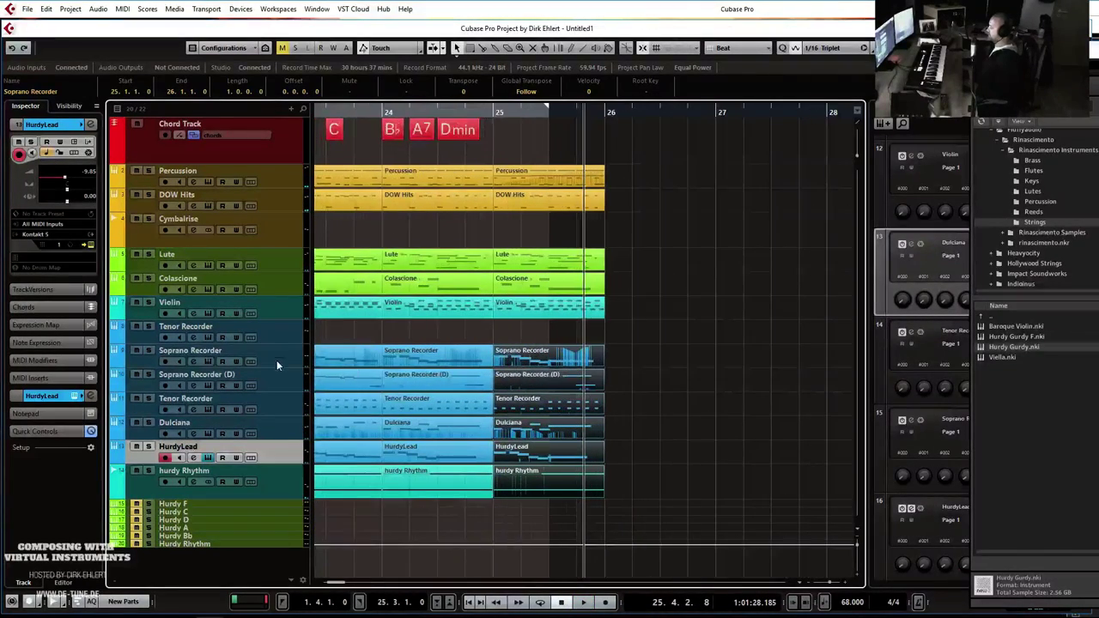
click(289, 359)
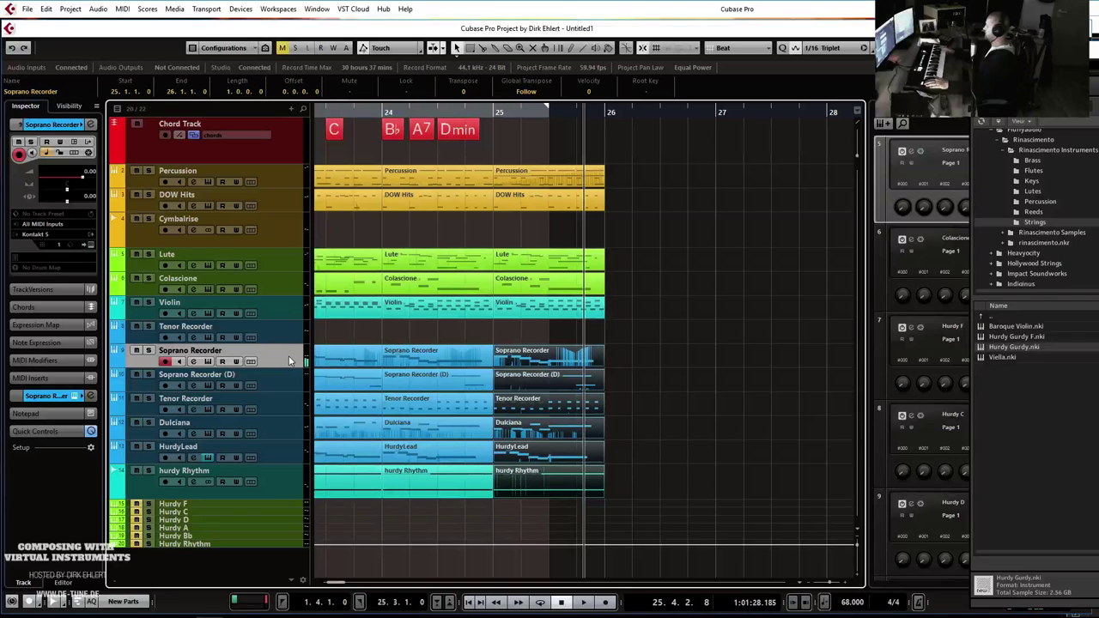
click(523, 364)
key(Delete)
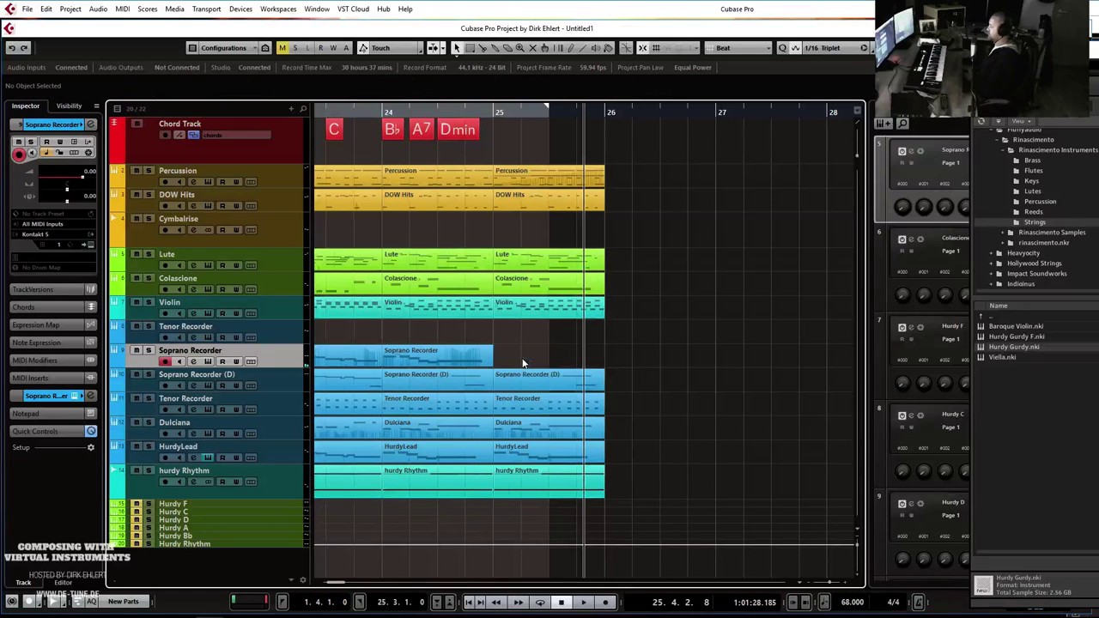
Delete the bar 25 events of the Soprano Recorder (D) and HurdyLead tracks.
click(577, 385)
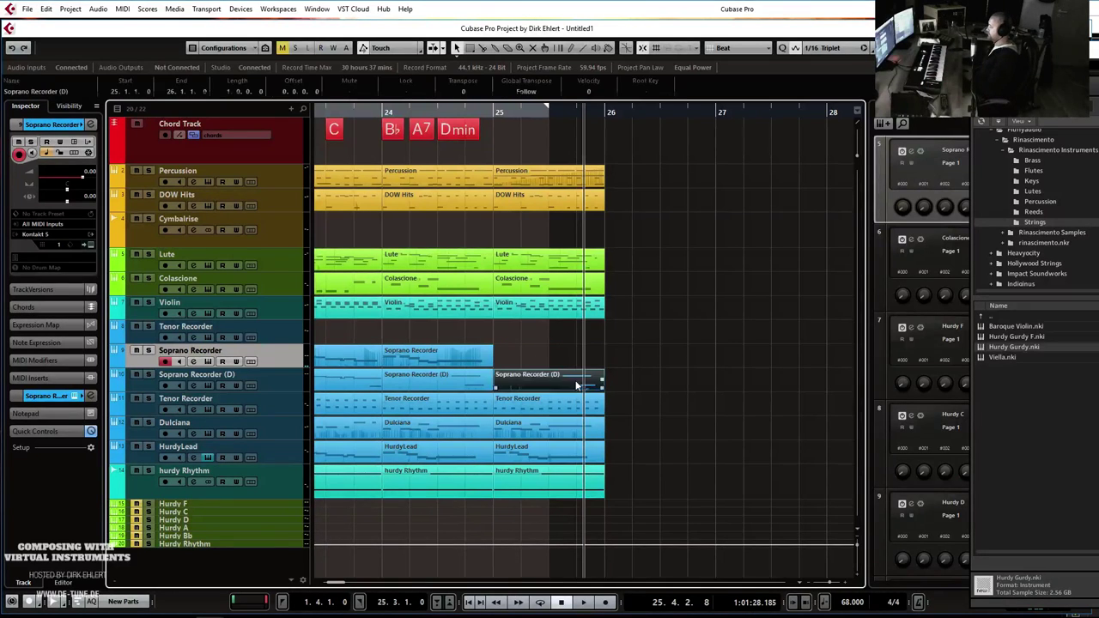
double_click(527, 383)
key(Return)
key(Delete)
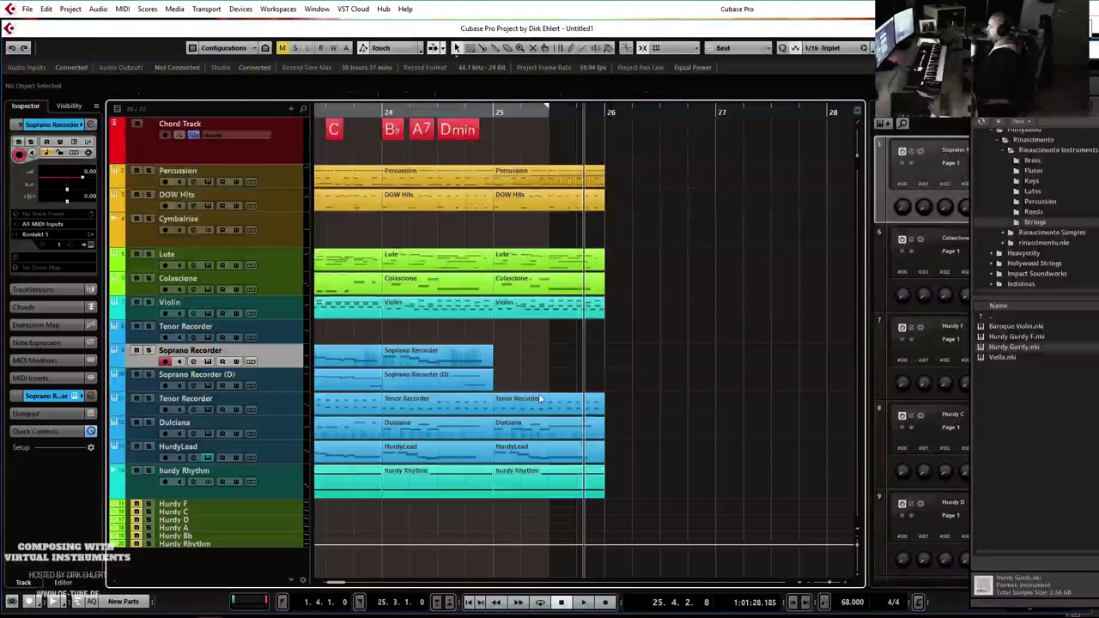
click(541, 405)
click(530, 439)
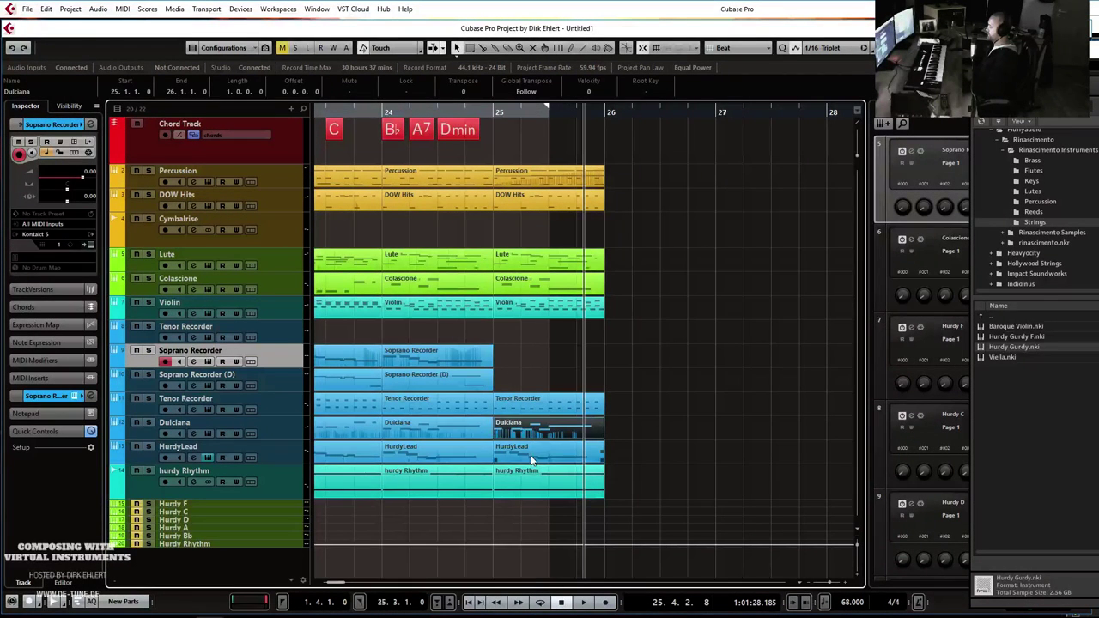
click(532, 455)
key(Delete)
Play the arrangement from the start of bar 25.
click(490, 115)
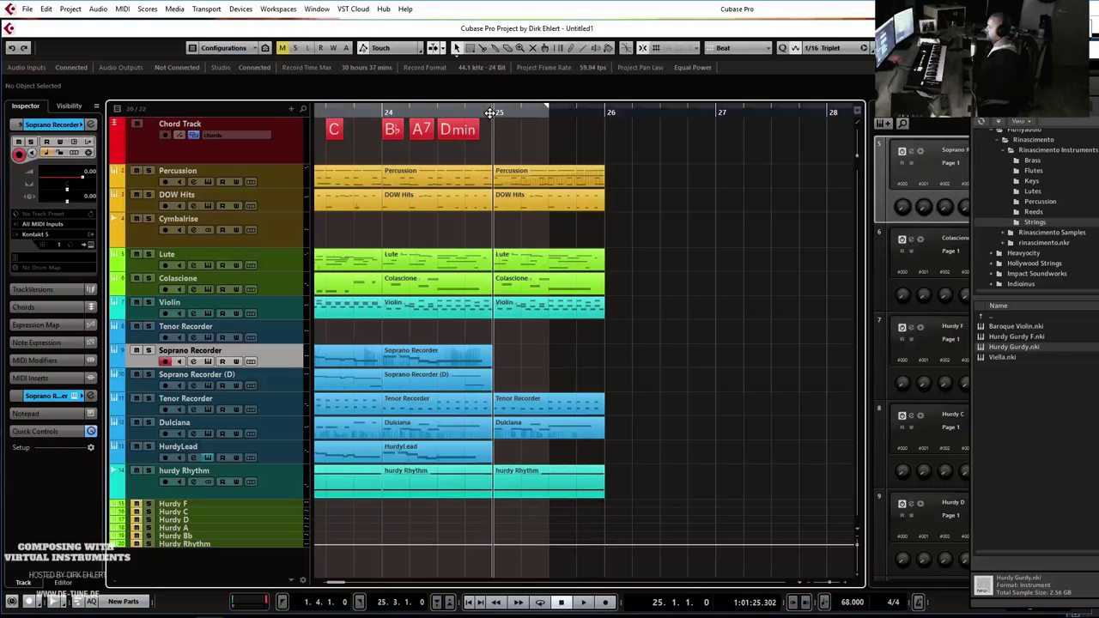
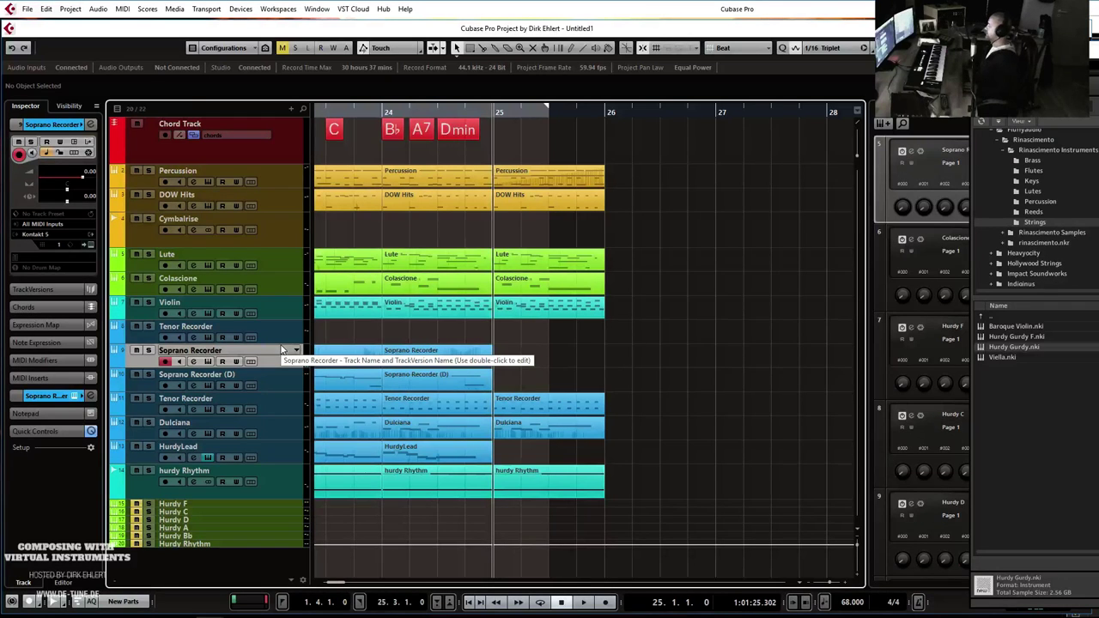
key(space)
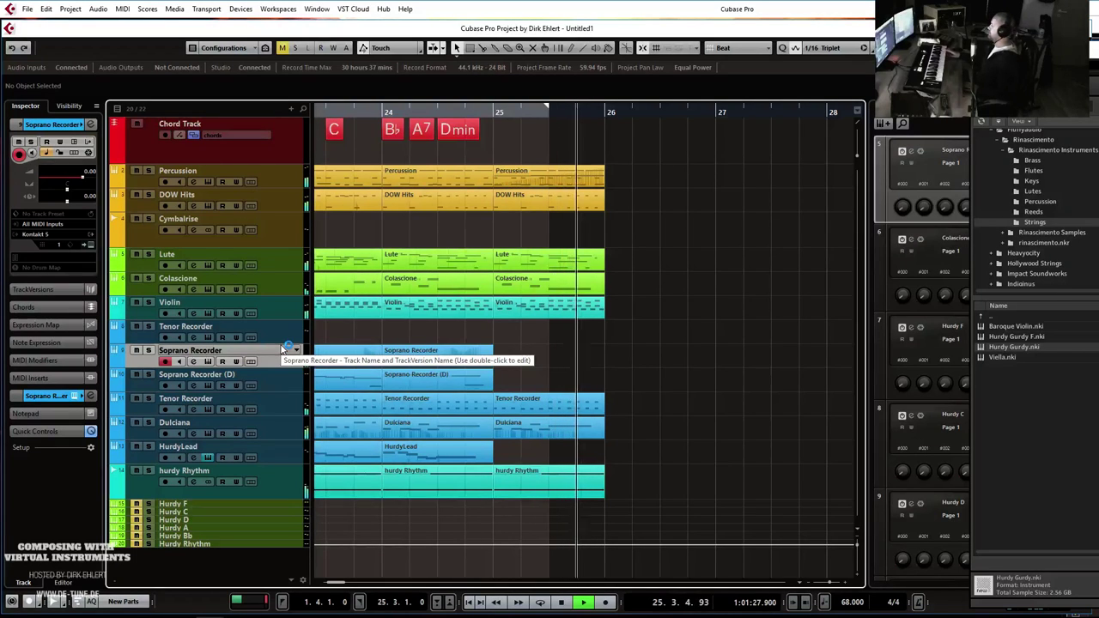
key(space)
In the bar 25 Percussion event, shorten the held note to end at beat 4 and delete the low notes from there on.
double_click(553, 176)
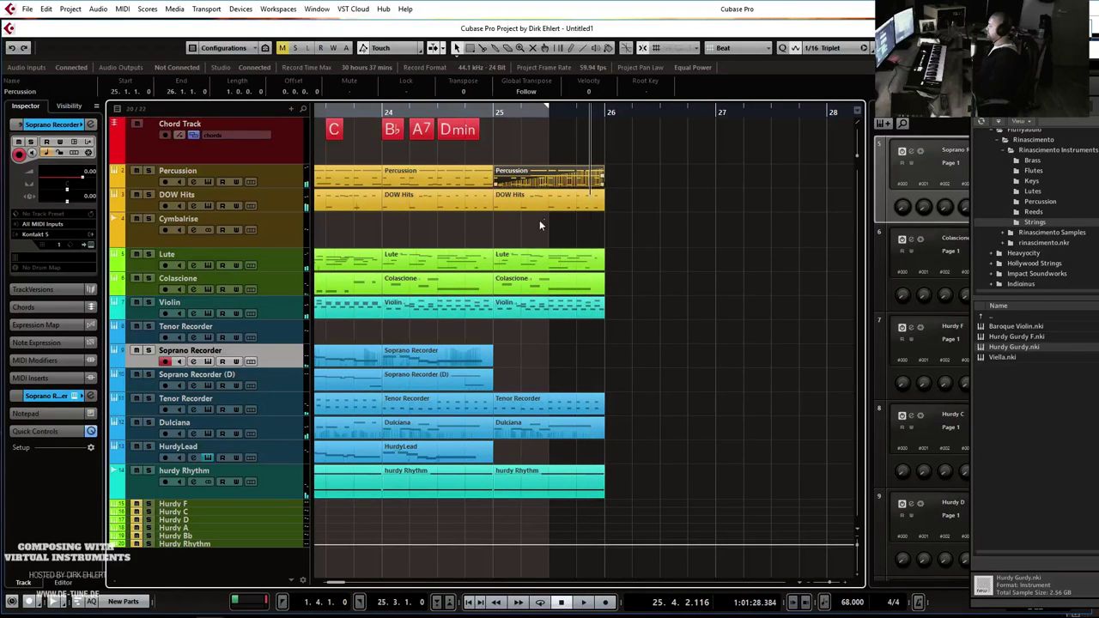
drag(375, 350, 321, 361)
click(378, 394)
scroll(377, 386, down, 3)
drag(317, 340, 380, 386)
key(Delete)
scroll(381, 385, down, 3)
scroll(381, 385, up, 4)
key(ctrl+e)
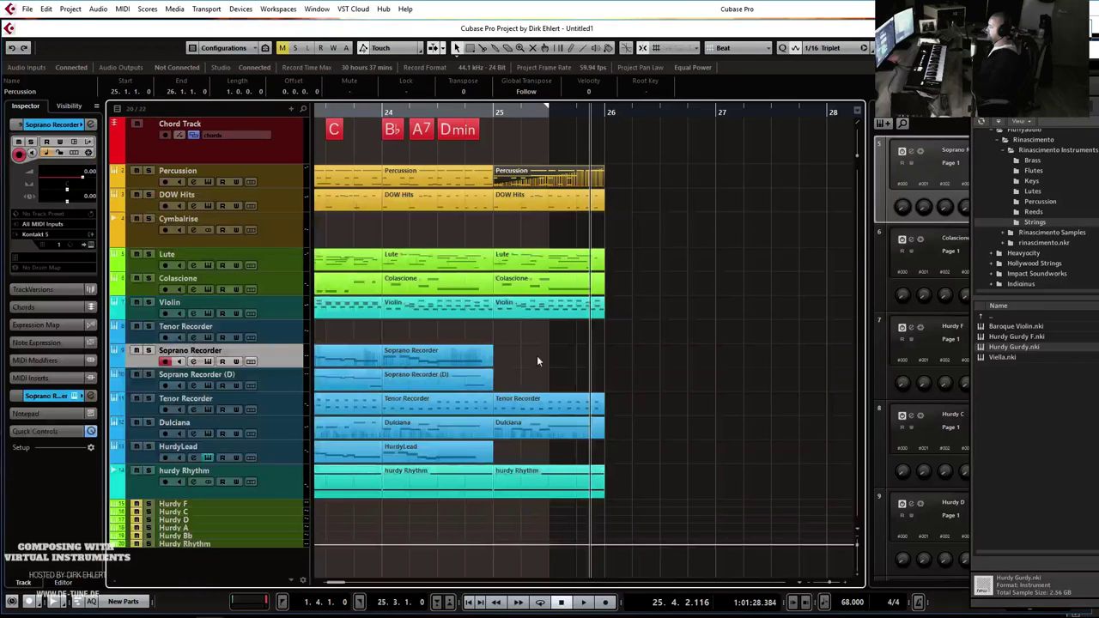
Delete the last two notes after beat 4 in the bar 25 DOW Hits event.
click(594, 210)
key(ctrl+e)
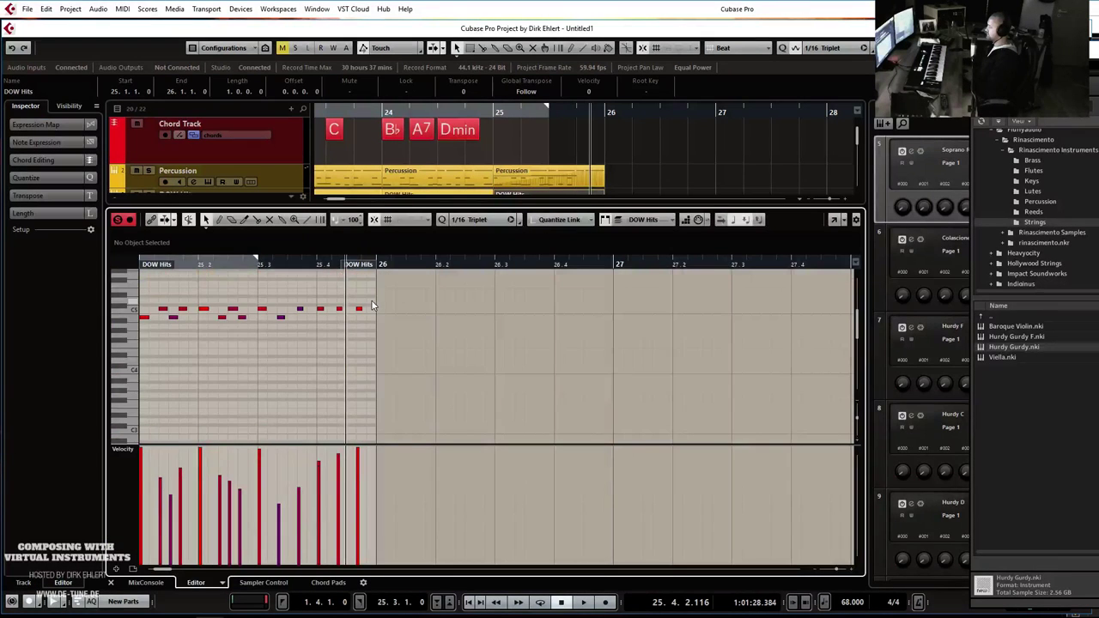
drag(332, 293, 428, 454)
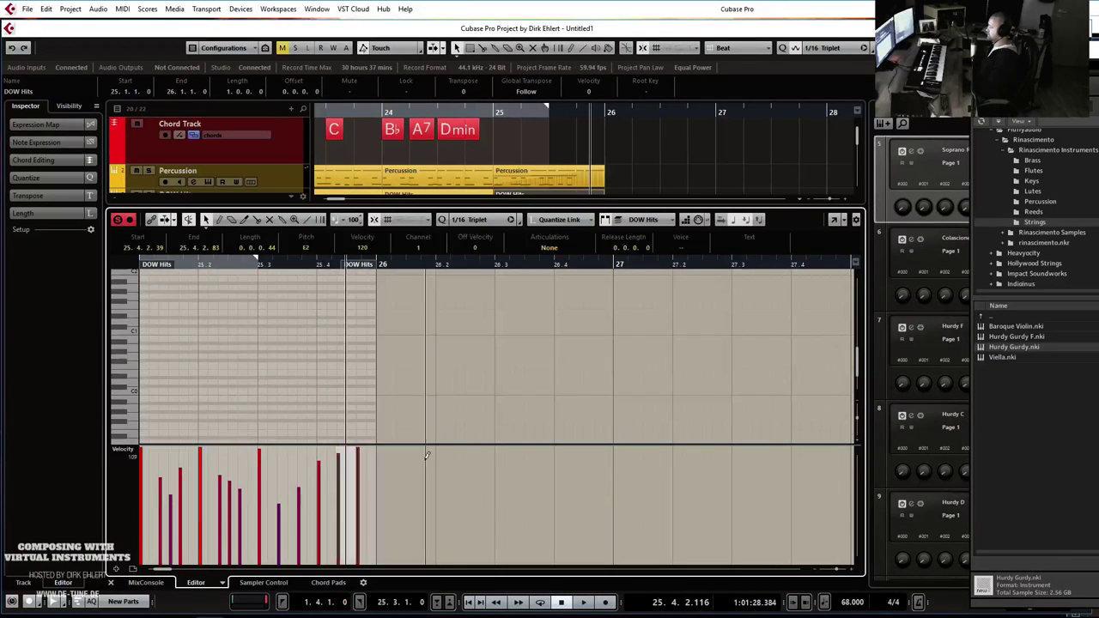
key(Delete)
key(ctrl+e)
Delete the upper note on beat 4 and the short notes following it in the bar 25 Lute event.
click(591, 270)
key(ctrl+e)
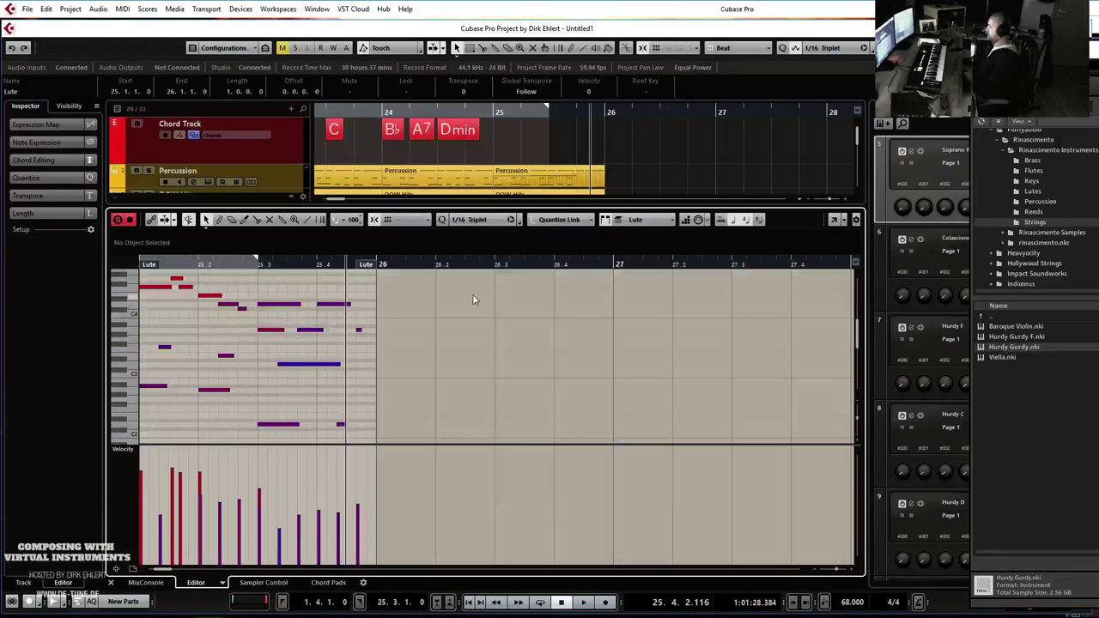
click(341, 304)
key(Delete)
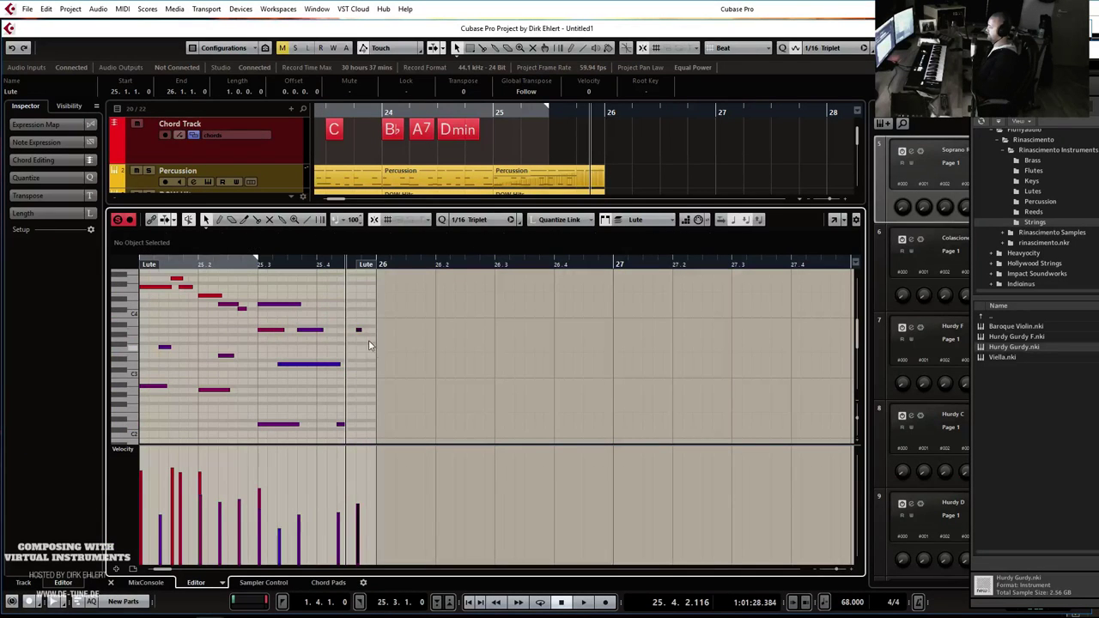
click(342, 425)
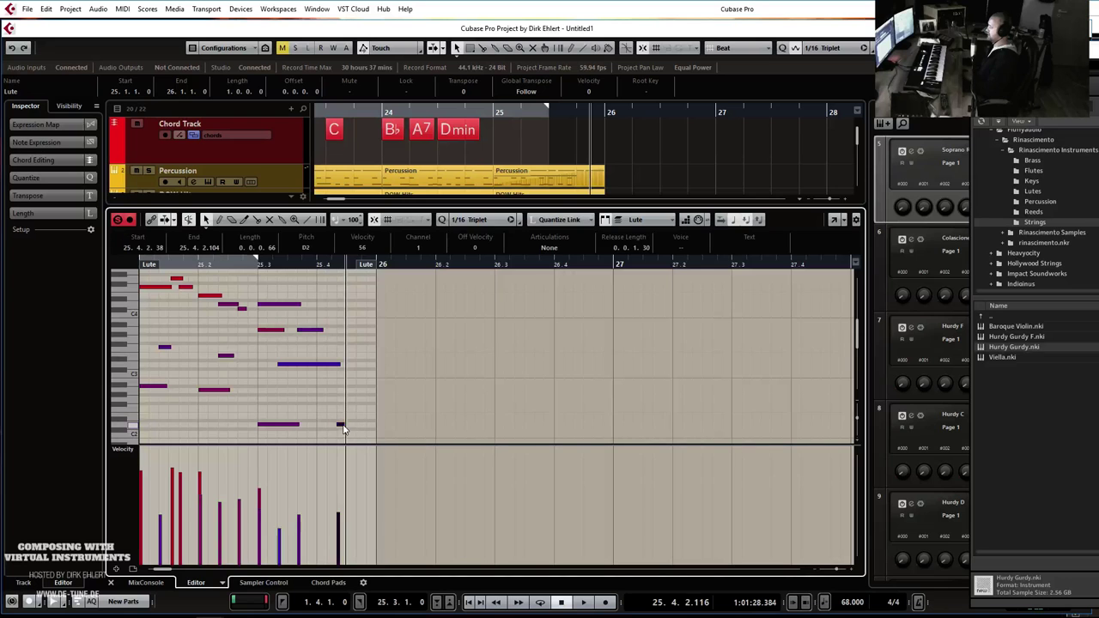
key(Delete)
key(ctrl+e)
Shorten the held Colascione note in bar 25 to end before beat 4 and add a short note on beat 4.
click(592, 290)
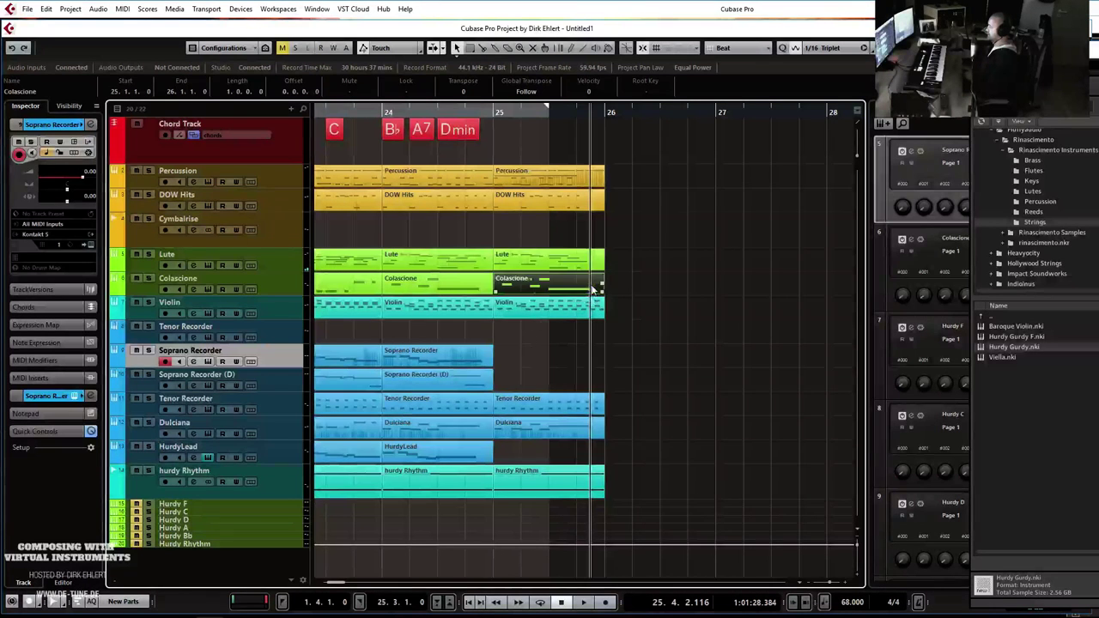
key(ctrl+e)
drag(345, 377, 307, 378)
double_click(322, 376)
key(ctrl+e)
Delete the bar 25 Violin notes after beat 4 and set the middle note of the beat 4 chord to E3.
click(526, 310)
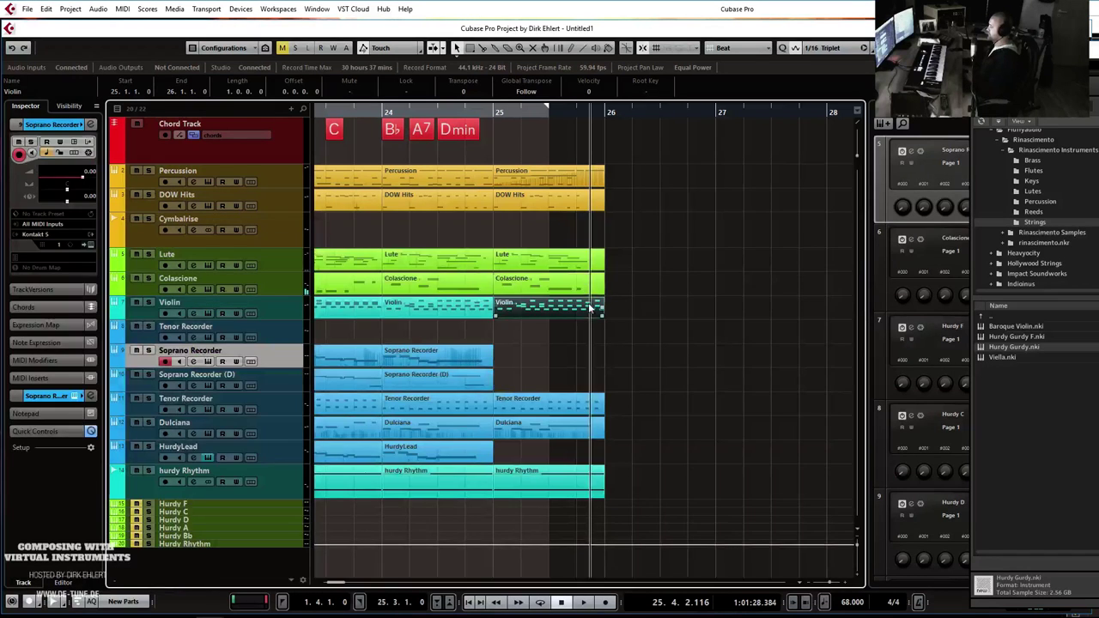
key(ctrl+e)
drag(346, 324, 433, 450)
key(Delete)
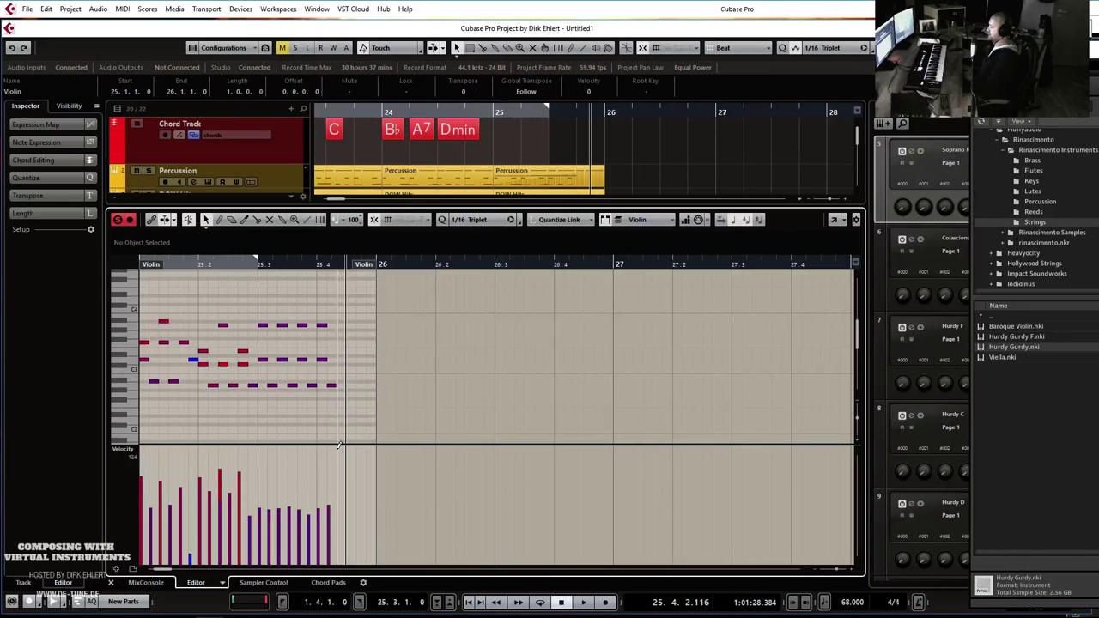
click(319, 481)
click(331, 385)
key(Delete)
click(322, 360)
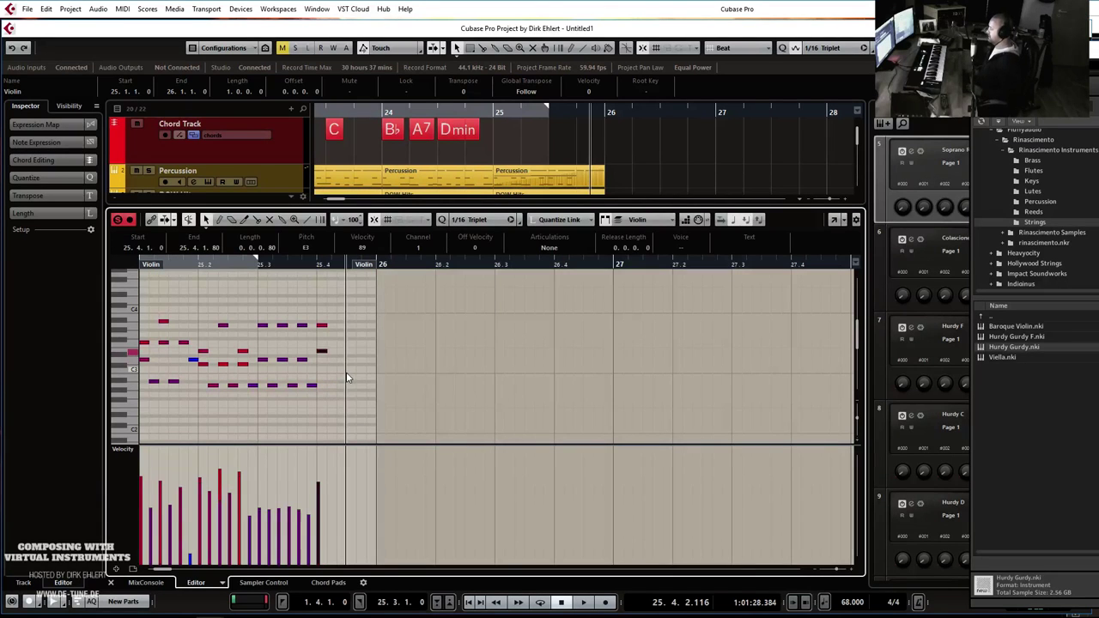
key(Return)
Check the notes of the bar 25 Tenor Recorder event in the editor.
click(500, 402)
key(Return)
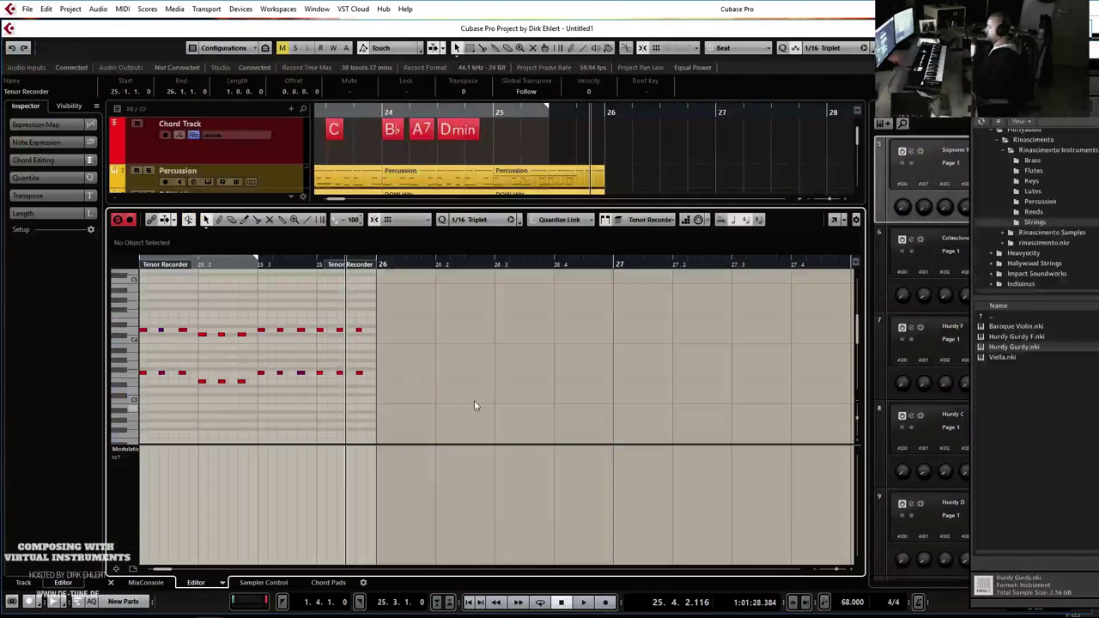
key(Return)
In the bar 25 Dulciana event, shorten the held note, add a short D2 on beat 4 and raise the modulation there.
click(573, 410)
key(Return)
drag(345, 355, 316, 356)
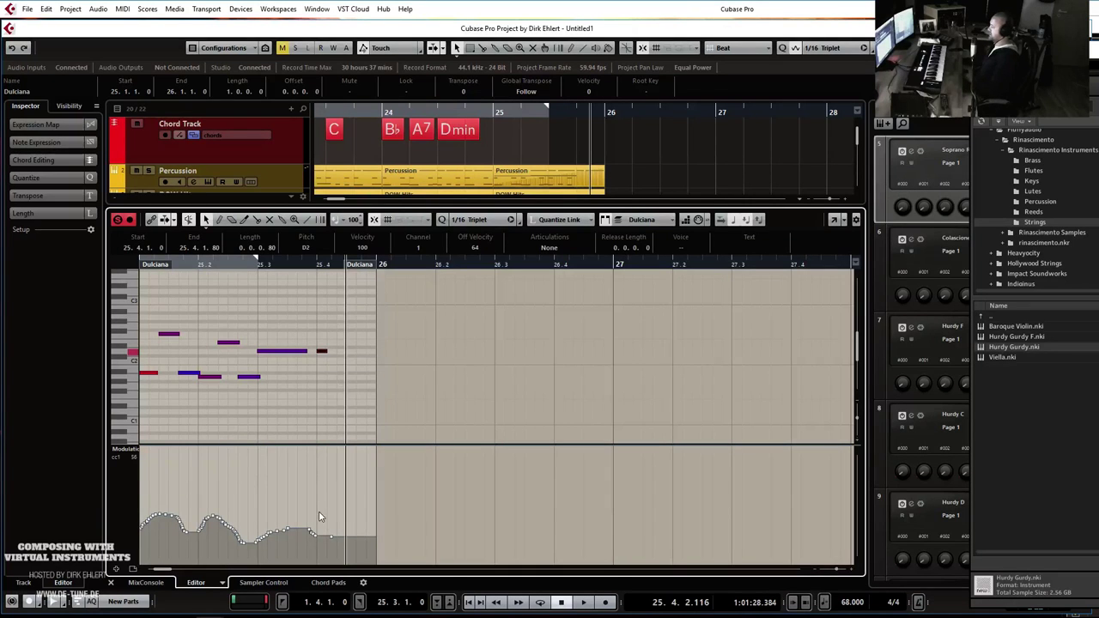
drag(318, 516, 317, 507)
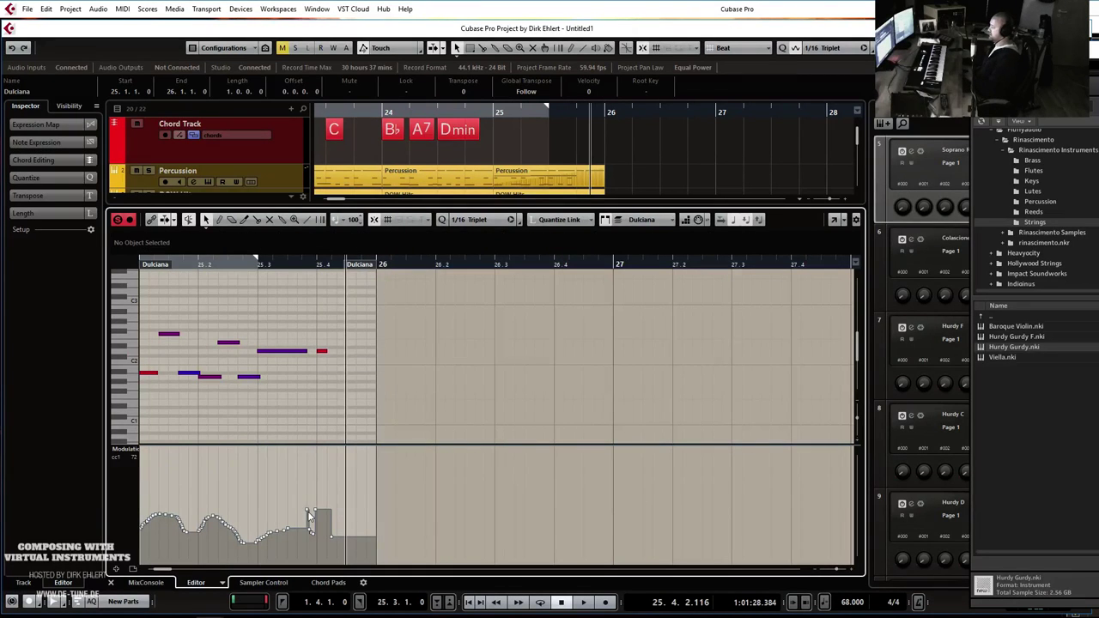
Play the ending from beat 3 of bar 25 and close the Dulciana editor.
key(space)
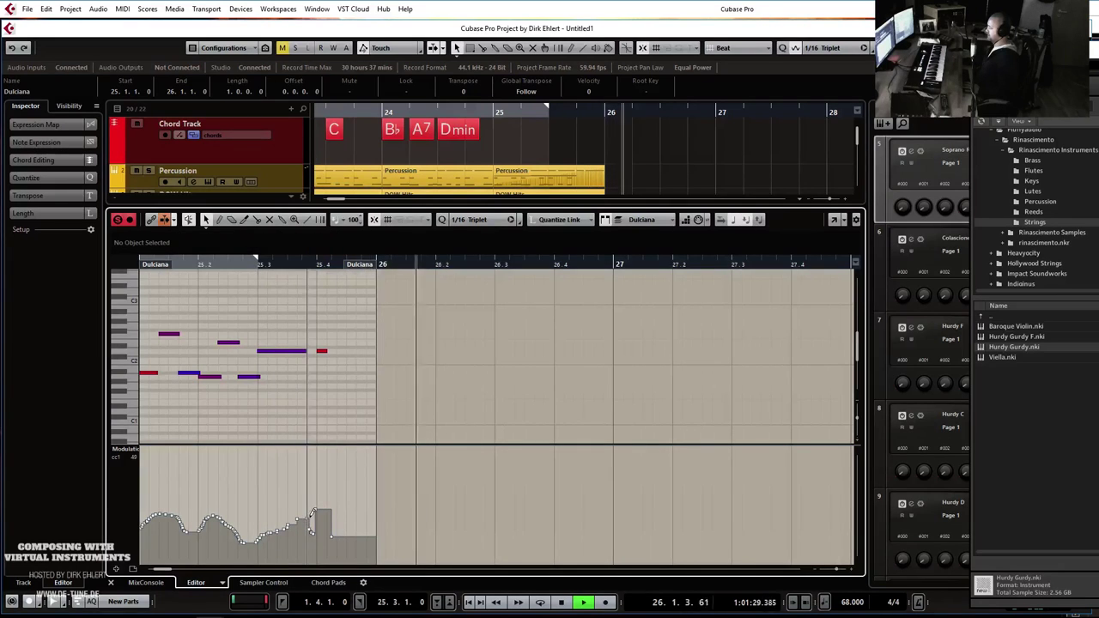
key(space)
scroll(258, 274, up, 1)
click(257, 264)
key(space)
key(space)
key(Return)
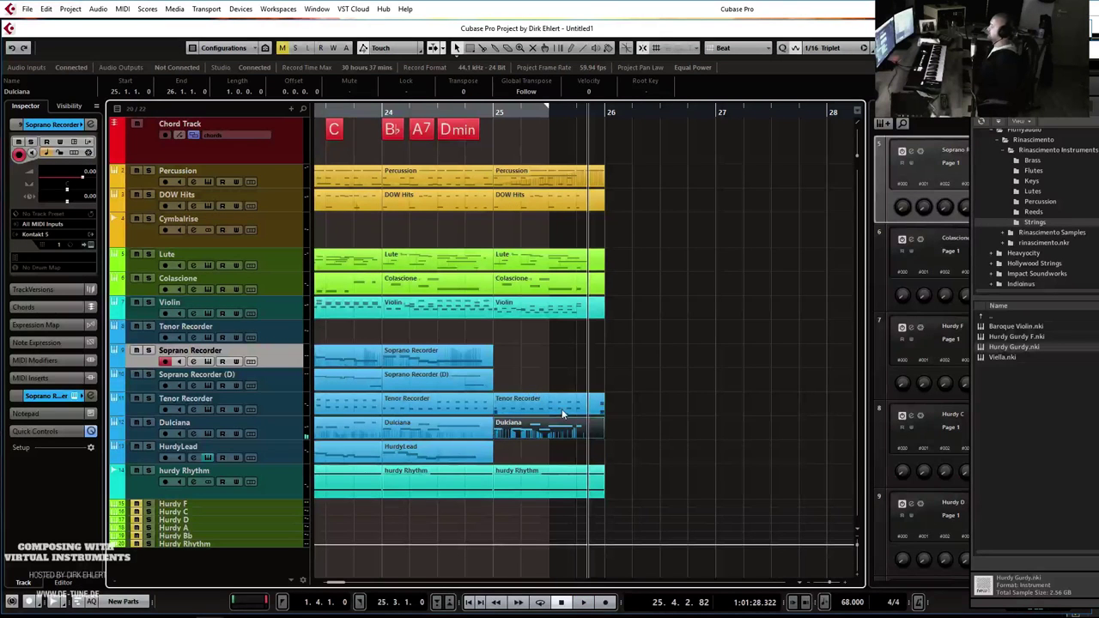
Shorten the bar 25 hurdy Rhythm event to end at 25.4.1.0.
click(548, 469)
drag(604, 498, 585, 498)
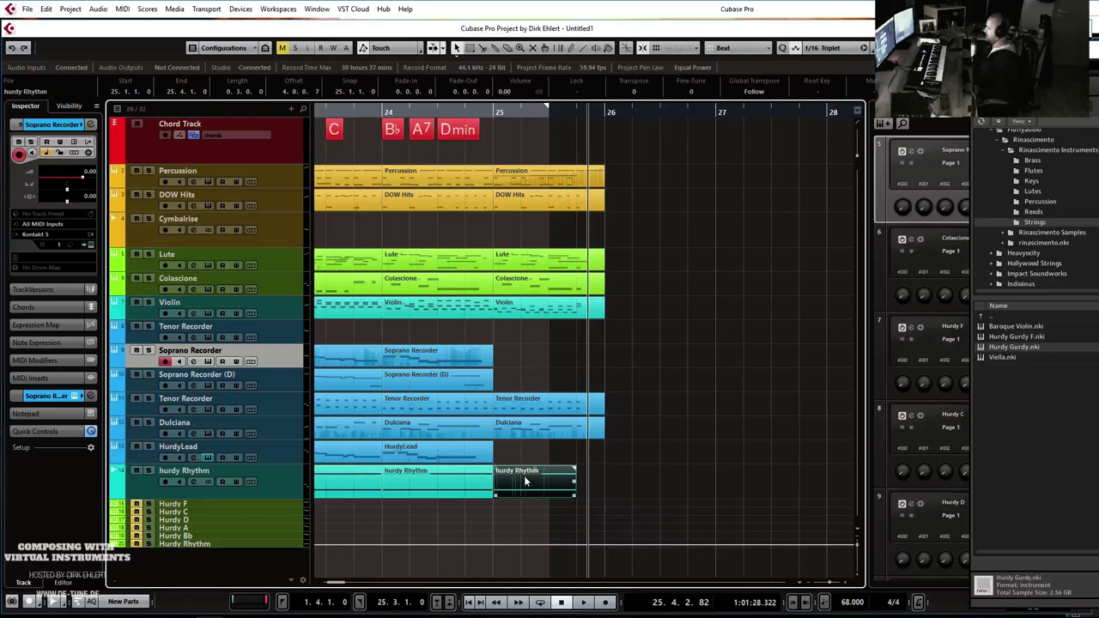
Record a closing Soprano Recorder melody from beat 3 of bar 24 through bar 25.
click(440, 111)
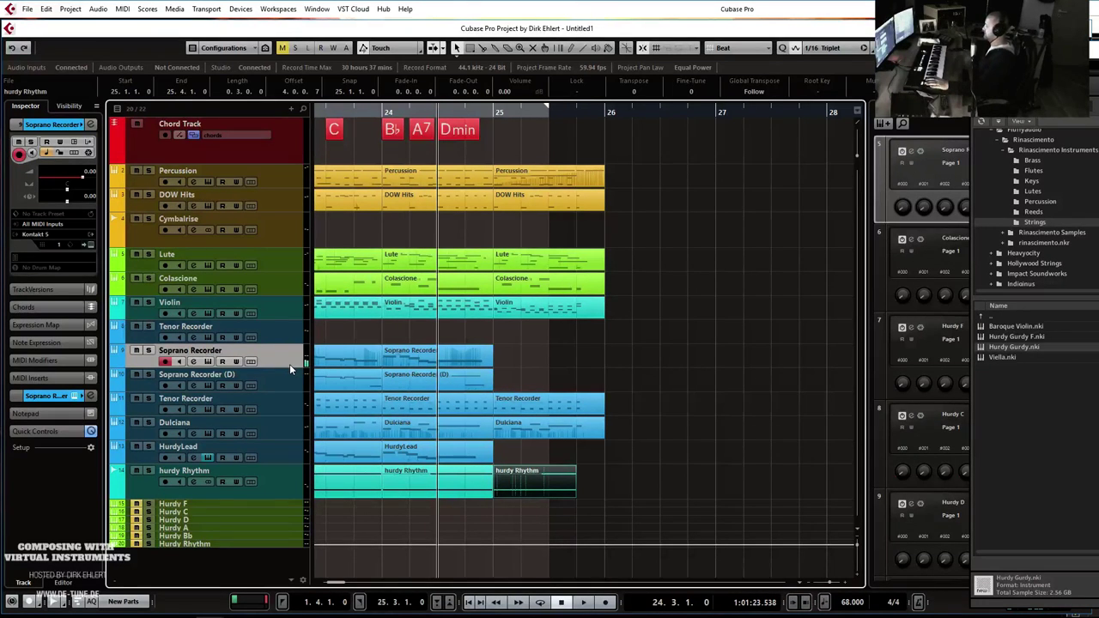
key(KP_Multiply)
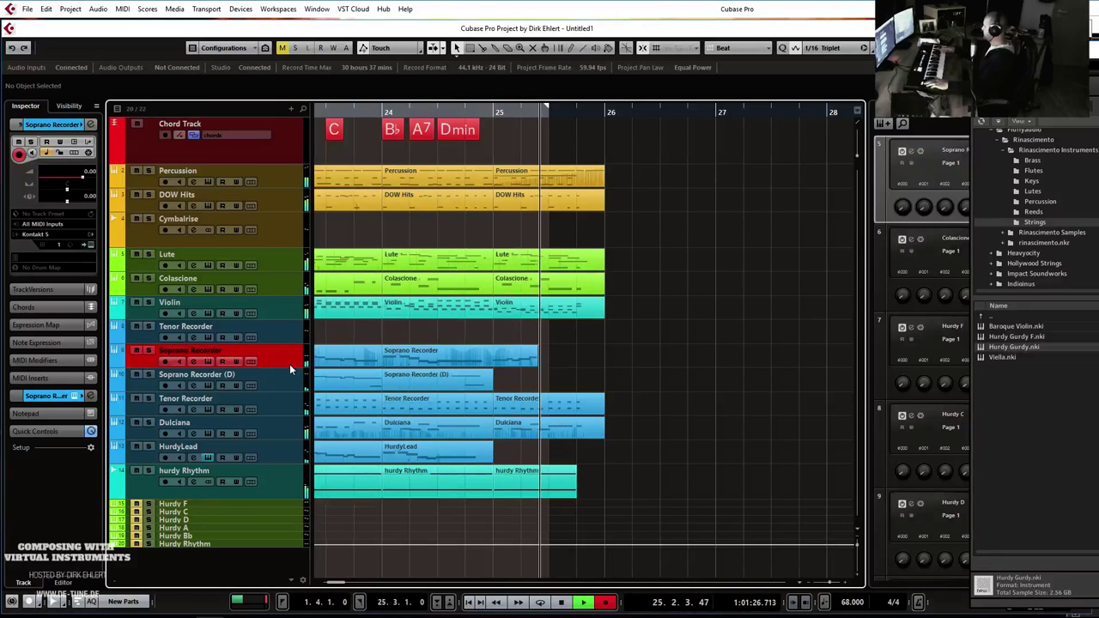
key(space)
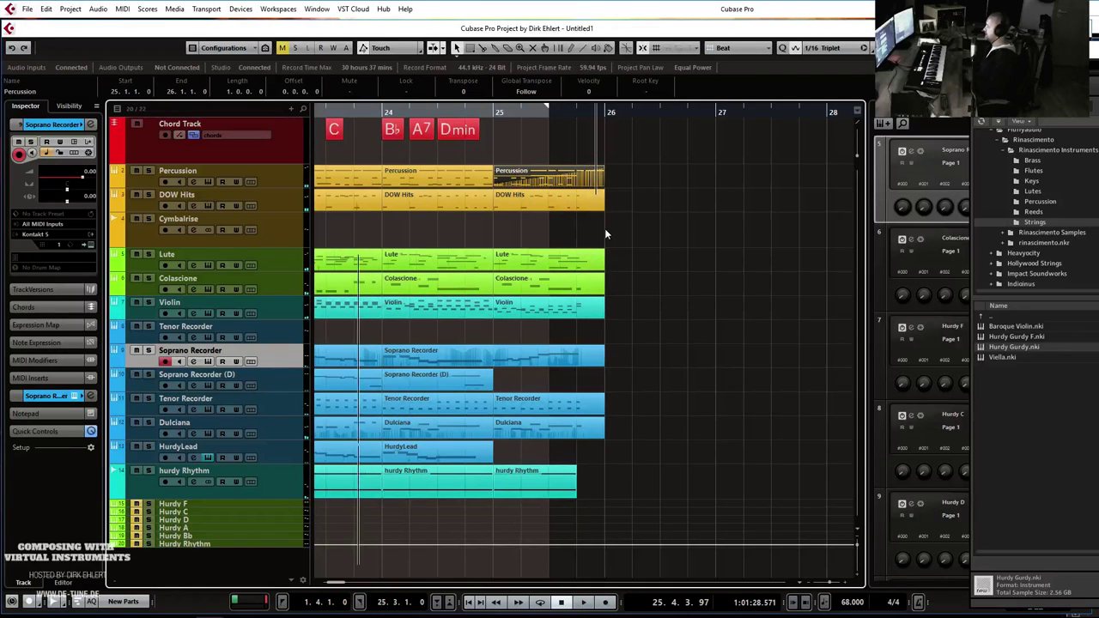
Delete the remaining high Percussion notes after beat 4 in bar 25.
double_click(587, 179)
scroll(385, 361, up, 5)
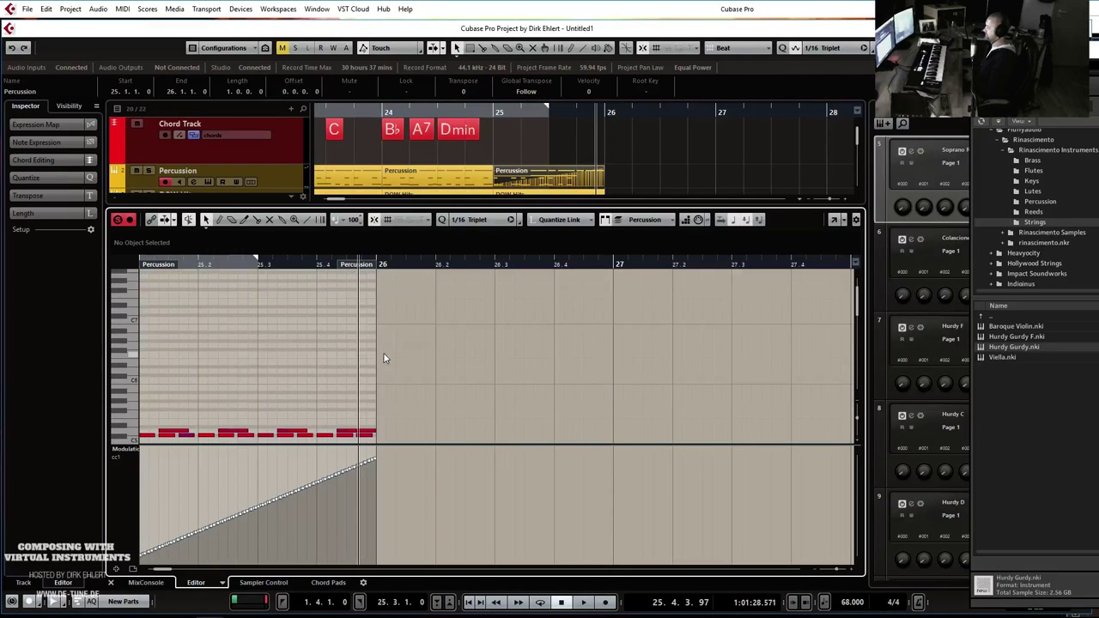
mouse_move(383, 429)
mouse_down()
mouse_move(349, 391)
mouse_move(387, 442)
mouse_up()
key(Delete)
key(Return)
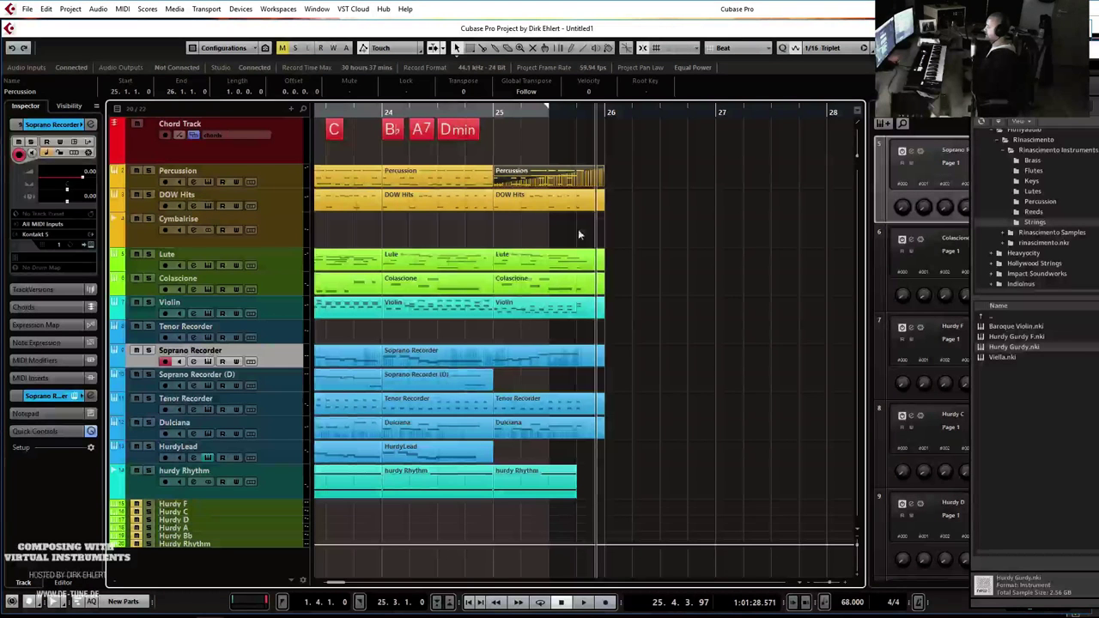
Add a short C3 note on beat 4 of the bar 25 Percussion event.
double_click(584, 183)
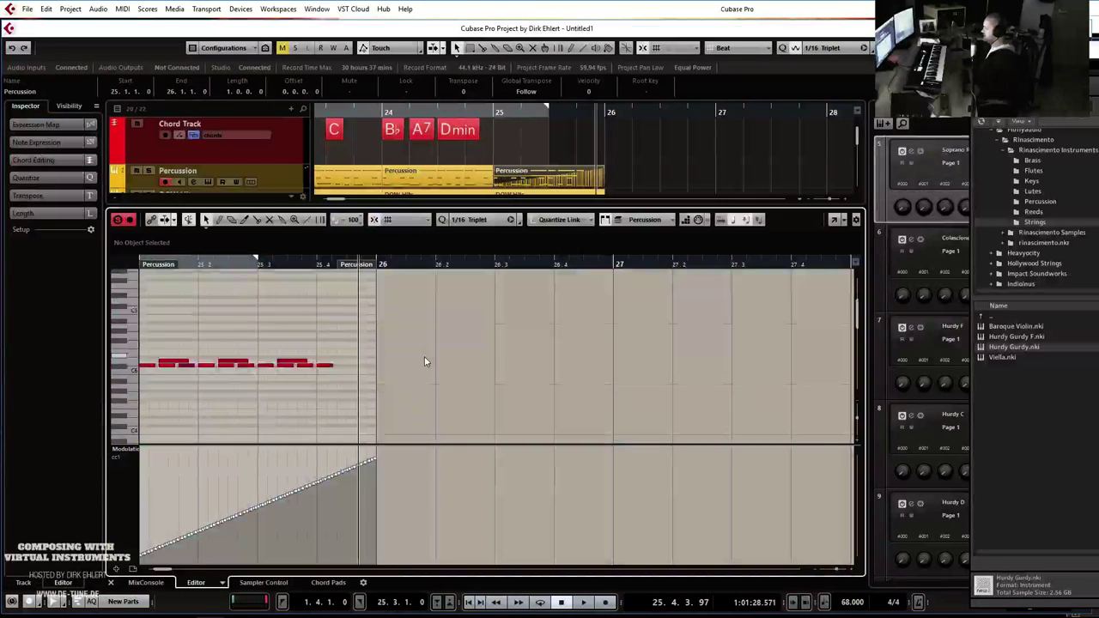
double_click(321, 350)
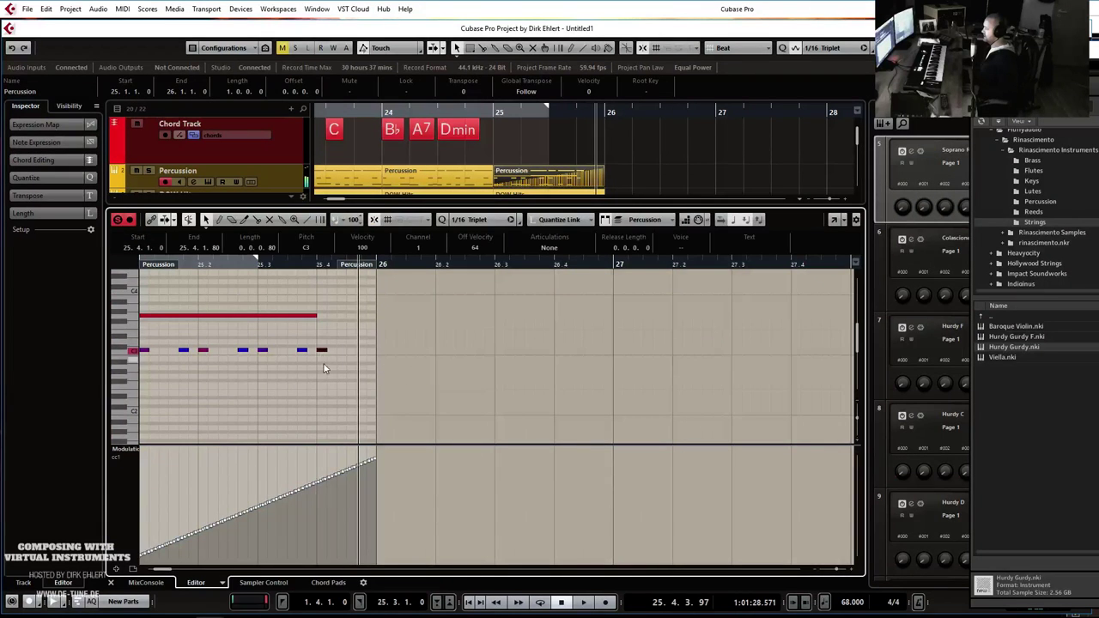
key(Return)
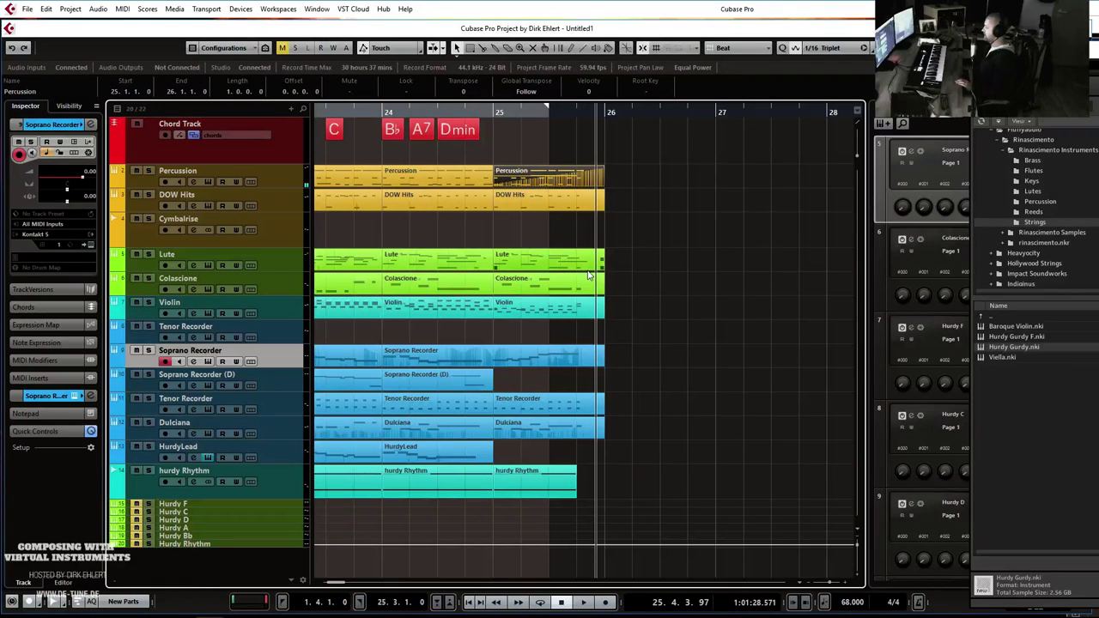
Select the Soprano Recorder (D) track and record its closing melody from beat 3 of bar 24 through bar 25.
click(269, 375)
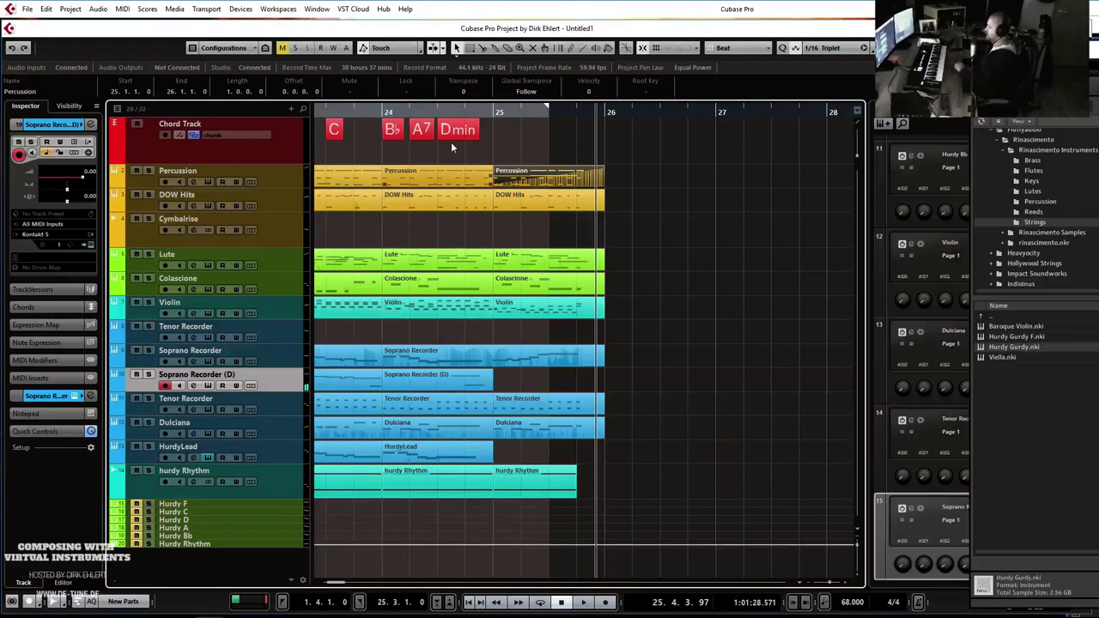
click(495, 118)
click(435, 112)
key(KP_Multiply)
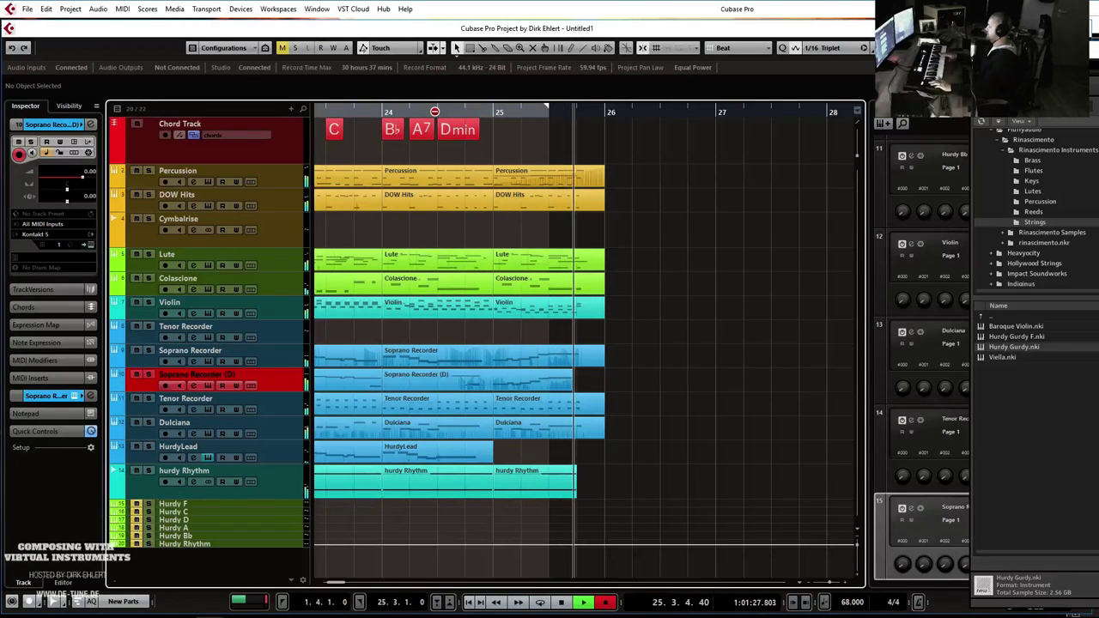
key(space)
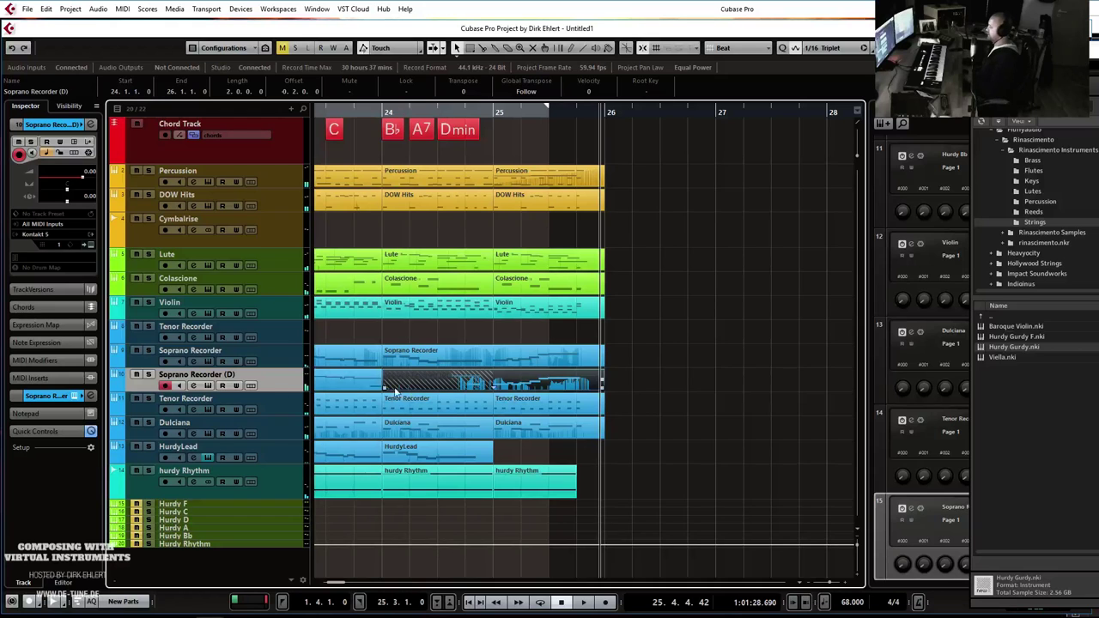
key(5)
click(368, 386)
key(1)
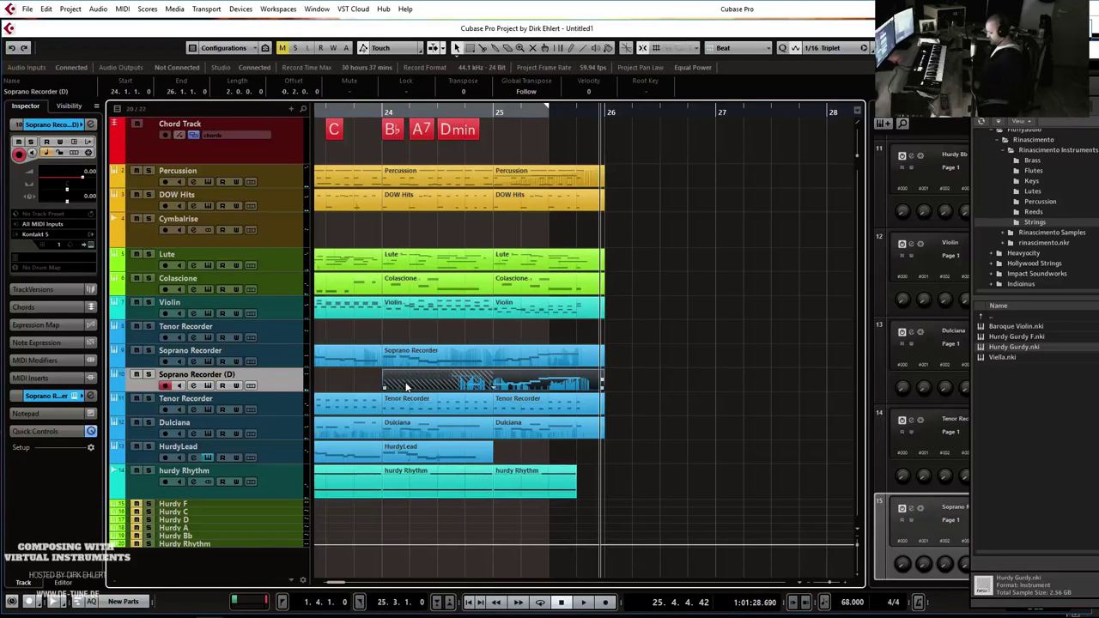
key(ctrl+z)
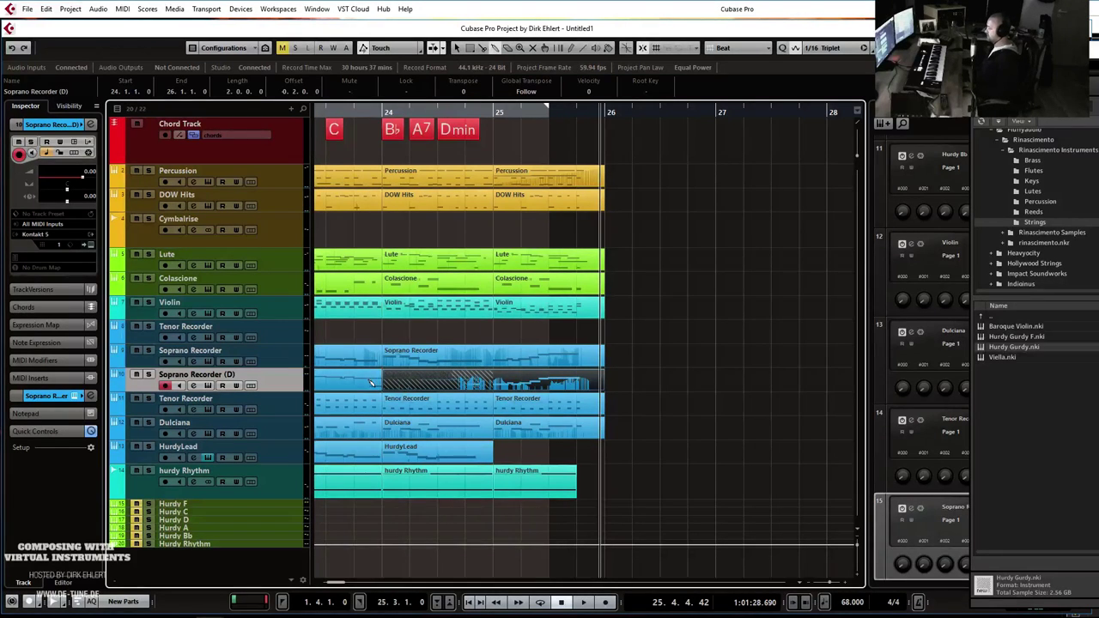
Glue the Soprano Recorder (D) events between bars 21 and 26 together and delete the joined part's CC 1 (Modulation) data.
click(372, 382)
double_click(430, 385)
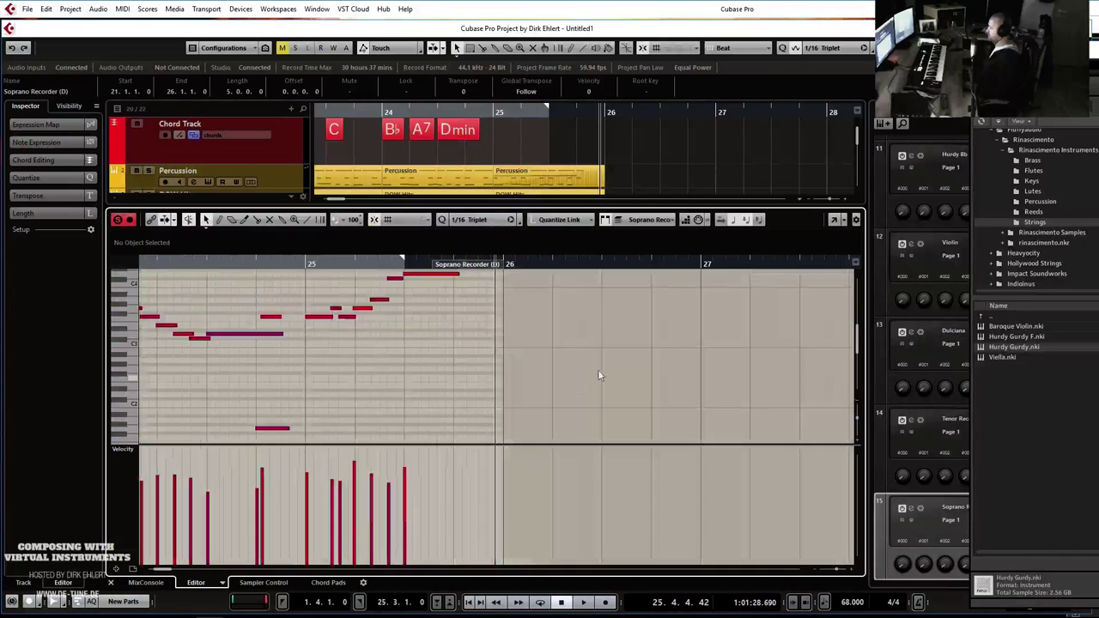
key(g)
click(121, 448)
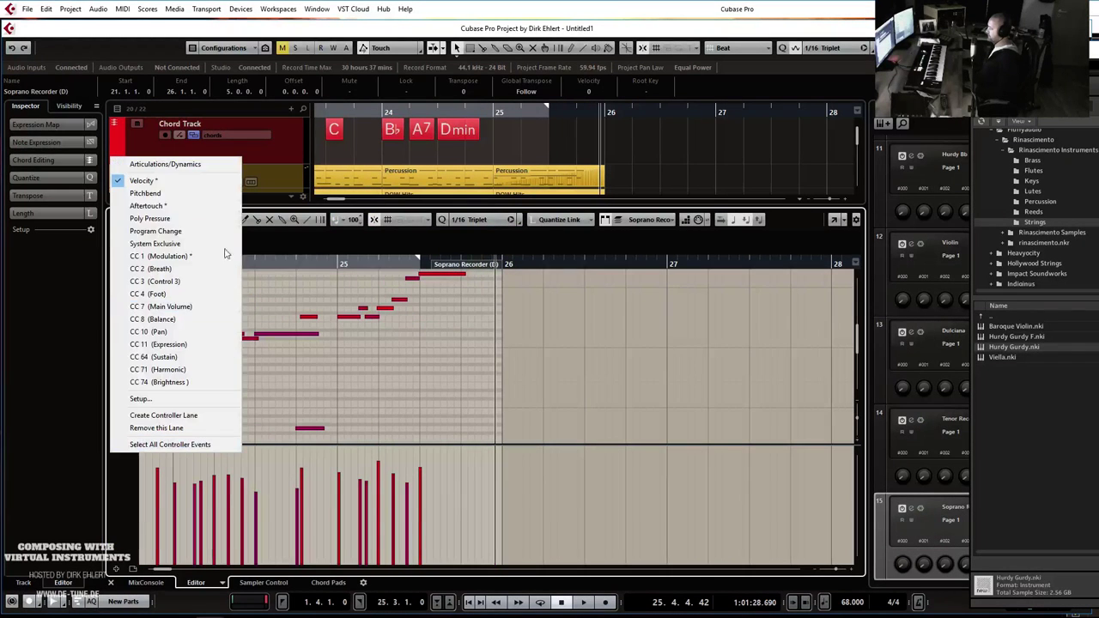
click(212, 259)
drag(279, 472, 577, 562)
key(Delete)
Play the arrangement from just before bar 21 to review the cleaned-up Soprano Recorder (D) part.
scroll(432, 517, left, 5)
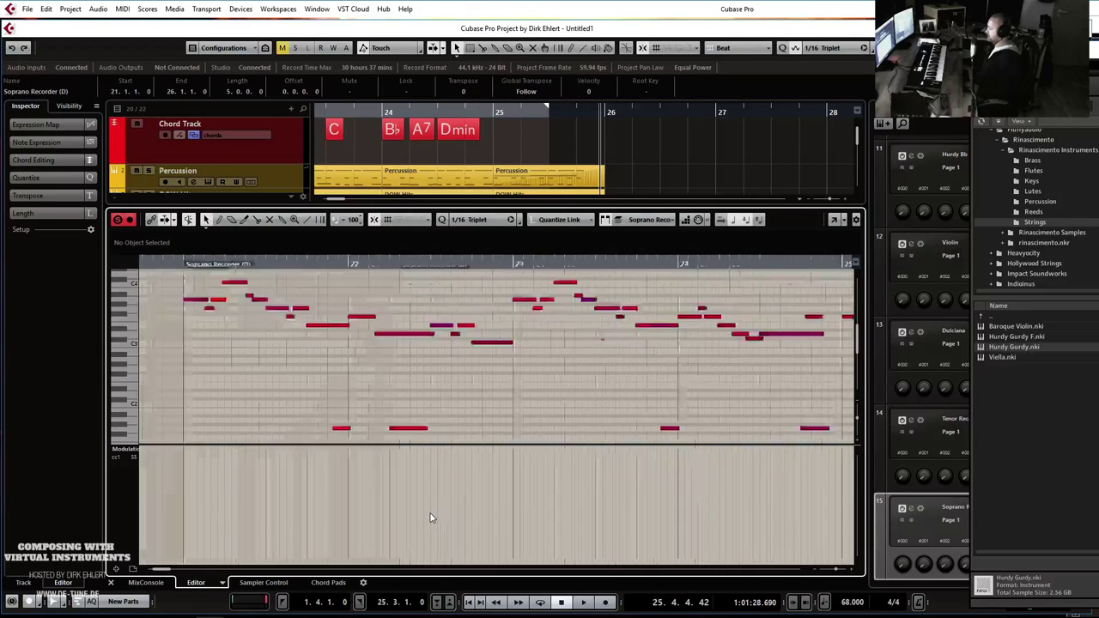
scroll(431, 518, left, 3)
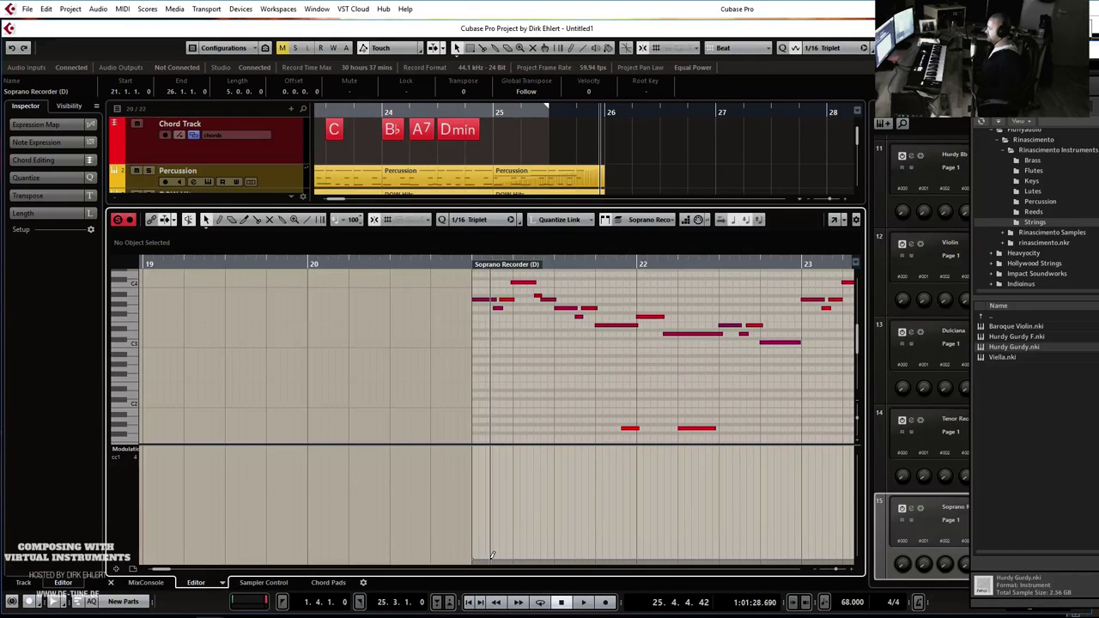
click(464, 264)
key(space)
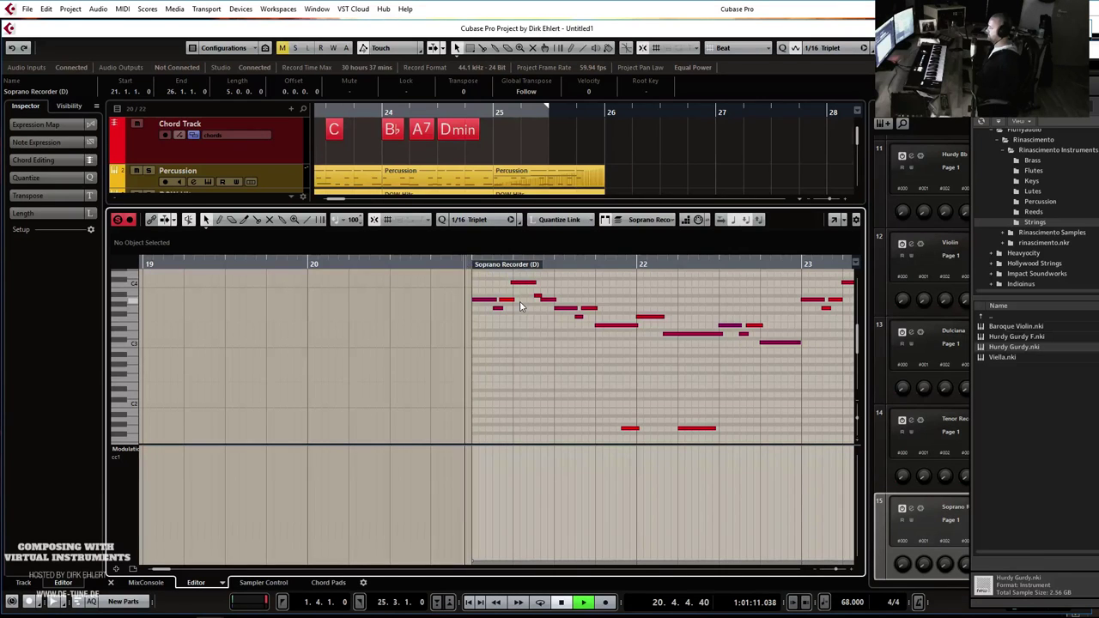
key(ctrl+e)
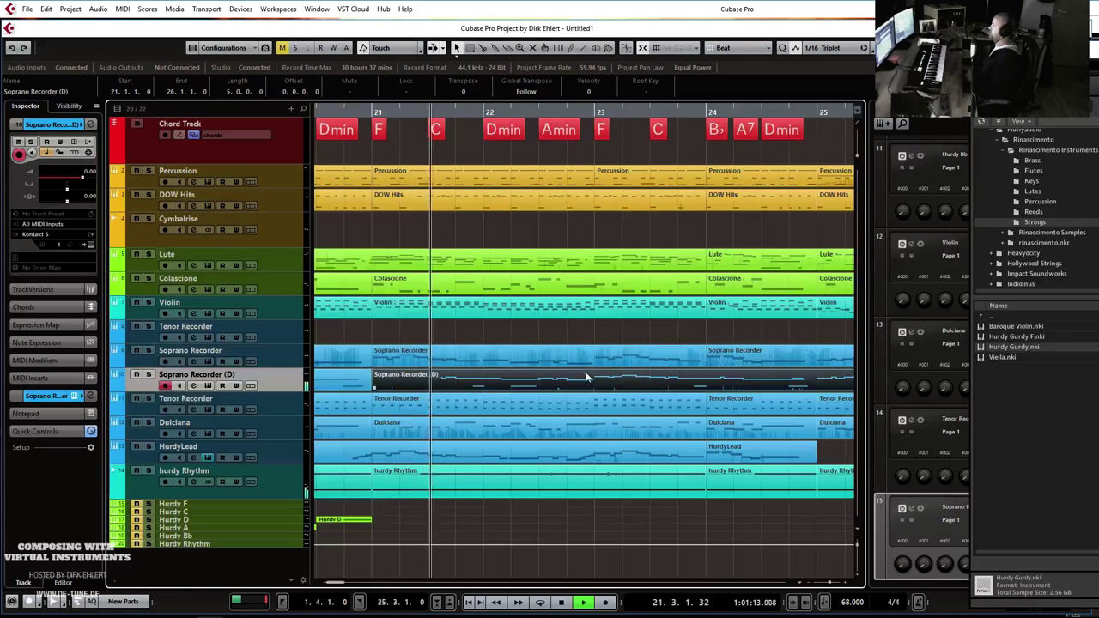
key(g)
key(g)
key(g)
key(g)
key(g)
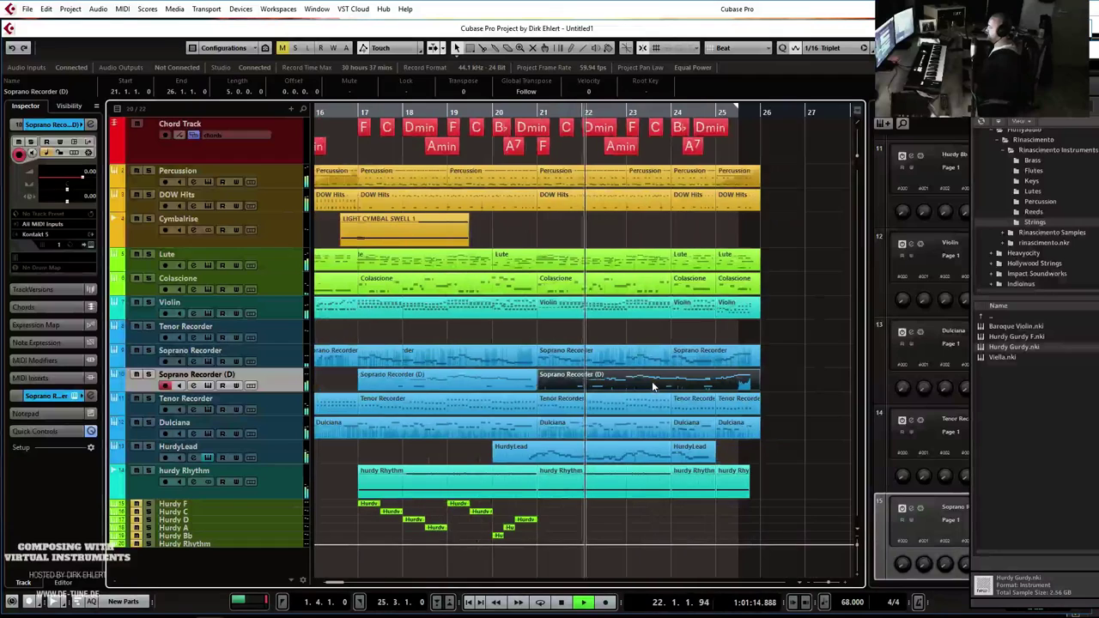
Look up the Soprano Recorder (D) track's Kontakt instrument and rename the track Ciaramello Soprano after it.
click(89, 245)
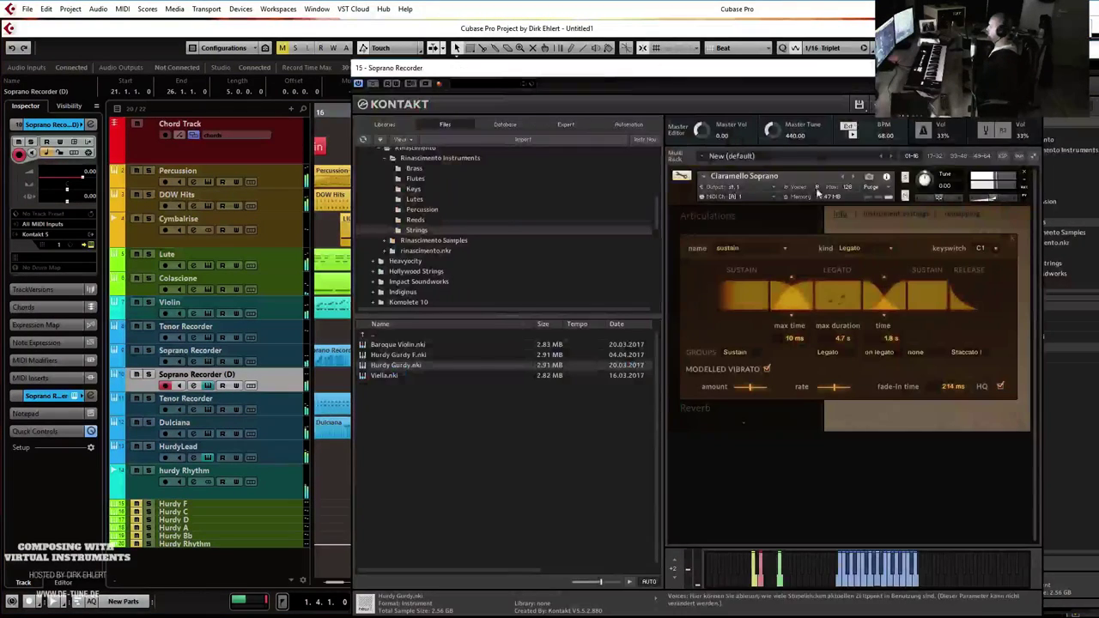
click(771, 176)
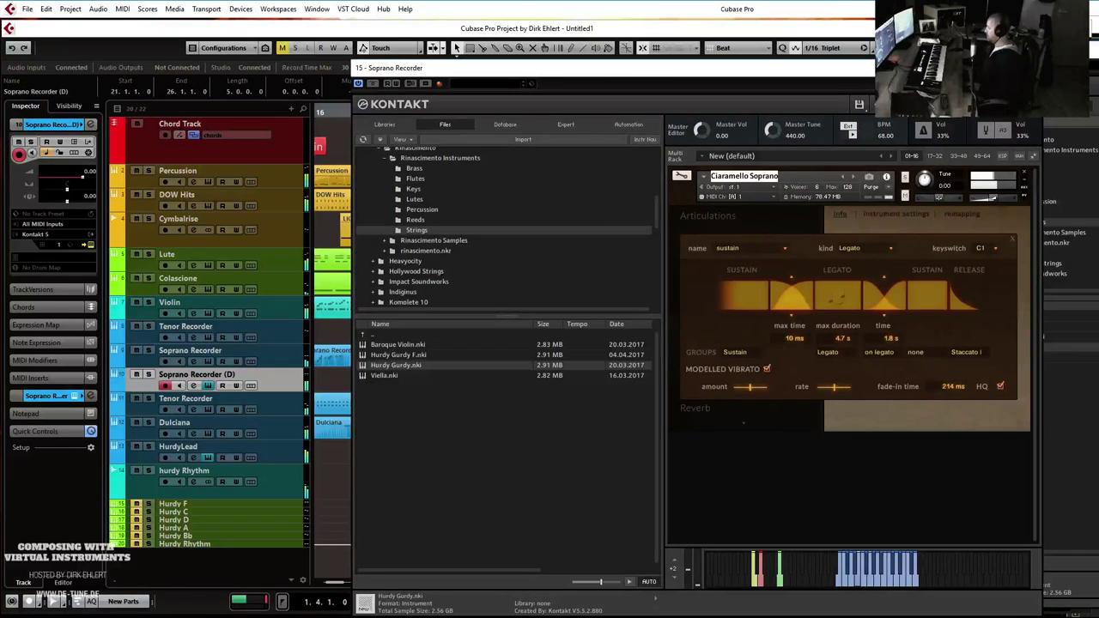
click(1031, 68)
double_click(189, 374)
text(Ciaramello Soprano)
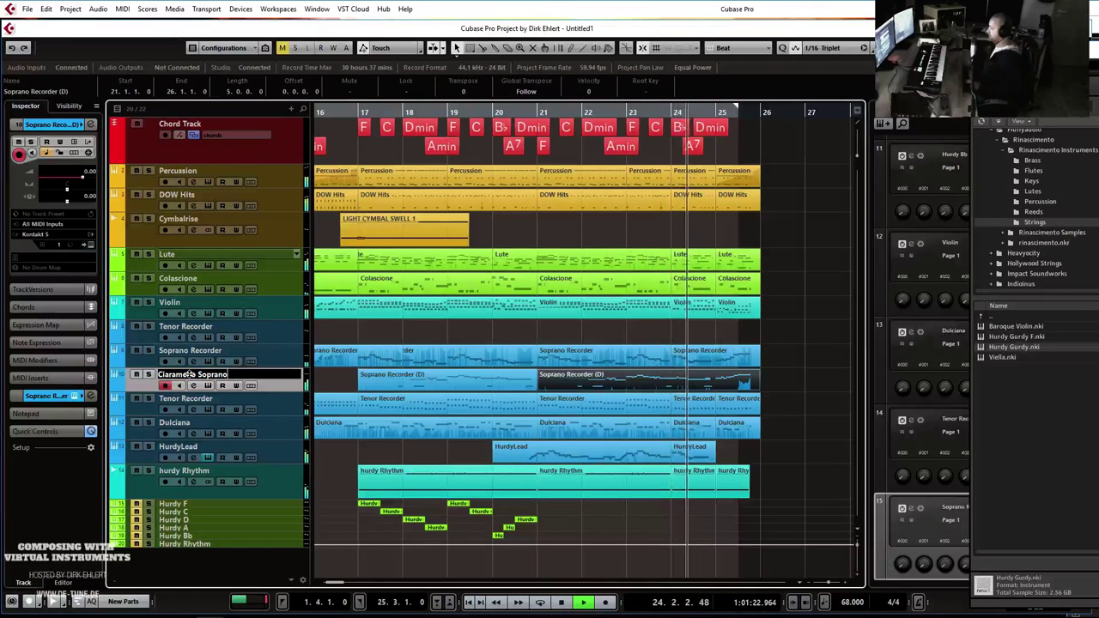
key(Return)
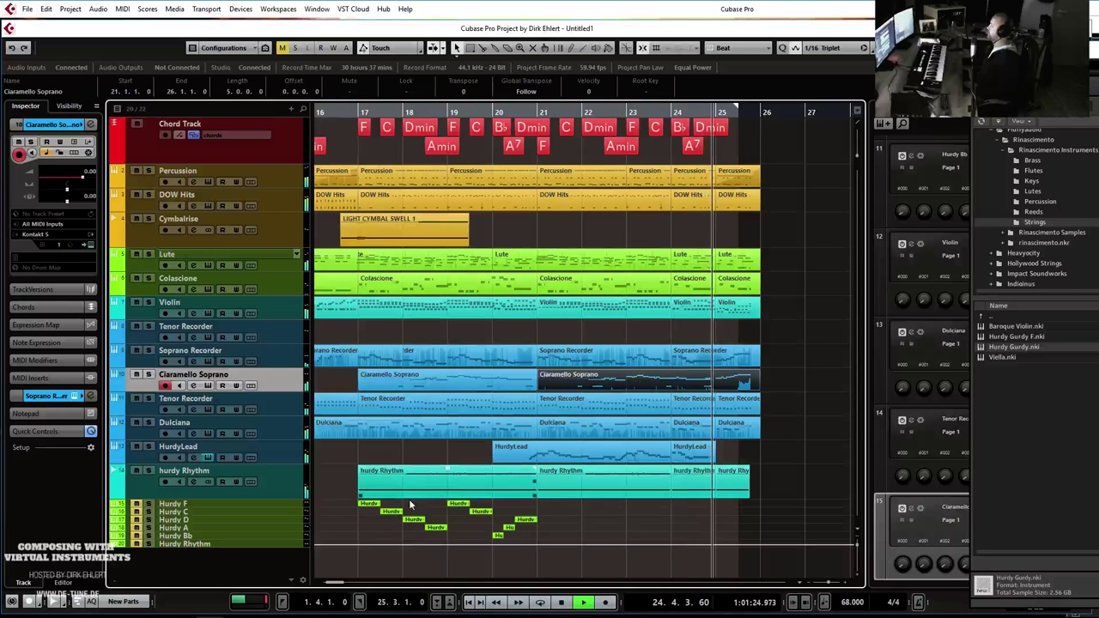
Stop playback and delete the stray short note just before bar 25 in the last Ciaramello Soprano part.
key(space)
double_click(717, 388)
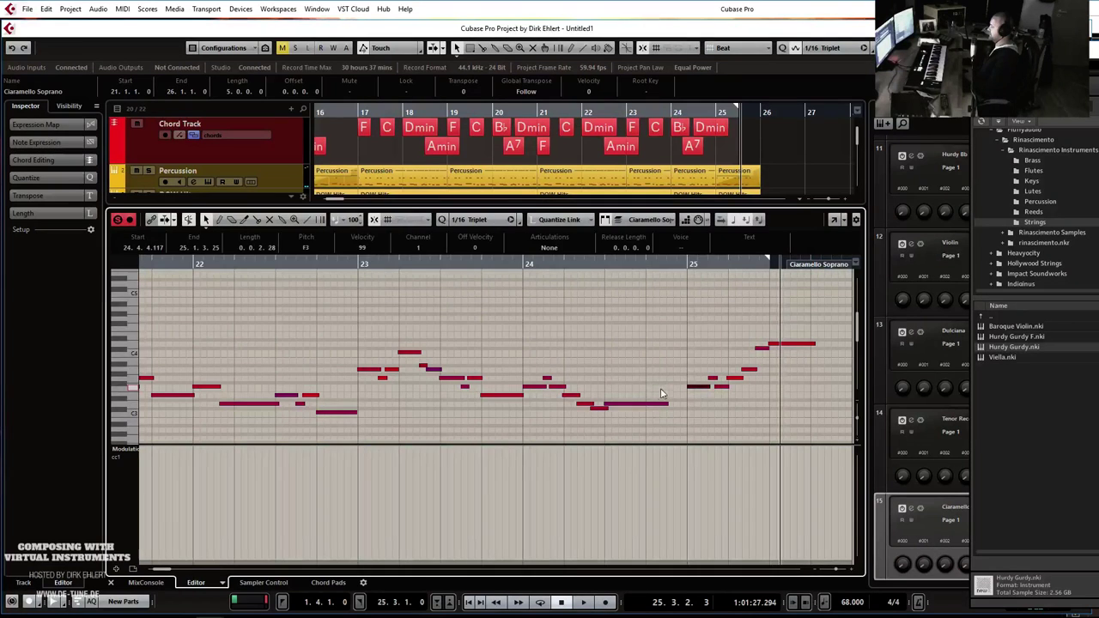
key(ctrl+e)
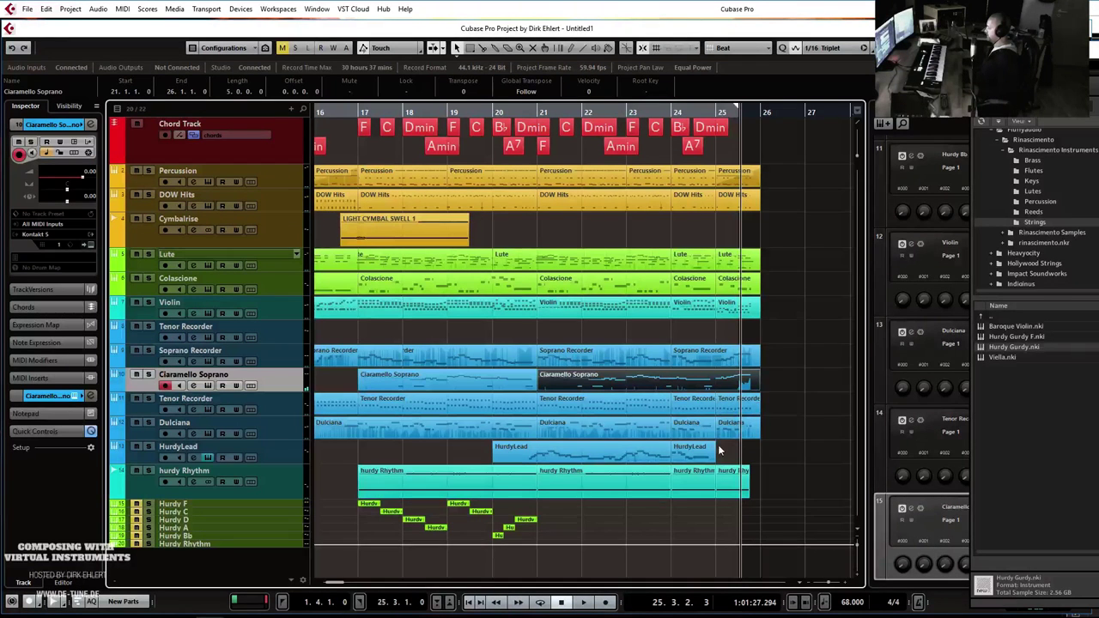
Record a closing HurdyLead melody from about beat 3 of bar 24 through bar 25.
click(297, 454)
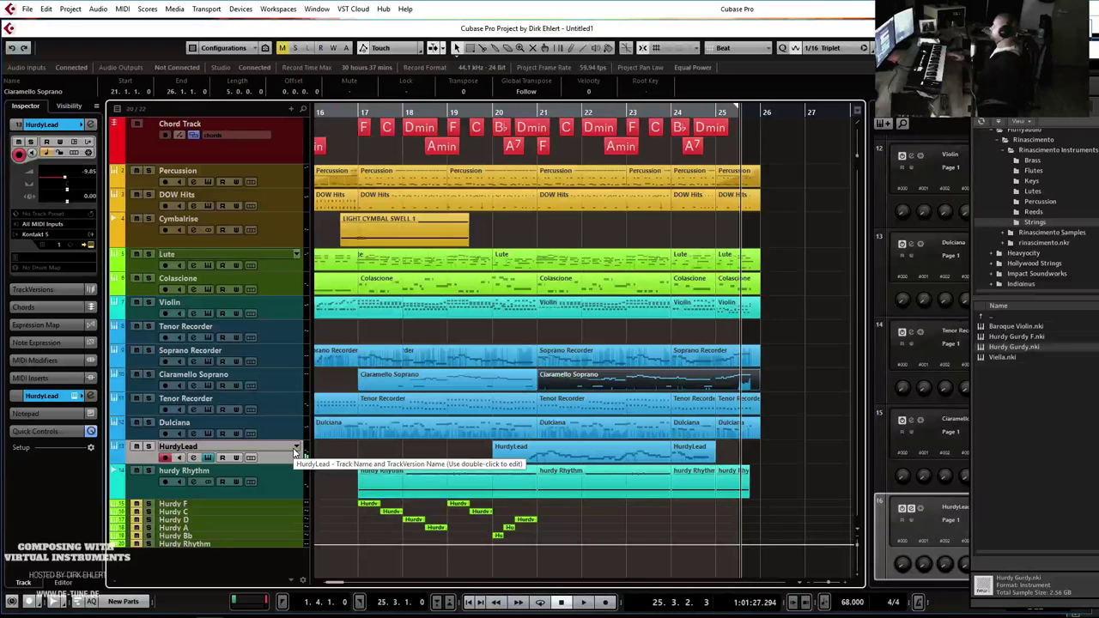
click(691, 114)
key(KP_Multiply)
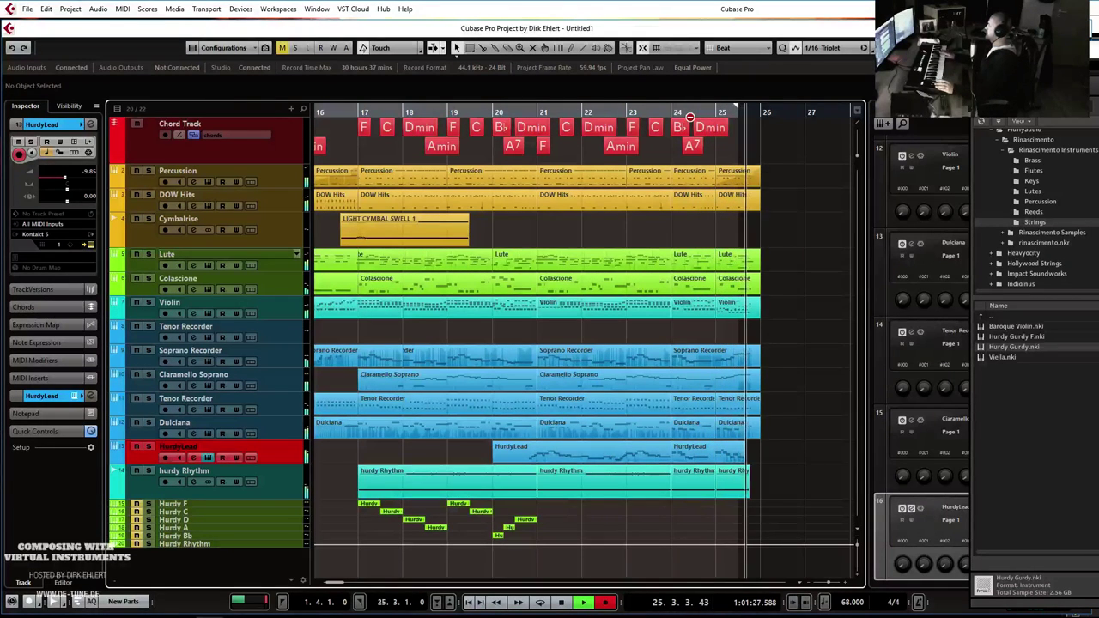
key(space)
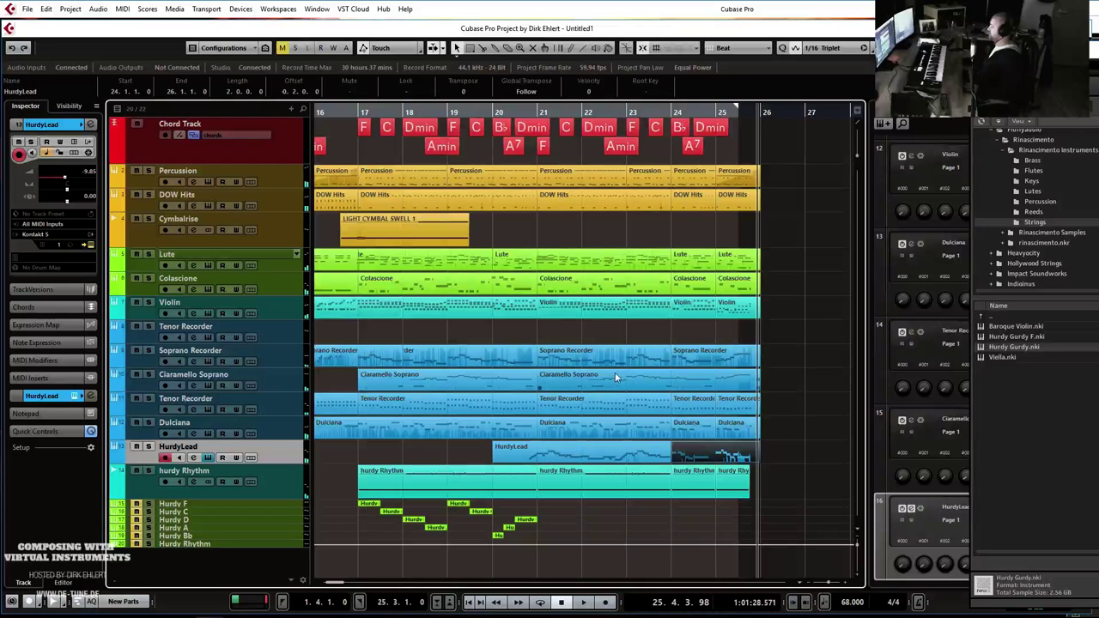
Move the right locator to 26.2.1.0 so the locator range covers the whole arrangement.
key(g)
key(g)
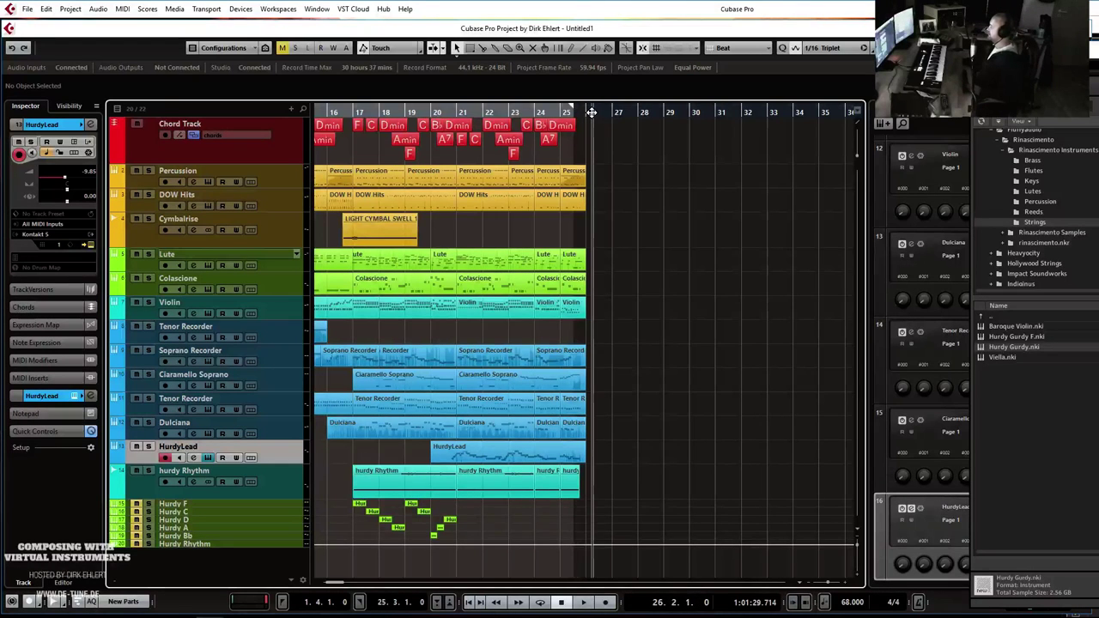
key(space)
drag(592, 112, 592, 82)
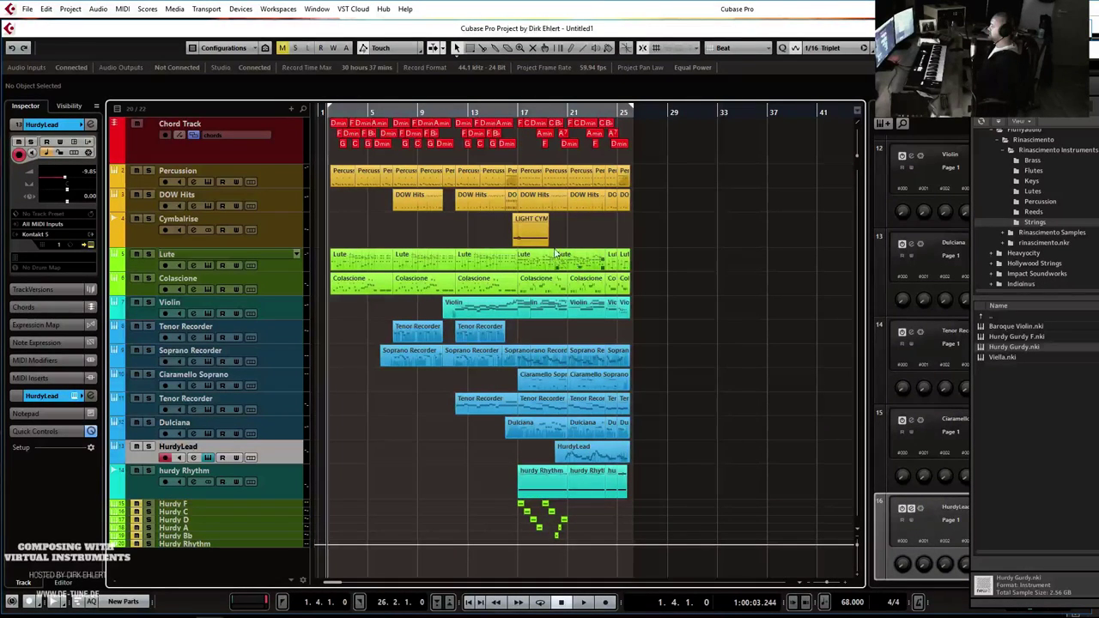
Open the MixConsole with the arrangement playing and narrow the channel strips until every channel fits.
key(F3)
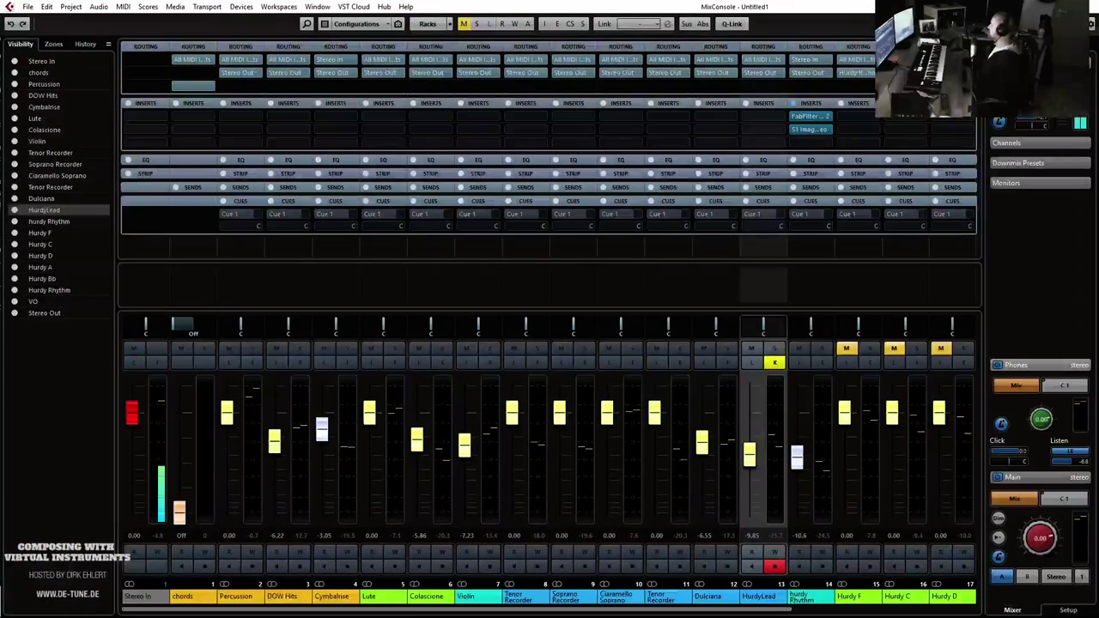
key(F3)
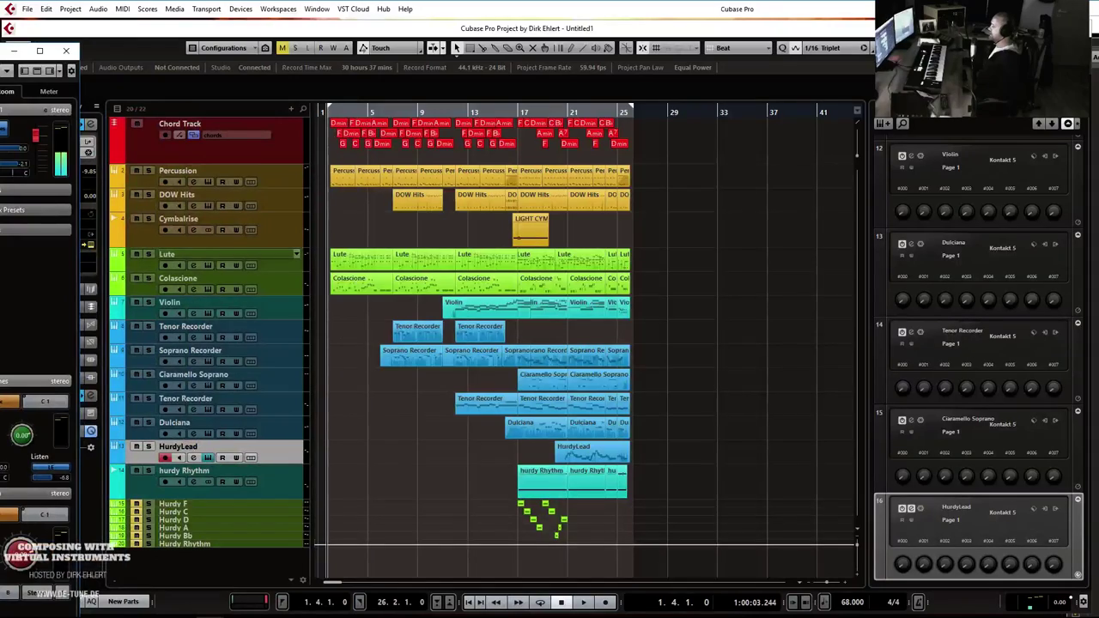
key(F3)
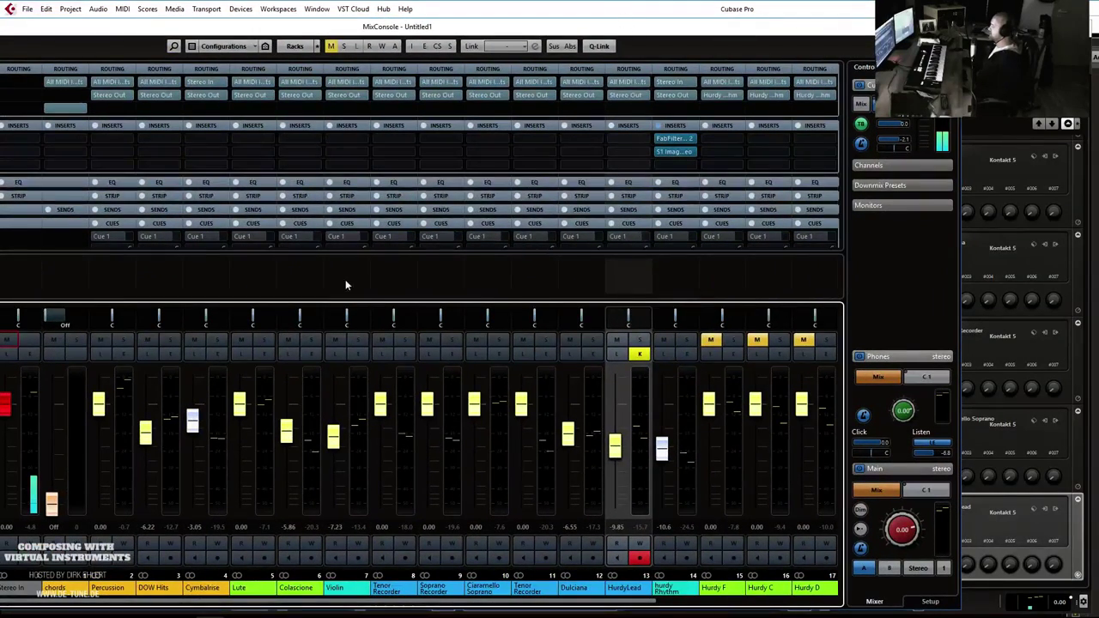
double_click(359, 31)
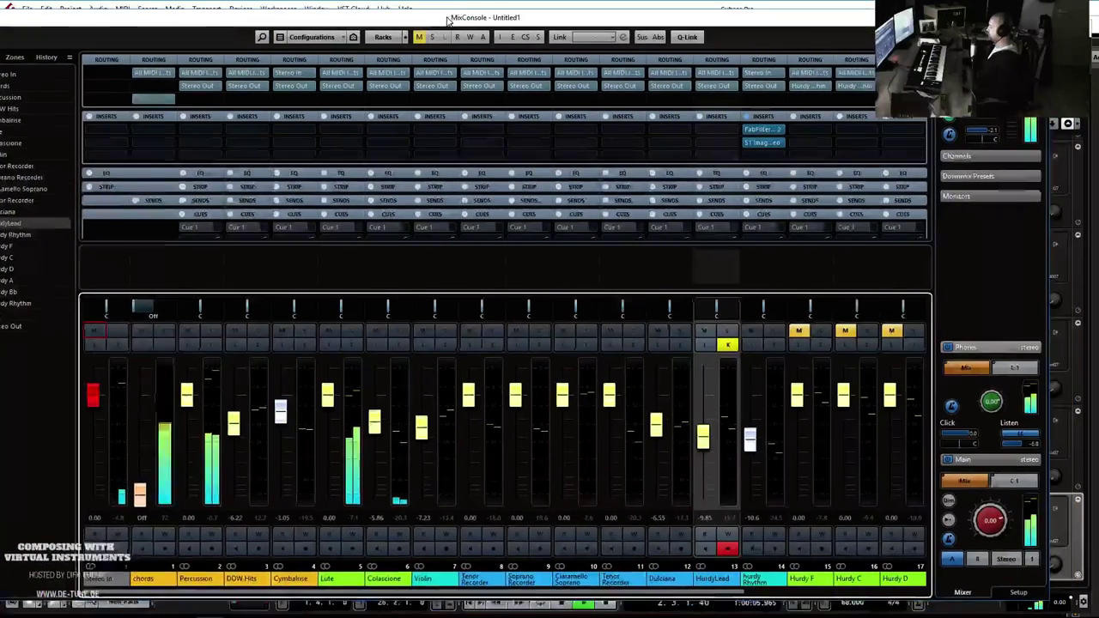
key(g)
key(g)
key(g)
key(g)
key(g)
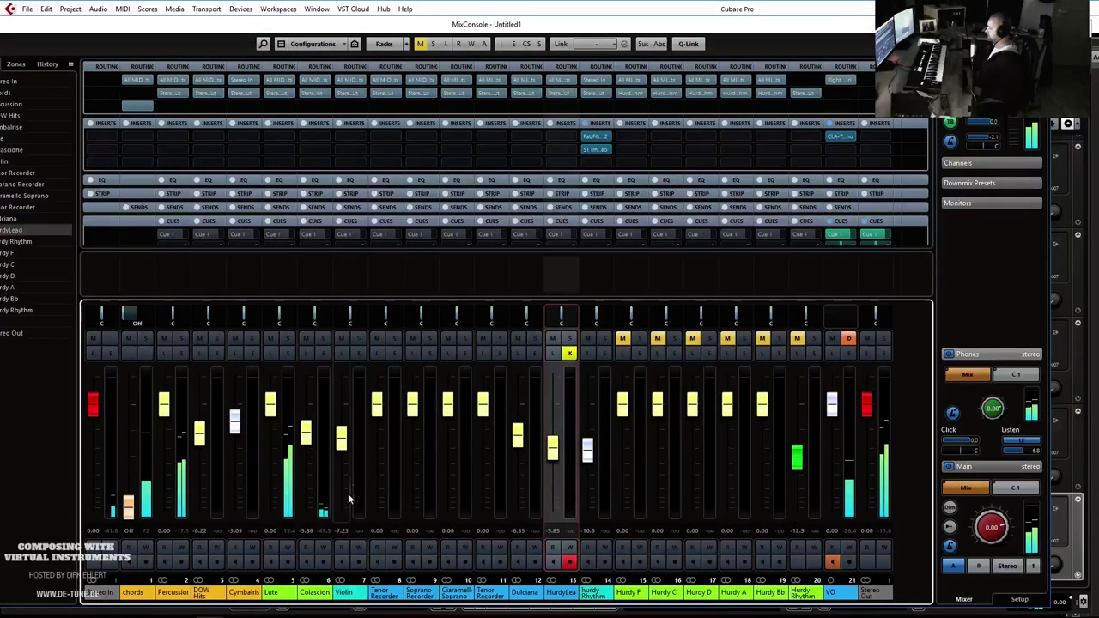
Insert FabFilter Pro-Q 2 on the Lute channel and add a low cut at about 77 Hz.
click(287, 467)
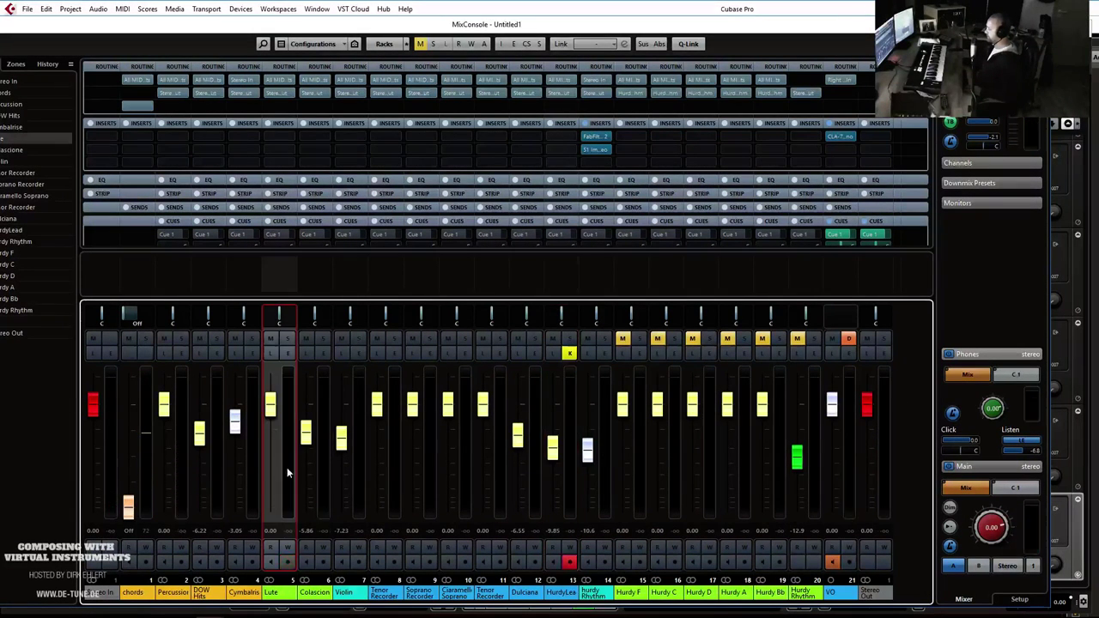
click(284, 138)
click(281, 198)
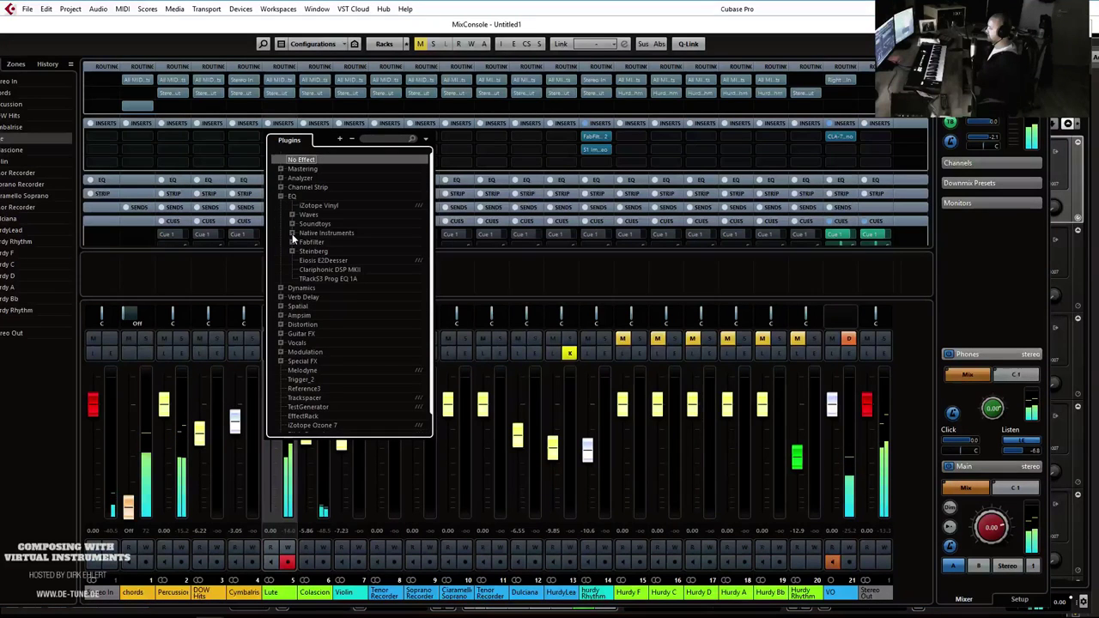
click(292, 243)
click(323, 260)
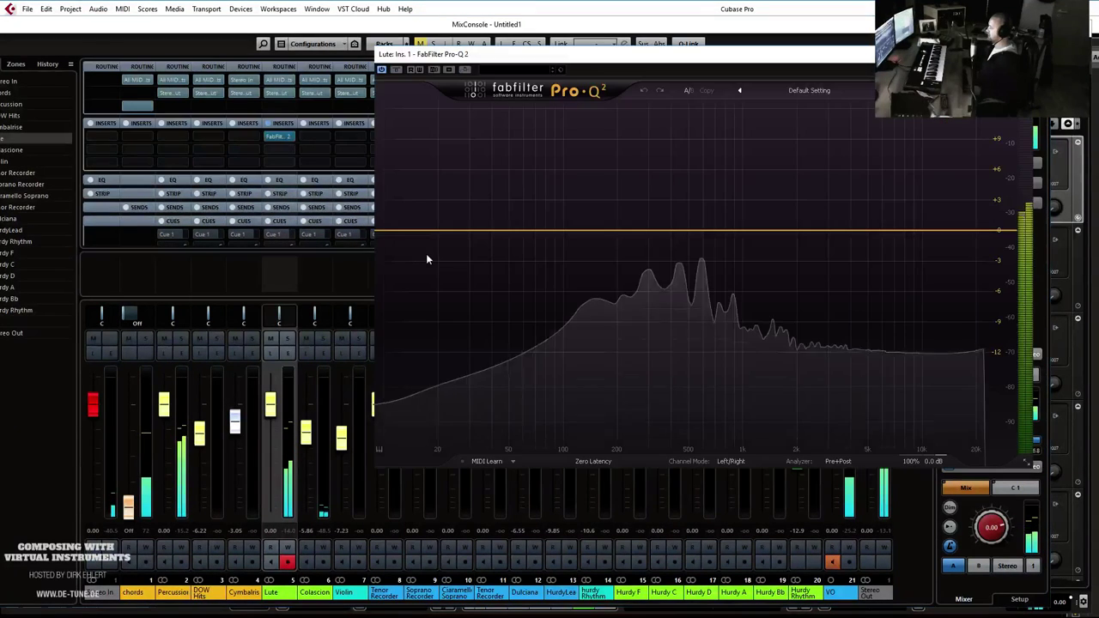
drag(387, 233, 544, 236)
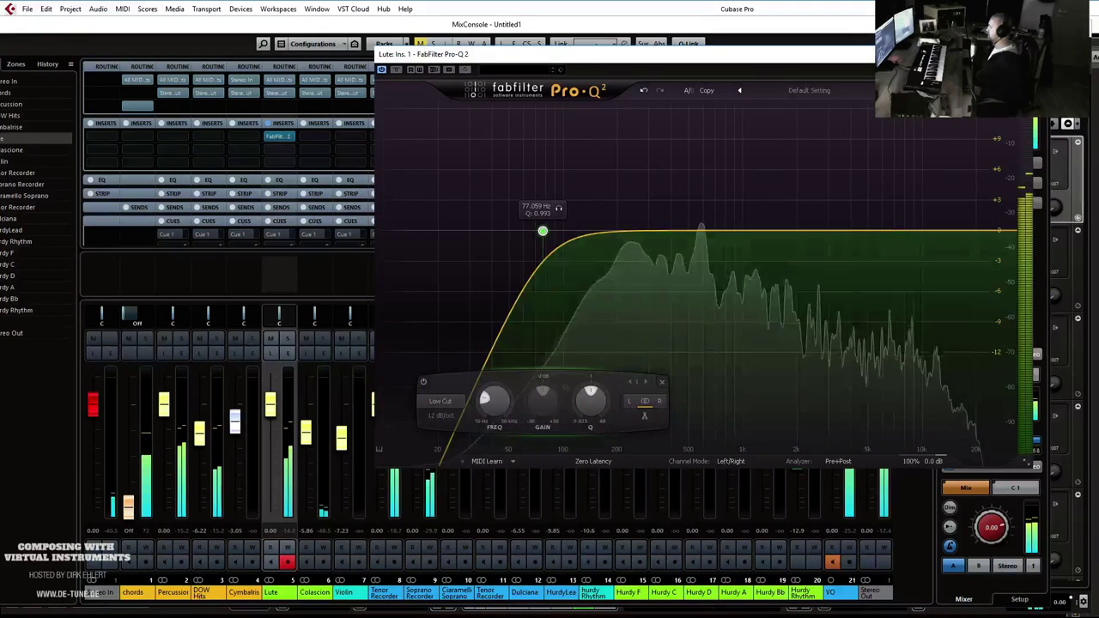
click(298, 401)
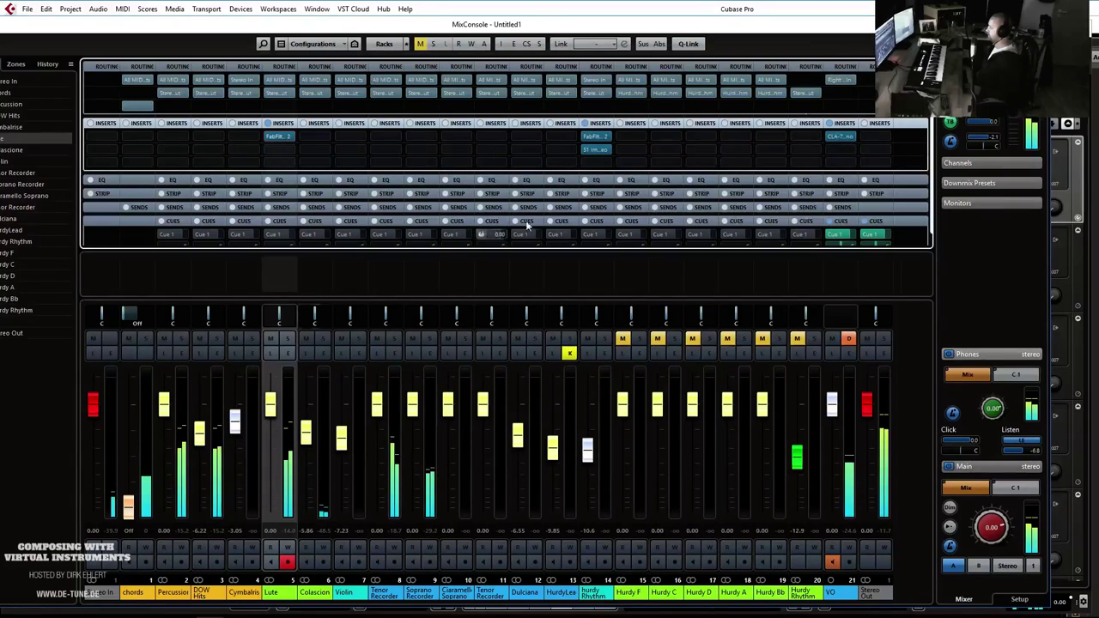
Stop playback and add a stereo FX channel track named Reverb with the VerbSuite Classics effect, routed to Stereo Out.
key(F3)
key(space)
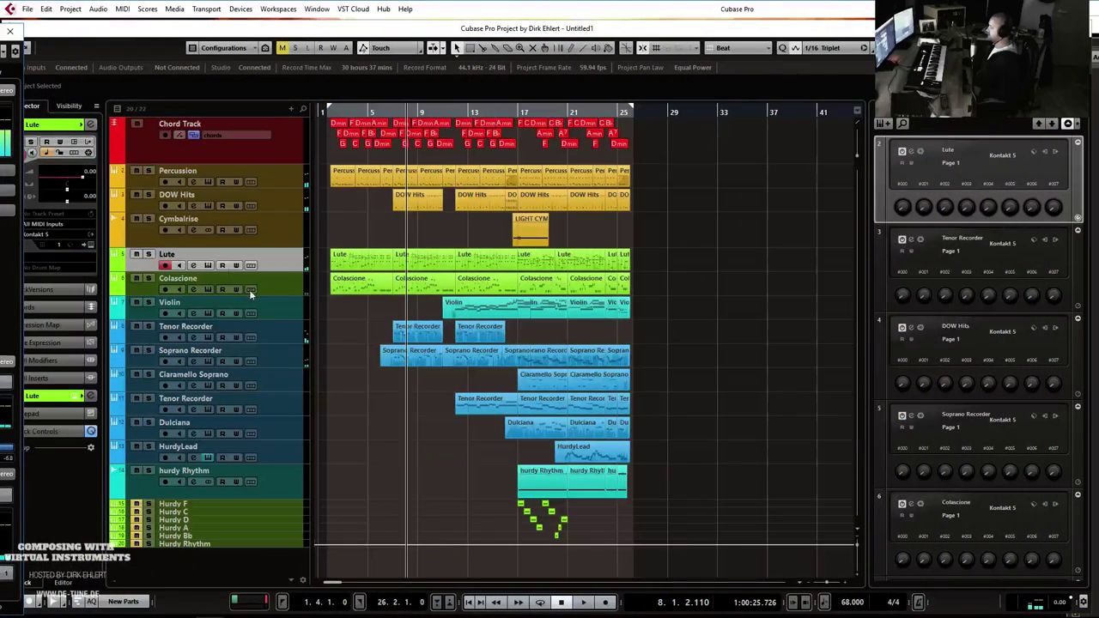
right_click(217, 257)
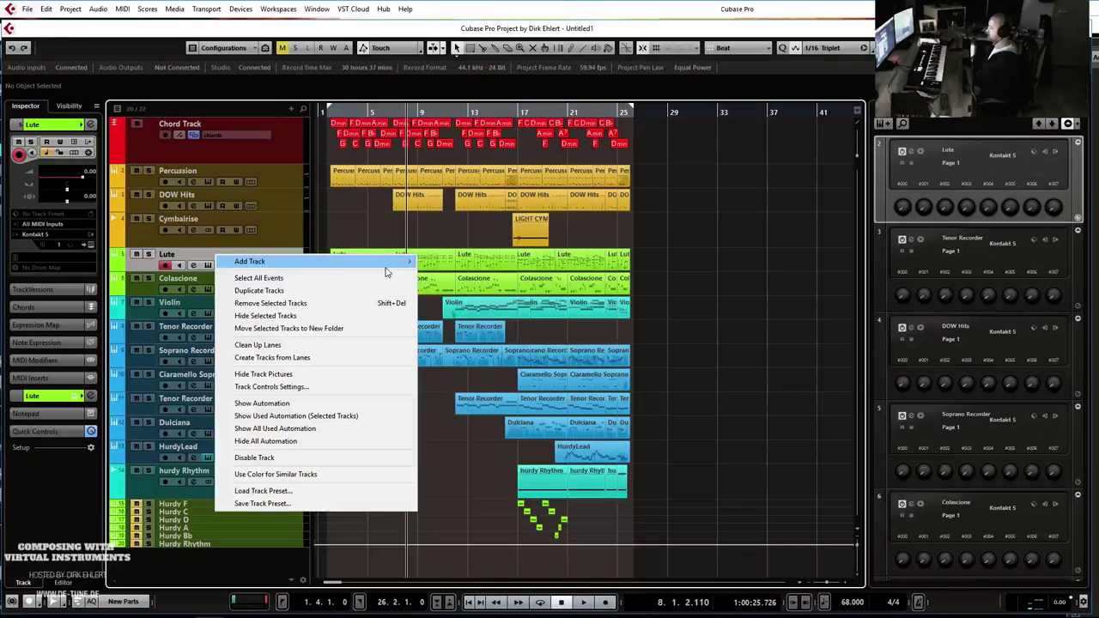
click(454, 334)
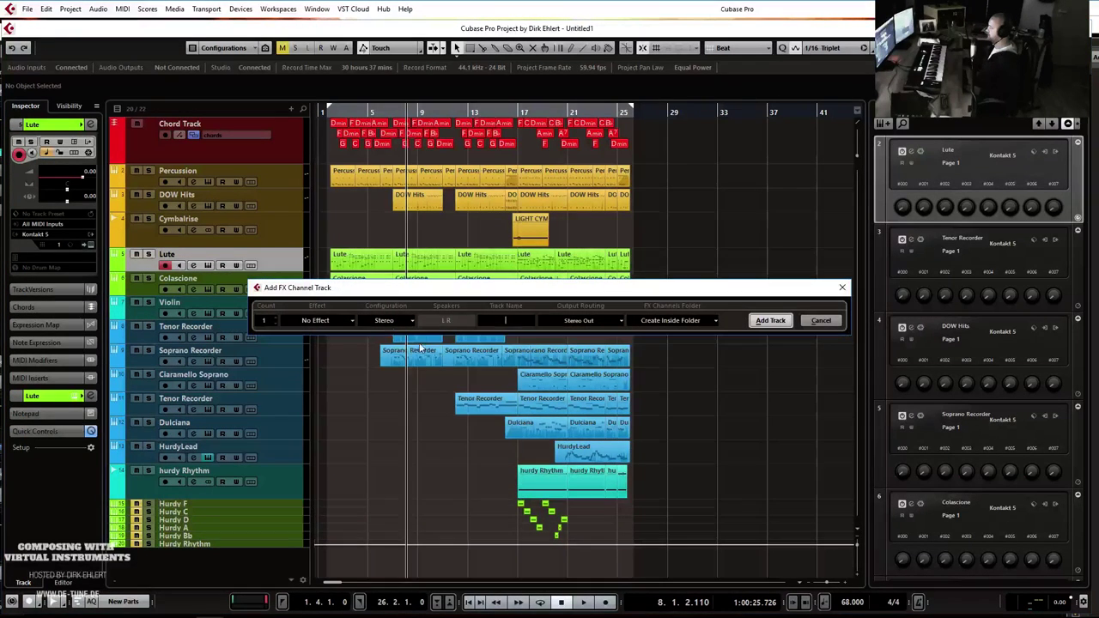
click(335, 323)
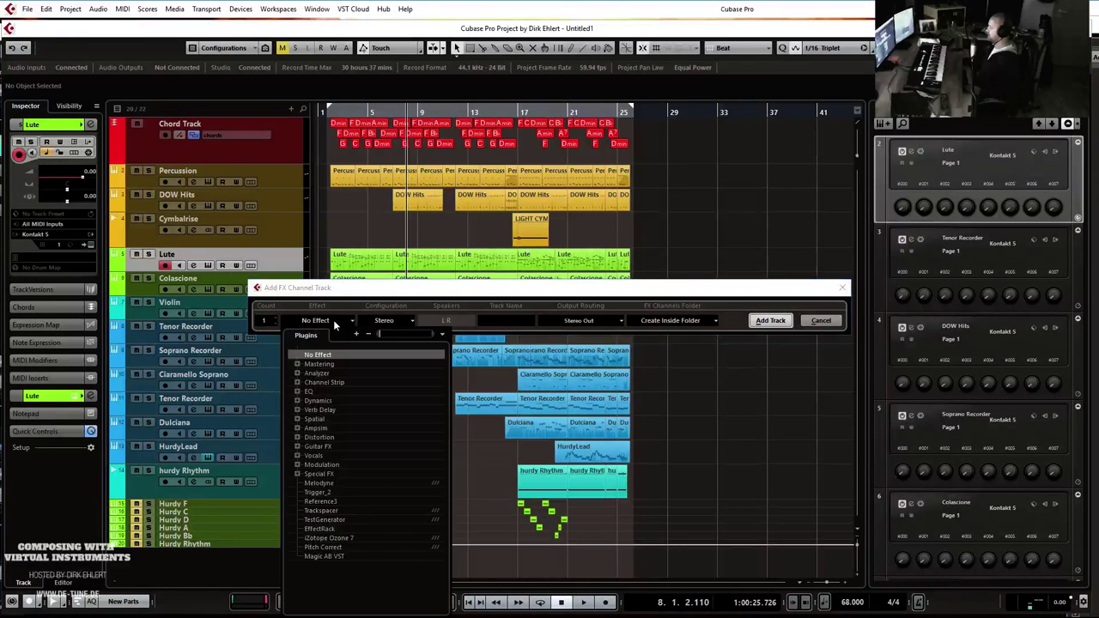
click(297, 410)
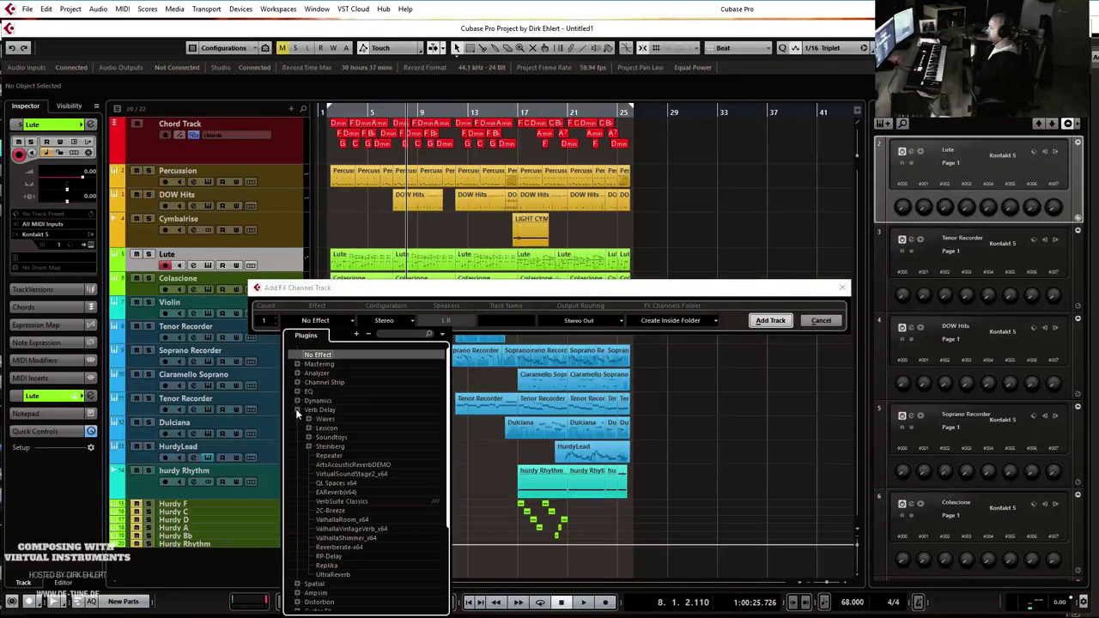
click(344, 501)
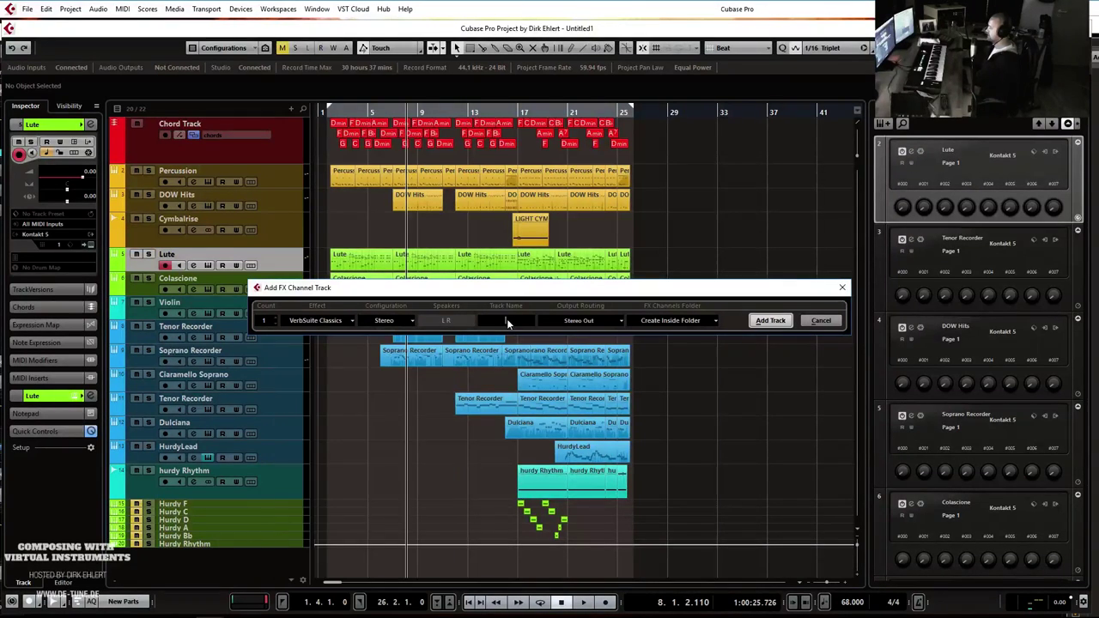
text(Reverb)
key(Return)
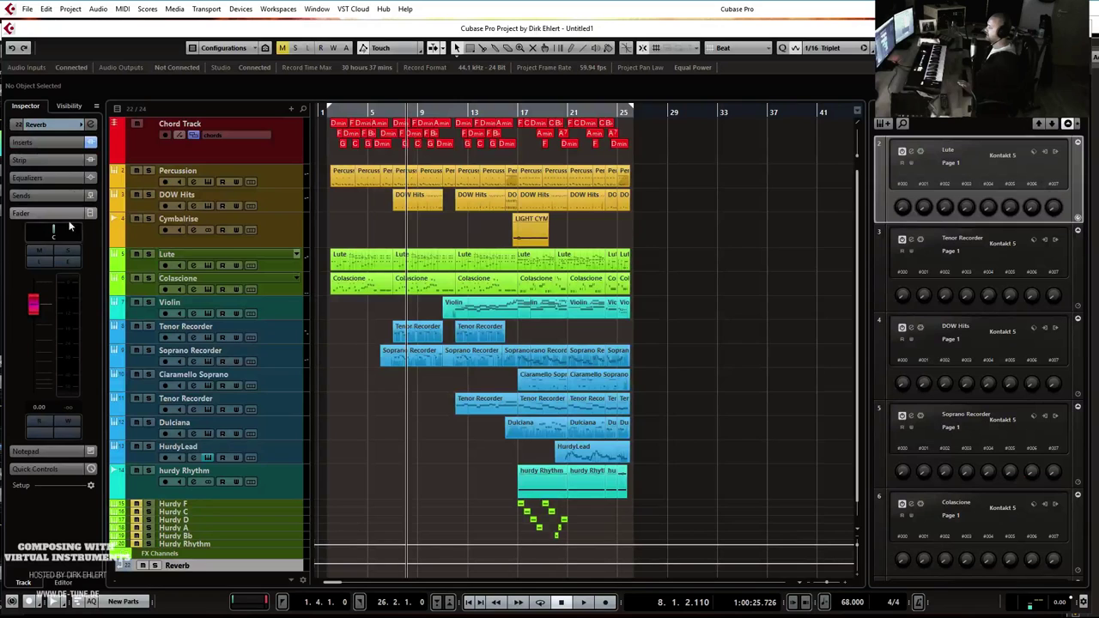
Load the FG-BM7 Halls1 preset Boston Hall A into VerbSuite Classics on the Reverb channel, and close the plug-in window.
click(38, 142)
click(51, 163)
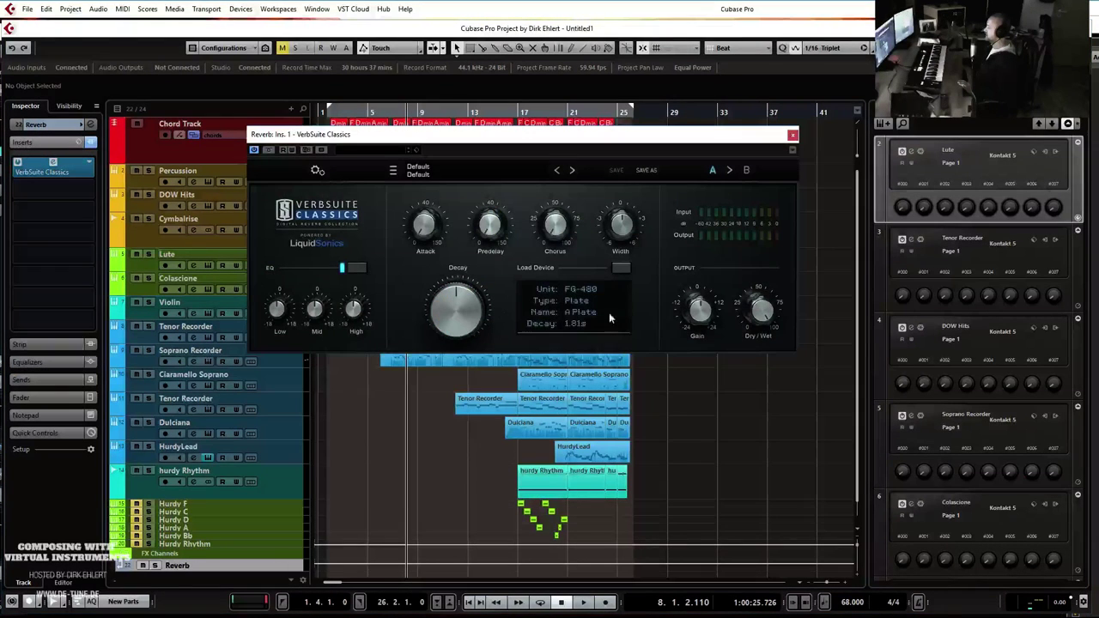
click(618, 271)
mouse_move(721, 377)
mouse_move(761, 278)
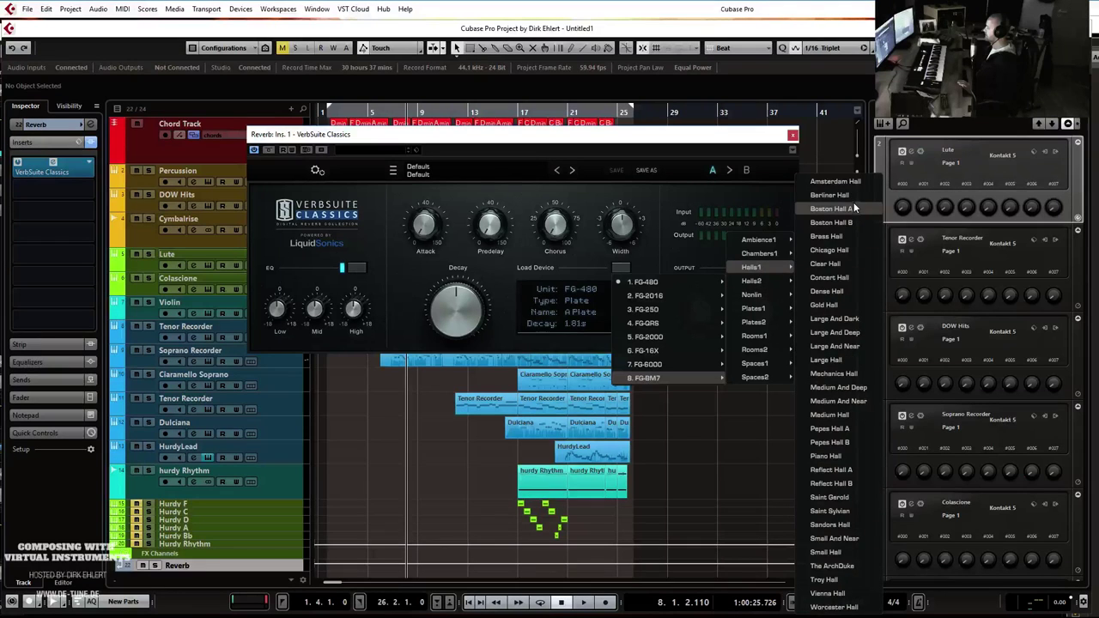
click(854, 208)
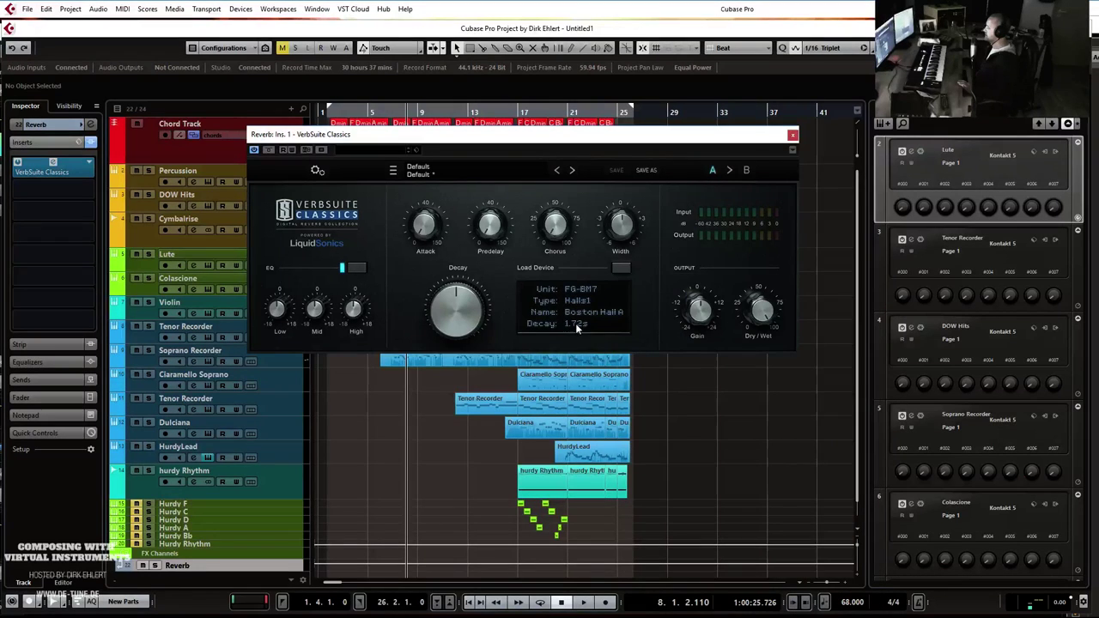
click(792, 136)
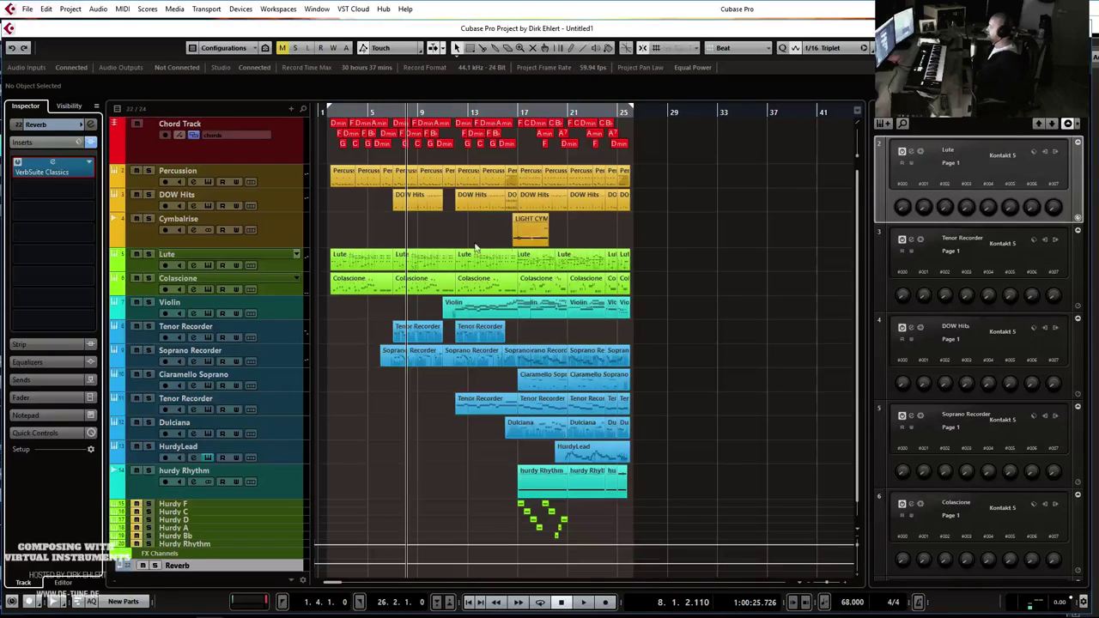
Return the cursor to the left locator and solo the Lute channel in the MixConsole.
key(KP_1)
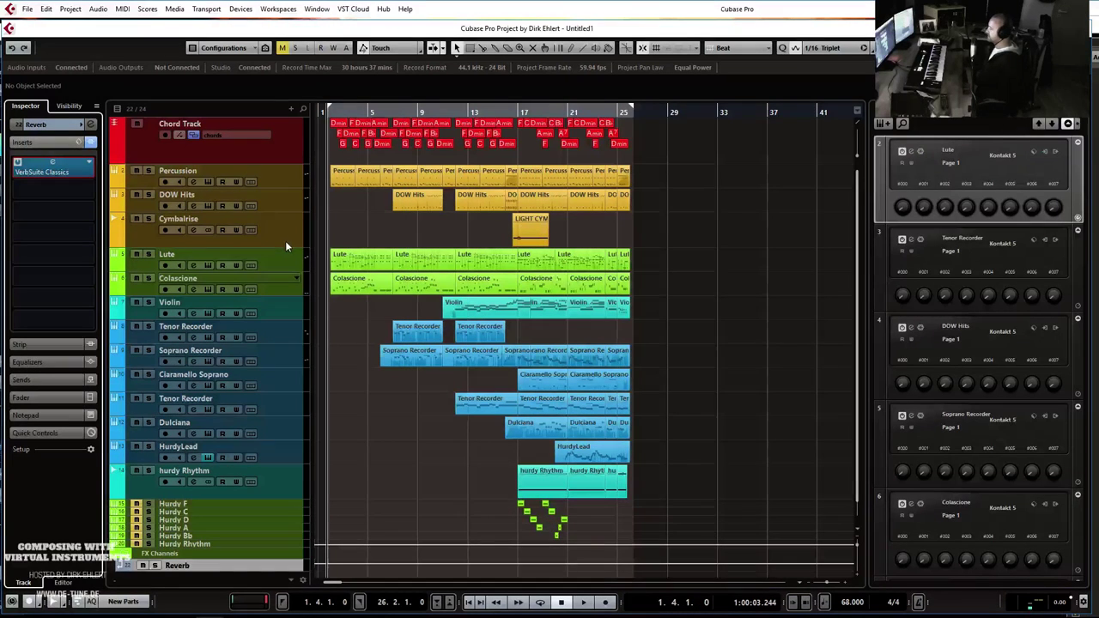
click(217, 252)
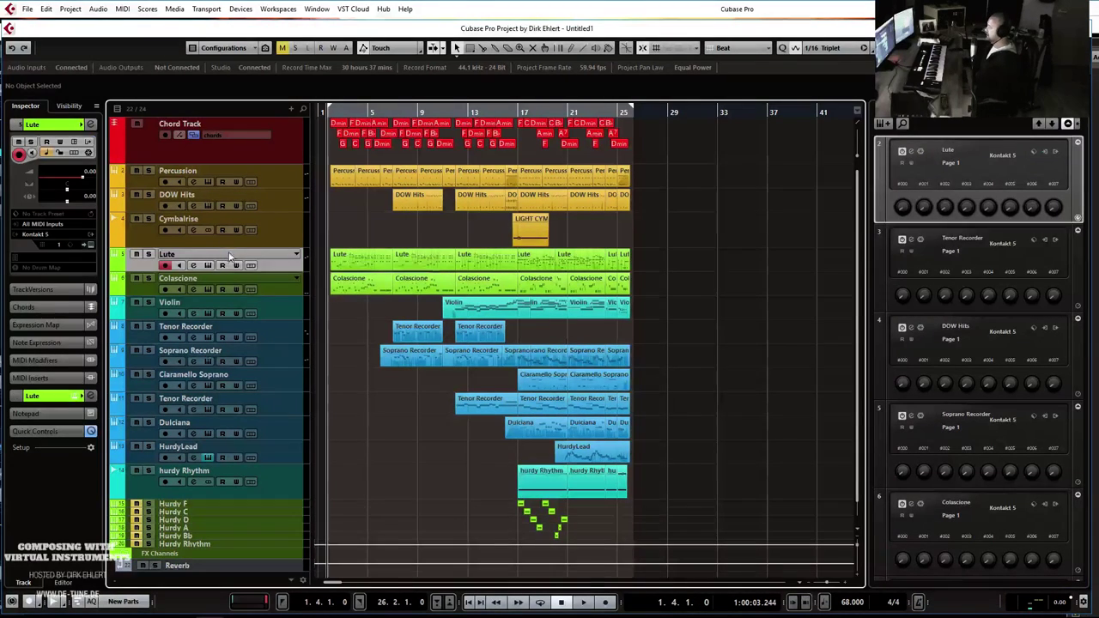
key(F3)
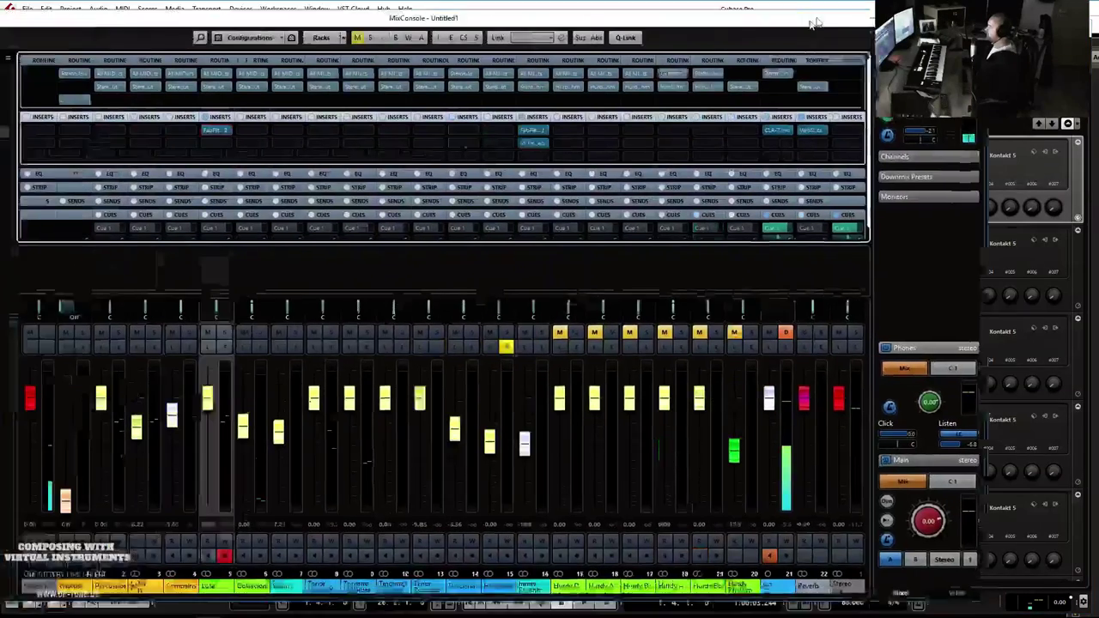
click(261, 339)
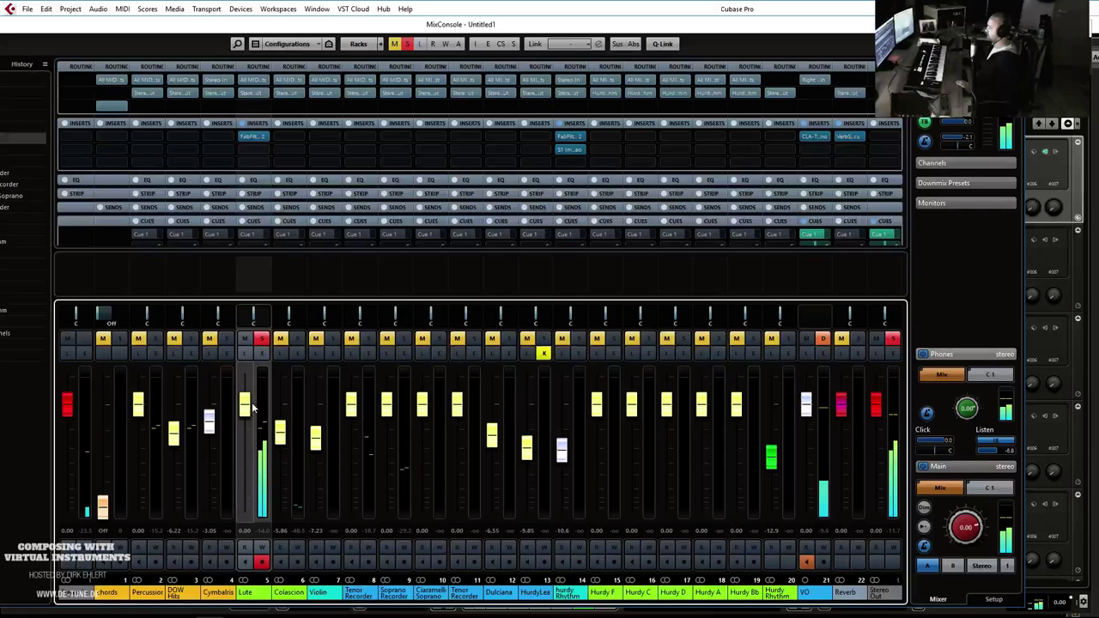
Insert Renaissance Axx Stereo in the Lute's second insert slot, with threshold about -6.2 and gain about -2.3.
click(263, 152)
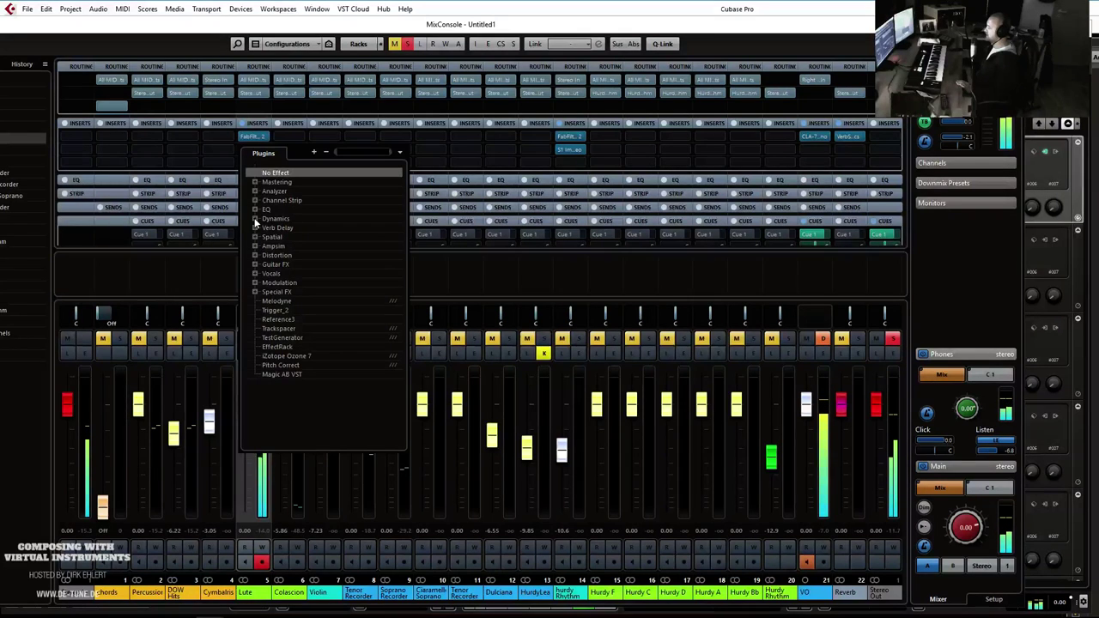
click(255, 262)
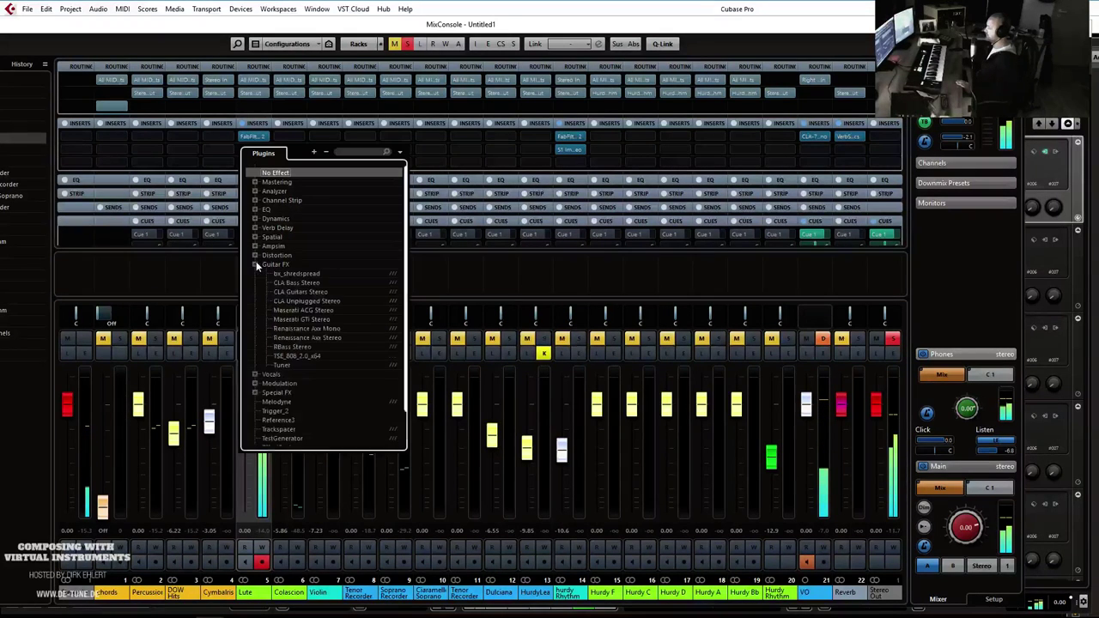
click(305, 338)
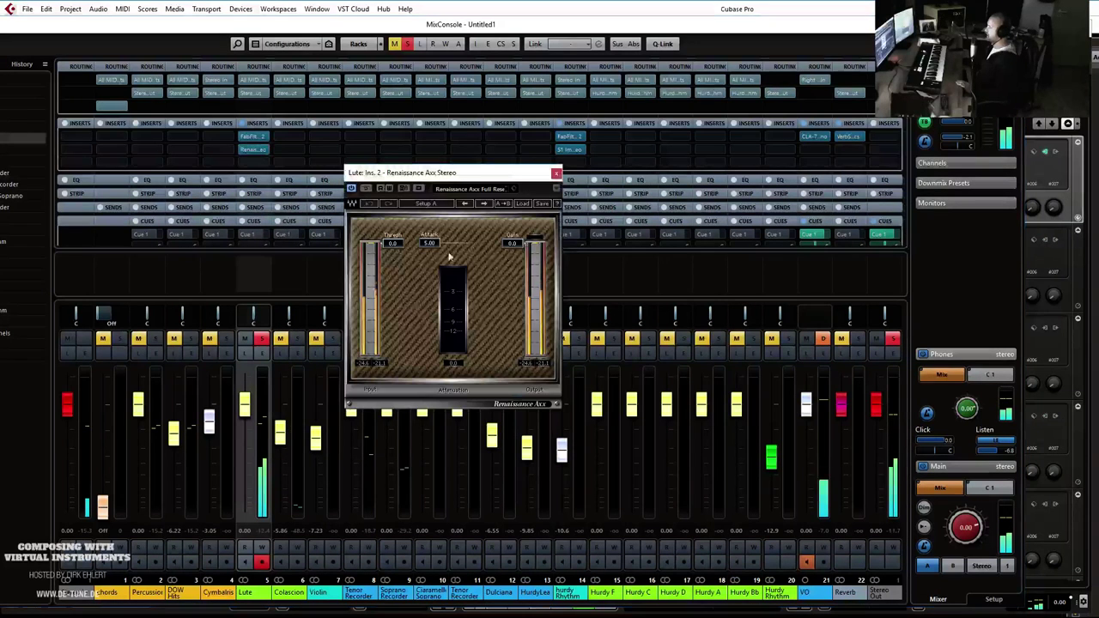
drag(398, 243, 398, 244)
drag(515, 245, 515, 253)
drag(392, 243, 391, 254)
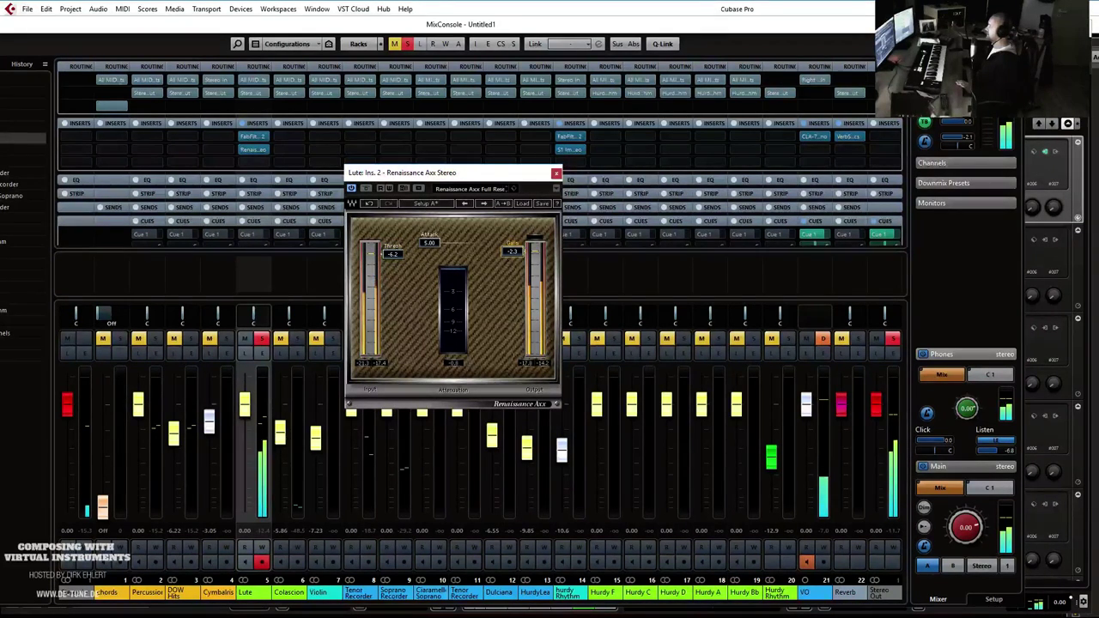
click(556, 173)
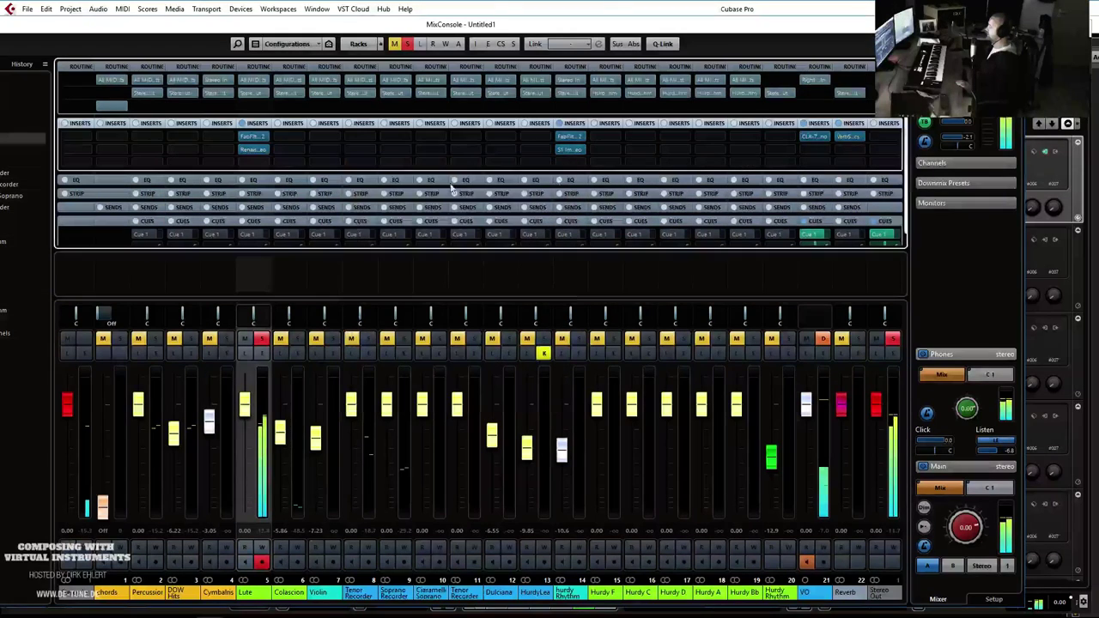
Add a bell cut of about -3.8 dB at about 548 Hz, Q about 3.4, to the Lute's Pro-Q 2 and compare it with bypass.
click(253, 140)
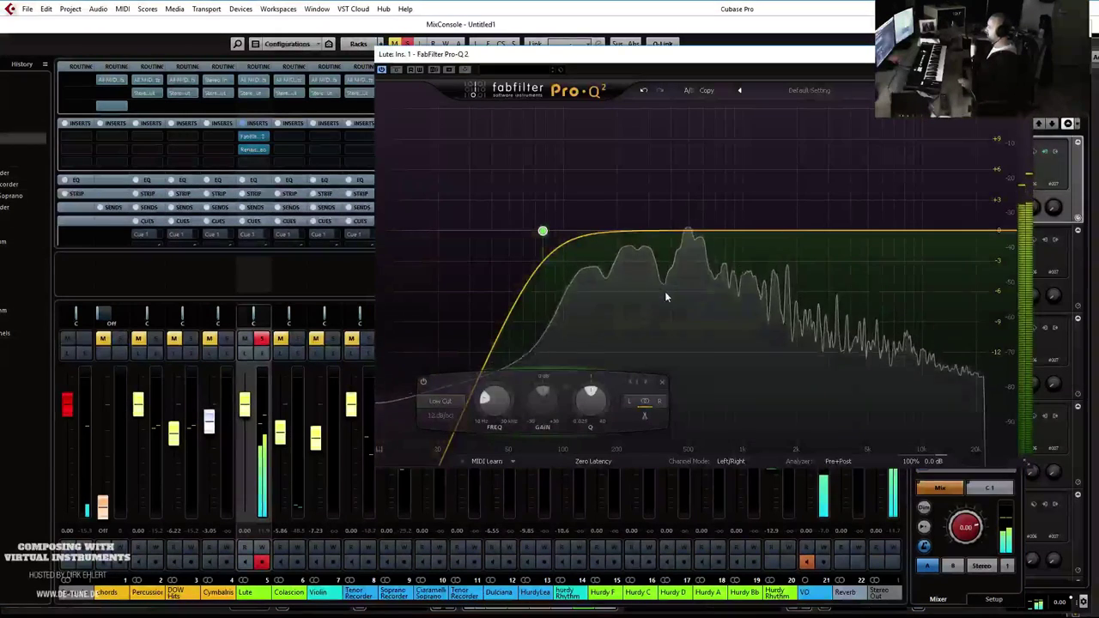
drag(688, 232, 696, 297)
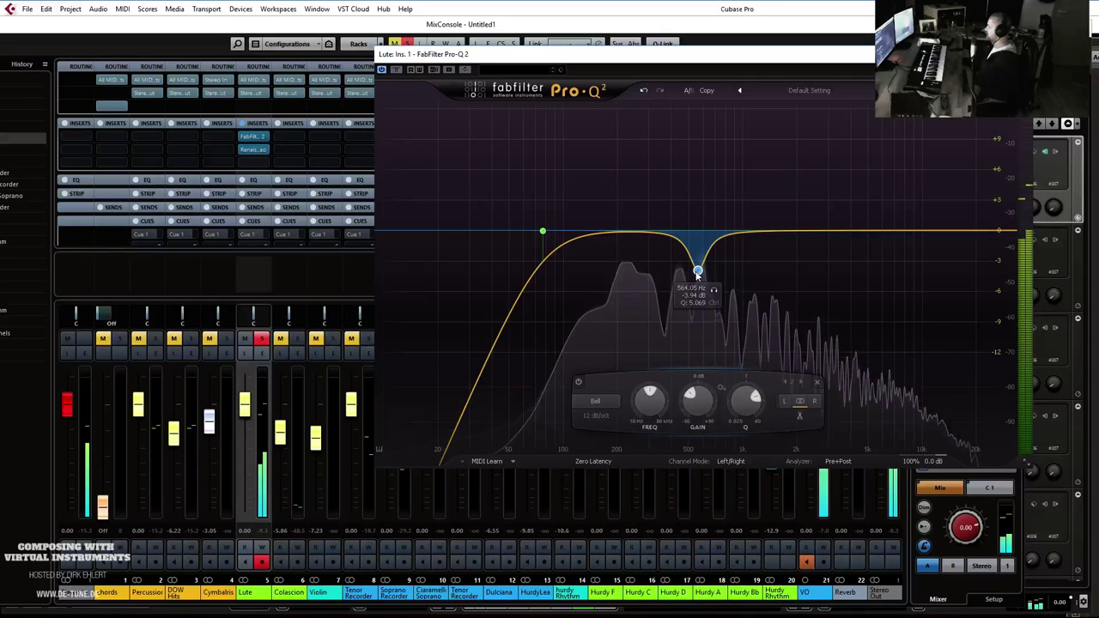
click(714, 292)
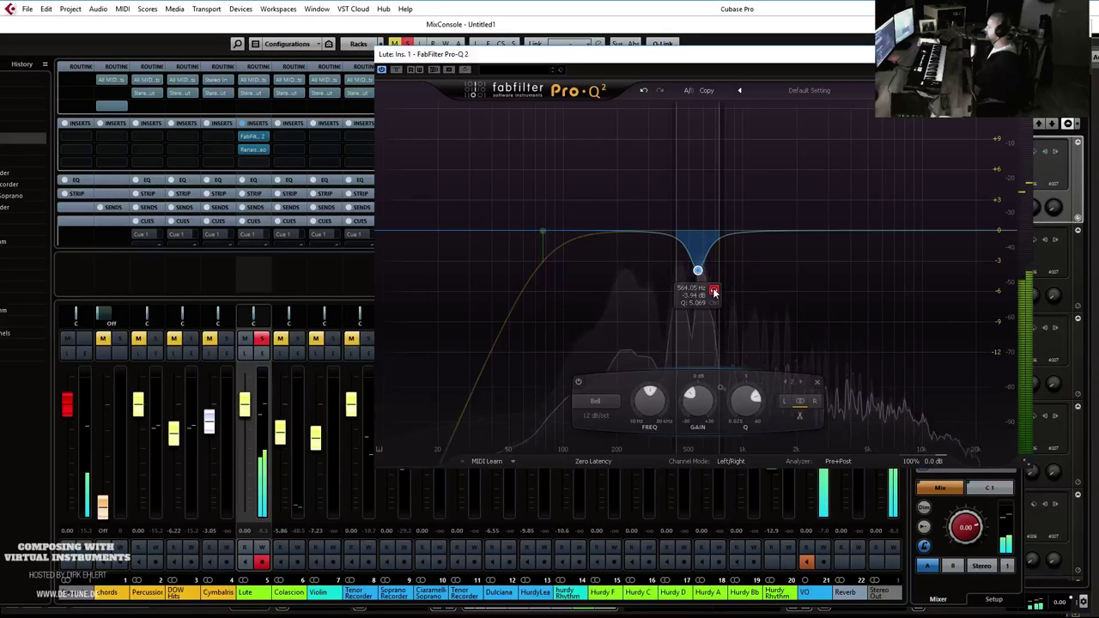
drag(698, 272, 698, 264)
scroll(698, 264, down, 2)
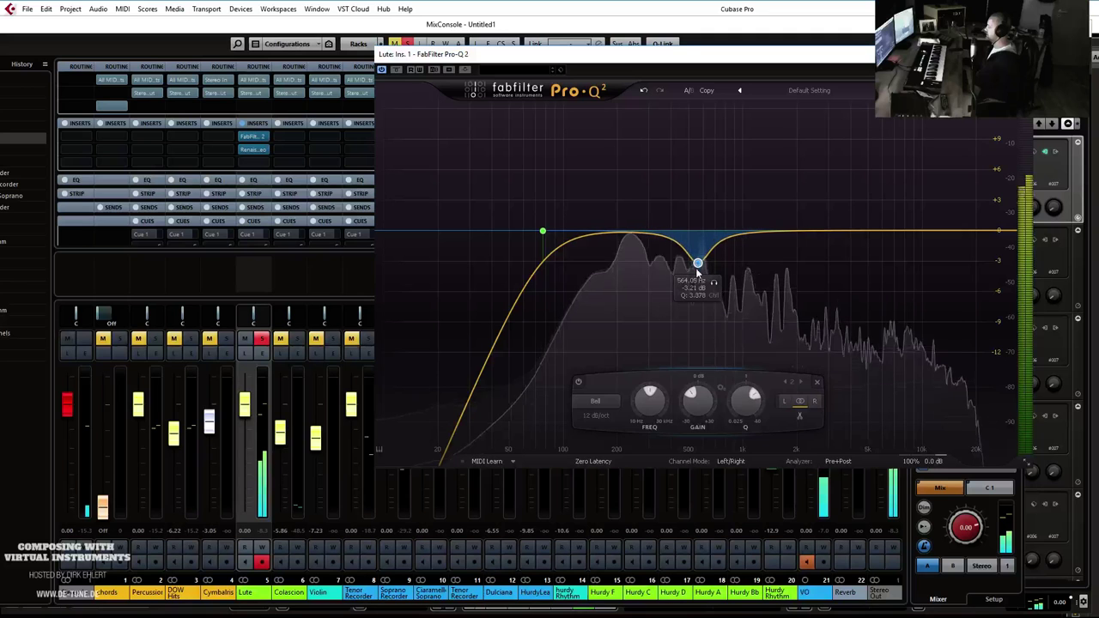
scroll(698, 265, up, 1)
click(711, 285)
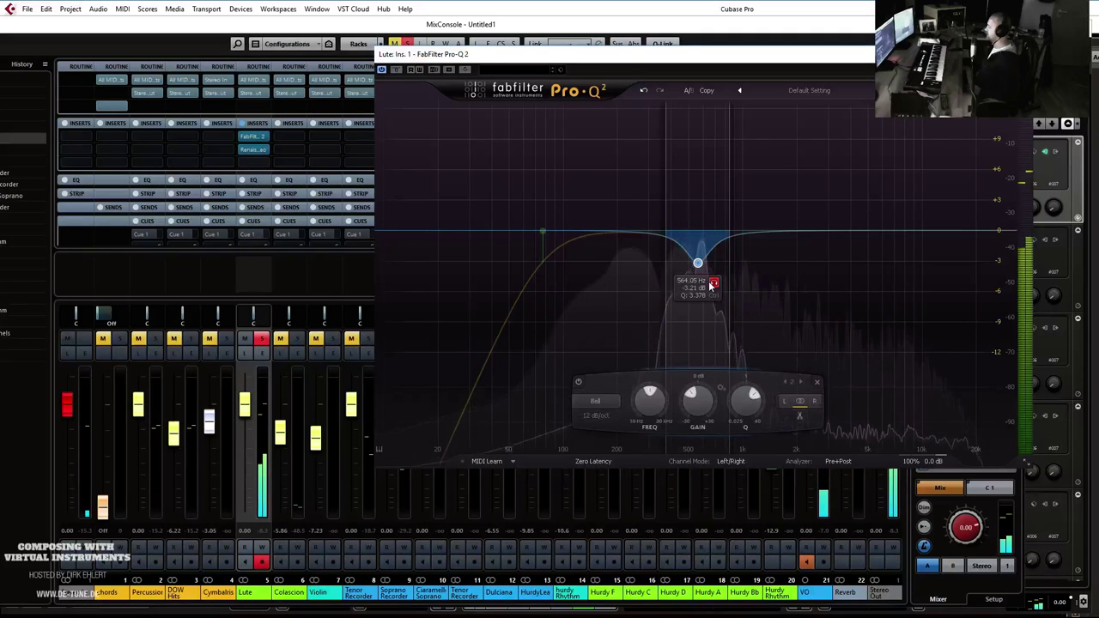
drag(698, 265, 695, 270)
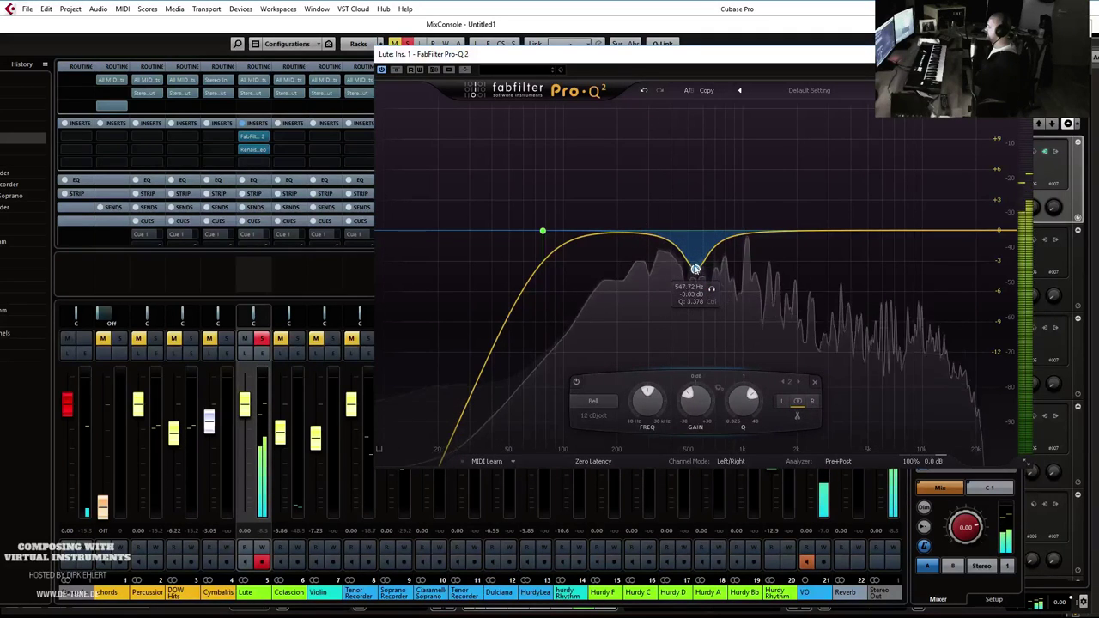
click(397, 70)
click(397, 71)
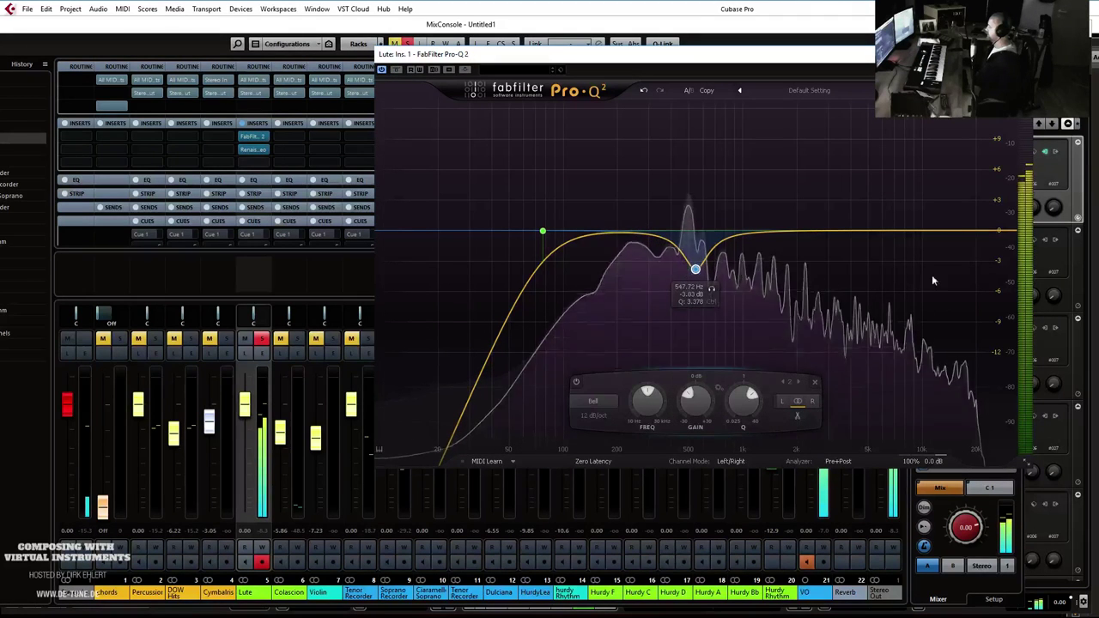
Add a high cut above 10 kHz to the Lute's Pro-Q 2 and close the equalizer window.
click(1003, 232)
drag(1003, 230, 950, 229)
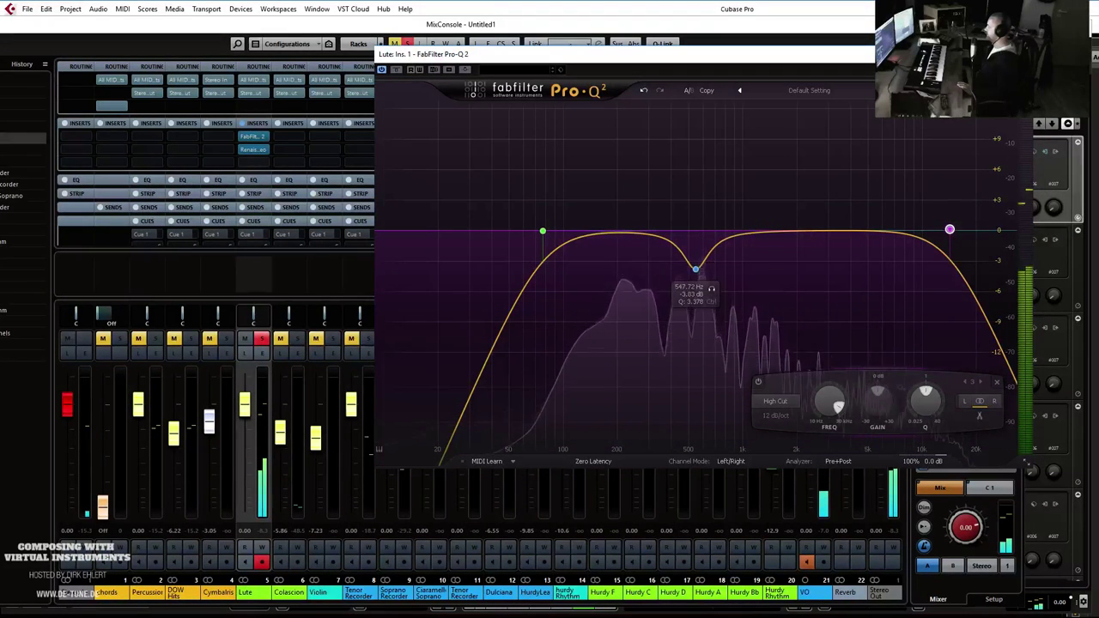
click(1021, 54)
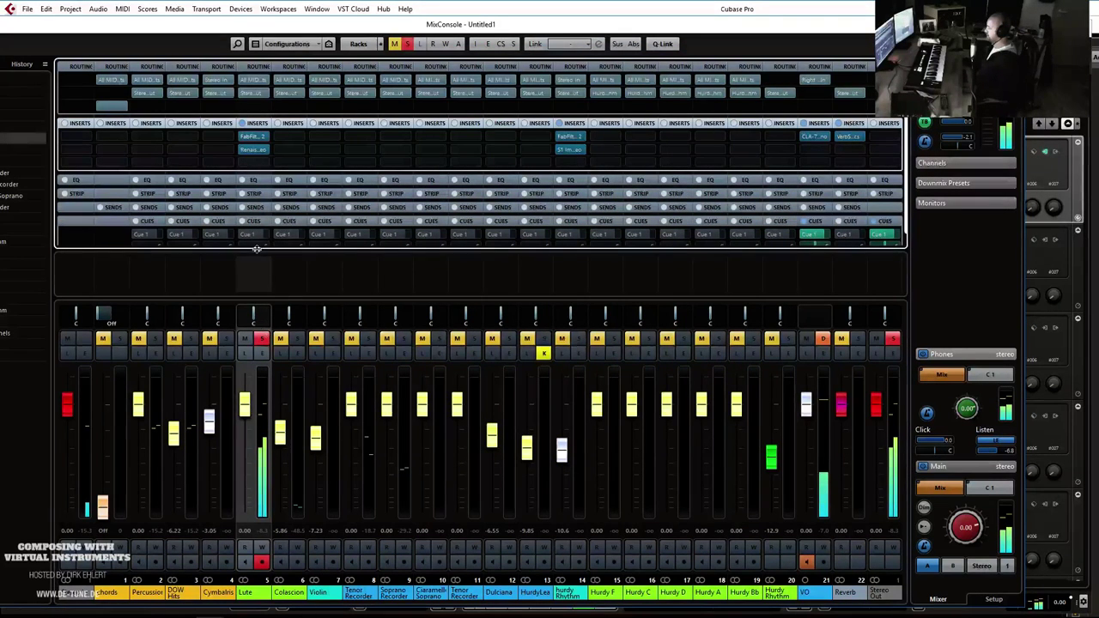
Add a send from the Lute channel to Reverb at about -17.7 dB and take the Lute out of solo.
click(256, 209)
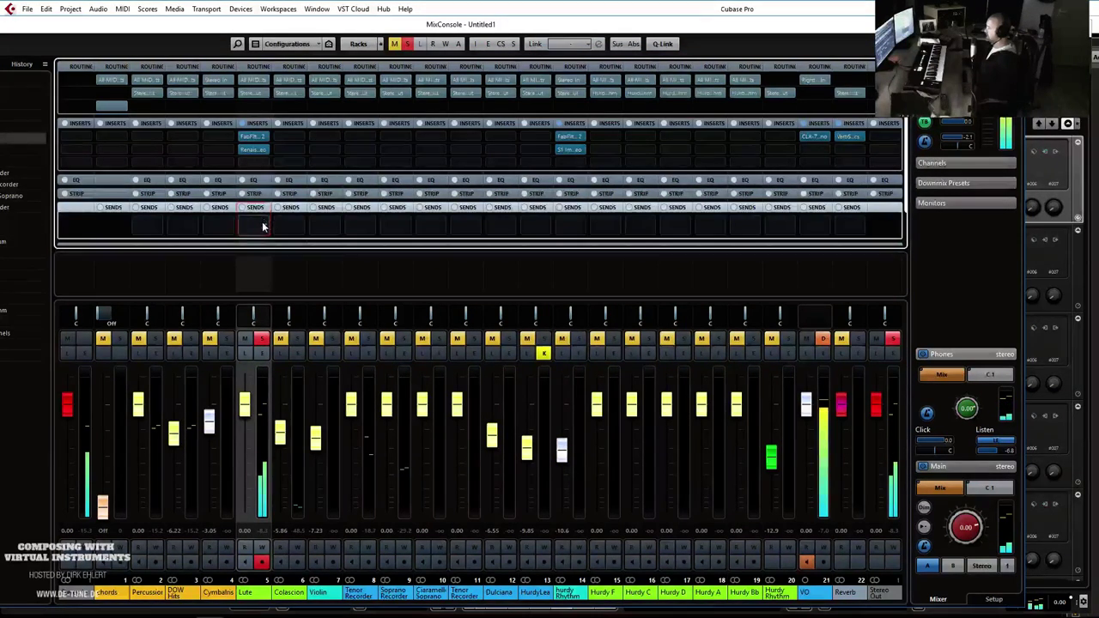
click(262, 228)
click(275, 269)
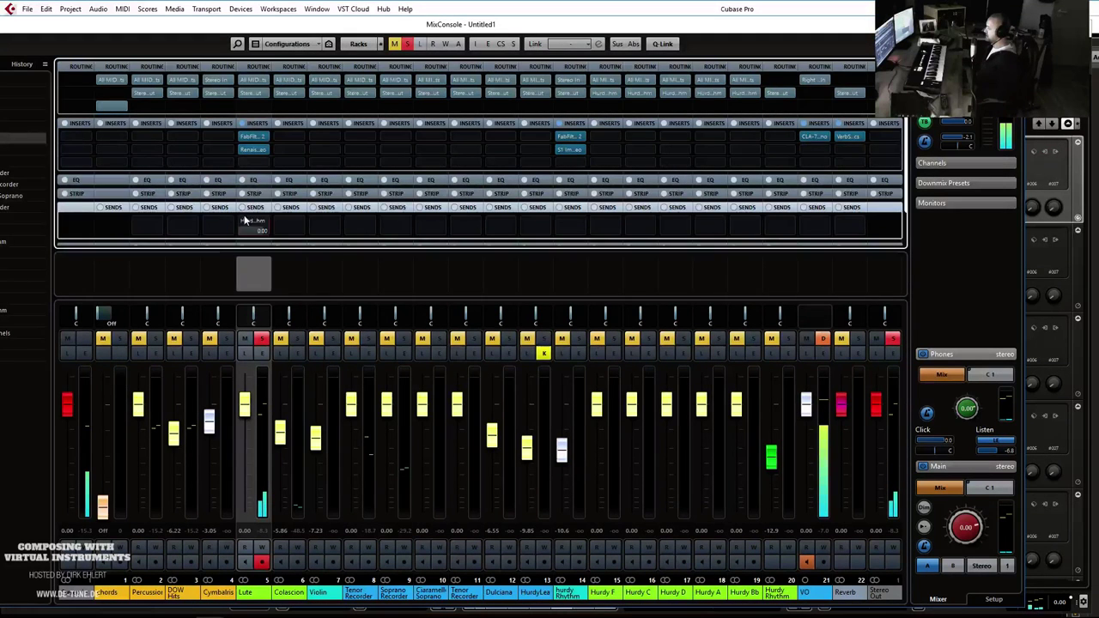
click(254, 228)
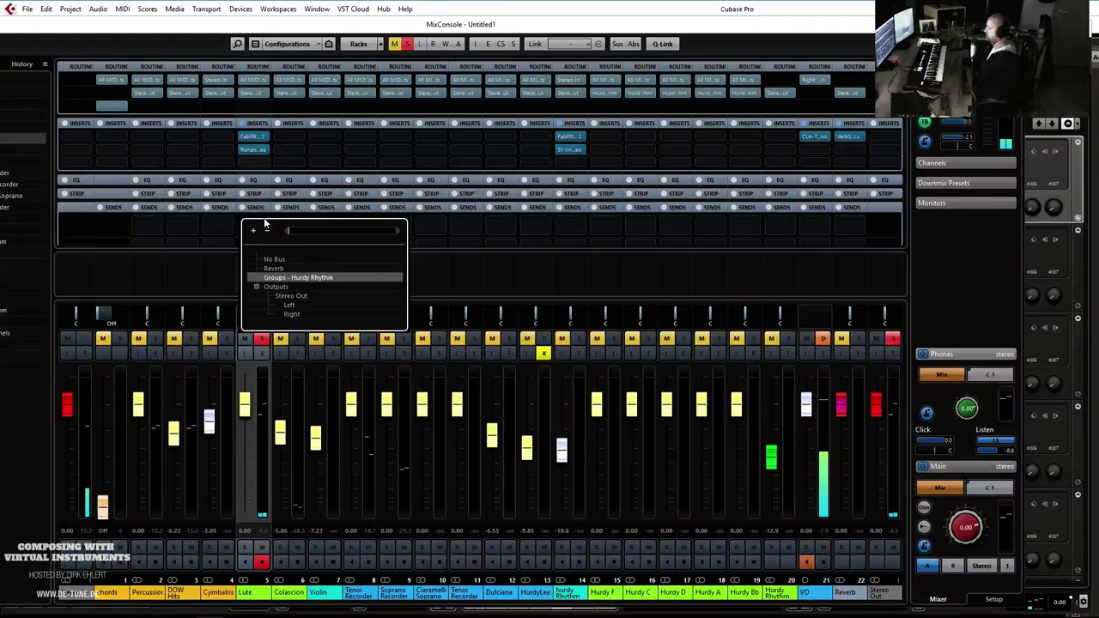
click(292, 269)
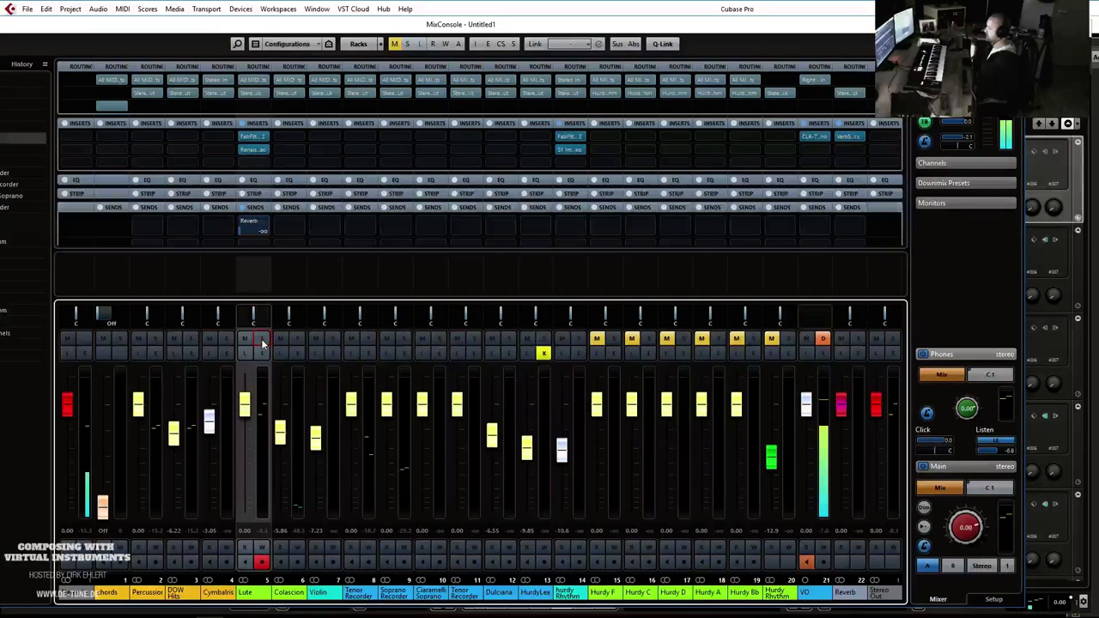
drag(241, 231, 259, 230)
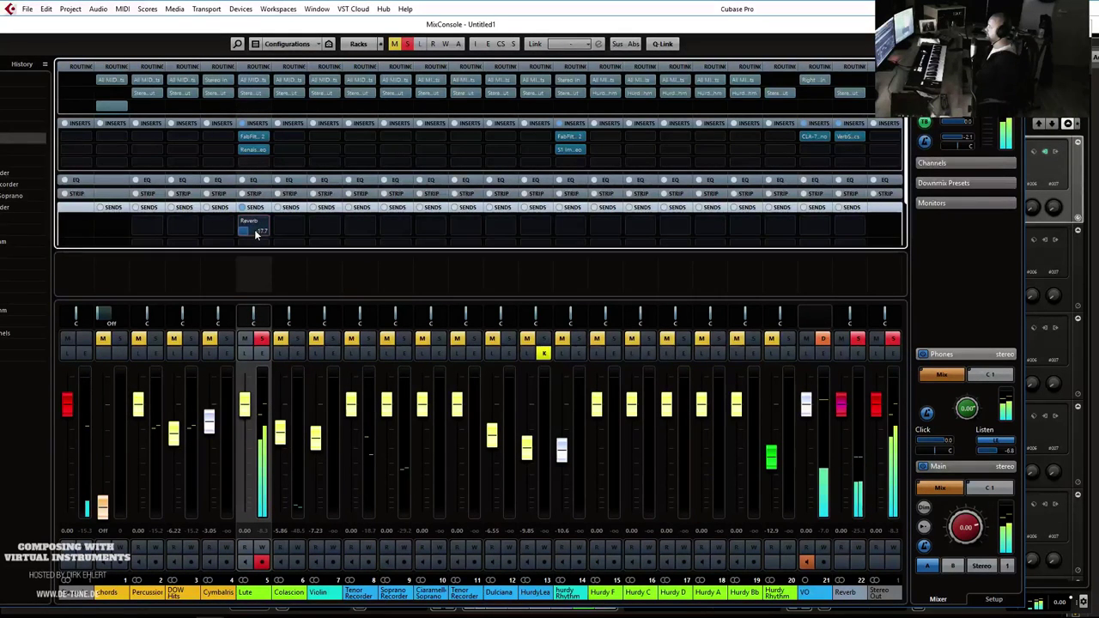
click(262, 338)
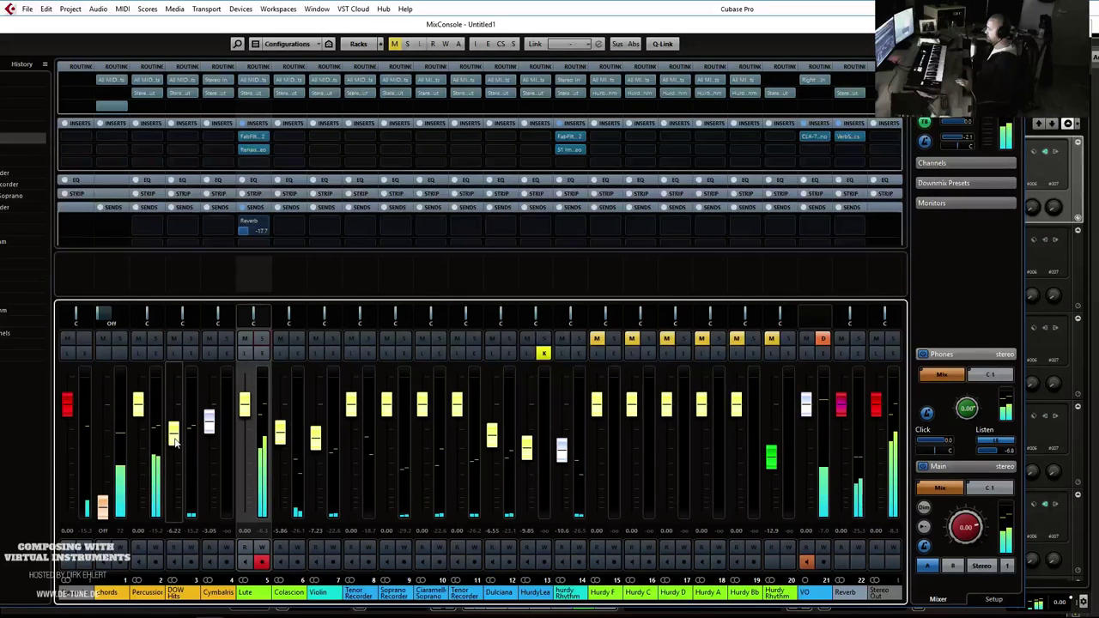
Add a stereo group channel named Perc, routed to Stereo Out, for the Percussion, DOW Hits and Cymbalrise channels.
click(221, 474)
shift+click(142, 470)
right_click(136, 470)
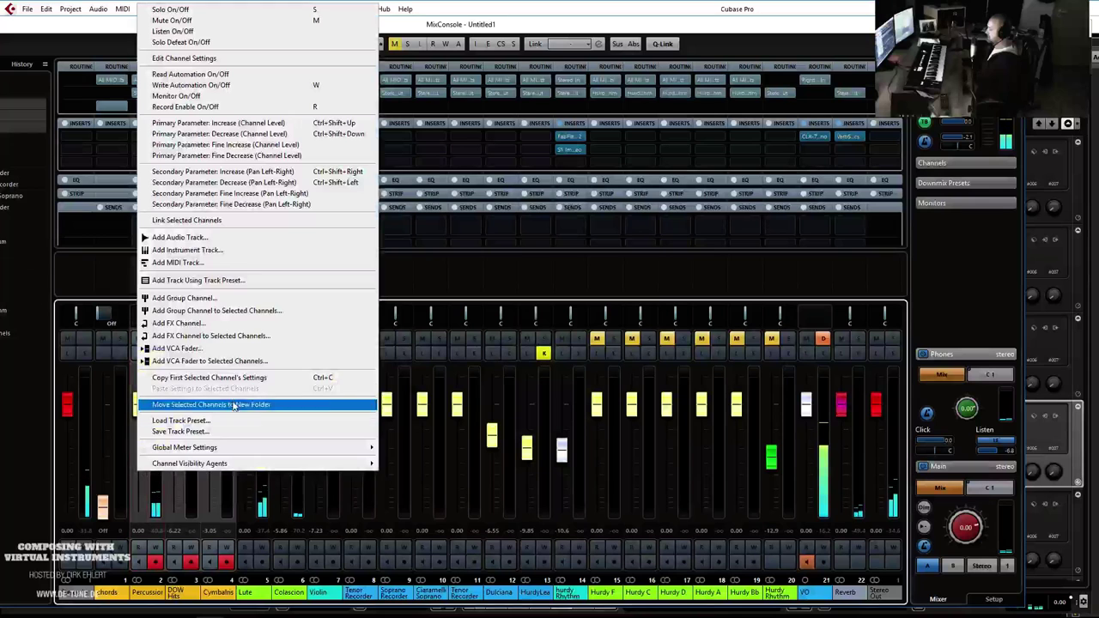
click(369, 311)
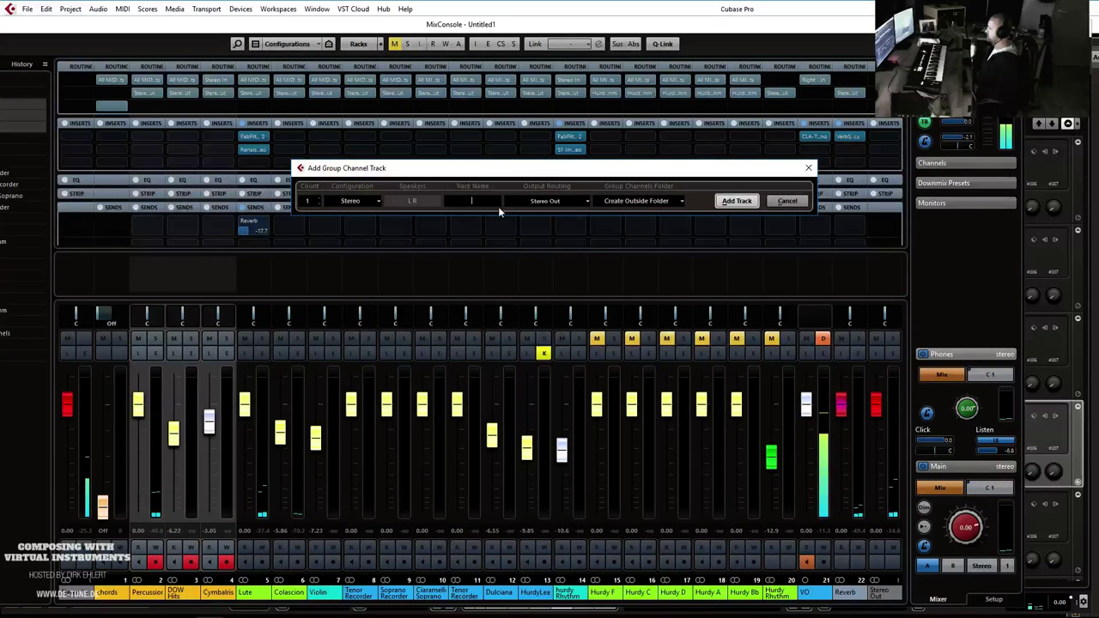
text(Perc)
key(Return)
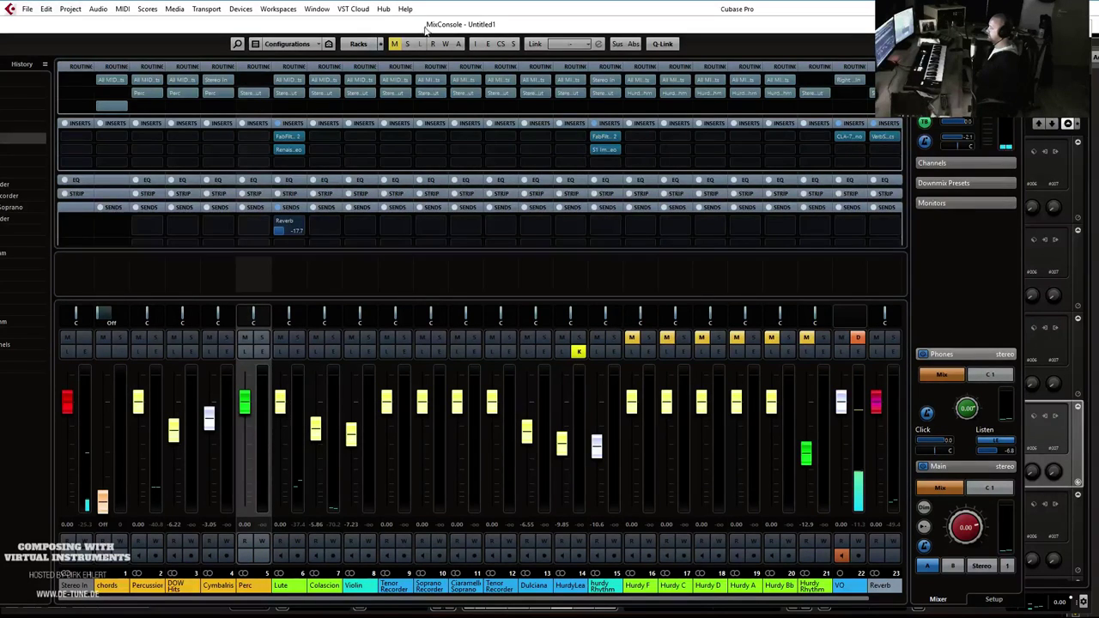
Move the playback position to about bar 12 and solo the Perc group in the MixConsole.
key(F3)
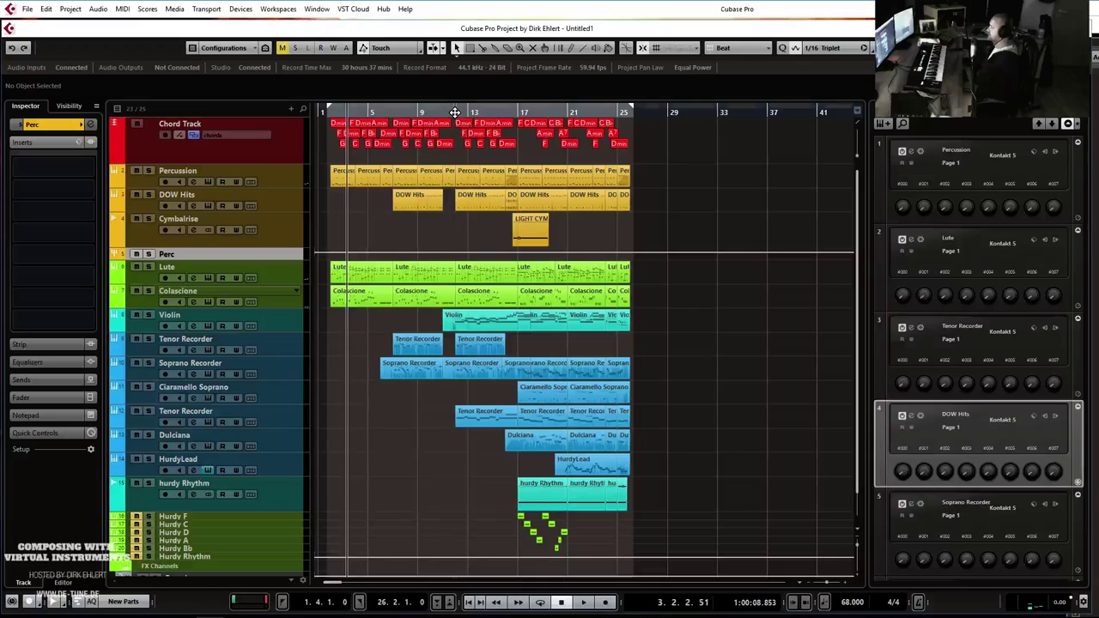
click(455, 112)
key(F3)
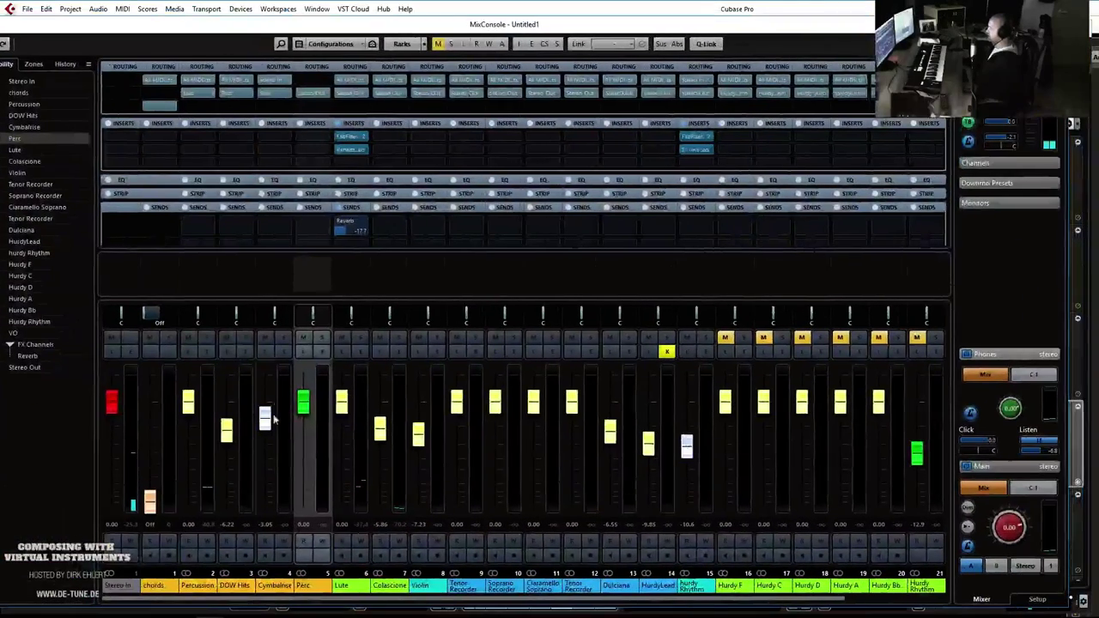
click(325, 338)
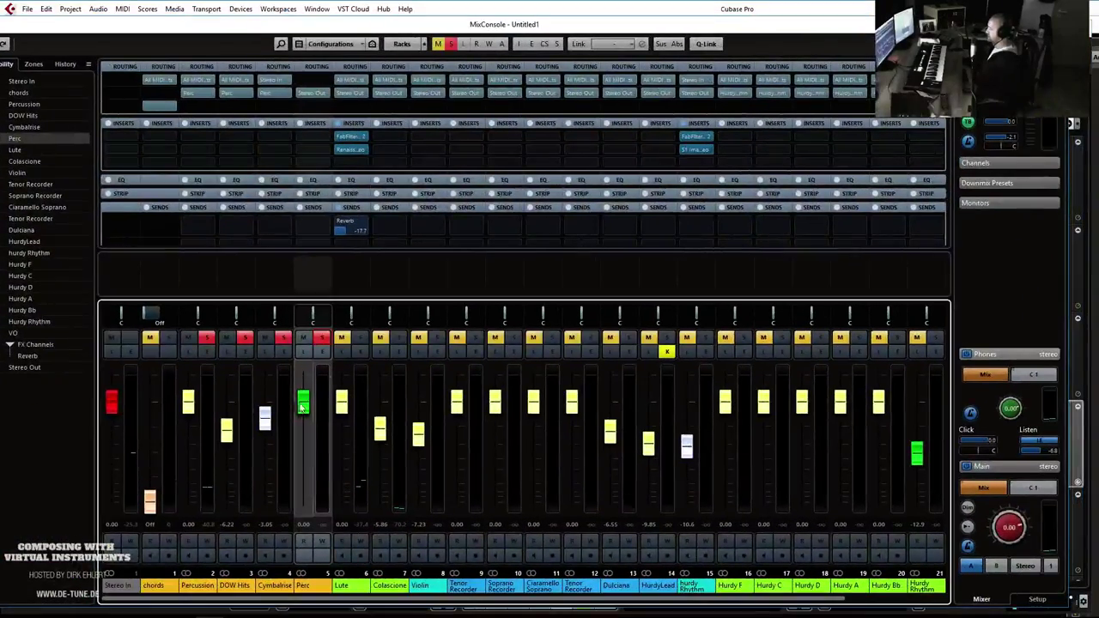
Insert Slate's VBC FG-Grey compressor in the first insert slot of the Perc group channel.
click(326, 137)
click(313, 206)
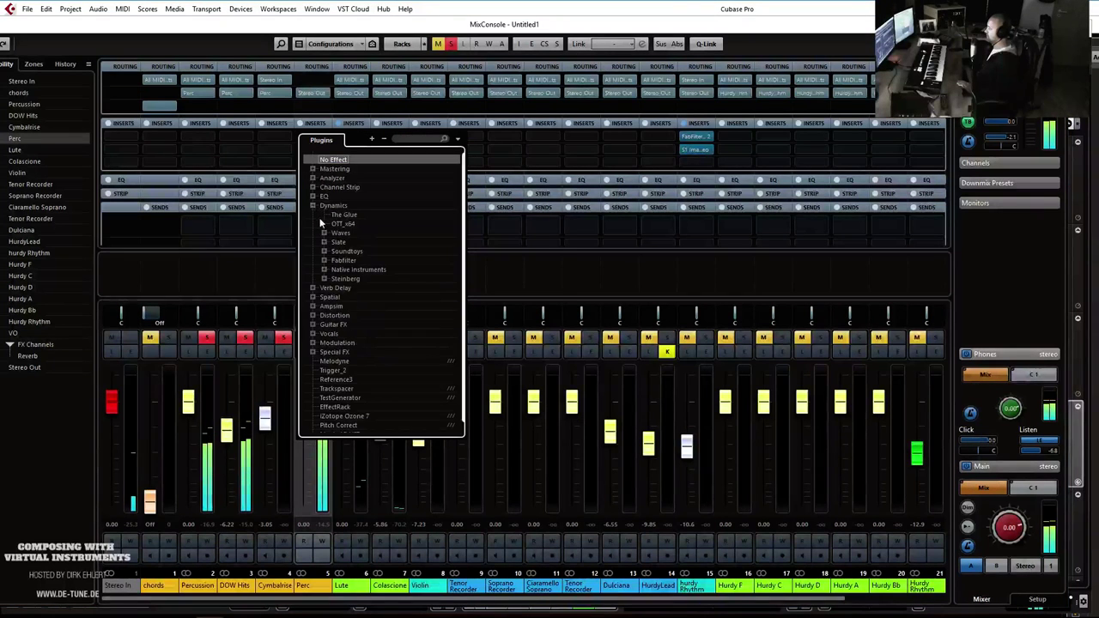
click(324, 233)
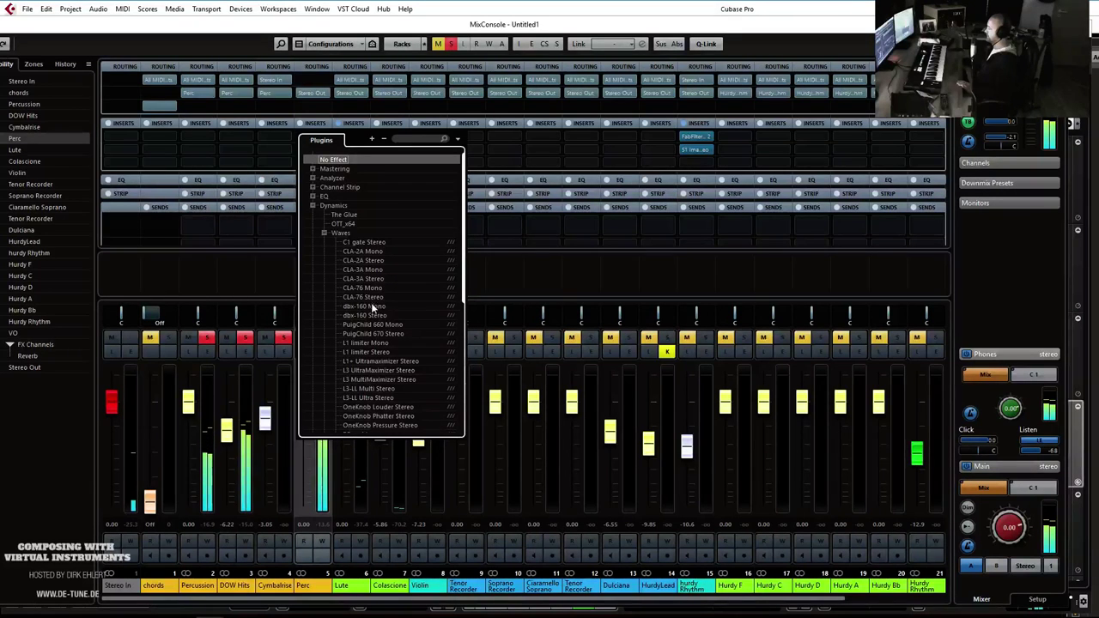
scroll(376, 281, down, 2)
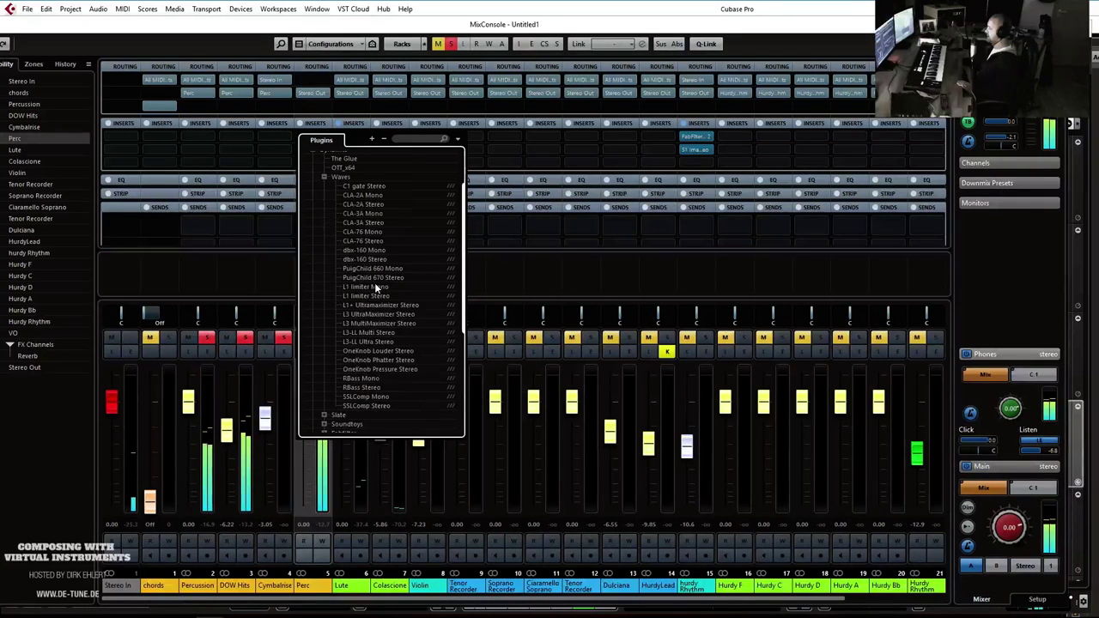
scroll(372, 278, up, 2)
scroll(343, 263, down, 2)
click(323, 175)
click(324, 233)
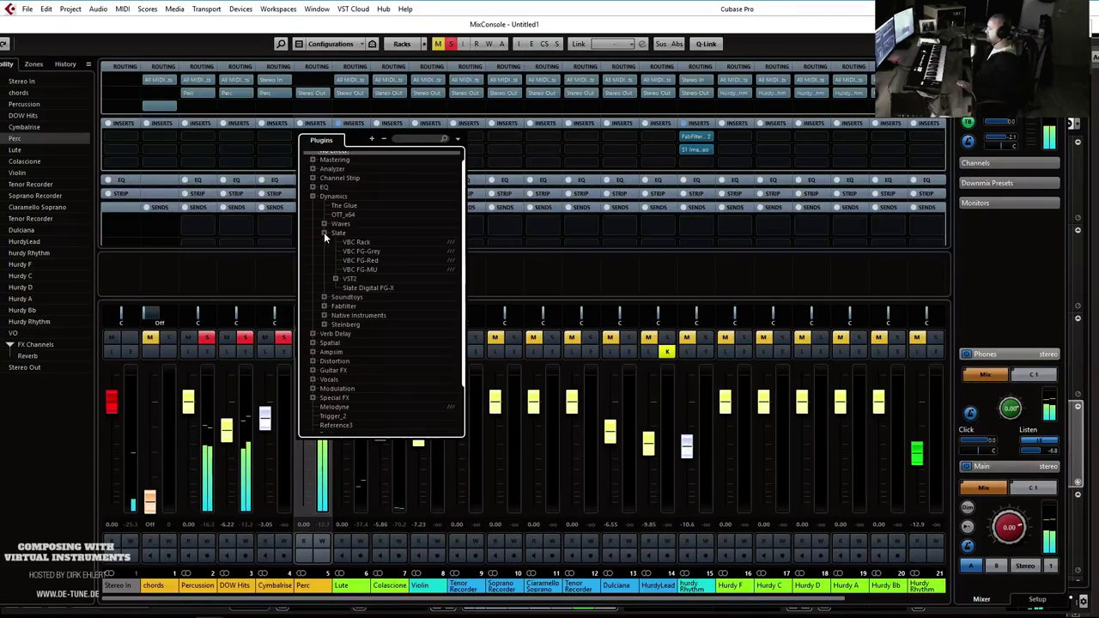
click(375, 251)
mouse_move(313, 137)
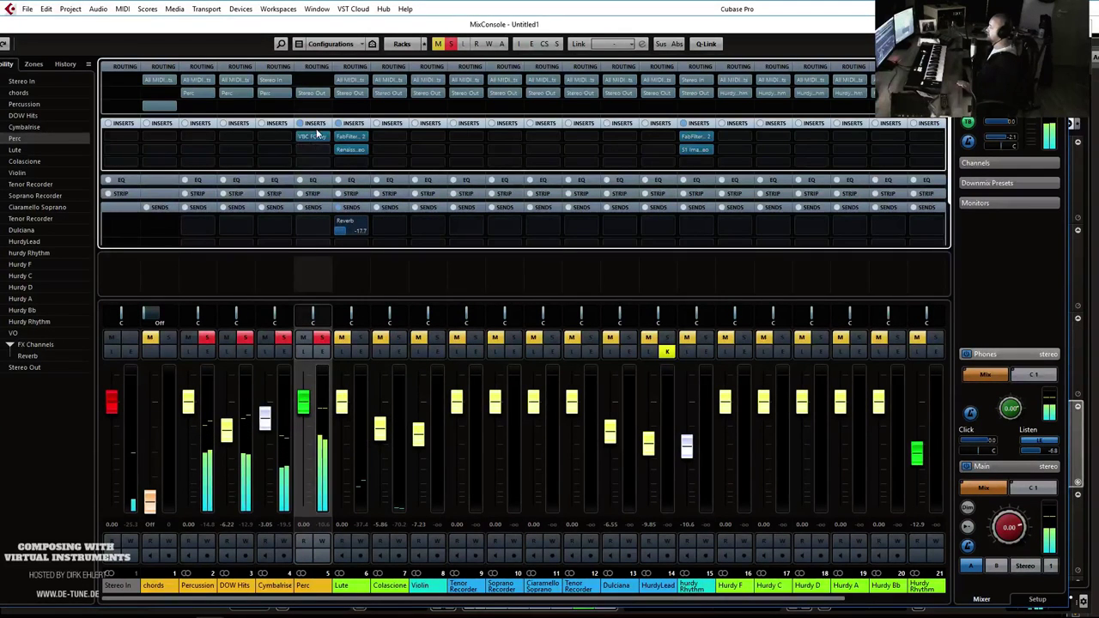
Set Perc's FG-Grey to an -18 dB threshold, 50 Hz HPF and about 2.3 dB make-up gain, compare it bypassed, and unsolo Perc.
click(314, 139)
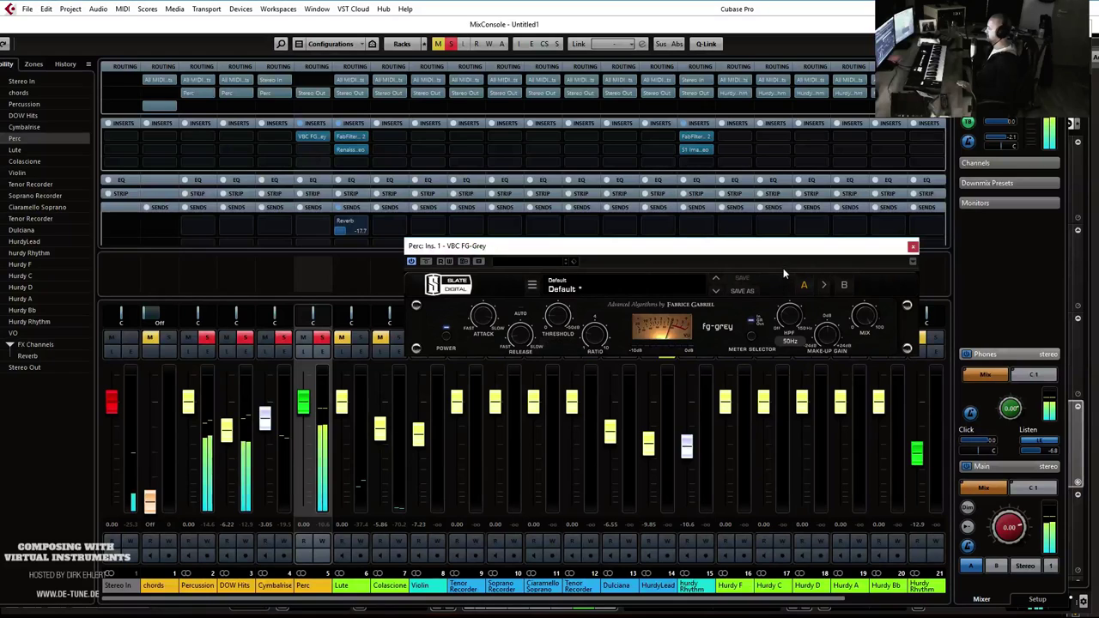
drag(782, 257, 782, 249)
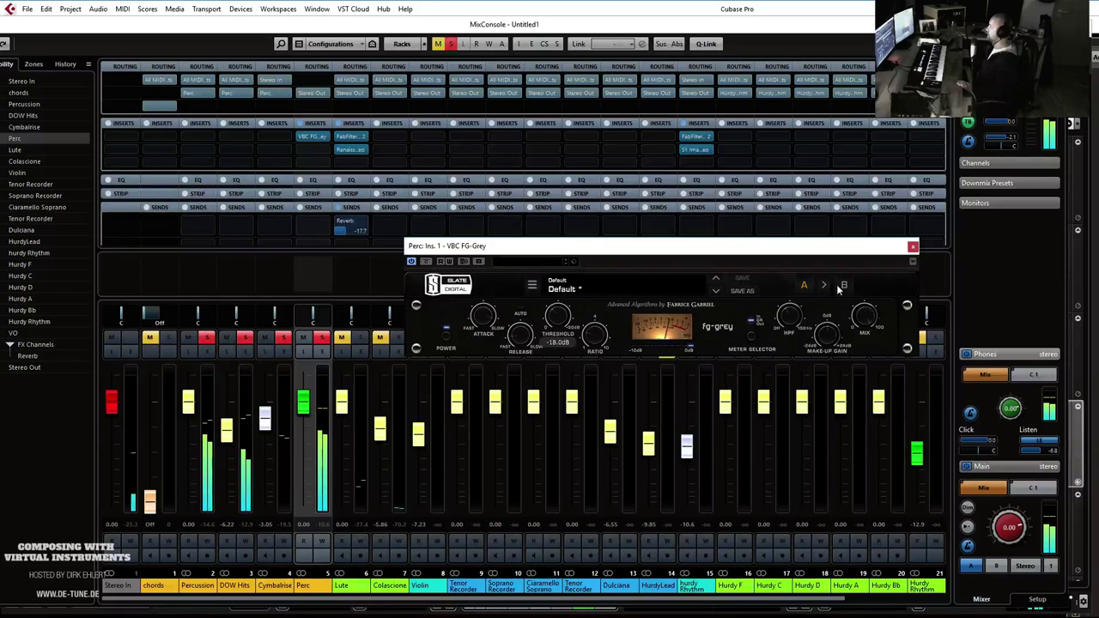
mouse_move(861, 321)
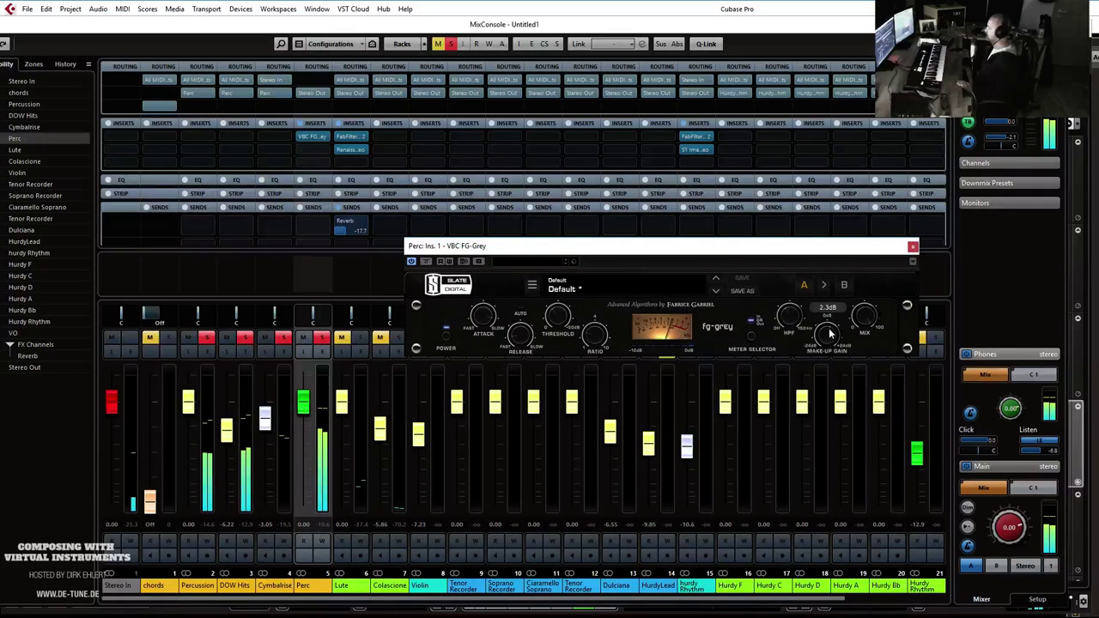
click(427, 262)
click(428, 262)
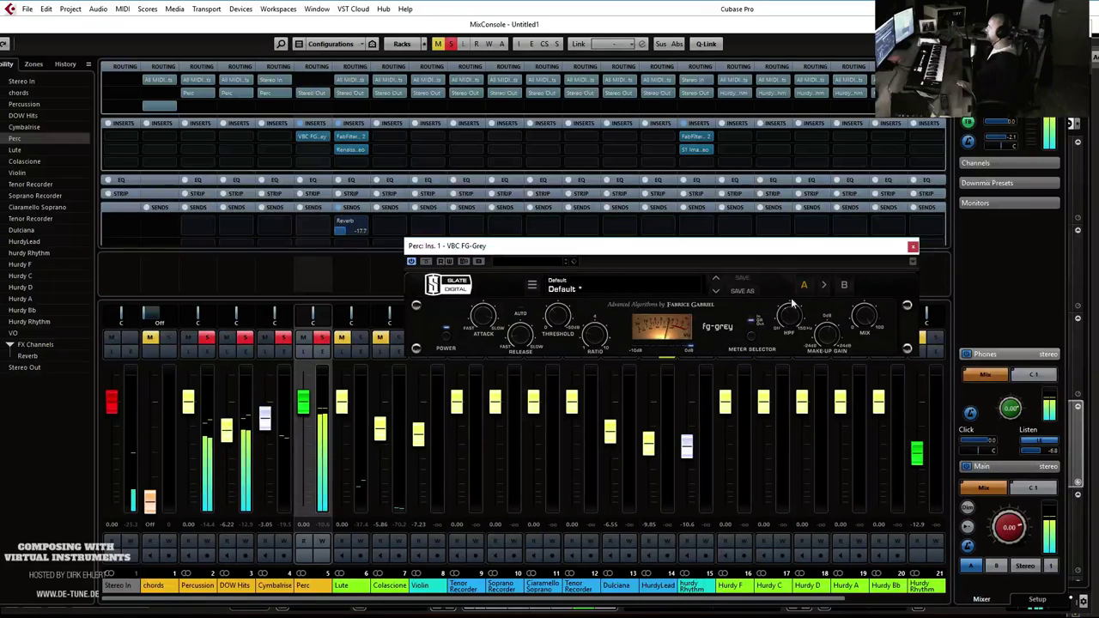
click(913, 247)
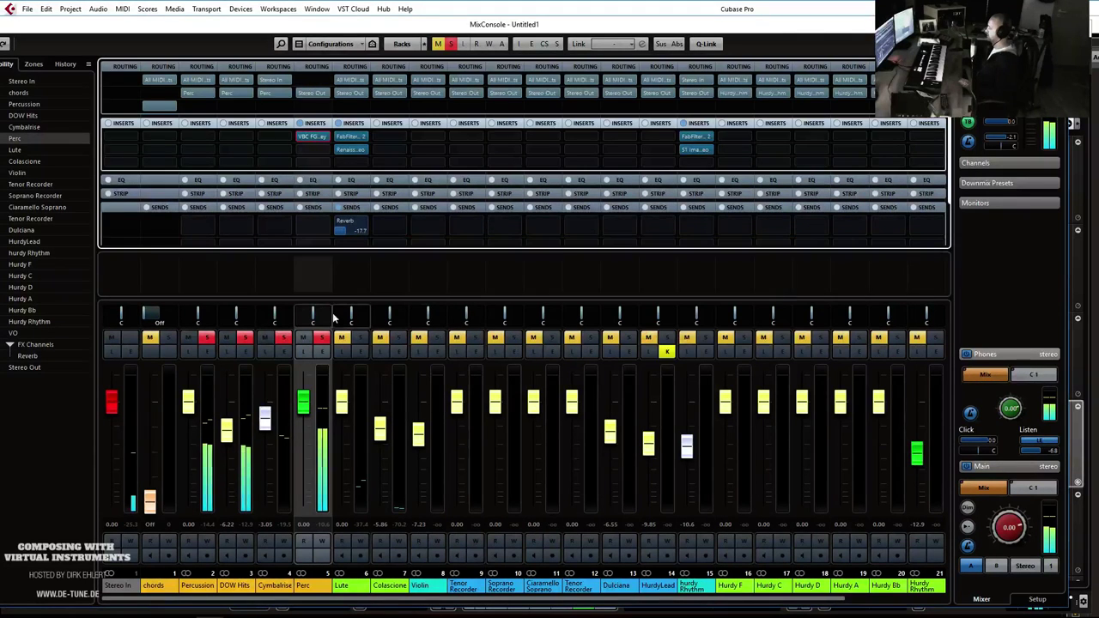
click(322, 337)
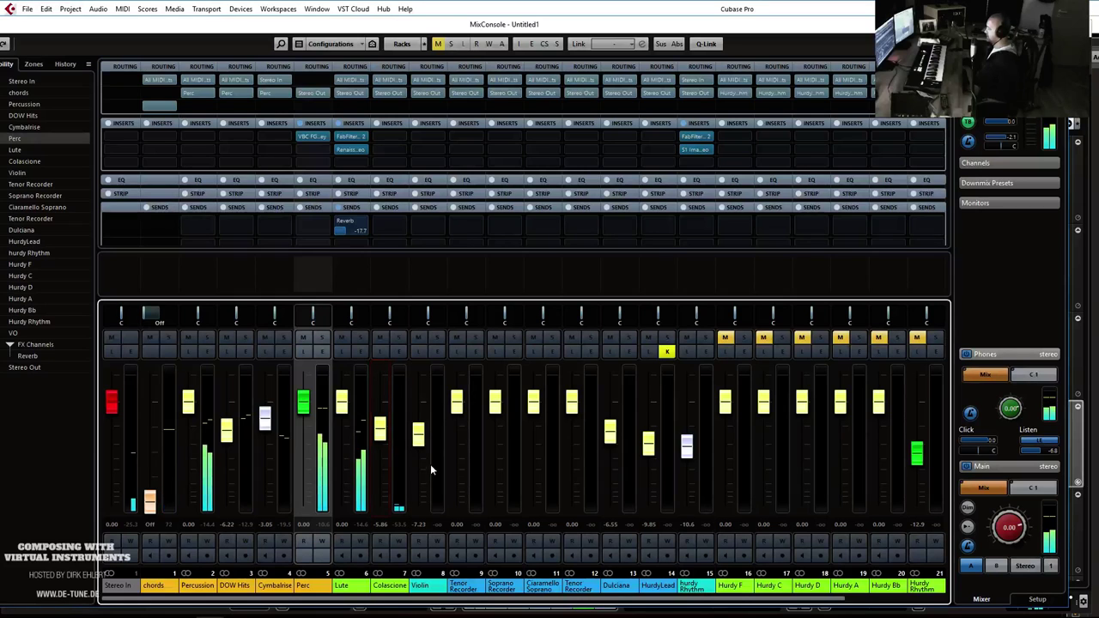
Add a send from the Violin channel to Reverb at about -11.9 dB.
click(438, 226)
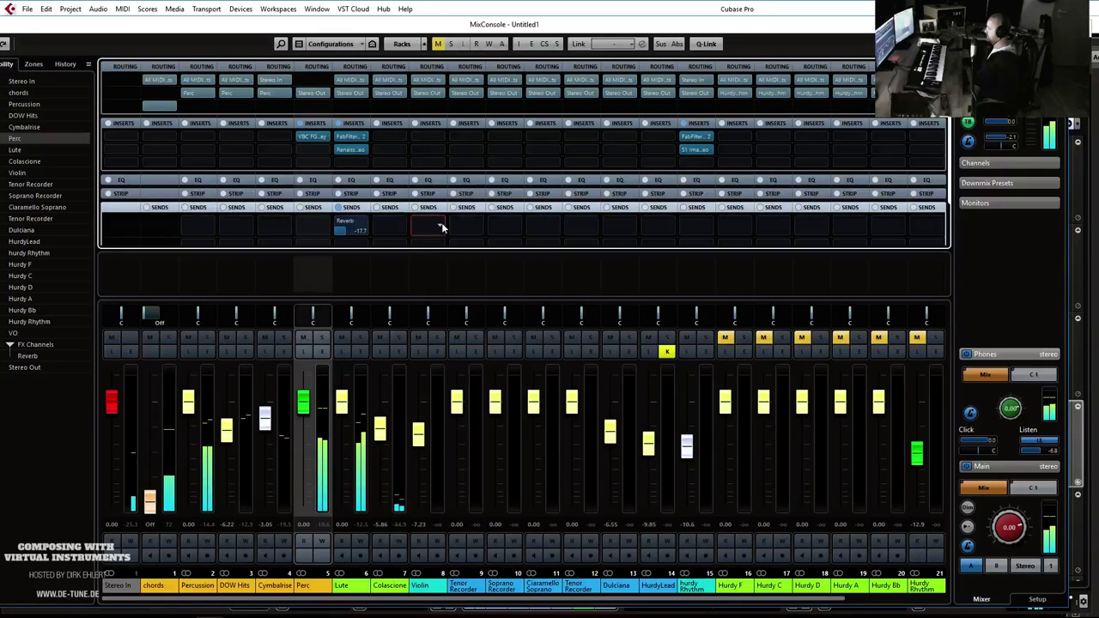
click(441, 227)
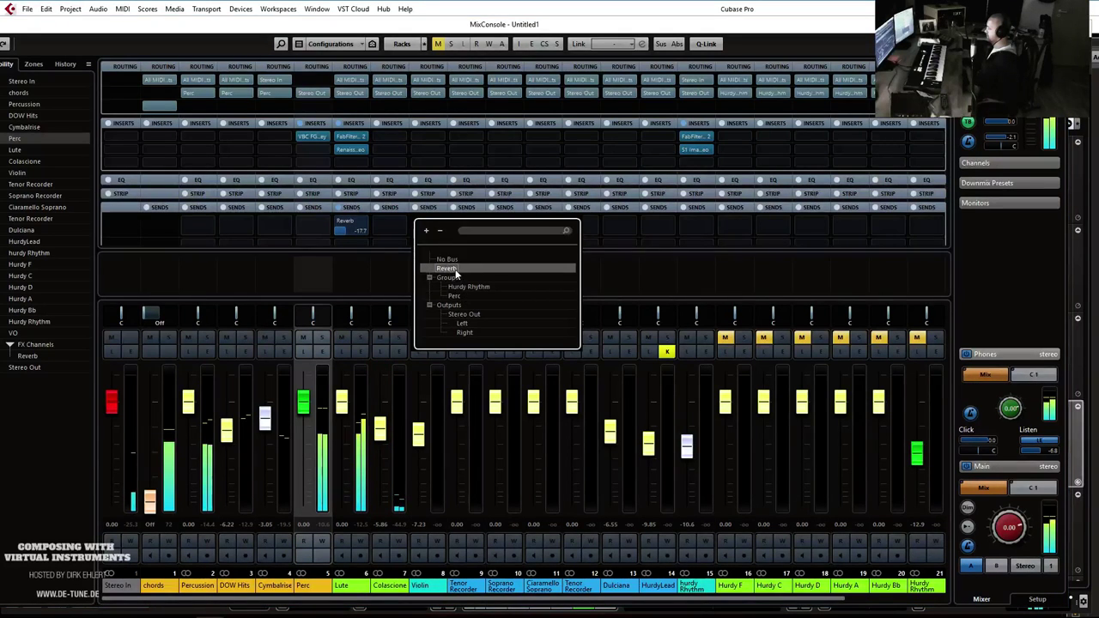
click(448, 268)
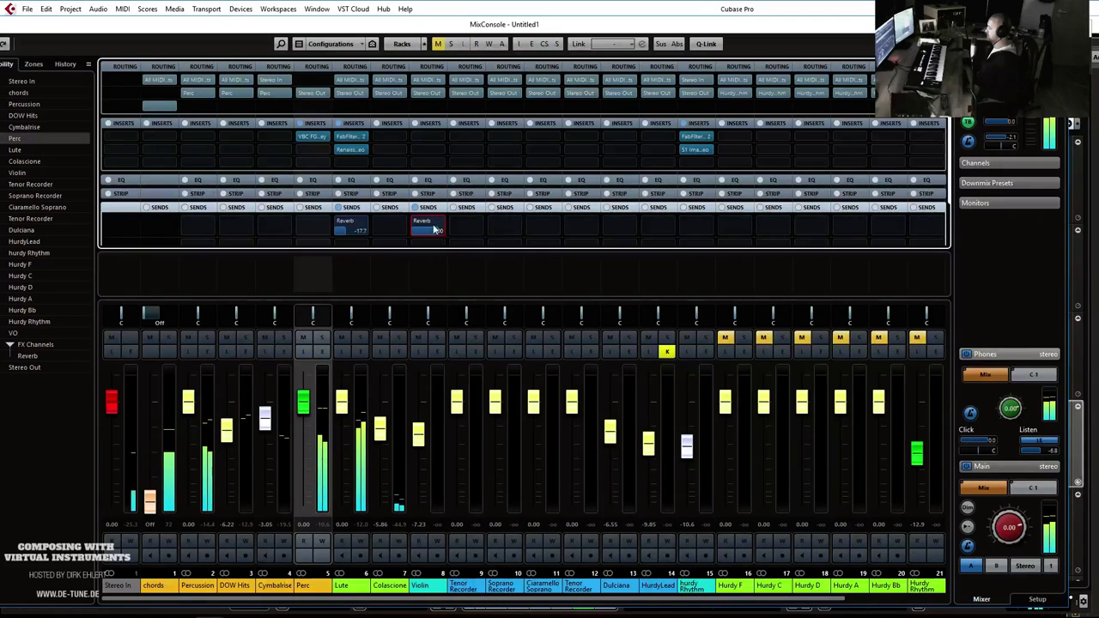
drag(412, 231, 414, 232)
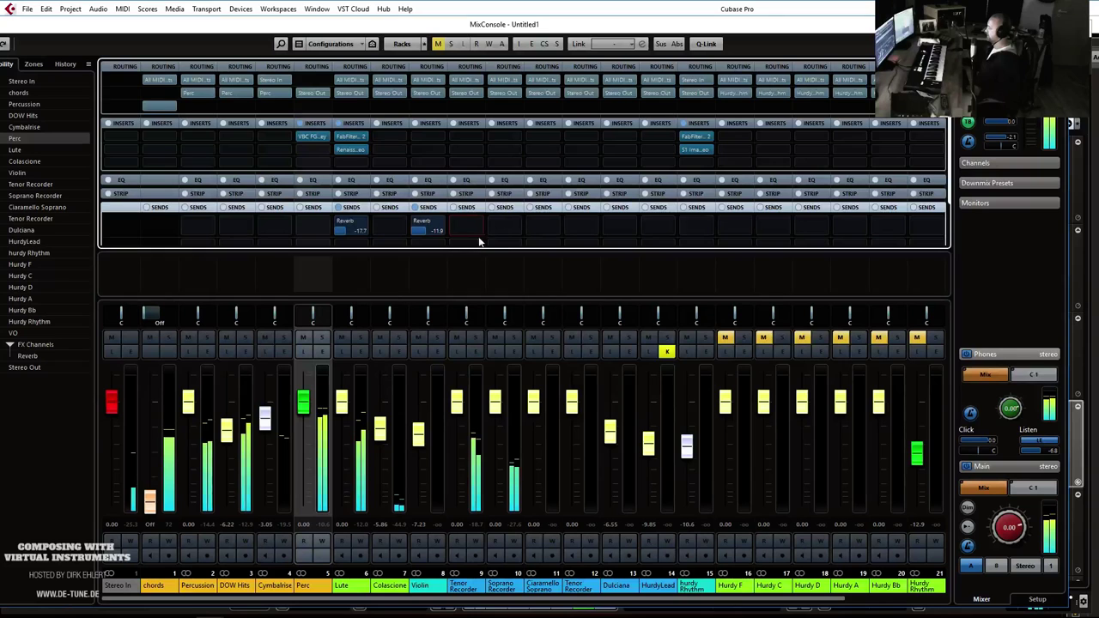
Solo the channel 9 Tenor Recorder and the Soprano Recorder, pan the Soprano Recorder to R20, and select both channels with Q-Link active.
click(475, 336)
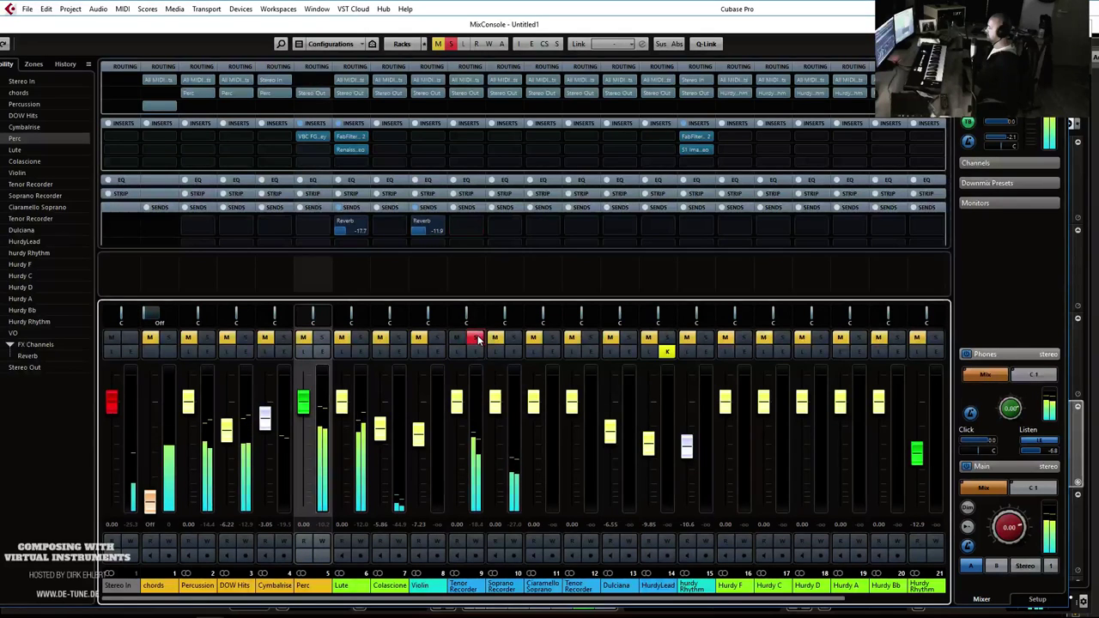
click(516, 339)
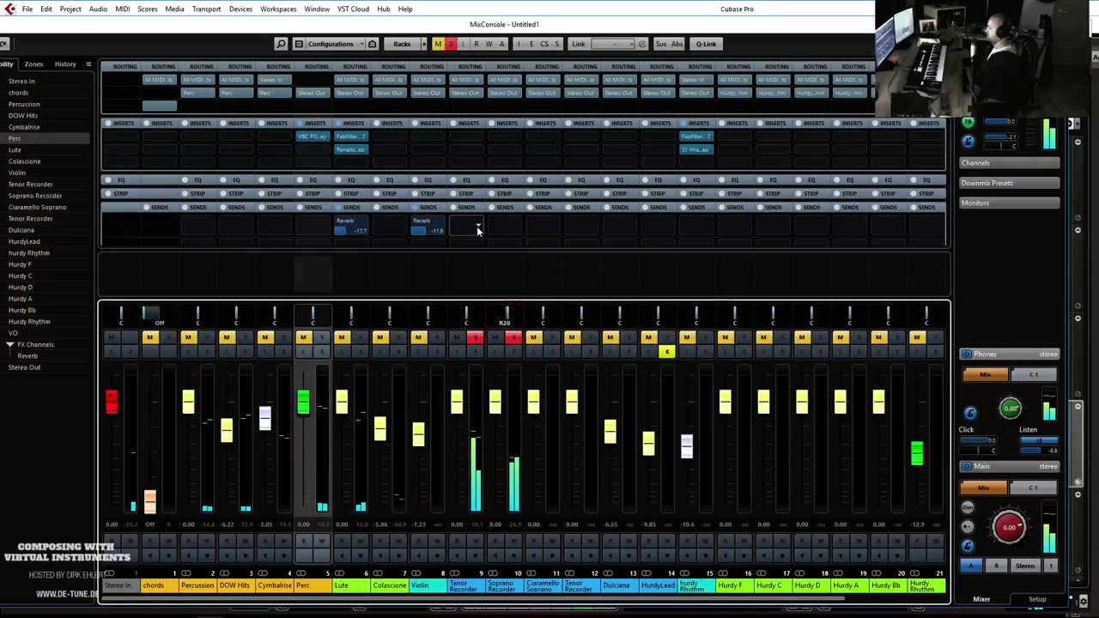
click(512, 424)
ctrl+click(475, 426)
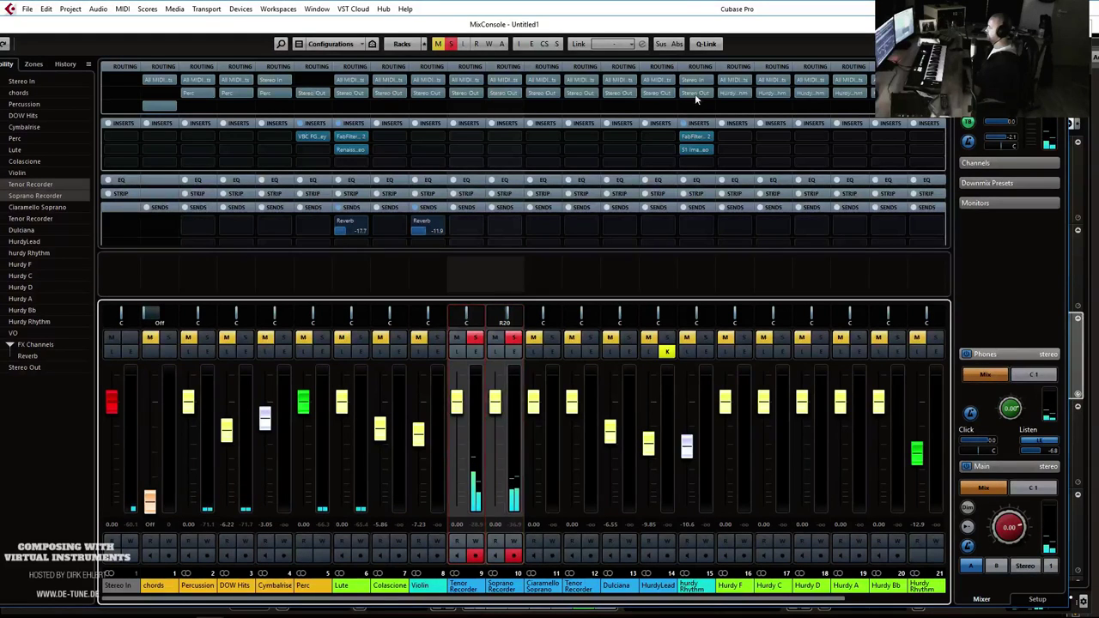
Add linked Reverb sends at about -12.7 dB to the selected Tenor and Soprano Recorder channels and take both out of solo.
click(480, 227)
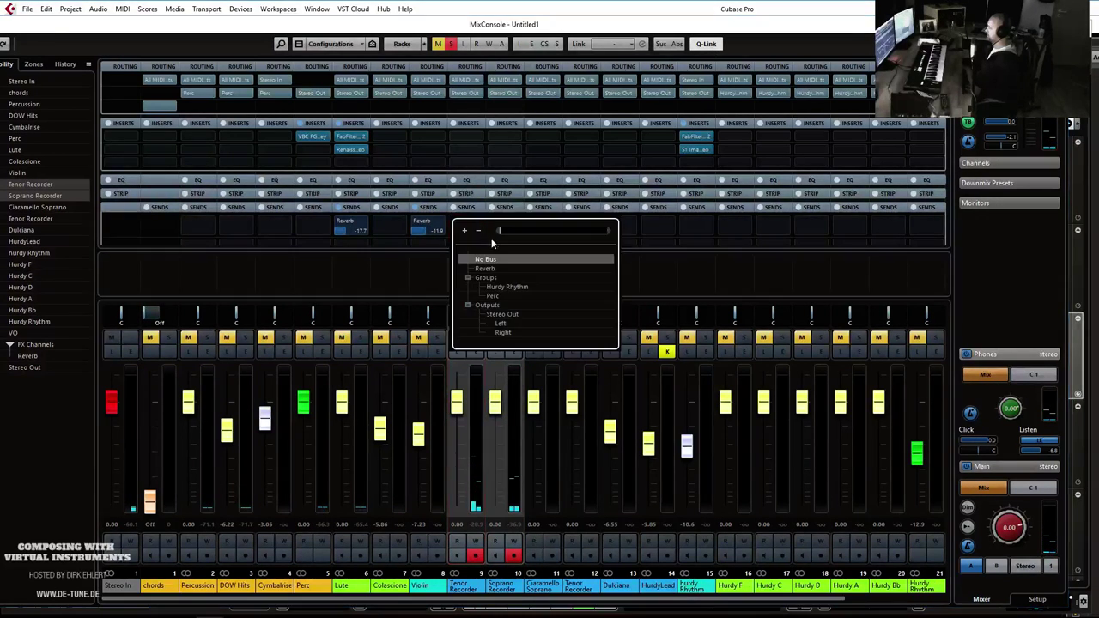
click(494, 269)
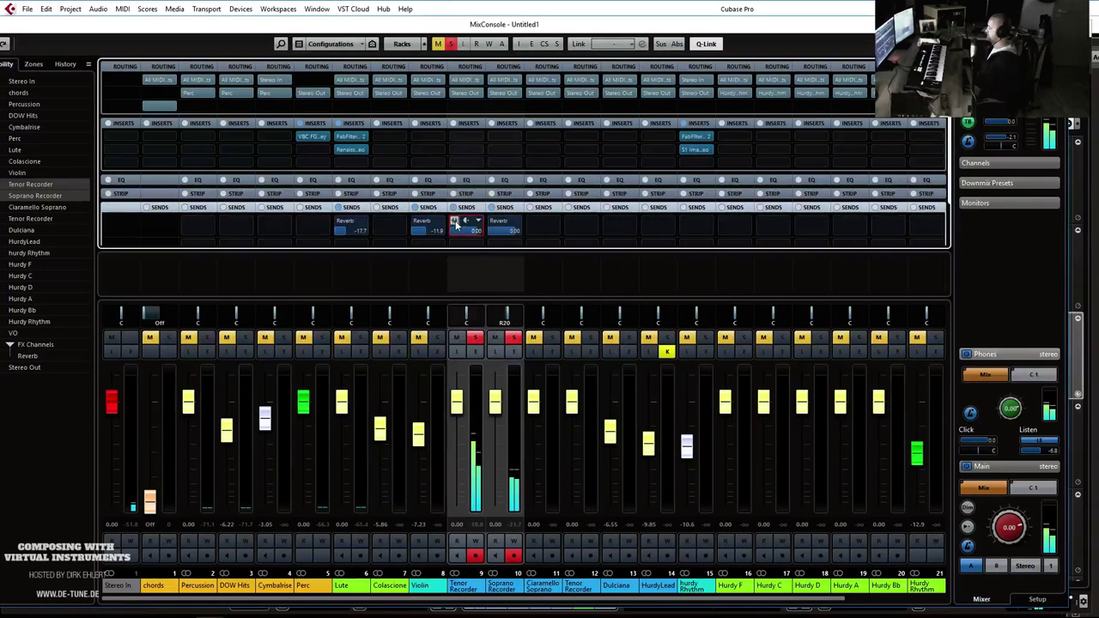
drag(457, 233, 466, 230)
click(475, 337)
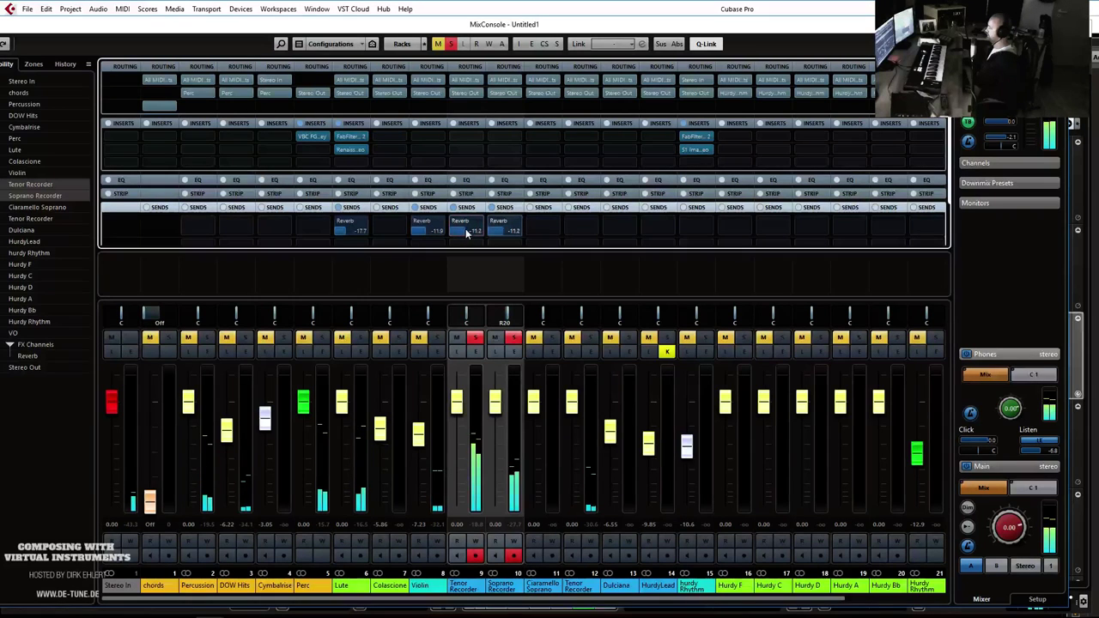
click(478, 337)
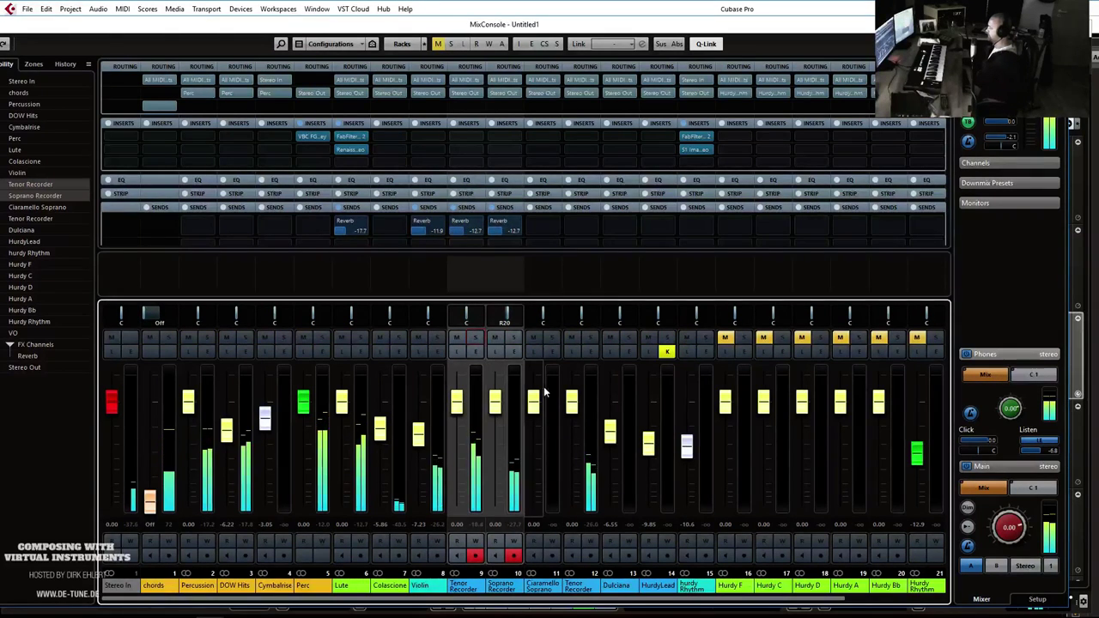
Add a send from the channel 12 Tenor Recorder to Reverb at about -11.9 dB.
click(592, 228)
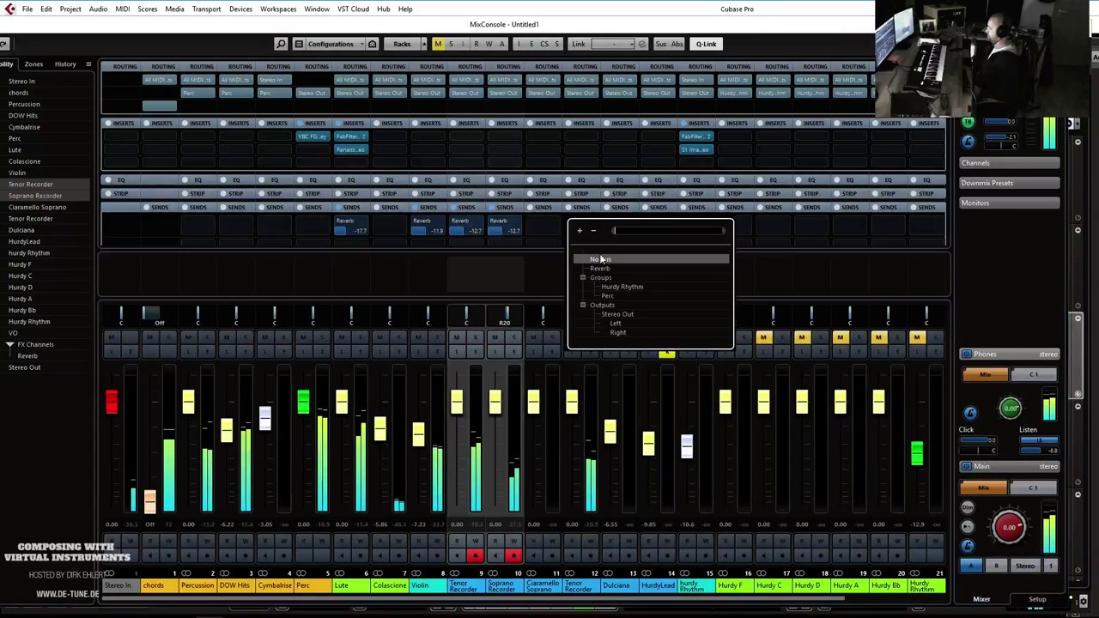
click(599, 270)
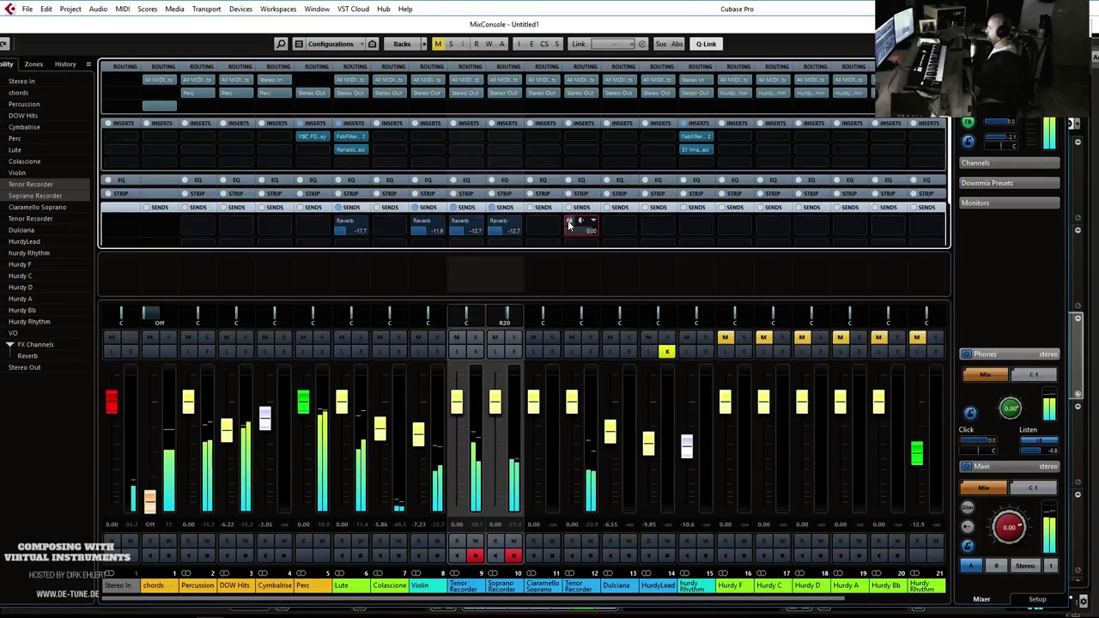
drag(572, 232, 565, 232)
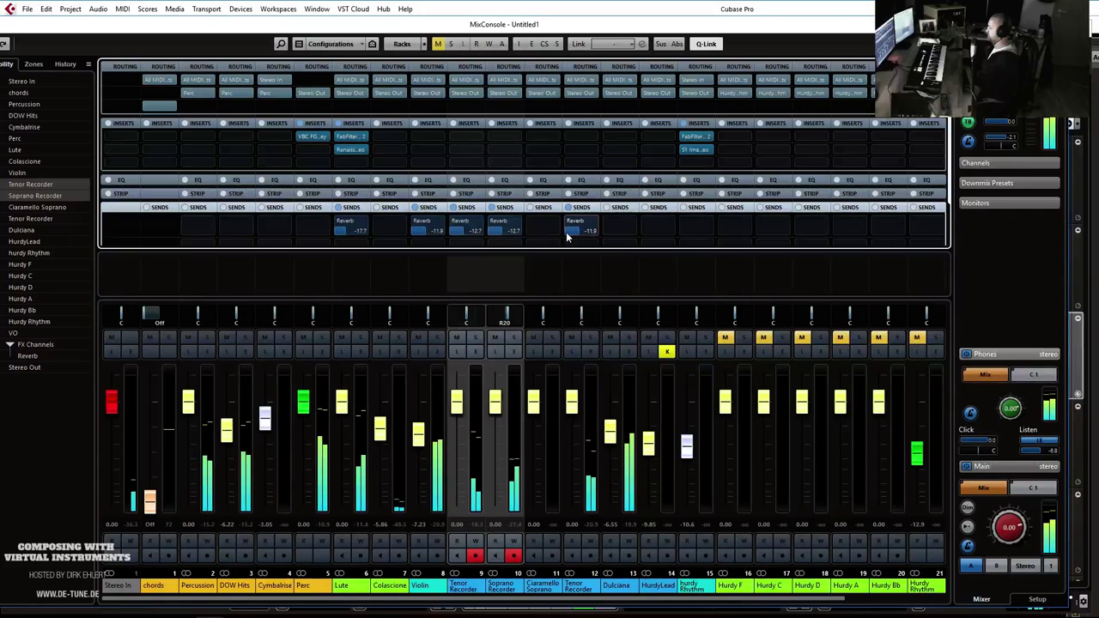
Set the Dulciana fader to about -6.24 dB and the hurdy Rhythm audio channel's fader to about -13.1 dB.
click(610, 433)
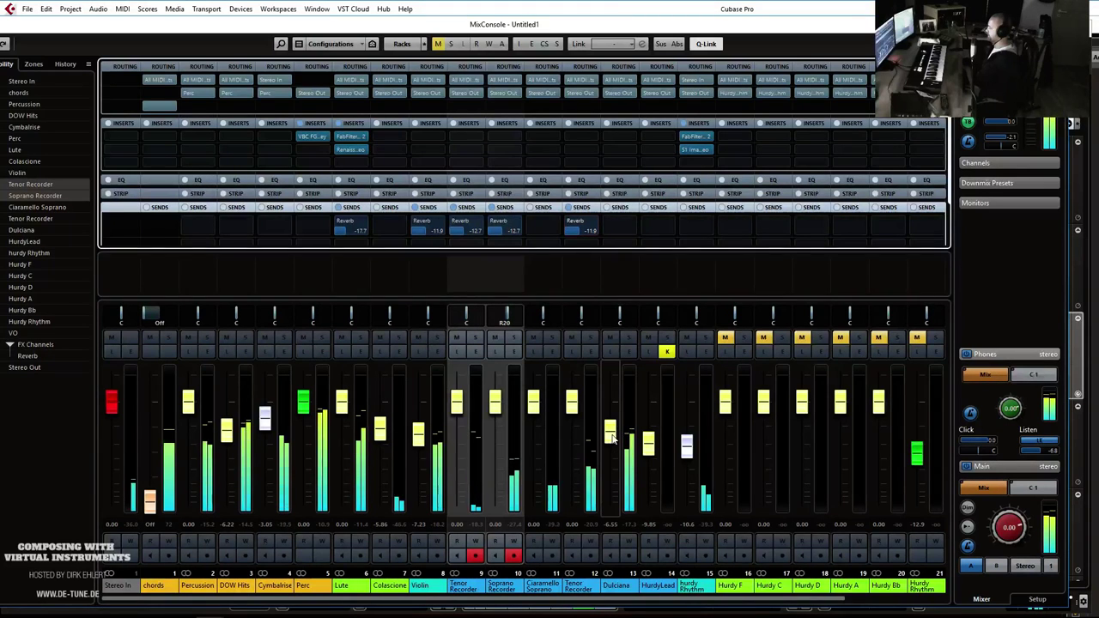
drag(612, 440, 612, 439)
drag(688, 417, 690, 427)
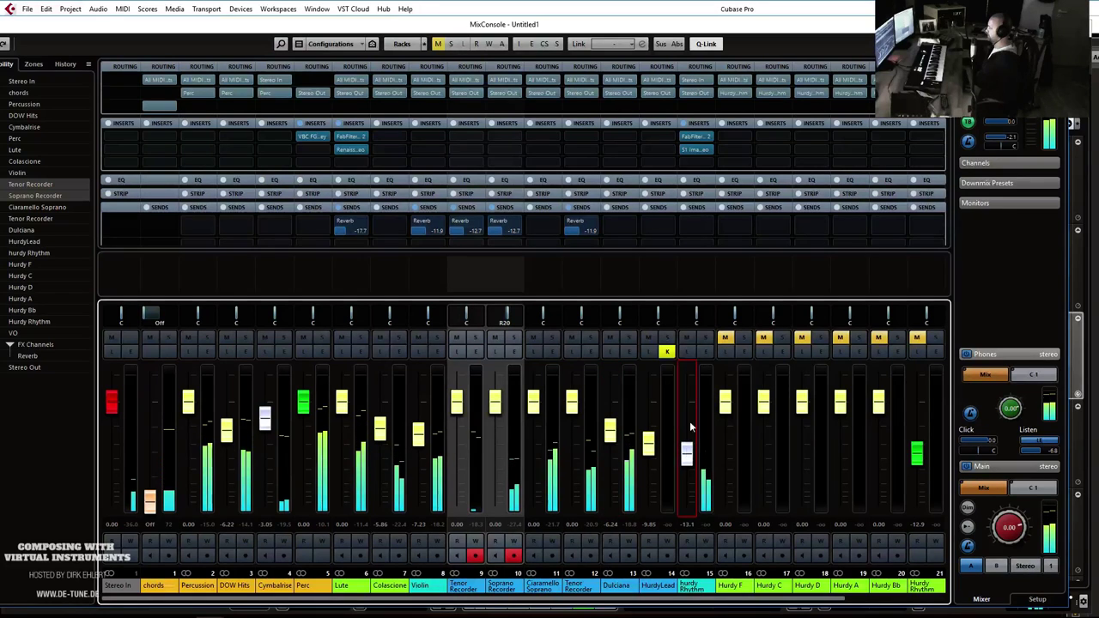
Add a hurdy Rhythm send to Reverb at about -8.69 dB, then trim its fader to -13.6 dB and Dulciana's to -5.95 dB.
click(709, 230)
click(714, 269)
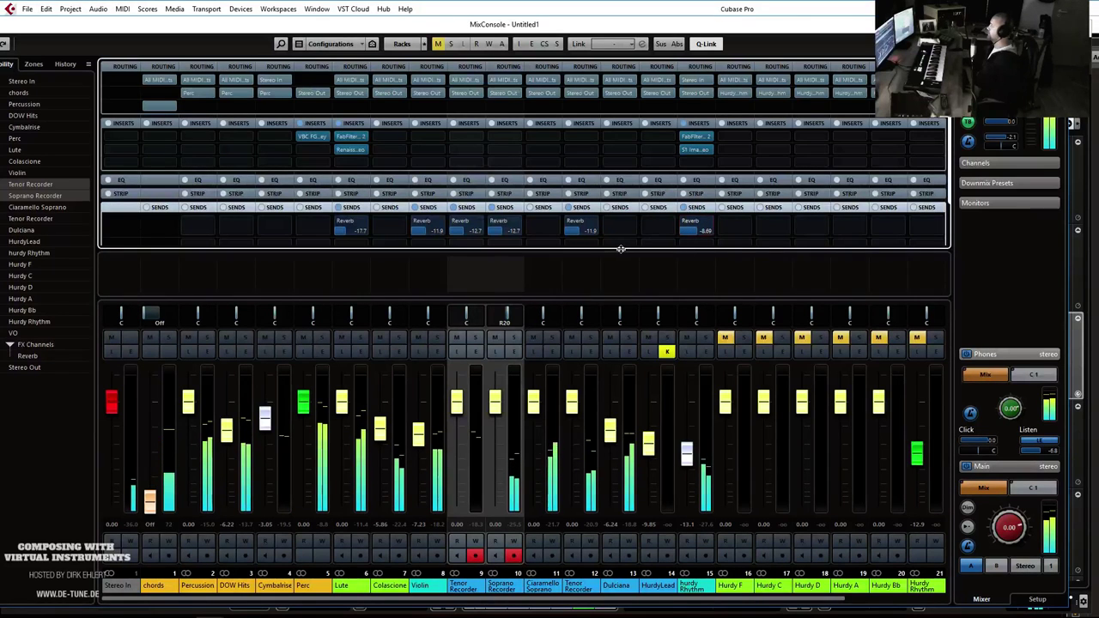
drag(689, 455, 689, 457)
drag(610, 429, 610, 428)
Add a send from HurdyLead to Reverb at about -10.6 dB and lower the HurdyLead fader to about -12.0 dB.
click(669, 229)
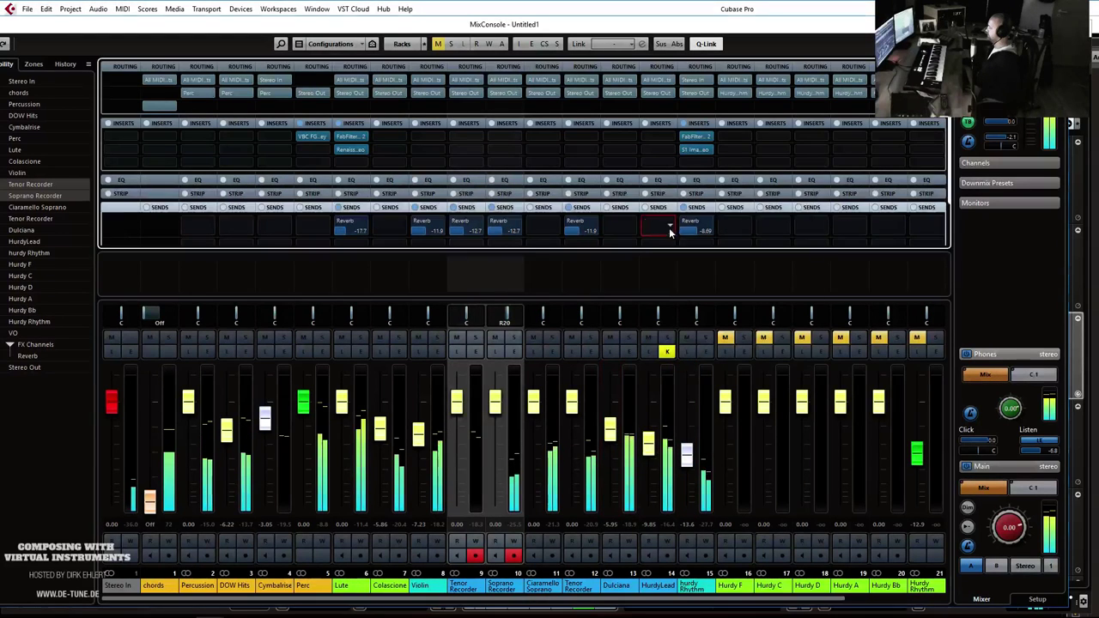
click(682, 268)
drag(646, 225, 647, 237)
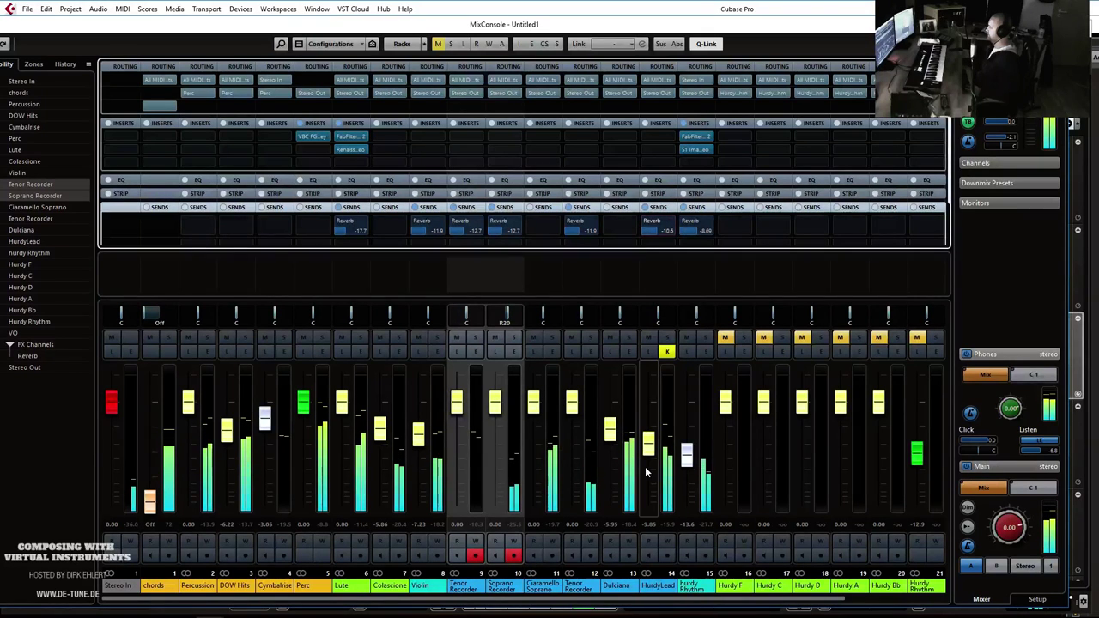
drag(646, 445, 649, 460)
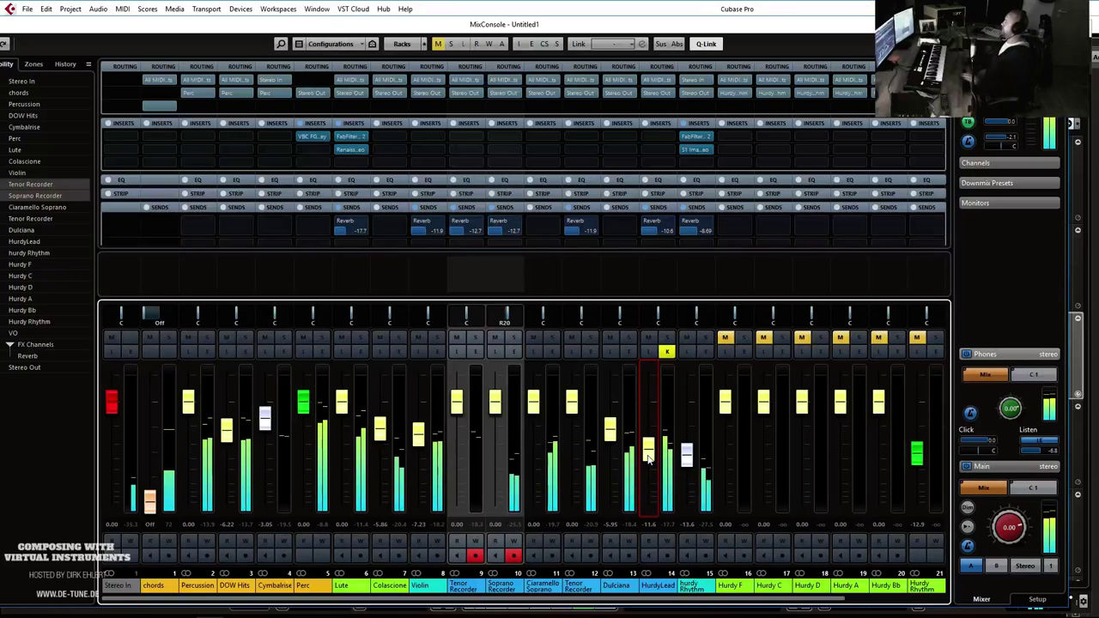
drag(648, 447, 650, 456)
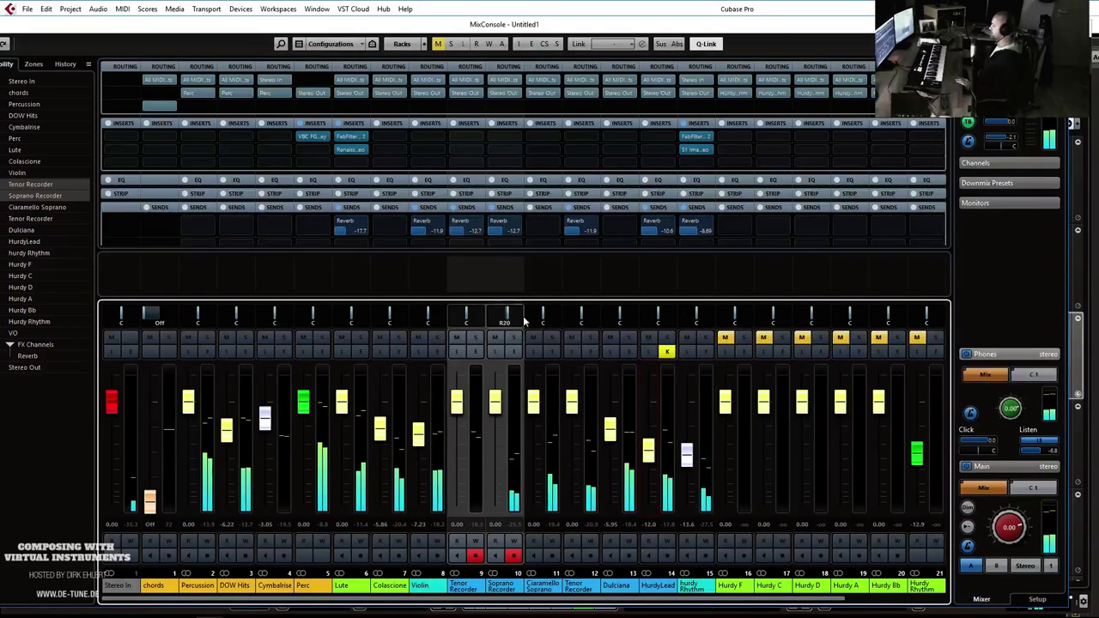
Stop playback, select the Lute track and save the project as Reminascente in the Fluffy Audio folder.
drag(696, 24, 0, 24)
key(space)
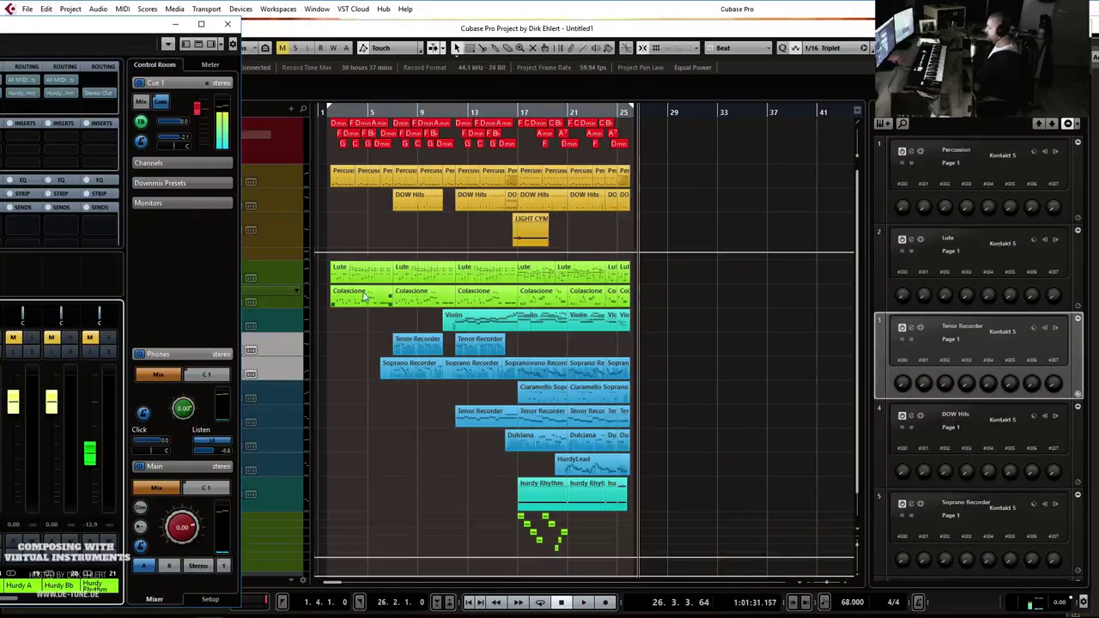
click(288, 267)
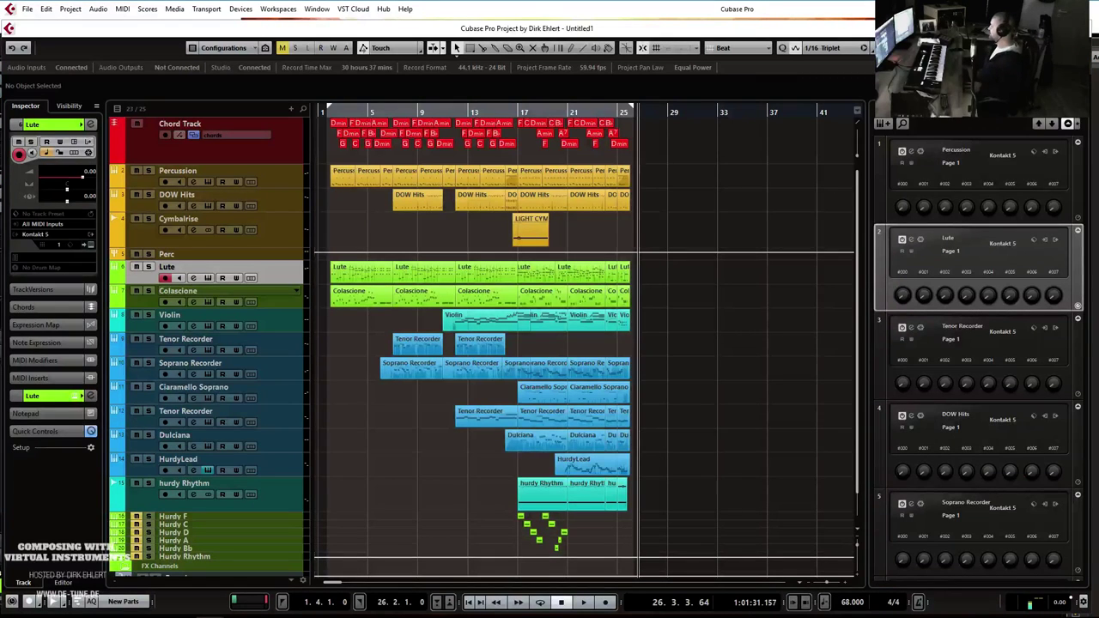
key(ctrl+s)
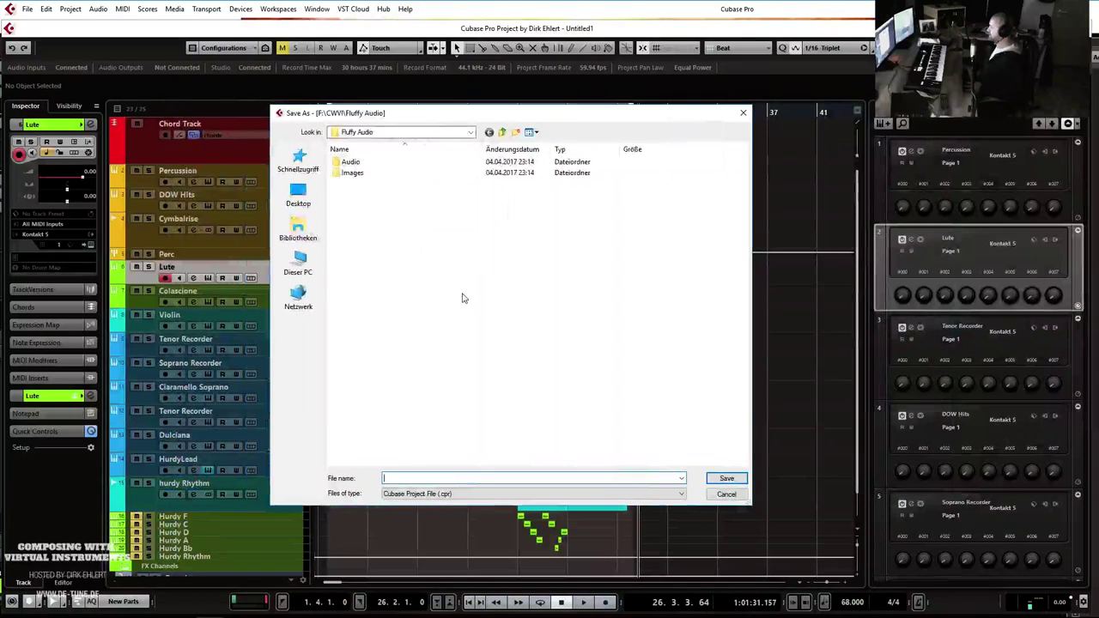
text(Remina)
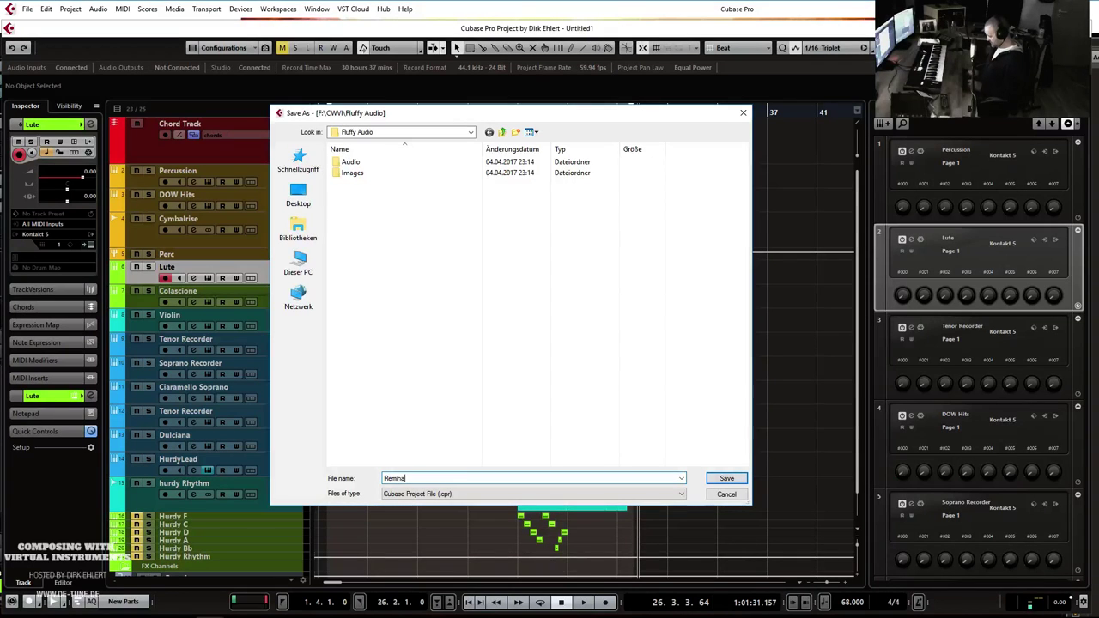
text(iscente)
key(Return)
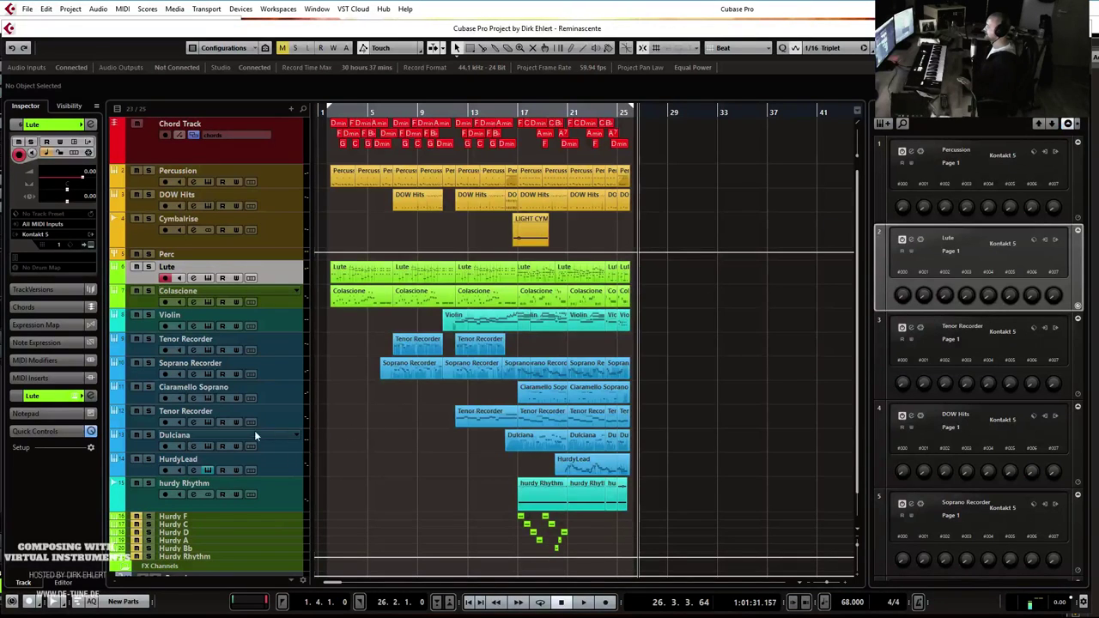
Collapse the instrument rack's quick controls and add an instrument track using Engine 2, routed to Stereo Out.
click(1067, 125)
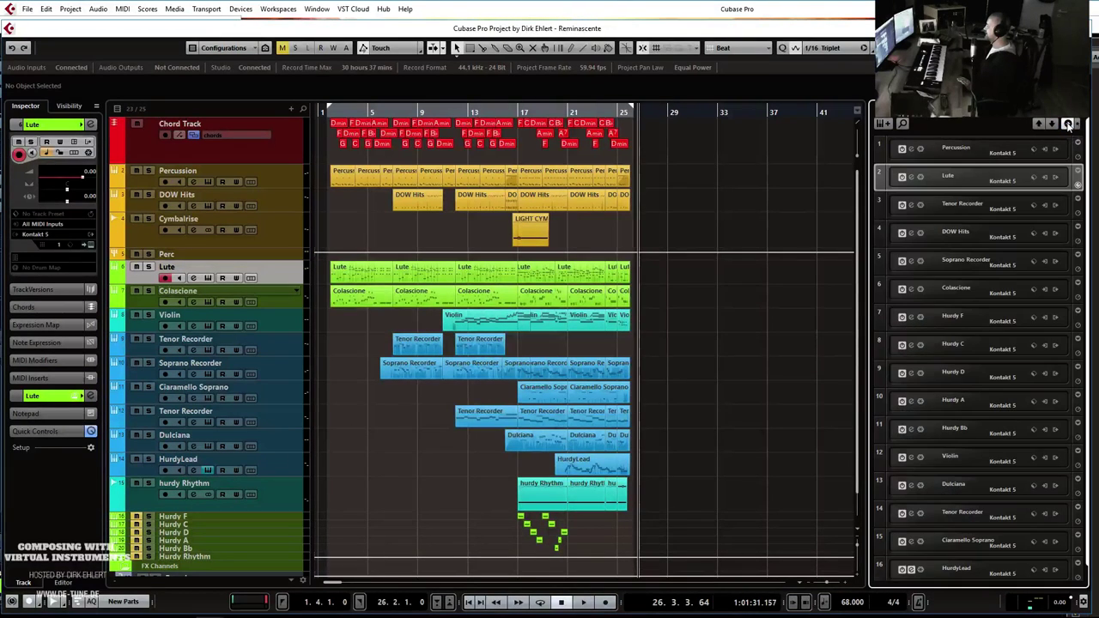
scroll(902, 316, down, 1)
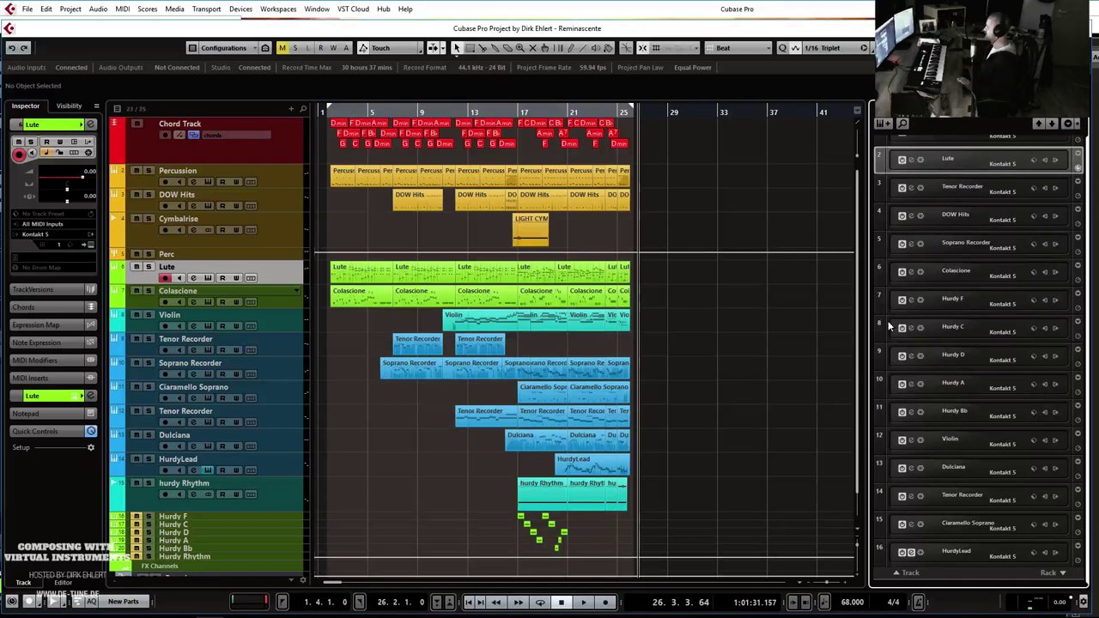
click(906, 571)
click(516, 304)
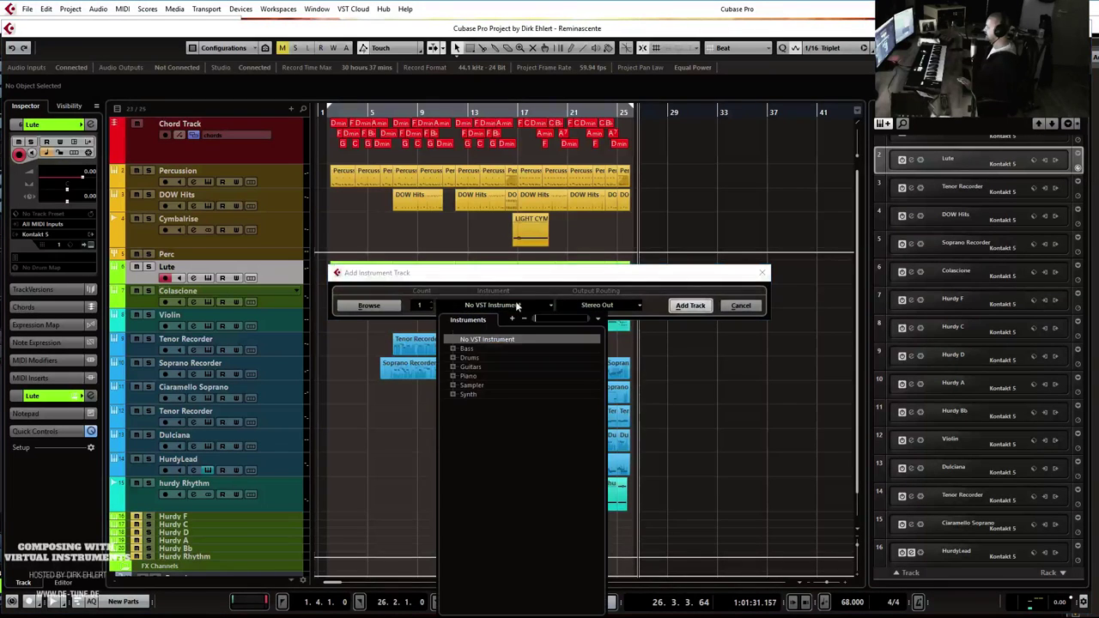
click(452, 384)
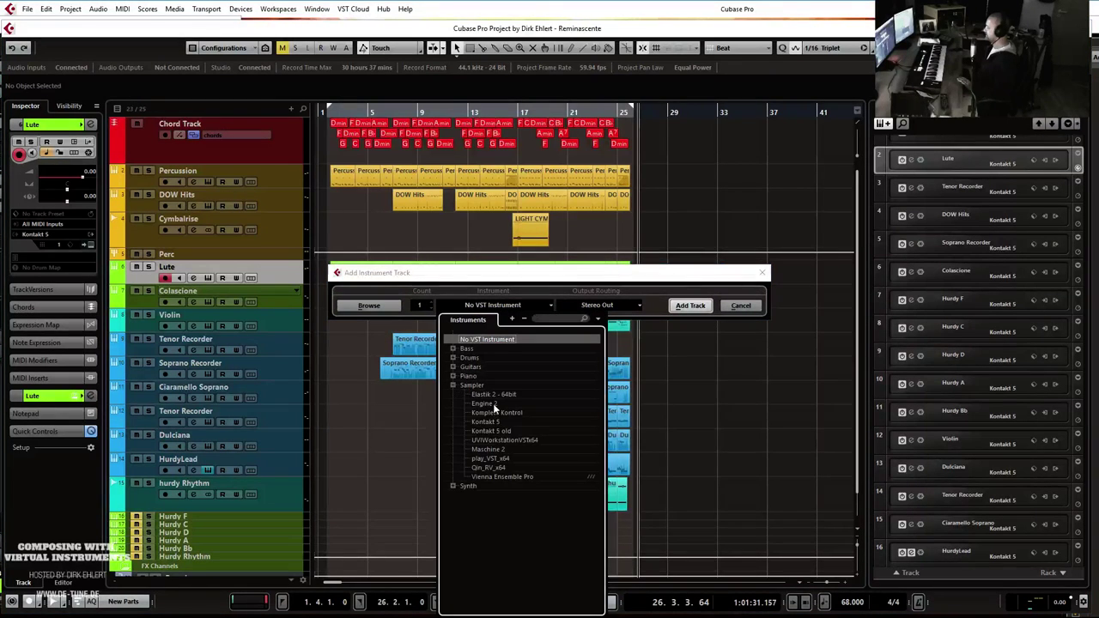
click(485, 422)
click(689, 305)
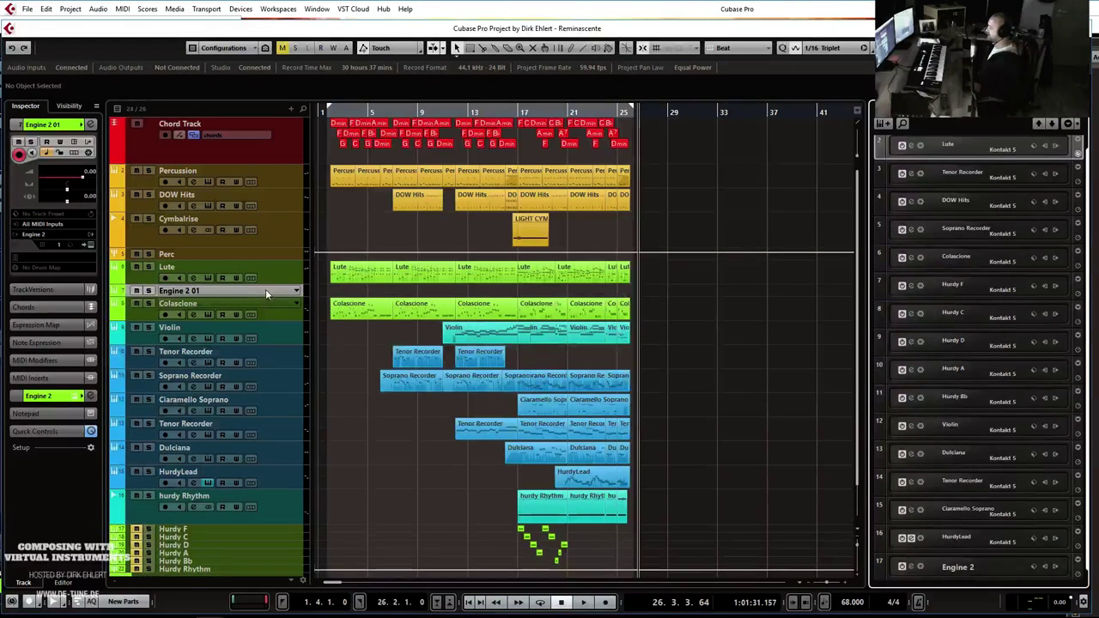
Move the Engine 2 01 track above Percussion, colour it orange and increase its track height.
drag(273, 291, 279, 172)
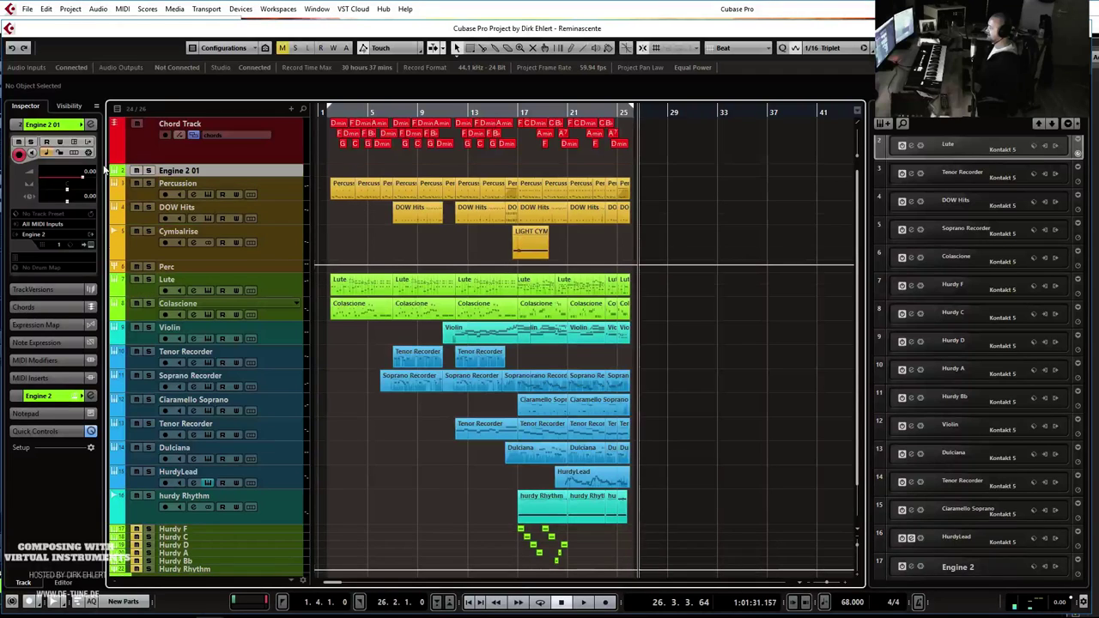
click(86, 129)
click(116, 129)
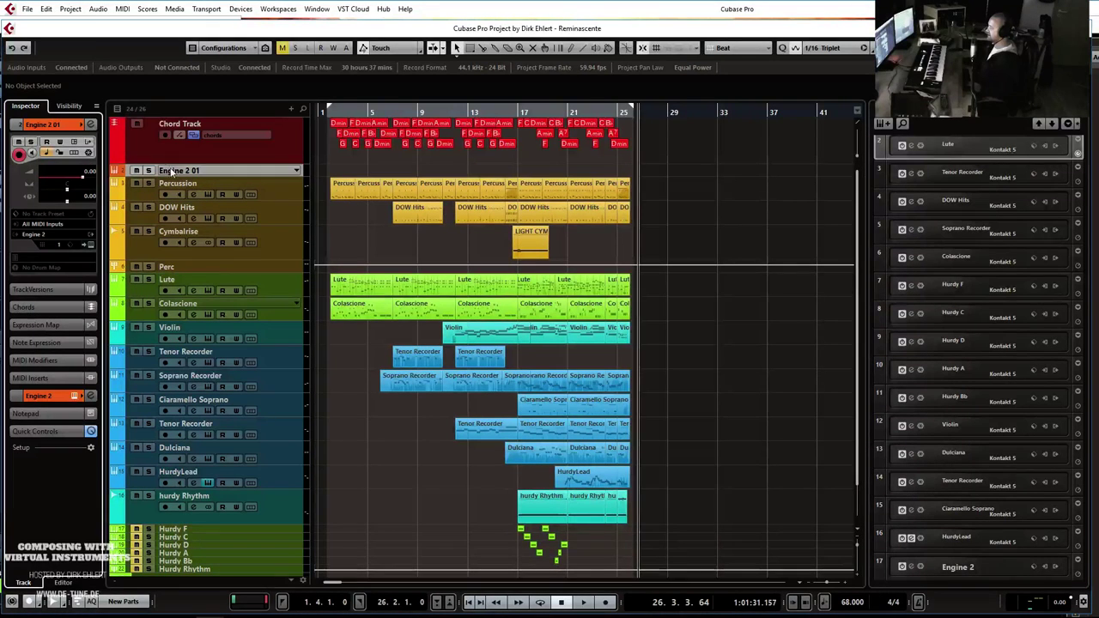
drag(172, 177, 175, 221)
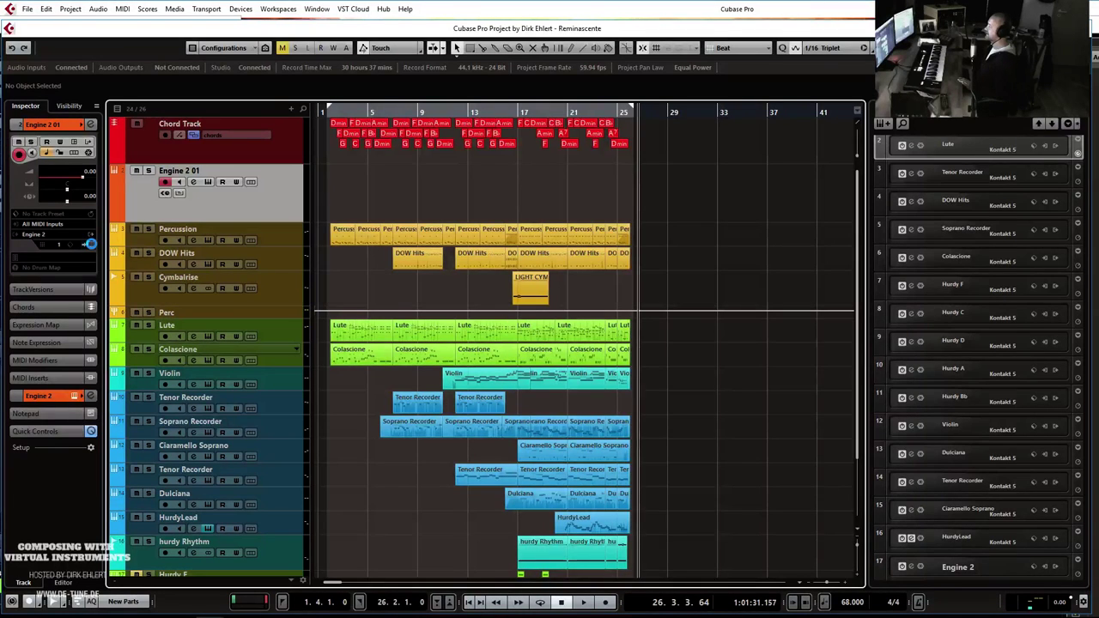
Load CELTIA Female Solo Voice from ERA II Vocal Codex into Engine 2 and lower the track volume to -12.0 dB.
click(91, 246)
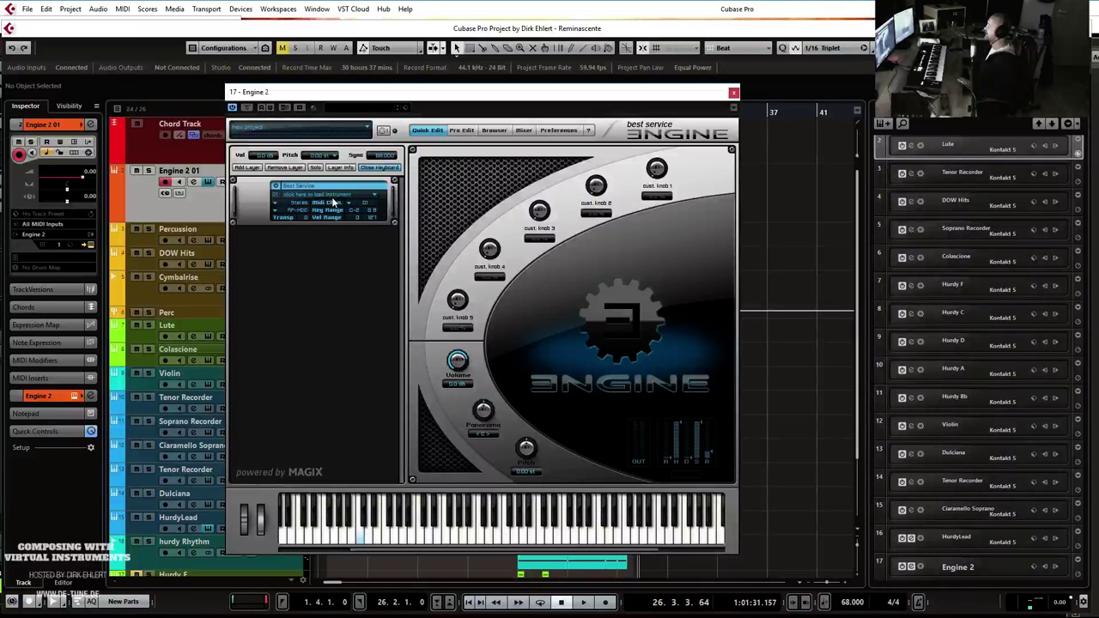
click(327, 201)
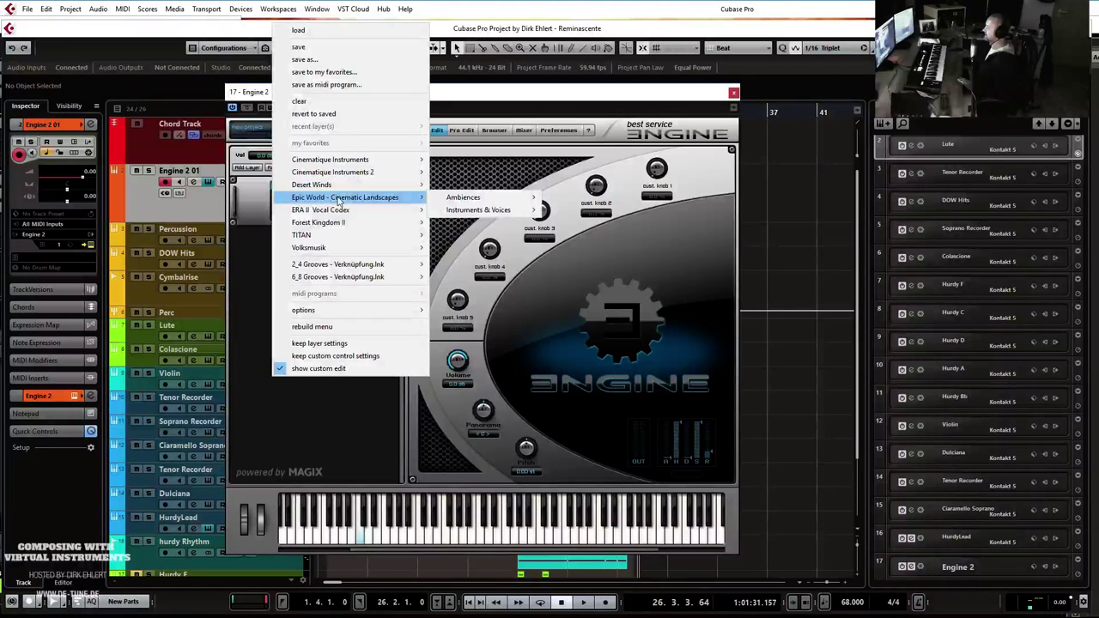
mouse_move(337, 210)
mouse_move(474, 212)
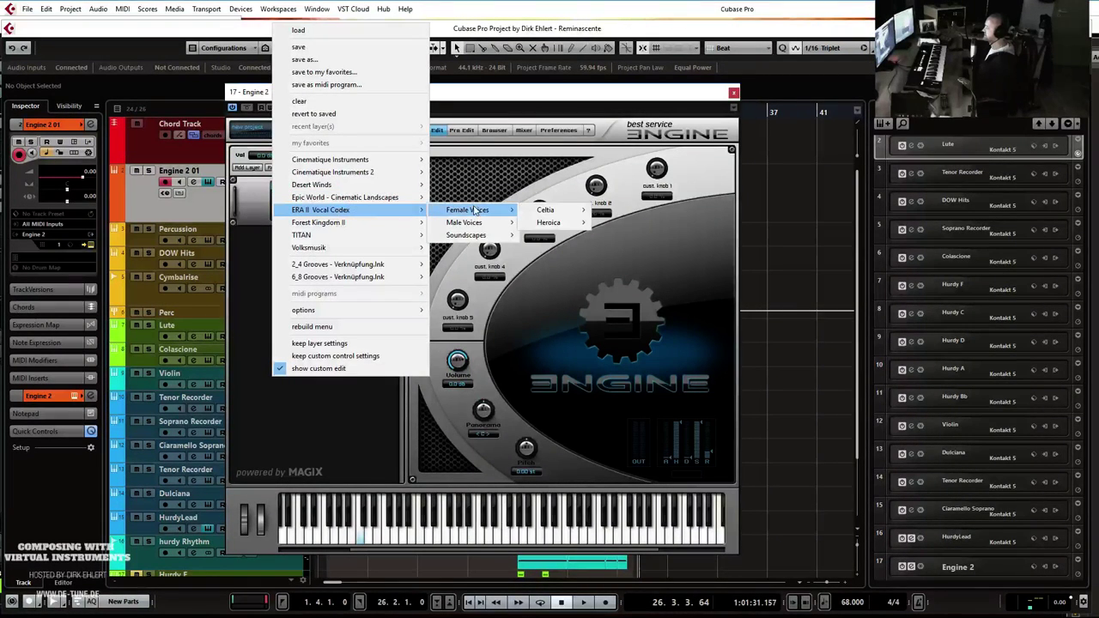
mouse_move(579, 210)
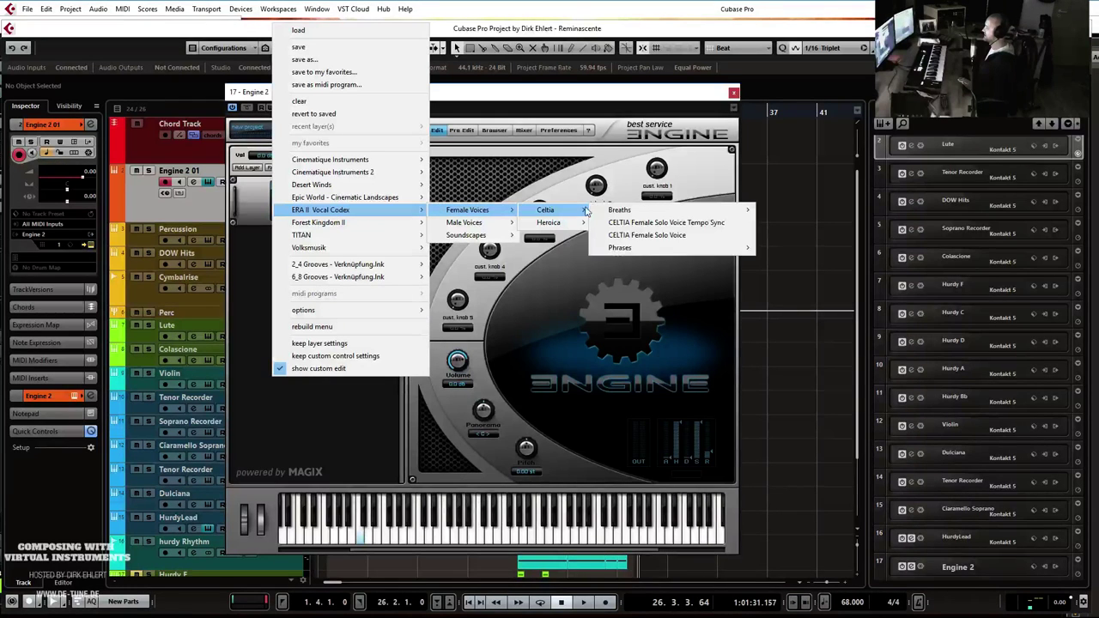
click(646, 235)
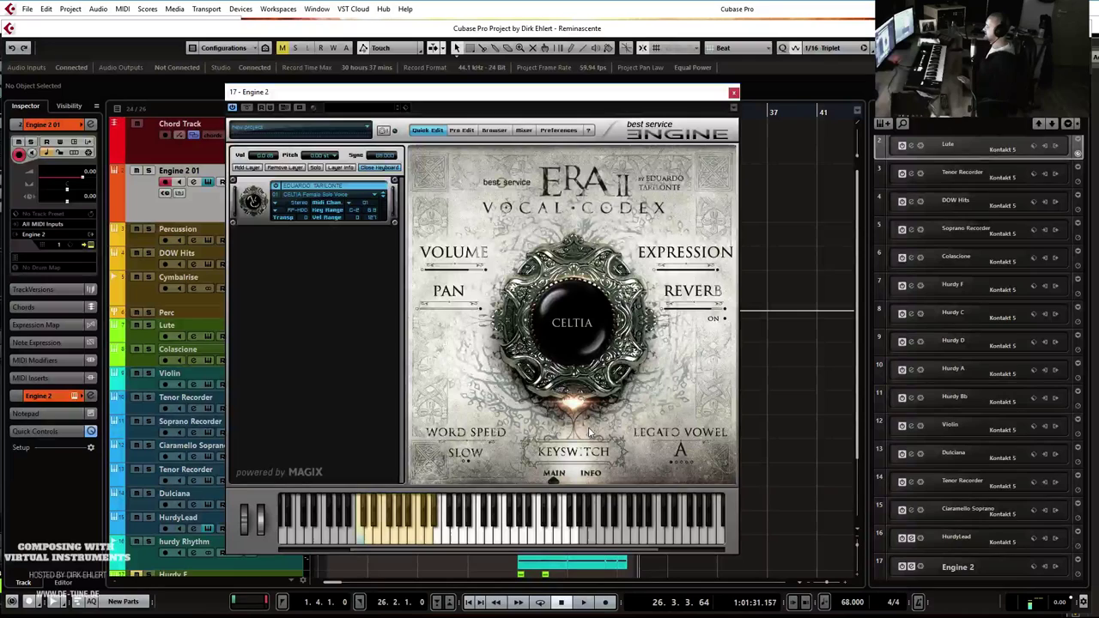
drag(82, 179, 64, 176)
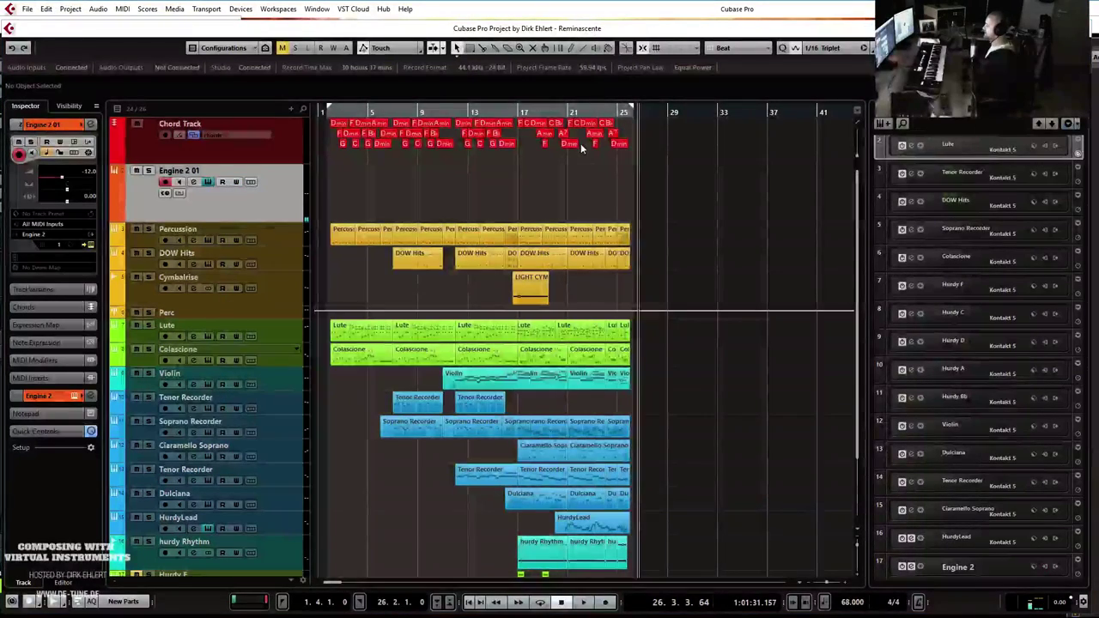
Raise the Engine 2 01 volume to -8.68 dB and play the arrangement from bar 19 to the end.
click(551, 125)
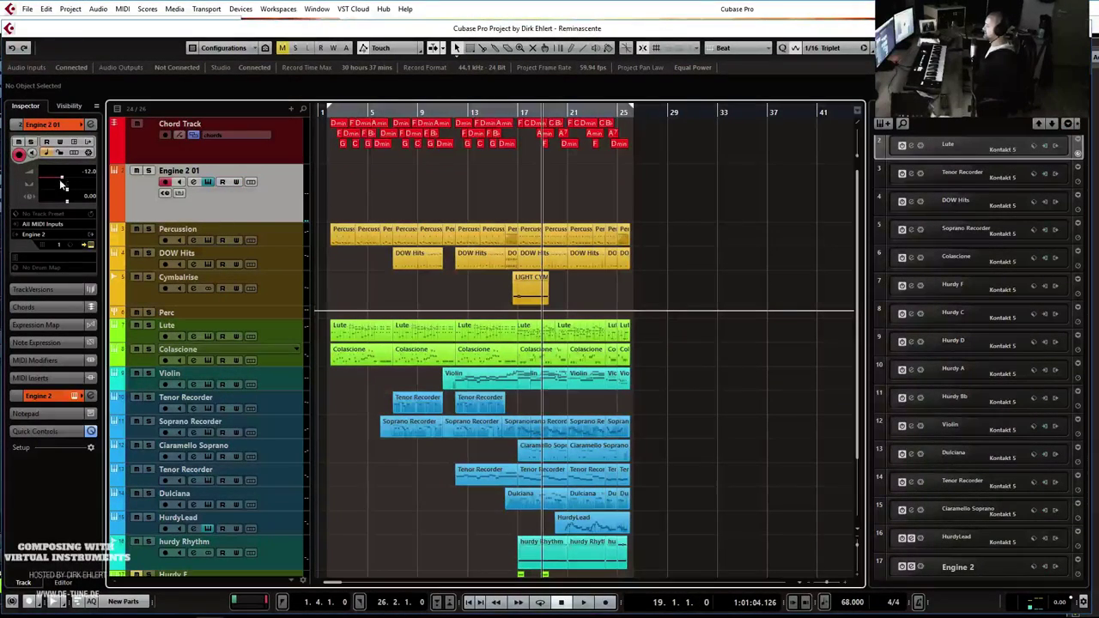
drag(61, 183, 66, 182)
key(space)
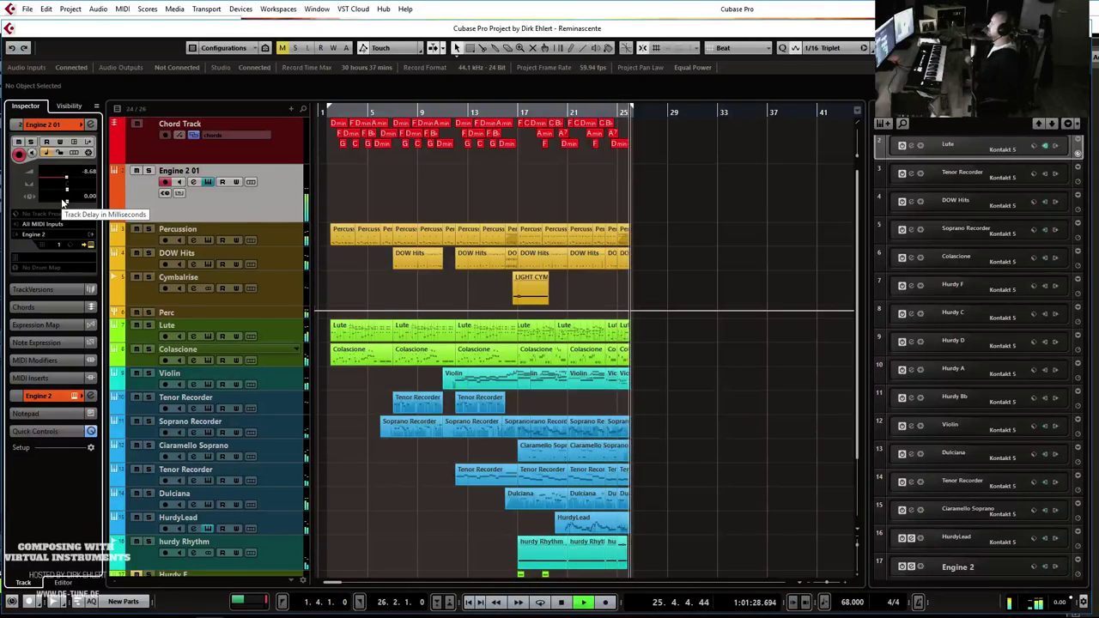
key(space)
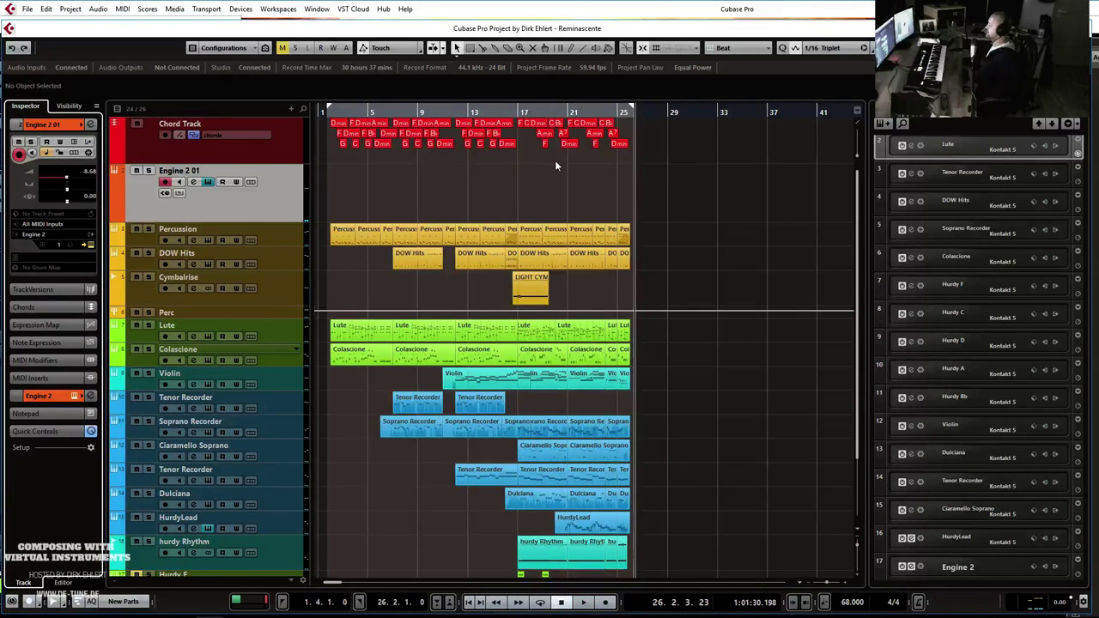
Set the Engine 2 01 volume to -12.0 dB and record a solo voice melody from bar 19 to bar 26.
click(560, 113)
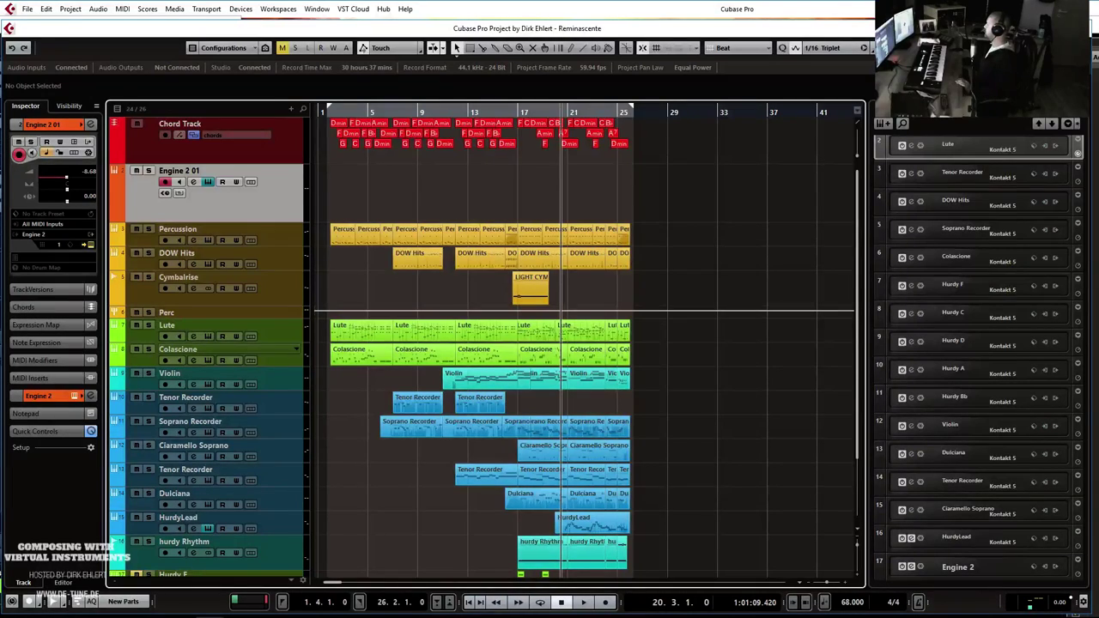
key(e)
drag(563, 48, 463, 54)
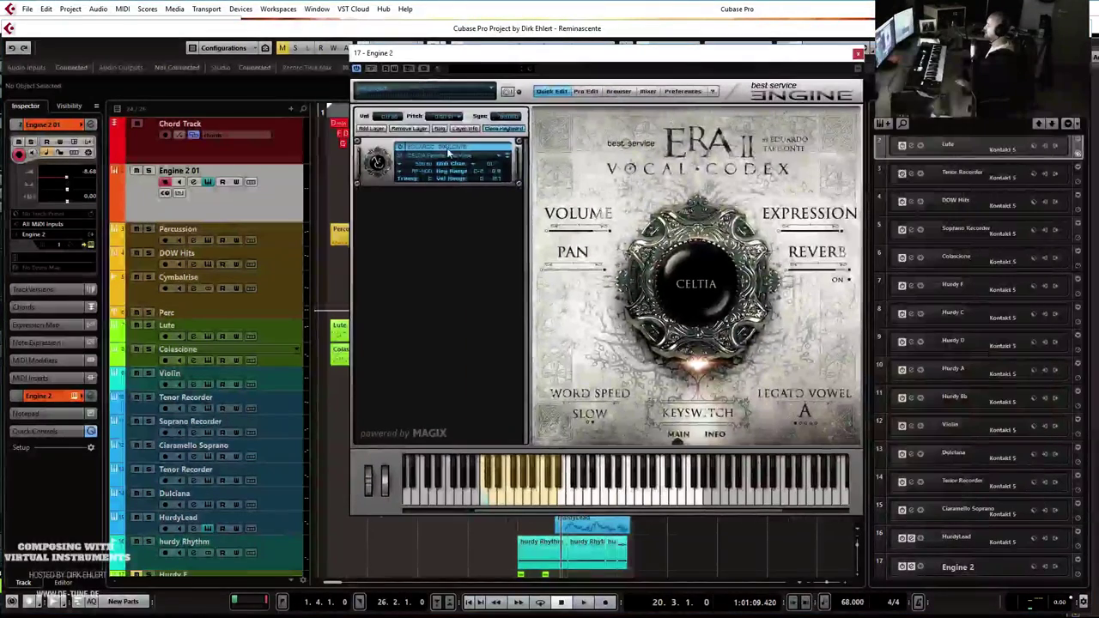
key(e)
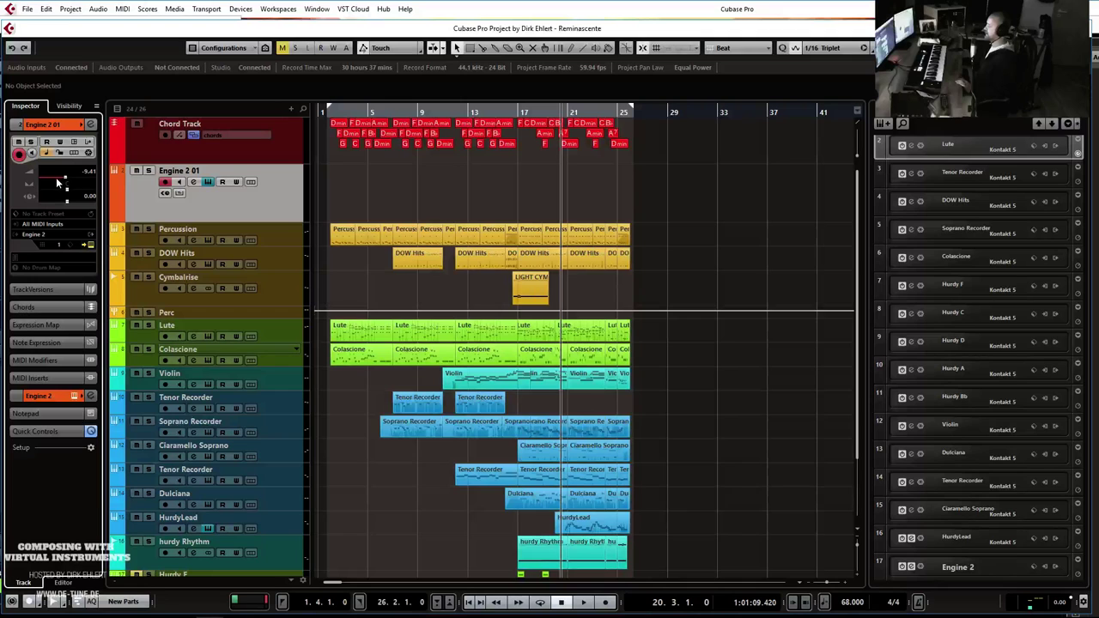
click(65, 179)
click(554, 111)
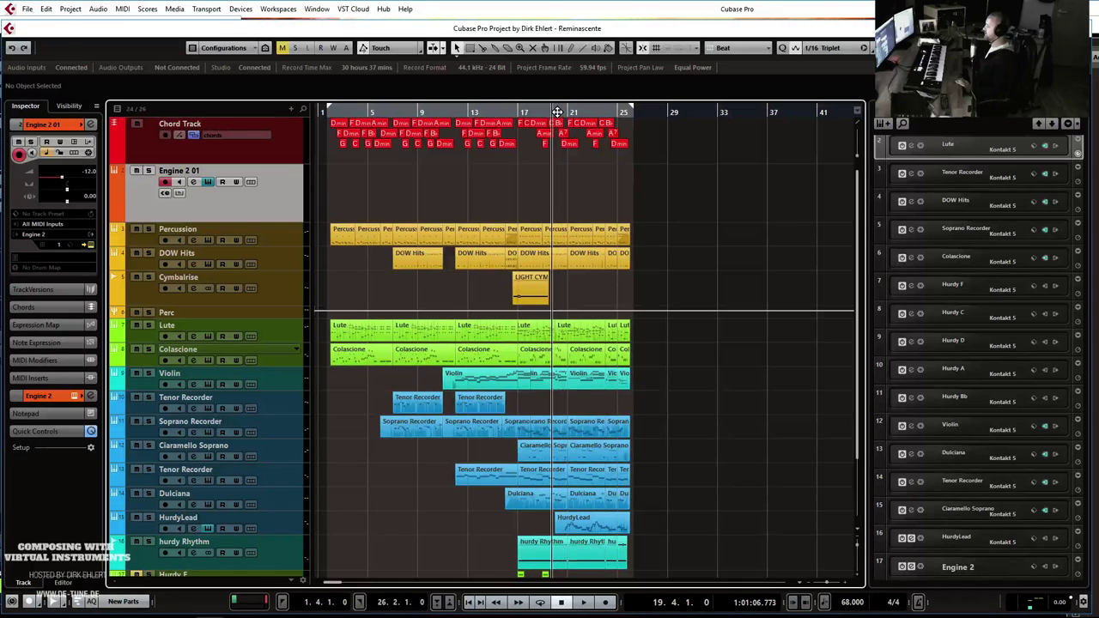
key(KP_Multiply)
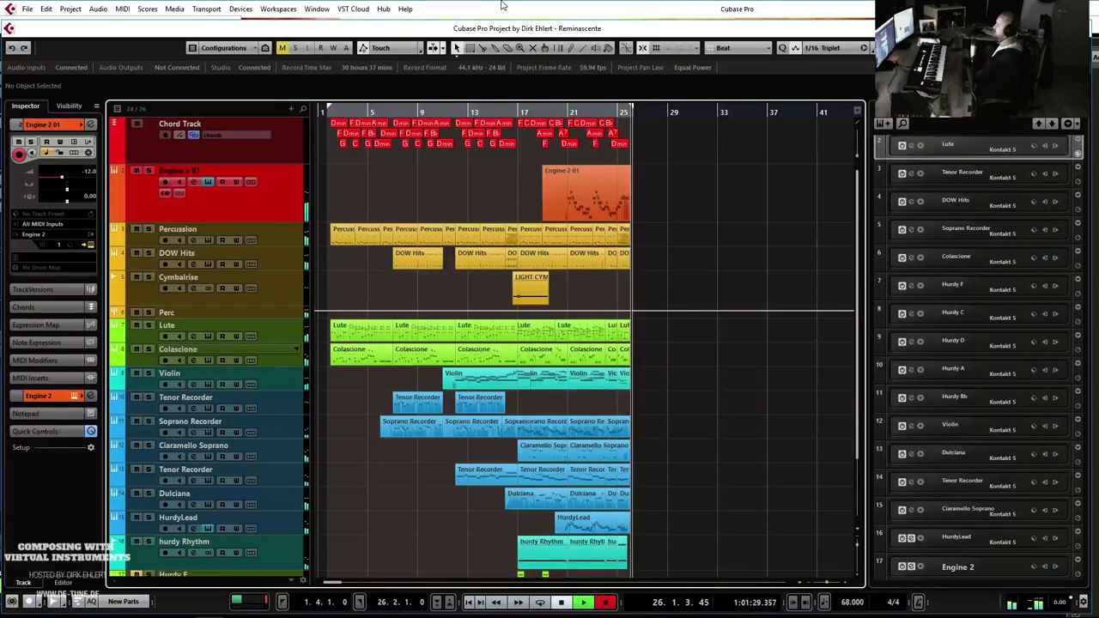
key(space)
Raise the last two notes of the recorded voice part, ending on D4, and shorten the final note to 0.1.0.44.
double_click(606, 209)
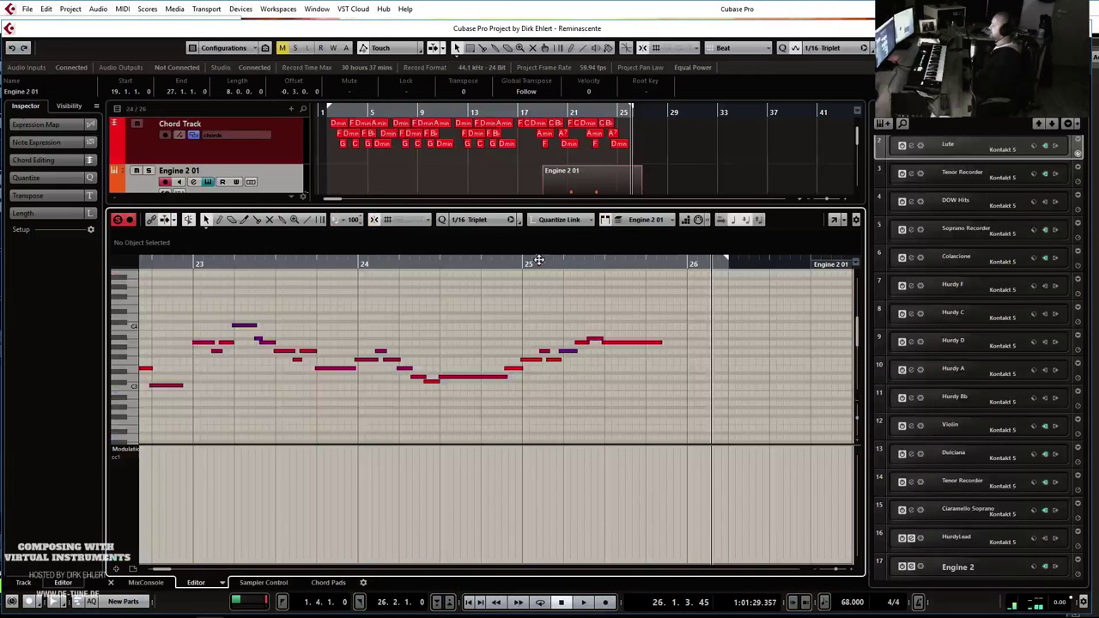
click(599, 340)
click(601, 344)
key(Up)
key(Up)
key(Up)
key(Up)
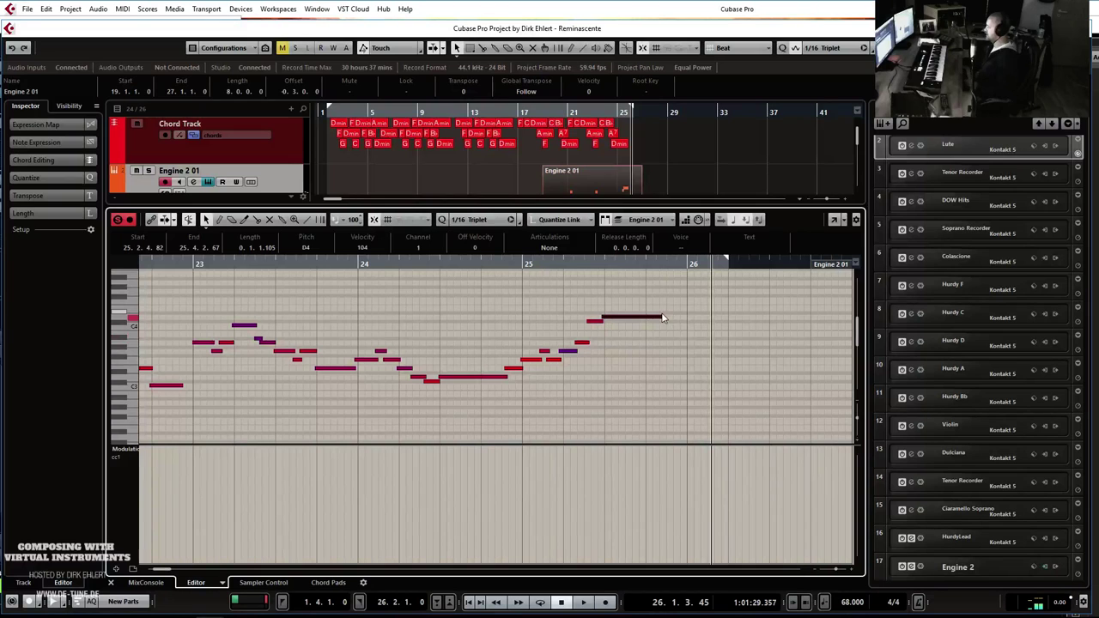
drag(662, 317, 647, 321)
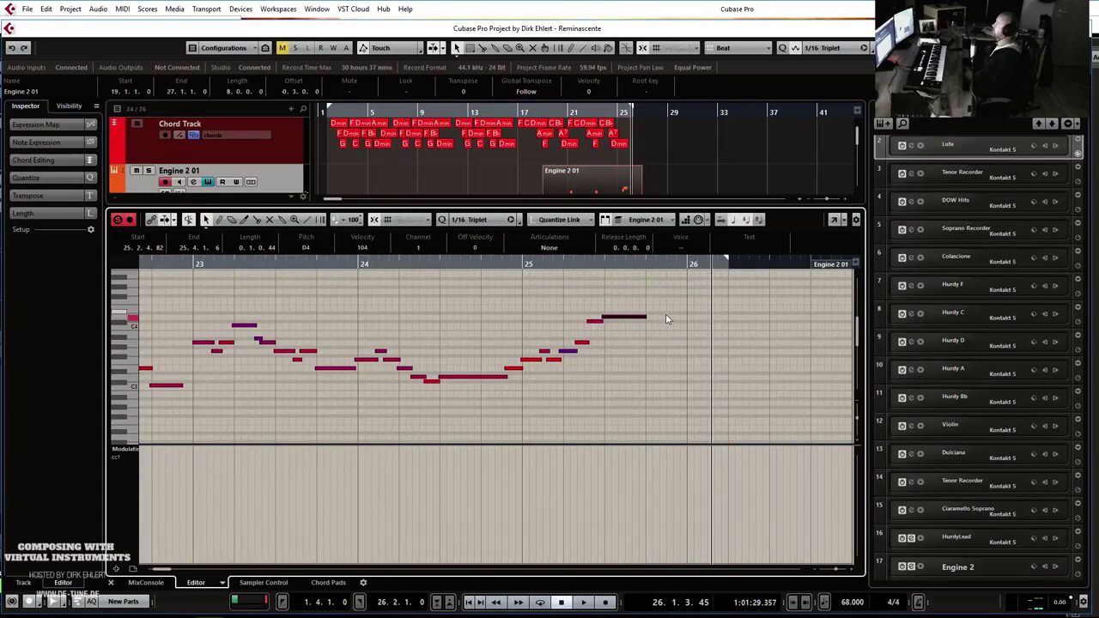
key(ctrl+e)
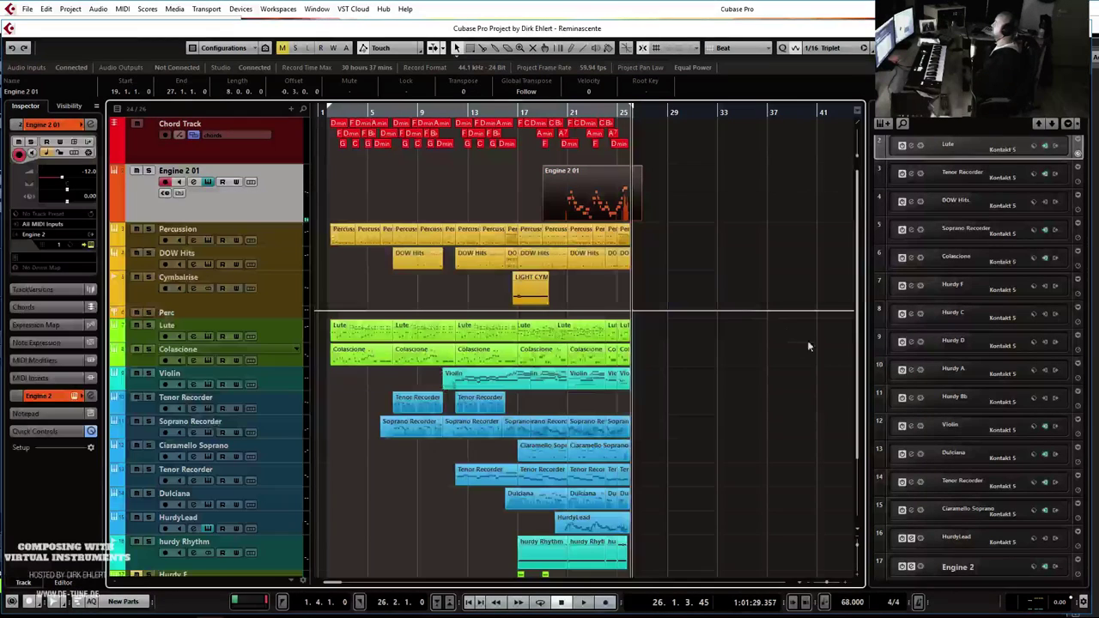
Select all notes in the Engine 2 01 voice part and apply iterative quantize with the 1/16 Triplet setting.
click(539, 113)
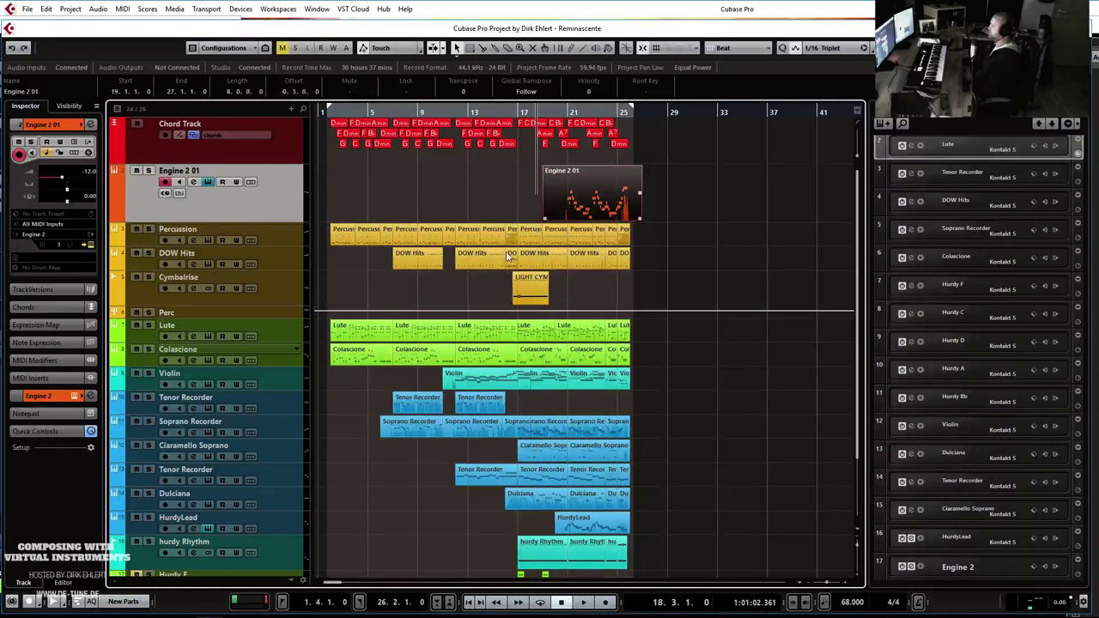
double_click(605, 196)
drag(478, 347, 481, 348)
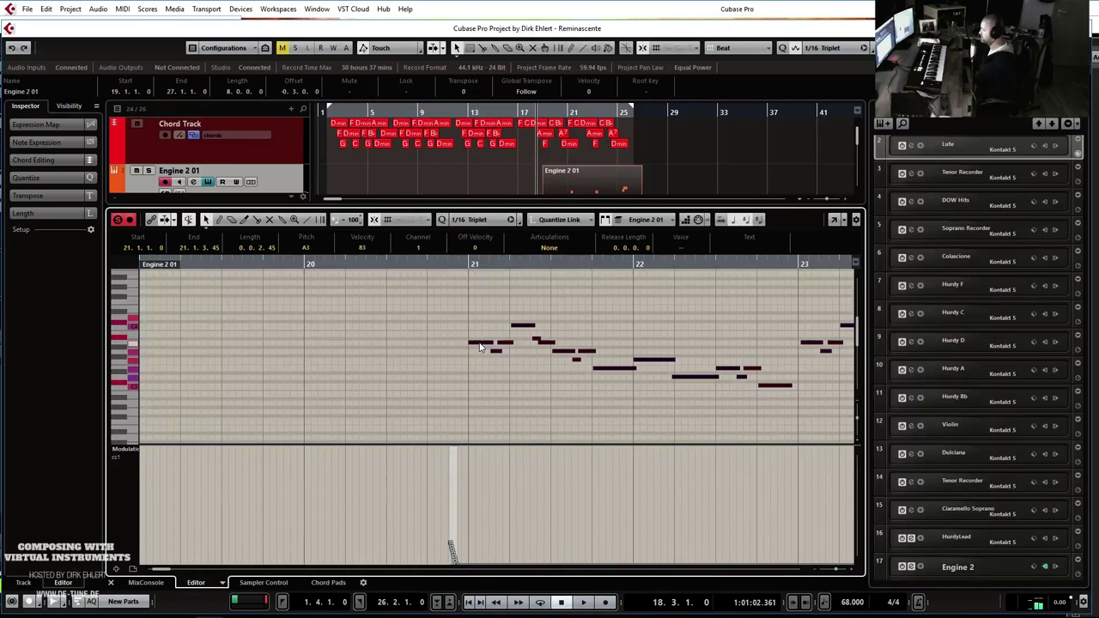
click(478, 225)
click(478, 225)
click(483, 224)
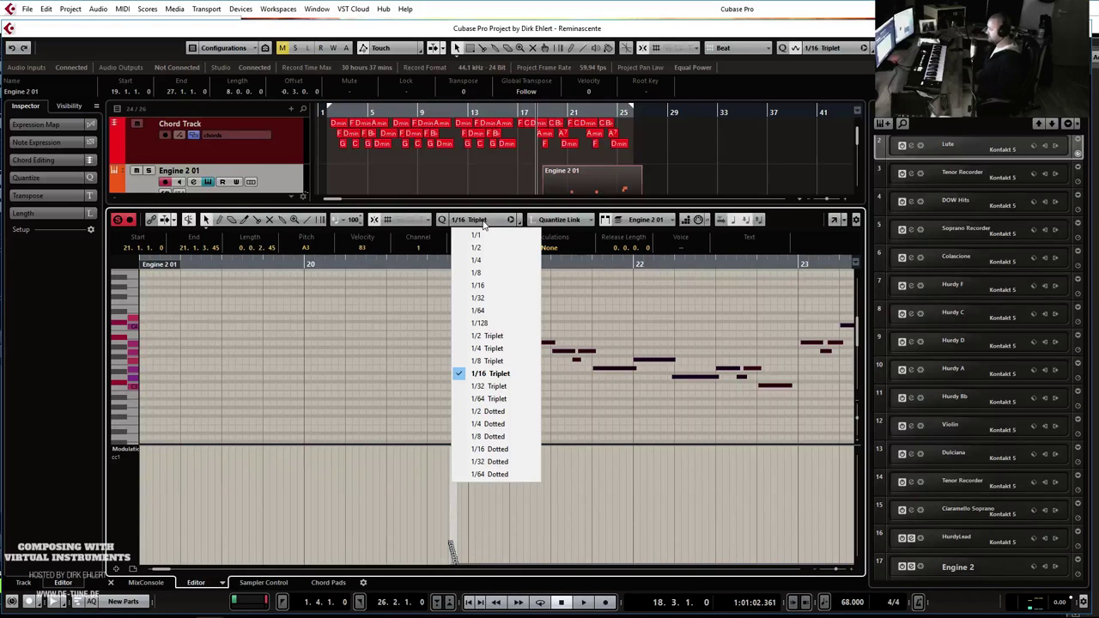
click(440, 220)
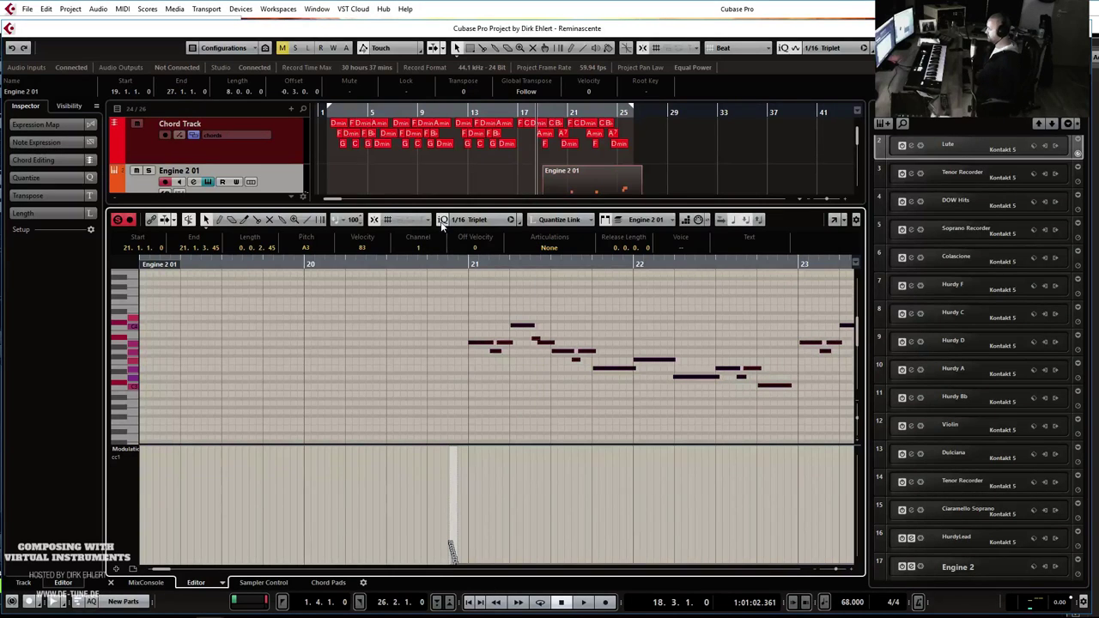
Play the voice part from bar 21, close its editor and trim the end of the Engine 2 01 part to match the other tracks.
double_click(469, 265)
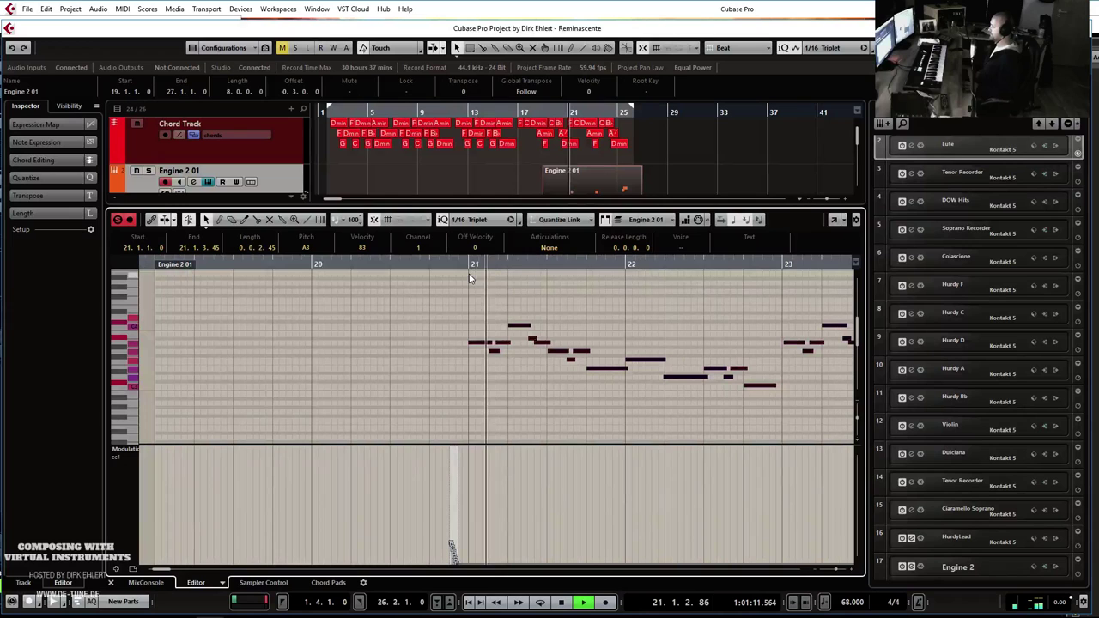
key(Return)
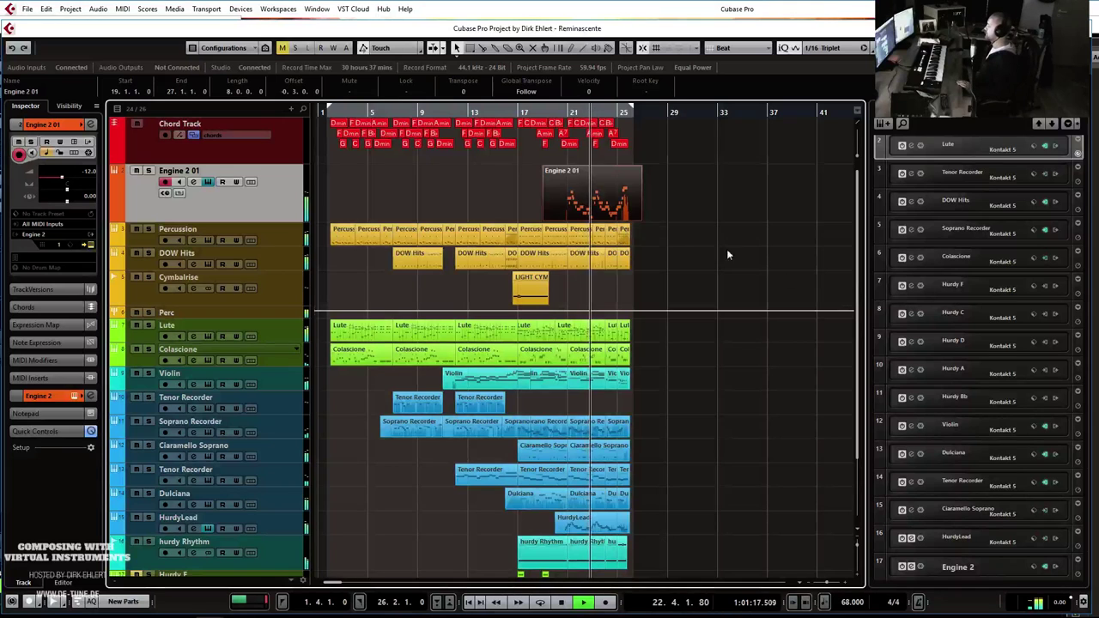
drag(638, 220, 630, 221)
click(685, 218)
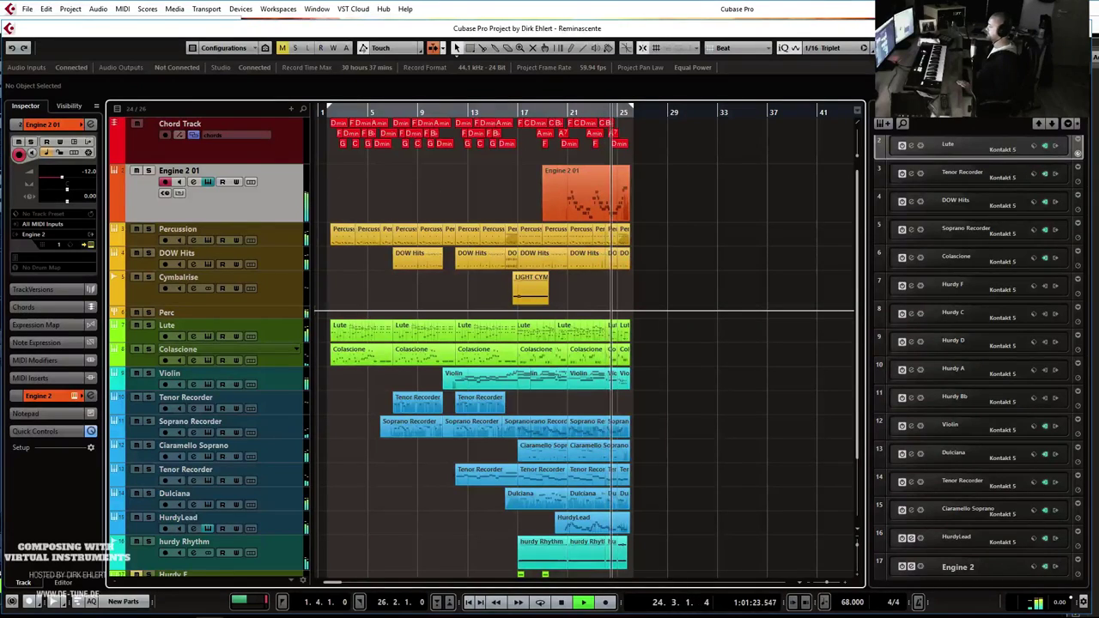
Add a Reverb send at -7.00 dB to the Engine 2 01 channel in the full-size MixConsole and set its volume to -12.7 dB.
key(F3)
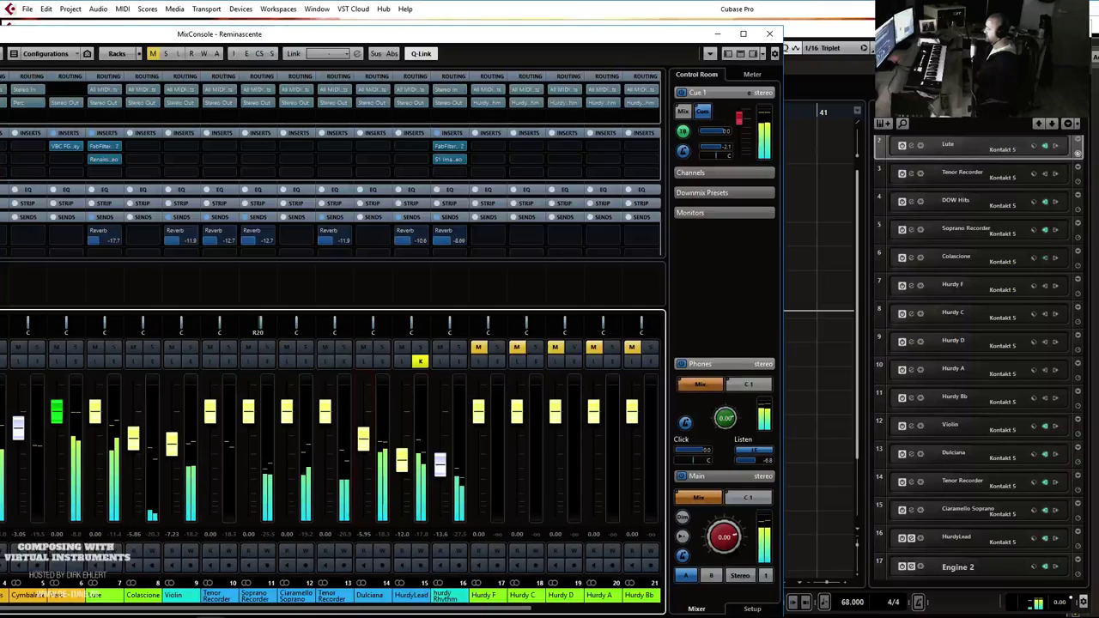
double_click(413, 35)
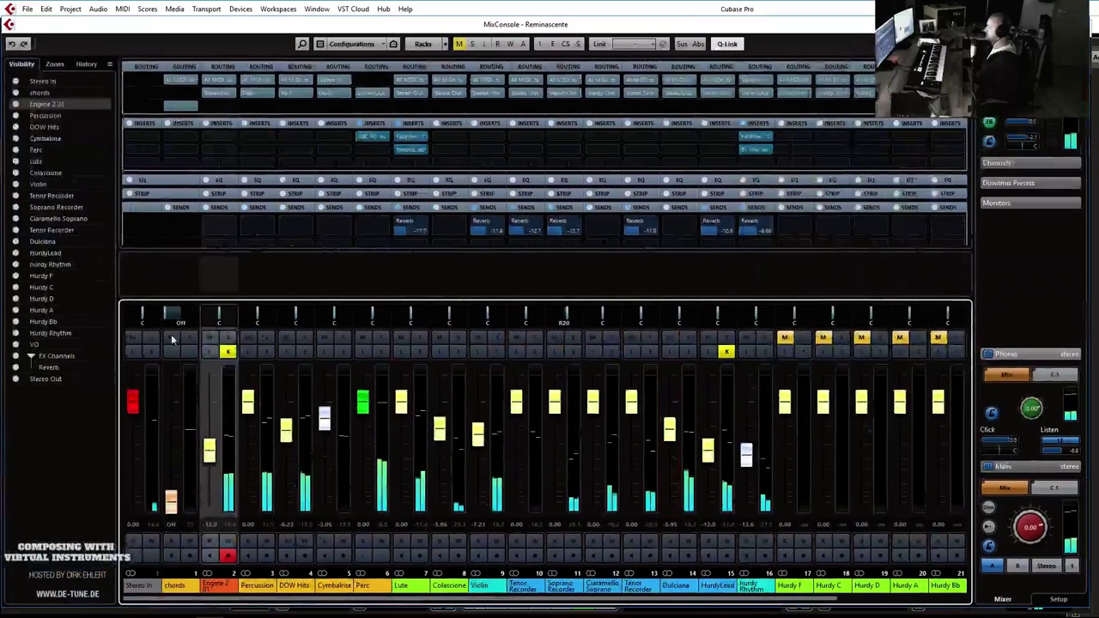
click(230, 228)
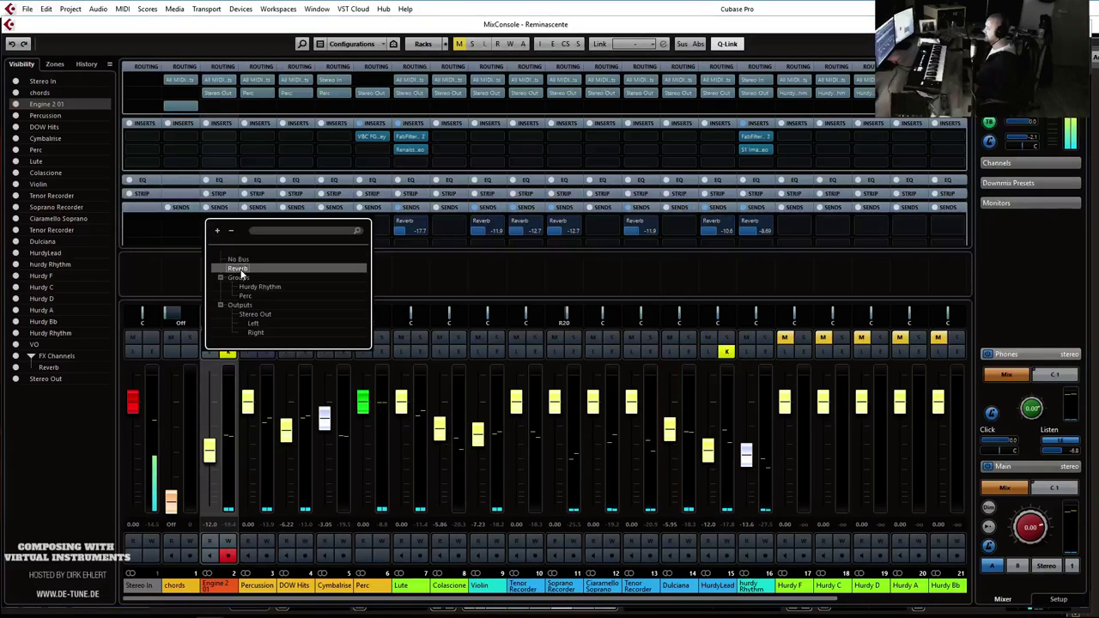
click(235, 262)
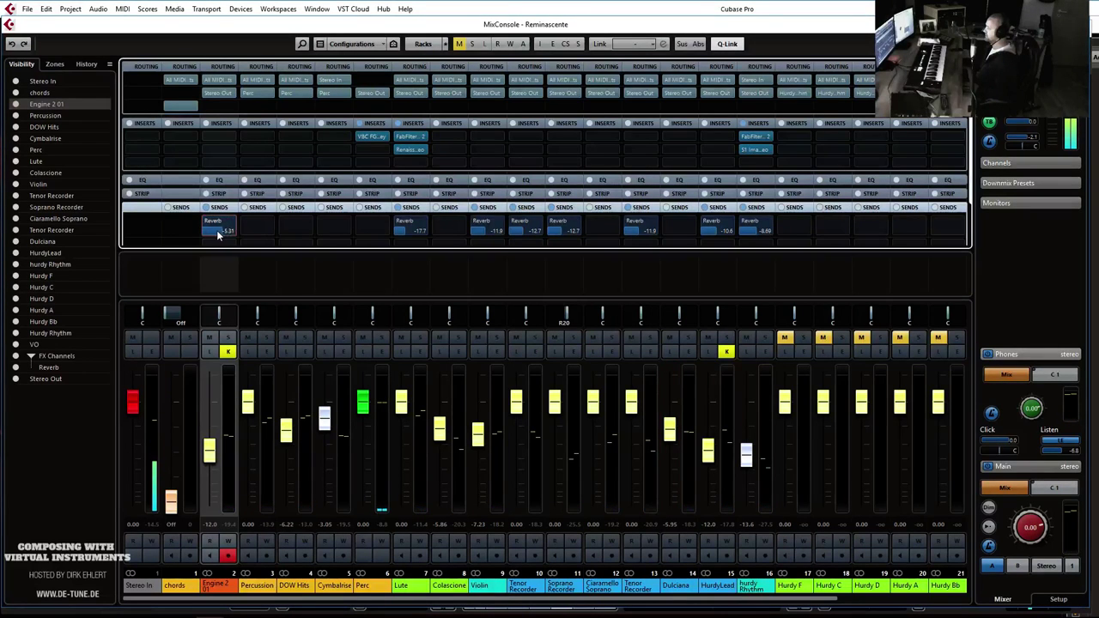
click(209, 449)
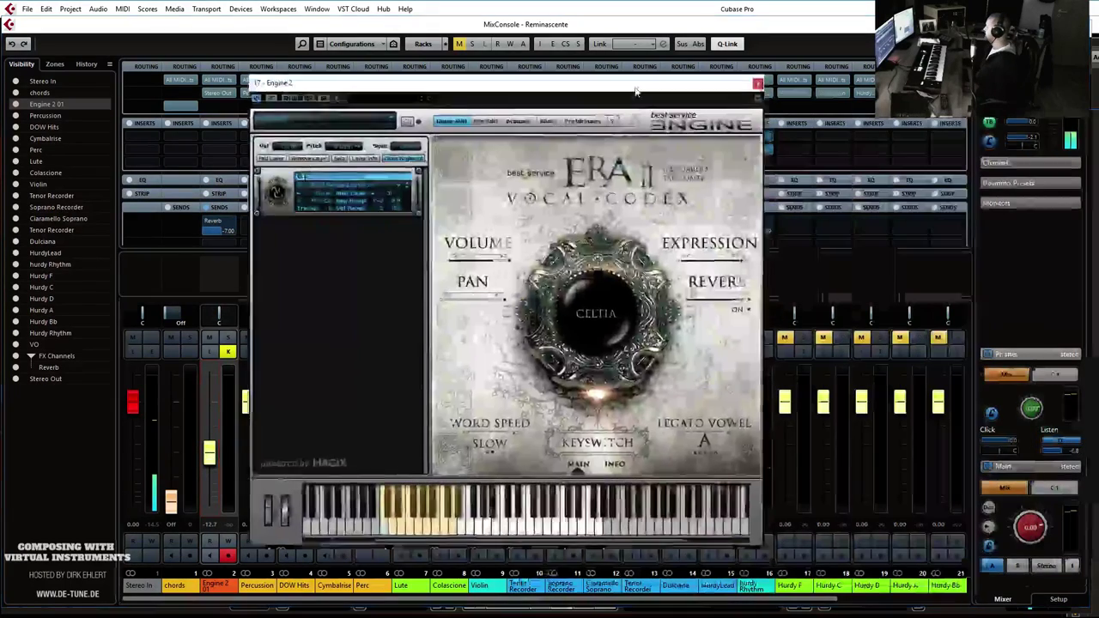
Set Celtia's built-in reverb to 43% and raise the Engine 2 01 channel's Reverb send level slightly.
drag(637, 89, 632, 85)
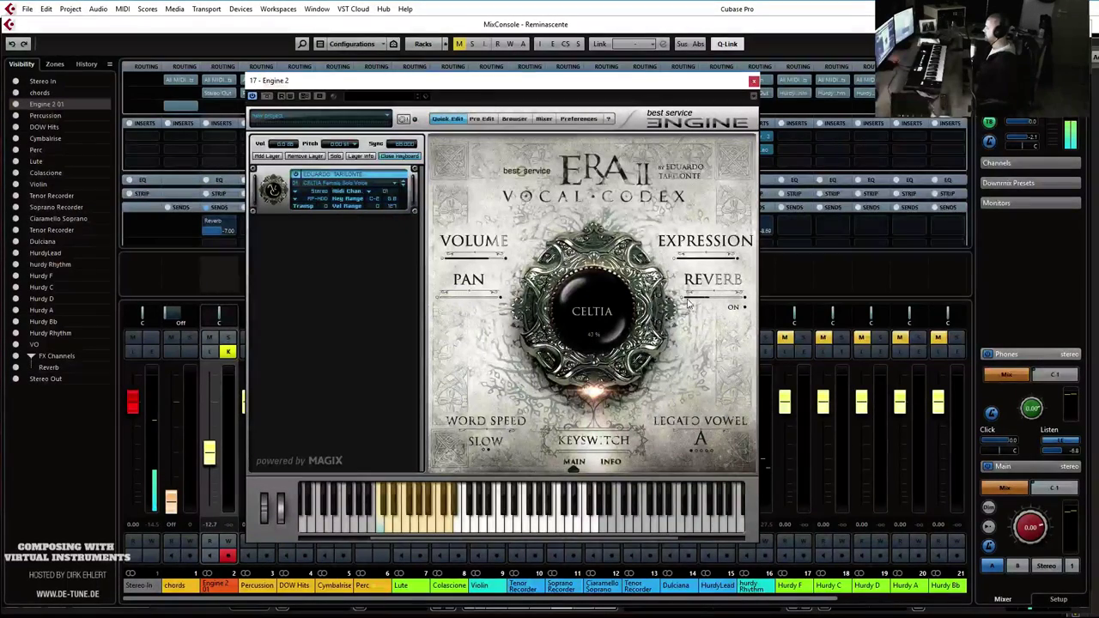
drag(606, 83, 1098, 69)
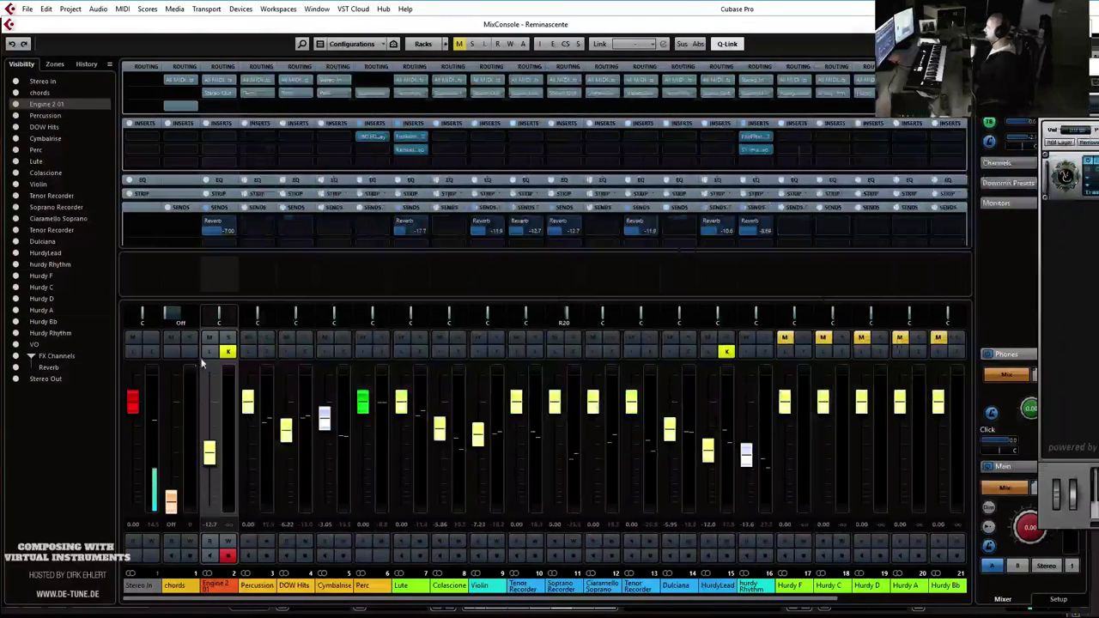
click(221, 232)
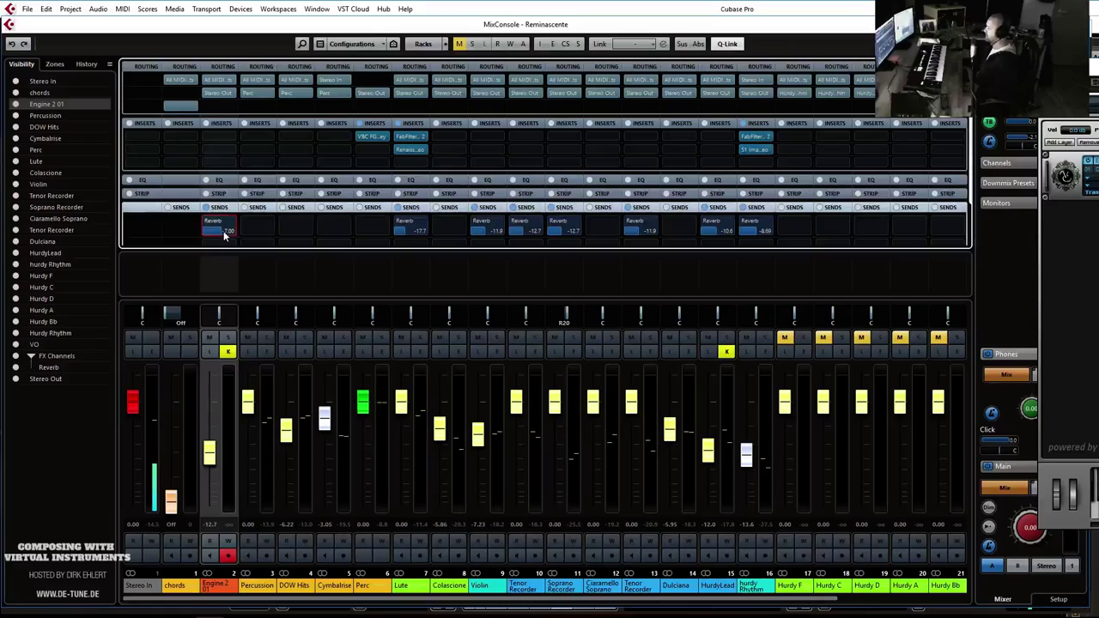
Play the arrangement from shortly before the voice melody and check the Celtia instrument's settings during playback.
double_click(425, 26)
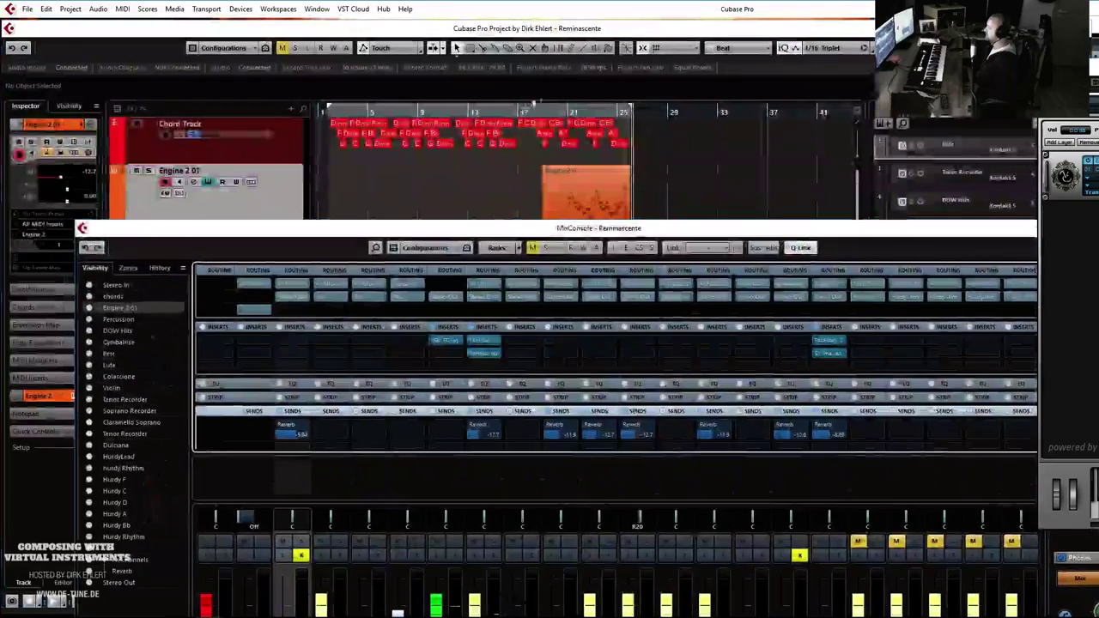
click(555, 114)
key(space)
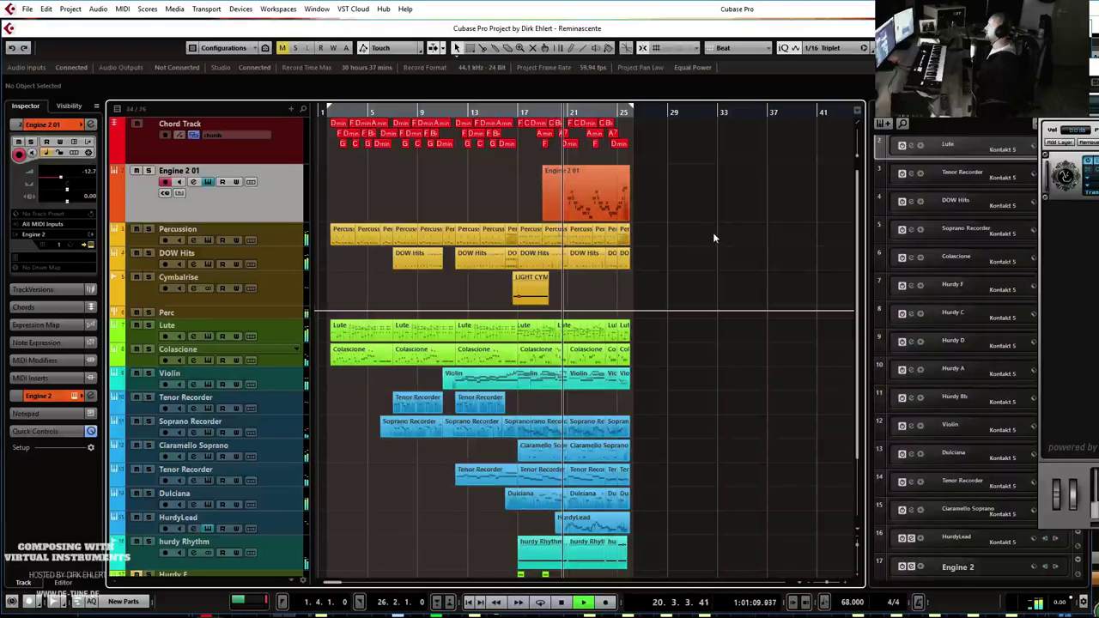
drag(1097, 72, 697, 57)
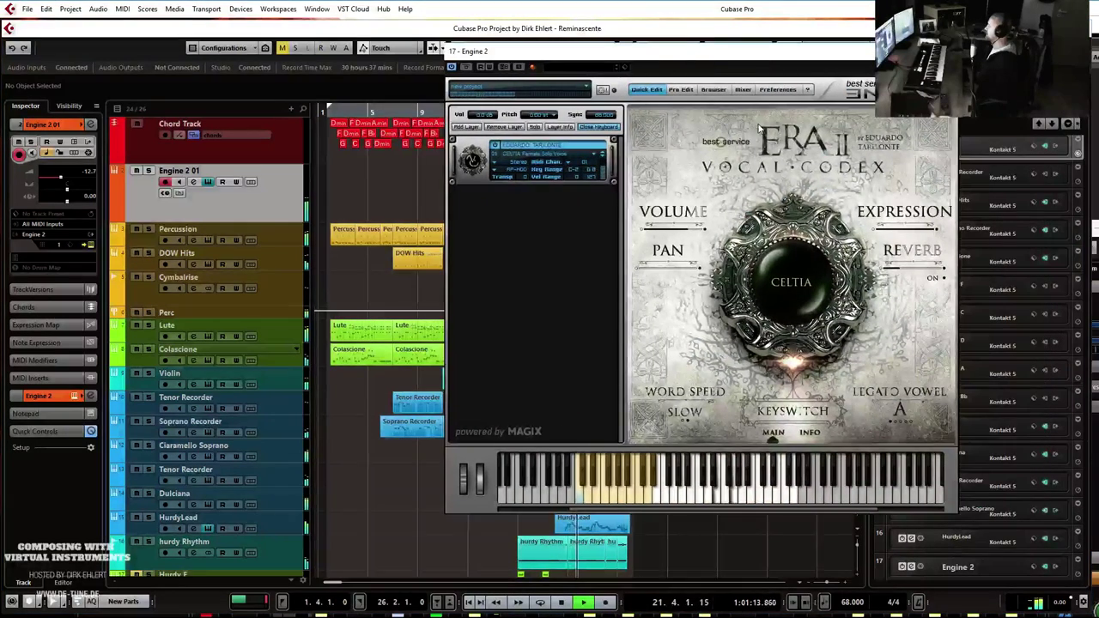
click(945, 51)
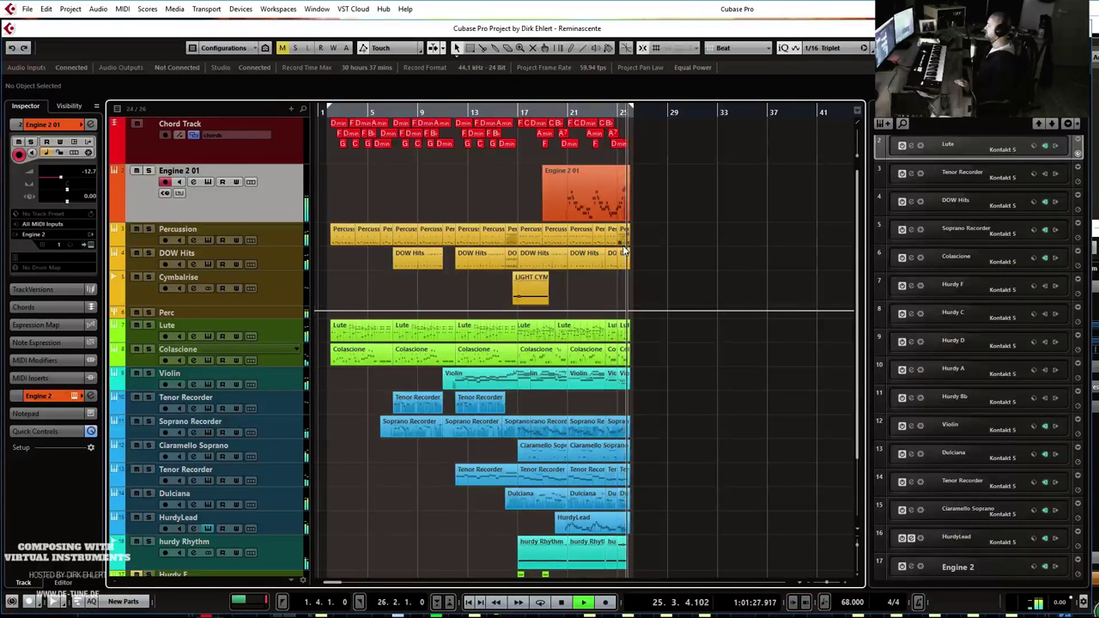
Stop playback, extend the right locator to 26.4.4.107 and return the cursor to the left locator.
click(730, 187)
key(space)
key(KP_1)
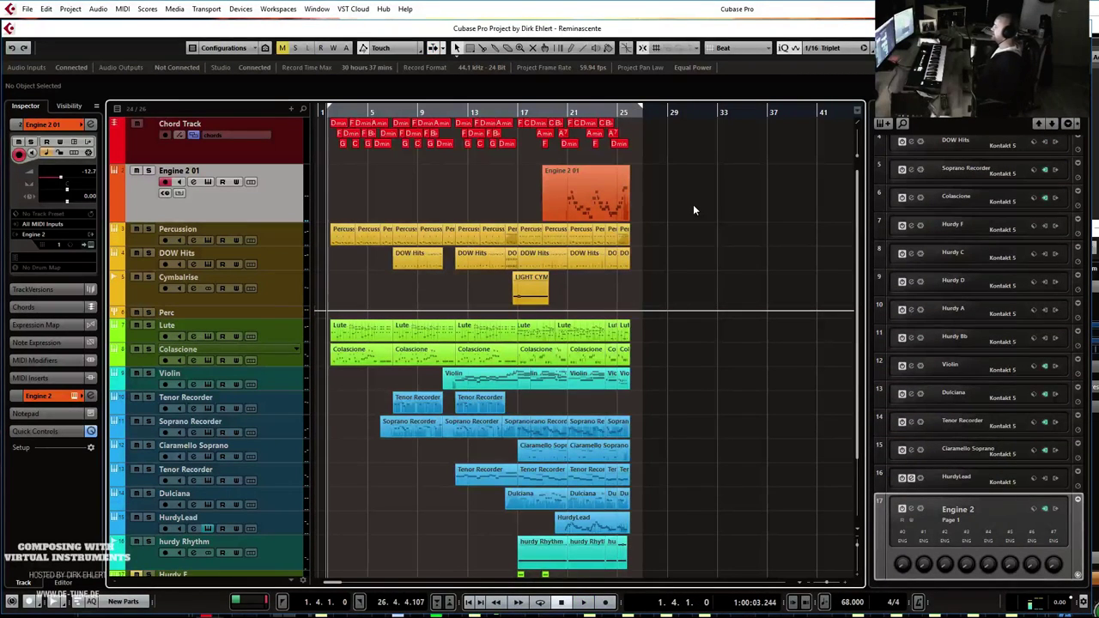
Maximize the MixConsole and hide the channels from Hurdy F through VO.
key(F3)
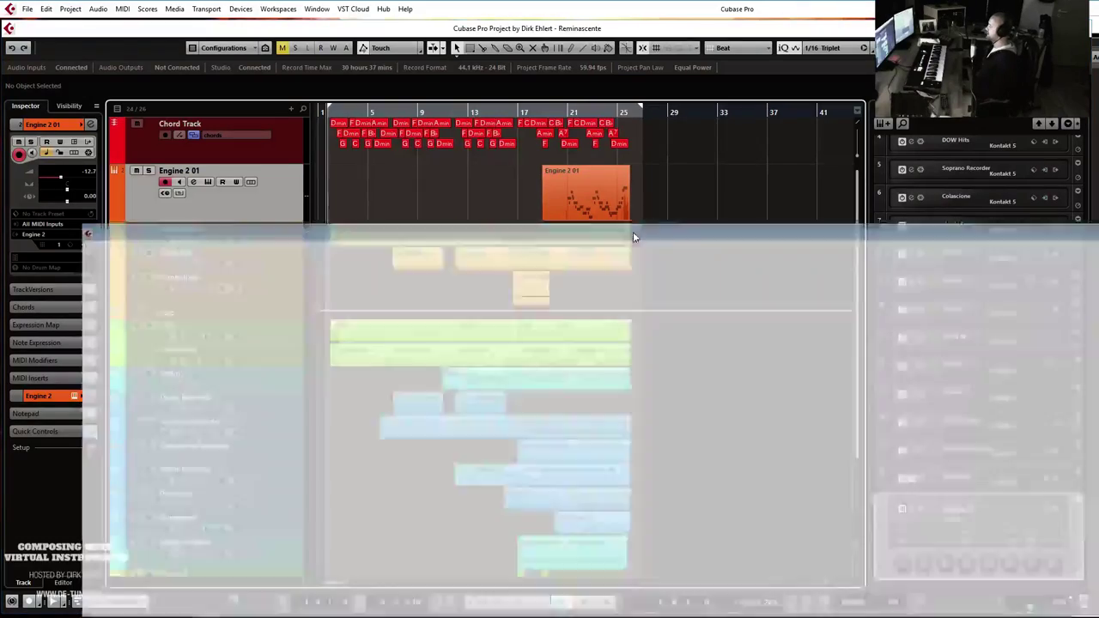
drag(632, 225, 520, 12)
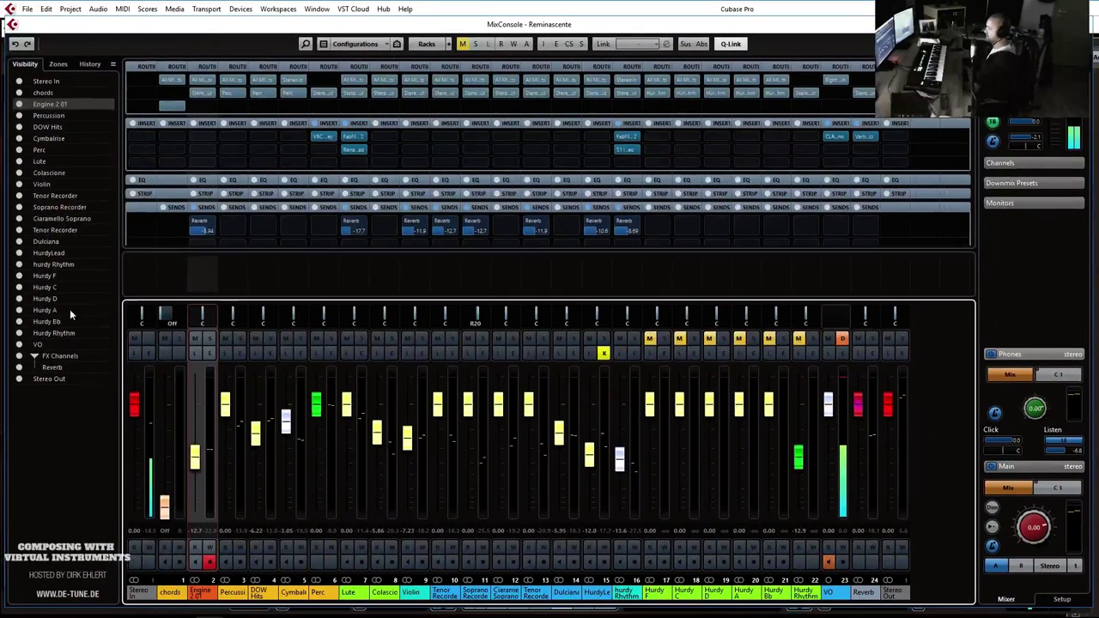
click(42, 344)
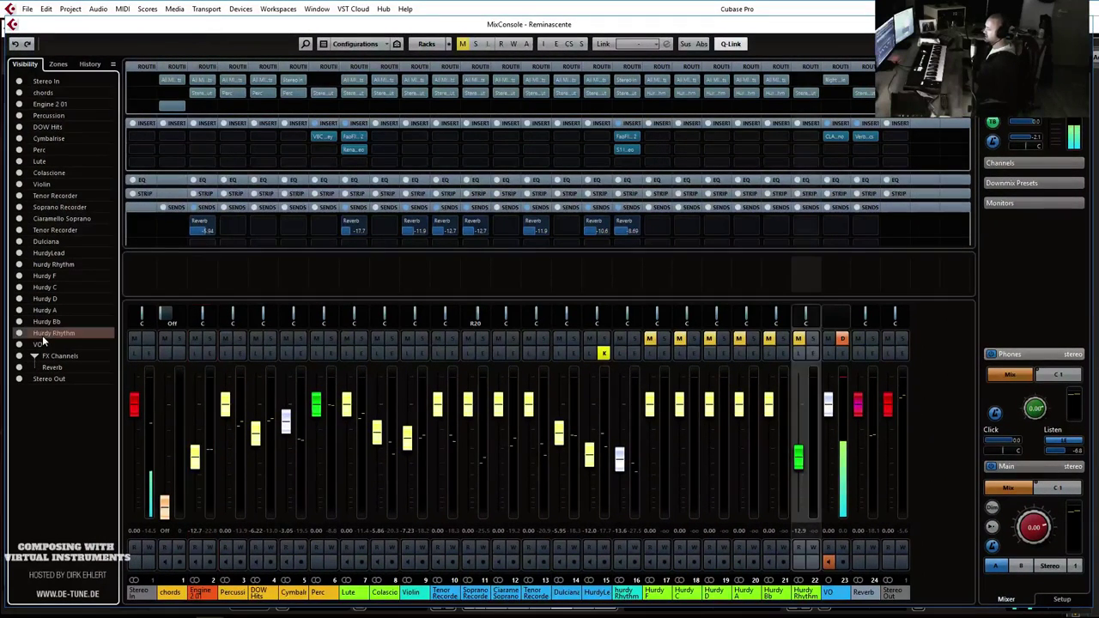
shift+click(27, 277)
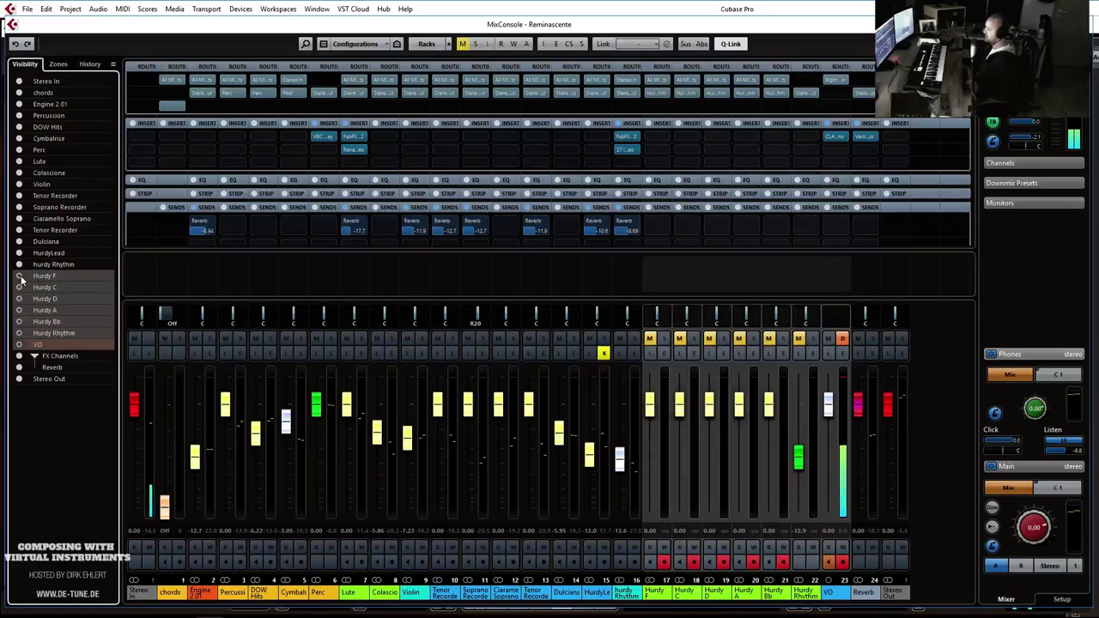
click(20, 276)
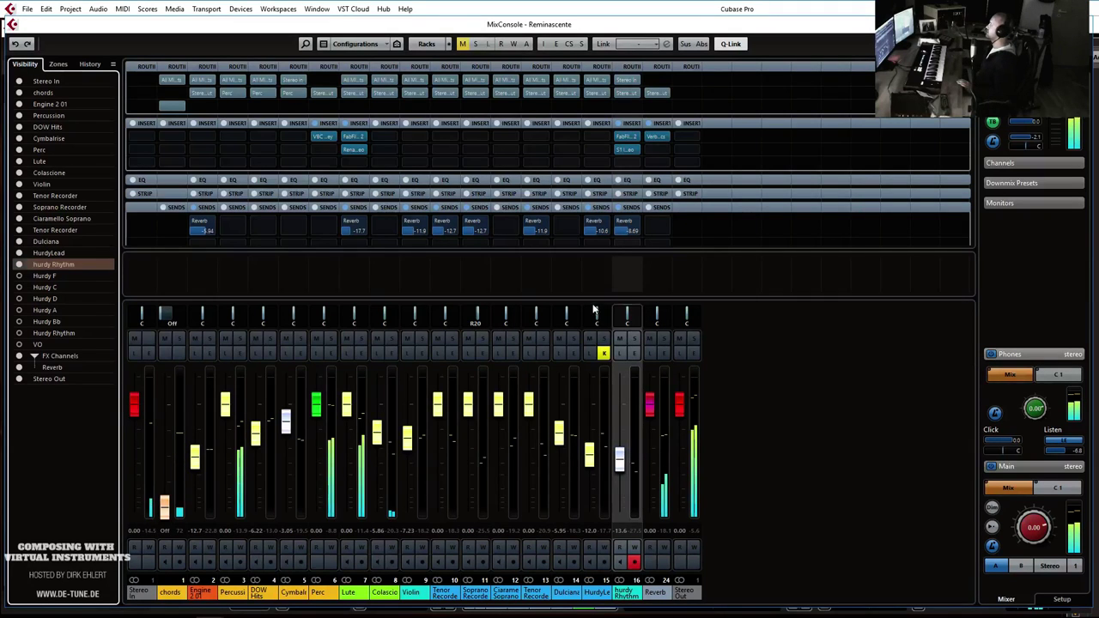
Insert Virtual Mix Rack in the first Stereo Out insert slot and load the VCC MixBuss module into it.
click(696, 137)
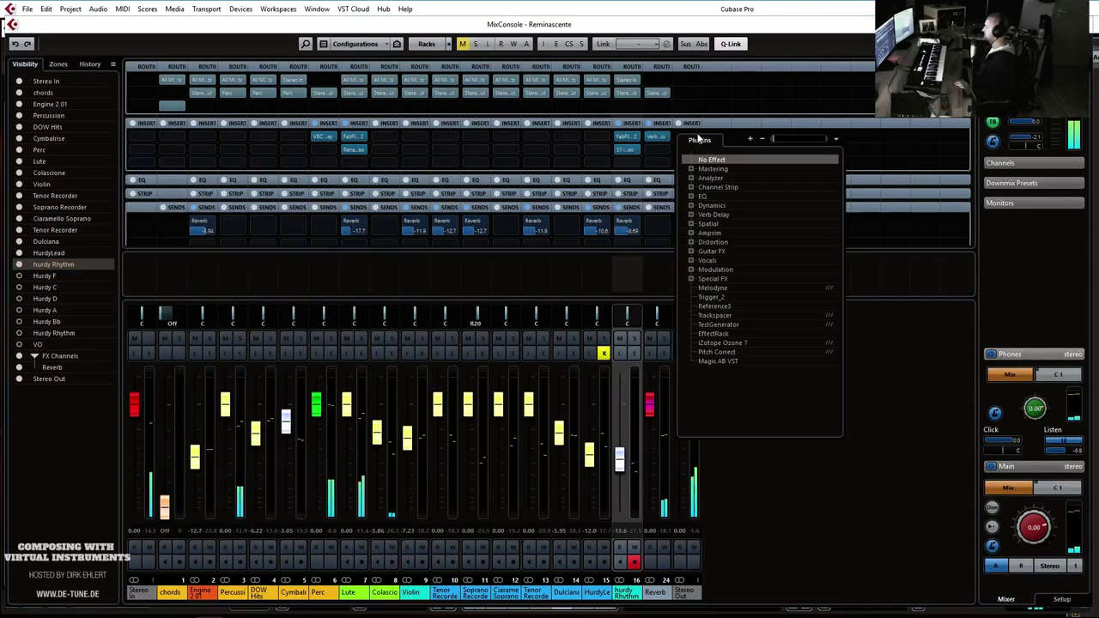
click(691, 187)
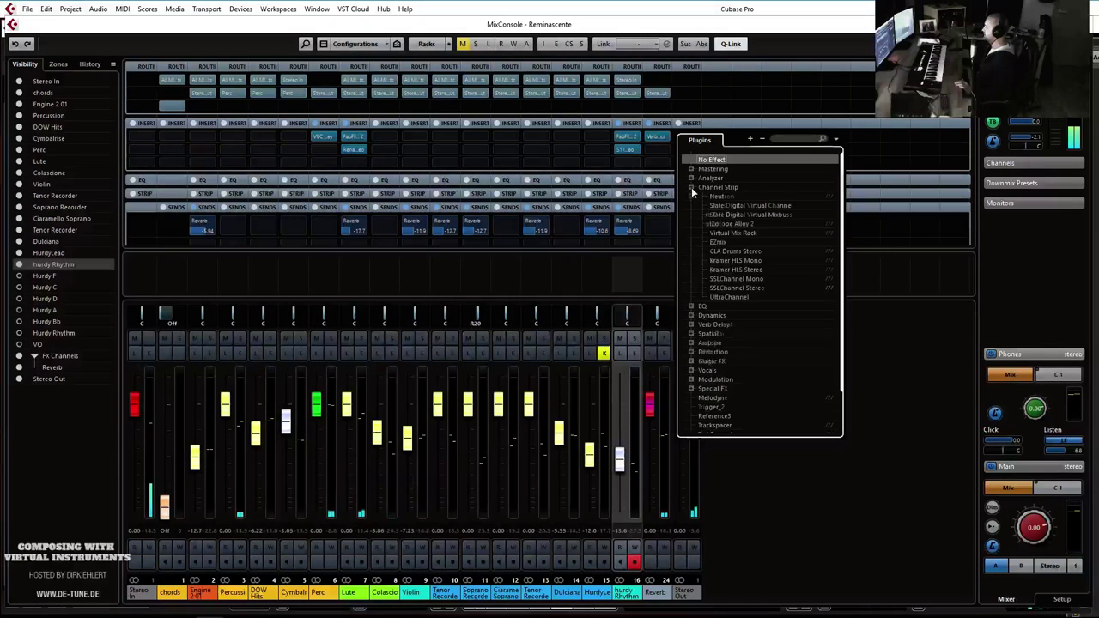
click(740, 234)
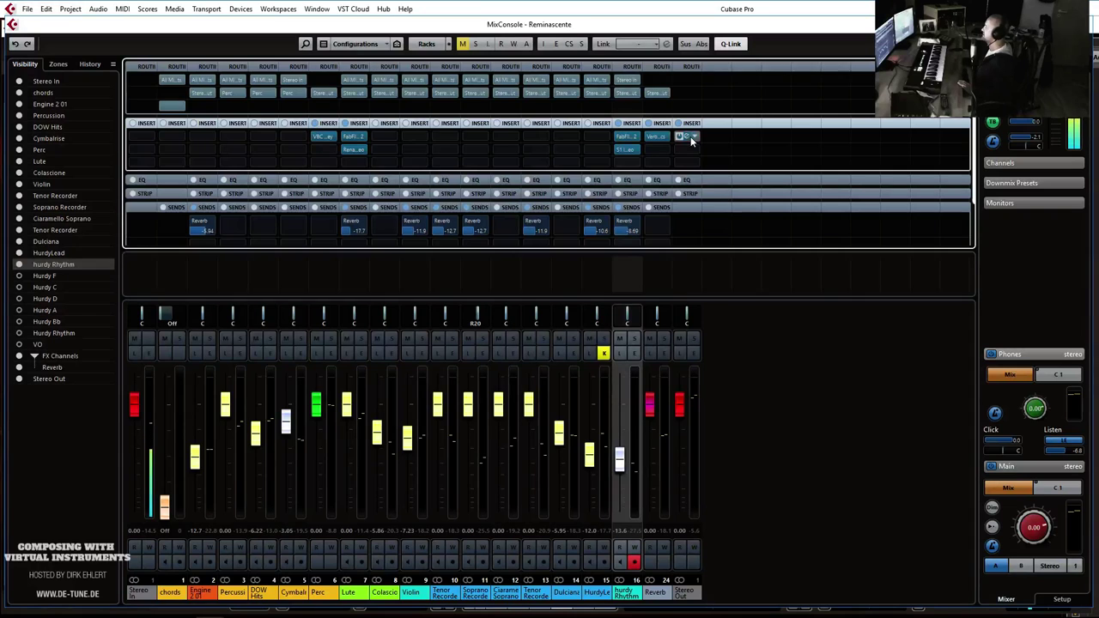
click(686, 139)
drag(373, 154, 473, 337)
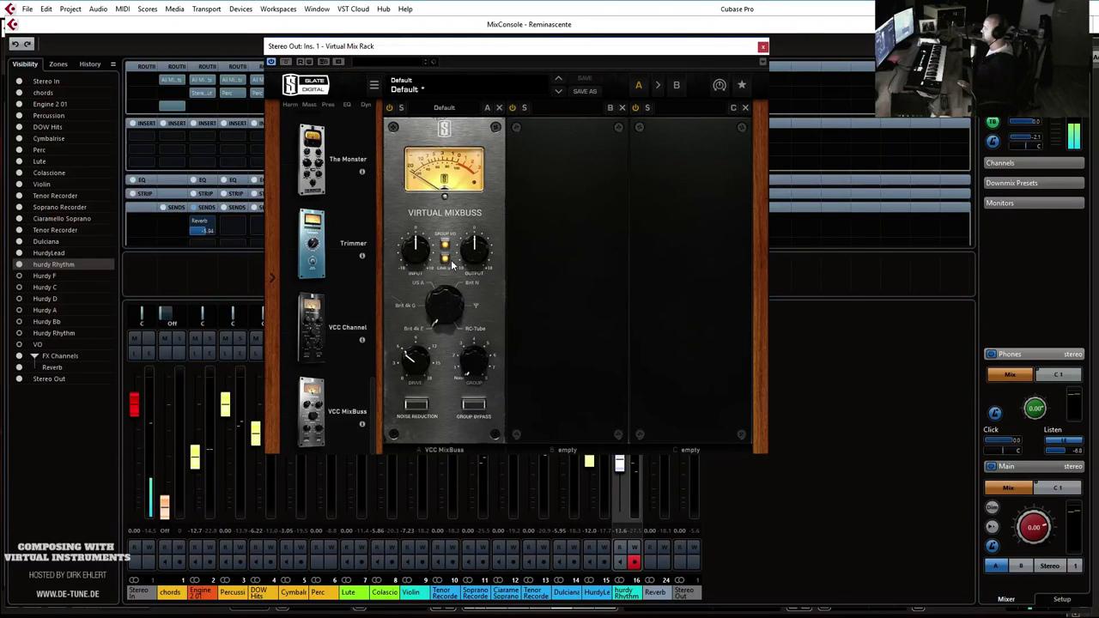
Set the VCC MixBuss console to US A with noise reduction on, and add a slightly raised Revival module in the rack's second slot.
drag(442, 305, 456, 283)
click(417, 404)
drag(370, 390, 374, 354)
drag(311, 234, 560, 275)
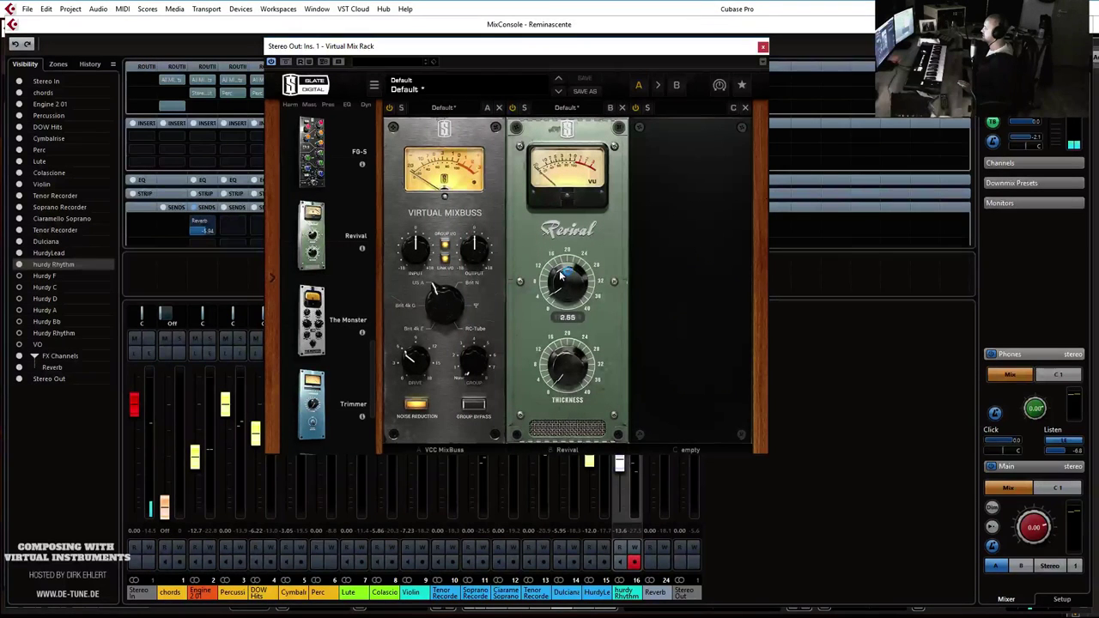
click(762, 47)
Insert the Slate VBC Rack in the second Stereo Out insert slot.
click(689, 150)
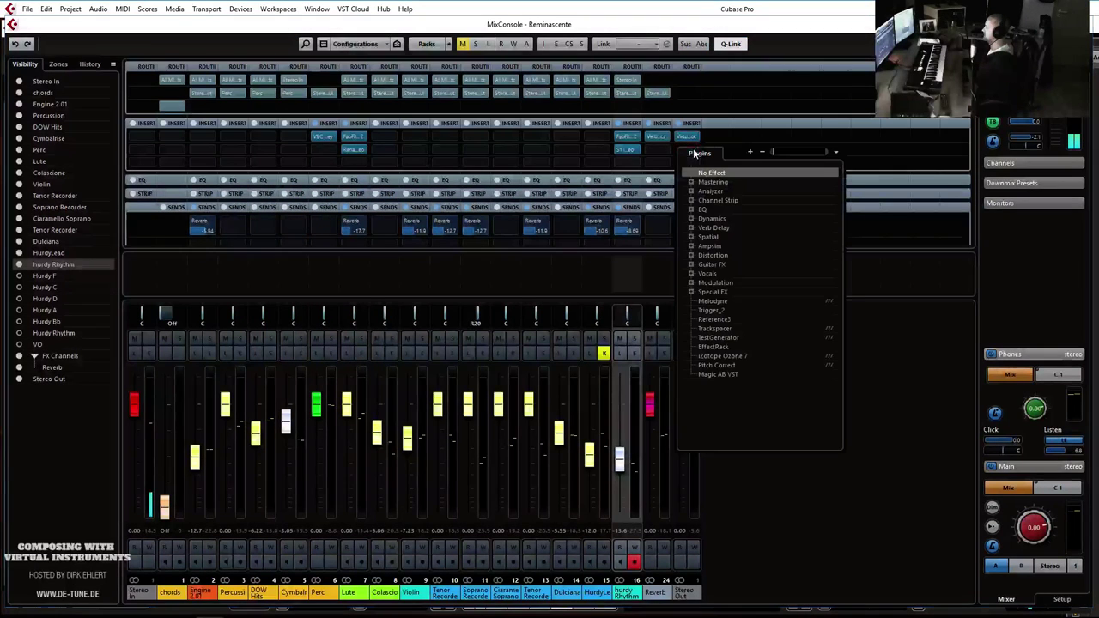
click(691, 219)
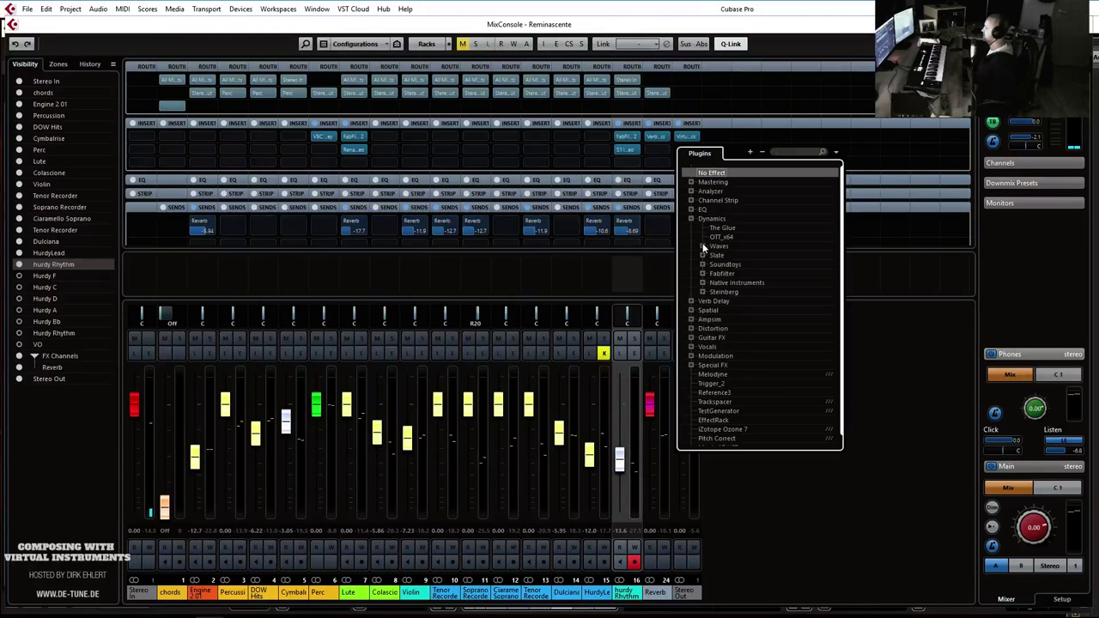
click(702, 255)
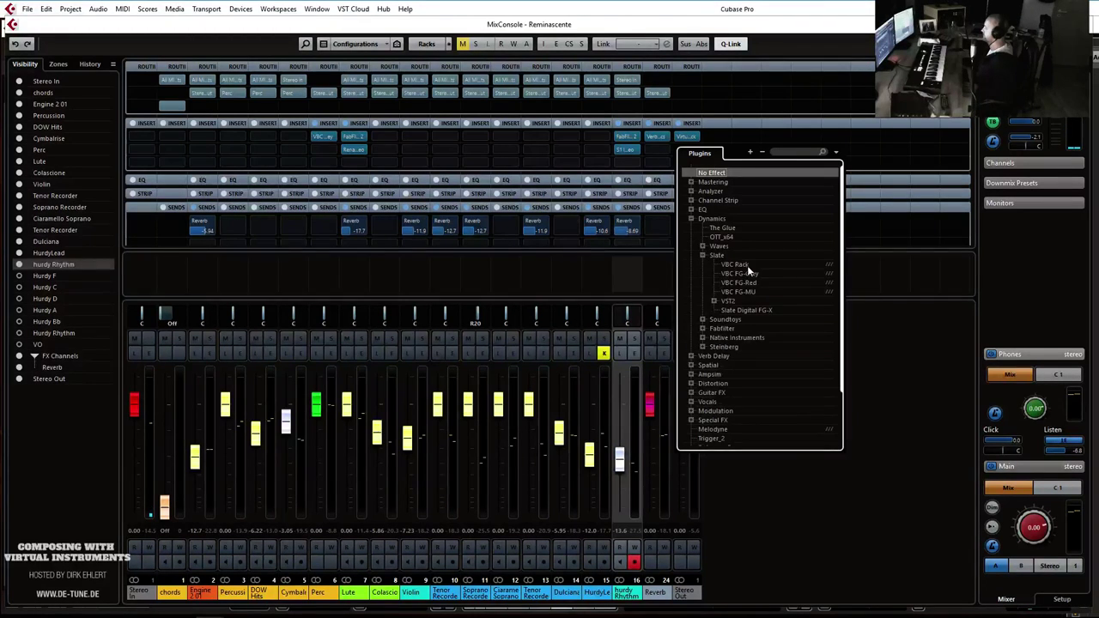
click(746, 266)
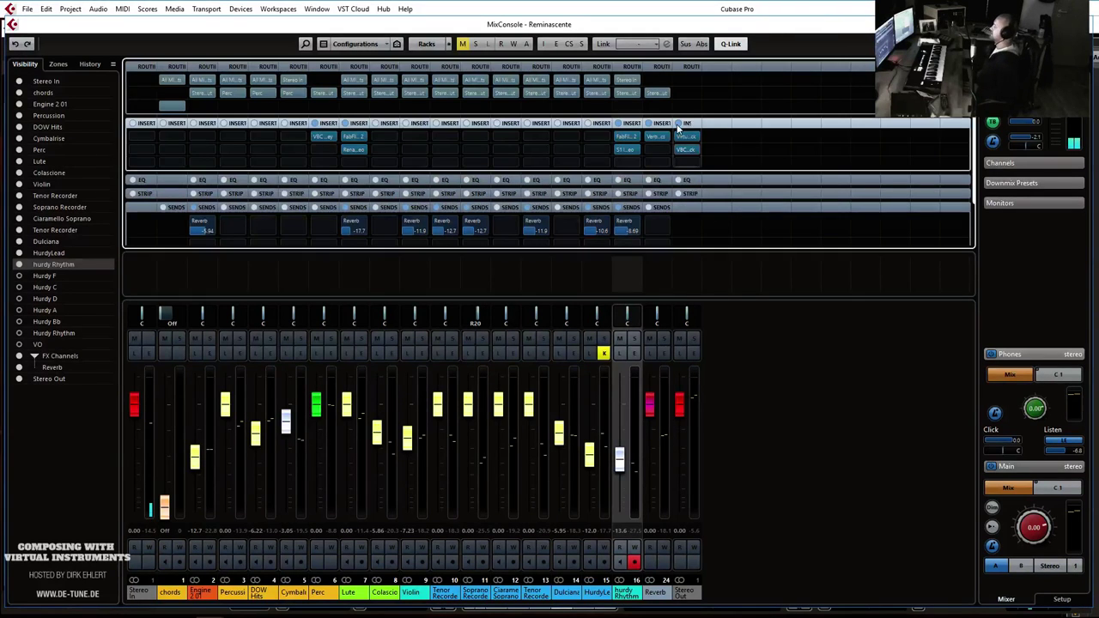
Insert the Steinberg Maximizer in the third Stereo Out slot, using Modern mode, Optimize 34.0% and Output -1.1 dB.
click(687, 162)
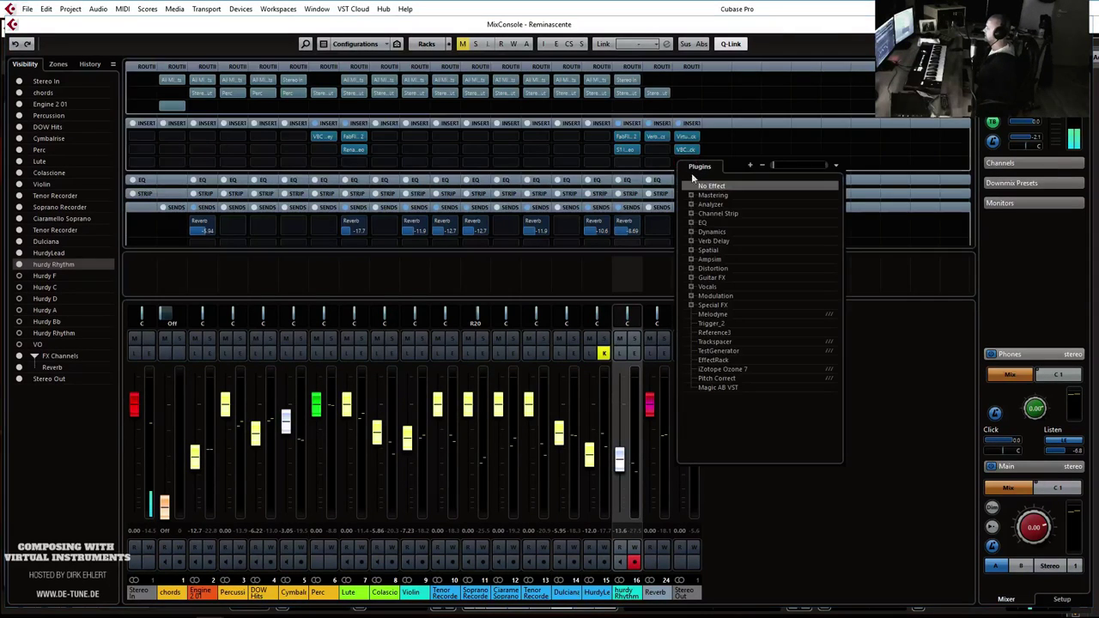
click(691, 233)
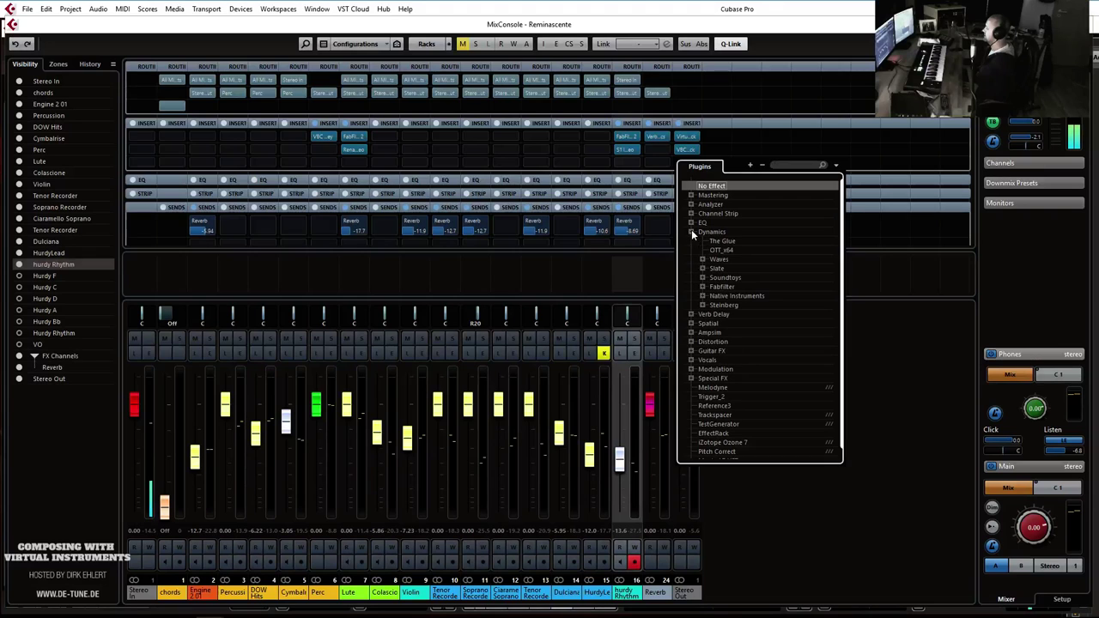
click(703, 305)
click(736, 315)
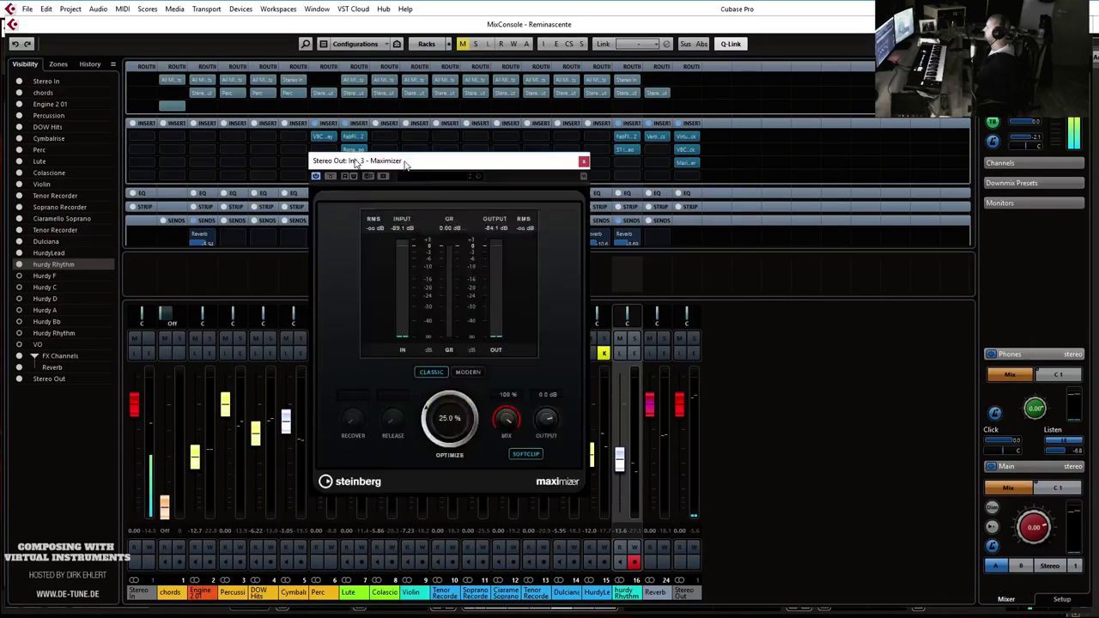
click(508, 291)
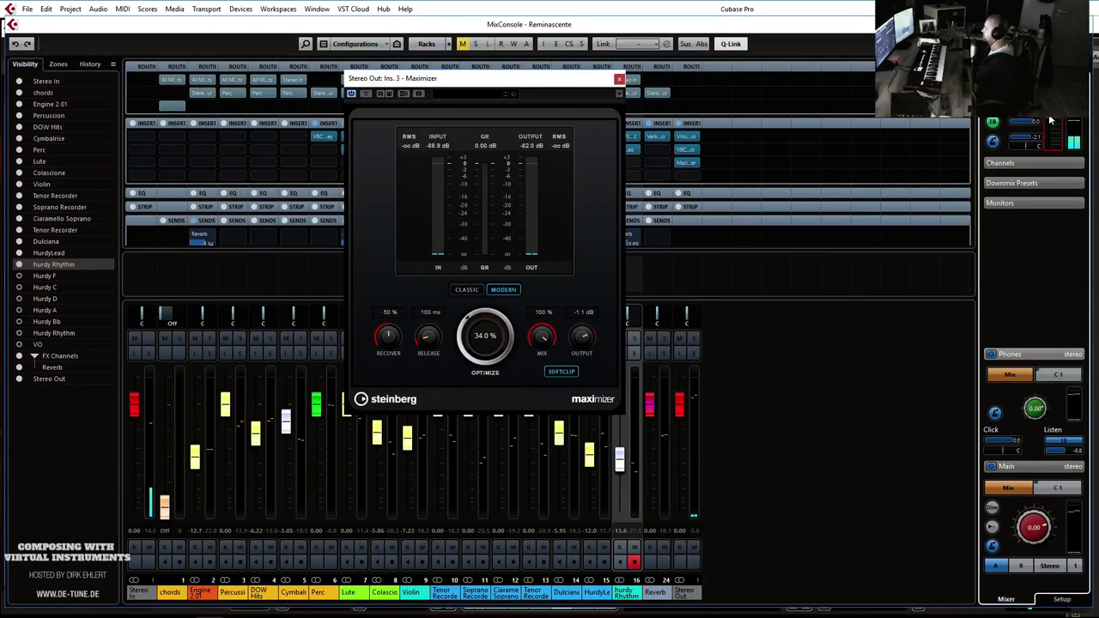
click(619, 79)
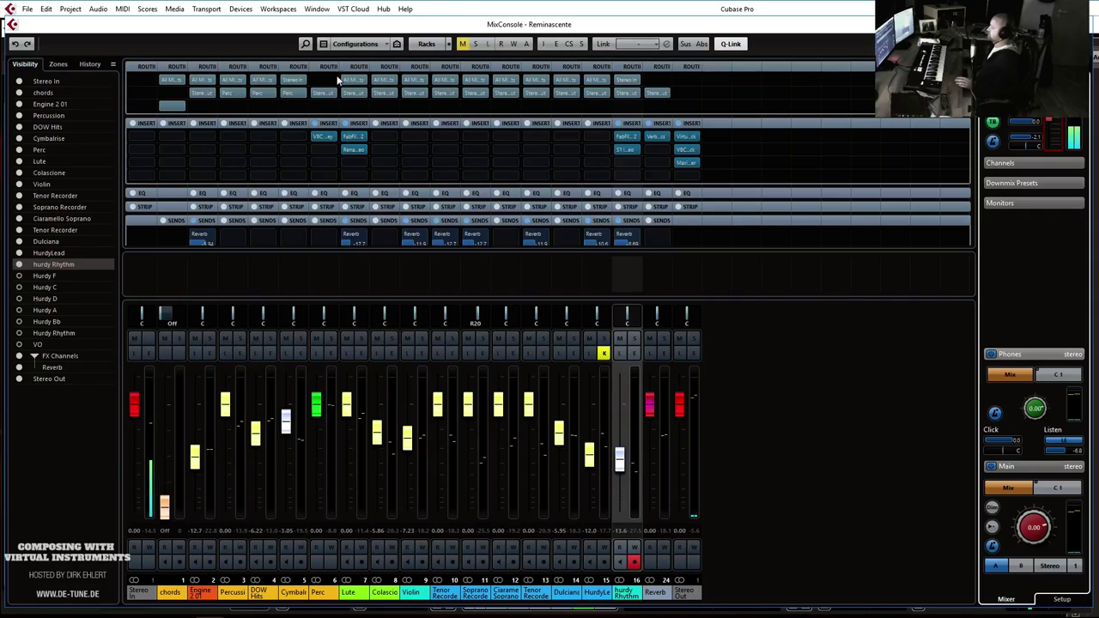
Move the Maximizer to the fourth Stereo Out insert slot and insert Waves SSLComp Stereo in the third slot.
key(space)
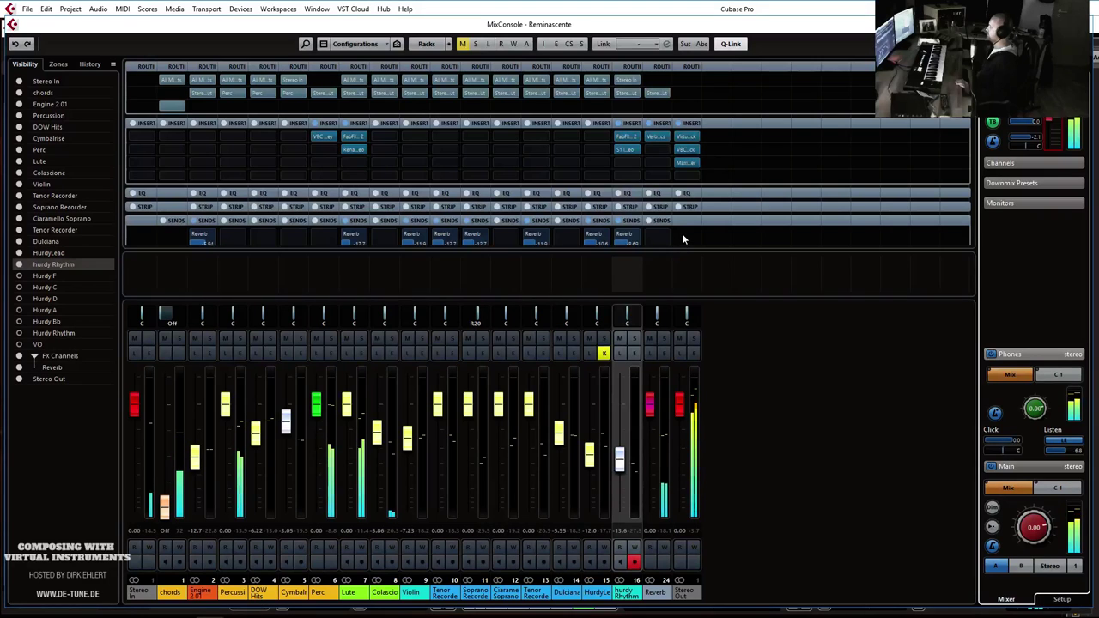
drag(686, 163, 688, 175)
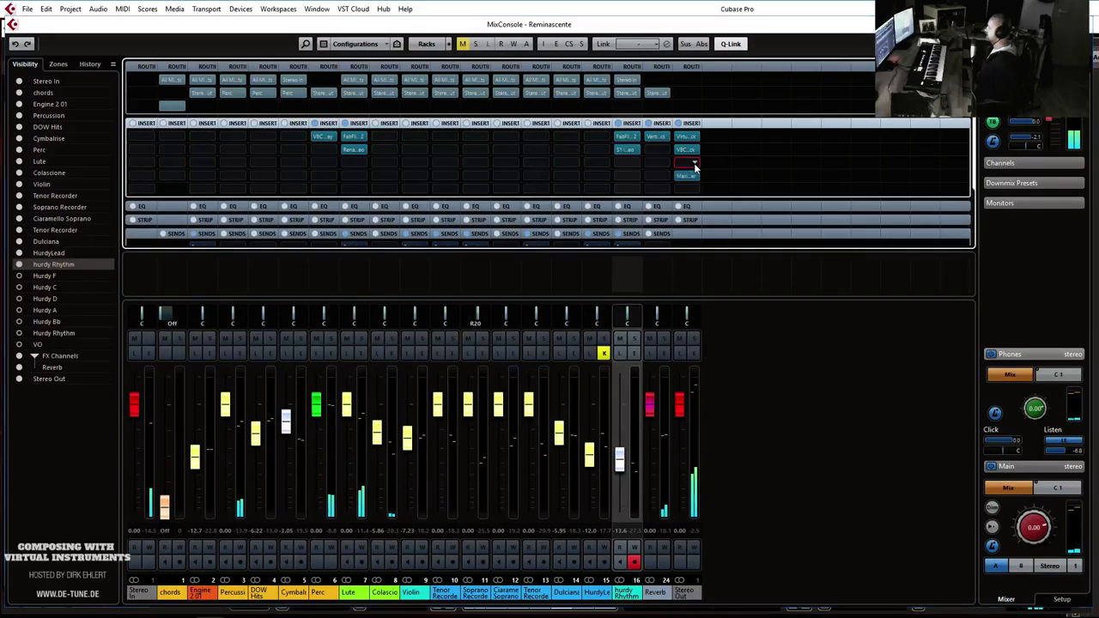
click(693, 163)
click(691, 213)
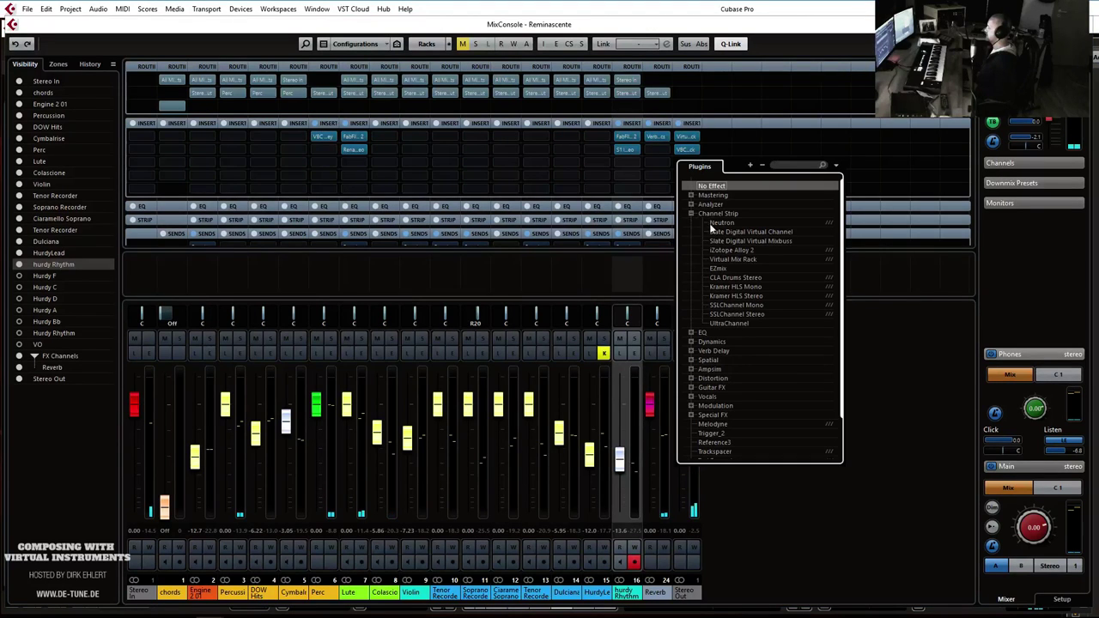
click(691, 213)
click(691, 232)
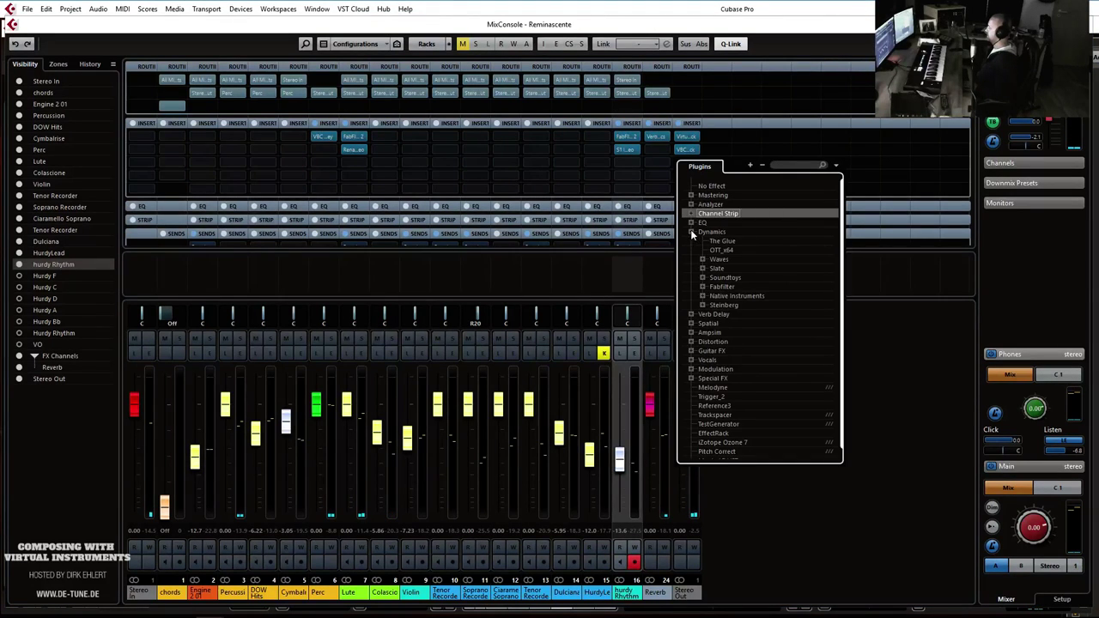
click(702, 260)
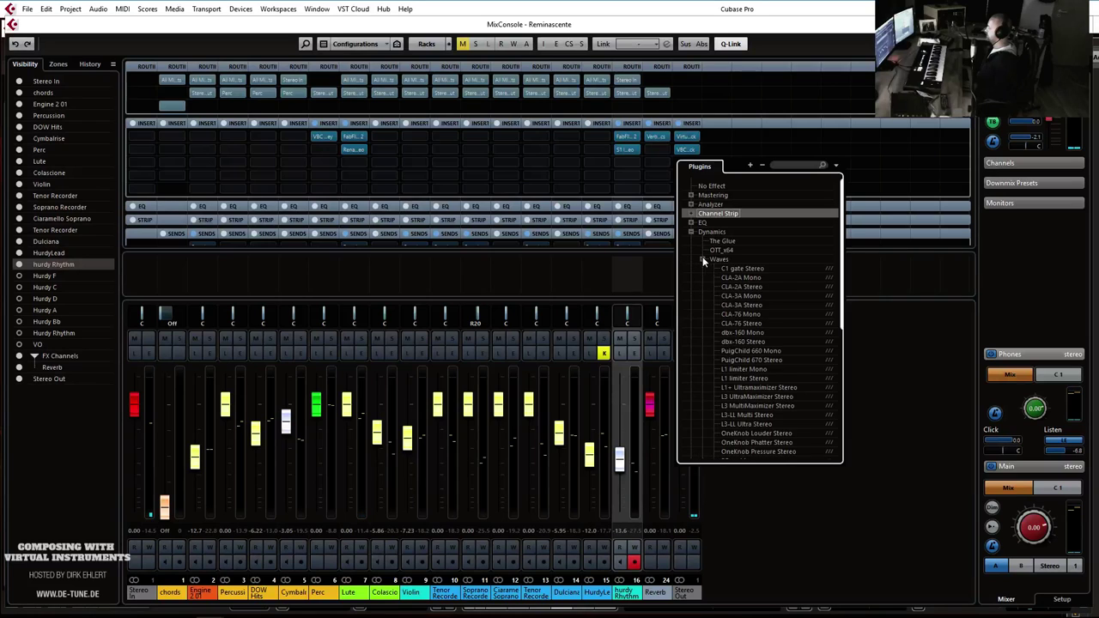
scroll(761, 351, down, 5)
click(759, 320)
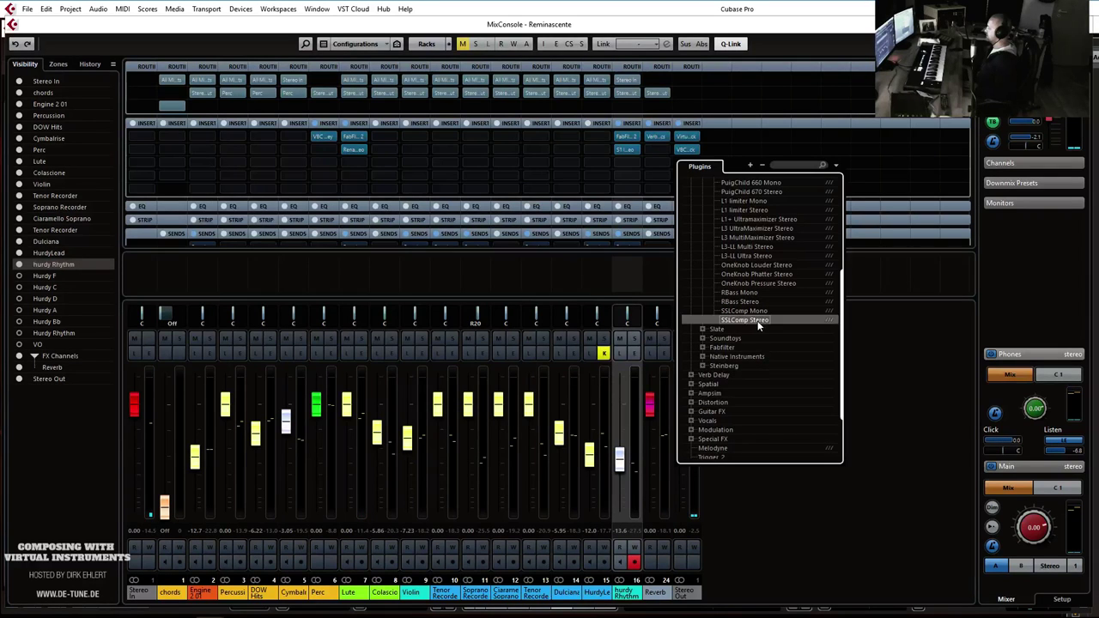
click(687, 164)
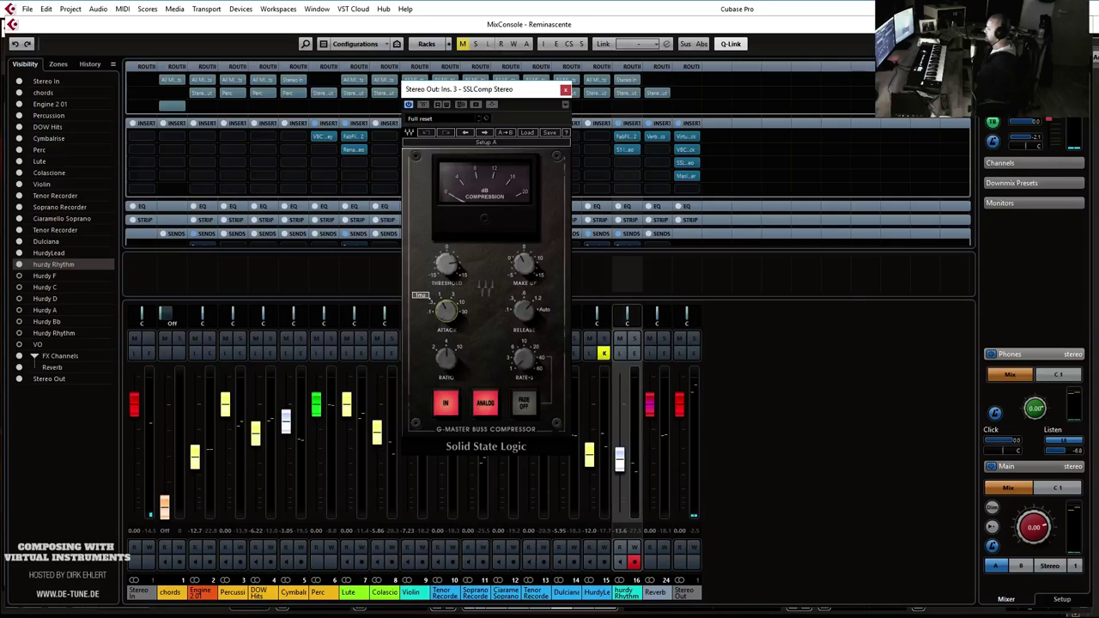
Adjust the SSLComp's release, threshold and make-up gain on the Stereo Out while the mix plays, and close the plug-in.
drag(525, 310, 525, 318)
key(space)
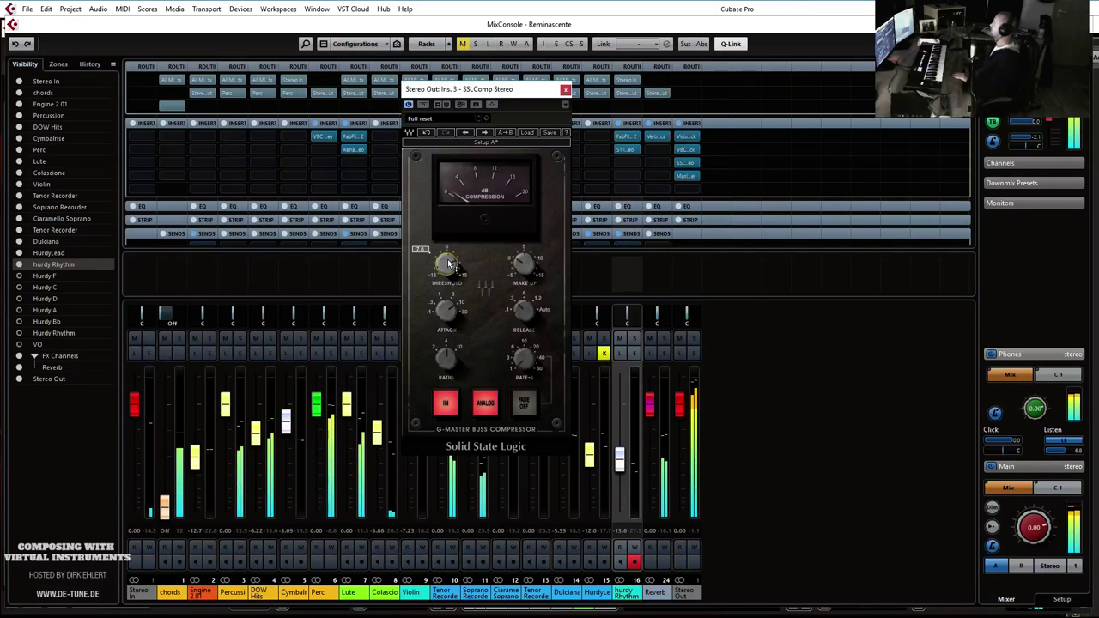
mouse_move(532, 310)
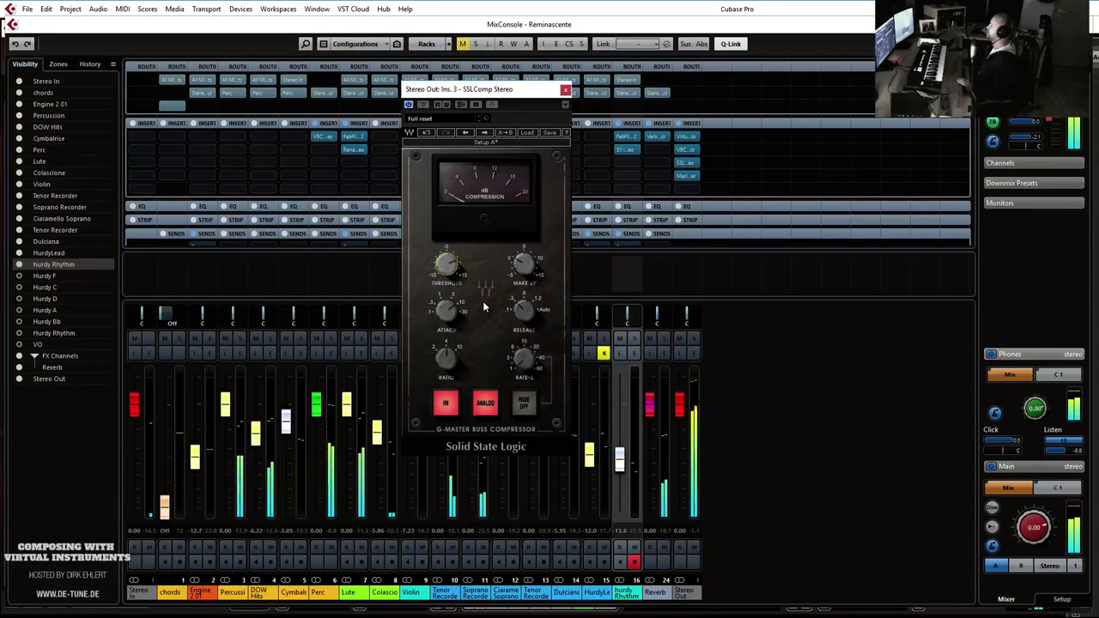
mouse_move(446, 266)
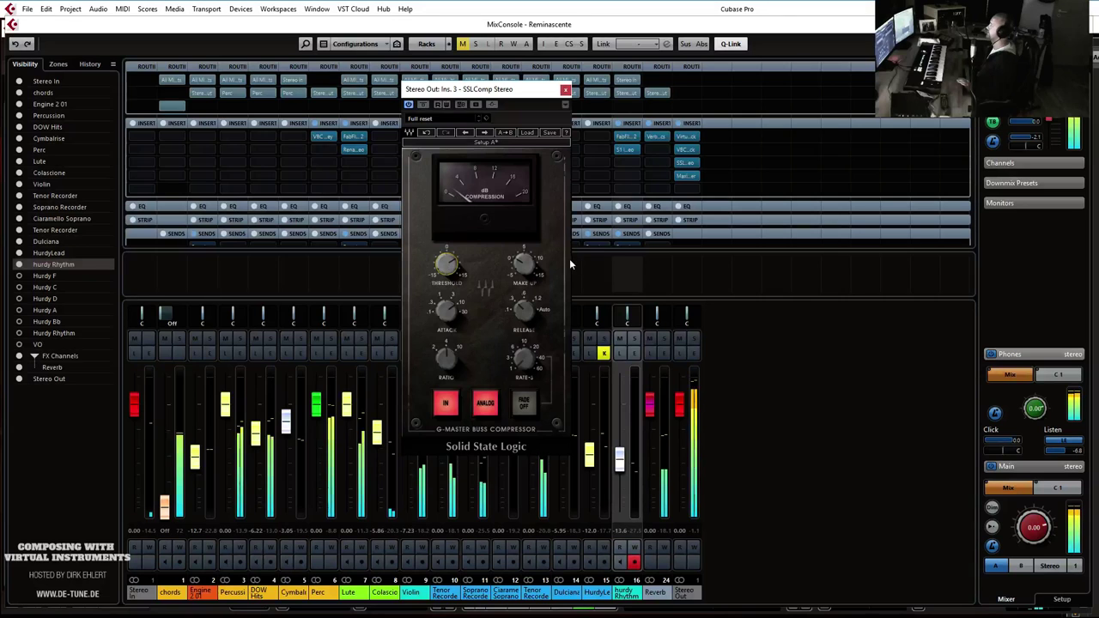
mouse_move(522, 264)
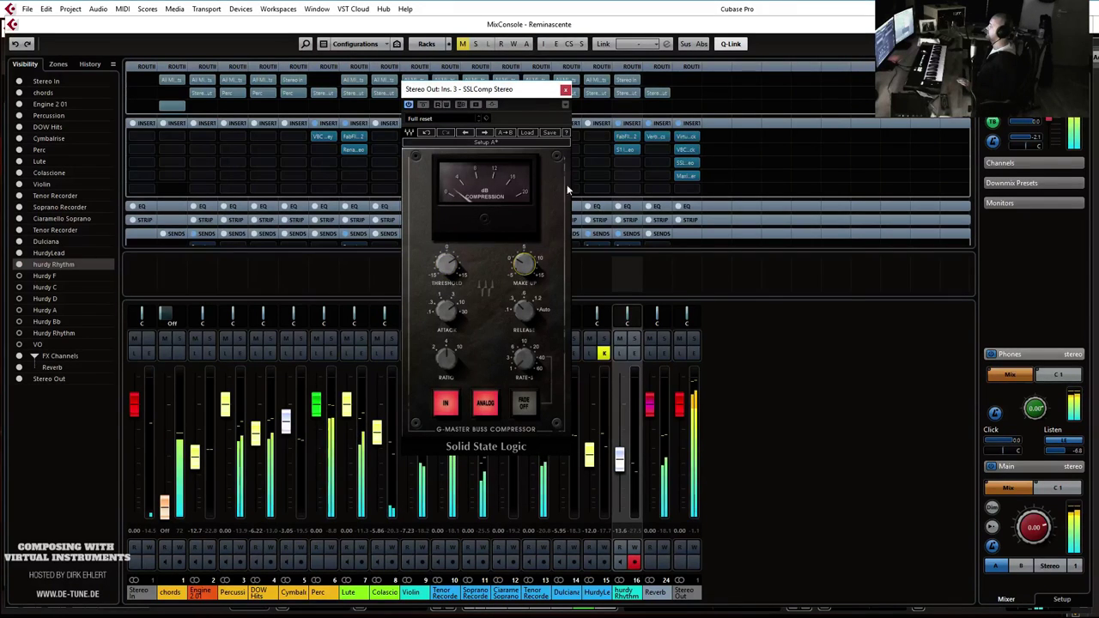
click(565, 89)
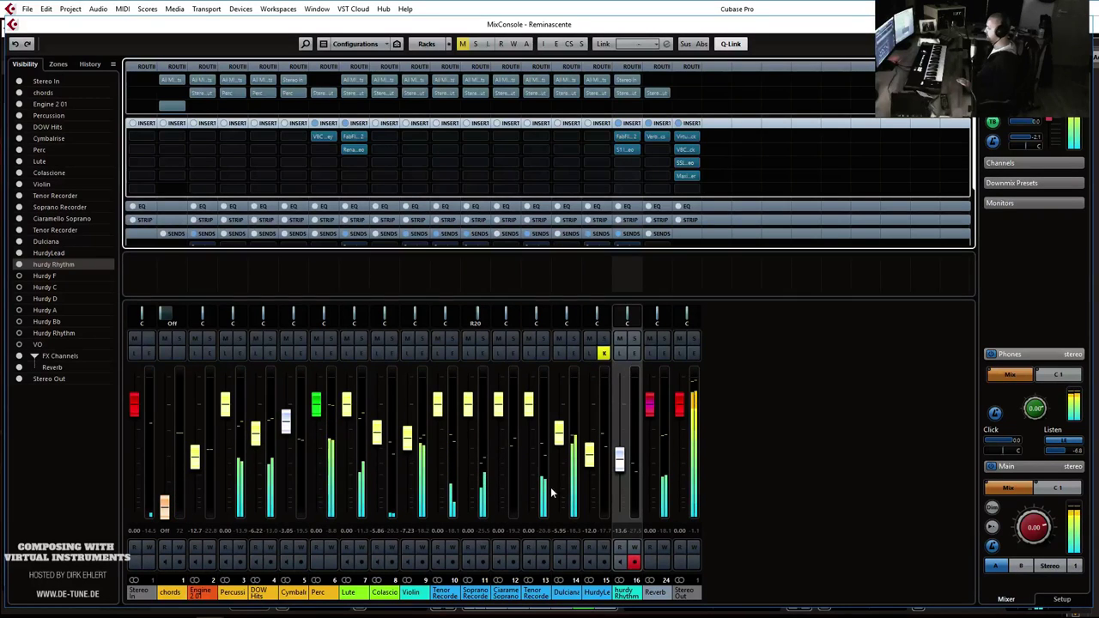
Set the Violin channel level to -7.13 and solo the Dulciana briefly to check it.
click(410, 443)
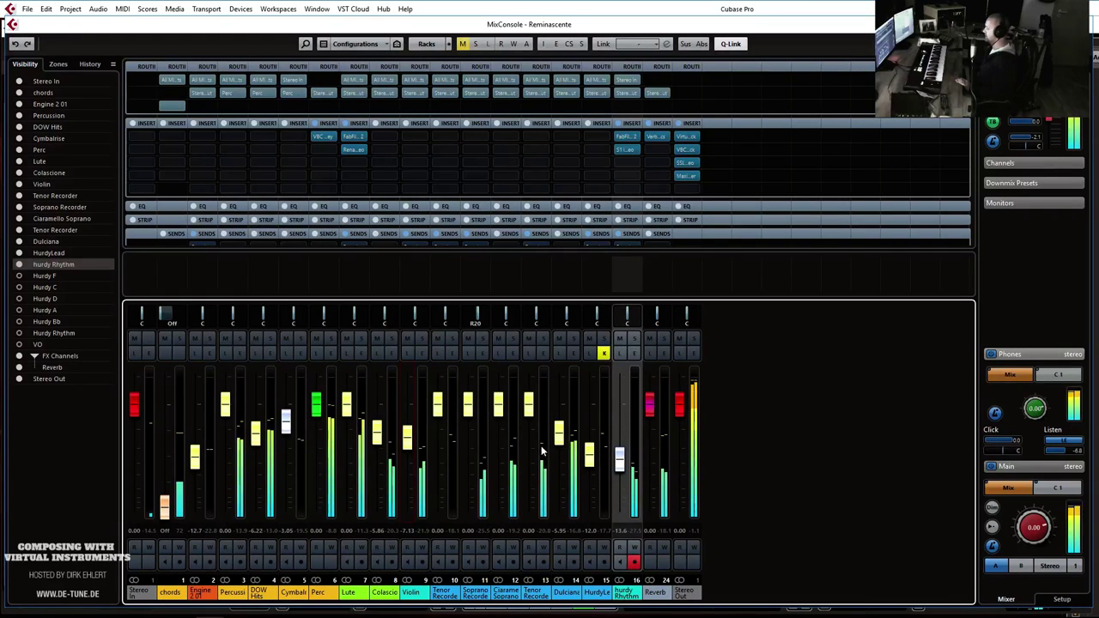
click(574, 338)
click(573, 338)
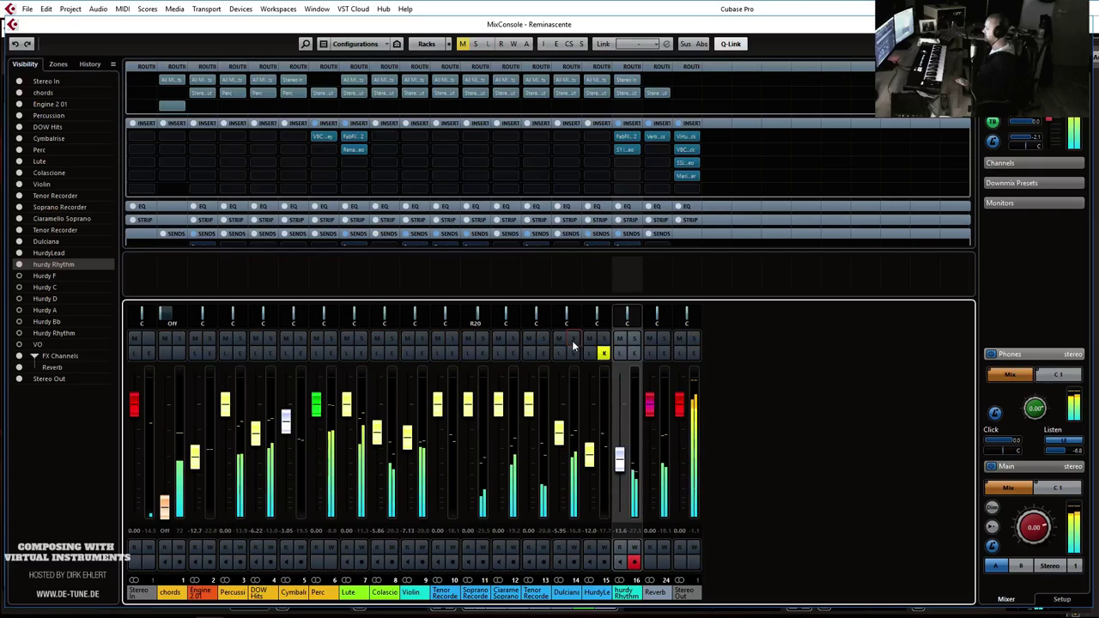
Pan the Ciaramello Soprano channel to L52 while soloed, and add a Reverb send to it.
click(511, 338)
drag(506, 314, 500, 314)
click(513, 338)
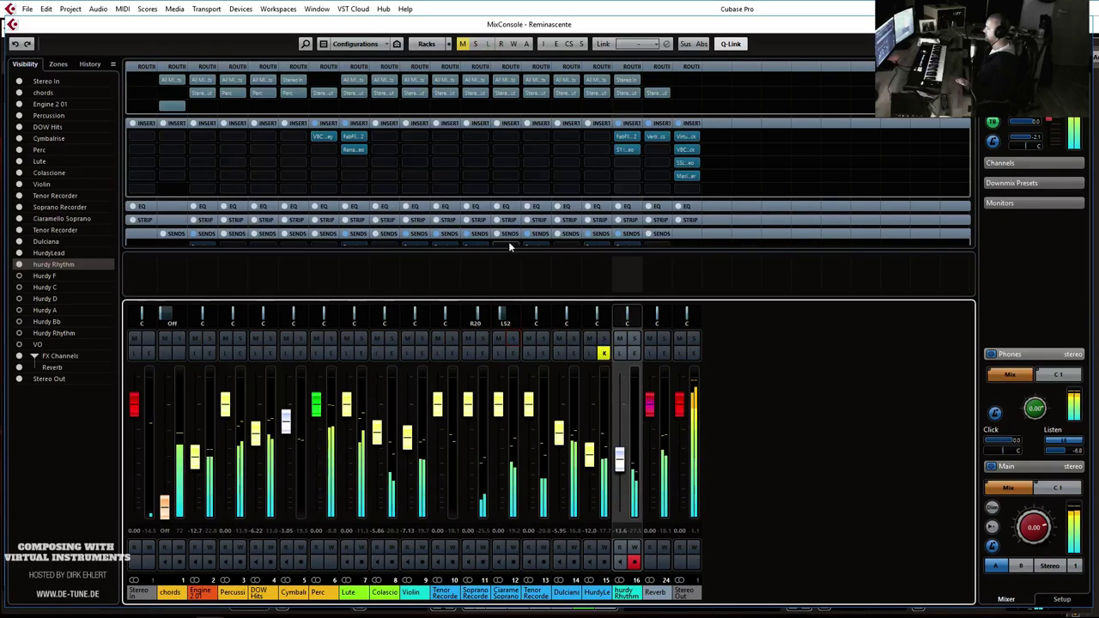
mouse_move(509, 247)
mouse_down()
mouse_move(510, 282)
mouse_move(515, 260)
mouse_up()
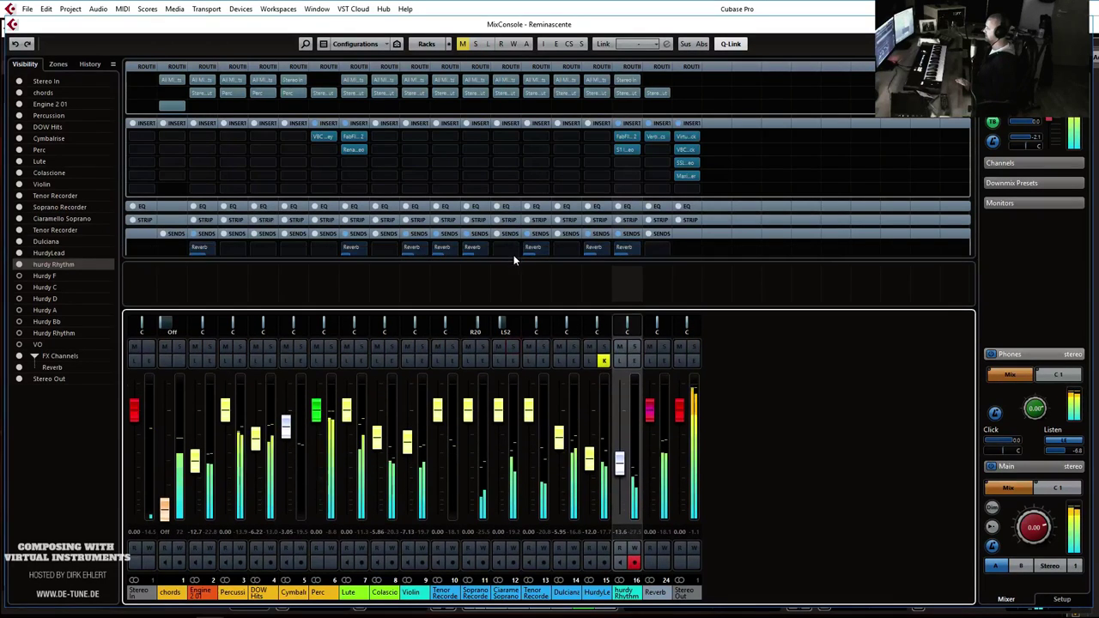
click(515, 249)
click(523, 289)
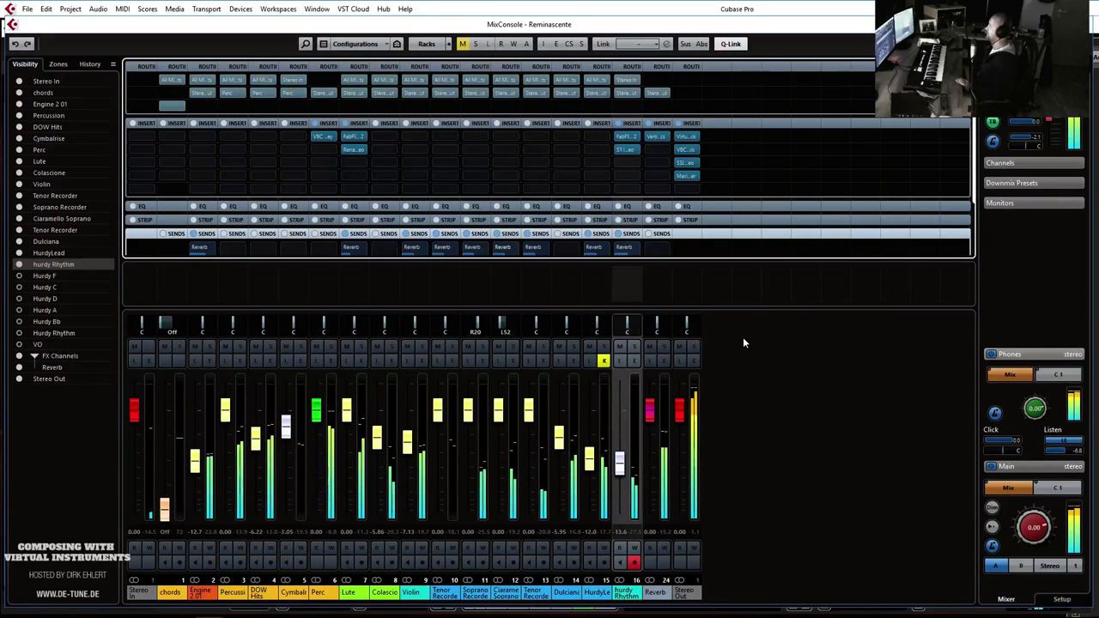
click(744, 361)
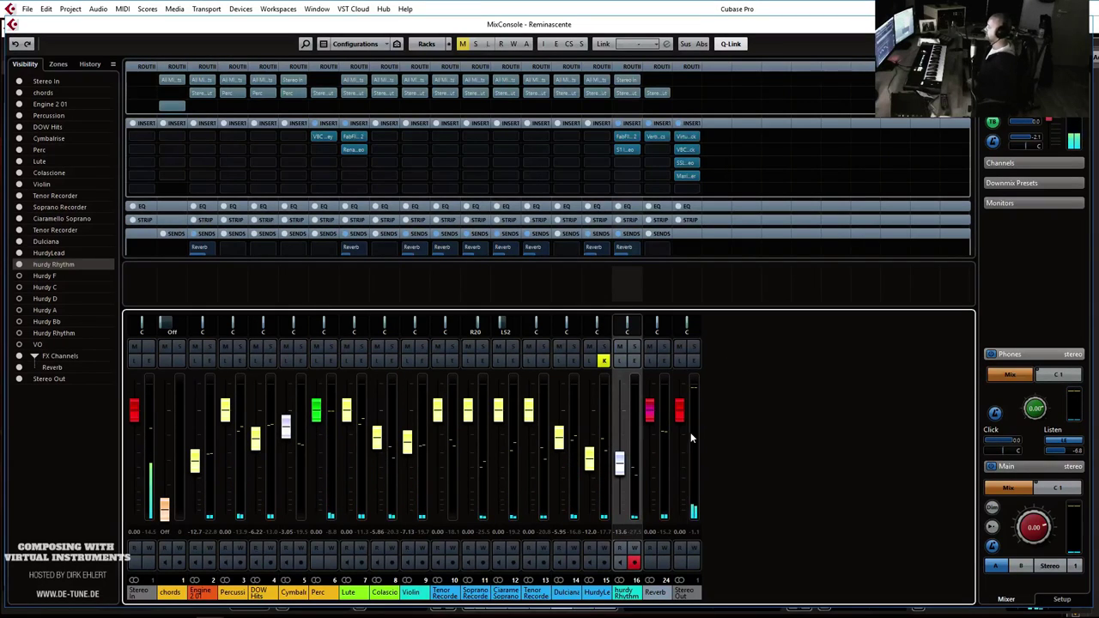
Move the MixConsole off the project window and reduce the heights of the Engine 2 01, percussion, Lute and Colascione tracks.
drag(579, 26, 0, 69)
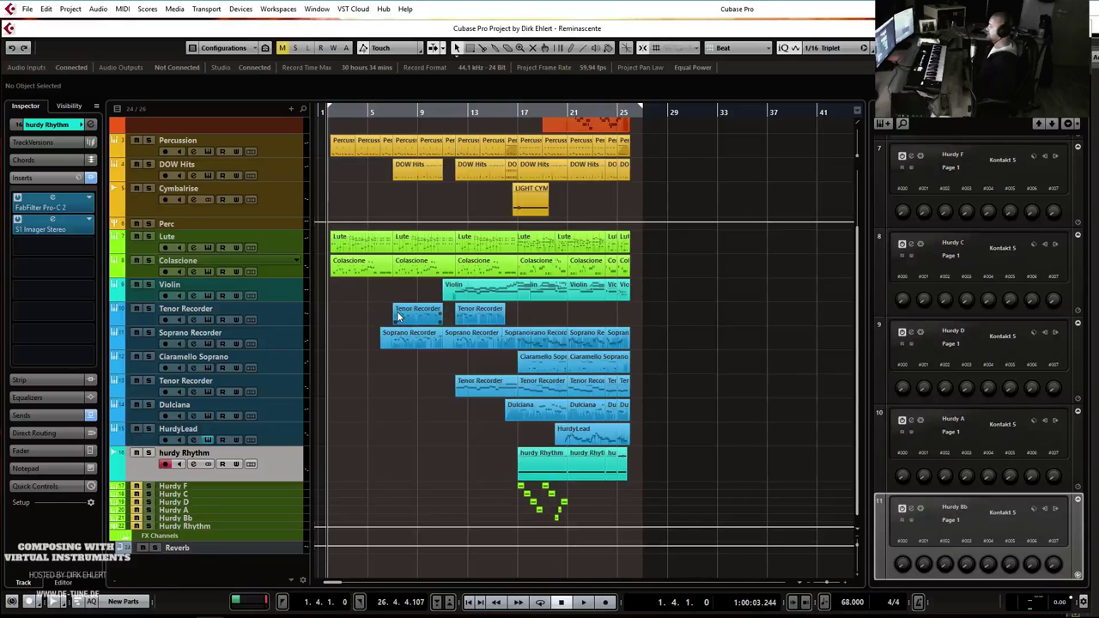
click(283, 241)
key(g)
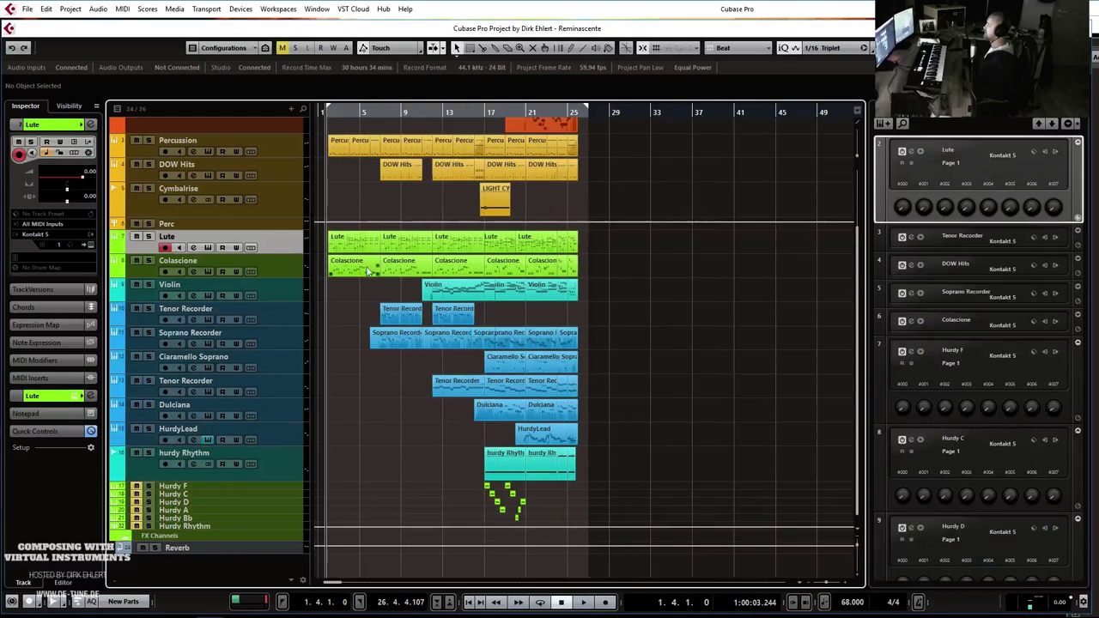
key(g)
key(g)
key(g)
key(h)
key(h)
key(h)
key(h)
key(h)
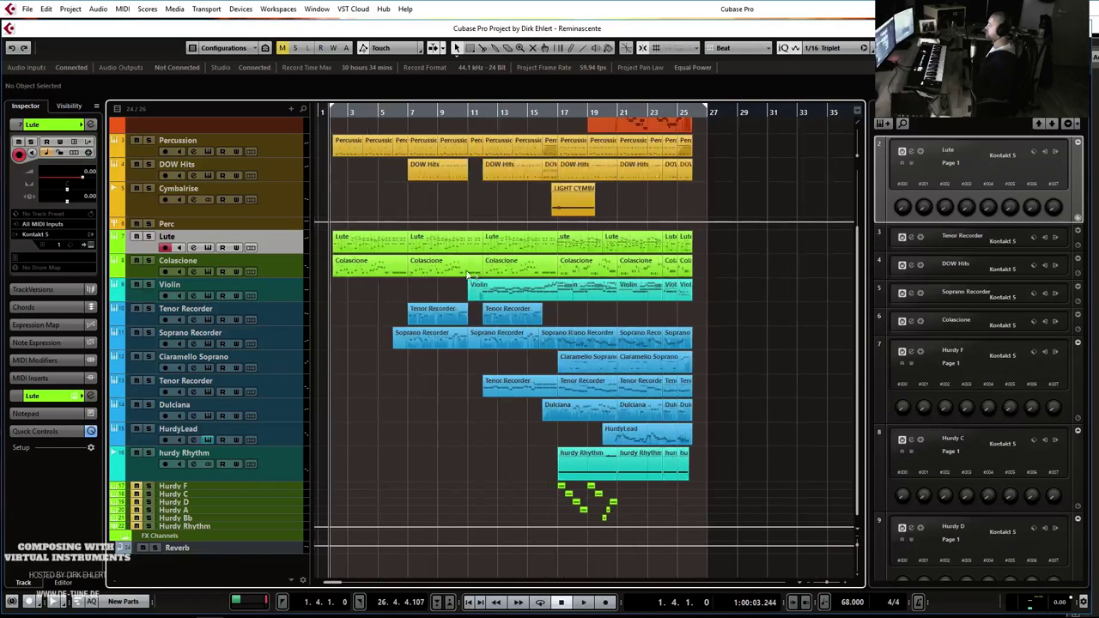
drag(277, 279, 280, 220)
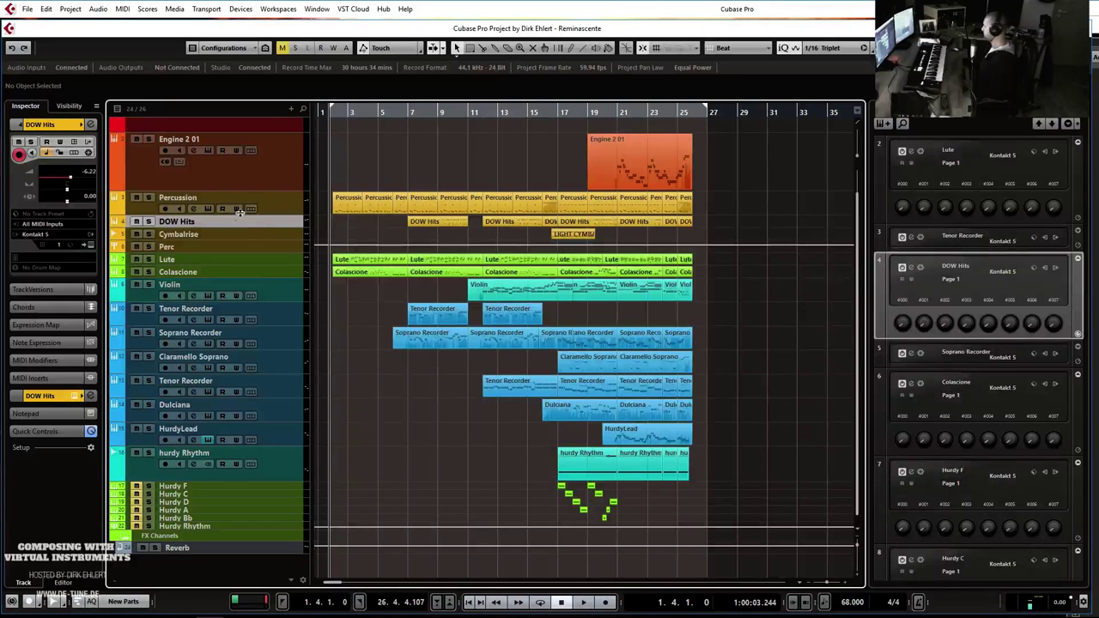
drag(256, 209, 275, 163)
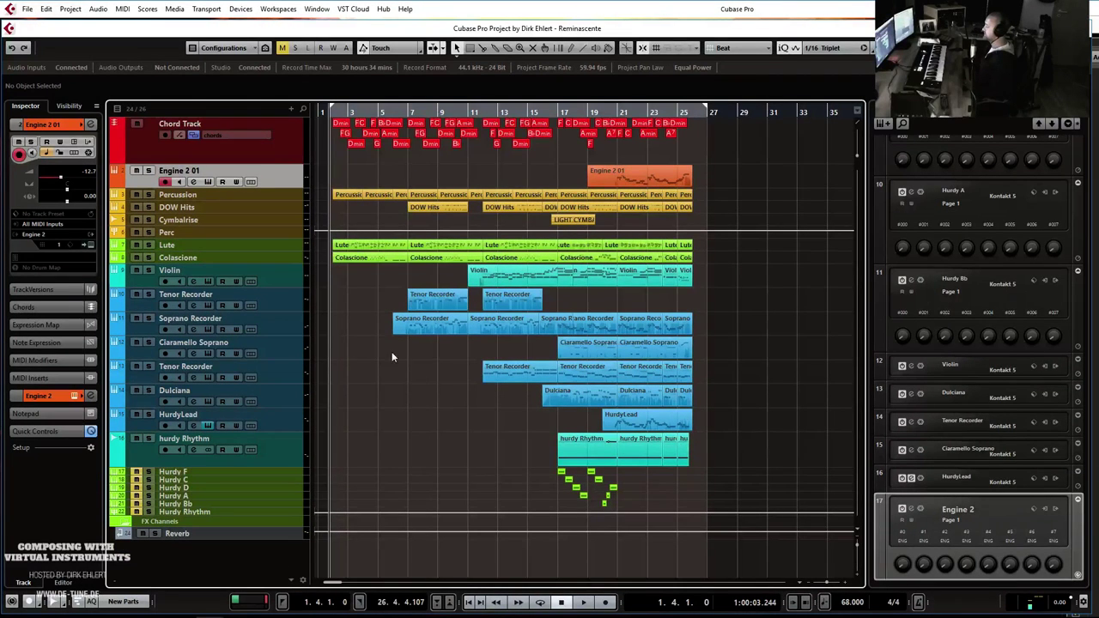
Reduce the height of the hurdy Rhythm track so the whole arrangement fits compactly in the project view.
click(289, 334)
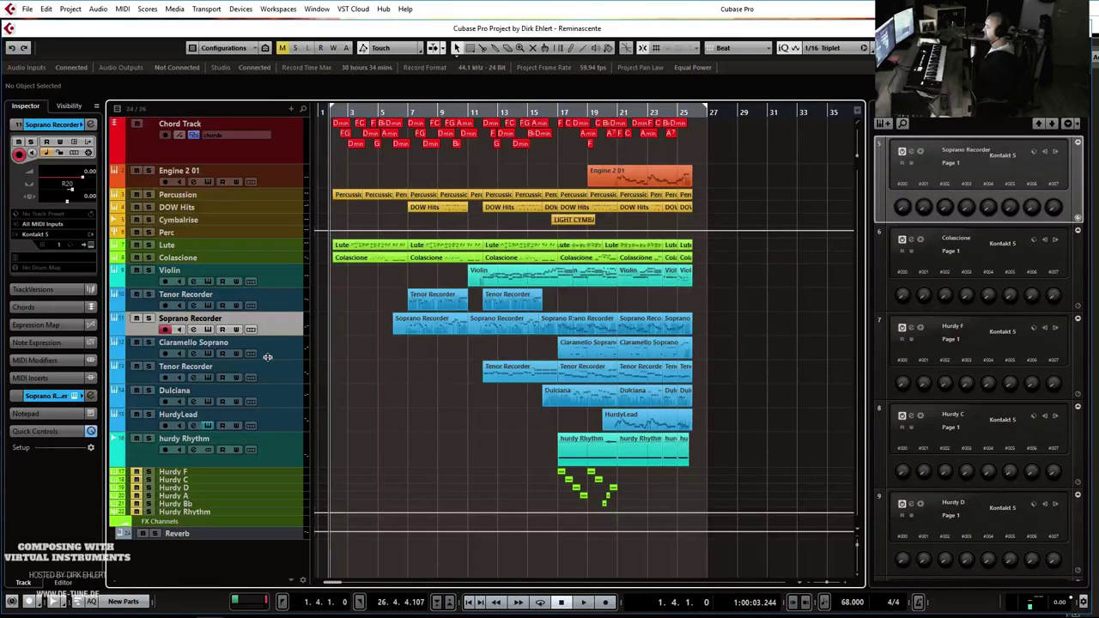
click(275, 465)
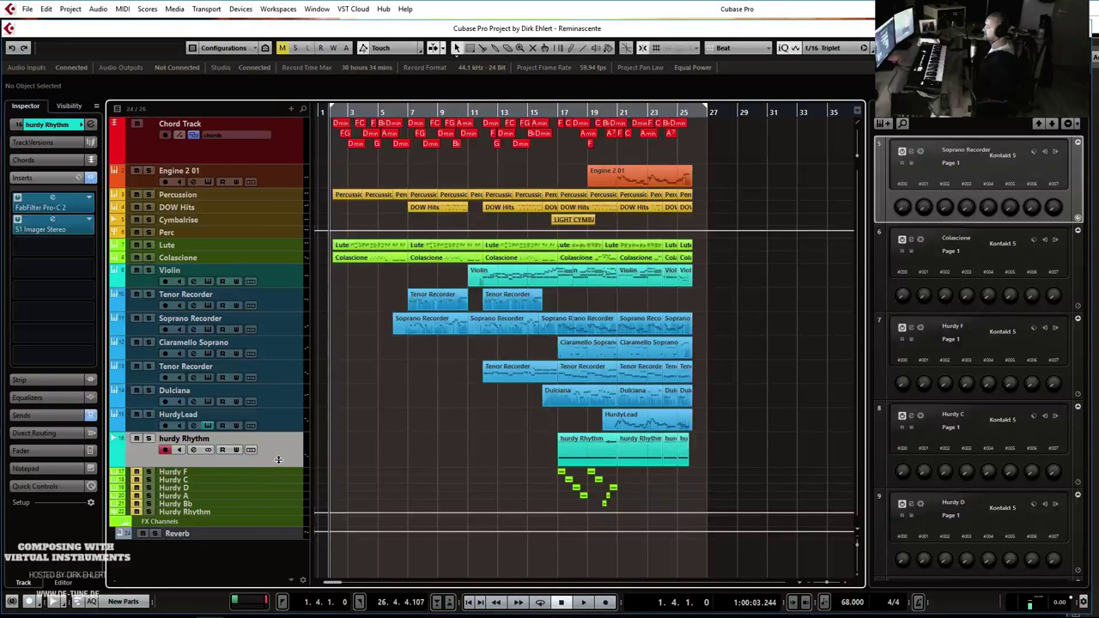
drag(278, 461, 278, 459)
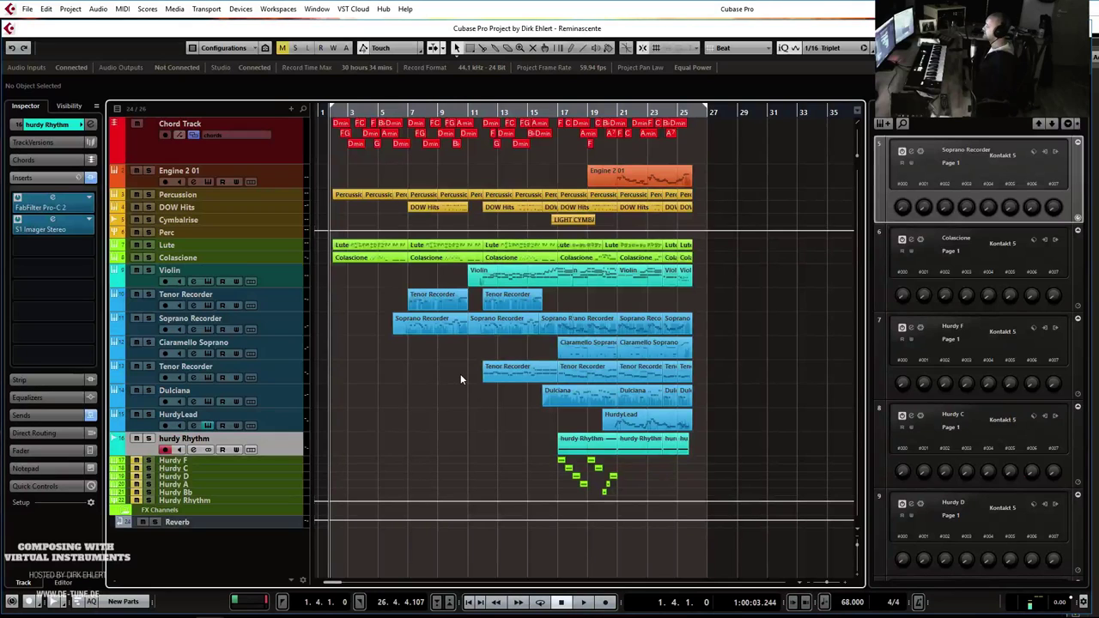
key(g)
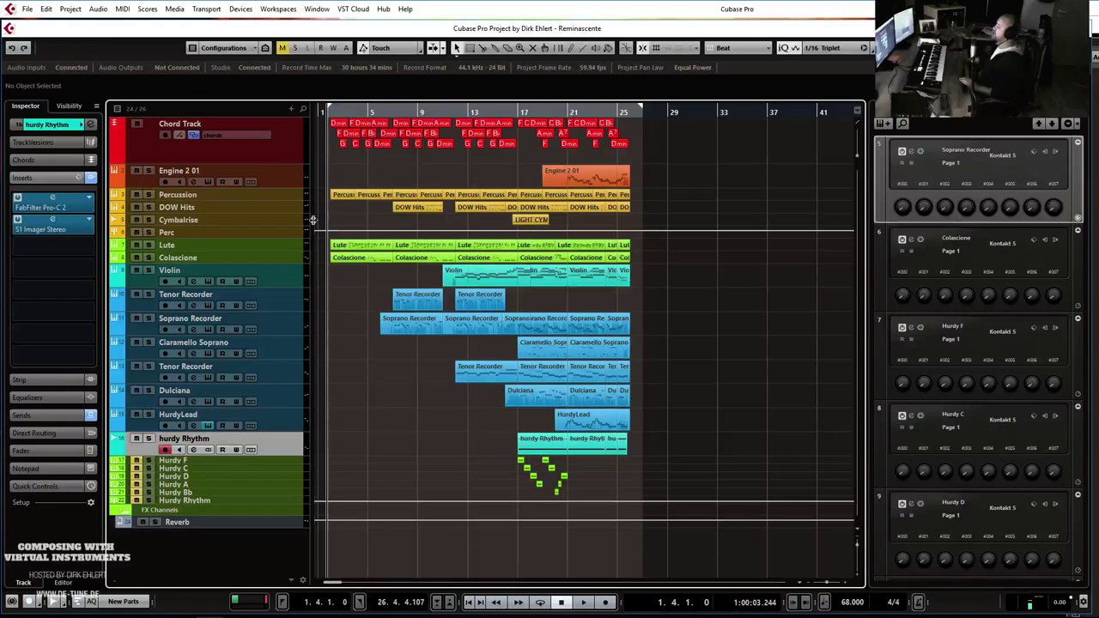
Open the Lute track's Kontakt instrument to view the Archlute patch, and move its window out of the way.
click(208, 243)
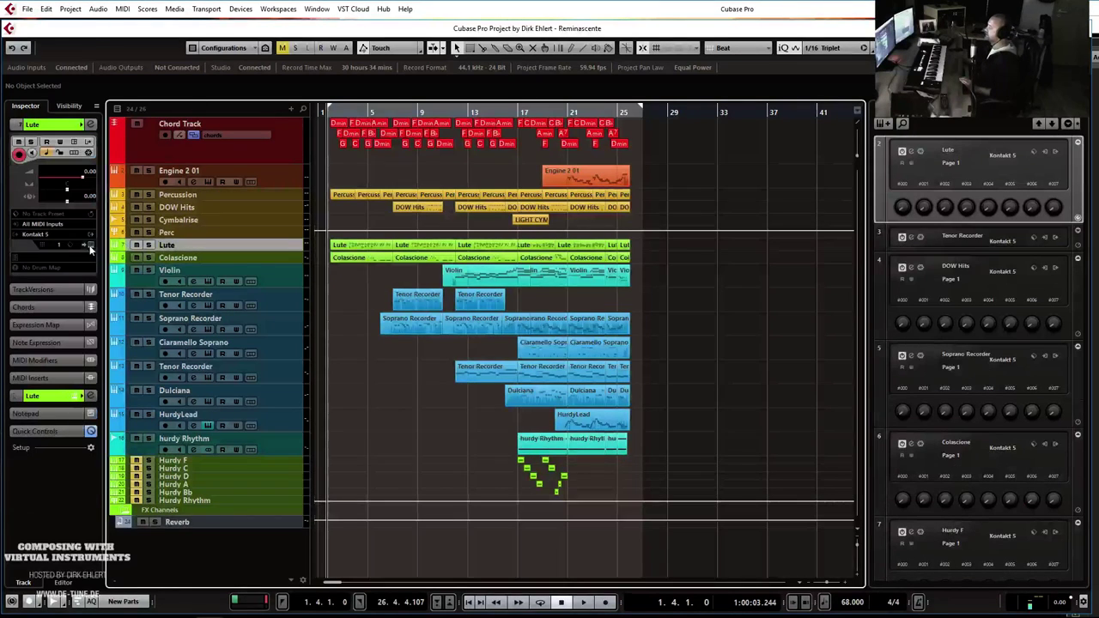
click(911, 151)
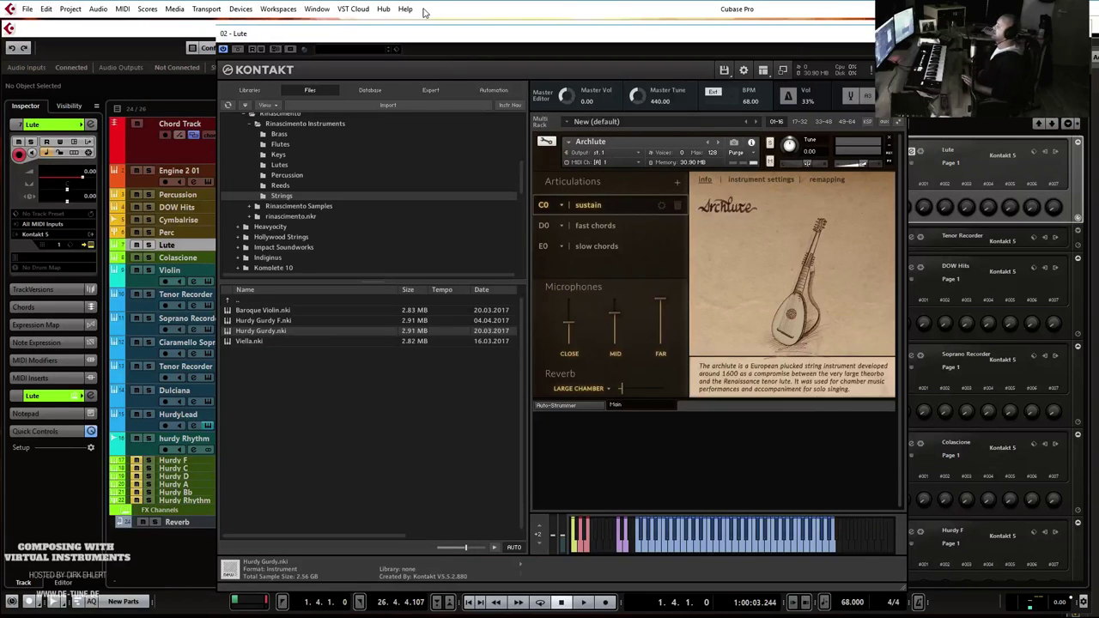
drag(660, 36, 1098, 36)
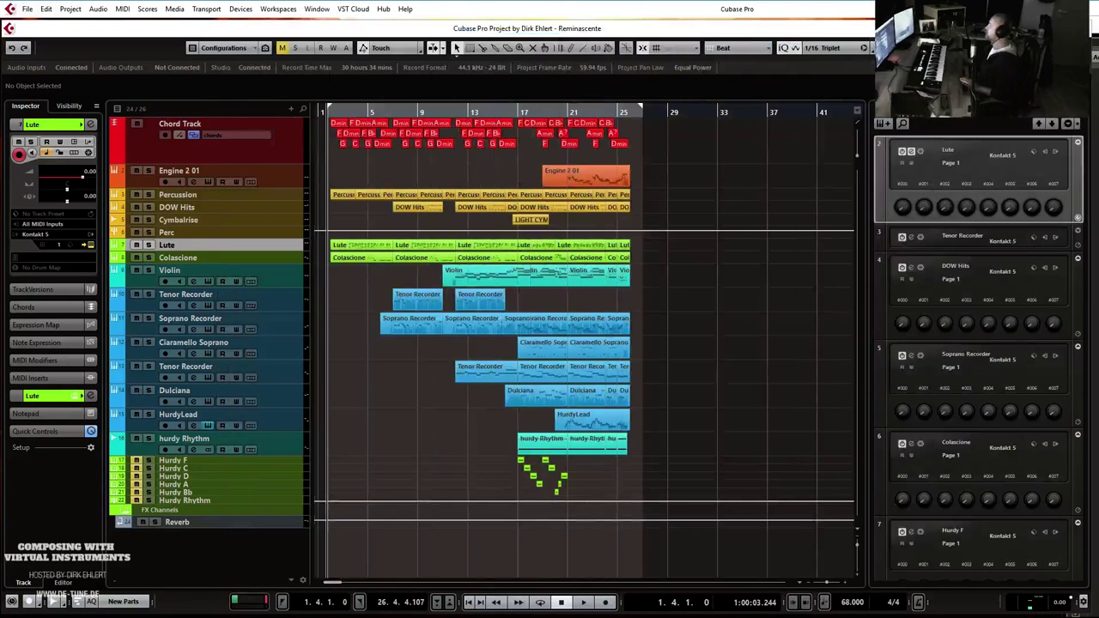
Play the complete arrangement from the beginning to its end and stop playback.
click(679, 161)
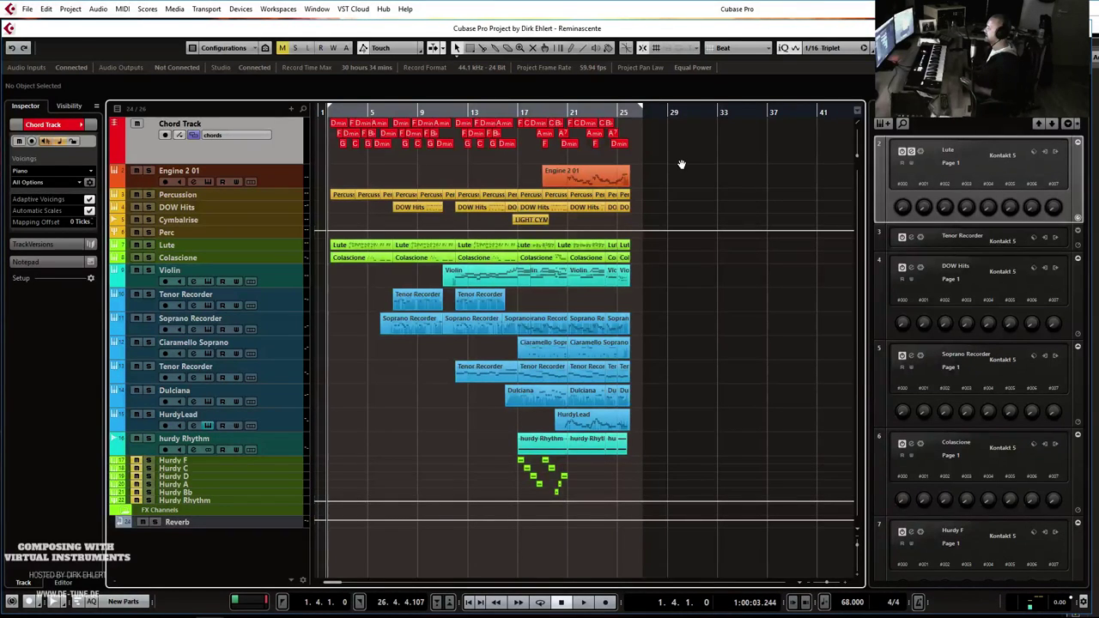
key(space)
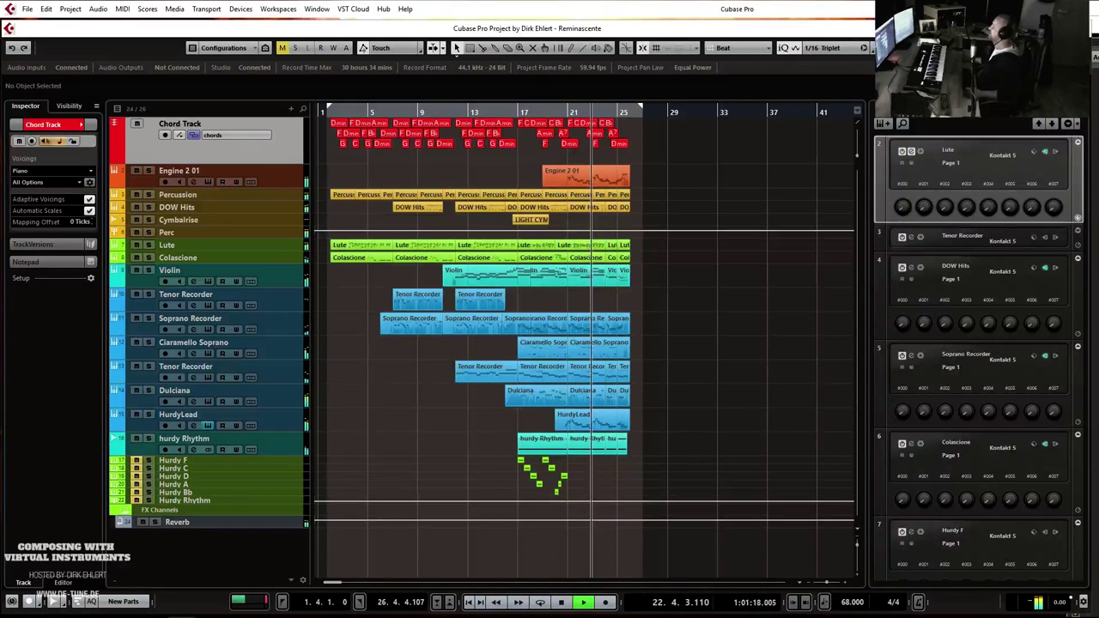
click(696, 280)
key(space)
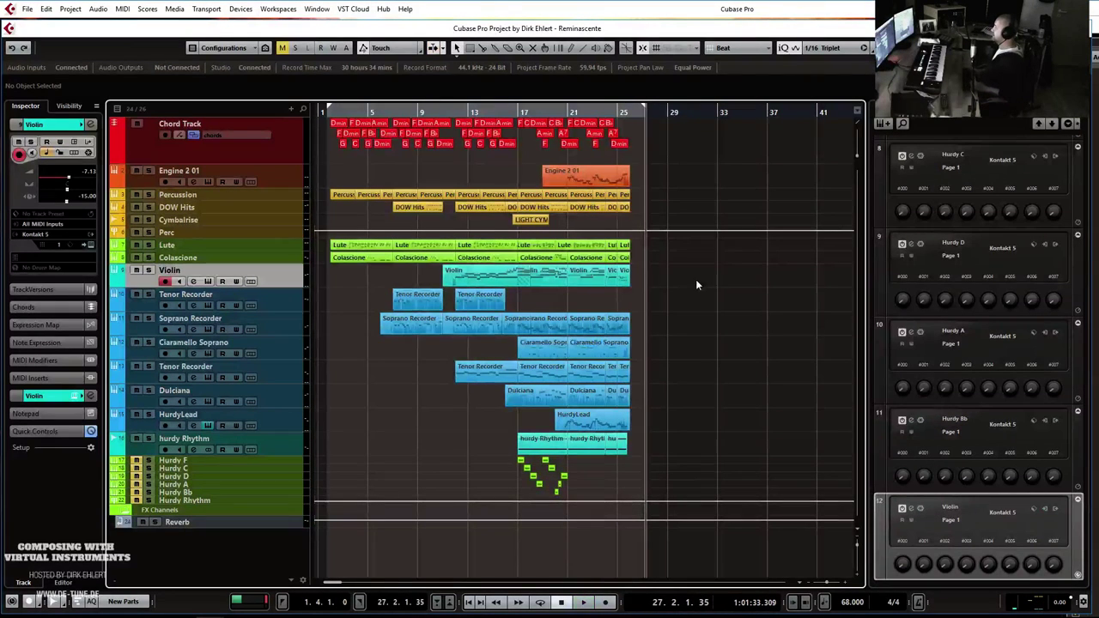